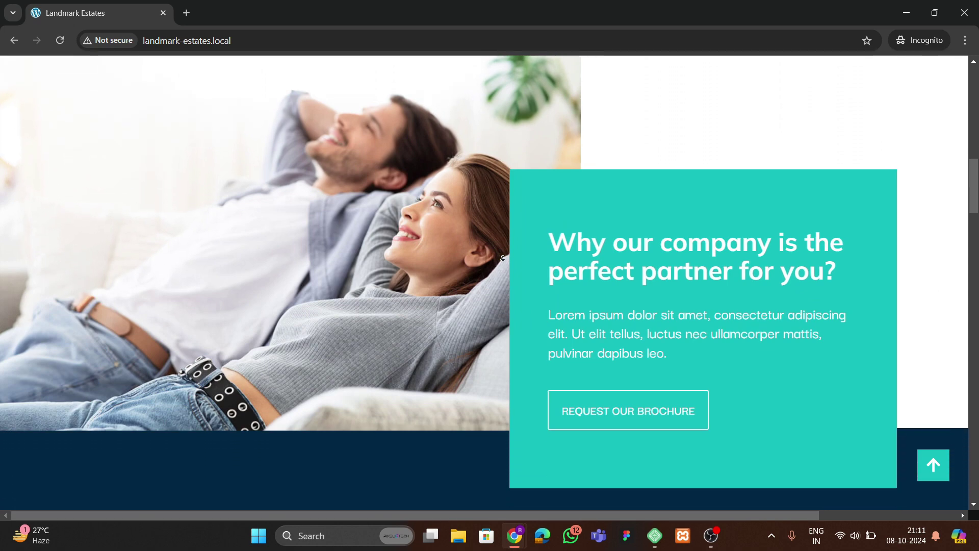
# - Look through the Landmark Estates home page from the company banner down to the "speak to an expert" section
pyautogui.scroll(-5, 502, 259)
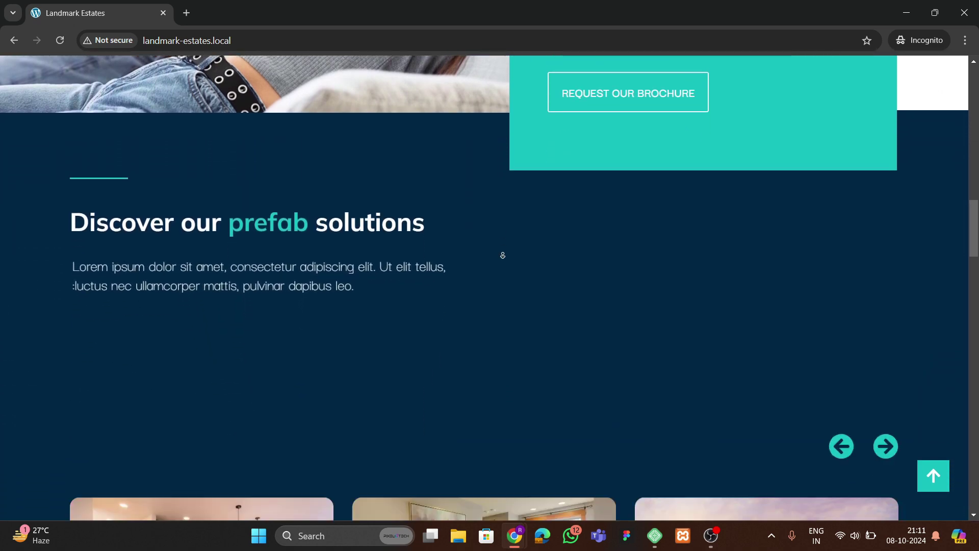
pyautogui.scroll(-5, 502, 252)
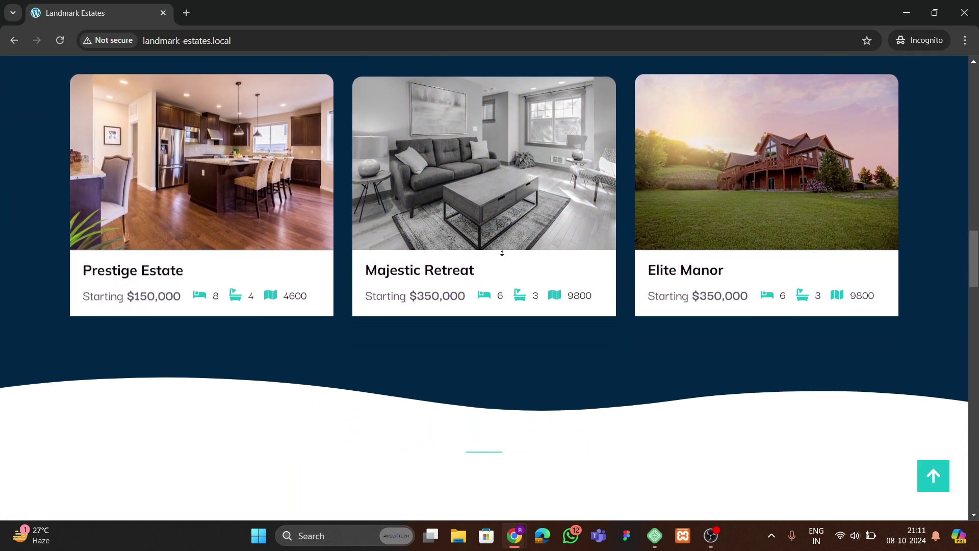
pyautogui.scroll(-5, 502, 253)
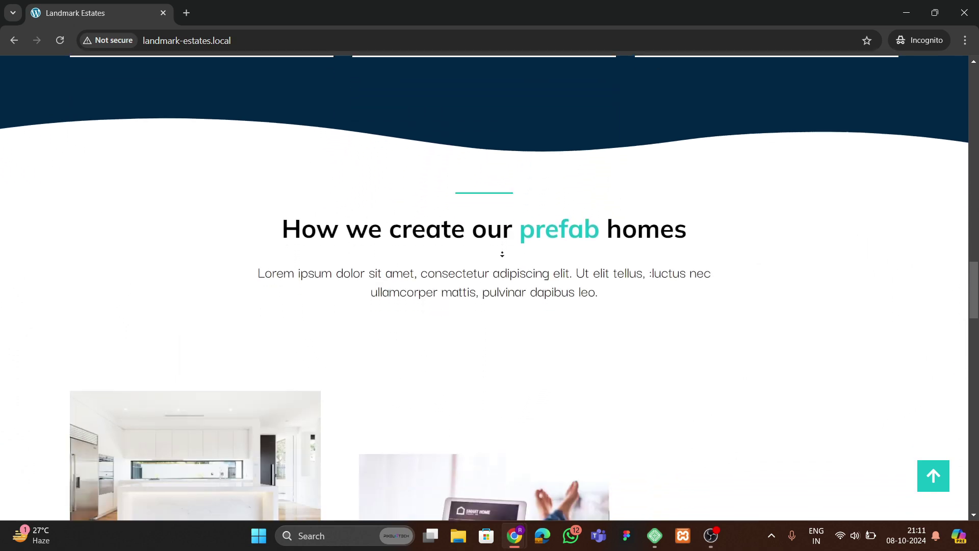
pyautogui.scroll(-5, 502, 253)
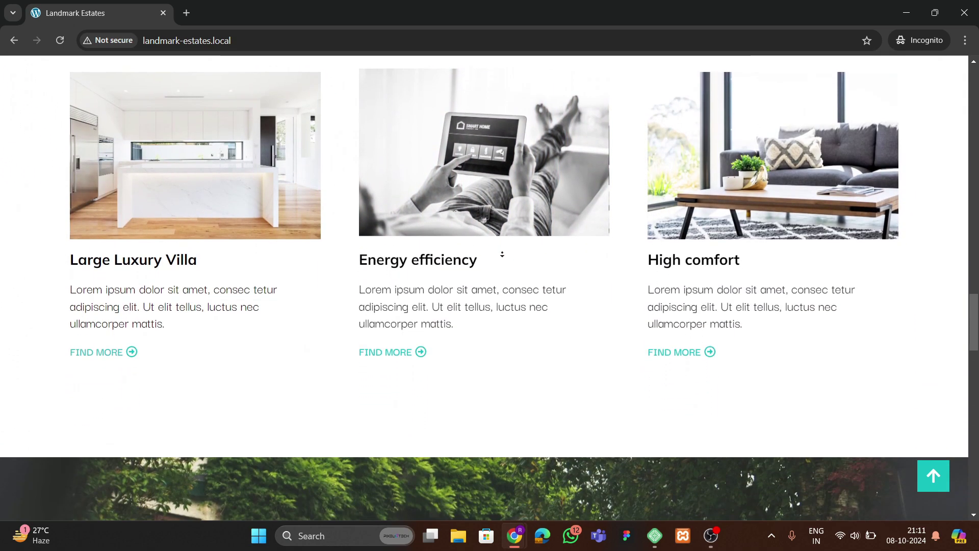
pyautogui.scroll(-5, 502, 253)
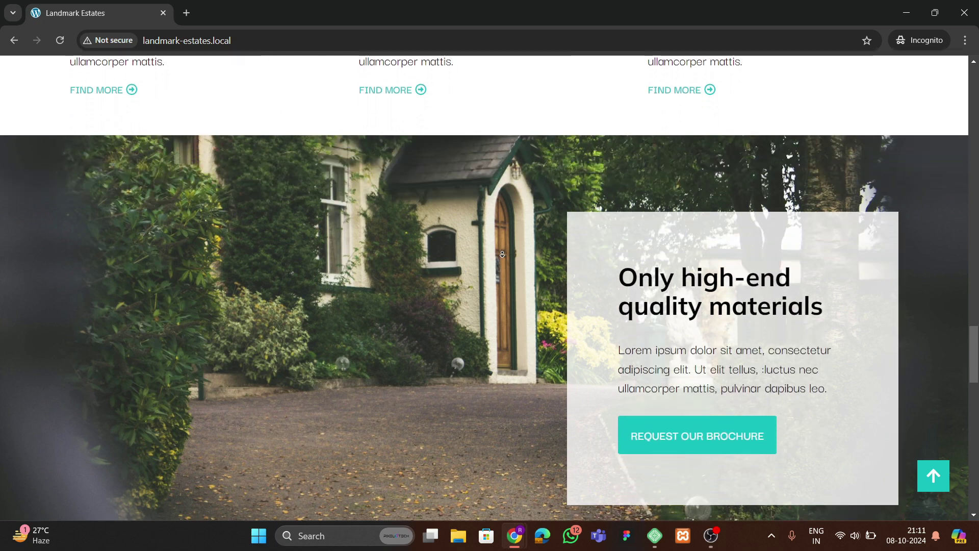
pyautogui.scroll(-5, 502, 254)
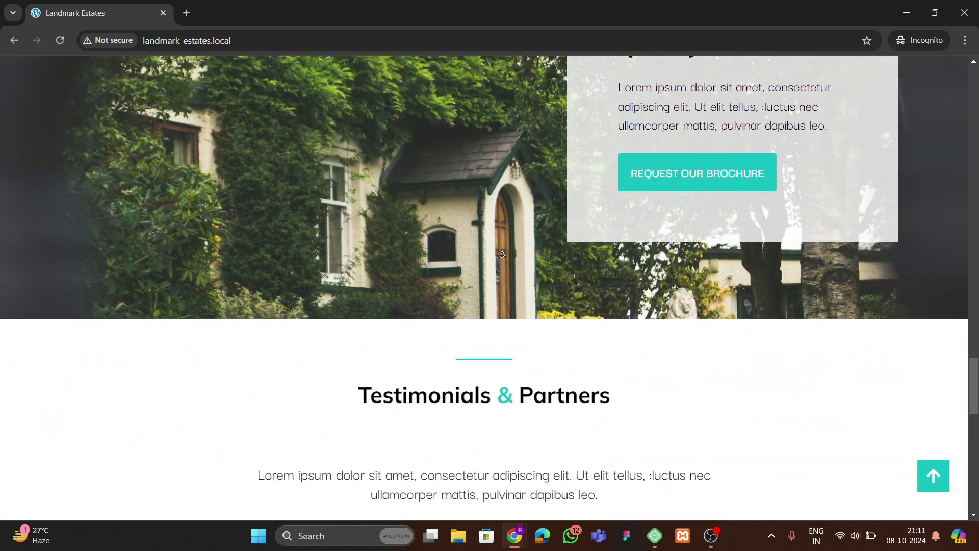
pyautogui.scroll(-5, 502, 254)
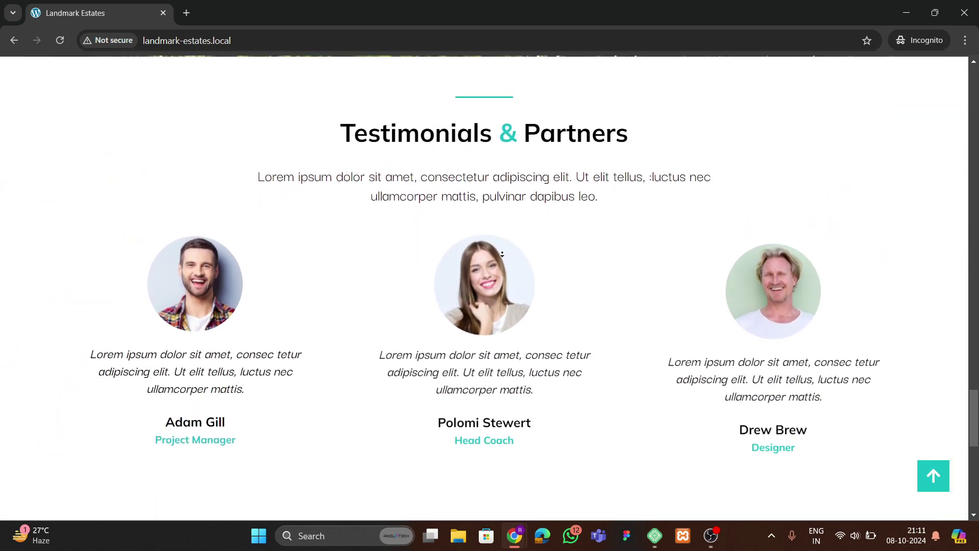
pyautogui.scroll(-5, 502, 253)
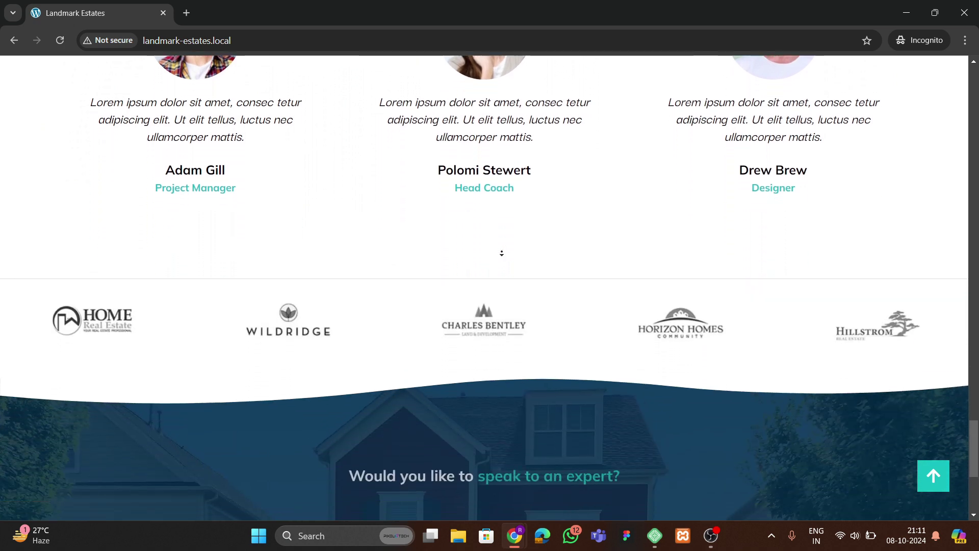
pyautogui.scroll(-2, 502, 253)
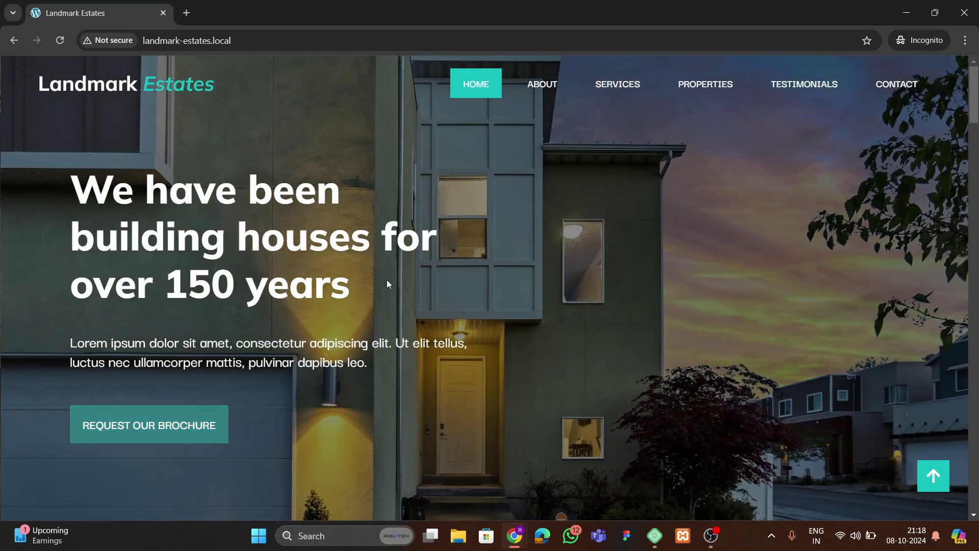
# - Examine the hero, the company feature icons and the overlapping brochure banner on the home page
pyautogui.scroll(-7, 388, 284)
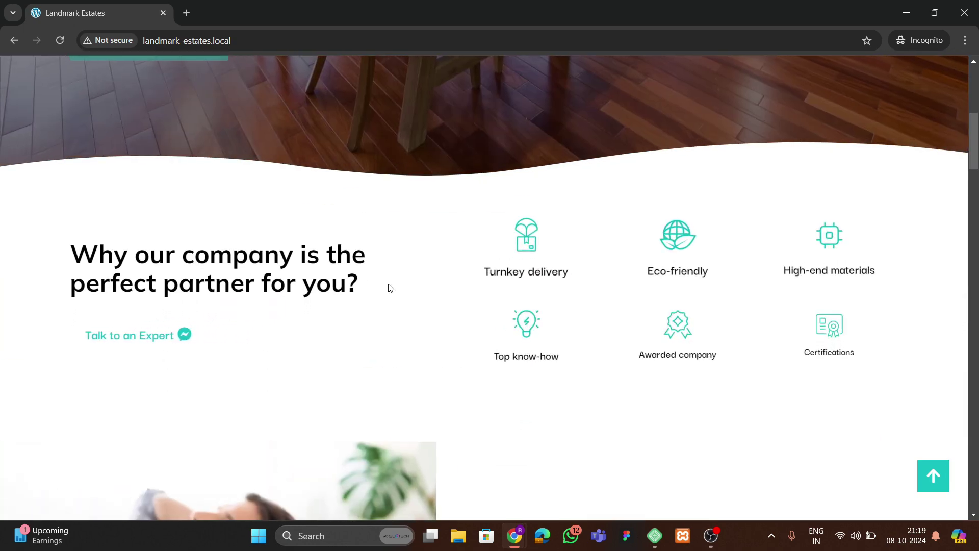
pyautogui.scroll(-1, 390, 288)
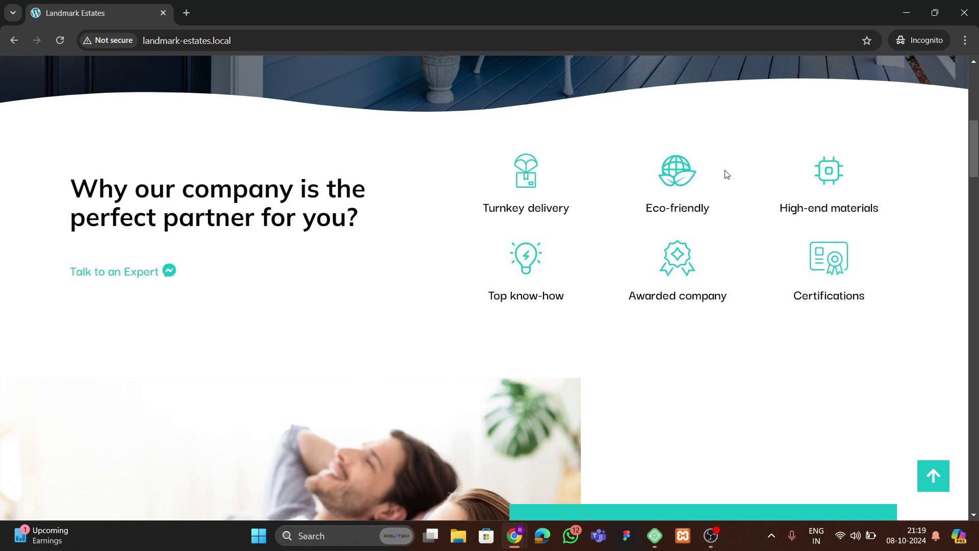
pyautogui.scroll(-5, 150, 266)
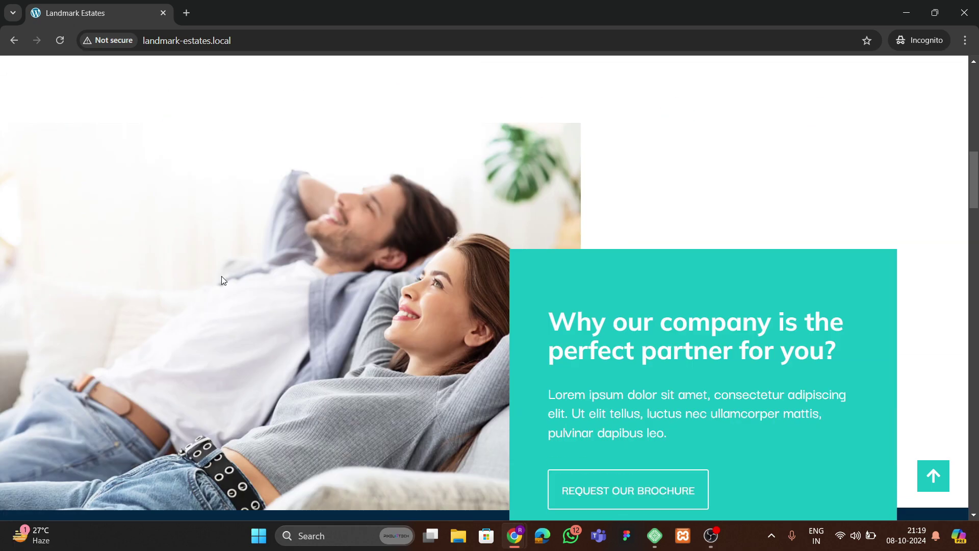
pyautogui.scroll(-2, 218, 284)
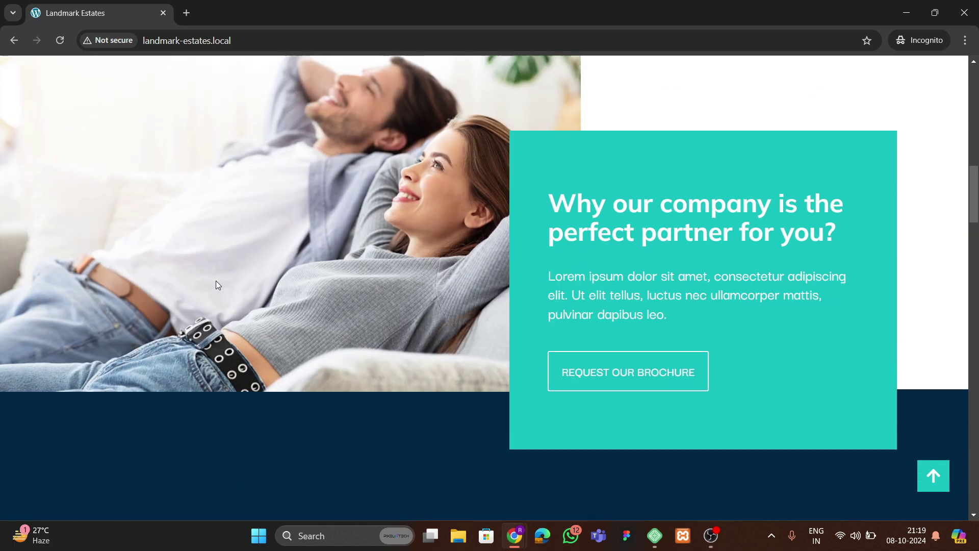
pyautogui.scroll(3, 218, 284)
pyautogui.scroll(-5, 218, 284)
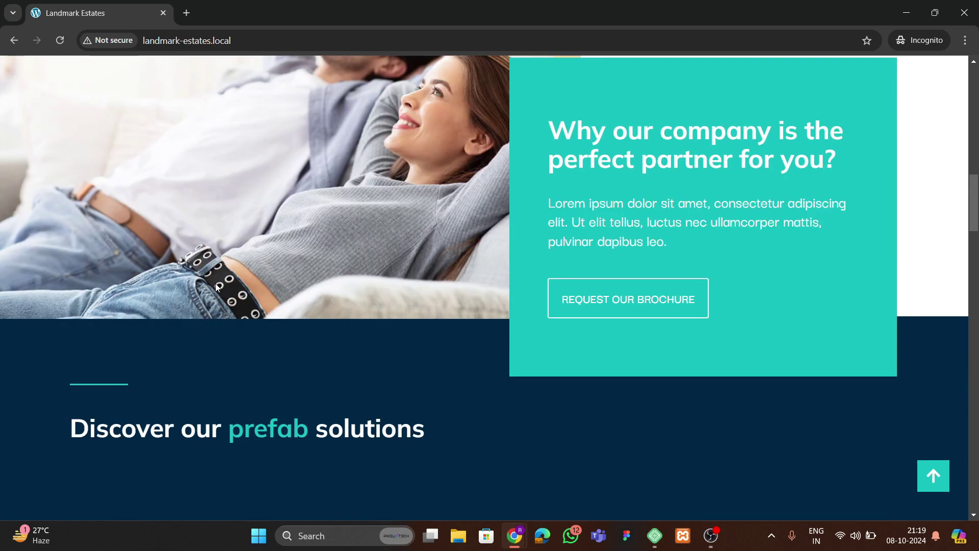
pyautogui.scroll(4, 294, 327)
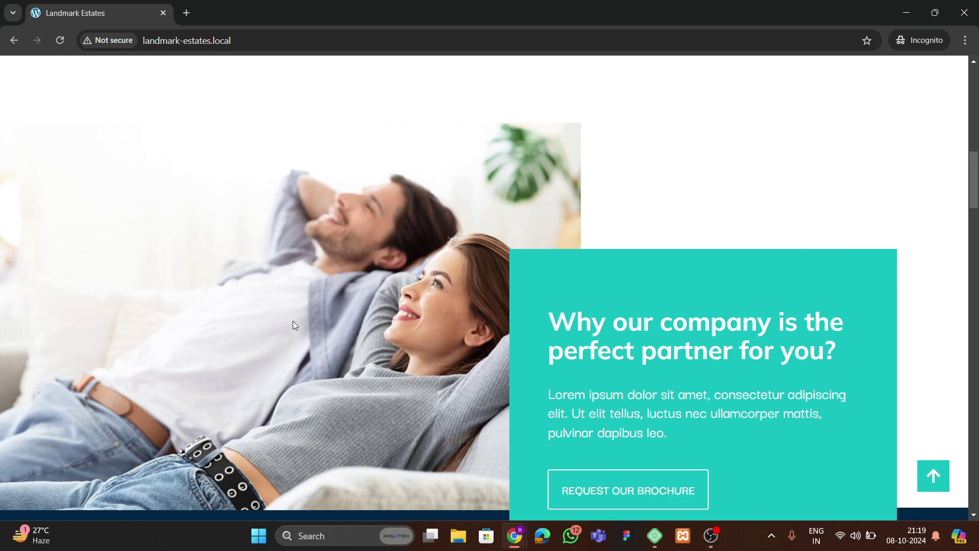
# - Advance the property carousel under "Discover our prefab solutions" several times and inspect its property cards
pyautogui.scroll(-10, 292, 323)
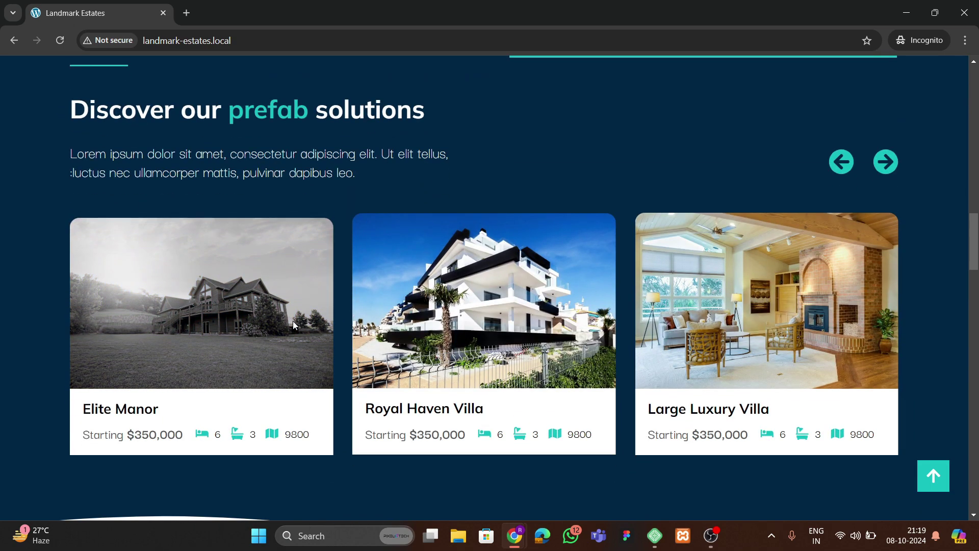
pyautogui.scroll(3, 293, 325)
pyautogui.scroll(-3, 293, 324)
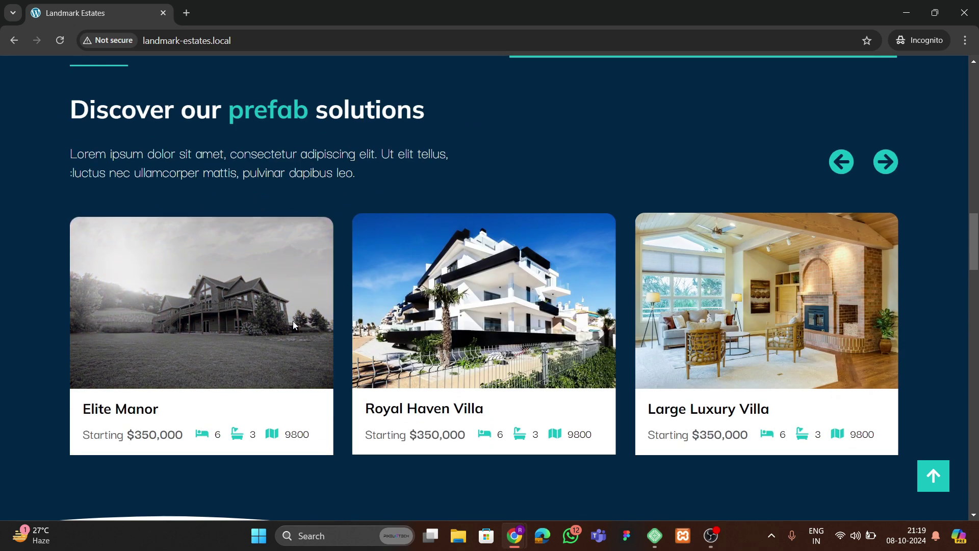
pyautogui.scroll(1, 293, 324)
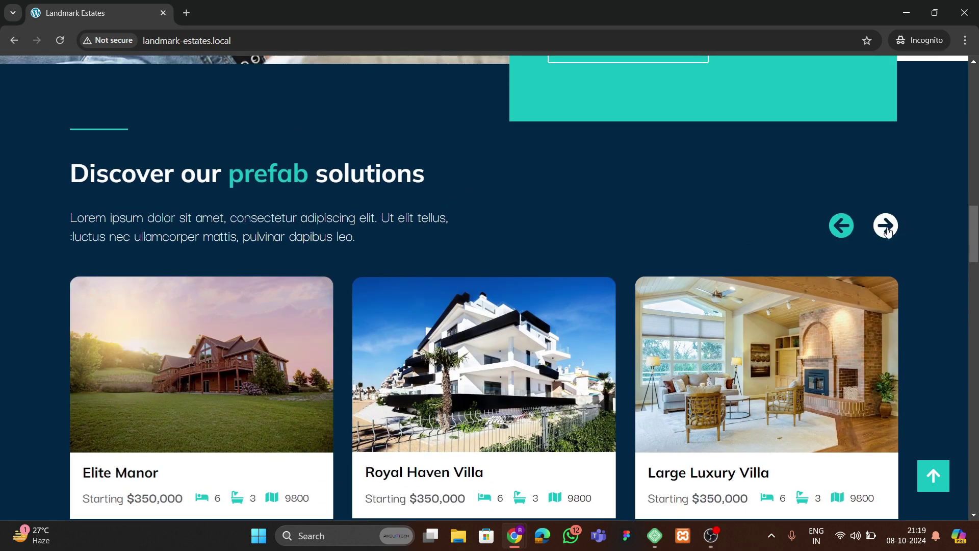
pyautogui.click(887, 231)
pyautogui.click(886, 230)
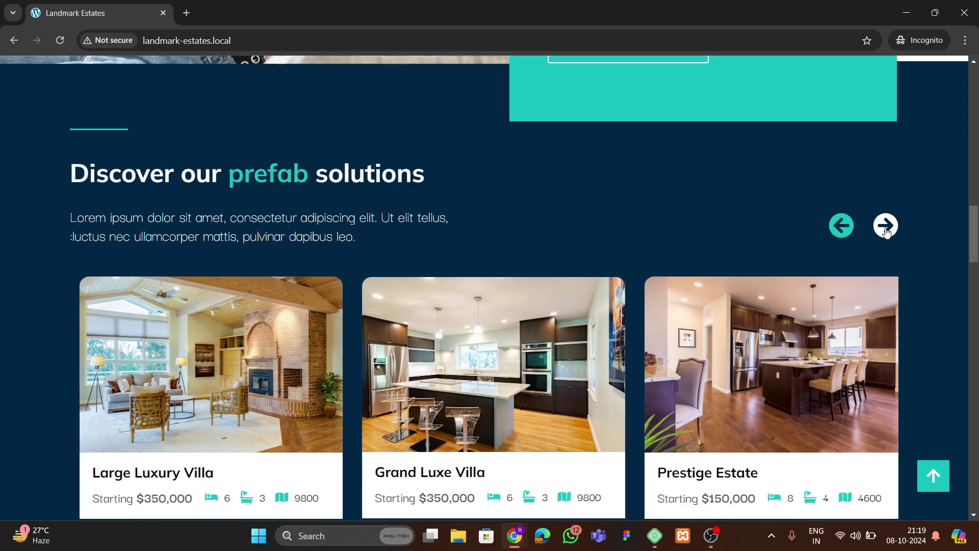
pyautogui.click(886, 231)
pyautogui.scroll(-1, 879, 236)
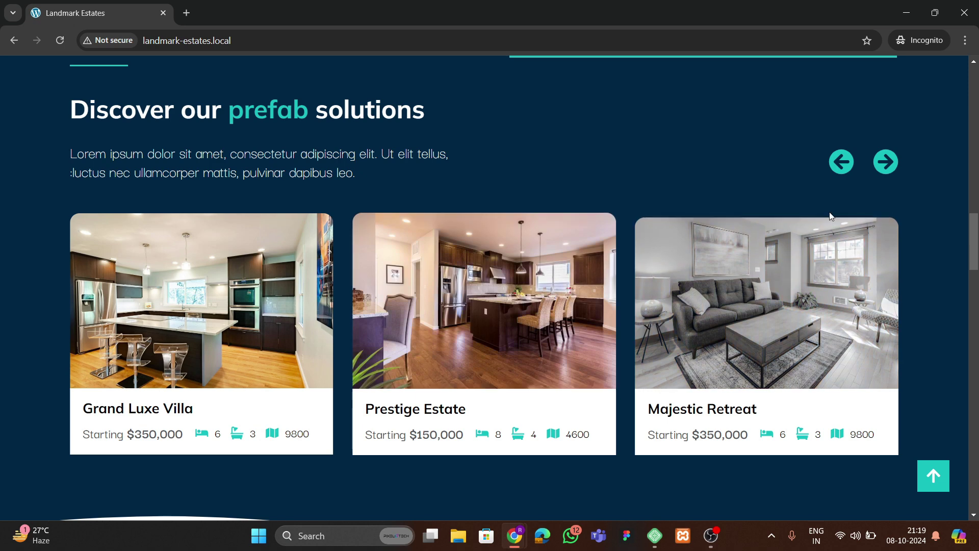
pyautogui.click(888, 162)
pyautogui.click(889, 162)
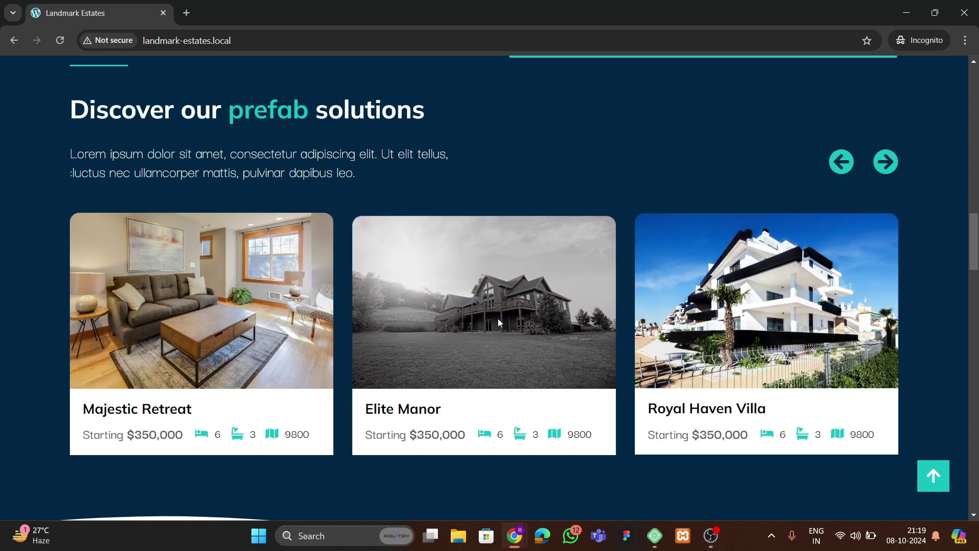
pyautogui.scroll(2, 498, 318)
pyautogui.scroll(-2, 684, 360)
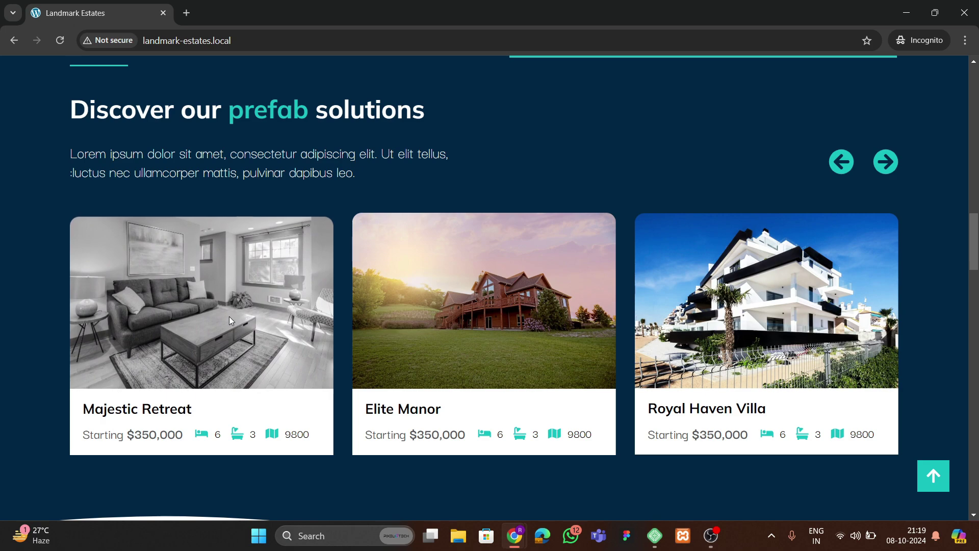
pyautogui.scroll(1, 230, 321)
# - Examine the three image cards in the "How we create our prefab homes" section
pyautogui.scroll(-7, 365, 336)
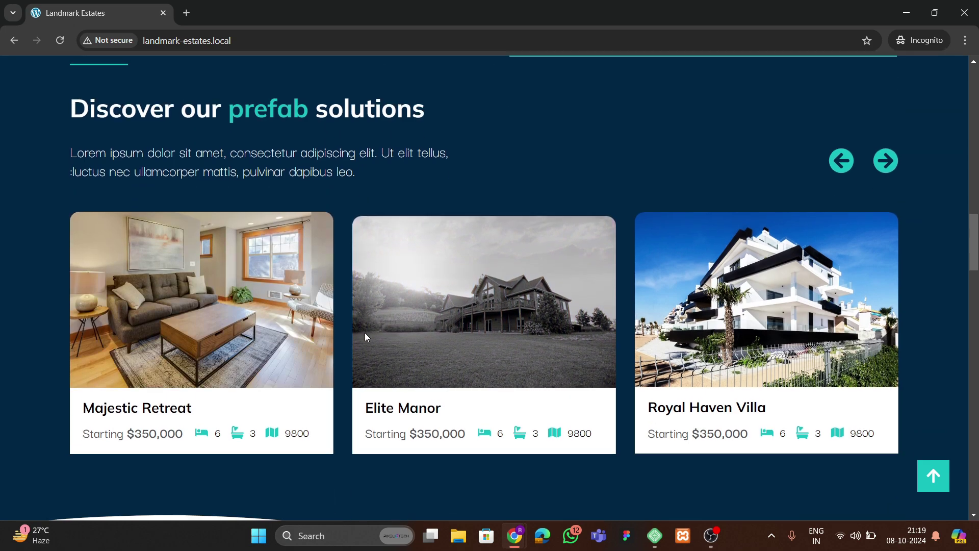
pyautogui.scroll(-2, 365, 337)
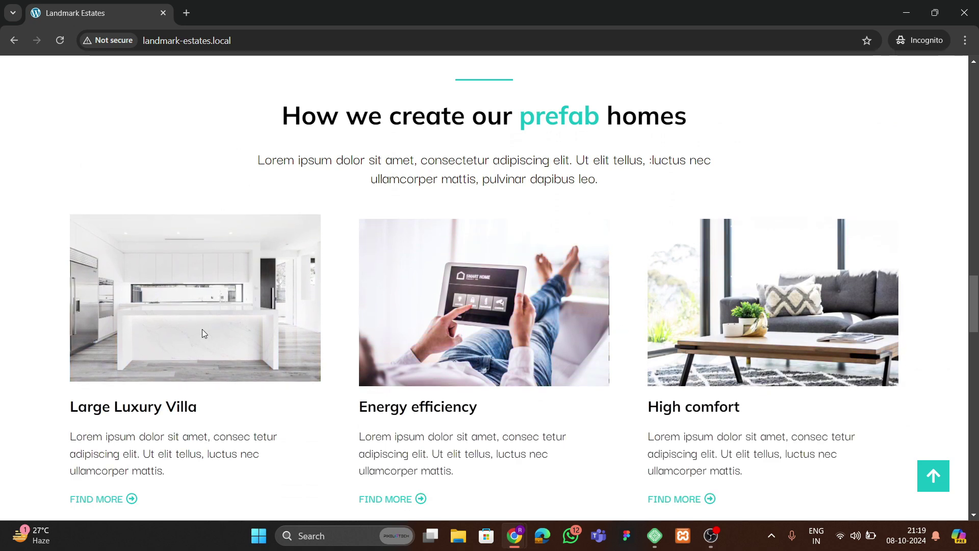
pyautogui.scroll(-2, 202, 329)
pyautogui.scroll(2, 191, 325)
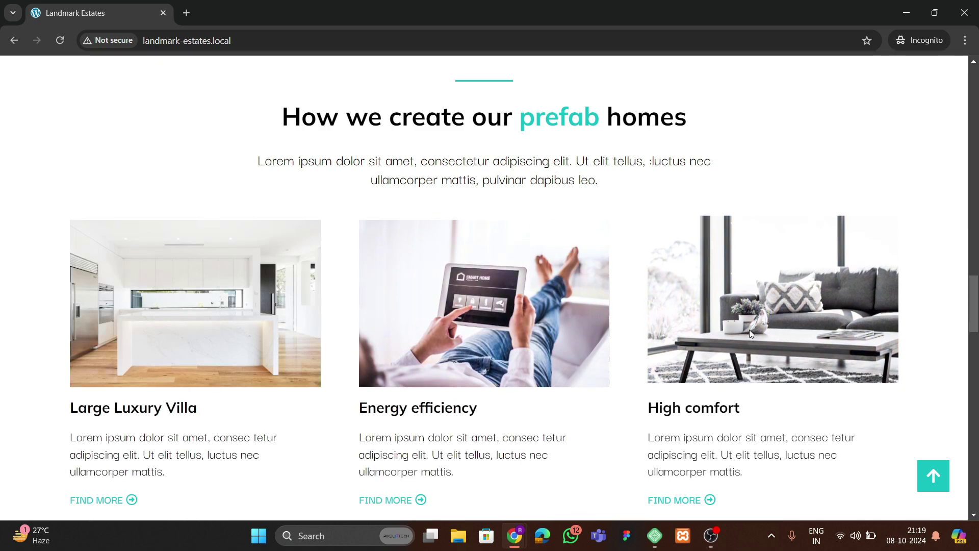
# - Inspect the background scrolling effect and the brochure box of the "Only high-end quality materials" section
pyautogui.scroll(-10, 295, 316)
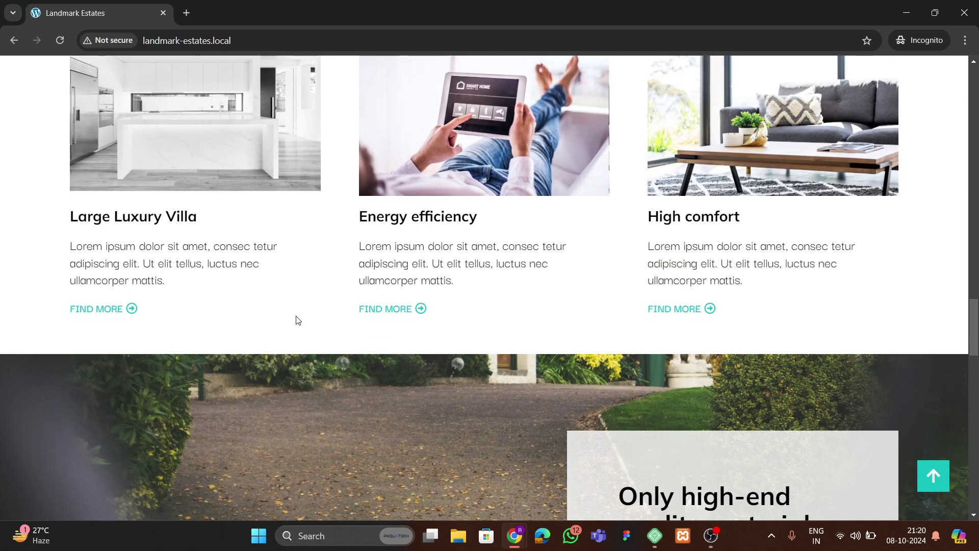
pyautogui.scroll(4, 296, 316)
pyautogui.scroll(-7, 296, 316)
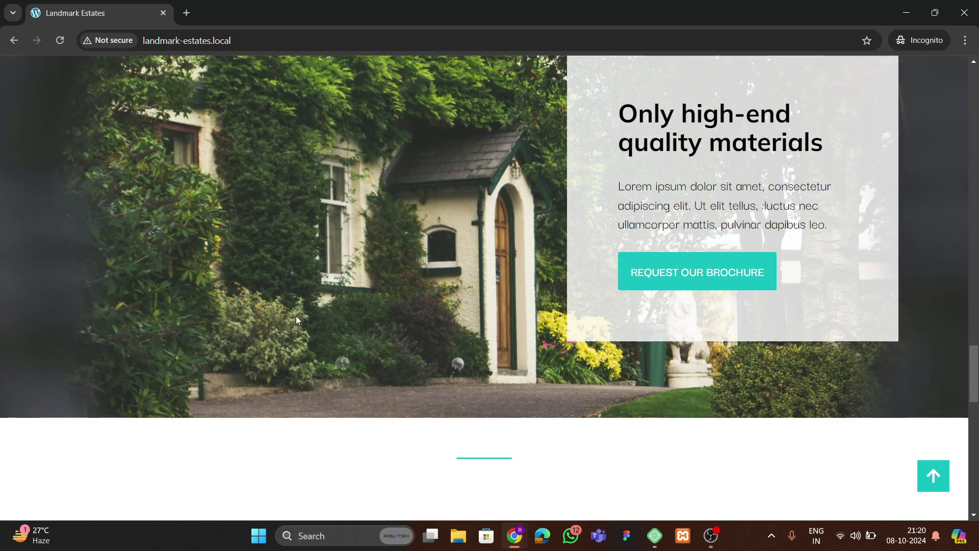
pyautogui.scroll(6, 296, 318)
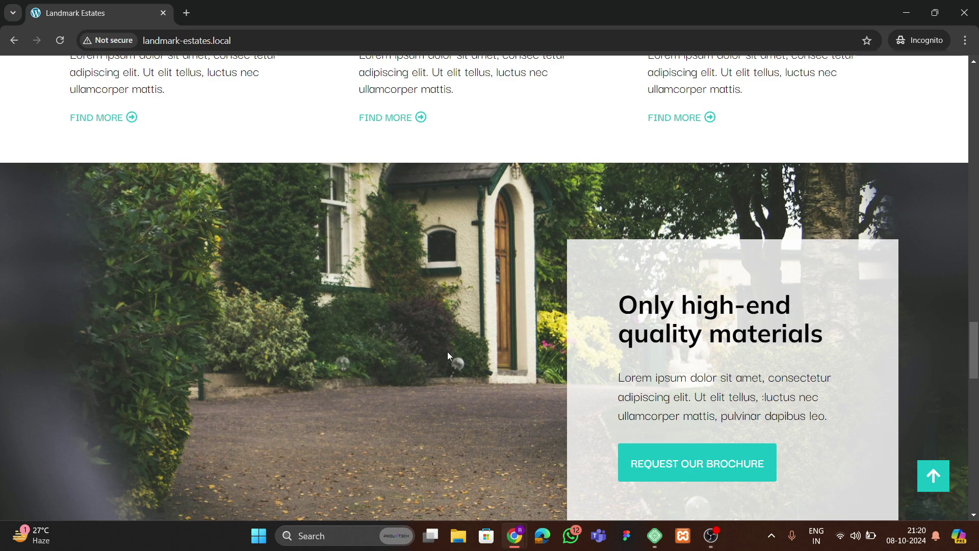
pyautogui.scroll(-4, 451, 363)
pyautogui.scroll(2, 451, 363)
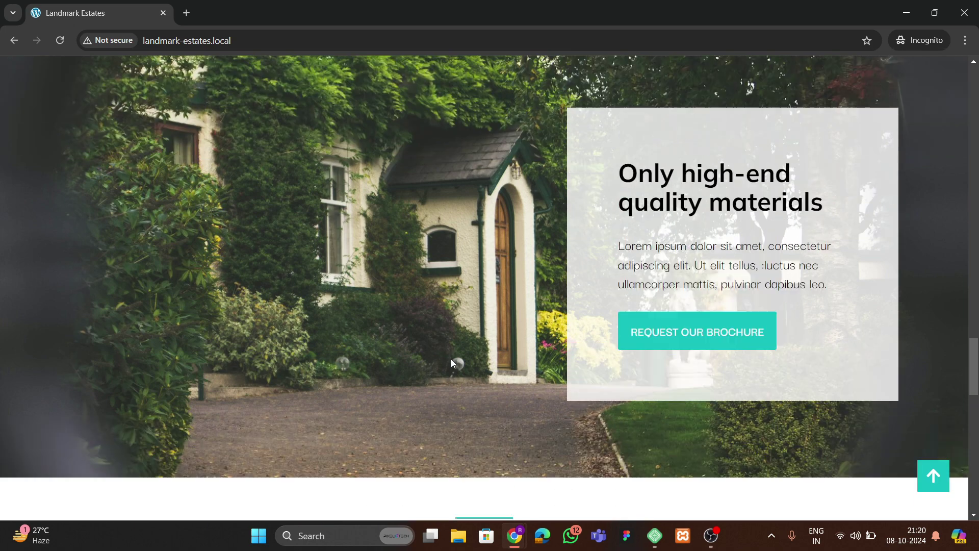
pyautogui.scroll(-1, 451, 363)
pyautogui.scroll(-2, 451, 363)
pyautogui.scroll(2, 448, 357)
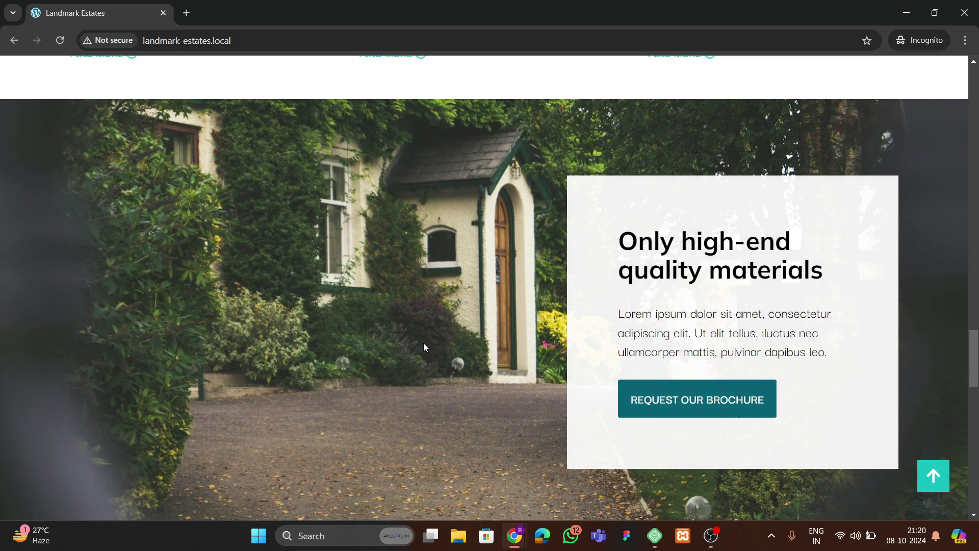
# - Review the three client profiles in the "Testimonials & Partners" section
pyautogui.scroll(-10, 420, 343)
pyautogui.scroll(1, 335, 330)
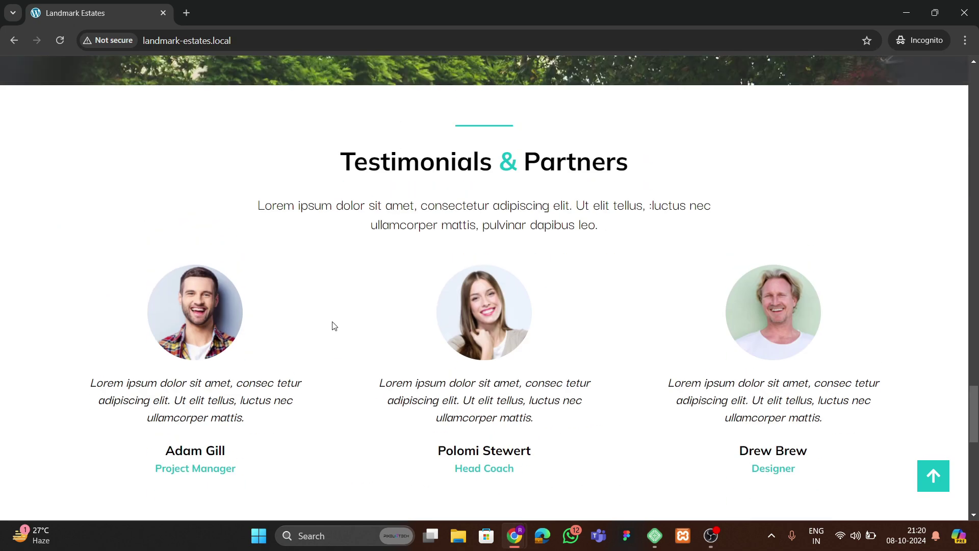
pyautogui.scroll(-2, 334, 326)
pyautogui.scroll(1, 332, 327)
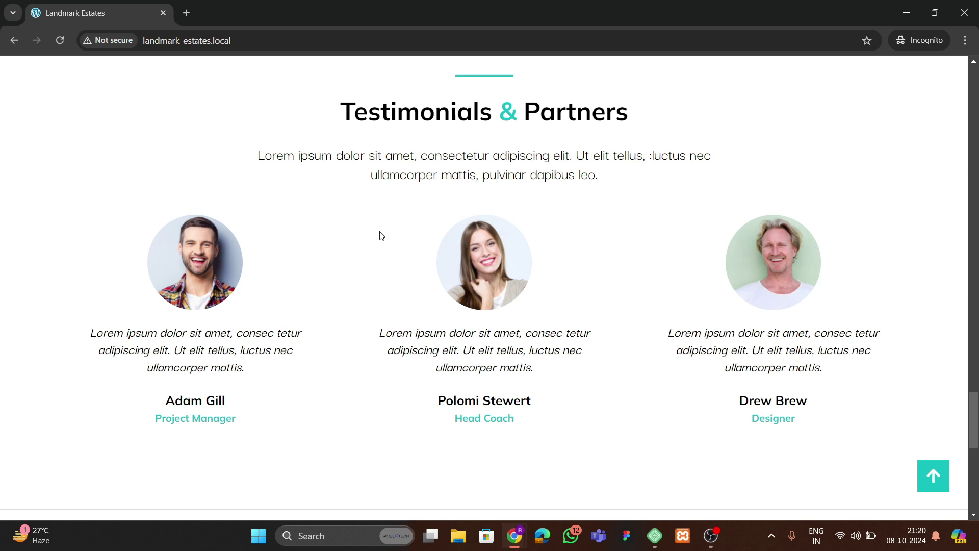
# - View the partner logos and the "speak to an expert" section, and reload the page to replay their entrance animations
pyautogui.scroll(-6, 382, 235)
pyautogui.scroll(2, 381, 235)
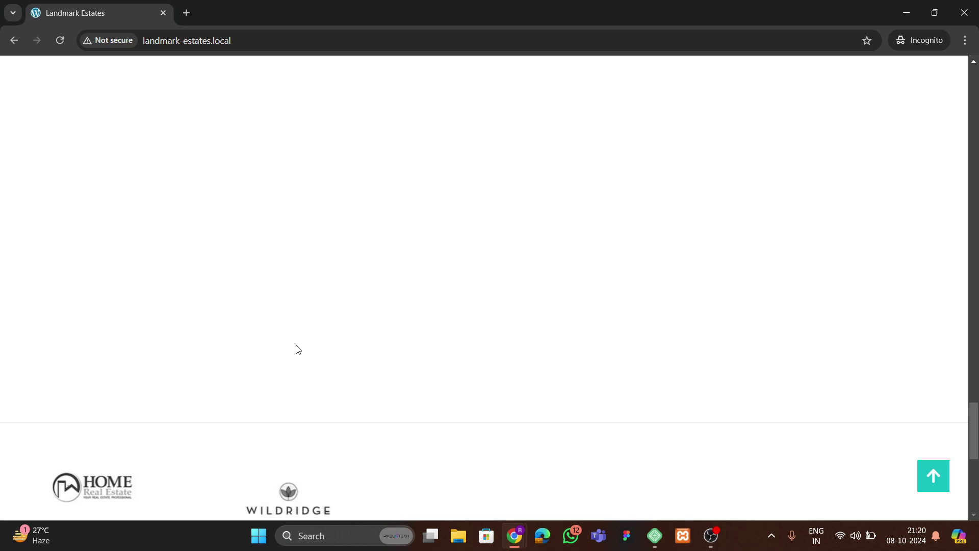
pyautogui.scroll(-3, 297, 339)
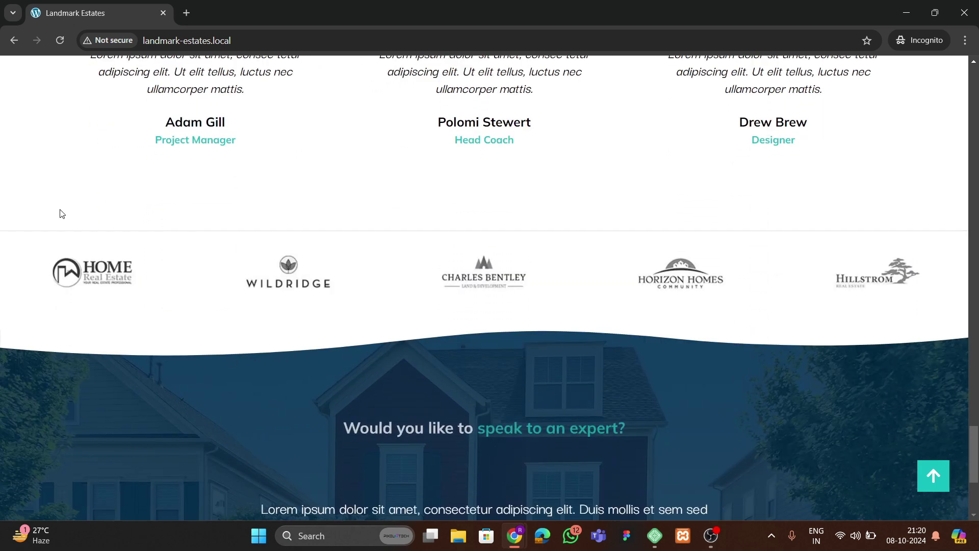
pyautogui.click(60, 43)
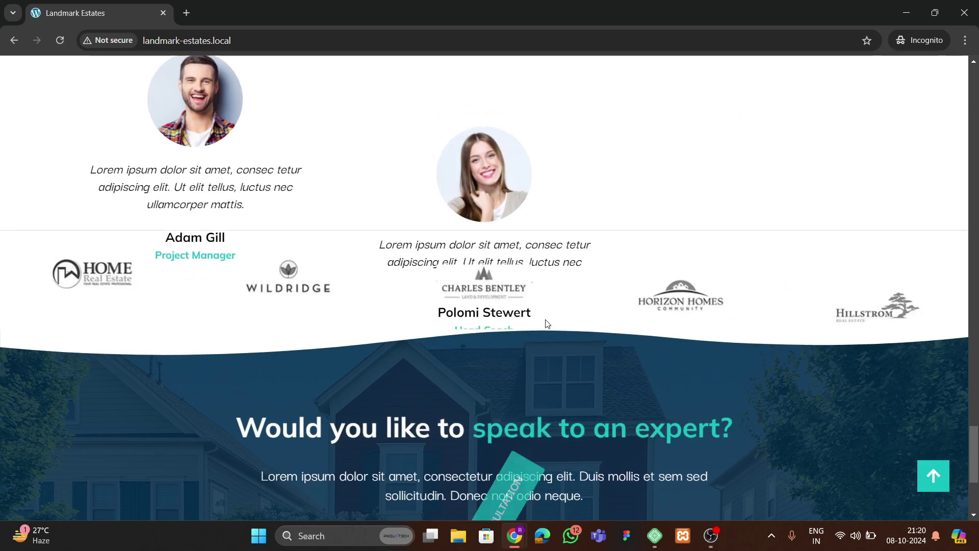
# - View the "speak to an expert" section with its social links and footer, and return to the page's hero section
pyautogui.scroll(2, 679, 298)
pyautogui.scroll(-6, 680, 298)
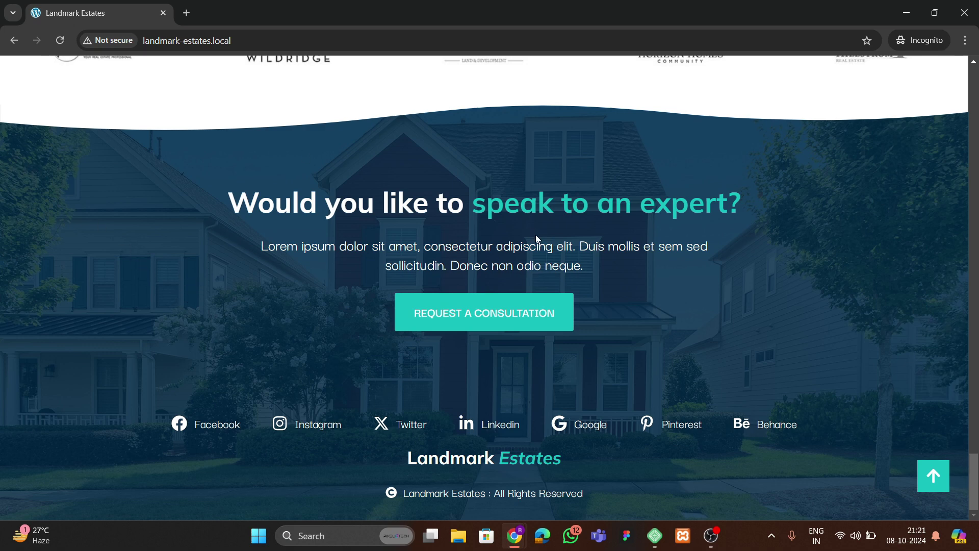
pyautogui.click(933, 476)
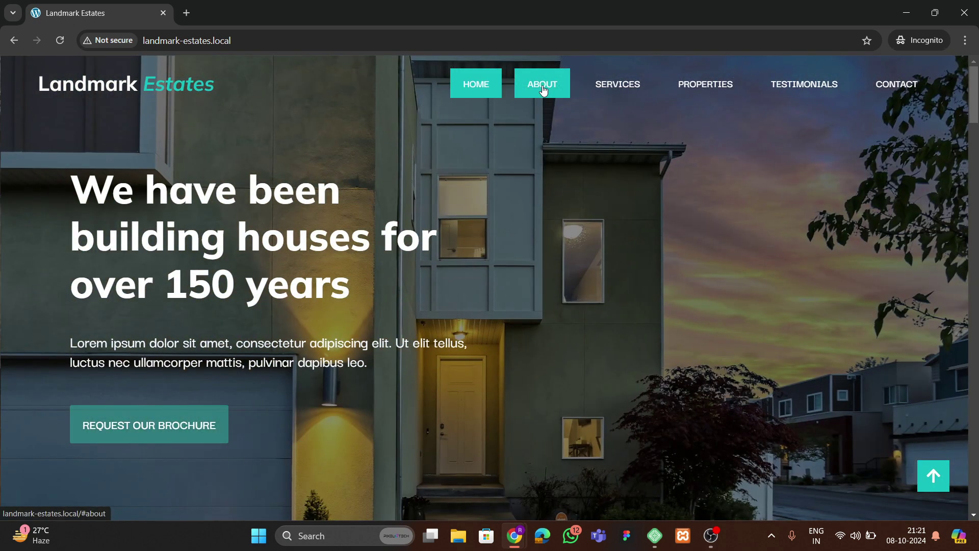
# - Test the About and Services navigation links, returning to the hero section after each one
pyautogui.click(543, 88)
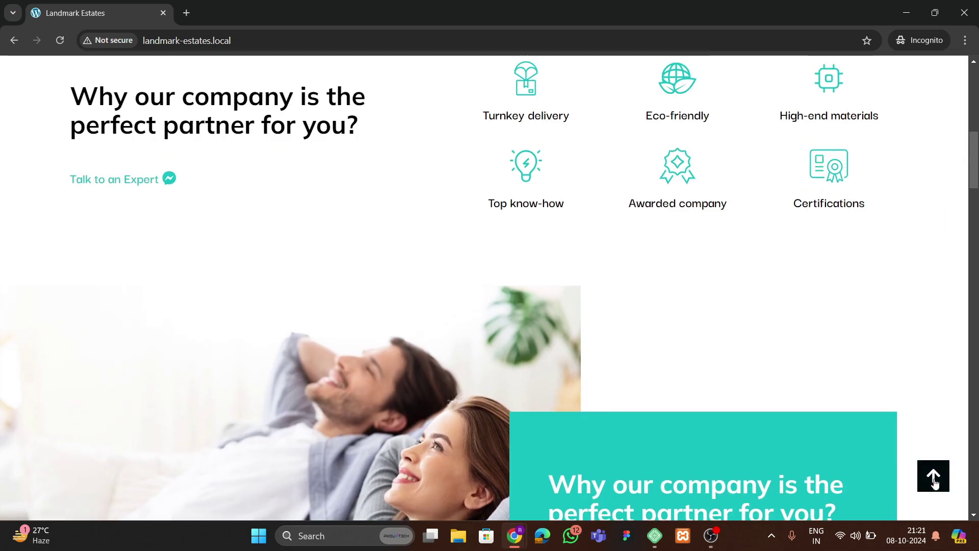
pyautogui.click(933, 479)
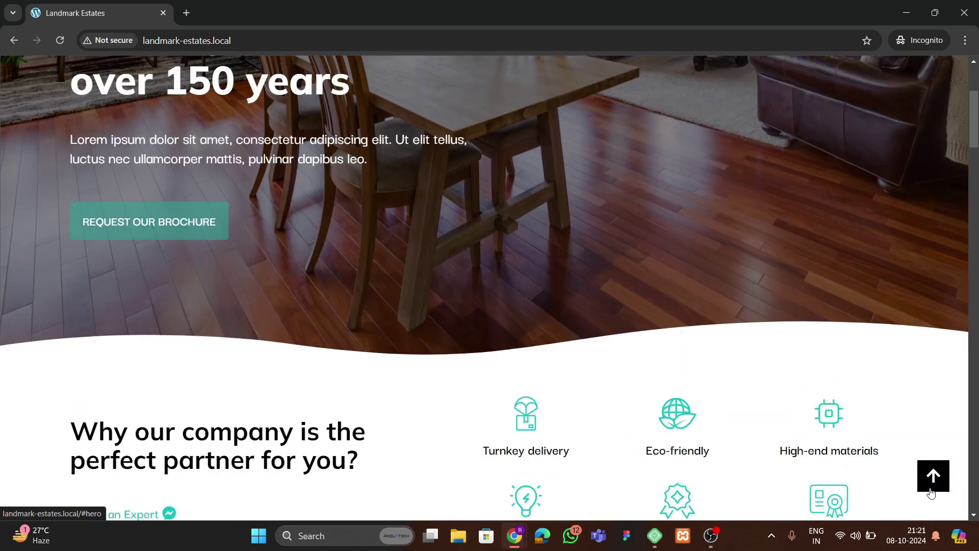
pyautogui.click(617, 84)
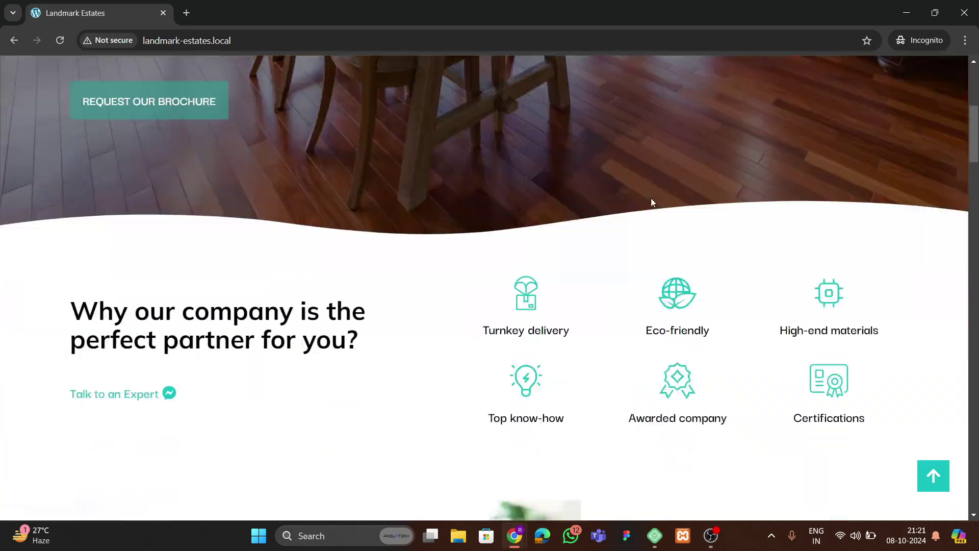
pyautogui.click(934, 475)
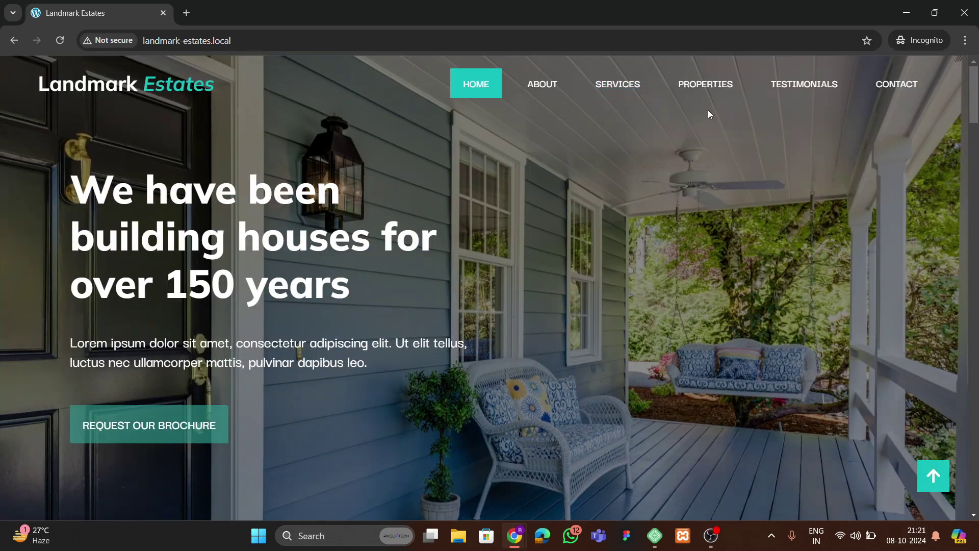
# - Test the Properties, Testimonials and Contact navigation links, returning to the hero section after each one
pyautogui.click(704, 84)
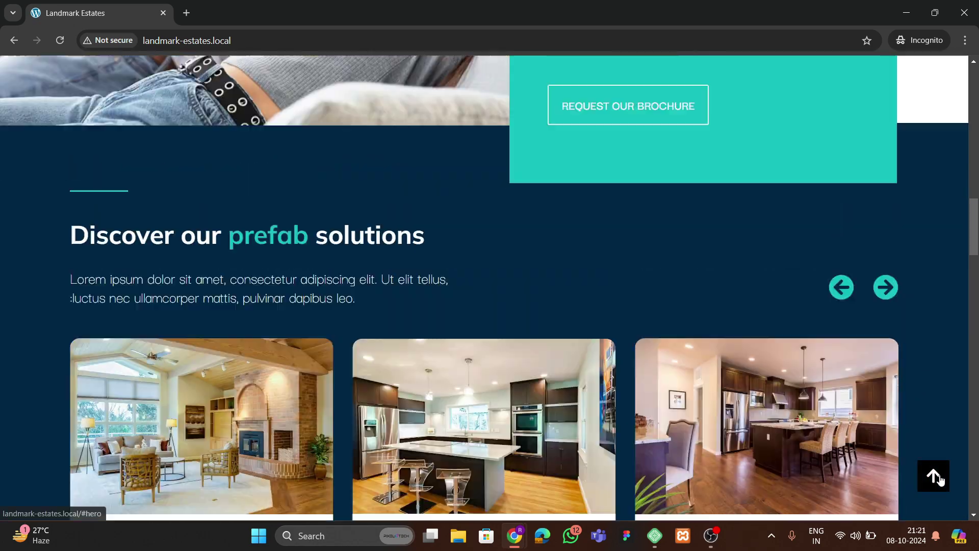
pyautogui.click(938, 477)
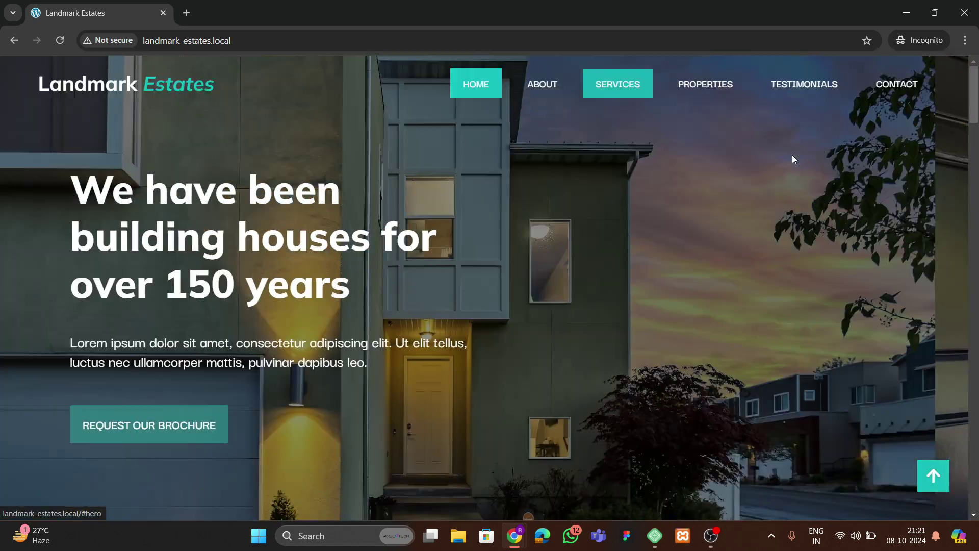
pyautogui.click(804, 84)
pyautogui.click(938, 476)
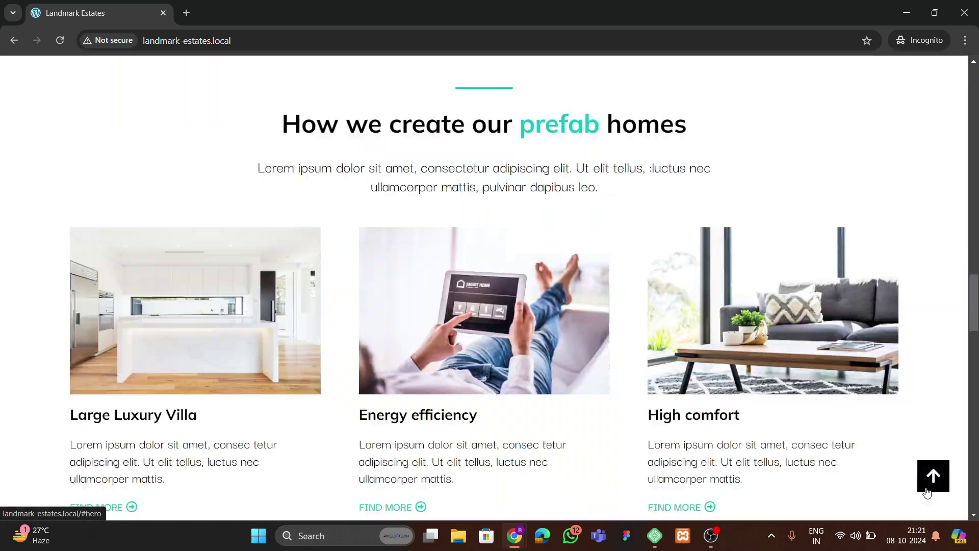
pyautogui.click(896, 85)
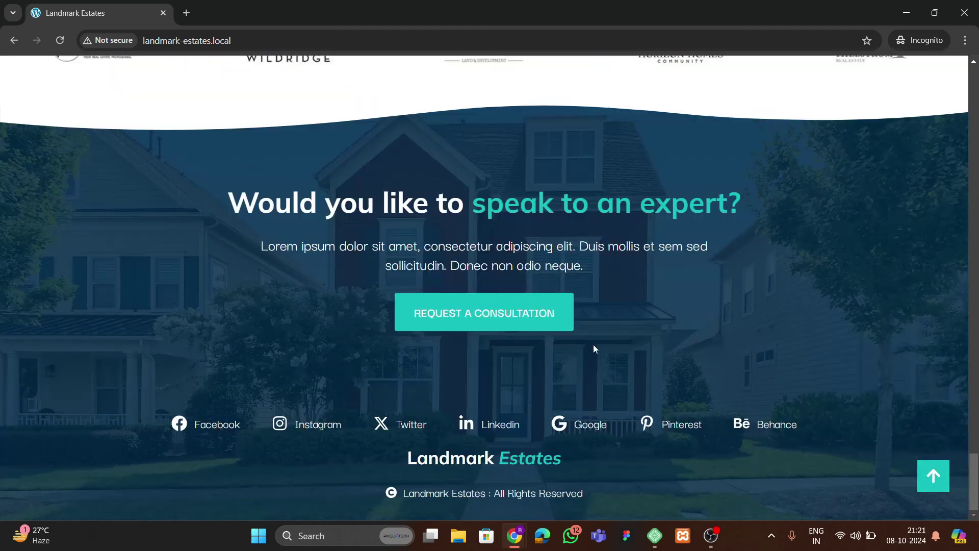
pyautogui.click(933, 475)
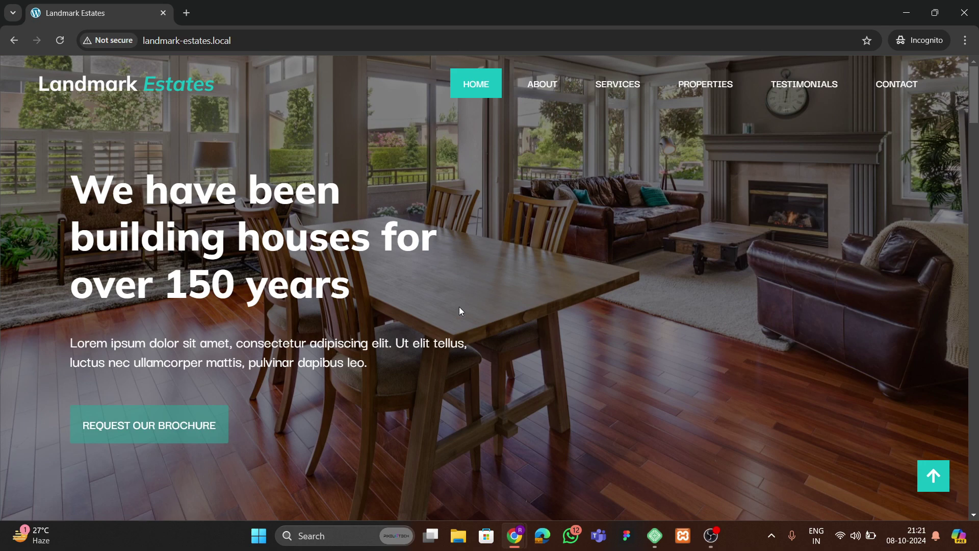
# - Inspect the home page with the developer tools in the responsive mobile view and show its hero section
pyautogui.rightClick(459, 310)
pyautogui.click(500, 291)
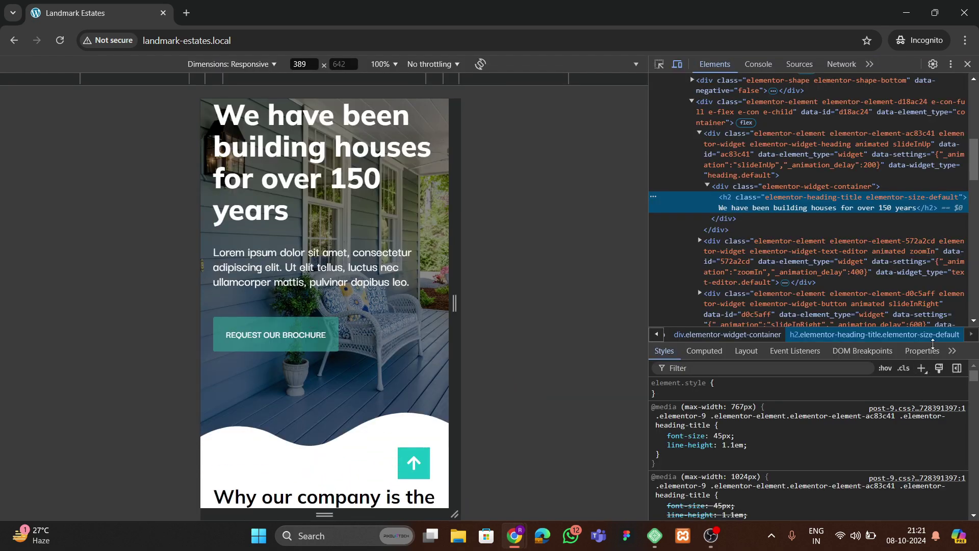
pyautogui.scroll(2, 354, 281)
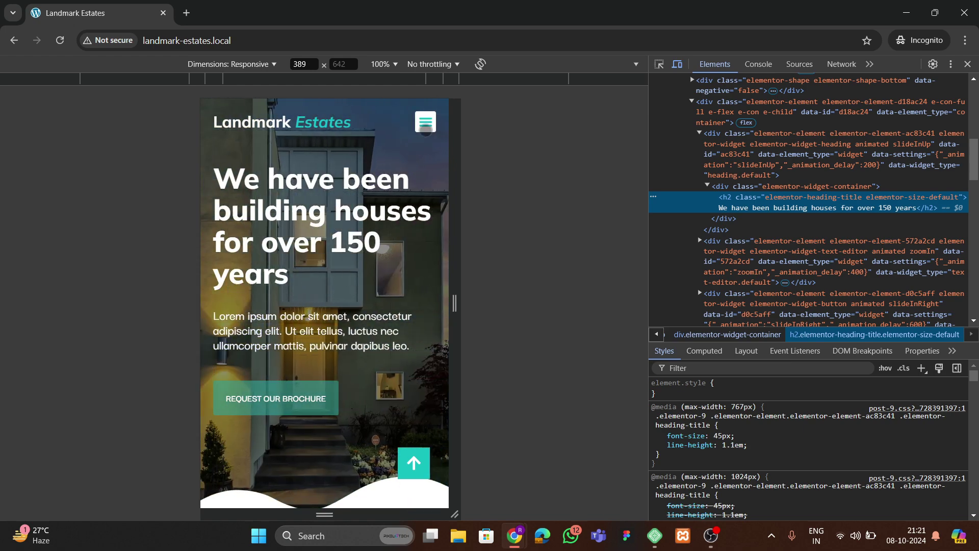
# - Test the About link in the mobile navigation menu and return to the hero section
pyautogui.click(426, 122)
pyautogui.click(334, 170)
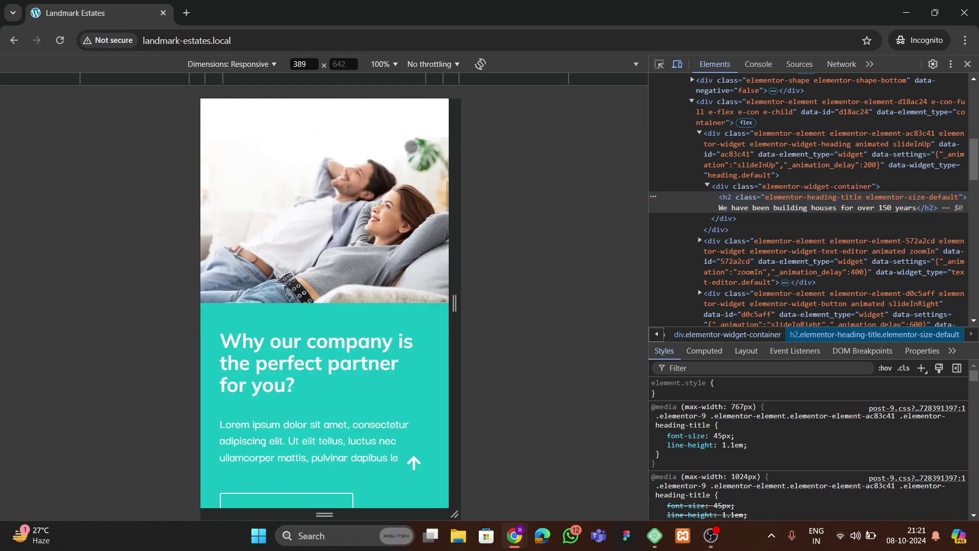
pyautogui.scroll(3, 411, 148)
pyautogui.click(418, 463)
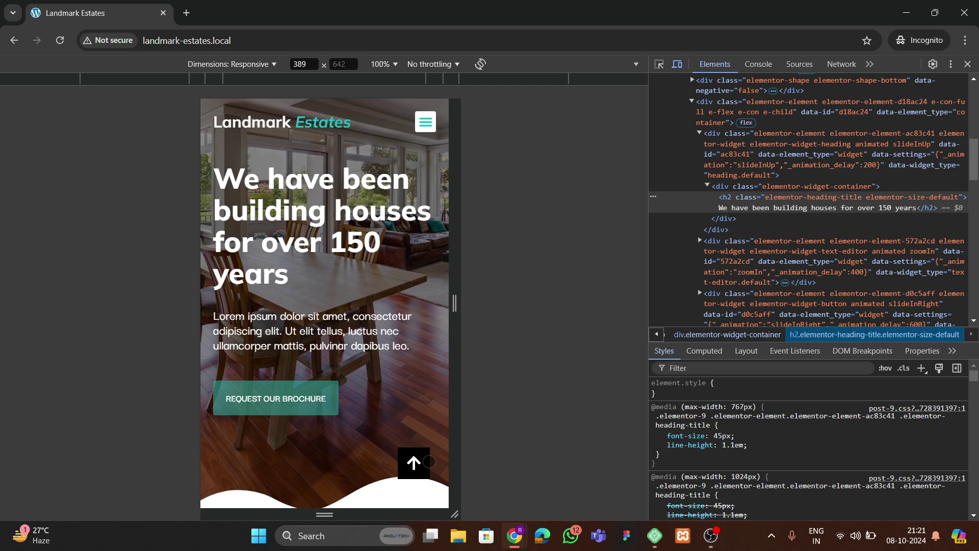
# - Skim the feature icons in the mobile layout, return to the hero section and reload the page
pyautogui.scroll(-10, 384, 417)
pyautogui.scroll(-5, 350, 420)
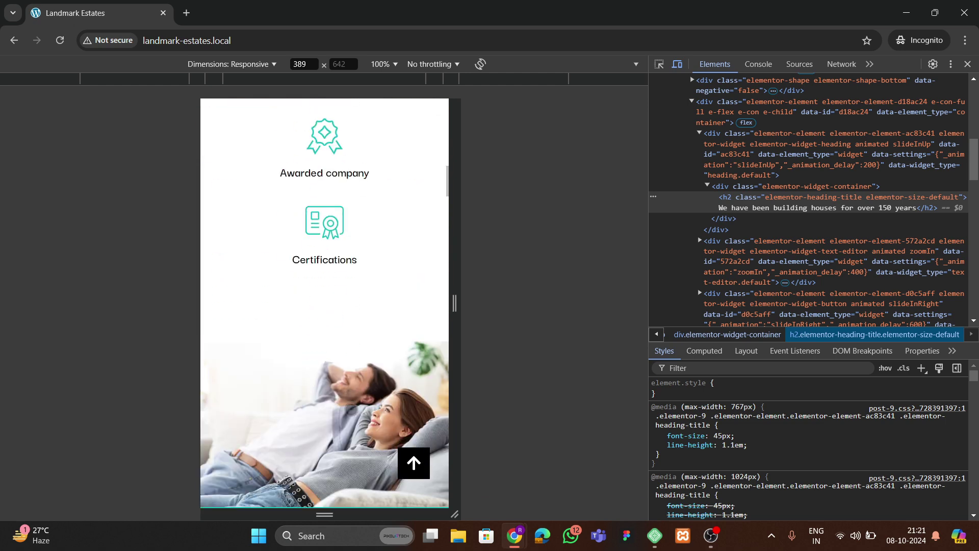
pyautogui.scroll(15, 341, 393)
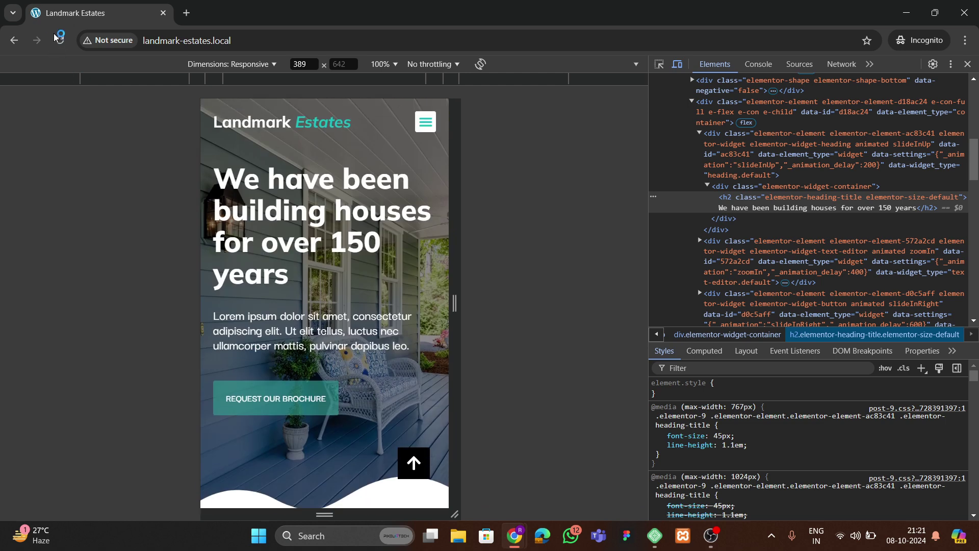
pyautogui.click(56, 36)
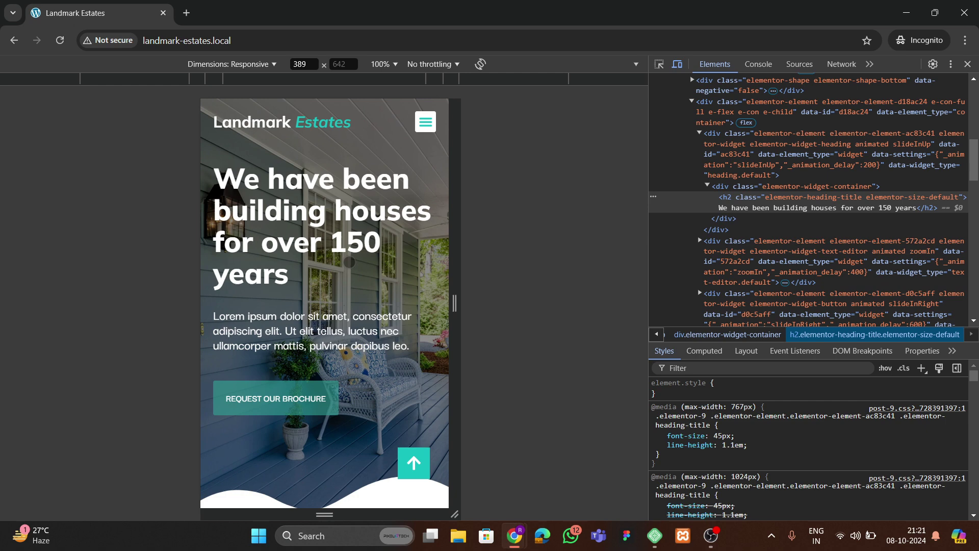
# - Expand and collapse the mobile navigation menu, and review the feature icons, couple image and brochure box in the mobile layout
pyautogui.click(426, 121)
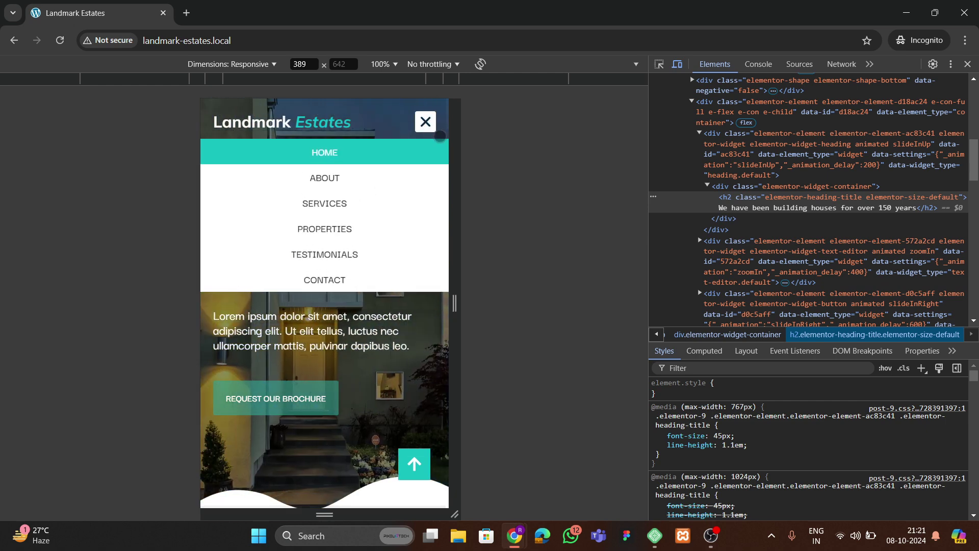
pyautogui.click(424, 123)
pyautogui.scroll(-5, 433, 232)
pyautogui.scroll(-10, 331, 320)
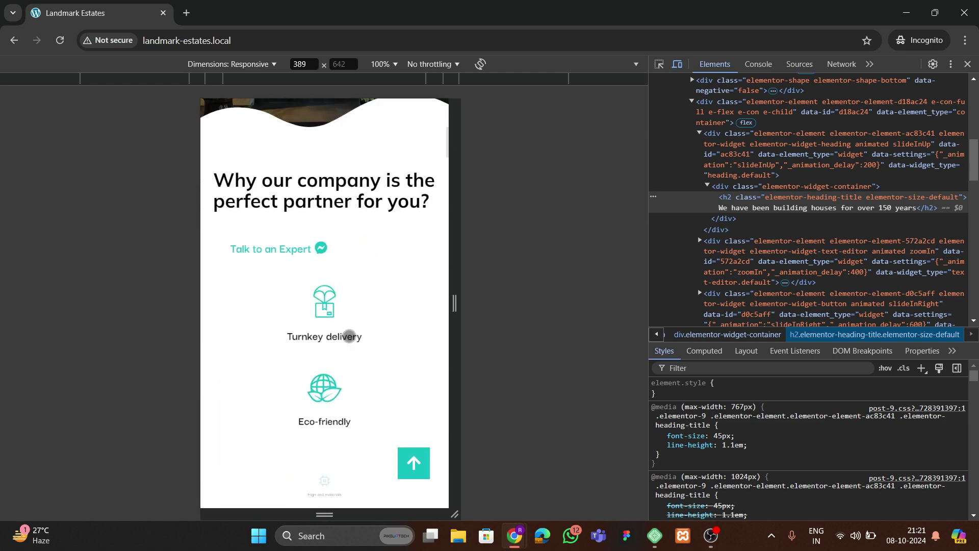
pyautogui.scroll(-10, 349, 336)
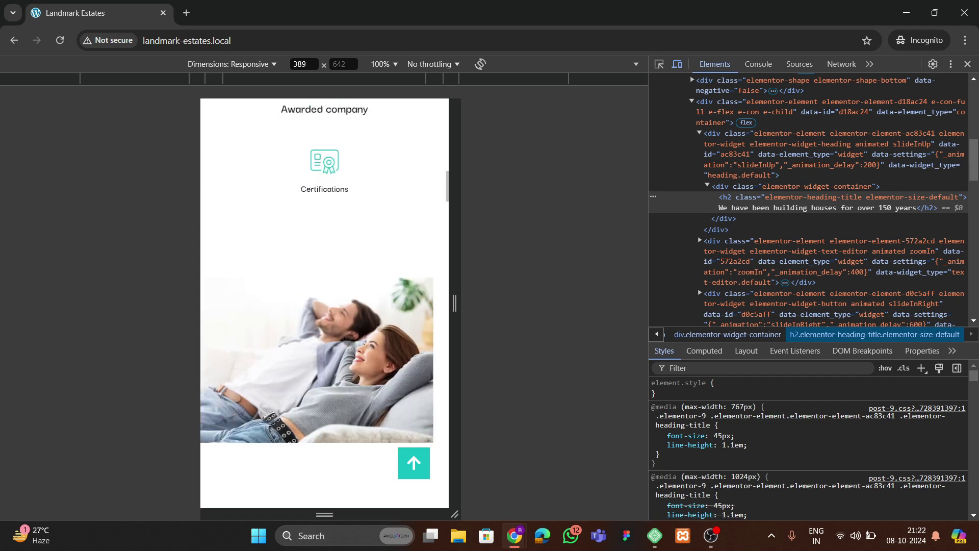
pyautogui.scroll(-9, 349, 339)
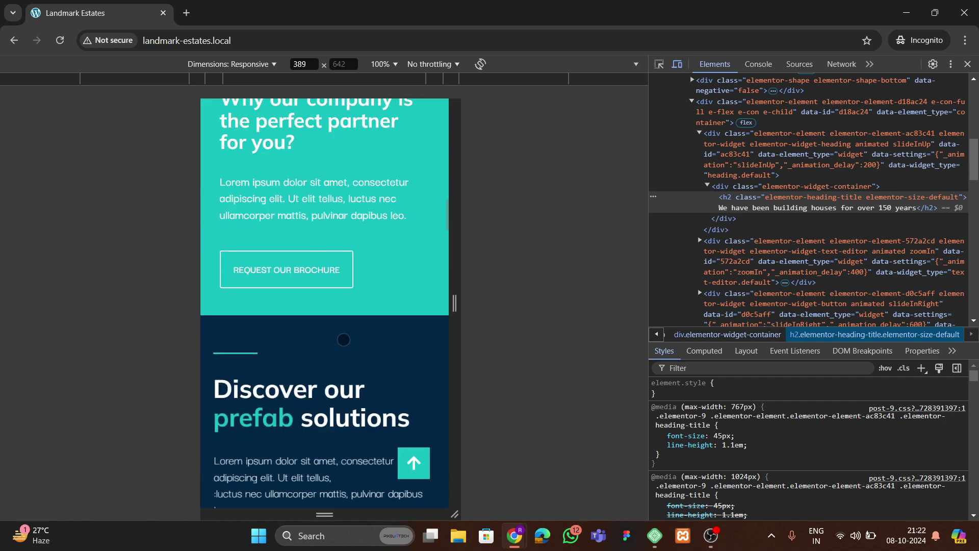
# - Check the "Discover our prefab solutions" property carousel in the mobile layout by advancing its slides
pyautogui.scroll(-4, 341, 328)
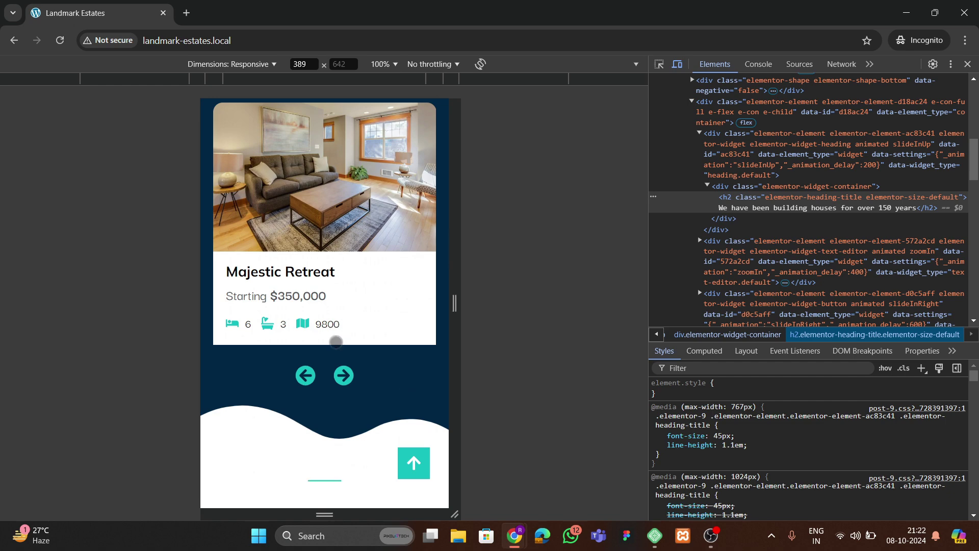
pyautogui.scroll(3, 336, 342)
pyautogui.scroll(-1, 334, 380)
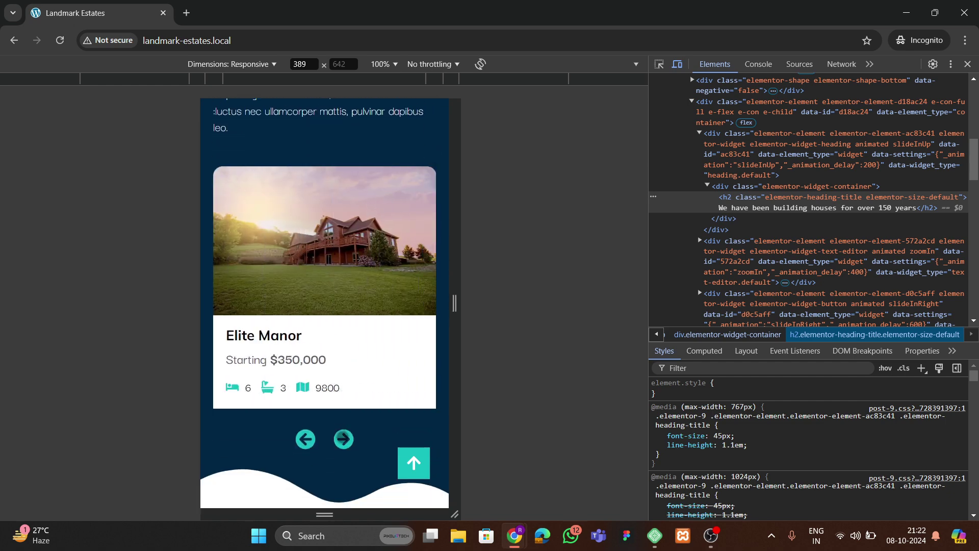
pyautogui.click(343, 439)
pyautogui.click(343, 438)
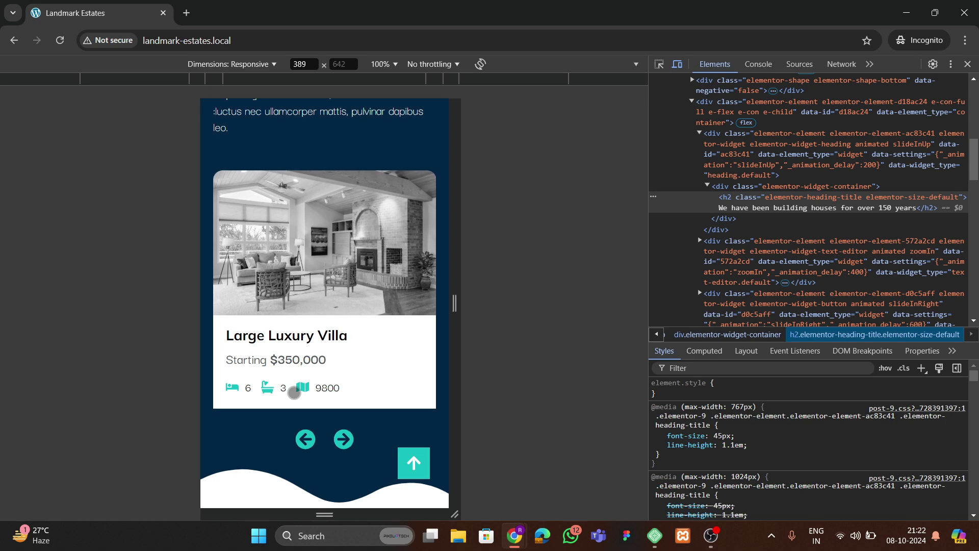
pyautogui.scroll(2, 352, 336)
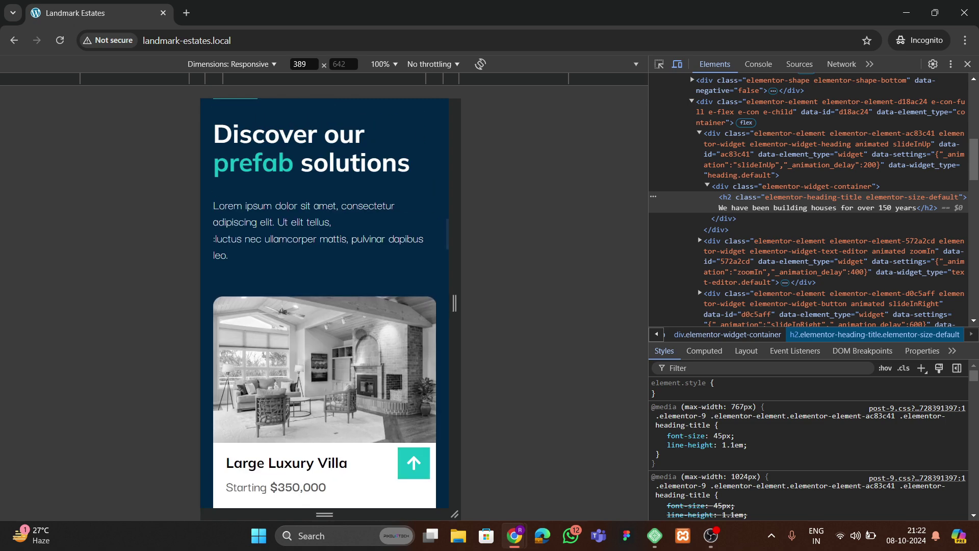
pyautogui.scroll(-2, 359, 337)
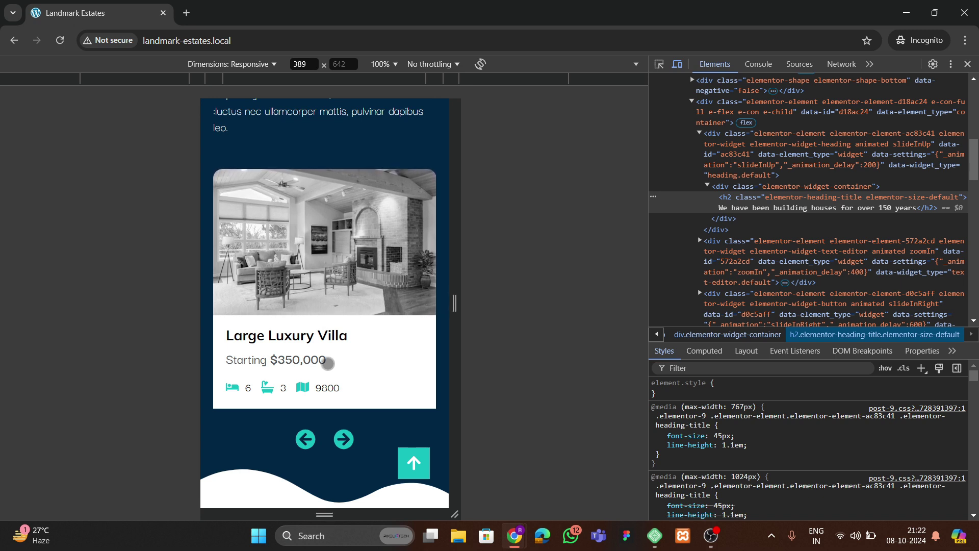
# - Review the stacked cards of the "How we create our prefab homes" section in the mobile layout
pyautogui.scroll(-7, 328, 363)
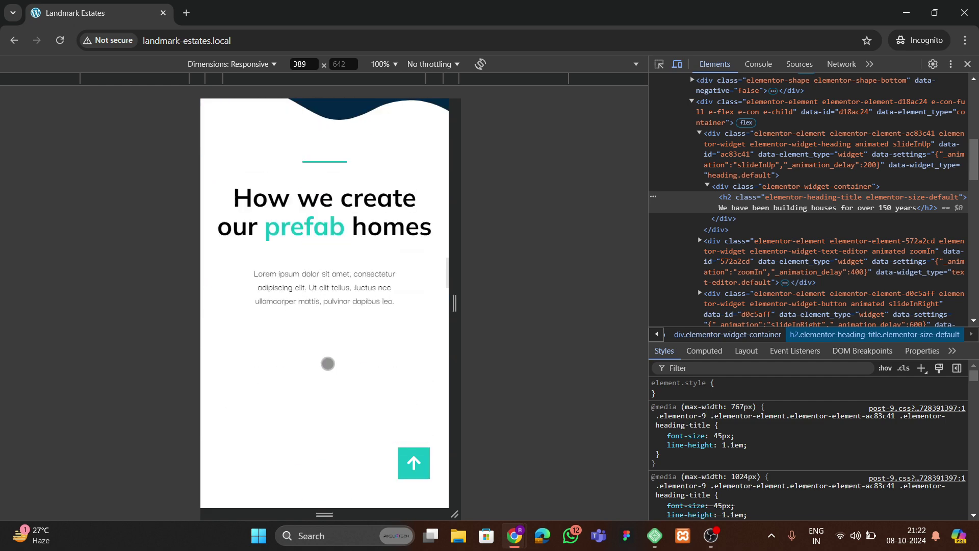
pyautogui.scroll(-7, 328, 363)
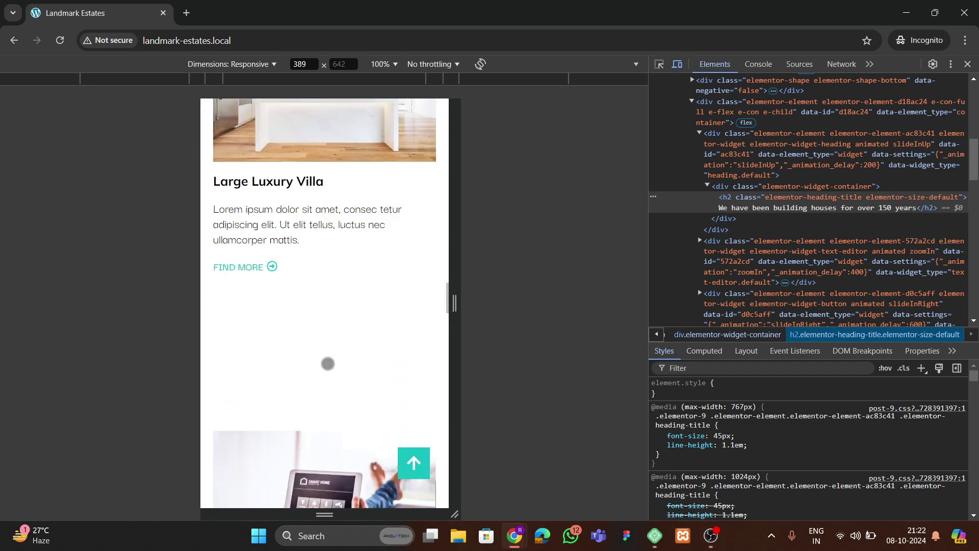
pyautogui.scroll(-6, 327, 363)
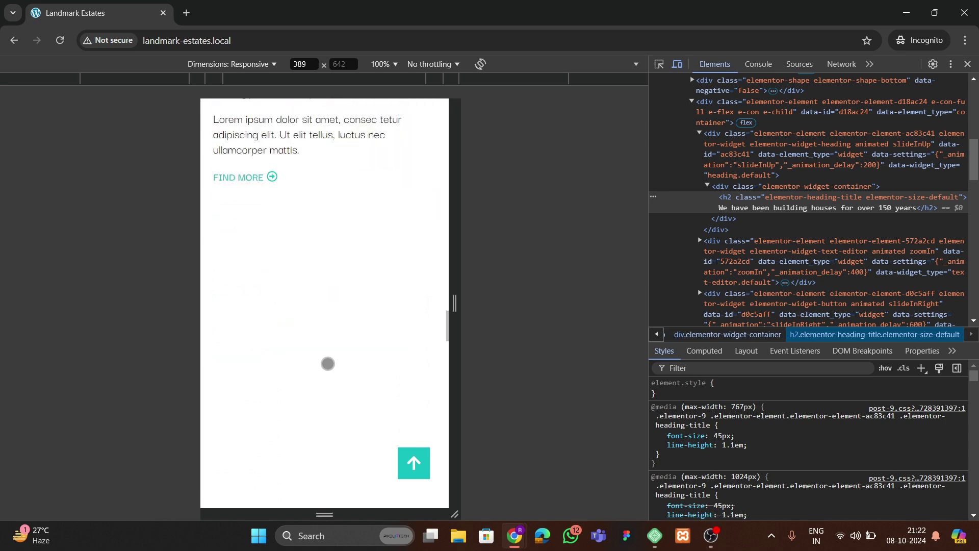
pyautogui.scroll(-6, 327, 363)
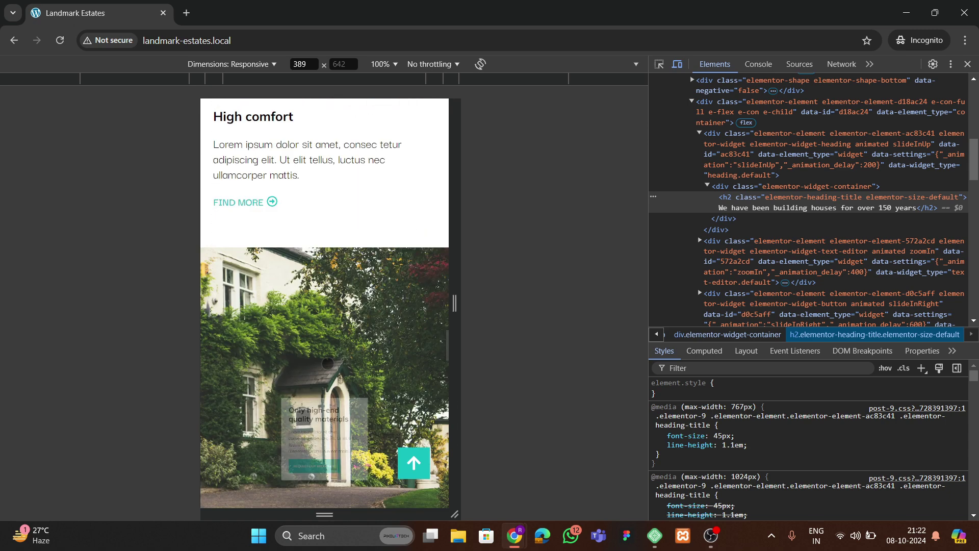
# - Inspect the background and brochure box of the "Only high-end quality materials" section in the mobile layout
pyautogui.scroll(-3, 328, 363)
pyautogui.scroll(-4, 341, 325)
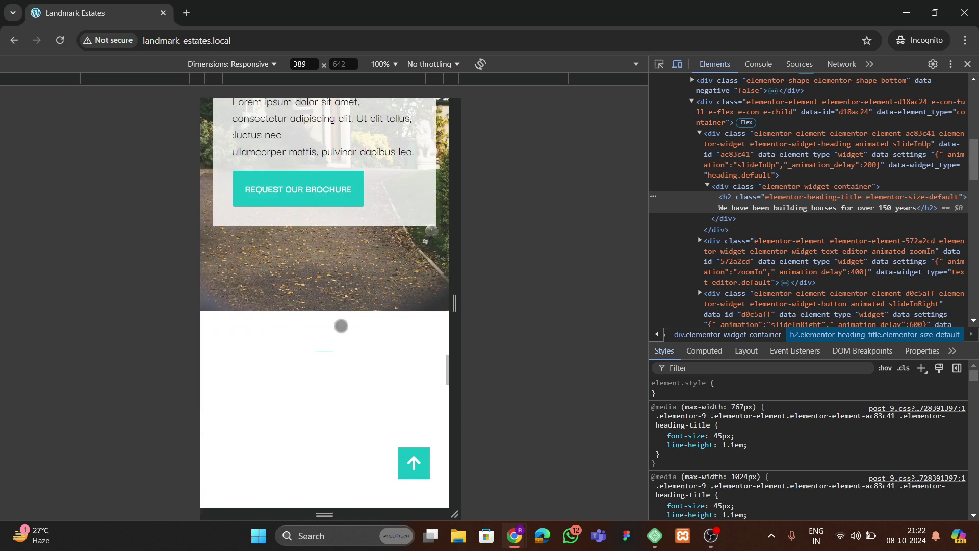
pyautogui.scroll(4, 341, 325)
pyautogui.scroll(-7, 316, 324)
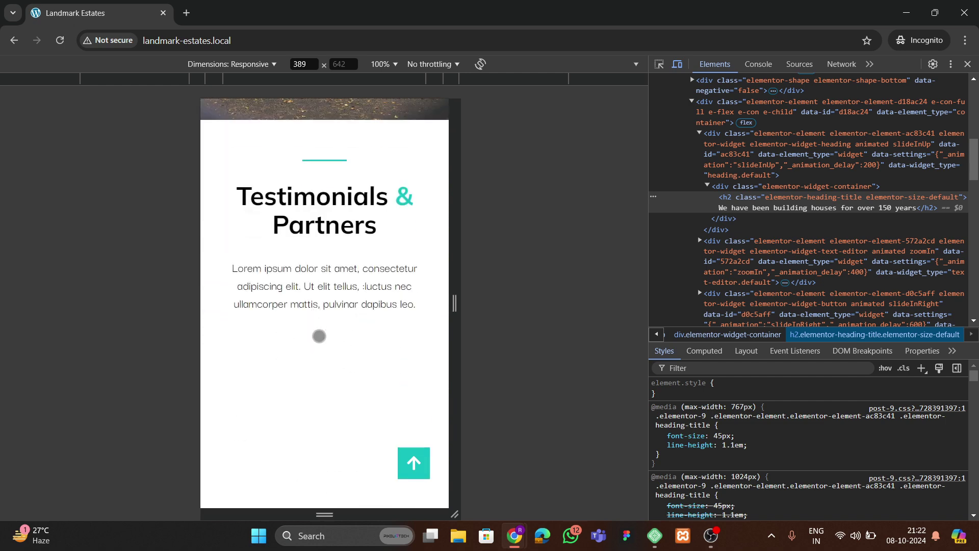
# - Review the stacked client profiles and partner logos of the "Testimonials & Partners" section in the mobile layout
pyautogui.scroll(-4, 319, 336)
pyautogui.scroll(-10, 320, 338)
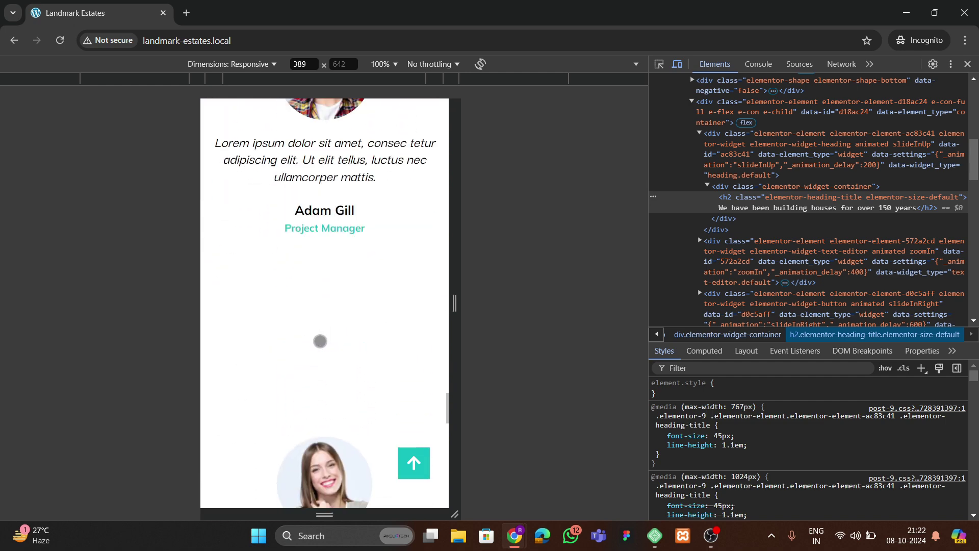
pyautogui.scroll(-10, 320, 341)
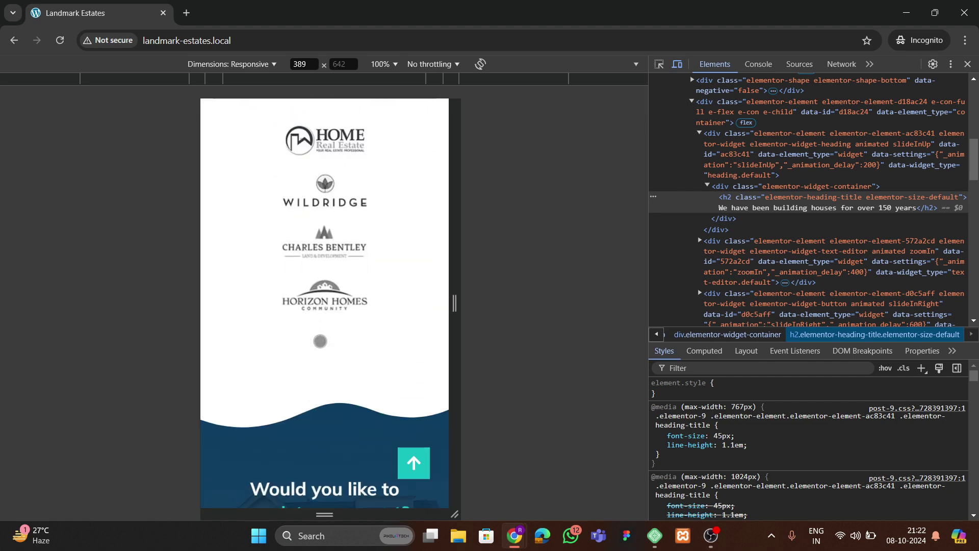
# - Review the "Would you like to speak to an expert?" section and footer in the mobile layout, and return to the page's start
pyautogui.scroll(-4, 320, 341)
pyautogui.scroll(-4, 321, 340)
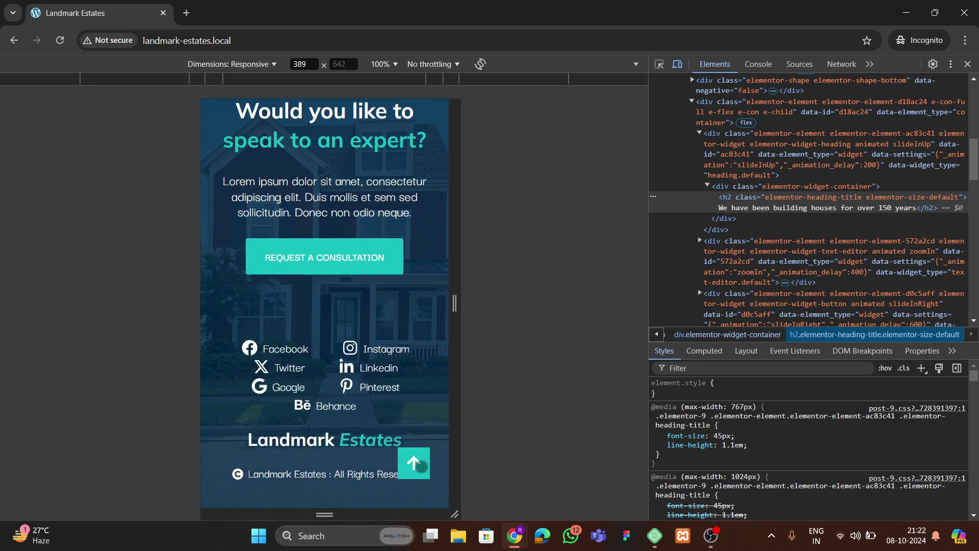
pyautogui.click(420, 465)
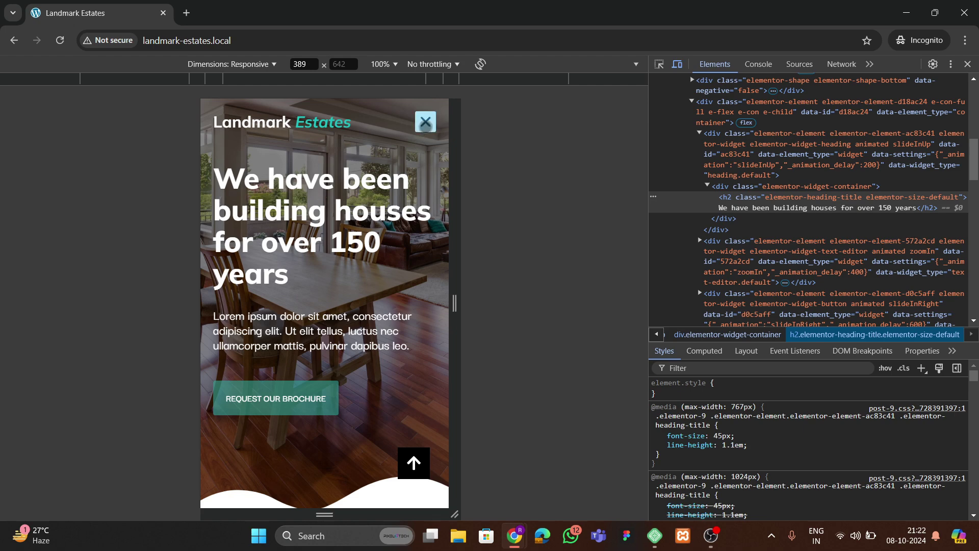
# - Test the mobile navigation menu by following two of its section links, returning to the page's start between them
pyautogui.click(426, 122)
pyautogui.click(323, 200)
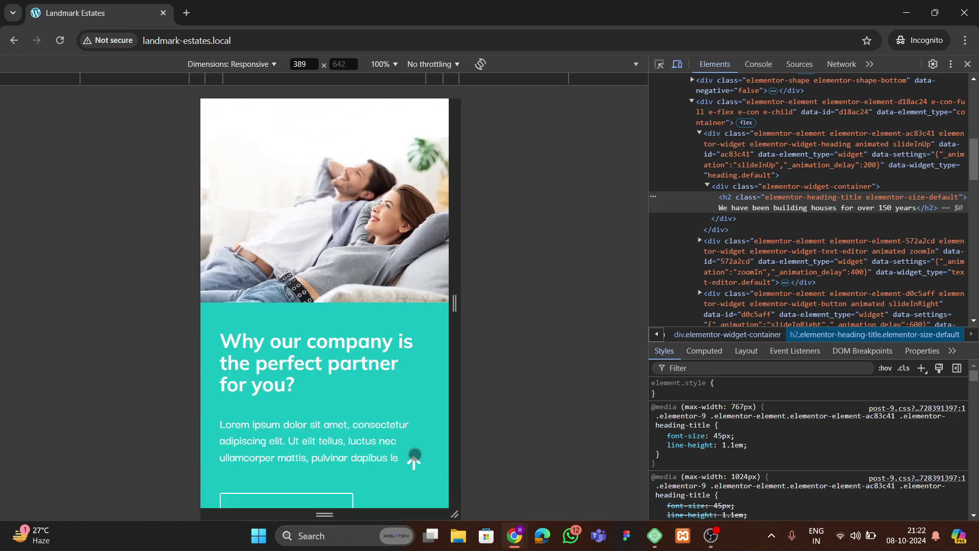
pyautogui.click(414, 461)
pyautogui.click(425, 121)
pyautogui.click(352, 225)
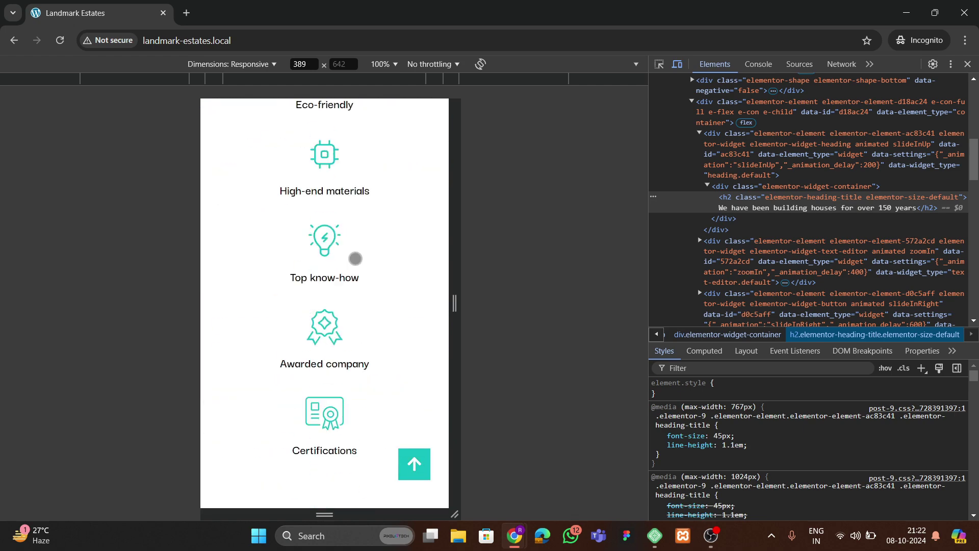
# - Dock the developer tools below the page and check the tablet layout at a viewport width of 824 before narrowing it again
pyautogui.click(951, 65)
pyautogui.click(945, 86)
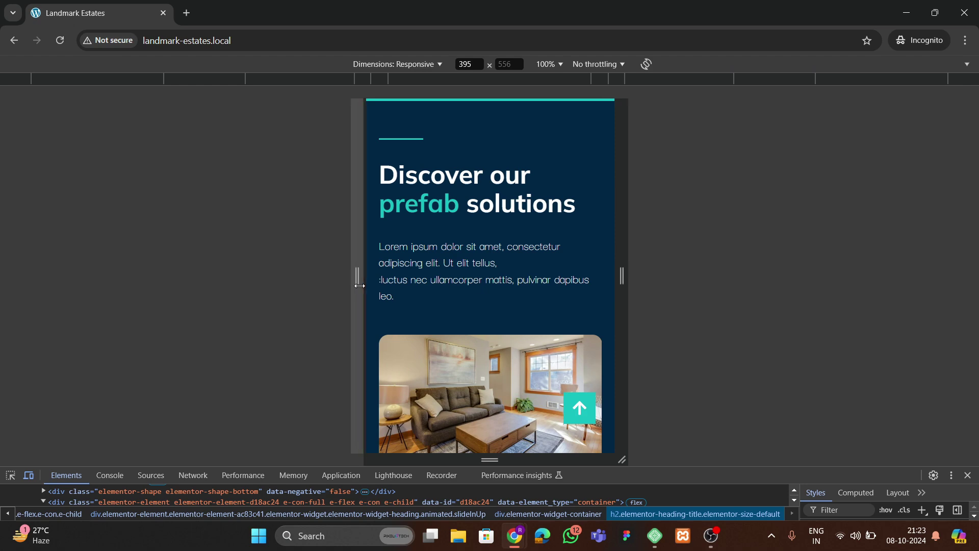
pyautogui.moveTo(357, 286); pyautogui.dragTo(224, 302)
pyautogui.click(569, 414)
pyautogui.scroll(-10, 385, 300)
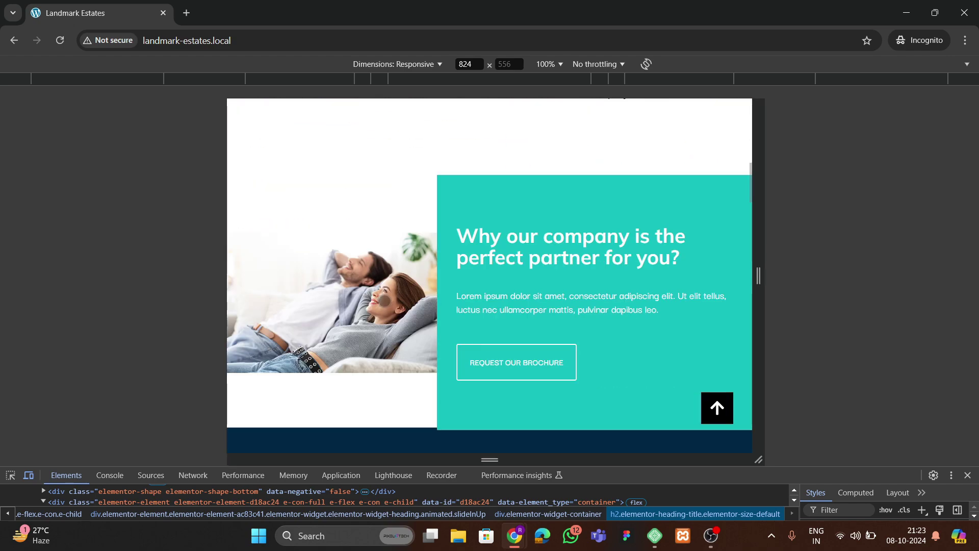
pyautogui.scroll(5, 385, 301)
pyautogui.scroll(5, 385, 301)
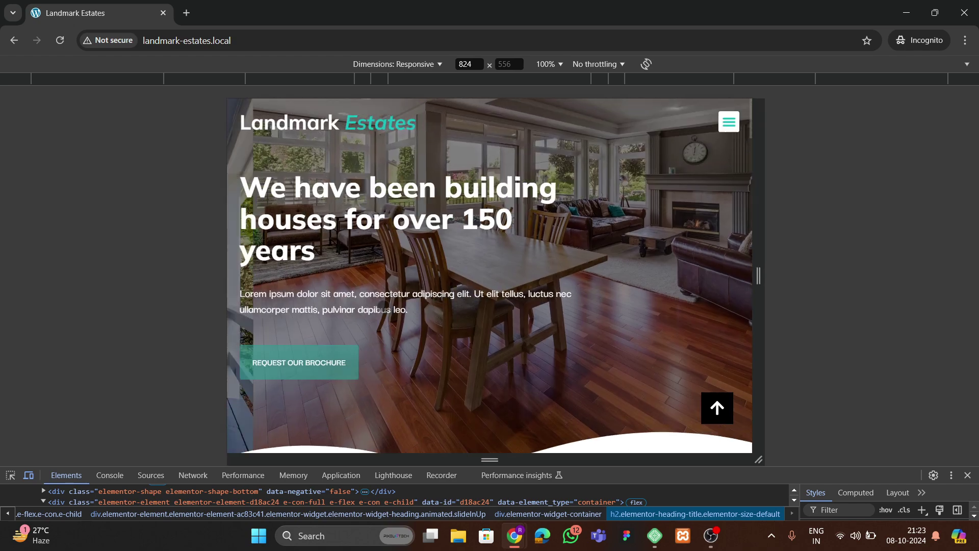
pyautogui.moveTo(221, 295); pyautogui.dragTo(356, 280)
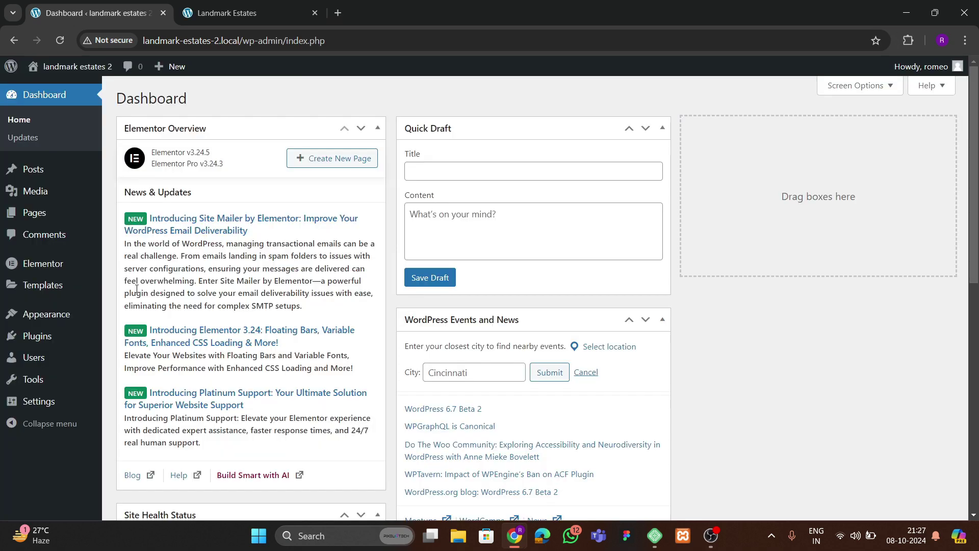
# - In the landmark estates 2 dashboard, check the site's active theme and its installed plugins
pyautogui.moveTo(74, 385)
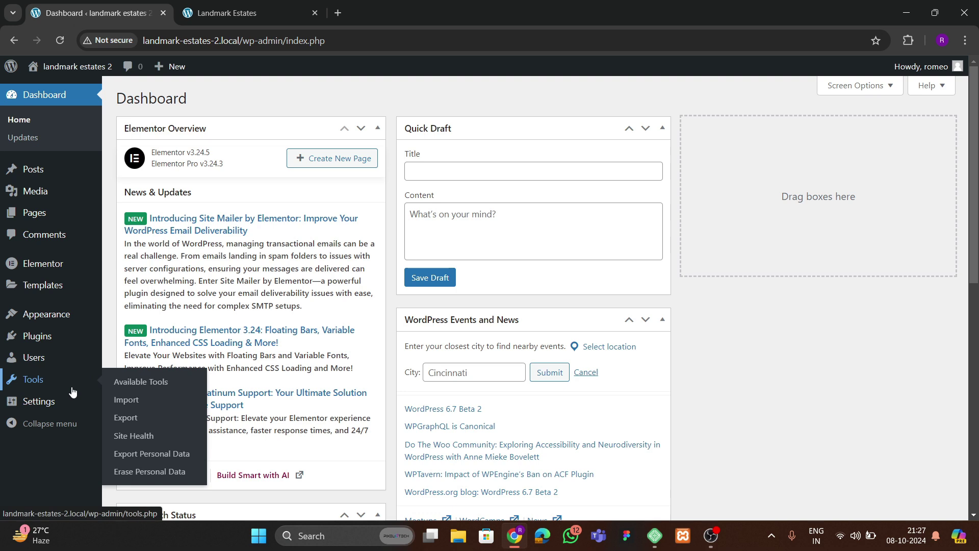
pyautogui.moveTo(74, 403)
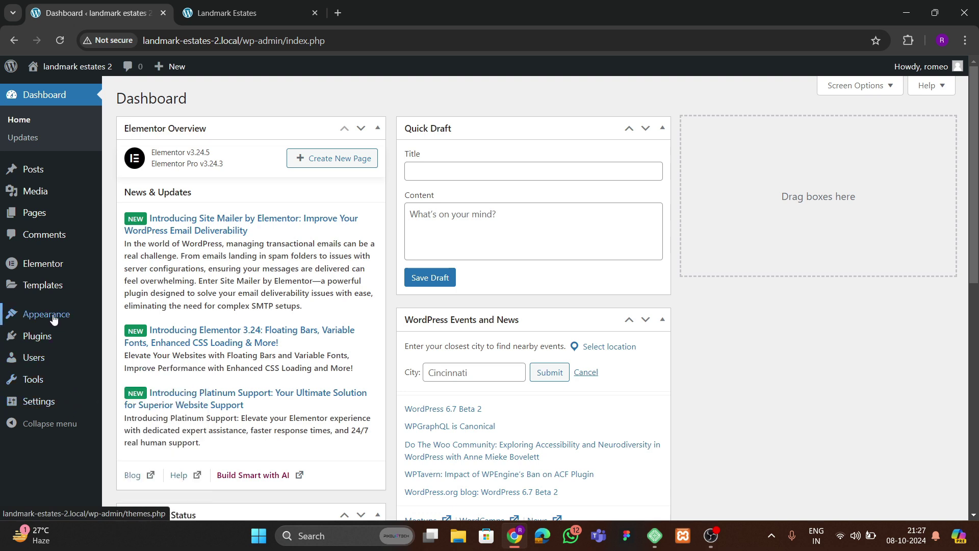
pyautogui.moveTo(54, 319)
pyautogui.click(127, 317)
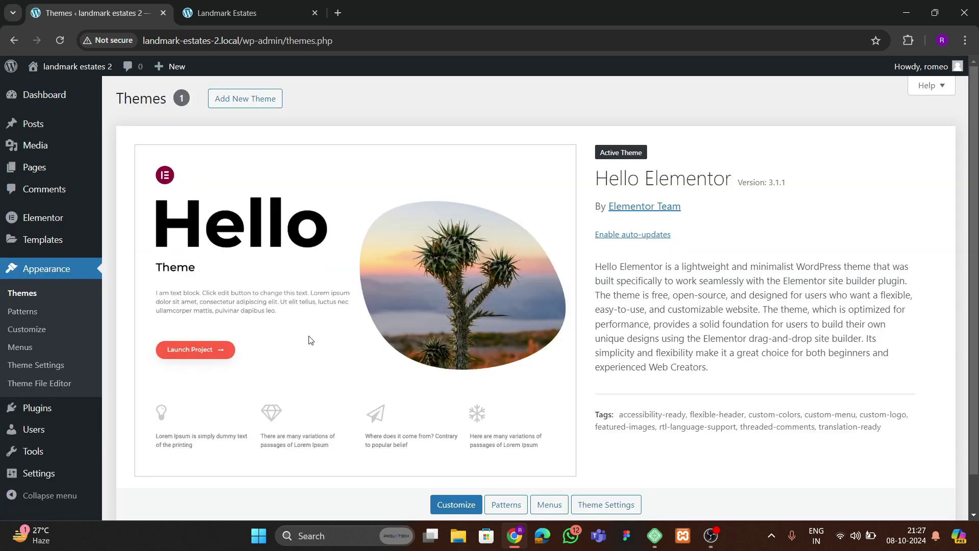
pyautogui.scroll(-2, 48, 362)
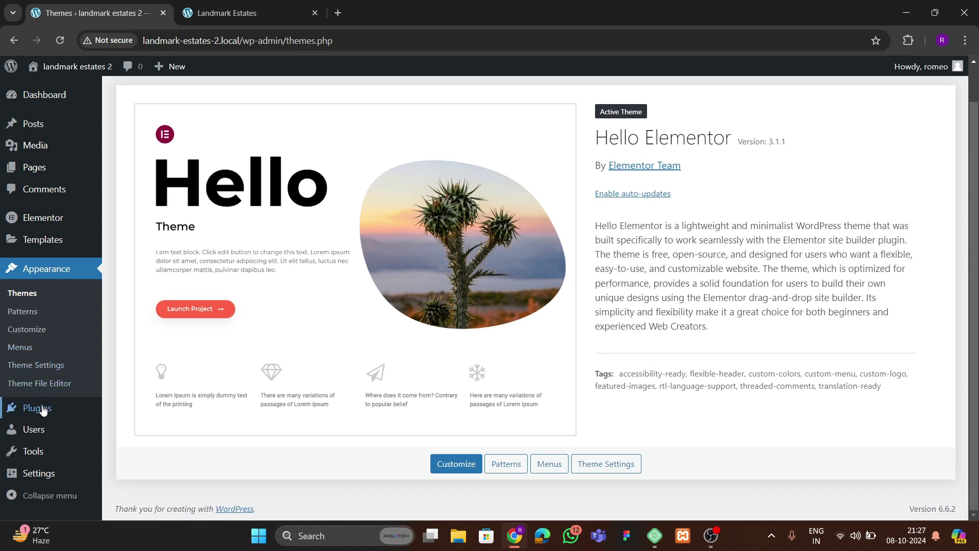
pyautogui.click(76, 469)
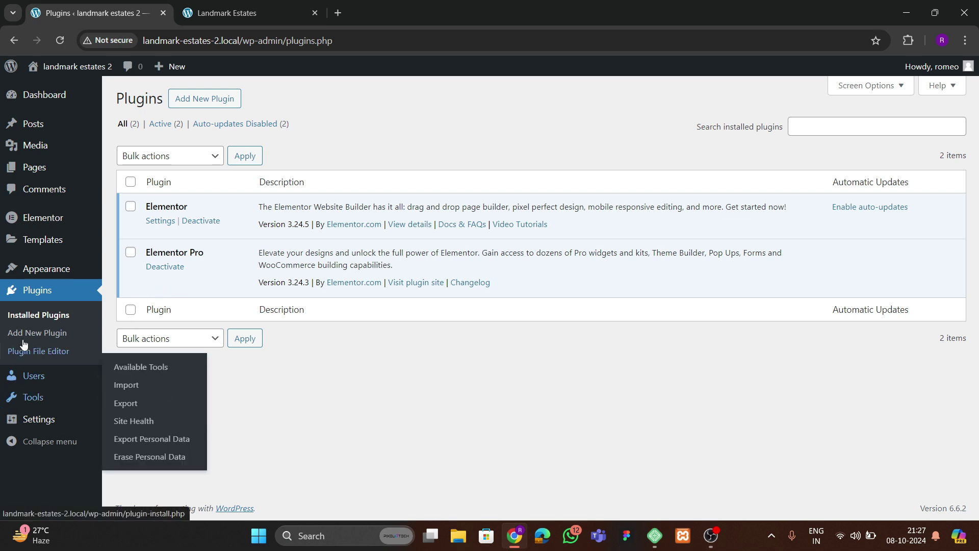
# - In the Elementor feature settings, set the Nested Elements experiment to Active
pyautogui.moveTo(36, 224)
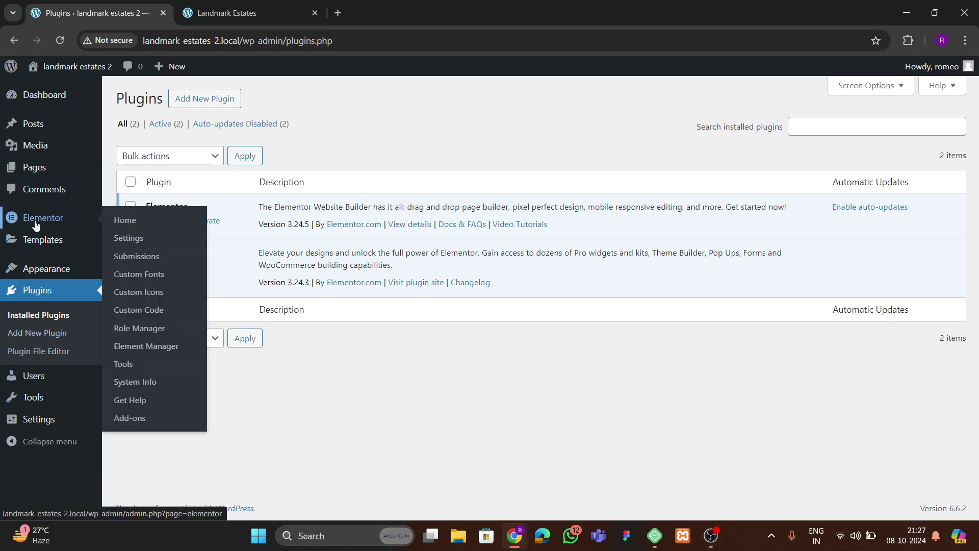
pyautogui.click(125, 240)
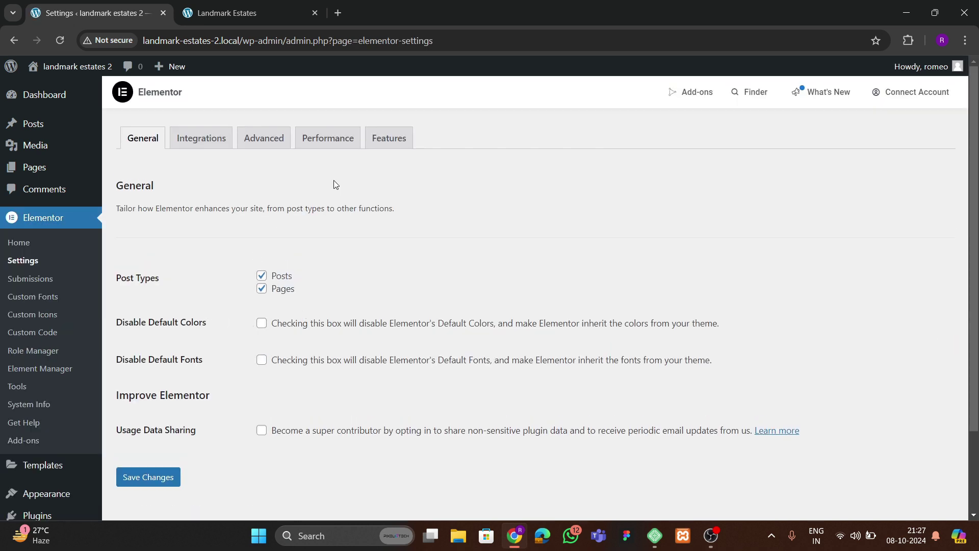
pyautogui.click(377, 145)
pyautogui.scroll(-3, 246, 293)
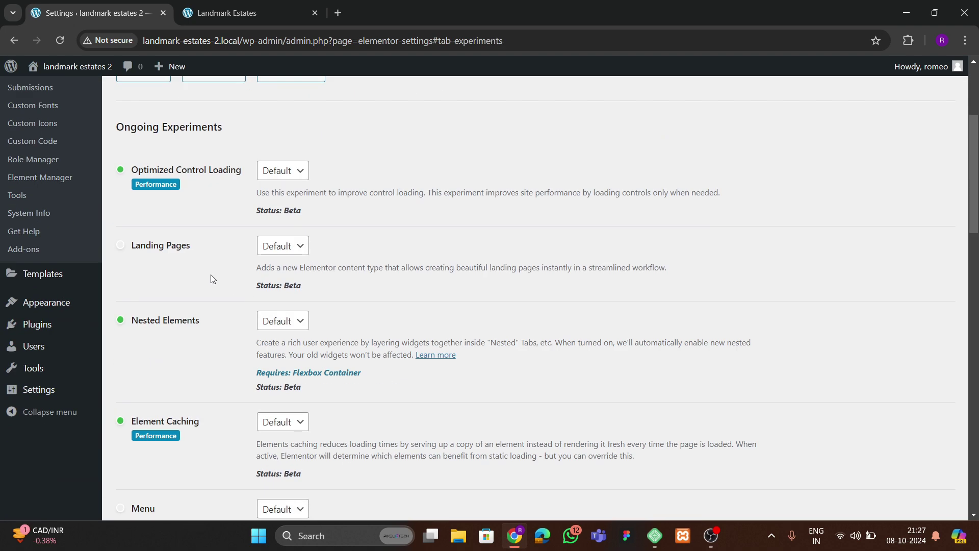
pyautogui.scroll(-1, 210, 290)
pyautogui.click(275, 250)
pyautogui.click(276, 290)
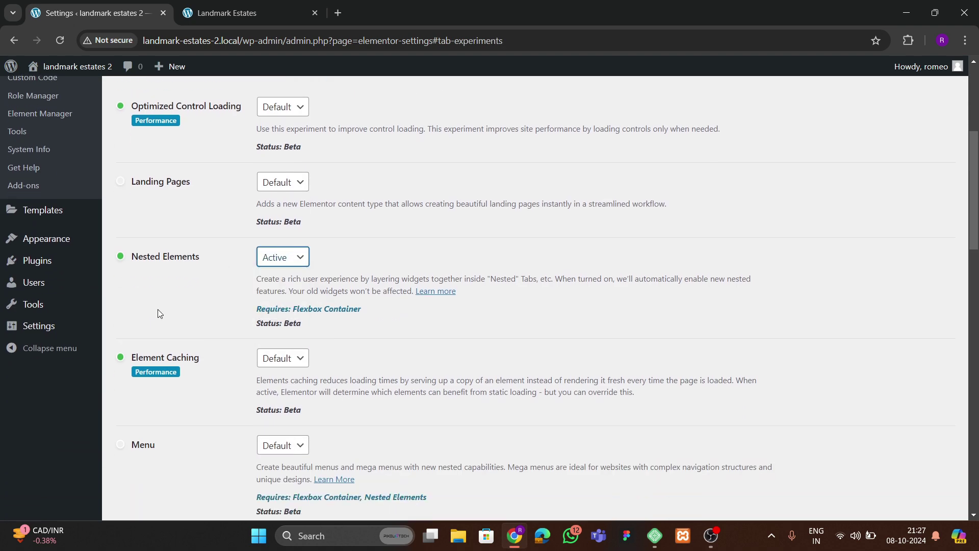
# - Set the Flexbox Container and Grid Container features to Active among Elementor's stable features
pyautogui.scroll(-5, 158, 309)
pyautogui.scroll(-2, 159, 312)
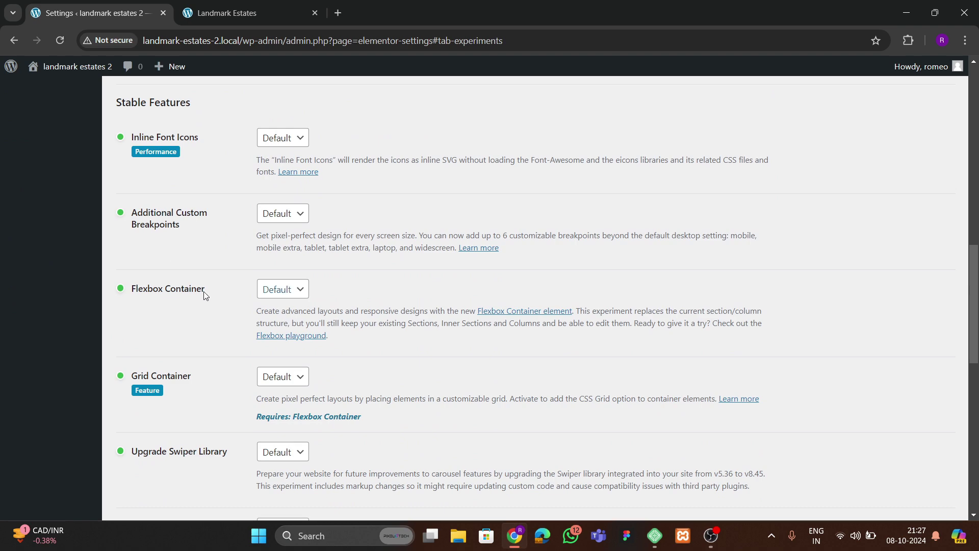
pyautogui.click(282, 289)
pyautogui.click(277, 324)
pyautogui.scroll(-2, 181, 314)
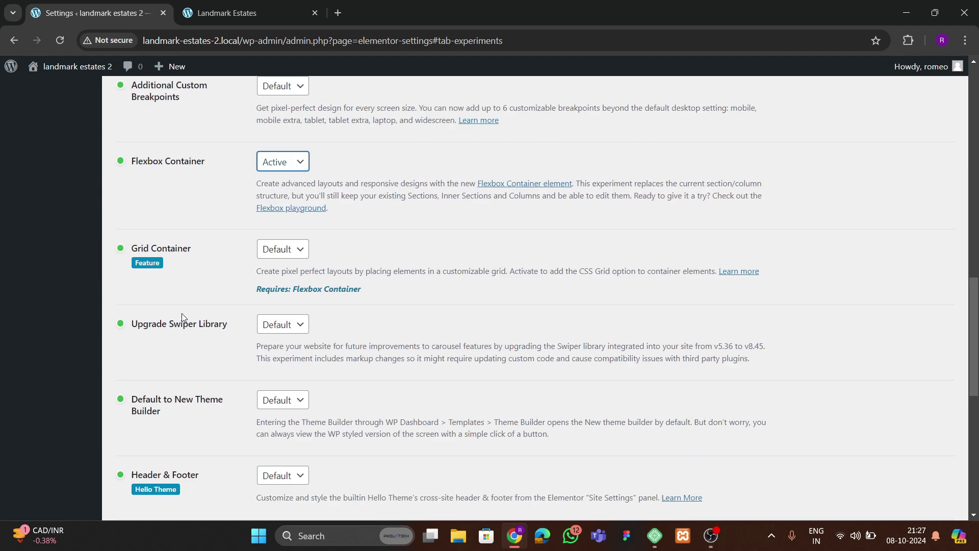
pyautogui.click(277, 255)
pyautogui.click(275, 284)
# - Set the Upgrade Swiper Library feature to Active and save the Elementor feature settings
pyautogui.scroll(-2, 210, 291)
pyautogui.click(275, 204)
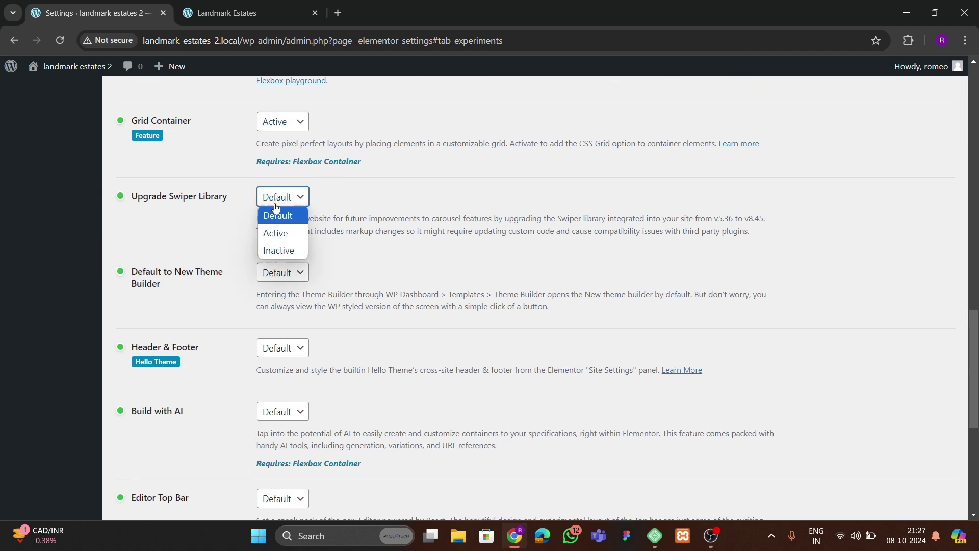
pyautogui.click(284, 231)
pyautogui.scroll(-5, 175, 302)
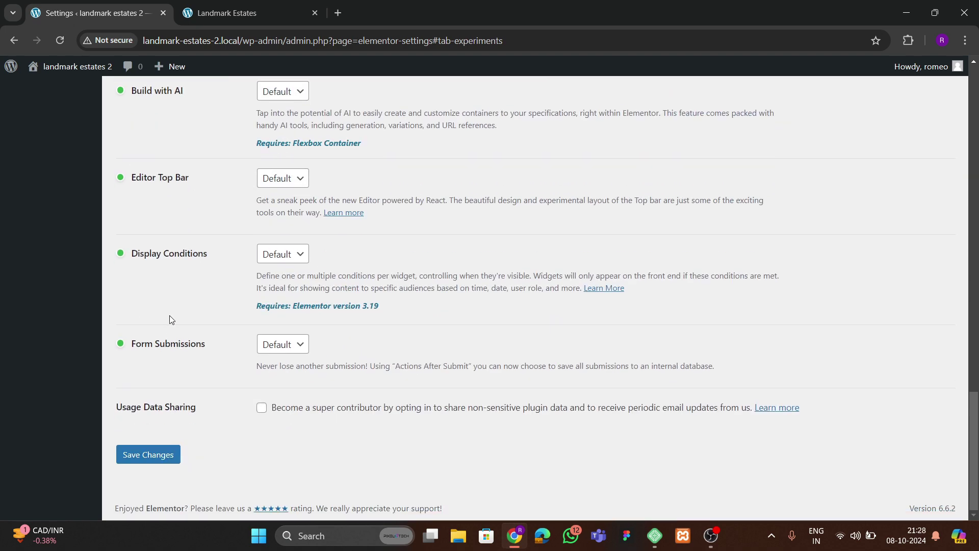
pyautogui.click(174, 452)
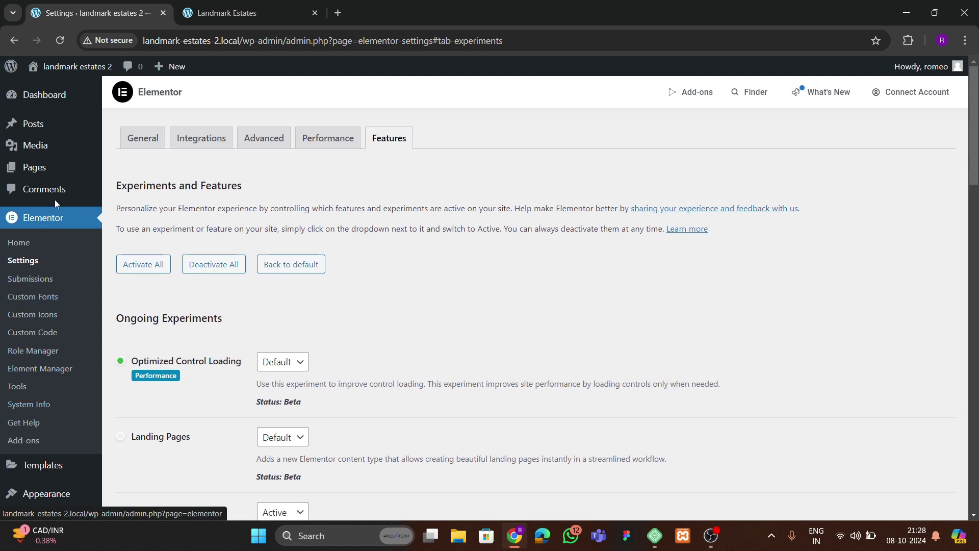
# - Move the default Privacy Policy and Sample Page pages to the trash in one bulk action
pyautogui.moveTo(42, 164)
pyautogui.click(143, 171)
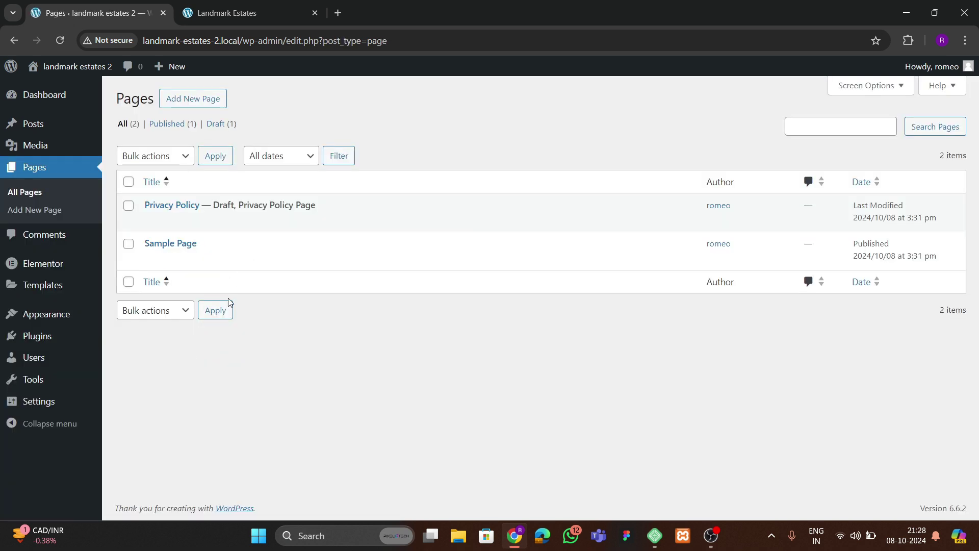
pyautogui.click(168, 156)
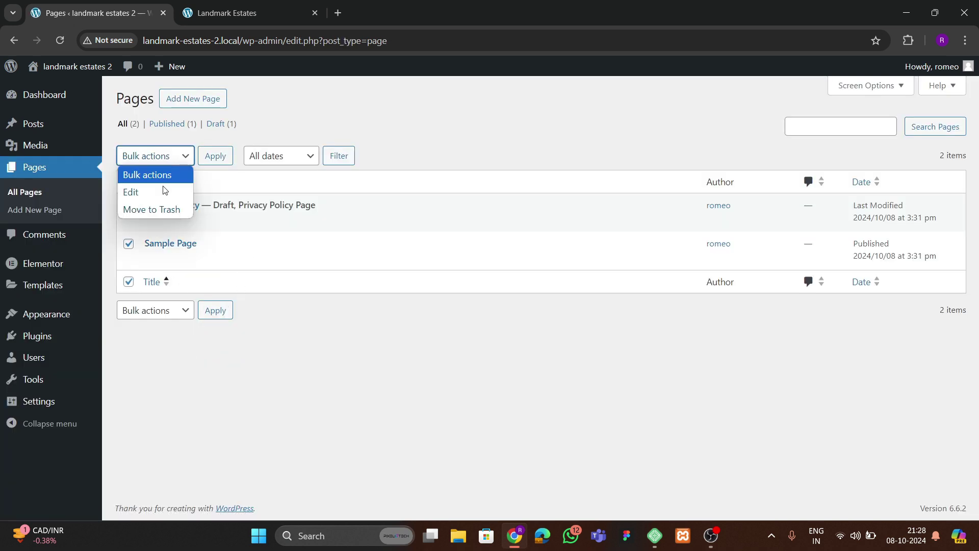
pyautogui.click(153, 206)
pyautogui.click(216, 156)
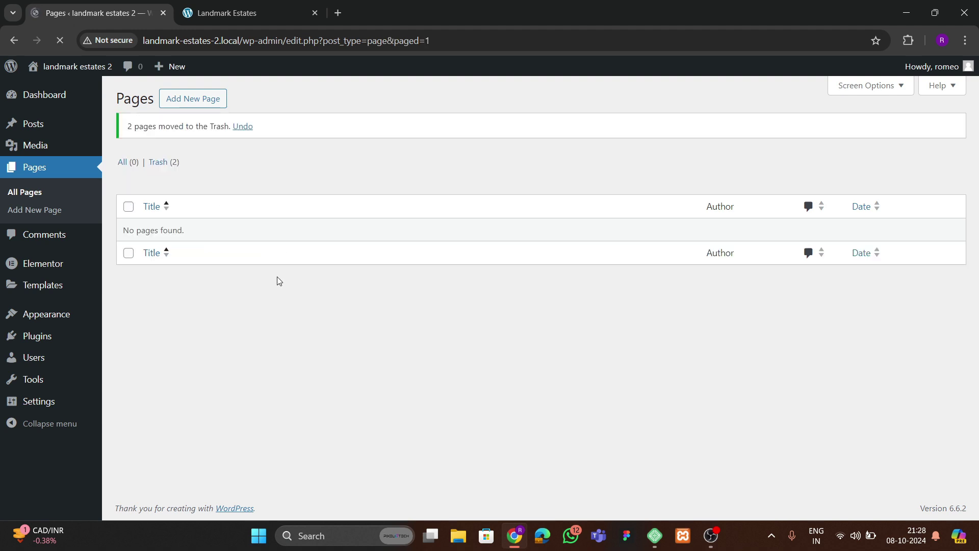
# - Add a new page titled "home", dismissing the block editor's welcome guide
pyautogui.click(178, 109)
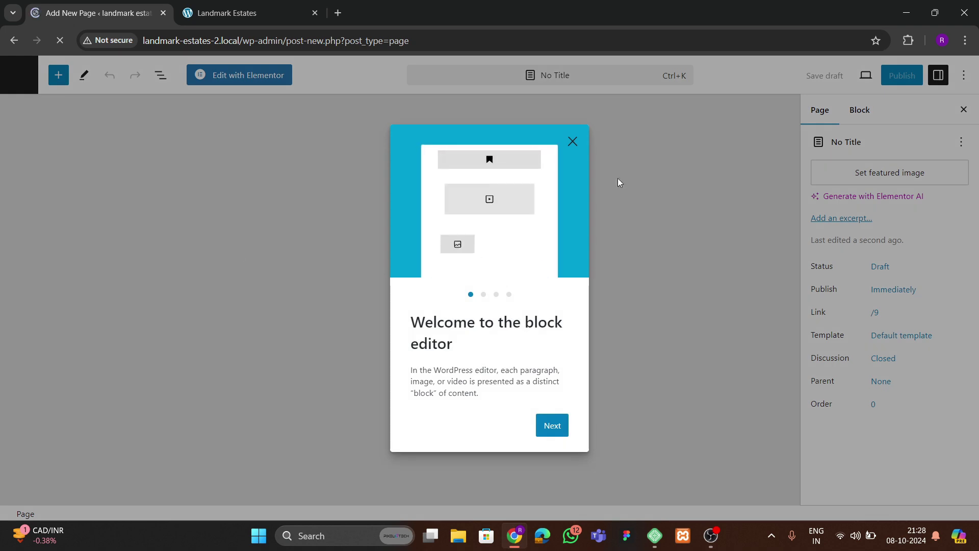
pyautogui.click(572, 141)
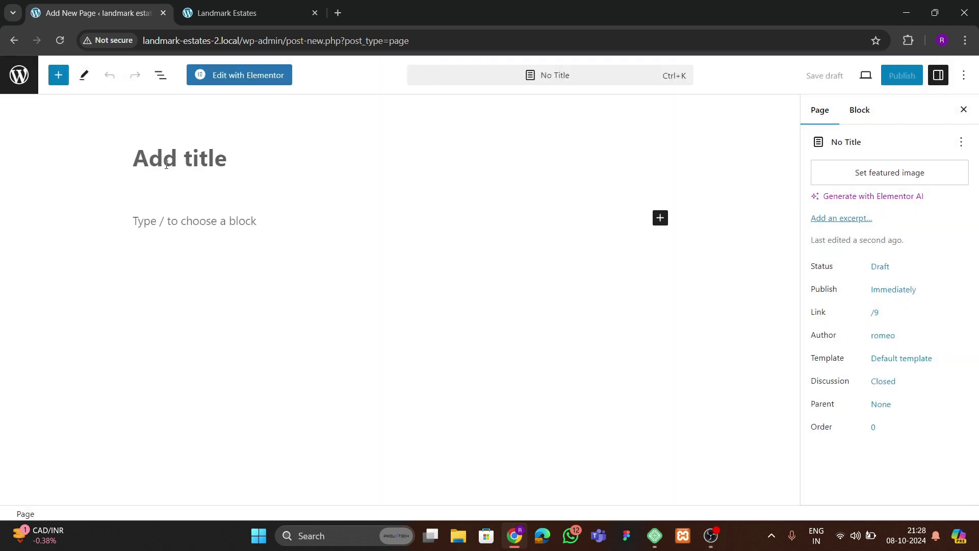
pyautogui.write('home')
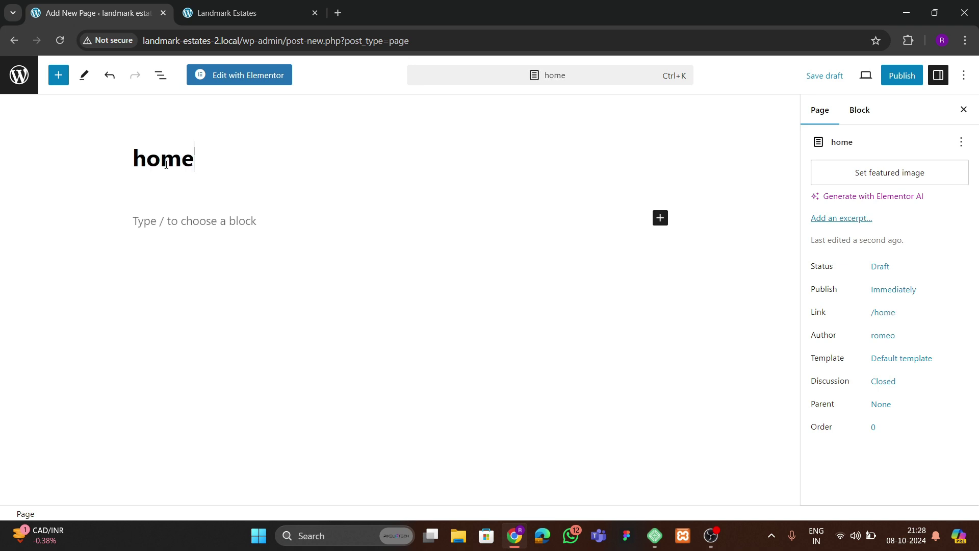
# - Assign the Elementor Full Width template to the home page and publish it
pyautogui.click(894, 359)
pyautogui.click(836, 456)
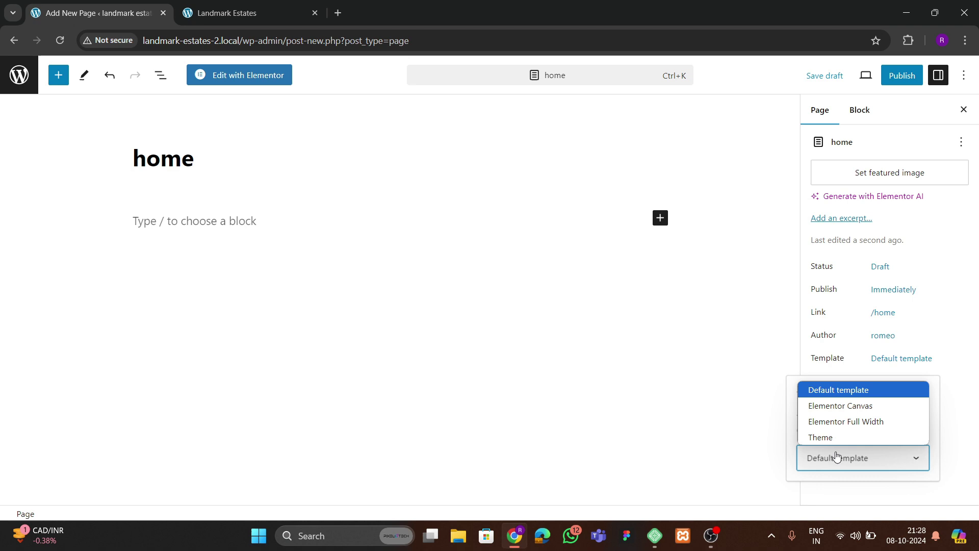
pyautogui.click(836, 420)
pyautogui.click(901, 76)
pyautogui.click(844, 75)
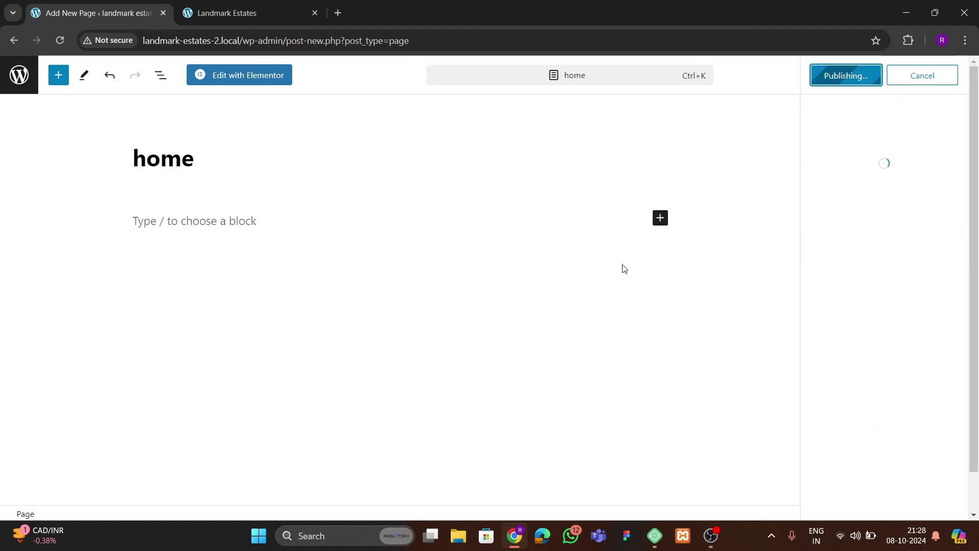
# - In the Reading Settings, make the homepage a static page, choose "home" as the Homepage, and save the changes
pyautogui.click(19, 86)
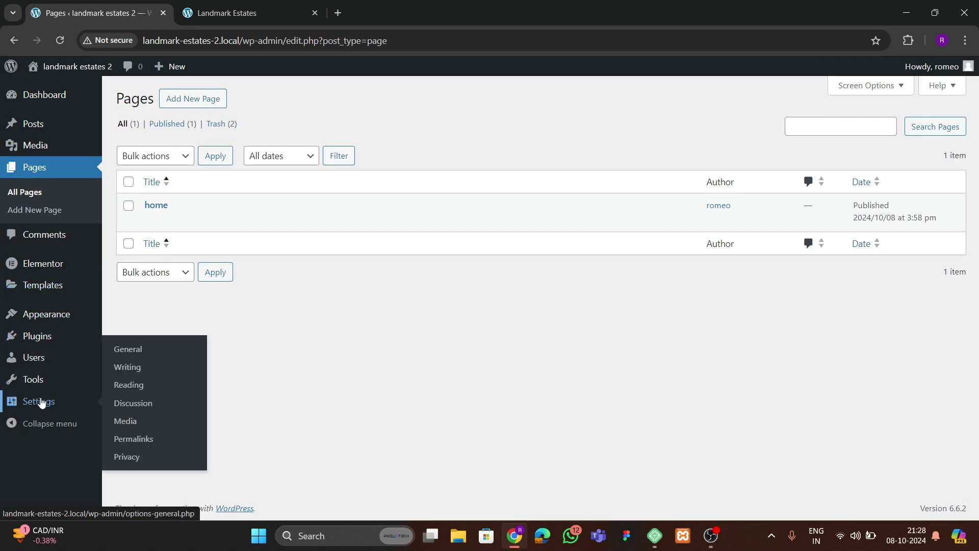
pyautogui.click(125, 386)
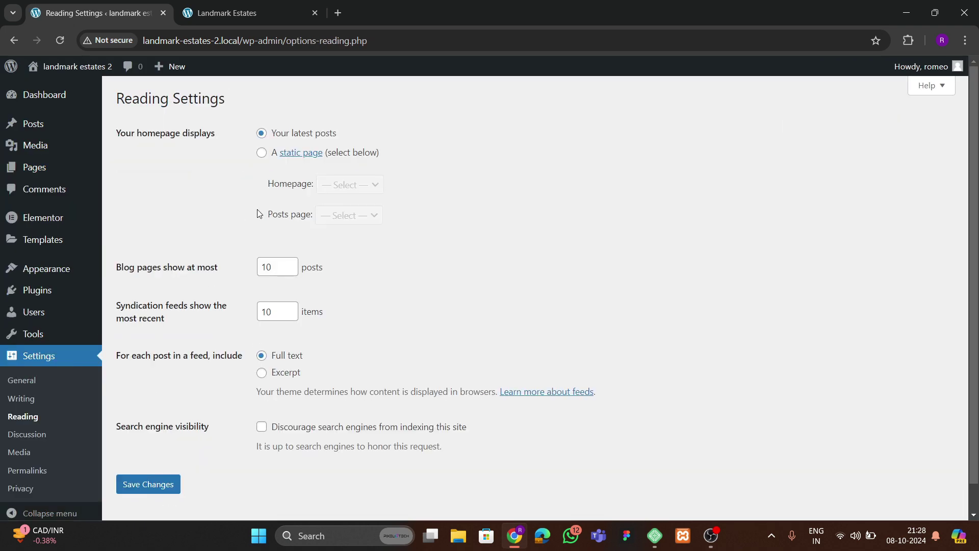
pyautogui.click(261, 153)
pyautogui.click(336, 182)
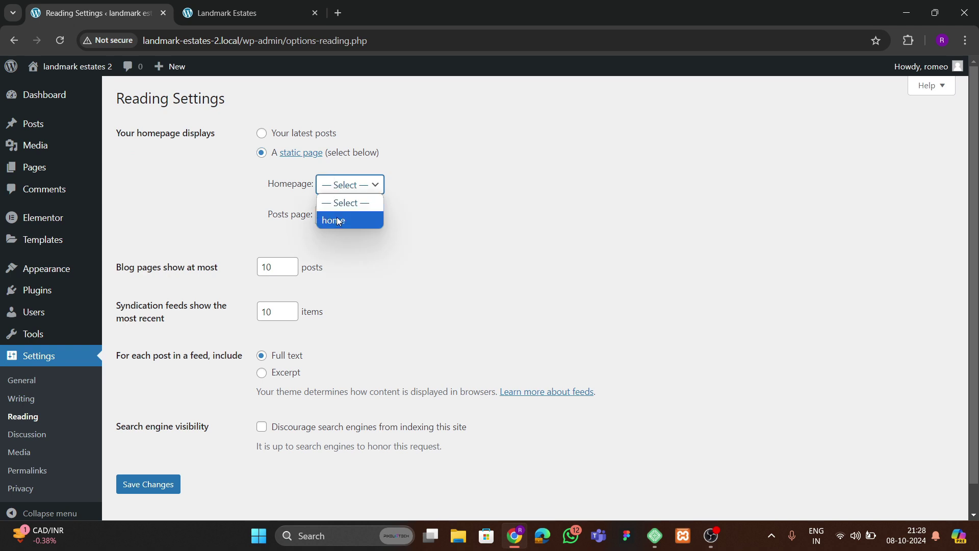
pyautogui.click(337, 219)
pyautogui.click(153, 480)
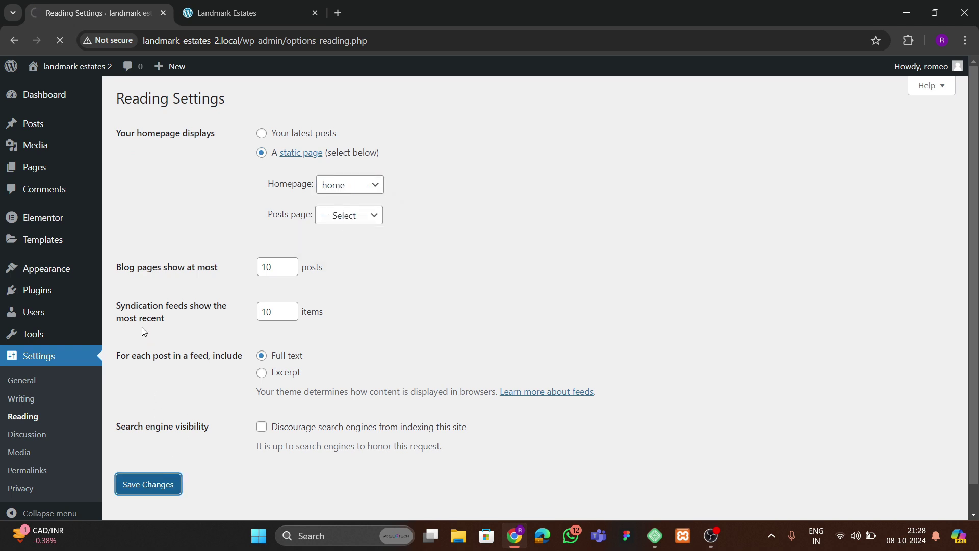
# - Open the new site's front end in a separate tab and compare it with the finished Landmark Estates page
pyautogui.moveTo(58, 71)
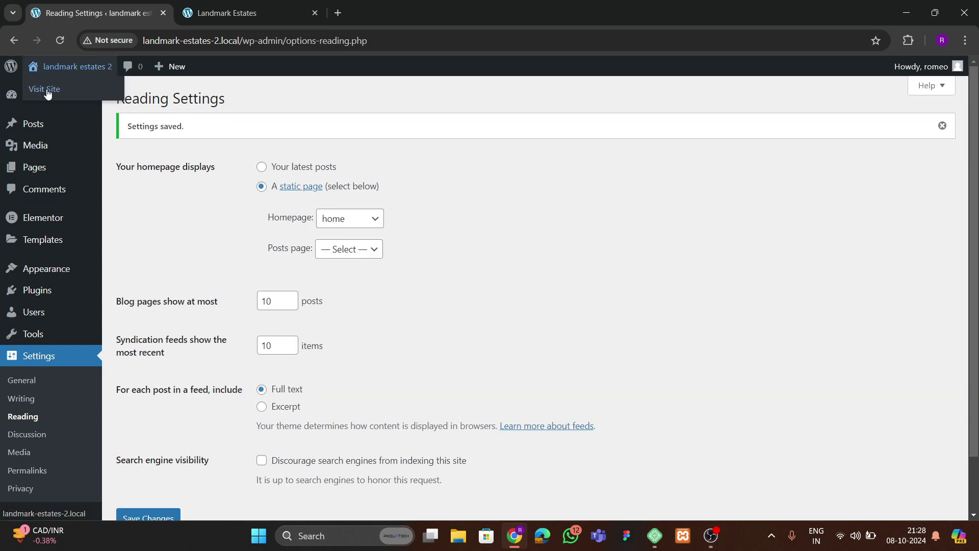
pyautogui.rightClick(47, 93)
pyautogui.click(80, 97)
pyautogui.click(410, 12)
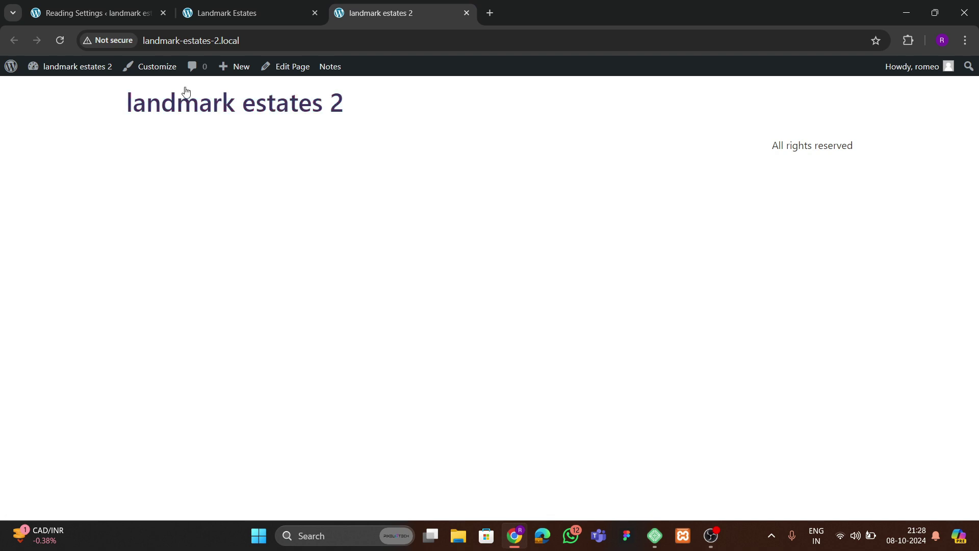
pyautogui.click(262, 12)
pyautogui.scroll(-4, 340, 281)
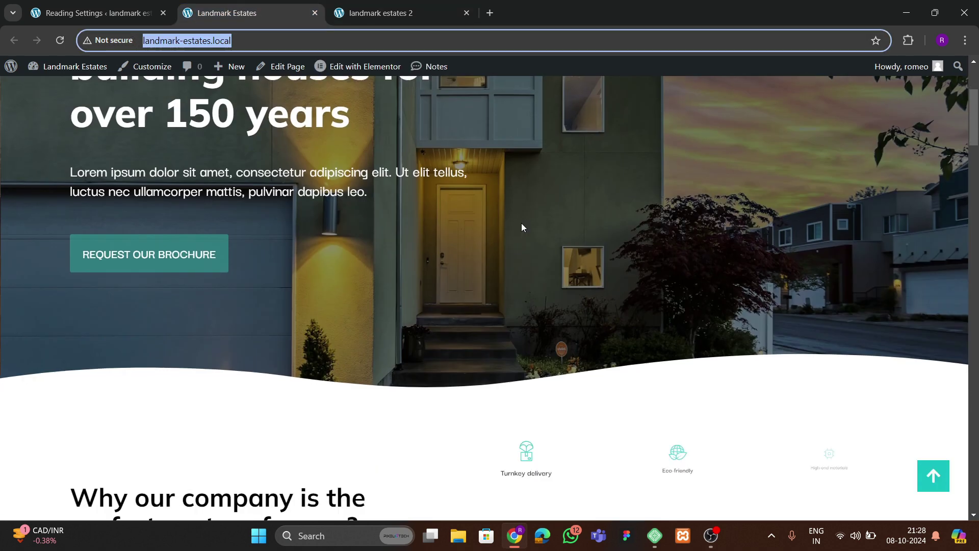
pyautogui.click(520, 237)
pyautogui.scroll(4, 421, 242)
pyautogui.click(330, 12)
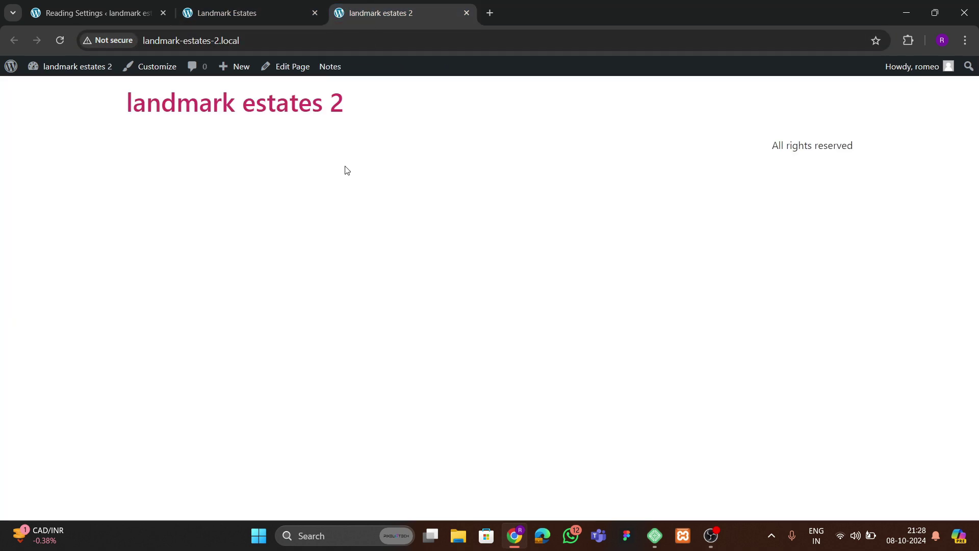
# - Open the new site's home page for editing with Elementor
pyautogui.click(128, 25)
pyautogui.moveTo(43, 169)
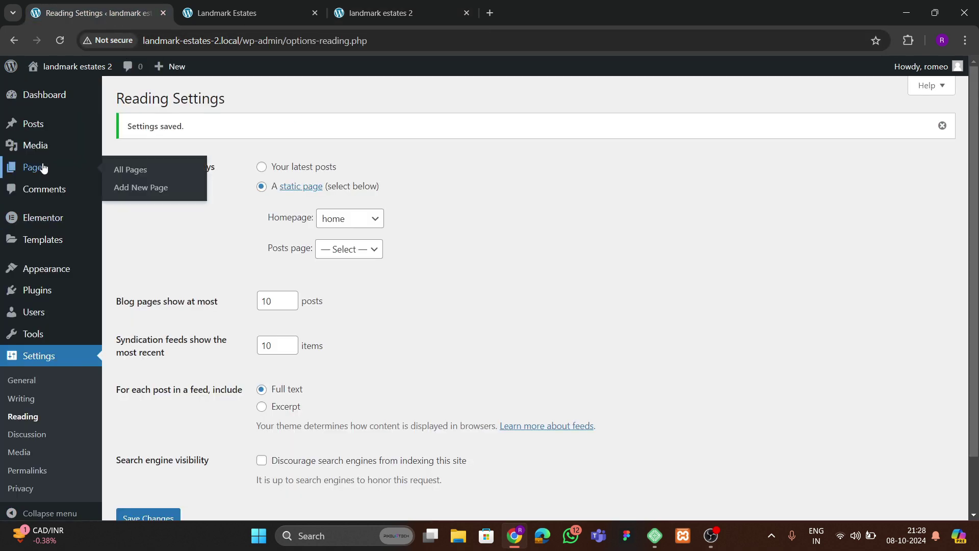
pyautogui.click(131, 170)
pyautogui.click(438, 15)
pyautogui.click(289, 67)
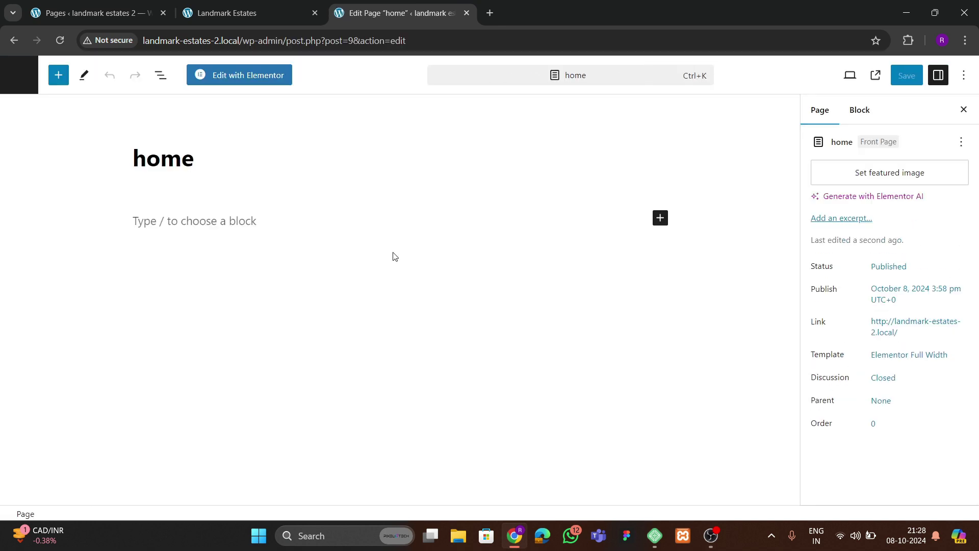
pyautogui.click(248, 81)
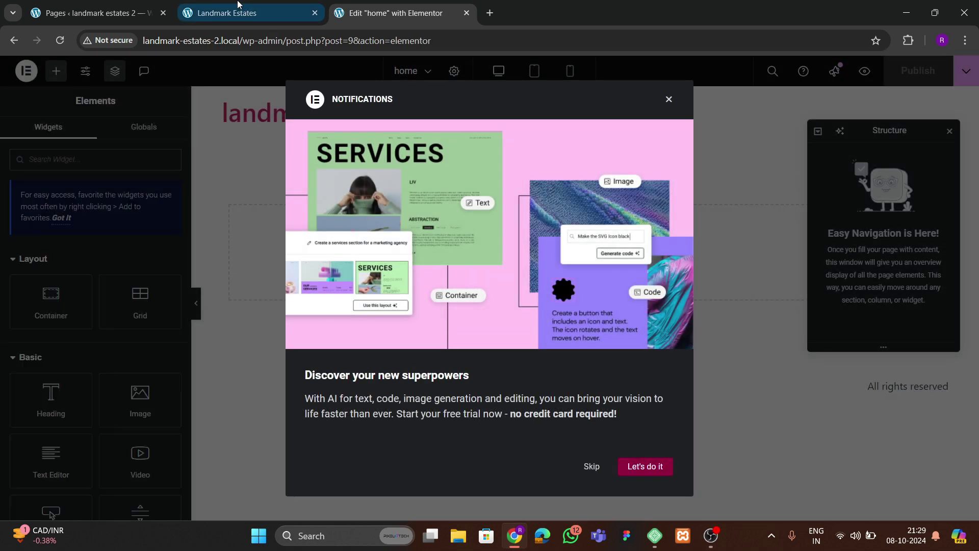
# - Look through the sections and images of the finished Landmark Estates page down to "How we create our prefab homes"
pyautogui.click(227, 13)
pyautogui.scroll(-15, 374, 313)
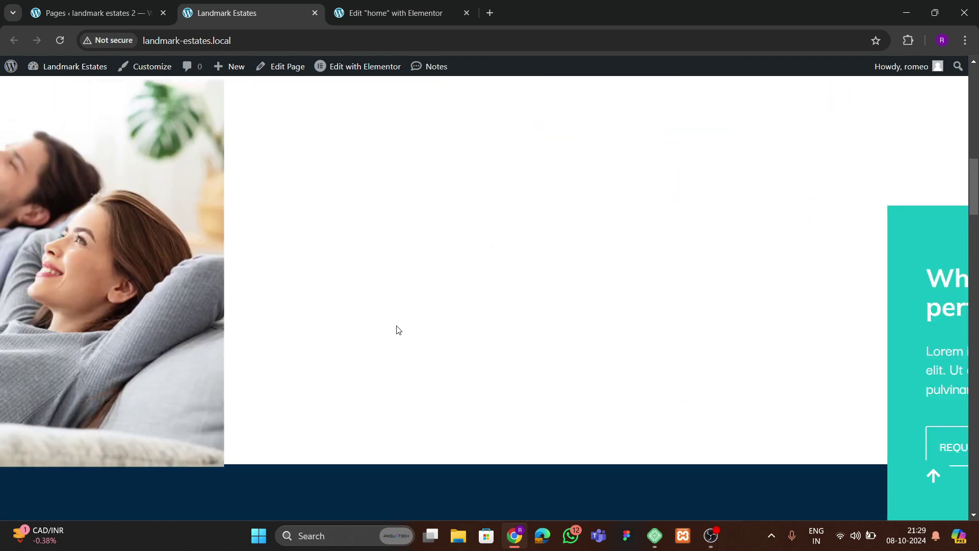
pyautogui.scroll(-5, 395, 335)
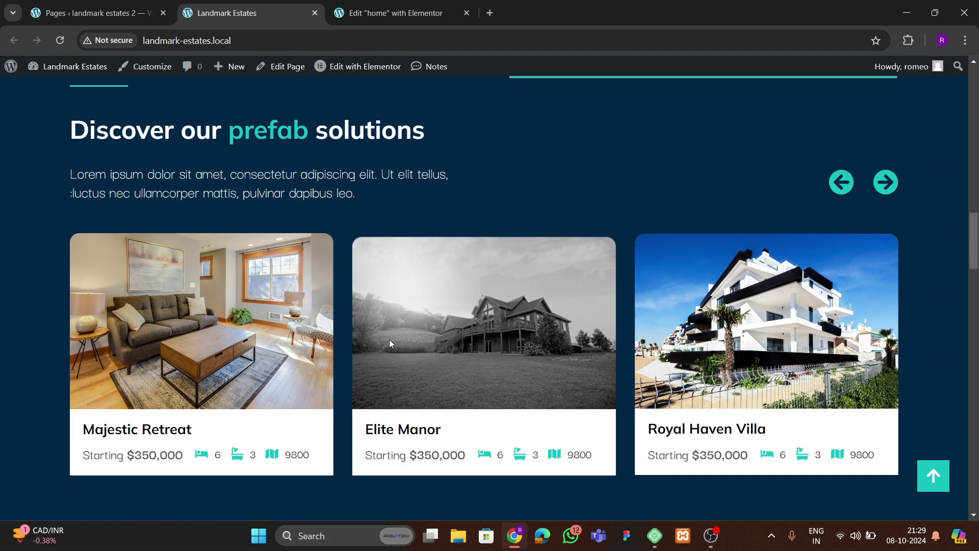
pyautogui.scroll(-8, 390, 339)
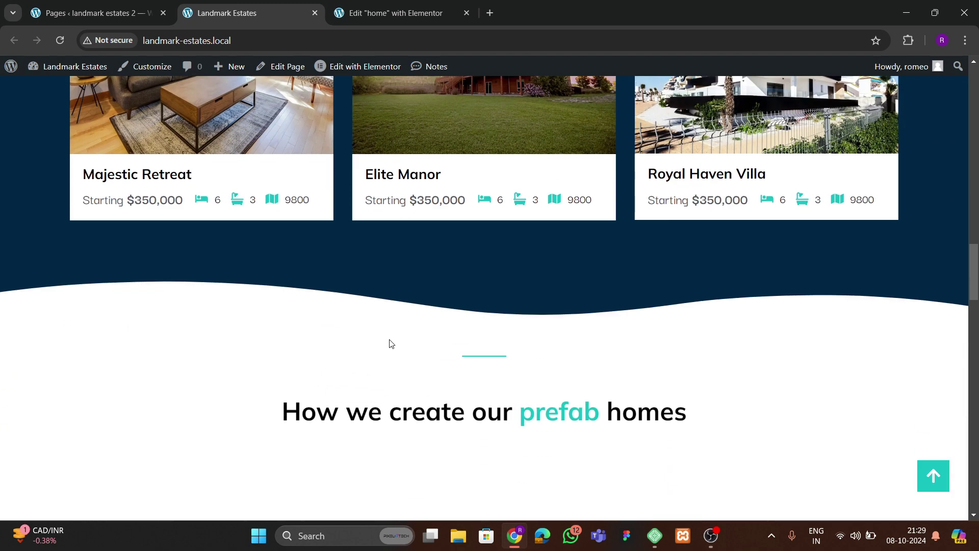
pyautogui.scroll(3, 387, 350)
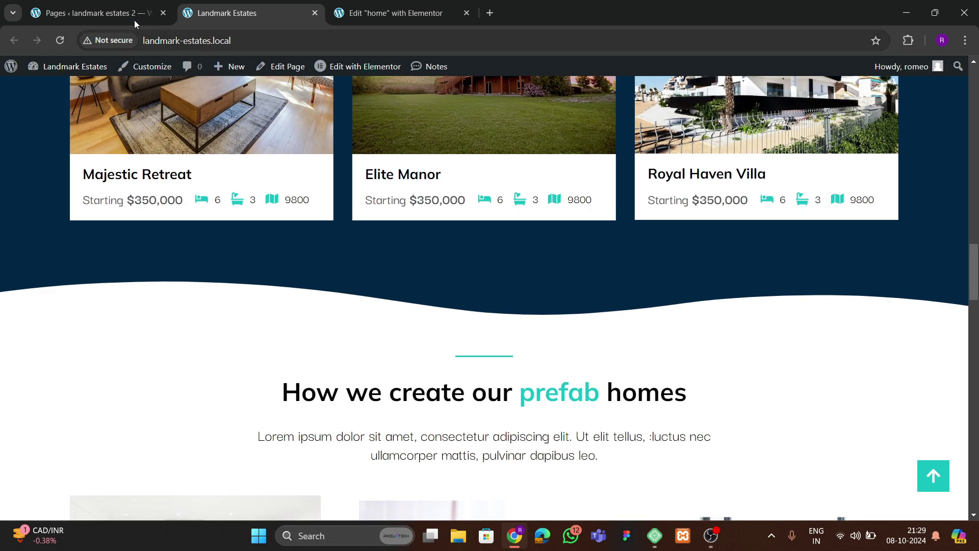
# - Upload every image from the "landmark estates" folder in Downloads to the new site's Media Library
pyautogui.click(130, 20)
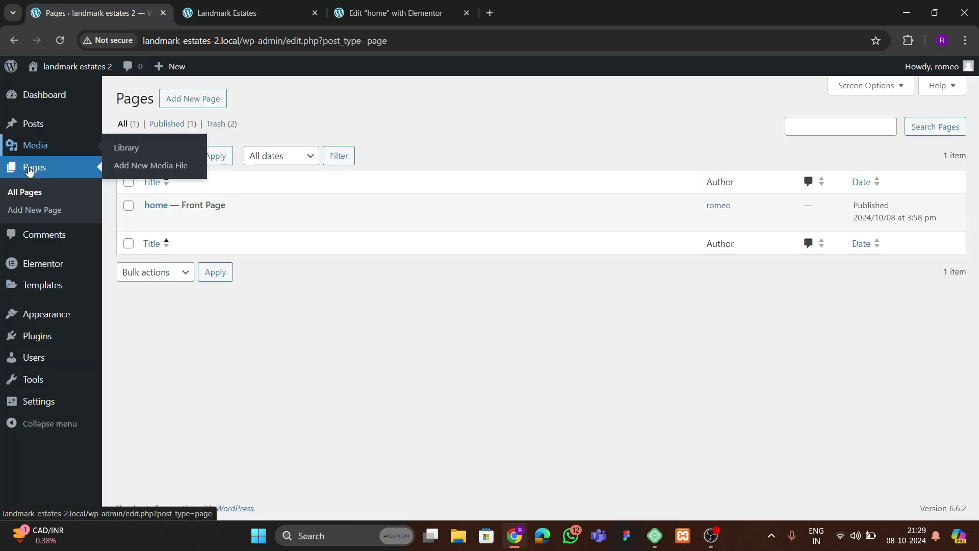
pyautogui.moveTo(63, 155)
pyautogui.click(126, 148)
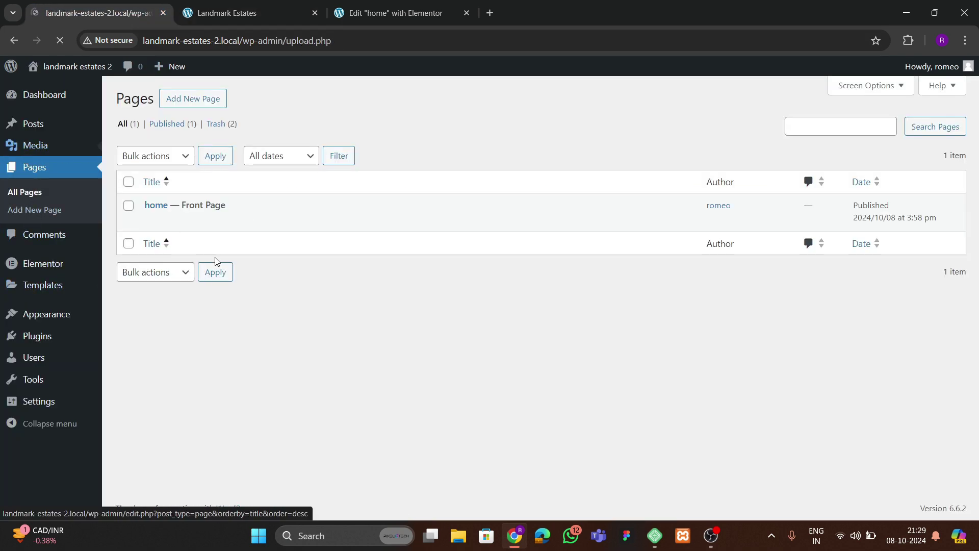
pyautogui.click(253, 98)
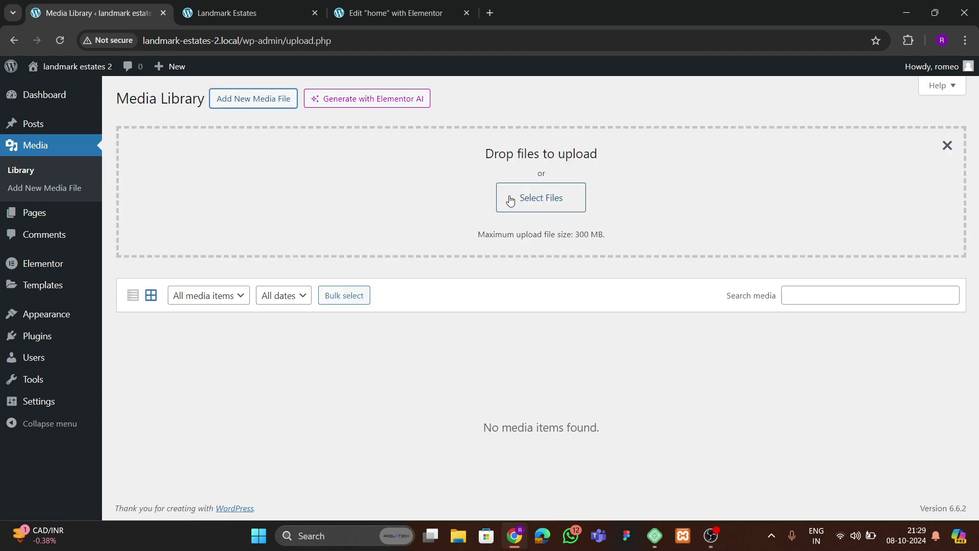
pyautogui.click(541, 198)
pyautogui.scroll(-10, 238, 196)
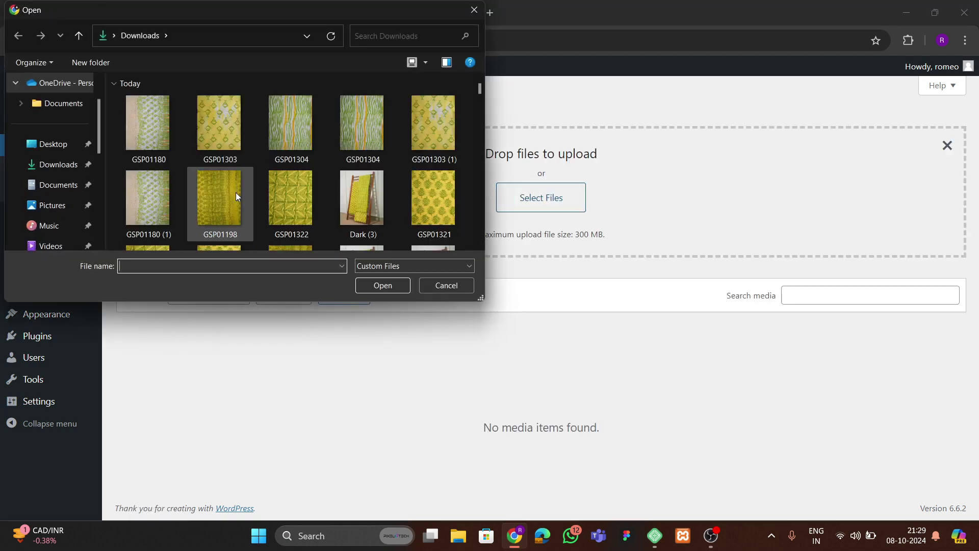
pyautogui.scroll(-5, 237, 197)
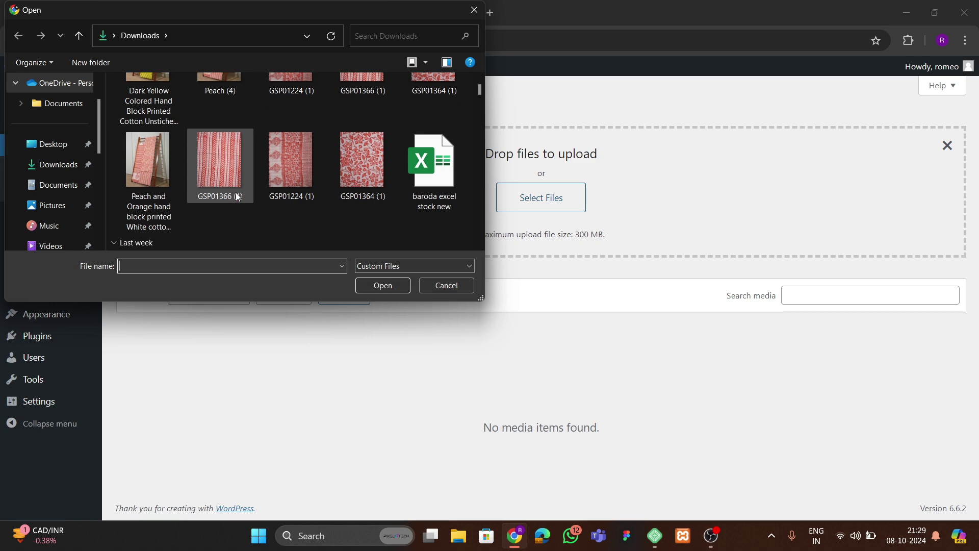
pyautogui.scroll(-6, 237, 197)
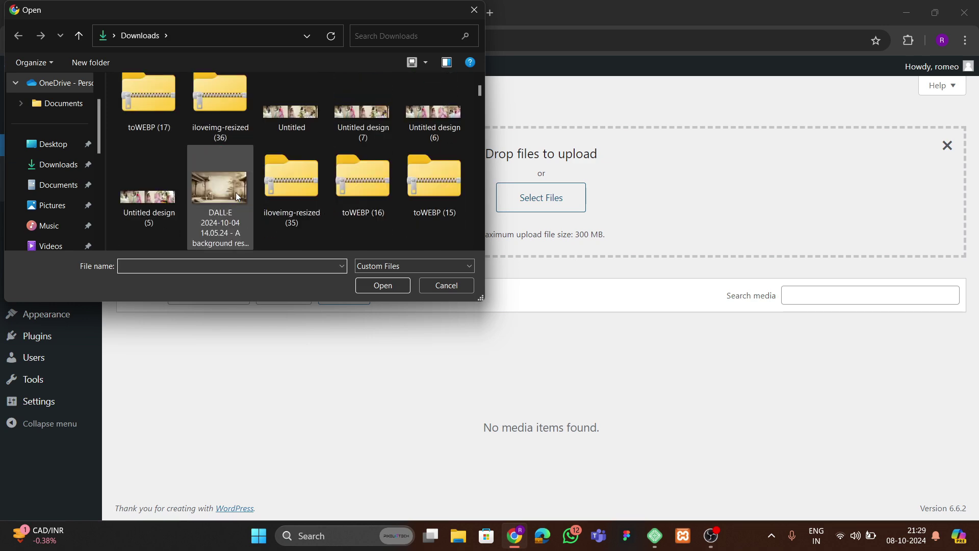
pyautogui.scroll(-2, 237, 197)
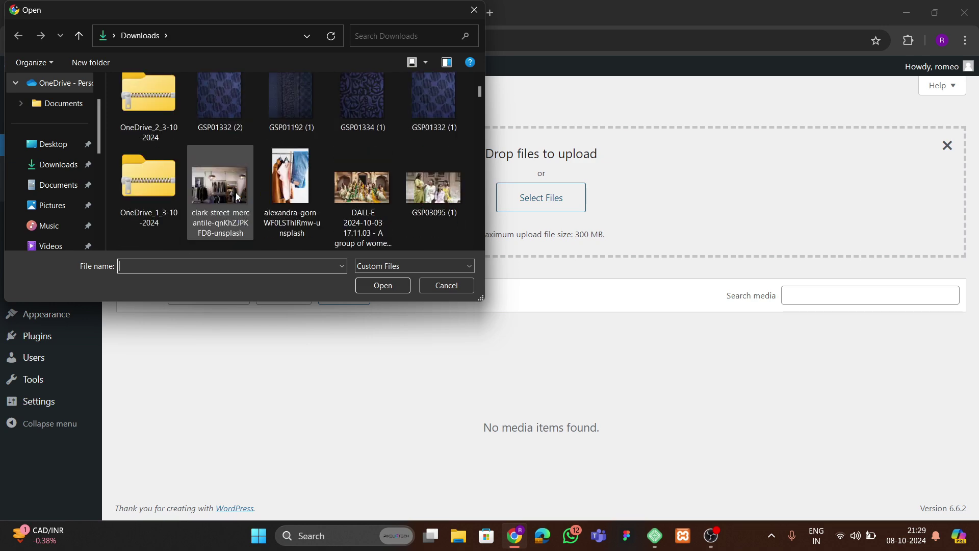
pyautogui.scroll(-8, 237, 197)
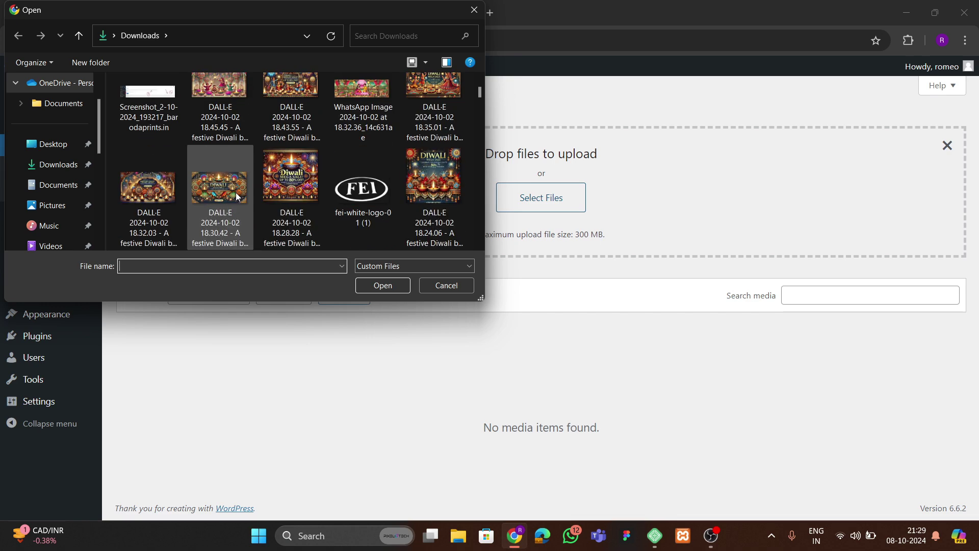
pyautogui.scroll(-2, 236, 197)
pyautogui.scroll(-2, 236, 196)
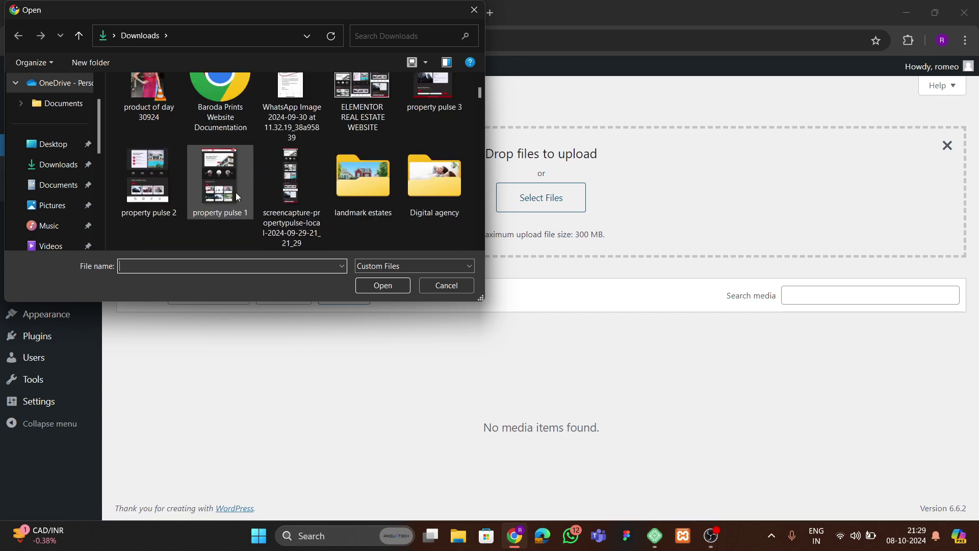
pyautogui.doubleClick(366, 205)
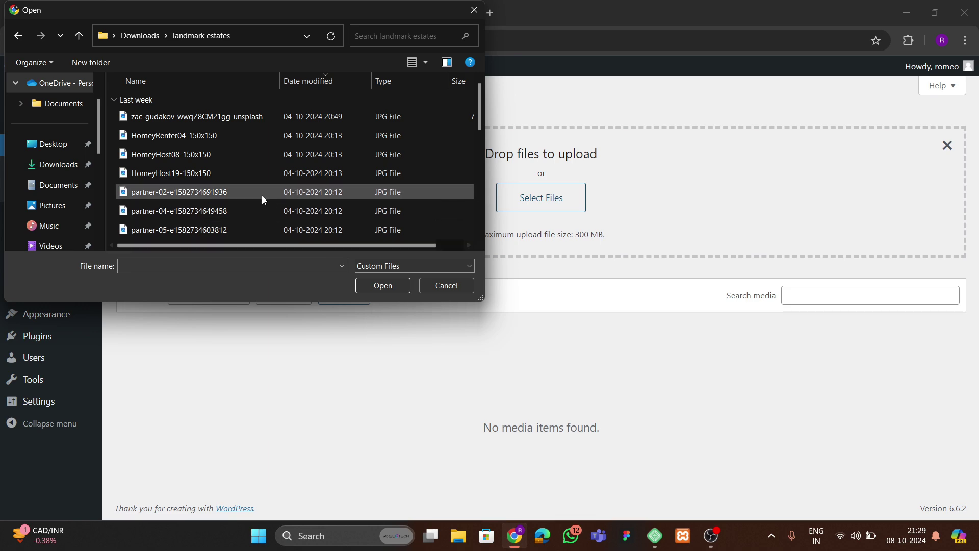
pyautogui.hotkey('ctrl', 'a')
pyautogui.click(370, 283)
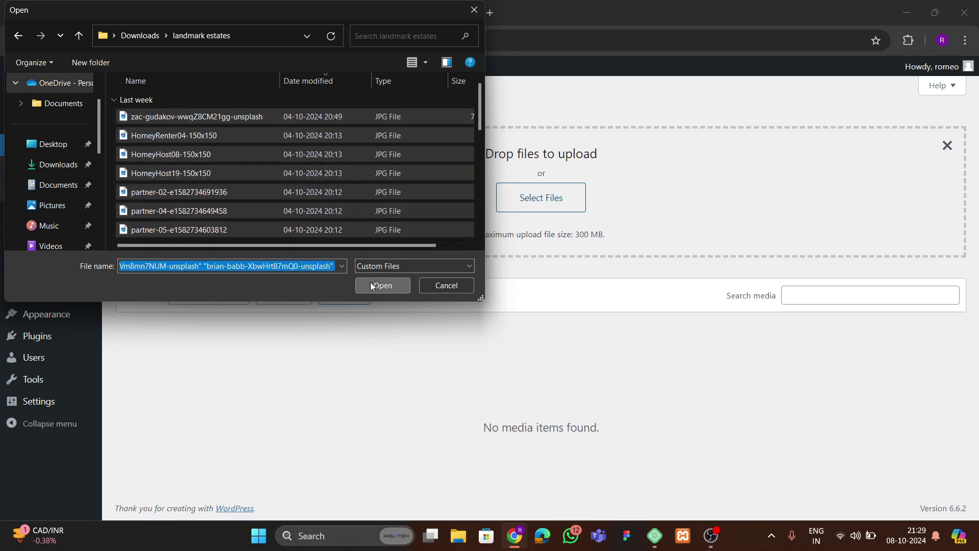
pyautogui.scroll(-3, 416, 358)
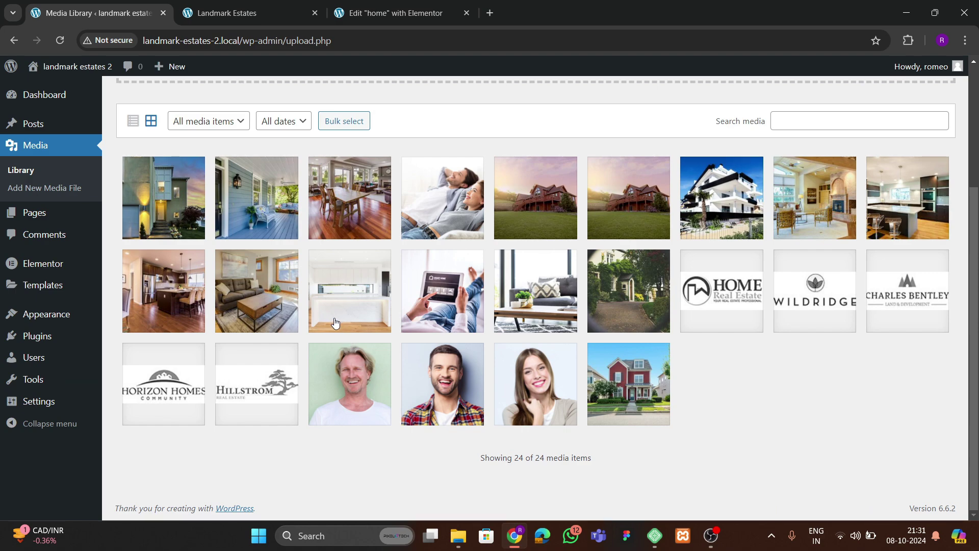
# - Return to the home page's Elementor editor, dismiss the AI notification, and narrow the widget panel
pyautogui.click(271, 10)
pyautogui.click(97, 14)
pyautogui.click(397, 20)
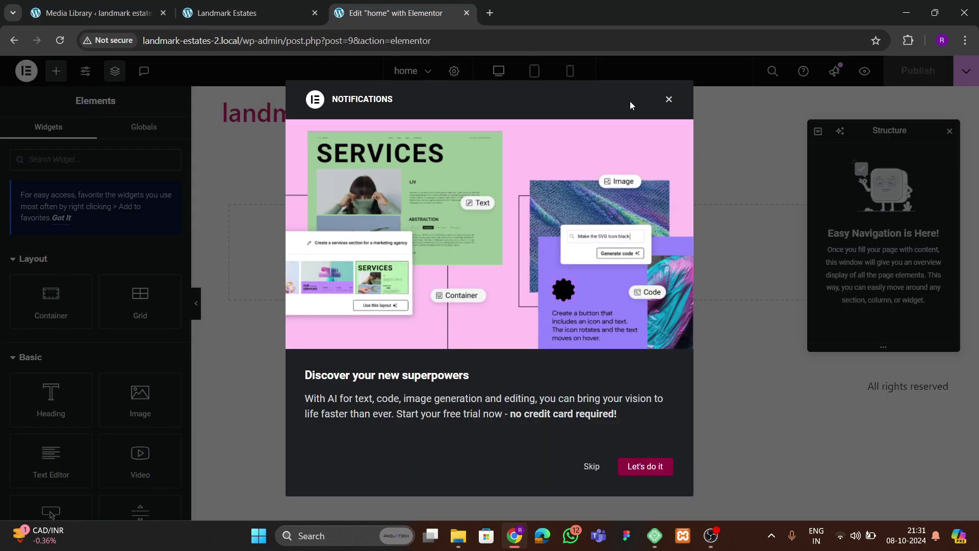
pyautogui.click(669, 100)
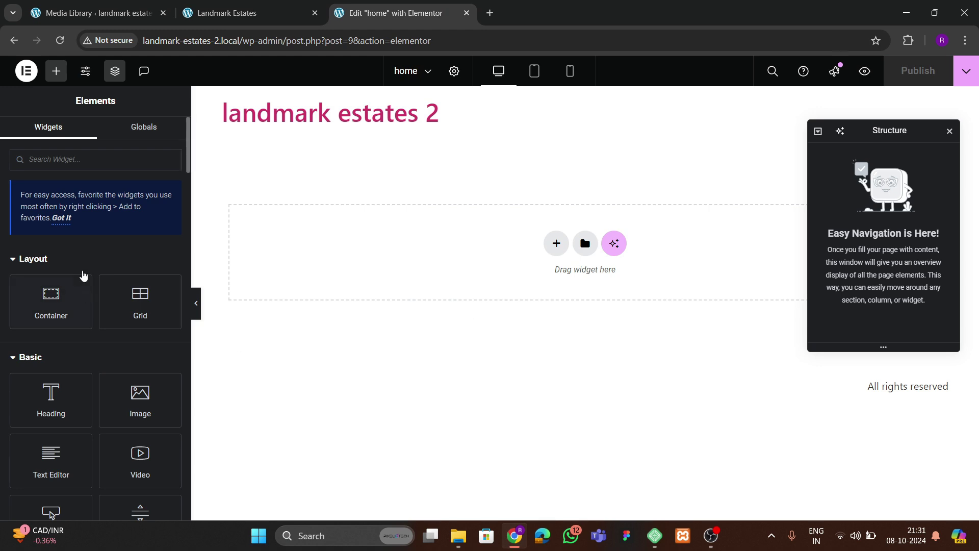
pyautogui.moveTo(180, 230); pyautogui.dragTo(152, 230)
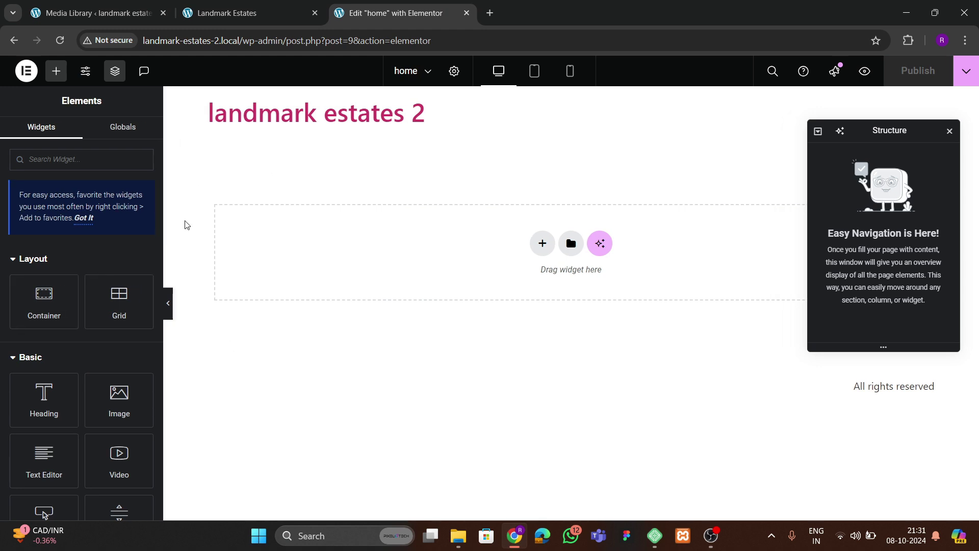
# - Change the home page's layout to a blank one without the theme header and footer, publish it, and reload the editor
pyautogui.click(454, 71)
pyautogui.scroll(-2, 47, 389)
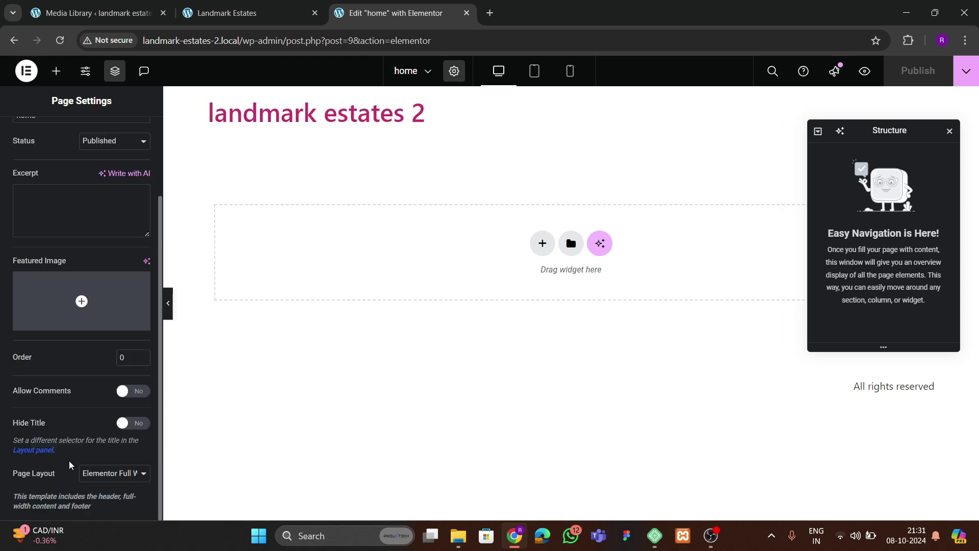
pyautogui.click(97, 477)
pyautogui.click(99, 426)
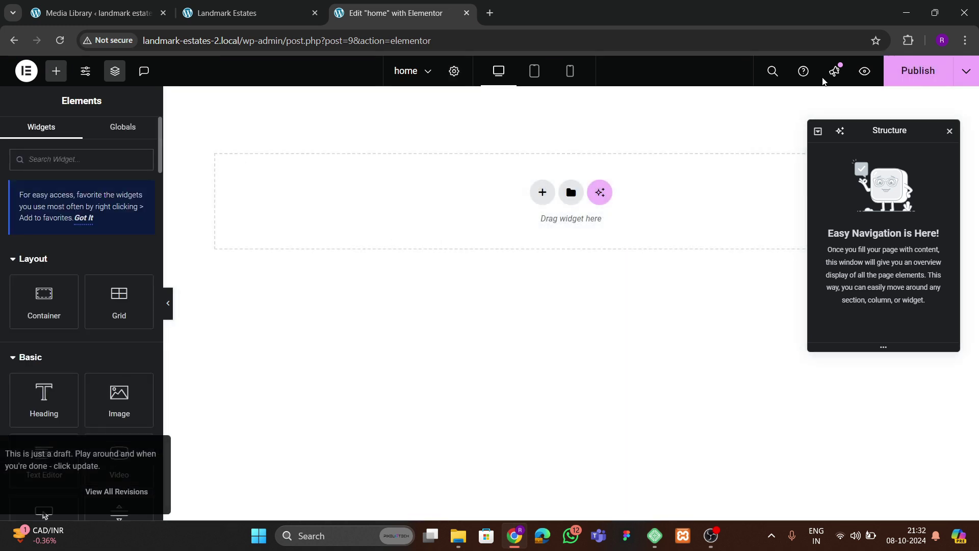
pyautogui.click(918, 71)
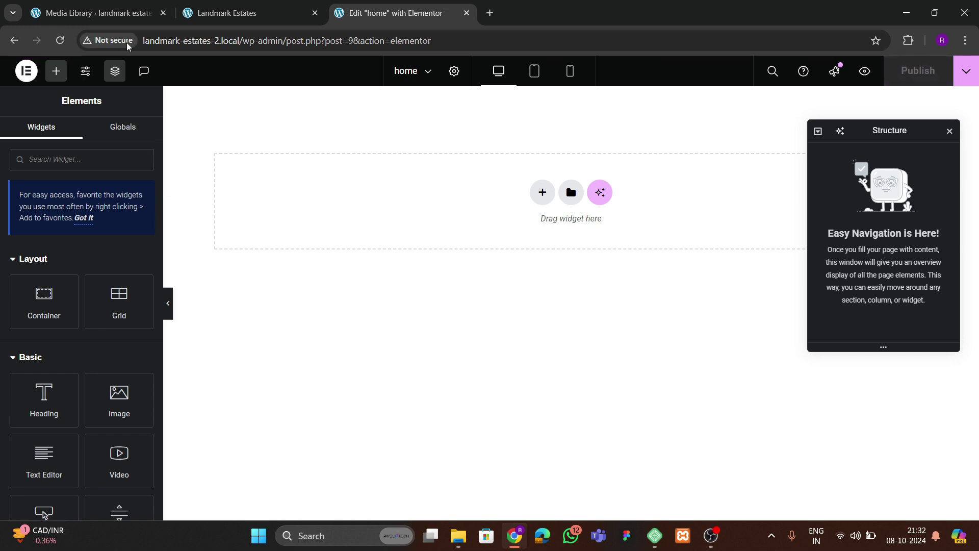
pyautogui.click(59, 41)
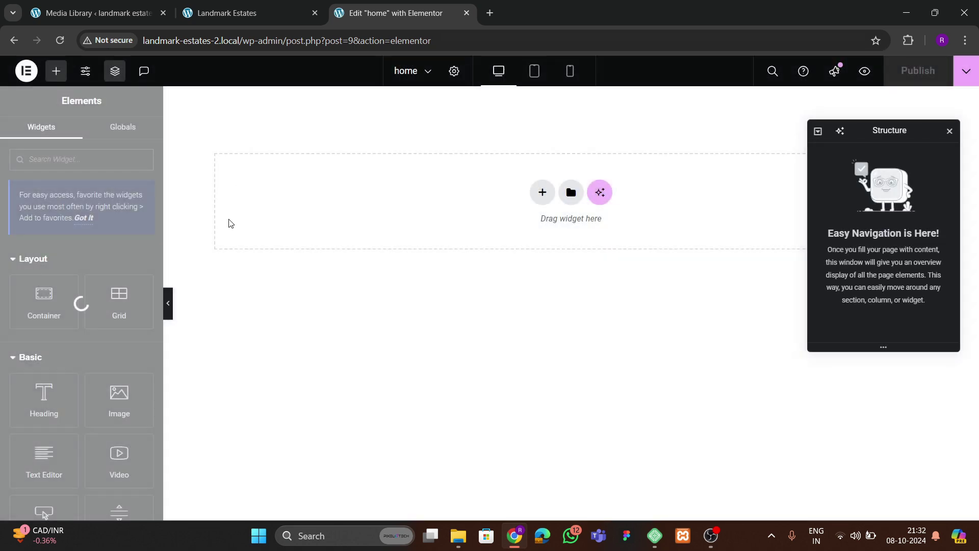
# - After checking the finished page's hero section, add a two-column Flexbox container named "hero" and expand it in the structure
pyautogui.click(227, 13)
pyautogui.scroll(1, 418, 290)
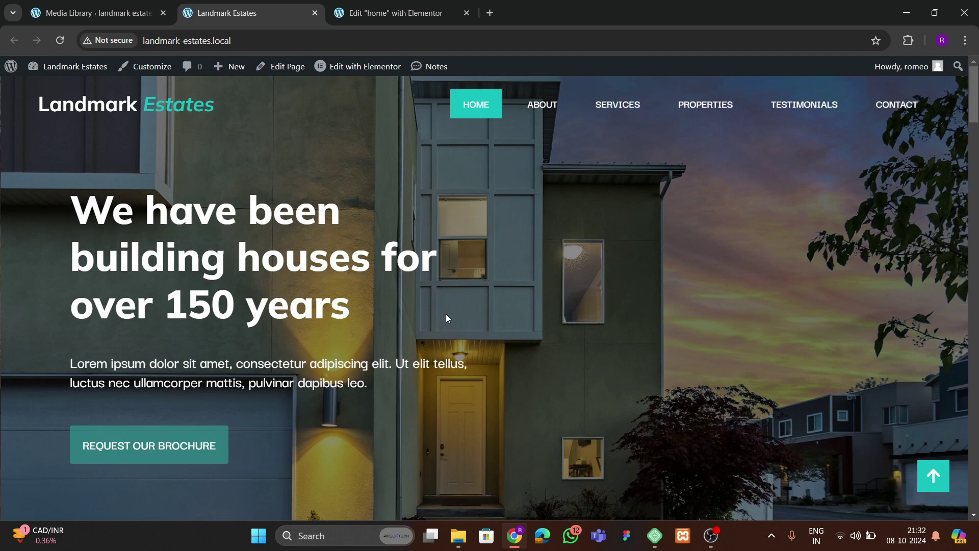
pyautogui.click(395, 13)
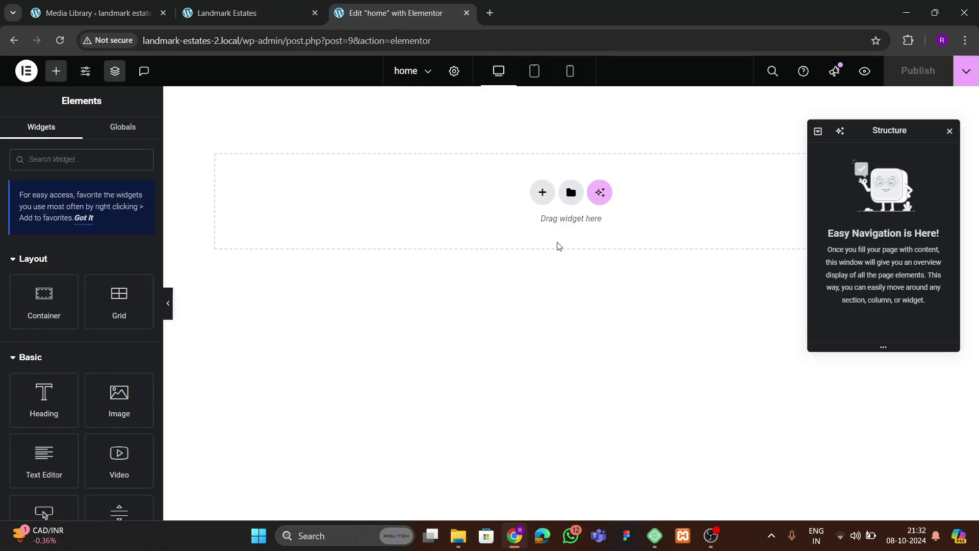
pyautogui.click(541, 192)
pyautogui.click(525, 234)
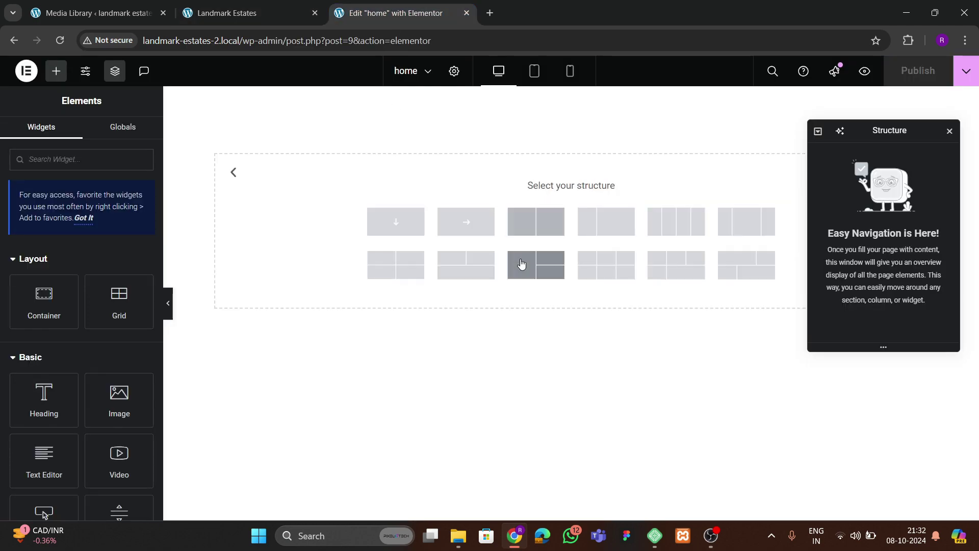
pyautogui.click(535, 221)
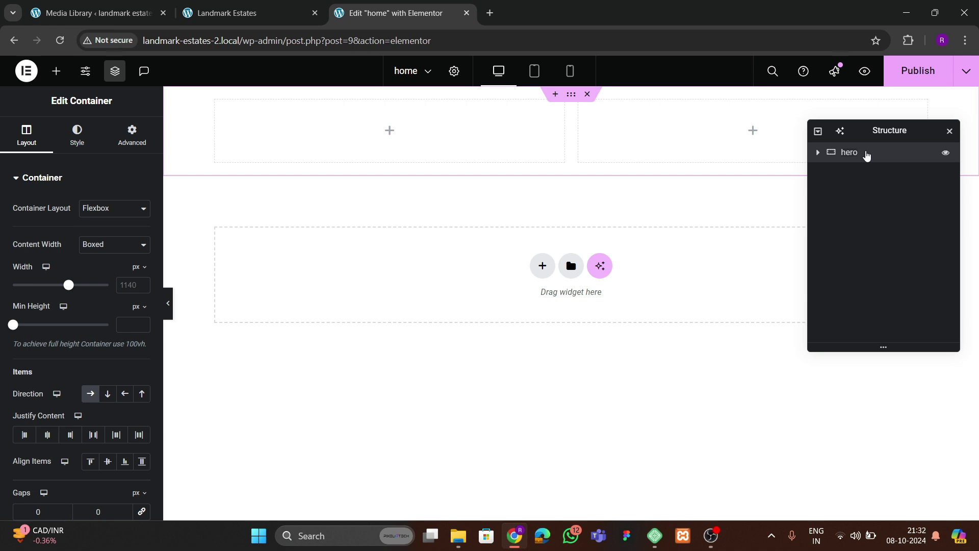
pyautogui.click(818, 154)
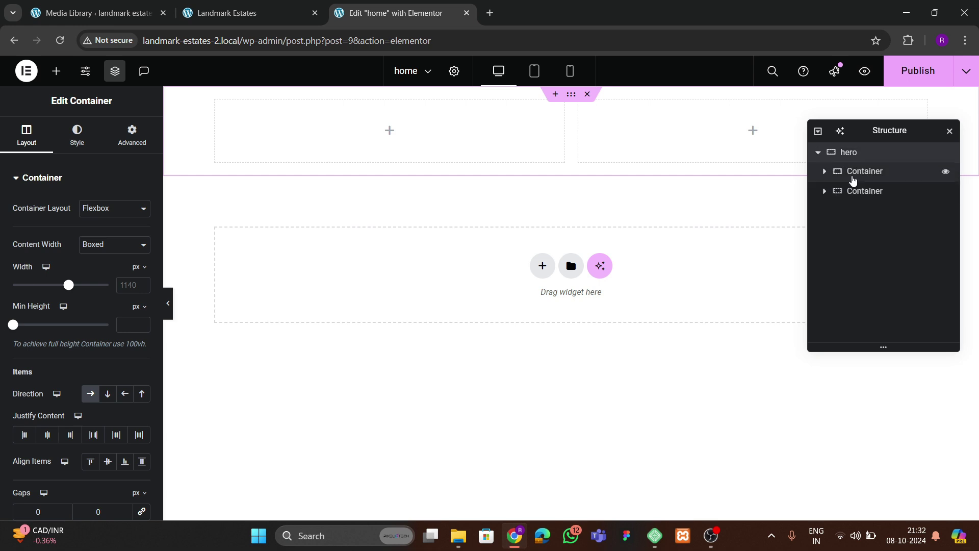
# - Set the "hero" container's boxed content width to 1300 px and its minimum height to 700 px
pyautogui.click(855, 173)
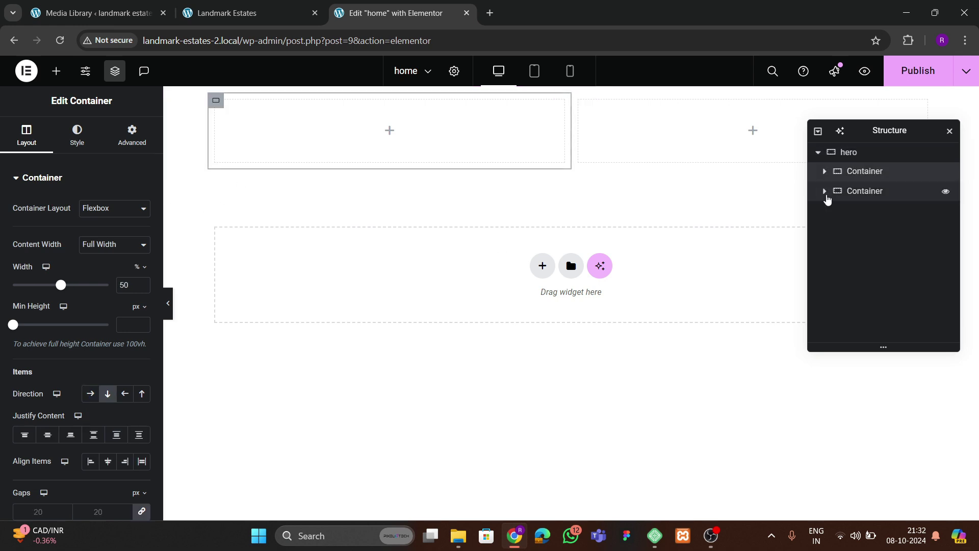
pyautogui.click(846, 152)
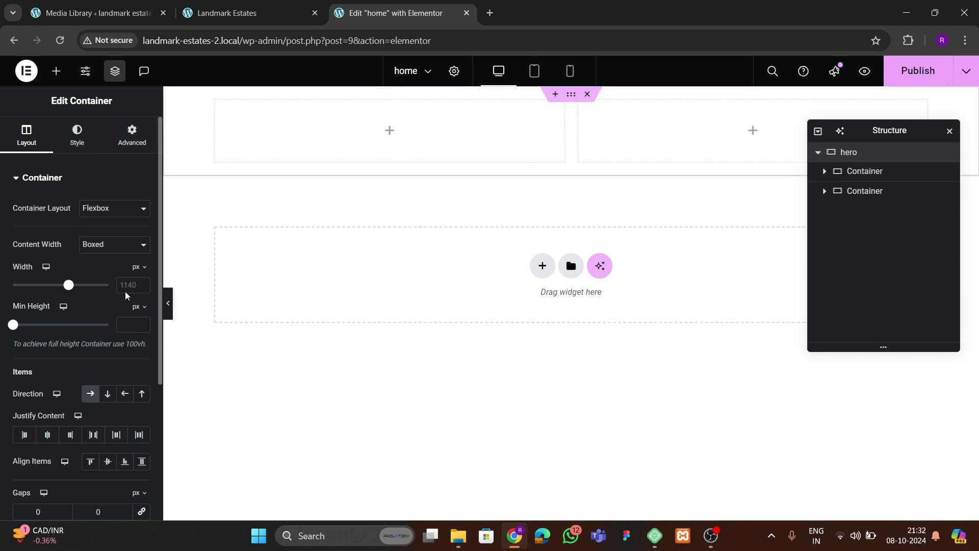
pyautogui.write('1300')
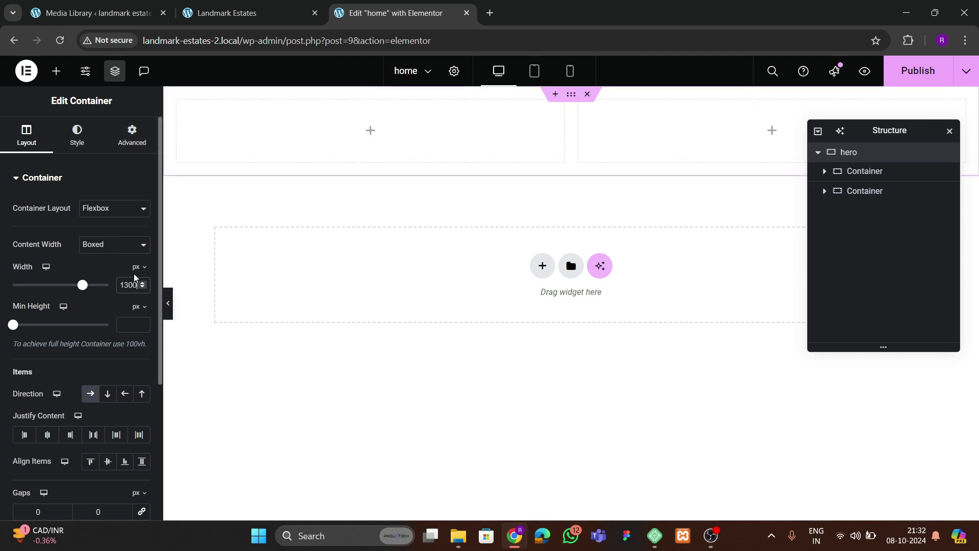
pyautogui.click(120, 145)
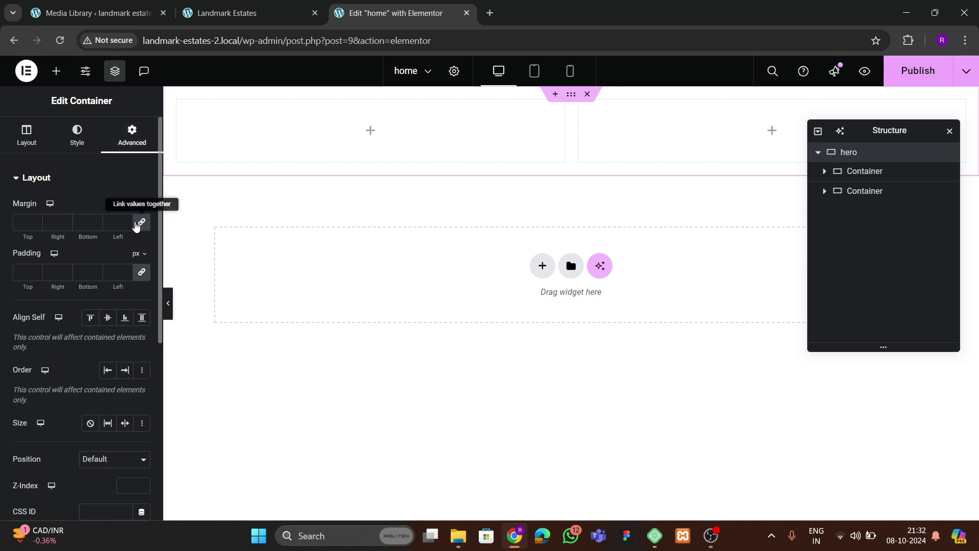
pyautogui.click(30, 139)
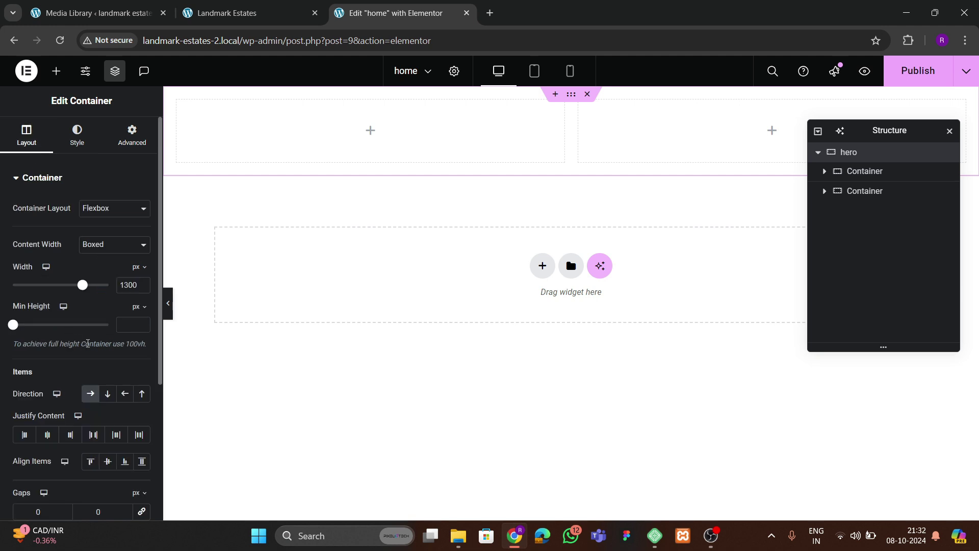
pyautogui.click(128, 325)
pyautogui.write('700')
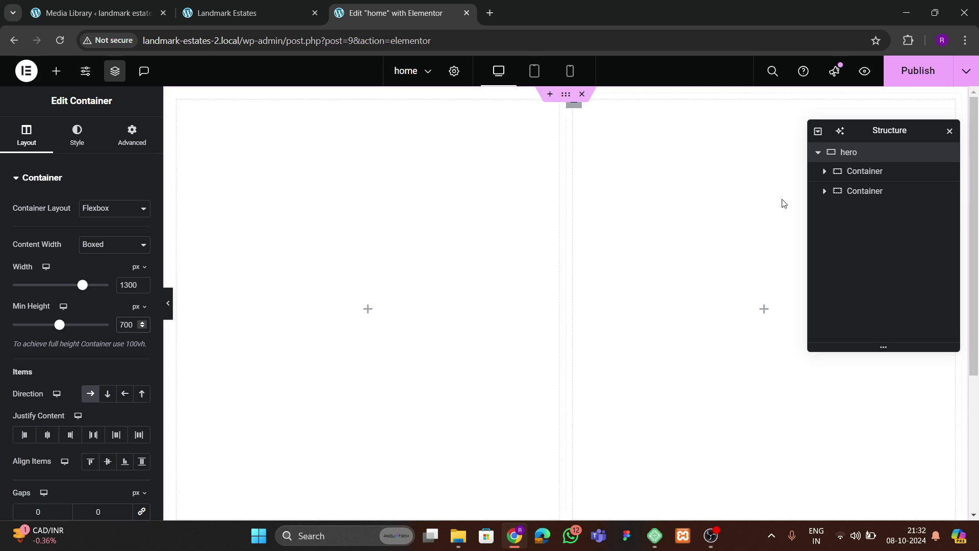
# - Set the padding of both inner containers in "hero" to 0 px on all sides
pyautogui.click(857, 172)
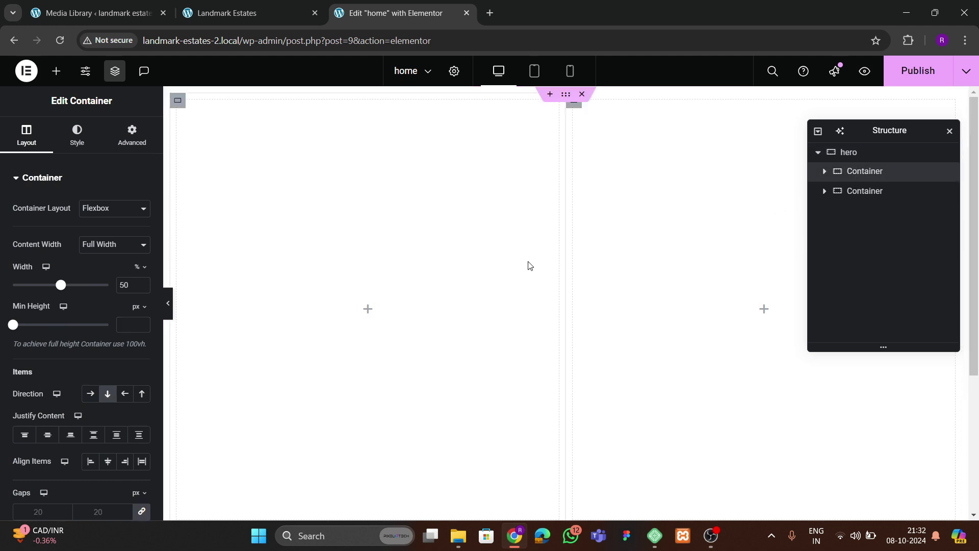
pyautogui.click(111, 139)
pyautogui.click(846, 191)
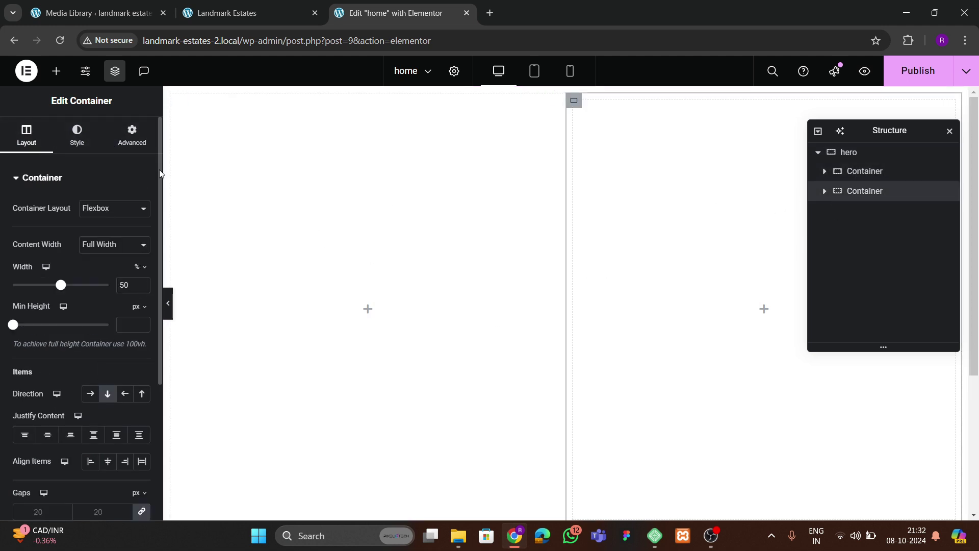
pyautogui.click(132, 137)
pyautogui.click(141, 273)
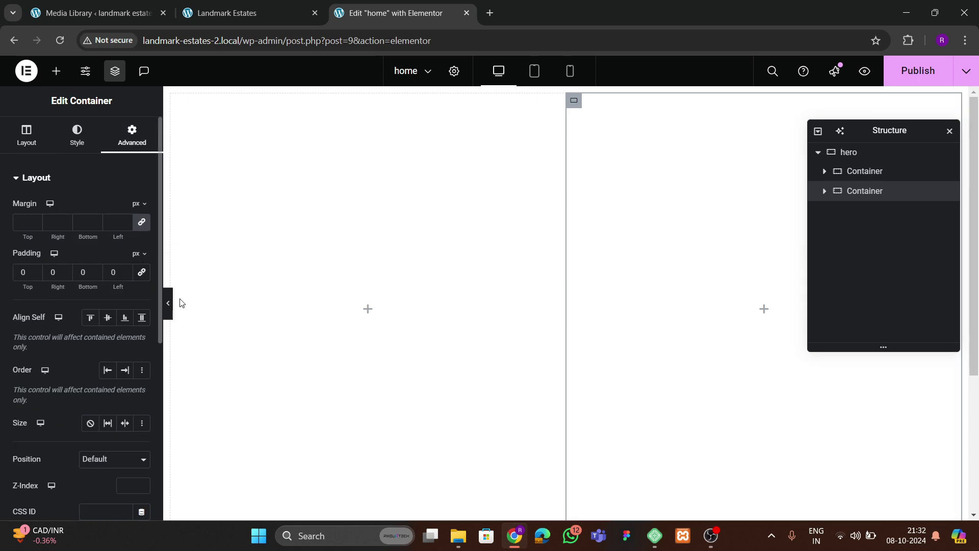
# - Check the finished page's hero section, return to the editor, and set the "hero" container's background type to Slideshow
pyautogui.click(216, 14)
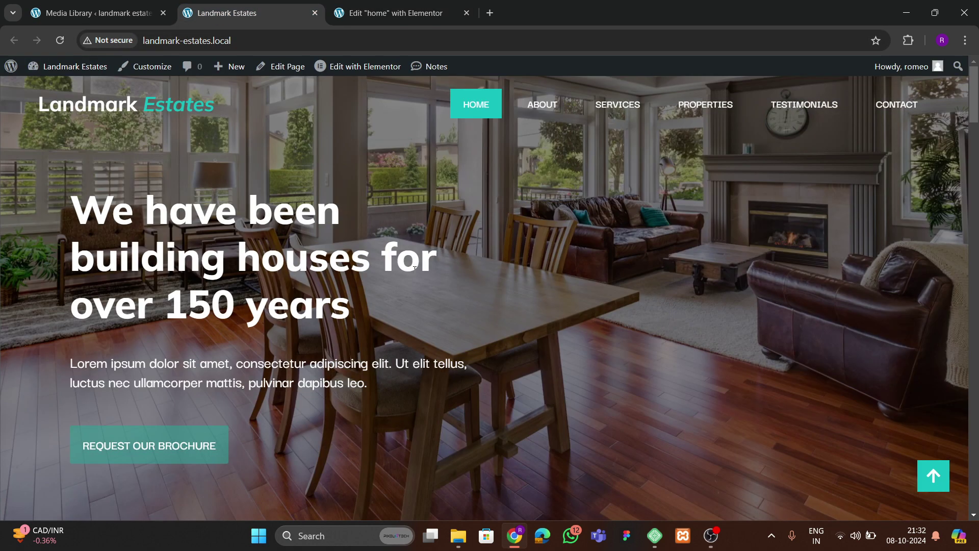
pyautogui.click(395, 13)
pyautogui.click(850, 152)
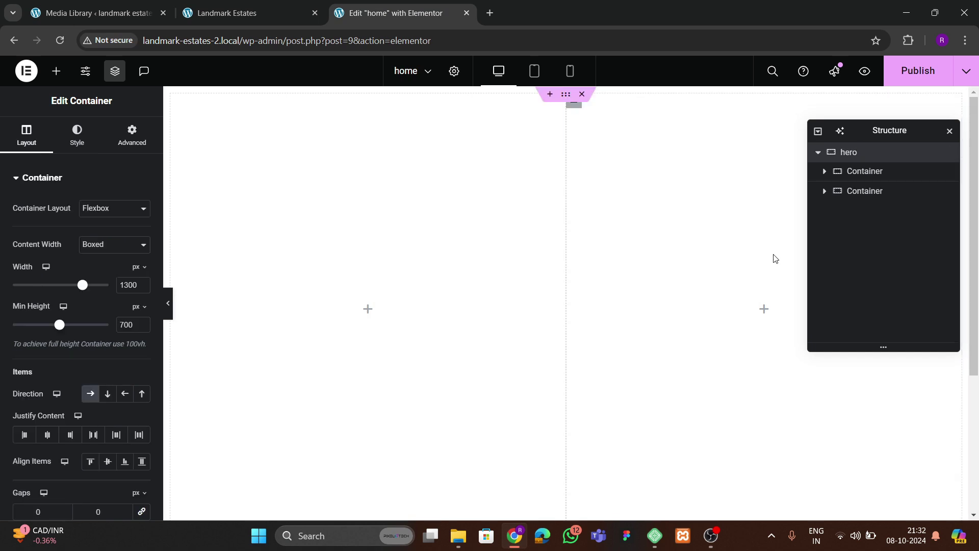
pyautogui.click(87, 143)
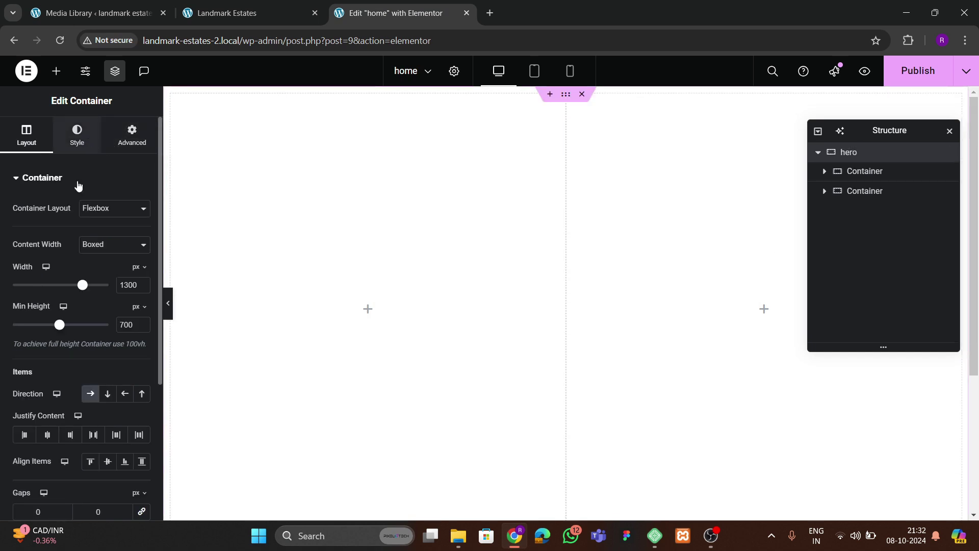
pyautogui.click(141, 235)
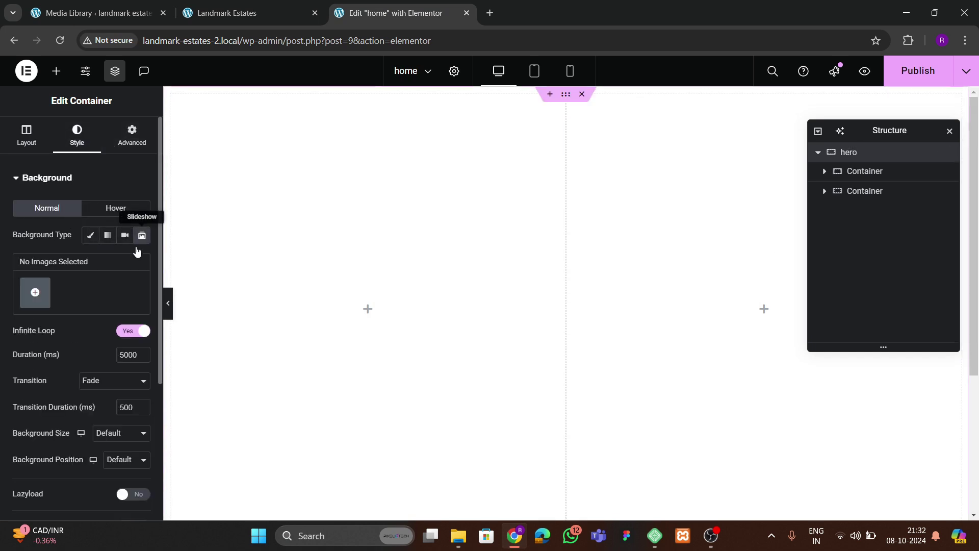
# - Insert a slideshow gallery with the ivy-covered house, the first wooden house at sunset, and the modern house with the lit entrance
pyautogui.click(32, 289)
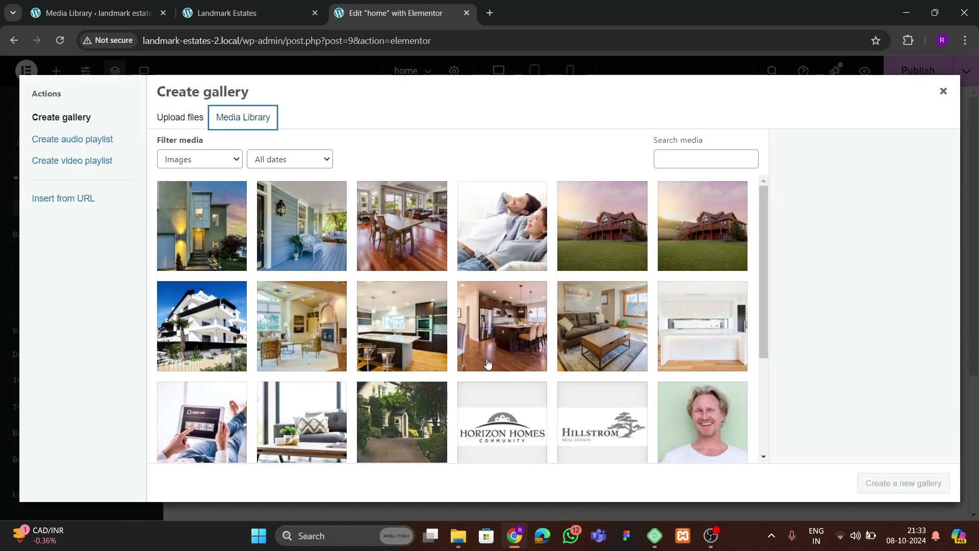
pyautogui.scroll(-2, 434, 393)
pyautogui.scroll(1, 419, 374)
pyautogui.click(418, 375)
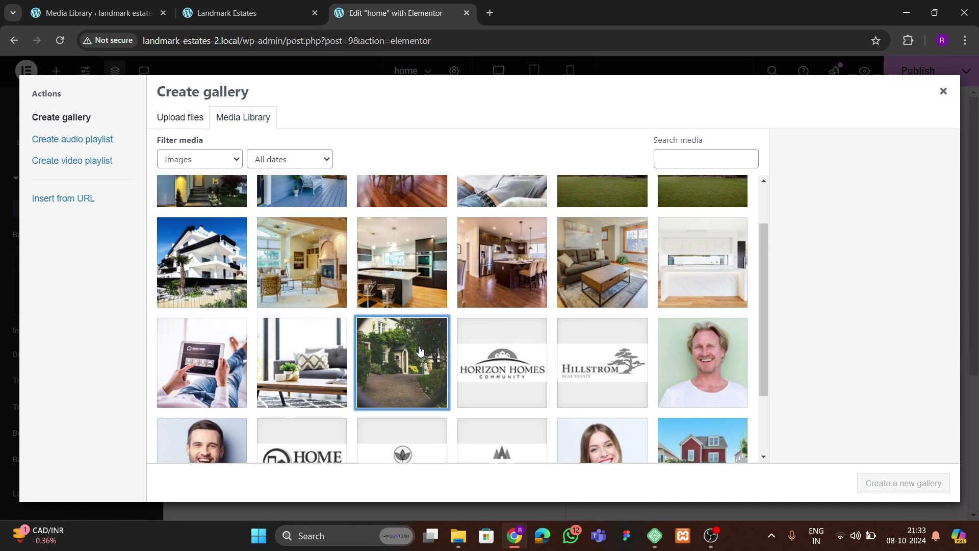
pyautogui.scroll(1, 342, 378)
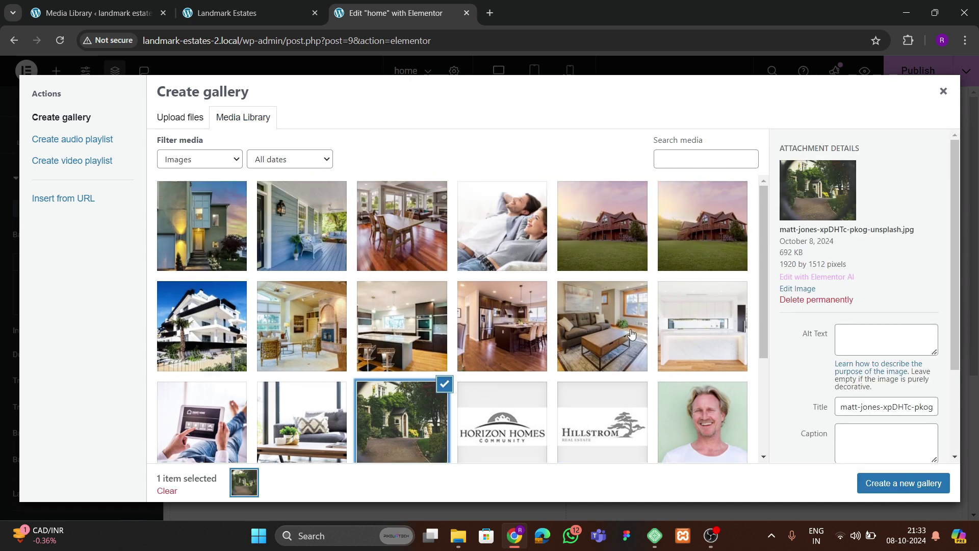
pyautogui.click(613, 245)
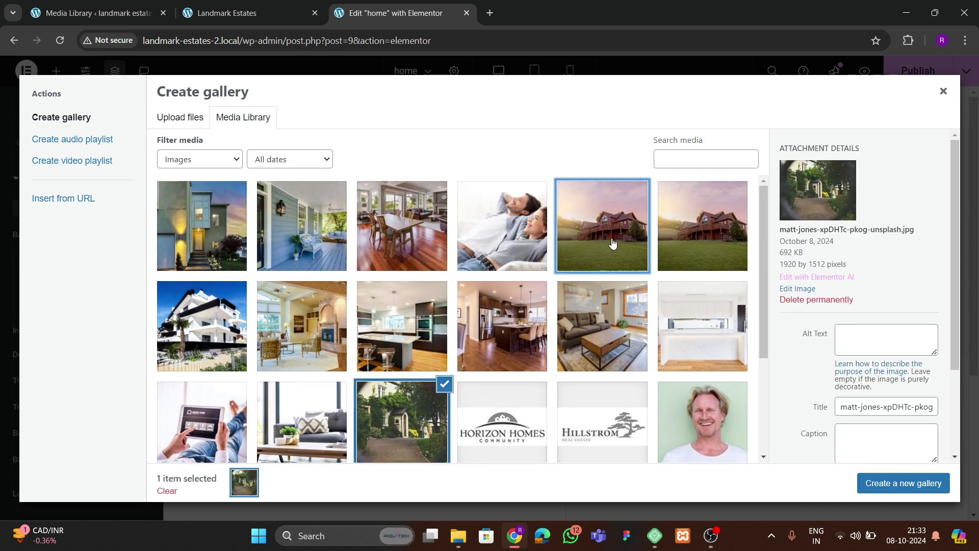
pyautogui.click(210, 249)
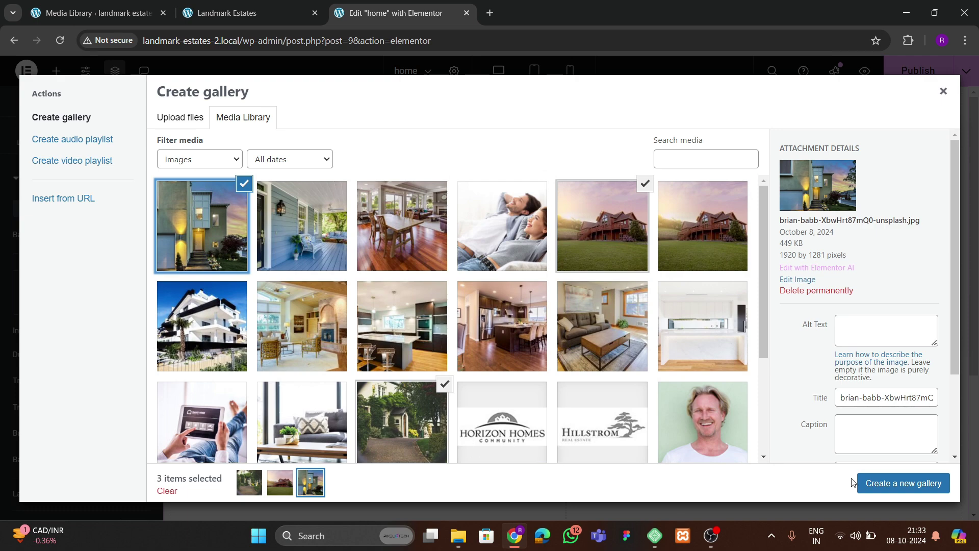
pyautogui.click(869, 482)
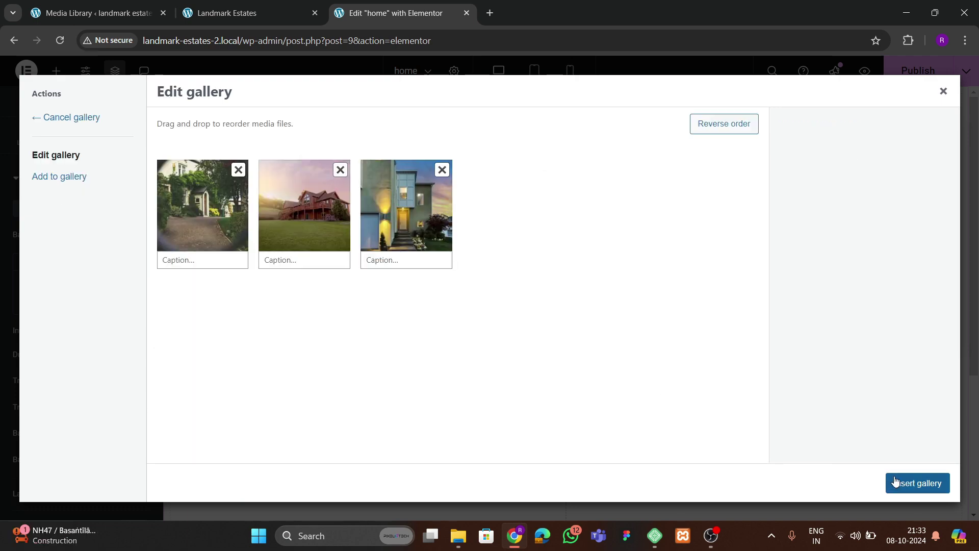
pyautogui.click(896, 482)
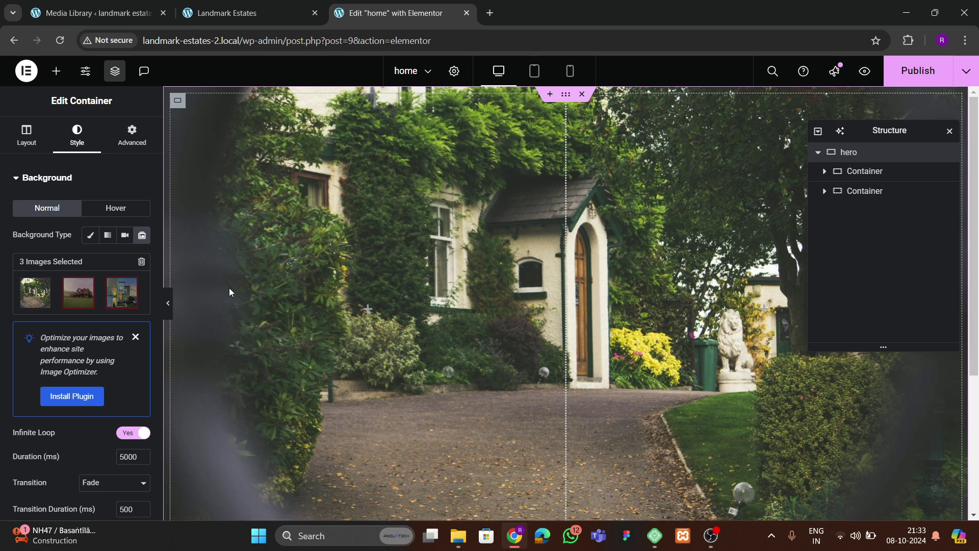
# - Set the background slideshow's duration to 3000 ms after trying 2000 ms
pyautogui.scroll(-3, 75, 311)
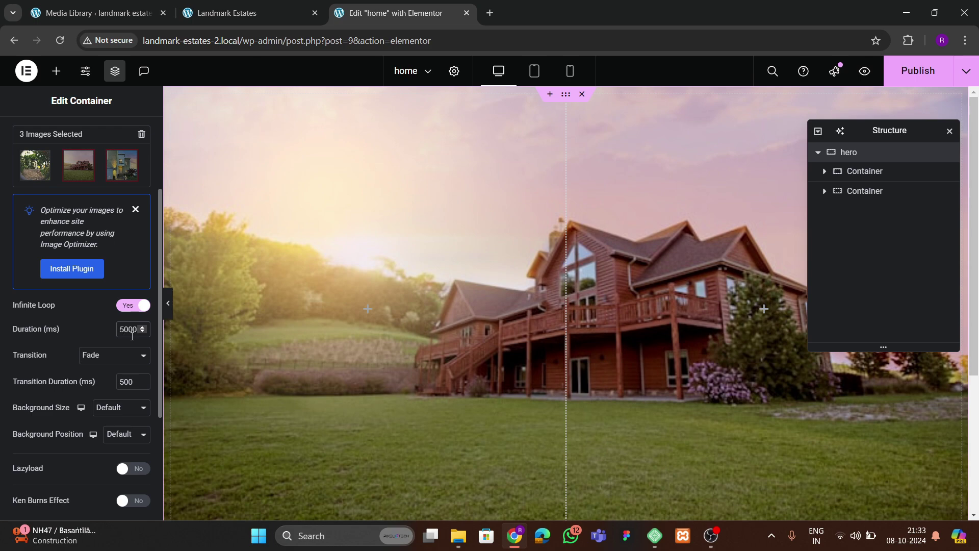
pyautogui.press('BackSpace')
pyautogui.write('3')
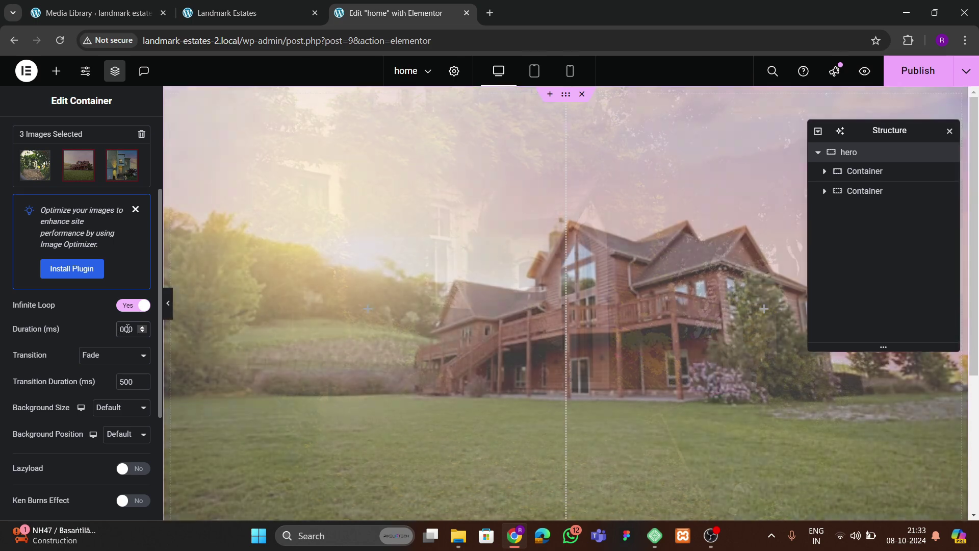
pyautogui.press('BackSpace')
pyautogui.write('2')
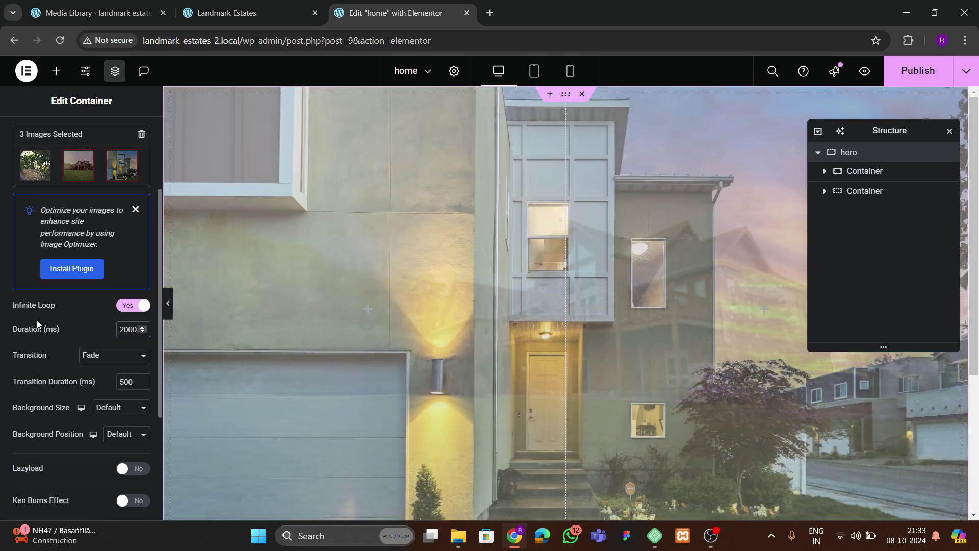
pyautogui.scroll(-3, 37, 320)
pyautogui.press('BackSpace')
pyautogui.write('3')
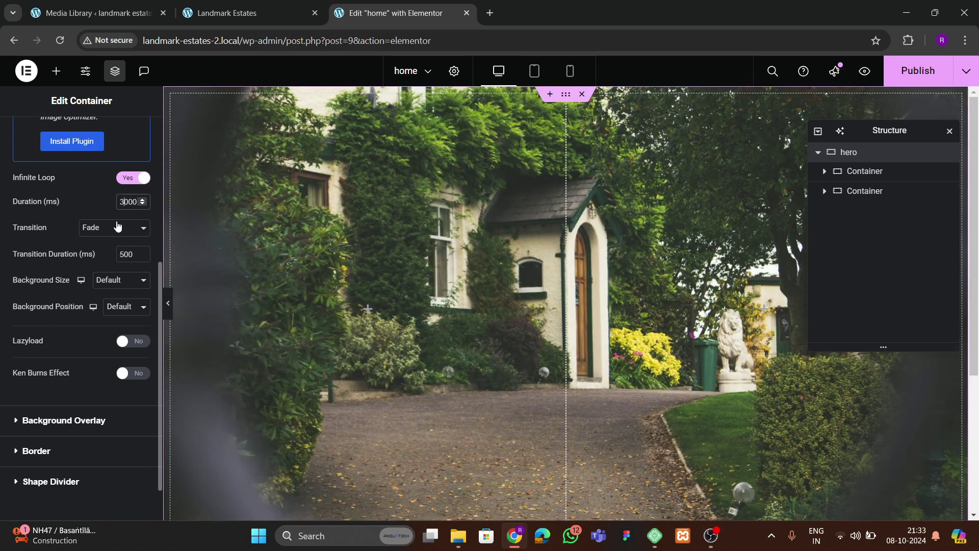
# - Try the Slide Right and Fade transitions for the background slideshow and settle on Slide Up
pyautogui.click(110, 230)
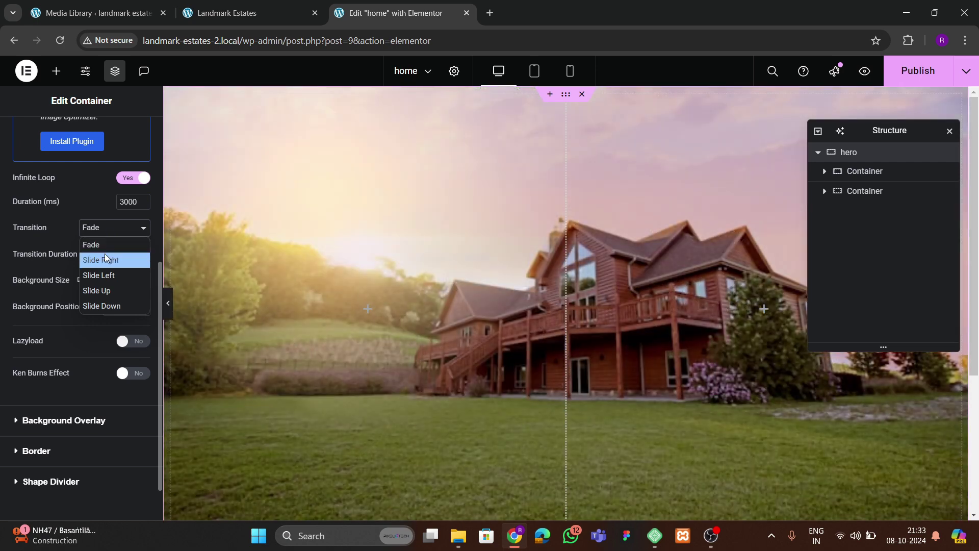
pyautogui.click(105, 259)
pyautogui.click(109, 232)
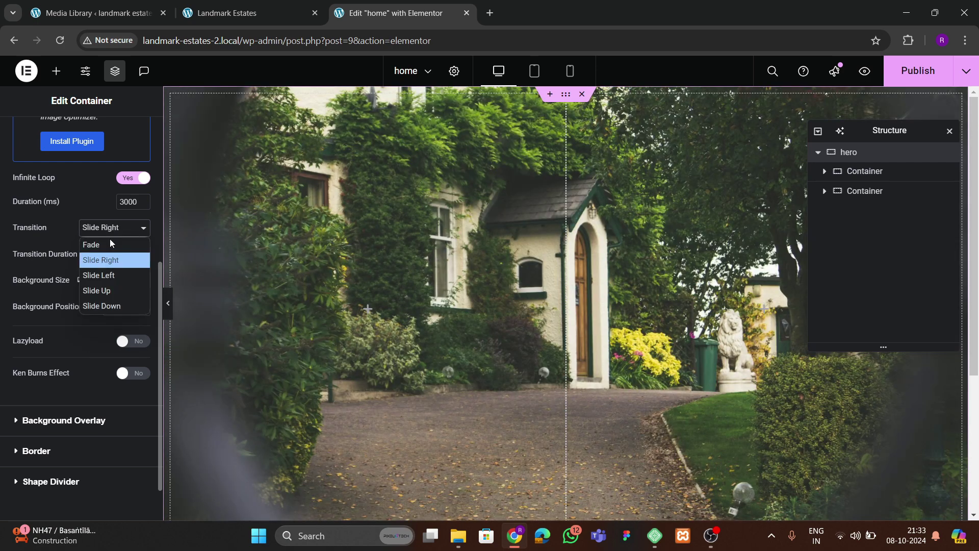
pyautogui.click(112, 261)
pyautogui.click(113, 230)
pyautogui.click(100, 246)
pyautogui.click(102, 229)
pyautogui.press('Escape')
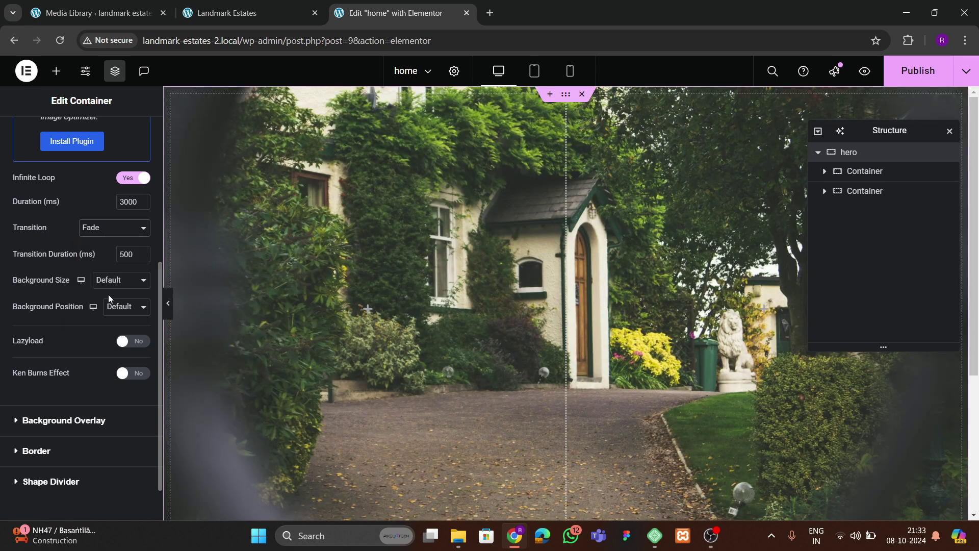
pyautogui.click(108, 295)
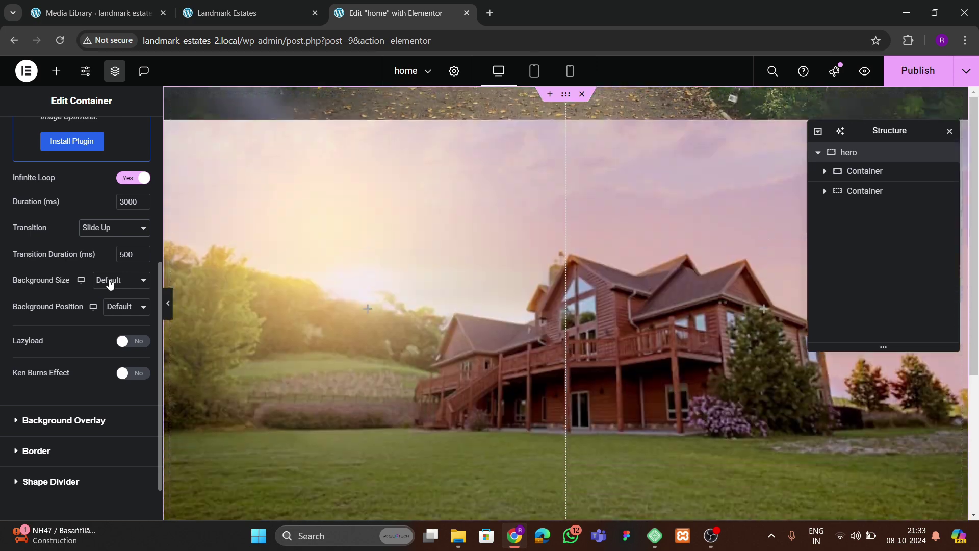
# - Set the slideshow's background size to Cover and its position to Center Center, and enable Lazyload
pyautogui.click(107, 284)
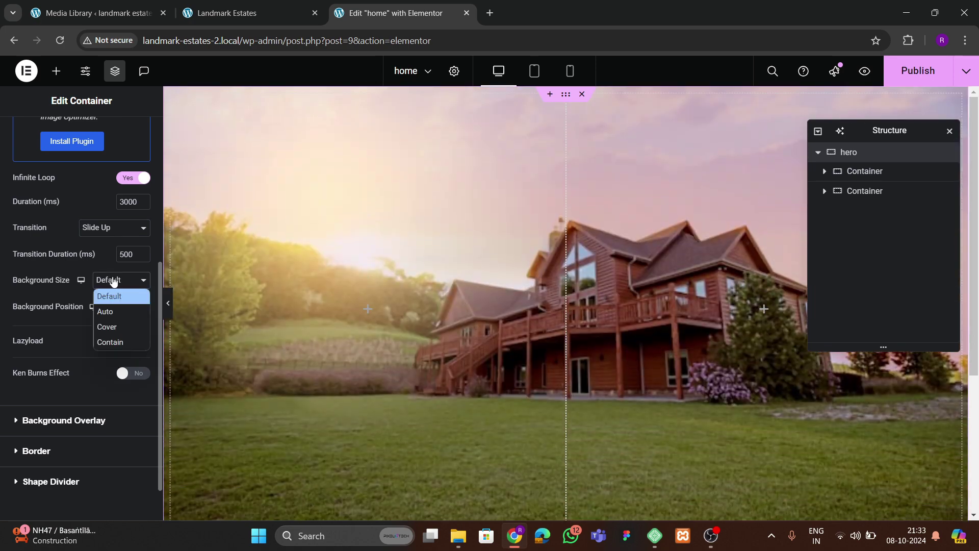
pyautogui.click(117, 329)
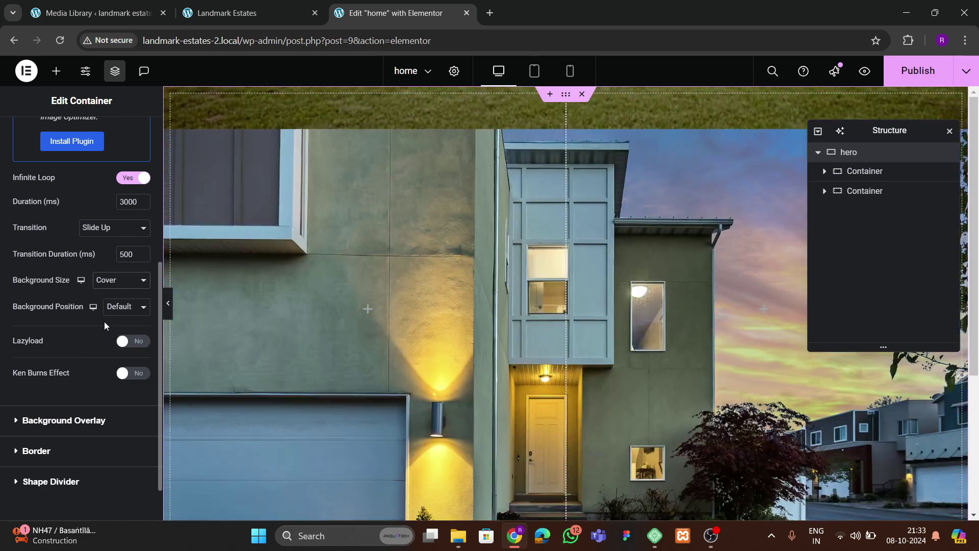
pyautogui.click(119, 311)
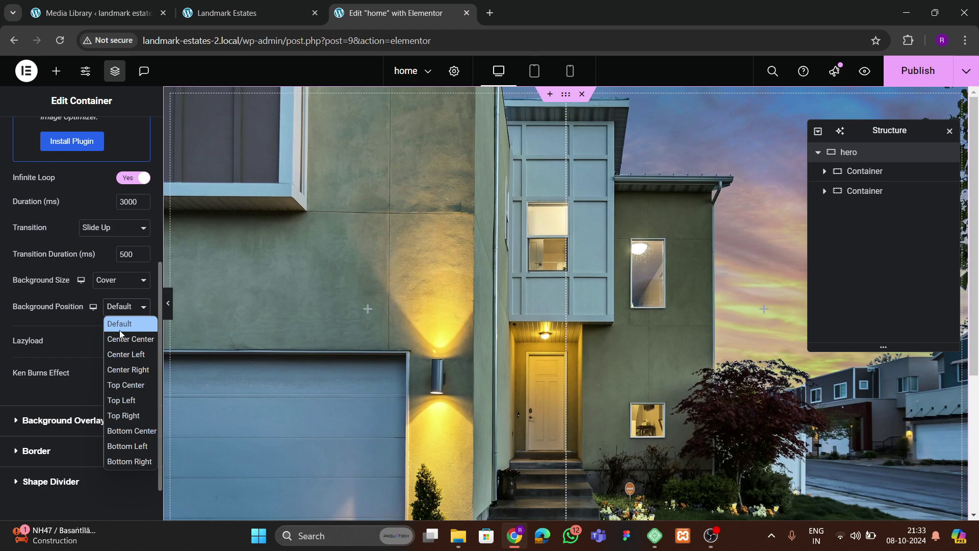
pyautogui.click(122, 339)
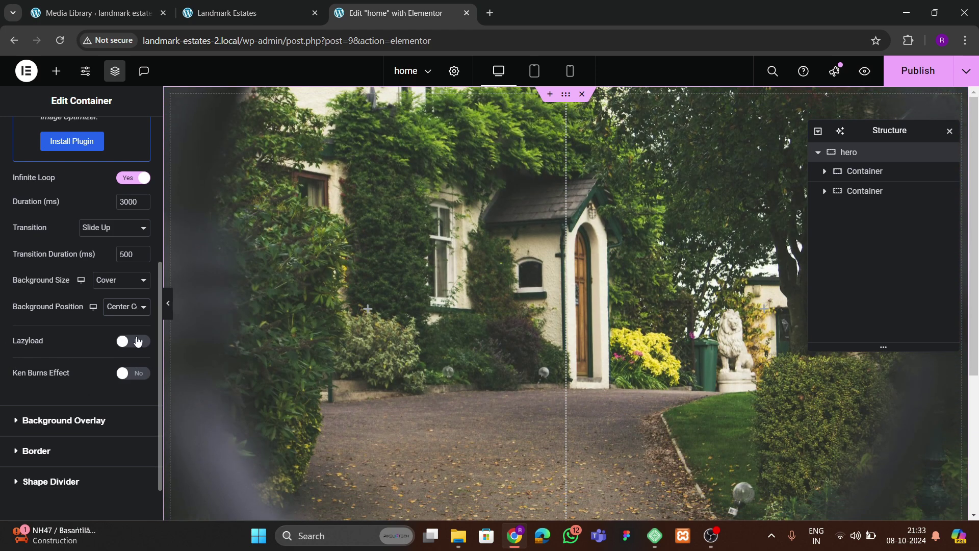
pyautogui.click(135, 341)
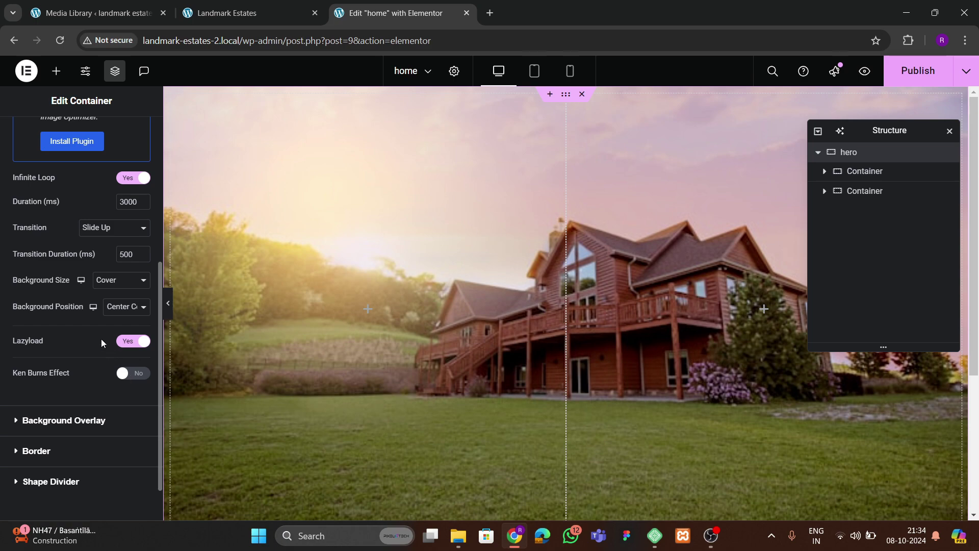
pyautogui.scroll(2, 101, 338)
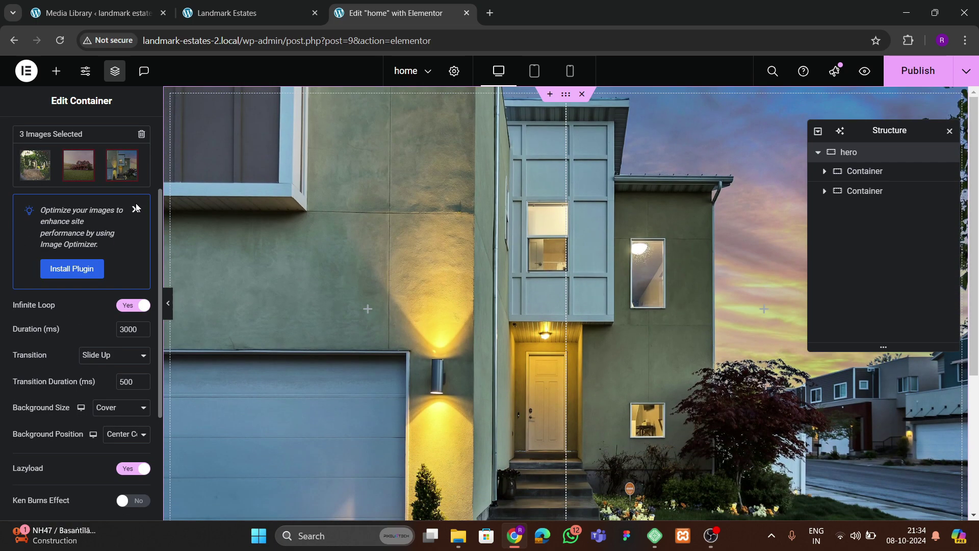
pyautogui.scroll(-3, 71, 422)
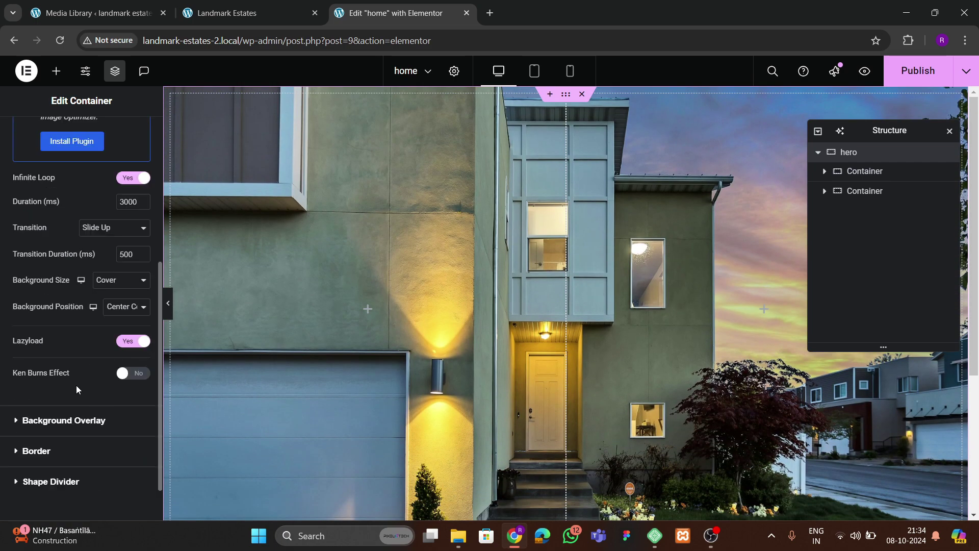
# - Enable the Ken Burns Effect on the hero's background slideshow and compare it with the finished Landmark Estates page
pyautogui.click(135, 375)
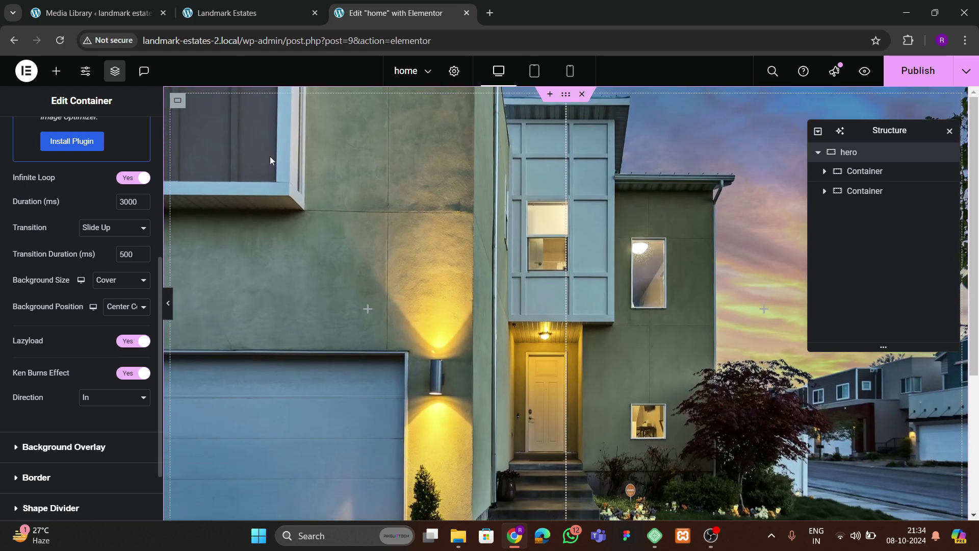
pyautogui.click(203, 16)
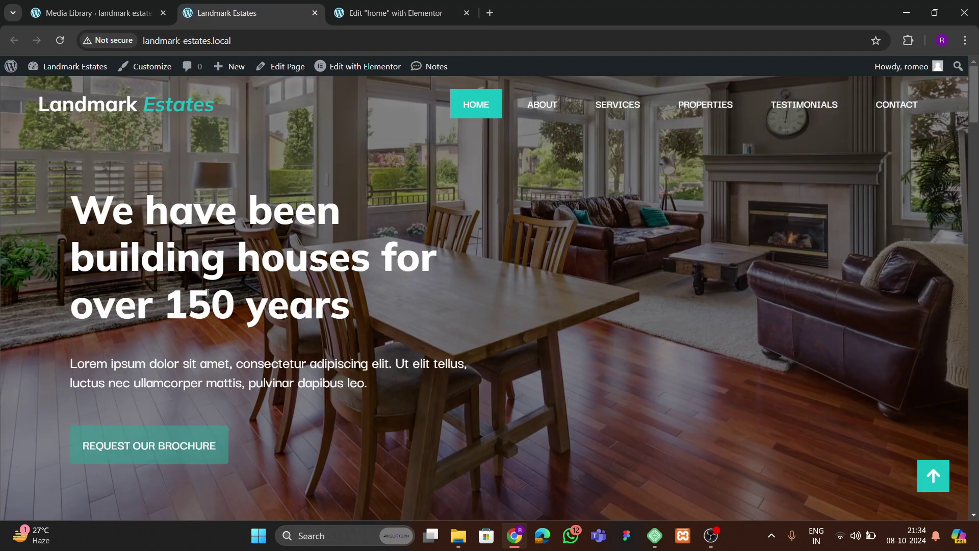
pyautogui.click(360, 20)
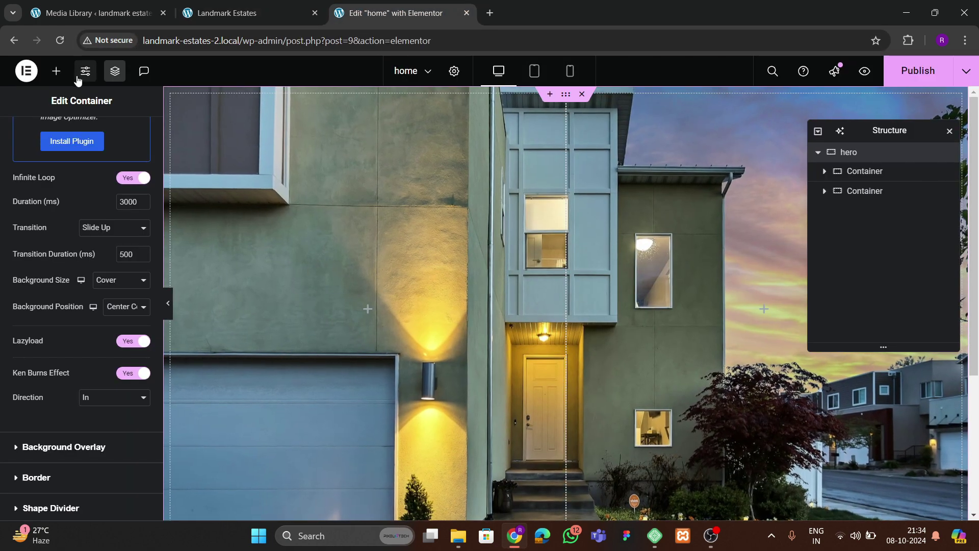
# - Add a Heading widget to the first inner container of the hero section
pyautogui.click(56, 71)
pyautogui.scroll(-1, 76, 352)
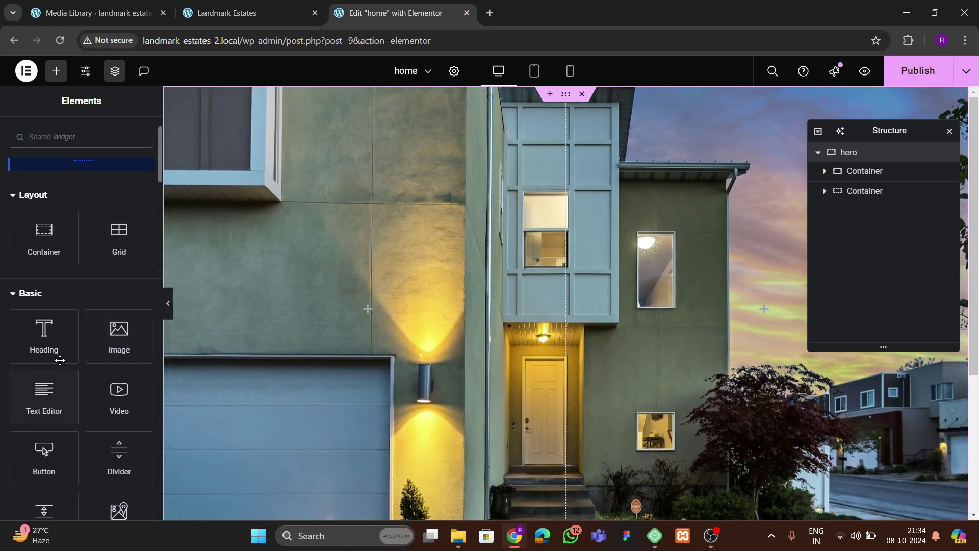
pyautogui.moveTo(56, 351); pyautogui.dragTo(470, 292)
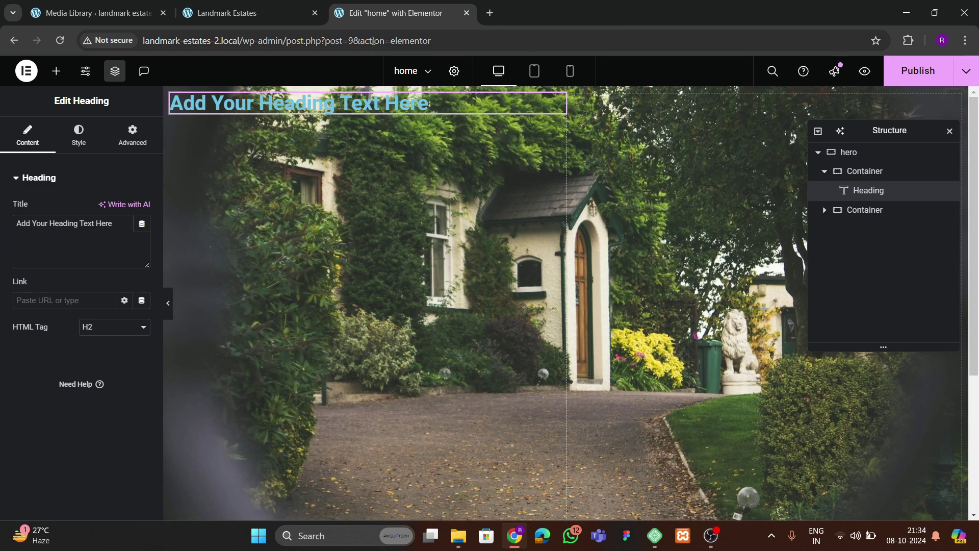
# - Check the finished page's hero and add a Text Editor widget below the heading in the same container
pyautogui.click(250, 13)
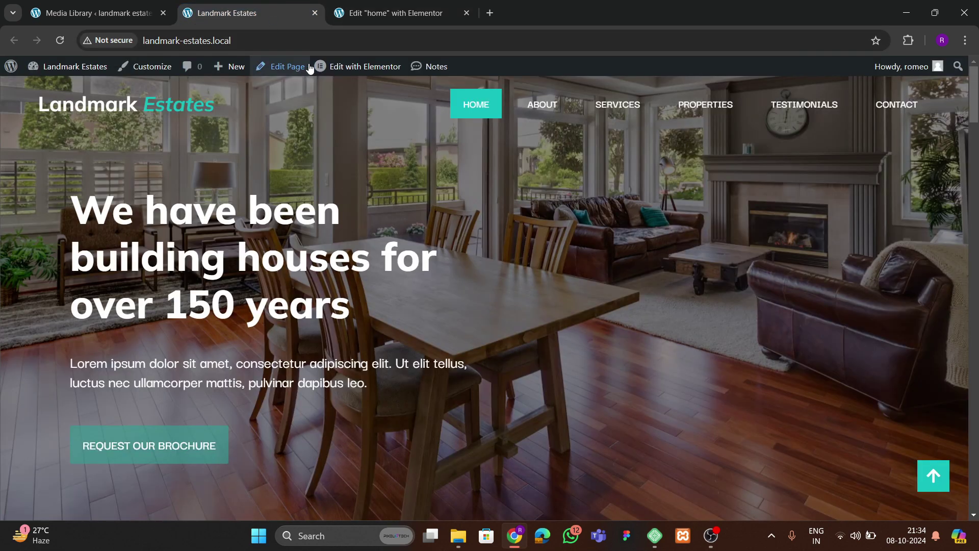
pyautogui.click(371, 15)
pyautogui.click(56, 71)
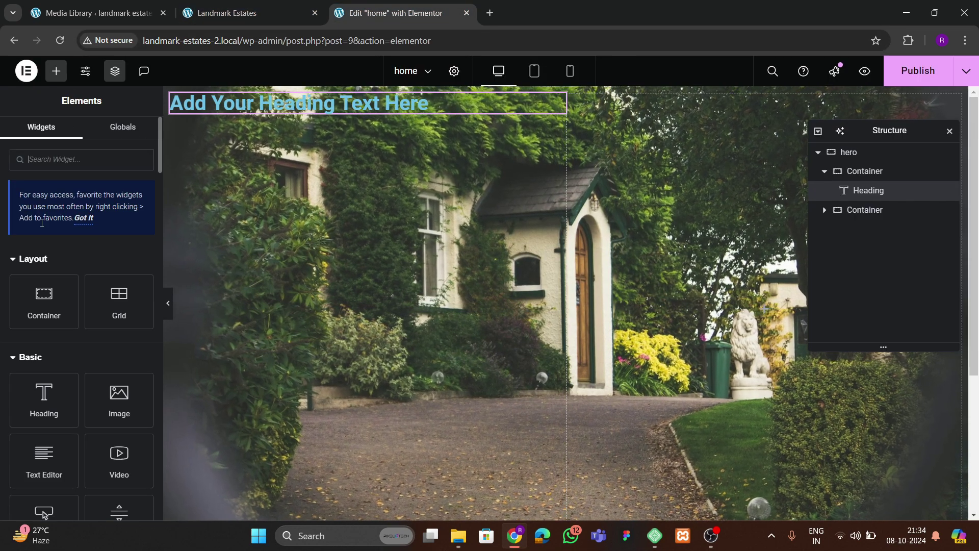
pyautogui.scroll(-3, 42, 222)
pyautogui.moveTo(44, 331); pyautogui.dragTo(376, 113)
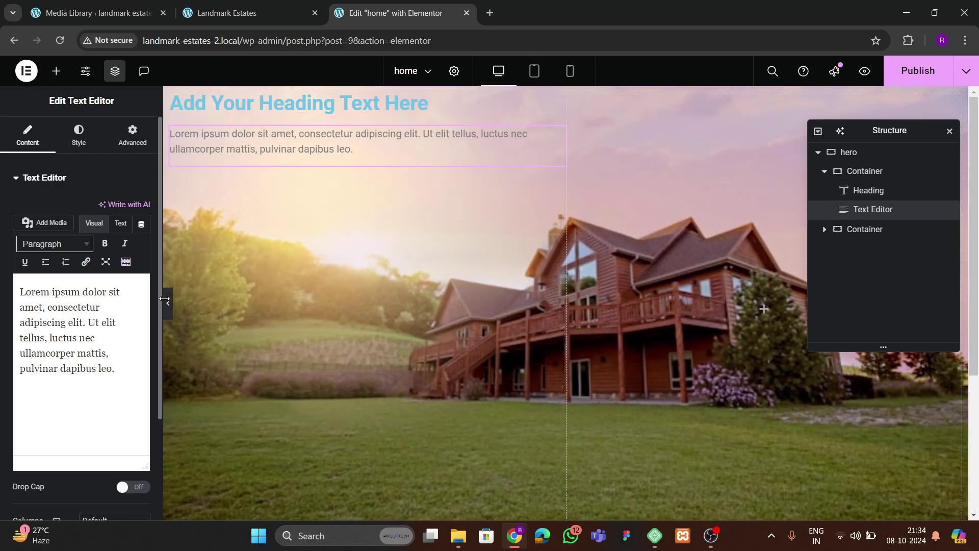
# - Check the finished page's hero again and add a Button widget below the paragraph text
pyautogui.click(251, 13)
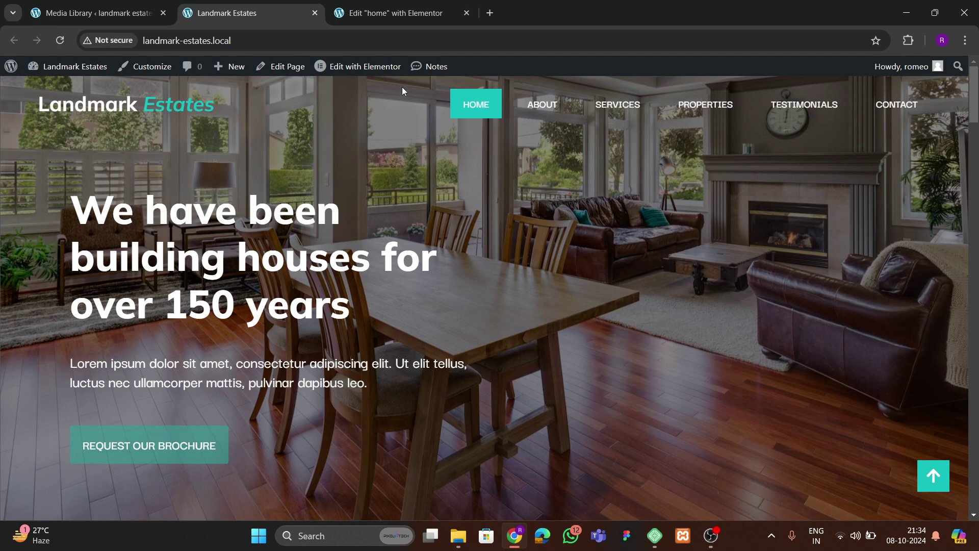
pyautogui.click(390, 13)
pyautogui.click(65, 78)
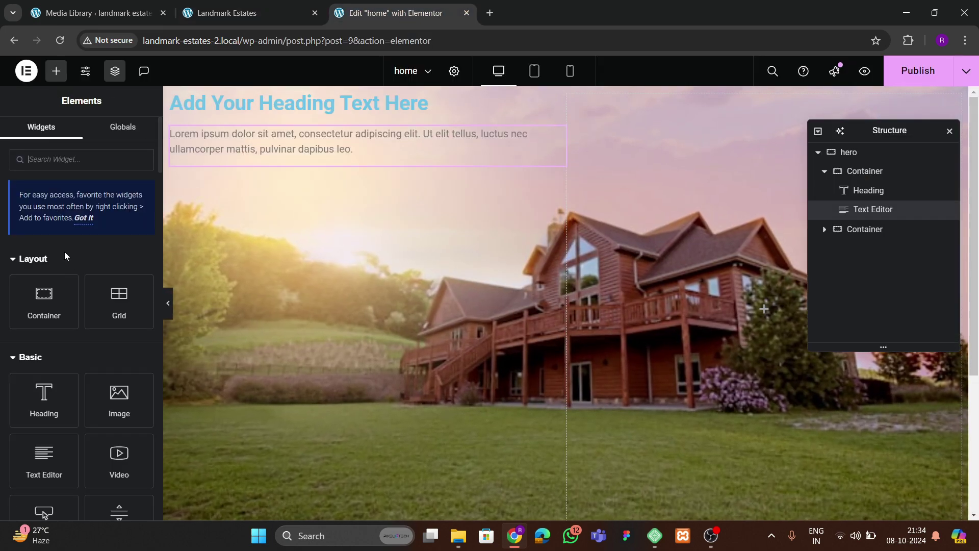
pyautogui.scroll(-4, 64, 251)
pyautogui.moveTo(44, 326); pyautogui.dragTo(415, 161)
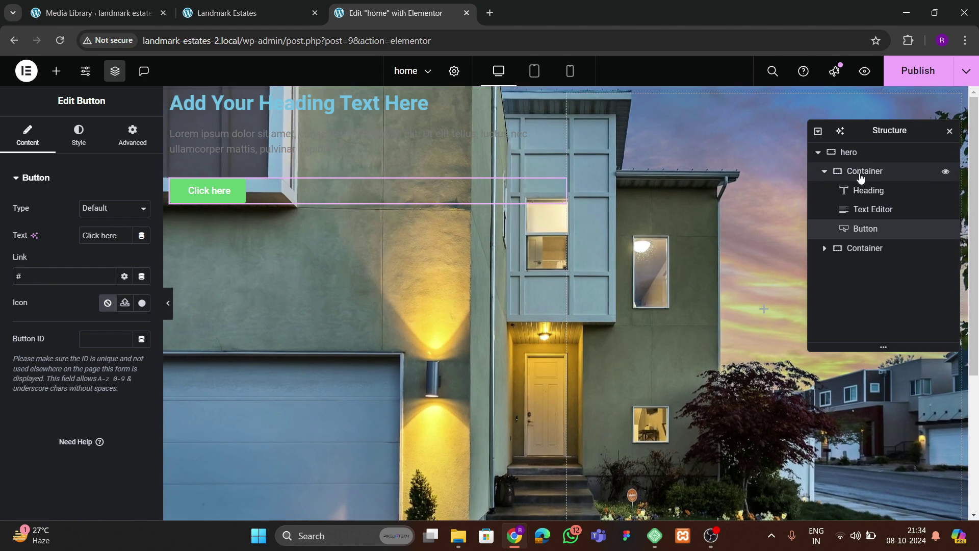
# - Set both Justify Content and Align Items of the hero container to Center
pyautogui.click(866, 153)
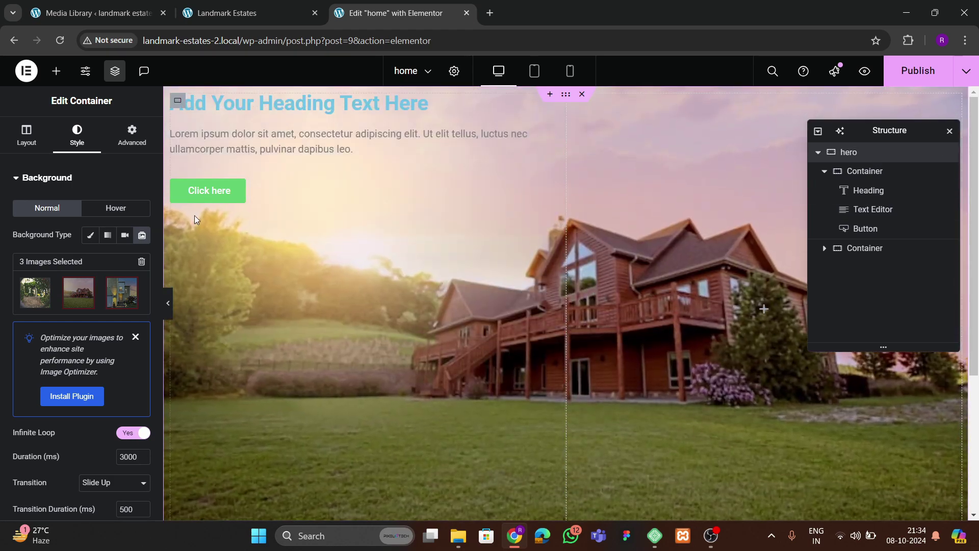
pyautogui.click(26, 136)
pyautogui.scroll(-3, 65, 340)
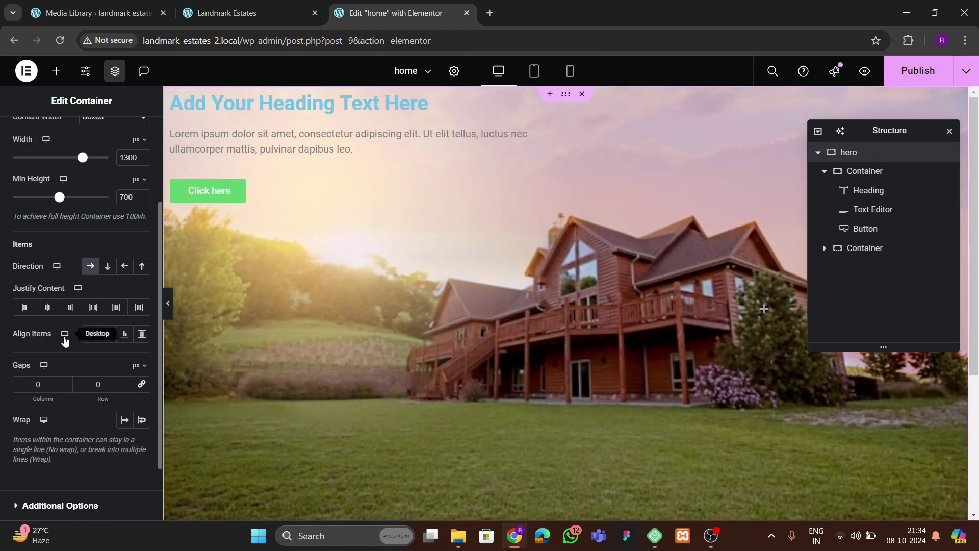
pyautogui.click(46, 309)
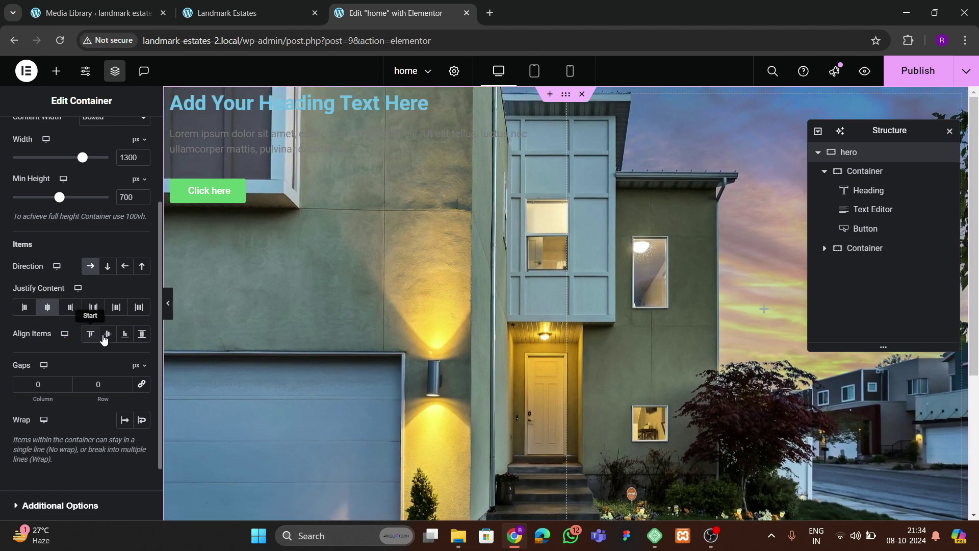
pyautogui.click(105, 335)
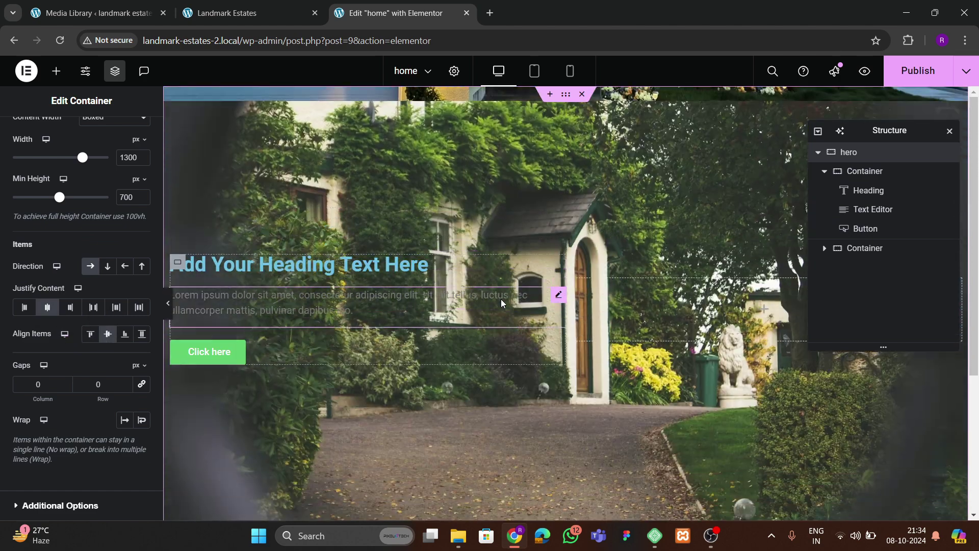
# - Copy "We have been building houses for over 150 years" from the finished page and use it as the heading's title
pyautogui.click(236, 12)
pyautogui.moveTo(66, 239); pyautogui.dragTo(351, 320)
pyautogui.hotkey('ctrl', 'c')
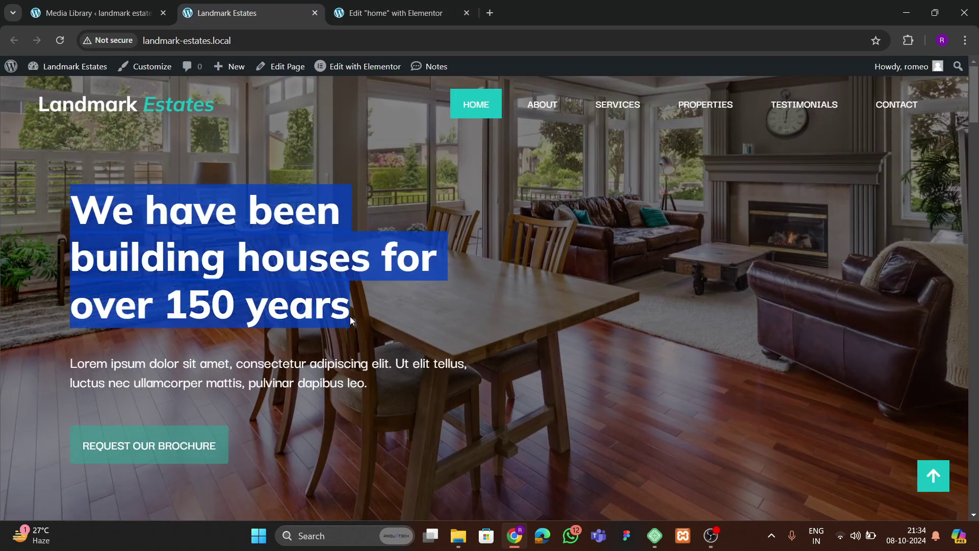
pyautogui.click(393, 12)
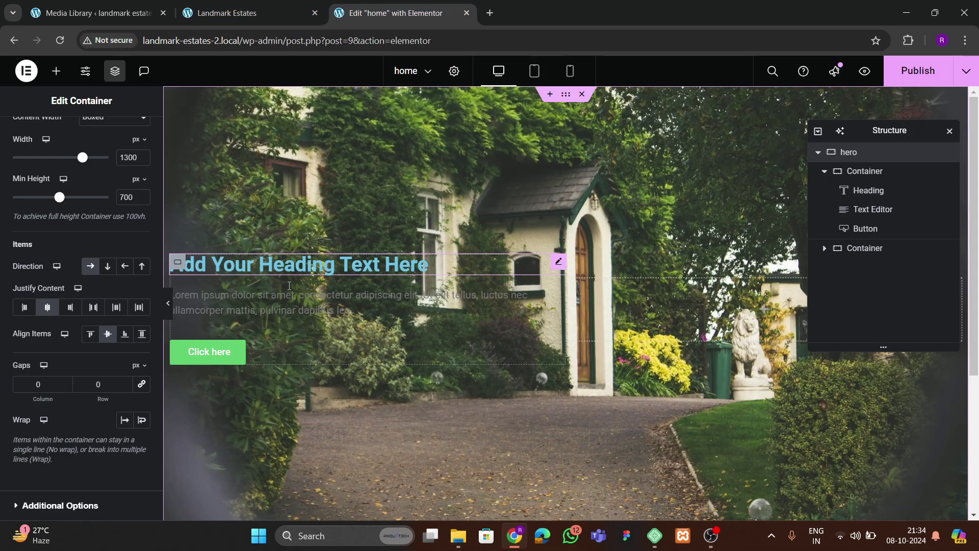
pyautogui.click(301, 264)
pyautogui.tripleClick(78, 222)
pyautogui.hotkey('ctrl', 'v')
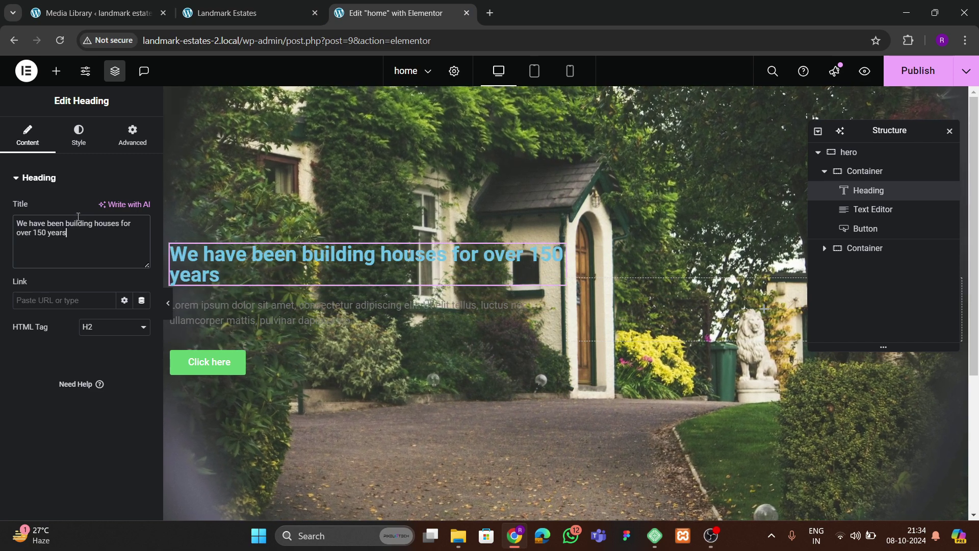
# - Compare the heading with the finished page and change its text color to white
pyautogui.click(299, 18)
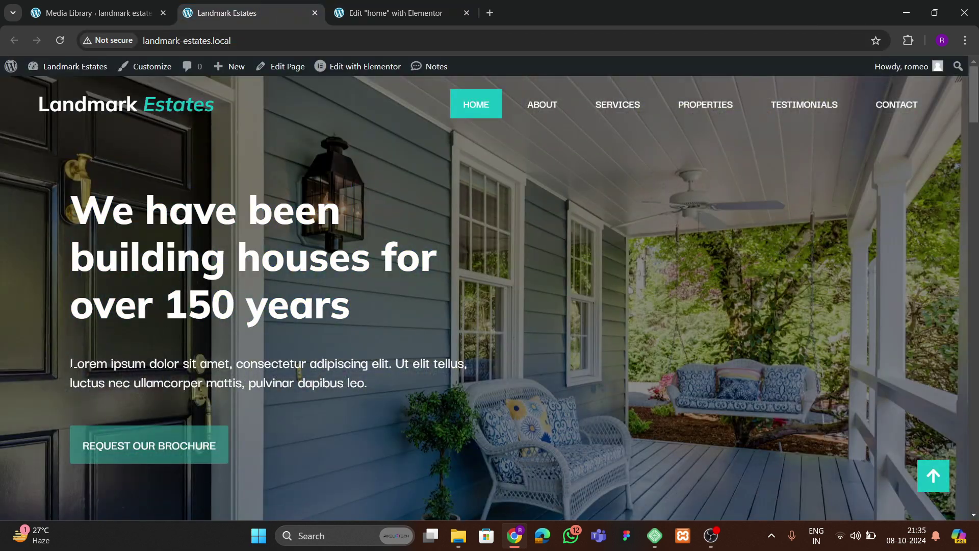
pyautogui.click(369, 18)
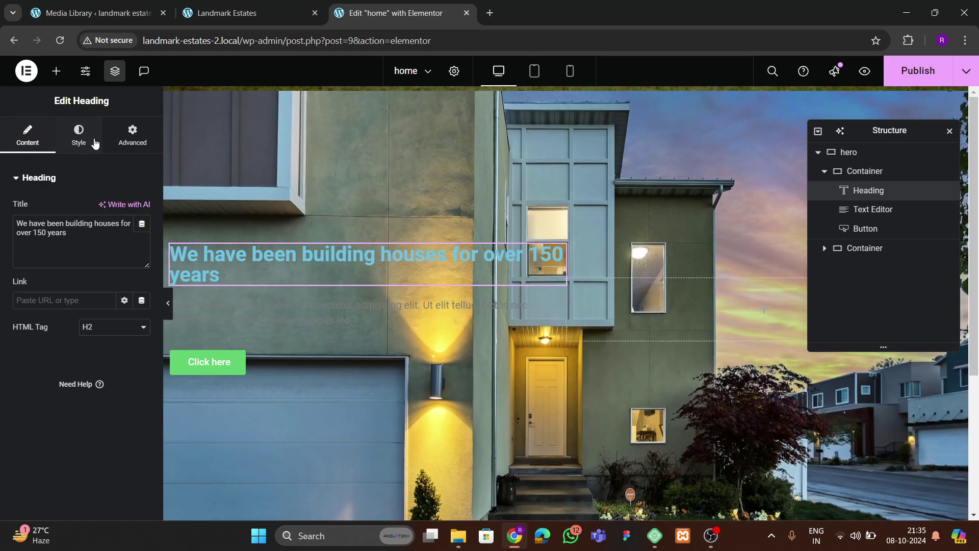
pyautogui.click(79, 136)
pyautogui.click(142, 235)
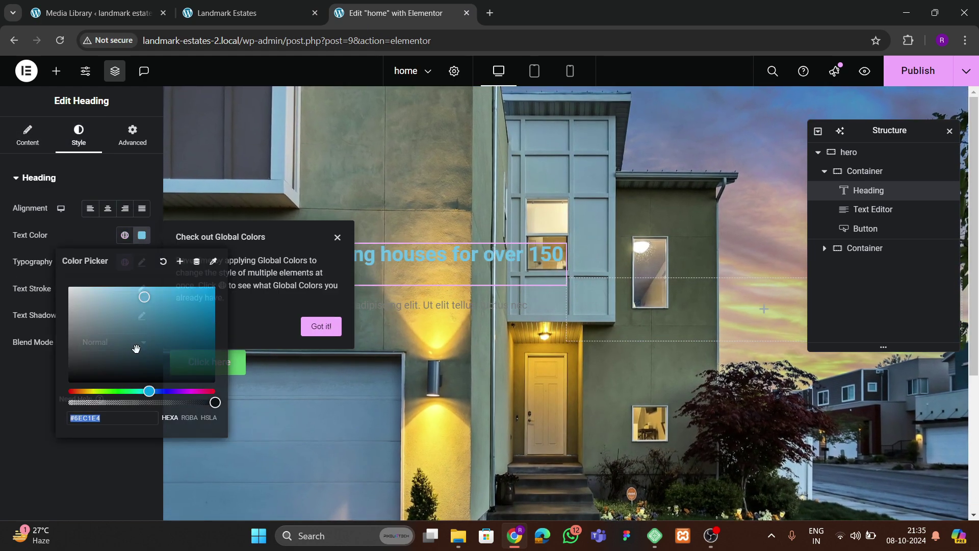
pyautogui.click(69, 288)
pyautogui.click(107, 328)
# - Try Montserrat as the heading's font family in its typography settings
pyautogui.click(142, 262)
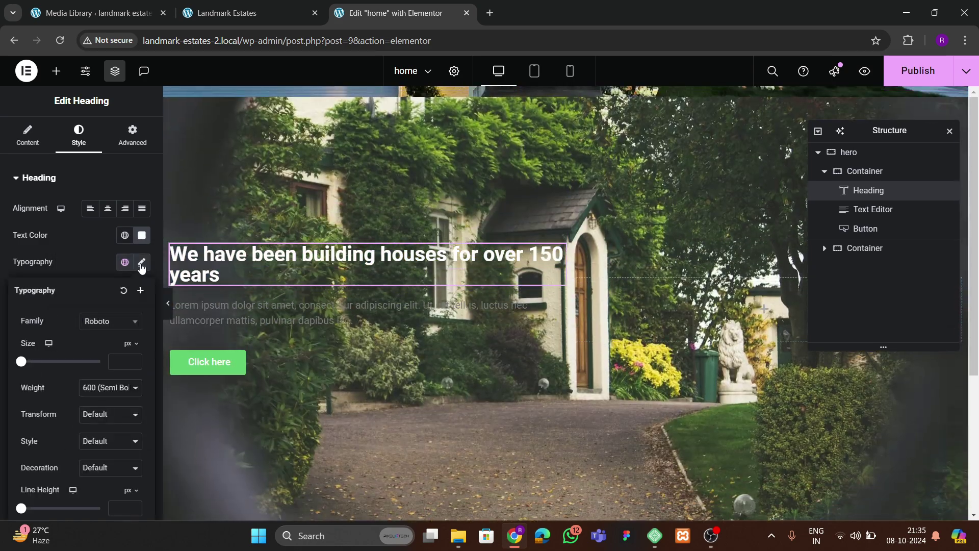
pyautogui.click(105, 321)
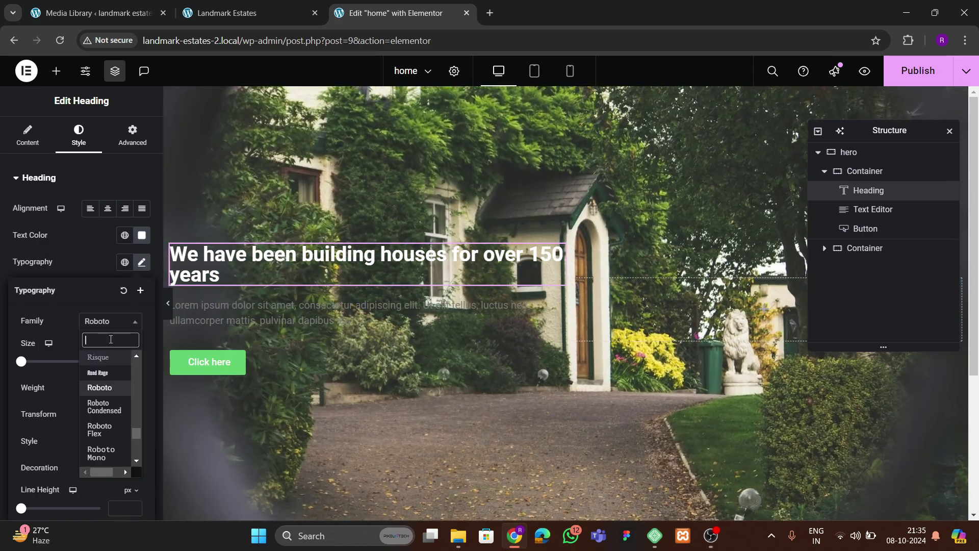
pyautogui.write('mon')
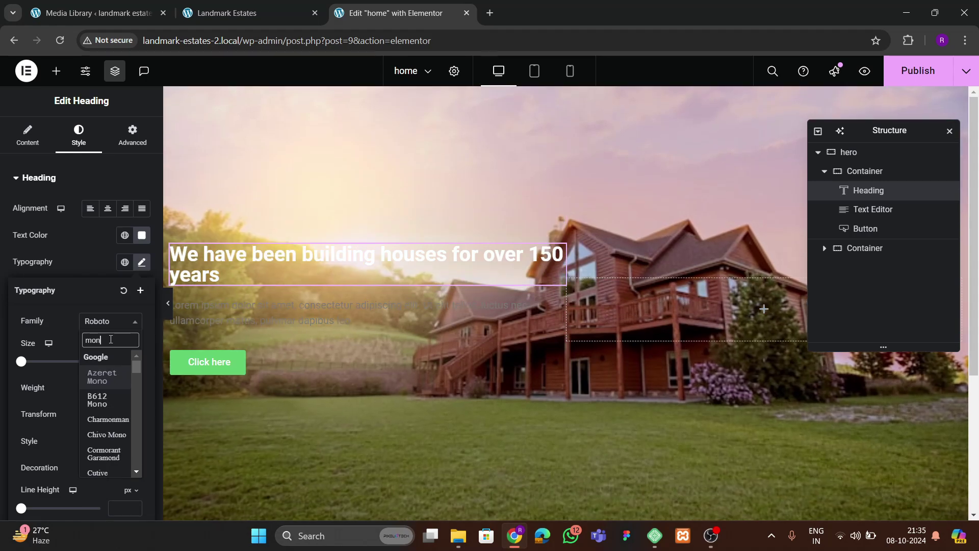
pyautogui.write('tse')
pyautogui.press('Return')
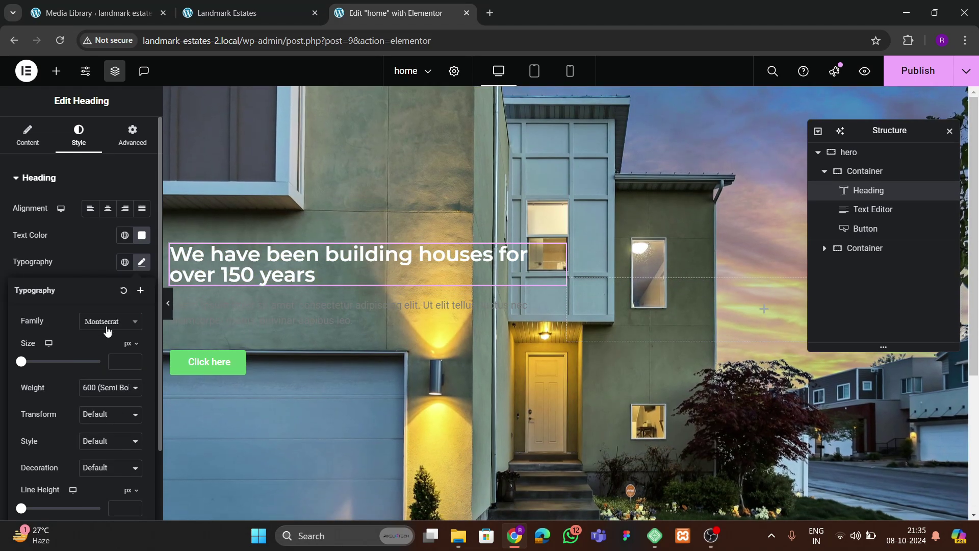
# - Switch the heading's font family back to Roboto and set its size to 51 px
pyautogui.click(106, 322)
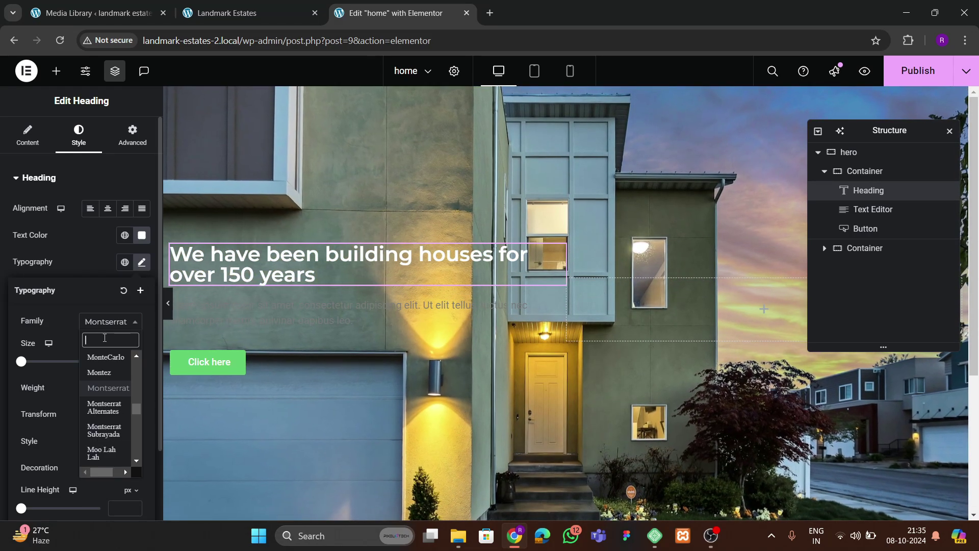
pyautogui.write('ro')
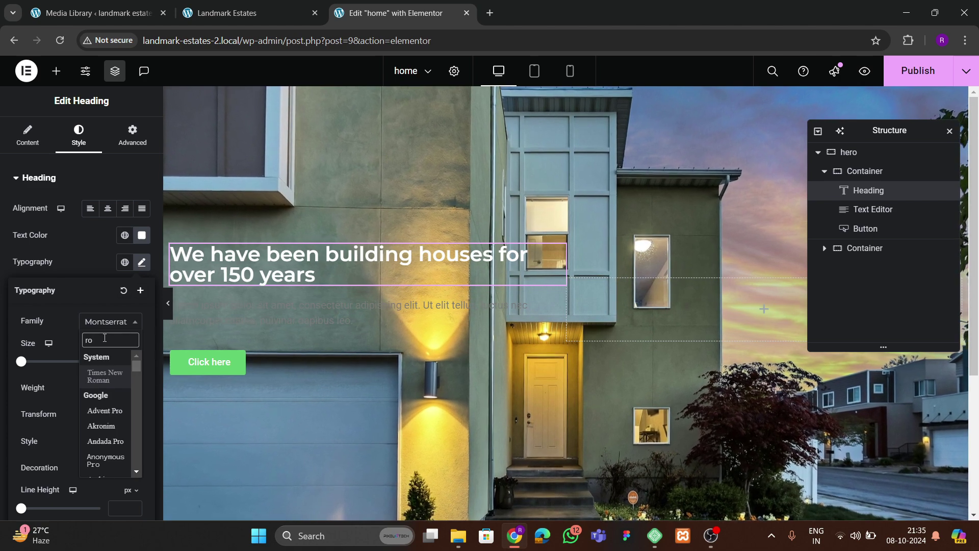
pyautogui.write('boto')
pyautogui.press('Return')
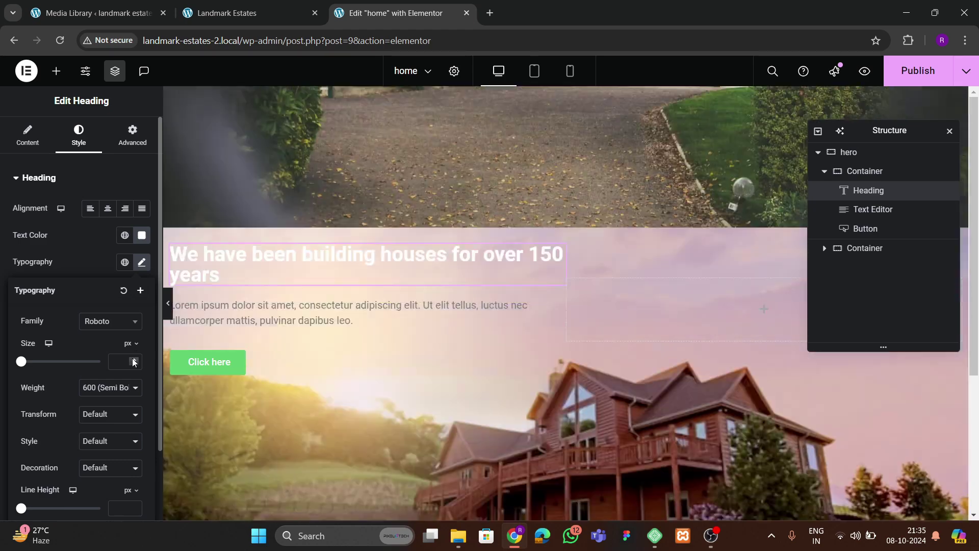
pyautogui.click(133, 359)
pyautogui.moveTo(133, 360); pyautogui.dragTo(134, 361)
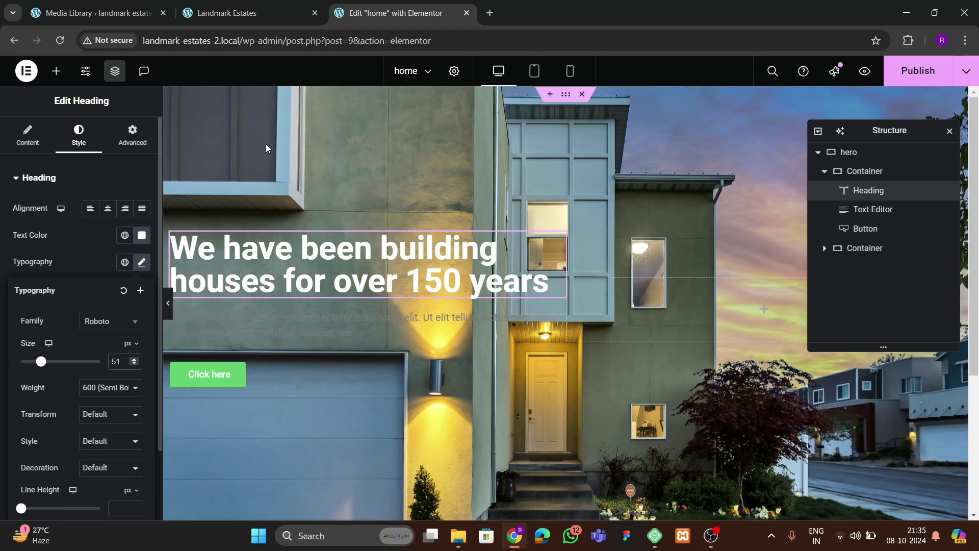
# - Inspect the finished page's hero heading in the developer tools at desktop width to read its font styles
pyautogui.click(246, 14)
pyautogui.rightClick(201, 261)
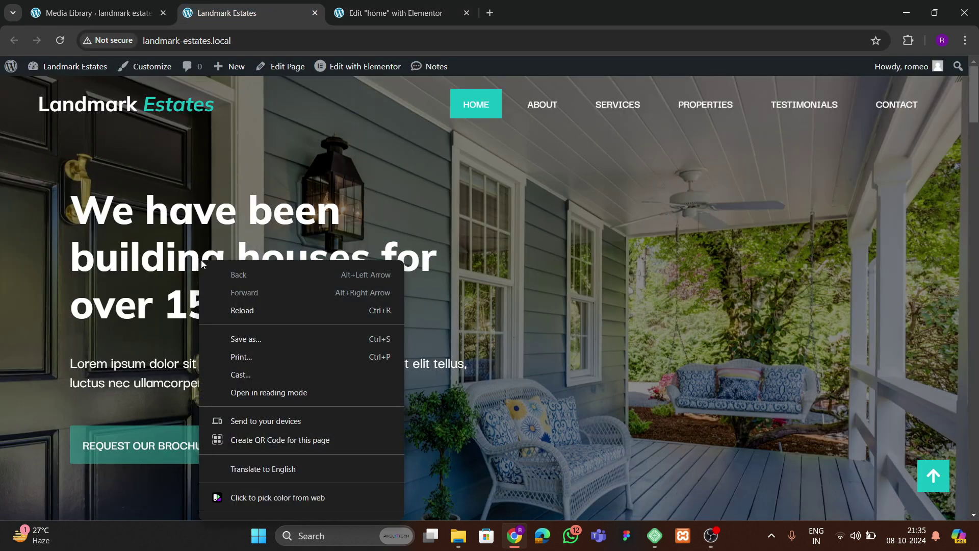
pyautogui.scroll(-3, 249, 337)
pyautogui.click(253, 507)
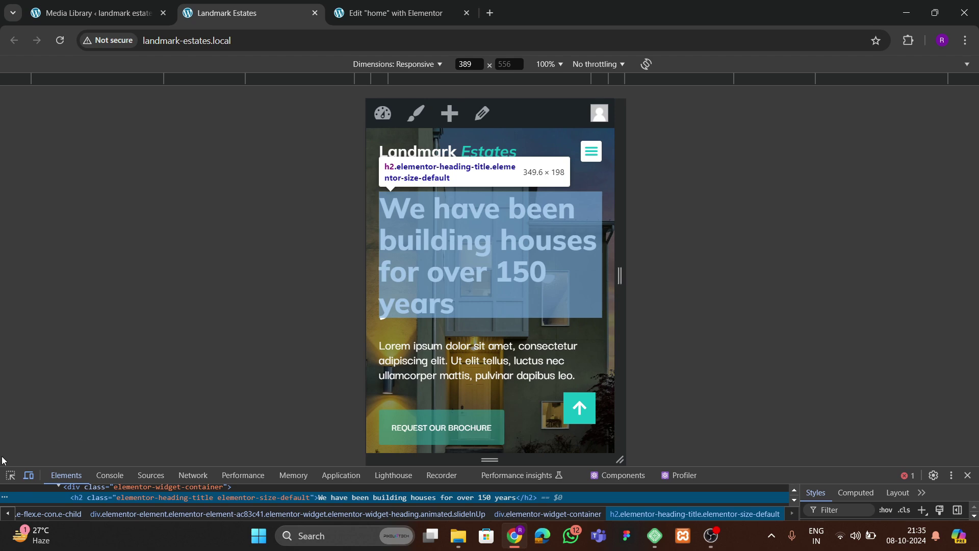
pyautogui.click(28, 474)
pyautogui.moveTo(805, 467); pyautogui.dragTo(805, 389)
pyautogui.click(10, 398)
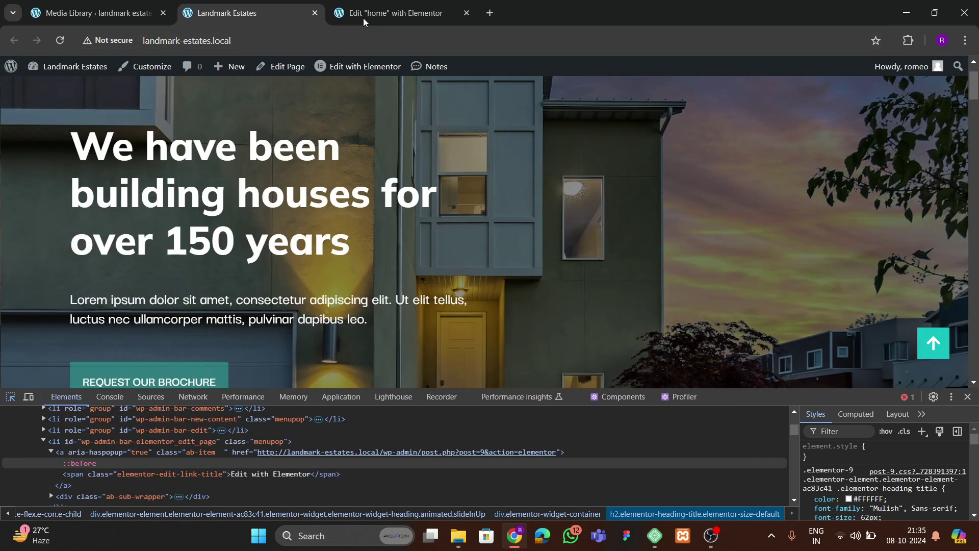
# - Set the hero heading's font family to Mulish in its typography settings
pyautogui.click(364, 21)
pyautogui.click(92, 262)
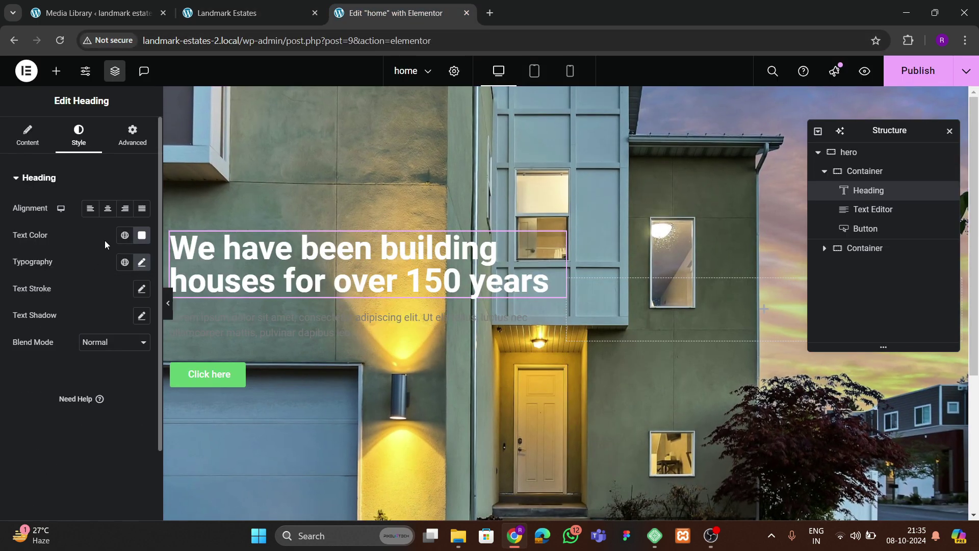
pyautogui.click(141, 262)
pyautogui.click(110, 320)
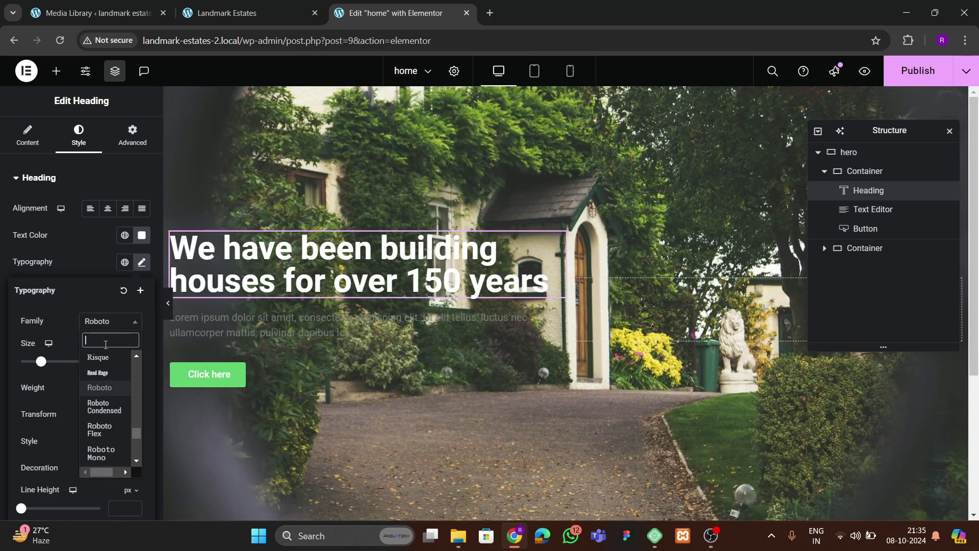
pyautogui.write('mulish')
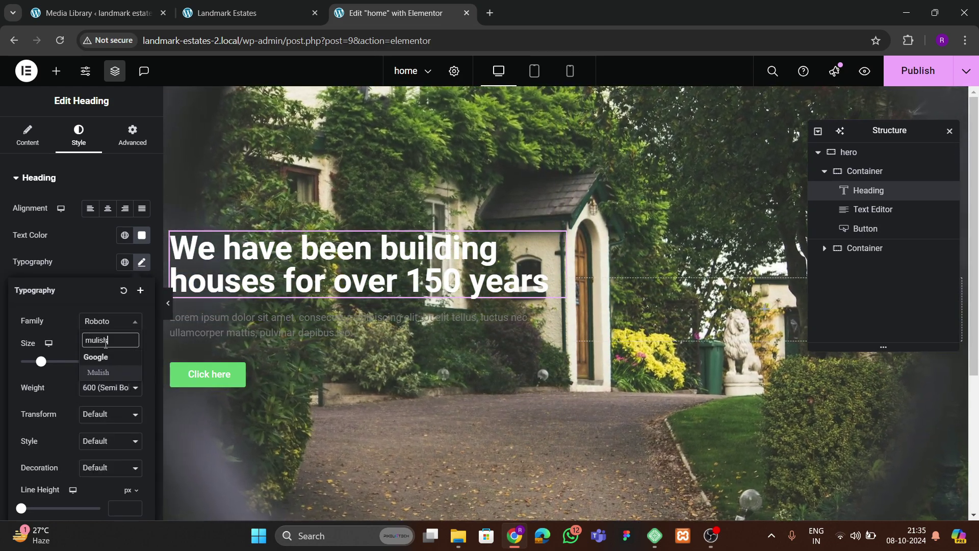
pyautogui.press('Return')
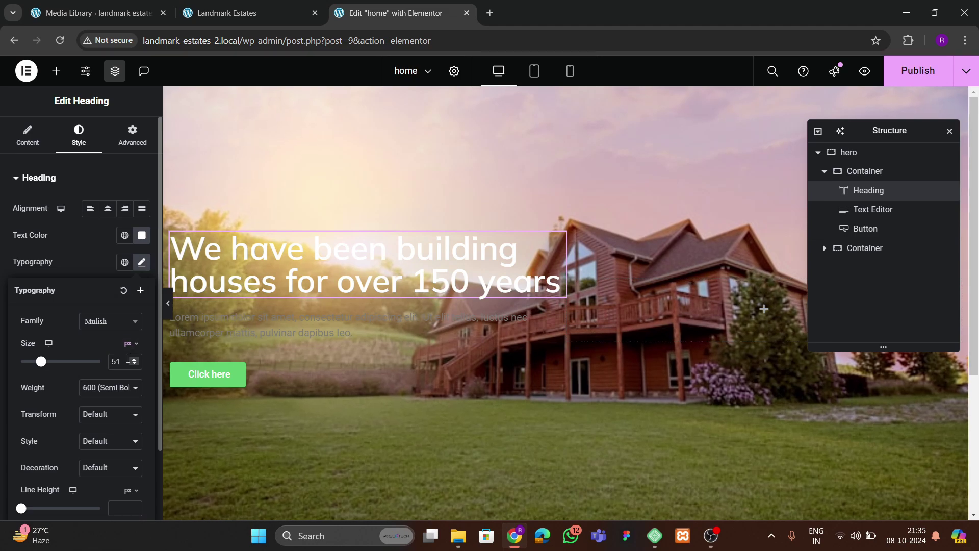
# - Set the heading's font weight to 800 (Extra Bold) and its size to 70 px
pyautogui.click(102, 391)
pyautogui.click(103, 292)
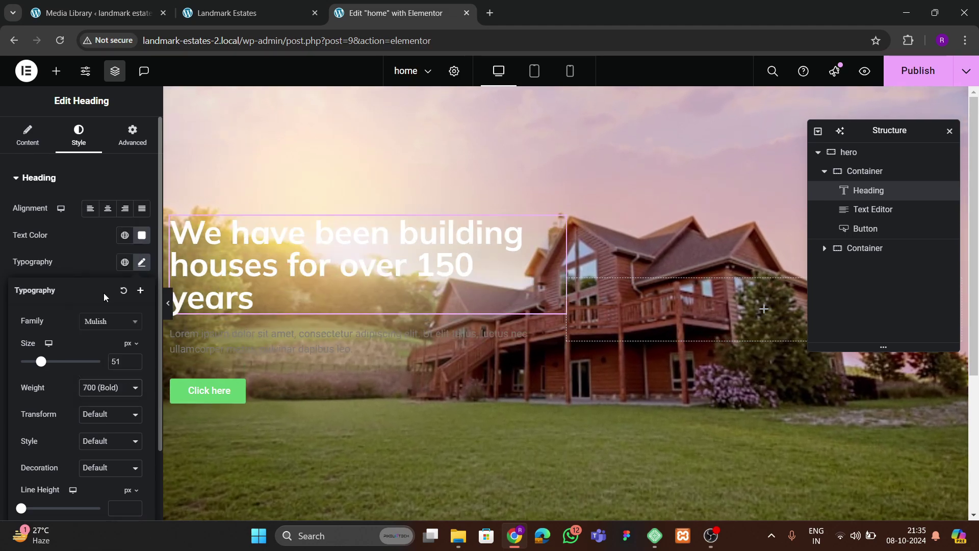
pyautogui.click(96, 388)
pyautogui.click(103, 309)
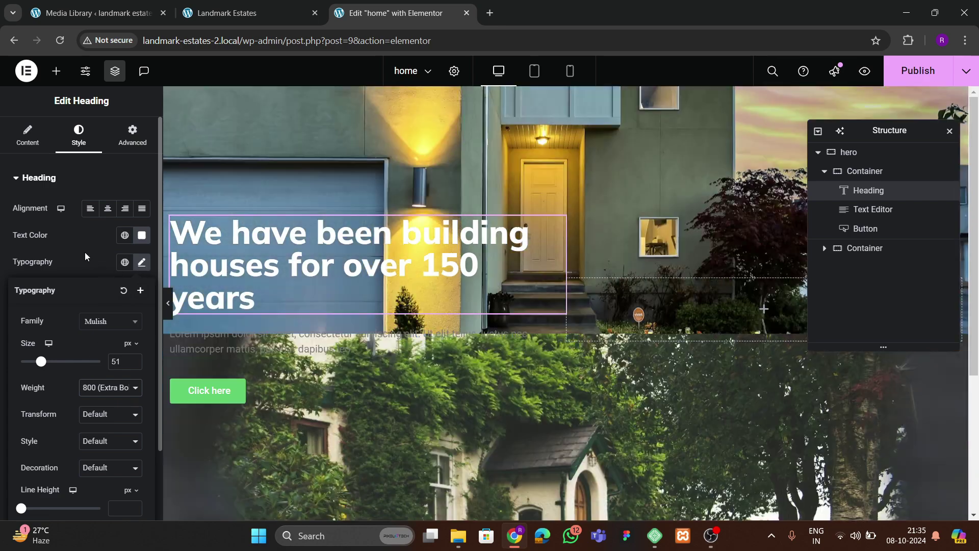
pyautogui.click(85, 256)
pyautogui.click(140, 267)
pyautogui.click(135, 360)
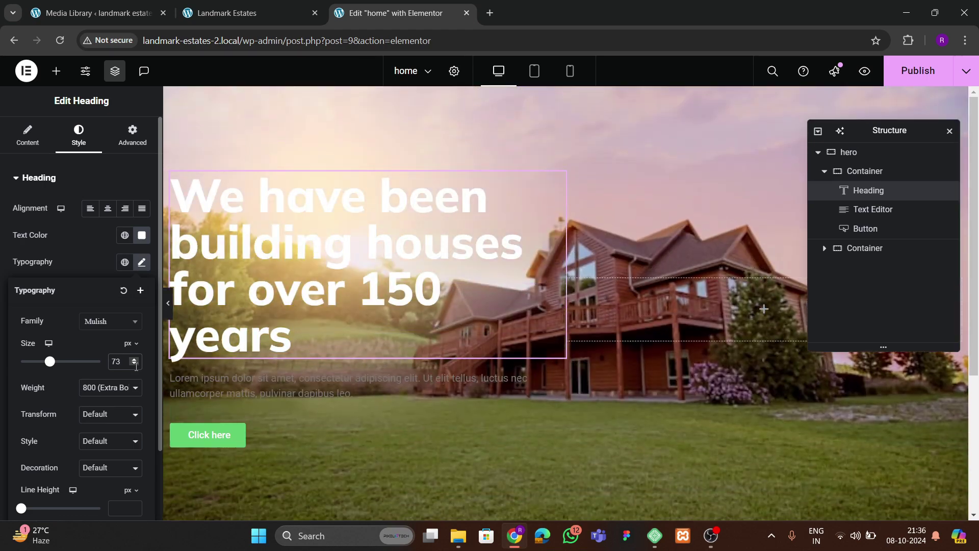
pyautogui.click(135, 364)
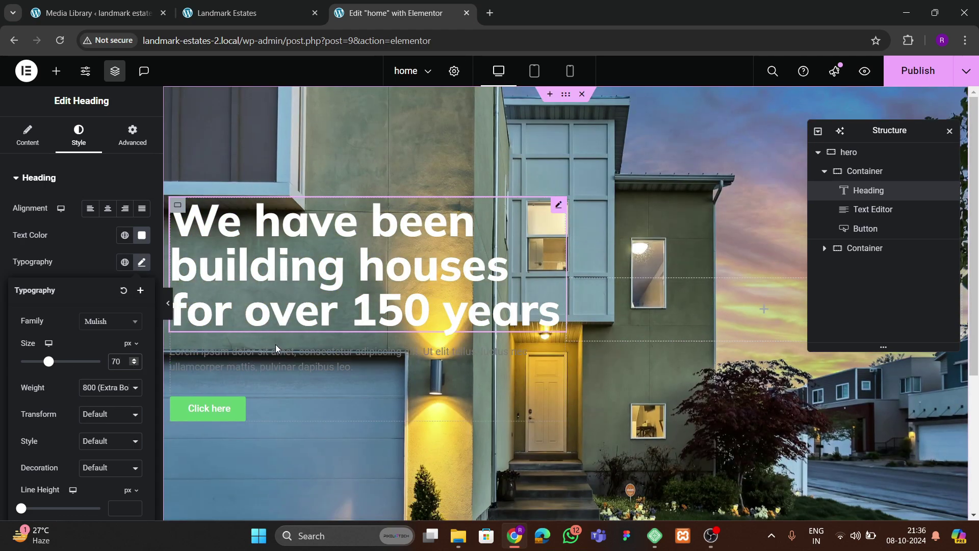
# - Change the text color of the hero's lorem ipsum paragraph to white
pyautogui.click(277, 351)
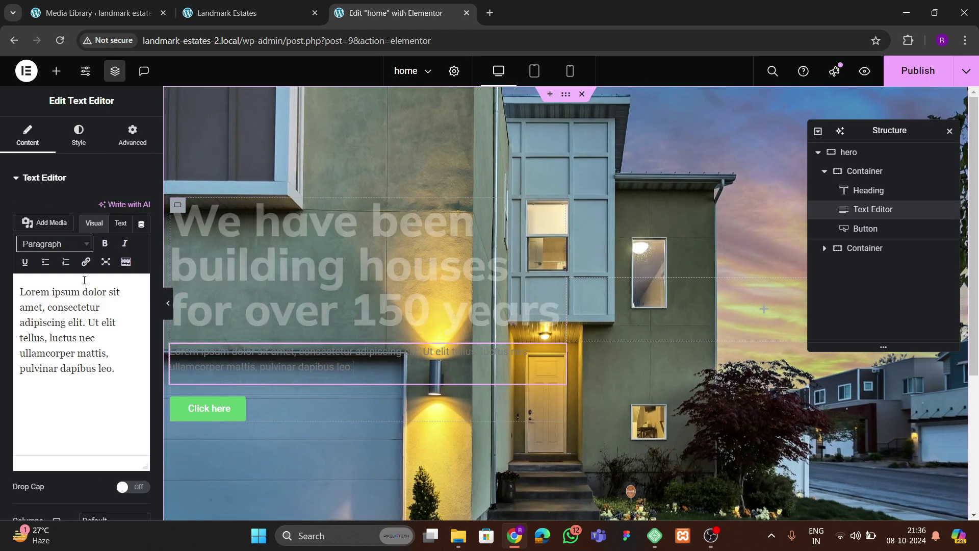
pyautogui.click(87, 135)
pyautogui.click(142, 236)
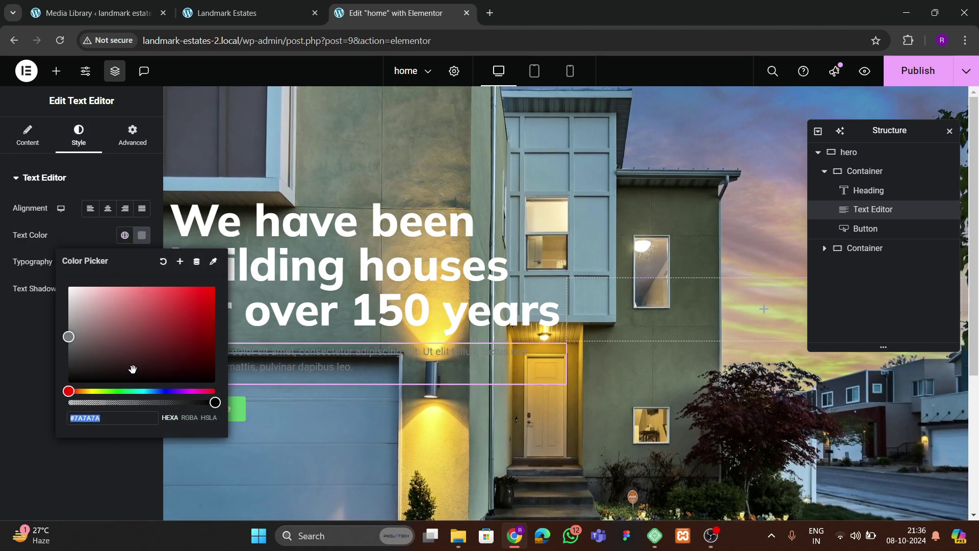
pyautogui.click(18, 256)
# - Set the paragraph's font family to Darker Grotesque and its size to 26 px
pyautogui.click(143, 262)
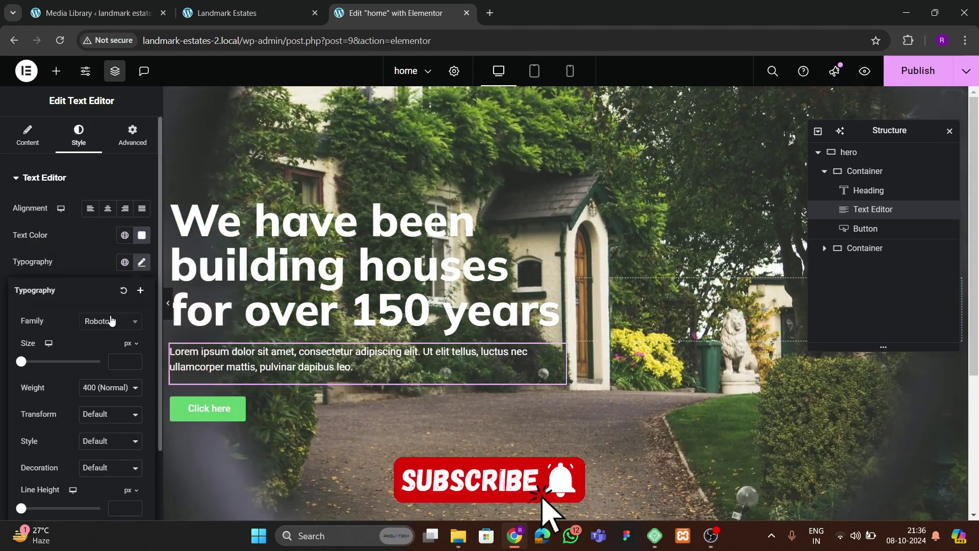
pyautogui.click(110, 320)
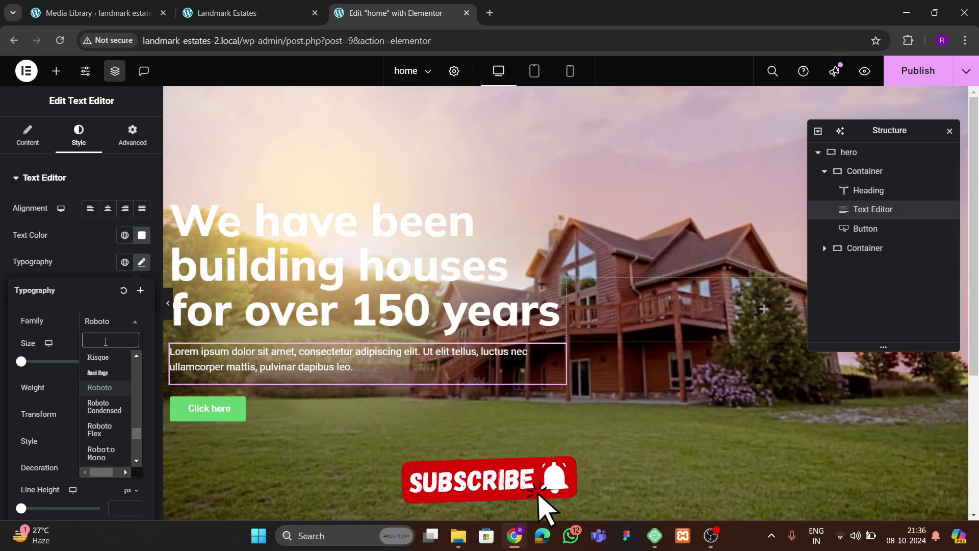
pyautogui.write('darker')
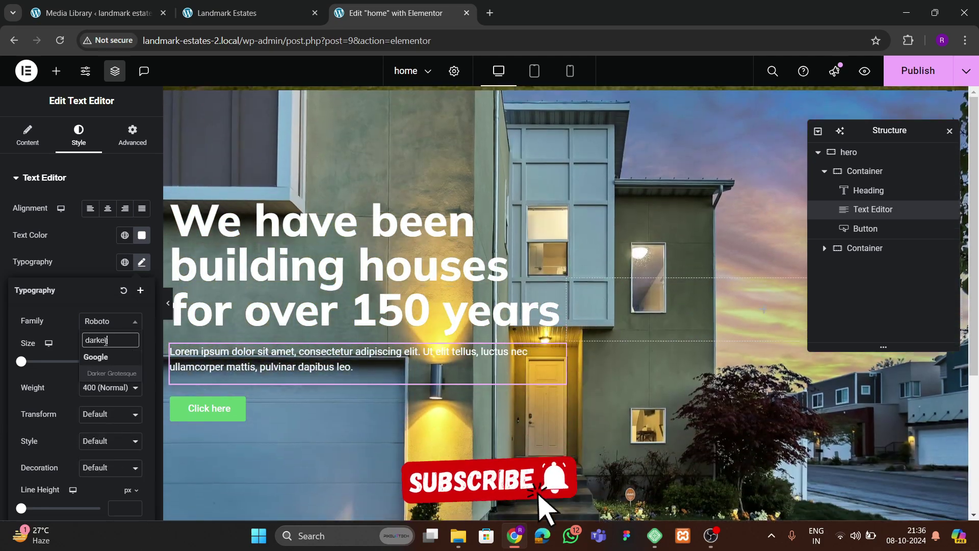
pyautogui.click(112, 375)
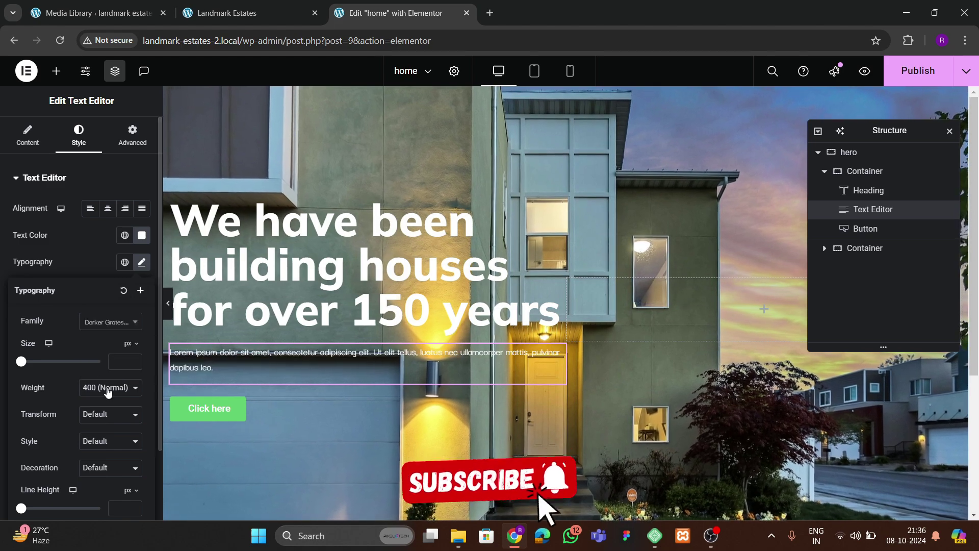
pyautogui.click(133, 360)
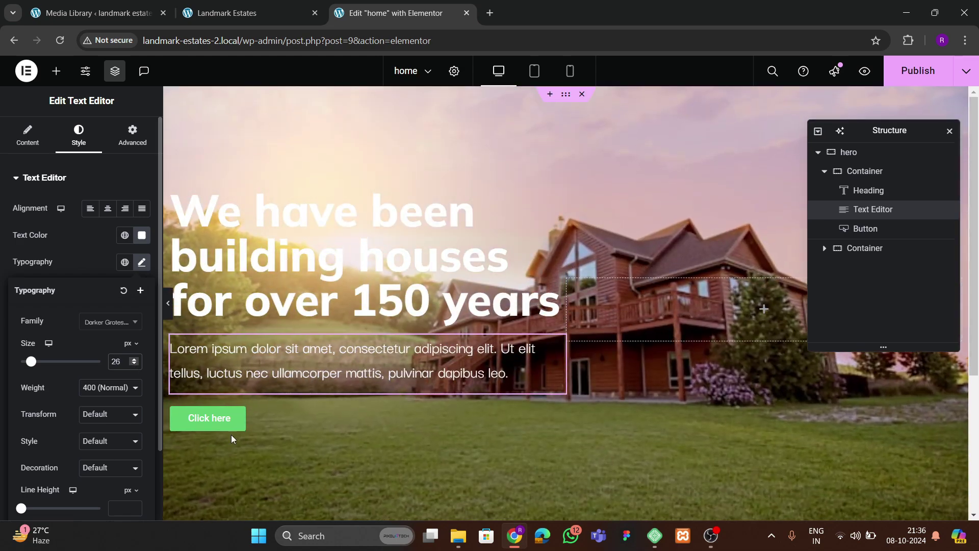
# - Check the button wording on the finished page and set the hero button's text to DOWNLOAD OUR BROCHURE
pyautogui.click(232, 439)
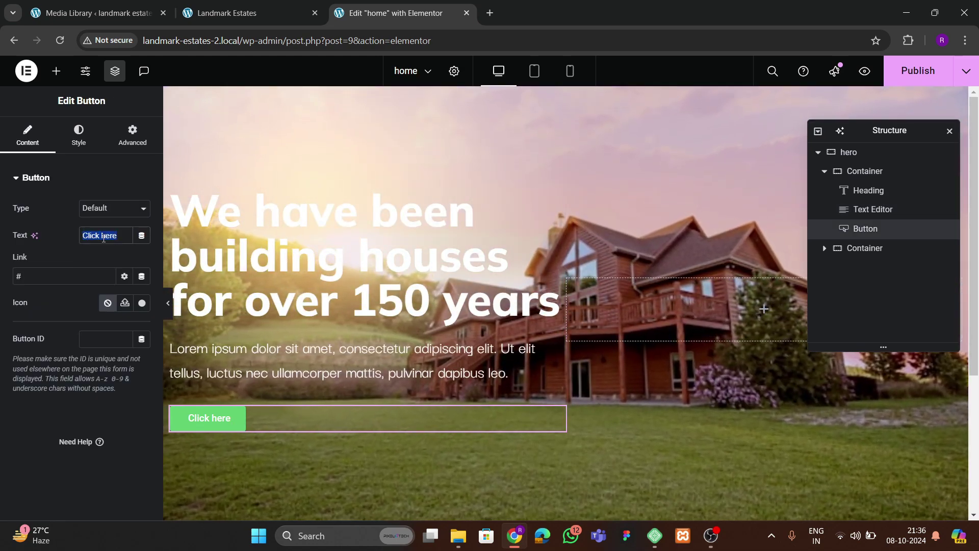
pyautogui.write('REQUEST FOR')
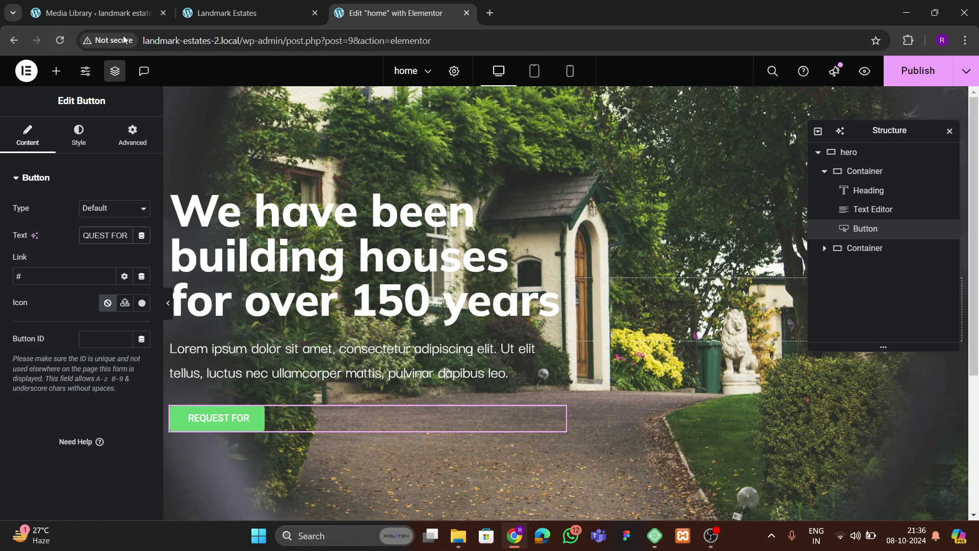
pyautogui.click(227, 13)
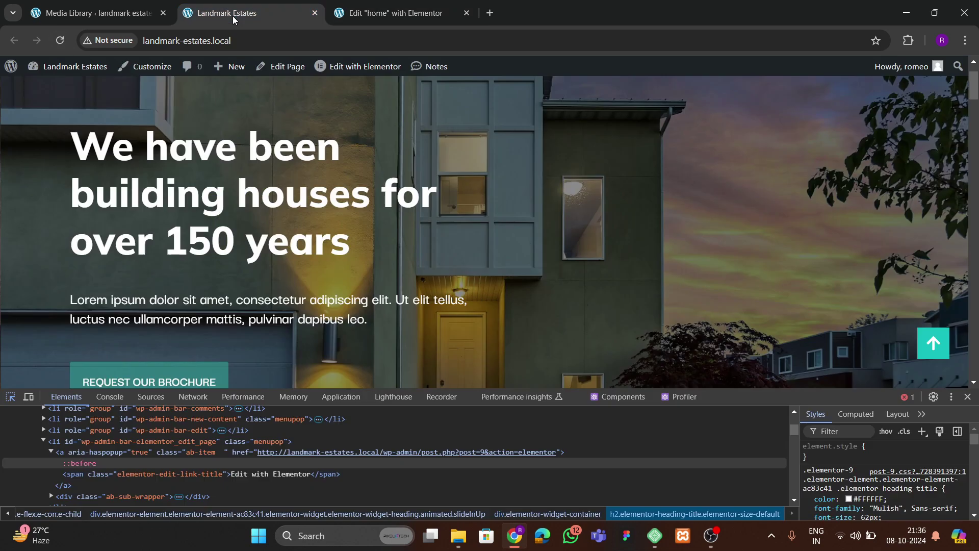
pyautogui.click(371, 14)
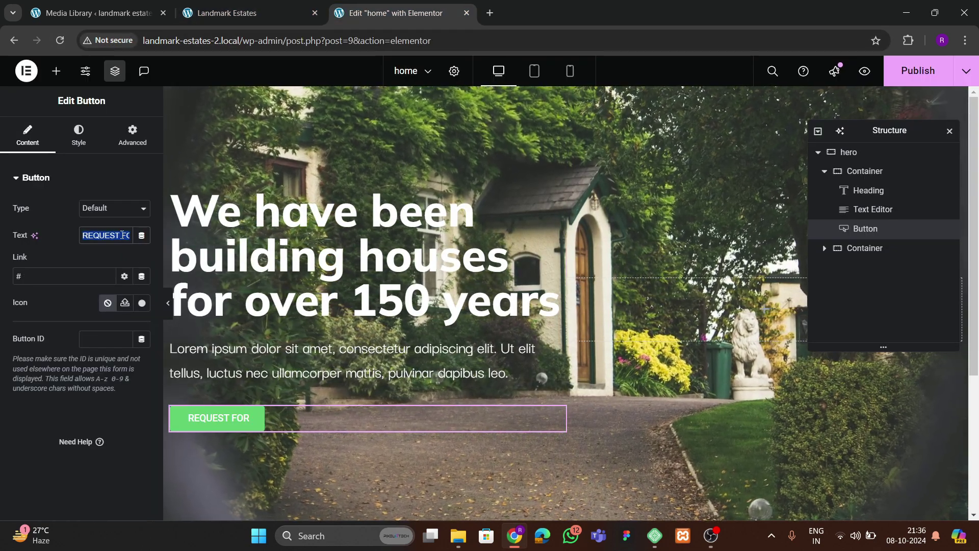
pyautogui.write('DOWNLOAD')
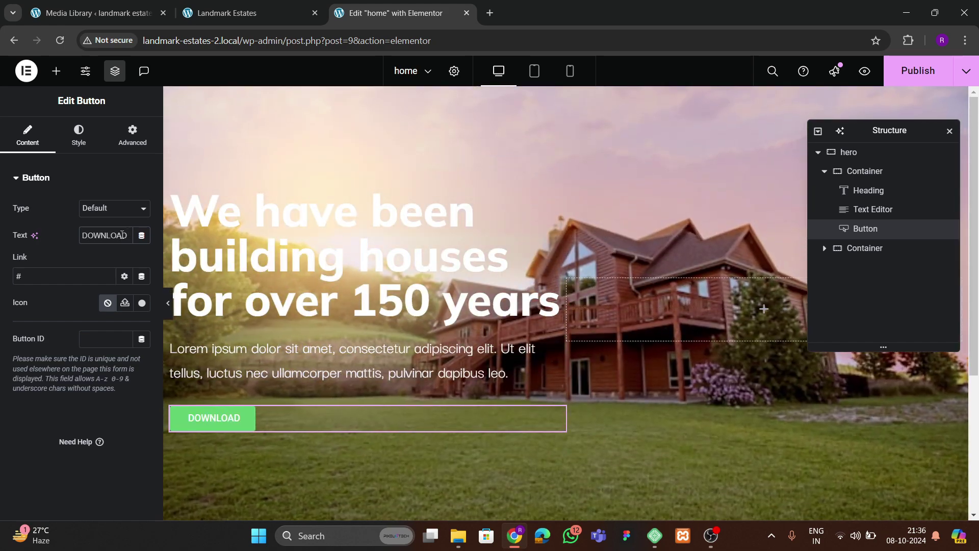
pyautogui.write('OUO')
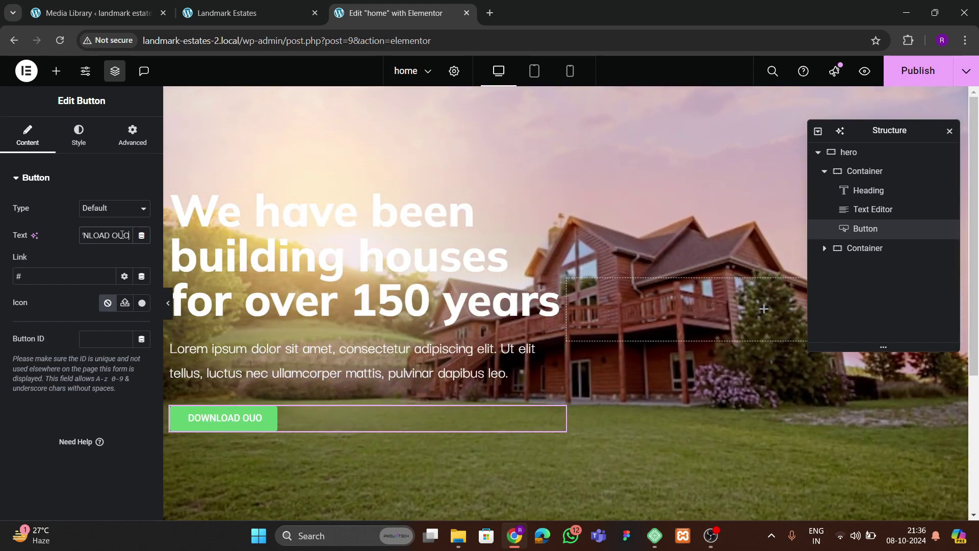
pyautogui.press('BackSpace')
pyautogui.write('R BROC')
pyautogui.write('HURE')
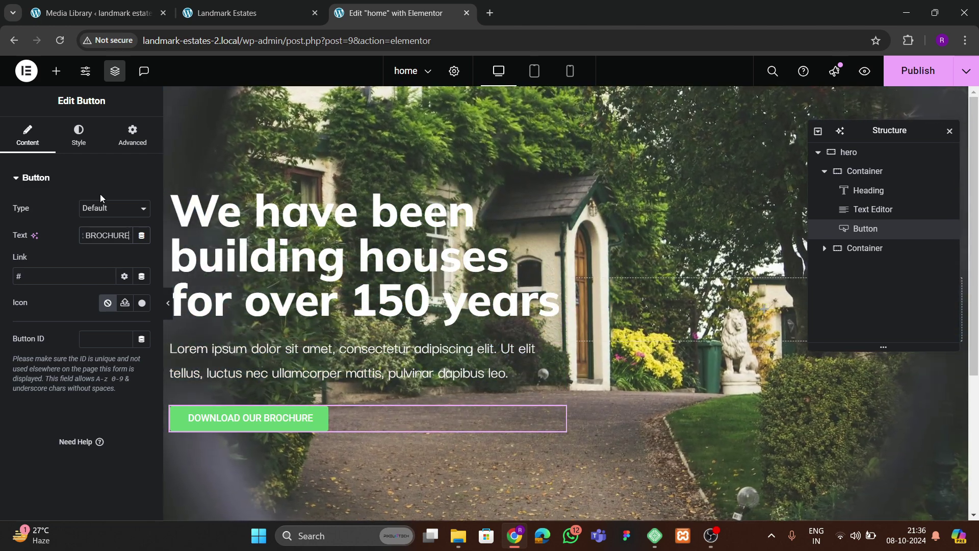
# - Close the developer tools on the finished page and look up its teal theme color with the color picker extension
pyautogui.click(79, 136)
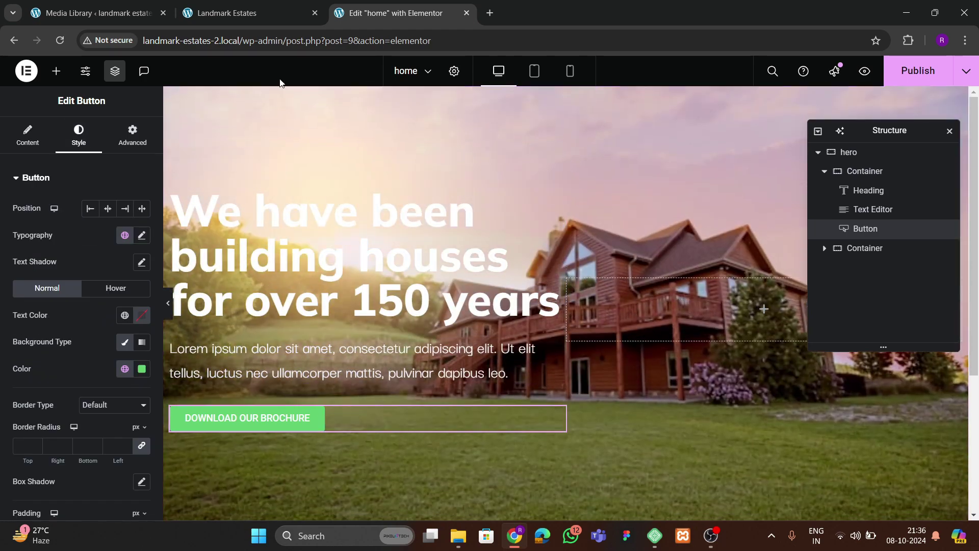
pyautogui.click(226, 13)
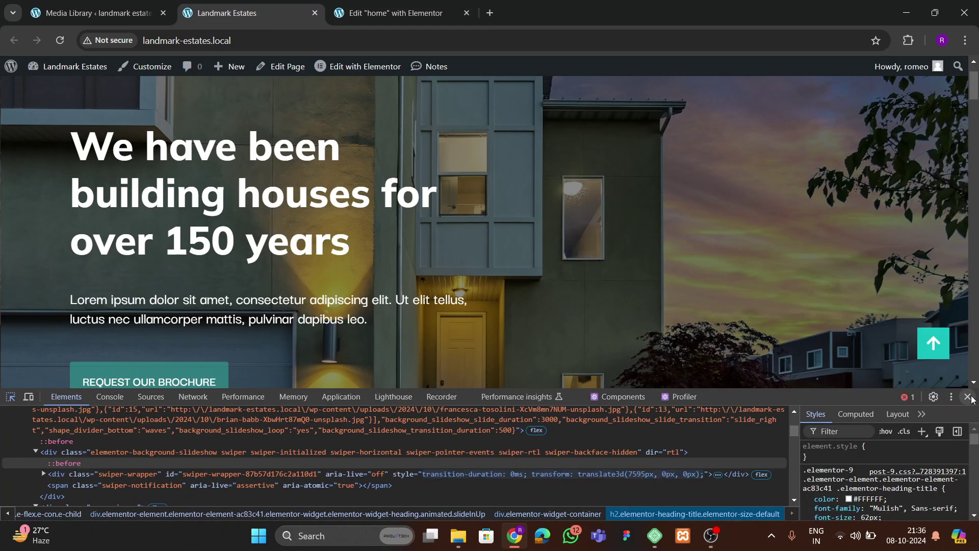
pyautogui.click(967, 396)
pyautogui.scroll(-9, 422, 328)
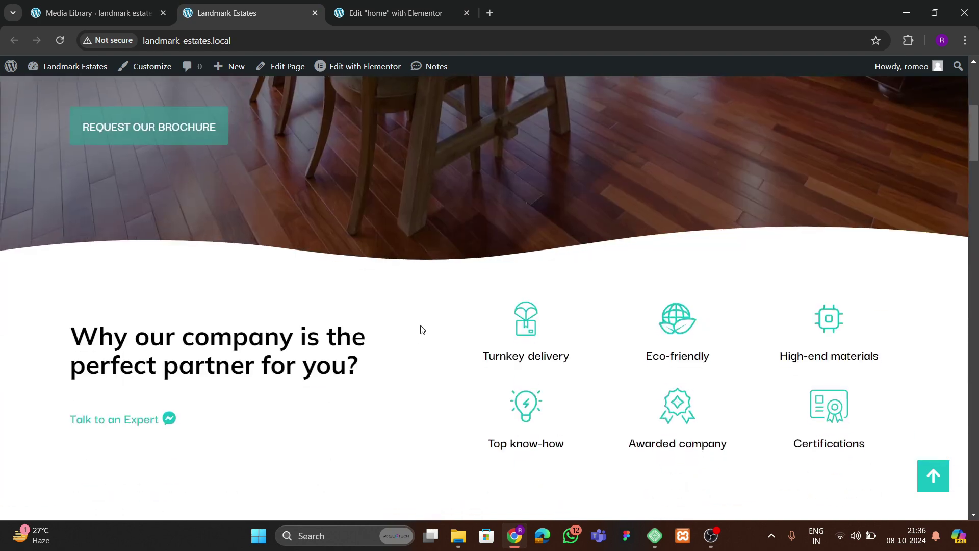
pyautogui.scroll(4, 428, 310)
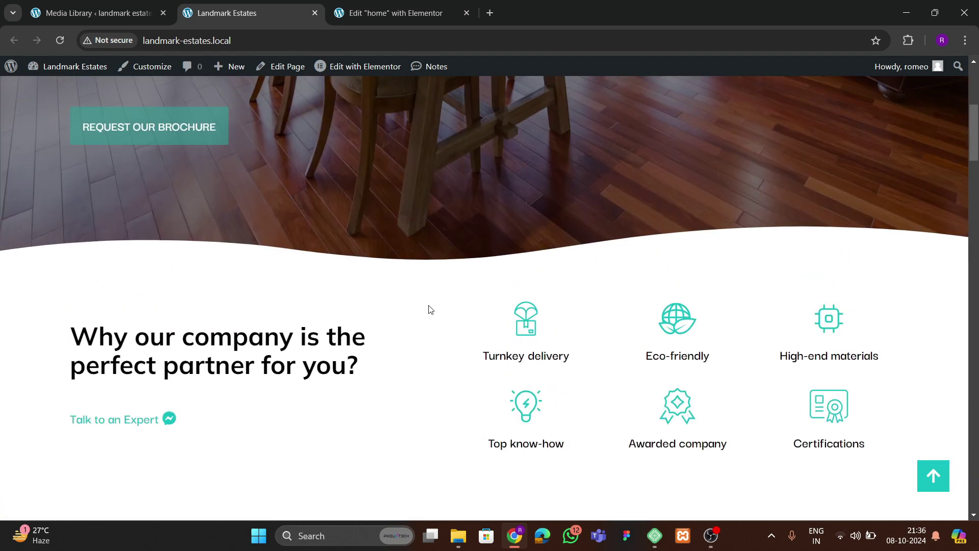
pyautogui.click(913, 39)
pyautogui.click(796, 142)
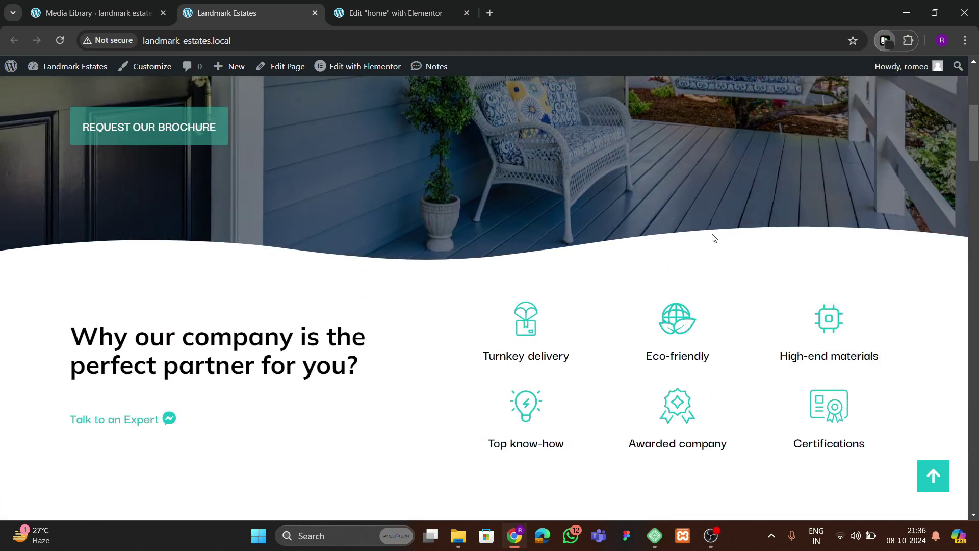
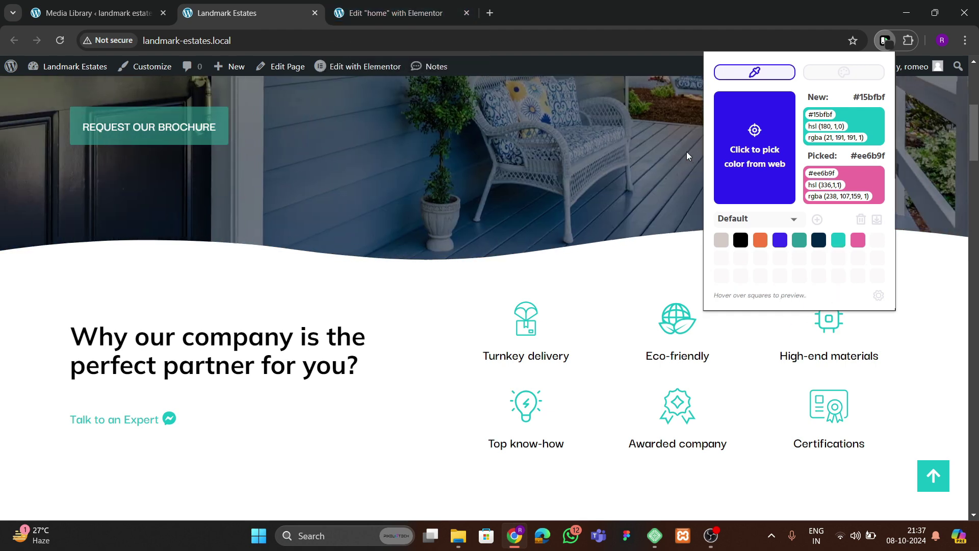
# - In the site's global colors, add a custom color named theme 1 with value #15BFBF and a second one named theme 2
pyautogui.click(402, 12)
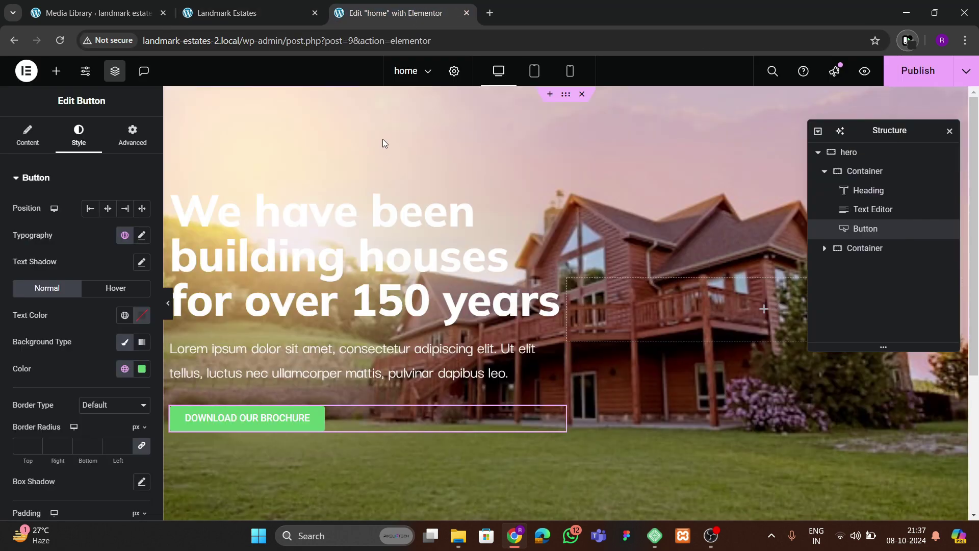
pyautogui.click(86, 72)
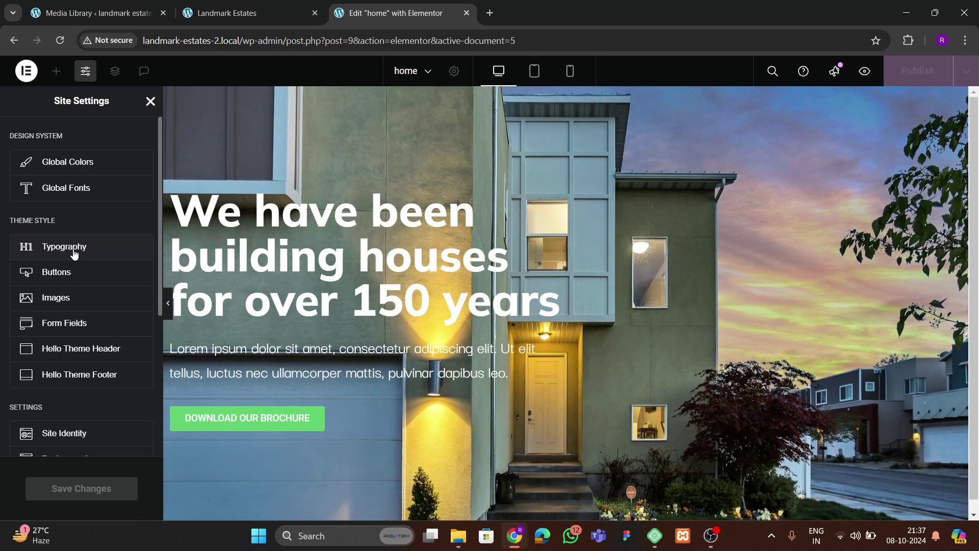
pyautogui.click(77, 162)
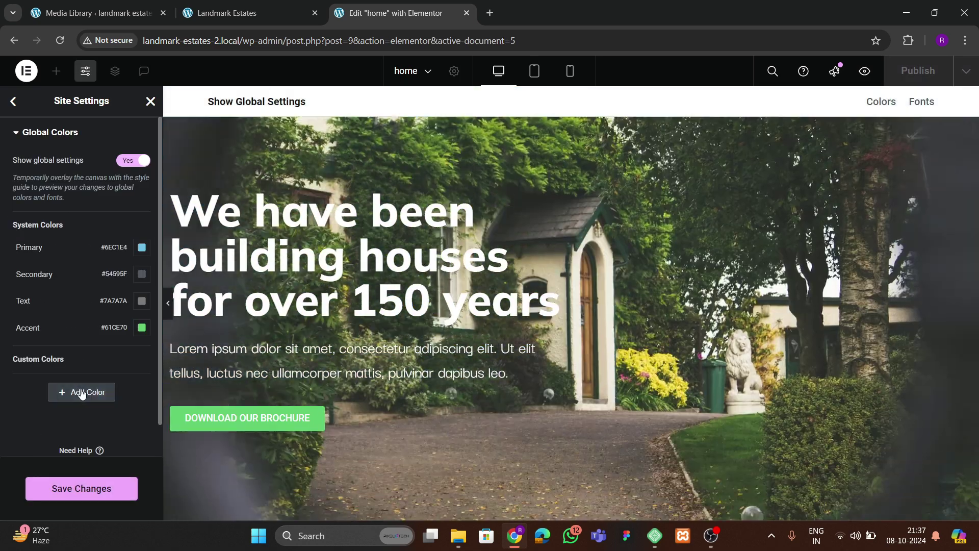
pyautogui.click(79, 392)
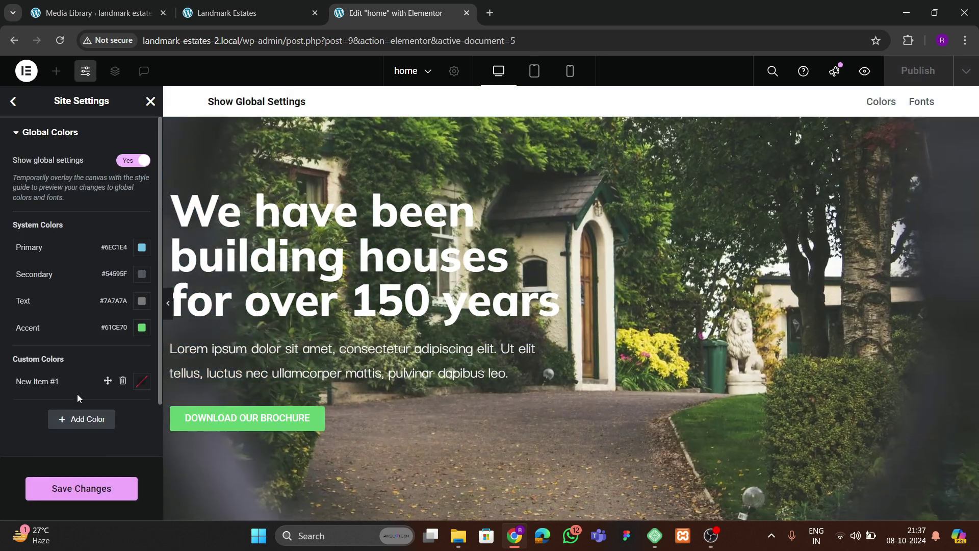
pyautogui.tripleClick(50, 386)
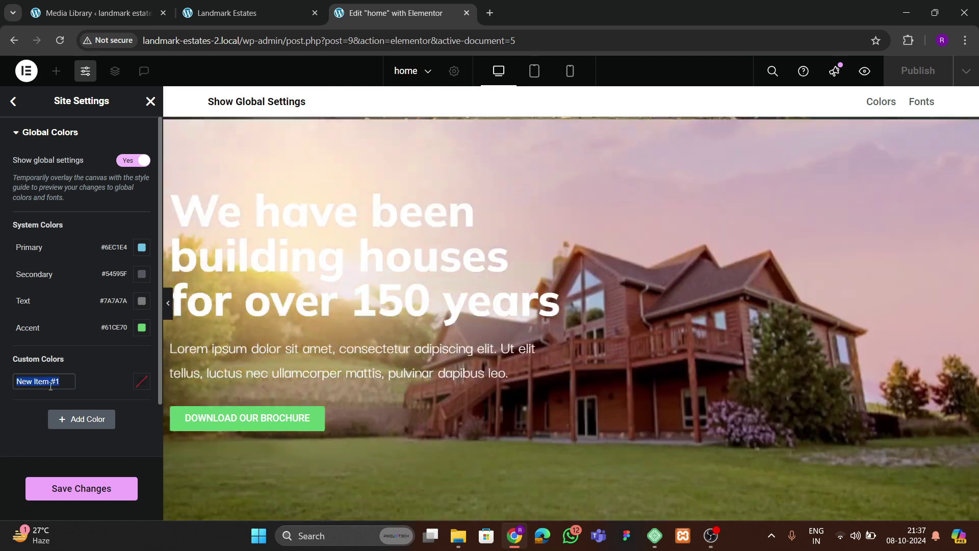
pyautogui.write('theme 1')
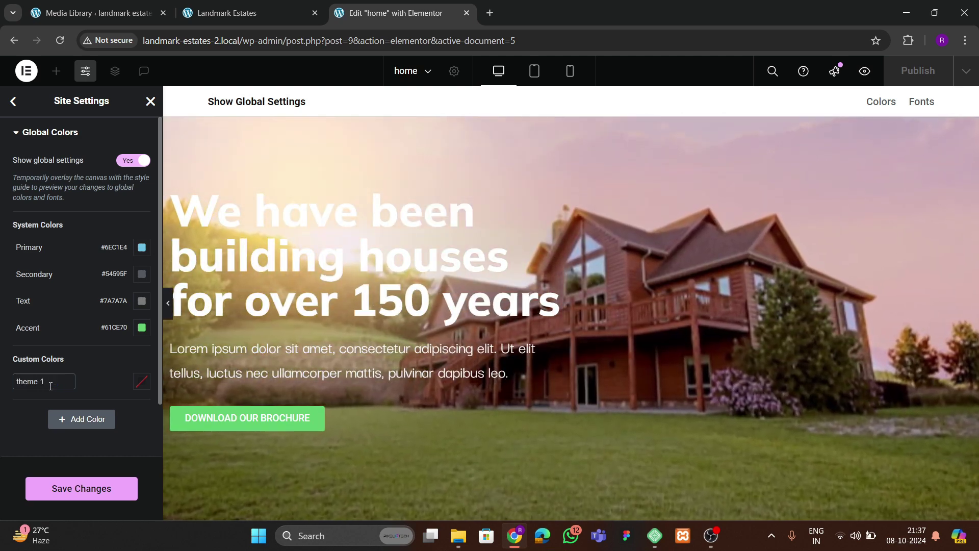
pyautogui.click(141, 381)
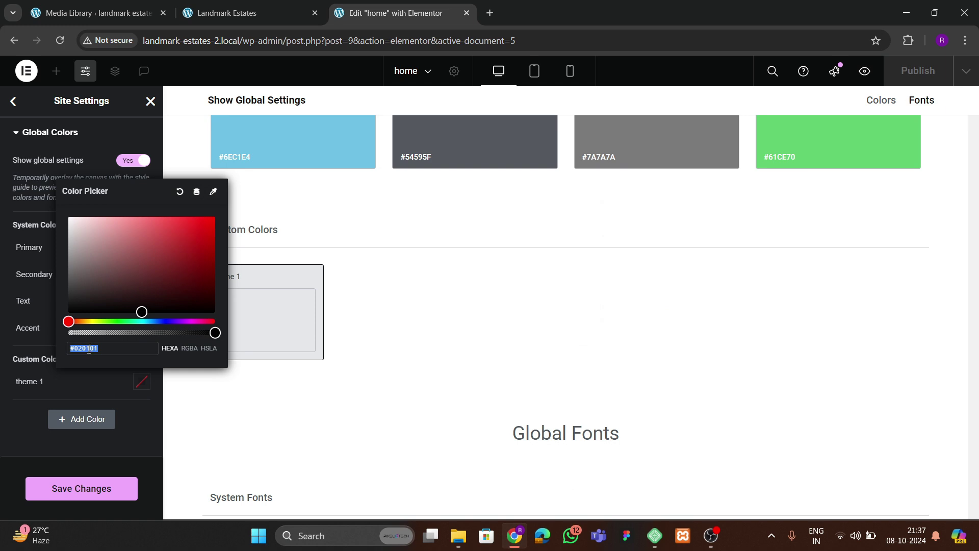
pyautogui.write('#15BFBF')
pyautogui.click(19, 421)
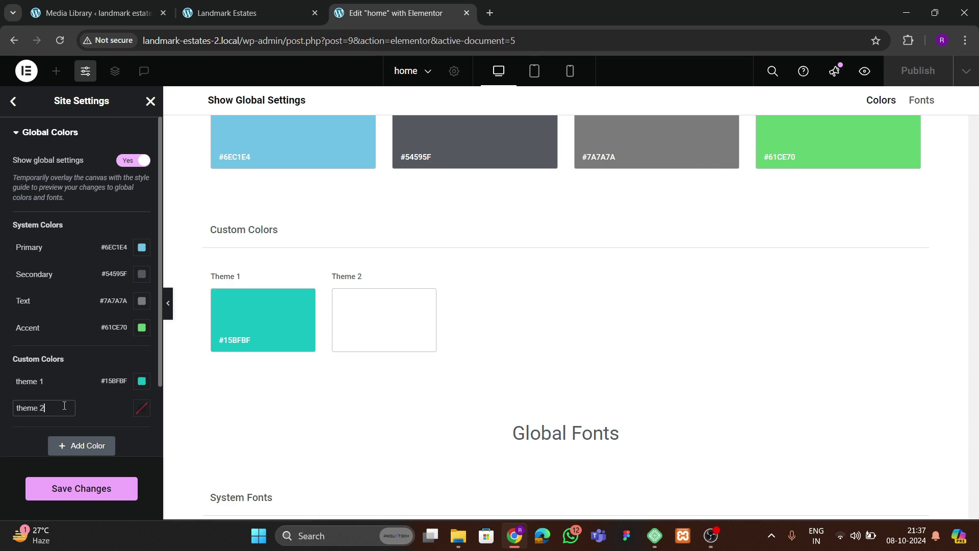
# - Copy the darker green from the color picker extension on the finished page and set theme 2's color to #2C9B95
pyautogui.click(256, 11)
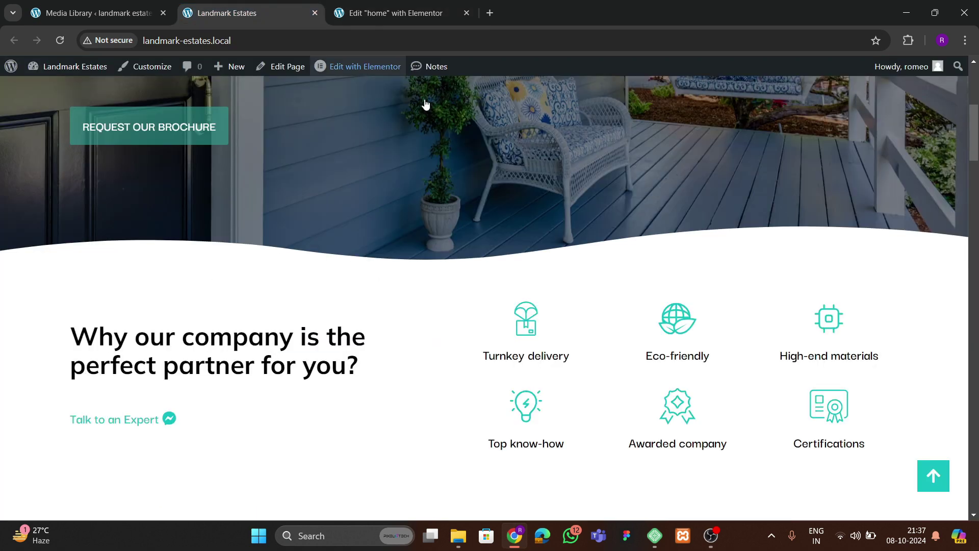
pyautogui.click(908, 40)
pyautogui.click(777, 134)
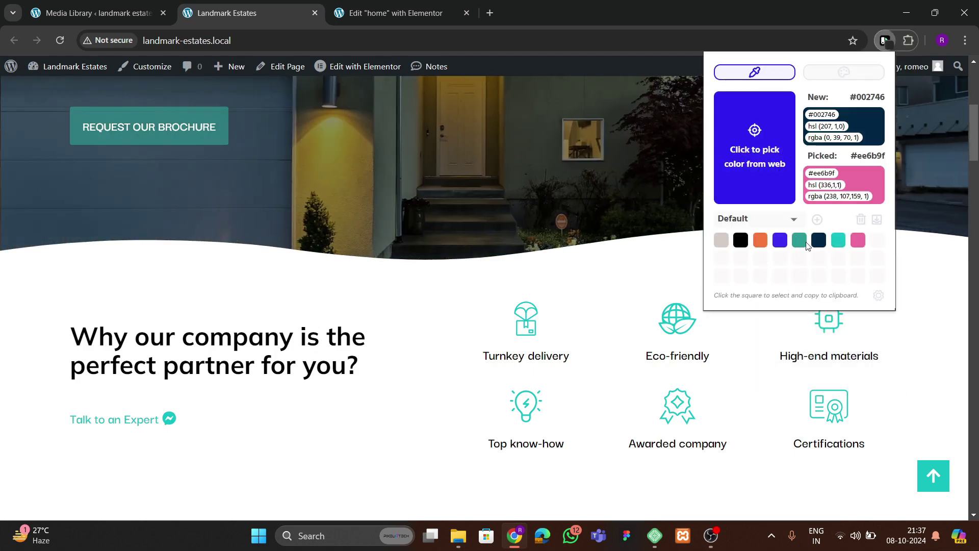
pyautogui.click(379, 11)
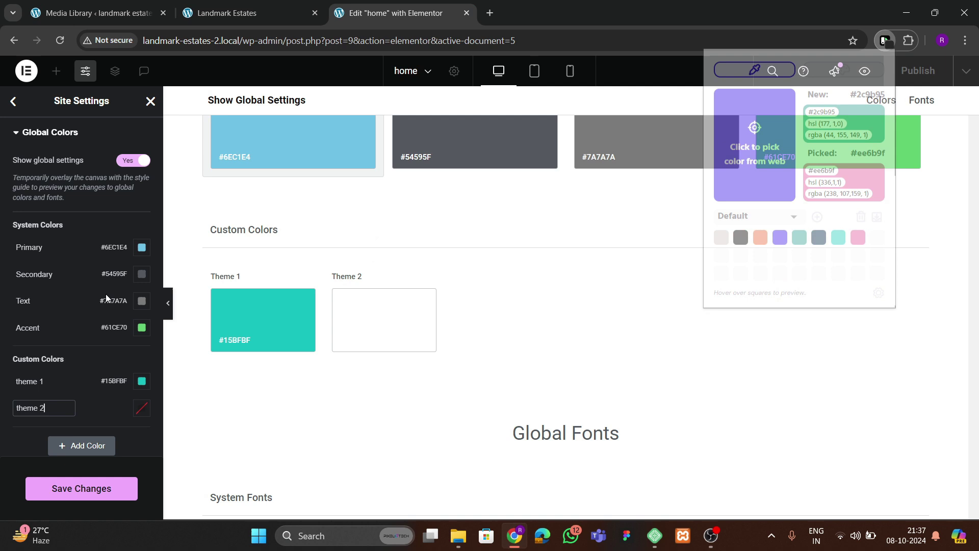
pyautogui.click(142, 410)
pyautogui.write('#2C9B95')
pyautogui.click(29, 436)
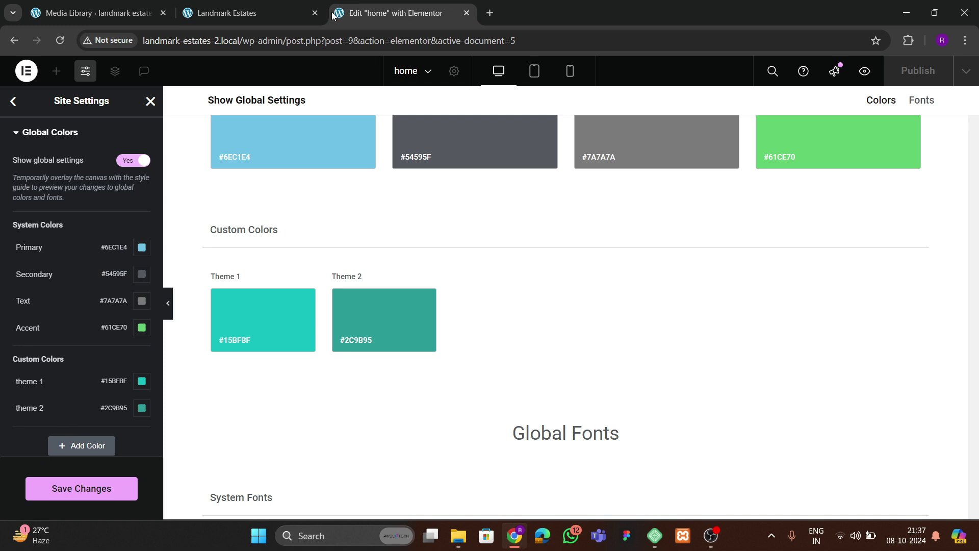
# - Compare the finished page's colors with the custom colors and copy its navy section color with the color picker extension
pyautogui.click(244, 13)
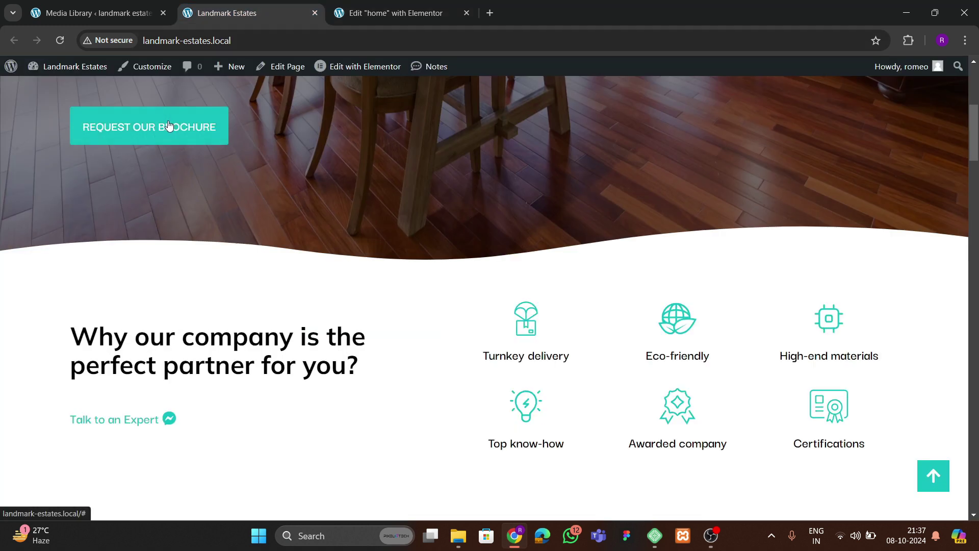
pyautogui.scroll(-10, 264, 270)
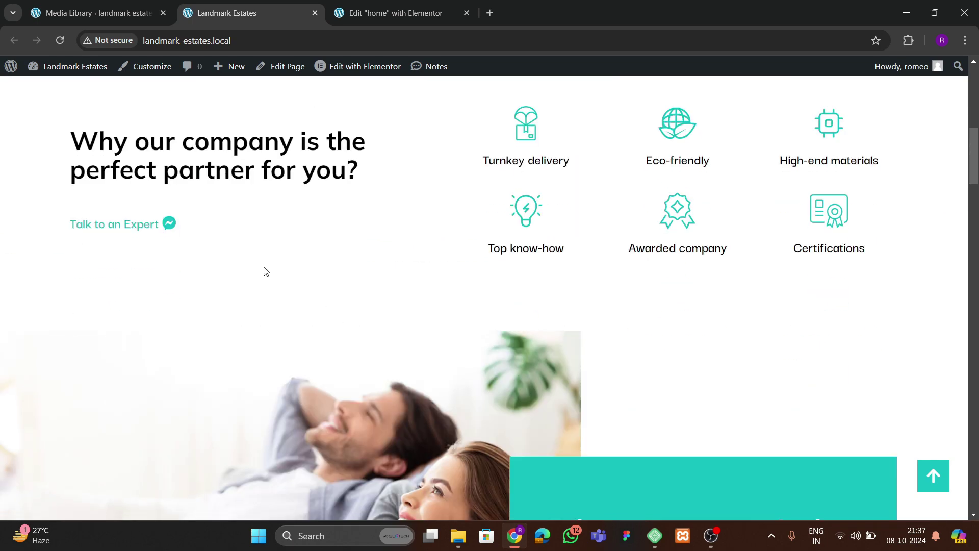
pyautogui.click(382, 10)
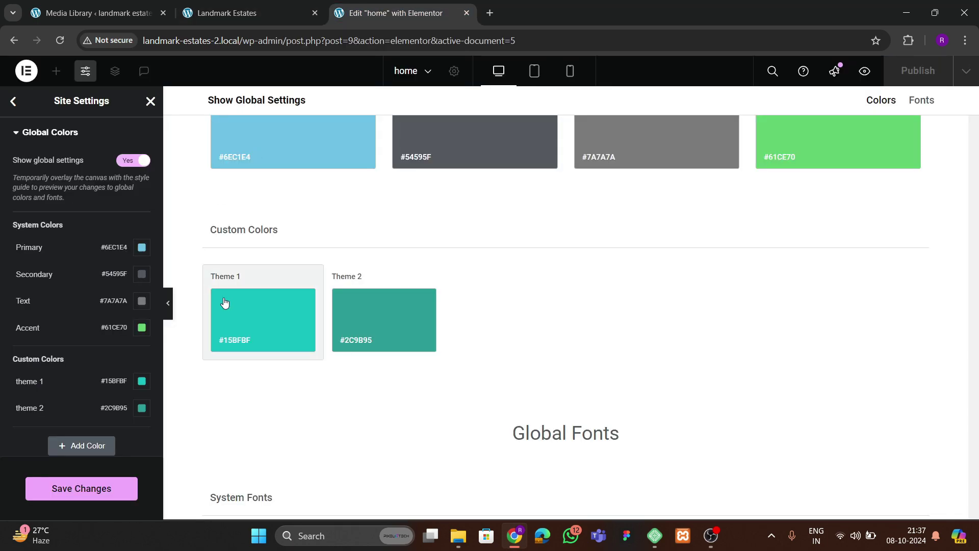
pyautogui.click(289, 17)
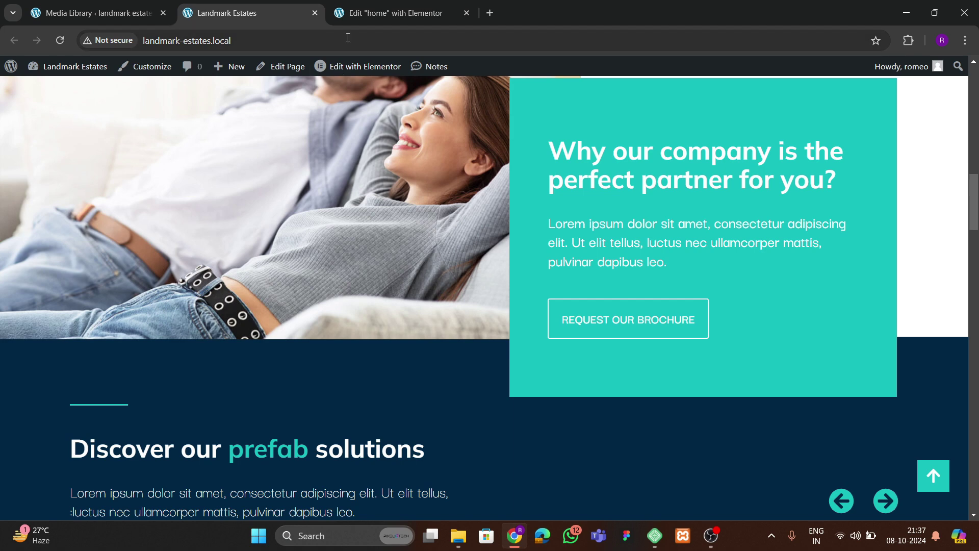
pyautogui.click(359, 14)
pyautogui.click(238, 20)
pyautogui.click(915, 44)
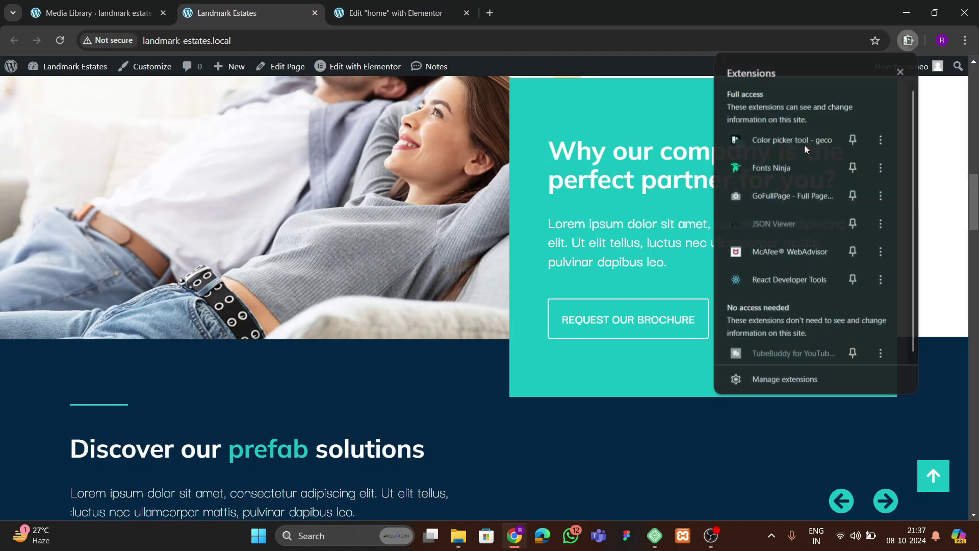
pyautogui.click(800, 142)
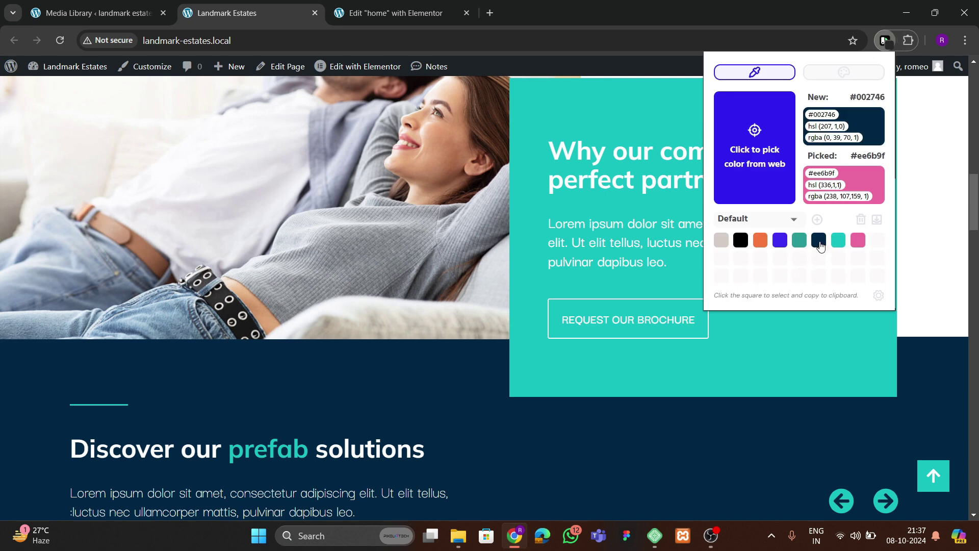
# - Set the theme 2 custom color to #002746, save the site settings and close them
pyautogui.click(387, 14)
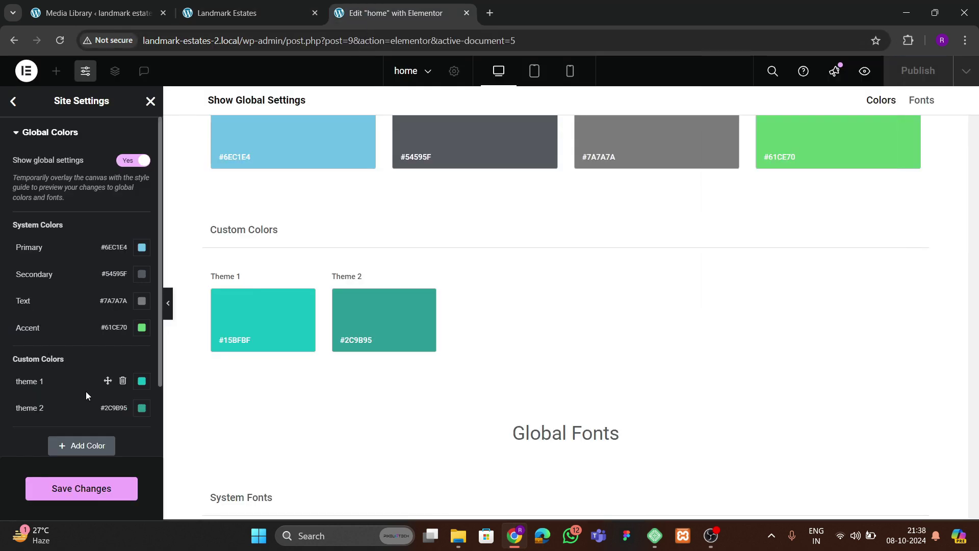
pyautogui.click(143, 414)
pyautogui.write('#002746')
pyautogui.click(57, 408)
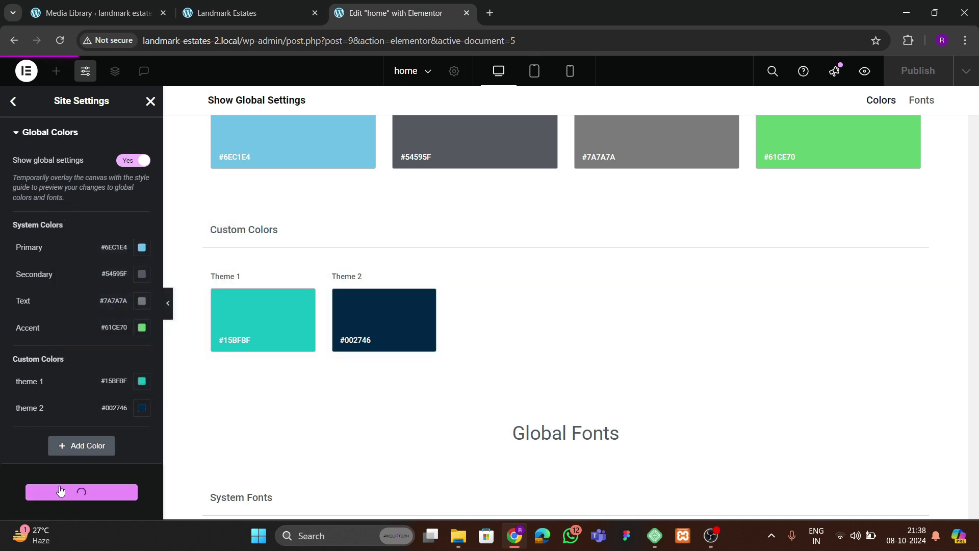
pyautogui.click(151, 101)
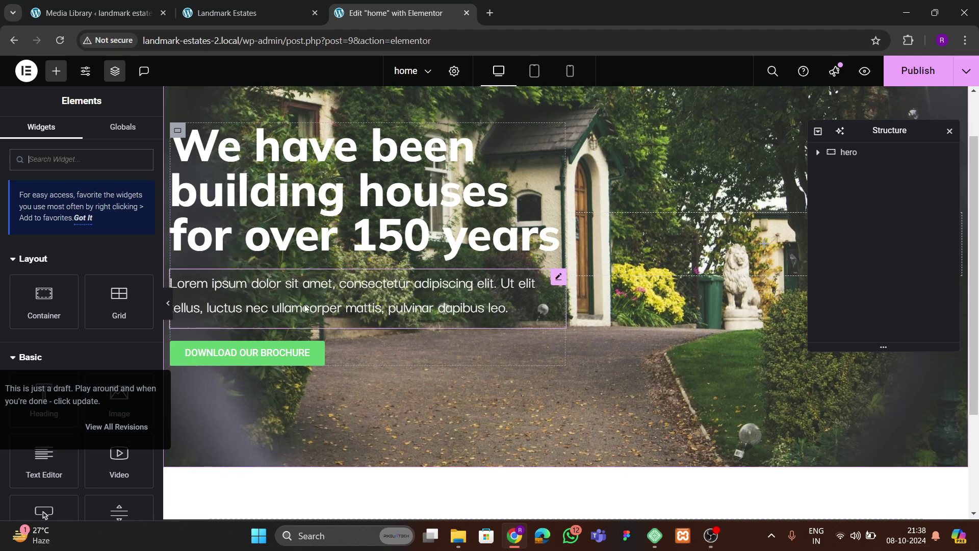
# - Set the hero button's background color to the global color theme 1
pyautogui.click(265, 353)
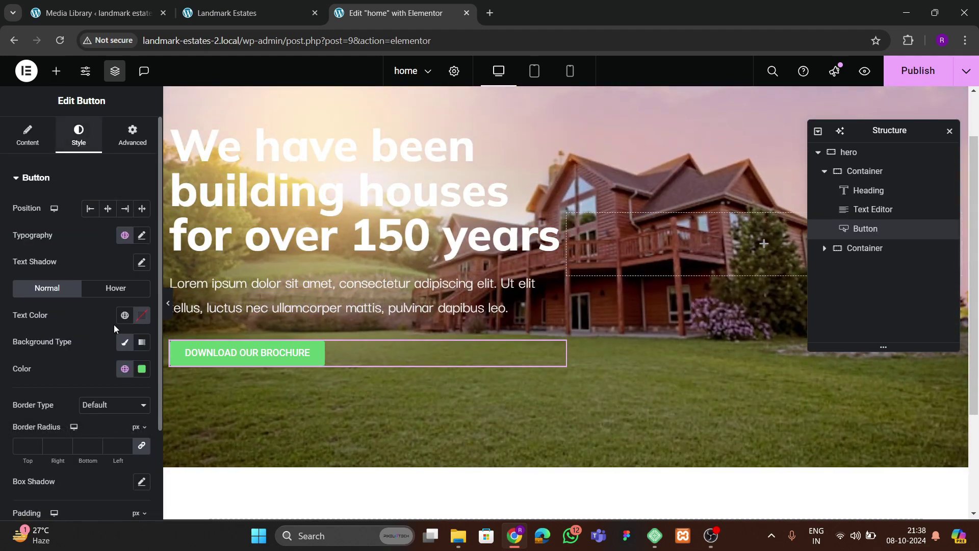
pyautogui.click(124, 368)
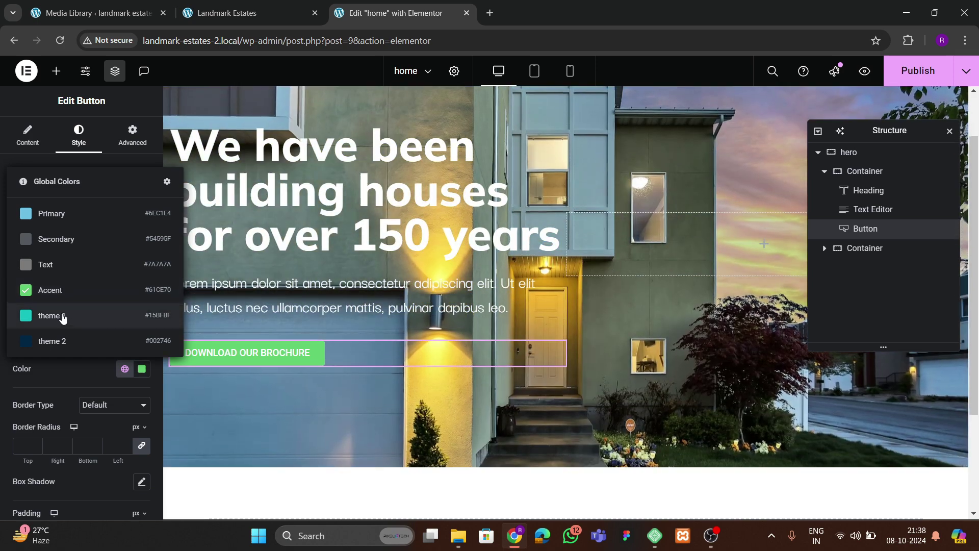
pyautogui.click(61, 316)
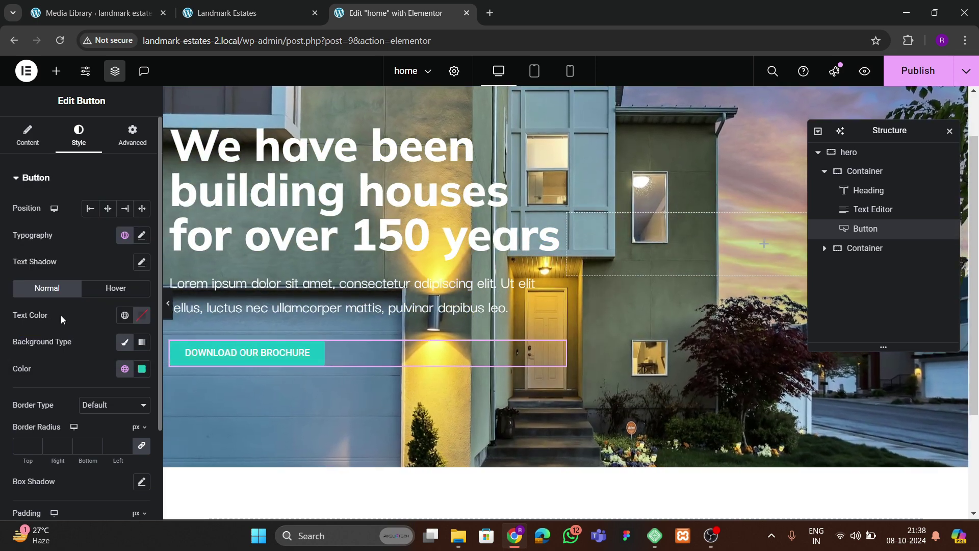
# - Check the brochure button on the finished page and make the hero button's background semi-transparent with #15BFBF63
pyautogui.click(286, 11)
pyautogui.scroll(10, 422, 315)
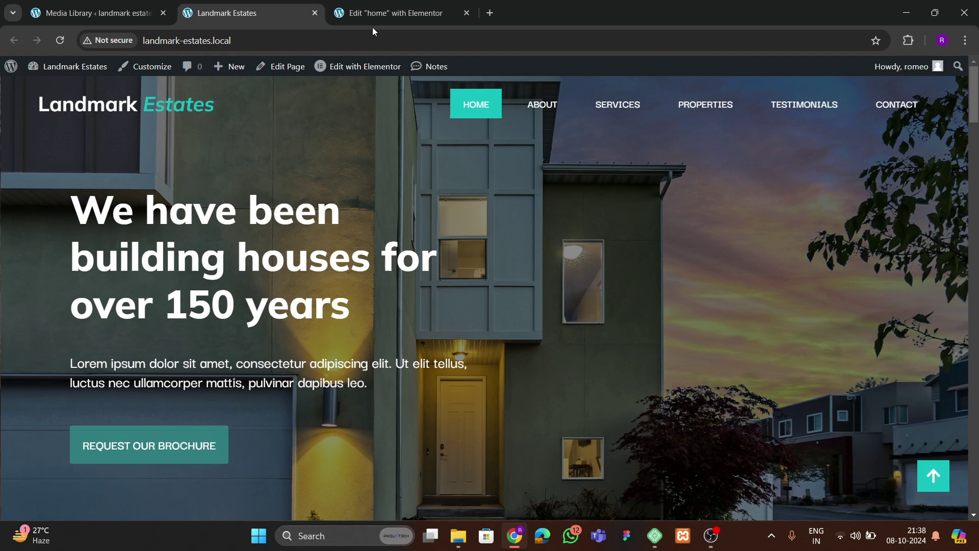
pyautogui.click(374, 14)
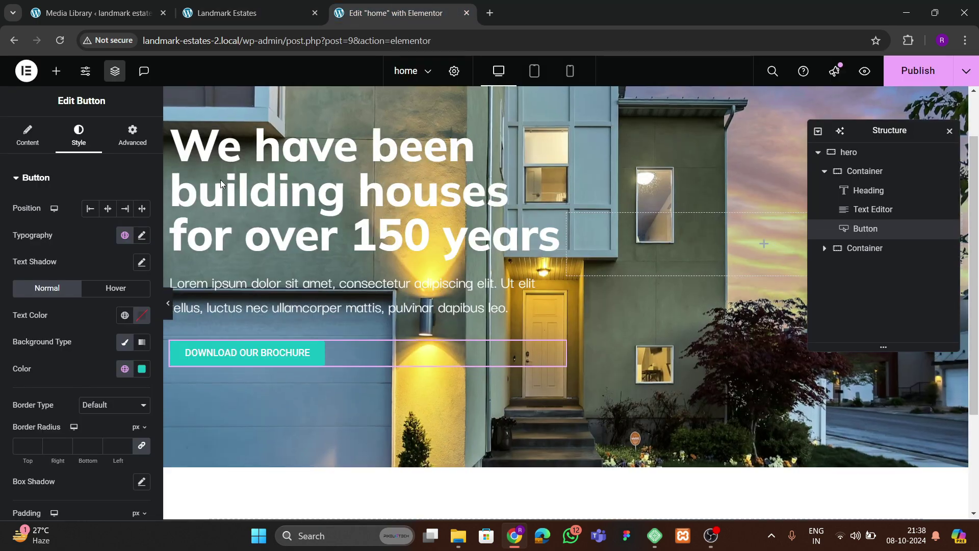
pyautogui.click(142, 368)
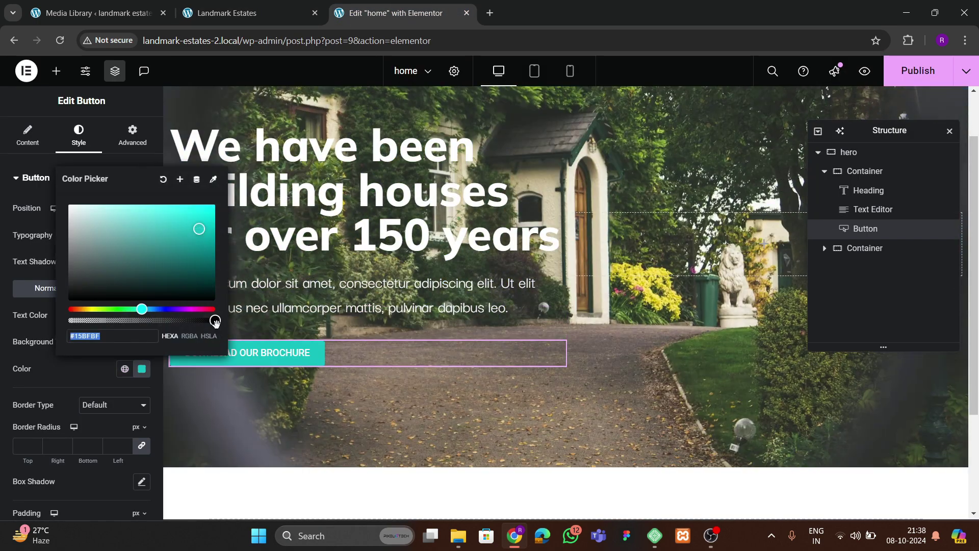
pyautogui.moveTo(215, 320); pyautogui.dragTo(141, 339)
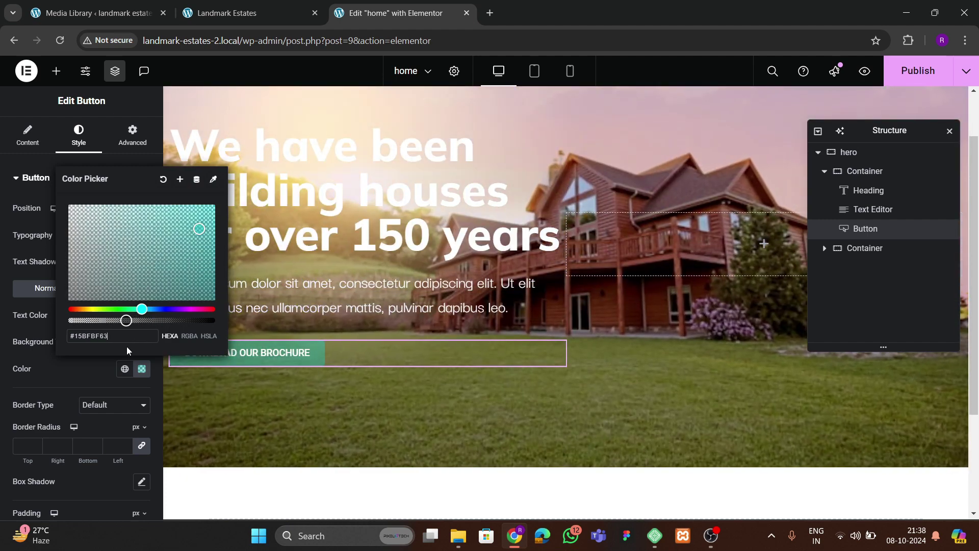
pyautogui.click(111, 379)
# - Try Darker Grotesque as the hero button's font family
pyautogui.click(142, 235)
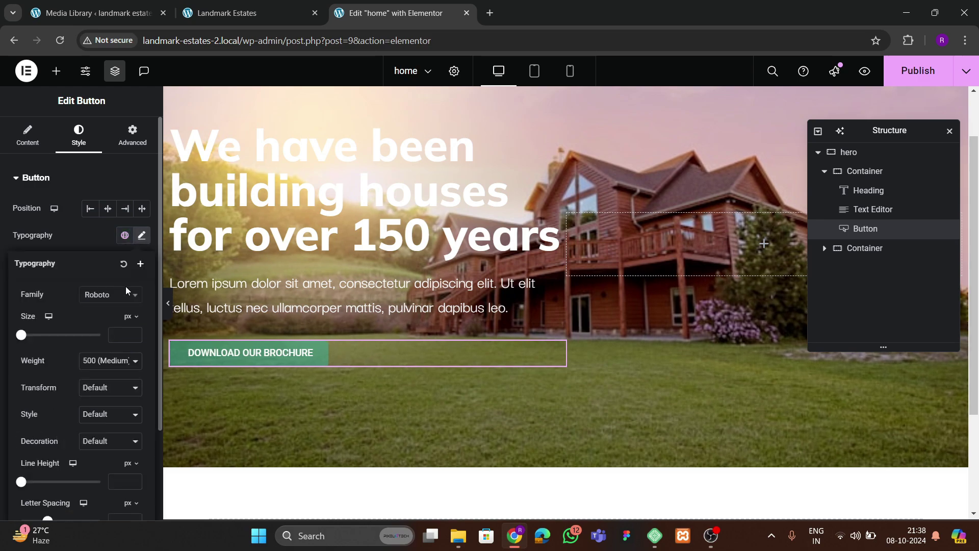
pyautogui.click(109, 295)
pyautogui.write('dar')
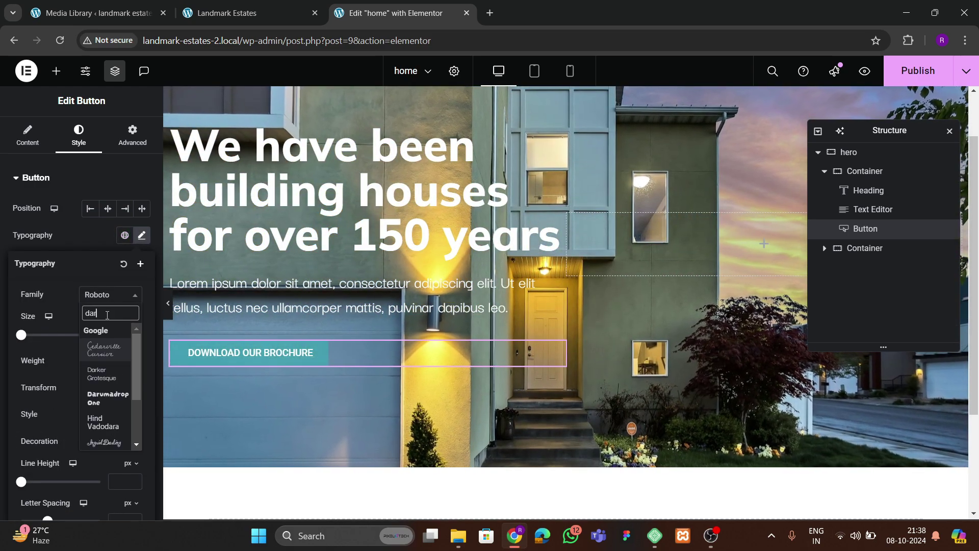
pyautogui.write('ker')
pyautogui.click(118, 350)
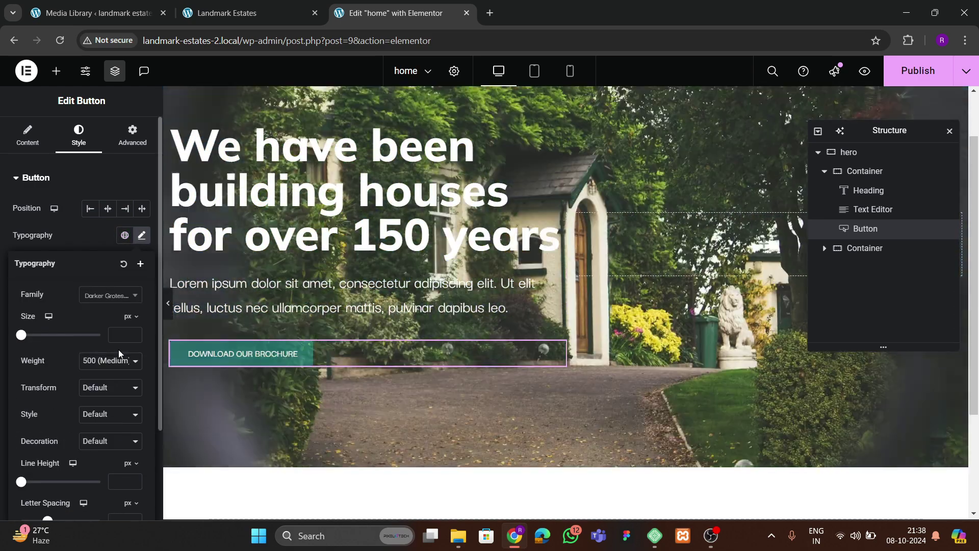
# - Set the hero button's font family to Mulish
pyautogui.click(111, 296)
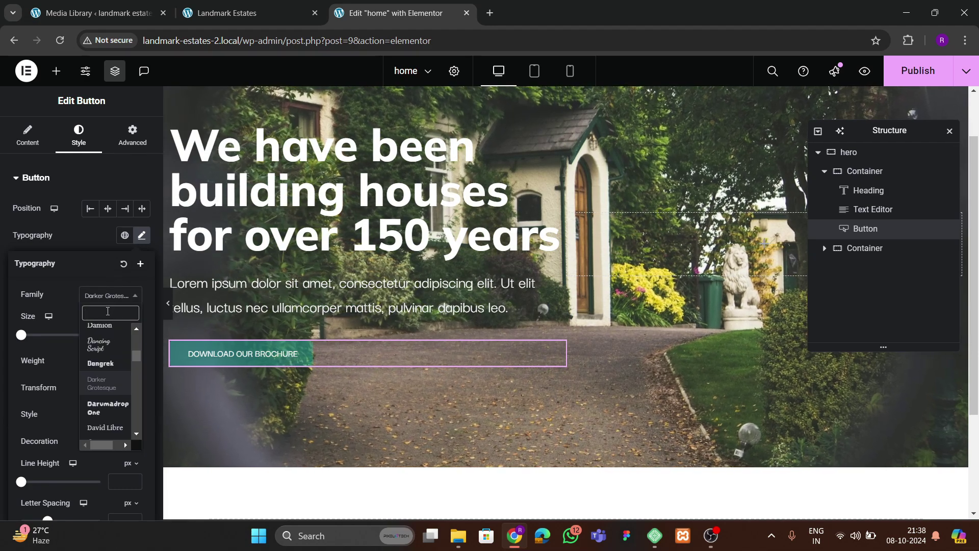
pyautogui.write('mulish')
pyautogui.press('Return')
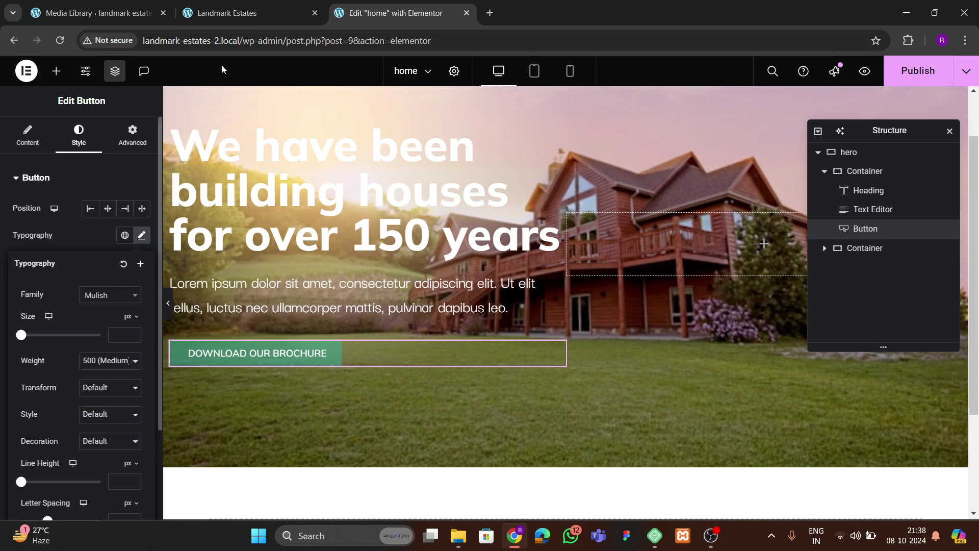
# - Set the hero button's padding to 20 px on all four sides
pyautogui.click(229, 15)
pyautogui.click(356, 15)
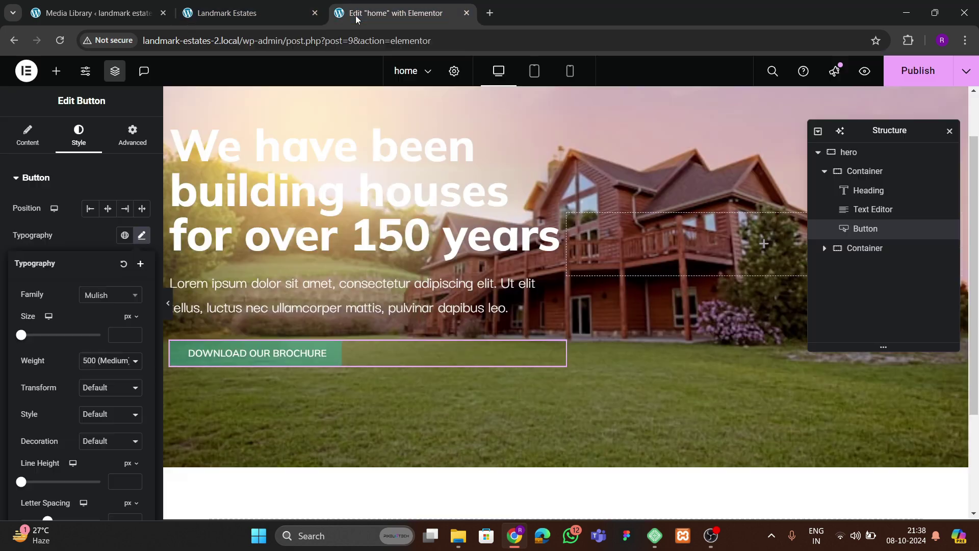
pyautogui.scroll(-2, 24, 405)
pyautogui.click(45, 473)
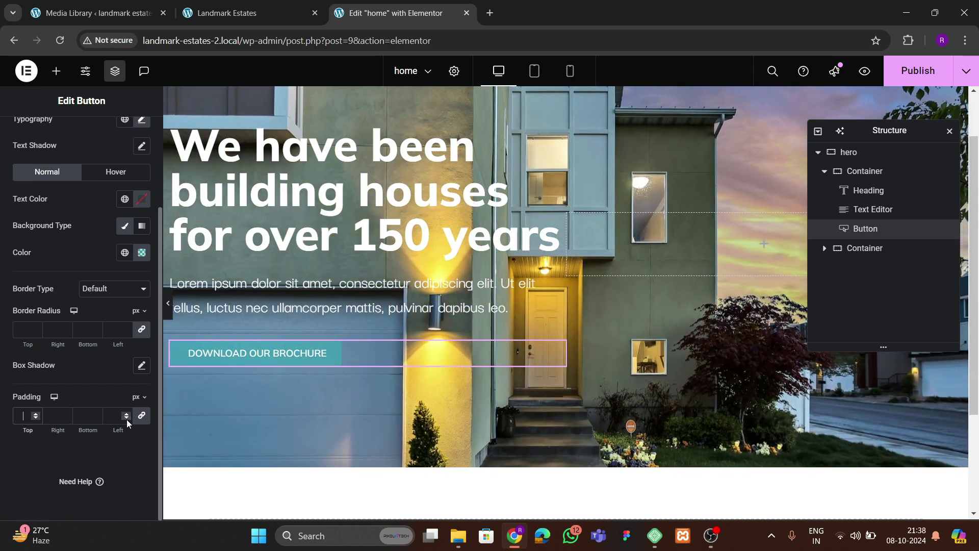
pyautogui.click(23, 415)
pyautogui.write('20')
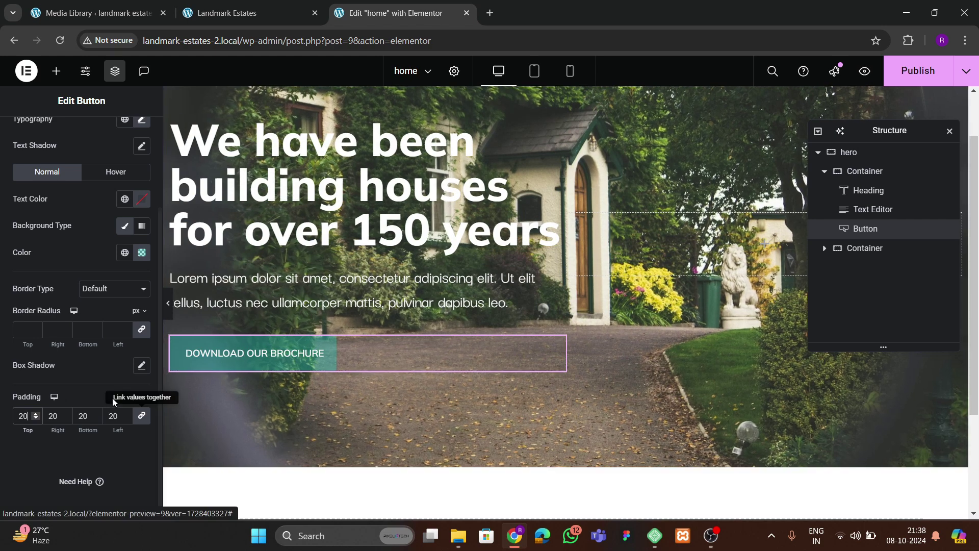
# - Check the brochure button on the finished page and give the hero button's hover state white text and the global theme 1 background color
pyautogui.scroll(3, 109, 339)
pyautogui.click(224, 13)
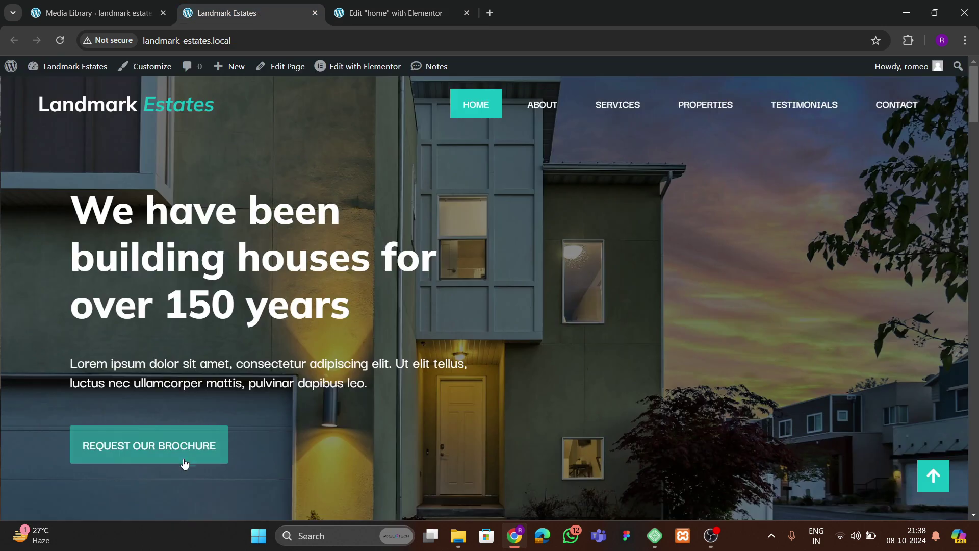
pyautogui.click(407, 16)
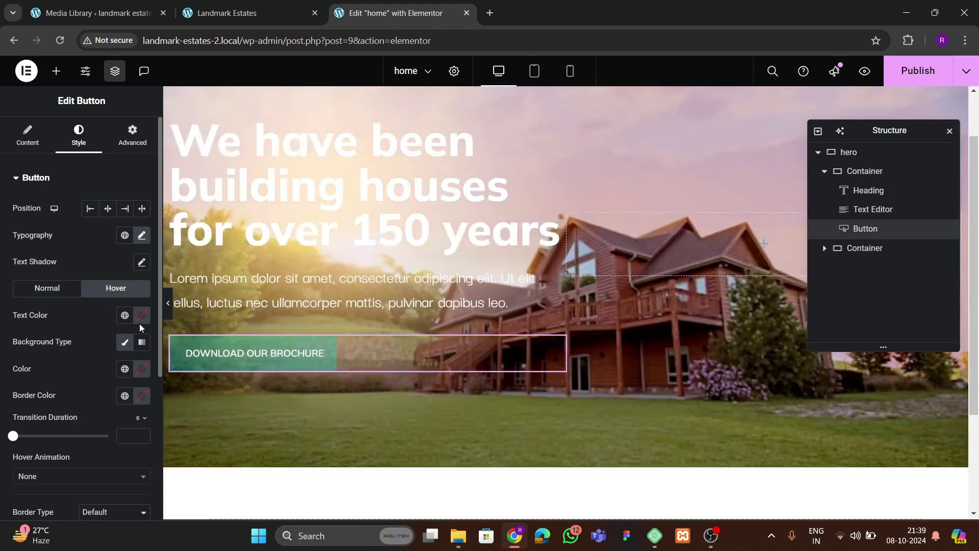
pyautogui.click(141, 317)
pyautogui.moveTo(113, 413); pyautogui.dragTo(18, 341)
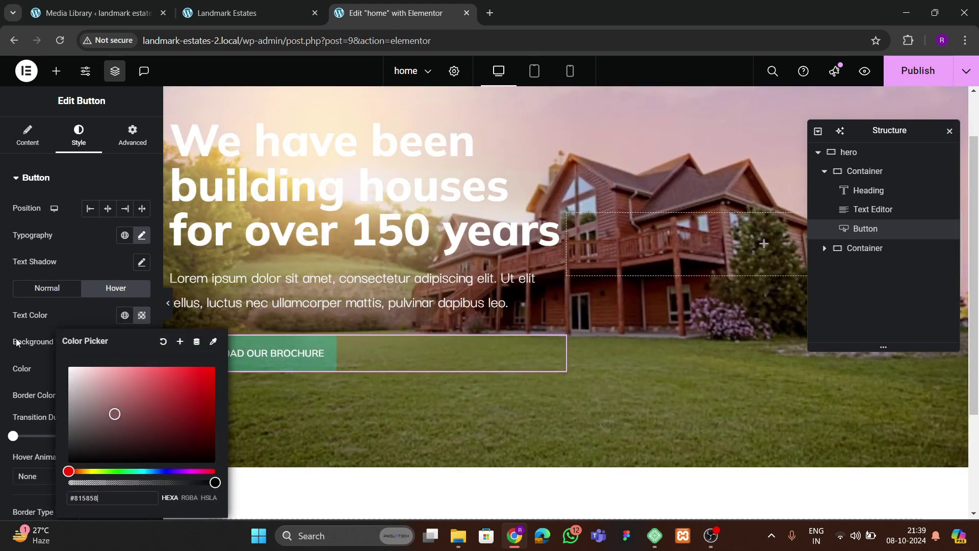
pyautogui.click(66, 322)
pyautogui.click(125, 369)
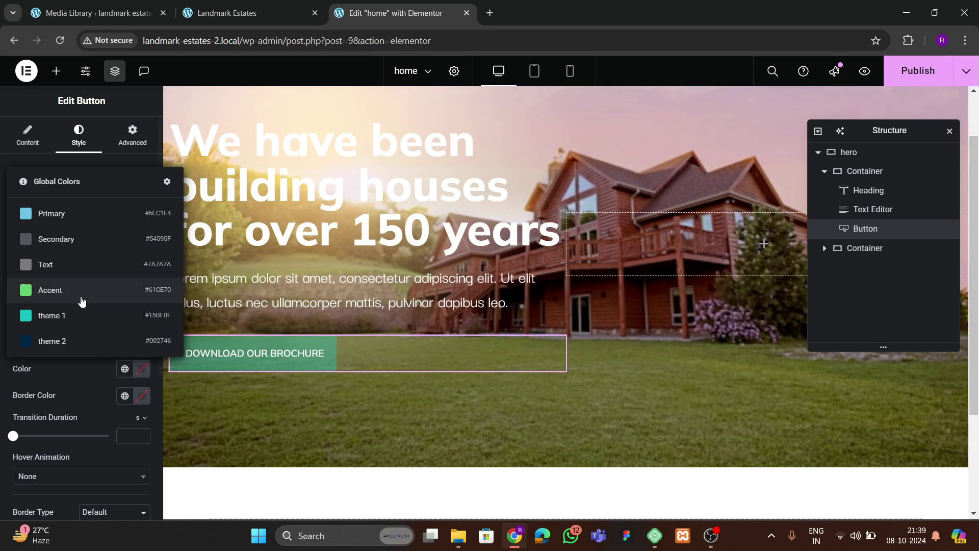
pyautogui.click(79, 315)
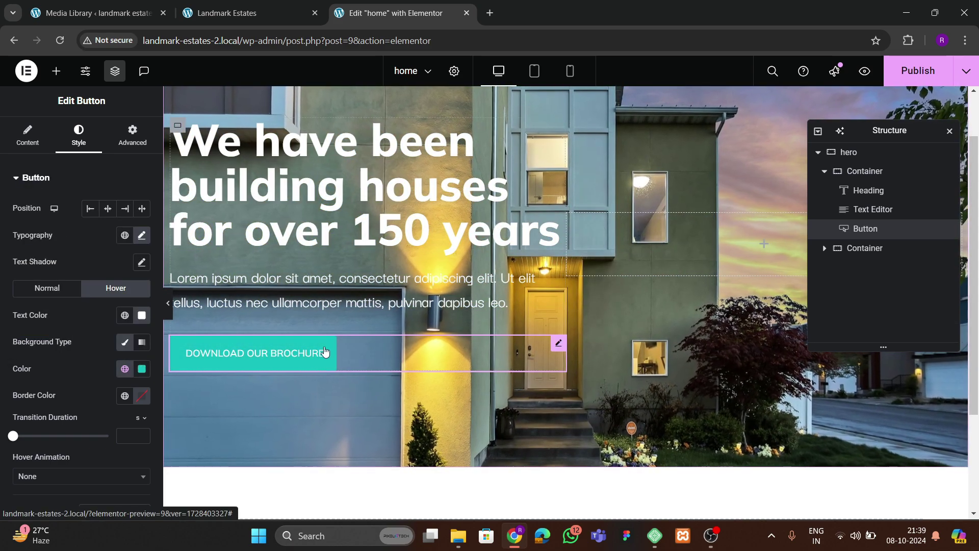
# - Center the content of the hero's text container vertically, align its items to the start, and set its column and row gaps to 30 px
pyautogui.scroll(1, 414, 296)
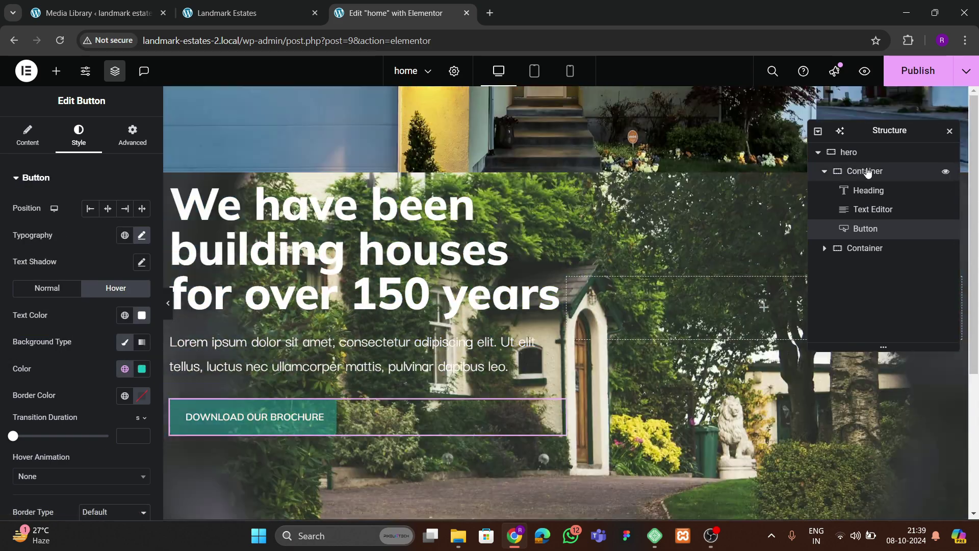
pyautogui.click(867, 171)
pyautogui.scroll(-5, 80, 292)
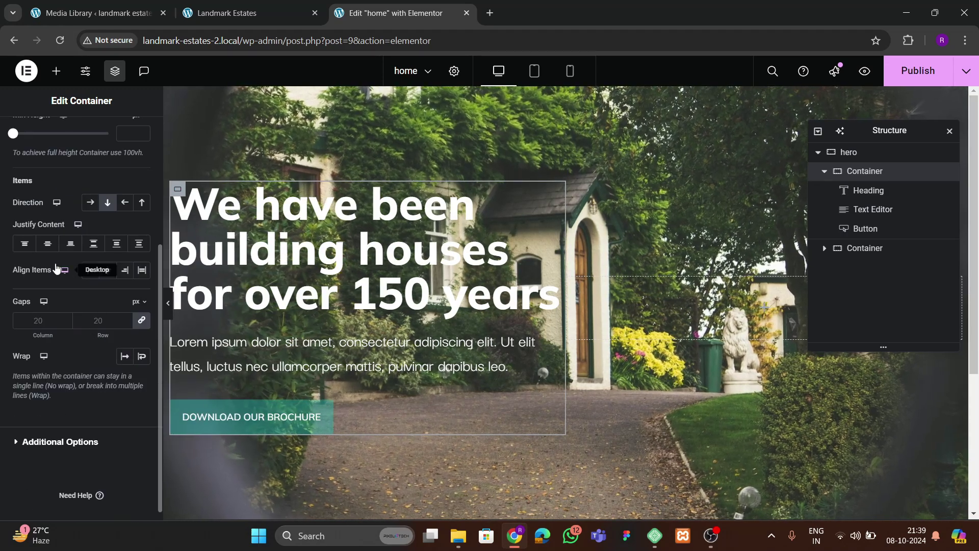
pyautogui.click(47, 243)
pyautogui.click(107, 270)
pyautogui.click(91, 271)
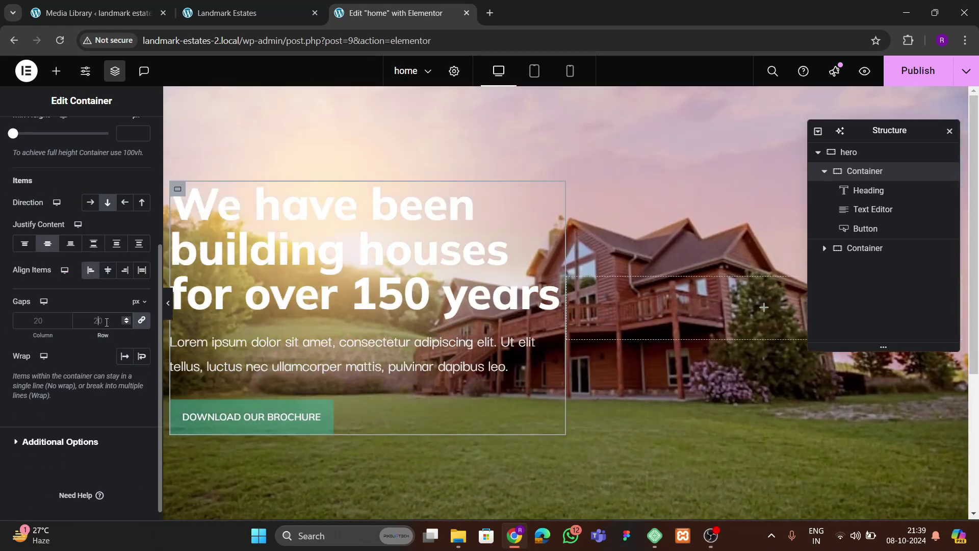
pyautogui.click(102, 320)
pyautogui.write('30')
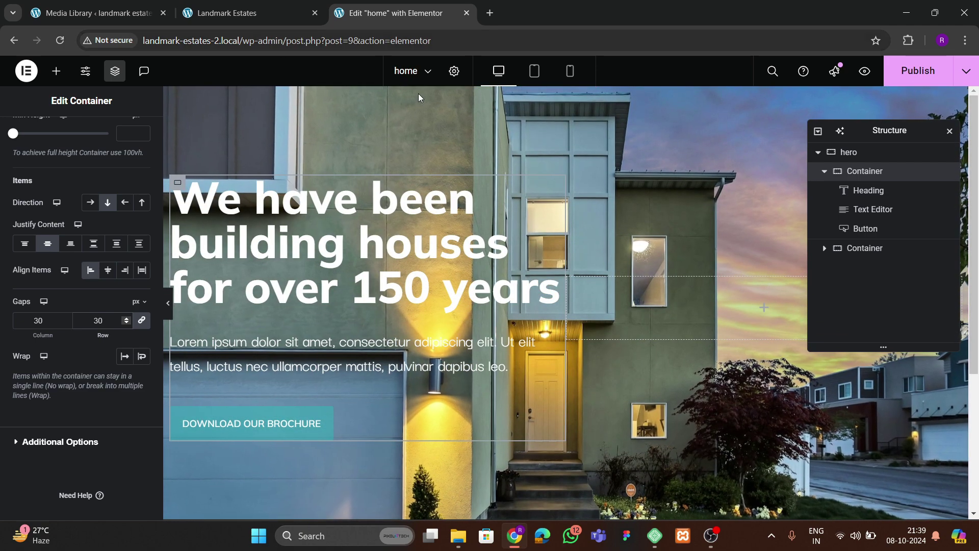
# - Compare with the finished page and add a black background overlay with 0.36 opacity to the hero container
pyautogui.click(227, 13)
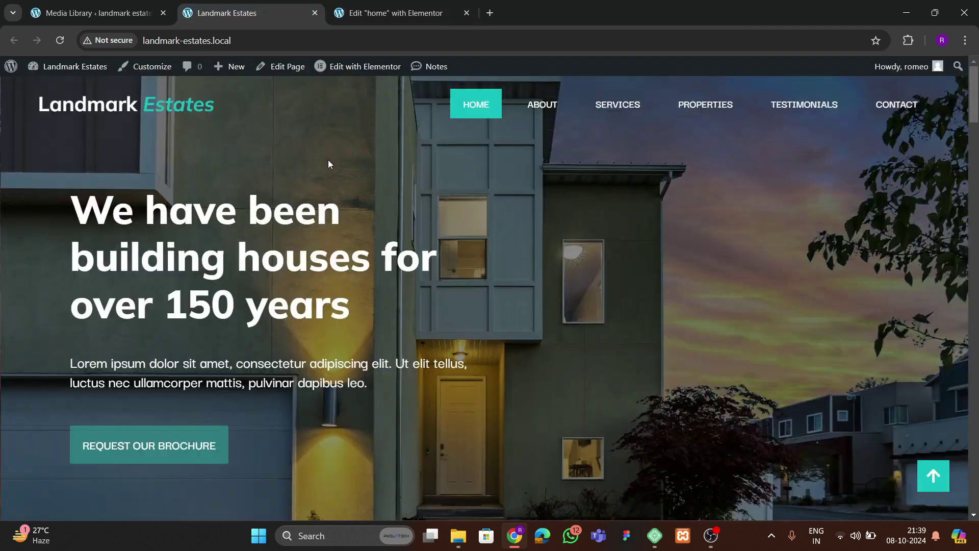
pyautogui.click(366, 15)
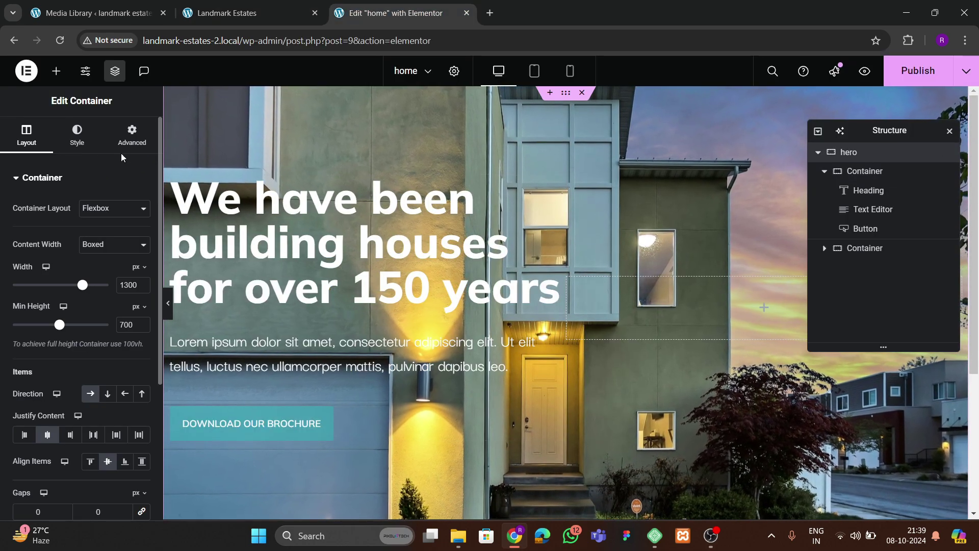
pyautogui.click(77, 133)
pyautogui.scroll(-5, 58, 292)
pyautogui.scroll(-2, 57, 307)
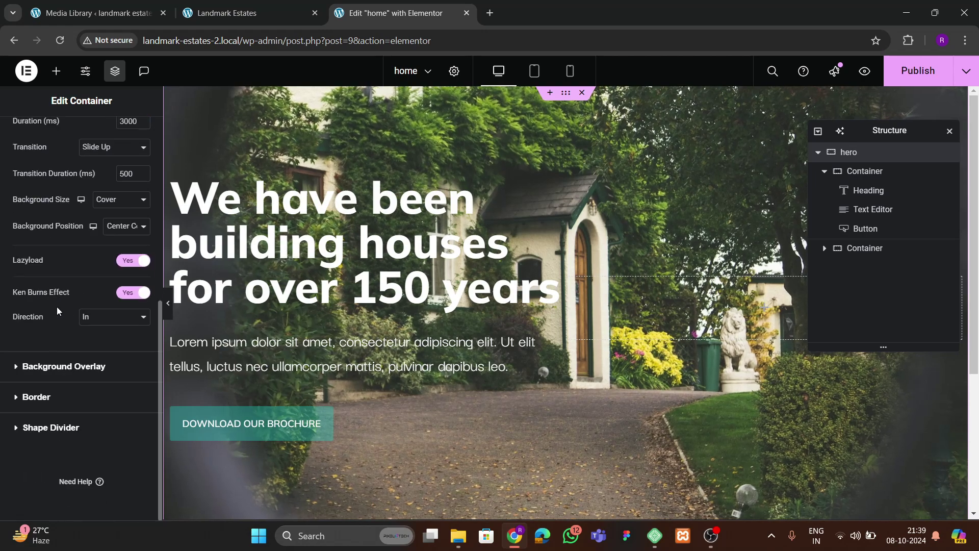
pyautogui.click(56, 367)
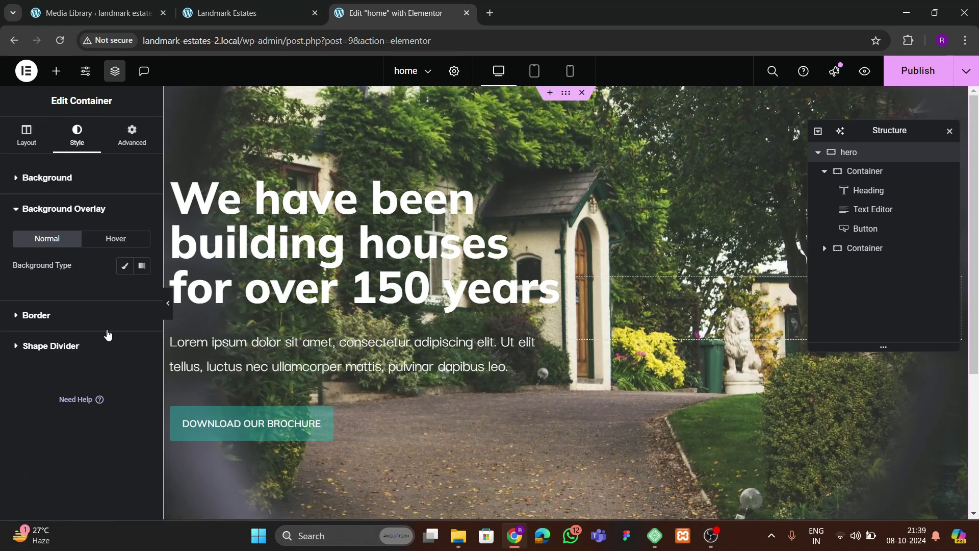
pyautogui.click(124, 265)
pyautogui.click(142, 292)
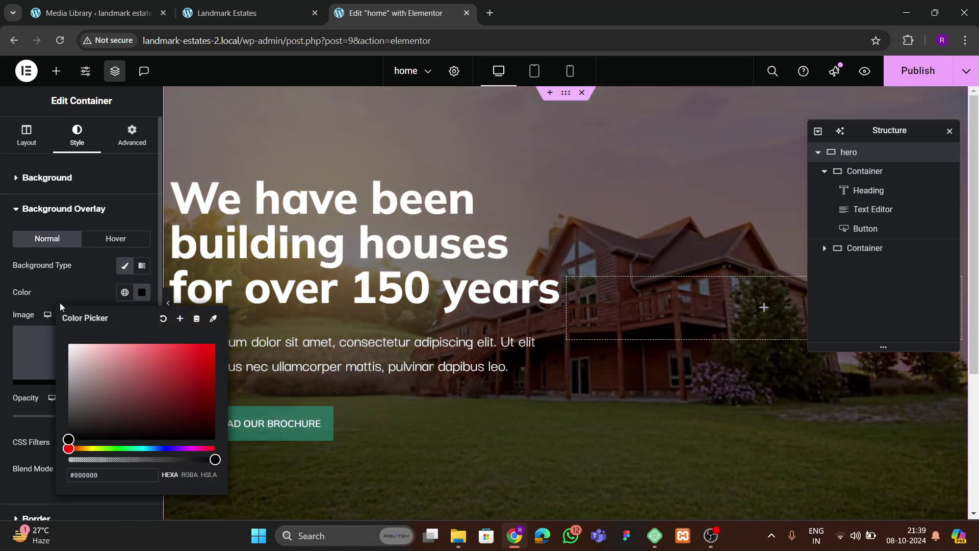
pyautogui.click(53, 425)
pyautogui.moveTo(61, 416)
pyautogui.mouseDown()
pyautogui.moveTo(87, 416)
pyautogui.moveTo(35, 416)
pyautogui.moveTo(47, 416)
pyautogui.mouseUp()
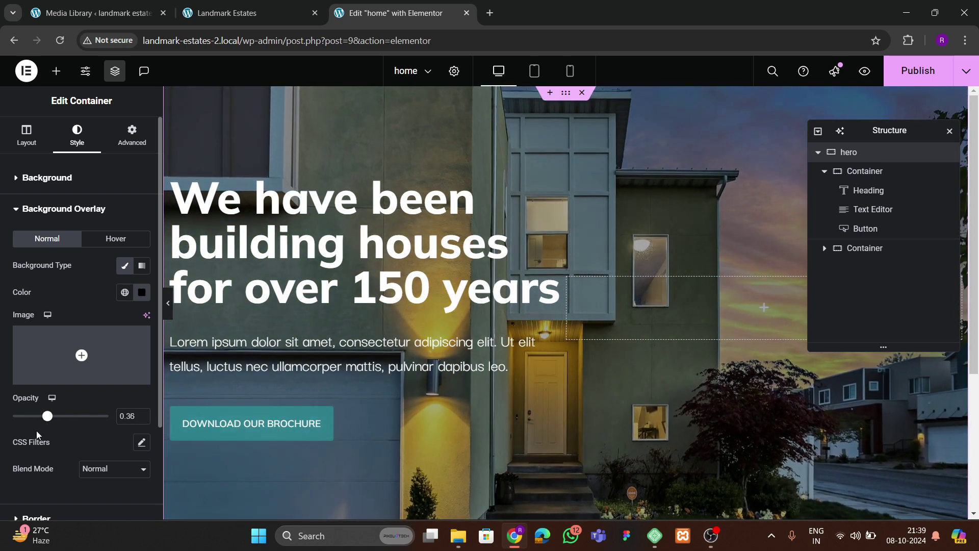
# - Check the finished hero's lower edge and add a bottom shape divider to the hero container, trying Curve before choosing Waves
pyautogui.click(285, 16)
pyautogui.scroll(-3, 320, 376)
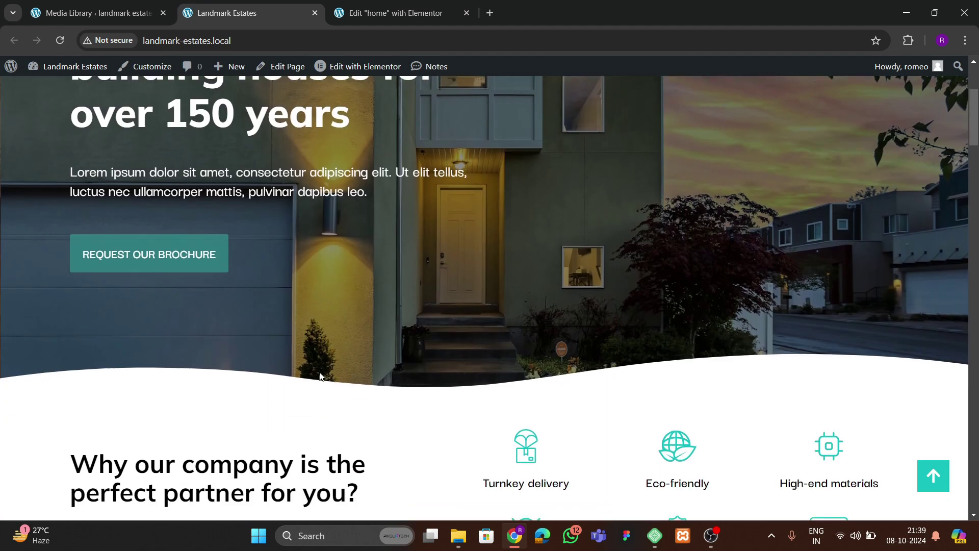
pyautogui.click(416, 16)
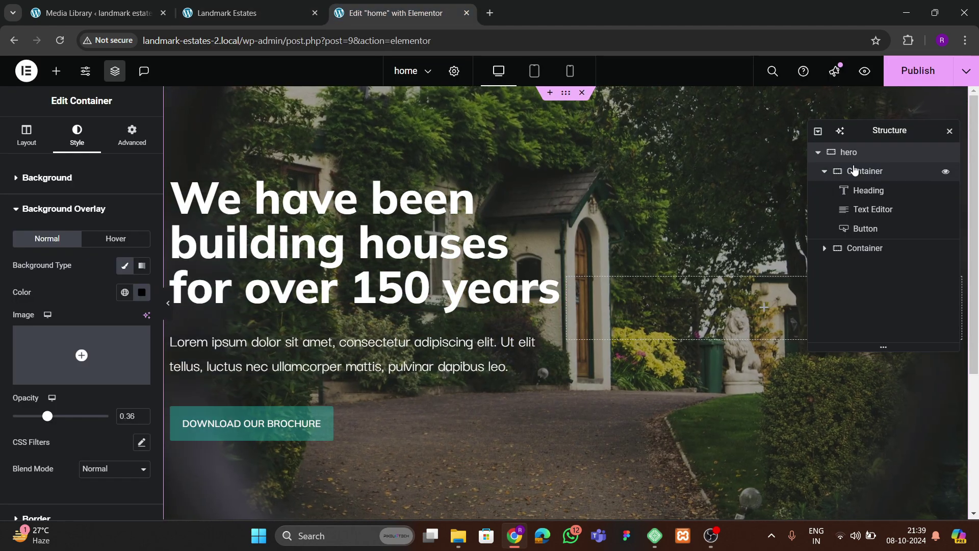
pyautogui.scroll(-3, 63, 308)
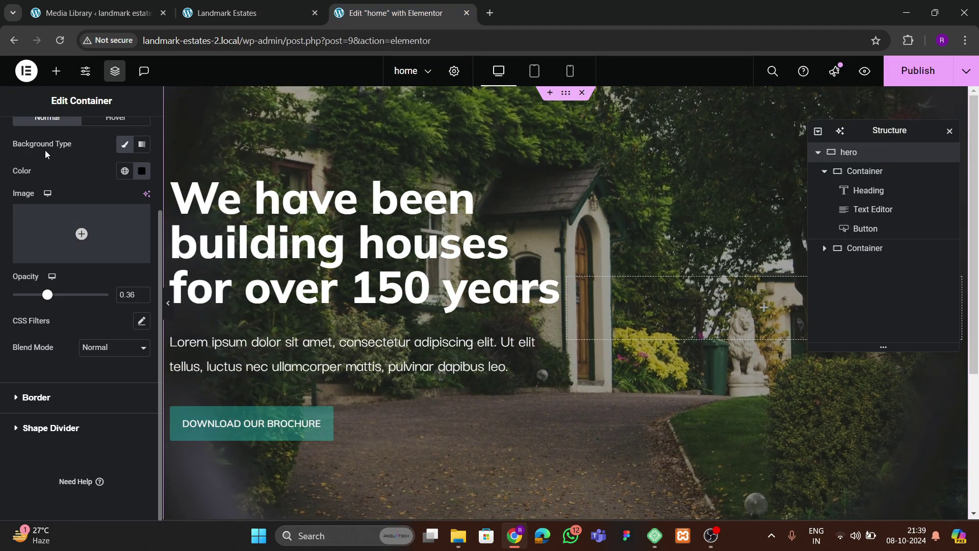
pyautogui.scroll(3, 75, 212)
pyautogui.scroll(-3, 75, 356)
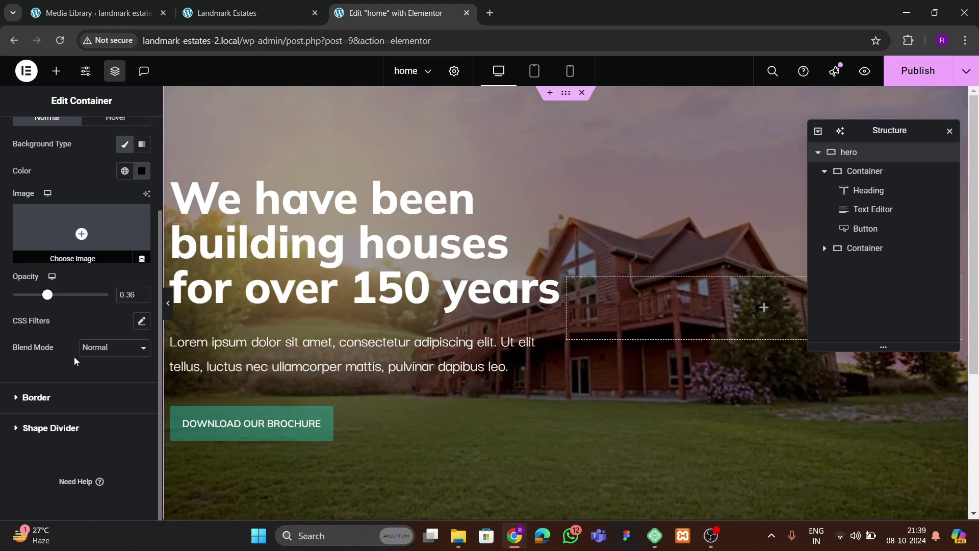
pyautogui.click(58, 437)
pyautogui.click(116, 302)
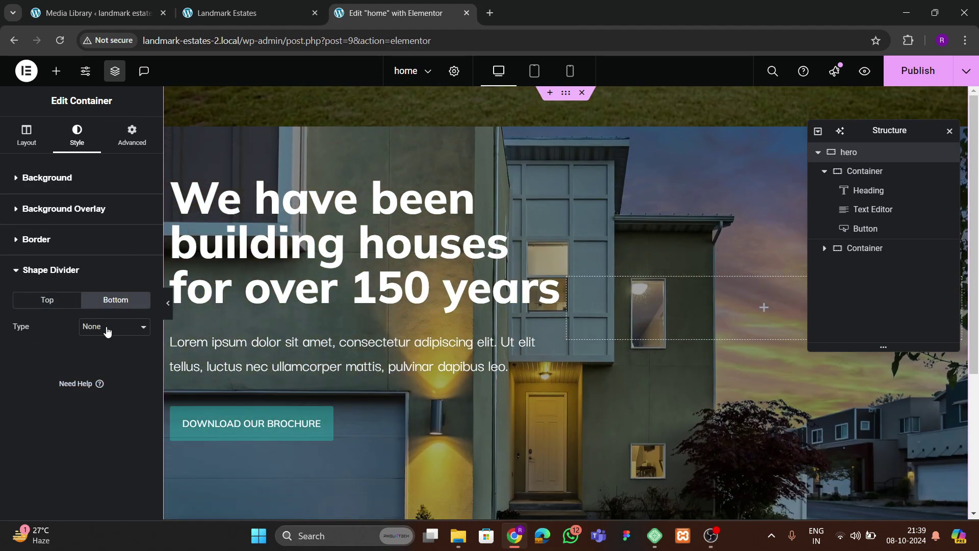
pyautogui.click(107, 327)
pyautogui.click(108, 200)
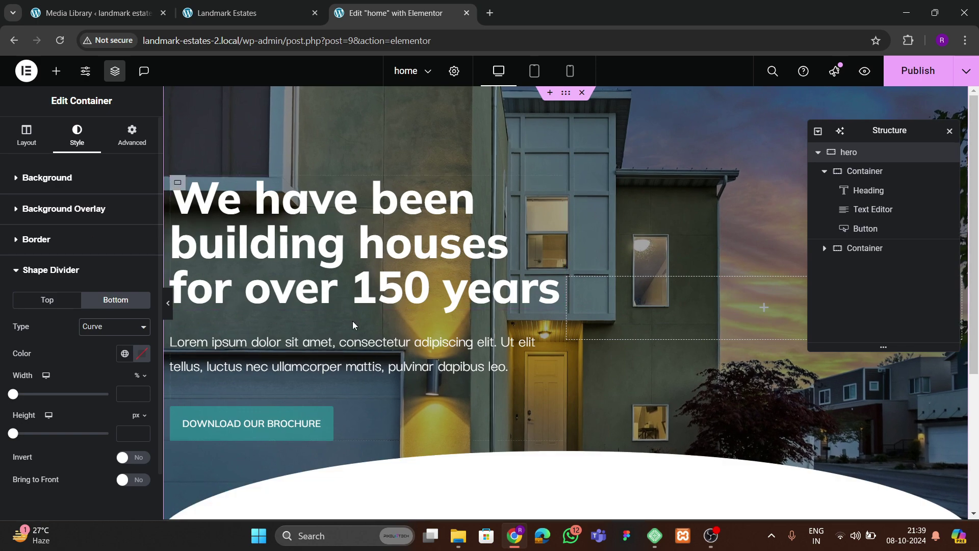
pyautogui.scroll(-4, 353, 320)
pyautogui.click(114, 326)
pyautogui.click(109, 234)
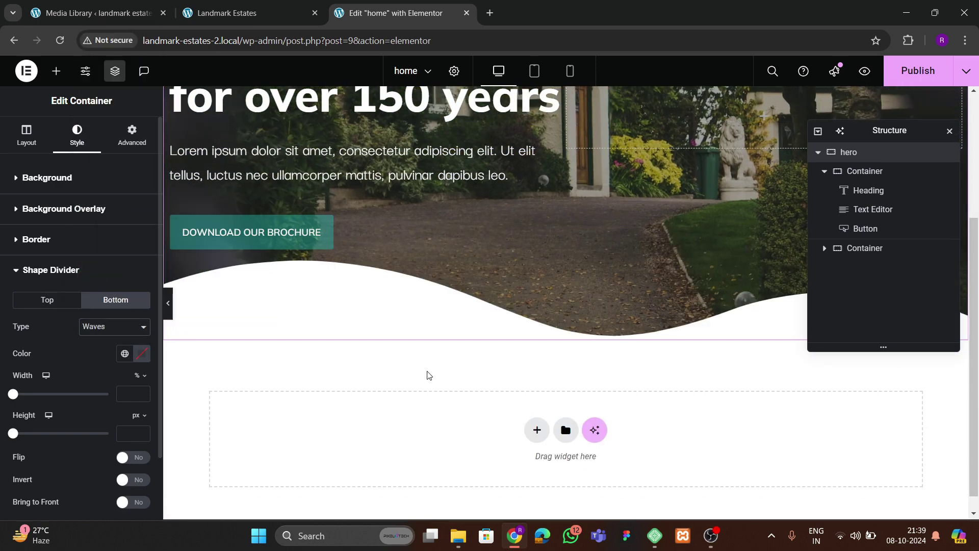
# - Set the bottom wave divider's height to 53 px and flip it
pyautogui.moveTo(12, 434); pyautogui.dragTo(22, 438)
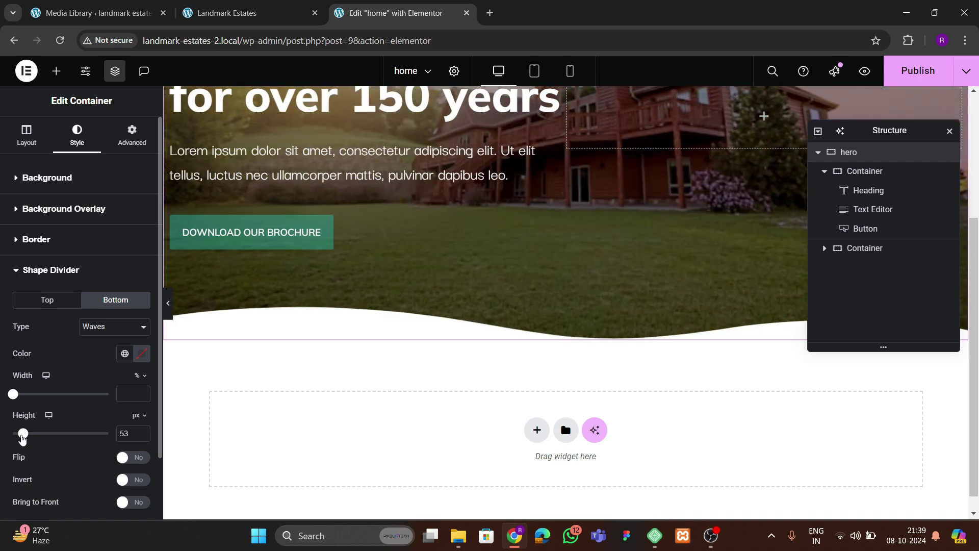
pyautogui.scroll(-2, 22, 438)
pyautogui.click(133, 382)
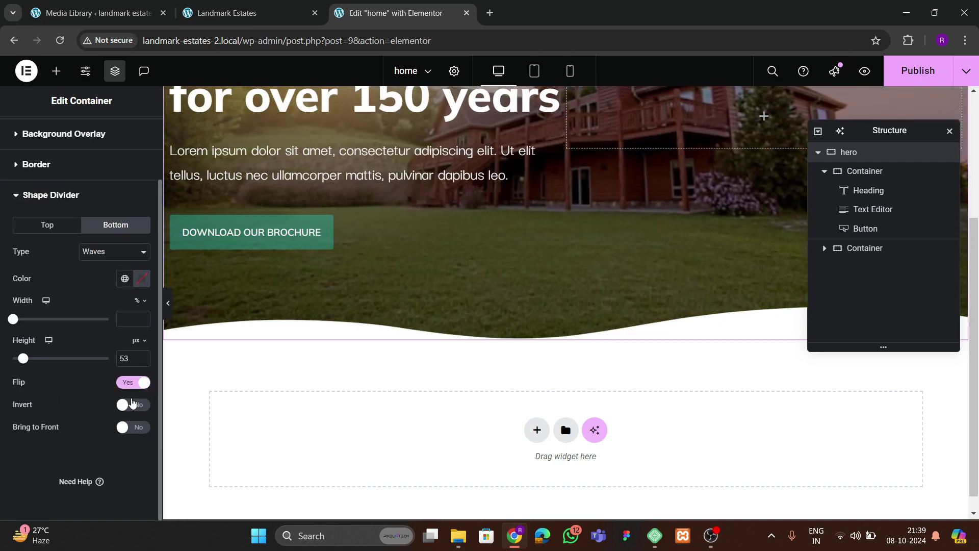
# - Try the Invert option on the hero's bottom wave divider
pyautogui.click(132, 404)
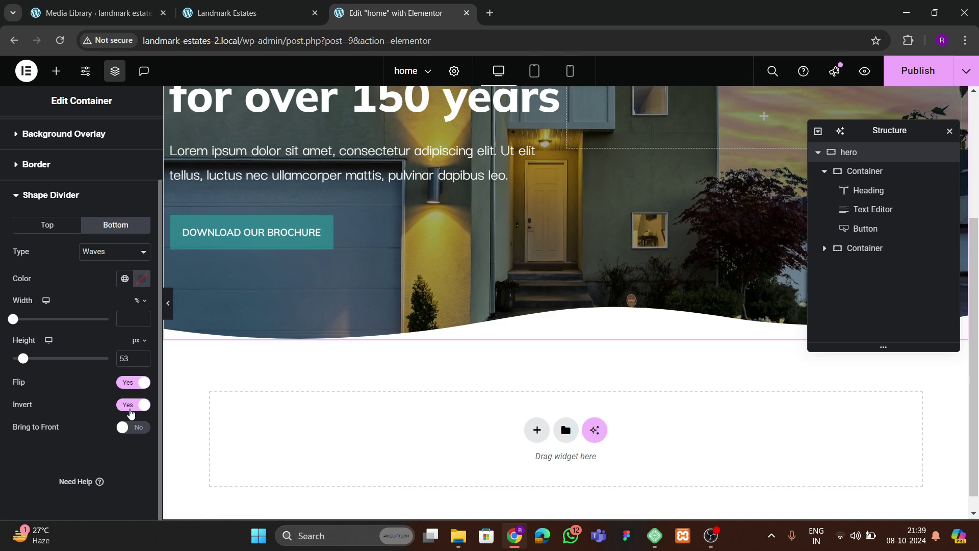
pyautogui.click(131, 405)
pyautogui.click(132, 406)
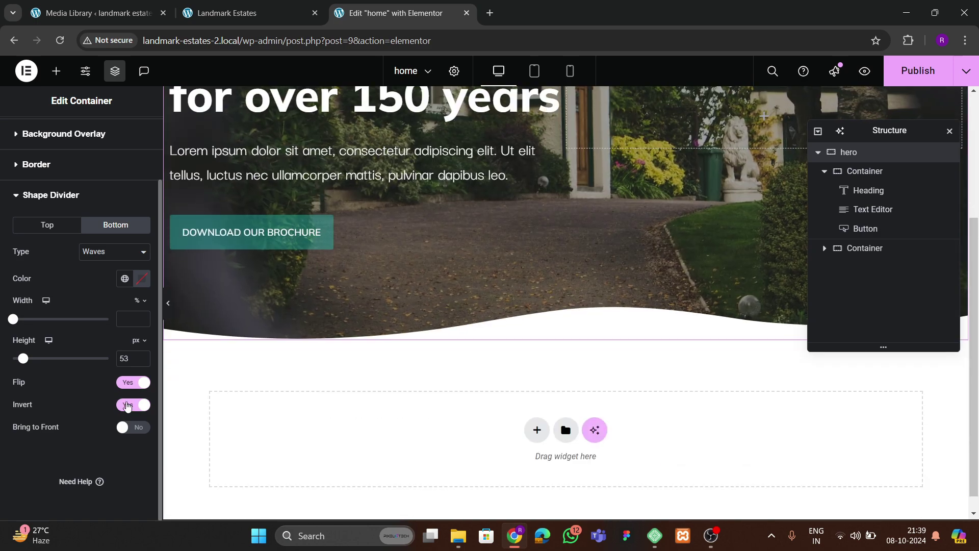
pyautogui.click(132, 404)
# - Compare the hero with the finished page, publish the home page and view it live
pyautogui.scroll(4, 476, 337)
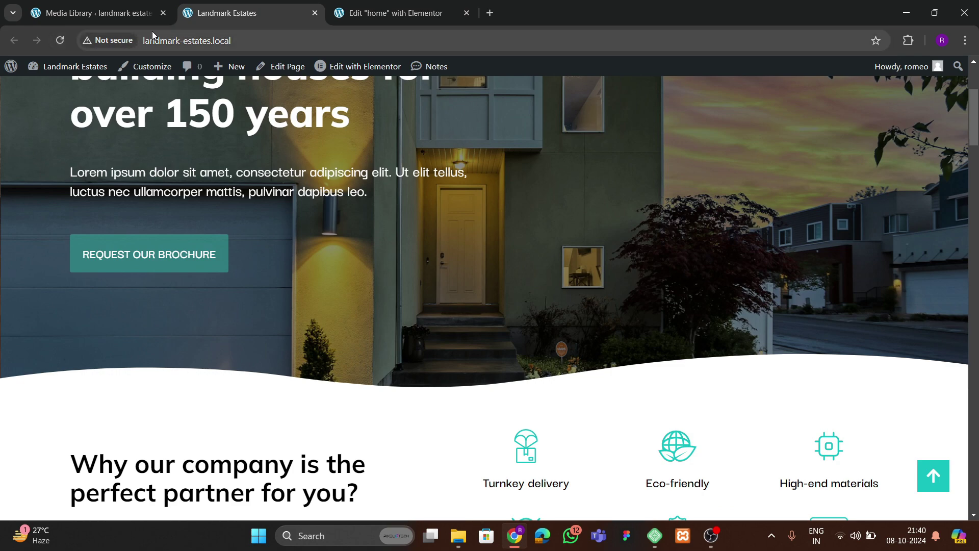
pyautogui.click(392, 13)
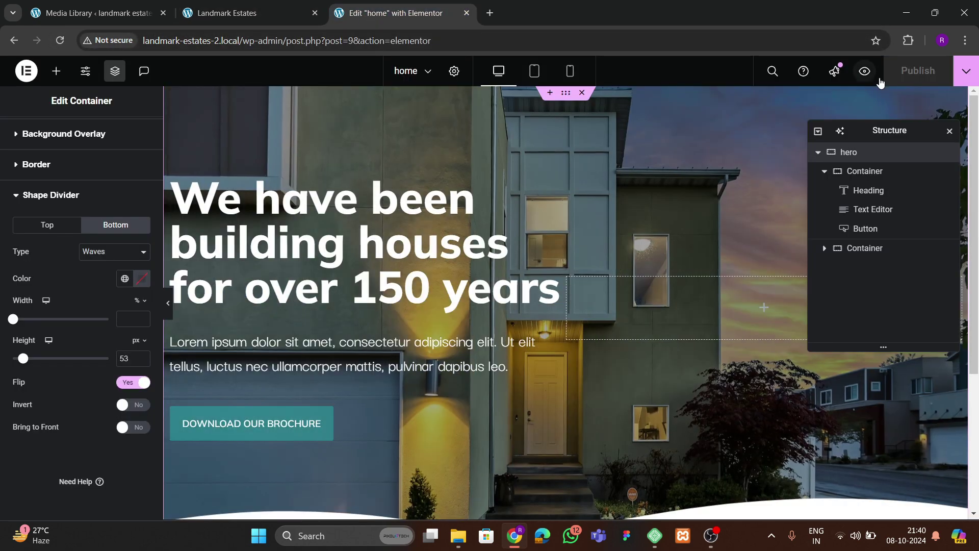
pyautogui.click(966, 71)
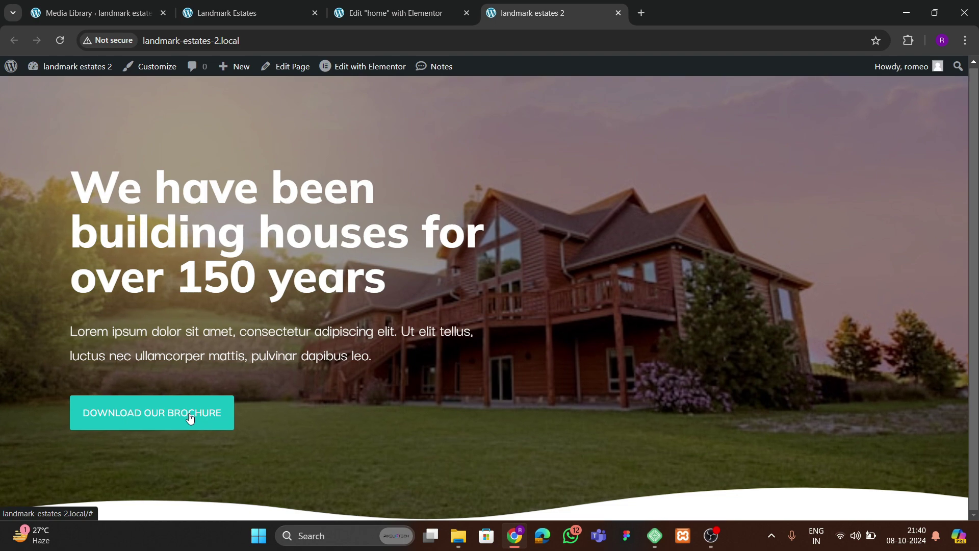
# - Examine the "Why our company is the perfect partner for you?" section on the finished page and return to the empty area below the hero
pyautogui.click(227, 13)
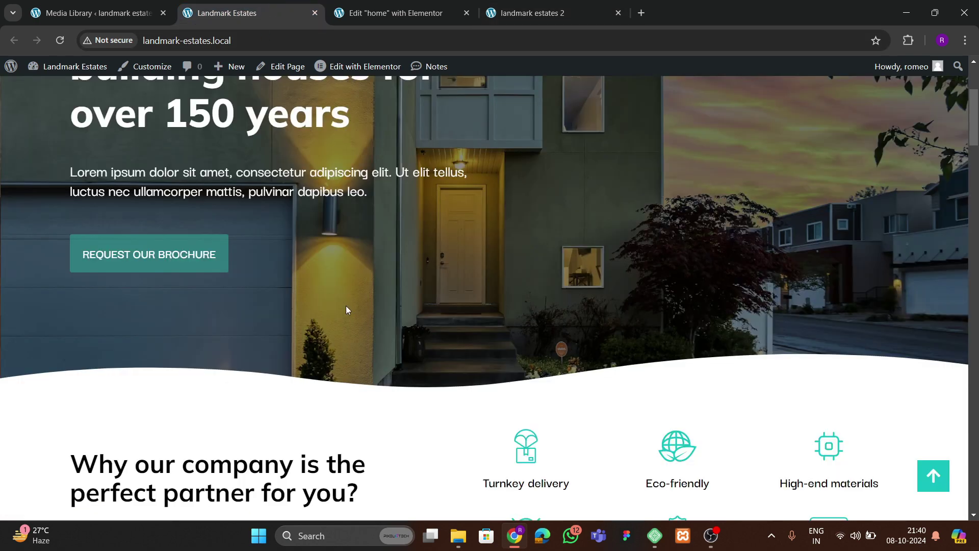
pyautogui.scroll(-5, 352, 321)
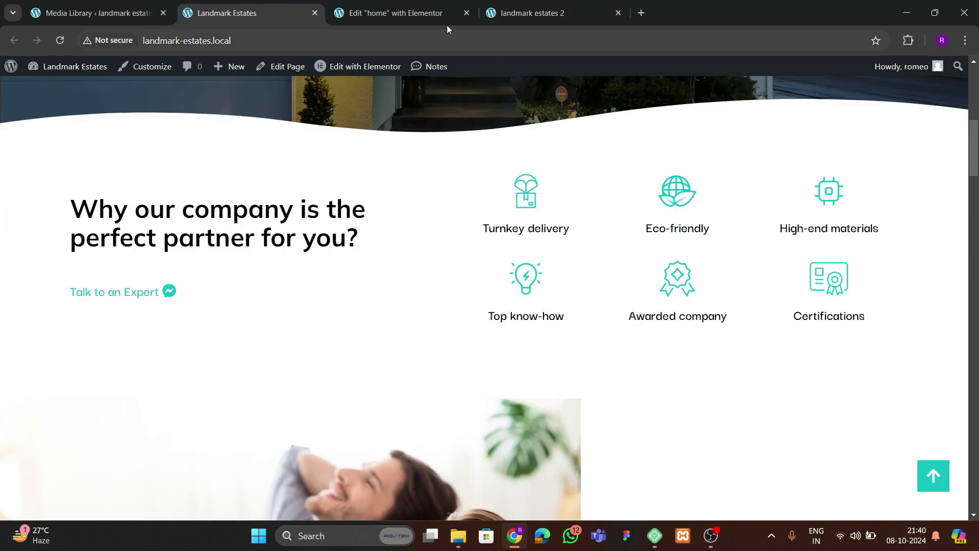
pyautogui.click(429, 14)
pyautogui.scroll(-4, 421, 241)
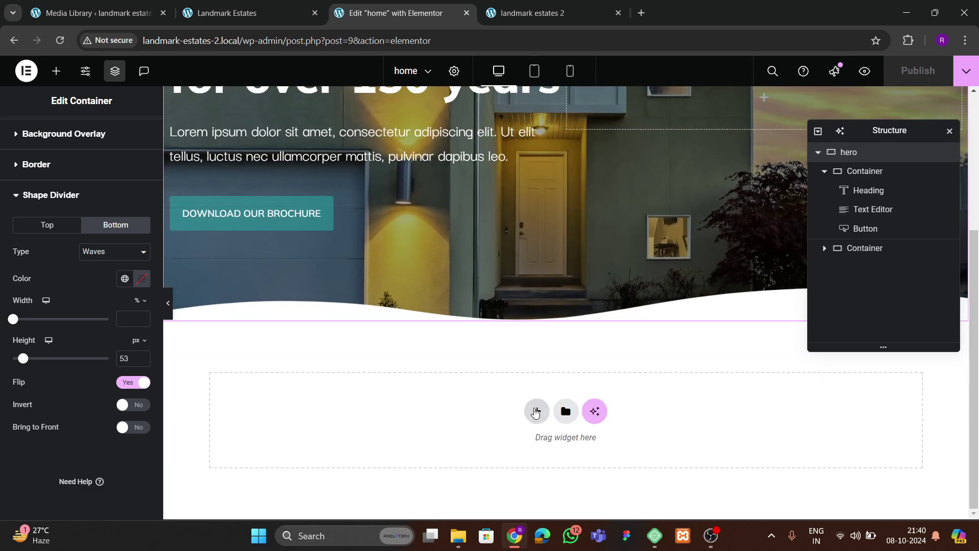
# - Add a flexbox container with two equal side-by-side columns in the empty area below the hero
pyautogui.click(536, 416)
pyautogui.click(531, 451)
pyautogui.click(531, 452)
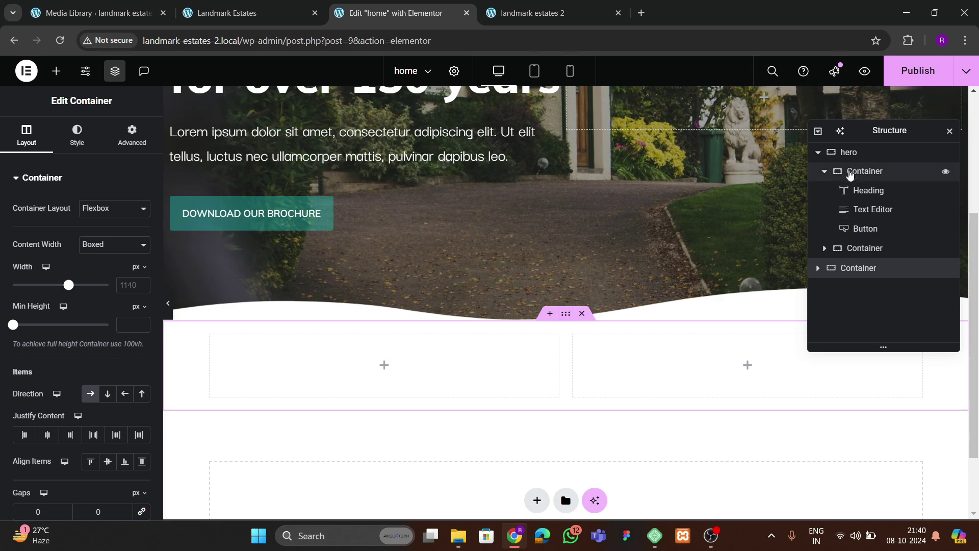
# - Rename the new two-column container as "about" in the page structure and expand it to show its columns
pyautogui.click(819, 152)
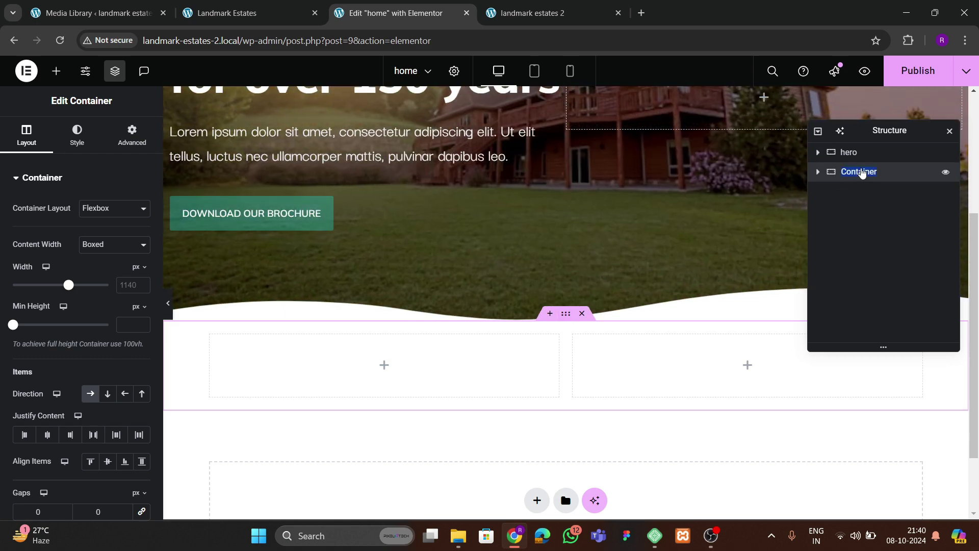
pyautogui.click(862, 174)
pyautogui.write('abo')
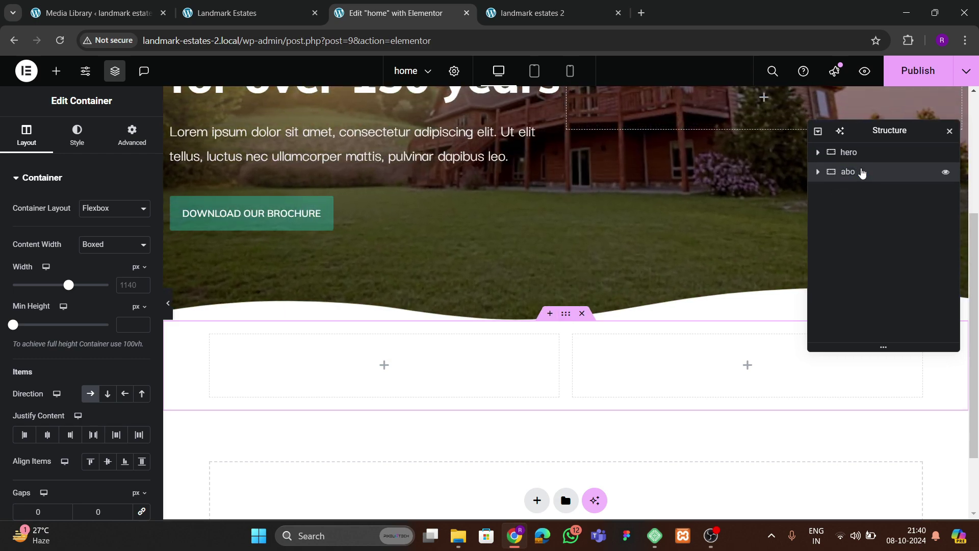
pyautogui.write('ut')
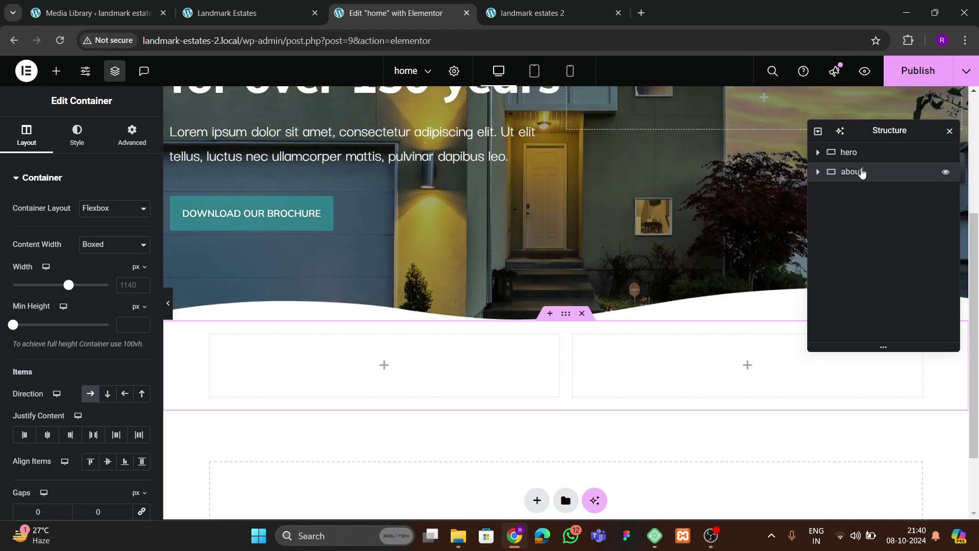
pyautogui.click(818, 172)
# - Set the about container's width to 1300 px and its padding to 60 px top and bottom, 0 on the sides
pyautogui.click(551, 13)
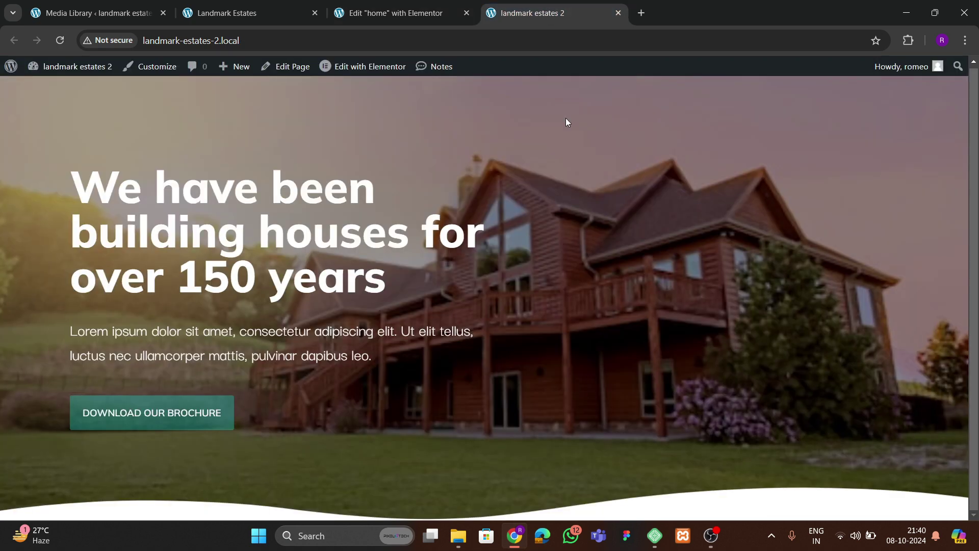
pyautogui.click(286, 10)
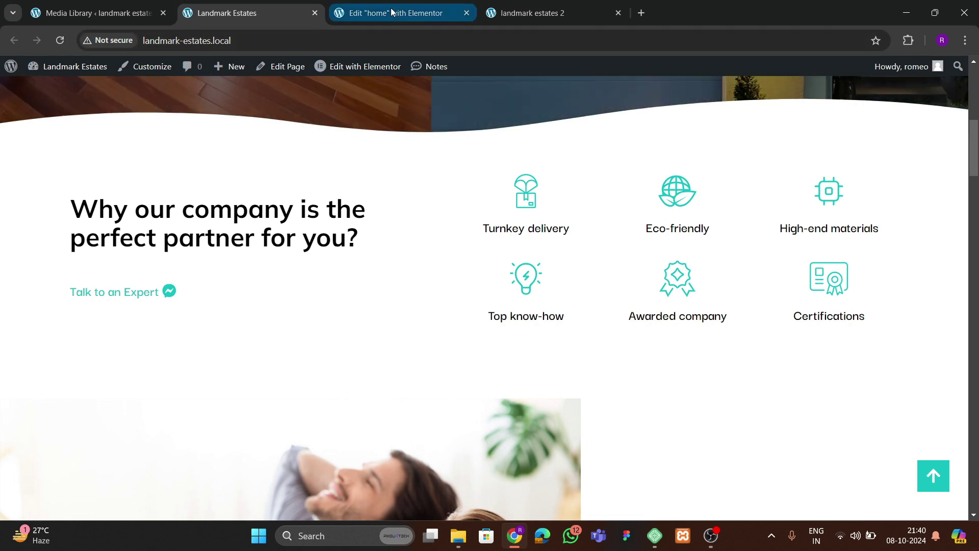
pyautogui.click(390, 10)
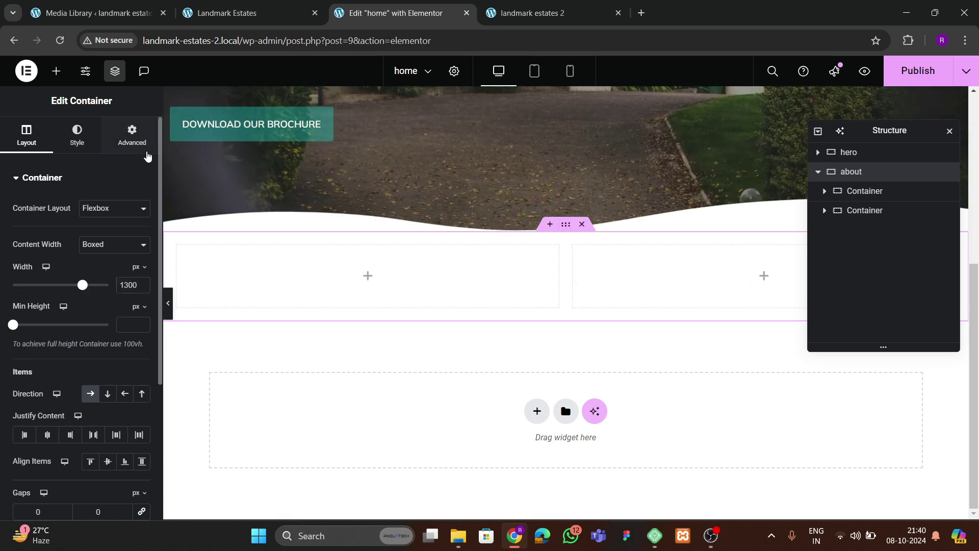
pyautogui.click(145, 151)
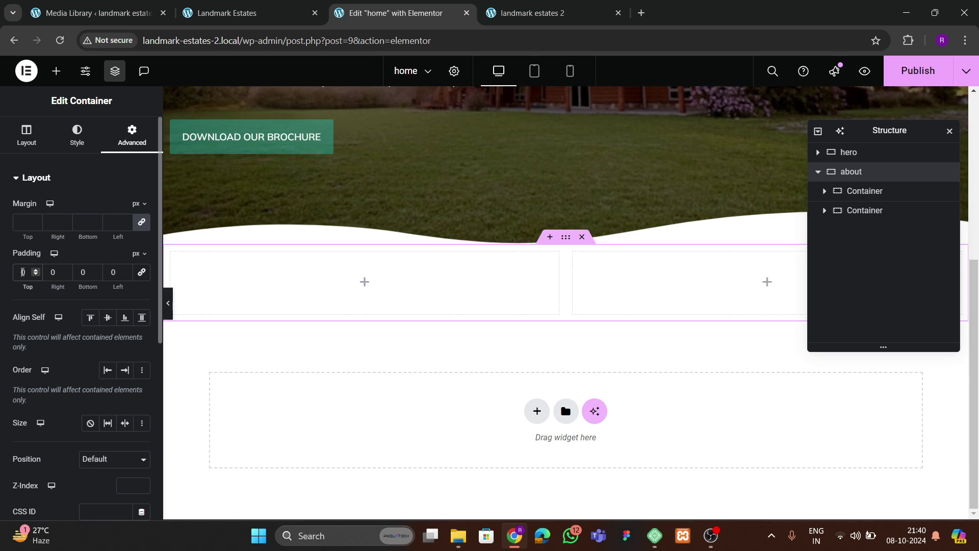
pyautogui.write('6')
pyautogui.write('6')
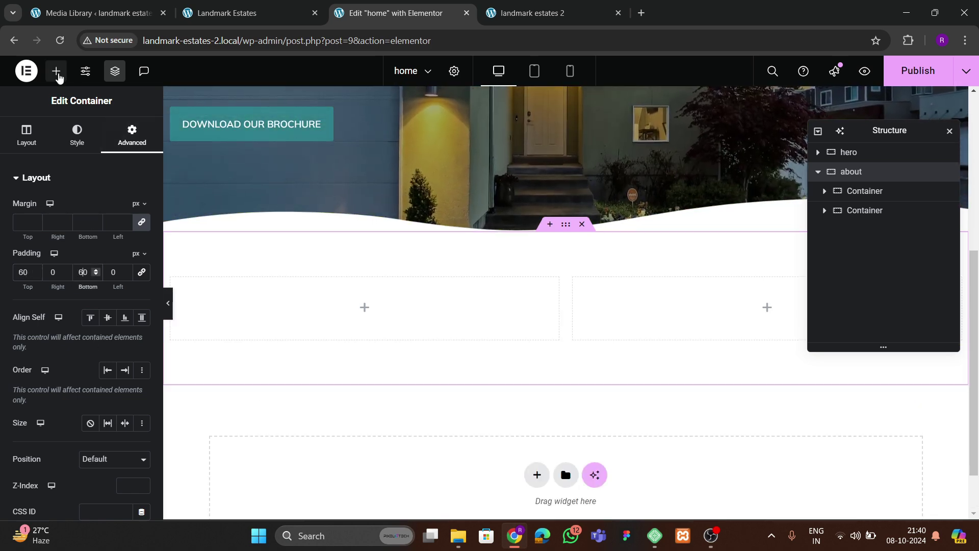
# - Add a heading to the about section's first column reading "Why our company is the perfect partner for you?", copied from the finished page
pyautogui.click(57, 72)
pyautogui.scroll(-3, 63, 289)
pyautogui.moveTo(64, 288); pyautogui.dragTo(316, 305)
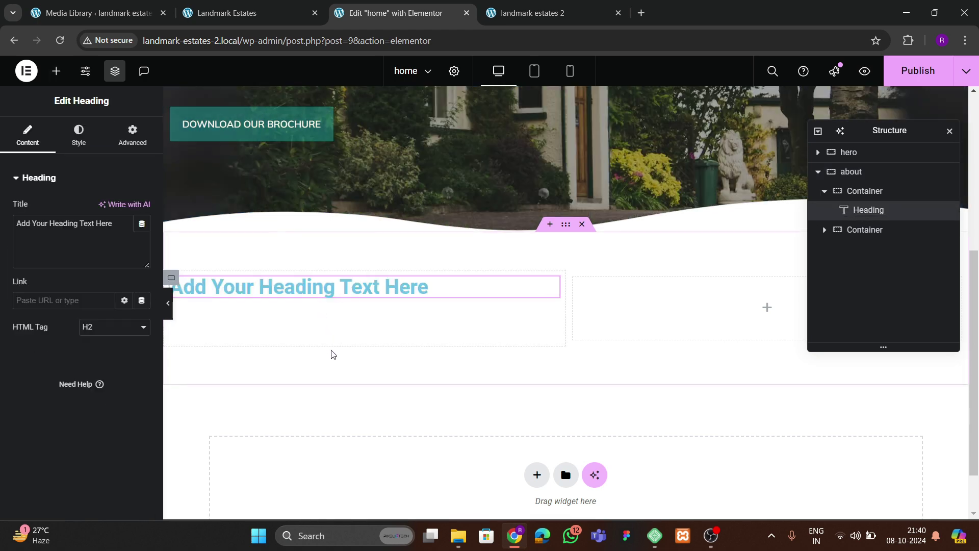
pyautogui.click(258, 11)
pyautogui.moveTo(87, 222); pyautogui.dragTo(350, 230)
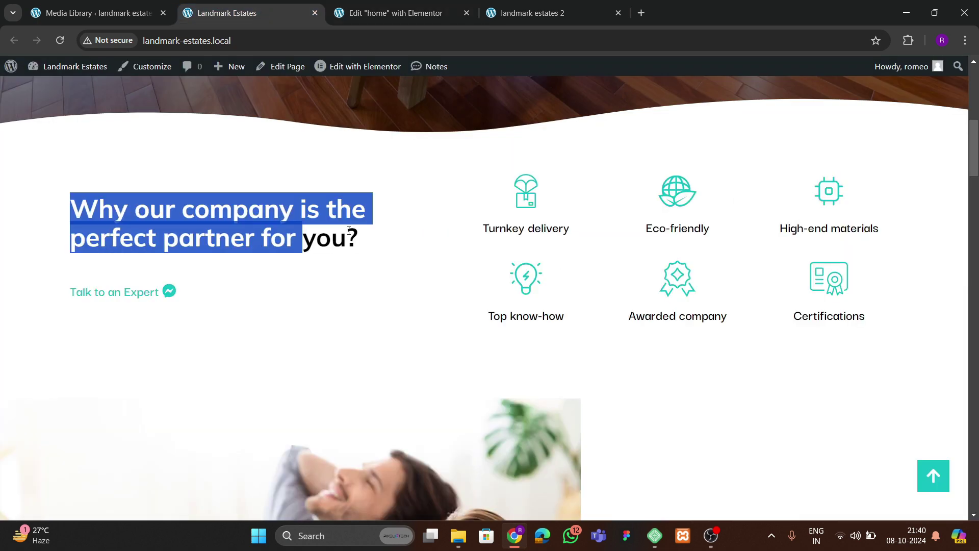
pyautogui.click(427, 18)
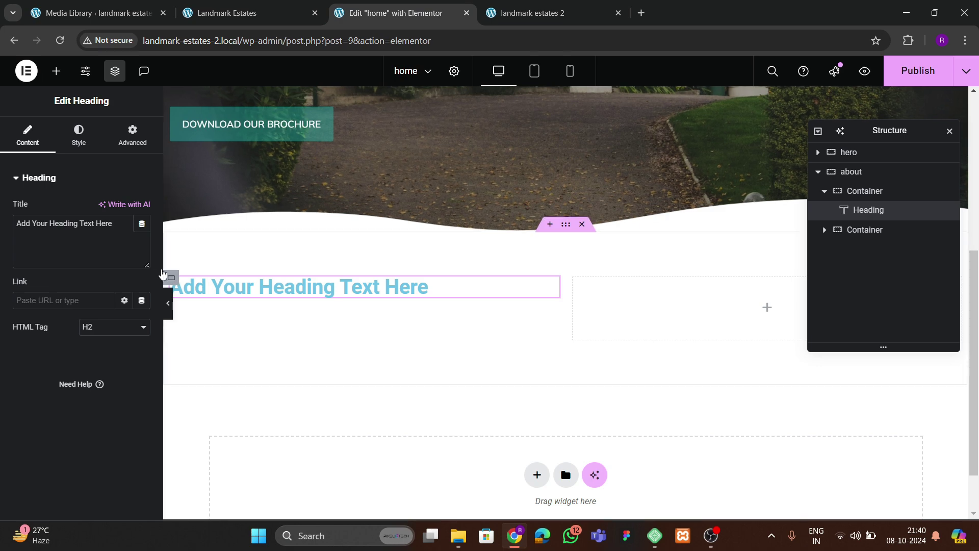
pyautogui.write('Why our company is the perfect partner for you?')
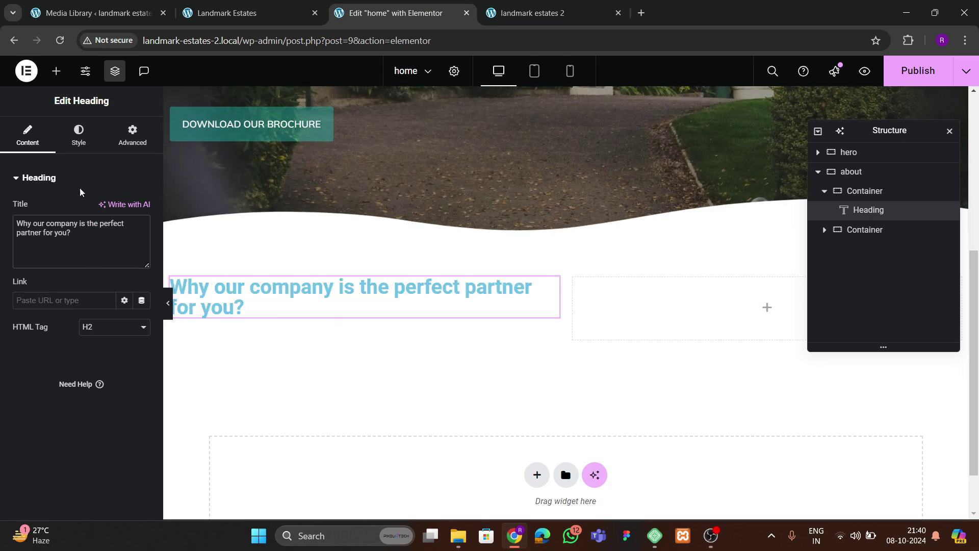
# - Colour the about heading black (#000000) and set its font to Mulish with weight 700 (Bold)
pyautogui.click(78, 134)
pyautogui.click(142, 235)
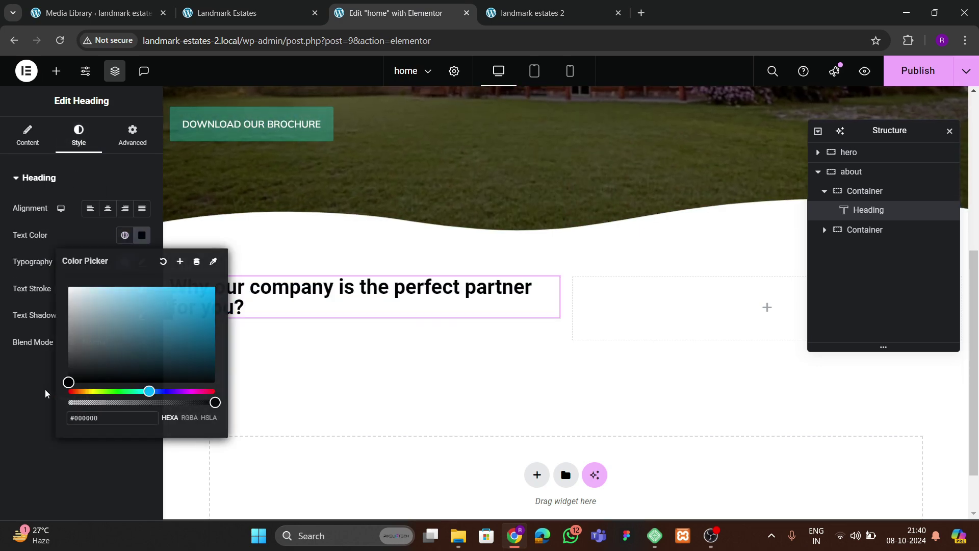
pyautogui.click(142, 262)
pyautogui.click(142, 261)
pyautogui.click(110, 321)
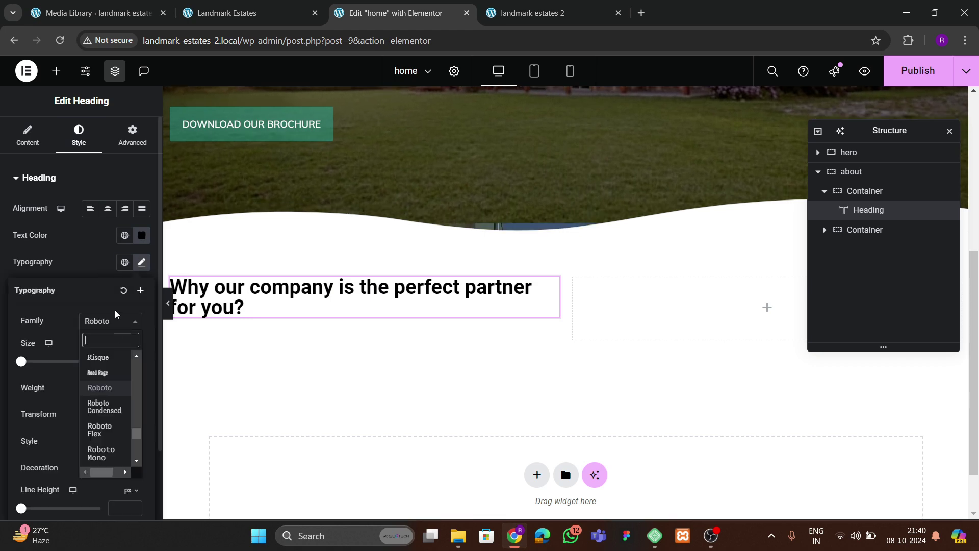
pyautogui.write('mulish')
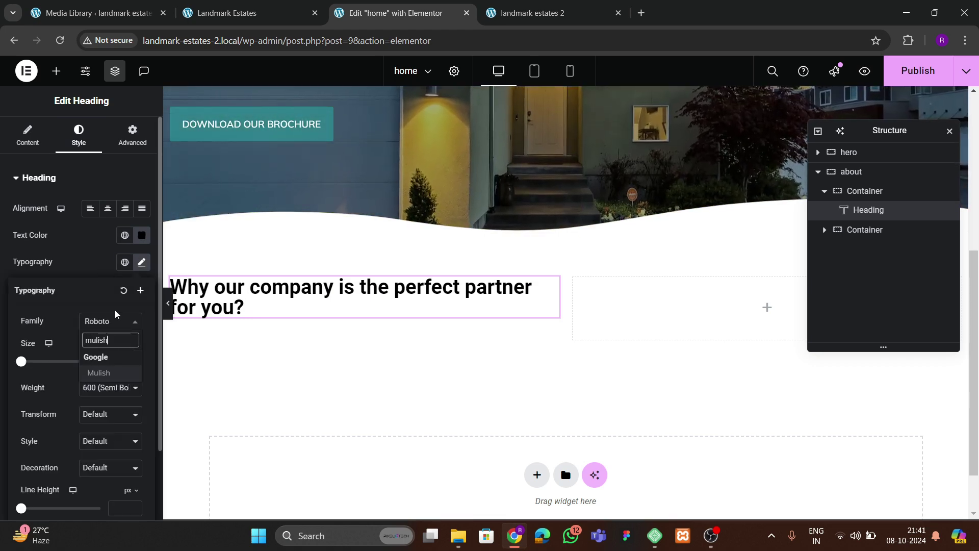
pyautogui.press('Return')
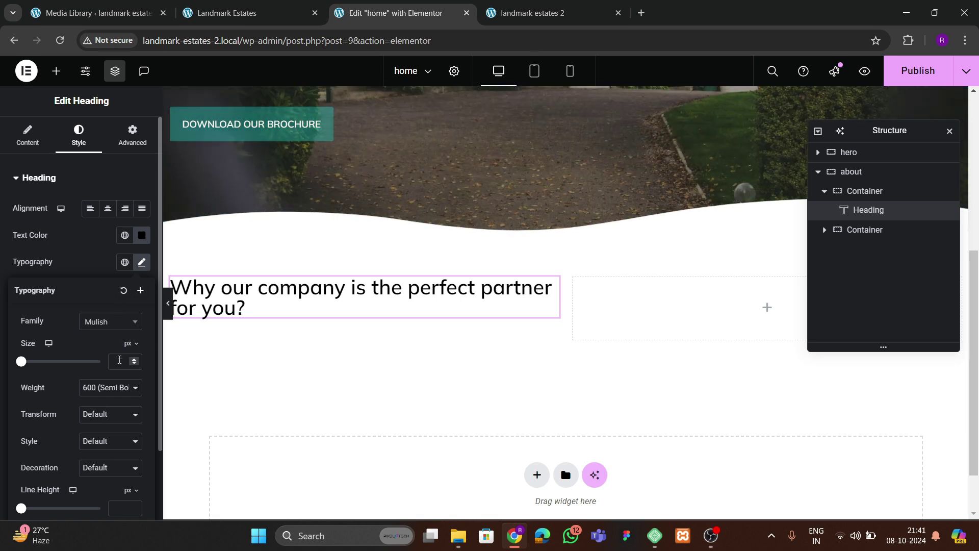
pyautogui.click(120, 389)
pyautogui.click(102, 294)
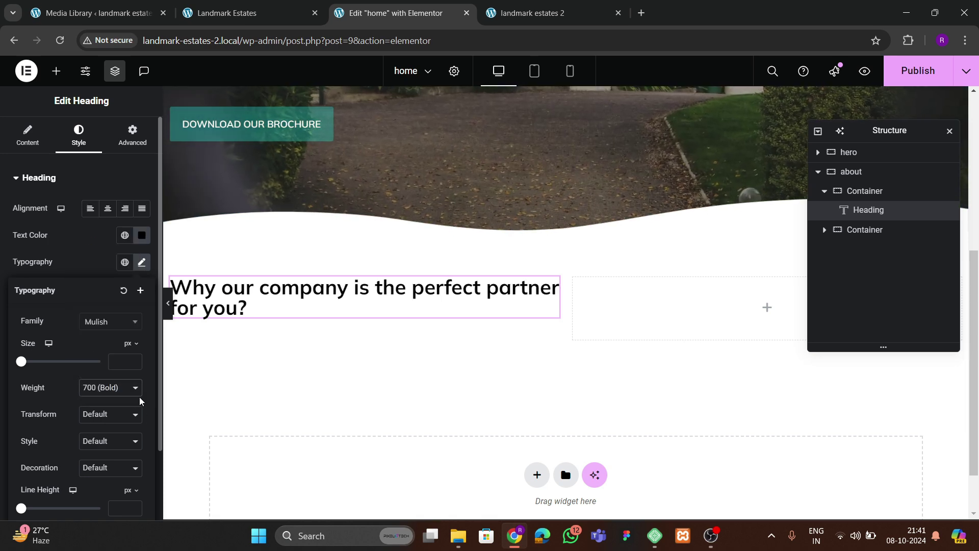
# - Set the about heading's font size to 40 px and its line height to 45 px
pyautogui.click(135, 361)
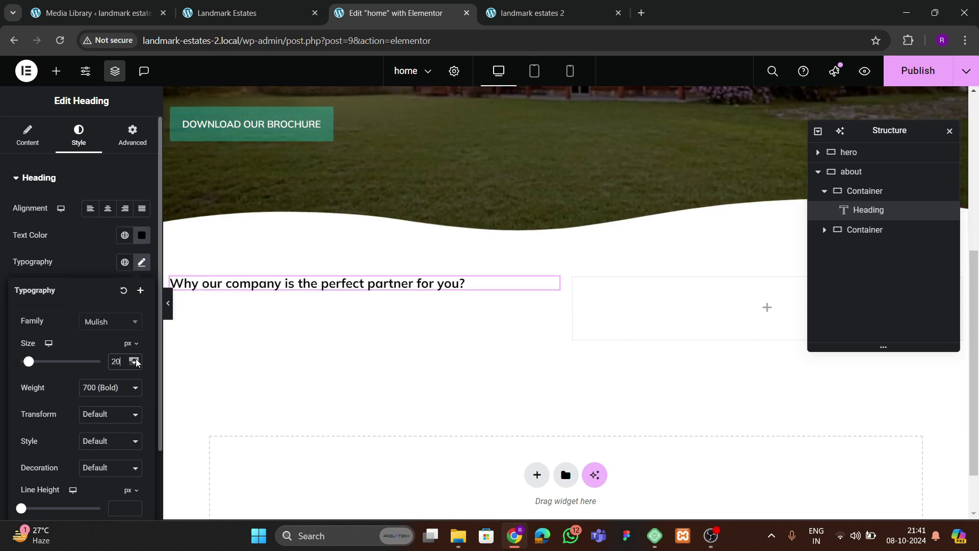
pyautogui.moveTo(136, 361); pyautogui.dragTo(135, 362)
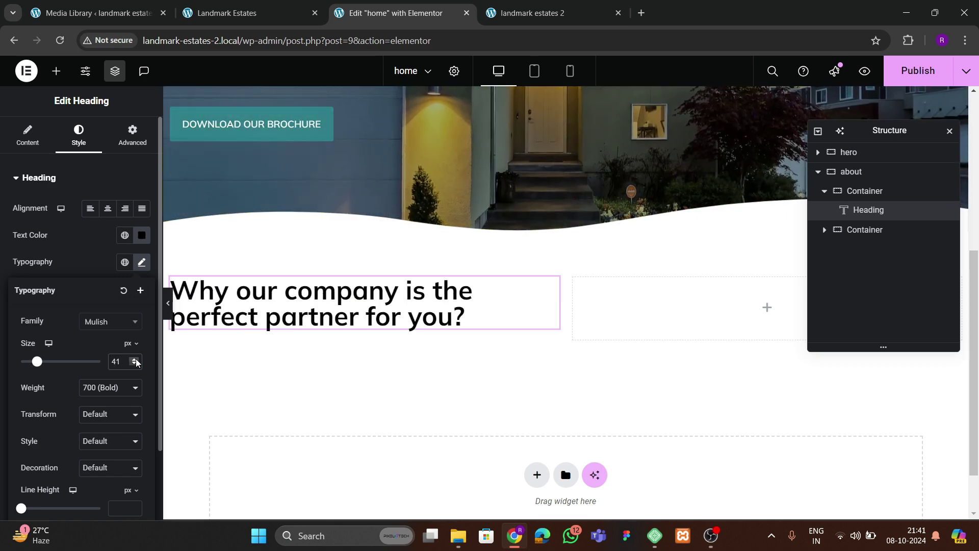
pyautogui.click(135, 364)
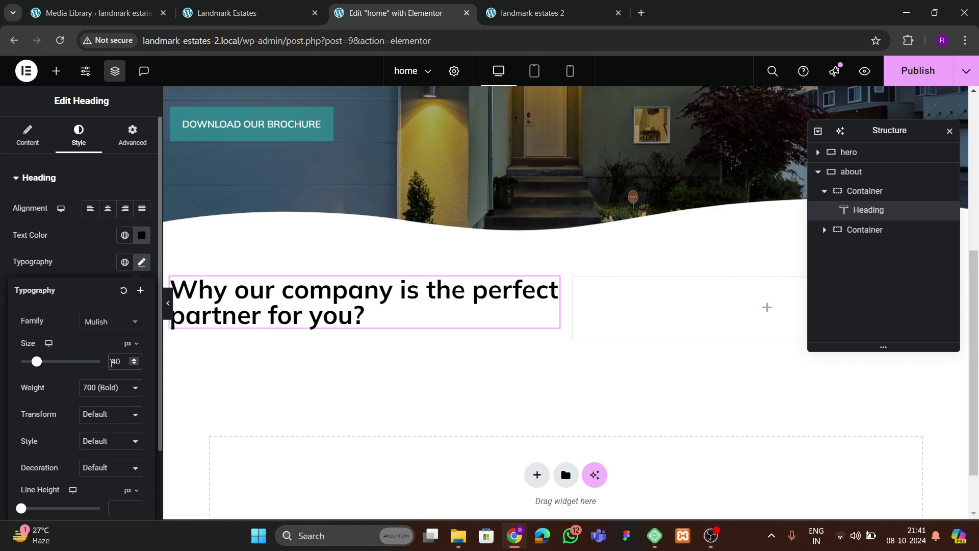
pyautogui.scroll(-2, 114, 382)
pyautogui.moveTo(135, 424); pyautogui.dragTo(136, 424)
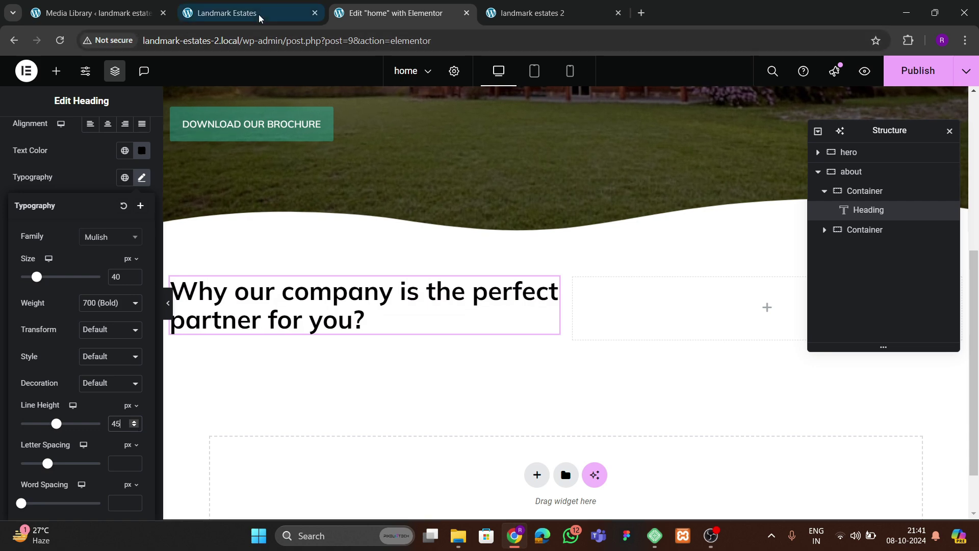
# - Check the finished page and add a button below the about heading
pyautogui.click(239, 12)
pyautogui.click(381, 20)
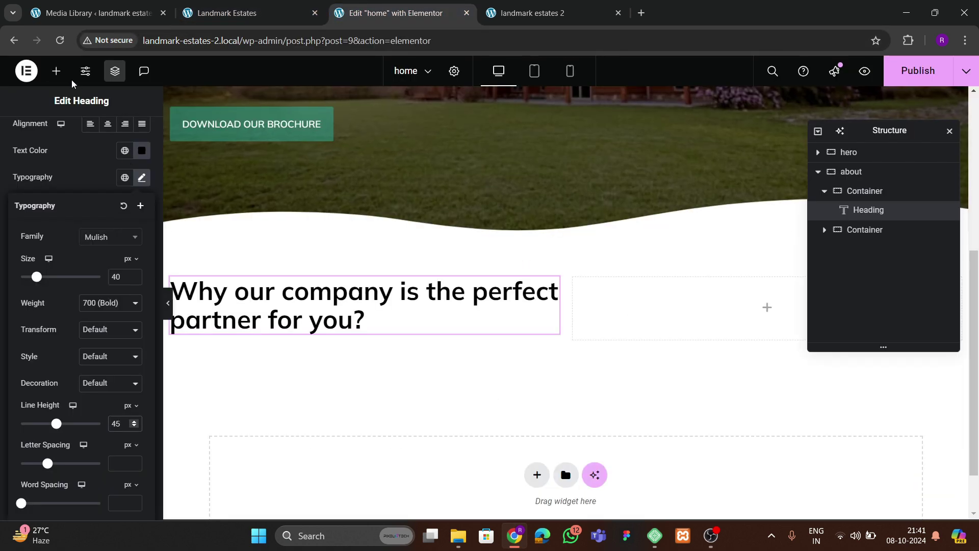
pyautogui.click(56, 70)
pyautogui.scroll(-3, 76, 326)
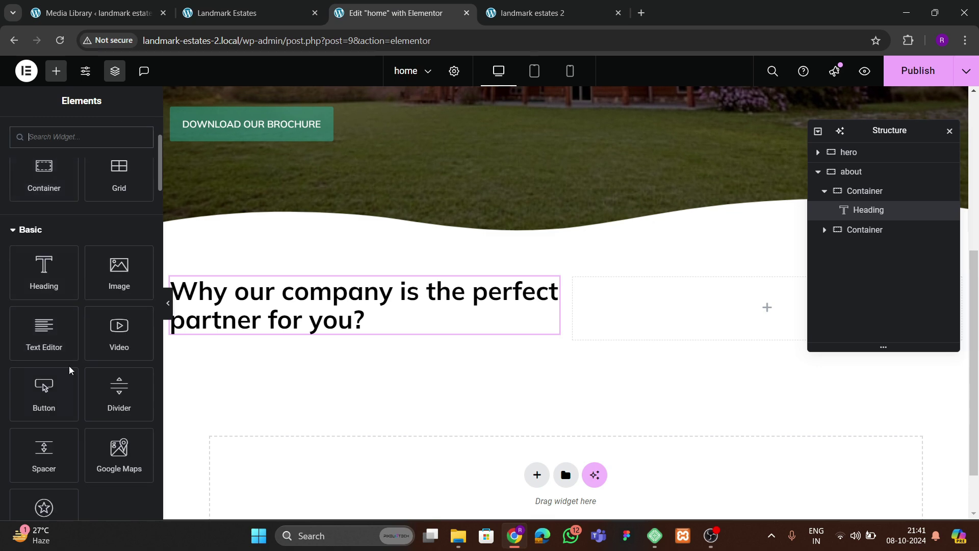
pyautogui.moveTo(72, 387); pyautogui.dragTo(247, 329)
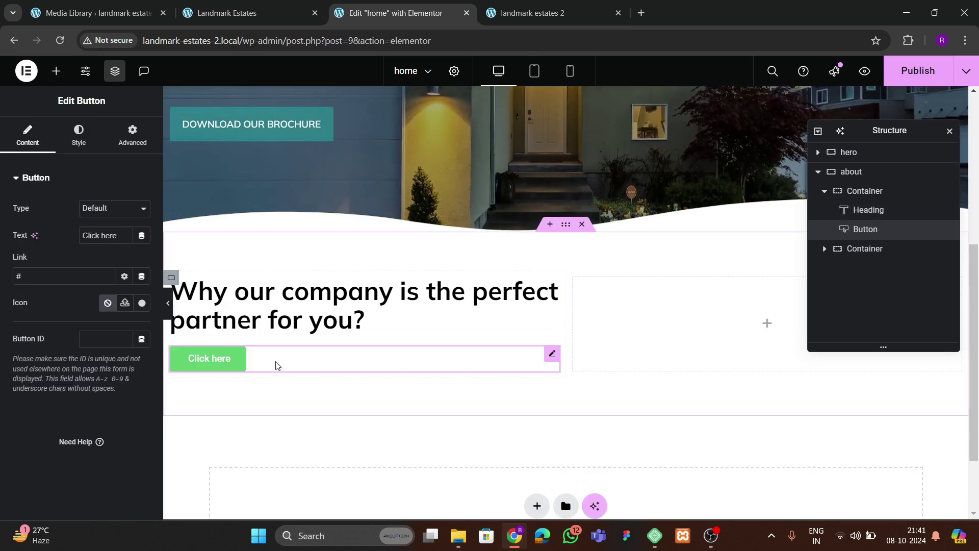
# - Look up the link wording on the finished page and change the new button's text to "Talk to an Expoert"
pyautogui.click(264, 7)
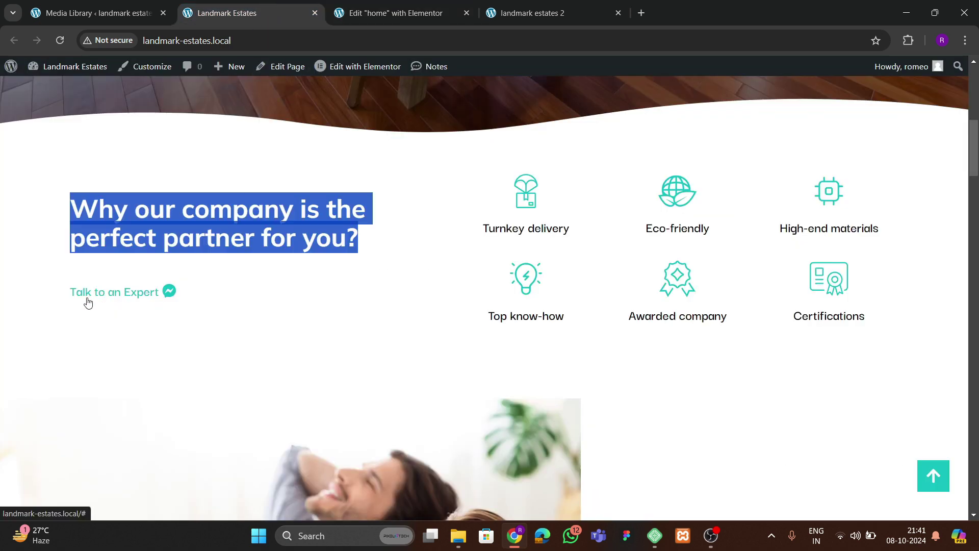
pyautogui.click(389, 21)
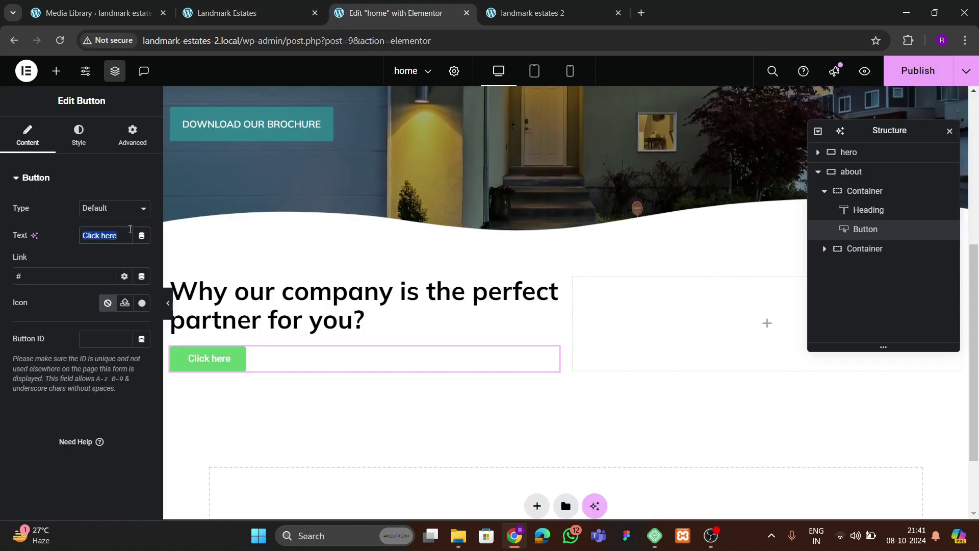
pyautogui.press('BackSpace')
pyautogui.write('Talk to a')
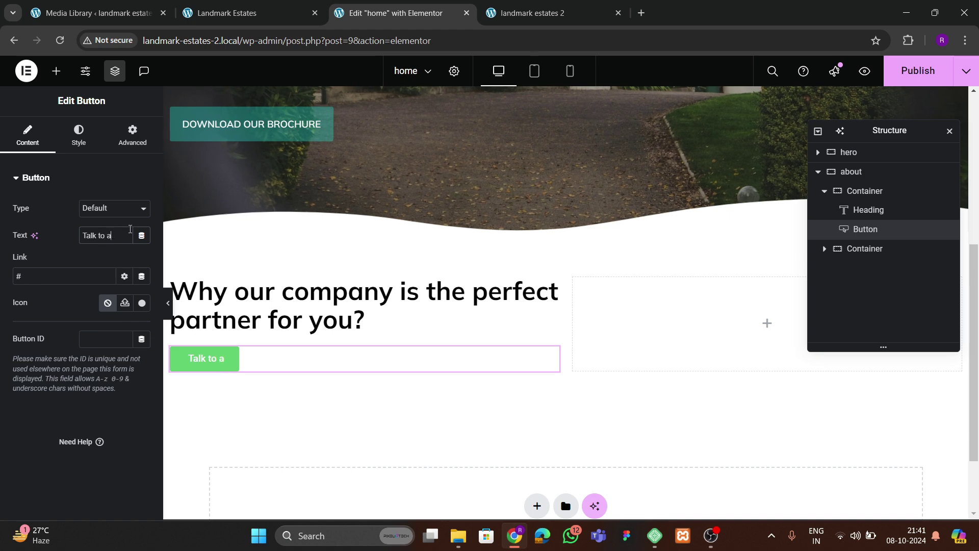
pyautogui.write('n Expoert')
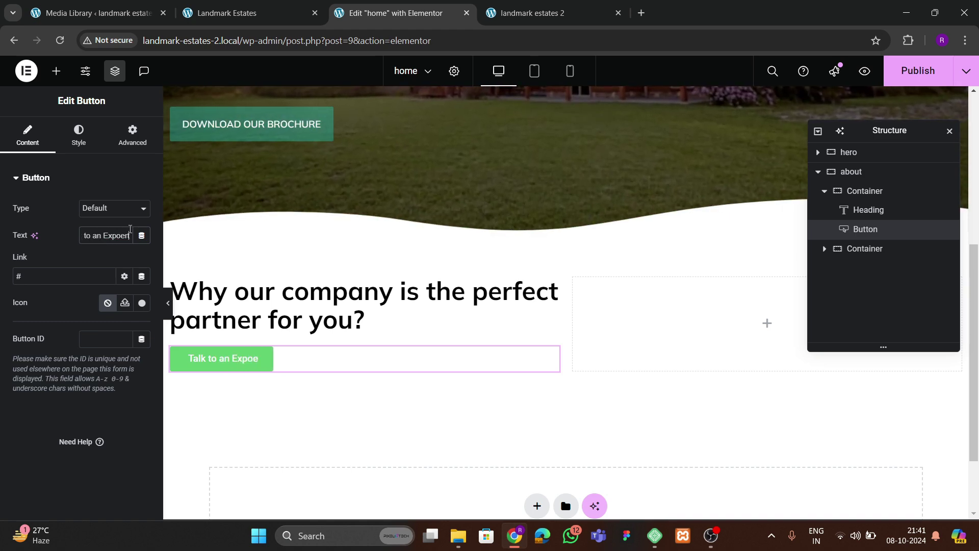
# - Check the expert link's icon on the finished page and open the SVG upload option for the new button's icon
pyautogui.click(214, 12)
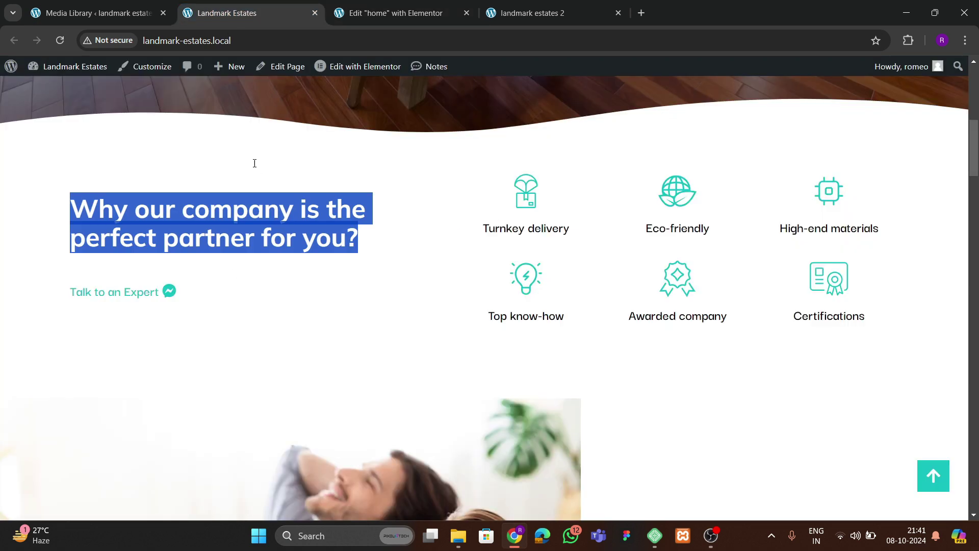
pyautogui.click(356, 19)
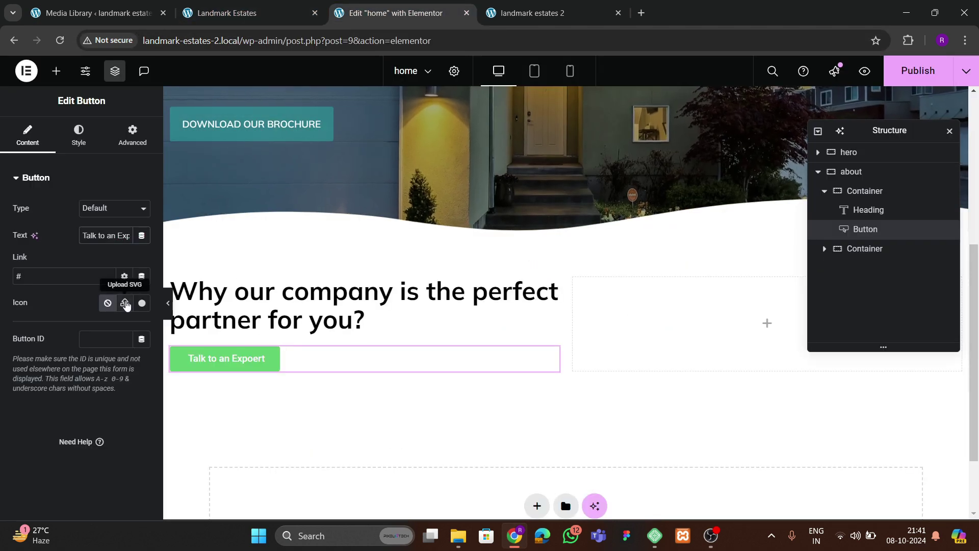
pyautogui.click(125, 304)
pyautogui.click(520, 334)
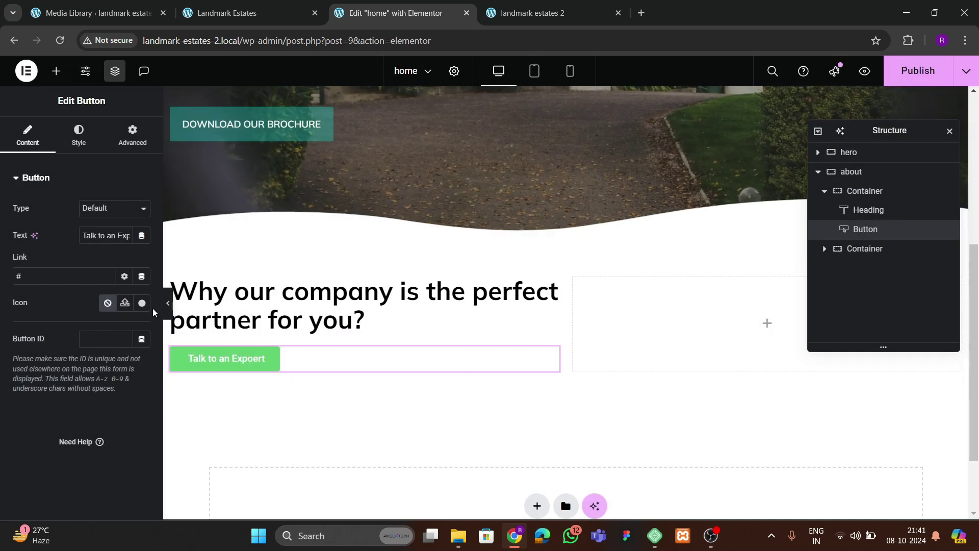
# - Insert the solid right-pointing caret square from the icon library as the expert button's icon
pyautogui.click(142, 303)
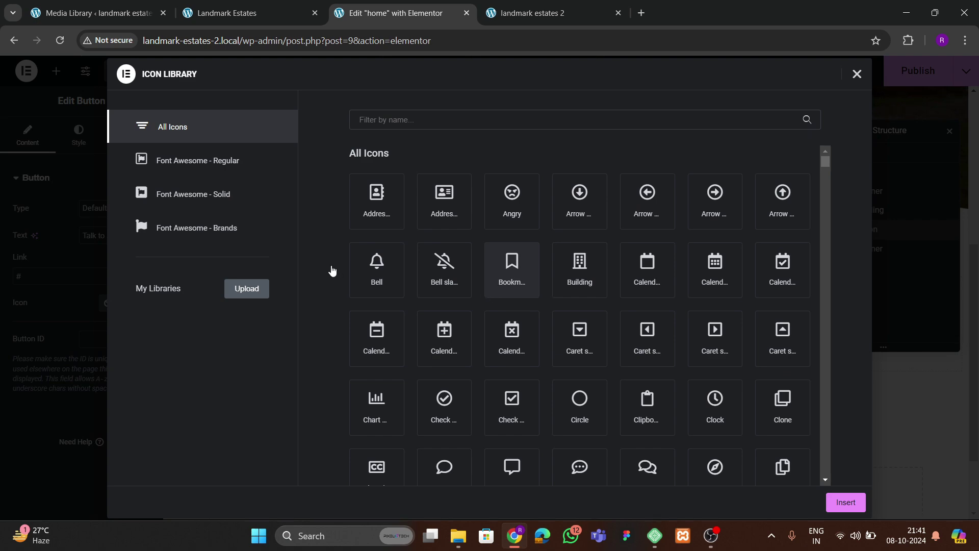
pyautogui.scroll(-10, 546, 323)
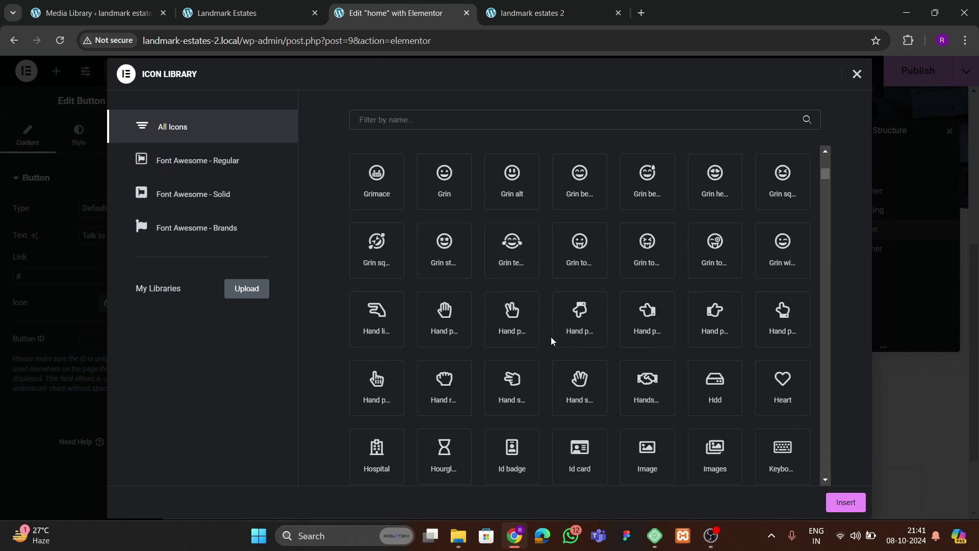
pyautogui.scroll(-3, 551, 341)
pyautogui.scroll(4, 550, 360)
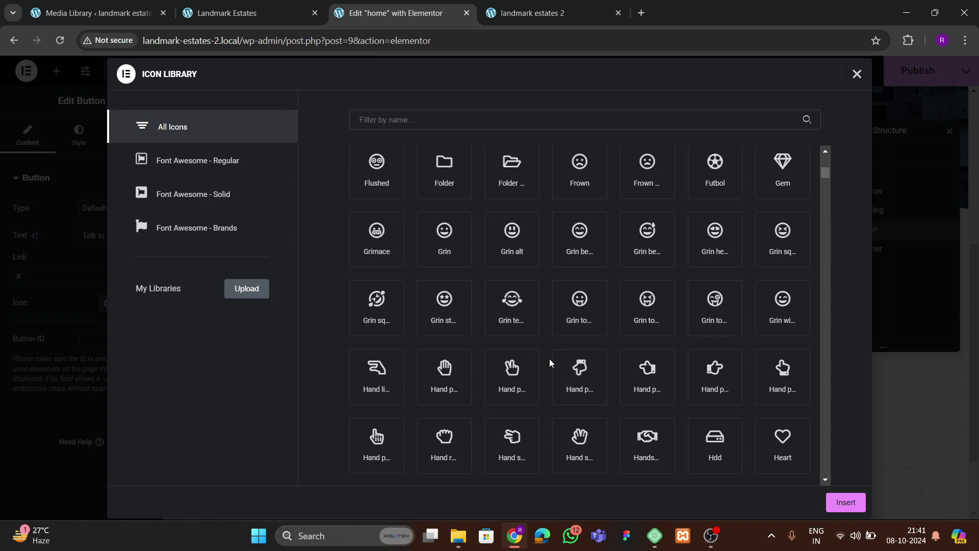
pyautogui.scroll(-12, 549, 363)
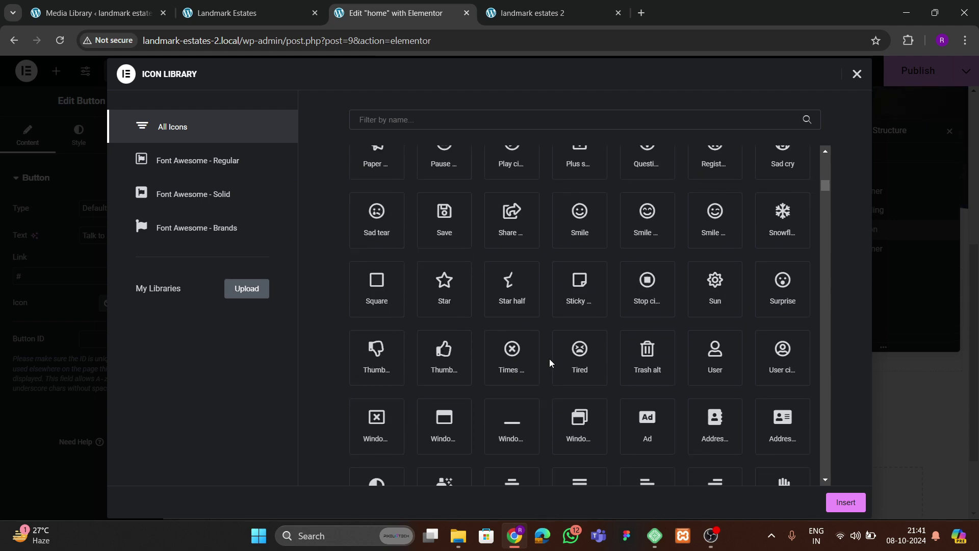
pyautogui.scroll(-4, 549, 361)
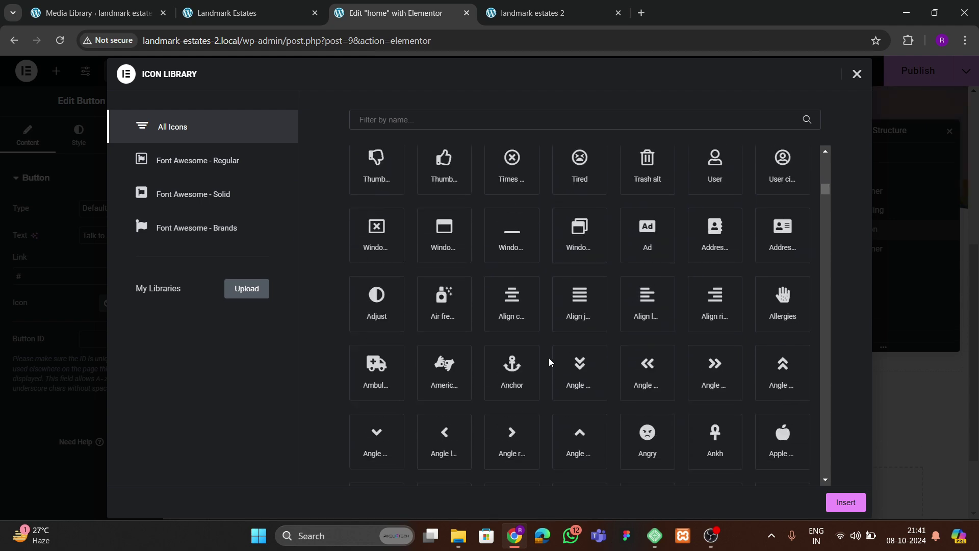
pyautogui.scroll(-3, 550, 361)
pyautogui.scroll(-1, 550, 362)
pyautogui.scroll(-4, 545, 376)
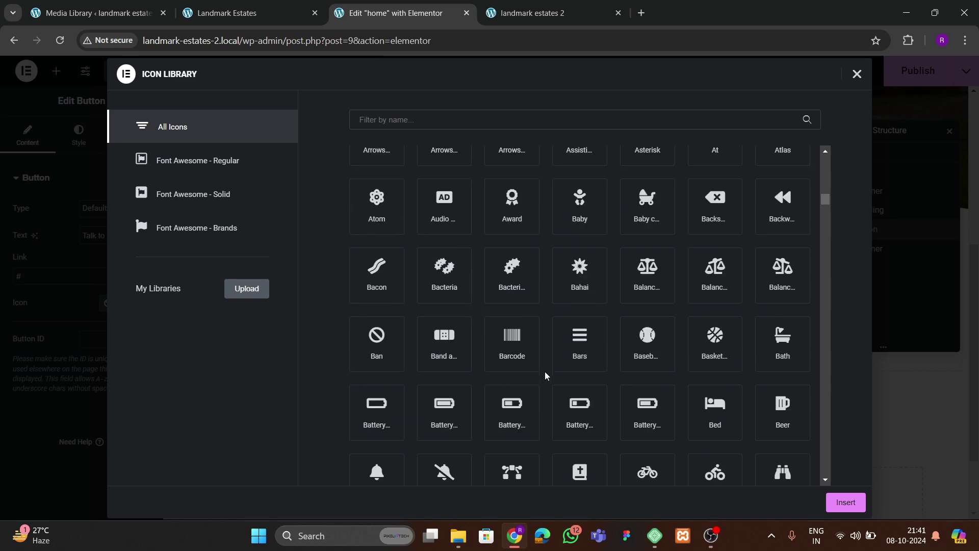
pyautogui.scroll(-6, 545, 376)
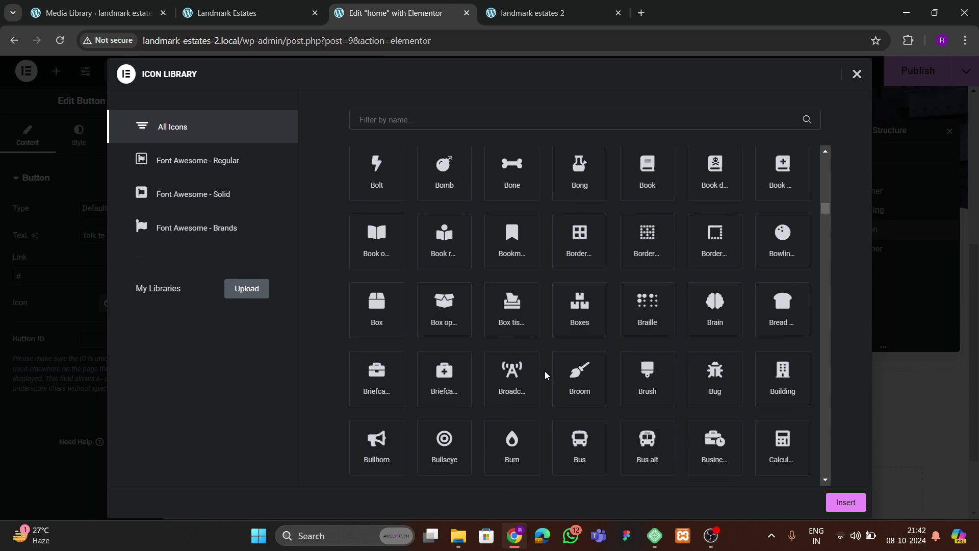
pyautogui.scroll(-4, 545, 375)
pyautogui.scroll(-4, 545, 375)
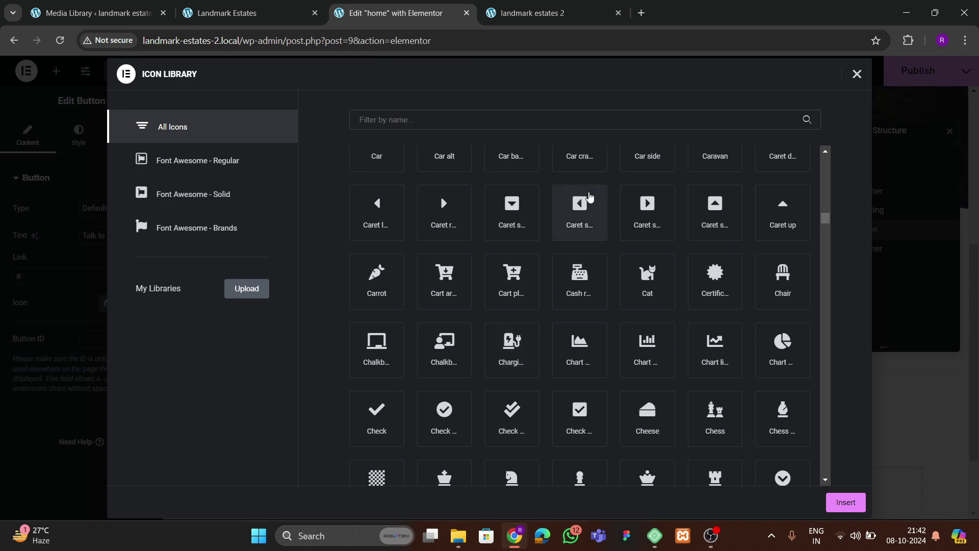
pyautogui.click(647, 210)
pyautogui.click(830, 506)
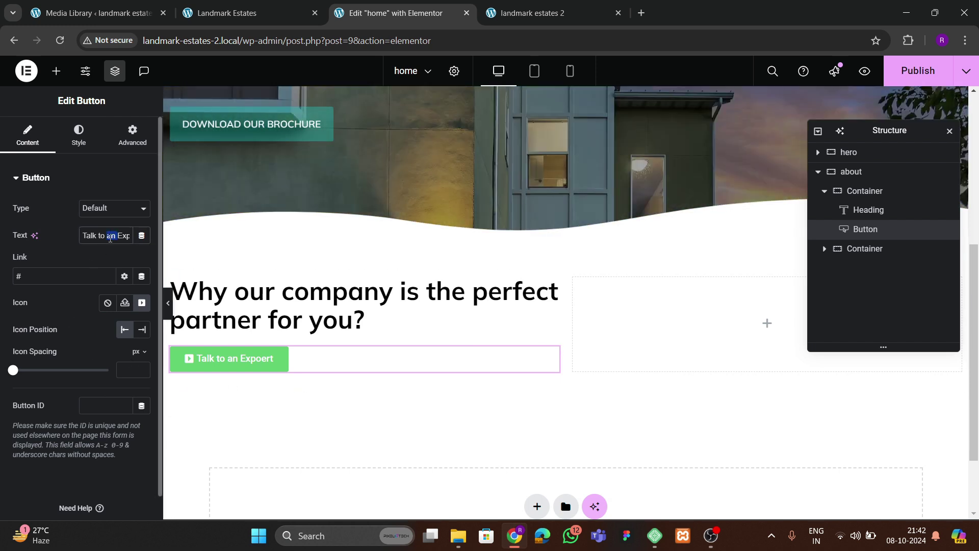
# - Correct the button text to "Talk to an Expert" and place its icon after the text, checking against the finished page
pyautogui.tripleClick(110, 238)
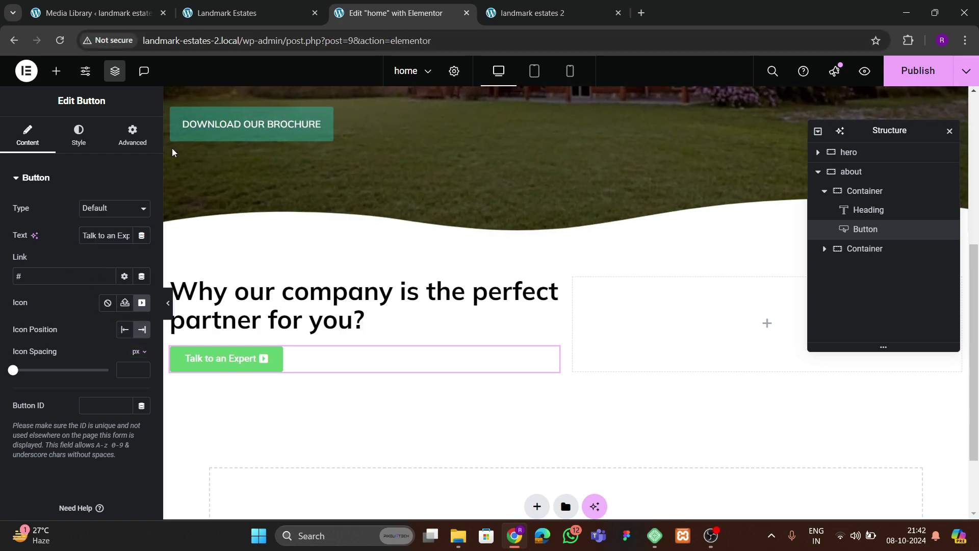
pyautogui.click(247, 13)
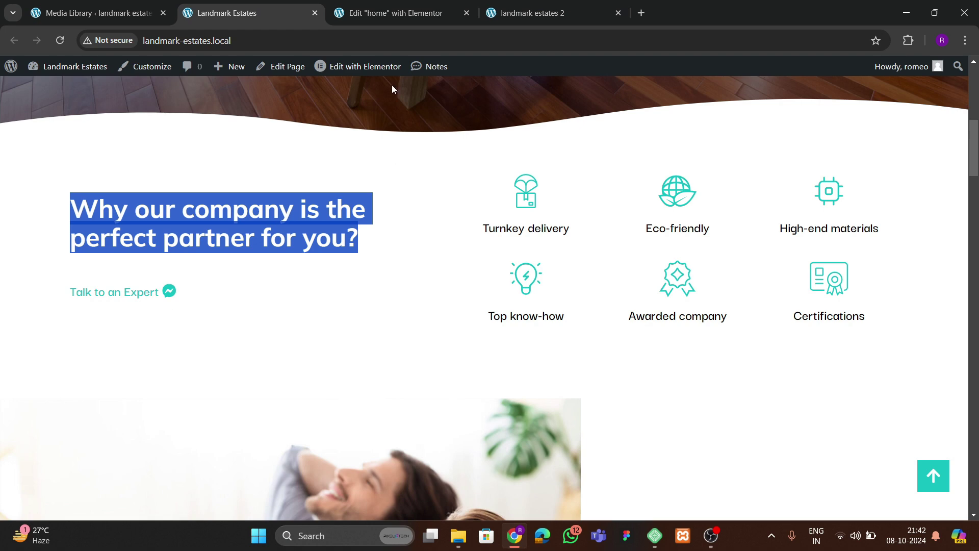
pyautogui.click(415, 10)
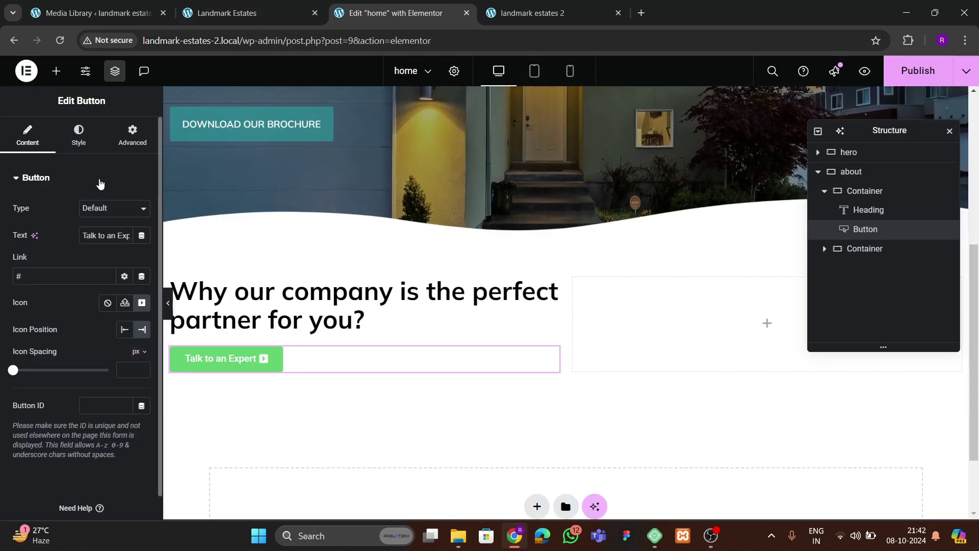
# - Set the expert button's font to Mulish with weight 600 (Semi Bold)
pyautogui.click(79, 135)
pyautogui.click(141, 235)
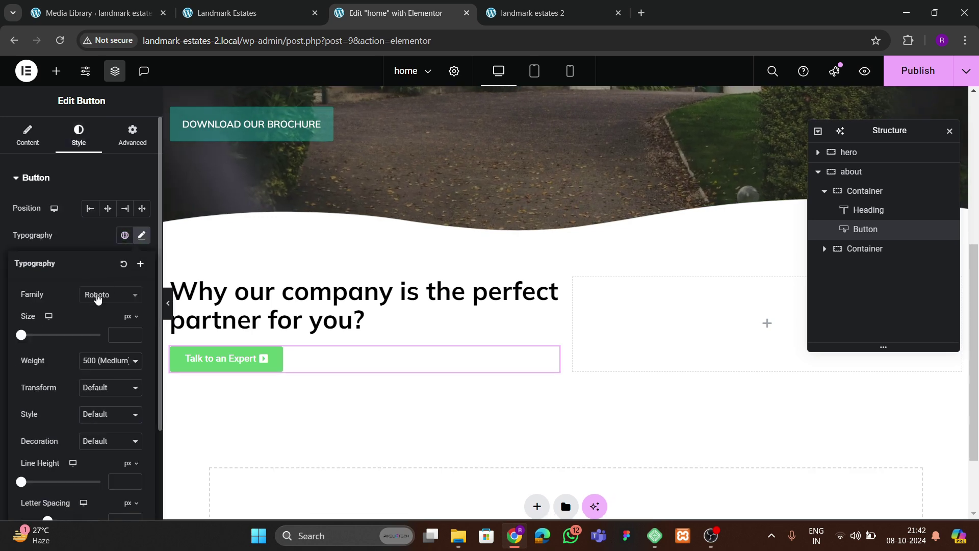
pyautogui.click(106, 294)
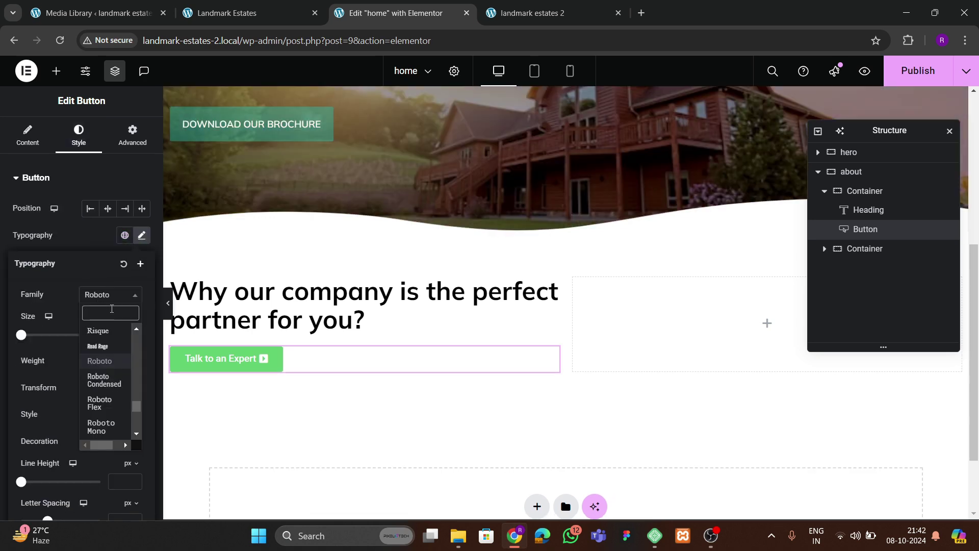
pyautogui.write('mulish')
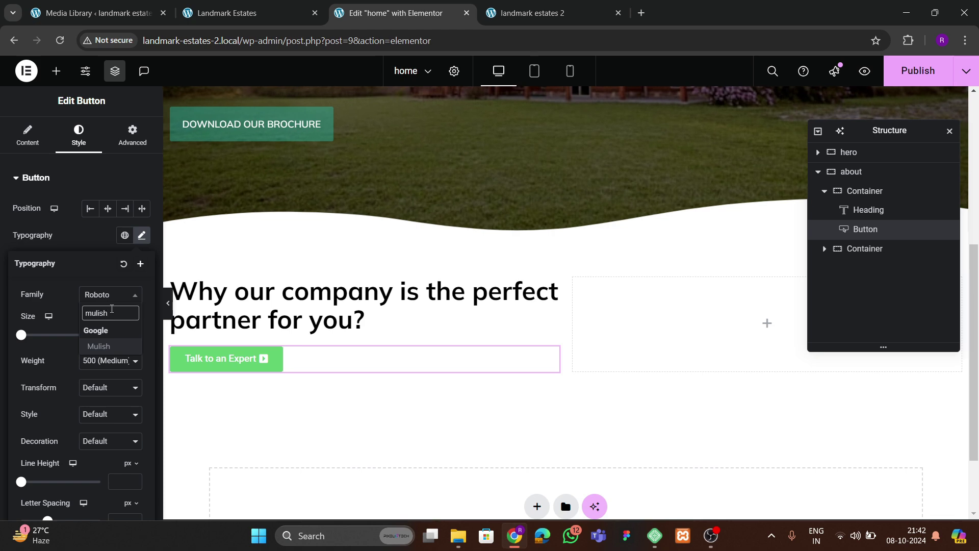
pyautogui.press('Return')
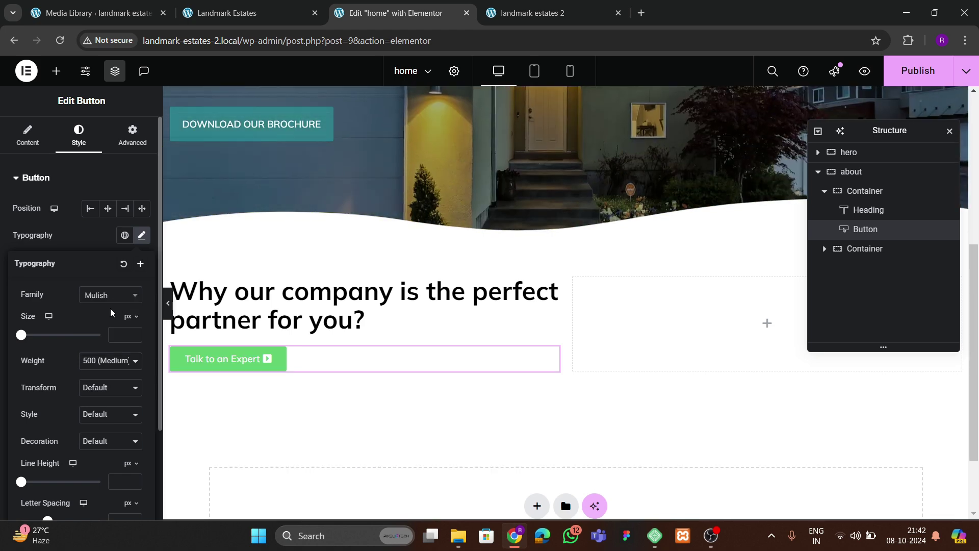
pyautogui.click(96, 258)
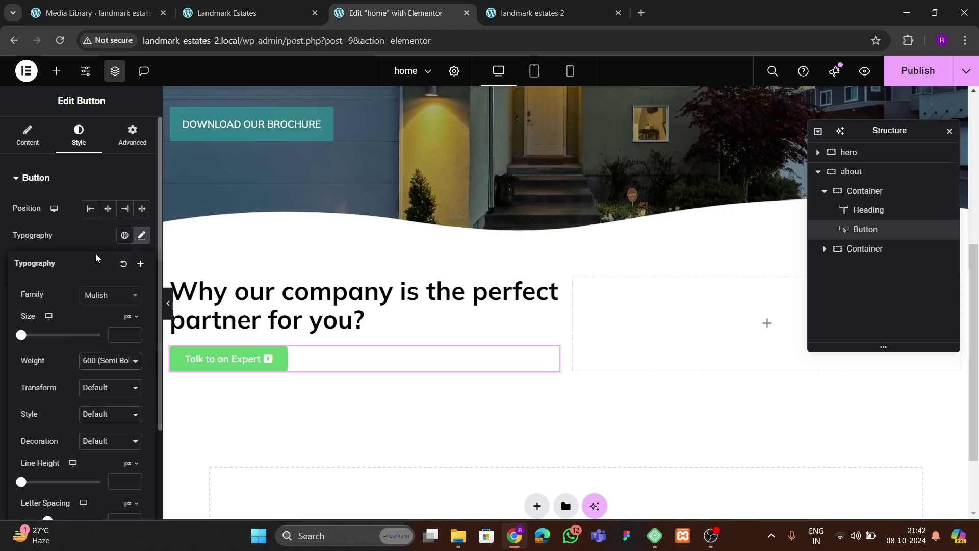
# - Enlarge the expert button's font size slightly and give its text the global colour theme 1 (#15BFBF)
pyautogui.click(136, 335)
pyautogui.write('14')
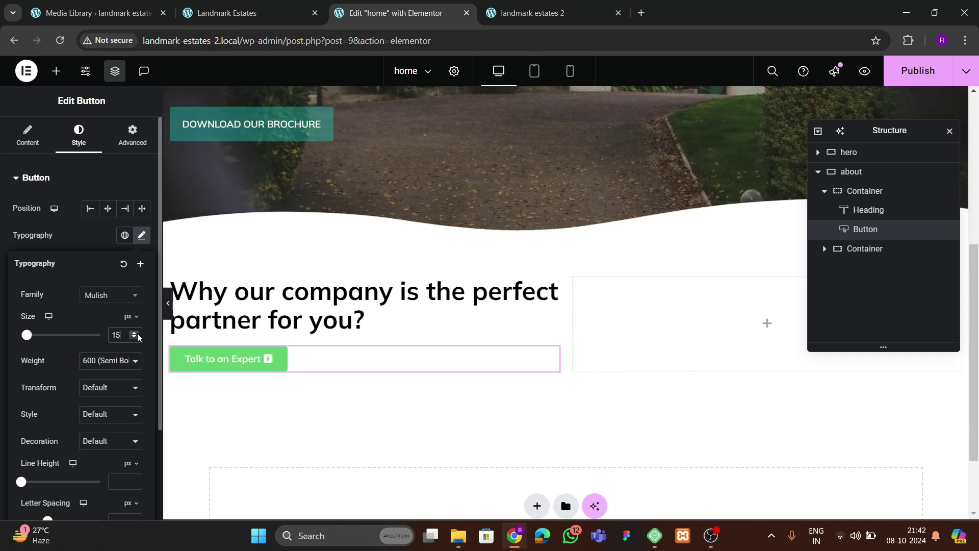
pyautogui.click(135, 333)
pyautogui.click(78, 247)
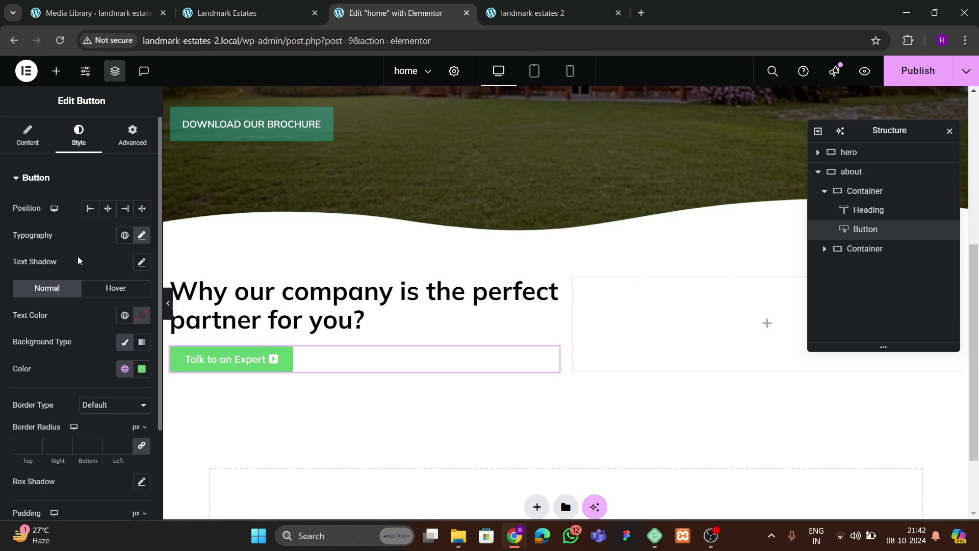
pyautogui.click(124, 315)
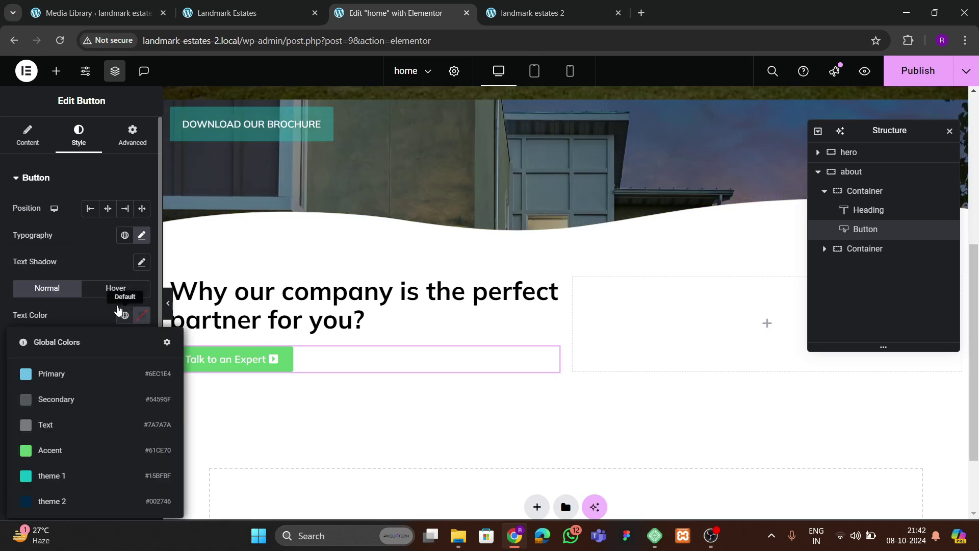
pyautogui.click(59, 473)
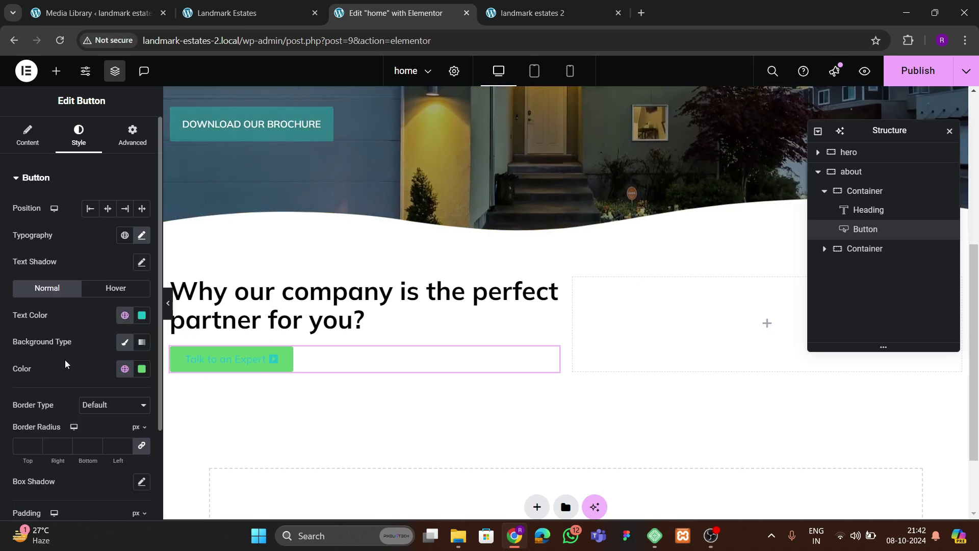
# - Make the expert button's background colour fully transparent (#61CE7000) and set its padding to 0 px on all sides
pyautogui.scroll(-3, 76, 347)
pyautogui.click(139, 252)
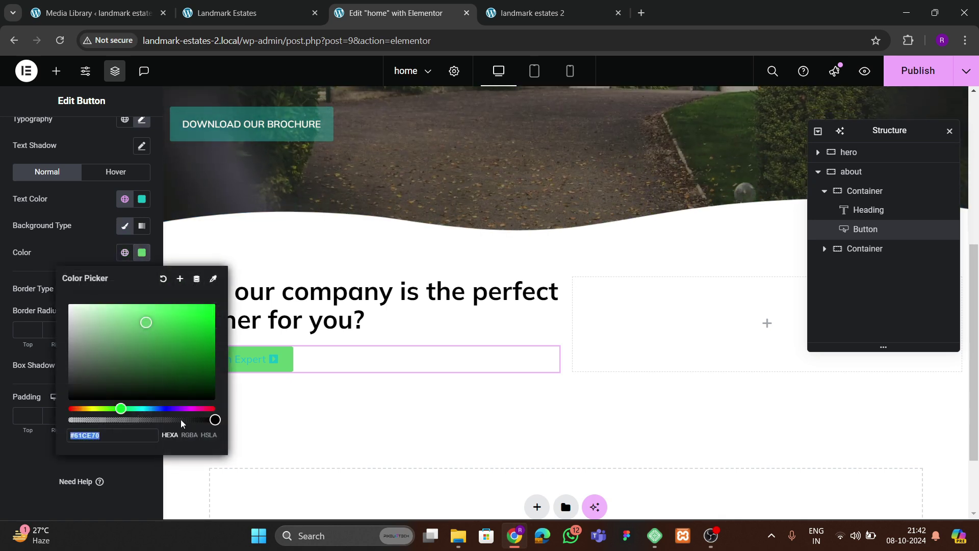
pyautogui.moveTo(215, 419); pyautogui.dragTo(69, 420)
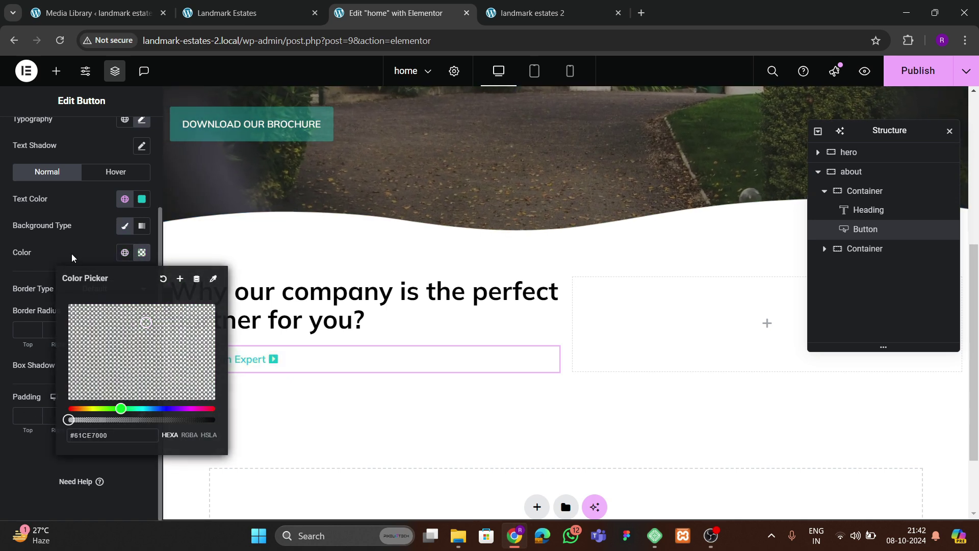
pyautogui.click(198, 377)
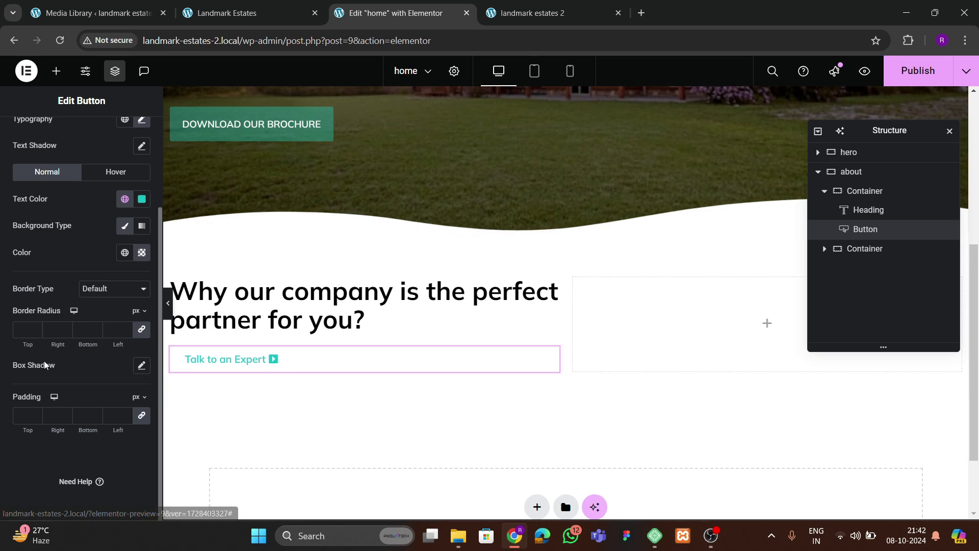
pyautogui.click(17, 418)
pyautogui.write('0')
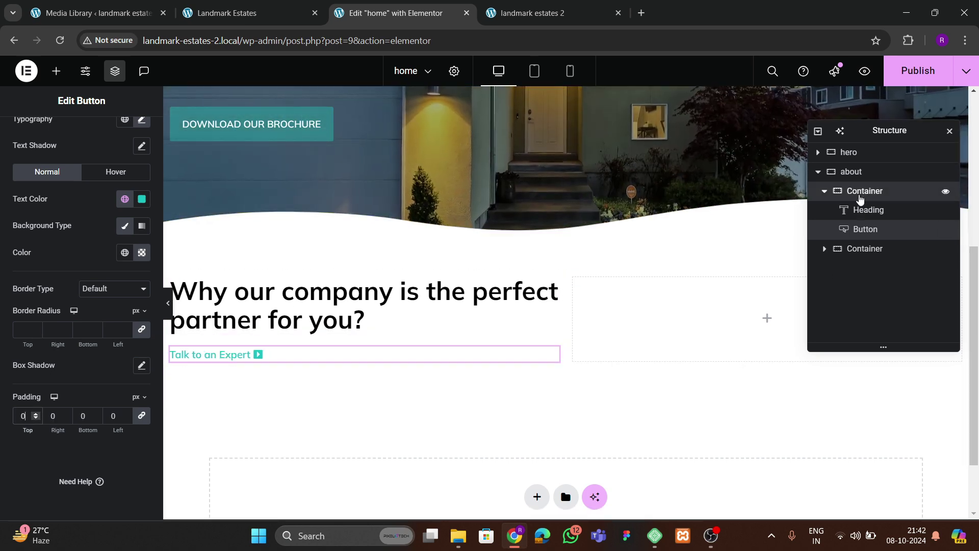
# - Align the items of the container holding the about heading and button to the start and set its gaps to 80 px
pyautogui.click(861, 192)
pyautogui.scroll(-3, 61, 249)
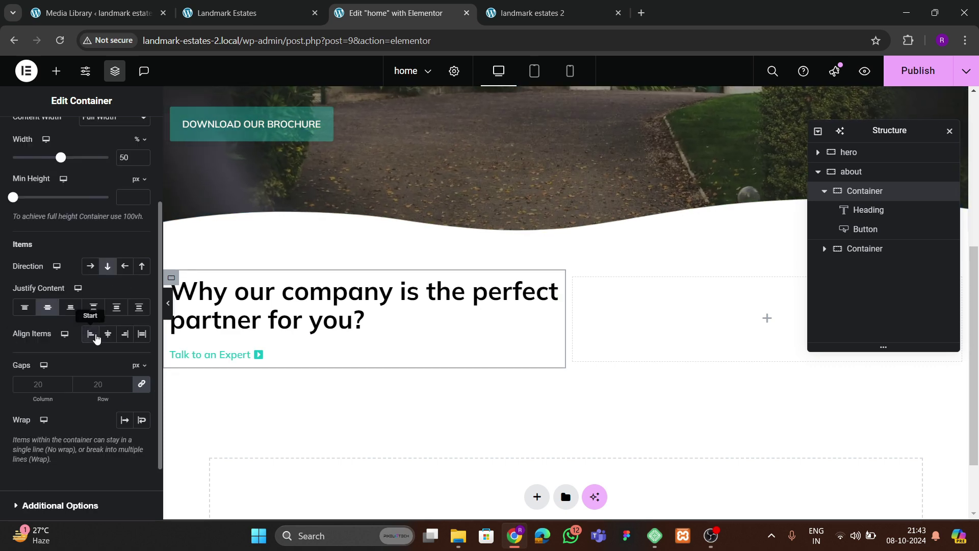
pyautogui.click(107, 334)
pyautogui.click(90, 333)
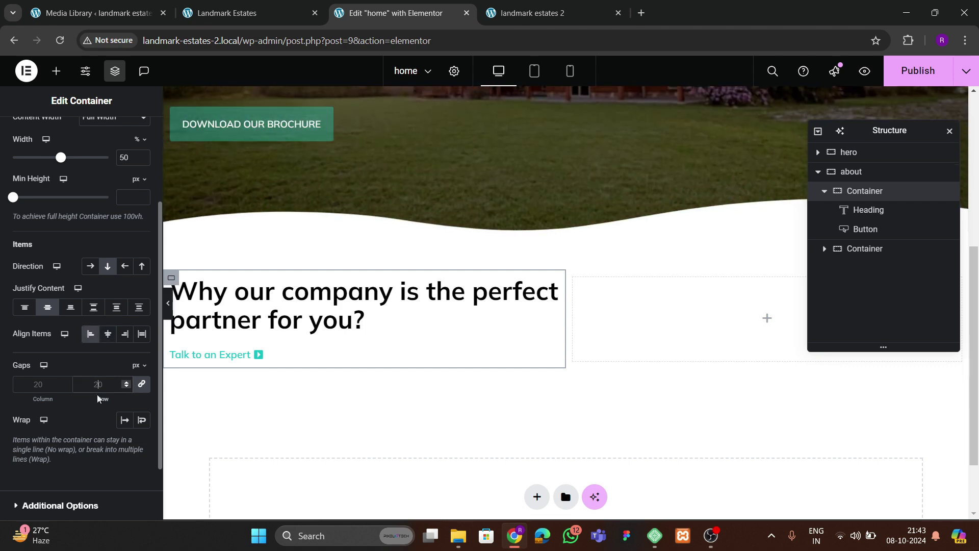
pyautogui.write('40')
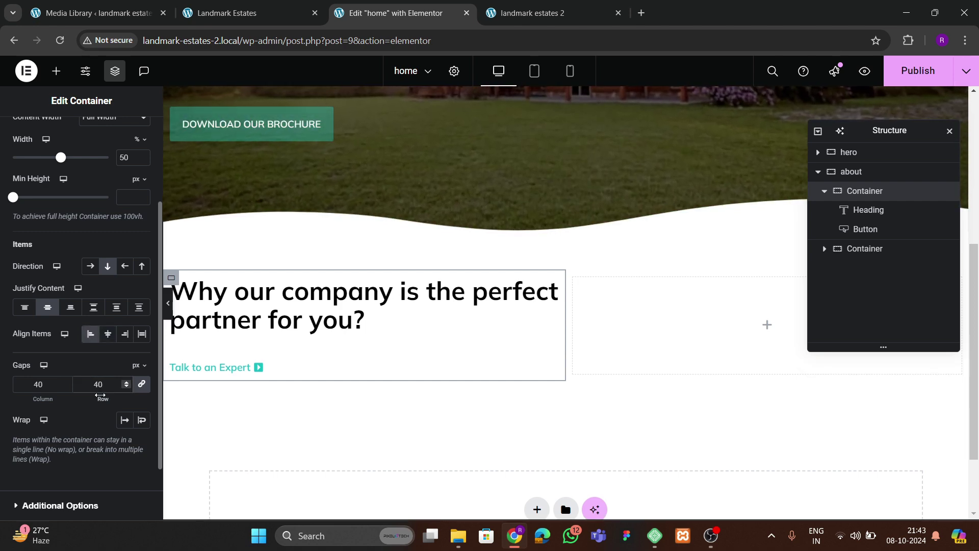
pyautogui.press('BackSpace')
pyautogui.press('BackSpace')
pyautogui.write('80')
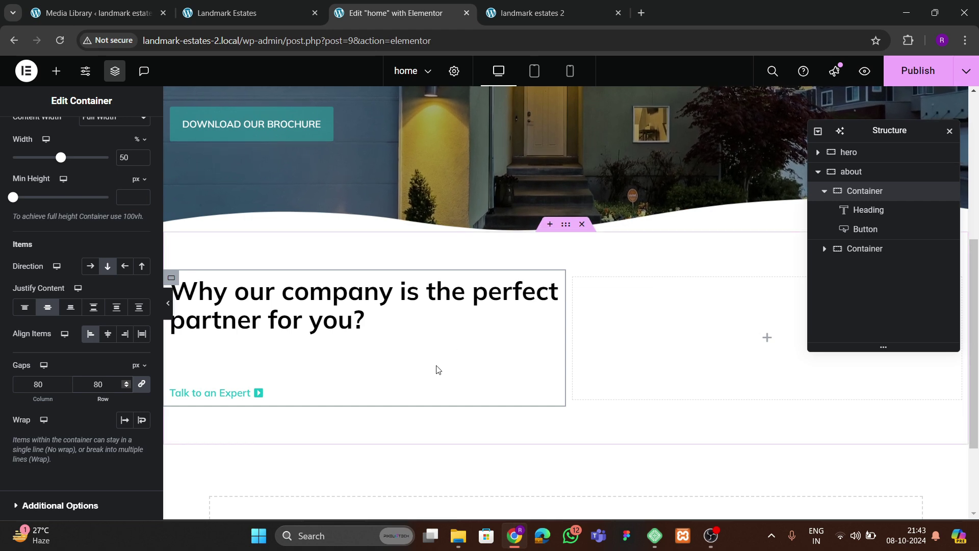
# - Publish the page and compare the about section with the finished page
pyautogui.click(890, 81)
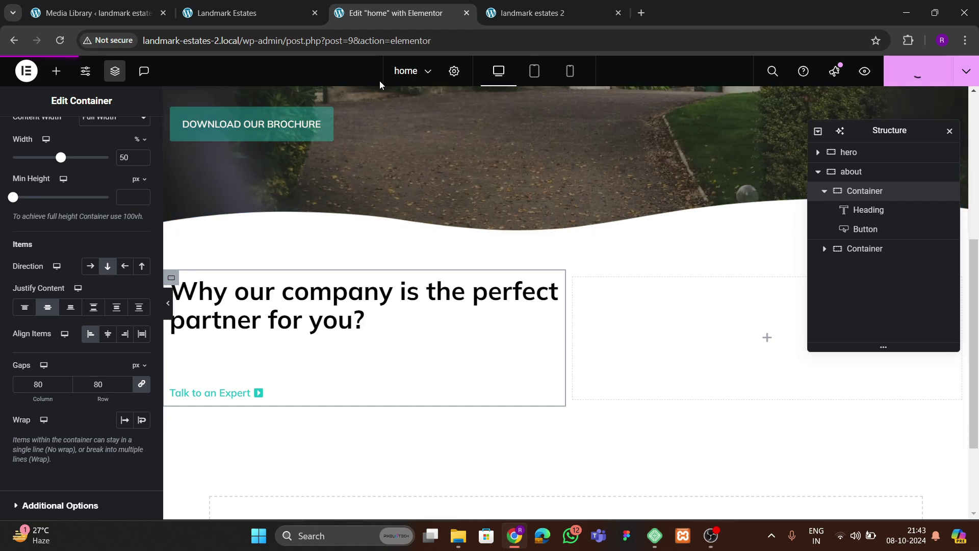
pyautogui.click(273, 14)
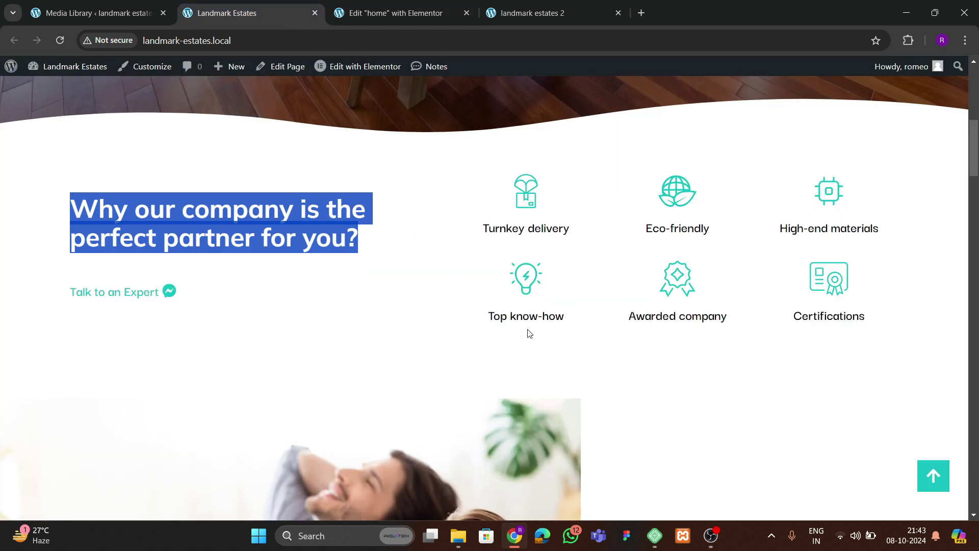
pyautogui.click(375, 17)
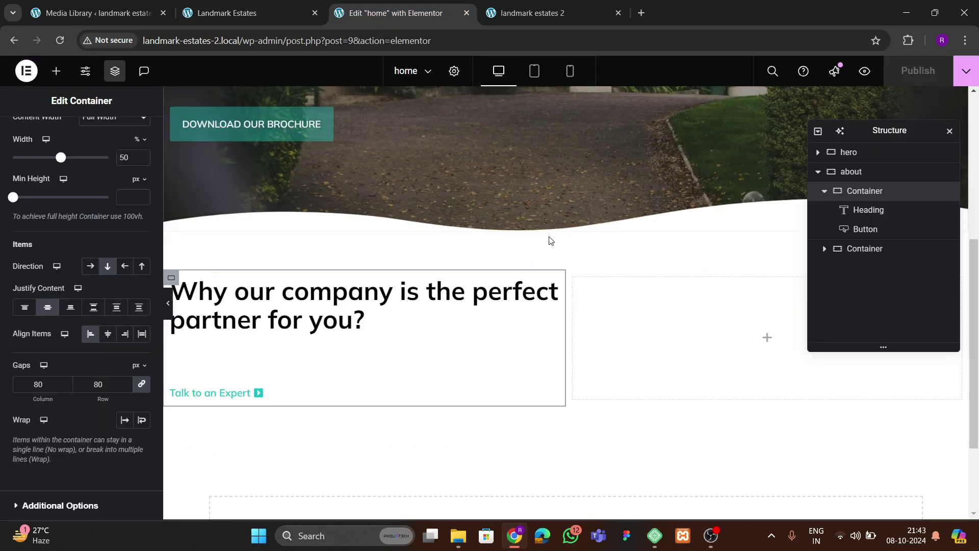
# - Add a Grid to the empty container beside the about heading and remove the grid's padding
pyautogui.click(56, 72)
pyautogui.write('grid')
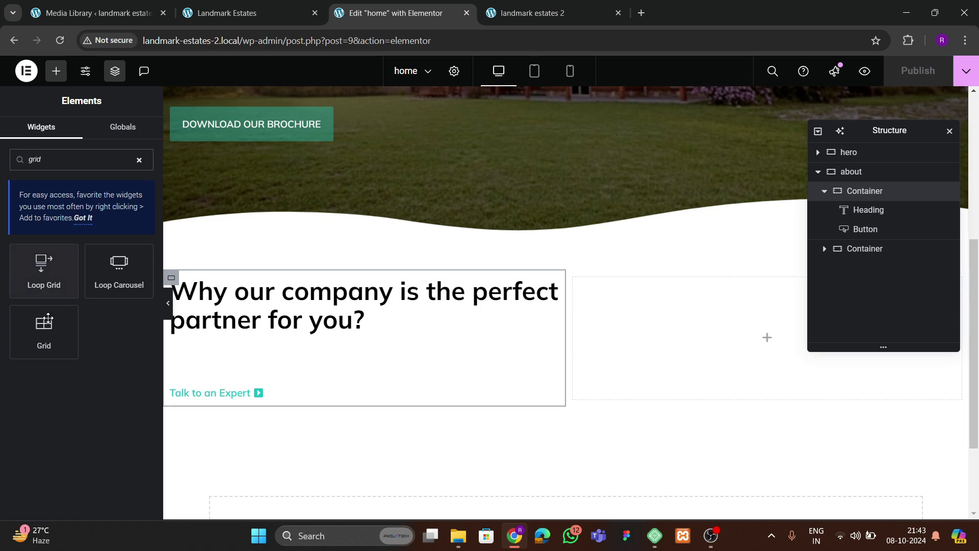
pyautogui.moveTo(44, 331); pyautogui.dragTo(785, 338)
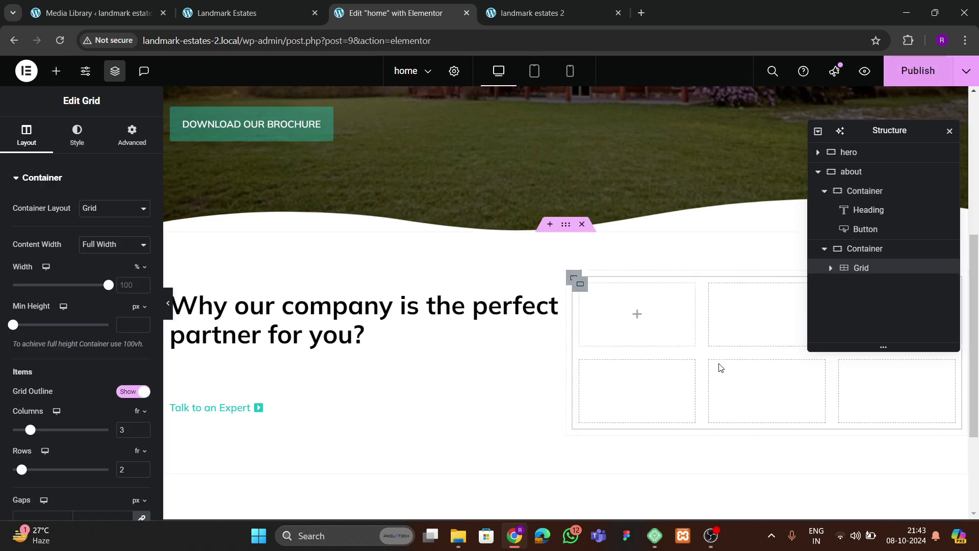
pyautogui.click(131, 134)
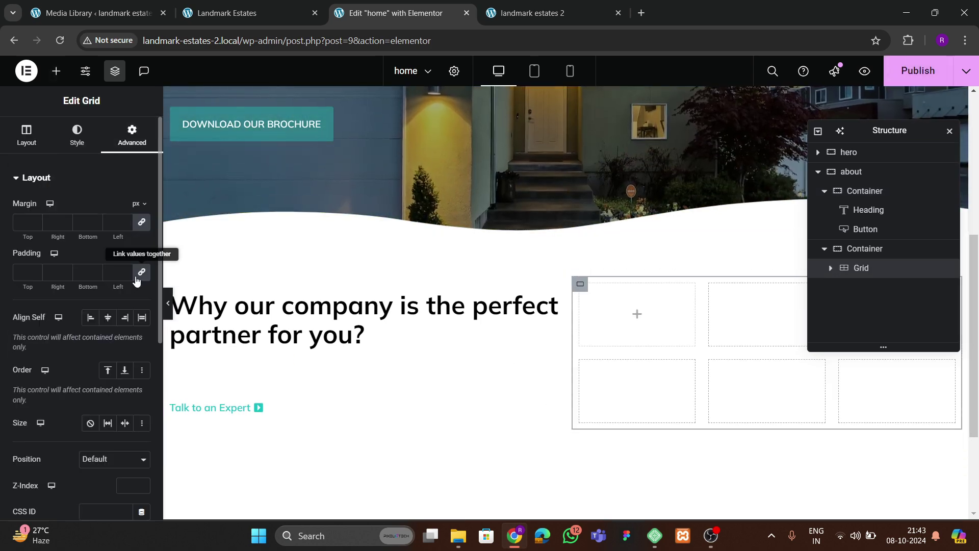
# - Place a container in the grid's first cell and set its padding to 0 px on all sides
pyautogui.click(56, 71)
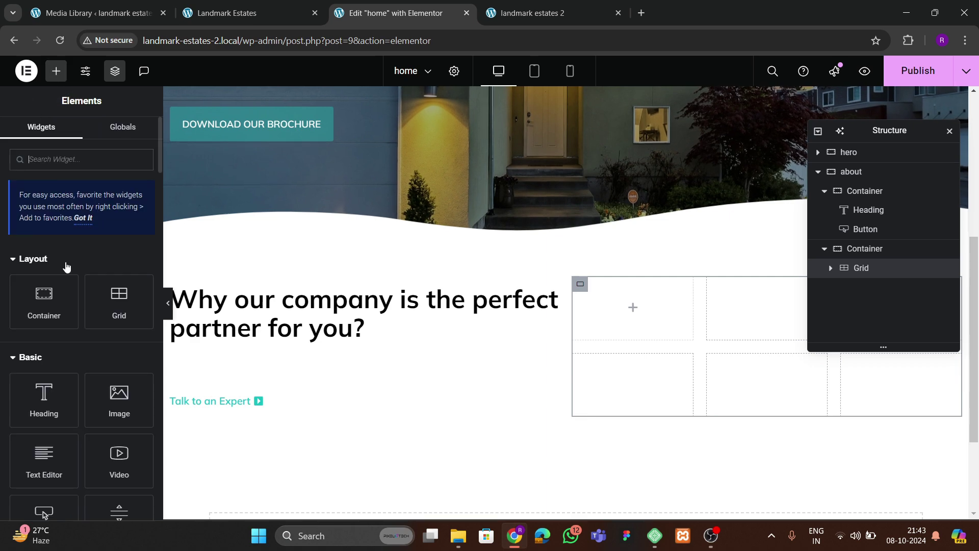
pyautogui.moveTo(44, 298); pyautogui.dragTo(659, 320)
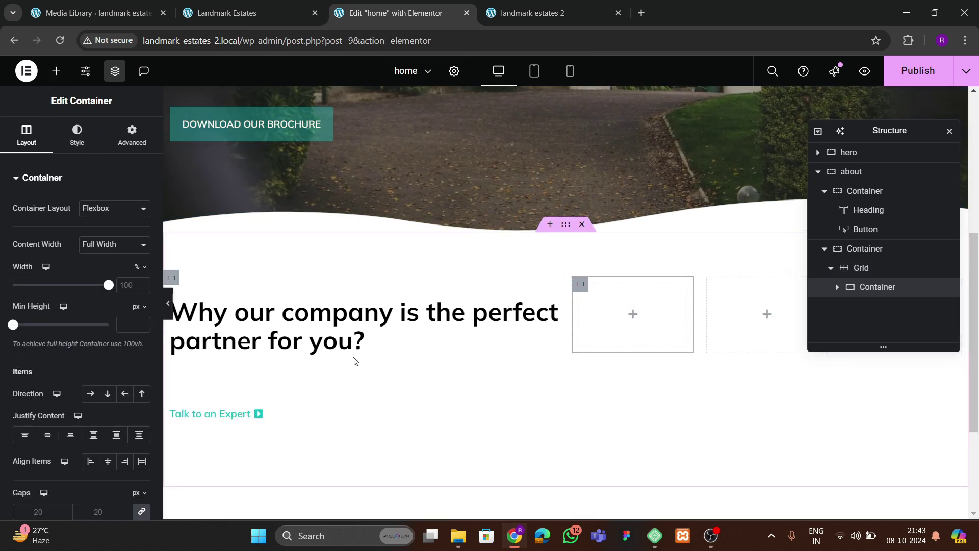
pyautogui.click(132, 135)
pyautogui.click(140, 273)
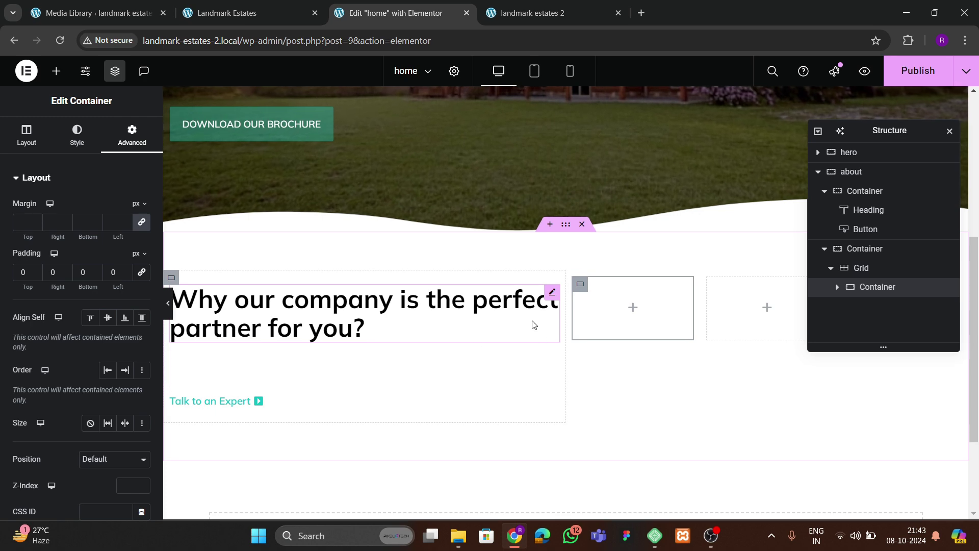
# - Set the width of the container with the about heading to 40% and the grid's parent container to 60%
pyautogui.click(857, 190)
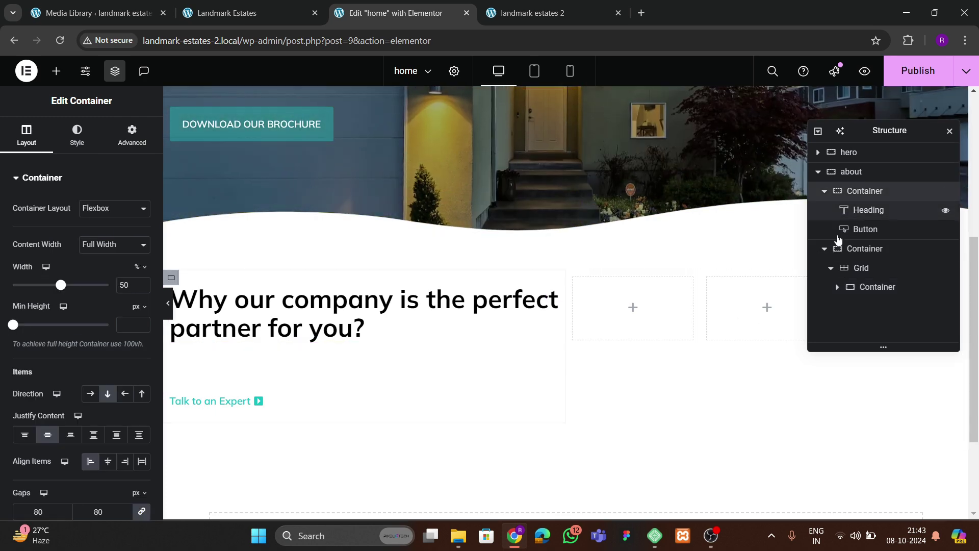
pyautogui.doubleClick(130, 284)
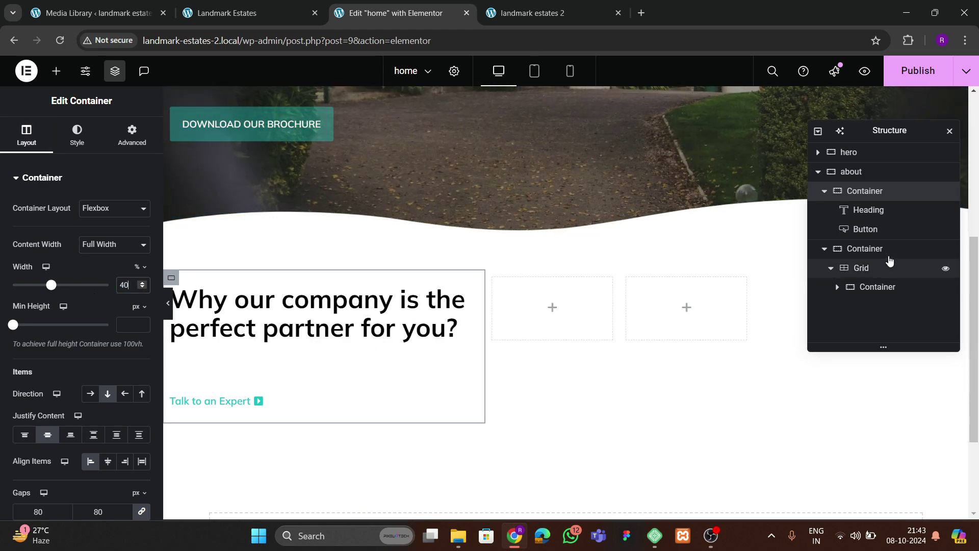
pyautogui.click(862, 248)
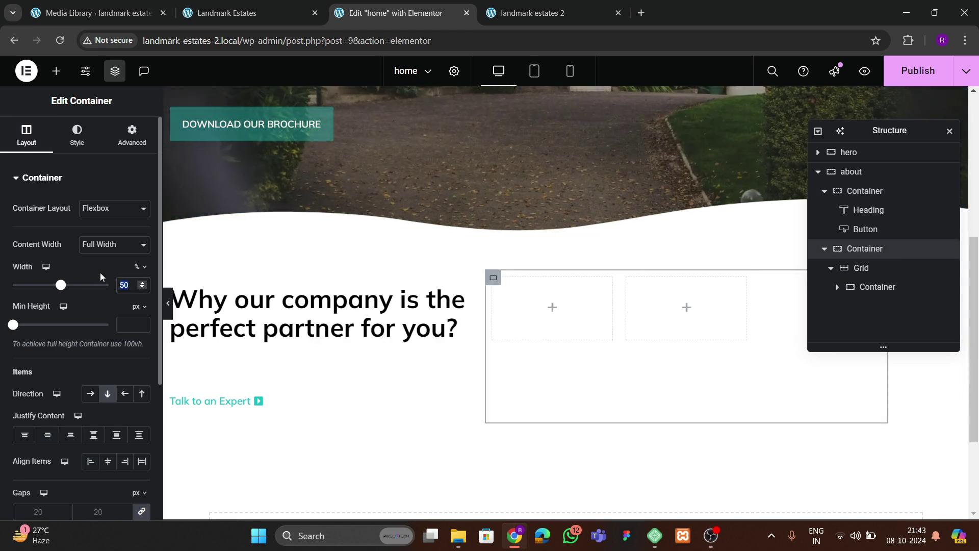
pyautogui.write('60')
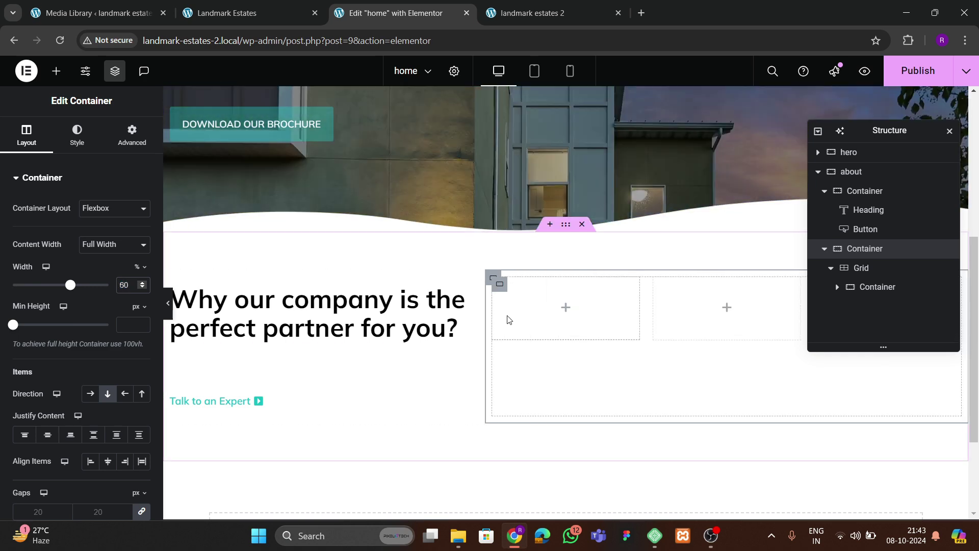
# - Add an Icon widget and a Heading widget below it in the container in the grid's first cell
pyautogui.click(54, 72)
pyautogui.scroll(-3, 93, 278)
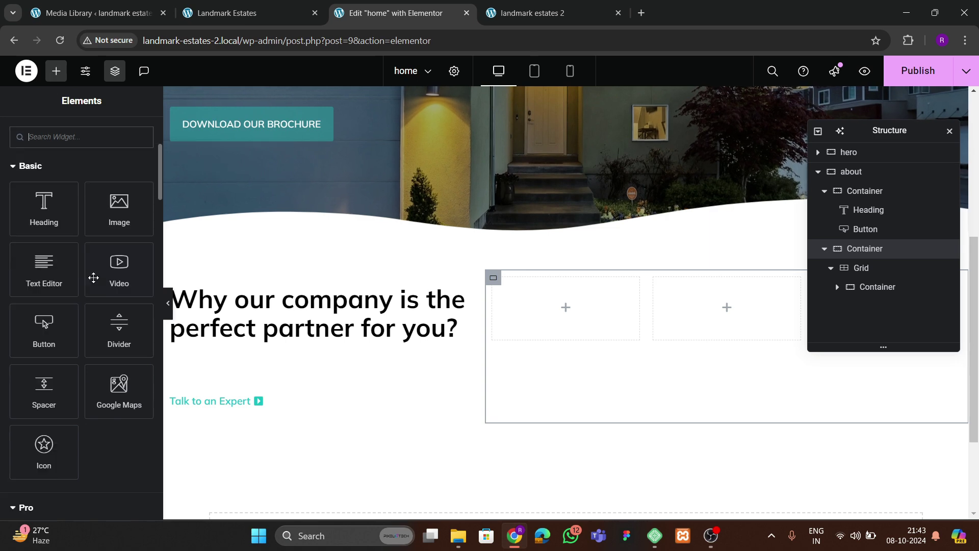
pyautogui.write('icon')
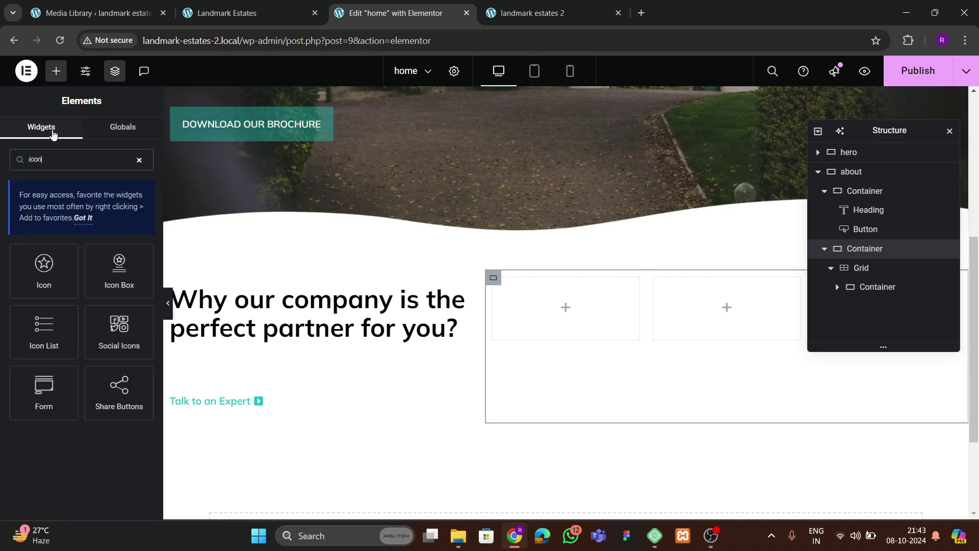
pyautogui.moveTo(80, 265); pyautogui.dragTo(539, 329)
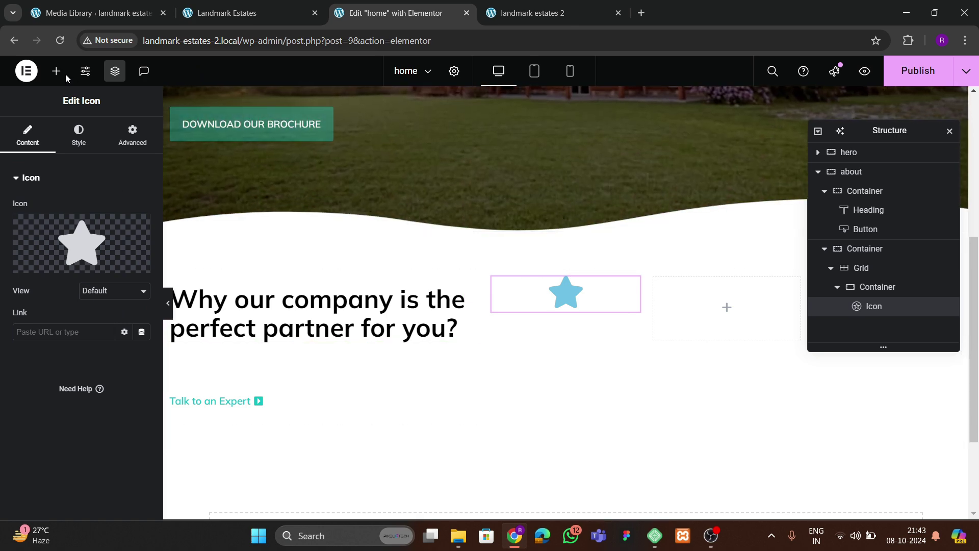
pyautogui.click(56, 71)
pyautogui.moveTo(43, 334); pyautogui.dragTo(555, 299)
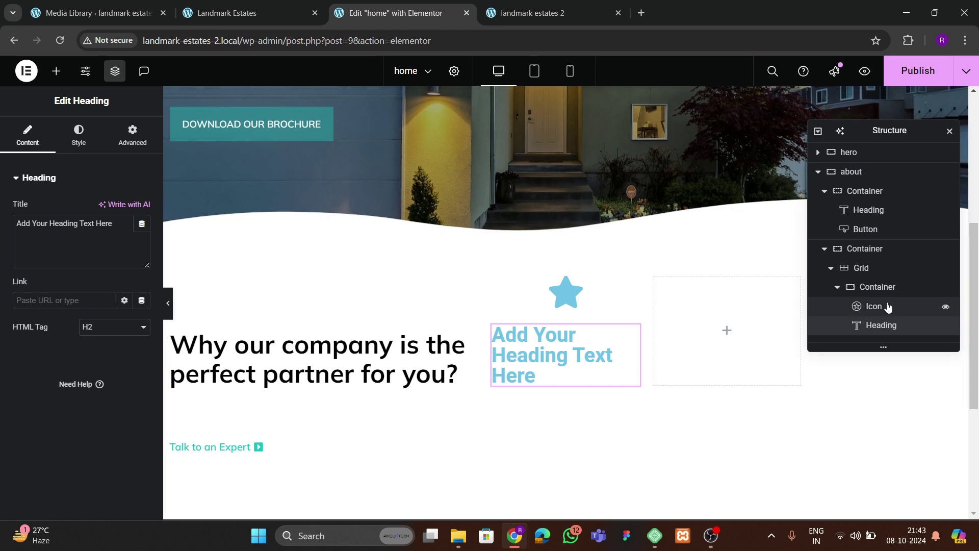
# - Set the container in the first grid cell to column direction with content justified and items aligned to the centre
pyautogui.click(878, 287)
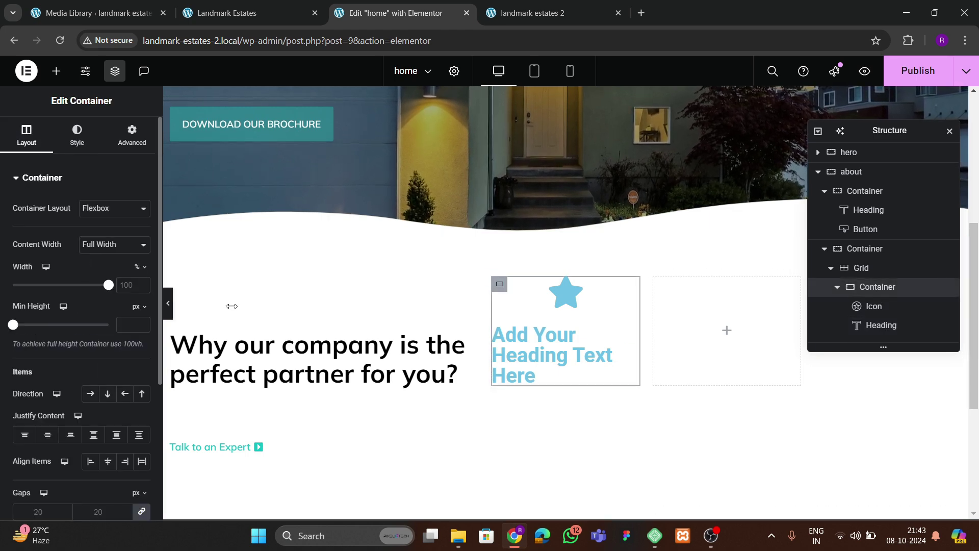
pyautogui.click(106, 394)
pyautogui.click(47, 434)
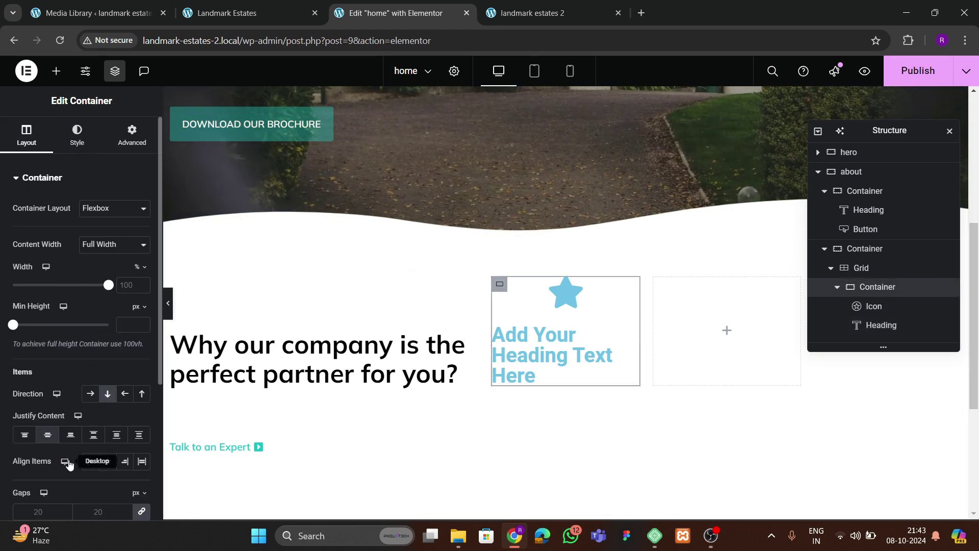
pyautogui.click(108, 462)
# - Open the heading below the star icon in the first grid cell for editing
pyautogui.click(561, 355)
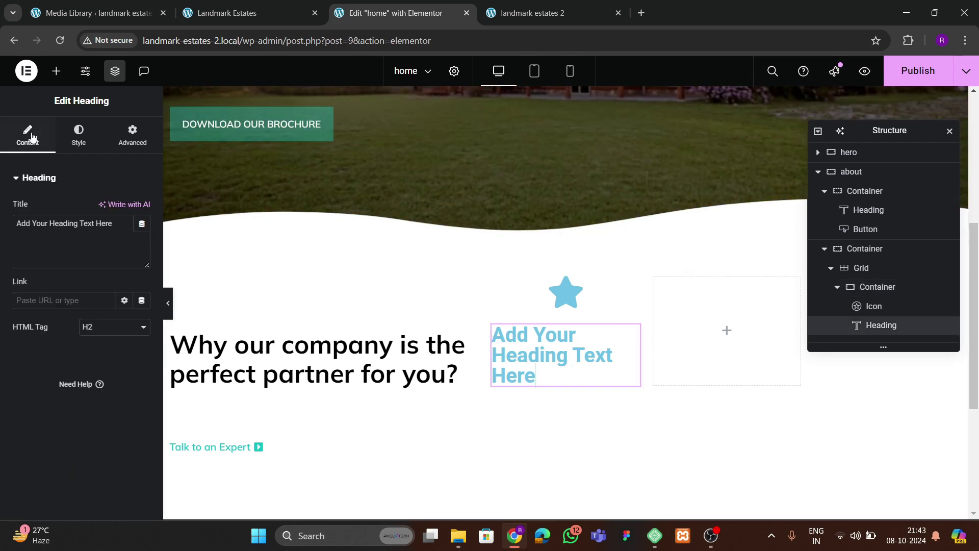
# - Center-align the placeholder heading and open the SVG upload for the star icon above it
pyautogui.click(79, 135)
pyautogui.click(106, 210)
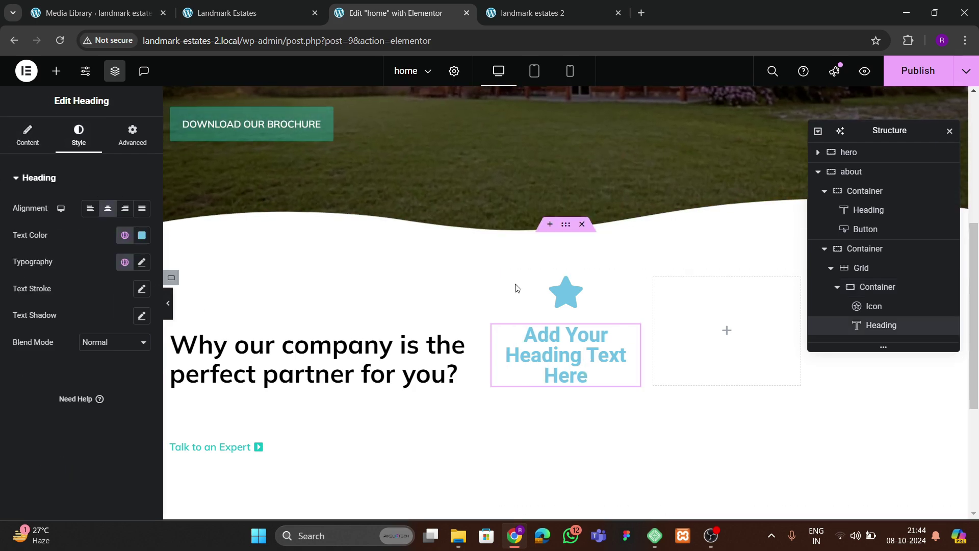
pyautogui.click(581, 290)
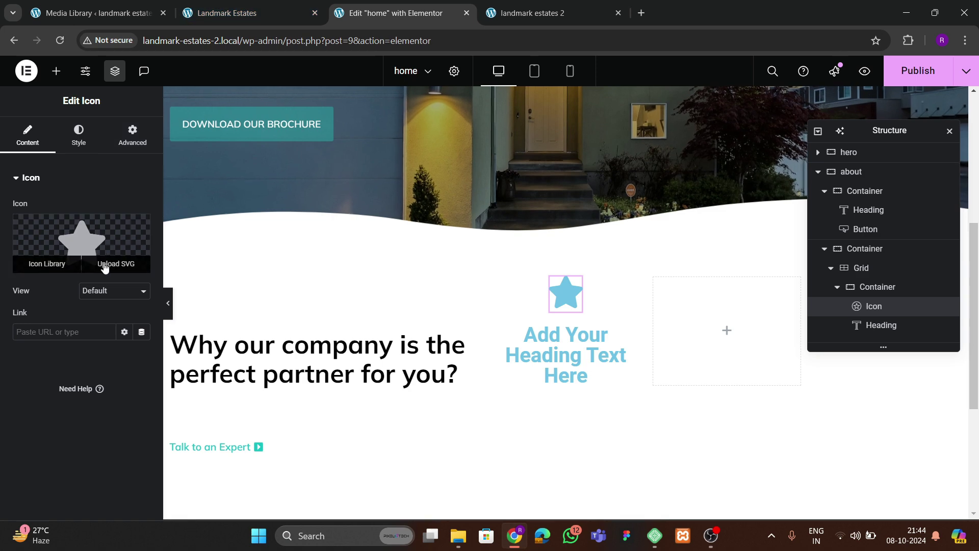
pyautogui.click(111, 266)
pyautogui.click(582, 327)
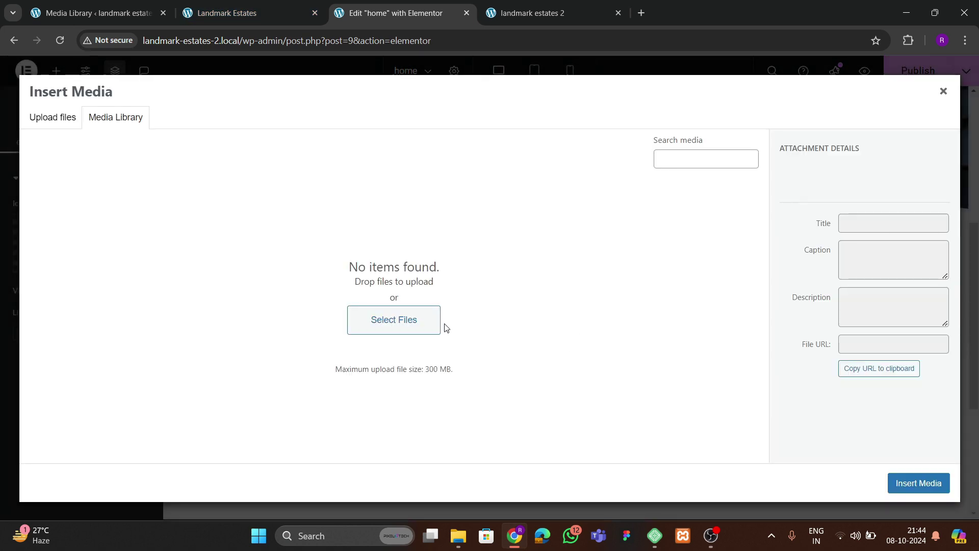
# - Try to upload all SVG icons from the landmark estates folder in one batch
pyautogui.click(76, 128)
pyautogui.click(98, 121)
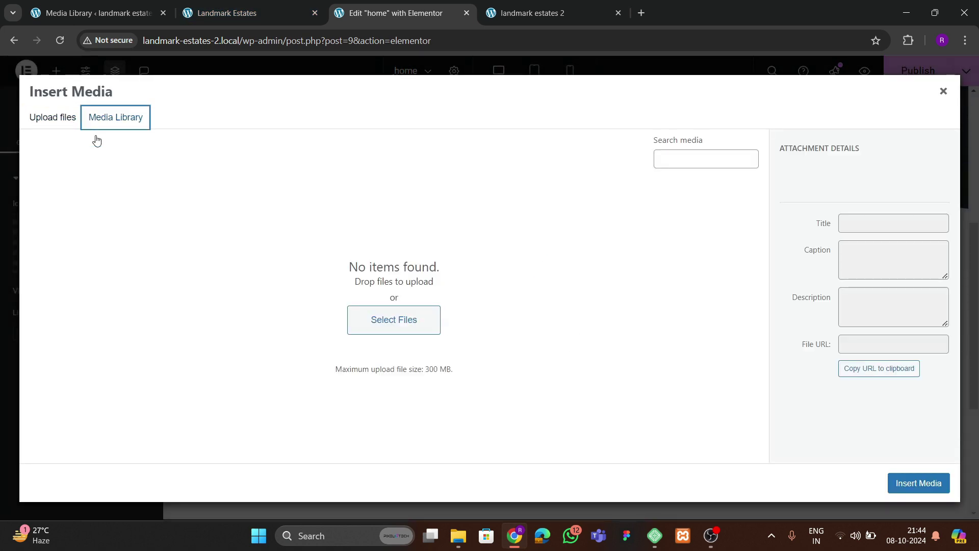
pyautogui.click(372, 319)
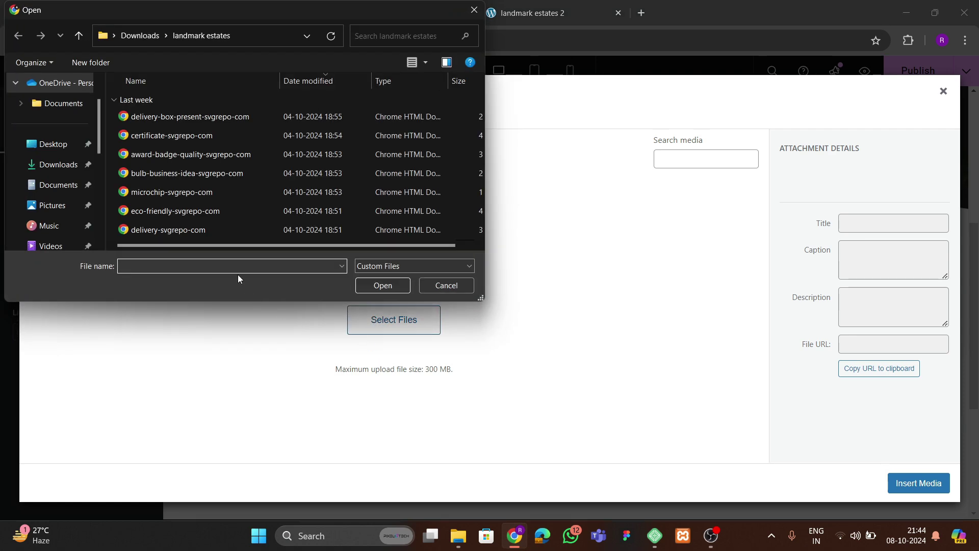
pyautogui.click(253, 193)
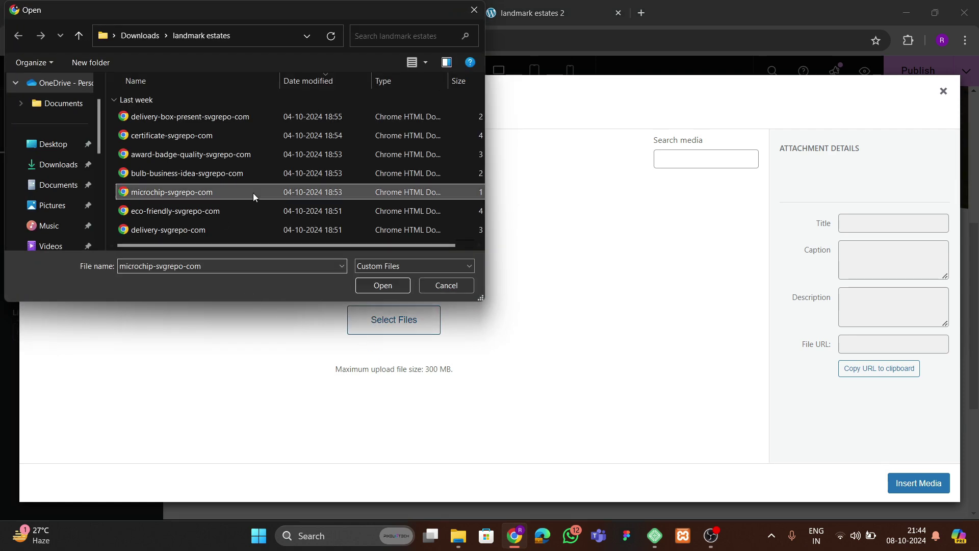
pyautogui.hotkey('ctrl', 'a')
pyautogui.press('Return')
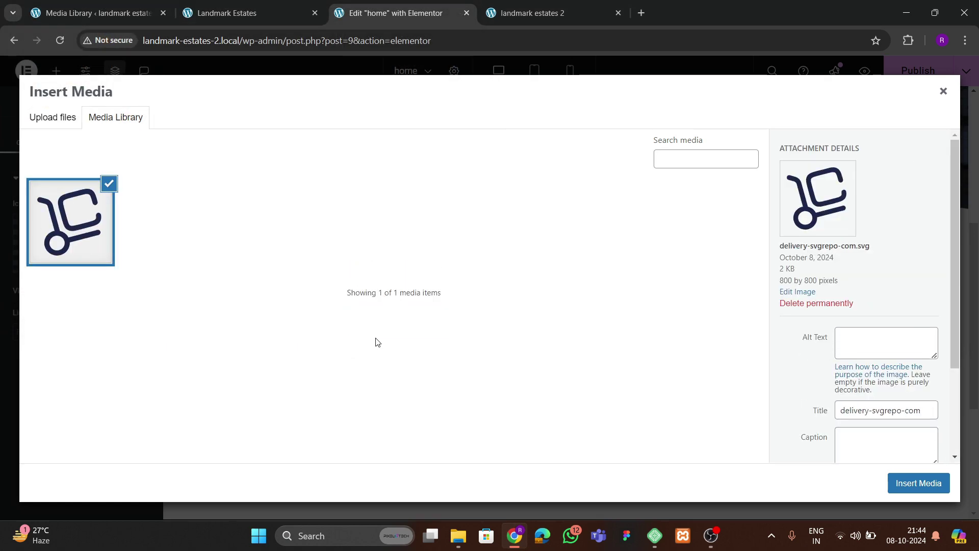
# - Upload the complete set of SVG icon files from Downloads > landmark estates to the media library
pyautogui.click(75, 131)
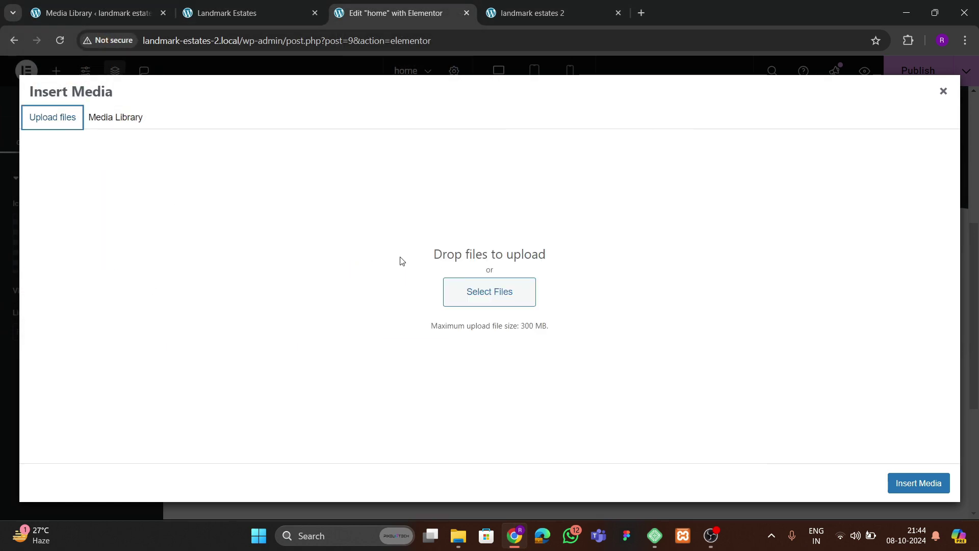
pyautogui.click(448, 302)
pyautogui.click(262, 206)
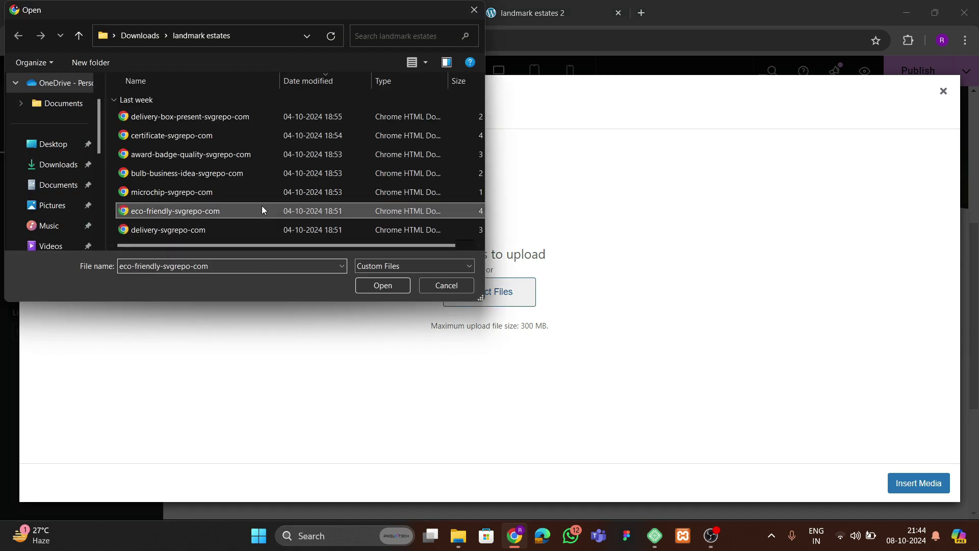
pyautogui.hotkey('ctrl', 'a')
pyautogui.click(386, 286)
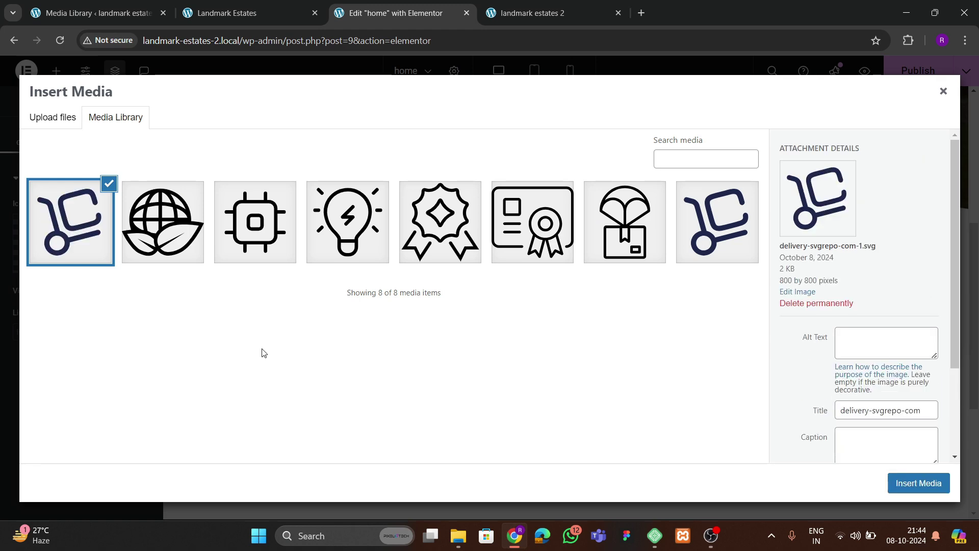
# - Check the reference page and replace the star icon with the delivery-box-present-svgrepo-com SVG
pyautogui.click(205, 15)
pyautogui.click(387, 13)
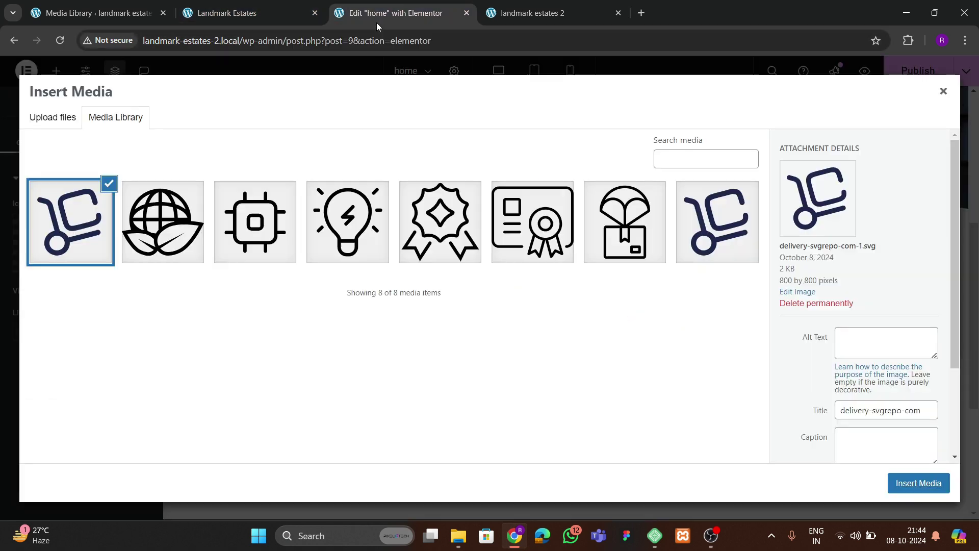
pyautogui.click(616, 247)
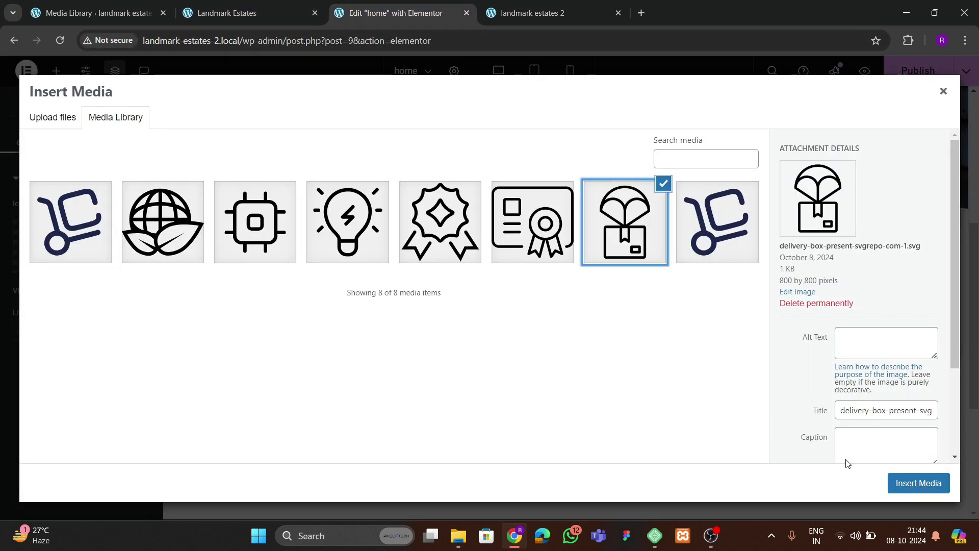
pyautogui.click(912, 482)
# - Copy "Turnkey delivery" from the reference Landmark Estates page and use it as the title of the heading under the icon
pyautogui.click(255, 14)
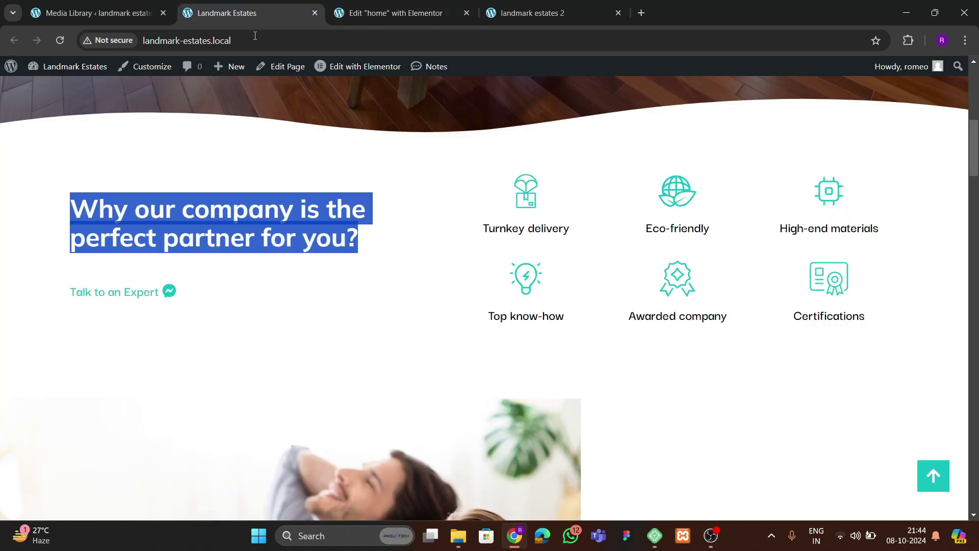
pyautogui.doubleClick(488, 228)
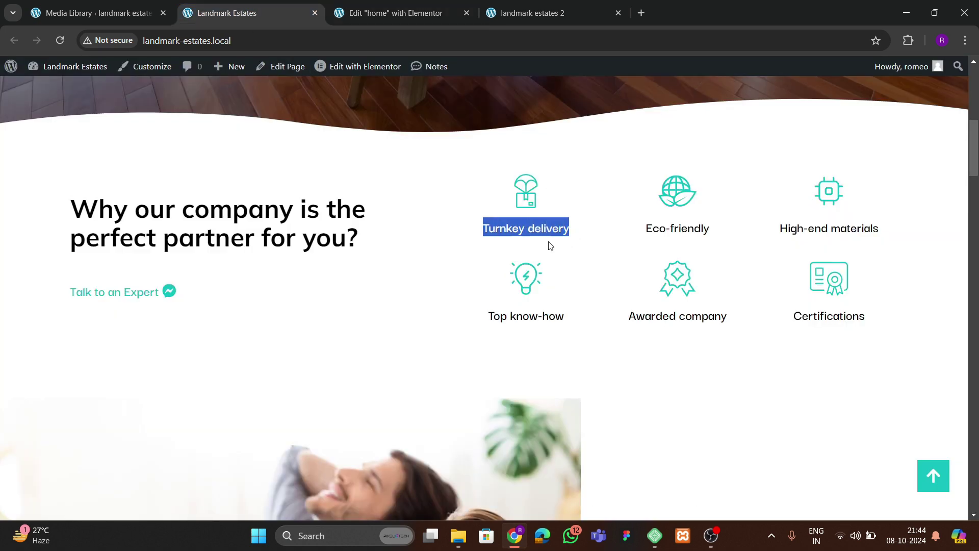
pyautogui.click(408, 22)
pyautogui.click(588, 376)
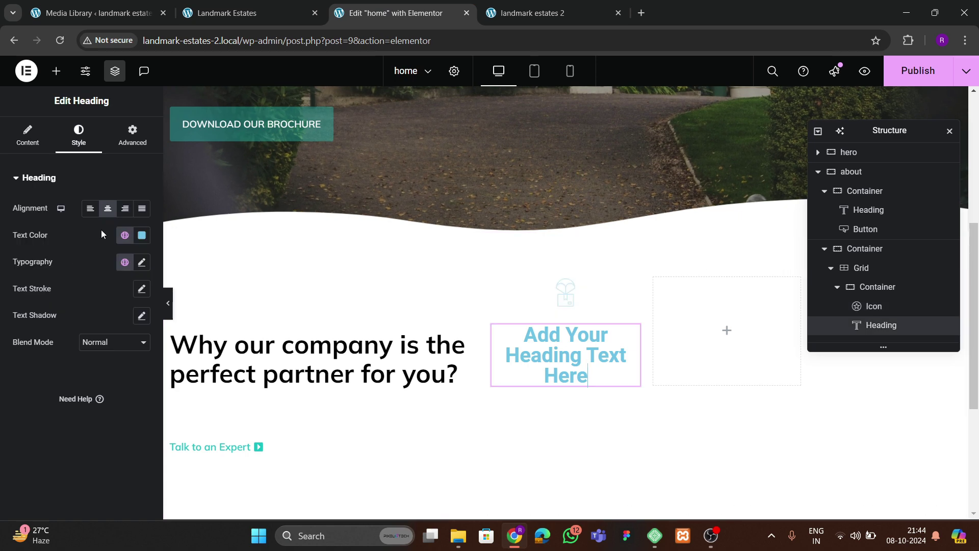
pyautogui.click(28, 135)
pyautogui.tripleClick(107, 241)
pyautogui.write('Turnkey delivery')
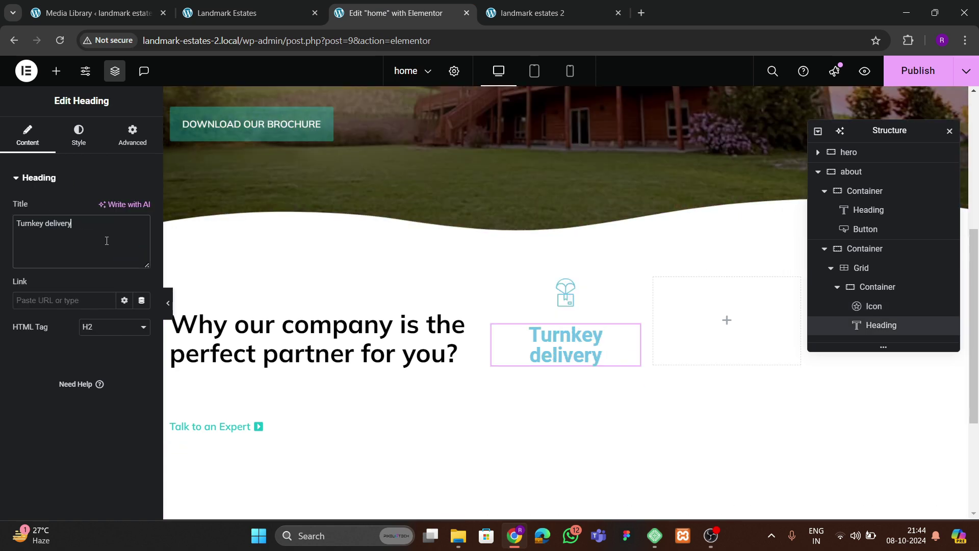
# - Set the delivery box icon's primary color to the global color theme 1
pyautogui.click(577, 291)
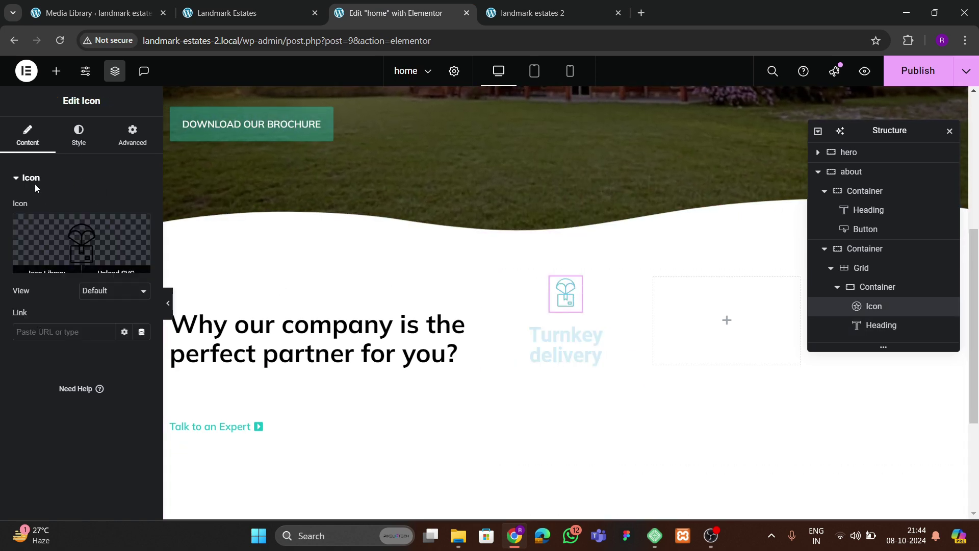
pyautogui.click(79, 135)
pyautogui.click(124, 262)
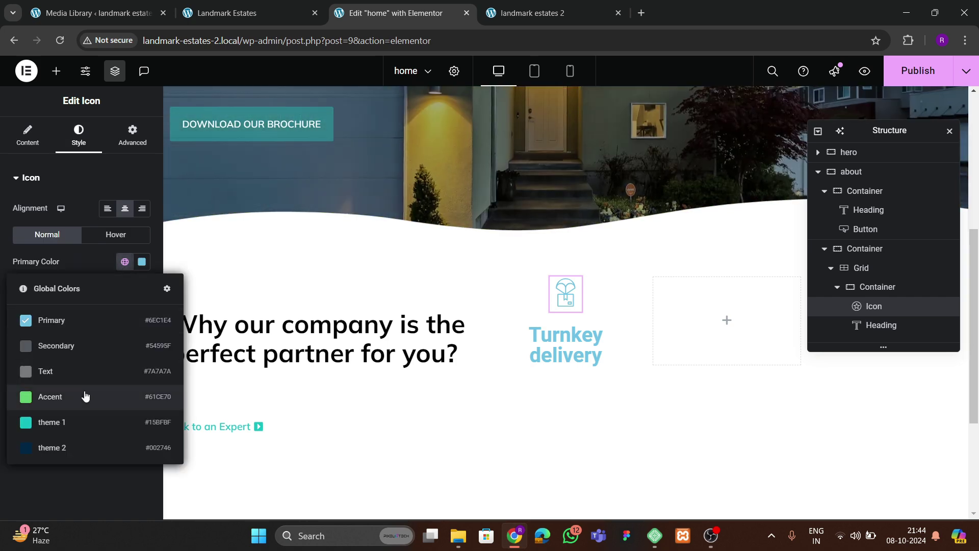
pyautogui.click(74, 423)
# - Set the text color of the "Turnkey delivery" heading to black (#000000)
pyautogui.click(556, 357)
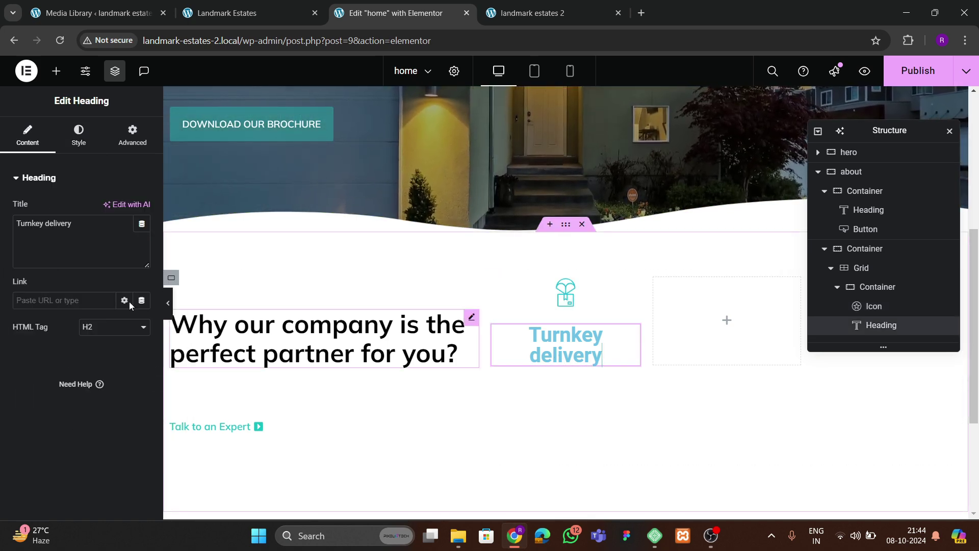
pyautogui.click(78, 135)
pyautogui.click(141, 235)
pyautogui.moveTo(129, 317); pyautogui.dragTo(2, 401)
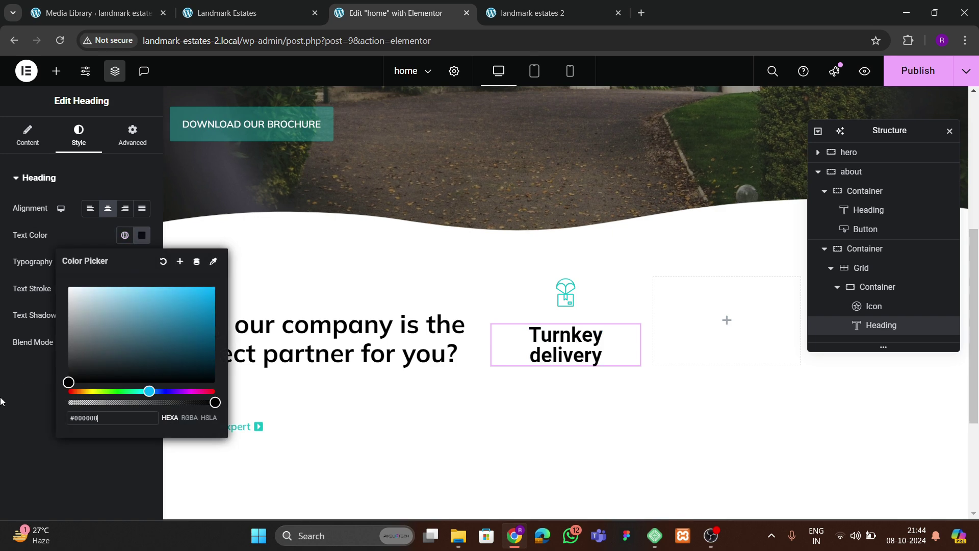
pyautogui.click(2, 401)
# - Set the "Turnkey delivery" heading's typography to the Mulish font at 17 px
pyautogui.click(142, 263)
pyautogui.click(107, 320)
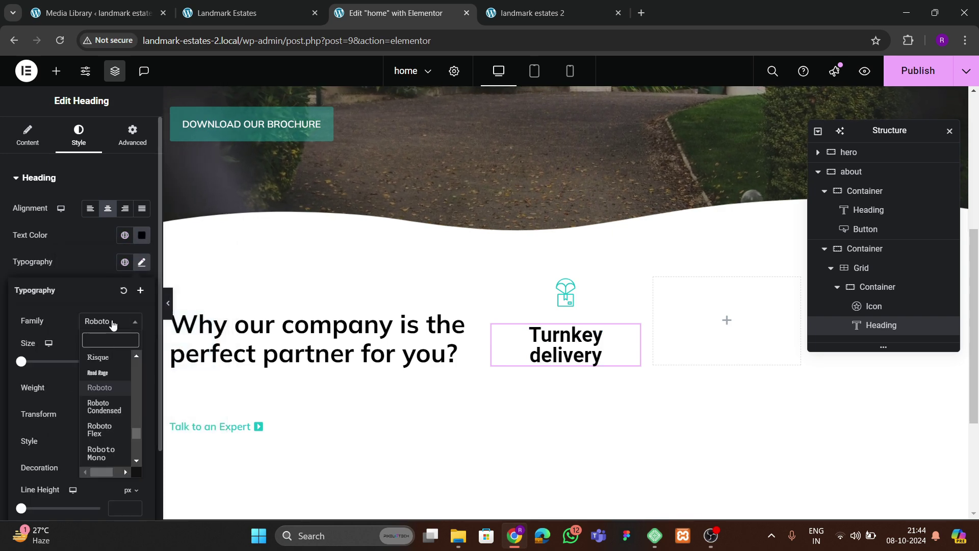
pyautogui.write('mulis')
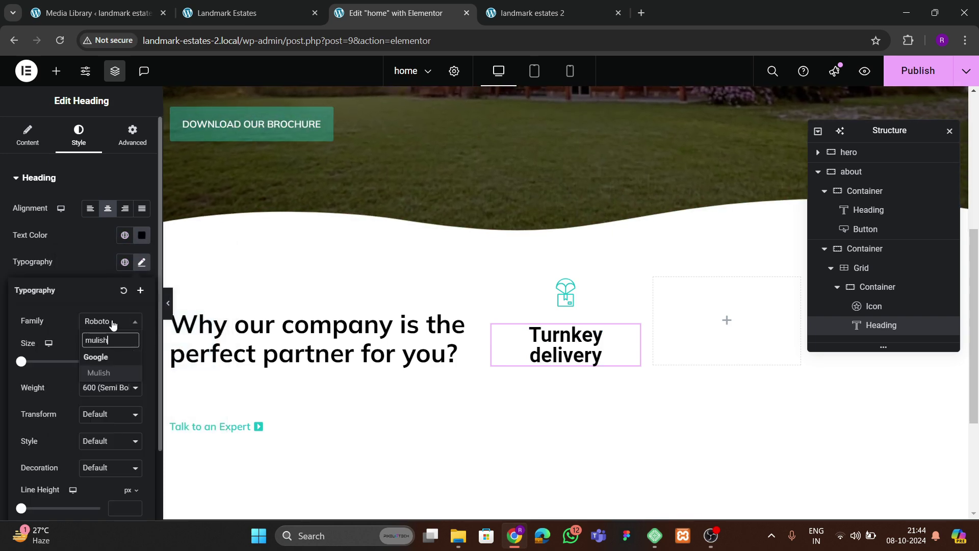
pyautogui.write('h')
pyautogui.press('Return')
pyautogui.click(131, 361)
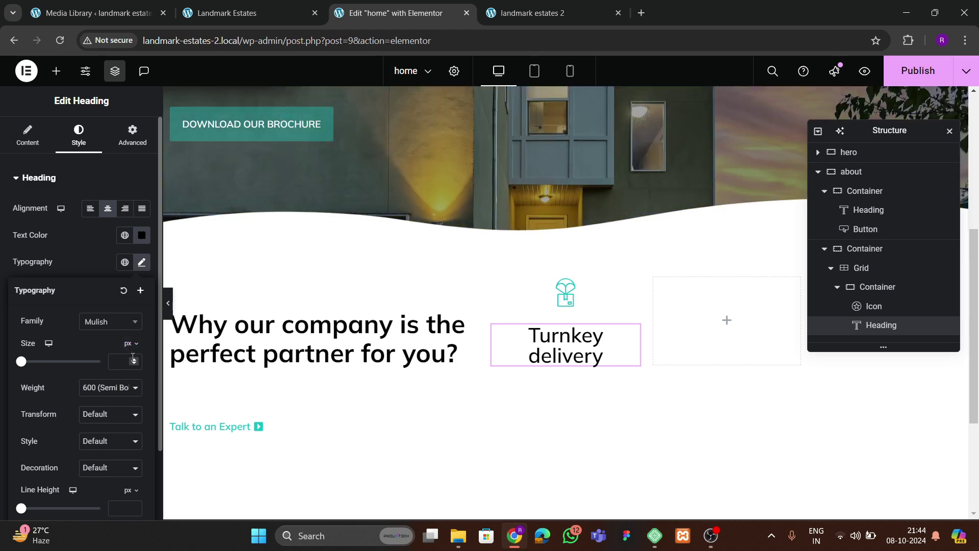
pyautogui.write('4')
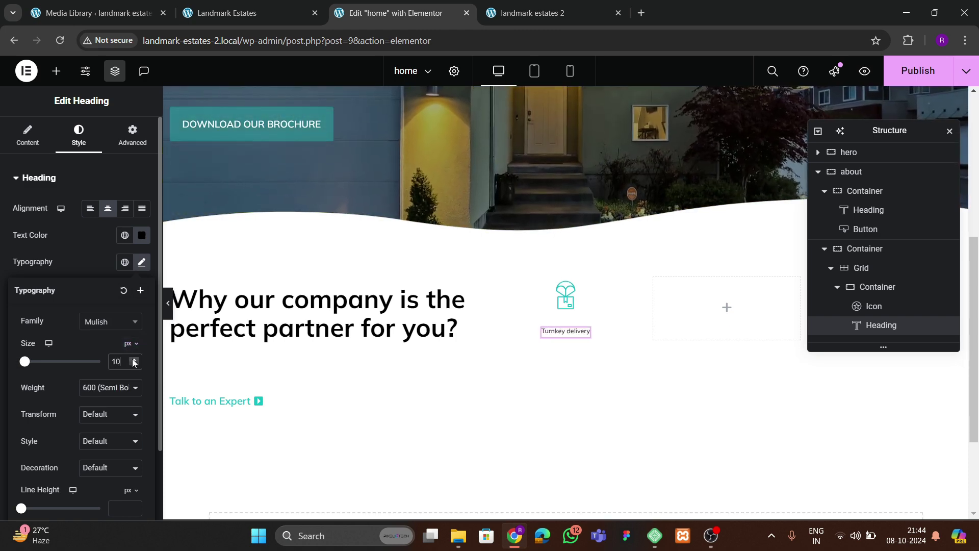
pyautogui.click(133, 358)
pyautogui.click(133, 359)
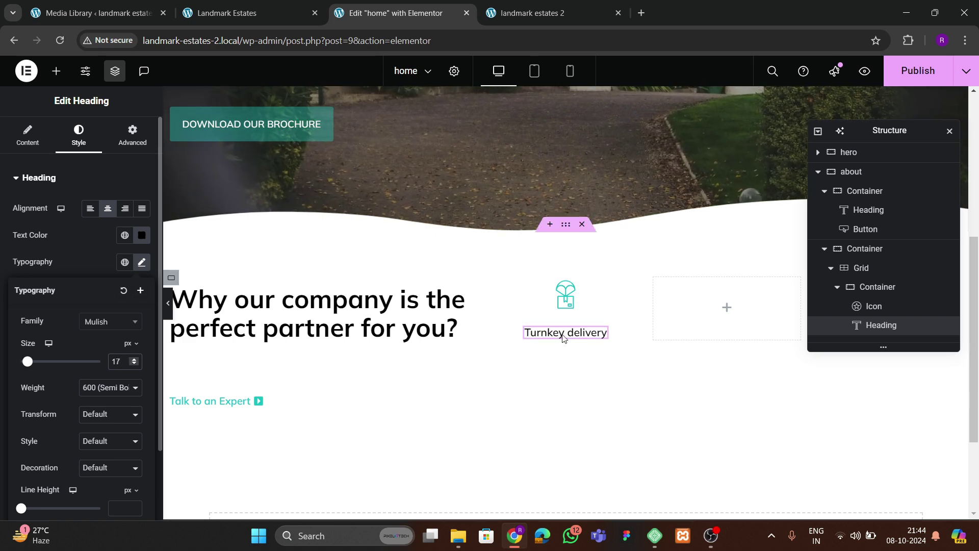
# - Set the delivery box icon's size to about 59 px and compare the item with the reference page's feature grid
pyautogui.click(565, 296)
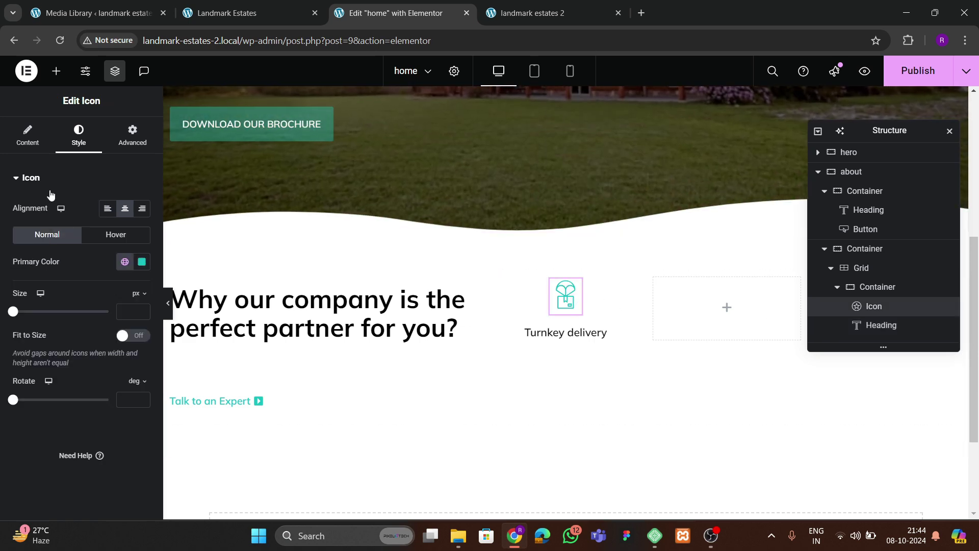
pyautogui.click(139, 308)
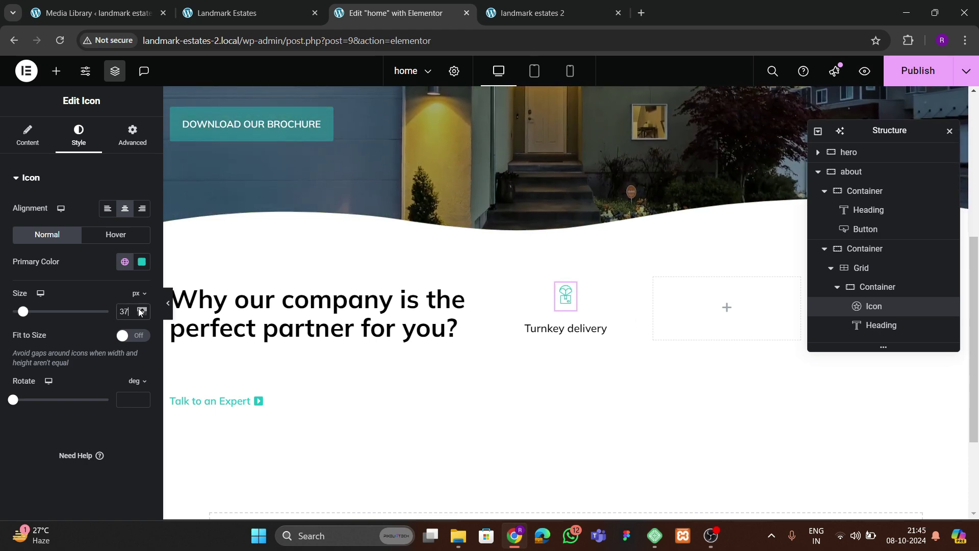
pyautogui.click(140, 310)
pyautogui.click(140, 310)
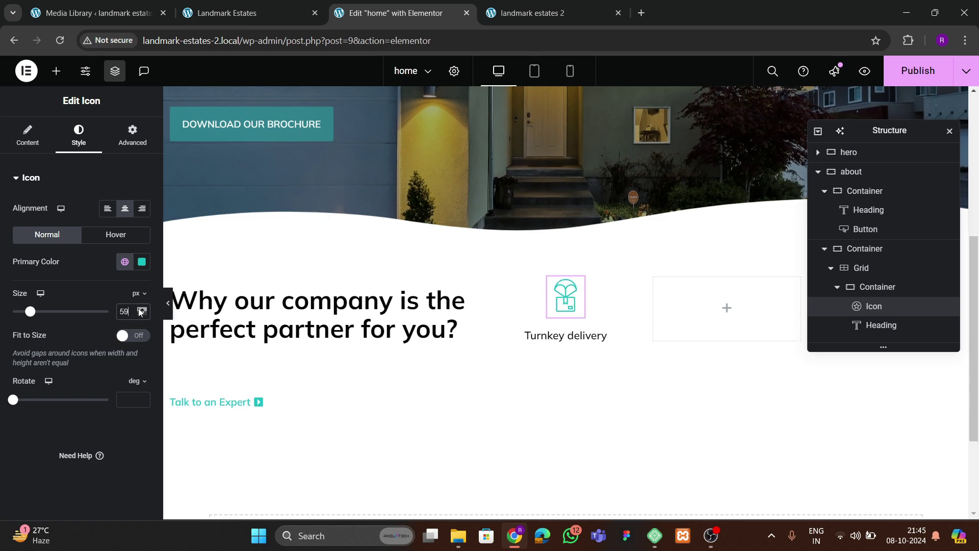
pyautogui.click(561, 341)
pyautogui.click(268, 19)
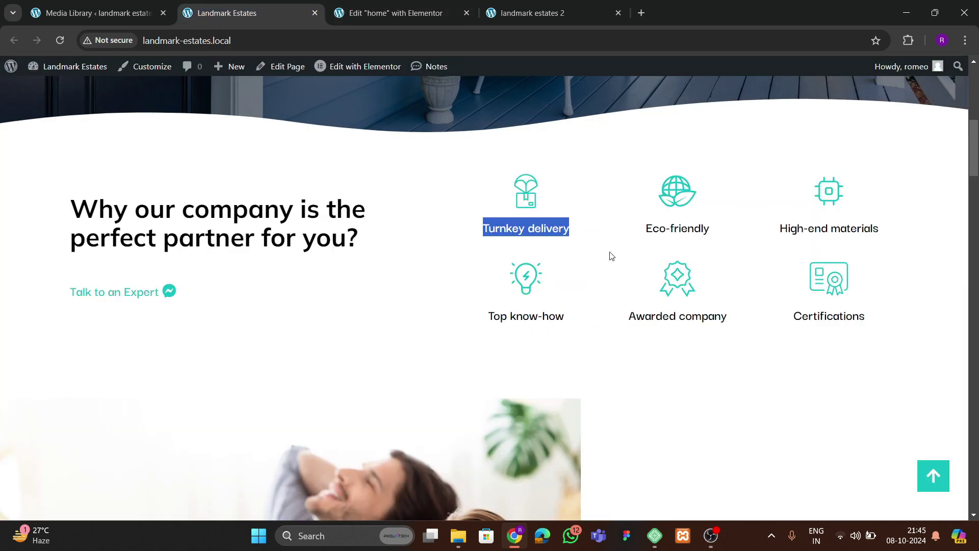
pyautogui.click(397, 12)
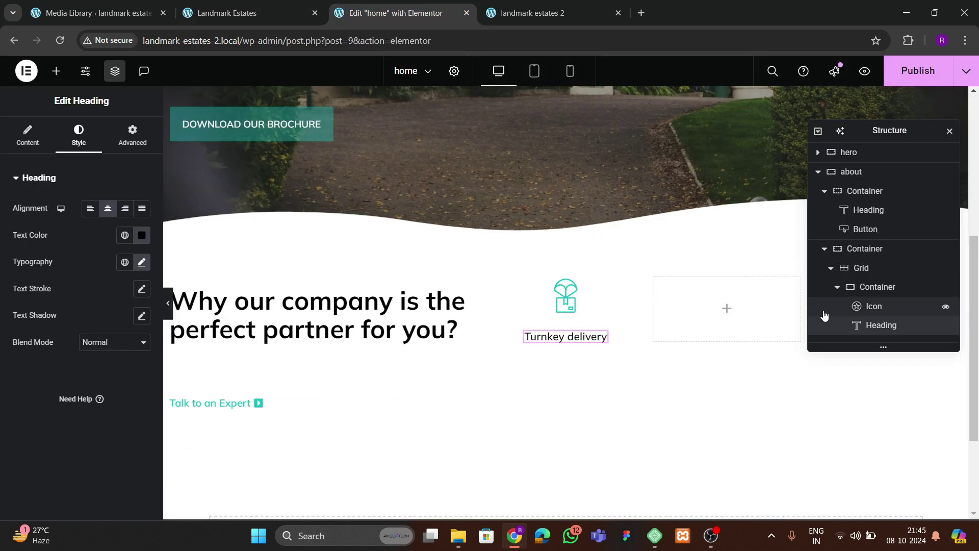
# - Collapse the container holding the delivery icon and heading, and duplicate it three times within the grid
pyautogui.click(837, 289)
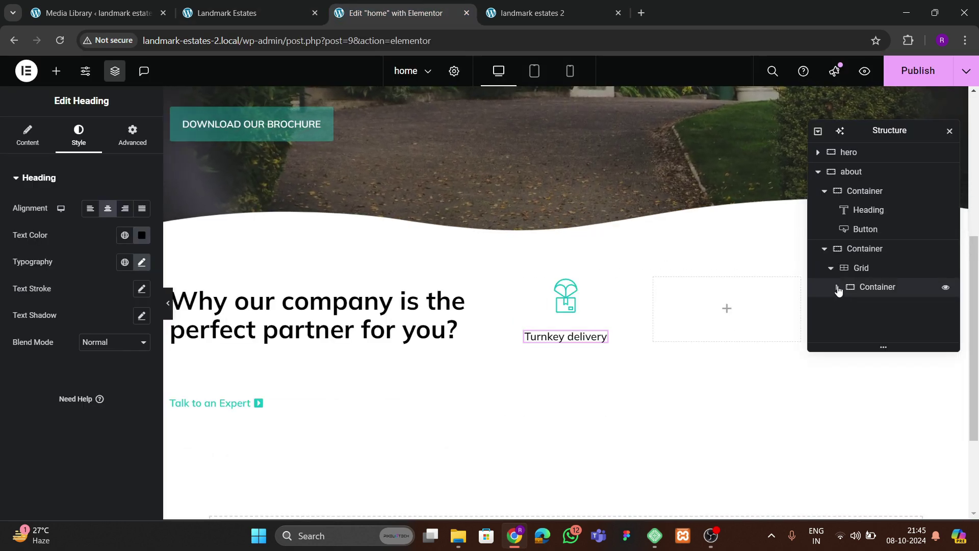
pyautogui.click(873, 288)
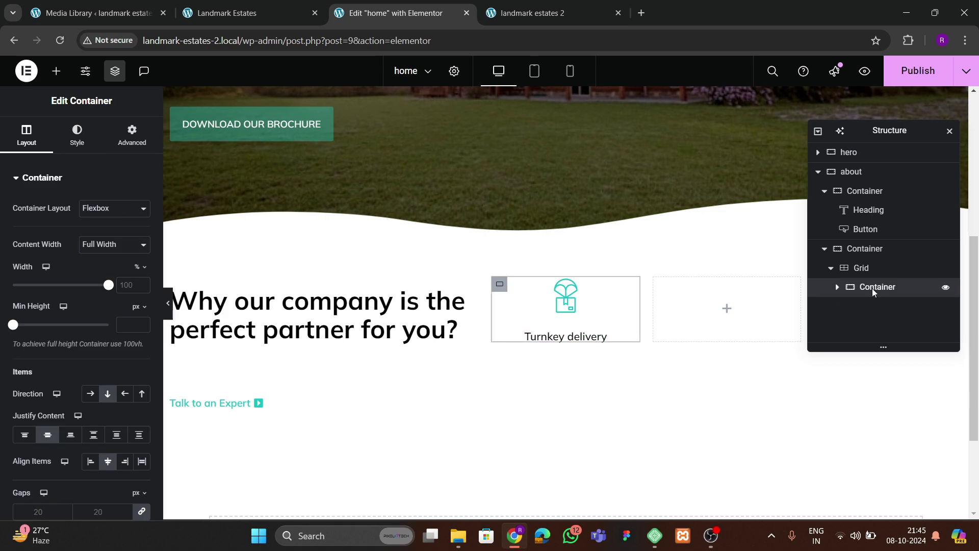
pyautogui.rightClick(872, 288)
pyautogui.click(856, 208)
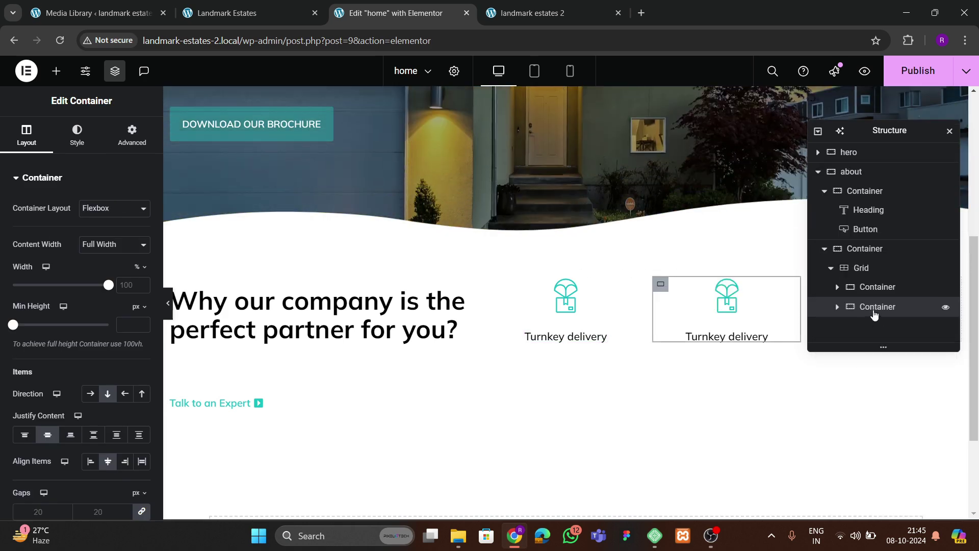
pyautogui.rightClick(873, 308)
pyautogui.click(857, 232)
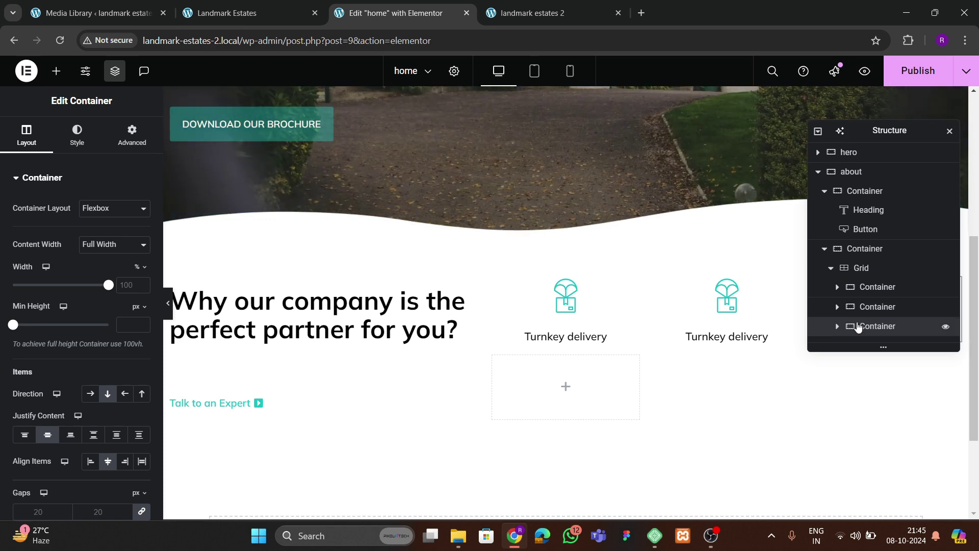
pyautogui.rightClick(866, 326)
pyautogui.click(875, 209)
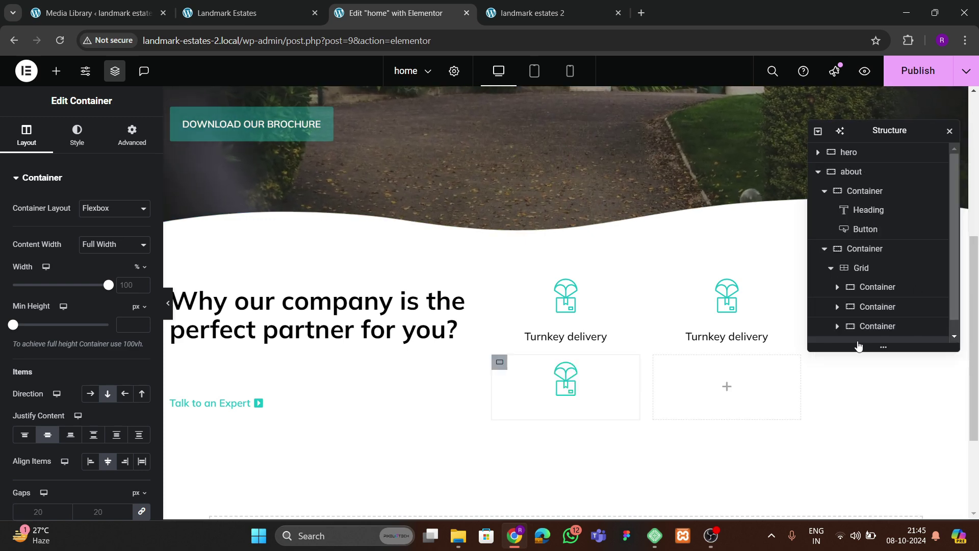
# - Duplicate the feature item container twice more to fill all six cells of the three-by-two grid
pyautogui.rightClick(863, 332)
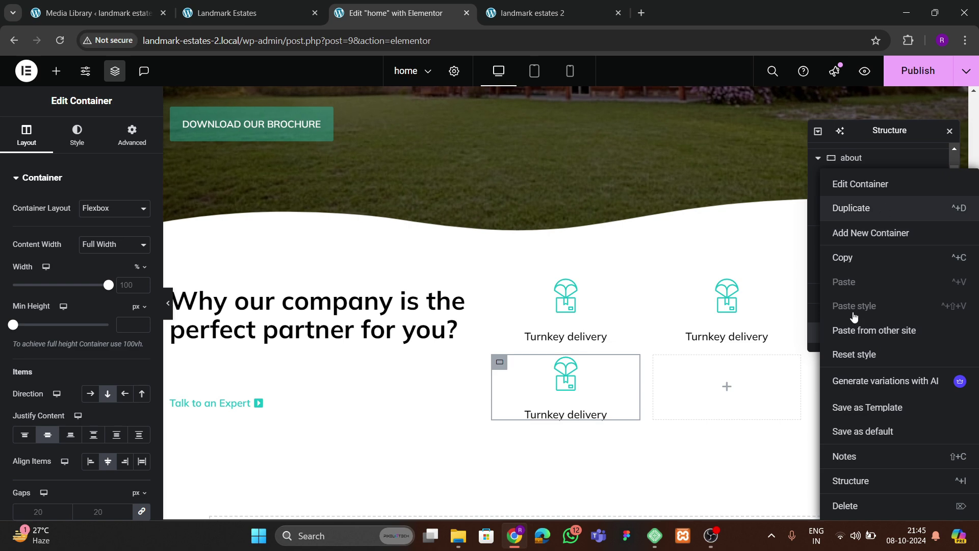
pyautogui.click(882, 209)
pyautogui.scroll(-1, 877, 316)
pyautogui.rightClick(874, 329)
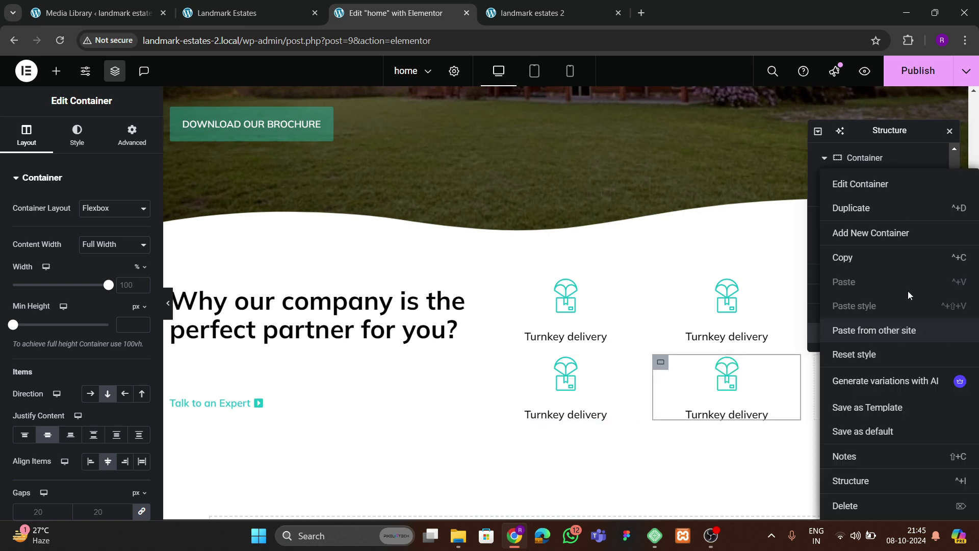
pyautogui.click(870, 209)
pyautogui.scroll(-1, 875, 237)
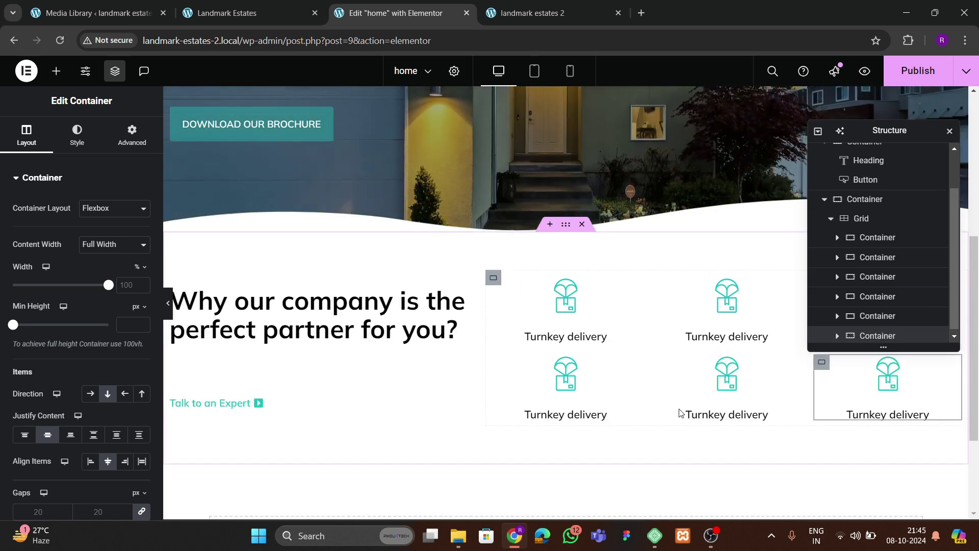
# - Keep the feature grid at three columns and two rows and set its column and row gaps to 40 px
pyautogui.click(875, 218)
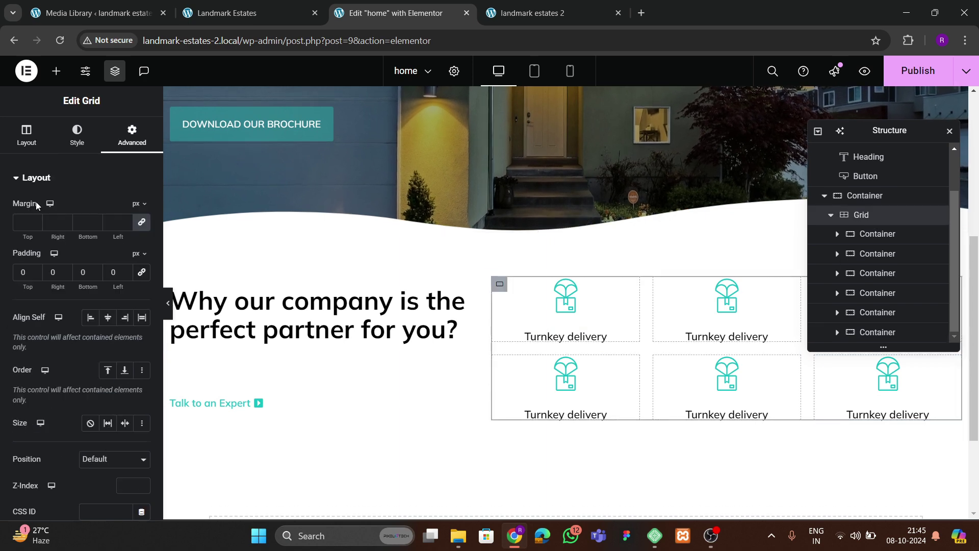
pyautogui.click(27, 135)
pyautogui.scroll(-4, 84, 317)
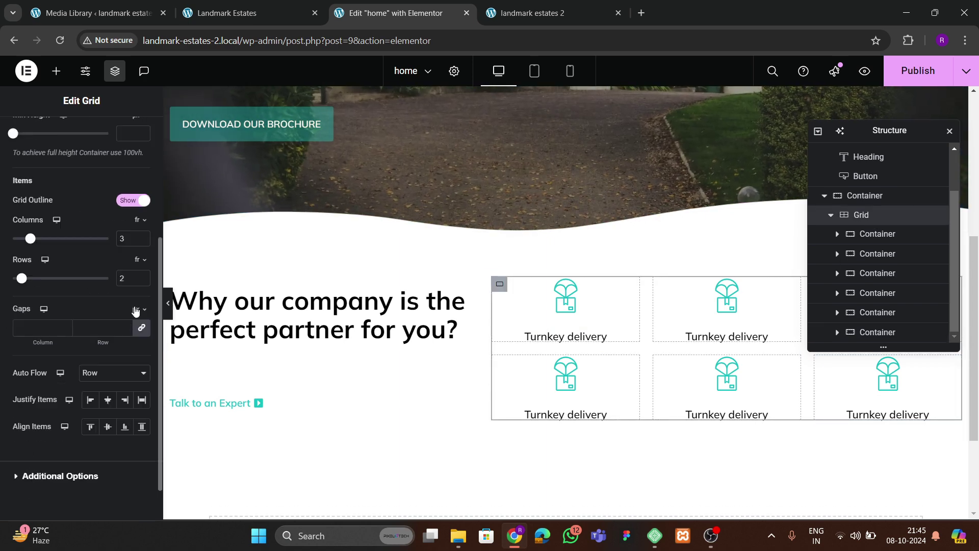
pyautogui.click(142, 276)
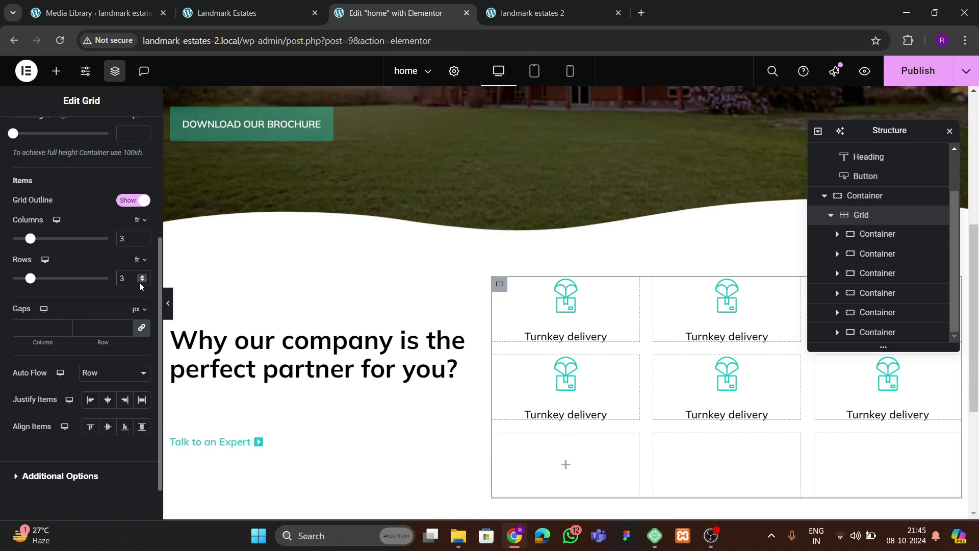
pyautogui.click(139, 282)
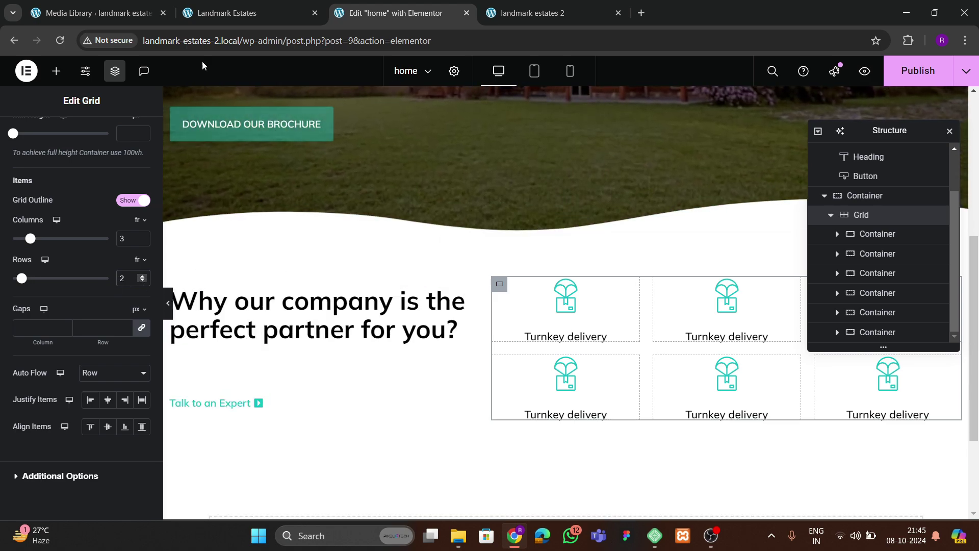
pyautogui.click(212, 15)
pyautogui.click(403, 14)
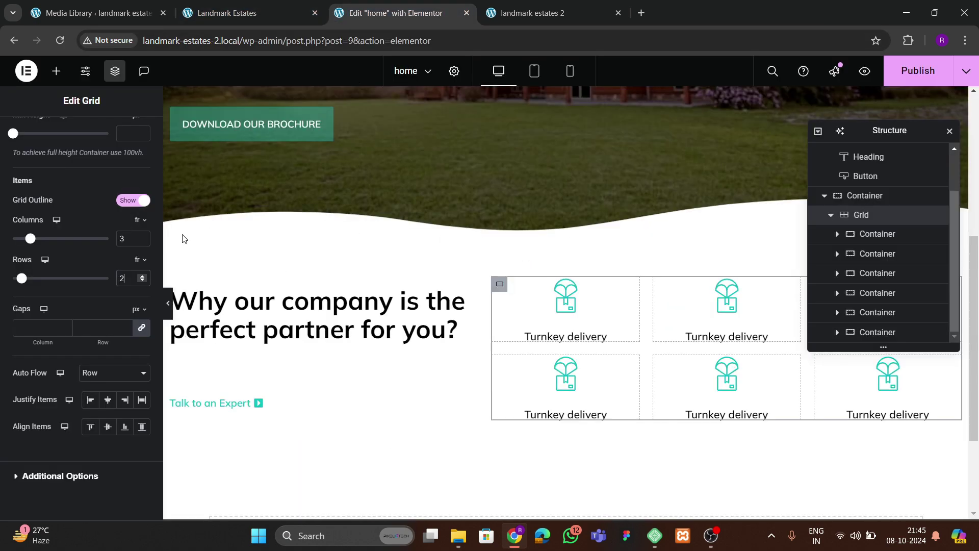
pyautogui.click(42, 328)
pyautogui.write('50')
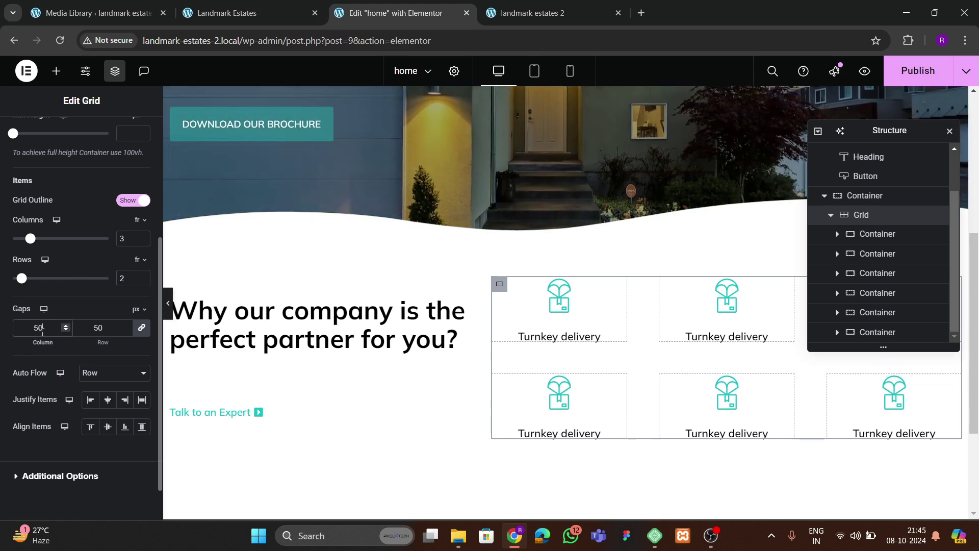
pyautogui.press('BackSpace')
pyautogui.press('BackSpace')
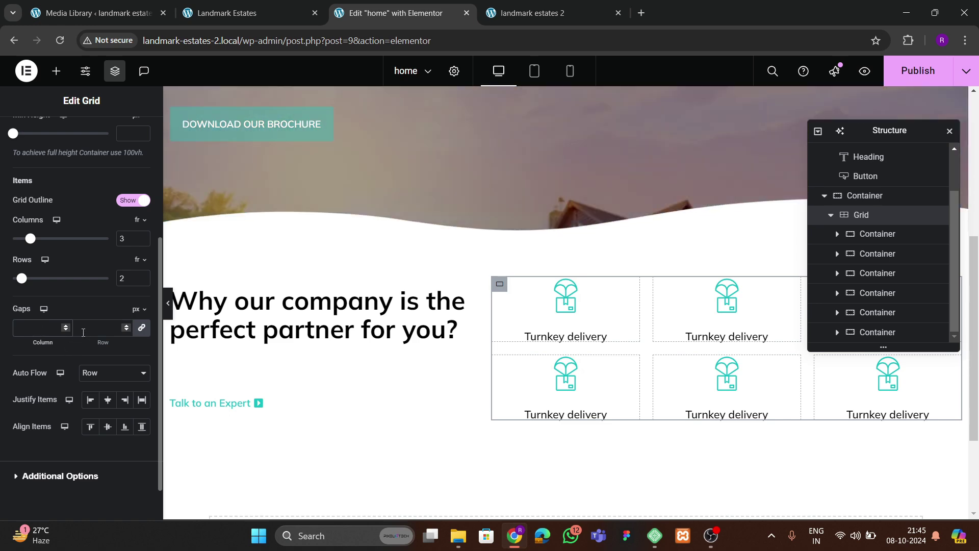
pyautogui.write('40')
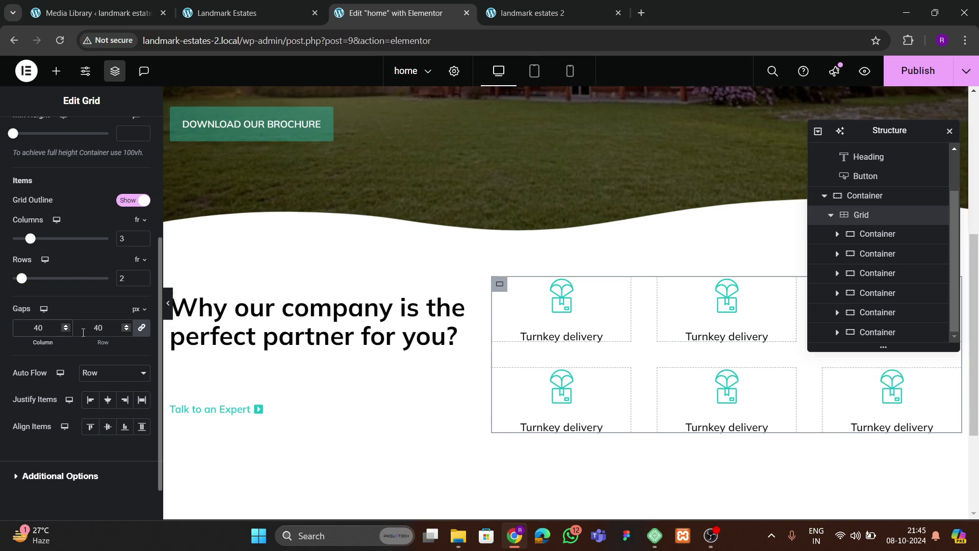
pyautogui.scroll(-1, 46, 362)
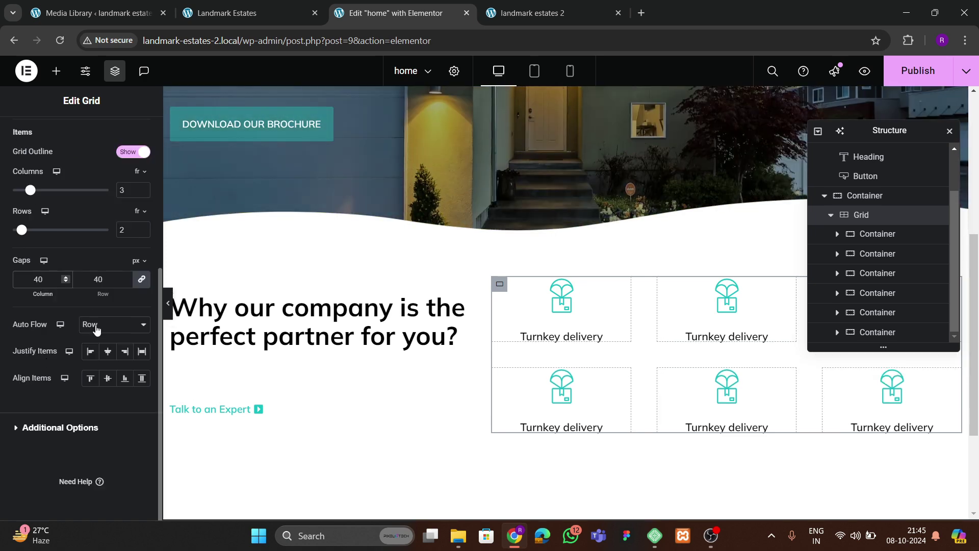
pyautogui.click(95, 326)
pyautogui.click(96, 344)
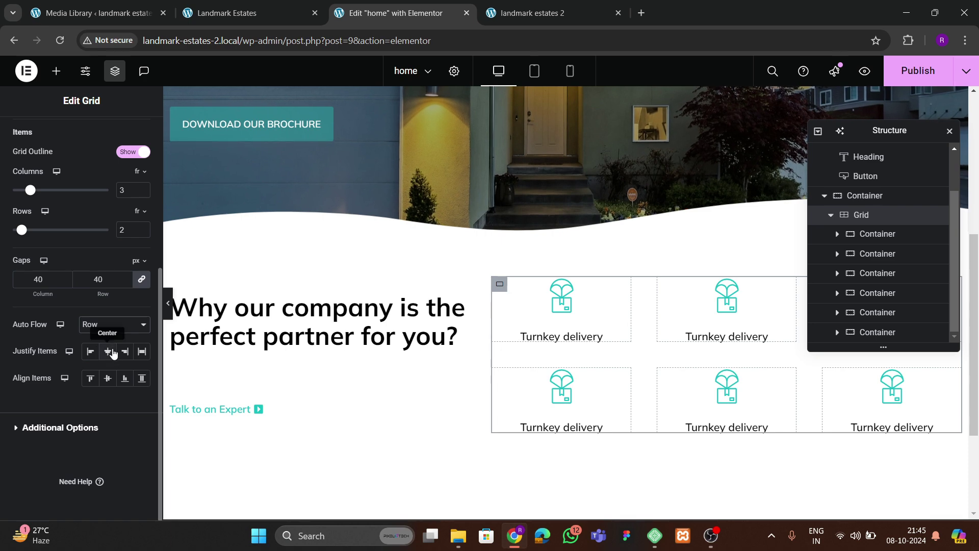
pyautogui.click(113, 352)
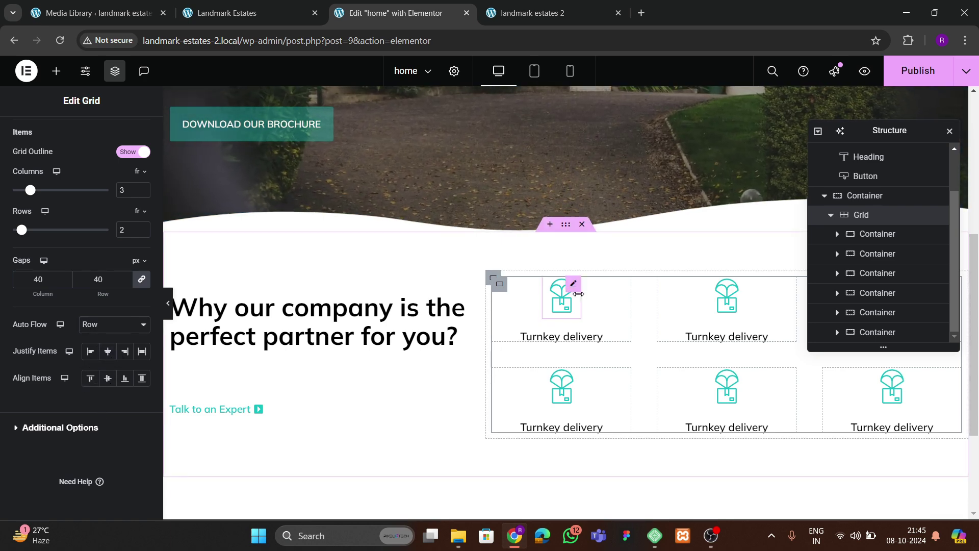
# - Check the feature names on the reference page and change the second grid item's heading to "Eco-friendly"
pyautogui.click(293, 13)
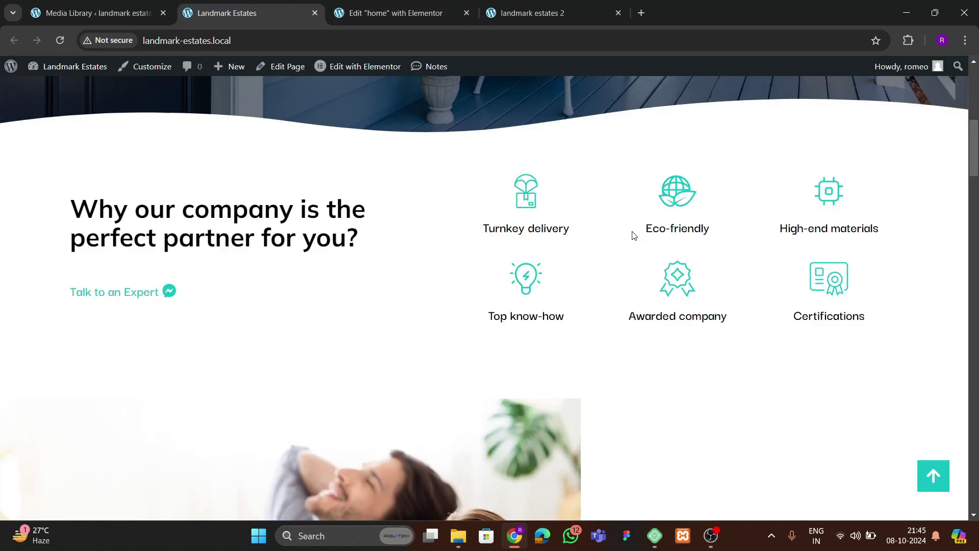
pyautogui.click(406, 22)
pyautogui.click(729, 336)
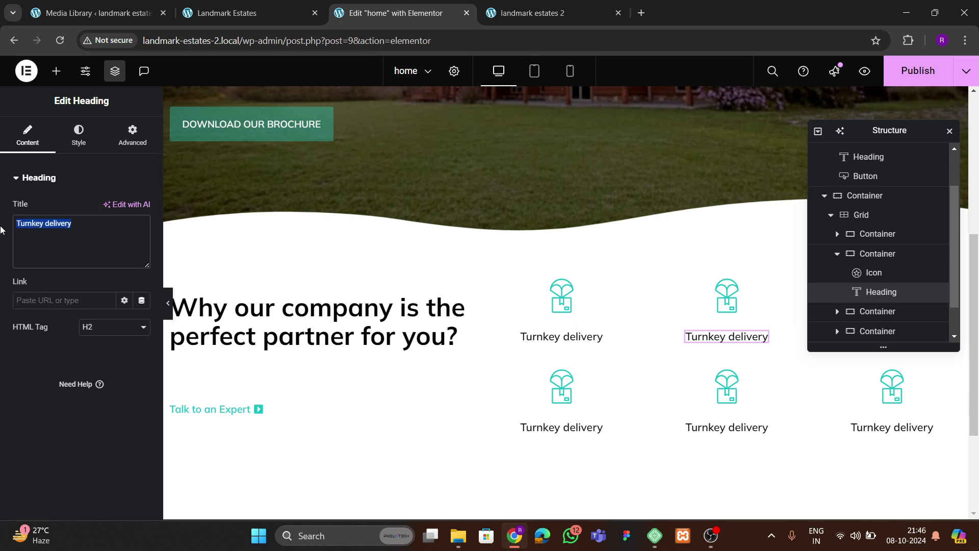
# - Replace the "Eco-friendly" item's icon with microchip-svgrepo-com-1.svg from the media library
pyautogui.click(726, 296)
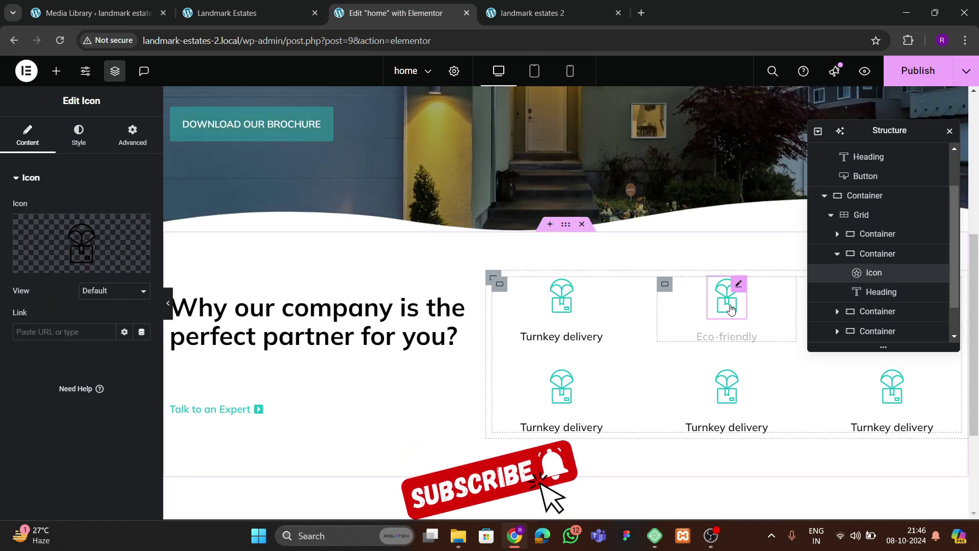
pyautogui.click(45, 262)
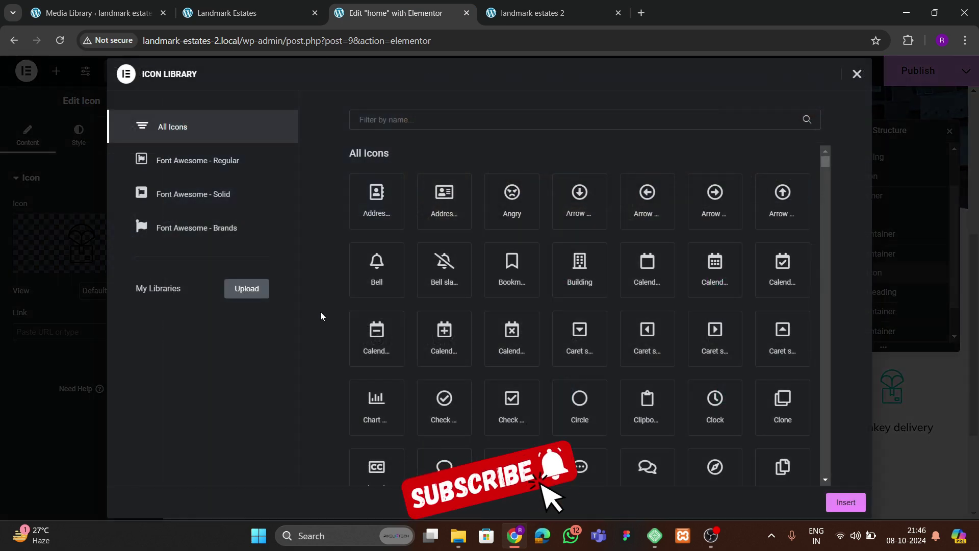
pyautogui.click(856, 74)
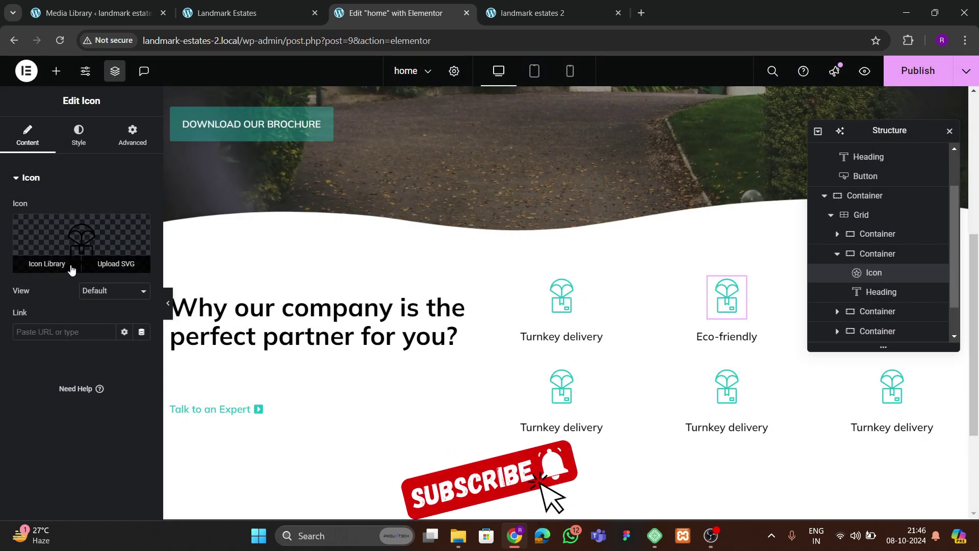
pyautogui.click(56, 264)
pyautogui.click(857, 74)
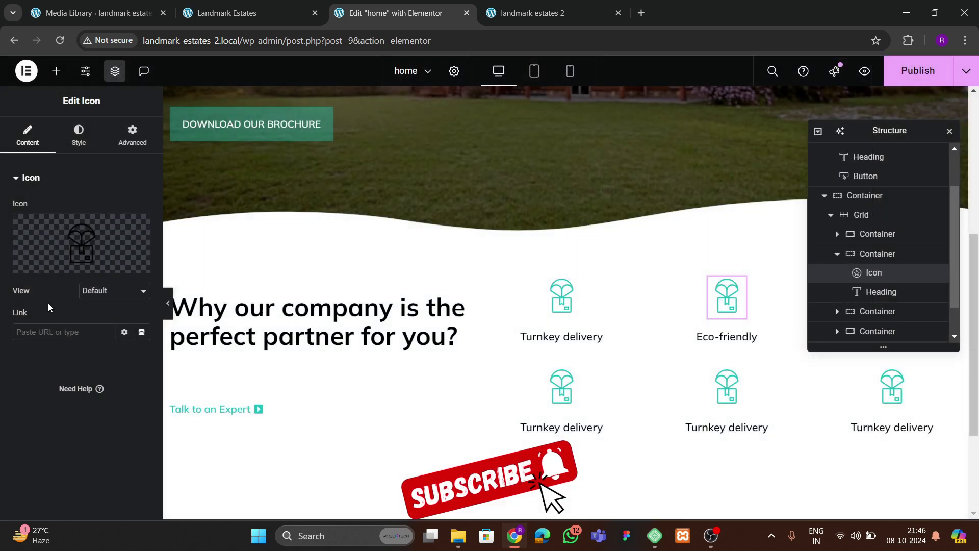
pyautogui.click(98, 266)
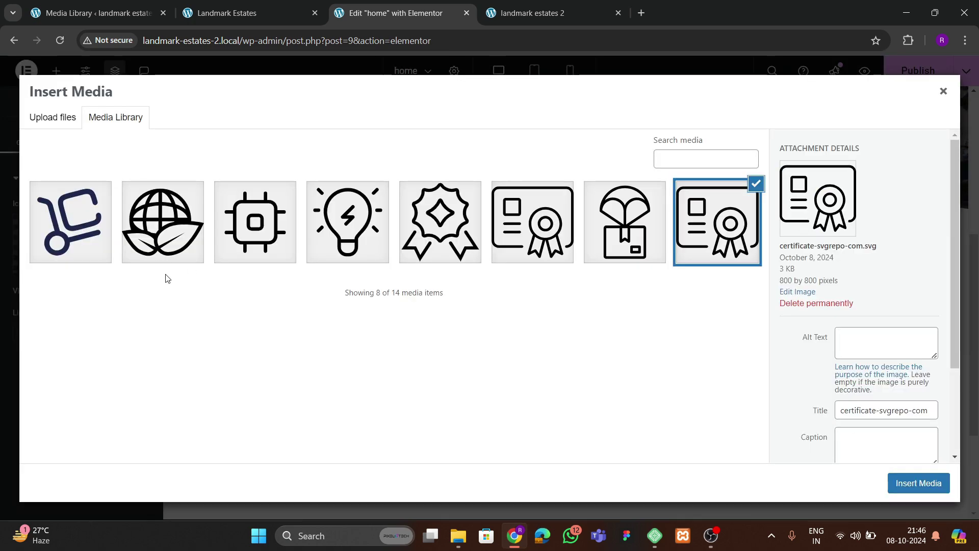
pyautogui.click(166, 259)
pyautogui.click(291, 246)
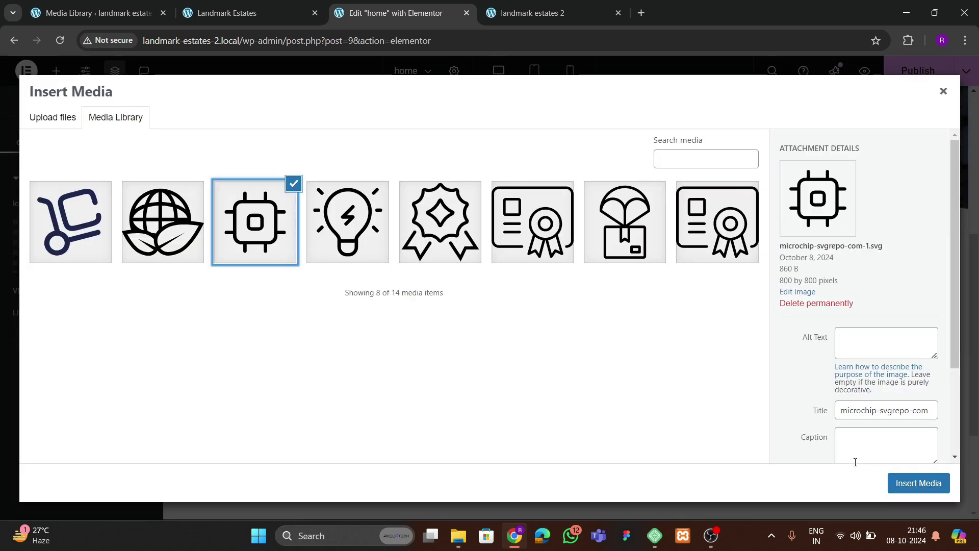
pyautogui.click(894, 481)
# - Uncover the third grid item and replace its icon with award-badge-quality-svgrepo-com-1.svg from the media library
pyautogui.moveTo(889, 130); pyautogui.dragTo(578, 230)
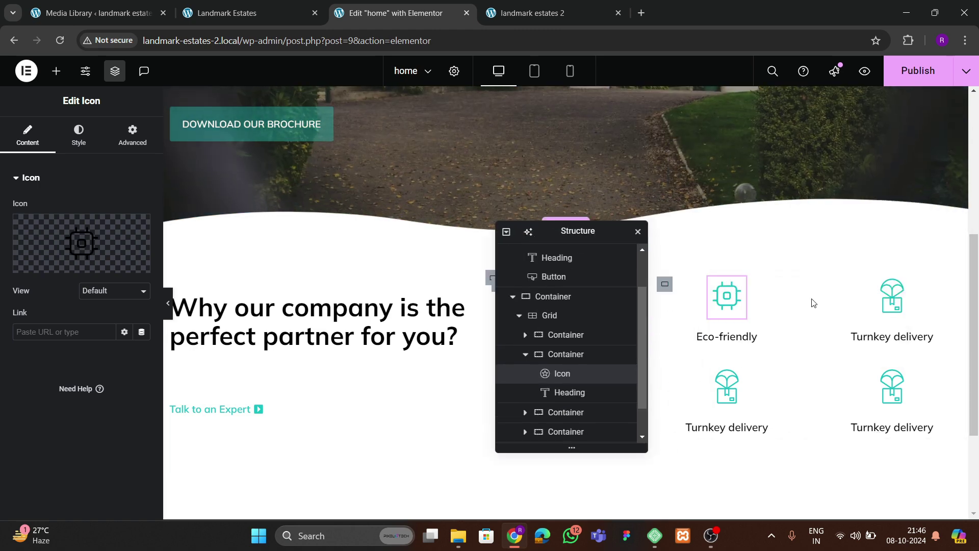
pyautogui.click(892, 297)
pyautogui.click(121, 262)
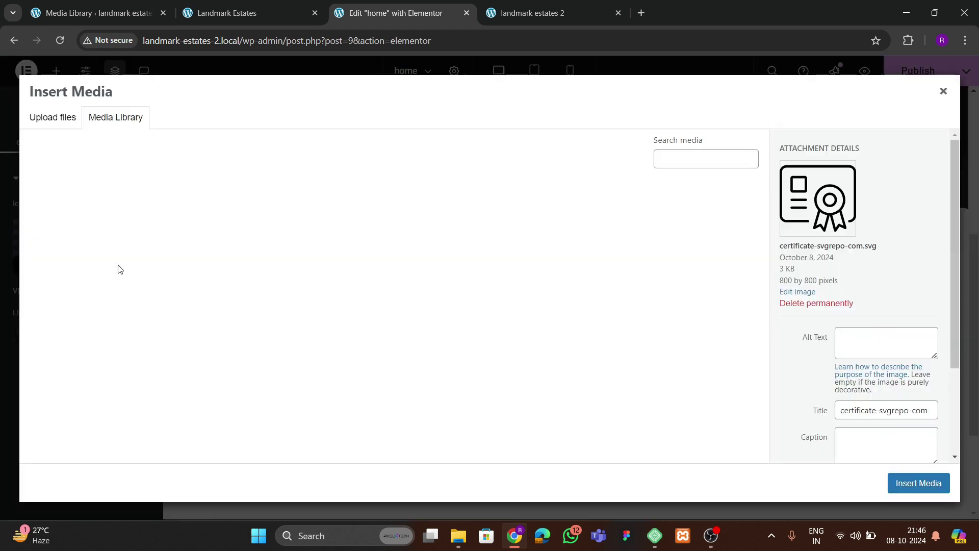
pyautogui.click(467, 234)
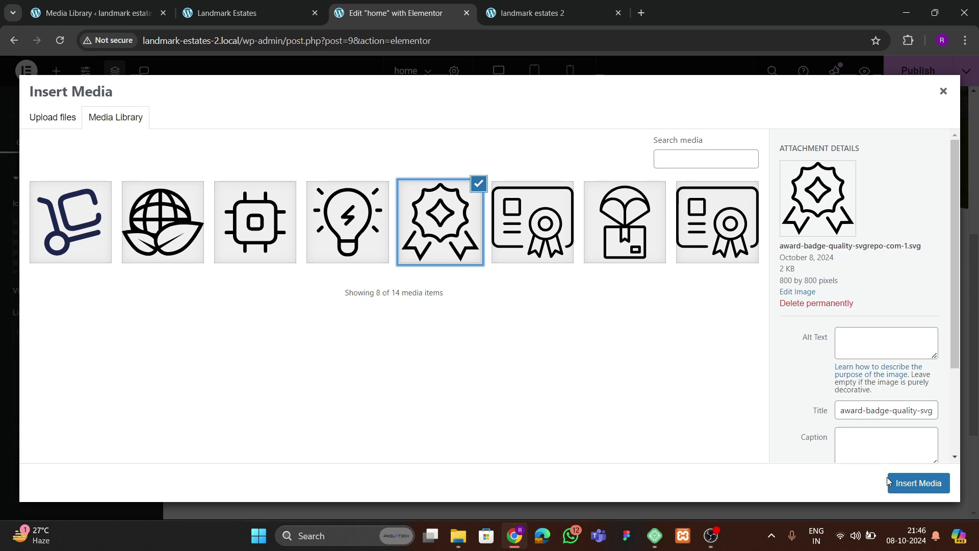
pyautogui.click(918, 483)
# - Move the page structure overlay off the grid and replace the second row's first icon with the microchip SVG
pyautogui.moveTo(550, 227); pyautogui.dragTo(378, 229)
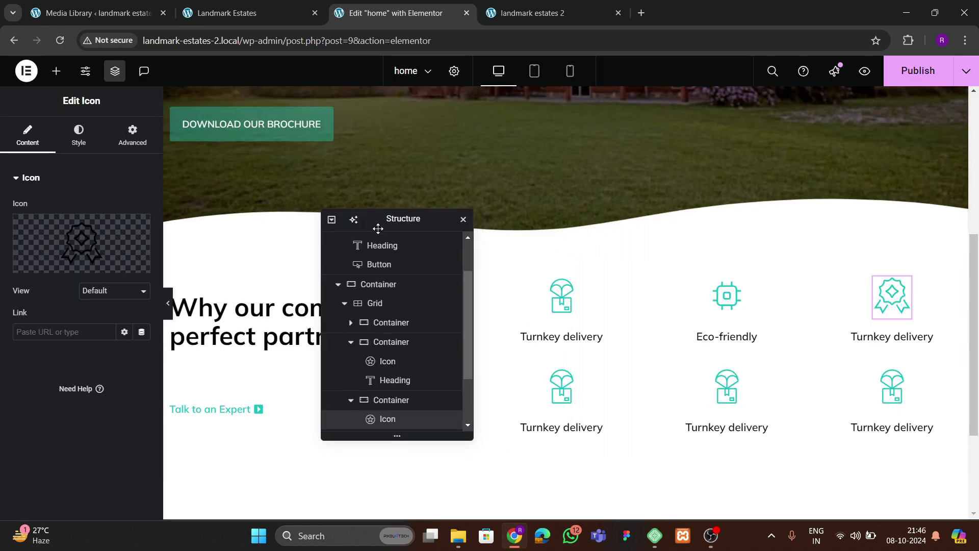
pyautogui.click(555, 386)
pyautogui.click(121, 262)
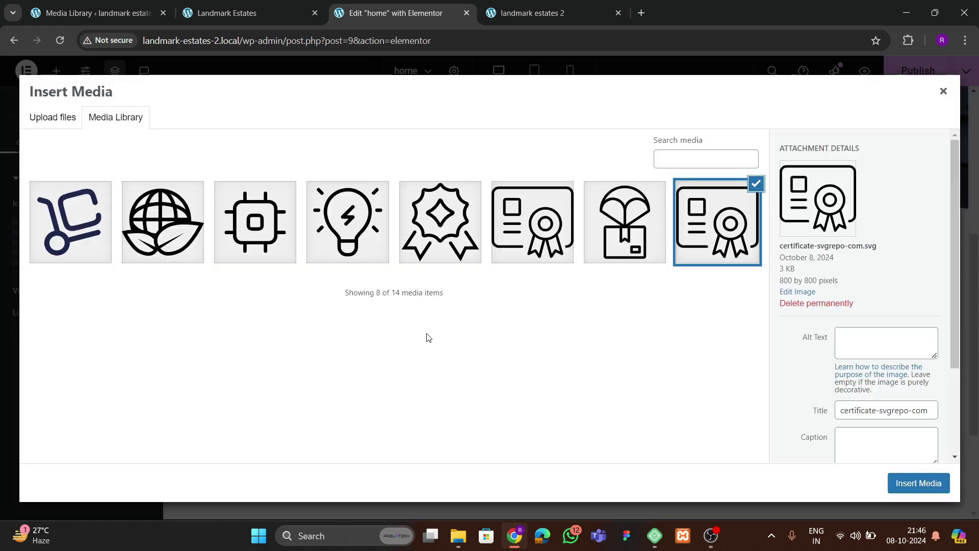
pyautogui.click(278, 243)
pyautogui.click(898, 482)
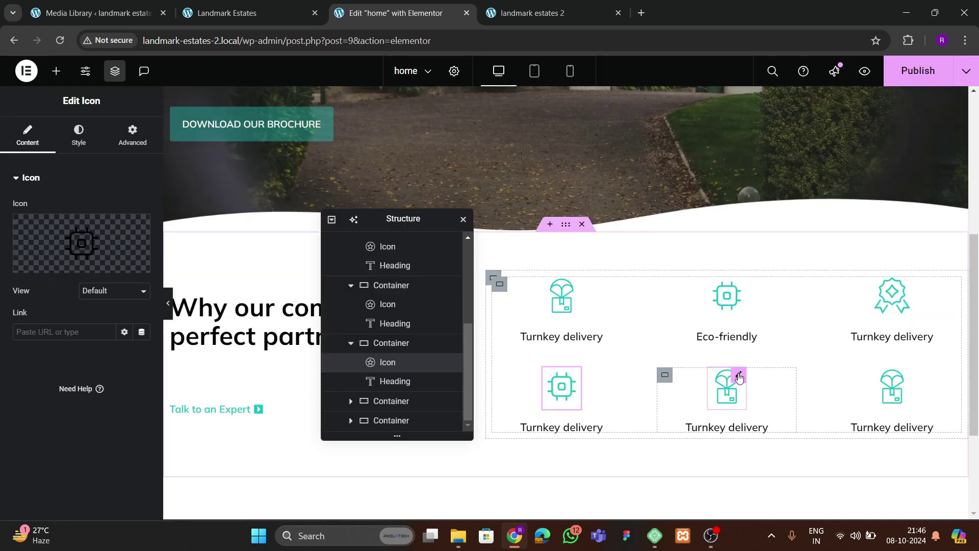
# - Replace the icon of the second row's middle item with the light bulb SVG from the media library
pyautogui.click(739, 377)
pyautogui.click(115, 264)
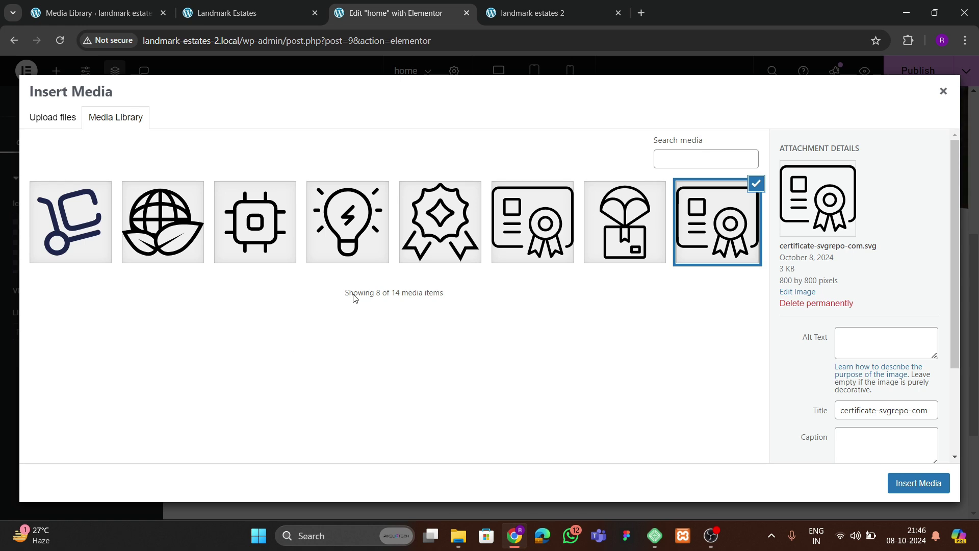
pyautogui.click(352, 245)
pyautogui.click(902, 487)
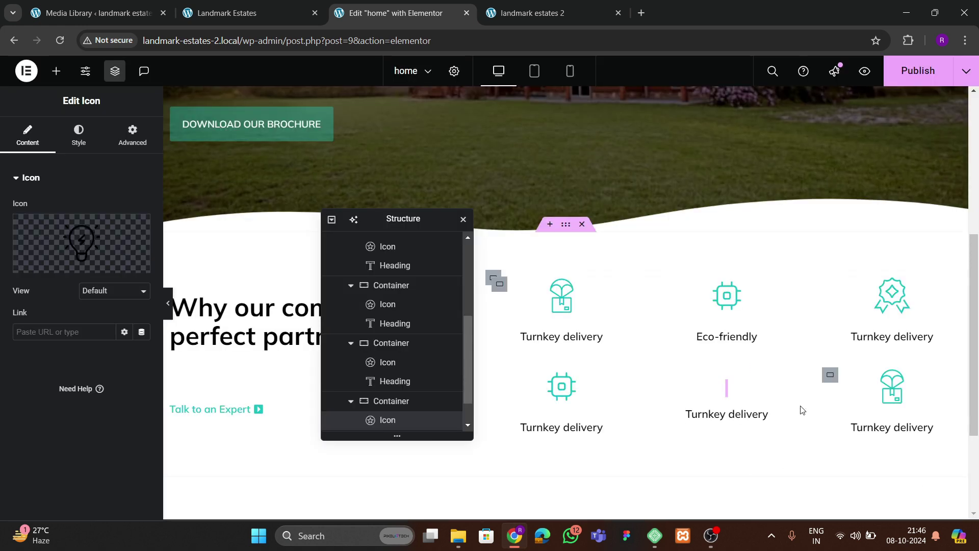
# - Replace the last grid item's icon with eco-friendly-svgrepo-com-1.svg from the media library
pyautogui.click(895, 380)
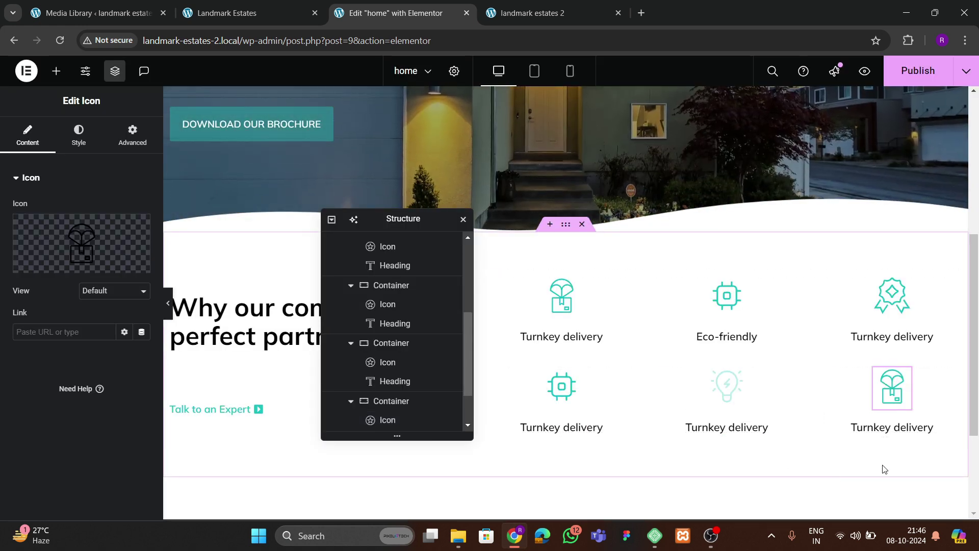
pyautogui.click(115, 263)
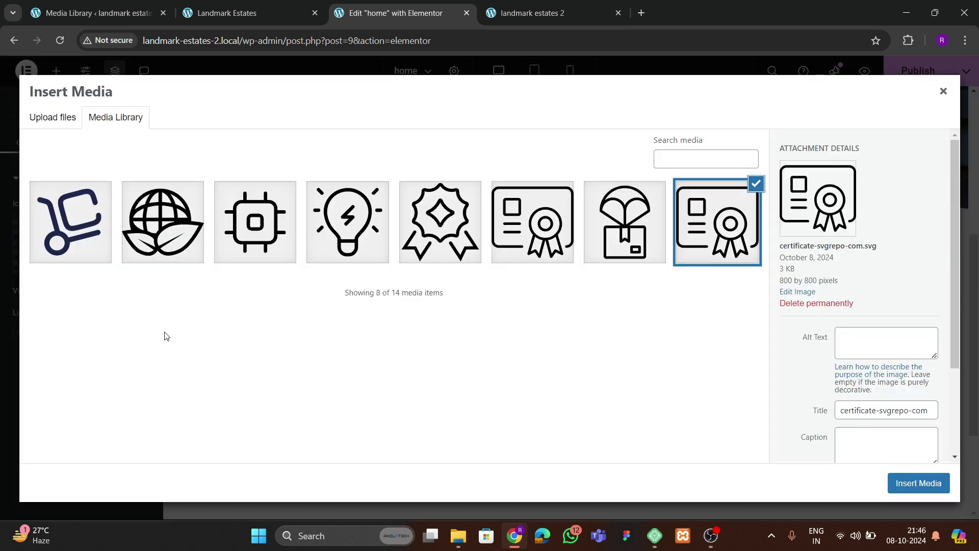
pyautogui.click(90, 250)
pyautogui.click(182, 251)
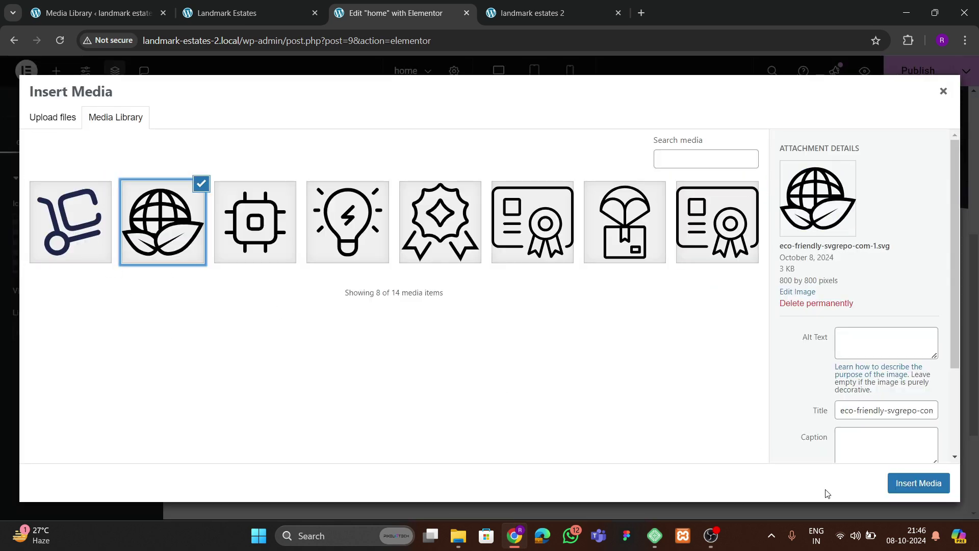
pyautogui.click(917, 483)
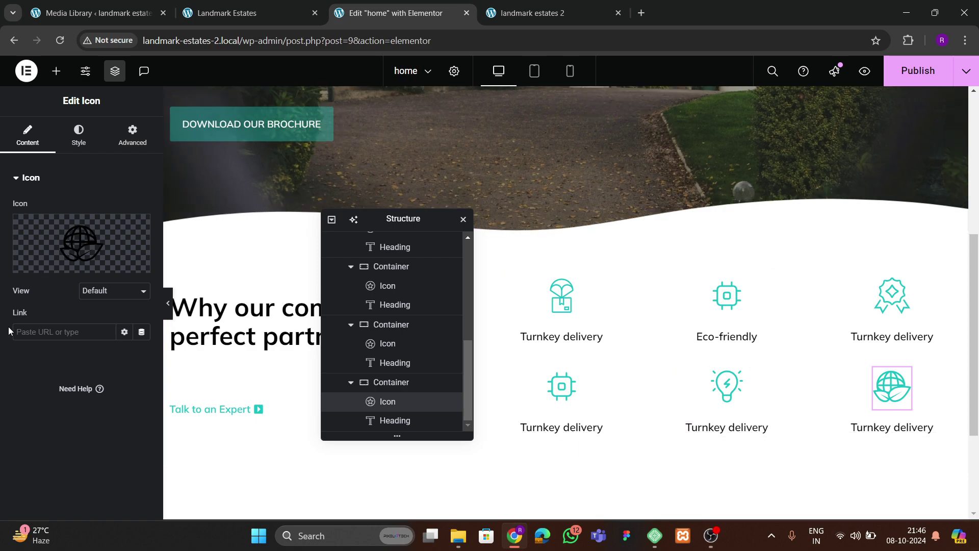
# - Try the microchip SVG from the media library as the last grid item's icon
pyautogui.click(115, 262)
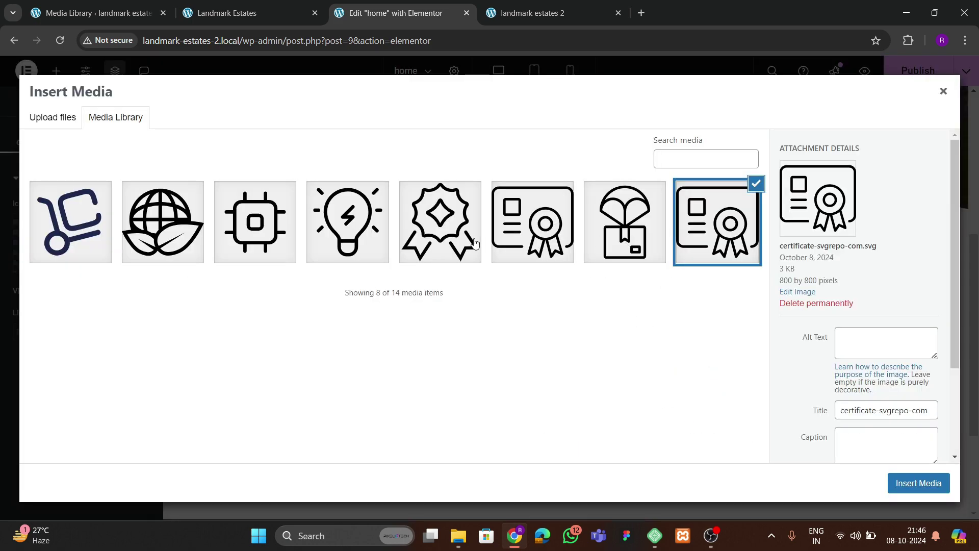
pyautogui.click(275, 240)
pyautogui.click(894, 482)
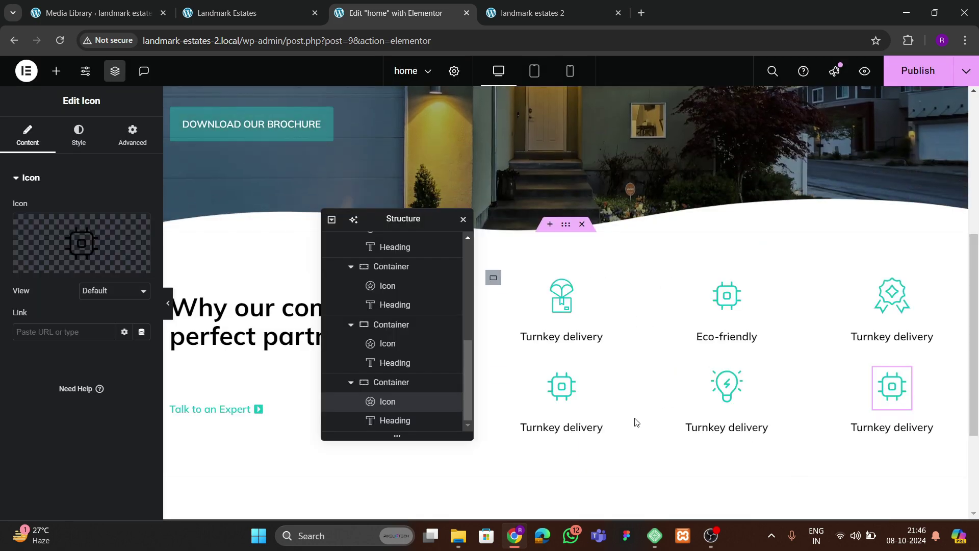
# - Try delivery-svgrepo-com-1.svg from the media library as the last grid item's icon
pyautogui.click(116, 270)
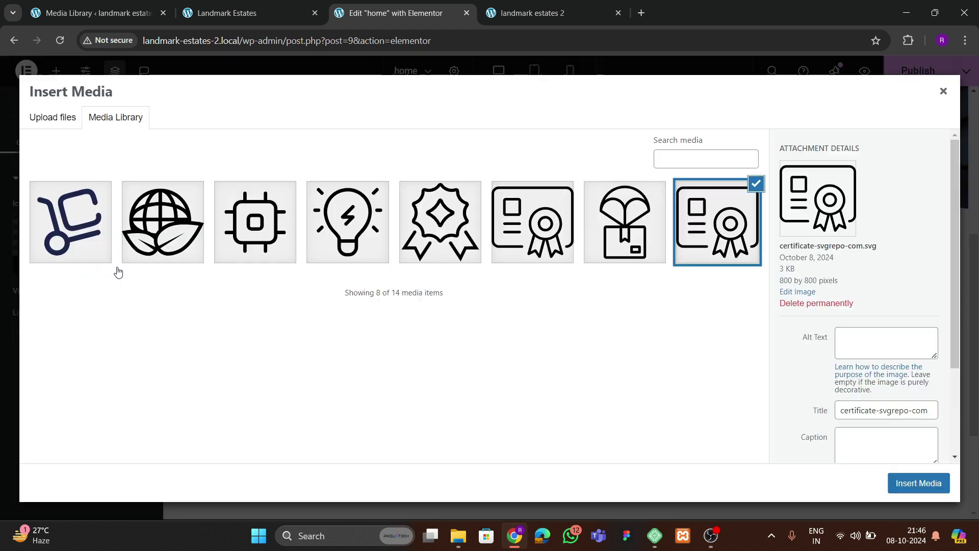
pyautogui.click(187, 237)
pyautogui.click(70, 222)
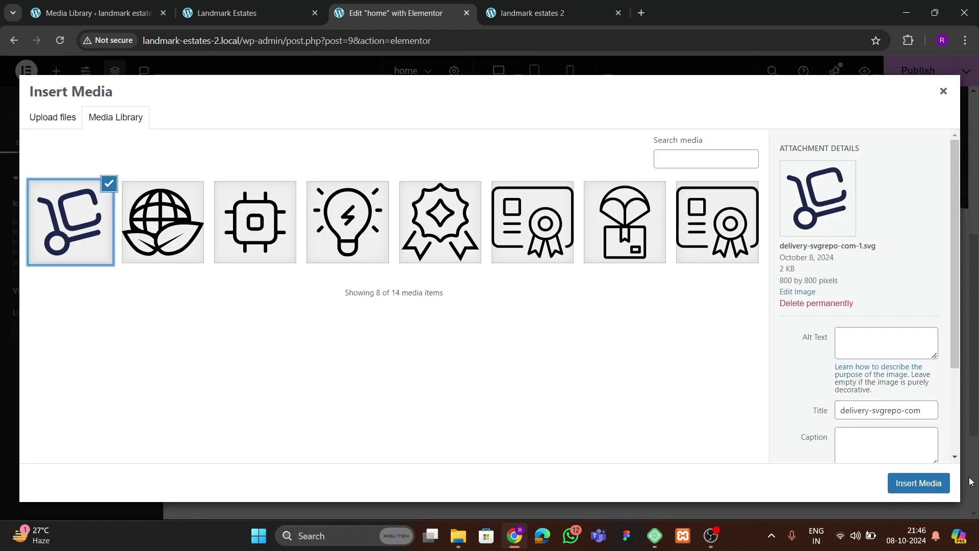
pyautogui.click(918, 483)
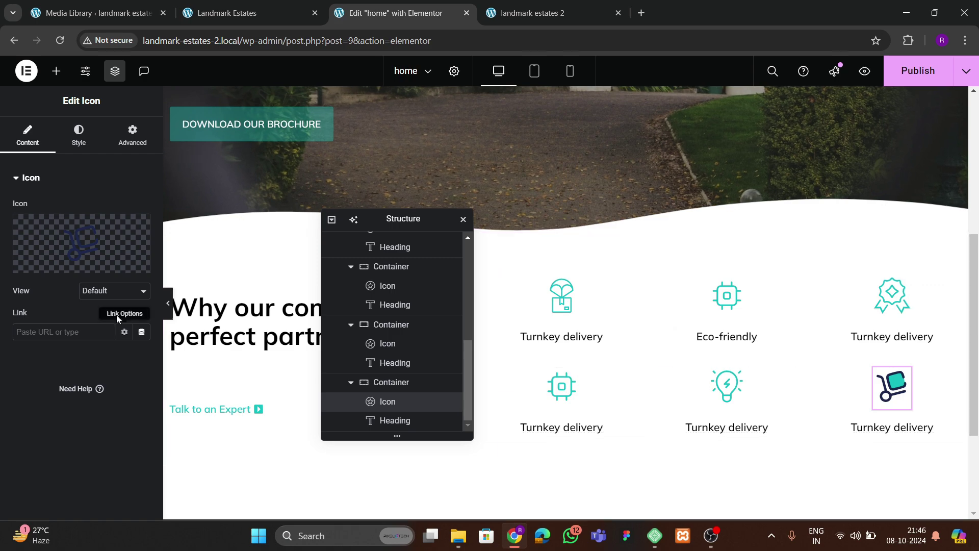
# - Try the award badge SVG from the media library as the last grid item's icon
pyautogui.click(114, 266)
pyautogui.click(152, 241)
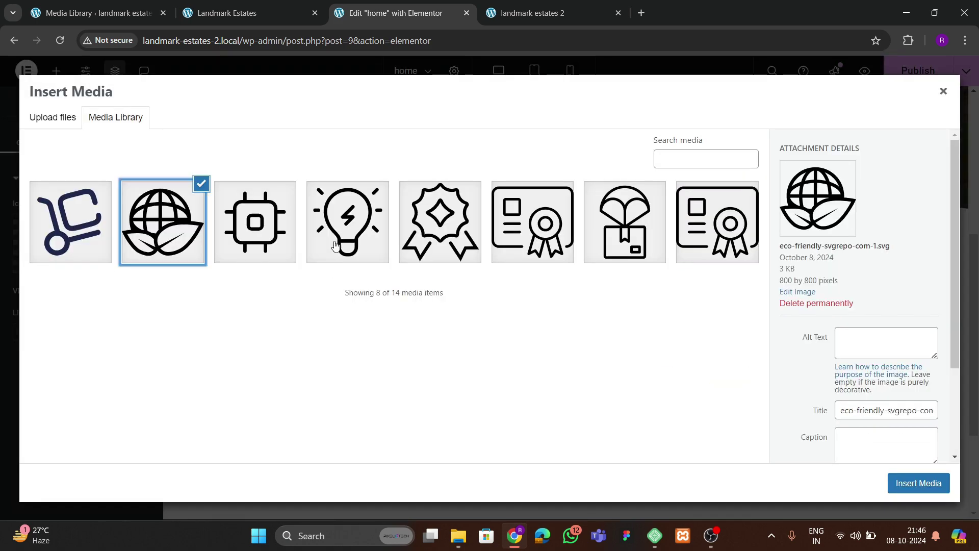
pyautogui.click(446, 246)
pyautogui.click(919, 483)
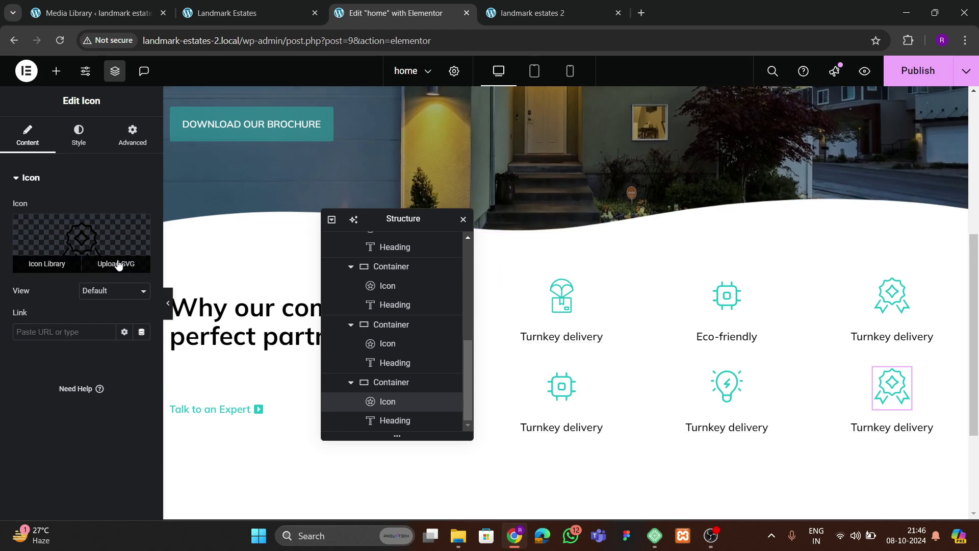
# - Replace the last grid item's icon with certificate-svgrepo-com-1.svg from the media library
pyautogui.click(118, 265)
pyautogui.click(519, 254)
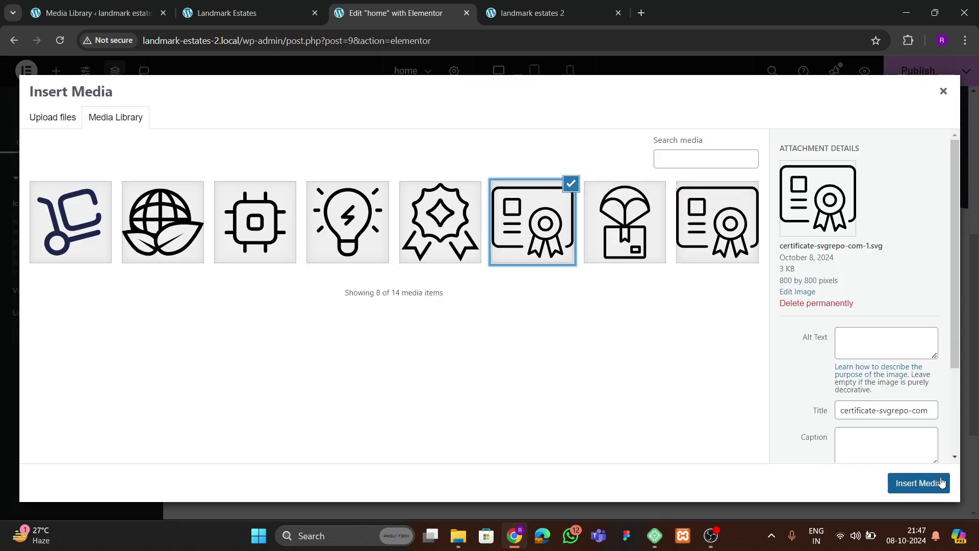
pyautogui.click(939, 482)
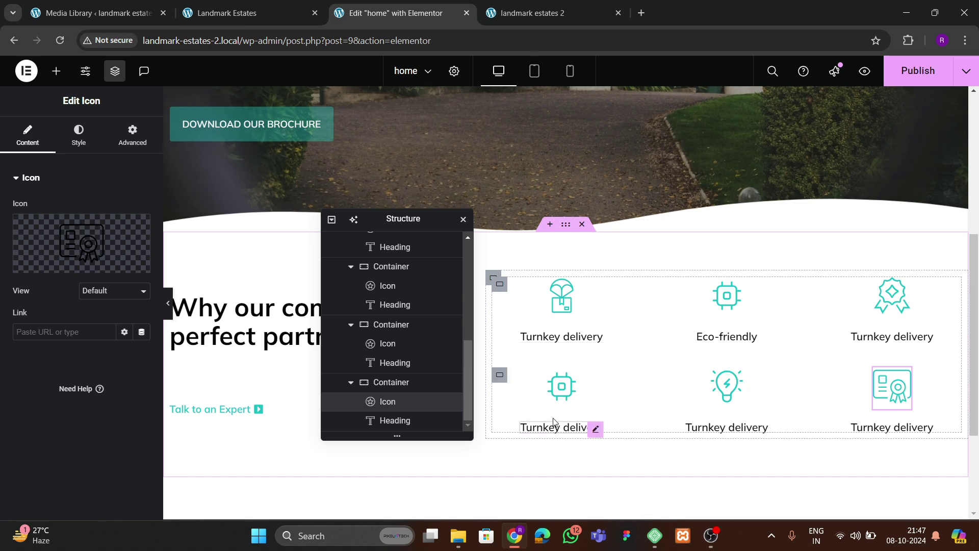
# - Publish the page and compare its reloaded live version with the reference Landmark Estates page, including the section below the feature grid
pyautogui.click(917, 71)
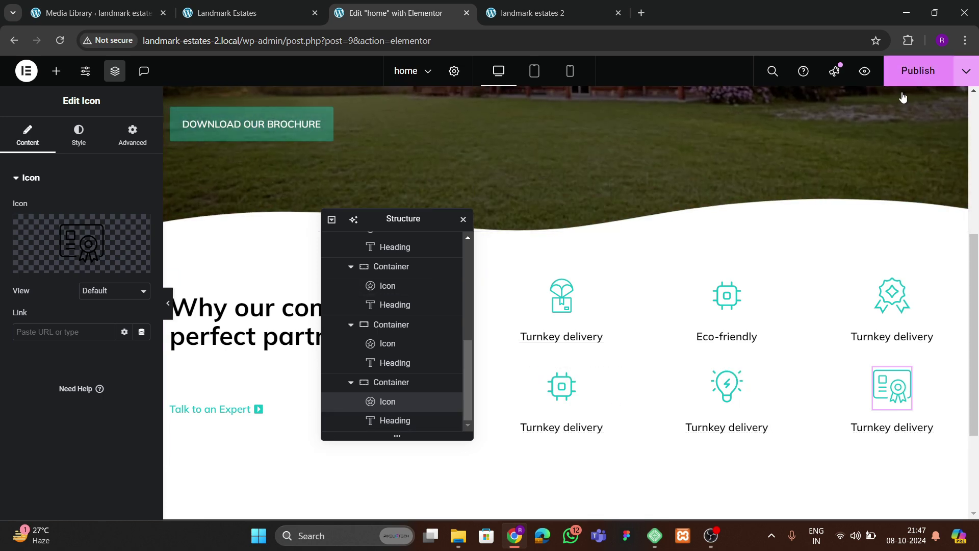
pyautogui.click(520, 15)
pyautogui.click(51, 44)
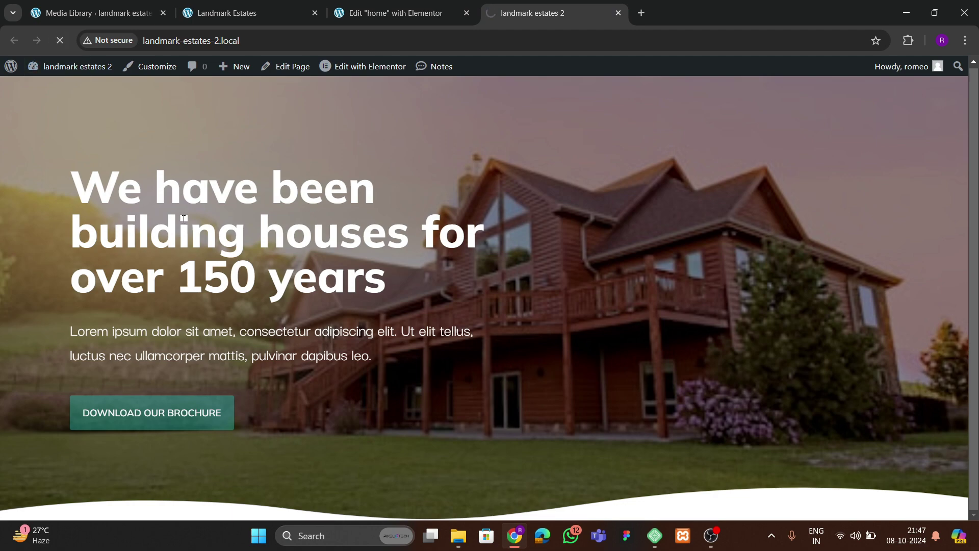
pyautogui.scroll(-1, 274, 313)
pyautogui.scroll(-5, 274, 314)
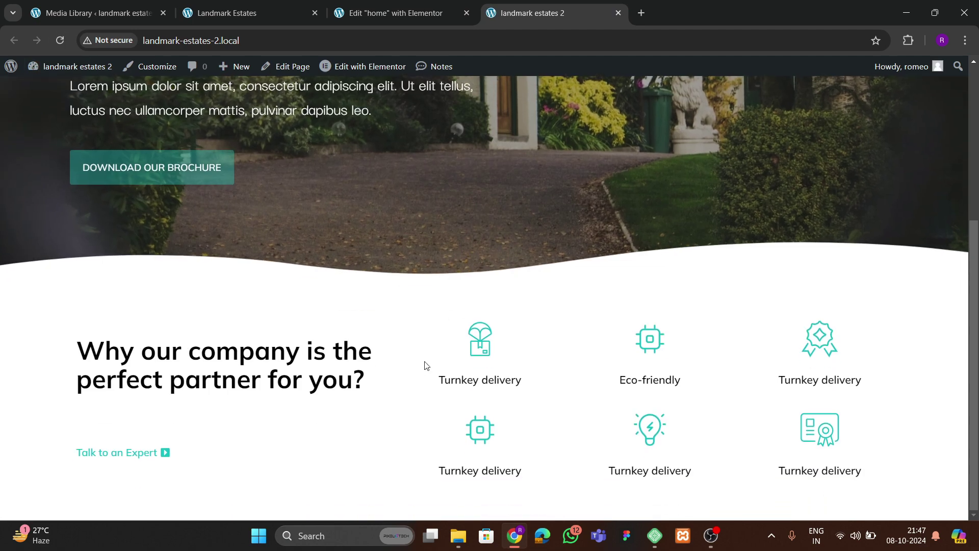
pyautogui.hotkey('ctrl', '2')
pyautogui.scroll(-10, 389, 295)
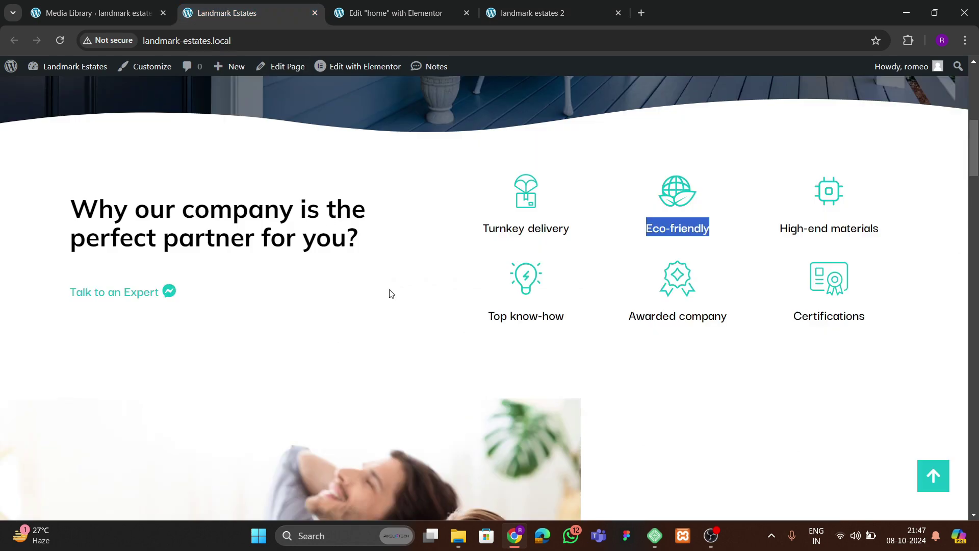
pyautogui.scroll(2, 415, 299)
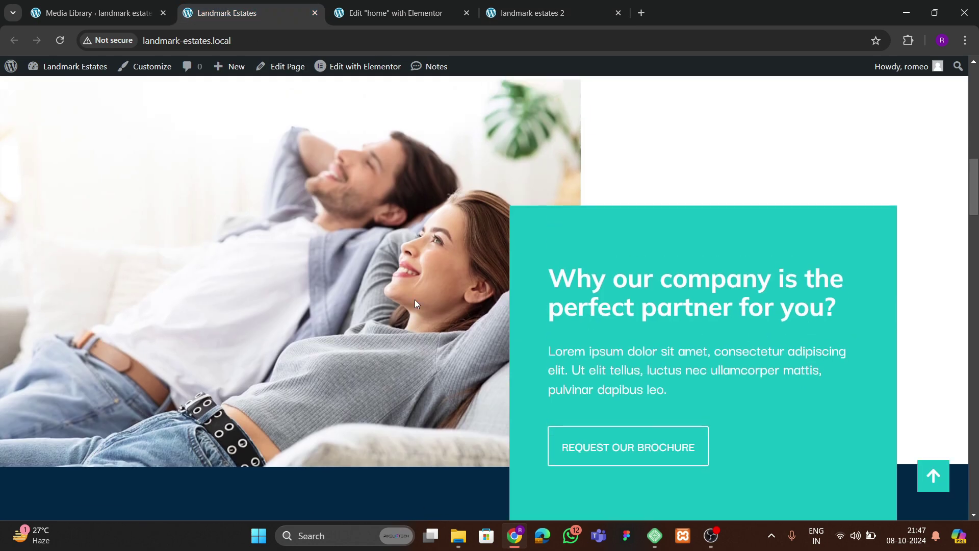
pyautogui.scroll(2, 414, 303)
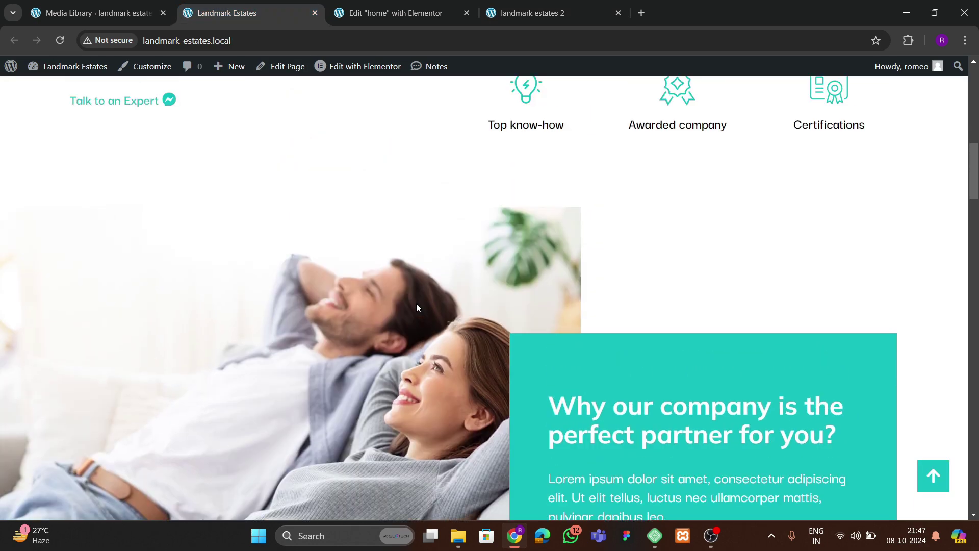
# - Back in the Elementor editor, add a two-column container below the feature grid and name it "overlap section"
pyautogui.click(381, 15)
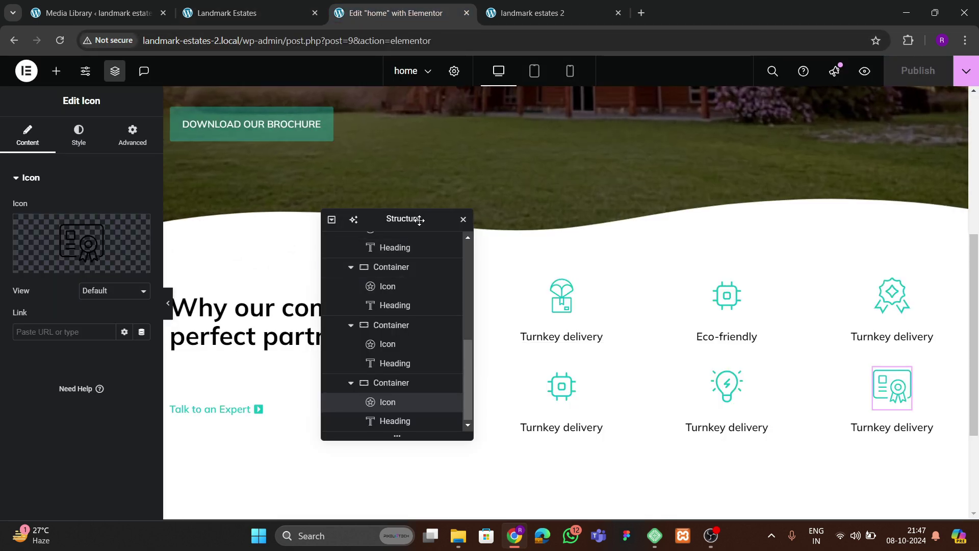
pyautogui.moveTo(402, 218); pyautogui.dragTo(673, 102)
pyautogui.scroll(-3, 529, 393)
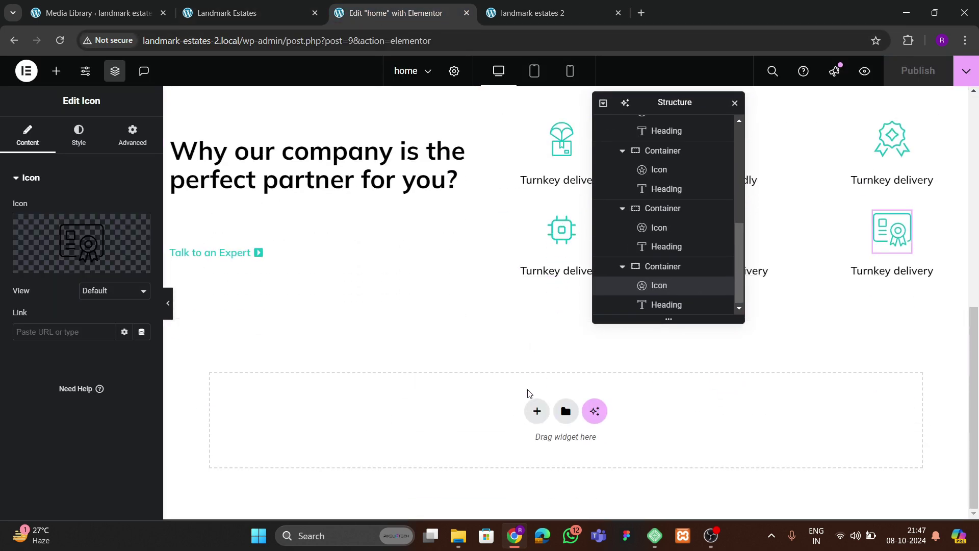
pyautogui.click(533, 414)
pyautogui.click(510, 439)
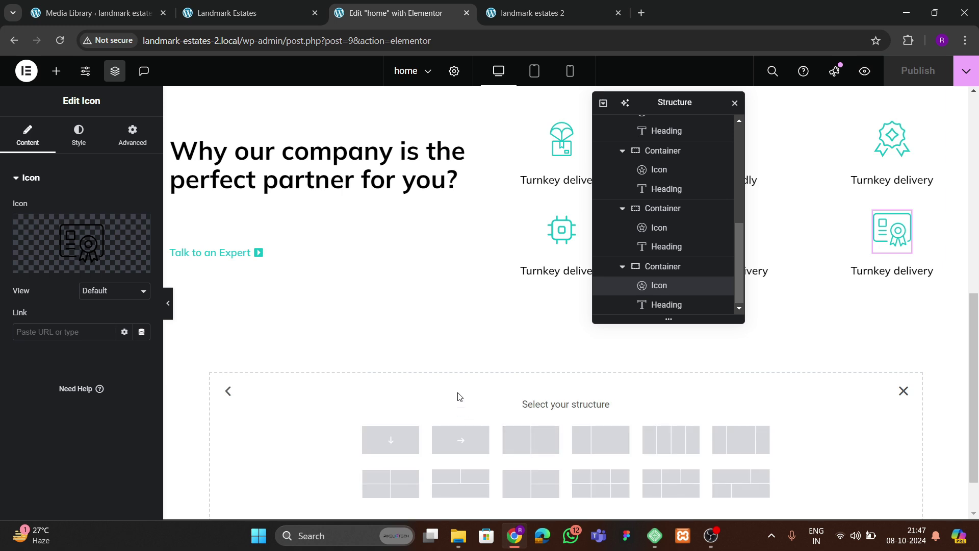
pyautogui.click(507, 372)
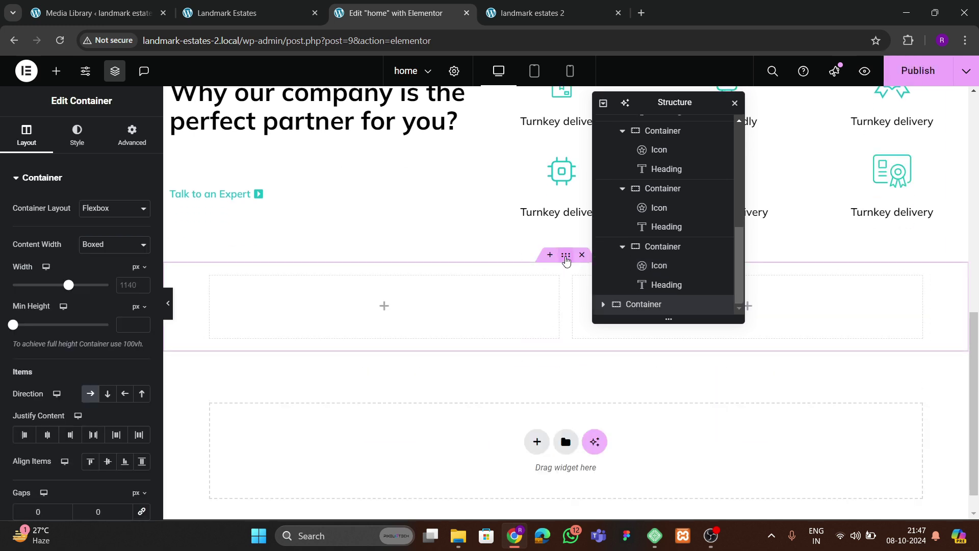
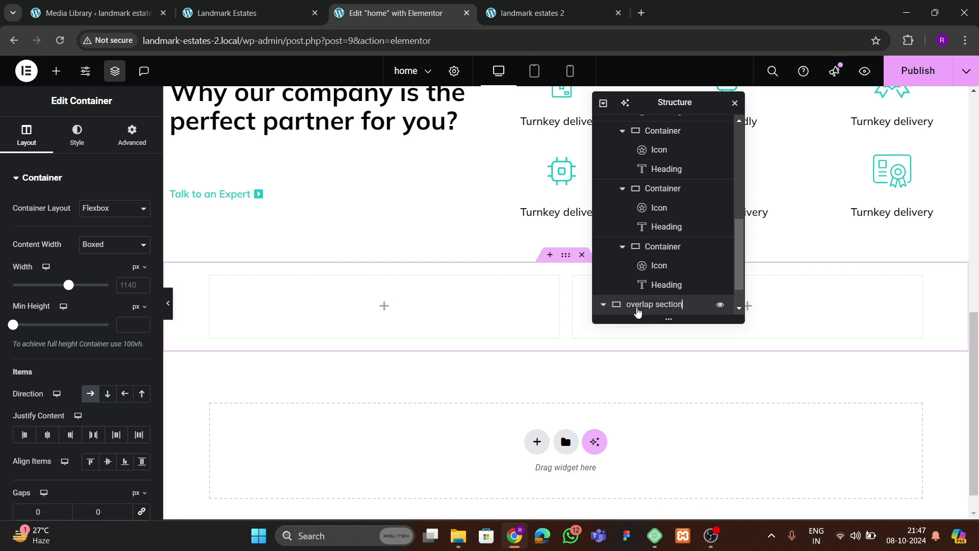
# - Set the overlap section's boxed width to 1300 px and its padding to 60 px top and bottom, 0 left and right
pyautogui.click(131, 139)
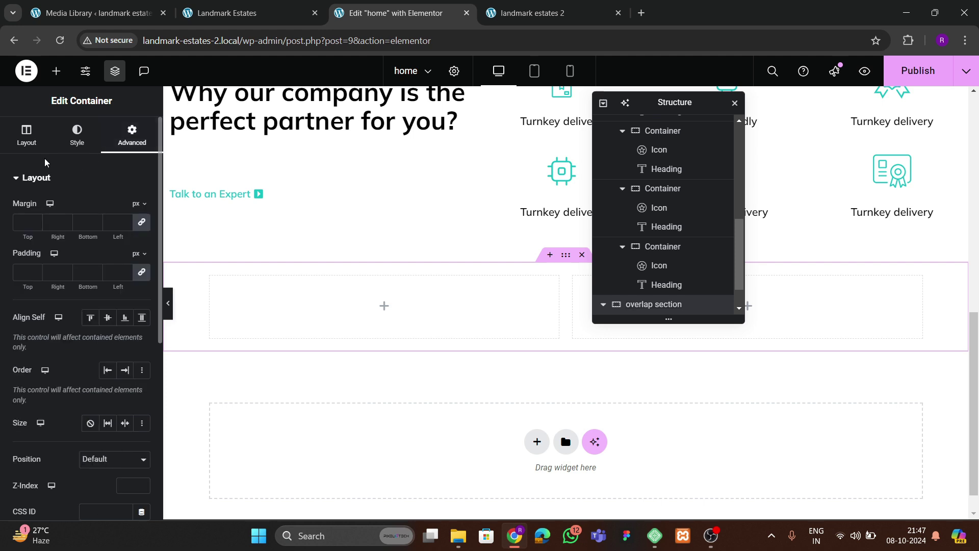
pyautogui.click(25, 144)
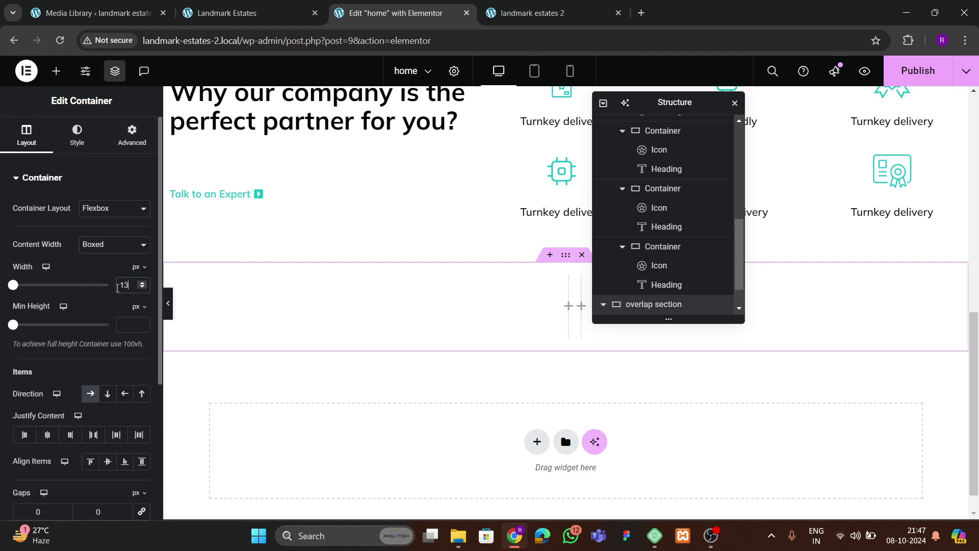
pyautogui.click(131, 136)
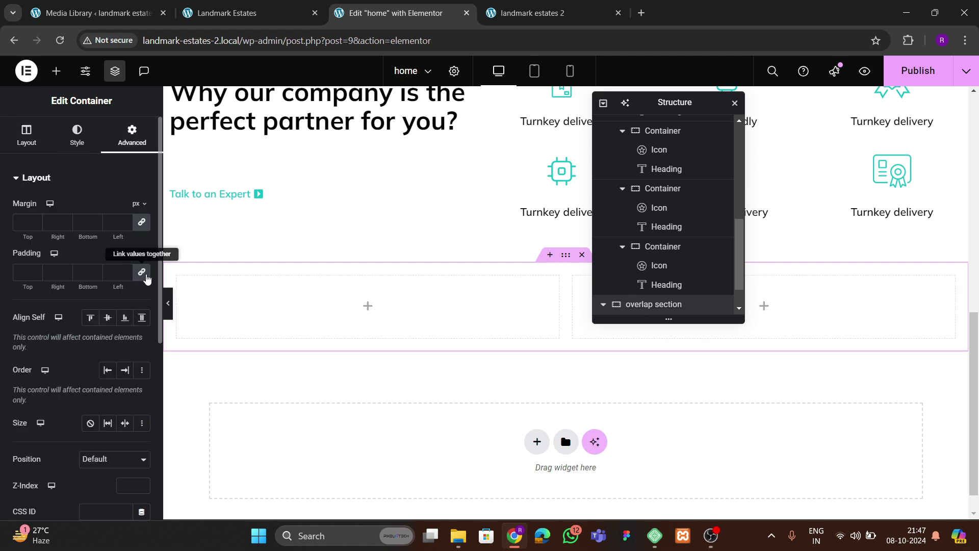
pyautogui.click(146, 277)
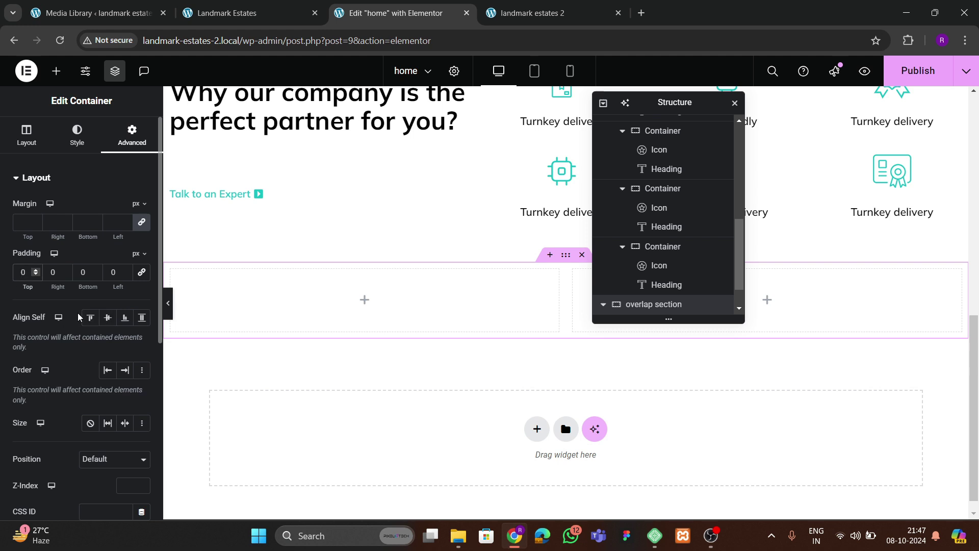
pyautogui.write('6')
pyautogui.click(79, 273)
pyautogui.write('6')
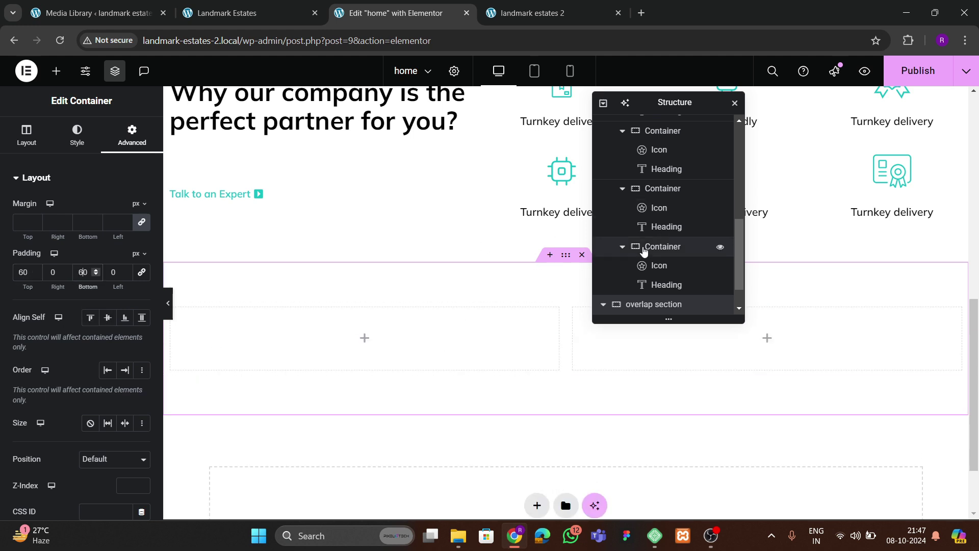
# - Set the padding of both inner containers of the overlap section to 0 on all sides
pyautogui.scroll(-1, 640, 293)
pyautogui.click(657, 290)
pyautogui.click(134, 134)
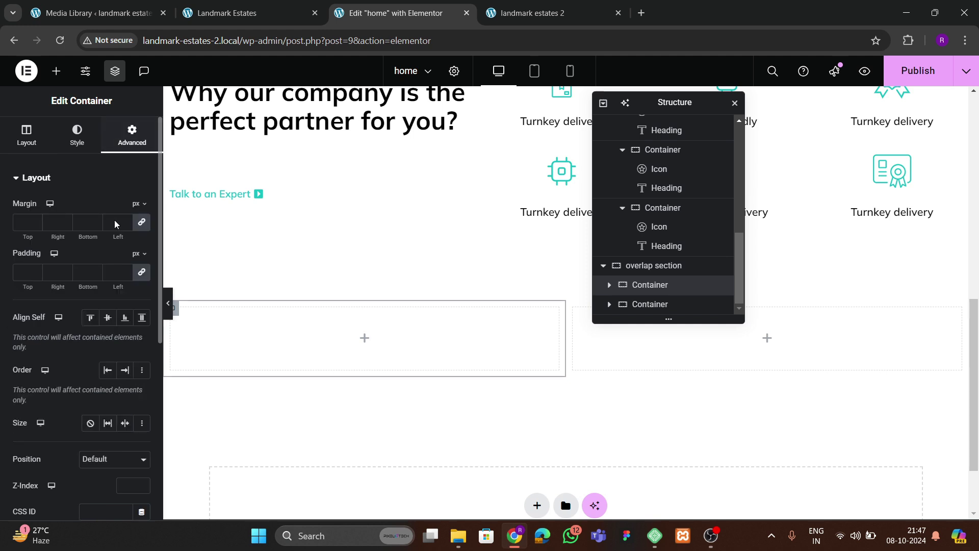
pyautogui.click(641, 304)
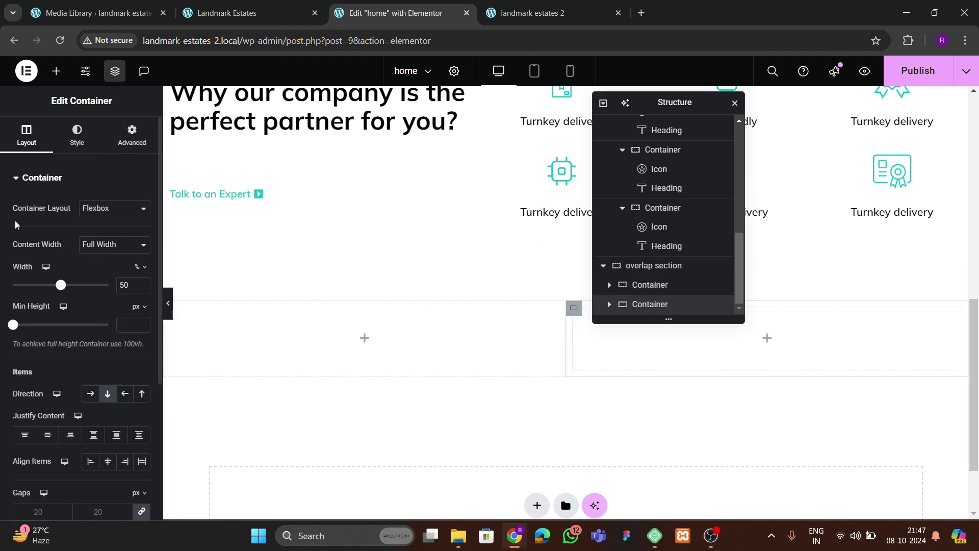
pyautogui.click(130, 134)
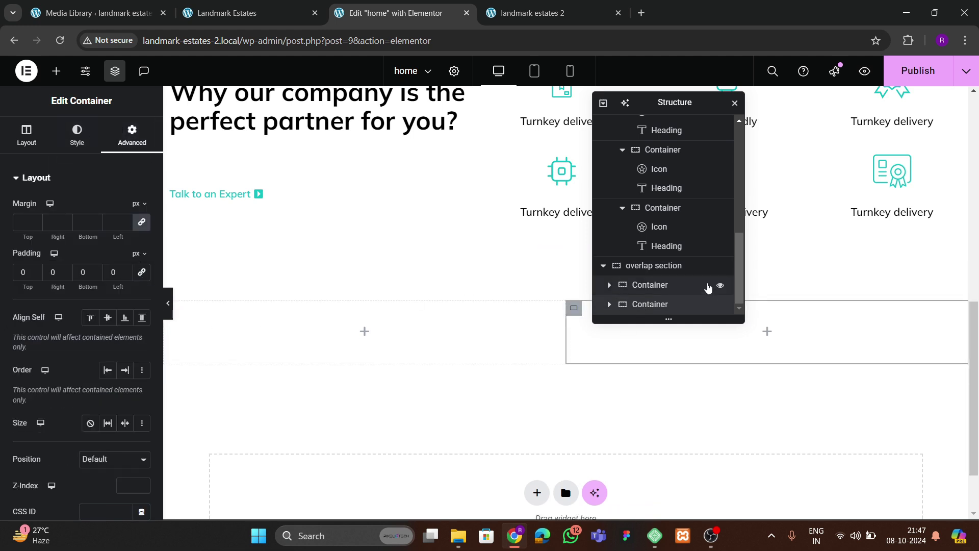
pyautogui.click(710, 285)
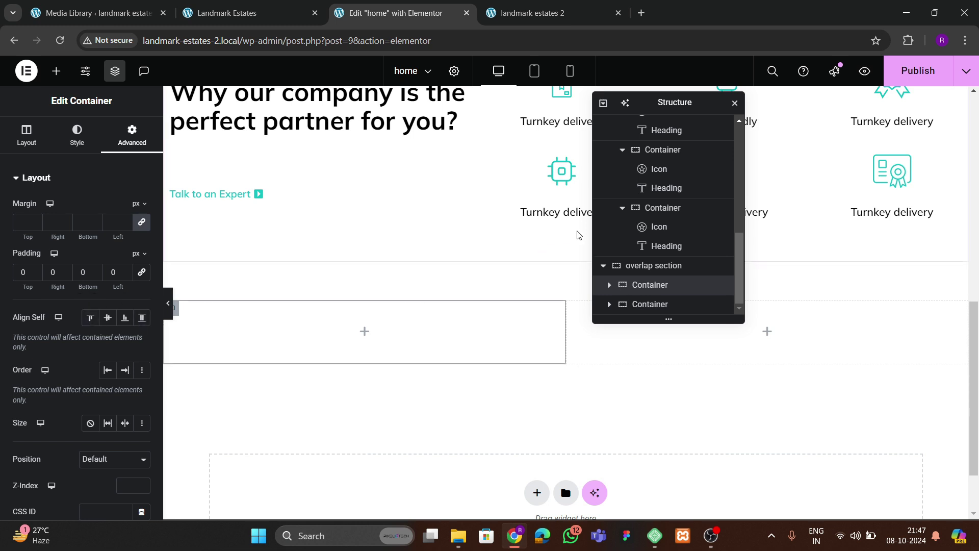
# - Change the overlap section's content width to Full Width
pyautogui.click(616, 265)
pyautogui.click(23, 135)
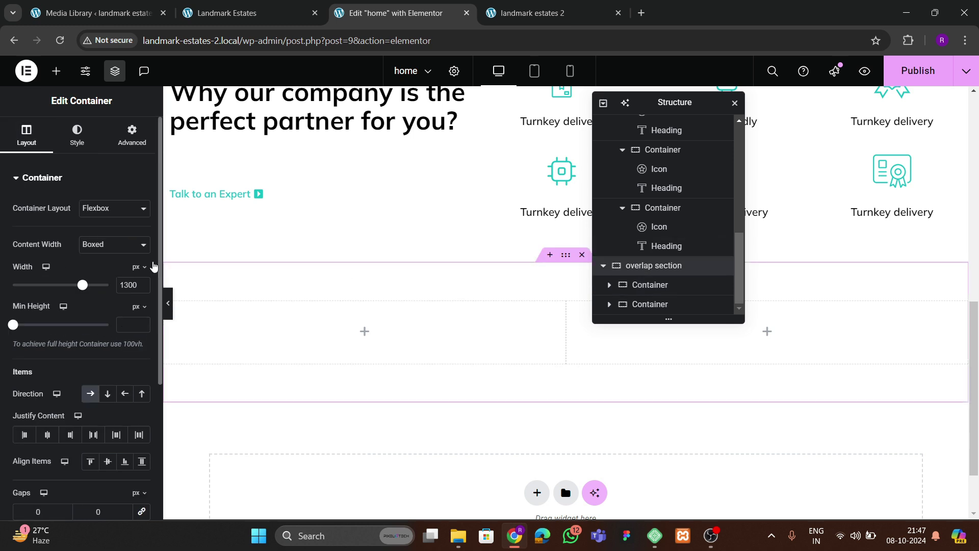
pyautogui.click(141, 244)
pyautogui.click(101, 279)
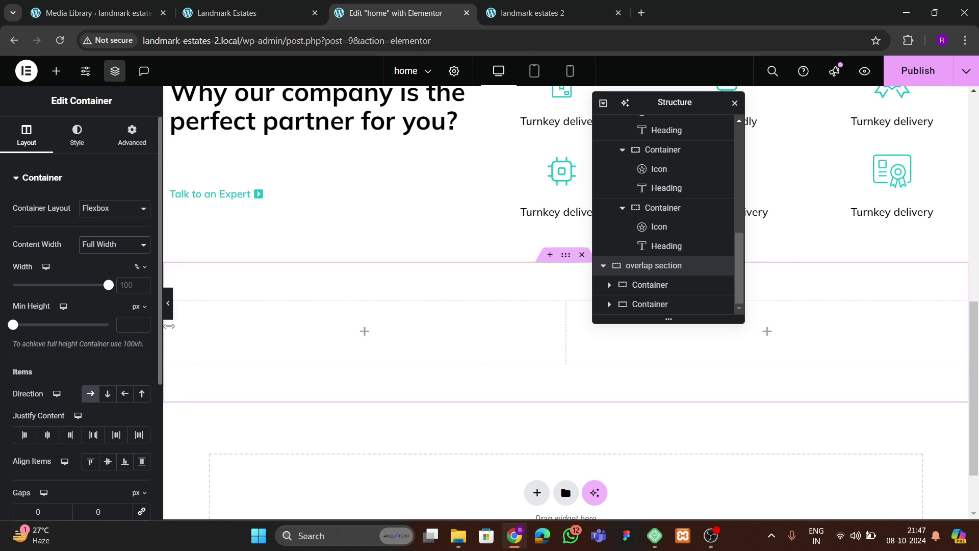
# - Add an Image widget to the overlap section's first column and fill it with the relaxing couple photo from the media library
pyautogui.click(57, 70)
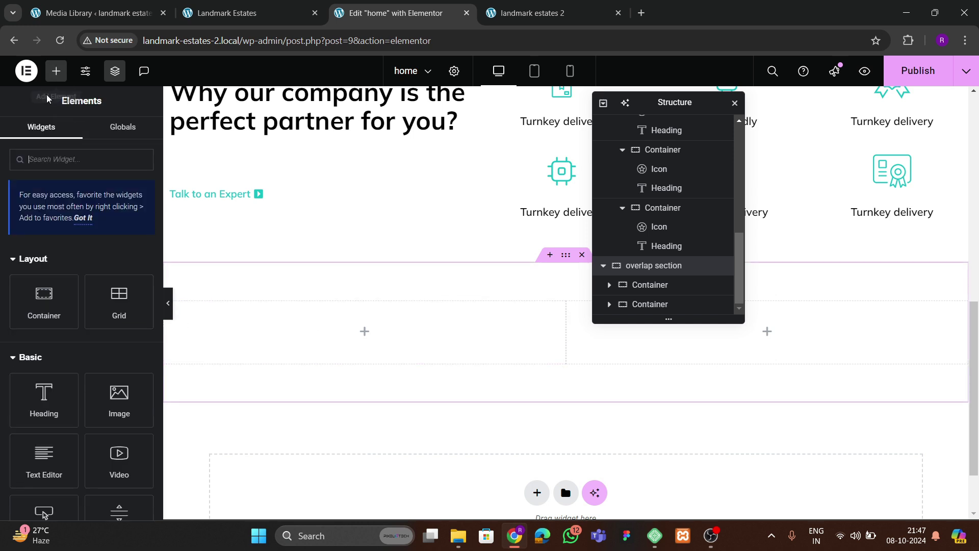
pyautogui.moveTo(110, 329); pyautogui.dragTo(293, 319)
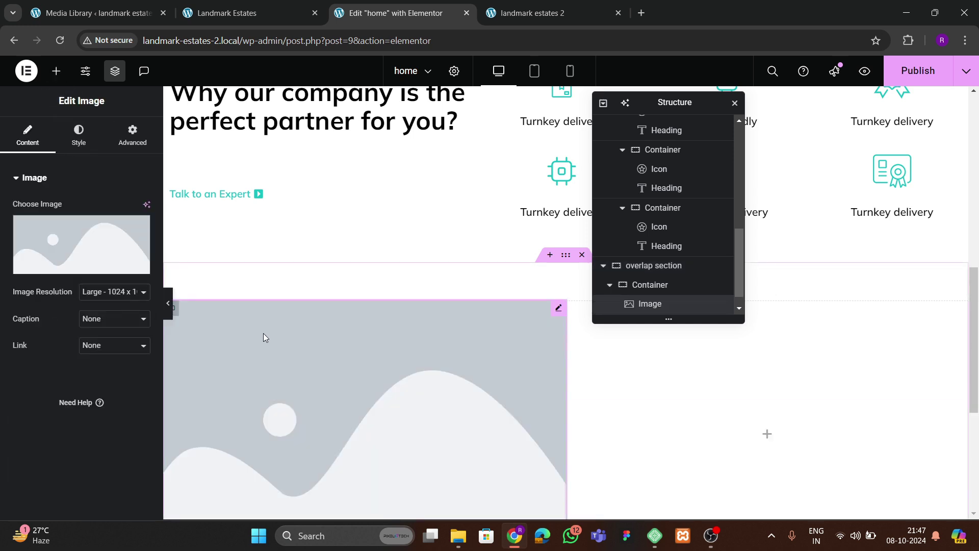
pyautogui.click(87, 241)
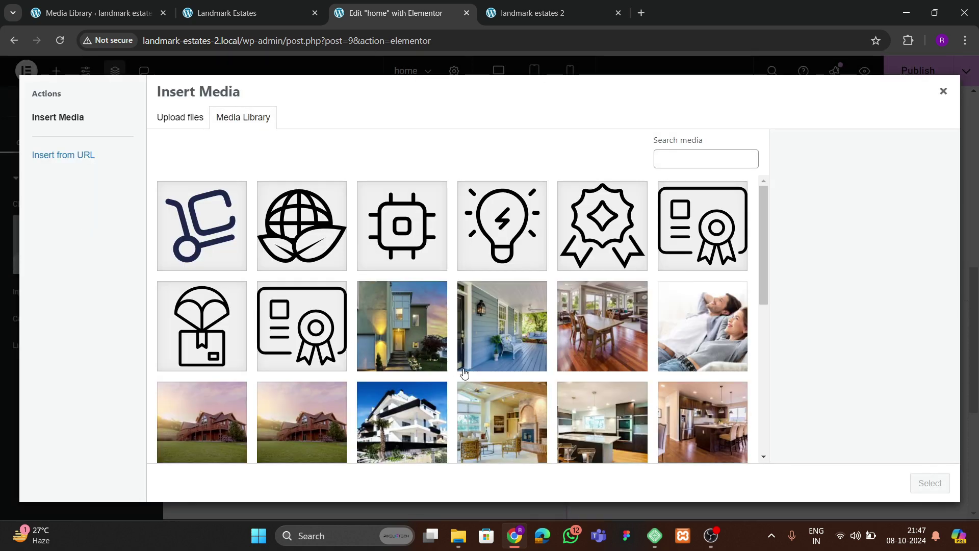
pyautogui.scroll(-3, 464, 373)
pyautogui.click(703, 209)
pyautogui.click(929, 483)
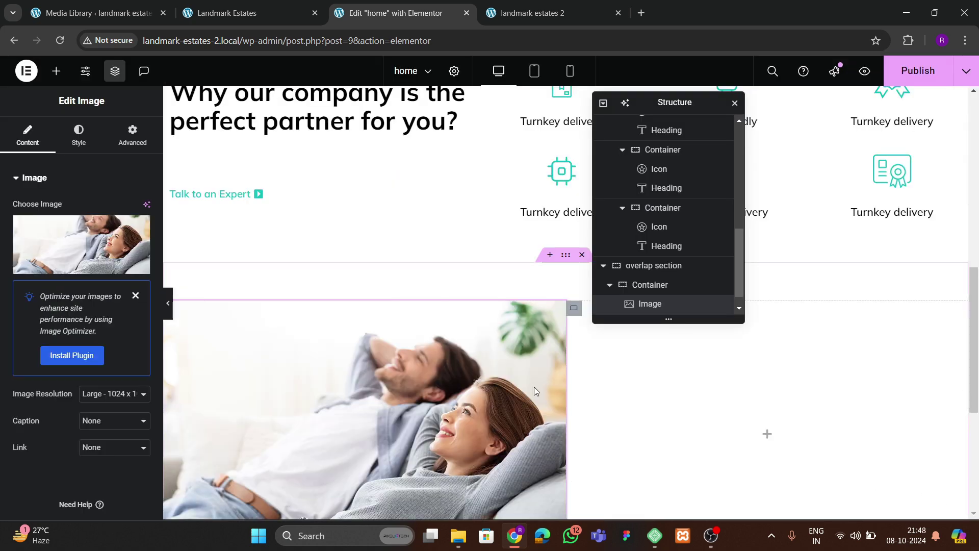
# - Set the width of the overlap section's photo container to 60%
pyautogui.scroll(-3, 327, 346)
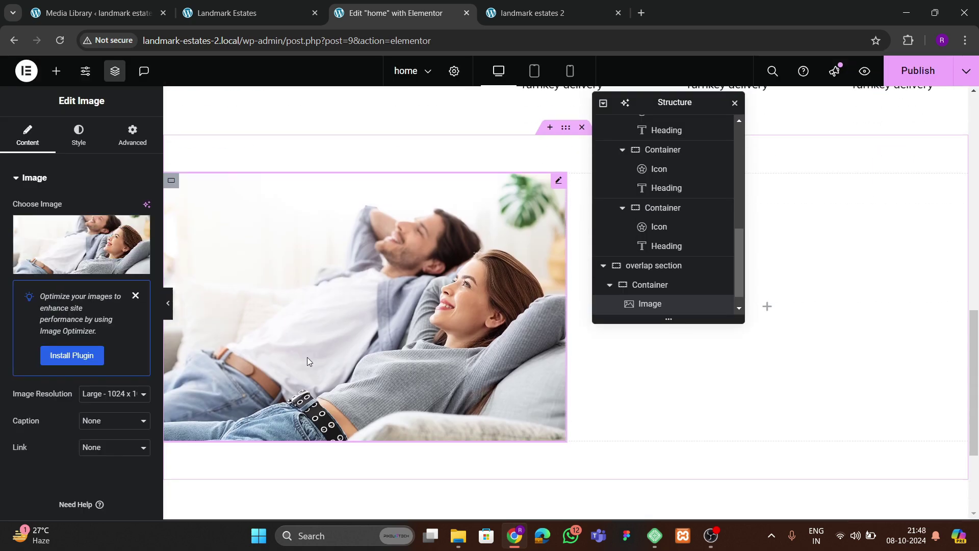
pyautogui.click(168, 303)
pyautogui.click(4, 310)
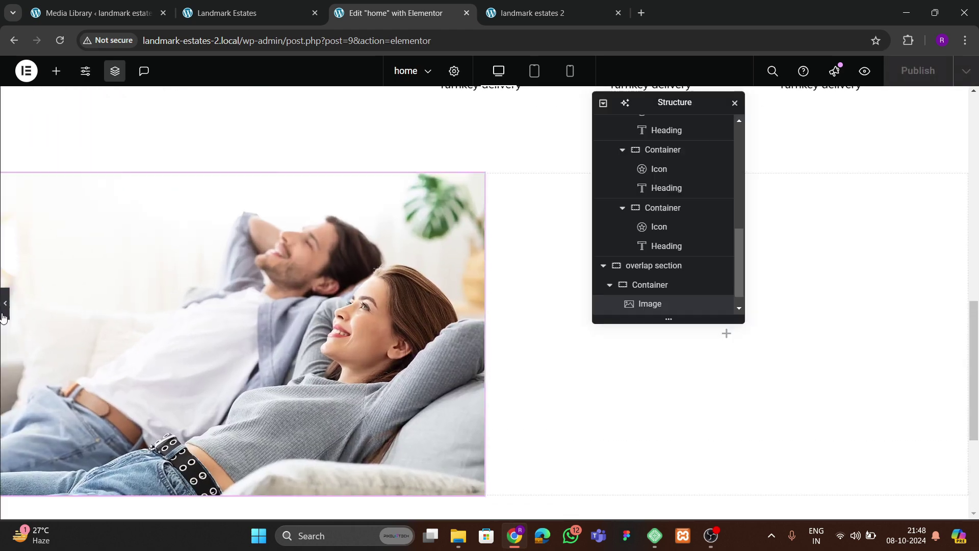
pyautogui.scroll(-1, 651, 299)
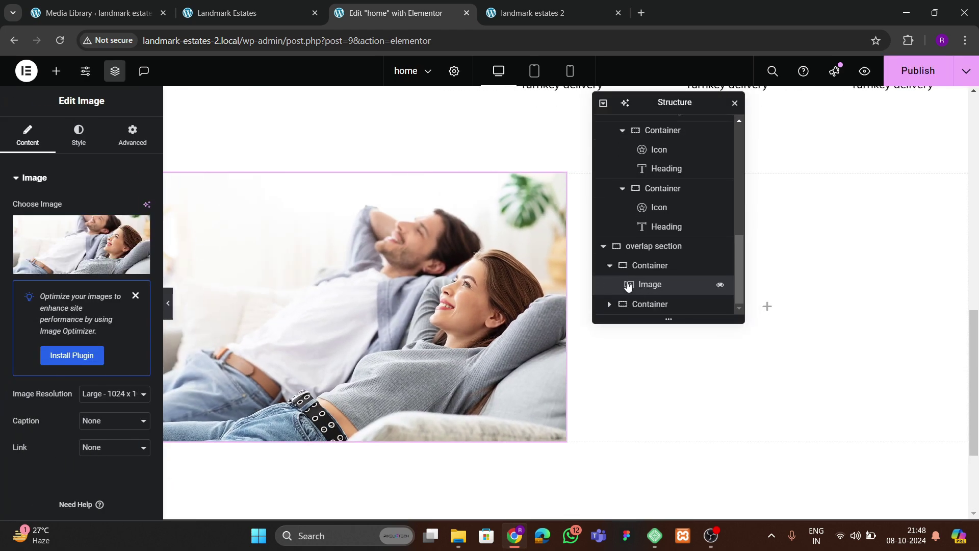
pyautogui.click(650, 266)
pyautogui.click(18, 133)
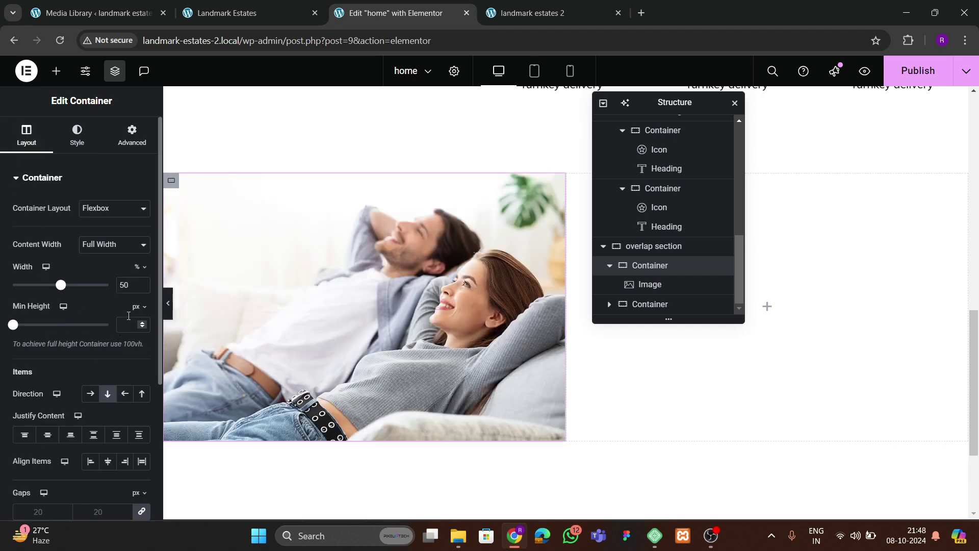
pyautogui.write('60')
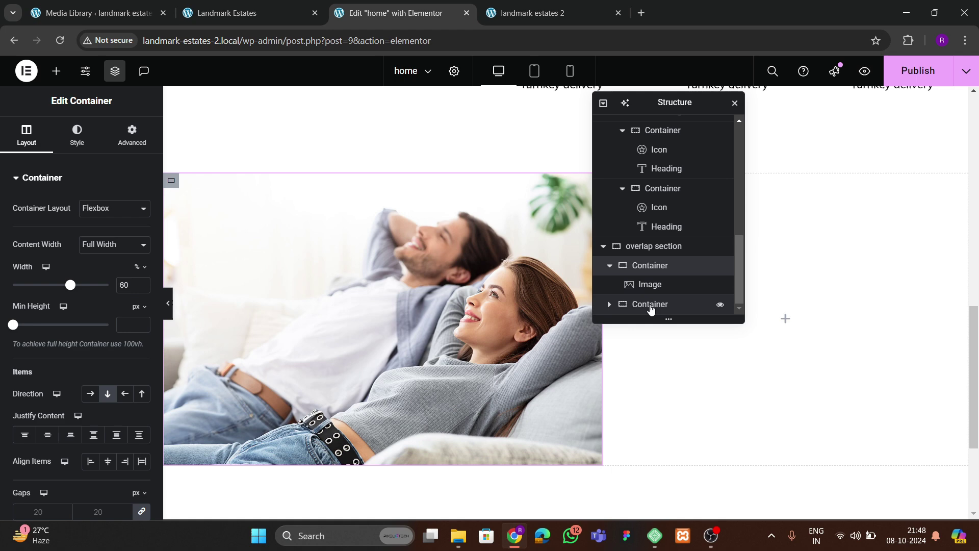
# - Set the width of the overlap section's empty second container to 40%
pyautogui.click(131, 135)
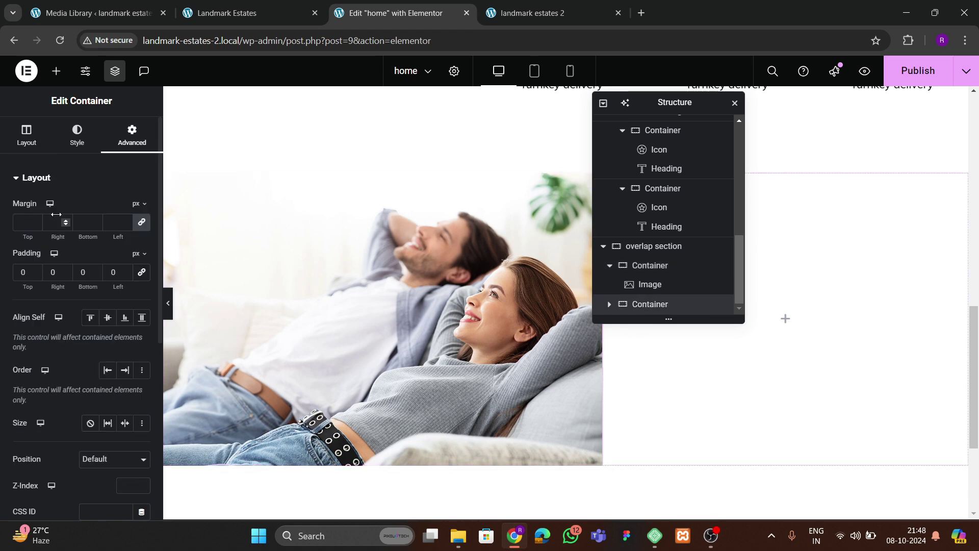
pyautogui.click(25, 142)
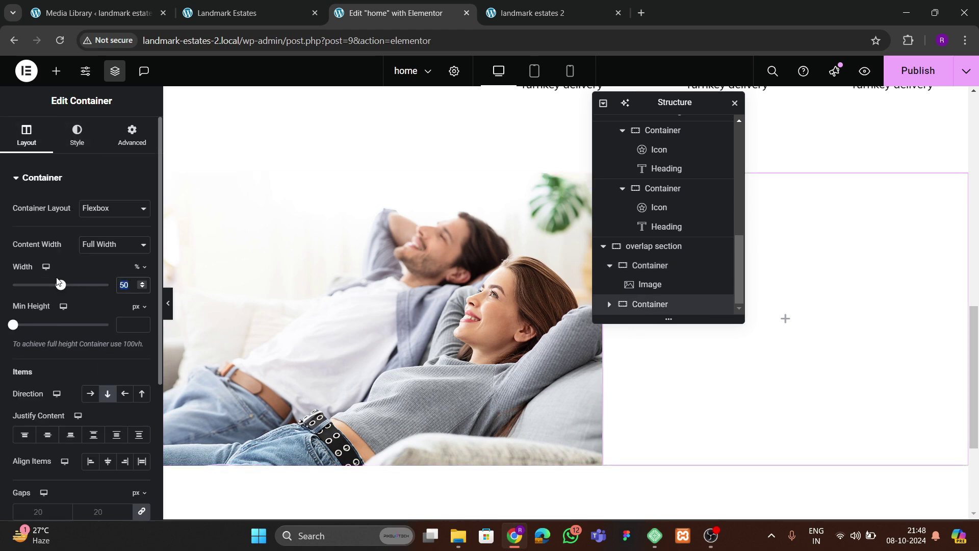
pyautogui.write('40')
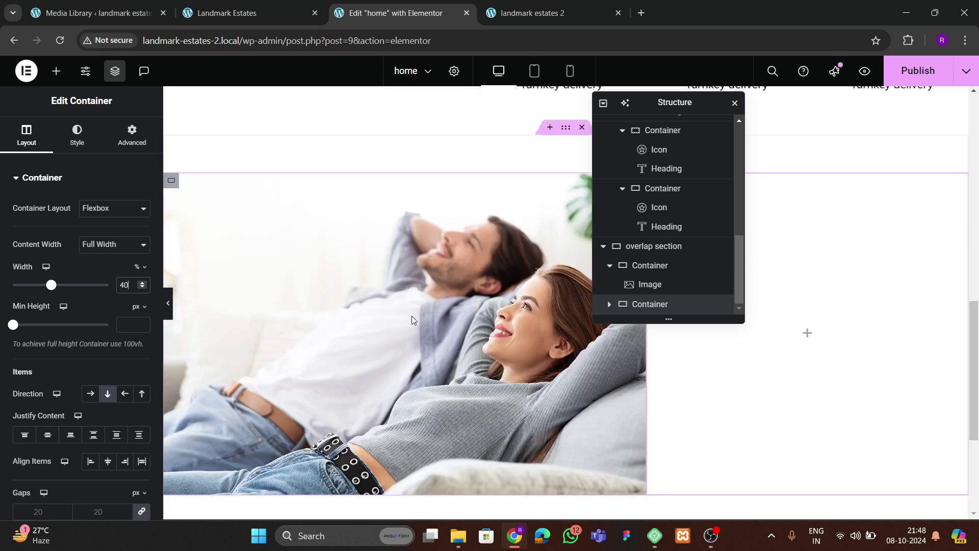
# - Match the reference card by giving the empty second container a classic background in the teal global colour
pyautogui.click(253, 17)
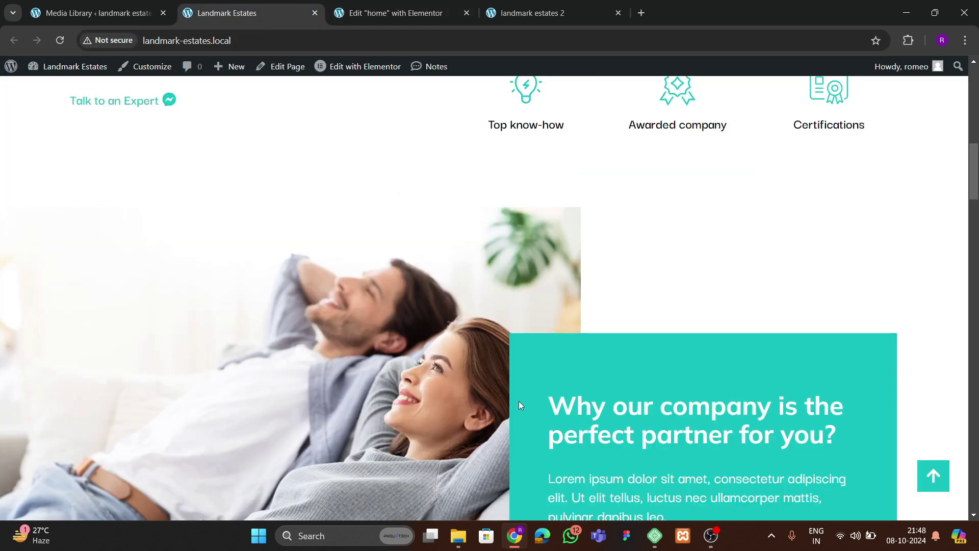
pyautogui.scroll(-2, 519, 401)
pyautogui.scroll(-2, 582, 367)
pyautogui.click(420, 12)
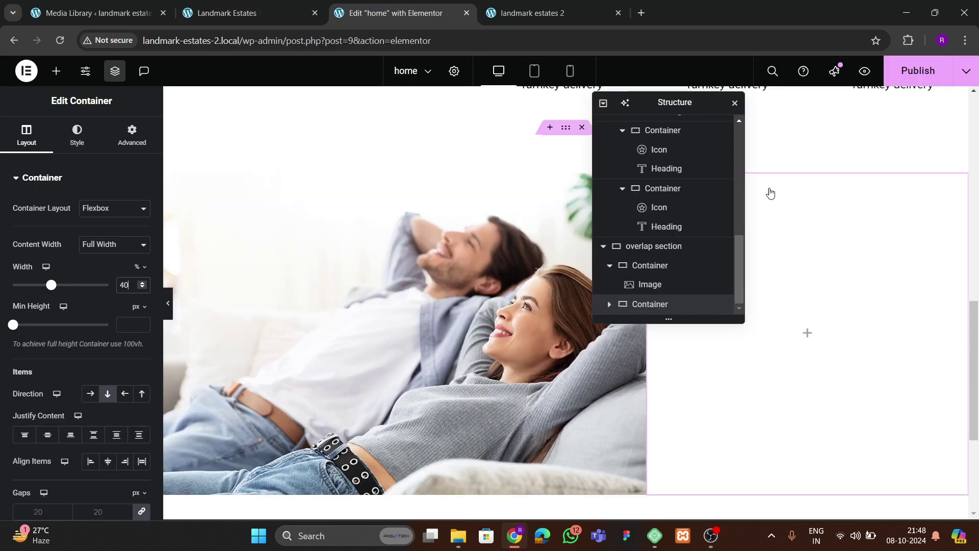
pyautogui.moveTo(682, 109); pyautogui.dragTo(406, 229)
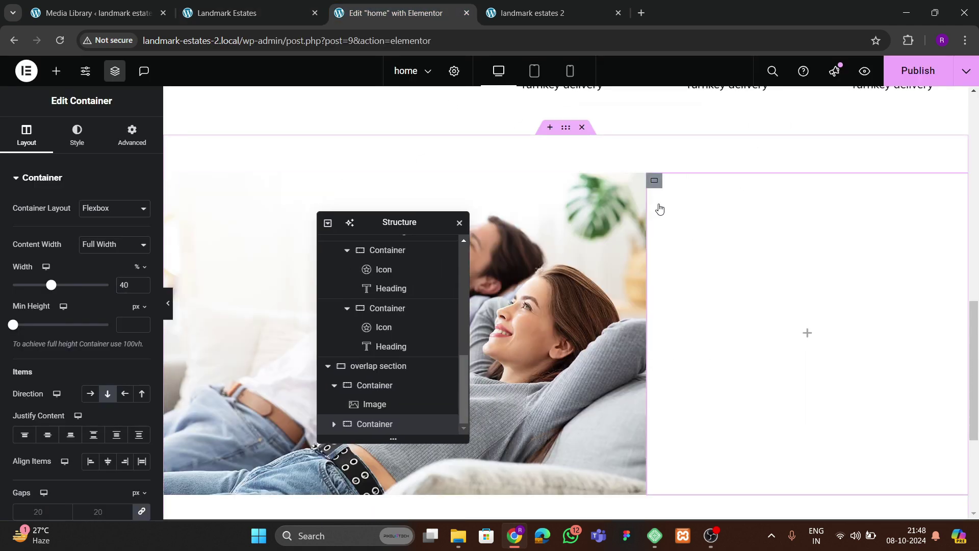
pyautogui.click(79, 147)
pyautogui.click(90, 235)
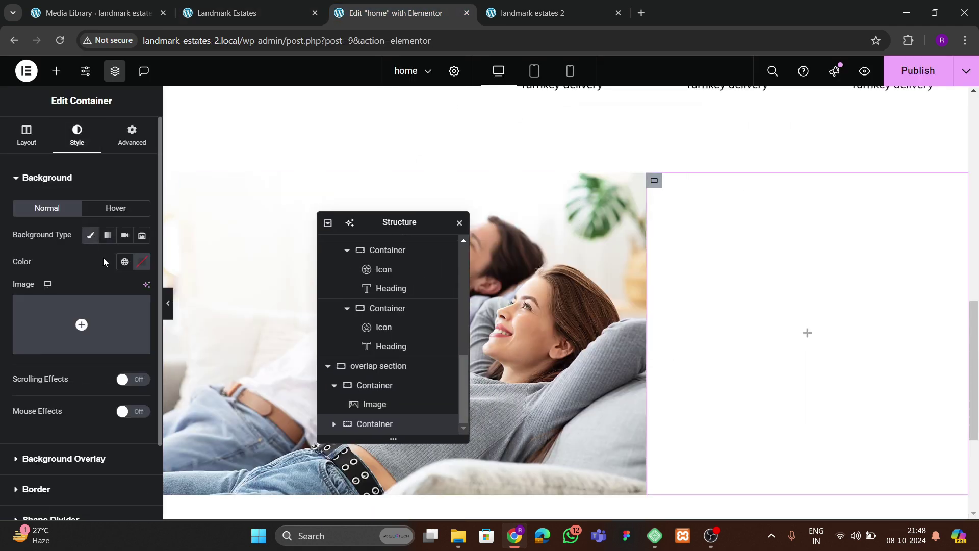
pyautogui.click(124, 261)
pyautogui.click(76, 421)
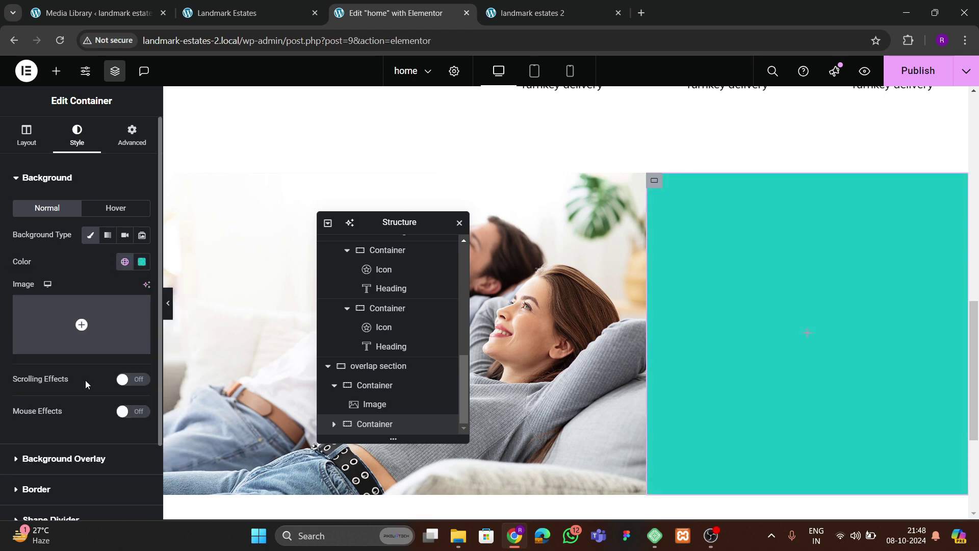
# - Copy the "Why our company is the perfect partner for you?" heading from the about section into the teal container
pyautogui.scroll(6, 192, 206)
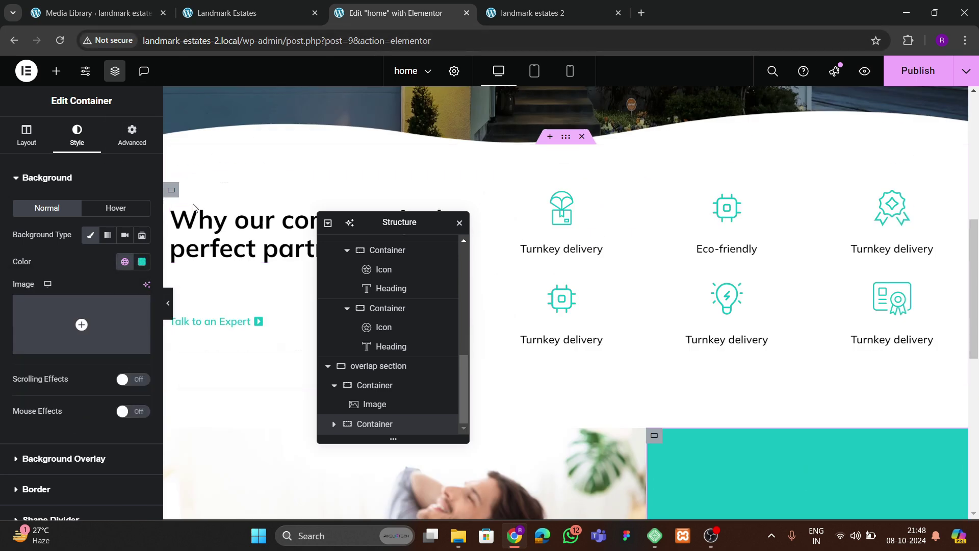
pyautogui.moveTo(370, 225); pyautogui.dragTo(543, 146)
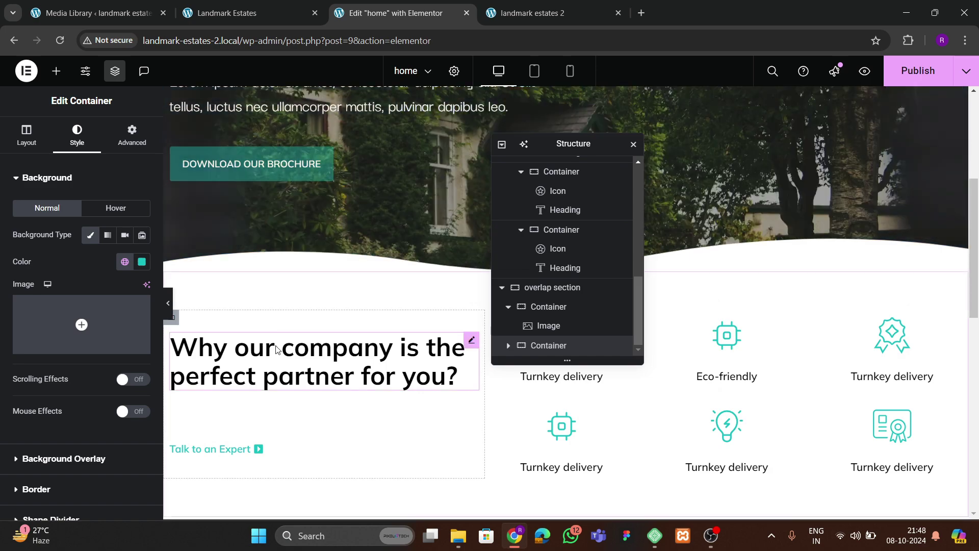
pyautogui.rightClick(275, 344)
pyautogui.click(321, 287)
pyautogui.scroll(-5, 378, 335)
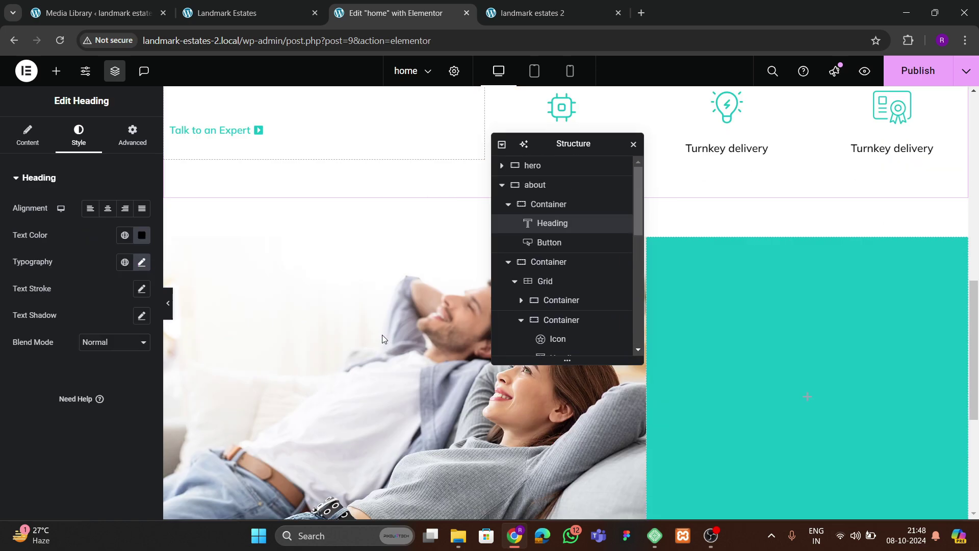
pyautogui.moveTo(568, 143); pyautogui.dragTo(334, 233)
pyautogui.rightClick(723, 343)
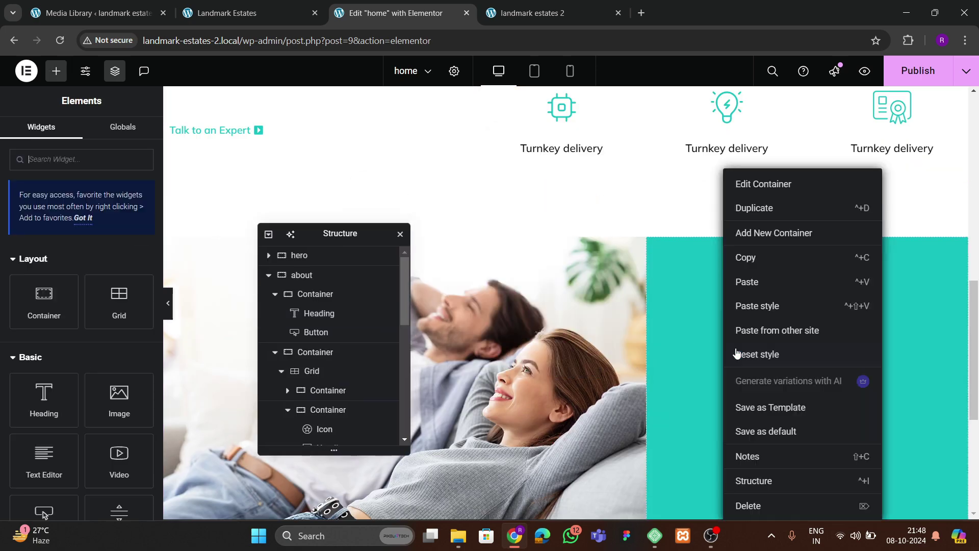
pyautogui.click(759, 281)
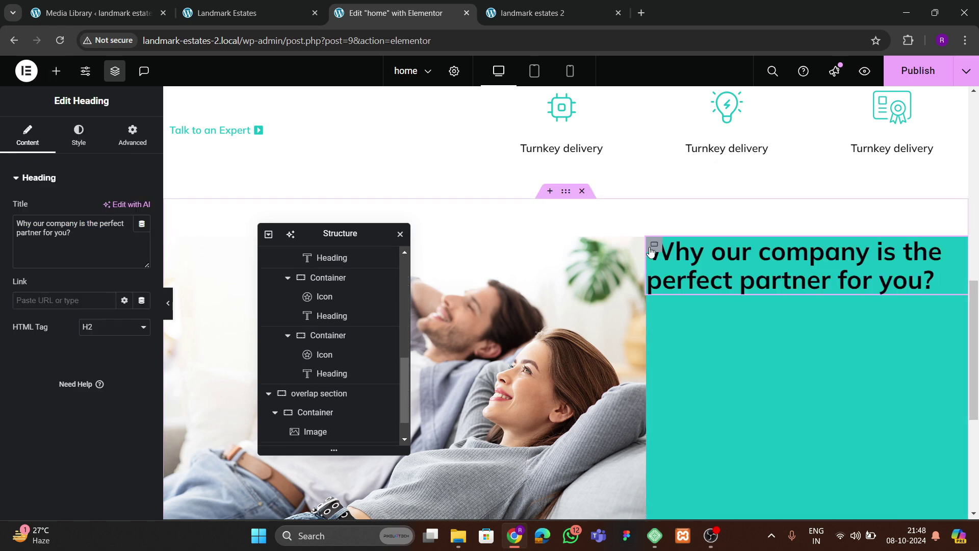
# - Link the teal container's padding values and add equal padding on all four sides
pyautogui.click(316, 416)
pyautogui.click(132, 137)
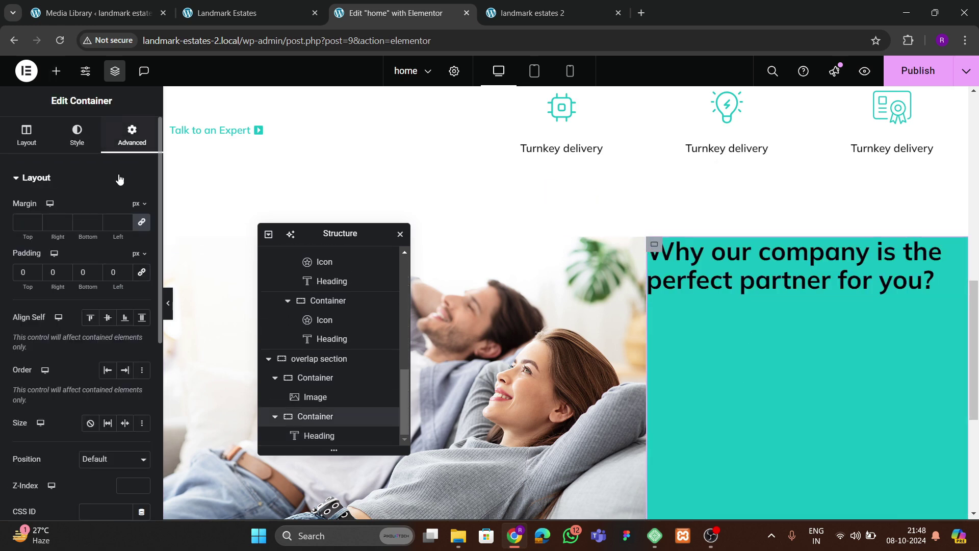
pyautogui.click(141, 274)
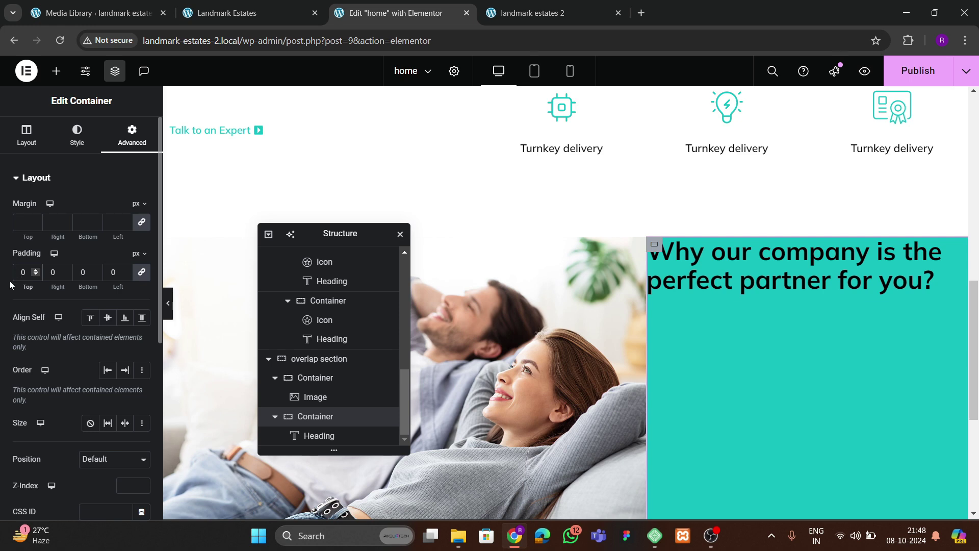
pyautogui.write('6')
# - Set the text colour of the teal container's heading to white (#FFFFFF)
pyautogui.click(752, 316)
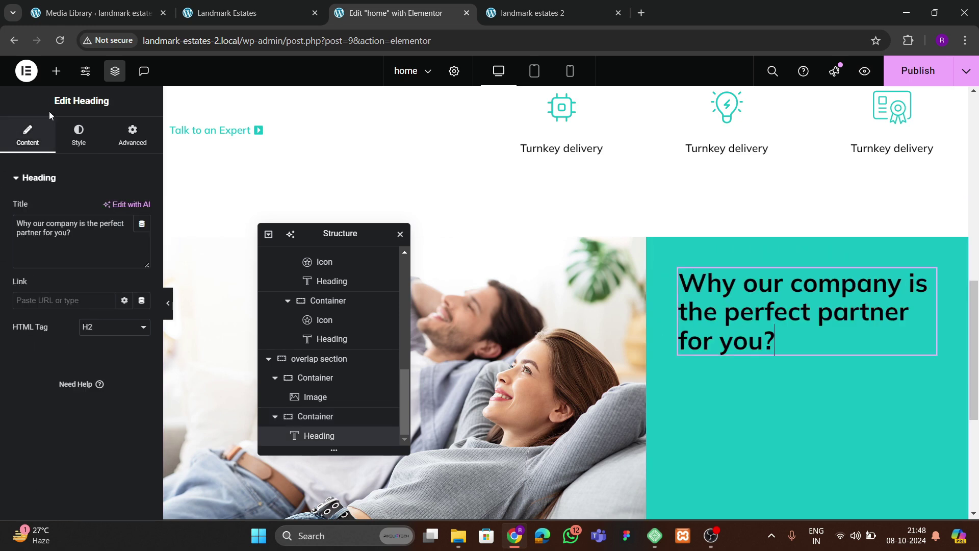
pyautogui.click(79, 137)
pyautogui.click(144, 236)
pyautogui.moveTo(120, 307); pyautogui.dragTo(1, 255)
pyautogui.click(135, 146)
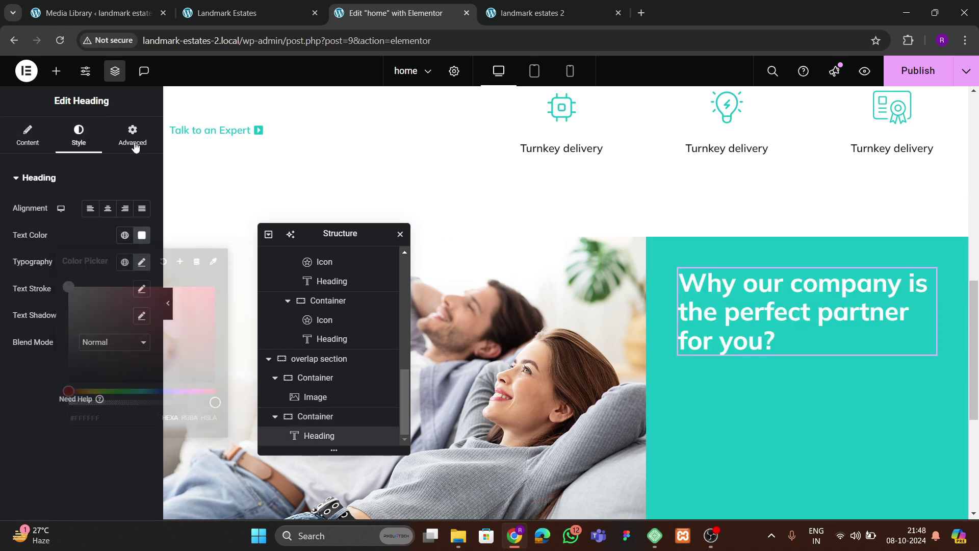
# - Compare the teal card's heading and text on the reference page with the heading title in the editor
pyautogui.click(514, 16)
pyautogui.click(273, 17)
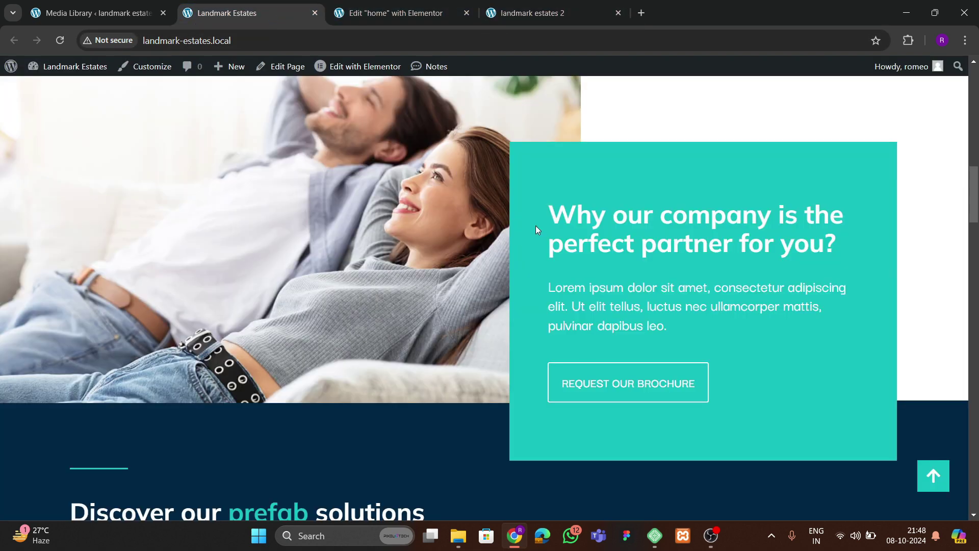
pyautogui.moveTo(536, 225); pyautogui.dragTo(824, 244)
pyautogui.click(371, 7)
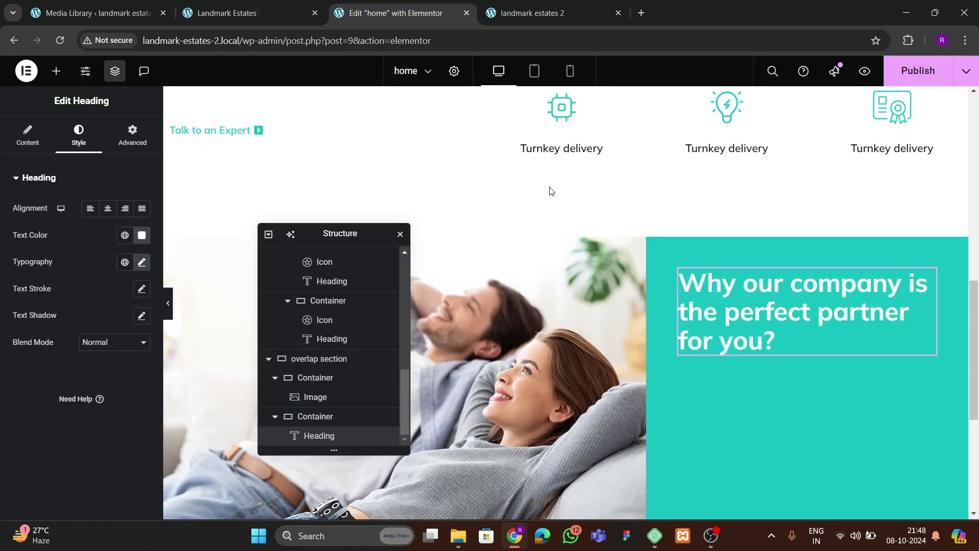
pyautogui.click(47, 134)
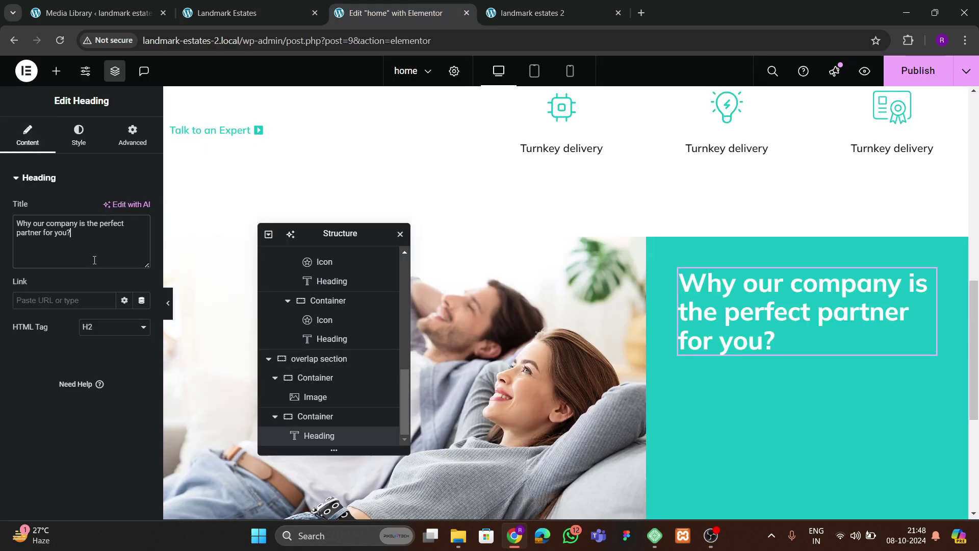
pyautogui.tripleClick(92, 257)
pyautogui.click(92, 257)
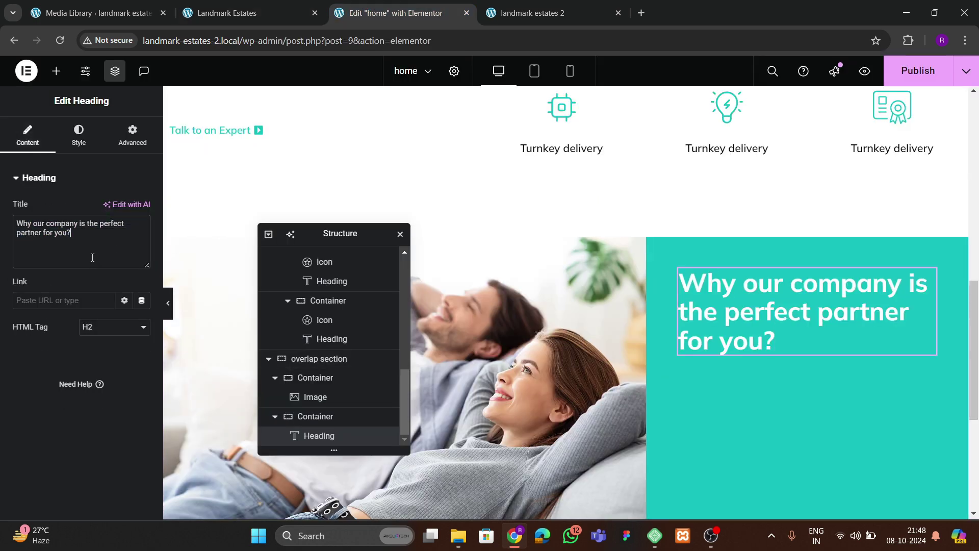
pyautogui.click(275, 10)
pyautogui.click(411, 34)
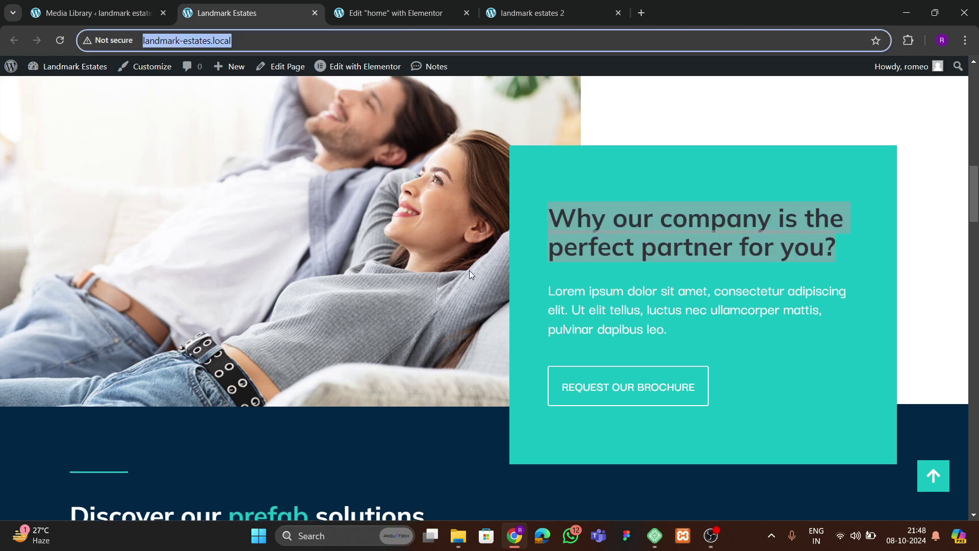
pyautogui.scroll(4, 469, 270)
pyautogui.click(387, 13)
# - Copy the hero section's lorem ipsum text widget and paste it into the teal container below the heading
pyautogui.scroll(1, 376, 272)
pyautogui.scroll(10, 466, 275)
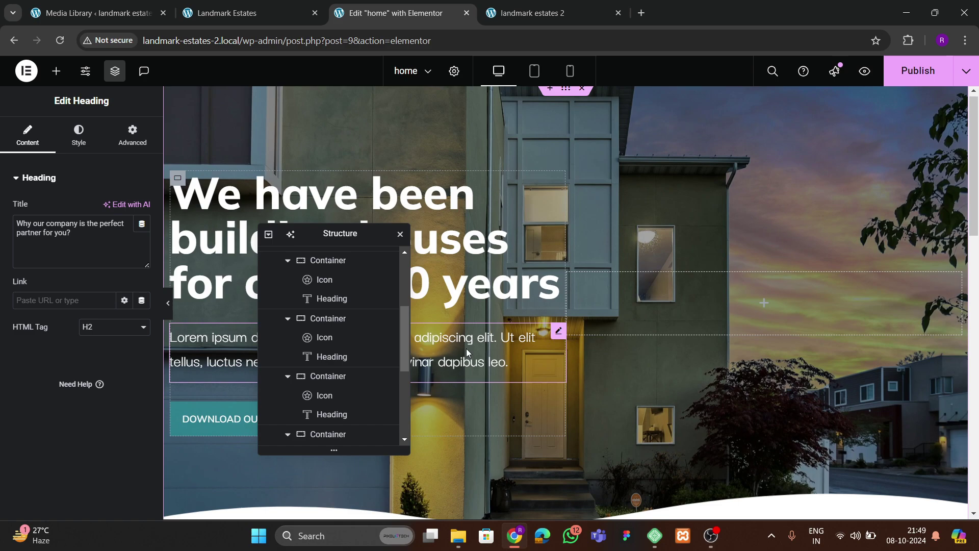
pyautogui.rightClick(467, 349)
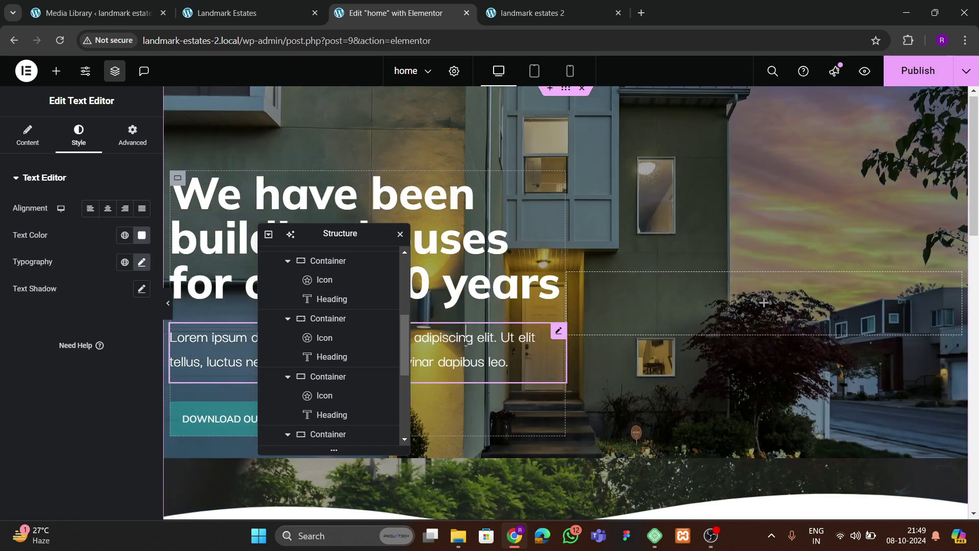
pyautogui.click(505, 287)
pyautogui.scroll(-5, 600, 347)
pyautogui.scroll(-6, 603, 351)
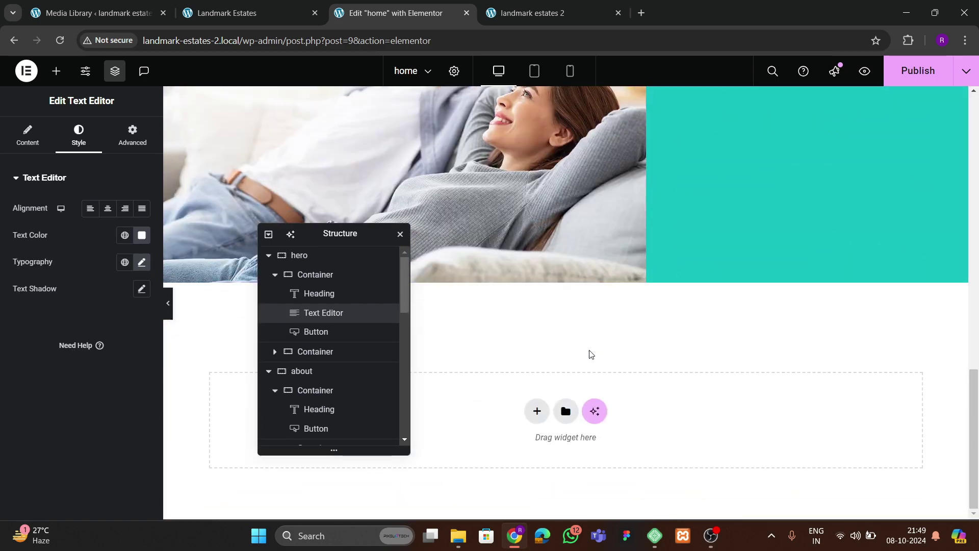
pyautogui.click(753, 259)
pyautogui.rightClick(783, 225)
pyautogui.click(800, 316)
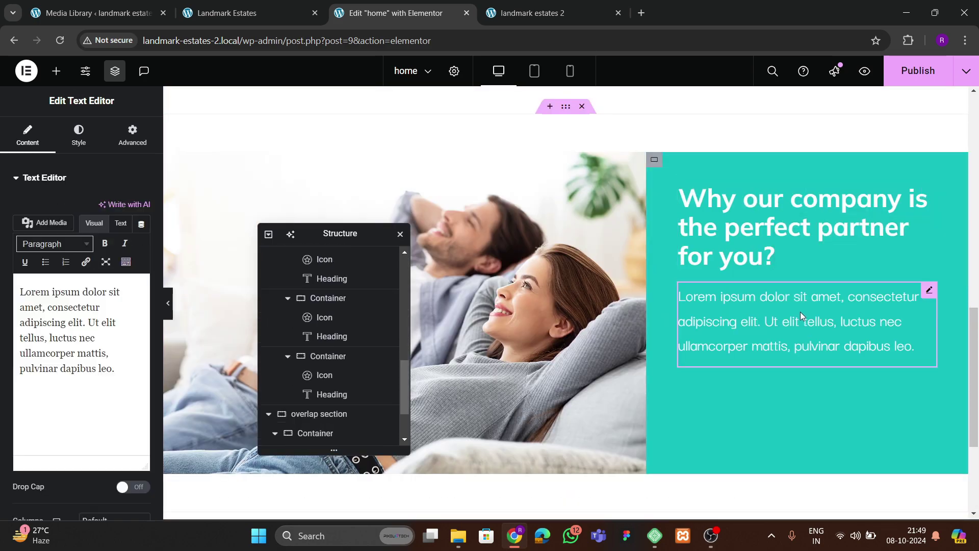
# - Set the font size of the teal container's paragraph to 22 px
pyautogui.click(77, 138)
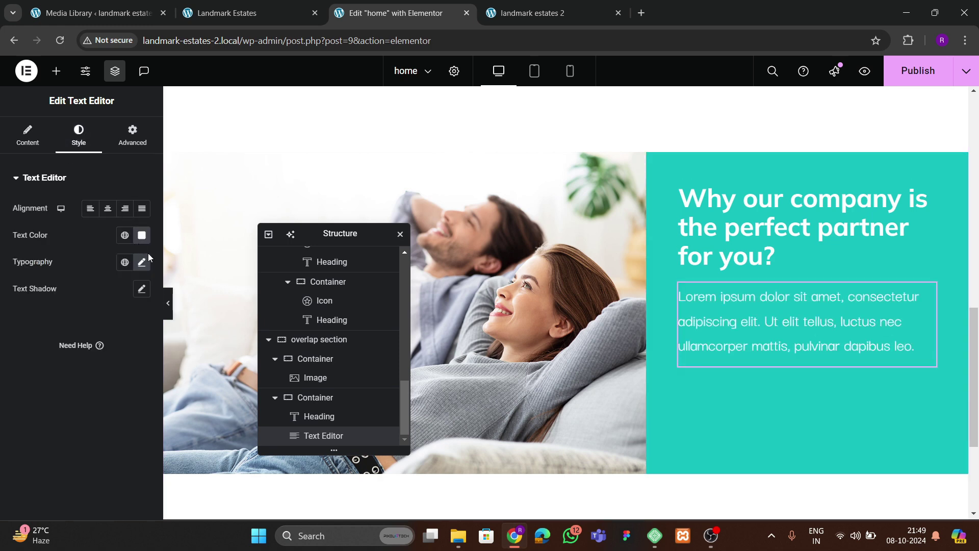
pyautogui.click(142, 263)
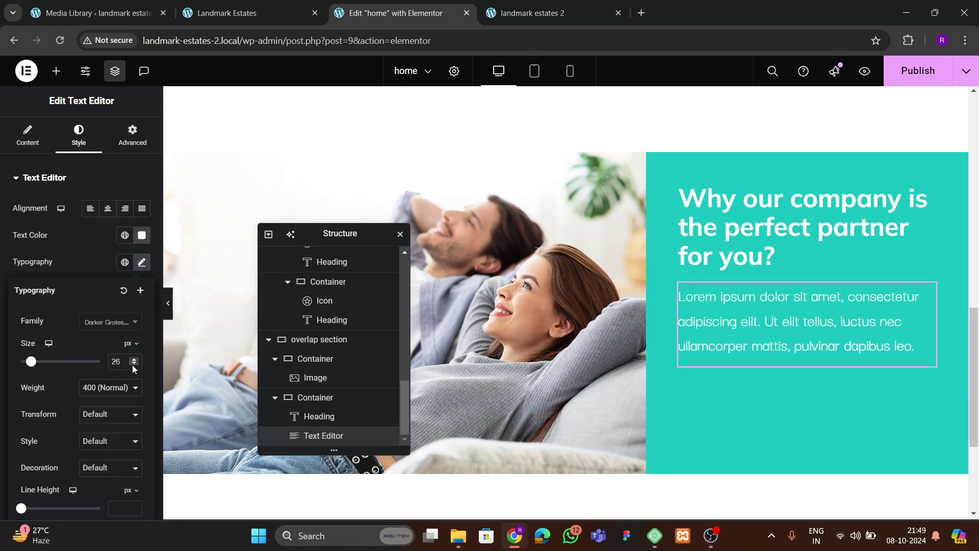
pyautogui.click(134, 365)
pyautogui.click(133, 365)
pyautogui.click(133, 365)
pyautogui.click(134, 364)
pyautogui.click(133, 365)
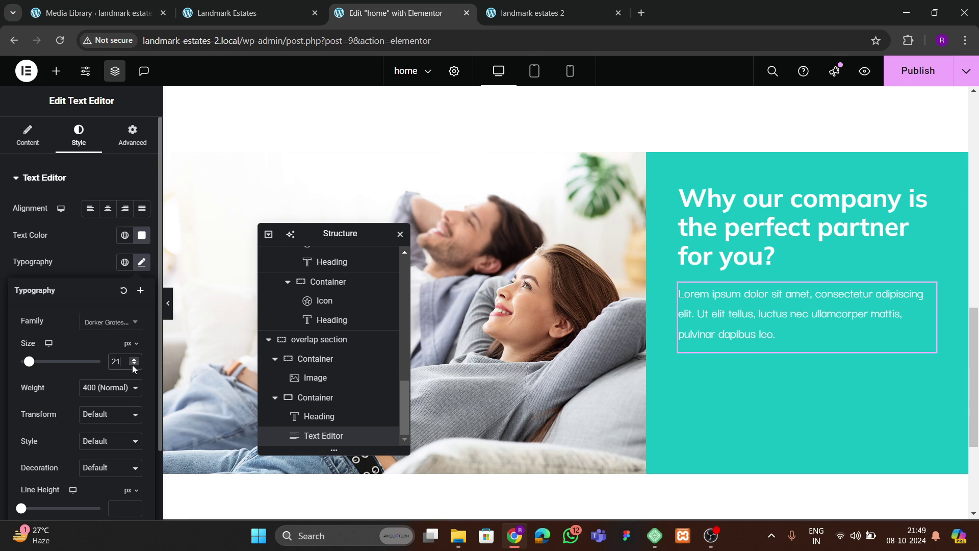
pyautogui.click(134, 364)
pyautogui.click(135, 359)
pyautogui.click(135, 359)
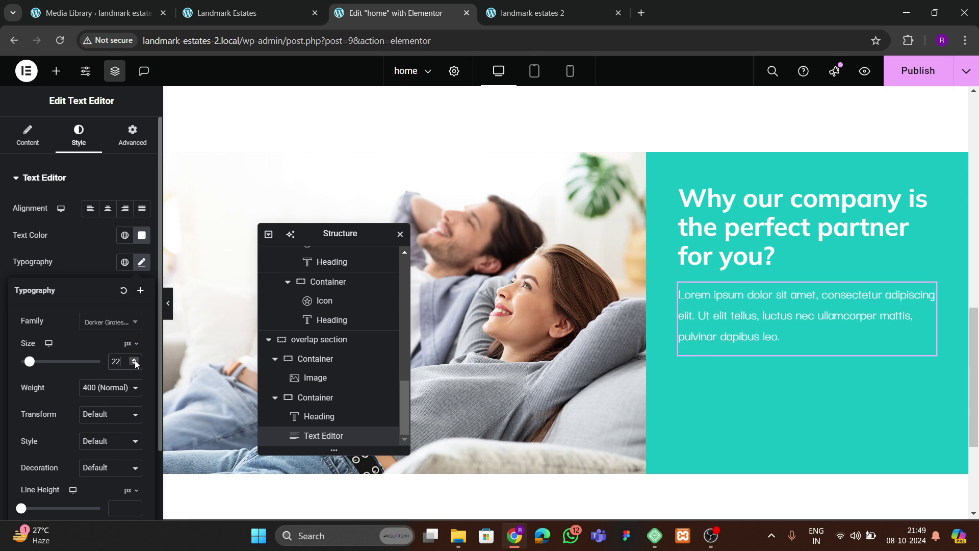
# - Set the line height of the teal container's paragraph to 24 px and compare it with the reference page's card text
pyautogui.scroll(-2, 116, 419)
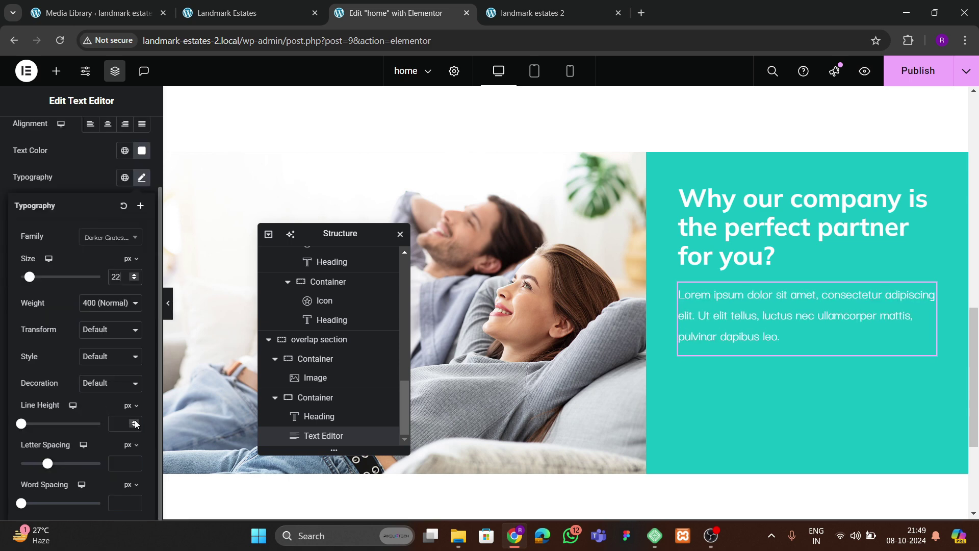
pyautogui.click(135, 422)
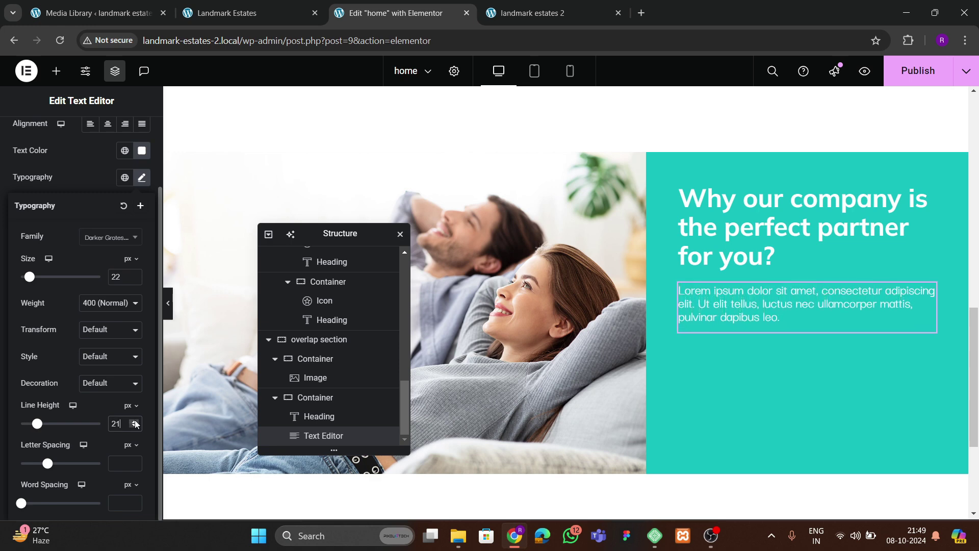
pyautogui.click(234, 13)
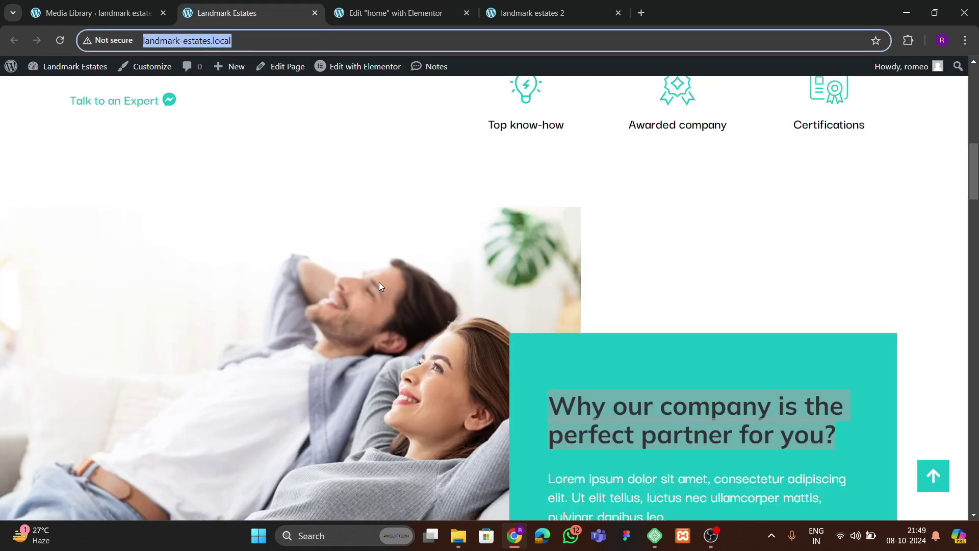
pyautogui.scroll(-5, 379, 283)
pyautogui.click(345, 14)
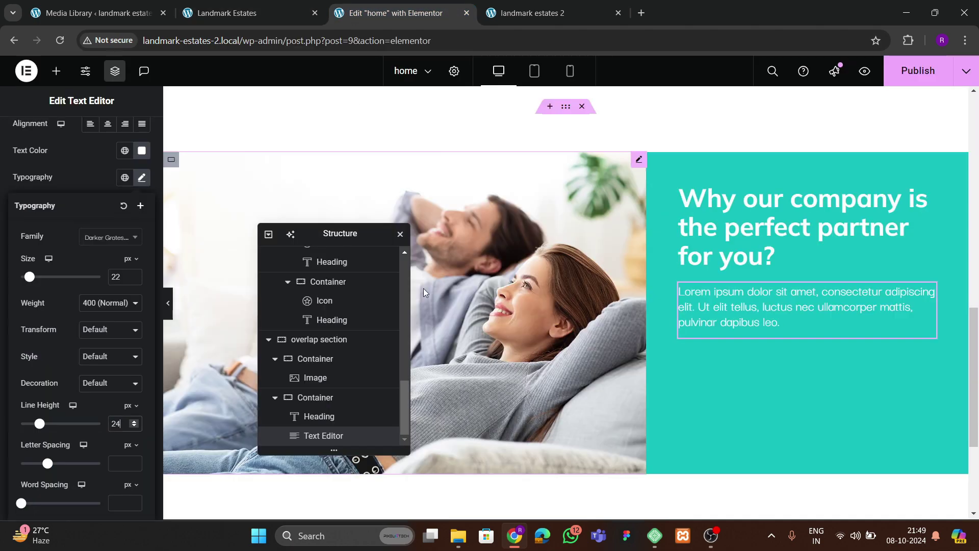
# - Copy the hero section's DOWNLOAD OUR BROCHURE button and paste it into the teal container below the paragraph
pyautogui.scroll(15, 424, 288)
pyautogui.click(177, 327)
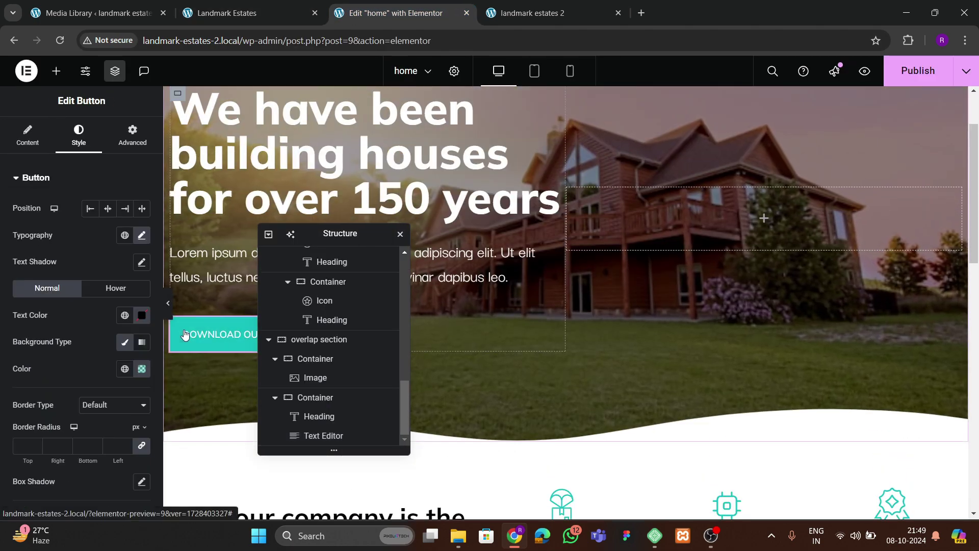
pyautogui.rightClick(176, 326)
pyautogui.scroll(-6, 560, 341)
pyautogui.scroll(-9, 560, 340)
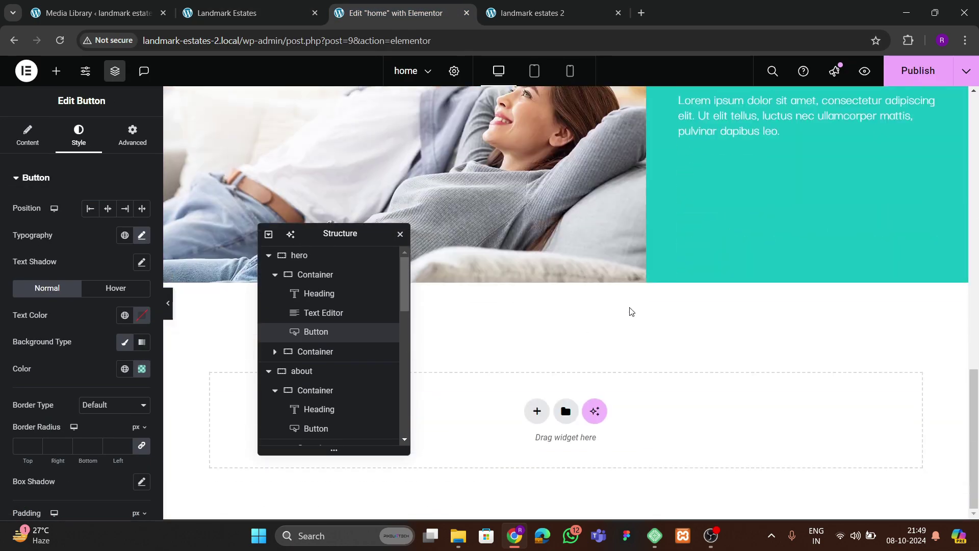
pyautogui.scroll(3, 774, 186)
pyautogui.rightClick(750, 245)
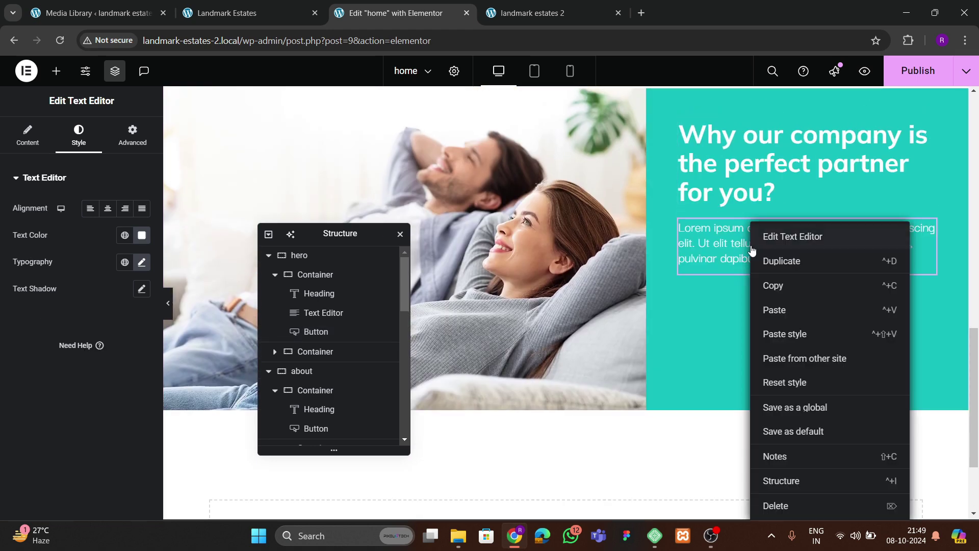
pyautogui.click(773, 310)
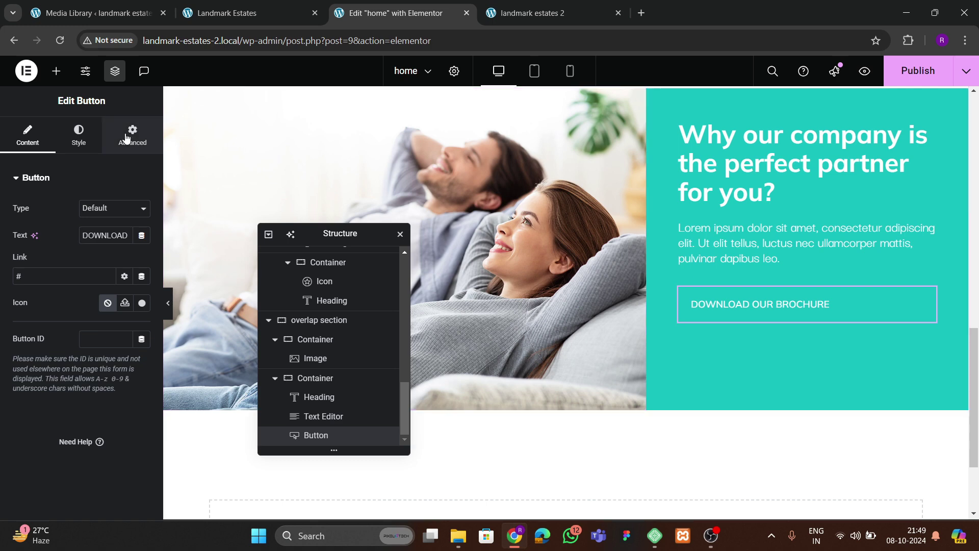
# - Make the background colour of the teal container's button fully transparent
pyautogui.click(78, 136)
pyautogui.click(142, 369)
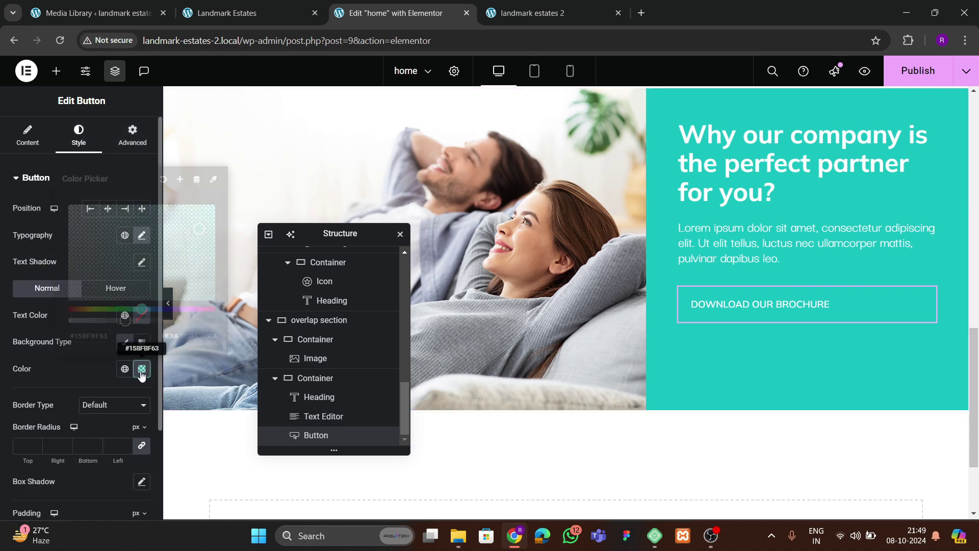
pyautogui.hotkey('ctrl', 'a')
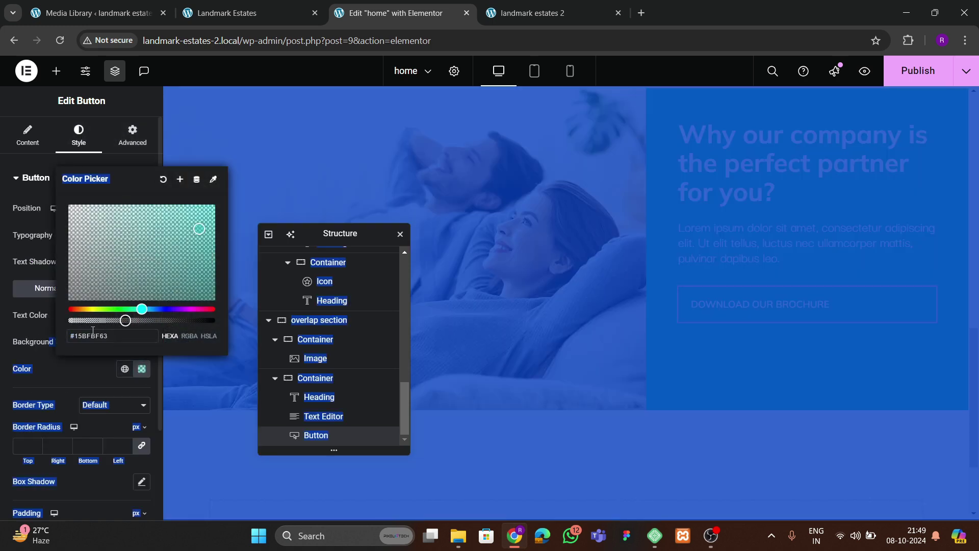
pyautogui.moveTo(88, 320); pyautogui.dragTo(68, 357)
pyautogui.click(68, 357)
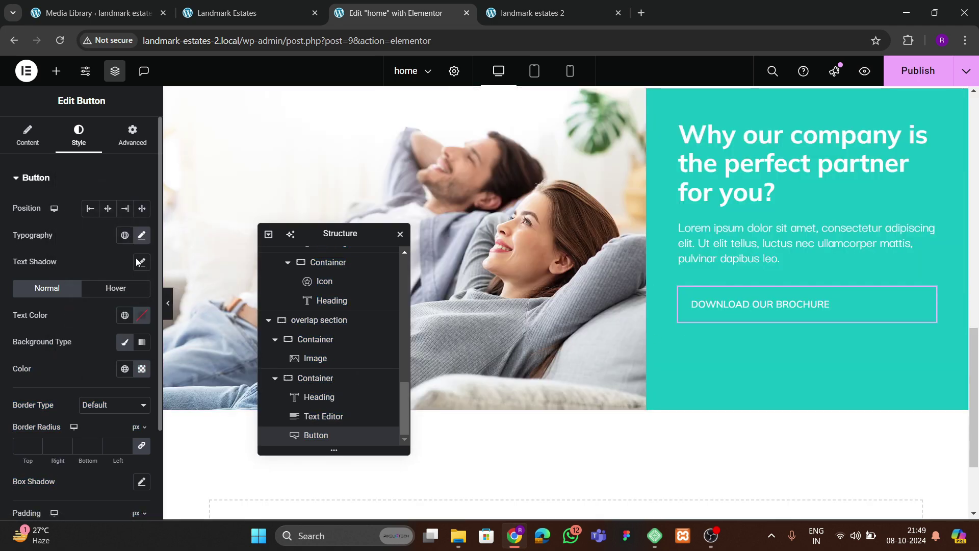
# - Try centred and right-hand positions for the teal container's button and check its typography settings
pyautogui.click(27, 135)
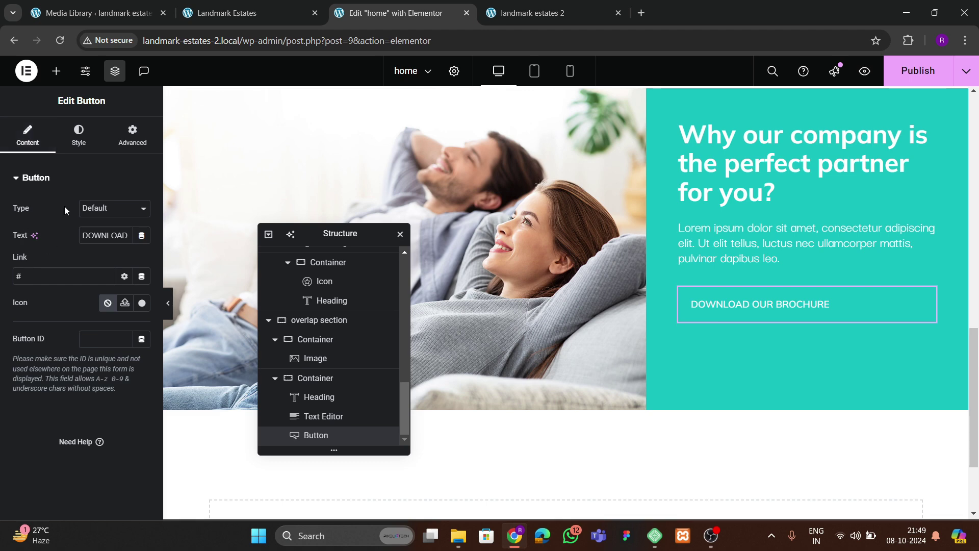
pyautogui.click(80, 138)
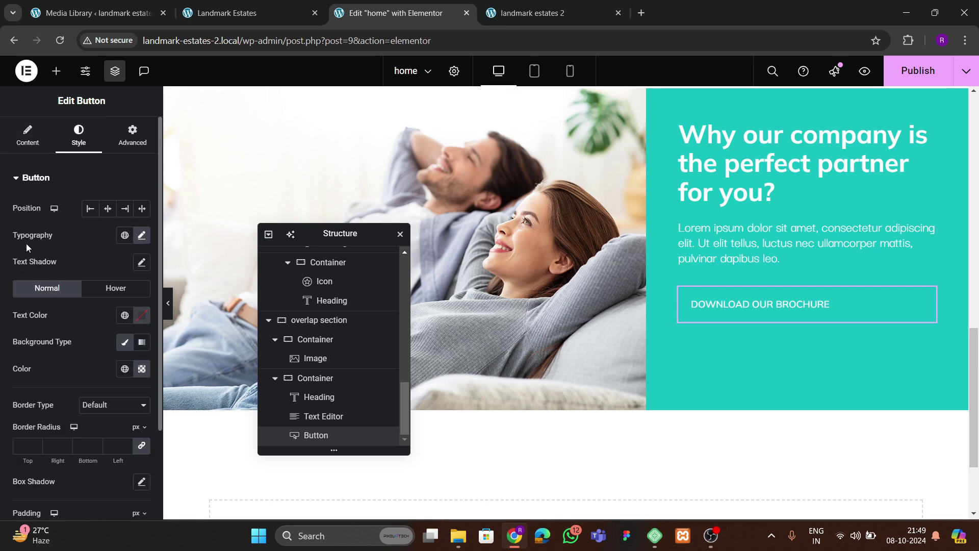
pyautogui.click(107, 210)
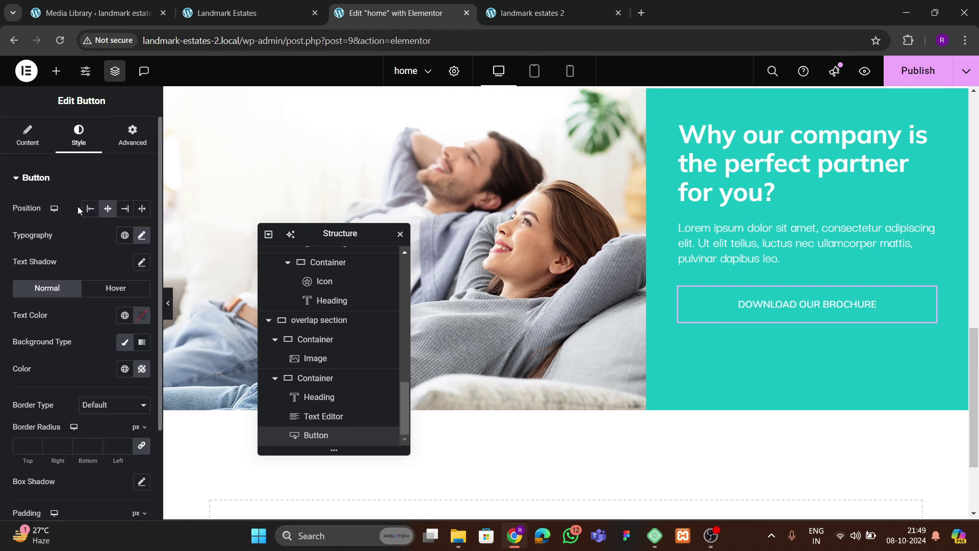
pyautogui.click(123, 210)
pyautogui.click(123, 213)
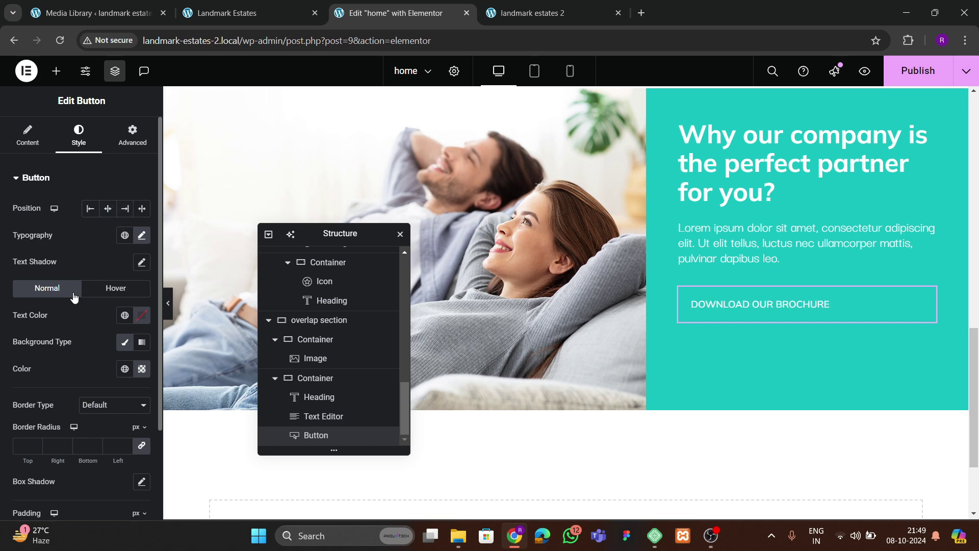
pyautogui.click(147, 240)
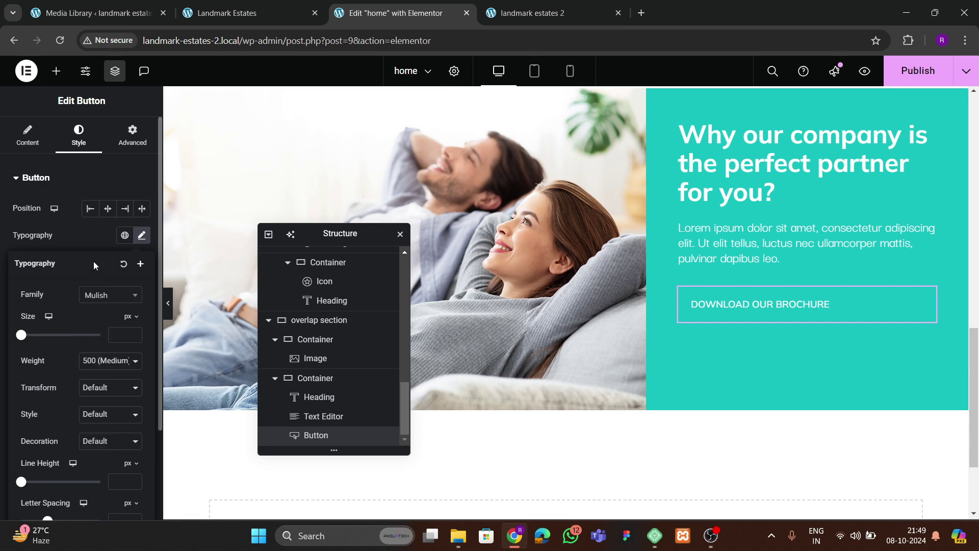
pyautogui.click(93, 237)
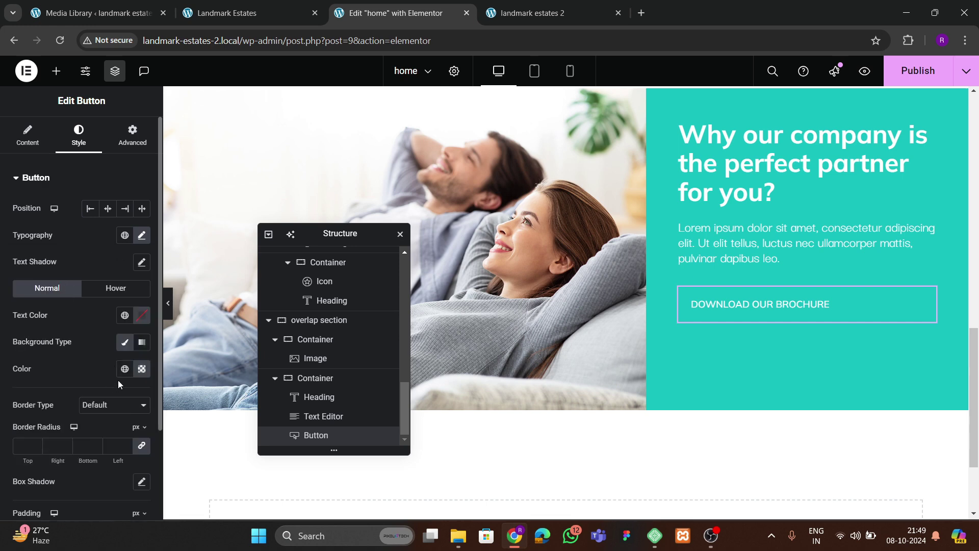
# - Give the teal container's button a solid border 2 px wide on all sides and preview the section at full width
pyautogui.click(92, 405)
pyautogui.click(100, 357)
pyautogui.scroll(-3, 59, 384)
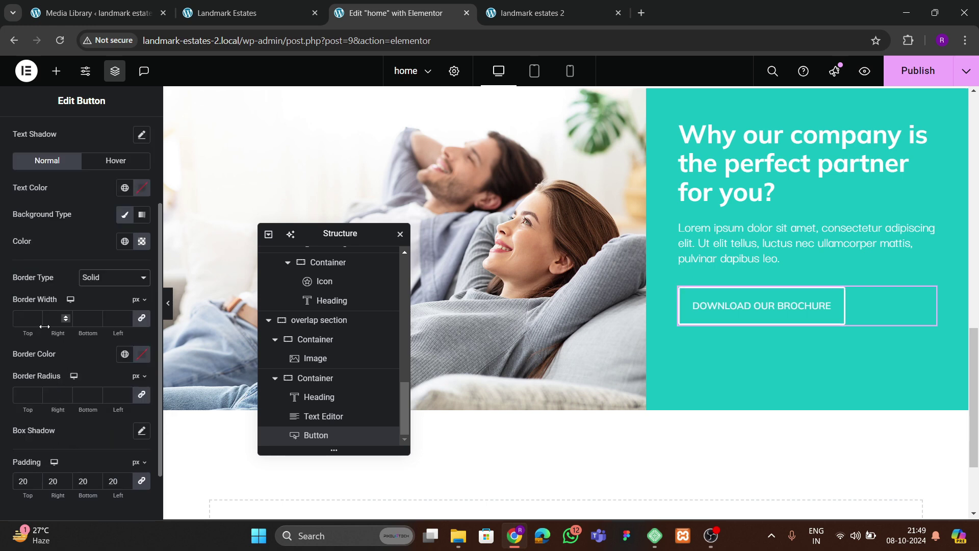
pyautogui.write('2')
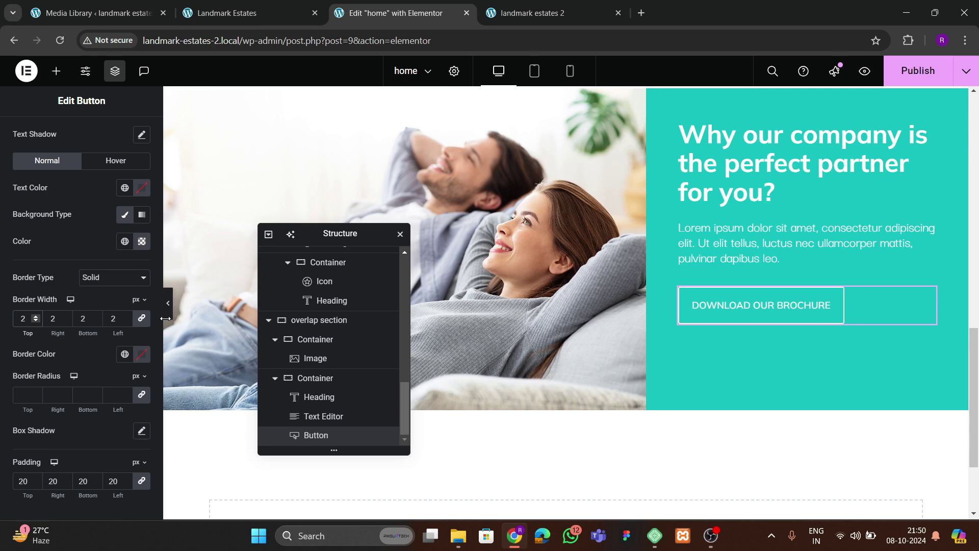
pyautogui.click(167, 303)
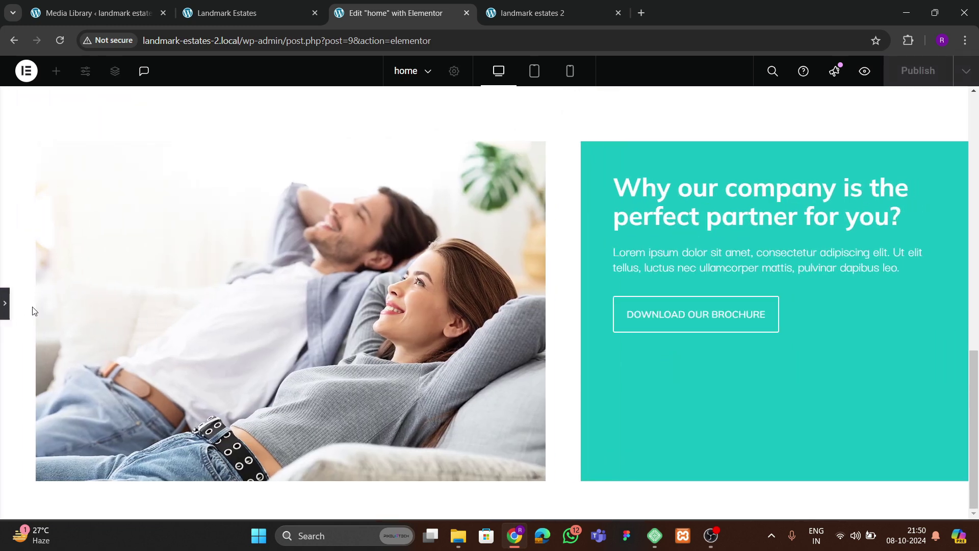
pyautogui.click(4, 304)
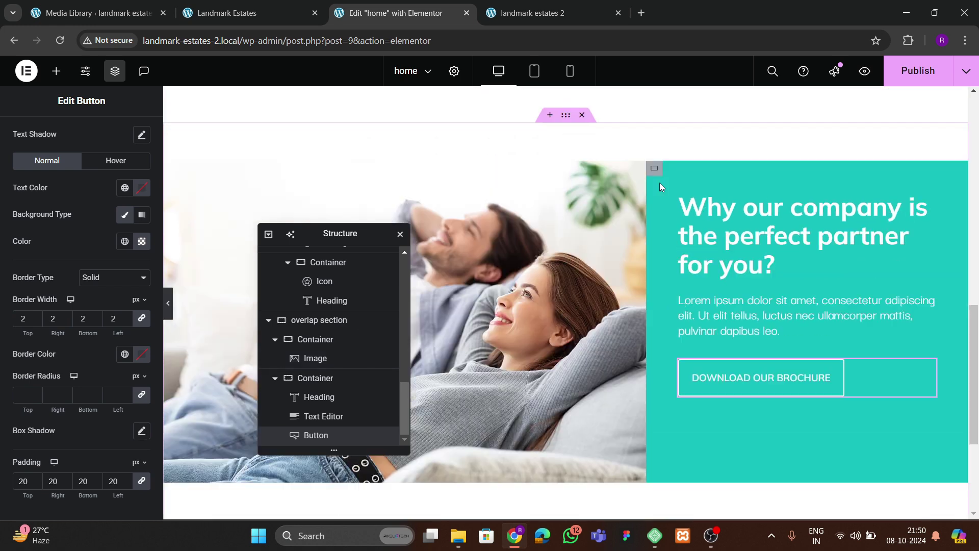
# - Set the teal container's content justification to center and its item alignment to start
pyautogui.click(654, 223)
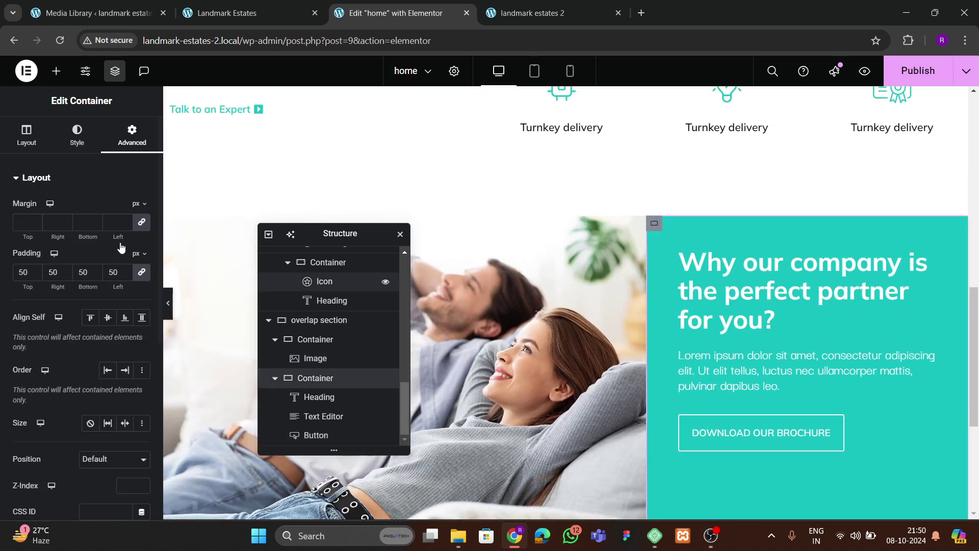
pyautogui.click(26, 135)
pyautogui.click(47, 435)
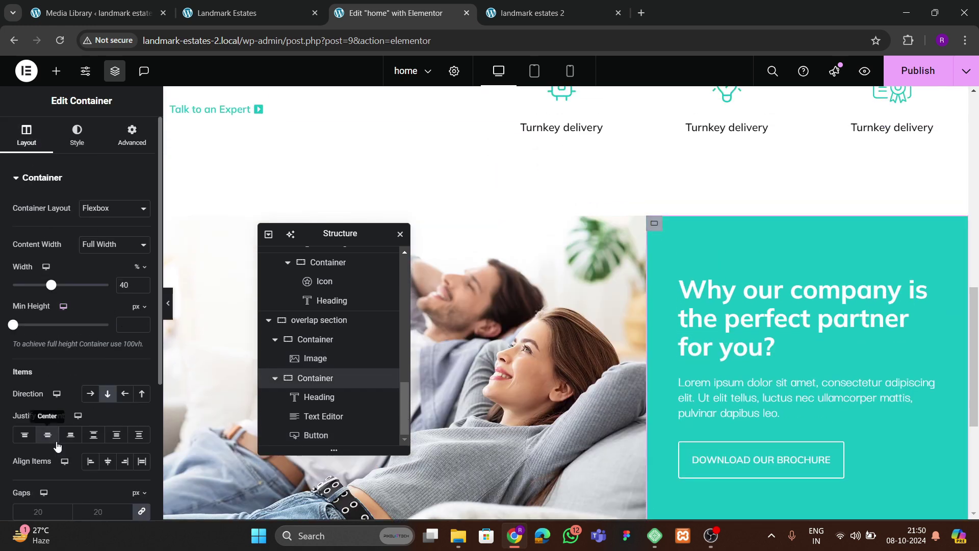
pyautogui.click(107, 461)
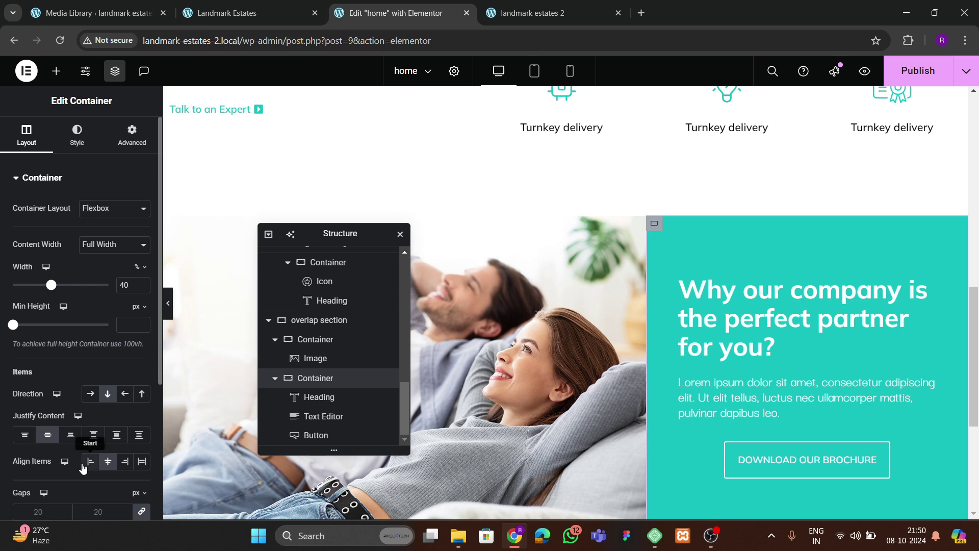
pyautogui.click(91, 461)
pyautogui.scroll(-3, 727, 355)
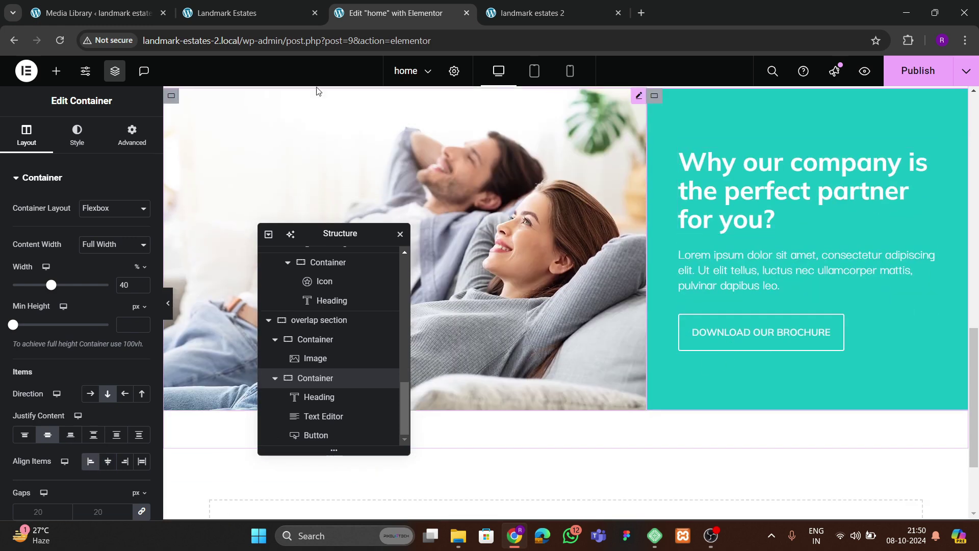
# - Publish the page and look at how the teal card overlaps the photo on the reference page
pyautogui.click(934, 76)
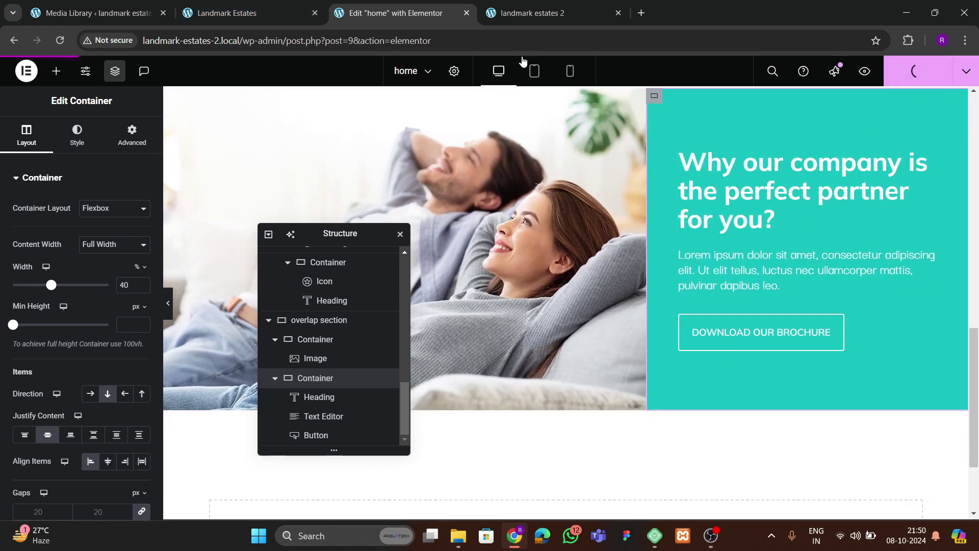
pyautogui.click(284, 16)
pyautogui.scroll(3, 613, 365)
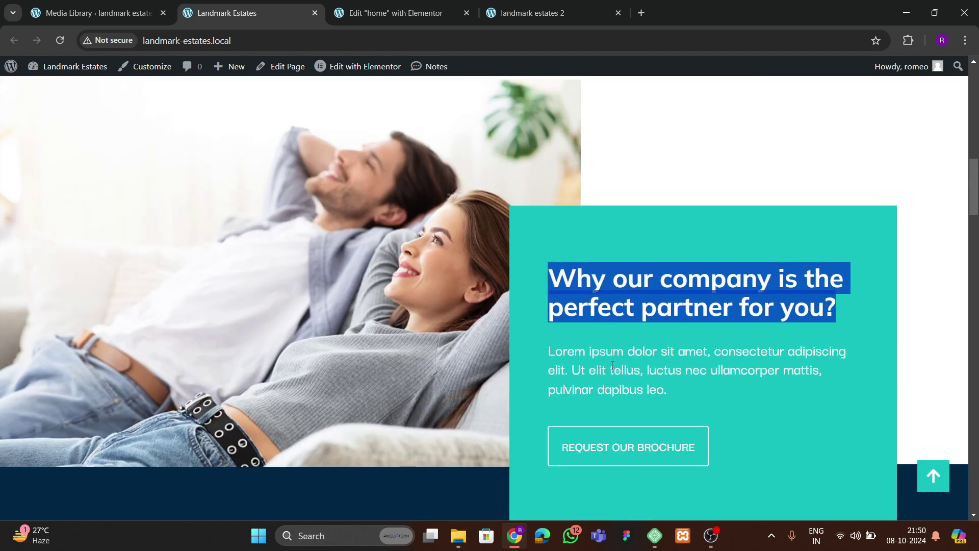
pyautogui.click(396, 19)
# - Examine the teal container's advanced layout settings, including its position options, for a way to create the overlap
pyautogui.scroll(3, 588, 280)
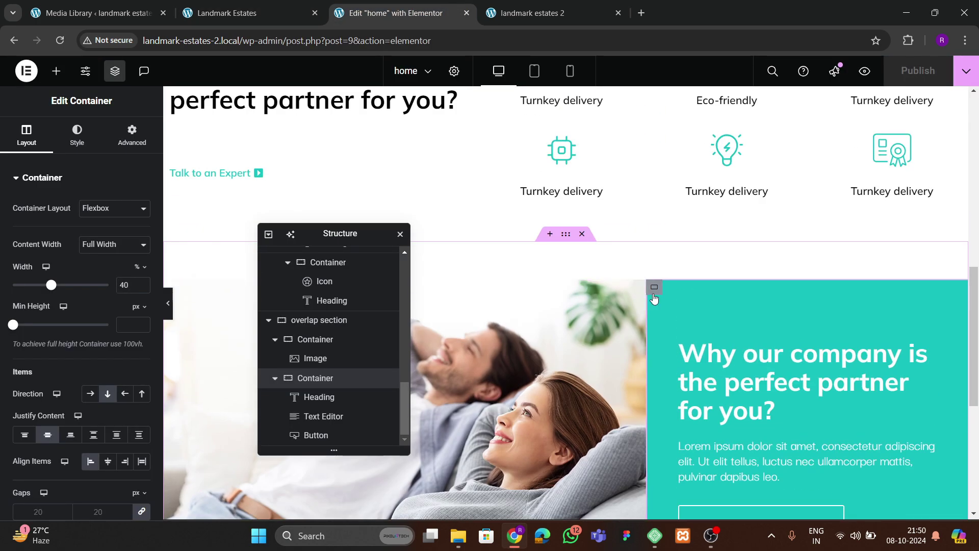
pyautogui.click(132, 135)
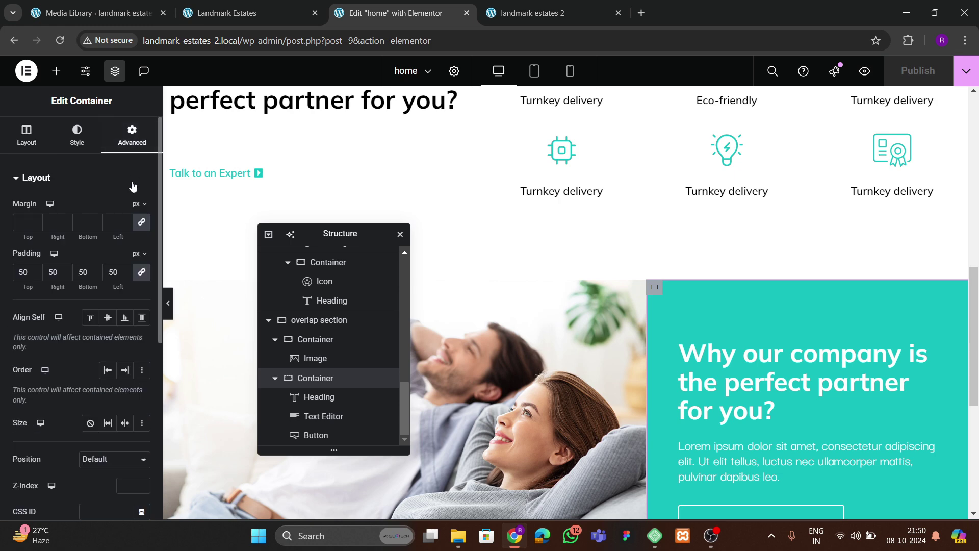
pyautogui.scroll(-3, 58, 411)
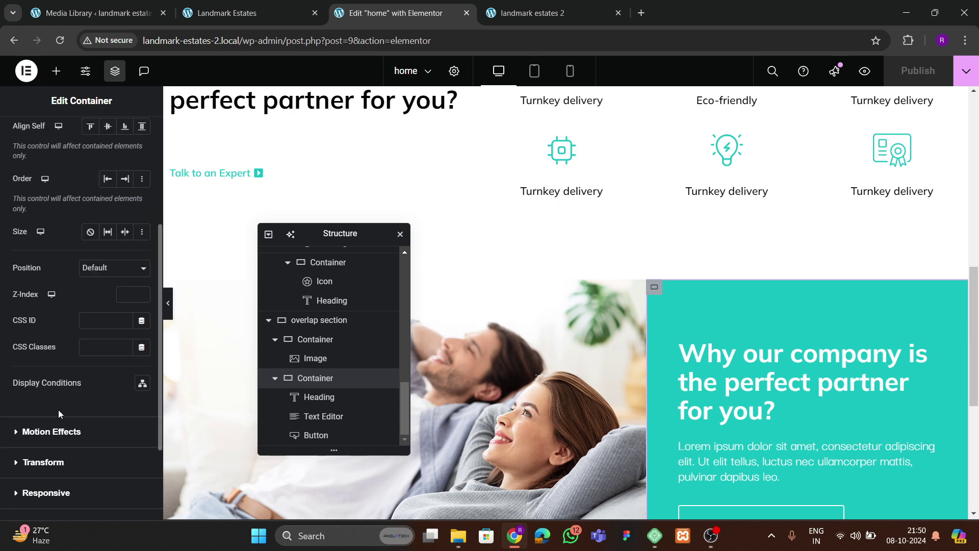
pyautogui.click(92, 275)
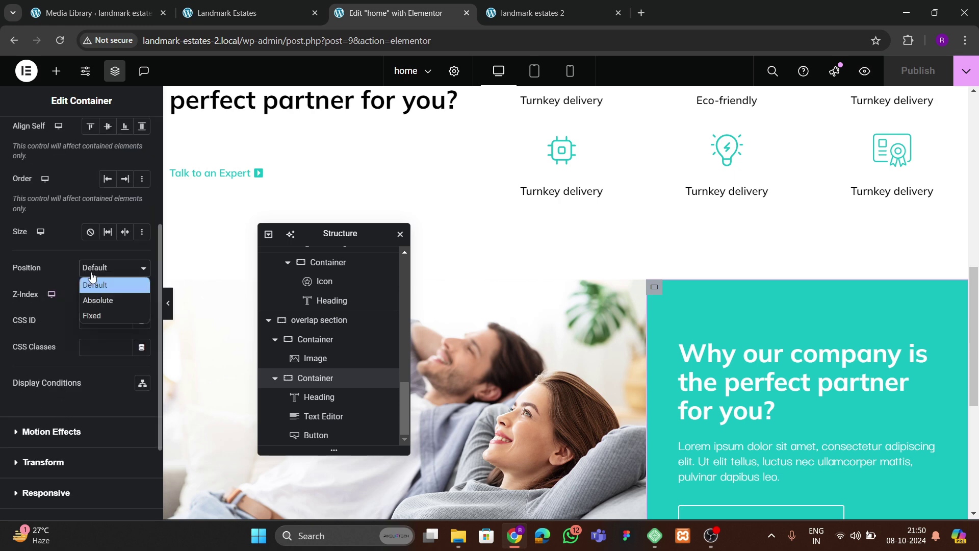
pyautogui.click(56, 267)
pyautogui.scroll(-1, 66, 302)
pyautogui.scroll(2, 63, 305)
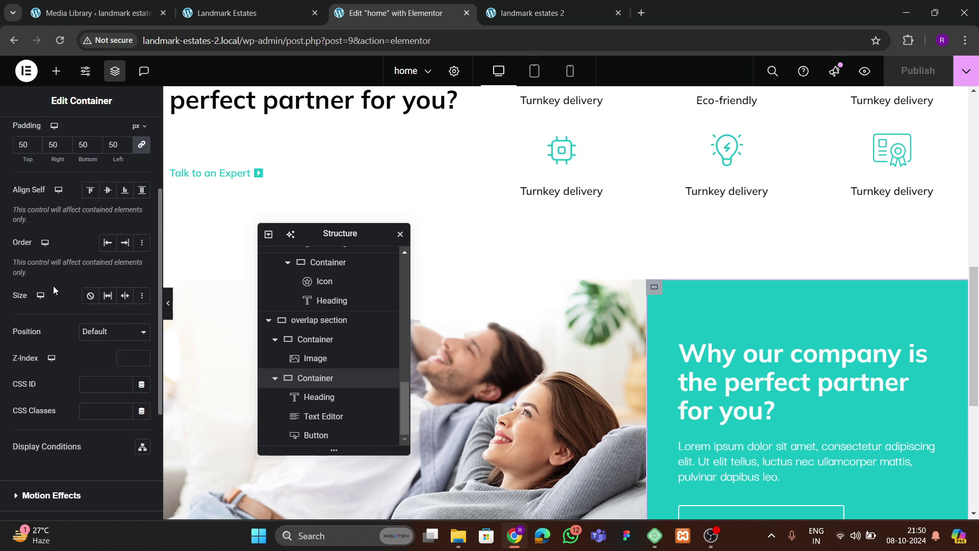
pyautogui.scroll(3, 53, 290)
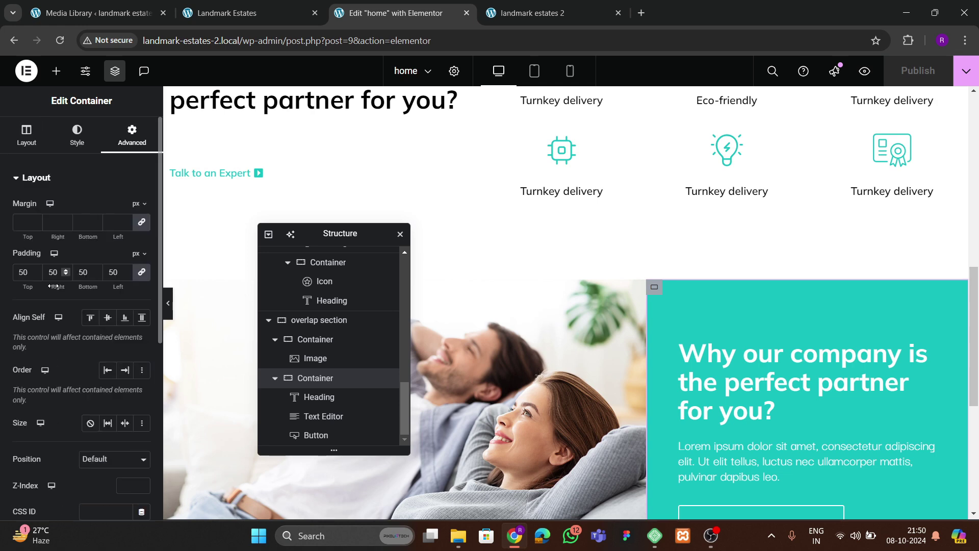
# - Switch the teal container's margin to em units with unlinked sides and set its left margin to -2
pyautogui.click(145, 204)
pyautogui.click(136, 227)
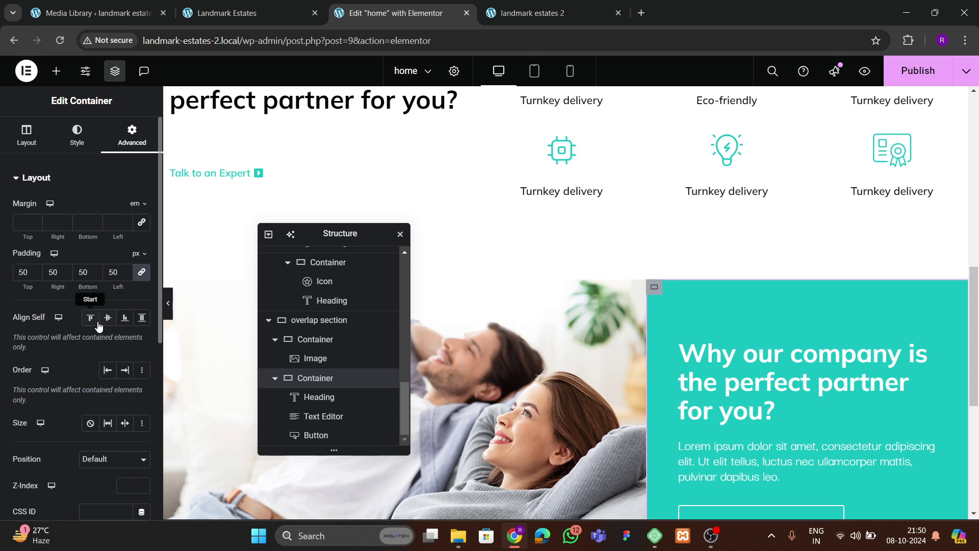
pyautogui.click(126, 225)
pyautogui.click(125, 225)
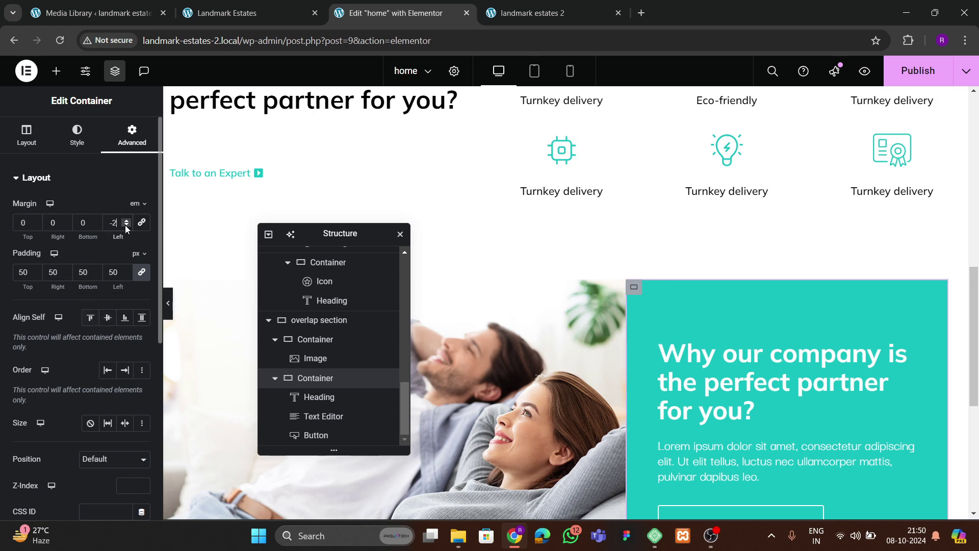
# - Set the teal container's left margin to -5 em
pyautogui.click(126, 225)
pyautogui.click(125, 225)
pyautogui.click(125, 225)
# - Set the teal container's top margin to 10 em, preview the overlap, and give its right margin a value of 5 em
pyautogui.click(35, 220)
pyautogui.click(35, 220)
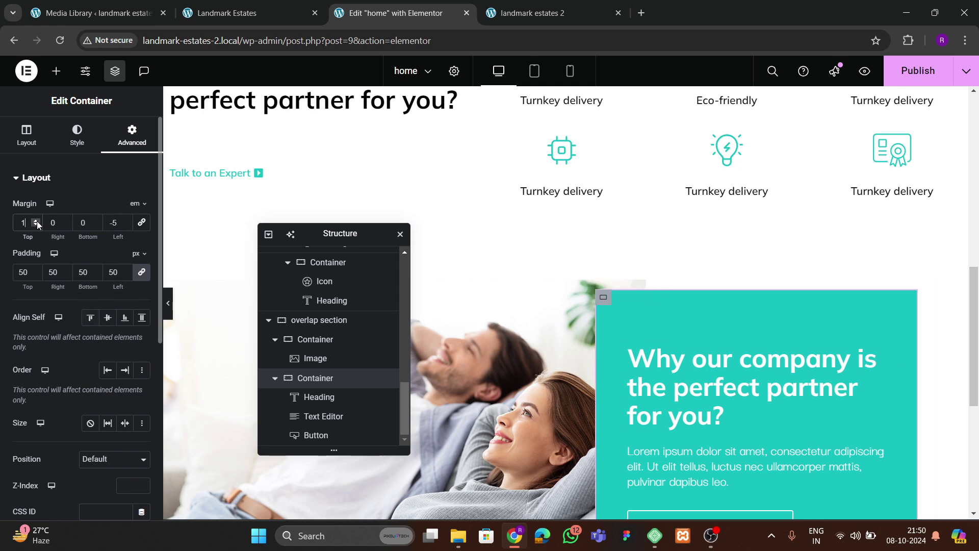
pyautogui.click(36, 220)
pyautogui.click(36, 219)
pyautogui.click(36, 219)
pyautogui.click(36, 220)
pyautogui.click(36, 220)
pyautogui.click(35, 220)
pyautogui.scroll(-5, 512, 309)
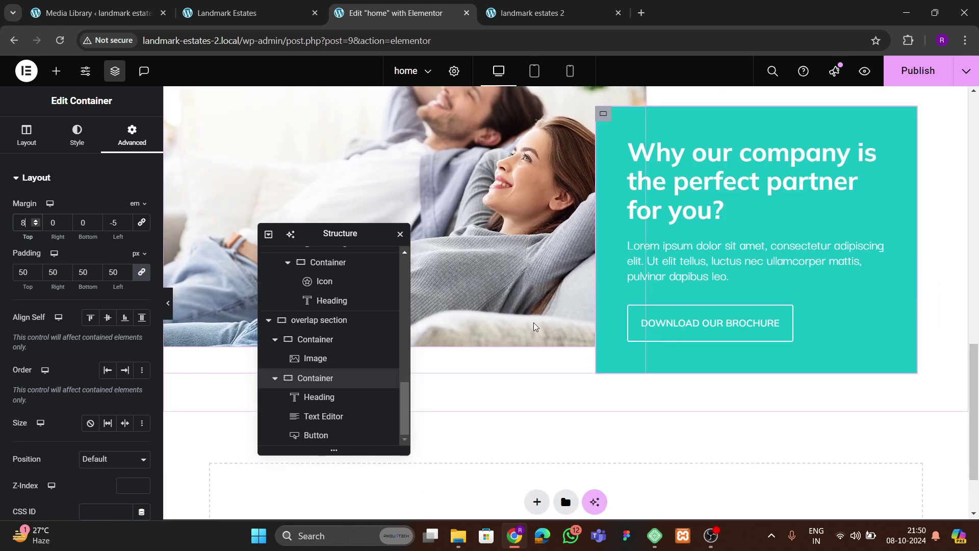
pyautogui.click(35, 220)
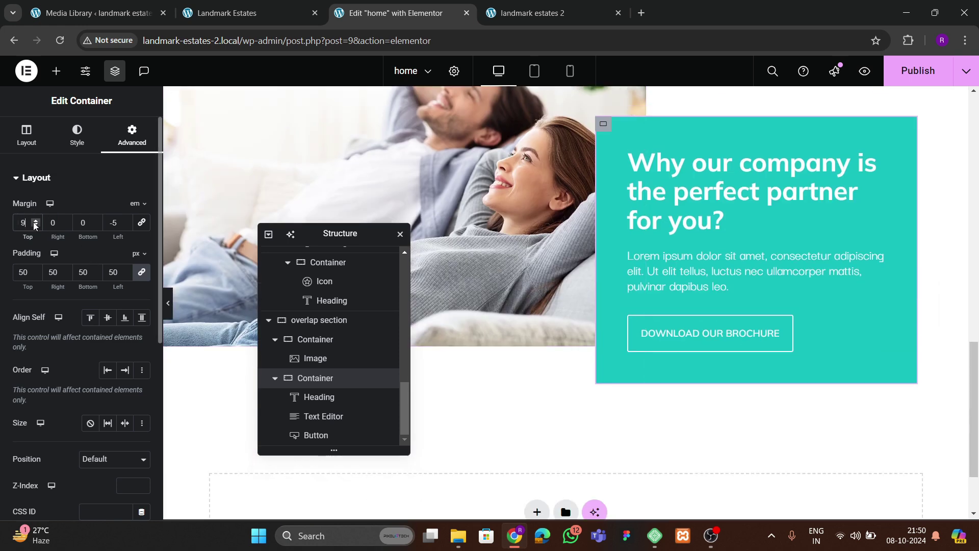
pyautogui.click(168, 303)
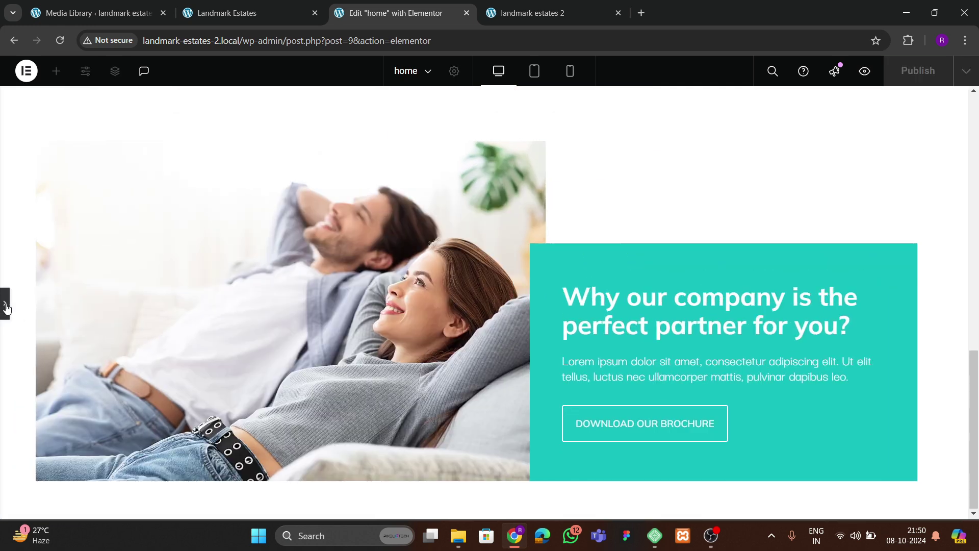
pyautogui.click(5, 306)
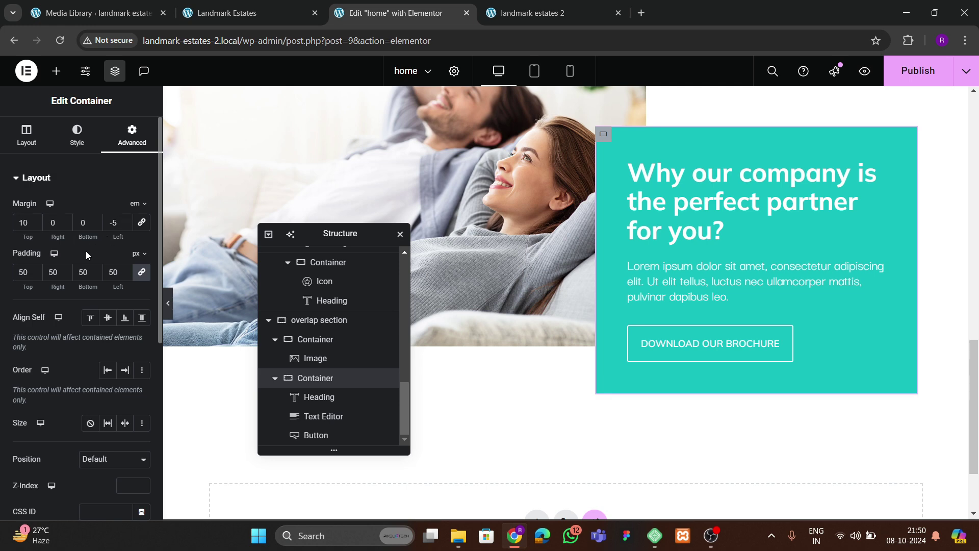
pyautogui.click(56, 225)
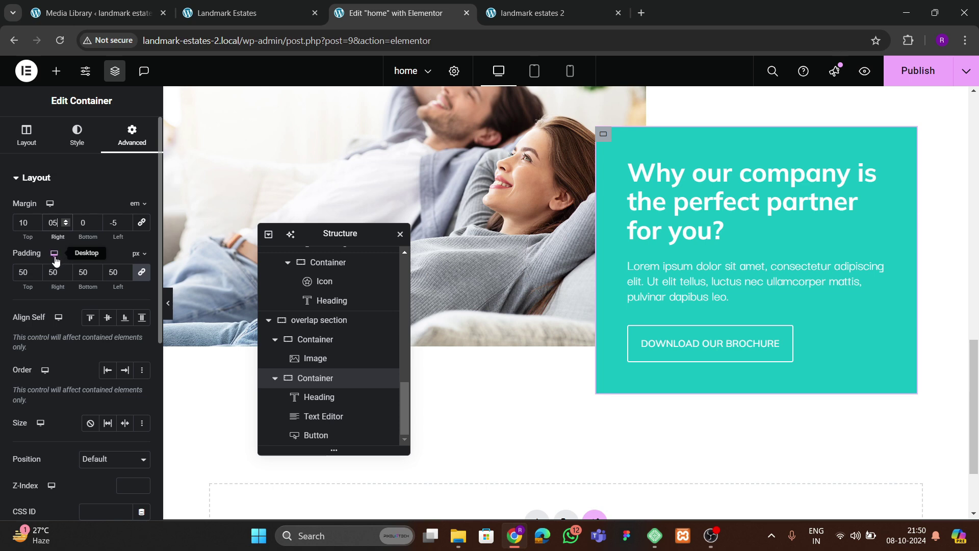
# - Try a bottom margin of -10 em on the teal container and preview the section full width
pyautogui.click(96, 225)
pyautogui.click(96, 225)
pyautogui.click(96, 225)
pyautogui.click(97, 225)
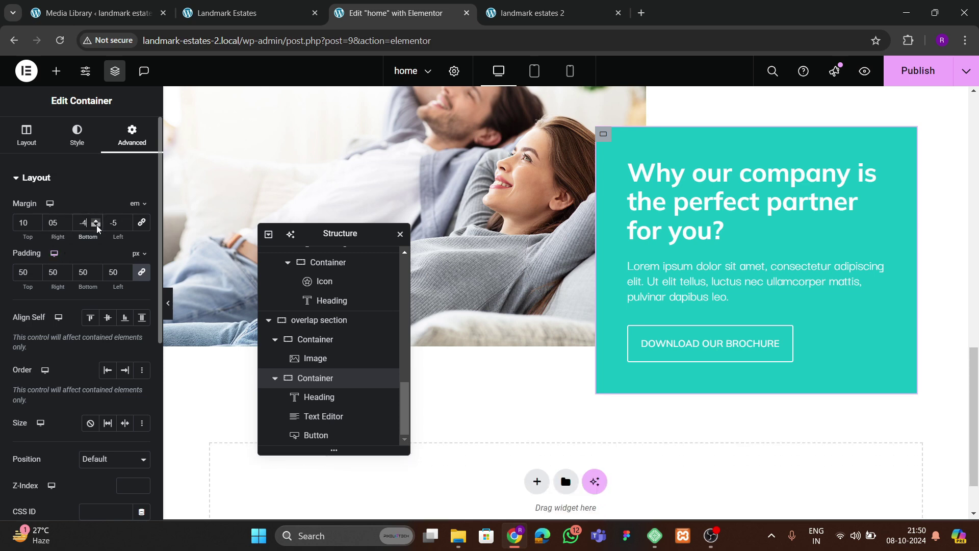
pyautogui.click(96, 224)
pyautogui.click(96, 225)
pyautogui.click(97, 225)
pyautogui.click(96, 225)
pyautogui.click(96, 224)
pyautogui.click(96, 225)
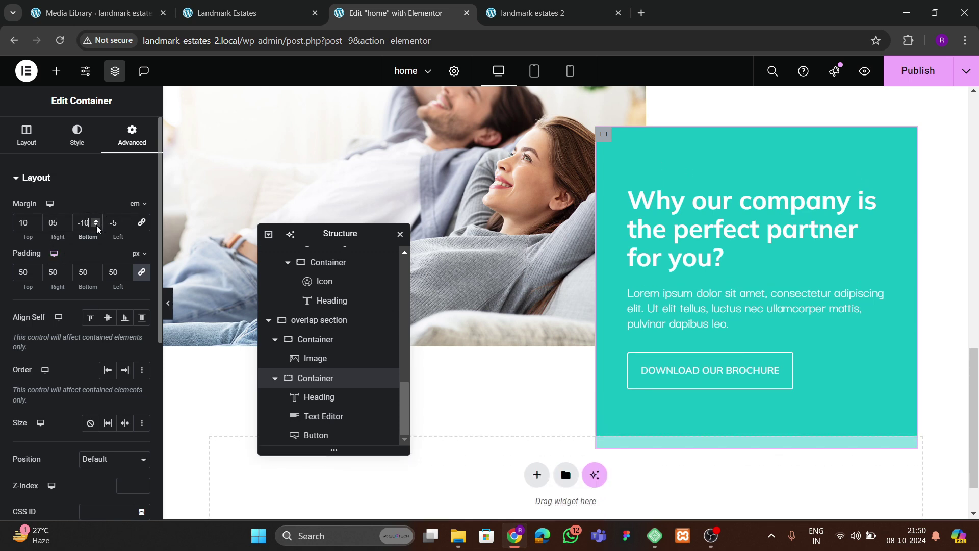
pyautogui.click(167, 303)
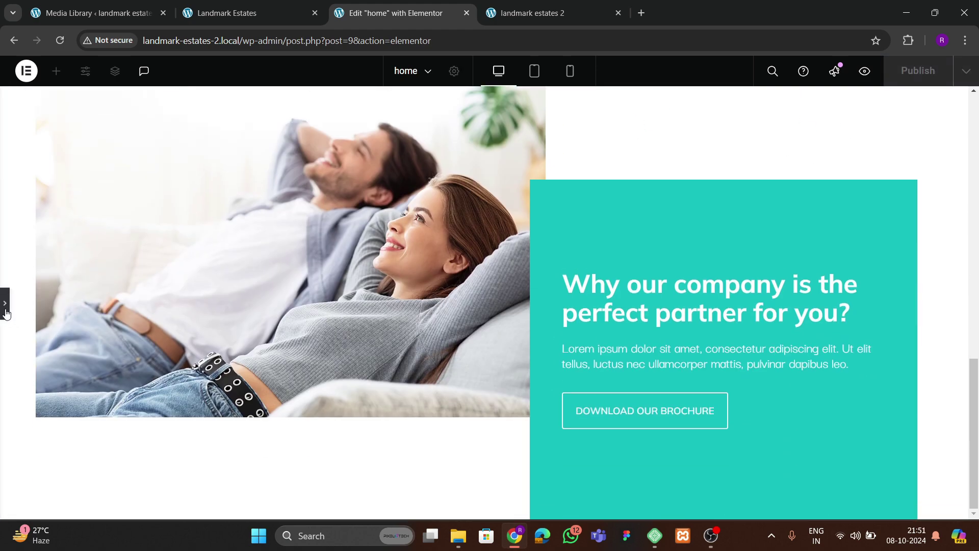
pyautogui.click(5, 309)
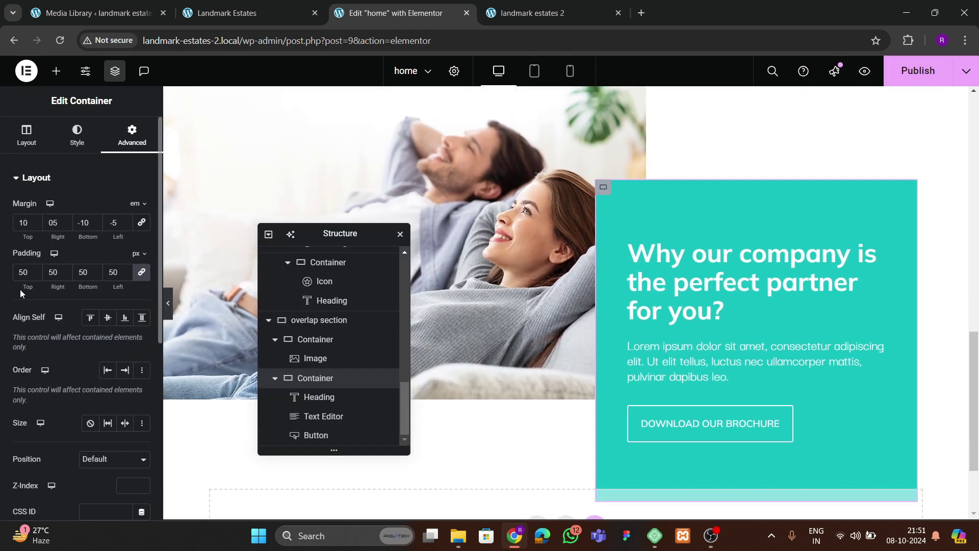
# - Reset the teal container's bottom margin to 0, preview the section, and publish the page
pyautogui.press('BackSpace')
pyautogui.press('BackSpace')
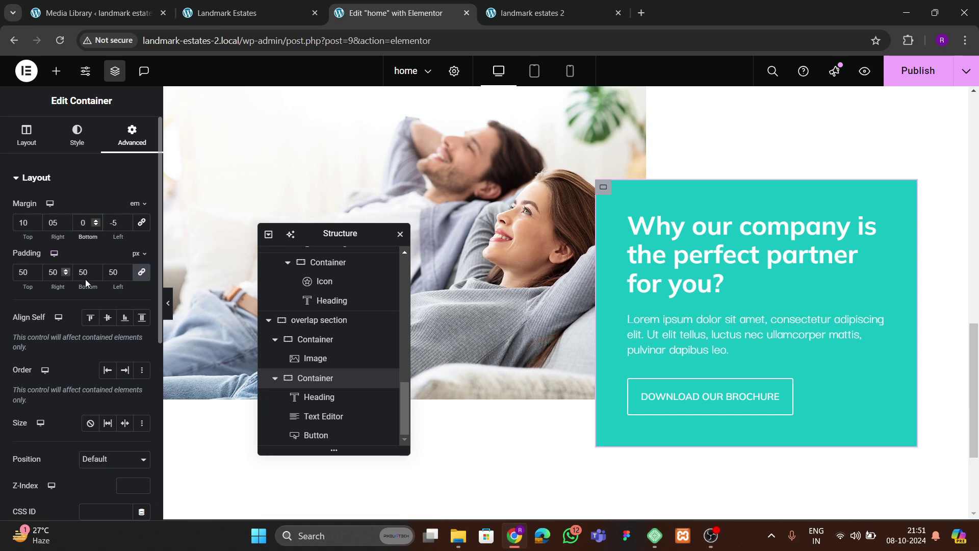
pyautogui.click(168, 303)
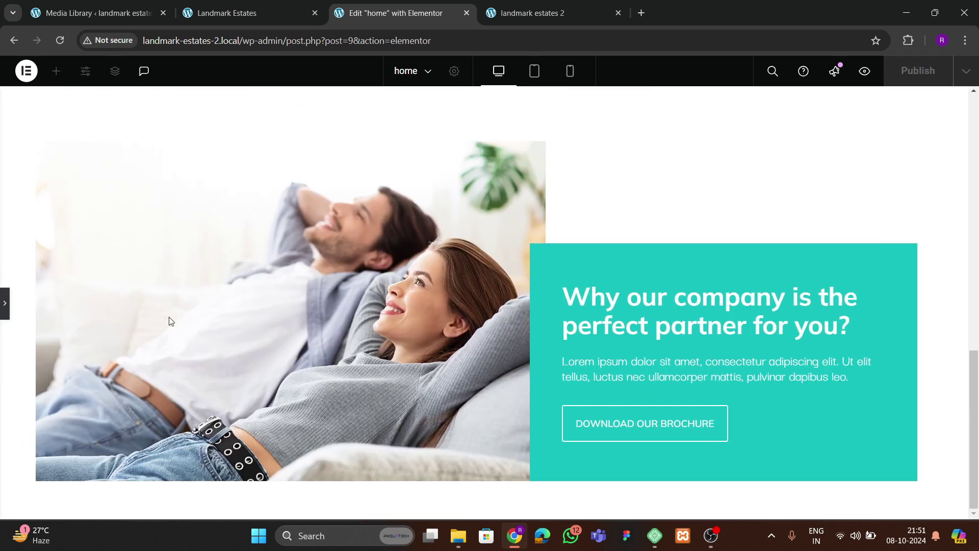
pyautogui.click(5, 301)
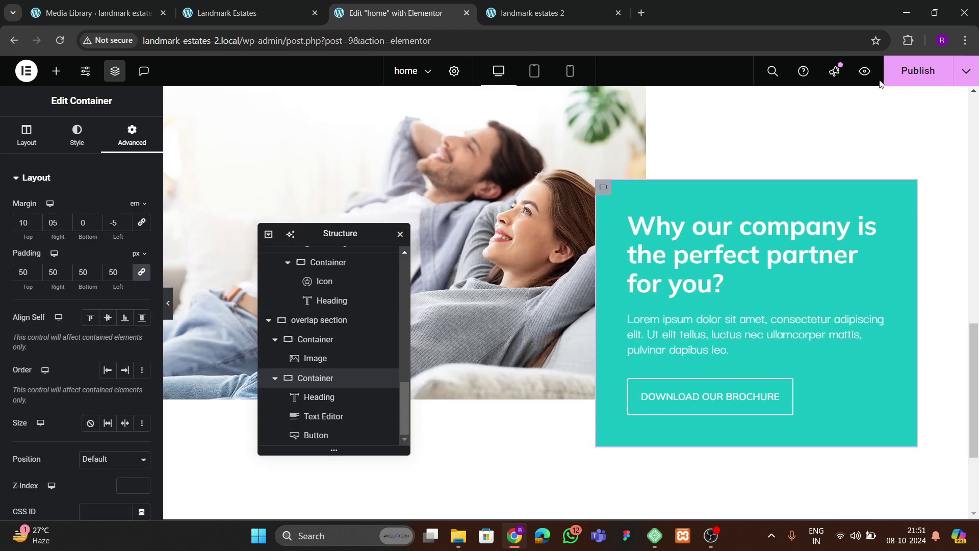
pyautogui.click(890, 80)
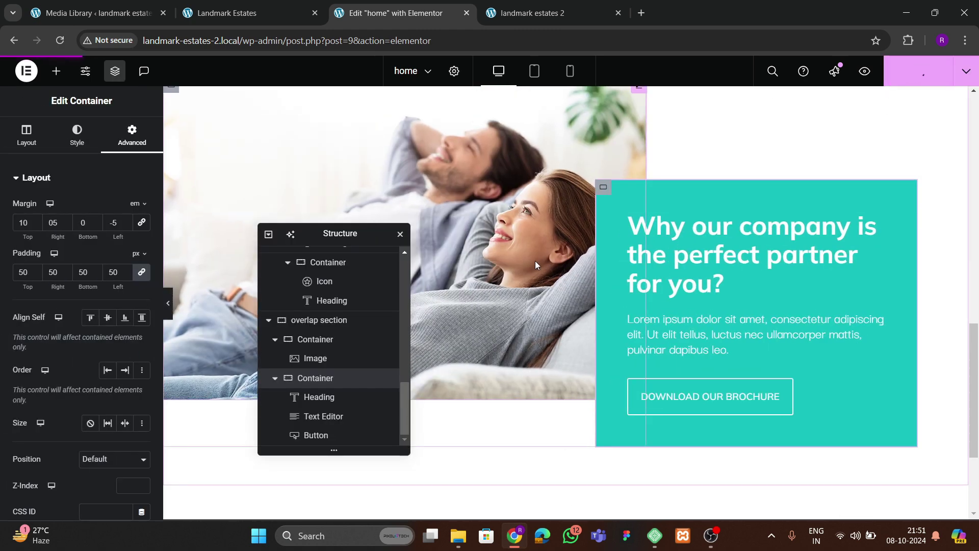
# - Set the bottom padding of the overlap section to 200 px, preview the spacing, and publish the page
pyautogui.click(321, 320)
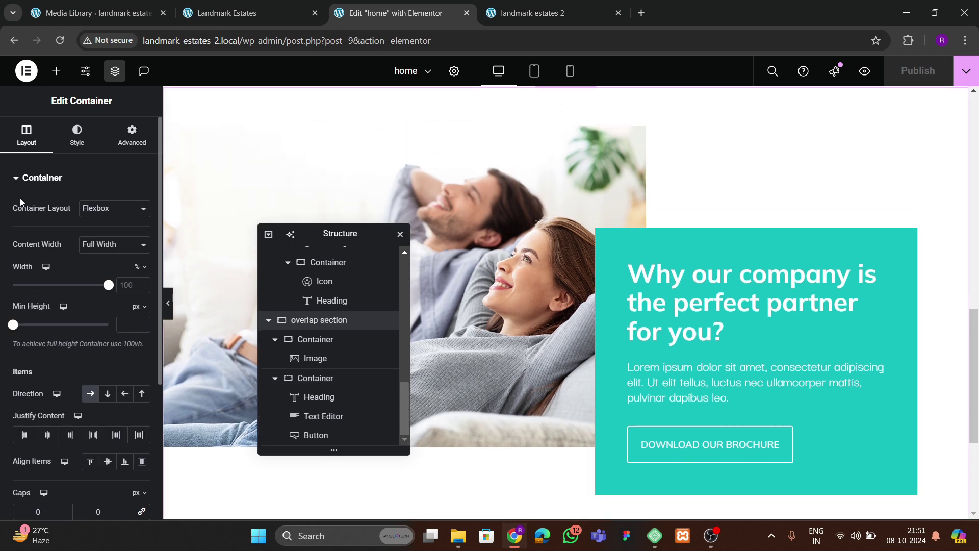
pyautogui.click(125, 136)
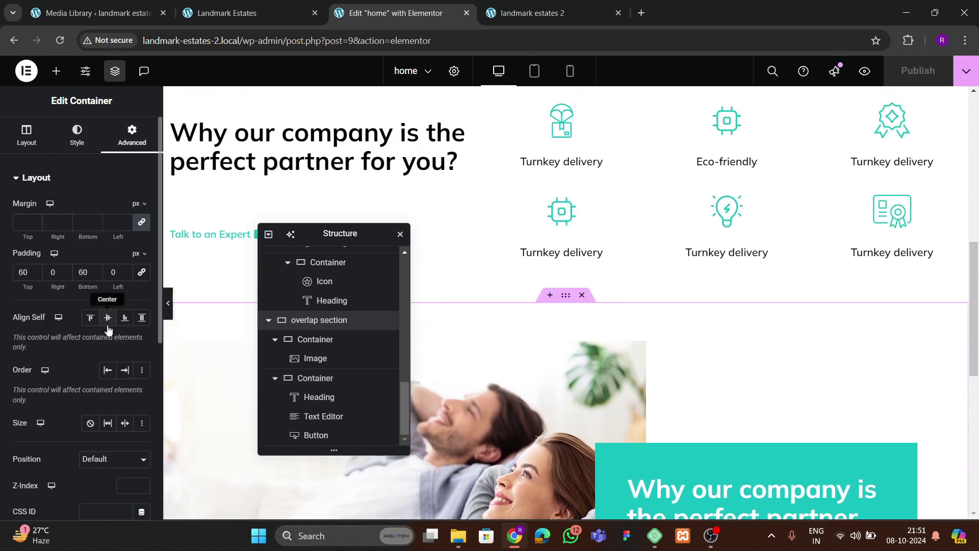
pyautogui.scroll(-8, 655, 340)
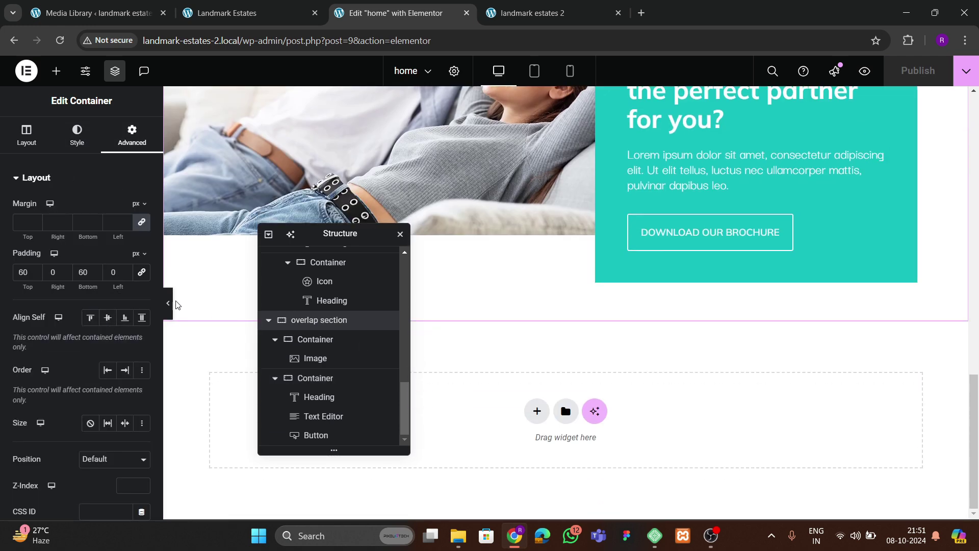
pyautogui.moveTo(91, 272); pyautogui.dragTo(57, 273)
pyautogui.write('200')
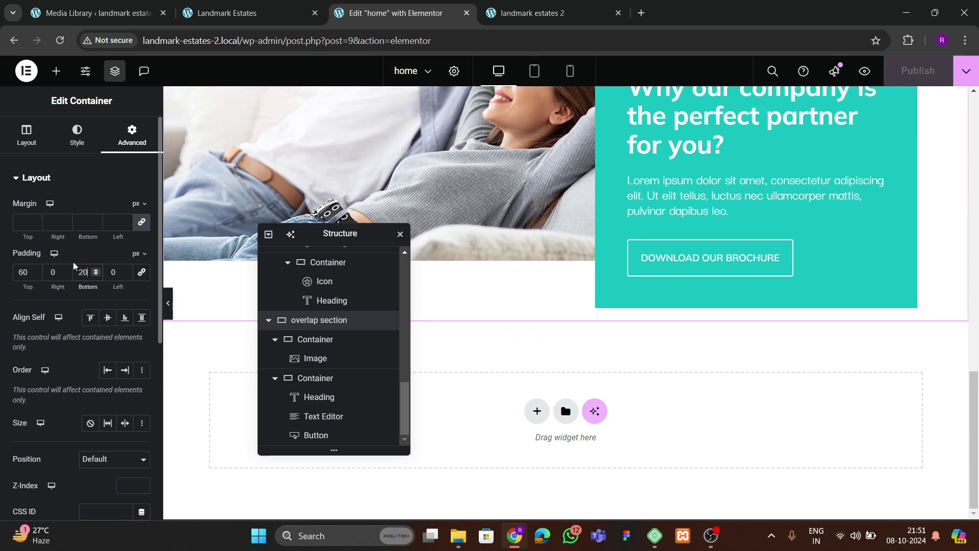
pyautogui.click(168, 306)
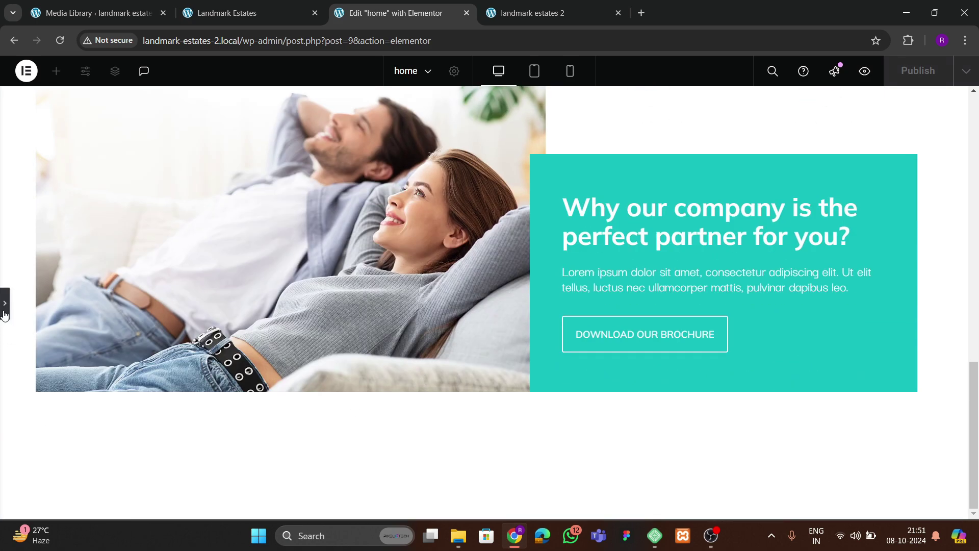
pyautogui.click(4, 312)
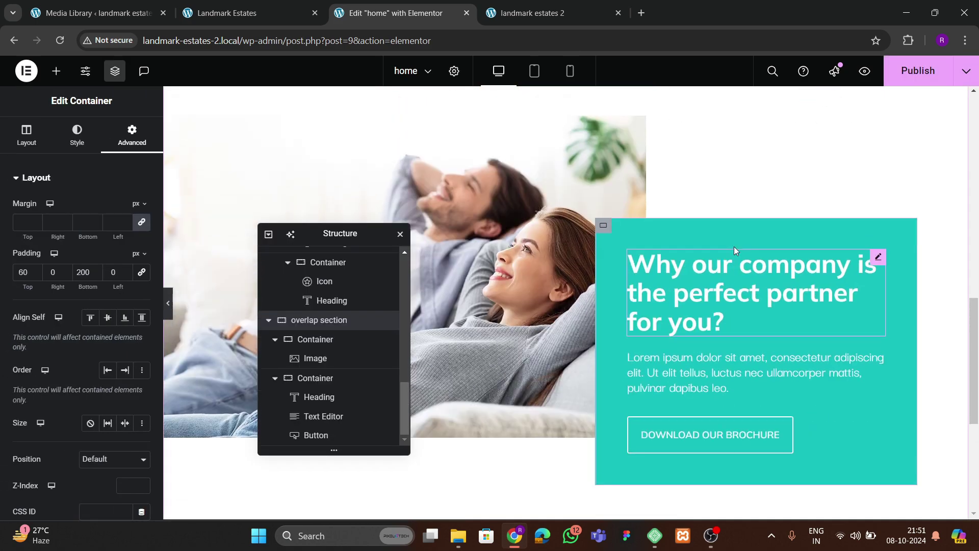
pyautogui.click(923, 79)
# - Examine the reference page's property cards section below the overlap section, including its heading, text and background
pyautogui.click(296, 10)
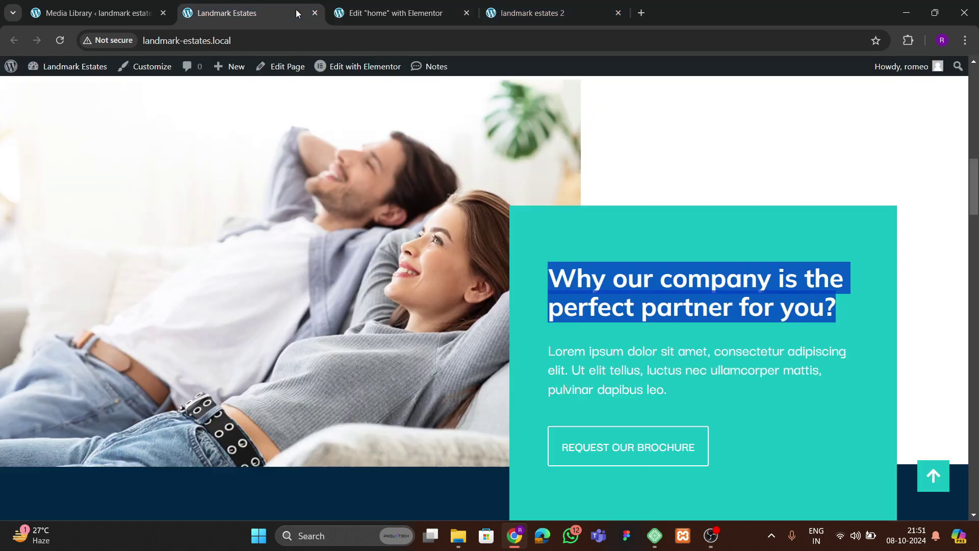
pyautogui.scroll(-5, 349, 231)
pyautogui.scroll(-5, 307, 306)
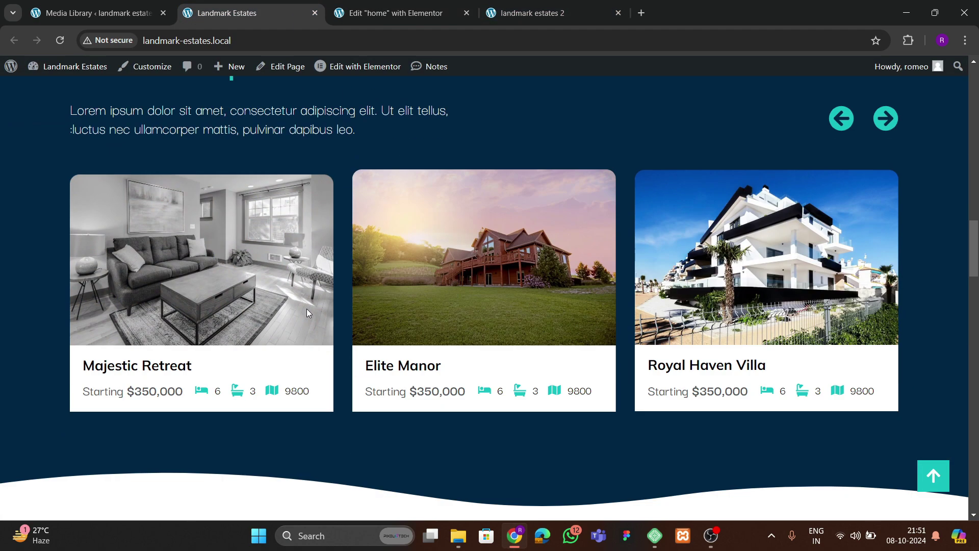
pyautogui.scroll(4, 306, 305)
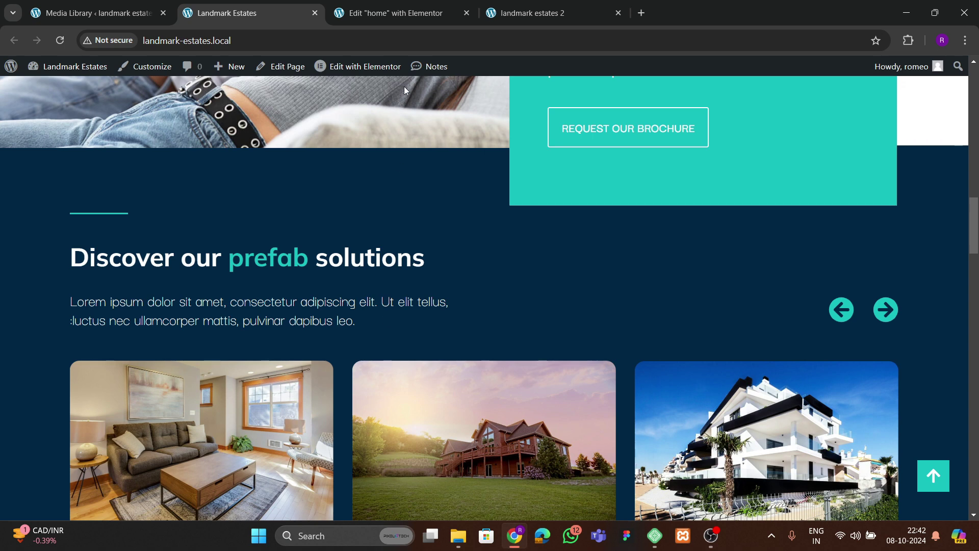
pyautogui.click(384, 10)
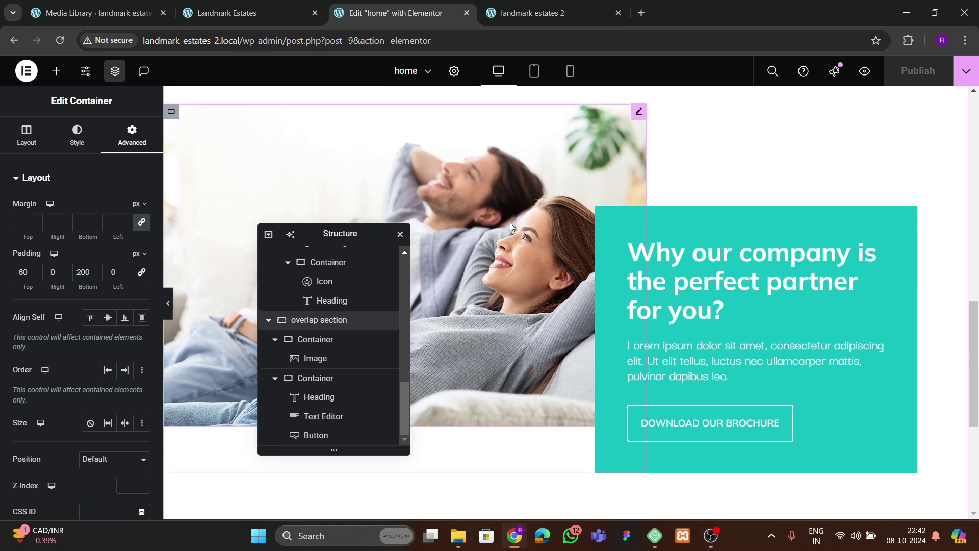
# - Add a single-column flexbox container below the overlap section and rename it properties
pyautogui.scroll(-5, 510, 223)
pyautogui.moveTo(388, 233); pyautogui.dragTo(780, 156)
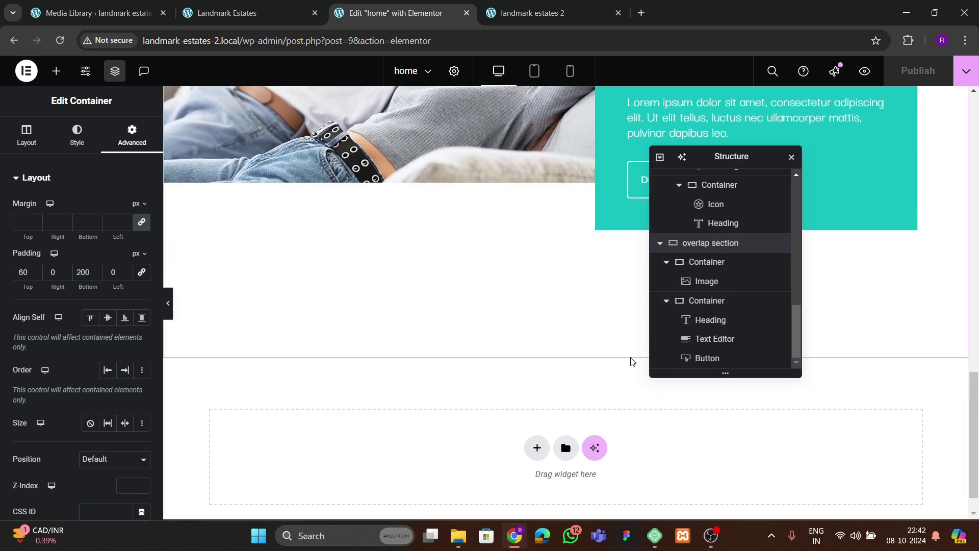
pyautogui.click(536, 448)
pyautogui.click(530, 475)
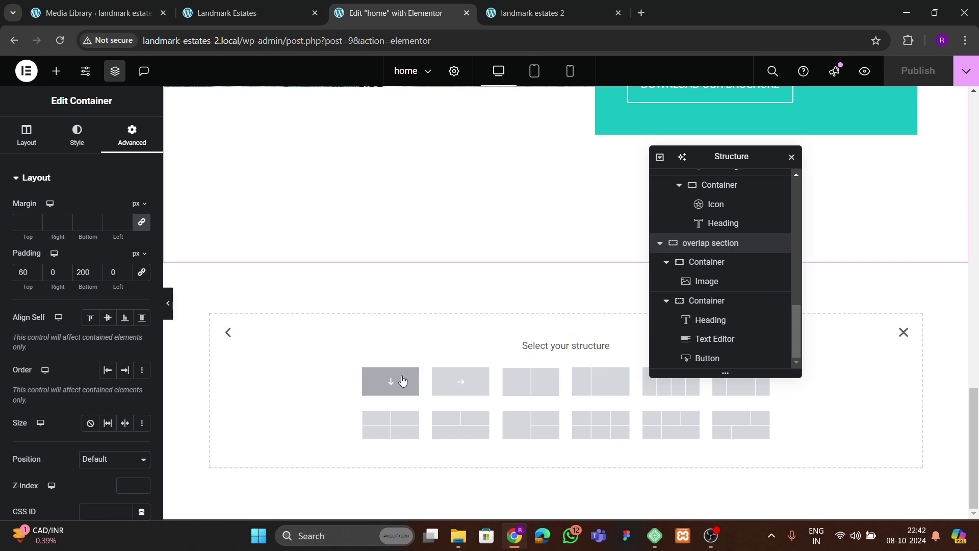
pyautogui.click(401, 380)
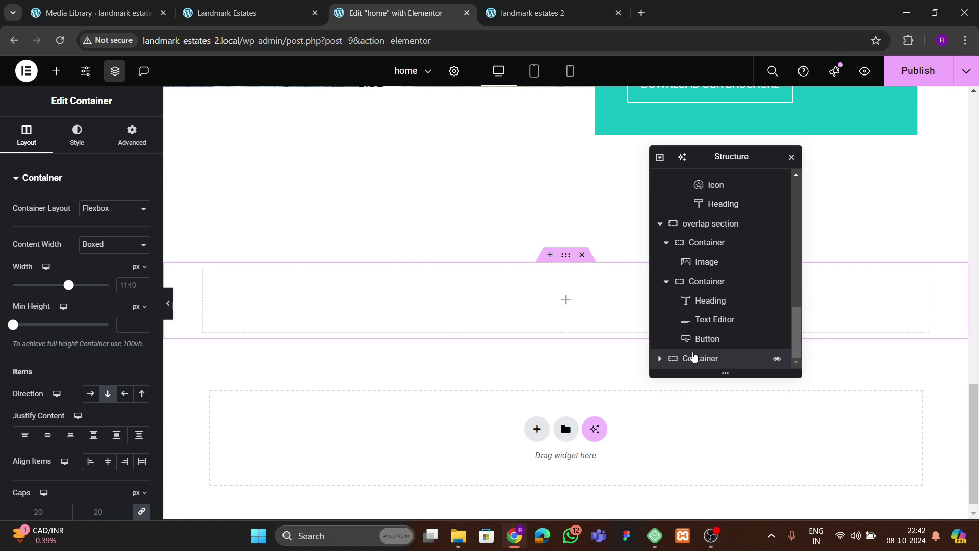
pyautogui.doubleClick(697, 359)
# - Set the boxed content width of the properties container to 1300 px
pyautogui.click(123, 284)
pyautogui.write('1')
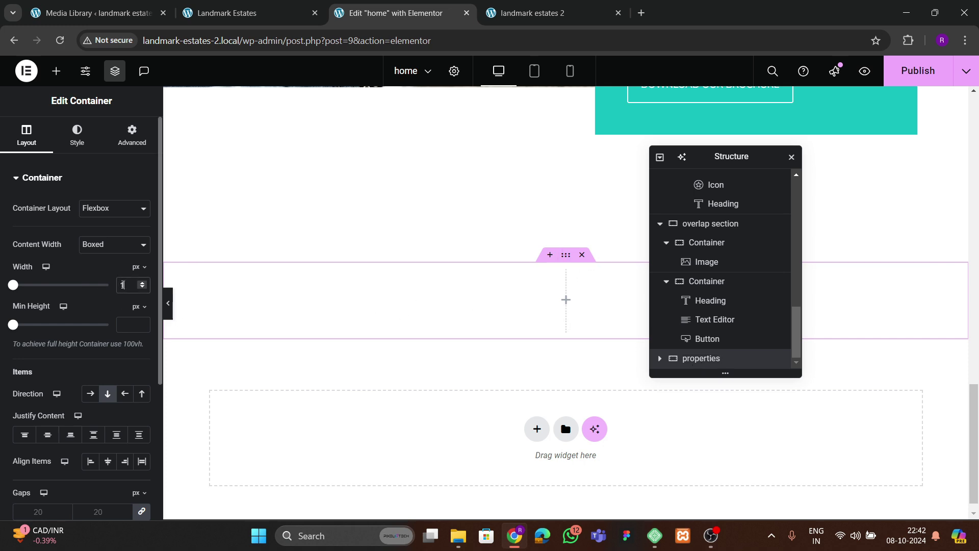
pyautogui.write('300')
# - Unlink the properties container's padding and set its top and bottom to 60 px, with 0 on both sides
pyautogui.click(131, 137)
pyautogui.click(142, 272)
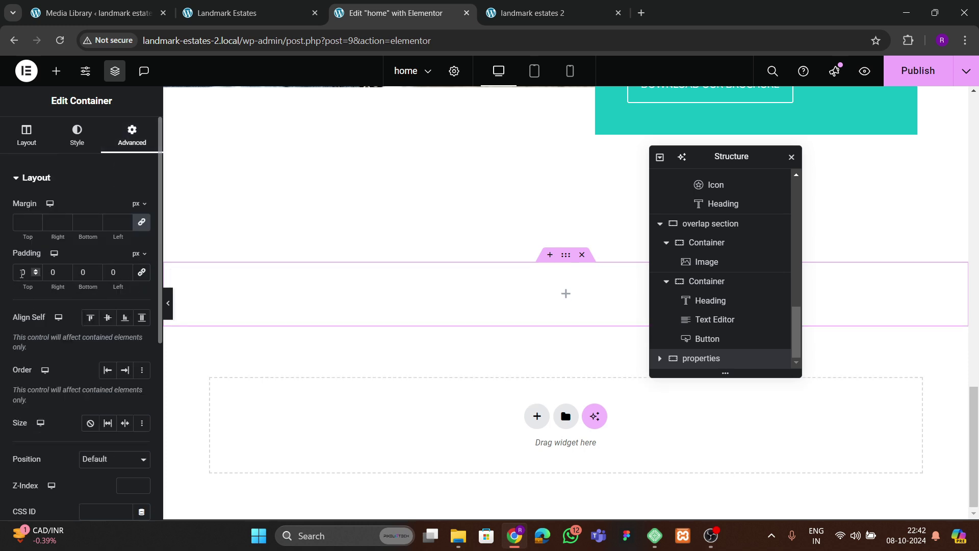
pyautogui.write('60')
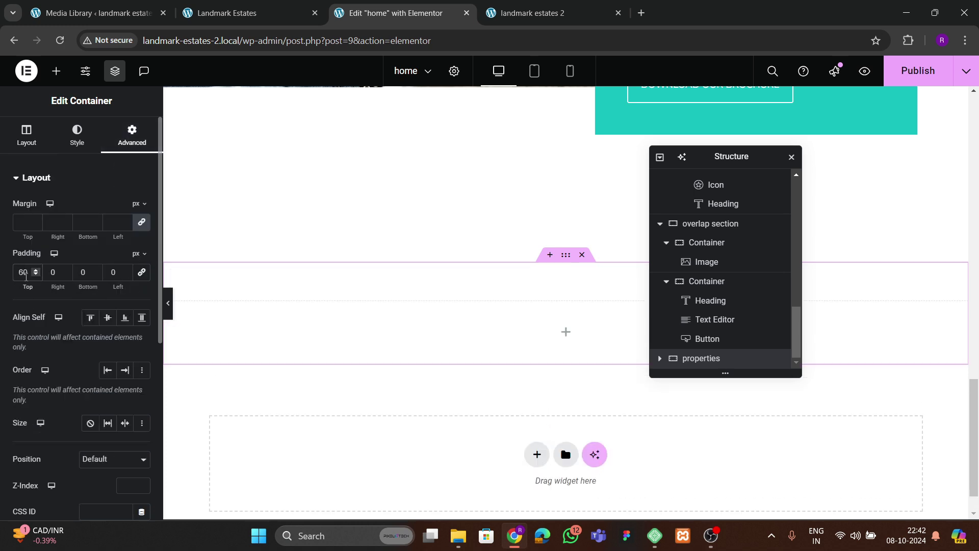
pyautogui.press('Tab')
pyautogui.press('Tab')
pyautogui.write('60')
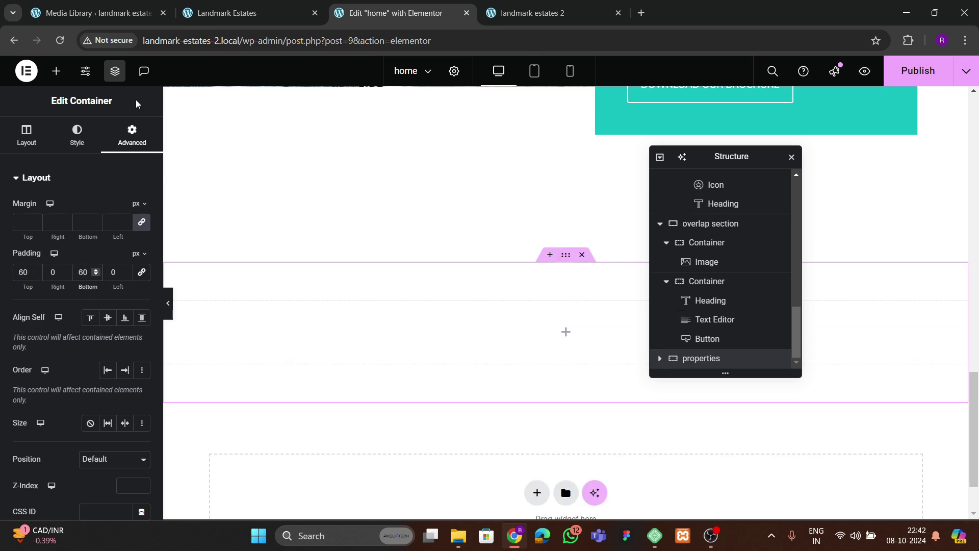
# - Apply the global color theme 2 as the properties container's classic background and compare it with the reference page
pyautogui.click(227, 12)
pyautogui.click(395, 13)
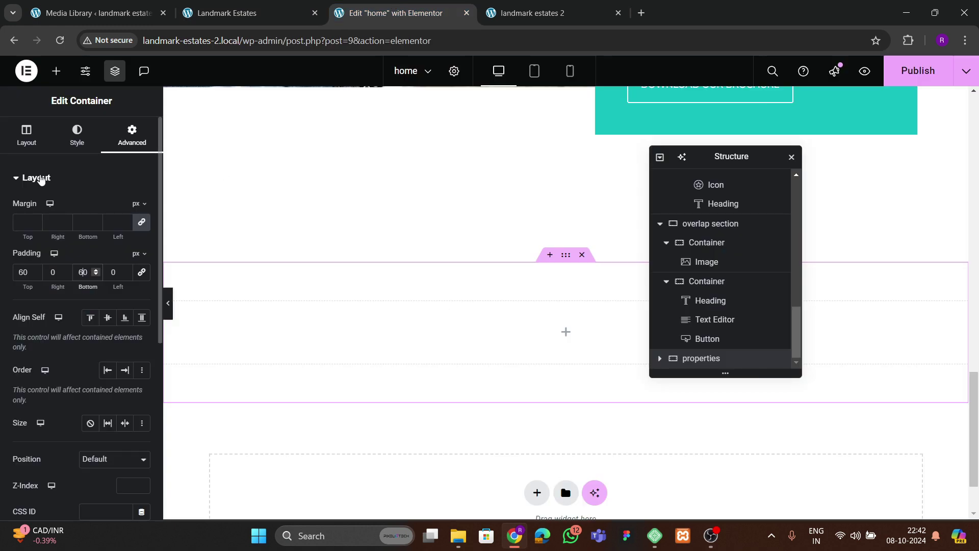
pyautogui.click(77, 135)
pyautogui.click(90, 234)
pyautogui.click(125, 261)
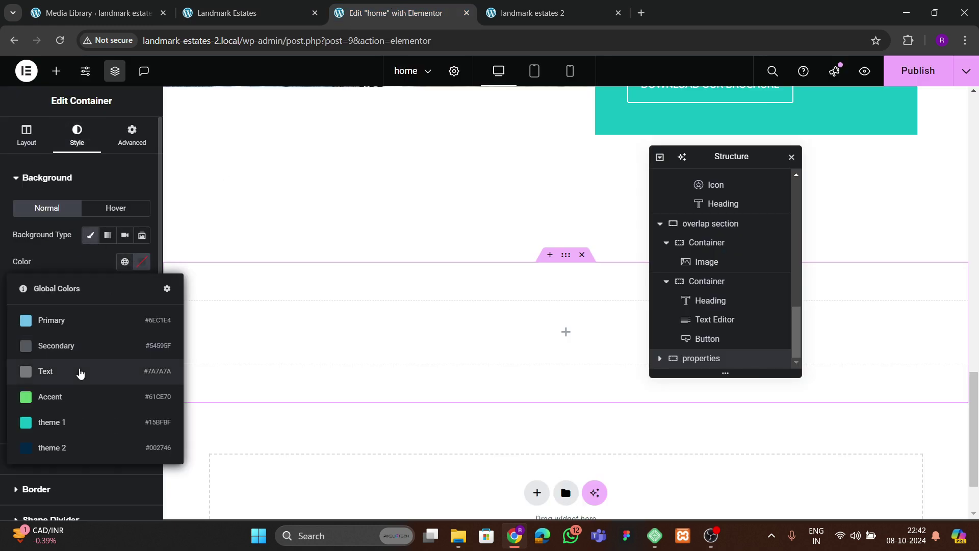
pyautogui.click(71, 446)
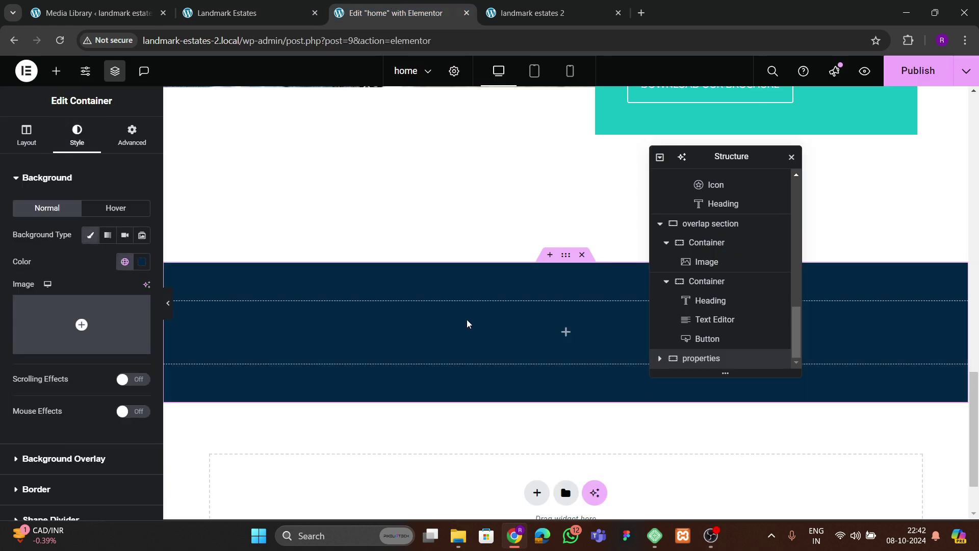
pyautogui.click(227, 13)
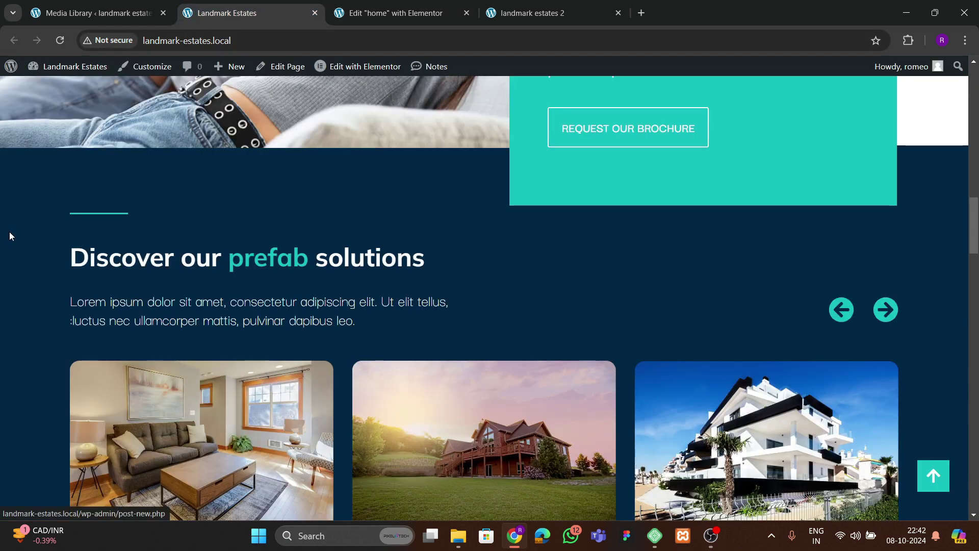
# - Add a divider widget to the empty properties container and shorten its width to roughly a quarter
pyautogui.click(395, 12)
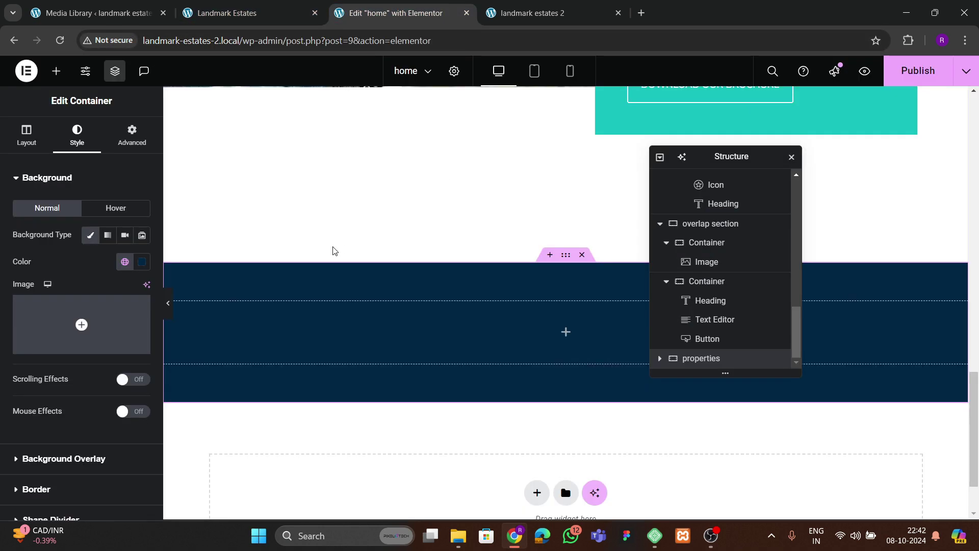
pyautogui.click(56, 74)
pyautogui.scroll(-1, 41, 273)
pyautogui.scroll(1, 67, 182)
pyautogui.click(66, 159)
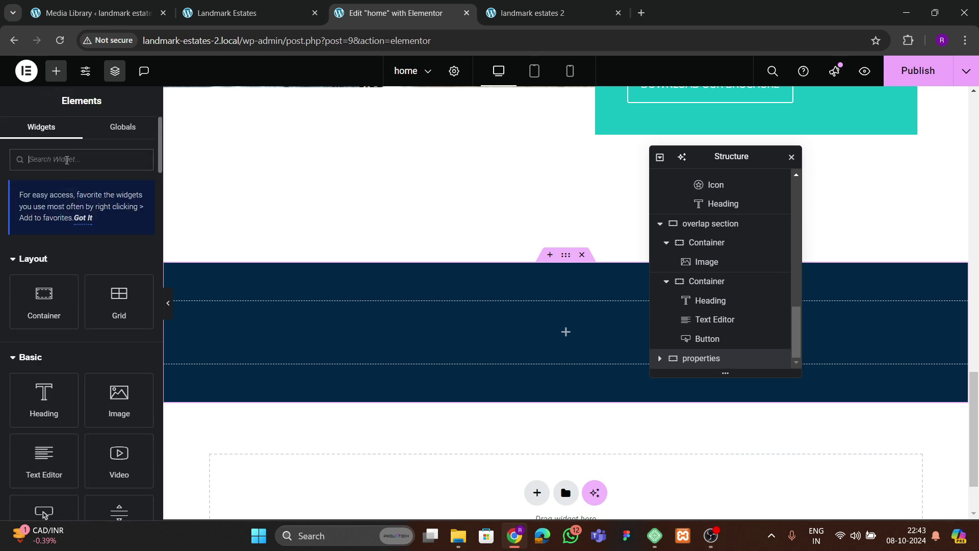
pyautogui.write('divider')
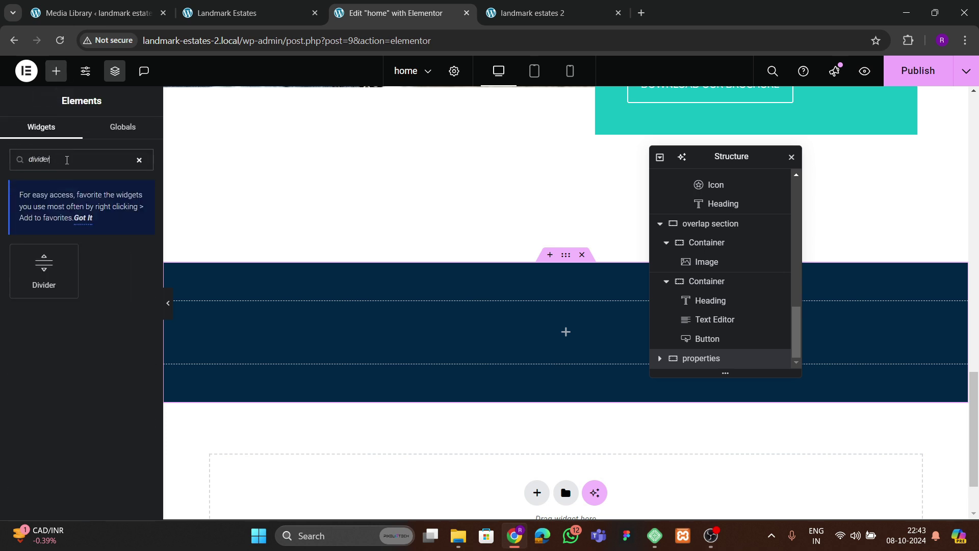
pyautogui.moveTo(52, 284); pyautogui.dragTo(468, 343)
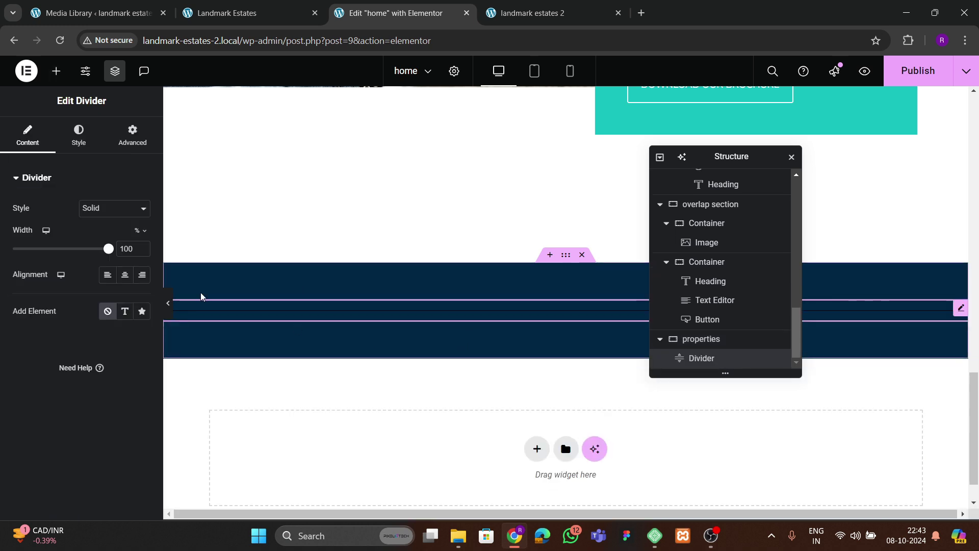
pyautogui.moveTo(107, 261); pyautogui.dragTo(36, 261)
# - Apply the global color theme 1 to the divider and set its weight to 3 px
pyautogui.click(78, 143)
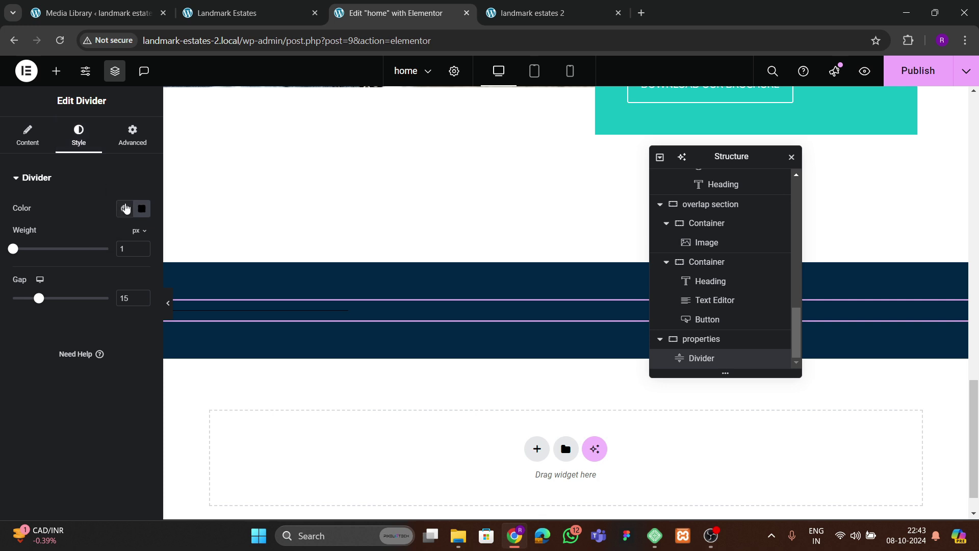
pyautogui.click(124, 208)
pyautogui.click(70, 370)
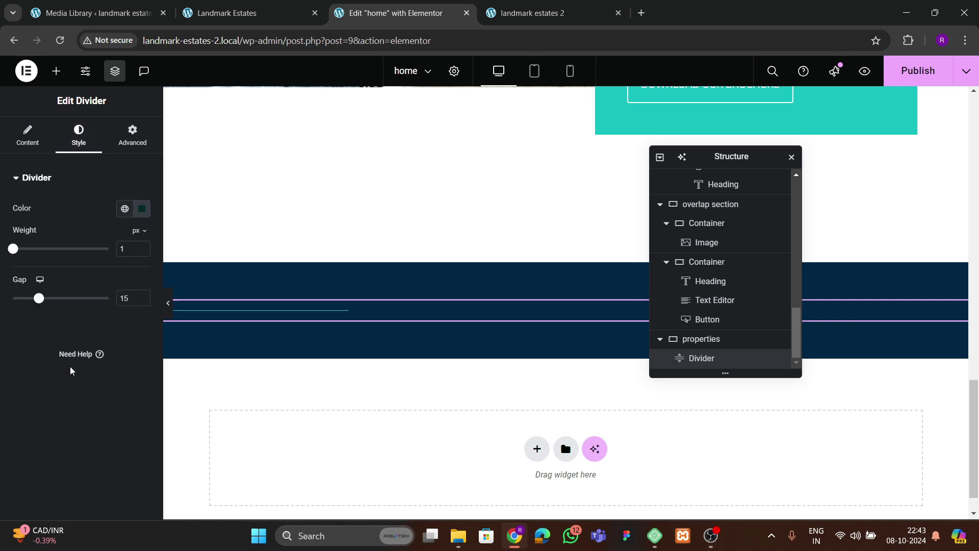
pyautogui.click(141, 247)
pyautogui.click(141, 246)
pyautogui.click(141, 247)
pyautogui.click(141, 246)
pyautogui.click(141, 246)
pyautogui.click(141, 247)
pyautogui.press('BackSpace')
pyautogui.press('BackSpace')
pyautogui.press('BackSpace')
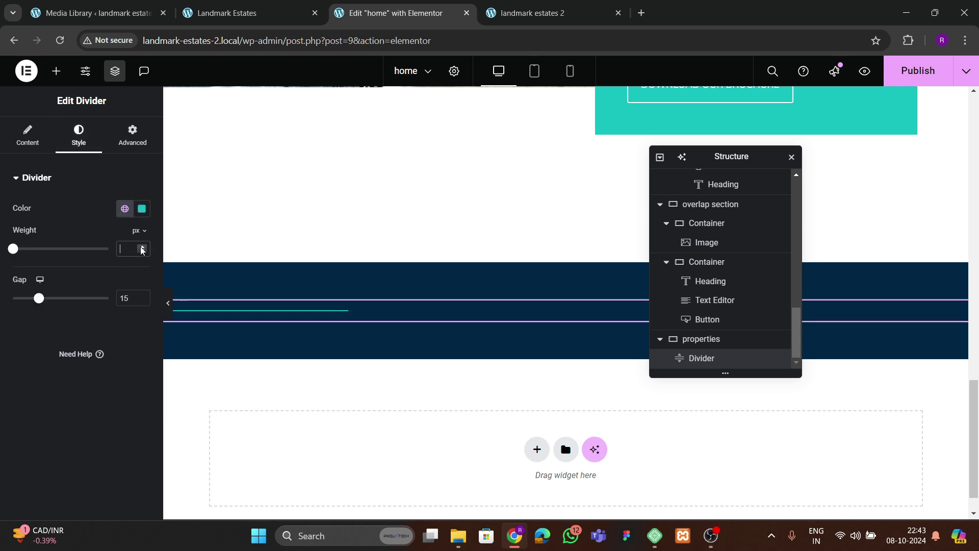
pyautogui.write('3')
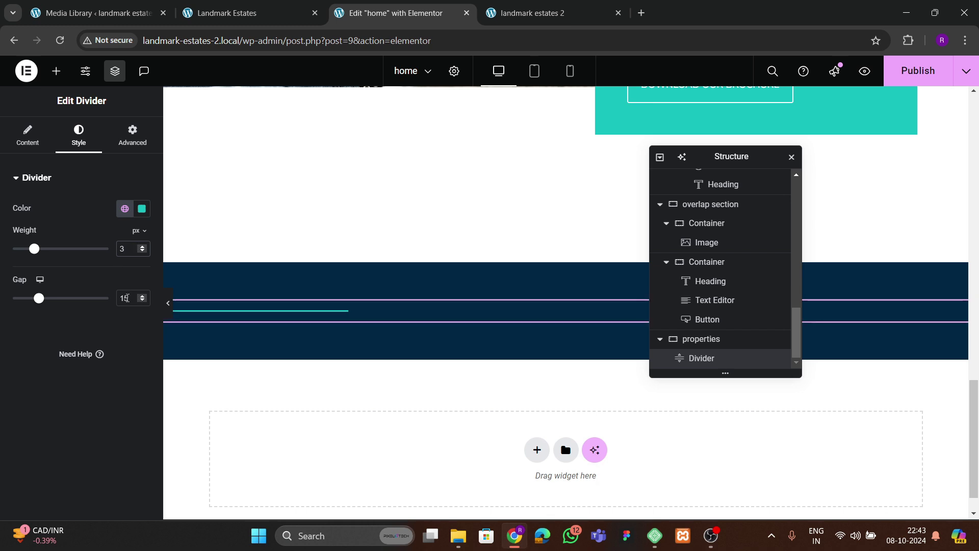
# - Set the divider's gap to 2 and its width to 7%, and compare it with the reference page
pyautogui.moveTo(37, 303); pyautogui.dragTo(1, 305)
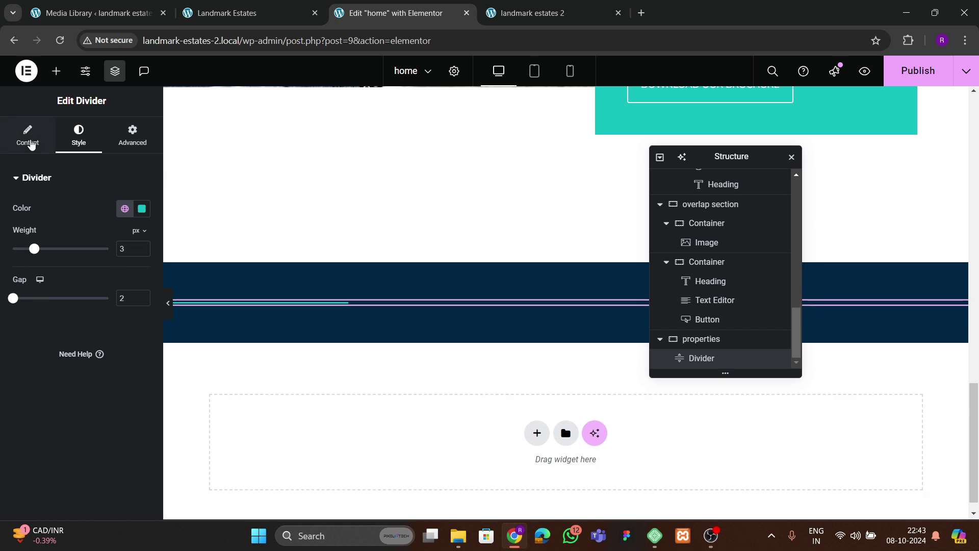
pyautogui.click(32, 146)
pyautogui.moveTo(132, 250); pyautogui.dragTo(94, 264)
pyautogui.write('10')
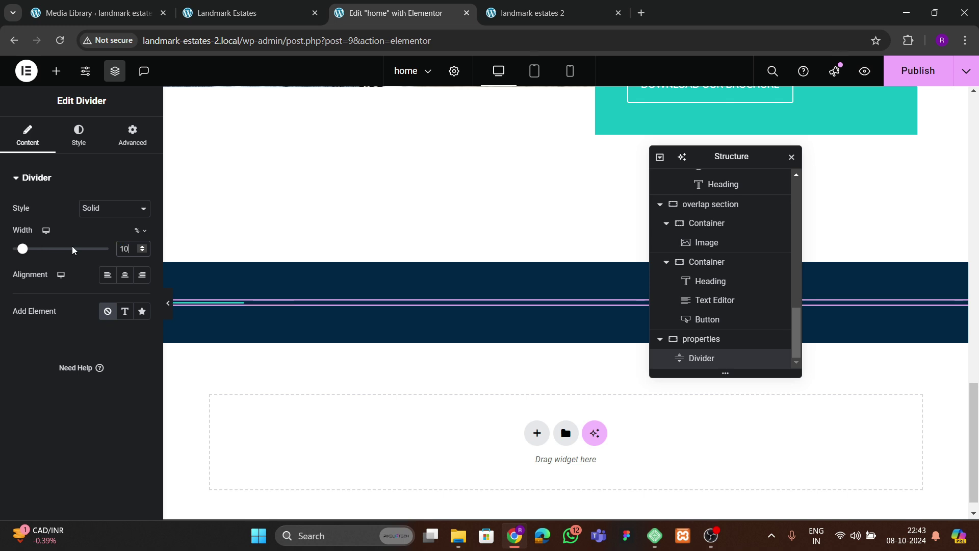
pyautogui.press('BackSpace')
pyautogui.press('BackSpace')
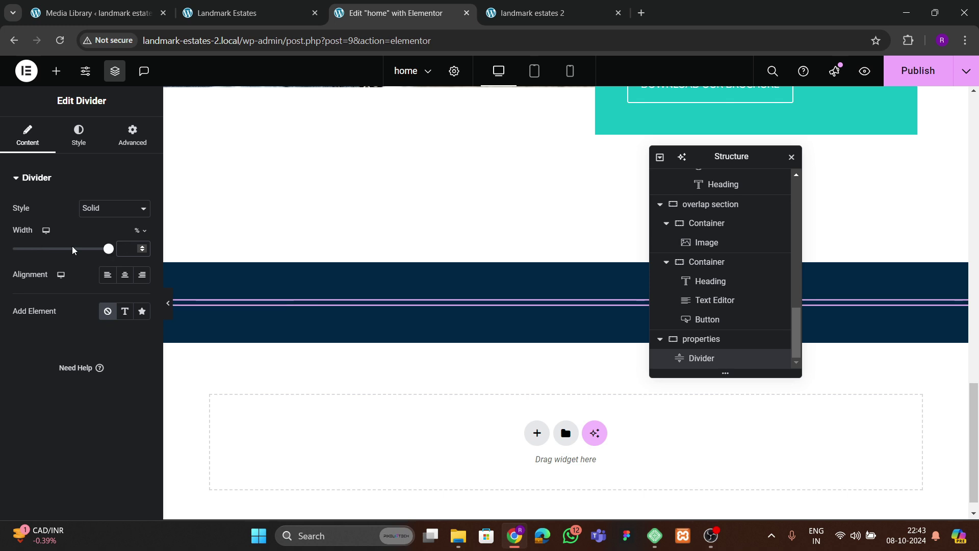
pyautogui.write('8')
pyautogui.press('BackSpace')
pyautogui.write('7')
pyautogui.click(168, 314)
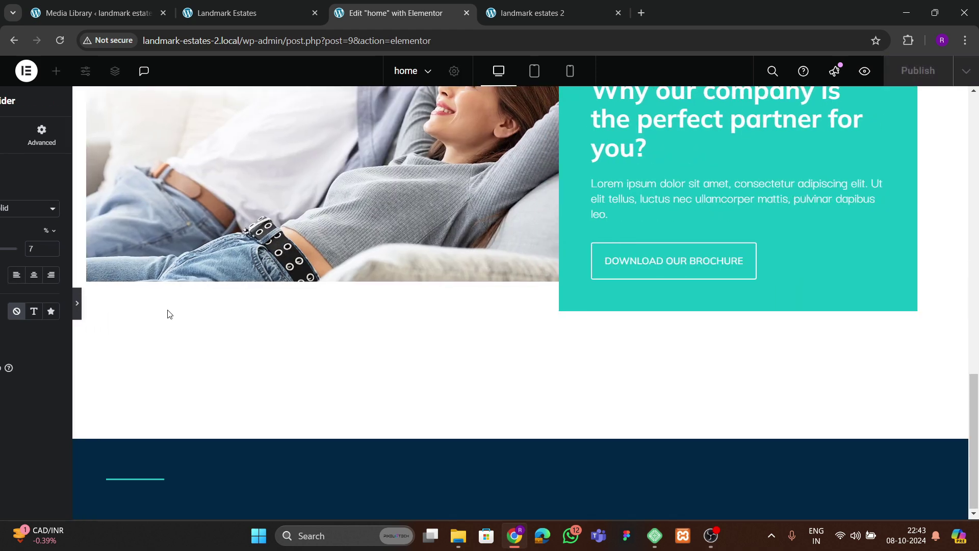
pyautogui.click(6, 312)
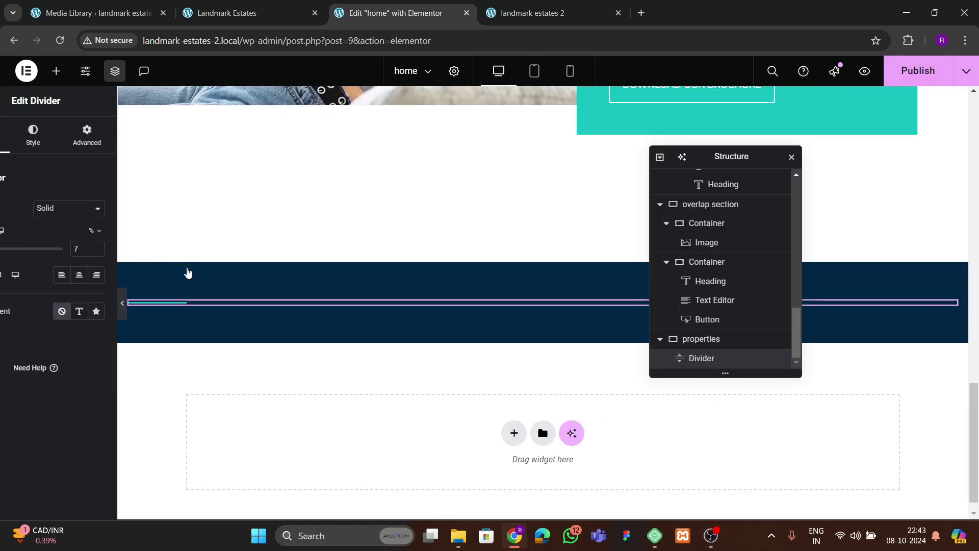
pyautogui.click(240, 20)
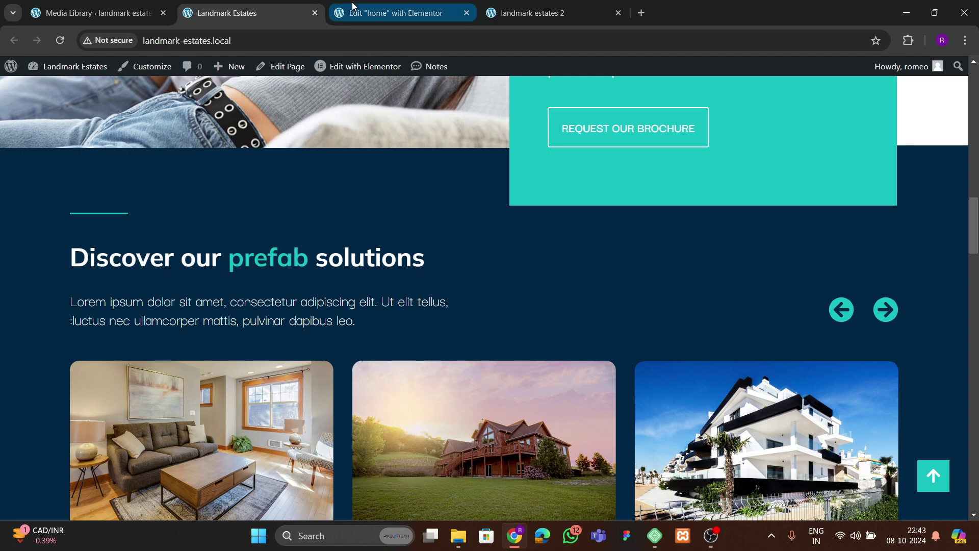
pyautogui.click(379, 11)
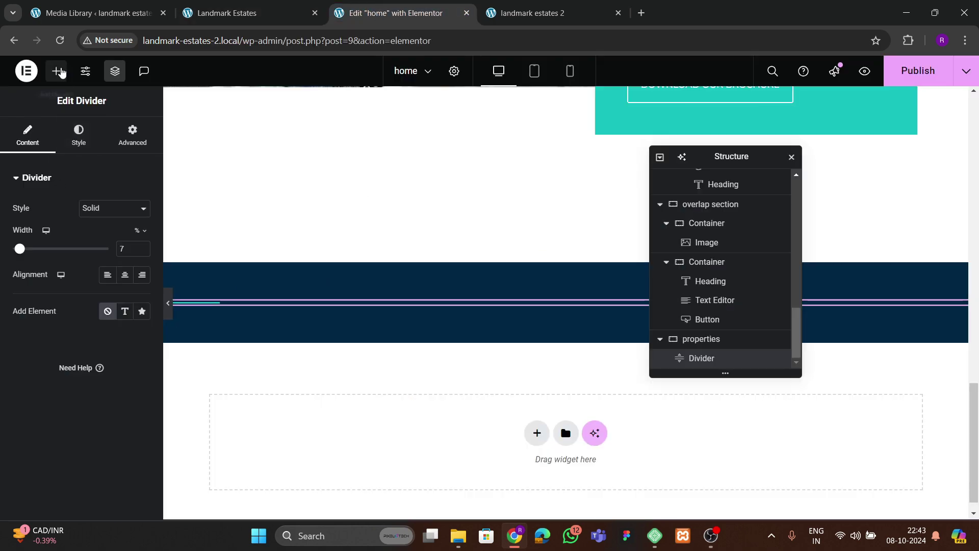
# - Copy the overlap section's heading widget and paste it below the divider in the properties container
pyautogui.click(56, 71)
pyautogui.scroll(5, 426, 243)
pyautogui.scroll(-1, 427, 242)
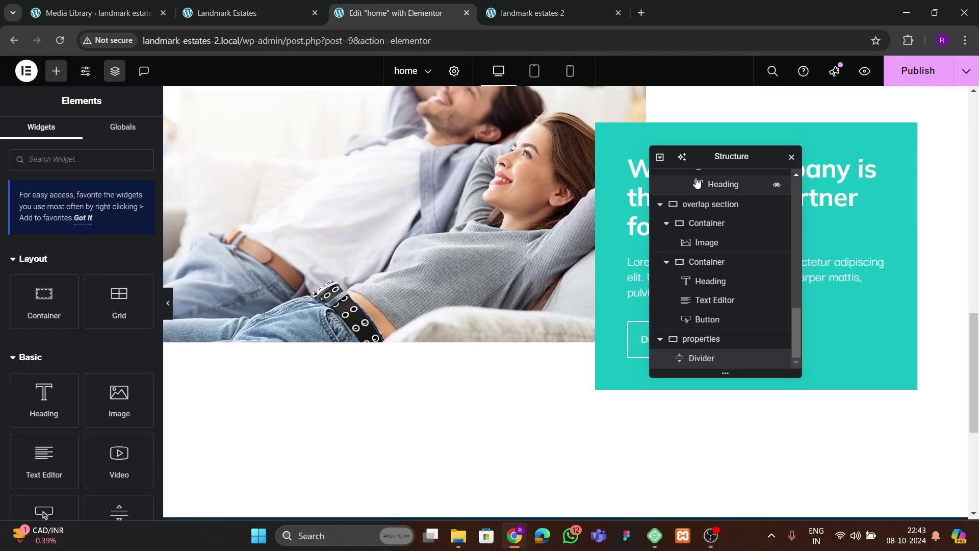
pyautogui.moveTo(700, 158); pyautogui.dragTo(642, 143)
pyautogui.click(701, 187)
pyautogui.rightClick(728, 188)
pyautogui.click(757, 250)
pyautogui.scroll(-5, 401, 228)
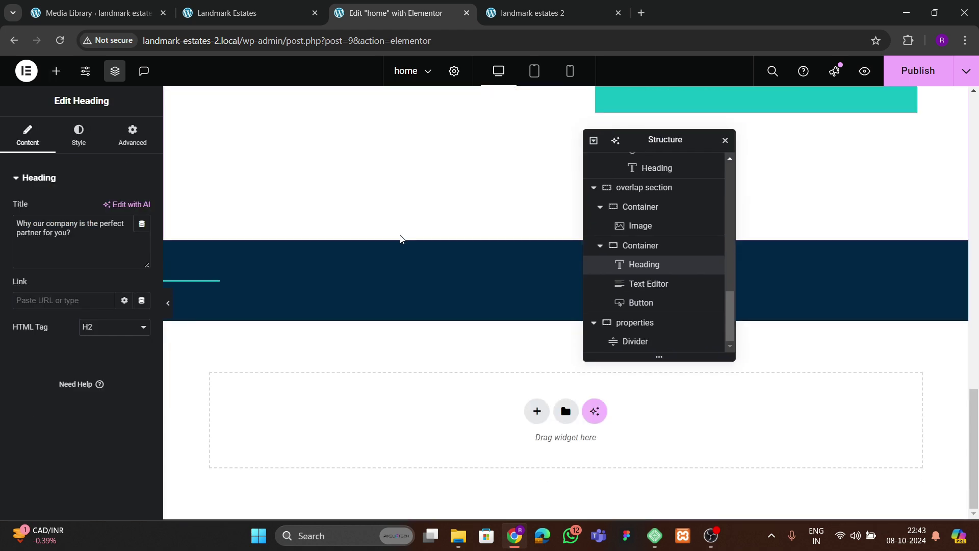
pyautogui.click(199, 279)
pyautogui.rightClick(199, 279)
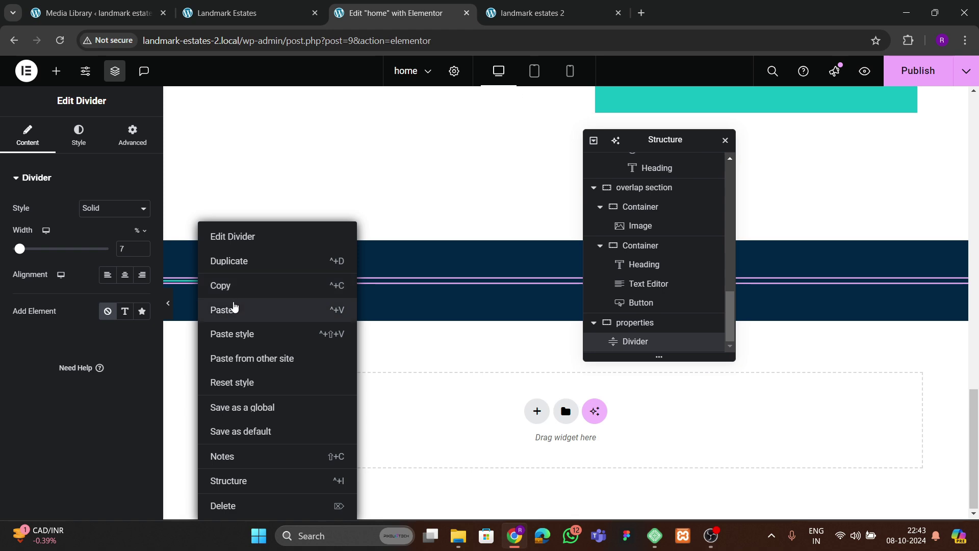
pyautogui.click(236, 309)
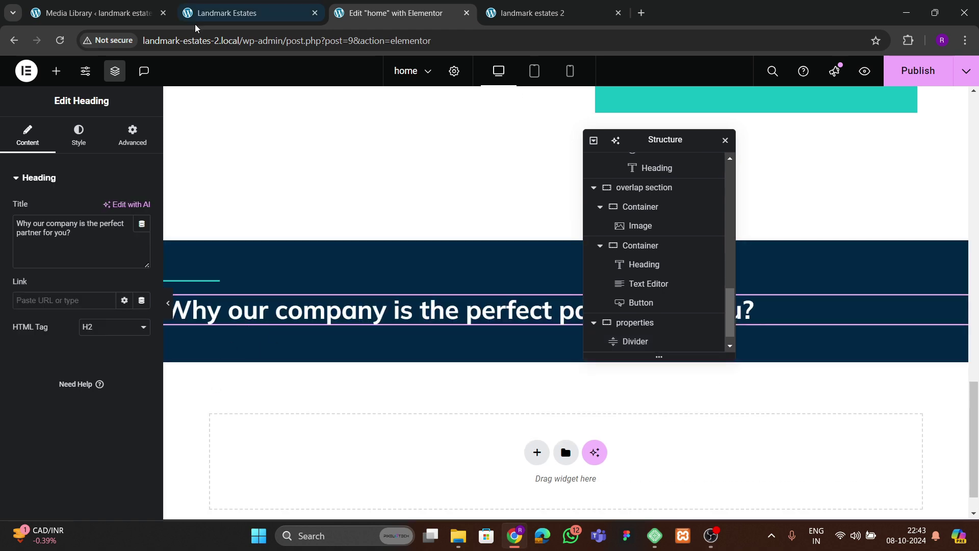
# - Replace the pasted heading's title with "Discover our prefab solutions", copied from the reference page
pyautogui.click(227, 13)
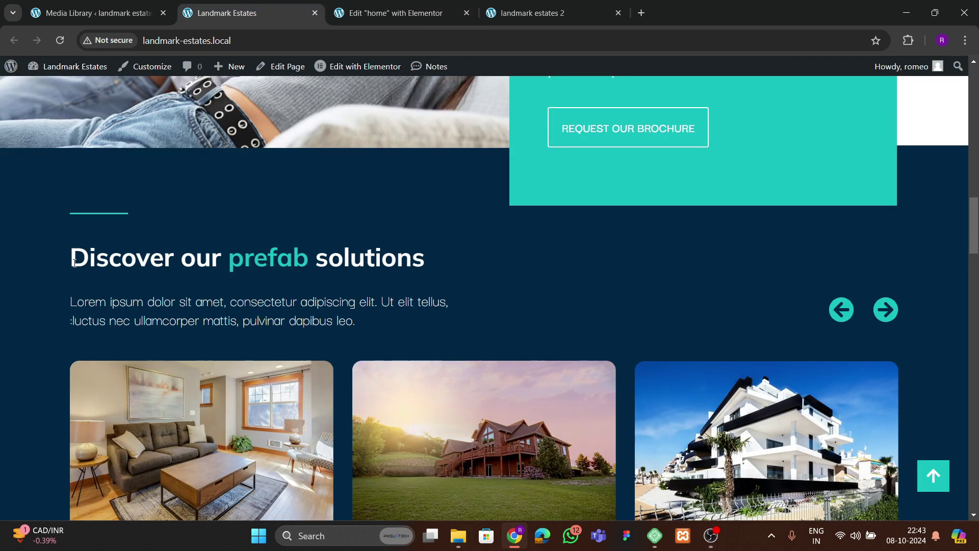
pyautogui.moveTo(72, 258); pyautogui.dragTo(425, 250)
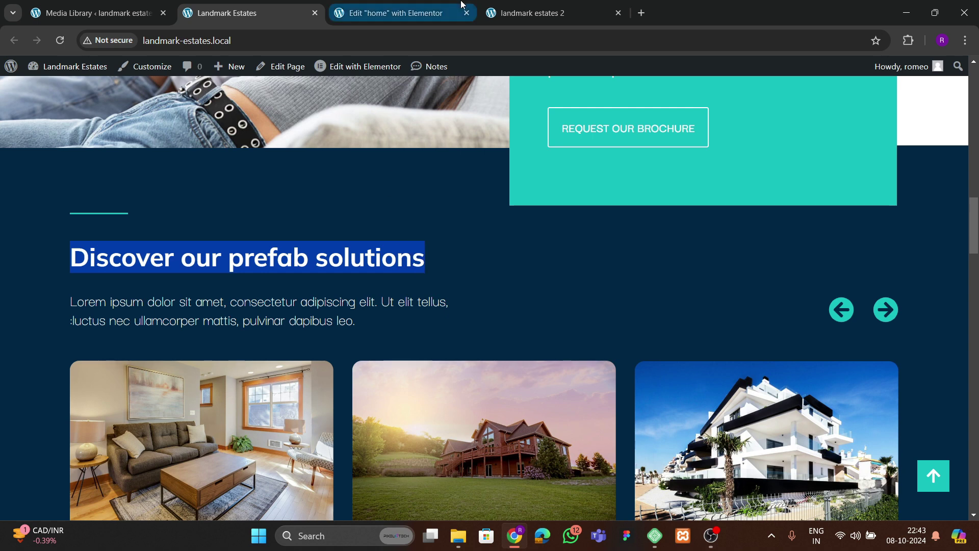
pyautogui.click(424, 13)
pyautogui.click(99, 239)
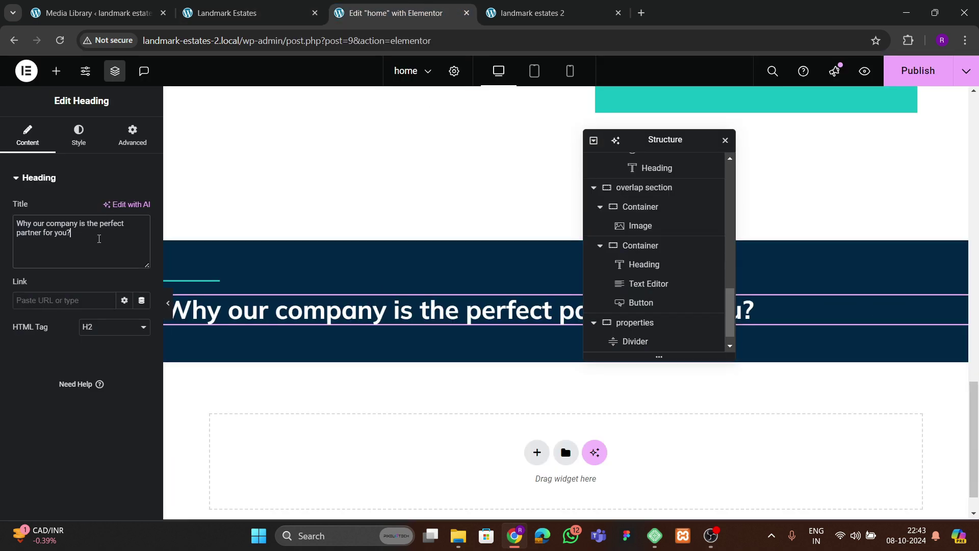
pyautogui.hotkey('ctrl', 'a')
pyautogui.hotkey('ctrl', 'v')
# - Check the heading on the reference page and wrap the word prefab in the title in span tags
pyautogui.click(305, 4)
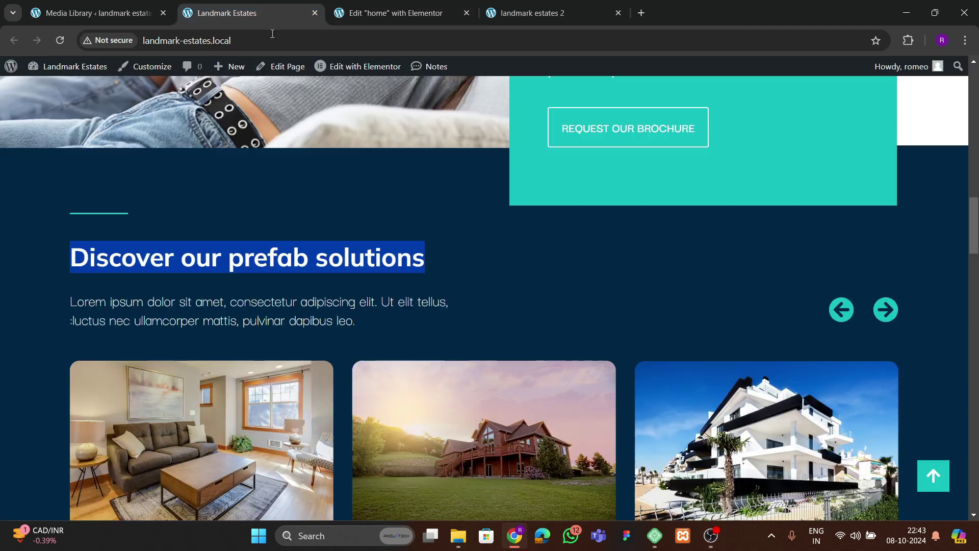
pyautogui.click(272, 272)
pyautogui.click(375, 4)
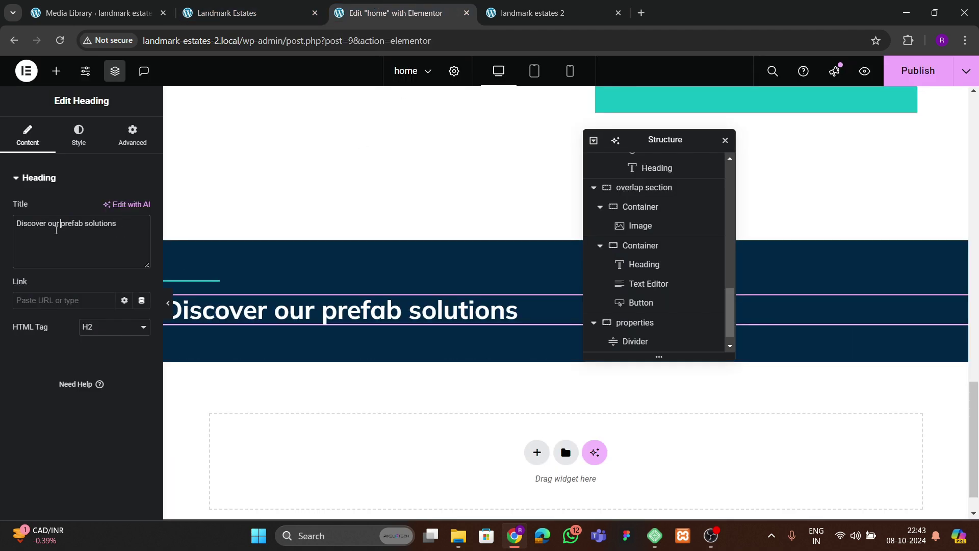
pyautogui.click(56, 230)
pyautogui.write('<span>prefab</spa')
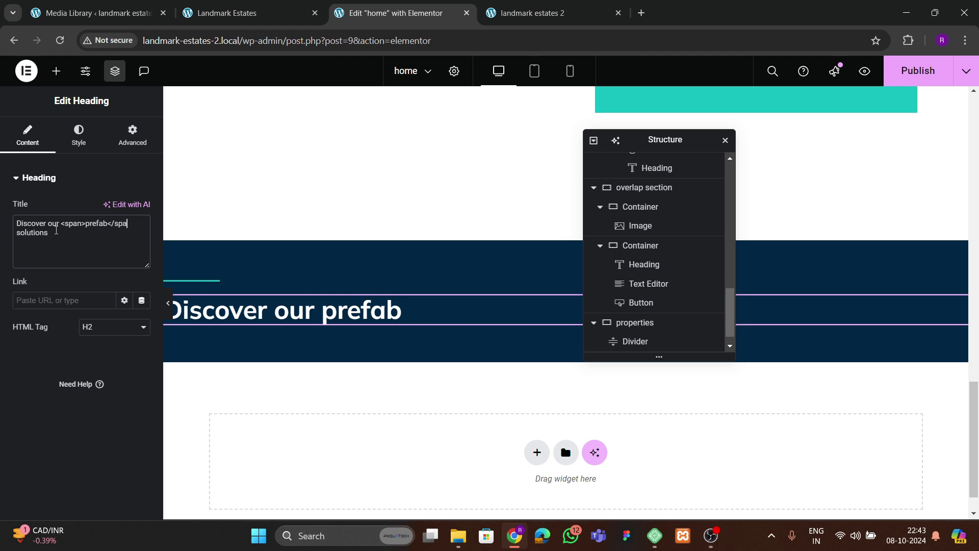
pyautogui.write('>')
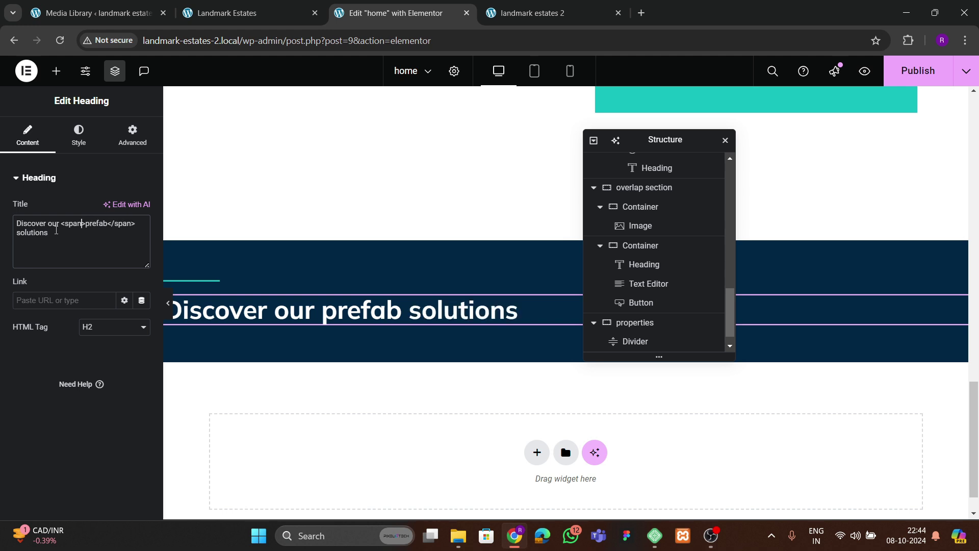
# - Add the inline style color:#15bfbf; to the span around prefab, using the hex value of the global color theme 1
pyautogui.write('tyle="')
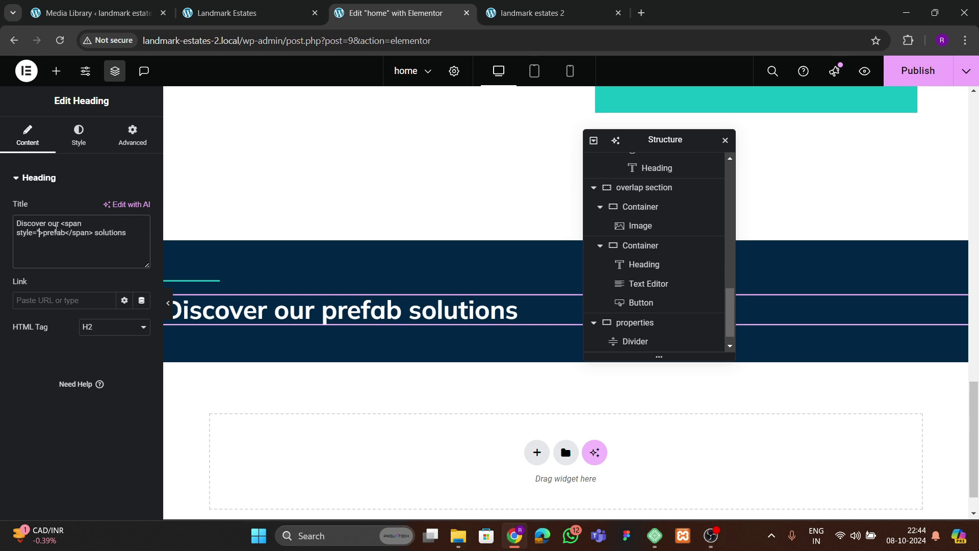
pyautogui.write('"col')
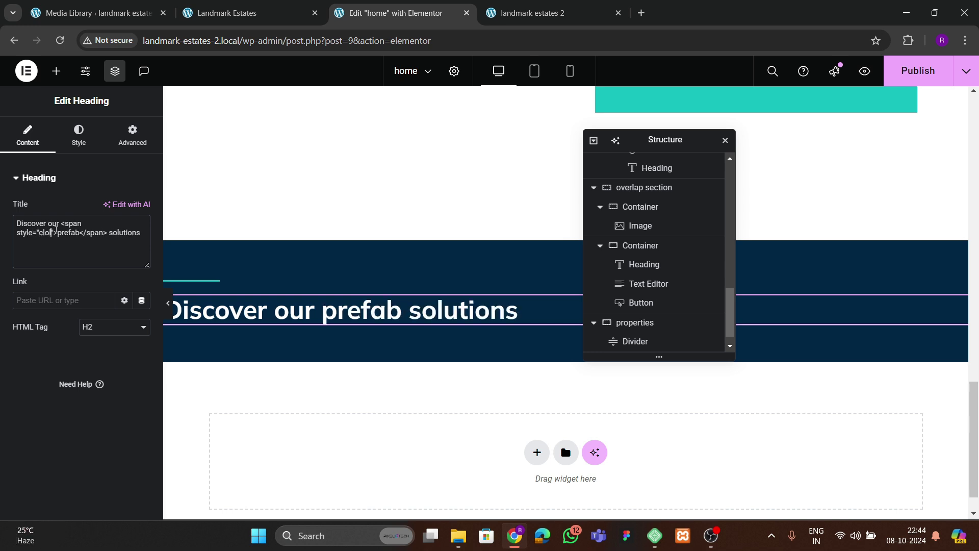
pyautogui.write('or:')
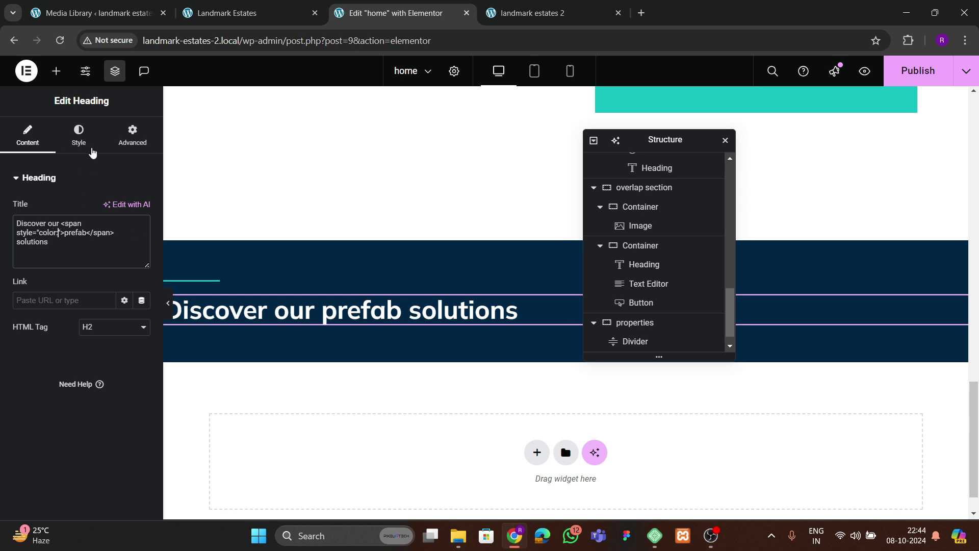
pyautogui.click(91, 148)
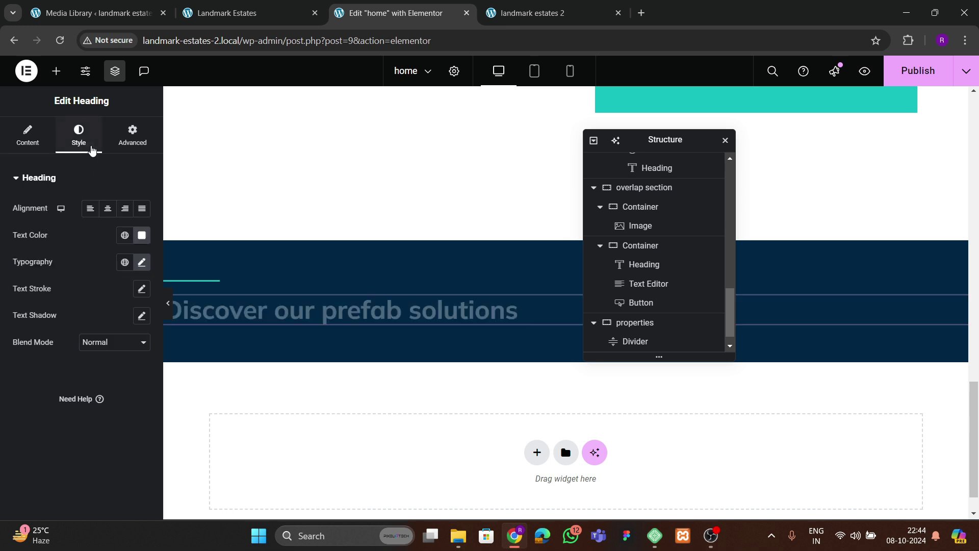
pyautogui.click(124, 235)
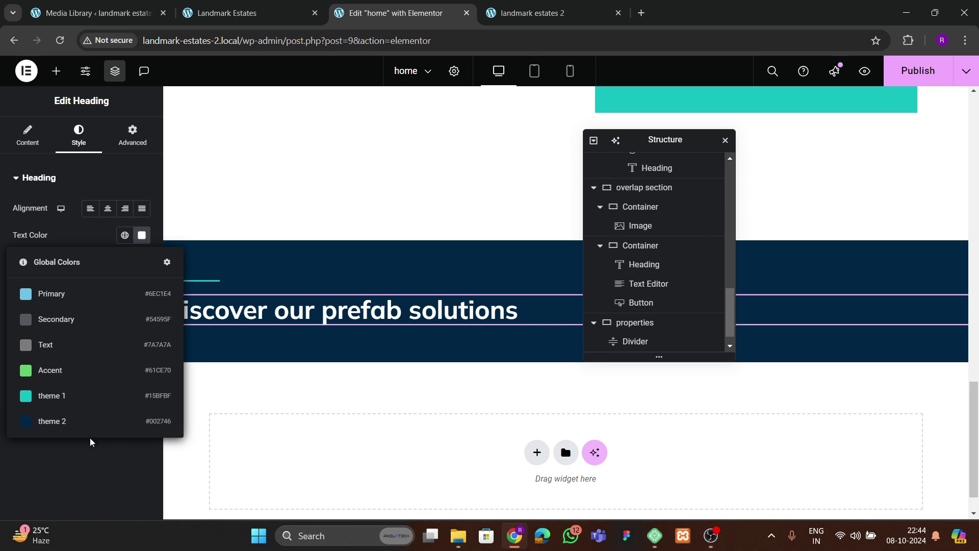
pyautogui.click(41, 148)
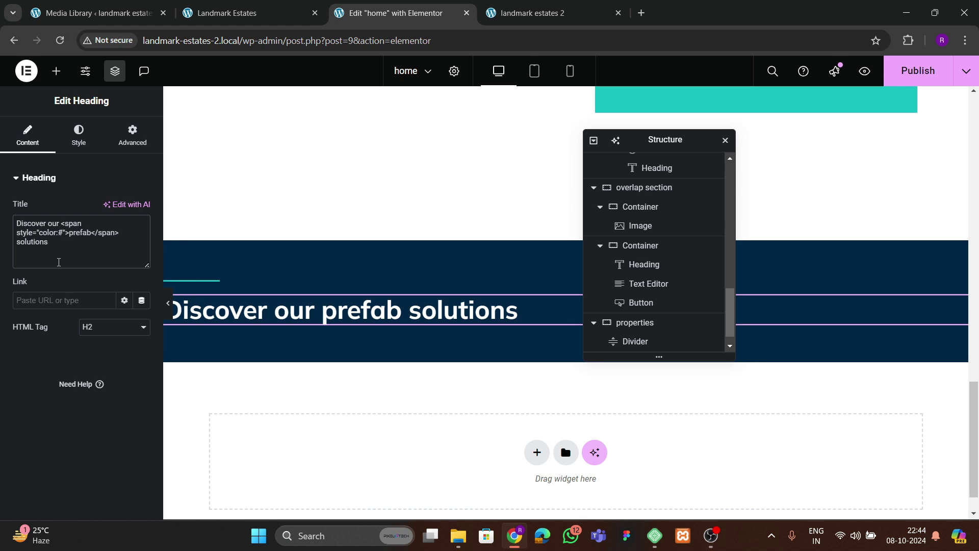
pyautogui.write('bfbf;')
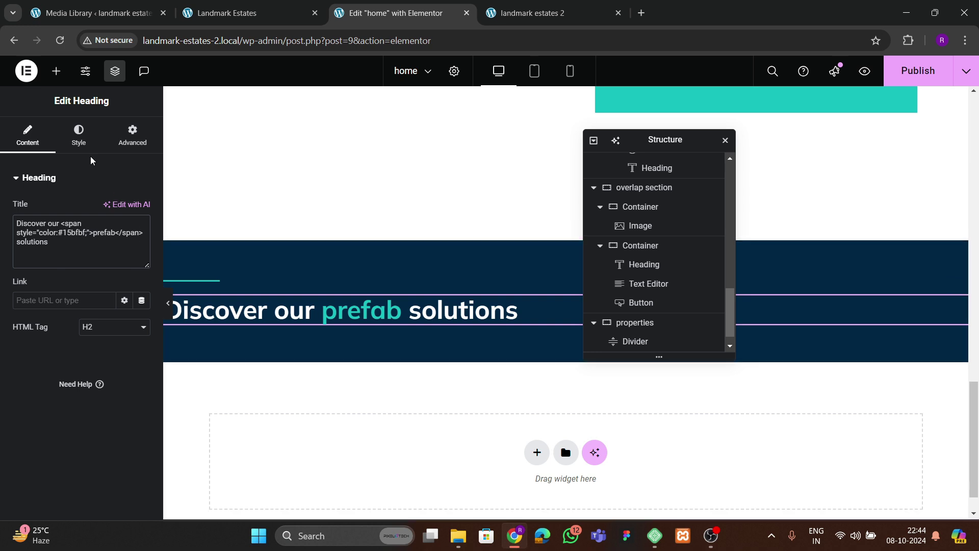
# - Set the font size of the properties heading to 37 px
pyautogui.click(78, 136)
pyautogui.click(142, 262)
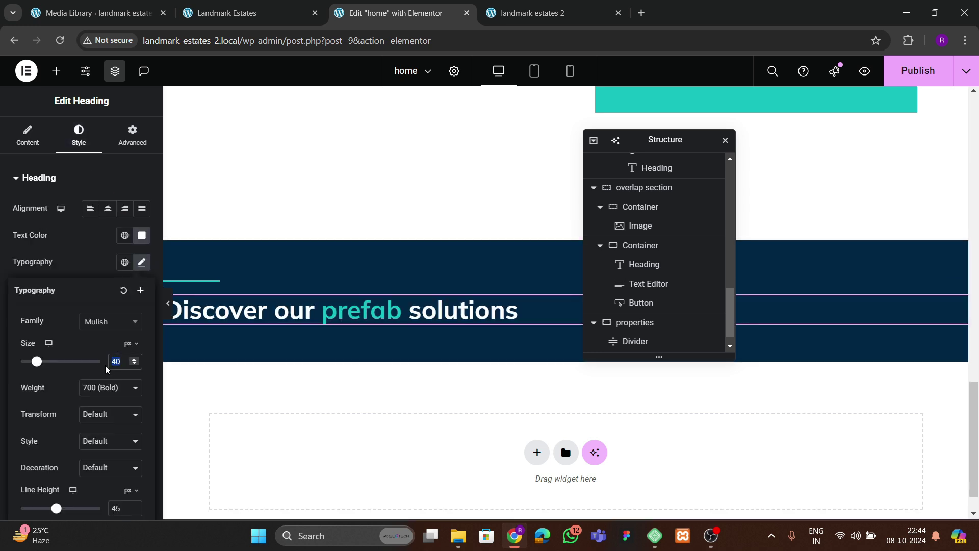
pyautogui.click(133, 365)
pyautogui.click(133, 365)
pyautogui.click(133, 364)
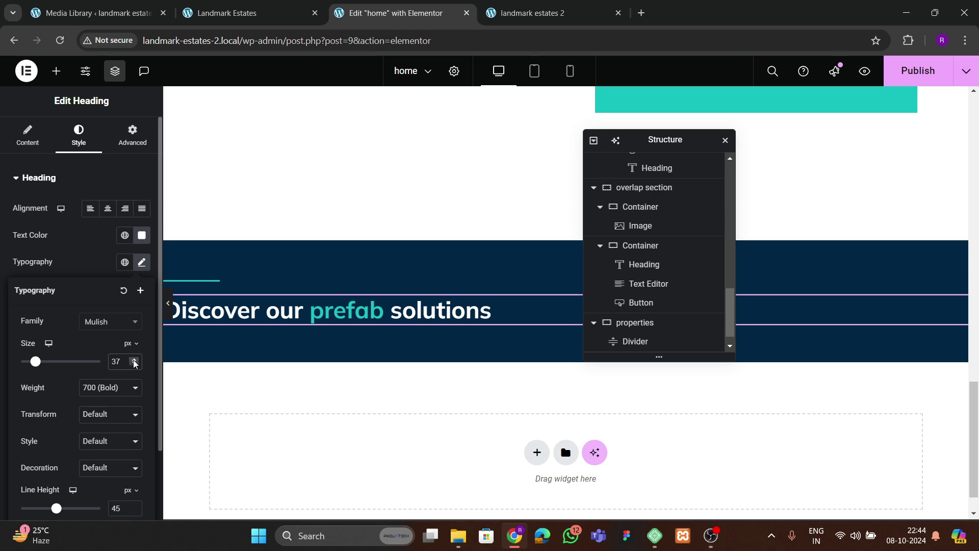
# - Set the properties heading's font size to 40 px and compare it with the heading on the reference page
pyautogui.click(134, 359)
pyautogui.click(134, 359)
pyautogui.click(134, 359)
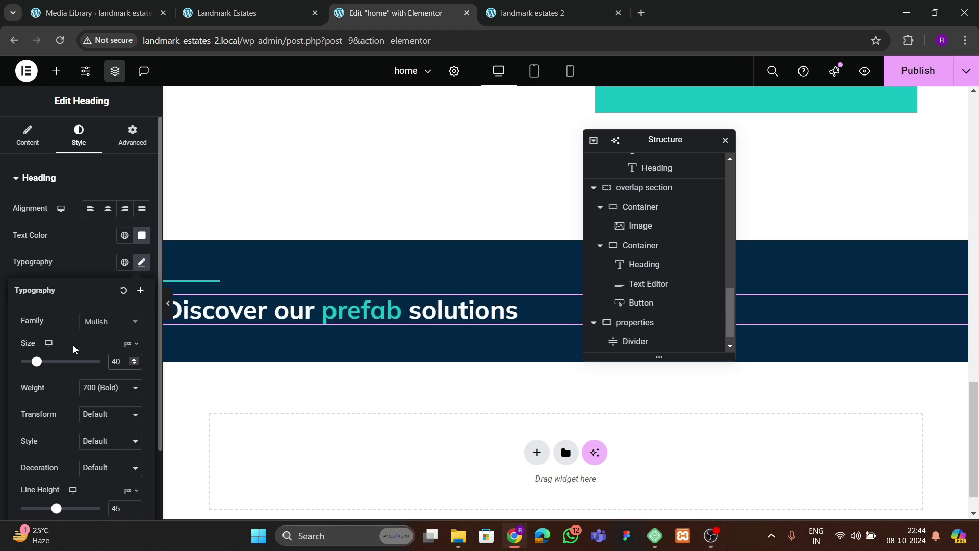
pyautogui.click(203, 7)
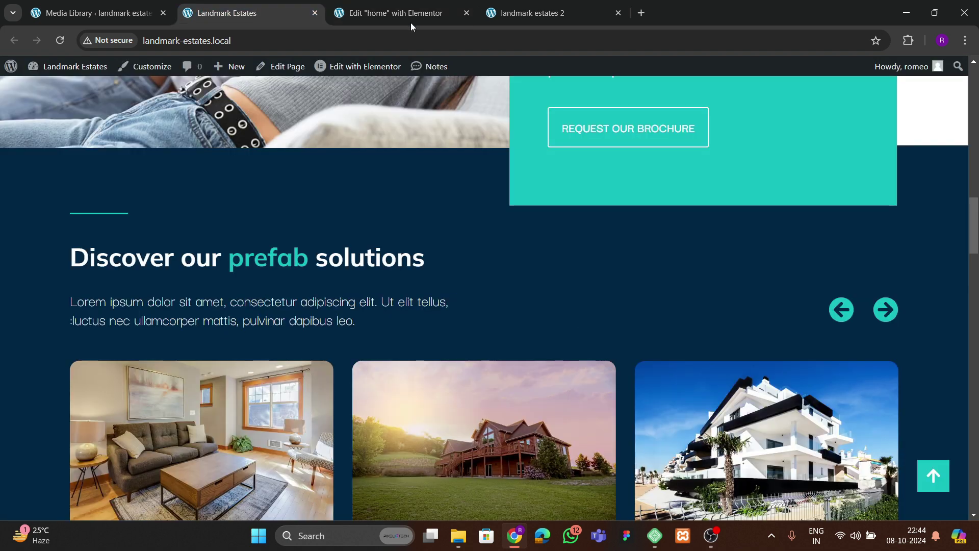
pyautogui.click(399, 14)
# - Copy the text editor widget from the teal overlap box and paste it below the heading in the properties section
pyautogui.scroll(4, 453, 297)
pyautogui.click(787, 194)
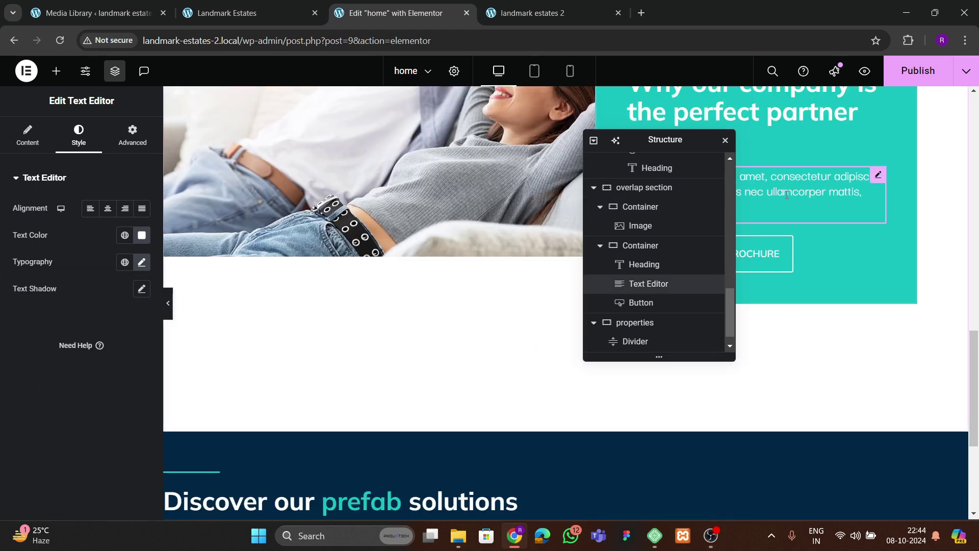
pyautogui.rightClick(786, 194)
pyautogui.click(814, 258)
pyautogui.moveTo(637, 139); pyautogui.dragTo(837, 106)
pyautogui.scroll(-5, 435, 343)
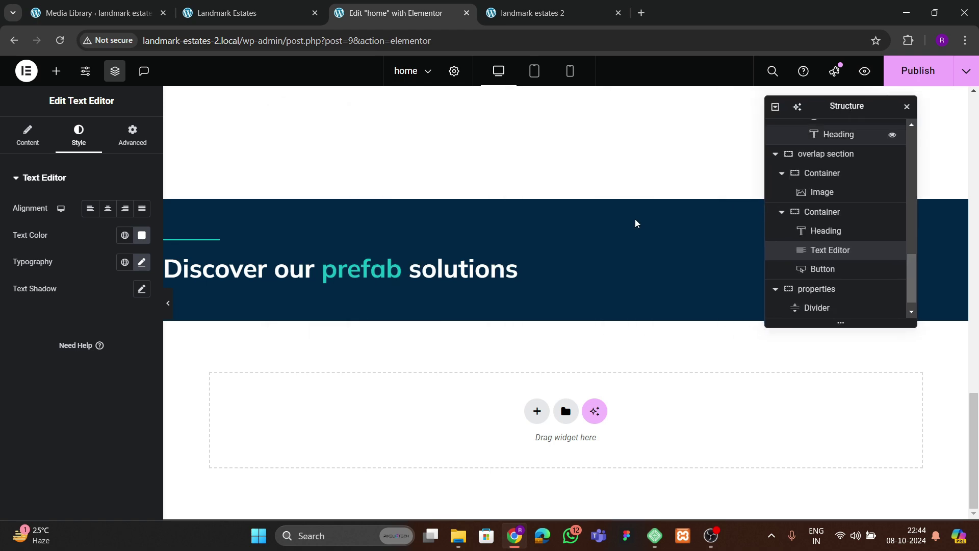
pyautogui.rightClick(315, 224)
pyautogui.click(334, 316)
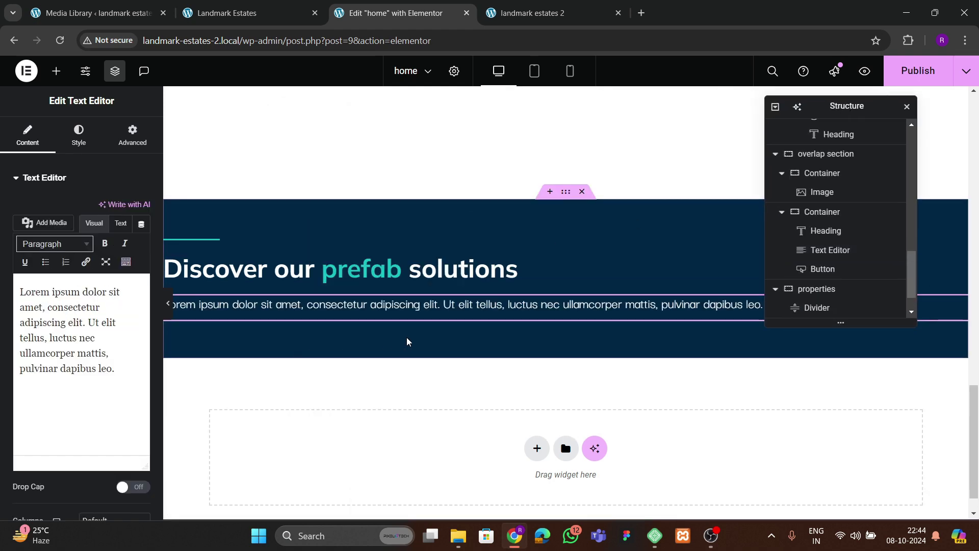
# - Check the reference page's line break, insert a <br> after "tellus," in the pasted text, and save the page
pyautogui.click(267, 20)
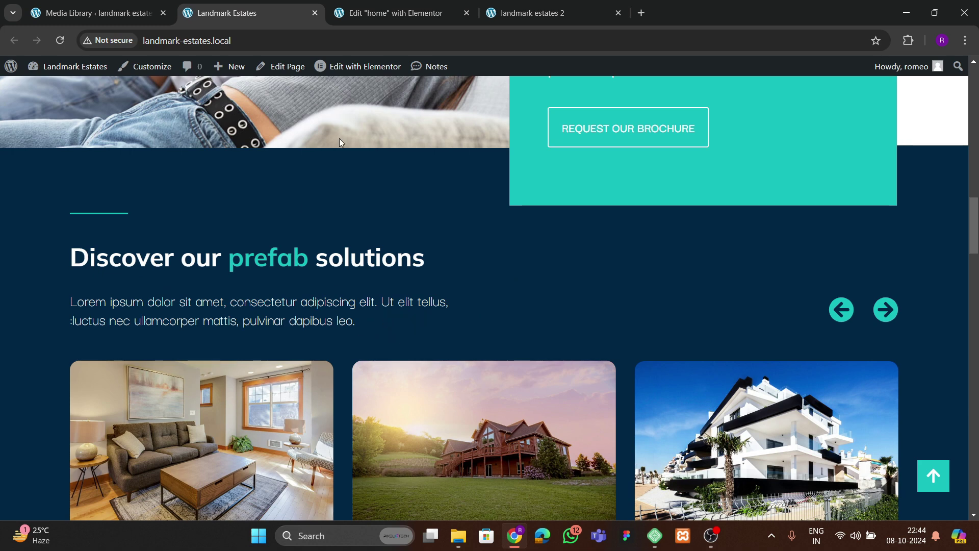
pyautogui.click(391, 12)
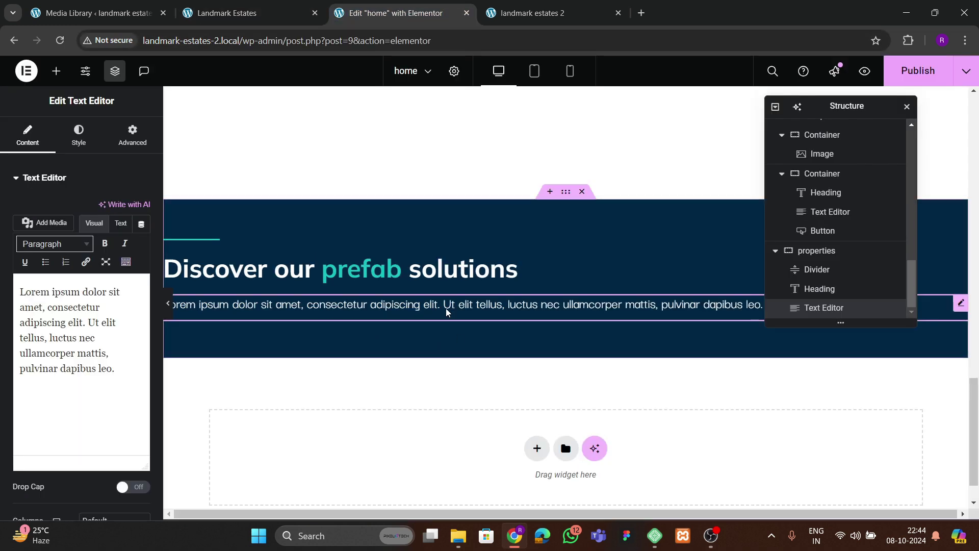
pyautogui.click(121, 222)
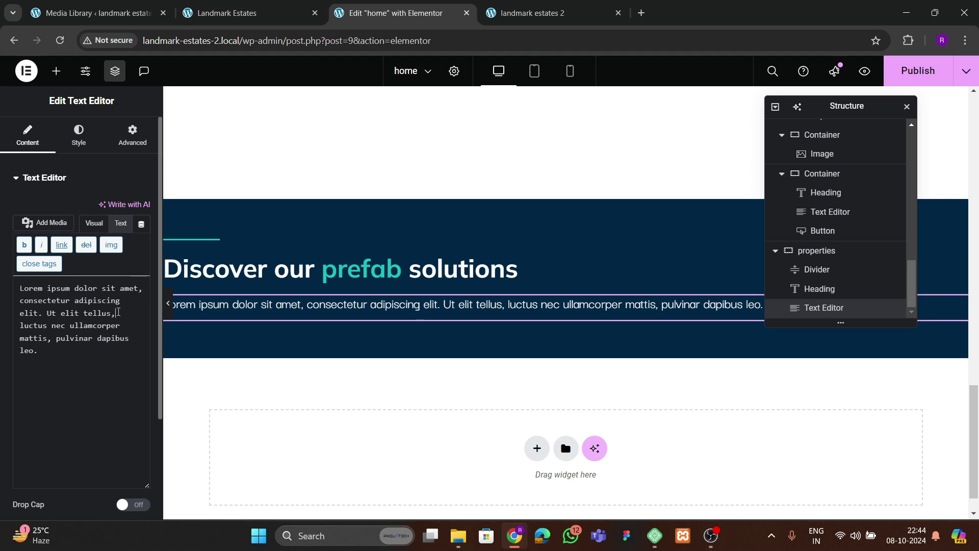
pyautogui.click(119, 311)
pyautogui.write('<br>')
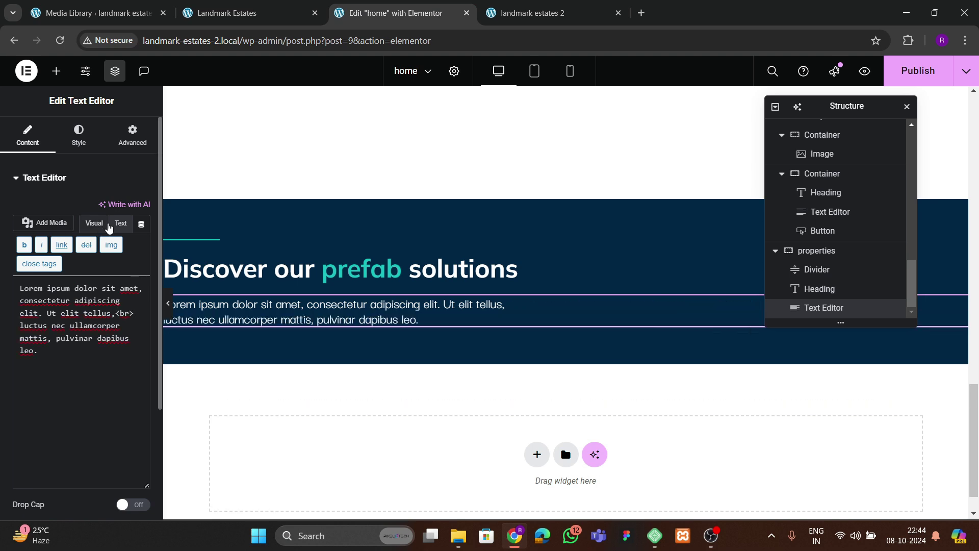
pyautogui.hotkey('ctrl', 's')
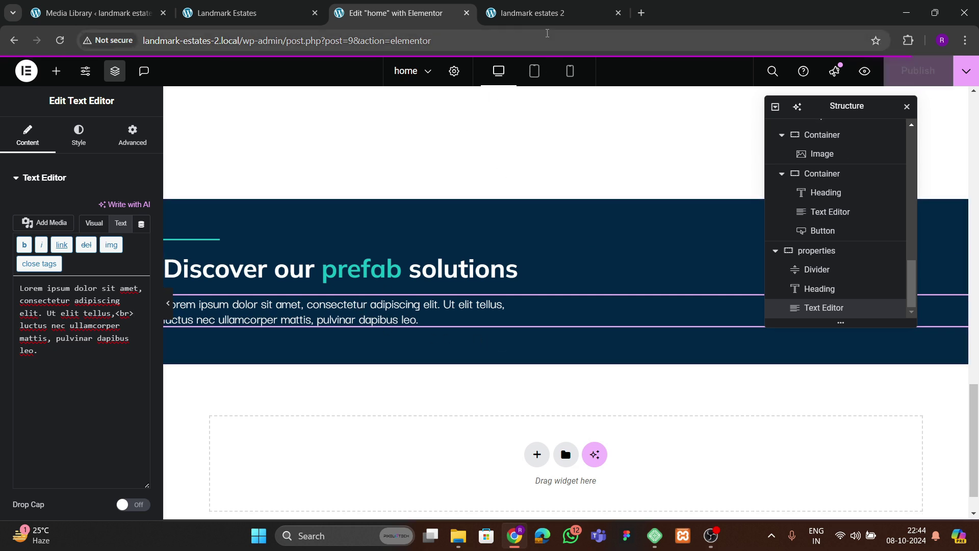
# - Reload the live landmark estates 2 page and check the overlap and properties sections
pyautogui.click(532, 13)
pyautogui.click(59, 41)
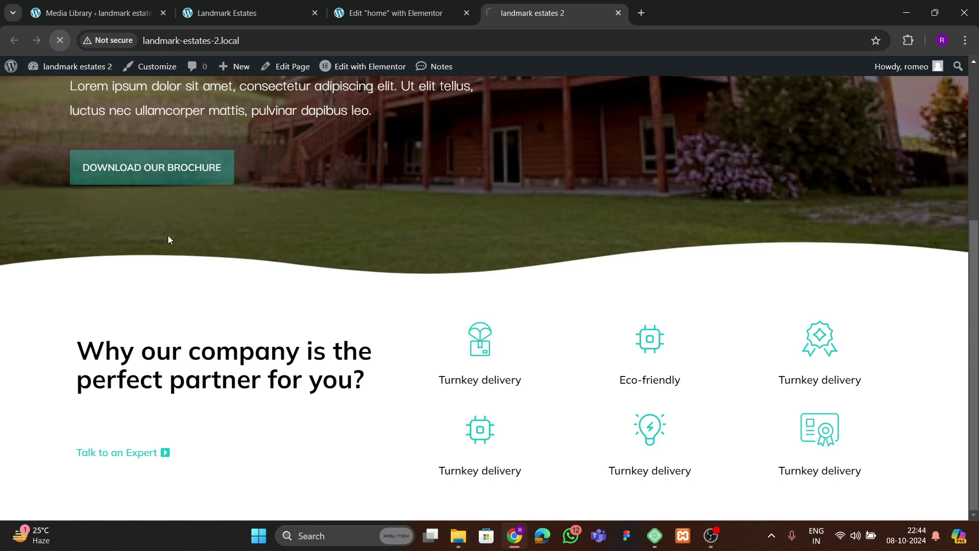
pyautogui.scroll(-10, 371, 265)
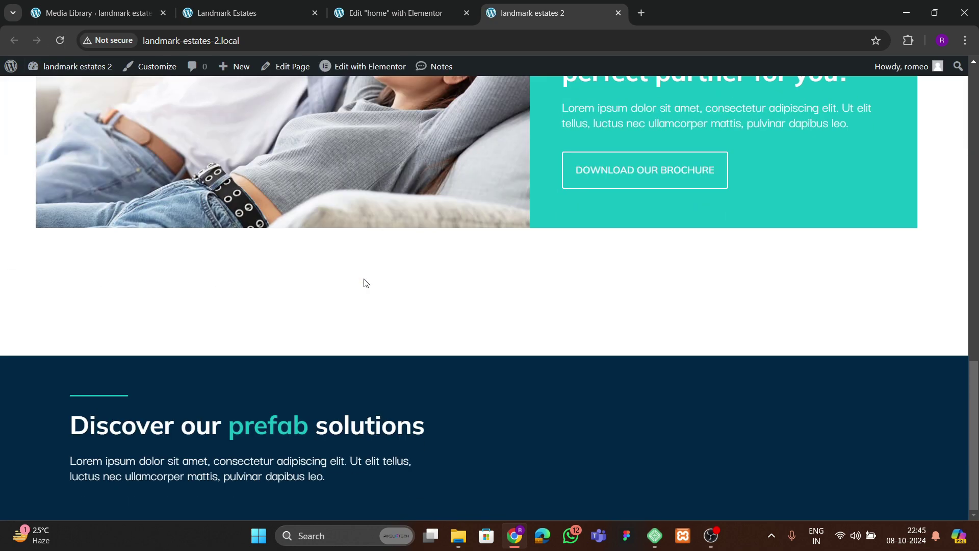
pyautogui.scroll(3, 365, 282)
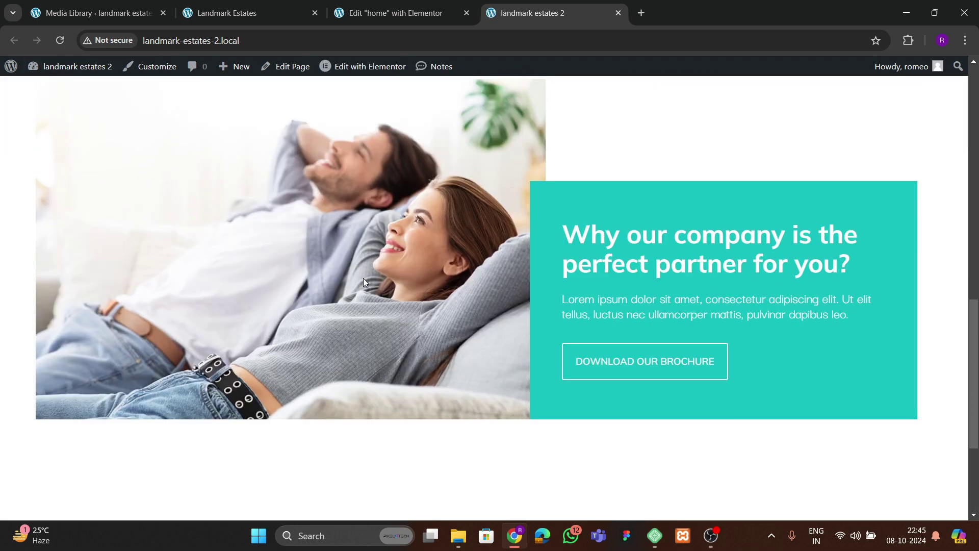
pyautogui.scroll(-3, 364, 279)
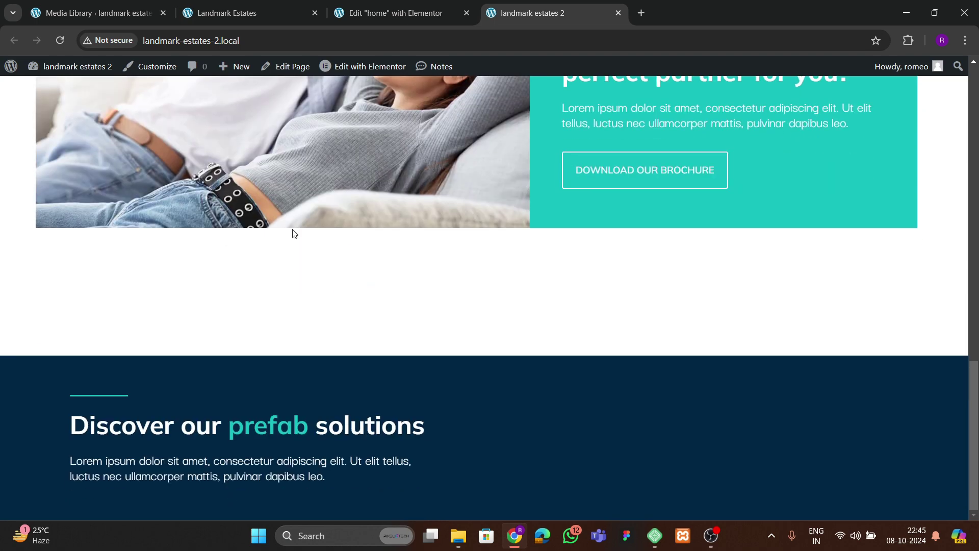
# - Try a bottom margin of -10 em on the teal container in the overlap section and preview it at full width
pyautogui.click(362, 13)
pyautogui.scroll(6, 546, 235)
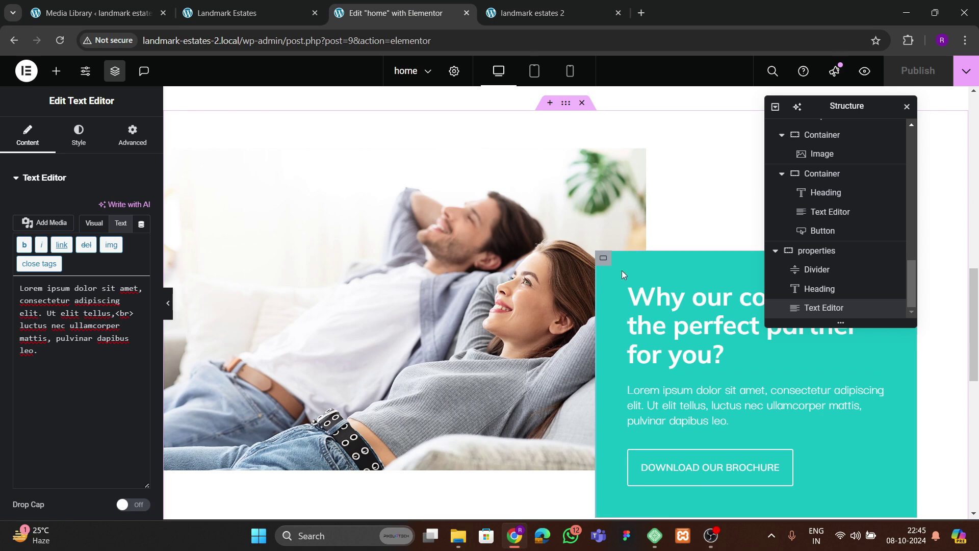
pyautogui.click(602, 260)
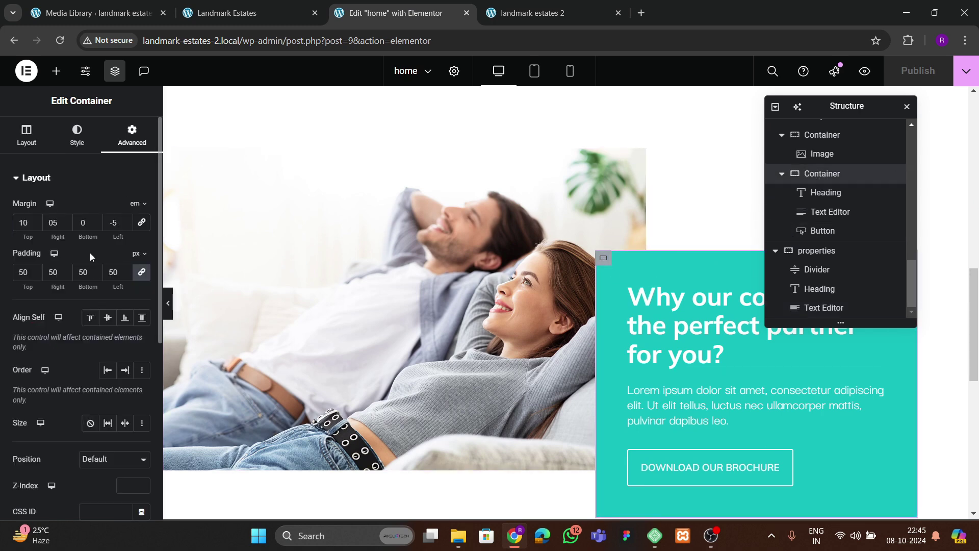
pyautogui.scroll(-2, 245, 275)
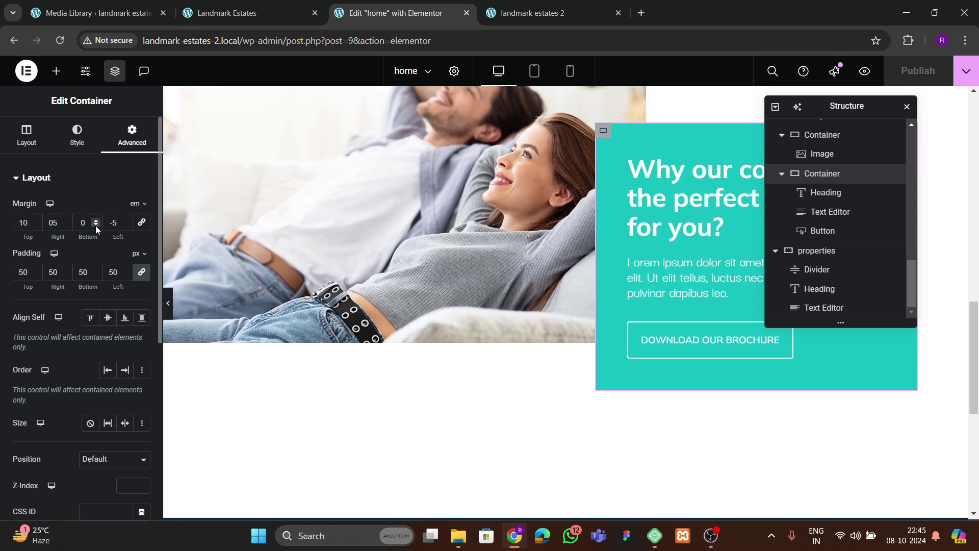
pyautogui.click(95, 226)
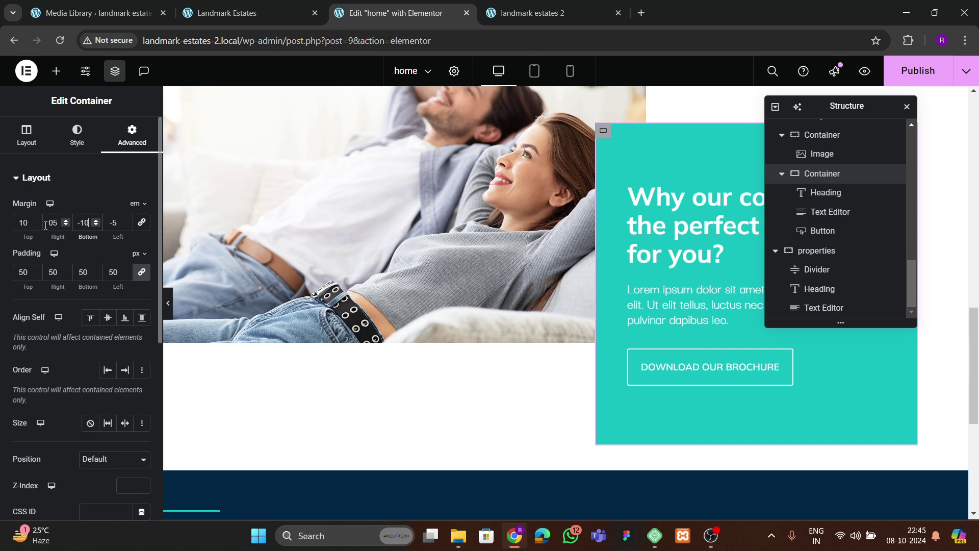
pyautogui.click(168, 303)
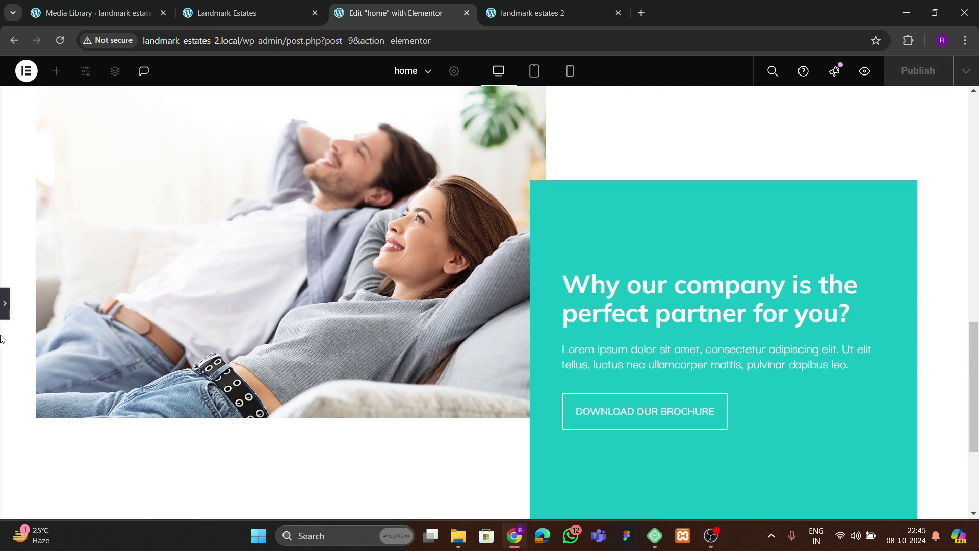
pyautogui.click(6, 314)
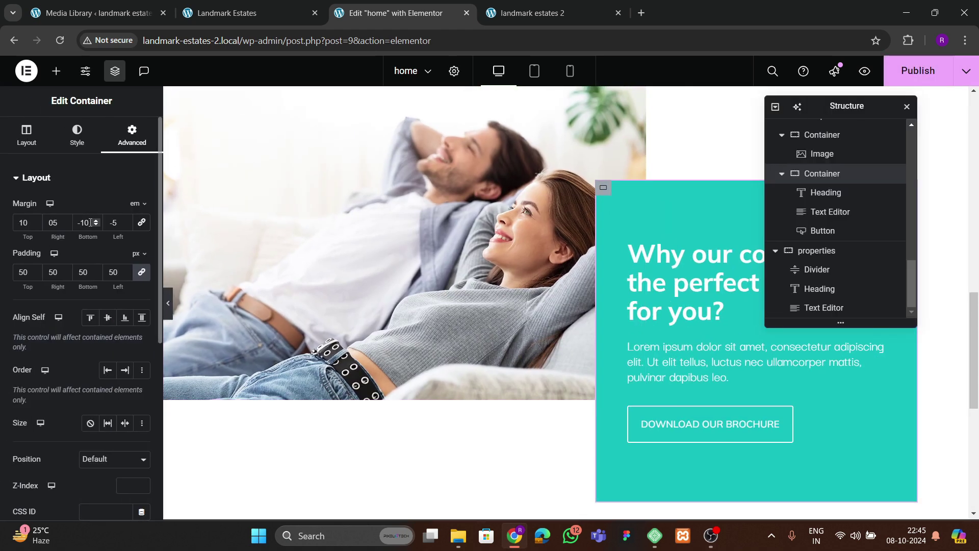
# - Try a bottom margin of -5 em on the teal container and preview the layout at full width
pyautogui.click(99, 219)
pyautogui.click(100, 219)
pyautogui.click(99, 219)
pyautogui.click(100, 219)
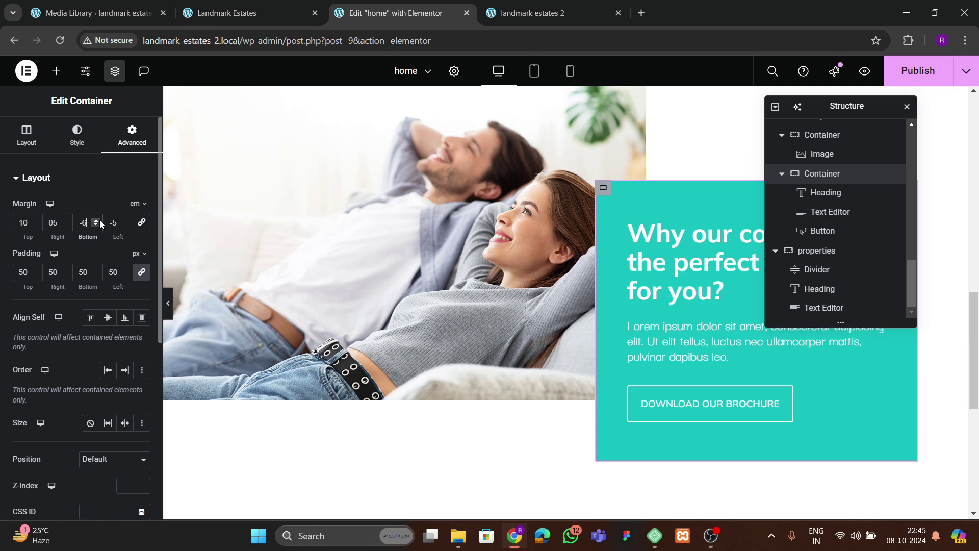
pyautogui.click(99, 220)
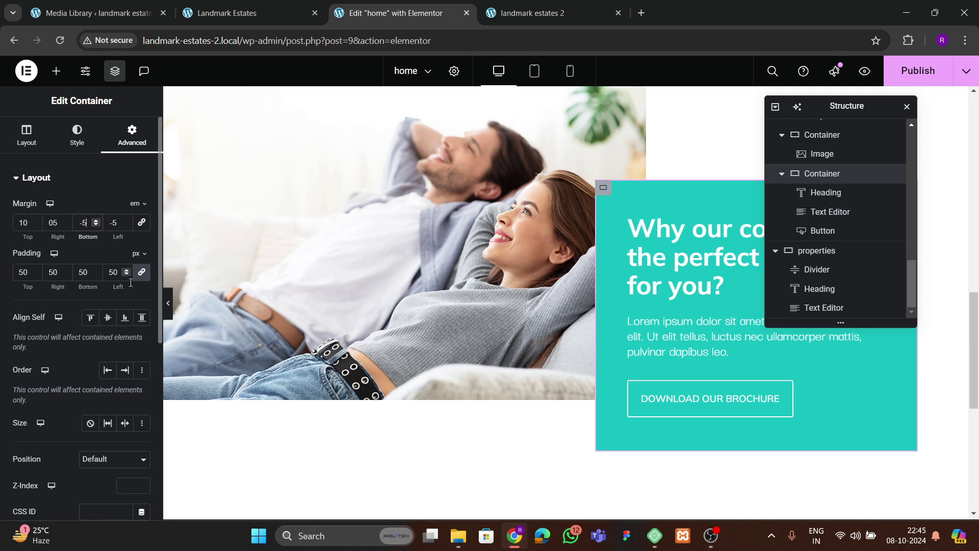
pyautogui.click(168, 304)
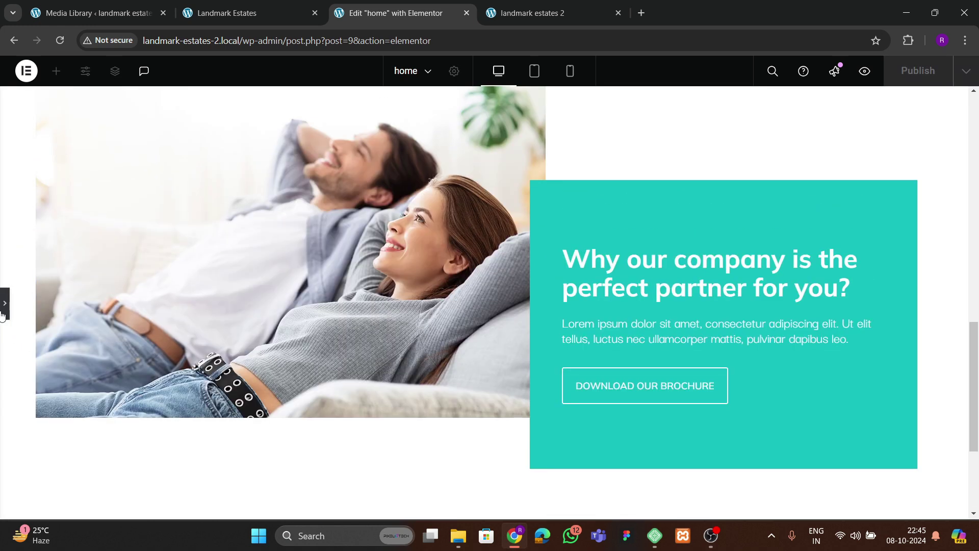
pyautogui.click(3, 314)
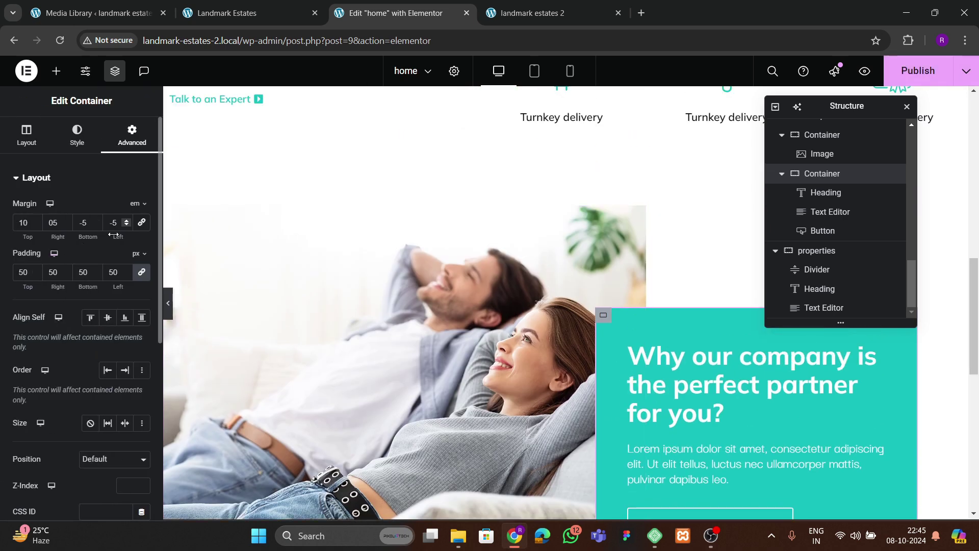
# - Set the teal container's left margin to -8 em and right margin to 8 em, and preview the overlap
pyautogui.click(126, 225)
pyautogui.click(126, 225)
pyautogui.click(127, 225)
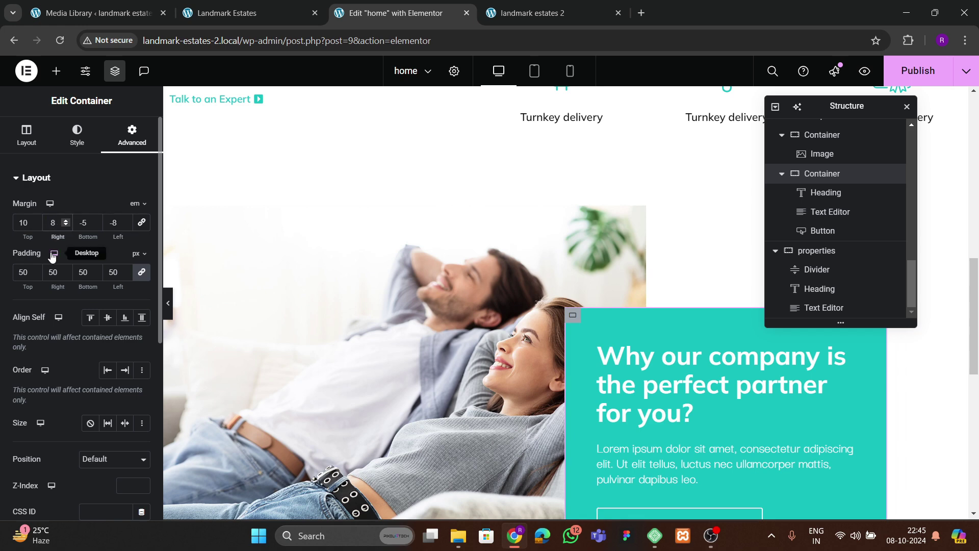
pyautogui.click(168, 302)
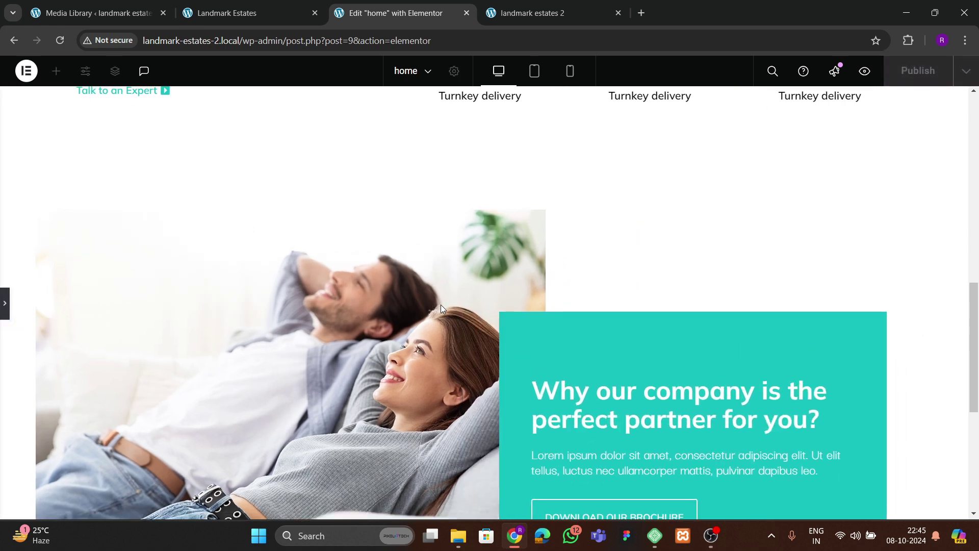
pyautogui.scroll(-5, 441, 304)
pyautogui.scroll(2, 445, 300)
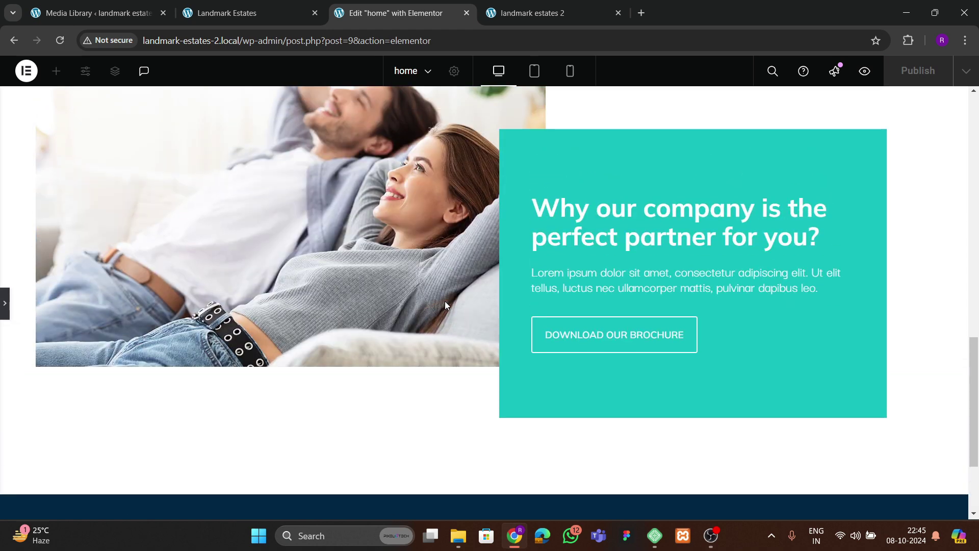
pyautogui.click(6, 305)
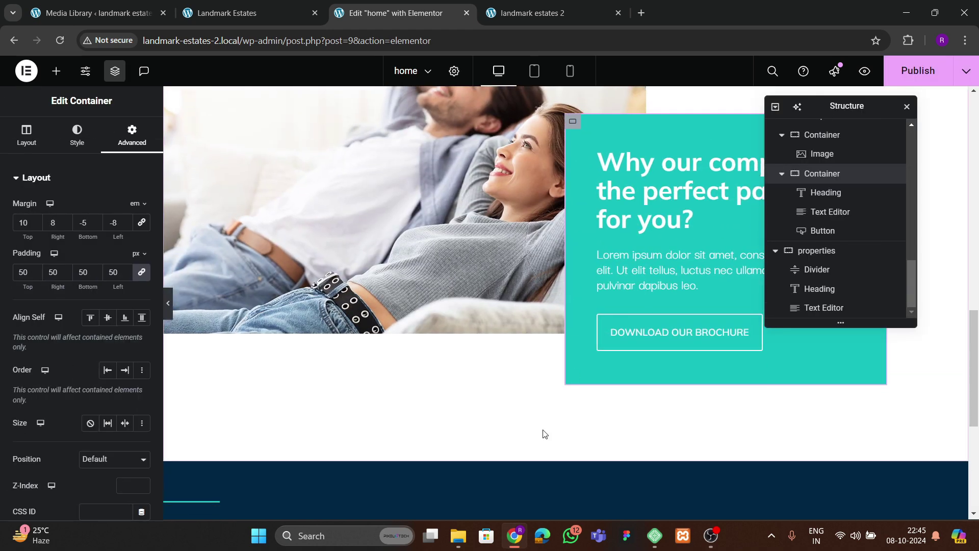
# - Try a bottom margin of -18 em on the teal container and preview how it overlaps the properties section
pyautogui.scroll(2, 544, 433)
pyautogui.scroll(-2, 535, 411)
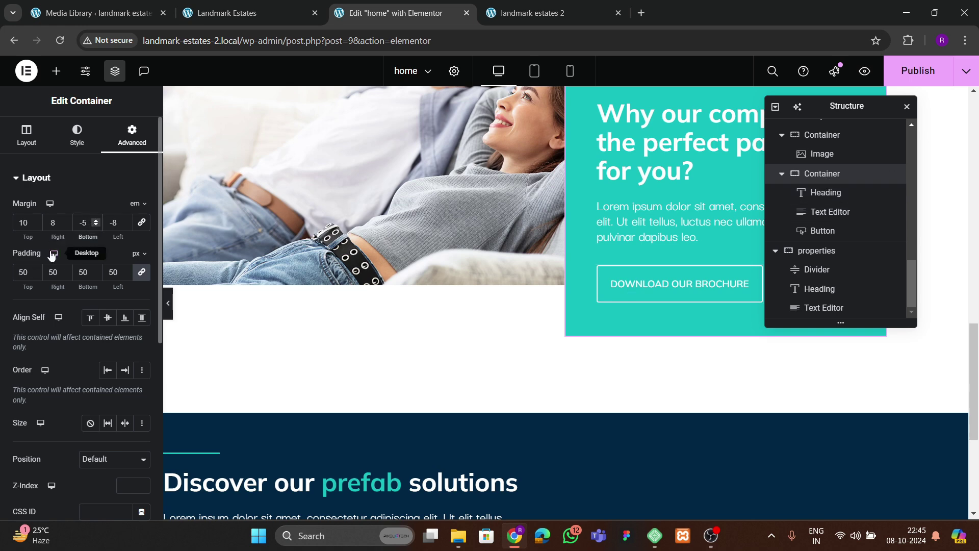
pyautogui.press('BackSpace')
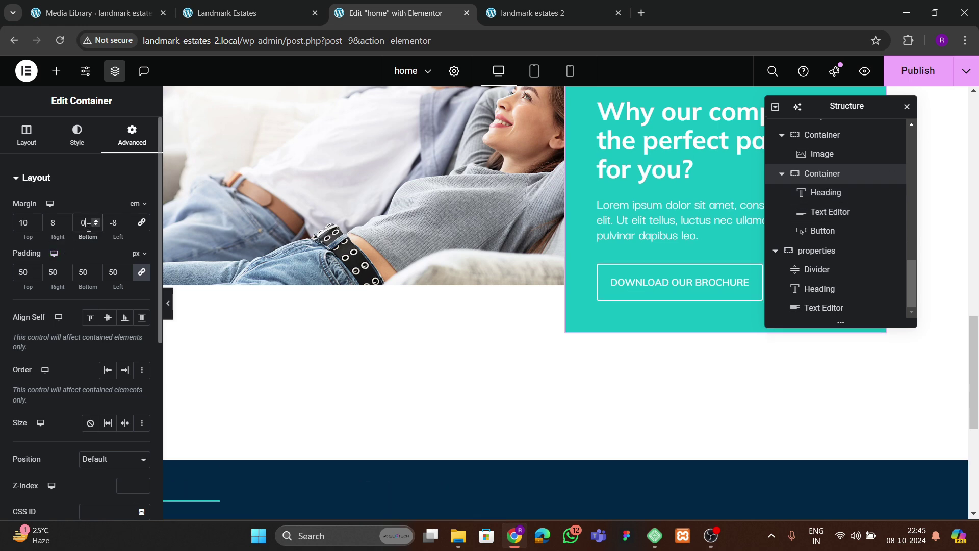
pyautogui.press('Down')
pyautogui.press('Down')
pyautogui.press('Down')
pyautogui.press('Down')
pyautogui.press('Down')
pyautogui.press('Down')
pyautogui.press('Down')
pyautogui.press('Down')
pyautogui.press('Down')
pyautogui.press('Down')
pyautogui.press('Down')
pyautogui.press('Down')
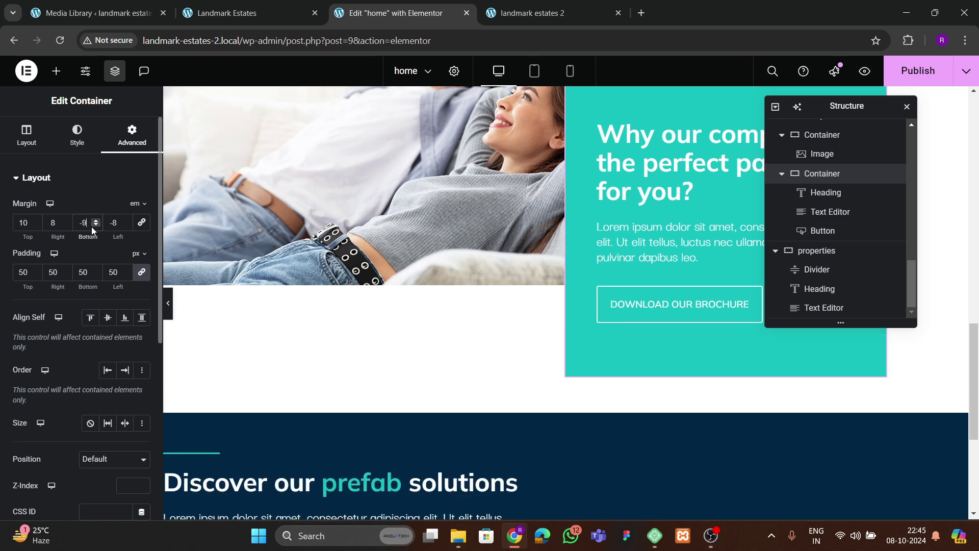
pyautogui.press('Down')
pyautogui.press('Down')
pyautogui.press('Down')
pyautogui.press('Down')
pyautogui.press('Down')
pyautogui.press('Down')
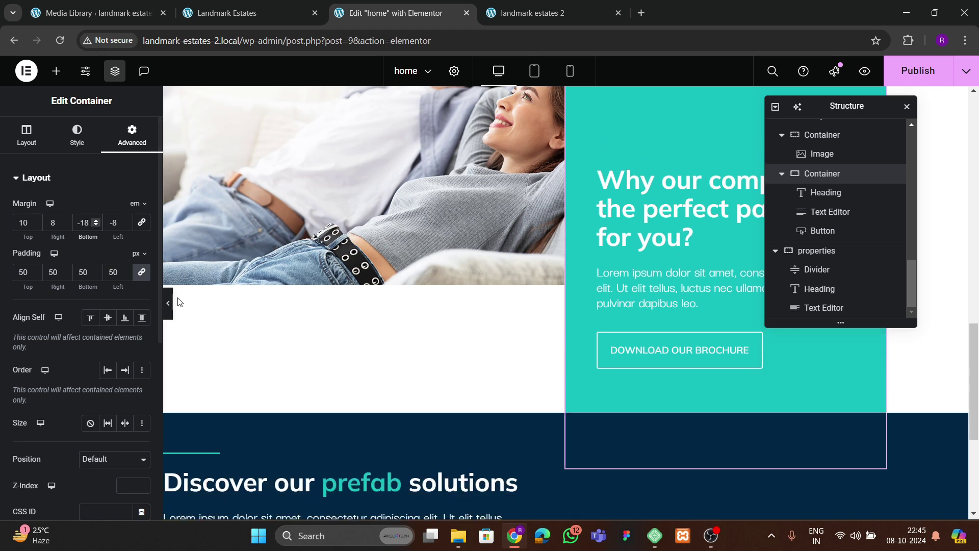
pyautogui.click(170, 312)
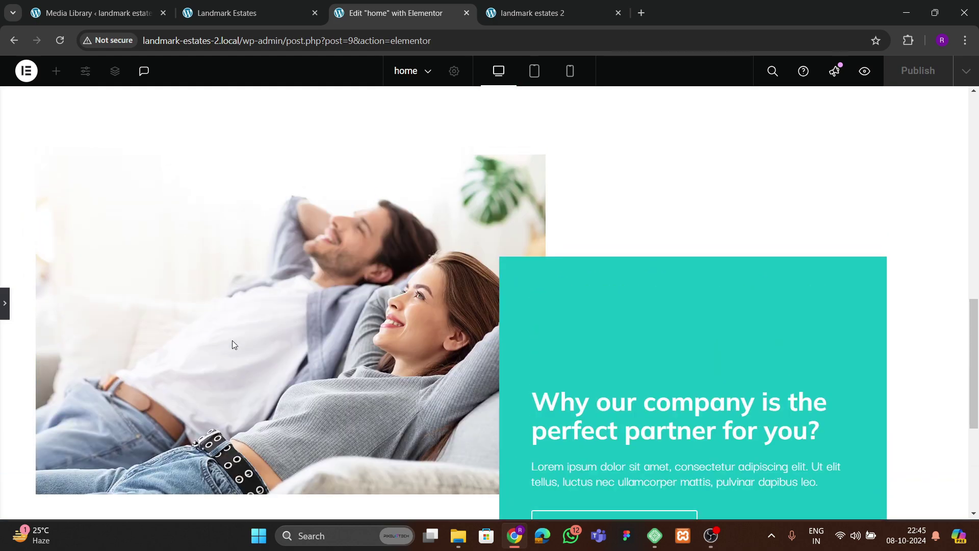
pyautogui.scroll(-5, 232, 340)
pyautogui.scroll(3, 94, 374)
pyautogui.click(5, 306)
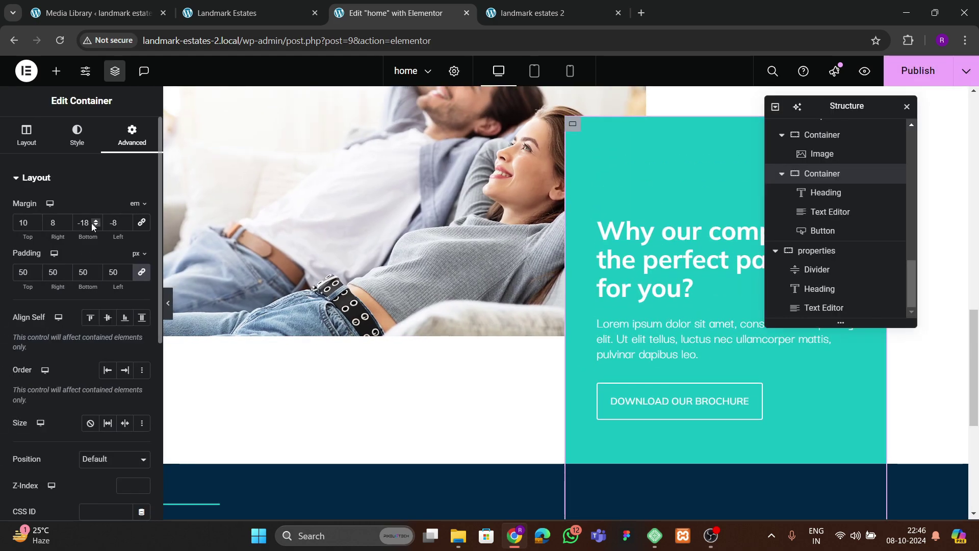
# - Reset the teal container's bottom margin to 0
pyautogui.click(95, 225)
pyautogui.press('BackSpace')
pyautogui.press('BackSpace')
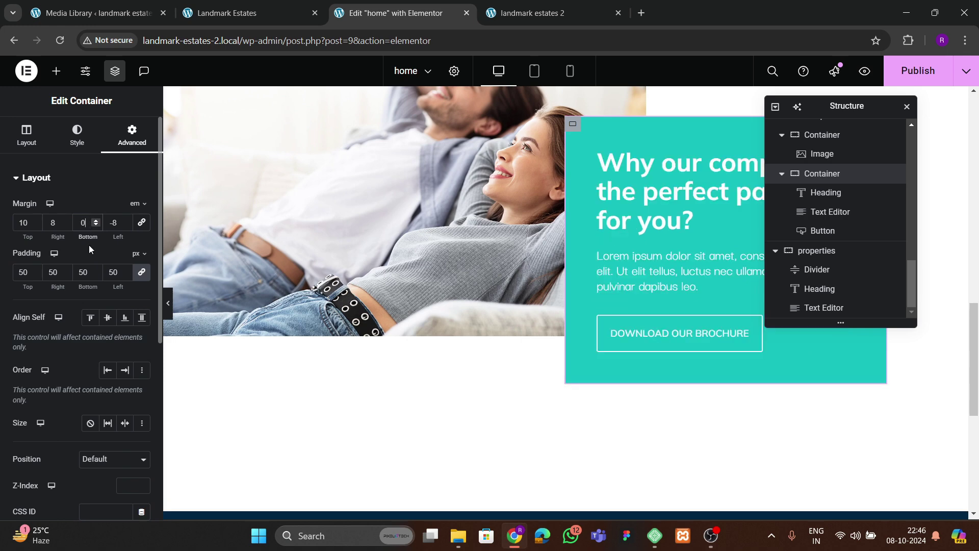
# - Set the teal container's bottom margin to -10 em and publish the page
pyautogui.write('-7')
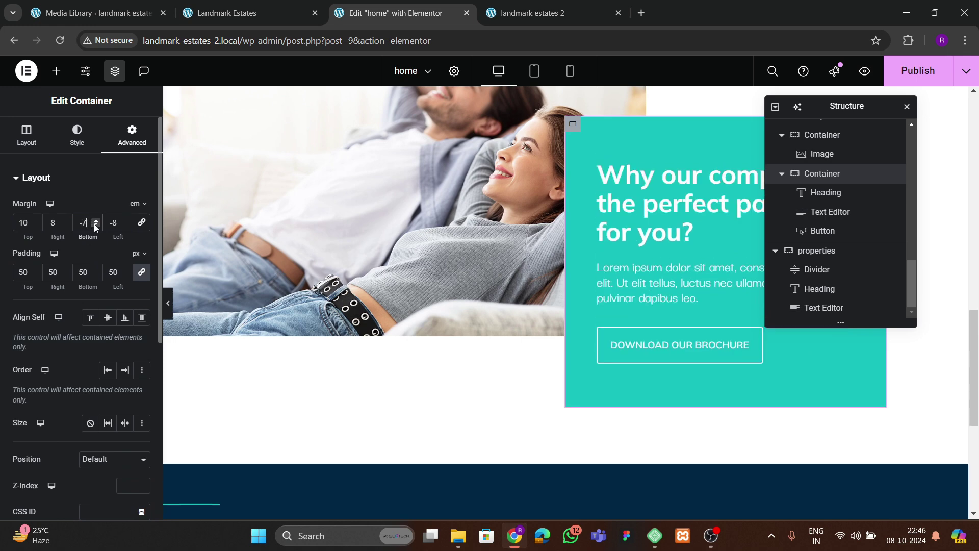
pyautogui.press('Up')
pyautogui.click(95, 225)
pyautogui.click(95, 225)
pyautogui.click(95, 226)
pyautogui.click(95, 226)
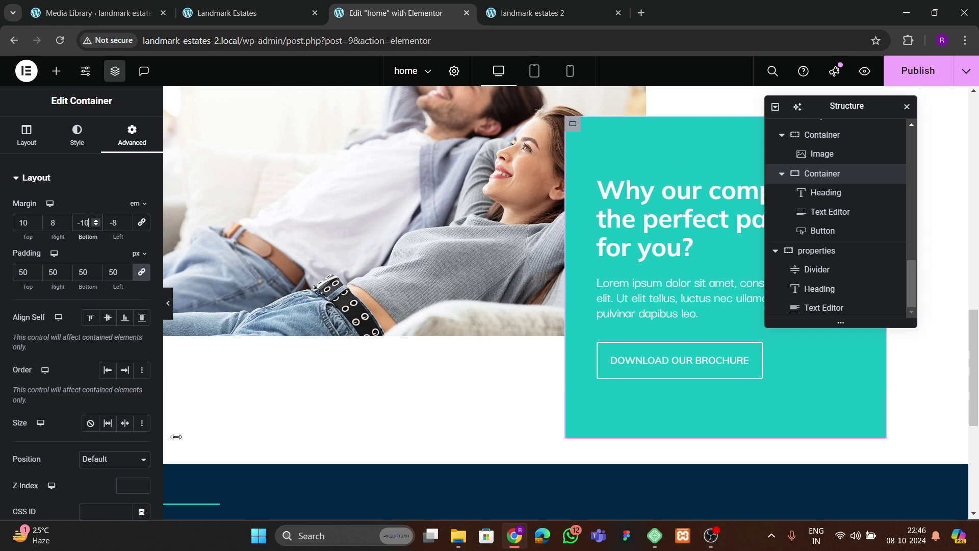
pyautogui.click(915, 72)
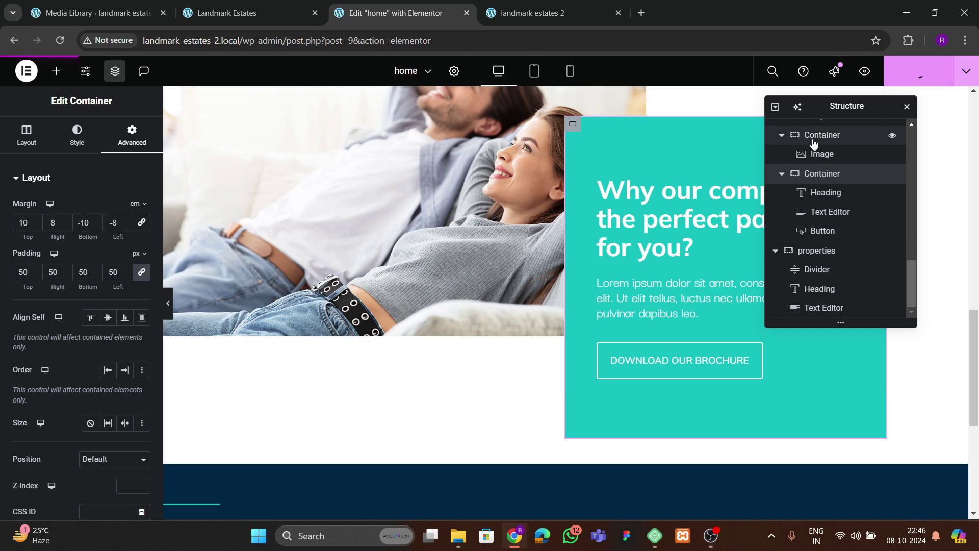
# - Reload the live landmark estates 2 page and compare the teal container's overlap with the reference Landmark Estates page
pyautogui.click(525, 14)
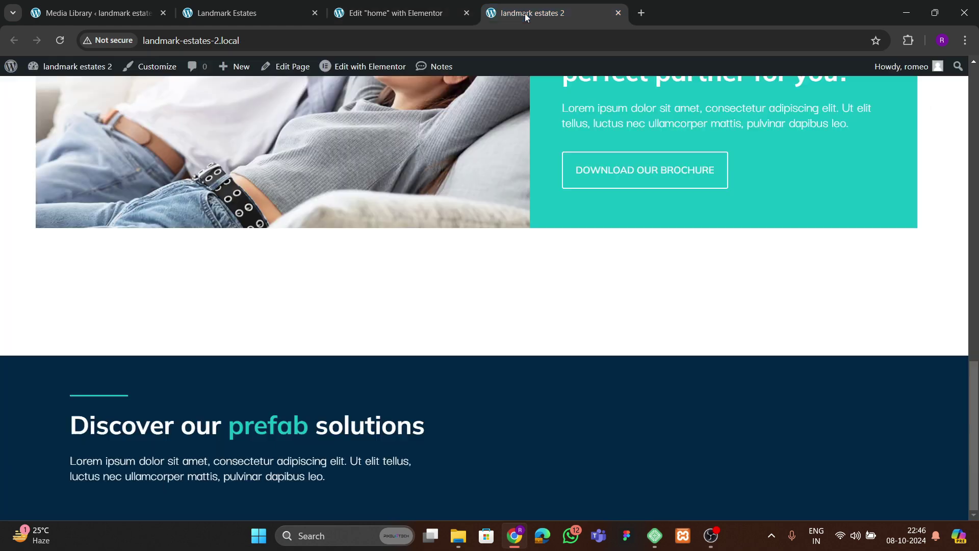
pyautogui.click(60, 41)
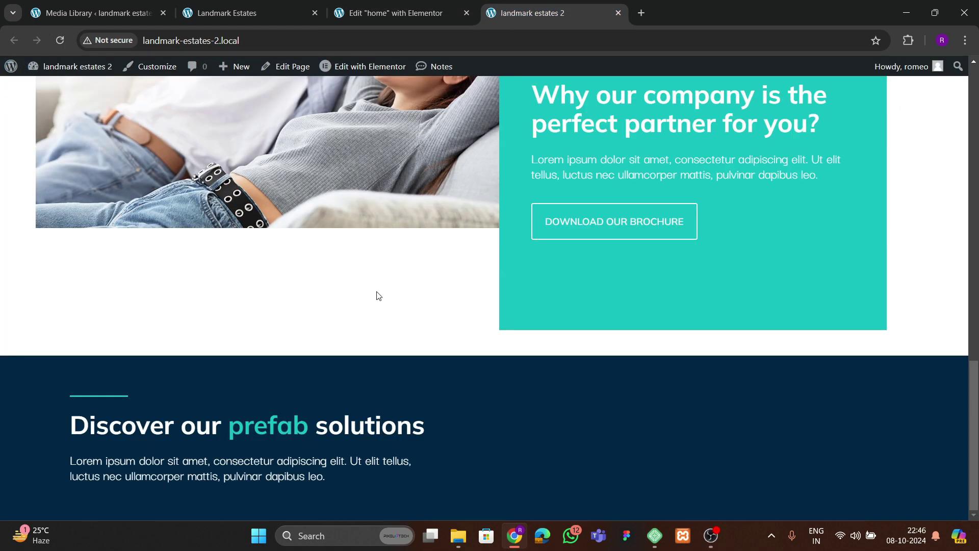
pyautogui.scroll(3, 378, 296)
pyautogui.scroll(-3, 378, 296)
pyautogui.scroll(4, 458, 321)
pyautogui.scroll(-3, 510, 342)
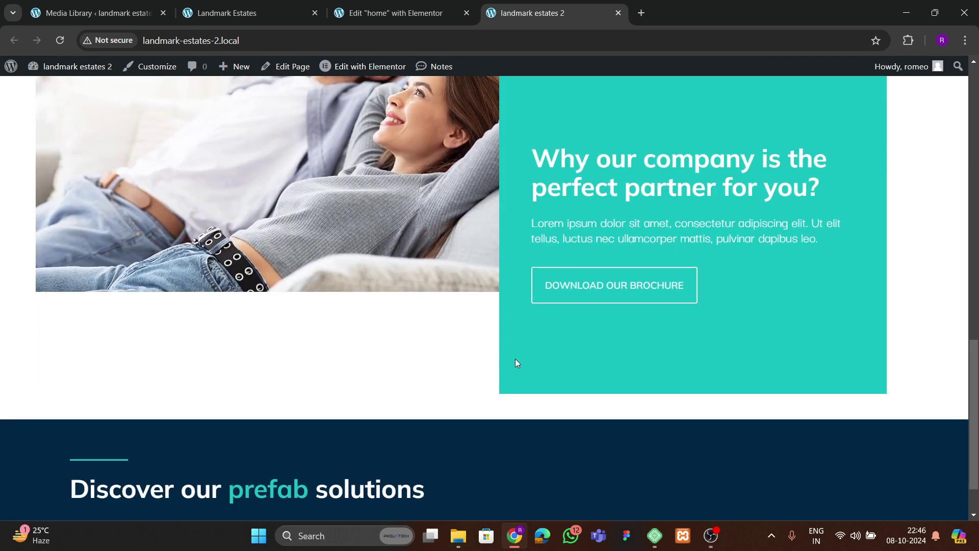
pyautogui.scroll(-1, 510, 367)
pyautogui.click(243, 15)
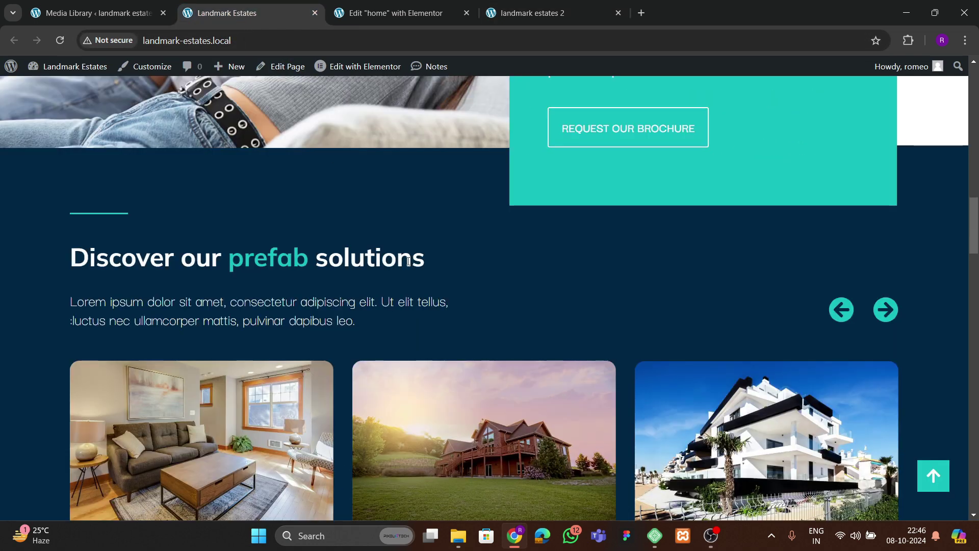
pyautogui.scroll(3, 469, 345)
pyautogui.click(387, 15)
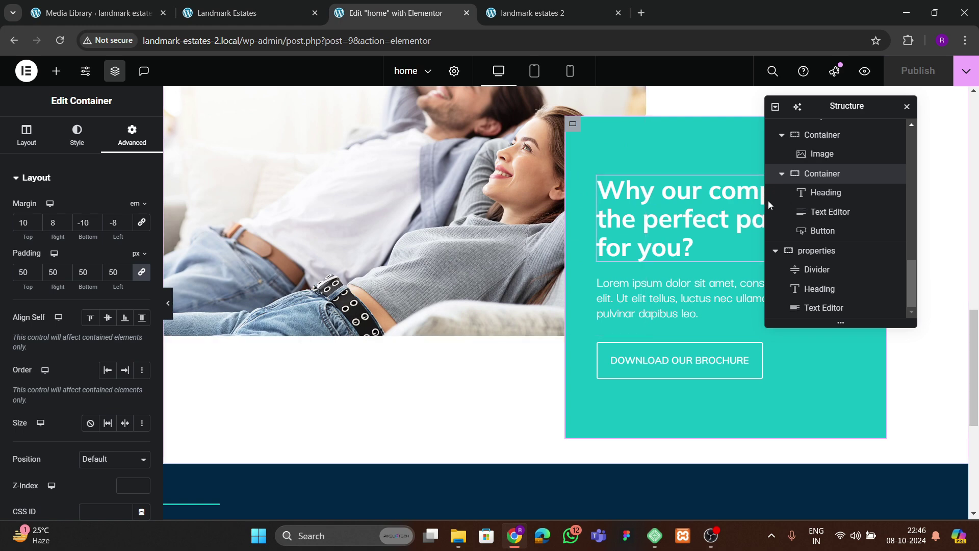
# - Set the overlap section's bottom padding to 0 in the home page editor and preview the layout at full width
pyautogui.scroll(3, 783, 284)
pyautogui.scroll(-1, 805, 275)
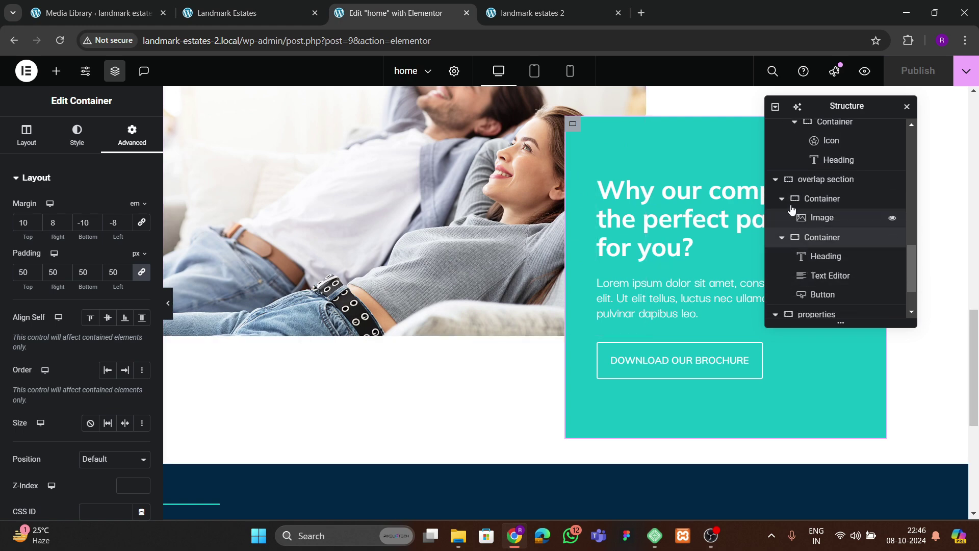
pyautogui.click(818, 179)
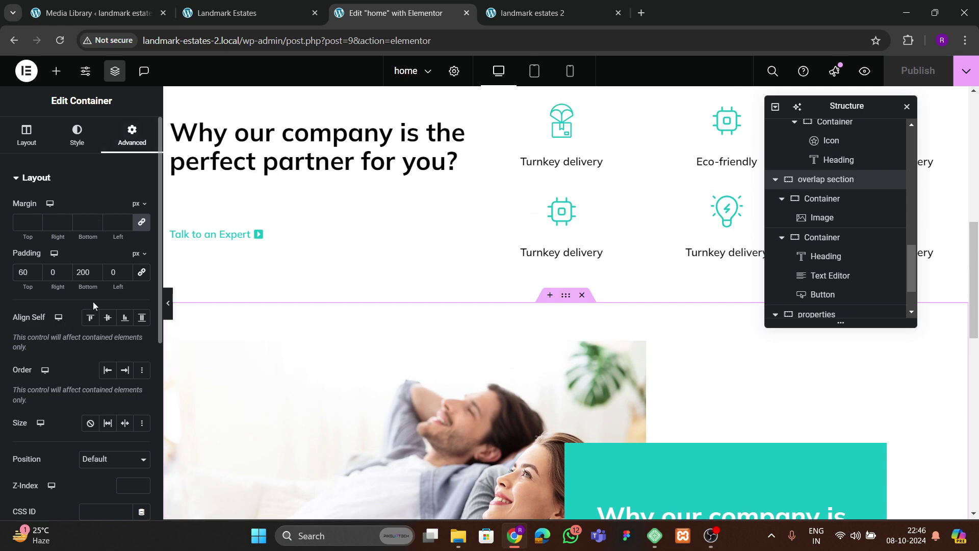
pyautogui.write('0')
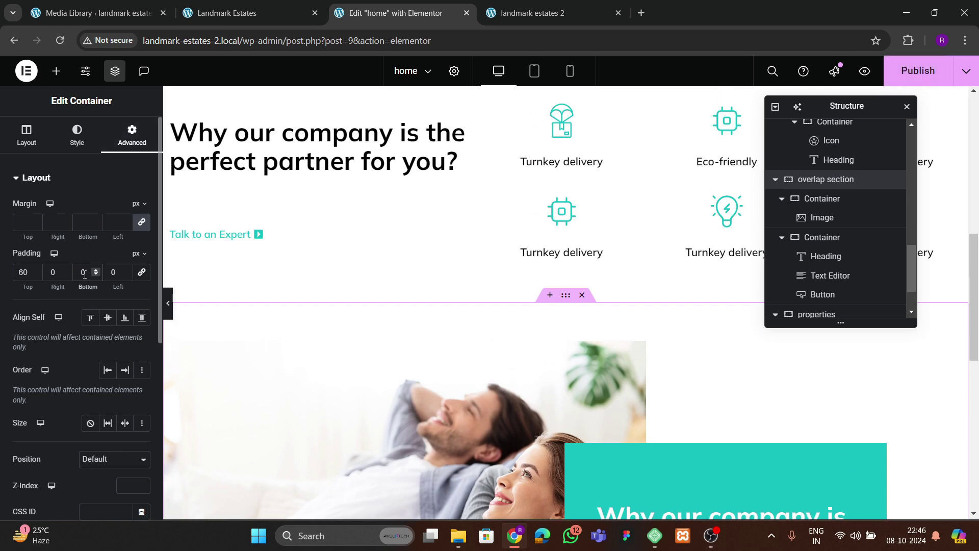
pyautogui.scroll(-7, 466, 328)
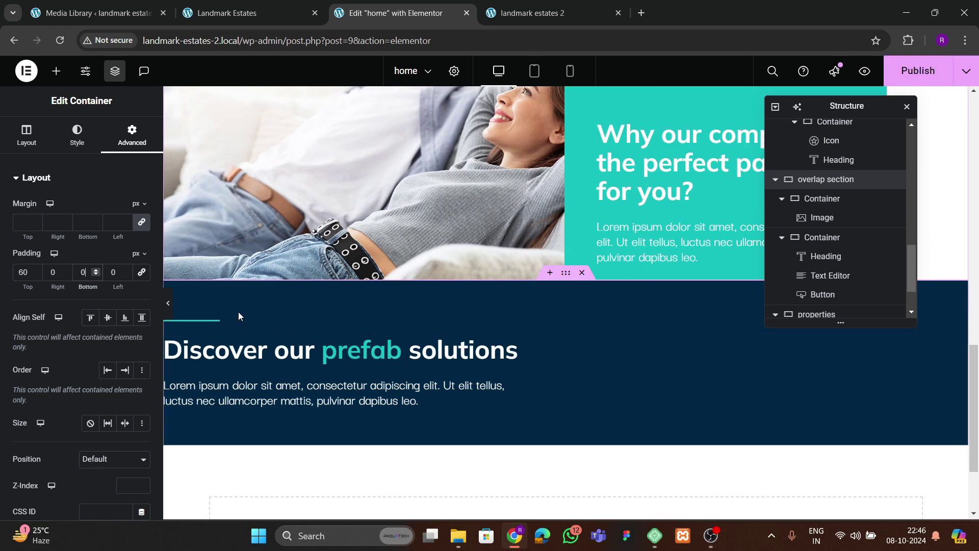
pyautogui.click(167, 302)
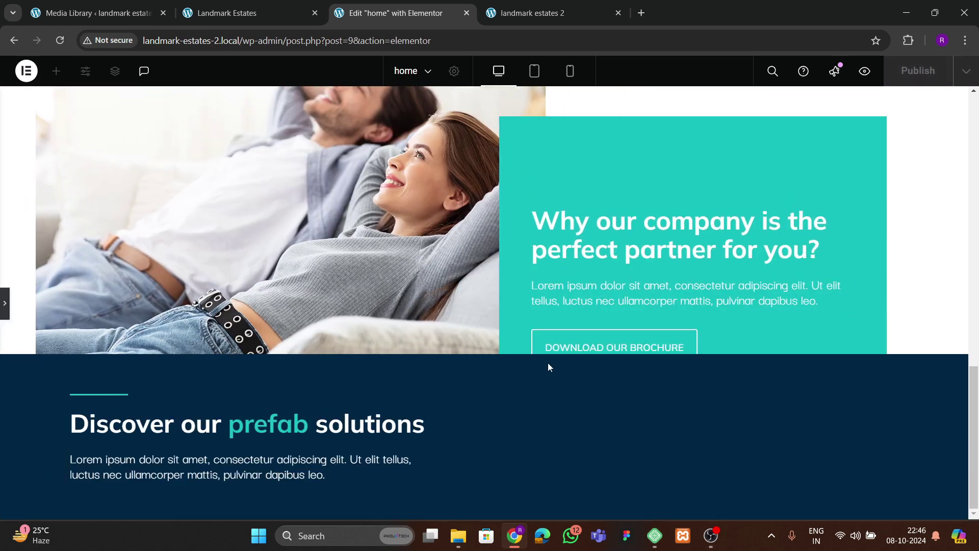
pyautogui.click(5, 303)
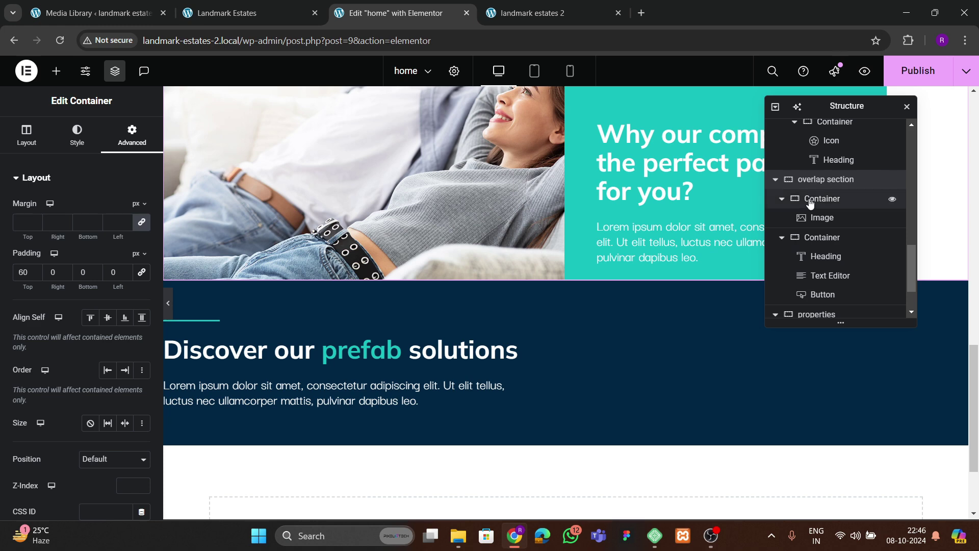
# - Set the teal container's Z-Index to 10
pyautogui.click(821, 238)
pyautogui.scroll(-4, 77, 175)
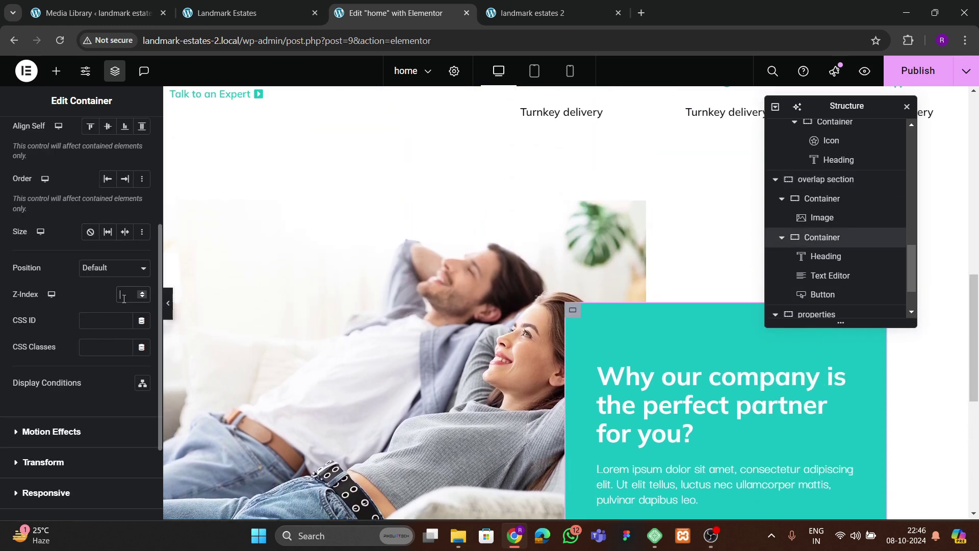
pyautogui.write('1')
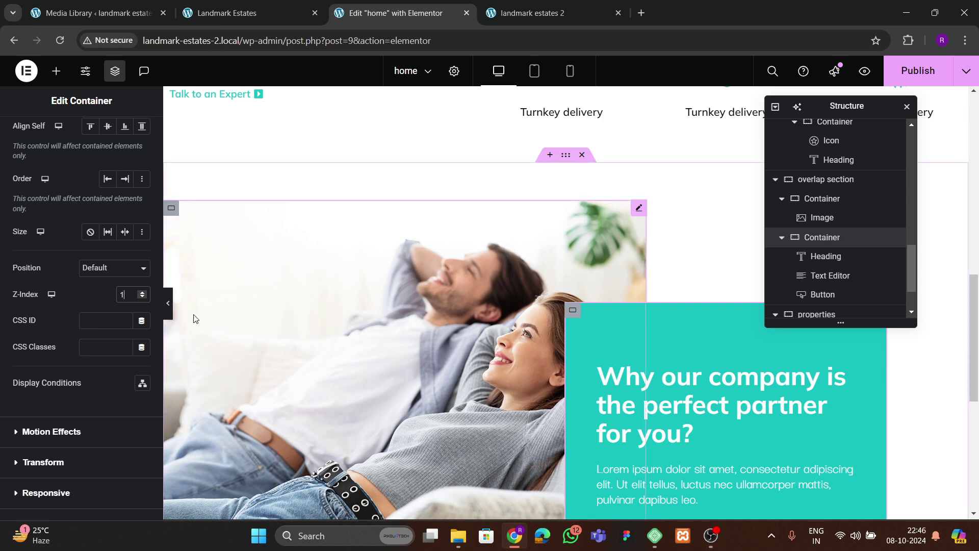
pyautogui.write('0')
pyautogui.scroll(-7, 194, 319)
pyautogui.scroll(-1, 815, 263)
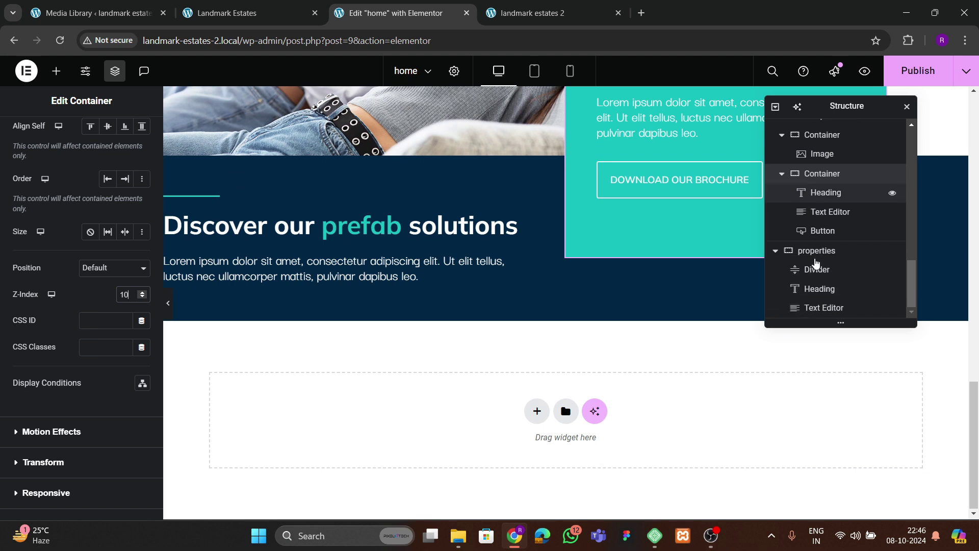
# - Set the properties section's Z-Index to 5 and preview the stacking at full width
pyautogui.click(815, 250)
pyautogui.click(131, 141)
pyautogui.scroll(-5, 64, 332)
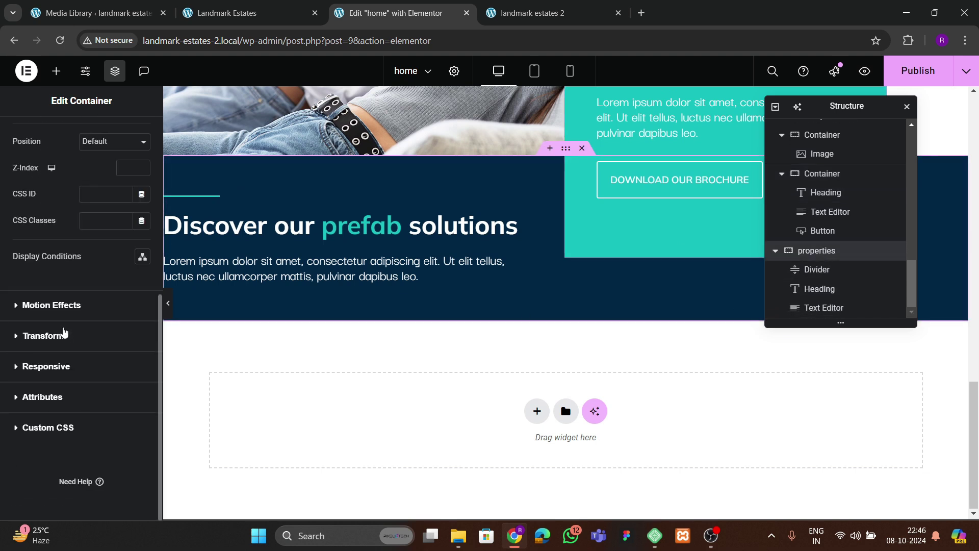
pyautogui.scroll(1, 114, 300)
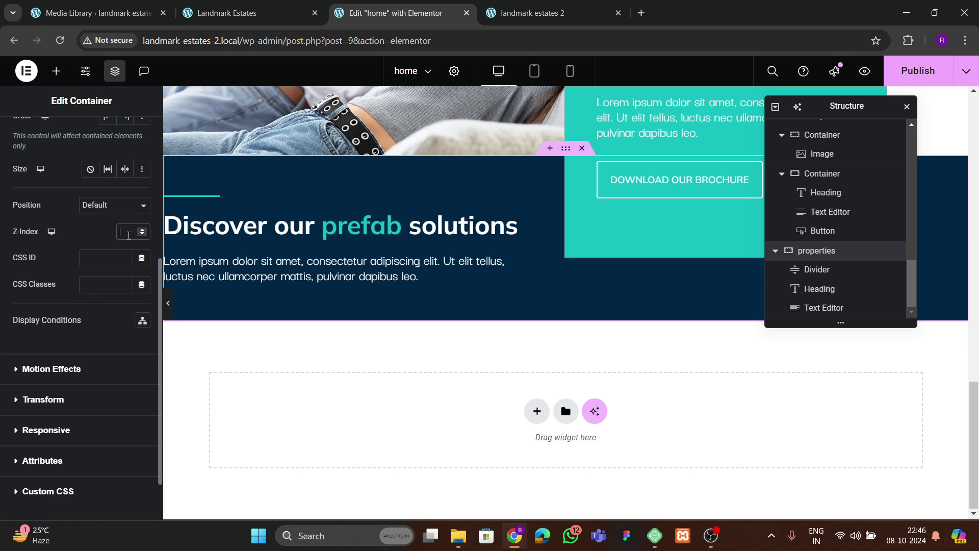
pyautogui.write('5')
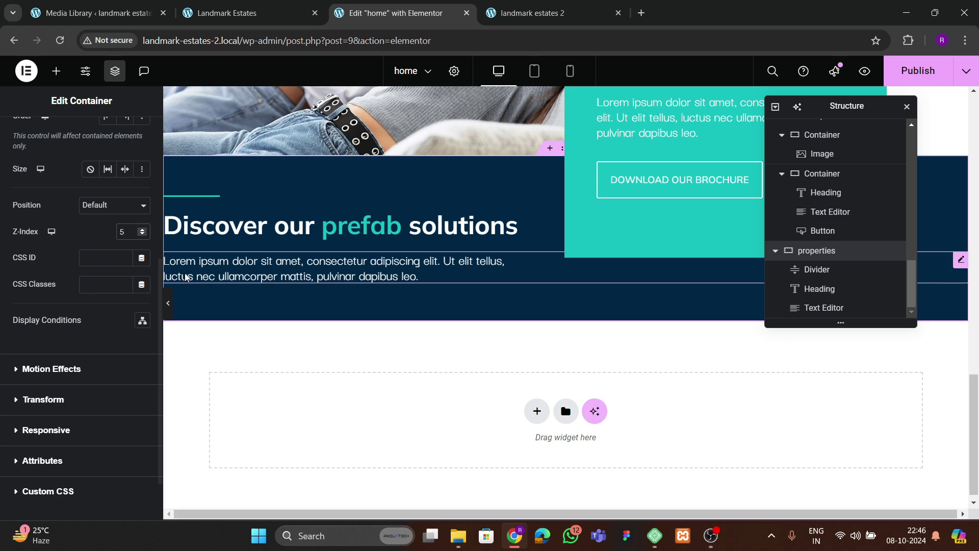
pyautogui.click(168, 303)
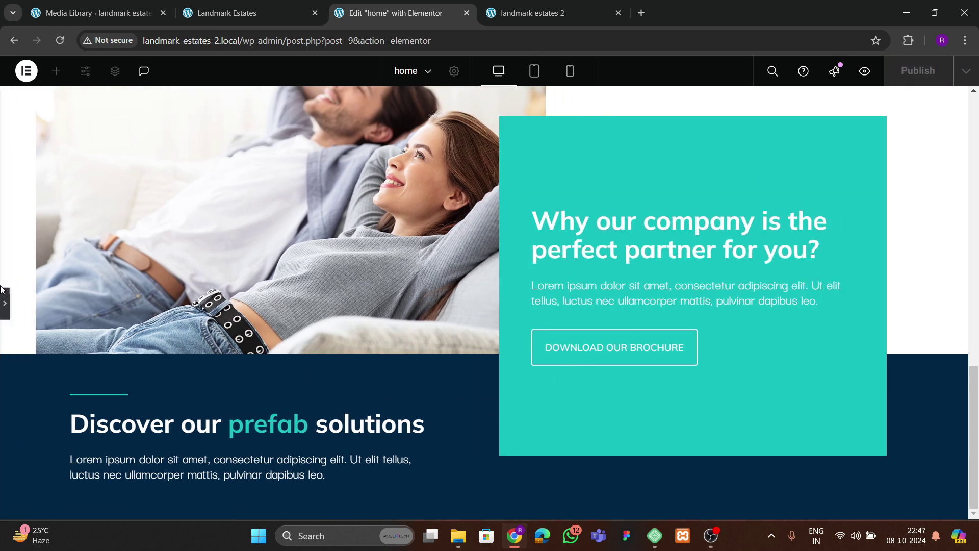
pyautogui.click(4, 303)
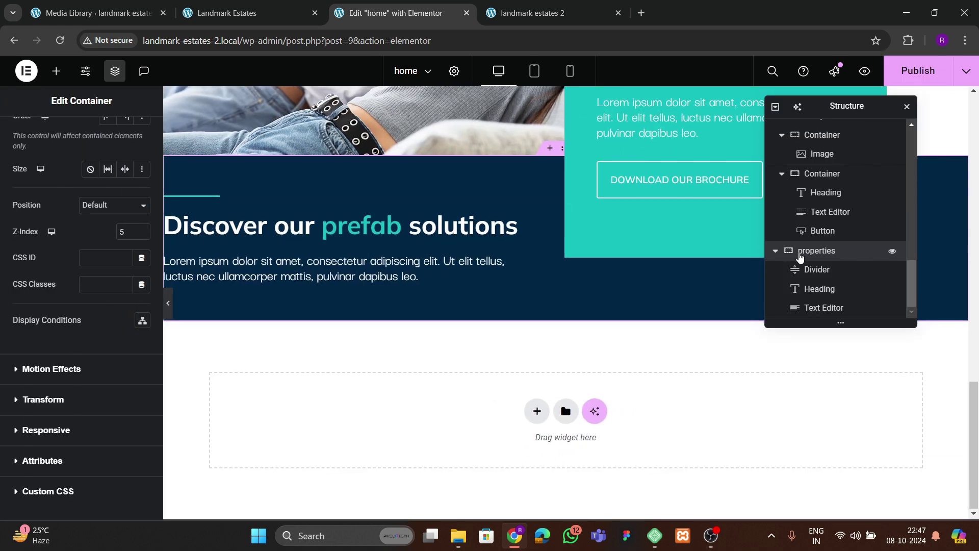
# - Set the teal container's bottom margin to -5 em and preview how it overlaps the properties section
pyautogui.click(821, 173)
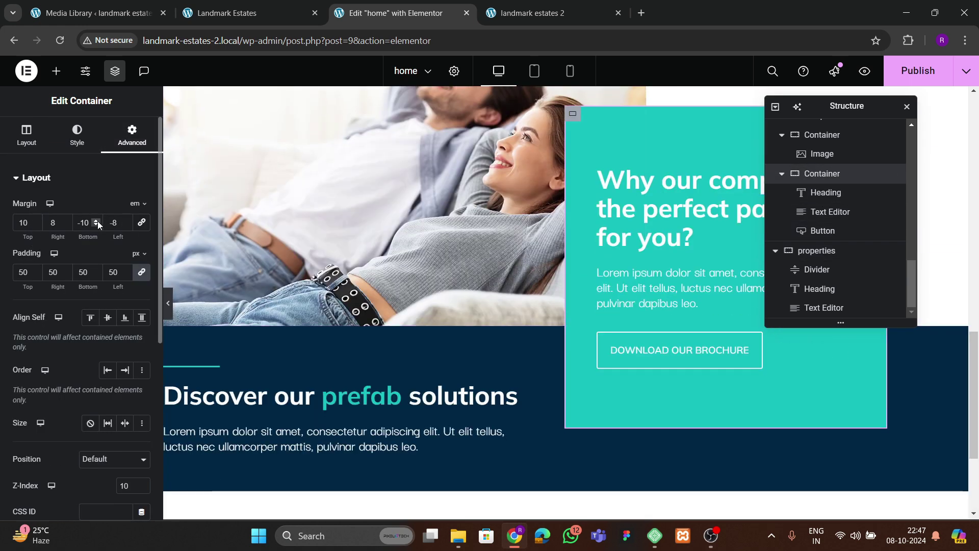
pyautogui.click(97, 220)
pyautogui.click(97, 220)
pyautogui.click(97, 220)
pyautogui.click(97, 220)
pyautogui.click(96, 220)
pyautogui.click(96, 221)
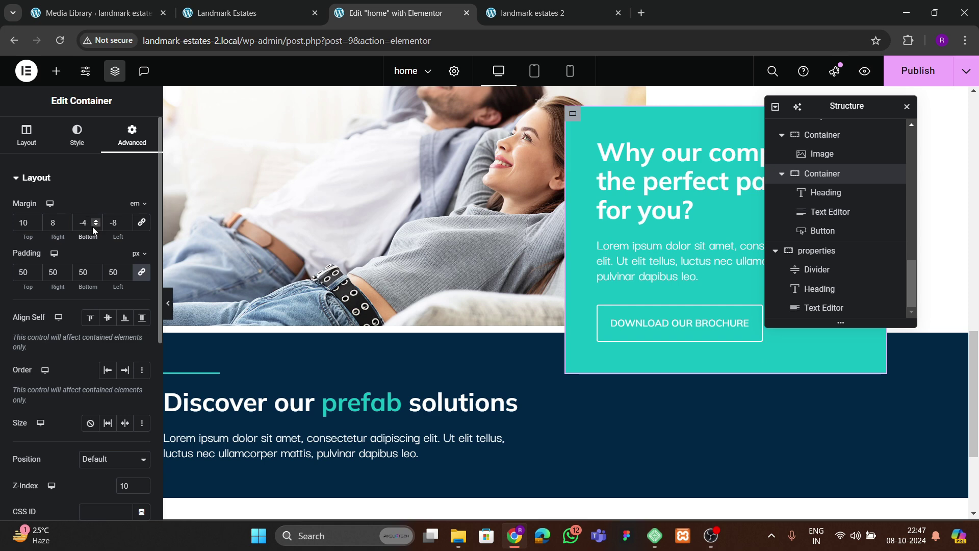
pyautogui.click(96, 225)
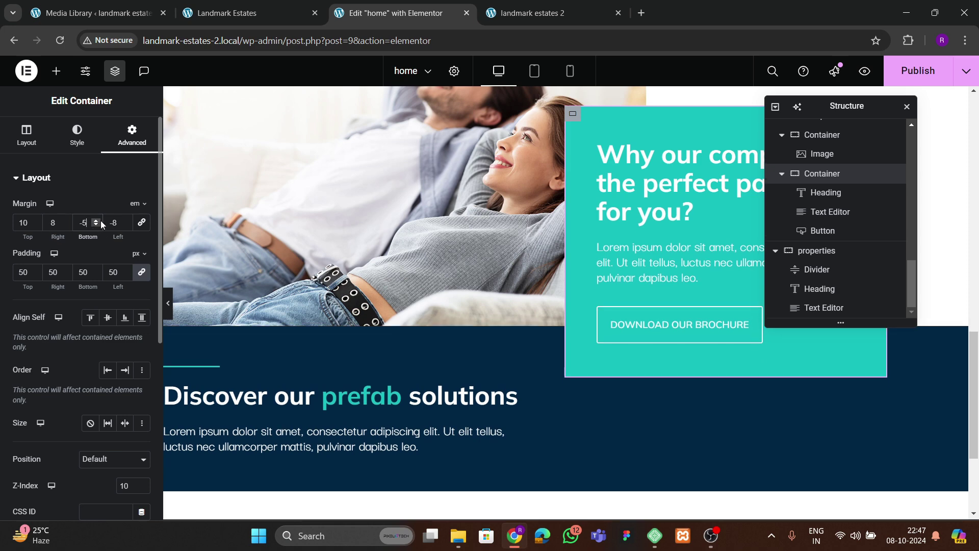
pyautogui.click(168, 303)
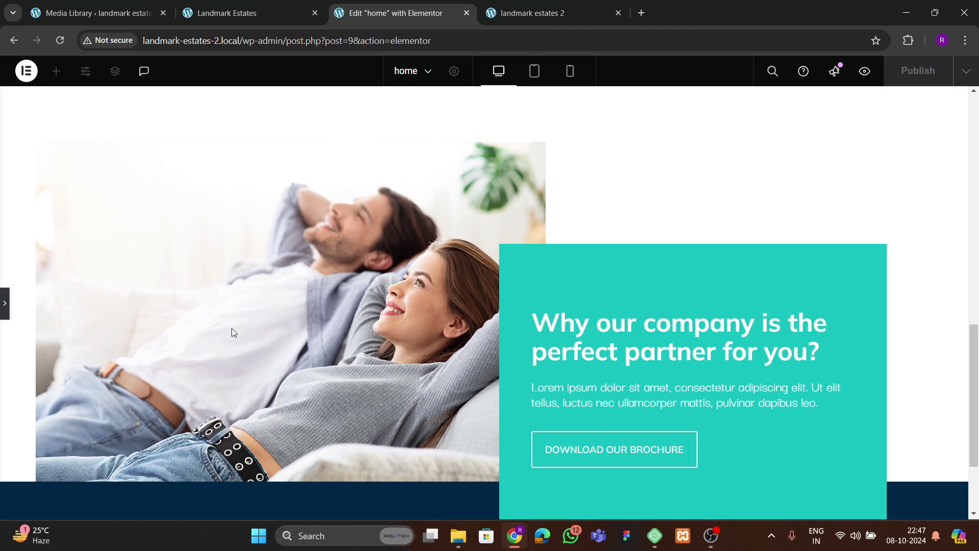
pyautogui.scroll(-3, 232, 329)
pyautogui.click(5, 304)
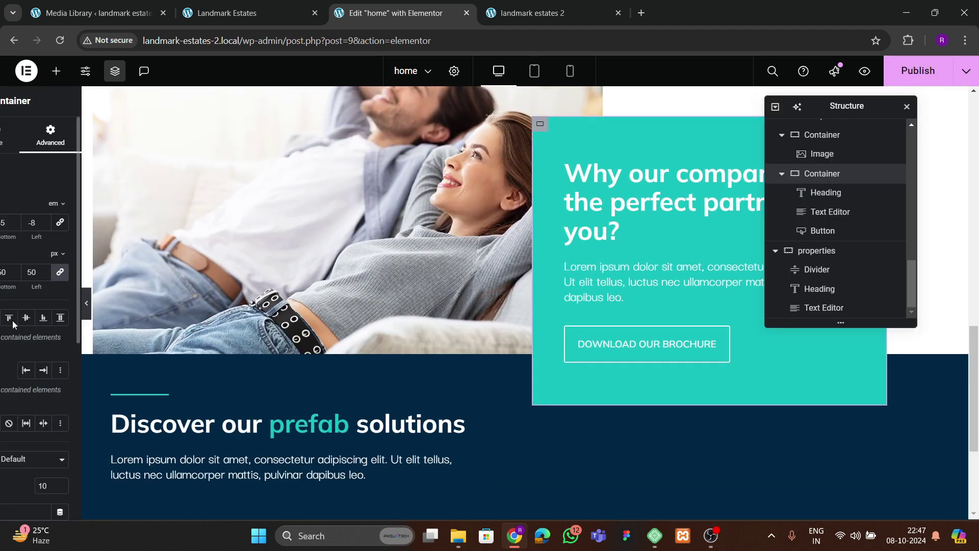
# - Try a top margin of 5 em on the teal container and preview the layout at full width
pyautogui.click(36, 223)
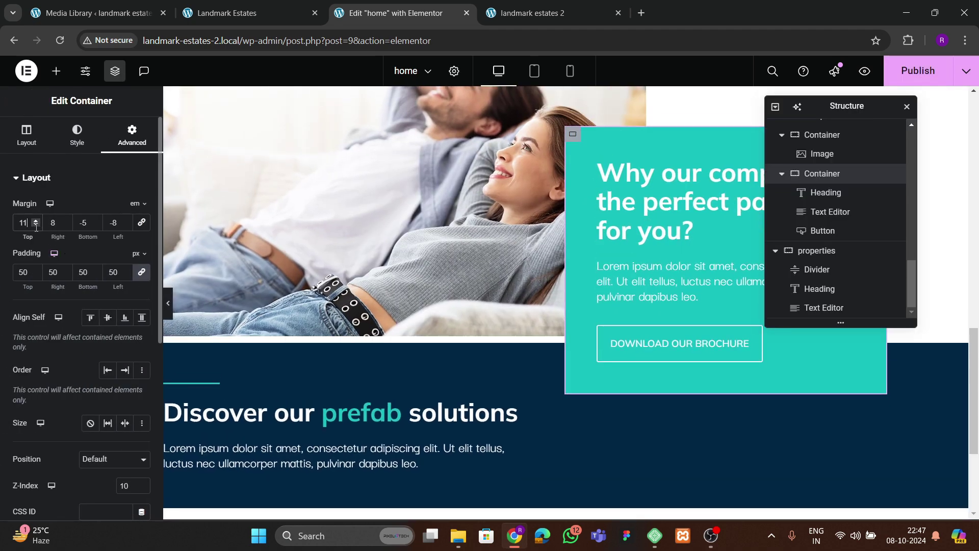
pyautogui.click(36, 226)
pyautogui.click(36, 226)
pyautogui.click(35, 225)
pyautogui.click(35, 225)
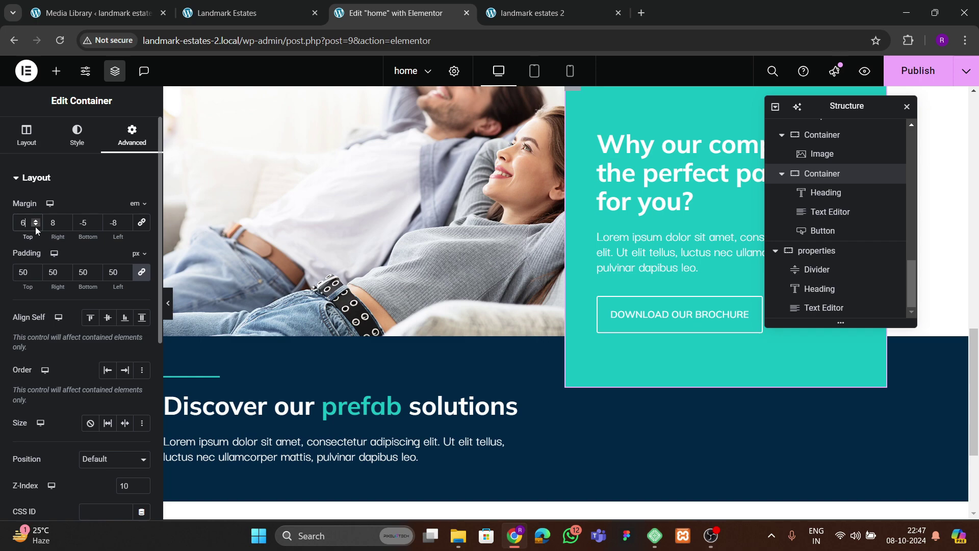
pyautogui.click(35, 225)
pyautogui.click(169, 308)
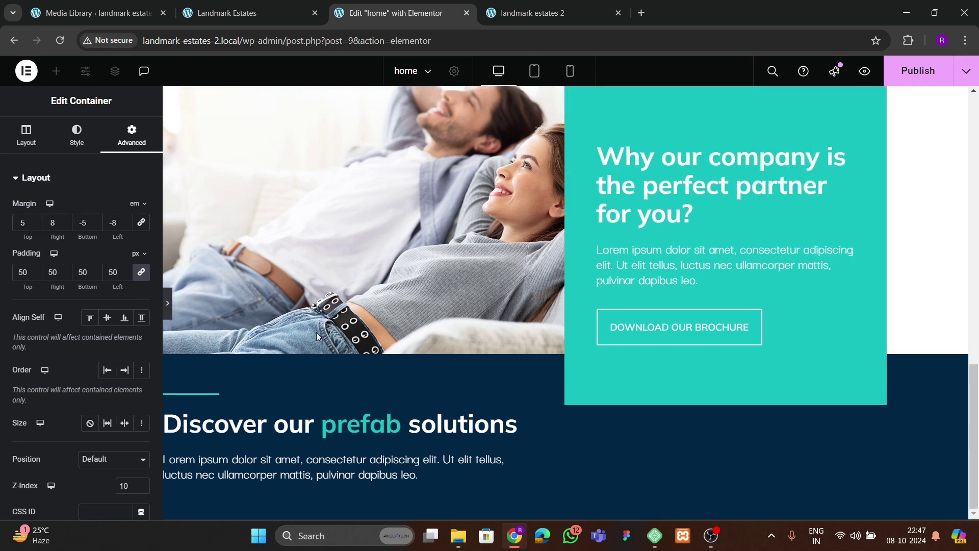
pyautogui.scroll(1, 329, 308)
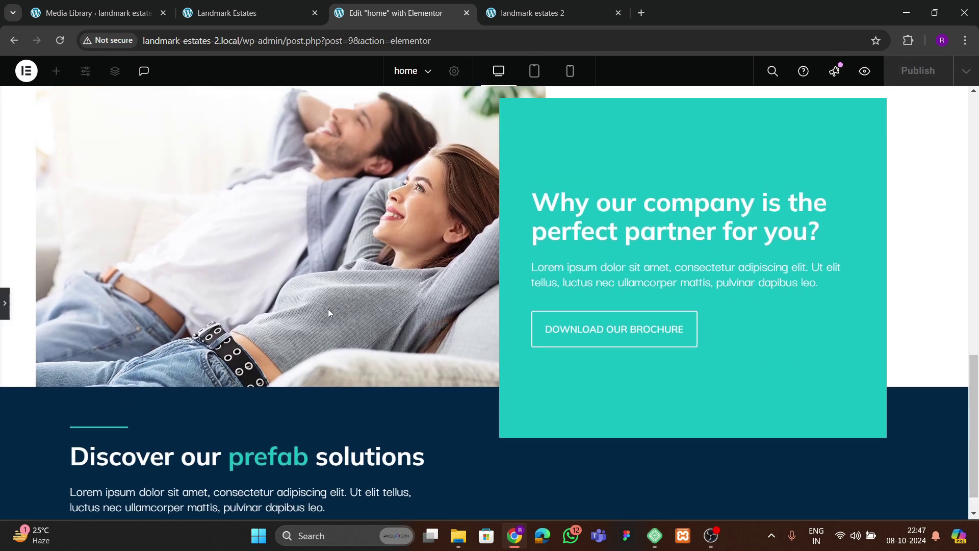
pyautogui.click(4, 306)
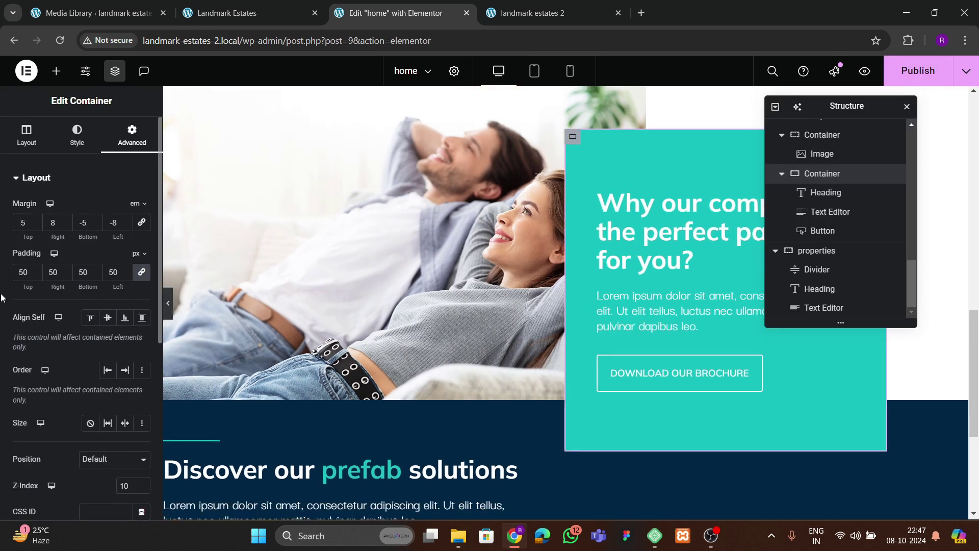
# - Return the teal container's top margin to 10 em and preview the overlap at full width
pyautogui.click(36, 219)
pyautogui.click(36, 219)
pyautogui.click(36, 220)
pyautogui.click(36, 220)
pyautogui.click(36, 220)
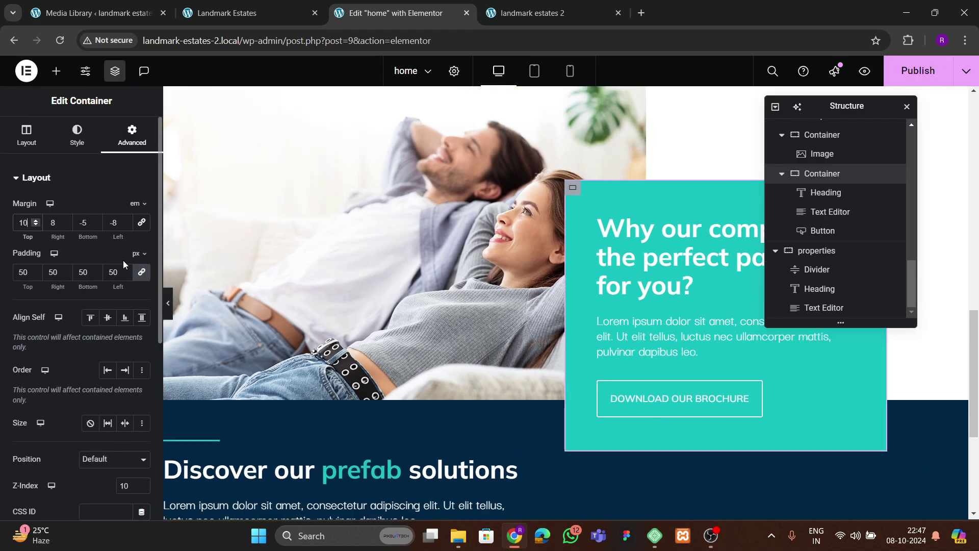
pyautogui.click(167, 306)
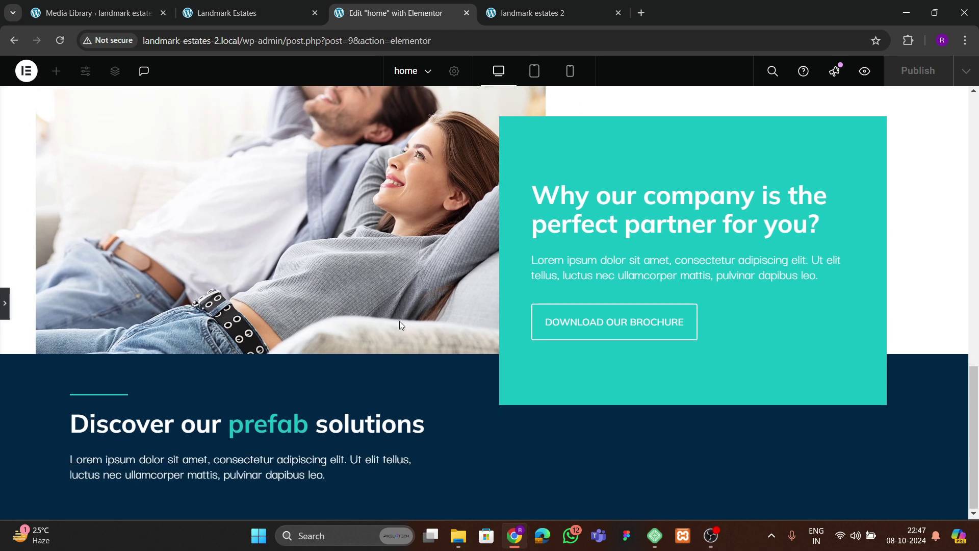
pyautogui.click(3, 298)
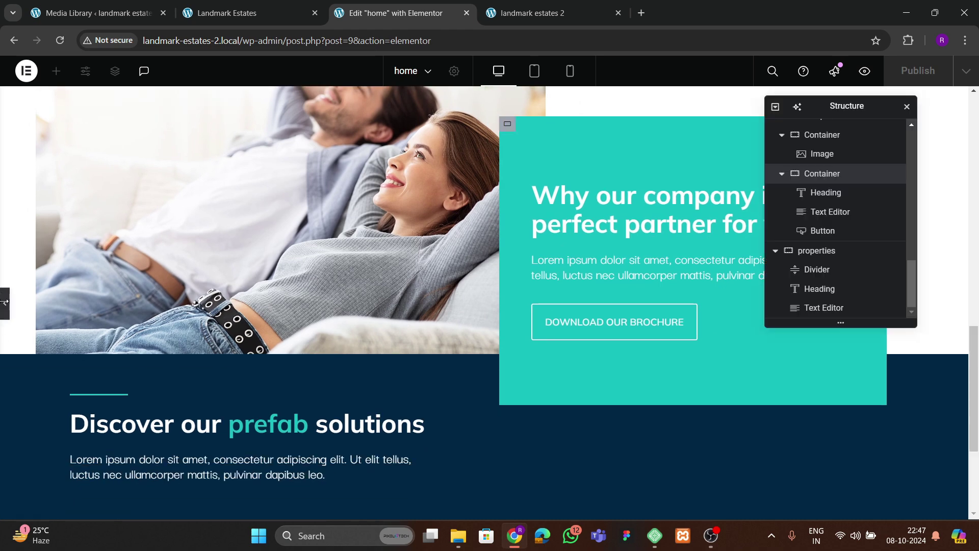
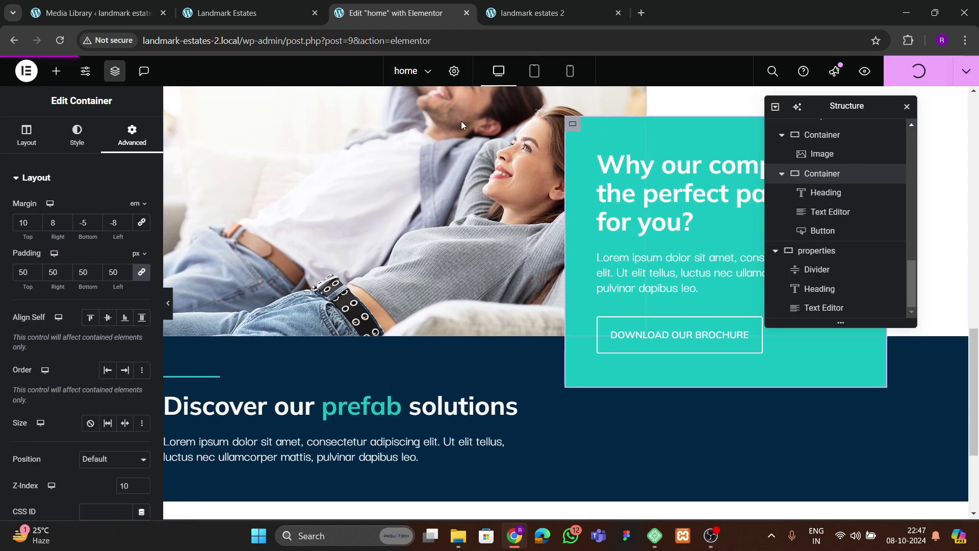
# - Check the property cards on the reference page, and add a Carousel widget below the text in the properties section
pyautogui.click(288, 16)
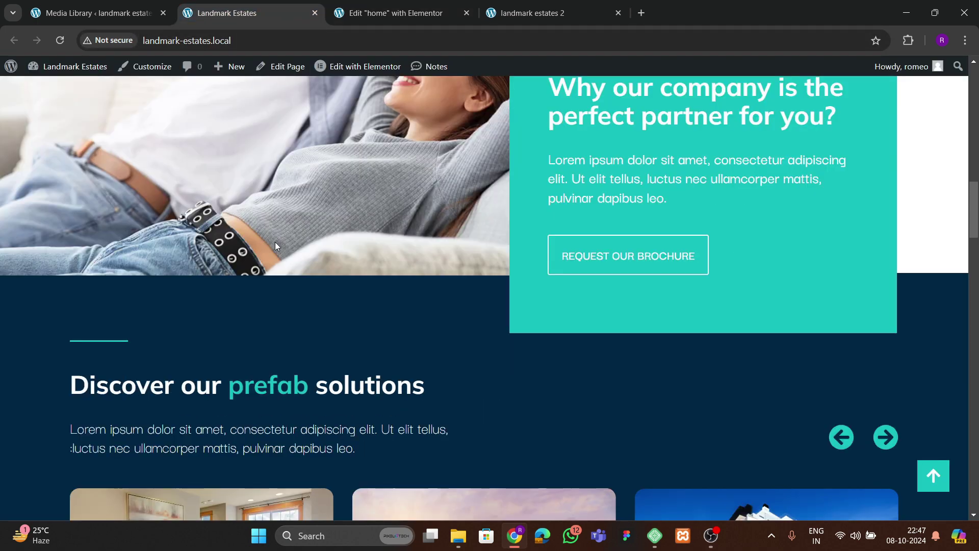
pyautogui.scroll(-4, 275, 246)
pyautogui.scroll(-3, 273, 284)
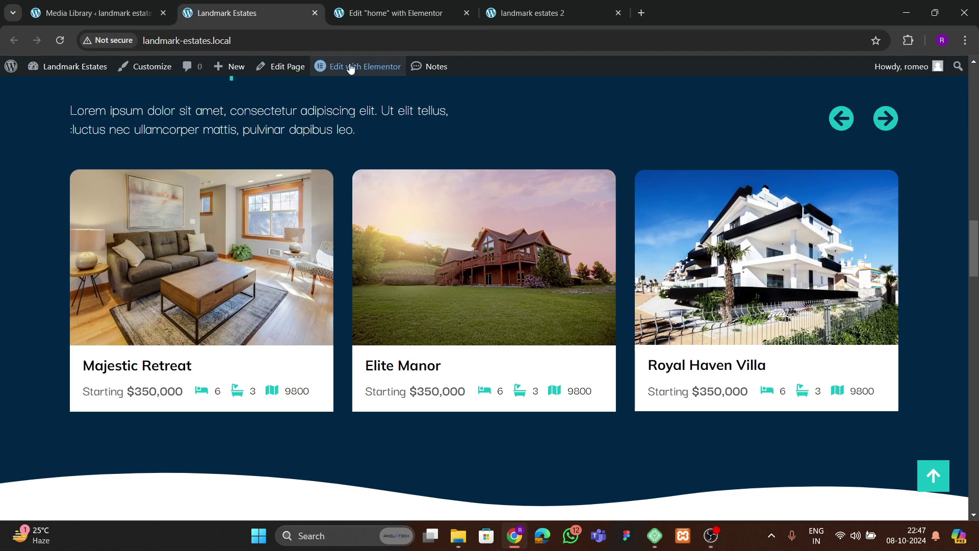
pyautogui.click(351, 14)
pyautogui.click(56, 71)
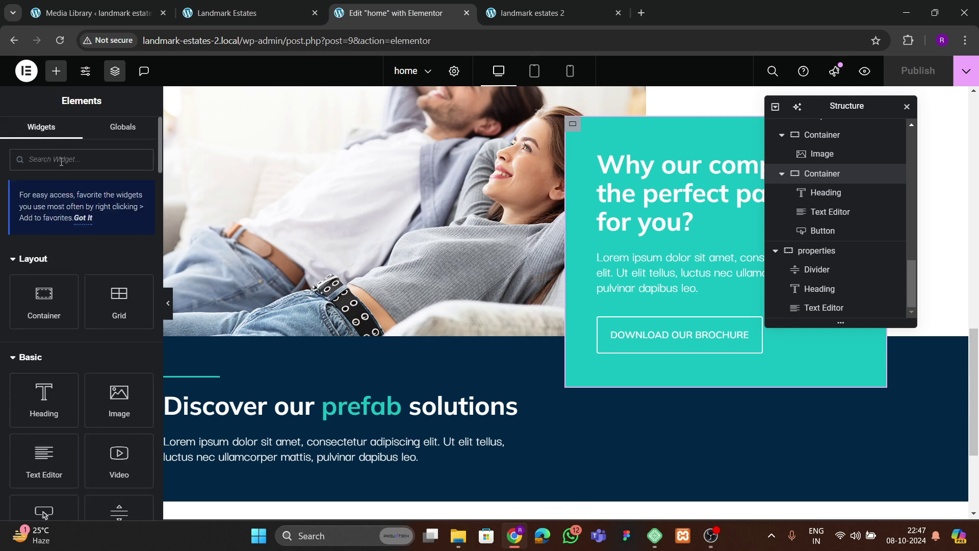
pyautogui.write('car')
pyautogui.scroll(-5, 53, 357)
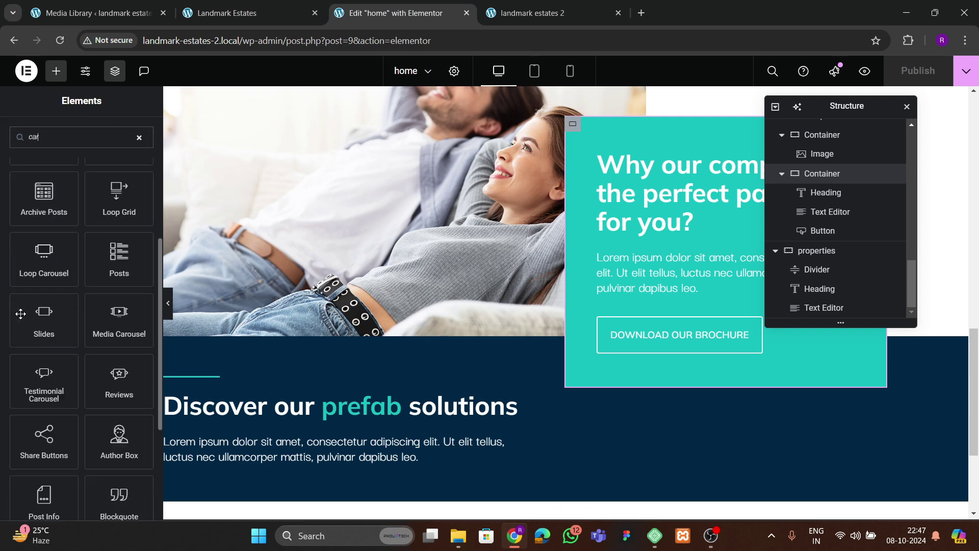
pyautogui.scroll(-3, 105, 417)
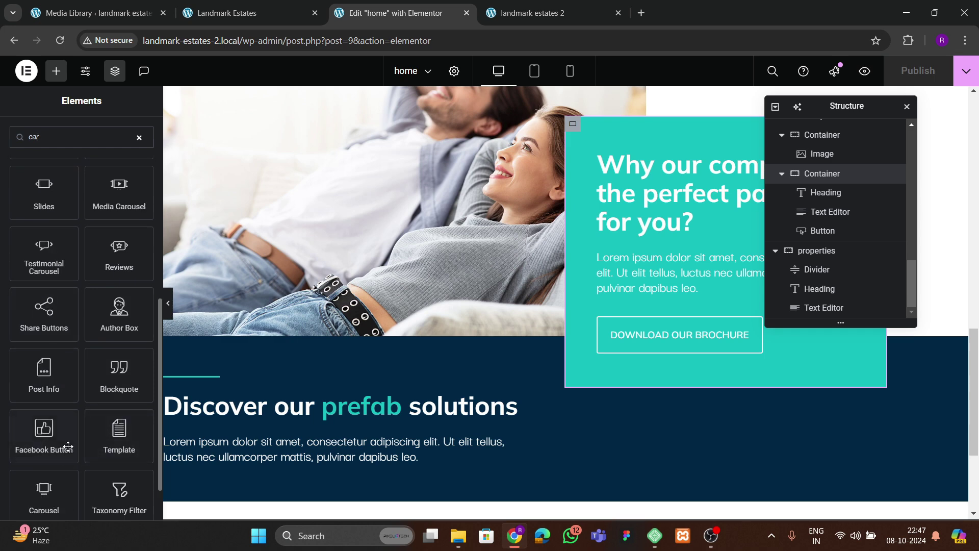
pyautogui.scroll(-1, 103, 442)
pyautogui.scroll(-2, 400, 425)
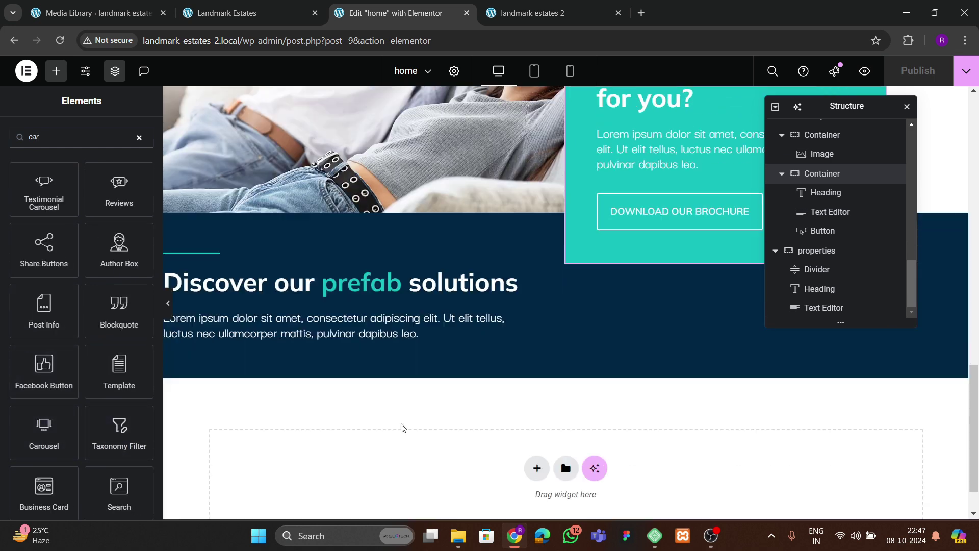
pyautogui.moveTo(47, 430); pyautogui.dragTo(312, 339)
pyautogui.scroll(-2, 285, 374)
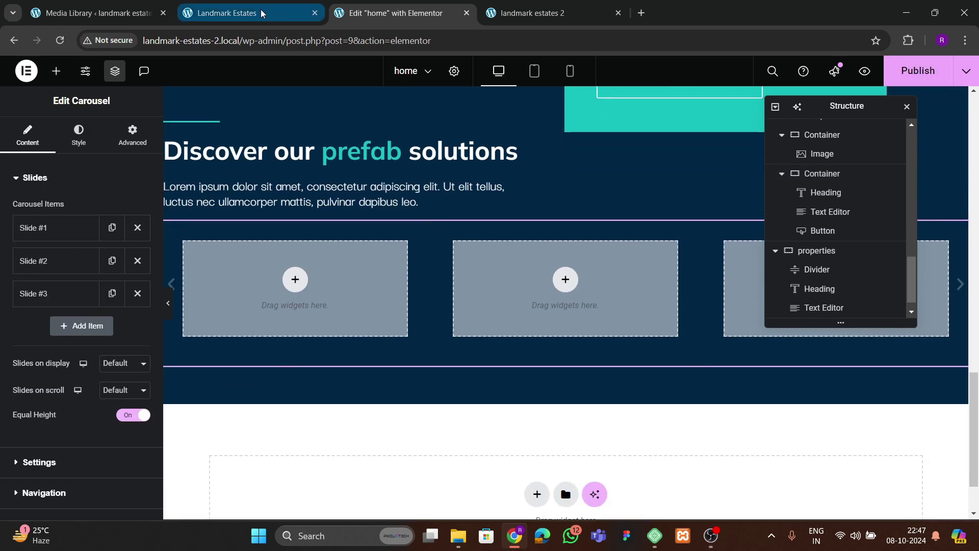
# - Remove the second and third slides from the carousel so it keeps only Slide #1
pyautogui.click(227, 13)
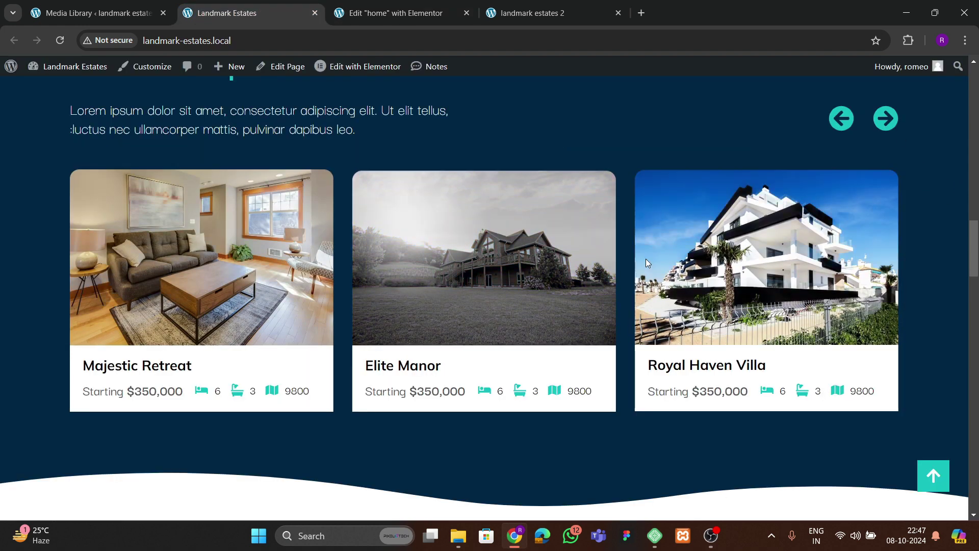
pyautogui.click(448, 24)
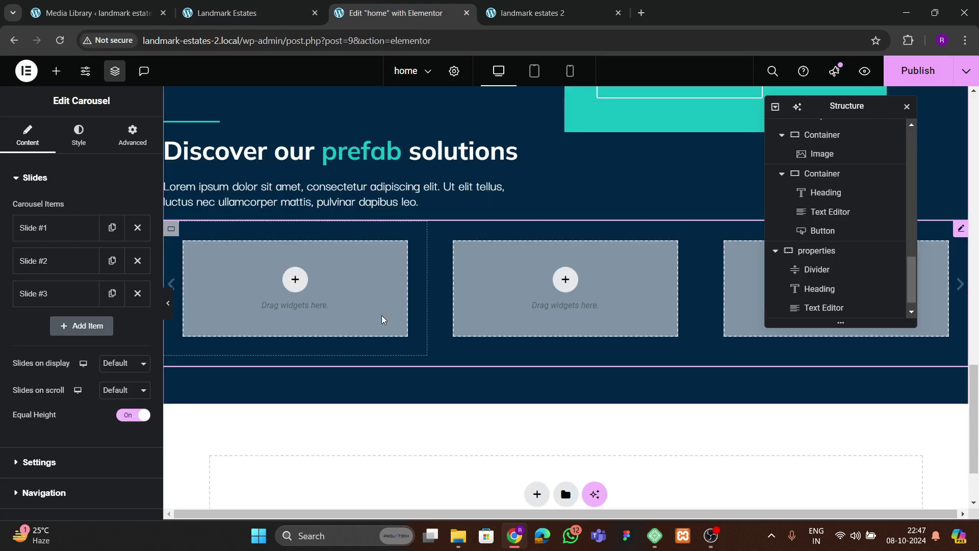
pyautogui.scroll(-1, 817, 303)
pyautogui.click(817, 308)
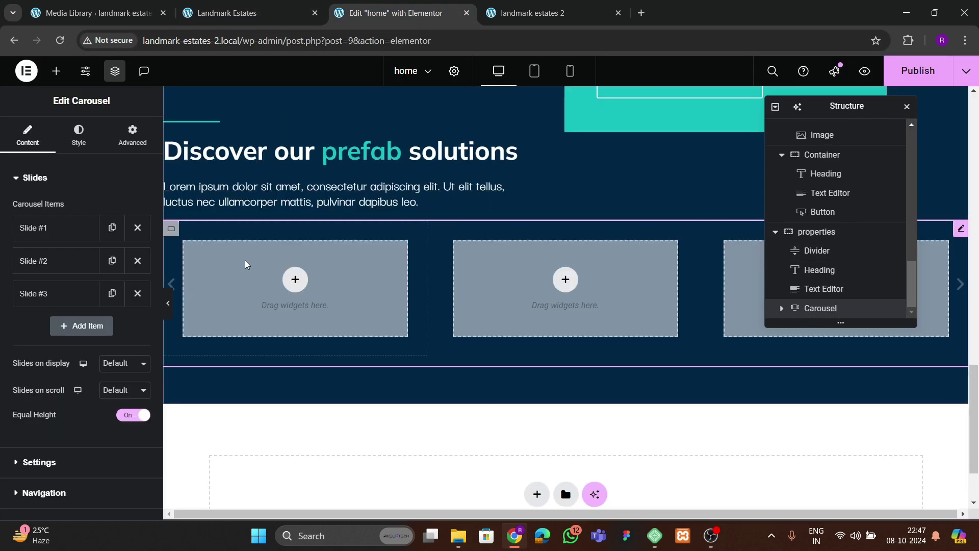
pyautogui.click(106, 145)
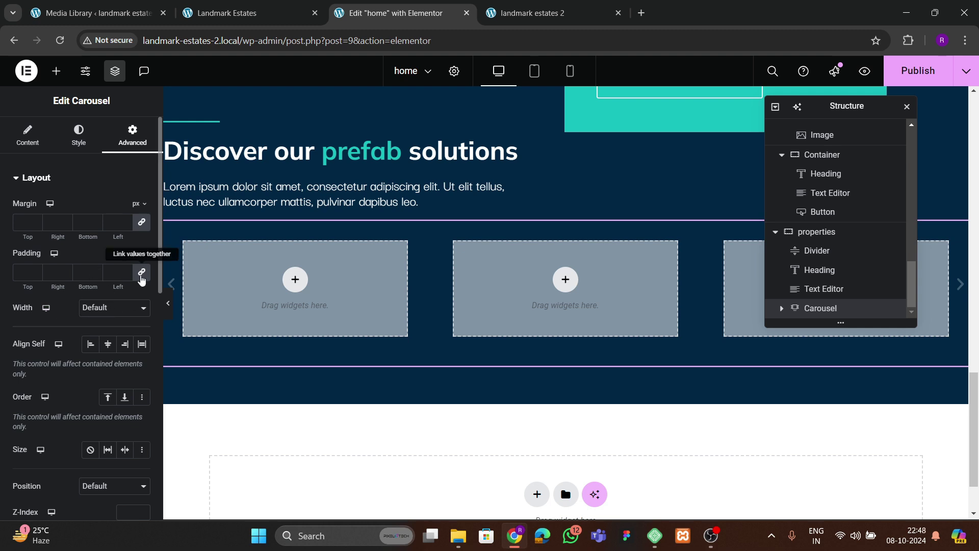
pyautogui.click(27, 135)
pyautogui.scroll(-1, 64, 336)
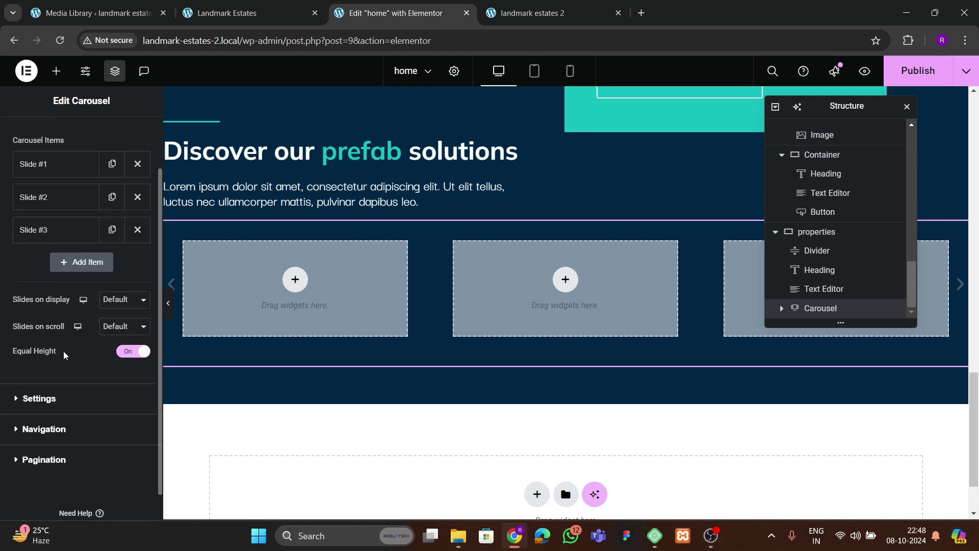
pyautogui.click(137, 229)
pyautogui.click(137, 197)
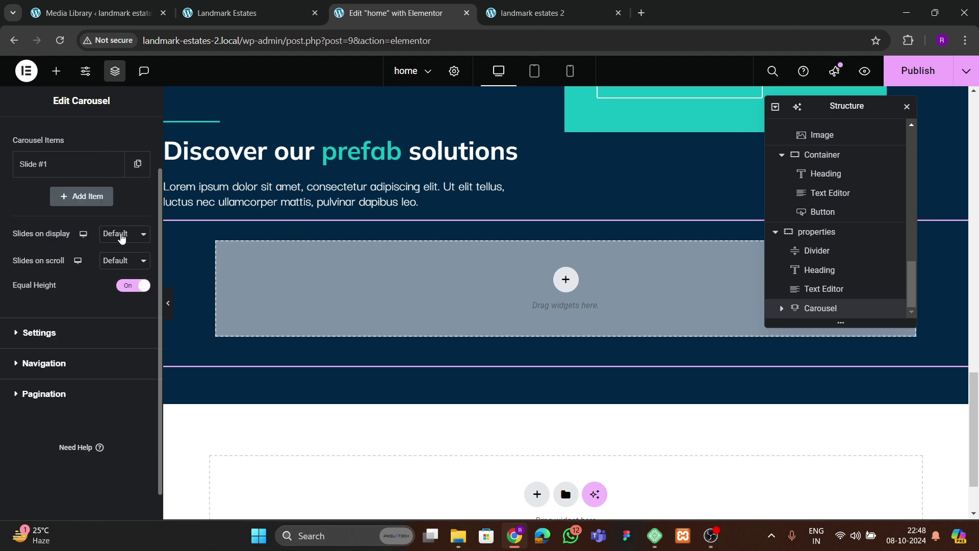
# - Set the carousel to display 3 slides and scroll 1 at a time, with Equal Height off
pyautogui.click(122, 235)
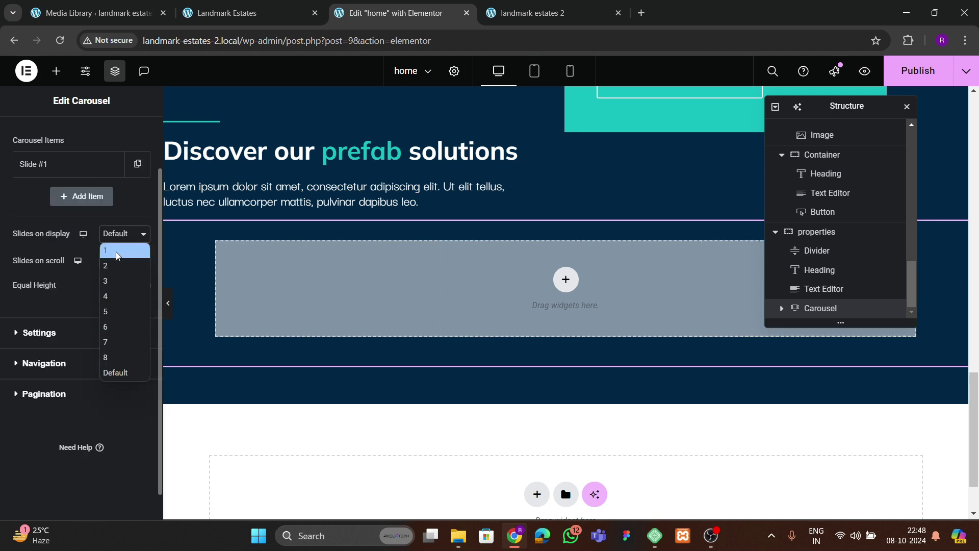
pyautogui.click(116, 280)
pyautogui.scroll(1, 99, 290)
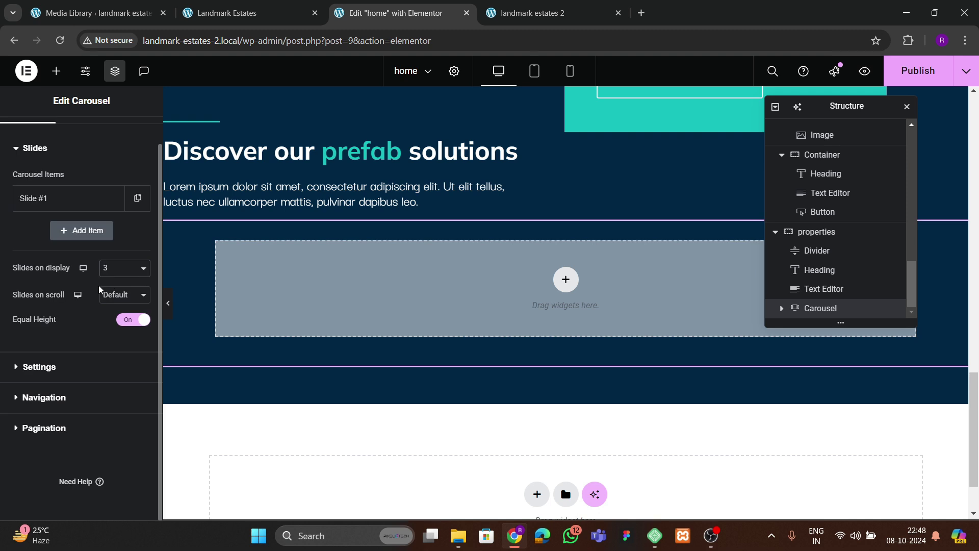
pyautogui.click(114, 301)
pyautogui.click(110, 318)
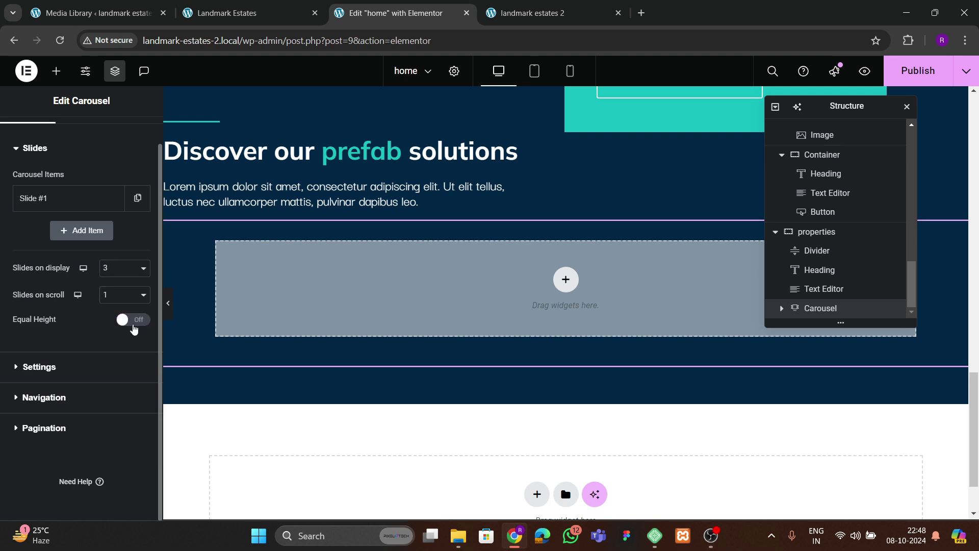
pyautogui.click(35, 371)
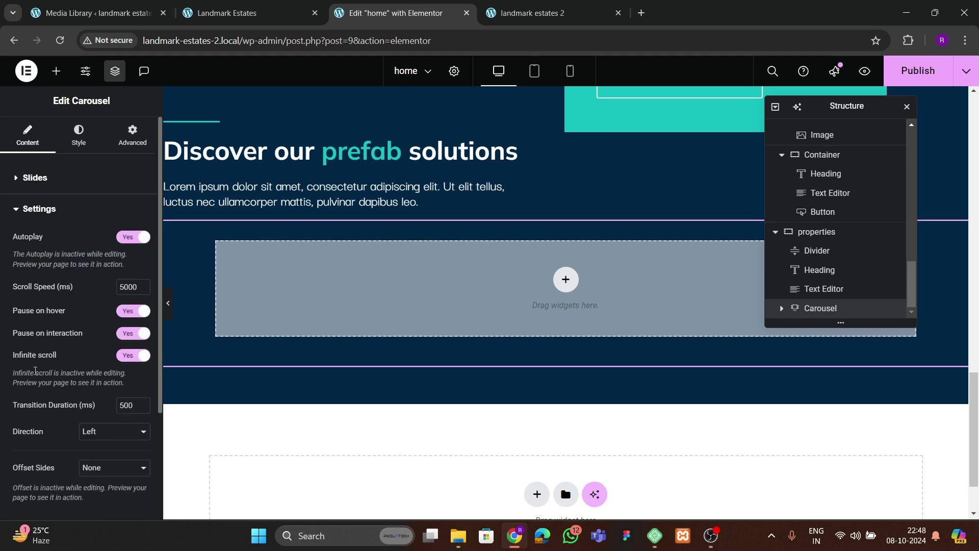
pyautogui.click(69, 178)
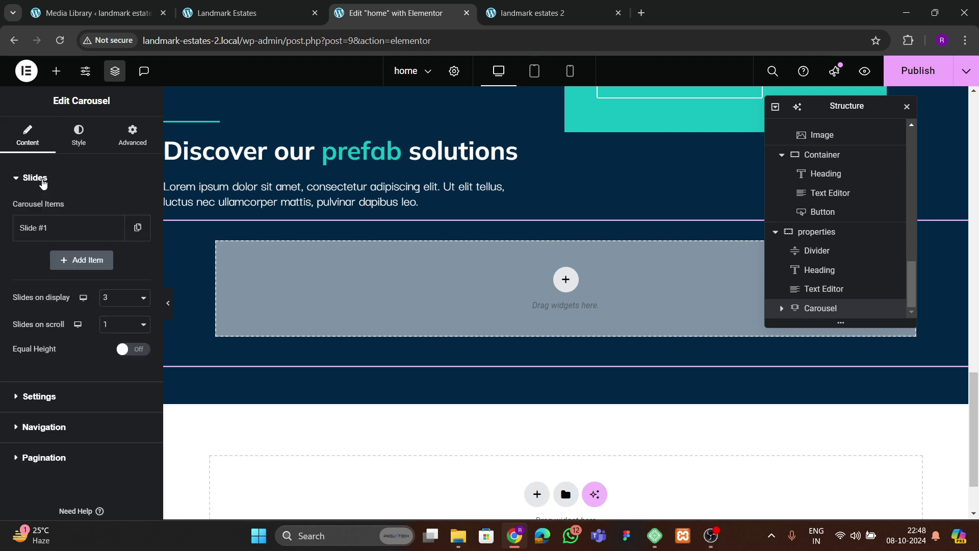
pyautogui.click(50, 182)
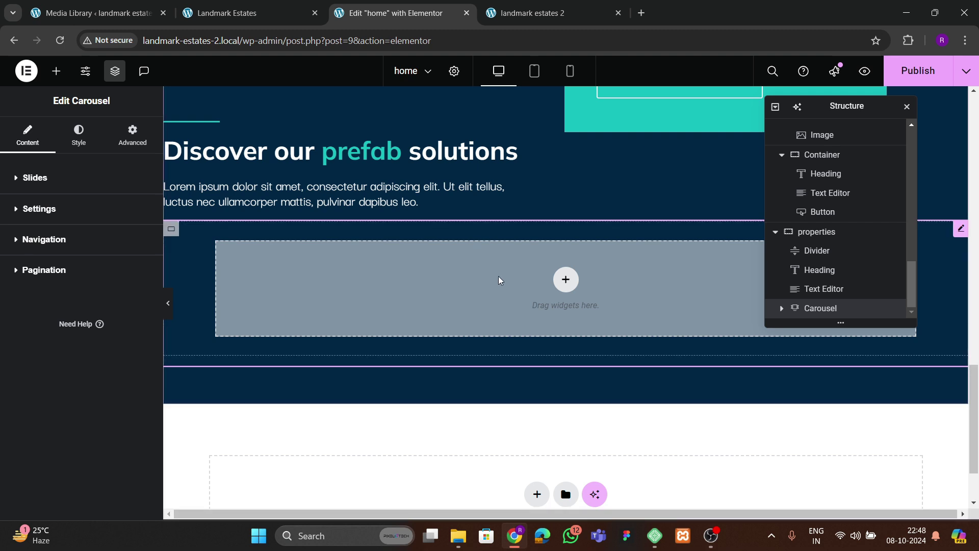
pyautogui.click(133, 137)
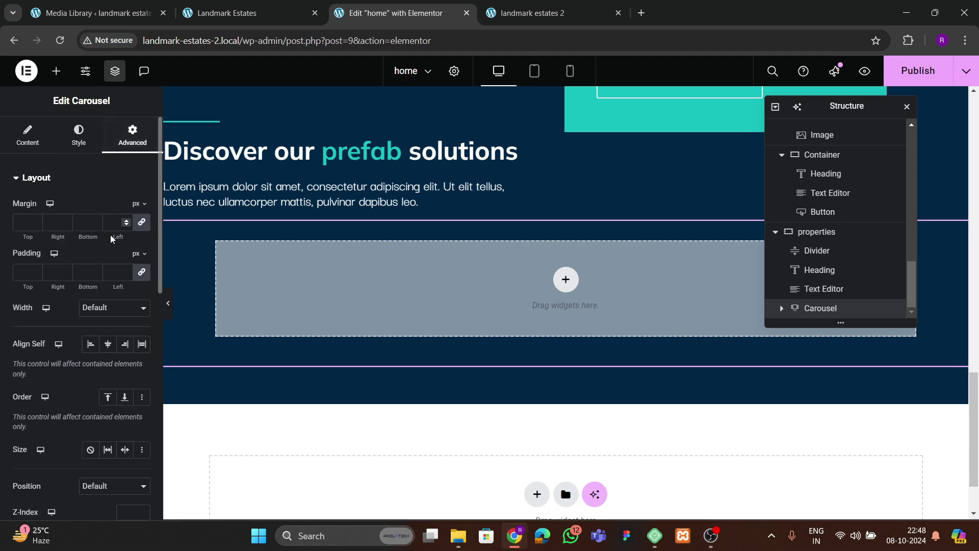
# - Compare with the reference property cards and add an Image widget inside Slide #1 of the carousel
pyautogui.click(57, 72)
pyautogui.click(250, 13)
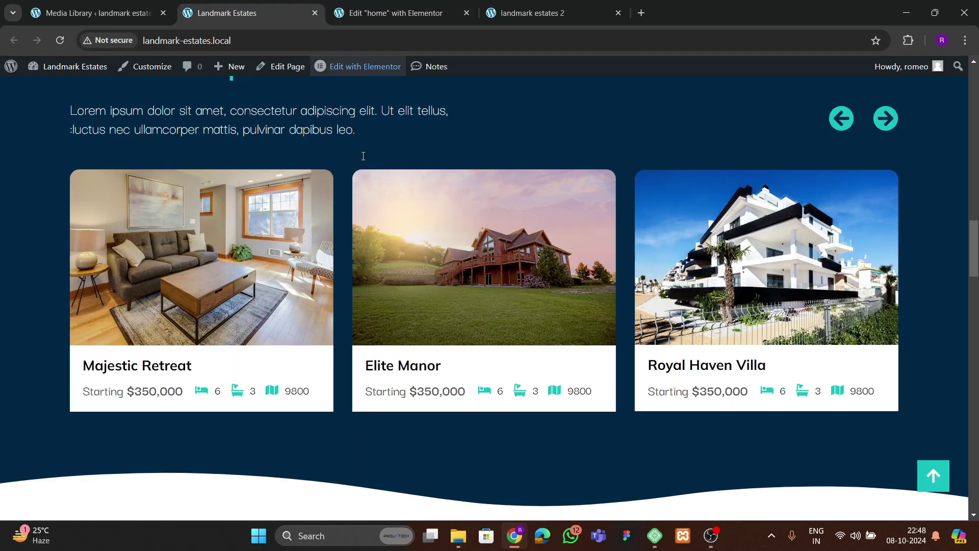
pyautogui.click(377, 16)
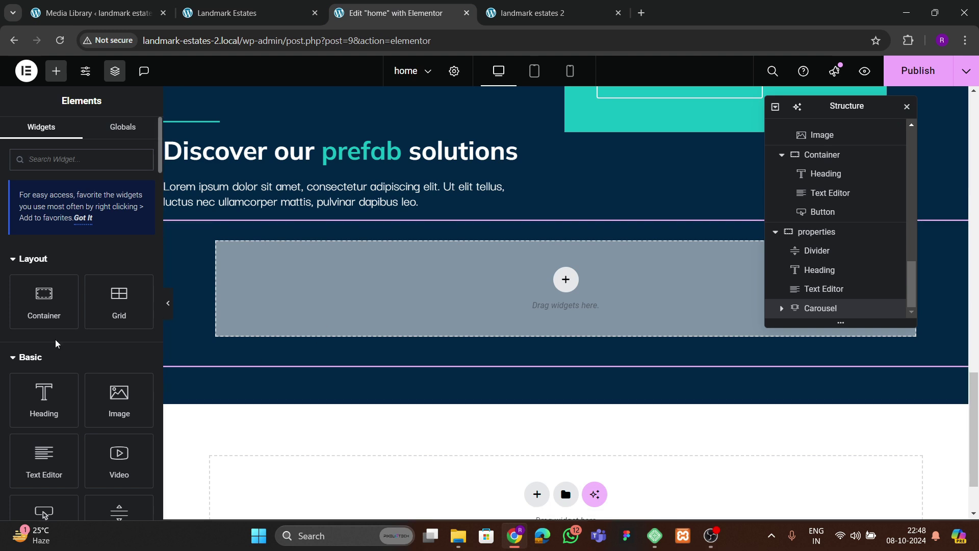
pyautogui.moveTo(46, 300)
pyautogui.mouseDown()
pyautogui.moveTo(410, 296)
pyautogui.moveTo(55, 308)
pyautogui.mouseUp()
pyautogui.moveTo(125, 389); pyautogui.dragTo(421, 335)
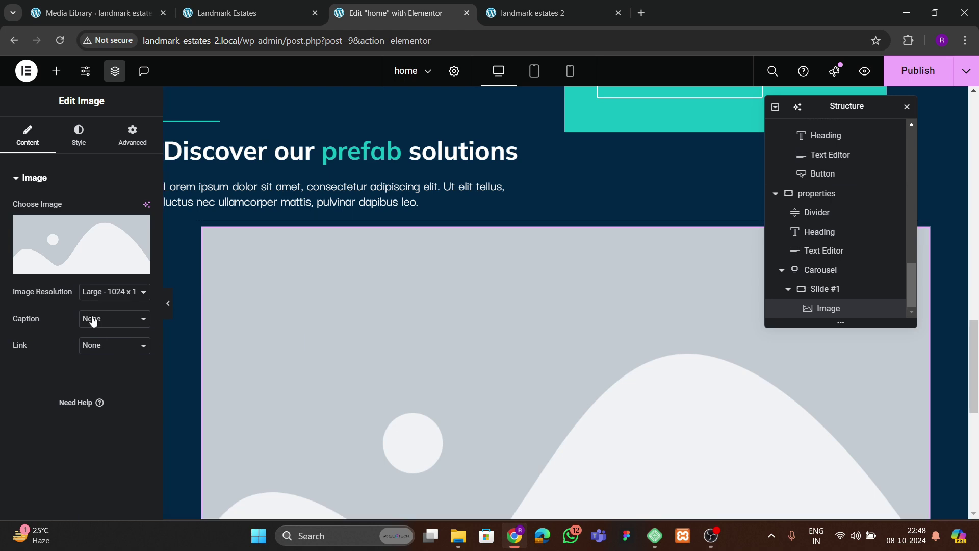
# - Choose the blue porch photo from the media library as the slide's image
pyautogui.click(97, 240)
pyautogui.scroll(-1, 447, 358)
pyautogui.click(522, 294)
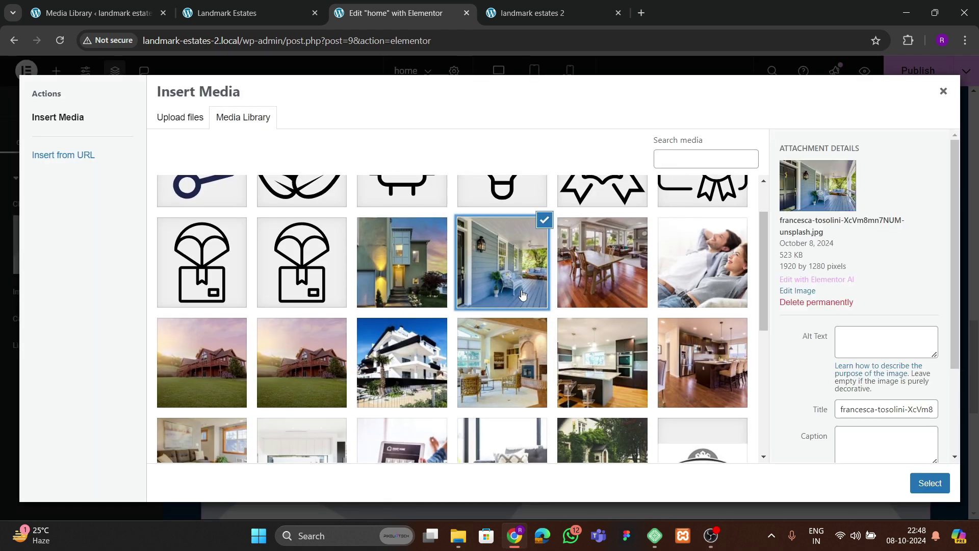
pyautogui.click(929, 483)
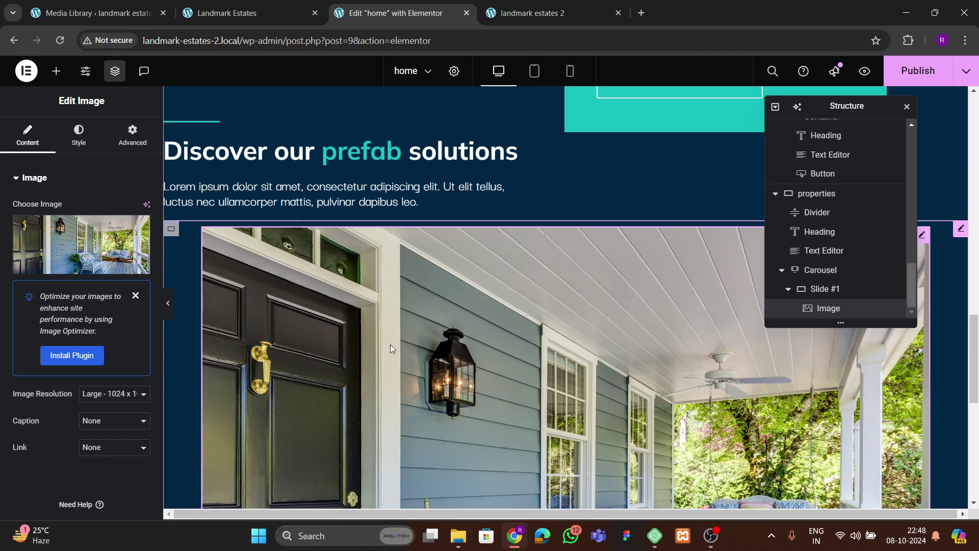
# - Set the porch image's width to 100%
pyautogui.scroll(-2, 390, 348)
pyautogui.click(73, 141)
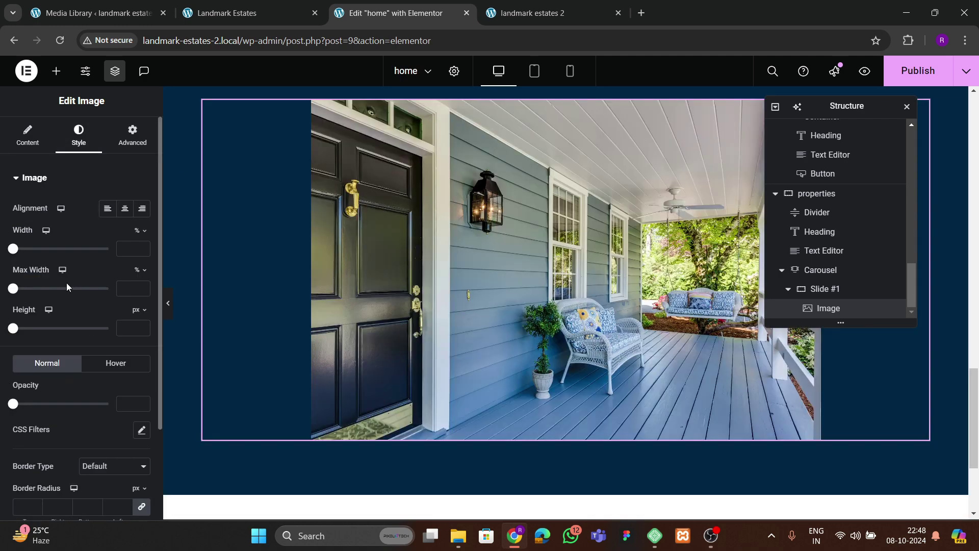
pyautogui.moveTo(12, 249); pyautogui.dragTo(149, 259)
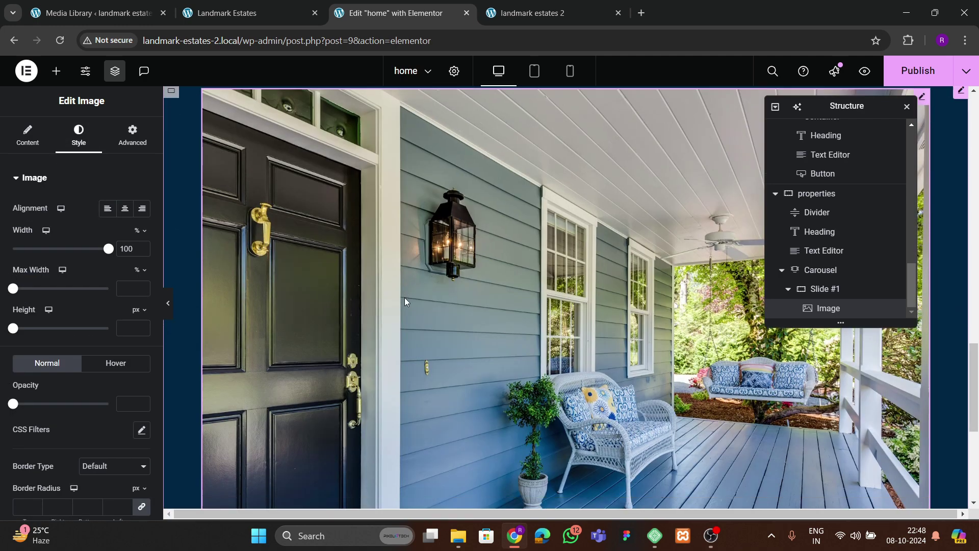
pyautogui.scroll(2, 405, 301)
pyautogui.scroll(-2, 405, 301)
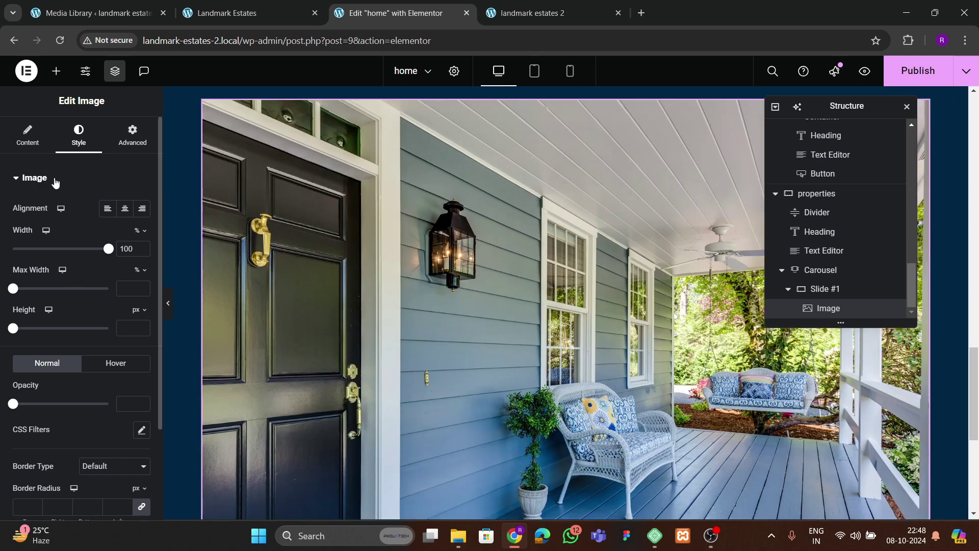
# - Add a container below the porch image inside Slide #1 and set its padding to 0 px on all sides
pyautogui.click(57, 72)
pyautogui.scroll(-1, 97, 277)
pyautogui.scroll(1, 87, 258)
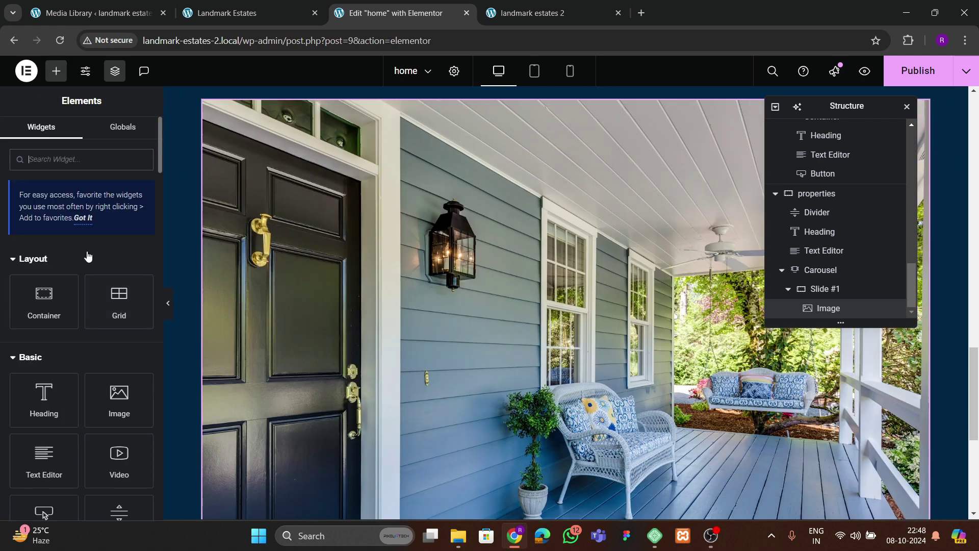
pyautogui.scroll(-5, 335, 352)
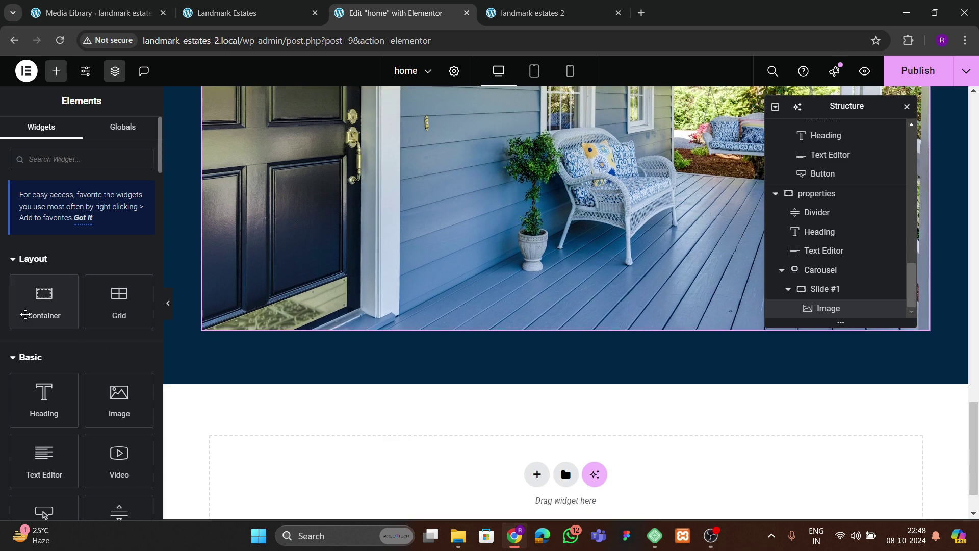
pyautogui.moveTo(45, 293); pyautogui.dragTo(450, 352)
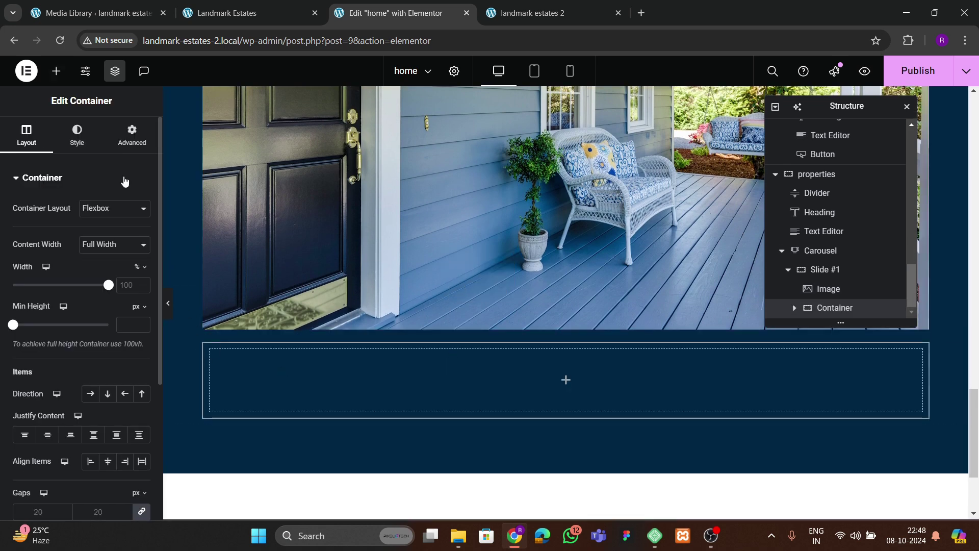
pyautogui.click(132, 135)
pyautogui.click(141, 271)
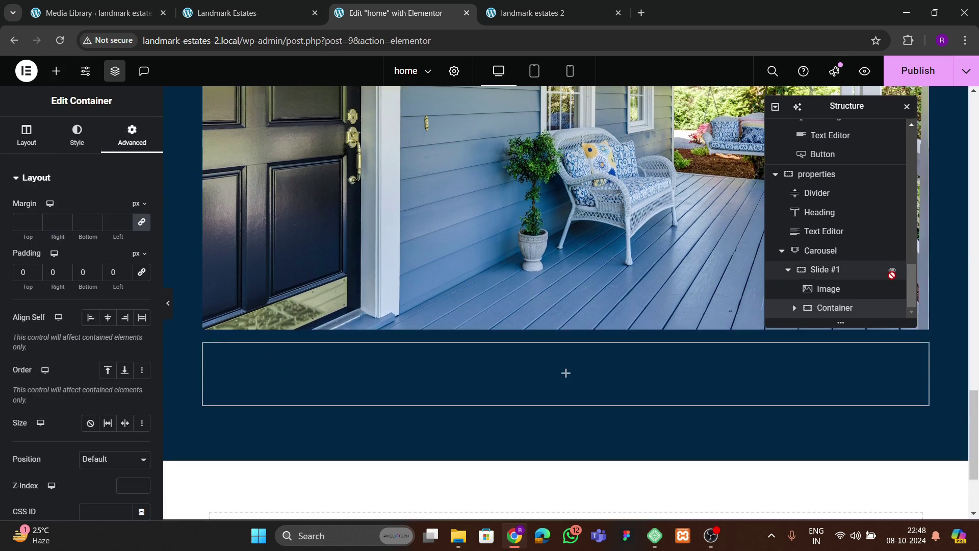
# - Arrange Slide #1's items in a vertical column with centered justification
pyautogui.click(823, 269)
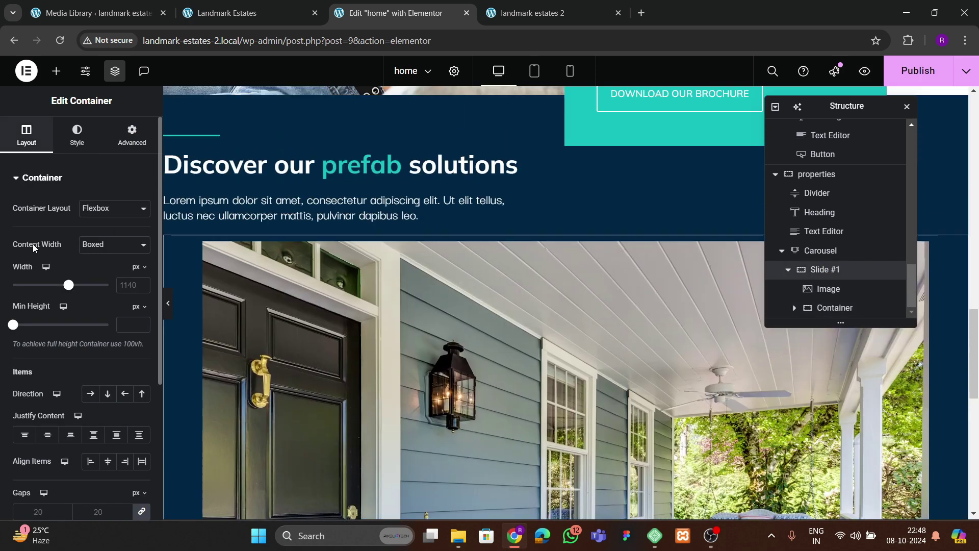
pyautogui.scroll(-4, 90, 298)
pyautogui.click(107, 189)
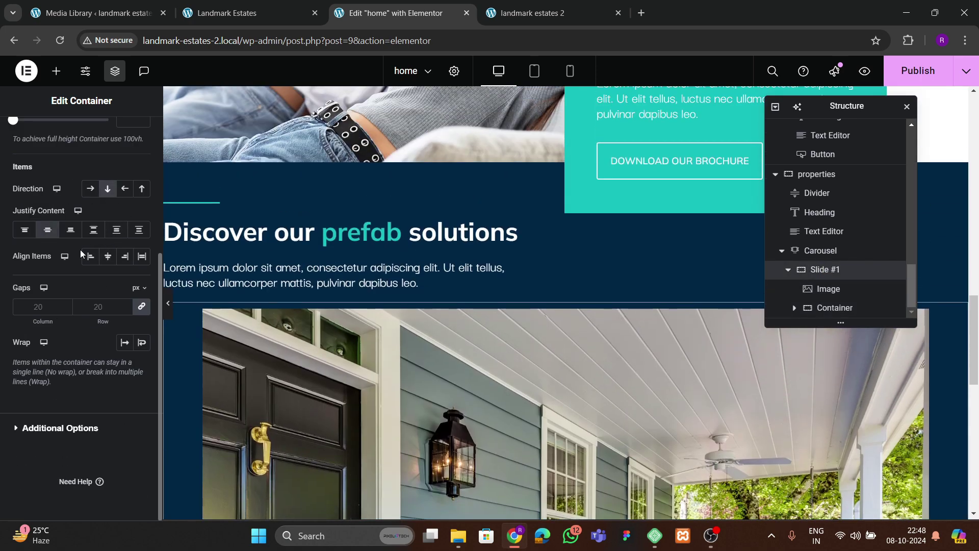
# - Center Slide #1's items on the cross axis and set its column and row gaps to 0 px
pyautogui.click(112, 258)
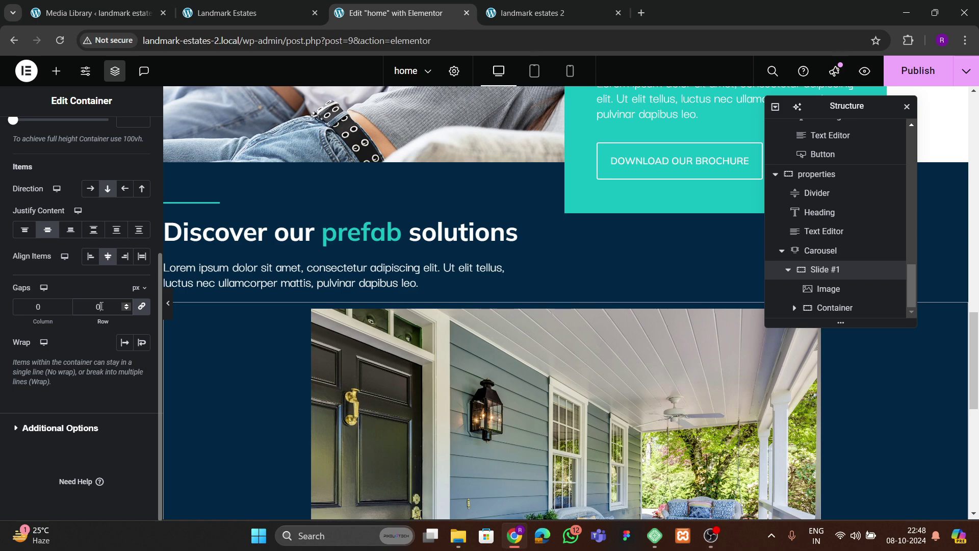
pyautogui.scroll(-3, 444, 314)
pyautogui.scroll(-2, 382, 454)
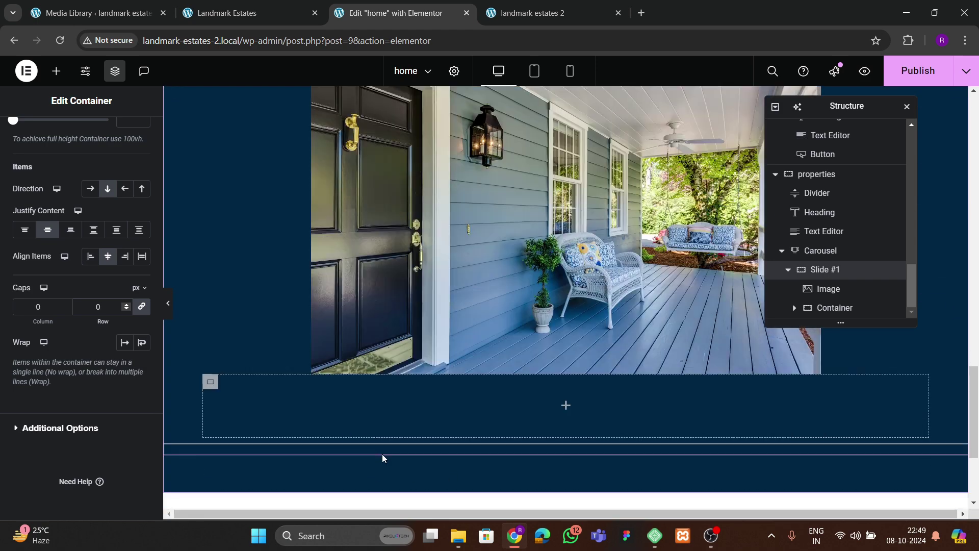
pyautogui.scroll(4, 93, 191)
pyautogui.click(90, 151)
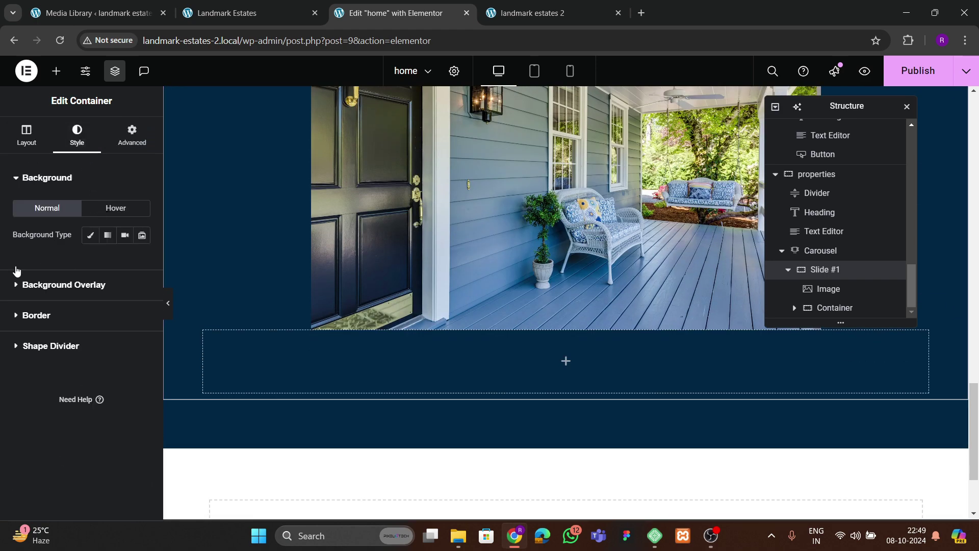
# - Set the maximum width of the porch image in Slide #1 to 100%
pyautogui.click(828, 290)
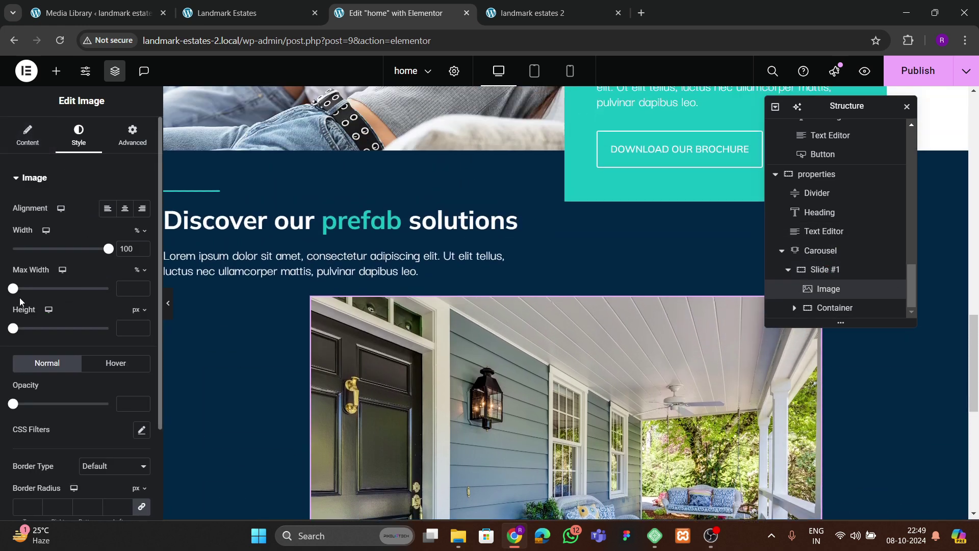
pyautogui.moveTo(13, 288); pyautogui.dragTo(108, 288)
pyautogui.scroll(-7, 465, 233)
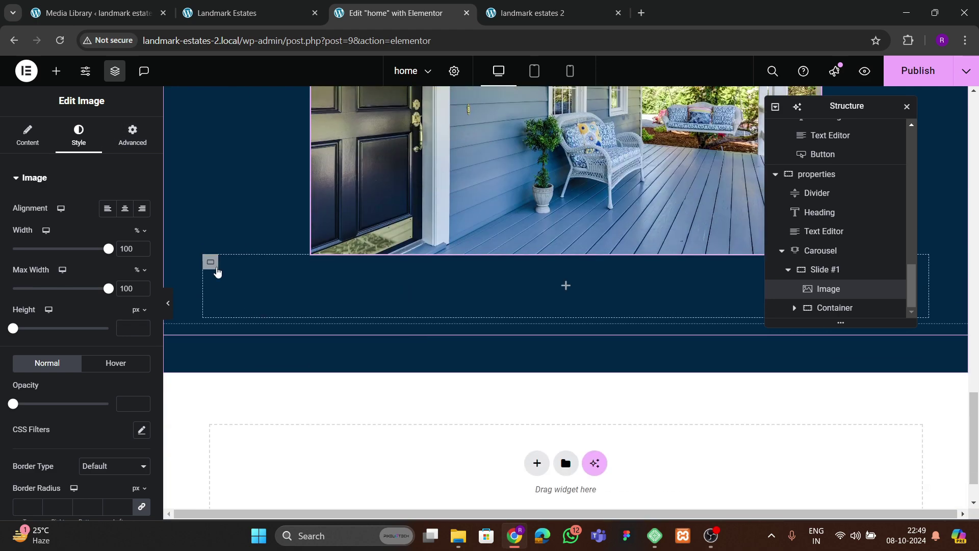
# - Give the container below the porch image a classic background in white
pyautogui.click(211, 262)
pyautogui.click(77, 135)
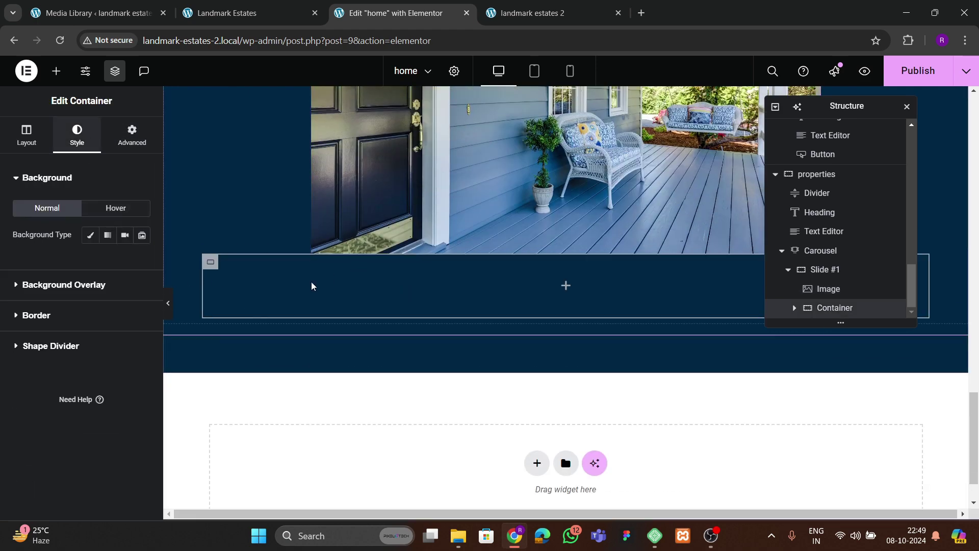
pyautogui.click(89, 236)
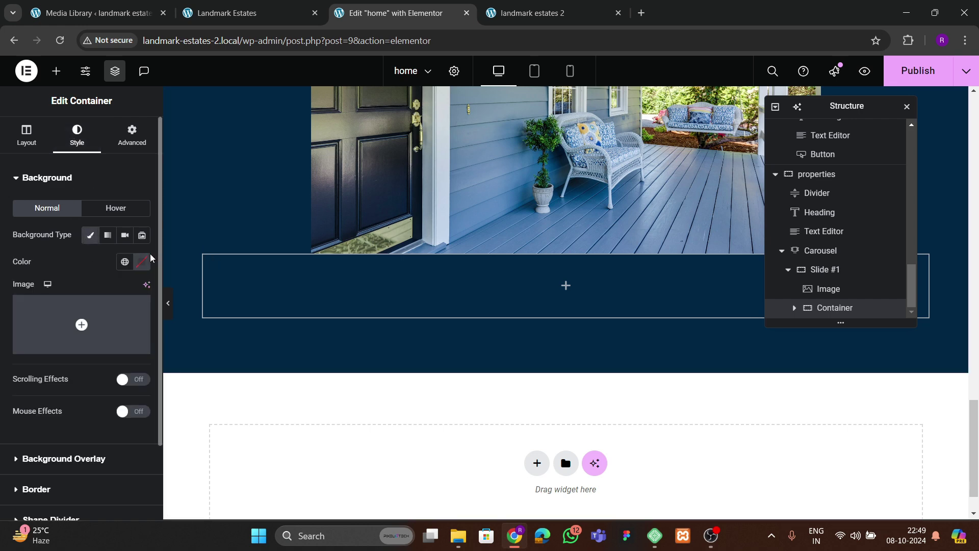
pyautogui.click(141, 261)
pyautogui.click(67, 312)
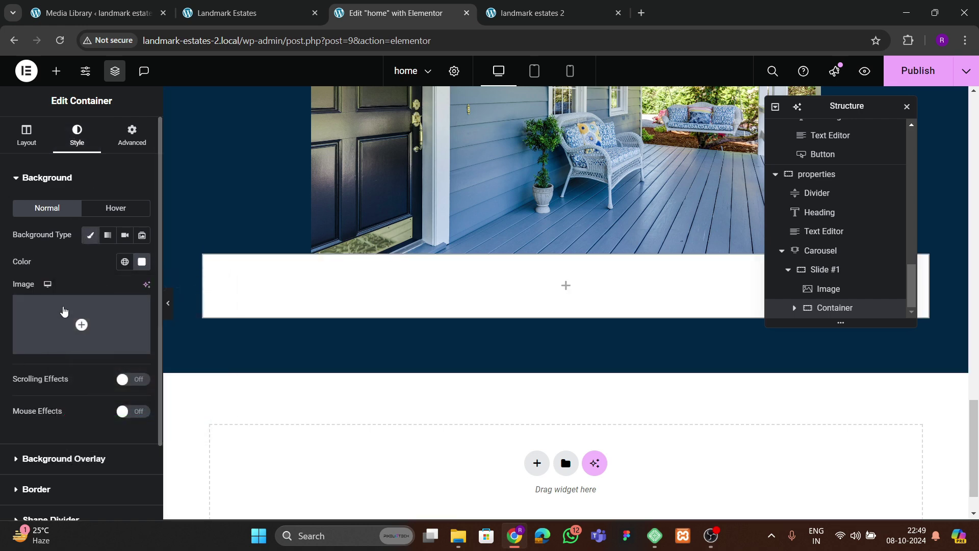
# - Clear the centered item alignment from Slide #1
pyautogui.click(554, 13)
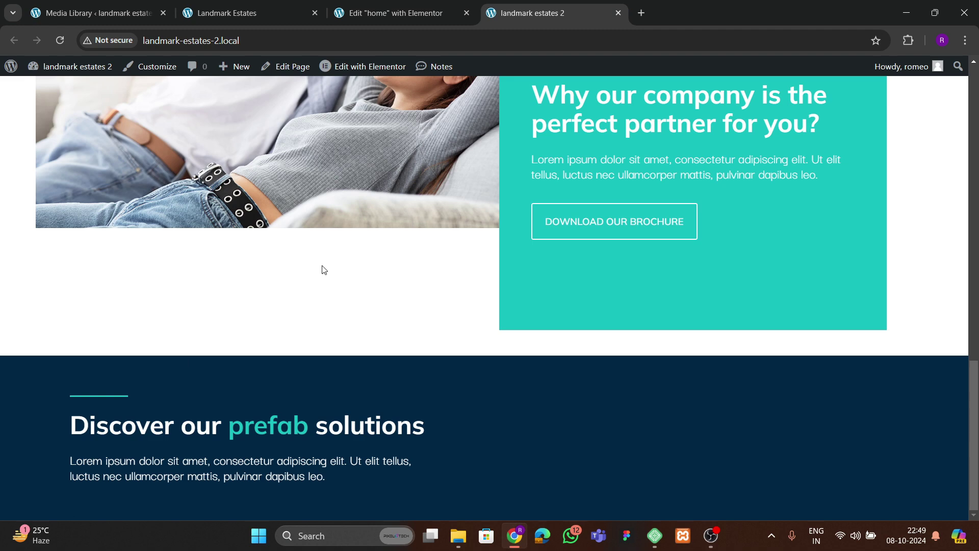
pyautogui.scroll(4, 322, 269)
pyautogui.click(227, 13)
pyautogui.click(395, 13)
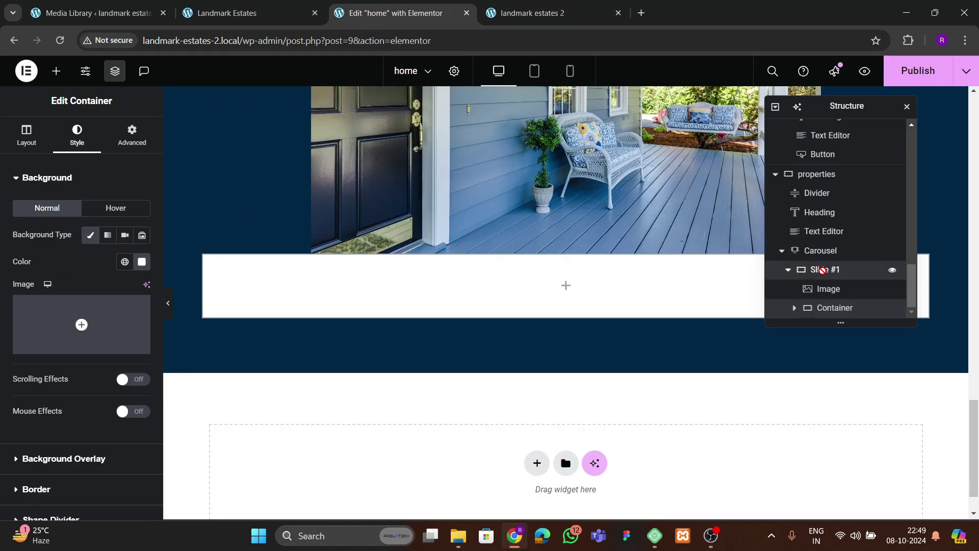
pyautogui.click(822, 270)
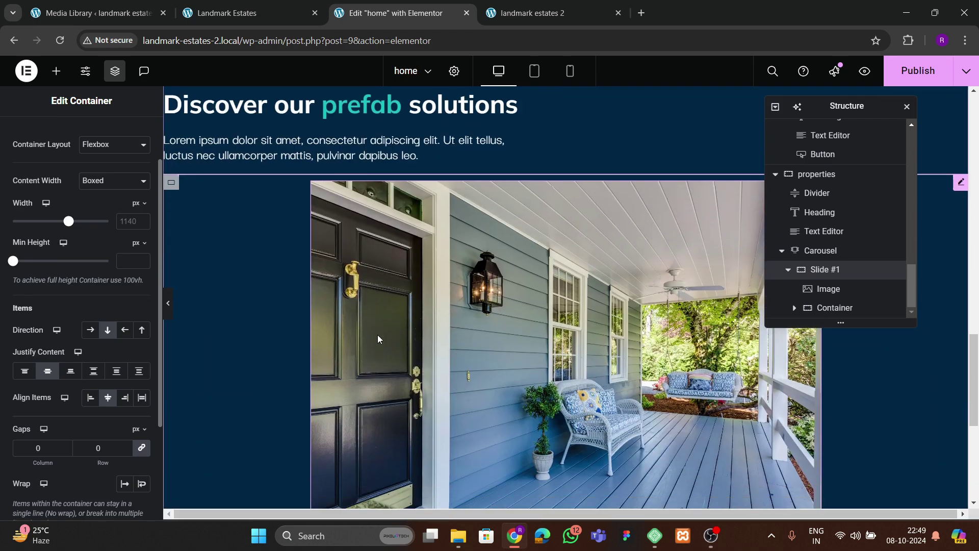
pyautogui.click(108, 402)
pyautogui.scroll(-5, 474, 337)
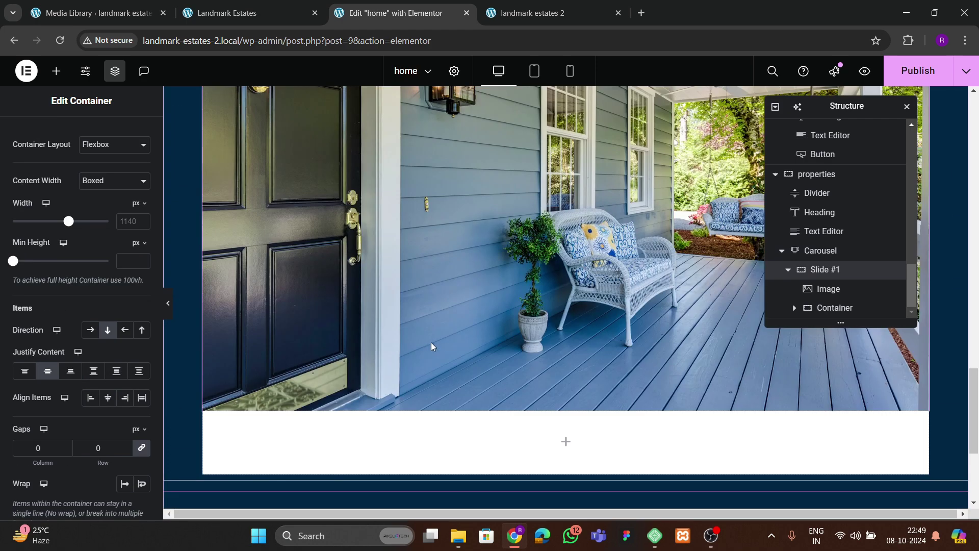
pyautogui.scroll(4, 441, 336)
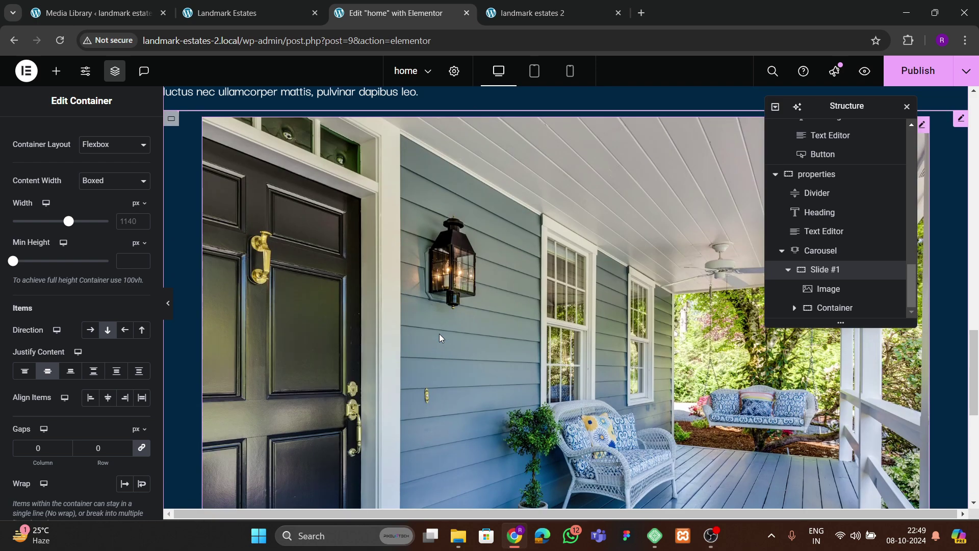
pyautogui.scroll(-2, 442, 334)
pyautogui.scroll(-3, 441, 334)
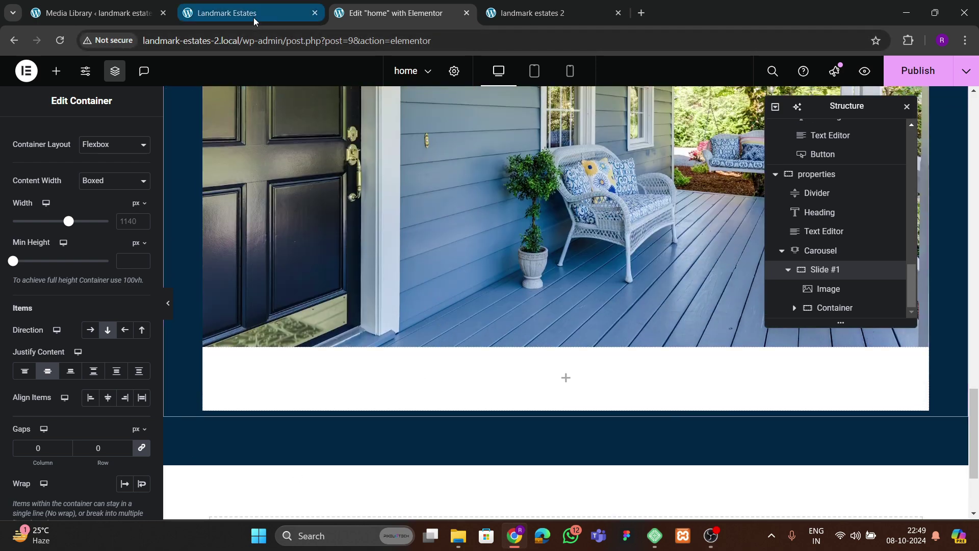
# - Add a Heading widget inside the white container below the porch image, following the reference page's property cards
pyautogui.click(253, 16)
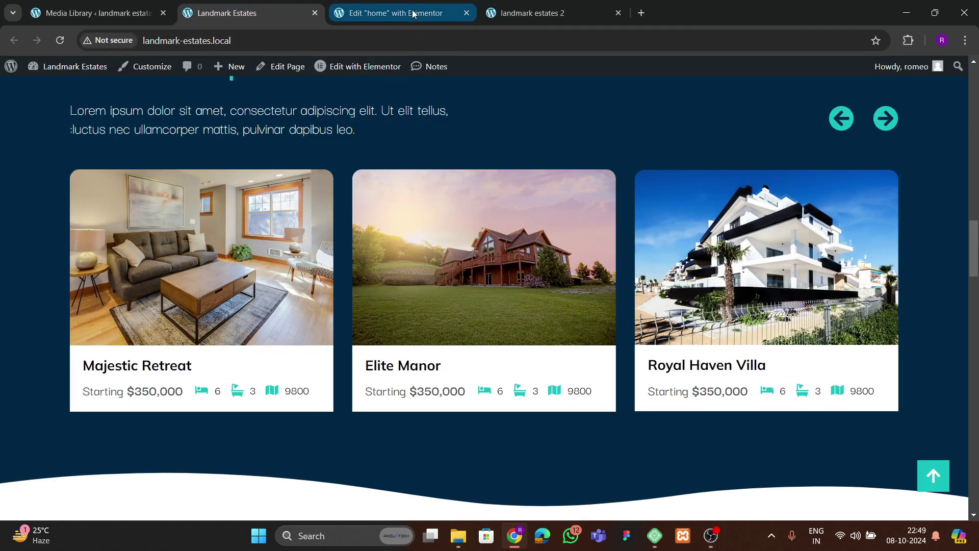
pyautogui.click(390, 13)
pyautogui.click(56, 71)
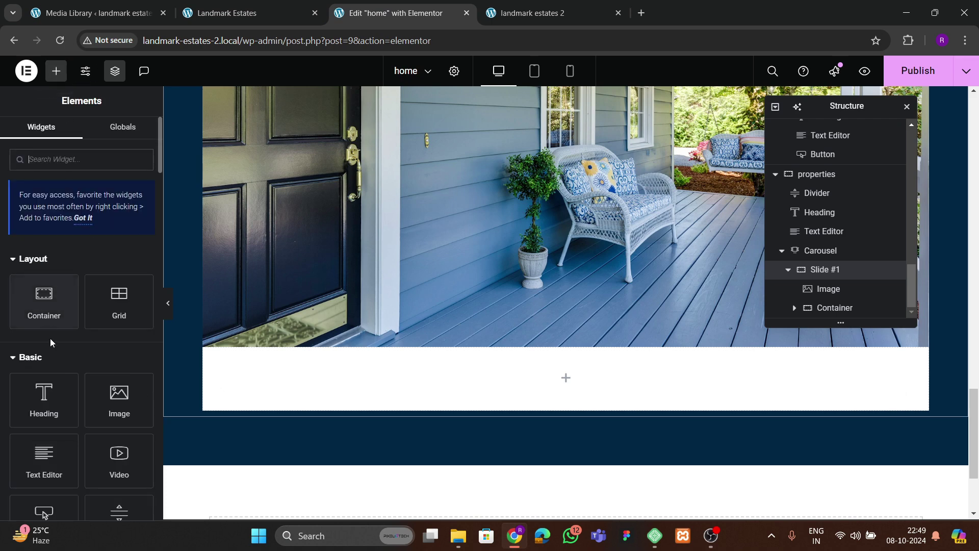
pyautogui.moveTo(44, 398); pyautogui.dragTo(479, 398)
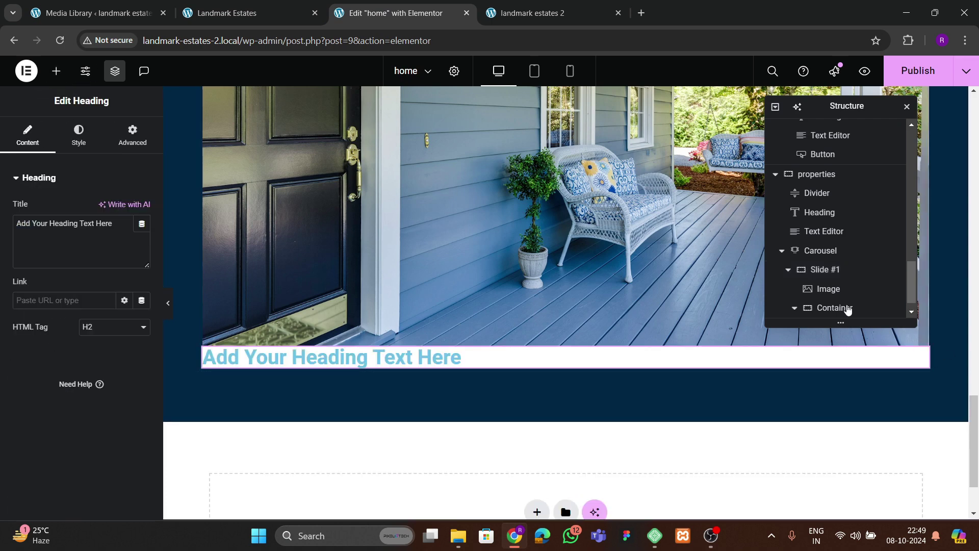
# - Set the white container's padding to 30 px on all sides
pyautogui.click(835, 289)
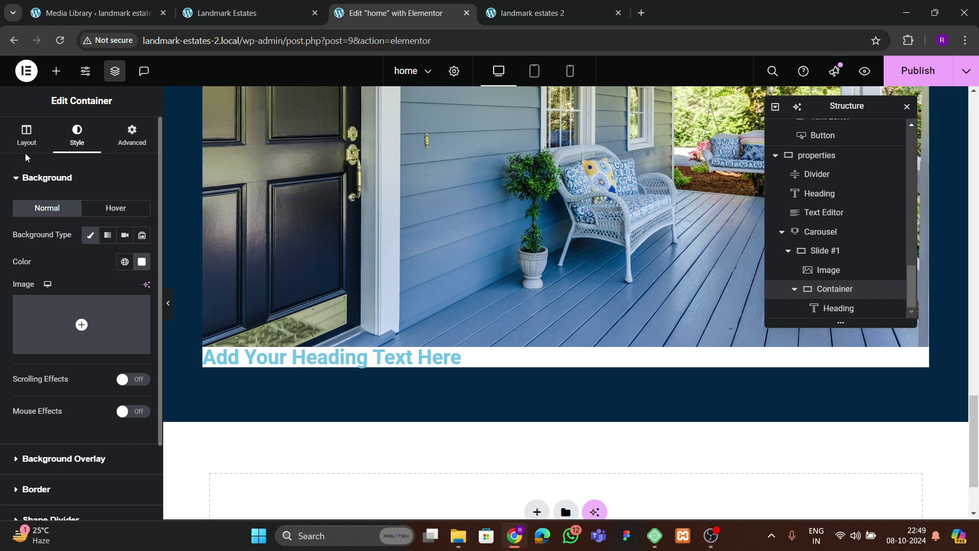
pyautogui.click(115, 138)
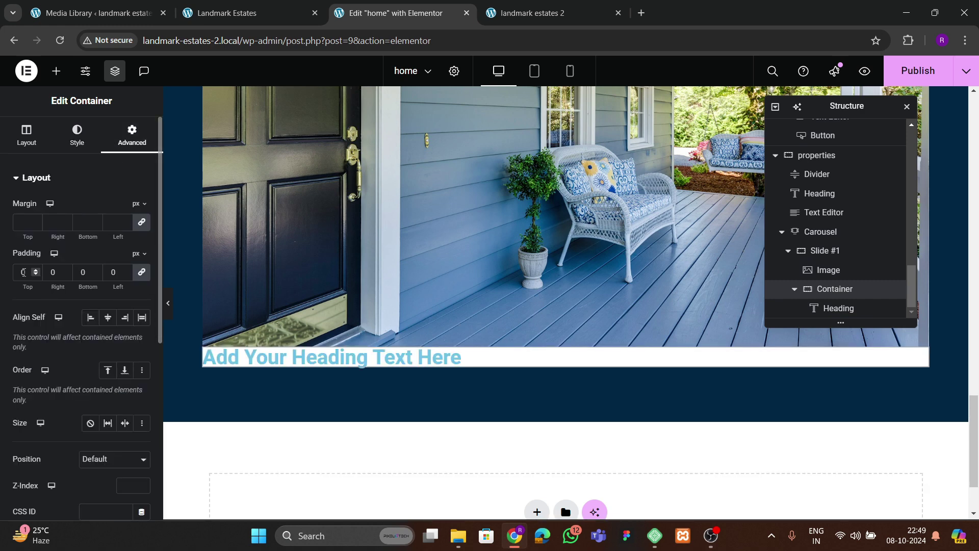
pyautogui.write('3')
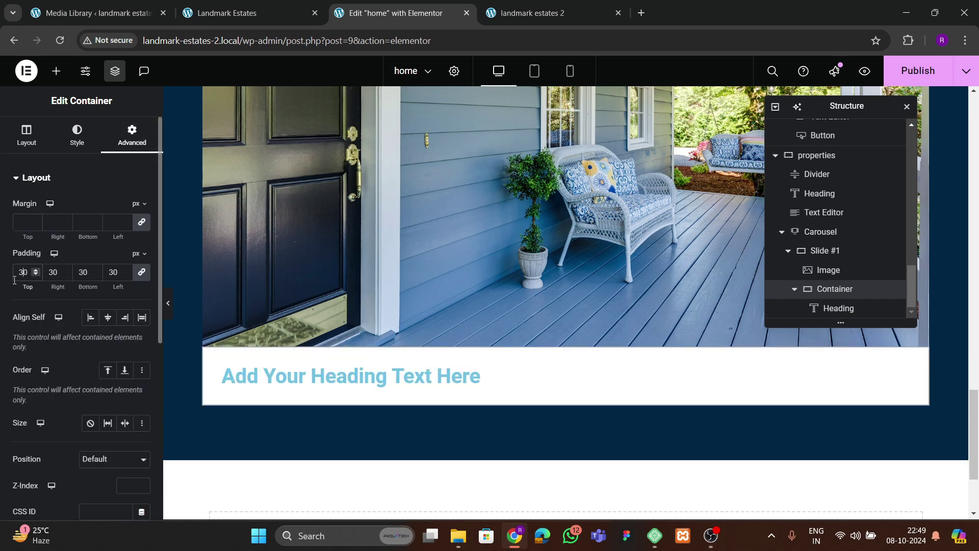
# - Change the new heading's title to "Majestic Retreat", as on the reference page's first card
pyautogui.click(290, 374)
pyautogui.click(227, 13)
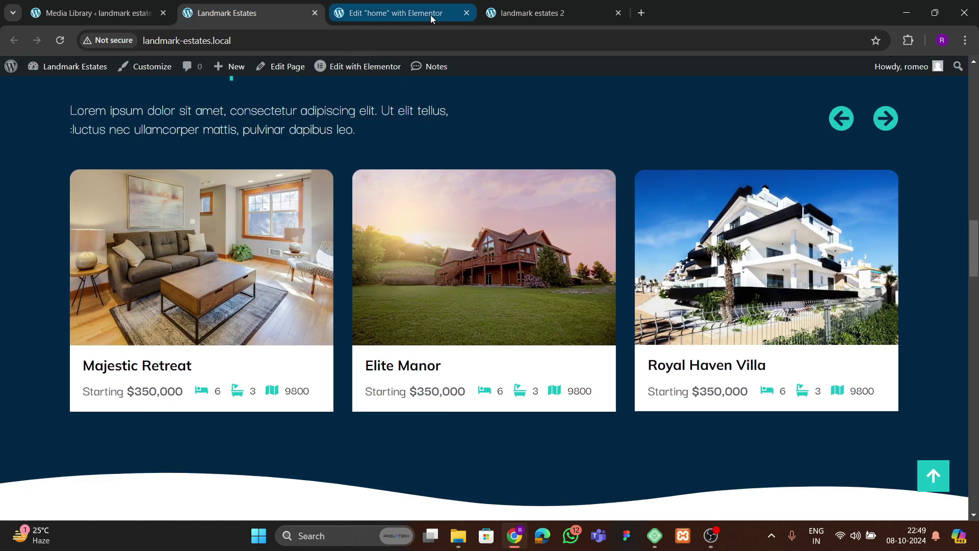
pyautogui.click(403, 12)
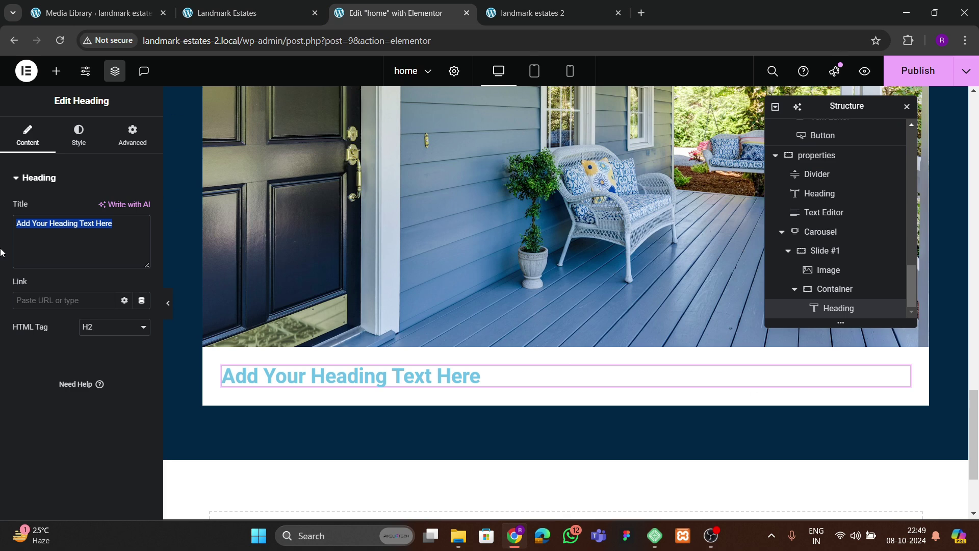
pyautogui.write('Majestic Retreat')
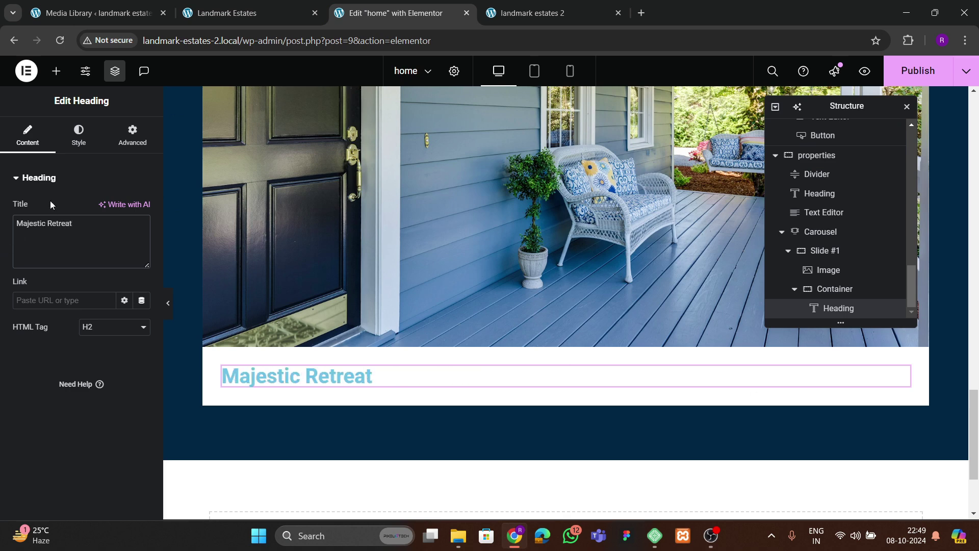
# - Set the "Majestic Retreat" heading's text color to black (#000000)
pyautogui.click(70, 148)
pyautogui.click(141, 236)
pyautogui.moveTo(137, 363); pyautogui.dragTo(24, 423)
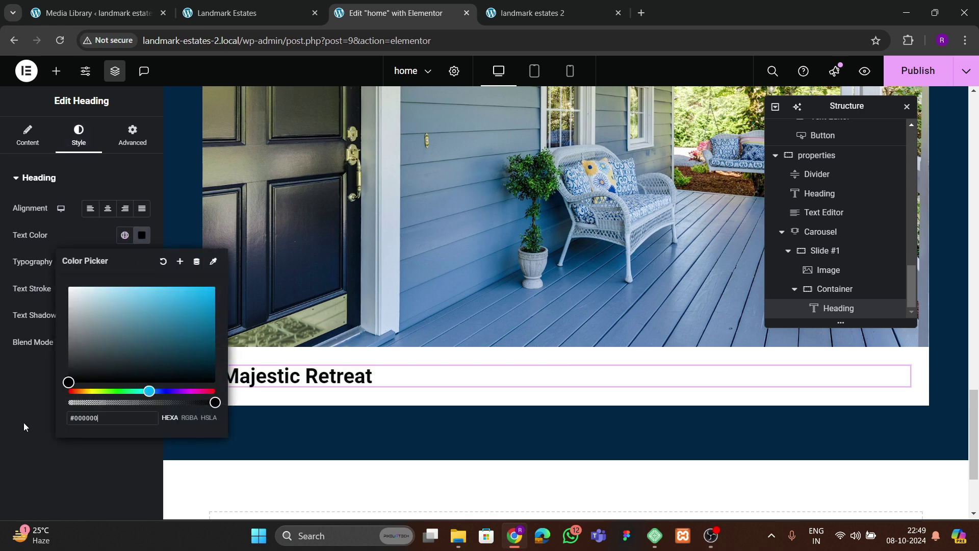
pyautogui.click(24, 423)
# - Set the font family of the "Majestic Retreat" heading to Mulish
pyautogui.click(142, 261)
pyautogui.click(109, 321)
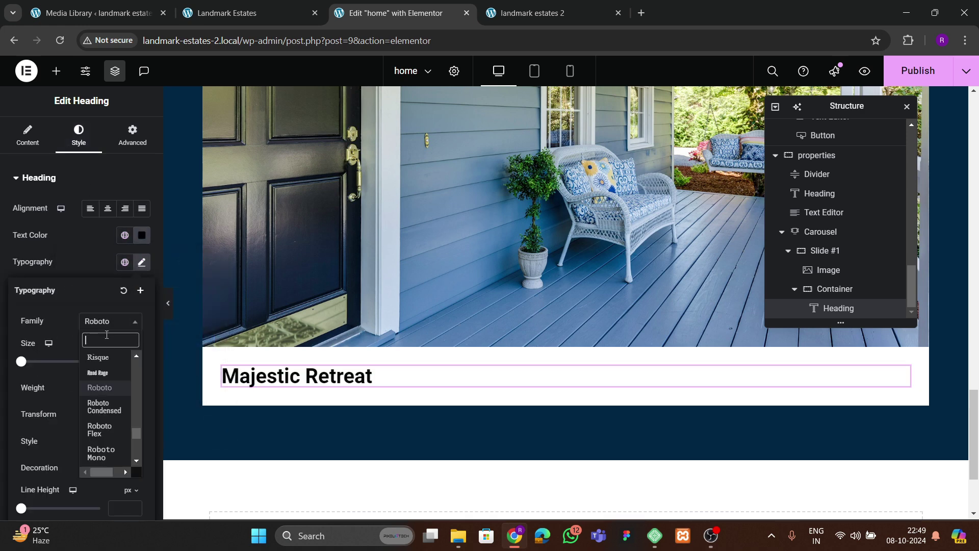
pyautogui.write('mulish')
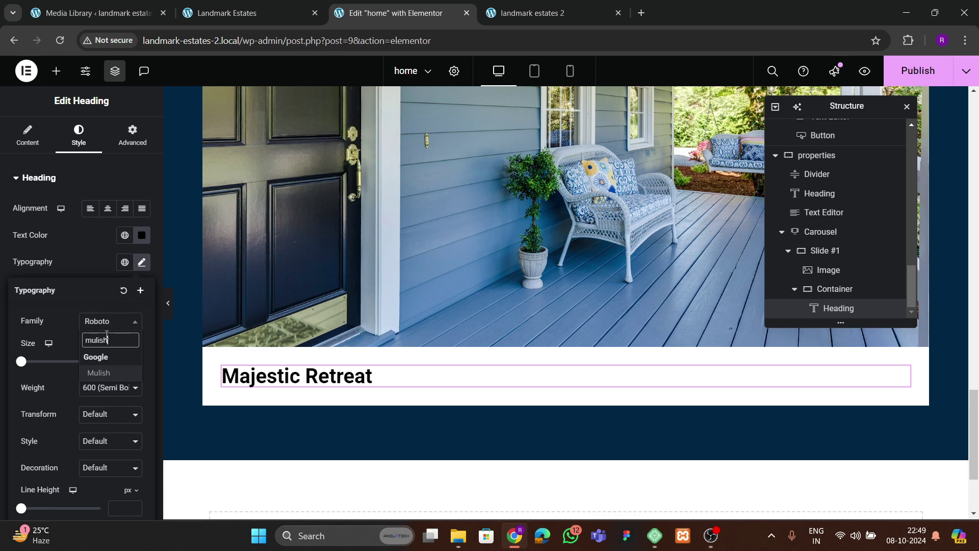
pyautogui.press('Return')
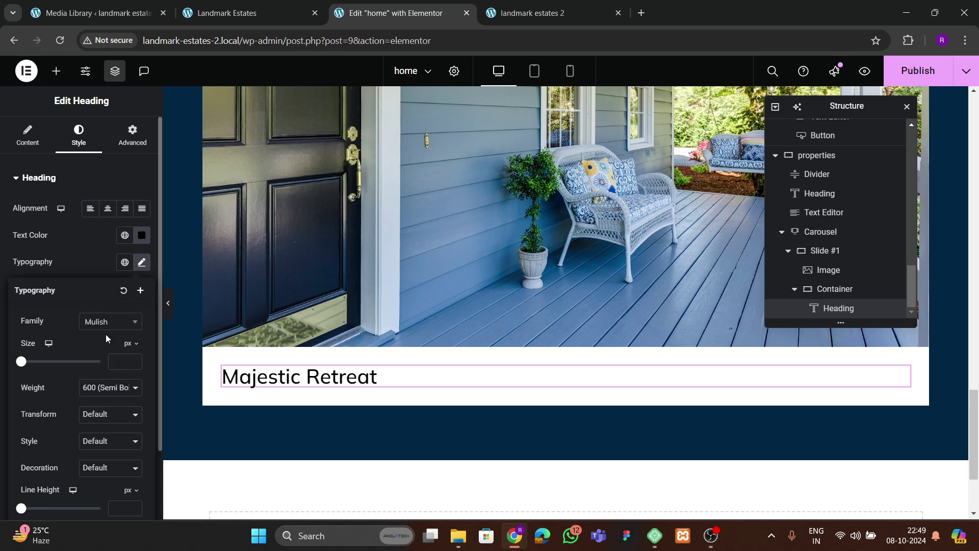
# - Set the "Majestic Retreat" heading's font size to 20 px and its weight to 700 (Bold)
pyautogui.click(136, 361)
pyautogui.write('6')
pyautogui.click(136, 359)
pyautogui.click(136, 359)
pyautogui.click(136, 359)
pyautogui.click(137, 359)
pyautogui.click(136, 358)
pyautogui.click(136, 359)
pyautogui.click(136, 359)
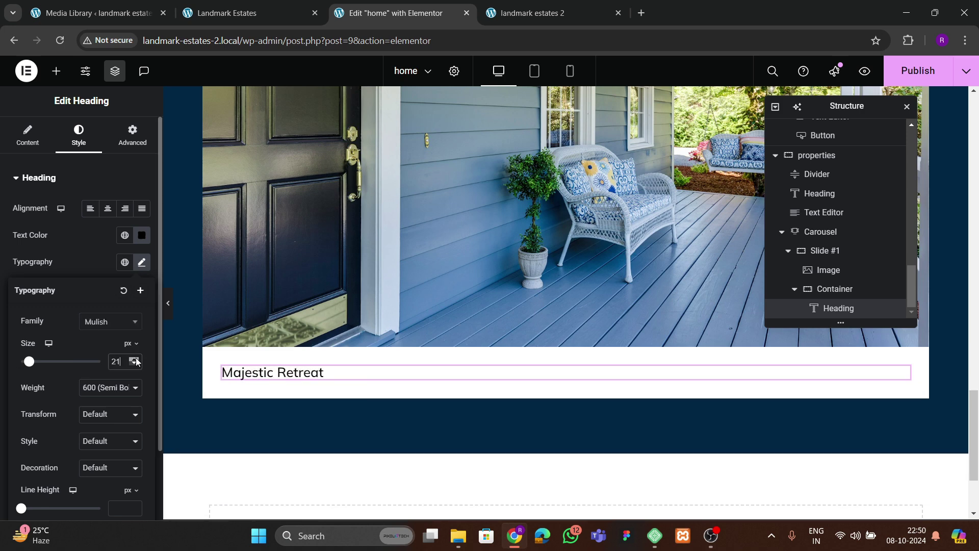
pyautogui.click(135, 359)
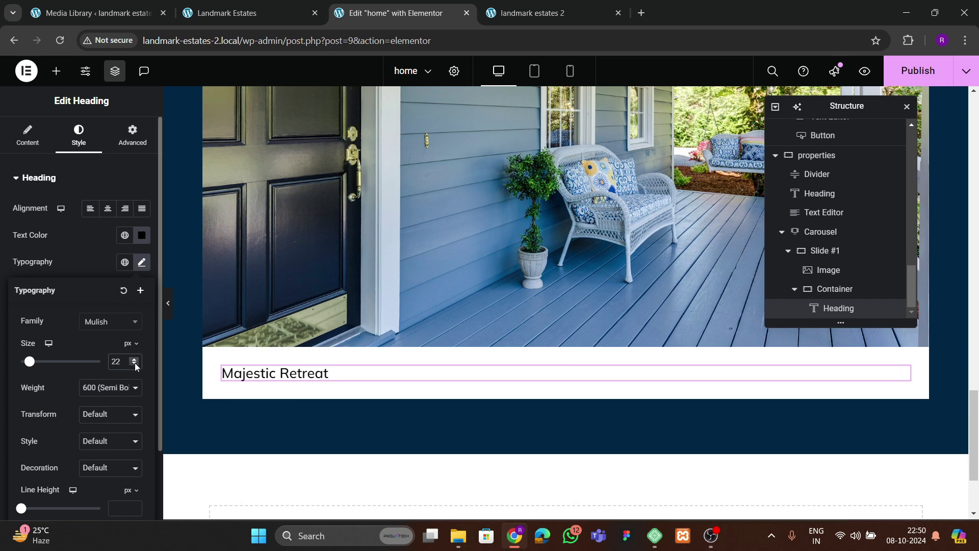
pyautogui.click(135, 363)
pyautogui.click(135, 364)
pyautogui.click(121, 387)
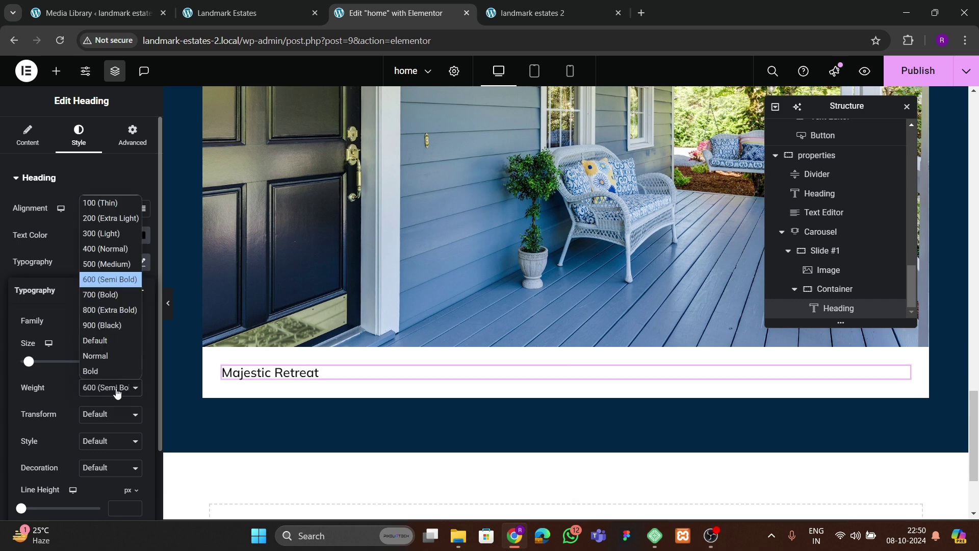
pyautogui.click(96, 296)
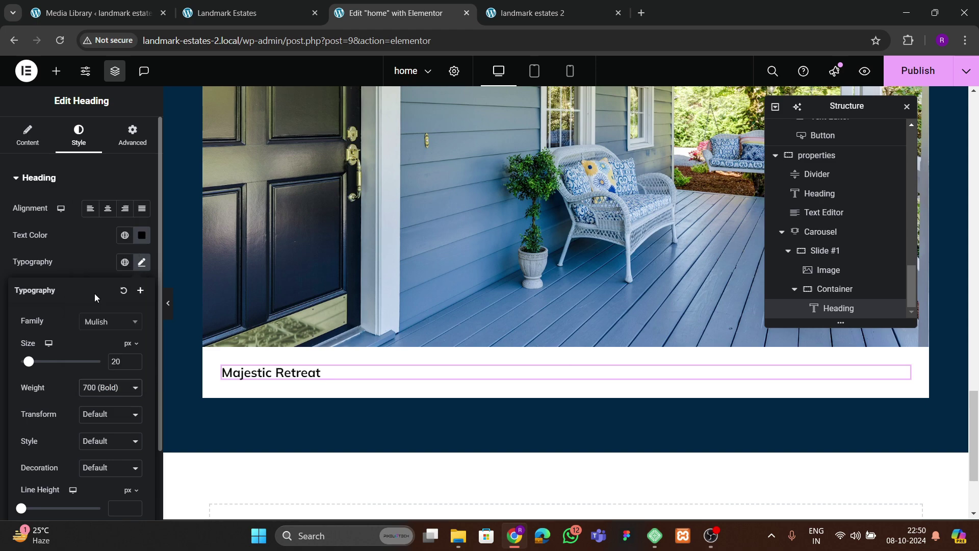
# - Open the widget library and check the price and icon row on the reference page's Majestic Retreat card
pyautogui.click(56, 71)
pyautogui.click(230, 13)
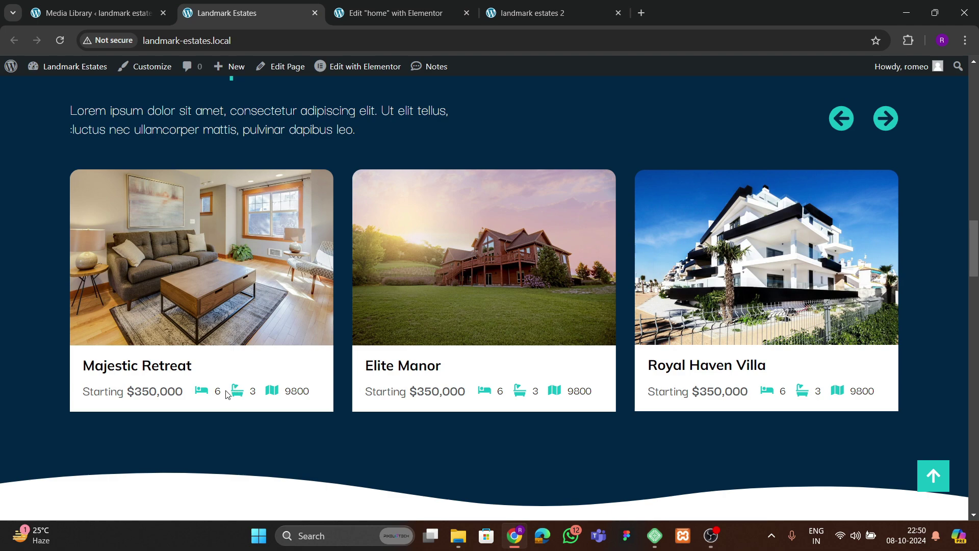
pyautogui.click(363, 20)
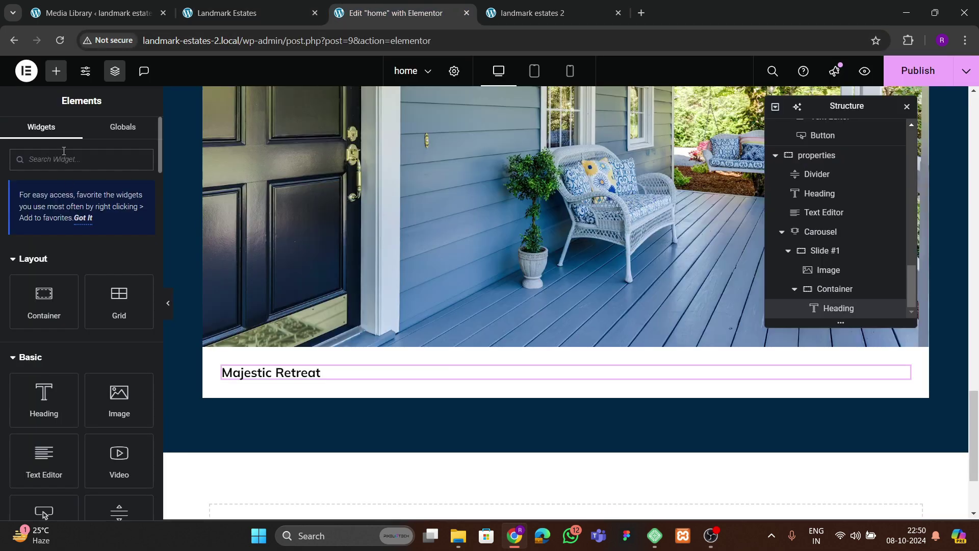
# - Add a container inside the card's text container, below the Majestic Retreat heading, and set its padding to 0 on all sides
pyautogui.moveTo(40, 310); pyautogui.dragTo(296, 382)
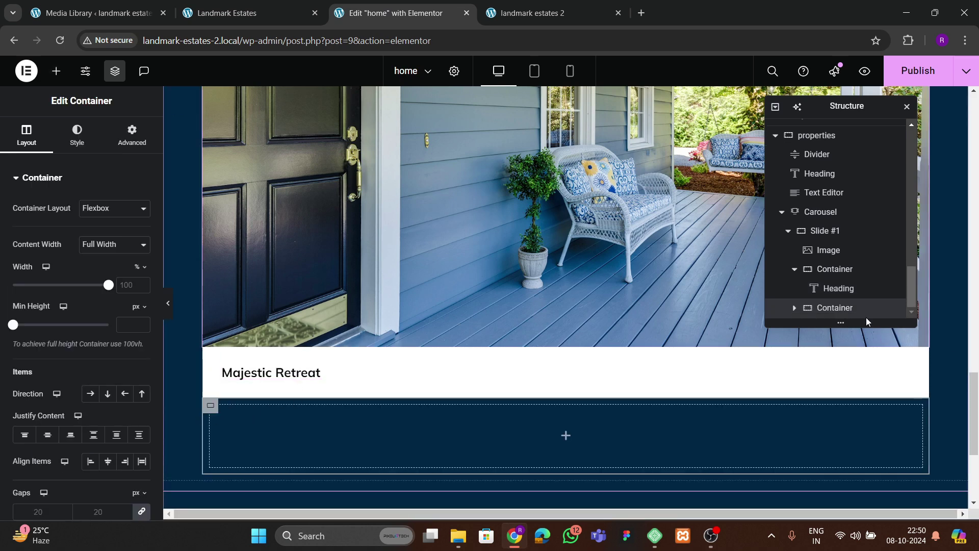
pyautogui.moveTo(821, 307)
pyautogui.mouseDown()
pyautogui.moveTo(848, 280)
pyautogui.moveTo(836, 318)
pyautogui.mouseUp()
pyautogui.scroll(-1, 332, 367)
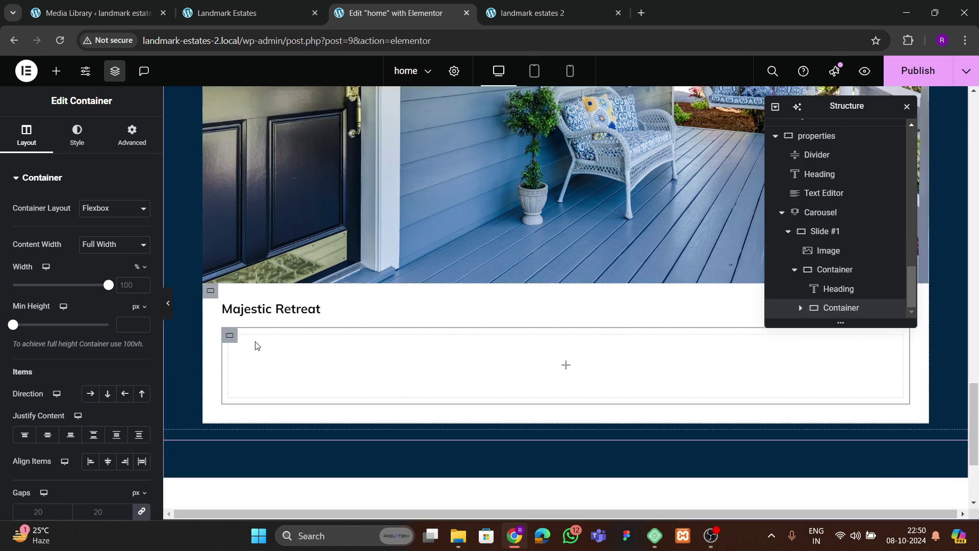
pyautogui.click(130, 138)
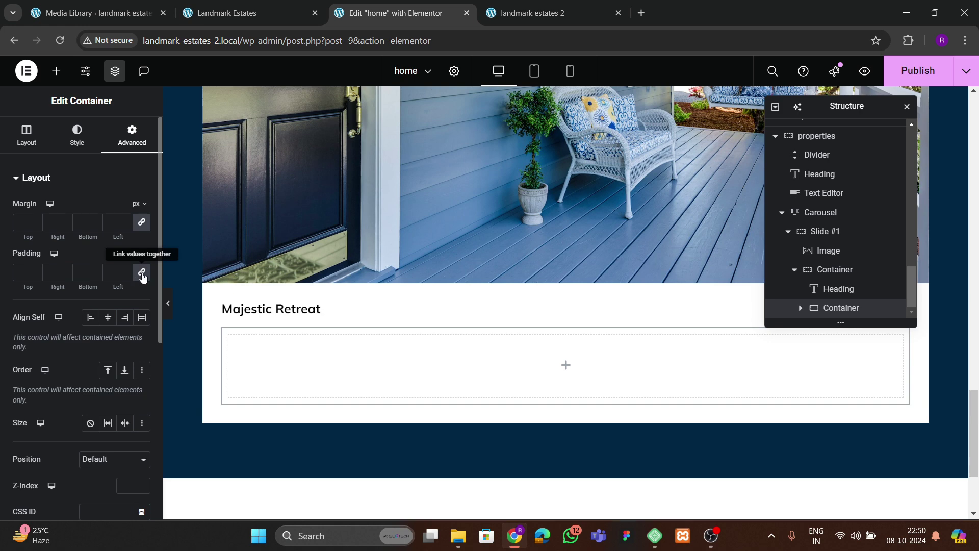
pyautogui.click(142, 273)
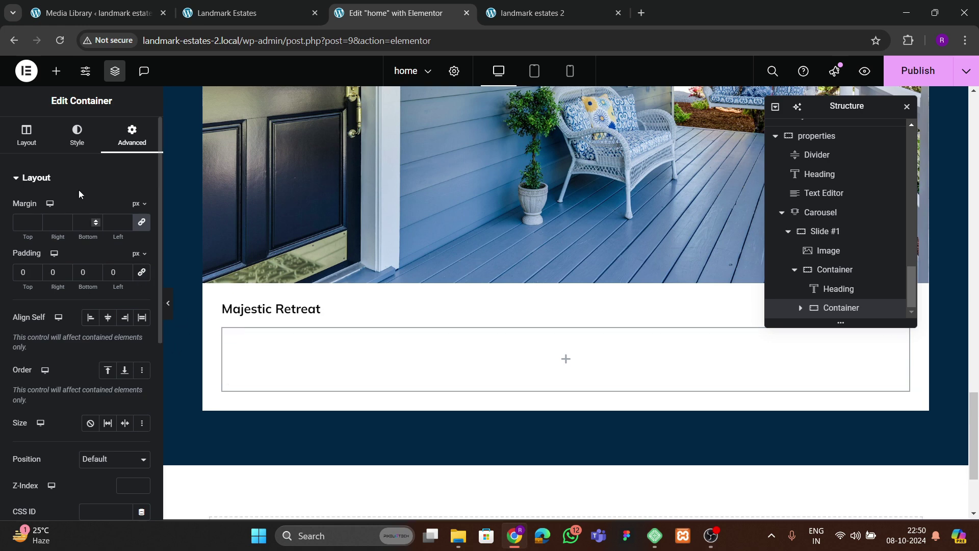
# - Copy the Majestic Retreat heading and paste it into the empty nested container
pyautogui.click(56, 72)
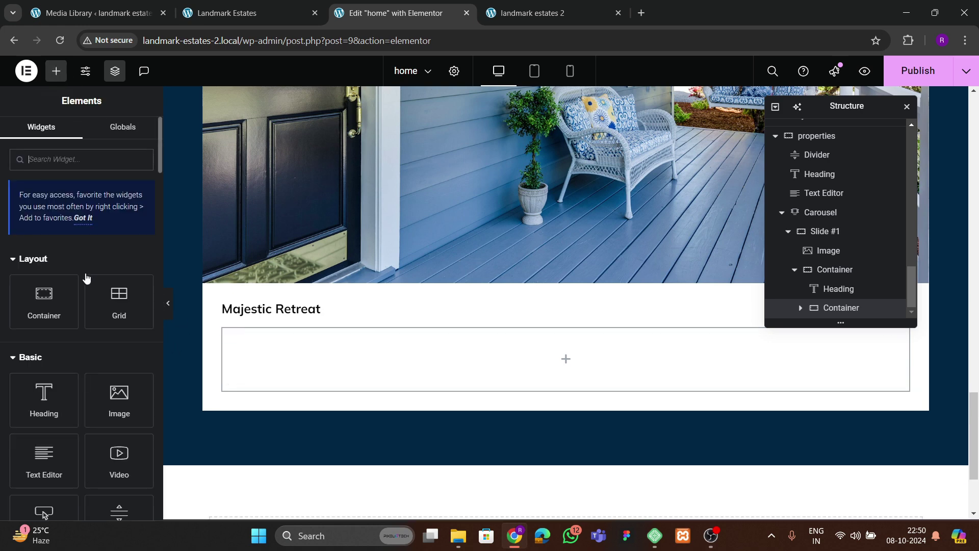
pyautogui.rightClick(269, 309)
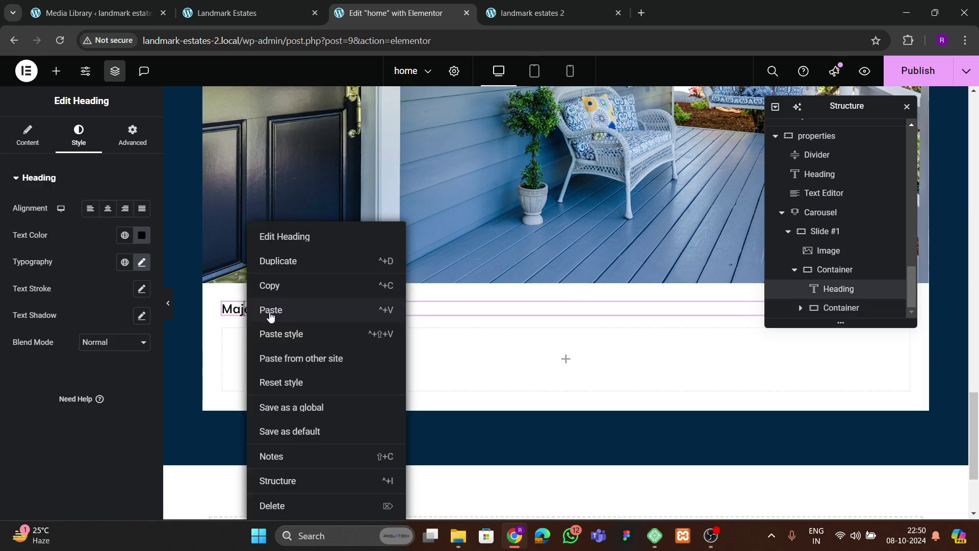
pyautogui.click(284, 284)
pyautogui.rightClick(283, 369)
pyautogui.click(316, 284)
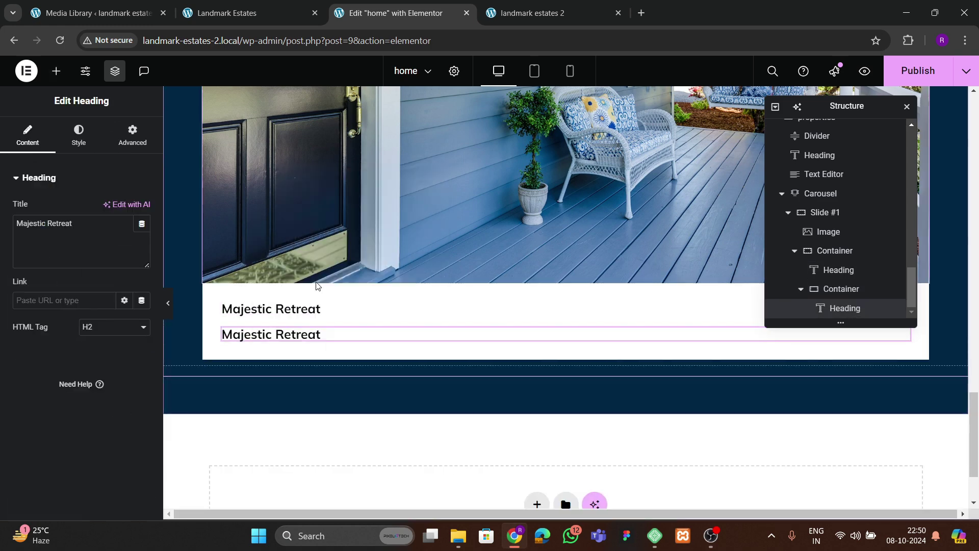
# - Check the price line on the reference Landmark Estates site and change the pasted heading's title to "Starting $3450,000"
pyautogui.click(249, 14)
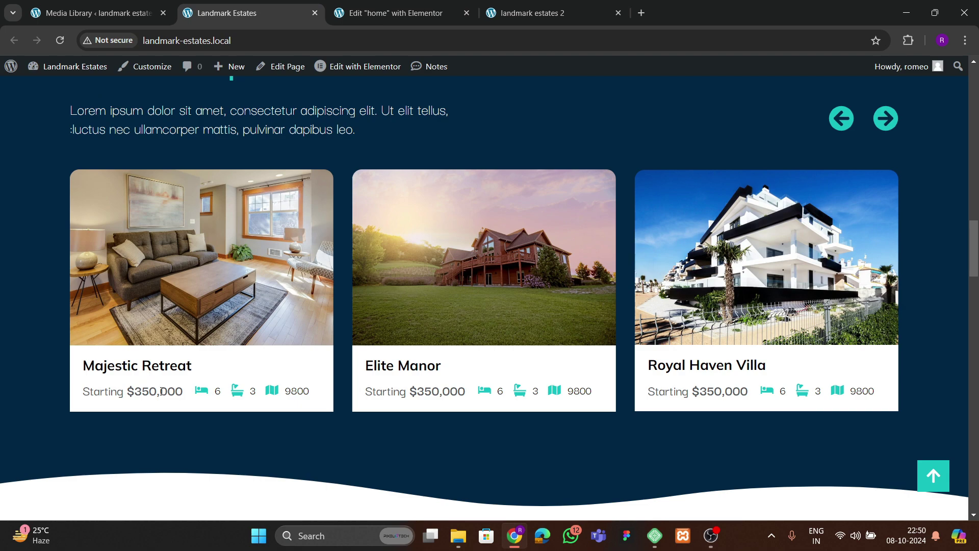
pyautogui.click(357, 13)
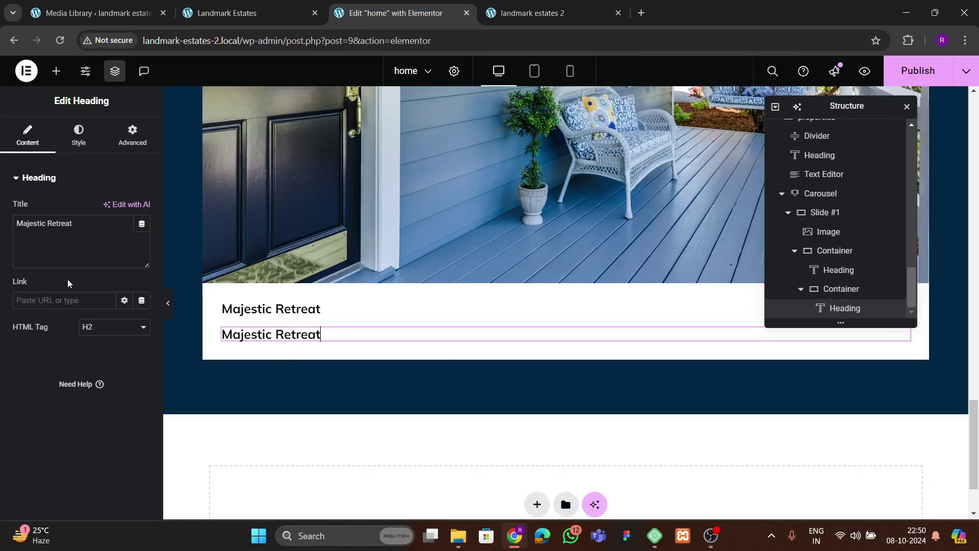
pyautogui.moveTo(73, 223); pyautogui.dragTo(2, 234)
pyautogui.write('$')
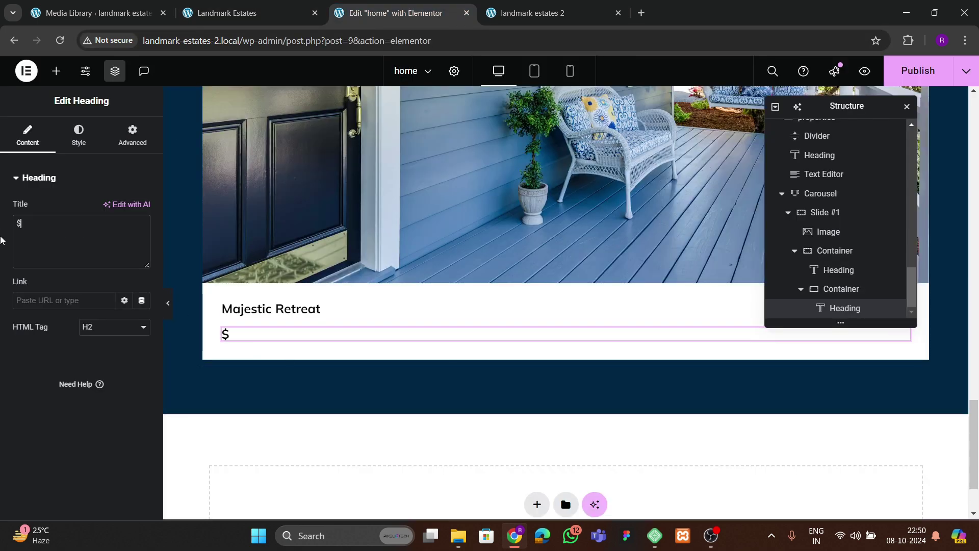
pyautogui.press('BackSpace')
pyautogui.write('Starting')
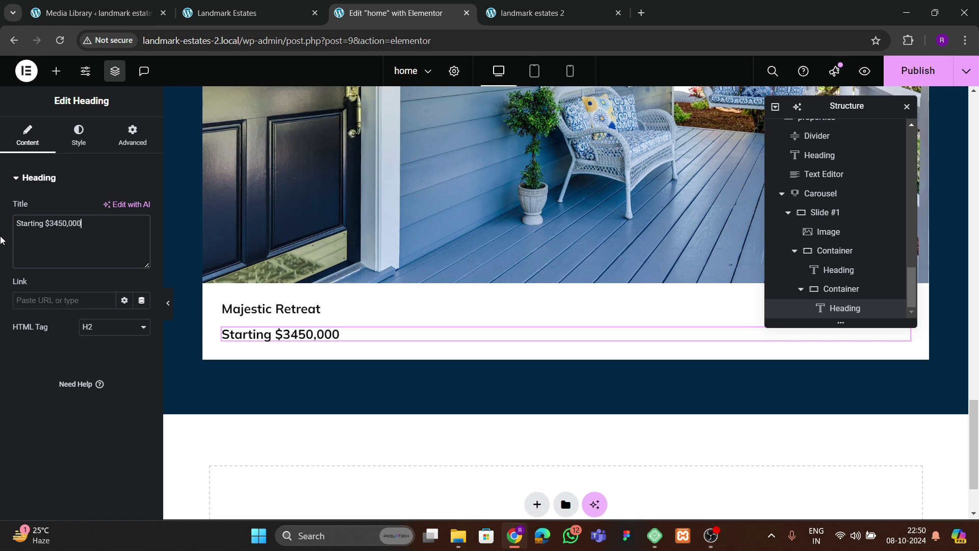
# - Set the price heading's font weight to 400 (Normal)
pyautogui.click(79, 136)
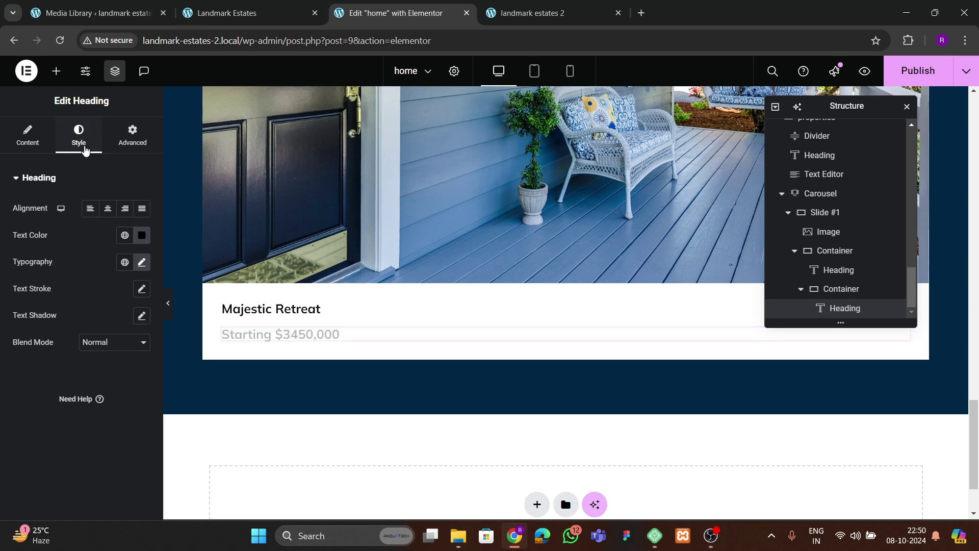
pyautogui.click(142, 262)
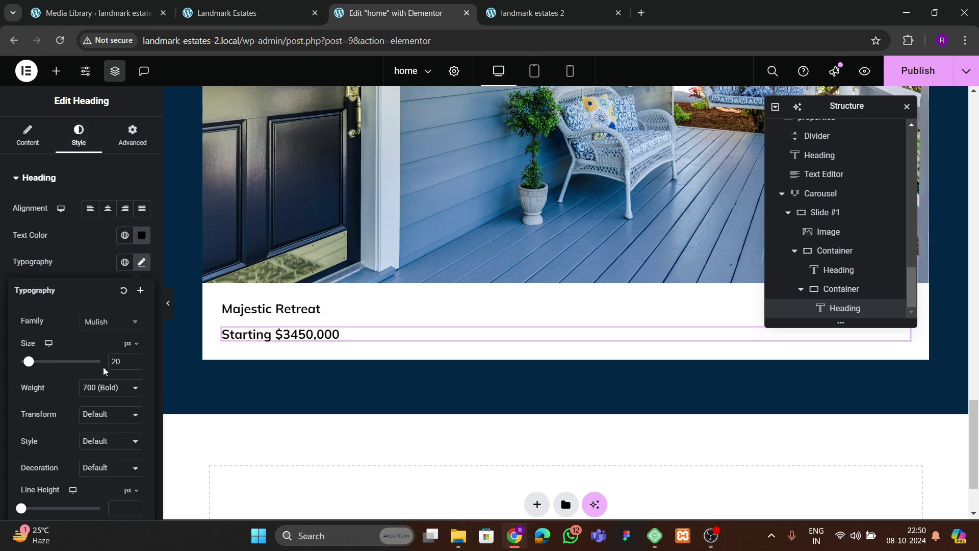
pyautogui.click(108, 387)
pyautogui.click(101, 280)
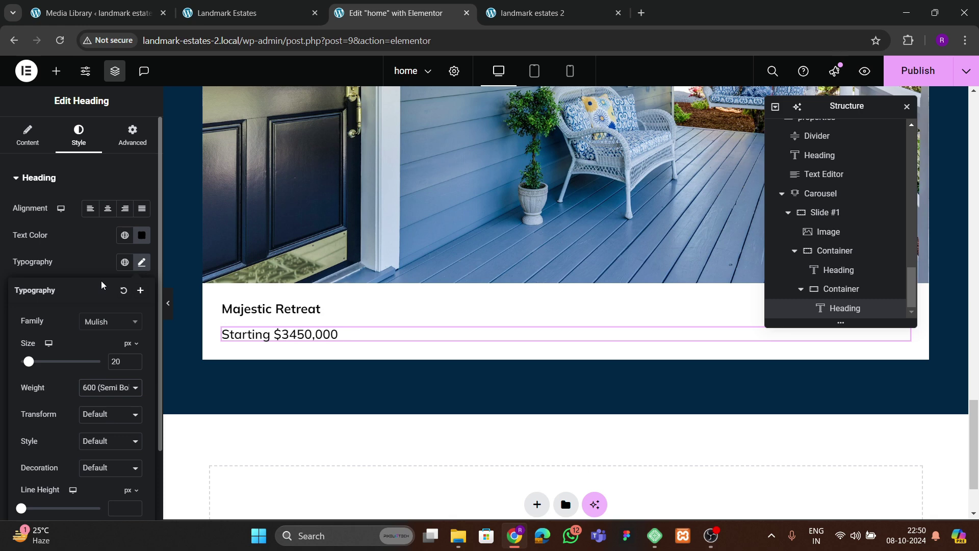
pyautogui.click(106, 386)
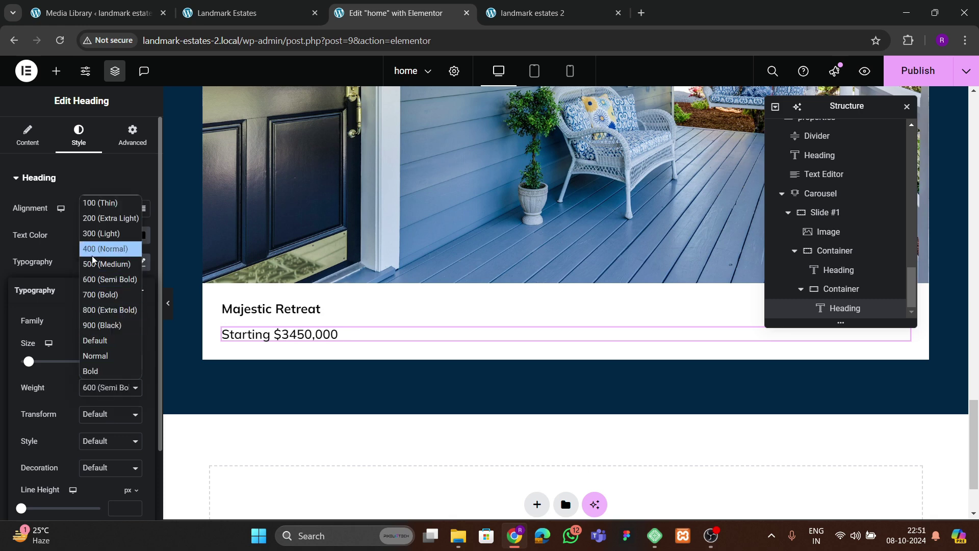
pyautogui.click(92, 252)
pyautogui.click(97, 391)
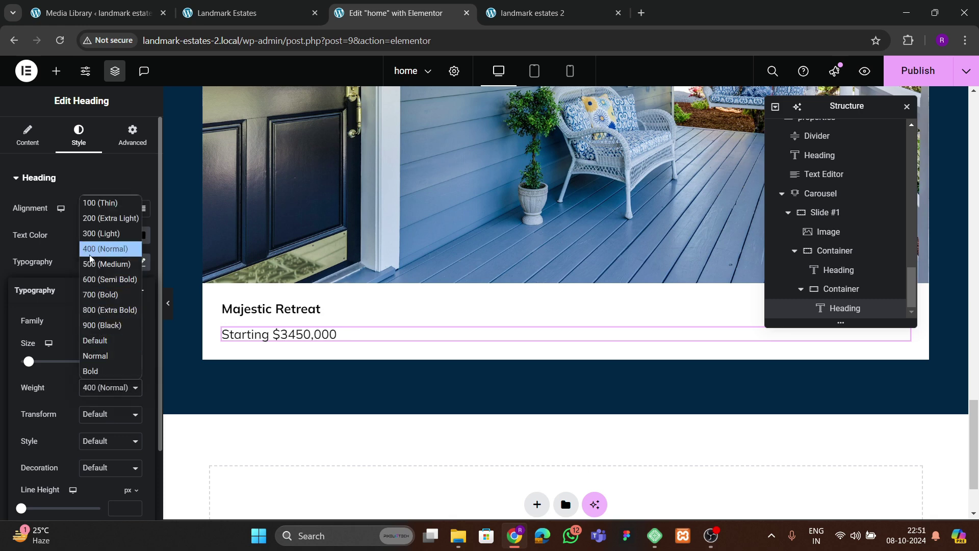
pyautogui.click(89, 256)
pyautogui.click(107, 387)
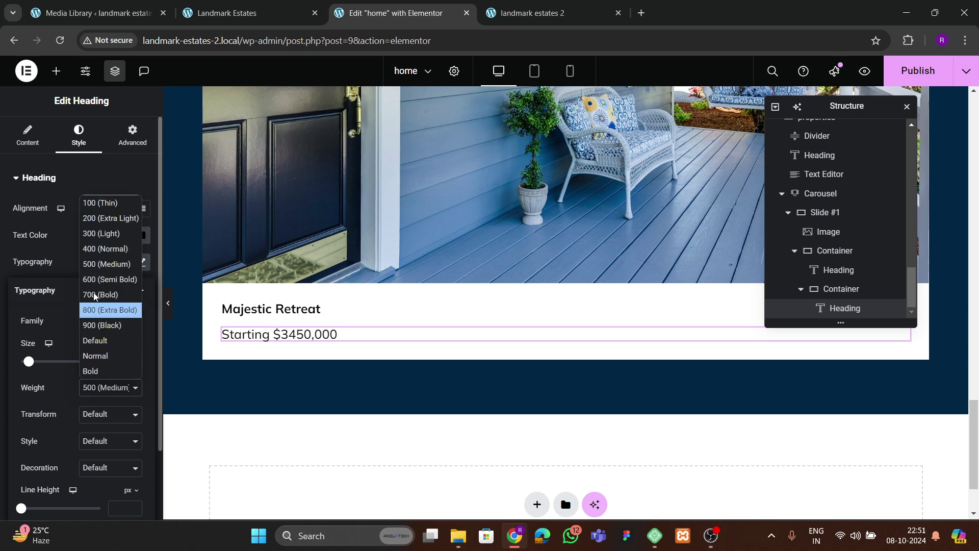
pyautogui.click(90, 248)
# - Wrap "$3450,000" in the heading's title in a span with the inline style "font-weight:bolder;"
pyautogui.click(29, 147)
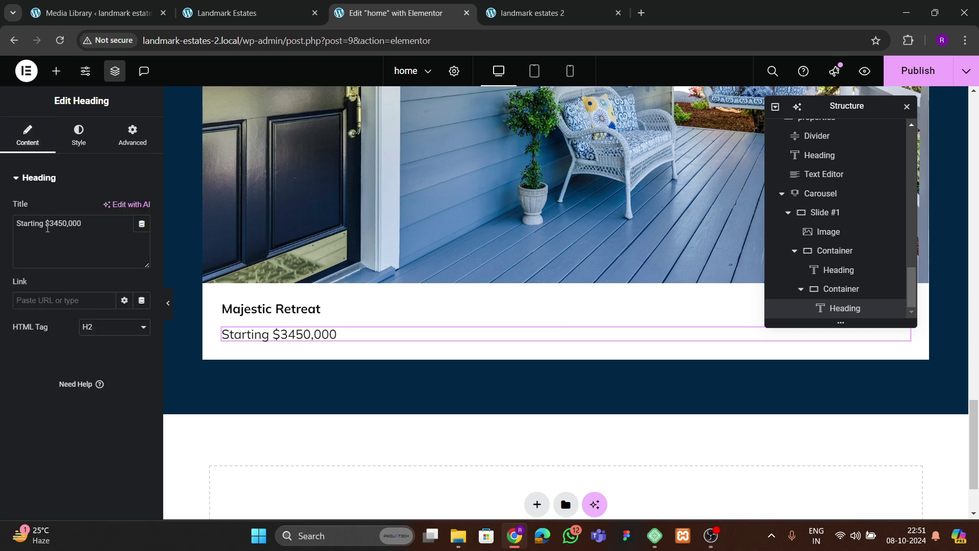
pyautogui.write('<span>')
pyautogui.write('style="">')
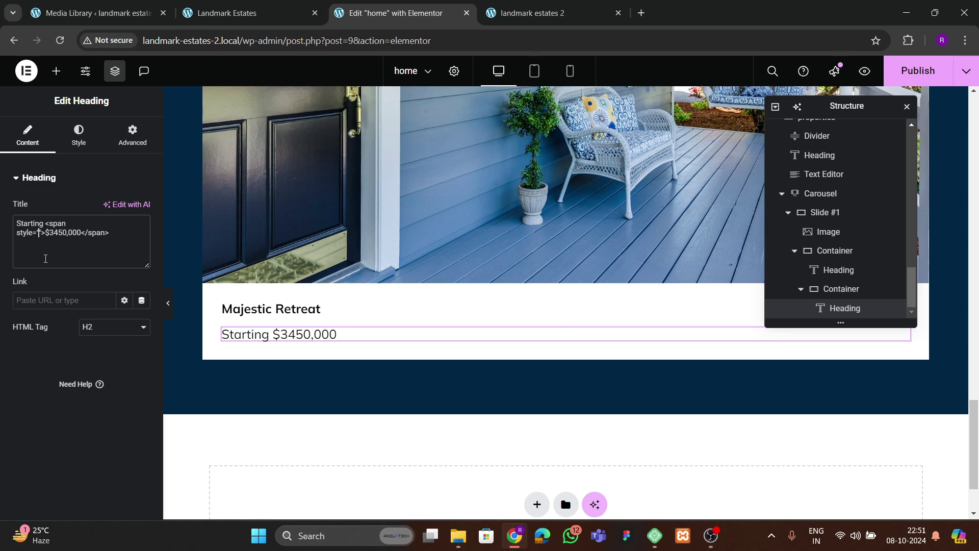
pyautogui.write('font-weight')
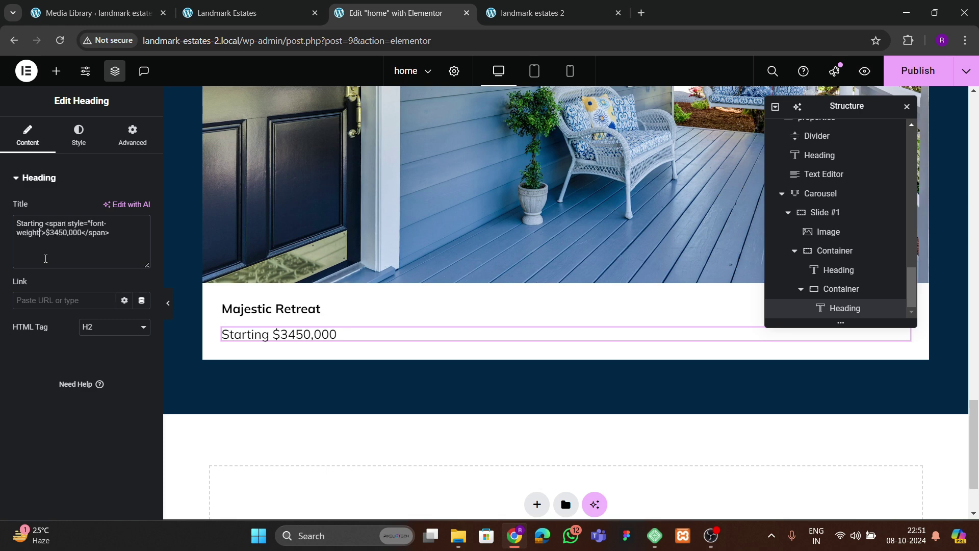
pyautogui.write(':bolder')
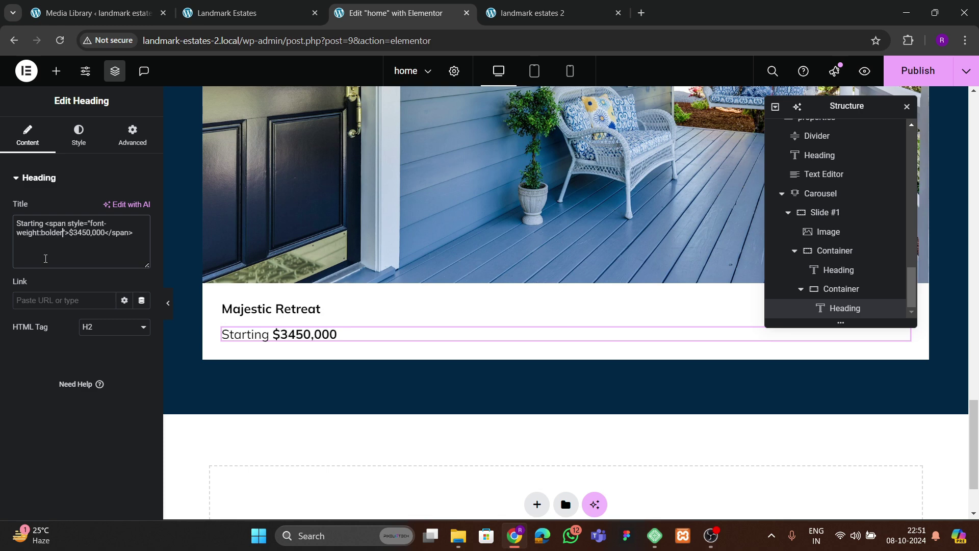
pyautogui.write(';')
# - Compare the price line with the reference site and set the price heading's font size to 17 px
pyautogui.click(239, 15)
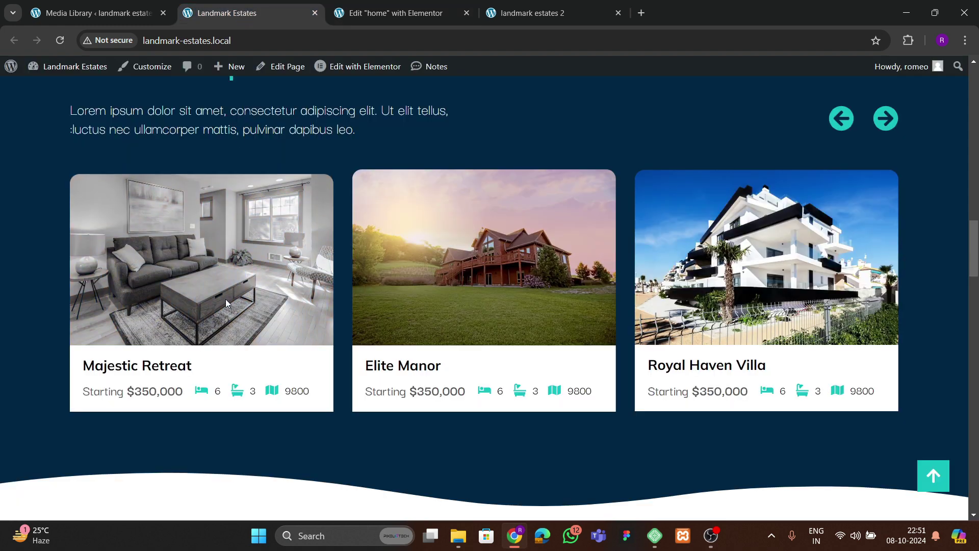
pyautogui.click(415, 16)
pyautogui.click(79, 135)
pyautogui.click(143, 262)
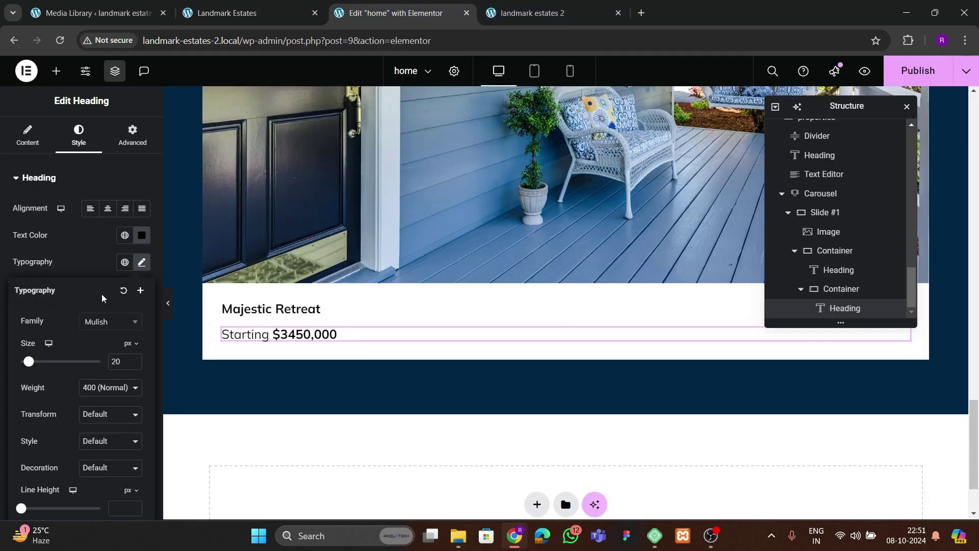
pyautogui.click(134, 364)
pyautogui.click(134, 364)
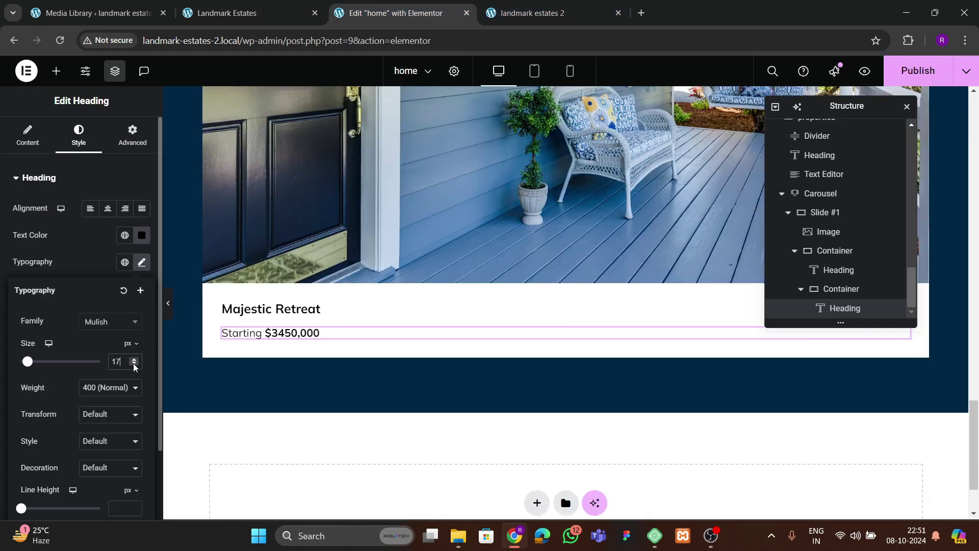
pyautogui.click(134, 363)
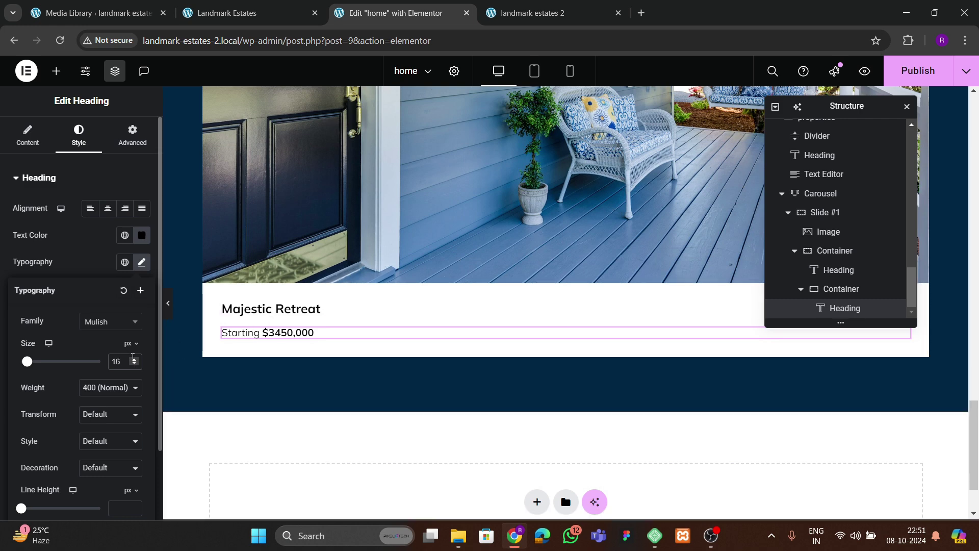
pyautogui.click(134, 361)
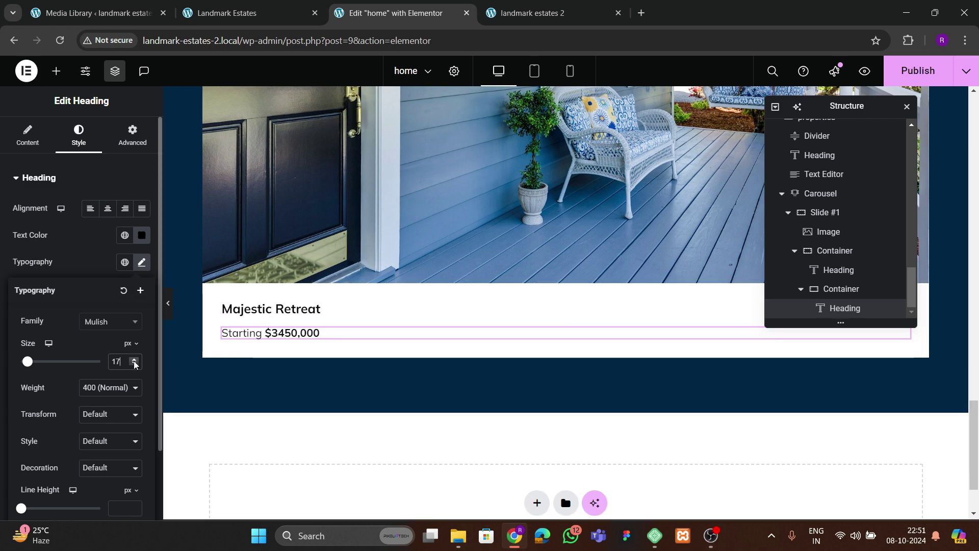
pyautogui.click(135, 359)
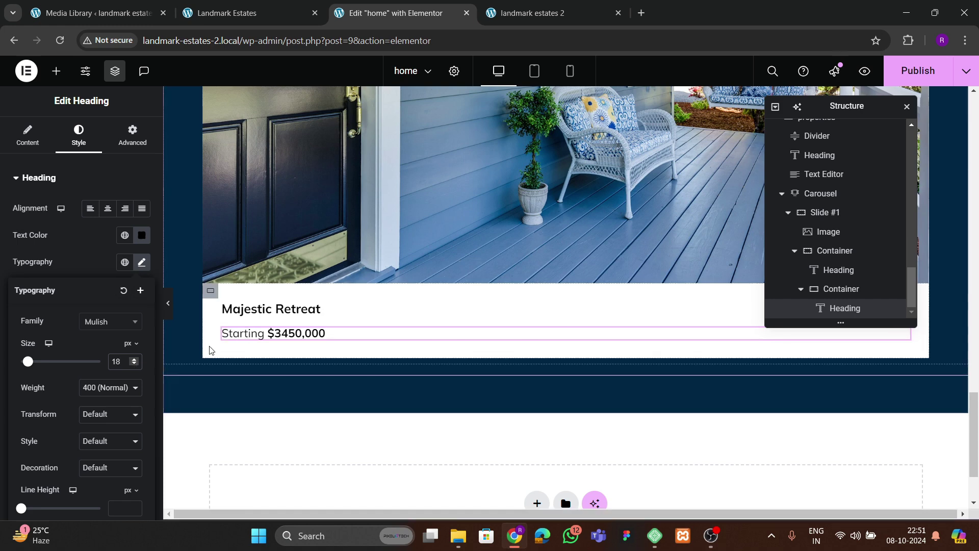
pyautogui.click(134, 364)
# - Set the Majestic Retreat heading's font size to 22 px
pyautogui.click(253, 309)
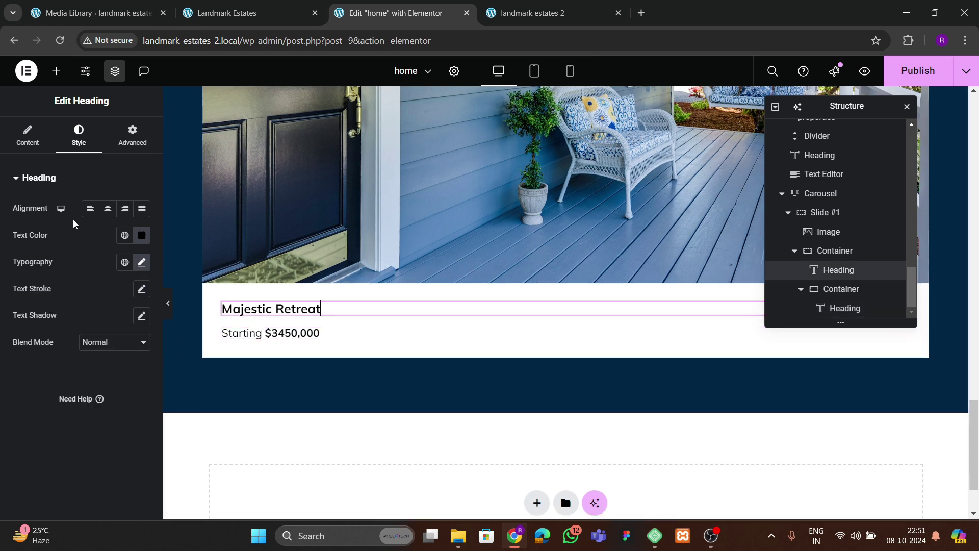
pyautogui.click(142, 263)
pyautogui.click(135, 359)
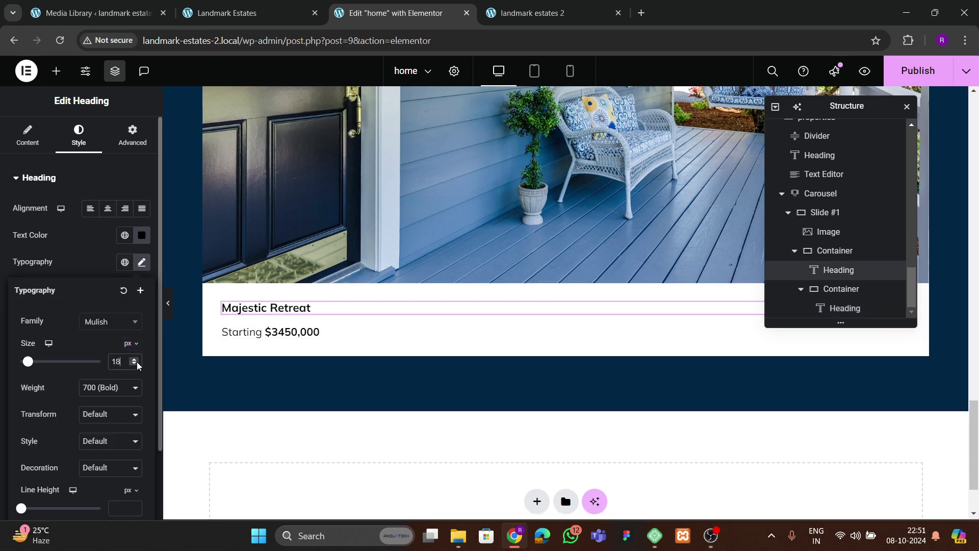
pyautogui.click(135, 360)
pyautogui.click(135, 360)
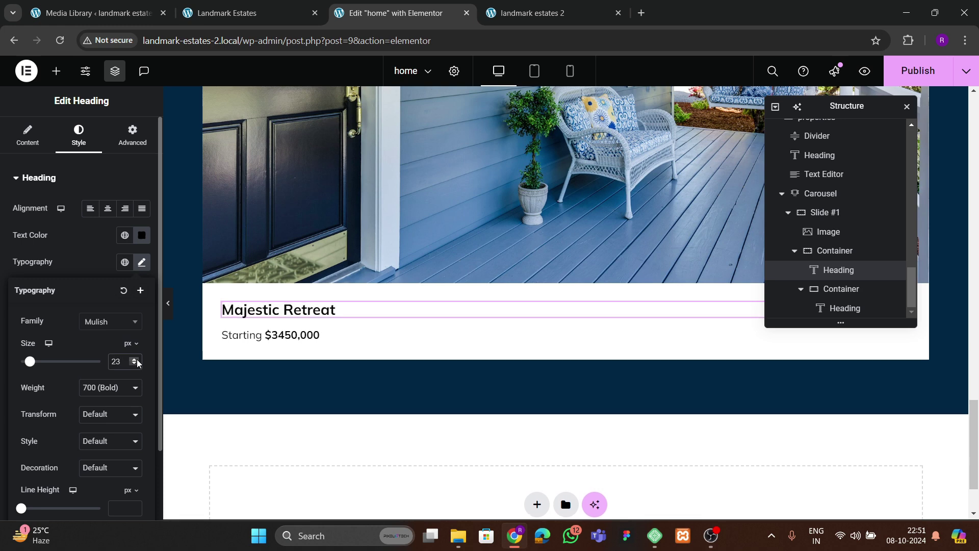
pyautogui.click(135, 364)
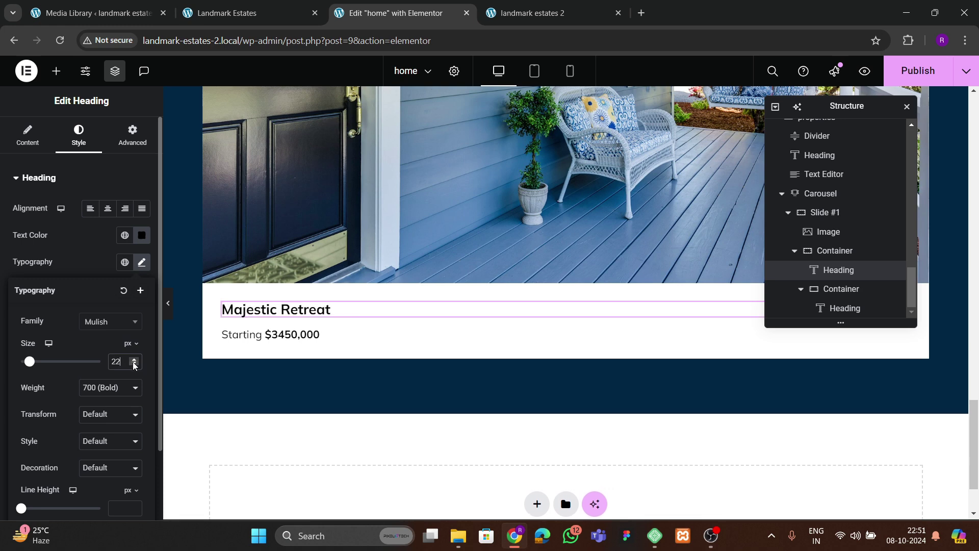
# - Set the "Starting $3450,000" heading's font size to 18 px
pyautogui.click(328, 340)
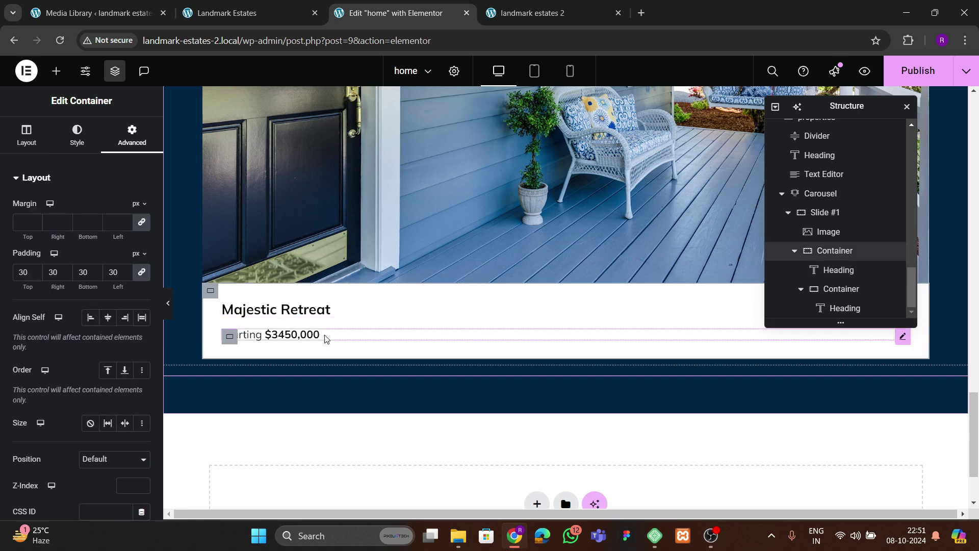
pyautogui.click(141, 261)
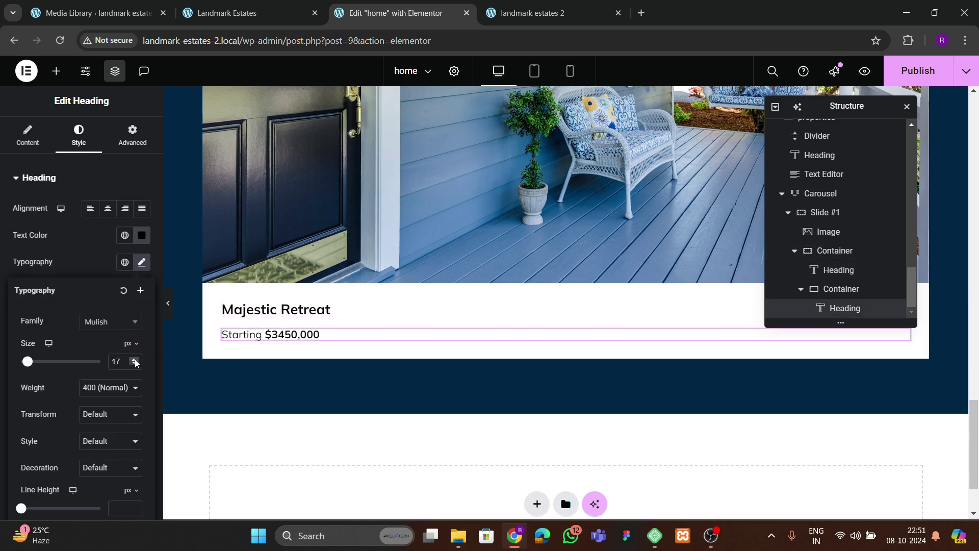
pyautogui.click(134, 359)
# - Increase the Majestic Retreat heading's font size slightly and compare the card's text with the reference site
pyautogui.click(257, 310)
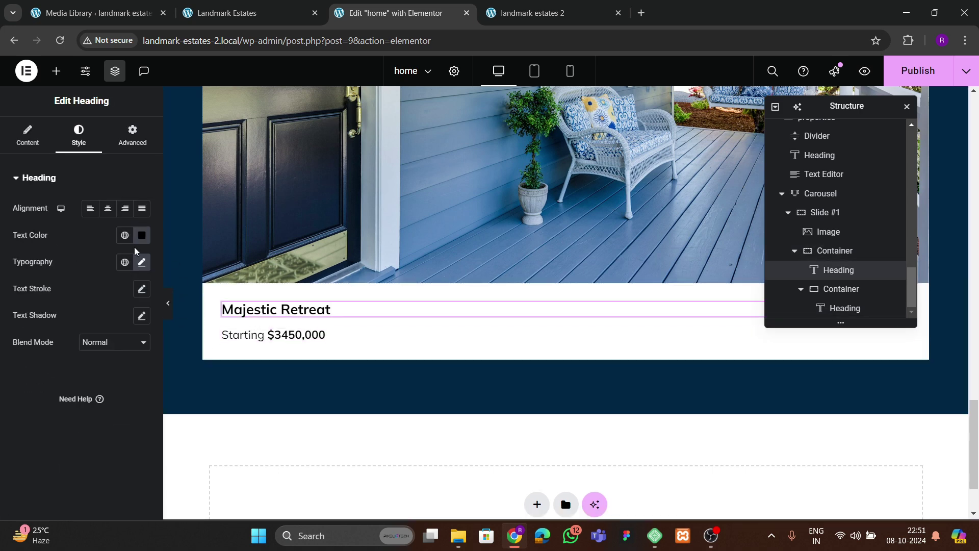
pyautogui.click(142, 261)
pyautogui.click(134, 358)
pyautogui.click(134, 358)
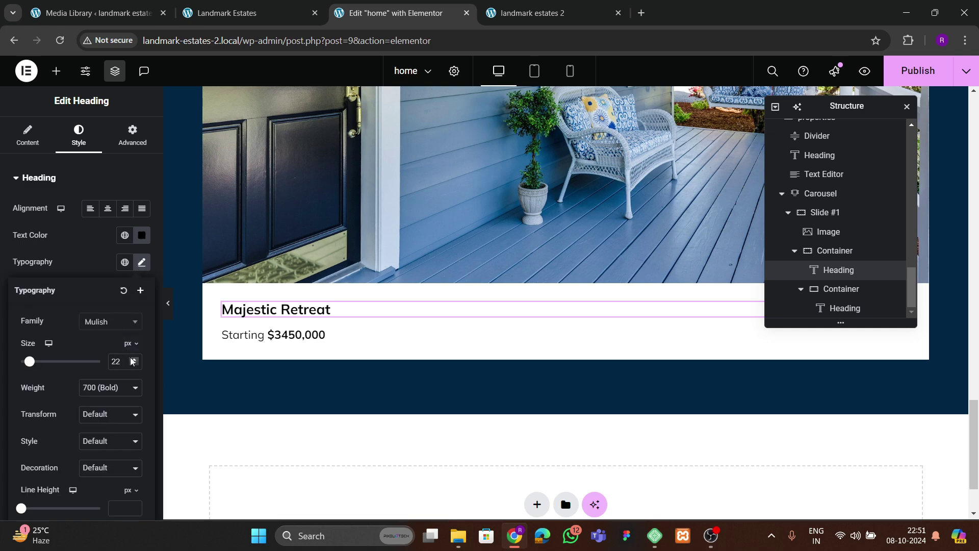
pyautogui.click(295, 340)
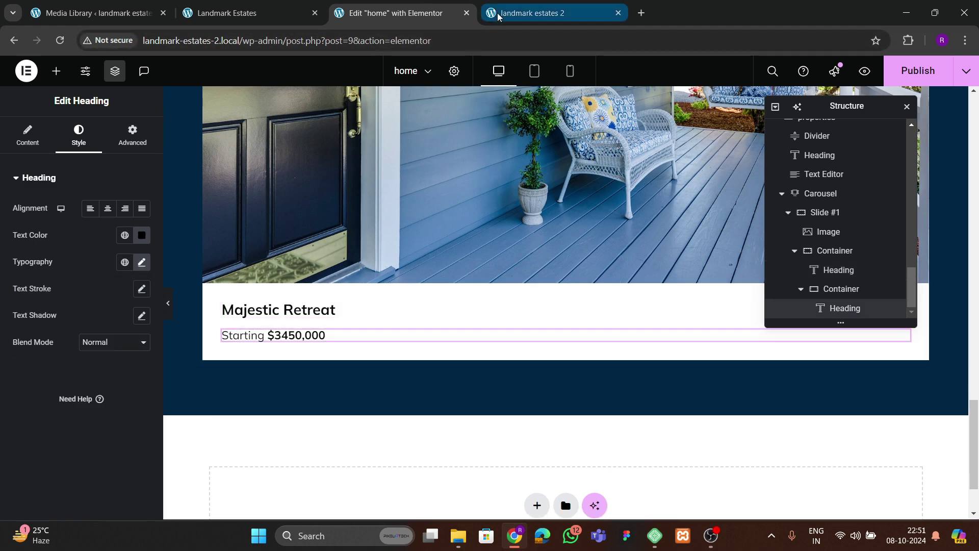
pyautogui.click(249, 14)
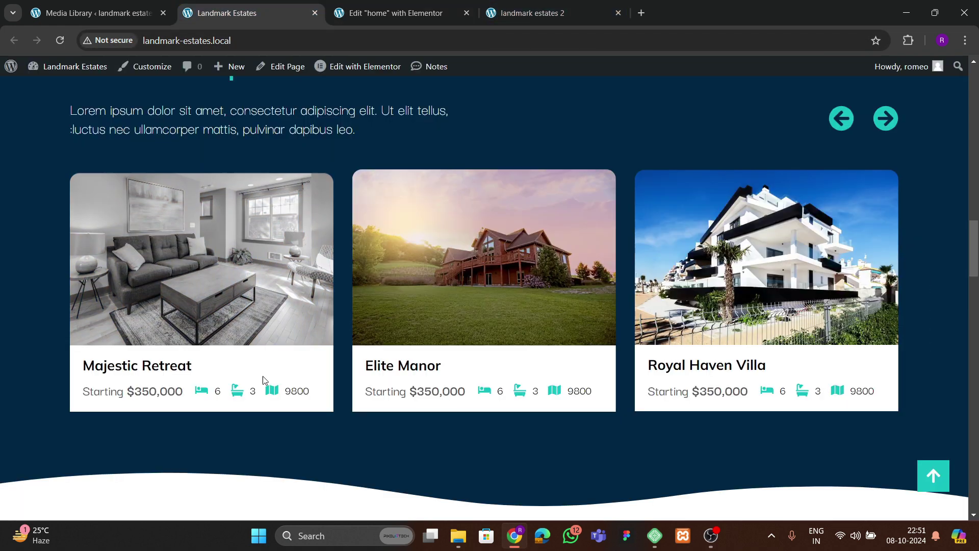
pyautogui.click(409, 18)
# - Add an Icon List widget and nest it in the inner container below the "Starting $3450,000" heading
pyautogui.click(56, 71)
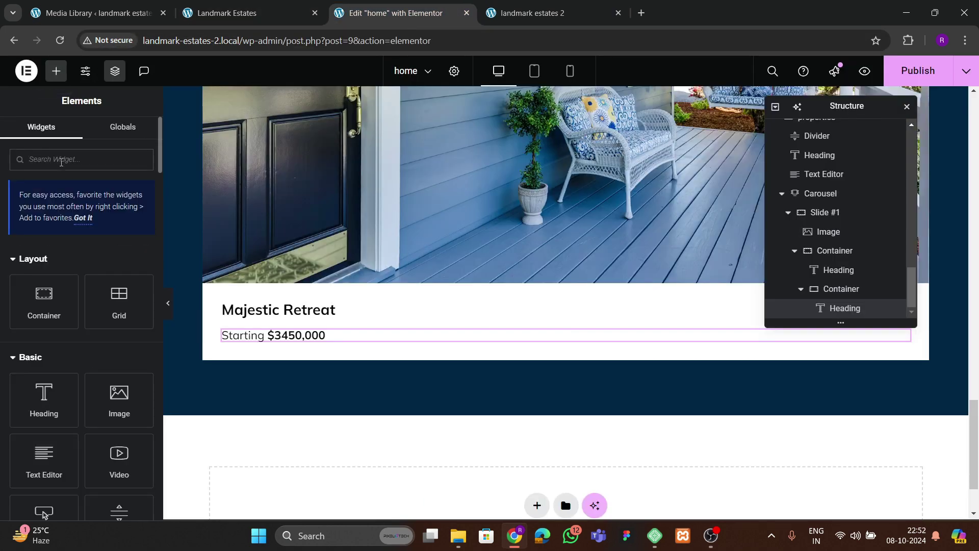
pyautogui.write('list')
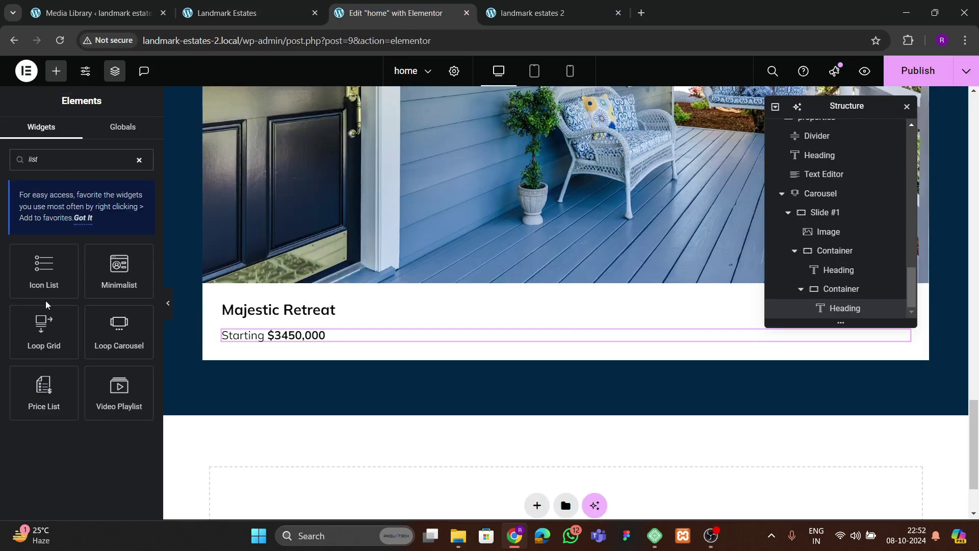
pyautogui.moveTo(44, 295); pyautogui.dragTo(327, 346)
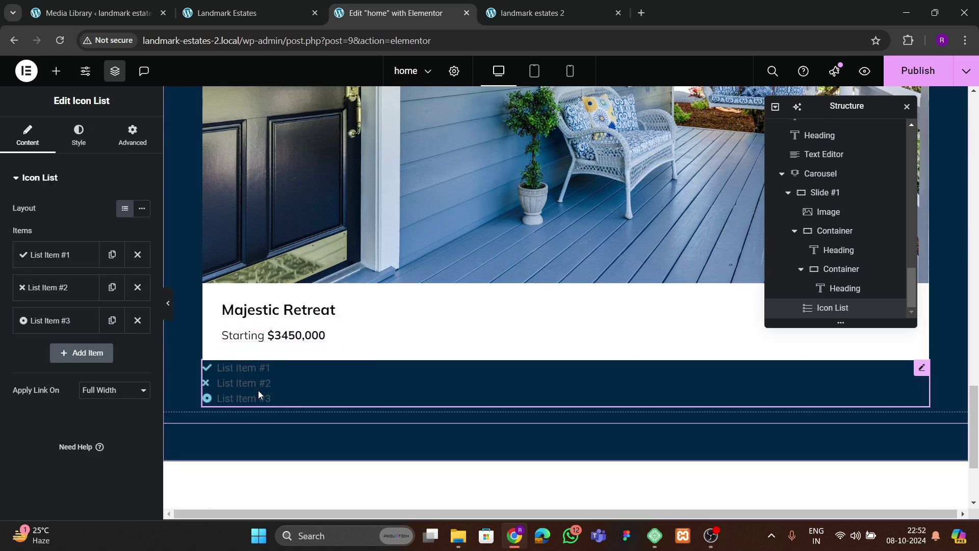
pyautogui.moveTo(820, 307); pyautogui.dragTo(840, 288)
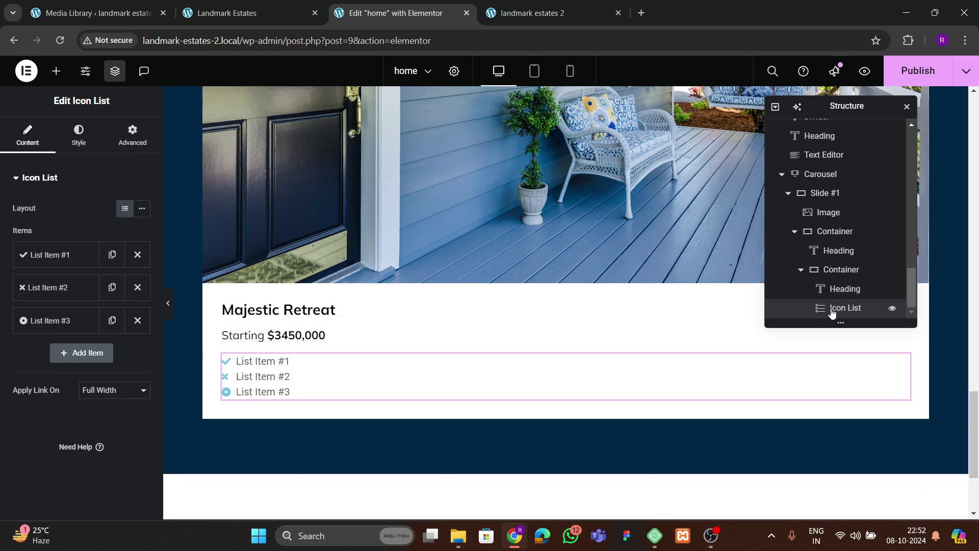
# - Lay out the inner container as a row with space-between justification and centered item alignment
pyautogui.click(840, 273)
pyautogui.click(26, 134)
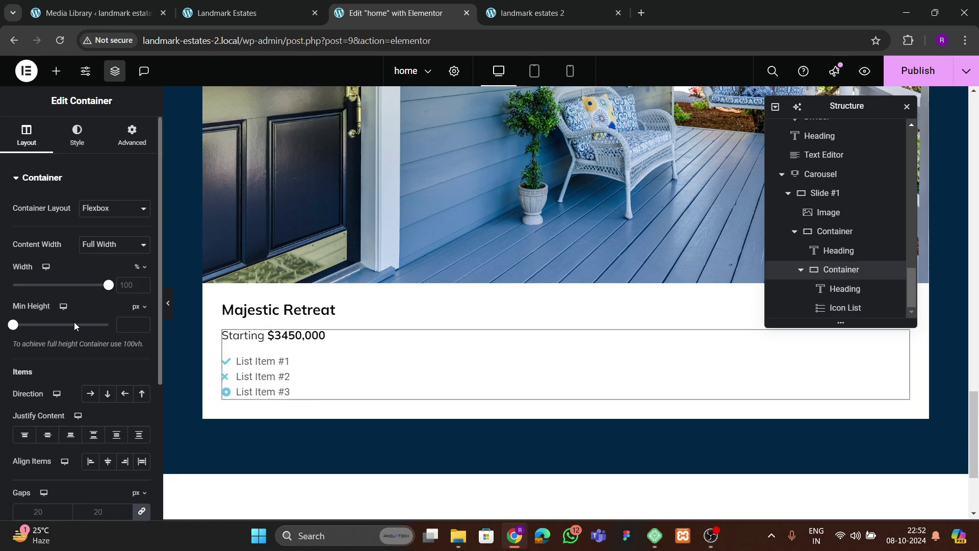
pyautogui.scroll(-1, 74, 323)
pyautogui.click(90, 330)
pyautogui.click(93, 371)
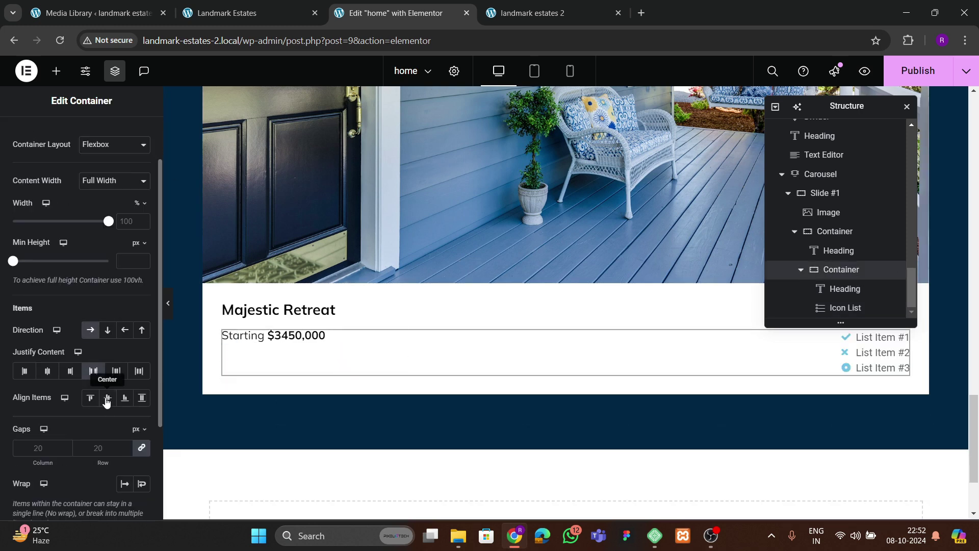
pyautogui.click(108, 400)
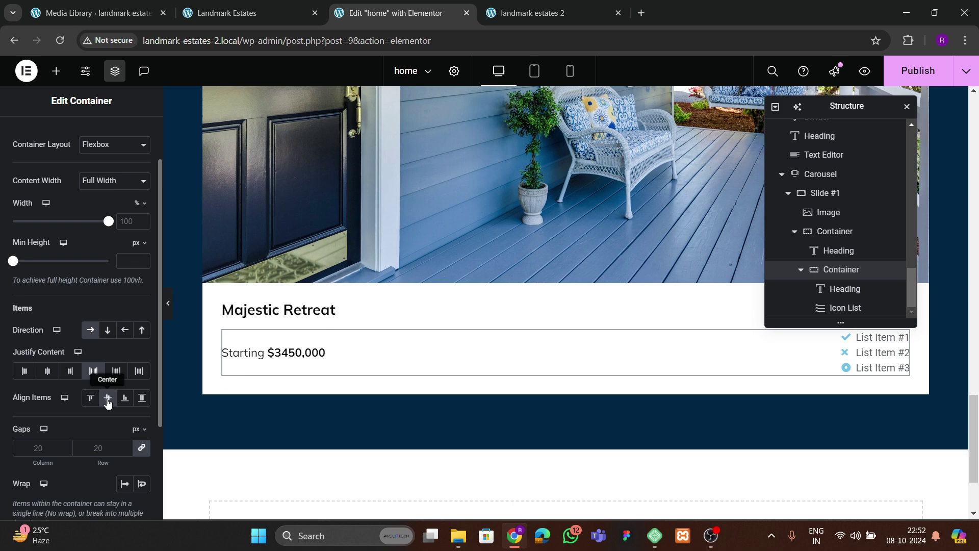
pyautogui.click(48, 372)
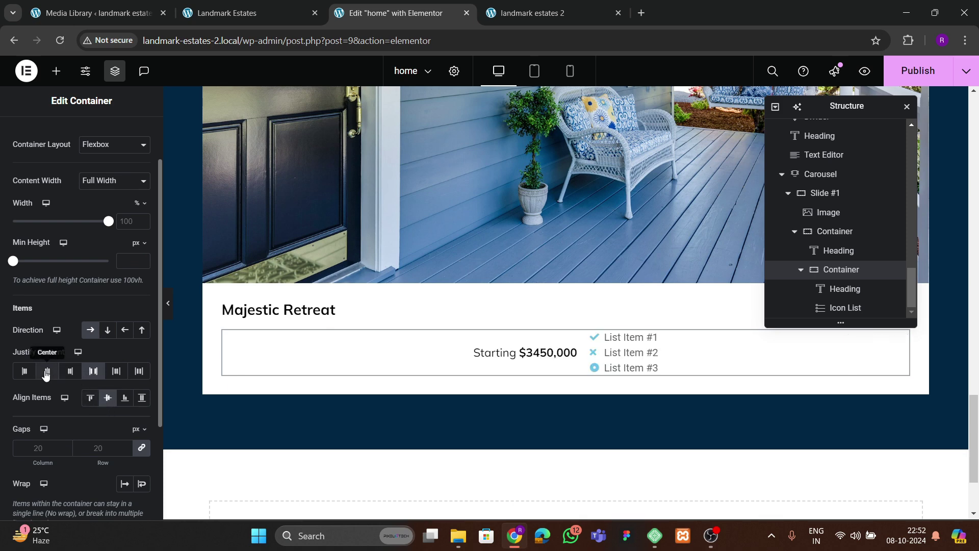
pyautogui.click(92, 371)
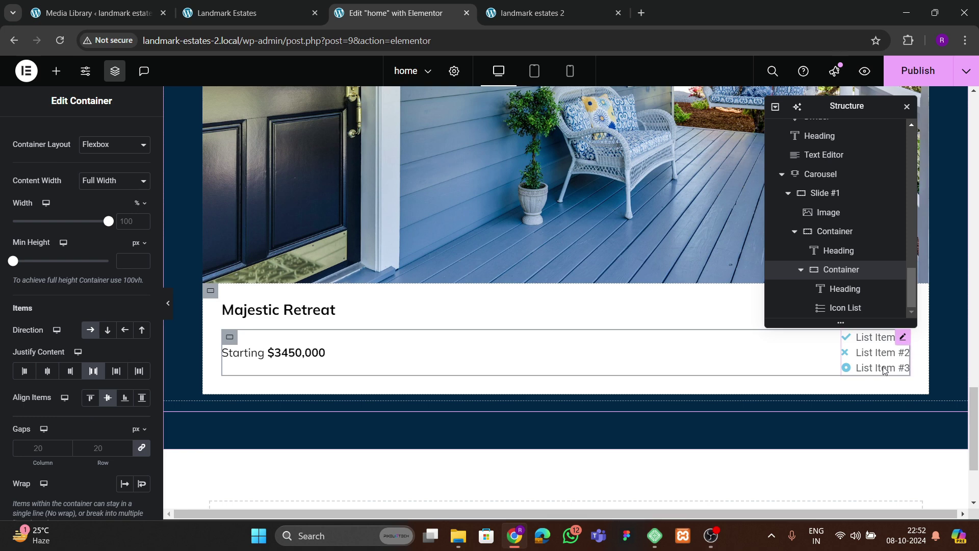
# - Switch the icon list to the inline layout and check the icons on the reference site's property cards
pyautogui.click(862, 357)
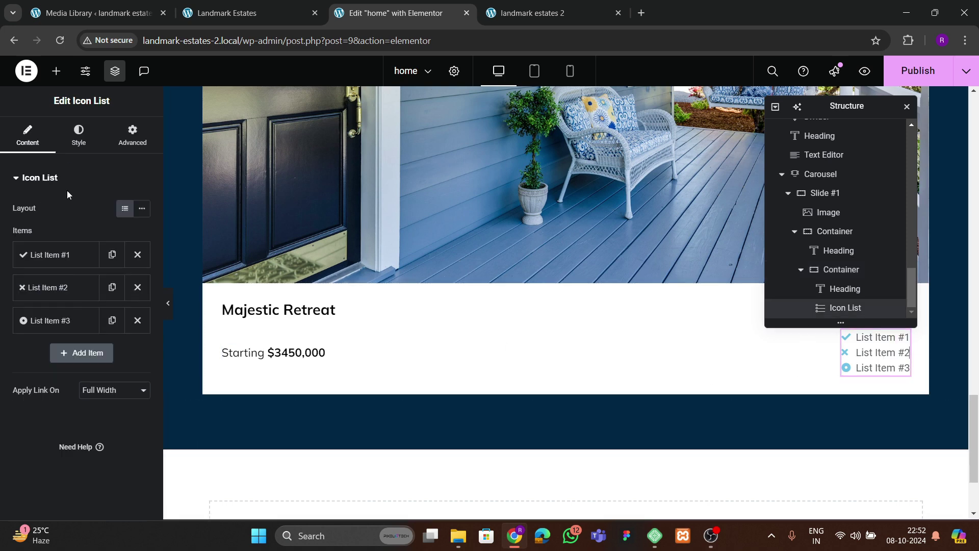
pyautogui.click(142, 208)
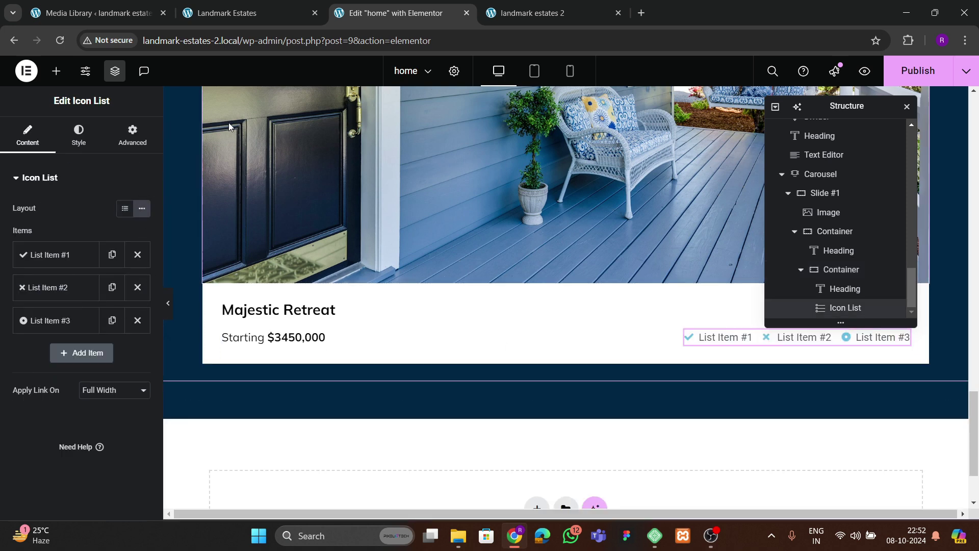
pyautogui.click(249, 16)
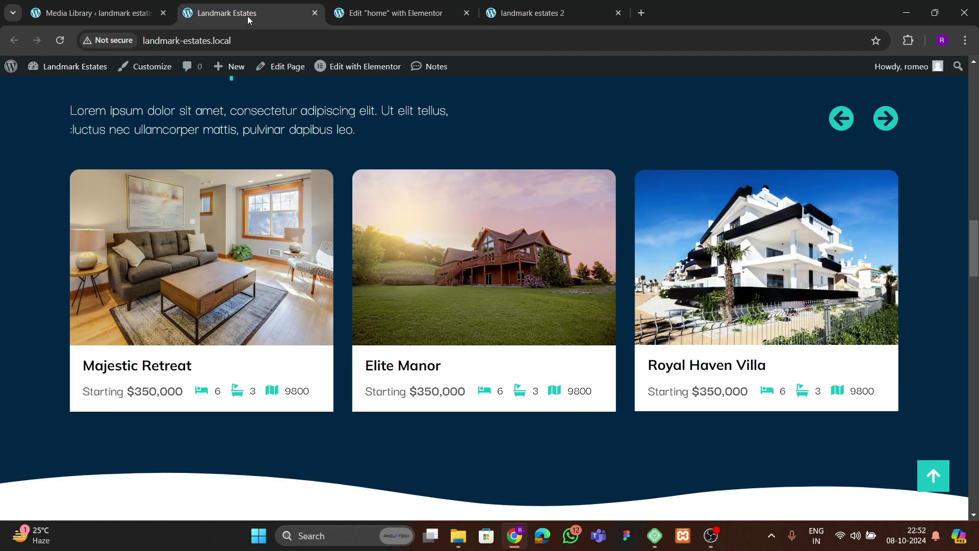
pyautogui.click(384, 15)
# - Give the first icon list item the Bed icon and the text "4"
pyautogui.click(51, 255)
pyautogui.click(58, 337)
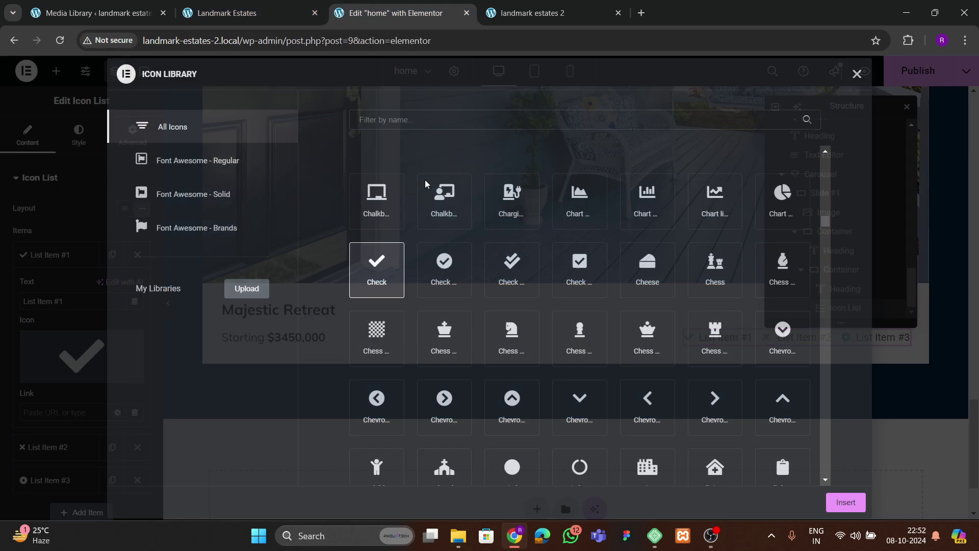
pyautogui.write('bed')
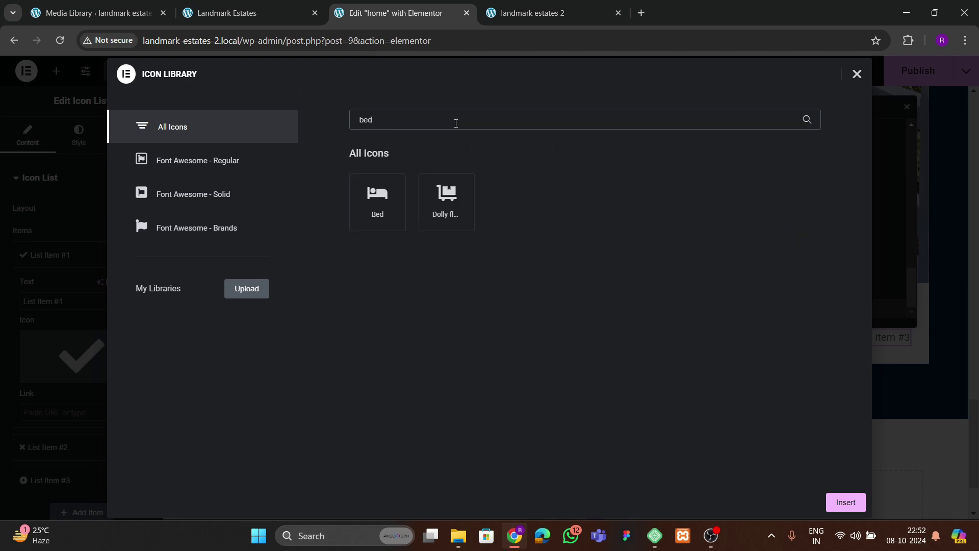
pyautogui.click(395, 197)
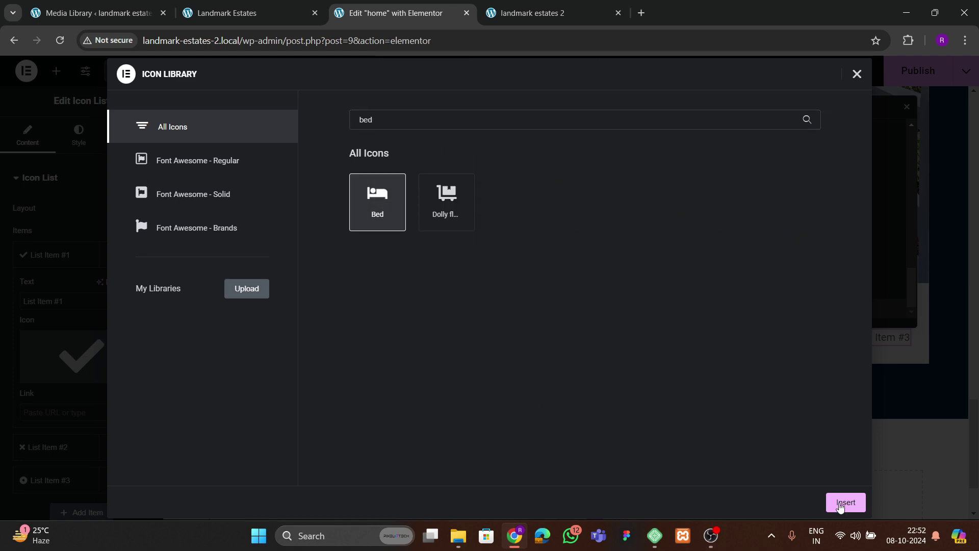
pyautogui.click(844, 502)
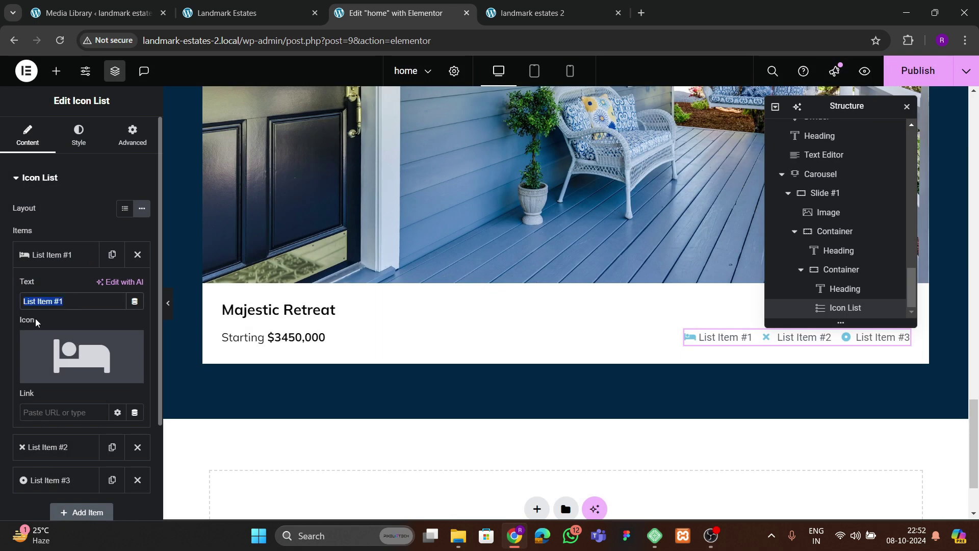
pyautogui.write('4')
pyautogui.click(56, 258)
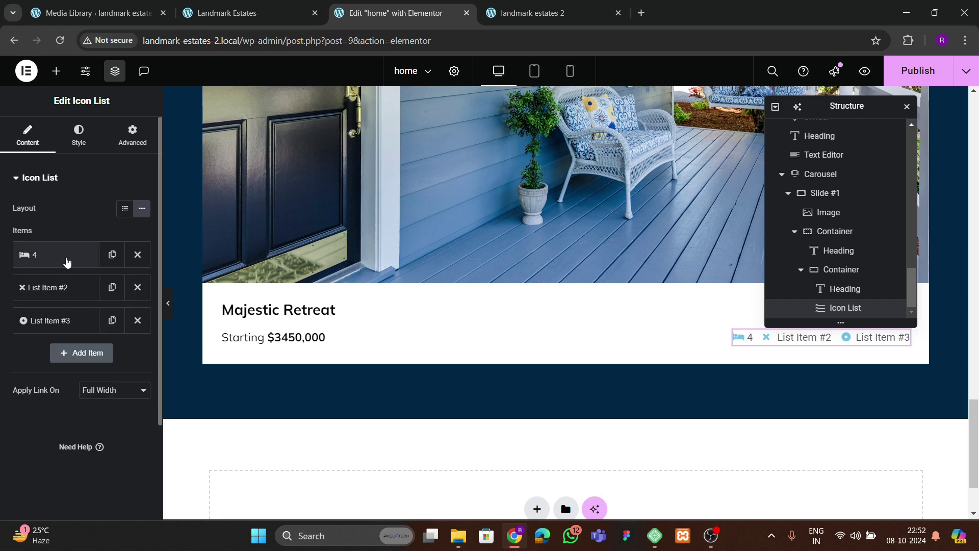
# - Delete List Item #2 and List Item #3 from the icon list and duplicate the bed item
pyautogui.click(137, 291)
pyautogui.click(137, 290)
pyautogui.click(111, 254)
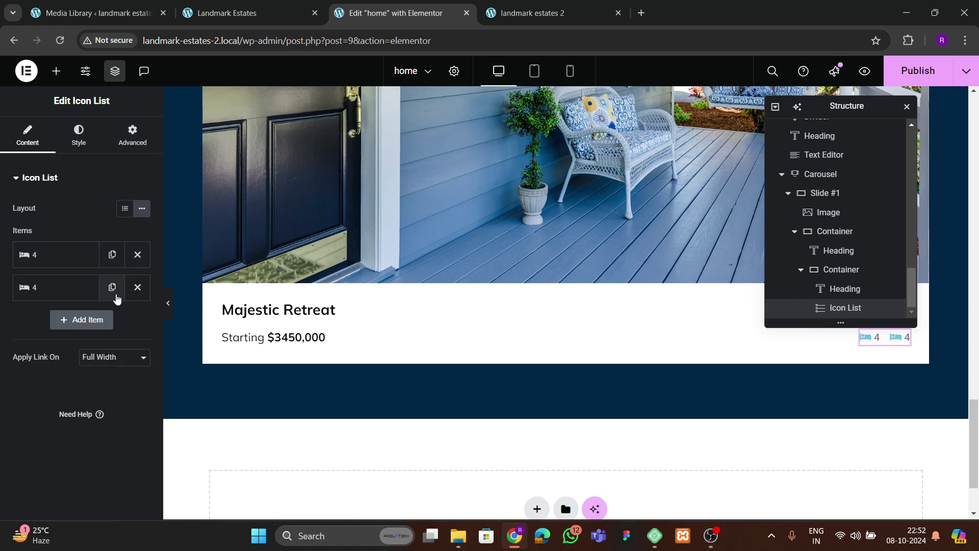
# - Change the duplicated item's icon to Bath and its text to "2"
pyautogui.click(26, 295)
pyautogui.click(57, 367)
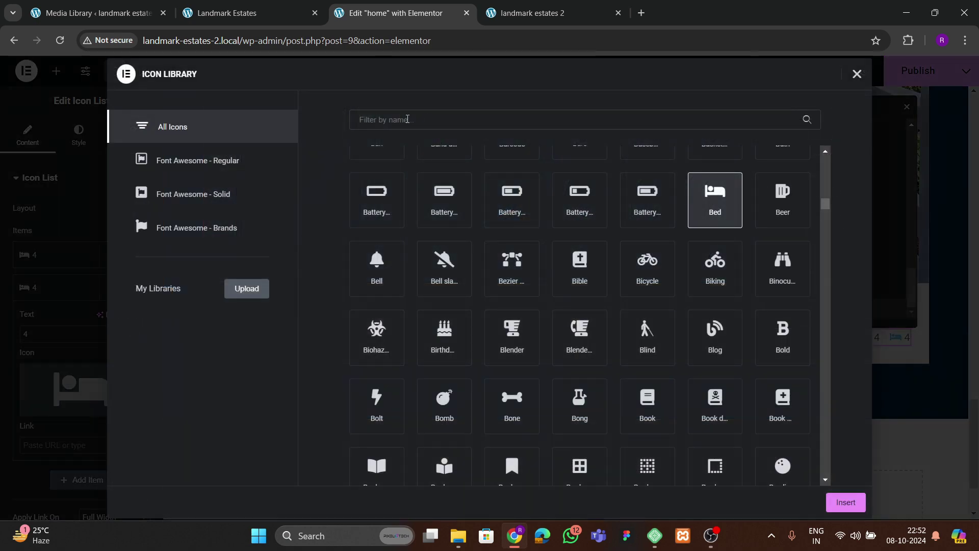
pyautogui.write('bath')
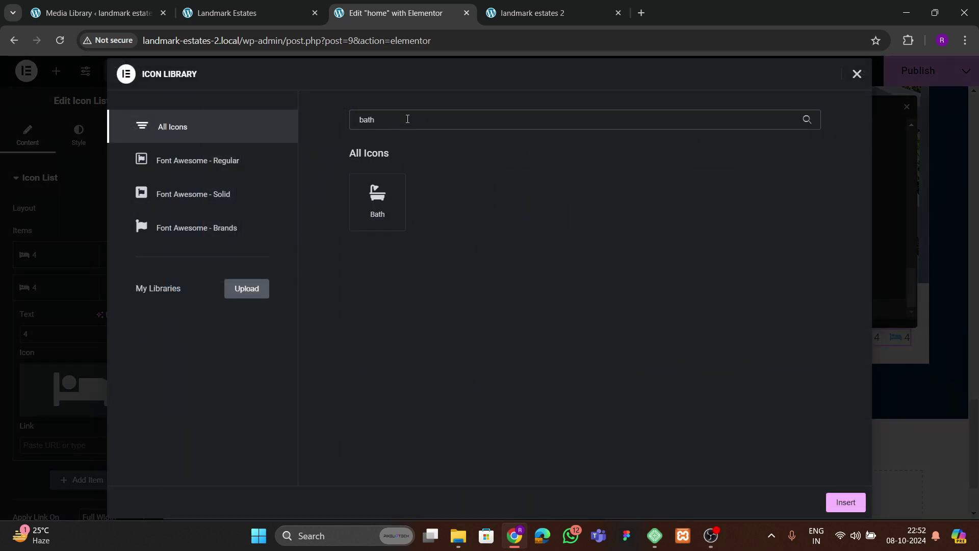
pyautogui.click(390, 191)
pyautogui.click(845, 503)
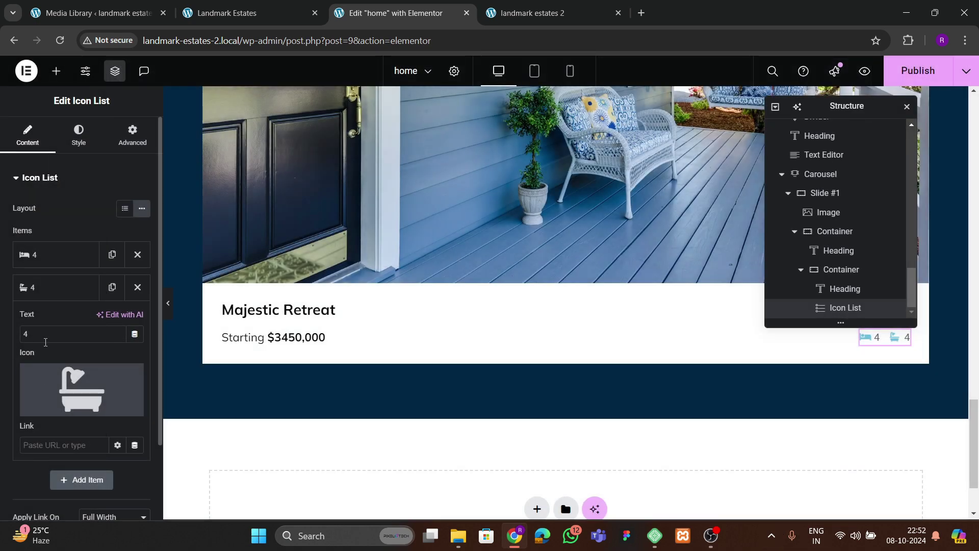
pyautogui.write('2')
pyautogui.click(62, 295)
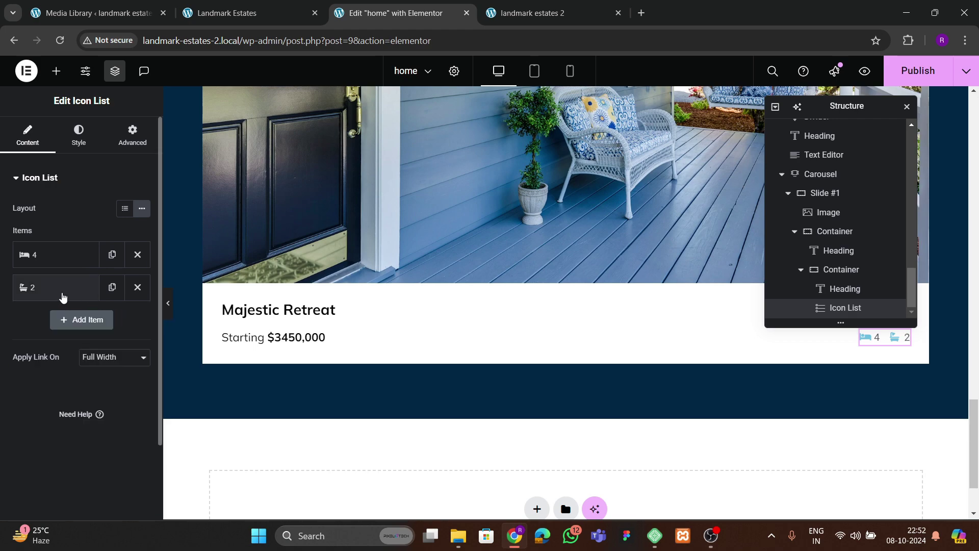
# - Duplicate the bath item and change the copy's icon to the area chart found by searching "area"
pyautogui.click(112, 287)
pyautogui.click(61, 320)
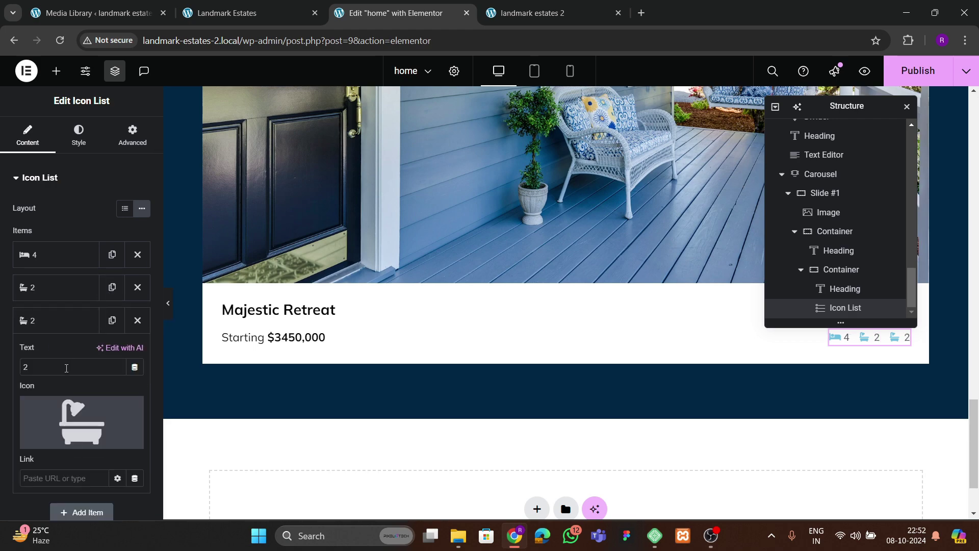
pyautogui.click(81, 421)
pyautogui.click(393, 120)
pyautogui.write('area')
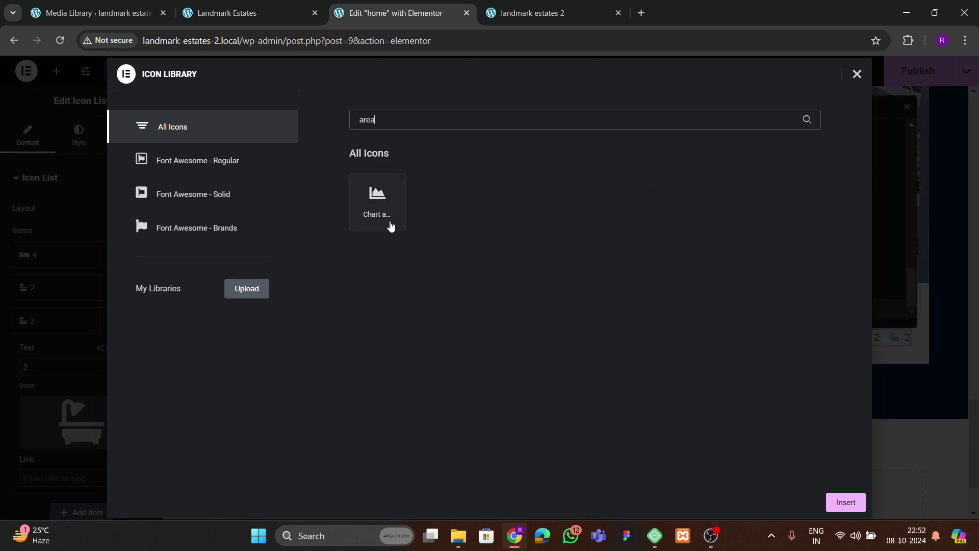
pyautogui.click(845, 501)
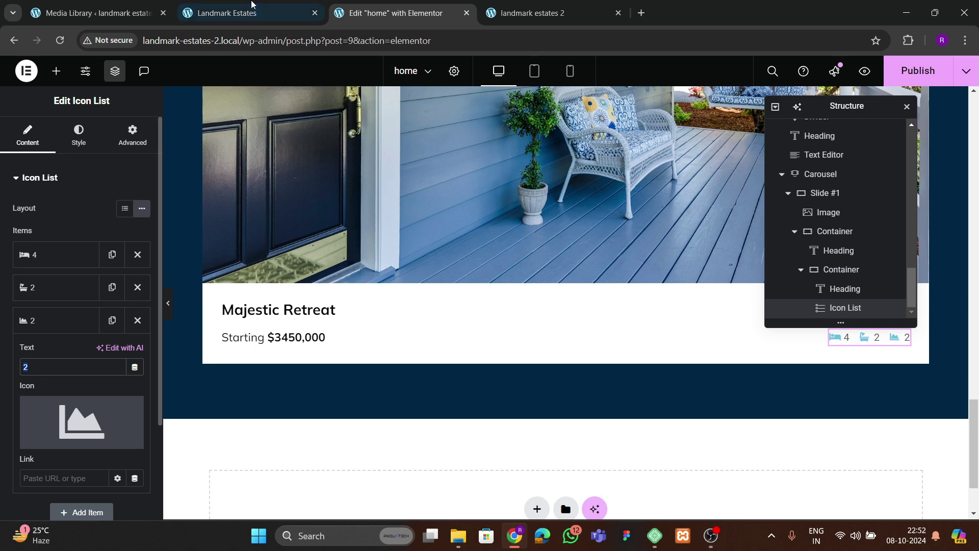
# - Check the area figure on the reference site and set the third item's text to "9800 sq ft."
pyautogui.click(239, 13)
pyautogui.click(395, 13)
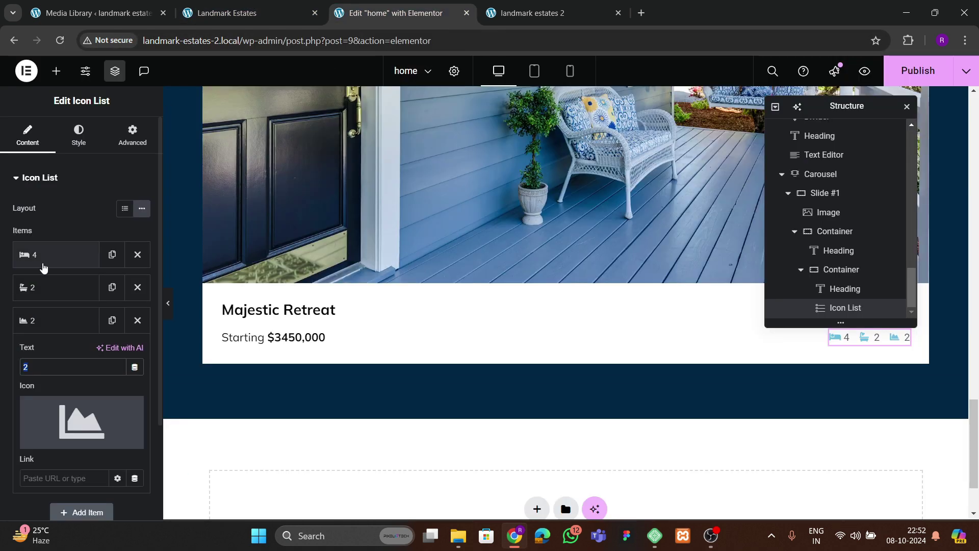
pyautogui.press('BackSpace')
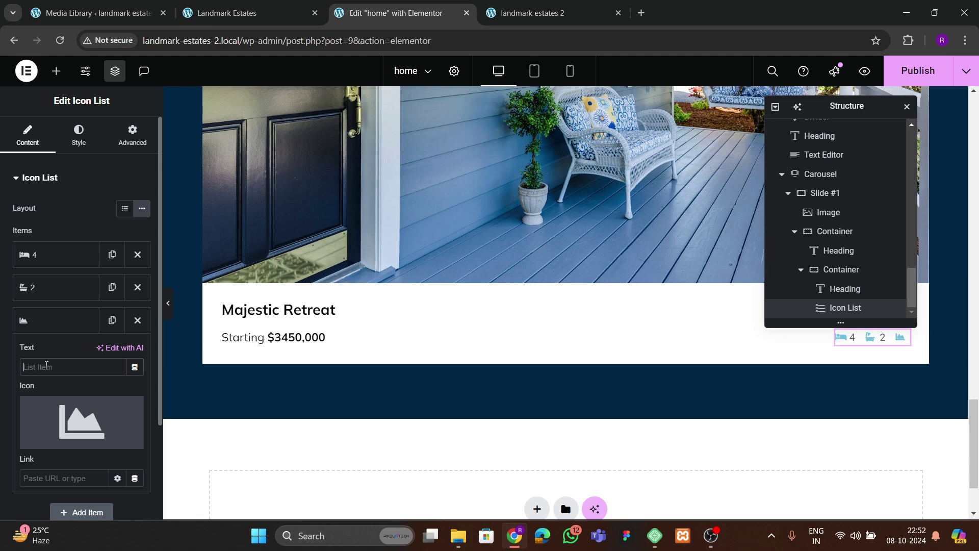
pyautogui.write('9800 a')
pyautogui.press('BackSpace')
pyautogui.write('sq')
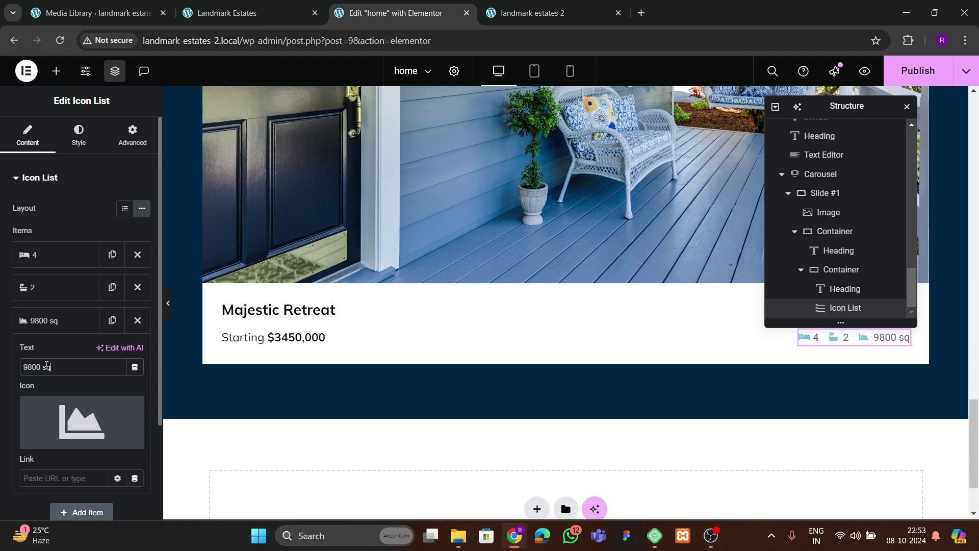
pyautogui.write(' ft.')
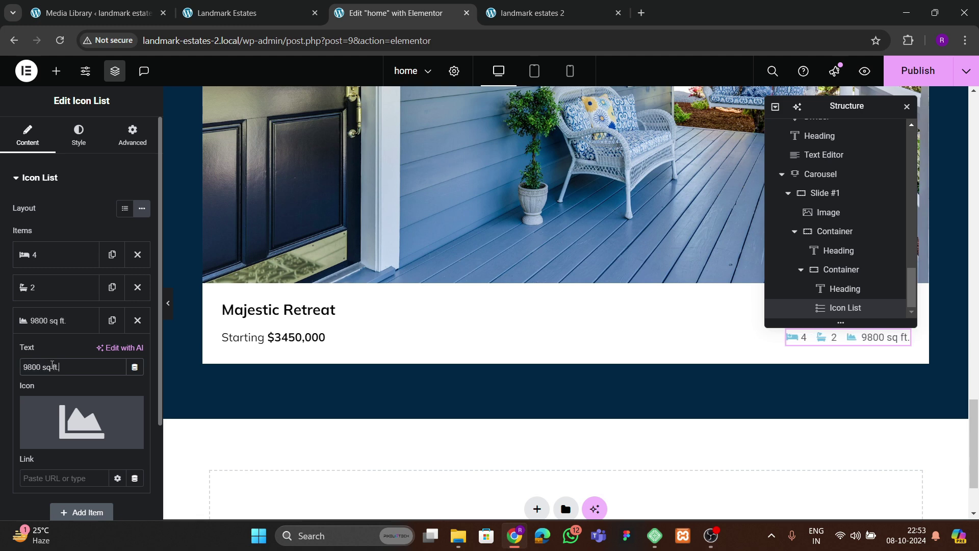
pyautogui.click(55, 321)
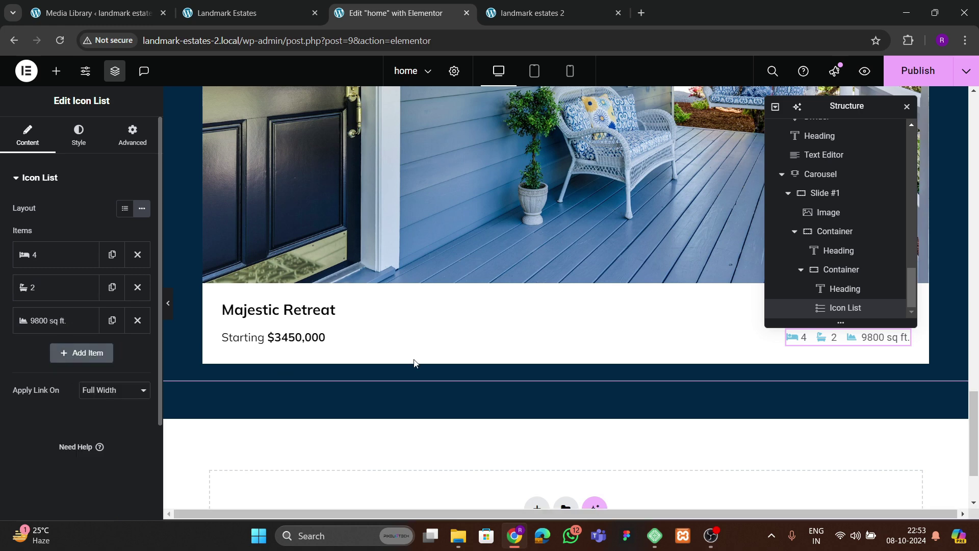
# - Change the icon color of the first card's bed/bath/area icon list to the global teal color
pyautogui.click(359, 343)
pyautogui.click(77, 135)
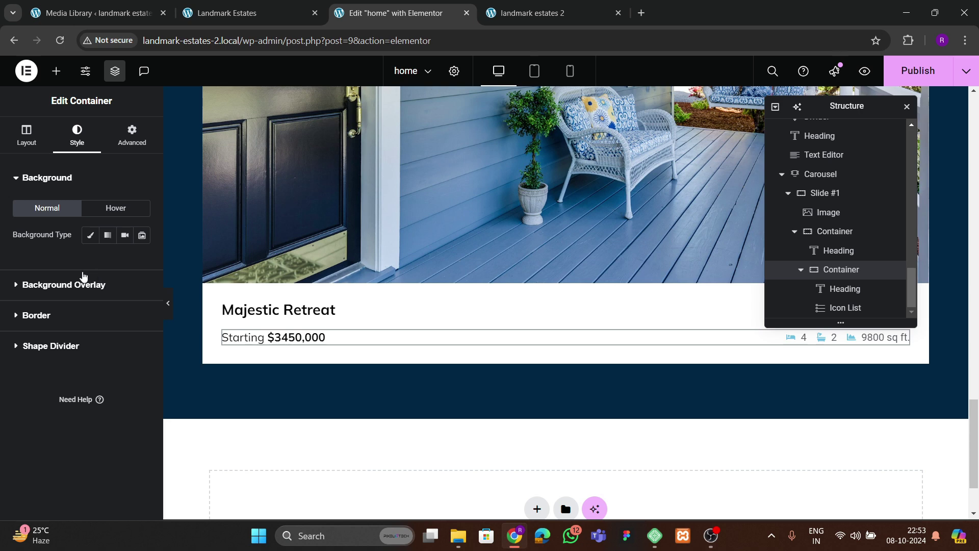
pyautogui.click(867, 337)
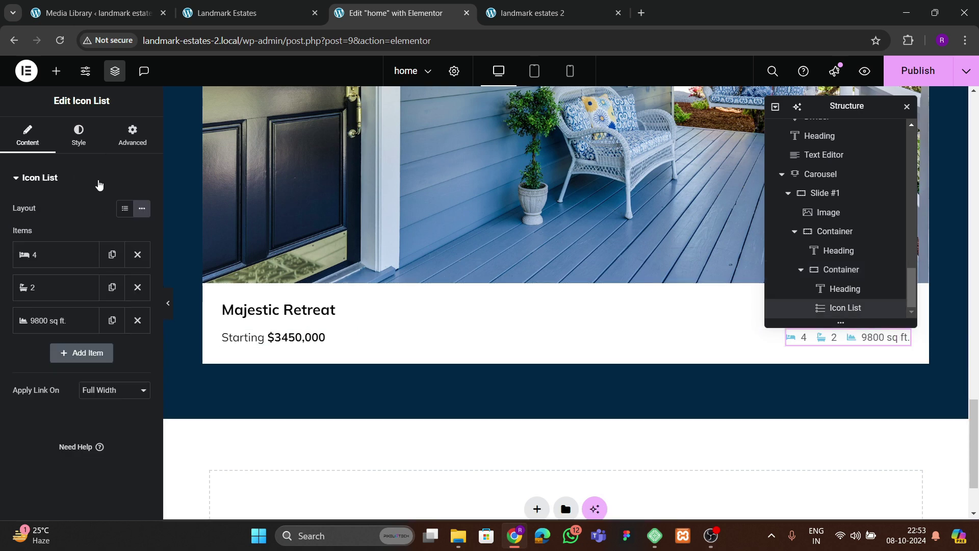
pyautogui.click(78, 135)
pyautogui.click(31, 329)
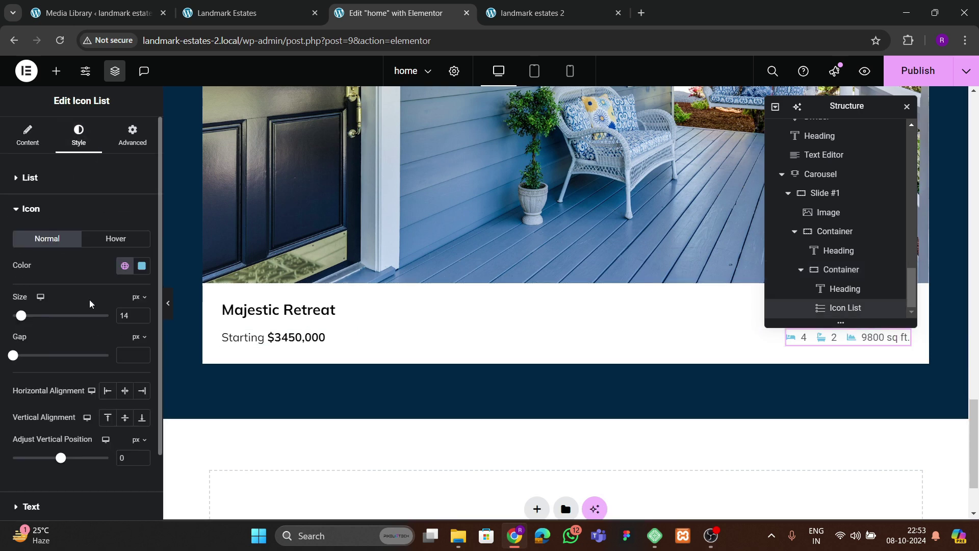
pyautogui.click(124, 265)
pyautogui.click(98, 340)
# - Enlarge the icons in the card's icon list to about 20 px
pyautogui.click(144, 314)
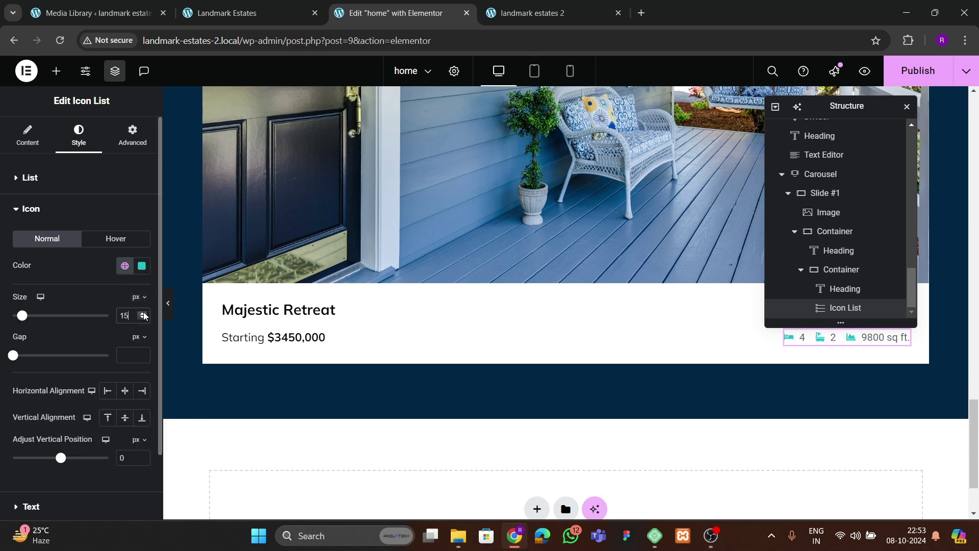
pyautogui.click(144, 314)
pyautogui.click(144, 314)
pyautogui.click(144, 314)
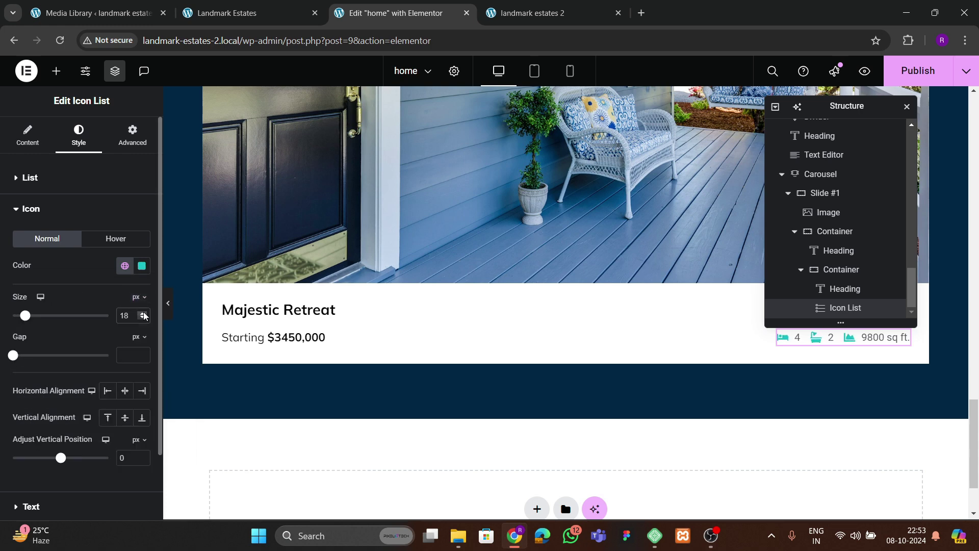
pyautogui.click(144, 314)
pyautogui.click(144, 313)
pyautogui.click(144, 313)
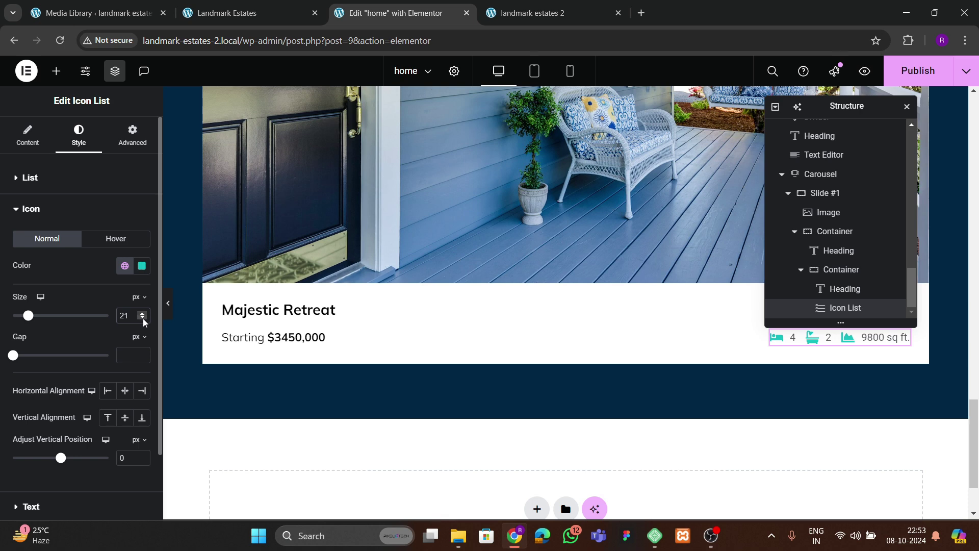
pyautogui.click(144, 315)
# - Set the font family of the icon list's text to Mulish
pyautogui.scroll(-2, 82, 375)
pyautogui.click(48, 426)
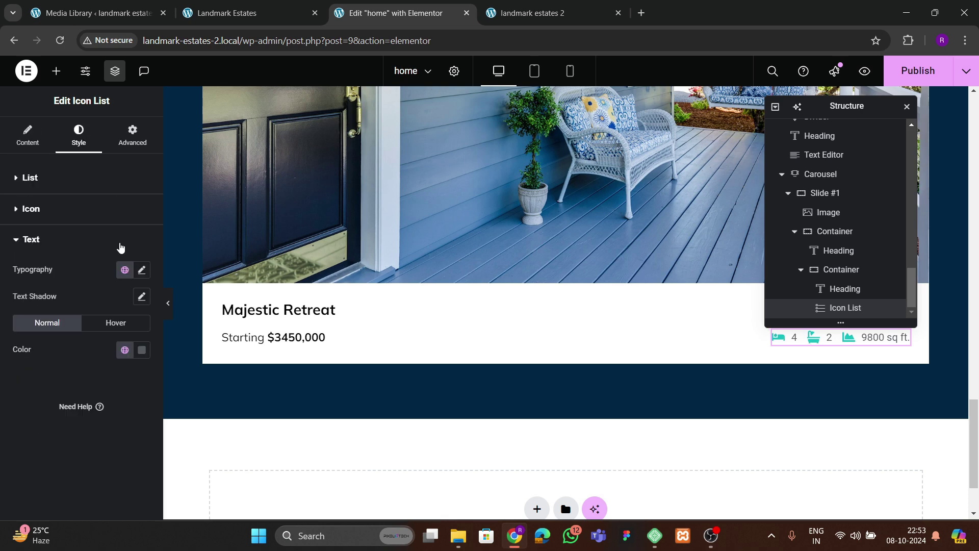
pyautogui.click(142, 269)
pyautogui.click(102, 330)
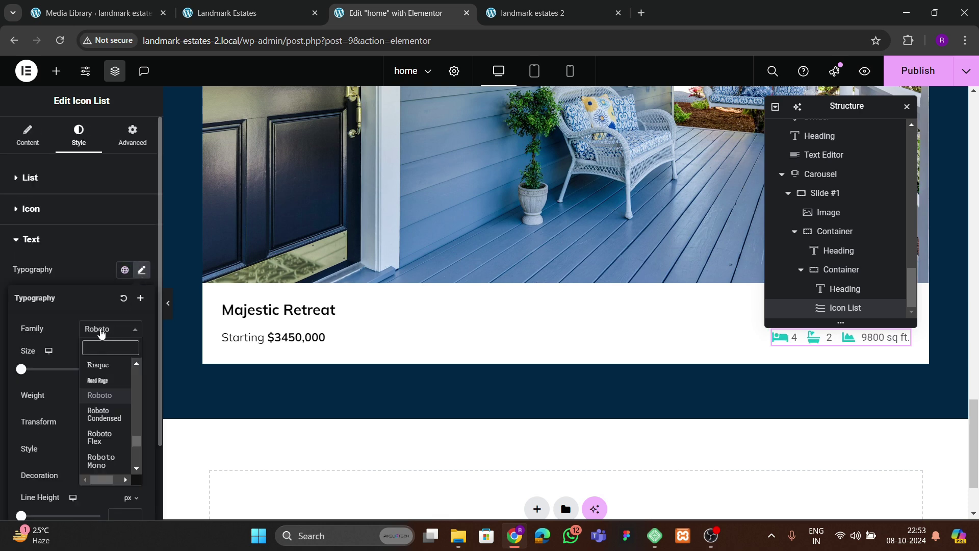
pyautogui.write('mulis')
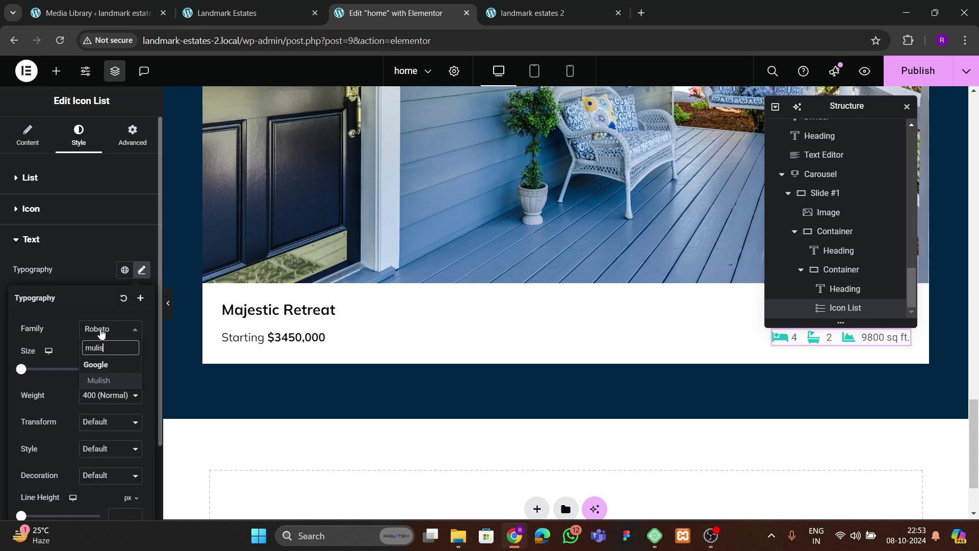
pyautogui.write('h')
pyautogui.press('Return')
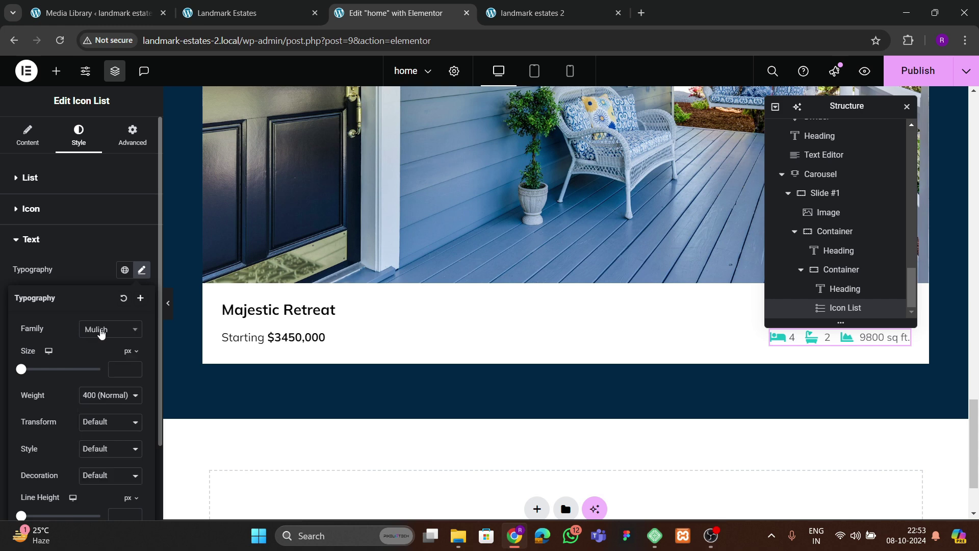
pyautogui.click(84, 272)
# - Check the reference card's hover effect and reduce the slide image's hover CSS filter saturation to the minimum for a greyscale look
pyautogui.scroll(5, 445, 262)
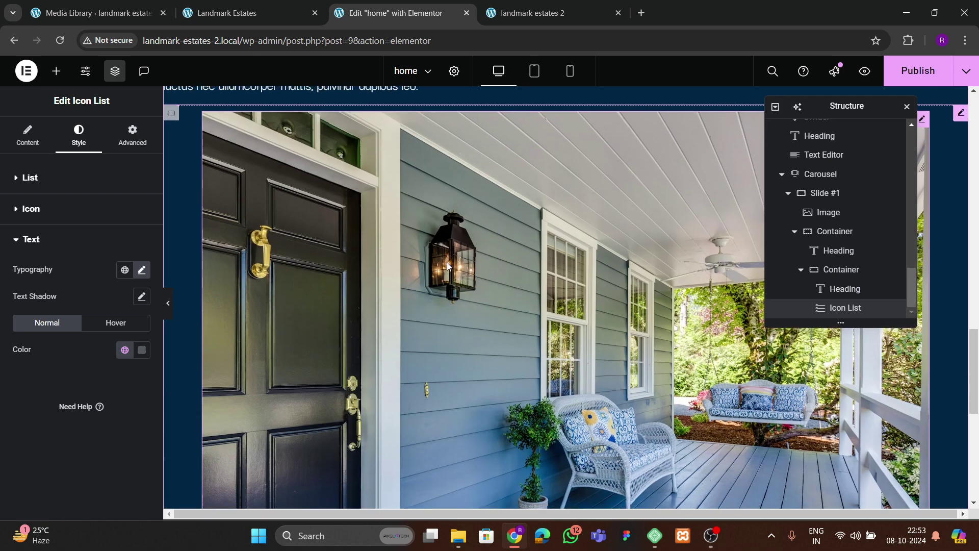
pyautogui.scroll(-3, 447, 262)
pyautogui.click(432, 346)
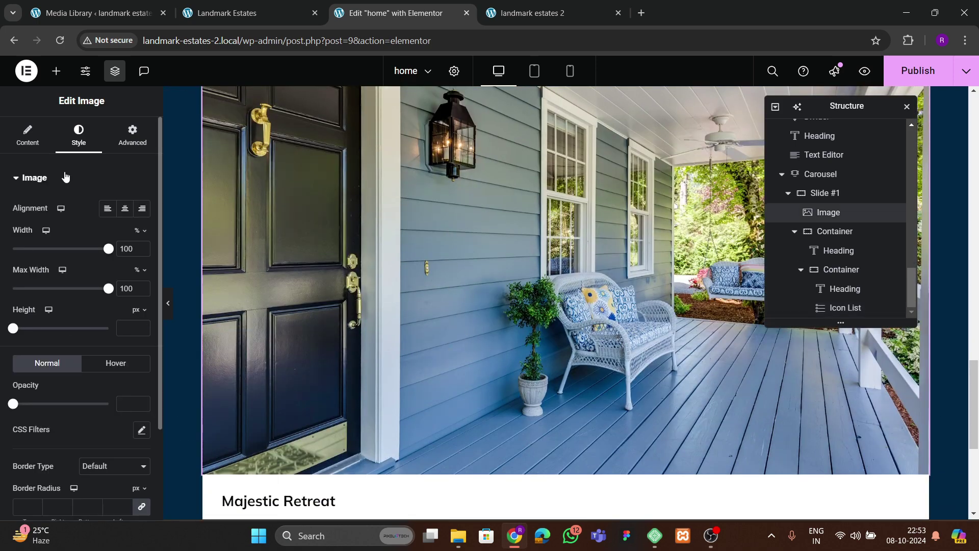
pyautogui.click(242, 20)
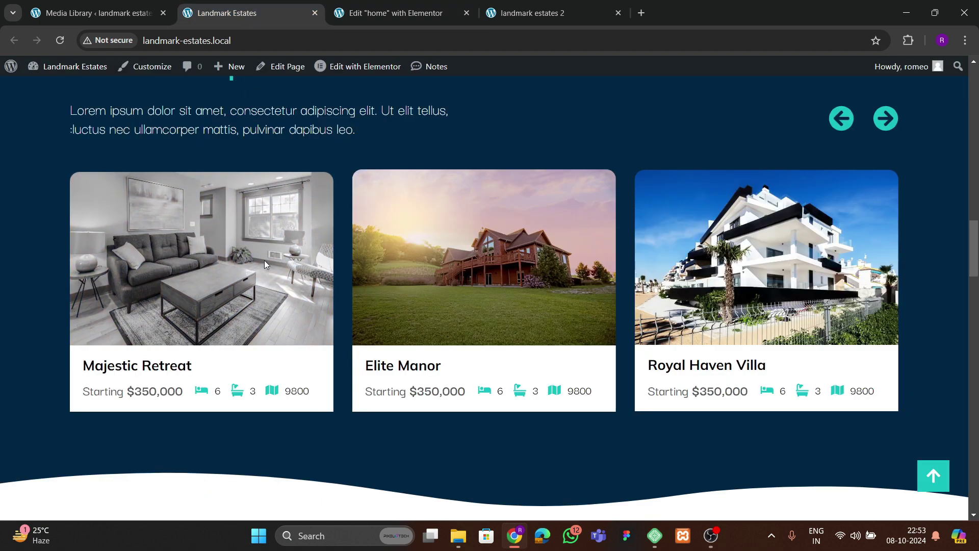
pyautogui.click(398, 14)
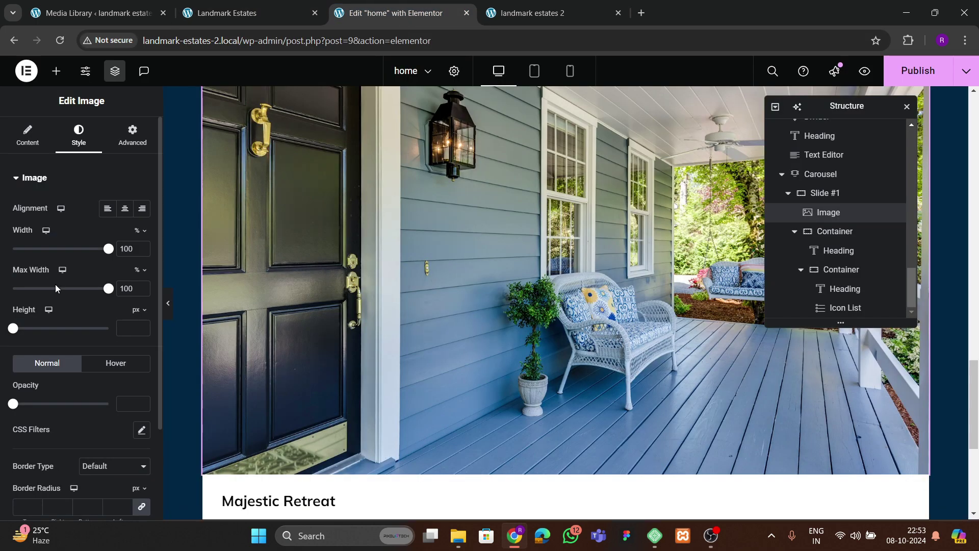
pyautogui.scroll(-3, 59, 257)
pyautogui.scroll(3, 41, 258)
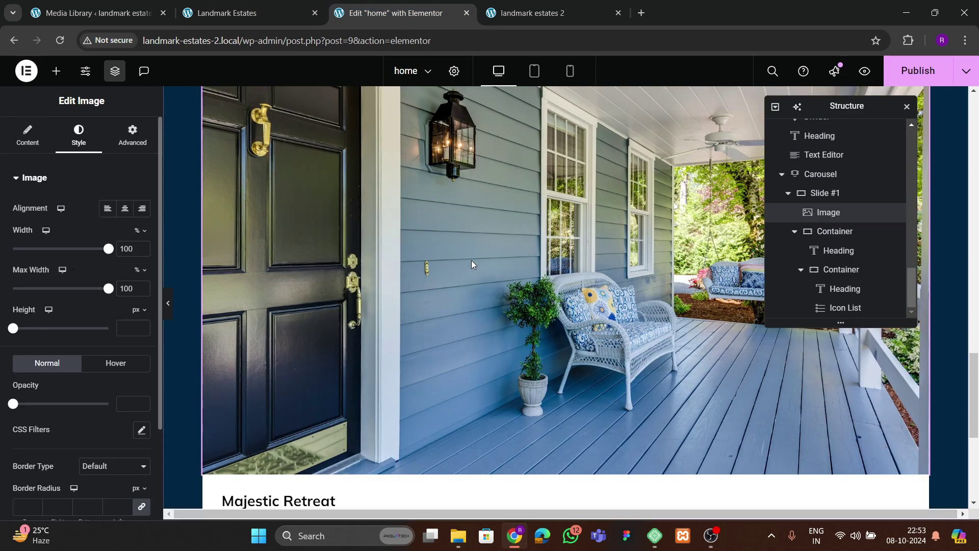
pyautogui.scroll(-3, 56, 345)
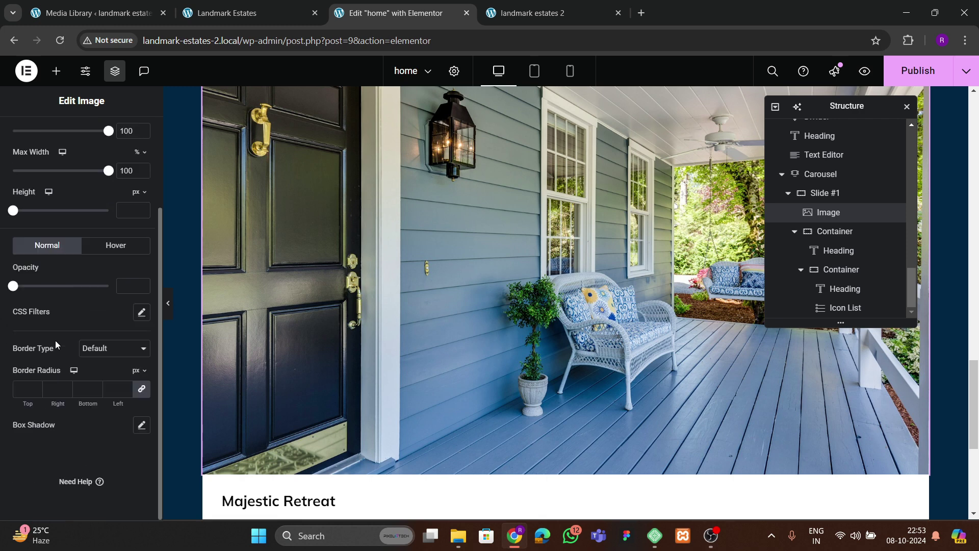
pyautogui.click(116, 245)
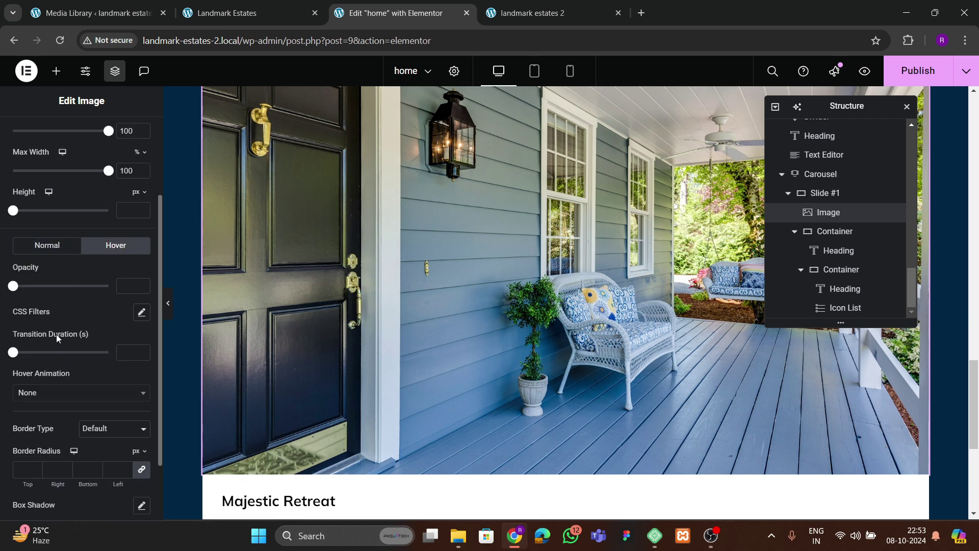
pyautogui.click(140, 312)
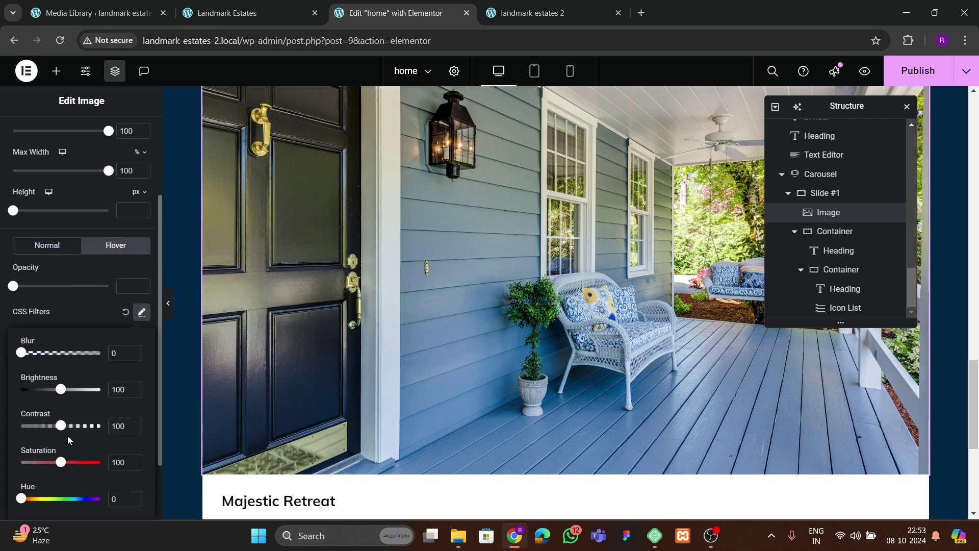
pyautogui.moveTo(60, 463); pyautogui.dragTo(2, 429)
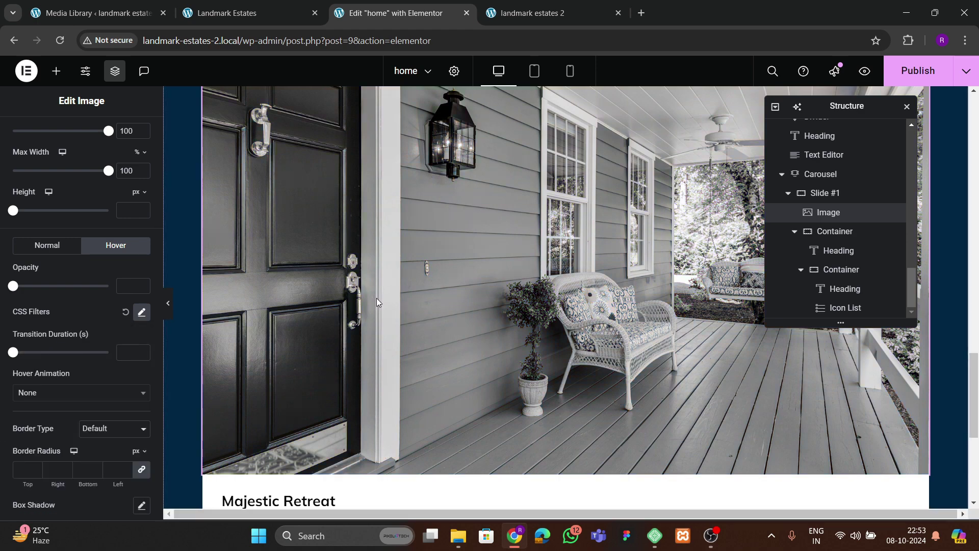
# - Apply the Sink hover animation to the slide image and preview it on the card
pyautogui.scroll(-1, 48, 350)
pyautogui.click(48, 331)
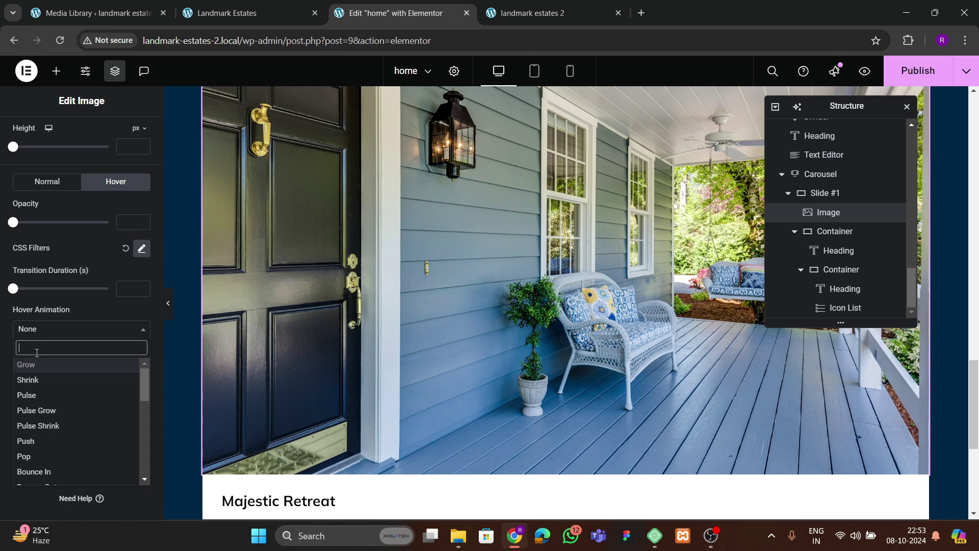
pyautogui.scroll(-3, 48, 428)
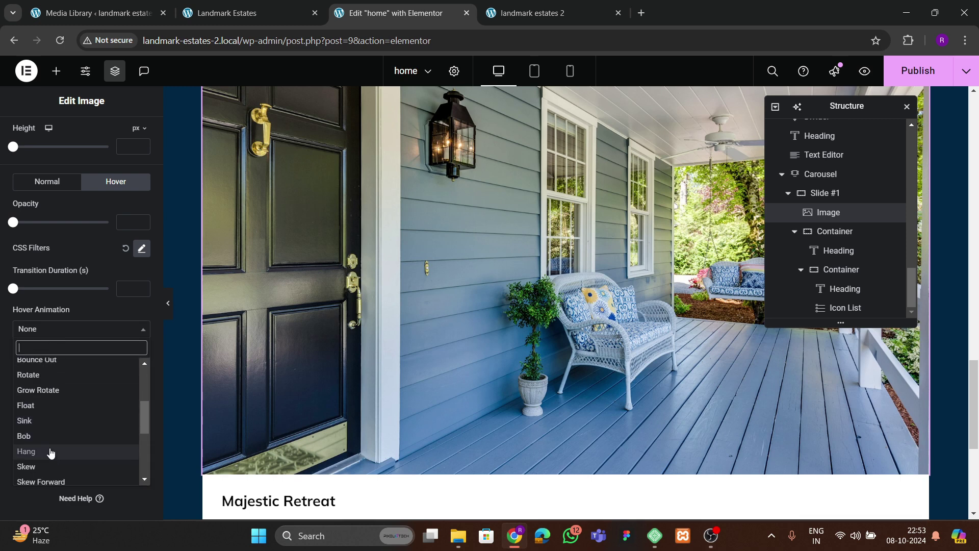
pyautogui.click(44, 421)
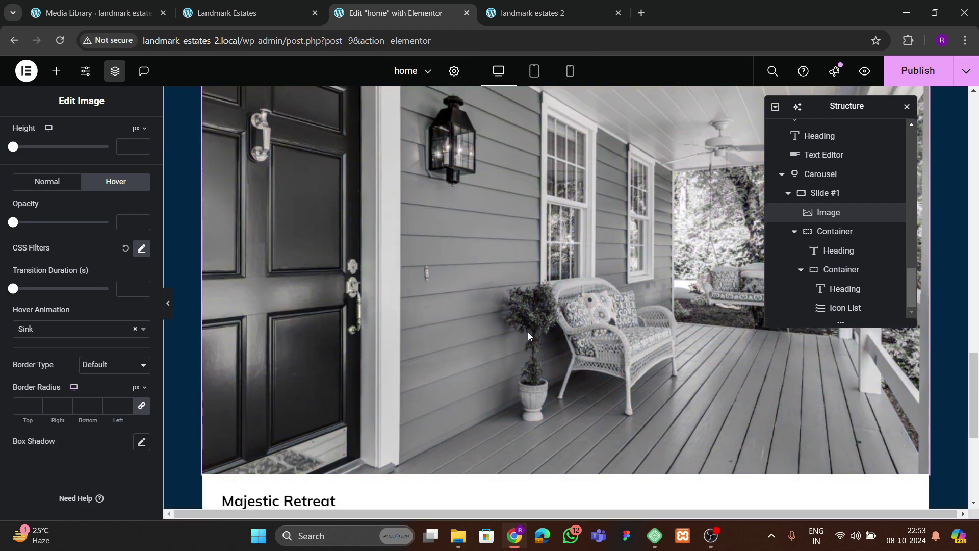
pyautogui.scroll(-4, 440, 299)
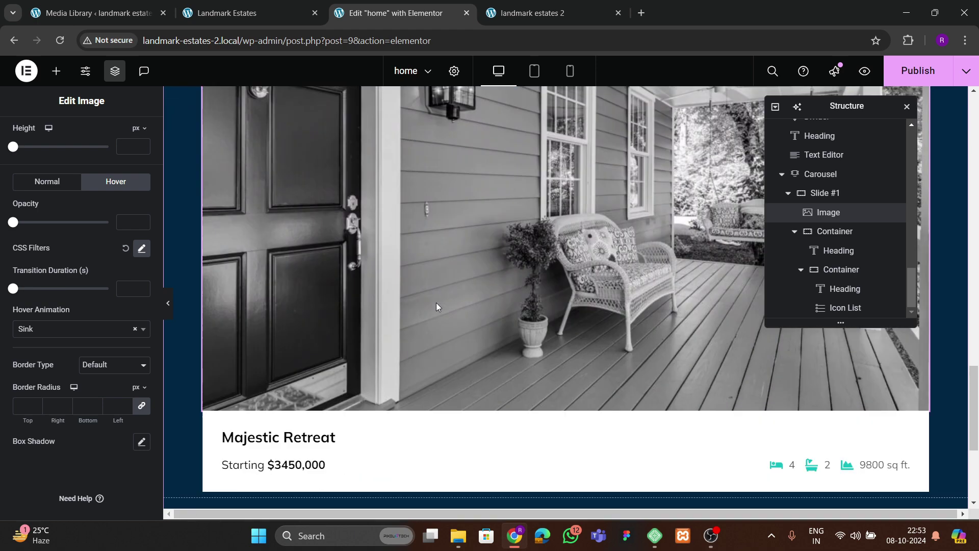
pyautogui.scroll(3, 436, 302)
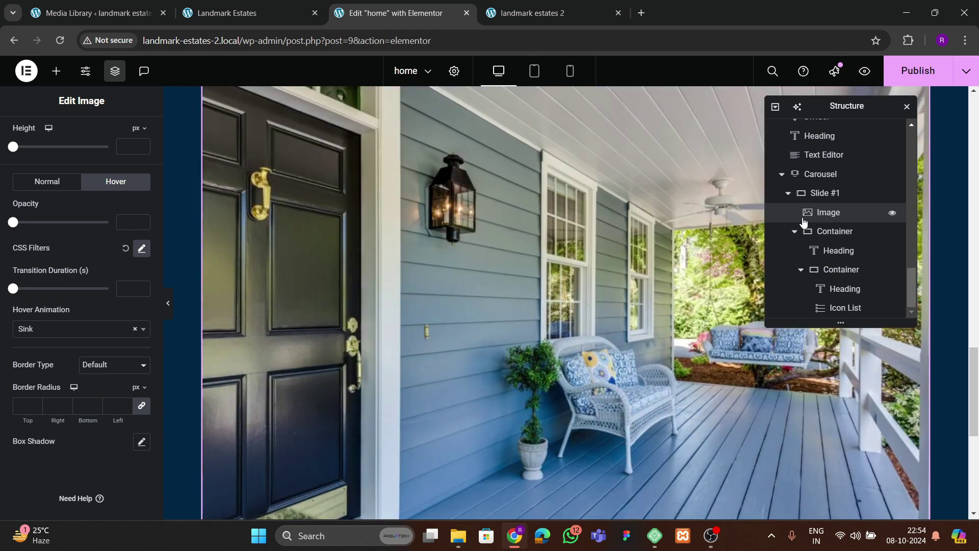
# - Collapse Slide #1 in the structure, select the Carousel and duplicate Slide #1 among its items
pyautogui.click(788, 192)
pyautogui.click(816, 308)
pyautogui.click(833, 298)
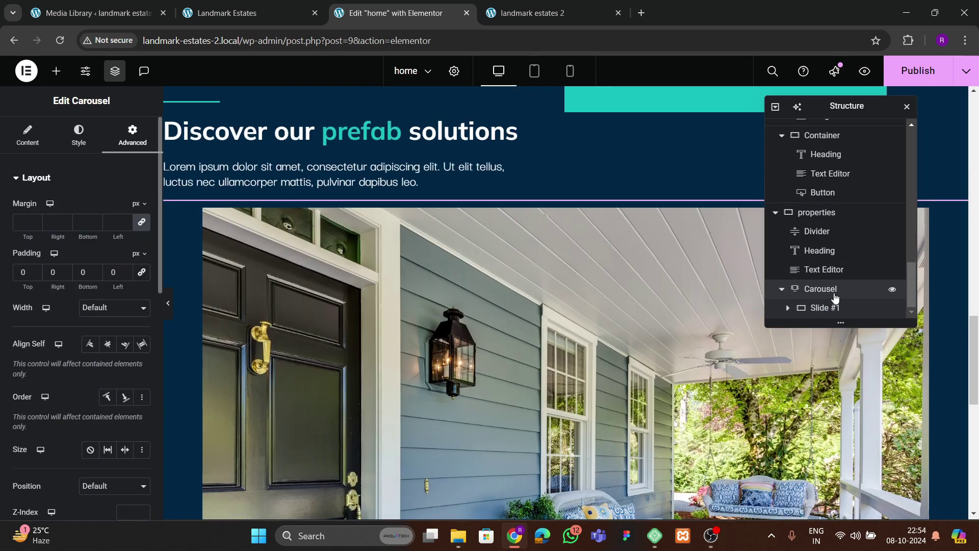
pyautogui.click(28, 136)
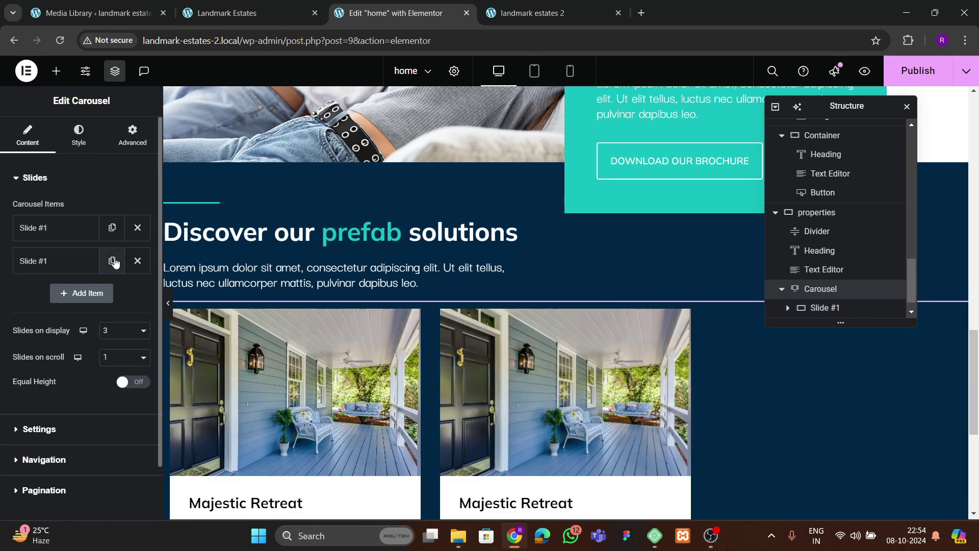
pyautogui.click(112, 261)
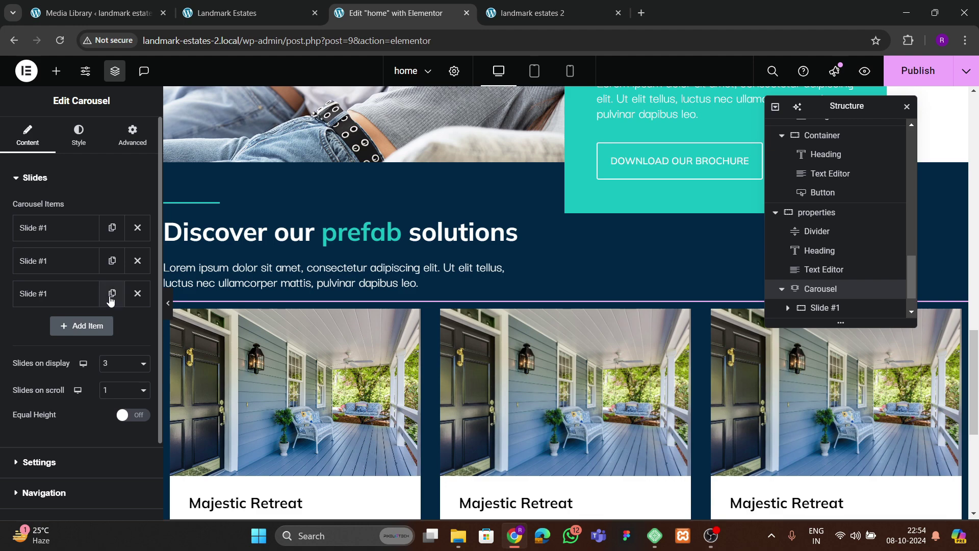
pyautogui.click(112, 294)
pyautogui.scroll(-4, 478, 365)
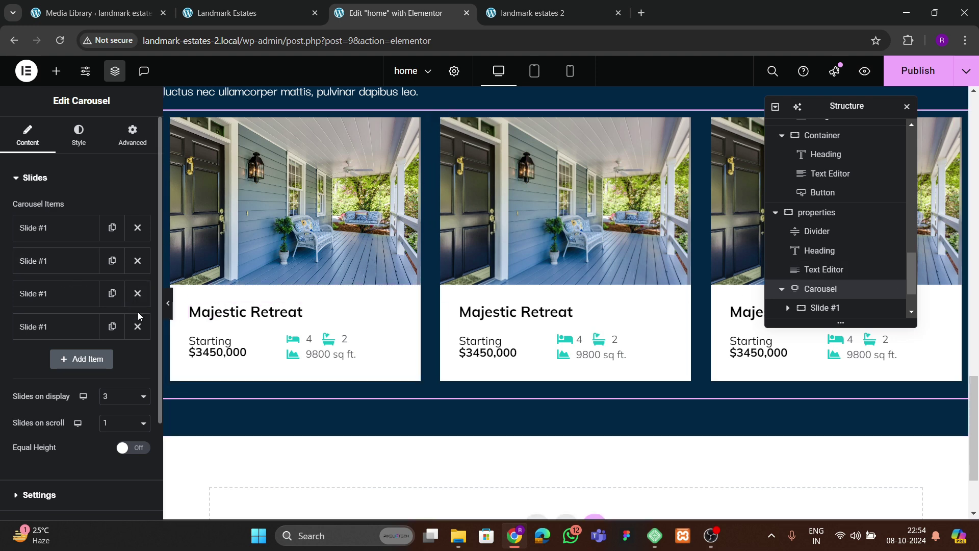
pyautogui.click(137, 295)
pyautogui.click(137, 294)
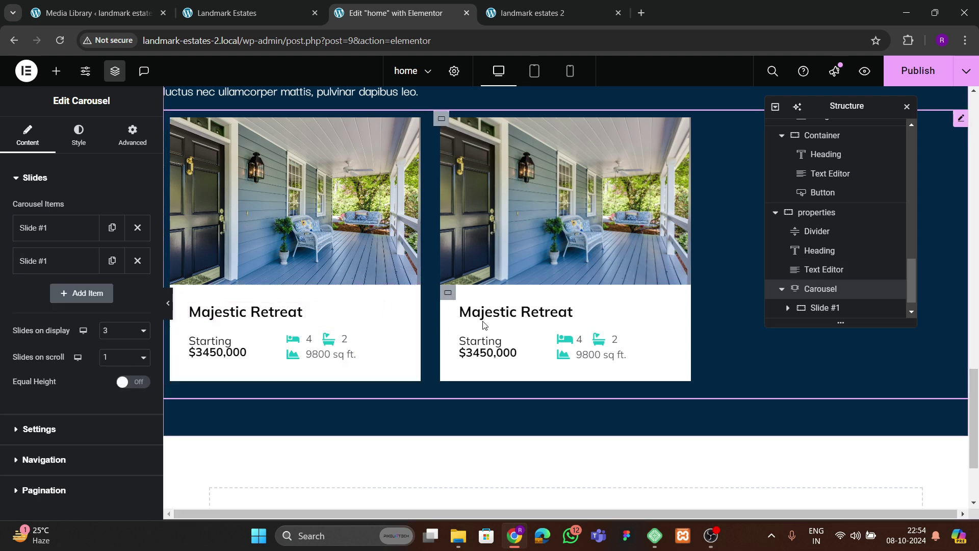
# - Set the padding of the first card's text container to 20 px on all sides
pyautogui.scroll(-3, 459, 367)
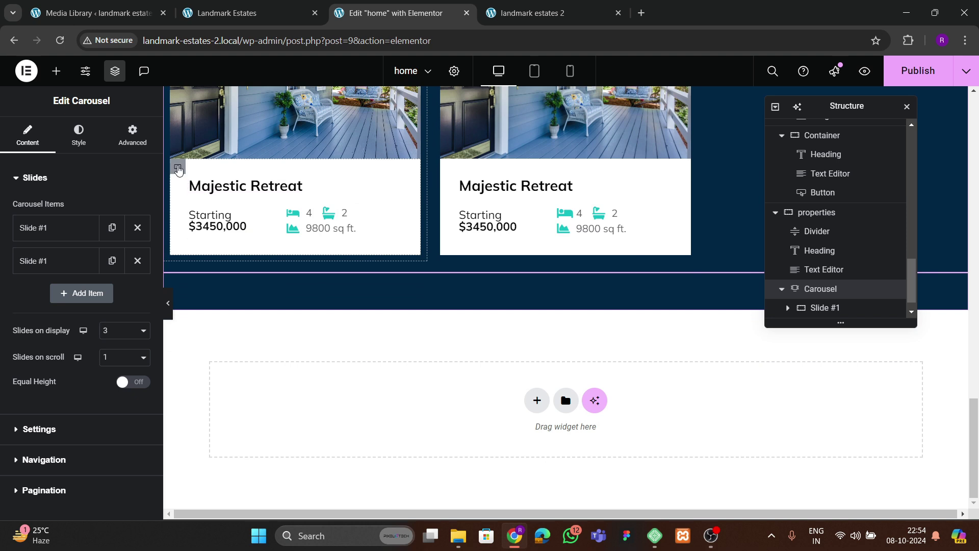
pyautogui.click(178, 170)
pyautogui.doubleClick(24, 265)
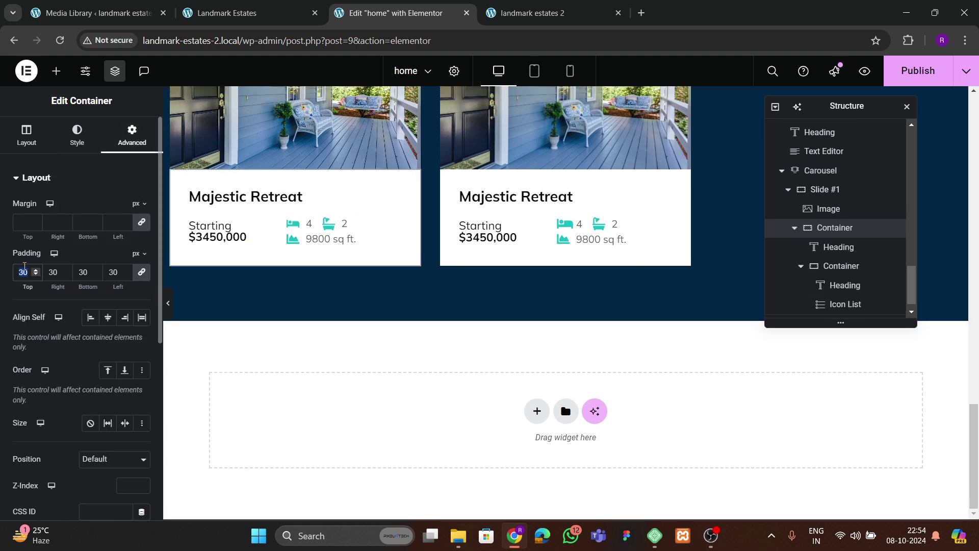
pyautogui.write('20')
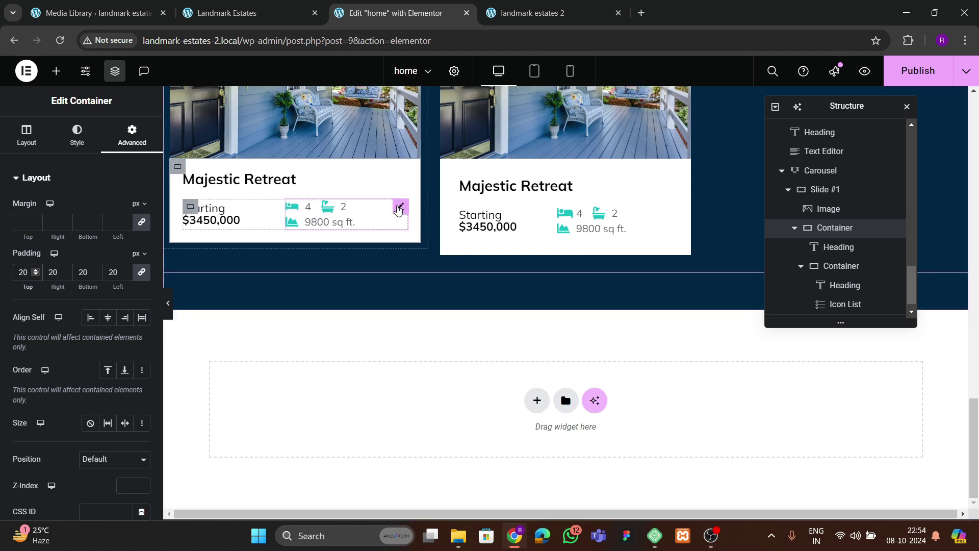
# - Set the font size of the first card's starting-price heading to 16 px
pyautogui.click(398, 208)
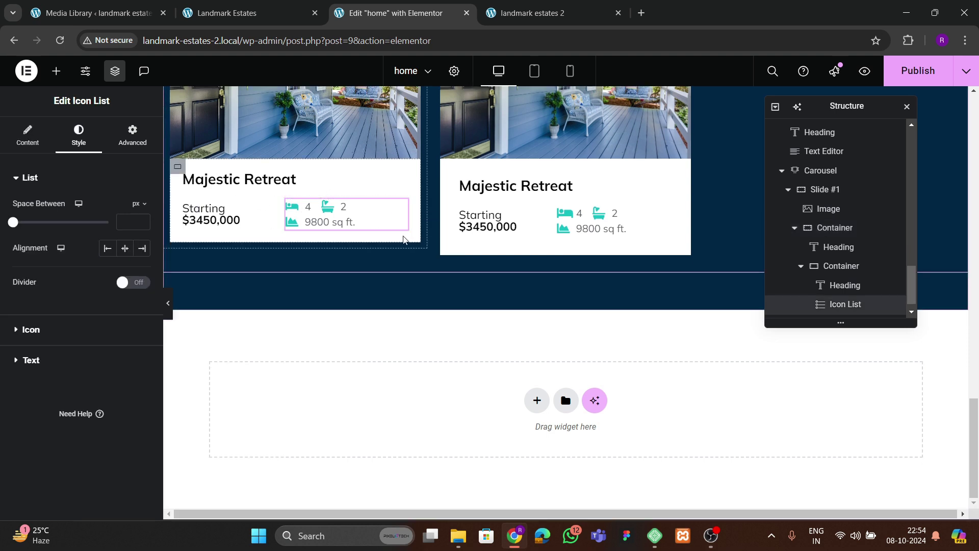
pyautogui.click(266, 213)
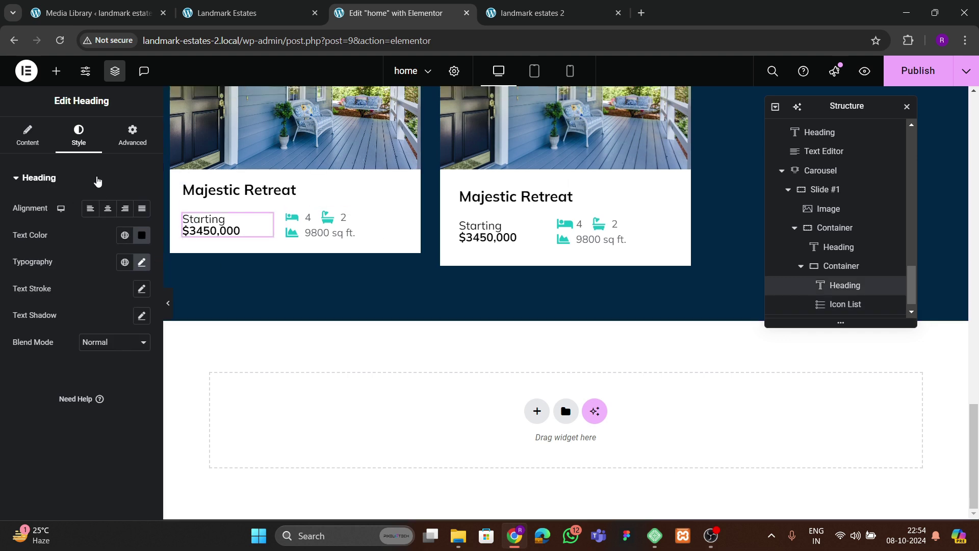
pyautogui.click(142, 262)
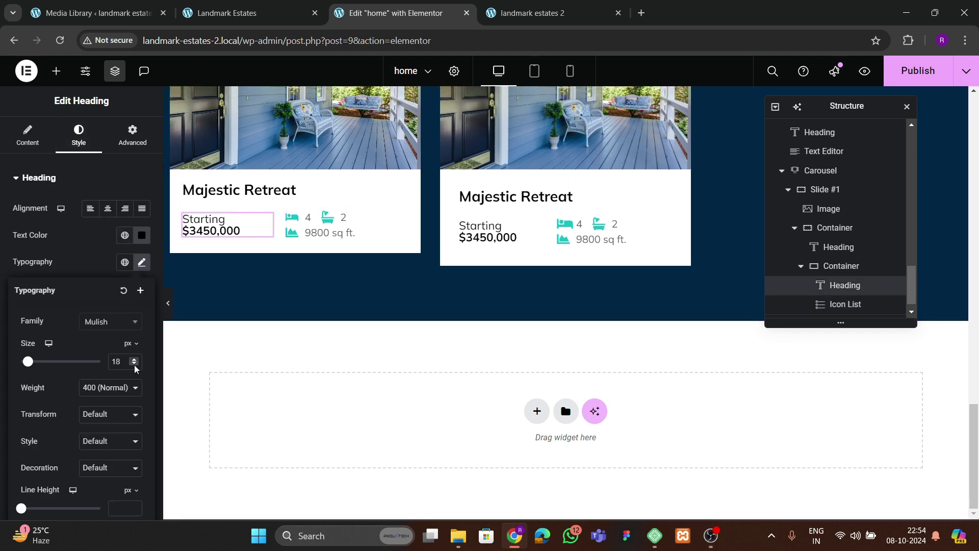
pyautogui.click(134, 364)
pyautogui.click(134, 364)
pyautogui.click(134, 364)
pyautogui.click(134, 364)
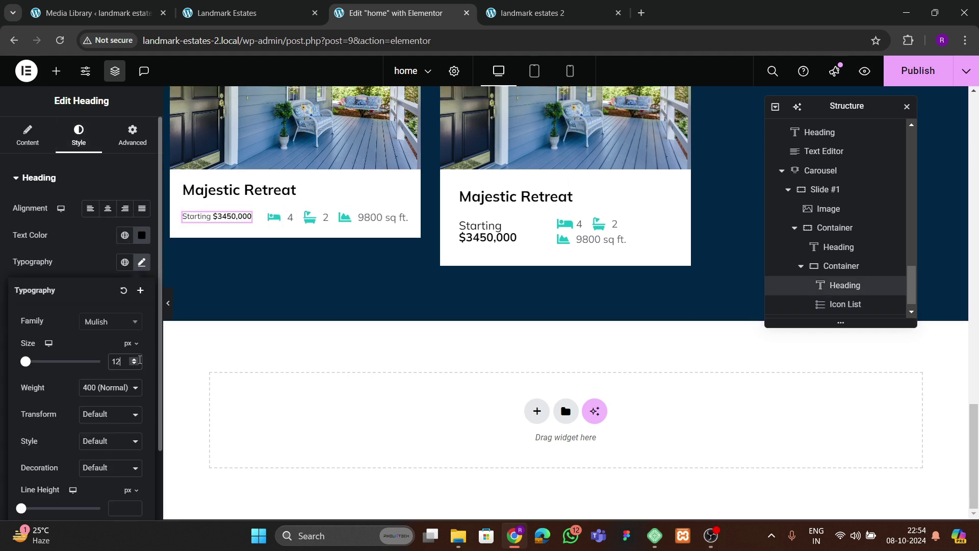
pyautogui.click(133, 360)
pyautogui.click(133, 359)
pyautogui.click(133, 360)
pyautogui.click(133, 359)
pyautogui.click(134, 359)
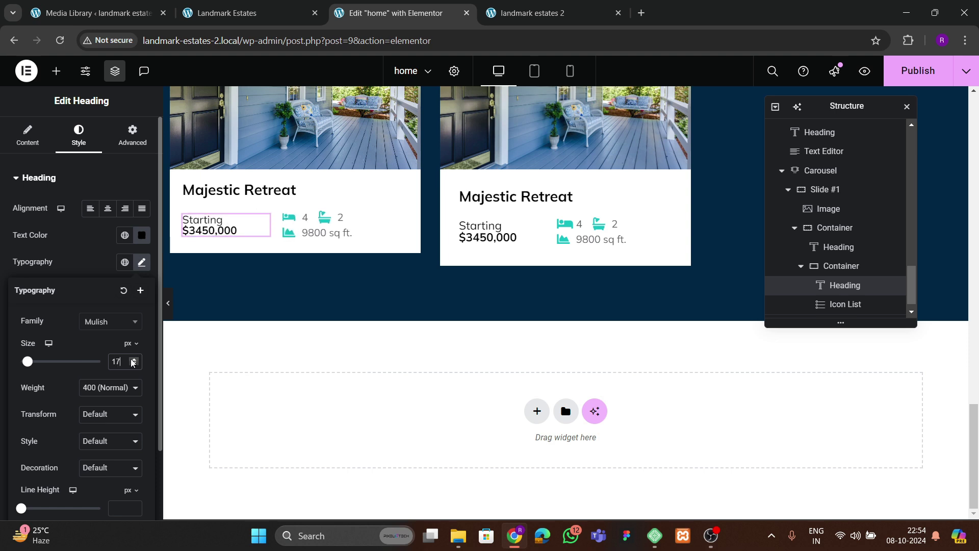
pyautogui.click(133, 364)
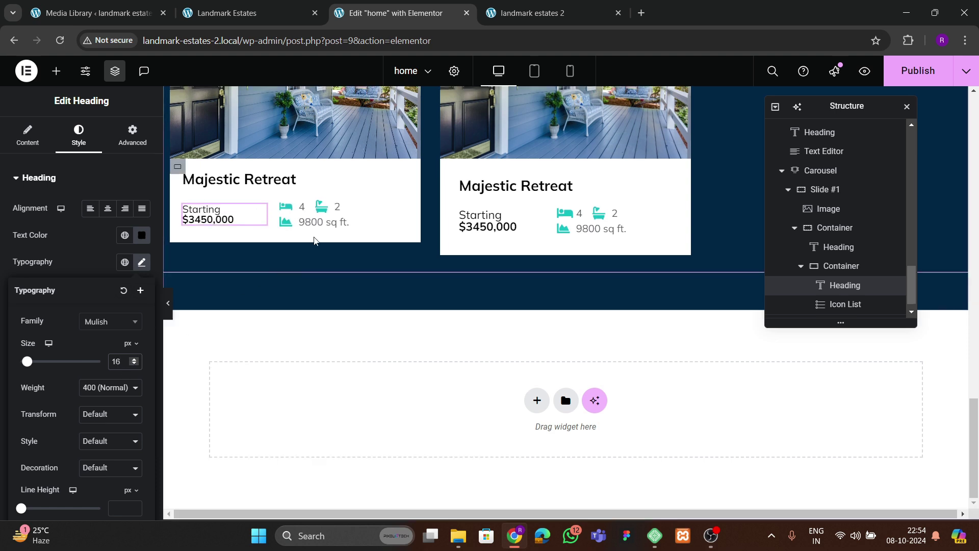
# - Shorten the text of the area item in the first card's icon list to 9800
pyautogui.click(327, 218)
pyautogui.click(21, 362)
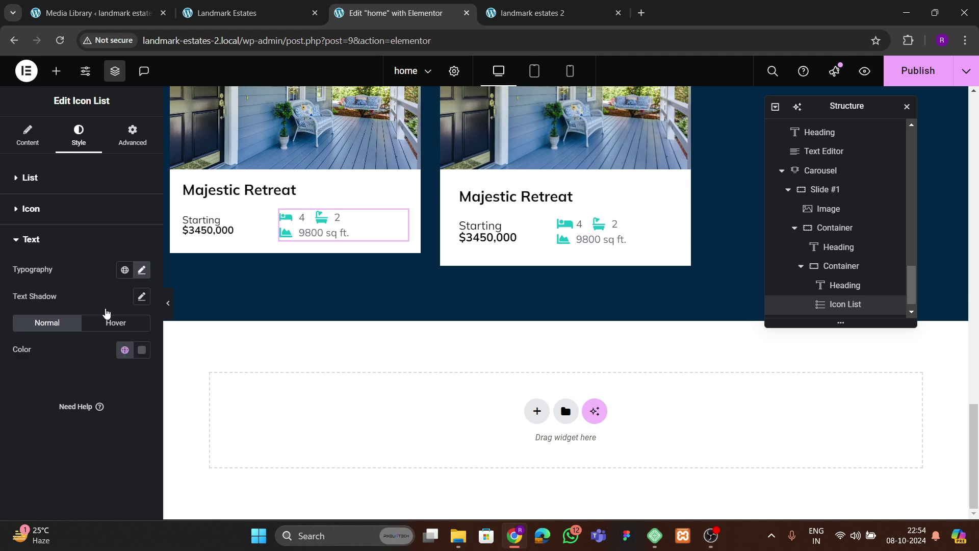
pyautogui.click(142, 270)
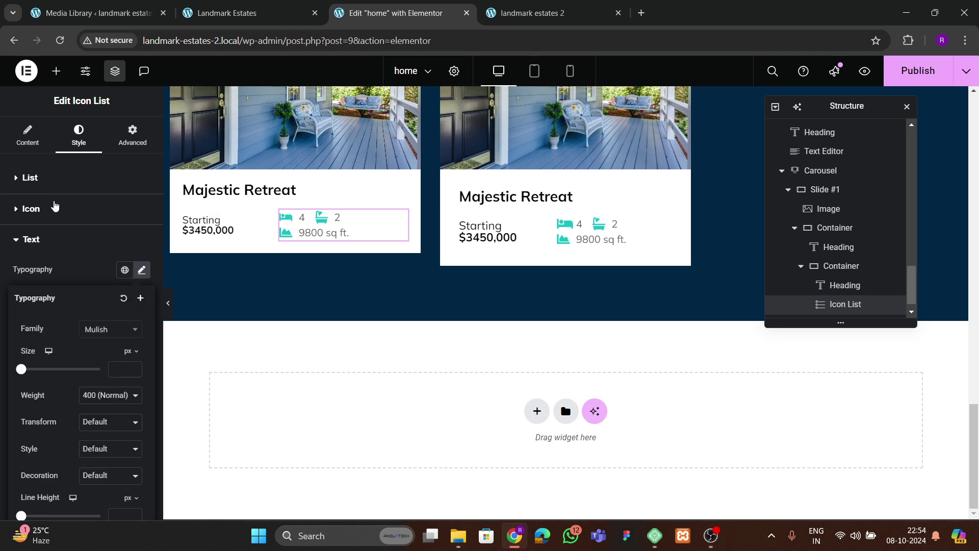
pyautogui.click(37, 179)
pyautogui.click(27, 137)
pyautogui.click(61, 320)
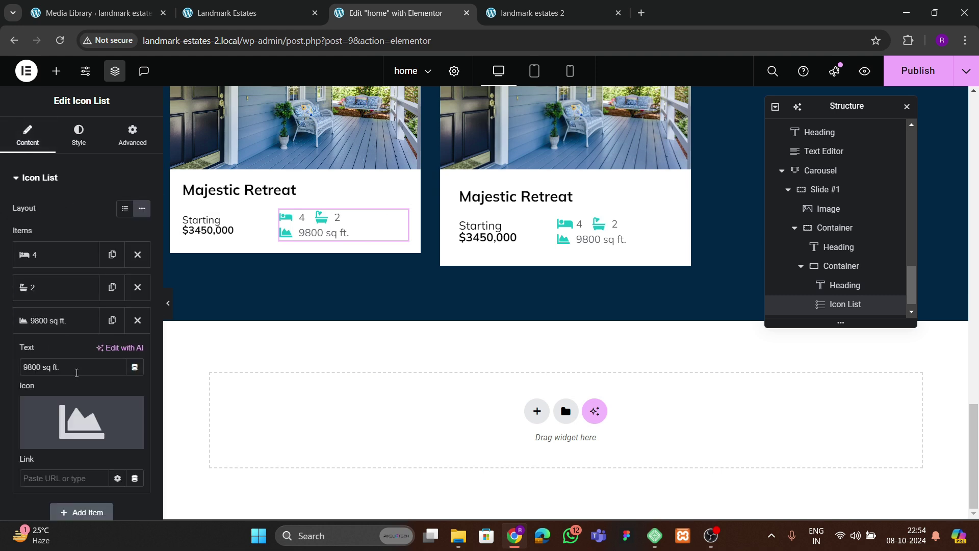
pyautogui.press('BackSpace')
pyautogui.press('BackSpace')
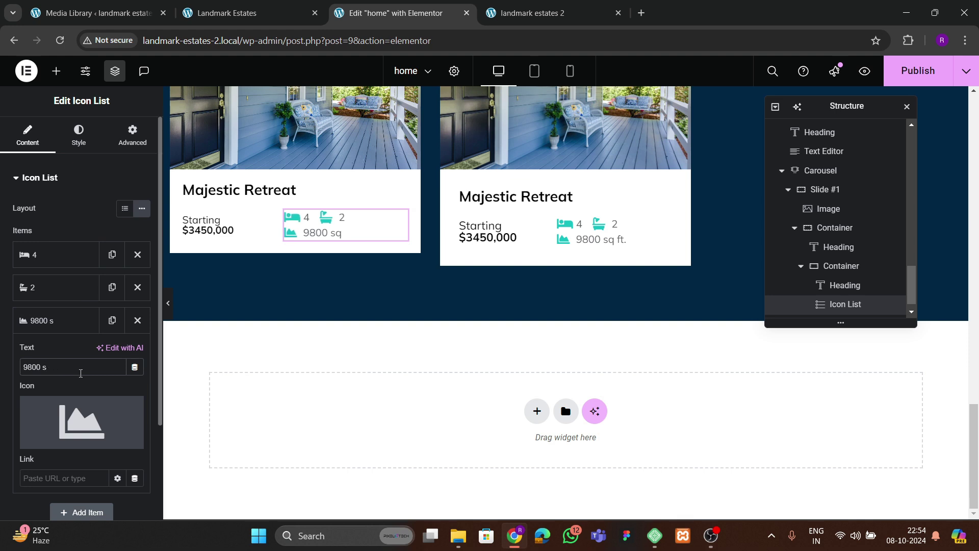
pyautogui.press('BackSpace')
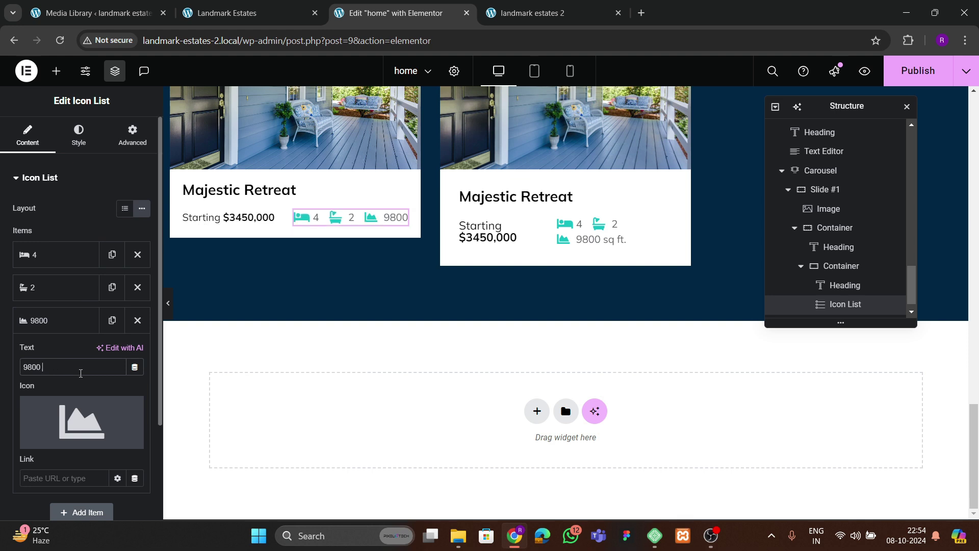
pyautogui.click(61, 330)
# - Set the text typography size of the first card's icon list to 16 px
pyautogui.click(87, 126)
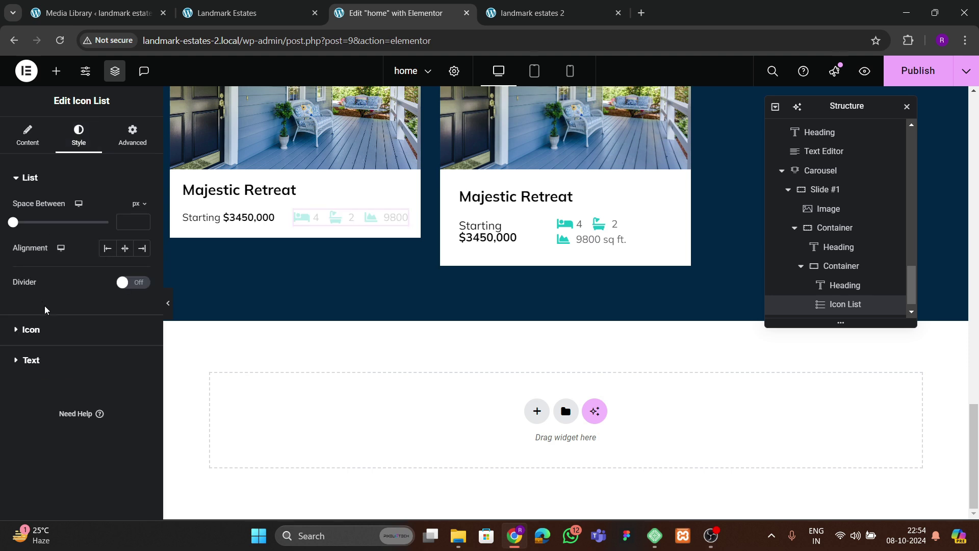
pyautogui.click(42, 324)
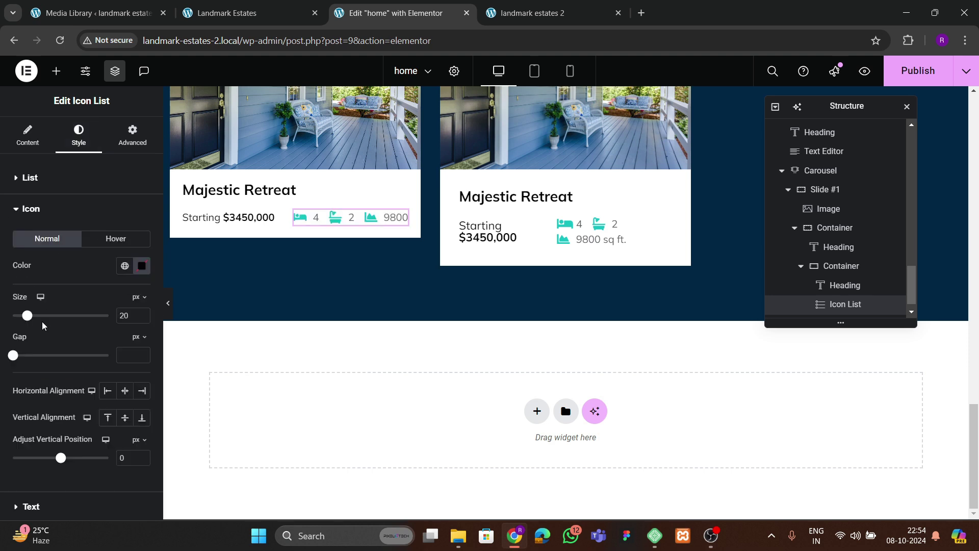
pyautogui.click(145, 314)
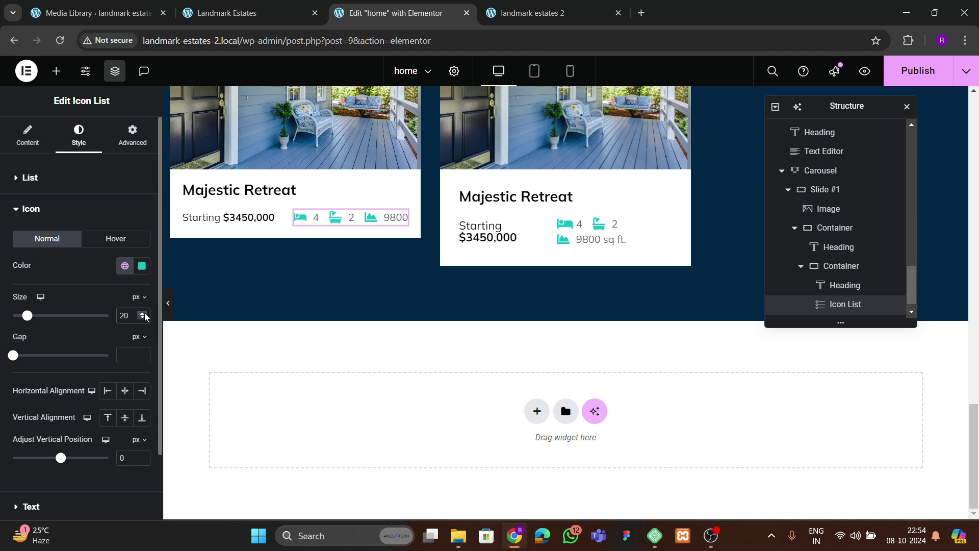
pyautogui.scroll(-1, 95, 350)
pyautogui.click(56, 440)
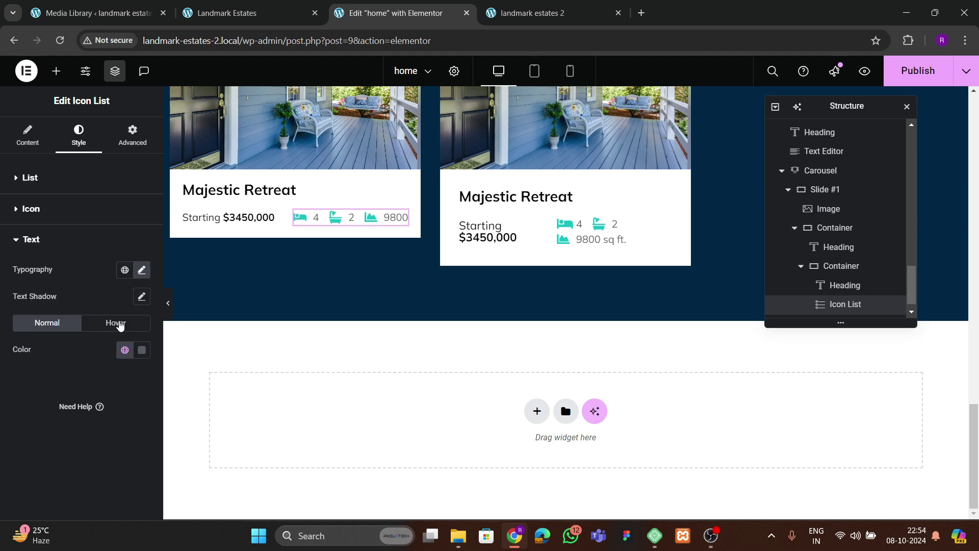
pyautogui.click(142, 271)
pyautogui.doubleClick(134, 367)
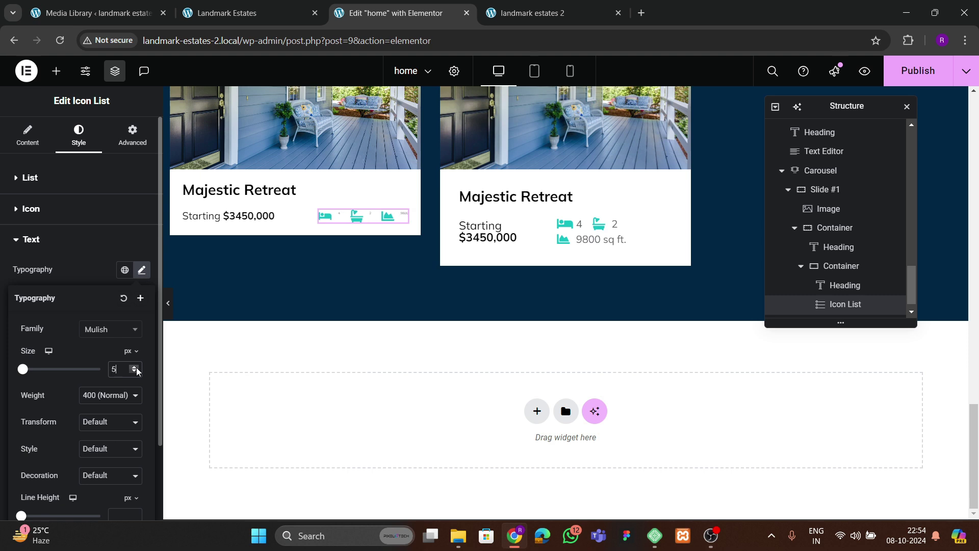
pyautogui.click(136, 368)
pyautogui.click(136, 367)
pyautogui.click(136, 367)
pyautogui.click(136, 367)
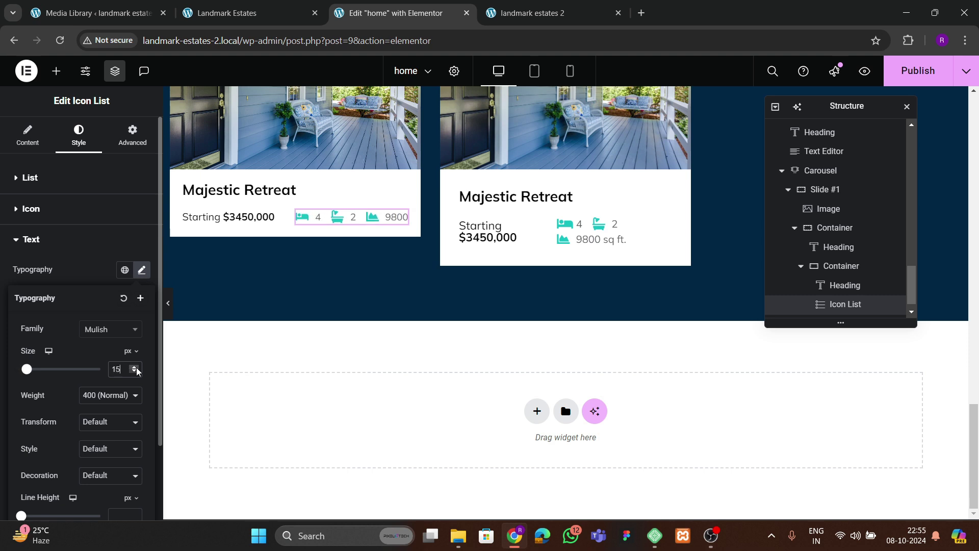
pyautogui.click(136, 367)
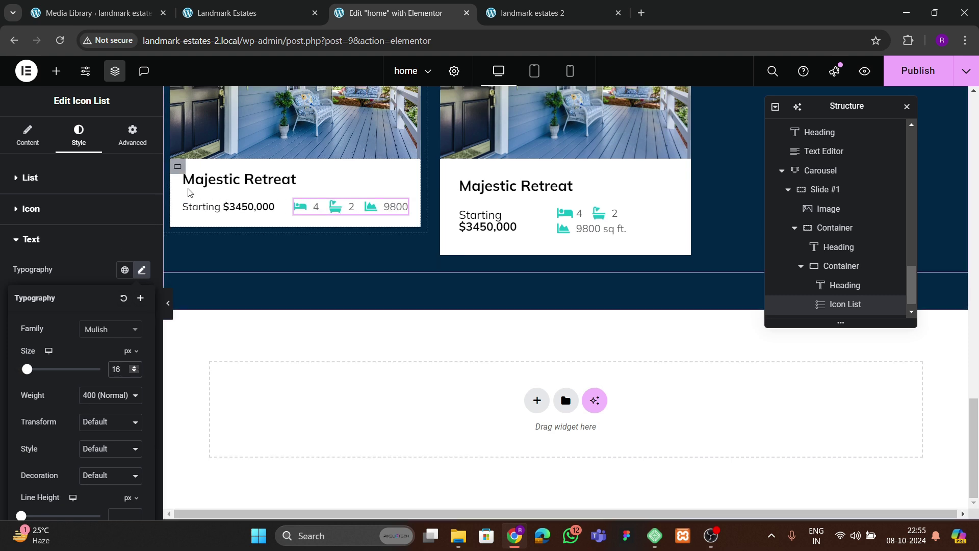
# - Justify the first card's text container content to center, align its items to start and set its linked gaps to 15 px
pyautogui.click(178, 167)
pyautogui.click(24, 140)
pyautogui.scroll(-3, 72, 323)
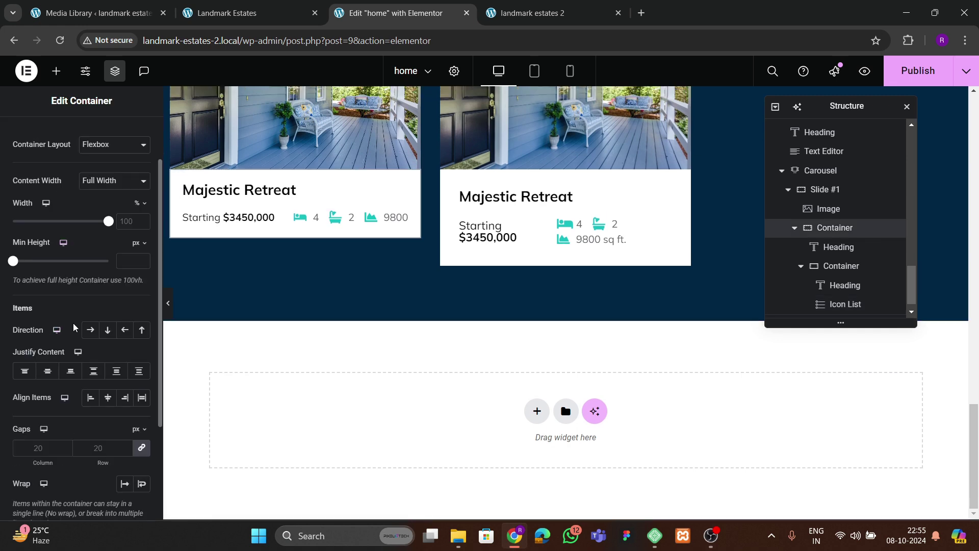
pyautogui.click(48, 306)
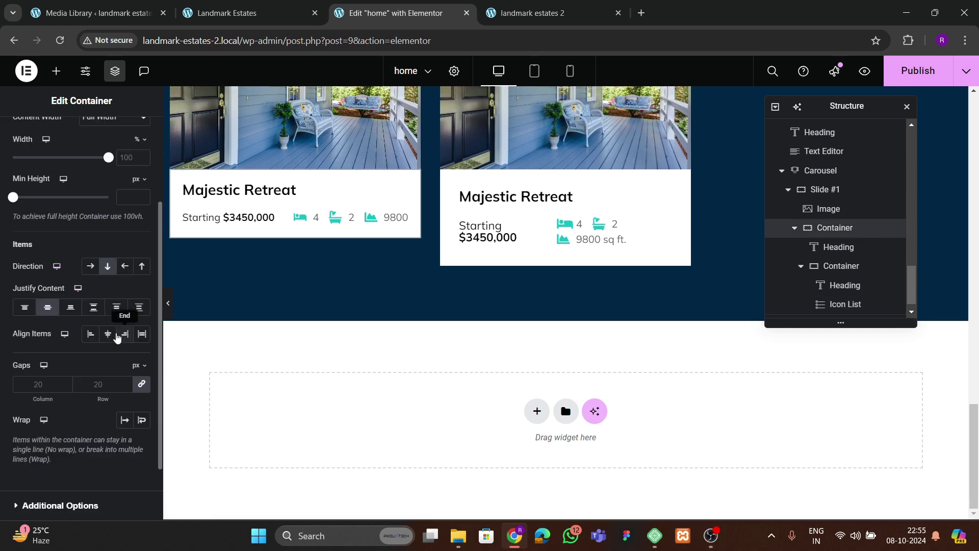
pyautogui.click(108, 335)
pyautogui.click(91, 333)
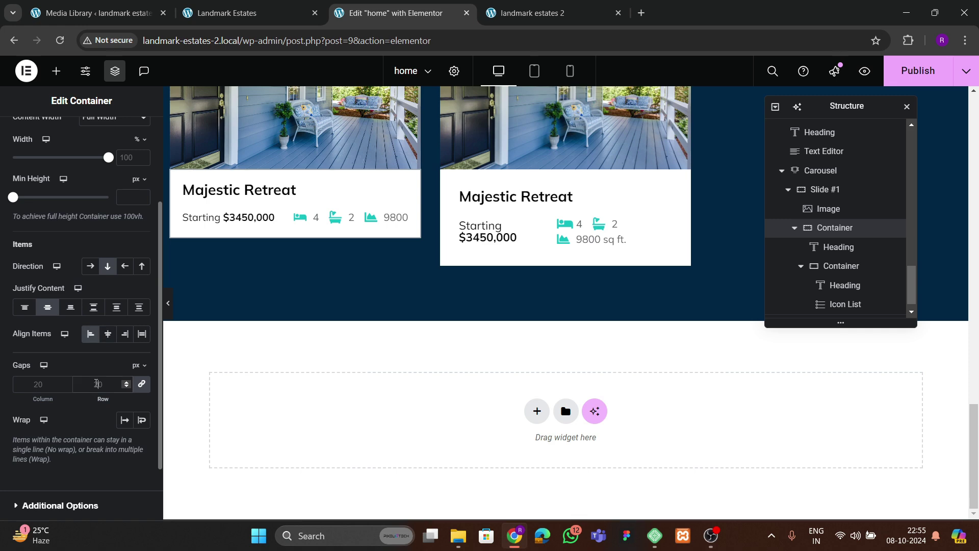
pyautogui.click(97, 383)
pyautogui.write('15')
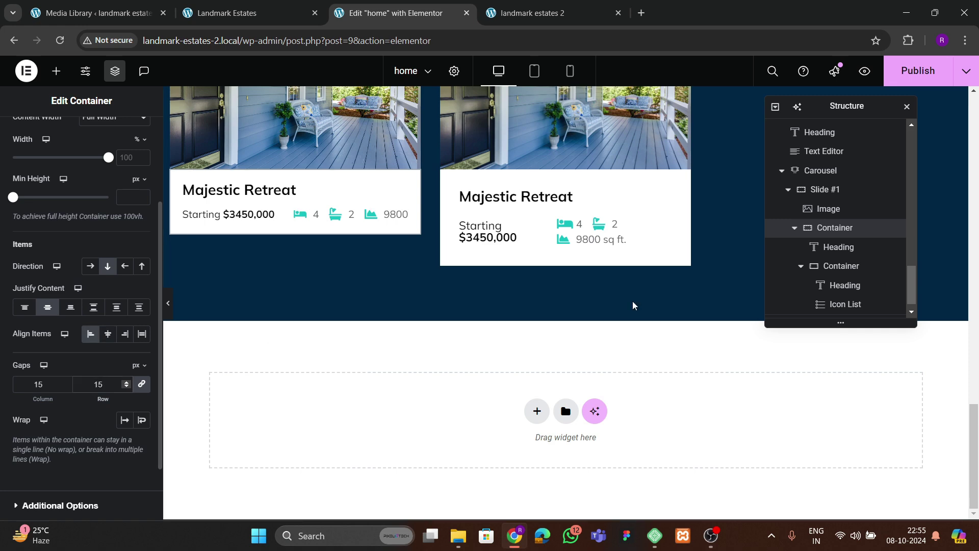
# - Delete the outdated second slide from the Carousel items and duplicate the updated Slide #1 to make three slides
pyautogui.scroll(2, 399, 268)
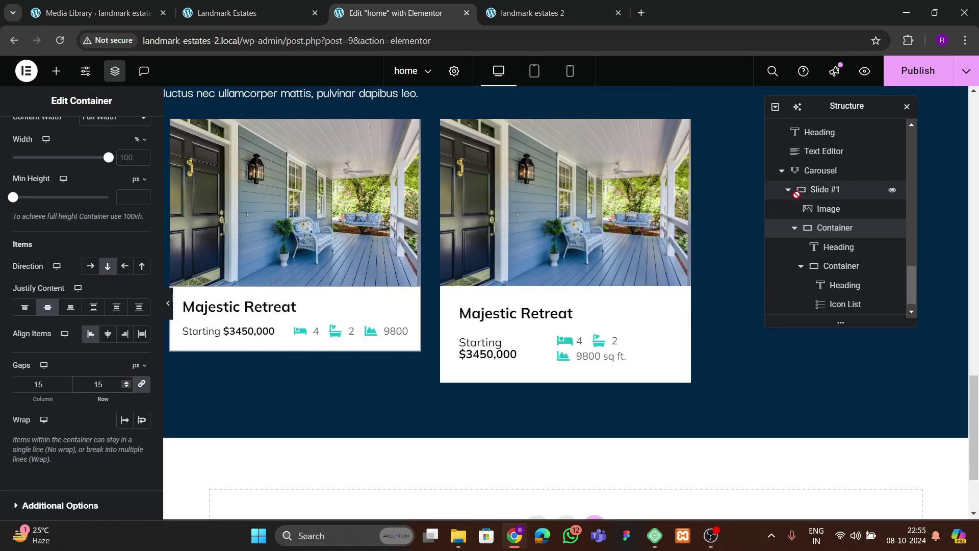
pyautogui.click(844, 170)
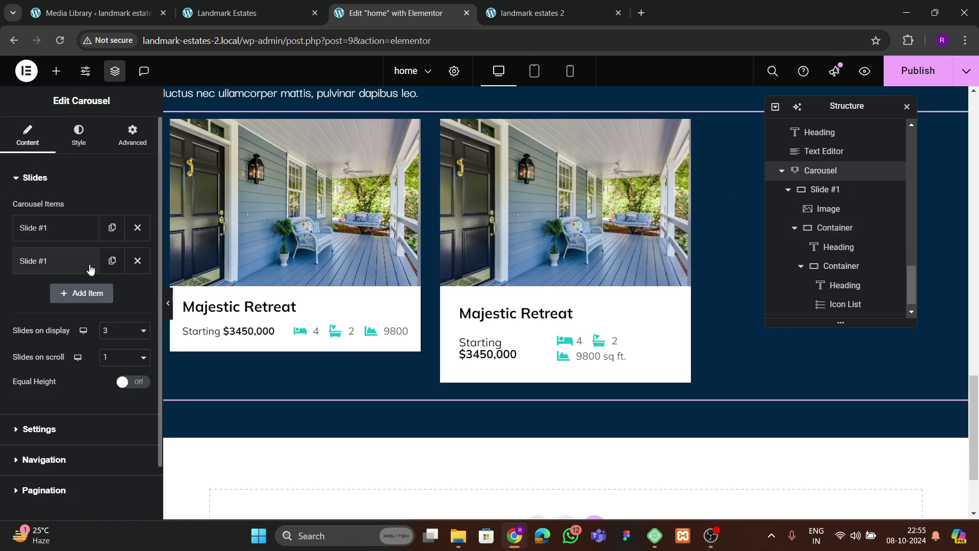
pyautogui.click(137, 261)
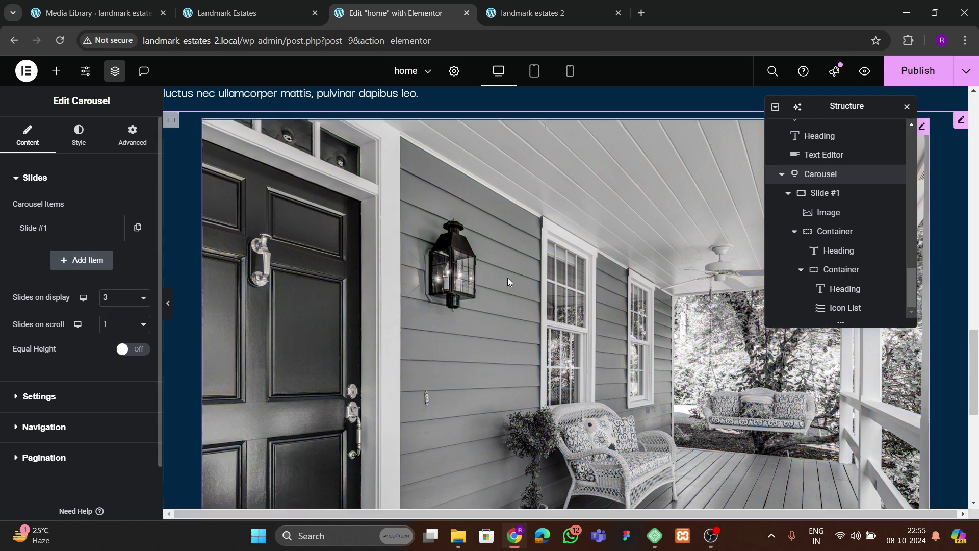
pyautogui.click(137, 230)
pyautogui.click(112, 260)
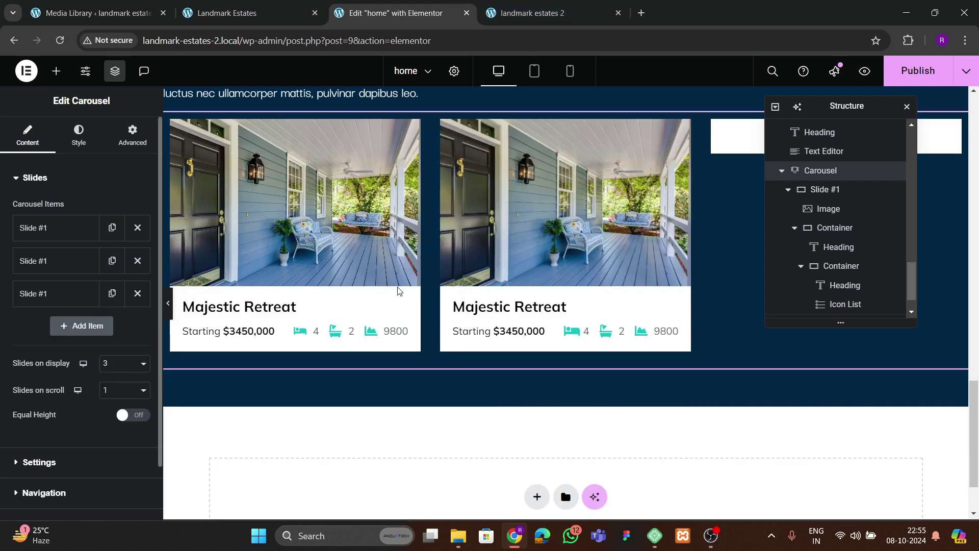
pyautogui.scroll(3, 321, 356)
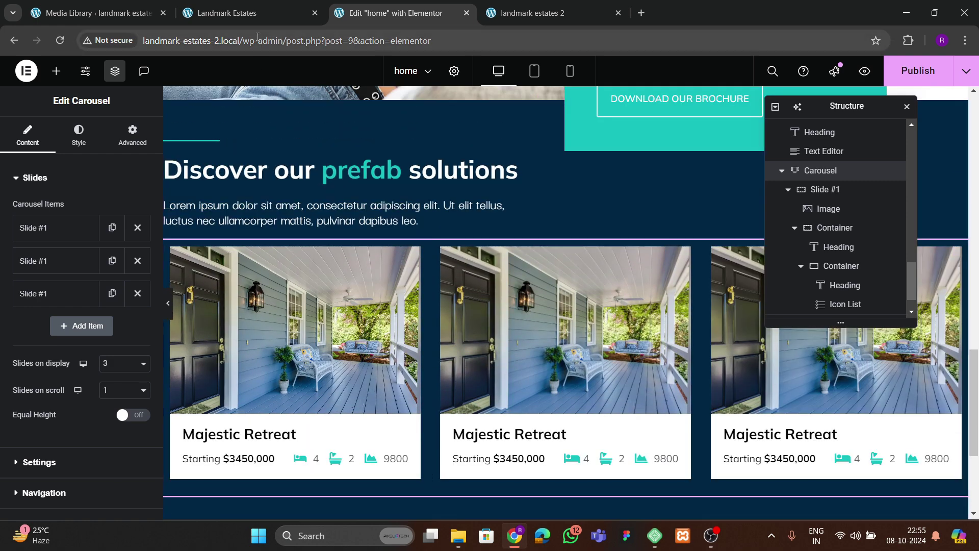
# - Check the reference cards' corners, unlink the first slide image's border radius, set top and right to 10 px and the others to 0, and preview it
pyautogui.click(254, 13)
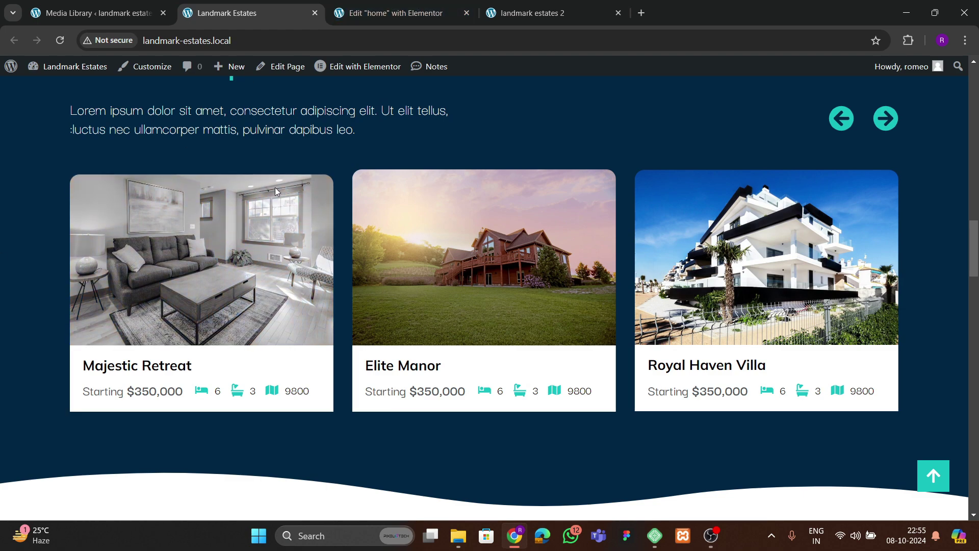
pyautogui.click(396, 13)
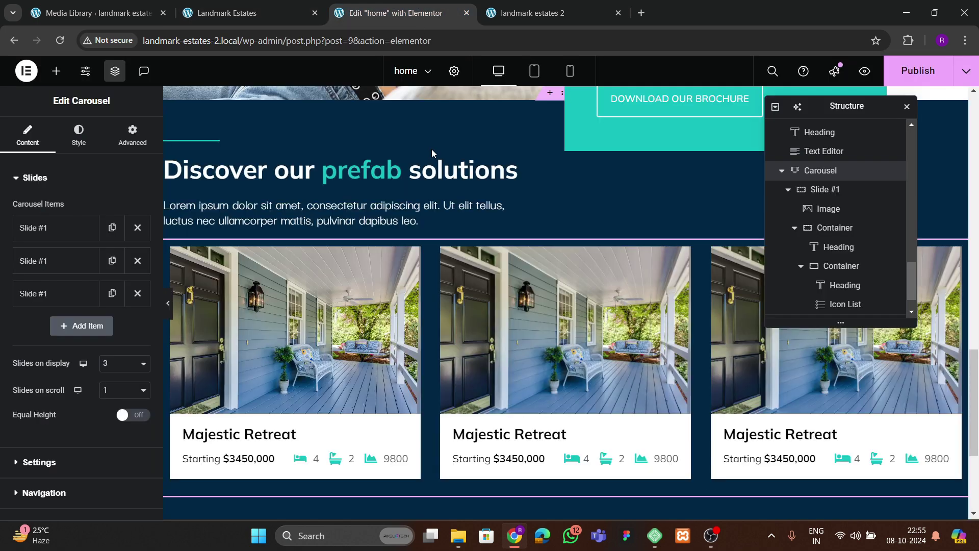
pyautogui.click(338, 294)
pyautogui.scroll(-3, 48, 271)
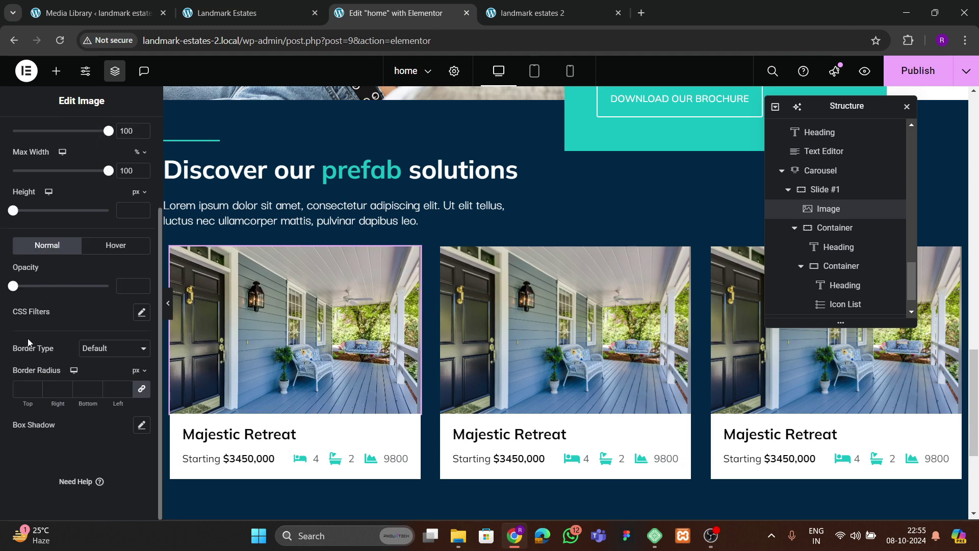
pyautogui.click(141, 389)
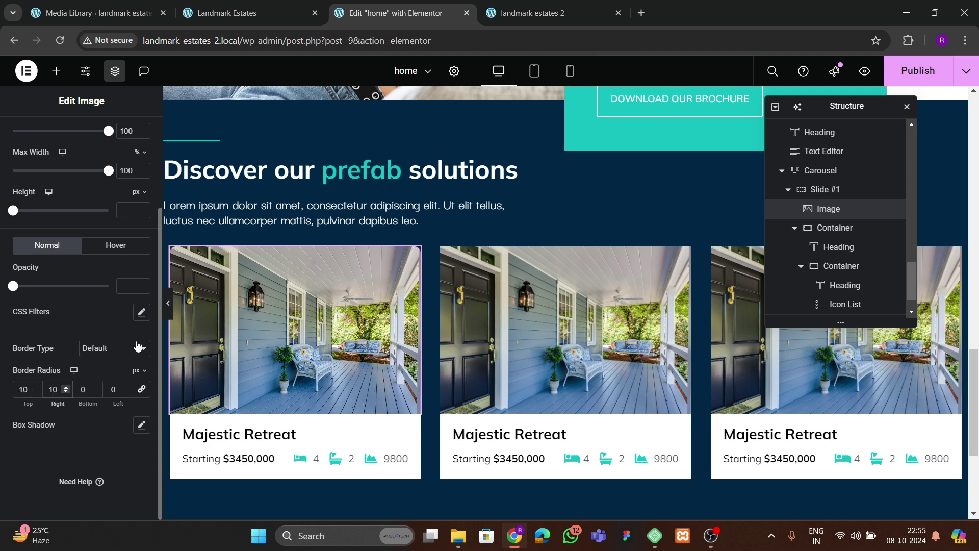
pyautogui.click(167, 303)
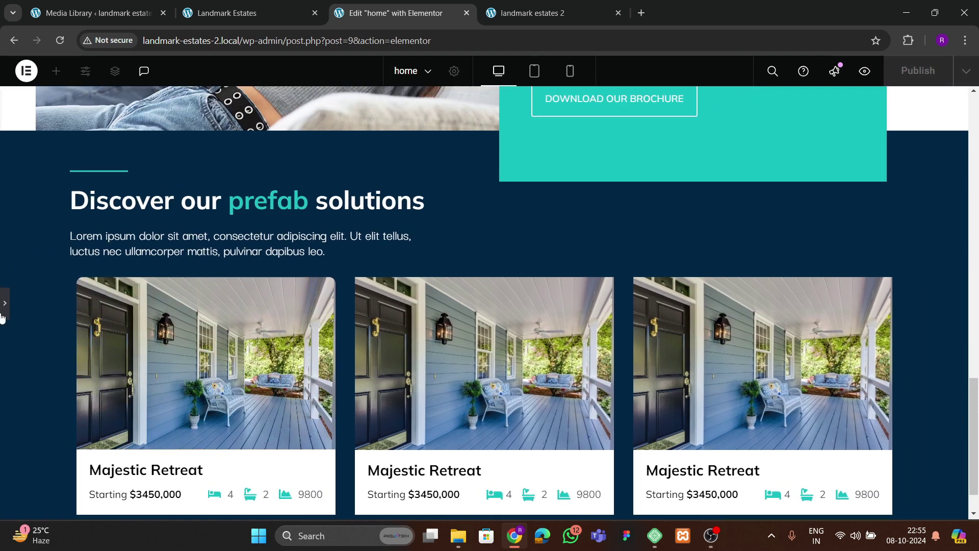
# - Increase the first slide image's top and right border radius to 20 px and preview the card
pyautogui.click(2, 317)
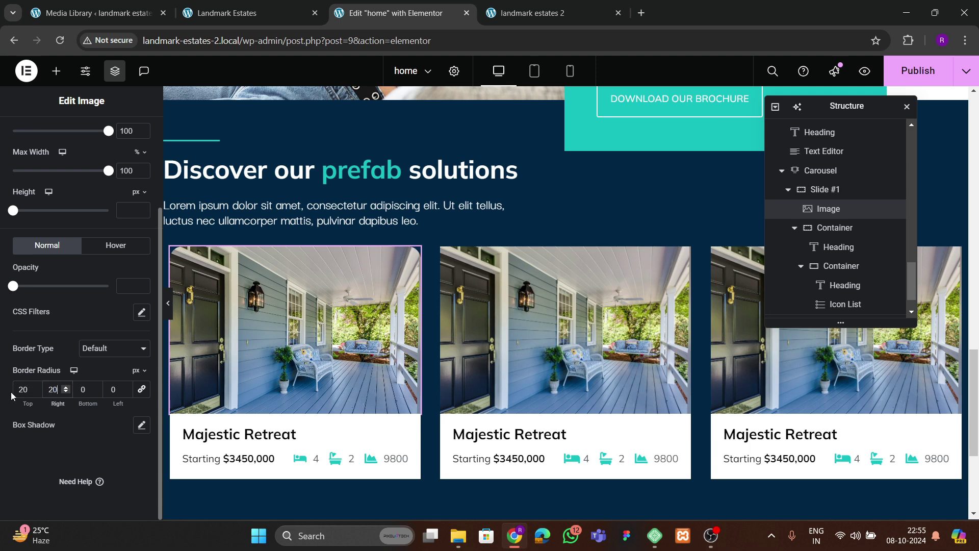
pyautogui.click(167, 304)
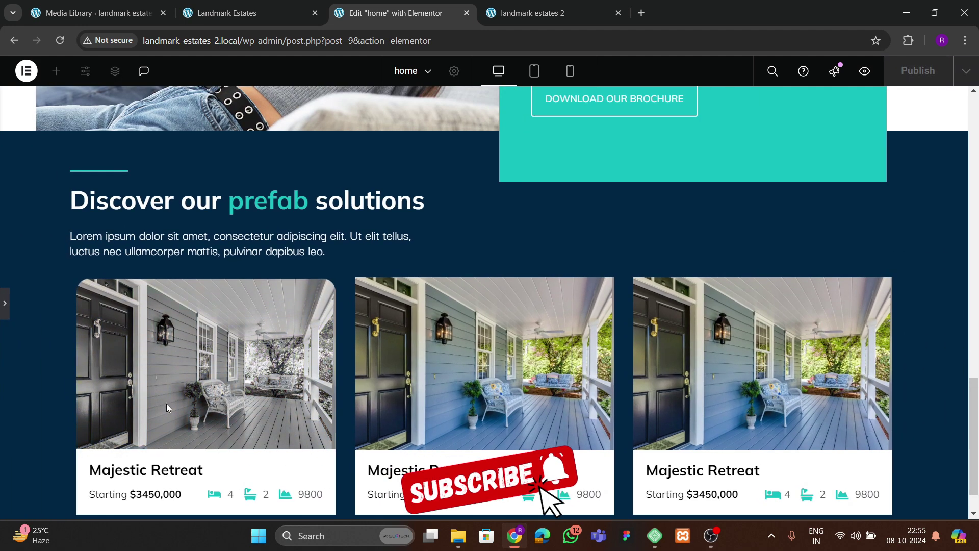
pyautogui.click(5, 306)
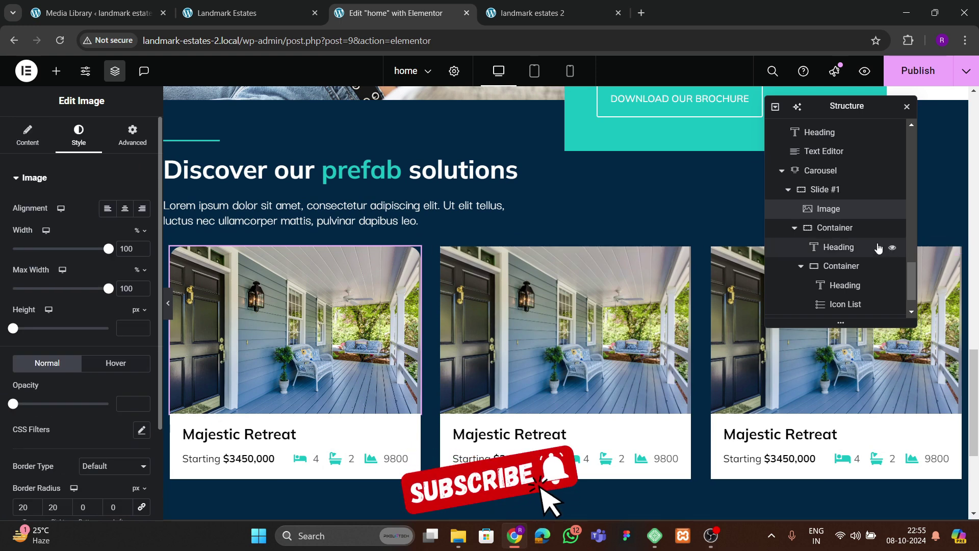
# - Delete the two outdated copies from the Carousel items and duplicate the updated Slide #1 until the carousel has six slides
pyautogui.click(830, 174)
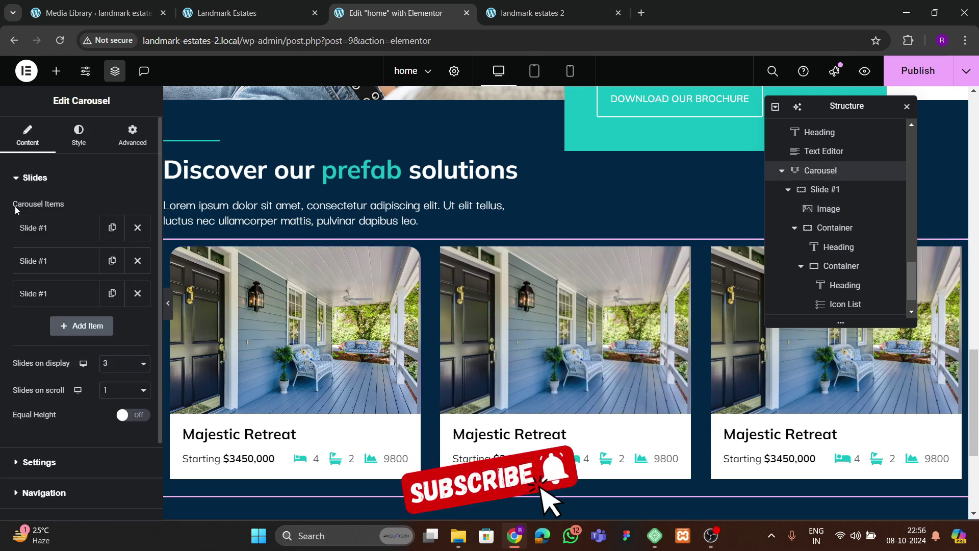
pyautogui.click(138, 261)
pyautogui.click(137, 260)
pyautogui.click(112, 227)
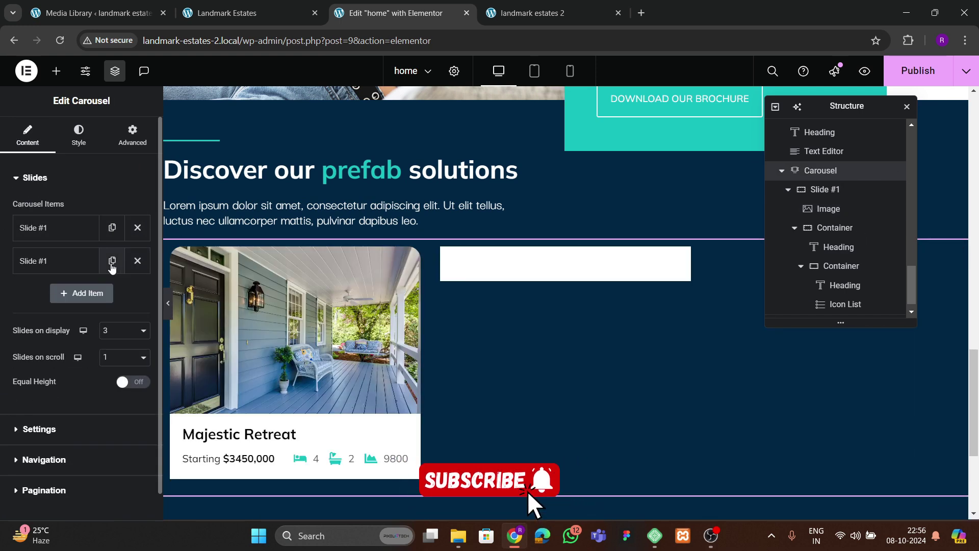
pyautogui.click(112, 260)
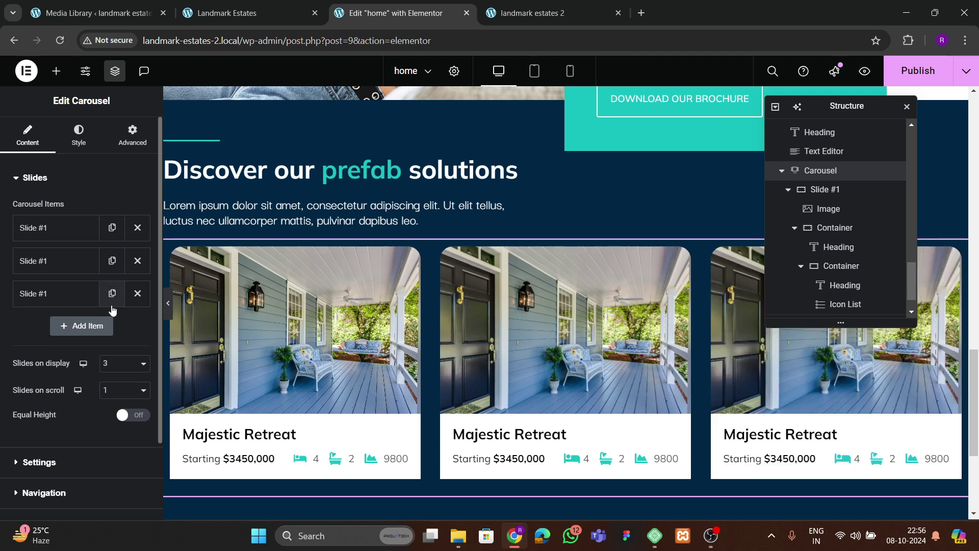
pyautogui.click(112, 294)
pyautogui.click(111, 326)
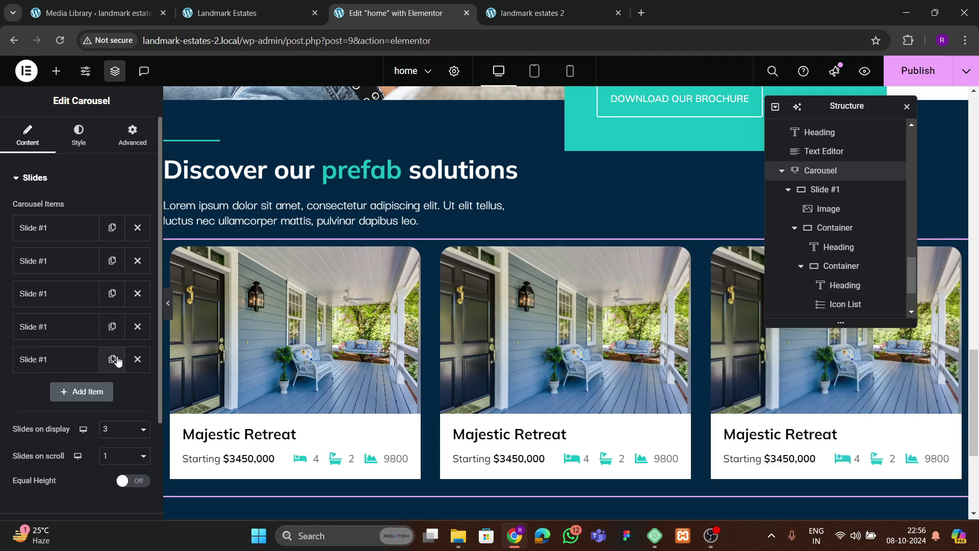
pyautogui.click(112, 359)
pyautogui.scroll(-2, 531, 316)
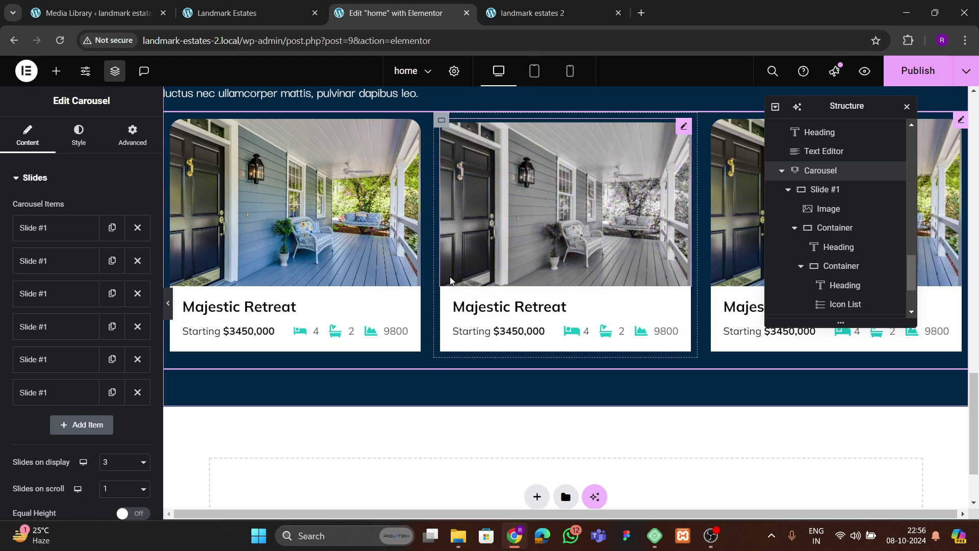
pyautogui.scroll(1, 451, 280)
pyautogui.scroll(1, 810, 250)
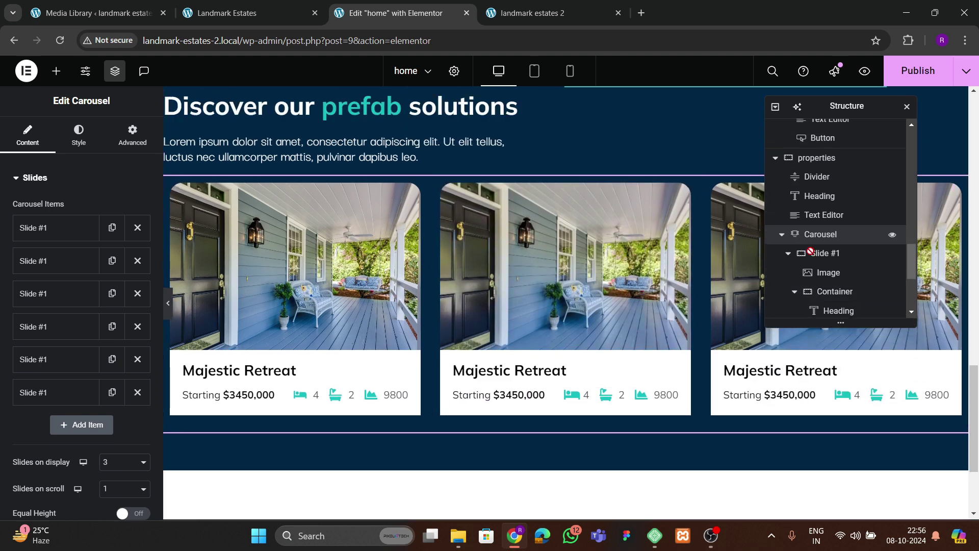
# - Publish the home page and check the updated property carousel on the live landmark estates 2 page
pyautogui.click(907, 69)
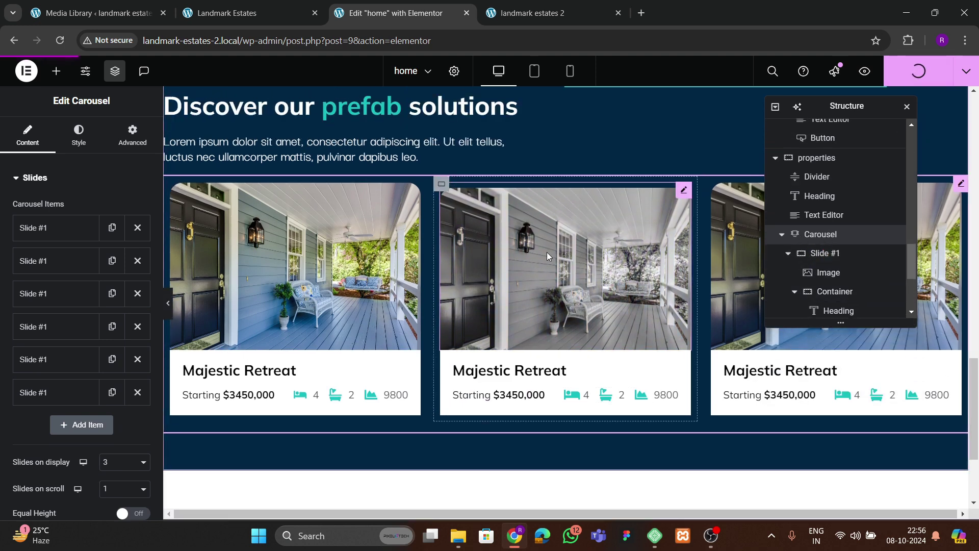
pyautogui.click(525, 13)
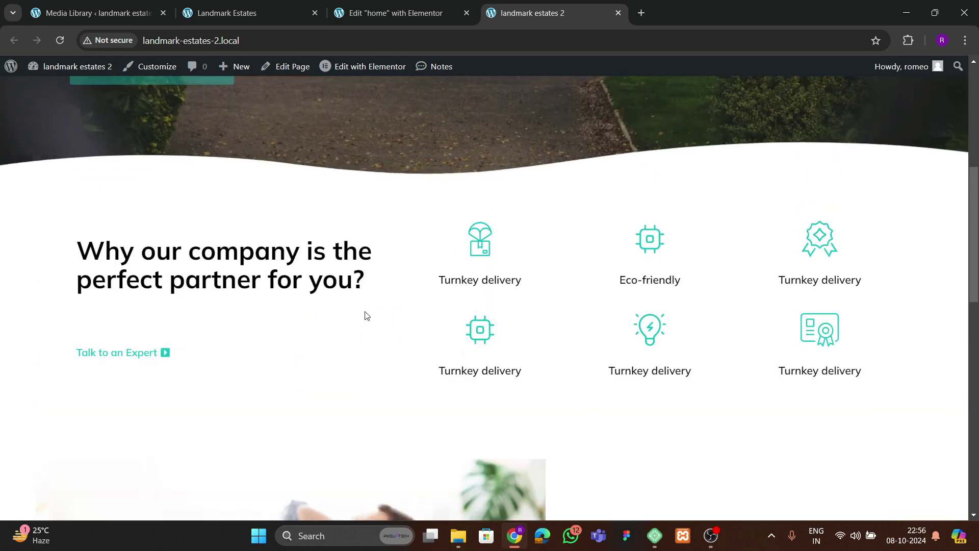
pyautogui.scroll(5, 366, 314)
pyautogui.scroll(-15, 366, 311)
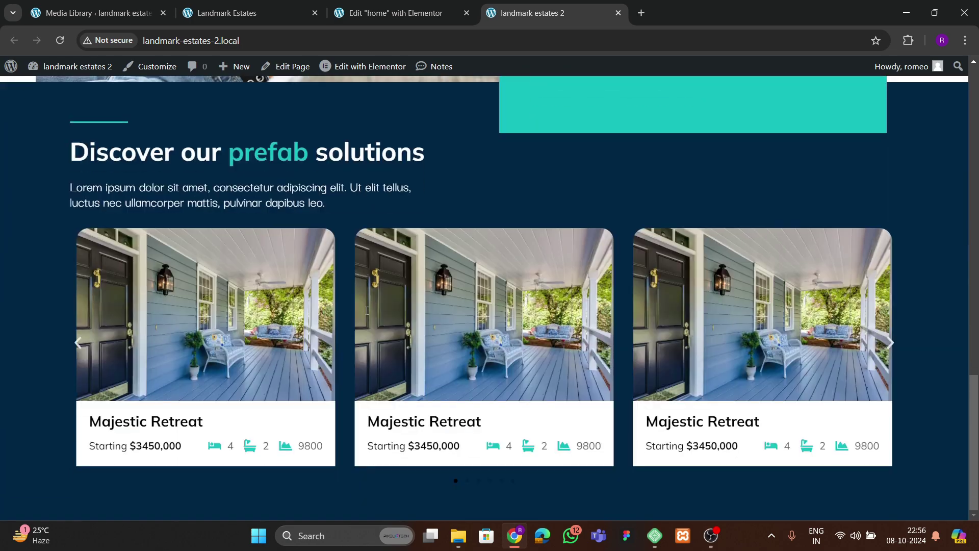
pyautogui.scroll(4, 365, 311)
pyautogui.scroll(-4, 365, 311)
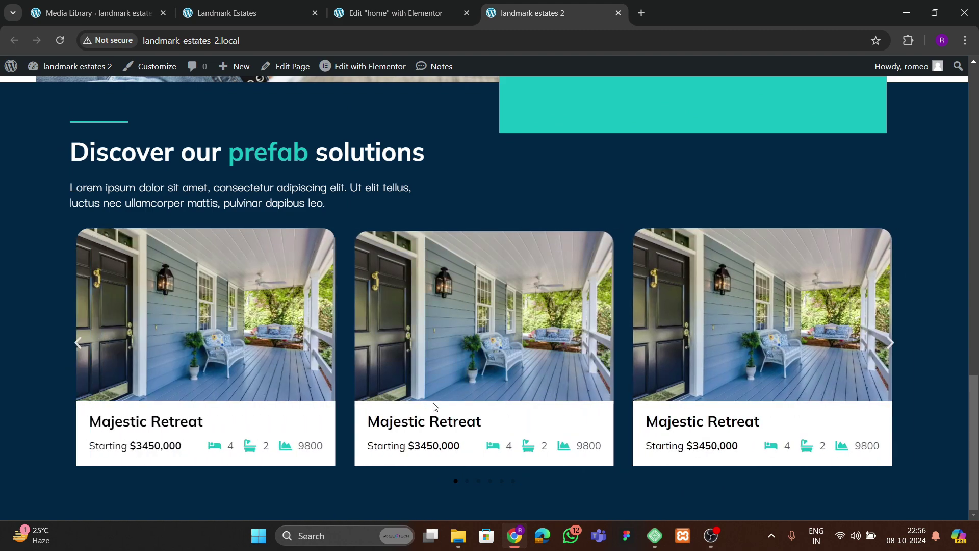
# - Unlink the Carousel's margins, set the top margin to 30 px and compare the spacing with the reference site
pyautogui.click(393, 13)
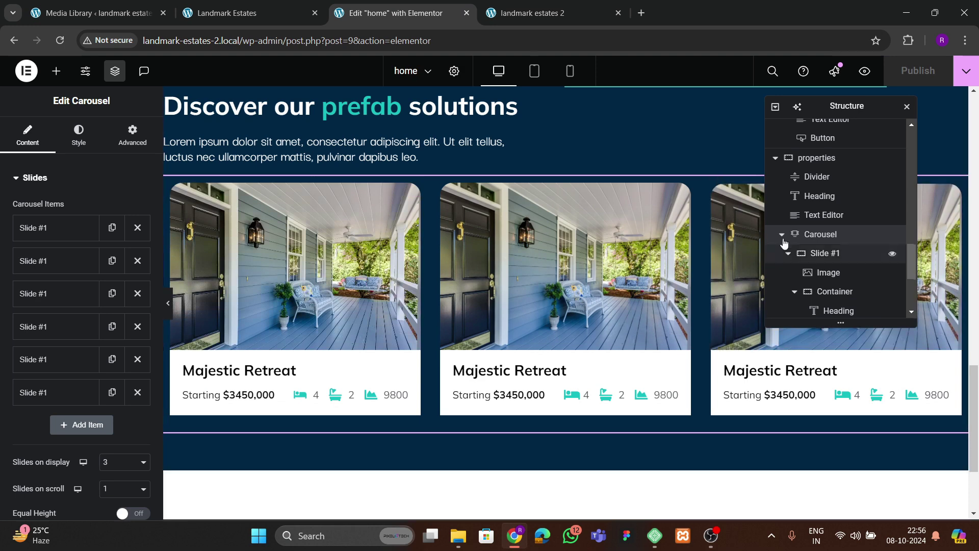
pyautogui.click(111, 144)
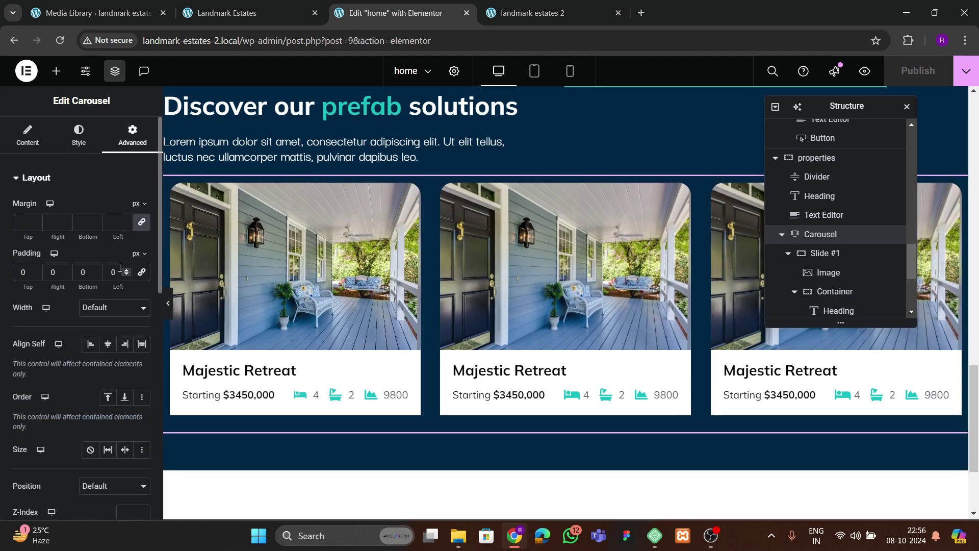
pyautogui.click(141, 222)
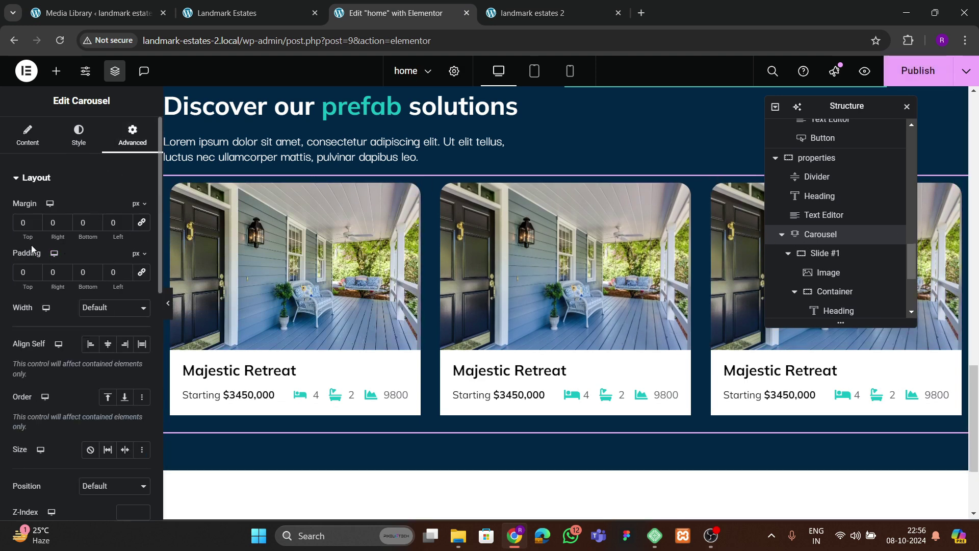
pyautogui.write('4')
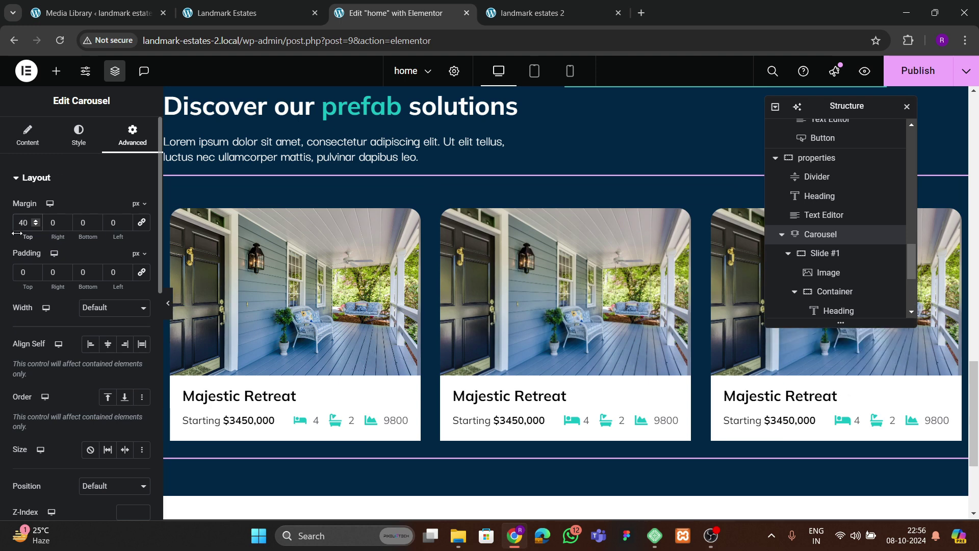
pyautogui.press('BackSpace')
pyautogui.write('3')
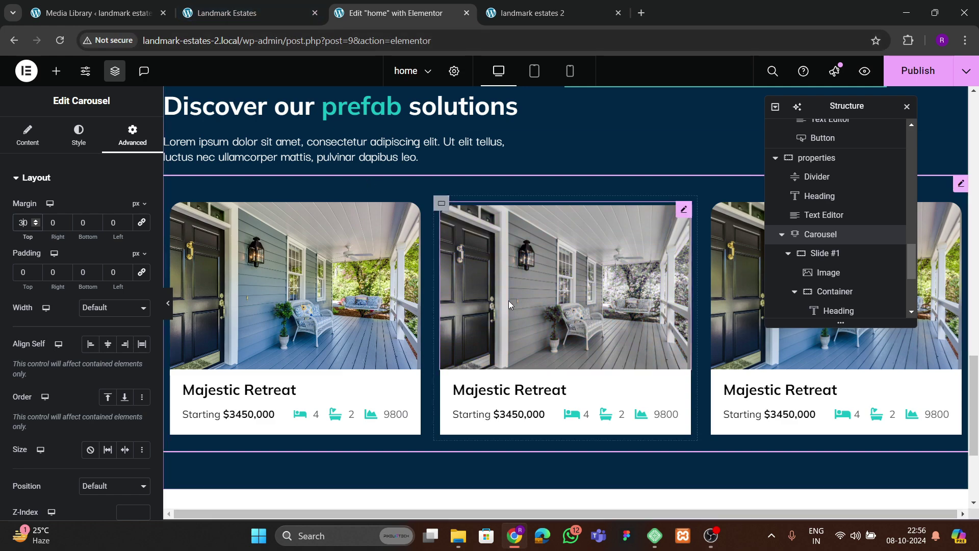
pyautogui.click(248, 12)
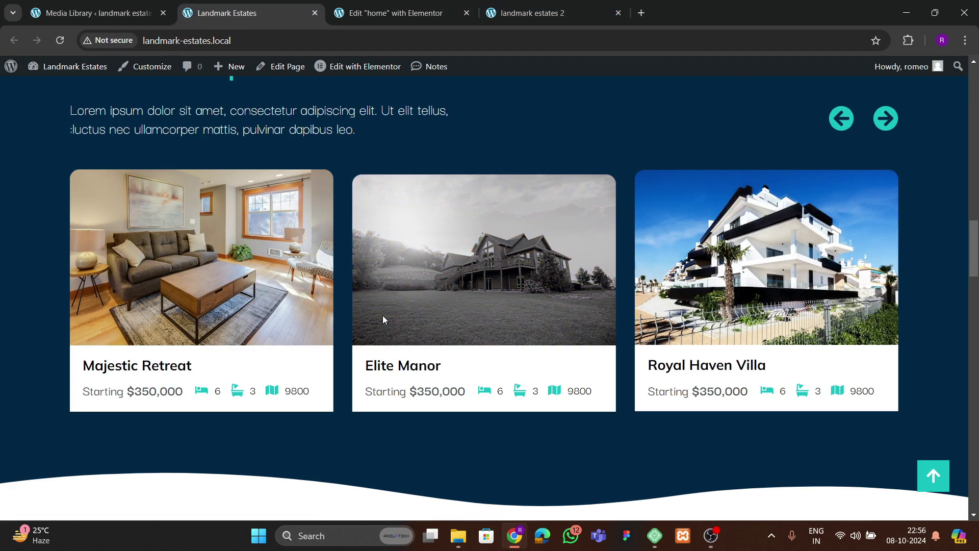
pyautogui.click(403, 12)
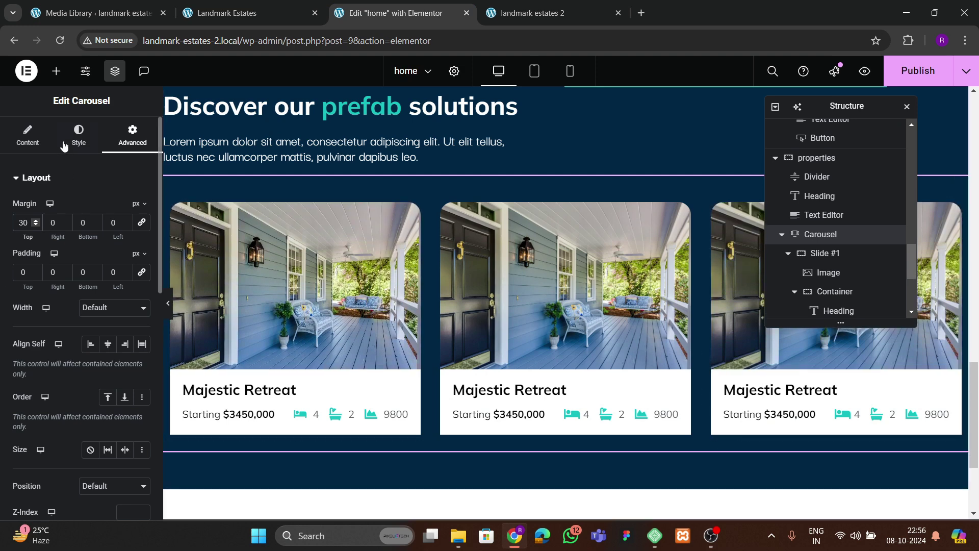
# - Replace the Carousel's previous arrow icon with the solid circled left arrow from the icon library
pyautogui.click(30, 135)
pyautogui.scroll(-3, 53, 339)
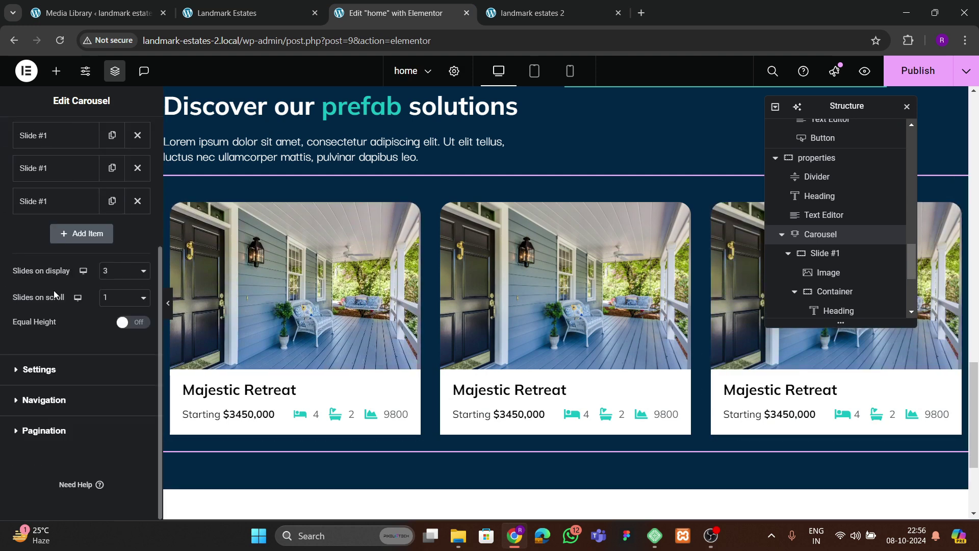
pyautogui.click(44, 396)
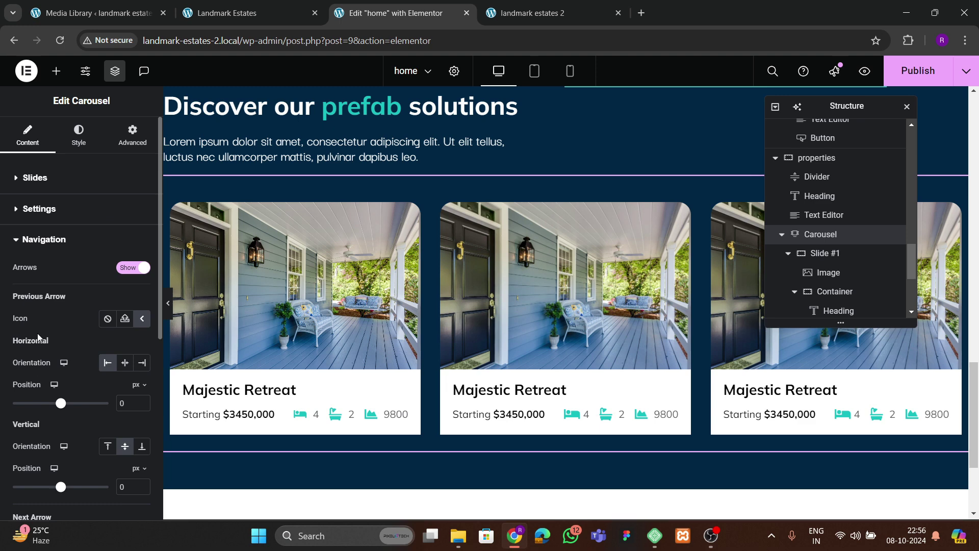
pyautogui.click(41, 209)
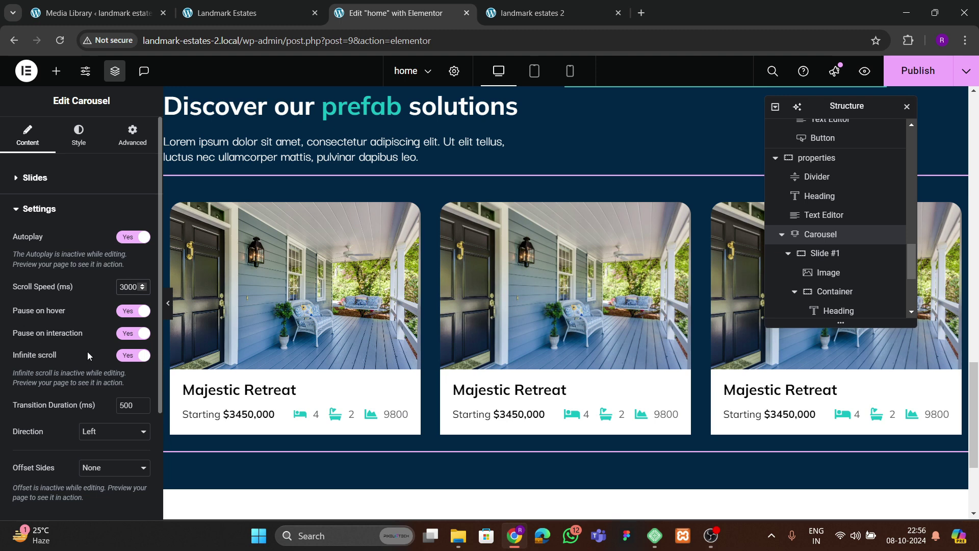
pyautogui.scroll(-3, 79, 387)
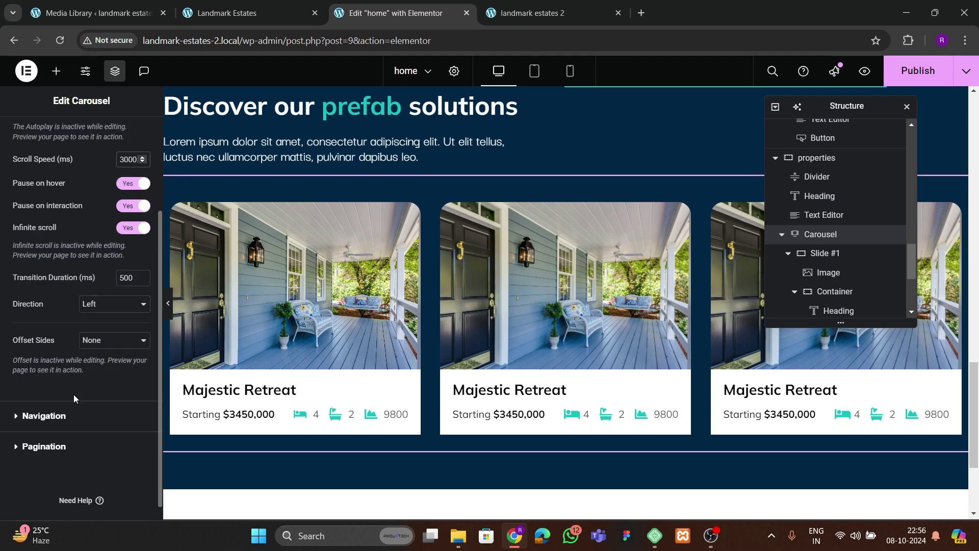
pyautogui.click(30, 416)
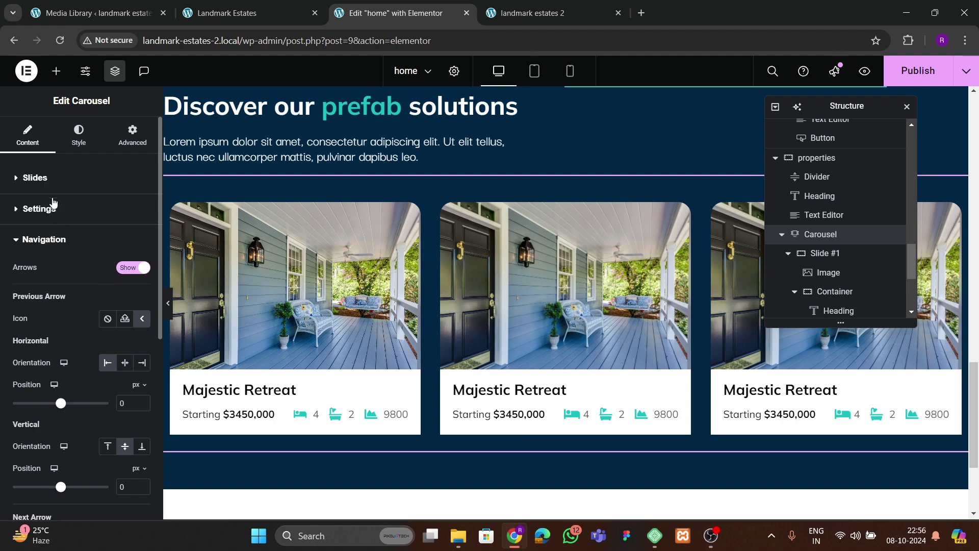
pyautogui.click(124, 318)
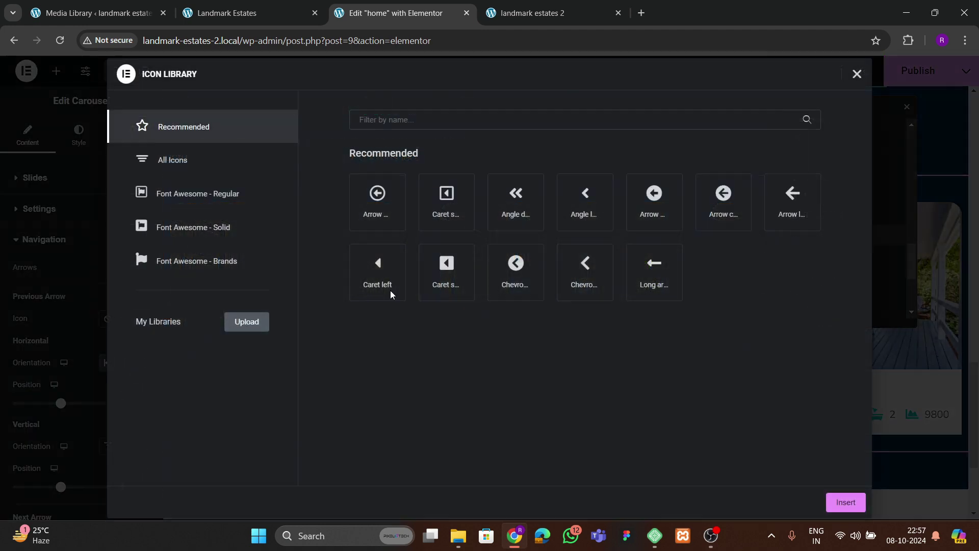
pyautogui.click(703, 213)
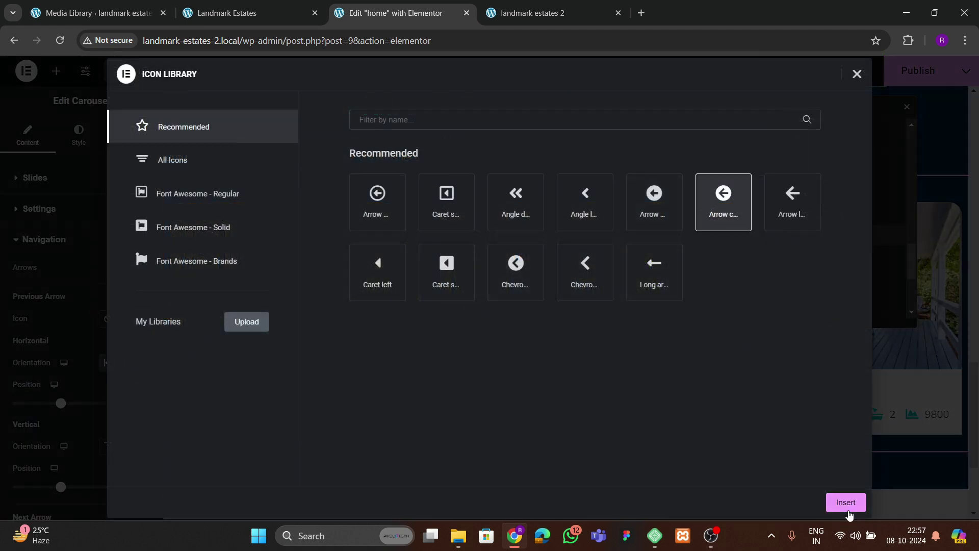
pyautogui.click(845, 502)
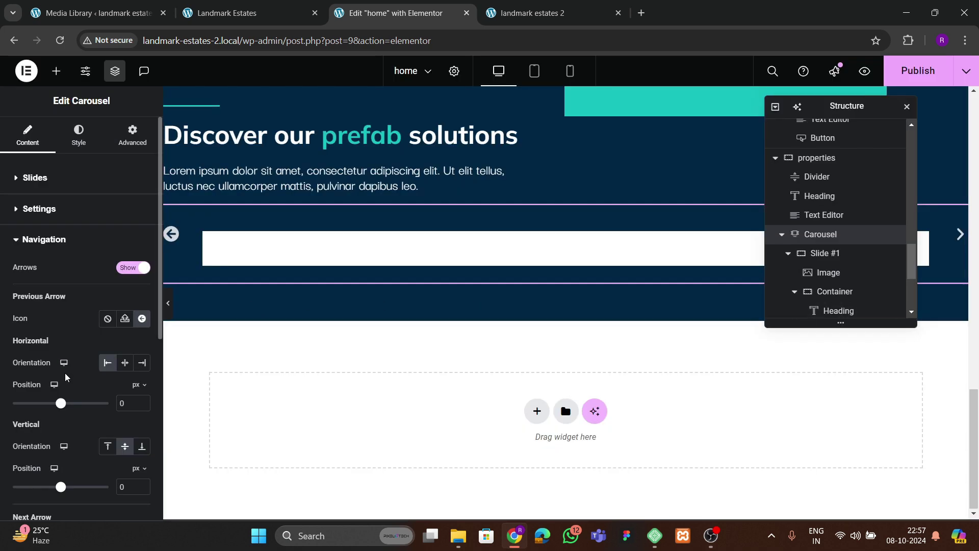
# - Examine the navigation arrows' style and placement on the reference Landmark Estates site and compare them with the edited carousel
pyautogui.click(239, 12)
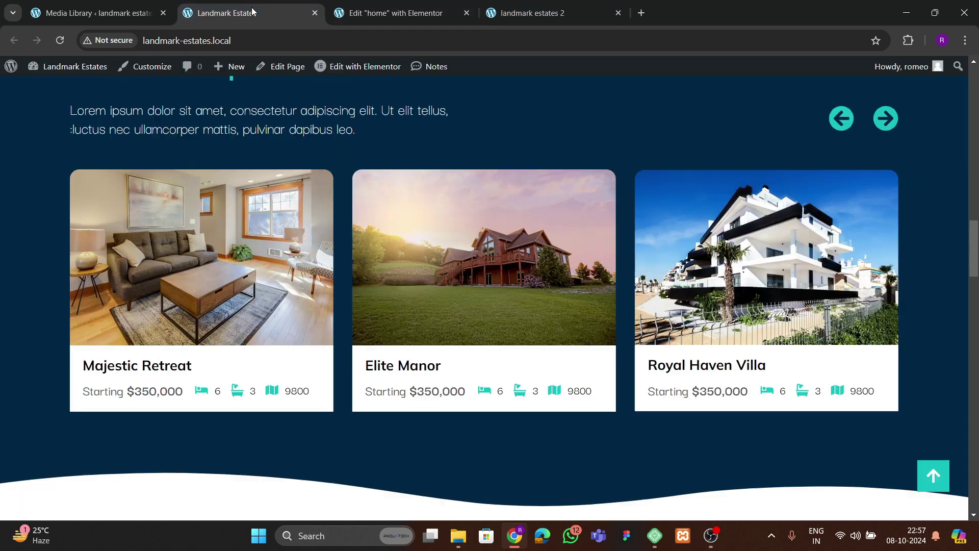
pyautogui.scroll(1, 790, 218)
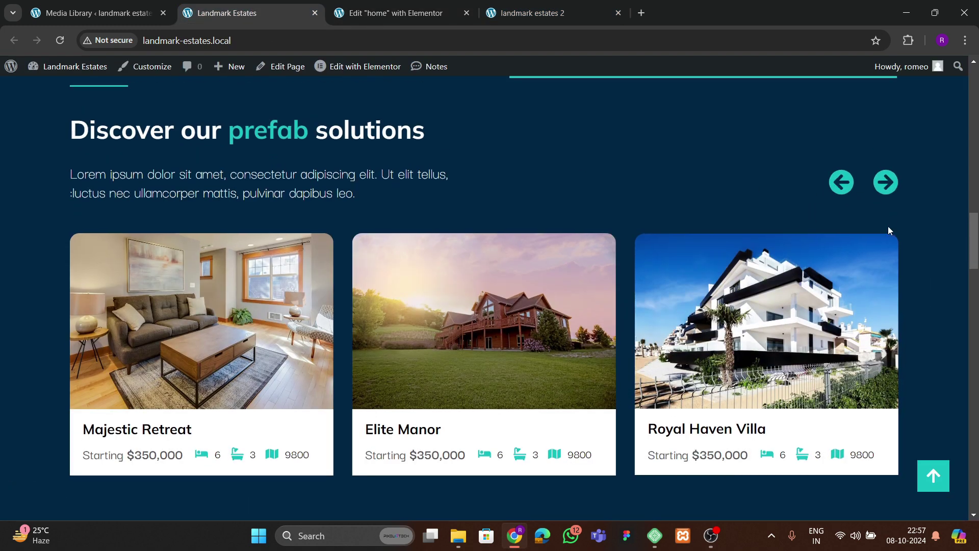
pyautogui.click(395, 13)
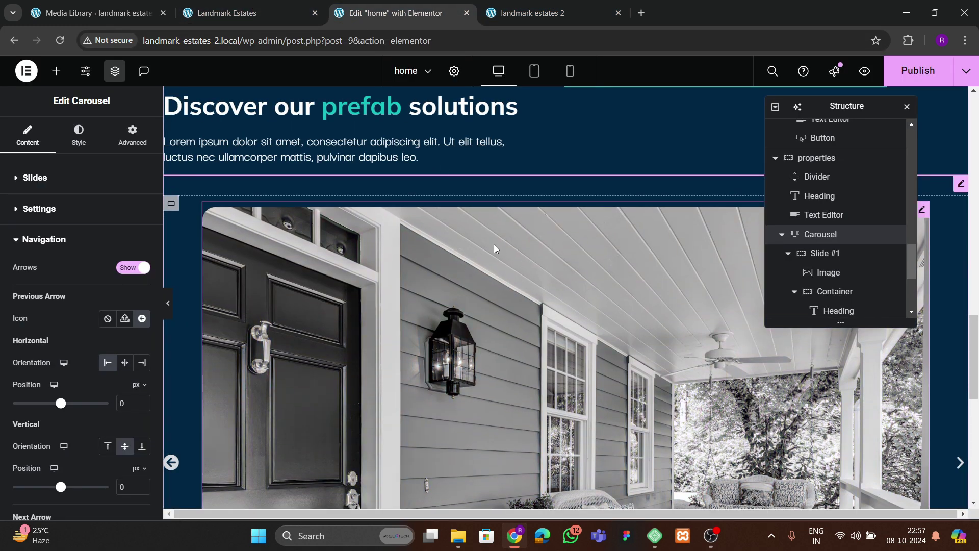
pyautogui.scroll(-5, 487, 296)
pyautogui.scroll(4, 487, 297)
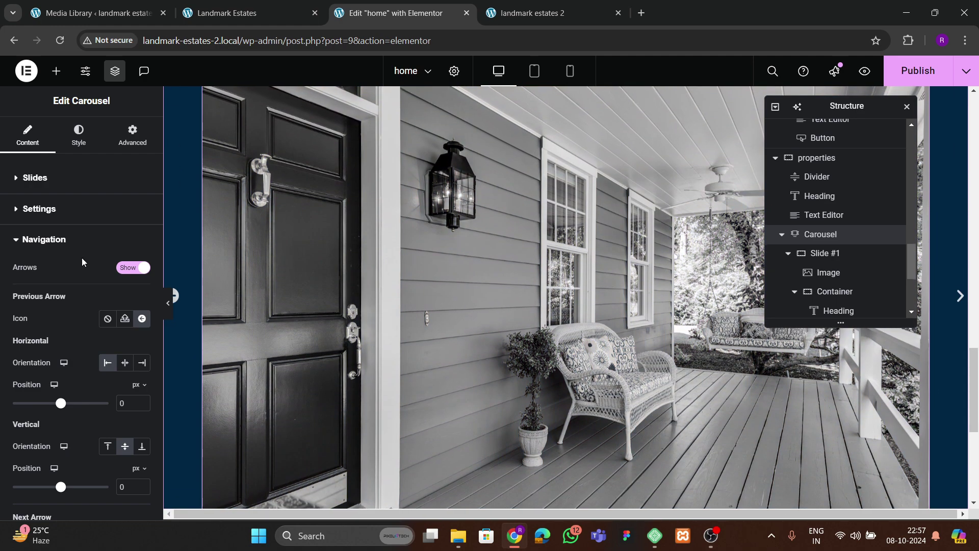
# - Replace the Carousel's next arrow icon with the solid circled right arrow from the icon library
pyautogui.click(28, 178)
pyautogui.scroll(-3, 487, 298)
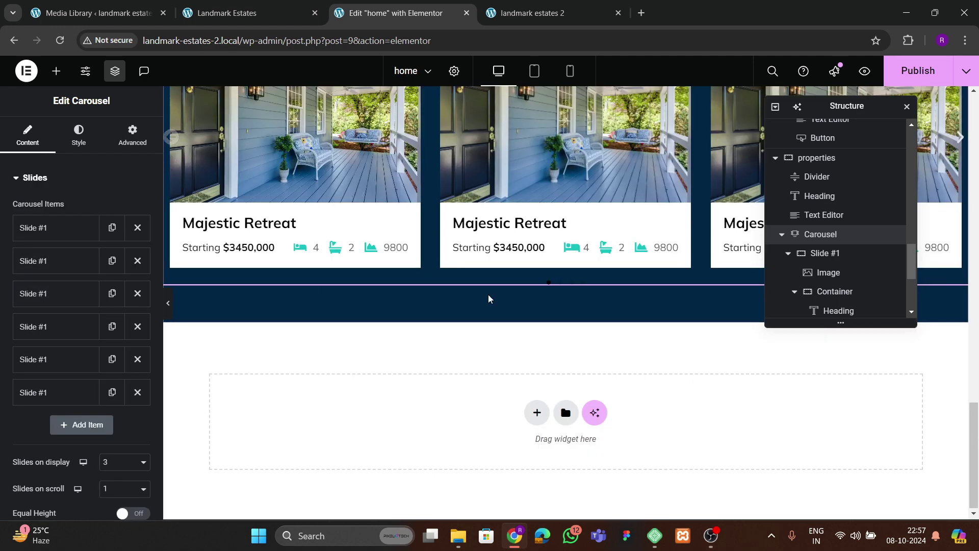
pyautogui.scroll(5, 488, 298)
pyautogui.scroll(-4, 94, 311)
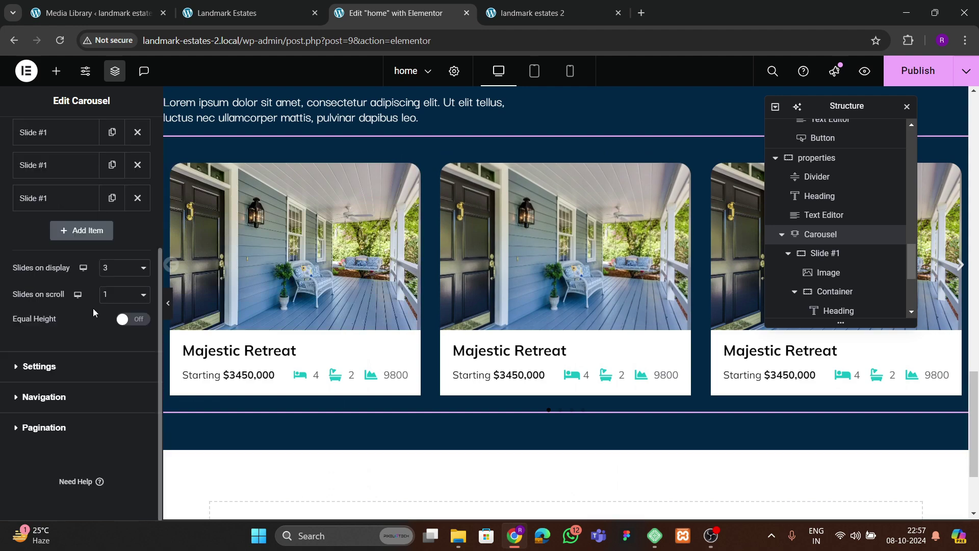
pyautogui.click(44, 397)
pyautogui.scroll(-5, 111, 318)
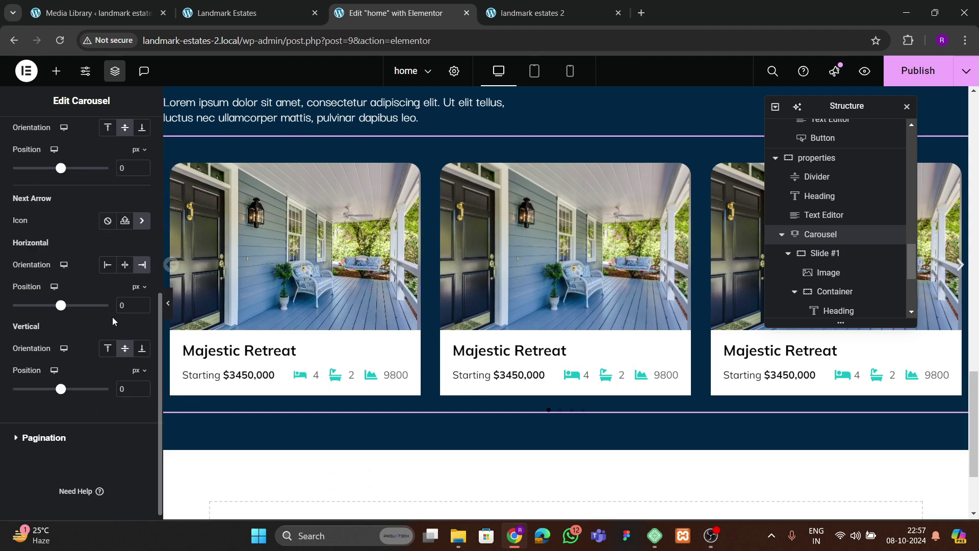
pyautogui.click(138, 214)
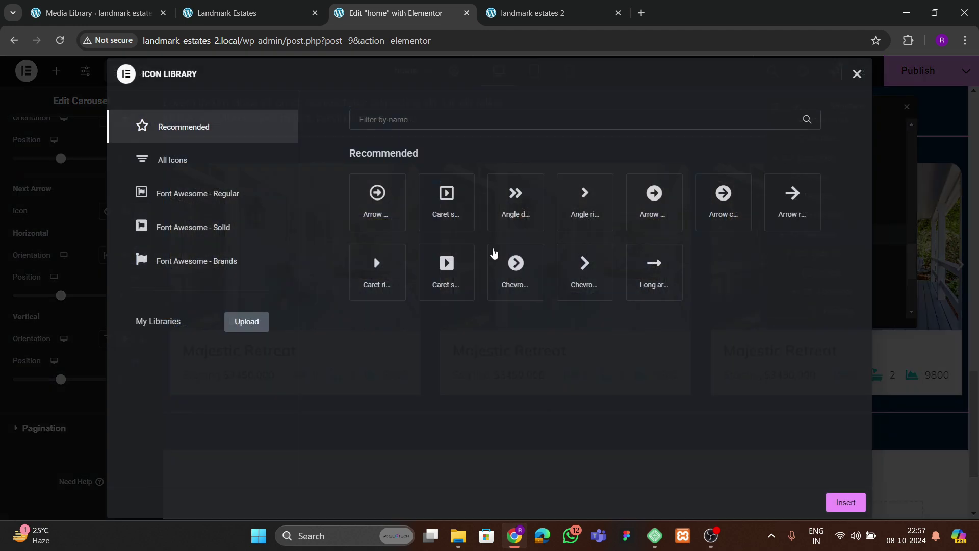
pyautogui.click(711, 198)
pyautogui.click(847, 501)
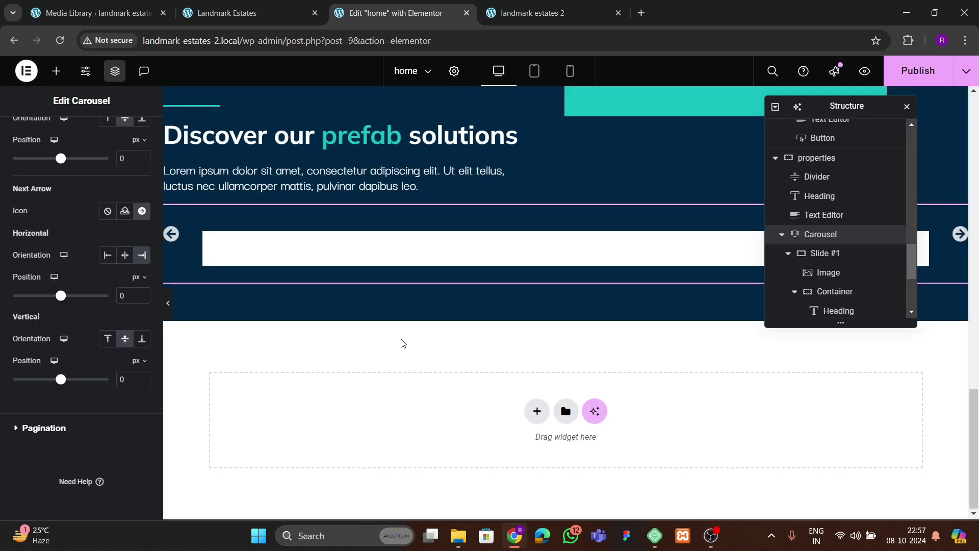
pyautogui.scroll(5, 94, 295)
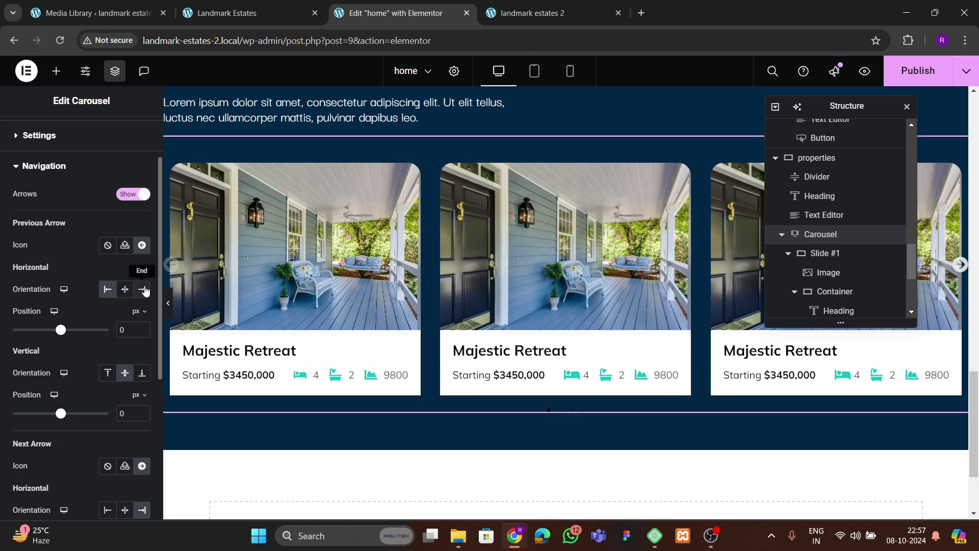
# - Orient the Carousel's previous arrow to the horizontal end and vertical start, and the next arrow to the vertical start
pyautogui.click(142, 289)
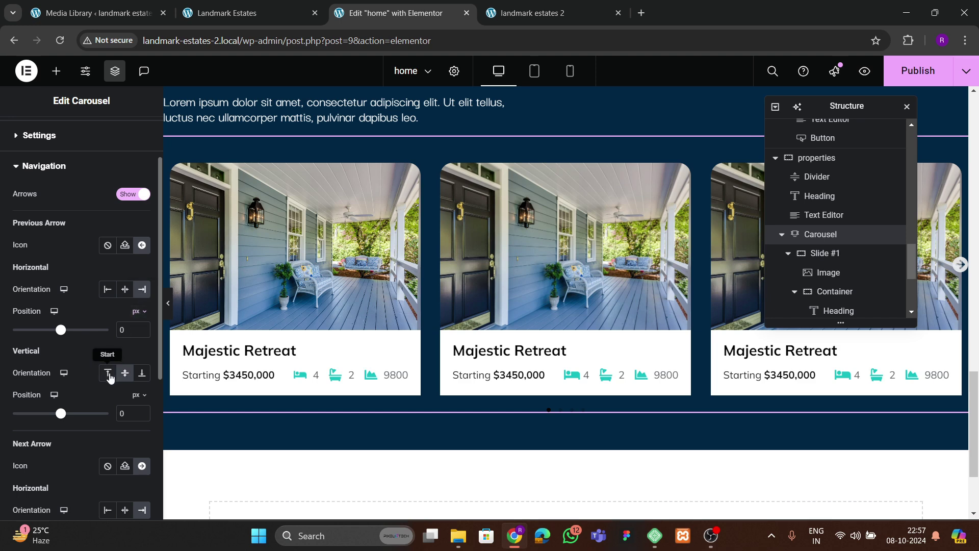
pyautogui.click(109, 375)
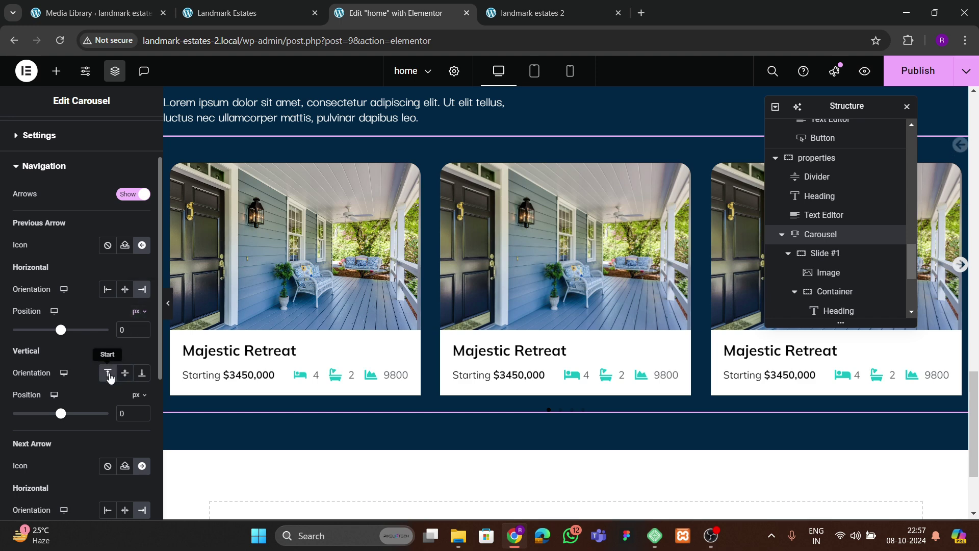
pyautogui.scroll(-4, 109, 375)
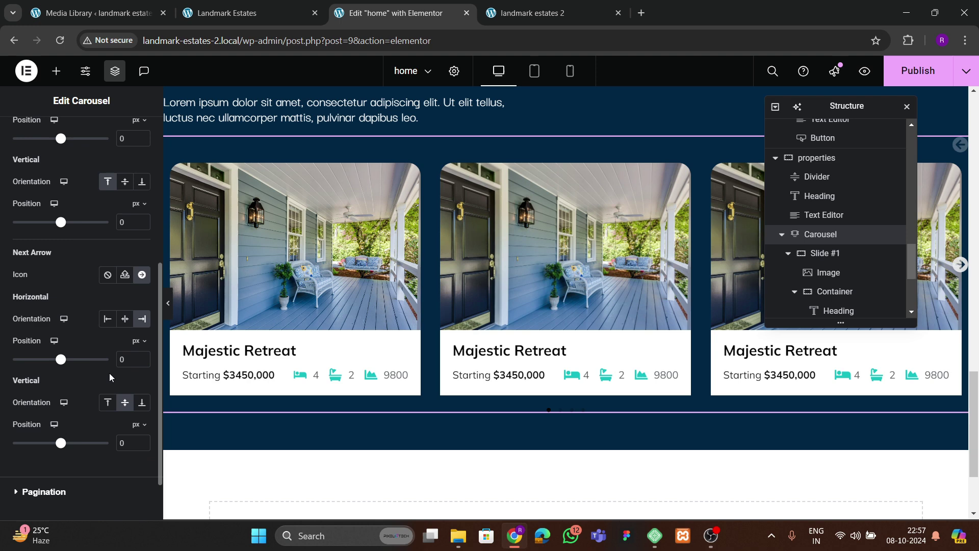
pyautogui.scroll(-1, 127, 355)
pyautogui.click(108, 338)
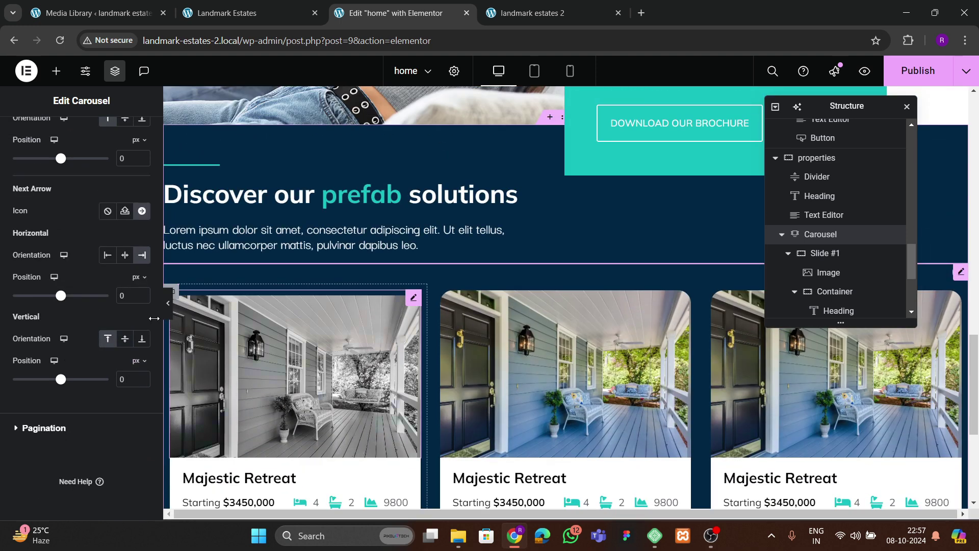
# - Set the previous arrow's horizontal and vertical positions and the next arrow's vertical position to -60 px
pyautogui.scroll(3, 101, 294)
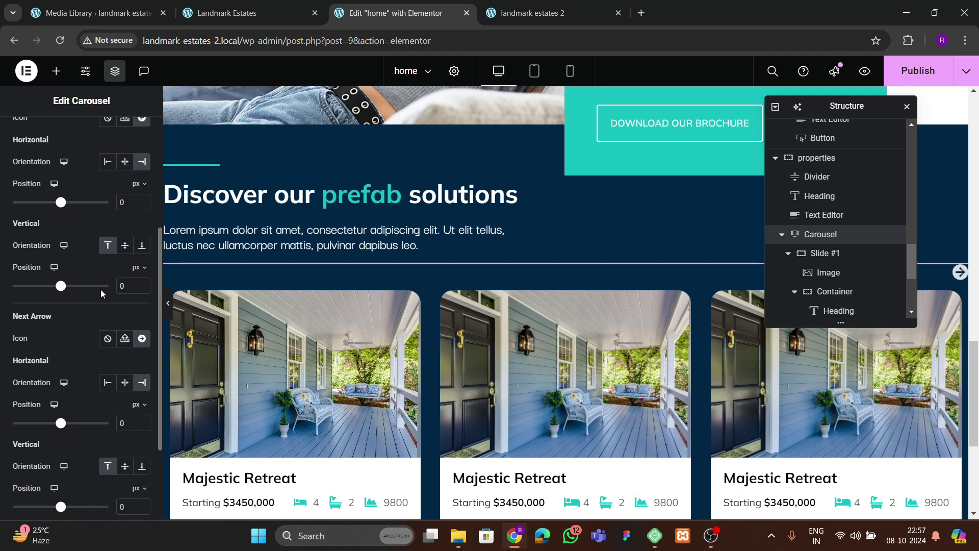
pyautogui.scroll(1, 101, 289)
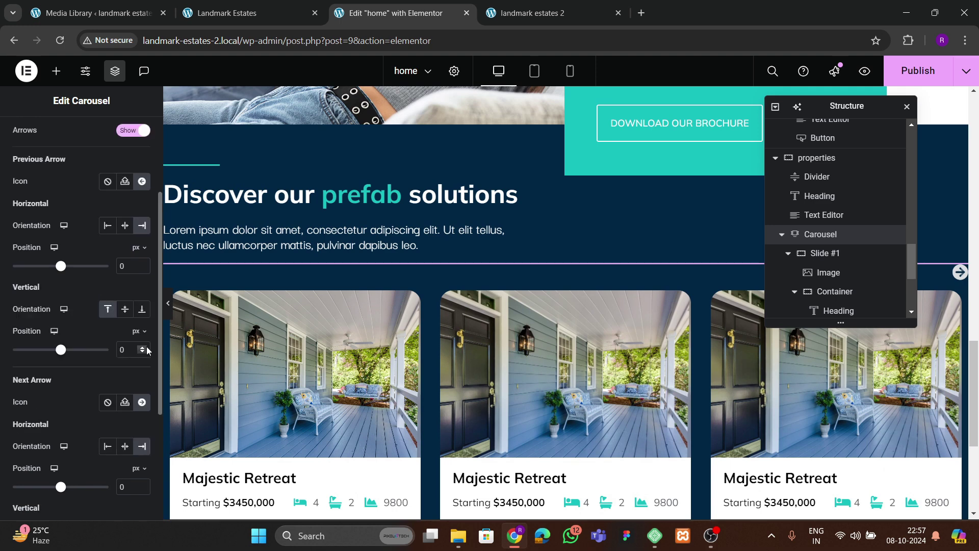
pyautogui.click(146, 264)
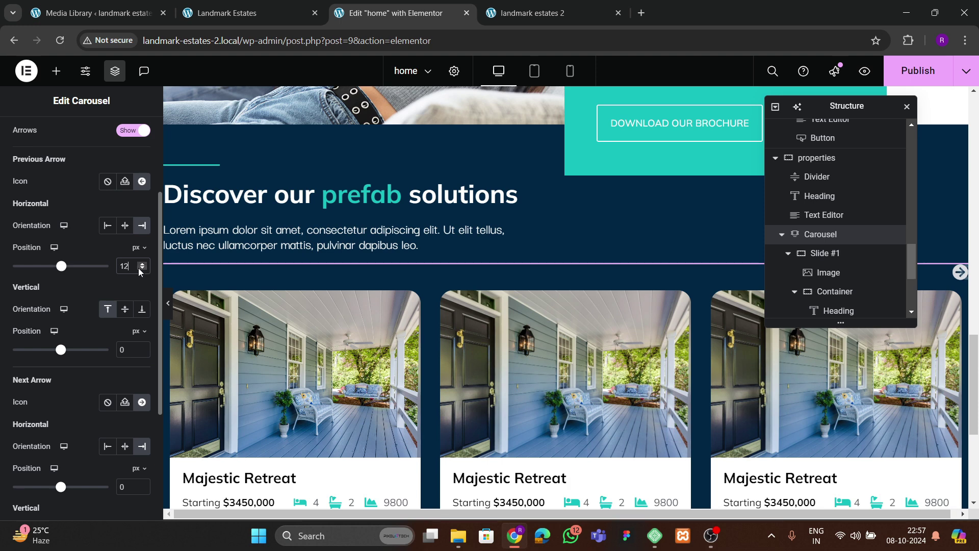
pyautogui.moveTo(142, 272); pyautogui.dragTo(142, 273)
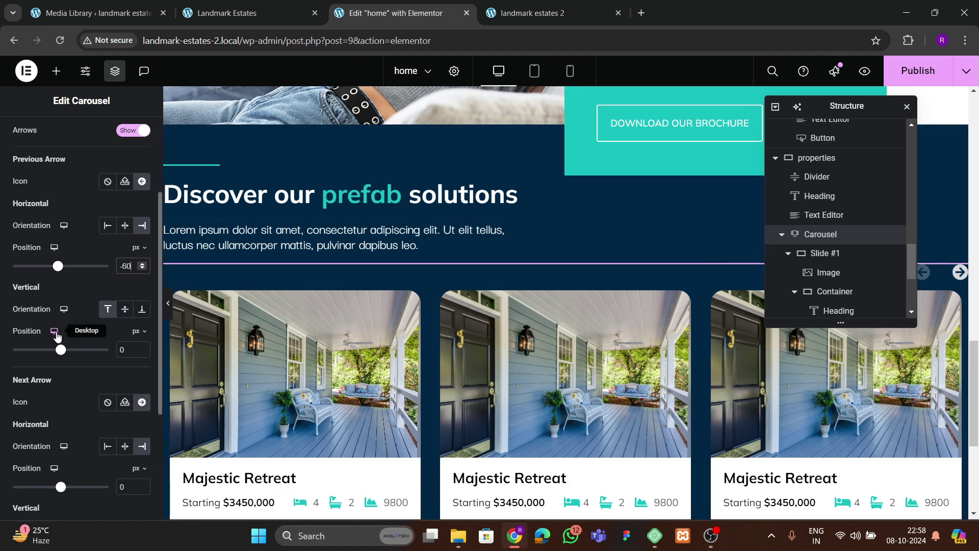
pyautogui.click(143, 352)
pyautogui.click(143, 353)
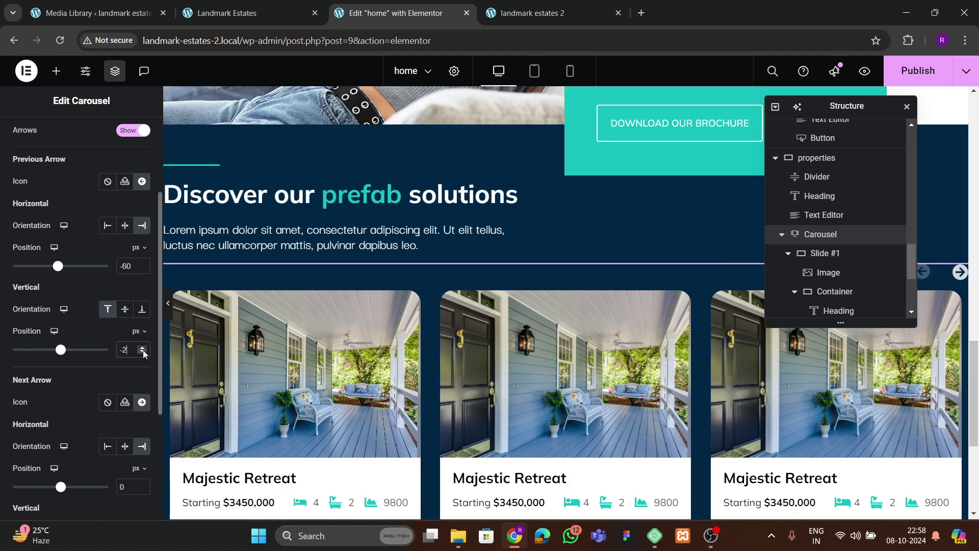
pyautogui.moveTo(143, 352); pyautogui.dragTo(143, 353)
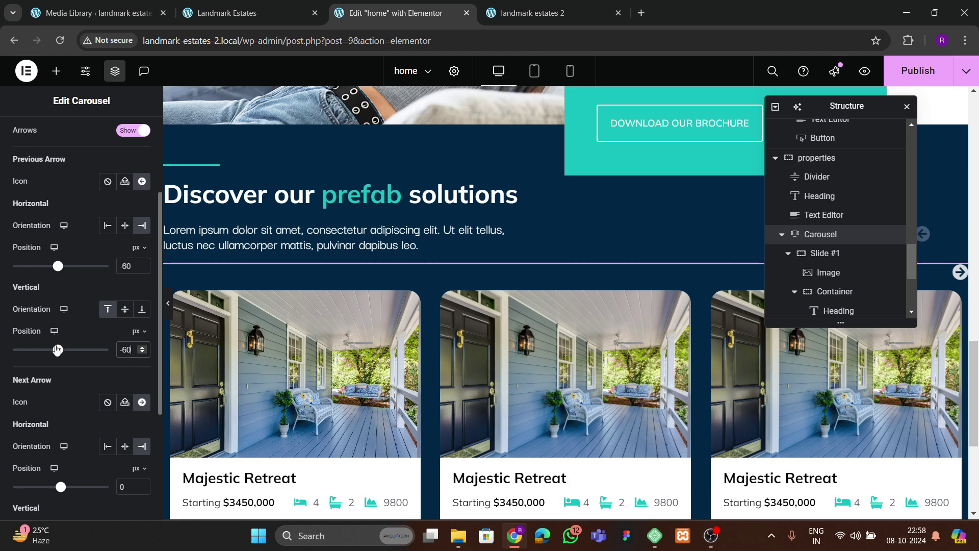
pyautogui.scroll(-4, 76, 346)
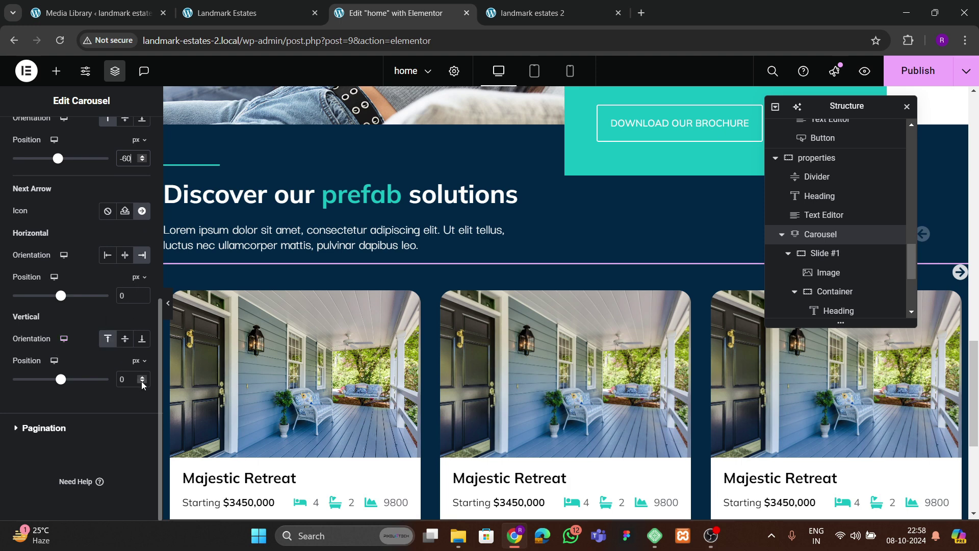
pyautogui.moveTo(142, 382); pyautogui.dragTo(141, 382)
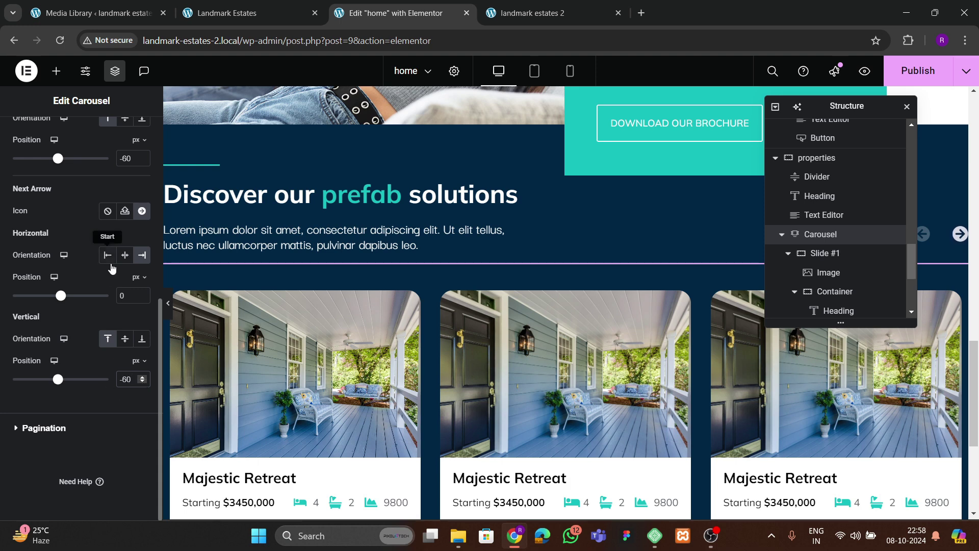
# - Apply the turquoise global color to the Carousel's navigation icons in their normal state
pyautogui.scroll(6, 113, 255)
pyautogui.click(33, 163)
pyautogui.scroll(-1, 59, 334)
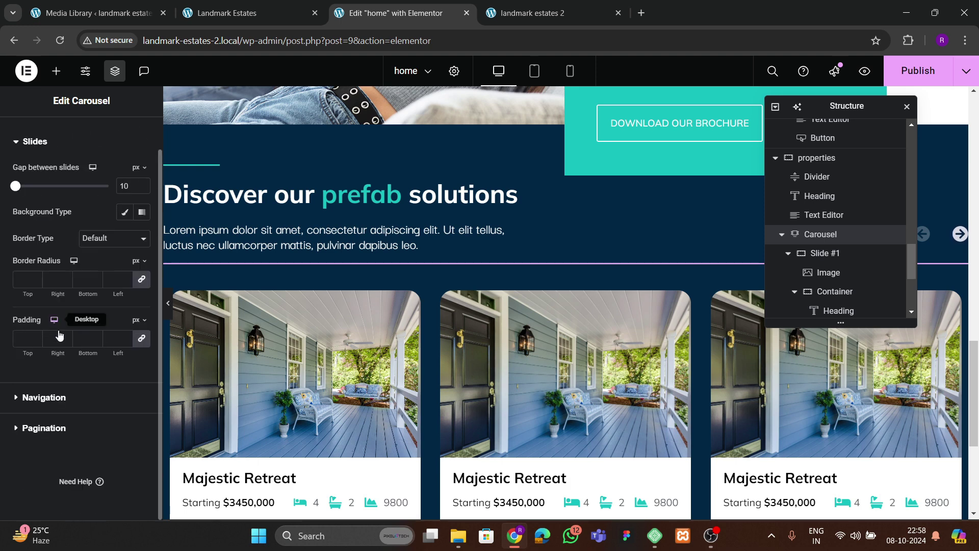
pyautogui.click(55, 400)
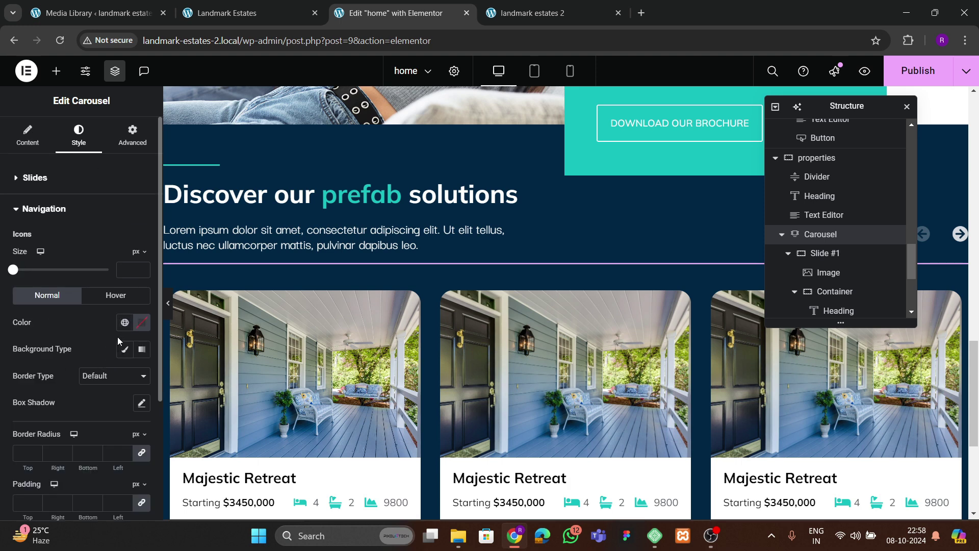
pyautogui.click(124, 322)
pyautogui.click(60, 268)
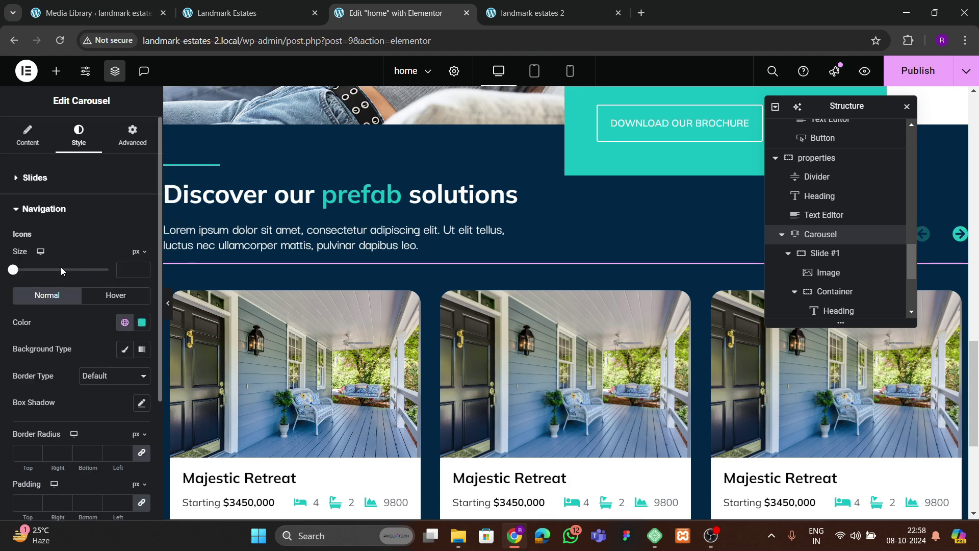
# - Increase the size of the Carousel's navigation icons to about 38 px
pyautogui.click(141, 265)
pyautogui.write('5')
pyautogui.click(141, 265)
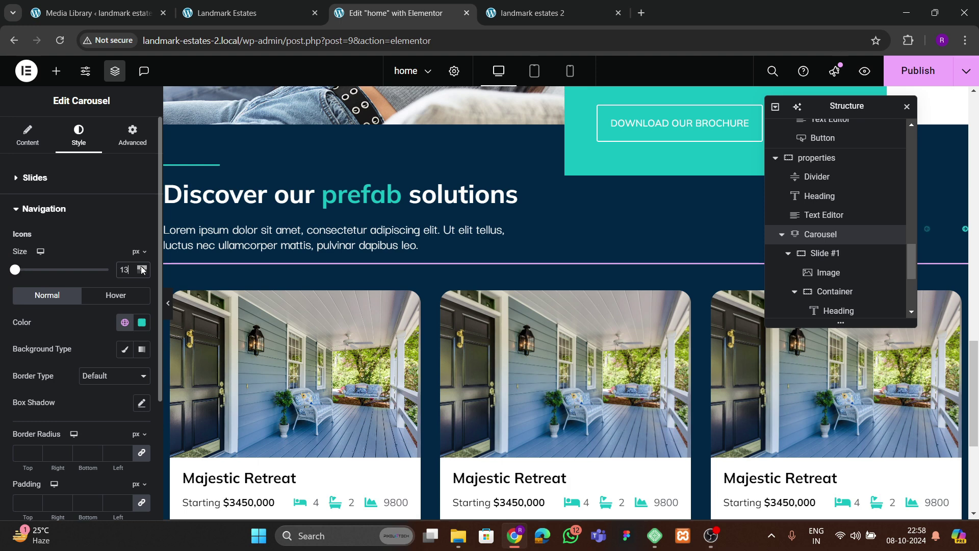
pyautogui.click(141, 267)
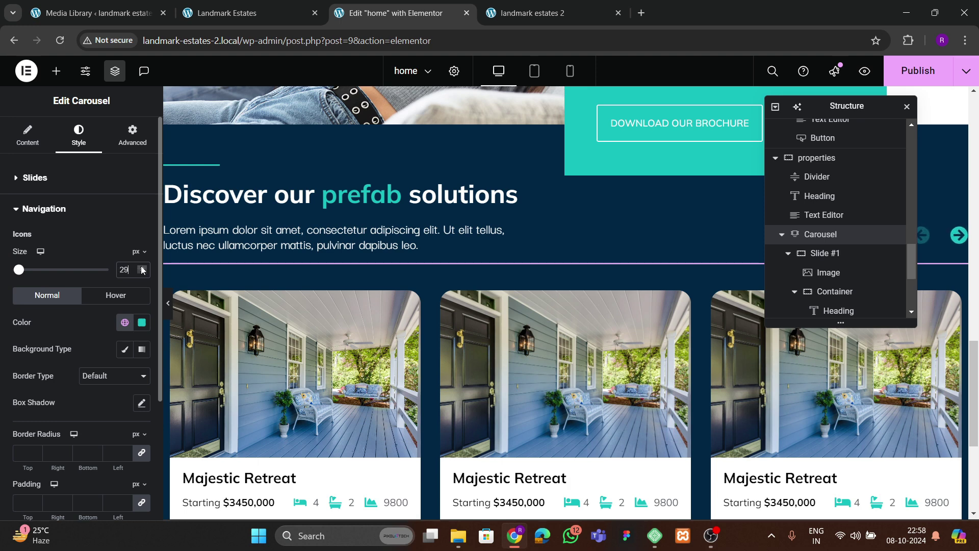
pyautogui.click(141, 266)
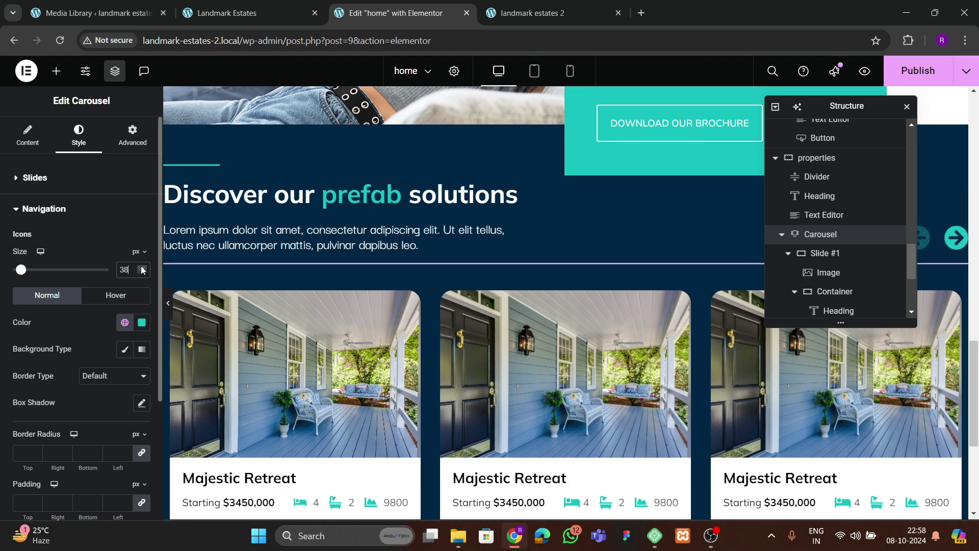
pyautogui.click(142, 267)
# - Set the previous arrow's horizontal position to -70 px and publish the page
pyautogui.click(40, 149)
pyautogui.scroll(-4, 55, 335)
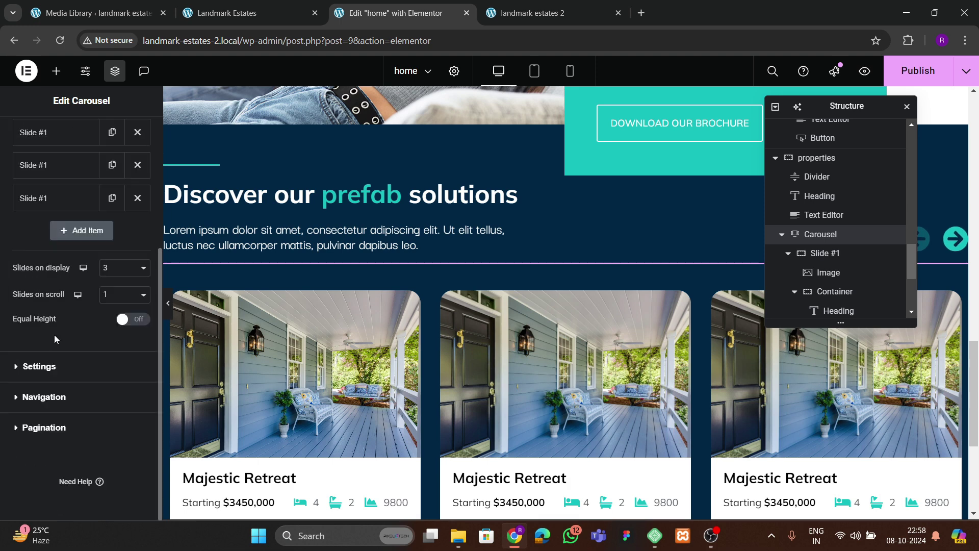
pyautogui.click(50, 397)
pyautogui.scroll(-3, 74, 331)
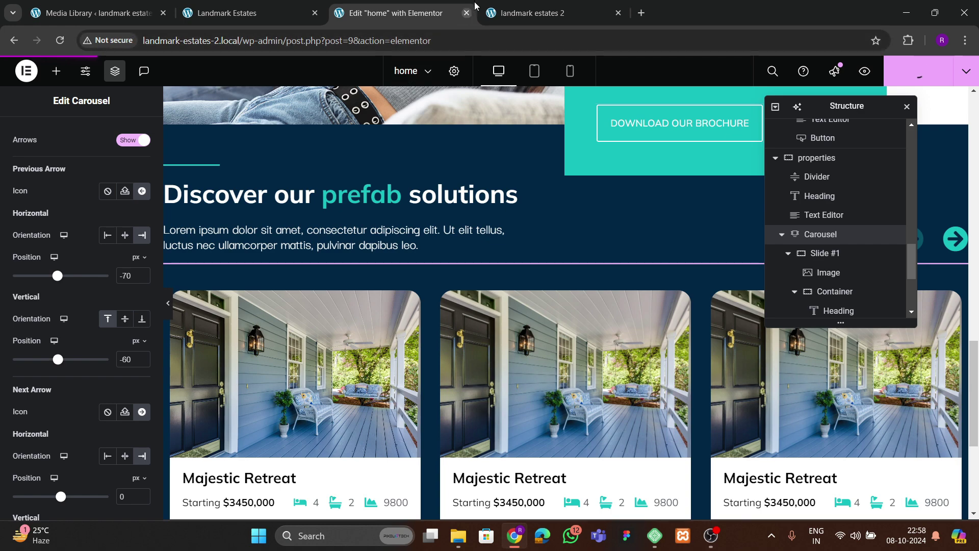
# - Reload the live landmark estates 2 page and test the carousel's arrows and swiping between slides
pyautogui.click(512, 14)
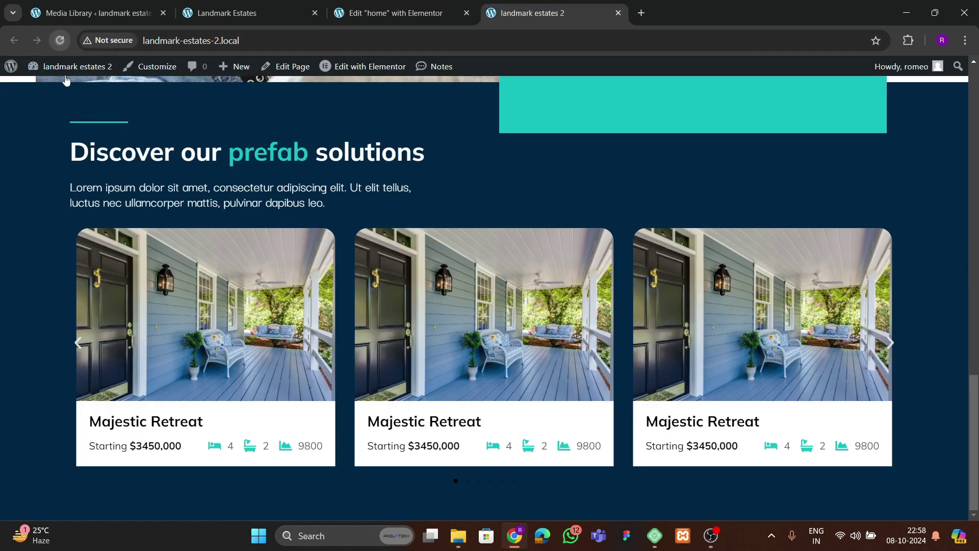
pyautogui.press('F5')
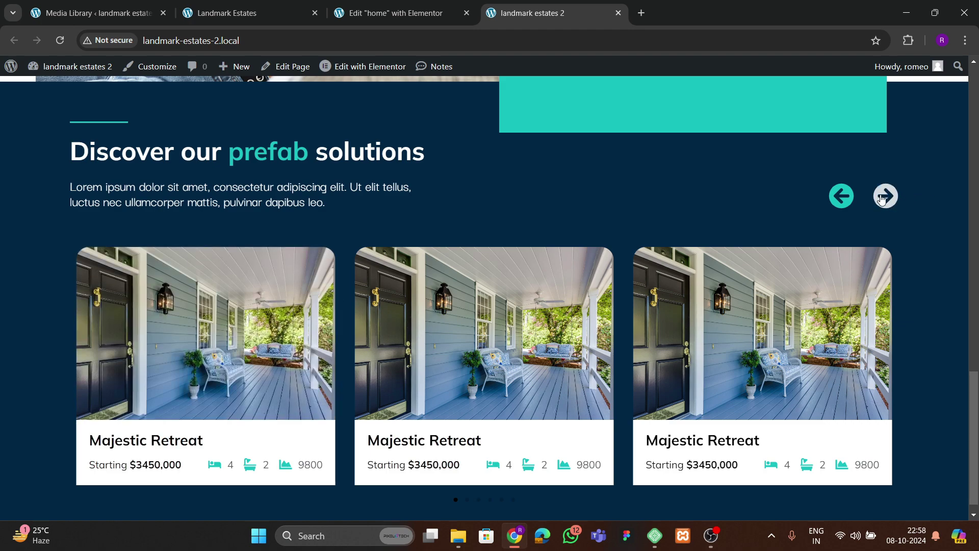
pyautogui.click(846, 207)
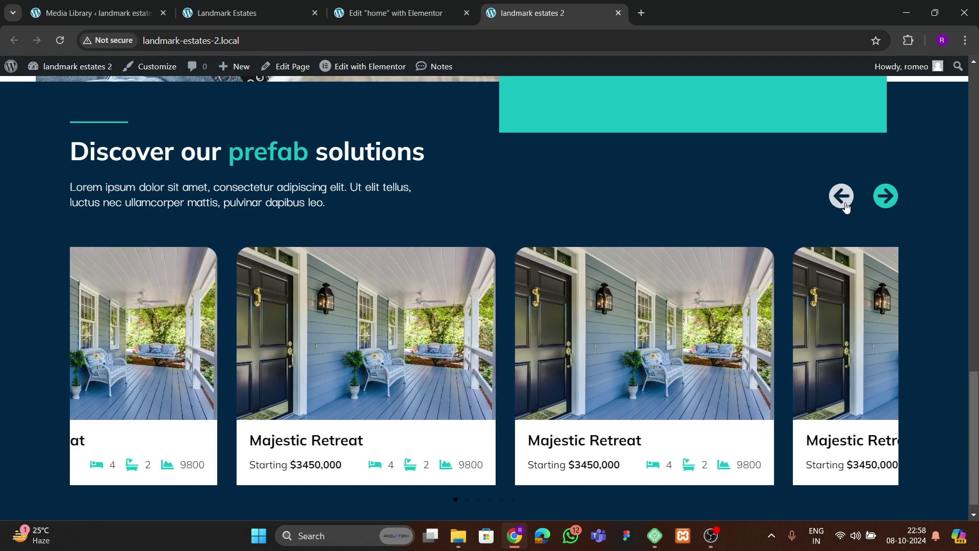
pyautogui.click(846, 208)
pyautogui.scroll(1, 846, 207)
pyautogui.scroll(-2, 544, 297)
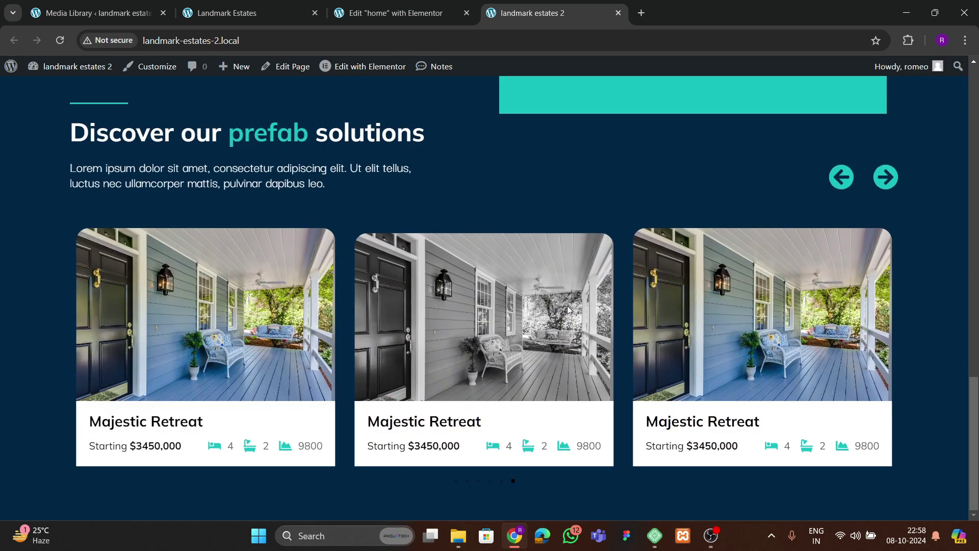
pyautogui.moveTo(569, 310); pyautogui.dragTo(231, 306)
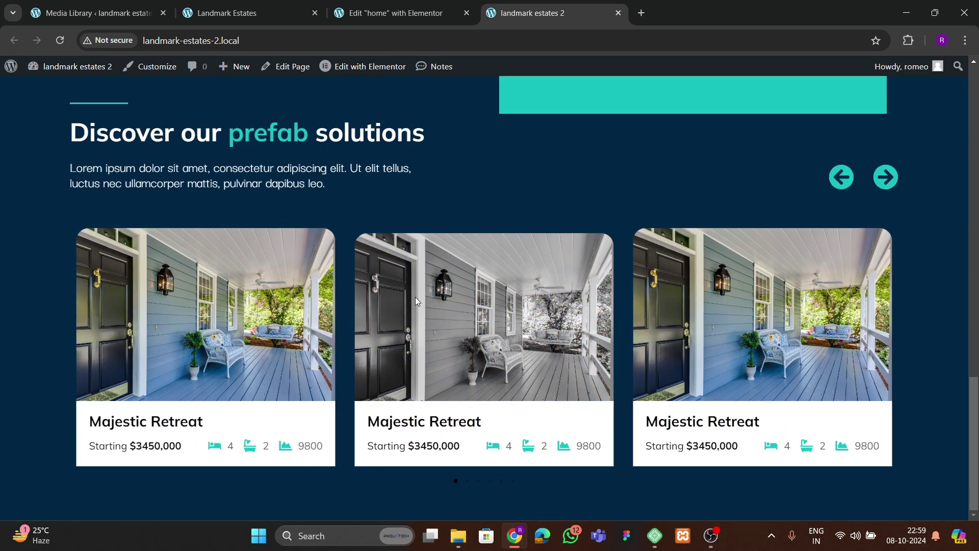
# - Set the Carousel's pagination to None in the Elementor editor and publish the page
pyautogui.click(395, 13)
pyautogui.scroll(-4, 527, 280)
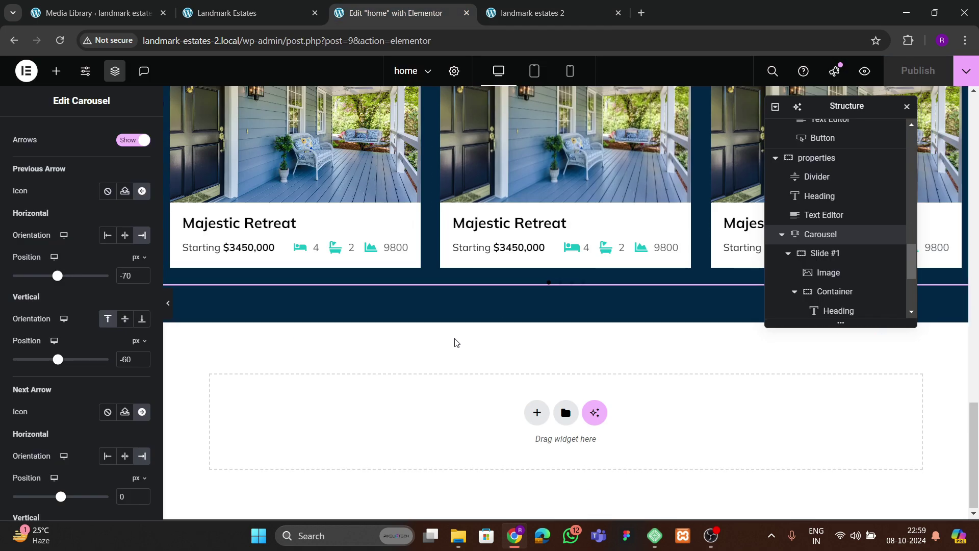
pyautogui.scroll(3, 88, 203)
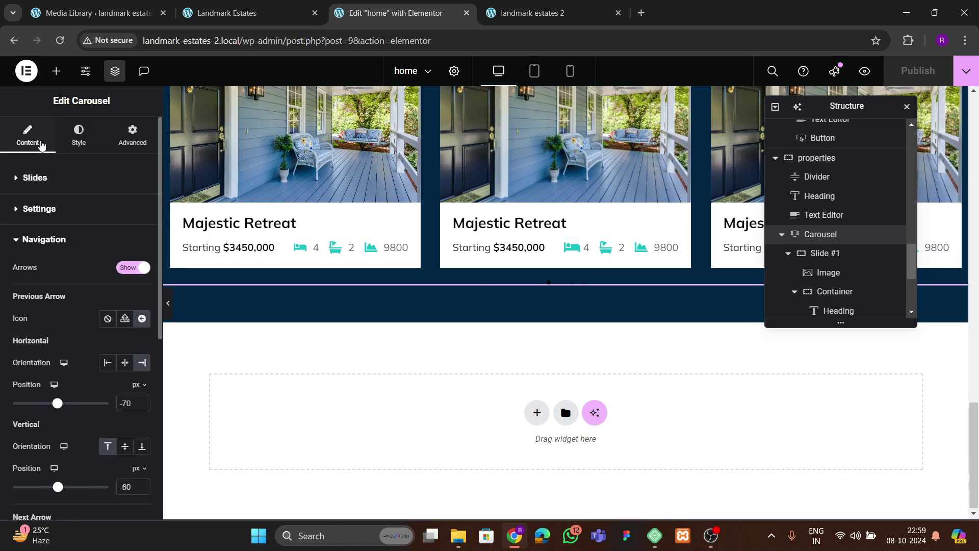
pyautogui.click(35, 247)
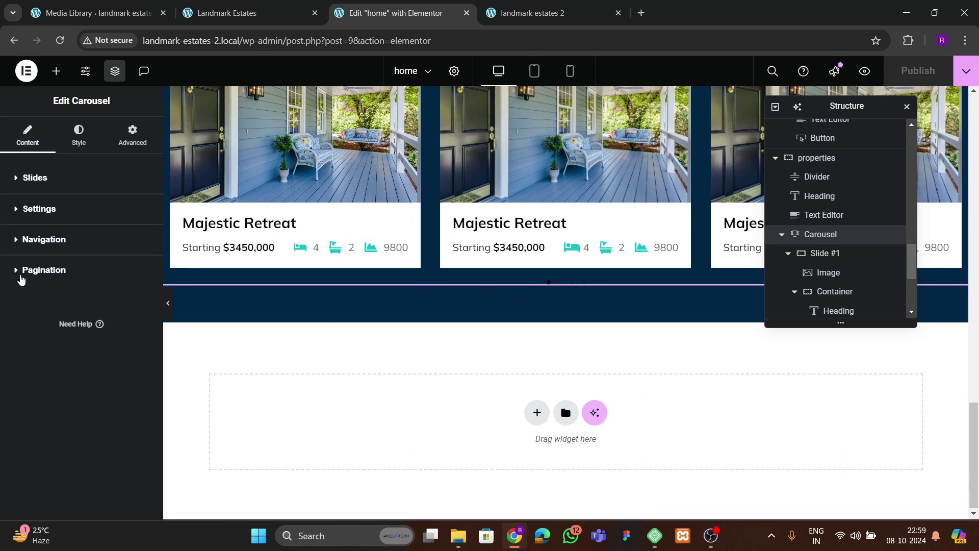
pyautogui.click(21, 275)
pyautogui.click(98, 302)
pyautogui.click(92, 314)
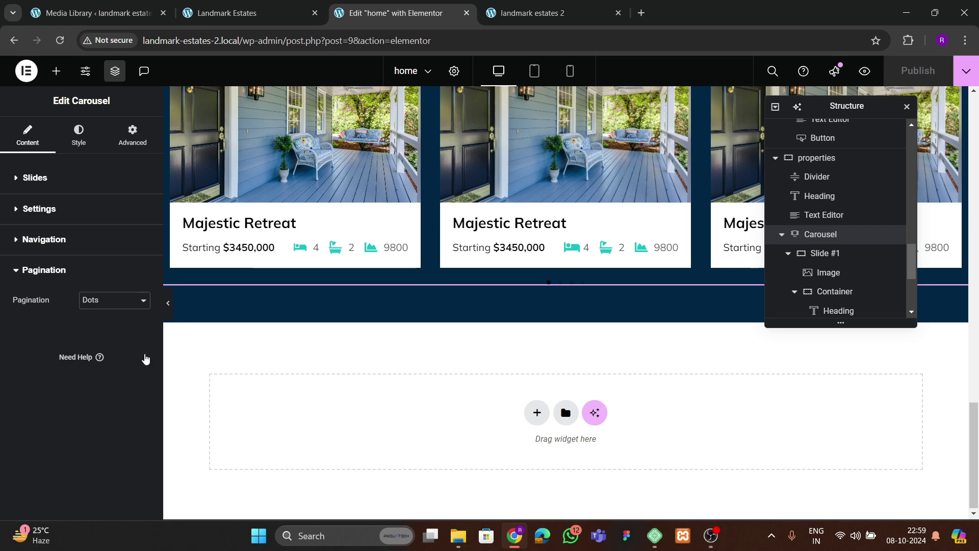
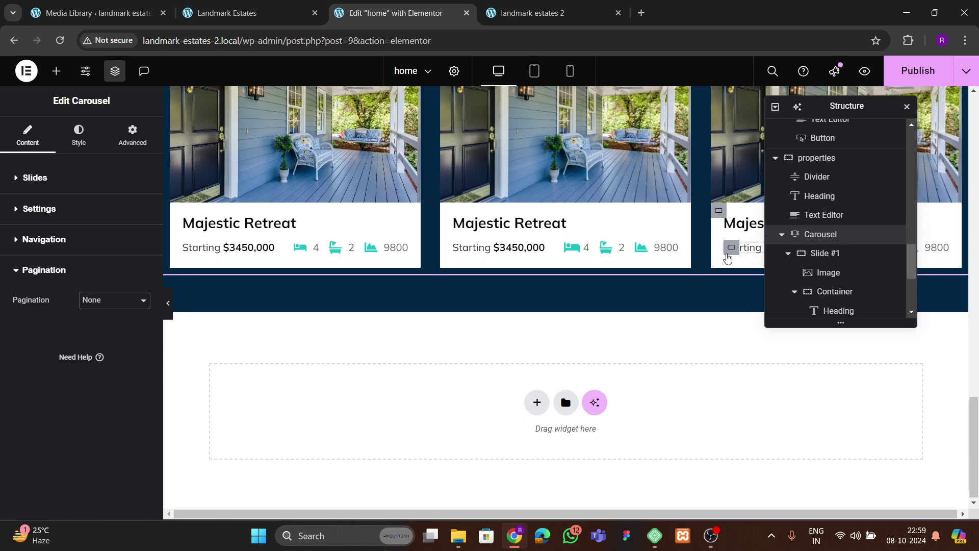
pyautogui.scroll(4, 601, 249)
pyautogui.click(910, 75)
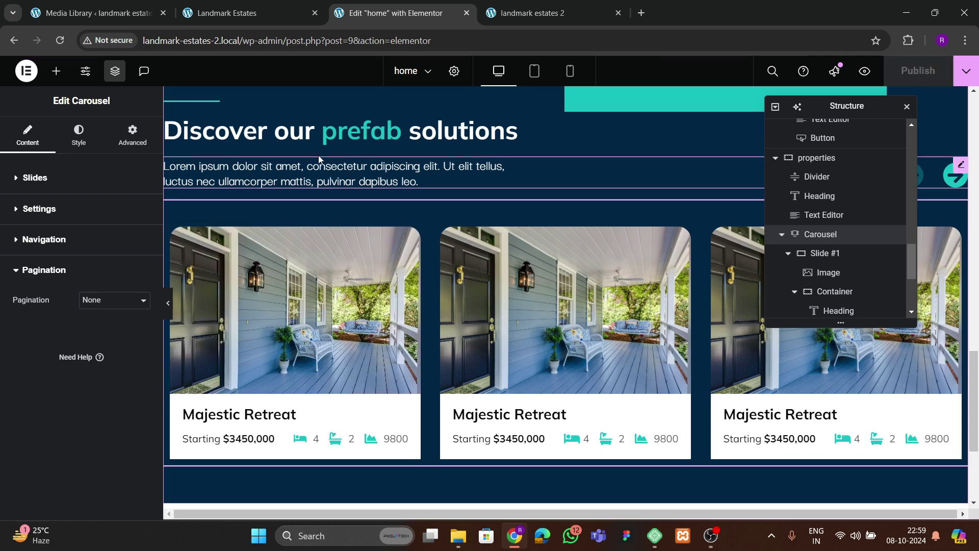
# - Check the reloaded live carousel and examine the wavy divider and the section below the properties on the reference Landmark Estates site
pyautogui.click(530, 13)
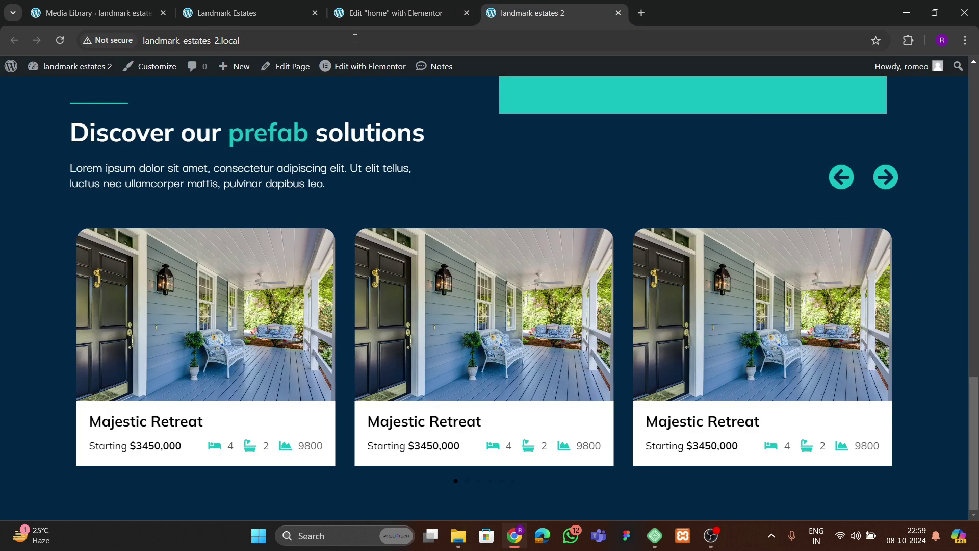
pyautogui.click(60, 40)
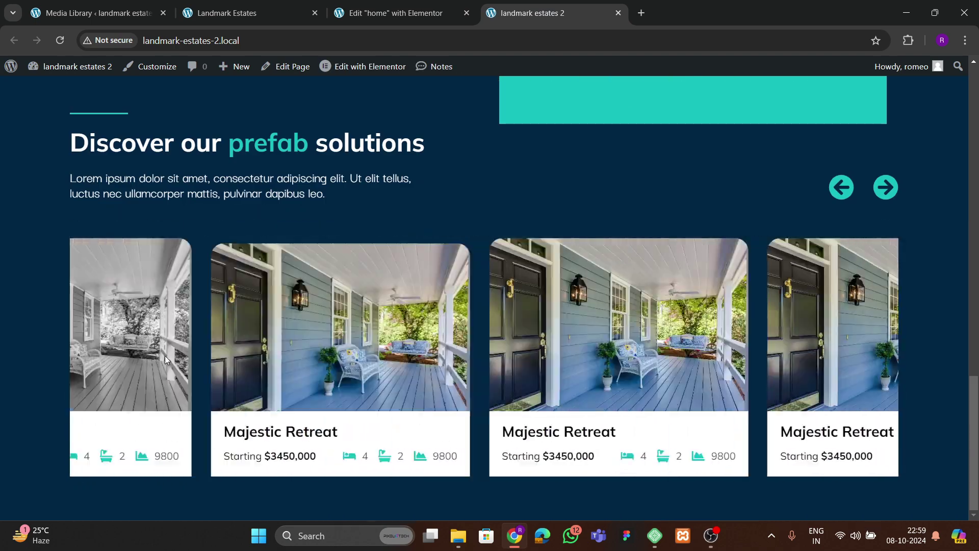
pyautogui.click(228, 6)
pyautogui.scroll(-10, 415, 292)
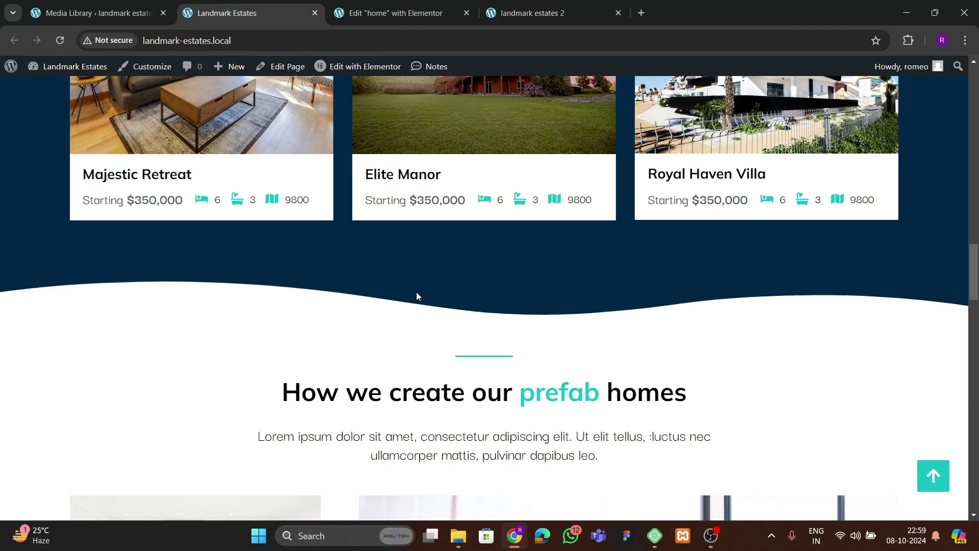
pyautogui.scroll(-3, 391, 342)
pyautogui.scroll(8, 367, 345)
pyautogui.click(426, 14)
pyautogui.scroll(3, 555, 243)
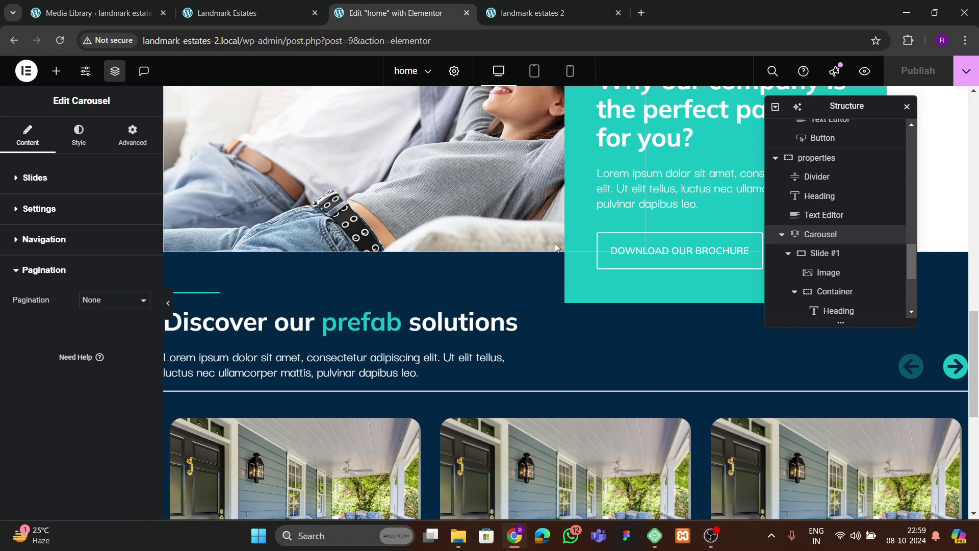
# - Add a Waves shape divider to the bottom of the properties container and set its height to 30 px
pyautogui.scroll(3, 831, 275)
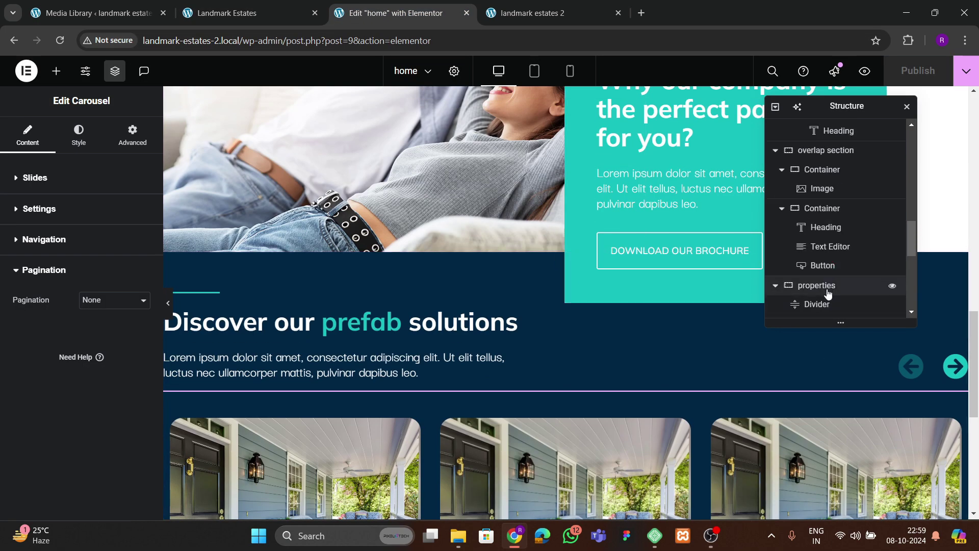
pyautogui.click(828, 294)
pyautogui.click(79, 134)
pyautogui.scroll(-2, 71, 297)
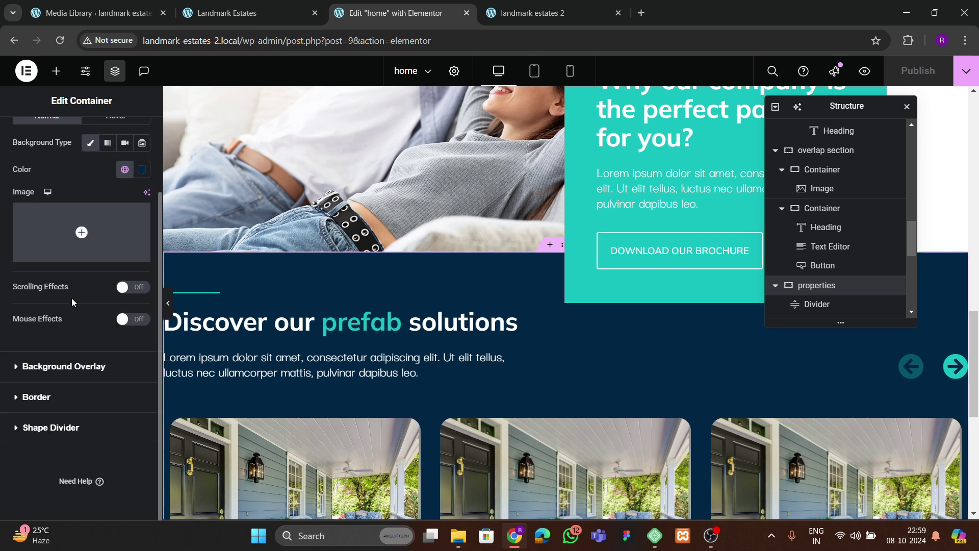
pyautogui.click(62, 424)
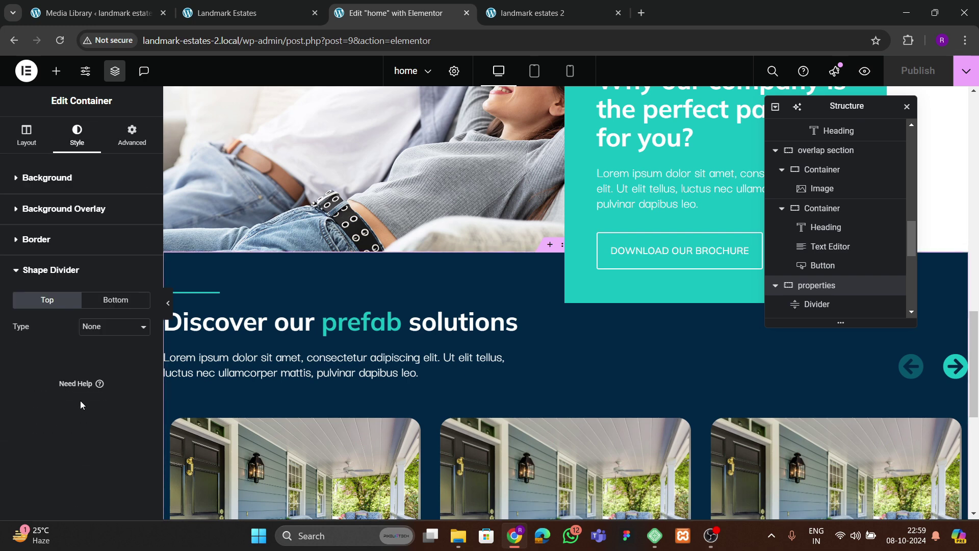
pyautogui.click(114, 301)
pyautogui.click(100, 333)
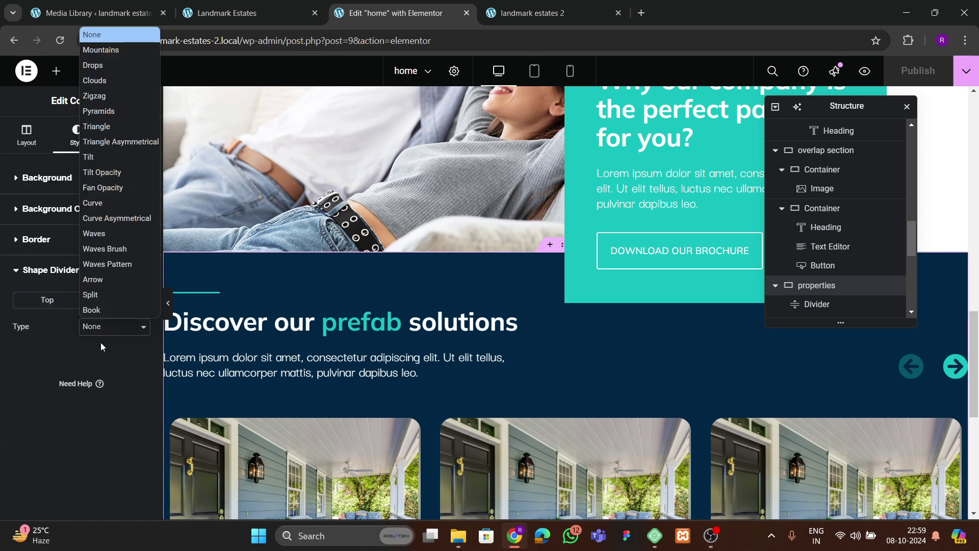
pyautogui.click(99, 237)
pyautogui.scroll(-6, 479, 290)
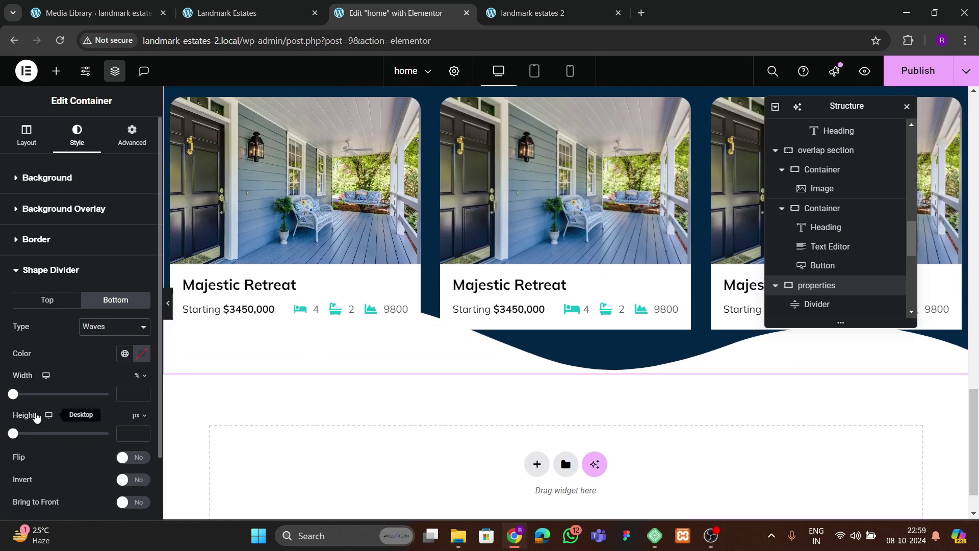
pyautogui.moveTo(13, 433); pyautogui.dragTo(19, 433)
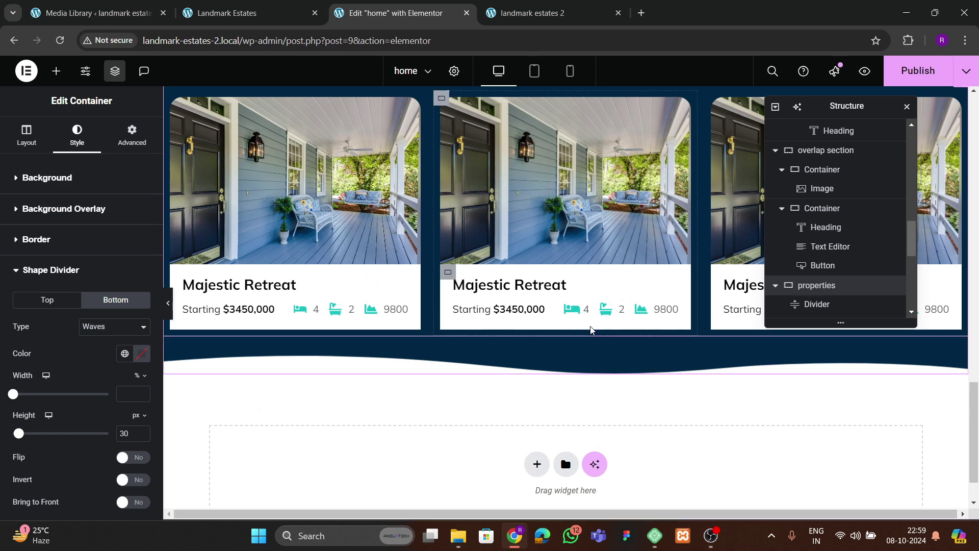
# - Set the properties container's bottom padding to 100 px and publish the page
pyautogui.scroll(-3, 887, 284)
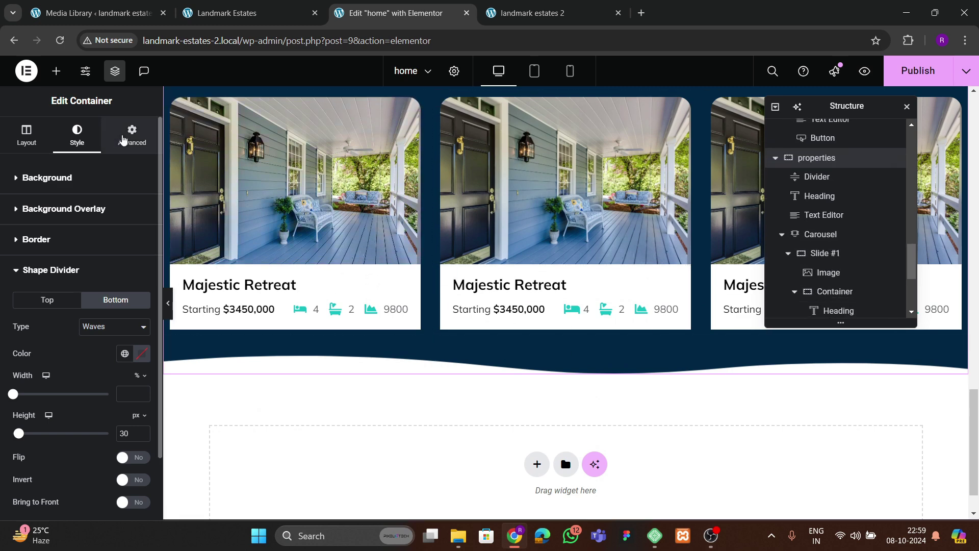
pyautogui.click(123, 139)
pyautogui.moveTo(90, 272); pyautogui.dragTo(37, 269)
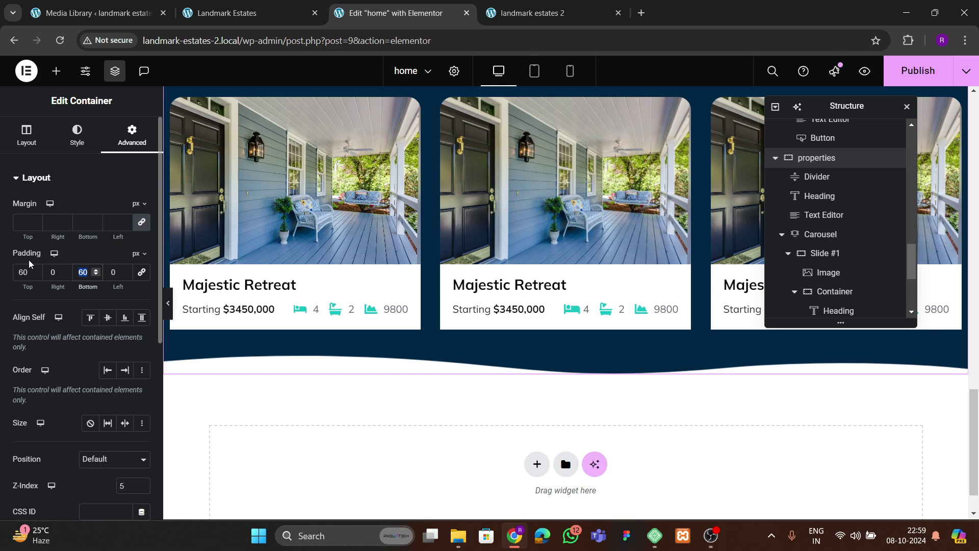
pyautogui.write('100')
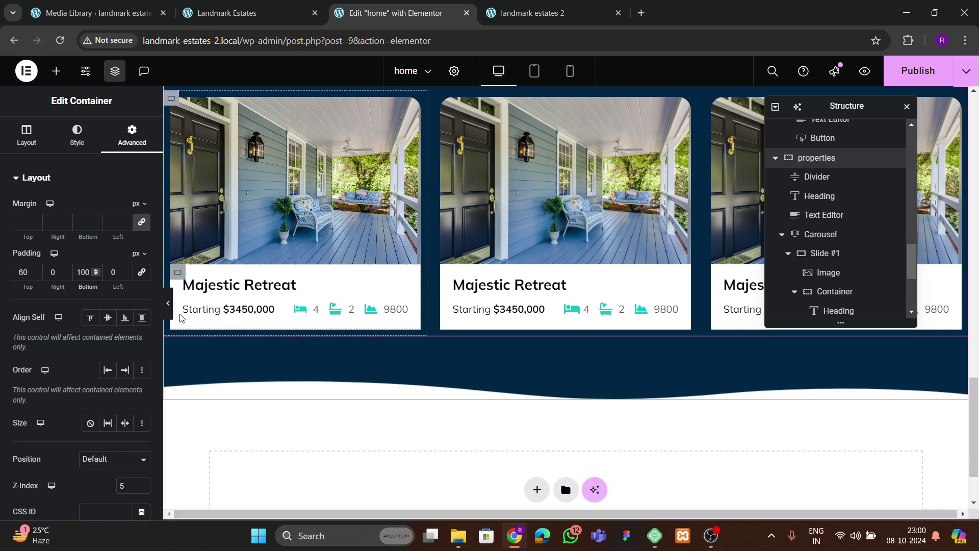
pyautogui.click(171, 307)
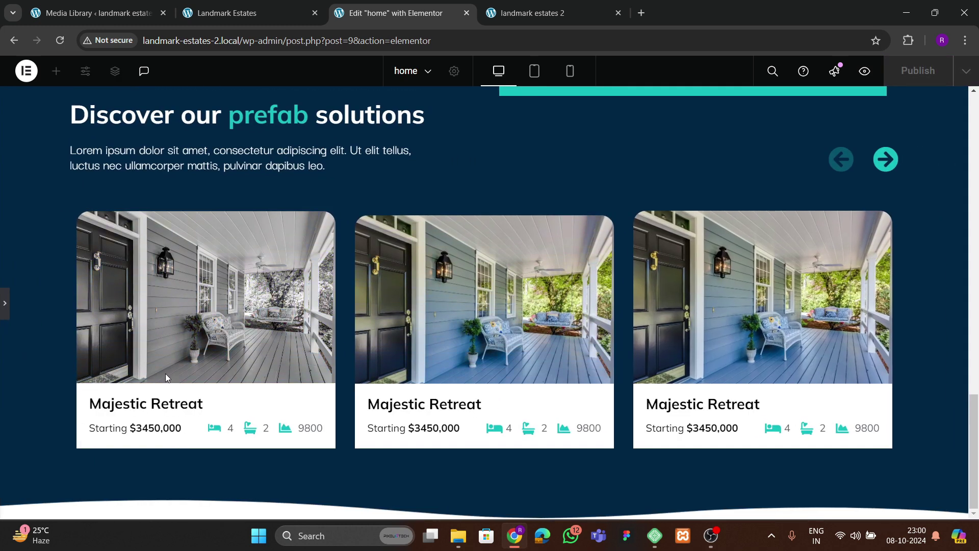
pyautogui.click(5, 320)
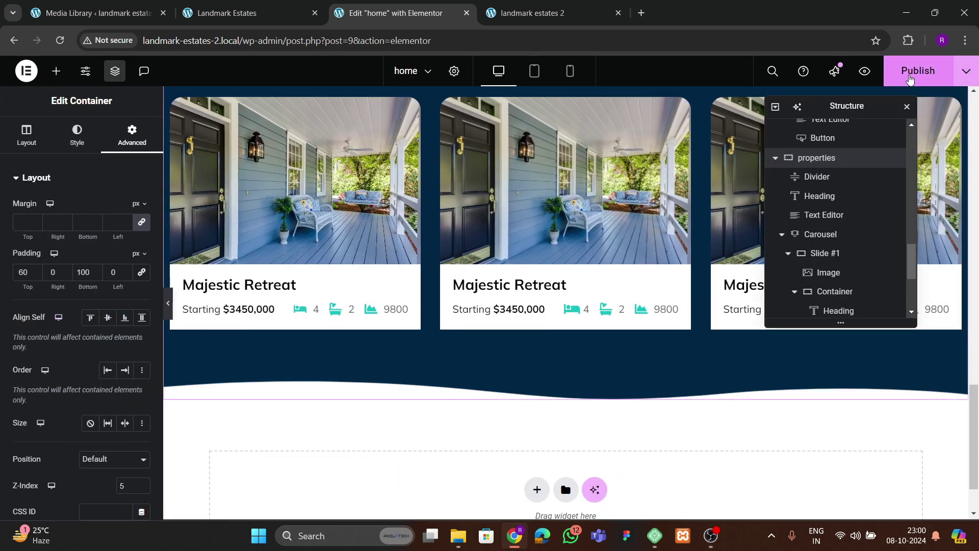
# - Examine the "How we create our prefab homes" section and its three image cards on the reference Landmark Estates site
pyautogui.click(244, 12)
pyautogui.scroll(-5, 421, 327)
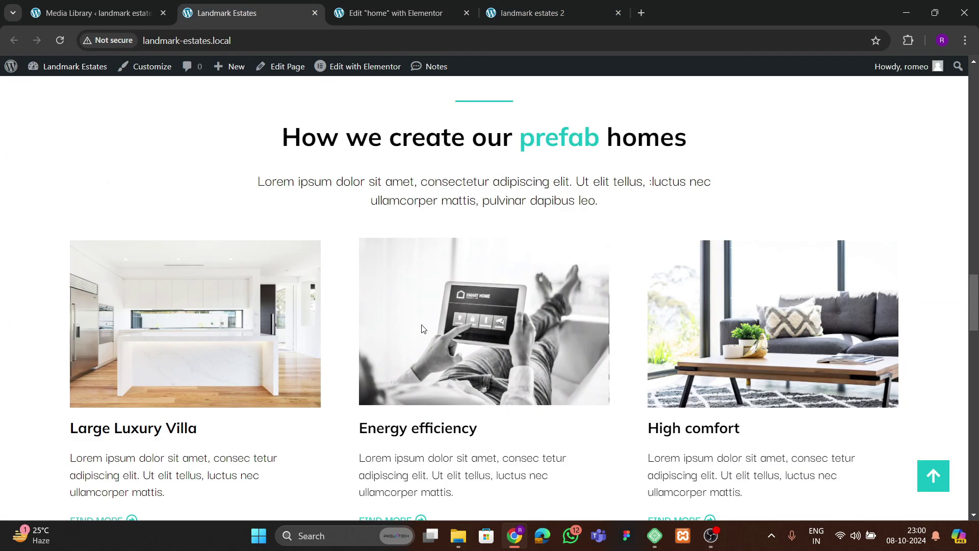
pyautogui.scroll(-3, 420, 326)
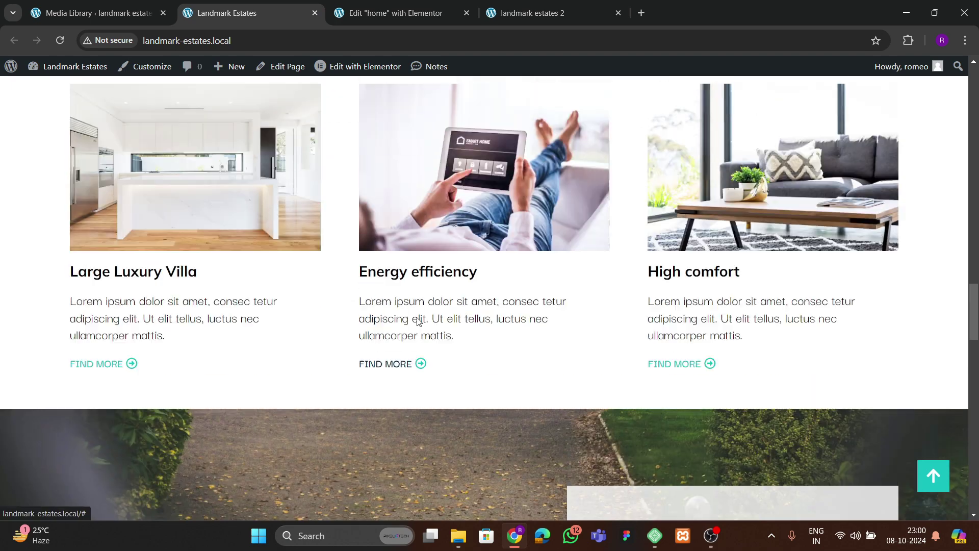
pyautogui.scroll(4, 419, 323)
pyautogui.scroll(6, 417, 319)
pyautogui.scroll(-8, 417, 316)
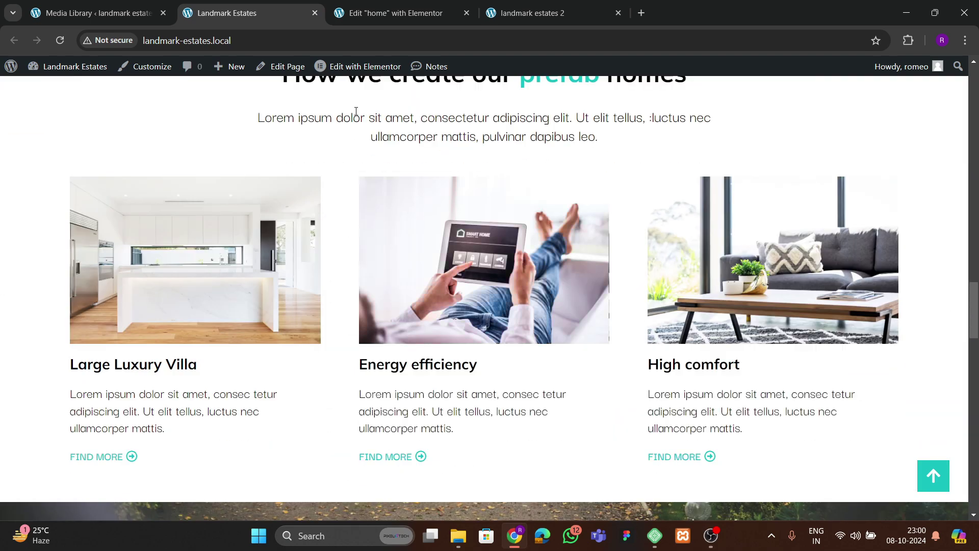
pyautogui.click(393, 14)
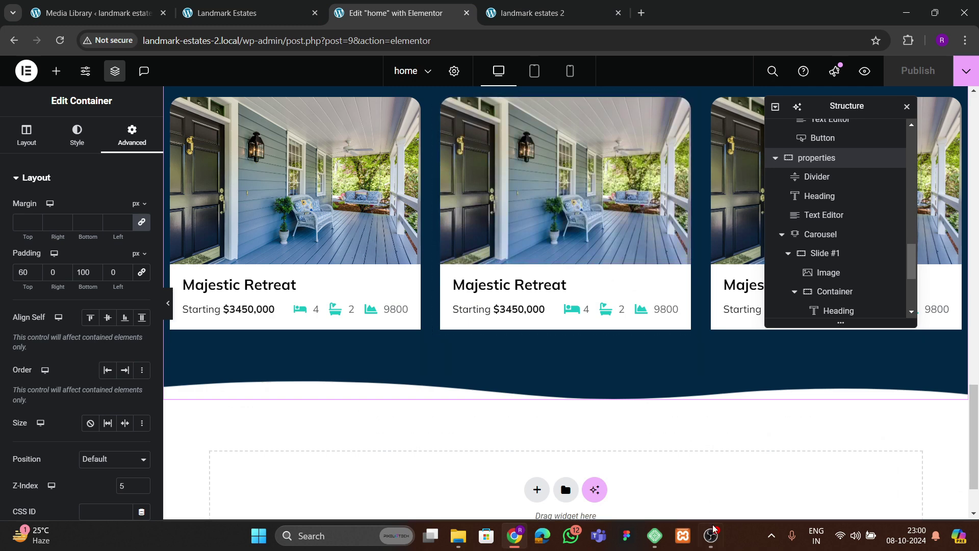
pyautogui.hotkey('ctrl', 'shift', 'Tab')
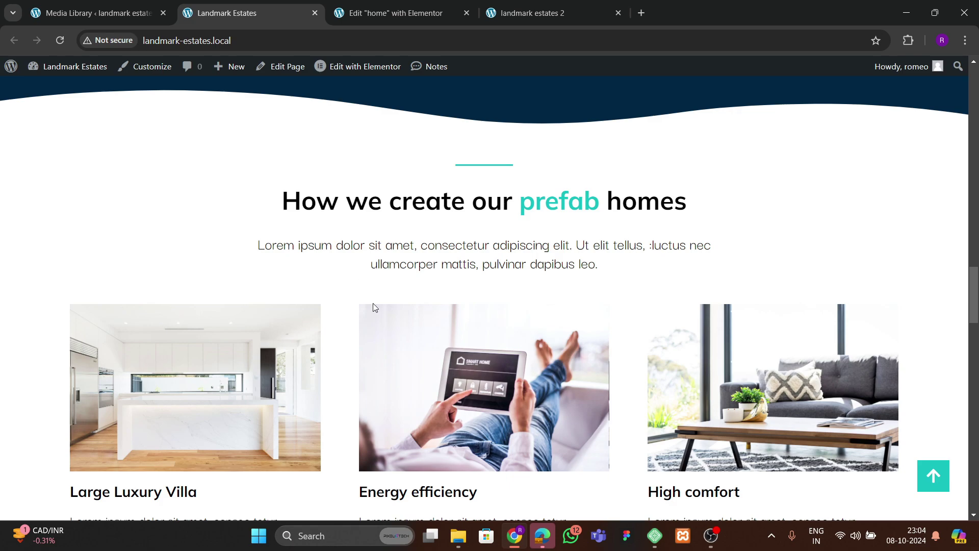
# - Add a single-column Flexbox container below the properties section in the Elementor editor and set its boxed width to 1300 px
pyautogui.click(408, 15)
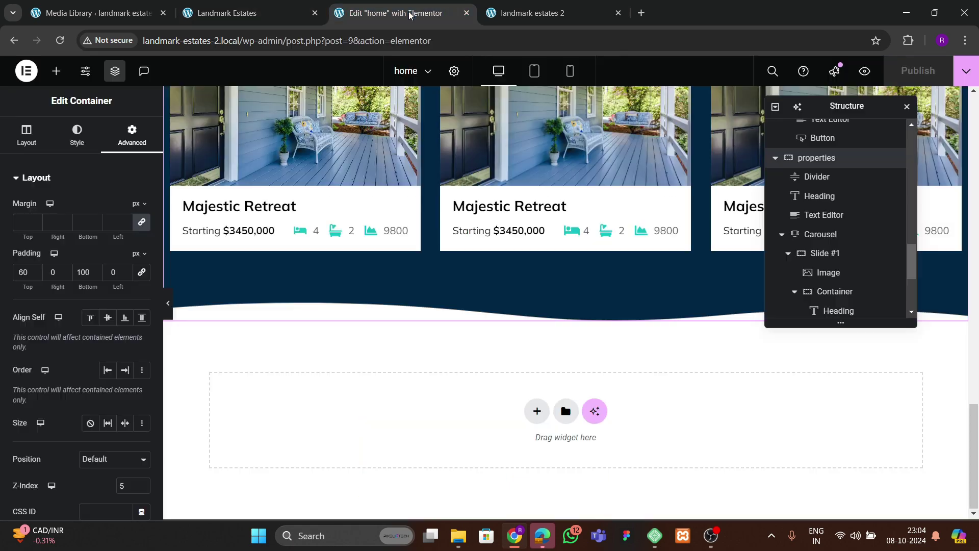
pyautogui.scroll(5, 484, 321)
pyautogui.scroll(5, 484, 322)
pyautogui.scroll(-12, 488, 322)
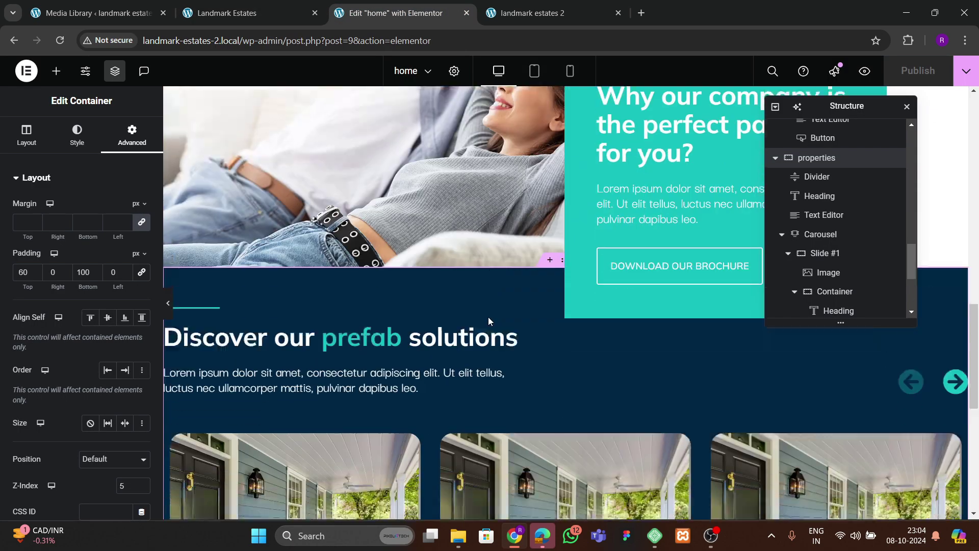
pyautogui.click(536, 411)
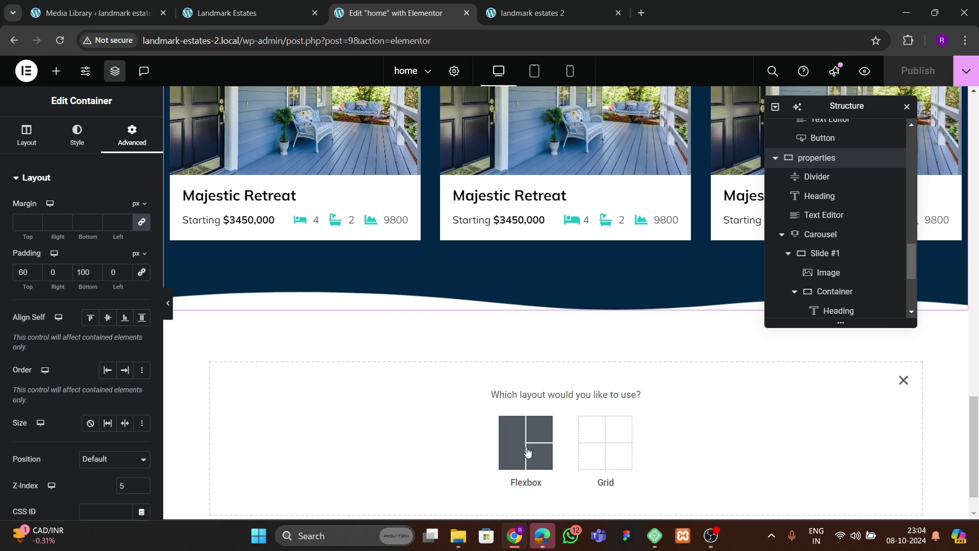
pyautogui.click(527, 439)
pyautogui.click(390, 430)
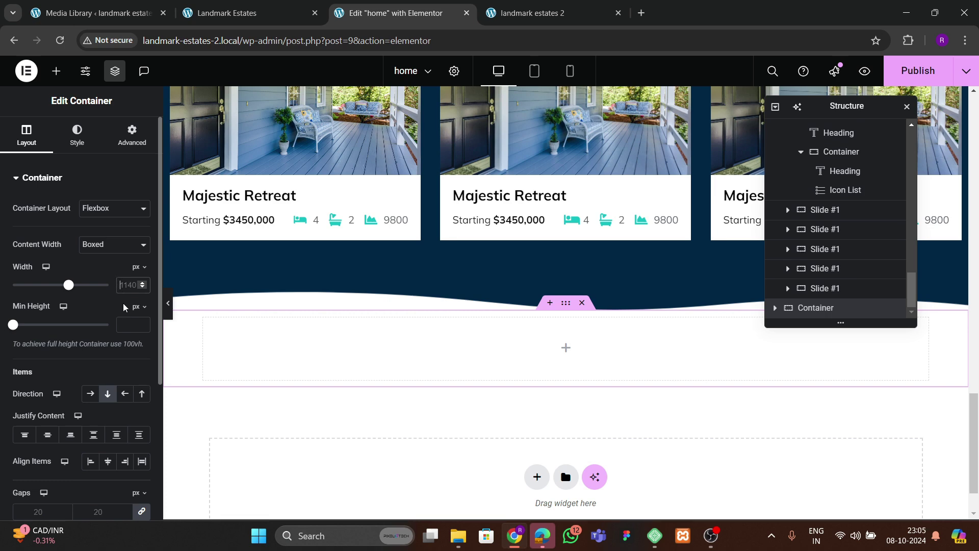
pyautogui.write('1300')
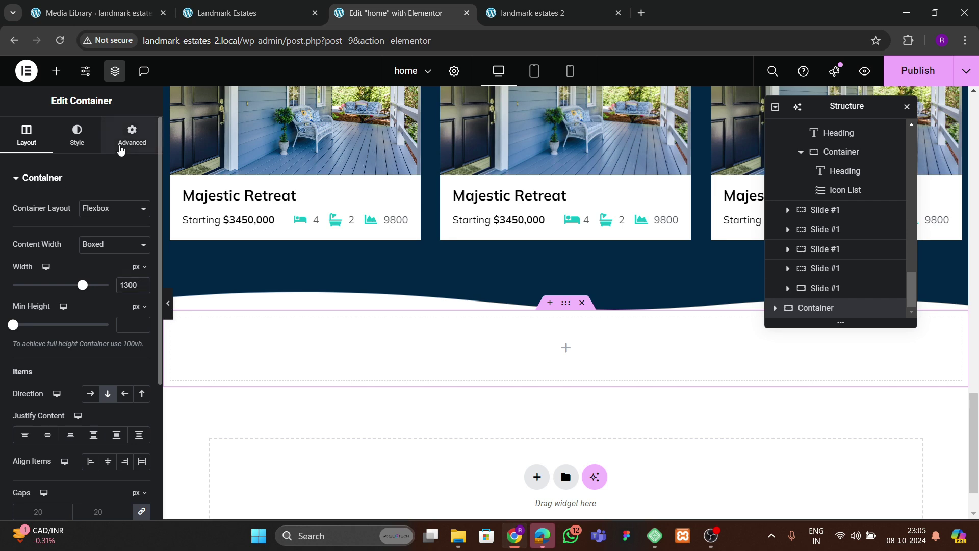
# - Set the new container's top and bottom padding to 60 px
pyautogui.click(132, 135)
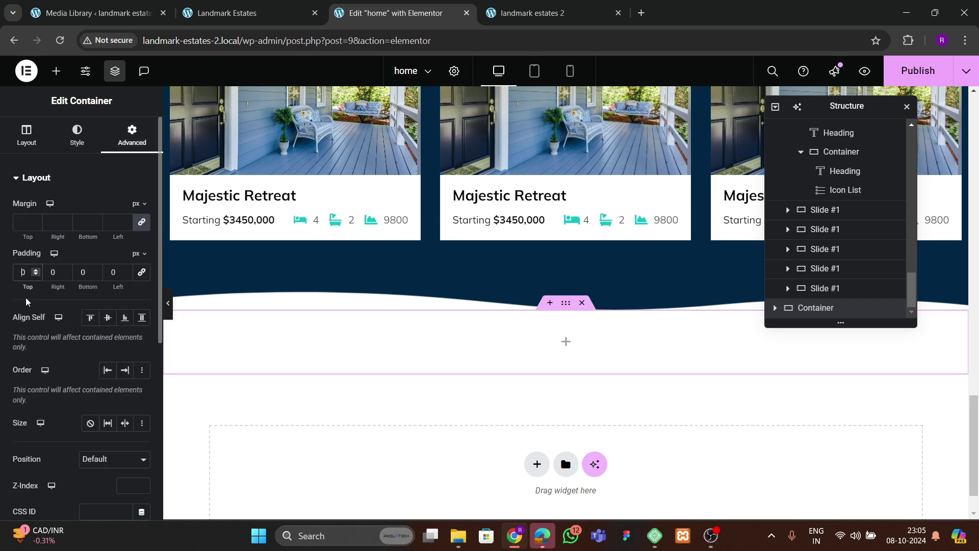
pyautogui.write('6')
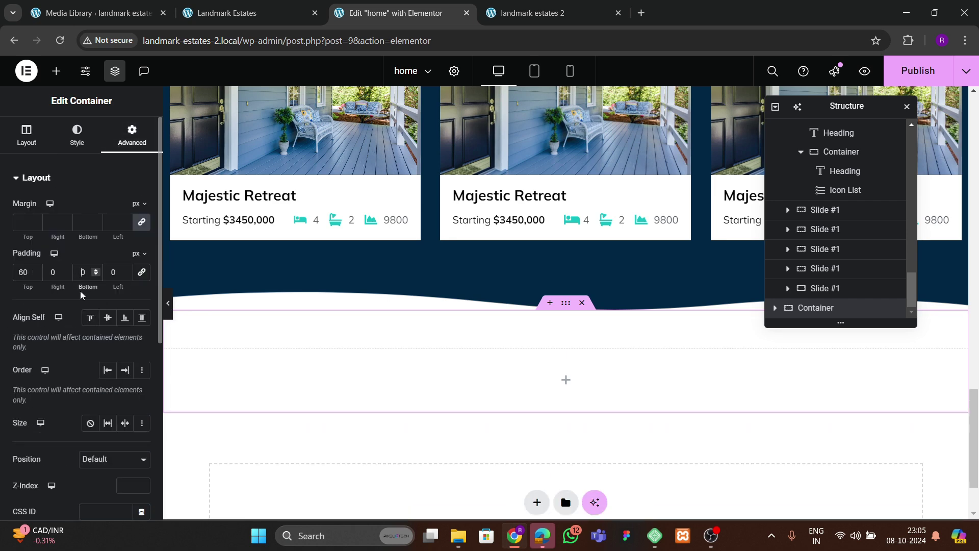
pyautogui.write('6')
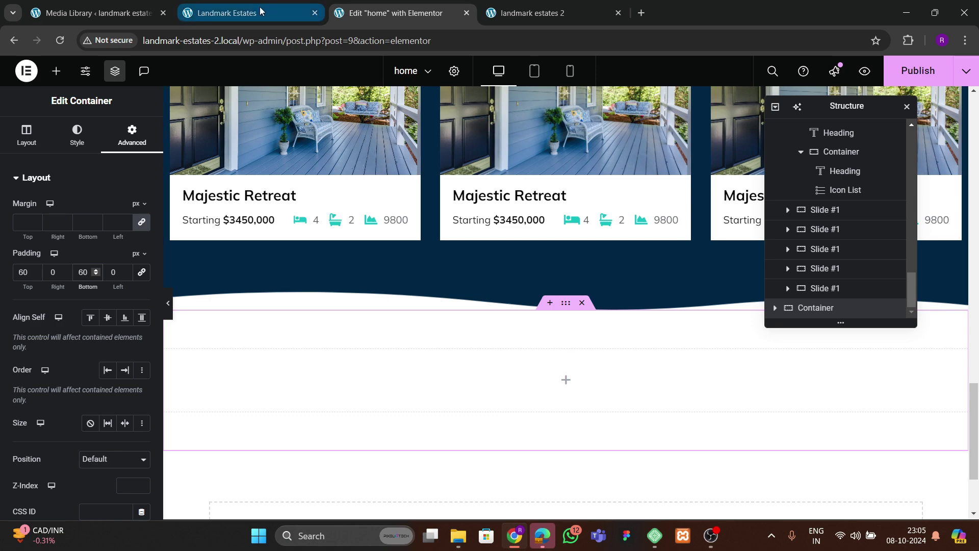
# - Copy the divider above the "Discover our prefab solutions" heading and paste it into the new container
pyautogui.click(240, 13)
pyautogui.click(397, 16)
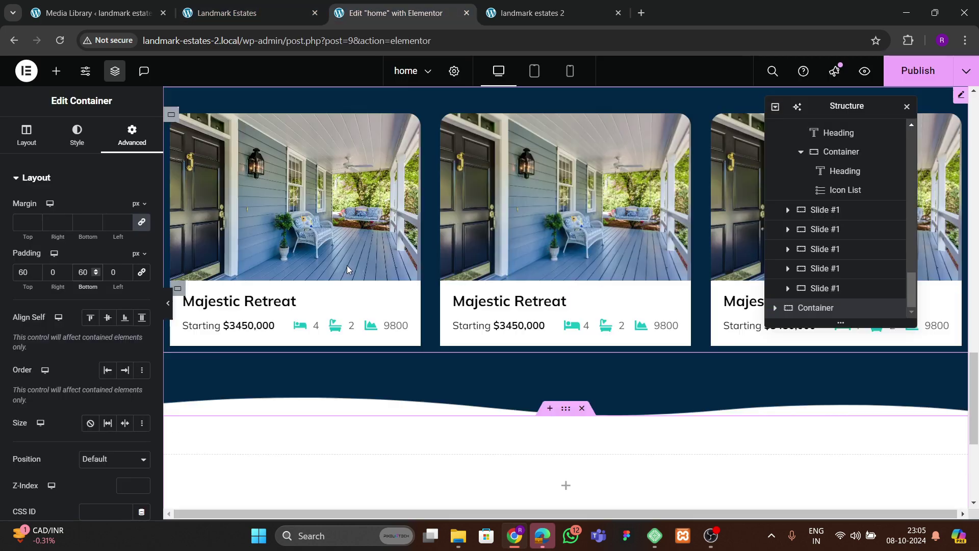
pyautogui.scroll(5, 347, 265)
pyautogui.rightClick(207, 141)
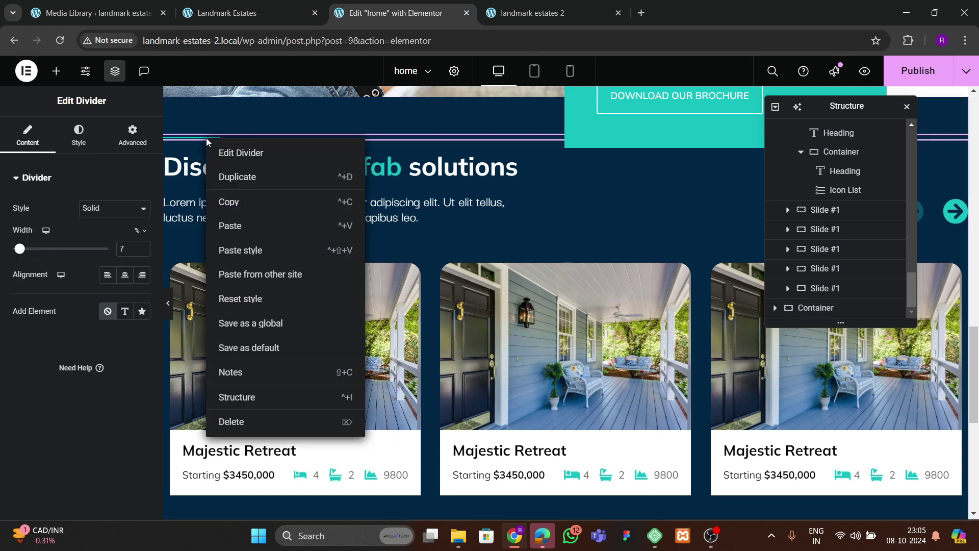
pyautogui.click(239, 199)
pyautogui.scroll(-8, 464, 337)
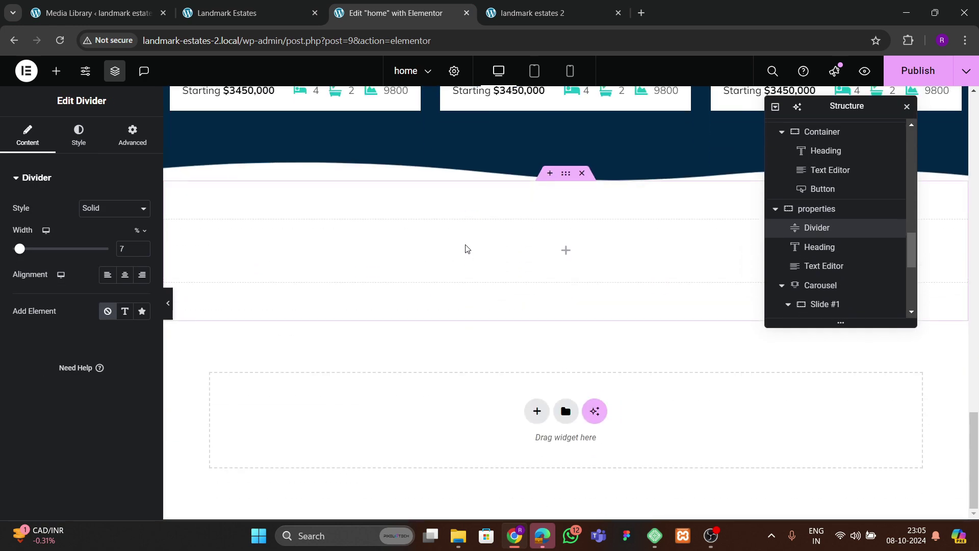
pyautogui.rightClick(465, 249)
pyautogui.click(619, 284)
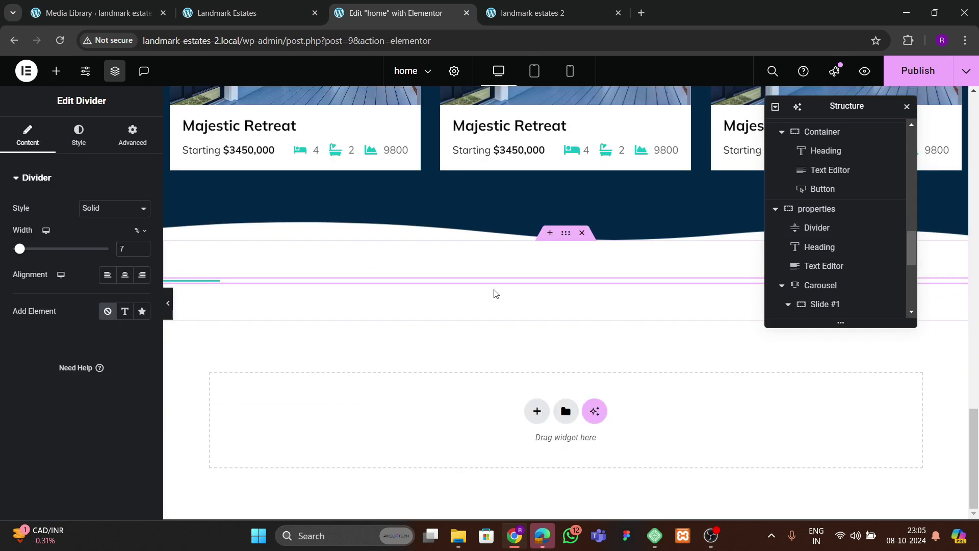
# - Rename the new container as cta in the page structure
pyautogui.click(556, 238)
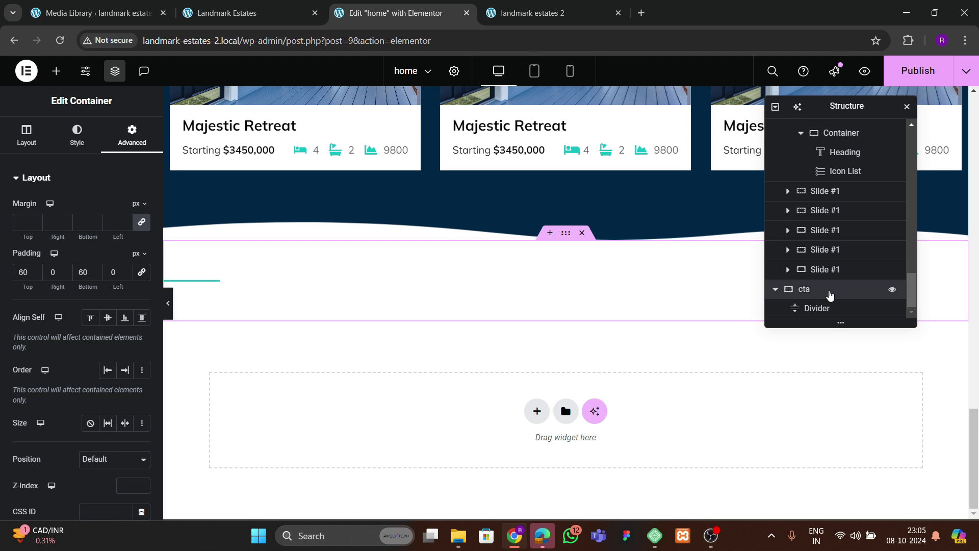
pyautogui.press('Return')
pyautogui.click(832, 296)
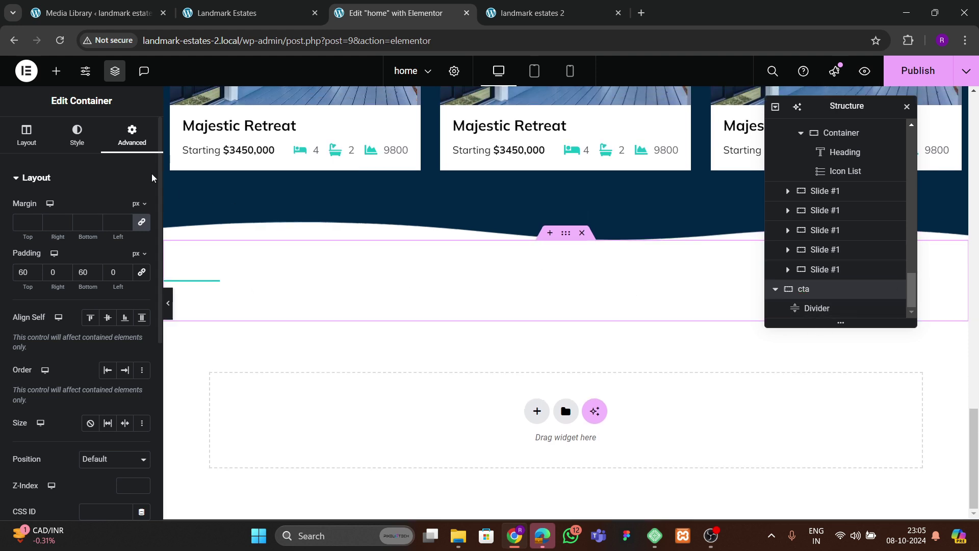
# - Set both Justify Content and Align Items of the cta container to Center
pyautogui.click(26, 135)
pyautogui.scroll(-1, 72, 352)
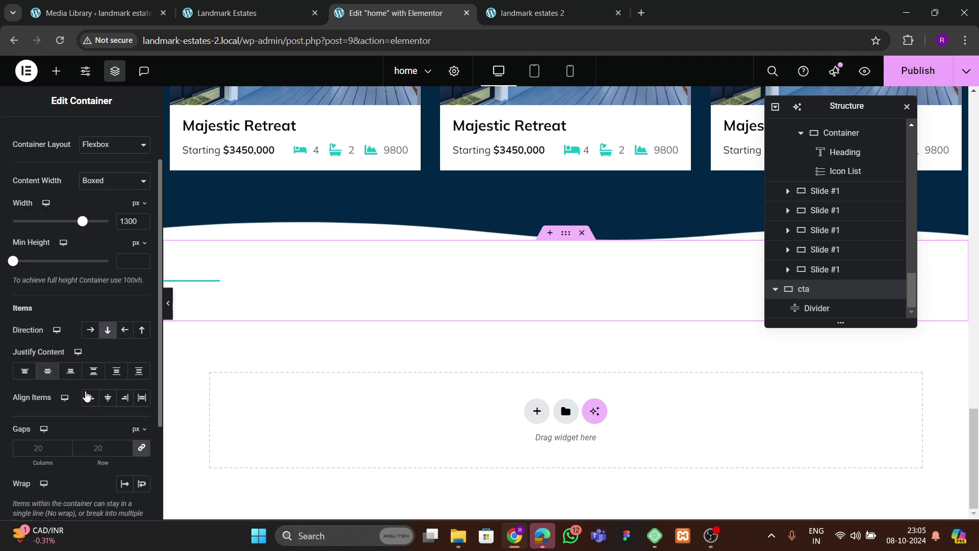
pyautogui.click(125, 397)
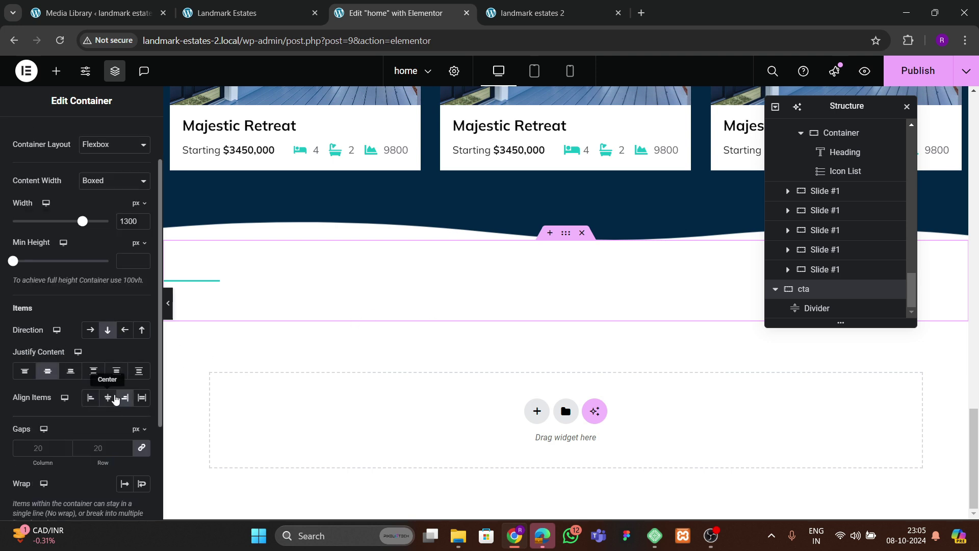
pyautogui.click(107, 397)
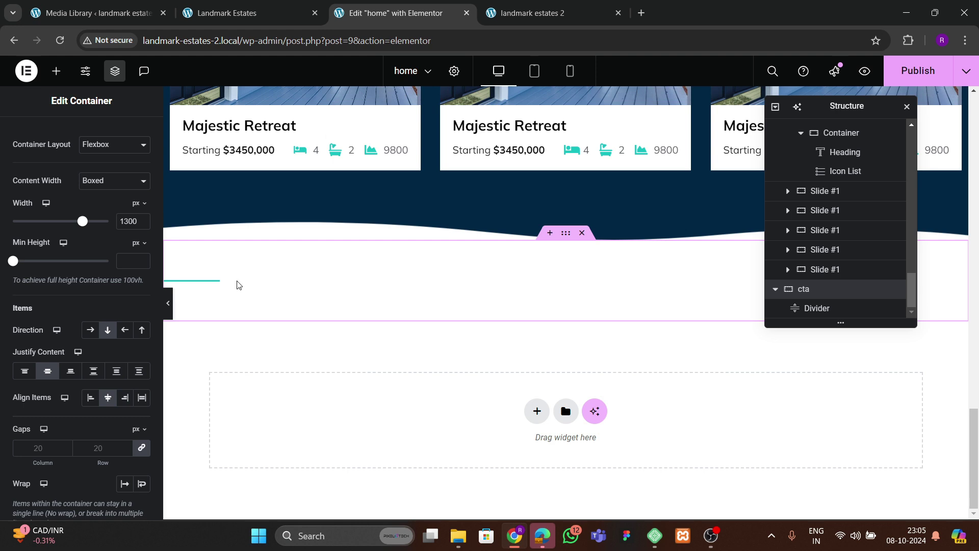
# - Set the alignment of the divider inside the cta container to Center
pyautogui.click(836, 308)
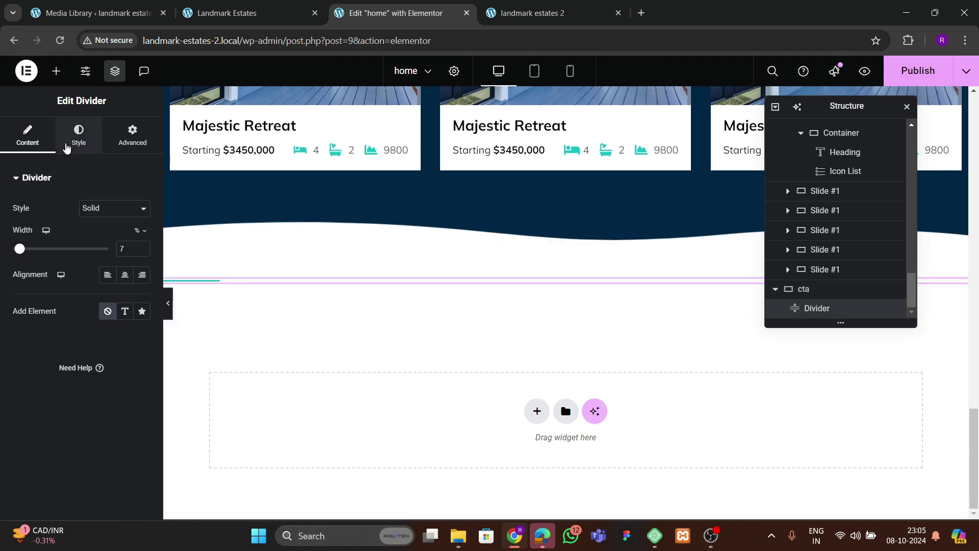
pyautogui.click(77, 135)
pyautogui.click(50, 149)
pyautogui.click(123, 276)
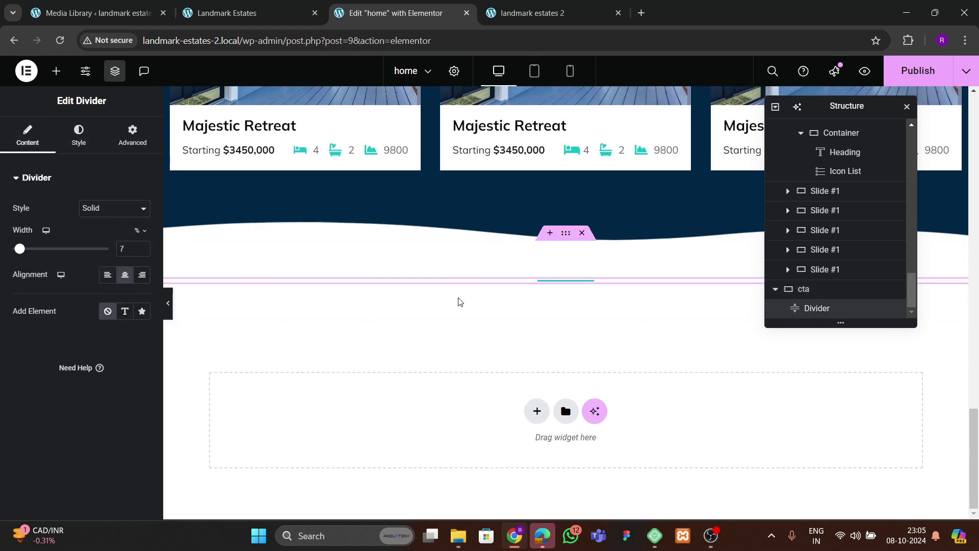
# - Copy the "Discover our prefab solutions" heading and paste it below the divider in the cta container
pyautogui.hotkey('ctrl', 'shift', 'Tab')
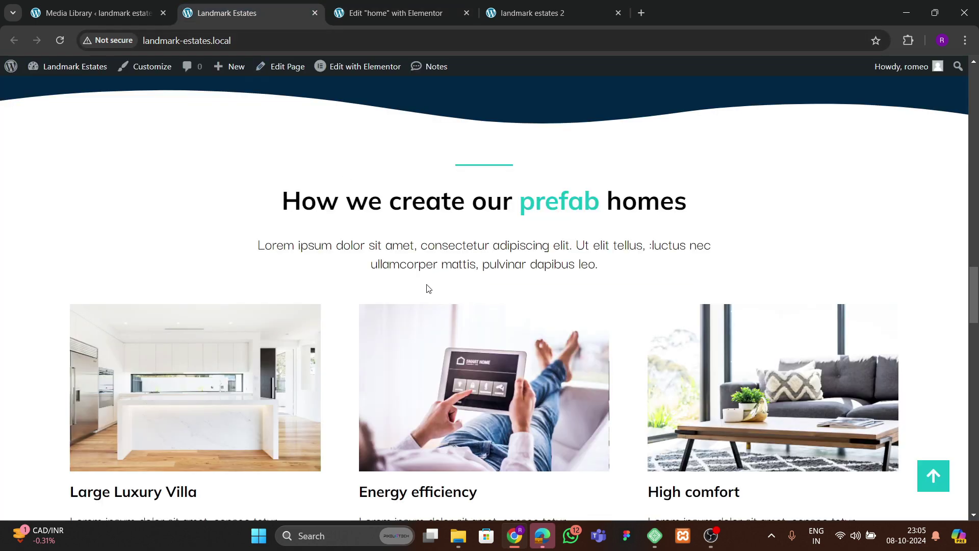
pyautogui.hotkey('ctrl', 'Tab')
pyautogui.scroll(12, 452, 244)
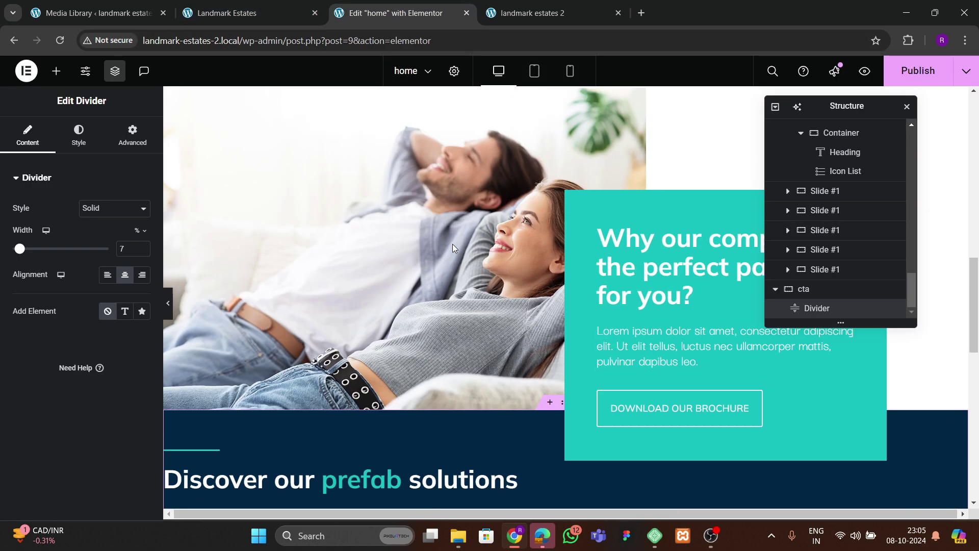
pyautogui.scroll(-4, 452, 244)
pyautogui.rightClick(372, 286)
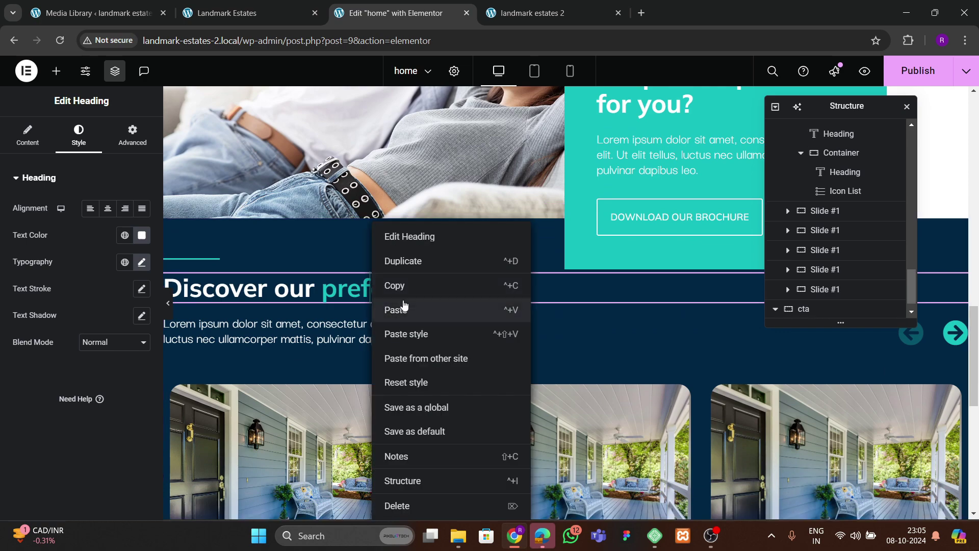
pyautogui.click(403, 286)
pyautogui.scroll(-8, 479, 341)
pyautogui.click(546, 280)
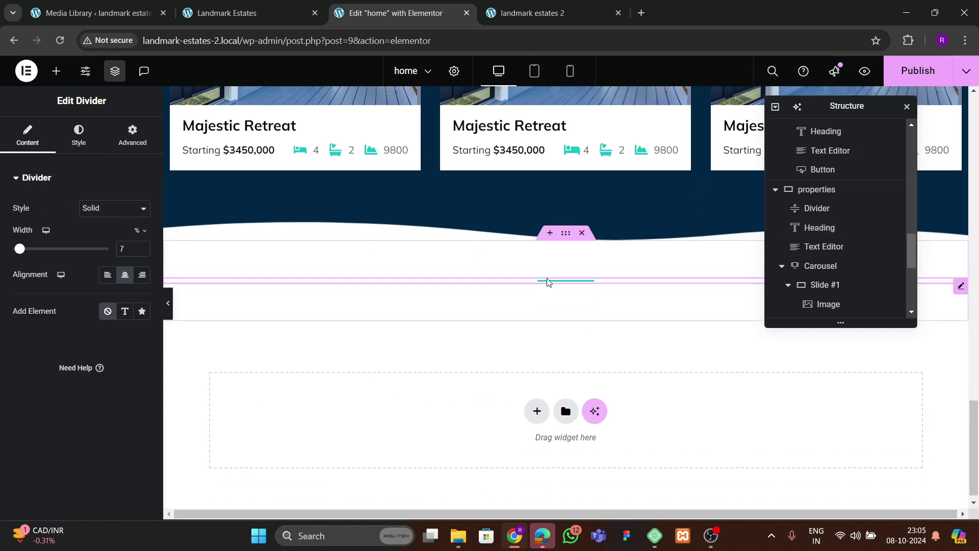
pyautogui.rightClick(547, 281)
pyautogui.click(576, 294)
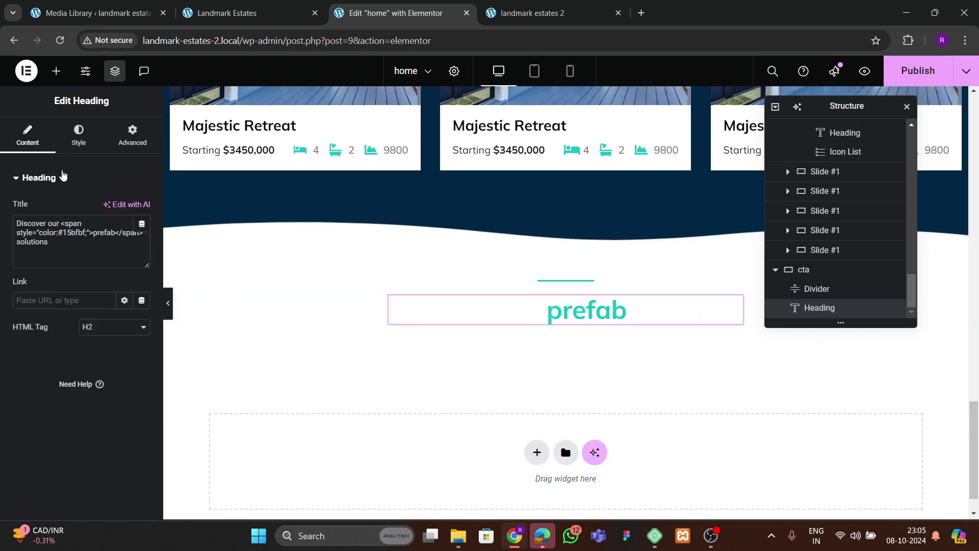
# - Set the text color of the pasted heading in the cta container to black, #000000
pyautogui.click(78, 137)
pyautogui.click(141, 241)
pyautogui.moveTo(135, 330); pyautogui.dragTo(29, 410)
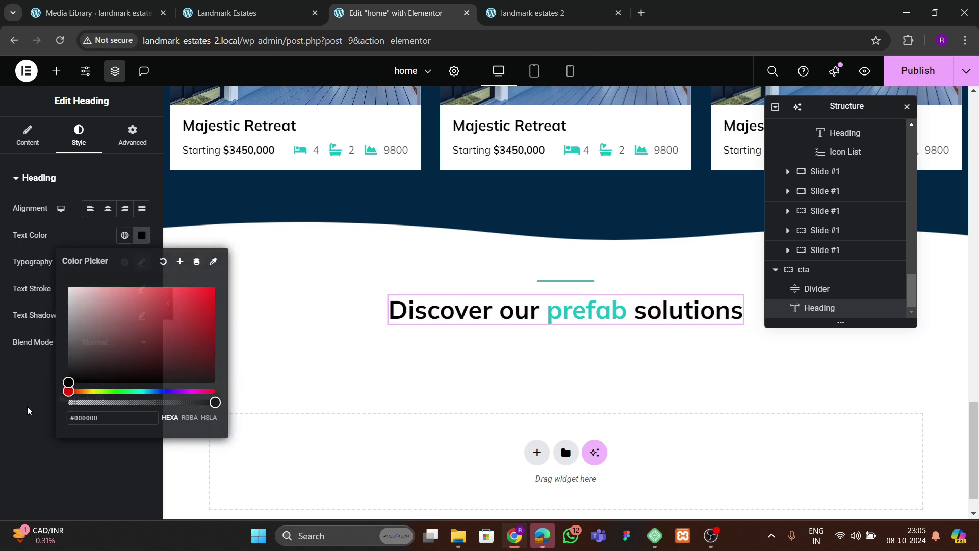
pyautogui.click(29, 410)
# - Replace "Discover our" in the cta heading's title with "How we create our" copied from the reference site, keeping the colored prefab span
pyautogui.click(301, 14)
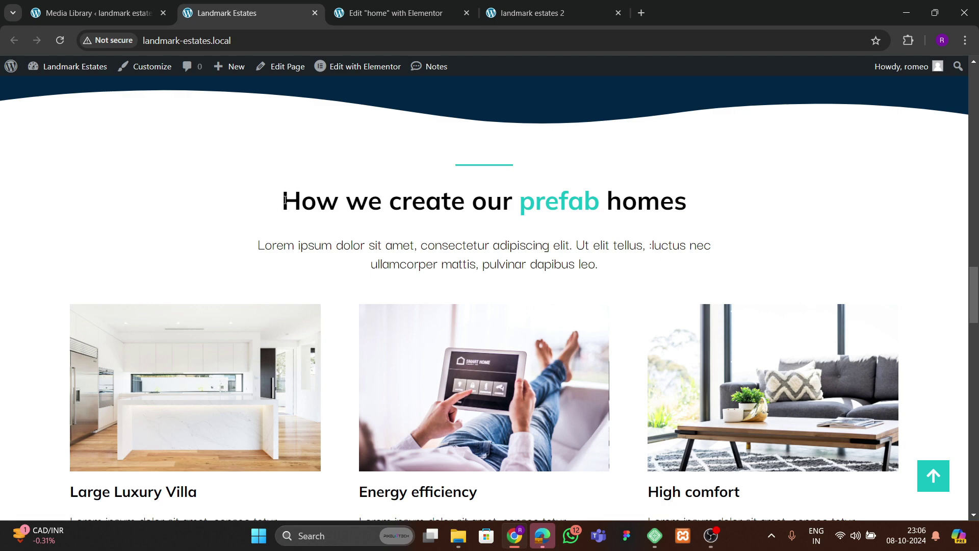
pyautogui.scroll(-2, 703, 215)
pyautogui.scroll(3, 757, 224)
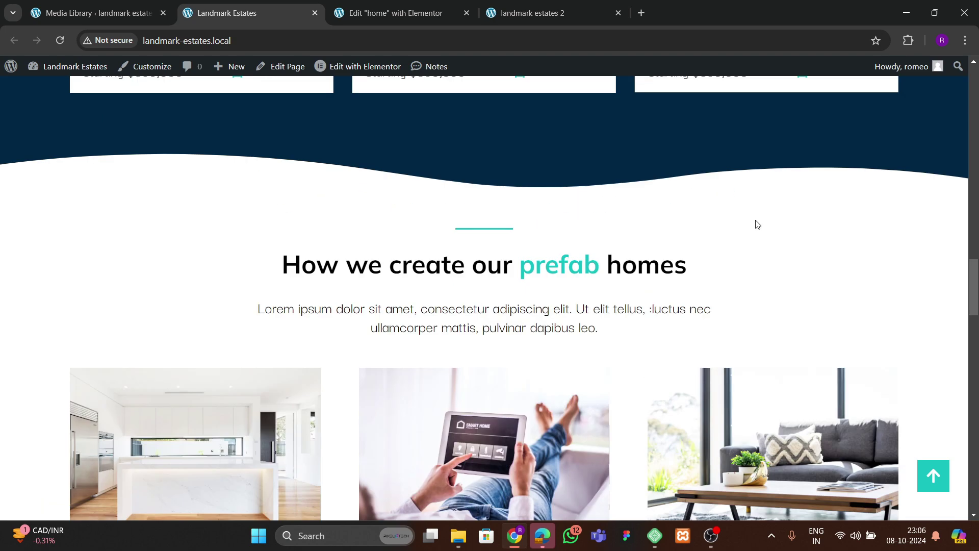
pyautogui.moveTo(282, 268); pyautogui.dragTo(692, 268)
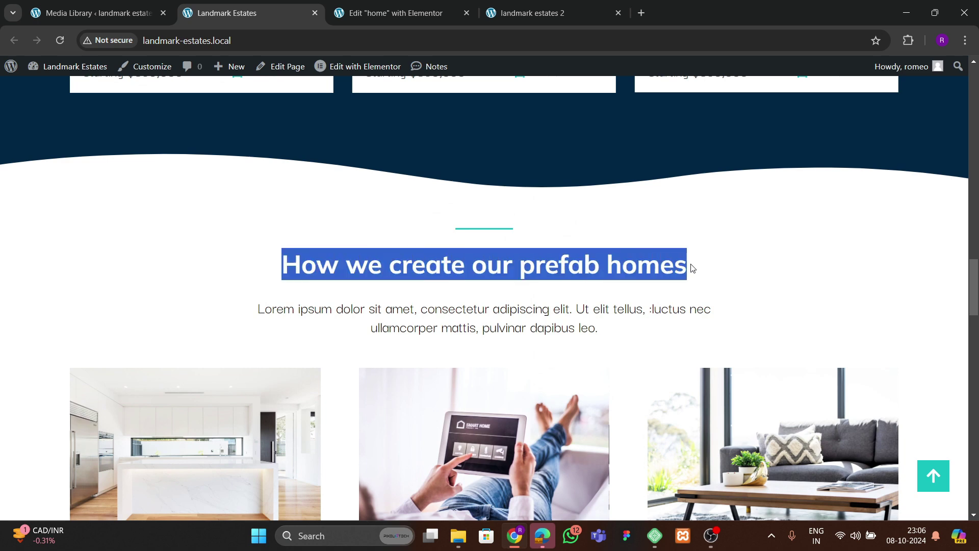
pyautogui.click(373, 16)
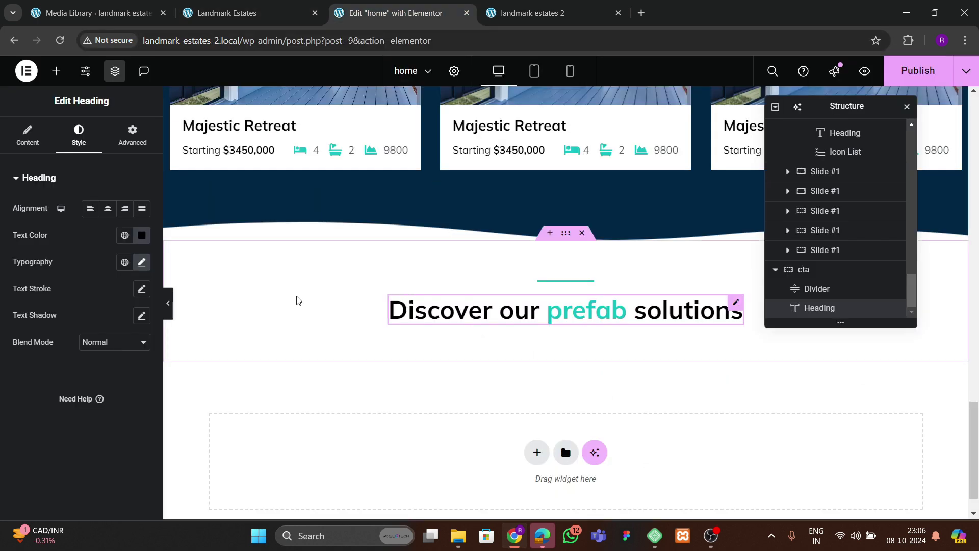
pyautogui.click(31, 142)
pyautogui.tripleClick(75, 232)
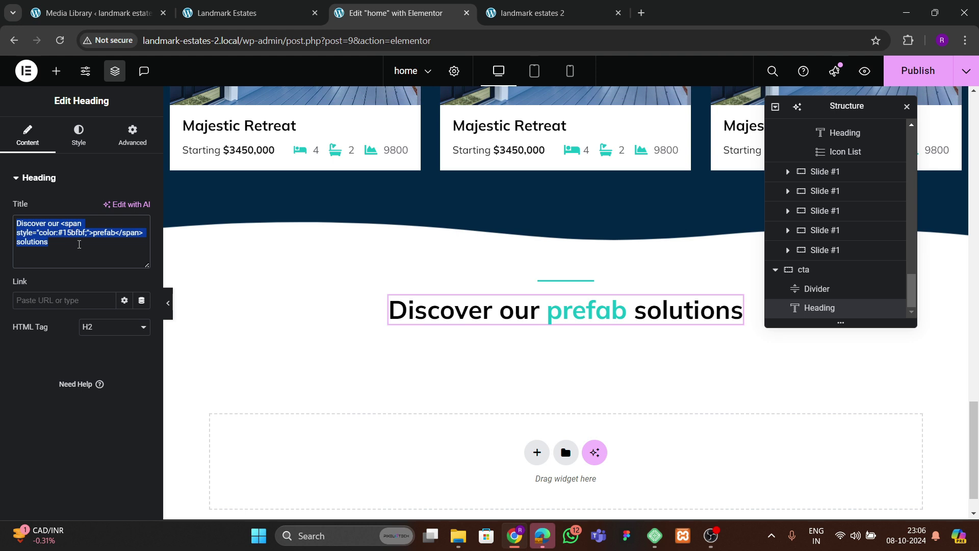
pyautogui.click(60, 246)
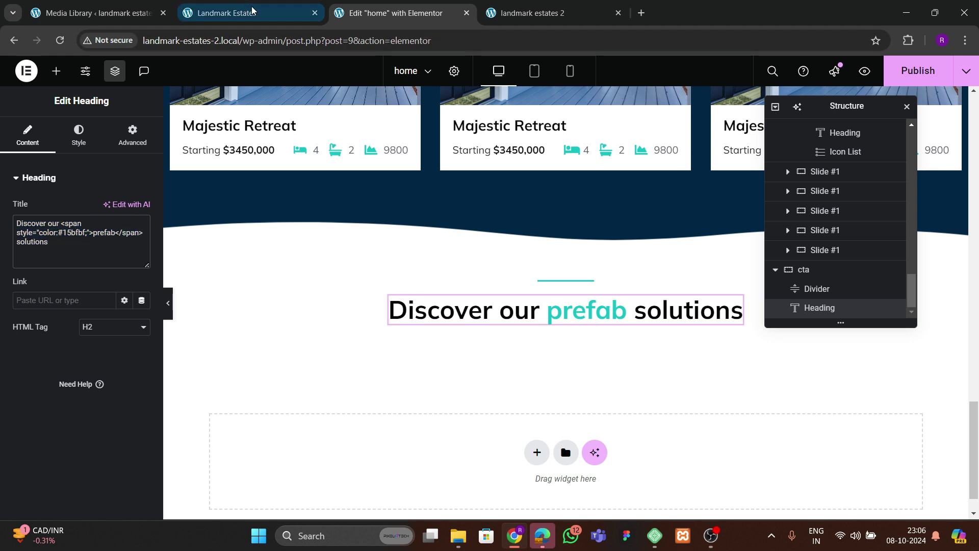
pyautogui.click(229, 13)
pyautogui.moveTo(288, 269); pyautogui.dragTo(514, 256)
pyautogui.click(351, 14)
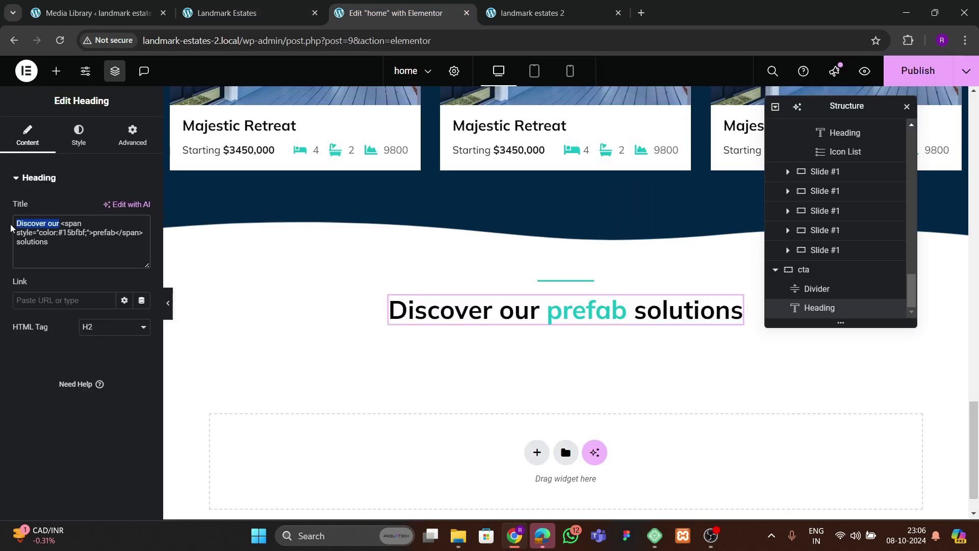
pyautogui.hotkey('ctrl', 'v')
# - Replace "solutions" at the end of the cta heading's title with "homes" copied from the reference site
pyautogui.click(283, 14)
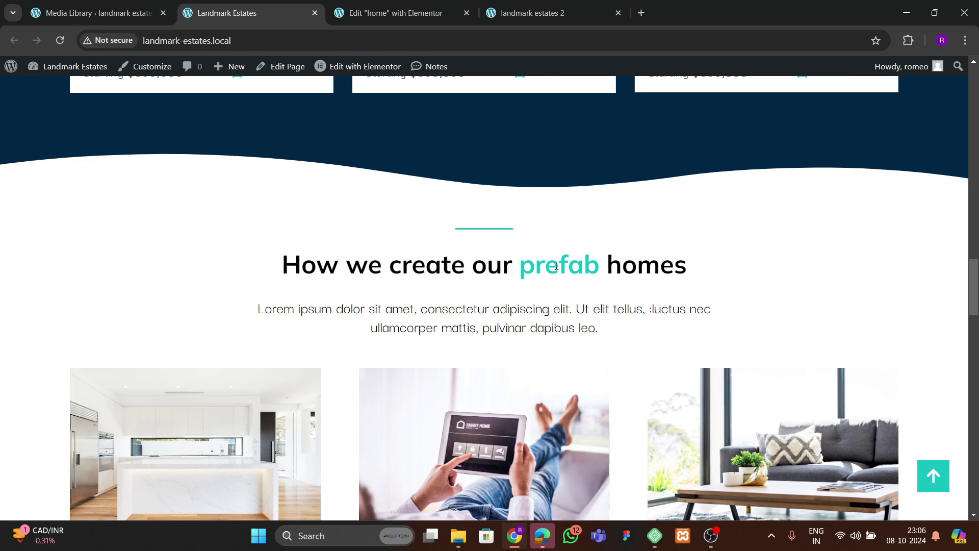
pyautogui.moveTo(608, 269); pyautogui.dragTo(708, 265)
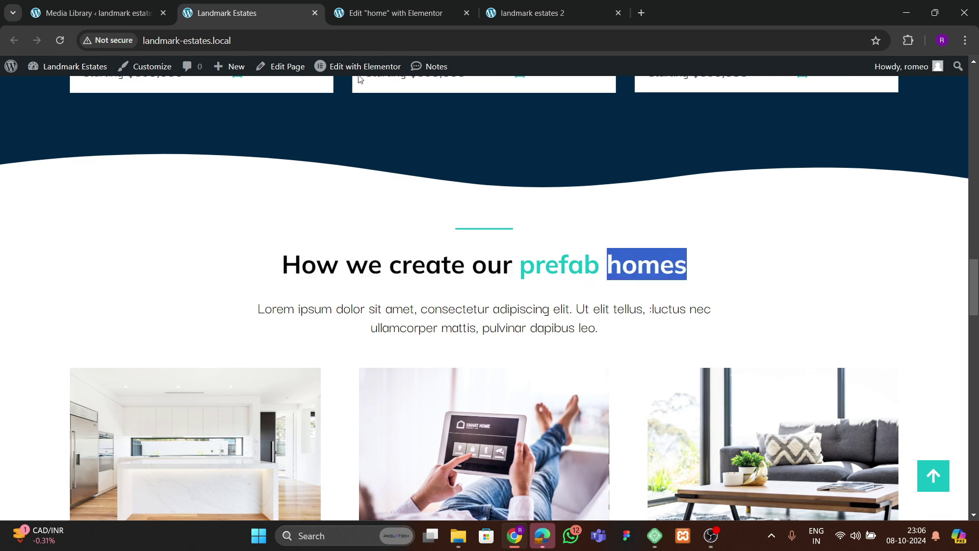
pyautogui.click(372, 20)
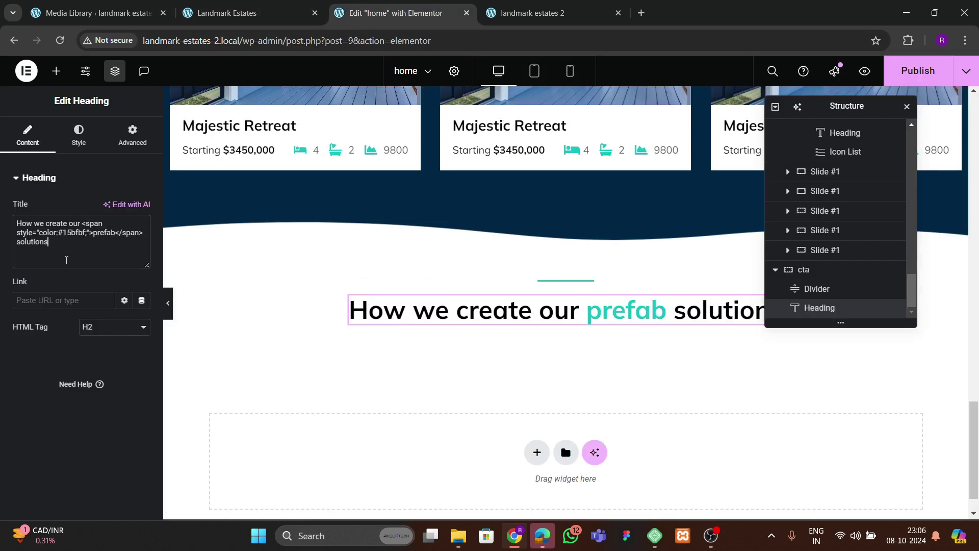
pyautogui.hotkey('ctrl', 'v')
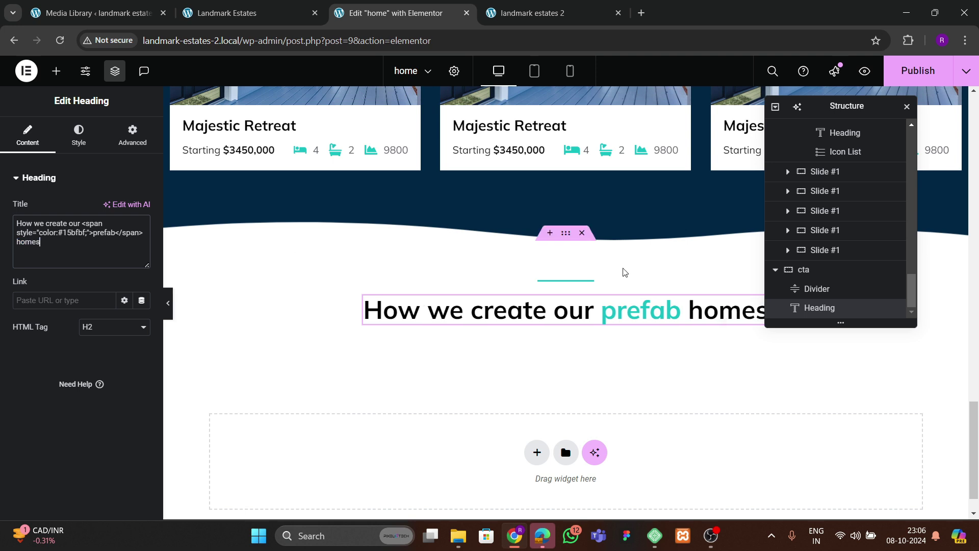
# - Copy the Lorem ipsum paragraph under the "Discover our prefab solutions" heading and paste it below the cta heading
pyautogui.moveTo(810, 110); pyautogui.dragTo(746, 153)
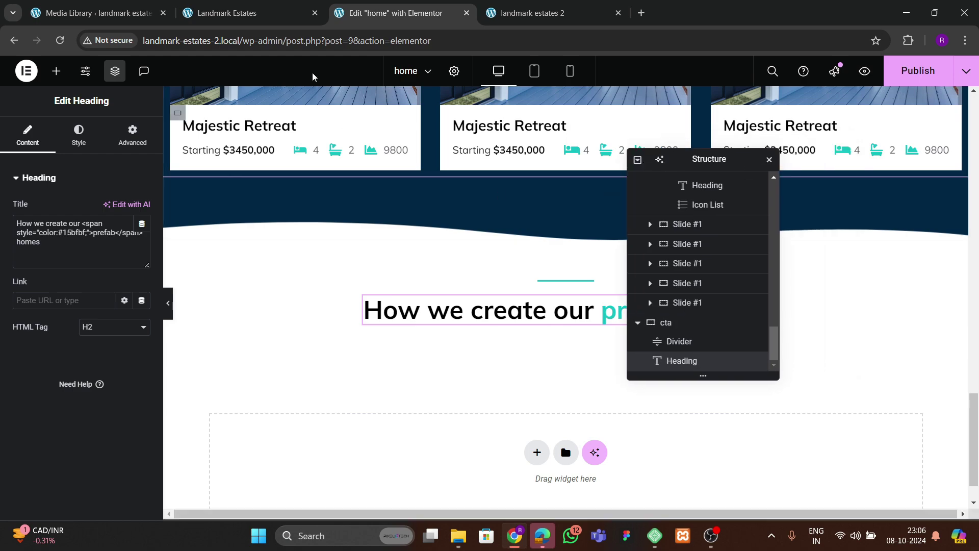
pyautogui.click(226, 13)
pyautogui.click(393, 20)
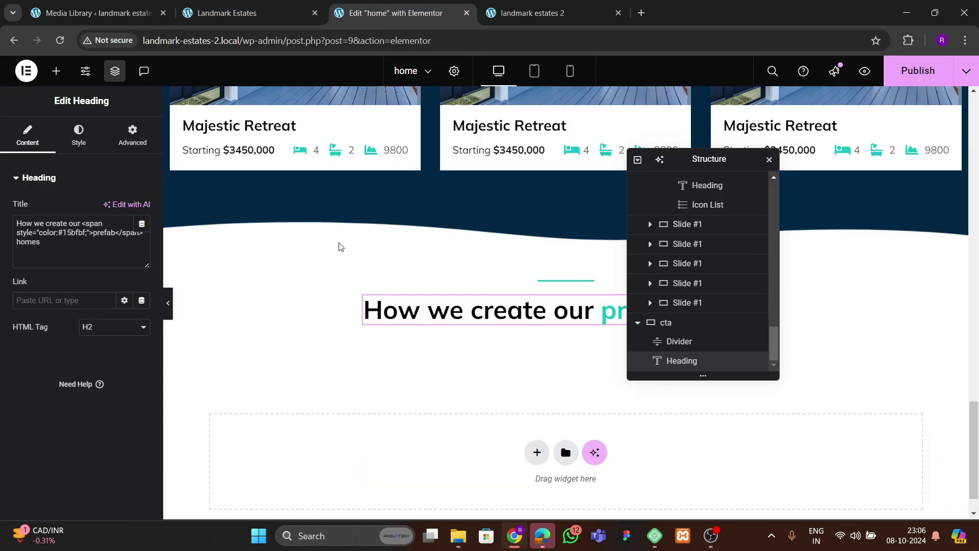
pyautogui.scroll(10, 356, 253)
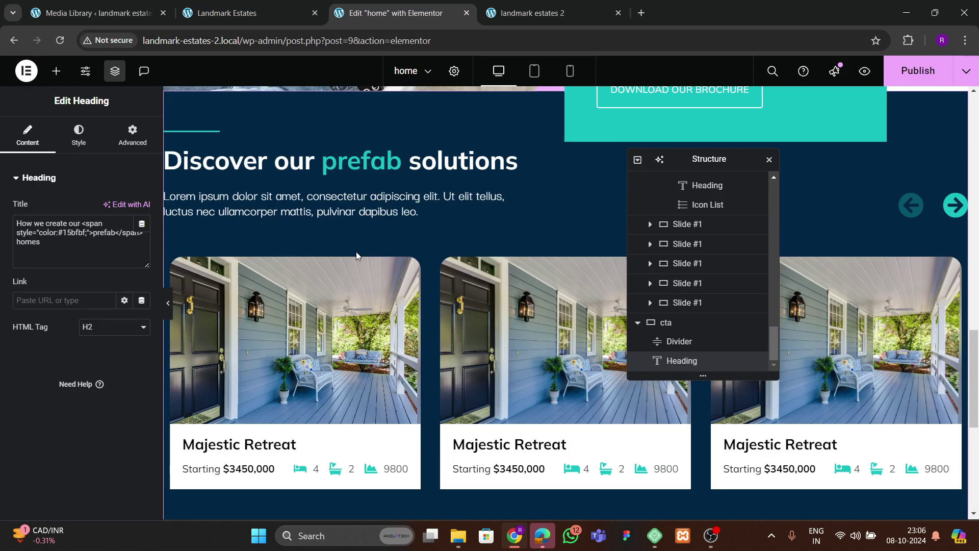
pyautogui.click(349, 221)
pyautogui.rightClick(357, 209)
pyautogui.click(384, 275)
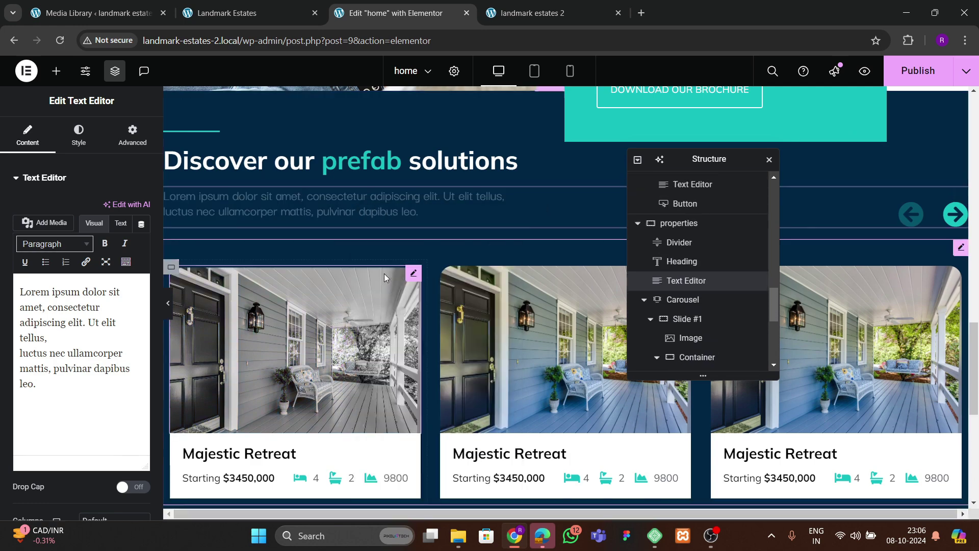
pyautogui.scroll(-7, 384, 277)
pyautogui.click(444, 269)
pyautogui.rightClick(443, 269)
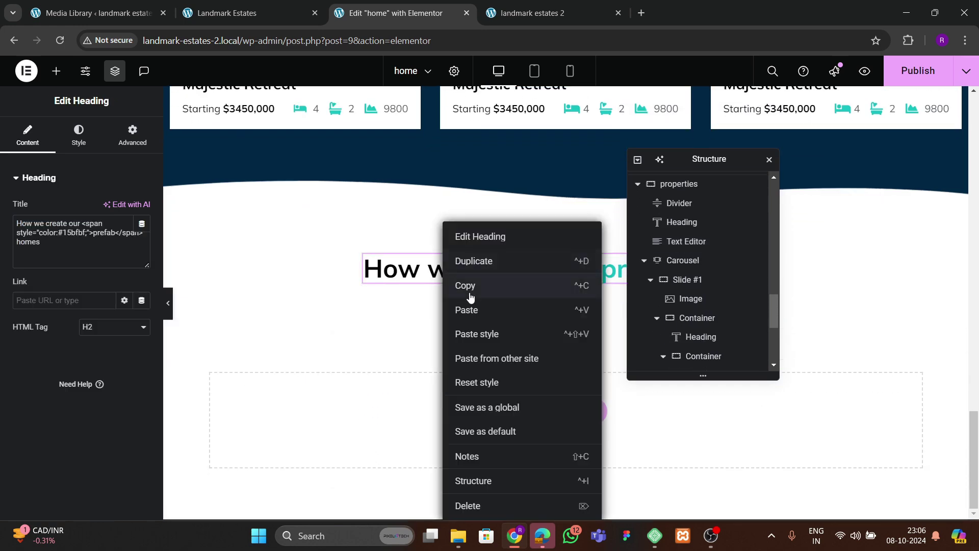
pyautogui.click(498, 307)
# - Set the text color of the pasted paragraph in the cta container to black
pyautogui.click(79, 135)
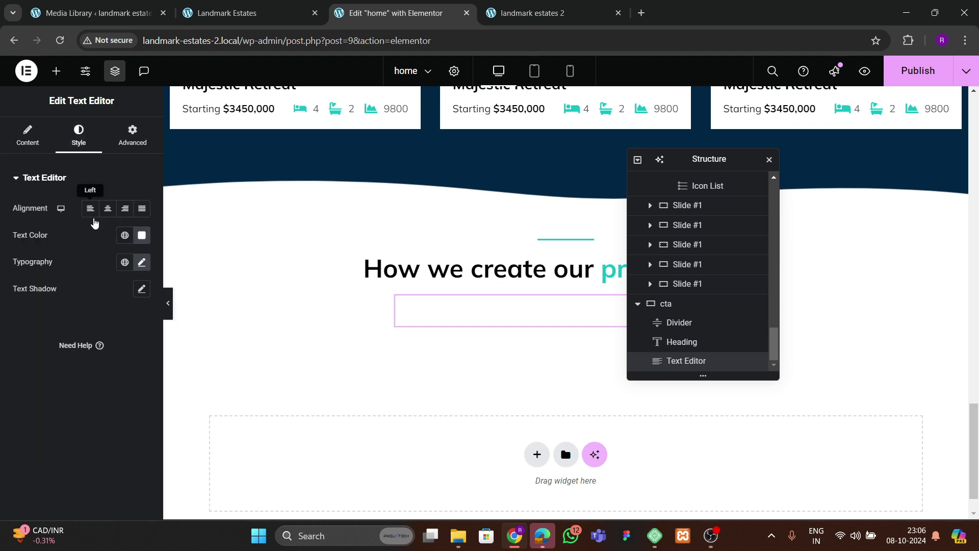
pyautogui.click(142, 236)
pyautogui.moveTo(146, 320); pyautogui.dragTo(1, 417)
pyautogui.click(2, 418)
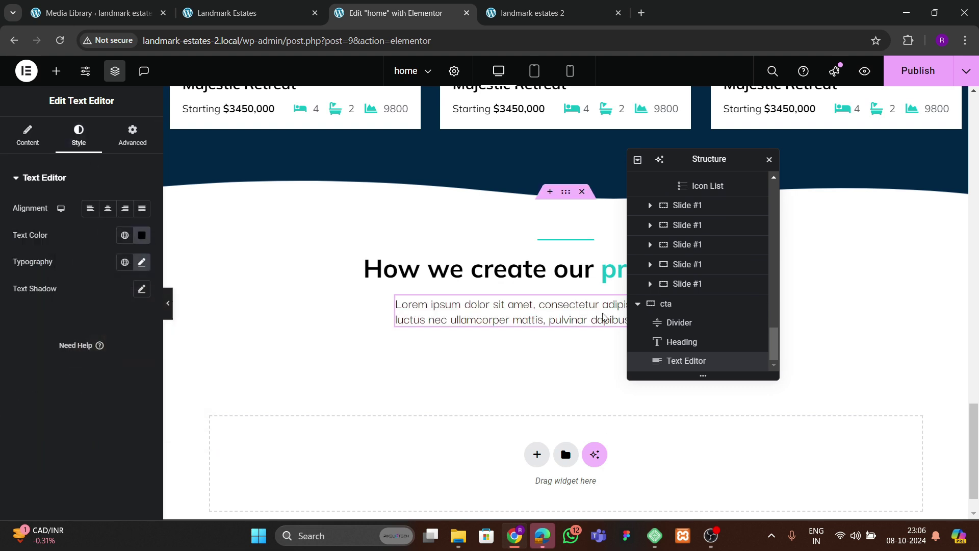
# - Remove the paragraph's line break after "tellus," and insert a <br> before "ullamcorper" in its text source, as on the reference site
pyautogui.click(27, 135)
pyautogui.click(120, 223)
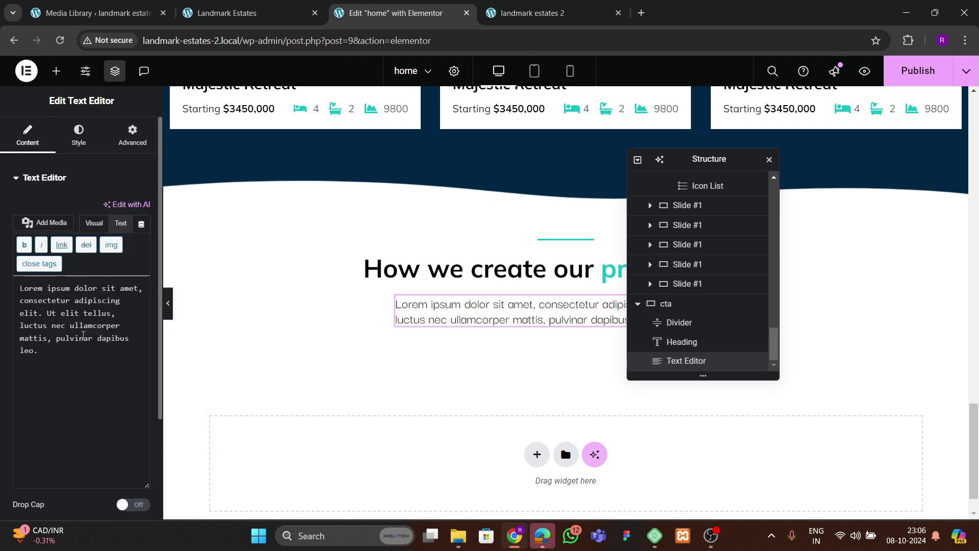
pyautogui.press('BackSpace')
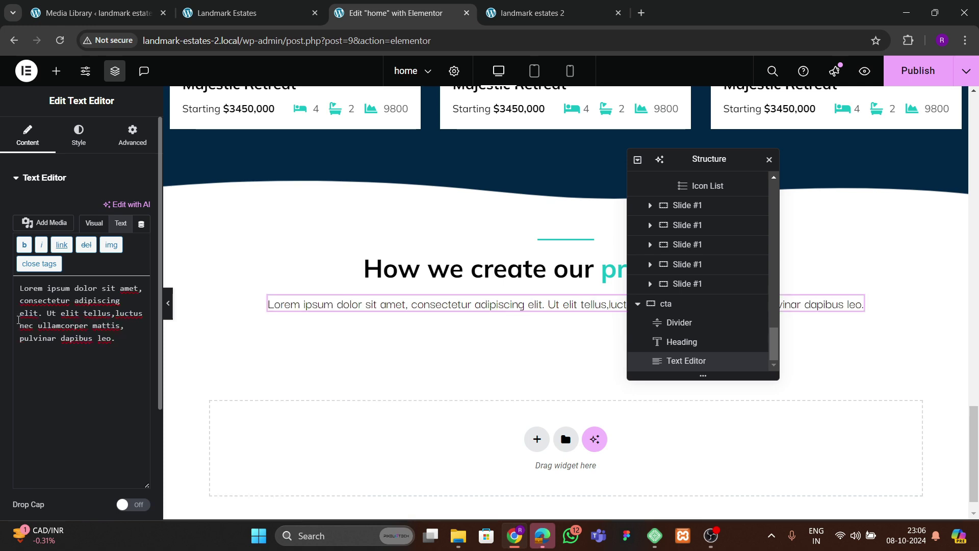
pyautogui.click(269, 9)
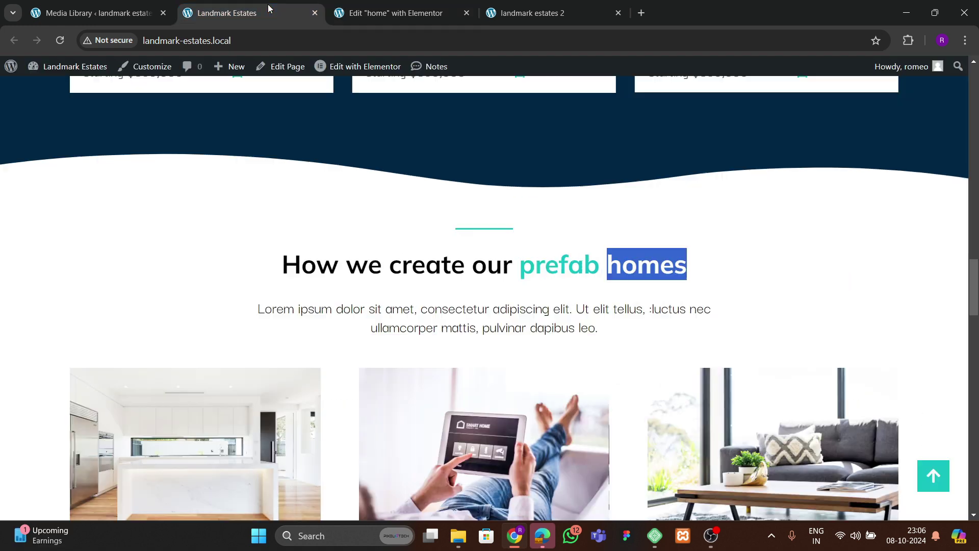
pyautogui.click(396, 13)
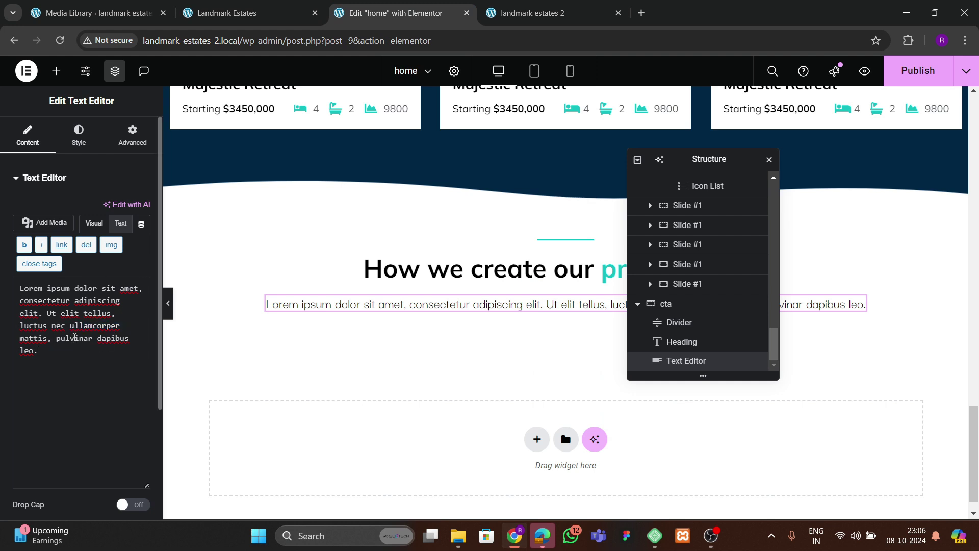
pyautogui.click(70, 328)
pyautogui.write('<br>')
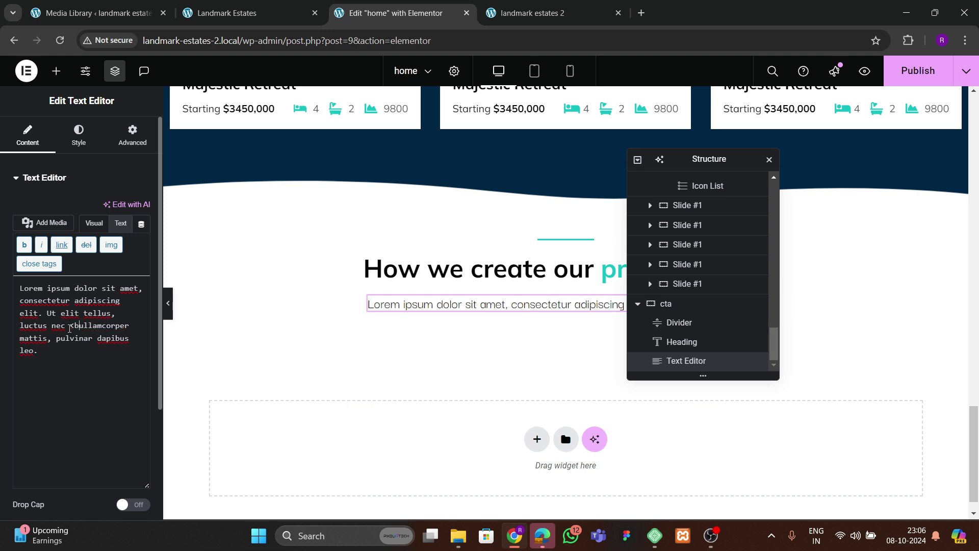
# - Set the cta paragraph's text alignment to Center and publish the page
pyautogui.click(75, 137)
pyautogui.click(108, 208)
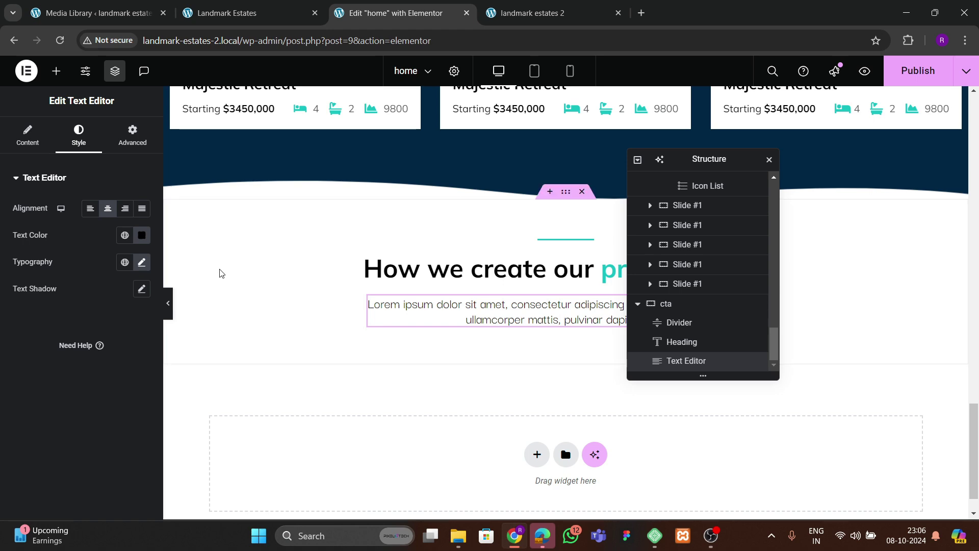
pyautogui.click(274, 20)
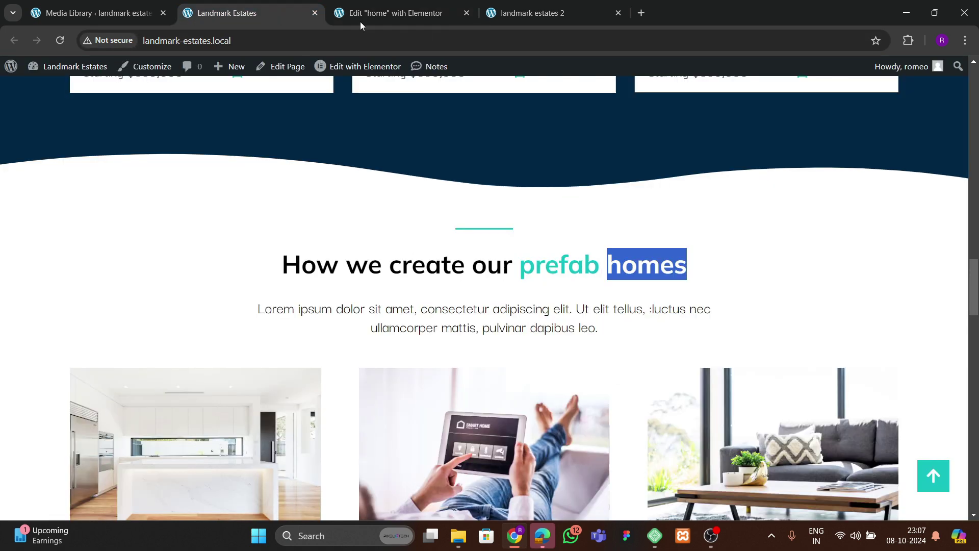
pyautogui.click(466, 14)
pyautogui.click(592, 128)
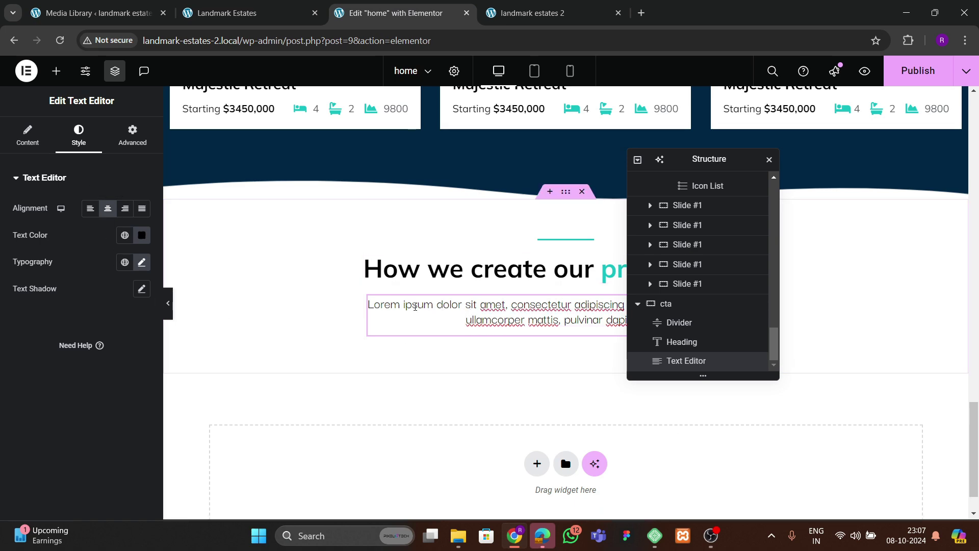
pyautogui.click(917, 70)
# - Add a Grid element to the cta container below the "How we create our prefab homes" heading
pyautogui.click(278, 19)
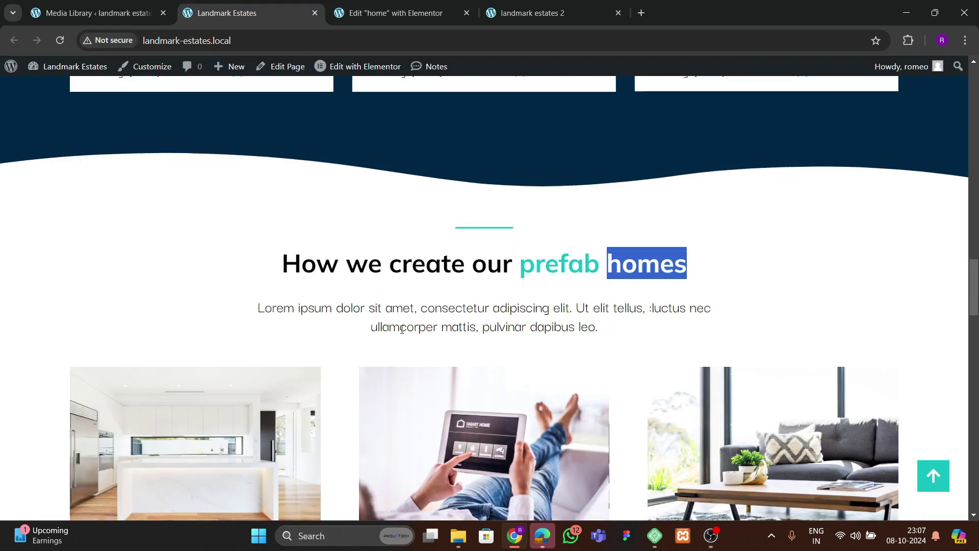
pyautogui.scroll(-3, 311, 298)
pyautogui.click(413, 15)
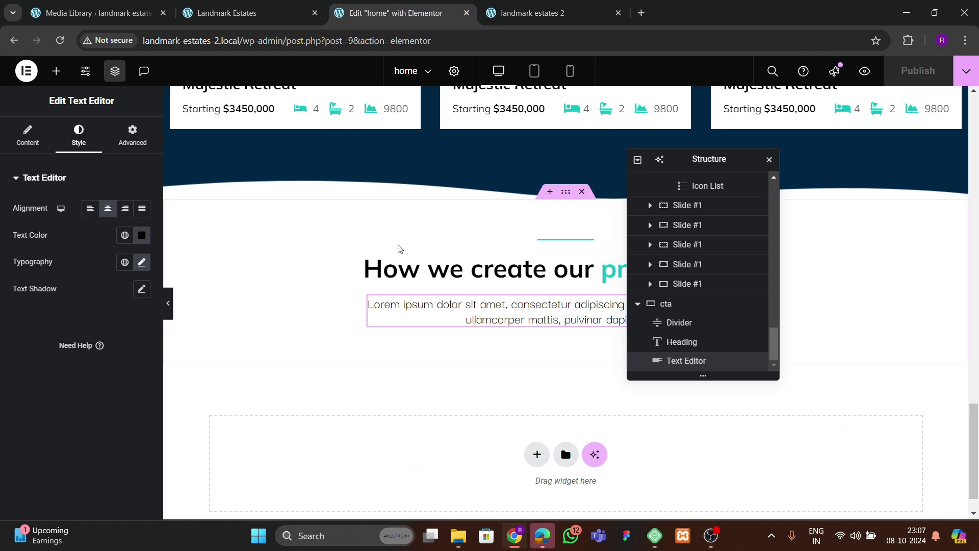
pyautogui.click(56, 70)
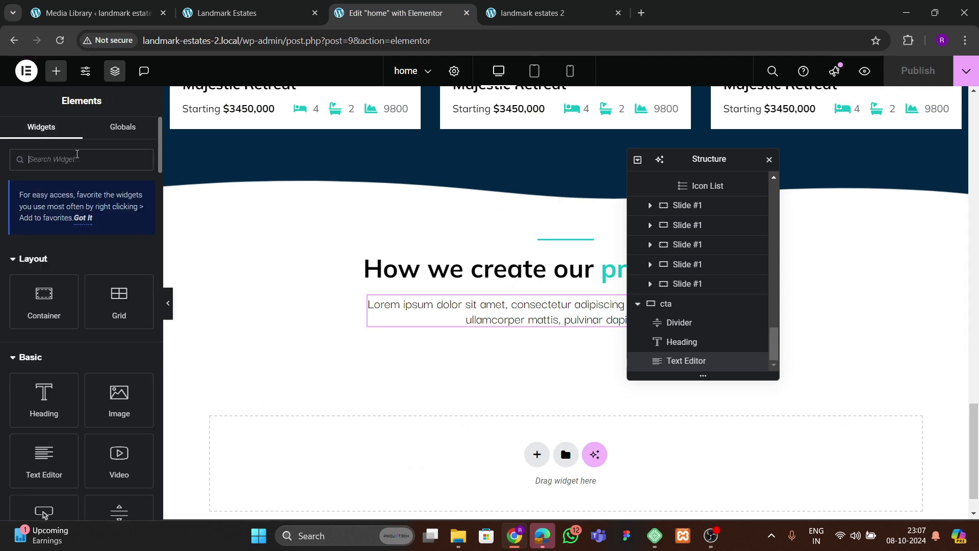
pyautogui.write('grid')
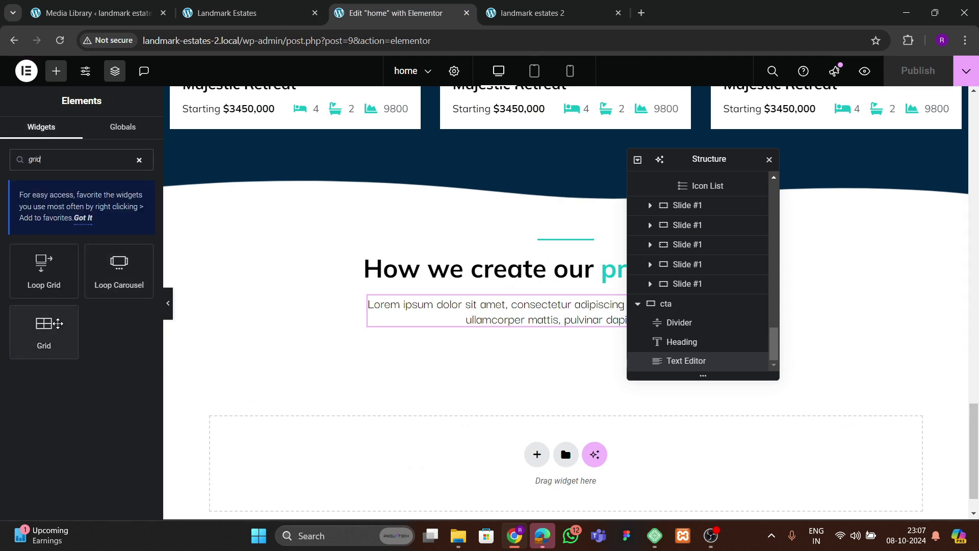
pyautogui.moveTo(44, 329); pyautogui.dragTo(510, 298)
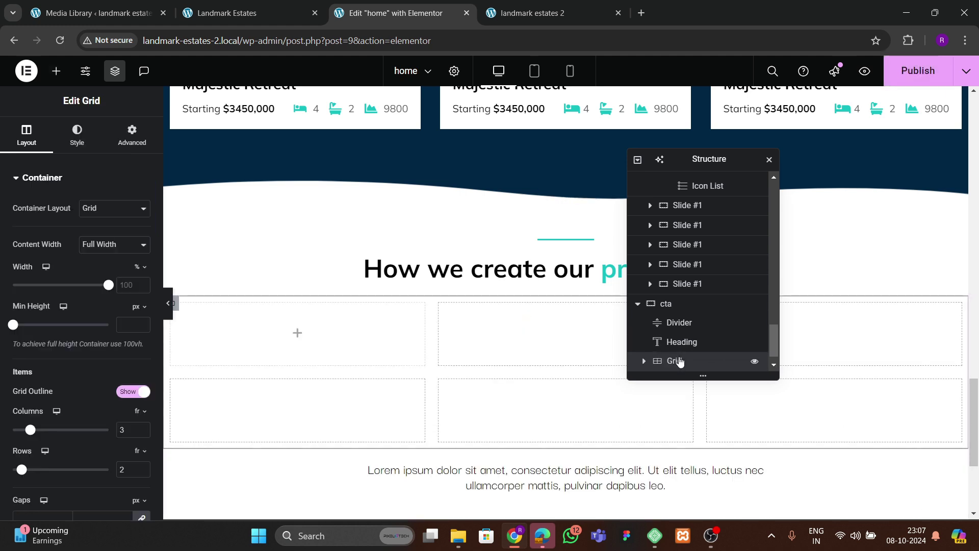
# - Move the Lorem ipsum Text Editor in the cta container above the grid, directly under the heading
pyautogui.scroll(-1, 680, 362)
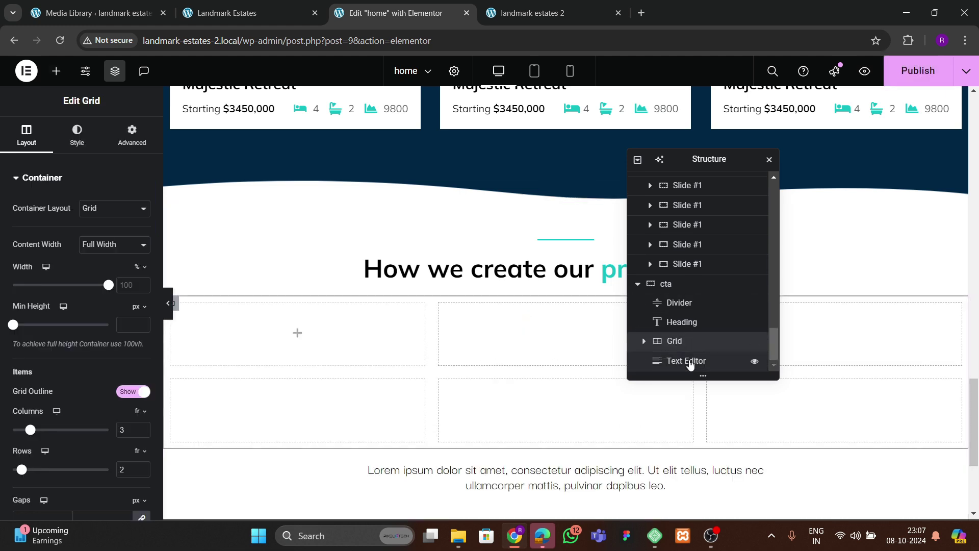
pyautogui.moveTo(686, 361)
pyautogui.mouseDown()
pyautogui.moveTo(678, 318)
pyautogui.moveTo(683, 360)
pyautogui.mouseUp()
pyautogui.scroll(1, 682, 341)
pyautogui.scroll(-2, 496, 352)
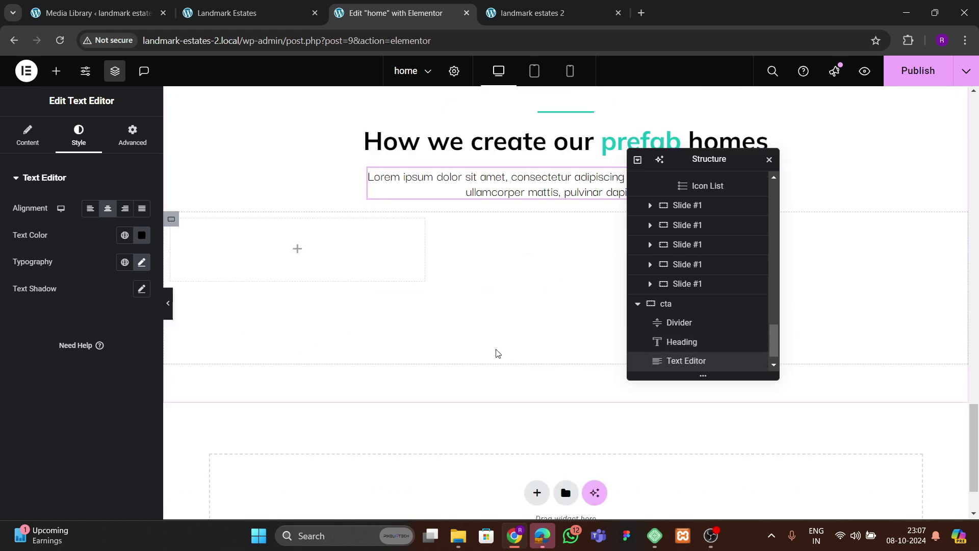
# - Set the cta grid's padding to 0 px on all sides
pyautogui.scroll(-1, 671, 350)
pyautogui.click(674, 361)
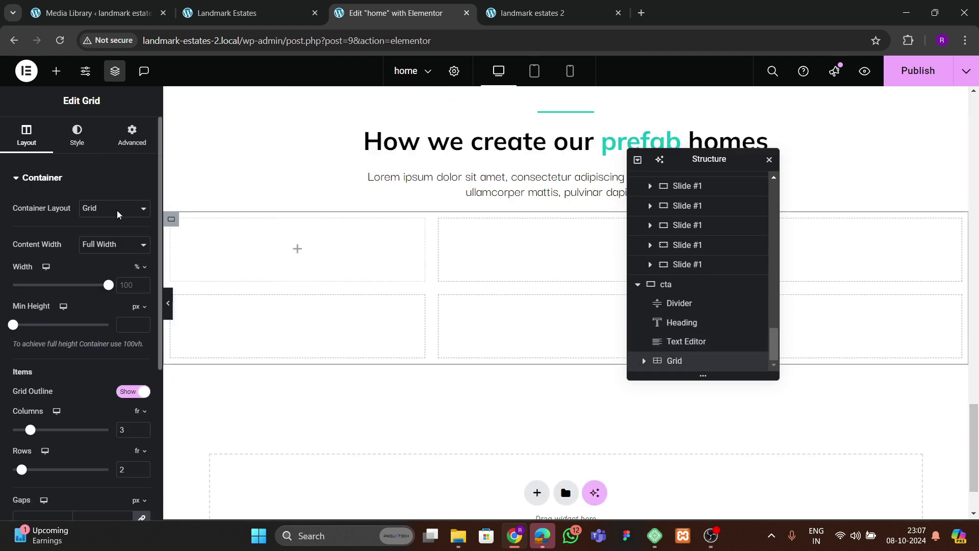
pyautogui.click(132, 136)
pyautogui.click(141, 271)
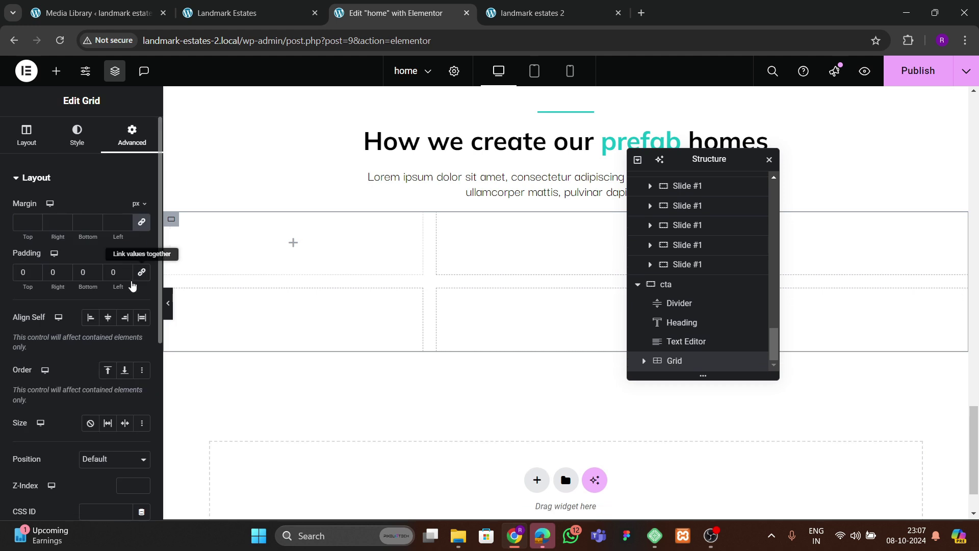
# - Add a Container to the grid's first cell and set its padding to 0 px on all sides
pyautogui.click(56, 71)
pyautogui.moveTo(44, 306); pyautogui.dragTo(275, 244)
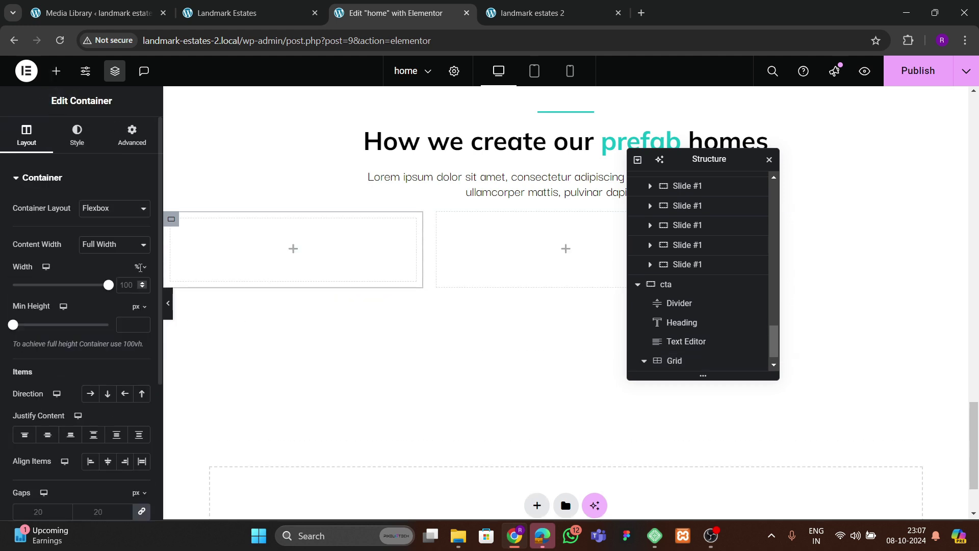
pyautogui.click(131, 134)
pyautogui.click(138, 277)
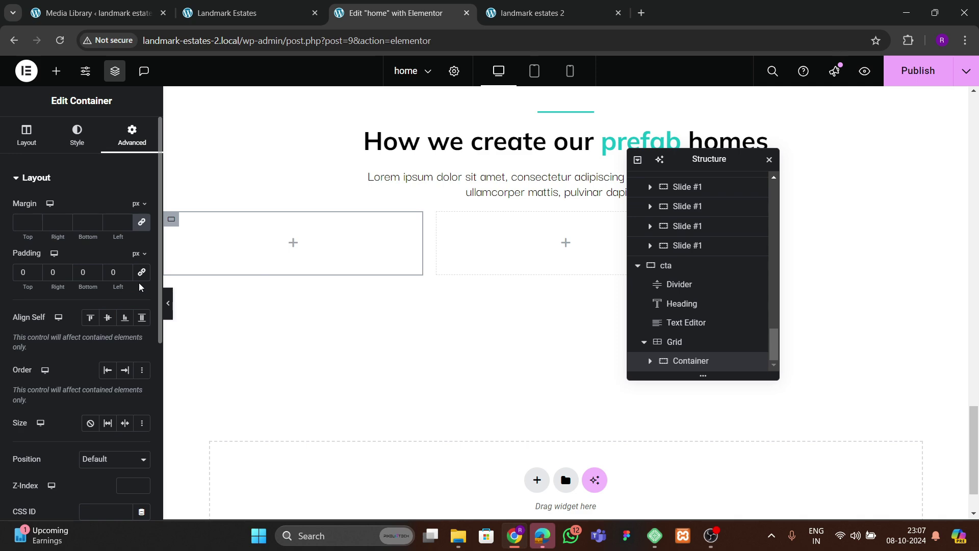
# - Add an Image widget to the container in the grid's first cell and choose cozy-1.jpg from the media library
pyautogui.click(288, 16)
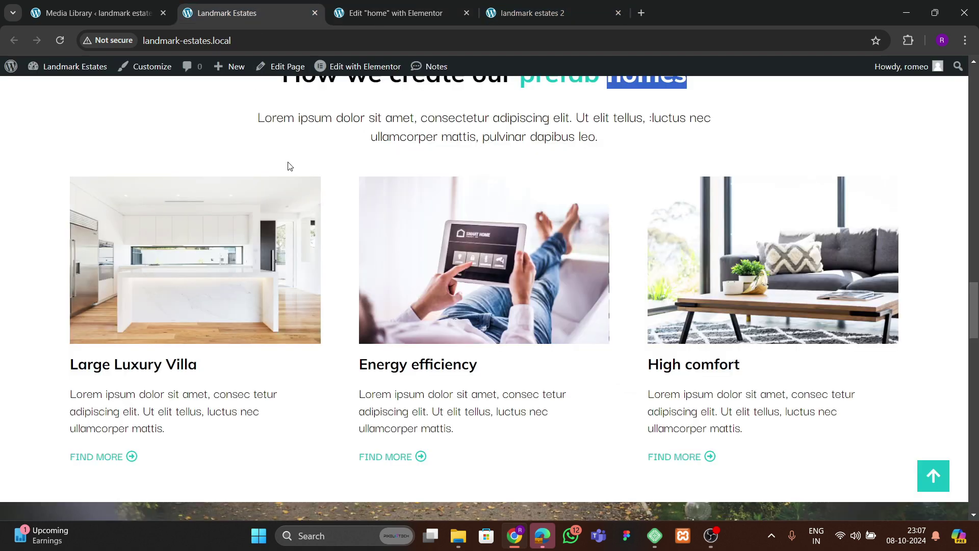
pyautogui.click(339, 15)
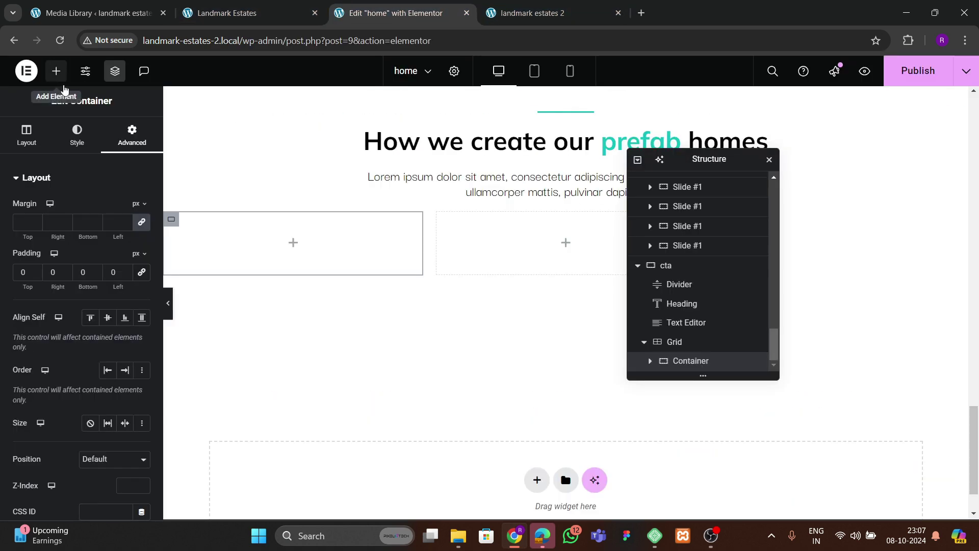
pyautogui.click(58, 74)
pyautogui.moveTo(102, 348); pyautogui.dragTo(225, 316)
pyautogui.click(192, 290)
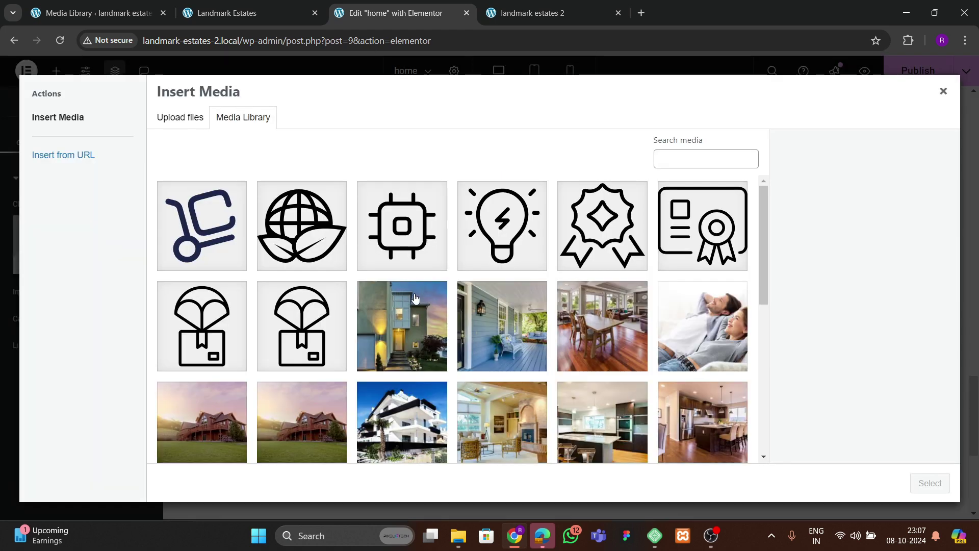
pyautogui.scroll(-4, 423, 326)
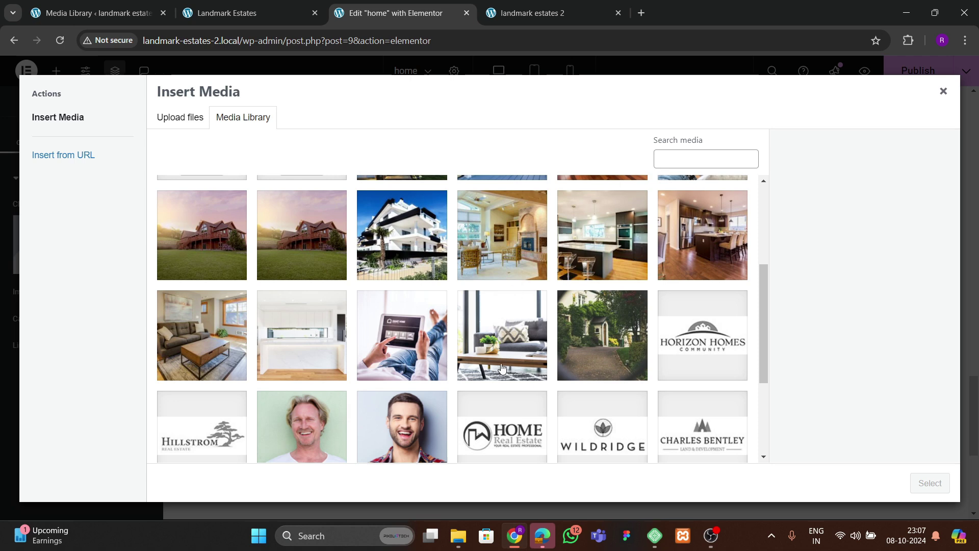
pyautogui.click(389, 349)
pyautogui.click(517, 364)
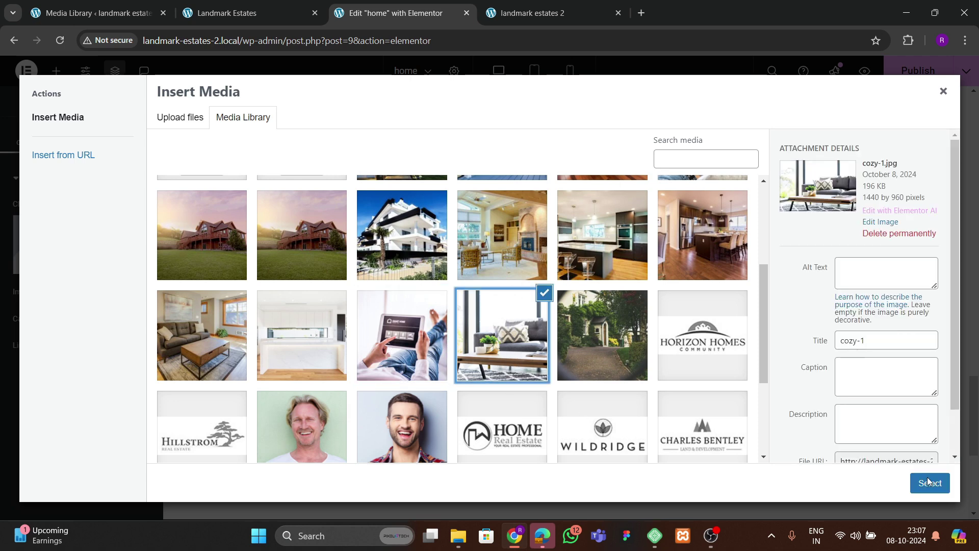
pyautogui.click(923, 483)
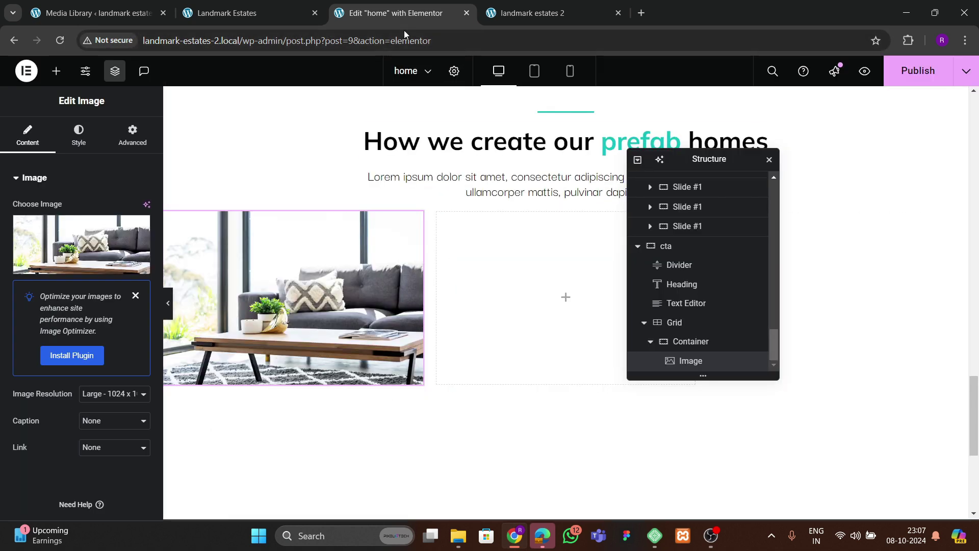
# - Copy the "Majestic Retreat" heading from the first carousel slide and paste it below the image in the grid card
pyautogui.click(243, 16)
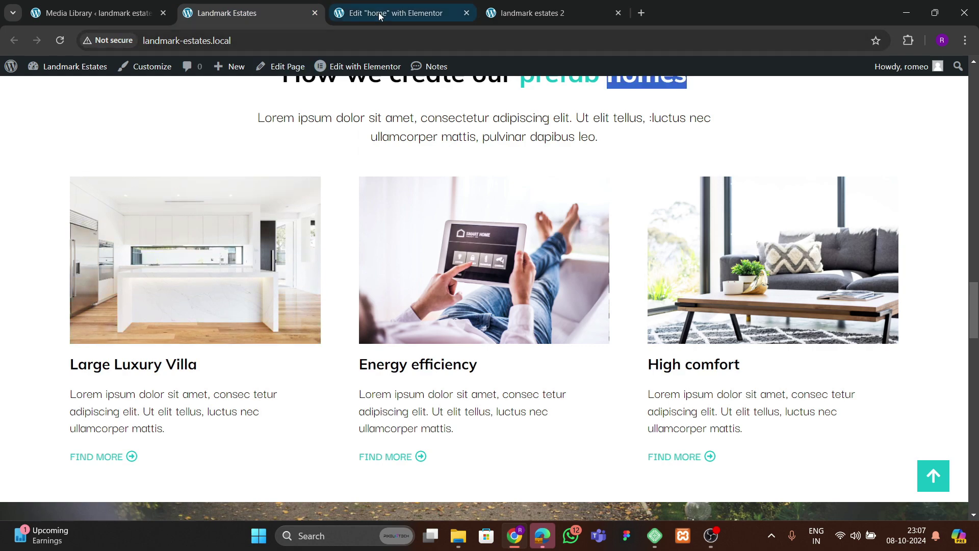
pyautogui.click(395, 12)
pyautogui.scroll(5, 296, 323)
pyautogui.scroll(-3, 304, 312)
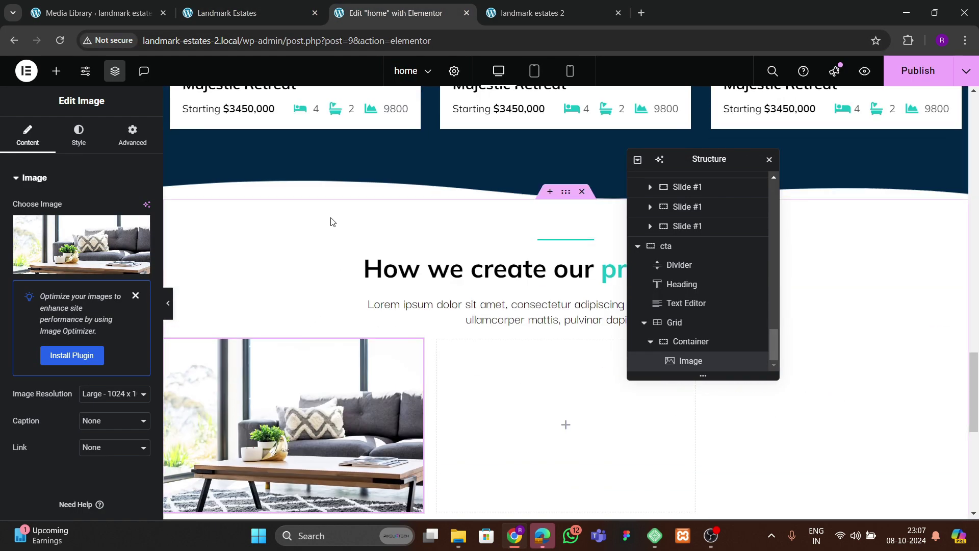
pyautogui.click(218, 10)
pyautogui.click(372, 17)
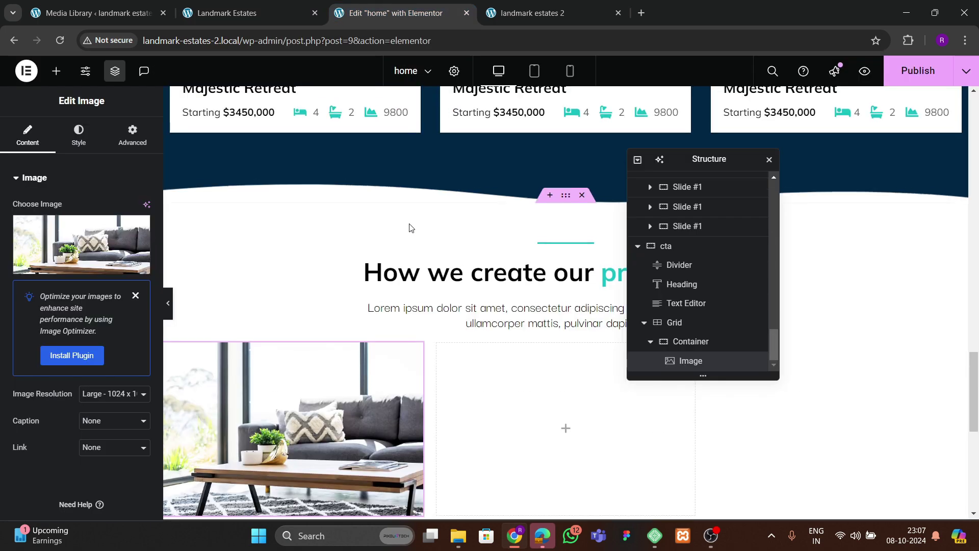
pyautogui.scroll(4, 410, 228)
pyautogui.click(279, 278)
pyautogui.rightClick(278, 278)
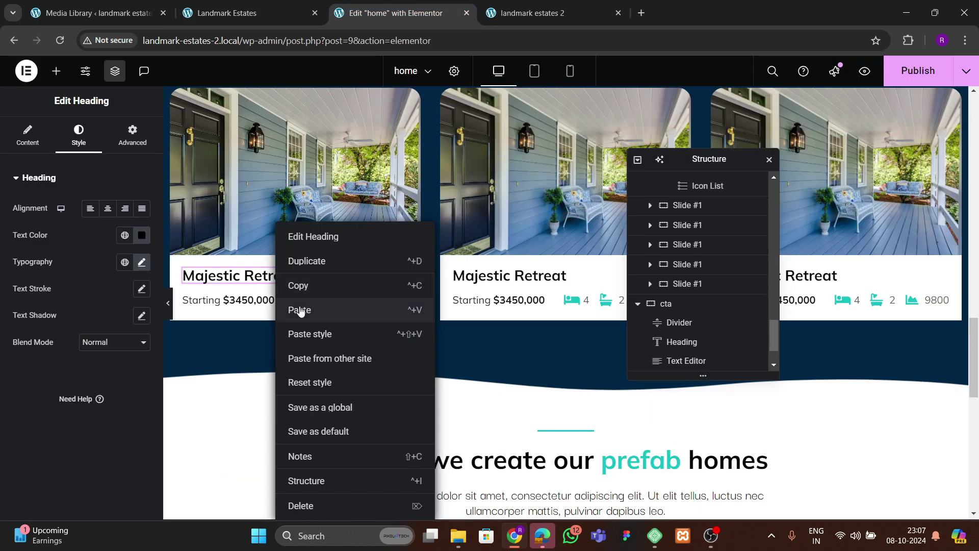
pyautogui.click(301, 287)
pyautogui.scroll(-5, 316, 306)
pyautogui.rightClick(317, 152)
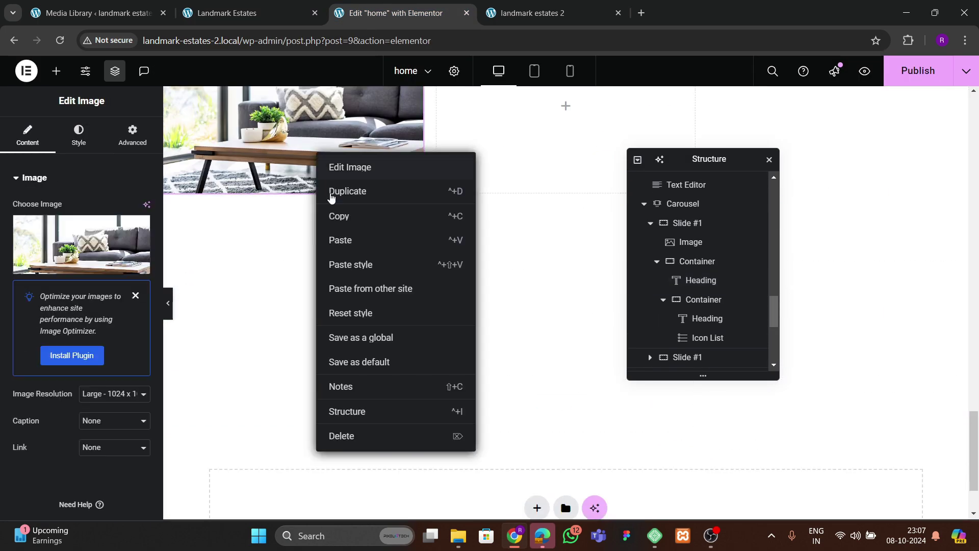
pyautogui.click(340, 240)
pyautogui.scroll(2, 296, 153)
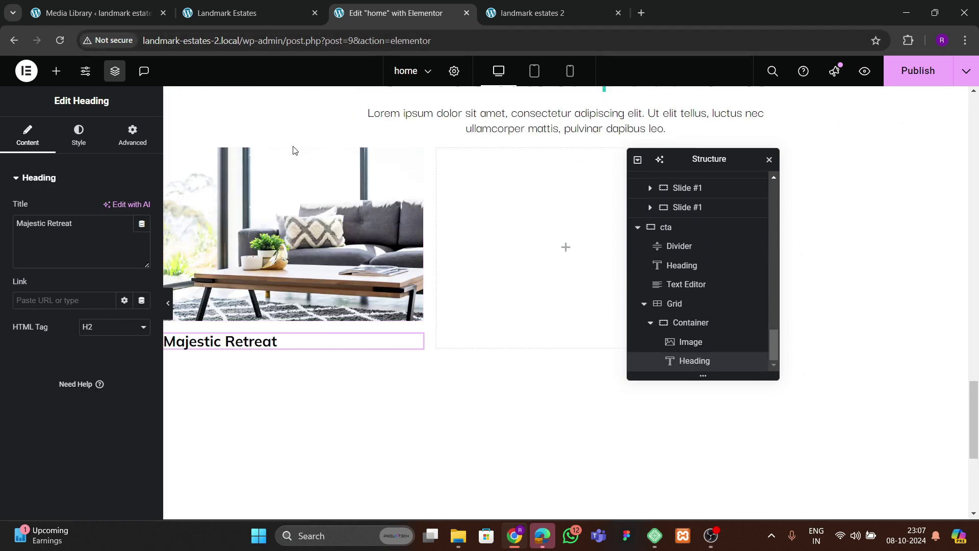
# - Copy the Lorem ipsum paragraph under the cta heading and paste it below the card's "Majestic Retreat" heading
pyautogui.click(516, 115)
pyautogui.rightClick(517, 115)
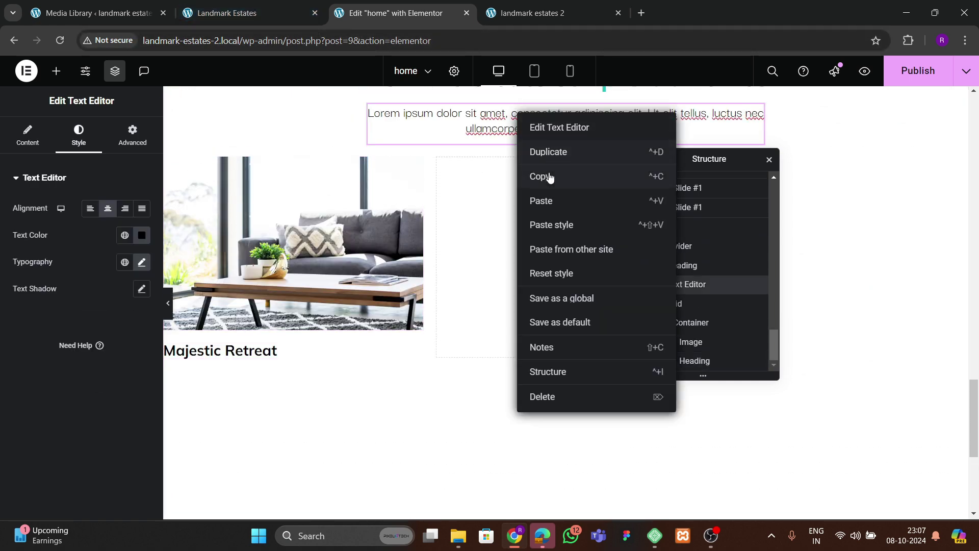
pyautogui.click(546, 179)
pyautogui.rightClick(244, 341)
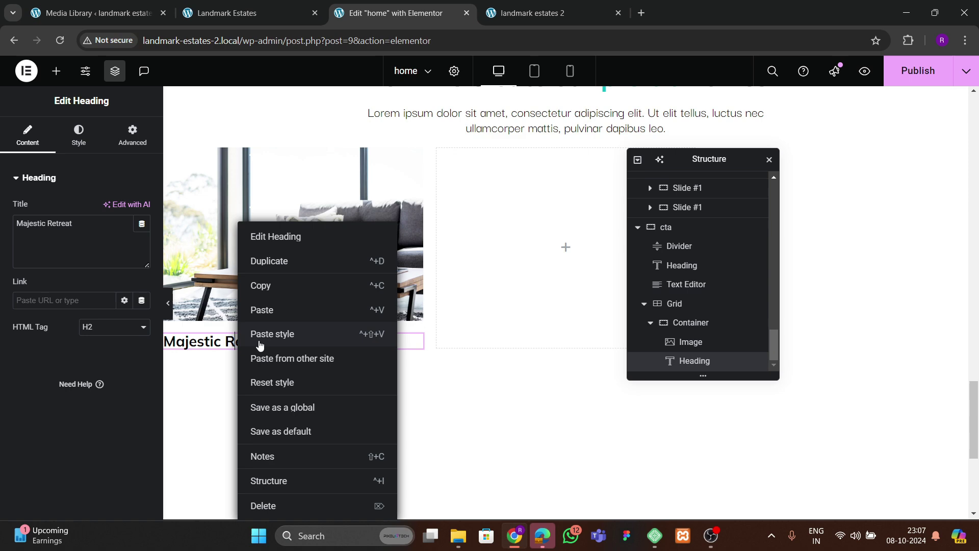
pyautogui.click(289, 312)
# - Set the text alignment of the card's paragraph to Left
pyautogui.click(79, 135)
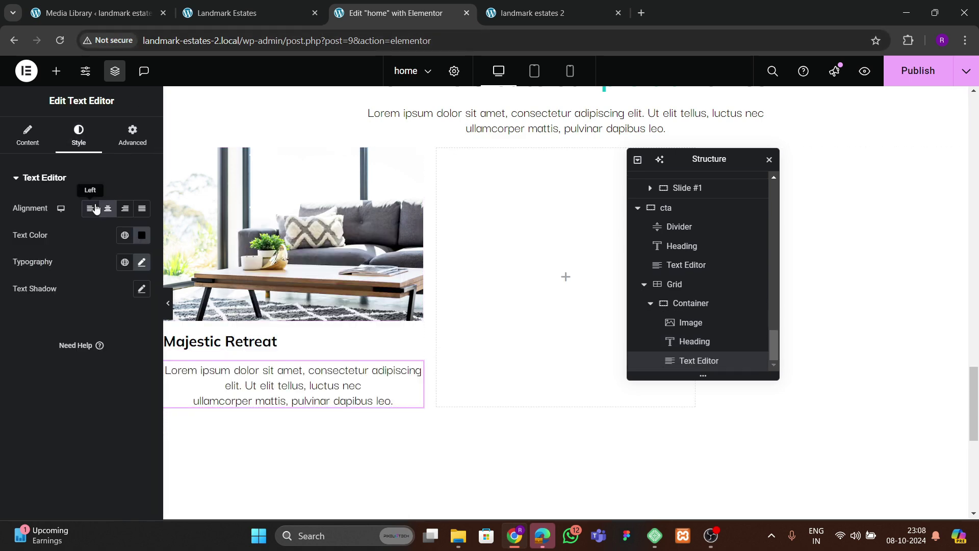
pyautogui.click(119, 206)
pyautogui.click(90, 208)
# - Copy the "Talk to an Expert" button from the about section and paste it below the card's paragraph
pyautogui.click(265, 15)
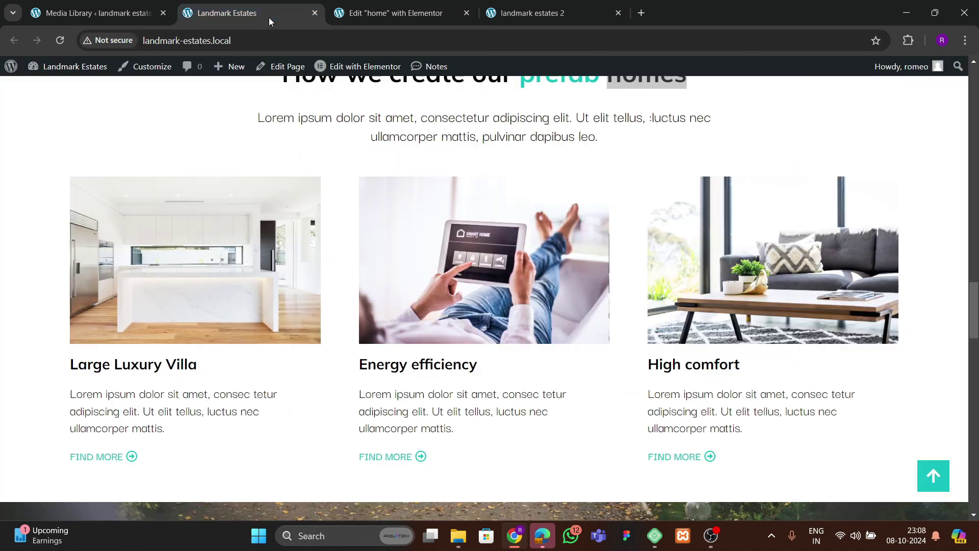
pyautogui.click(363, 15)
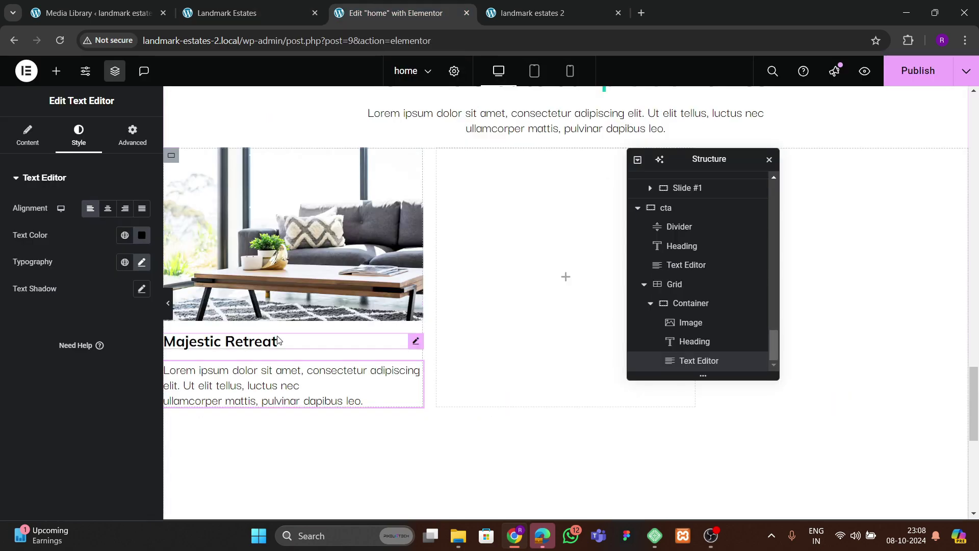
pyautogui.scroll(10, 302, 258)
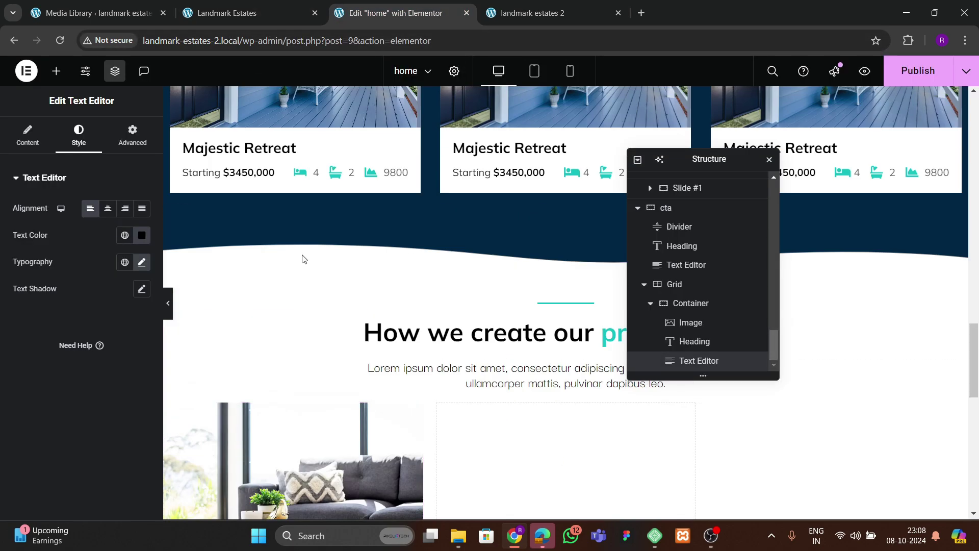
pyautogui.scroll(10, 333, 275)
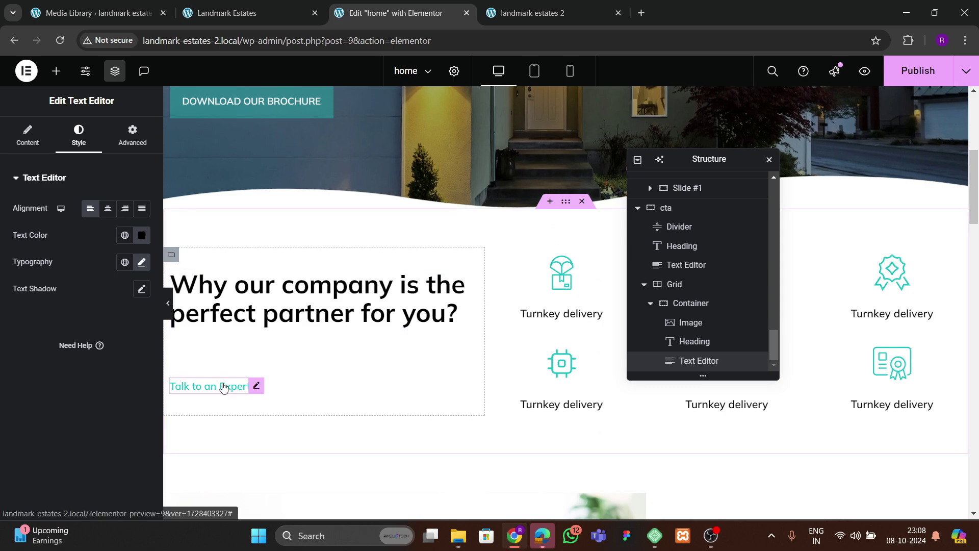
pyautogui.rightClick(224, 387)
pyautogui.scroll(-15, 361, 321)
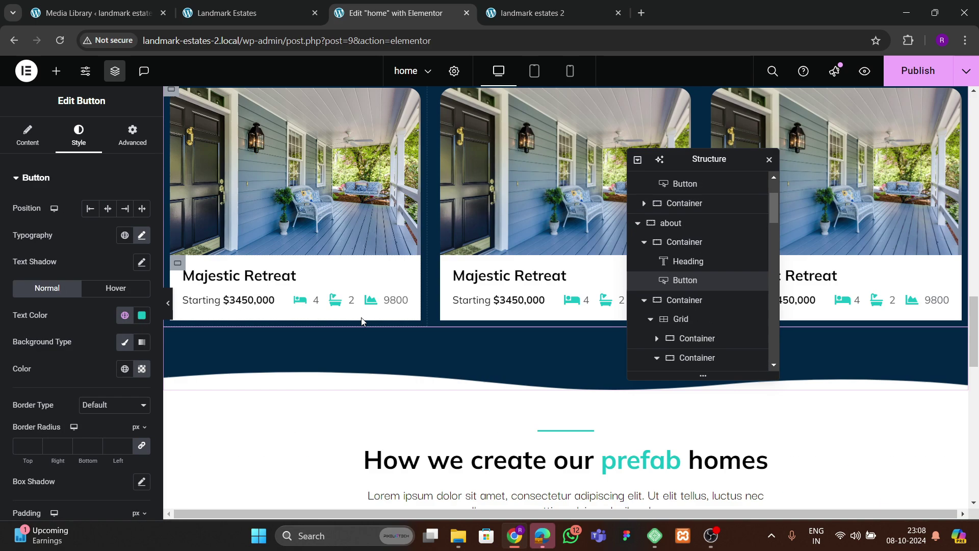
pyautogui.scroll(-5, 361, 321)
pyautogui.click(278, 215)
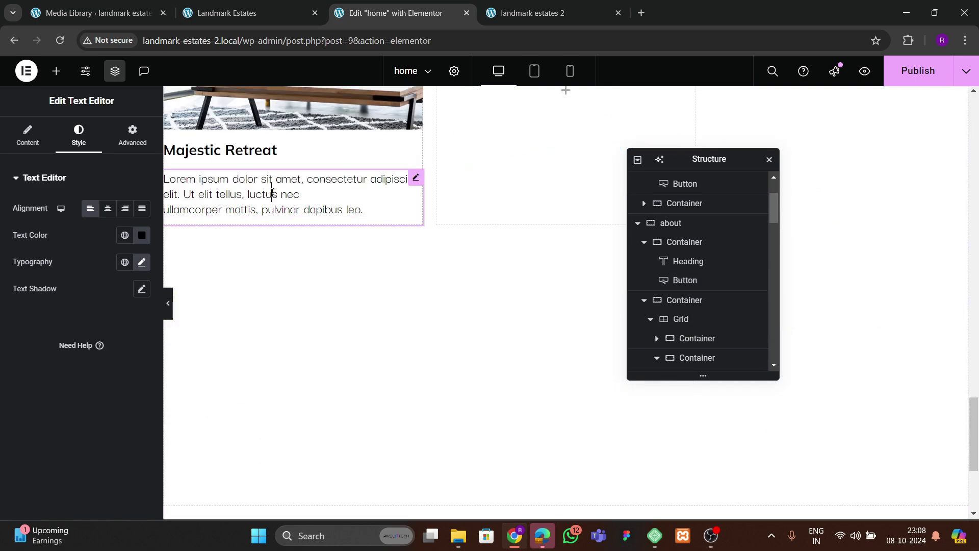
pyautogui.rightClick(273, 195)
pyautogui.click(295, 278)
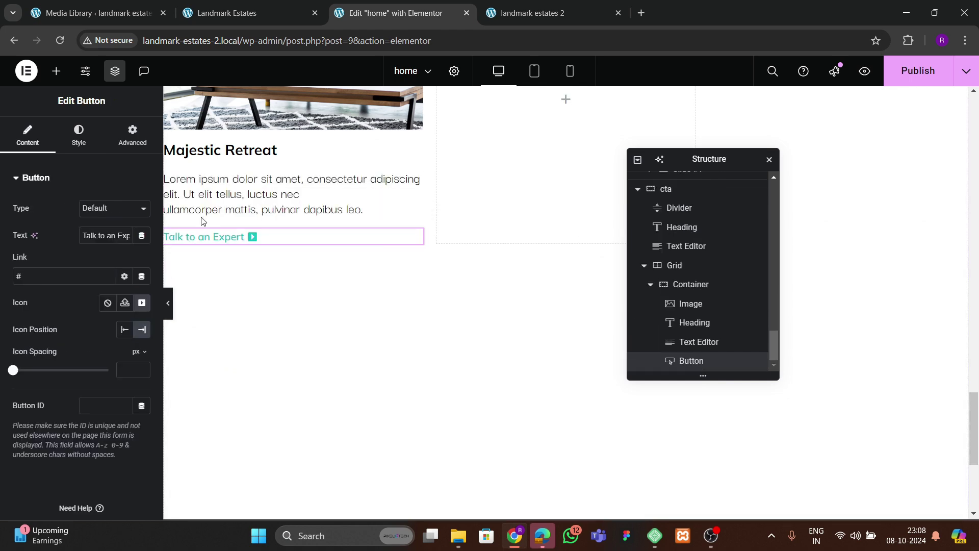
# - Change the card button's text to "FIND MORE", checking the wording against the cards on the reference site
pyautogui.click(242, 15)
pyautogui.click(357, 14)
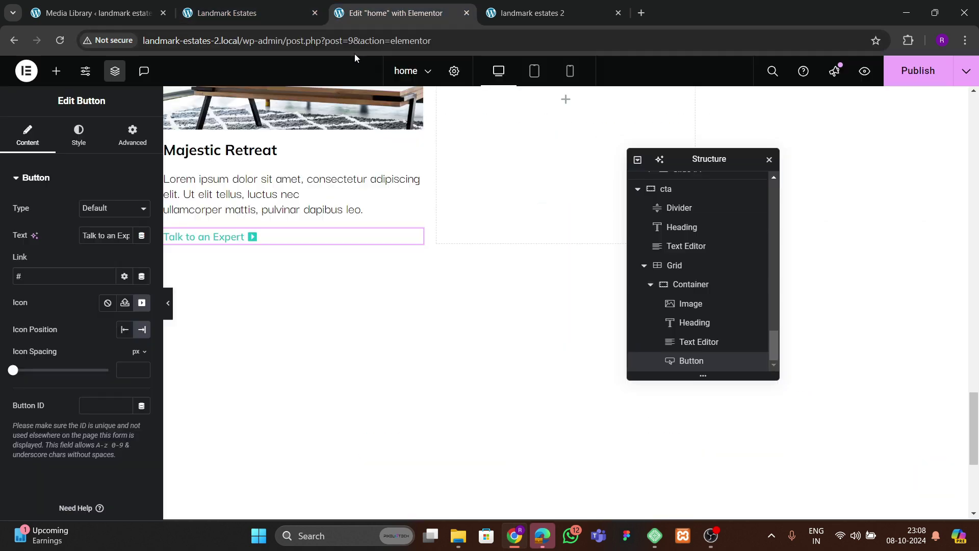
pyautogui.hotkey('ctrl', 'a')
pyautogui.press('BackSpace')
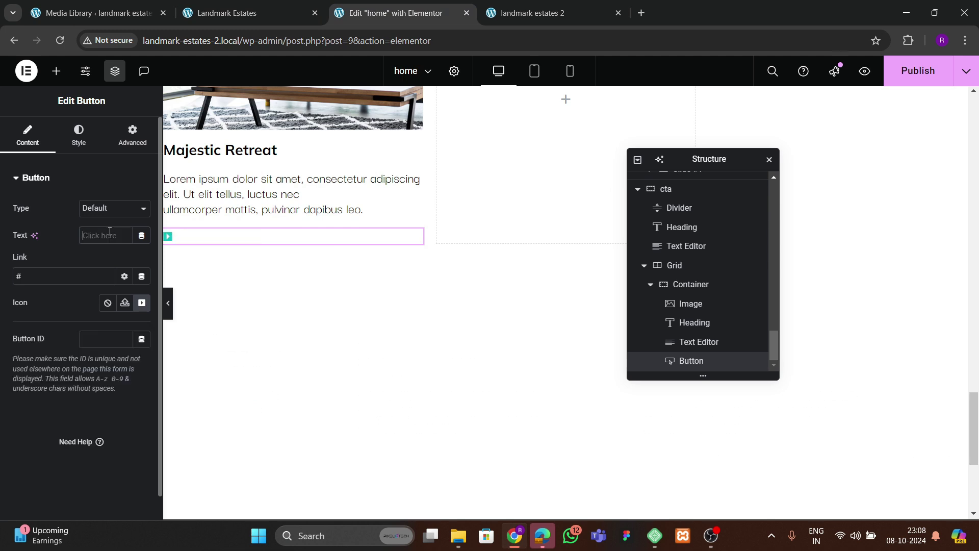
pyautogui.write('FIND')
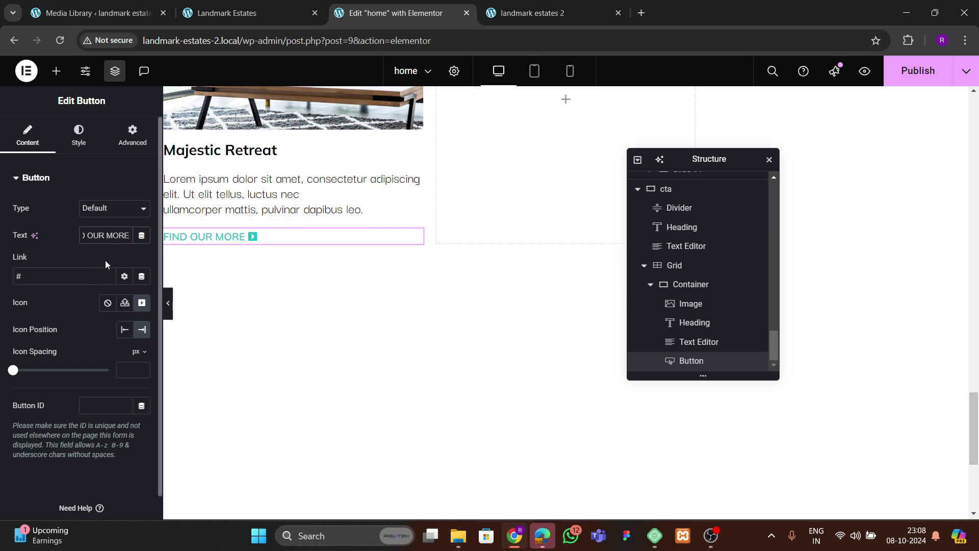
pyautogui.press('BackSpace')
pyautogui.write('T')
pyautogui.click(227, 20)
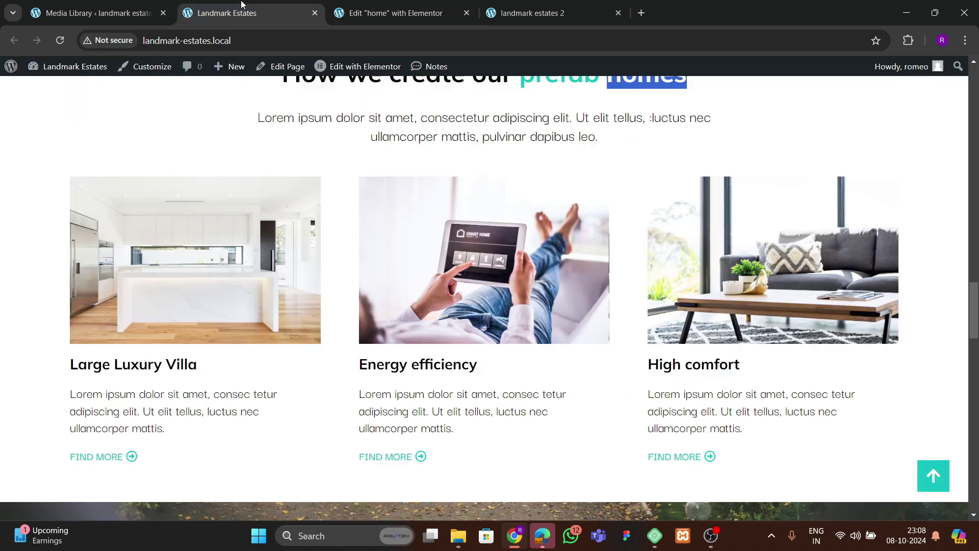
pyautogui.click(366, 22)
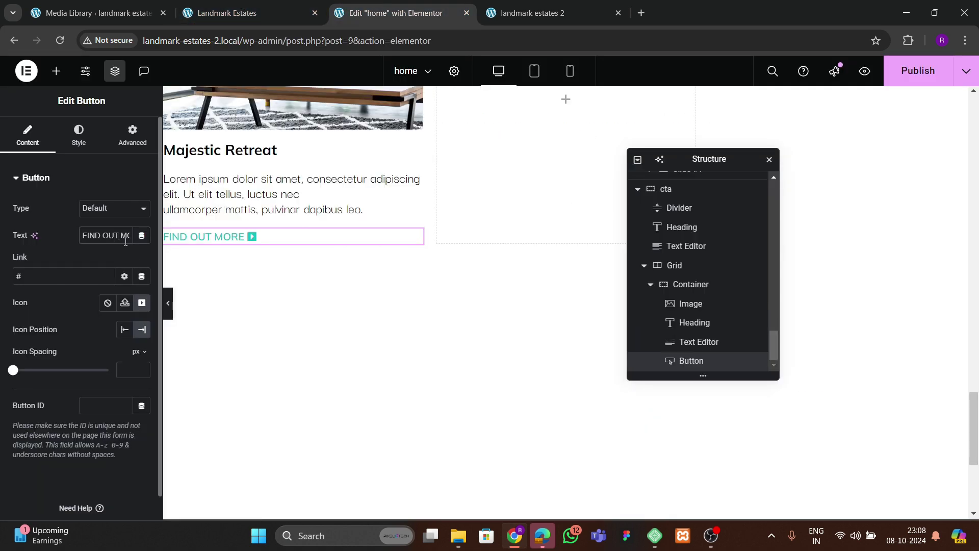
pyautogui.press('BackSpace')
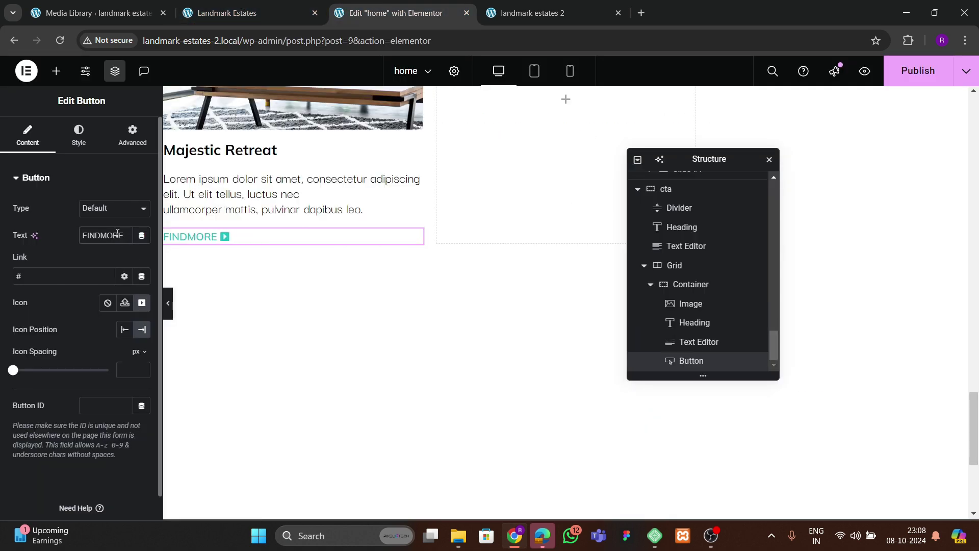
# - Set the typography size of the card's "FIND MORE" button to 15 px
pyautogui.click(78, 135)
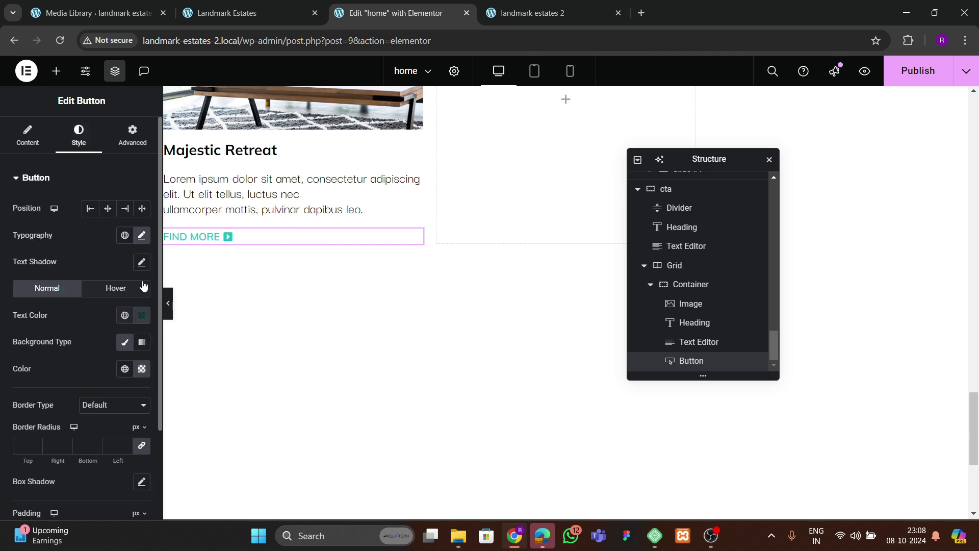
pyautogui.click(142, 235)
pyautogui.click(135, 337)
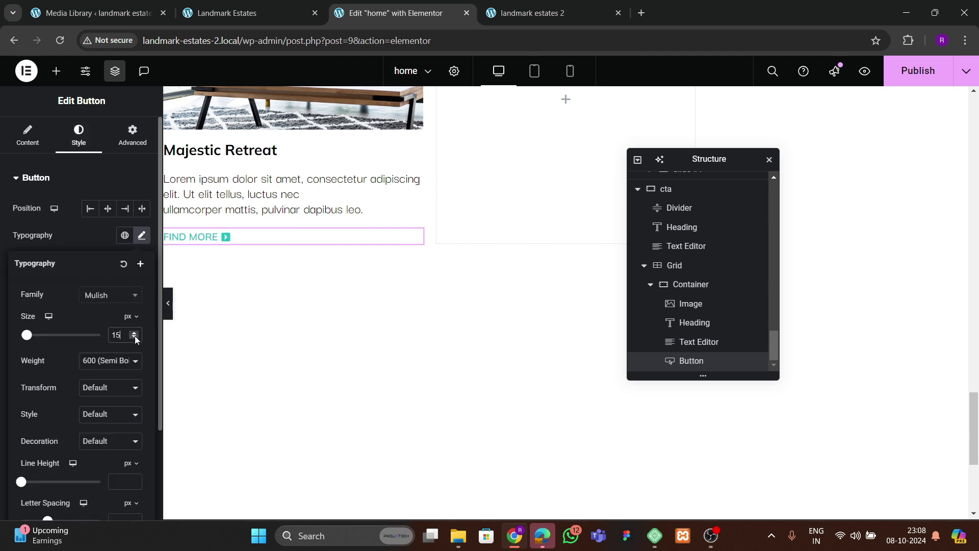
# - Check the image hover effect on the reference site and fully desaturate the card image on hover using its CSS filters
pyautogui.scroll(1, 236, 313)
pyautogui.scroll(2, 236, 313)
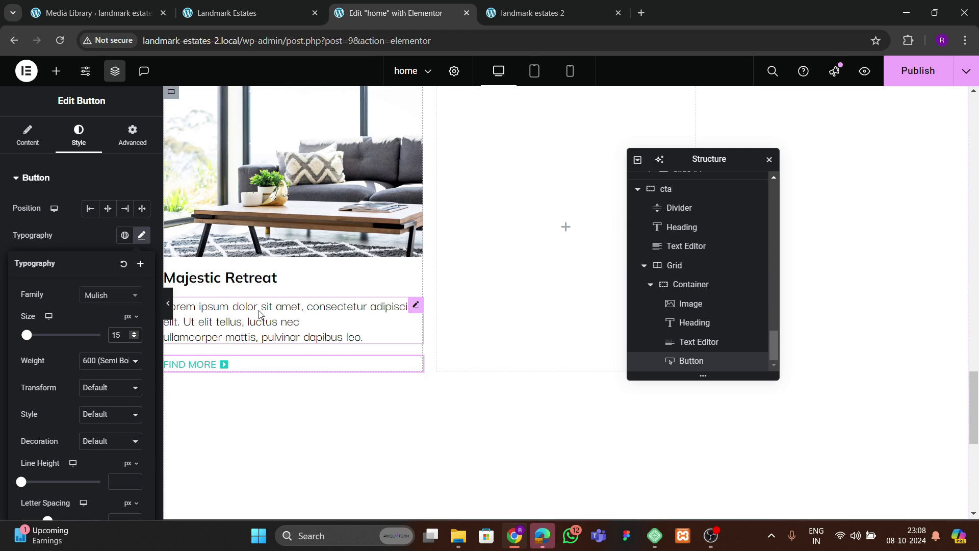
pyautogui.scroll(2, 260, 313)
pyautogui.click(253, 15)
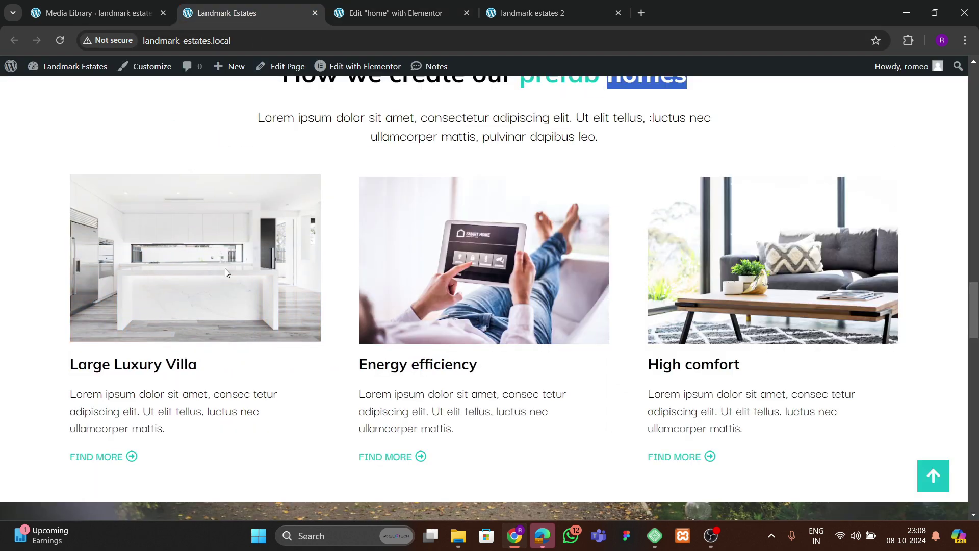
pyautogui.click(426, 12)
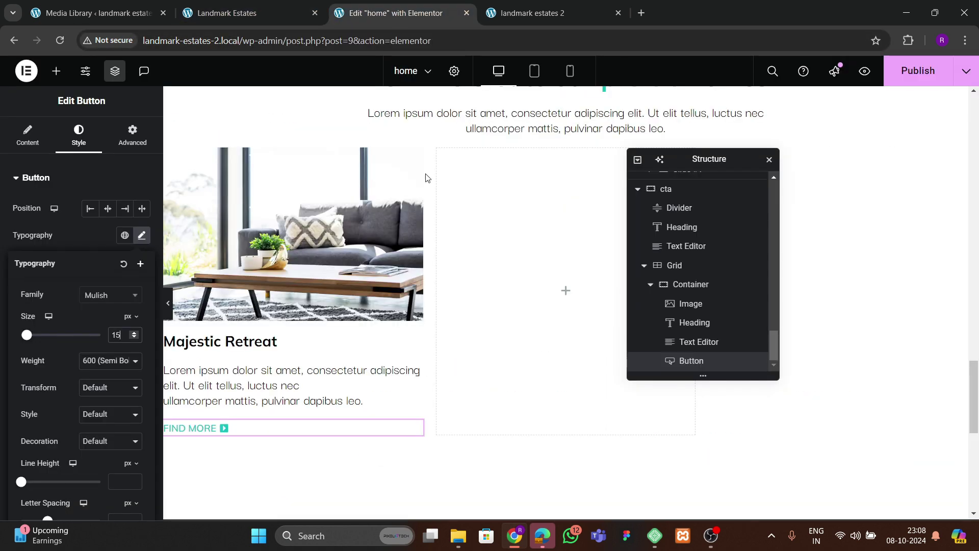
pyautogui.click(408, 183)
pyautogui.click(78, 135)
pyautogui.scroll(-2, 69, 204)
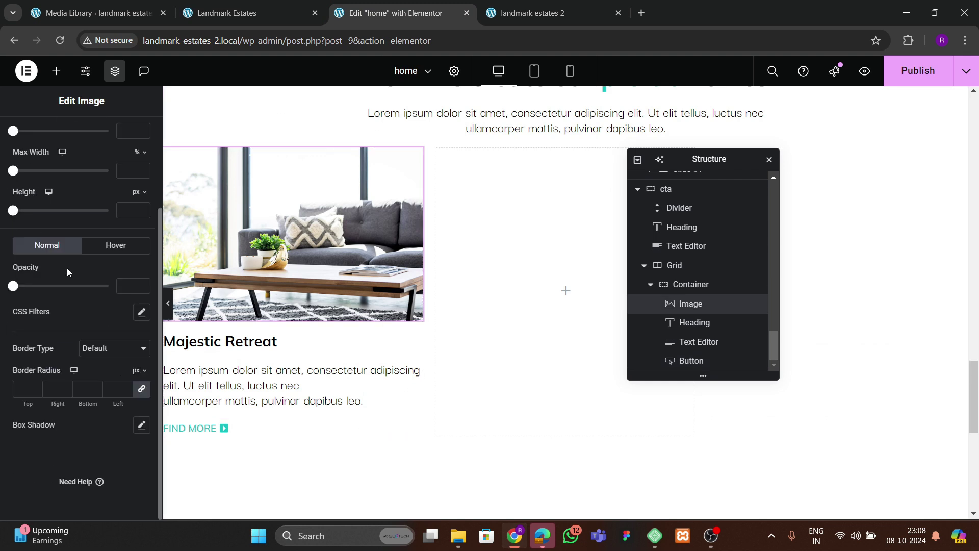
pyautogui.click(116, 250)
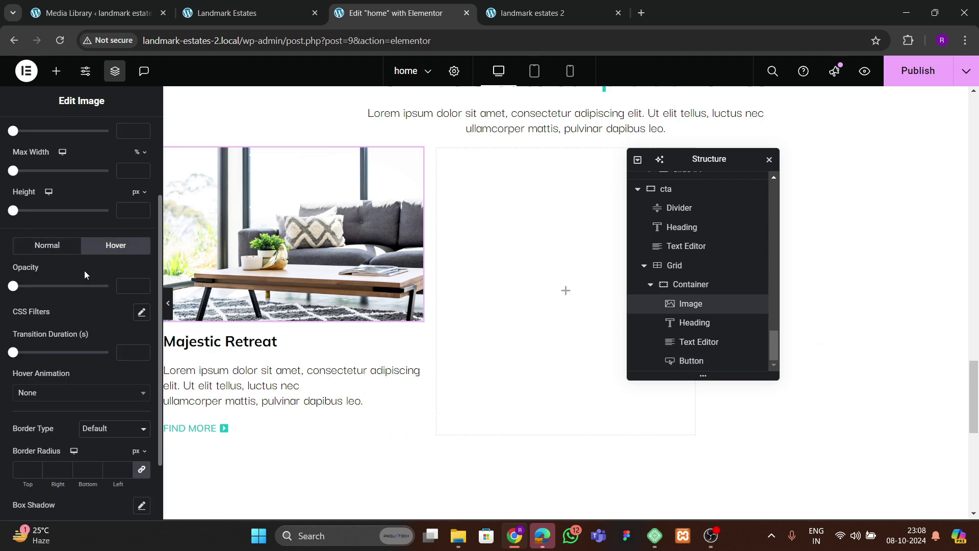
pyautogui.click(141, 312)
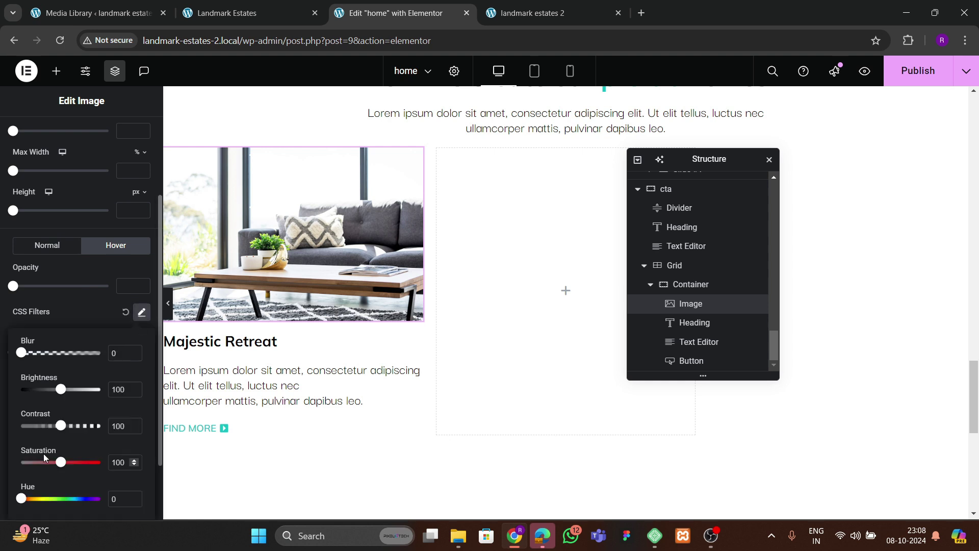
pyautogui.click(2, 467)
# - Try the Pulse Grow hover animation on the card image and settle on Bob instead
pyautogui.click(44, 397)
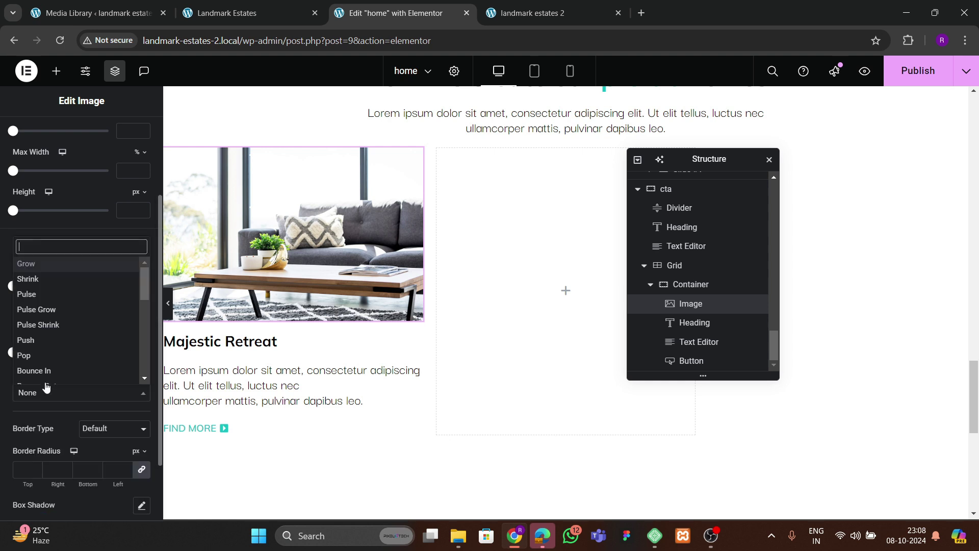
pyautogui.click(43, 309)
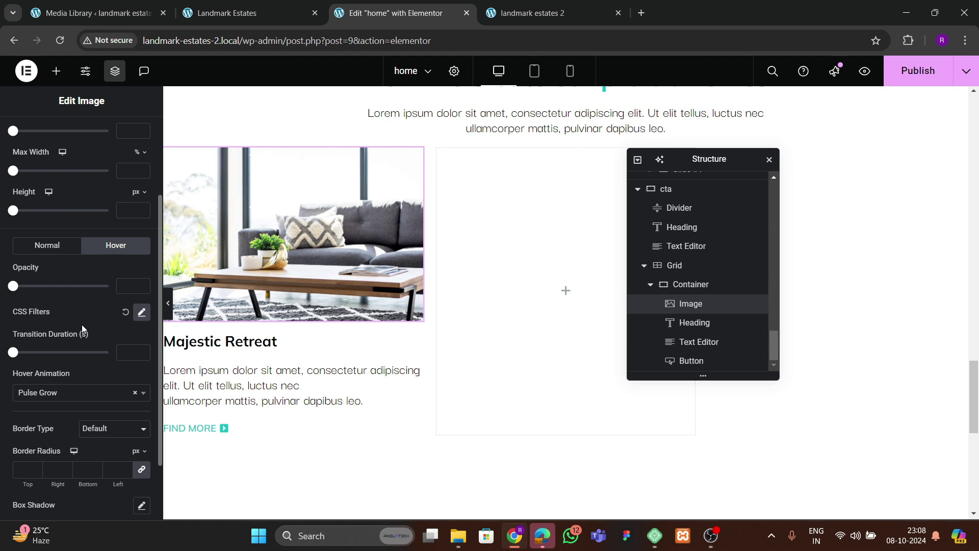
pyautogui.scroll(-4, 48, 337)
pyautogui.click(58, 327)
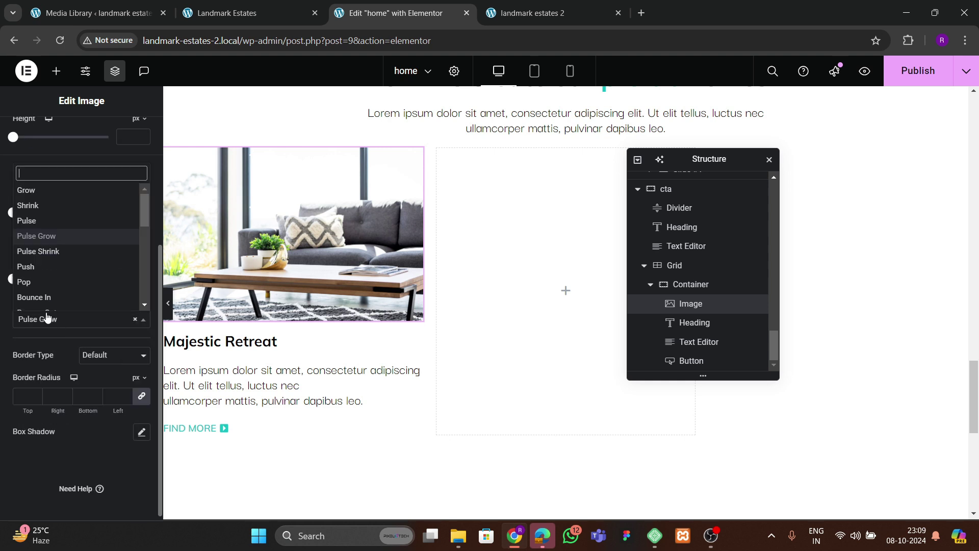
pyautogui.scroll(-5, 50, 270)
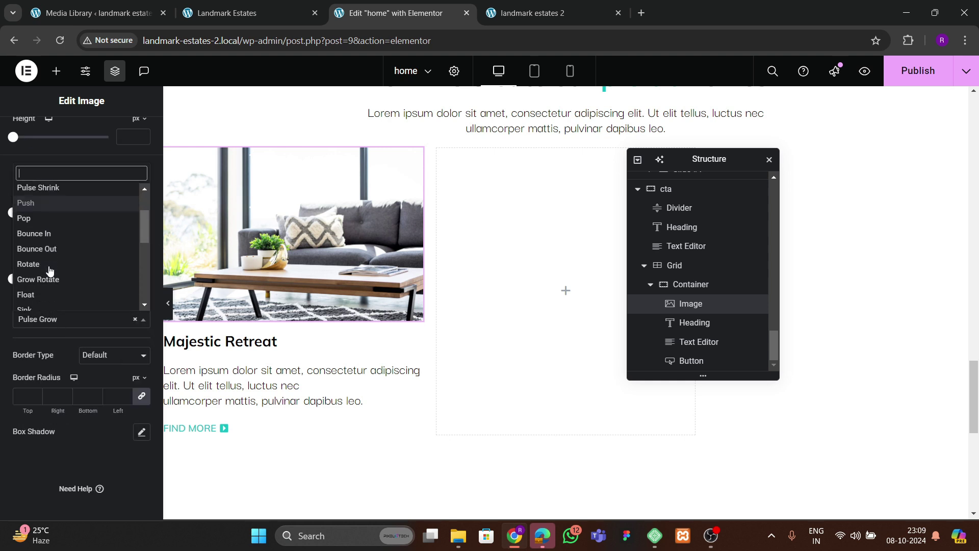
pyautogui.click(48, 260)
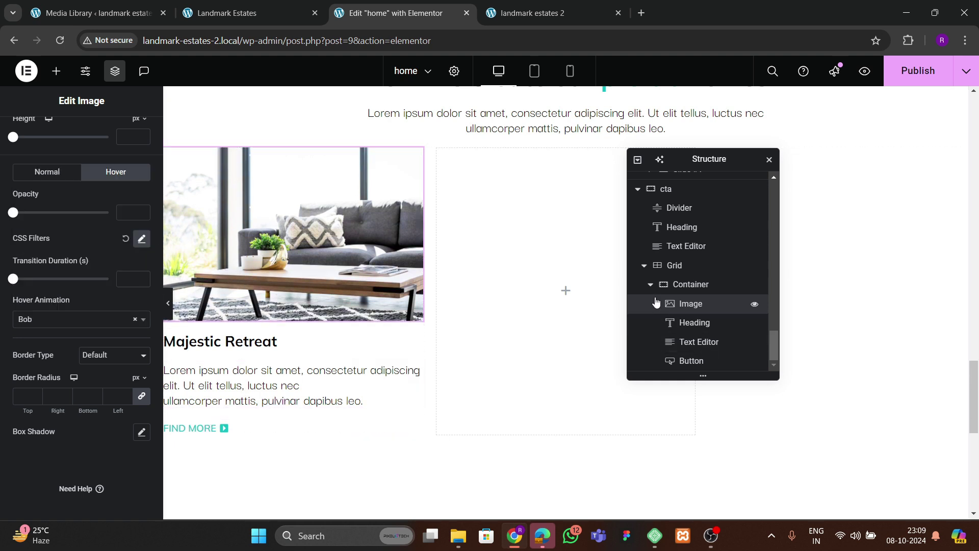
# - Duplicate the finished card container twice so that all three columns of the grid hold a card
pyautogui.click(650, 284)
pyautogui.rightClick(692, 369)
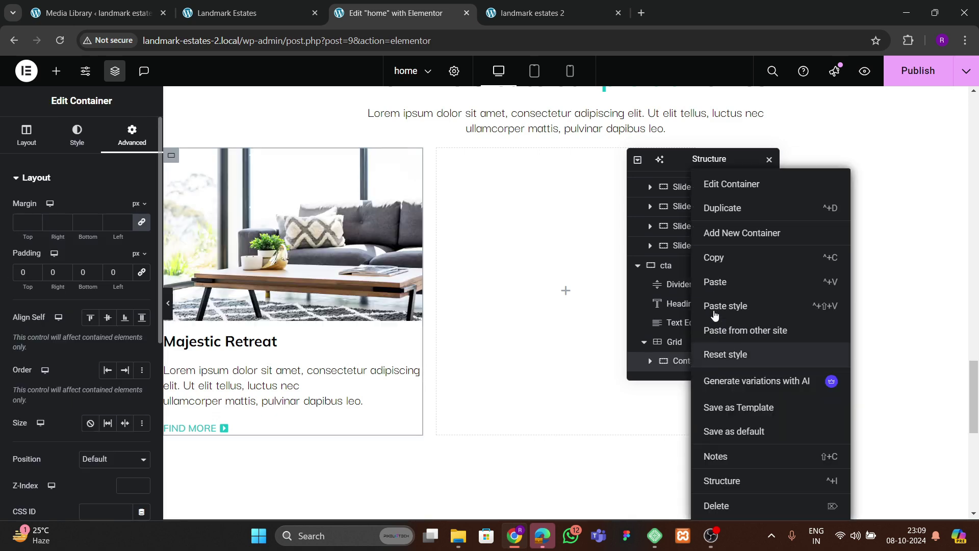
pyautogui.click(713, 207)
pyautogui.scroll(-1, 681, 357)
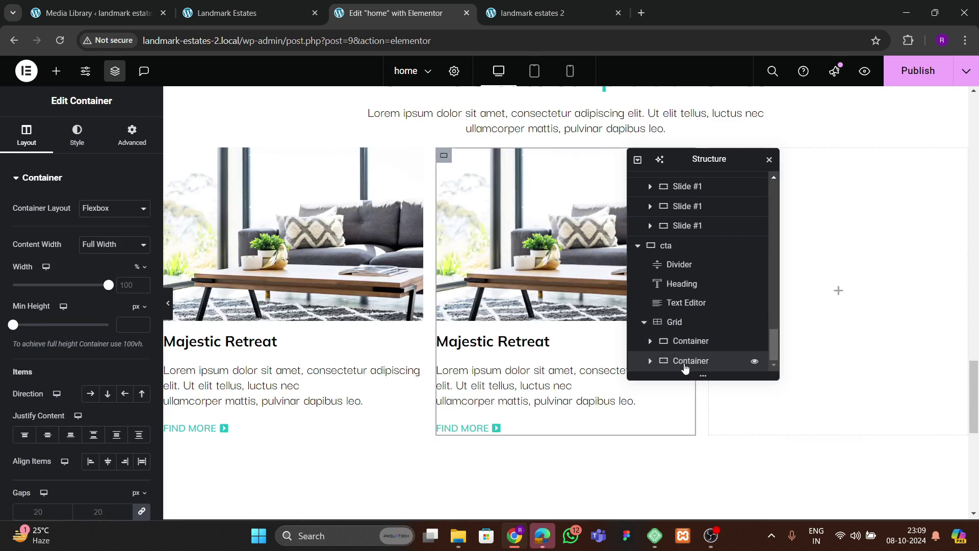
pyautogui.rightClick(690, 366)
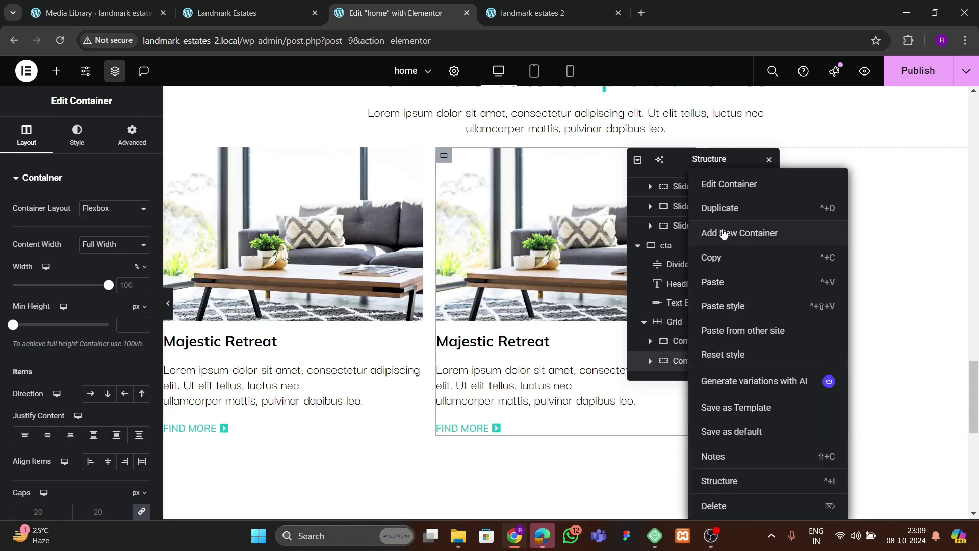
pyautogui.click(706, 214)
pyautogui.scroll(-1, 673, 331)
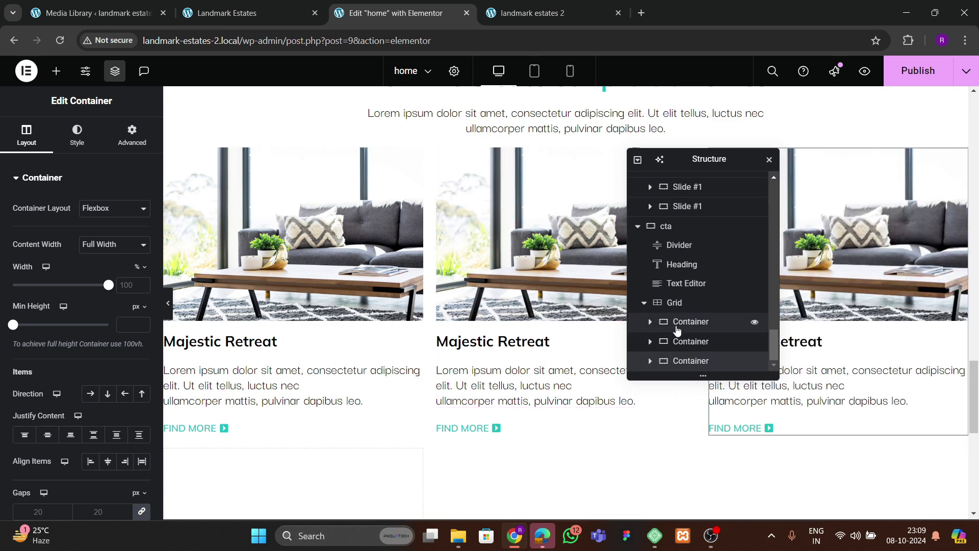
# - Set the number of rows in the card grid to 1
pyautogui.moveTo(534, 534)
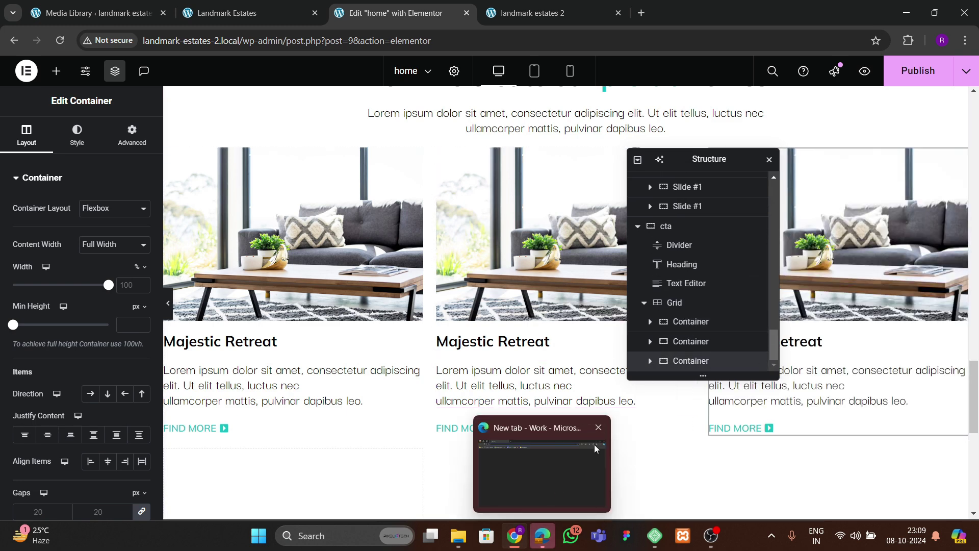
pyautogui.click(685, 304)
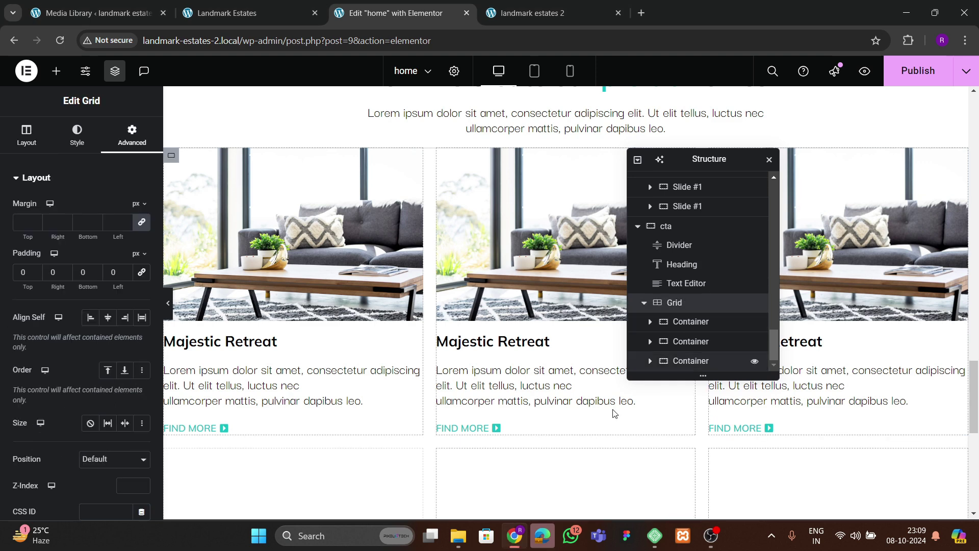
pyautogui.click(26, 136)
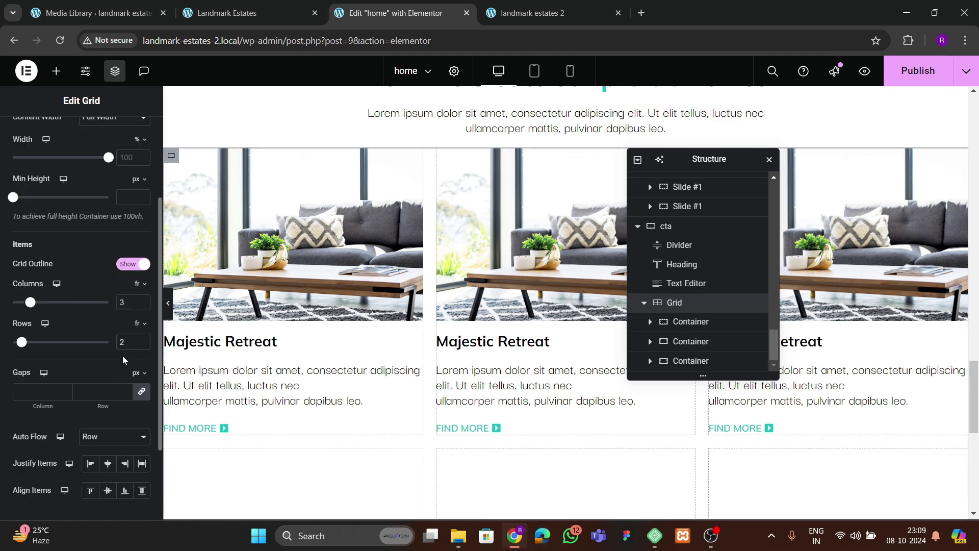
pyautogui.click(143, 346)
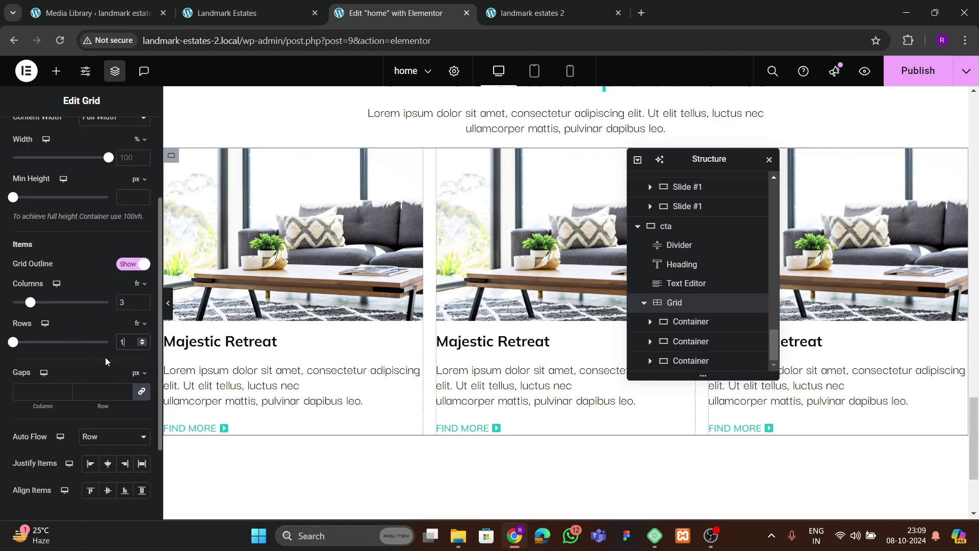
# - Set the grid's column and row gaps to 60 px, after trying 40 px
pyautogui.scroll(-2, 105, 357)
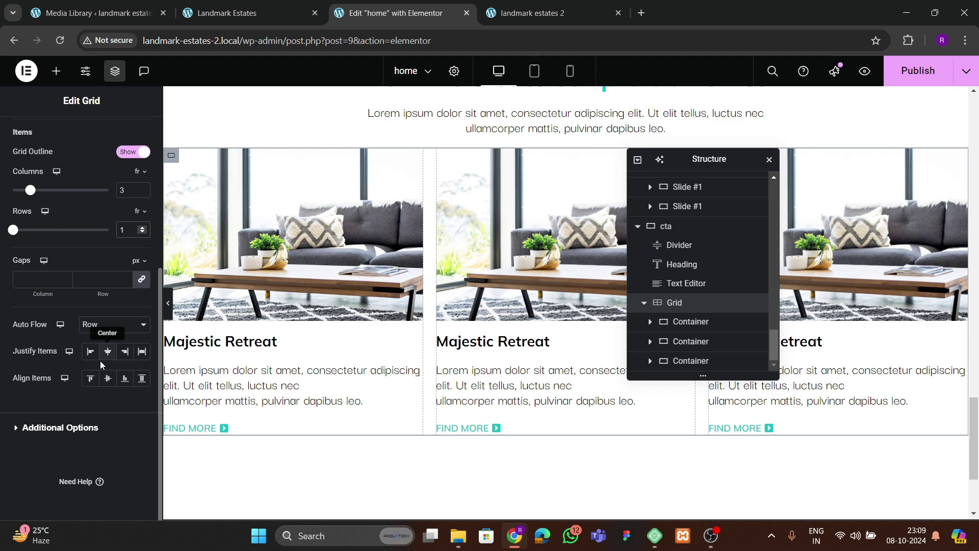
pyautogui.click(100, 279)
pyautogui.write('40')
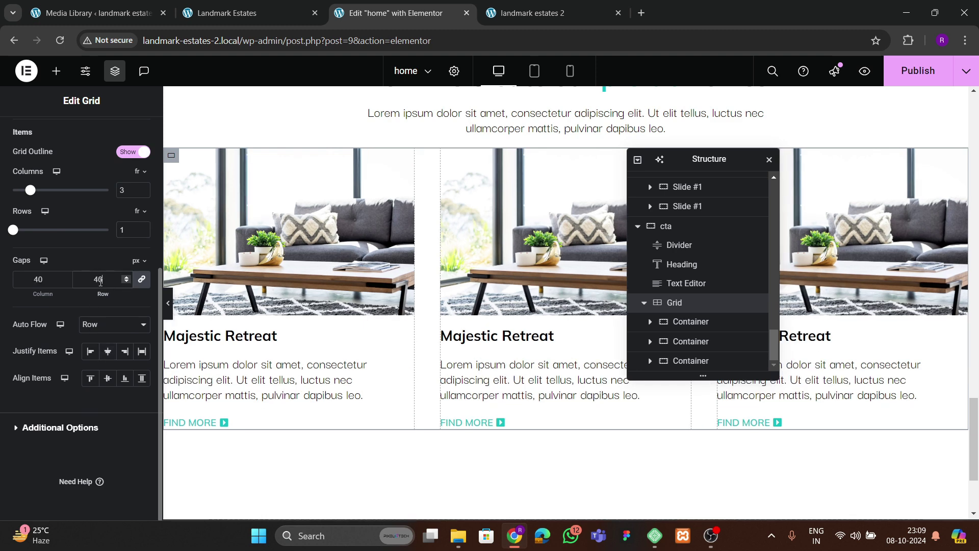
pyautogui.press('BackSpace')
pyautogui.press('BackSpace')
pyautogui.write('60')
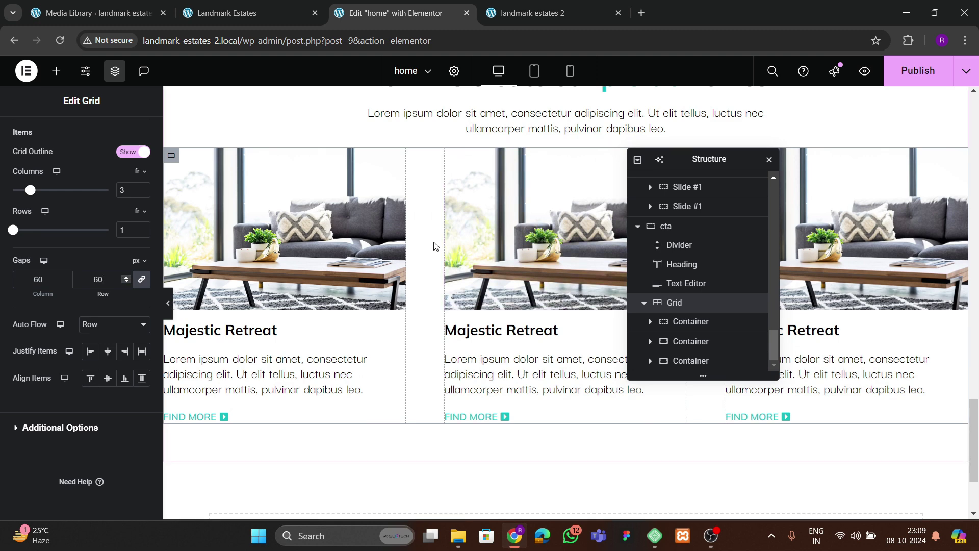
# - Give the card grid a top margin of 30 px and publish the page
pyautogui.scroll(2, 432, 247)
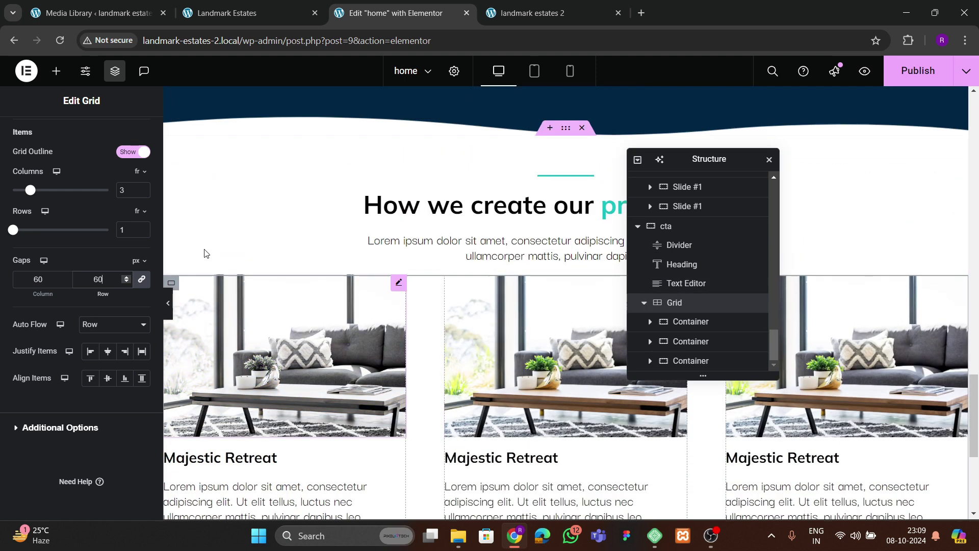
pyautogui.scroll(5, 111, 173)
pyautogui.click(130, 137)
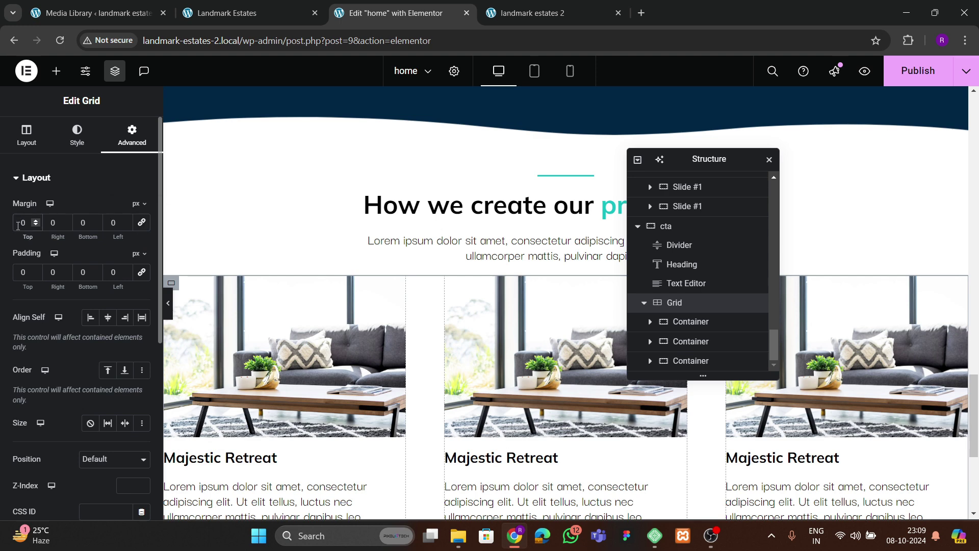
pyautogui.write('3')
pyautogui.click(912, 71)
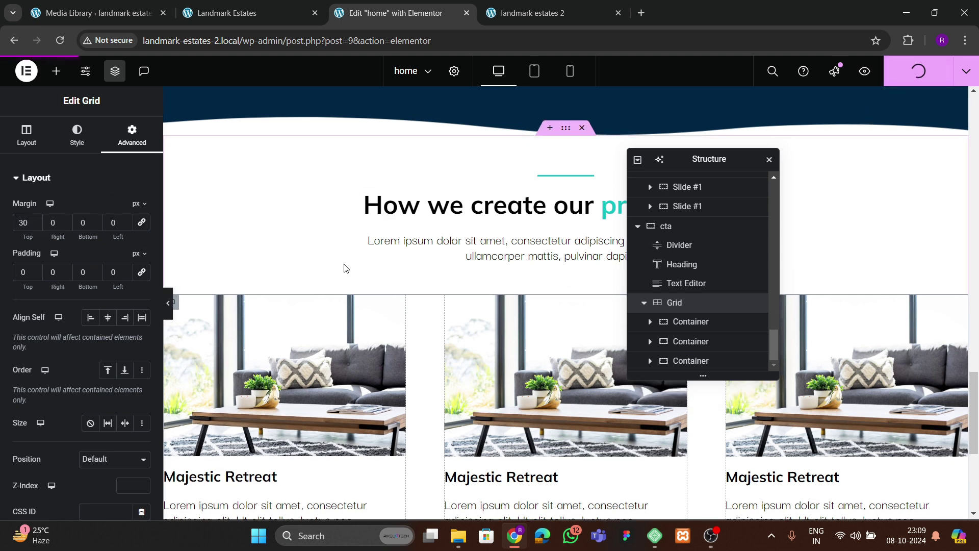
# - Replace the middle card's image with image-1.jpg from the media library and publish the page
pyautogui.scroll(-1, 345, 265)
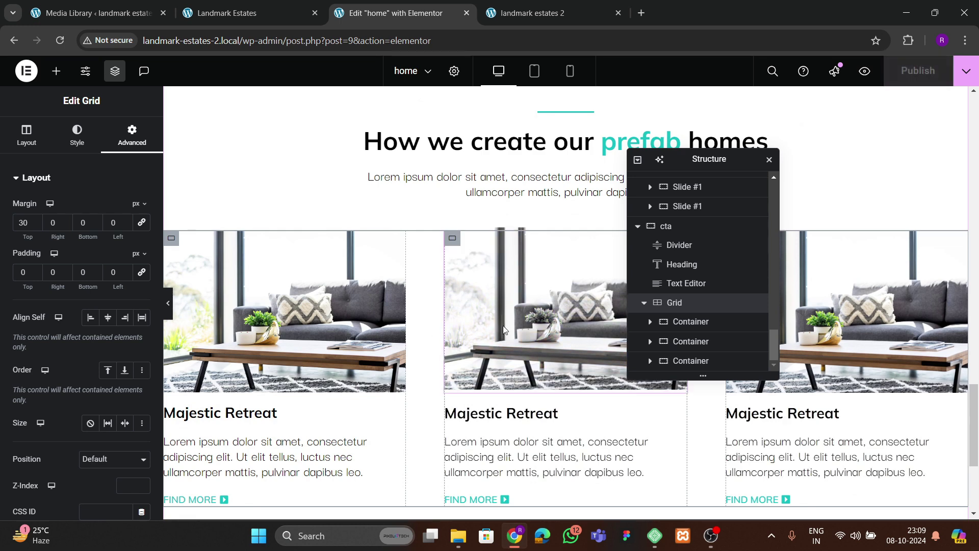
pyautogui.click(503, 330)
pyautogui.click(99, 245)
pyautogui.scroll(-2, 479, 372)
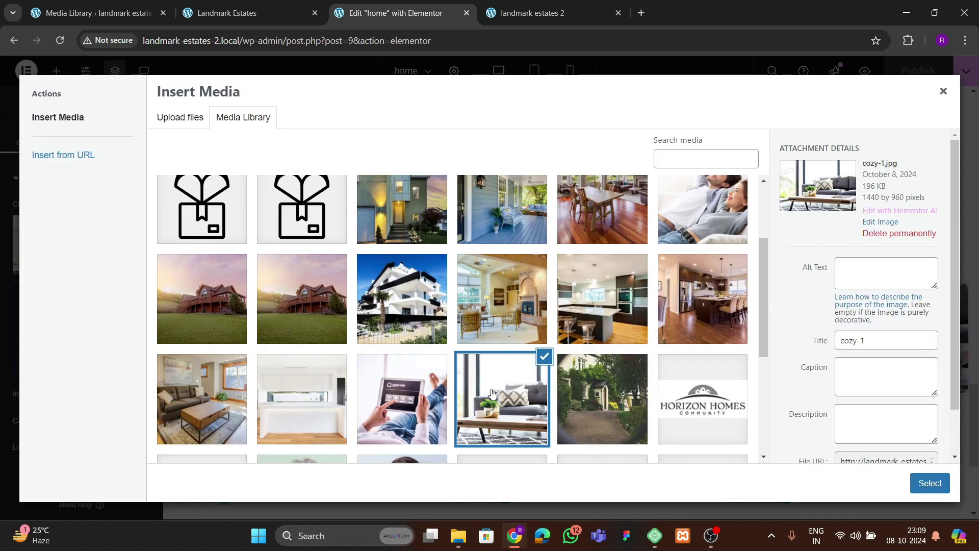
pyautogui.click(404, 422)
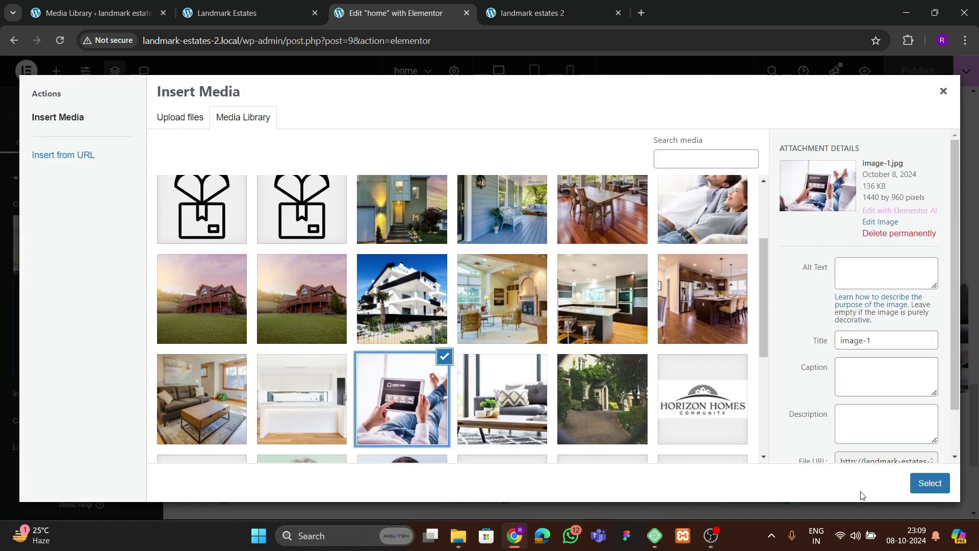
pyautogui.click(929, 482)
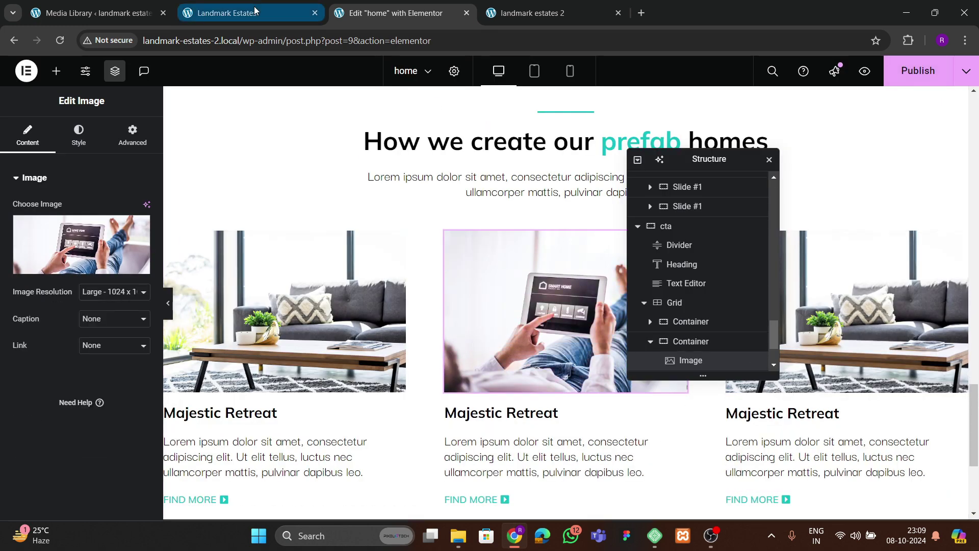
pyautogui.click(240, 13)
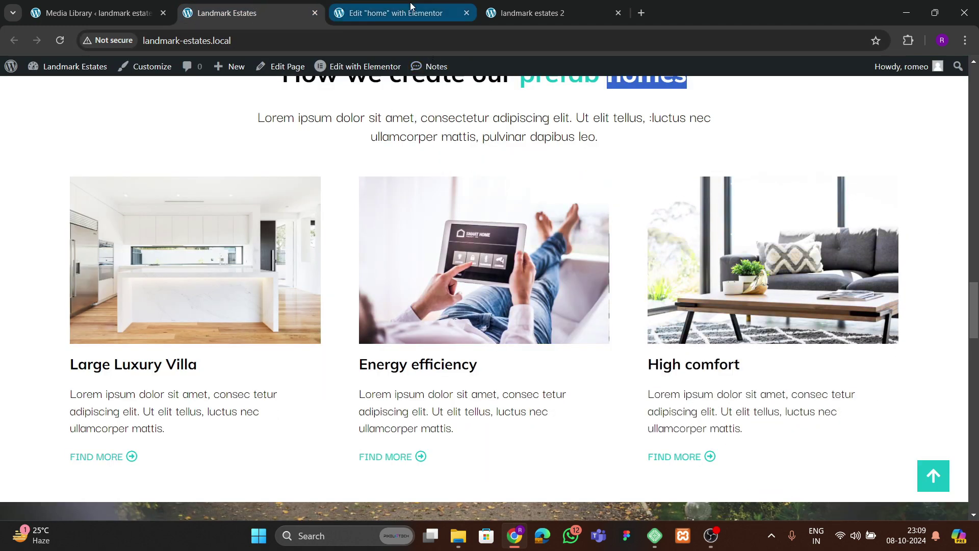
pyautogui.click(398, 13)
pyautogui.click(918, 82)
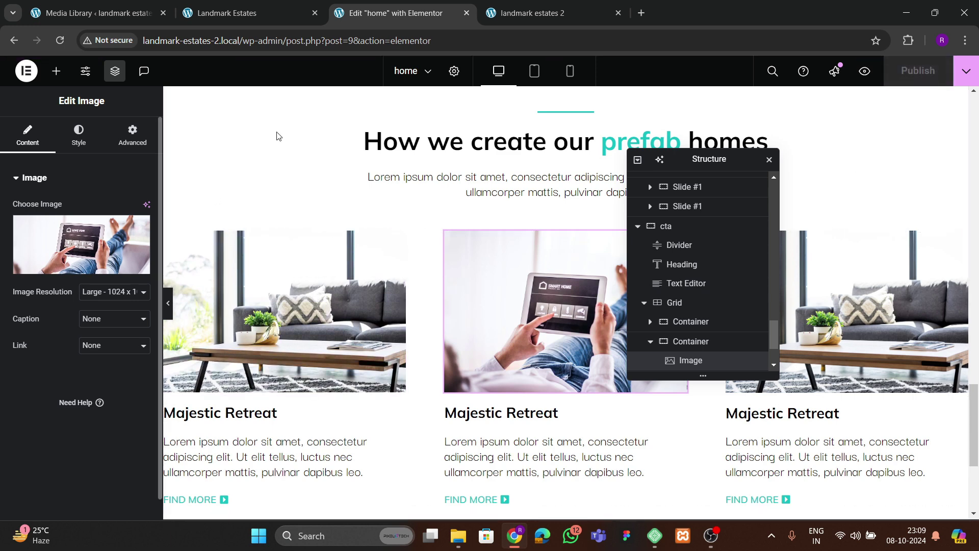
# - Reload the live page to check the card section, and examine the sections that follow the cards on the reference site
pyautogui.click(503, 15)
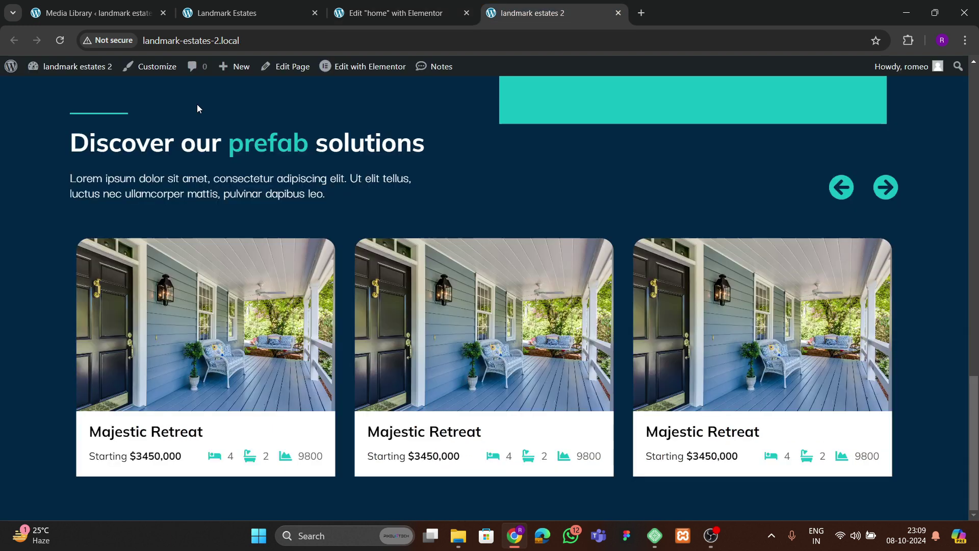
pyautogui.click(60, 41)
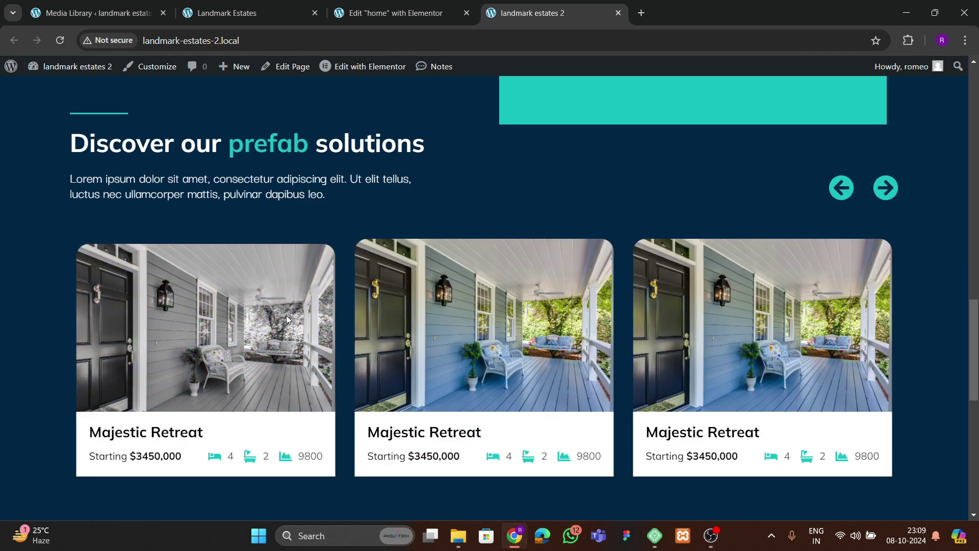
pyautogui.scroll(-10, 286, 311)
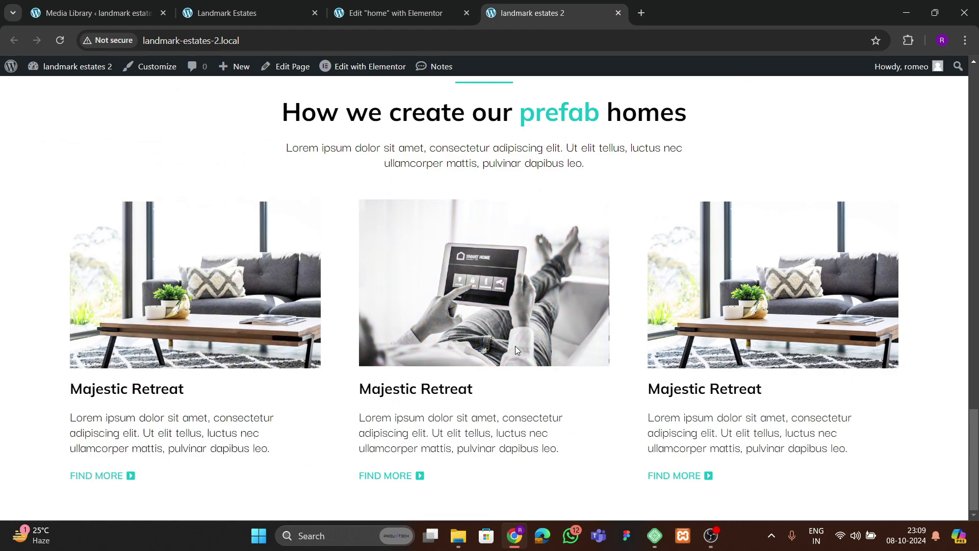
pyautogui.click(256, 14)
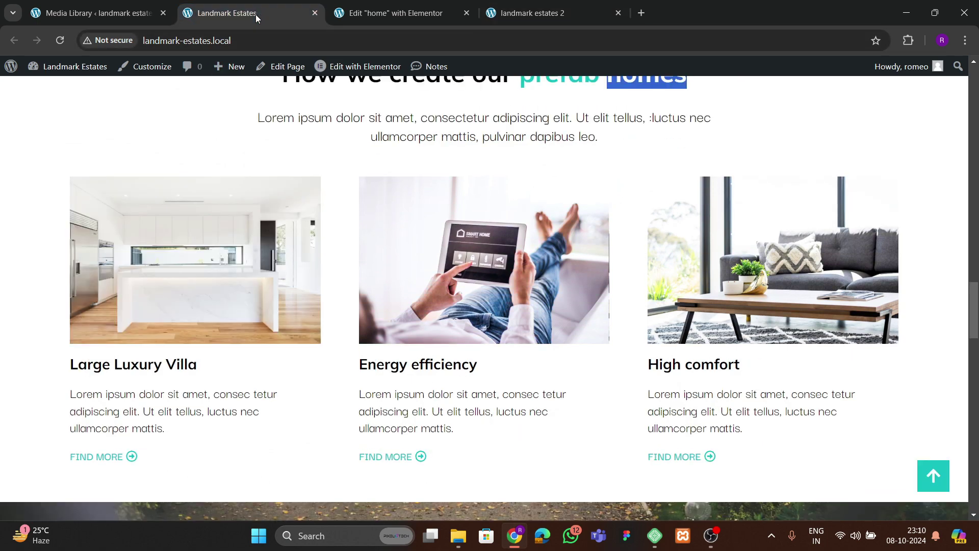
pyautogui.scroll(-10, 344, 241)
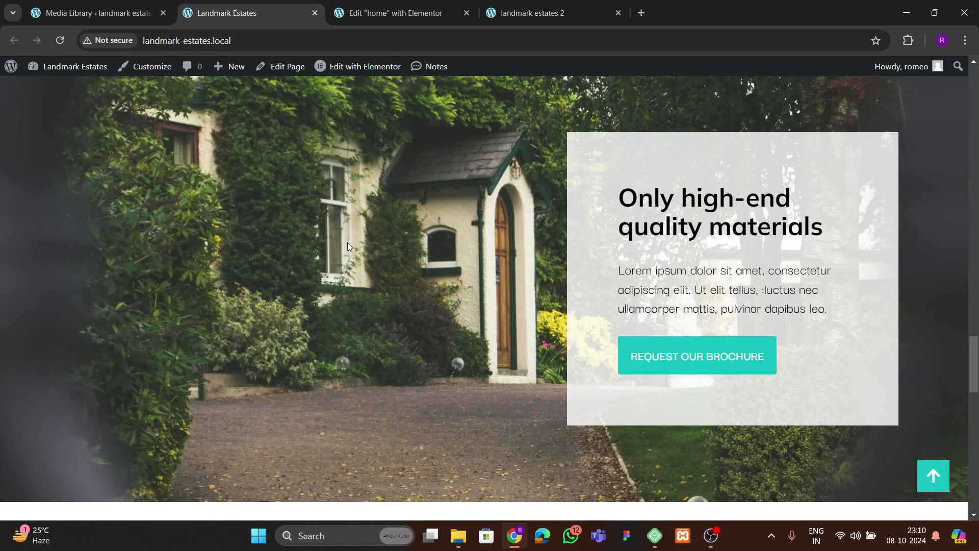
pyautogui.scroll(-10, 347, 242)
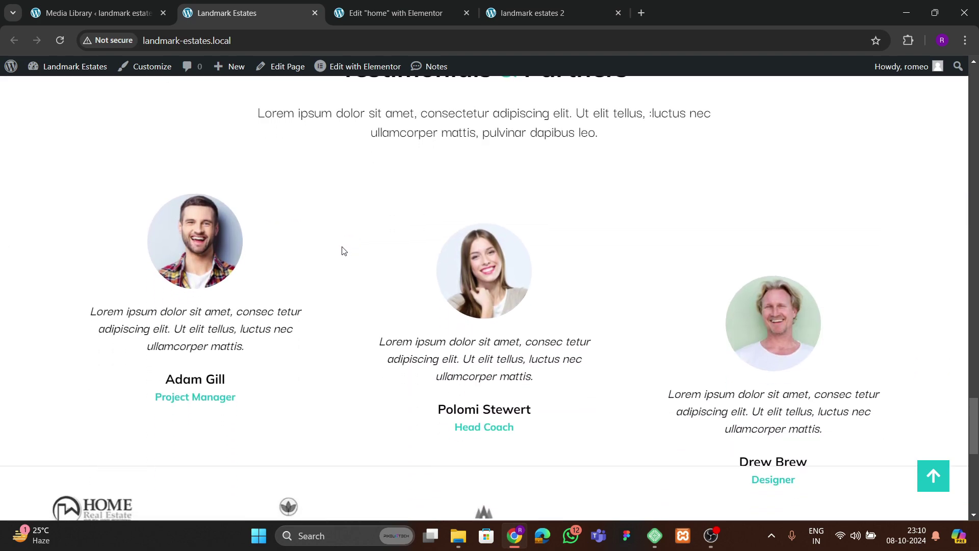
pyautogui.scroll(-10, 344, 249)
pyautogui.scroll(5, 354, 134)
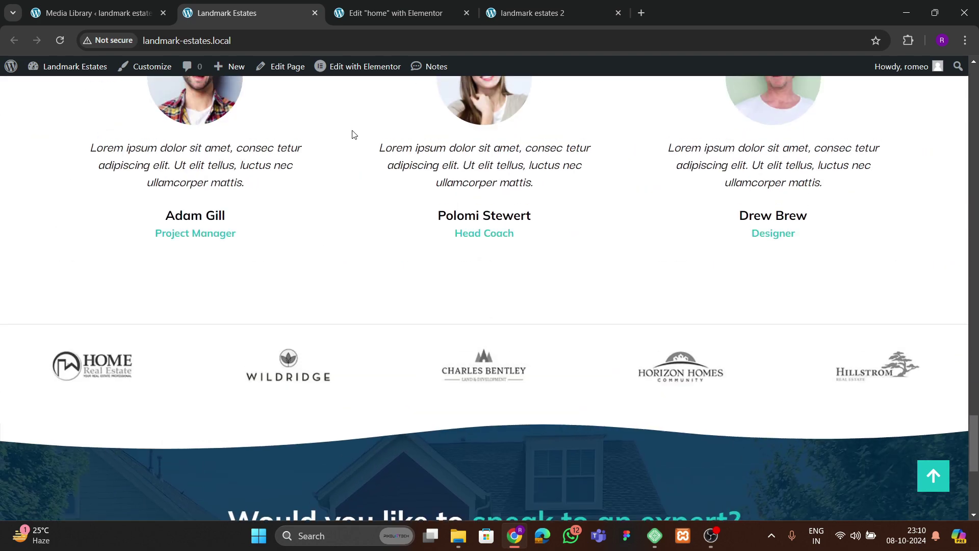
# - Add a column-direction flexbox container below the cards section, name it banner, and collapse the structure tree
pyautogui.click(414, 14)
pyautogui.scroll(-4, 522, 276)
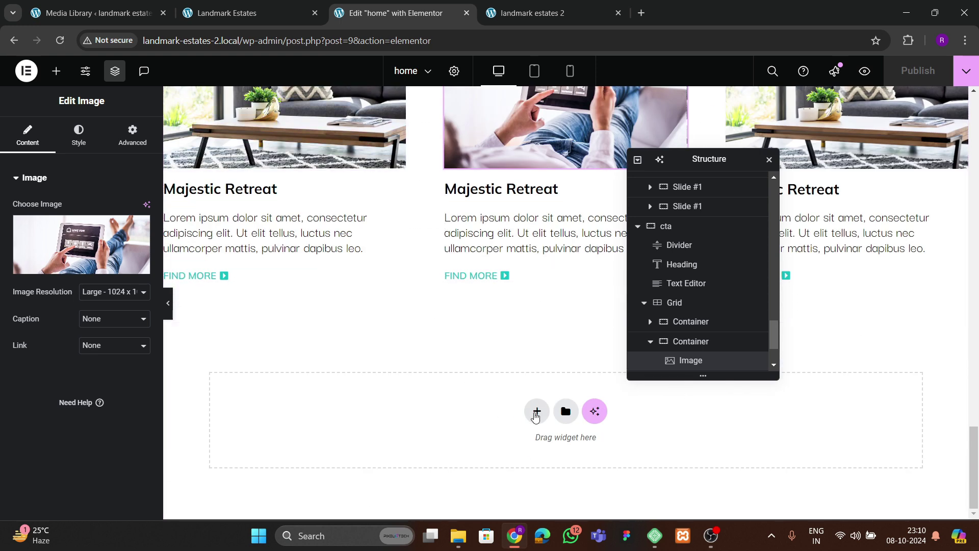
pyautogui.click(535, 412)
pyautogui.click(524, 450)
pyautogui.click(391, 439)
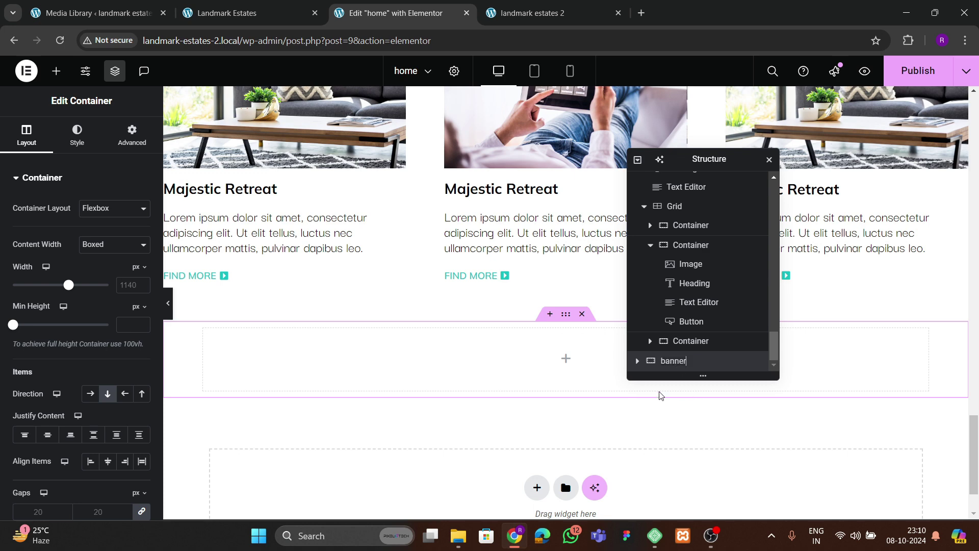
pyautogui.click(636, 161)
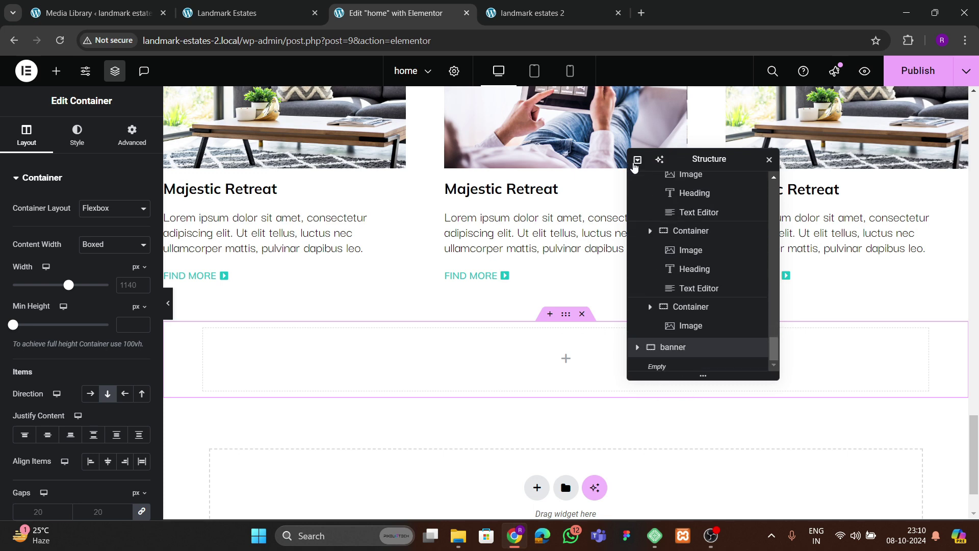
pyautogui.click(637, 161)
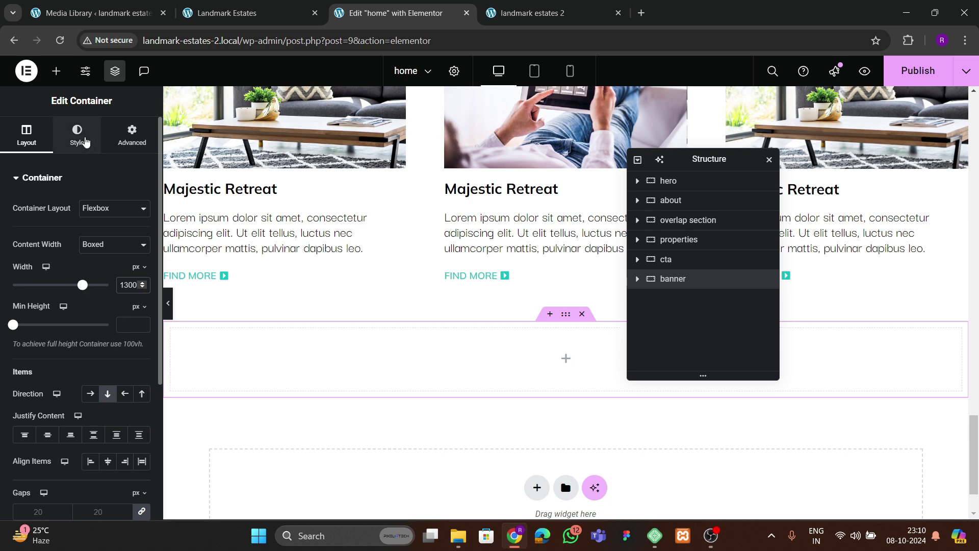
# - Give the banner container a boxed width of 1300 px, zero padding on all sides and a minimum height of 600 px
pyautogui.click(131, 135)
pyautogui.click(141, 272)
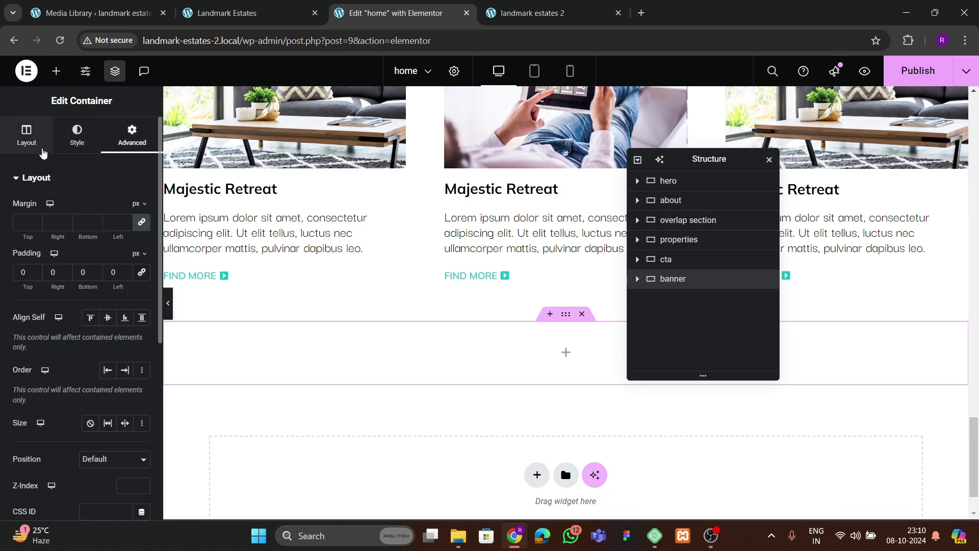
pyautogui.click(42, 150)
pyautogui.write('600')
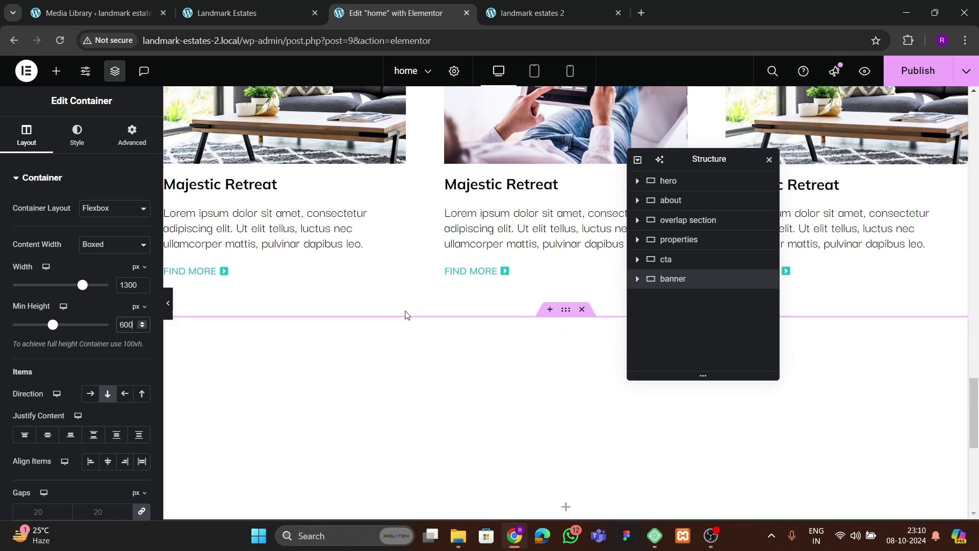
pyautogui.scroll(-3, 411, 311)
pyautogui.scroll(-2, 408, 314)
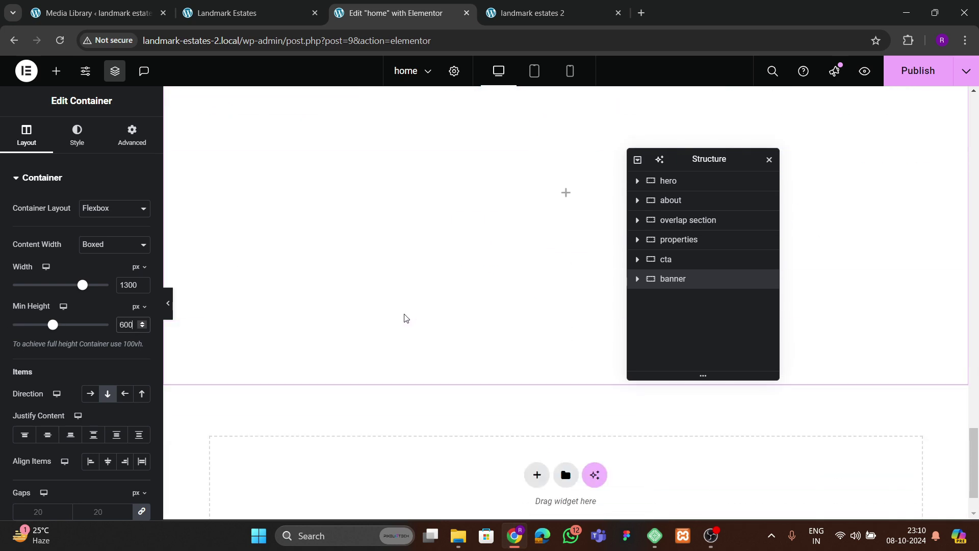
pyautogui.scroll(2, 407, 318)
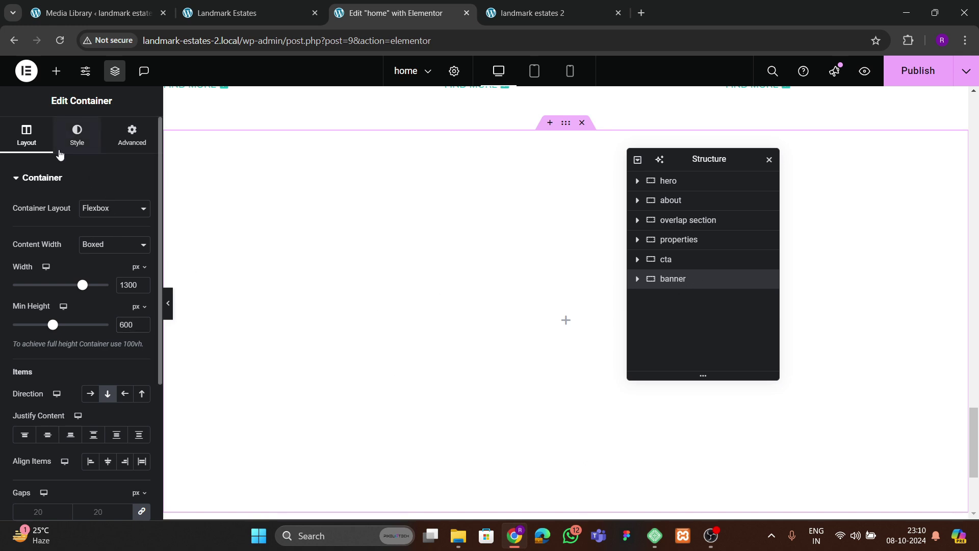
# - Set a classic background on the banner container using the sunset photo of the log house from the media library
pyautogui.click(77, 135)
pyautogui.click(90, 235)
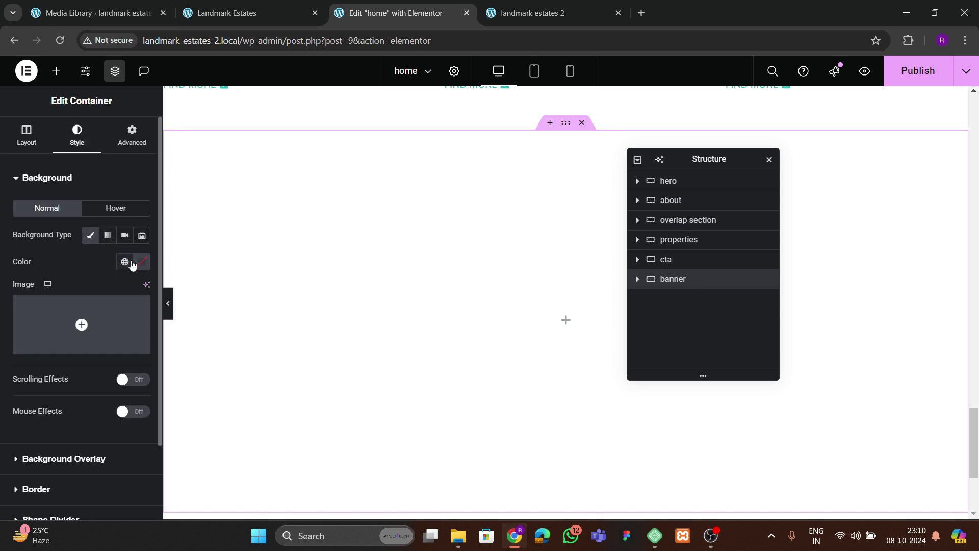
pyautogui.click(101, 316)
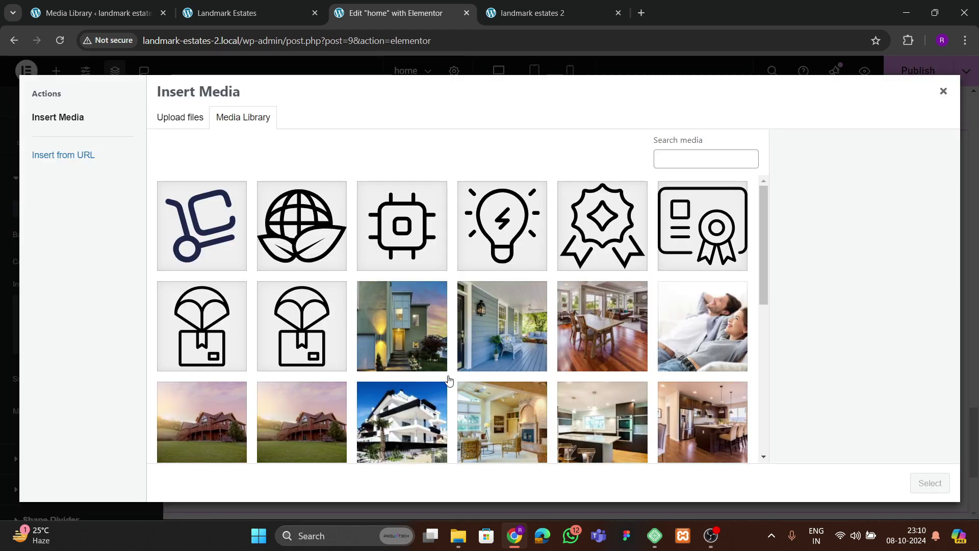
pyautogui.scroll(-1, 444, 364)
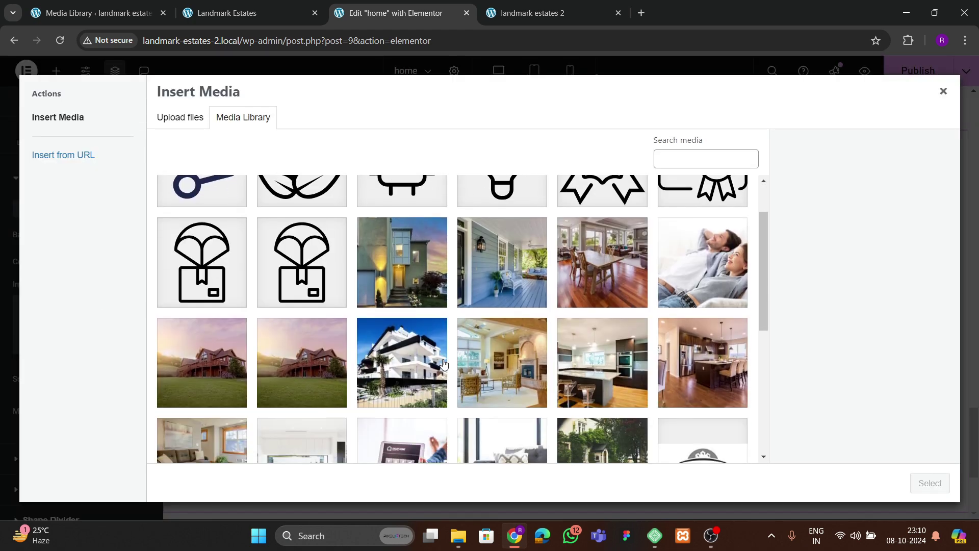
pyautogui.click(324, 367)
pyautogui.click(920, 483)
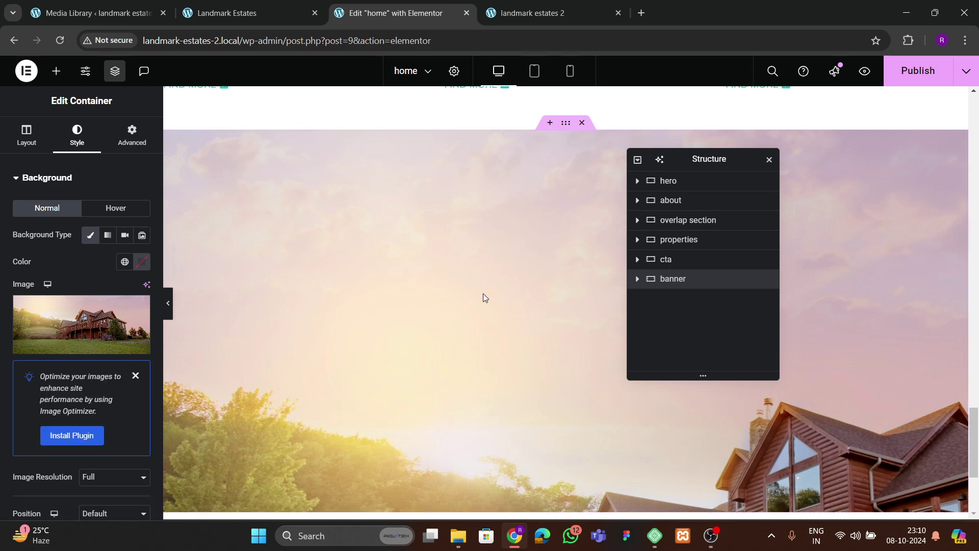
# - Set the banner background image's position to Center Center and its display size to Cover
pyautogui.scroll(-4, 385, 337)
pyautogui.scroll(-4, 83, 342)
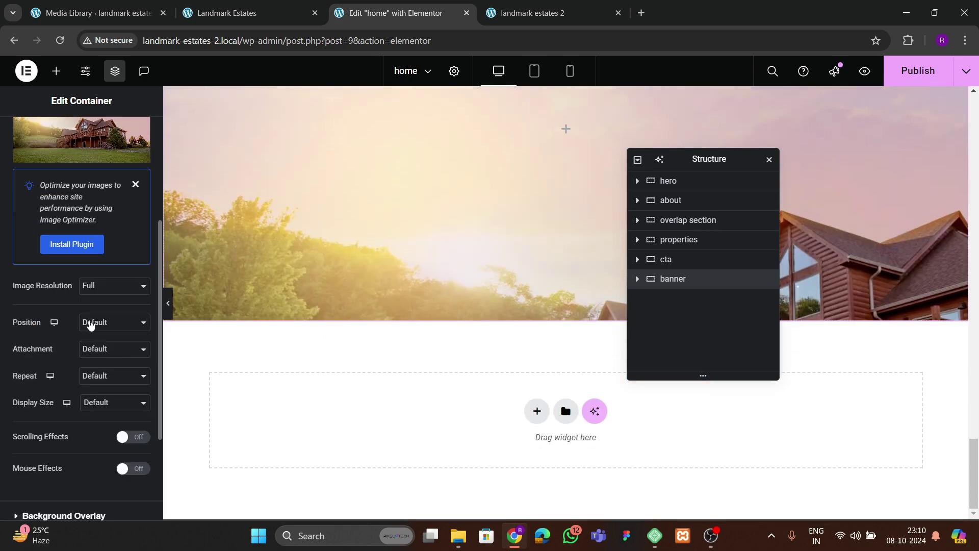
pyautogui.click(90, 325)
pyautogui.click(91, 351)
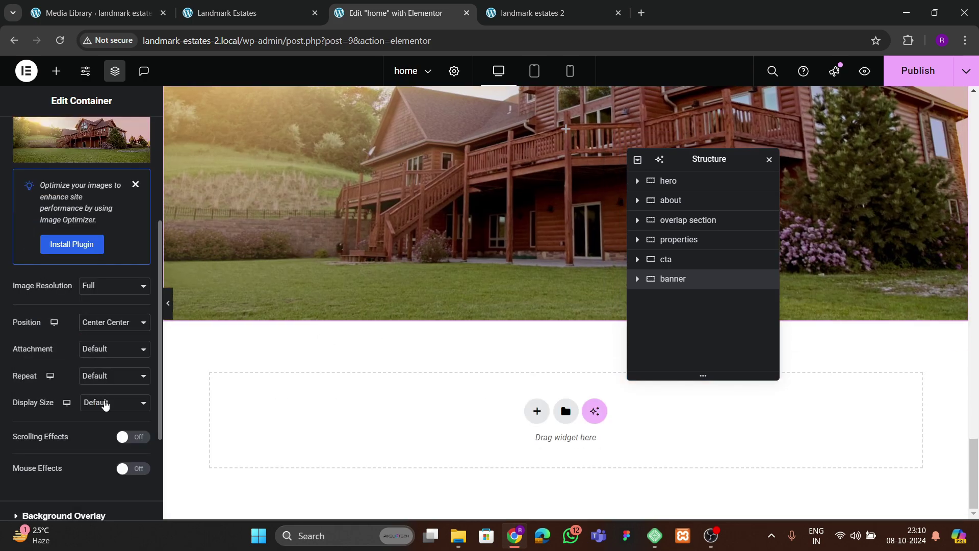
pyautogui.click(105, 403)
pyautogui.click(98, 448)
pyautogui.scroll(4, 473, 305)
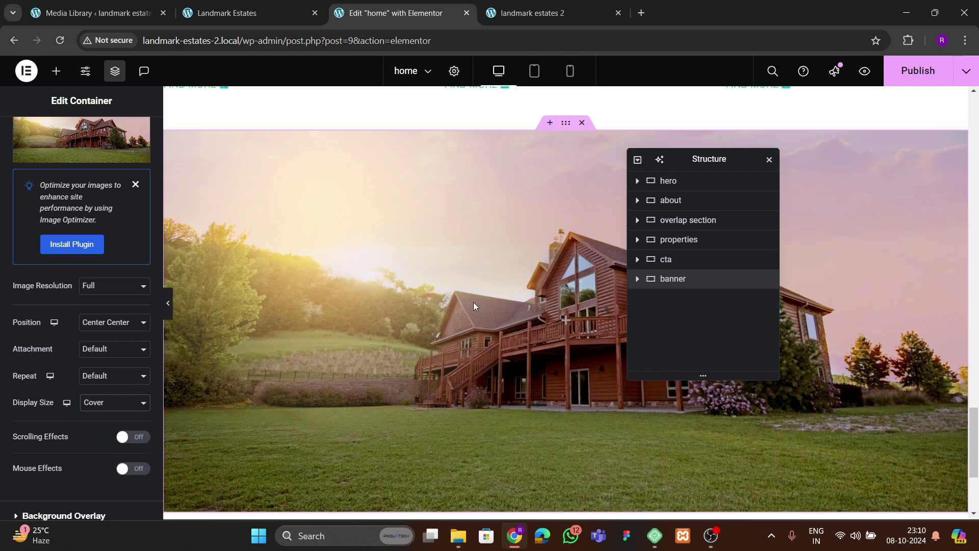
# - Place an inner container inside the banner container
pyautogui.click(56, 71)
pyautogui.scroll(-2, 83, 308)
pyautogui.moveTo(43, 176); pyautogui.dragTo(376, 265)
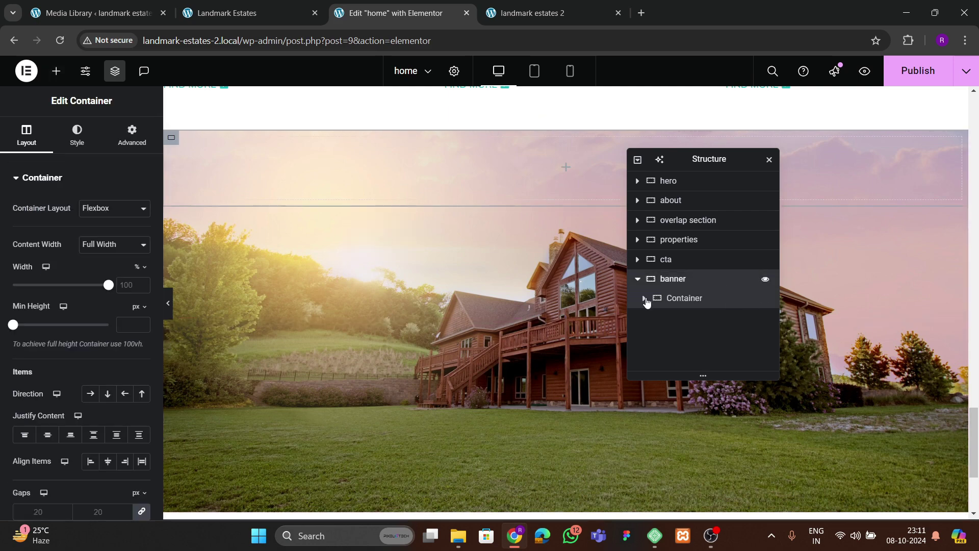
# - Center the banner container's content with Justify Content and Align Items both set to Center
pyautogui.click(658, 280)
pyautogui.click(26, 136)
pyautogui.scroll(-3, 64, 336)
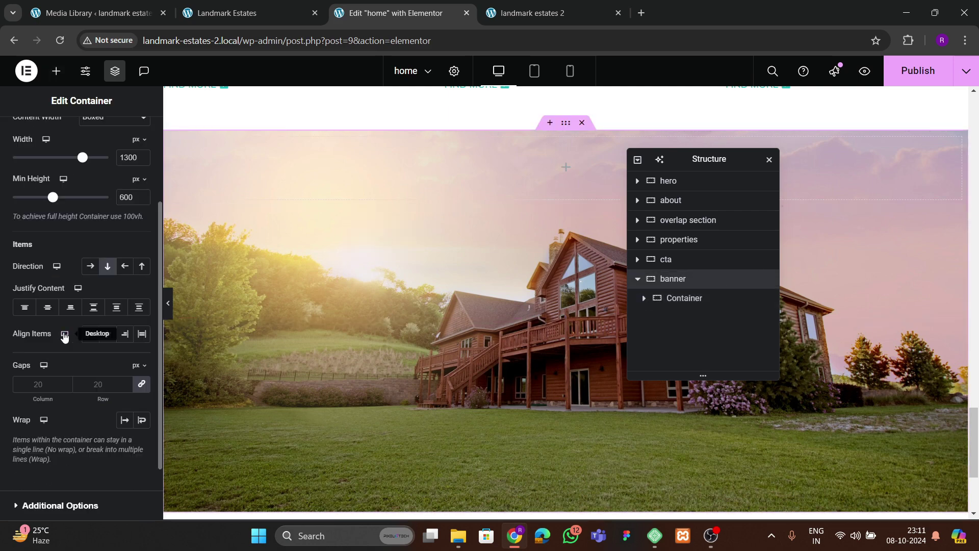
pyautogui.click(48, 307)
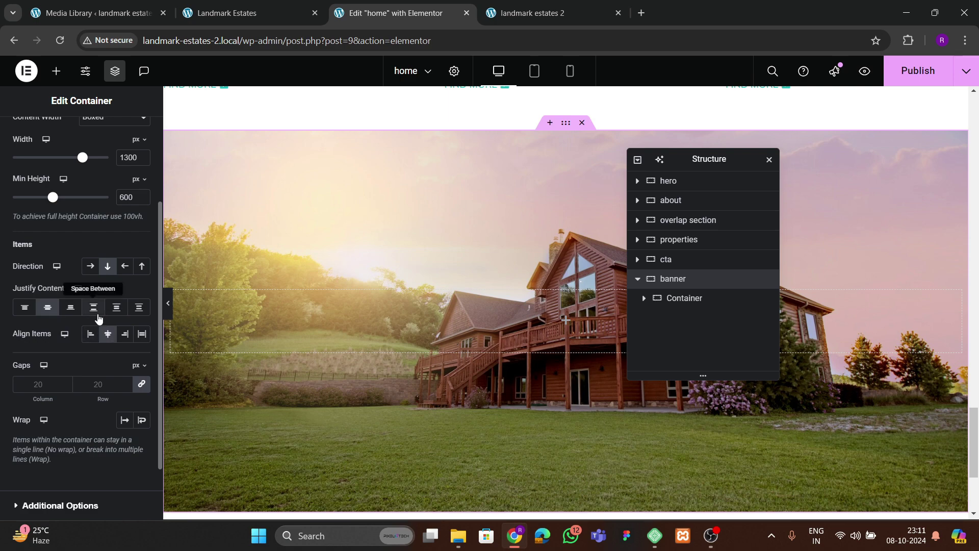
pyautogui.scroll(3, 94, 281)
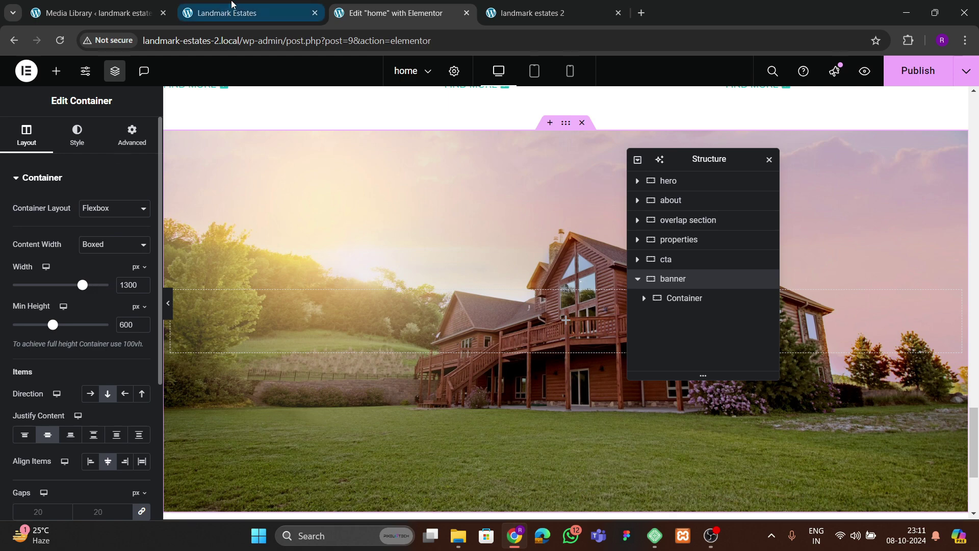
# - Check the reference site's banner text box, and give the banner's inner container a classic white background
pyautogui.click(232, 7)
pyautogui.scroll(15, 502, 327)
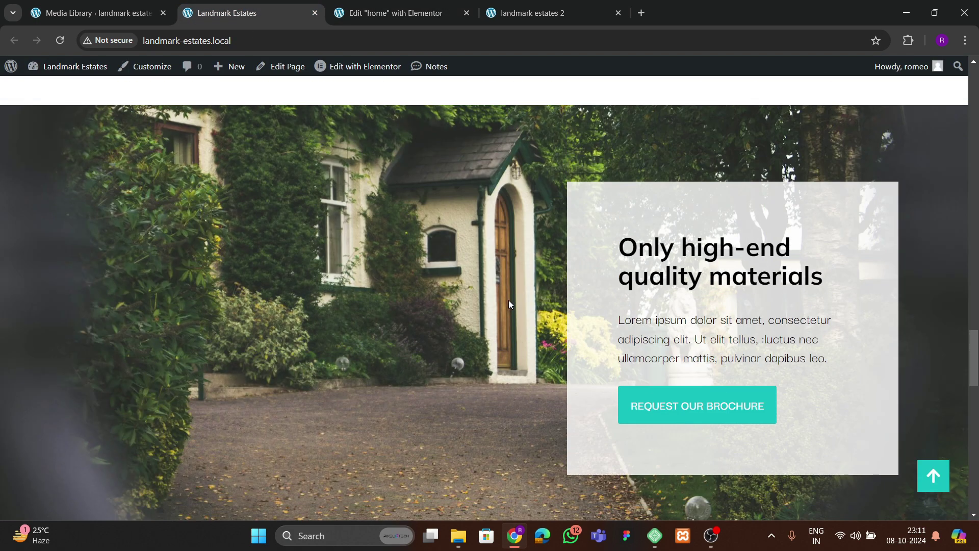
pyautogui.click(388, 16)
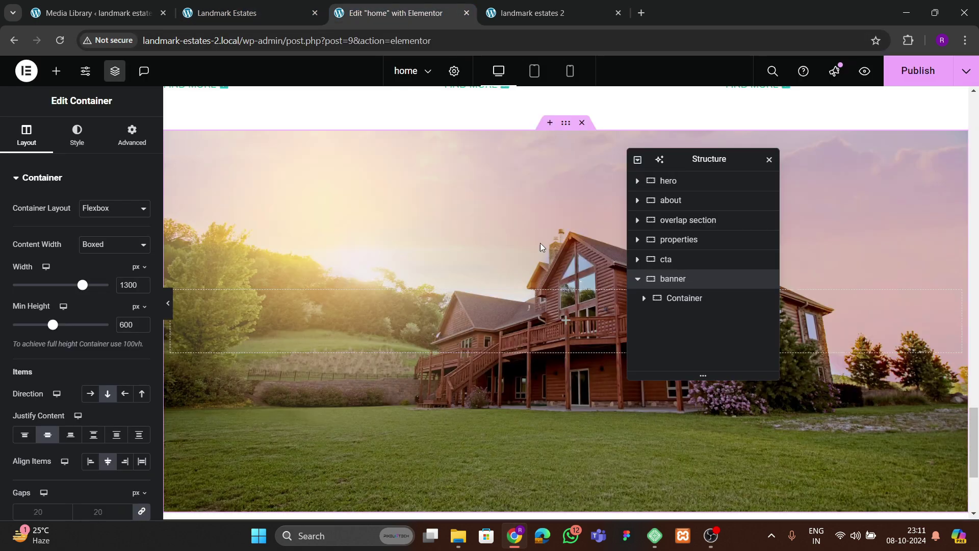
pyautogui.click(673, 300)
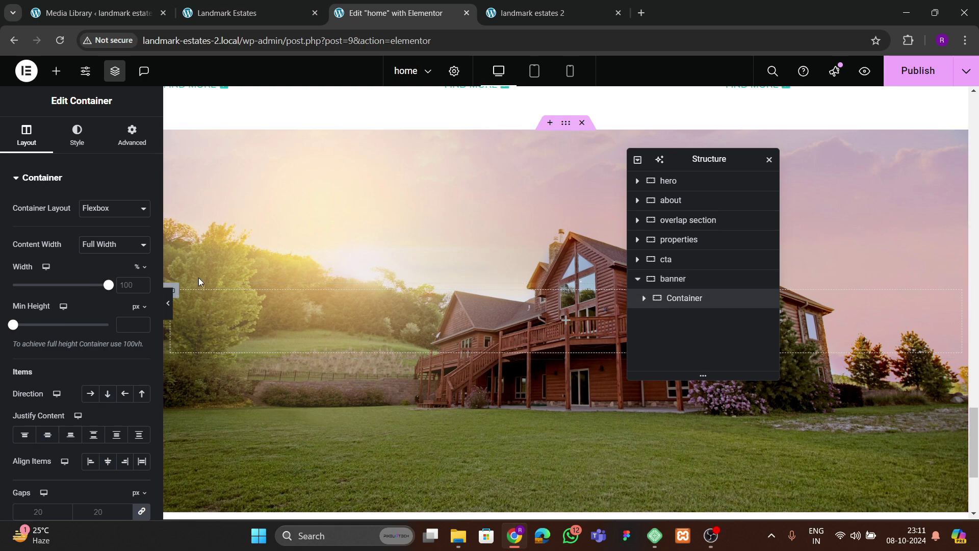
pyautogui.click(77, 136)
pyautogui.click(90, 234)
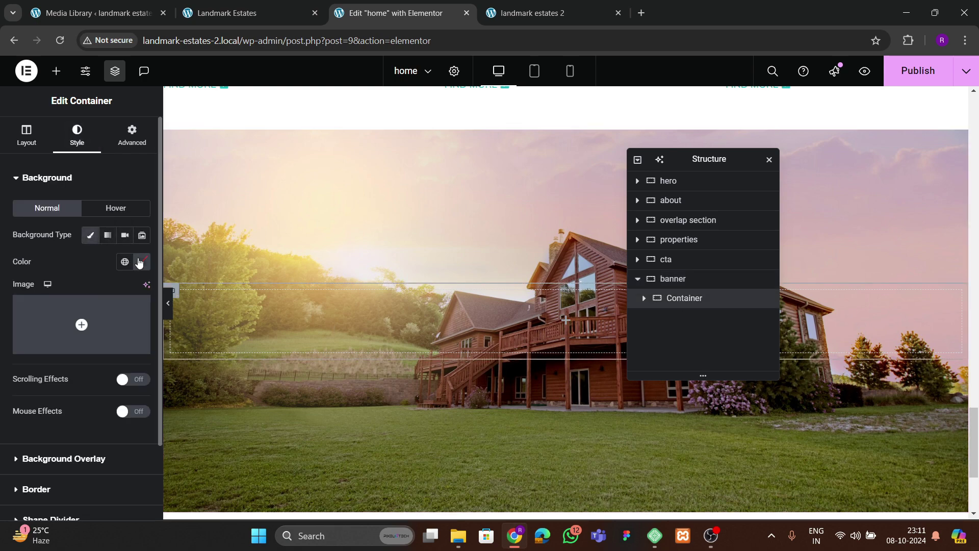
pyautogui.click(141, 261)
pyautogui.moveTo(138, 352); pyautogui.dragTo(59, 278)
pyautogui.click(67, 264)
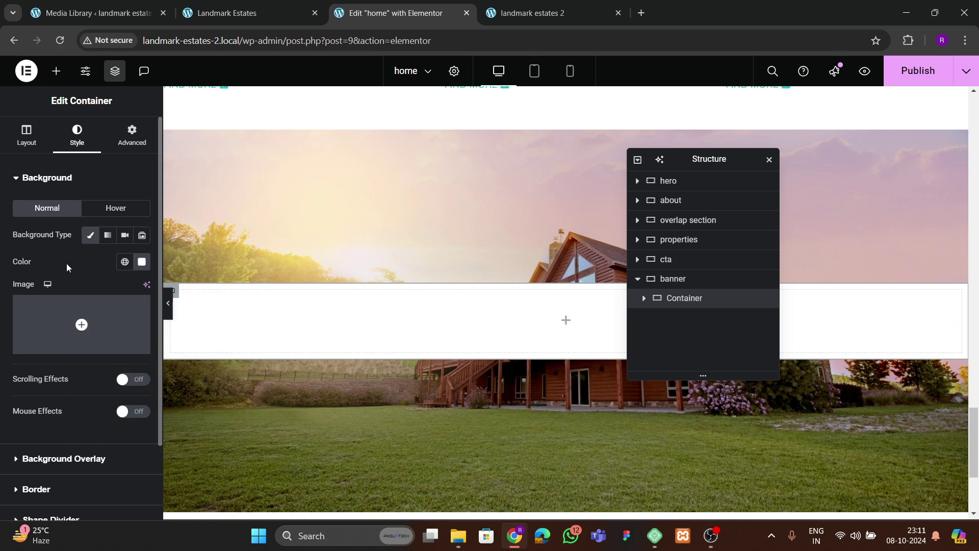
# - Set the inner container's width to 45% and align the banner container's items to the end
pyautogui.click(44, 142)
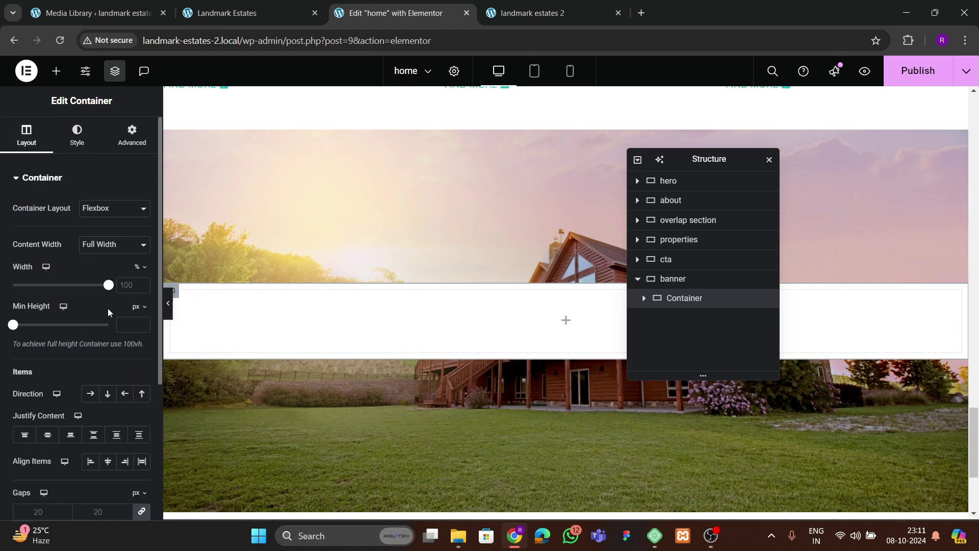
pyautogui.moveTo(108, 289); pyautogui.dragTo(56, 306)
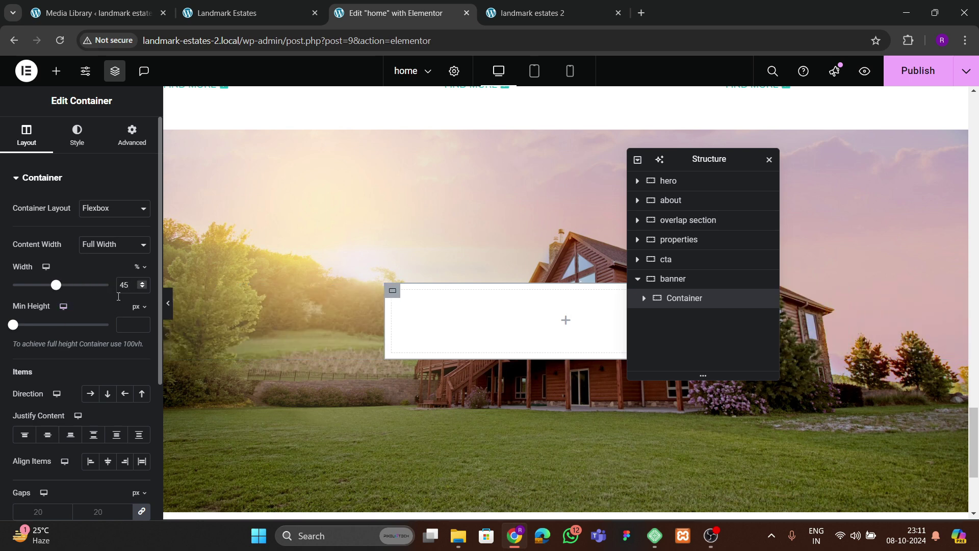
pyautogui.click(673, 278)
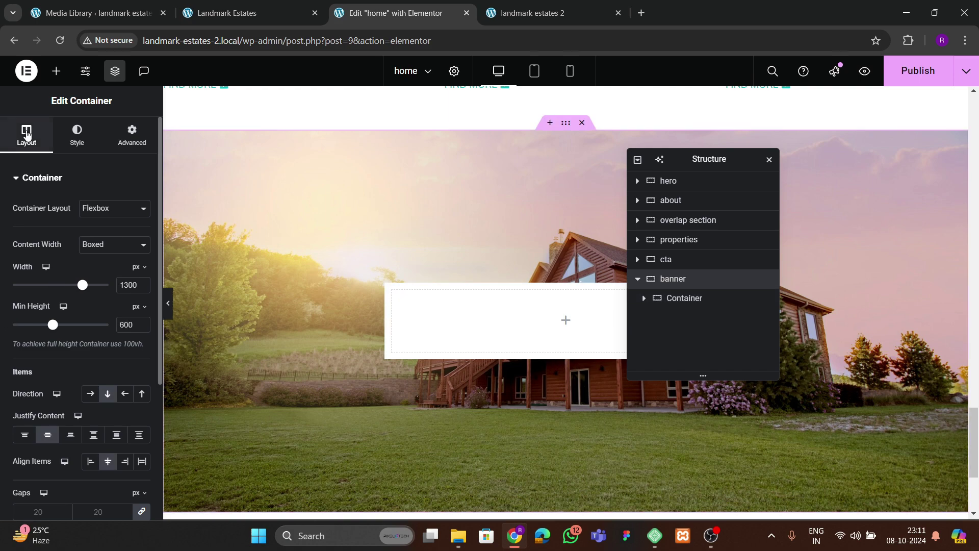
pyautogui.scroll(-1, 45, 291)
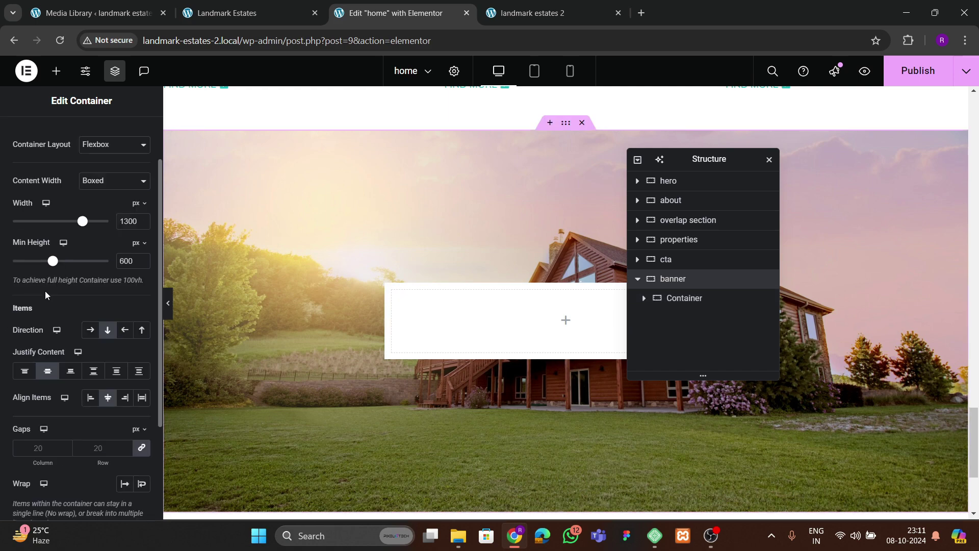
pyautogui.click(124, 398)
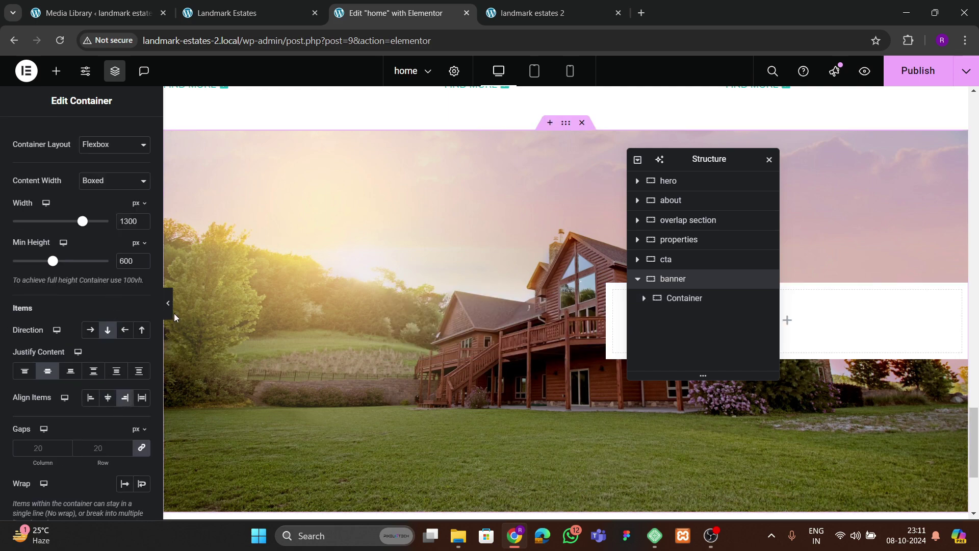
# - Check the reference banner's text box again, and copy the "How we create our prefab homes" heading from the cta section
pyautogui.click(223, 4)
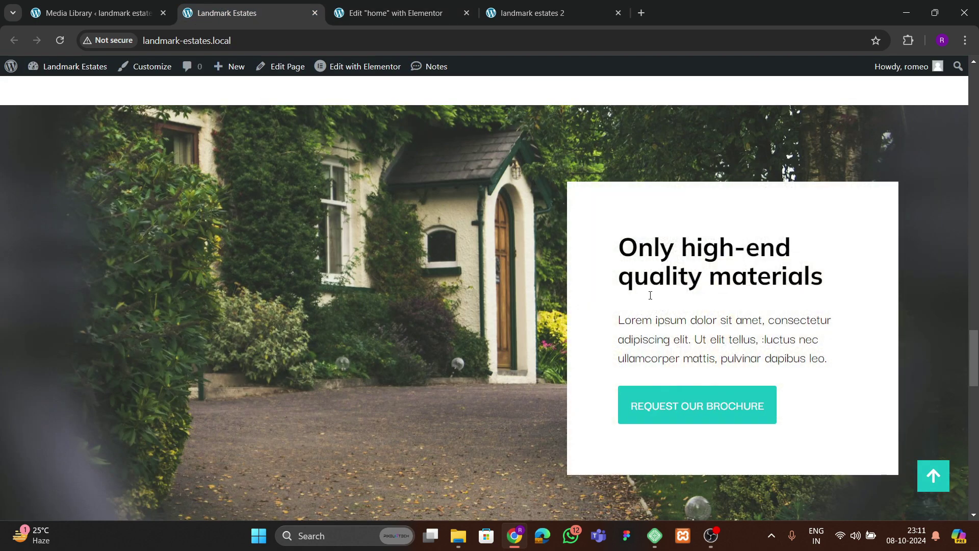
pyautogui.click(393, 12)
pyautogui.scroll(6, 473, 221)
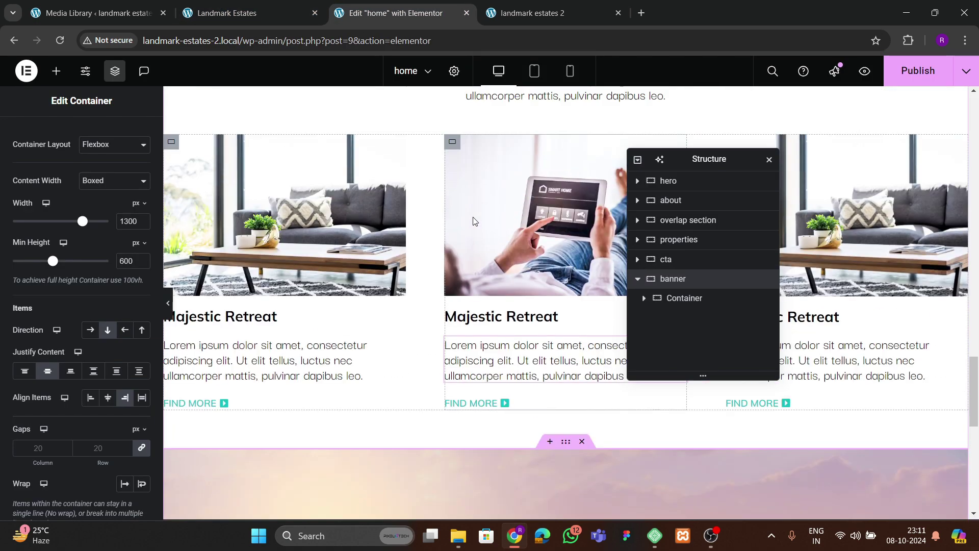
pyautogui.click(461, 316)
pyautogui.rightClick(460, 316)
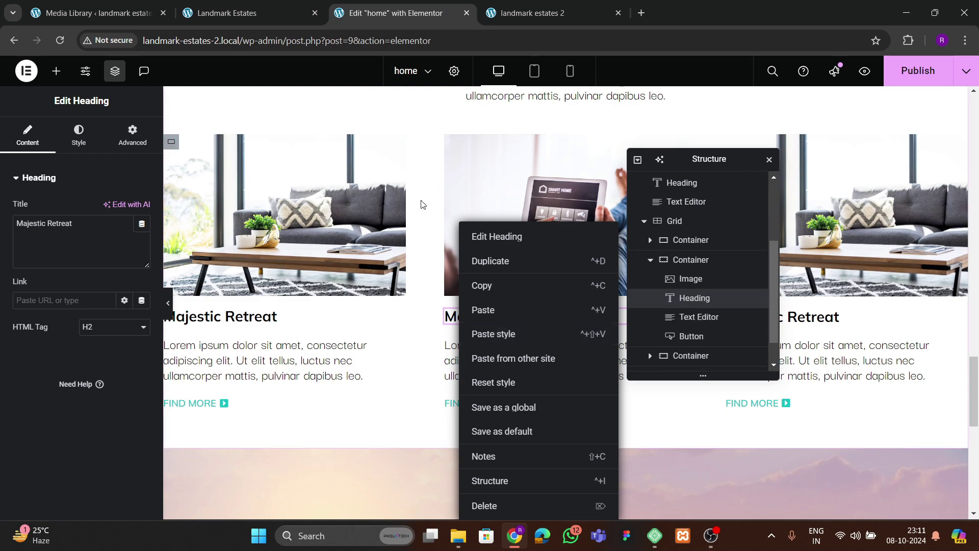
pyautogui.scroll(3, 421, 204)
pyautogui.rightClick(417, 169)
pyautogui.click(458, 239)
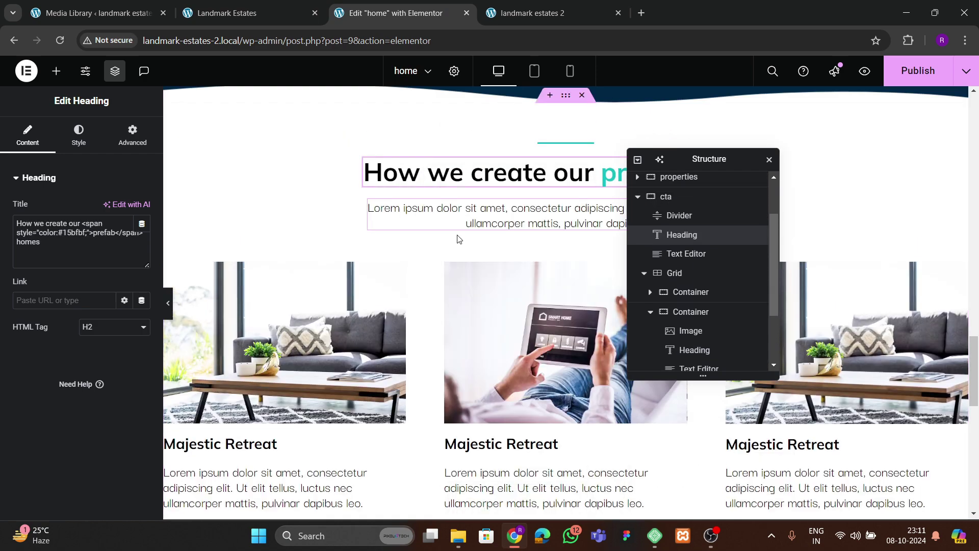
# - Paste the copied "How we create our prefab homes" heading into the empty white container of the banner section
pyautogui.scroll(-10, 457, 248)
pyautogui.scroll(3, 457, 253)
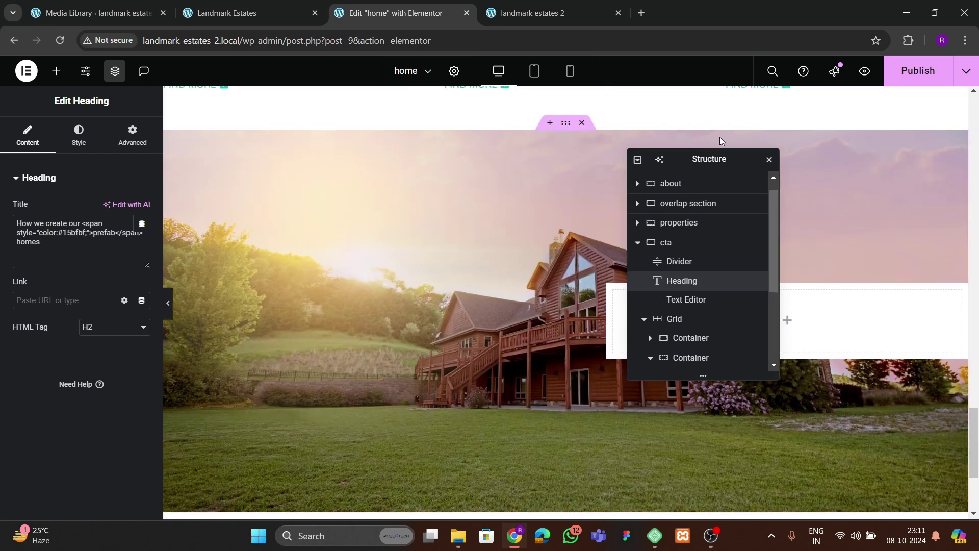
pyautogui.moveTo(691, 157); pyautogui.dragTo(460, 231)
pyautogui.rightClick(632, 305)
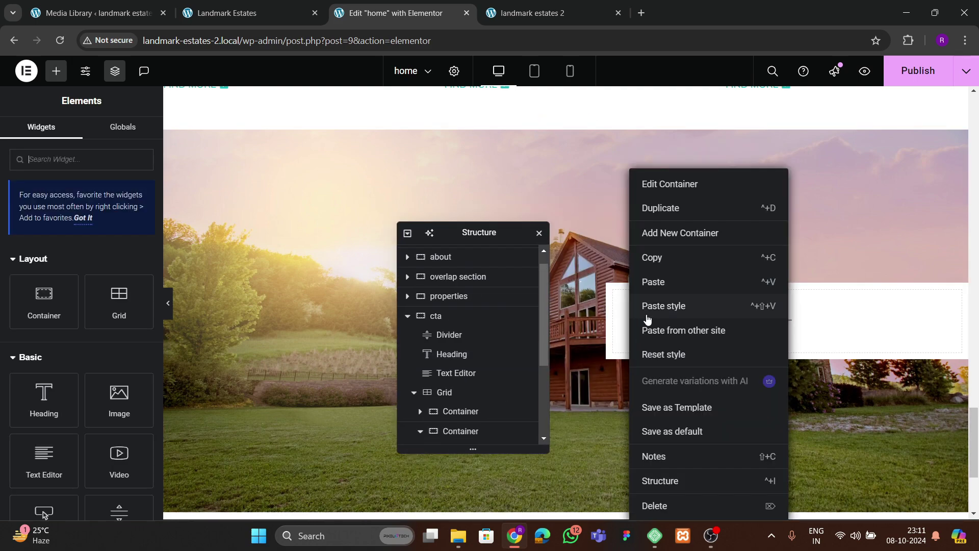
pyautogui.click(669, 288)
pyautogui.scroll(-5, 485, 361)
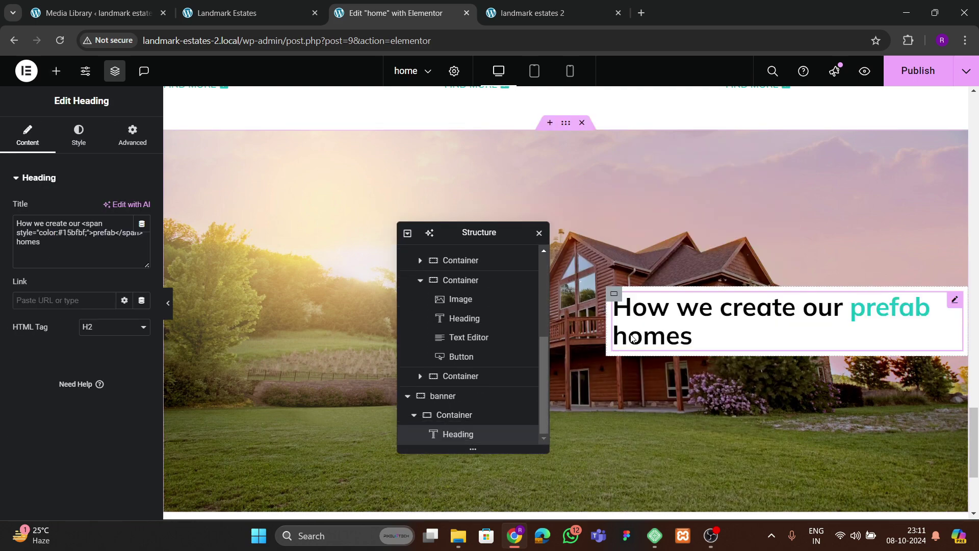
# - Set the padding of the banner's inner container to 50 px on all sides
pyautogui.click(132, 136)
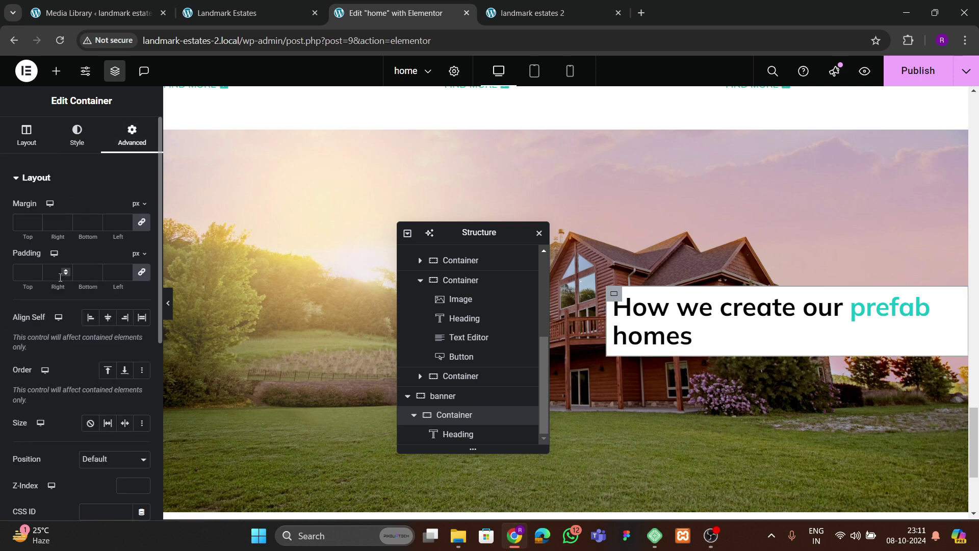
pyautogui.click(20, 274)
pyautogui.write('30')
pyautogui.press('BackSpace')
pyautogui.press('BackSpace')
pyautogui.write('50')
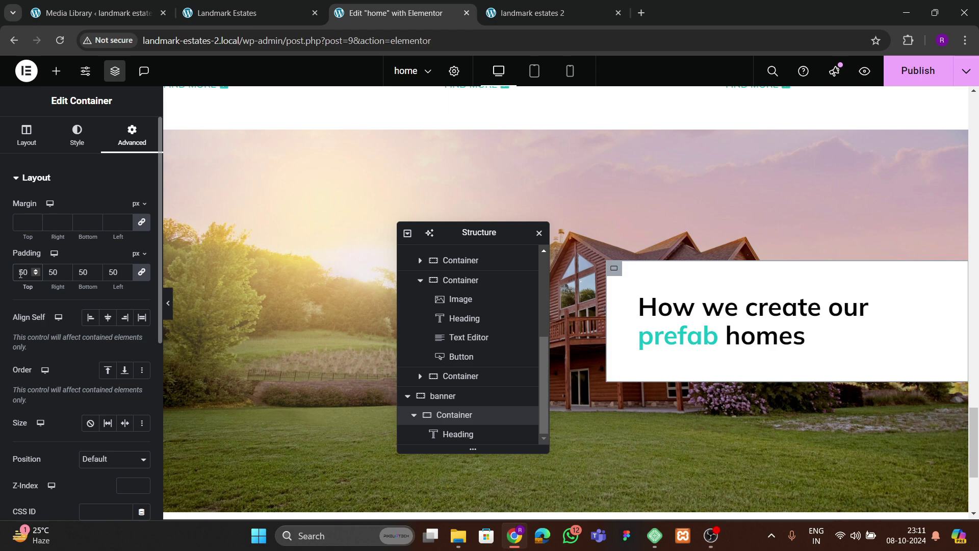
# - Replace the banner heading's title with "Only high-end quality materials", copied from the banner on the reference Landmark Estates site
pyautogui.click(224, 13)
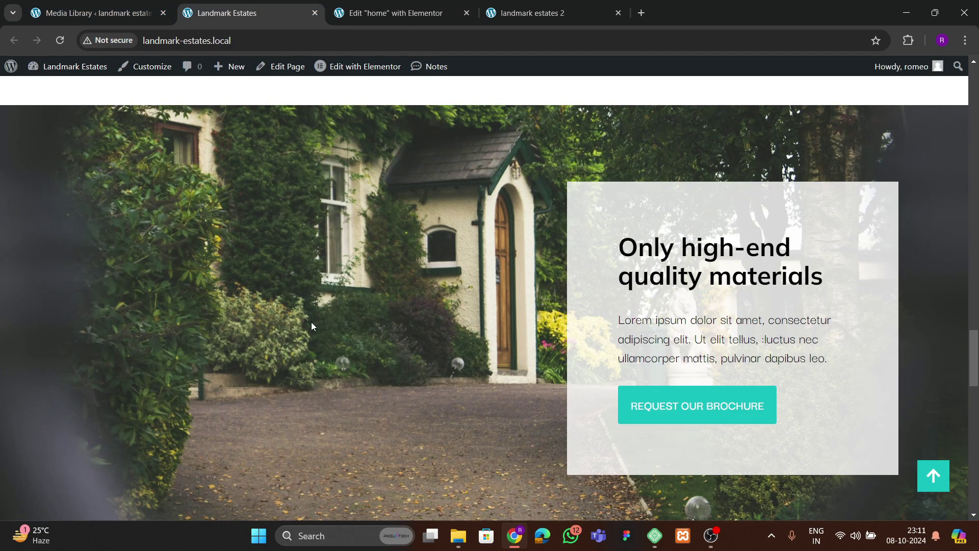
pyautogui.moveTo(625, 247); pyautogui.dragTo(799, 277)
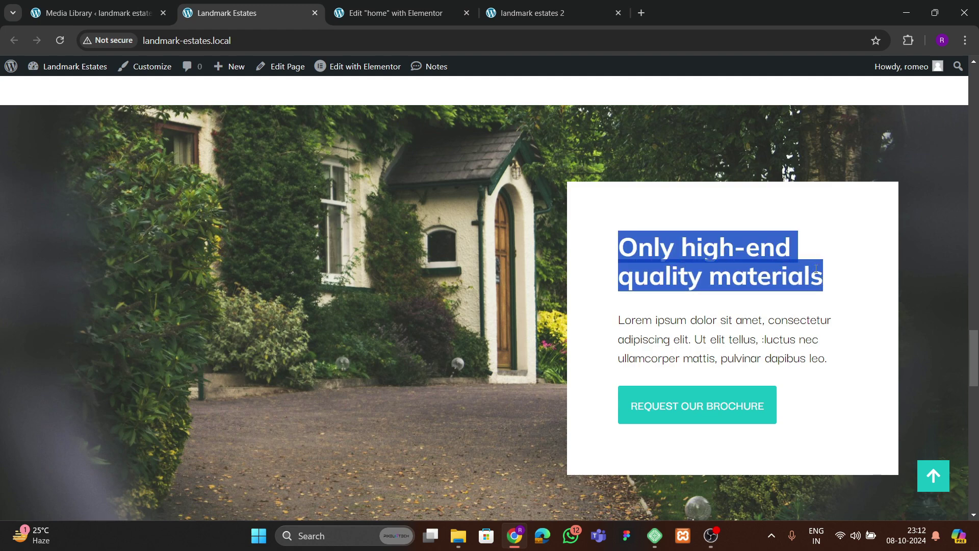
pyautogui.click(395, 14)
pyautogui.click(804, 335)
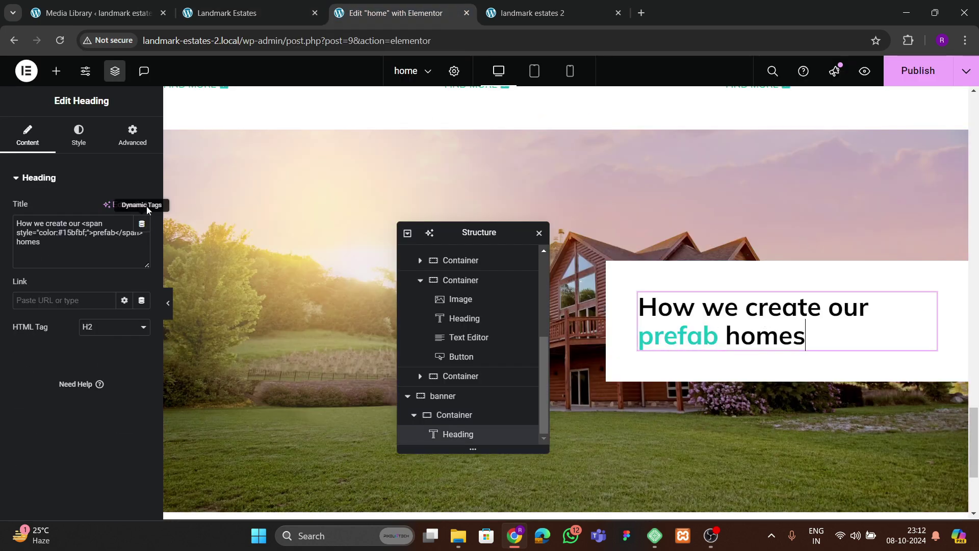
pyautogui.click(224, 13)
pyautogui.click(510, 174)
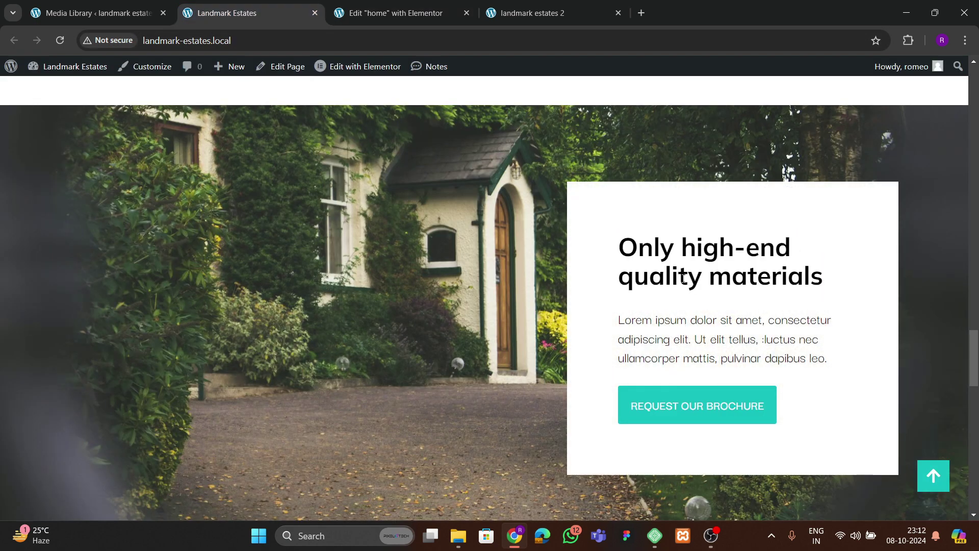
pyautogui.click(395, 13)
pyautogui.hotkey('ctrl', 'a')
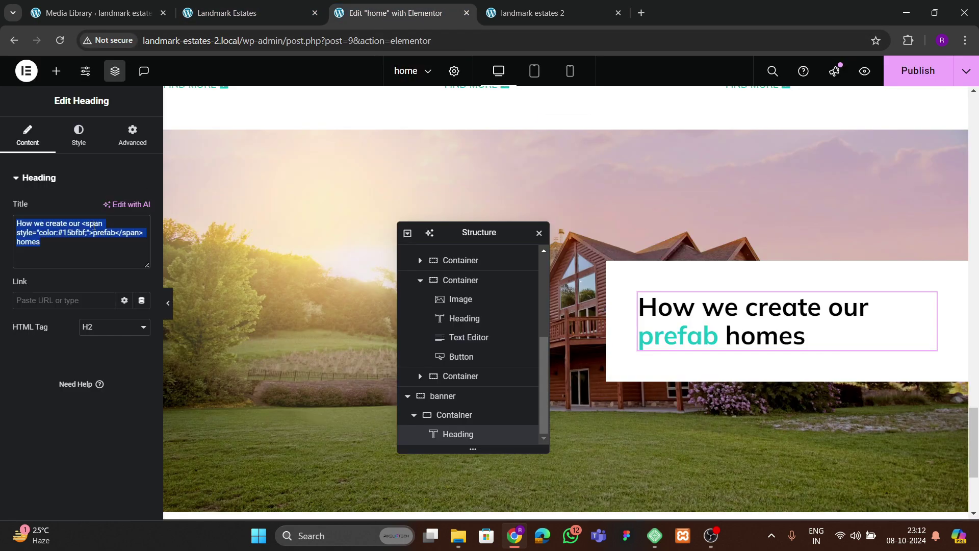
pyautogui.write('Only high-end quality materials')
# - Set the banner heading's font size to 35 px
pyautogui.click(82, 144)
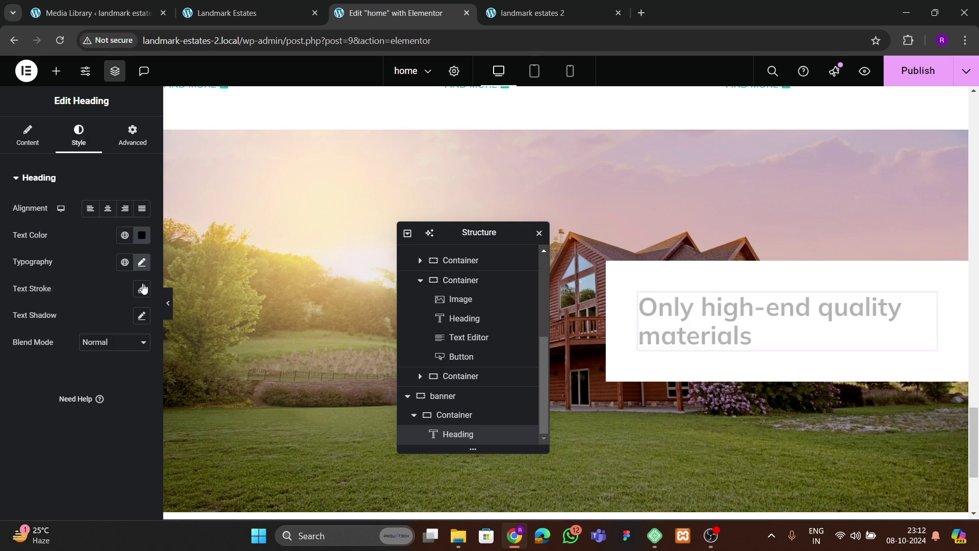
pyautogui.click(142, 262)
pyautogui.click(136, 364)
pyautogui.click(137, 364)
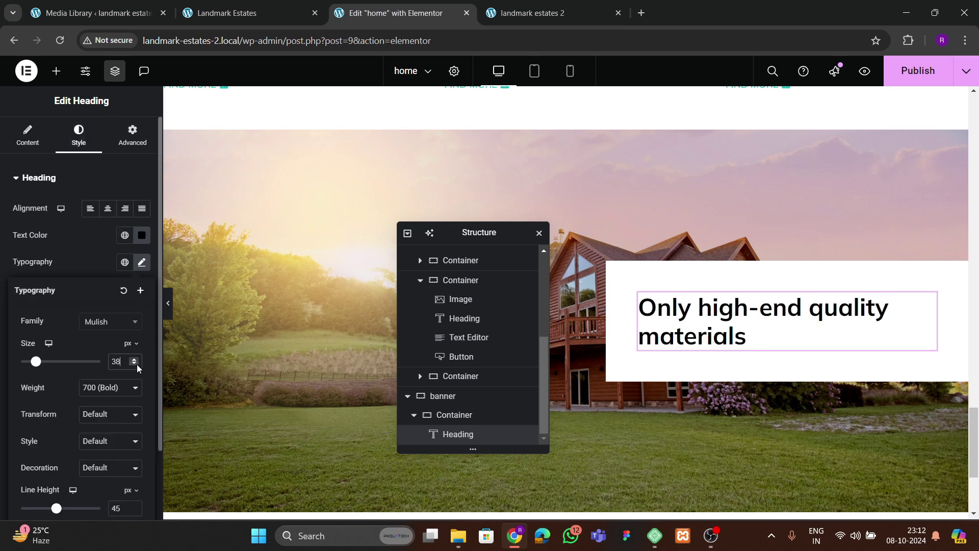
pyautogui.click(137, 364)
pyautogui.click(137, 364)
pyautogui.click(136, 364)
pyautogui.click(137, 364)
pyautogui.click(137, 364)
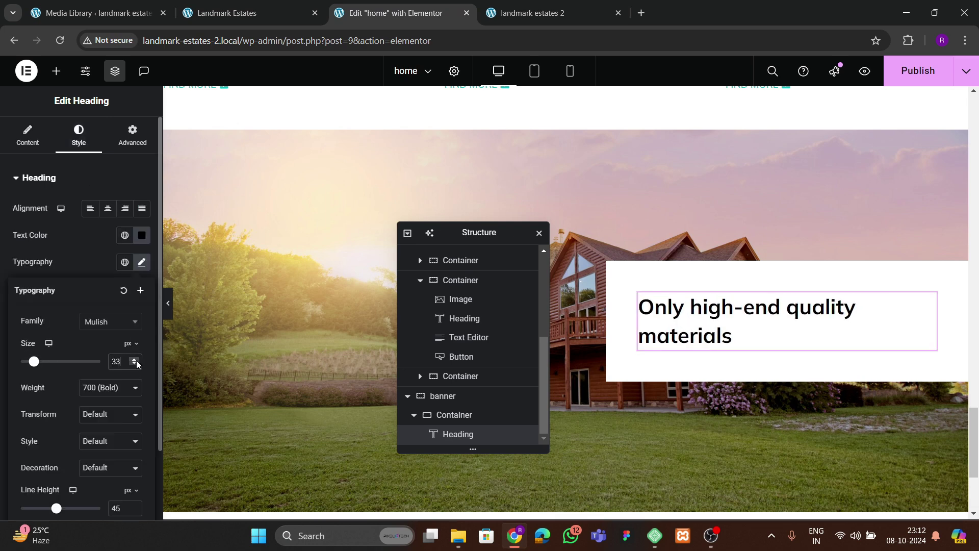
pyautogui.click(136, 360)
pyautogui.click(137, 359)
pyautogui.click(137, 360)
pyautogui.click(135, 363)
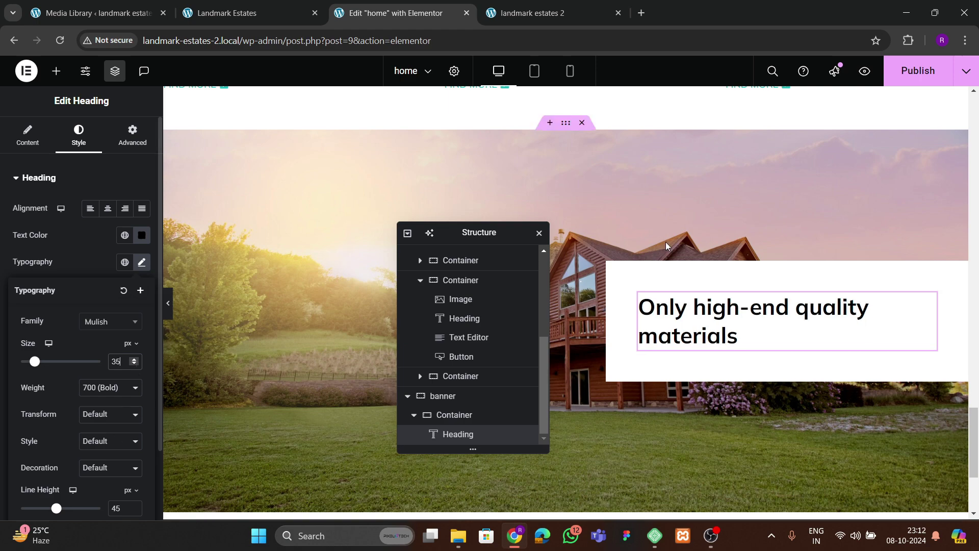
# - Copy the lorem ipsum text from the middle Majestic Retreat card and paste it below the banner heading
pyautogui.scroll(3, 668, 244)
pyautogui.click(658, 167)
pyautogui.rightClick(647, 172)
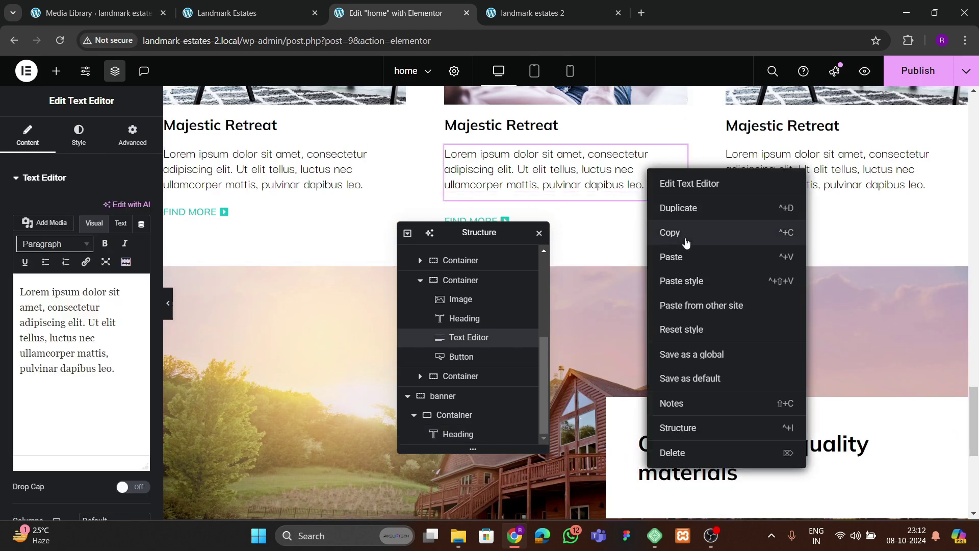
pyautogui.click(683, 240)
pyautogui.scroll(-3, 691, 286)
pyautogui.rightClick(698, 260)
pyautogui.click(723, 310)
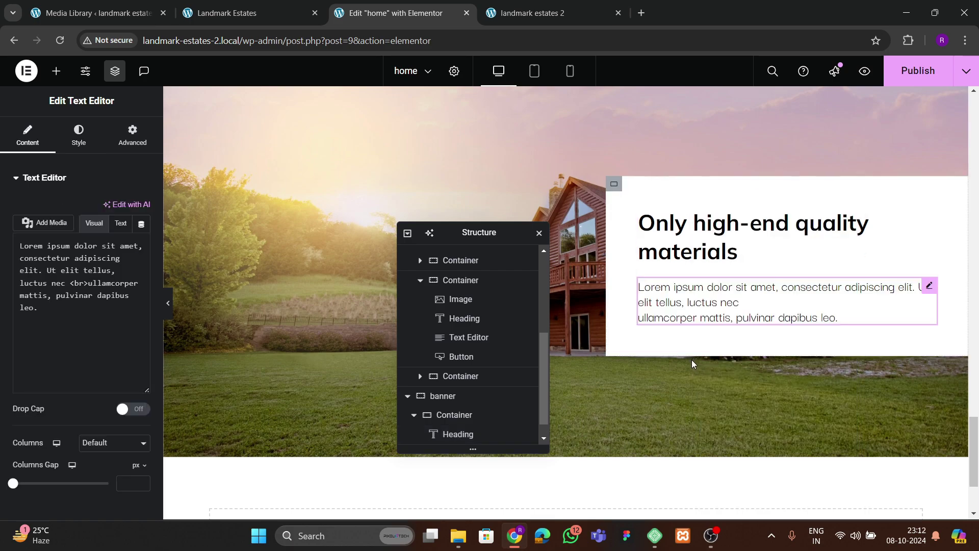
# - Copy the hero section's "DOWNLOAD OUR BROCHURE" button and paste it below the banner's paragraph text
pyautogui.scroll(10, 339, 234)
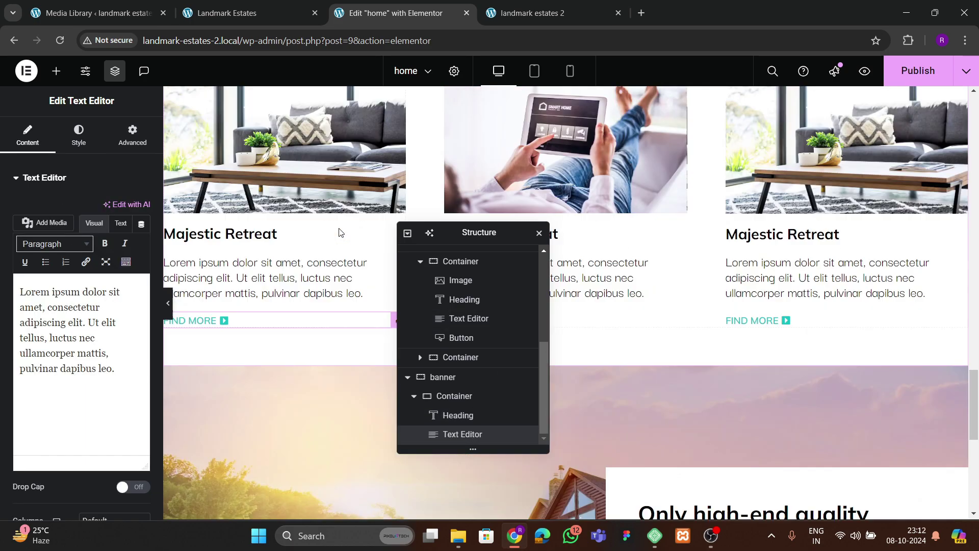
pyautogui.scroll(10, 331, 249)
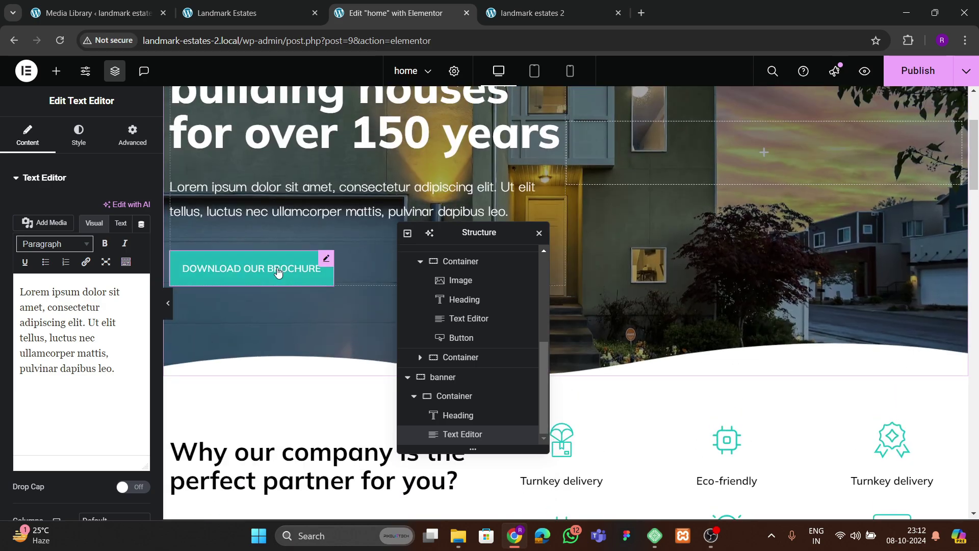
pyautogui.click(278, 272)
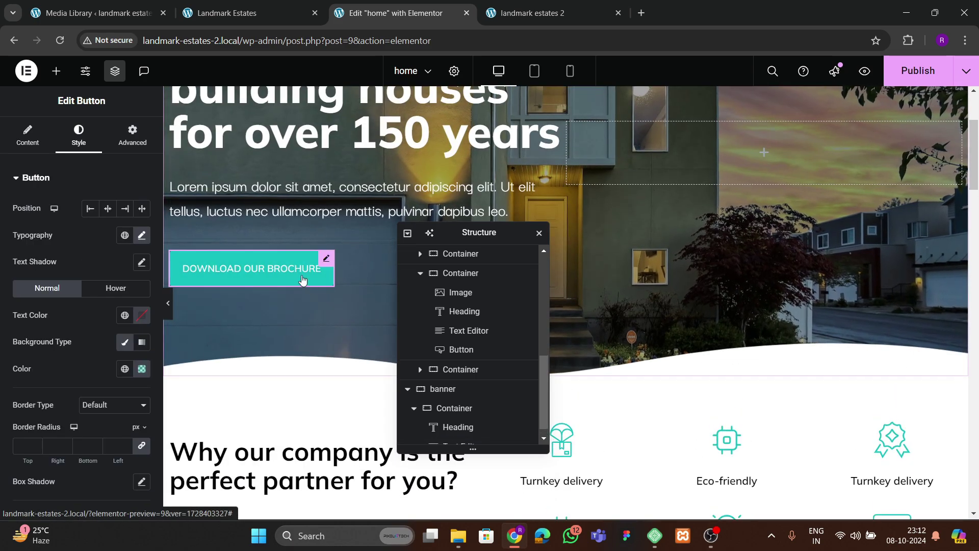
pyautogui.rightClick(307, 270)
pyautogui.click(328, 283)
pyautogui.scroll(-15, 757, 317)
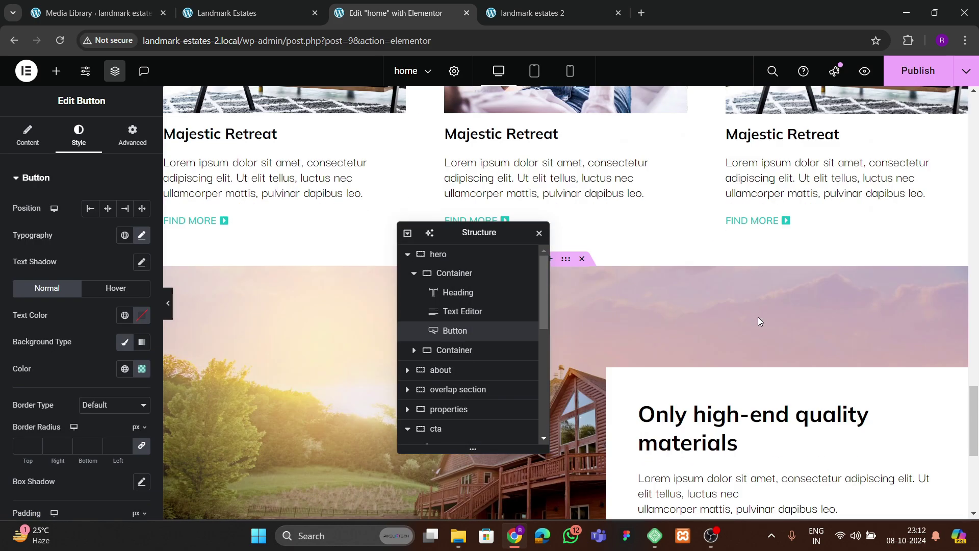
pyautogui.scroll(-5, 757, 321)
pyautogui.click(709, 232)
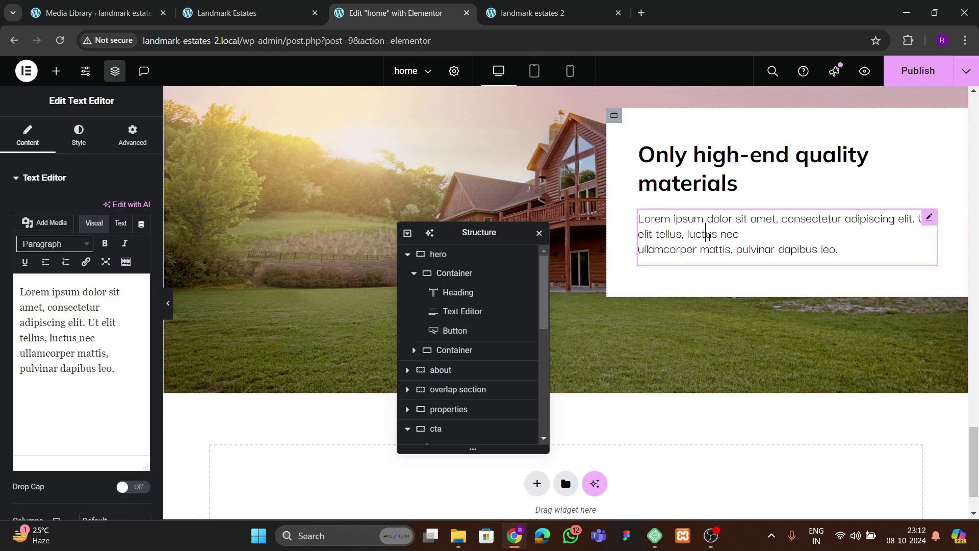
pyautogui.rightClick(709, 228)
pyautogui.click(742, 312)
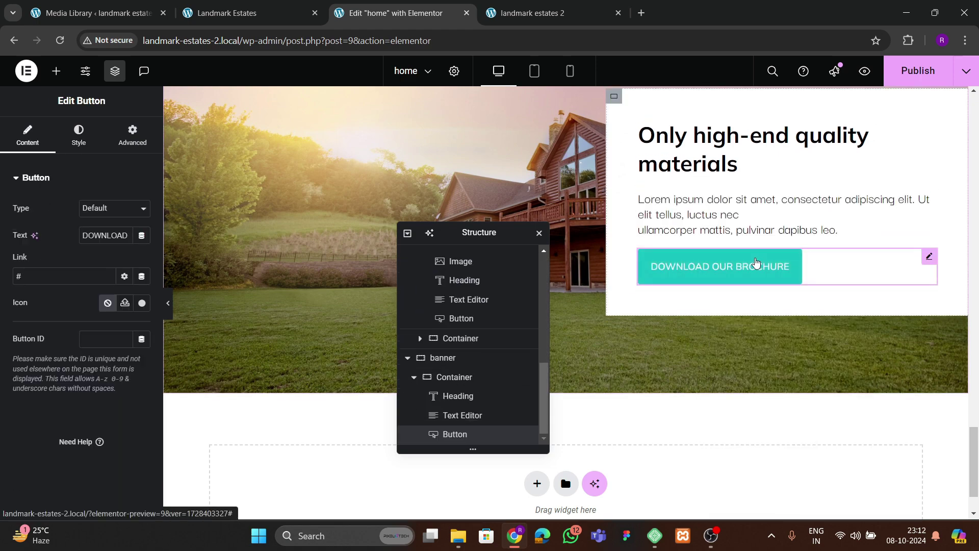
# - Set the font size of the banner's brochure button to 14 px
pyautogui.click(79, 135)
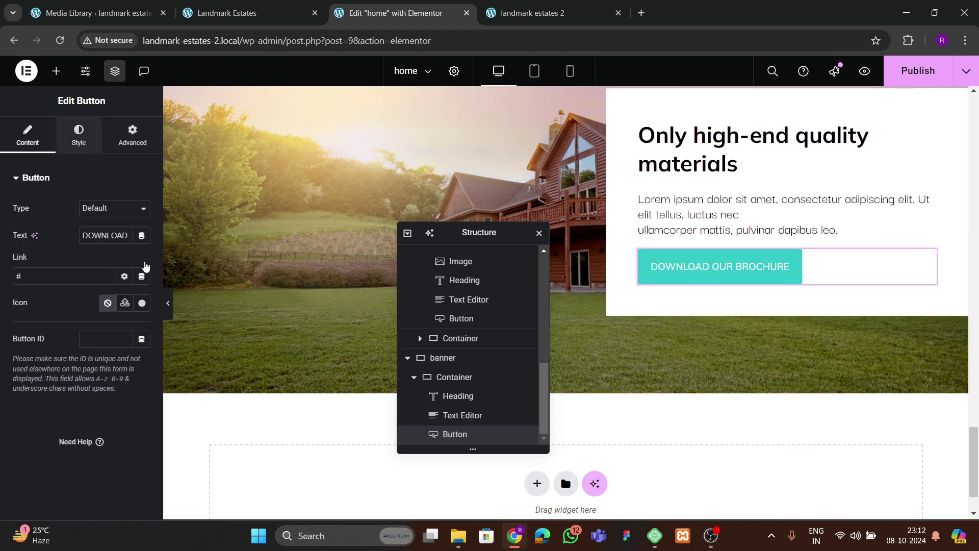
pyautogui.click(142, 235)
pyautogui.scroll(-2, 79, 376)
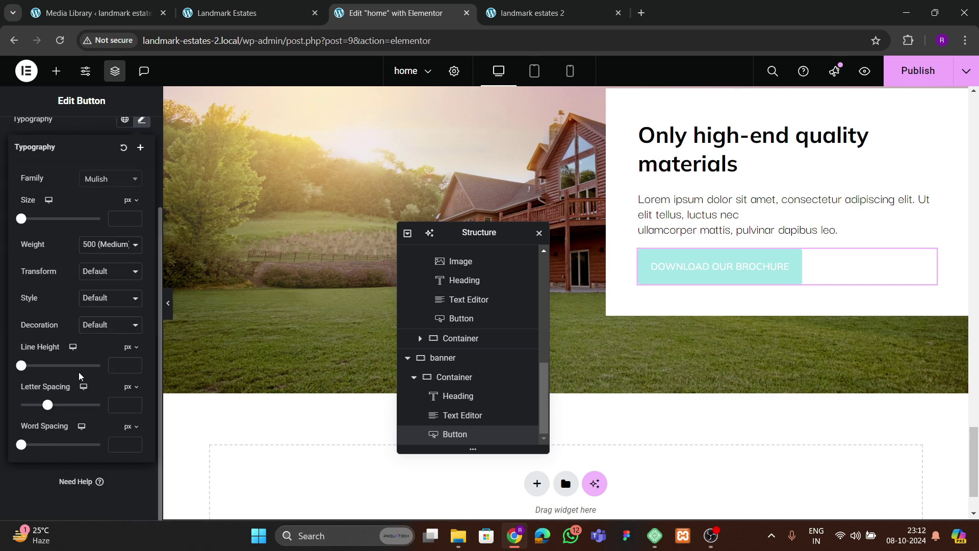
pyautogui.click(132, 220)
pyautogui.write('10')
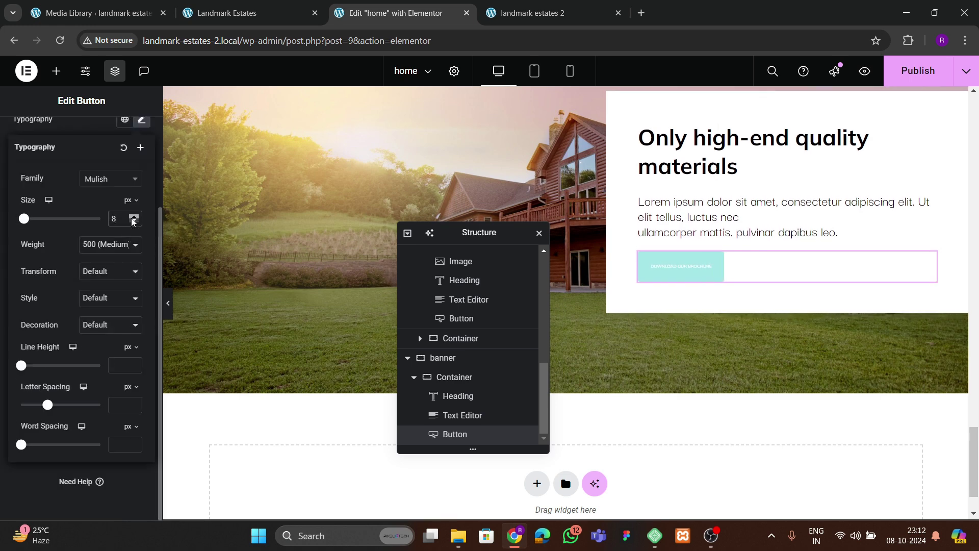
pyautogui.click(133, 217)
pyautogui.click(133, 217)
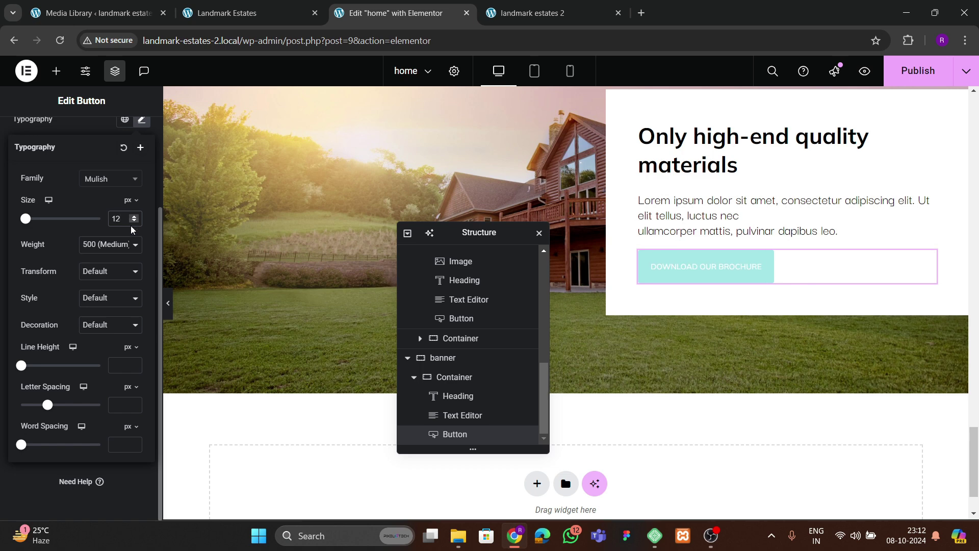
pyautogui.click(133, 217)
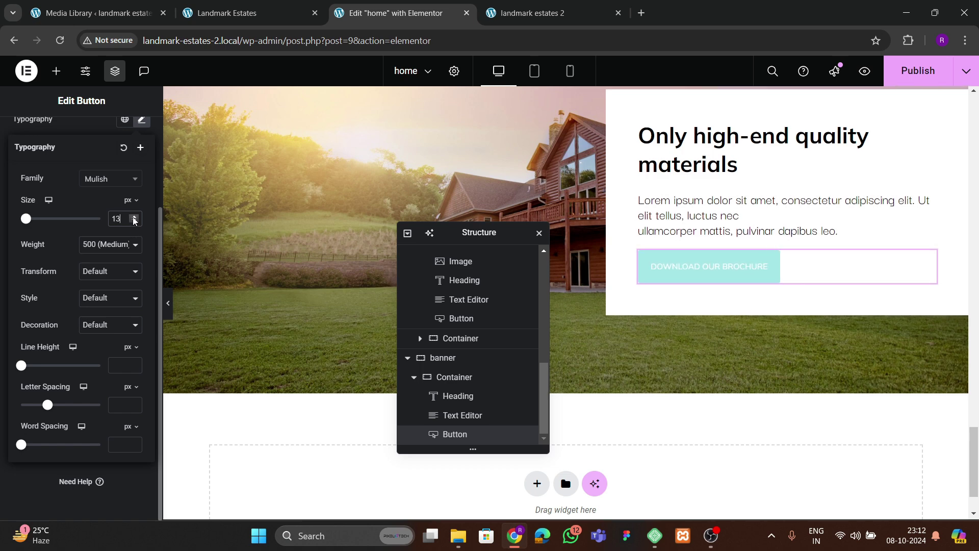
pyautogui.click(133, 217)
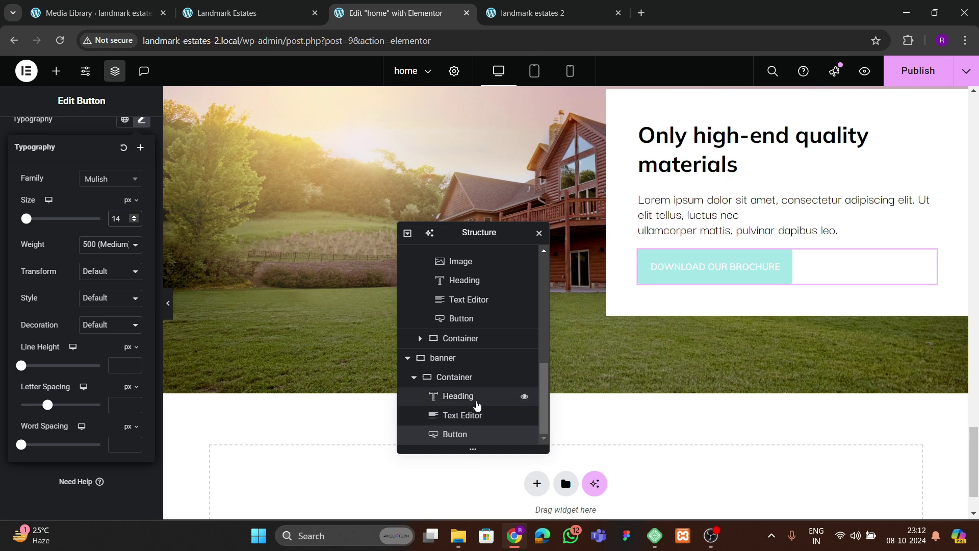
# - Set the banner's inner container to justify its content to the center and align its items to the start
pyautogui.click(477, 380)
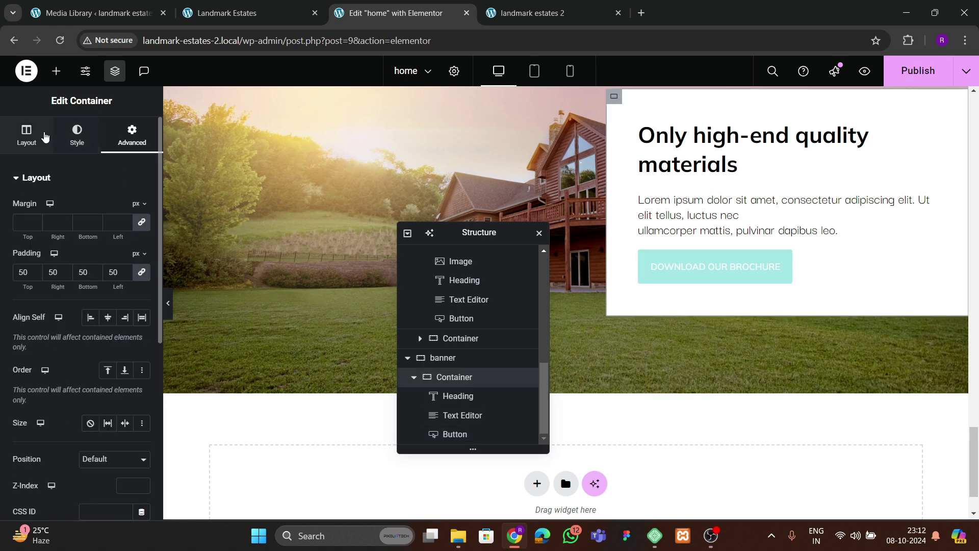
pyautogui.click(26, 136)
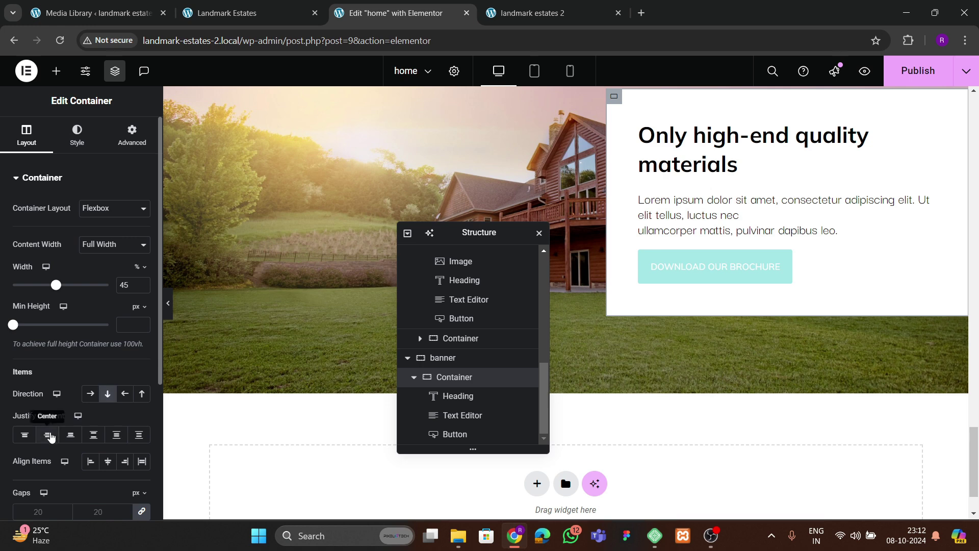
pyautogui.click(50, 436)
pyautogui.click(90, 461)
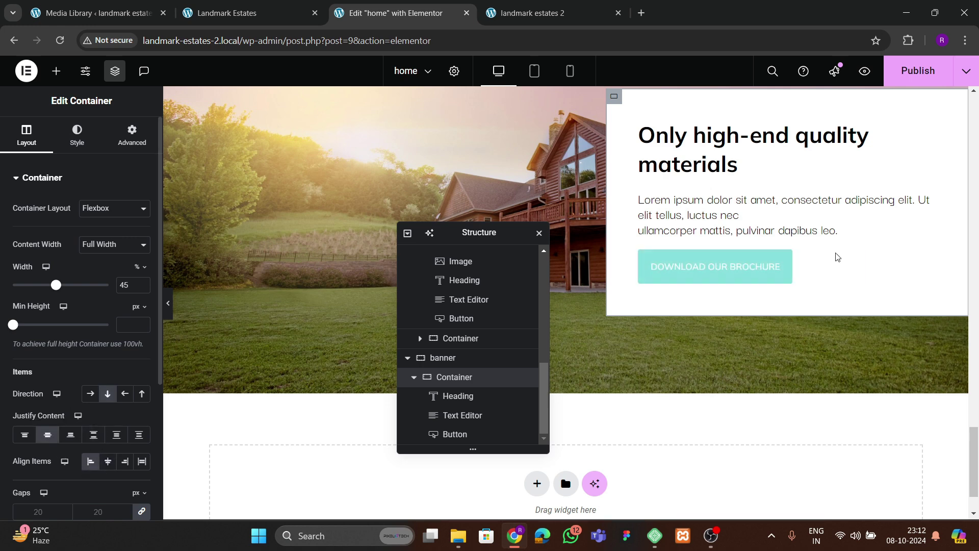
pyautogui.scroll(3, 413, 265)
pyautogui.scroll(-3, 444, 388)
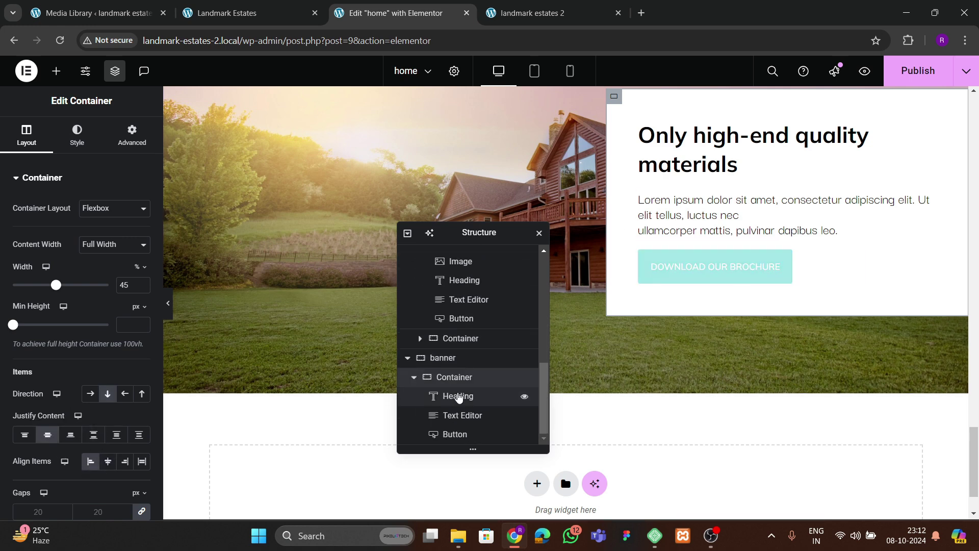
# - Set the attachment of the banner section's background image to Fixed
pyautogui.click(442, 358)
pyautogui.click(77, 137)
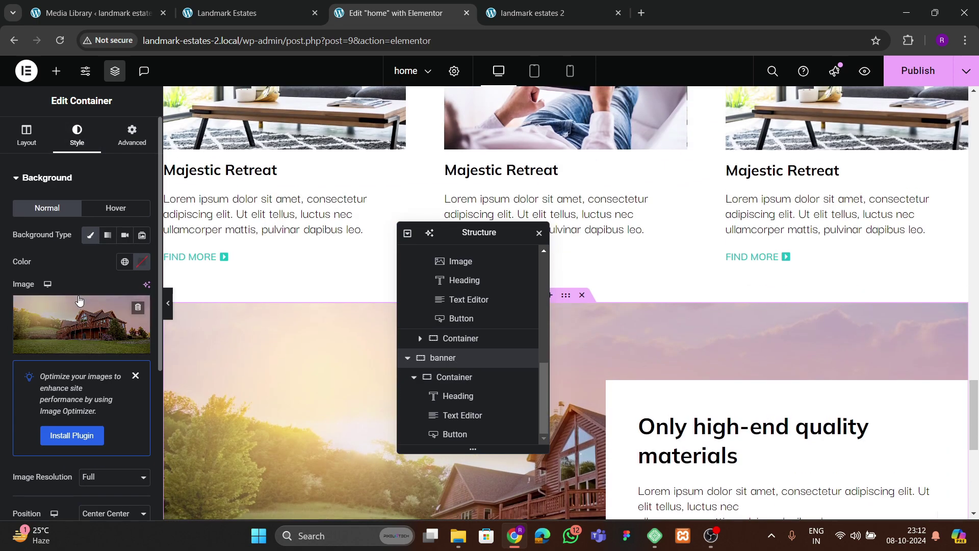
pyautogui.scroll(-5, 84, 311)
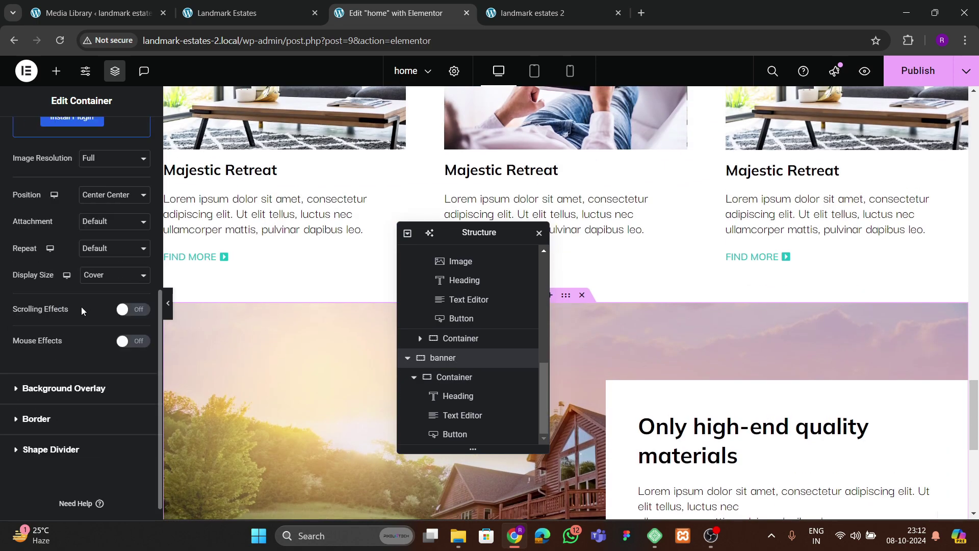
pyautogui.click(96, 224)
pyautogui.click(96, 269)
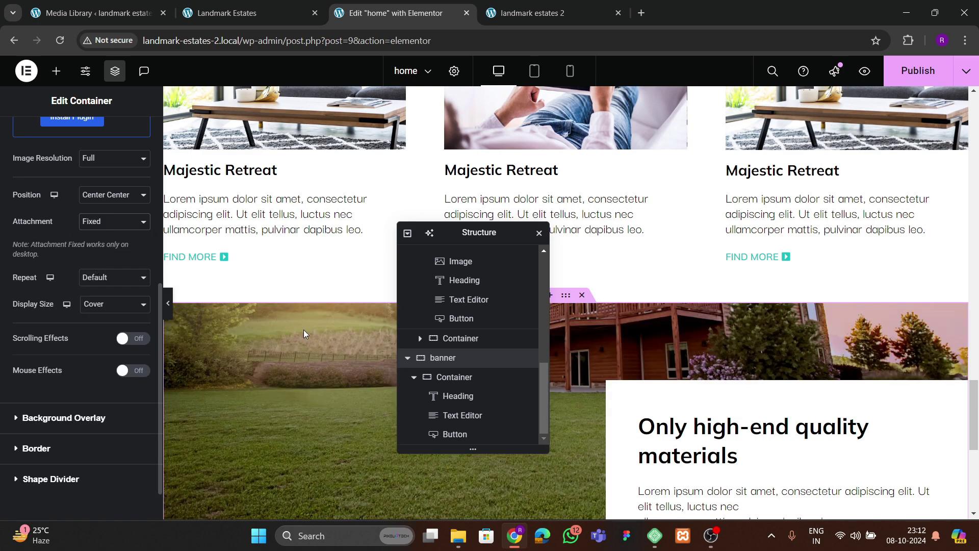
# - Make the normal background color of the banner's brochure button fully opaque
pyautogui.scroll(-6, 308, 349)
pyautogui.scroll(4, 308, 349)
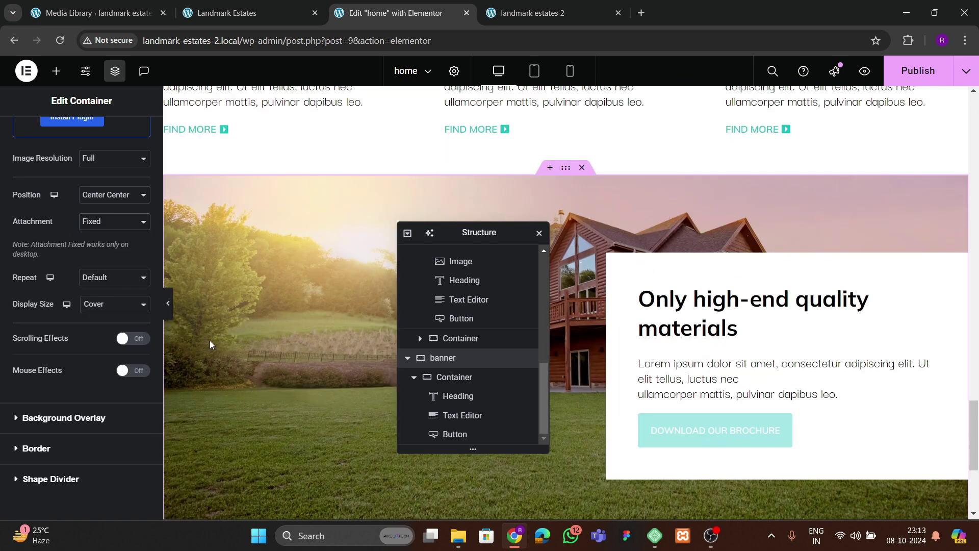
pyautogui.click(168, 305)
pyautogui.scroll(-1, 288, 333)
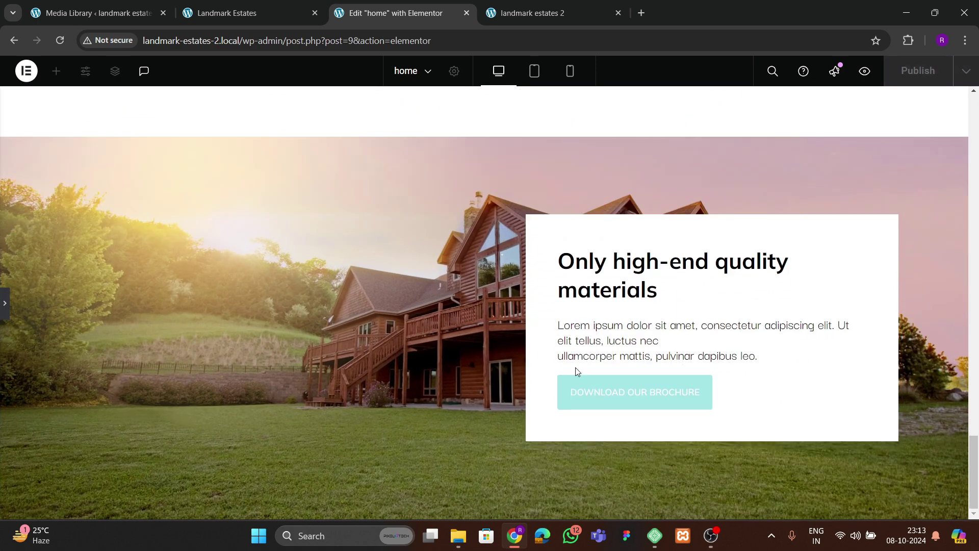
pyautogui.click(4, 305)
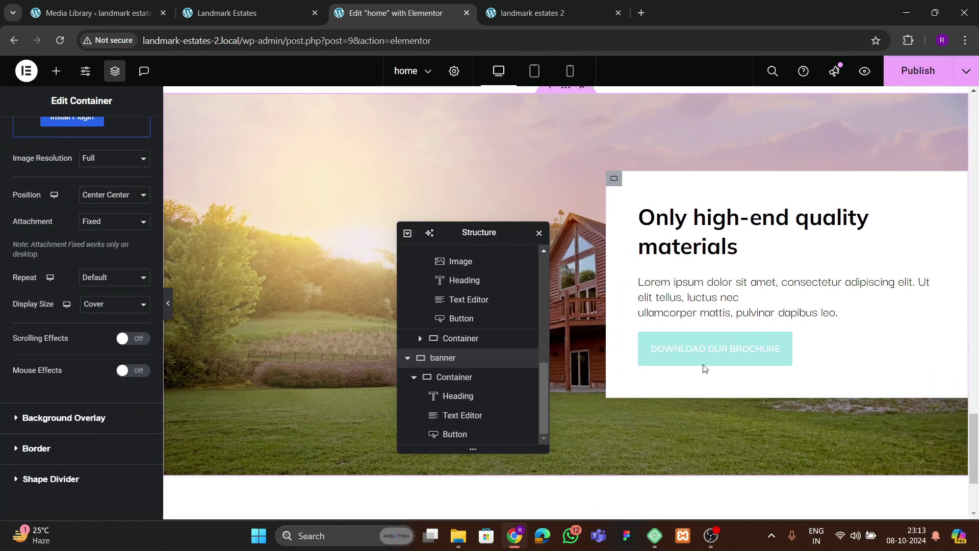
pyautogui.click(713, 362)
pyautogui.click(77, 150)
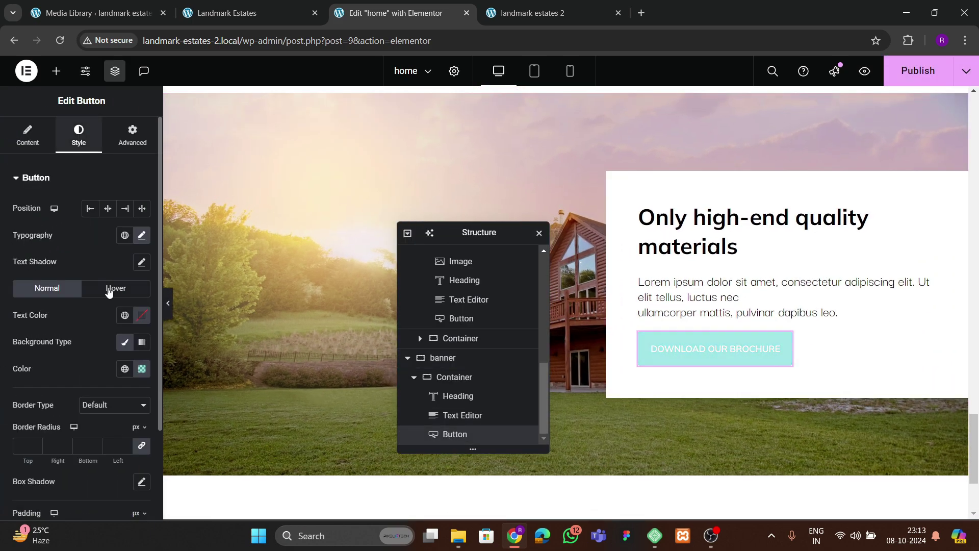
pyautogui.click(141, 368)
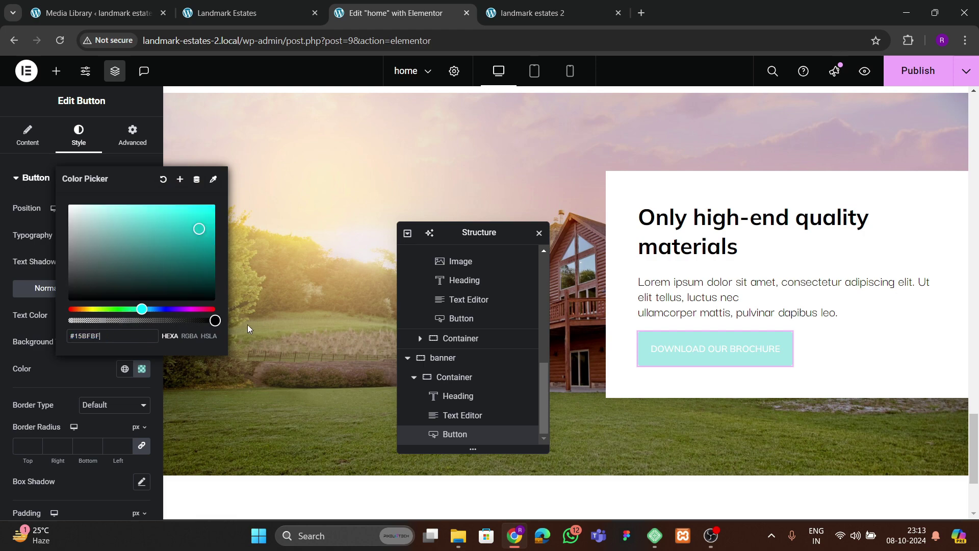
pyautogui.moveTo(137, 320); pyautogui.dragTo(215, 320)
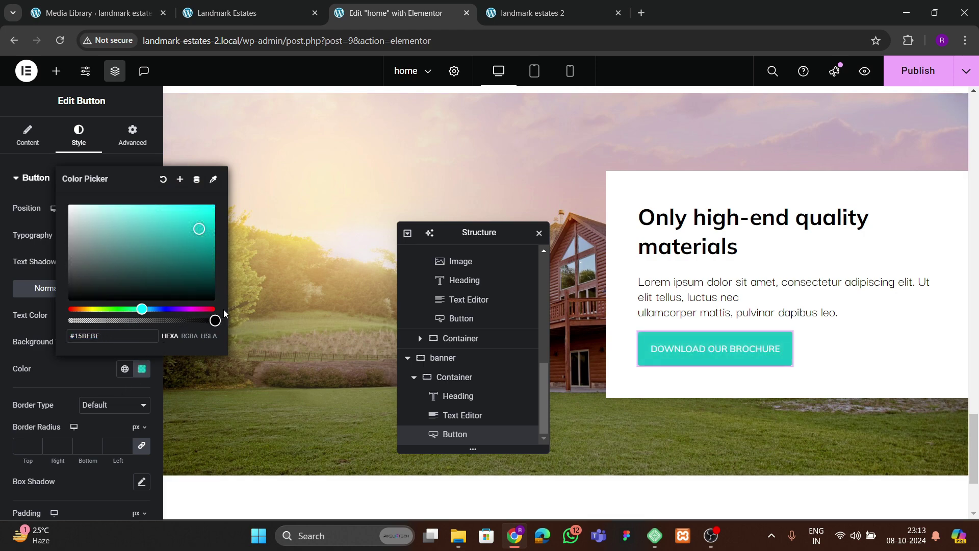
pyautogui.click(238, 301)
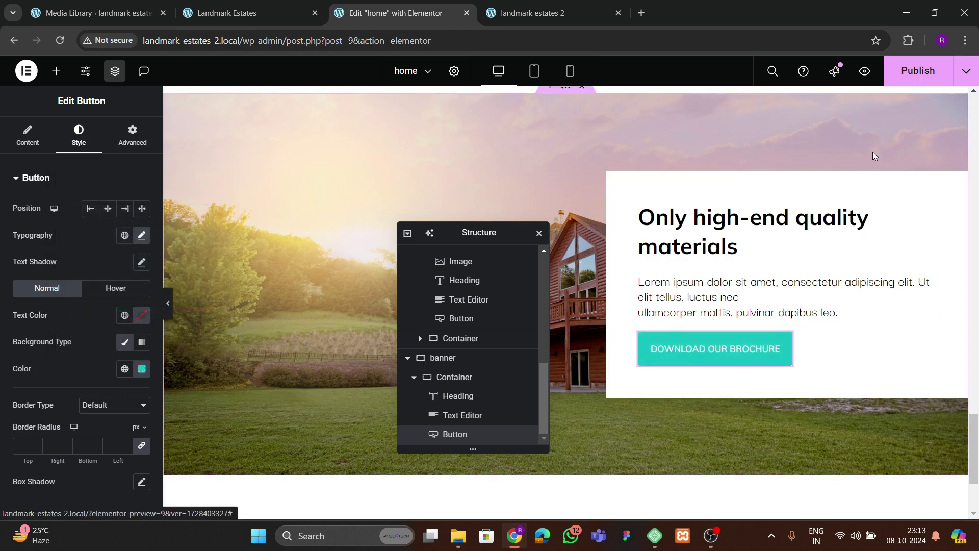
# - Set the brochure button's hover background to the dark navy global color and publish the page
pyautogui.click(115, 287)
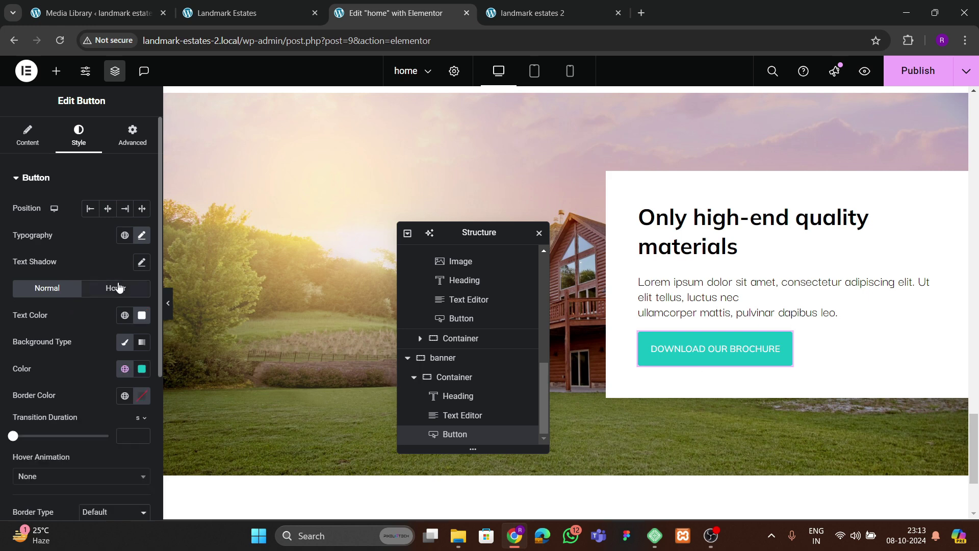
pyautogui.click(123, 375)
pyautogui.click(58, 336)
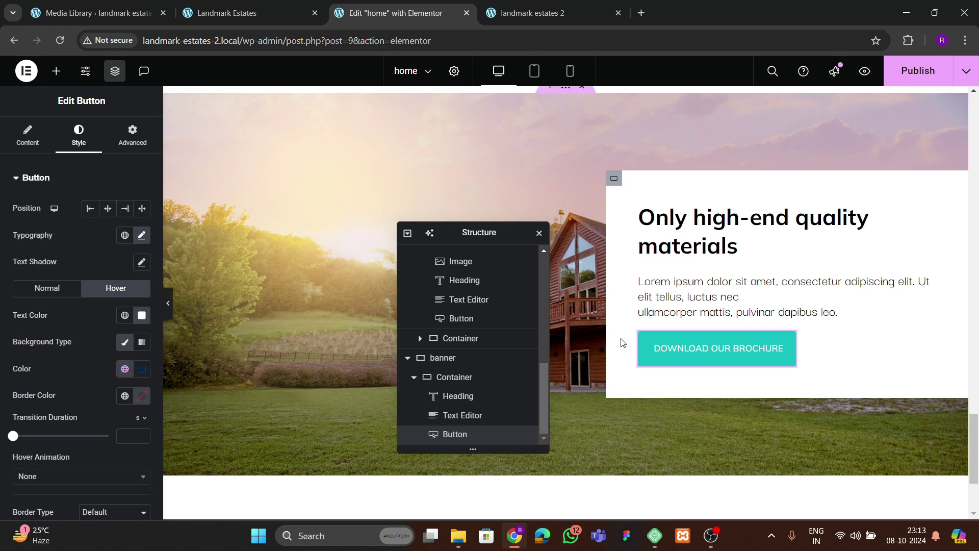
pyautogui.click(917, 77)
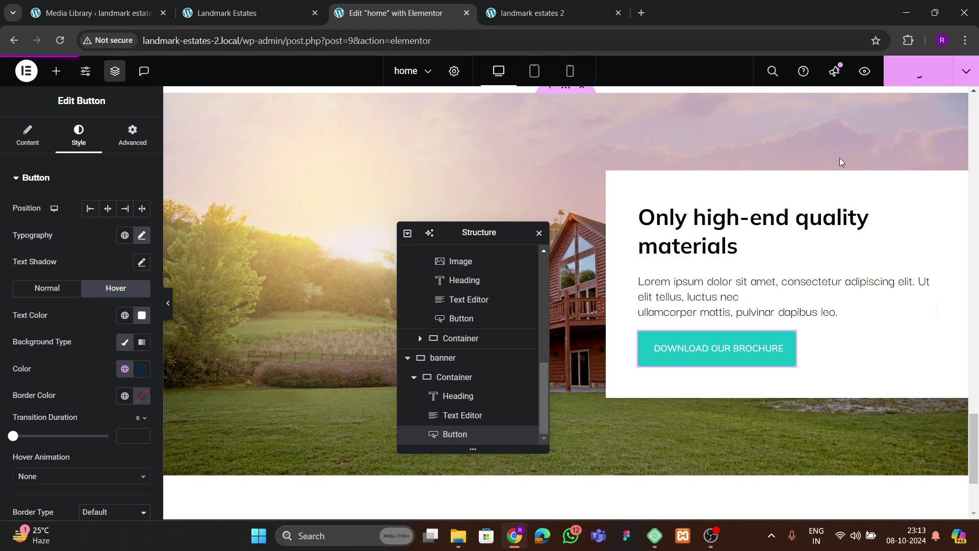
# - Reload the live landmark estates 2 home page and examine how the banner's fixed background behaves when scrolling
pyautogui.click(490, 11)
pyautogui.click(60, 40)
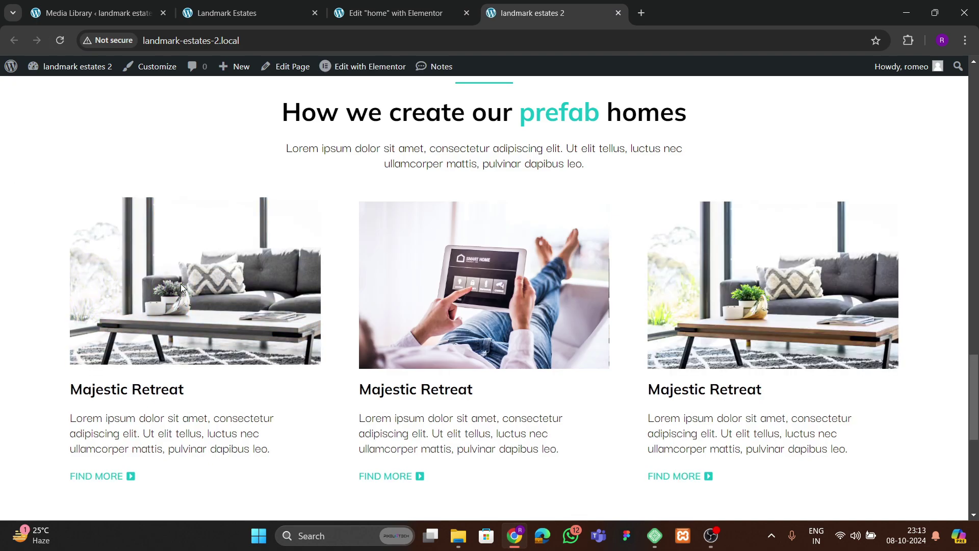
pyautogui.scroll(-8, 181, 274)
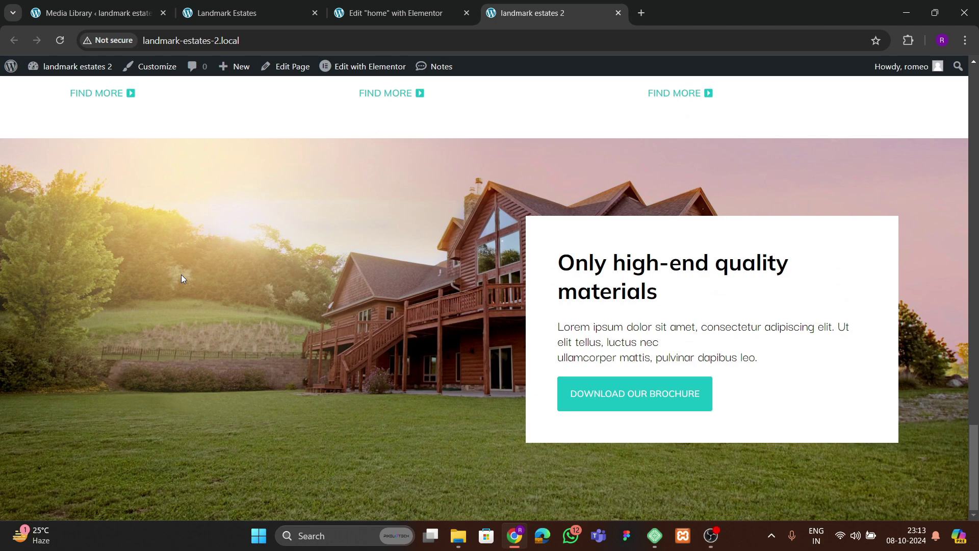
pyautogui.scroll(2, 181, 274)
pyautogui.scroll(-2, 261, 282)
pyautogui.scroll(4, 462, 353)
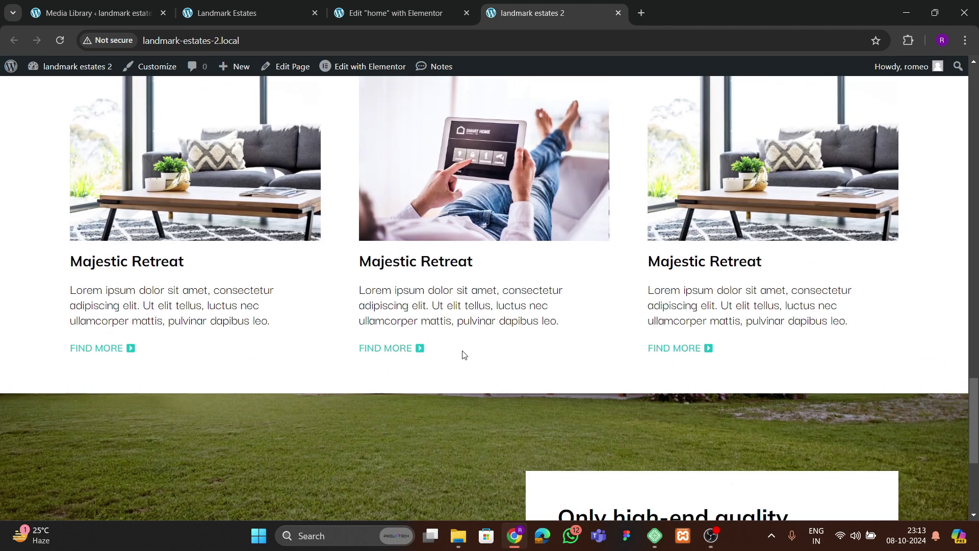
pyautogui.scroll(-4, 459, 350)
pyautogui.scroll(4, 459, 349)
pyautogui.scroll(-4, 459, 350)
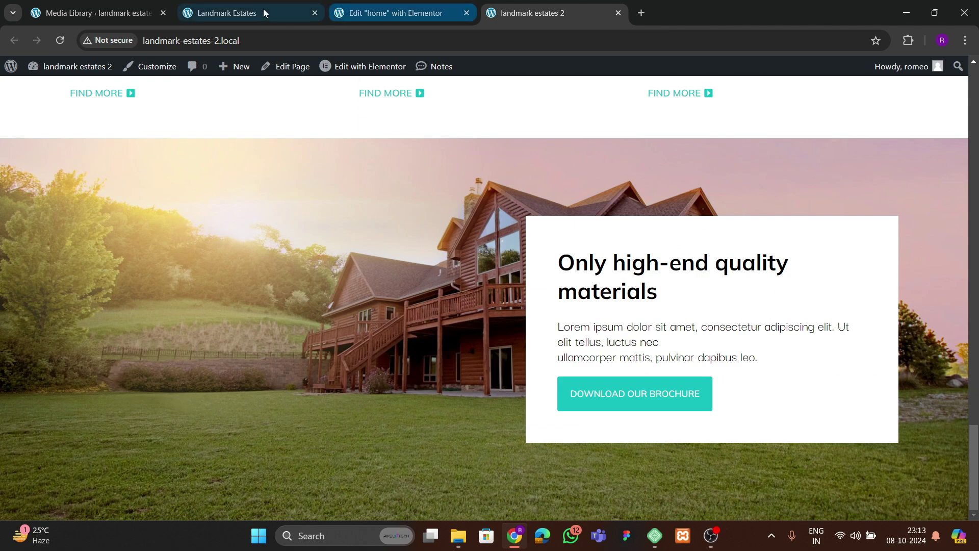
# - Examine the layout of the Testimonials & Partners section on the reference Landmark Estates site
pyautogui.click(229, 13)
pyautogui.scroll(-10, 332, 246)
pyautogui.scroll(3, 341, 281)
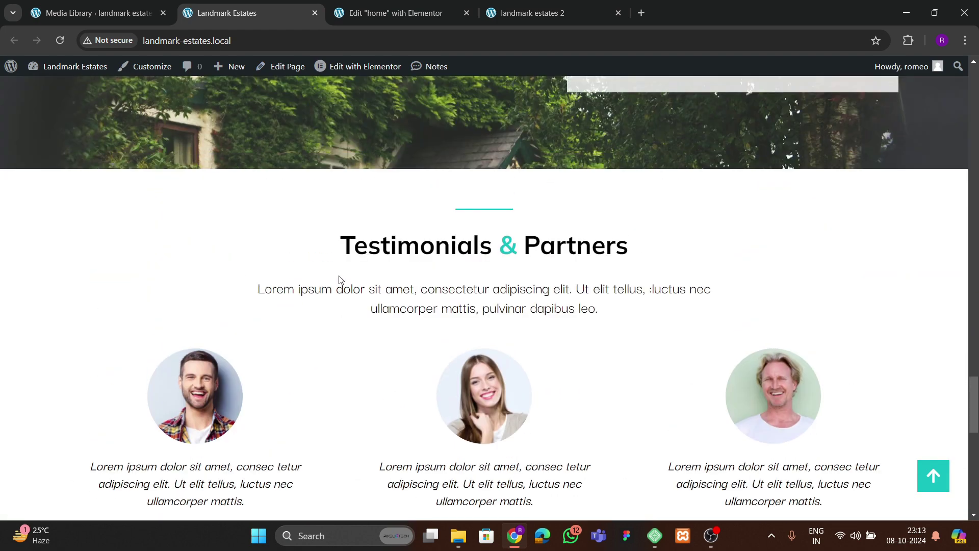
pyautogui.scroll(-3, 345, 278)
pyautogui.scroll(1, 345, 277)
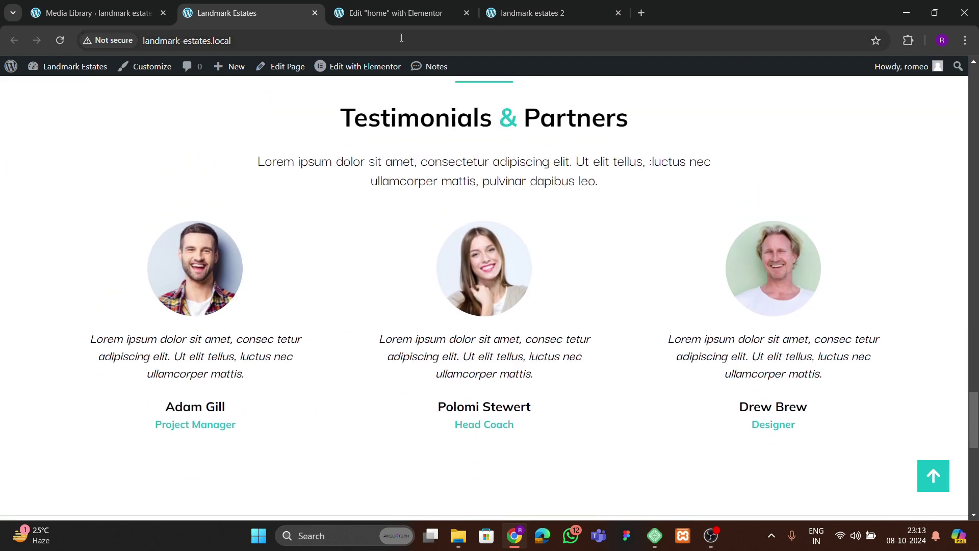
# - In the Elementor editor, copy the "How we create our prefab homes" section and paste it below the banner
pyautogui.click(393, 13)
pyautogui.moveTo(456, 226); pyautogui.dragTo(671, 209)
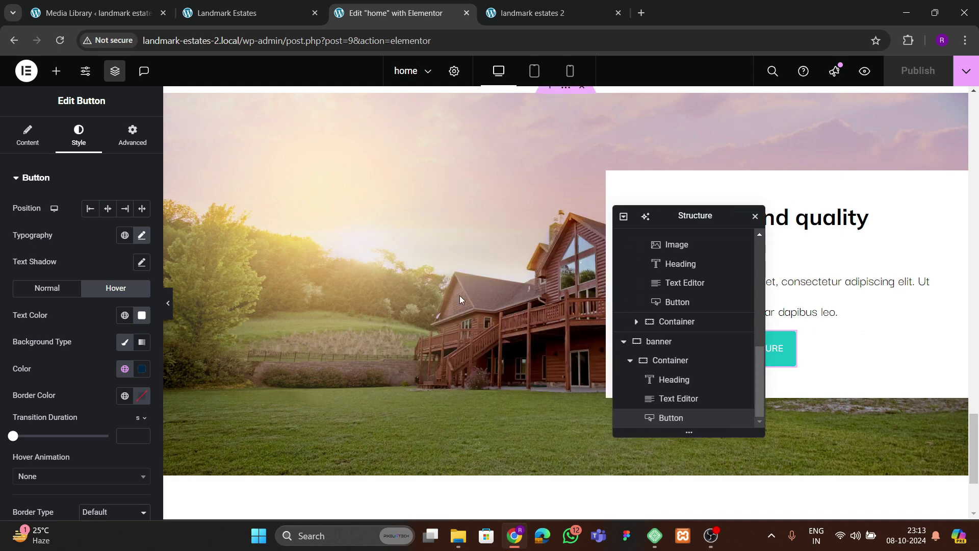
pyautogui.scroll(7, 460, 296)
pyautogui.scroll(4, 461, 295)
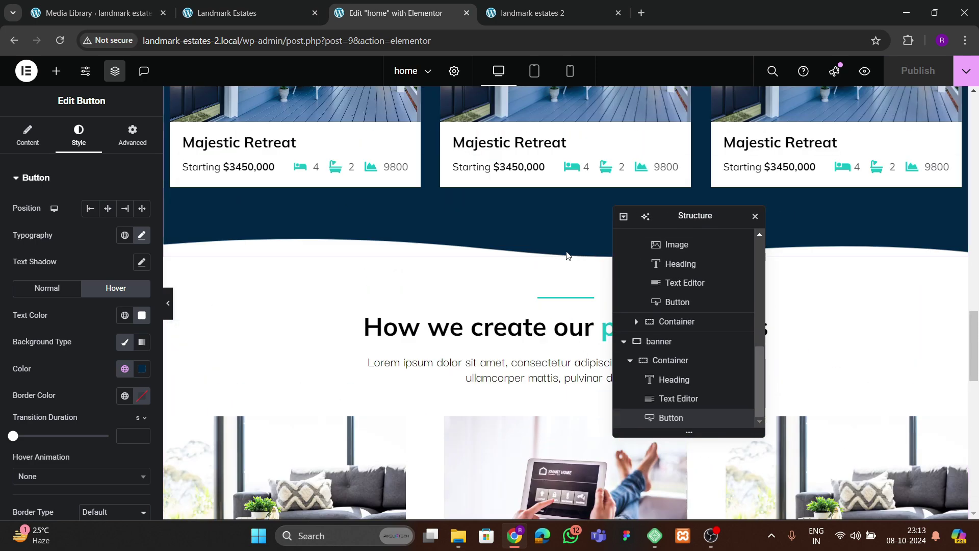
pyautogui.click(566, 249)
pyautogui.rightClick(566, 249)
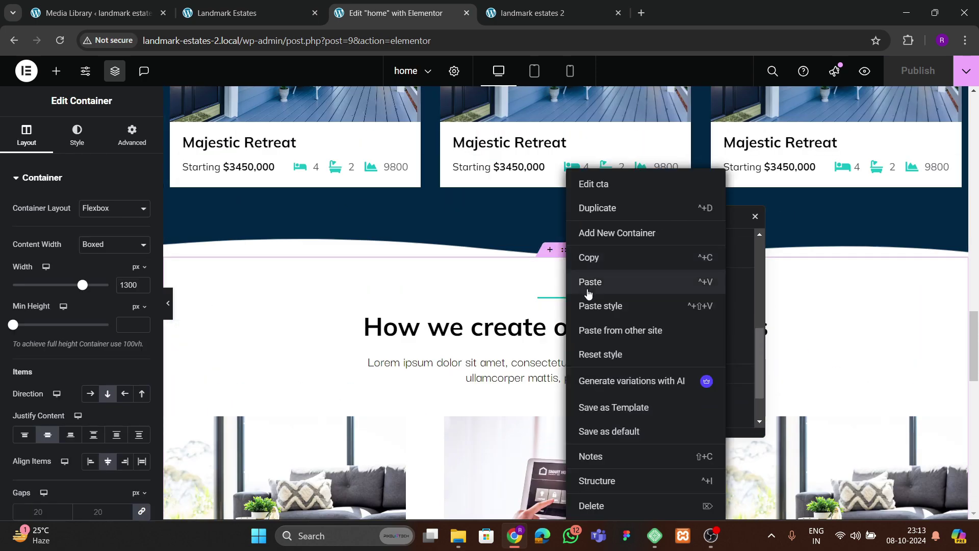
pyautogui.click(588, 258)
pyautogui.scroll(-10, 390, 339)
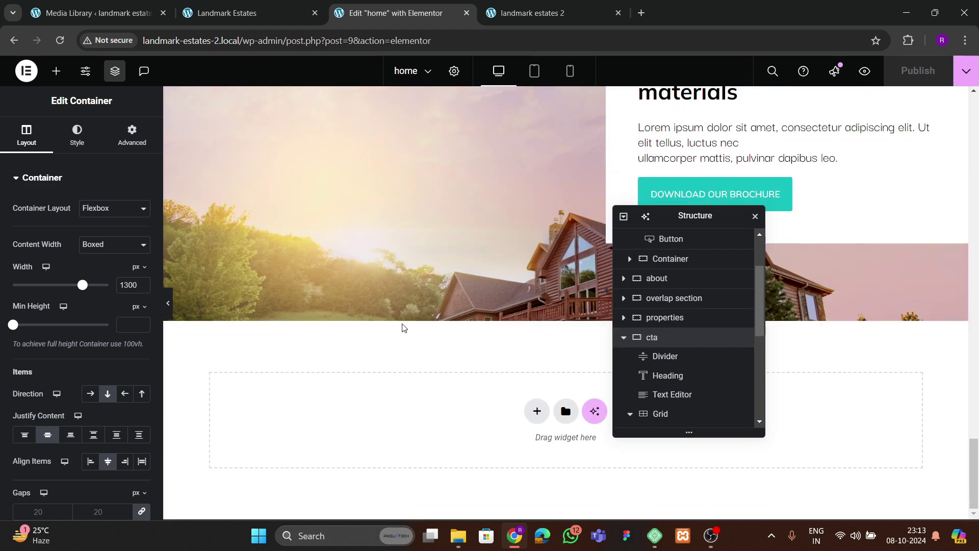
pyautogui.rightClick(342, 425)
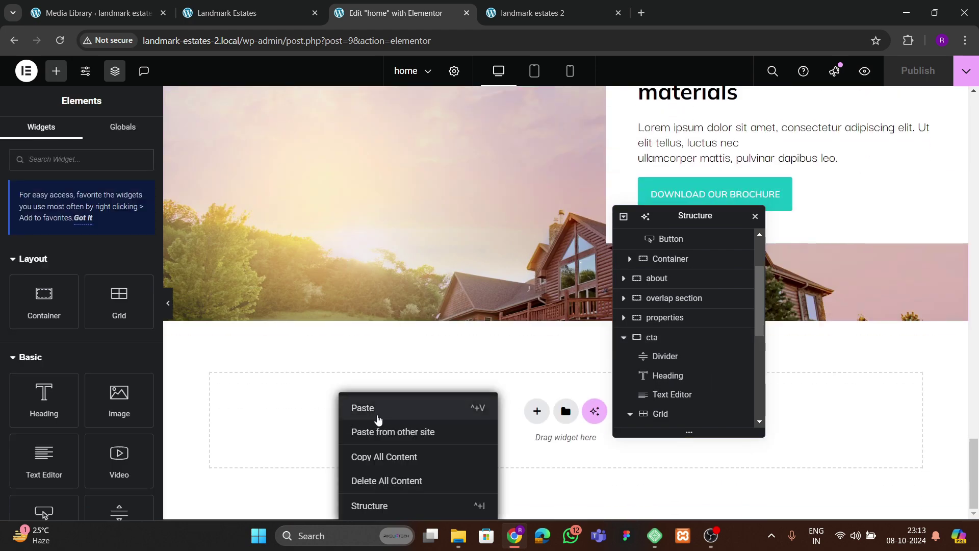
pyautogui.click(377, 407)
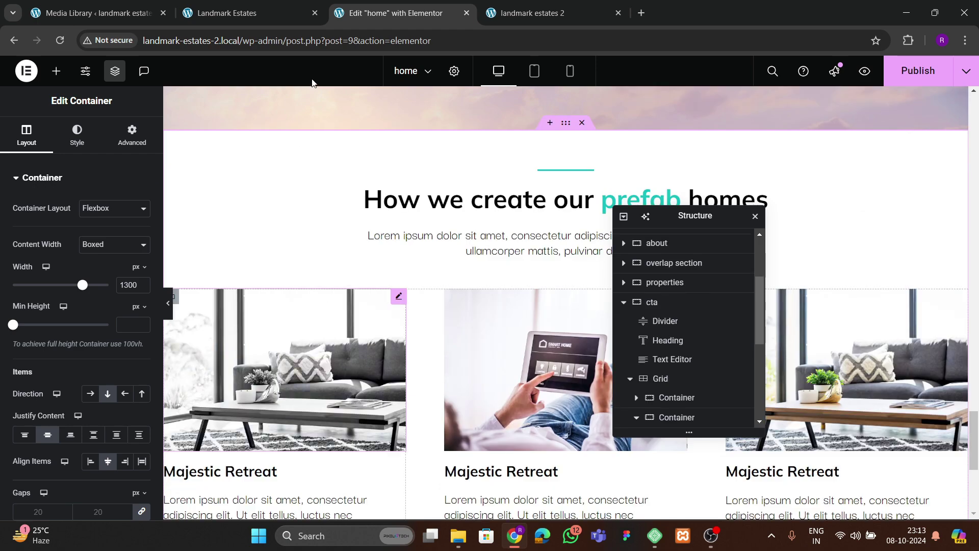
# - Replace "How we create our" in the pasted section's heading with "Testimonials" copied from the reference site
pyautogui.click(282, 15)
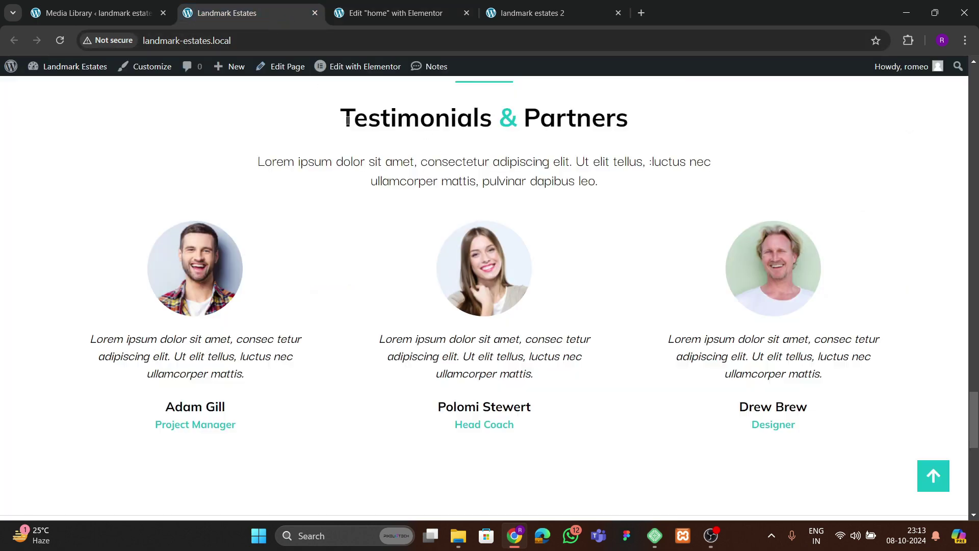
pyautogui.moveTo(342, 121); pyautogui.dragTo(483, 124)
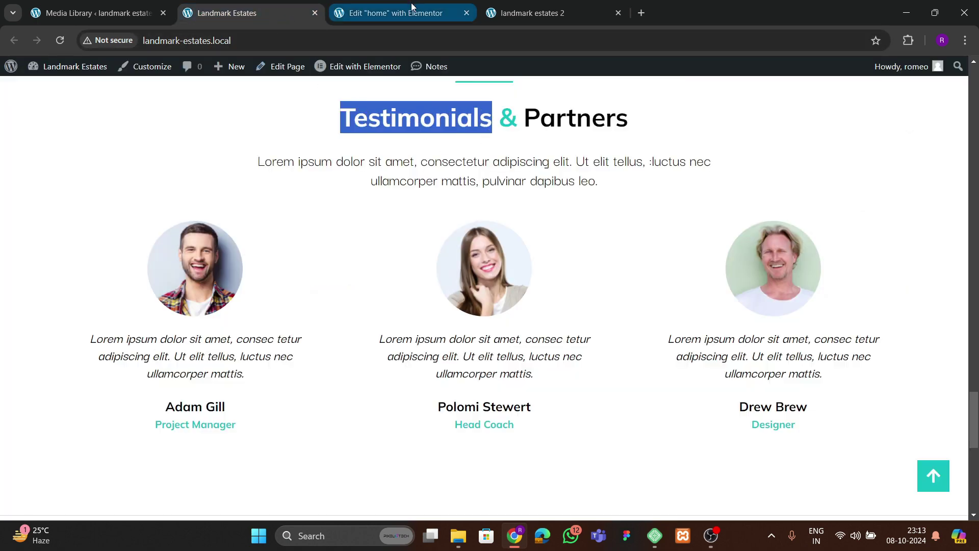
pyautogui.click(395, 12)
pyautogui.click(509, 199)
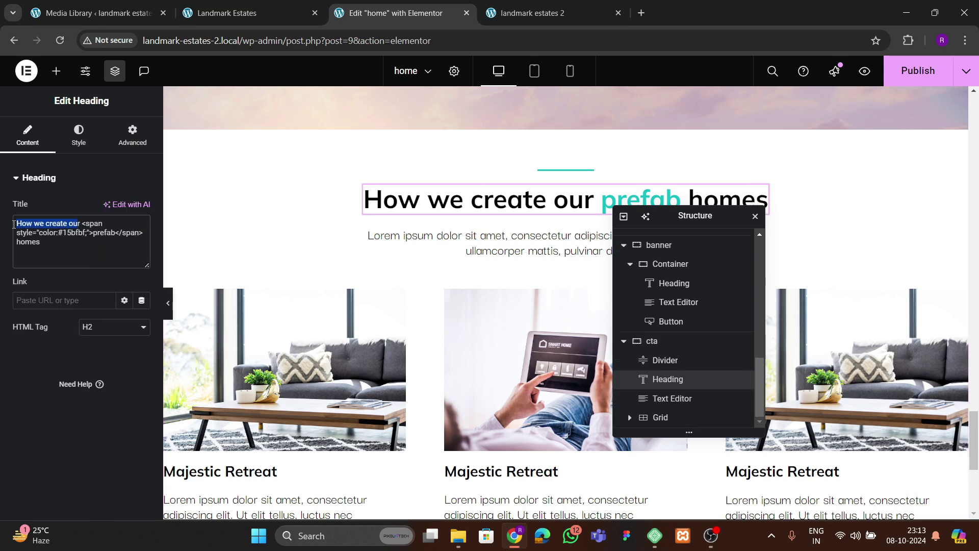
pyautogui.hotkey('ctrl', 'v')
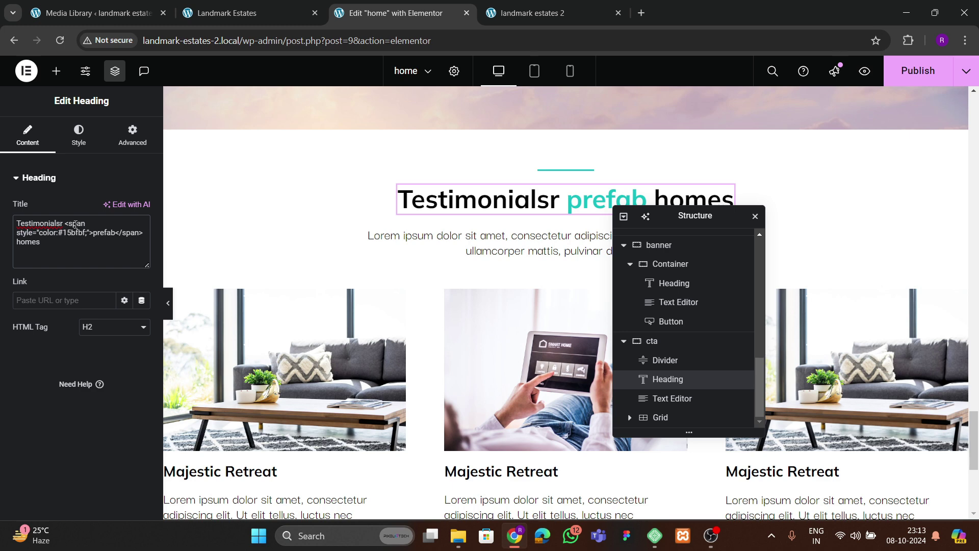
pyautogui.press('BackSpace')
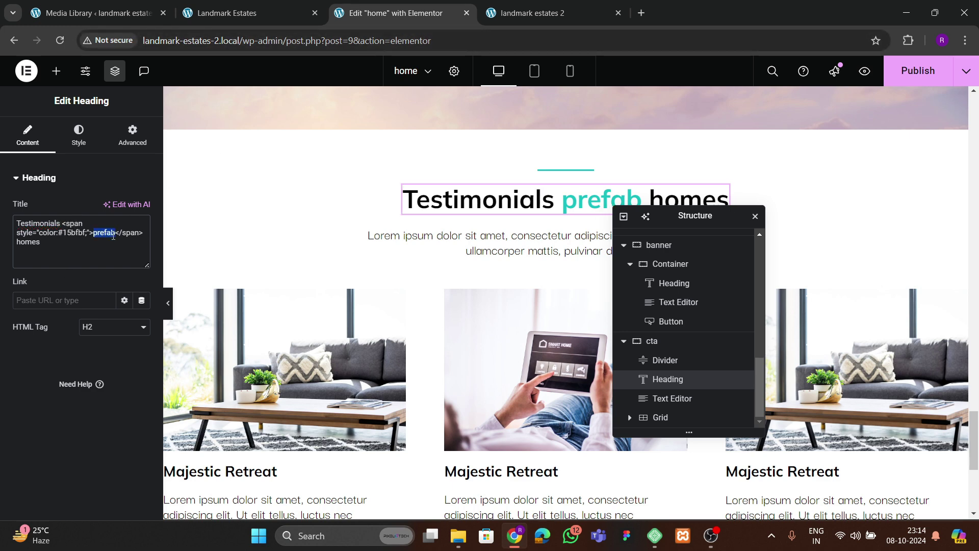
# - Replace the heading's colored word with "&" and "homes" with "Partners" copied from the reference site, and publish the page
pyautogui.click(235, 7)
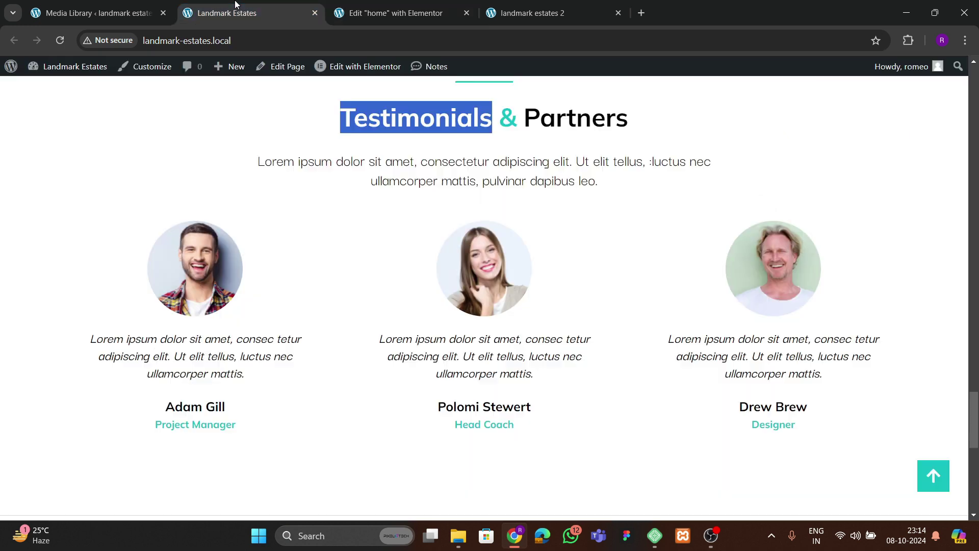
pyautogui.moveTo(530, 137); pyautogui.dragTo(668, 139)
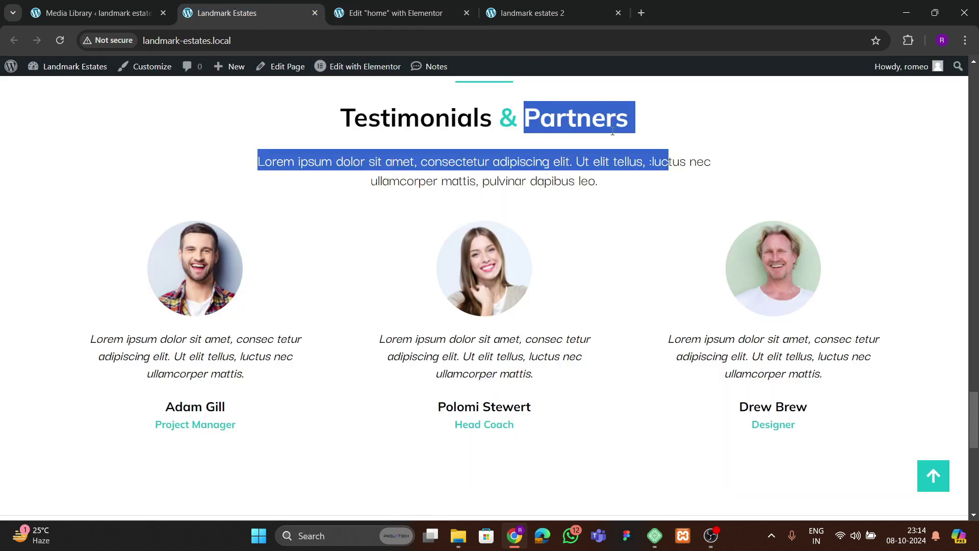
pyautogui.click(509, 128)
pyautogui.moveTo(531, 124); pyautogui.dragTo(618, 125)
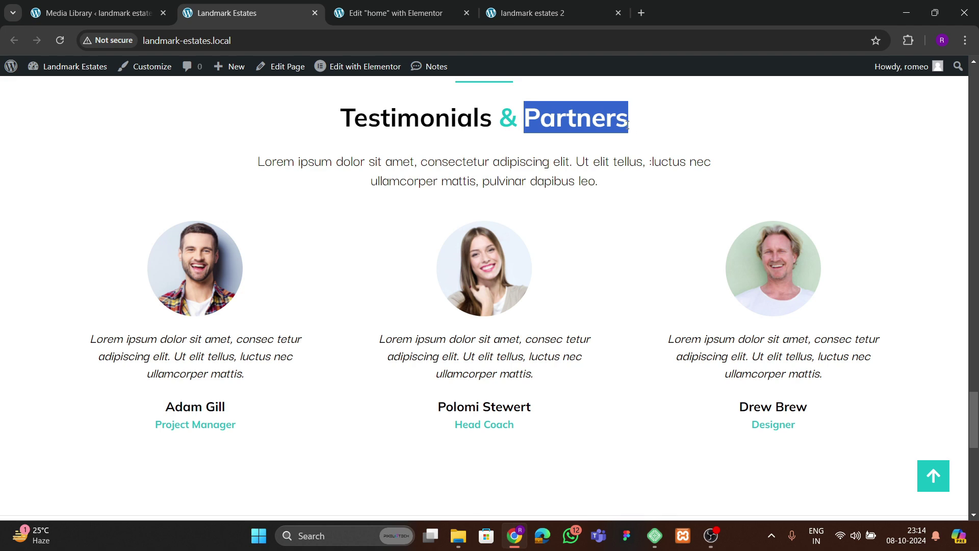
pyautogui.click(395, 12)
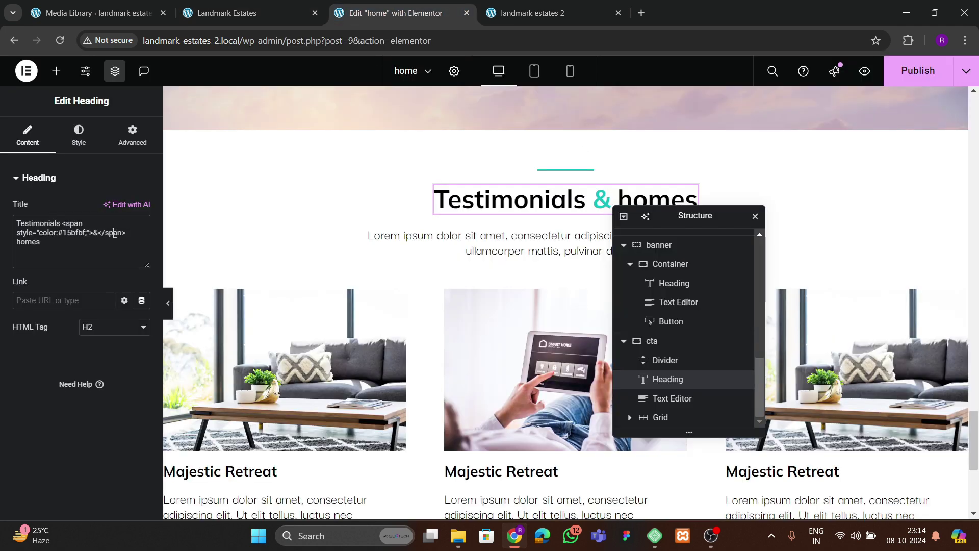
pyautogui.hotkey('ctrl', 'v')
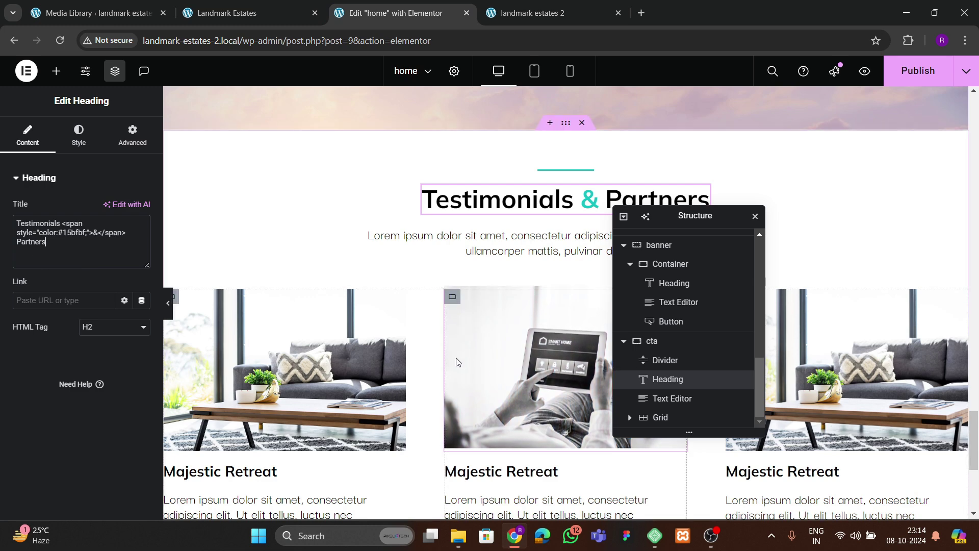
pyautogui.click(918, 70)
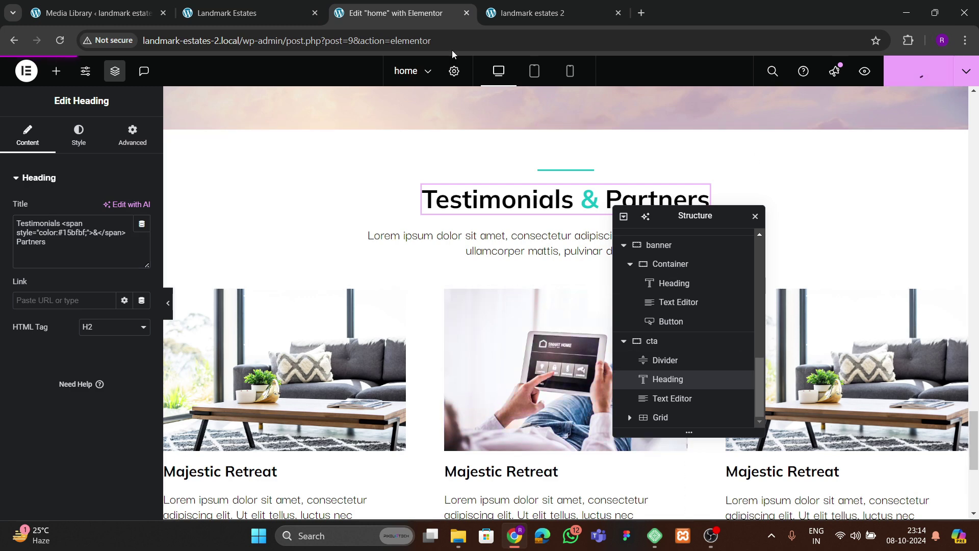
# - Replace the first card's living room picture with the man's portrait HomeyHost08-150x150-1.jpg, as on the reference site
pyautogui.click(274, 13)
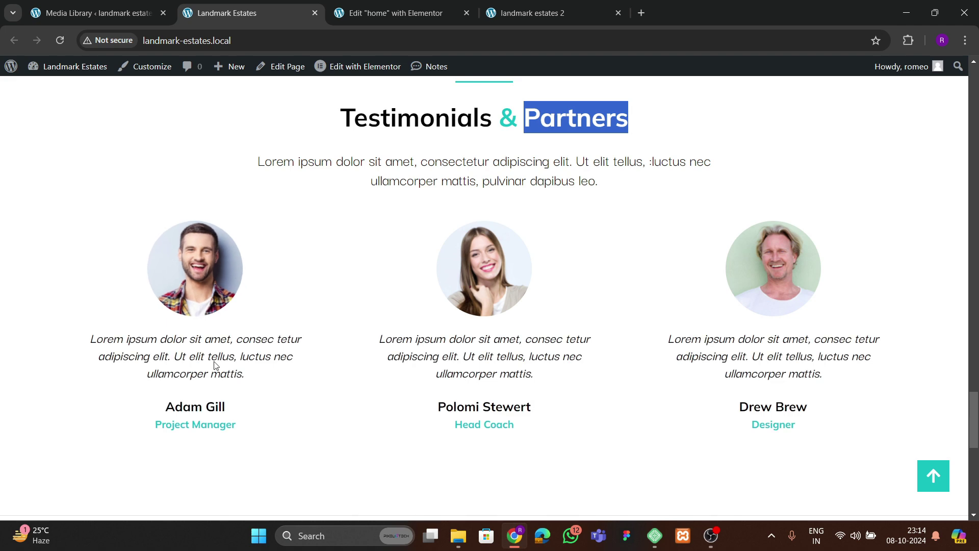
pyautogui.click(374, 12)
pyautogui.scroll(-1, 306, 255)
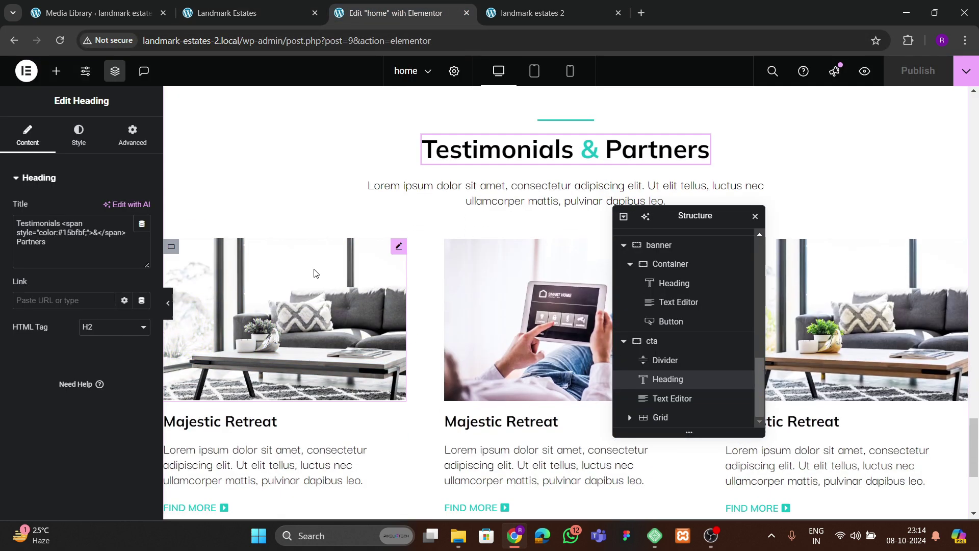
pyautogui.click(287, 332)
pyautogui.click(81, 245)
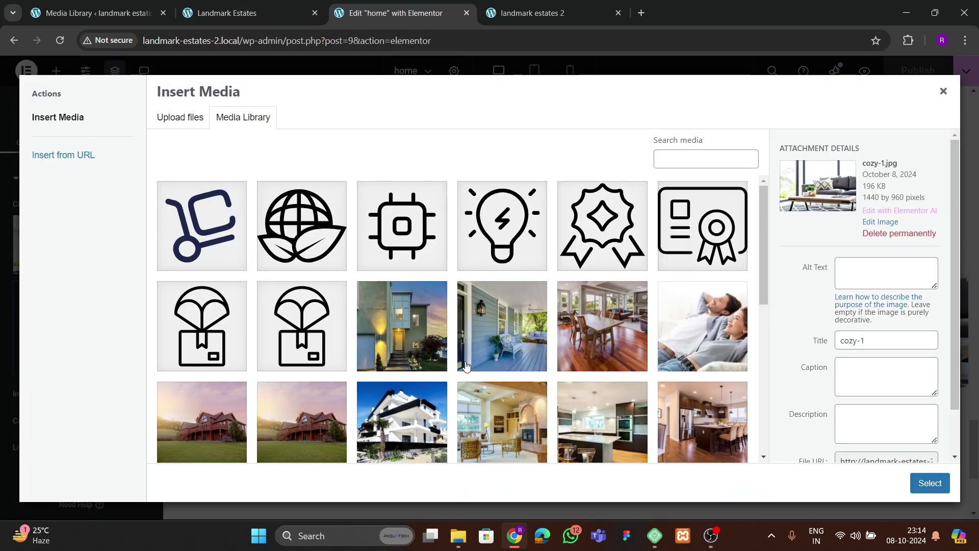
pyautogui.scroll(-4, 465, 364)
pyautogui.click(421, 403)
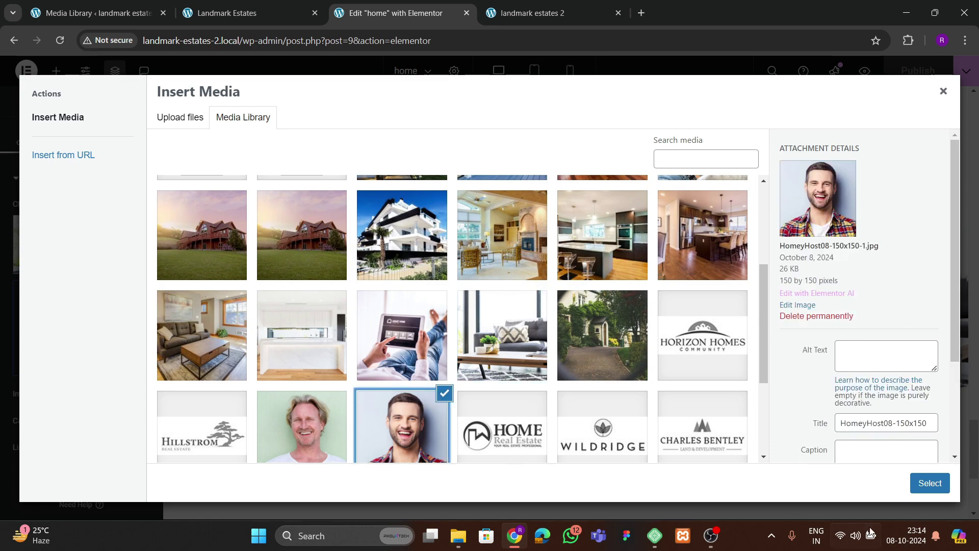
pyautogui.click(929, 483)
# - Turn on a circle-shaped mask for the first card's portrait image
pyautogui.click(143, 291)
pyautogui.click(133, 132)
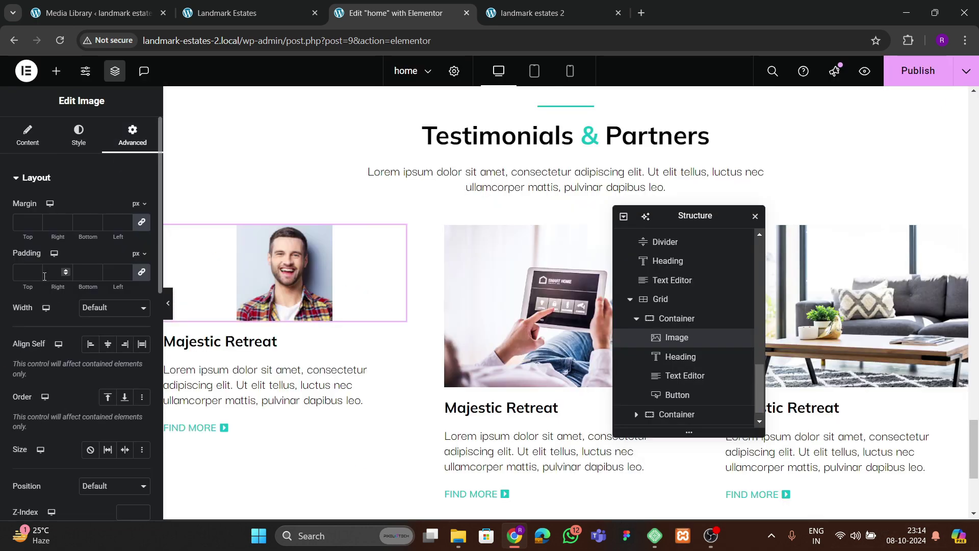
pyautogui.scroll(-5, 48, 324)
pyautogui.scroll(-4, 48, 324)
pyautogui.click(36, 411)
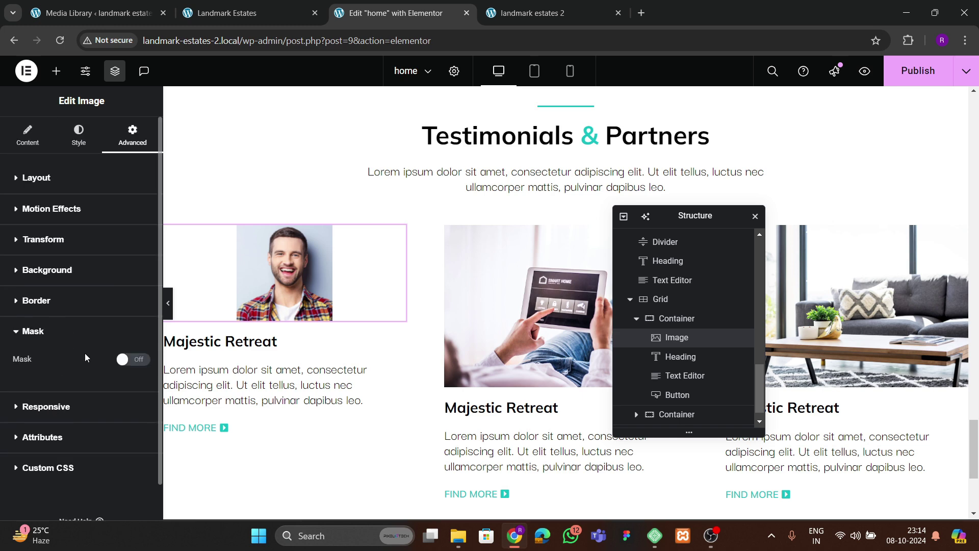
pyautogui.click(134, 360)
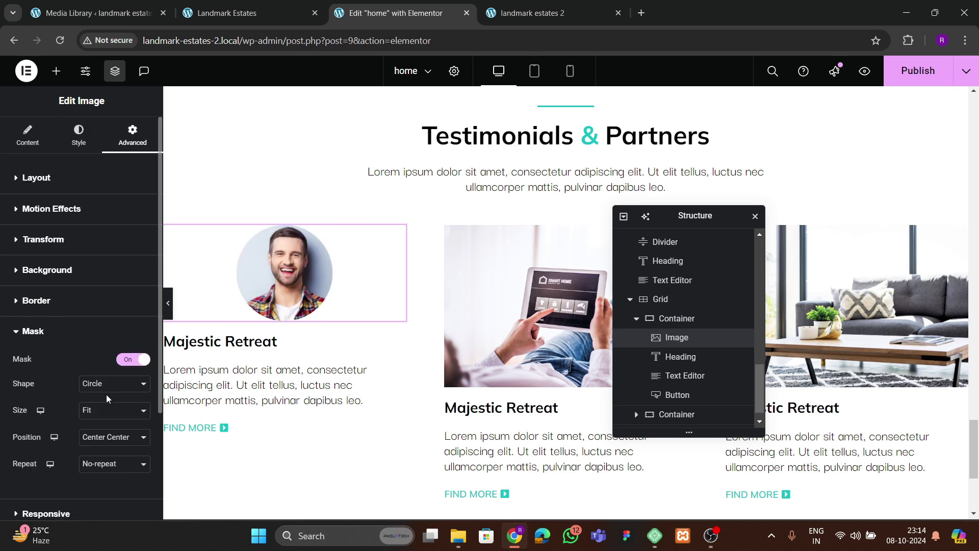
# - Center the first card's heading, paragraph and FIND MORE button
pyautogui.click(277, 342)
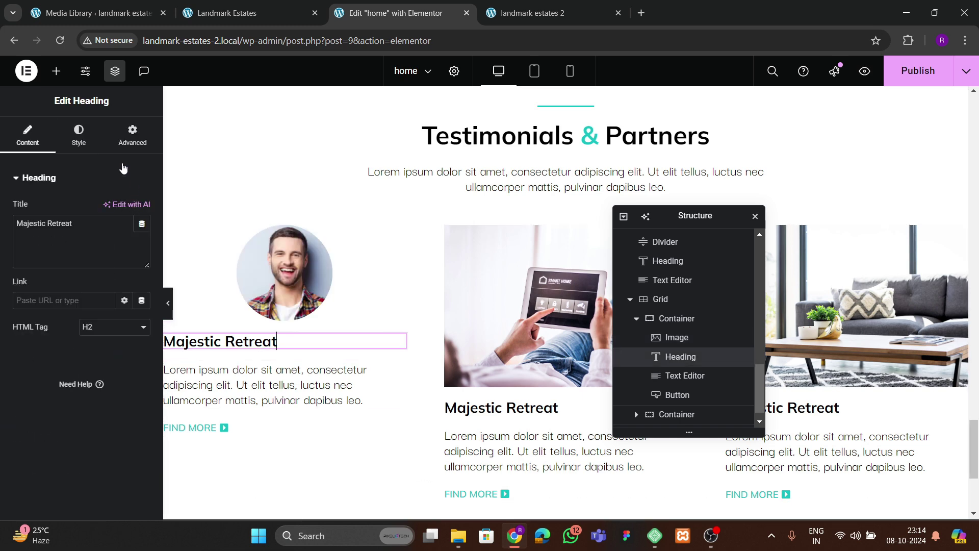
pyautogui.click(80, 139)
pyautogui.click(109, 208)
pyautogui.click(323, 402)
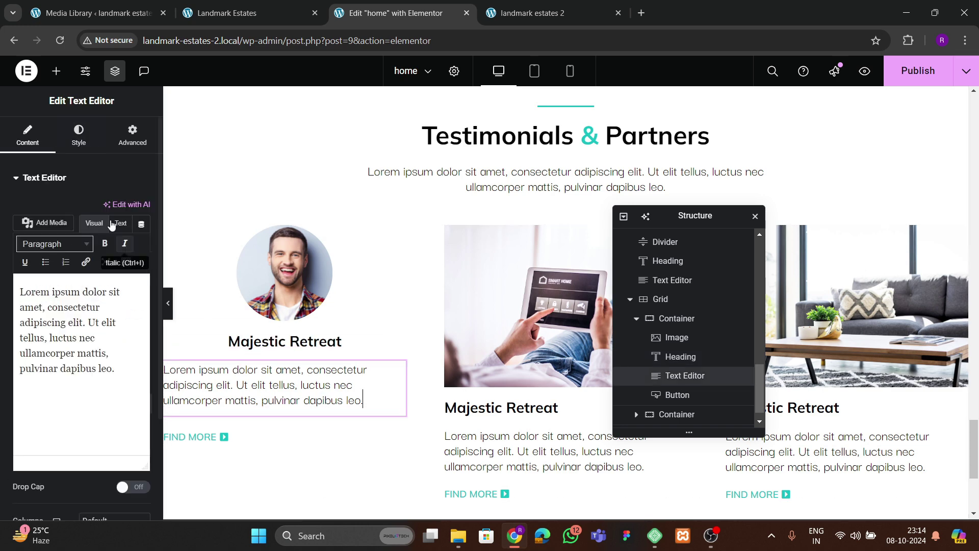
pyautogui.click(78, 137)
pyautogui.click(108, 208)
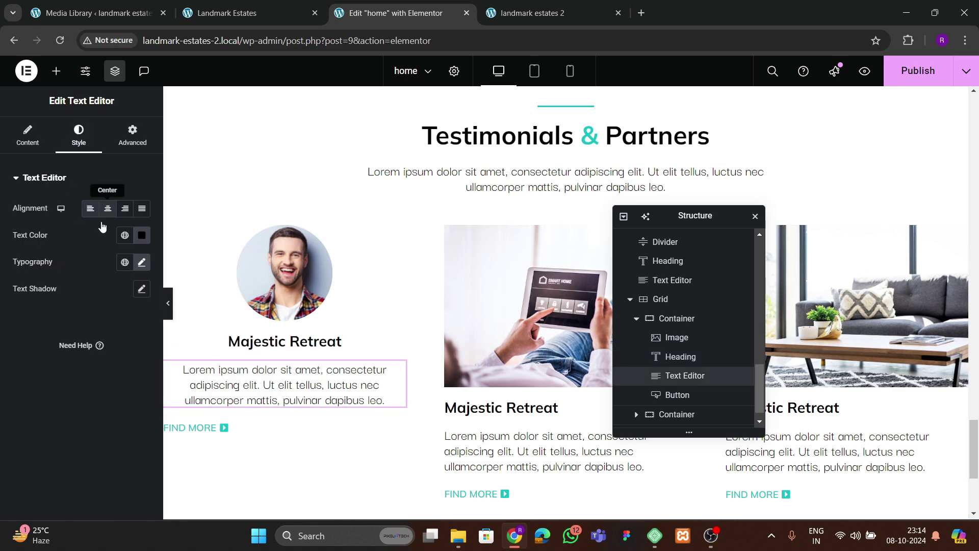
pyautogui.click(236, 432)
pyautogui.click(79, 135)
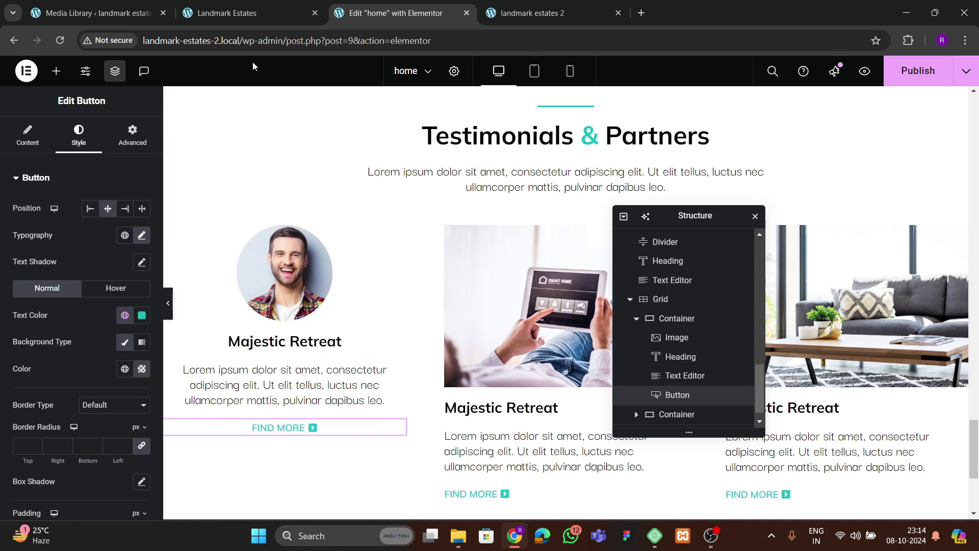
# - Compare the first card's portrait with the reference site and examine its style settings and source image in the media library
pyautogui.click(239, 13)
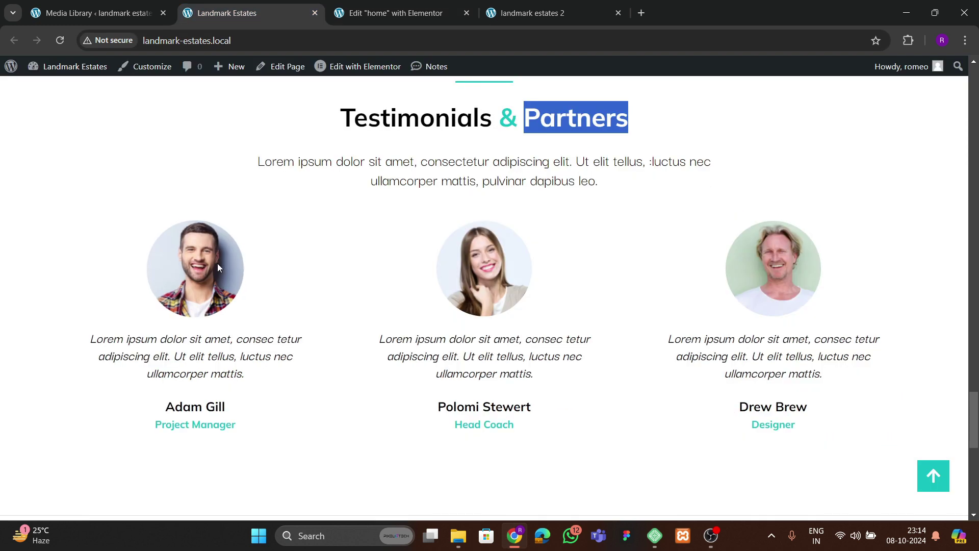
pyautogui.click(377, 8)
pyautogui.click(268, 274)
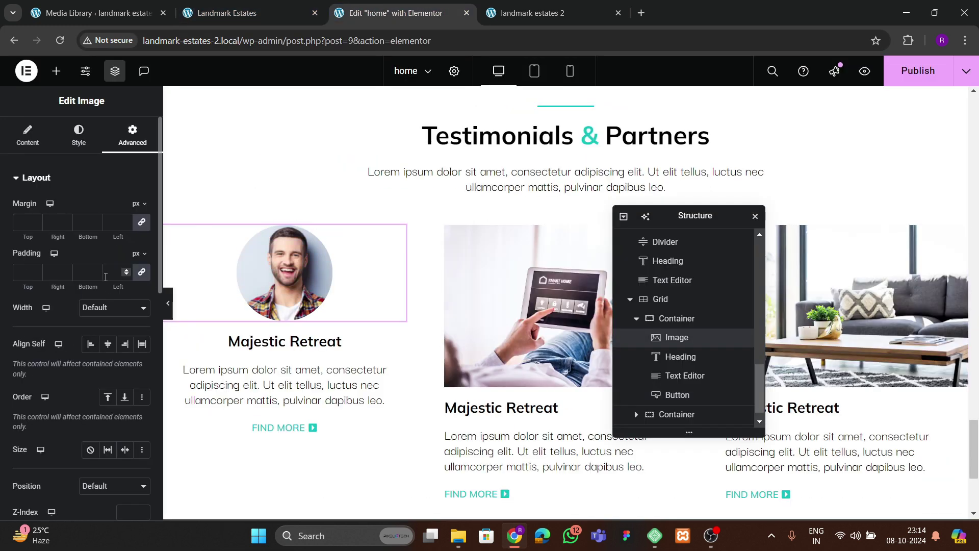
pyautogui.click(79, 135)
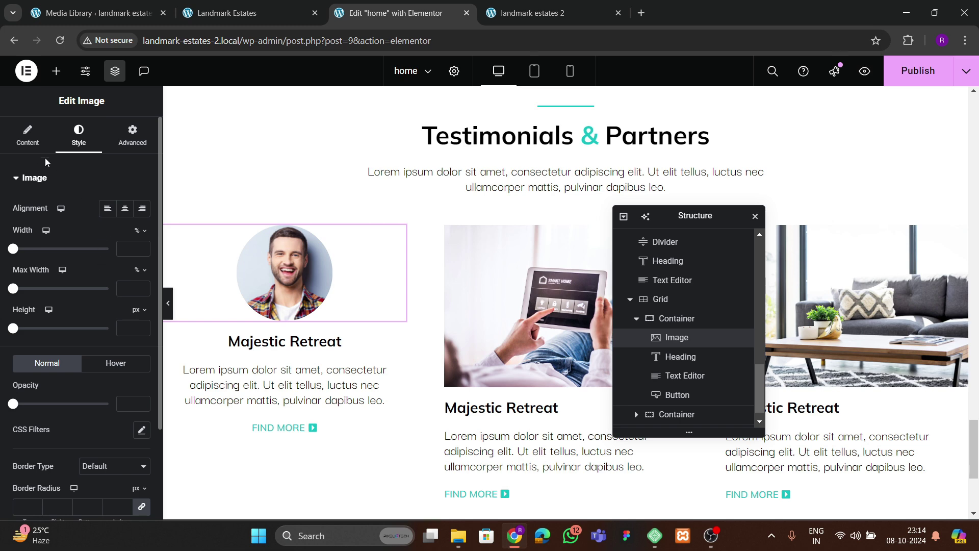
pyautogui.click(27, 136)
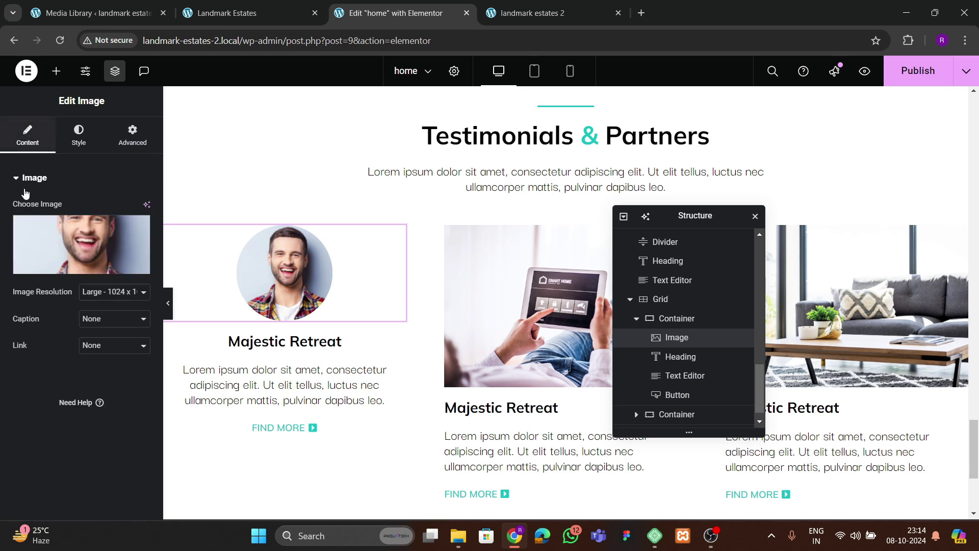
pyautogui.click(103, 245)
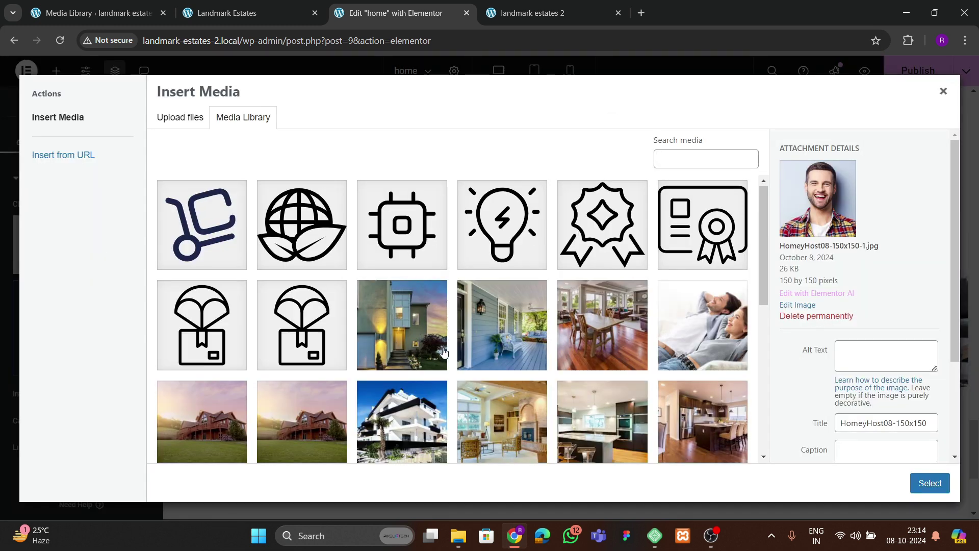
pyautogui.scroll(-4, 446, 356)
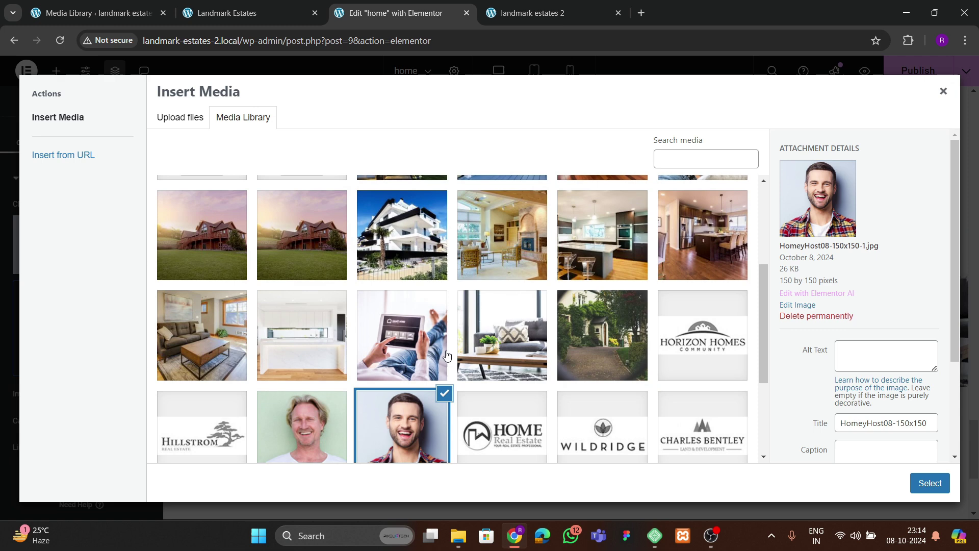
pyautogui.click(943, 92)
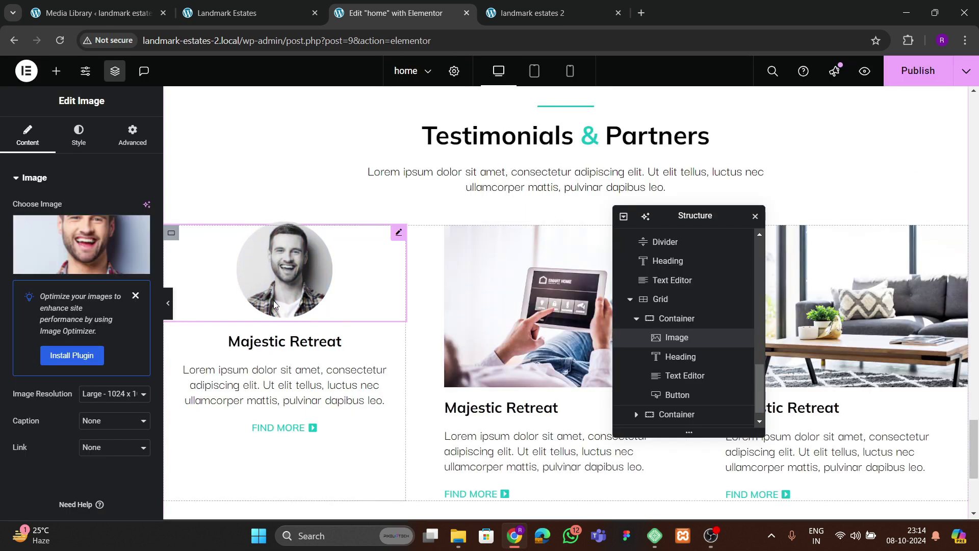
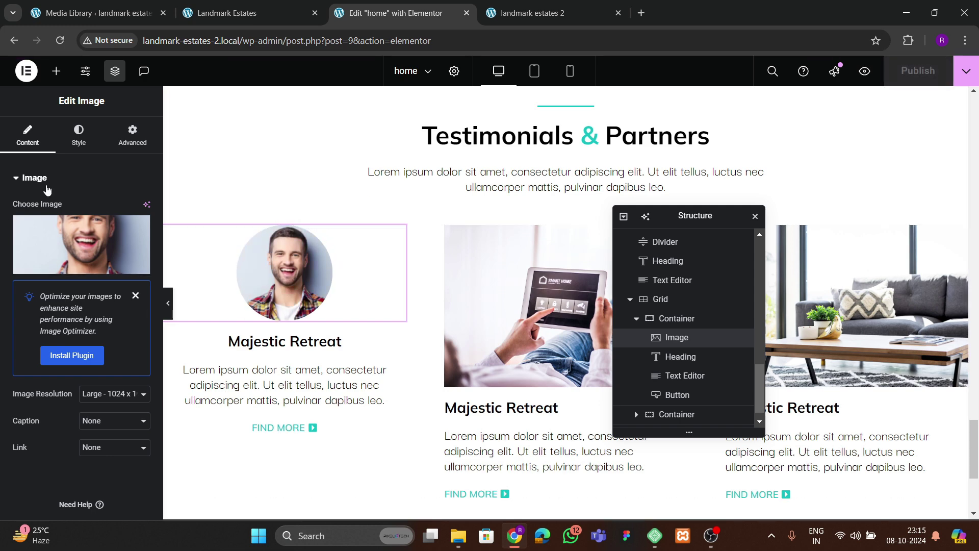
# - Set the first card portrait's hover animation to Grow Rotate
pyautogui.scroll(-1, 55, 302)
pyautogui.scroll(1, 75, 148)
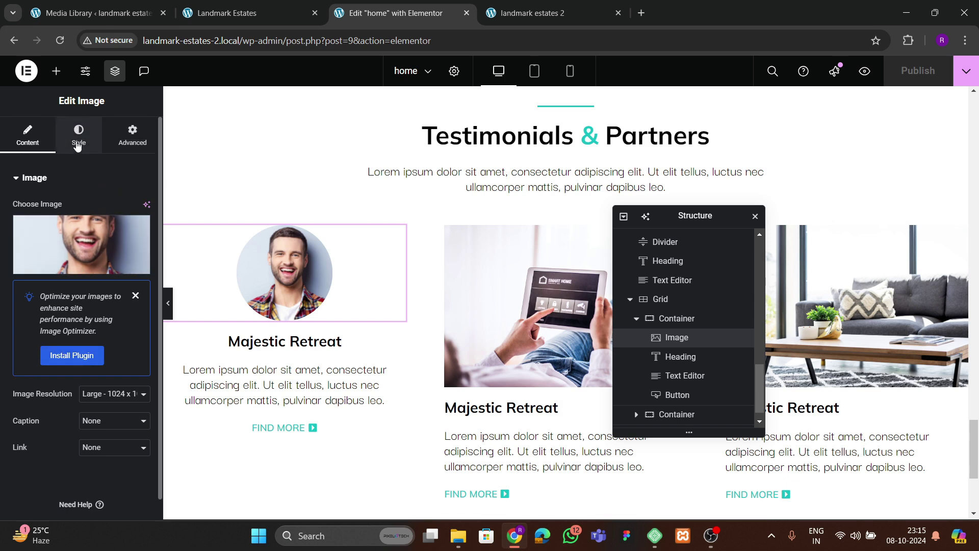
pyautogui.click(79, 125)
pyautogui.scroll(-3, 64, 251)
pyautogui.click(114, 249)
pyautogui.scroll(-2, 73, 311)
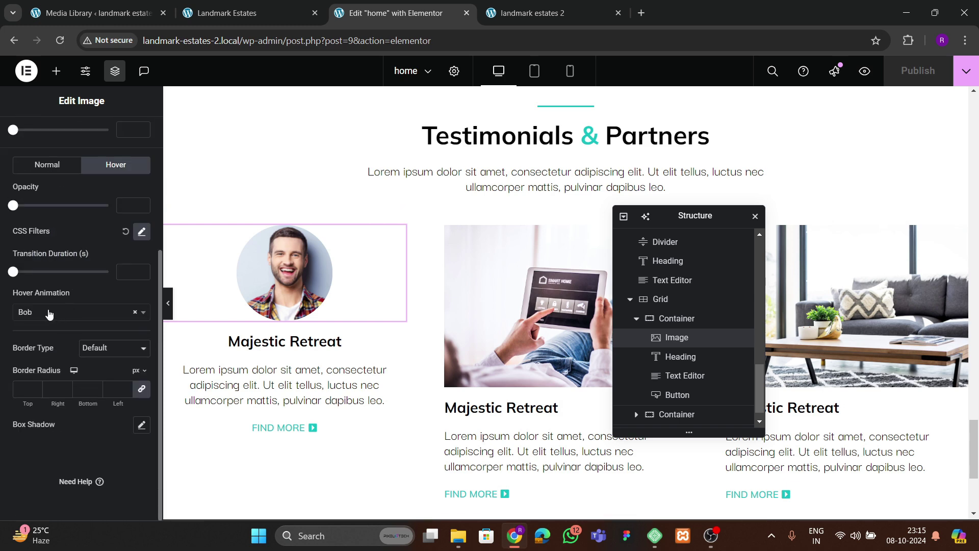
pyautogui.click(49, 312)
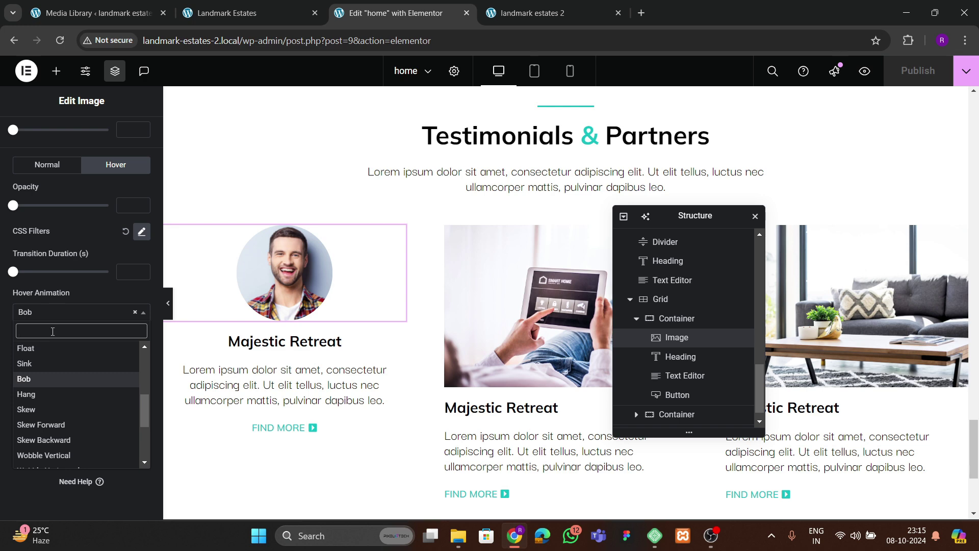
pyautogui.write('grow')
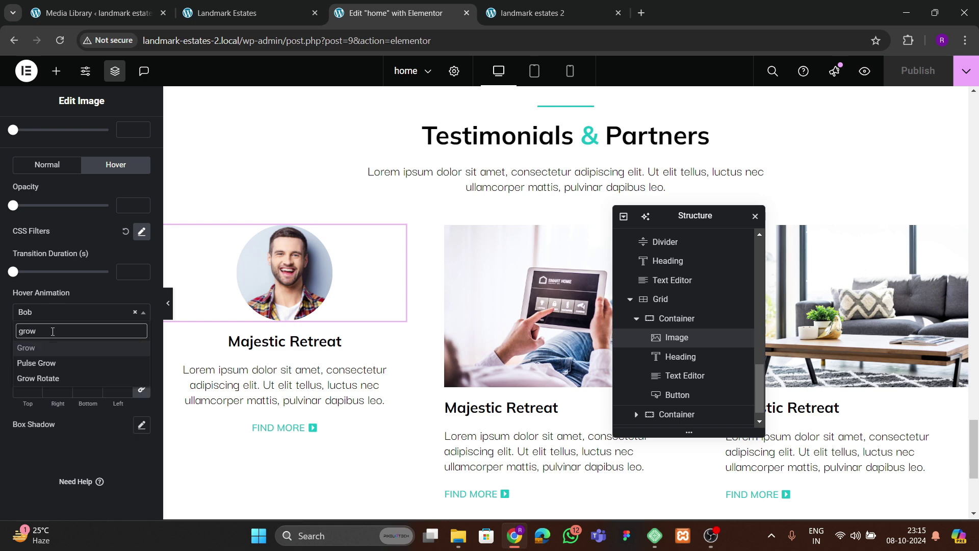
pyautogui.click(38, 377)
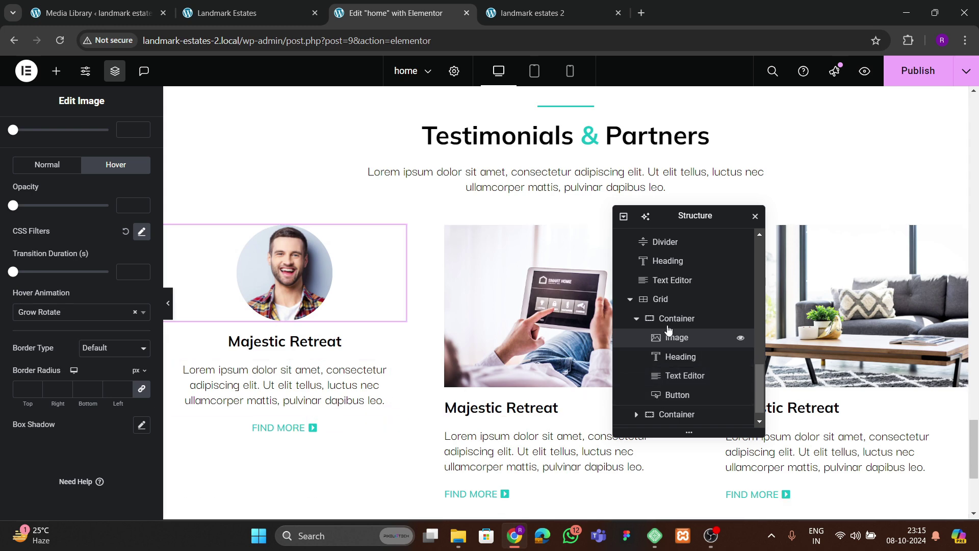
# - Delete the second and third card containers from the Testimonials & Partners grid
pyautogui.click(636, 318)
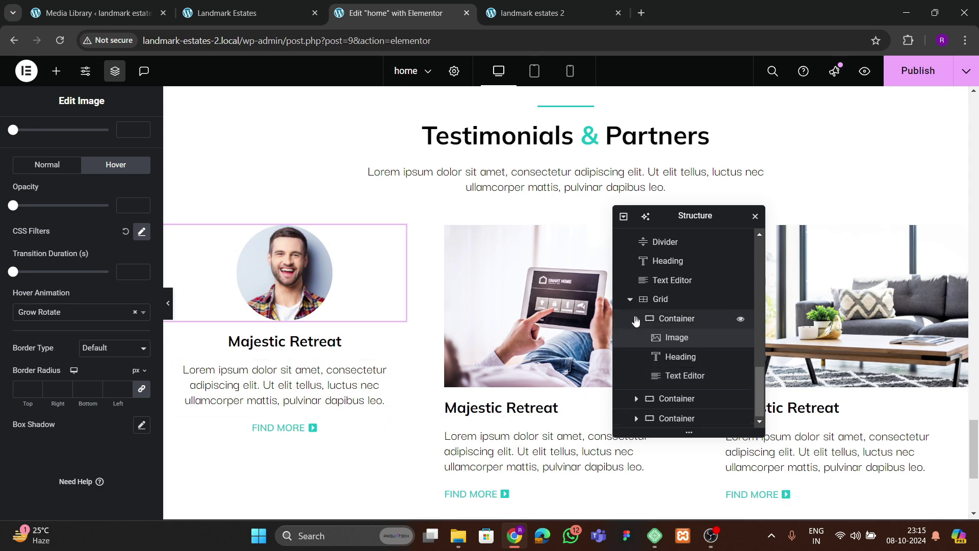
pyautogui.click(669, 397)
pyautogui.rightClick(668, 399)
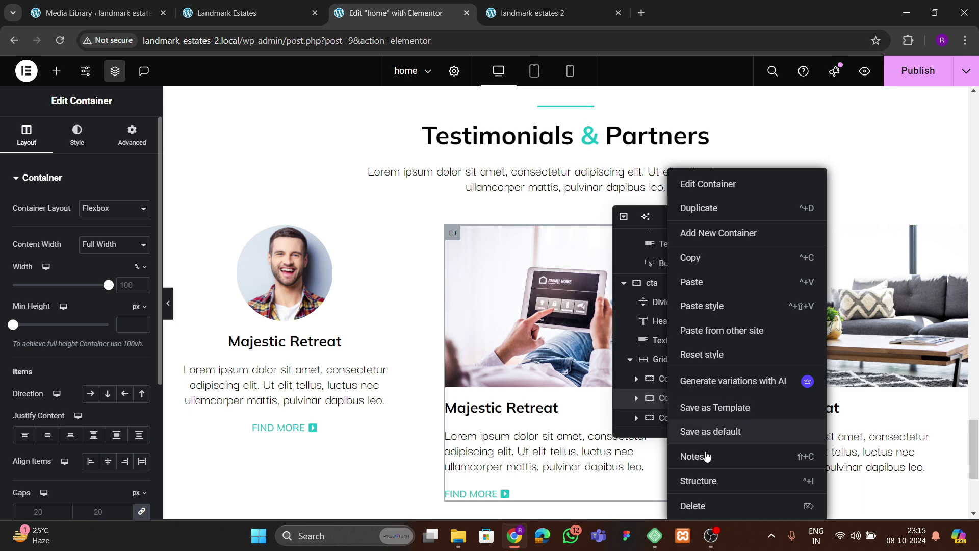
pyautogui.click(707, 504)
pyautogui.click(683, 417)
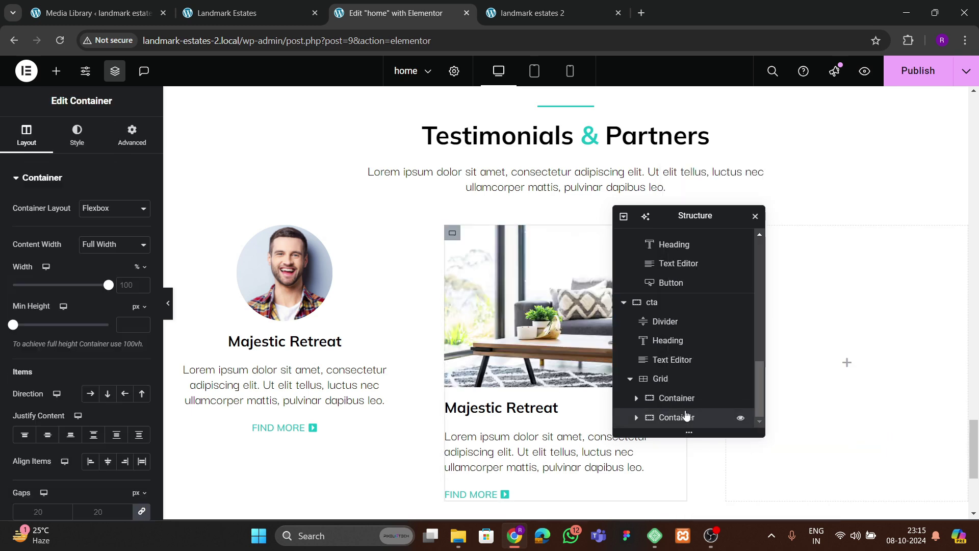
pyautogui.rightClick(685, 417)
pyautogui.click(710, 506)
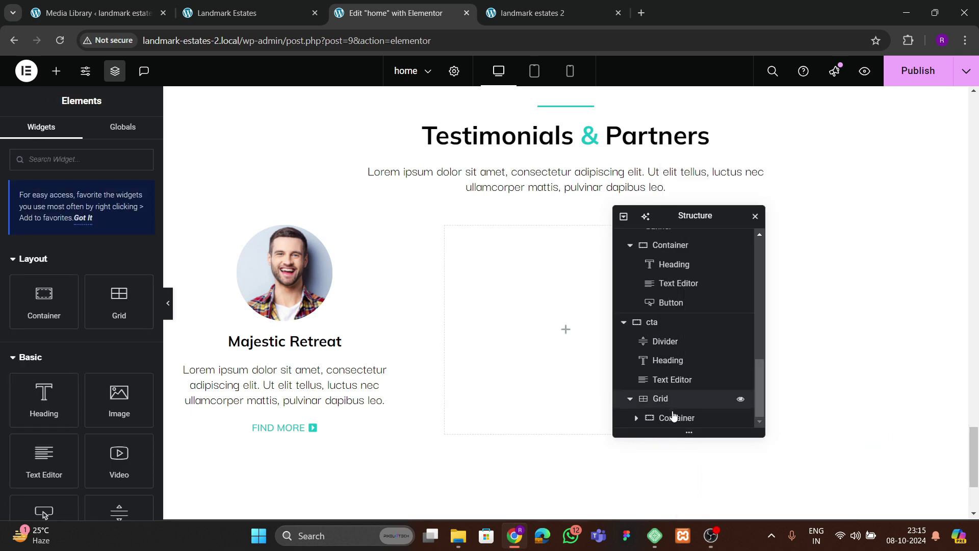
# - Duplicate the remaining portrait card container twice to fill the three-column grid
pyautogui.click(672, 418)
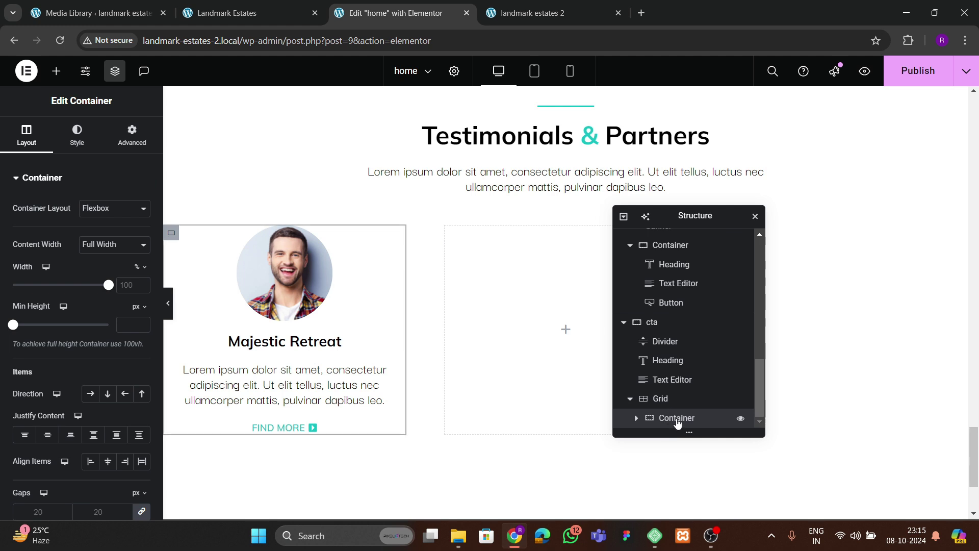
pyautogui.rightClick(677, 420)
pyautogui.click(710, 210)
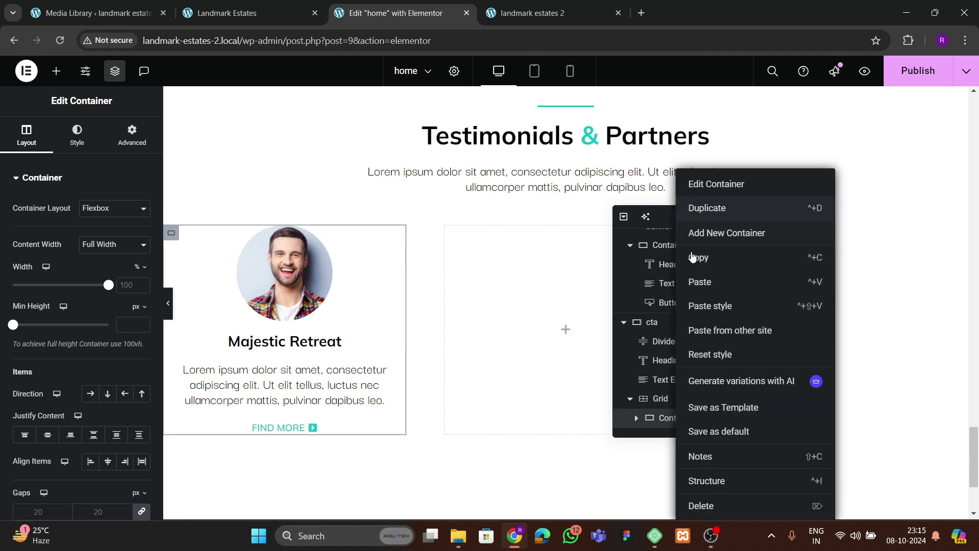
pyautogui.rightClick(679, 417)
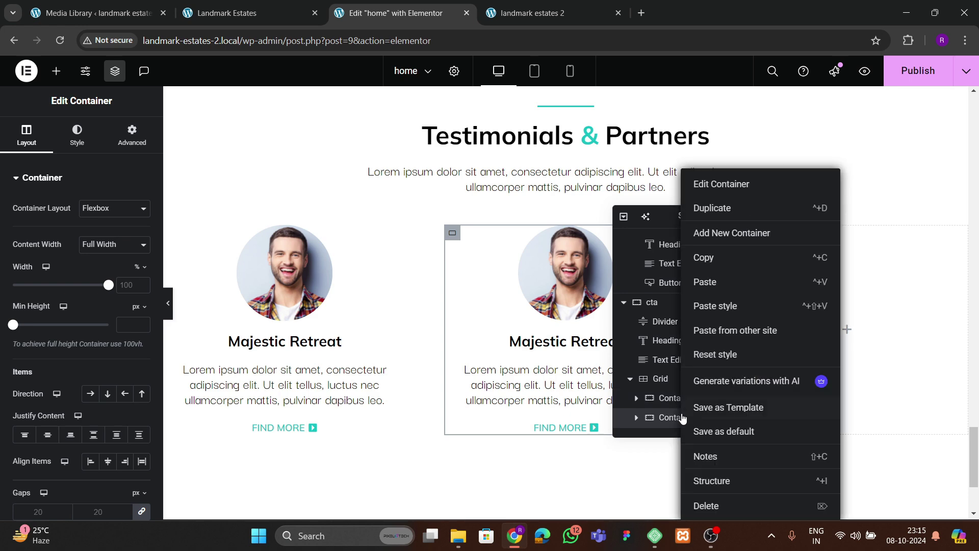
pyautogui.click(724, 208)
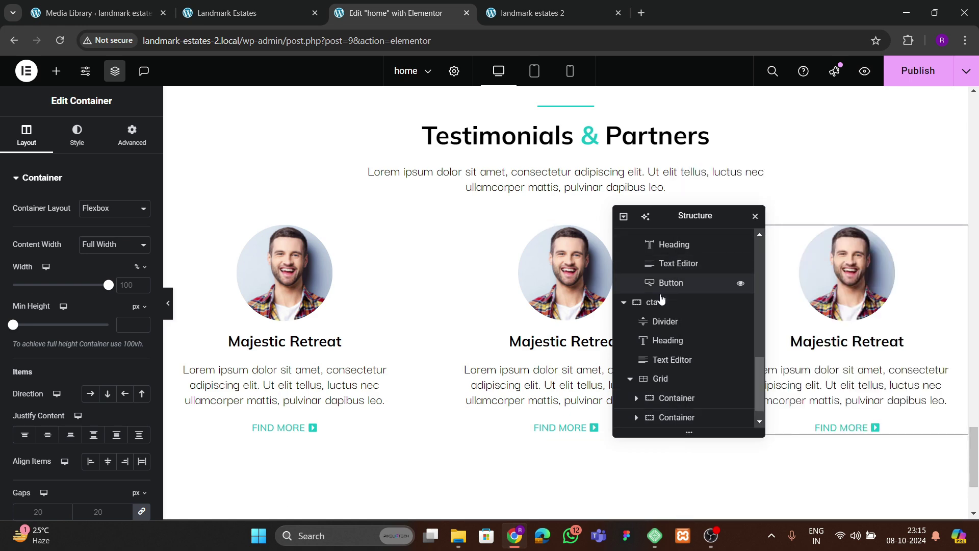
# - Check the reference site's testimonials and examine the layout, gap and margin settings of the Testimonials & Partners grid
pyautogui.click(245, 13)
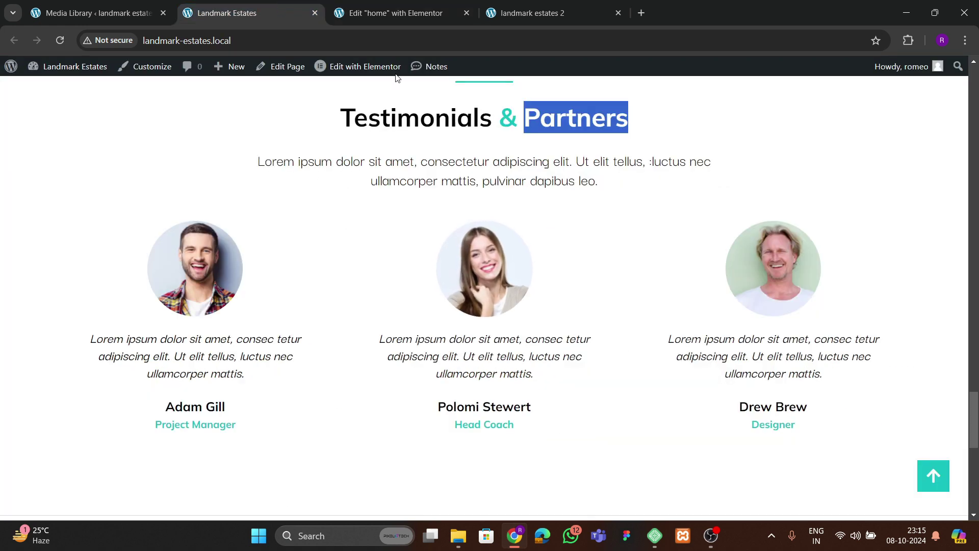
pyautogui.click(384, 15)
pyautogui.click(643, 359)
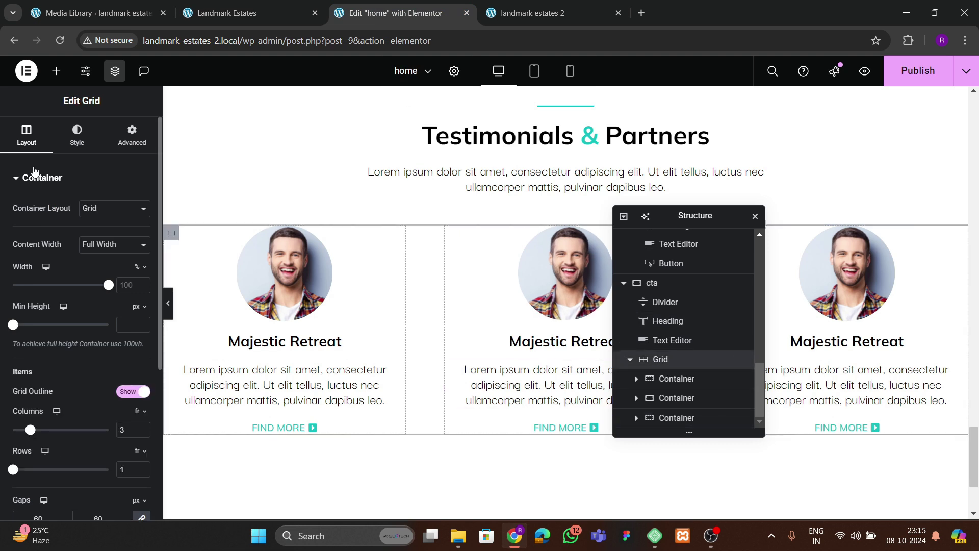
pyautogui.scroll(-3, 113, 353)
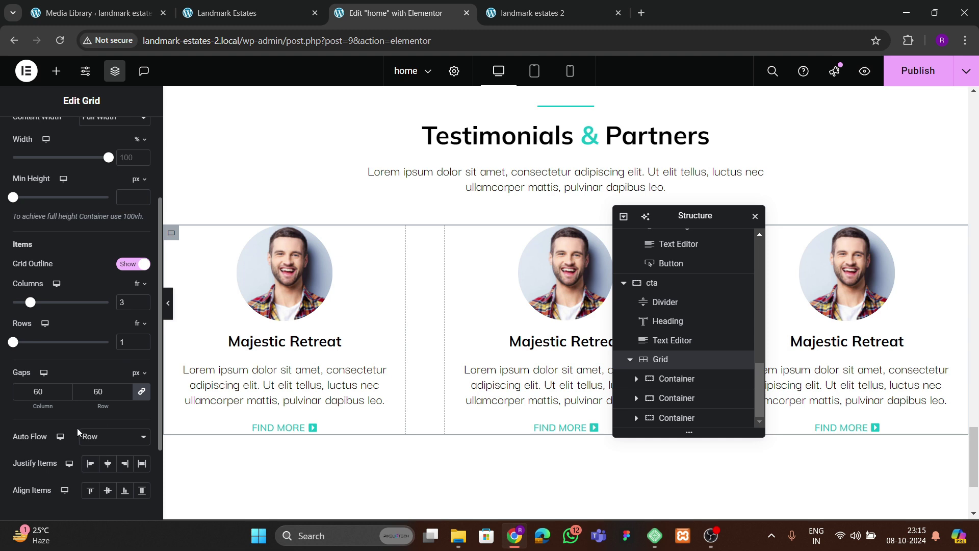
pyautogui.scroll(-2, 103, 426)
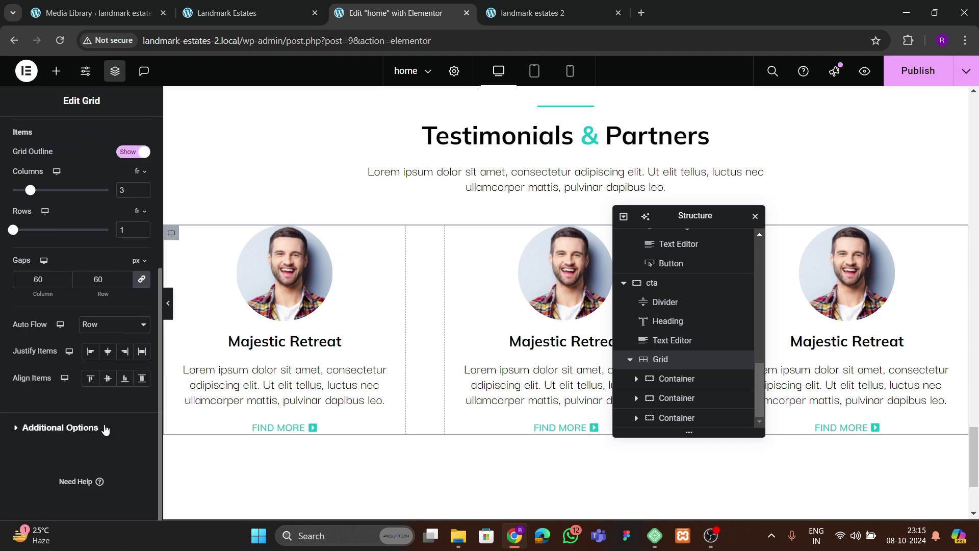
pyautogui.scroll(1, 73, 324)
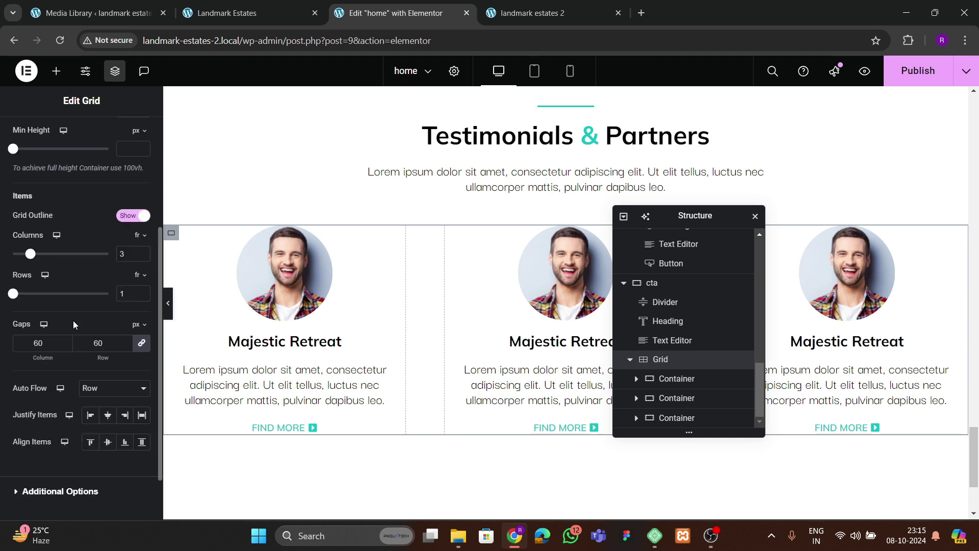
pyautogui.scroll(3, 82, 273)
pyautogui.click(105, 138)
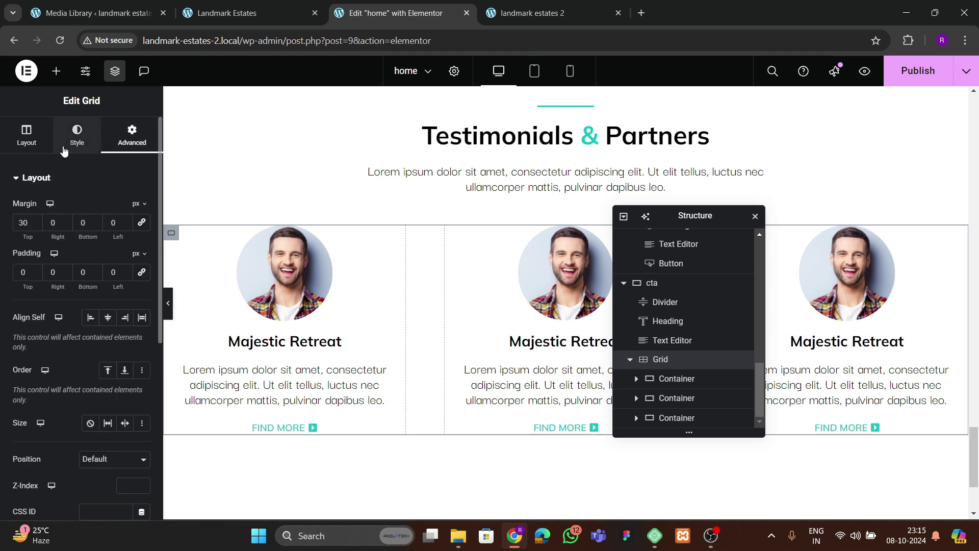
pyautogui.click(27, 145)
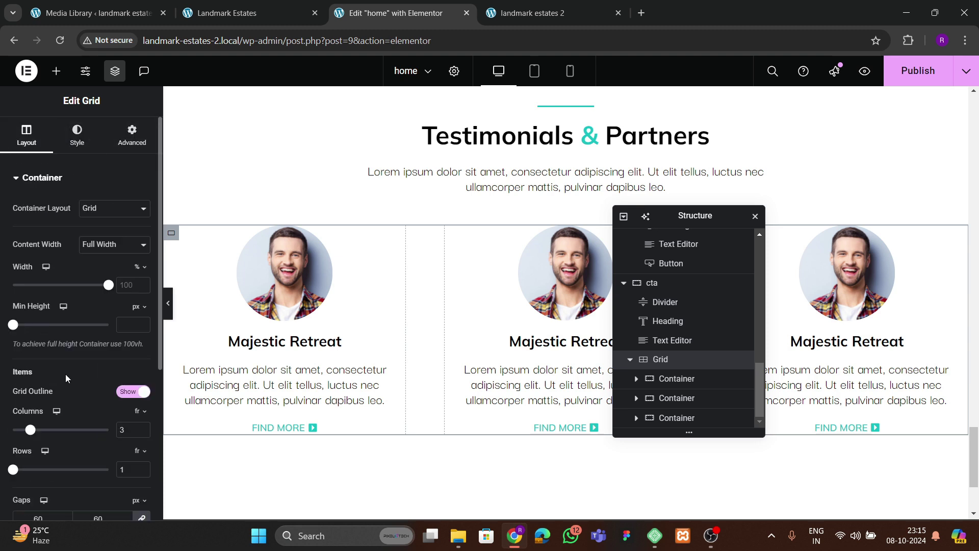
pyautogui.scroll(-2, 65, 374)
pyautogui.scroll(-2, 61, 362)
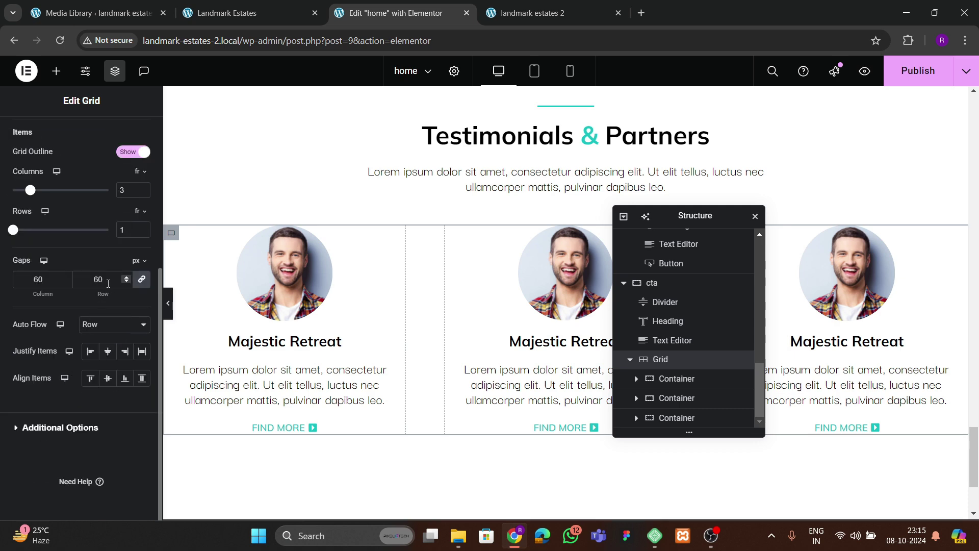
pyautogui.scroll(-3, 415, 365)
pyautogui.scroll(4, 415, 365)
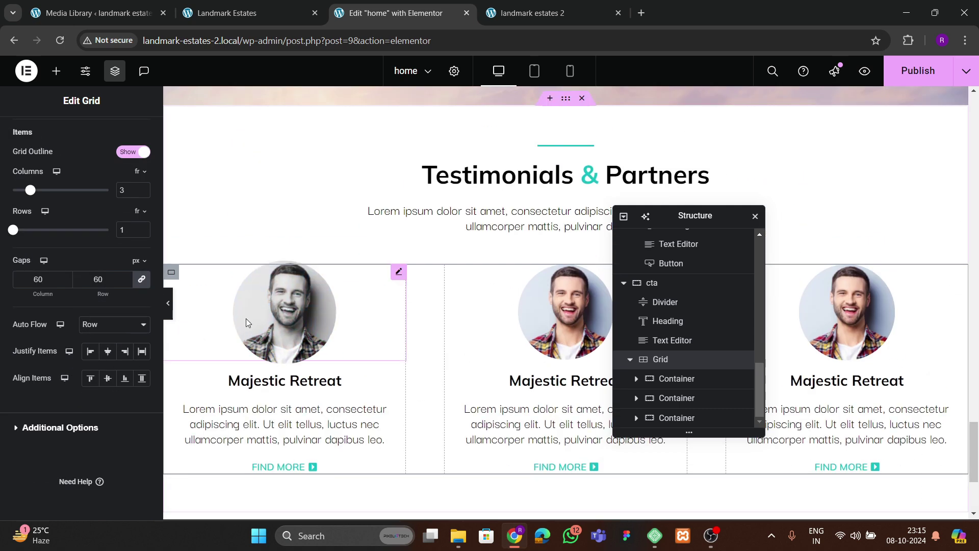
# - Replace the second card's portrait with the media library image HomeyHost19-150x150-1.jpg
pyautogui.click(539, 323)
pyautogui.click(81, 240)
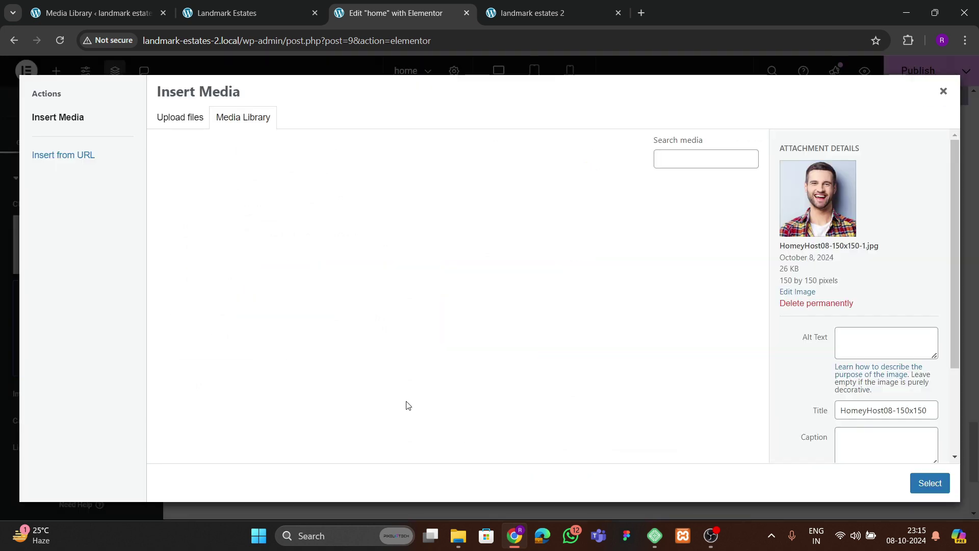
pyautogui.scroll(-5, 422, 387)
pyautogui.click(329, 285)
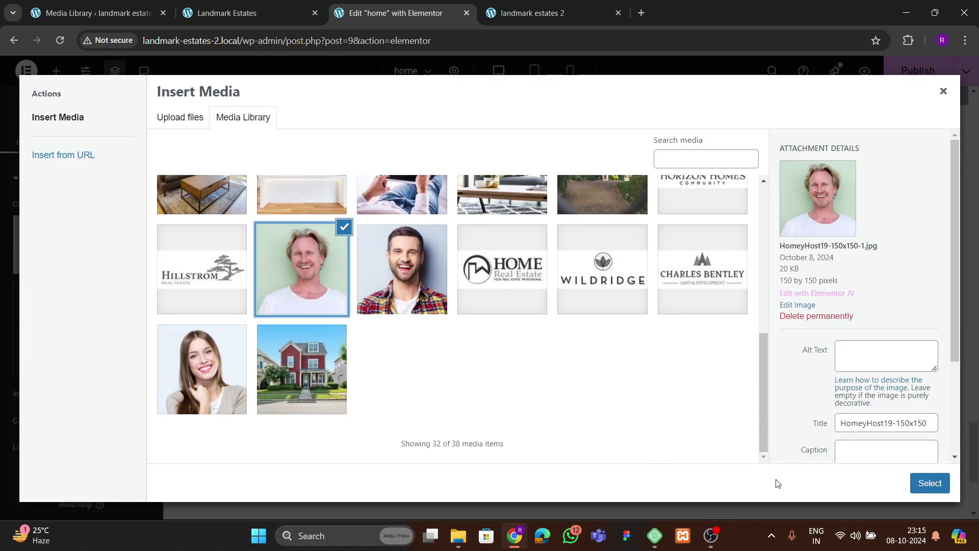
pyautogui.click(928, 482)
# - Replace the third card's portrait with HomeyRenter04-150x150-1.jpg from the media library and publish the page
pyautogui.moveTo(683, 222); pyautogui.dragTo(490, 239)
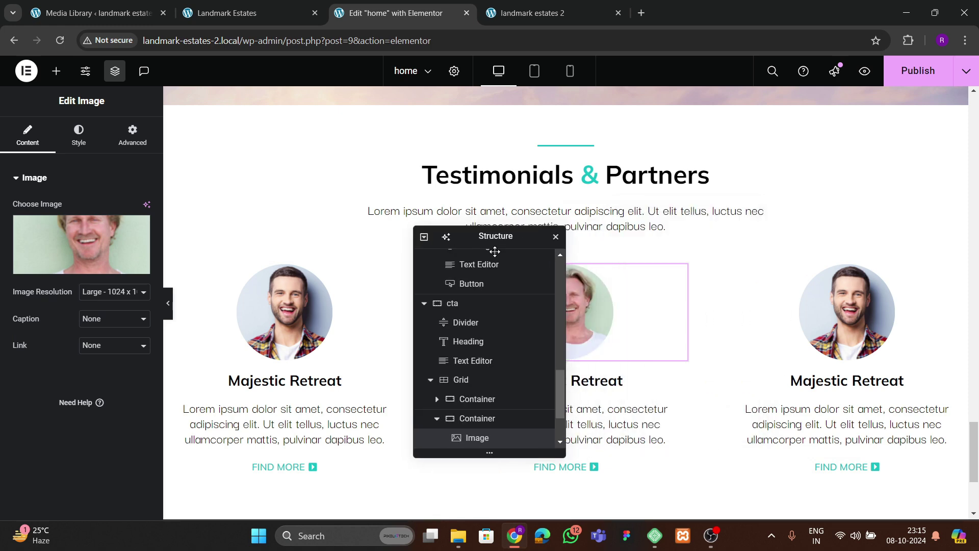
pyautogui.click(871, 340)
pyautogui.click(85, 234)
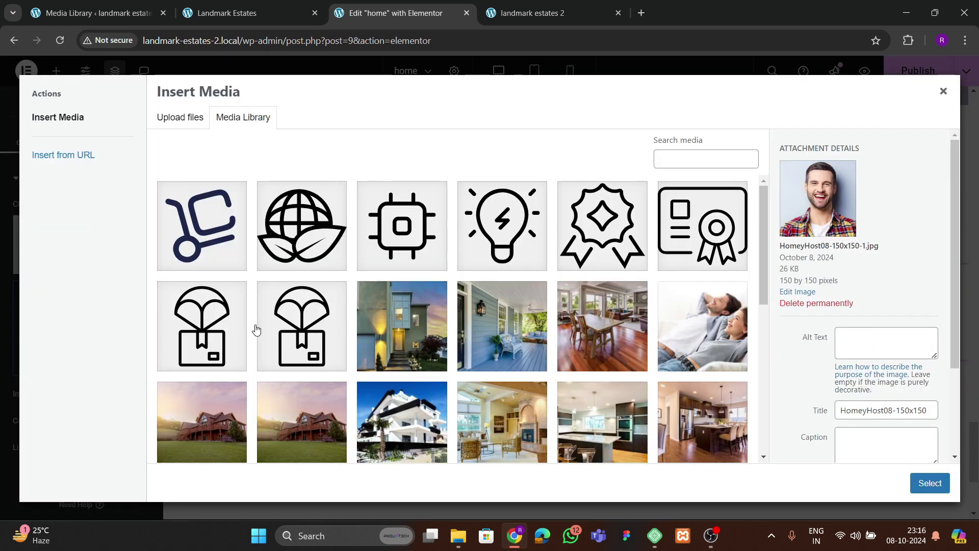
pyautogui.scroll(-3, 199, 403)
pyautogui.click(247, 391)
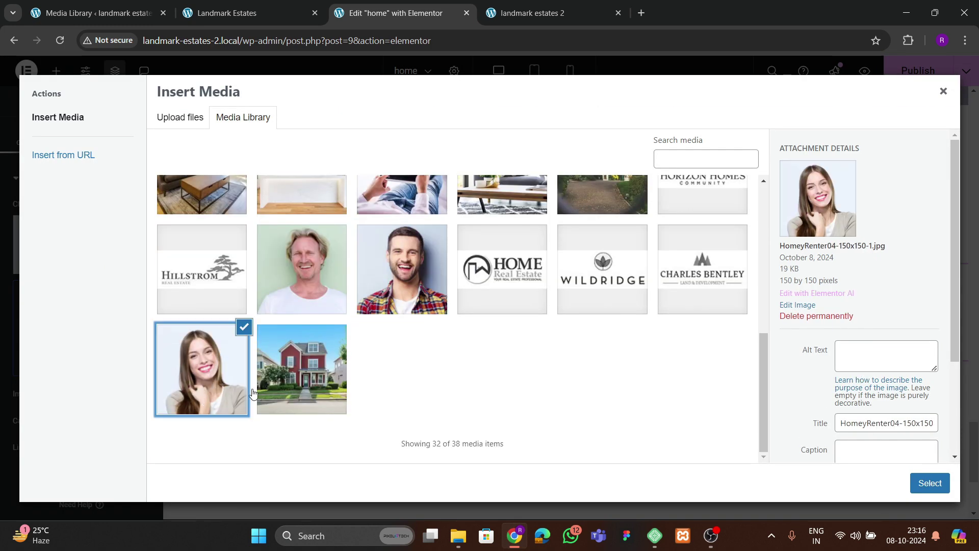
pyautogui.click(929, 482)
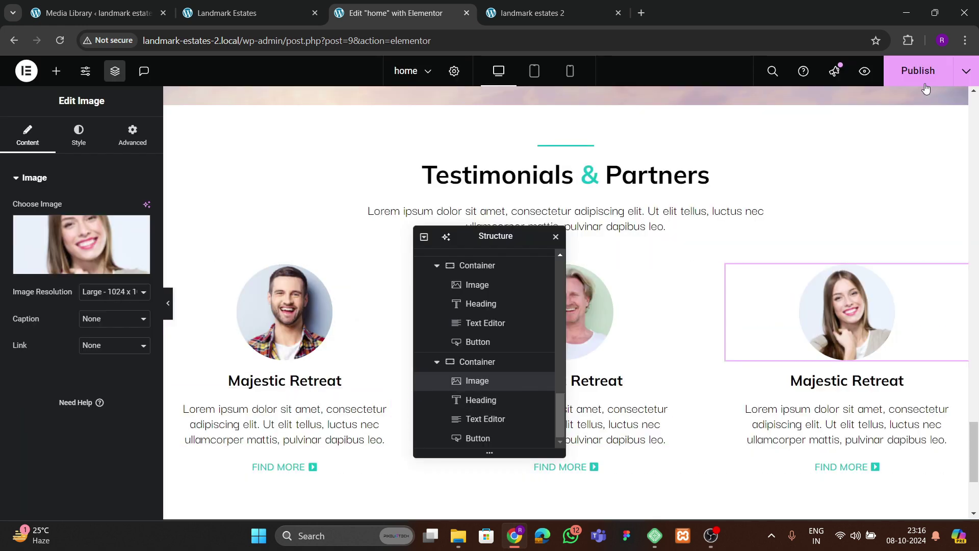
pyautogui.click(915, 71)
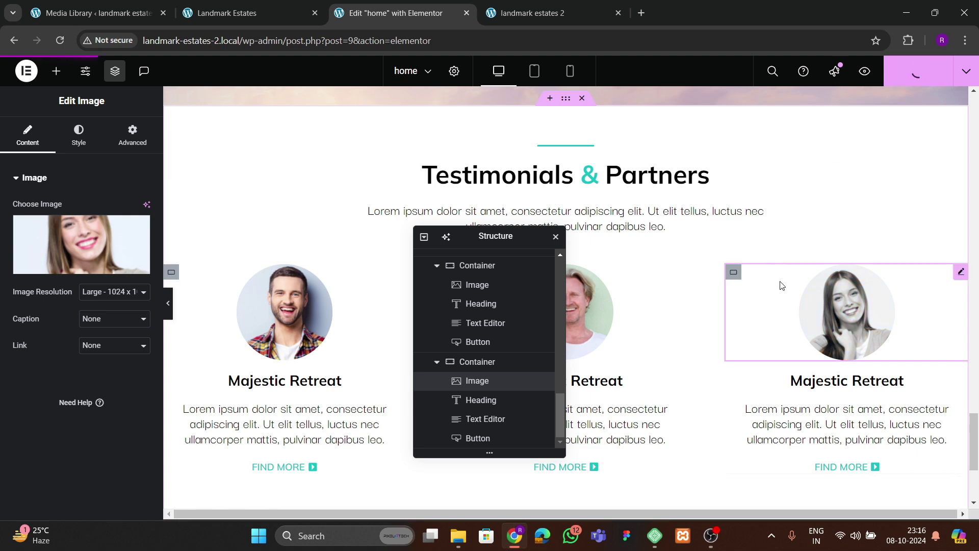
# - Compare with the reference testimonials, then copy the first card's Majestic Retreat heading and paste it below that card's paragraph
pyautogui.click(240, 6)
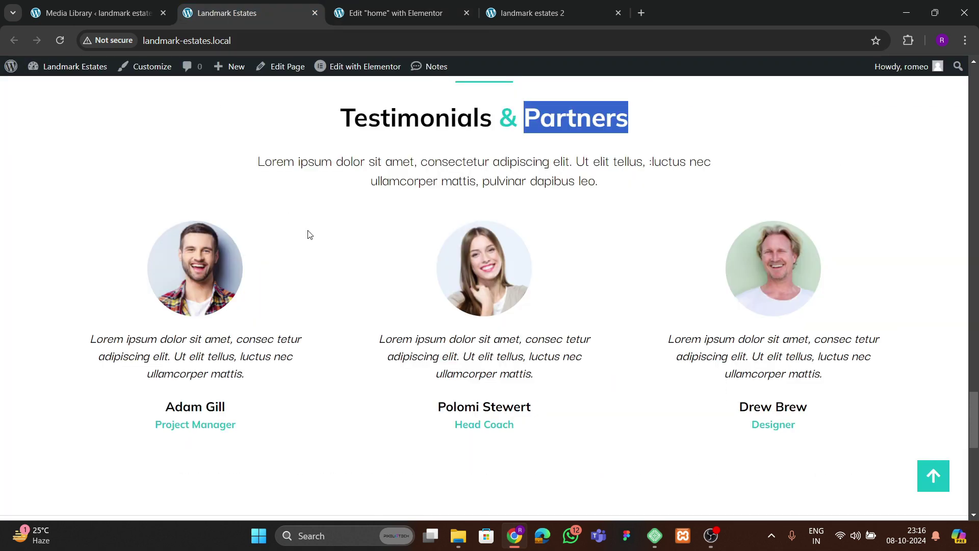
pyautogui.scroll(-6, 337, 298)
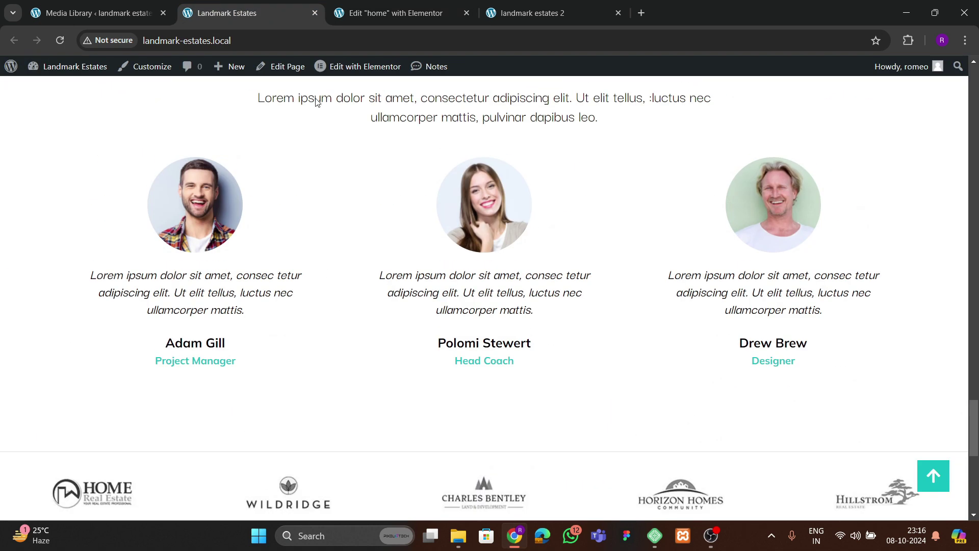
pyautogui.click(355, 23)
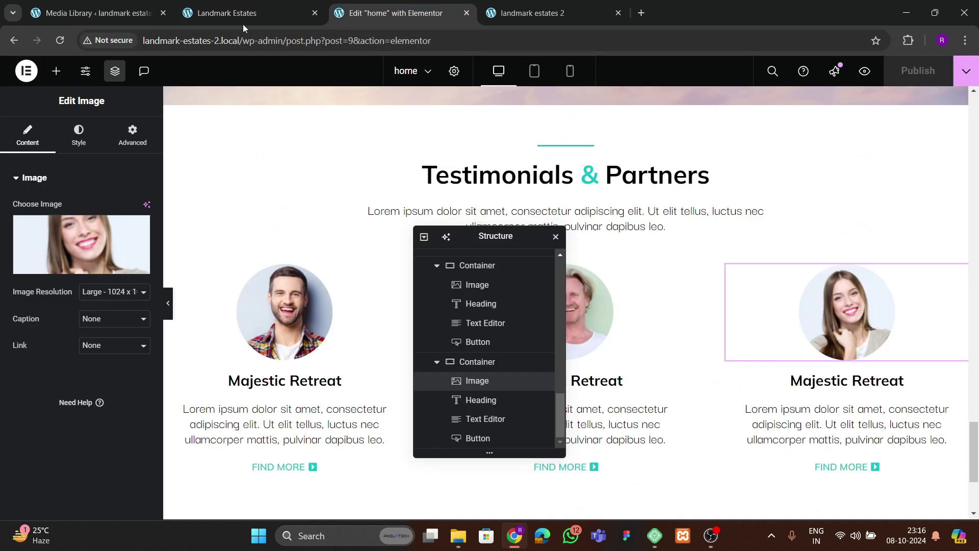
pyautogui.click(242, 22)
pyautogui.click(343, 17)
pyautogui.rightClick(289, 381)
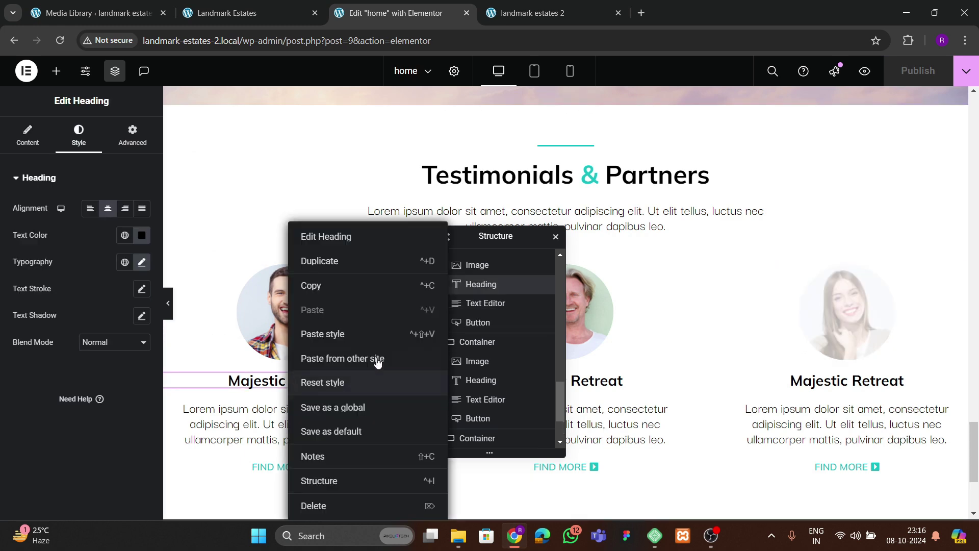
pyautogui.click(316, 285)
pyautogui.scroll(-2, 316, 285)
pyautogui.rightClick(289, 298)
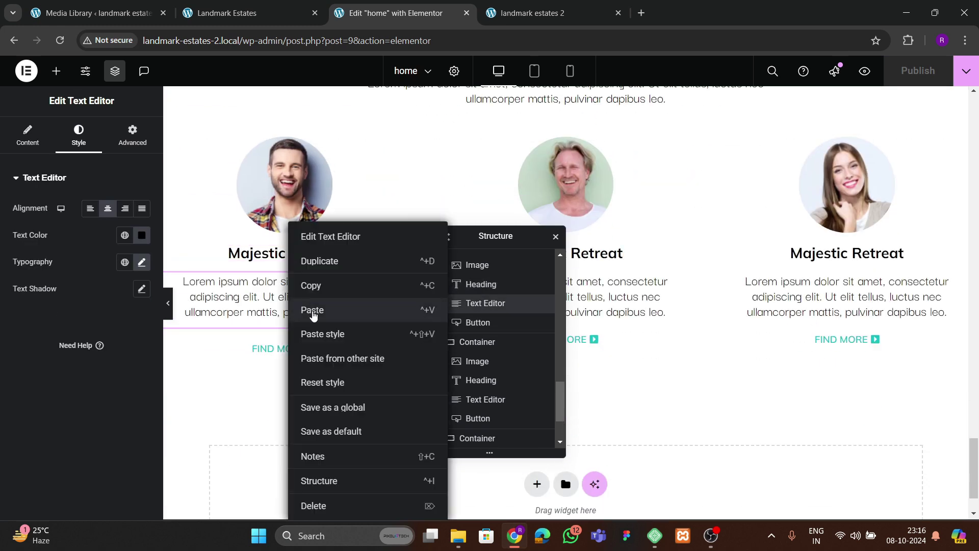
pyautogui.click(313, 310)
# - Replace the pasted heading's title with the person's name shown under the reference site's first testimonial
pyautogui.click(79, 233)
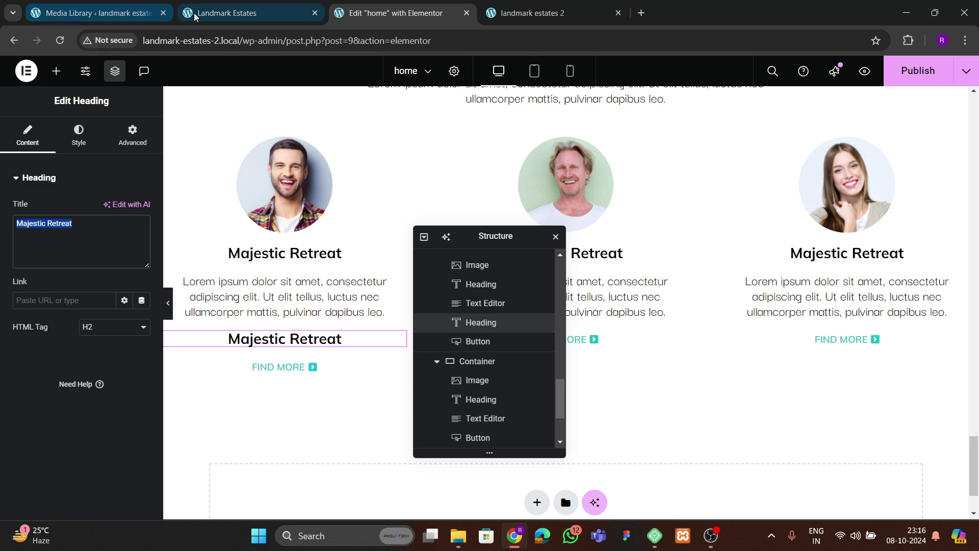
pyautogui.click(232, 15)
pyautogui.click(390, 13)
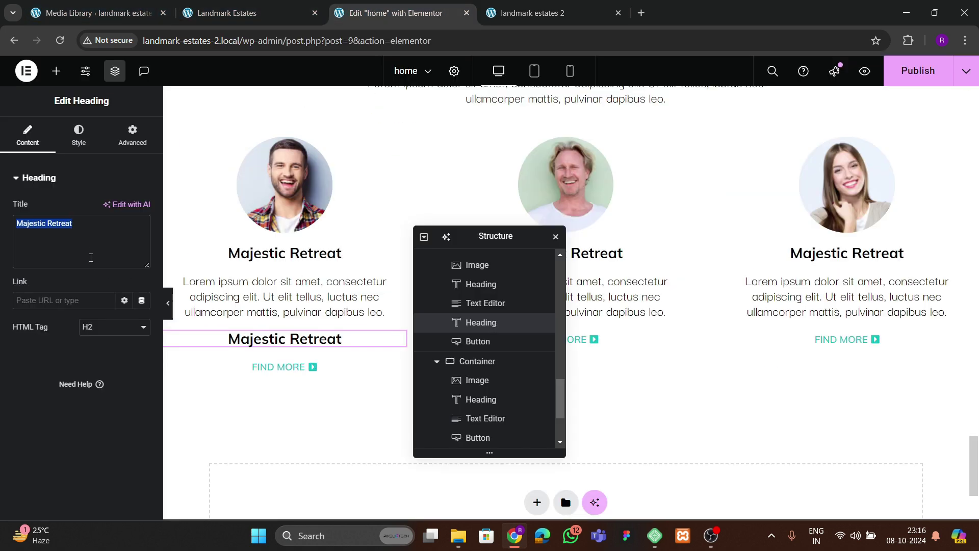
pyautogui.write('da')
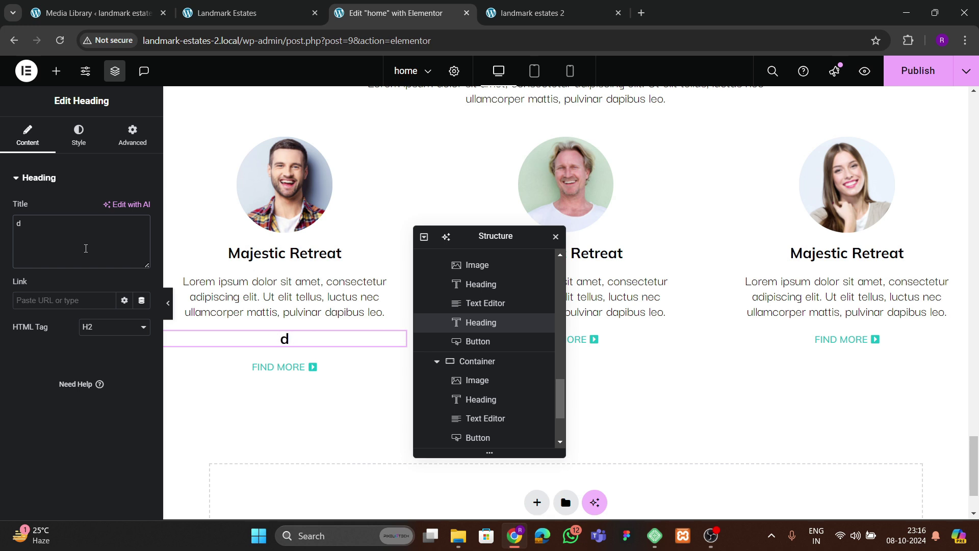
pyautogui.press('BackSpace')
pyautogui.write('Adam gill')
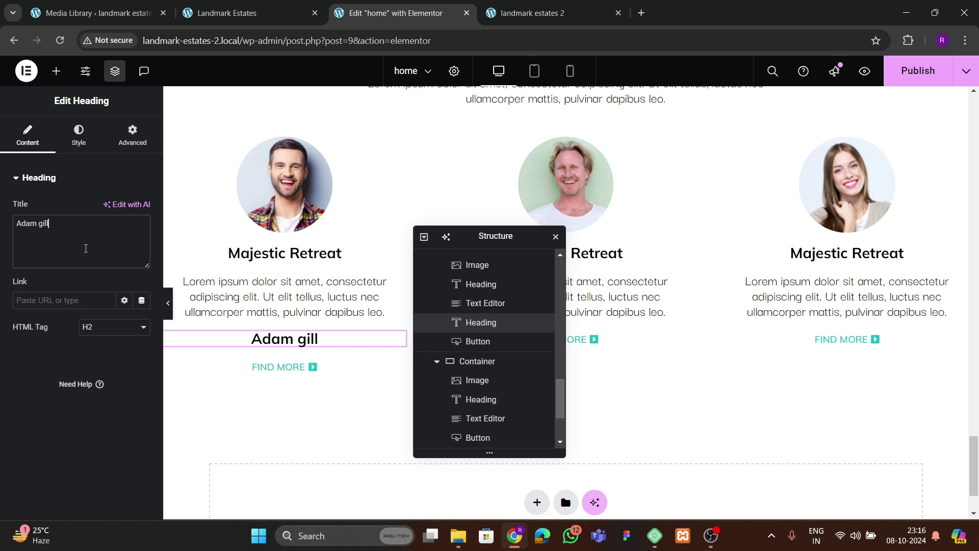
# - Set the first card's name heading to a 19 px font size and 600 (Semi Bold) weight
pyautogui.click(74, 135)
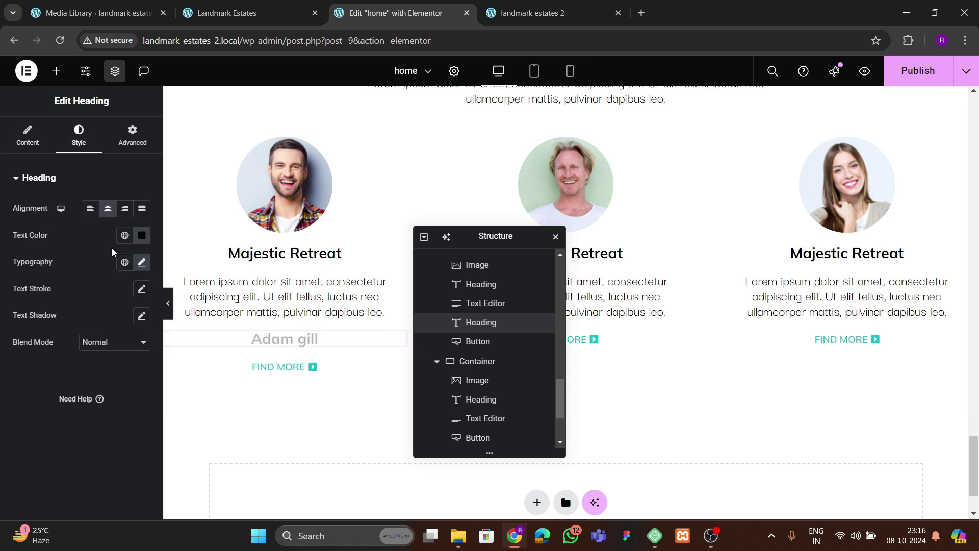
pyautogui.click(142, 261)
pyautogui.click(134, 365)
pyautogui.click(134, 364)
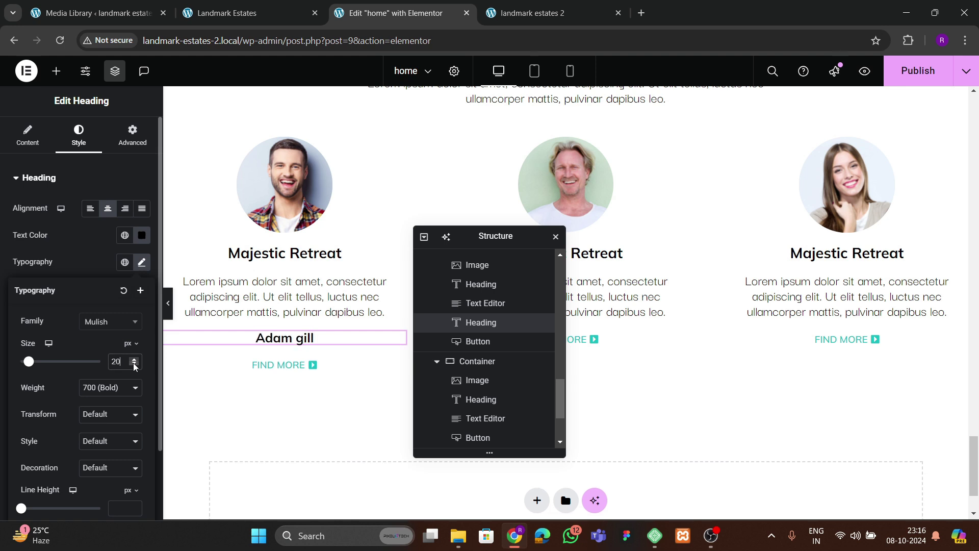
pyautogui.click(134, 365)
pyautogui.click(134, 365)
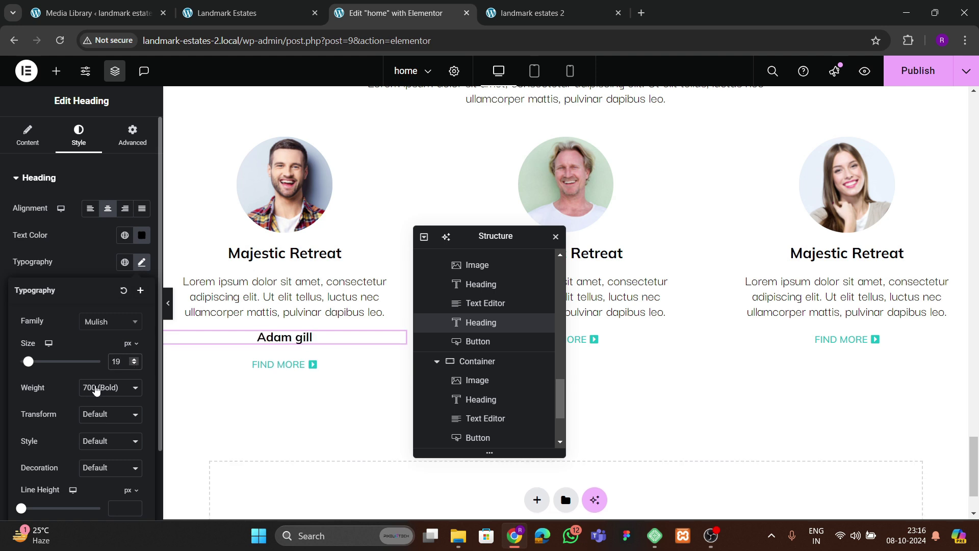
pyautogui.click(96, 389)
pyautogui.click(104, 279)
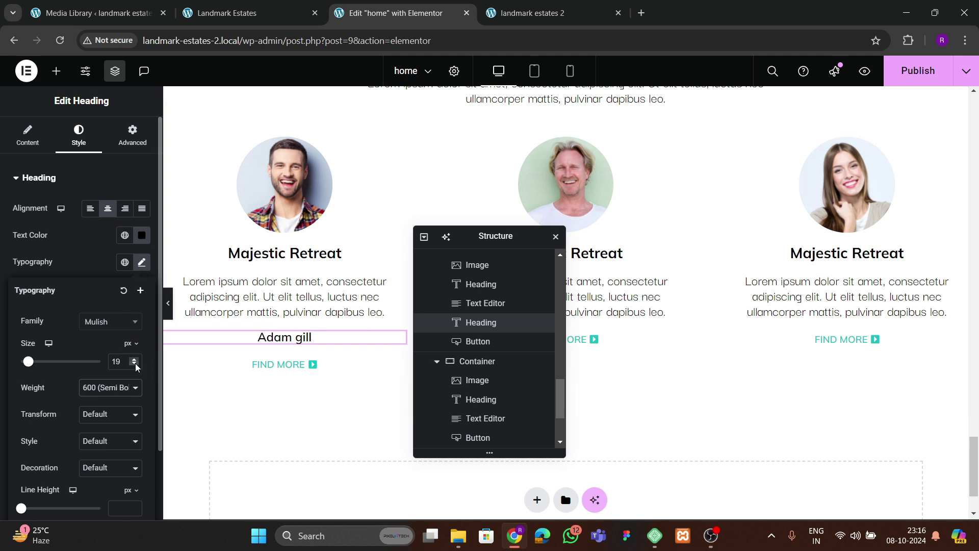
# - Delete the Find More button from the first testimonial card
pyautogui.rightClick(309, 343)
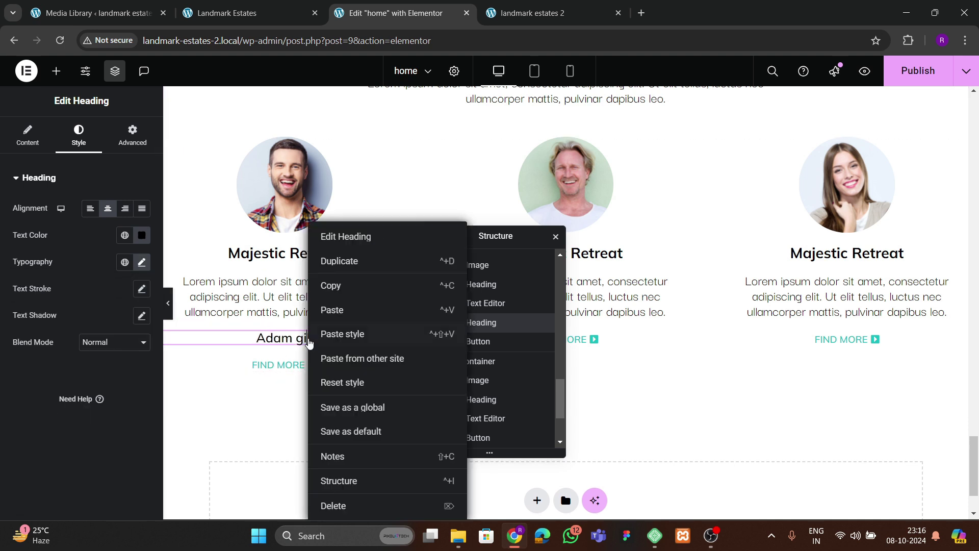
pyautogui.click(291, 364)
pyautogui.rightClick(291, 364)
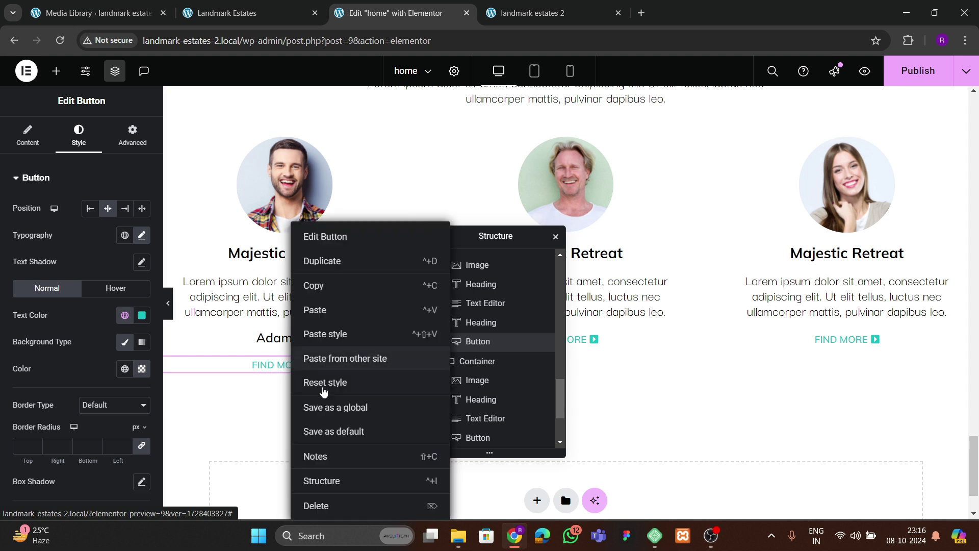
pyautogui.click(317, 505)
# - Duplicate the first card's name heading and set the copy's title to Director
pyautogui.click(283, 339)
pyautogui.rightClick(284, 340)
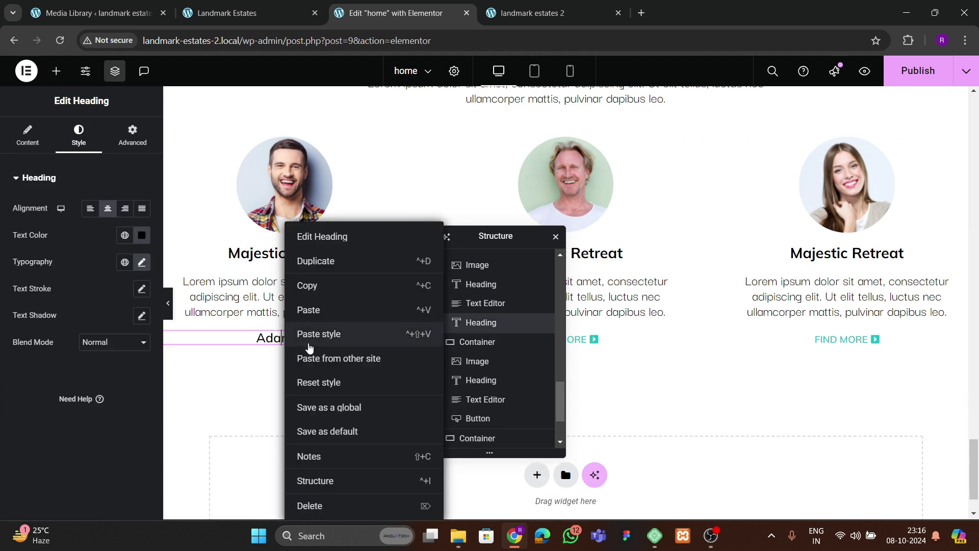
pyautogui.click(313, 261)
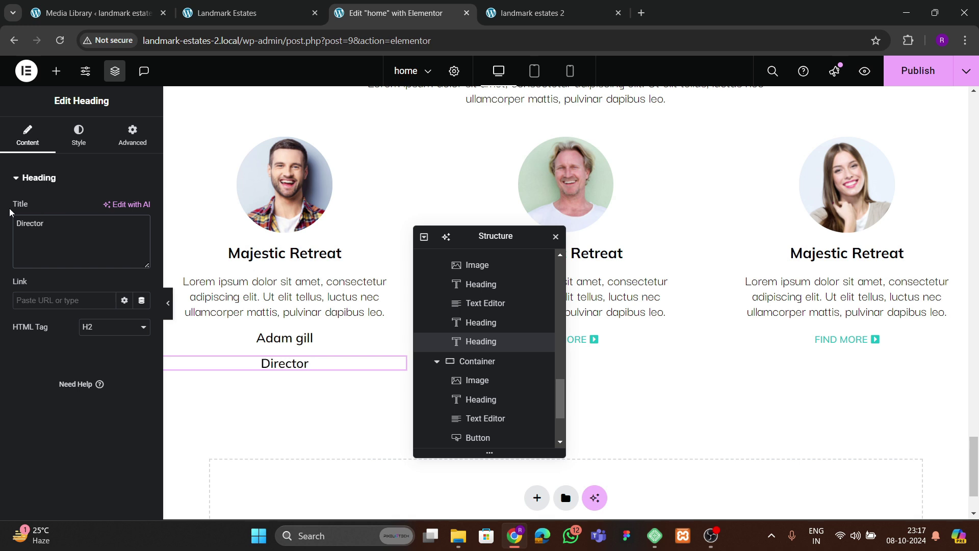
# - Apply the global color theme 1 to the Director heading's text
pyautogui.click(79, 137)
pyautogui.click(125, 235)
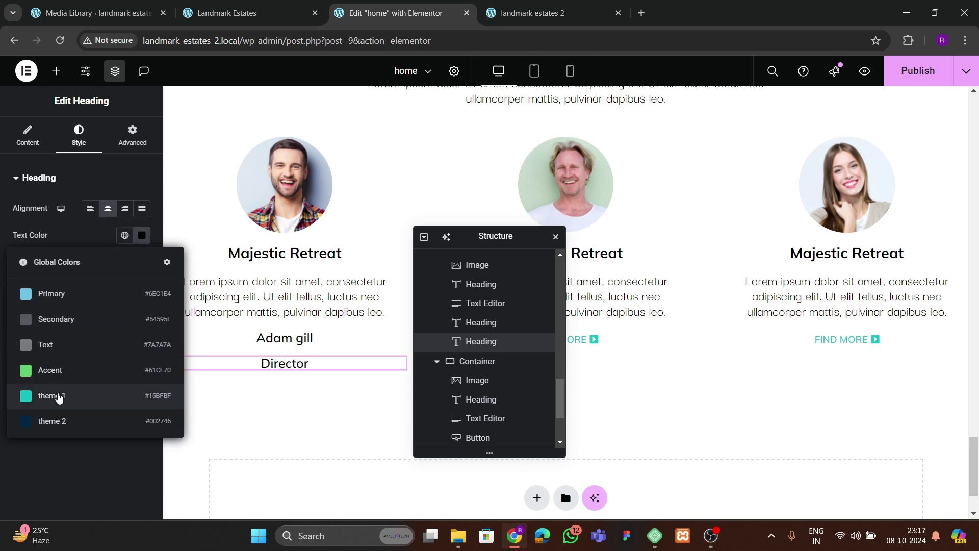
pyautogui.click(60, 397)
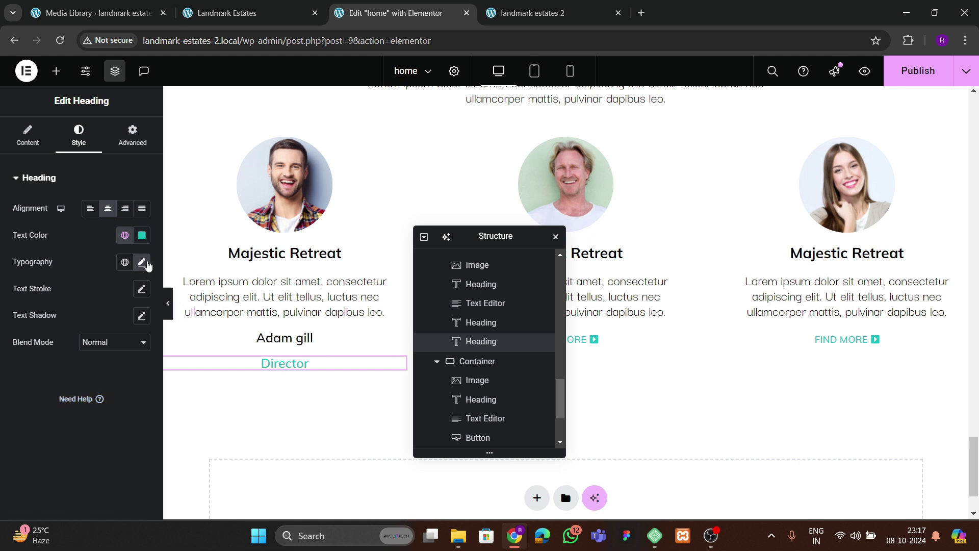
# - Set the Director heading's font size to 18 px
pyautogui.click(142, 262)
pyautogui.click(133, 365)
pyautogui.click(132, 365)
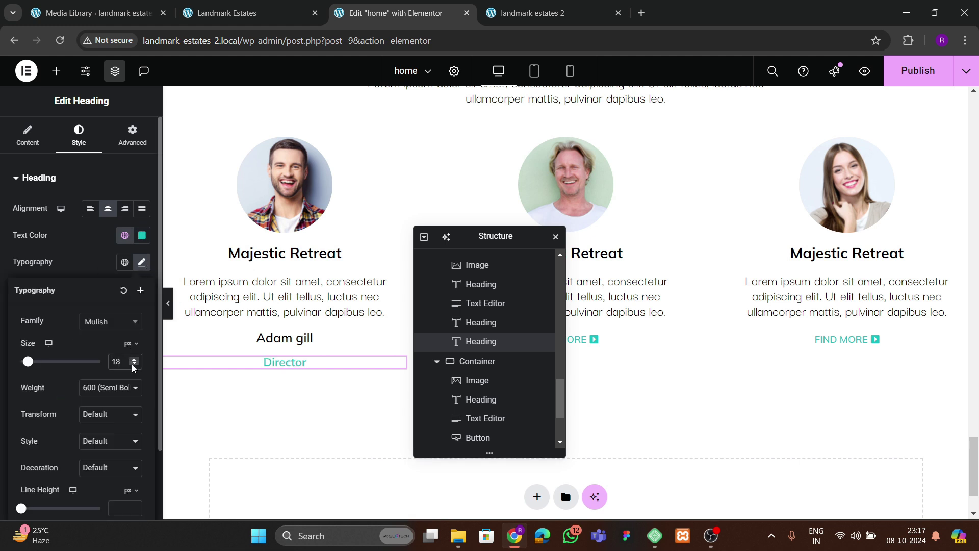
pyautogui.click(132, 365)
pyautogui.click(135, 359)
# - Give the first testimonial card's container a column direction and center both its justify content and align items settings
pyautogui.scroll(2, 460, 357)
pyautogui.scroll(2, 464, 352)
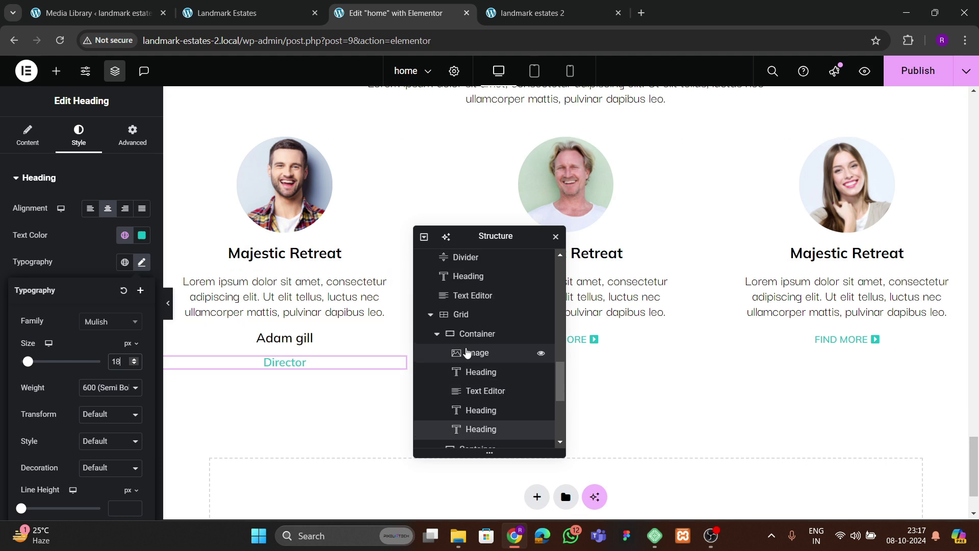
pyautogui.click(459, 373)
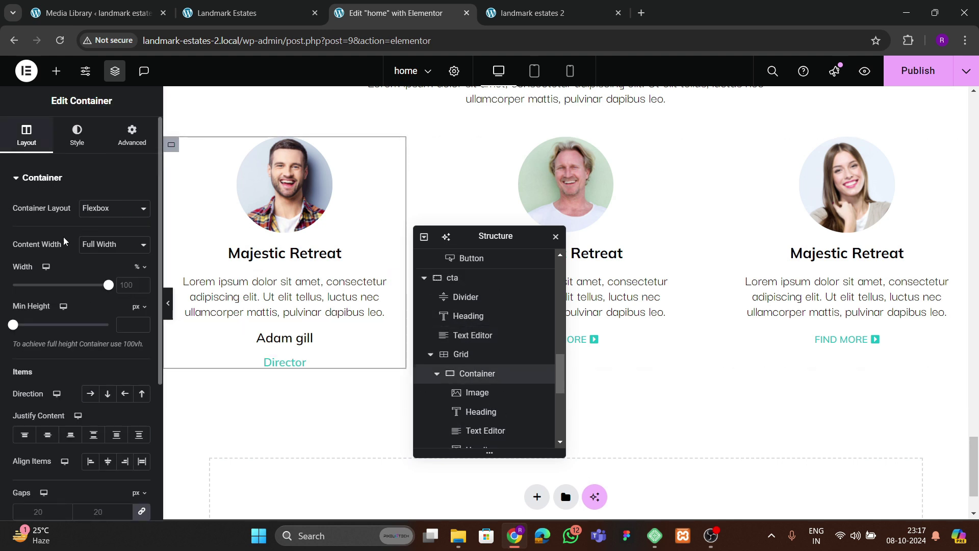
pyautogui.scroll(-3, 90, 278)
pyautogui.click(107, 266)
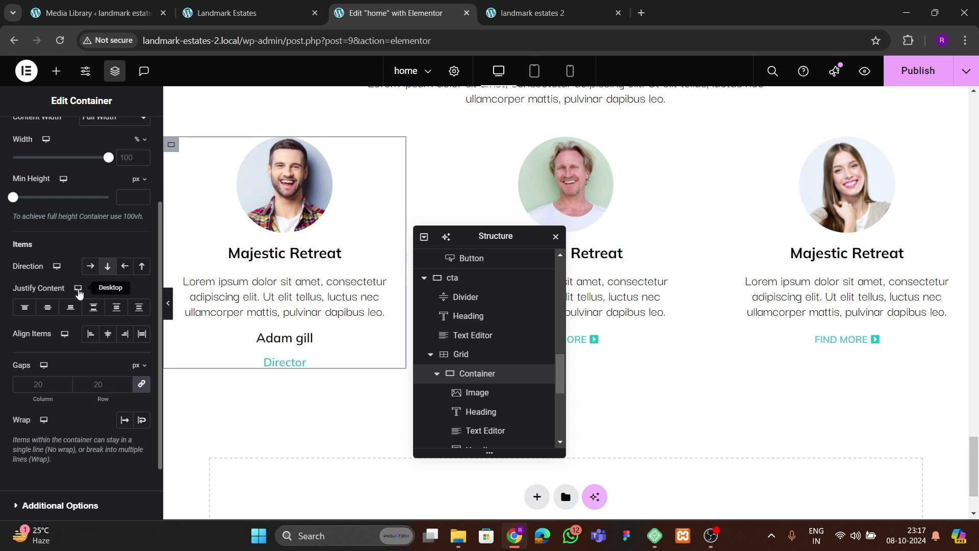
pyautogui.click(48, 306)
pyautogui.click(108, 335)
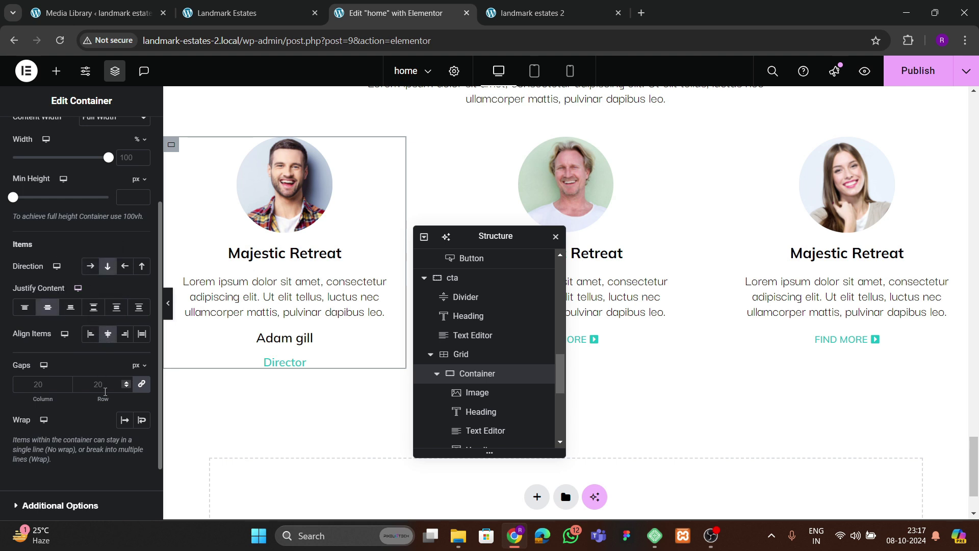
# - Try 30 px and 15 px gaps in the first card's container and settle on 20 px for both column and row
pyautogui.write('30')
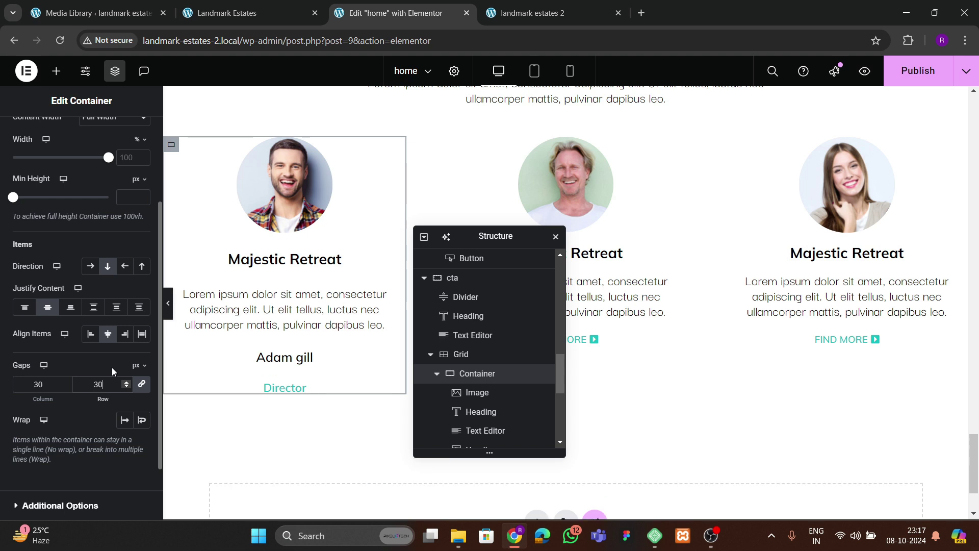
pyautogui.press('BackSpace')
pyautogui.press('BackSpace')
pyautogui.write('15')
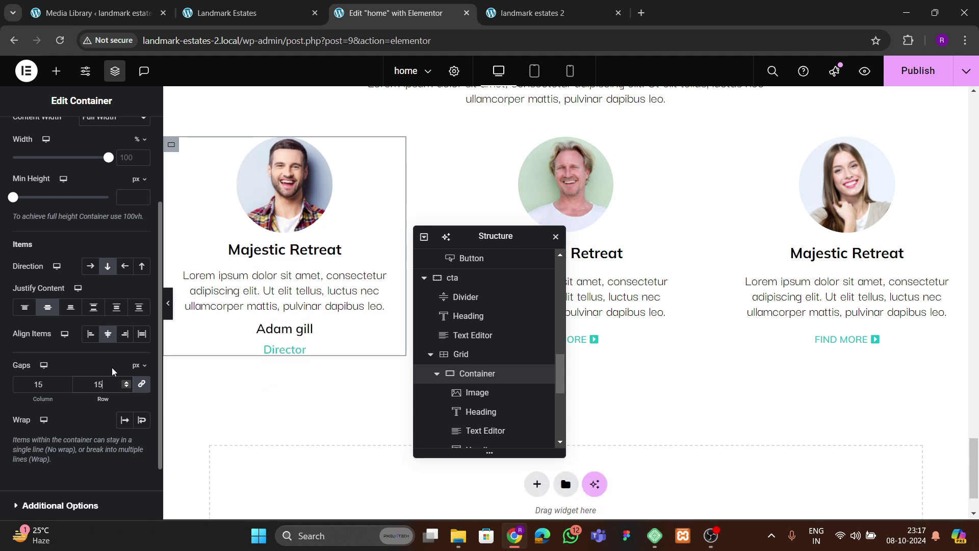
pyautogui.press('BackSpace')
pyautogui.press('BackSpace')
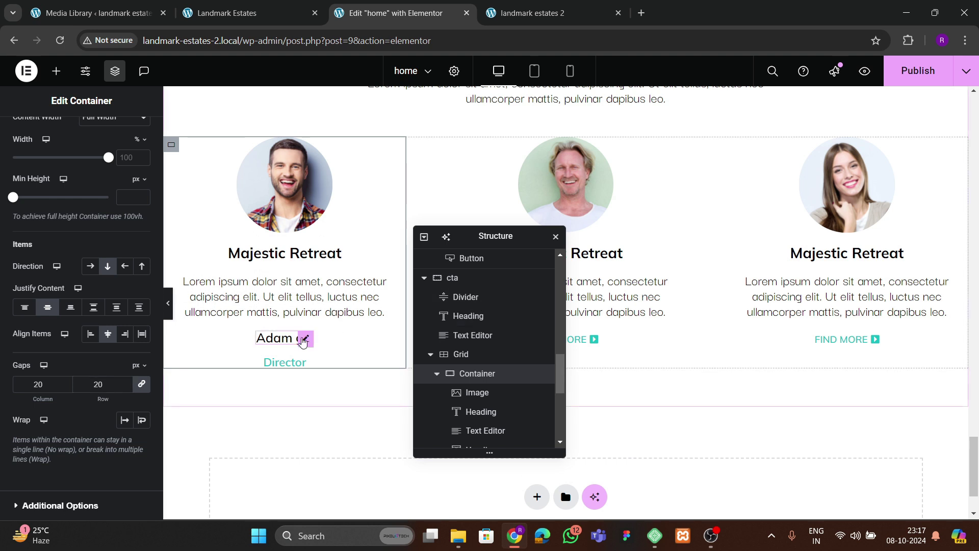
# - Unlink the margins of the first card's name heading and set its bottom margin to -7 px
pyautogui.click(304, 339)
pyautogui.click(134, 142)
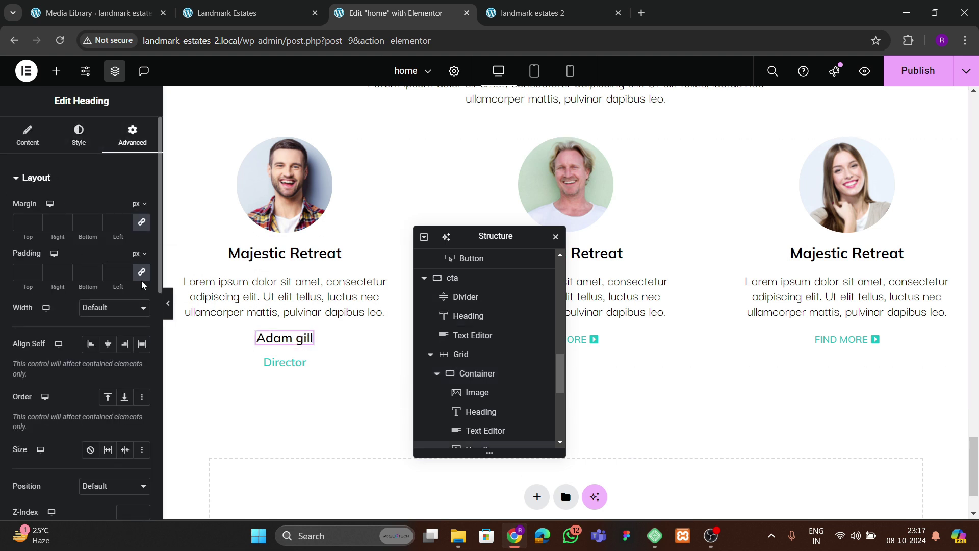
pyautogui.tripleClick(96, 226)
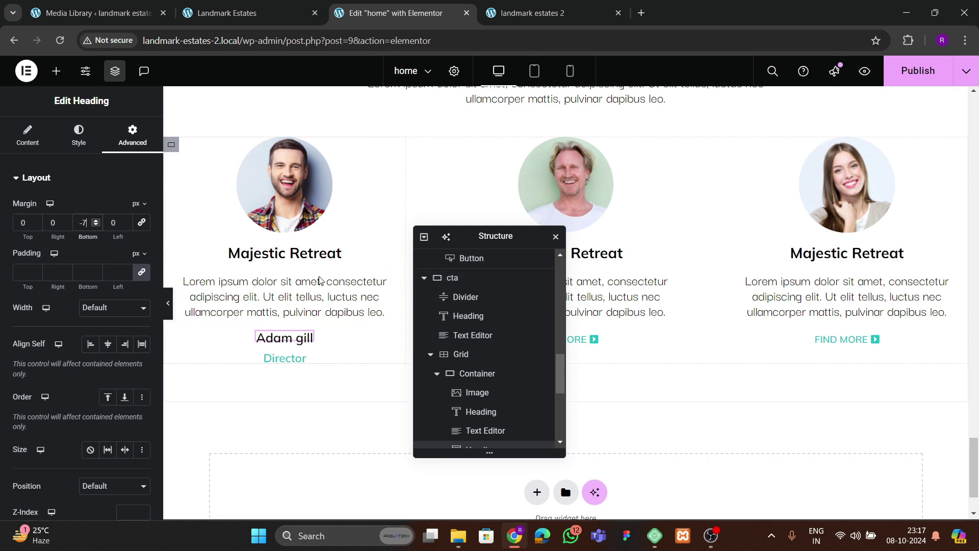
pyautogui.click(367, 281)
# - Compare the first card with the reference site's testimonials and delete its Majestic Retreat heading
pyautogui.click(228, 15)
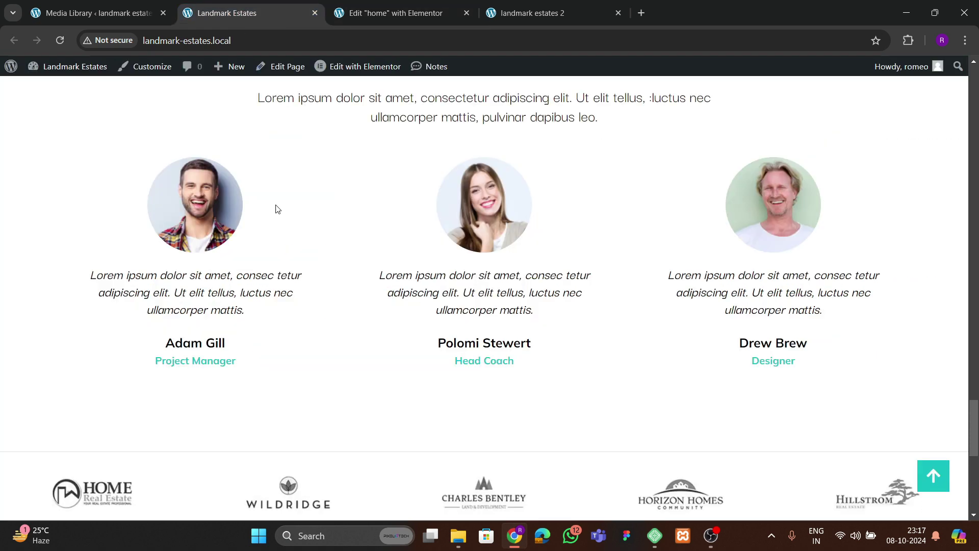
pyautogui.click(388, 14)
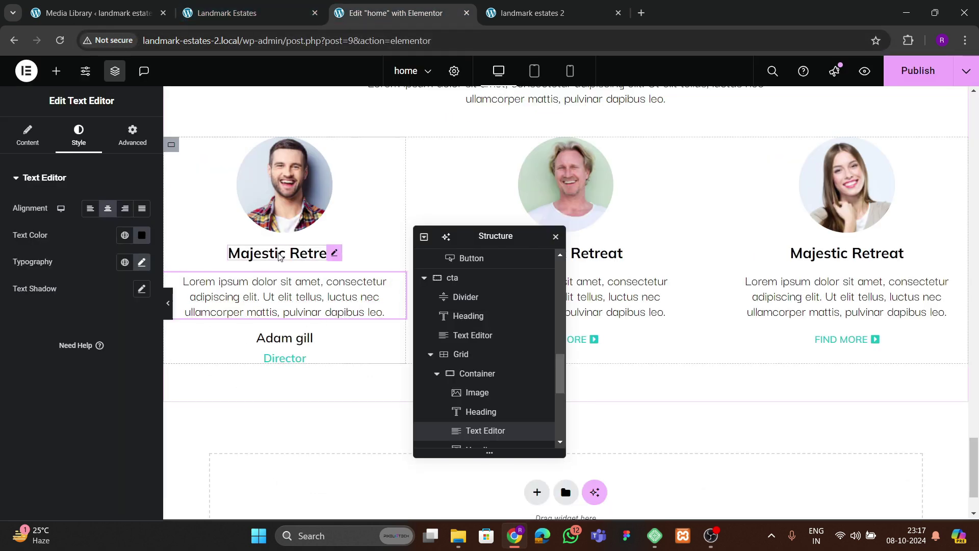
pyautogui.click(219, 13)
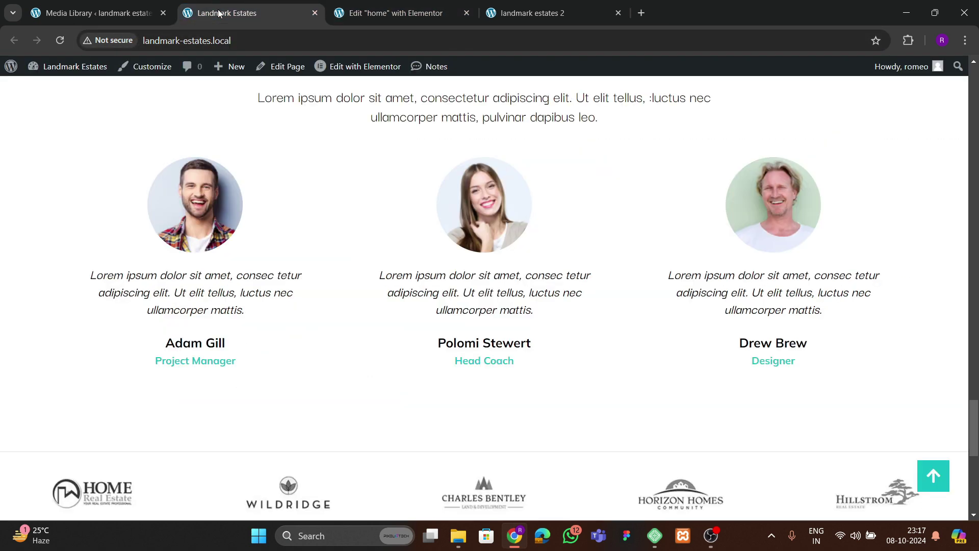
pyautogui.click(408, 19)
pyautogui.rightClick(300, 255)
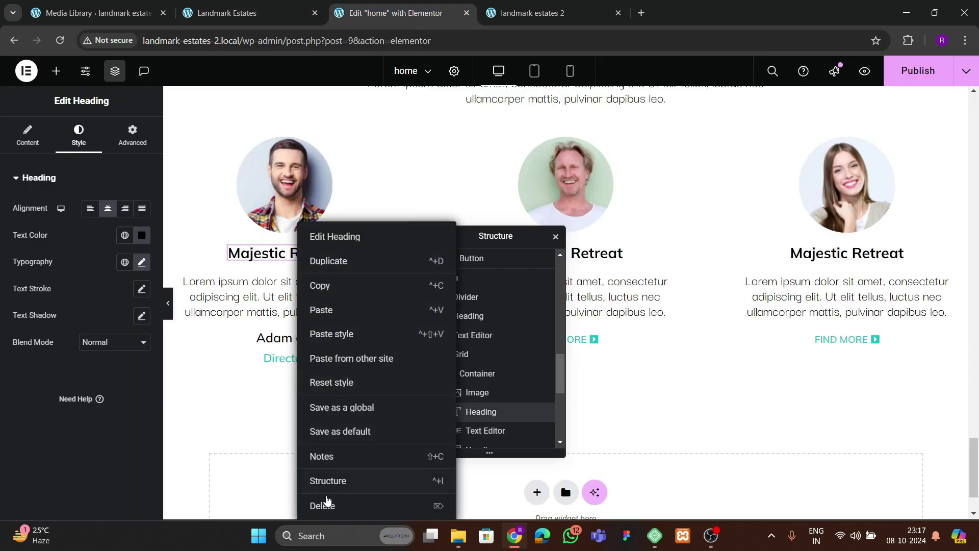
pyautogui.click(322, 504)
# - Delete the Majestic Retreat heading from the second testimonial card
pyautogui.moveTo(465, 238); pyautogui.dragTo(353, 264)
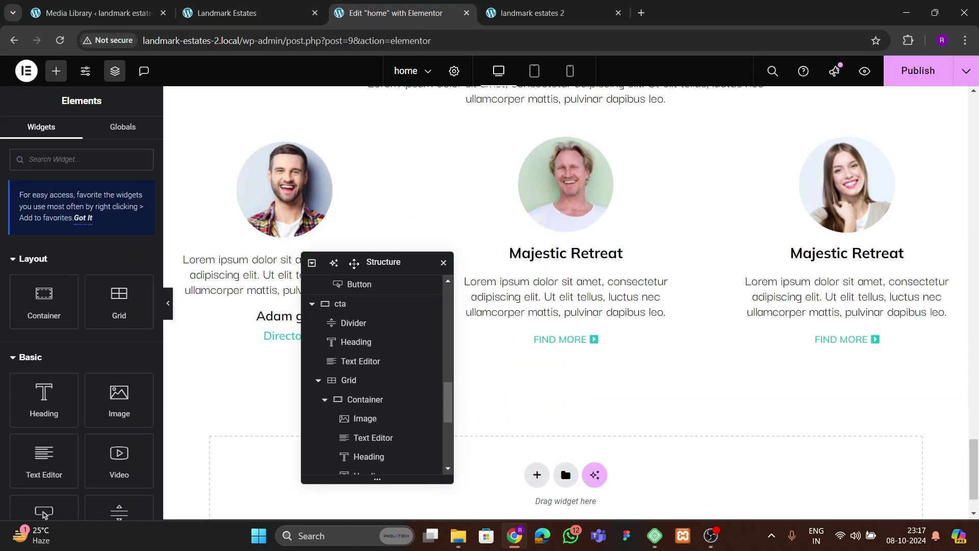
pyautogui.rightClick(565, 266)
pyautogui.click(597, 504)
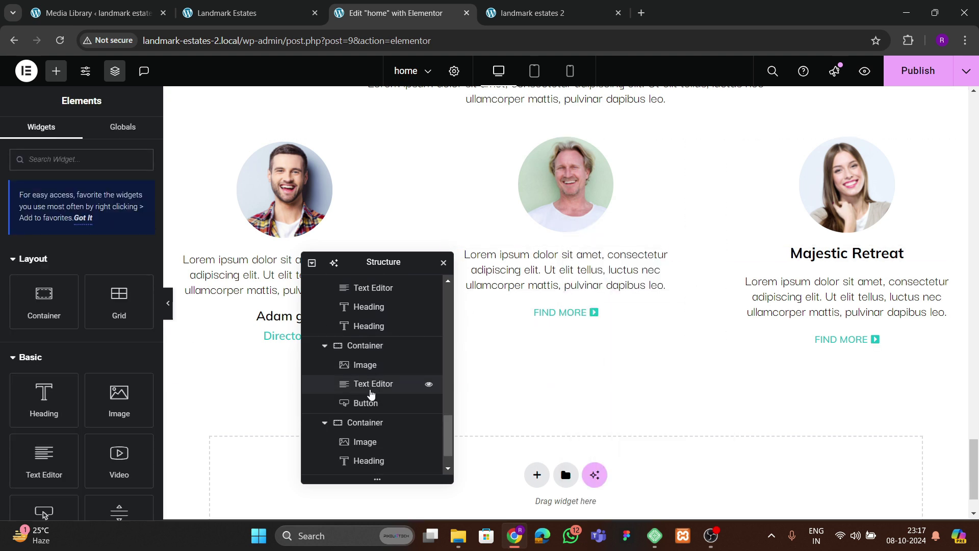
# - Collapse the three testimonial card containers in the page structure and review the parent grid's layout settings
pyautogui.scroll(3, 371, 394)
pyautogui.click(319, 383)
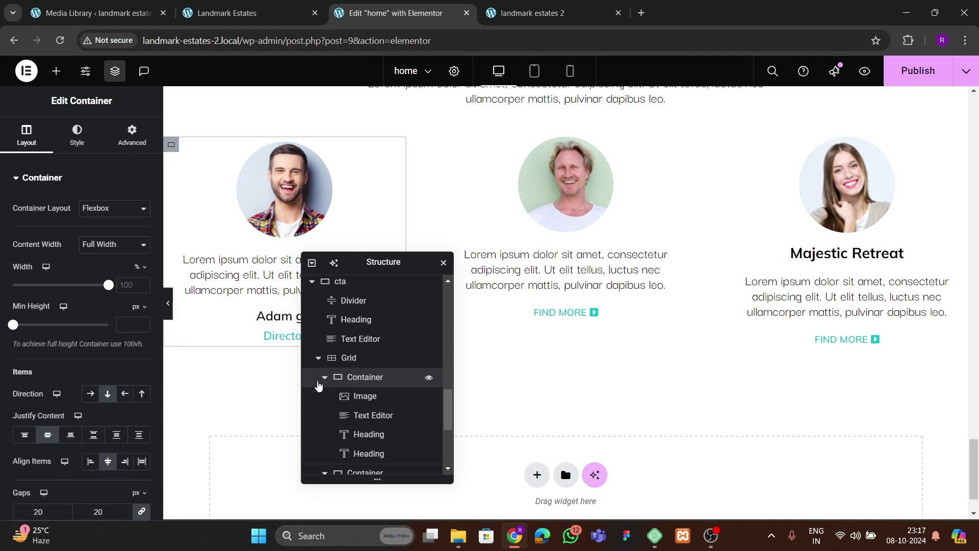
pyautogui.click(322, 380)
pyautogui.click(326, 399)
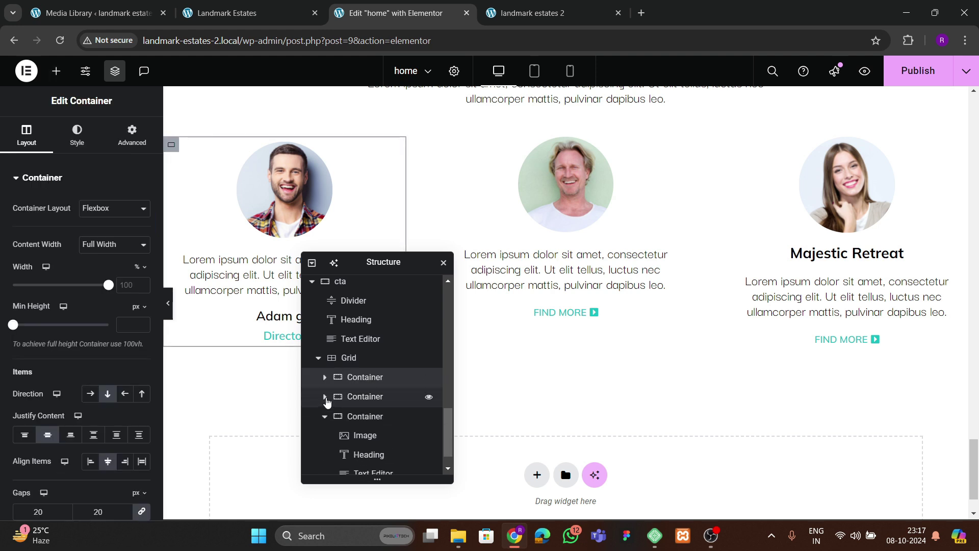
pyautogui.click(326, 400)
pyautogui.click(322, 402)
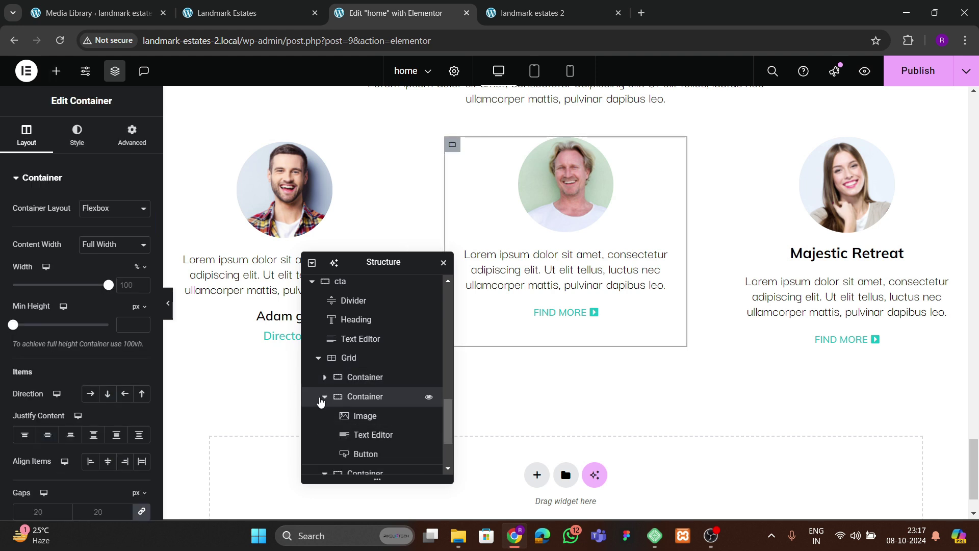
pyautogui.click(323, 397)
pyautogui.click(324, 418)
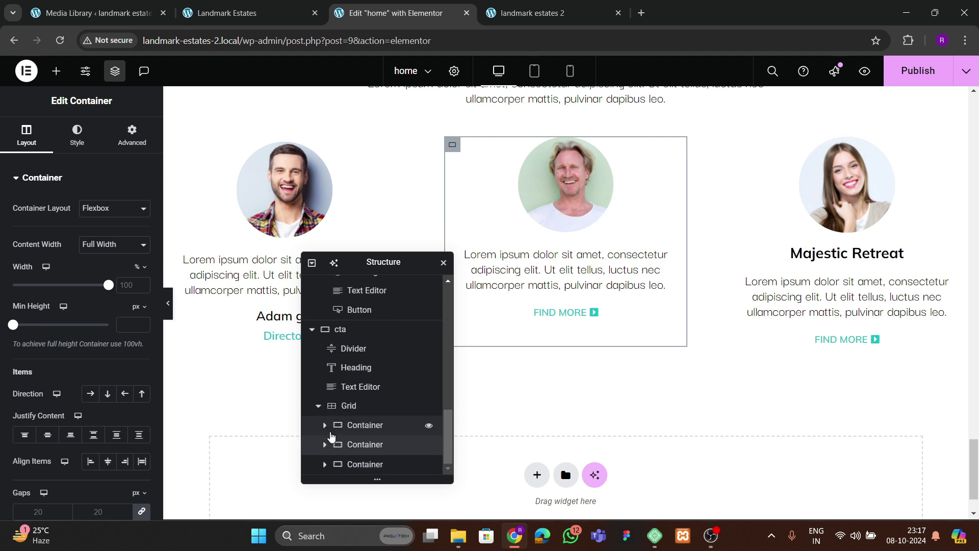
pyautogui.click(347, 406)
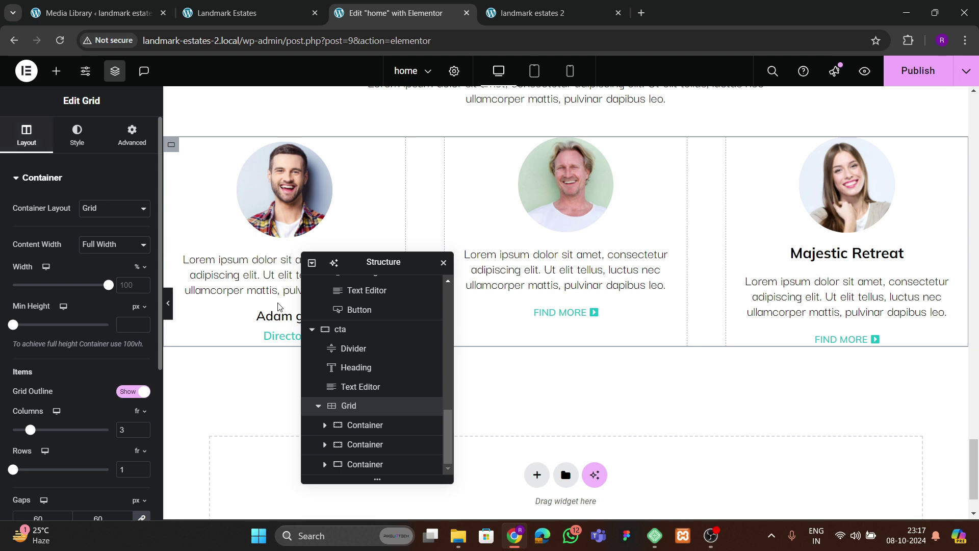
pyautogui.scroll(-4, 92, 355)
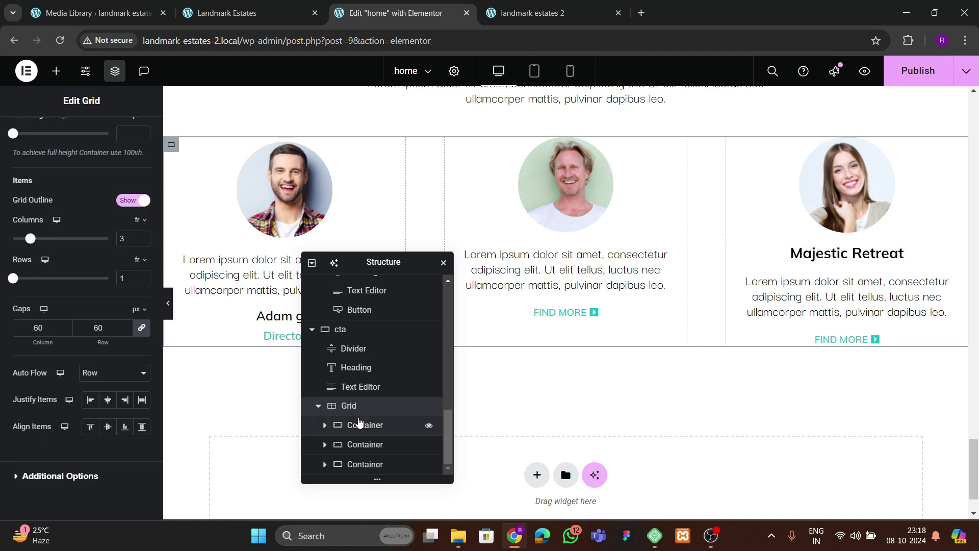
# - Delete the second and third card containers from the testimonial grid
pyautogui.click(363, 444)
pyautogui.rightClick(363, 444)
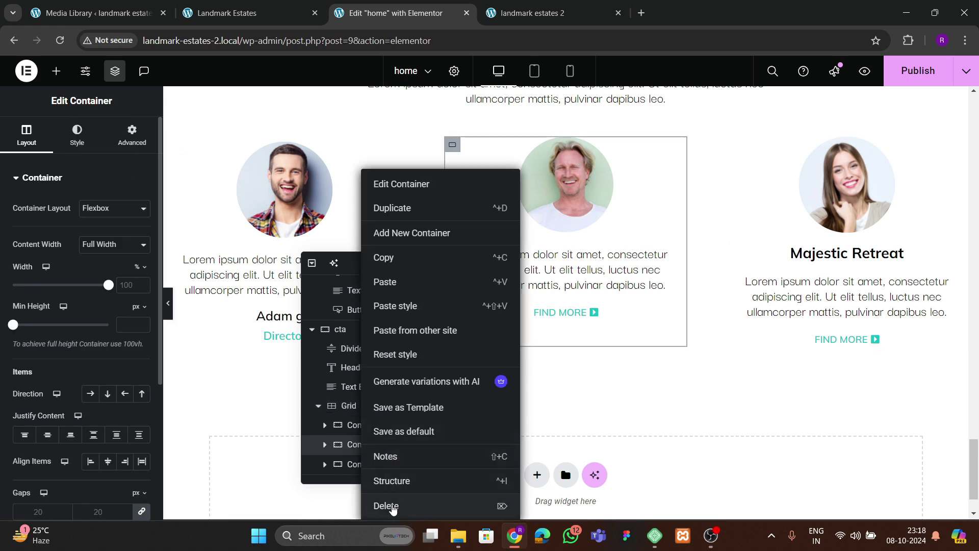
pyautogui.click(390, 506)
pyautogui.click(365, 464)
pyautogui.rightClick(365, 464)
pyautogui.click(390, 506)
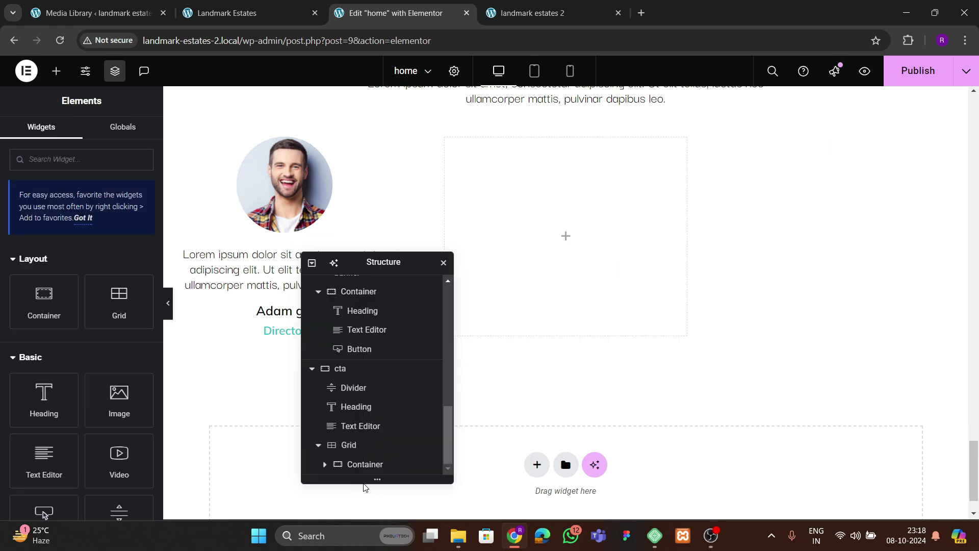
# - Duplicate the finished testimonial card twice to fill the three-column grid, and save the page
pyautogui.click(364, 464)
pyautogui.rightClick(365, 464)
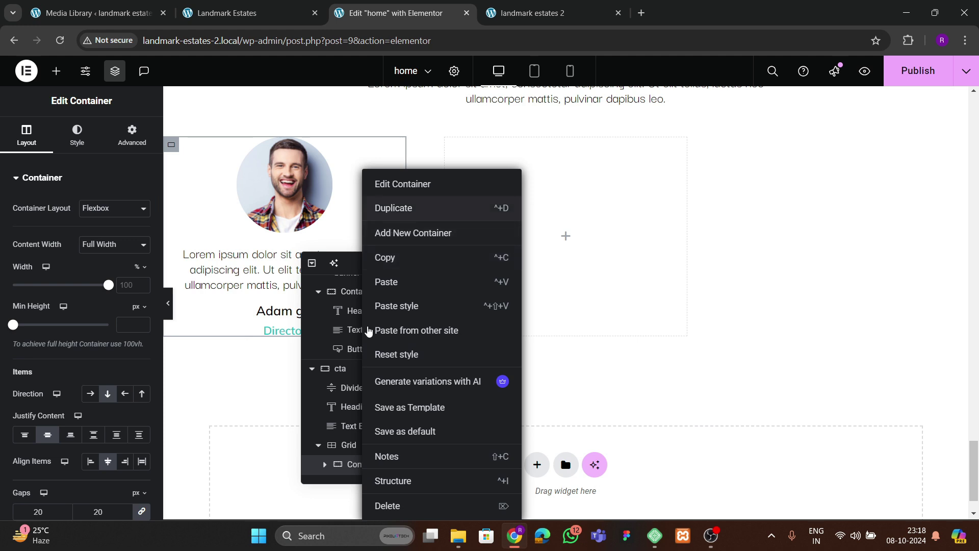
pyautogui.click(390, 208)
pyautogui.rightClick(372, 472)
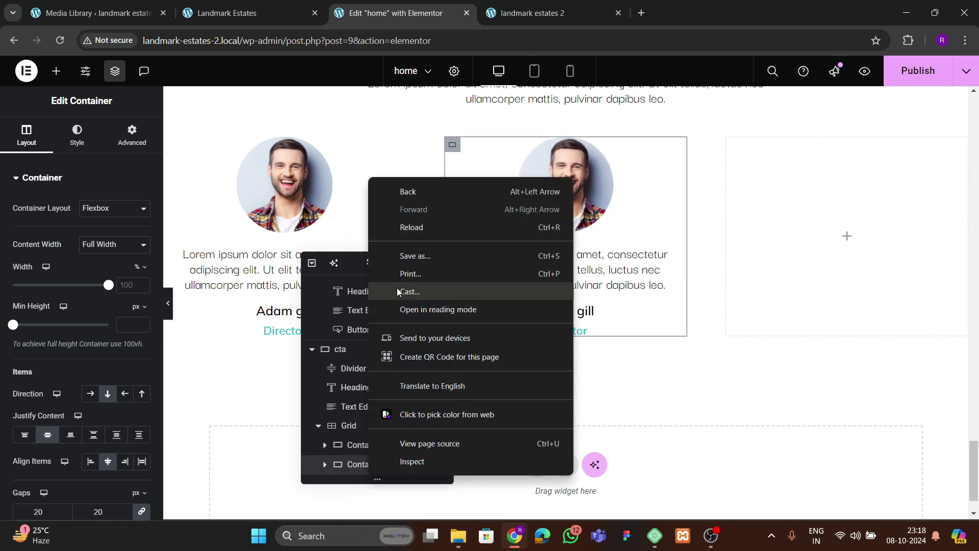
pyautogui.click(311, 433)
pyautogui.rightClick(361, 465)
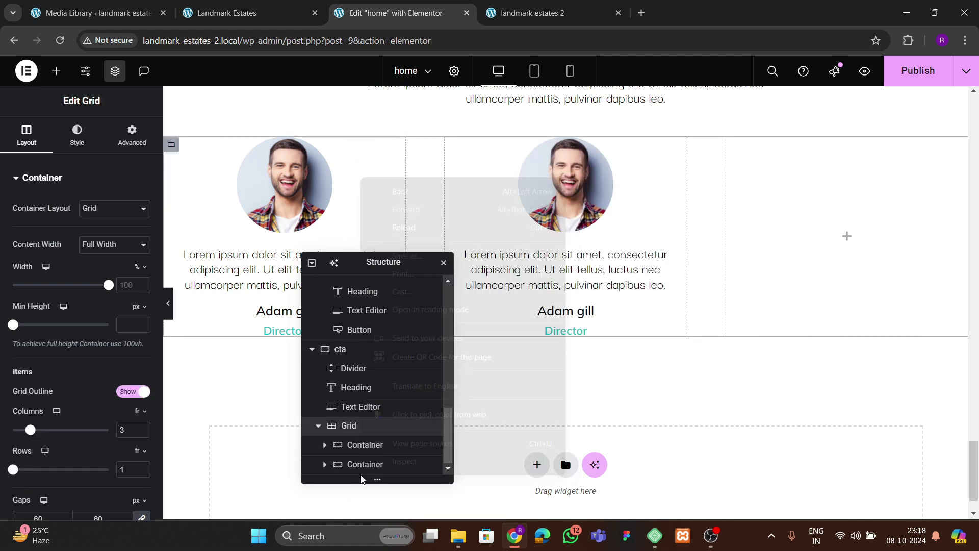
pyautogui.click(362, 463)
pyautogui.rightClick(361, 464)
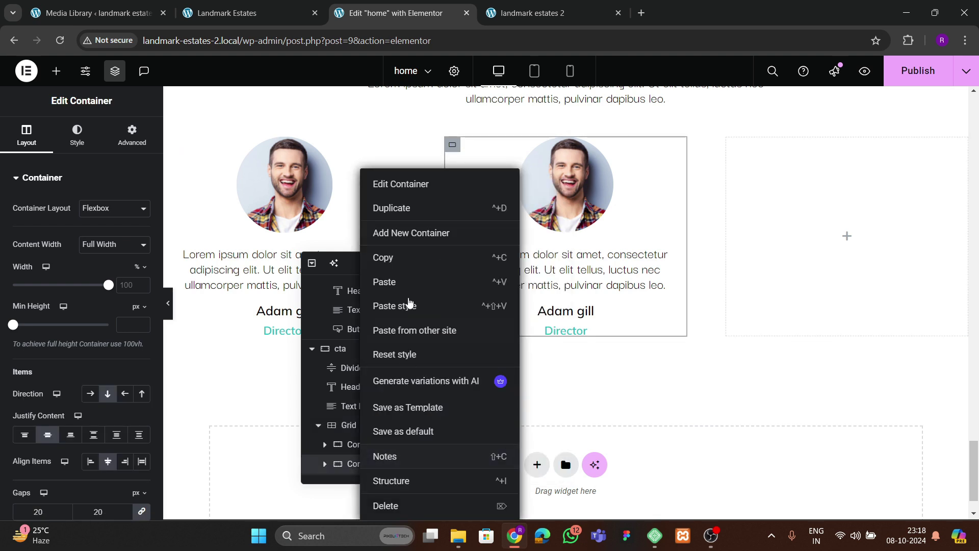
pyautogui.click(392, 209)
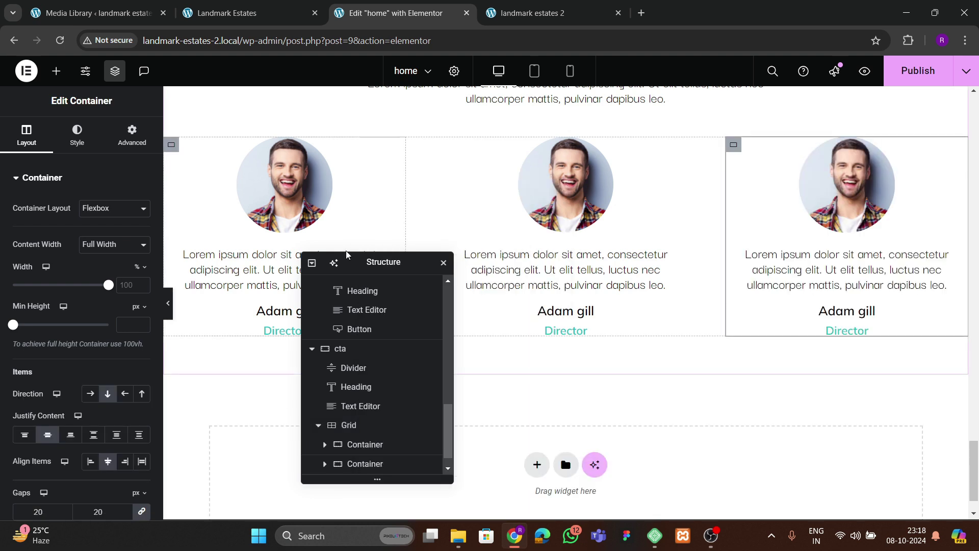
pyautogui.hotkey('ctrl', 's')
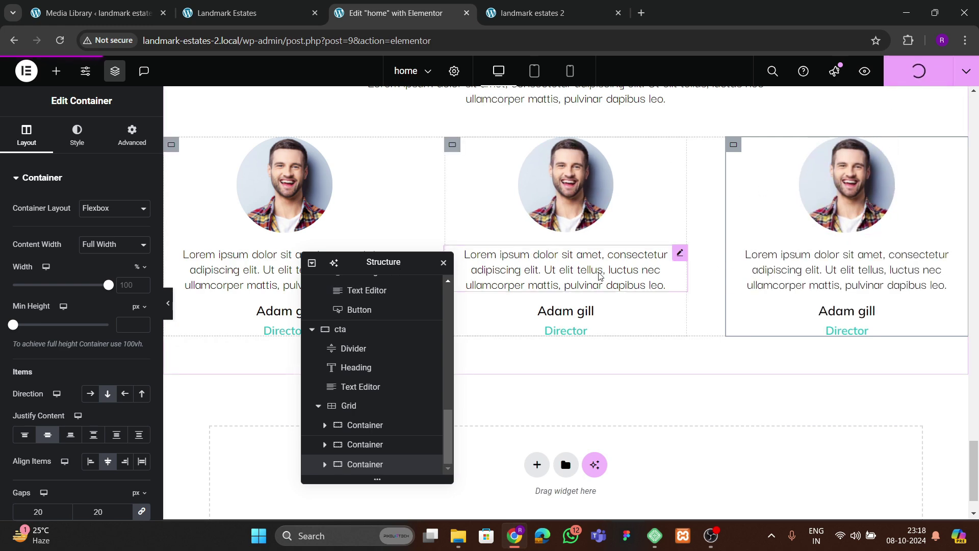
# - Match the reference site by setting the first testimonial's quote text to Italic style and 500 (Medium) weight
pyautogui.click(302, 20)
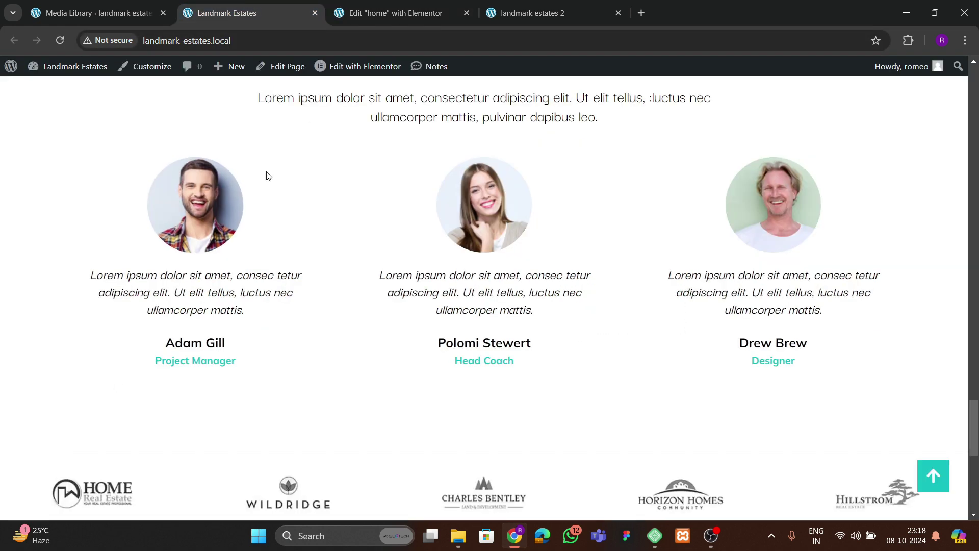
pyautogui.click(370, 15)
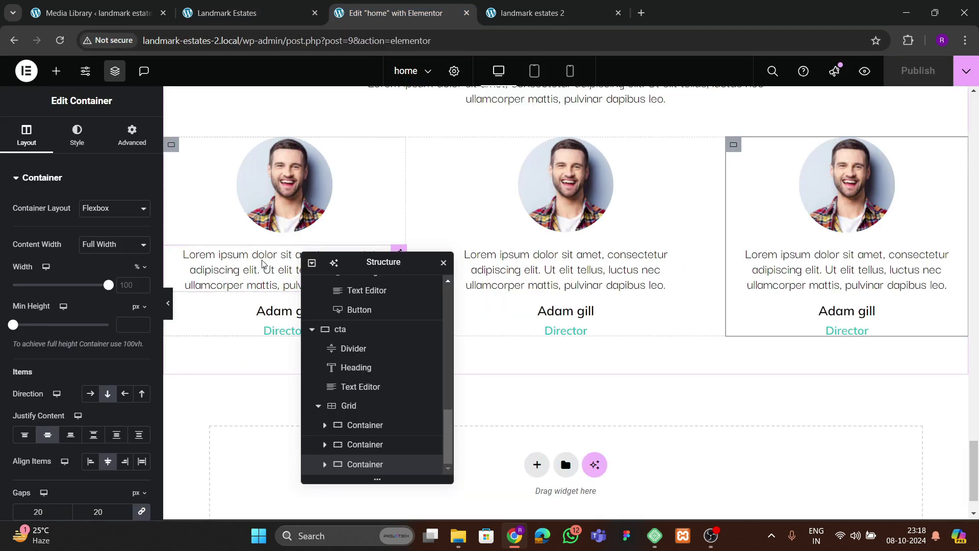
pyautogui.click(210, 285)
pyautogui.click(142, 262)
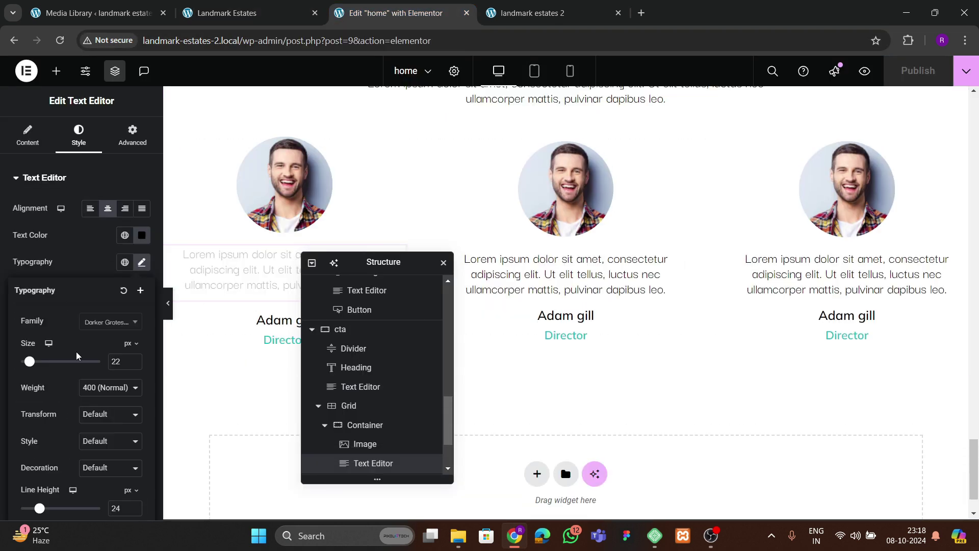
pyautogui.scroll(-2, 66, 382)
pyautogui.click(101, 335)
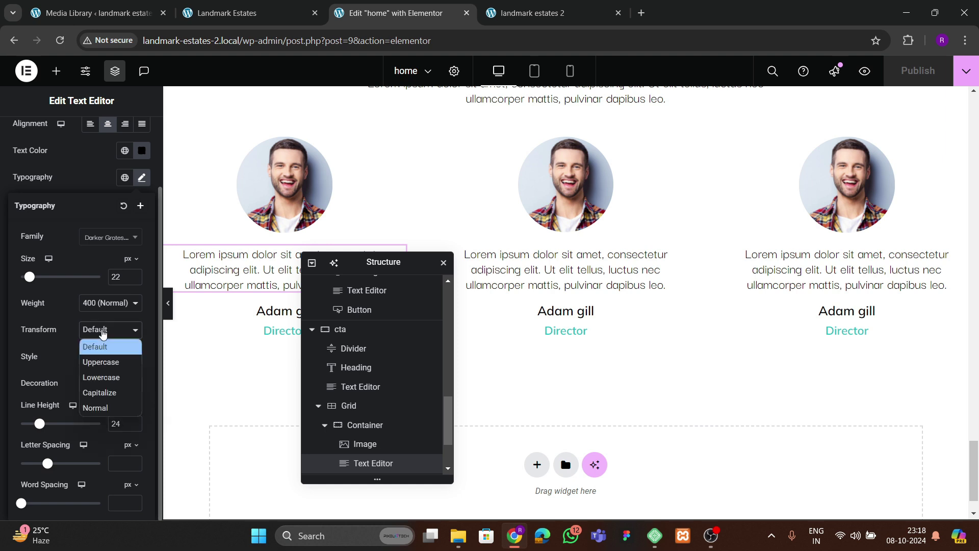
pyautogui.click(74, 342)
pyautogui.click(102, 365)
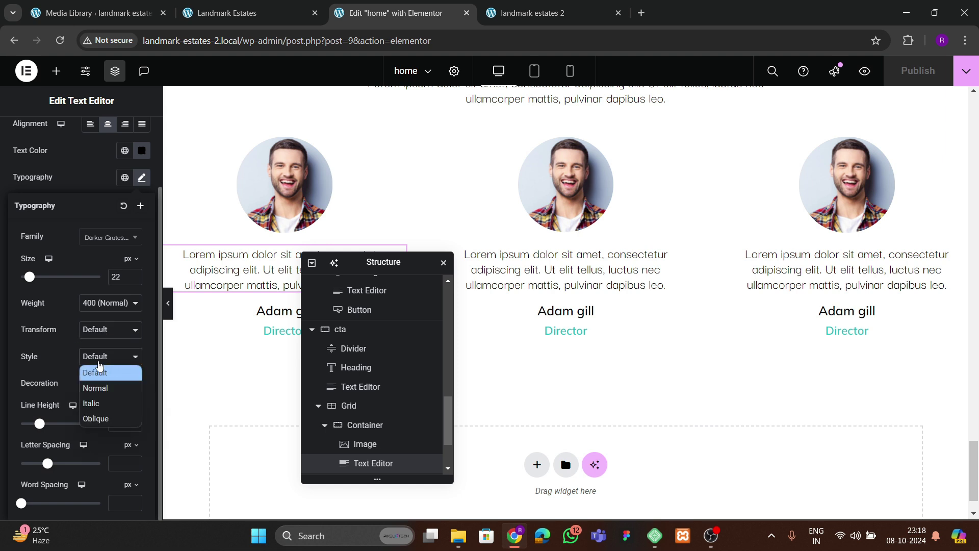
pyautogui.click(87, 403)
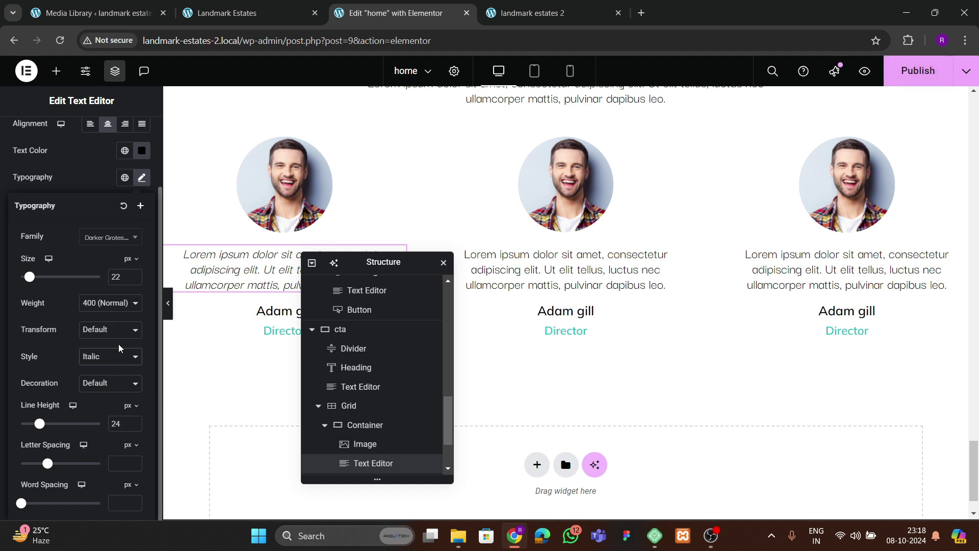
pyautogui.click(100, 302)
pyautogui.click(94, 395)
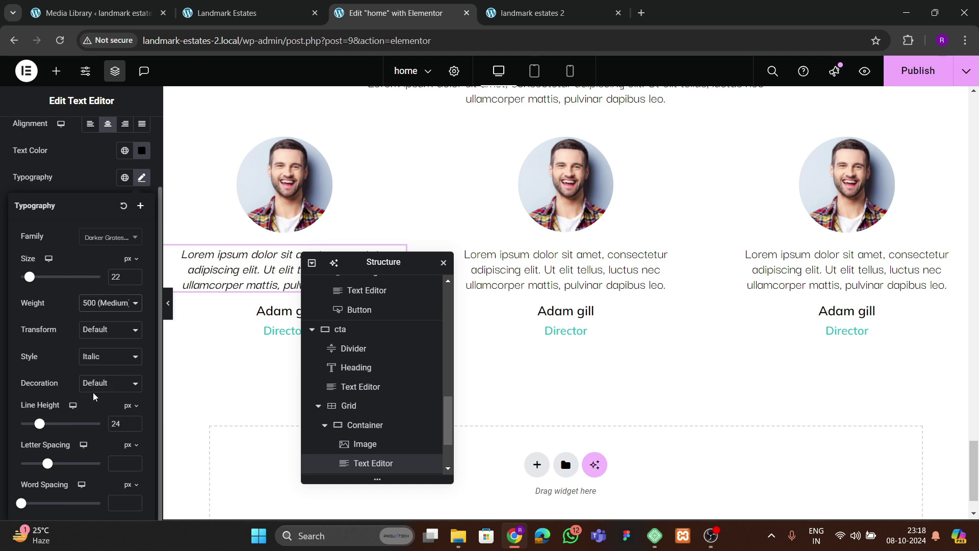
# - Delete the second and third testimonial card containers, which still have the unstyled quote text
pyautogui.scroll(-1, 367, 439)
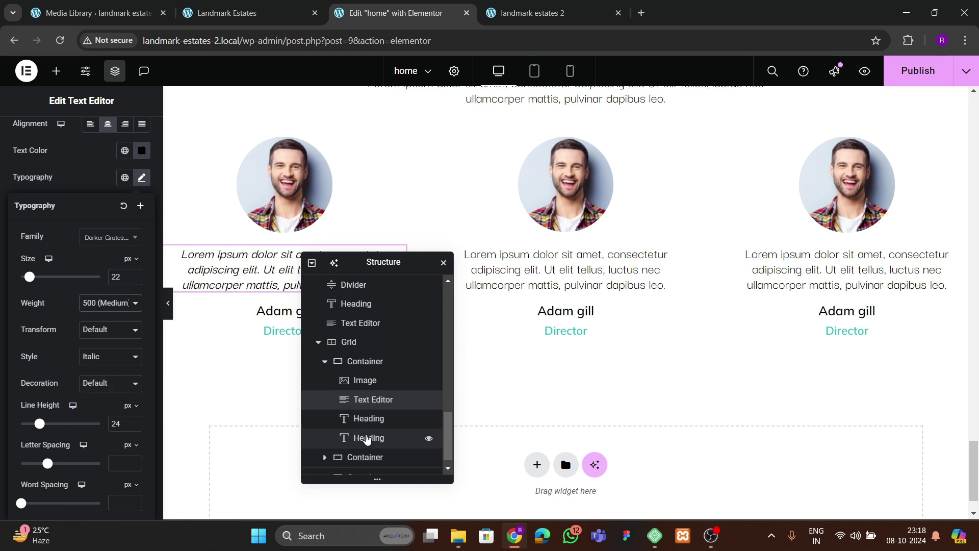
pyautogui.click(324, 362)
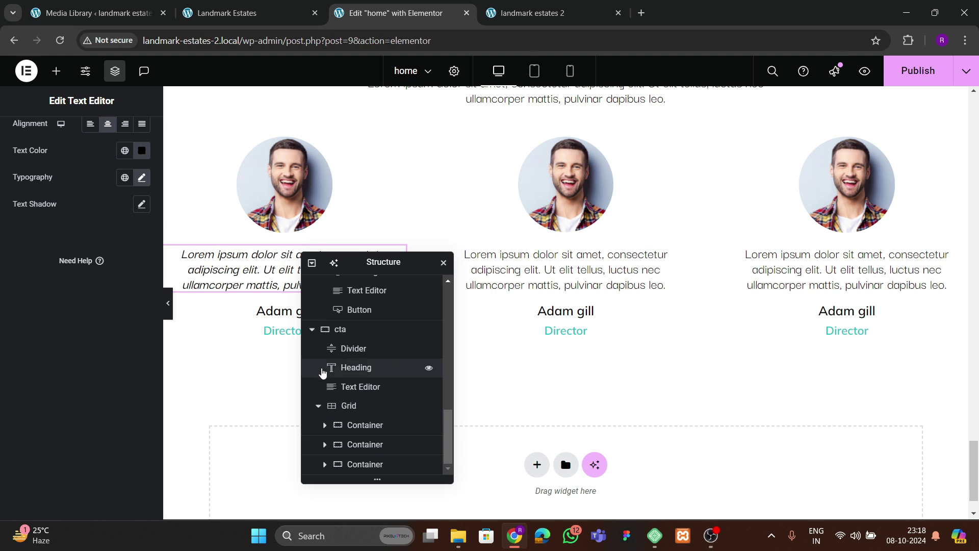
pyautogui.click(368, 444)
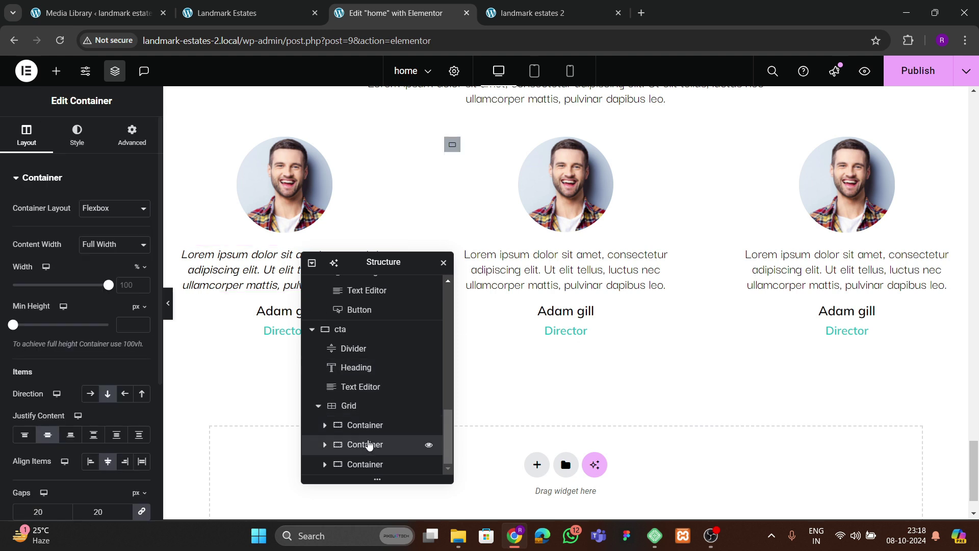
pyautogui.rightClick(368, 444)
pyautogui.click(392, 505)
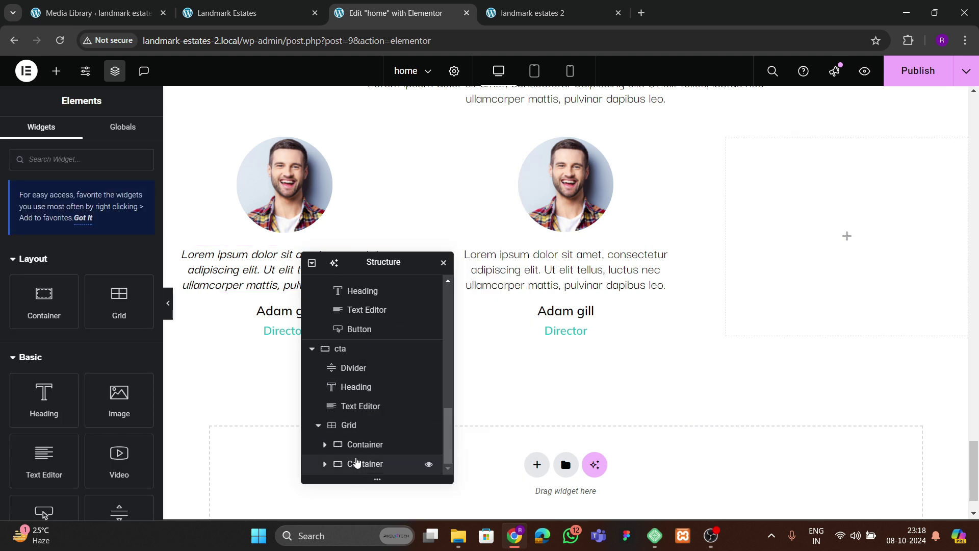
pyautogui.rightClick(356, 464)
pyautogui.click(343, 465)
pyautogui.rightClick(356, 465)
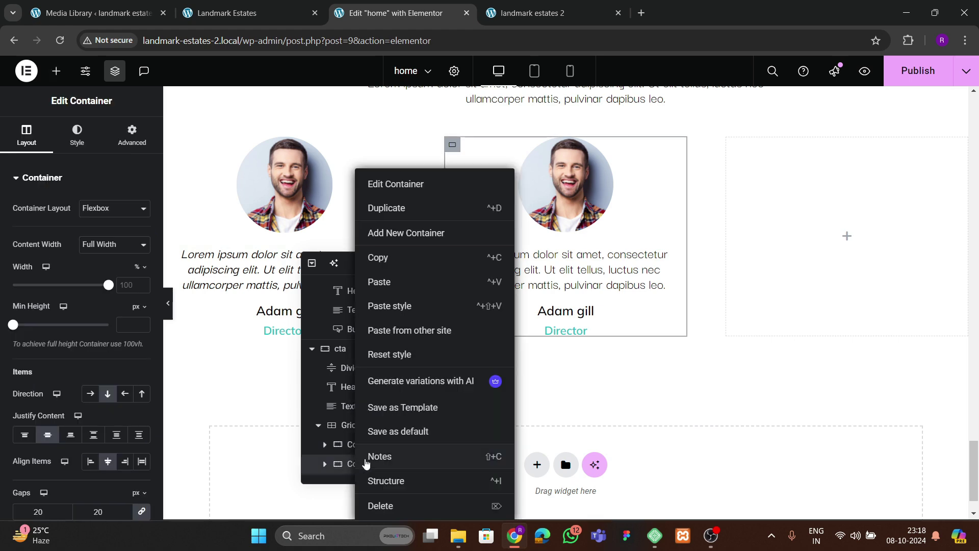
pyautogui.click(391, 504)
# - Duplicate the restyled testimonial card twice to refill the three-column grid, and publish the page
pyautogui.click(367, 464)
pyautogui.rightClick(367, 464)
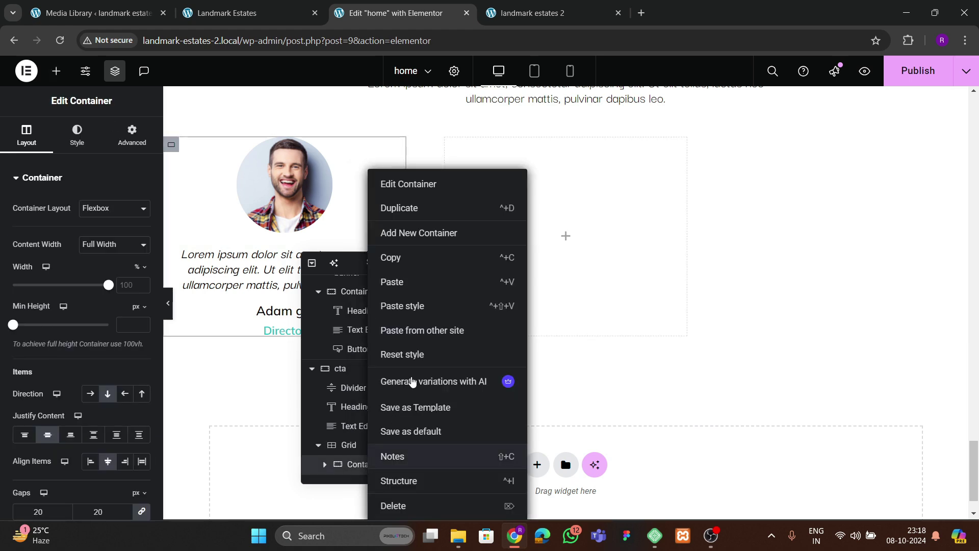
pyautogui.click(431, 227)
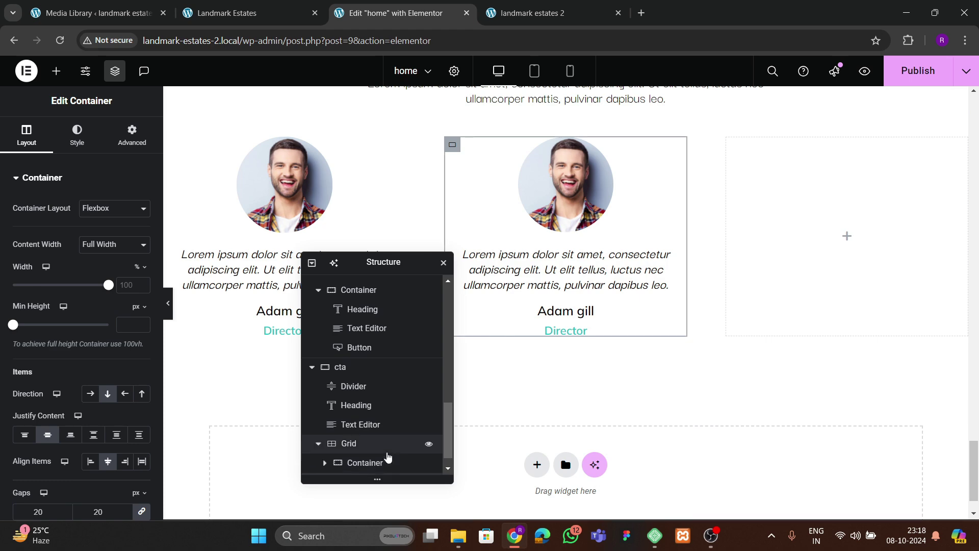
pyautogui.scroll(-1, 387, 457)
pyautogui.rightClick(375, 465)
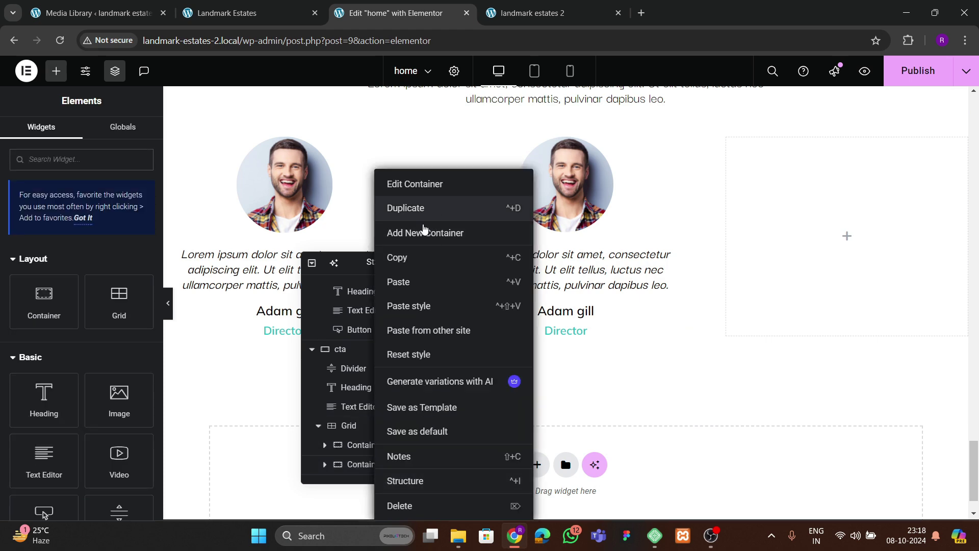
pyautogui.click(422, 228)
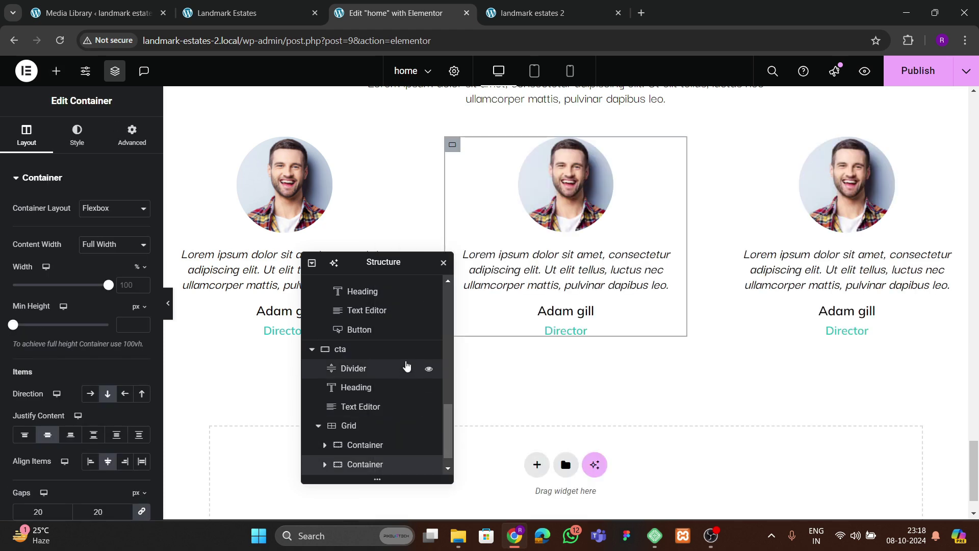
pyautogui.scroll(1, 550, 306)
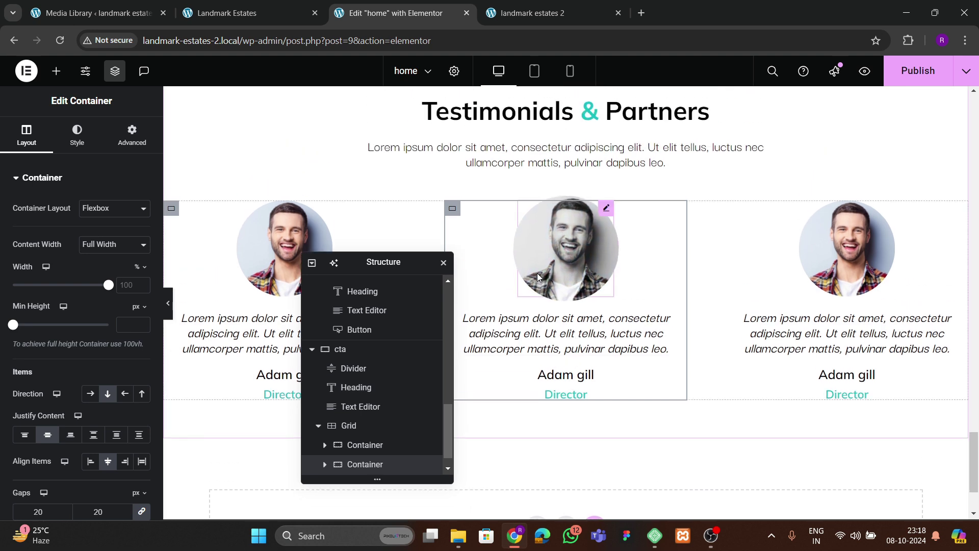
pyautogui.click(917, 70)
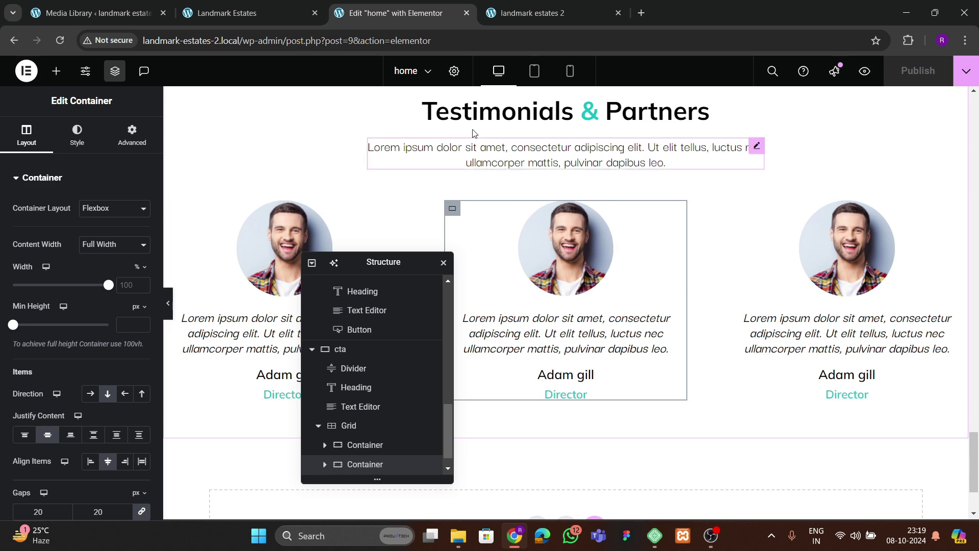
# - Reload the reference site and check the Testimonials & Partners section on the rebuilt live page
pyautogui.click(228, 13)
pyautogui.click(60, 40)
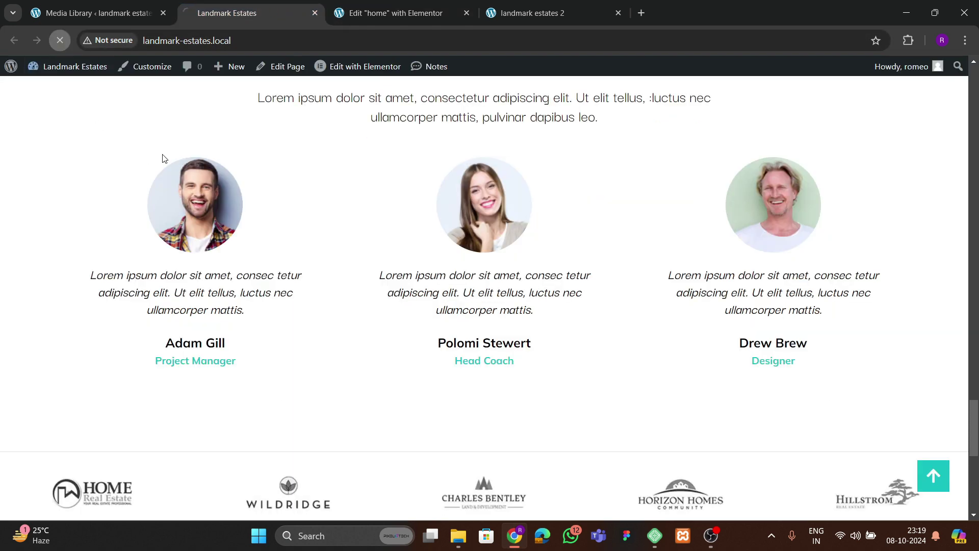
pyautogui.click(529, 15)
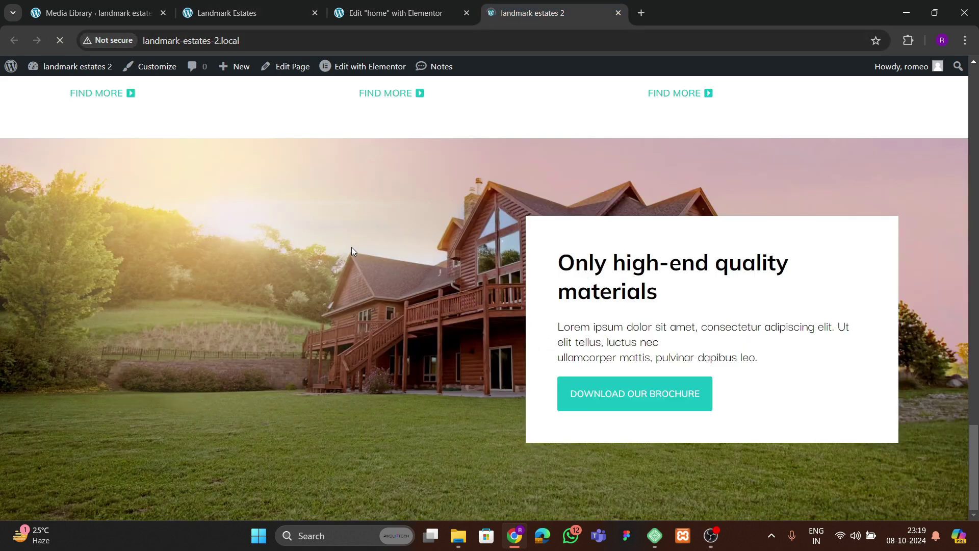
pyautogui.scroll(-3, 462, 285)
pyautogui.scroll(5, 462, 286)
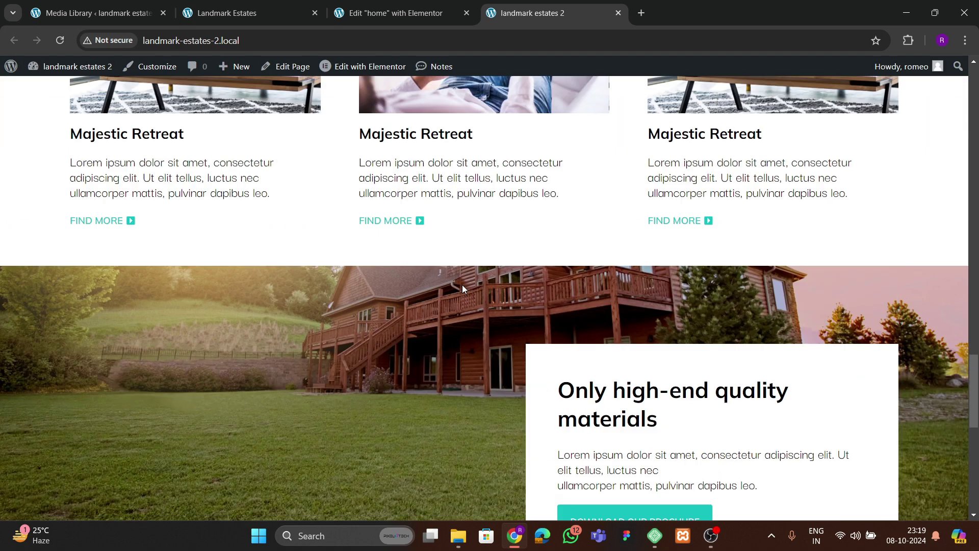
pyautogui.scroll(-9, 461, 285)
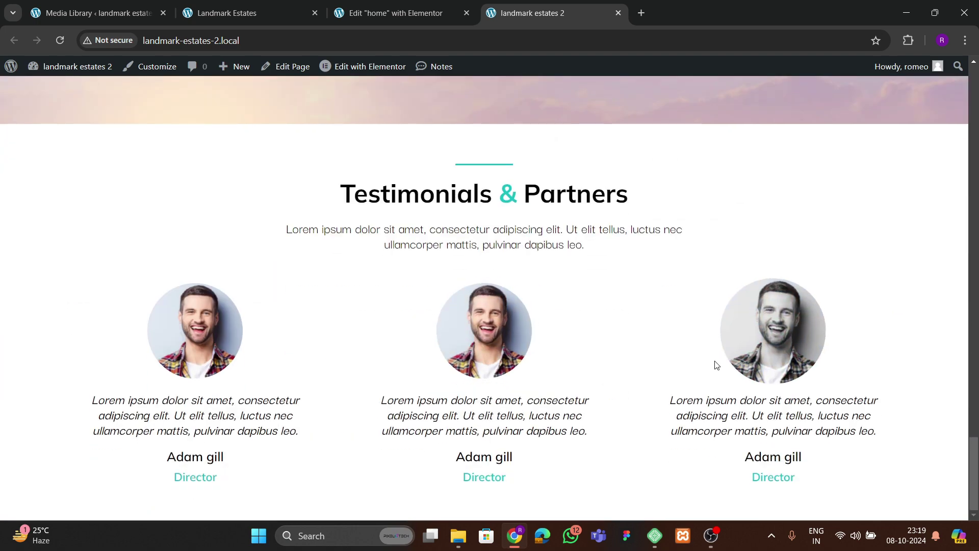
# - Examine the reference site's testimonials, partner logo row and consultation section for the layout that follows the testimonials
pyautogui.click(283, 17)
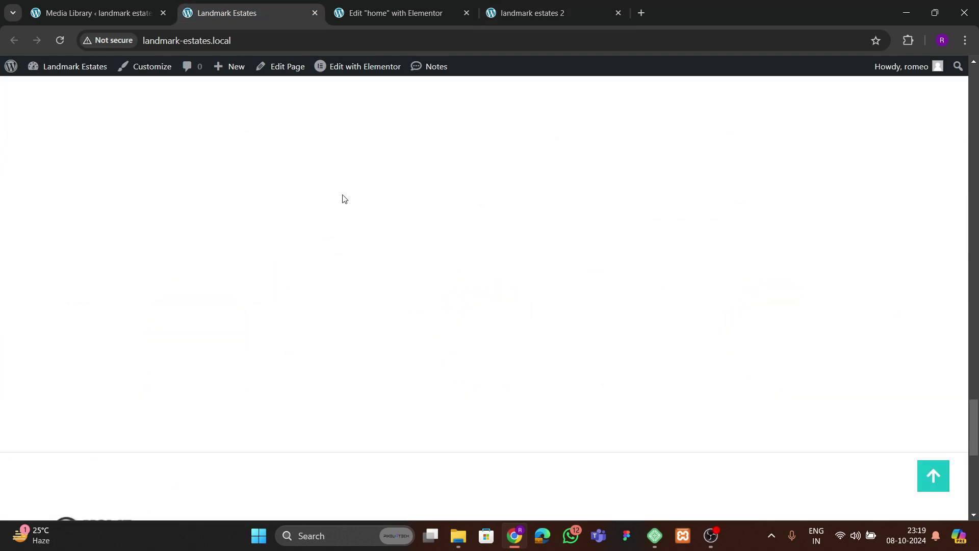
pyautogui.scroll(-5, 516, 313)
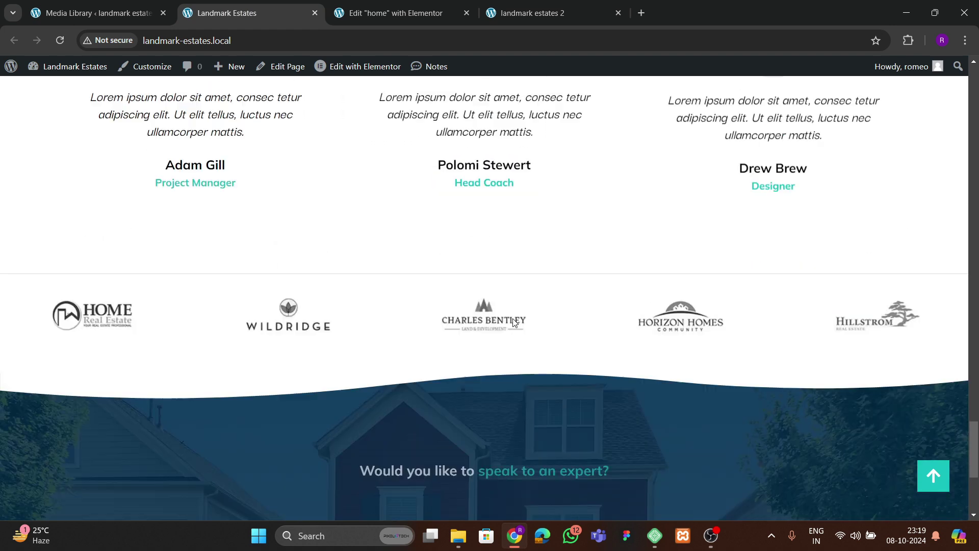
pyautogui.scroll(10, 513, 315)
pyautogui.scroll(-10, 513, 315)
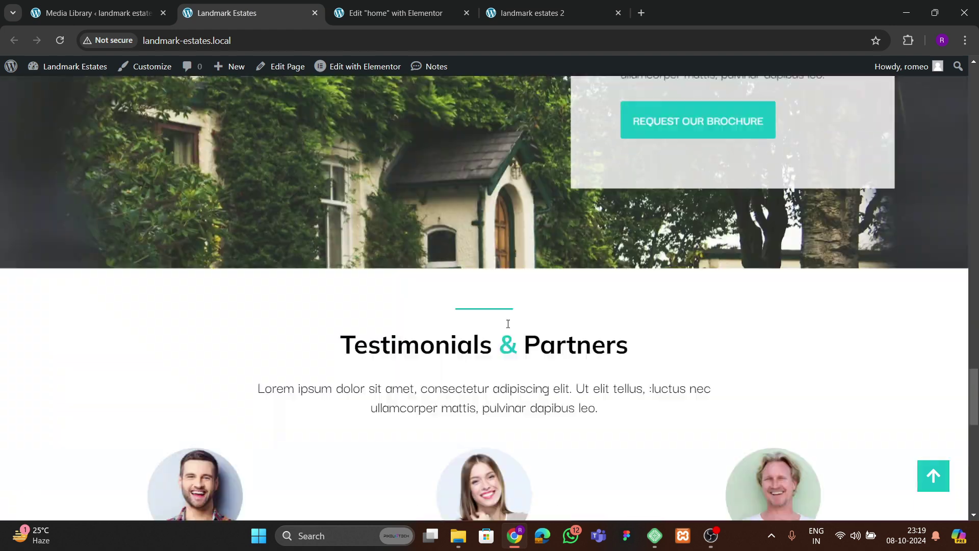
pyautogui.scroll(-7, 504, 323)
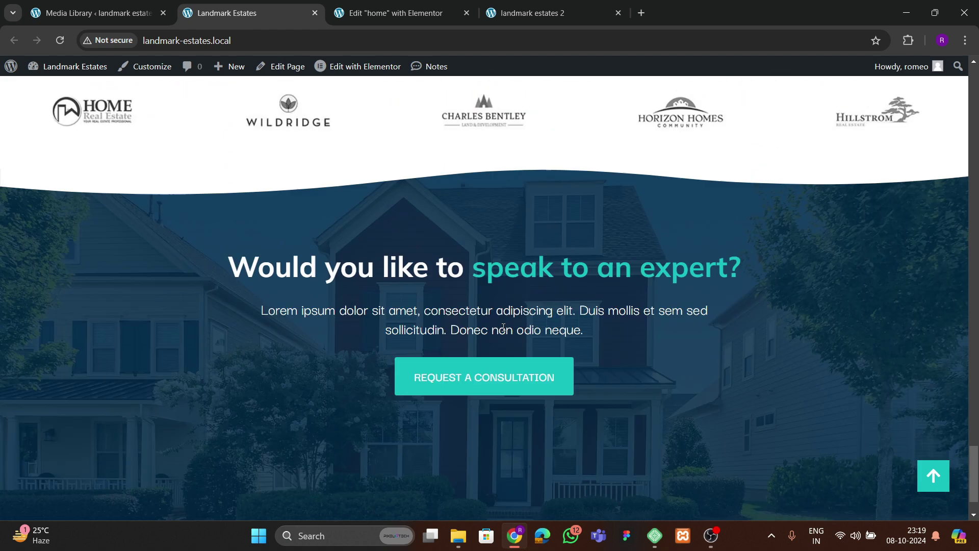
pyautogui.scroll(2, 412, 329)
# - Add a single-column flexbox container below the testimonials section and set its boxed content width to 1300 px
pyautogui.click(391, 11)
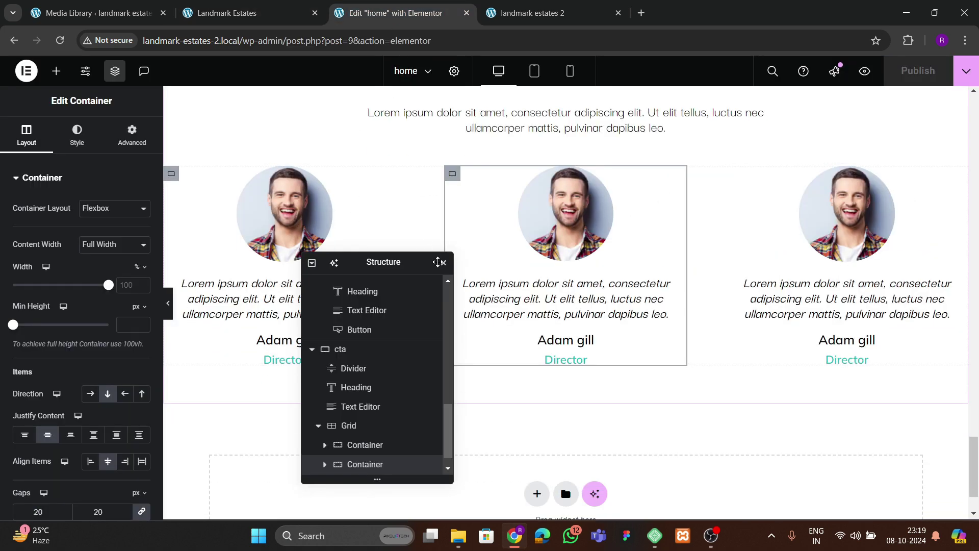
pyautogui.moveTo(403, 260); pyautogui.dragTo(760, 126)
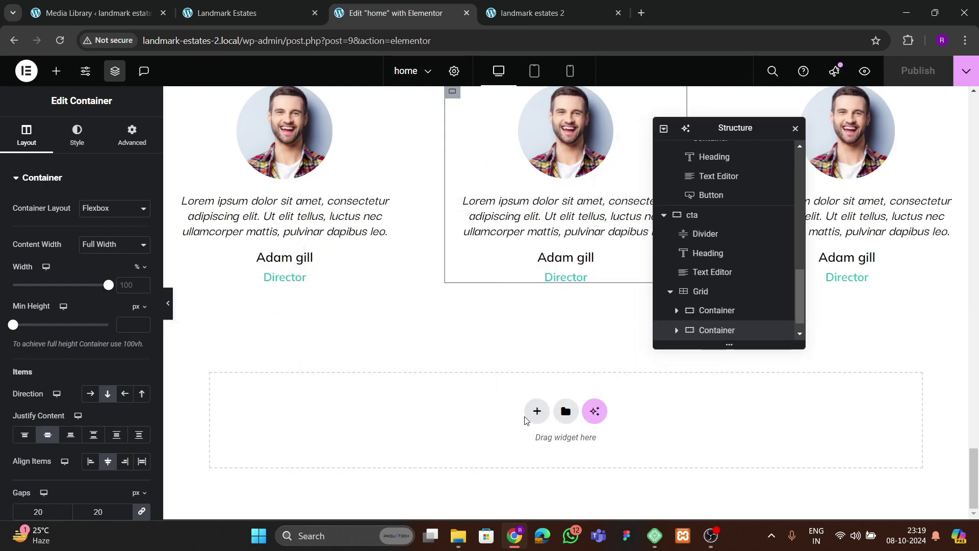
pyautogui.click(537, 411)
pyautogui.click(500, 438)
pyautogui.click(391, 440)
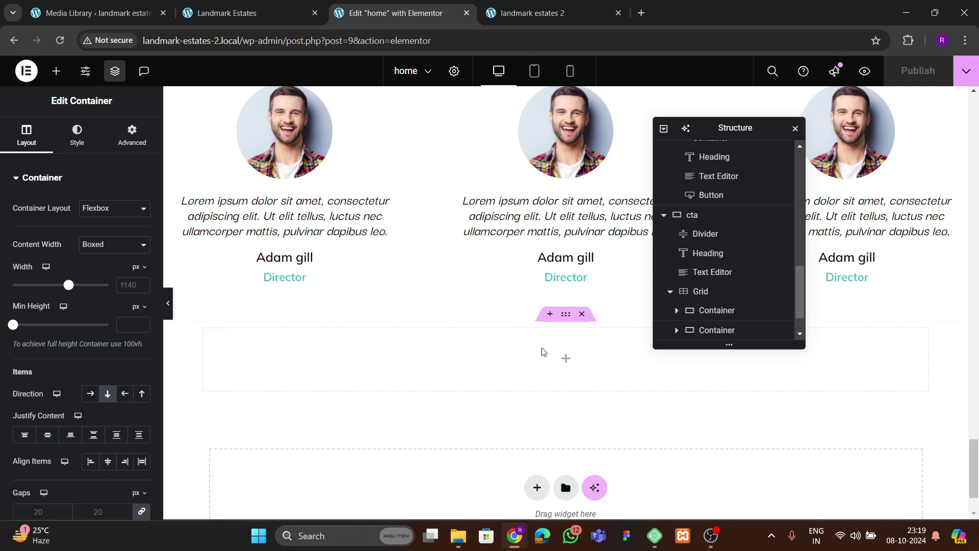
pyautogui.click(136, 289)
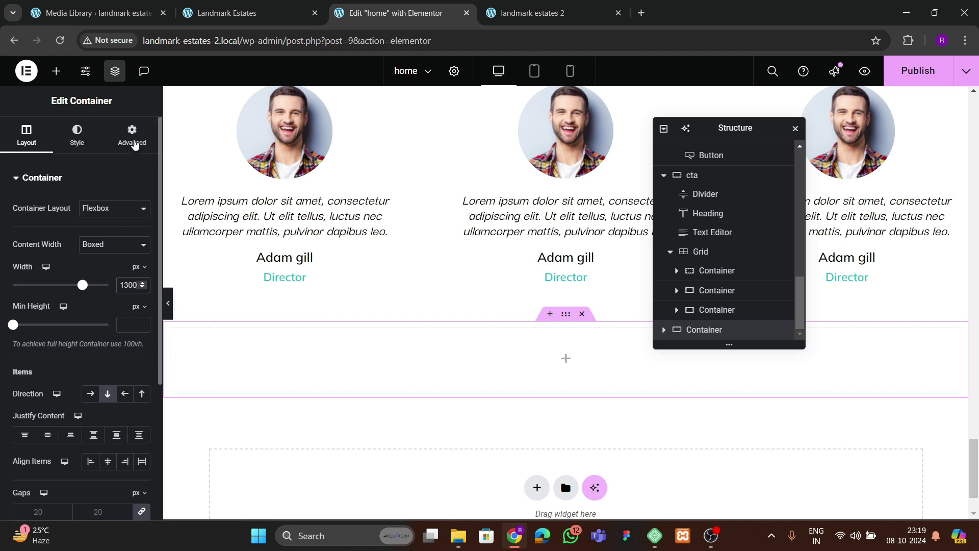
# - Unlink the new container's padding and set it to 60 px top with matching bottom padding and 0 on the sides
pyautogui.click(134, 145)
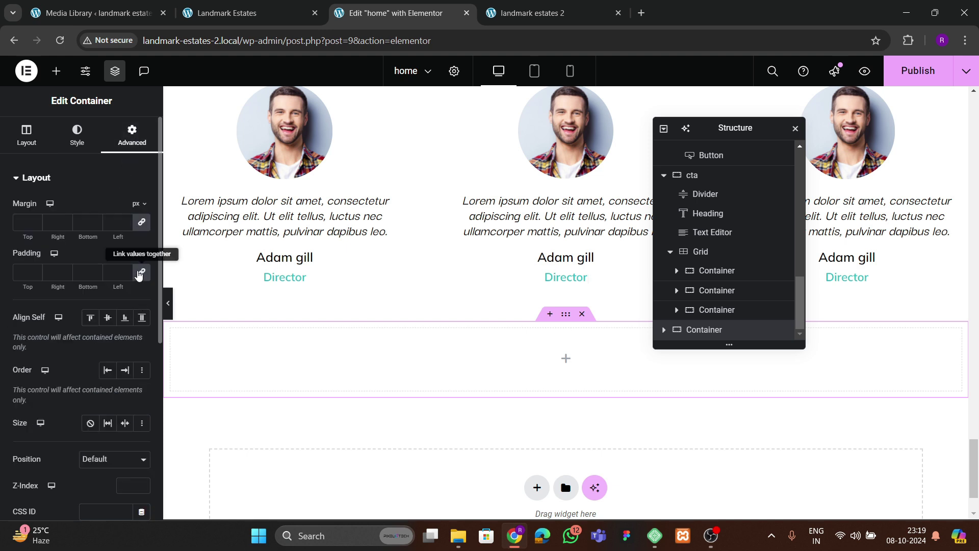
pyautogui.click(138, 275)
pyautogui.moveTo(23, 282); pyautogui.dragTo(53, 280)
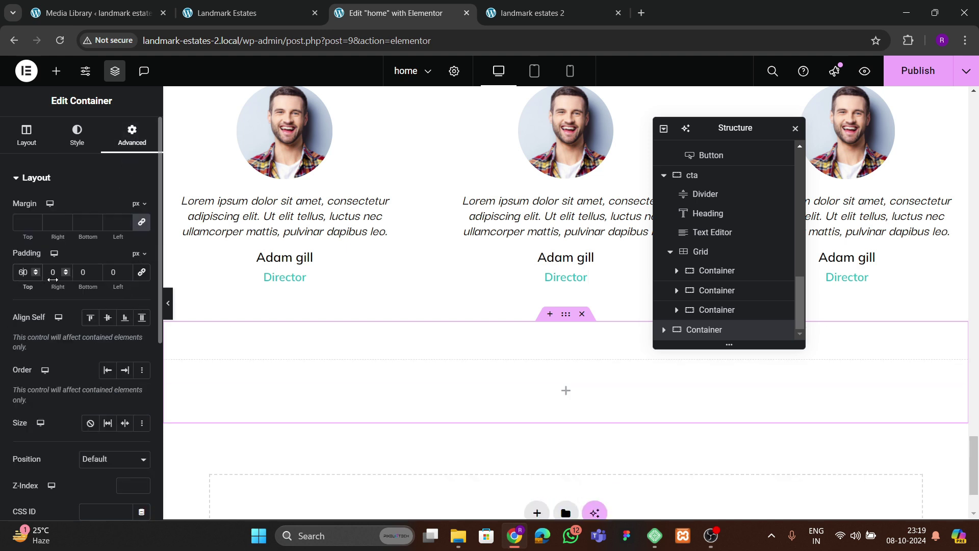
# - Search the widgets for "divider" and place a Divider in the new container
pyautogui.click(56, 70)
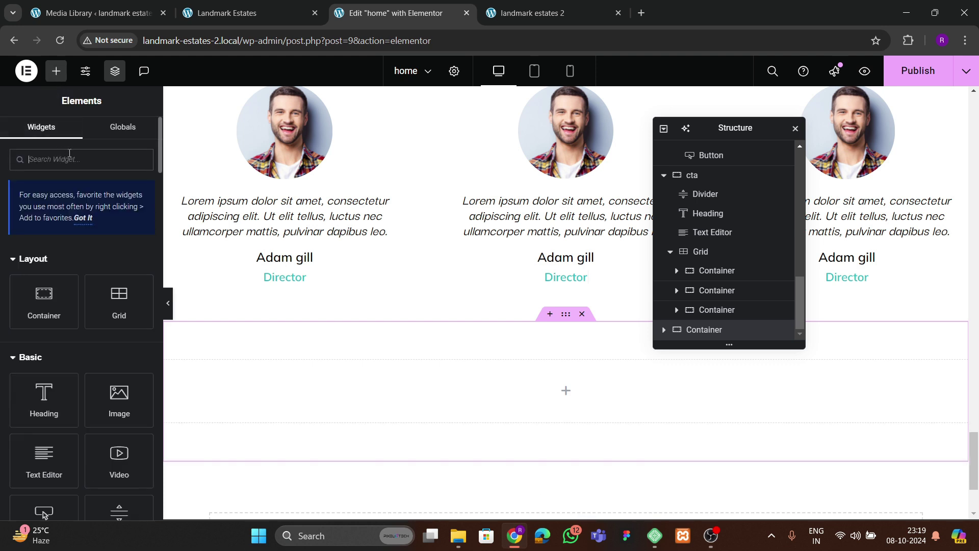
pyautogui.write('divider')
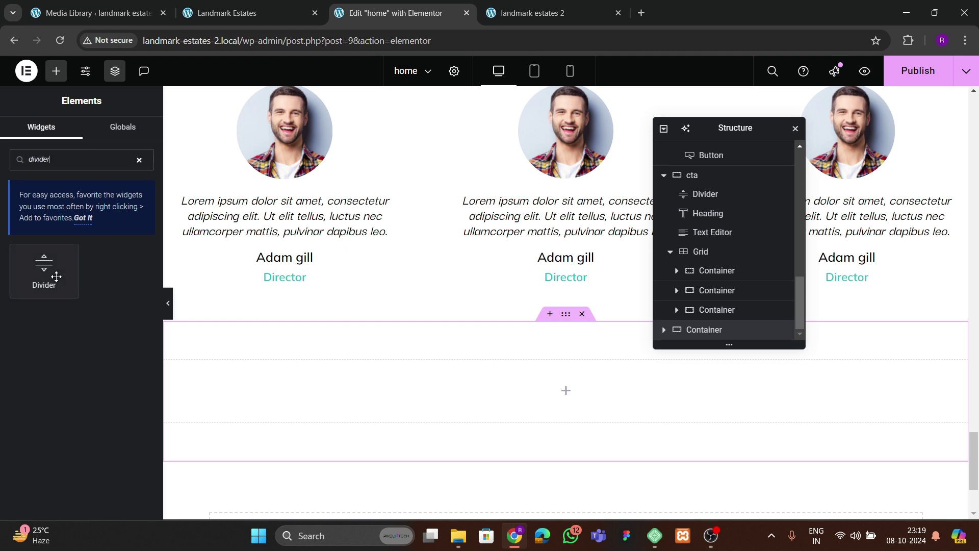
pyautogui.moveTo(56, 277); pyautogui.dragTo(358, 389)
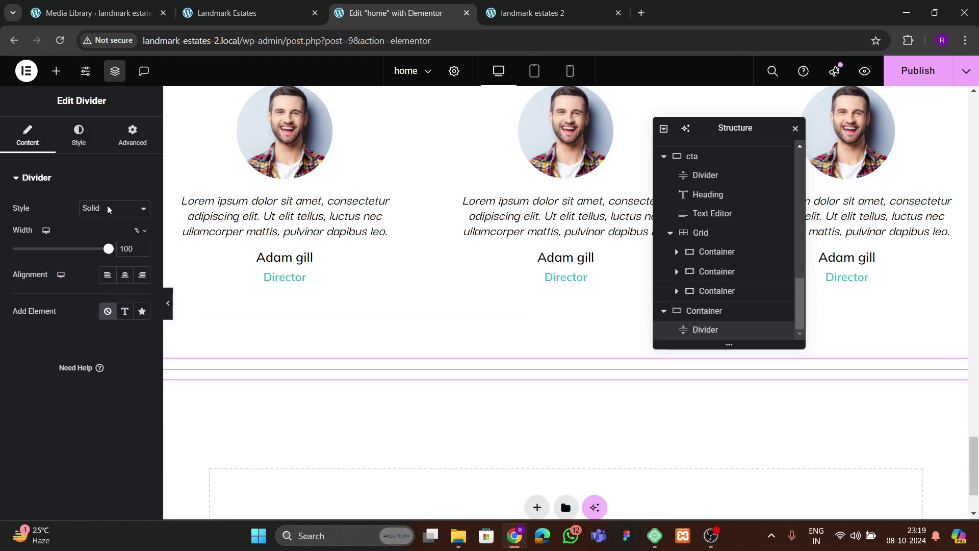
# - Set the new divider's gap to 2 px and change its color to light grey
pyautogui.click(78, 134)
pyautogui.moveTo(29, 305); pyautogui.dragTo(15, 301)
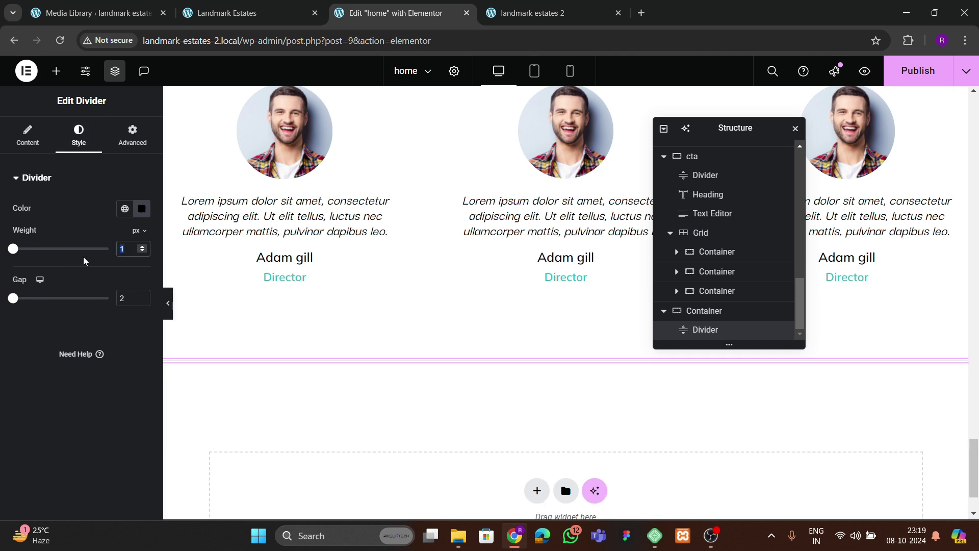
pyautogui.click(142, 209)
pyautogui.moveTo(131, 286); pyautogui.dragTo(40, 275)
pyautogui.click(118, 435)
pyautogui.click(168, 315)
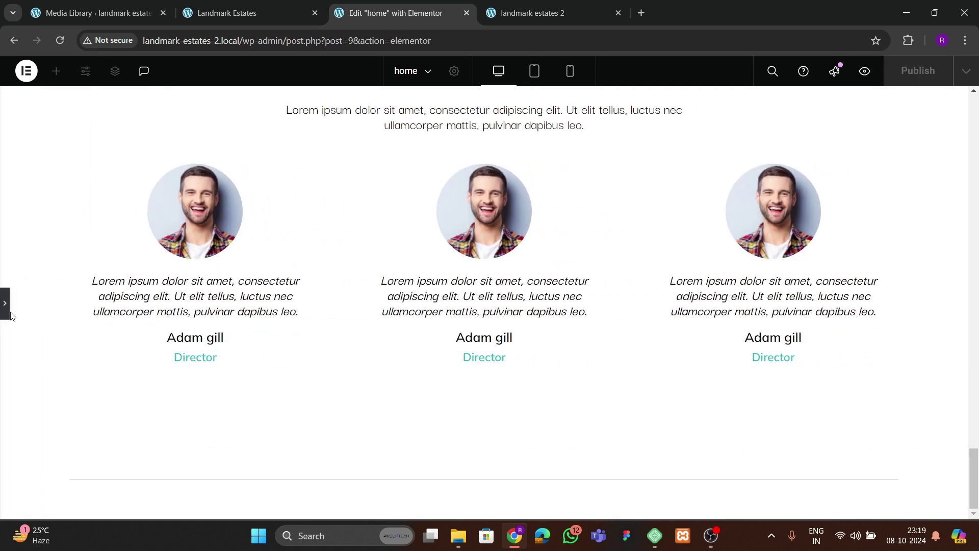
pyautogui.click(6, 308)
# - Compare the divider with the reference site and set its parent container's content width to Full Width
pyautogui.click(128, 16)
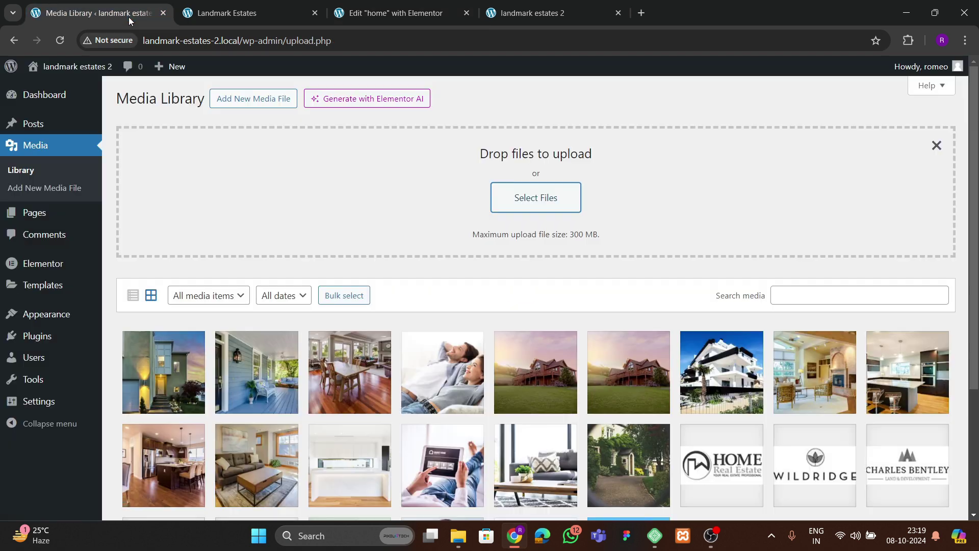
pyautogui.click(244, 15)
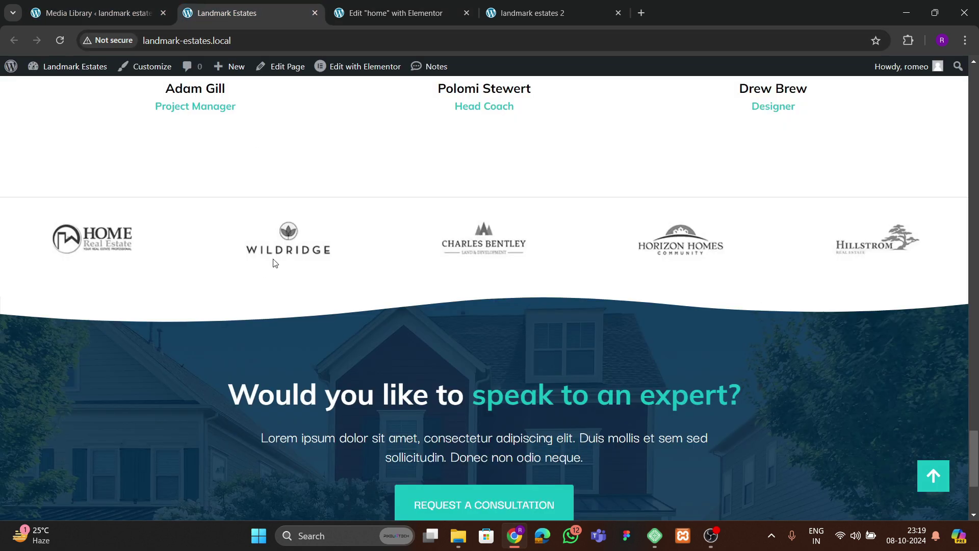
pyautogui.scroll(1, 274, 263)
pyautogui.click(360, 13)
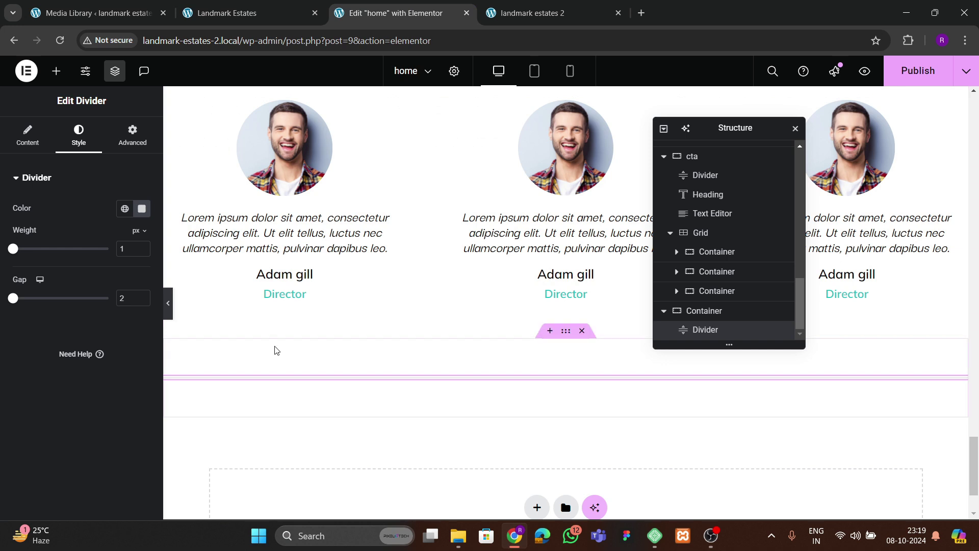
pyautogui.click(594, 352)
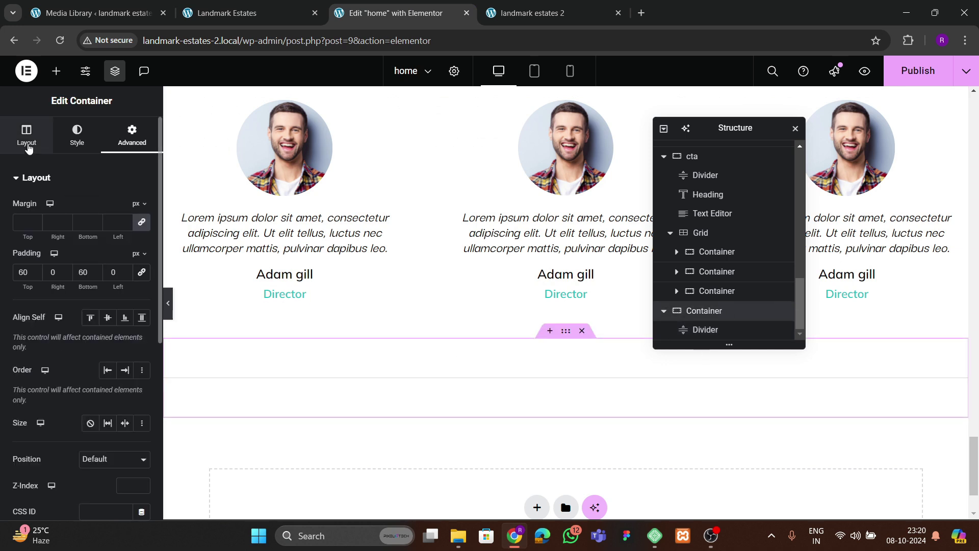
pyautogui.click(28, 148)
pyautogui.click(98, 249)
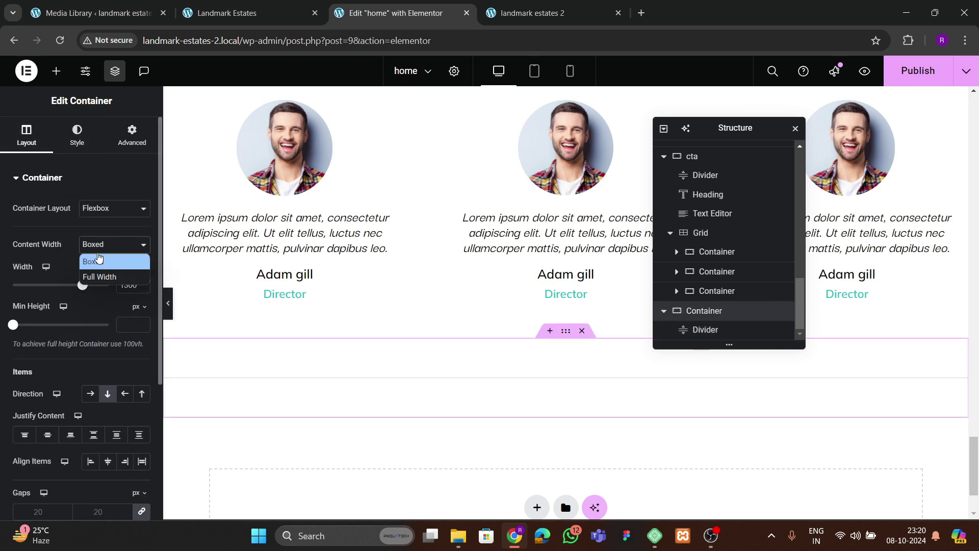
pyautogui.click(100, 276)
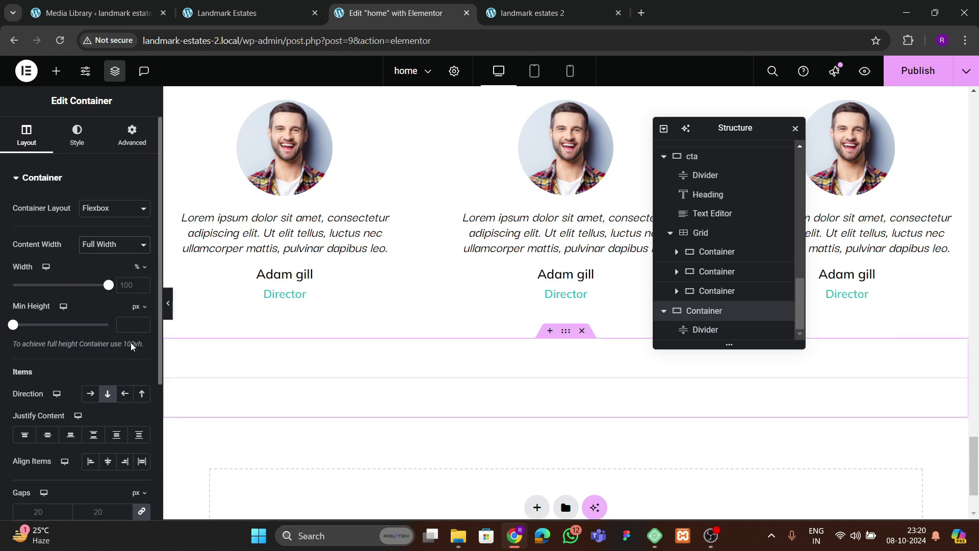
# - Publish the home page and check the full-width divider on the live site
pyautogui.click(919, 80)
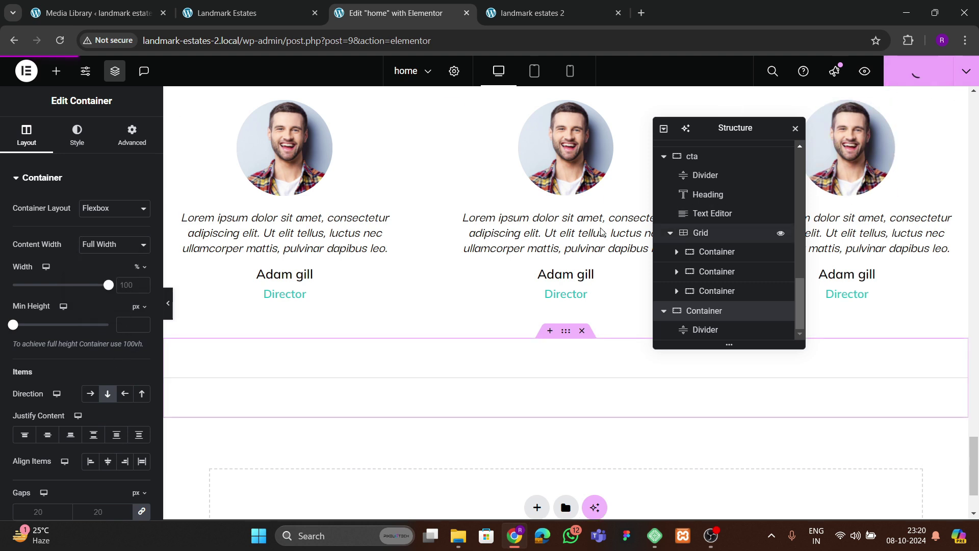
pyautogui.click(537, 21)
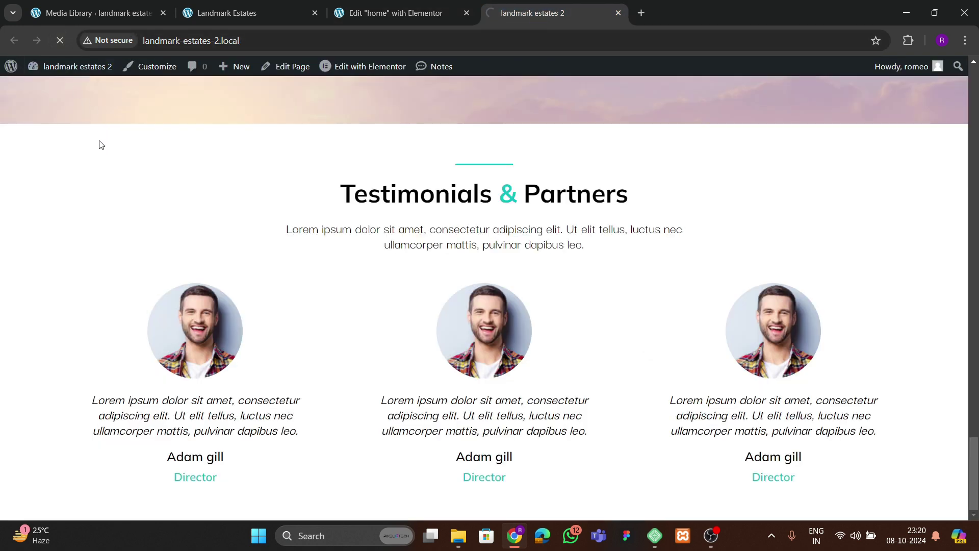
pyautogui.scroll(-2, 341, 295)
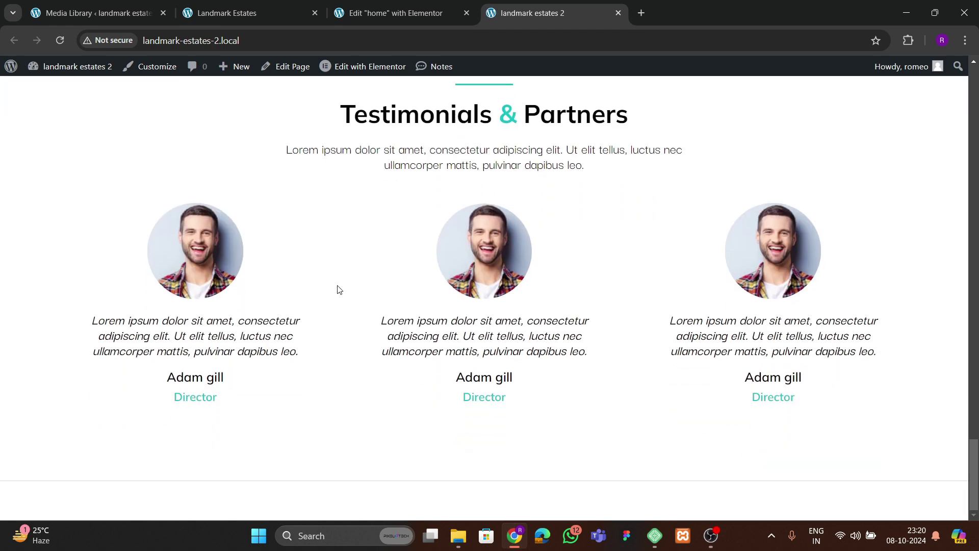
pyautogui.click(393, 13)
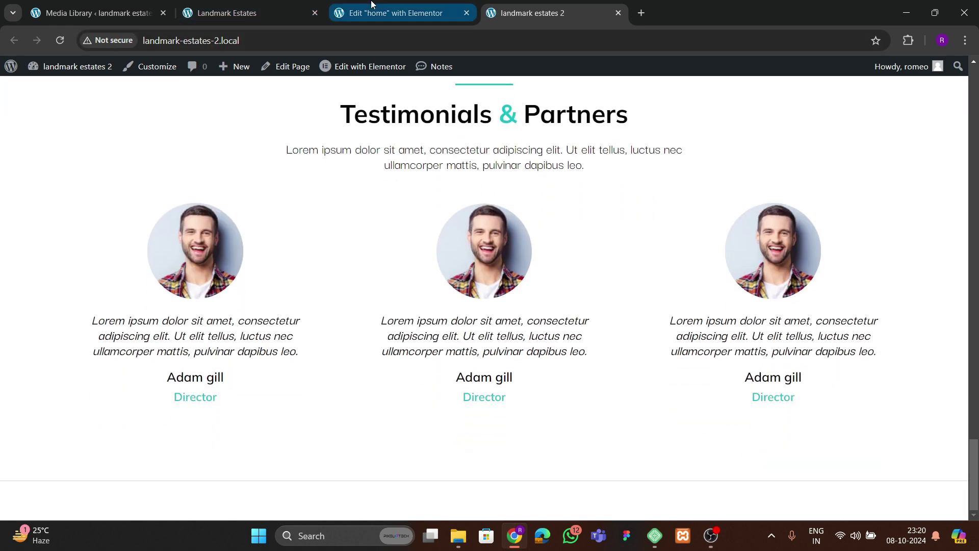
# - Add a nested container below the divider with a boxed content width of 1300 px and 0 padding on all sides
pyautogui.click(56, 71)
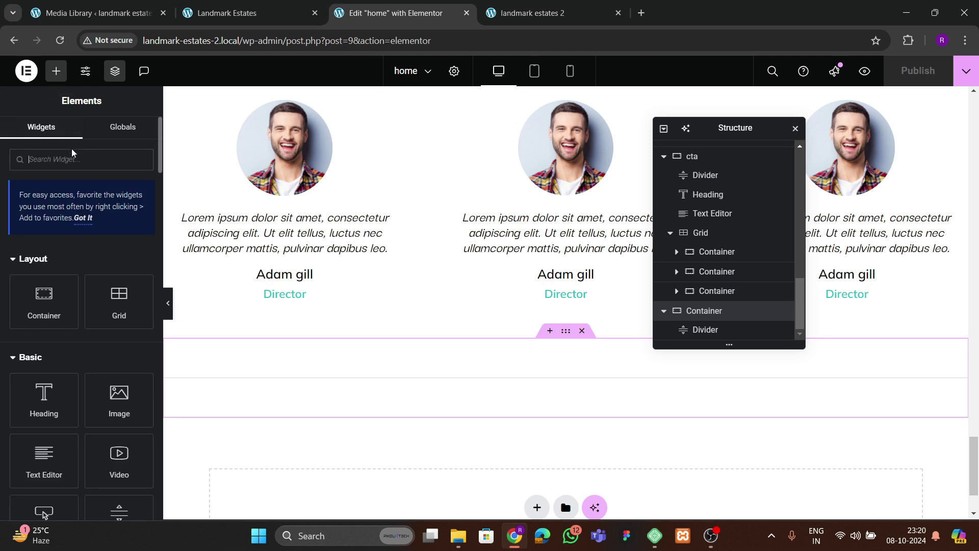
pyautogui.moveTo(45, 305); pyautogui.dragTo(335, 390)
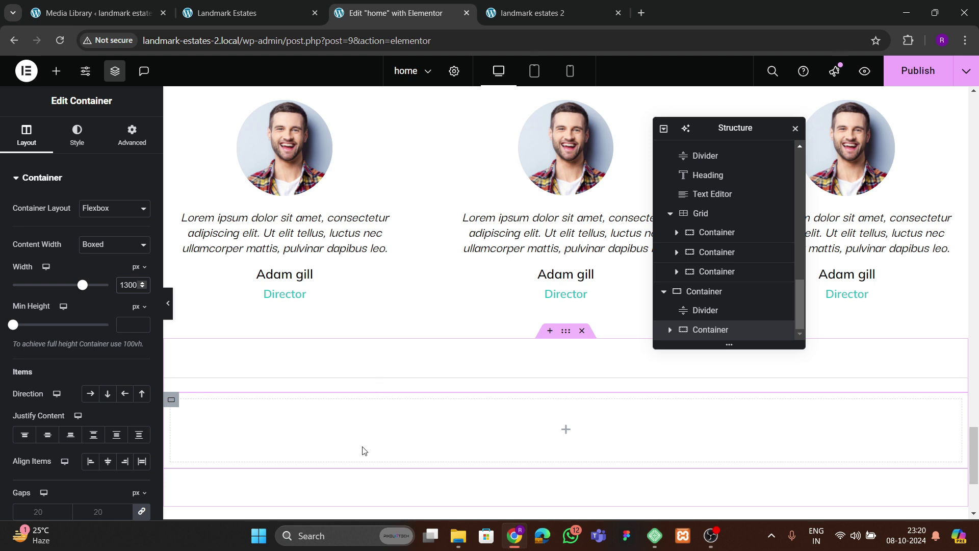
pyautogui.click(127, 133)
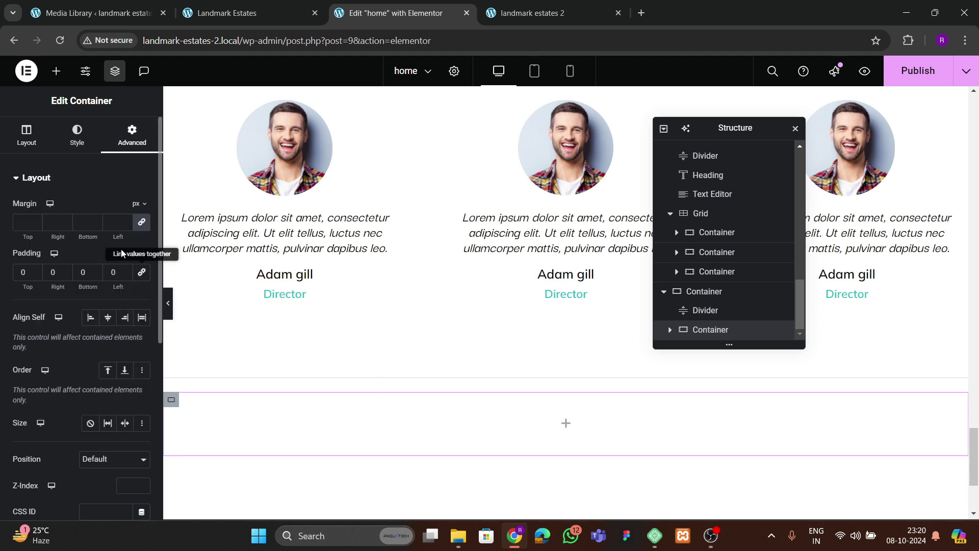
# - Place an Image widget in the nested container and assign it the Home Real Estate logo from the media library
pyautogui.click(56, 71)
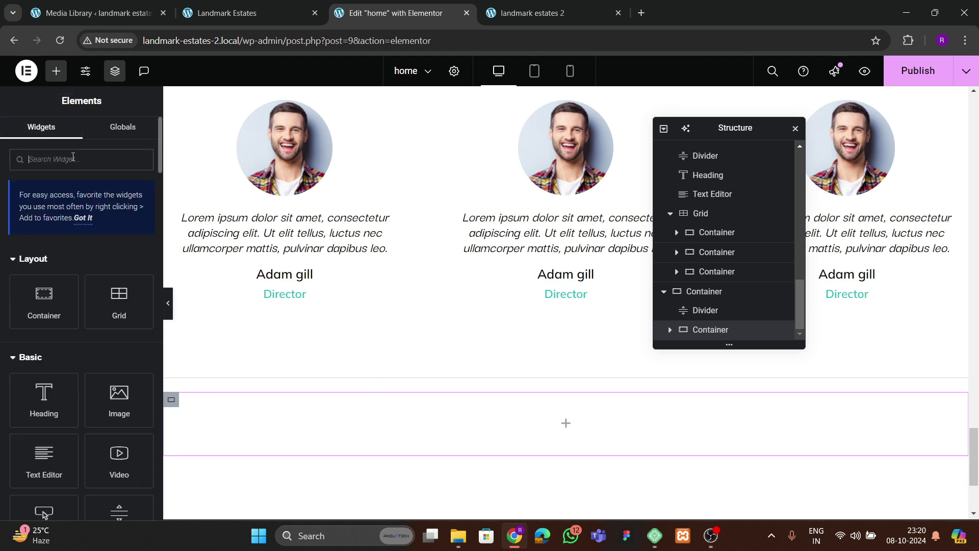
pyautogui.moveTo(119, 393); pyautogui.dragTo(274, 430)
pyautogui.click(96, 242)
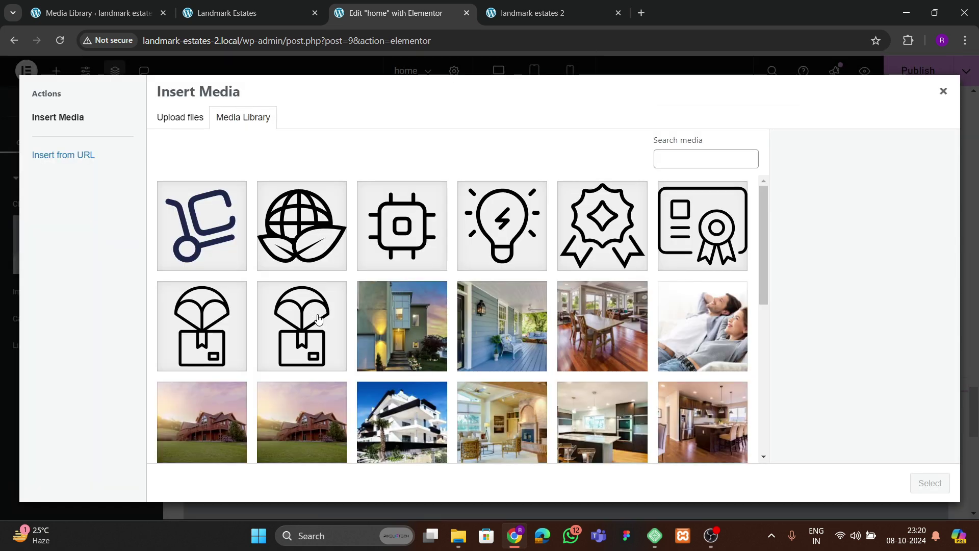
pyautogui.scroll(-7, 420, 347)
pyautogui.click(498, 284)
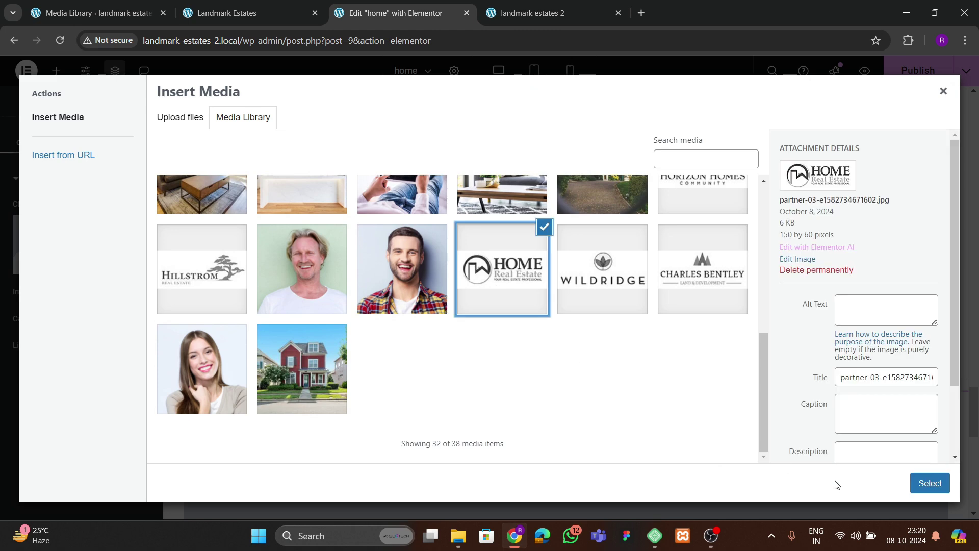
pyautogui.click(929, 483)
pyautogui.scroll(-3, 365, 424)
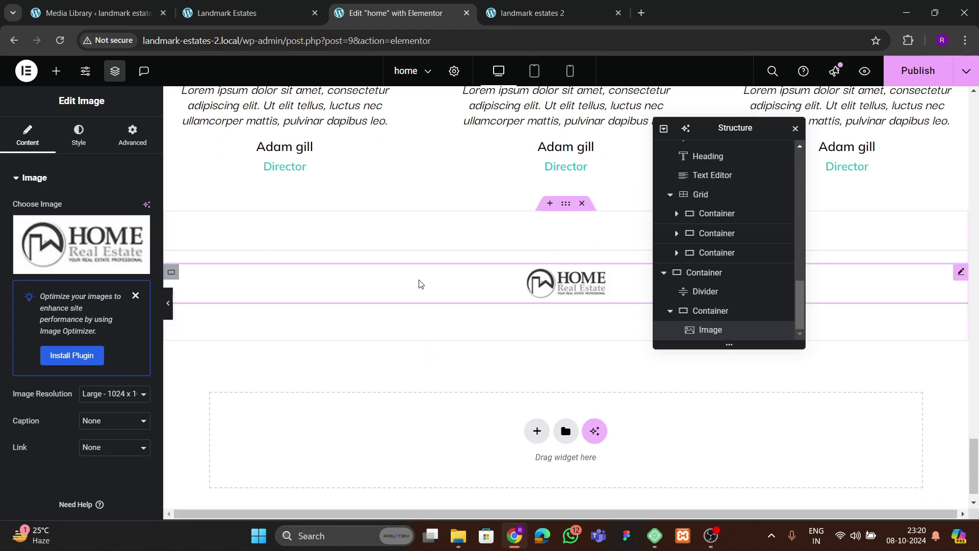
# - Duplicate the Home Real Estate logo image four times to get five images in the nested container
pyautogui.rightClick(434, 290)
pyautogui.click(448, 263)
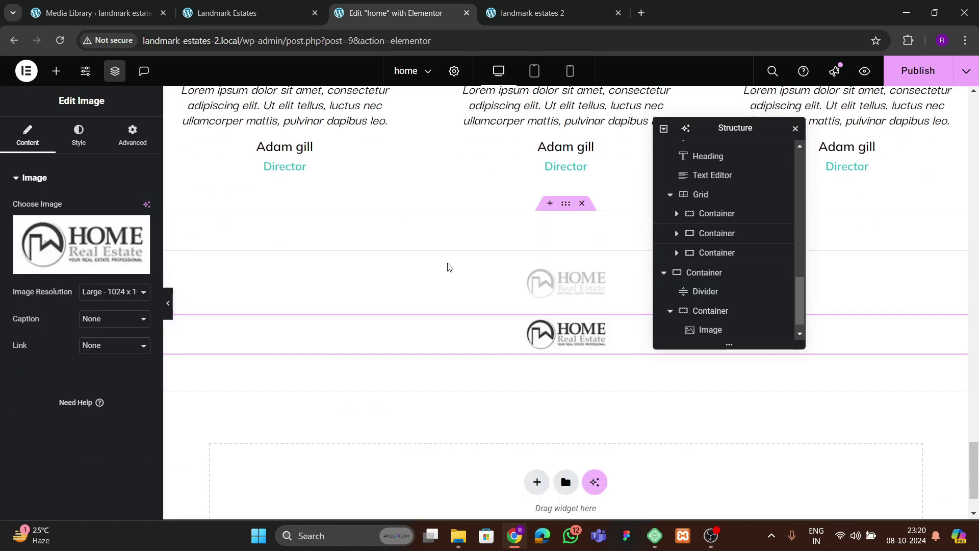
pyautogui.rightClick(465, 350)
pyautogui.click(502, 261)
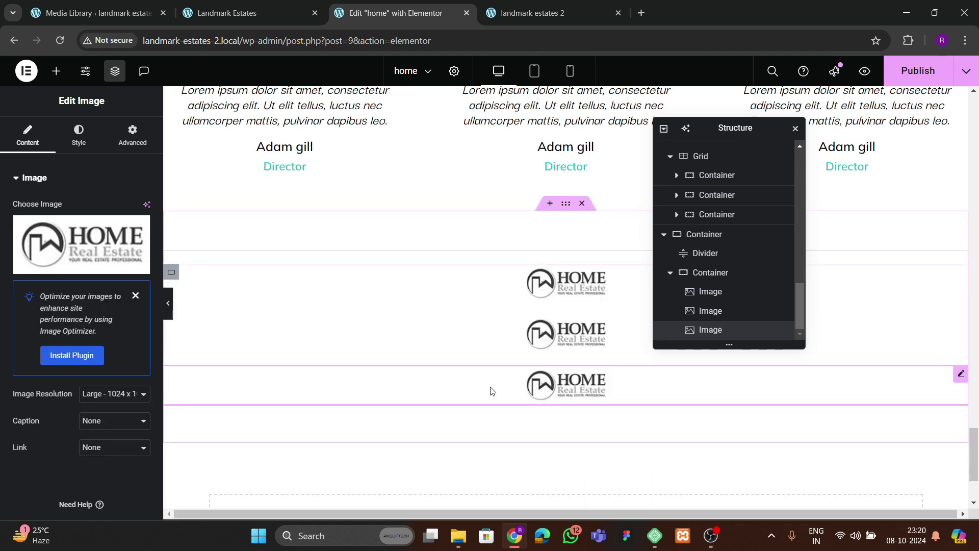
pyautogui.rightClick(489, 390)
pyautogui.click(545, 267)
pyautogui.scroll(-1, 482, 346)
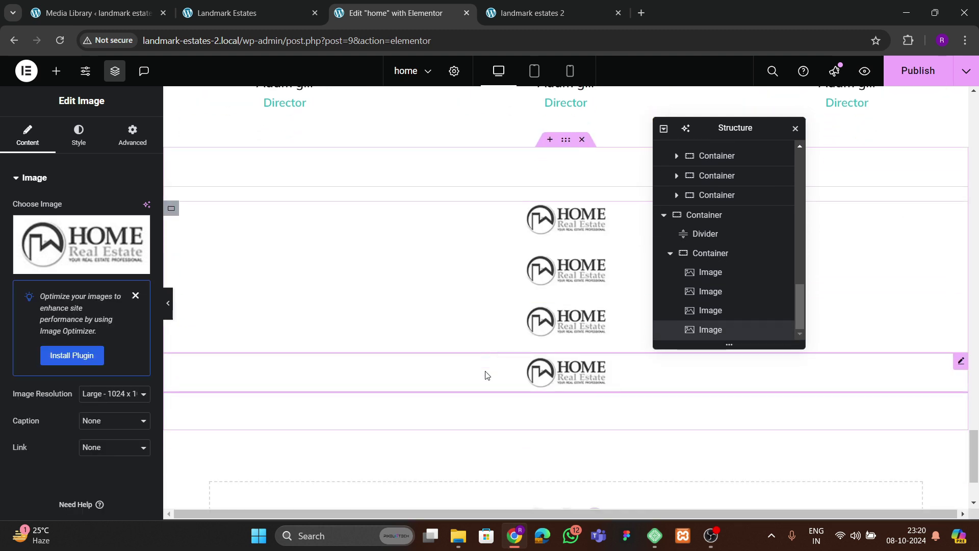
pyautogui.rightClick(483, 375)
pyautogui.click(520, 263)
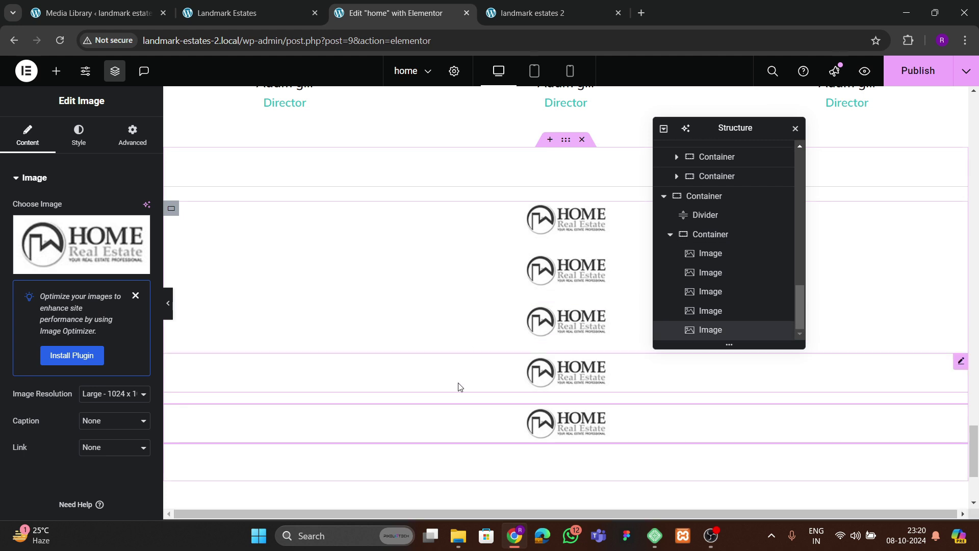
# - Arrange the nested container's logos in a horizontal row, justified with space between and aligned to the center
pyautogui.click(724, 234)
pyautogui.click(27, 135)
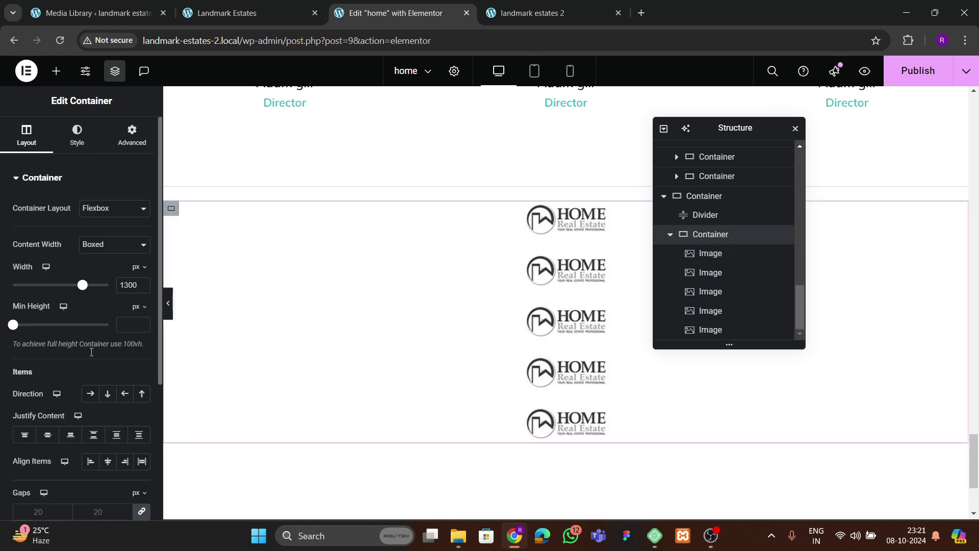
pyautogui.click(91, 393)
pyautogui.click(92, 434)
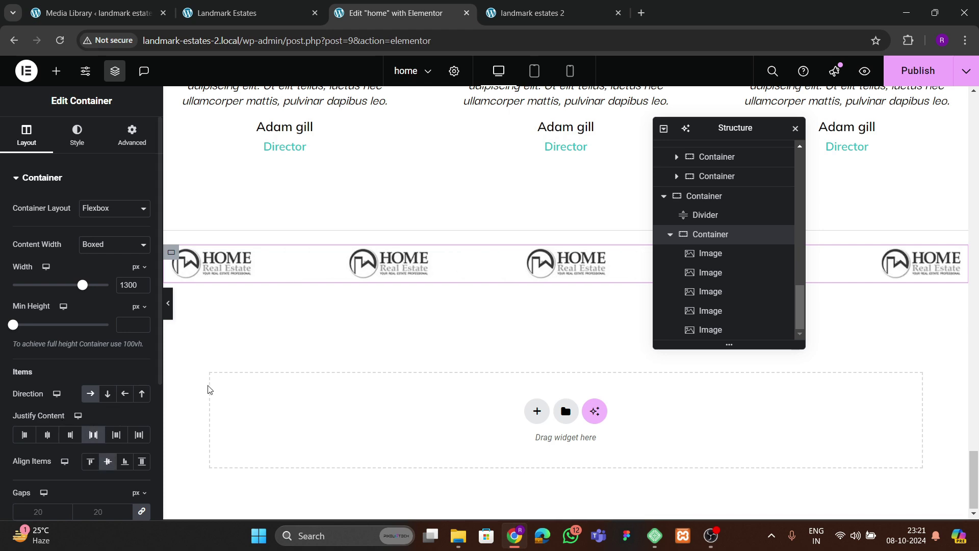
pyautogui.click(168, 303)
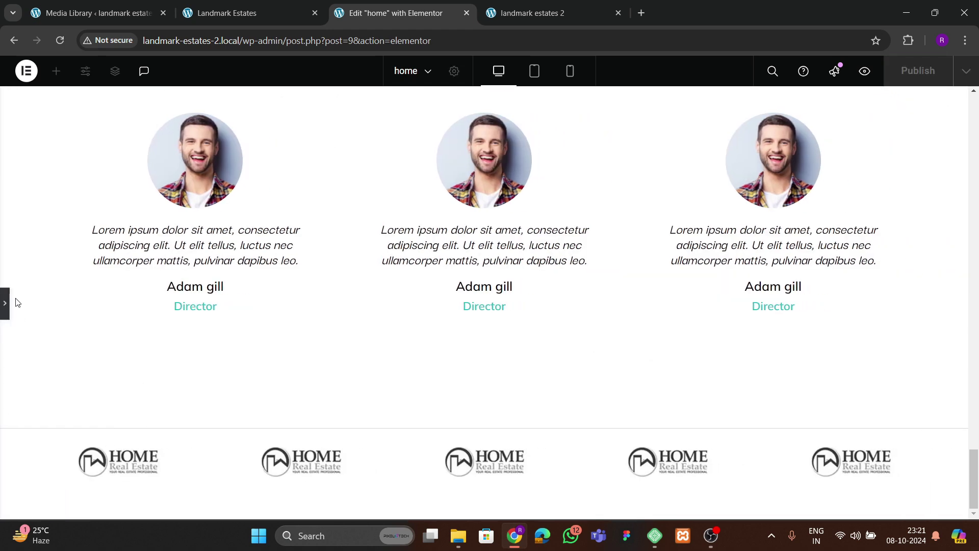
pyautogui.click(5, 309)
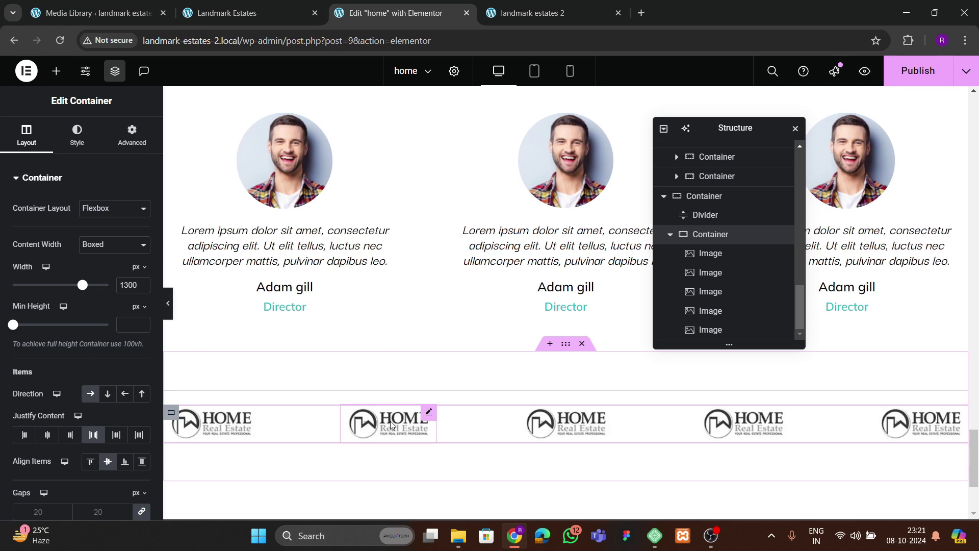
# - Replace the second logo in the row with the Wildridge logo from the media library
pyautogui.click(385, 422)
pyautogui.click(70, 239)
pyautogui.scroll(-10, 498, 404)
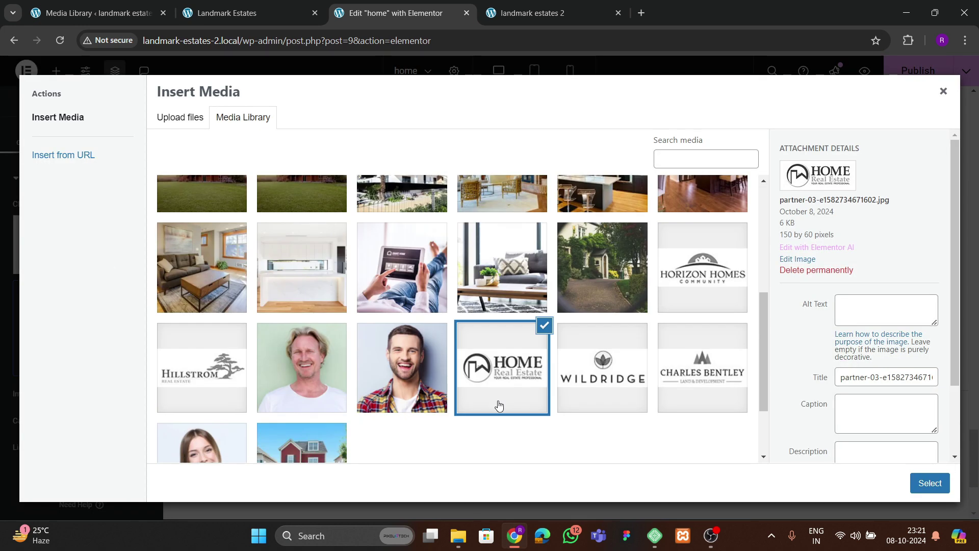
pyautogui.click(593, 280)
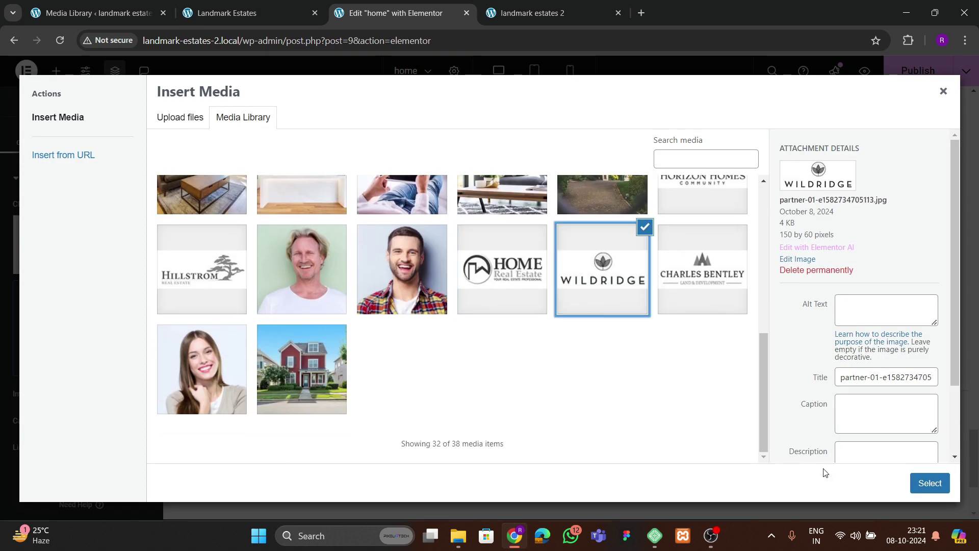
pyautogui.click(916, 484)
# - Replace the third logo in the row with the Charles Bentley logo from the media library
pyautogui.click(543, 434)
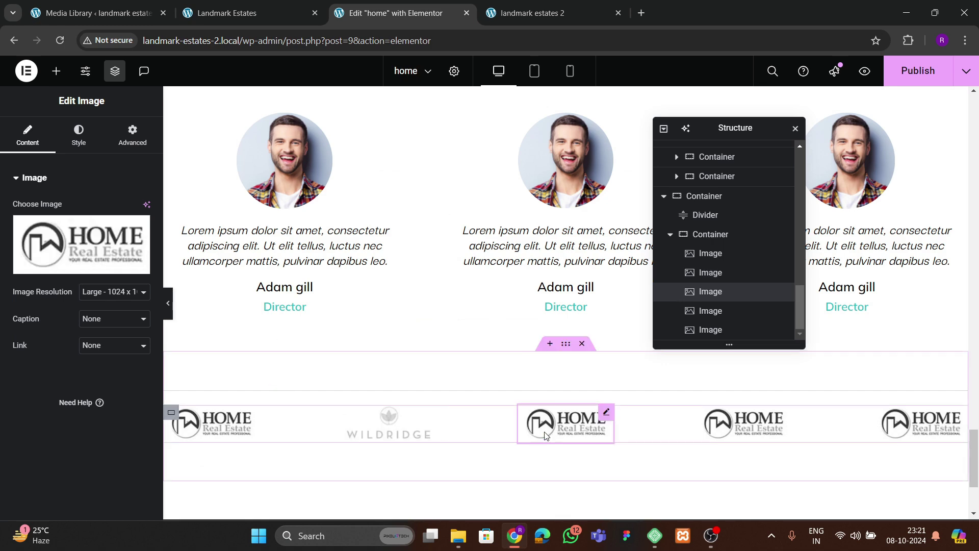
pyautogui.click(128, 237)
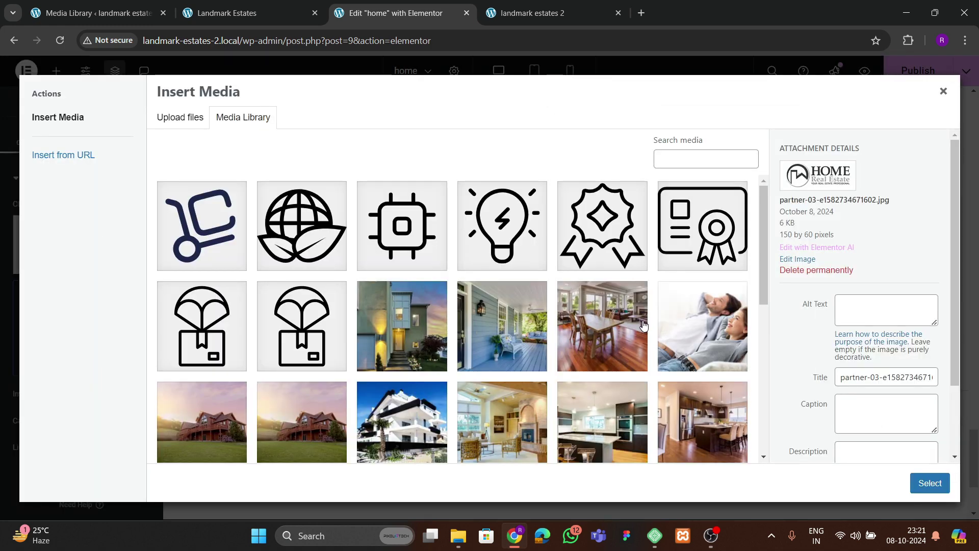
pyautogui.scroll(-7, 643, 325)
pyautogui.click(693, 284)
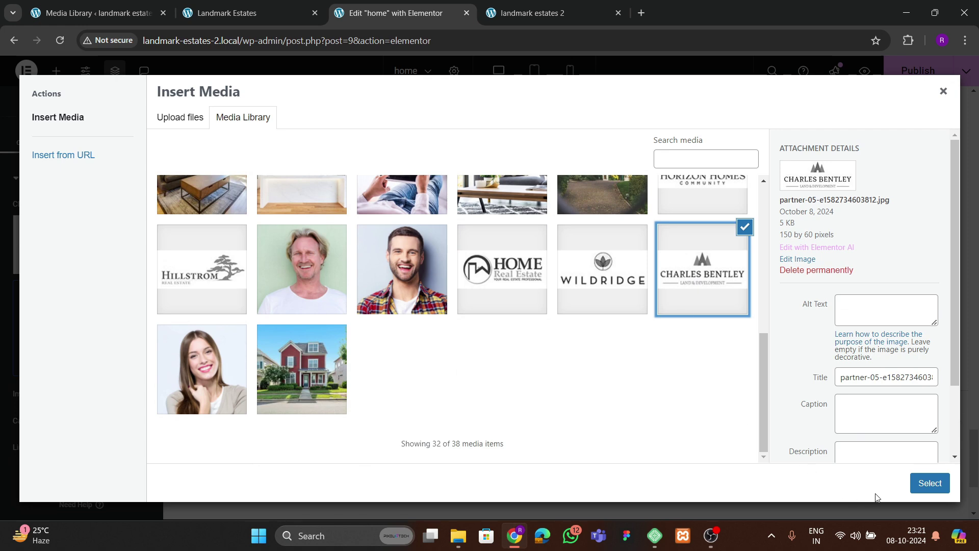
pyautogui.click(929, 483)
# - Replace the fourth logo in the row with the Hillstrom Real Estate logo from the media library
pyautogui.click(730, 423)
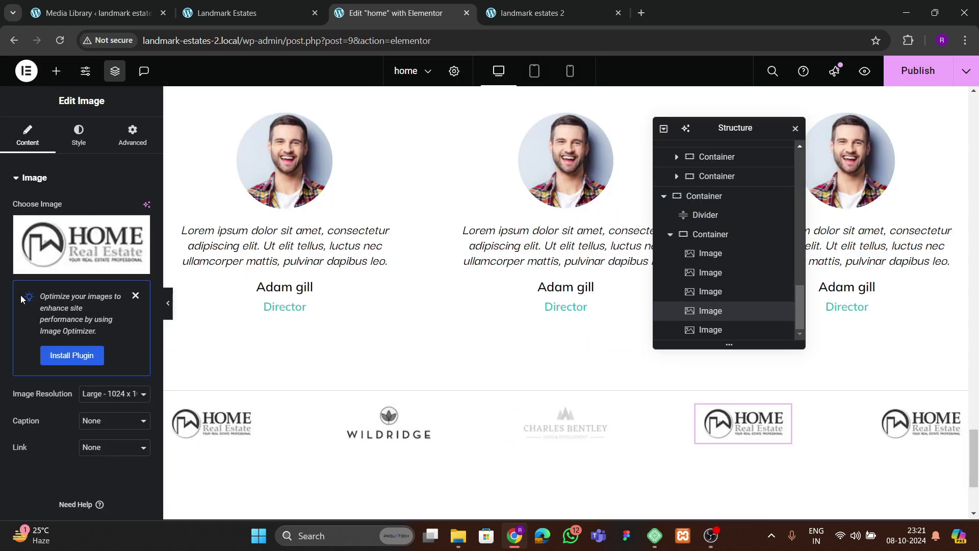
pyautogui.click(66, 249)
pyautogui.scroll(-7, 357, 357)
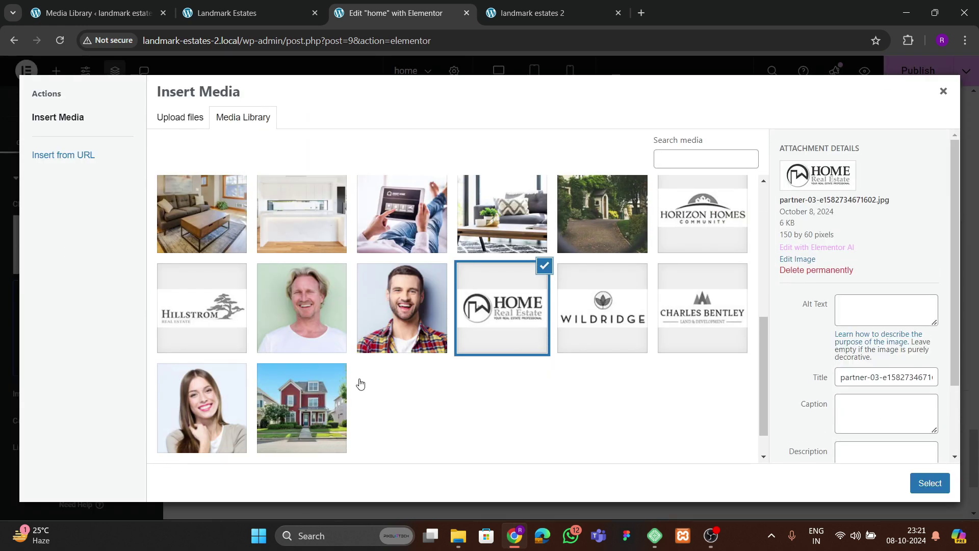
pyautogui.click(202, 314)
pyautogui.click(929, 483)
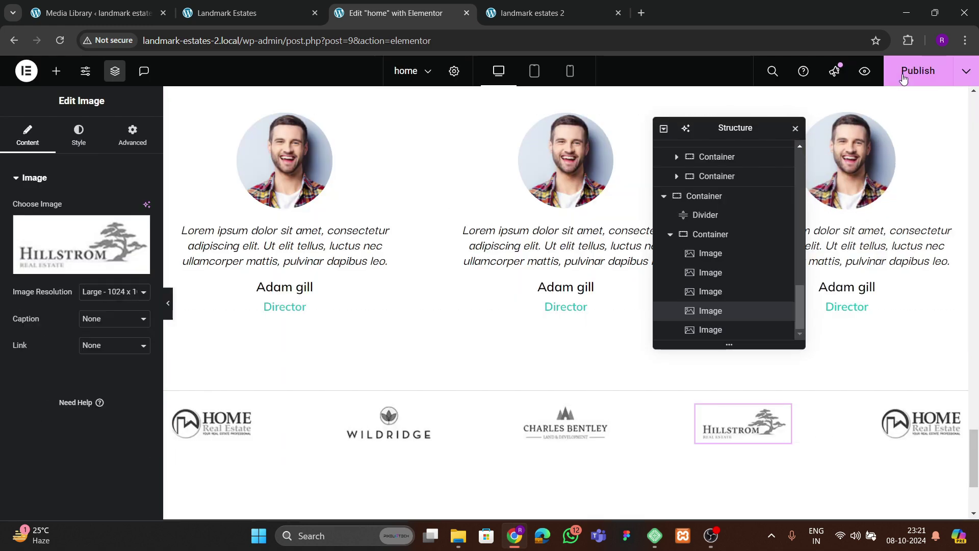
# - Publish the home page and reload the live landmark estates 2 page to check the partner logos row
pyautogui.click(917, 71)
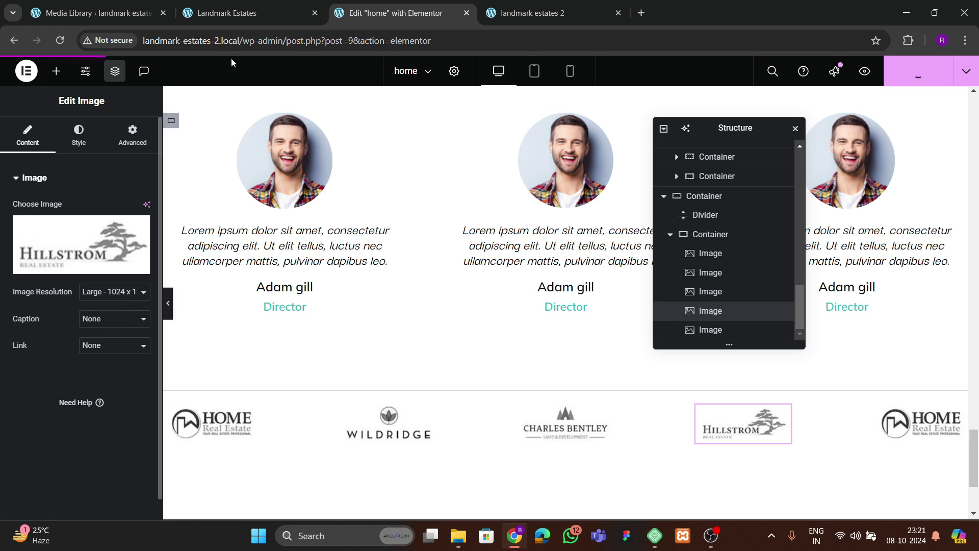
pyautogui.click(490, 16)
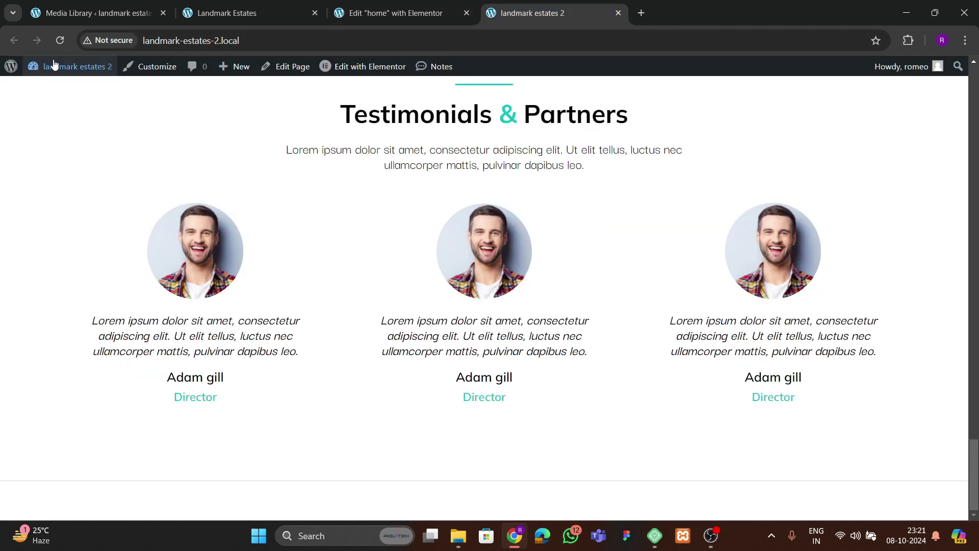
pyautogui.hotkey('ctrl', 'r')
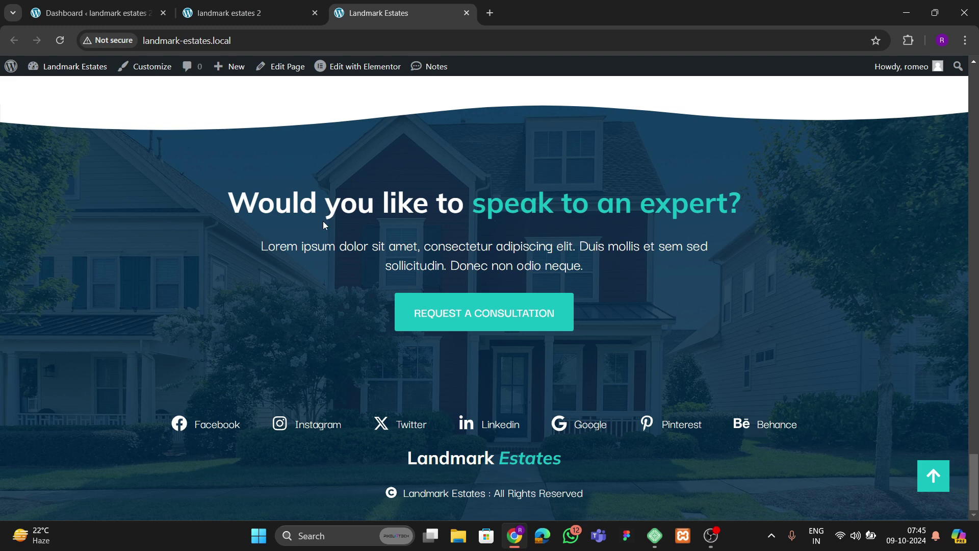
# - Open the Theme Builder from the landmark estates 2 dashboard in a new tab and create a new Footer template
pyautogui.click(261, 14)
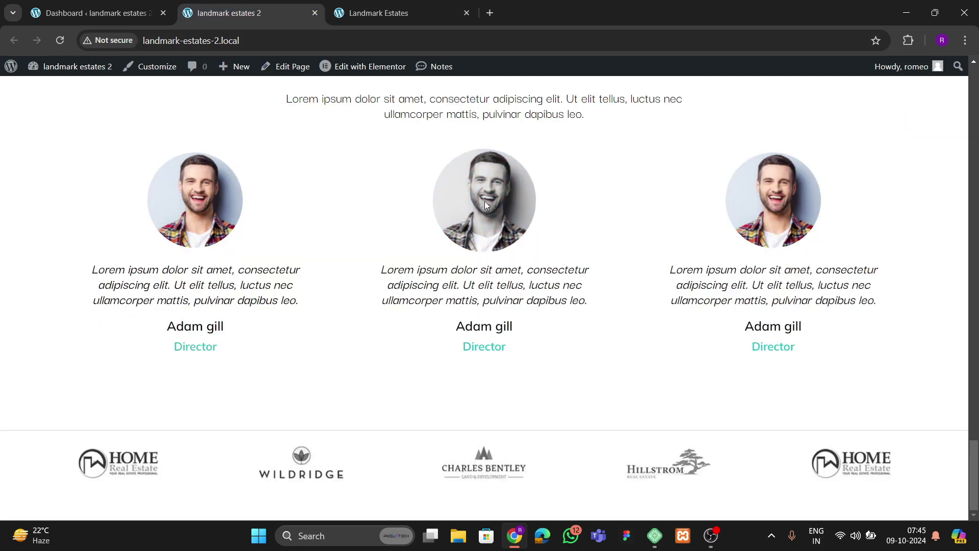
pyautogui.moveTo(420, 22); pyautogui.dragTo(285, 29)
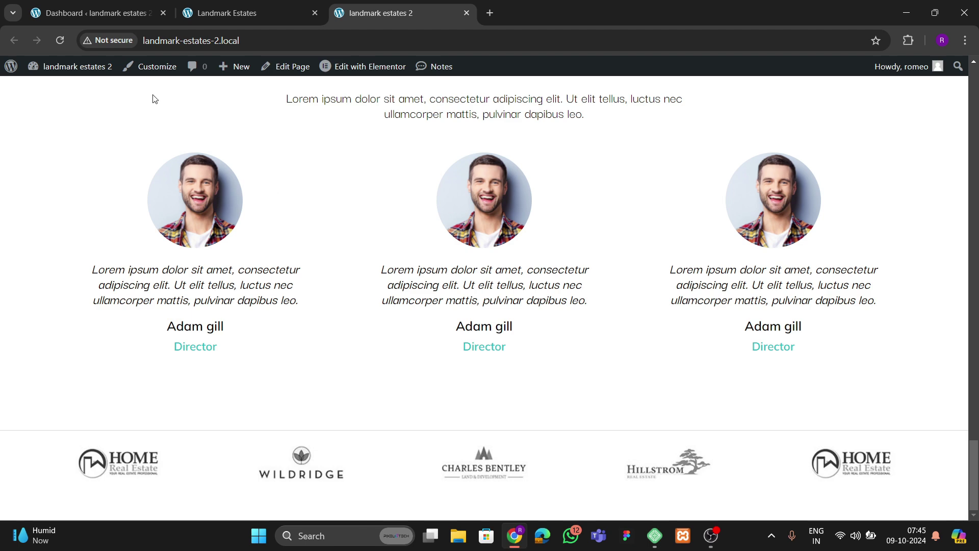
pyautogui.click(65, 13)
pyautogui.moveTo(40, 297)
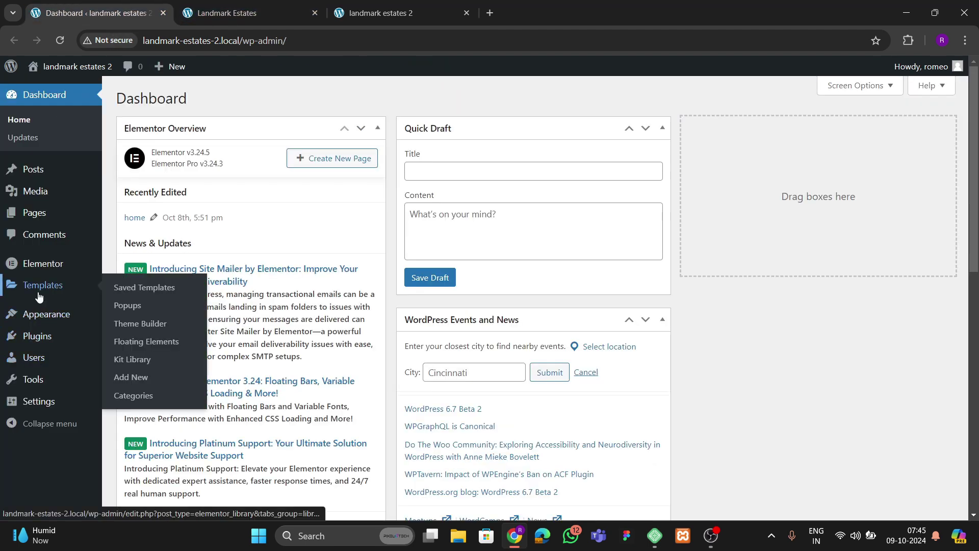
pyautogui.rightClick(146, 329)
pyautogui.click(174, 335)
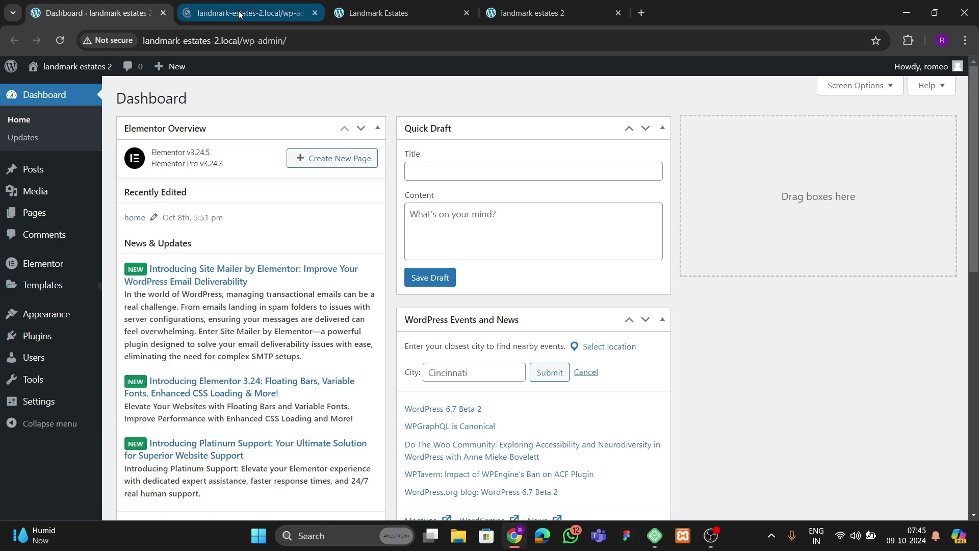
pyautogui.click(237, 10)
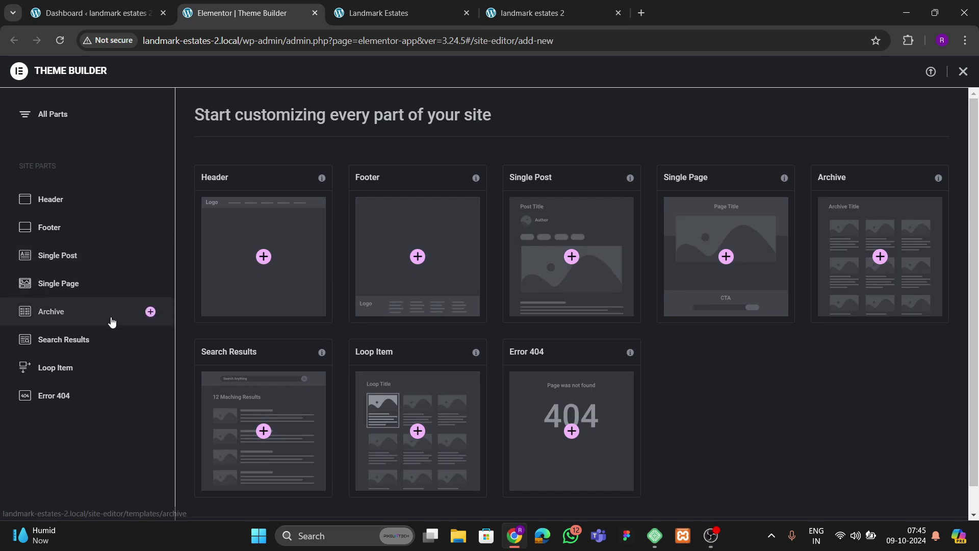
pyautogui.click(414, 262)
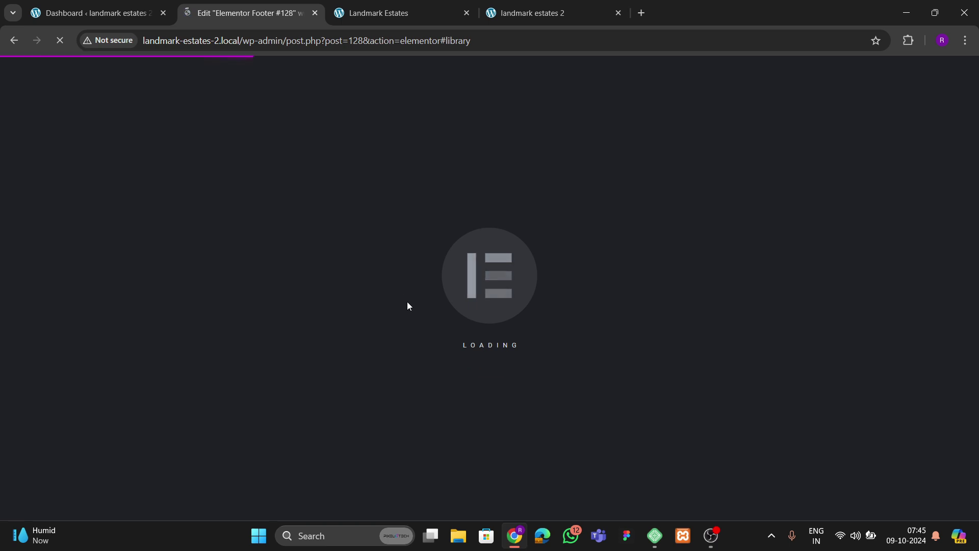
# - Dismiss the template library, compare with the reference footer, and add a single vertical flexbox container to the blank footer template
pyautogui.click(413, 14)
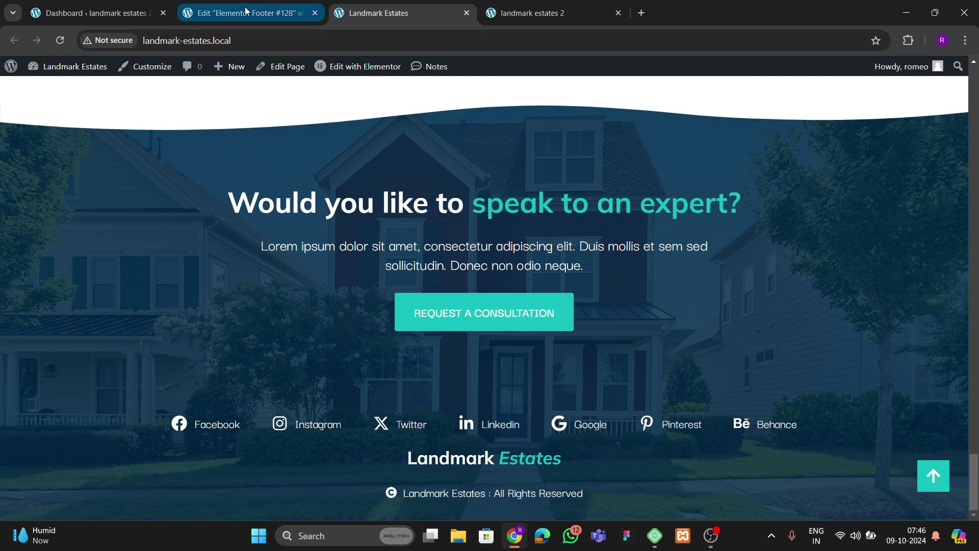
pyautogui.click(247, 14)
pyautogui.click(856, 92)
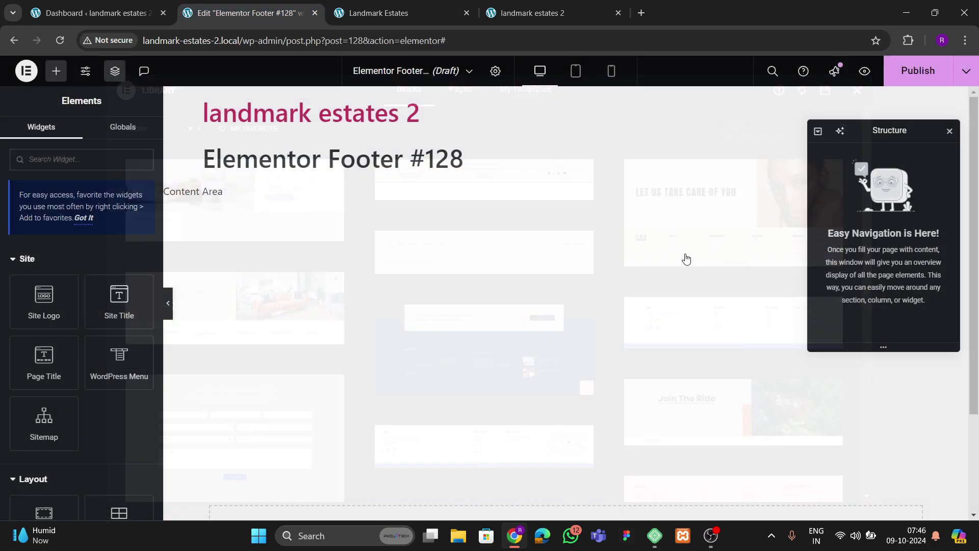
pyautogui.click(376, 10)
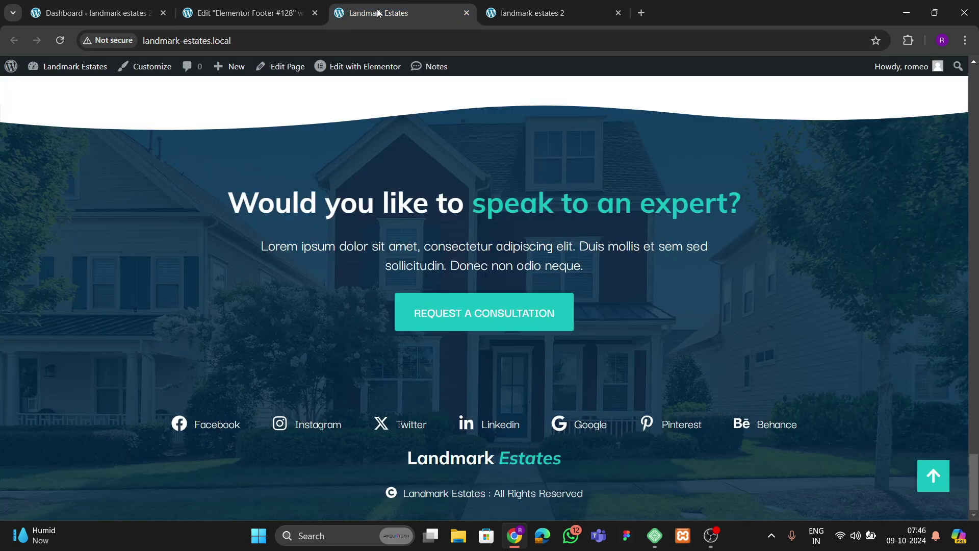
pyautogui.click(283, 16)
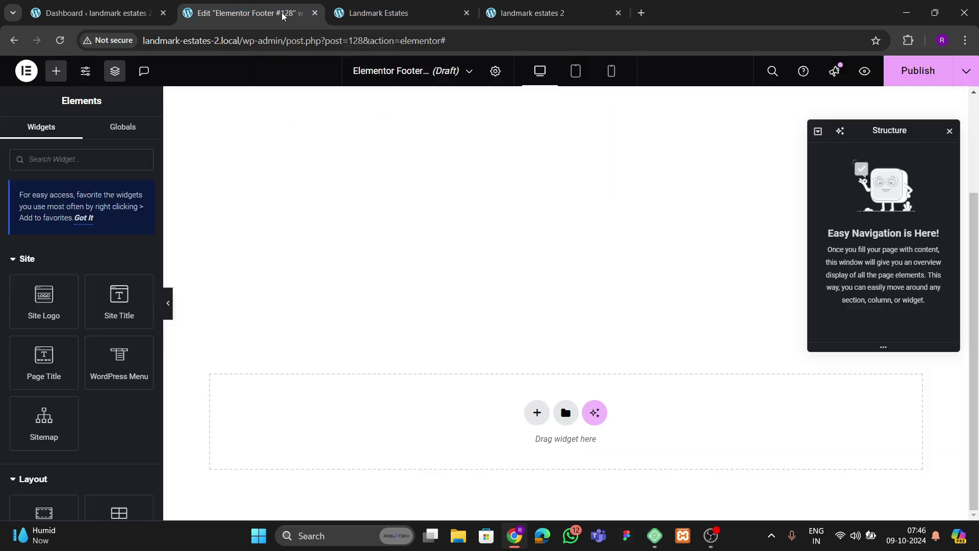
pyautogui.click(537, 412)
pyautogui.click(531, 454)
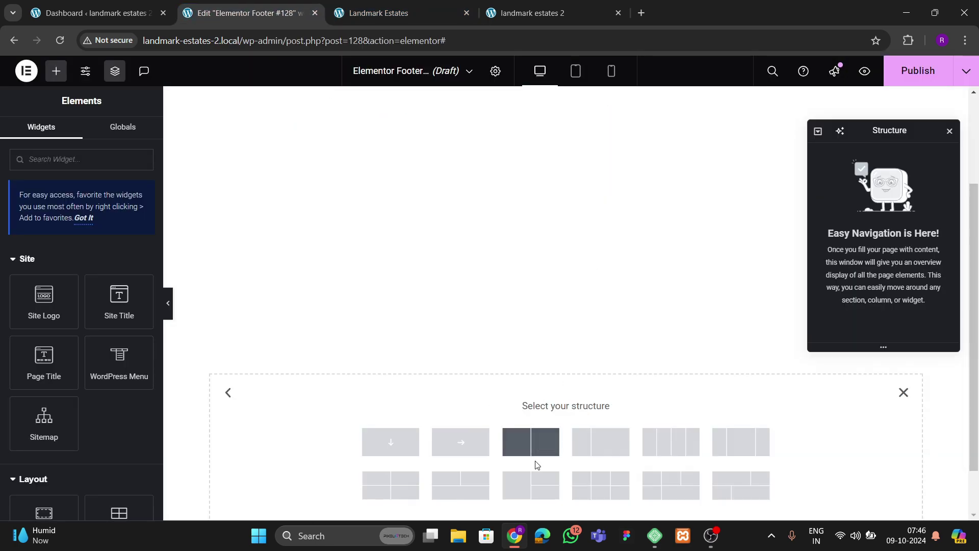
pyautogui.click(408, 447)
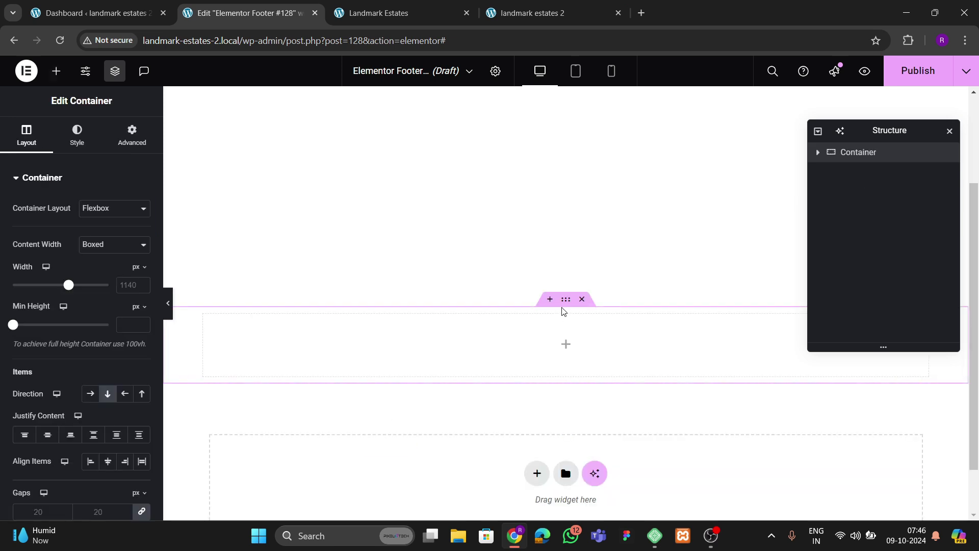
# - Rename the new container to footer and set its boxed content width to 1400 px
pyautogui.doubleClick(855, 152)
pyautogui.write('ooter')
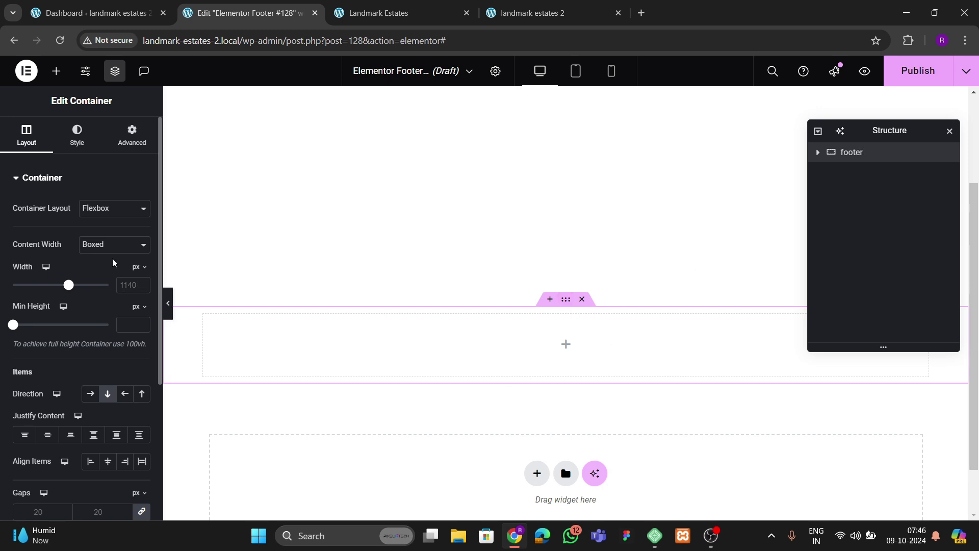
pyautogui.write('1400')
# - Unlink the footer container's padding and set it to 80 px top and bottom, 0 right and left
pyautogui.click(125, 136)
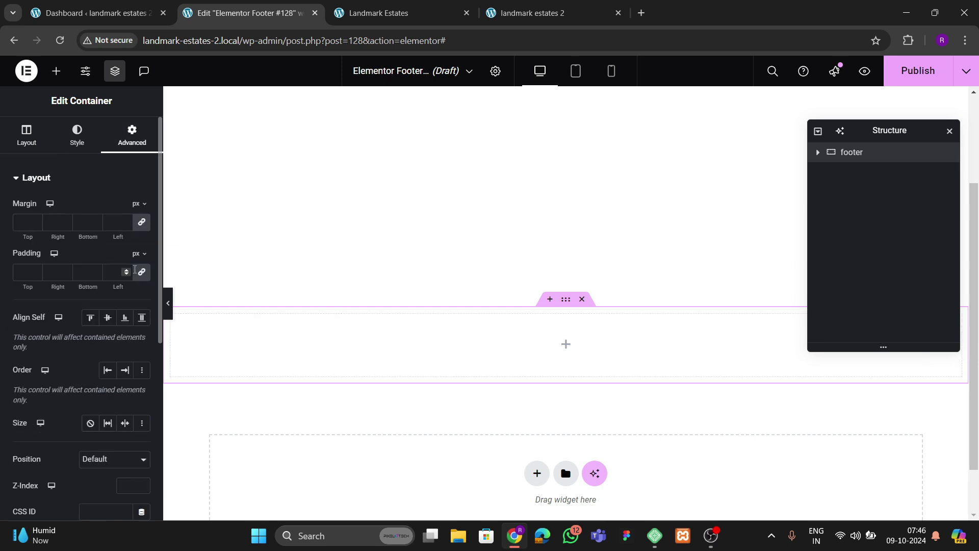
pyautogui.click(141, 272)
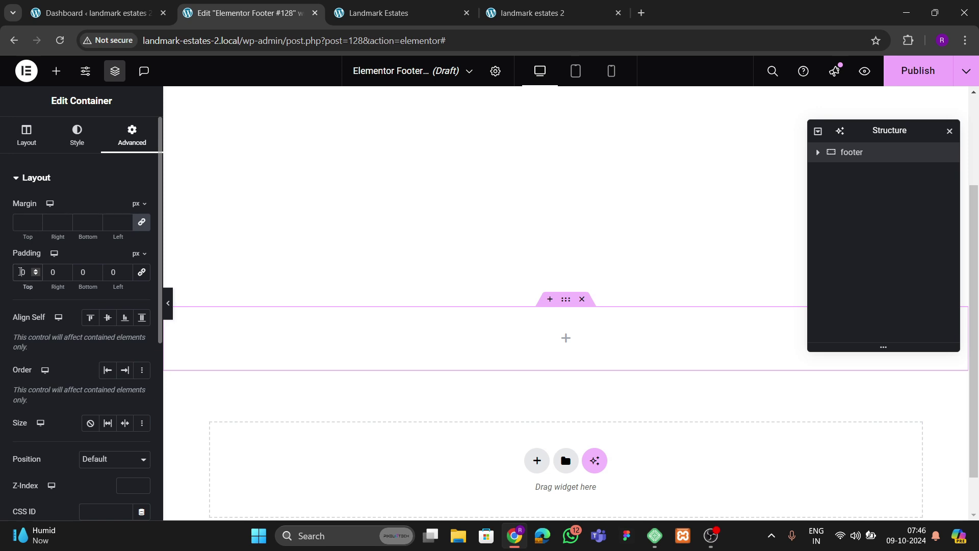
pyautogui.write('8')
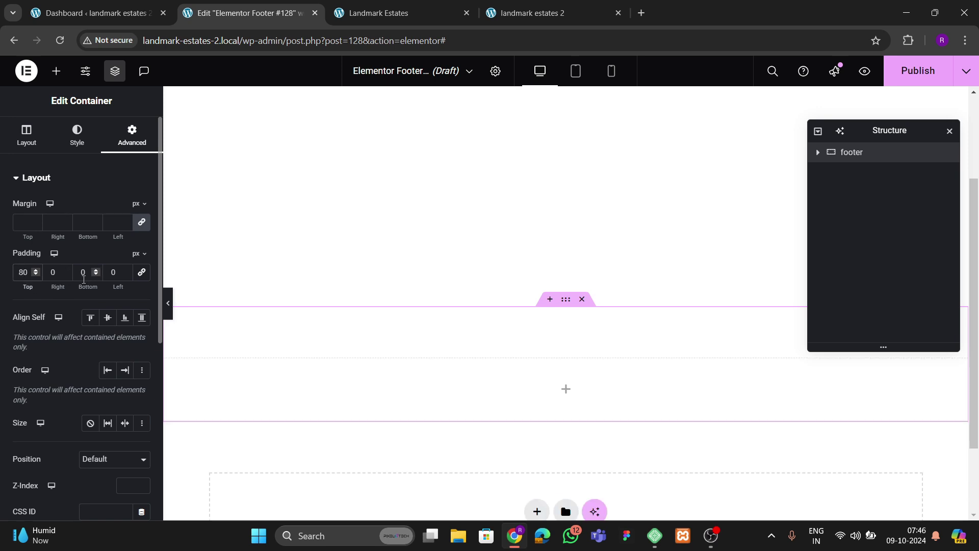
pyautogui.write('8')
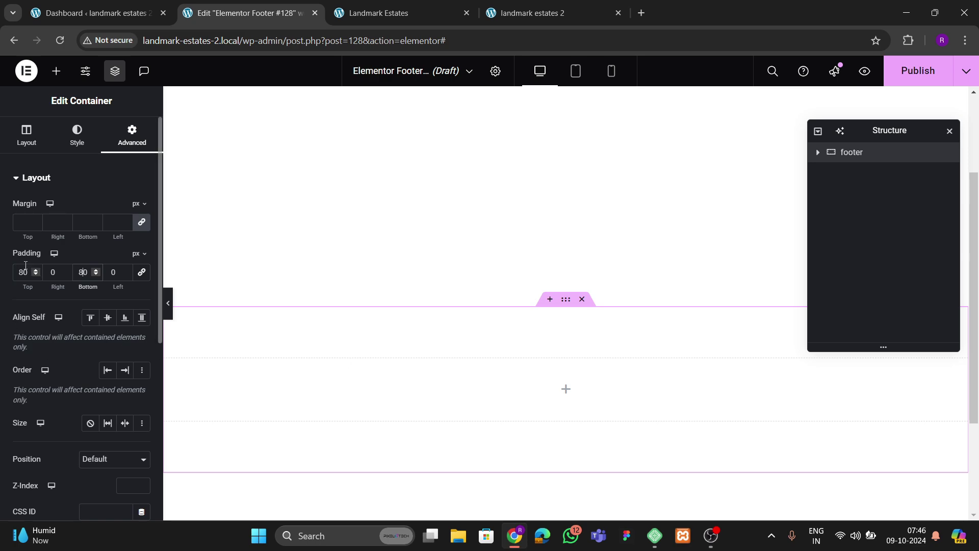
# - Open the landmark estates 2 home page with Elementor in a new tab and place it before the live page's tab
pyautogui.click(411, 14)
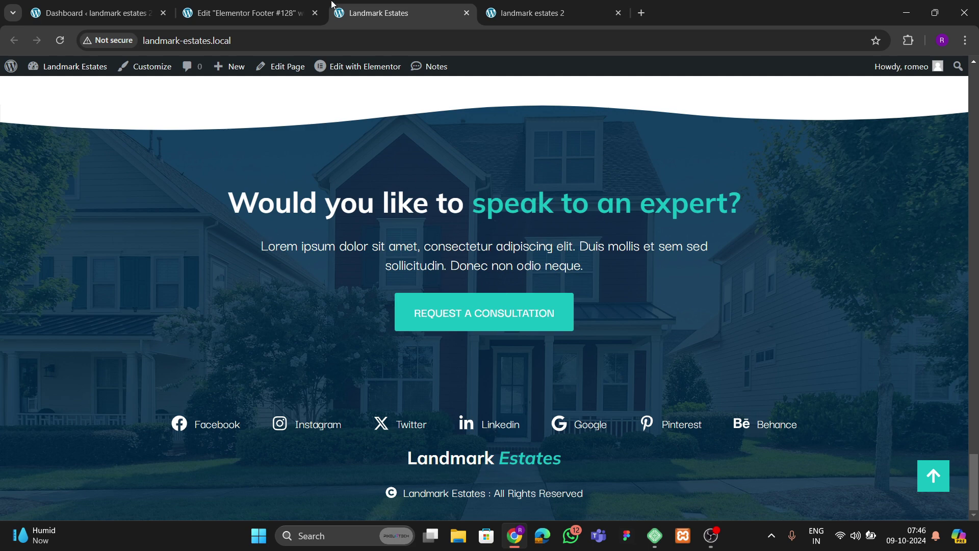
pyautogui.click(306, 11)
pyautogui.click(429, 15)
pyautogui.click(531, 13)
pyautogui.scroll(4, 371, 181)
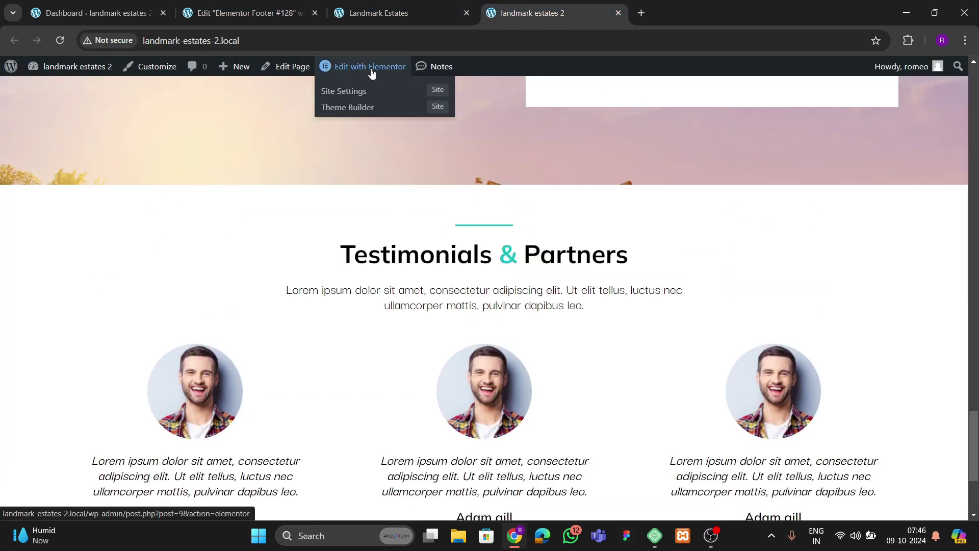
pyautogui.rightClick(374, 72)
pyautogui.click(403, 81)
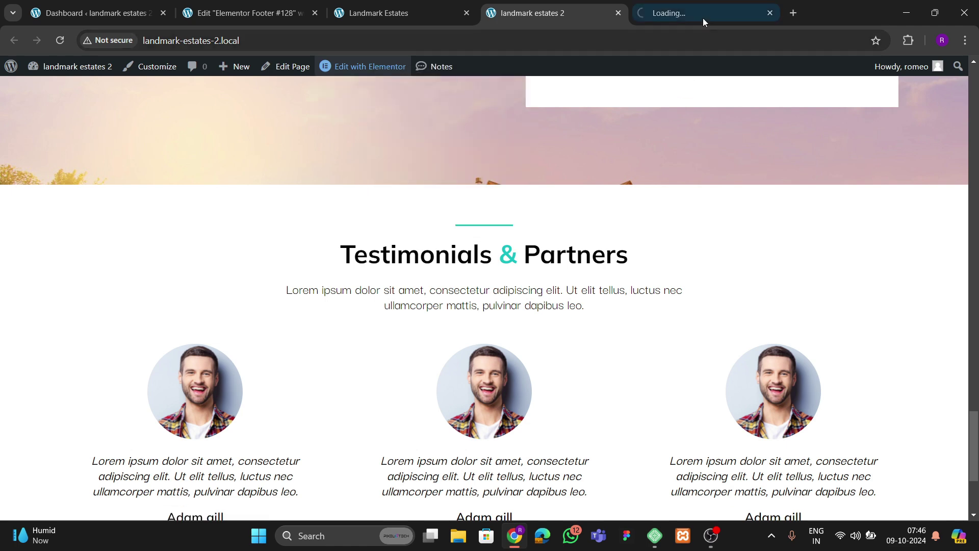
pyautogui.click(679, 17)
pyautogui.moveTo(678, 17); pyautogui.dragTo(580, 15)
pyautogui.click(679, 13)
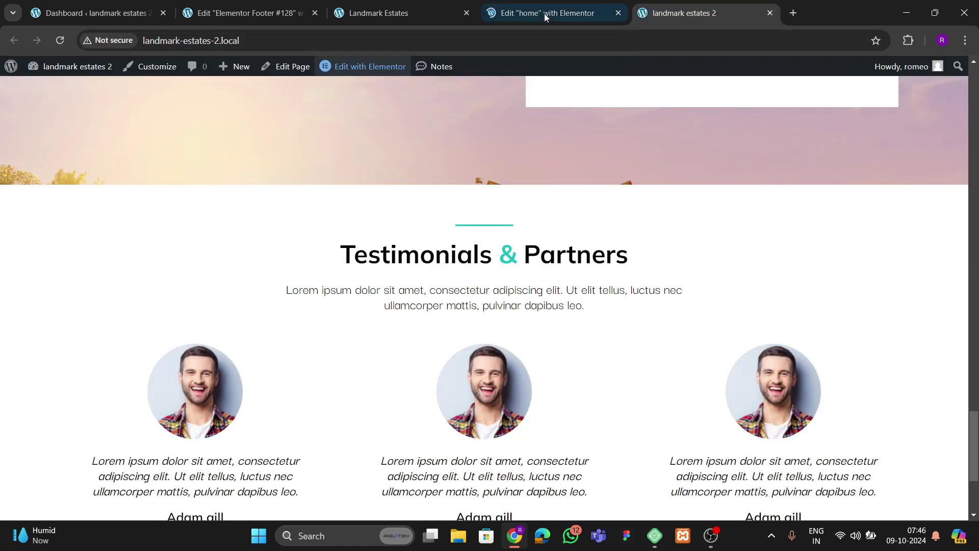
pyautogui.click(544, 14)
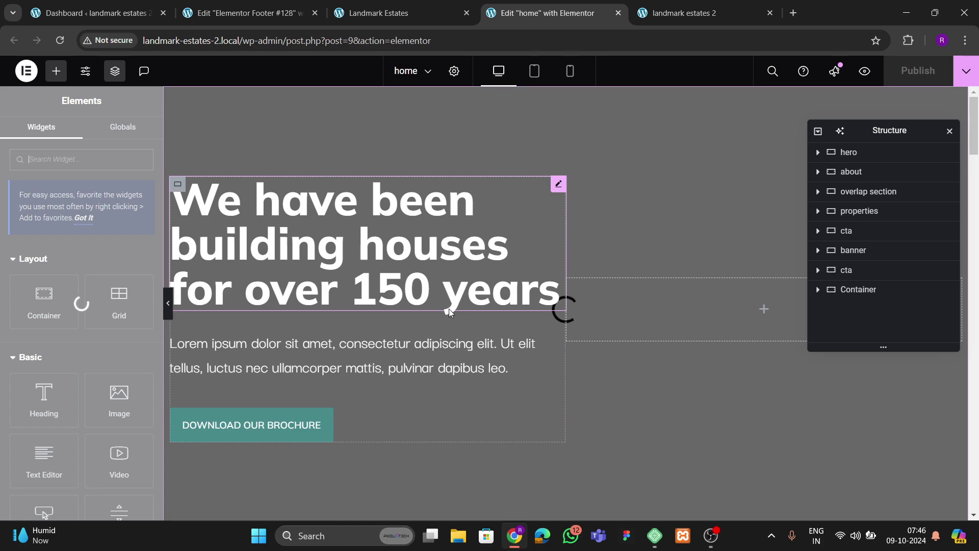
# - Copy the "Discover our prefab solutions" heading from the home page's properties section
pyautogui.scroll(-5, 451, 312)
pyautogui.scroll(-15, 451, 312)
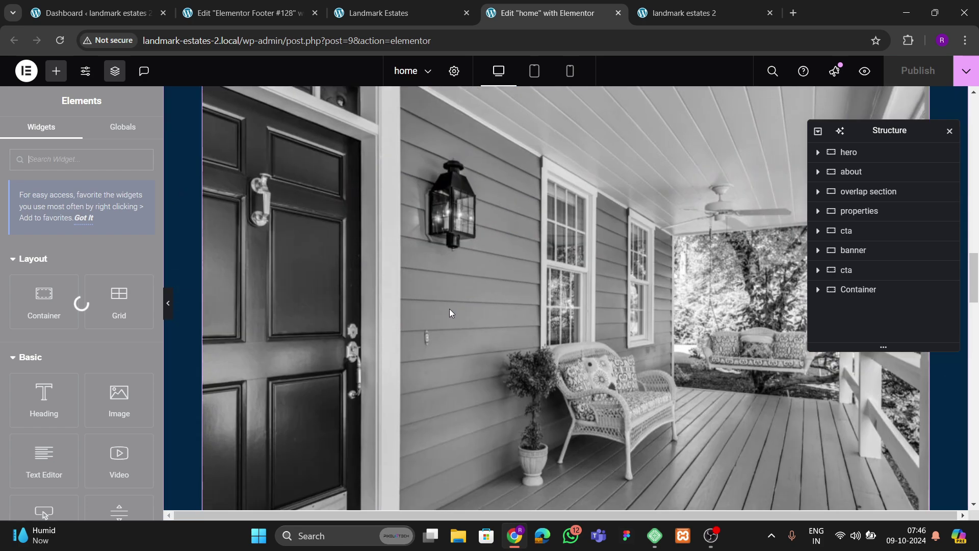
pyautogui.scroll(5, 451, 313)
pyautogui.scroll(8, 450, 312)
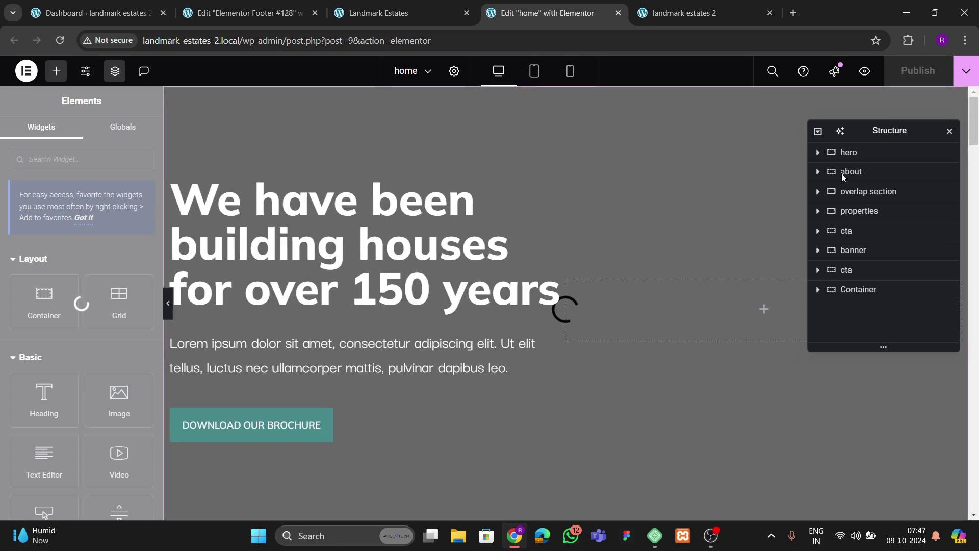
pyautogui.click(428, 5)
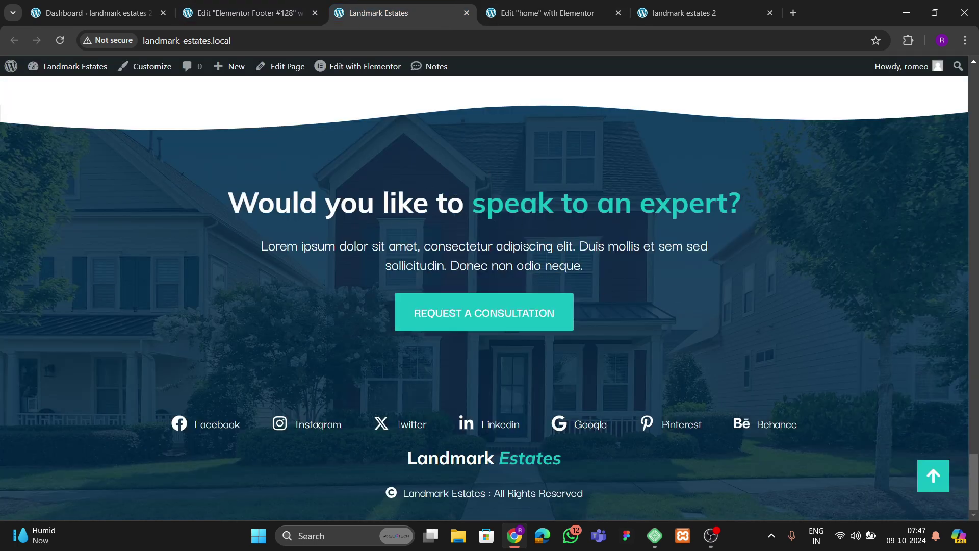
pyautogui.click(585, 13)
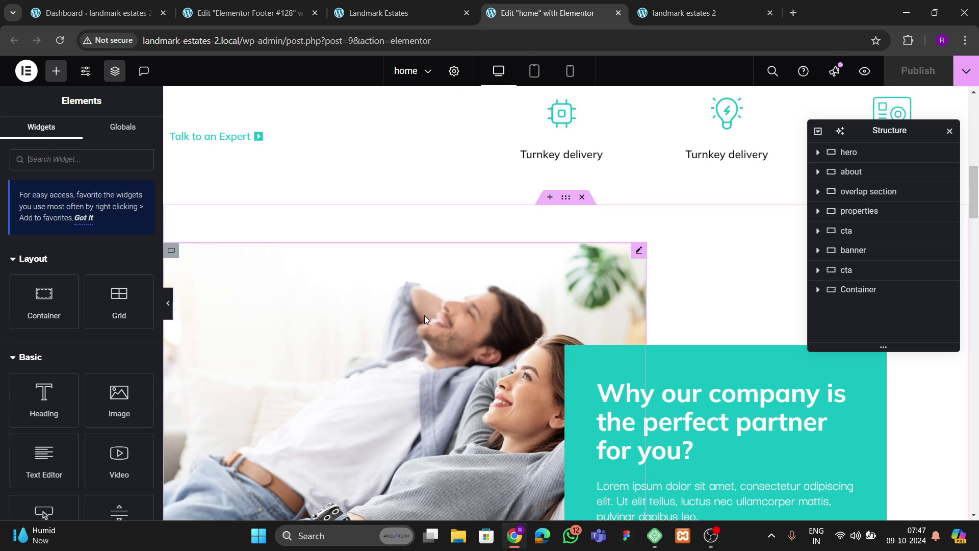
pyautogui.scroll(-4, 424, 315)
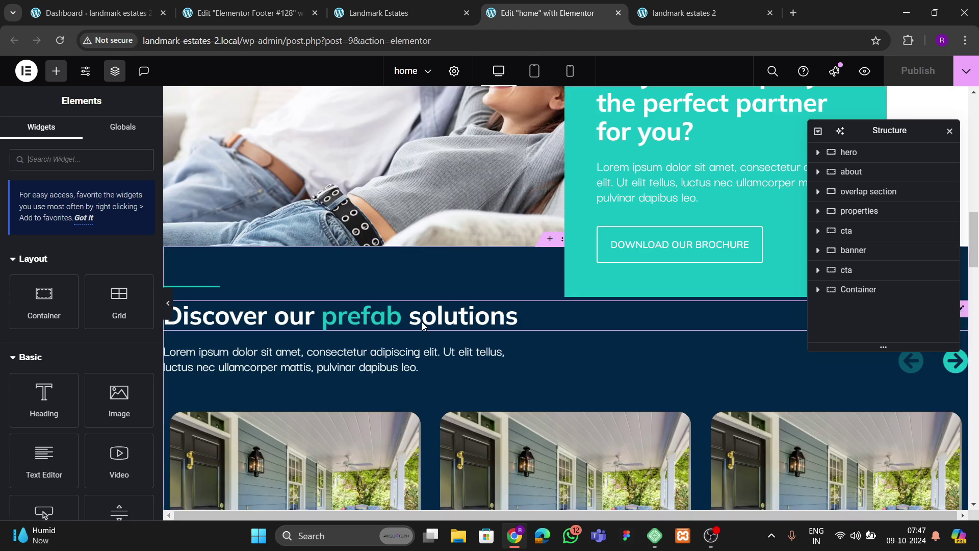
pyautogui.rightClick(424, 326)
pyautogui.click(460, 285)
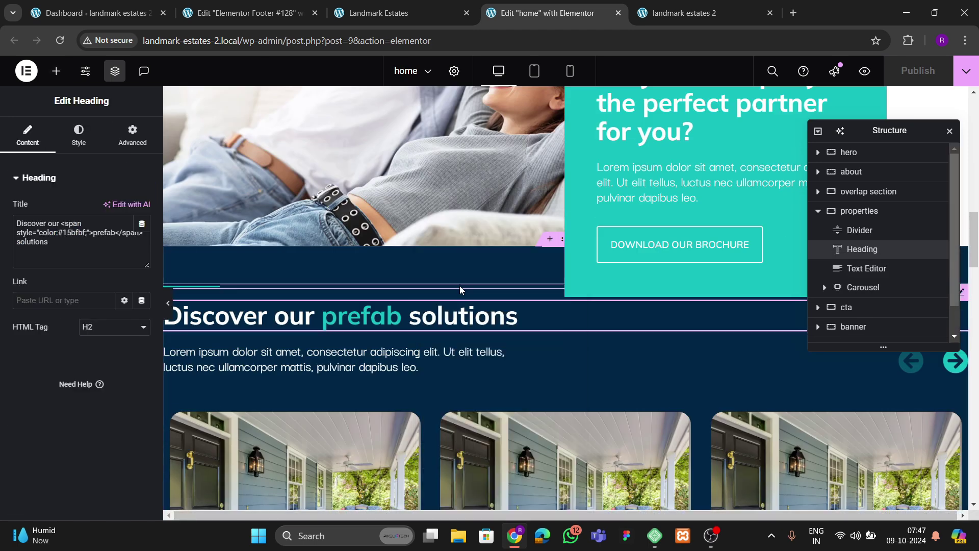
# - Paste the copied heading into the footer container of the Elementor footer template
pyautogui.click(279, 15)
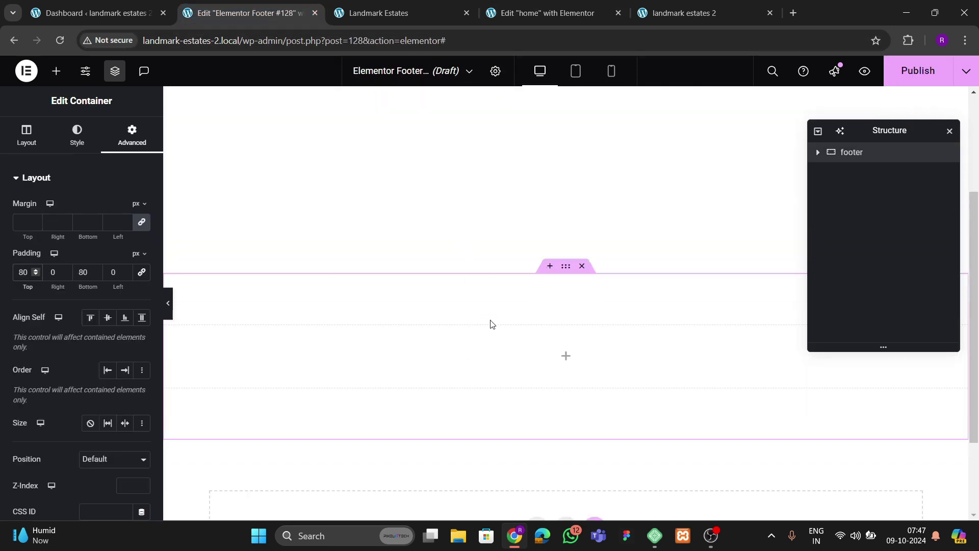
pyautogui.rightClick(440, 256)
pyautogui.click(463, 282)
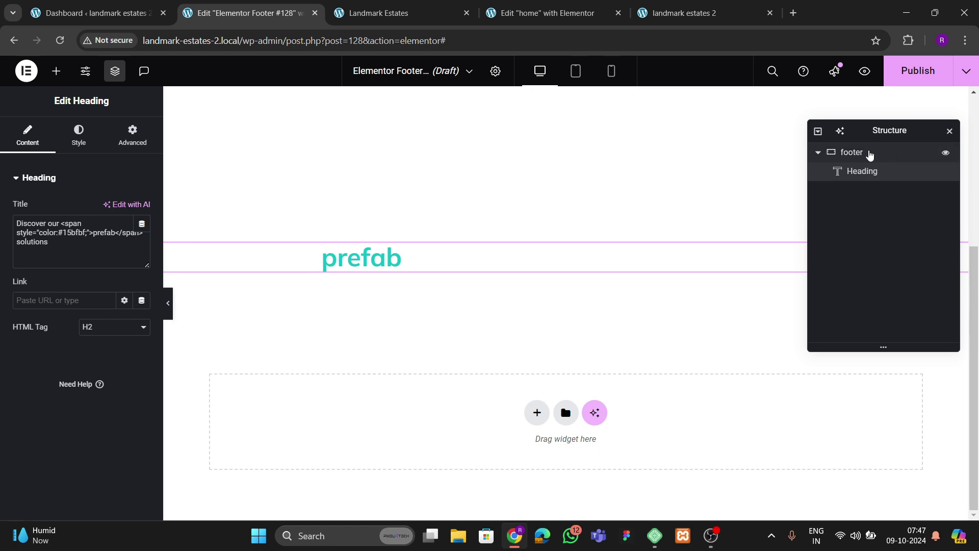
# - Check the reference site's footer and delete the pasted "Discover our prefab solutions" heading from the footer container
pyautogui.click(868, 152)
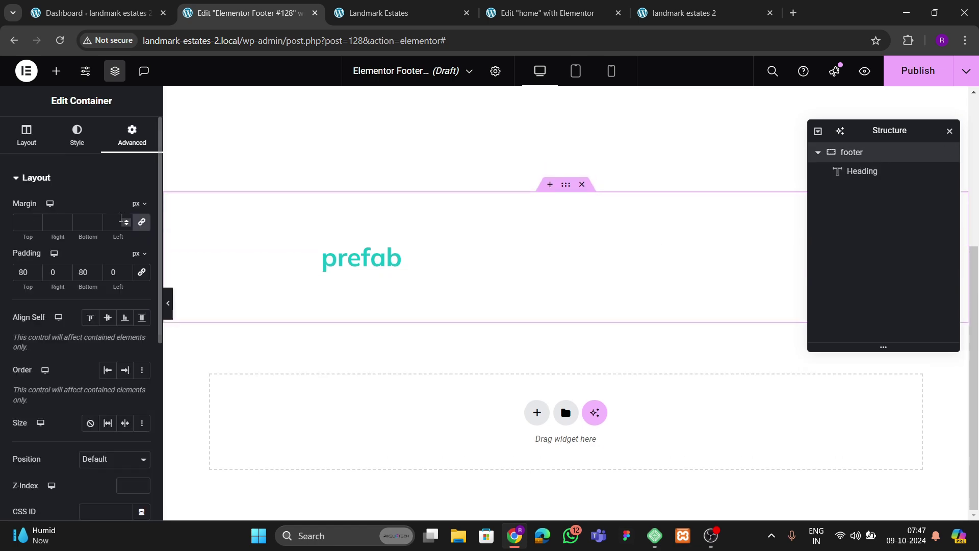
pyautogui.click(369, 11)
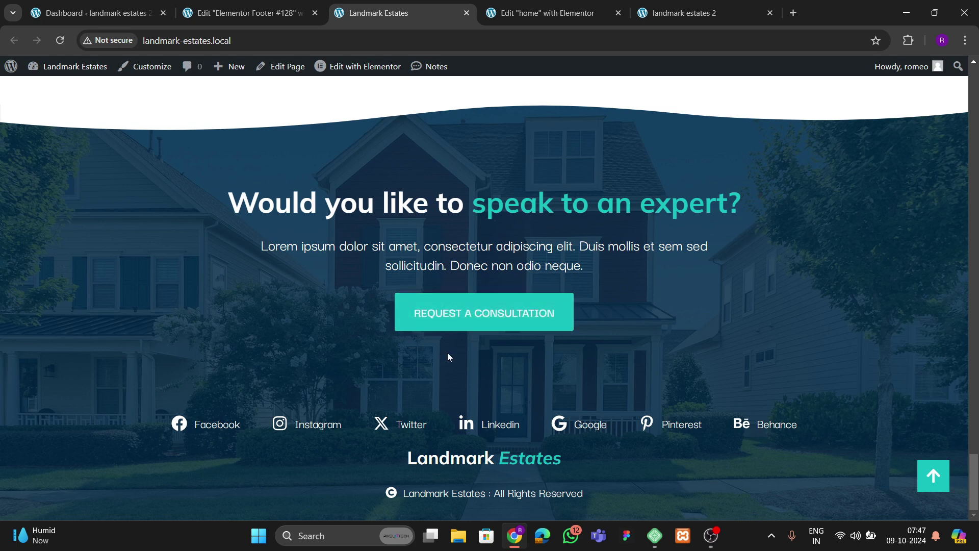
pyautogui.click(280, 18)
pyautogui.click(397, 253)
pyautogui.rightClick(396, 253)
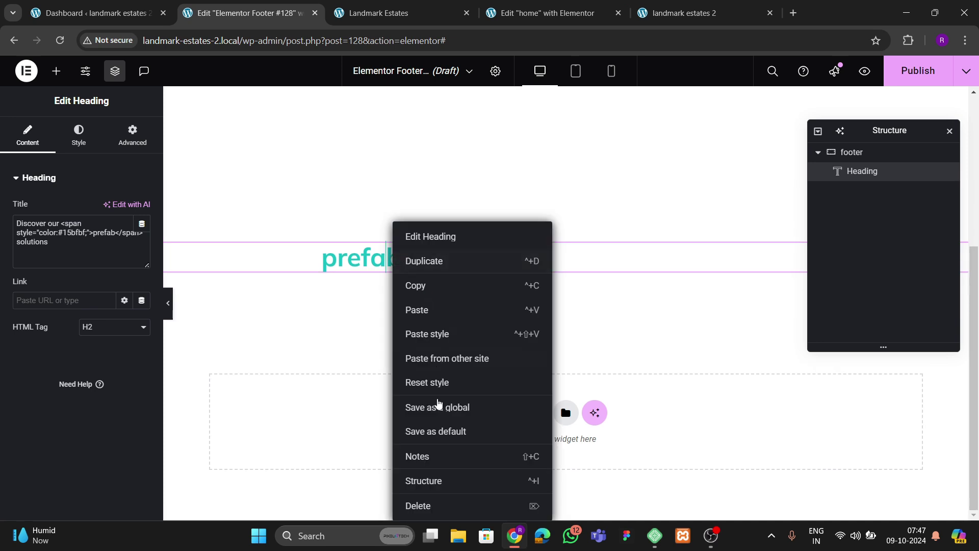
pyautogui.click(426, 505)
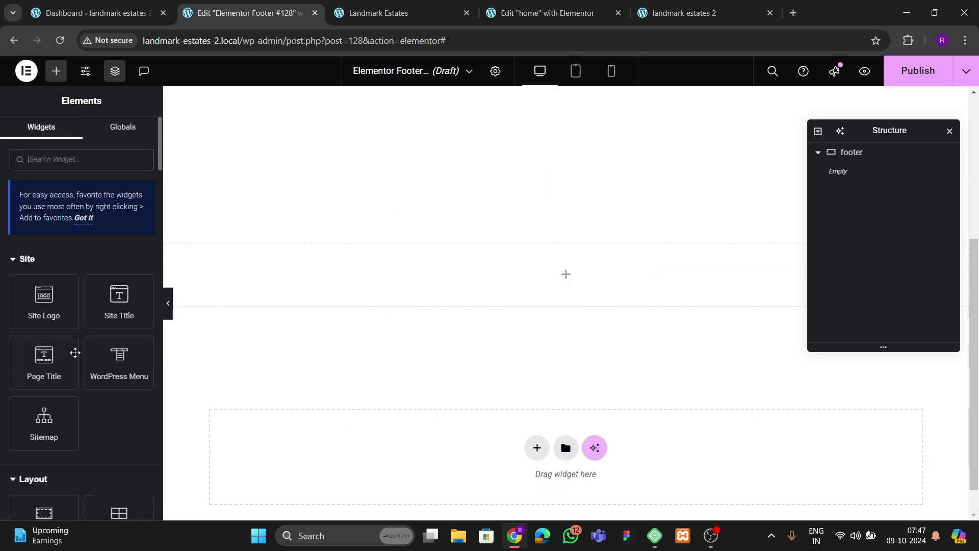
# - Add a container inside the footer container and set its padding to 0 px on all sides
pyautogui.scroll(-4, 75, 352)
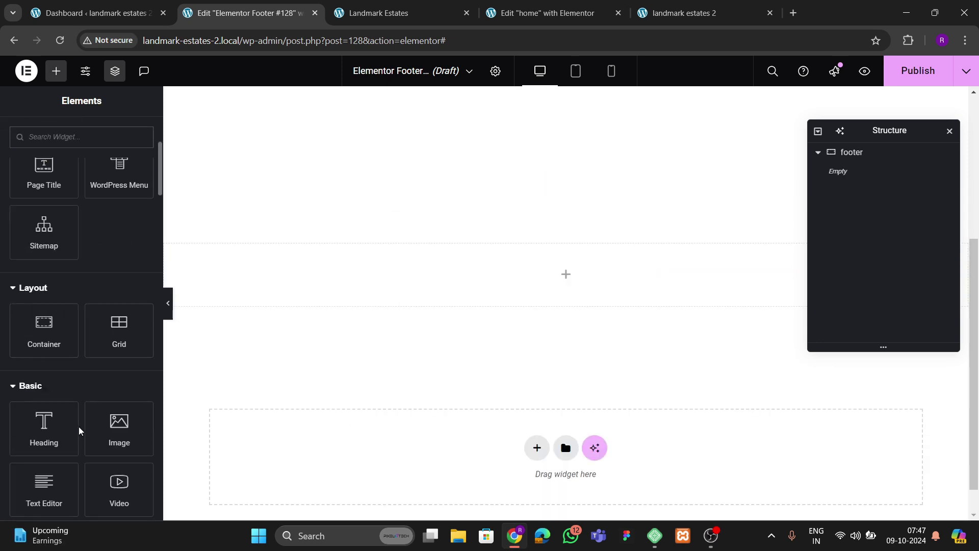
pyautogui.moveTo(72, 341); pyautogui.dragTo(479, 288)
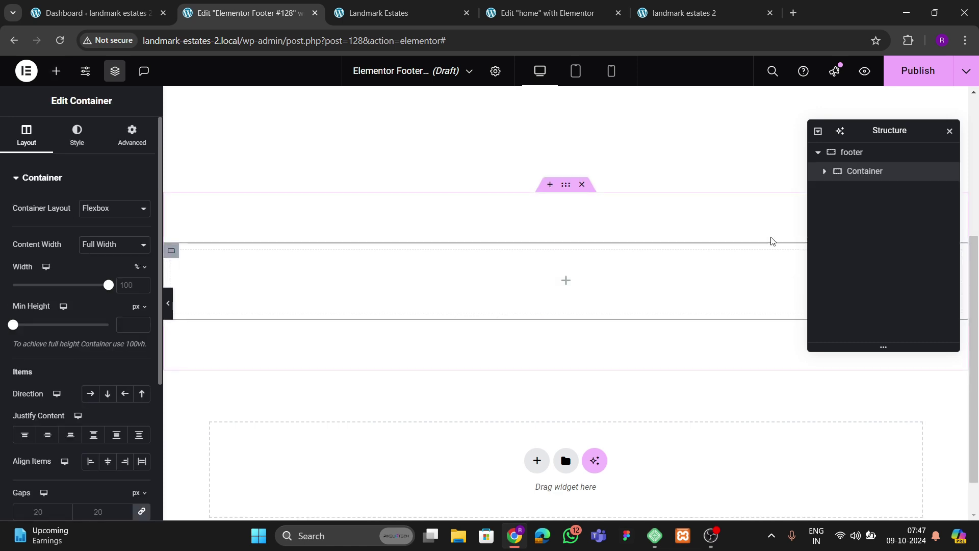
pyautogui.click(132, 152)
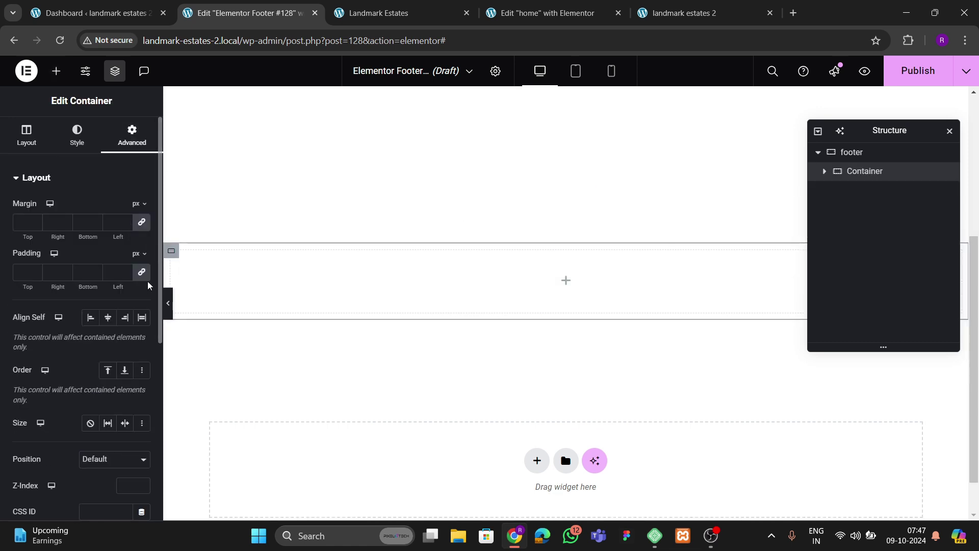
# - Rename the inner container "top" and duplicate it as a second container named "bottom"
pyautogui.doubleClick(881, 177)
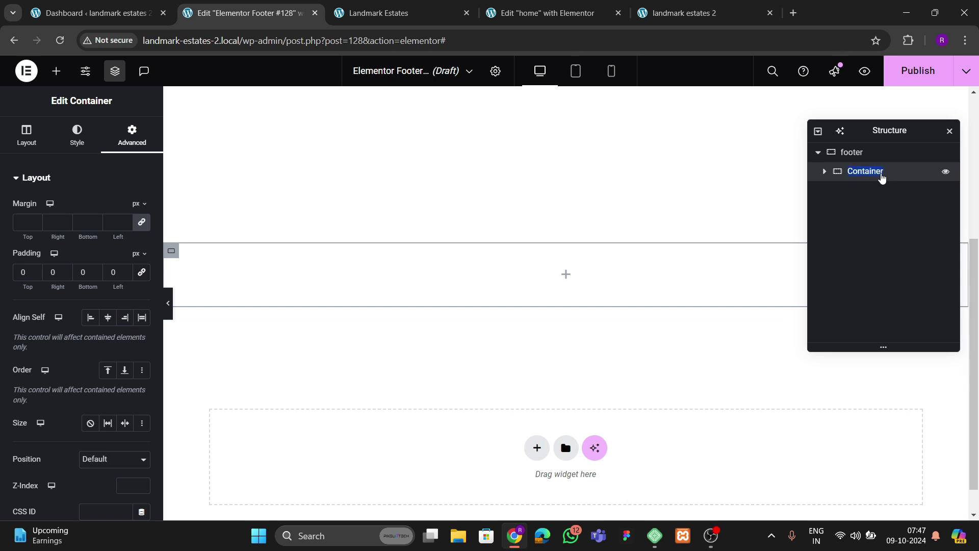
pyautogui.write('top')
pyautogui.rightClick(881, 177)
pyautogui.click(882, 207)
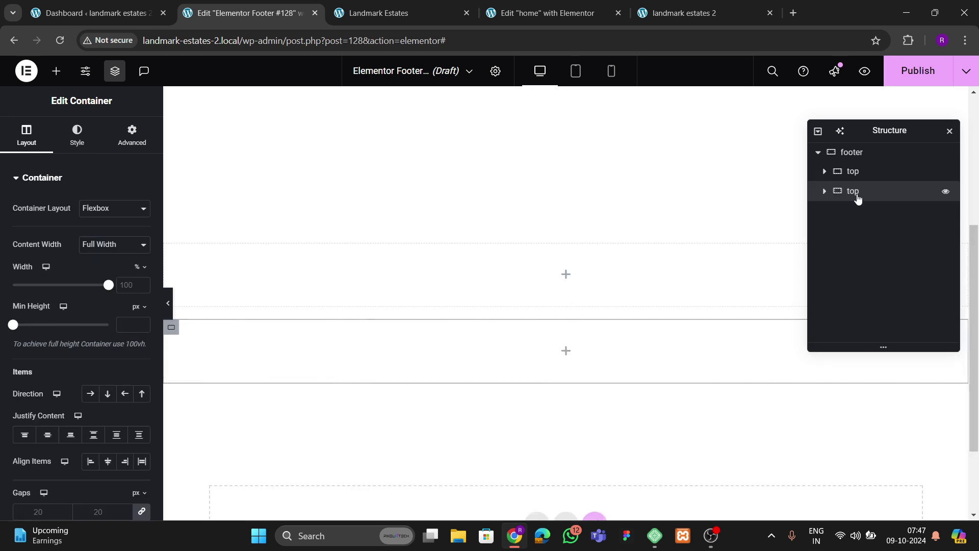
pyautogui.doubleClick(858, 191)
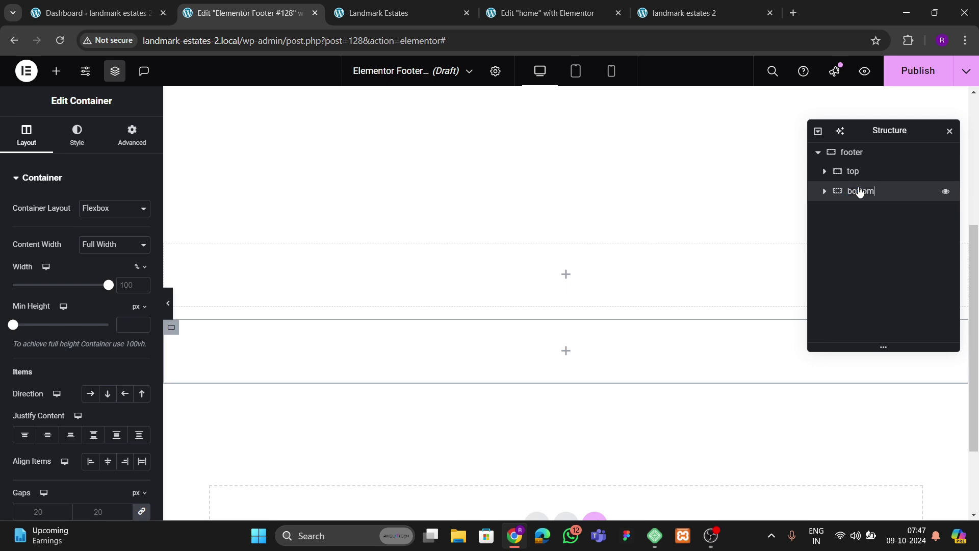
# - Center the footer container's items with both justify content and align items, and set its column and row gaps to 80 px
pyautogui.click(857, 153)
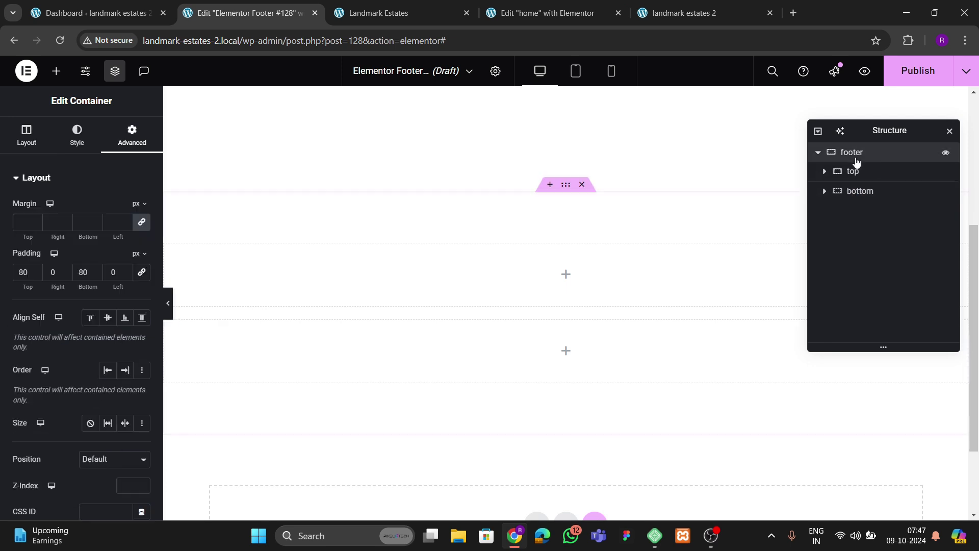
pyautogui.click(31, 143)
pyautogui.scroll(-2, 33, 332)
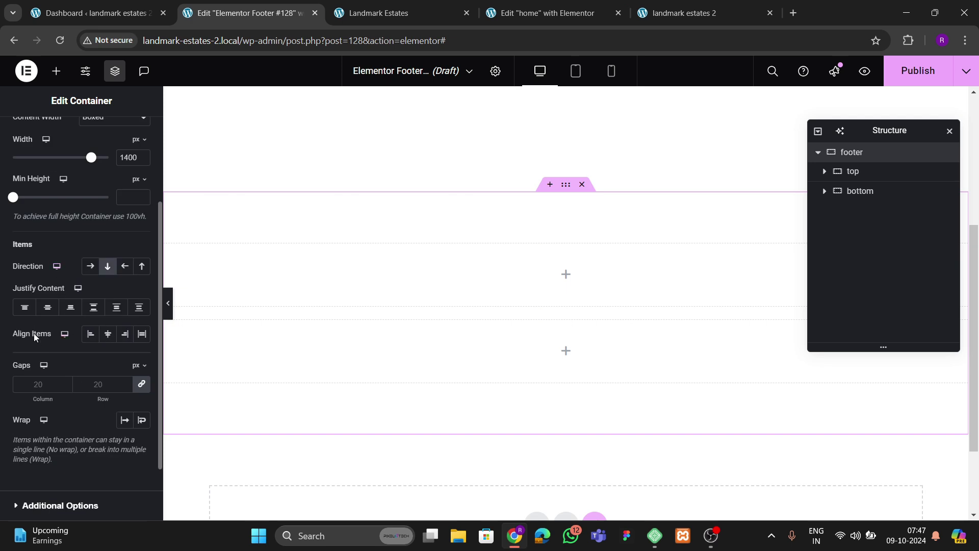
pyautogui.click(48, 306)
pyautogui.click(109, 338)
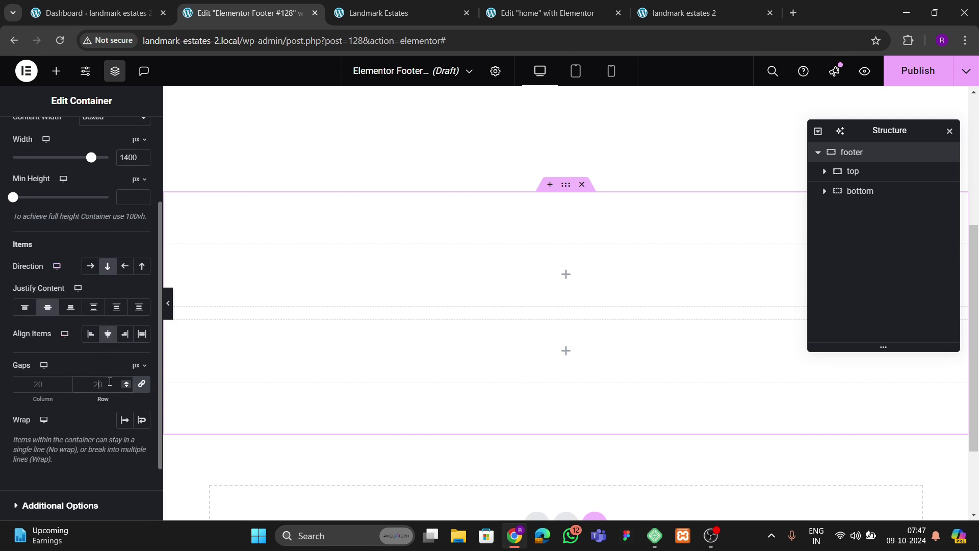
pyautogui.write('50')
pyautogui.press('BackSpace')
pyautogui.press('BackSpace')
pyautogui.write('80')
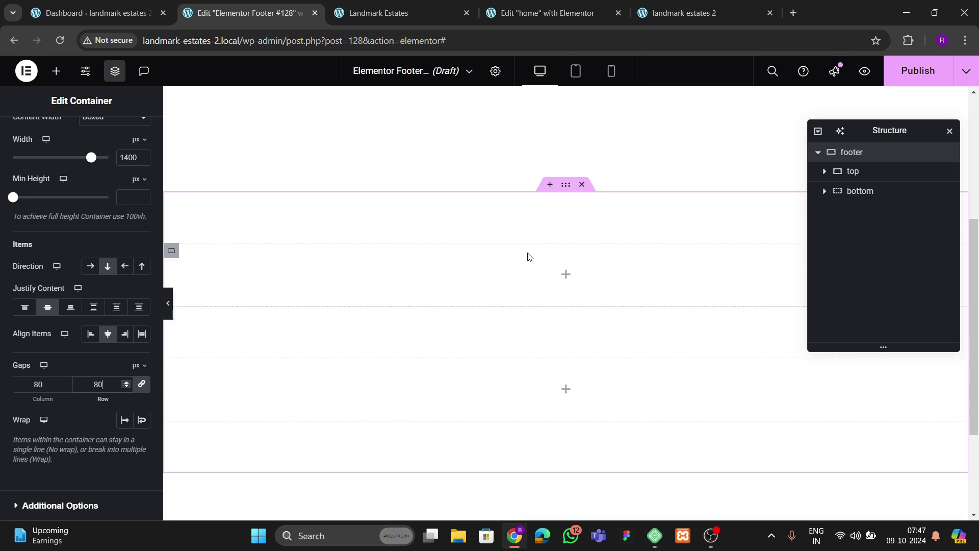
# - Give the footer container a classic background using the living-room photo with the sofa and coffee table from the media library
pyautogui.click(417, 7)
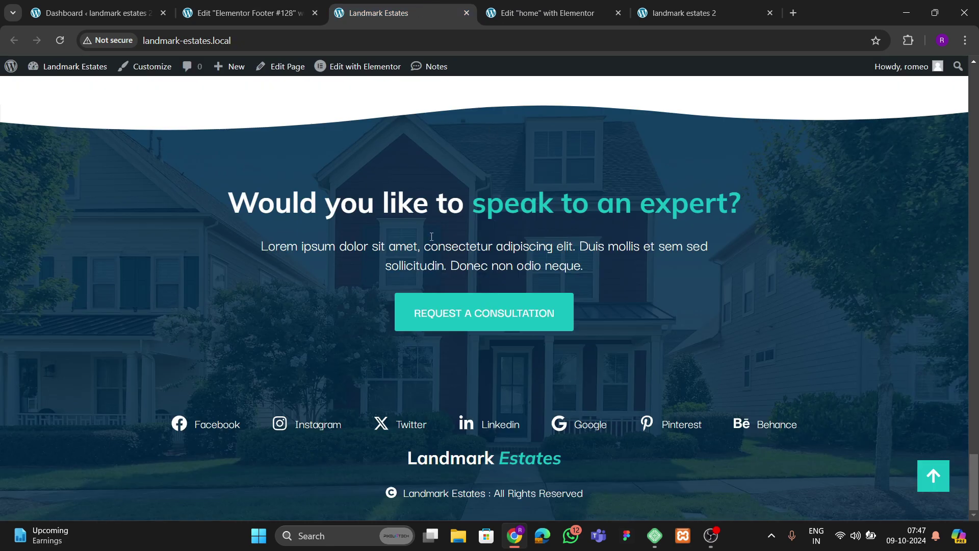
pyautogui.click(240, 20)
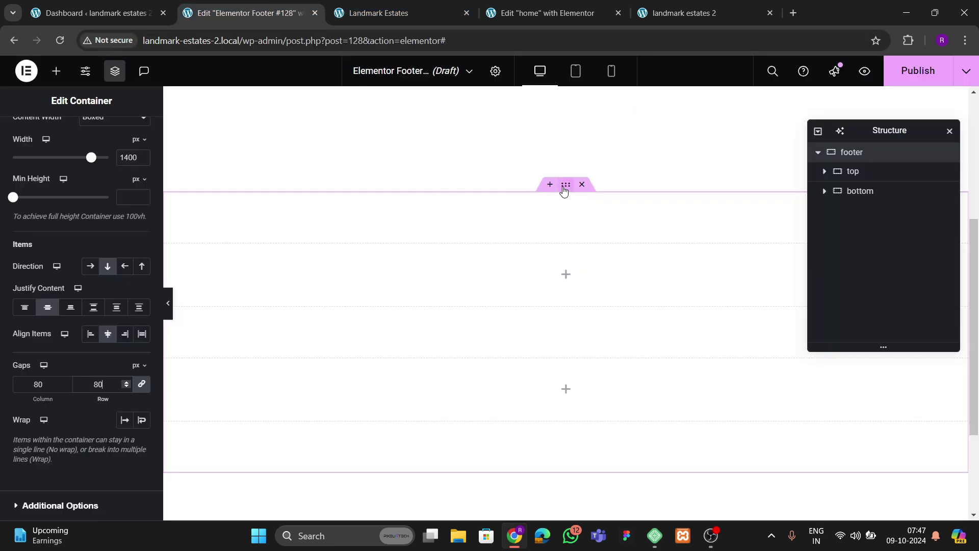
pyautogui.scroll(3, 91, 169)
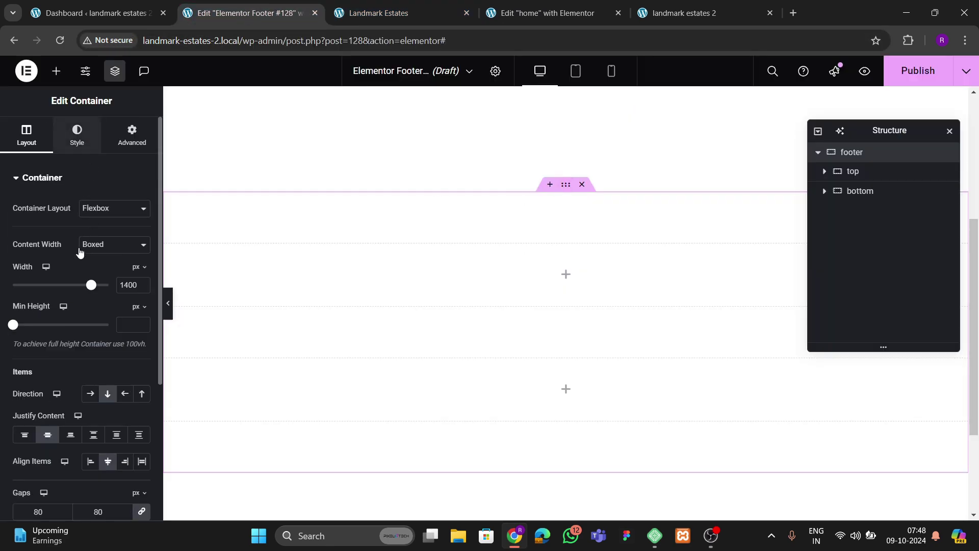
pyautogui.click(77, 135)
pyautogui.click(90, 234)
pyautogui.click(76, 312)
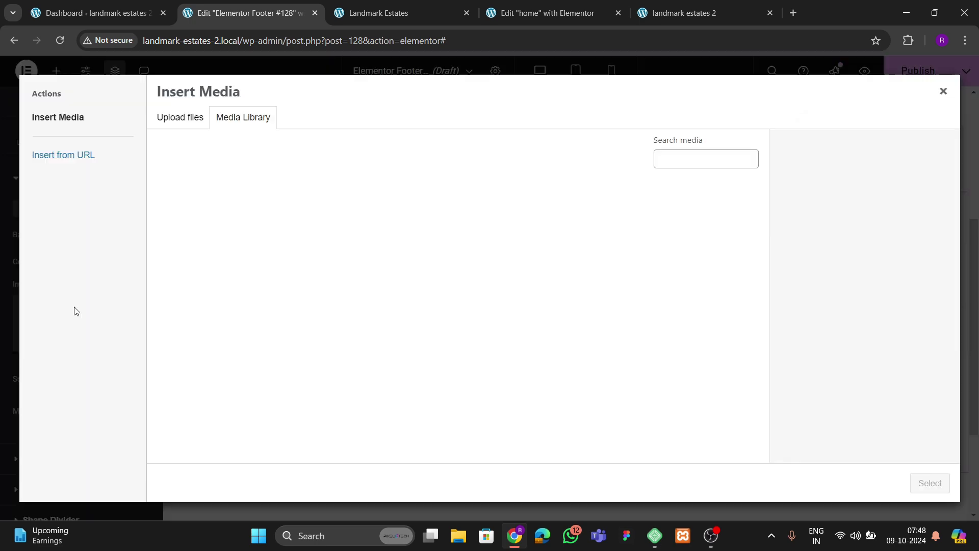
pyautogui.scroll(-4, 491, 359)
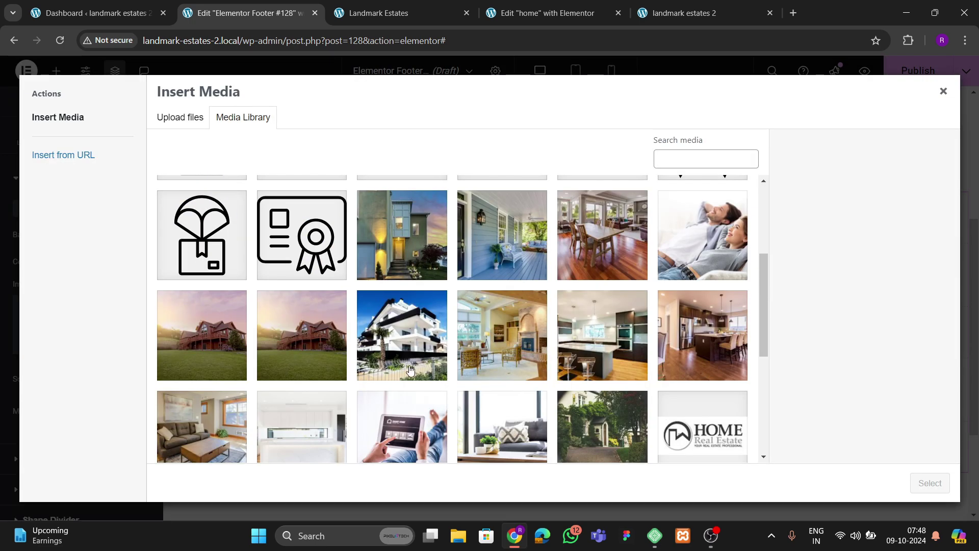
pyautogui.scroll(-1, 345, 375)
pyautogui.click(713, 285)
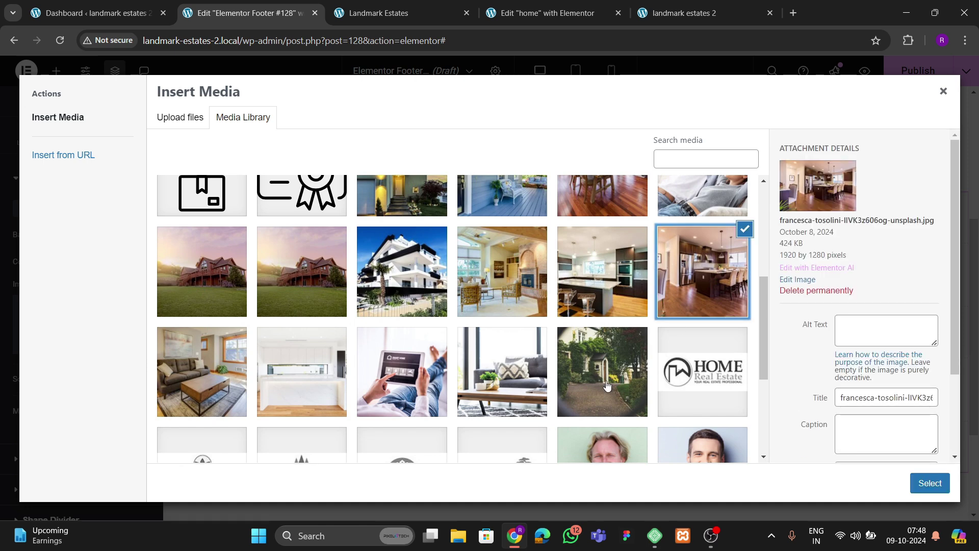
pyautogui.click(220, 390)
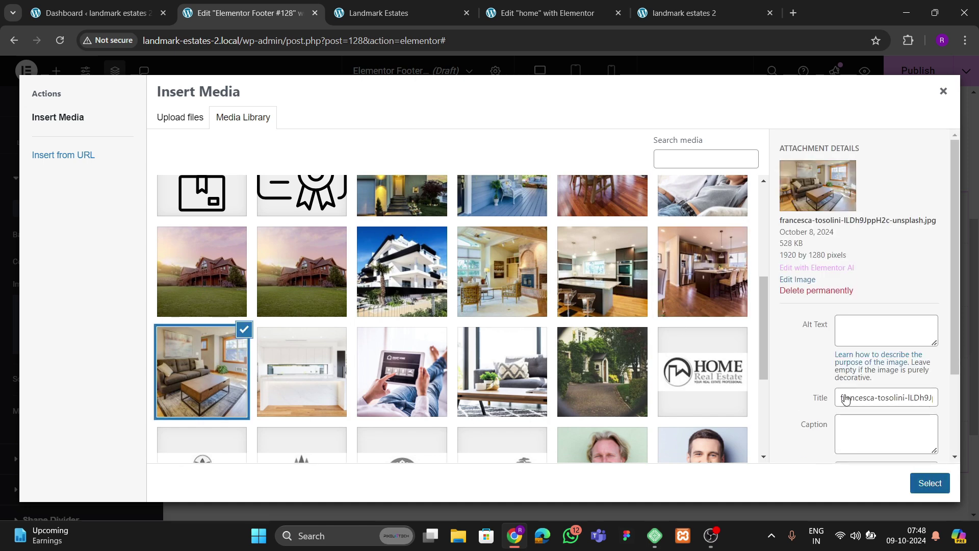
pyautogui.click(930, 483)
# - Set the footer background image's position to Center Center and its display size to Cover
pyautogui.scroll(-3, 80, 363)
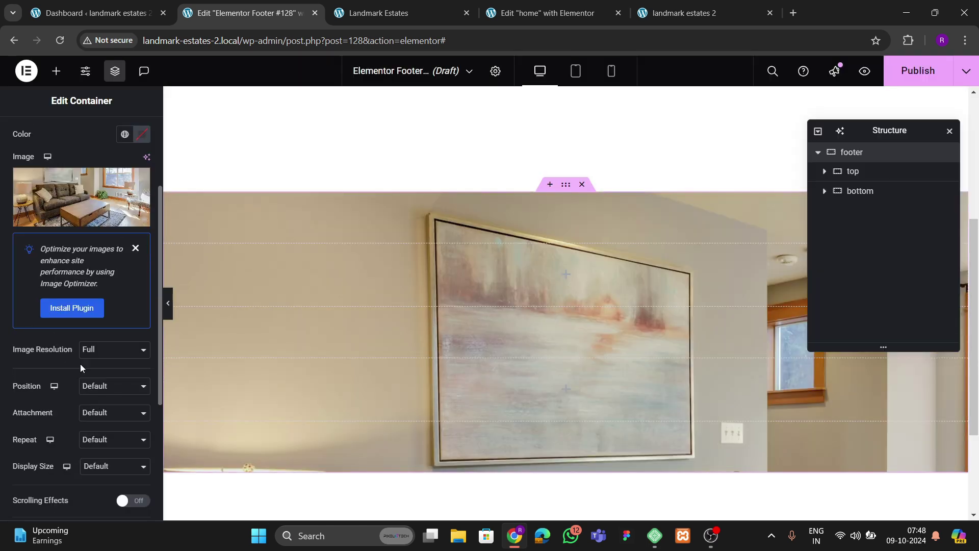
pyautogui.click(99, 388)
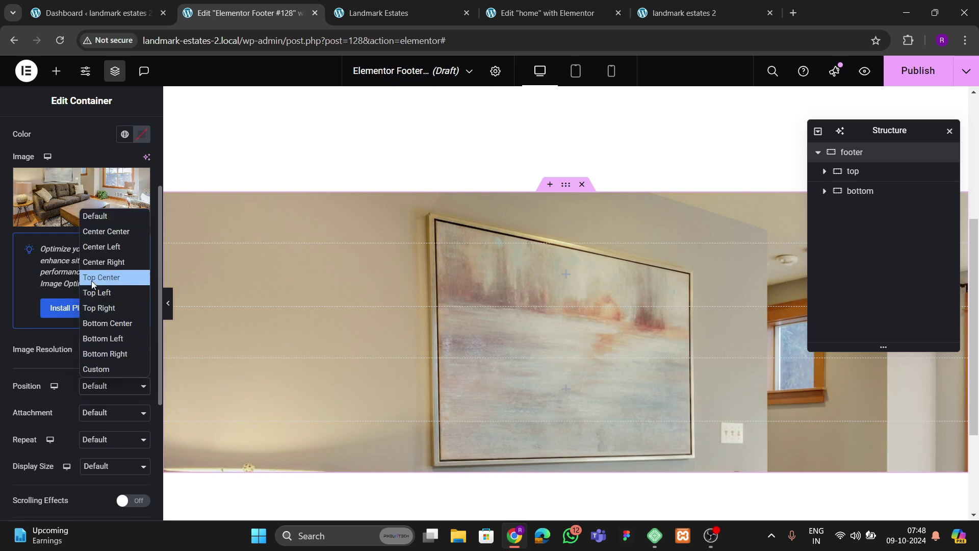
pyautogui.click(97, 232)
pyautogui.scroll(-3, 41, 344)
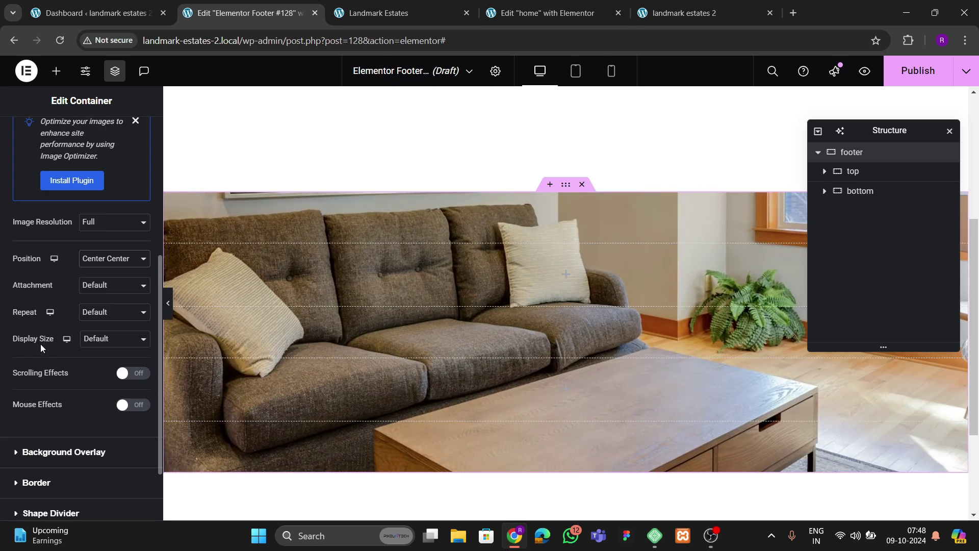
pyautogui.click(106, 344)
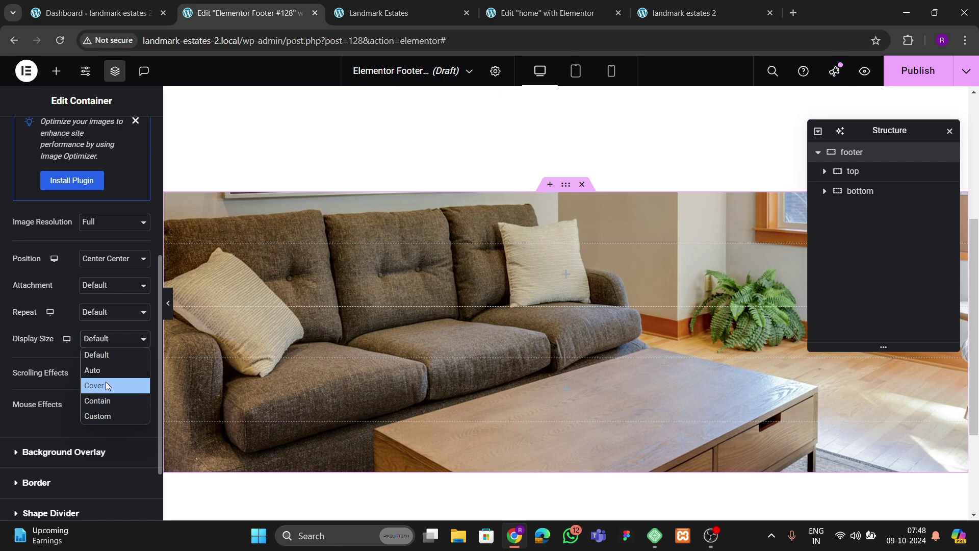
pyautogui.click(105, 381)
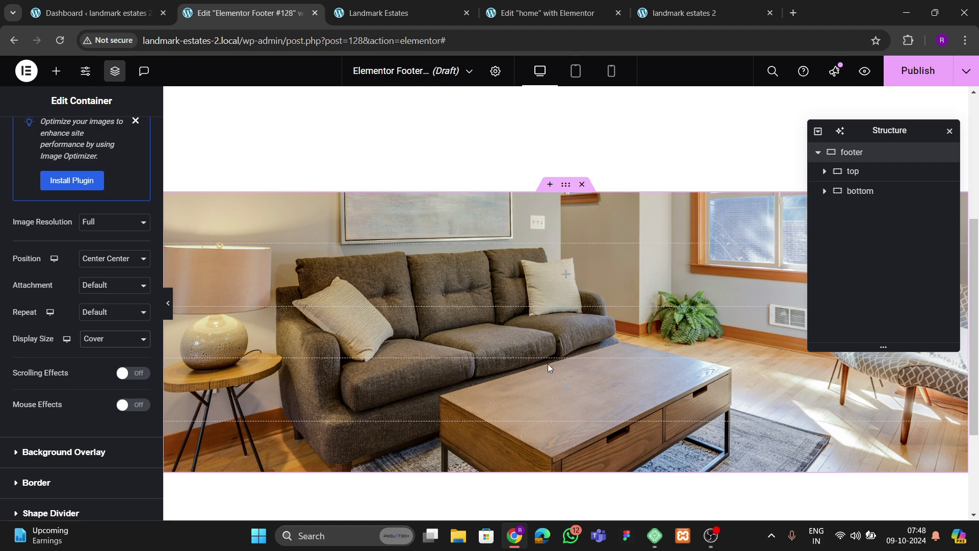
# - Add a background overlay to the footer container in the global color theme 2 with an opacity of 0.73
pyautogui.scroll(-2, 67, 317)
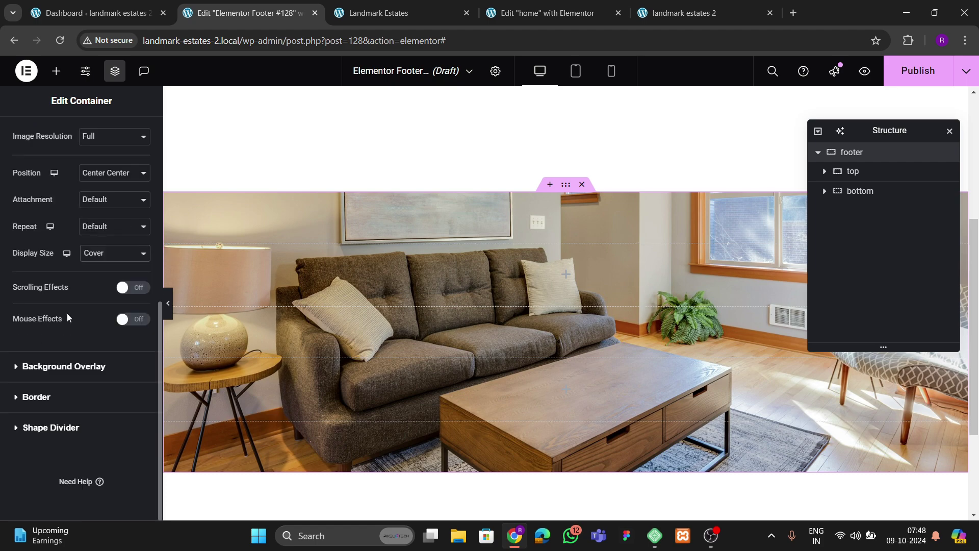
pyautogui.click(377, 13)
pyautogui.click(260, 6)
pyautogui.click(51, 364)
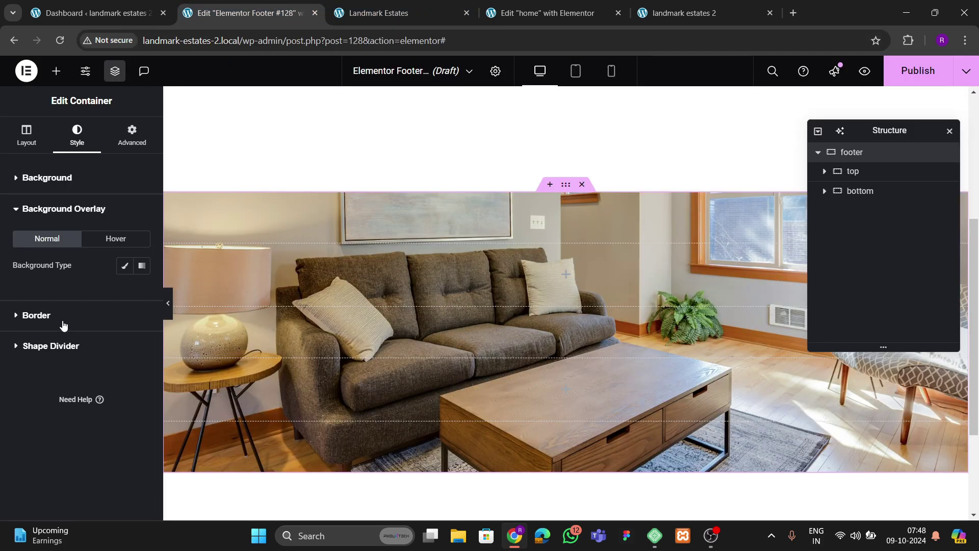
pyautogui.click(123, 266)
pyautogui.click(125, 291)
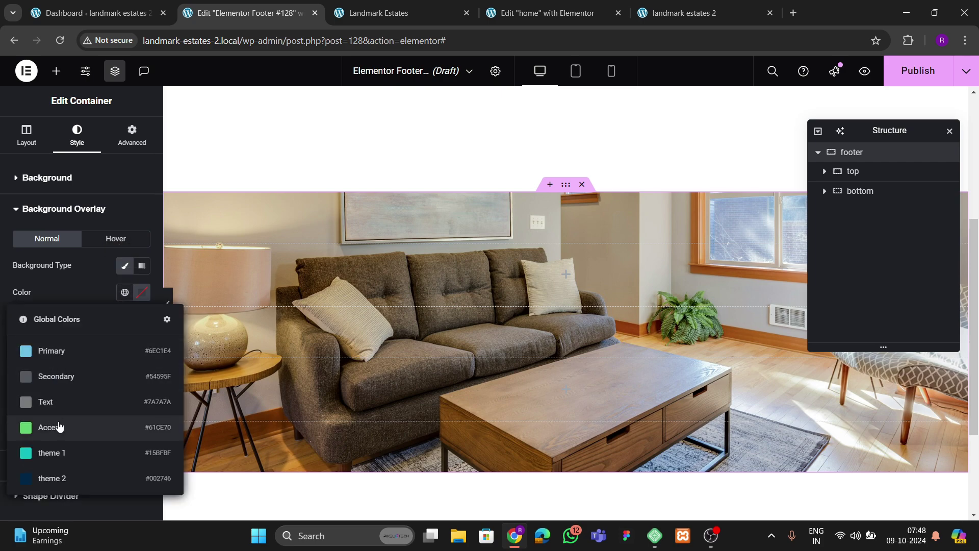
pyautogui.click(49, 482)
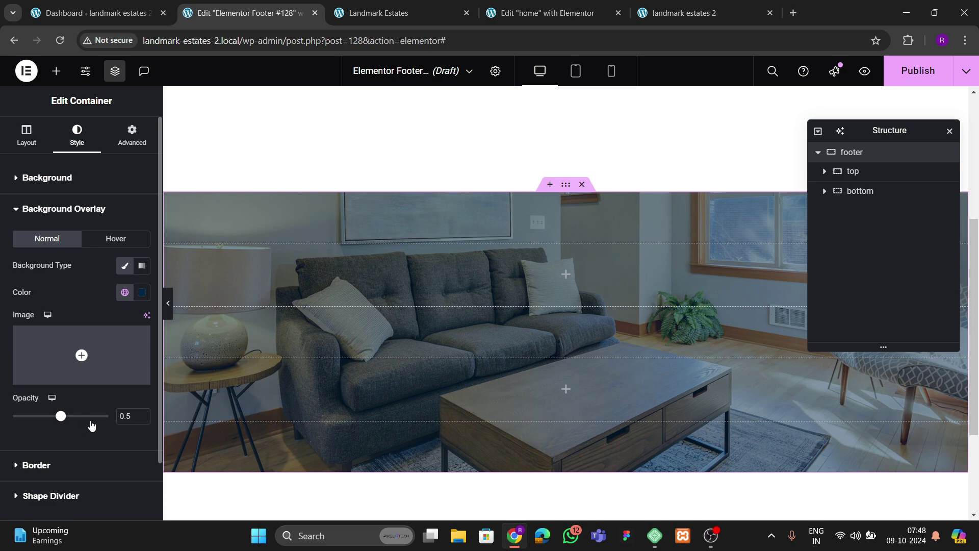
pyautogui.moveTo(92, 424)
pyautogui.mouseDown()
pyautogui.moveTo(78, 431)
pyautogui.moveTo(86, 432)
pyautogui.mouseUp()
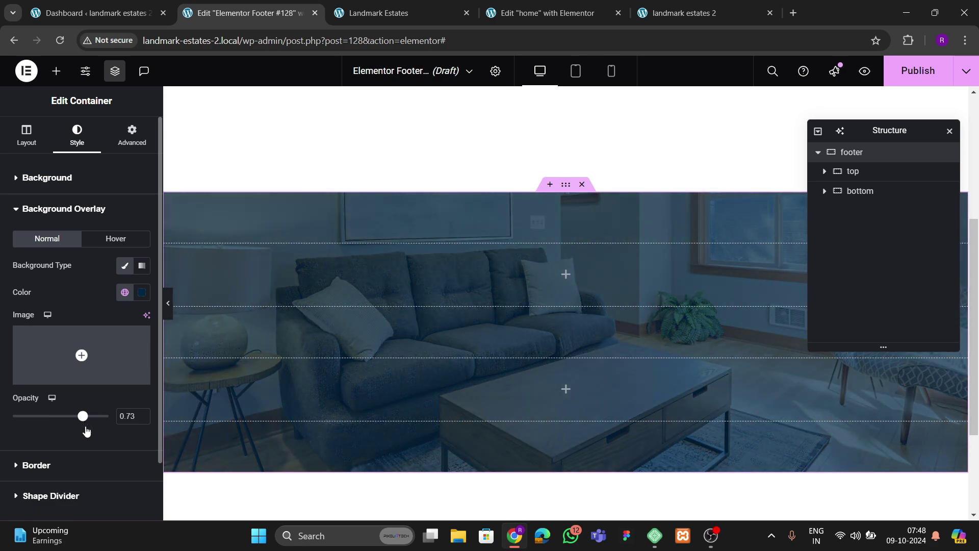
# - Replace the footer container's background image with the red house photo from the media library and dismiss the image optimizer tip
pyautogui.click(388, 13)
pyautogui.click(260, 14)
pyautogui.click(47, 178)
pyautogui.click(78, 326)
pyautogui.scroll(-4, 443, 321)
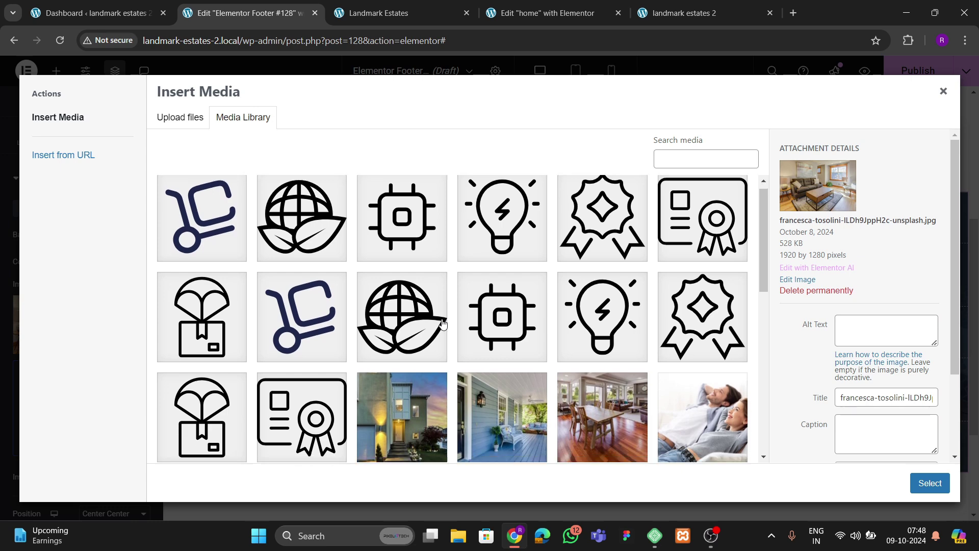
pyautogui.scroll(-4, 471, 392)
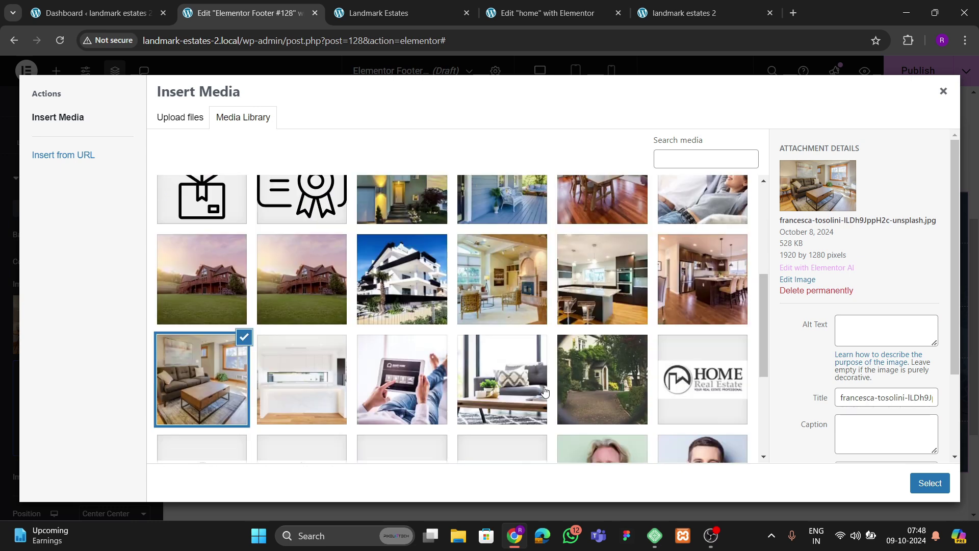
pyautogui.click(596, 275)
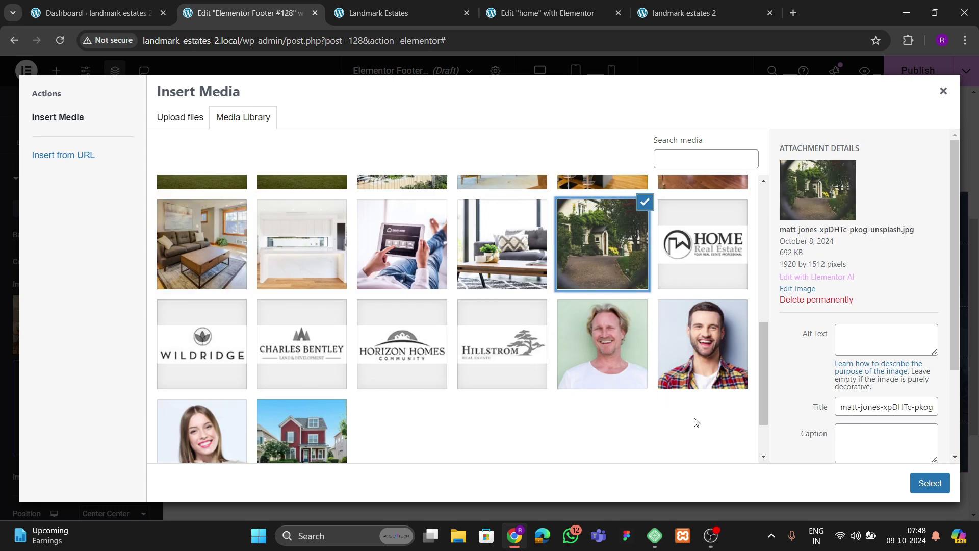
pyautogui.click(316, 433)
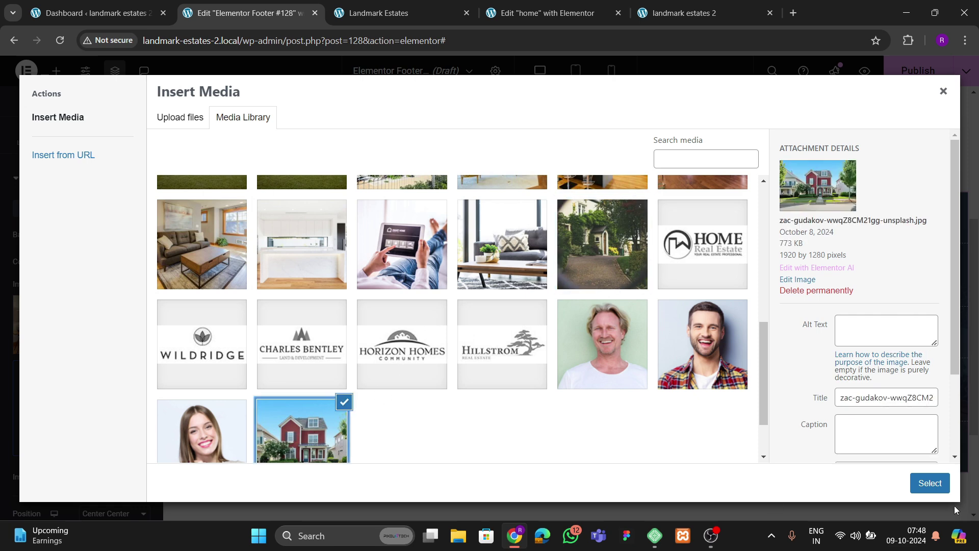
pyautogui.click(930, 482)
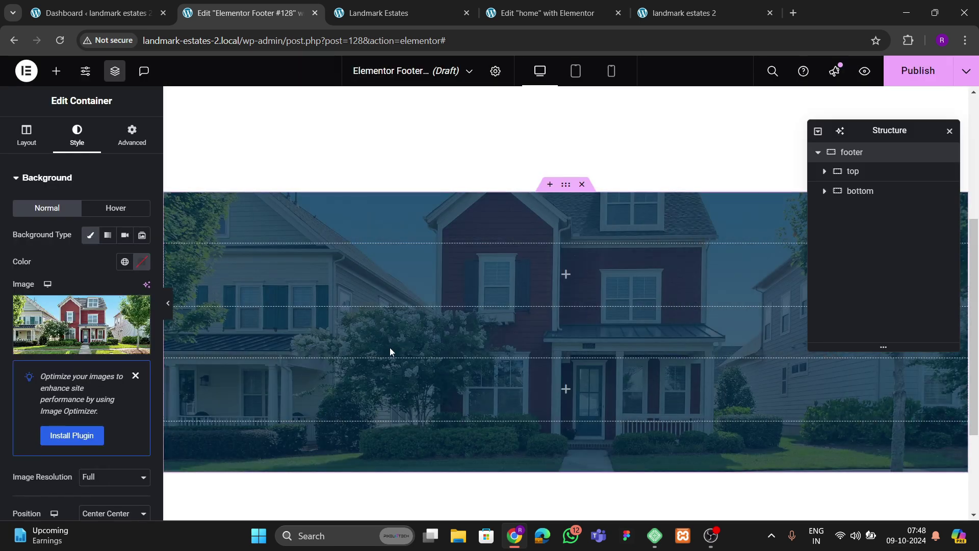
pyautogui.click(135, 375)
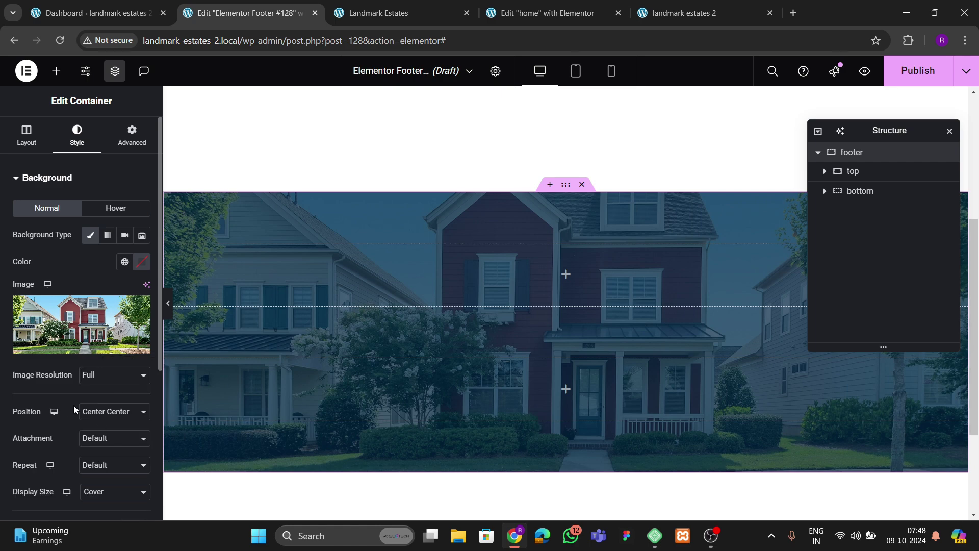
# - Set the footer container's background overlay opacity to 0.8
pyautogui.scroll(-1, 73, 405)
pyautogui.scroll(-2, 79, 404)
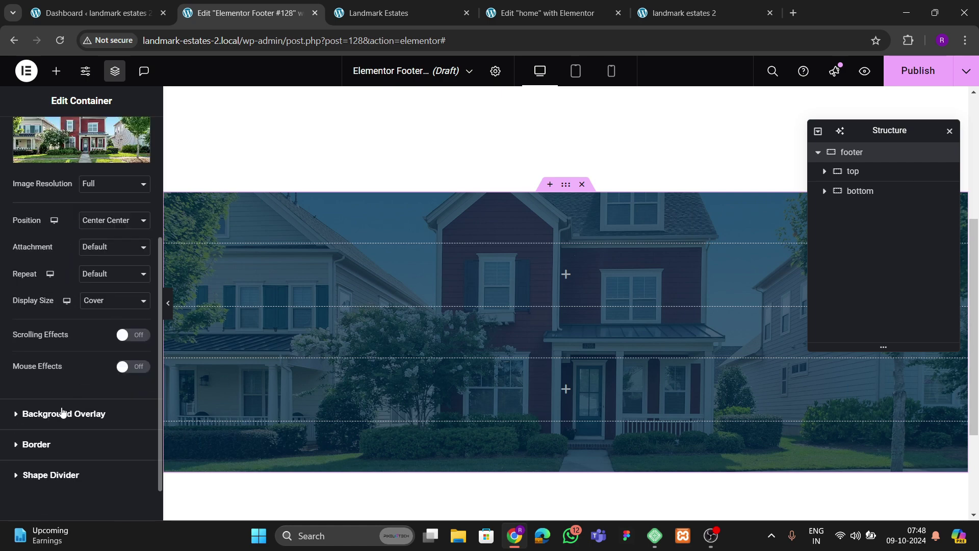
pyautogui.click(62, 412)
pyautogui.moveTo(81, 416)
pyautogui.mouseDown()
pyautogui.moveTo(72, 421)
pyautogui.moveTo(91, 426)
pyautogui.mouseUp()
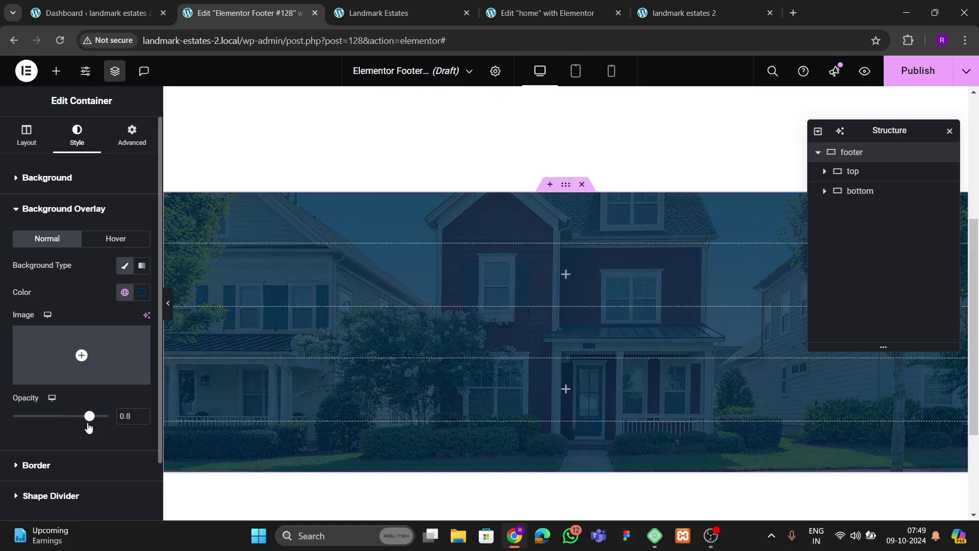
# - Copy the "Discover our prefab solutions" heading from the home page editor and paste it into the footer's top container
pyautogui.click(423, 14)
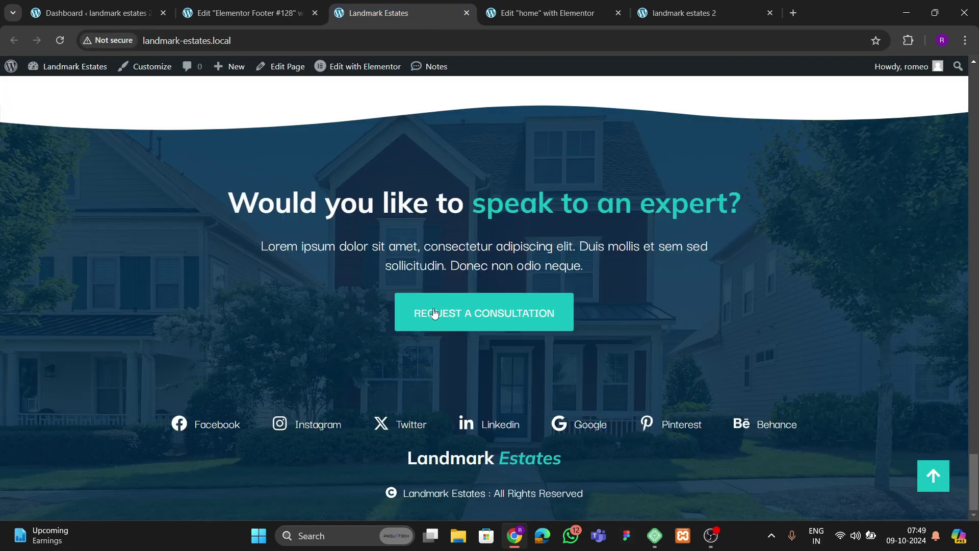
pyautogui.click(586, 15)
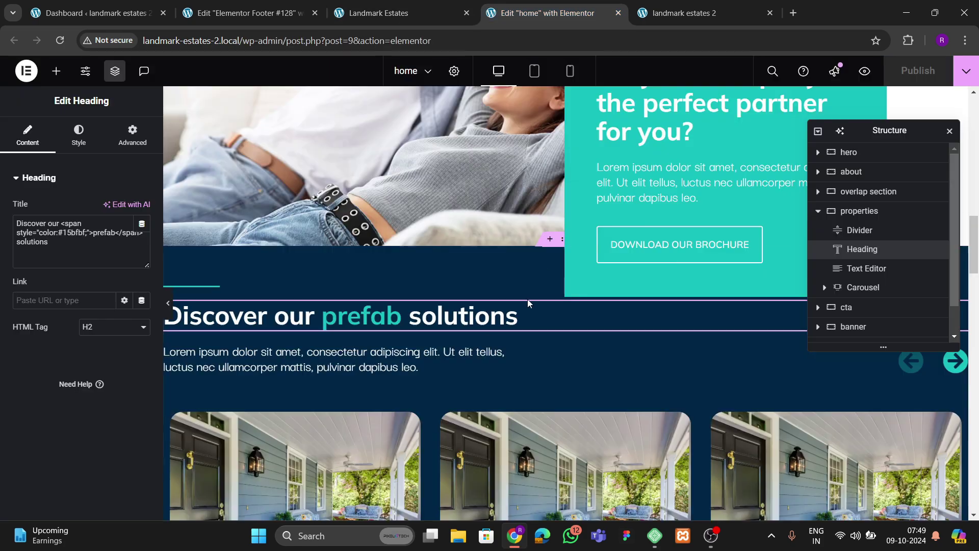
pyautogui.rightClick(487, 323)
pyautogui.click(518, 293)
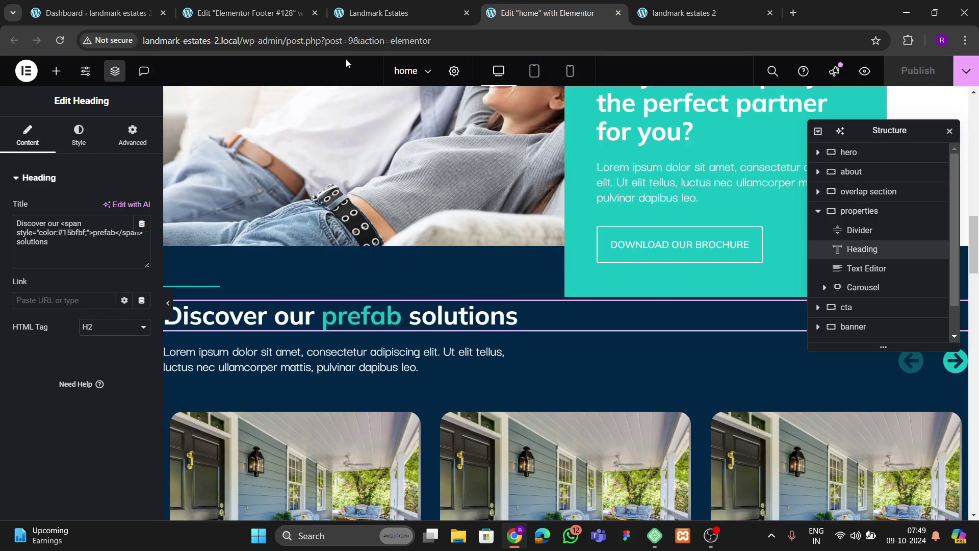
pyautogui.click(270, 14)
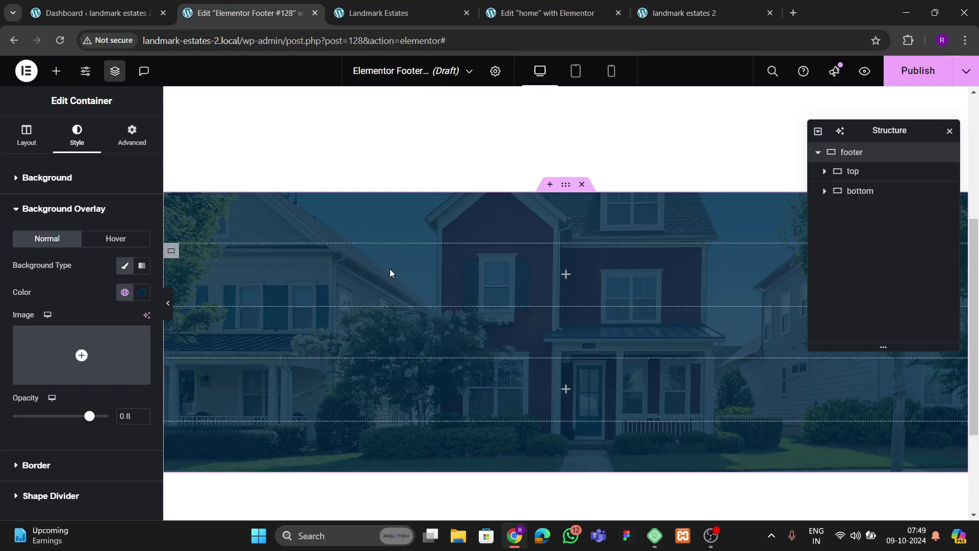
pyautogui.rightClick(405, 266)
pyautogui.click(408, 282)
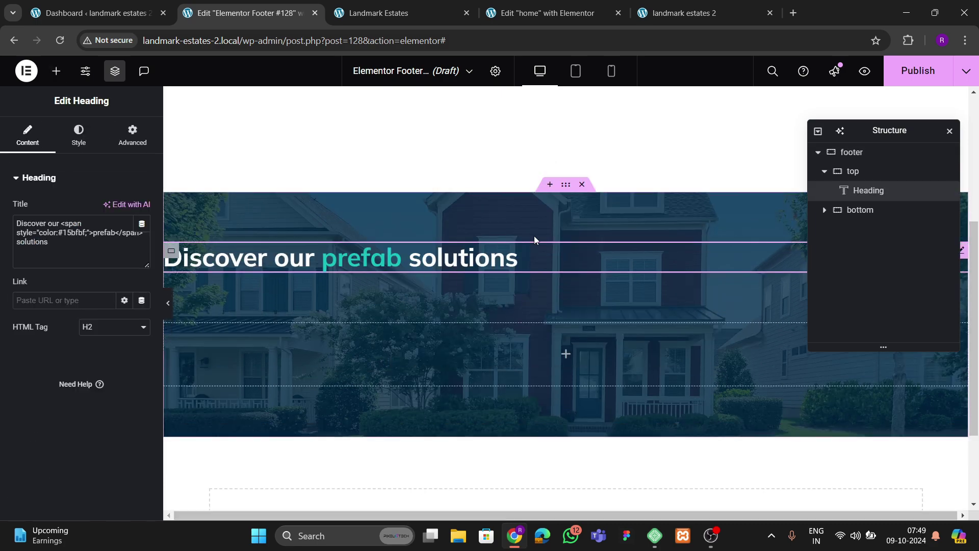
# - Center-align the text of the pasted heading in the footer's top container
pyautogui.click(521, 259)
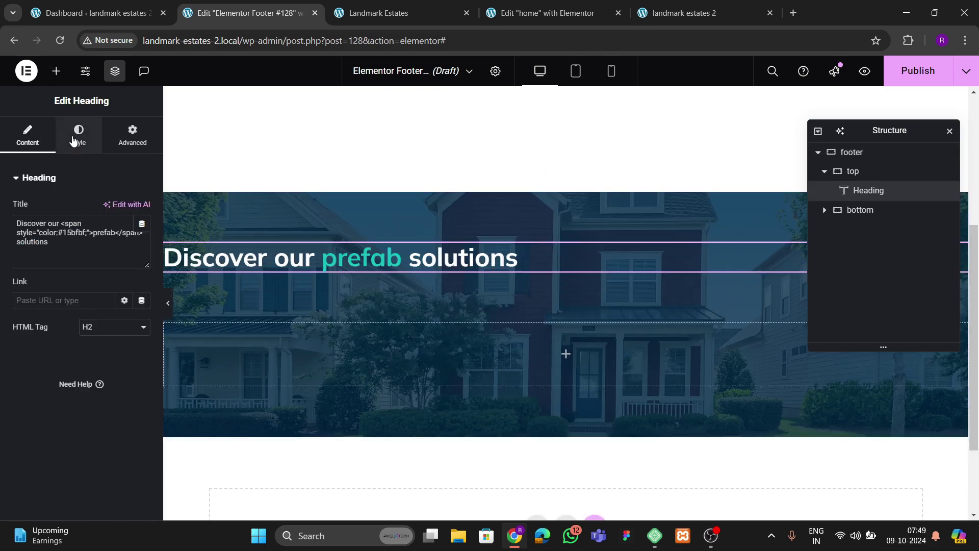
pyautogui.click(78, 136)
pyautogui.click(108, 208)
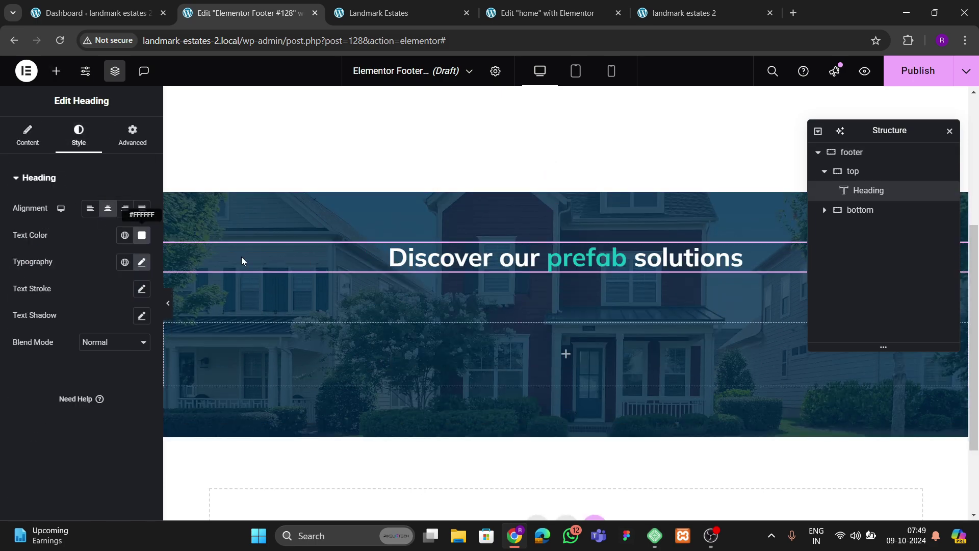
# - Center the top container's items with both justify content and align items
pyautogui.click(862, 171)
pyautogui.click(26, 136)
pyautogui.scroll(-2, 61, 229)
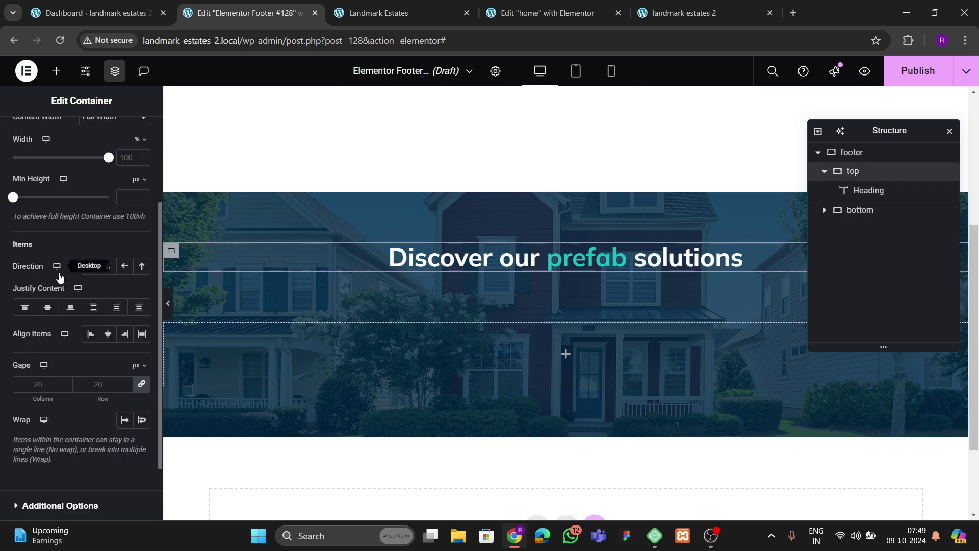
pyautogui.click(48, 313)
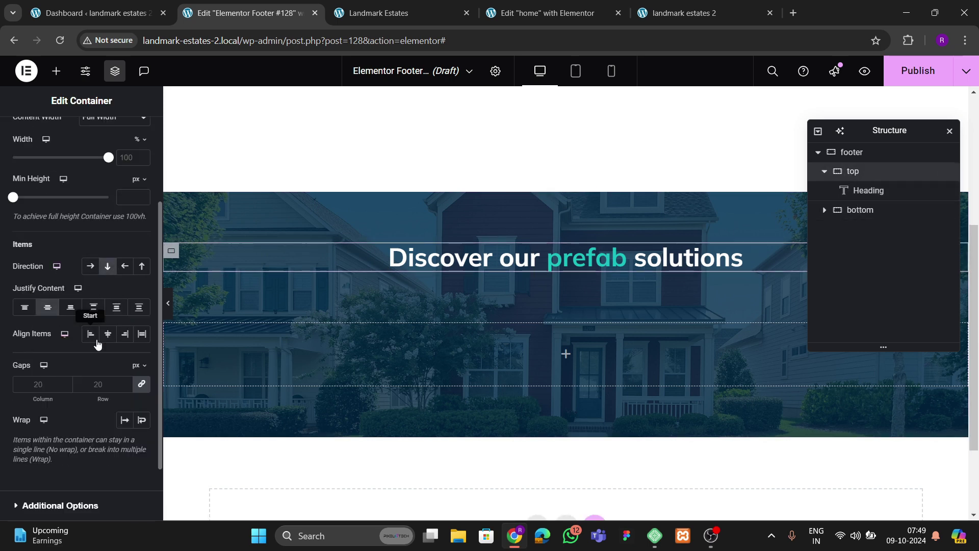
pyautogui.click(107, 334)
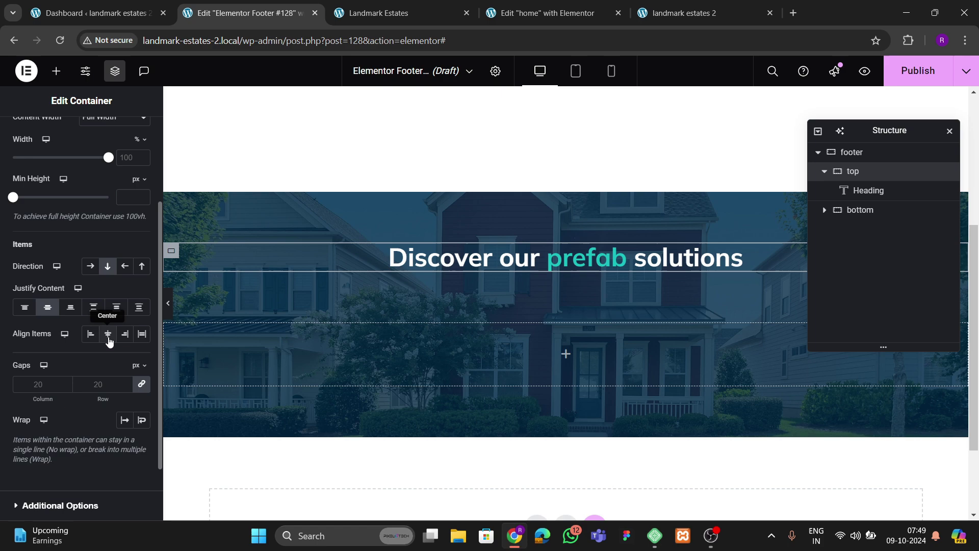
# - Replace "Discover our" in the footer heading's title with "Would you like to" copied from the reference site, keeping the span code
pyautogui.click(549, 20)
pyautogui.click(353, 12)
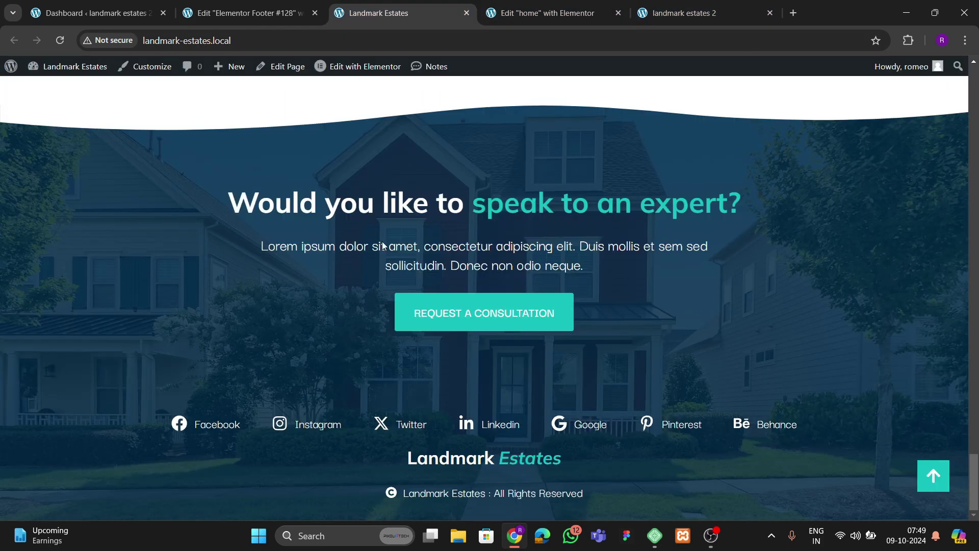
pyautogui.moveTo(233, 206); pyautogui.dragTo(462, 204)
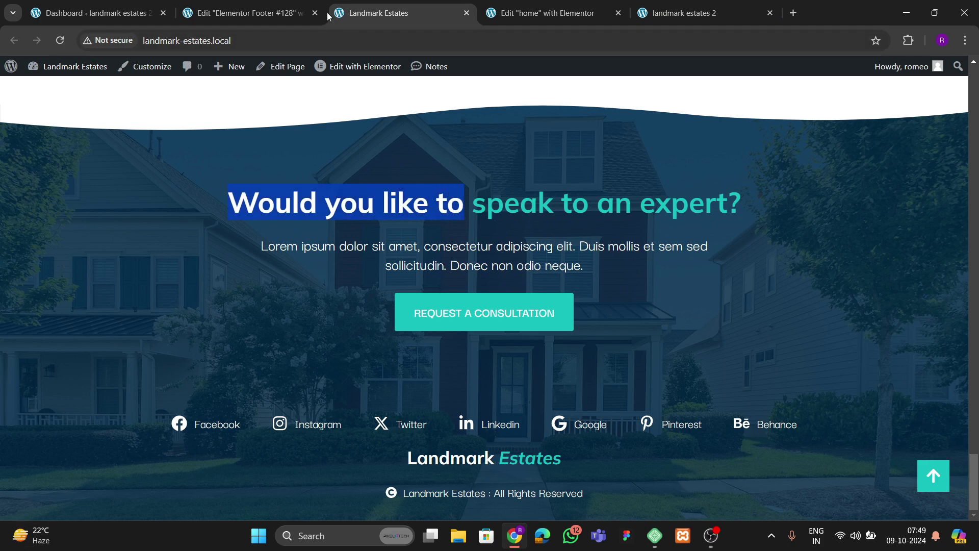
pyautogui.click(248, 13)
pyautogui.click(734, 254)
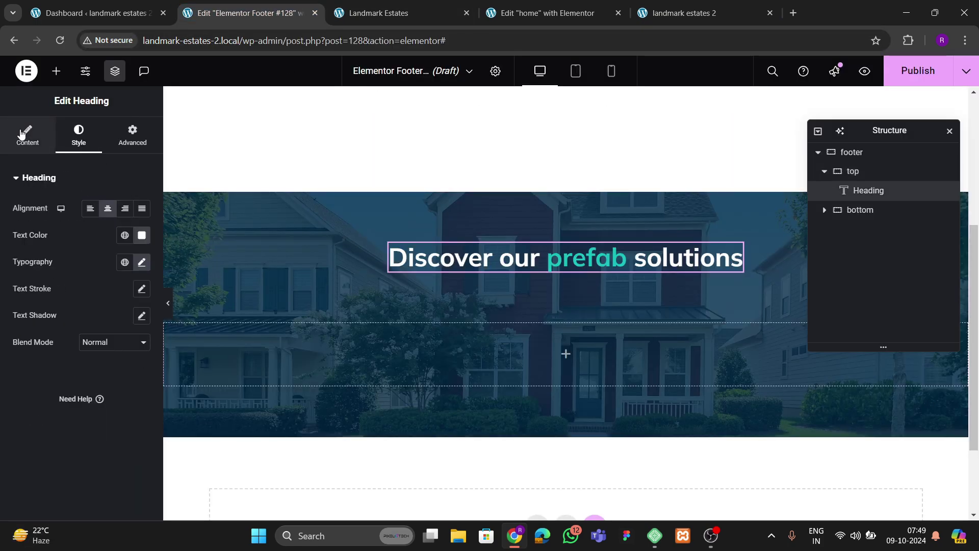
pyautogui.click(27, 135)
pyautogui.moveTo(60, 223); pyautogui.dragTo(1, 225)
pyautogui.click(39, 223)
pyautogui.hotkey('ctrl', 'v')
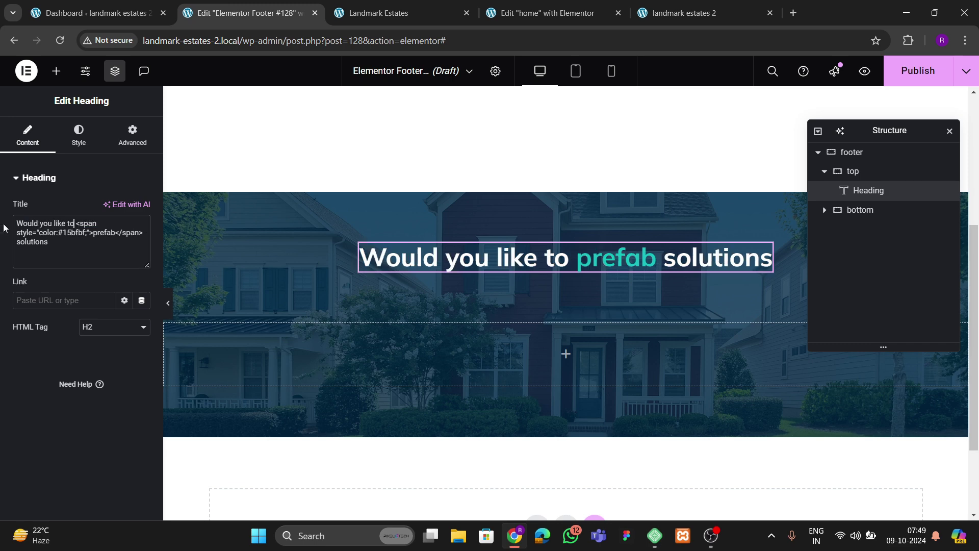
# - Replace the heading's colored word with "speak to an expert?" from the reference site and delete the trailing word "solutions"
pyautogui.click(429, 13)
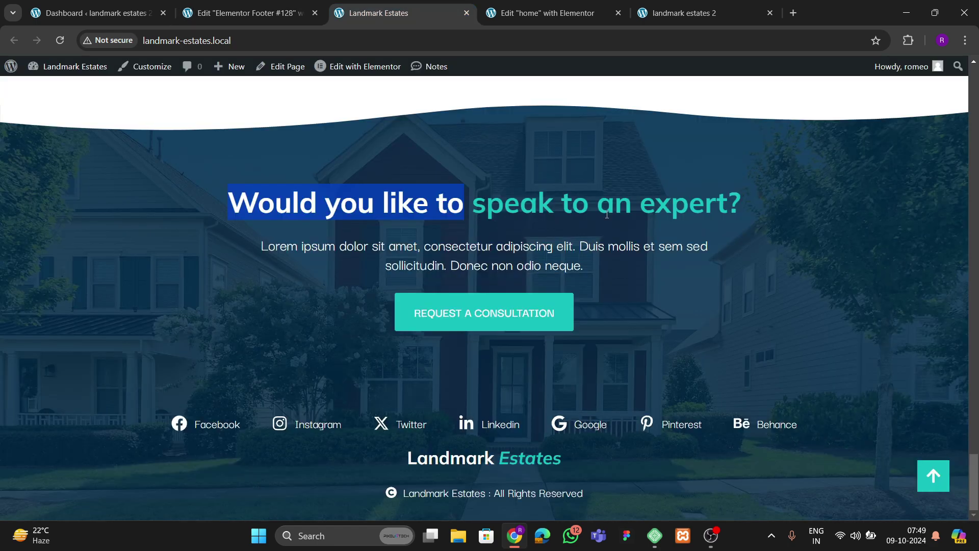
pyautogui.moveTo(476, 206); pyautogui.dragTo(740, 205)
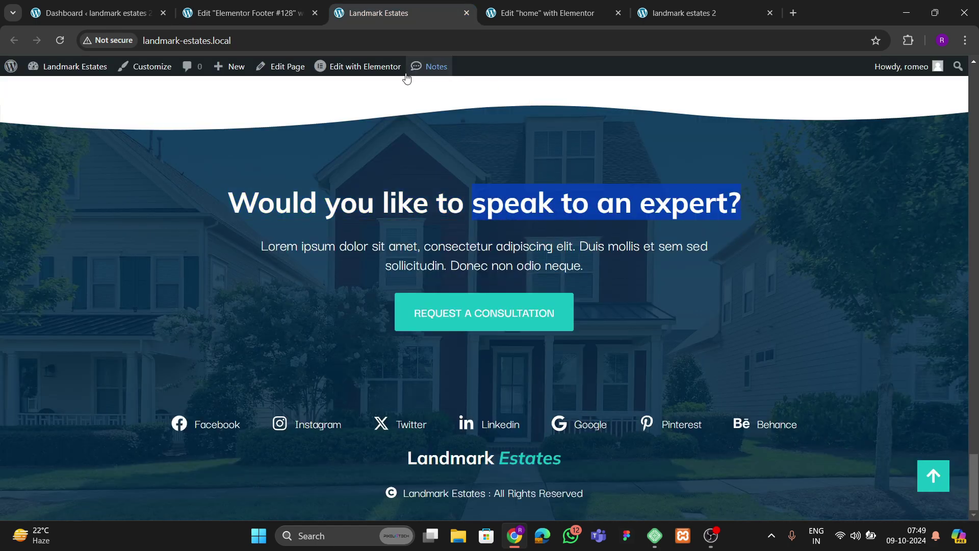
pyautogui.click(255, 12)
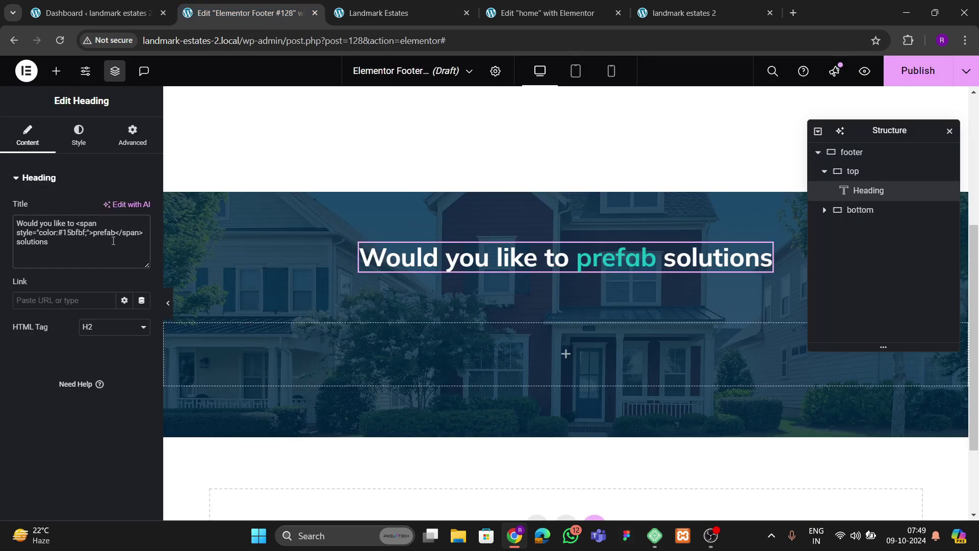
pyautogui.keyDown('shift'); pyautogui.click(115, 235); pyautogui.keyUp('shift')
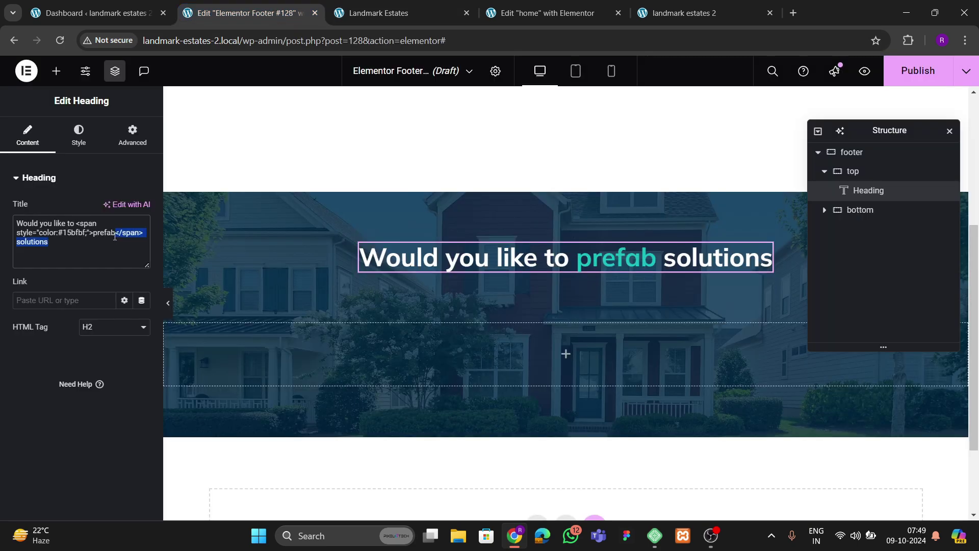
pyautogui.click(114, 235)
pyautogui.press('BackSpace')
pyautogui.press('BackSpace')
pyautogui.press('BackSpace')
pyautogui.press('BackSpace')
pyautogui.press('BackSpace')
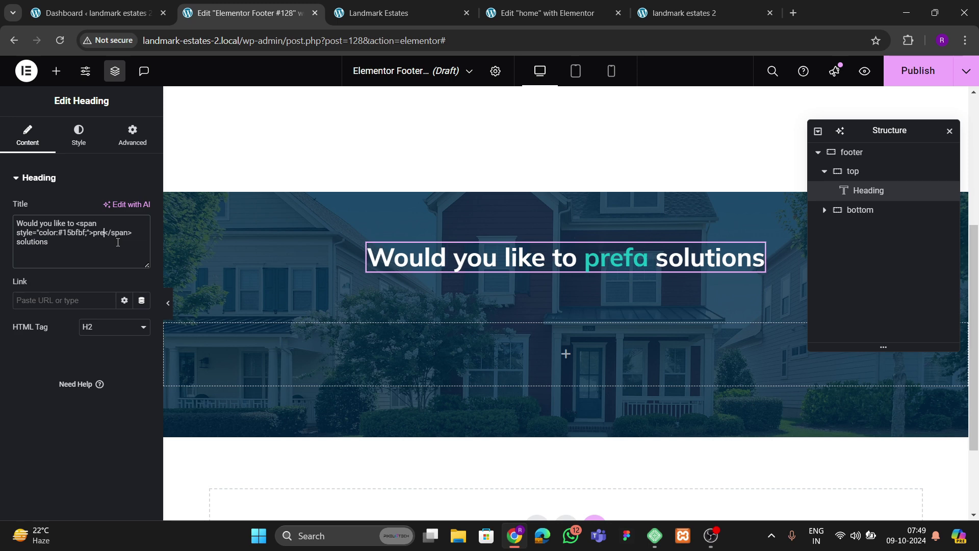
pyautogui.hotkey('ctrl', 'v')
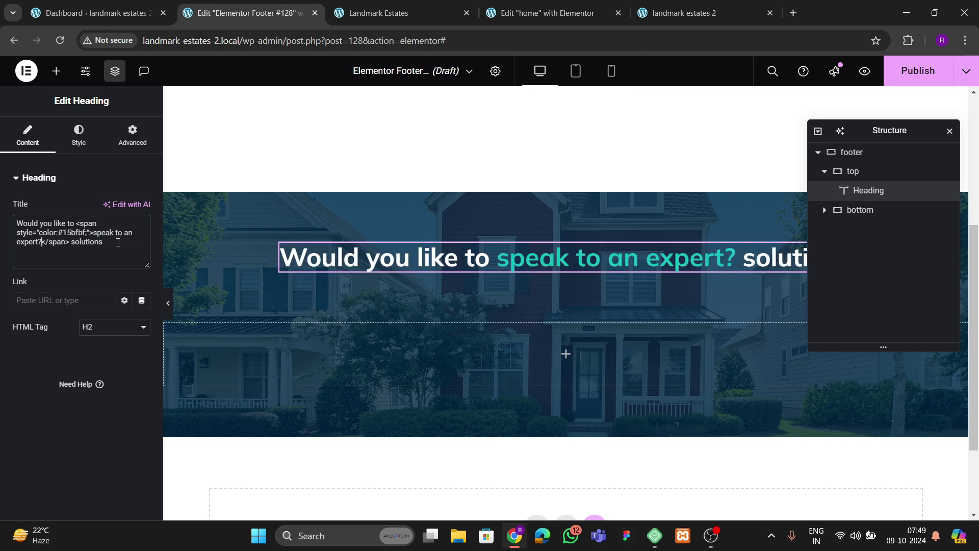
pyautogui.moveTo(72, 244); pyautogui.dragTo(116, 251)
pyautogui.press('BackSpace')
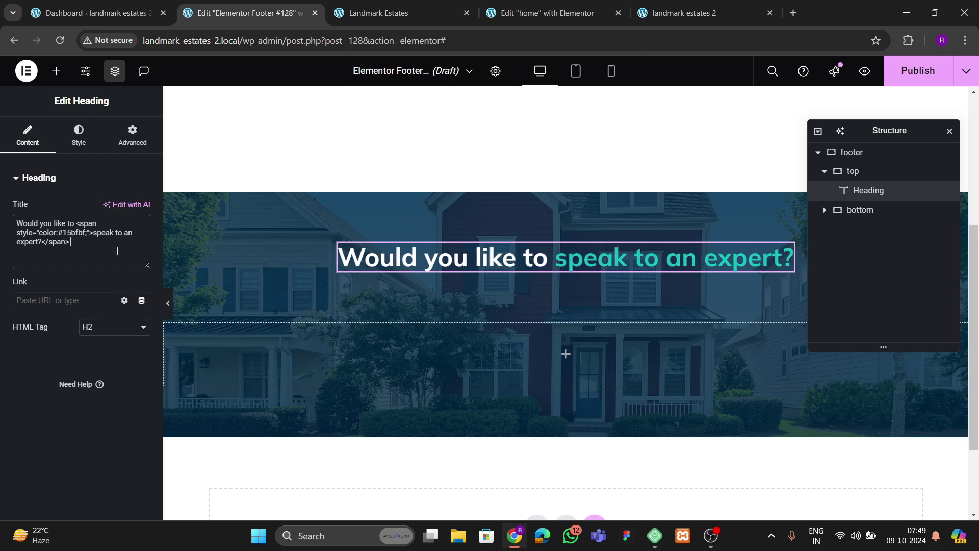
# - Set the footer heading's font size to 42 px and compare it with the reference site's footer heading
pyautogui.click(417, 21)
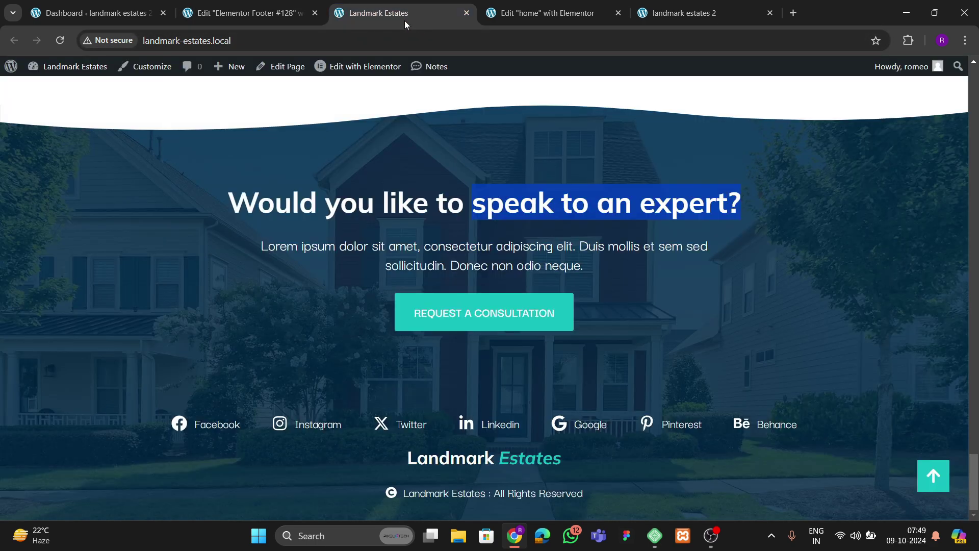
pyautogui.click(249, 14)
pyautogui.click(78, 135)
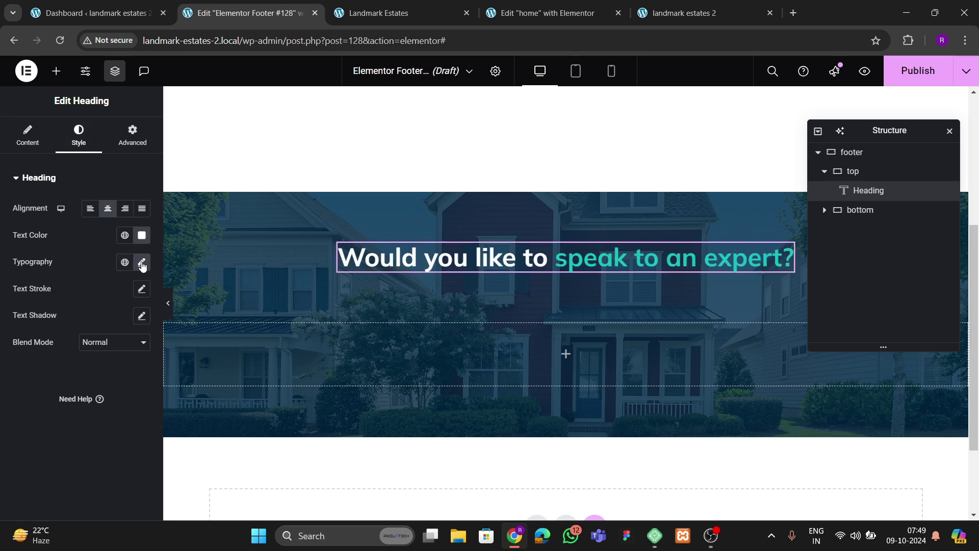
pyautogui.click(141, 262)
pyautogui.click(134, 359)
pyautogui.click(134, 359)
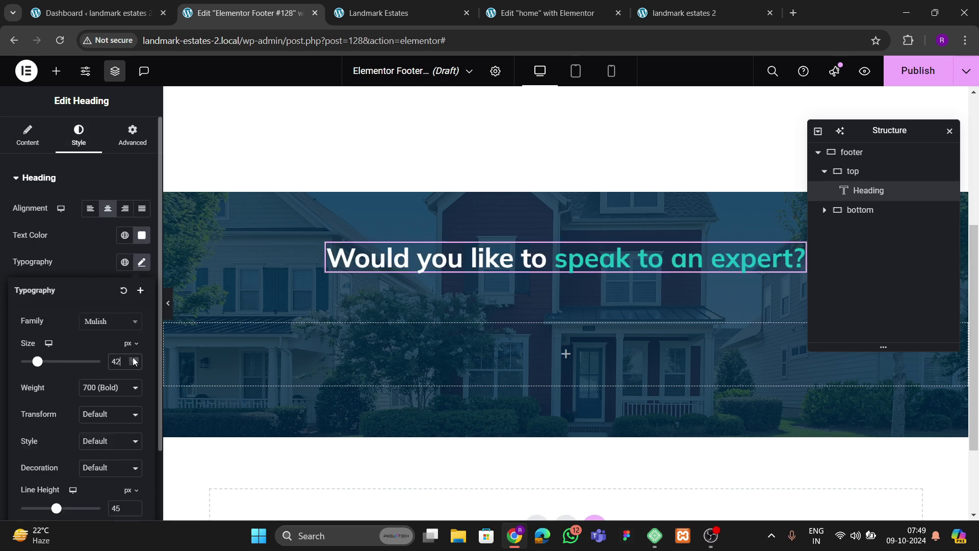
pyautogui.click(134, 358)
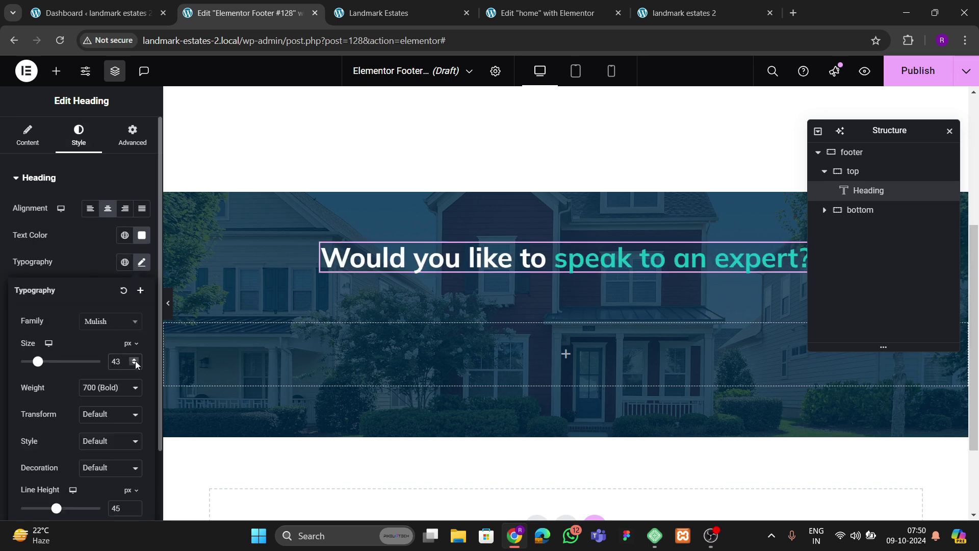
pyautogui.click(134, 359)
pyautogui.click(135, 364)
pyautogui.click(135, 364)
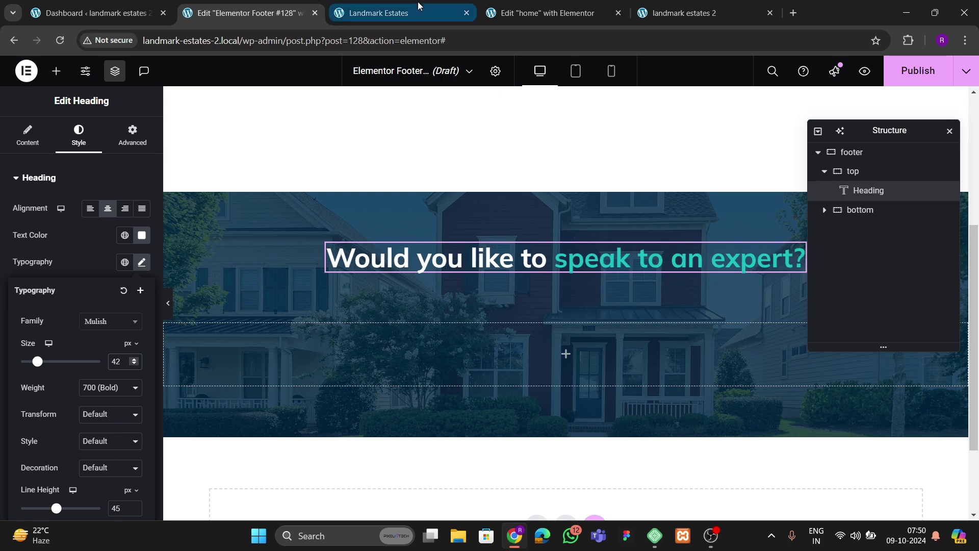
pyautogui.click(377, 13)
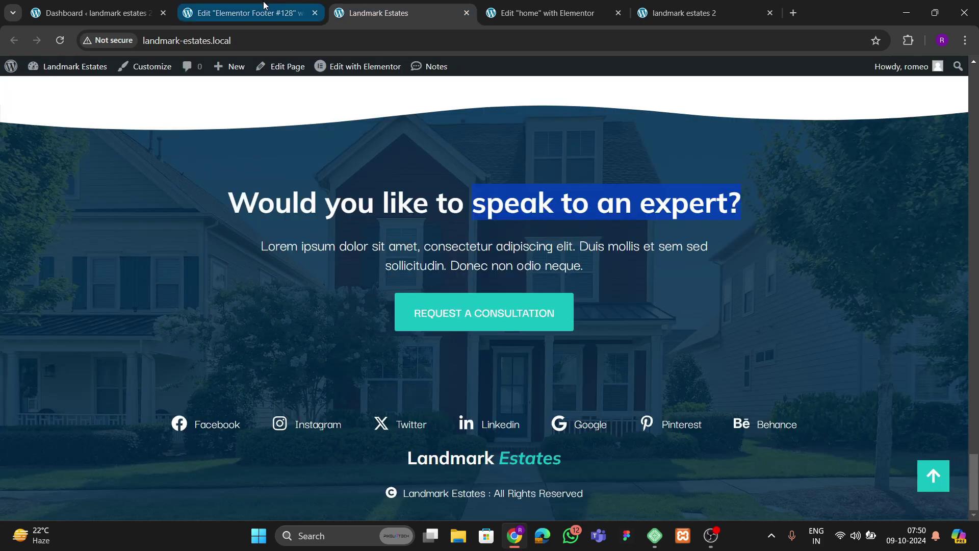
# - Add a Waves shape divider along the top of the footer template's outer container
pyautogui.click(244, 12)
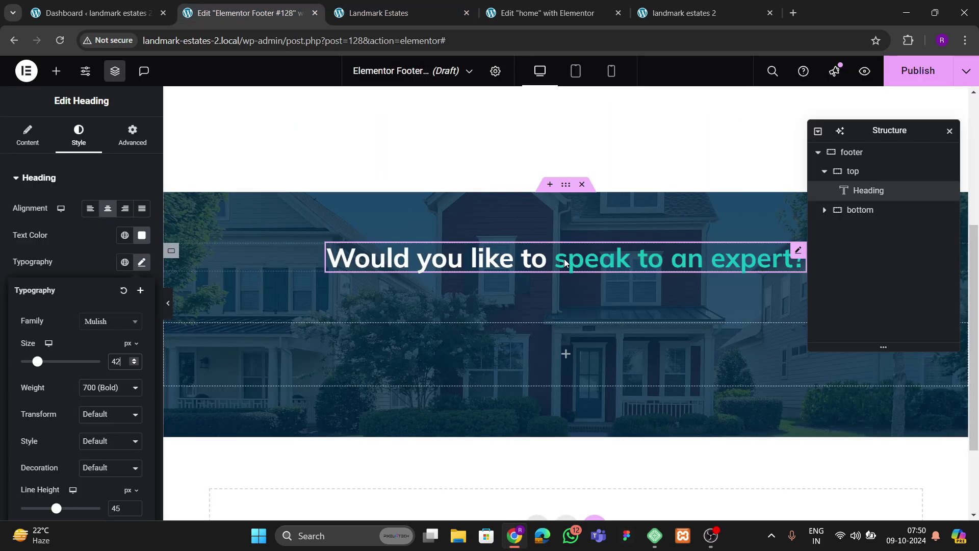
pyautogui.click(569, 185)
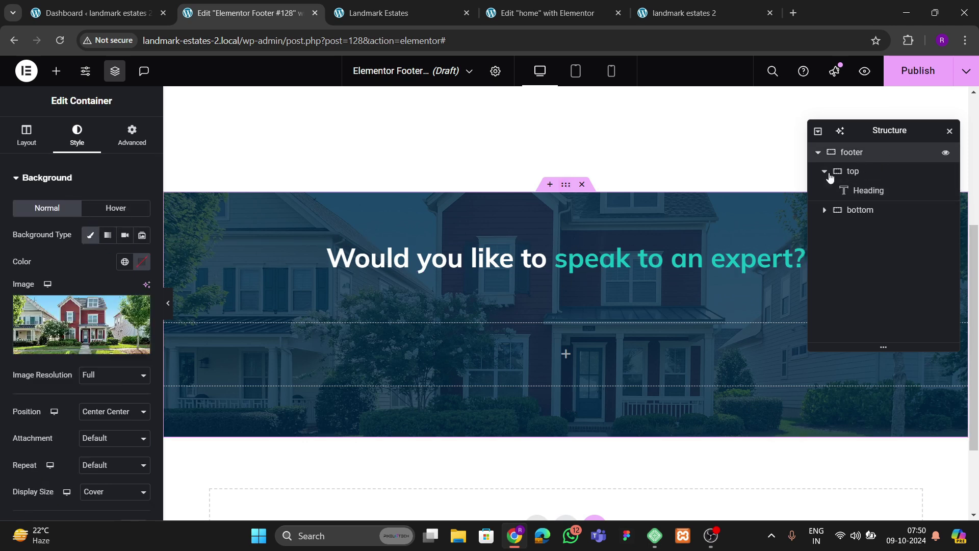
pyautogui.scroll(-5, 87, 301)
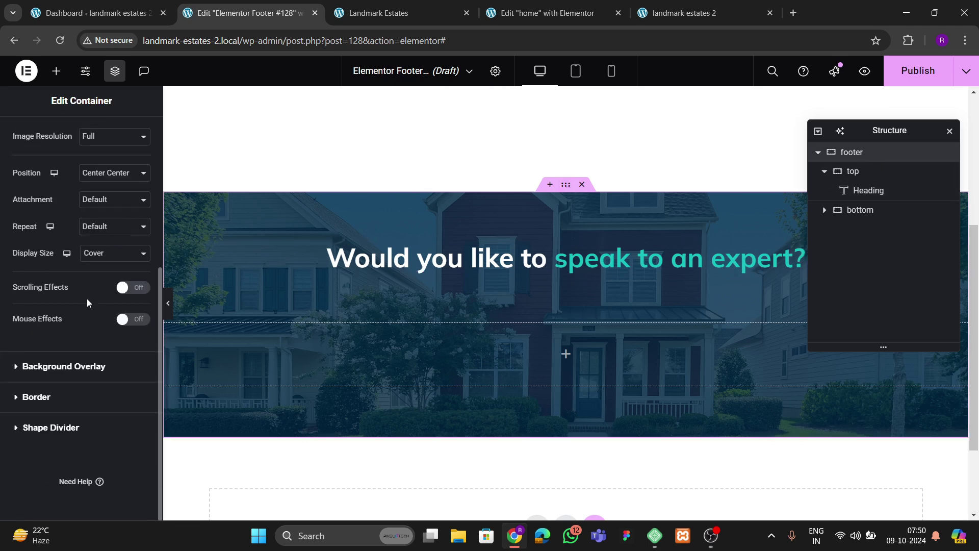
pyautogui.click(51, 428)
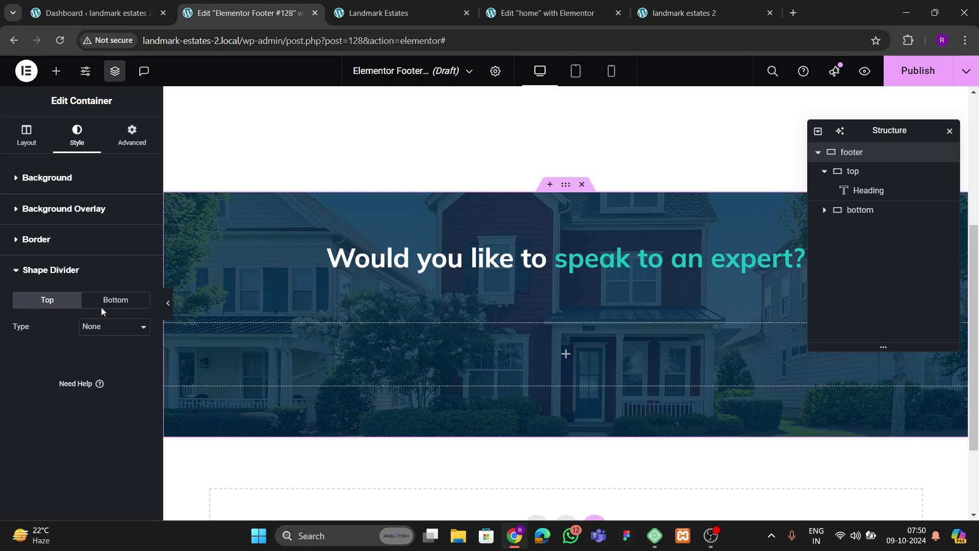
pyautogui.click(102, 339)
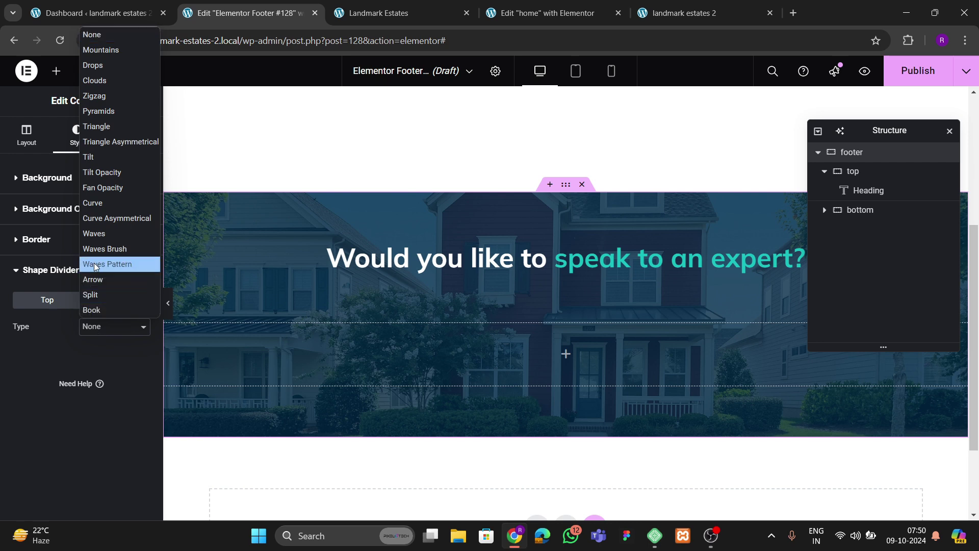
pyautogui.click(96, 234)
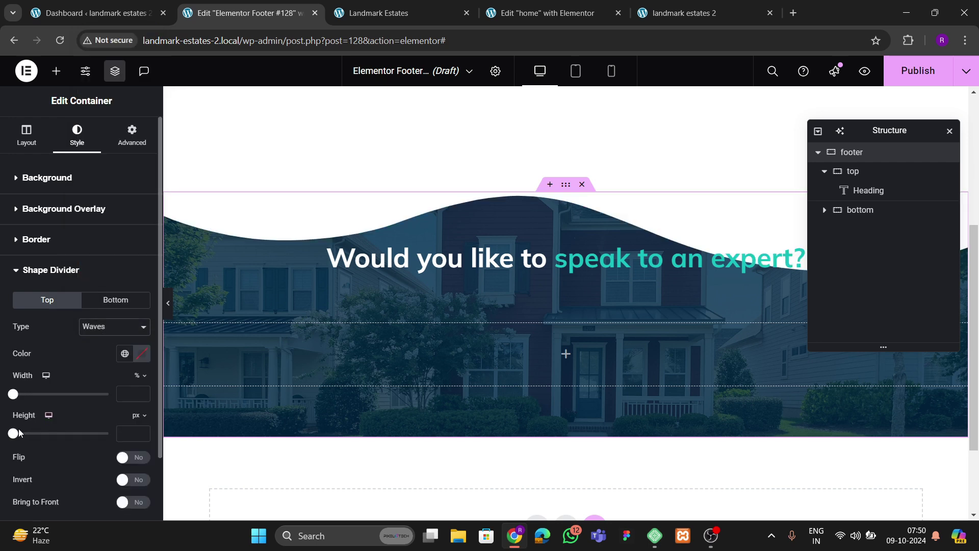
# - Flip the footer container's top wave divider and set its height to 40 px
pyautogui.moveTo(14, 434); pyautogui.dragTo(27, 435)
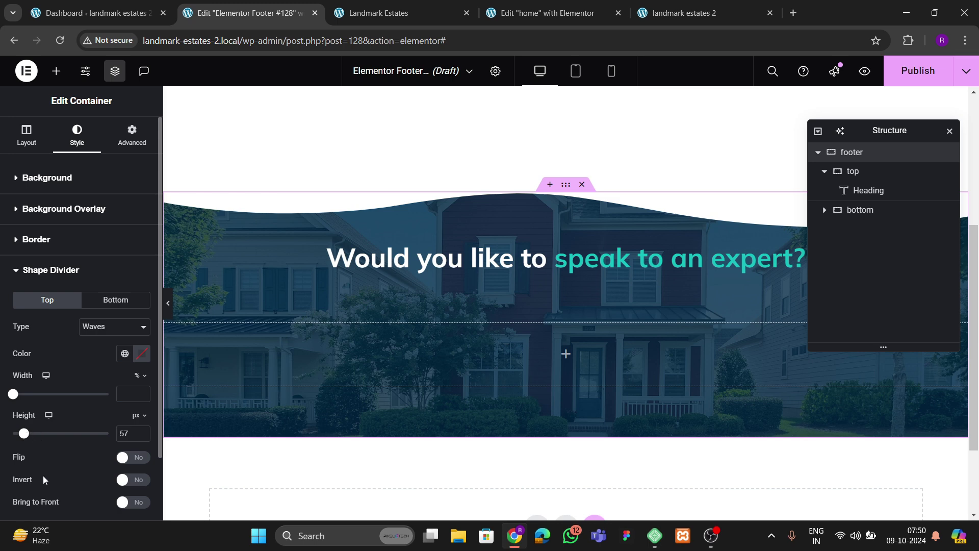
pyautogui.click(125, 460)
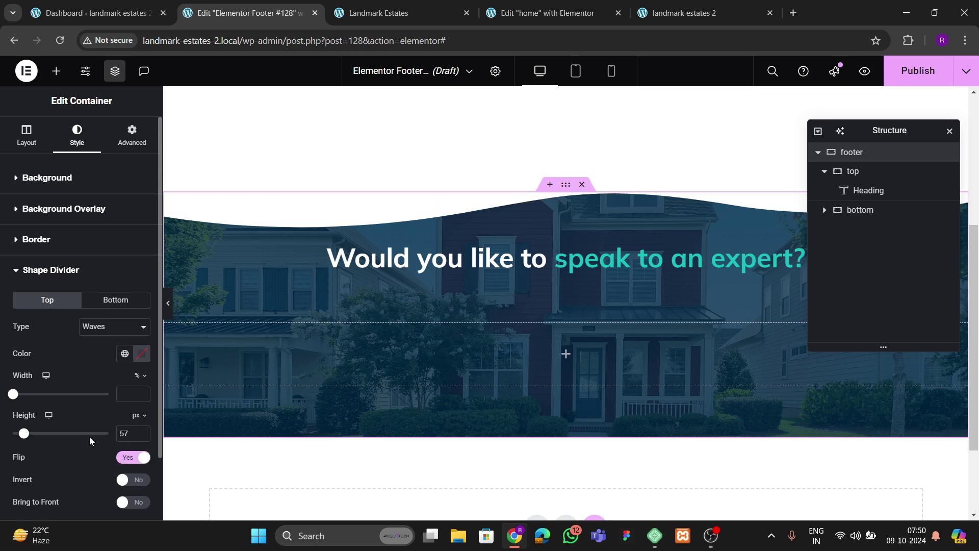
pyautogui.scroll(-1, 590, 274)
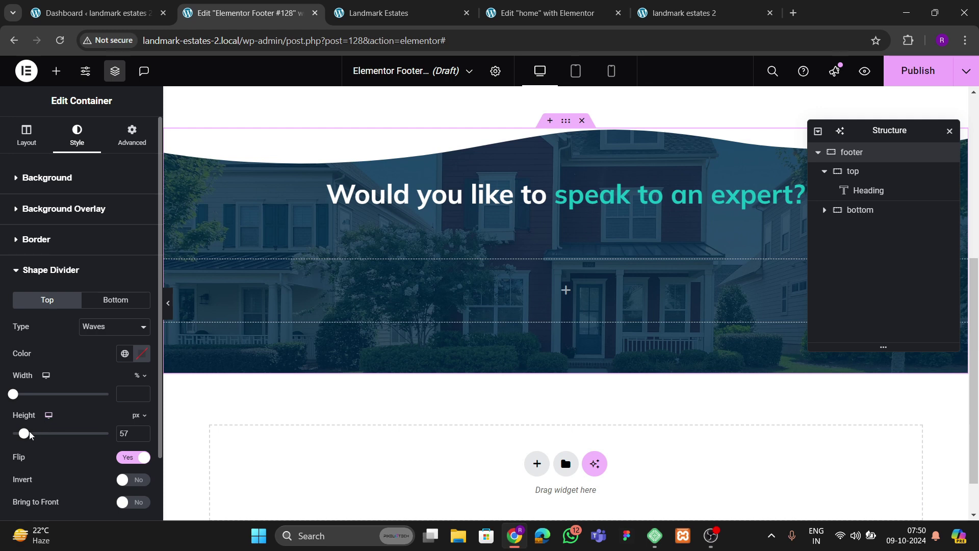
pyautogui.moveTo(143, 437); pyautogui.dragTo(142, 437)
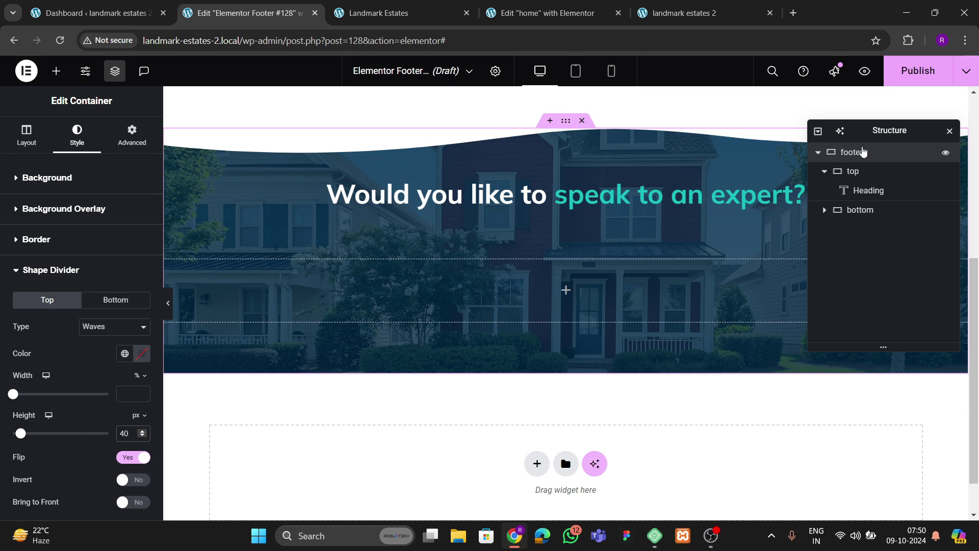
# - Set the footer container's top padding to 100 px after trying 120 px
pyautogui.click(147, 138)
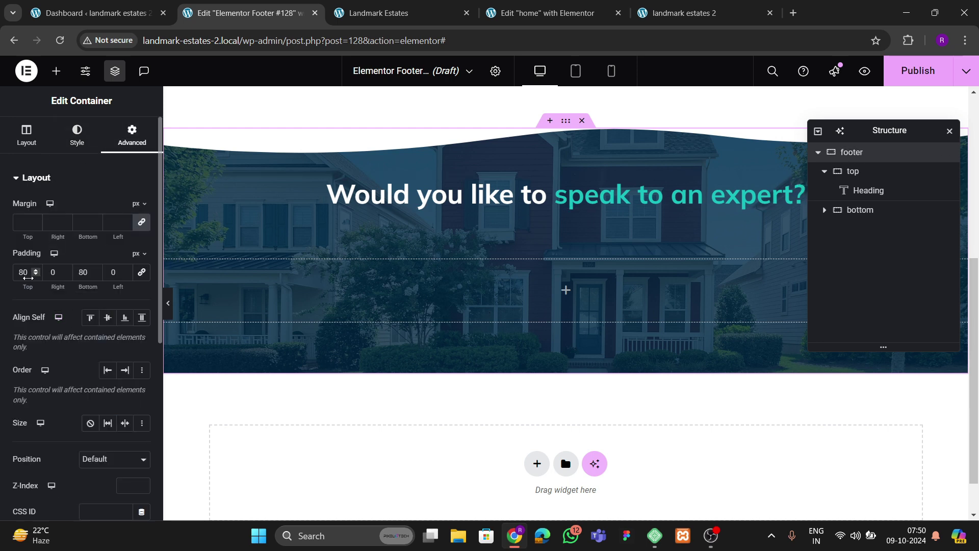
pyautogui.write('100')
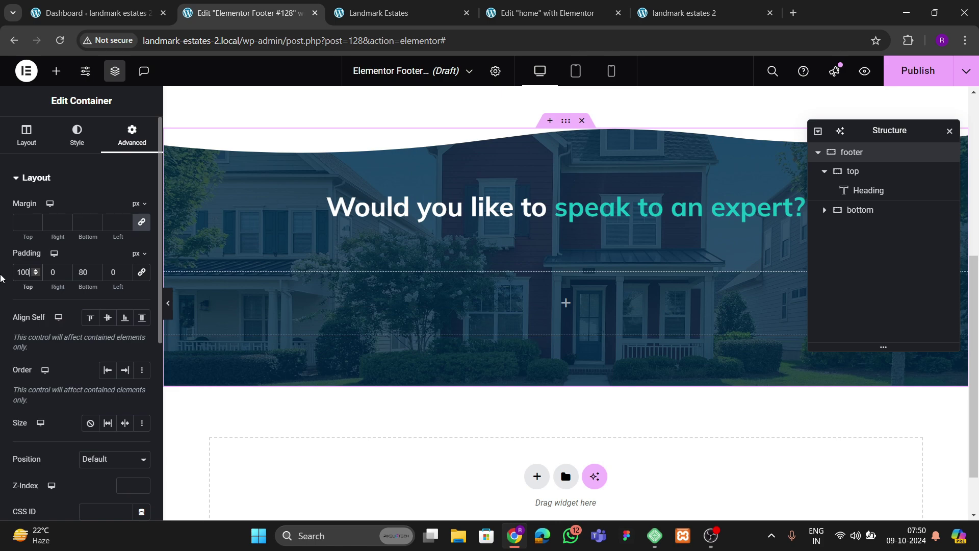
pyautogui.press('BackSpace')
pyautogui.press('BackSpace')
pyautogui.press('BackSpace')
pyautogui.write('120')
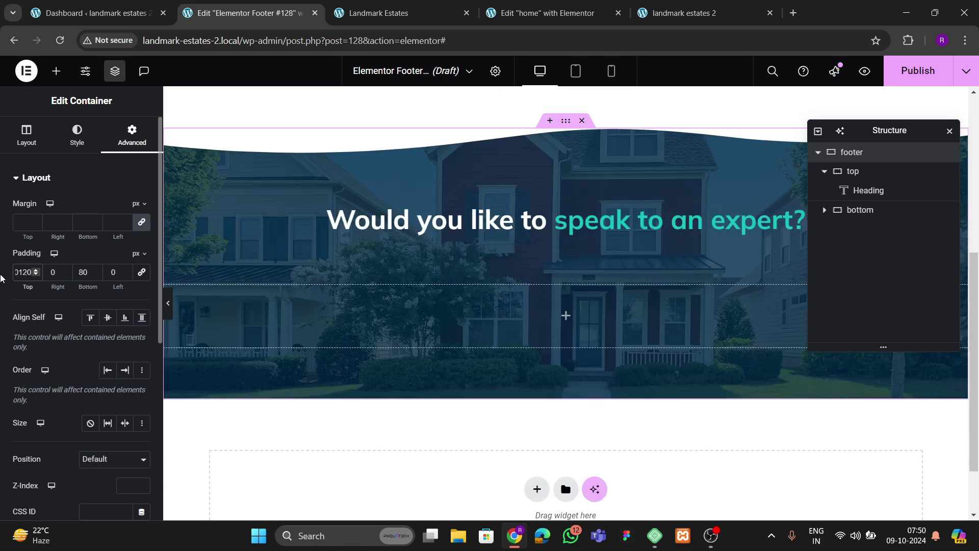
pyautogui.press('BackSpace')
pyautogui.press('BackSpace')
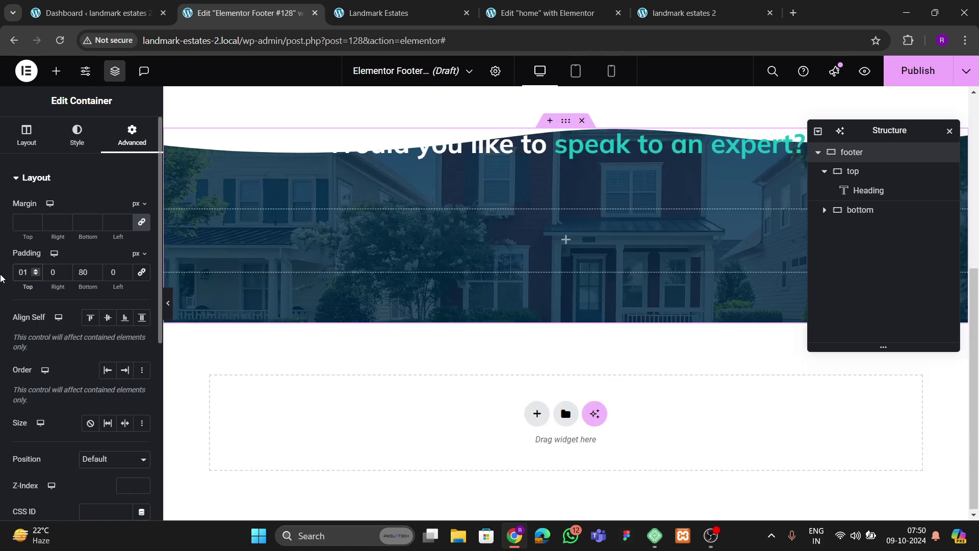
pyautogui.write('00')
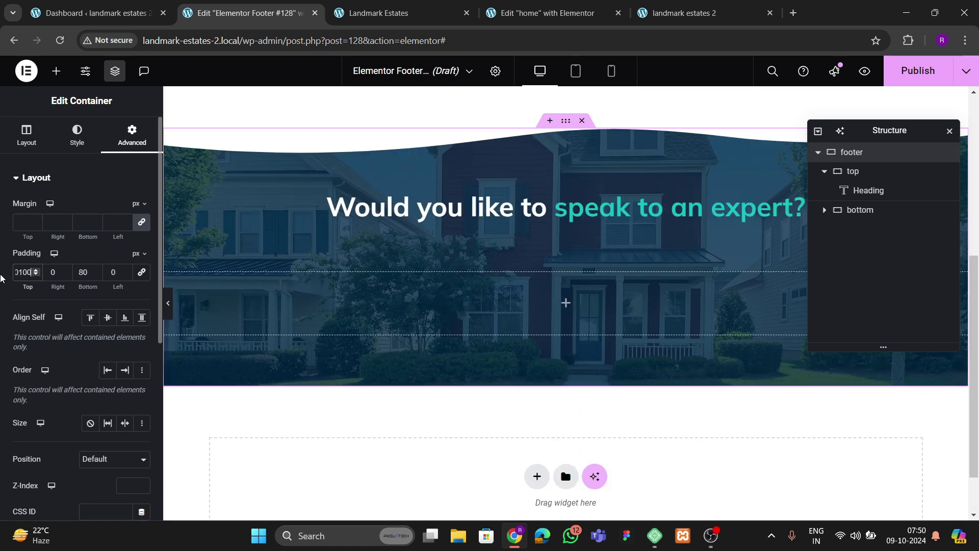
# - Copy the text editor under the home page's "Discover our prefab solutions" heading, paste it below the footer heading, and center its text
pyautogui.click(378, 13)
pyautogui.click(542, 13)
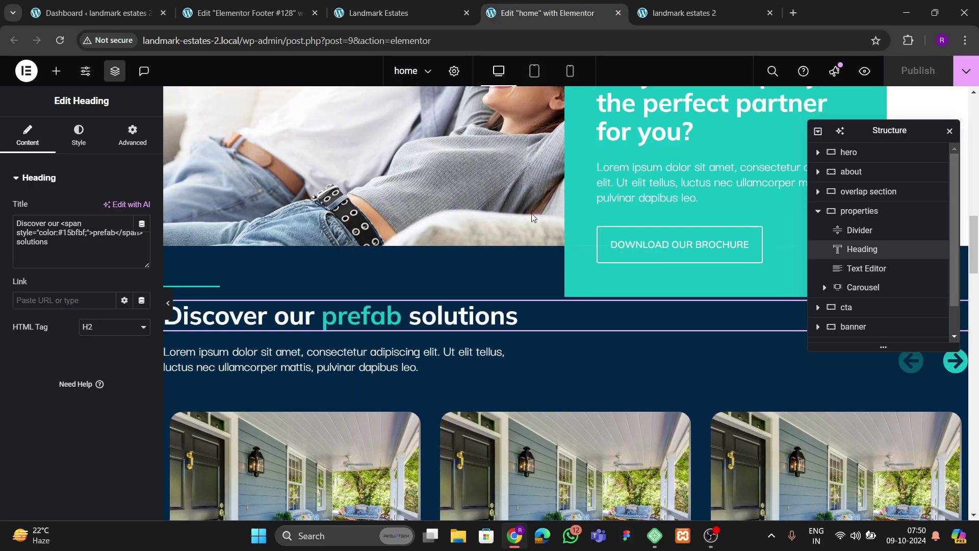
pyautogui.rightClick(443, 351)
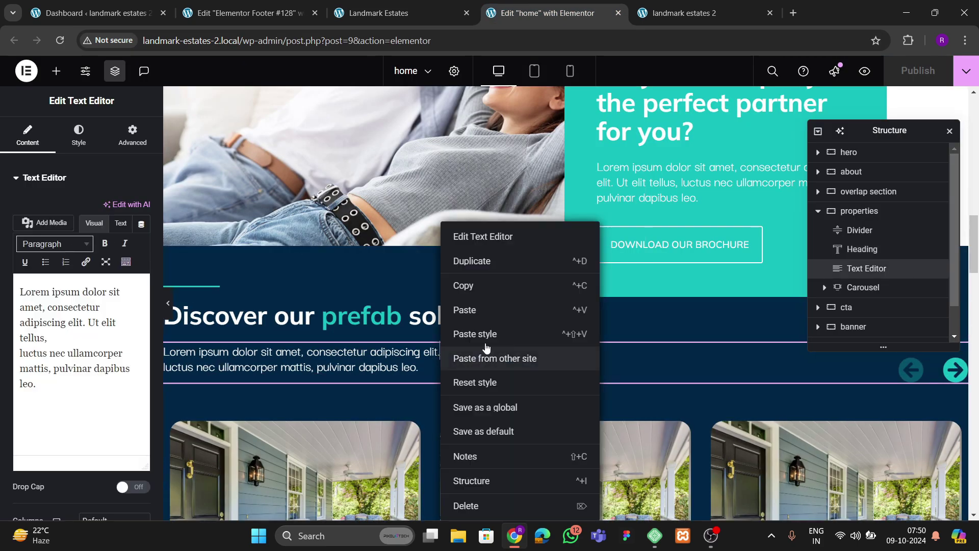
pyautogui.click(489, 284)
pyautogui.click(316, 18)
pyautogui.rightClick(498, 210)
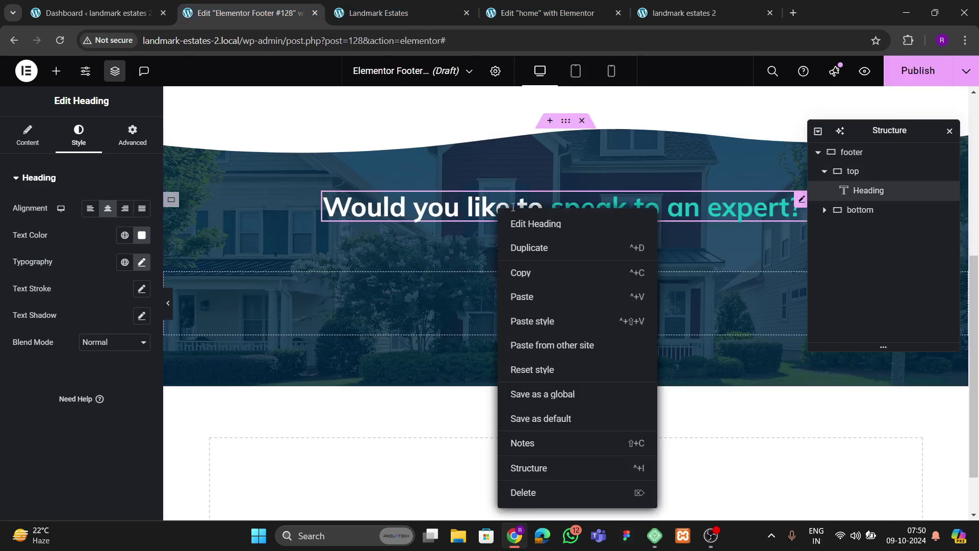
pyautogui.click(526, 296)
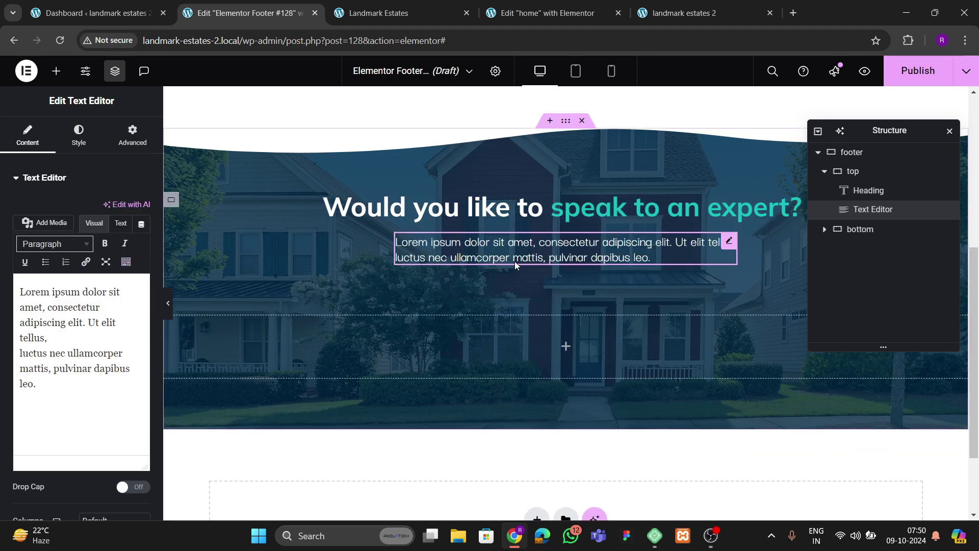
pyautogui.click(79, 135)
pyautogui.click(108, 208)
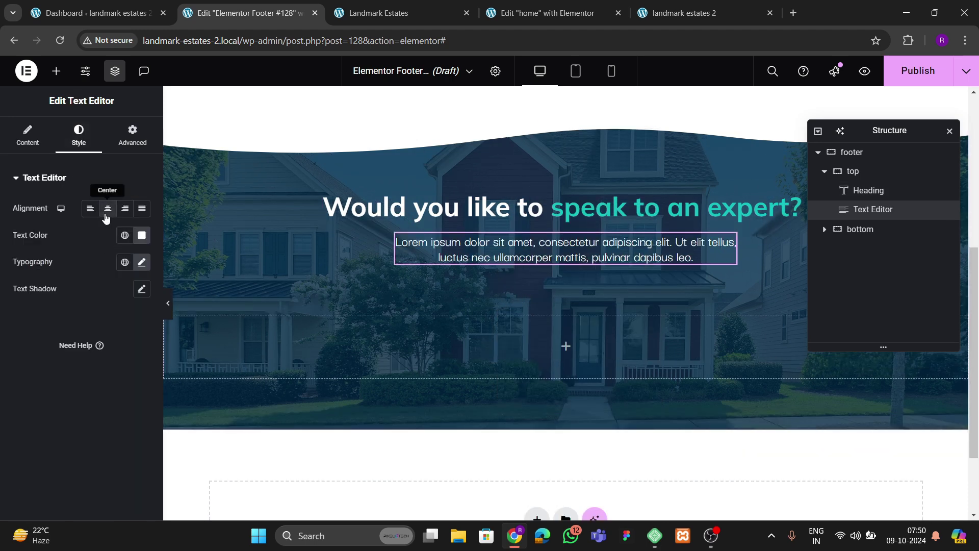
# - Remove the line break before "luctus" in the source text of the footer paragraph
pyautogui.click(27, 135)
pyautogui.click(120, 222)
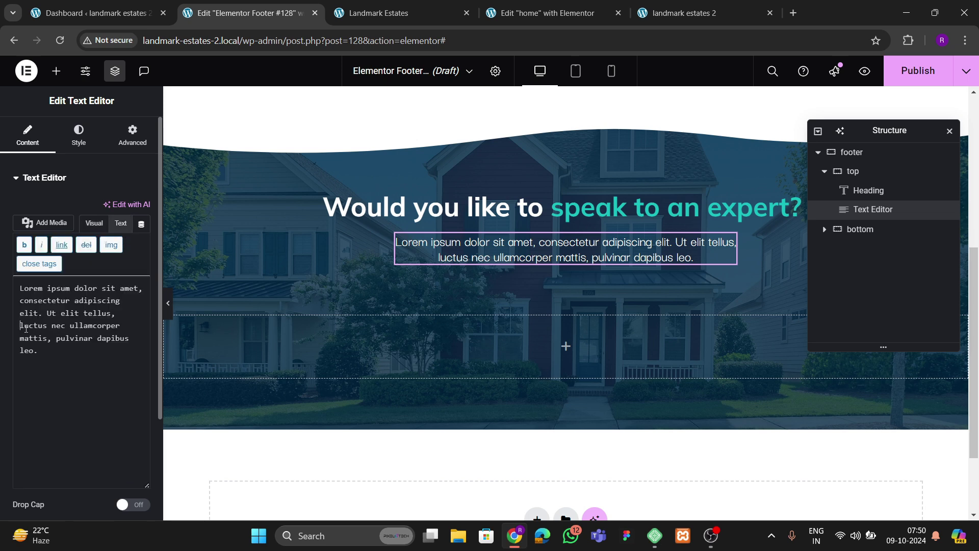
pyautogui.press('BackSpace')
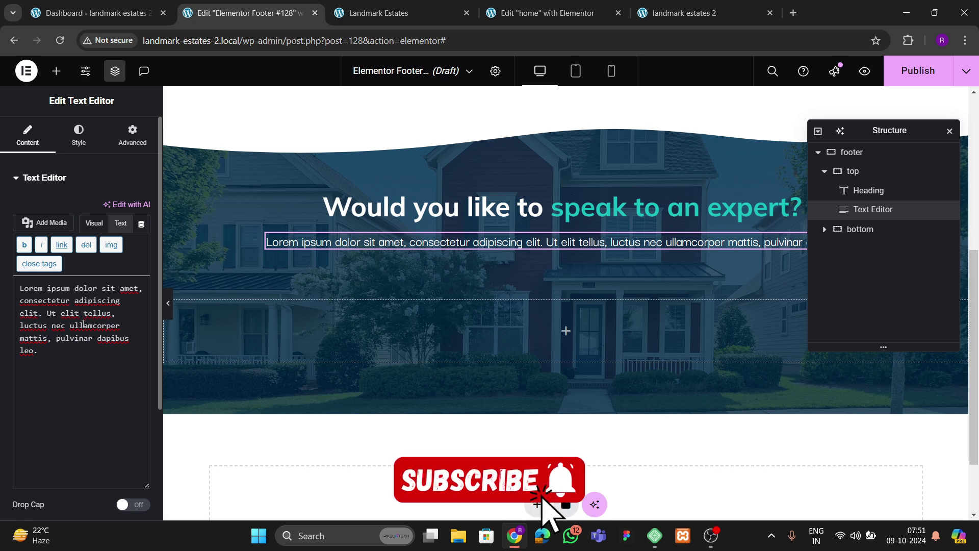
# - Try a <br> line break before "tellus" in the footer paragraph
pyautogui.write('<br>')
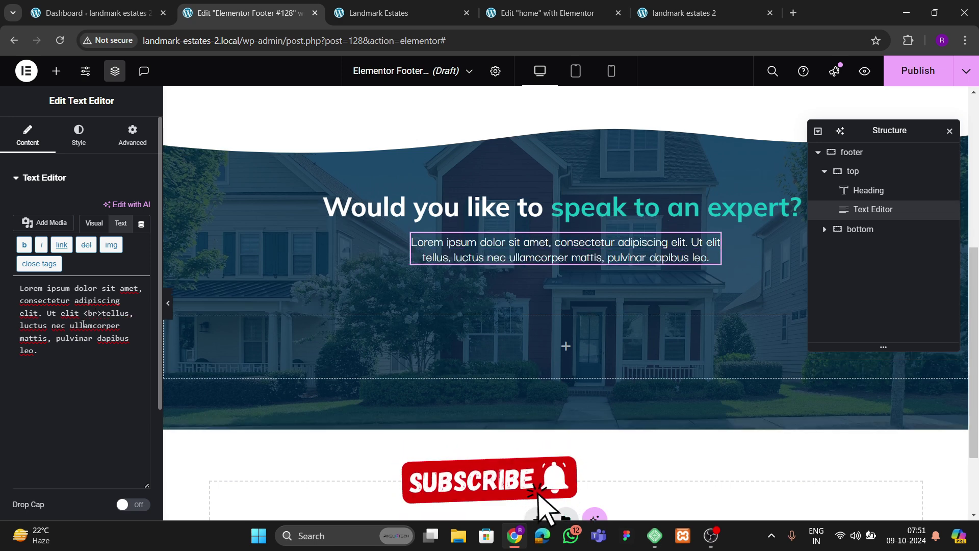
pyautogui.press('BackSpace')
pyautogui.press('BackSpace')
pyautogui.press('BackSpace')
pyautogui.press('BackSpace')
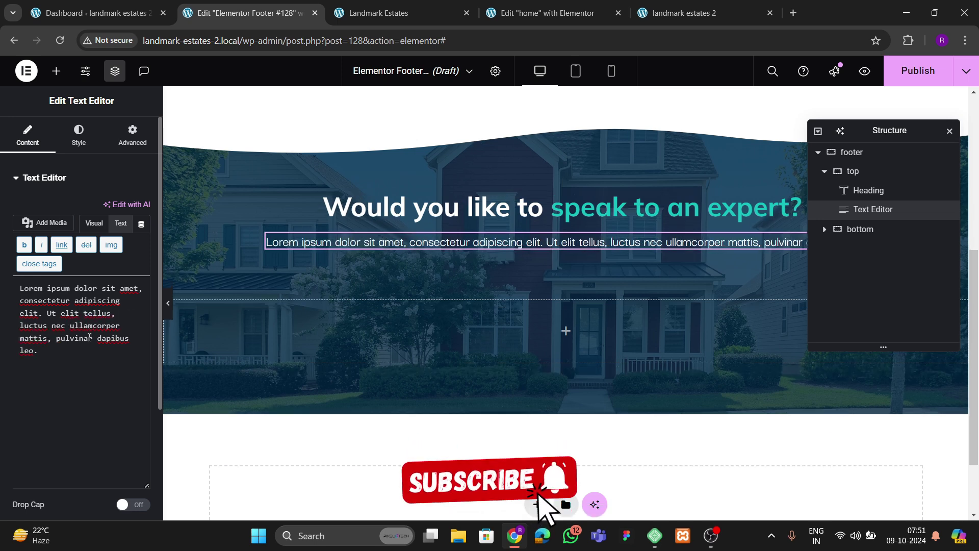
# - Copy the footer paragraph's whole text and append the copy at its end
pyautogui.hotkey('ctrl', 'a')
pyautogui.hotkey('ctrl', 'c')
pyautogui.click(58, 351)
pyautogui.hotkey('ctrl', 'v')
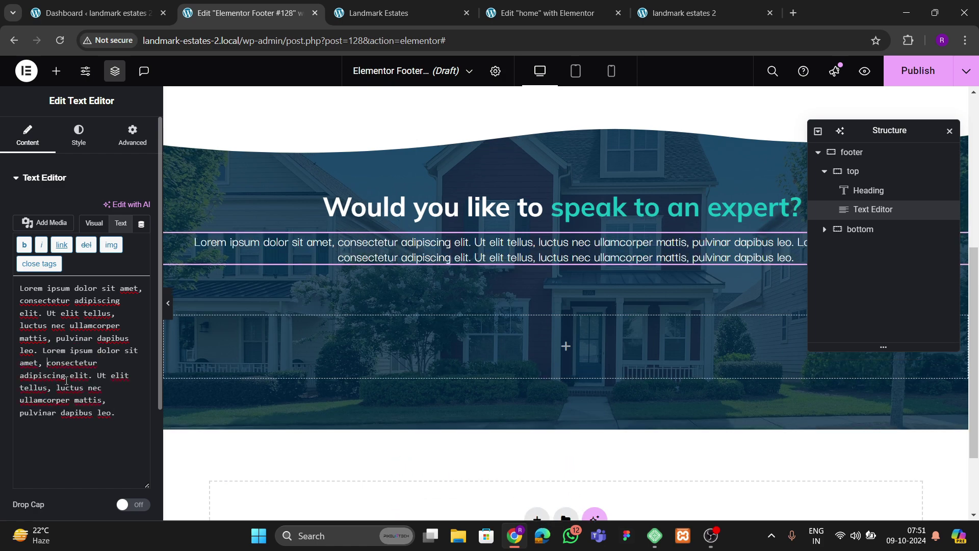
# - Delete the closing "ullamcorper mattis, pulvinar dapibus leo." and put a <br> line break before the first "dapibus leo" in the footer paragraph
pyautogui.write('<br>')
pyautogui.moveTo(100, 422); pyautogui.dragTo(20, 405)
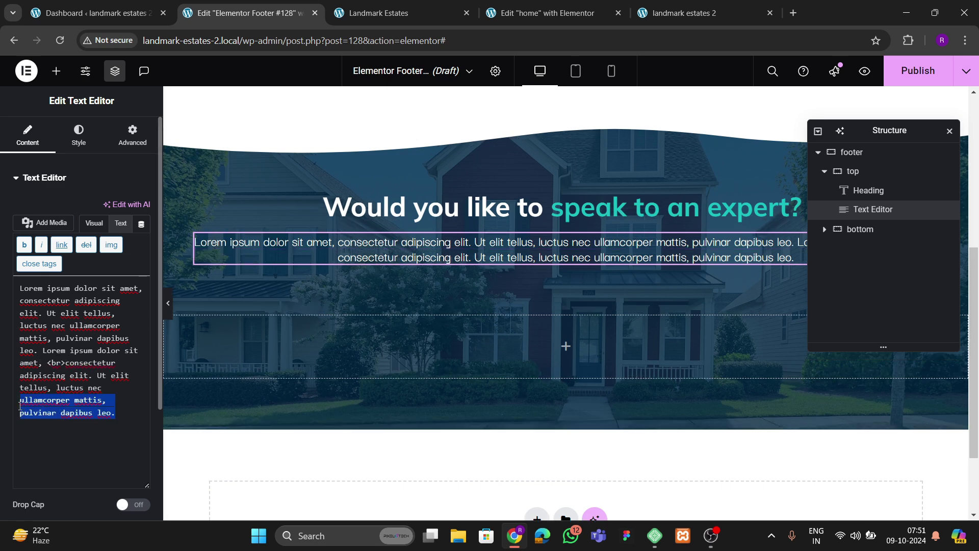
pyautogui.press('BackSpace')
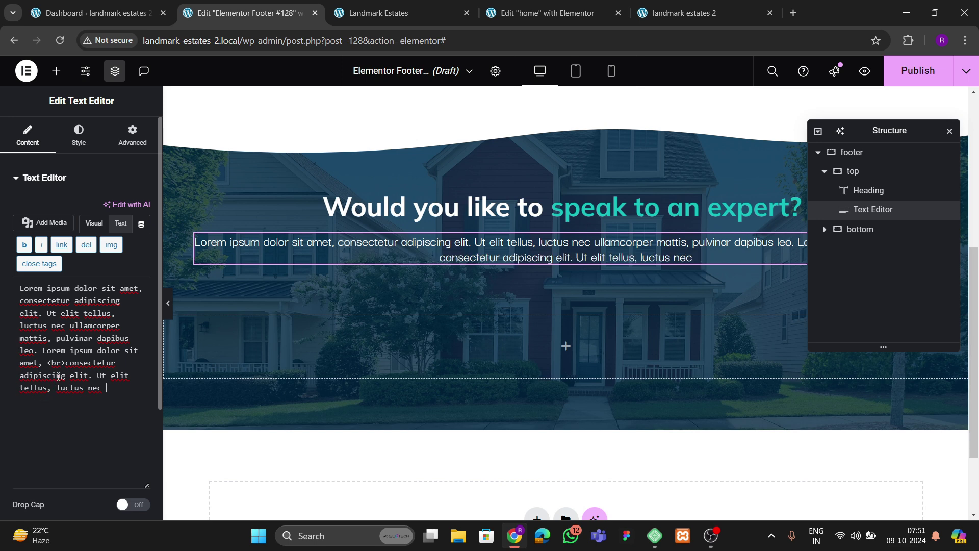
pyautogui.press('BackSpace')
pyautogui.click(96, 340)
pyautogui.hotkey('ctrl', 'v')
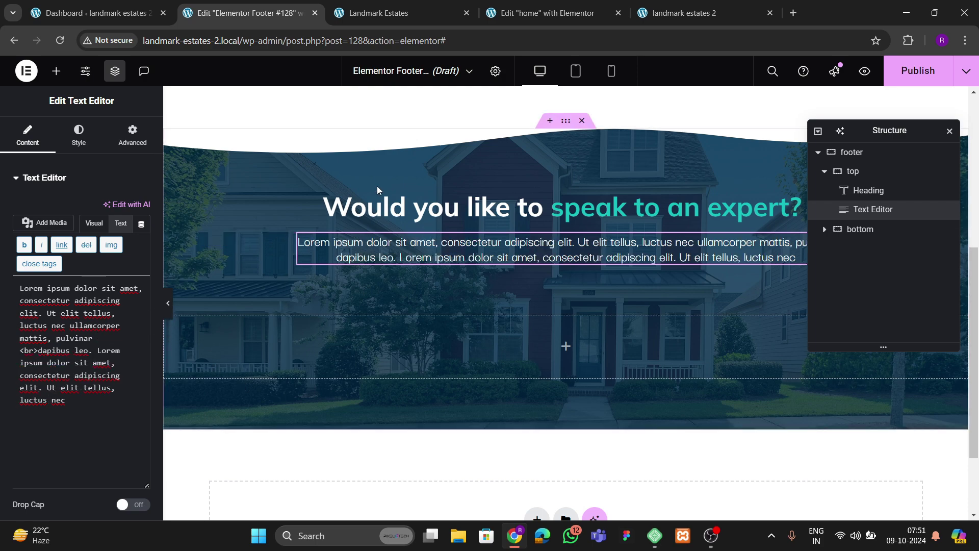
# - Set the footer paragraph's font size to 23 px and compare it with the reference site's footer text
pyautogui.click(378, 12)
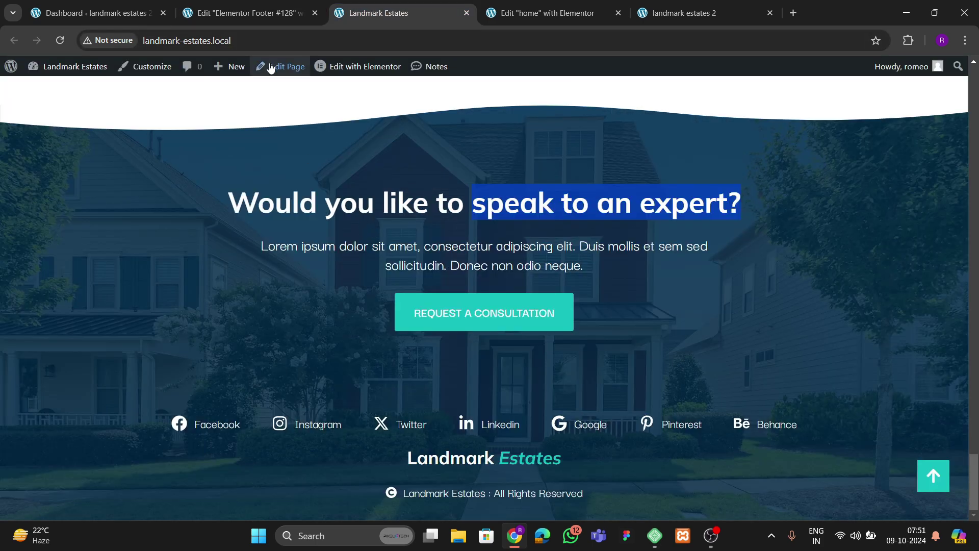
pyautogui.click(240, 13)
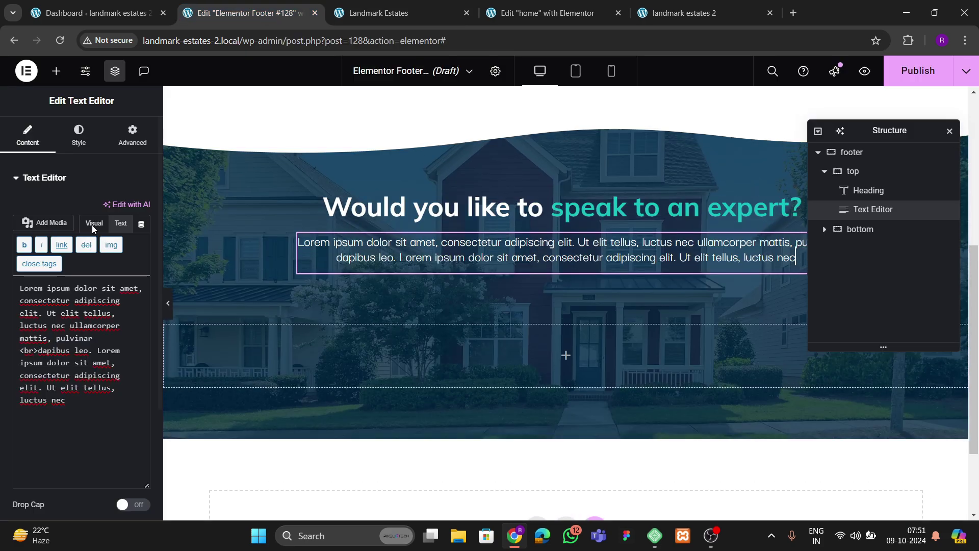
pyautogui.click(78, 135)
pyautogui.click(141, 262)
pyautogui.click(134, 359)
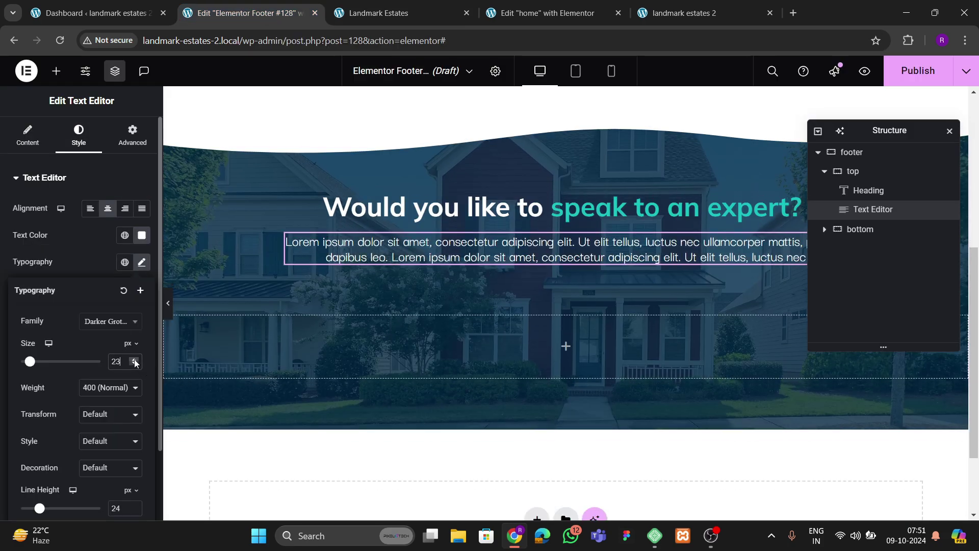
pyautogui.click(134, 359)
pyautogui.click(136, 365)
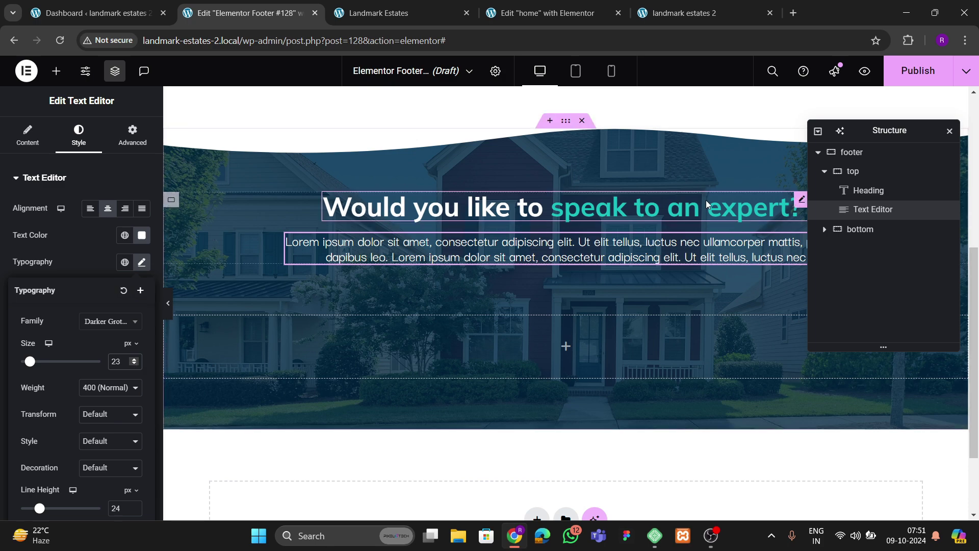
pyautogui.click(343, 19)
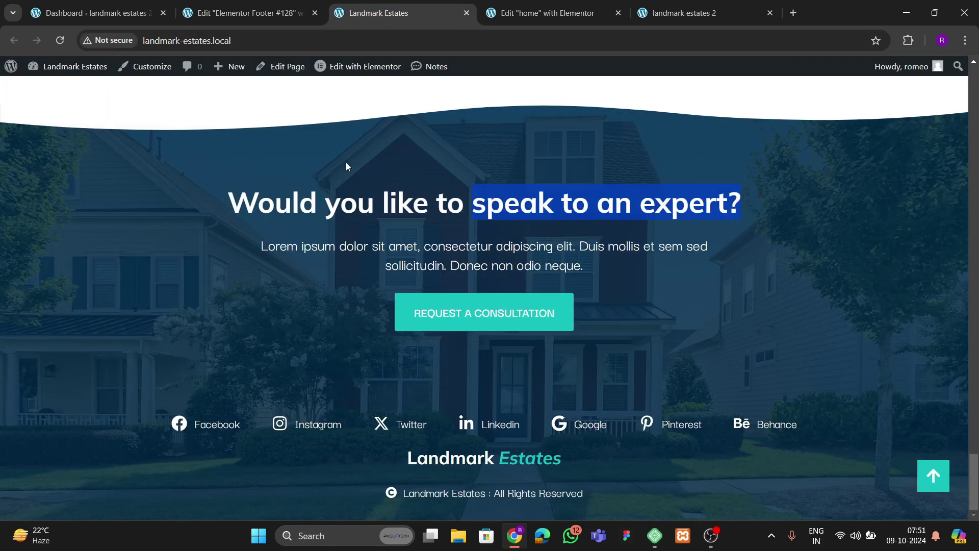
pyautogui.click(229, 18)
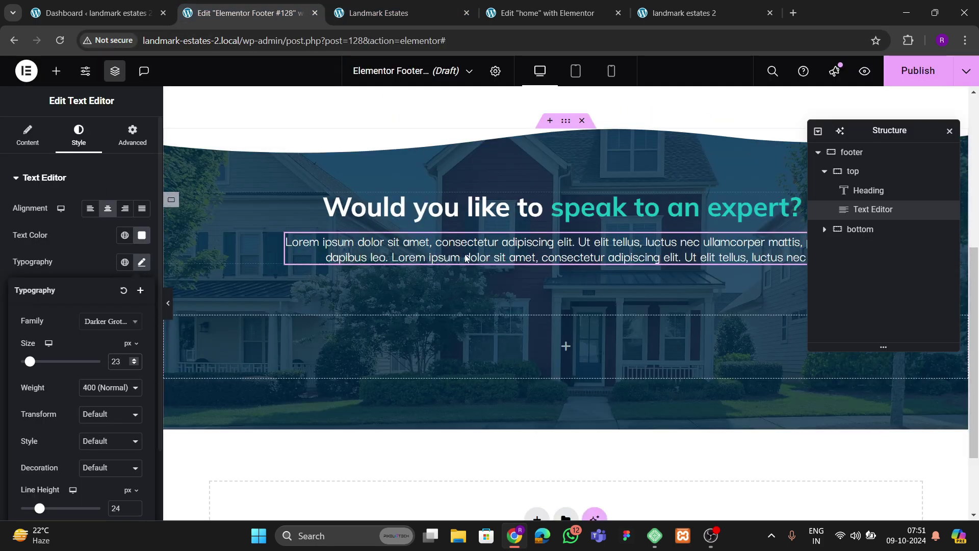
# - Delete the repeated second "Lorem ipsum" sentence from the footer paragraph and put a <br> line break before "ullamcorper"
pyautogui.click(27, 137)
pyautogui.click(94, 222)
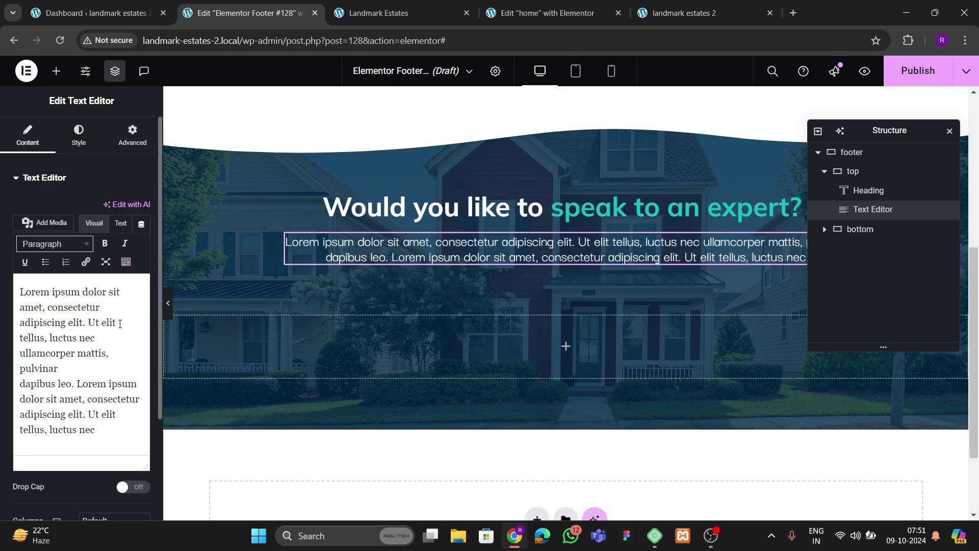
pyautogui.click(121, 223)
pyautogui.moveTo(80, 352); pyautogui.dragTo(121, 404)
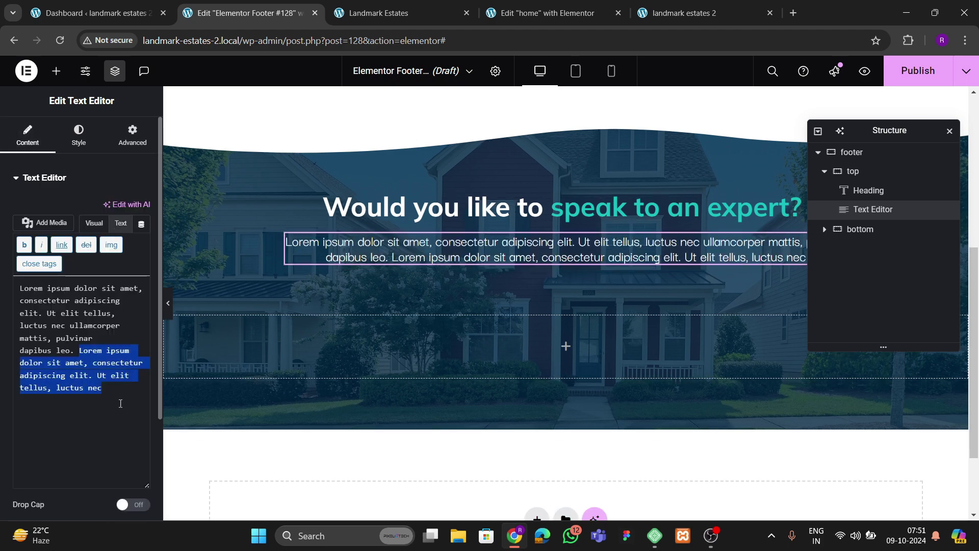
pyautogui.press('BackSpace')
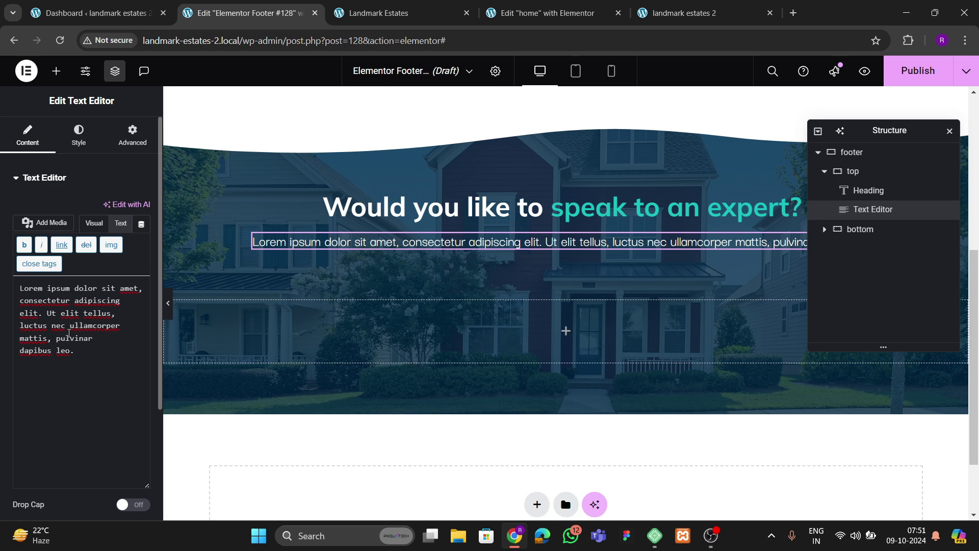
pyautogui.write('<br>')
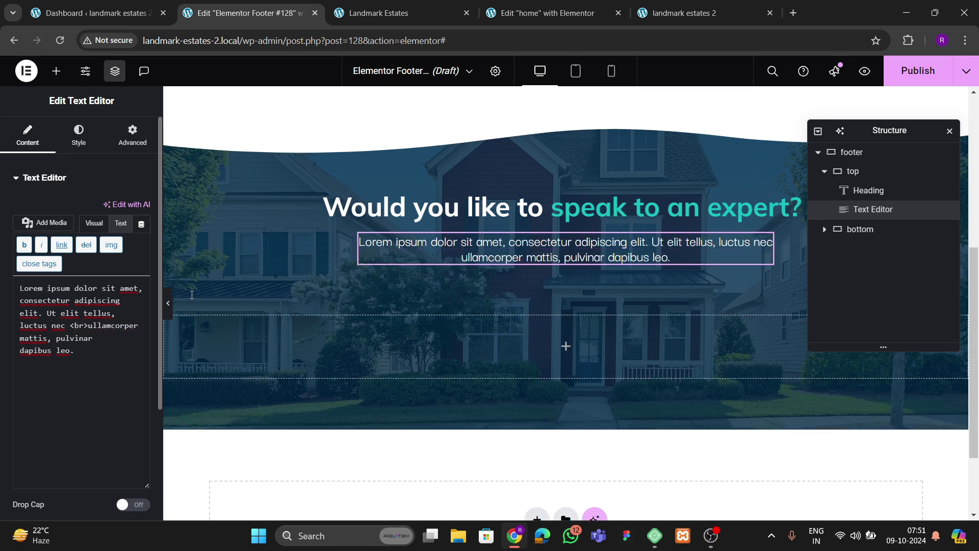
# - Publish the footer template with the display condition Include Entire Site and check the bottom of the reloaded live home page
pyautogui.click(917, 70)
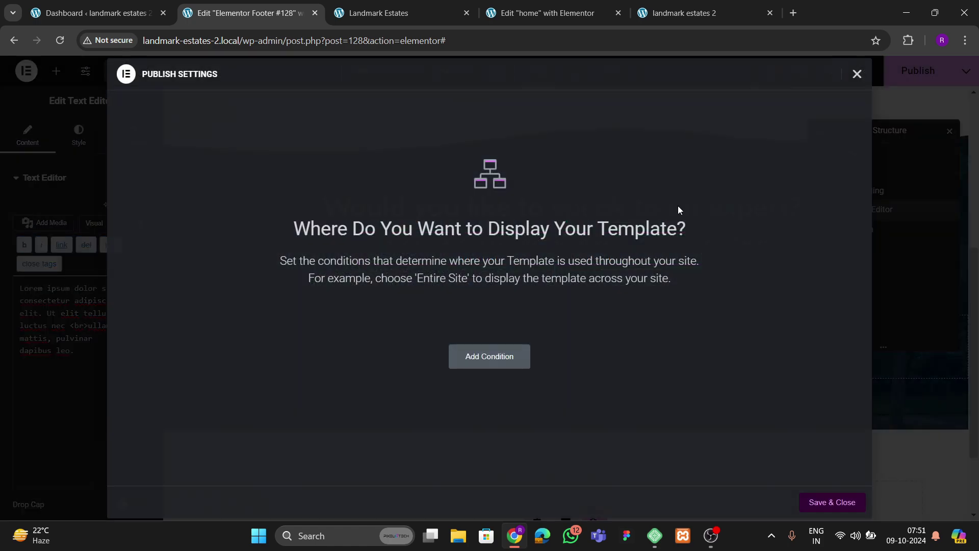
pyautogui.click(454, 359)
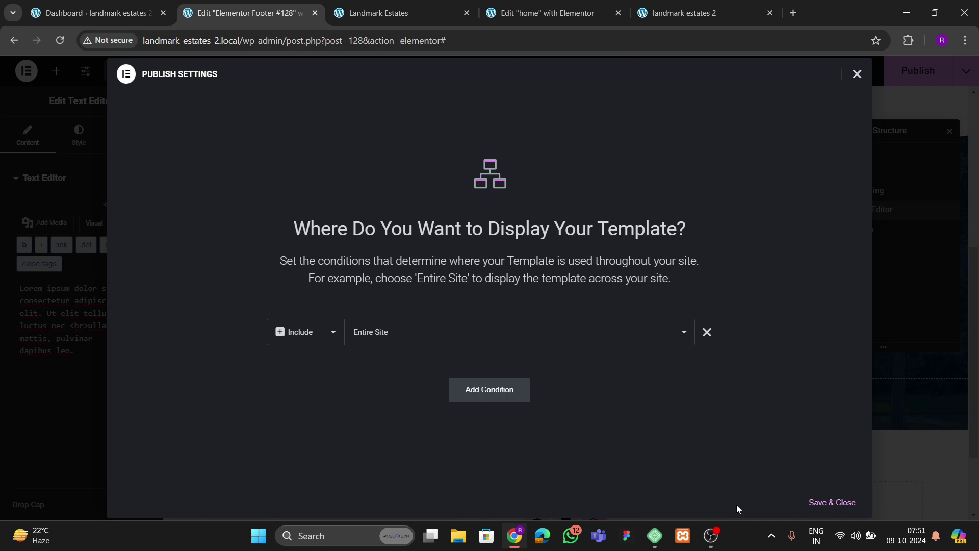
pyautogui.click(822, 502)
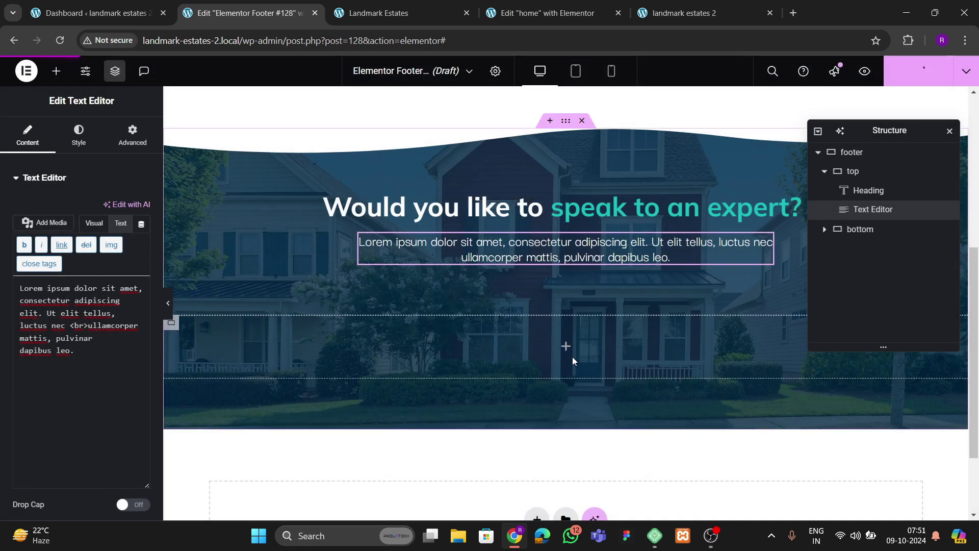
pyautogui.click(669, 15)
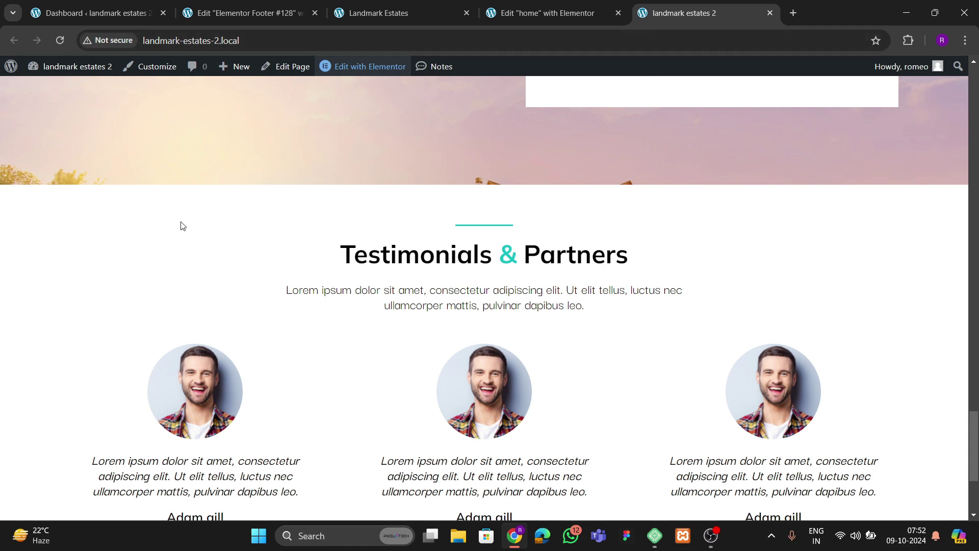
pyautogui.click(60, 40)
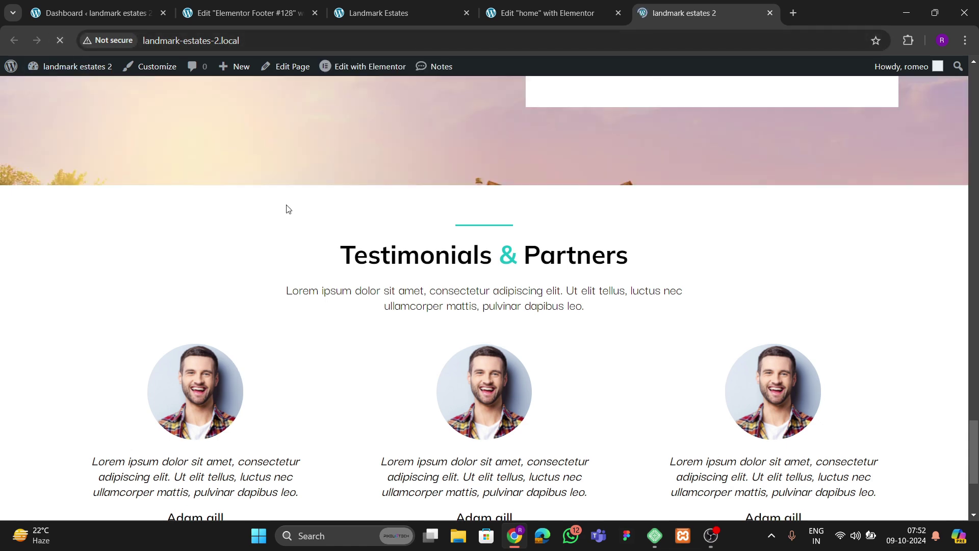
pyautogui.scroll(-4, 357, 290)
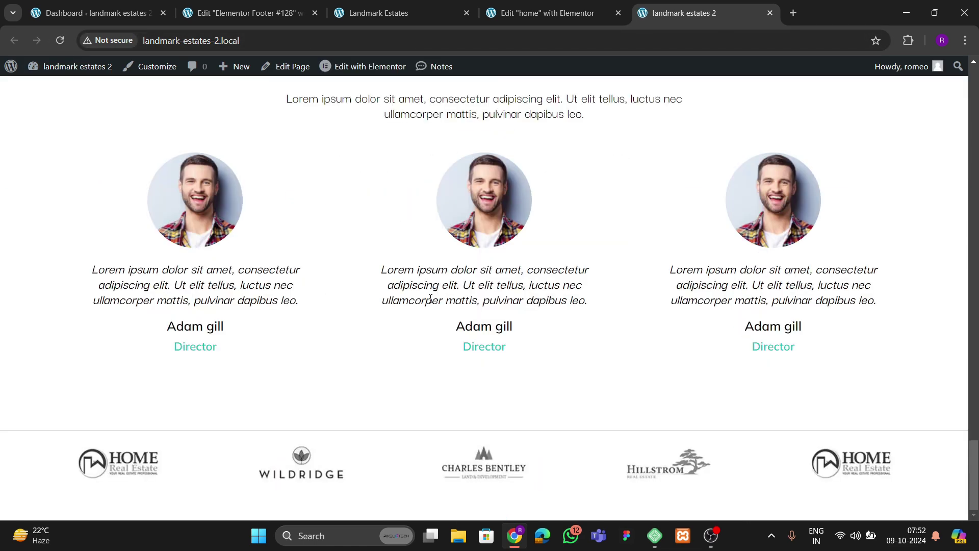
# - Switch to the home page's Elementor editor, set its page layout to Elementor Full Width and look down the page
pyautogui.click(546, 16)
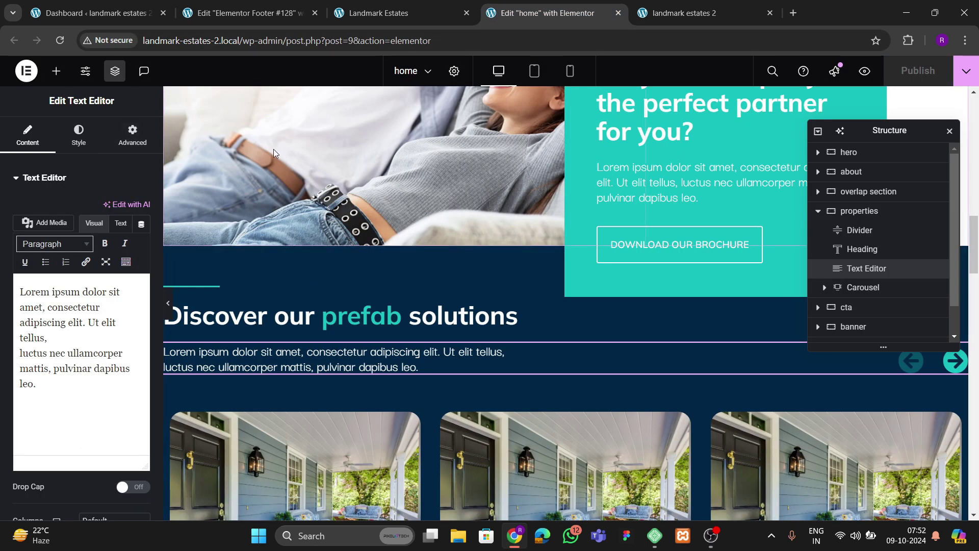
pyautogui.click(454, 71)
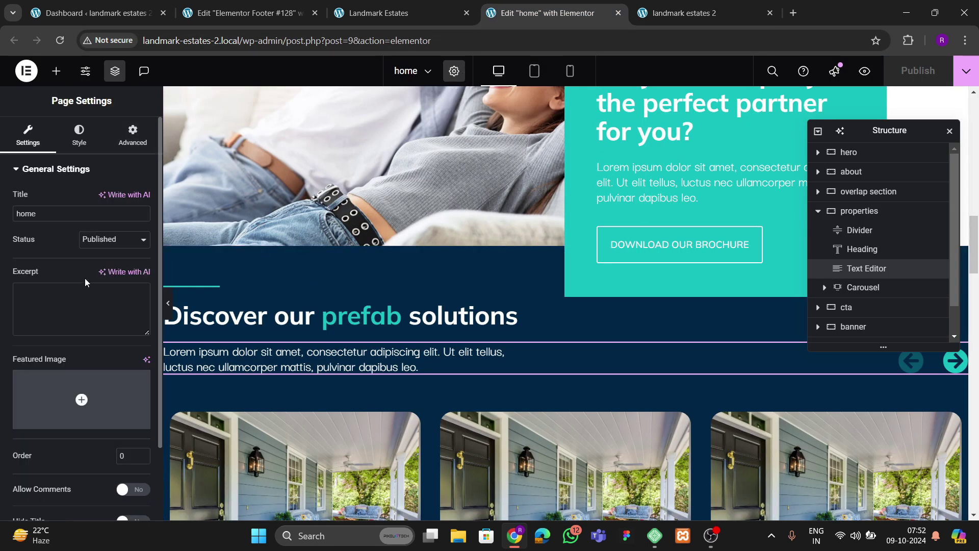
pyautogui.scroll(-2, 72, 331)
pyautogui.click(90, 488)
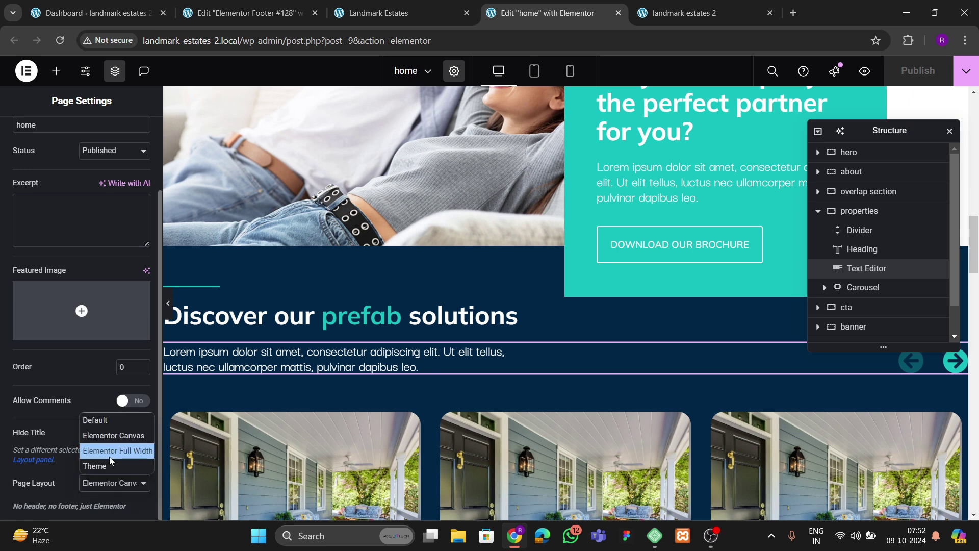
pyautogui.click(110, 454)
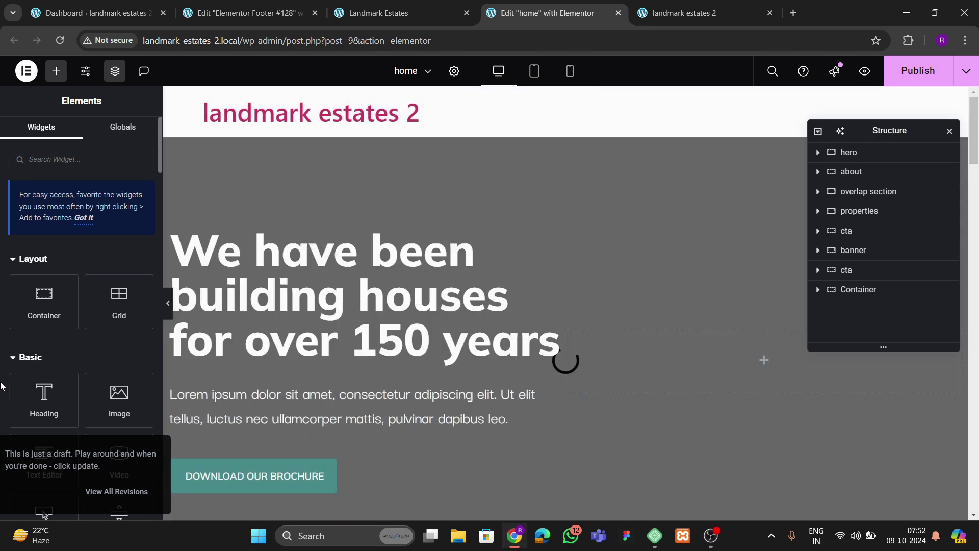
pyautogui.scroll(-15, 414, 286)
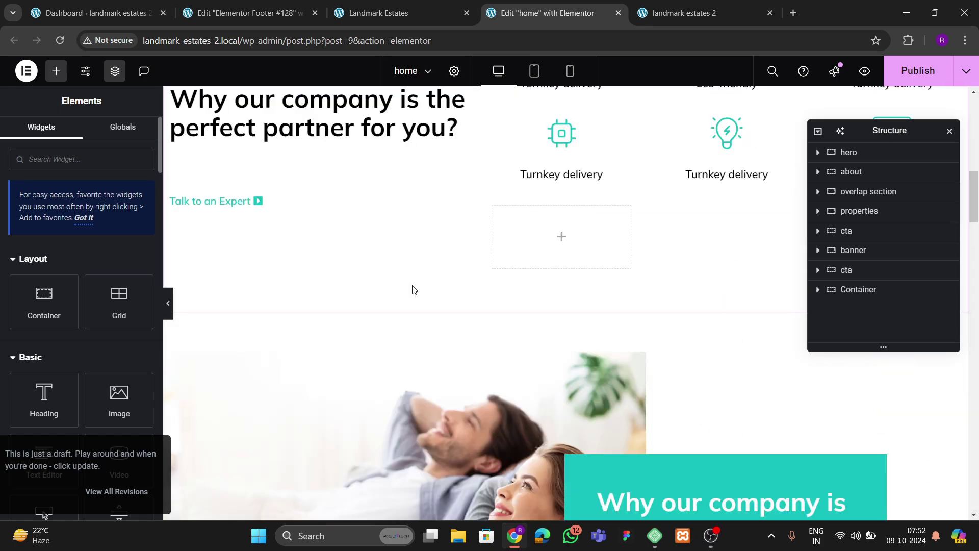
# - Publish the home page and reload the live landmark estates 2 site to review the partner logos and footer
pyautogui.scroll(-18, 414, 289)
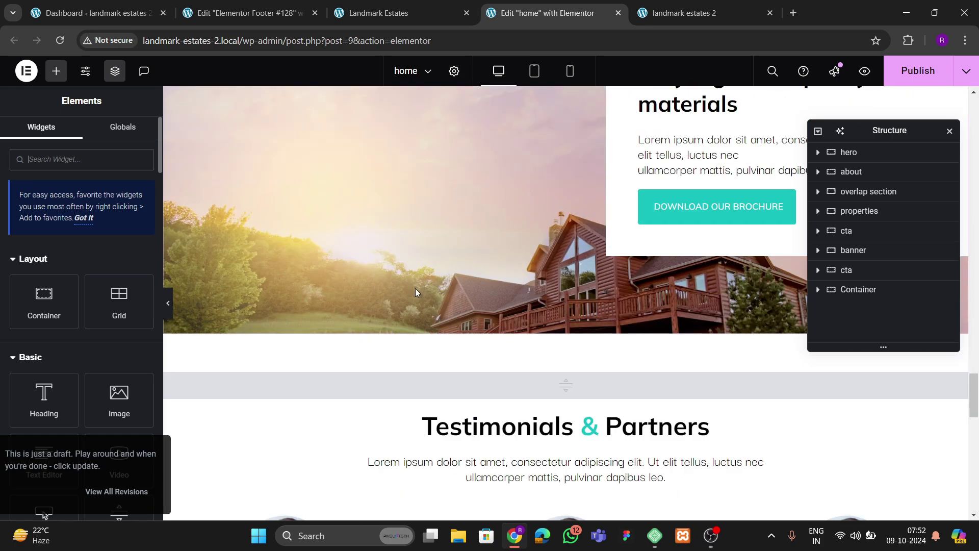
pyautogui.scroll(20, 414, 289)
pyautogui.scroll(-10, 415, 292)
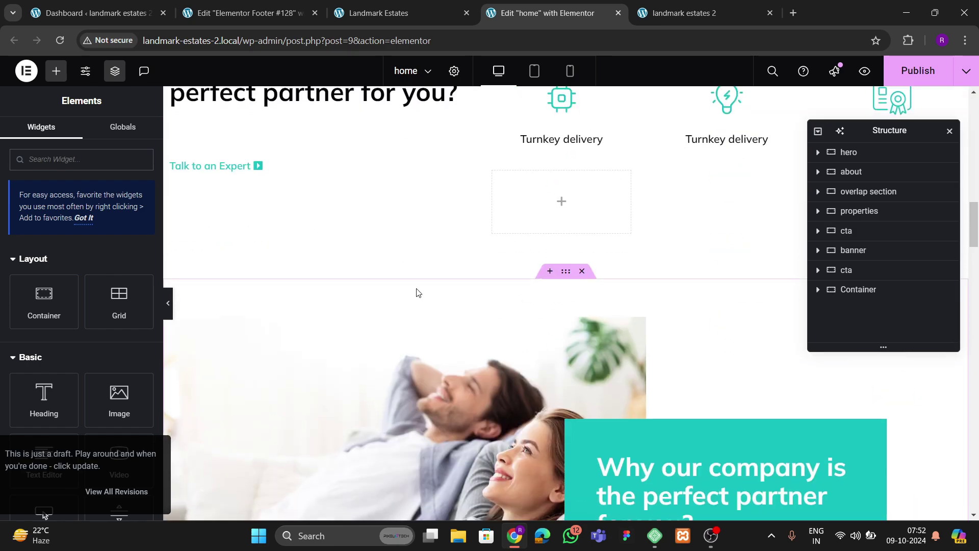
pyautogui.scroll(-12, 416, 292)
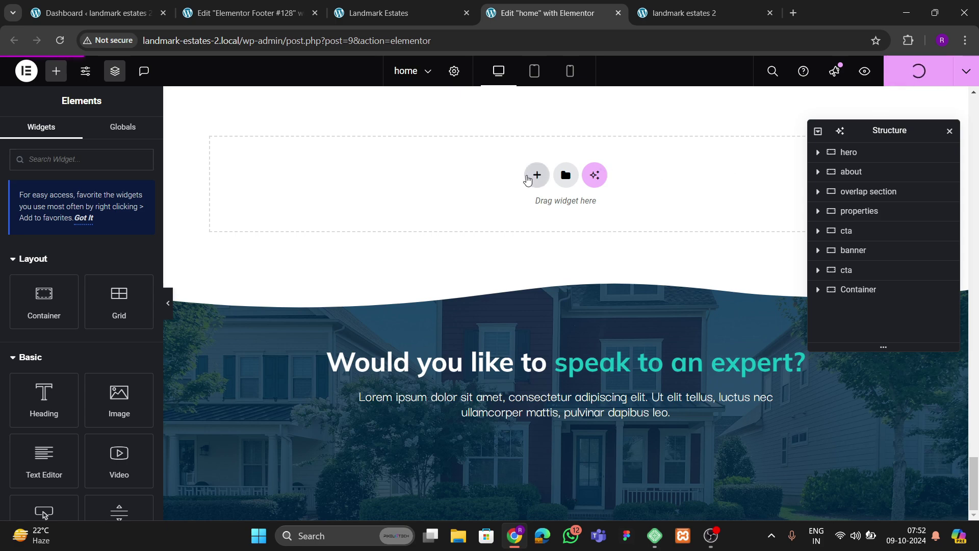
pyautogui.click(683, 13)
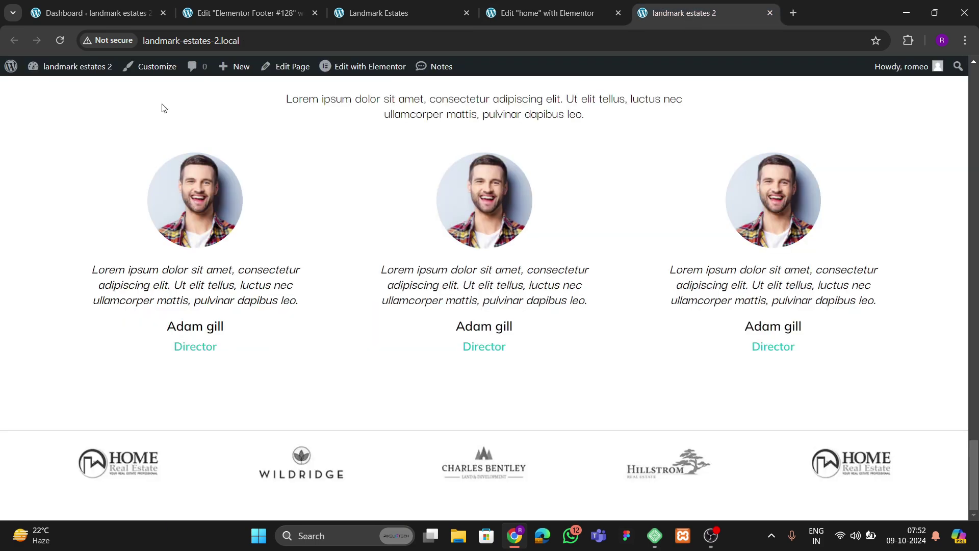
pyautogui.click(60, 40)
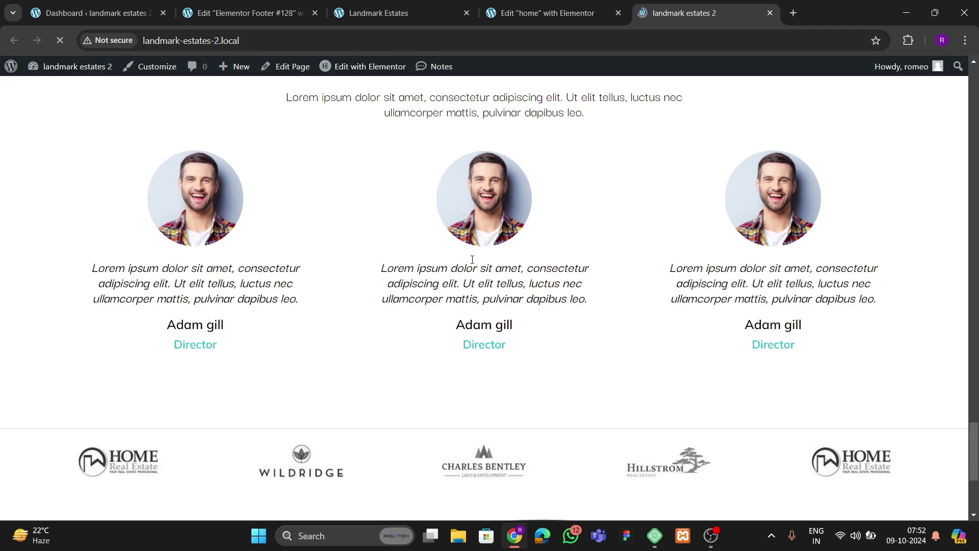
pyautogui.scroll(-5, 393, 272)
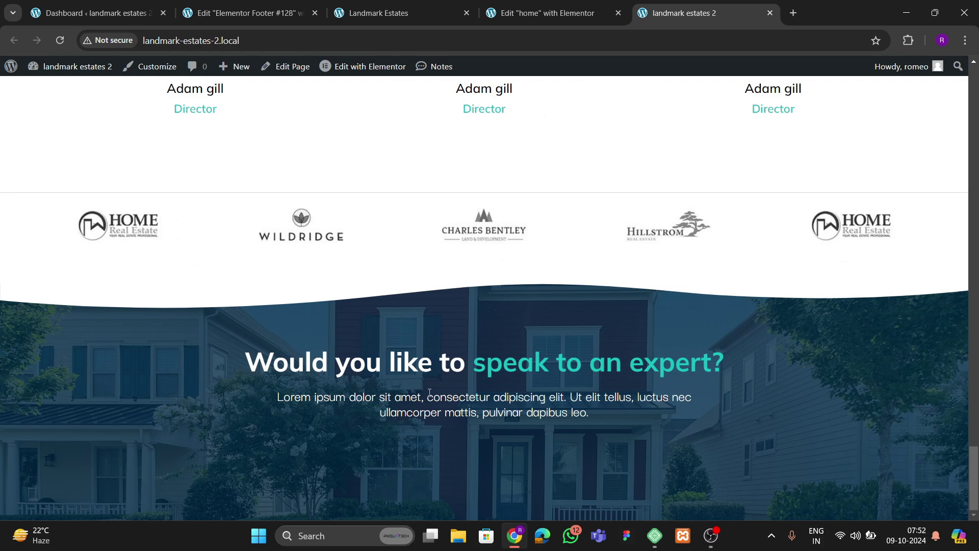
# - Copy the "DOWNLOAD OUR BROCHURE" button from the home page's banner and paste it below the paragraph in the footer template
pyautogui.click(278, 17)
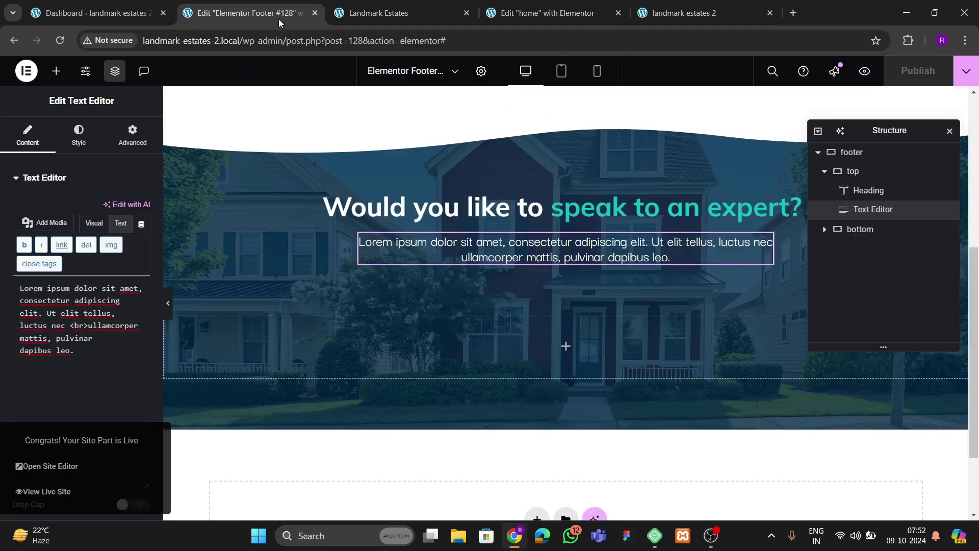
pyautogui.click(394, 21)
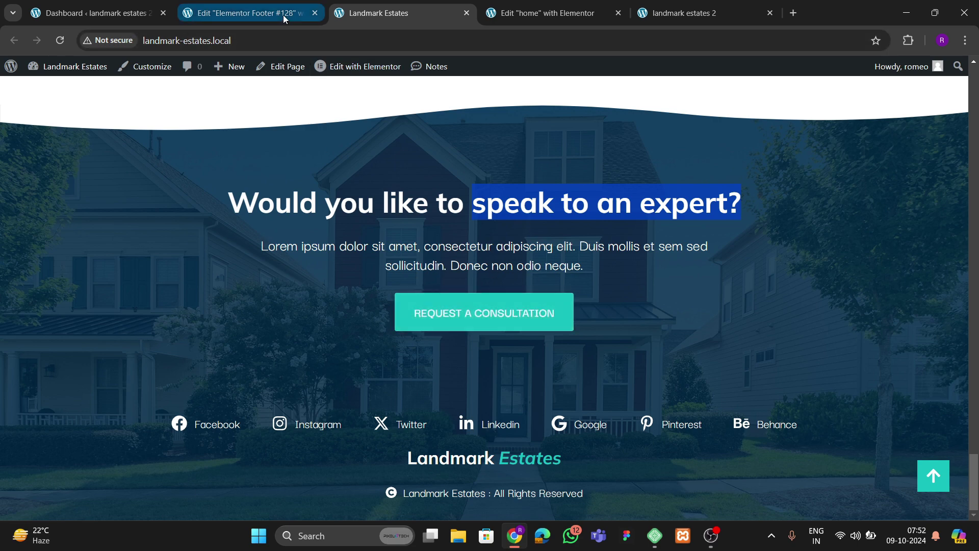
pyautogui.click(250, 13)
pyautogui.click(546, 13)
pyautogui.scroll(5, 503, 359)
pyautogui.scroll(10, 501, 357)
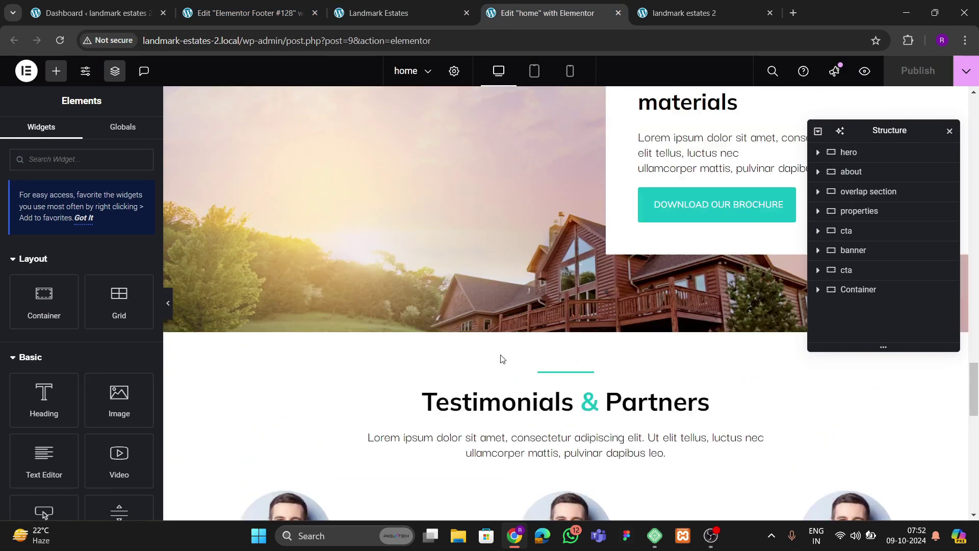
pyautogui.scroll(-5, 679, 345)
pyautogui.rightClick(691, 324)
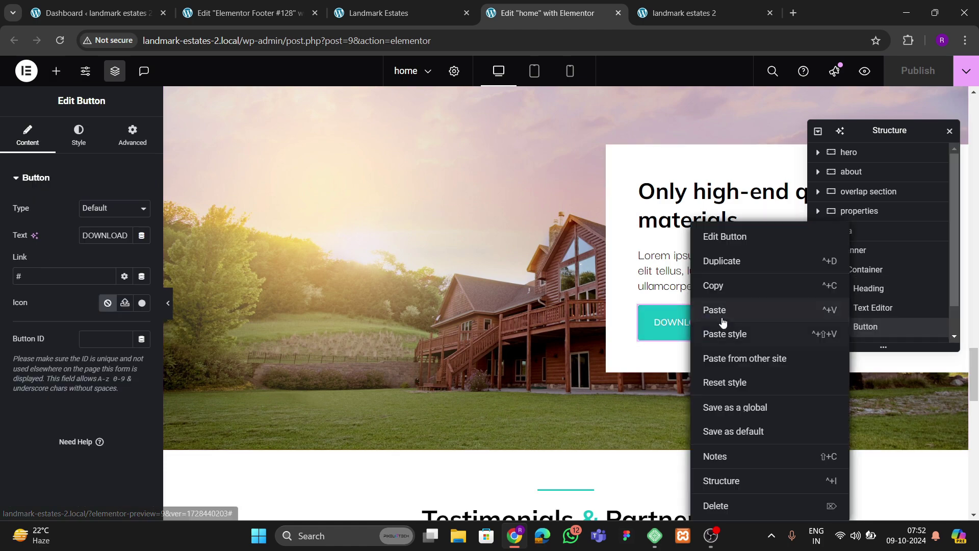
pyautogui.click(732, 286)
pyautogui.click(250, 13)
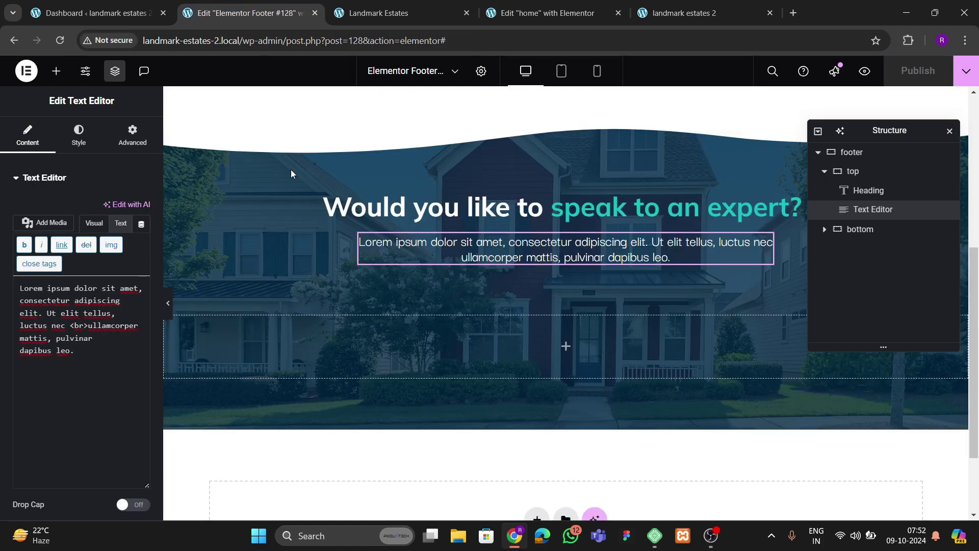
pyautogui.rightClick(481, 249)
pyautogui.click(504, 309)
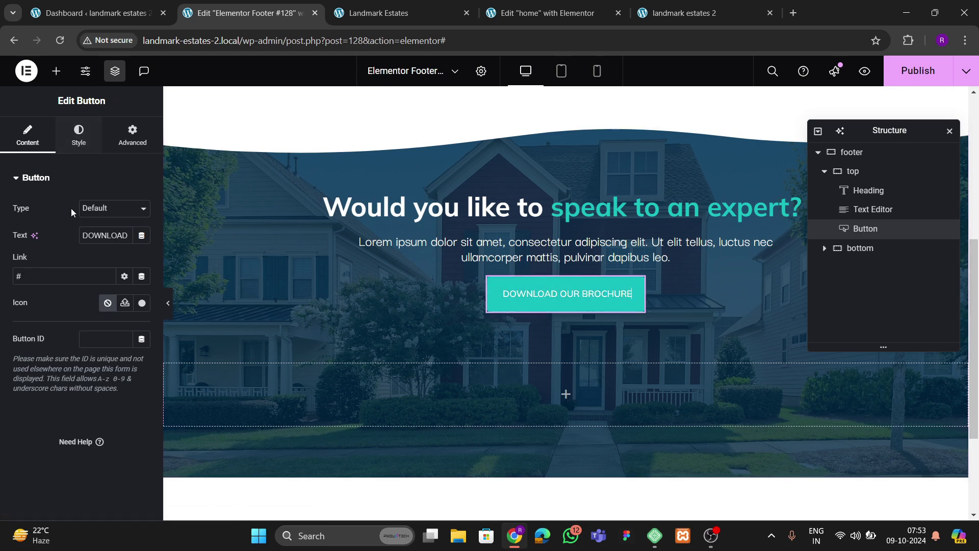
# - Replace the footer button's text with "REQUEST FOR CONSULTATION"
pyautogui.press('BackSpace')
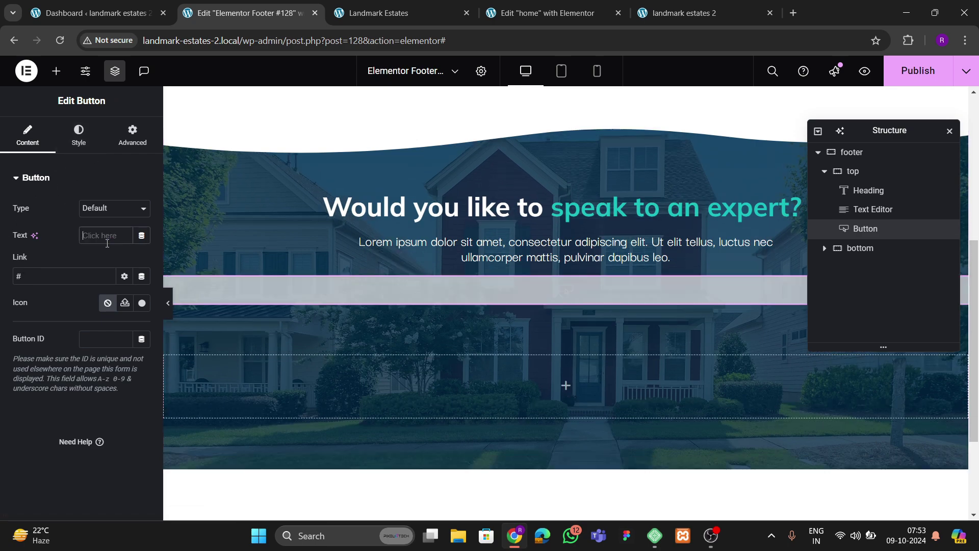
pyautogui.write('REQUEST ')
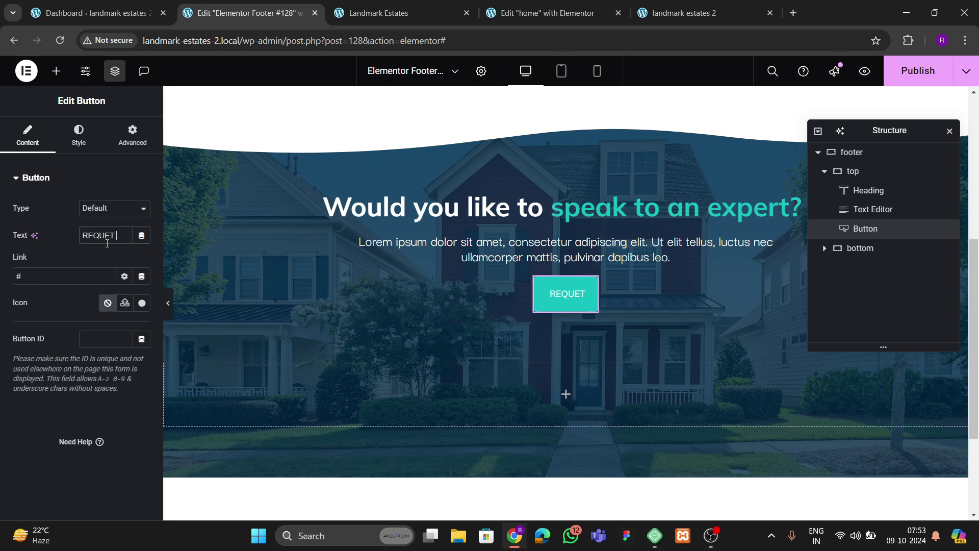
pyautogui.press('BackSpace')
pyautogui.press('BackSpace')
pyautogui.write('ST FOR')
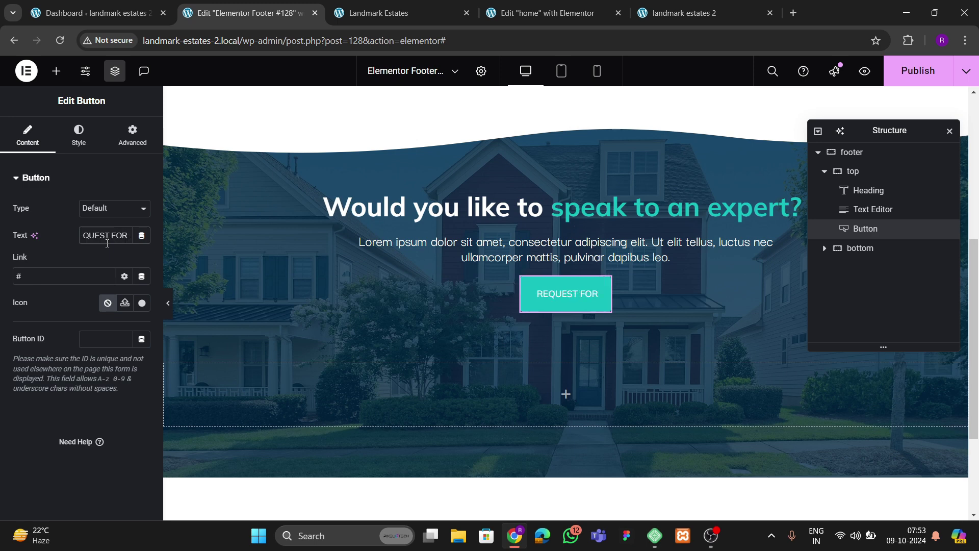
pyautogui.write(' CONSULTATION')
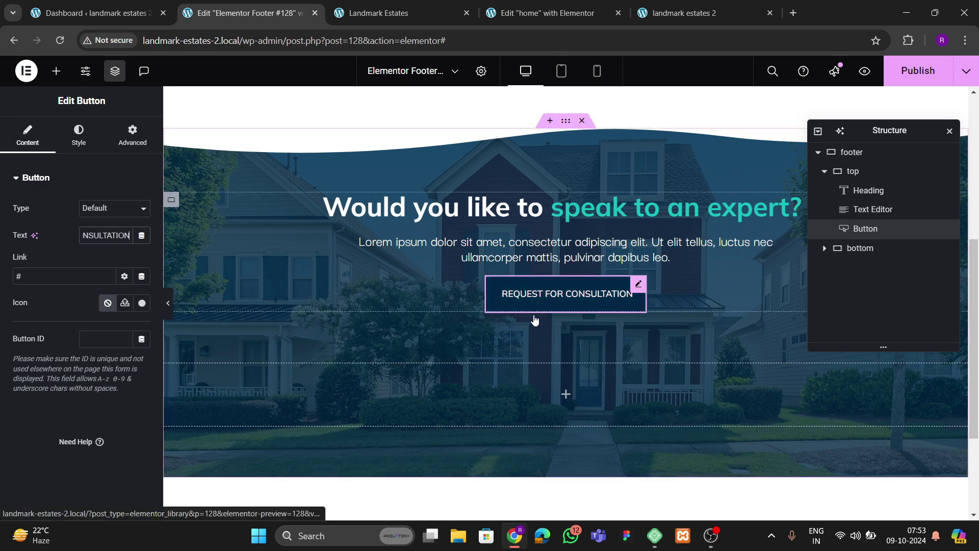
# - Set the consultation button's hover background to white and its hover text to the dark blue global colour
pyautogui.click(79, 137)
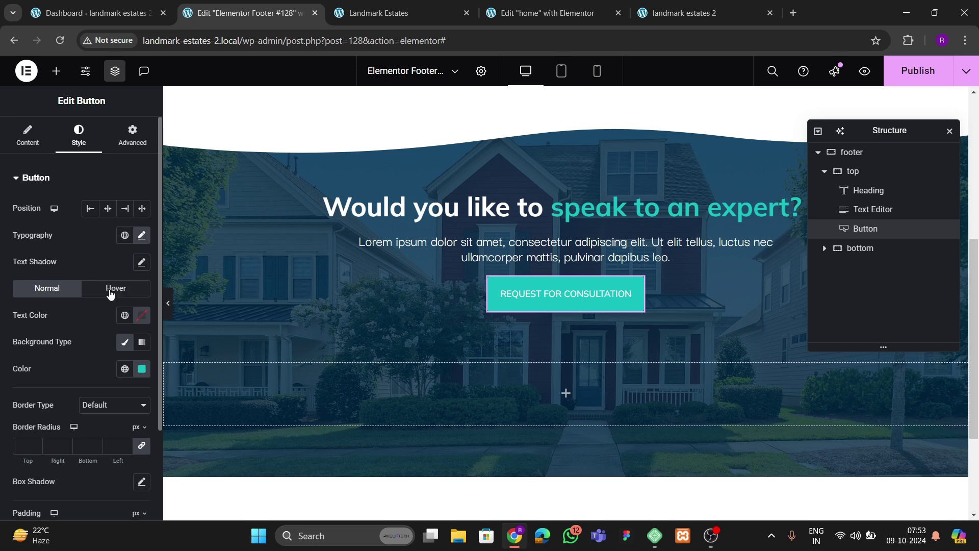
pyautogui.click(110, 290)
pyautogui.click(142, 368)
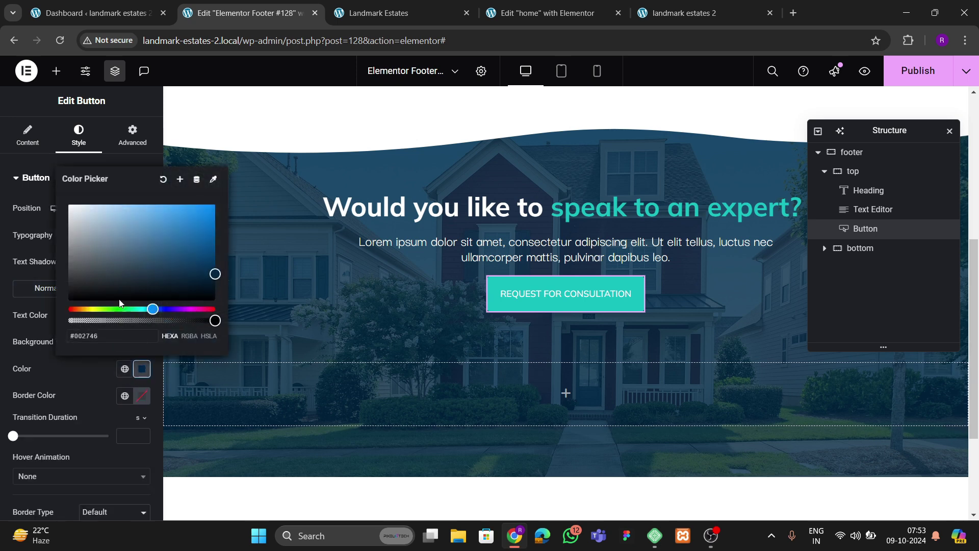
pyautogui.click(155, 344)
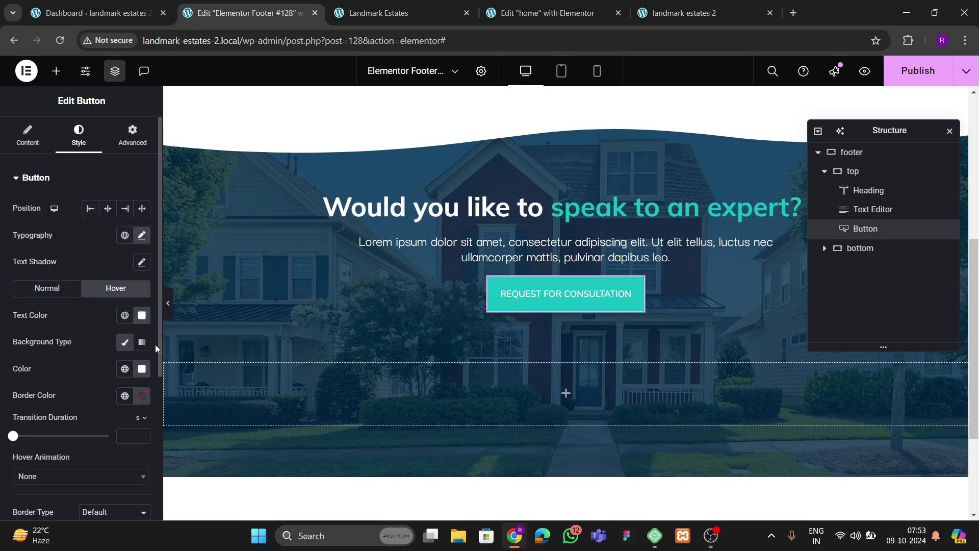
pyautogui.click(141, 315)
pyautogui.click(118, 317)
pyautogui.click(72, 477)
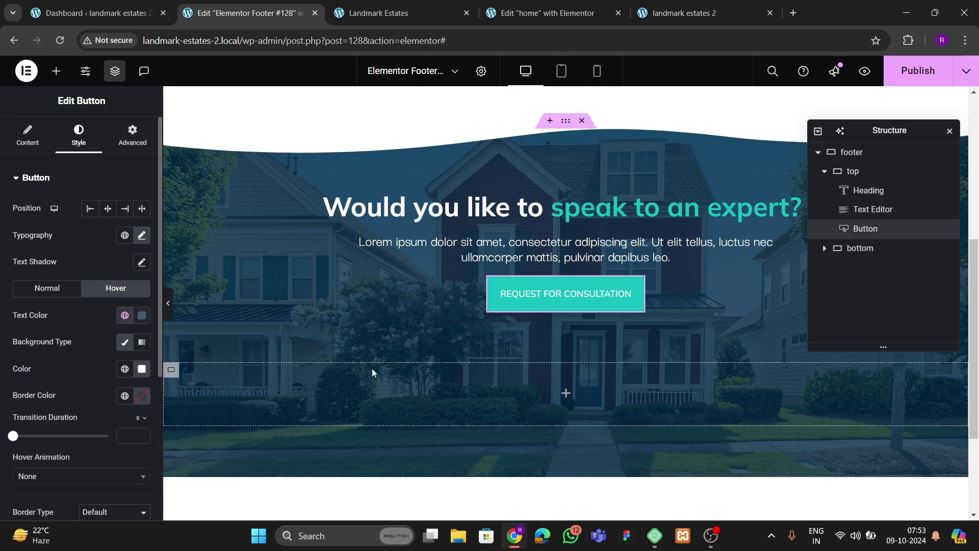
# - Set the consultation button's font weight to 600 (Semi Bold)
pyautogui.click(142, 235)
pyautogui.click(108, 360)
pyautogui.click(100, 256)
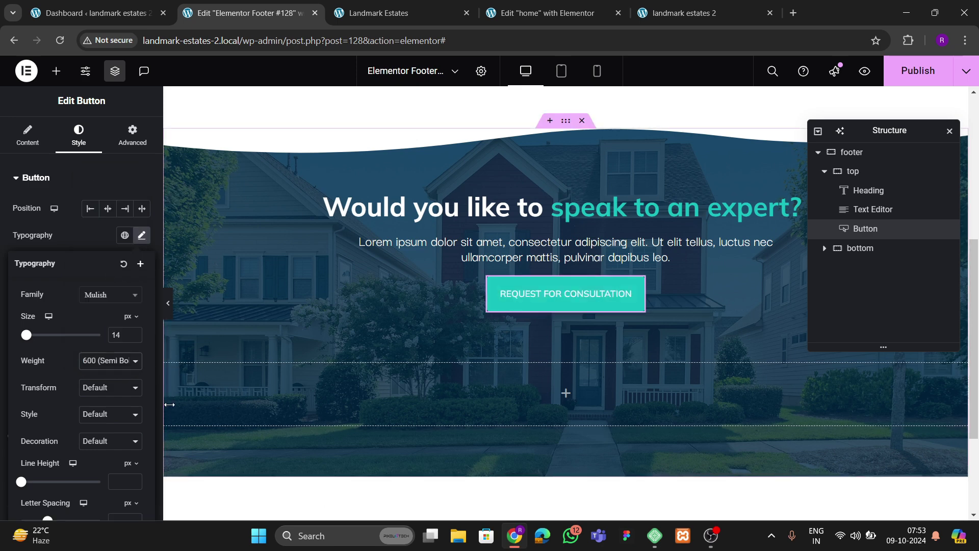
# - Set the footer's top container gaps to 40 px for both column and row, and publish the footer
pyautogui.click(857, 173)
pyautogui.scroll(-3, 79, 417)
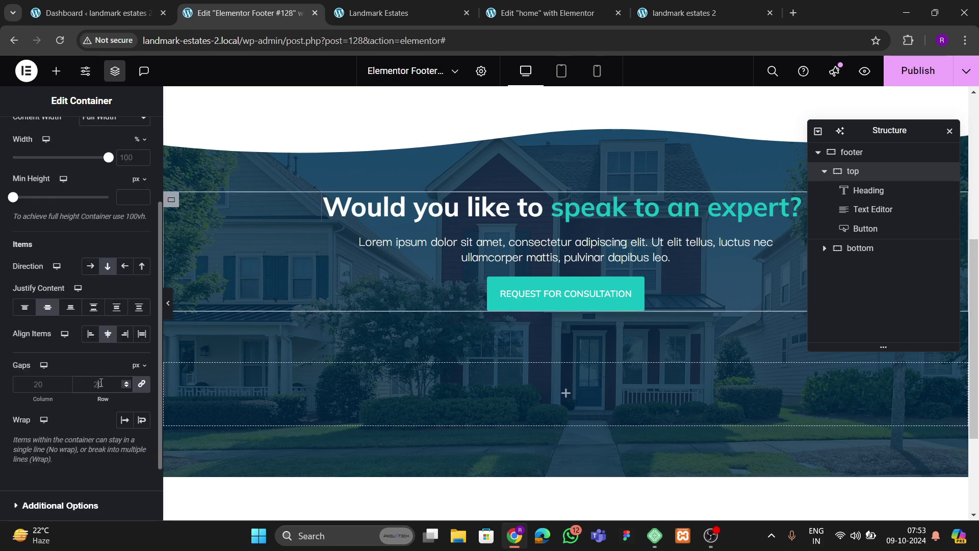
pyautogui.click(100, 382)
pyautogui.write('40')
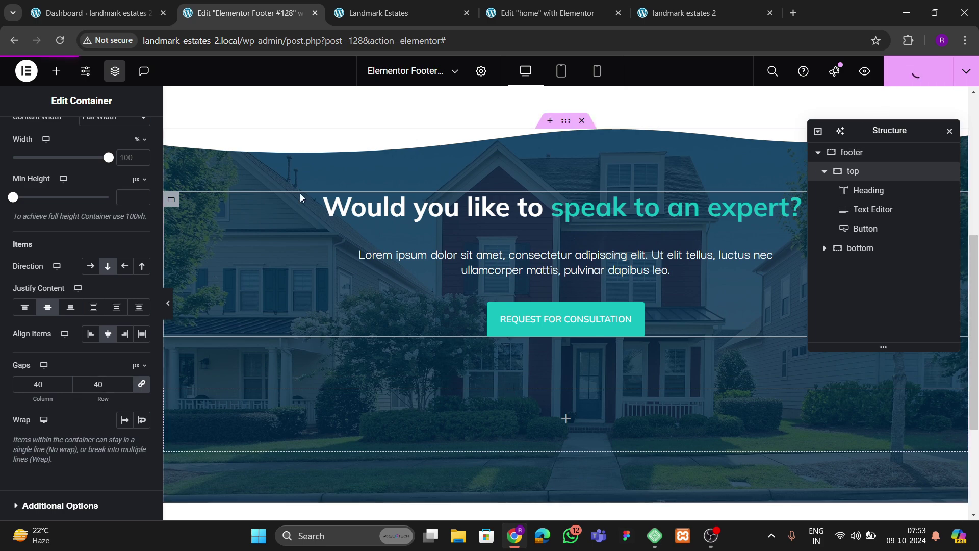
# - Compare with the reference site's social links and add an Icon List widget to the footer's bottom container
pyautogui.click(402, 14)
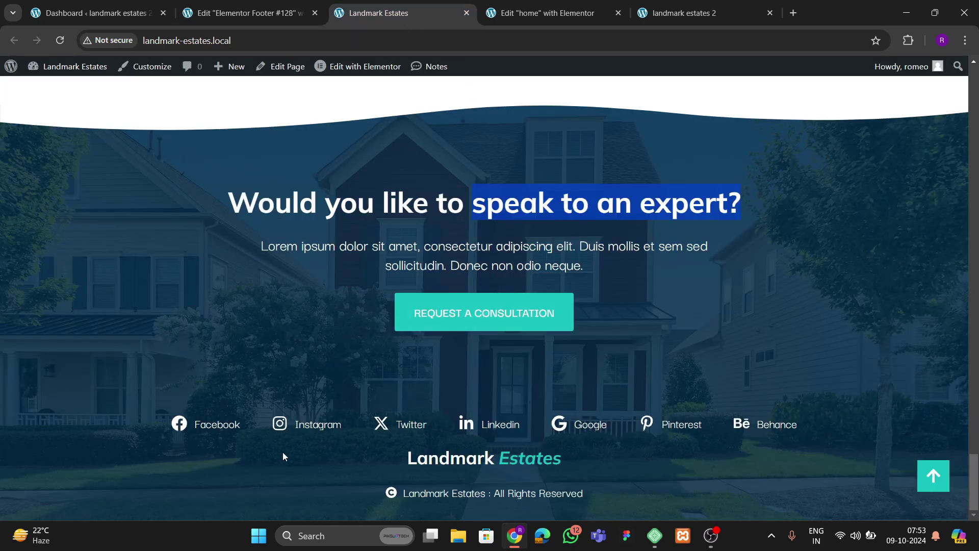
pyautogui.click(257, 16)
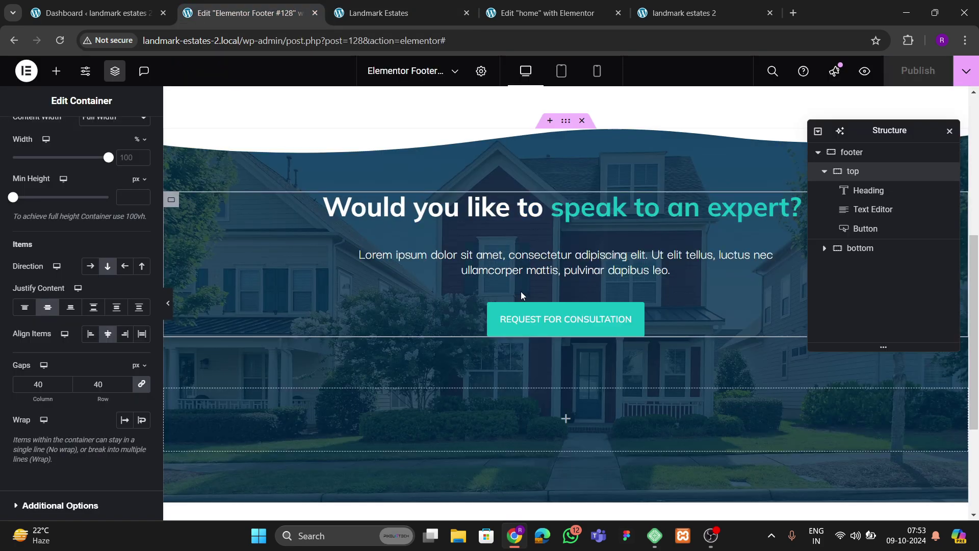
pyautogui.click(56, 71)
pyautogui.write('list')
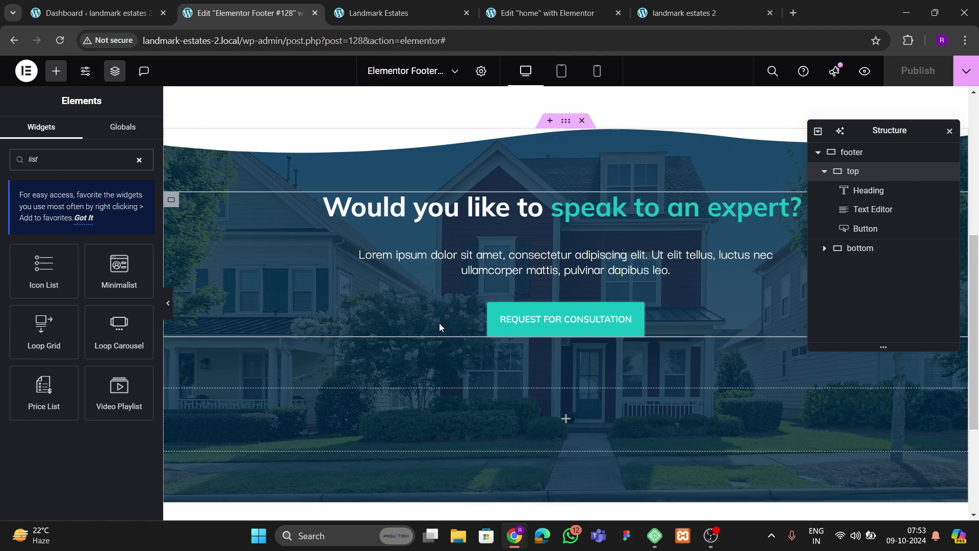
pyautogui.scroll(-3, 441, 322)
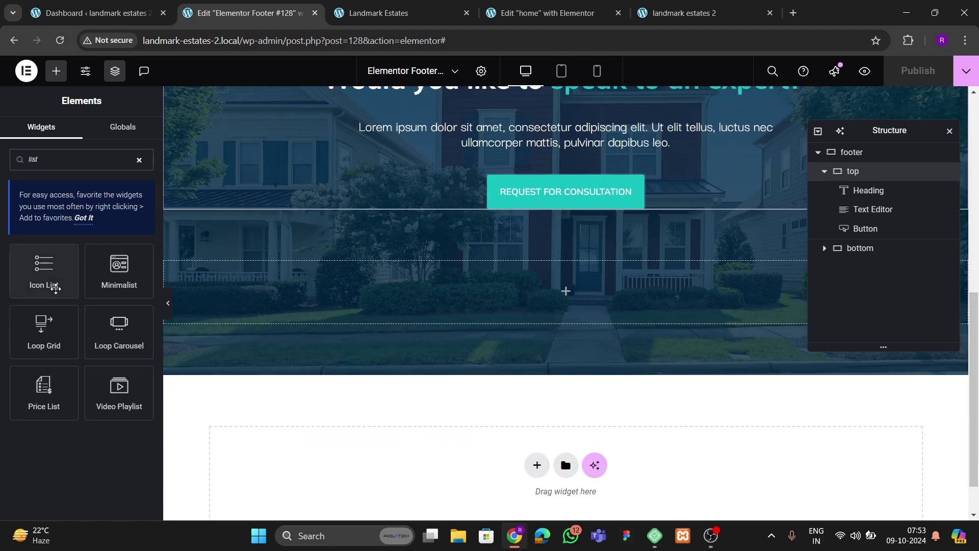
pyautogui.moveTo(51, 279); pyautogui.dragTo(524, 323)
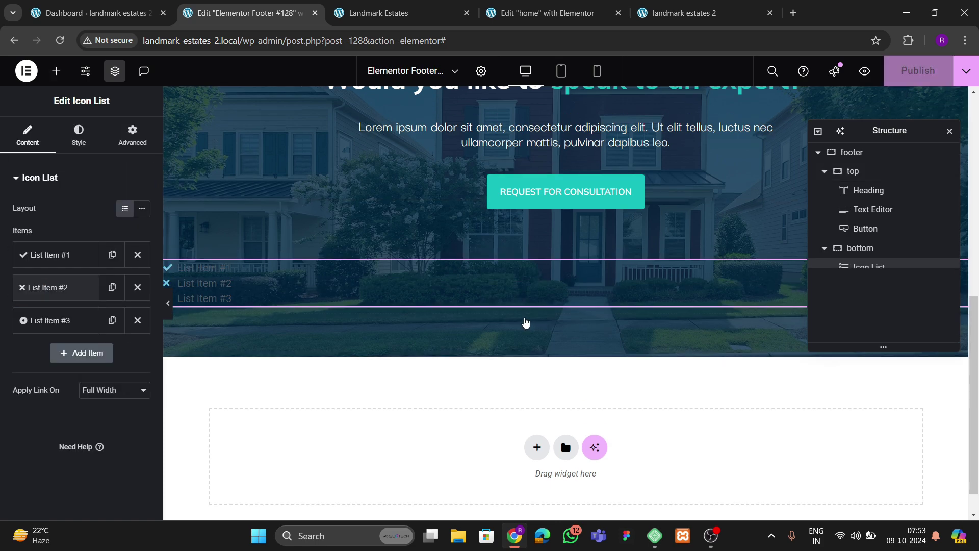
# - Switch the icon list to the inline layout and centre-align its items
pyautogui.click(139, 210)
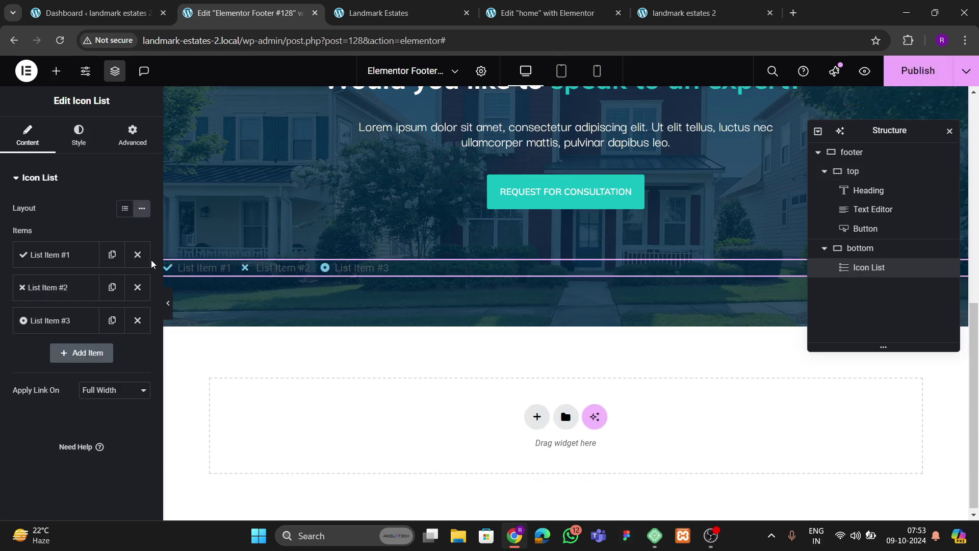
pyautogui.click(78, 135)
pyautogui.click(125, 248)
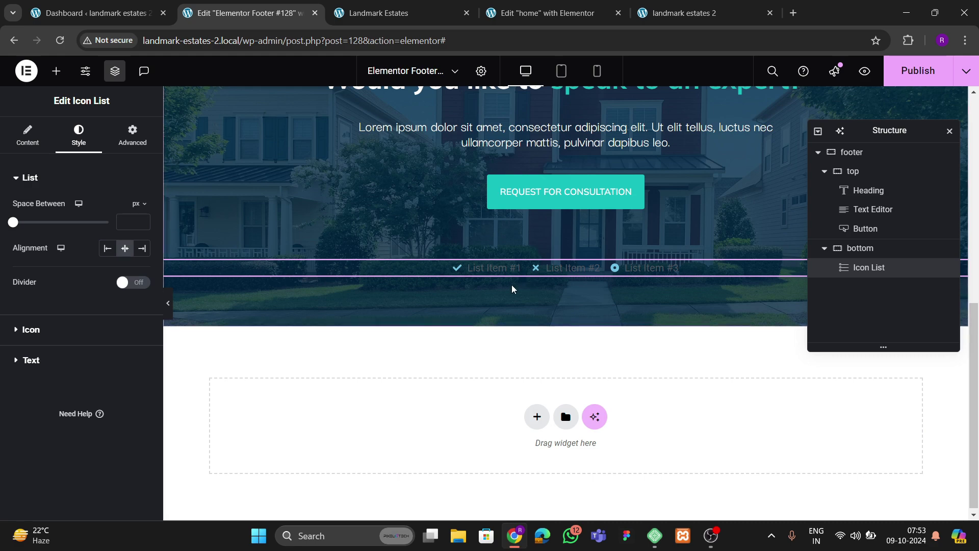
# - Give the first icon list item the Facebook "f" icon and the text "Facebook"
pyautogui.click(36, 139)
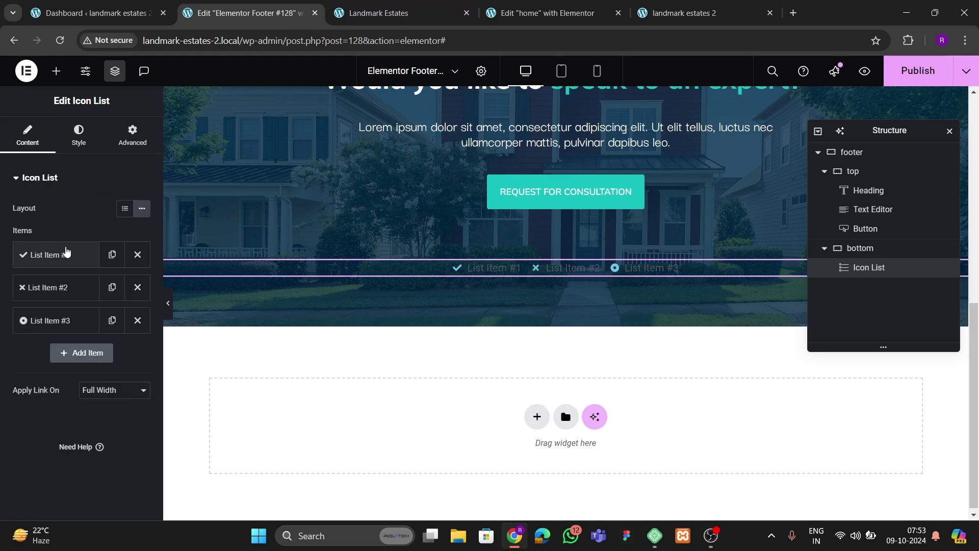
pyautogui.click(64, 256)
pyautogui.click(81, 376)
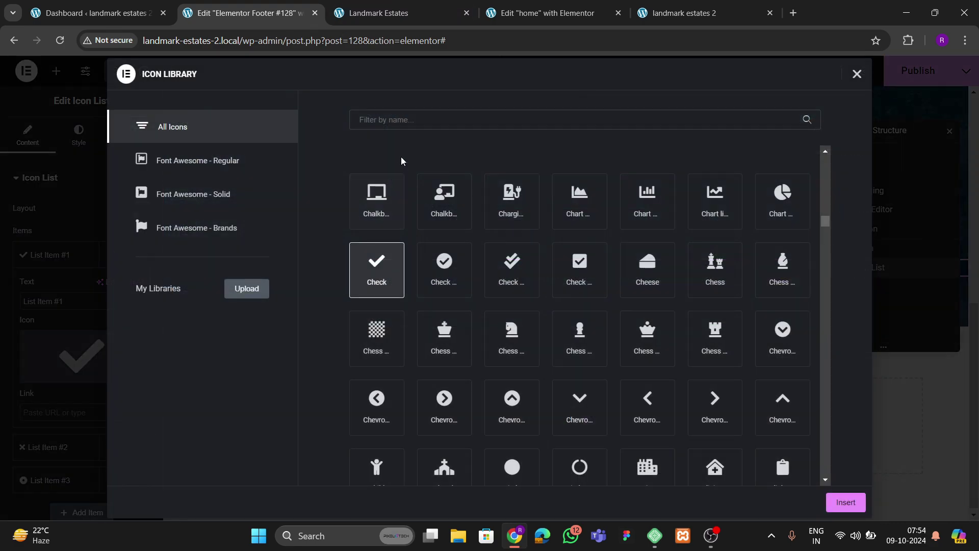
pyautogui.write('fac')
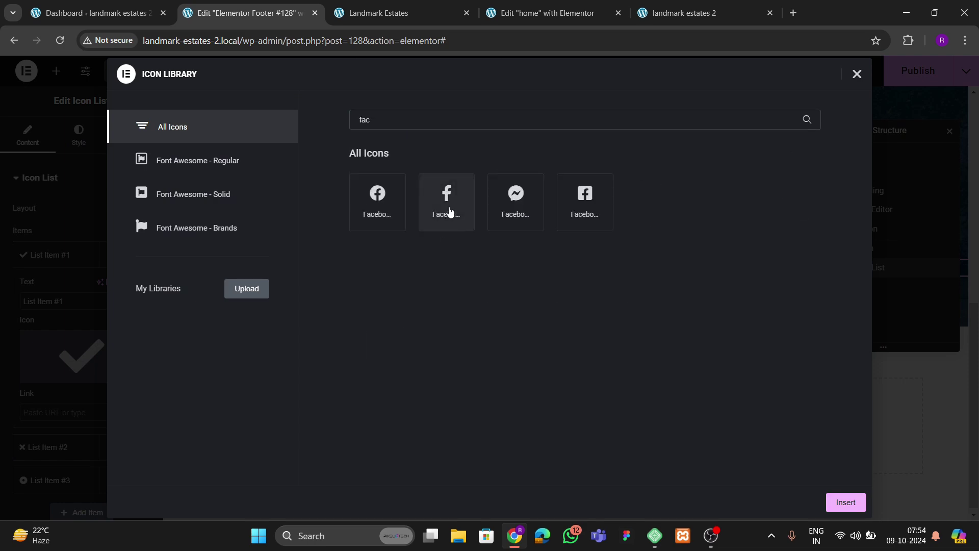
pyautogui.click(448, 210)
pyautogui.click(843, 505)
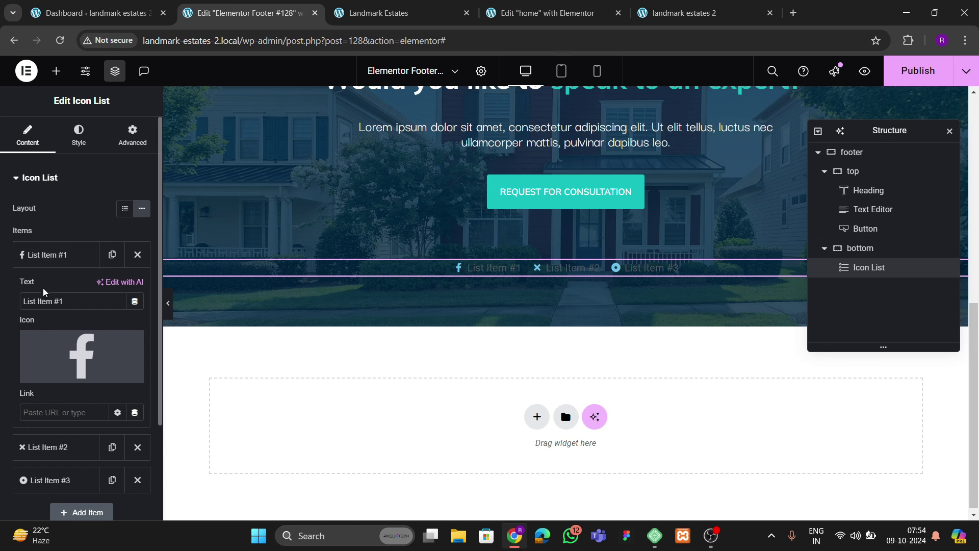
pyautogui.write('Facebook')
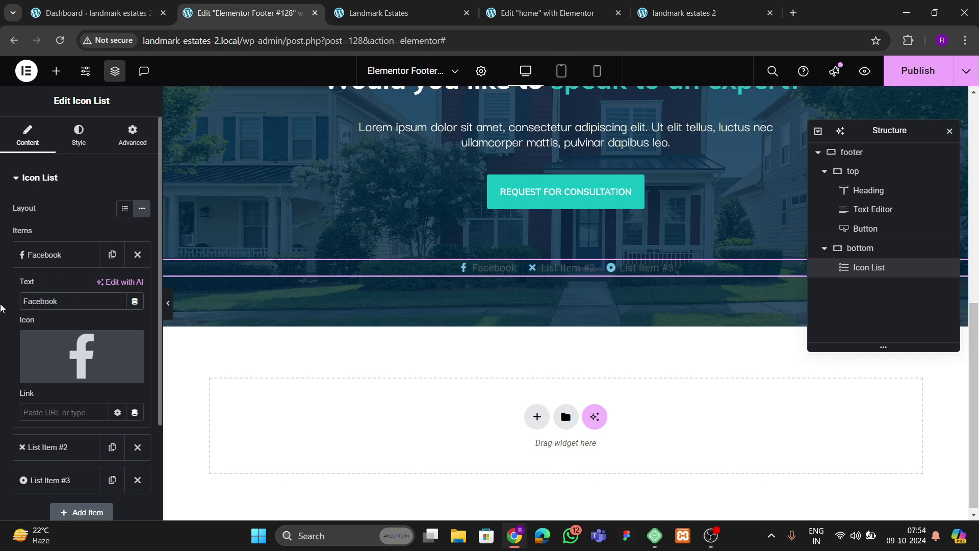
# - Give the second icon list item the text "Instagram" and the Instagram icon
pyautogui.click(22, 258)
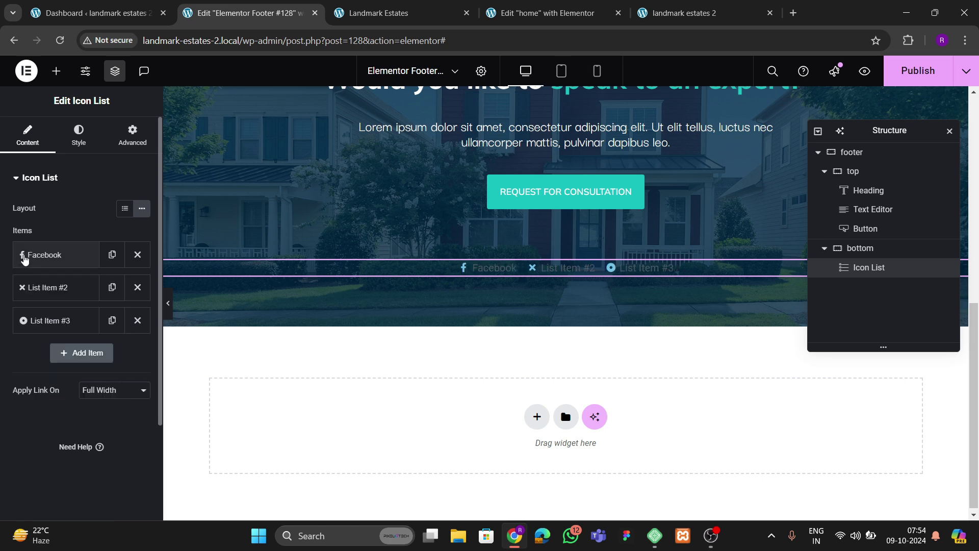
pyautogui.click(46, 286)
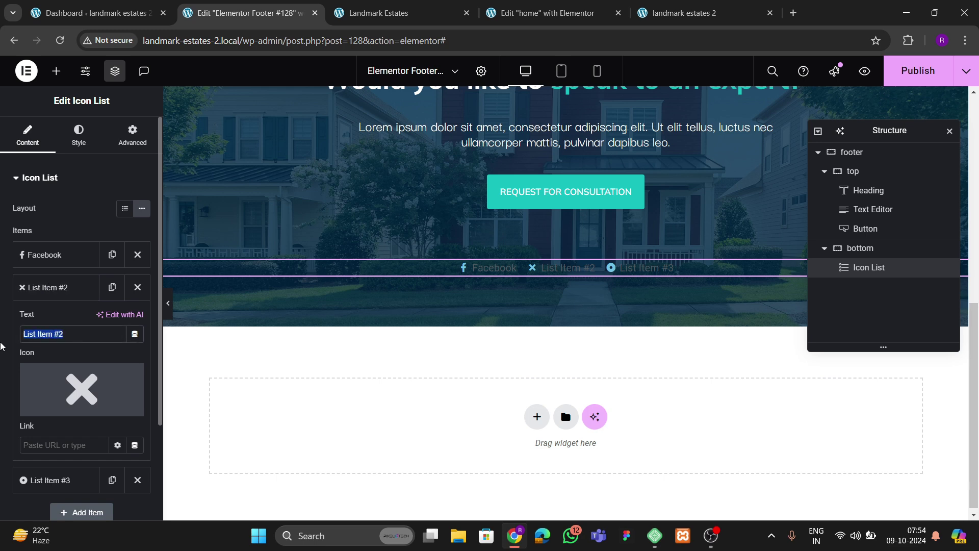
pyautogui.write('Insga')
pyautogui.write('tagram')
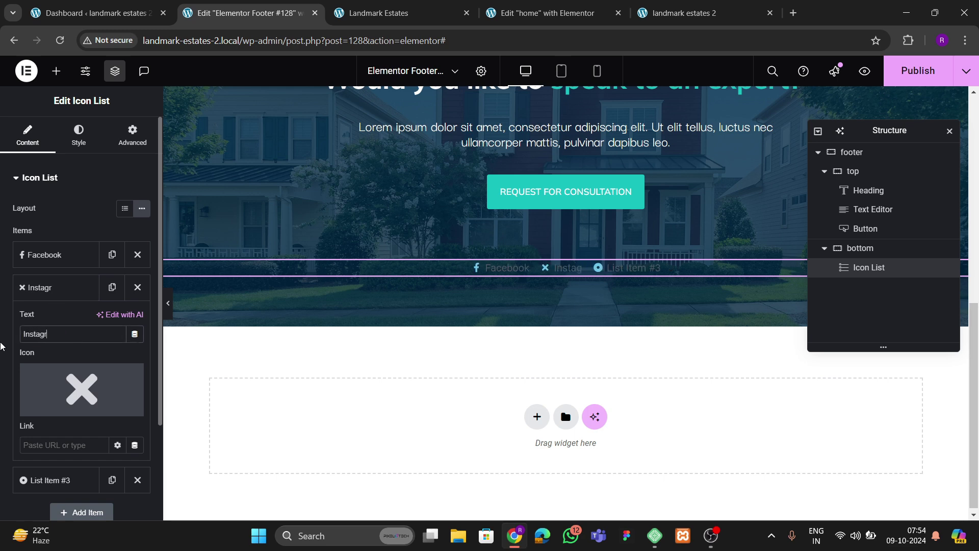
pyautogui.click(102, 364)
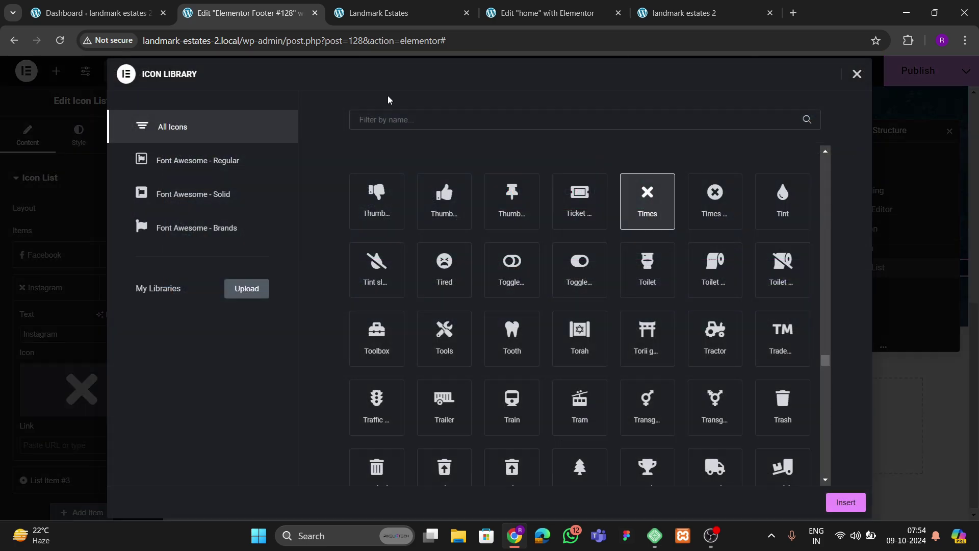
pyautogui.click(385, 114)
pyautogui.write('insta')
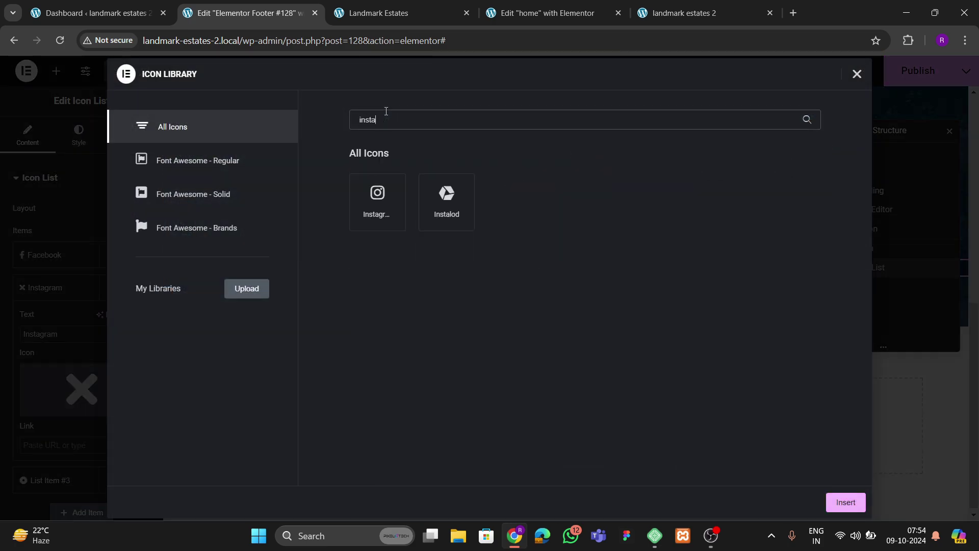
pyautogui.click(362, 207)
pyautogui.click(845, 501)
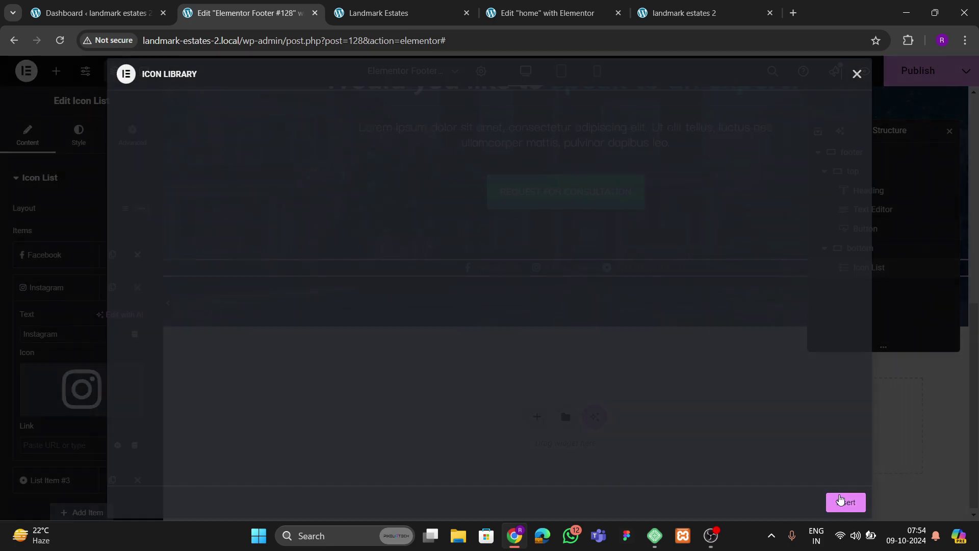
pyautogui.click(61, 290)
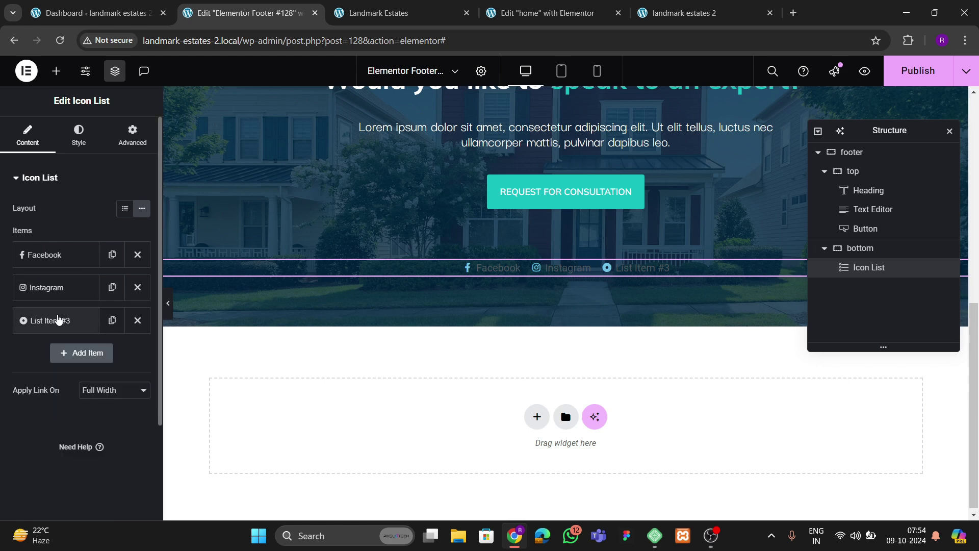
# - Give the third icon list item the text "Twitter" and the X Twitter icon
pyautogui.click(57, 321)
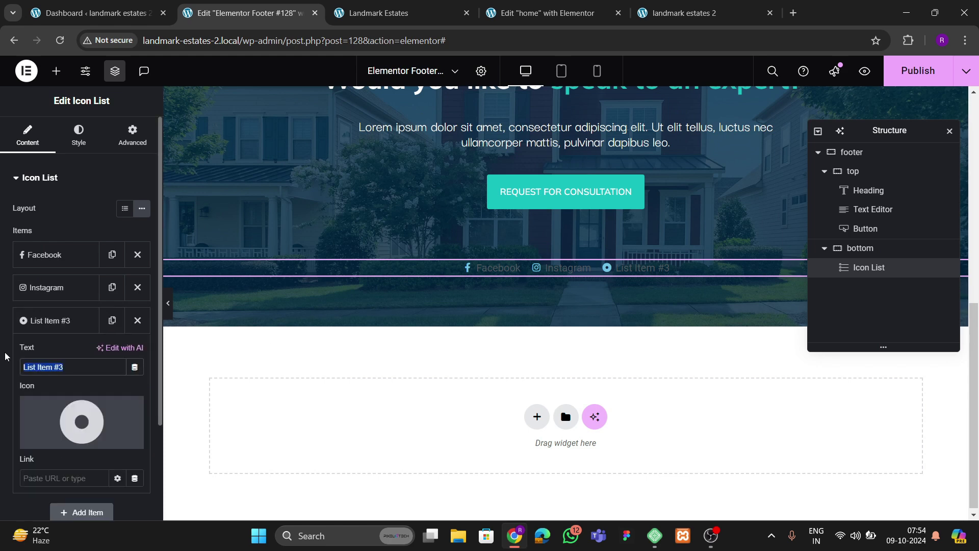
pyautogui.write('Twitter')
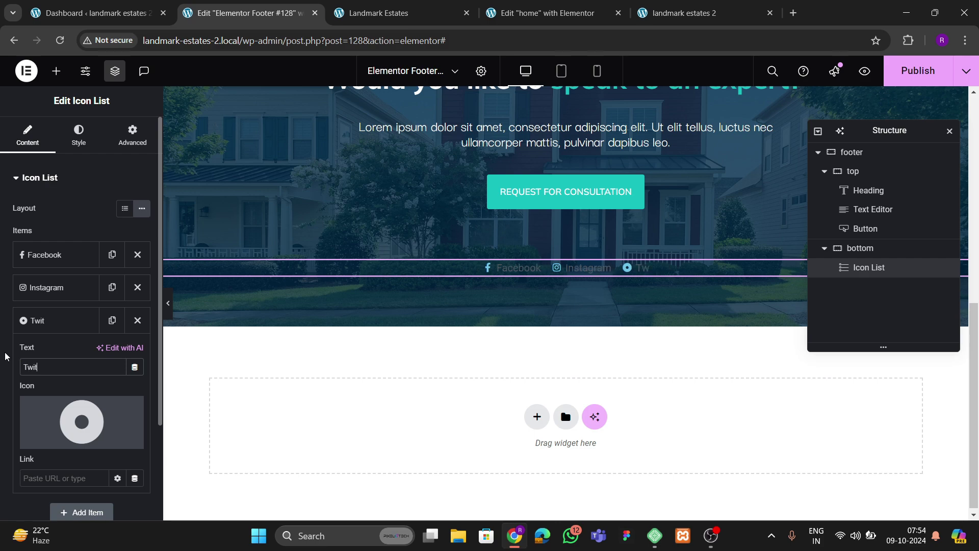
pyautogui.click(78, 420)
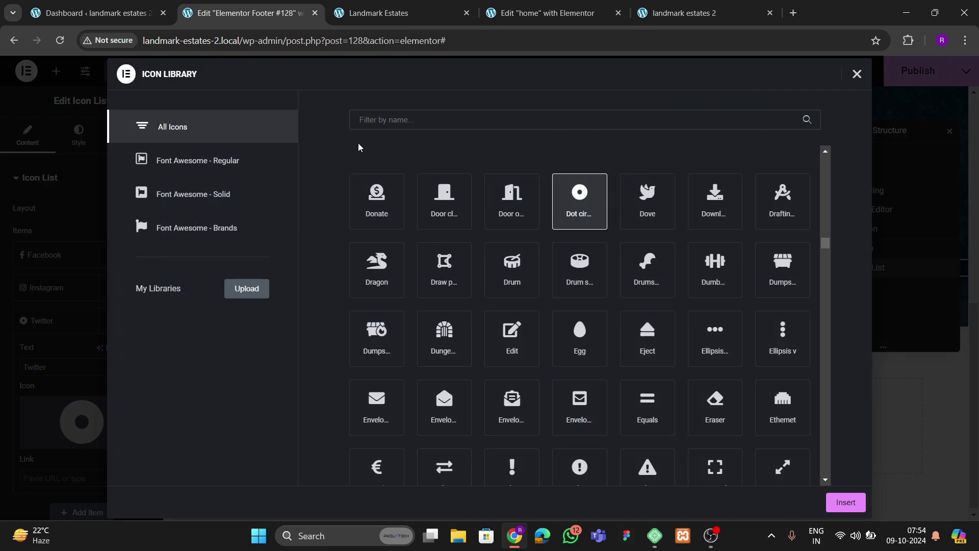
pyautogui.click(392, 119)
pyautogui.write('twitt')
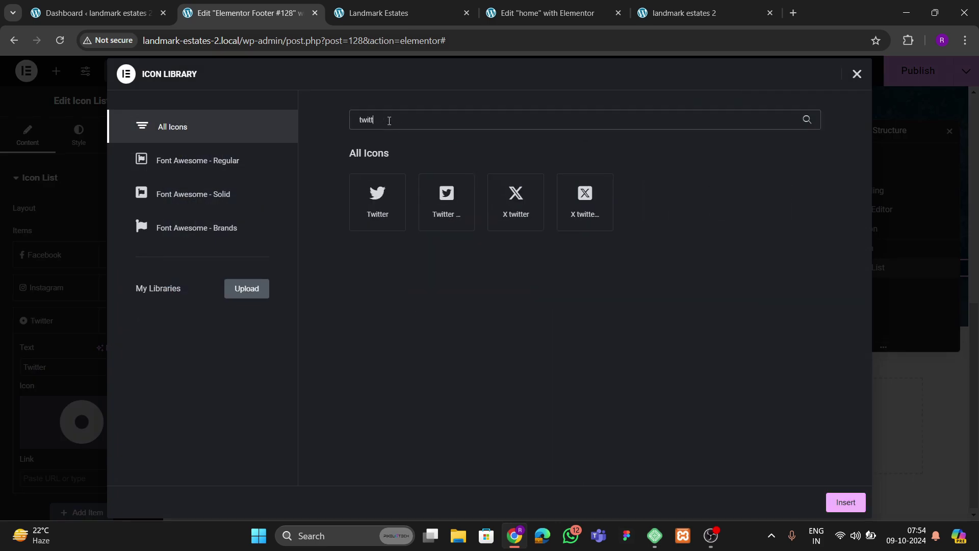
pyautogui.click(516, 201)
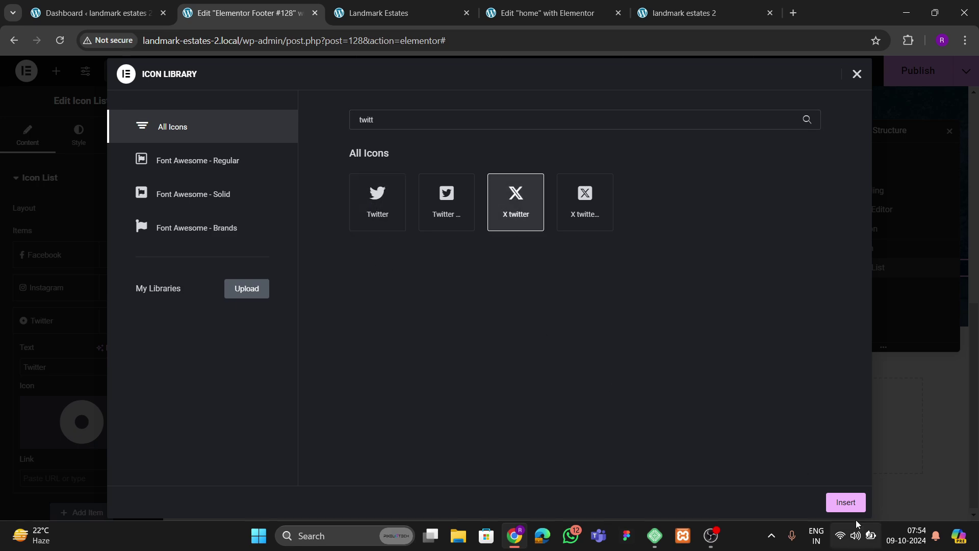
pyautogui.click(844, 502)
pyautogui.click(60, 320)
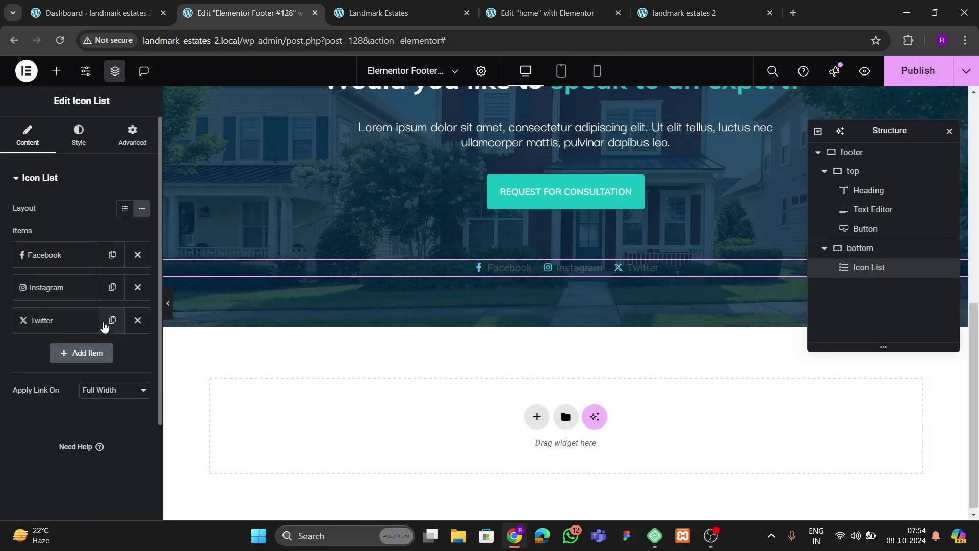
# - Duplicate the Twitter item and give the copy the text "Behance" and the Behance icon
pyautogui.click(112, 320)
pyautogui.click(75, 360)
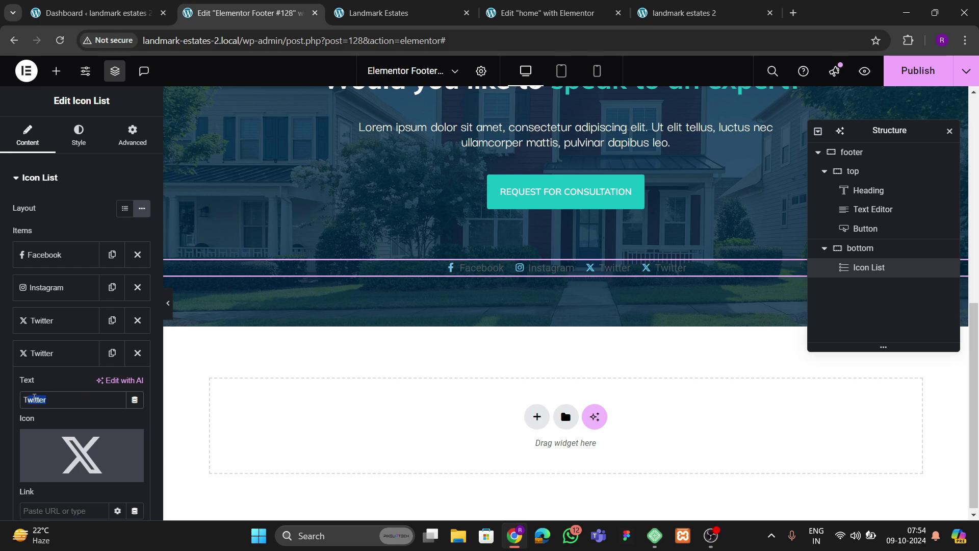
pyautogui.write('Beh')
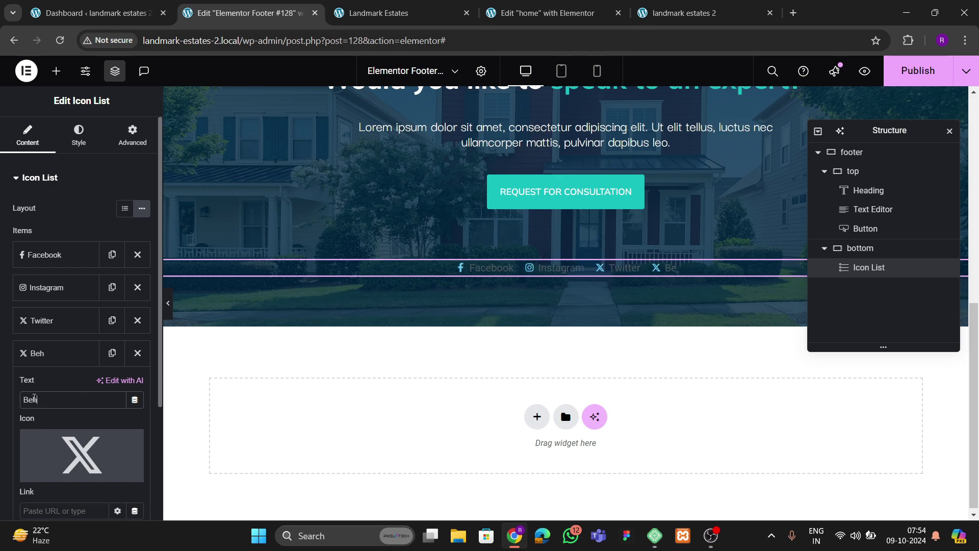
pyautogui.write('ance')
pyautogui.click(56, 453)
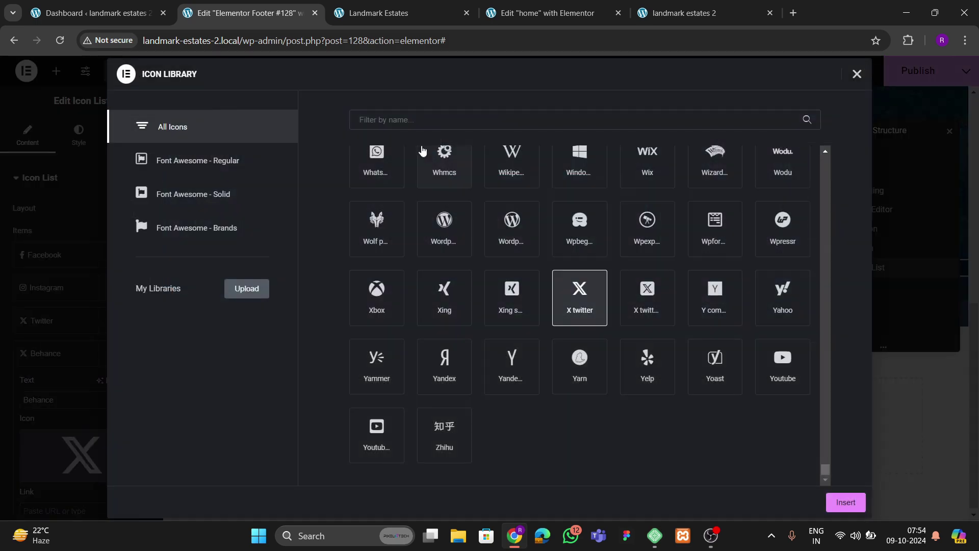
pyautogui.write('behan')
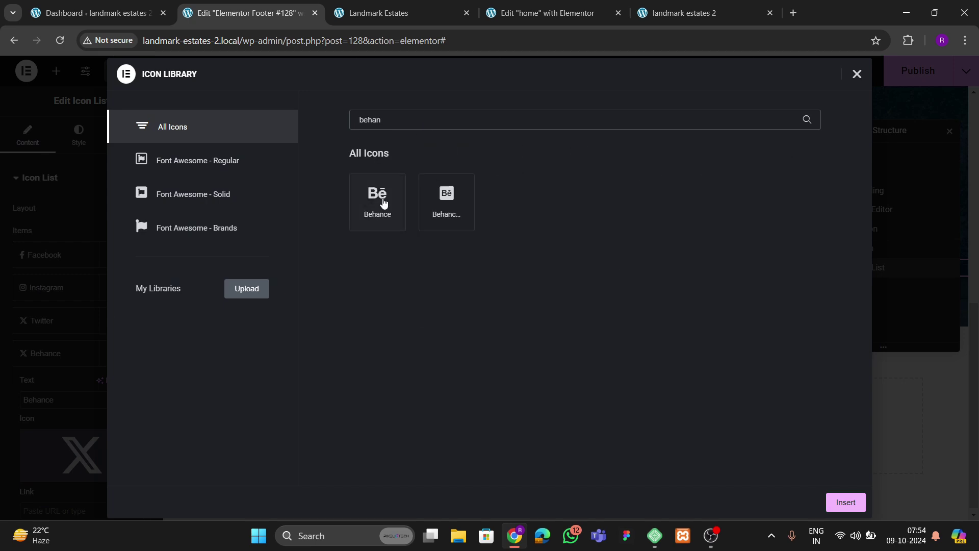
pyautogui.click(384, 203)
pyautogui.click(845, 502)
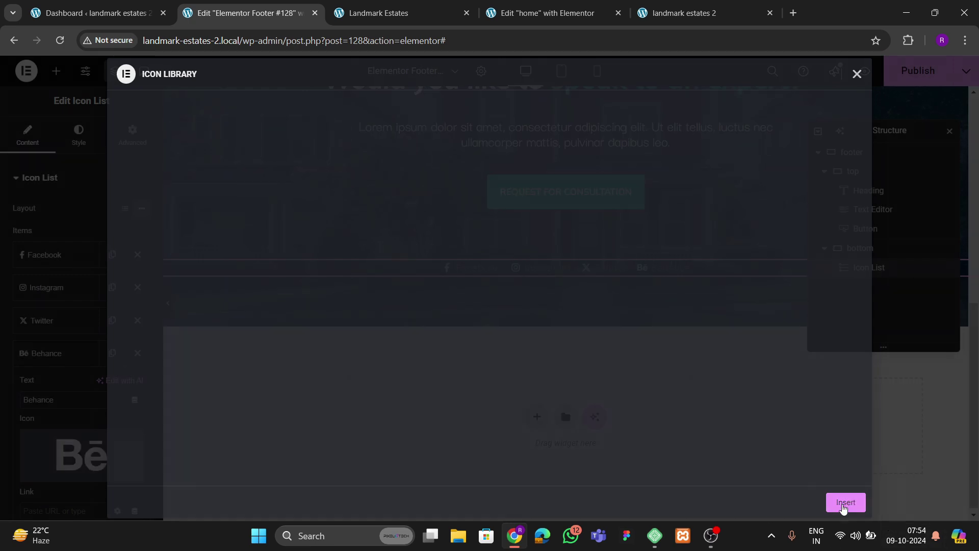
pyautogui.click(69, 356)
# - Duplicate the Behance item and give the copy the text "Youtube" and the Youtube icon
pyautogui.click(112, 353)
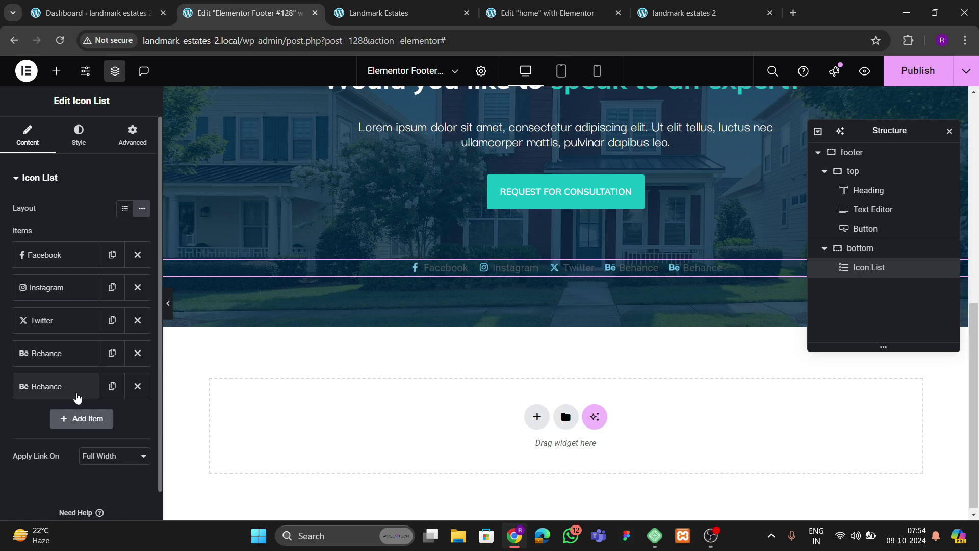
pyautogui.click(59, 396)
pyautogui.moveTo(57, 432); pyautogui.dragTo(36, 432)
pyautogui.write('you')
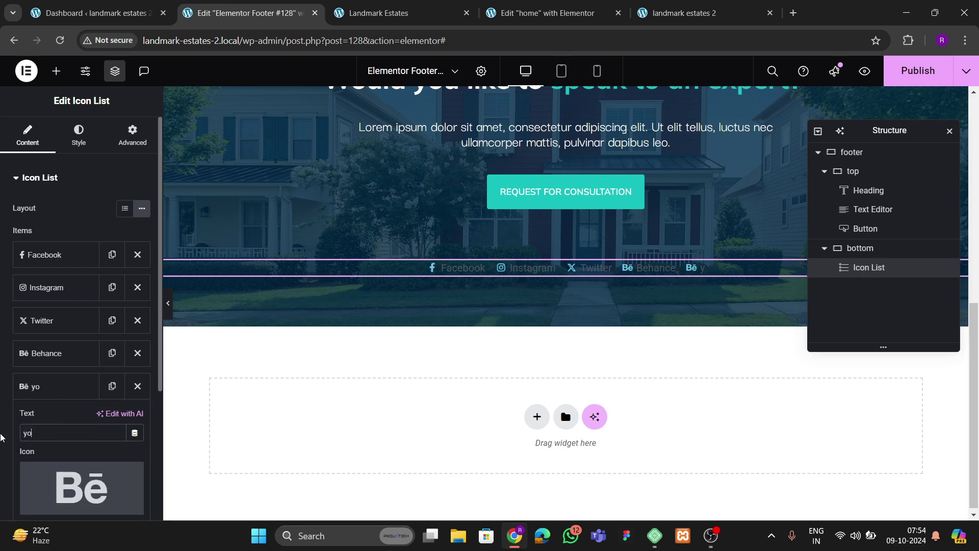
pyautogui.press('BackSpace')
pyautogui.press('BackSpace')
pyautogui.press('BackSpace')
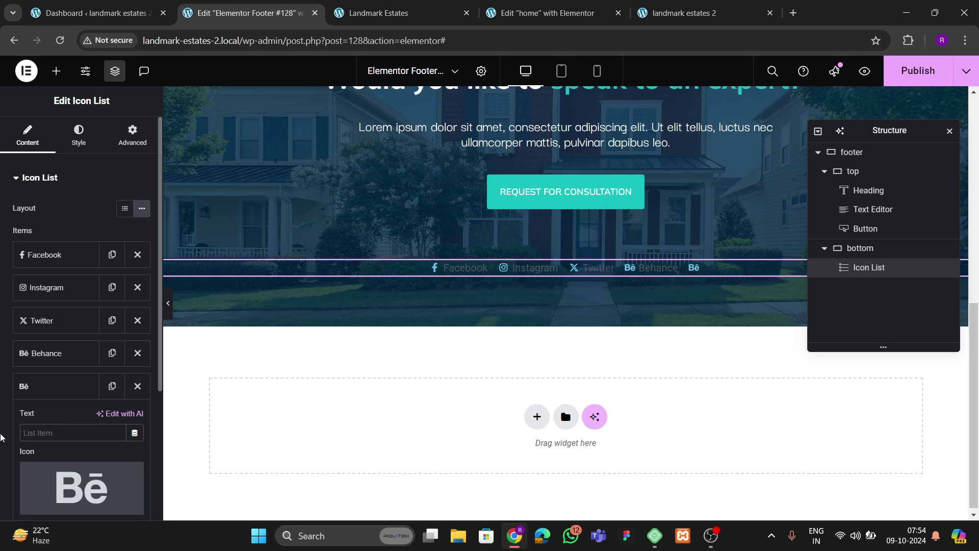
pyautogui.write('Youtube')
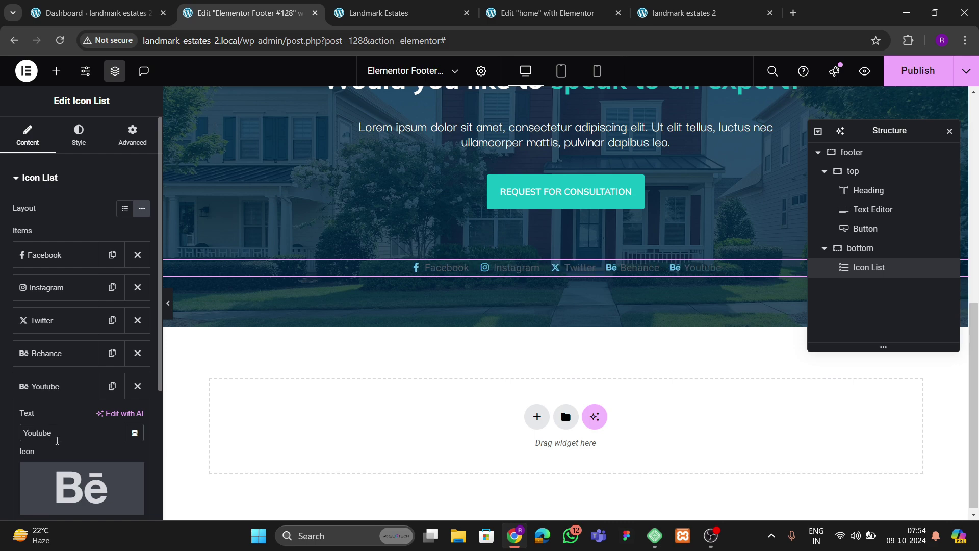
pyautogui.click(51, 504)
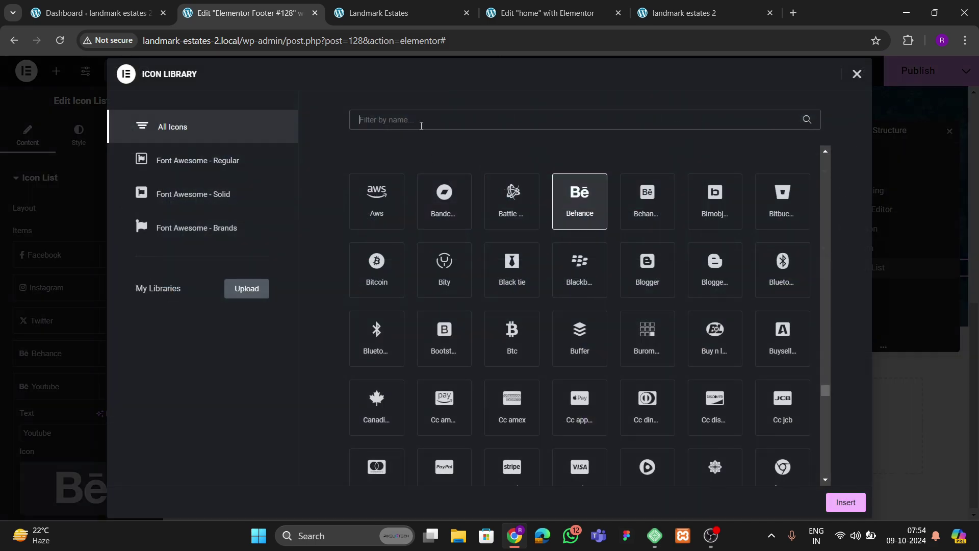
pyautogui.write('youtu')
pyautogui.click(394, 192)
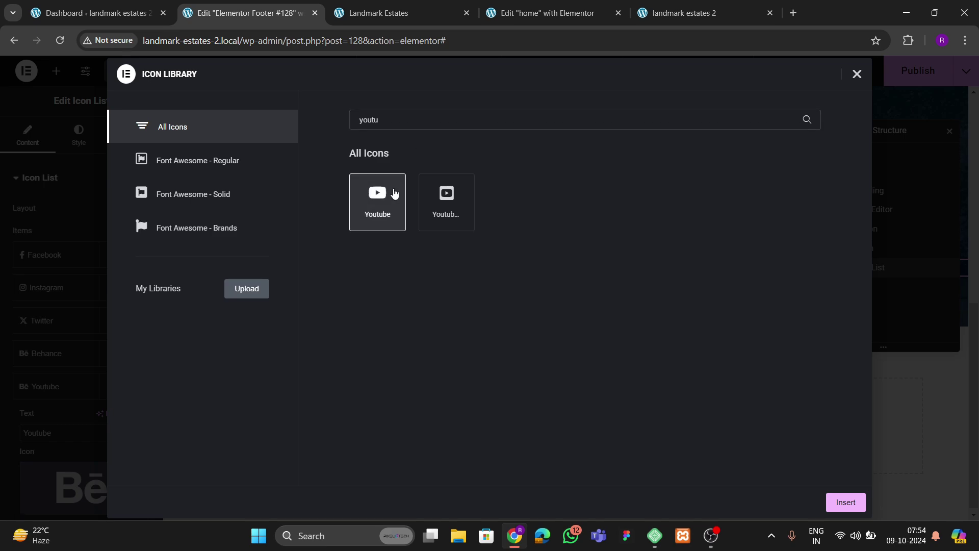
pyautogui.click(844, 502)
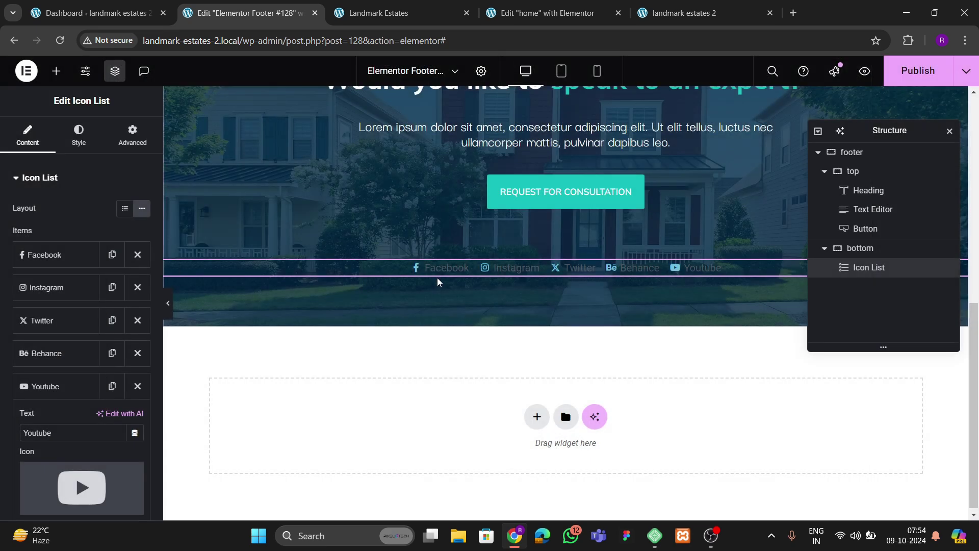
# - Set the size of the icon list's icons to 27 px
pyautogui.click(79, 135)
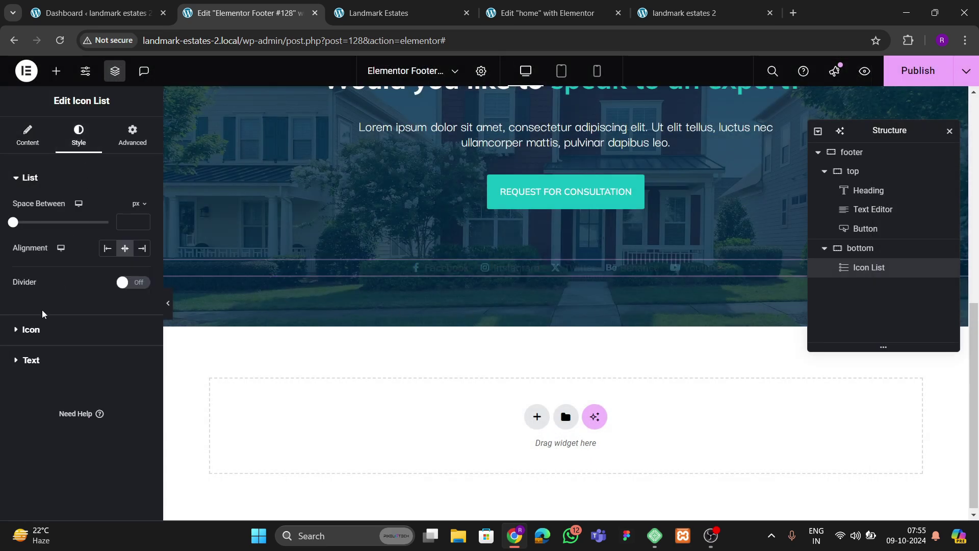
pyautogui.click(39, 331)
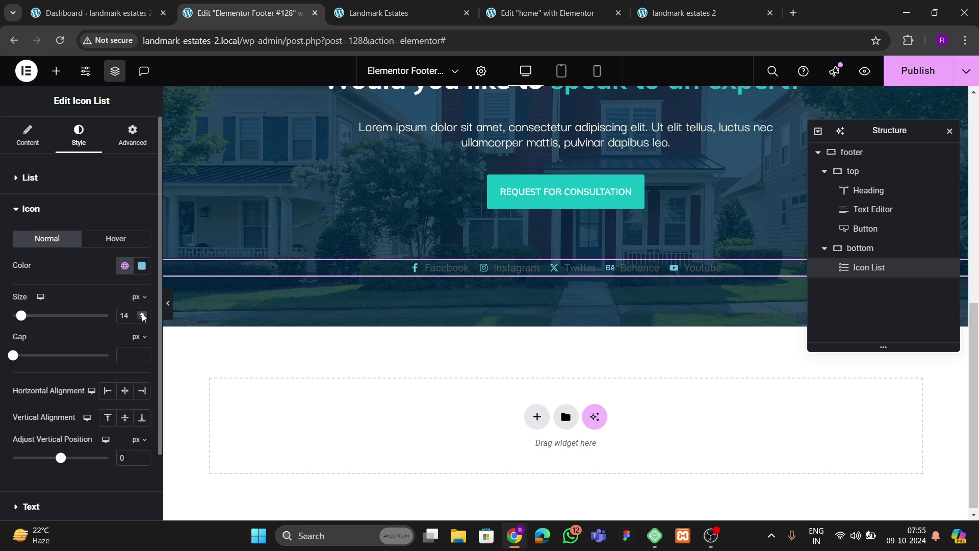
pyautogui.moveTo(143, 317); pyautogui.dragTo(144, 317)
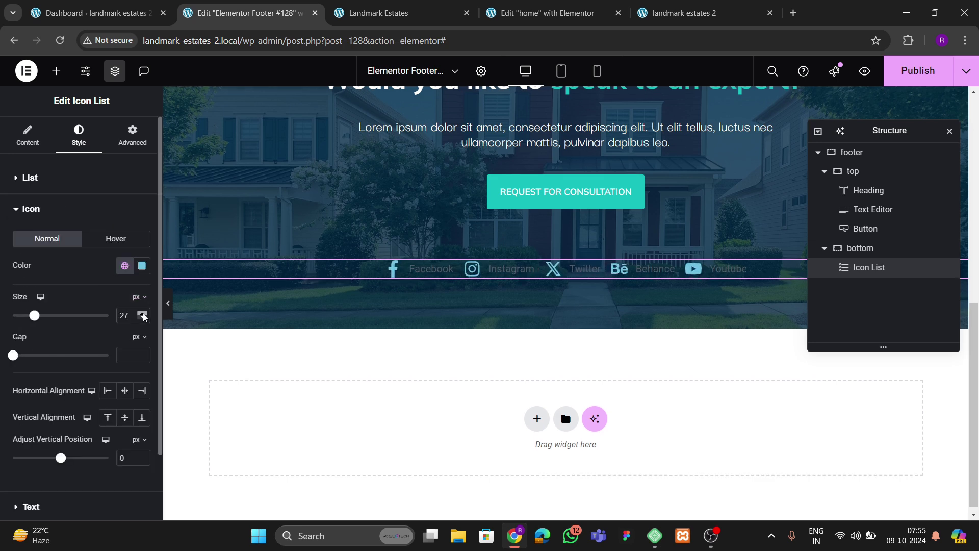
# - Compare with the reference site's social links and set the icon list's normal icon colour to white
pyautogui.click(378, 14)
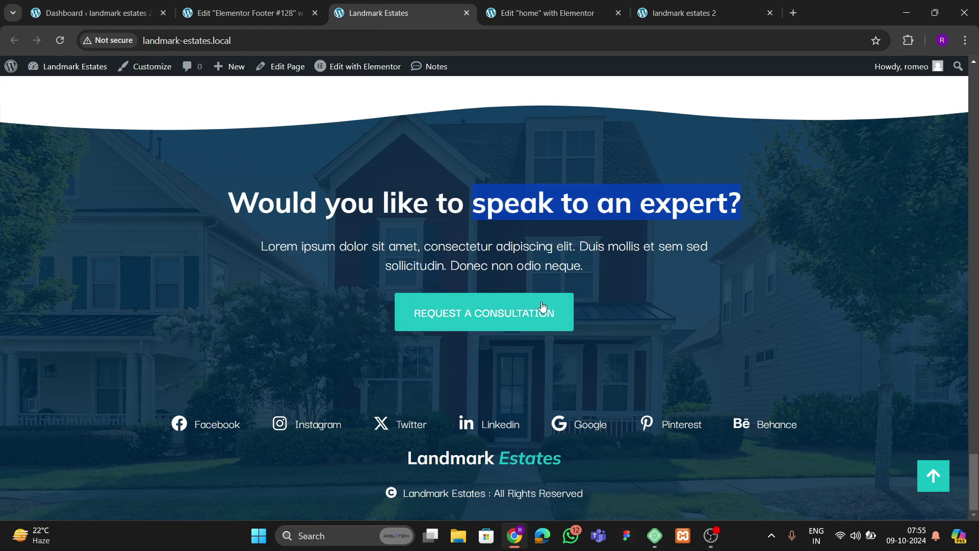
pyautogui.click(245, 13)
pyautogui.click(142, 265)
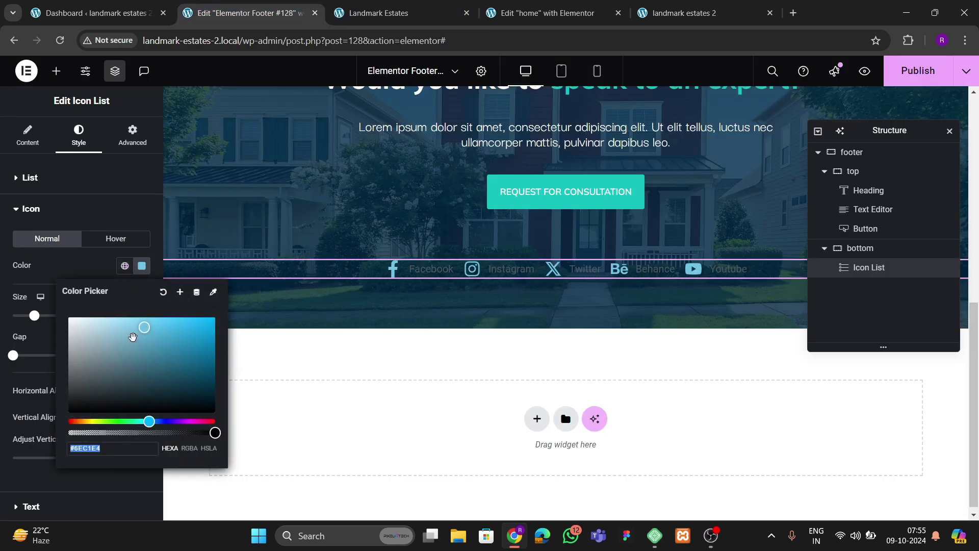
pyautogui.moveTo(132, 337); pyautogui.dragTo(48, 284)
pyautogui.click(48, 284)
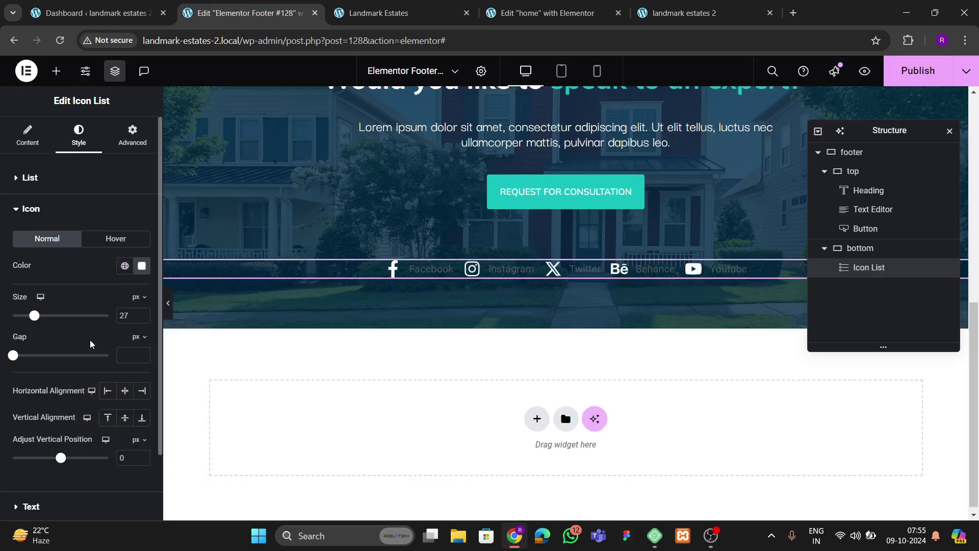
# - Set the font family of the icon list's text to Mulish
pyautogui.scroll(-2, 62, 405)
pyautogui.click(36, 428)
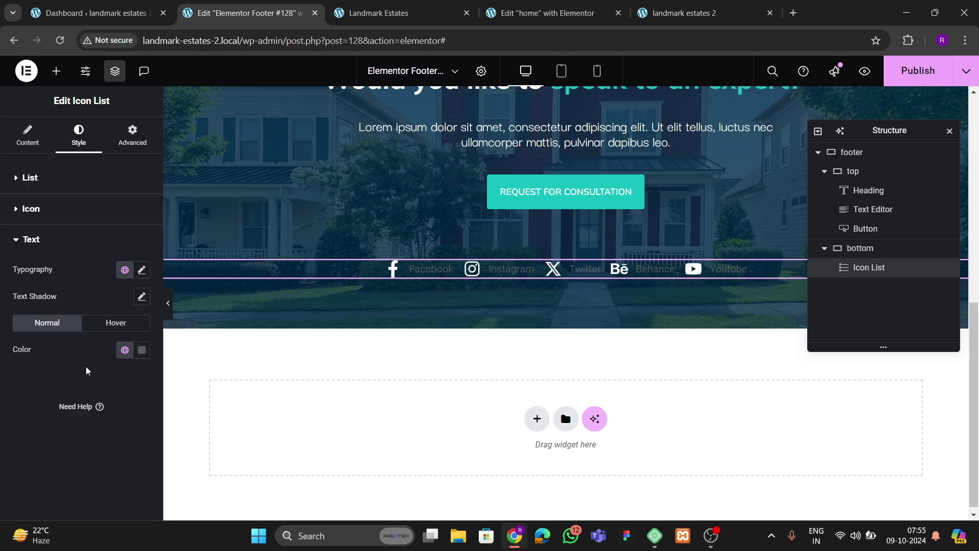
pyautogui.click(141, 270)
pyautogui.click(107, 329)
pyautogui.write('mulis')
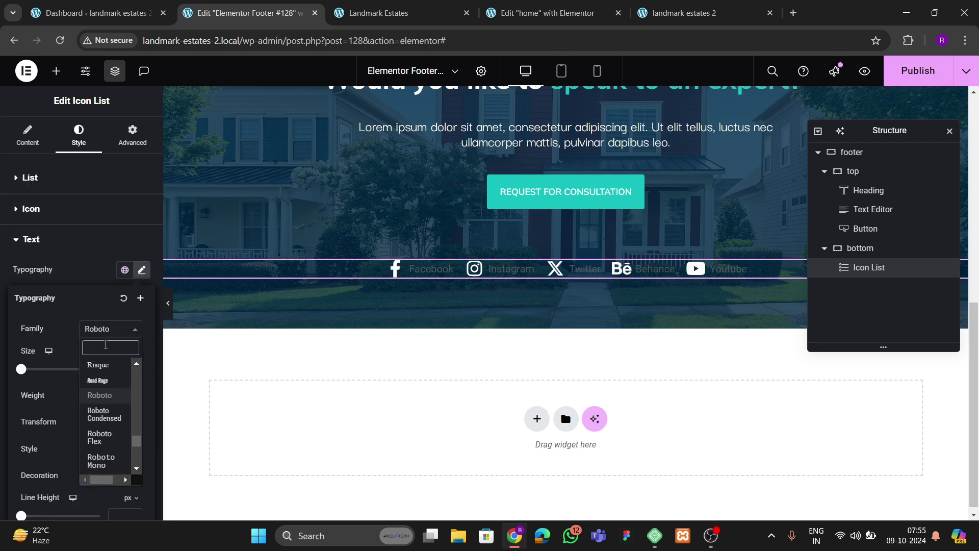
pyautogui.write('gh')
pyautogui.press('BackSpace')
pyautogui.press('BackSpace')
pyautogui.press('BackSpace')
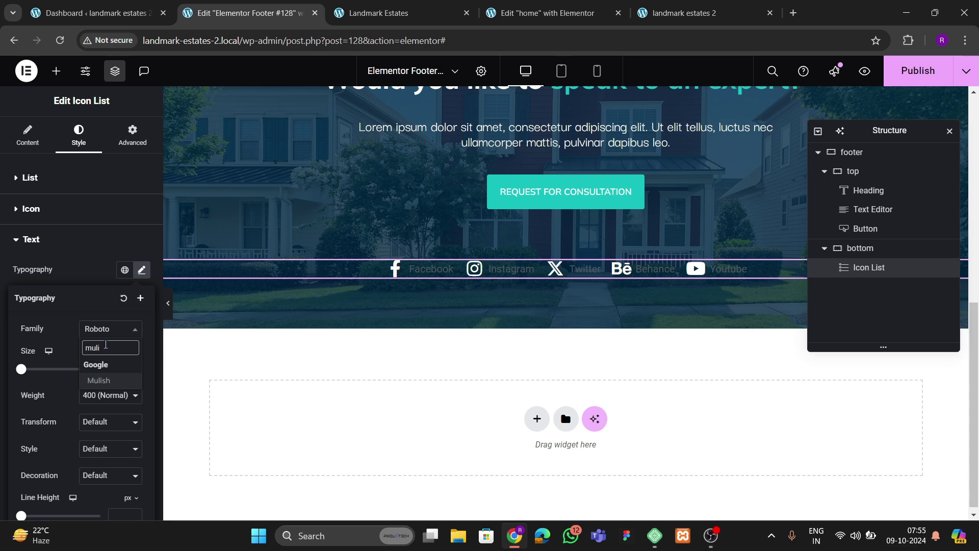
pyautogui.press('Return')
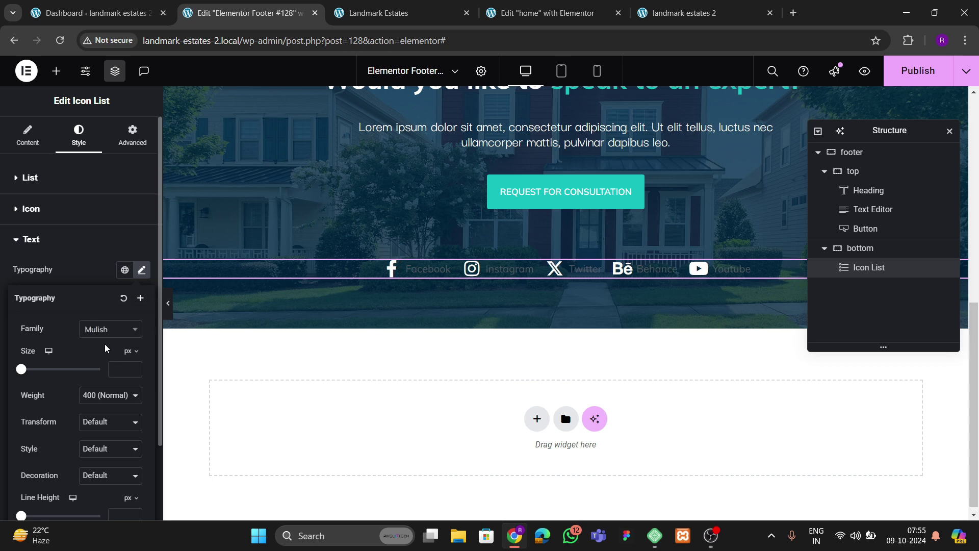
# - Set the icon list's text size to 18 px and its normal text colour to white
pyautogui.click(136, 367)
pyautogui.click(137, 367)
pyautogui.click(137, 367)
pyautogui.click(136, 367)
pyautogui.click(136, 367)
pyautogui.click(136, 366)
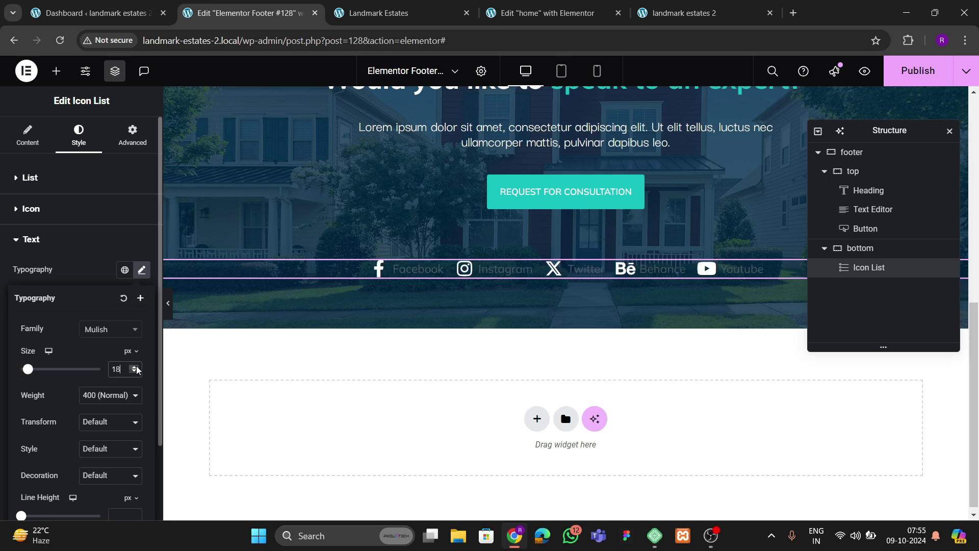
pyautogui.click(96, 286)
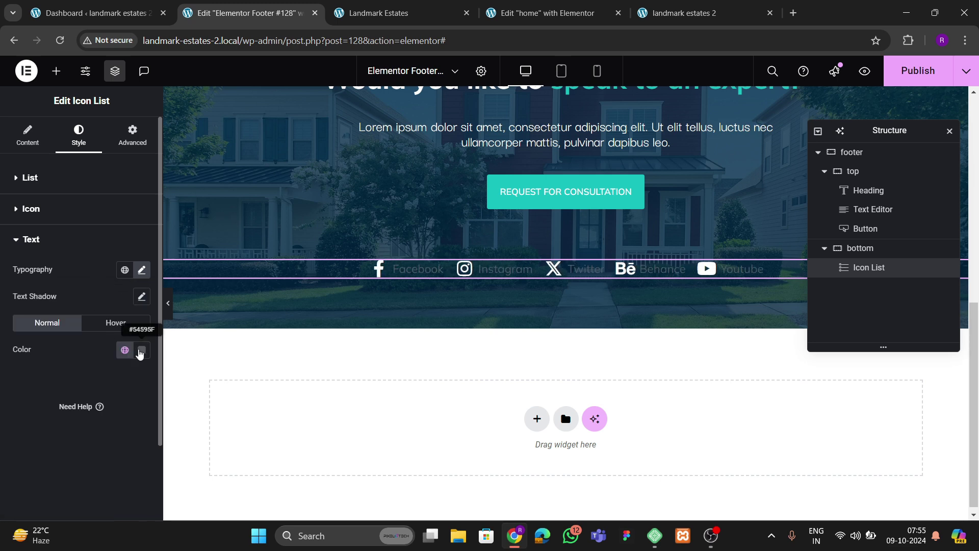
pyautogui.click(141, 352)
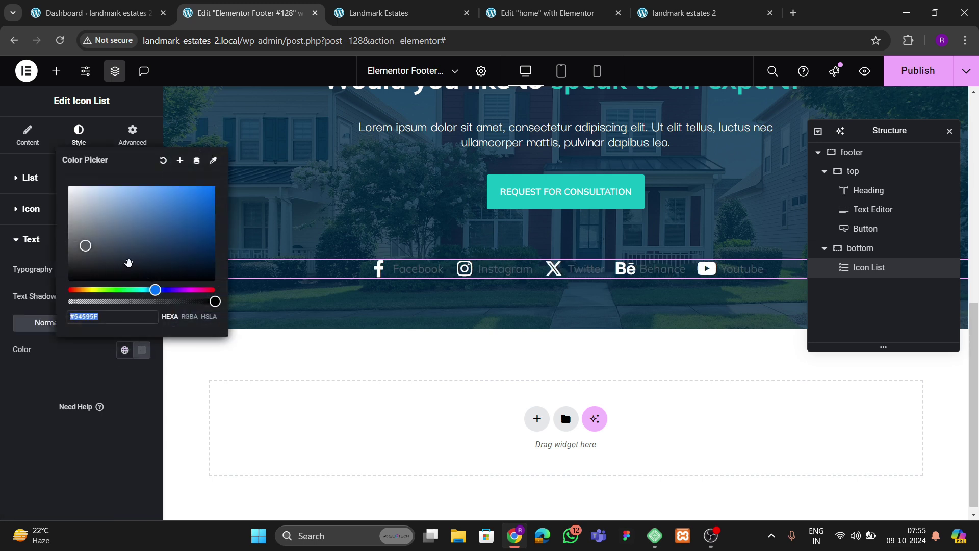
pyautogui.click(24, 382)
# - Try the icon list's text at 16 px, then return it to 18 px
pyautogui.click(141, 269)
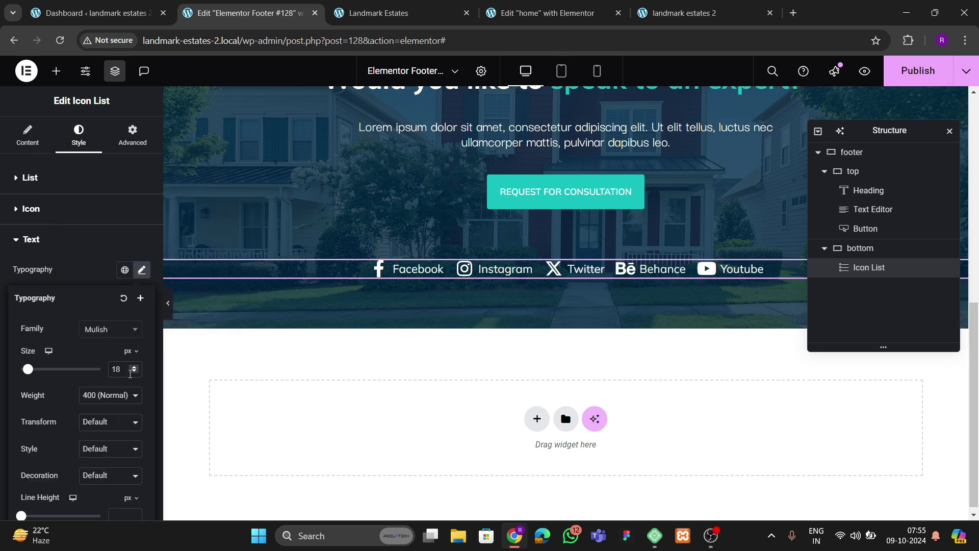
pyautogui.click(133, 372)
pyautogui.click(133, 371)
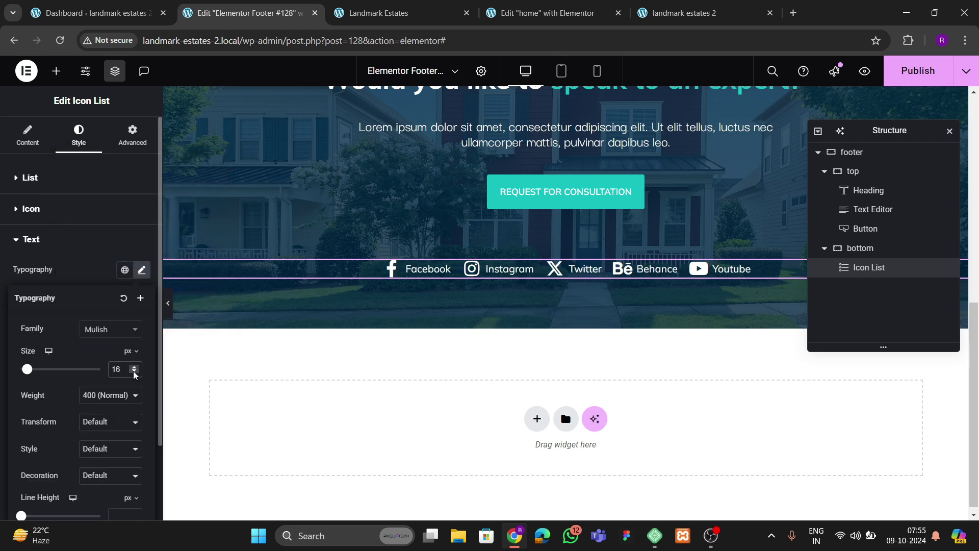
pyautogui.click(134, 367)
pyautogui.click(134, 367)
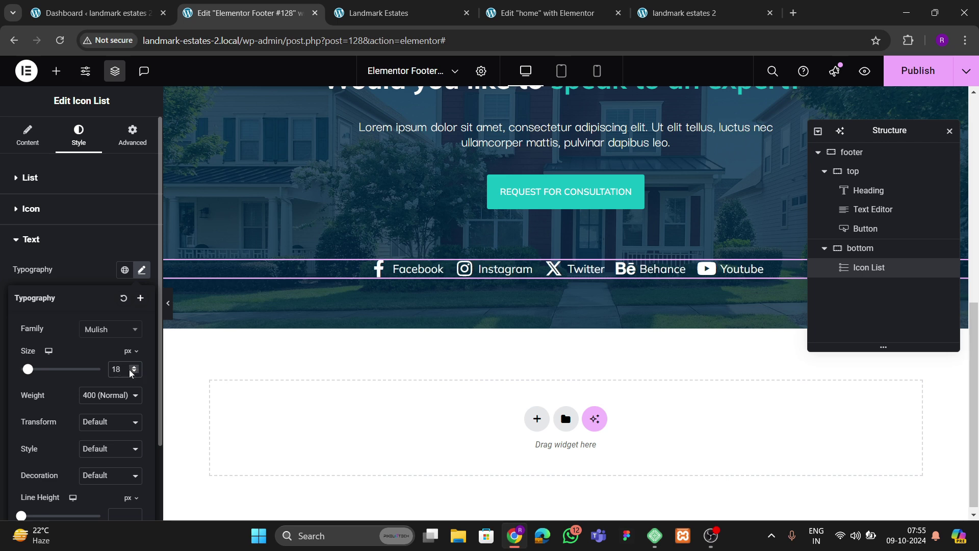
# - Set the space between the icon list's items to 45 px and compare the row with the reference site
pyautogui.click(71, 243)
pyautogui.click(60, 187)
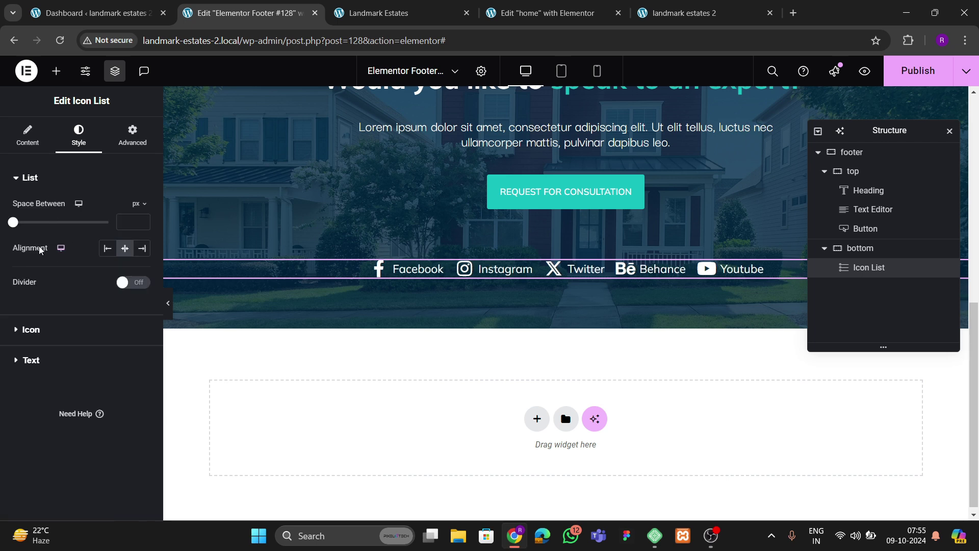
pyautogui.moveTo(144, 222); pyautogui.dragTo(144, 222)
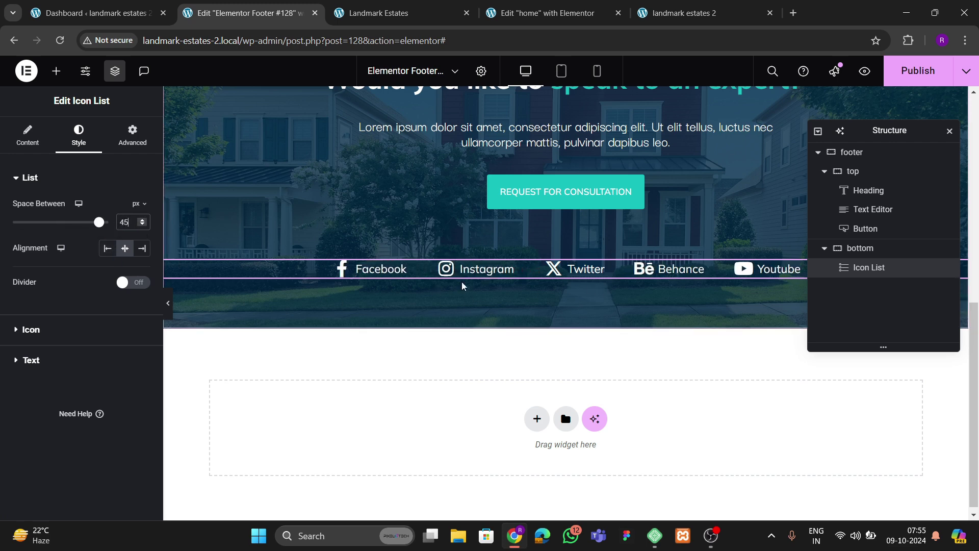
pyautogui.click(361, 11)
pyautogui.click(245, 12)
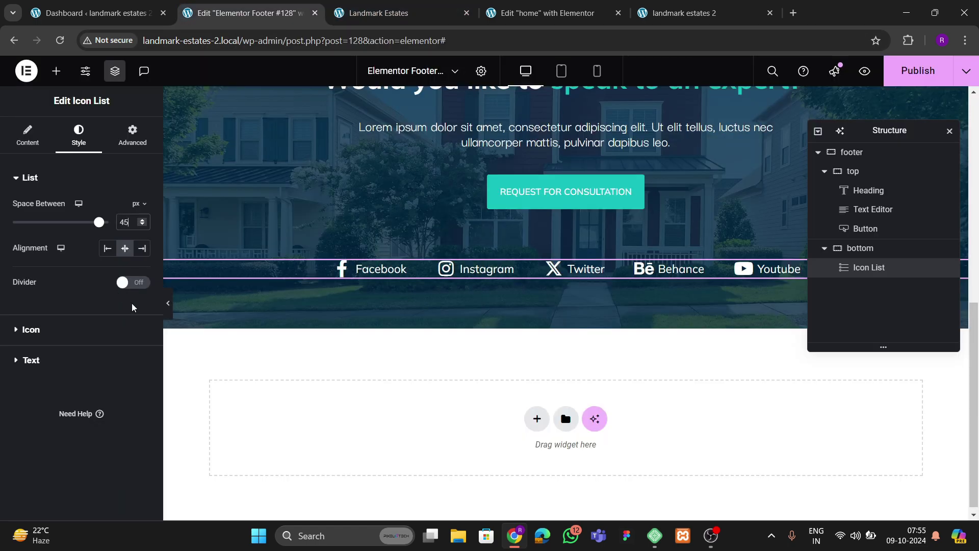
# - Set the icon list's text size to 15 px and compare it with the reference site's social links
pyautogui.click(56, 357)
pyautogui.click(141, 270)
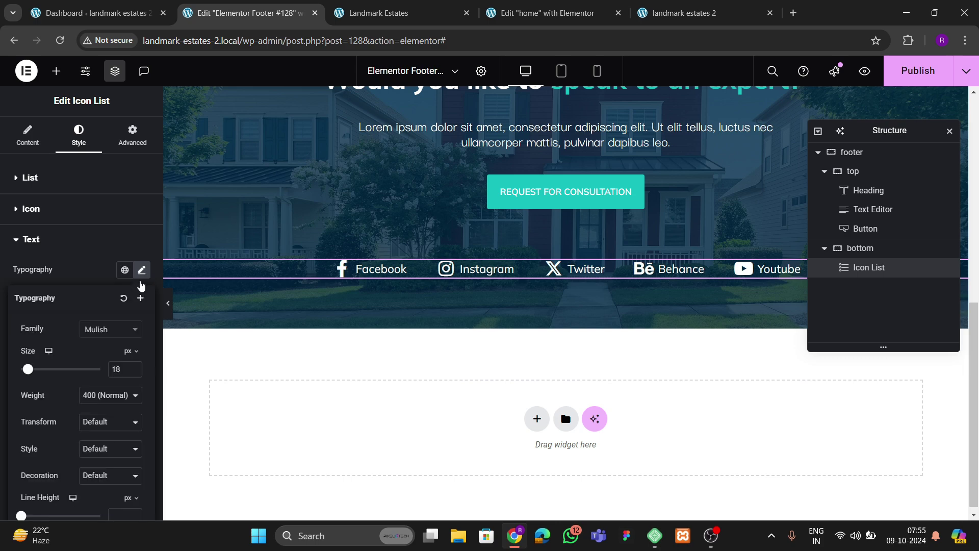
pyautogui.click(134, 372)
pyautogui.click(134, 372)
pyautogui.click(134, 372)
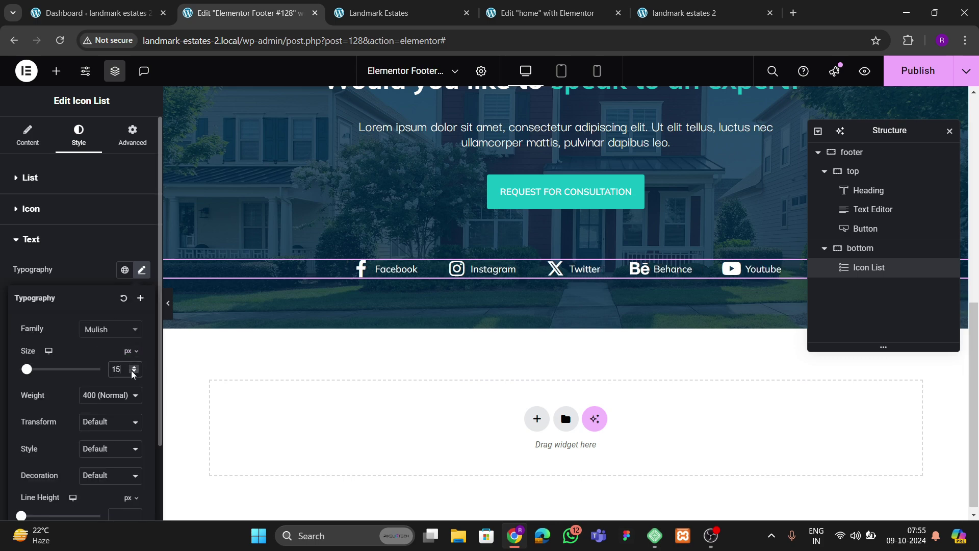
pyautogui.click(378, 12)
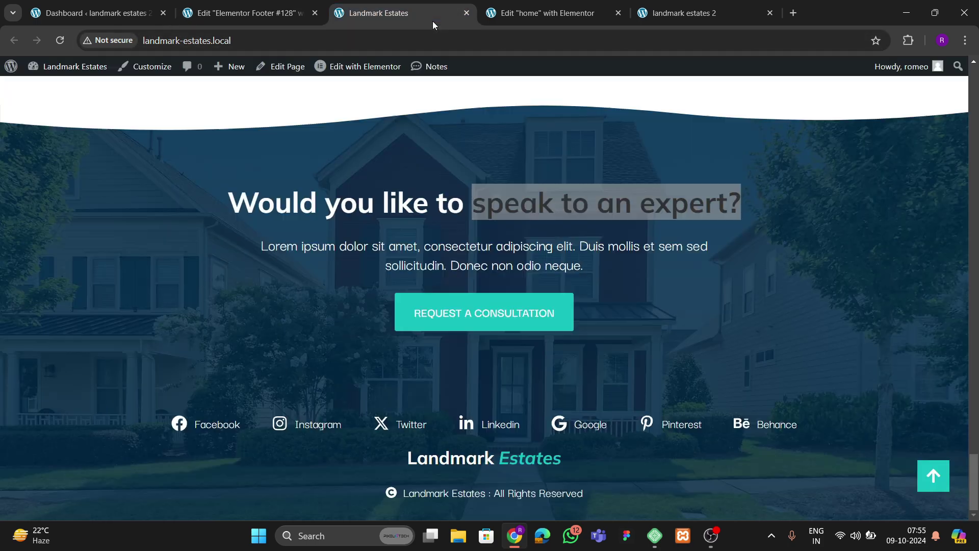
pyautogui.click(244, 12)
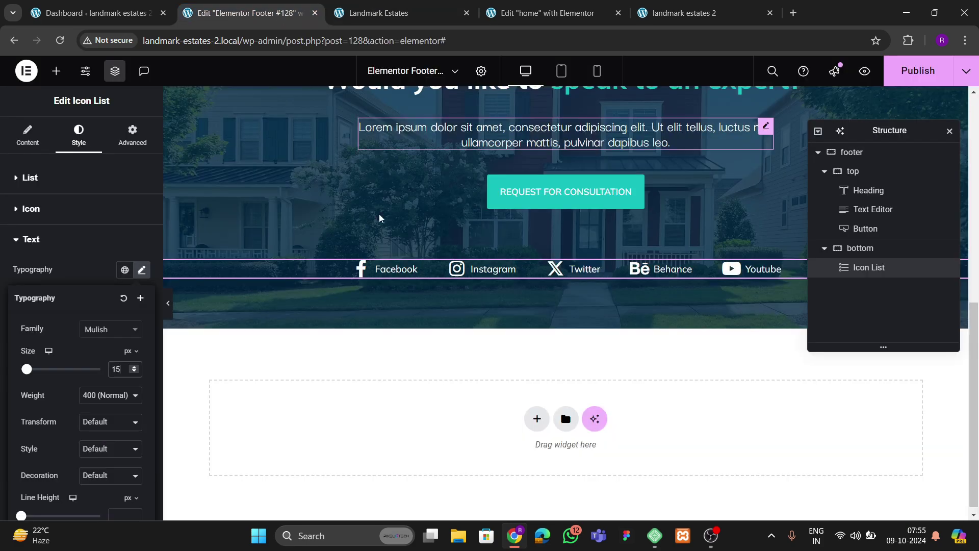
# - Add a heading below the icon list in the bottom container with the title "Landmark Estates"
pyautogui.click(63, 77)
pyautogui.scroll(-4, 71, 357)
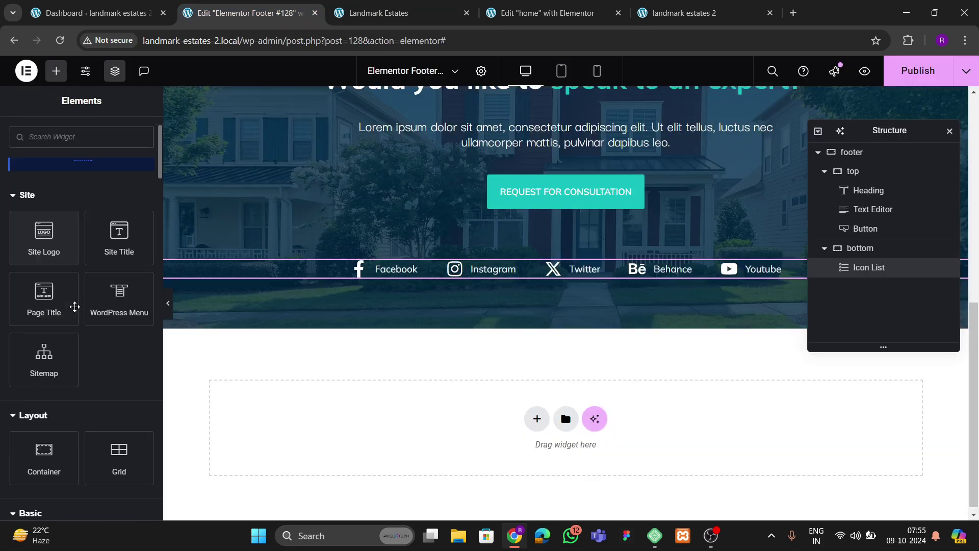
pyautogui.moveTo(71, 409); pyautogui.dragTo(592, 278)
pyautogui.moveTo(114, 223); pyautogui.dragTo(4, 235)
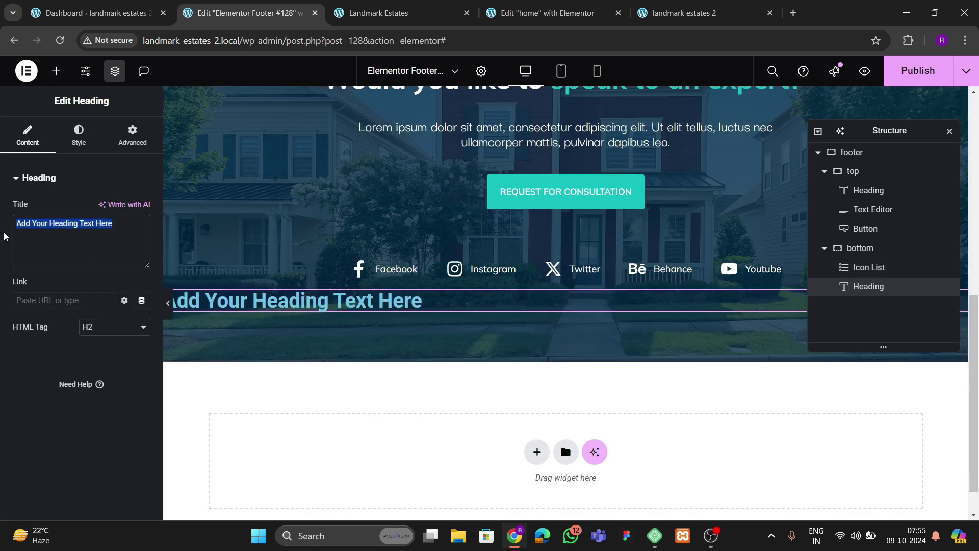
pyautogui.write('Landmark ')
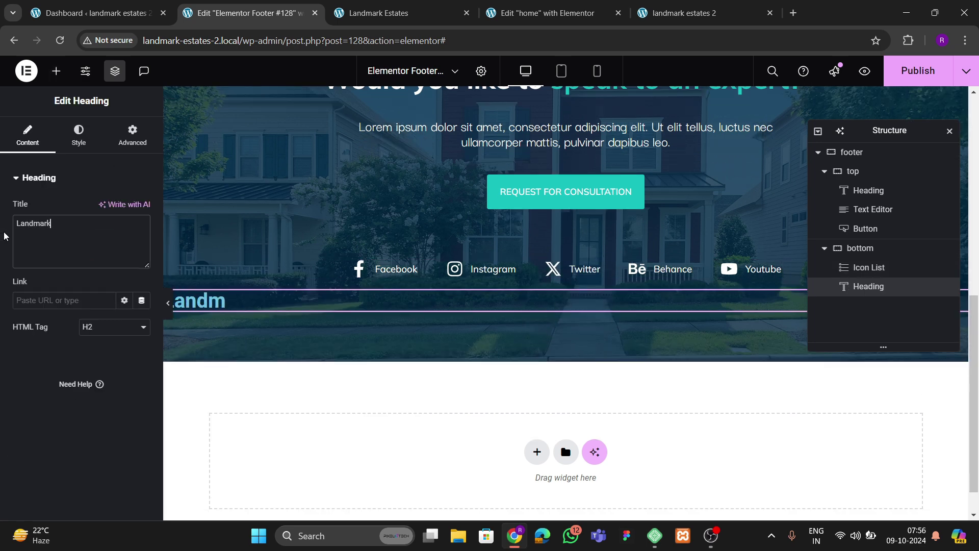
pyautogui.write('Estates')
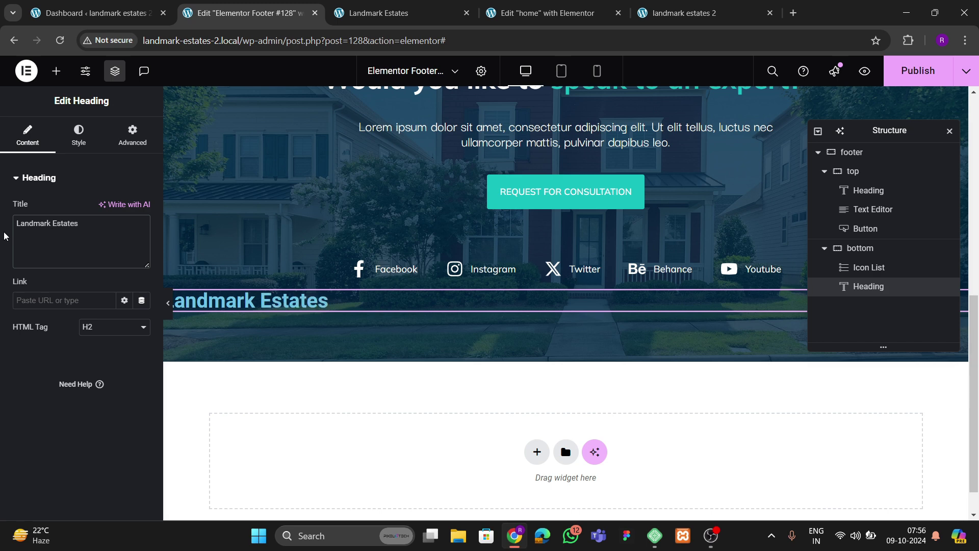
# - Wrap "Estates" in the new heading's title in a span with an inline style containing an empty color property
pyautogui.write('<span>')
pyautogui.write('</sp')
pyautogui.write(' style')
pyautogui.write('=""')
pyautogui.press('Left')
pyautogui.write('color:')
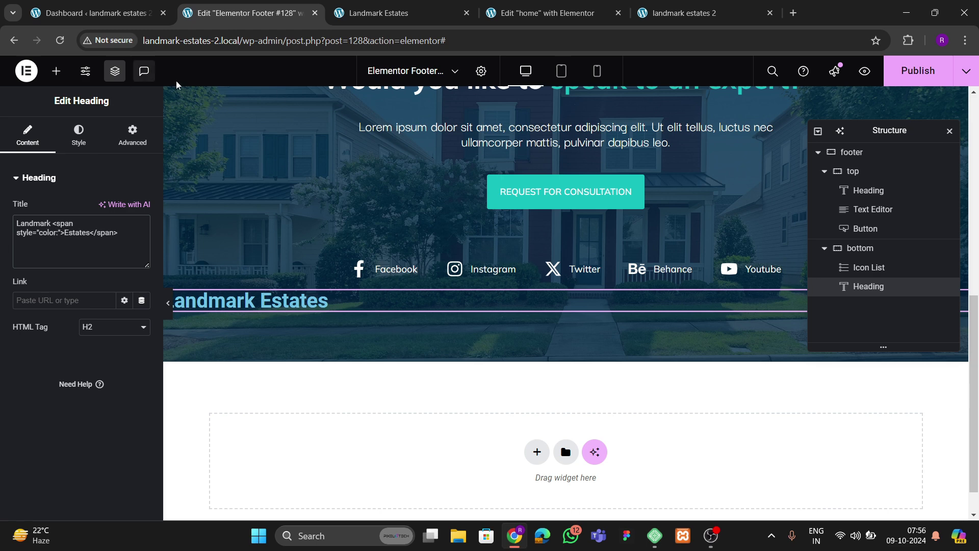
# - Copy the hex code of the consultation button's normal background colour
pyautogui.click(541, 207)
pyautogui.click(76, 145)
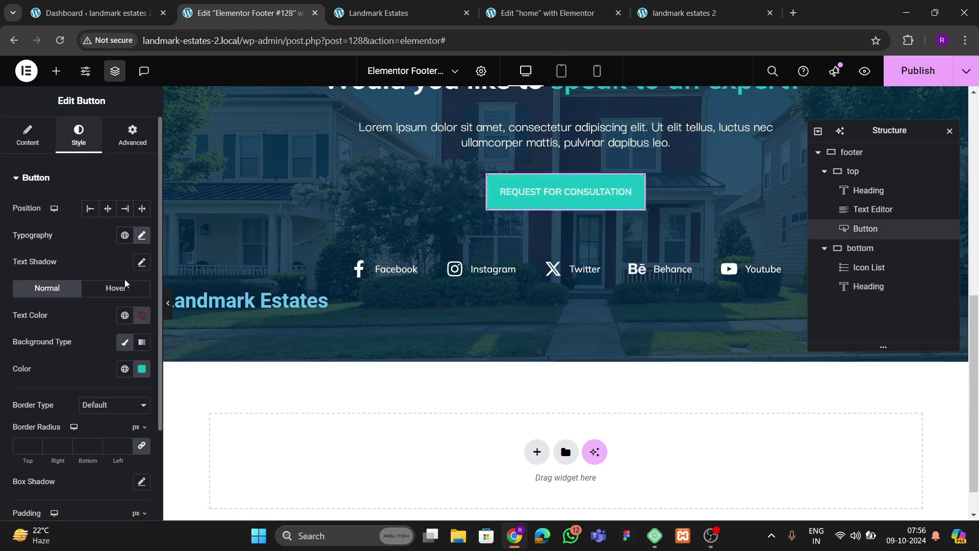
pyautogui.click(125, 369)
pyautogui.click(125, 370)
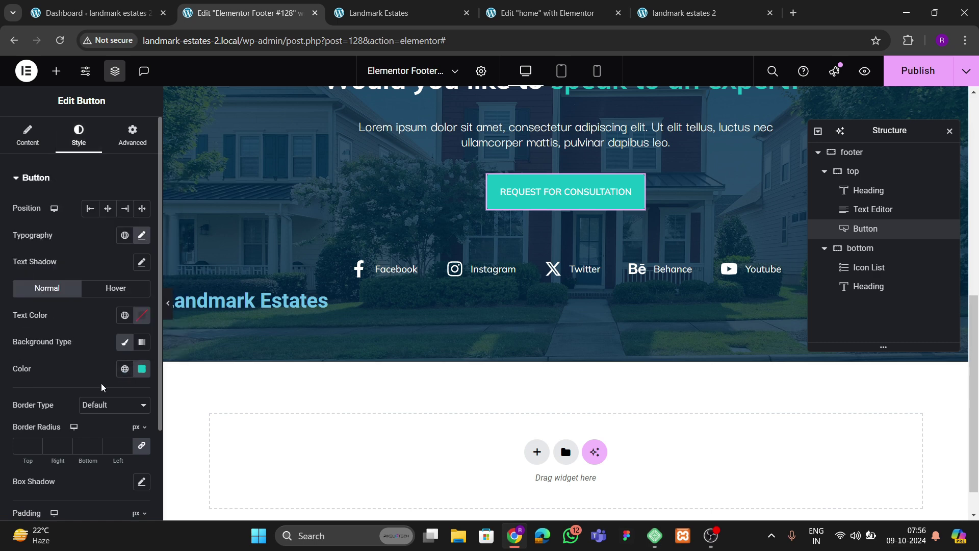
pyautogui.click(142, 369)
pyautogui.tripleClick(116, 336)
pyautogui.hotkey('ctrl', 'c')
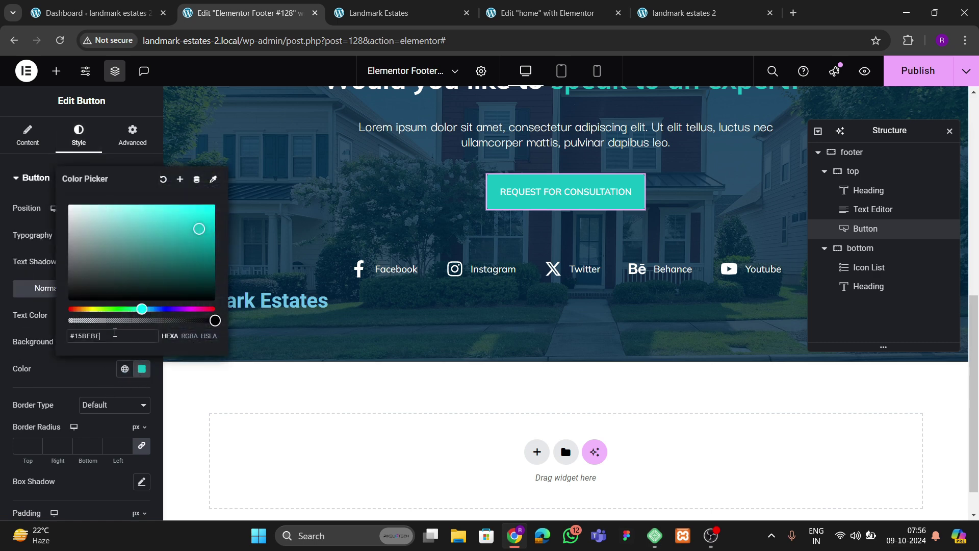
# - Complete the span style around "Estates" with the copied colour #15BFBF and font-style:italic
pyautogui.click(260, 306)
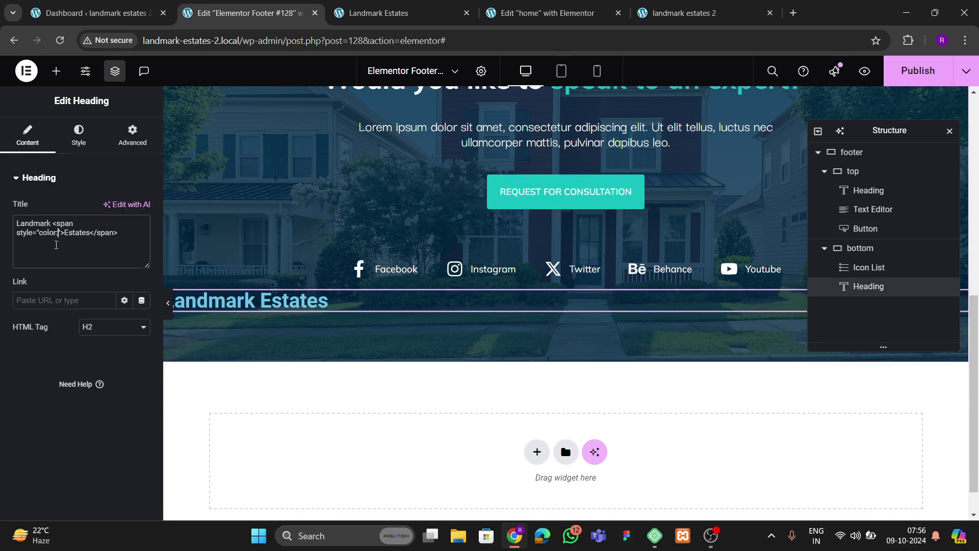
pyautogui.hotkey('ctrl', 'v')
pyautogui.write('; fo')
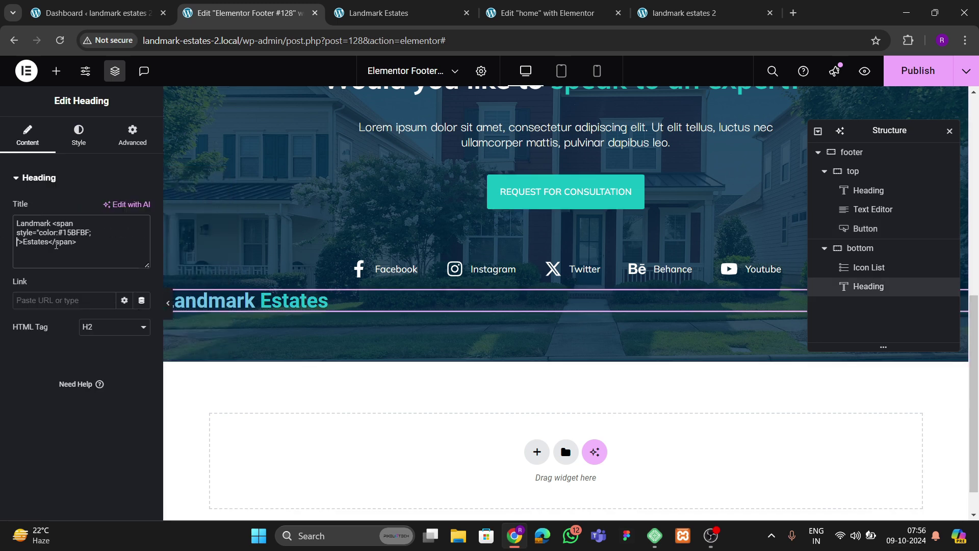
pyautogui.write('nt-style:italic;')
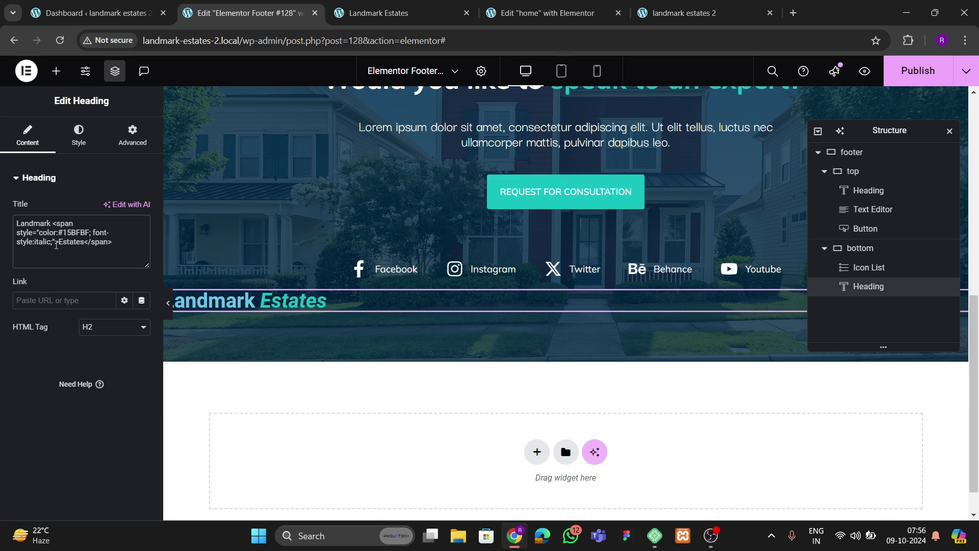
# - Centre the Landmark Estates heading and set its text colour to white
pyautogui.click(79, 137)
pyautogui.click(108, 208)
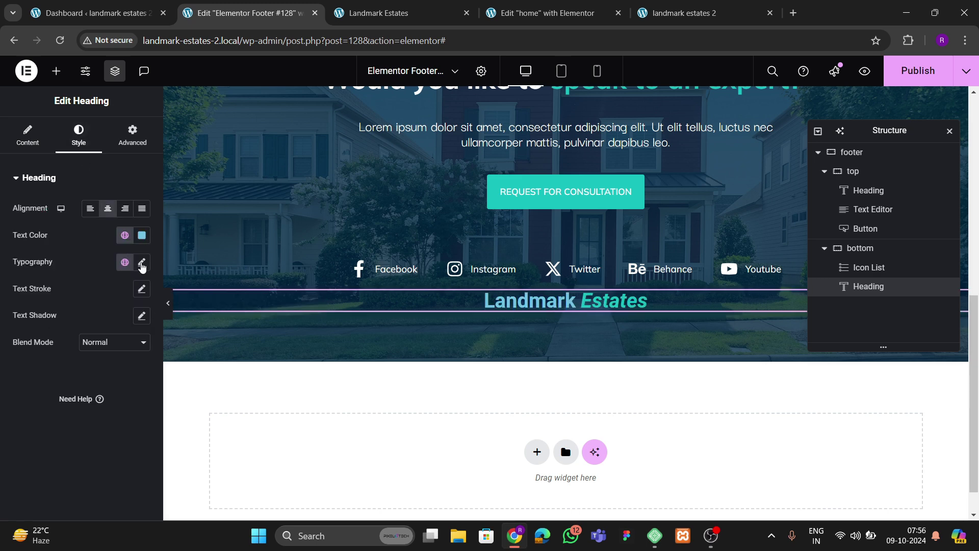
pyautogui.click(141, 234)
pyautogui.moveTo(116, 302); pyautogui.dragTo(17, 268)
pyautogui.click(14, 374)
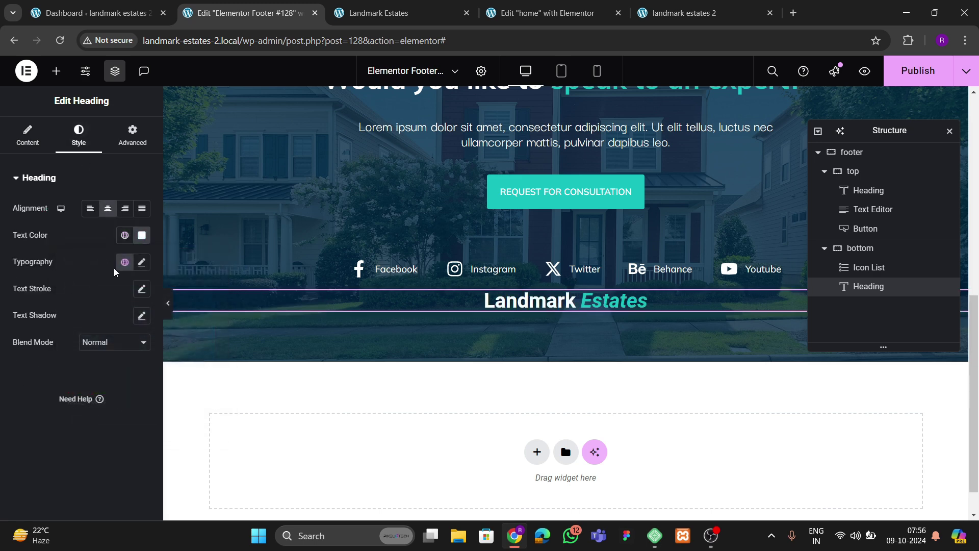
# - Set the Landmark Estates heading's font family to Darker Grotesque and its weight to 800 (Extra Bold)
pyautogui.click(137, 265)
pyautogui.click(109, 322)
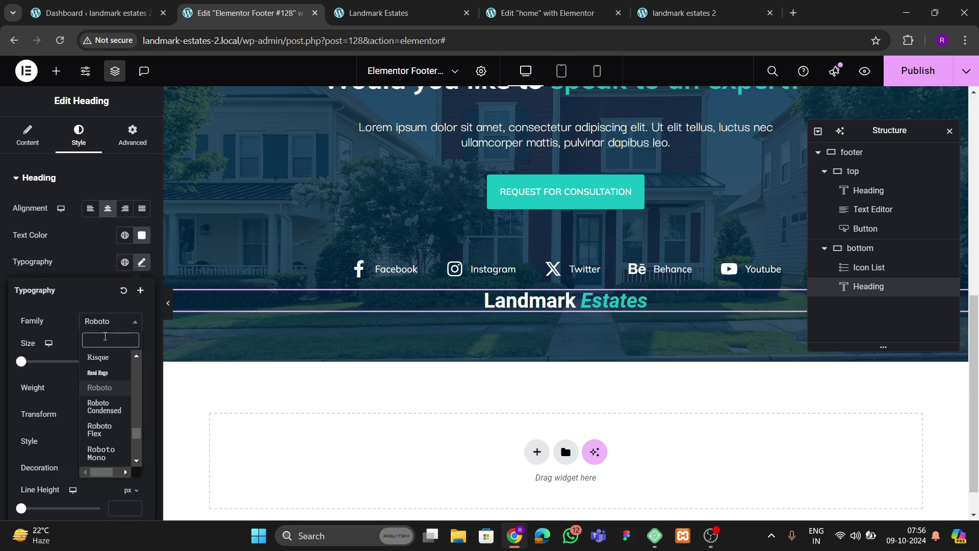
pyautogui.write('darker')
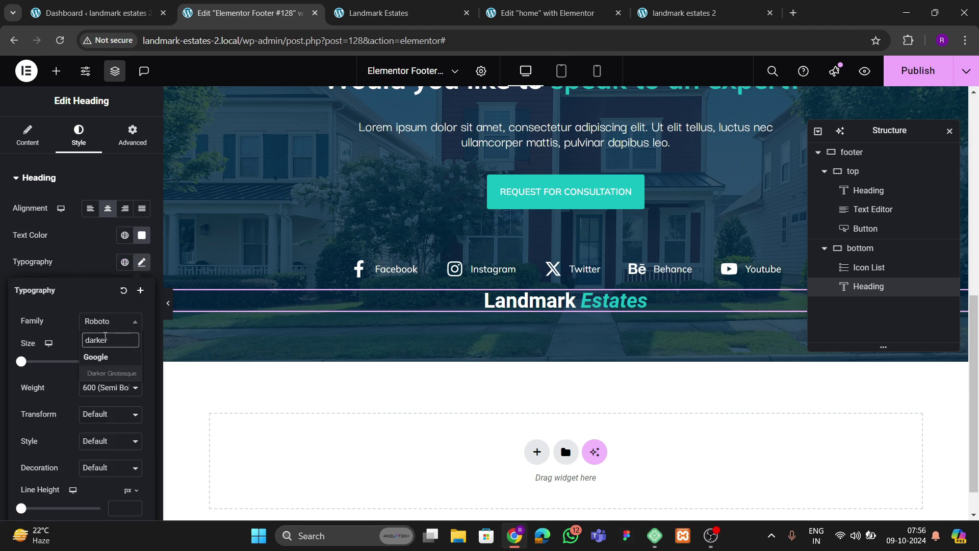
pyautogui.click(111, 372)
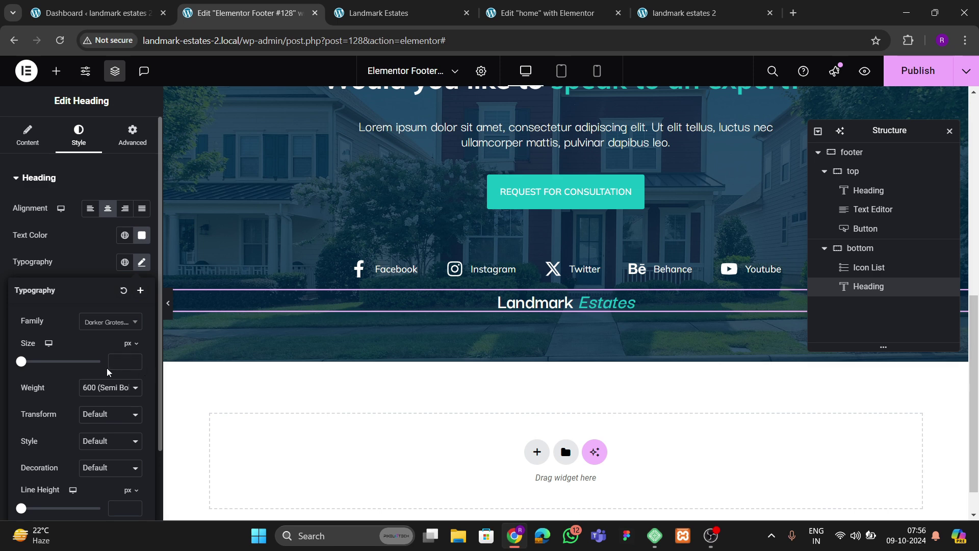
pyautogui.click(110, 387)
pyautogui.click(109, 312)
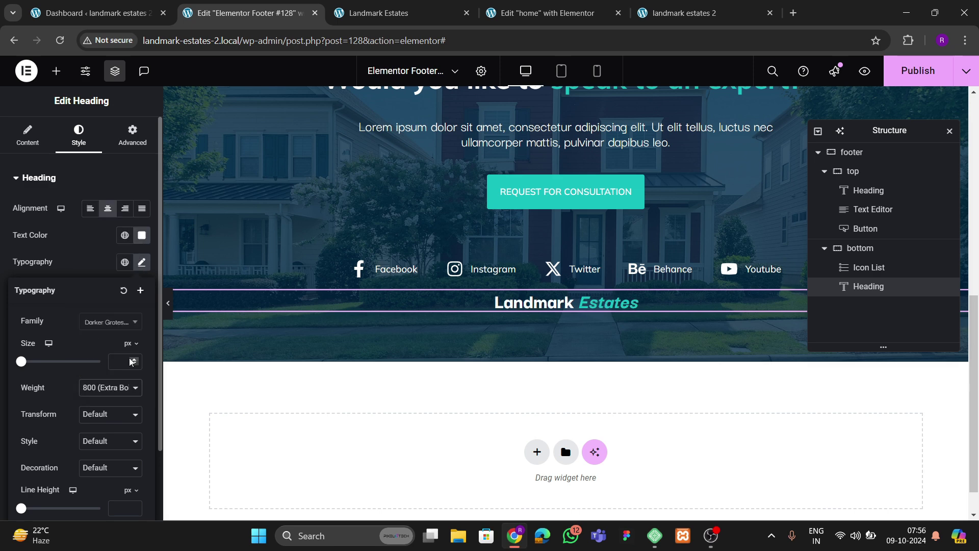
# - Set the font size of the Landmark Estates heading to 40 px
pyautogui.moveTo(130, 360); pyautogui.dragTo(131, 360)
pyautogui.click(133, 365)
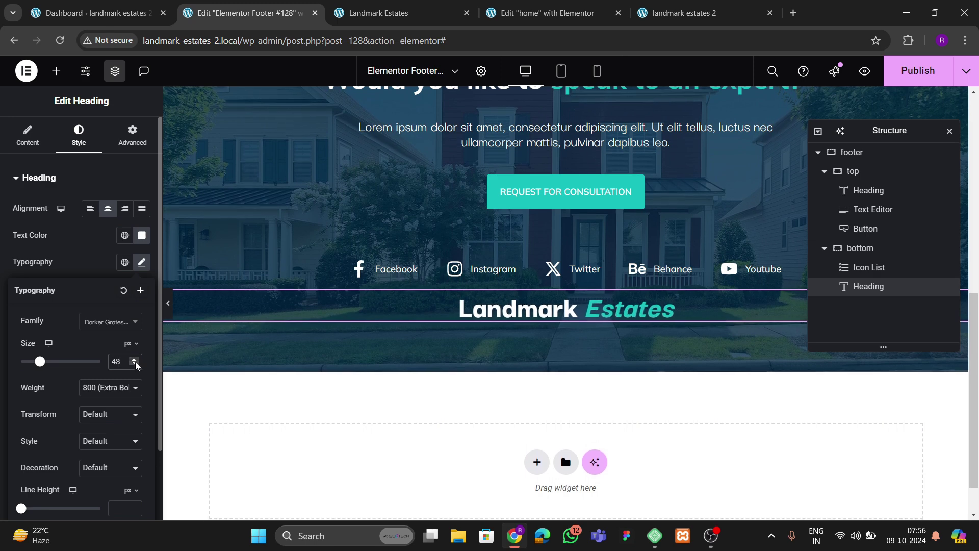
pyautogui.click(134, 365)
pyautogui.click(134, 365)
pyautogui.click(135, 365)
pyautogui.click(135, 365)
pyautogui.click(135, 365)
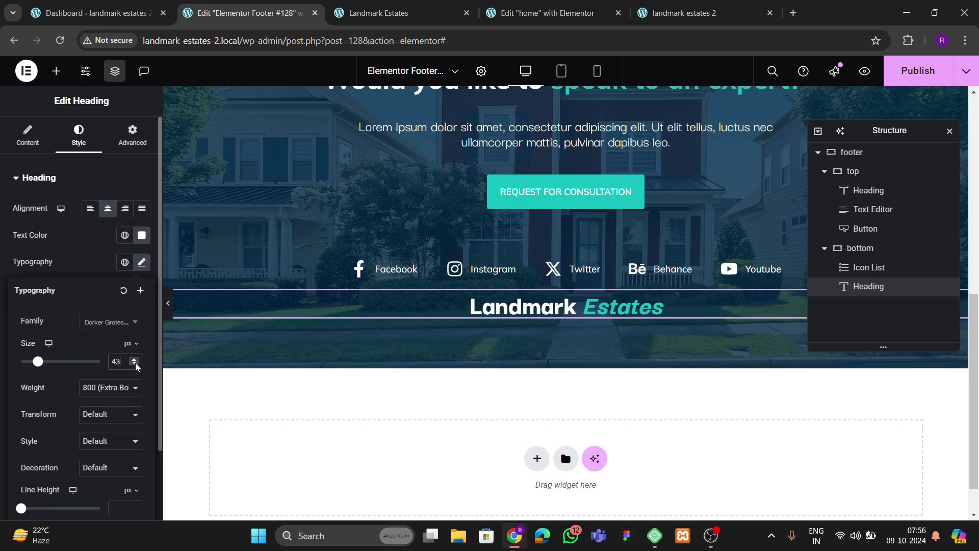
pyautogui.click(135, 365)
pyautogui.click(136, 365)
pyautogui.click(136, 365)
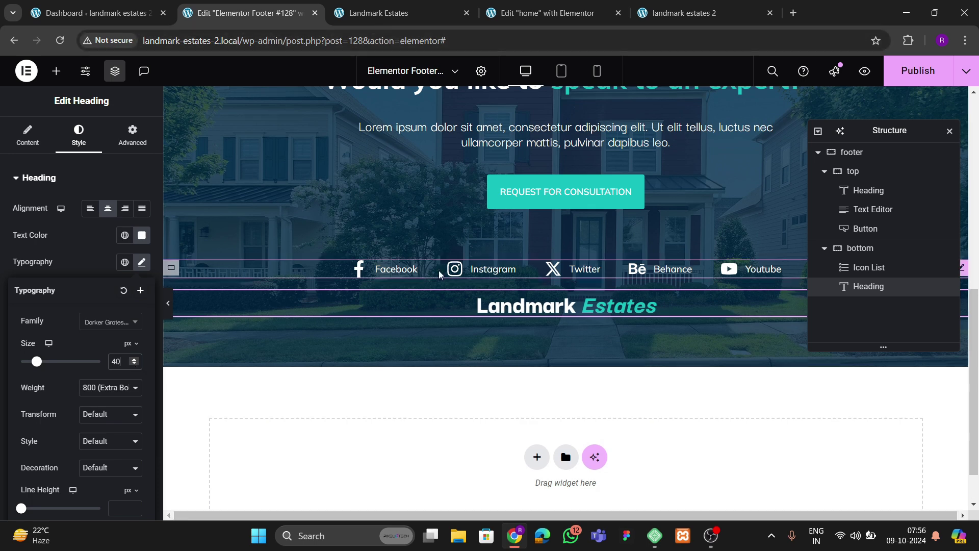
# - Save the footer template and check the reference site's footer for the remaining content
pyautogui.hotkey('ctrl', 's')
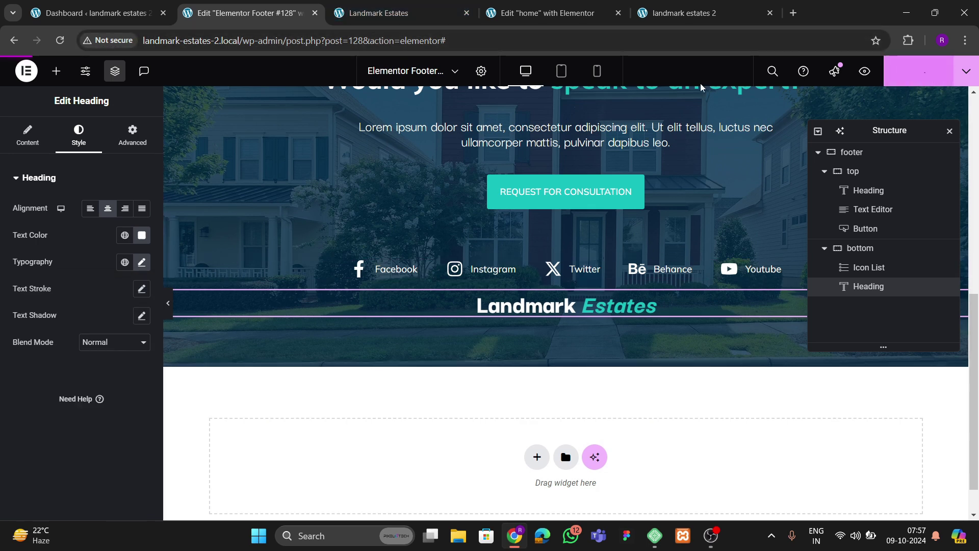
pyautogui.click(411, 19)
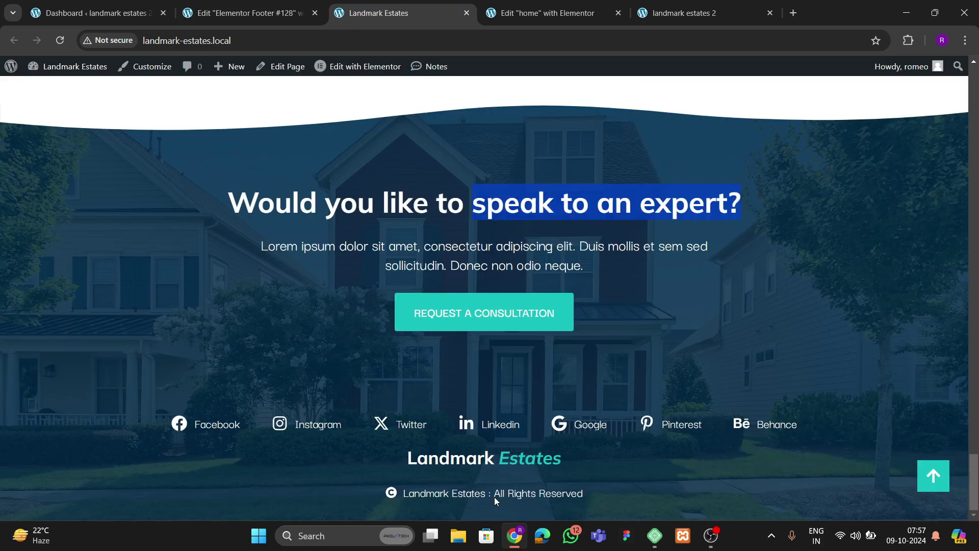
# - Add an Icon List widget below the Landmark Estates heading in the footer template and centre its alignment
pyautogui.click(286, 13)
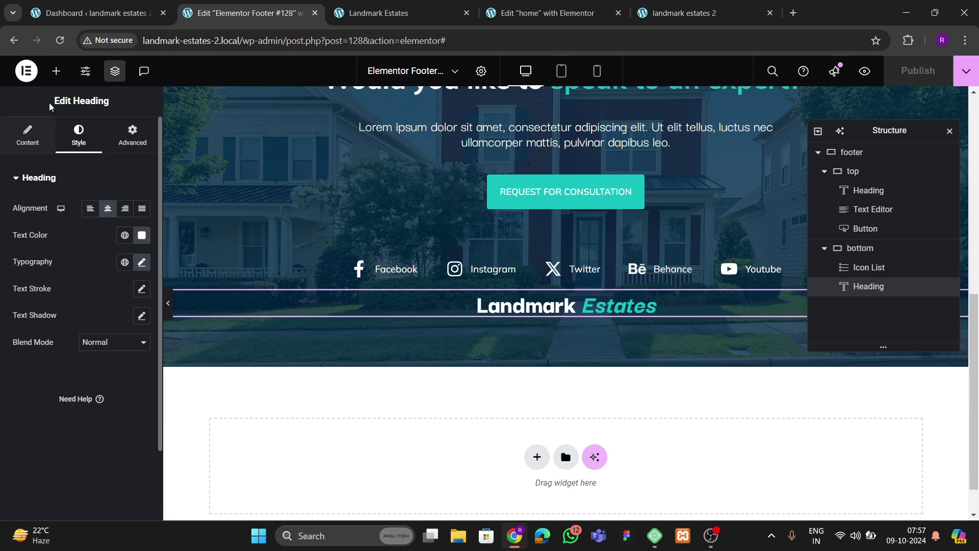
pyautogui.click(56, 71)
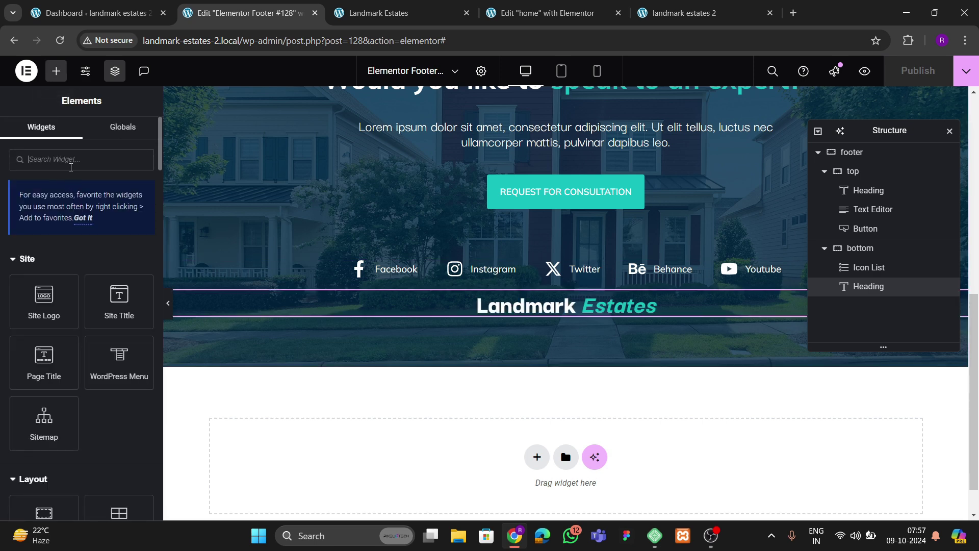
pyautogui.write('list')
pyautogui.moveTo(43, 270); pyautogui.dragTo(584, 331)
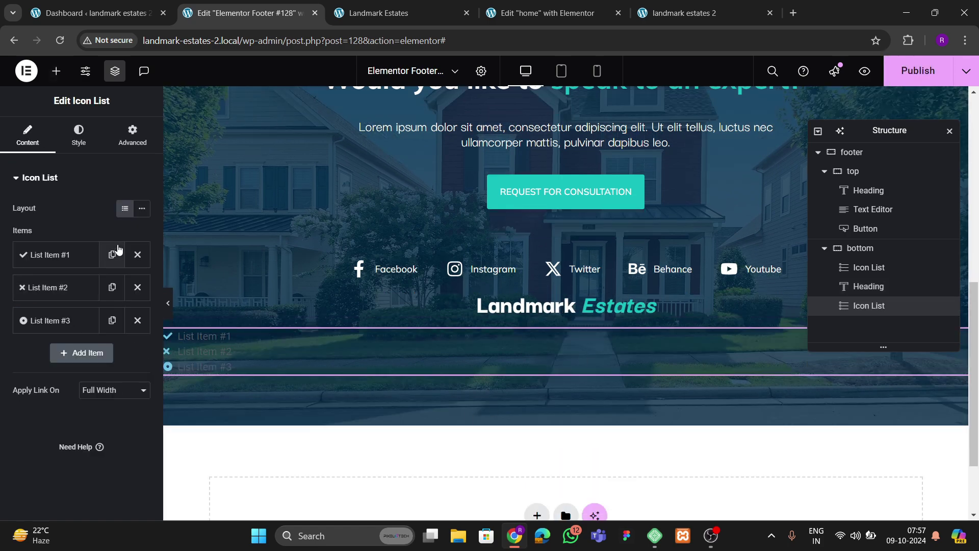
pyautogui.click(86, 146)
pyautogui.click(124, 248)
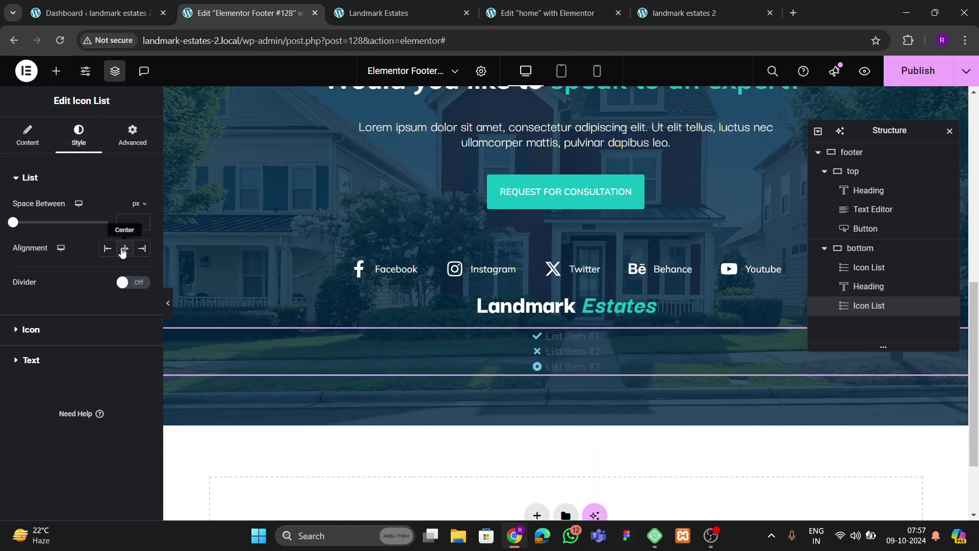
# - Delete the second and third items from the new icon list
pyautogui.click(30, 137)
pyautogui.click(137, 287)
pyautogui.click(137, 287)
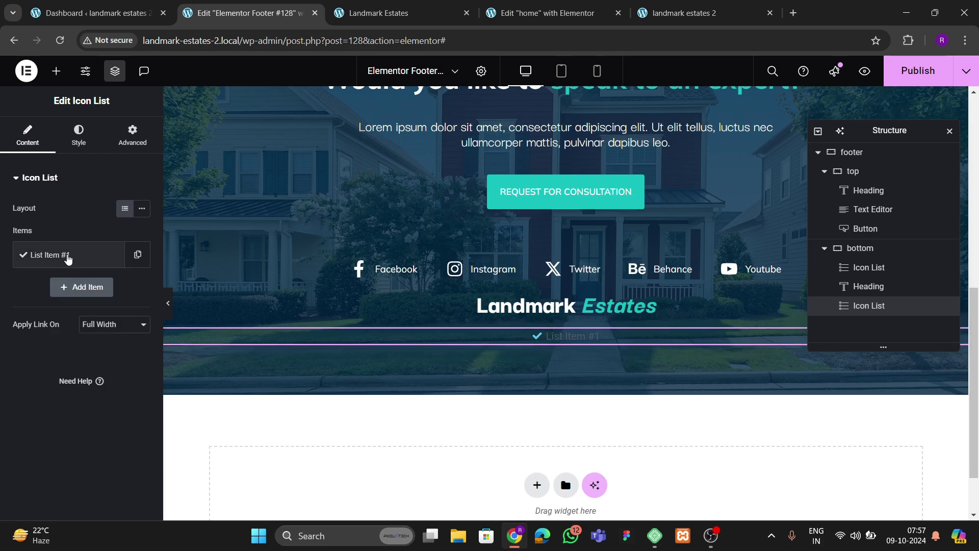
# - Replace the remaining list item's check icon with the solid copyright icon from the icon library
pyautogui.click(56, 255)
pyautogui.click(81, 356)
pyautogui.click(455, 119)
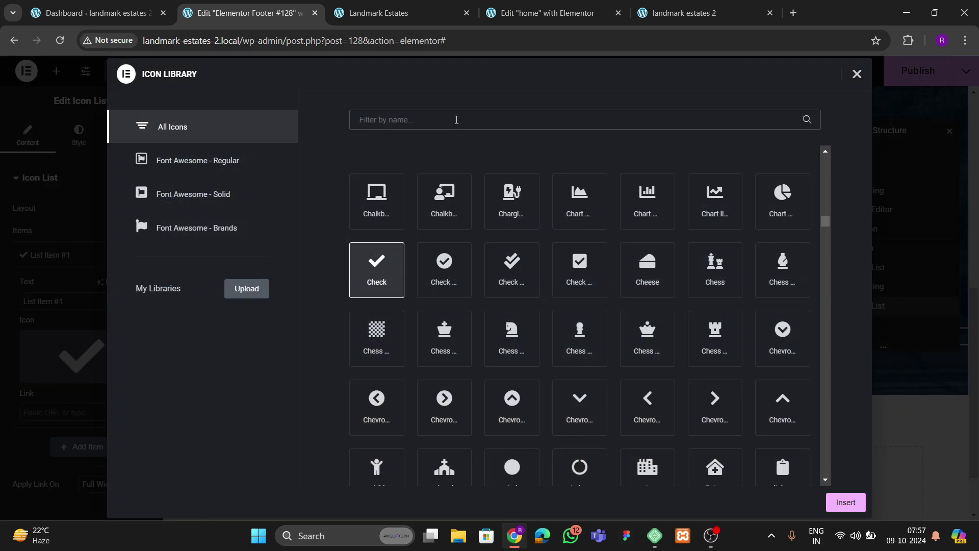
pyautogui.write('copyri')
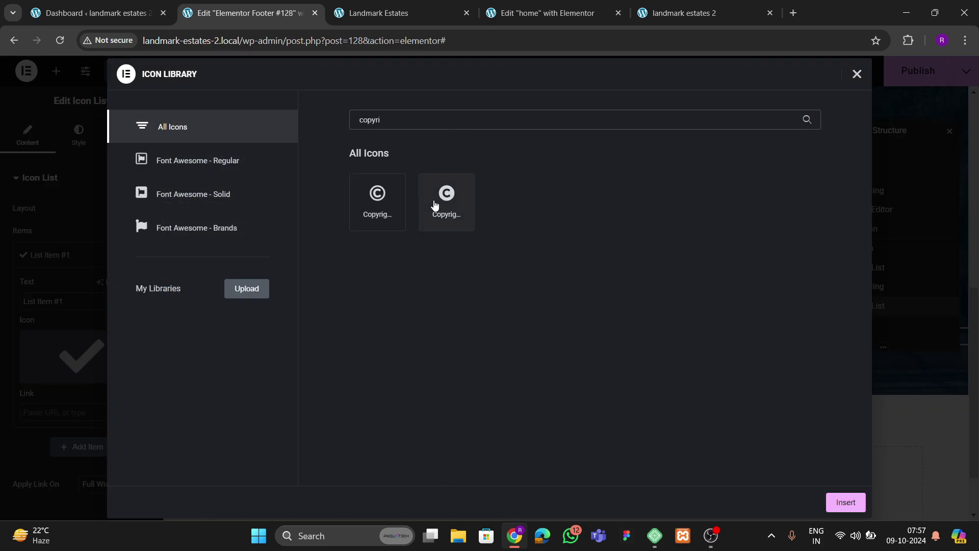
pyautogui.click(445, 201)
pyautogui.click(844, 502)
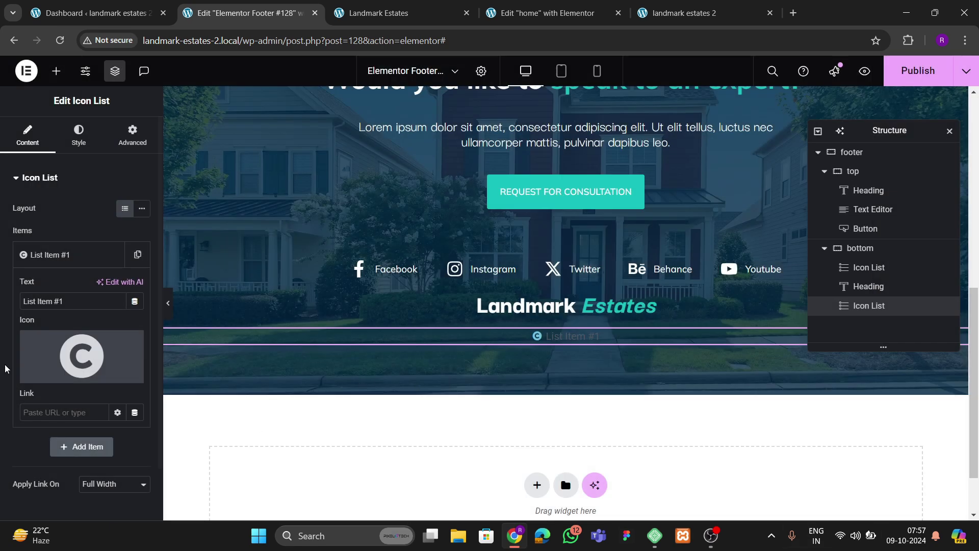
# - Change the list item's text to "Copyright 2024, All Rights Reserved"
pyautogui.moveTo(77, 301); pyautogui.dragTo(1, 315)
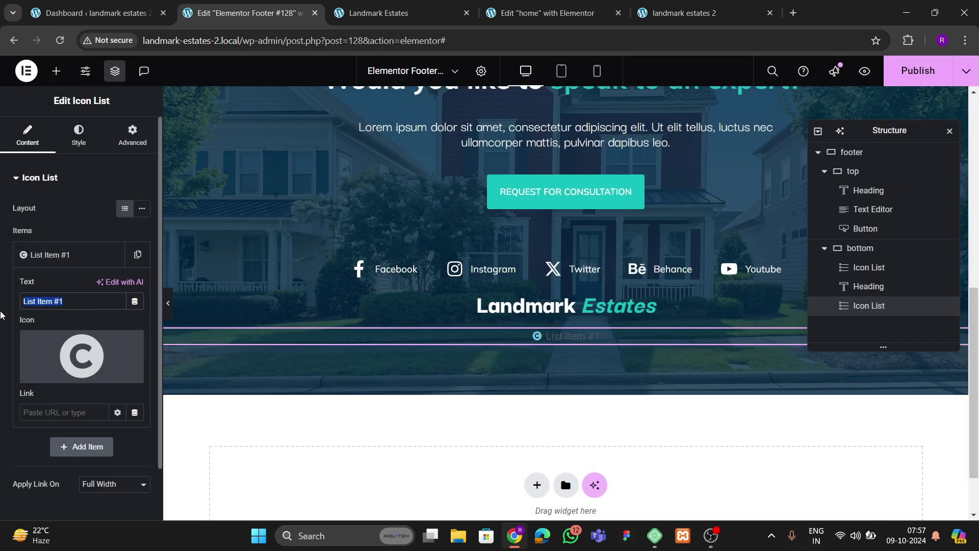
pyautogui.write('Cp')
pyautogui.press('BackSpace')
pyautogui.write('opy')
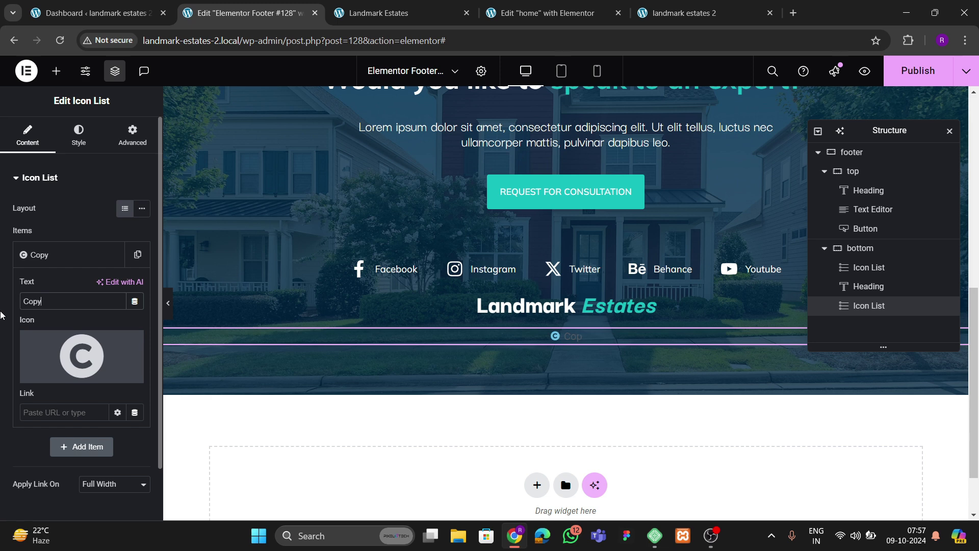
pyautogui.write('right 2024,')
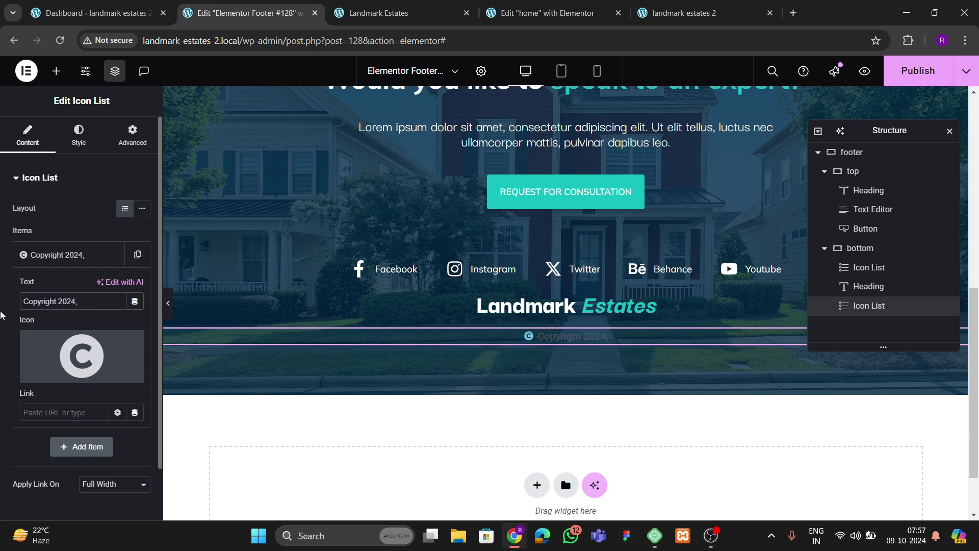
pyautogui.write(' All Rights Reserved')
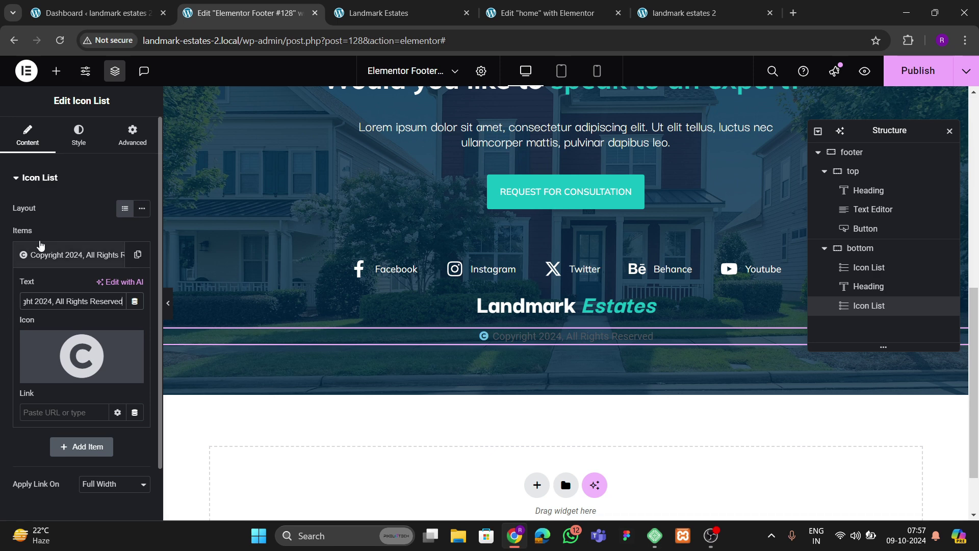
pyautogui.click(41, 246)
# - Set the copyright icon's colour to white and its size to 18 px
pyautogui.click(78, 136)
pyautogui.click(41, 330)
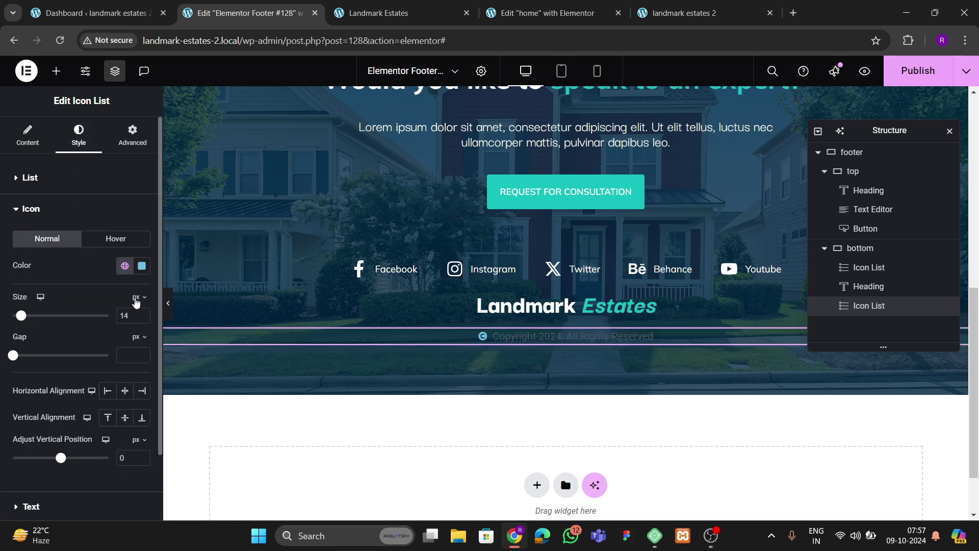
pyautogui.click(140, 268)
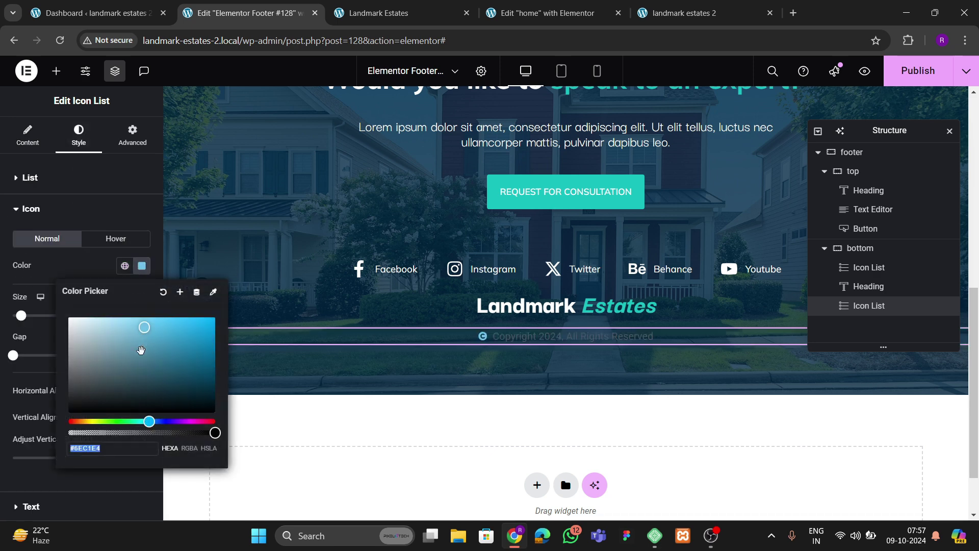
pyautogui.moveTo(143, 349); pyautogui.dragTo(48, 292)
pyautogui.click(48, 292)
pyautogui.click(143, 314)
pyautogui.click(143, 314)
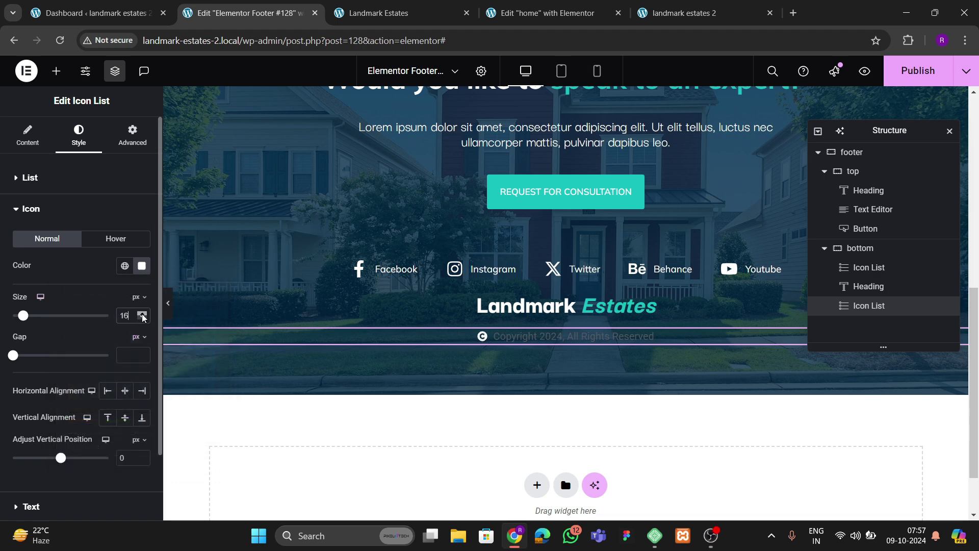
pyautogui.click(142, 313)
pyautogui.click(143, 314)
pyautogui.click(143, 314)
pyautogui.click(143, 318)
# - Set the copyright text's font family to Mulish and its weight to 500 (Medium)
pyautogui.scroll(-2, 63, 377)
pyautogui.click(49, 421)
pyautogui.click(142, 270)
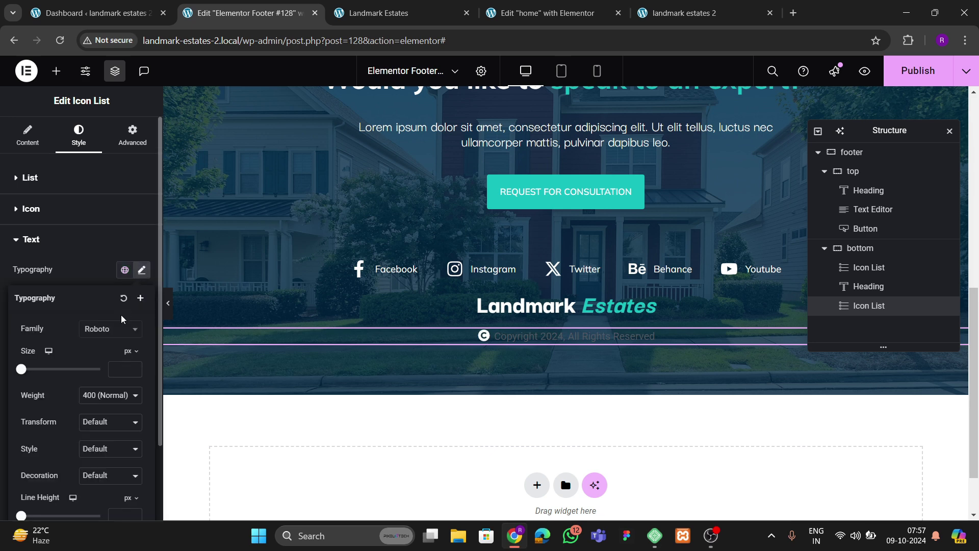
pyautogui.click(108, 329)
pyautogui.write('mulish')
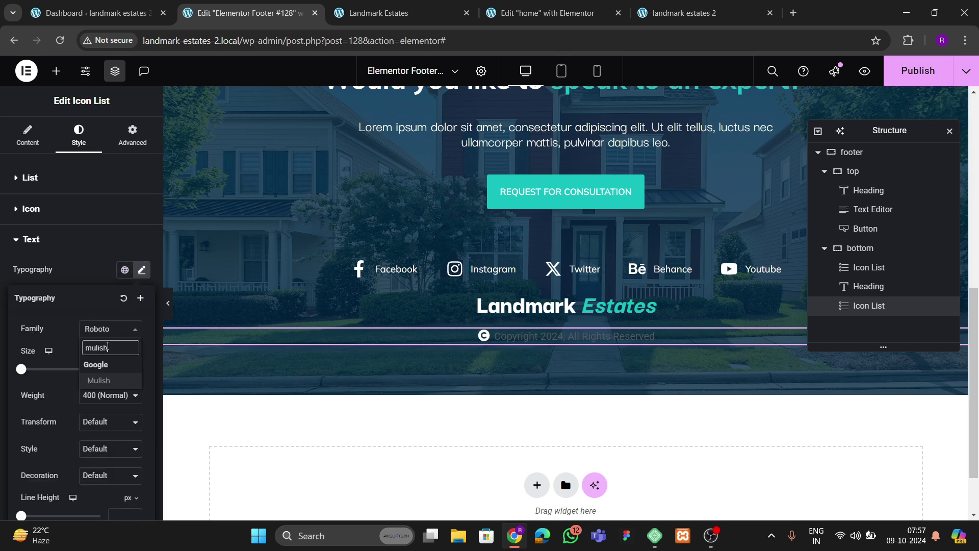
pyautogui.press('Return')
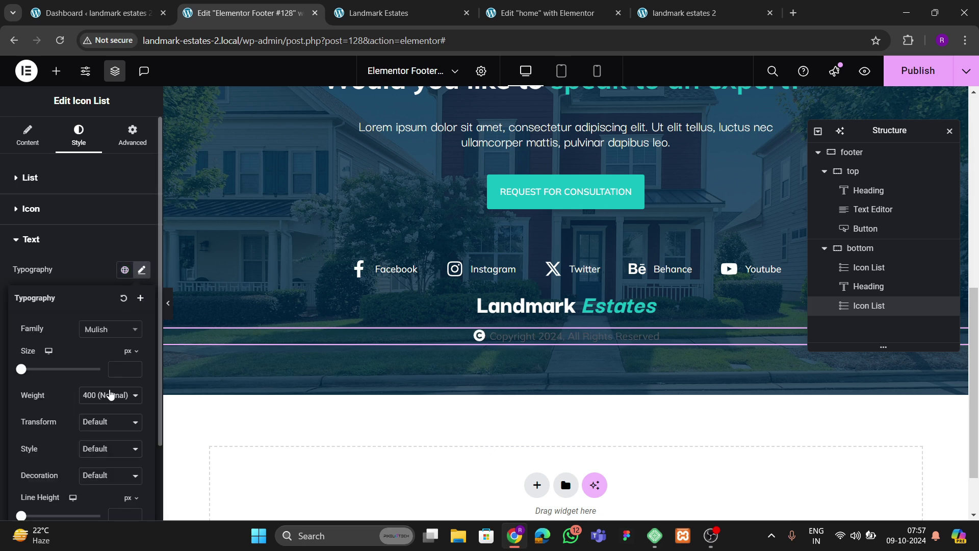
pyautogui.click(111, 394)
pyautogui.click(98, 271)
pyautogui.click(100, 273)
# - Set the copyright text's colour to white and its font size to 15 px
pyautogui.click(141, 349)
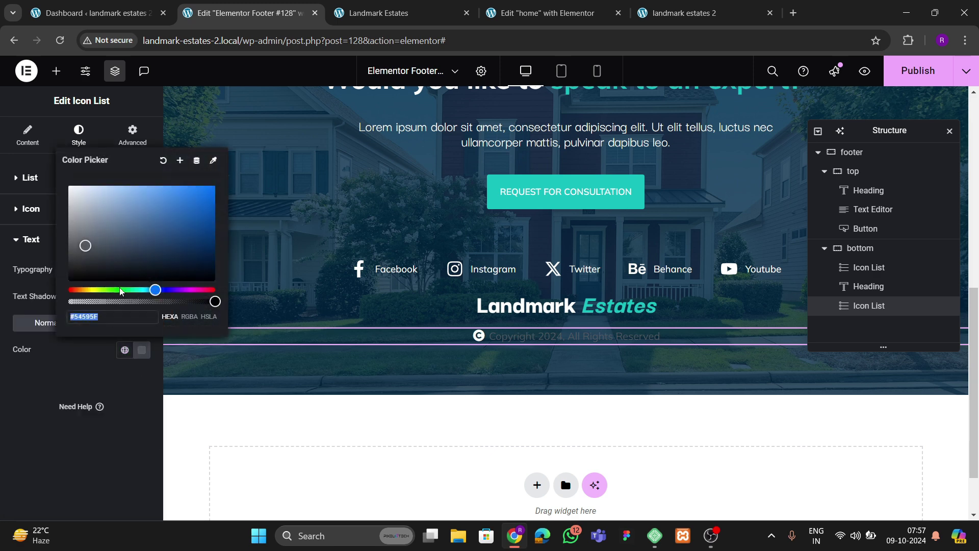
pyautogui.click(13, 384)
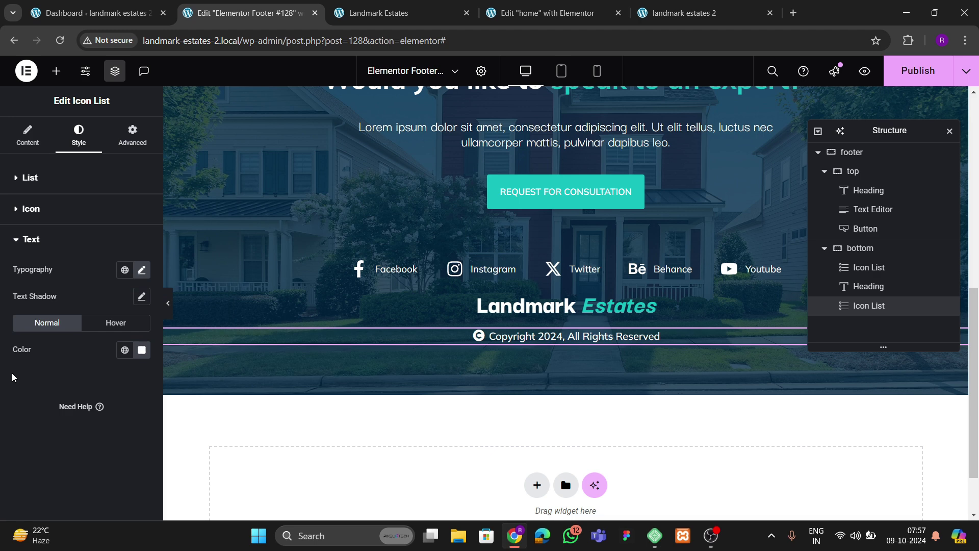
pyautogui.click(141, 271)
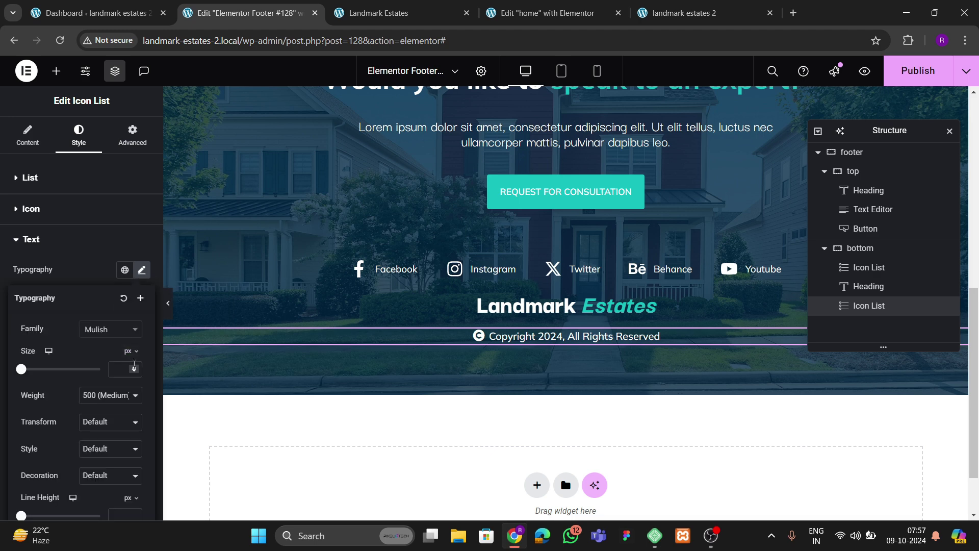
pyautogui.click(134, 369)
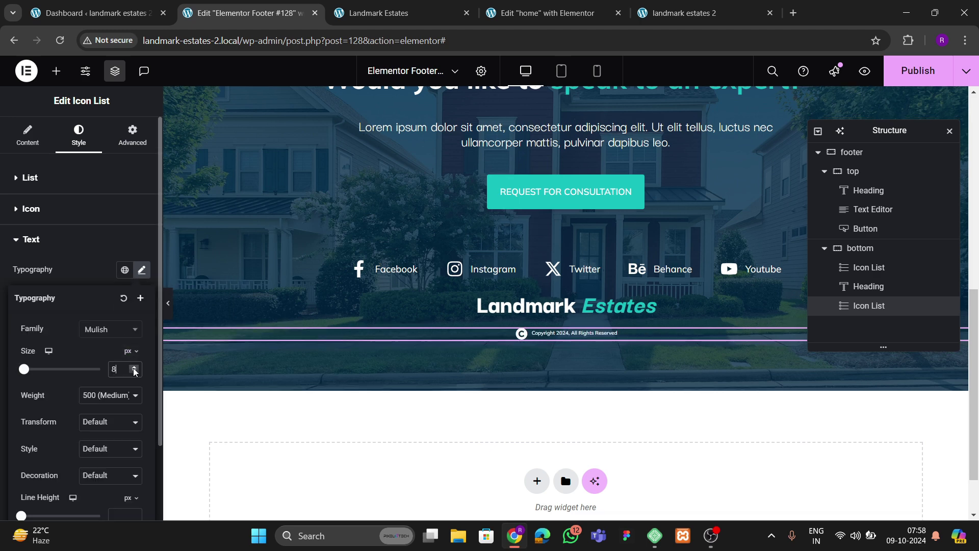
pyautogui.click(134, 369)
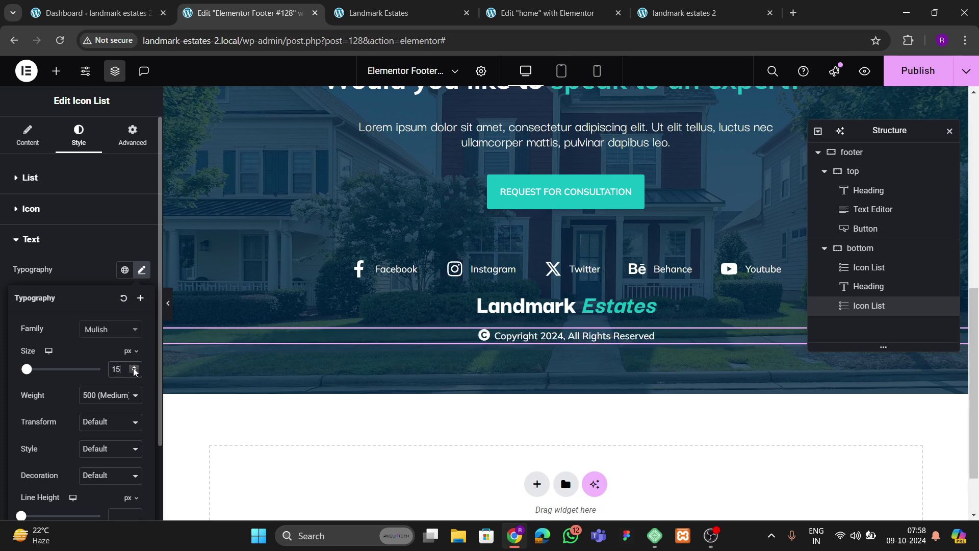
pyautogui.click(80, 268)
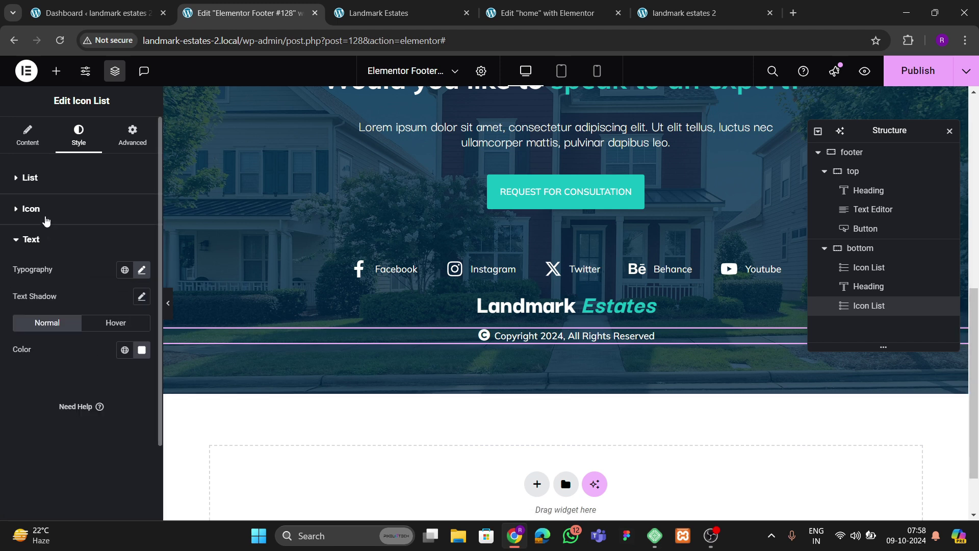
# - Centre the copyright icon horizontally and vertically, and set its vertical position adjustment to 1 px
pyautogui.click(46, 219)
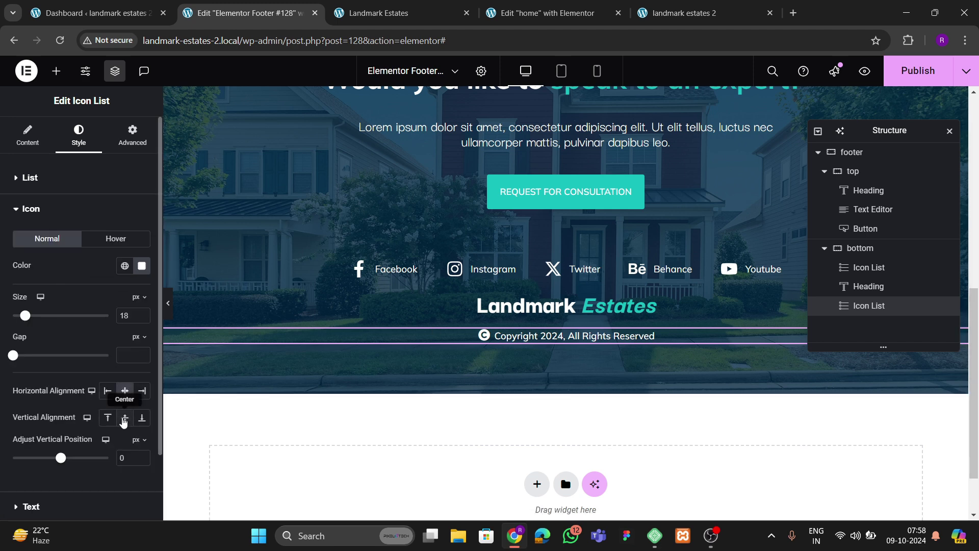
pyautogui.click(124, 419)
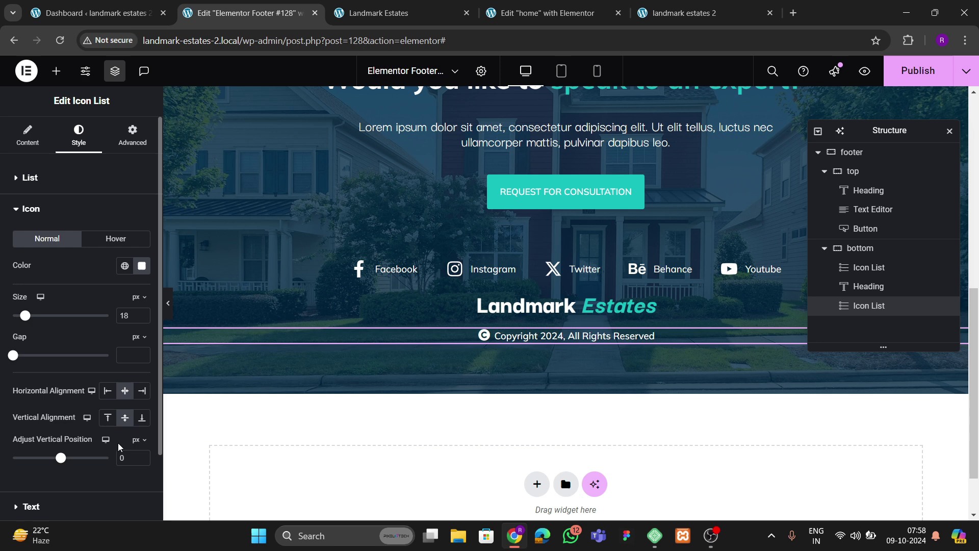
pyautogui.click(144, 456)
pyautogui.click(144, 456)
pyautogui.click(144, 461)
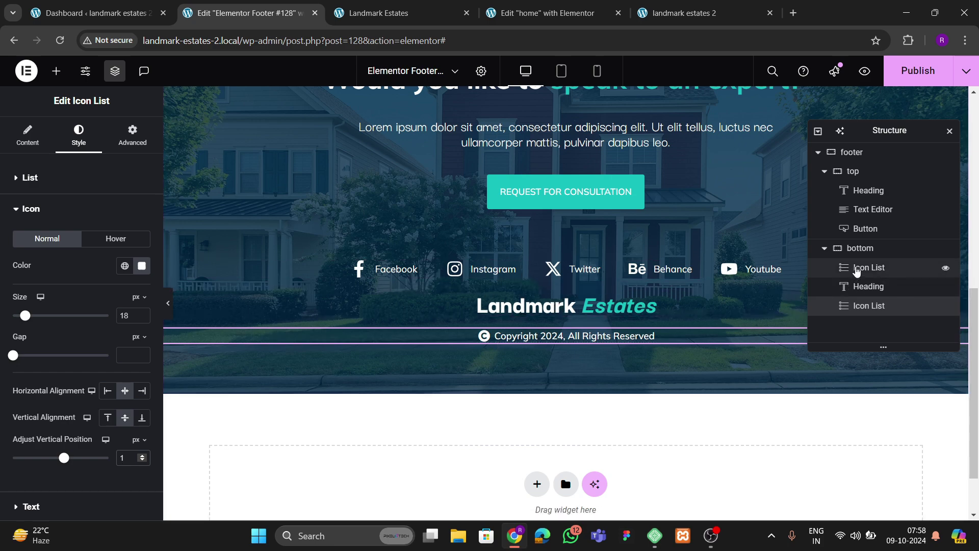
# - Give the bottom container a column direction with centred content and items, and 30 px gaps
pyautogui.click(866, 267)
pyautogui.click(861, 248)
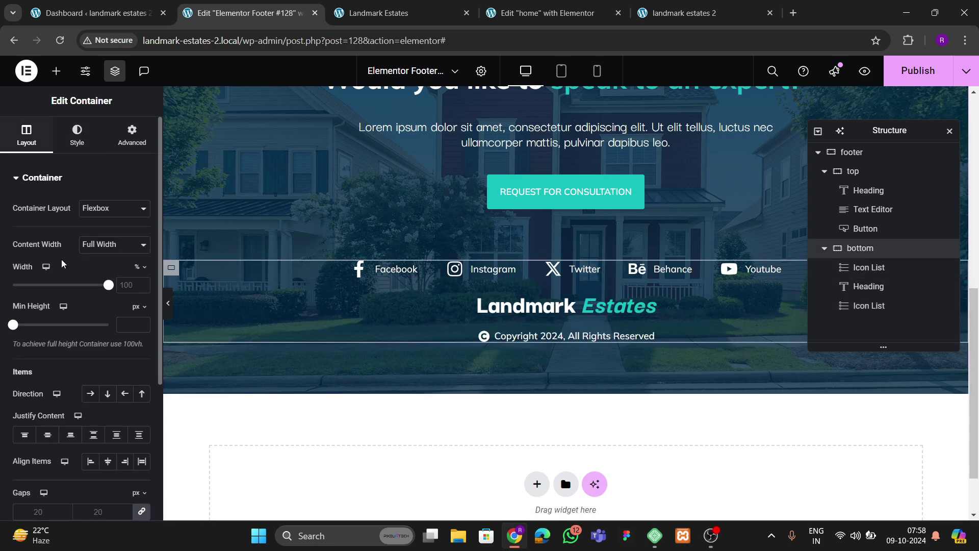
pyautogui.scroll(-3, 93, 275)
pyautogui.click(107, 202)
pyautogui.click(47, 244)
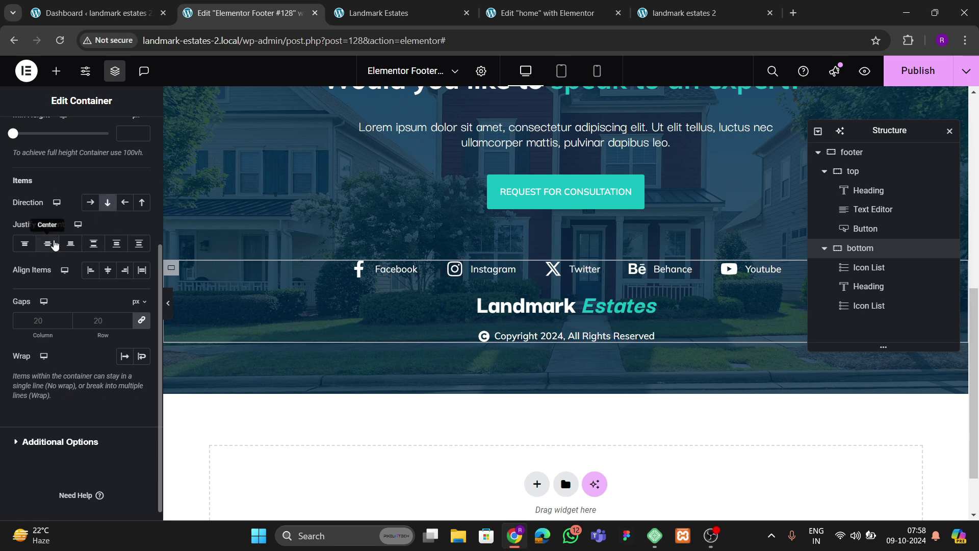
pyautogui.click(108, 269)
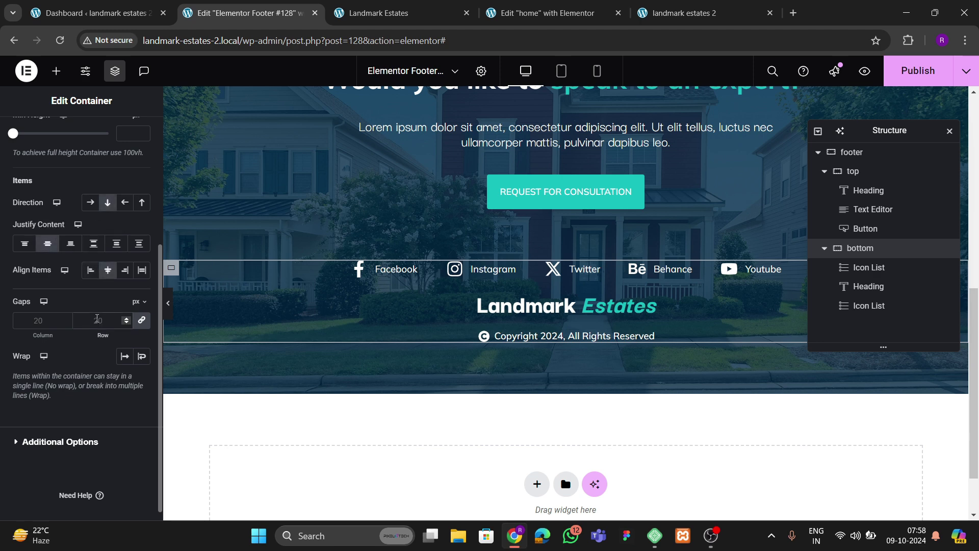
pyautogui.click(97, 320)
pyautogui.write('30')
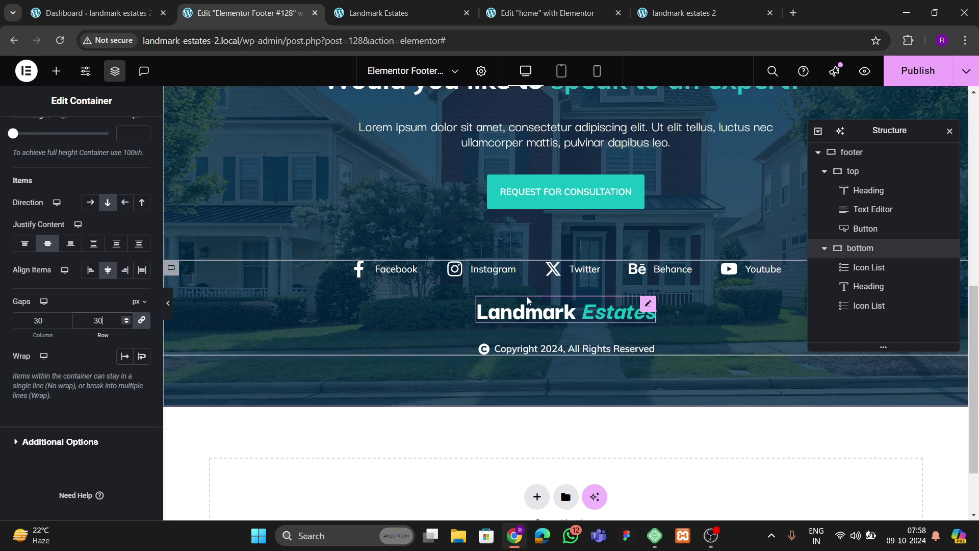
# - Save the footer template, check the footer on the reloaded landmark estates 2 site, and return to the footer editor
pyautogui.scroll(1, 527, 299)
pyautogui.hotkey('ctrl', 's')
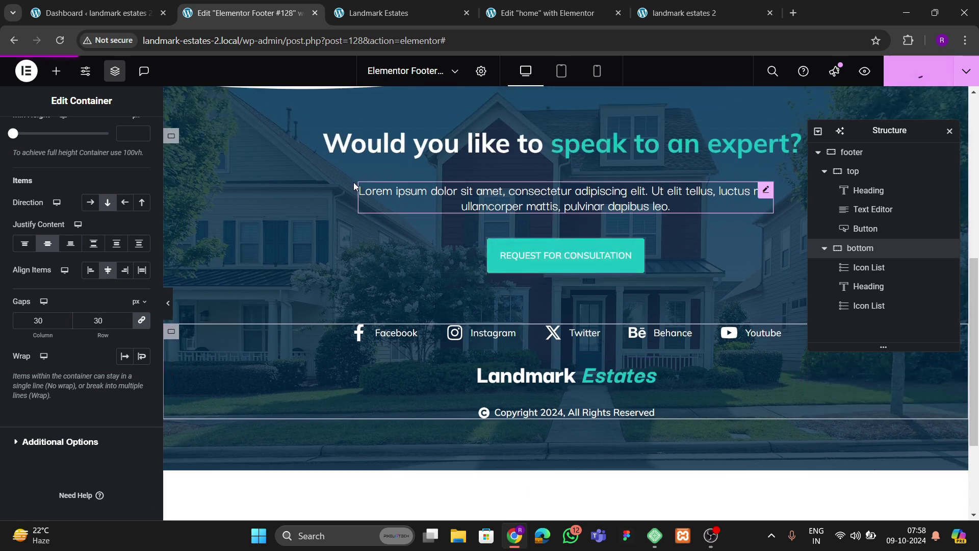
pyautogui.click(699, 24)
pyautogui.click(59, 40)
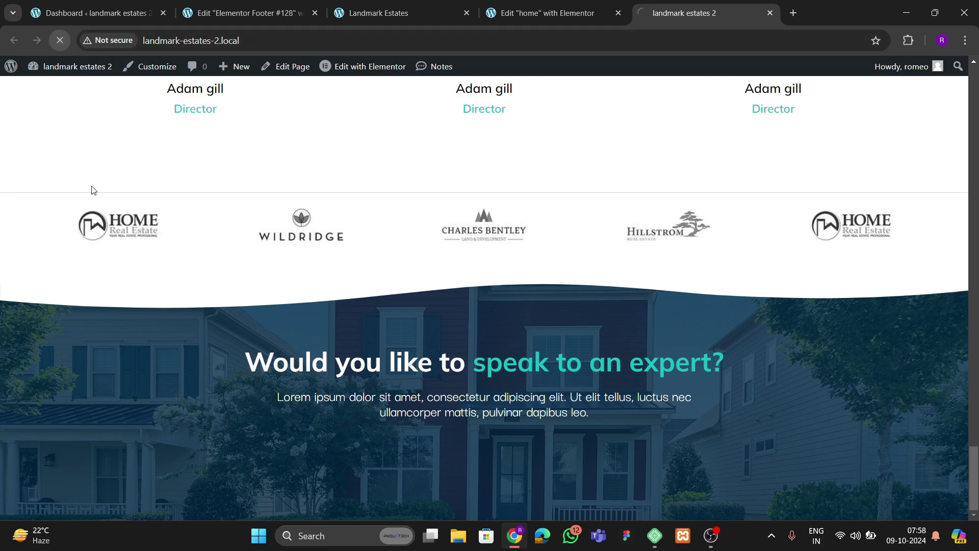
pyautogui.scroll(-3, 428, 273)
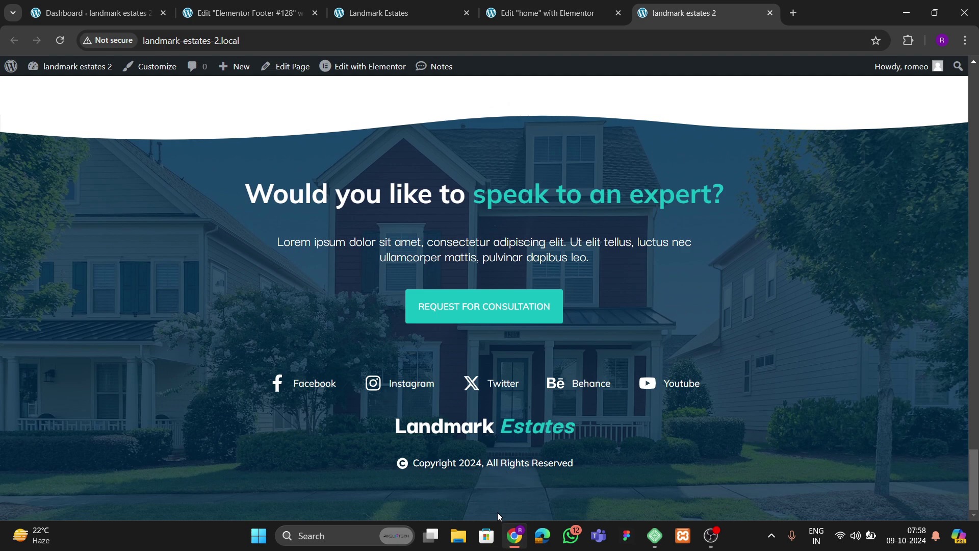
pyautogui.click(229, 14)
pyautogui.scroll(2, 474, 243)
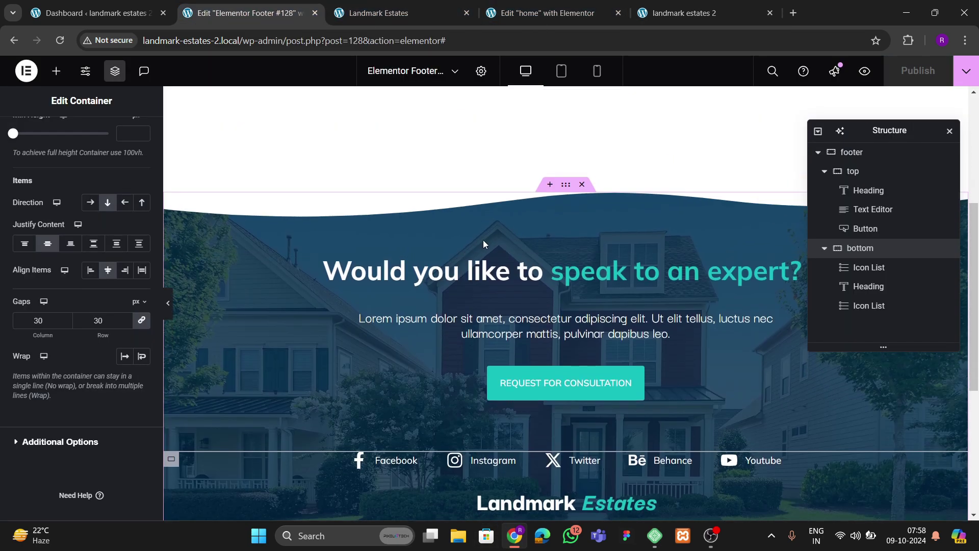
# - Set the bottom padding of the main footer container to 40 px and publish the template
pyautogui.click(566, 186)
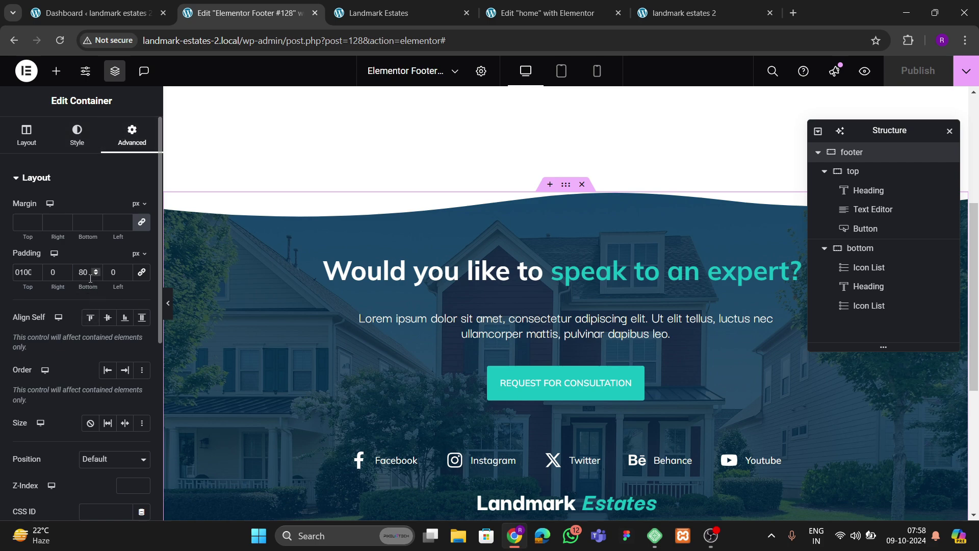
pyautogui.moveTo(90, 279); pyautogui.dragTo(34, 274)
pyautogui.write('40')
pyautogui.scroll(-5, 360, 336)
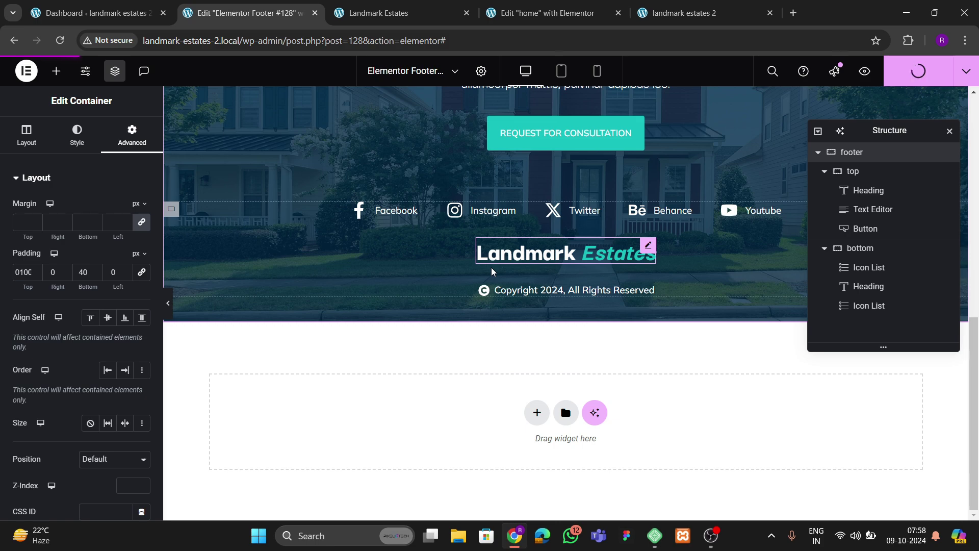
# - Review the landmark estates 2 page, compare its footer with the reference site, try the reference's back-to-top button, and return to the footer editor
pyautogui.click(683, 13)
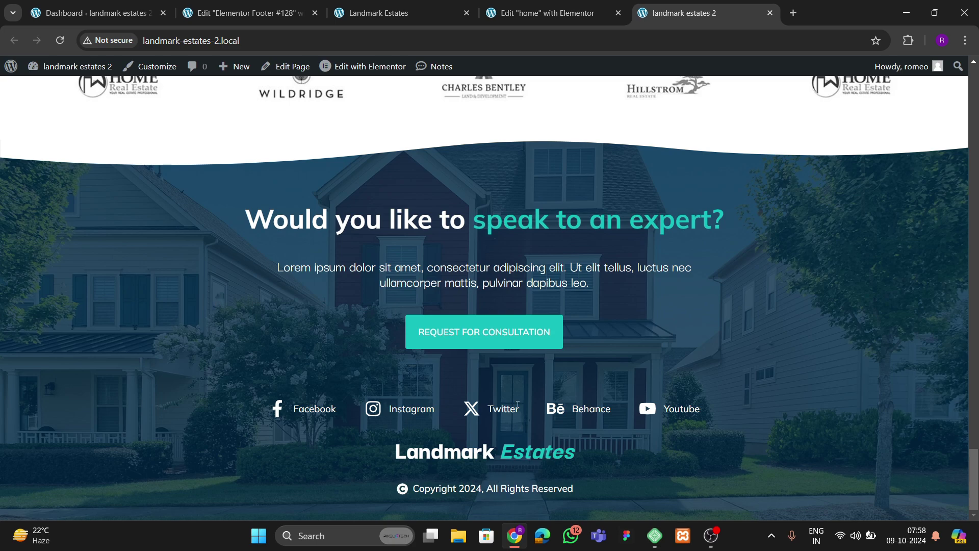
pyautogui.scroll(15, 507, 390)
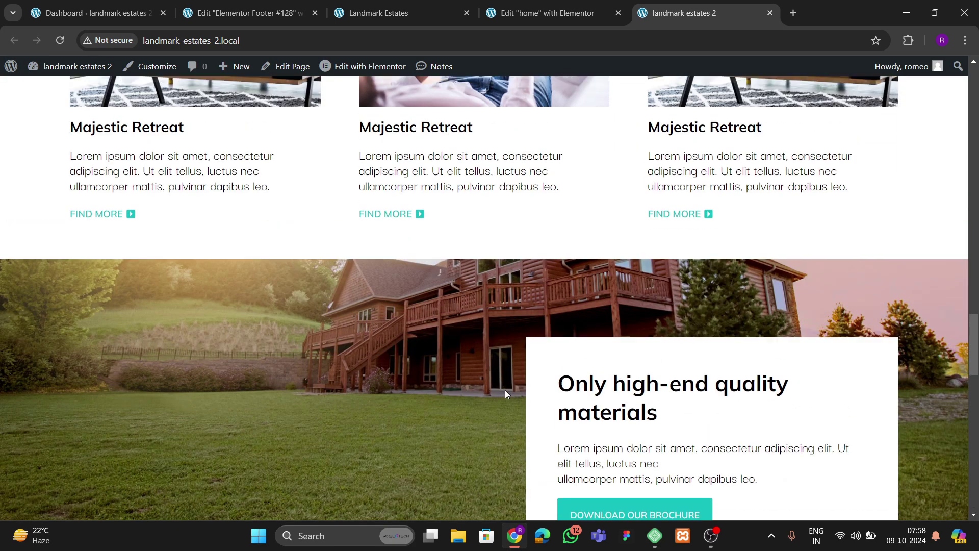
pyautogui.scroll(20, 505, 391)
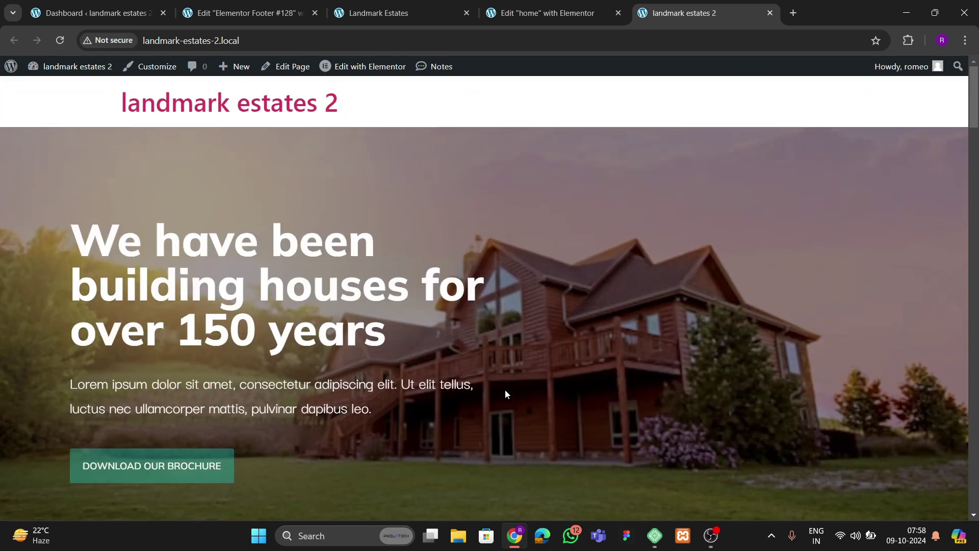
pyautogui.scroll(-15, 505, 391)
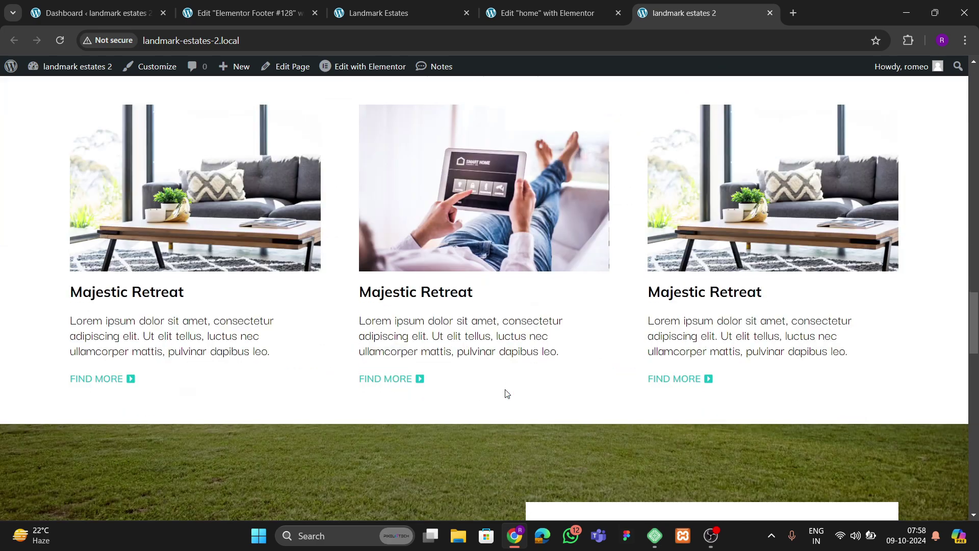
pyautogui.scroll(-15, 507, 393)
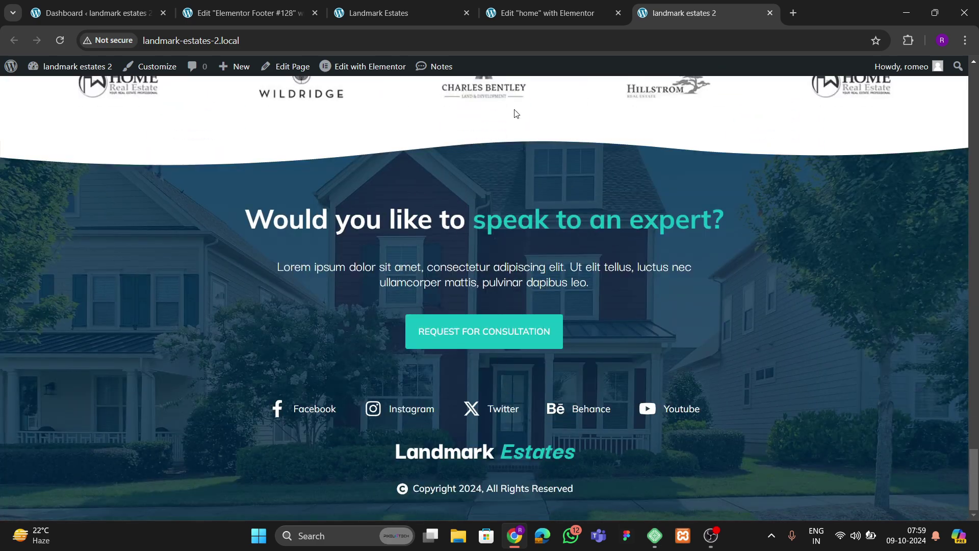
pyautogui.click(412, 16)
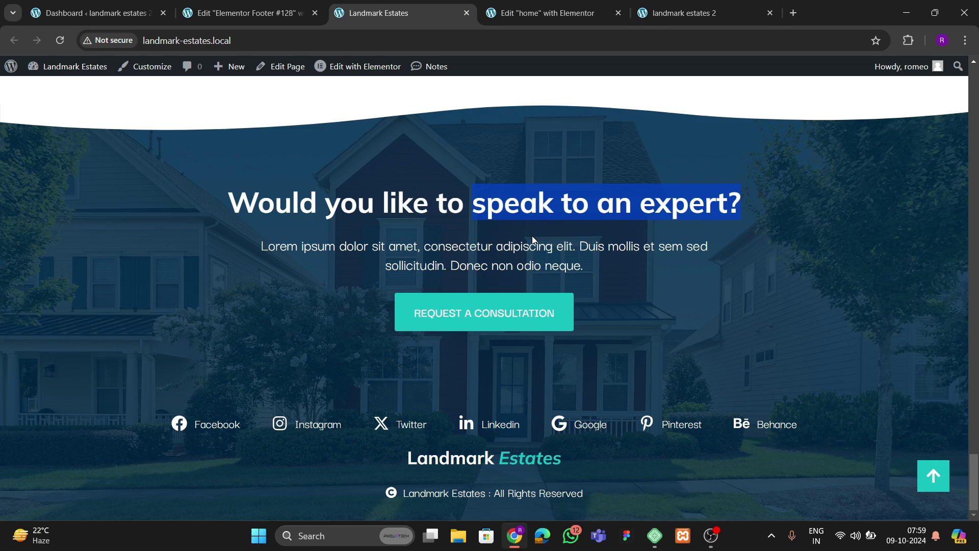
pyautogui.click(934, 475)
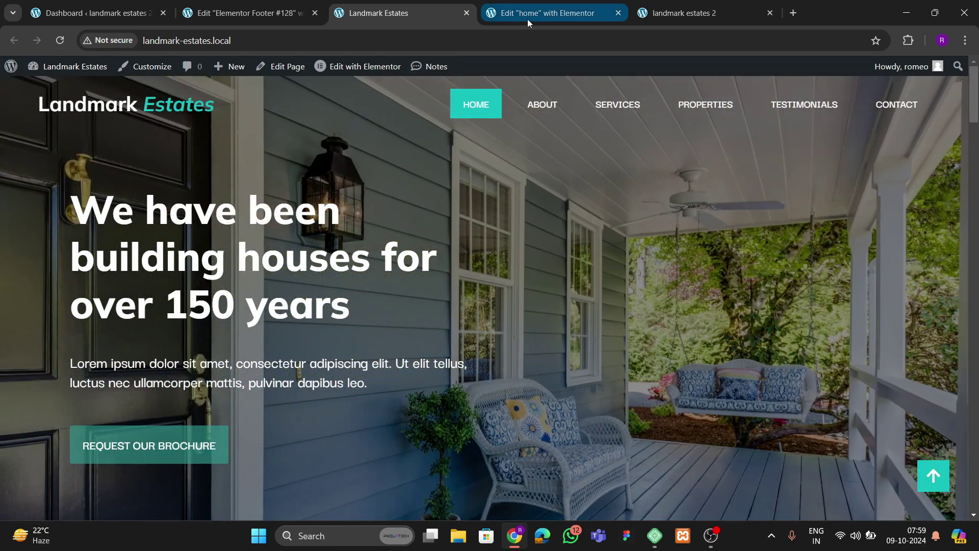
pyautogui.click(240, 16)
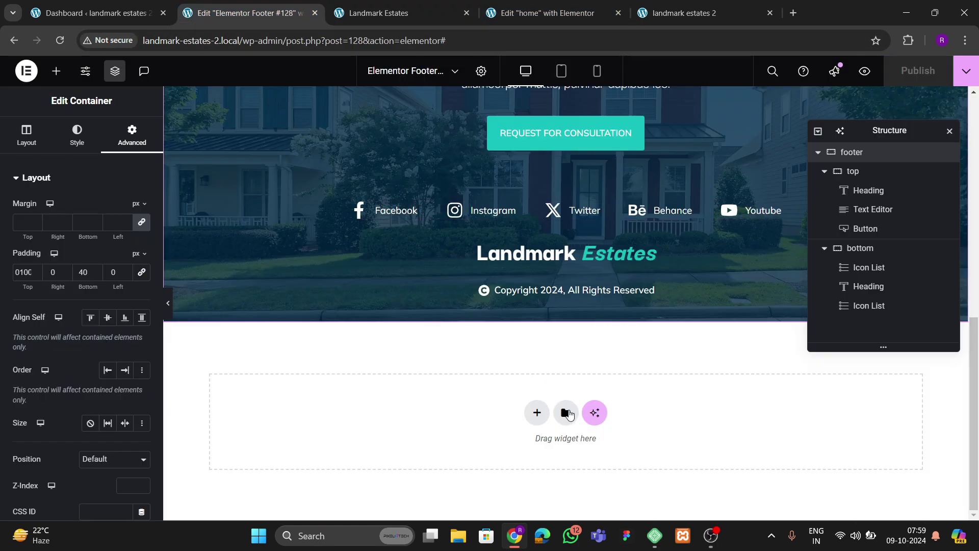
# - Add an Icon widget to the footer container, beneath the bottom container holding the copyright line
pyautogui.click(57, 71)
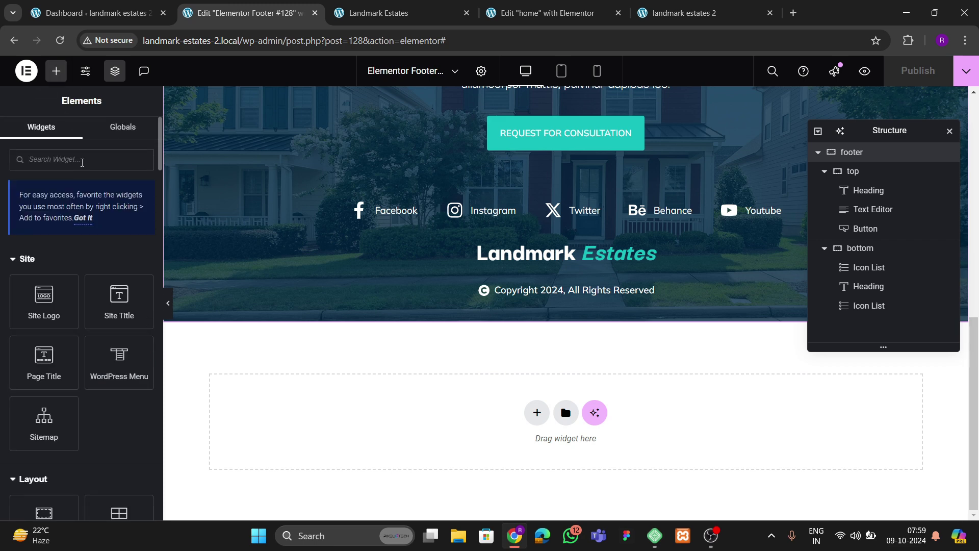
pyautogui.click(82, 159)
pyautogui.write('copy')
pyautogui.press('BackSpace')
pyautogui.press('BackSpace')
pyautogui.write('icon')
pyautogui.moveTo(65, 260); pyautogui.dragTo(662, 301)
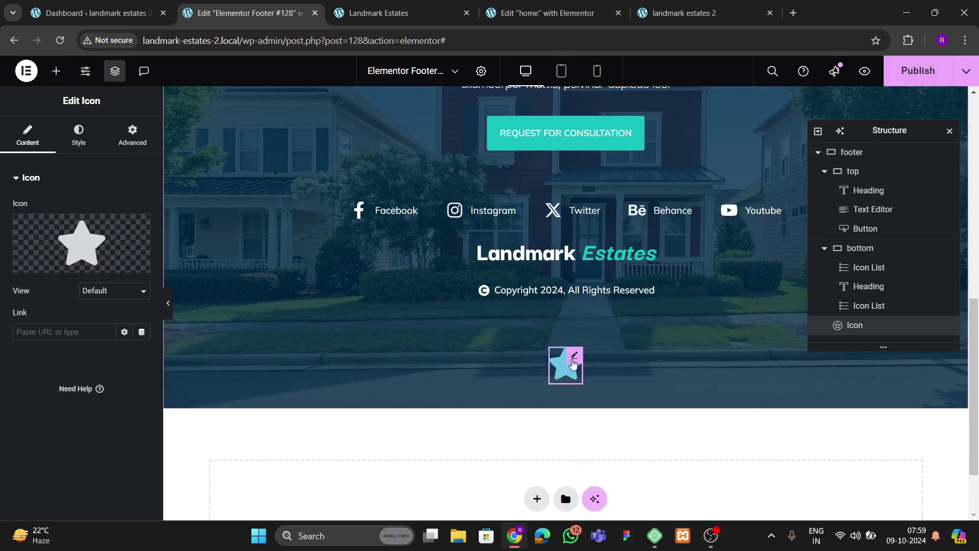
# - Replace the star with a solid circled up arrow from the icon library
pyautogui.click(81, 243)
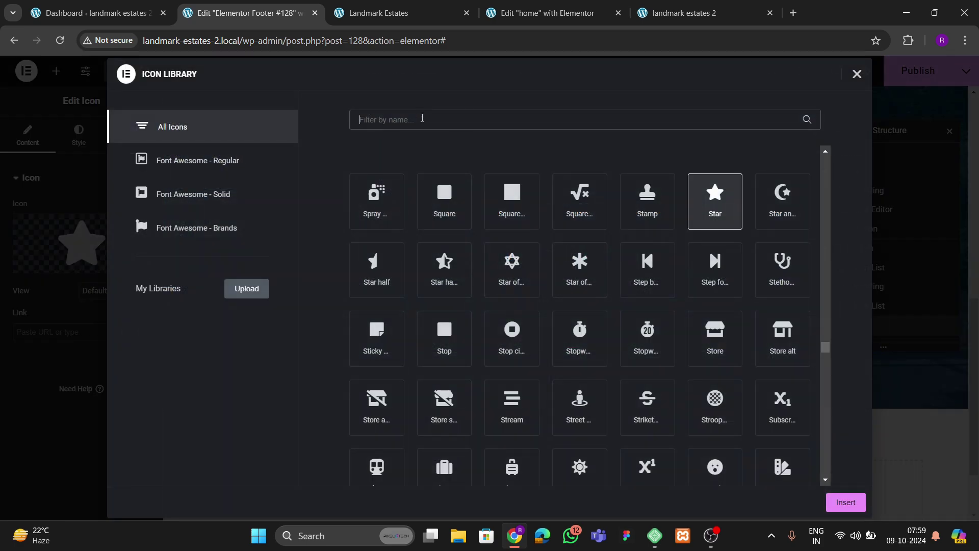
pyautogui.write('arrow')
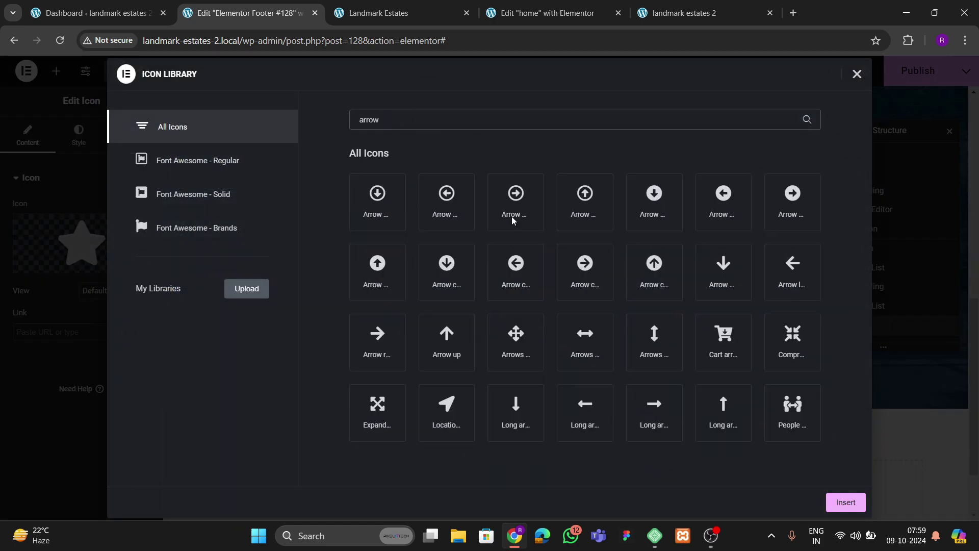
pyautogui.click(389, 279)
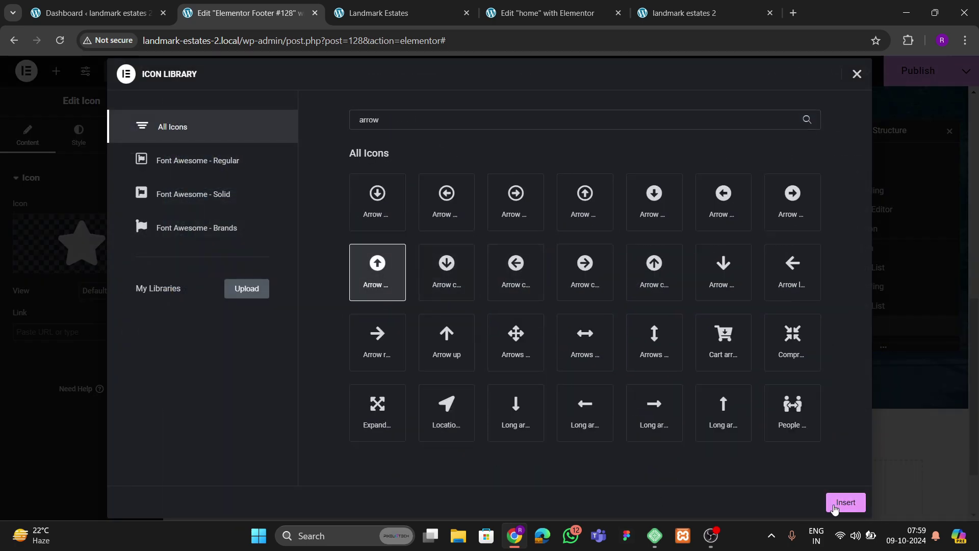
pyautogui.click(837, 504)
# - Link the arrow icon to #hero and set its primary colour to the global teal
pyautogui.click(78, 133)
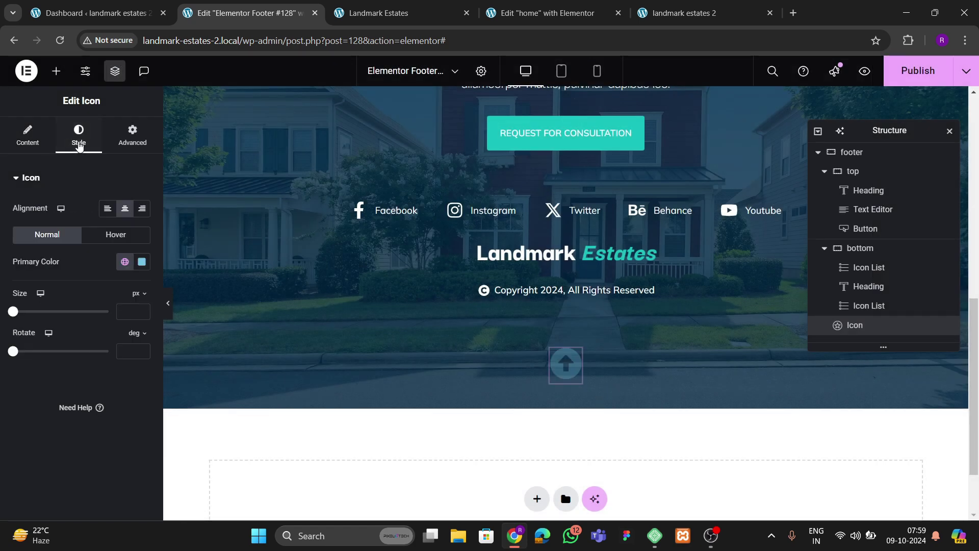
pyautogui.click(13, 139)
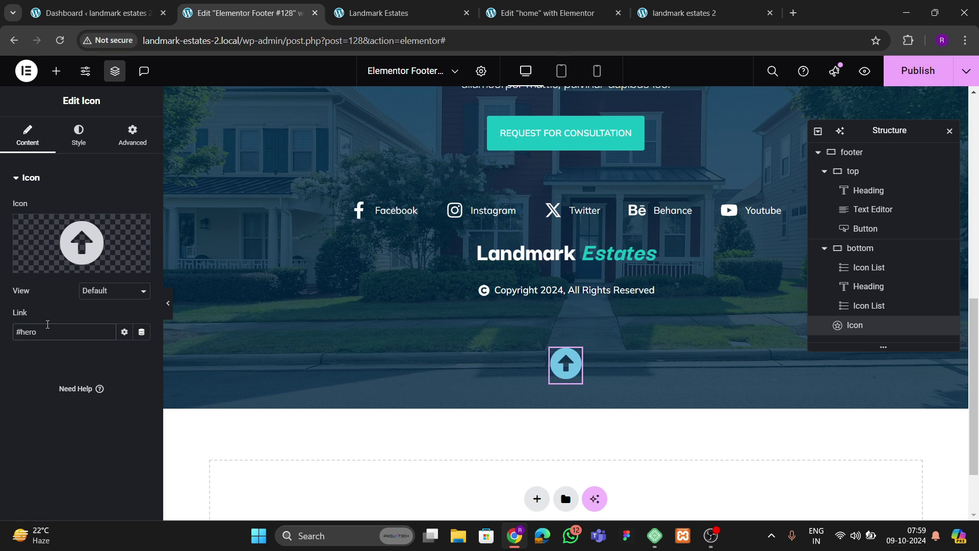
pyautogui.click(81, 147)
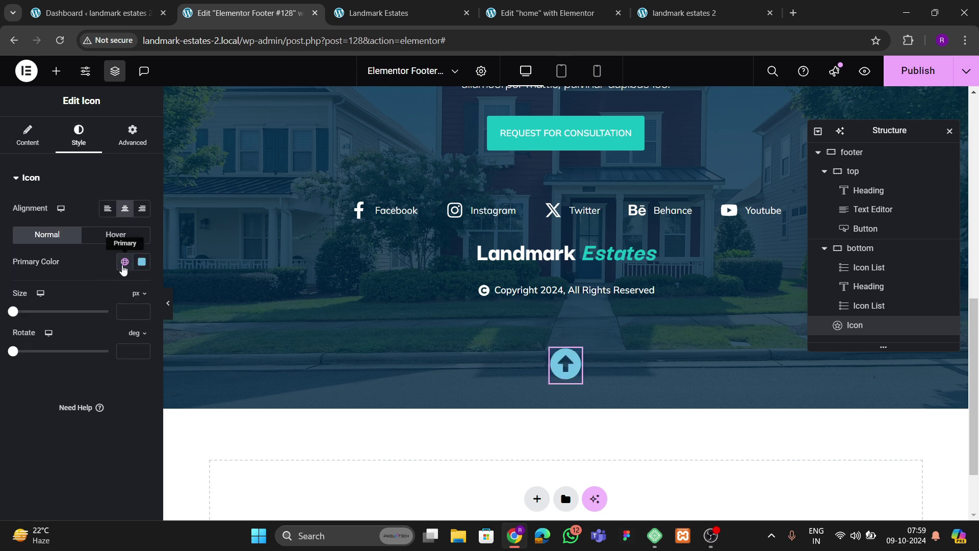
pyautogui.click(124, 262)
pyautogui.click(84, 422)
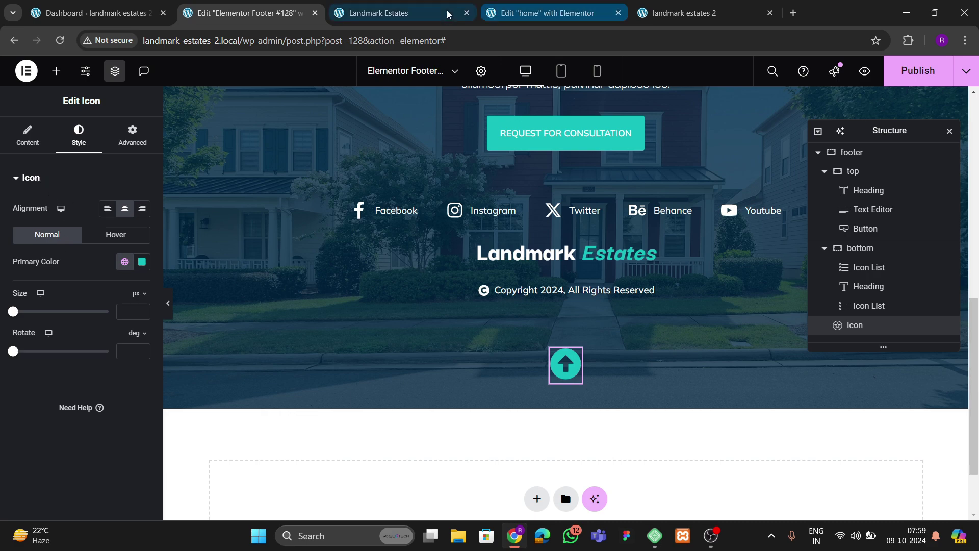
# - Check the back-to-top button on the reference site and change the footer icon to the plain up arrow
pyautogui.click(393, 13)
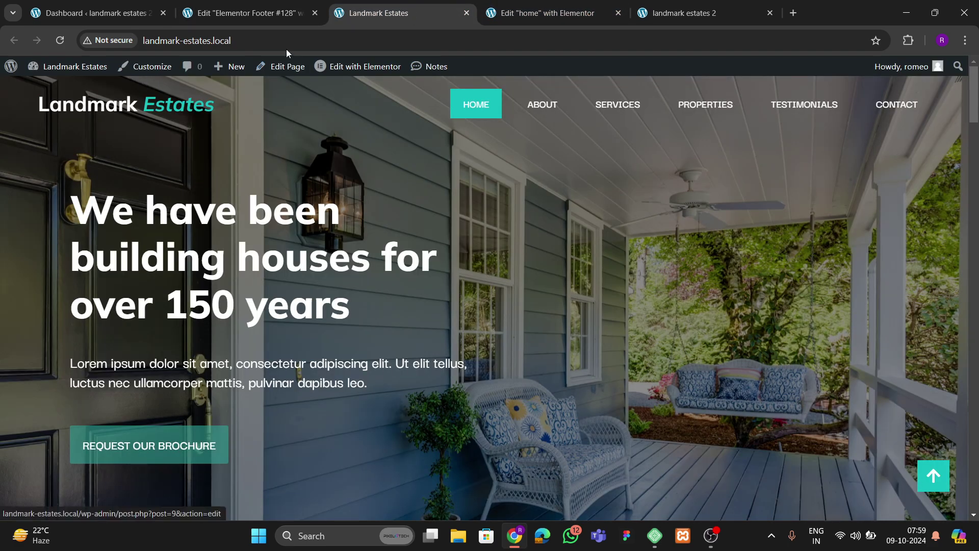
pyautogui.click(250, 13)
pyautogui.click(27, 137)
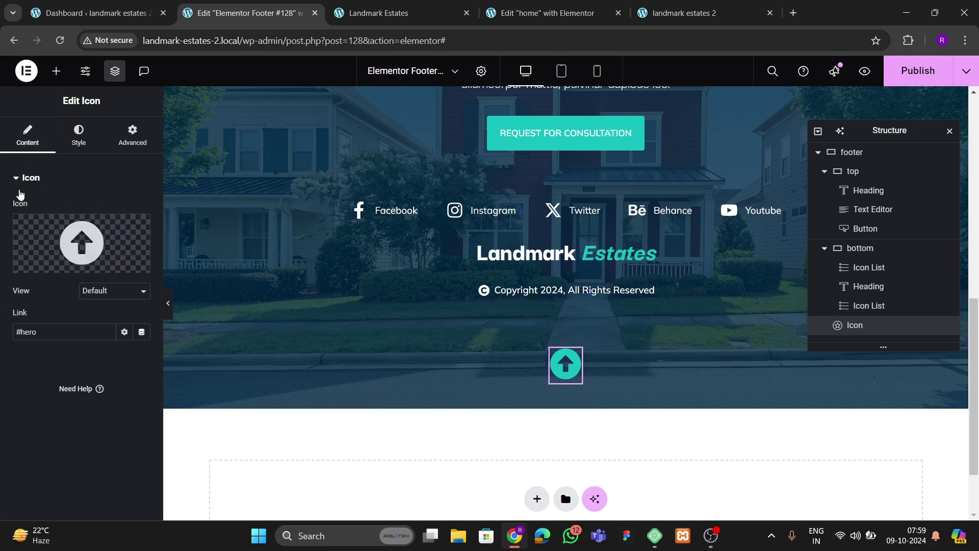
pyautogui.click(81, 239)
pyautogui.click(783, 265)
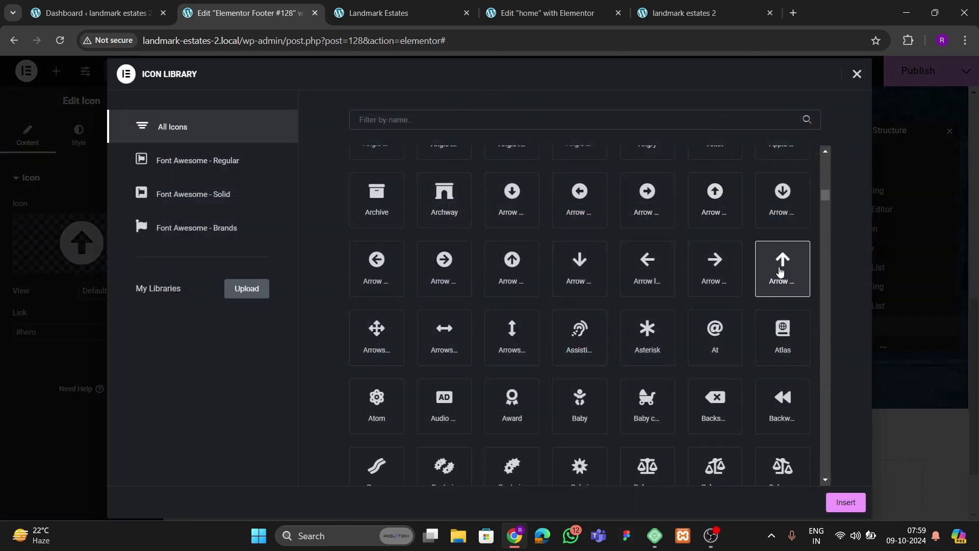
pyautogui.click(845, 503)
# - Give the arrow icon a Stacked view with a Square shape
pyautogui.click(112, 289)
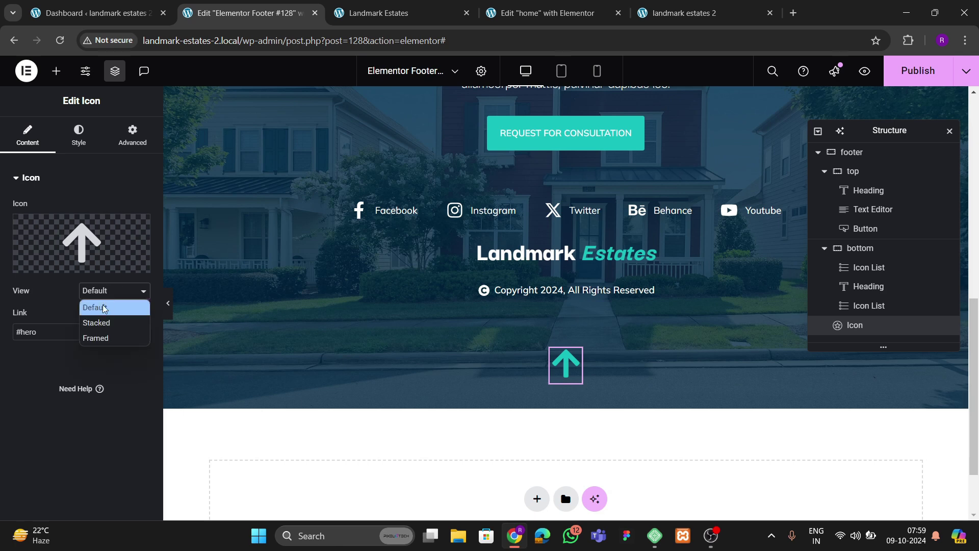
pyautogui.click(103, 320)
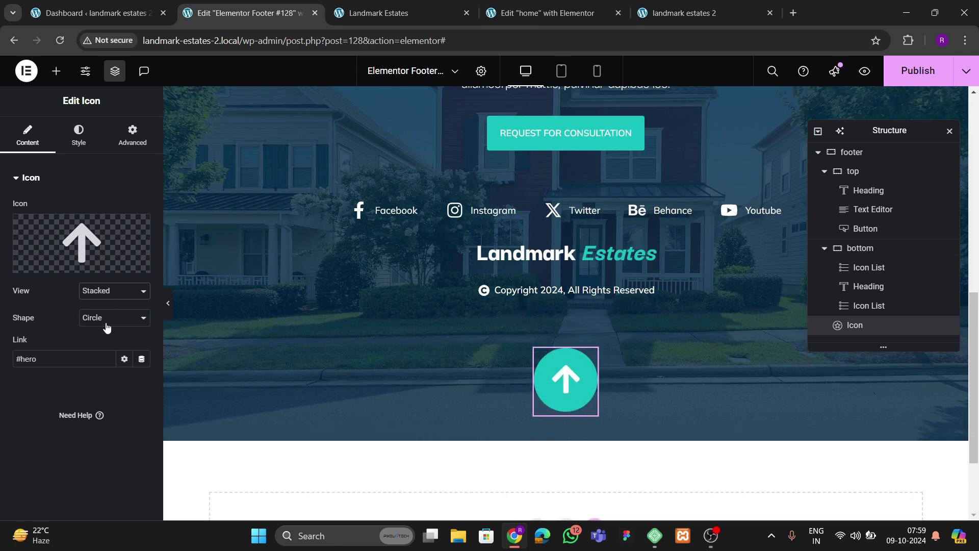
pyautogui.click(100, 347)
pyautogui.click(102, 321)
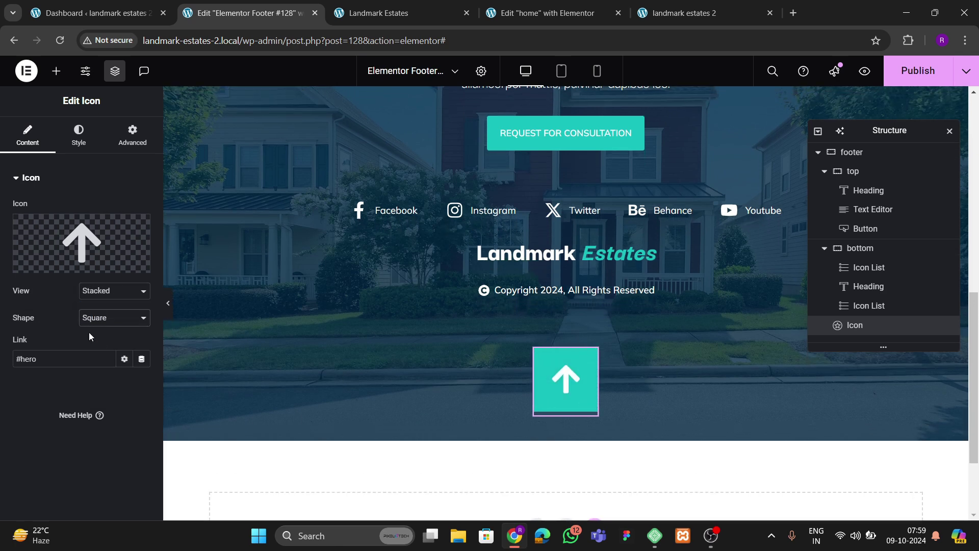
# - Set the arrow icon's size to 25 px
pyautogui.click(79, 136)
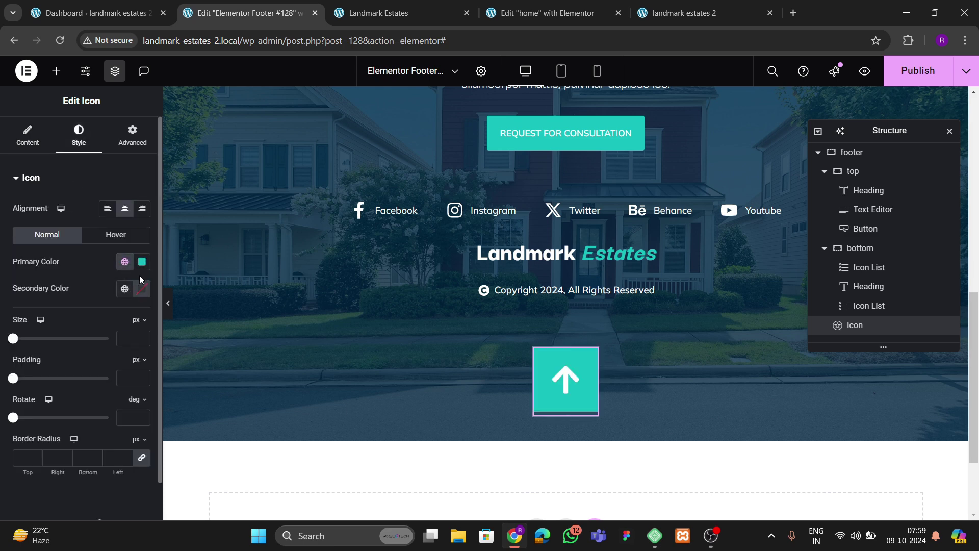
pyautogui.click(143, 341)
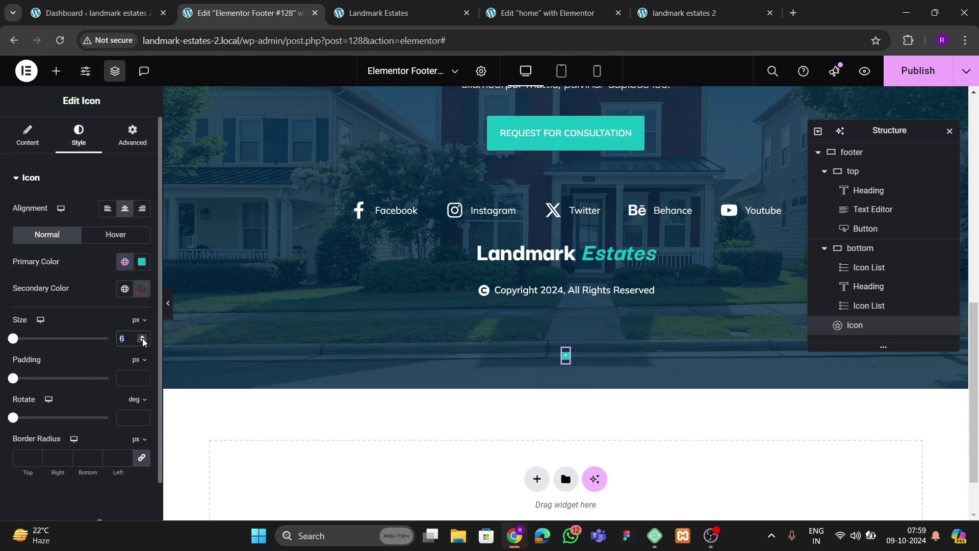
pyautogui.moveTo(143, 340); pyautogui.dragTo(143, 340)
pyautogui.click(143, 341)
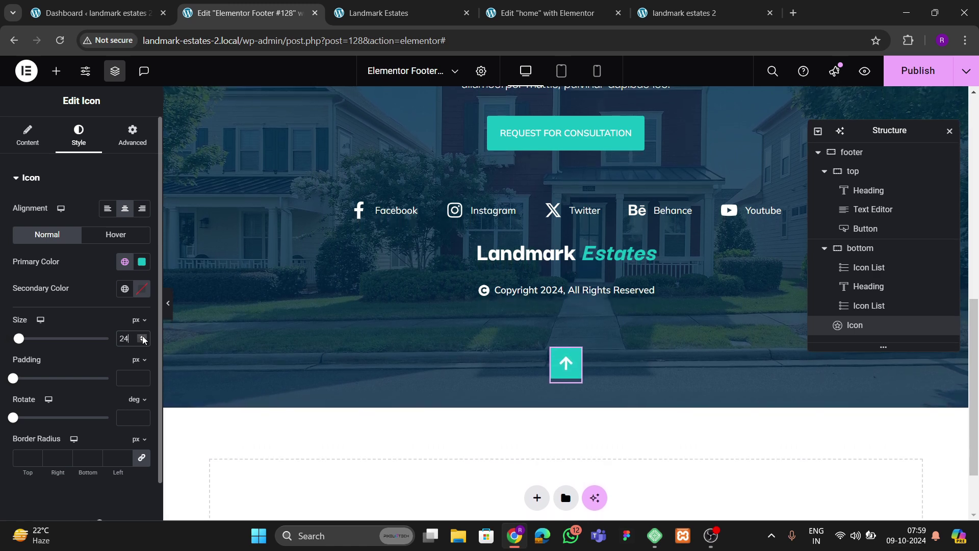
pyautogui.click(143, 340)
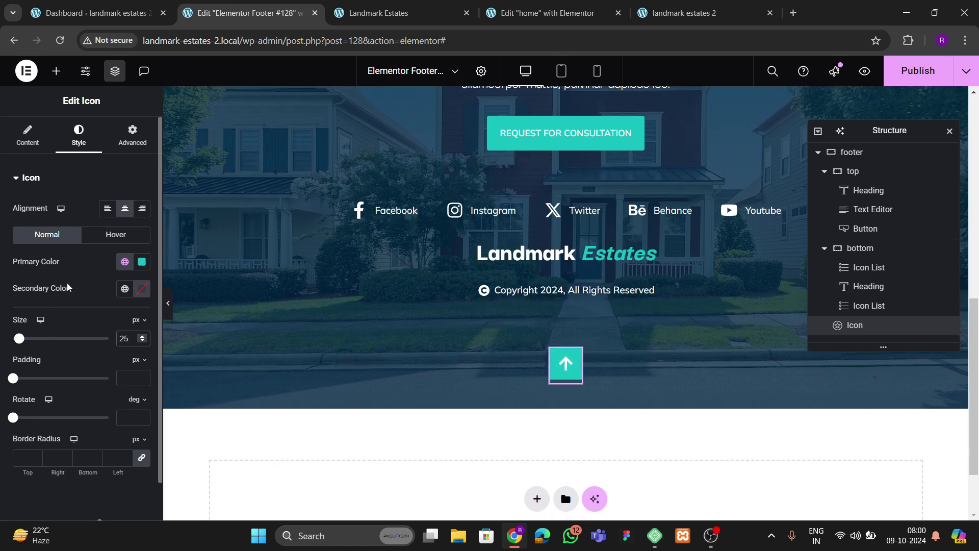
# - Set the arrow icon's primary colour on hover to black
pyautogui.click(116, 234)
pyautogui.click(141, 262)
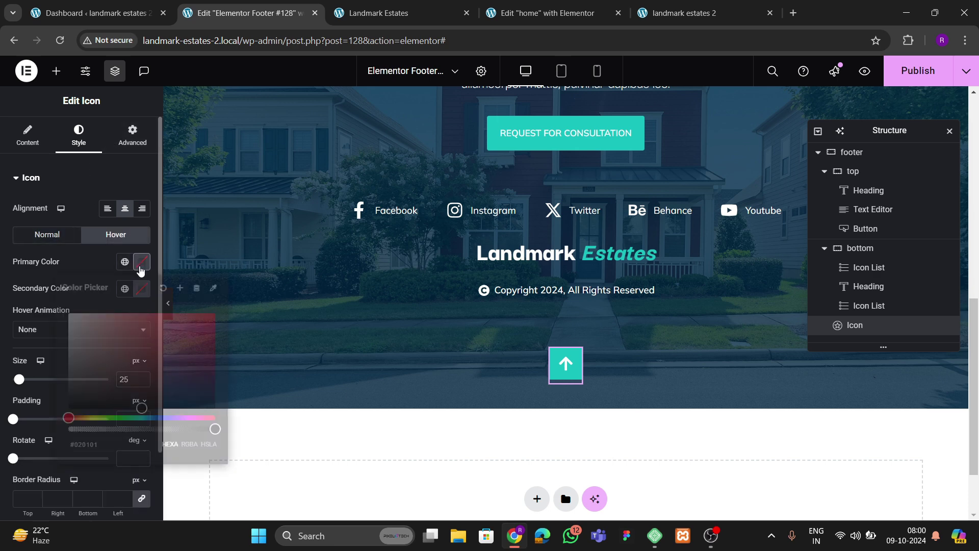
pyautogui.moveTo(140, 392); pyautogui.dragTo(55, 415)
pyautogui.click(84, 267)
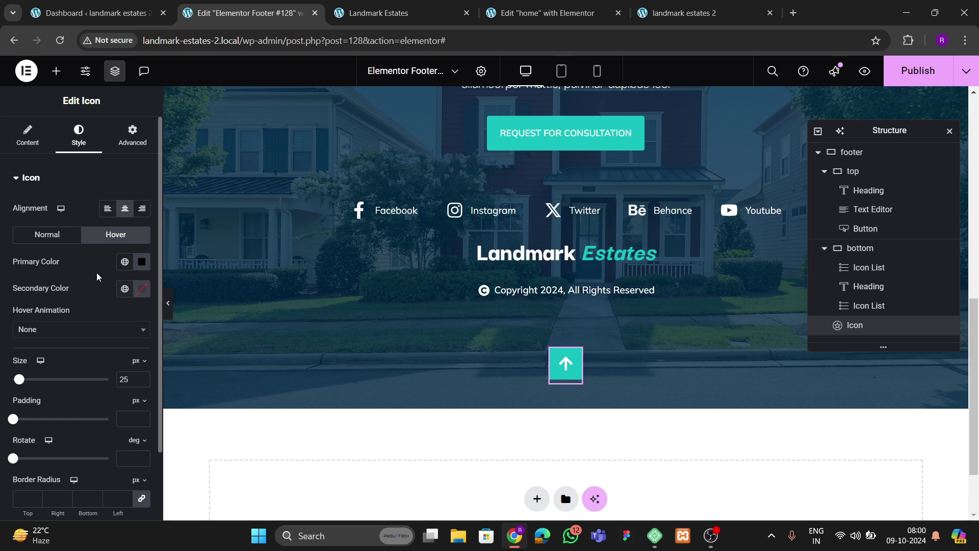
# - Give the arrow icon a Fixed position with Right horizontal orientation, moving the Structure panel out of its way
pyautogui.click(133, 135)
pyautogui.scroll(-2, 73, 336)
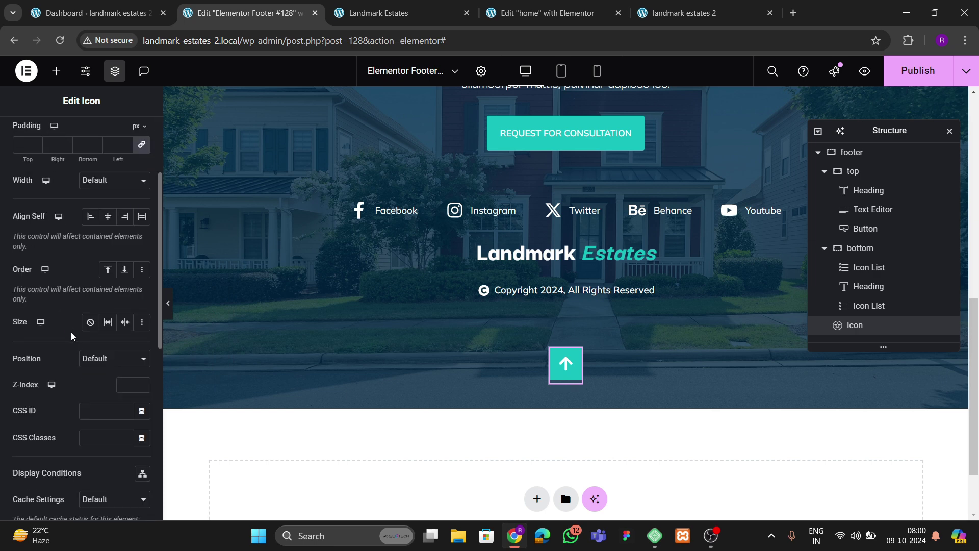
pyautogui.scroll(-2, 59, 317)
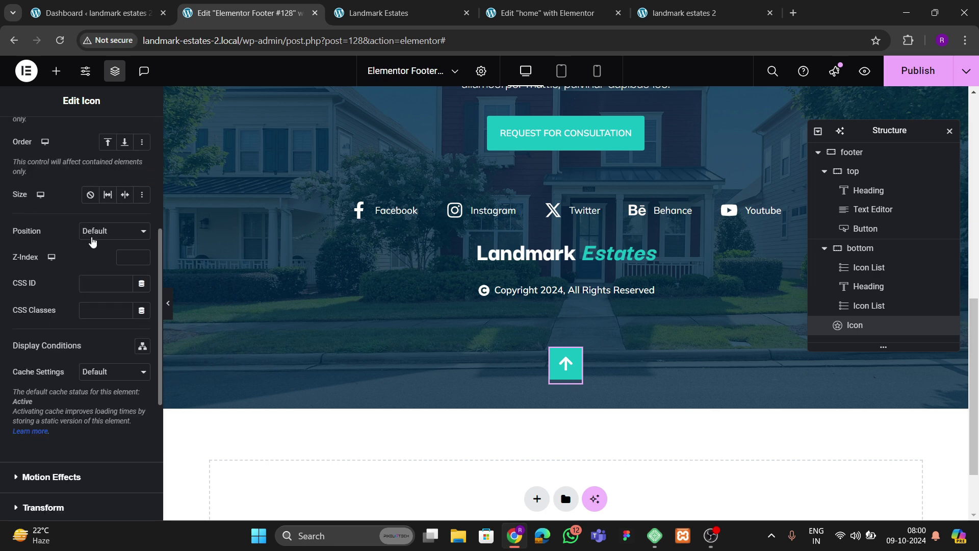
pyautogui.click(92, 237)
pyautogui.click(94, 276)
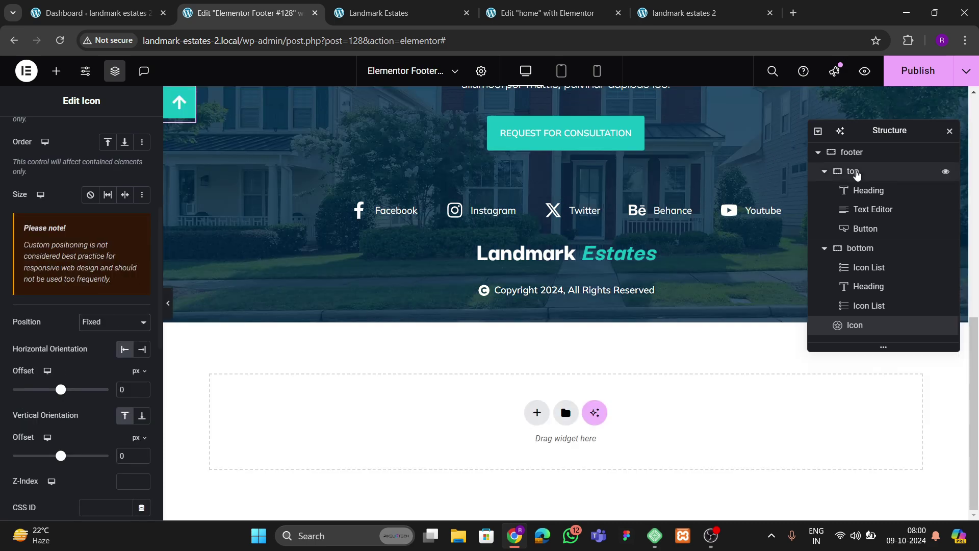
pyautogui.moveTo(867, 131); pyautogui.dragTo(581, 178)
pyautogui.click(142, 349)
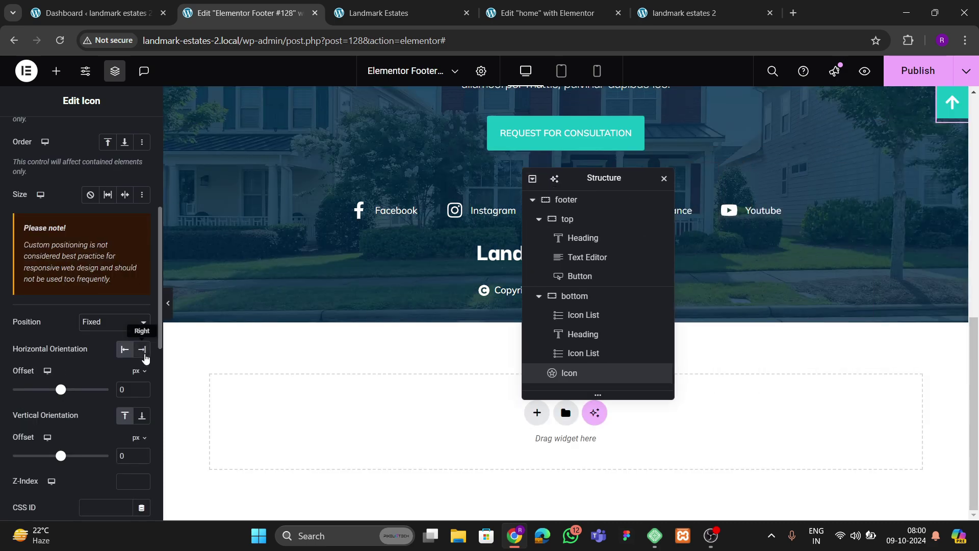
# - Set the arrow icon's vertical orientation to Bottom and give it 30 px horizontal and 30 px vertical offsets
pyautogui.click(142, 416)
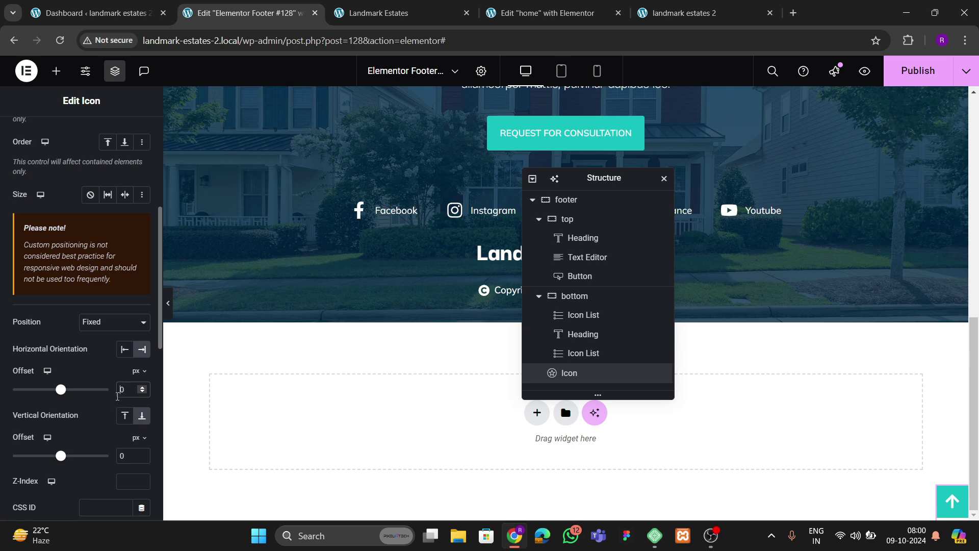
pyautogui.write('5')
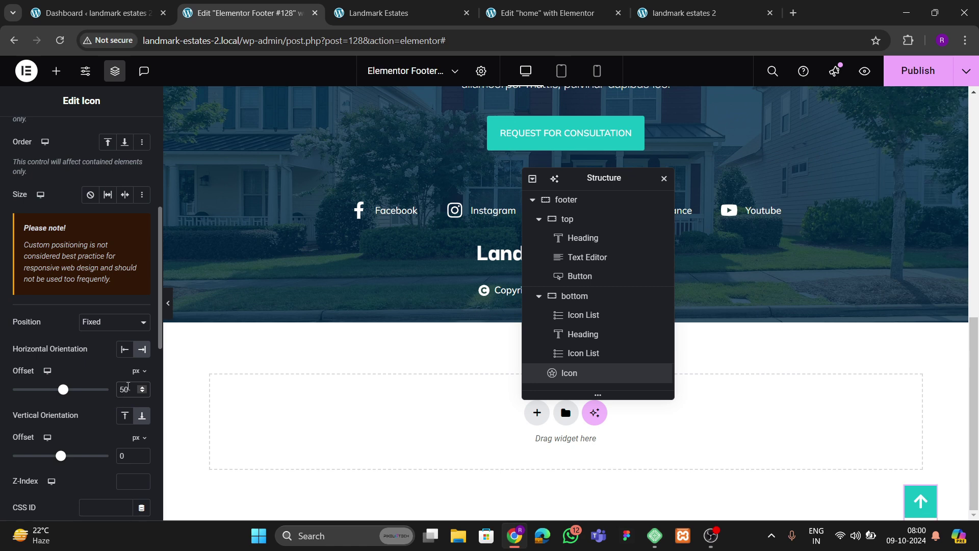
pyautogui.press('BackSpace')
pyautogui.write('3')
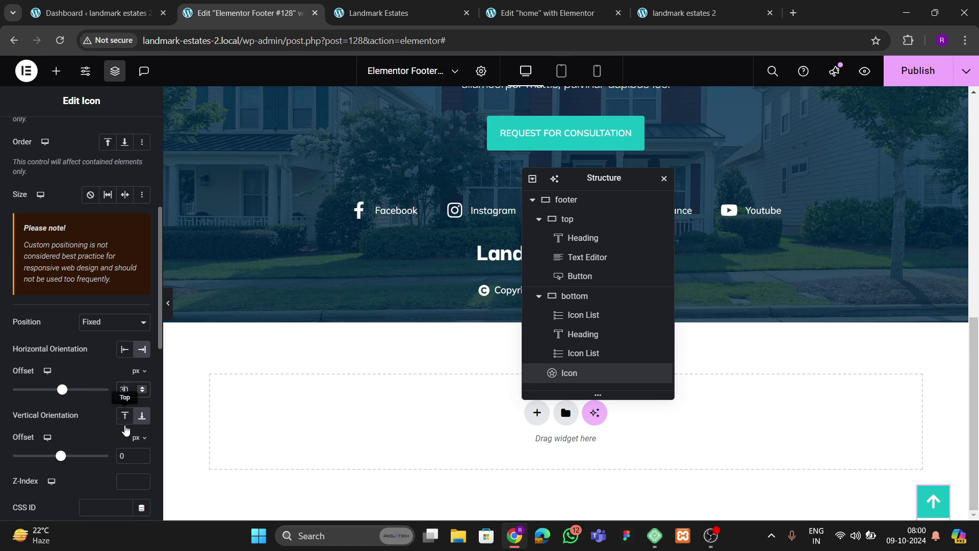
pyautogui.write('5')
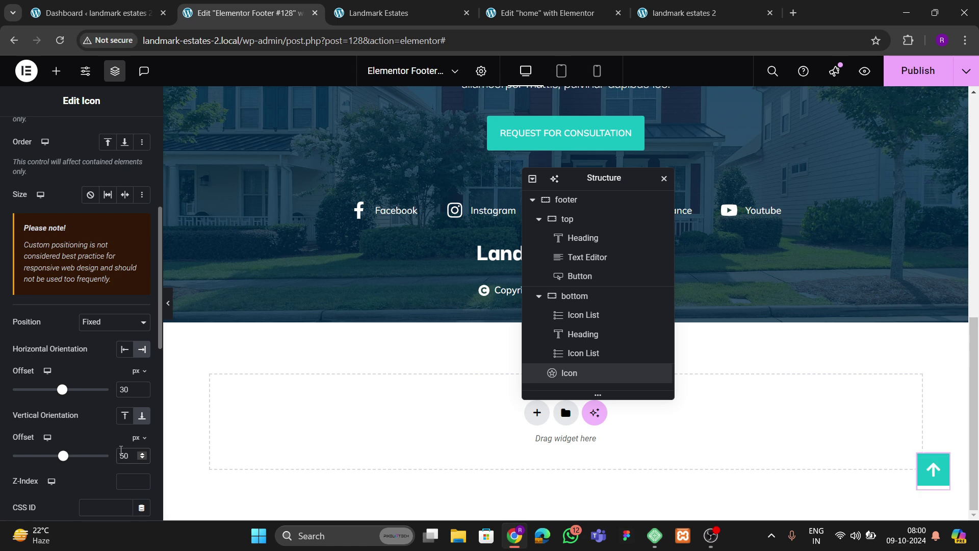
pyautogui.press('BackSpace')
pyautogui.write('3')
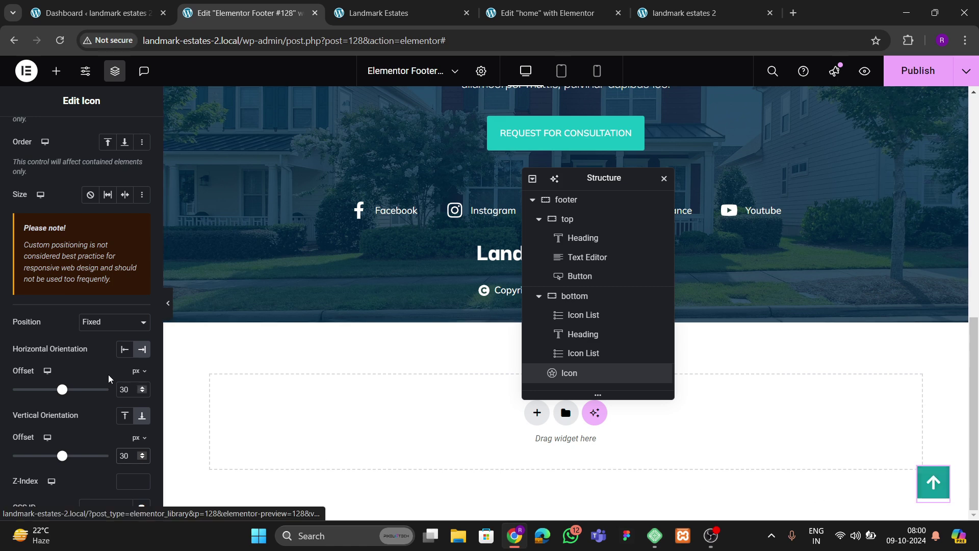
# - Set the arrow icon's Z-Index to 1000 and publish the footer template
pyautogui.scroll(-3, 69, 376)
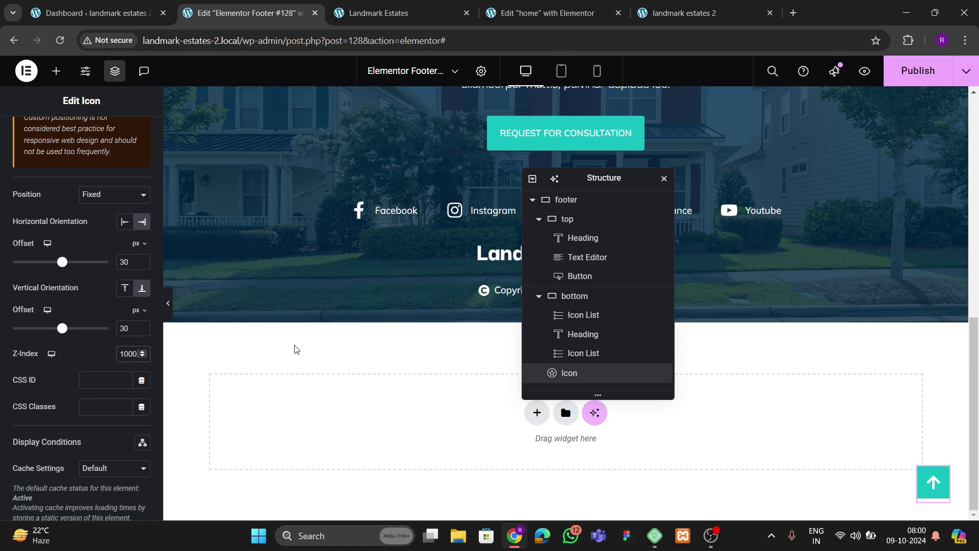
pyautogui.click(917, 71)
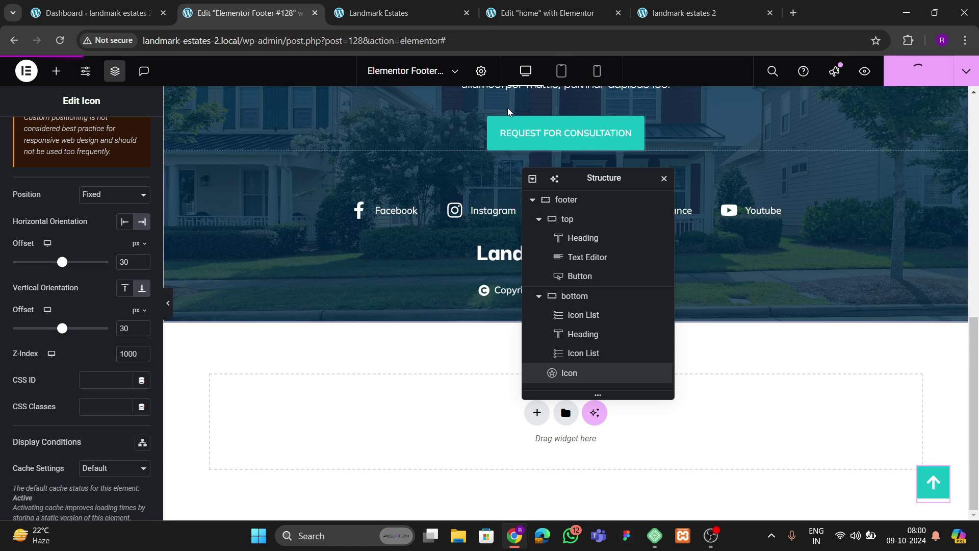
# - Test the back-to-top arrow from the footer of the live landmark estates 2 page
pyautogui.click(683, 13)
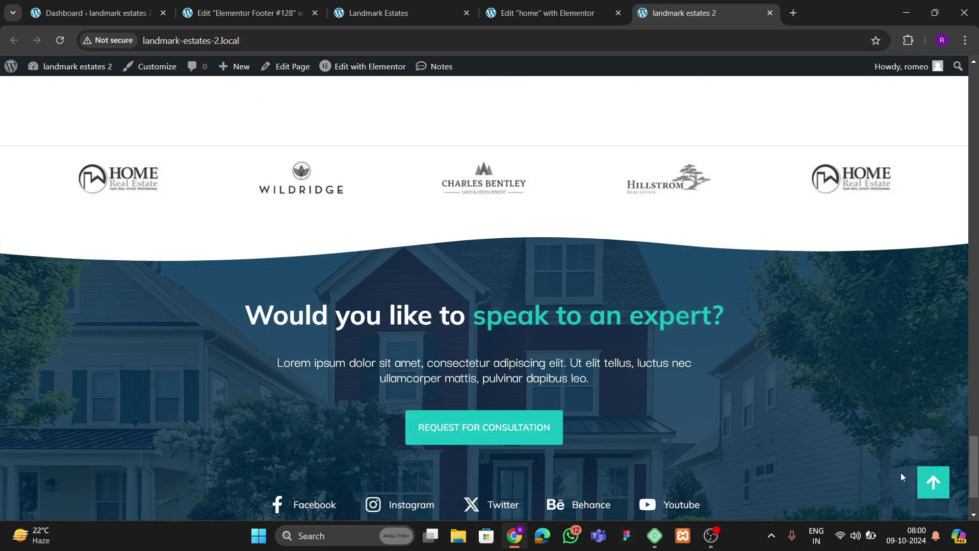
pyautogui.scroll(-2, 925, 482)
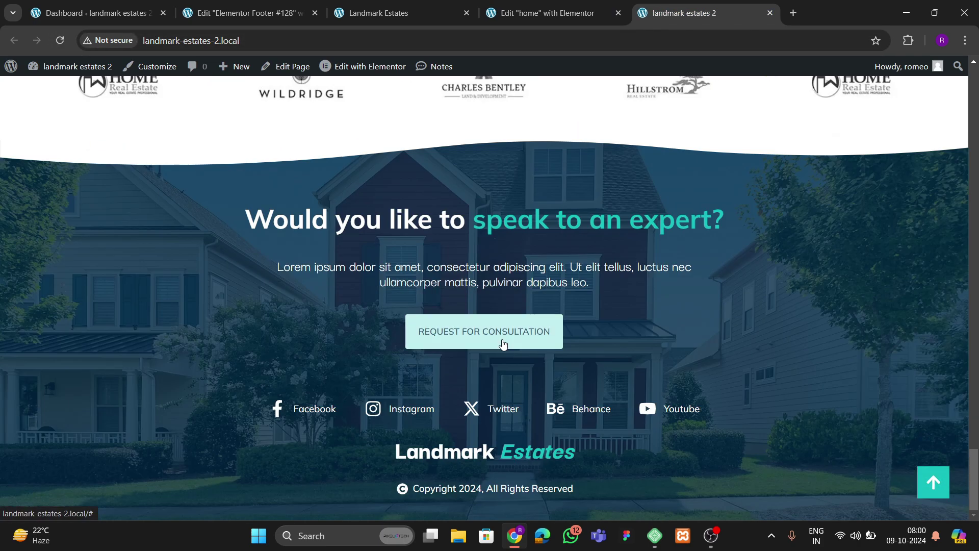
pyautogui.click(933, 482)
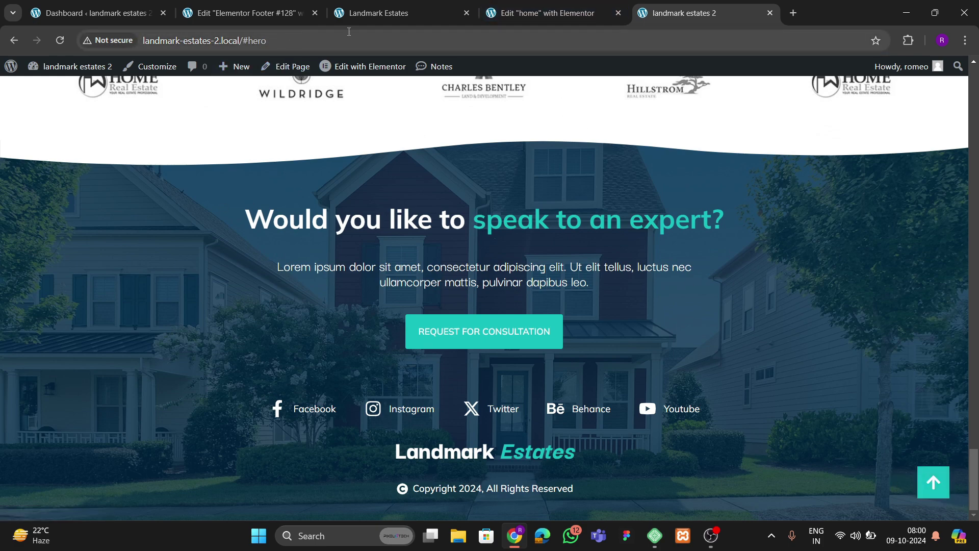
# - Give the home page's hero container the CSS ID "hero" and publish the page
pyautogui.click(534, 15)
pyautogui.scroll(10, 487, 261)
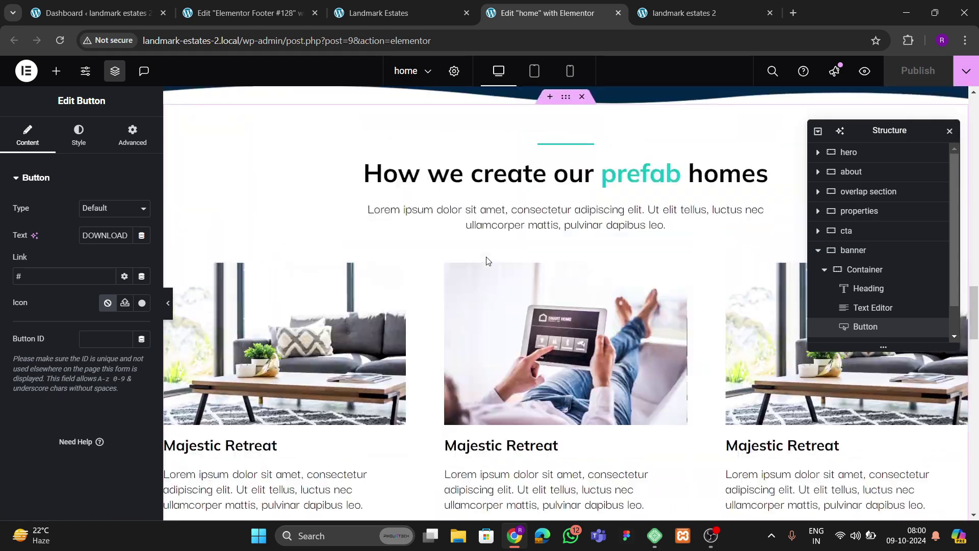
pyautogui.scroll(15, 487, 260)
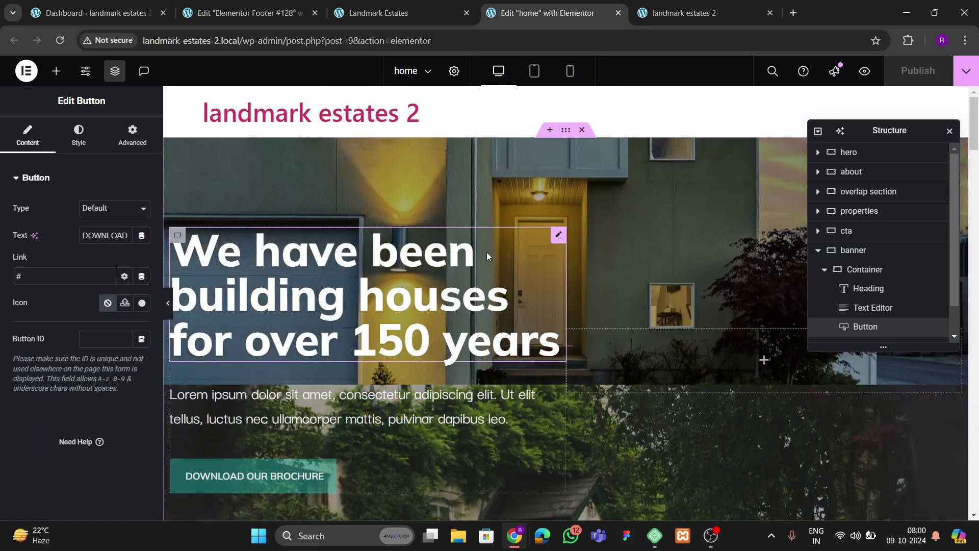
pyautogui.click(565, 129)
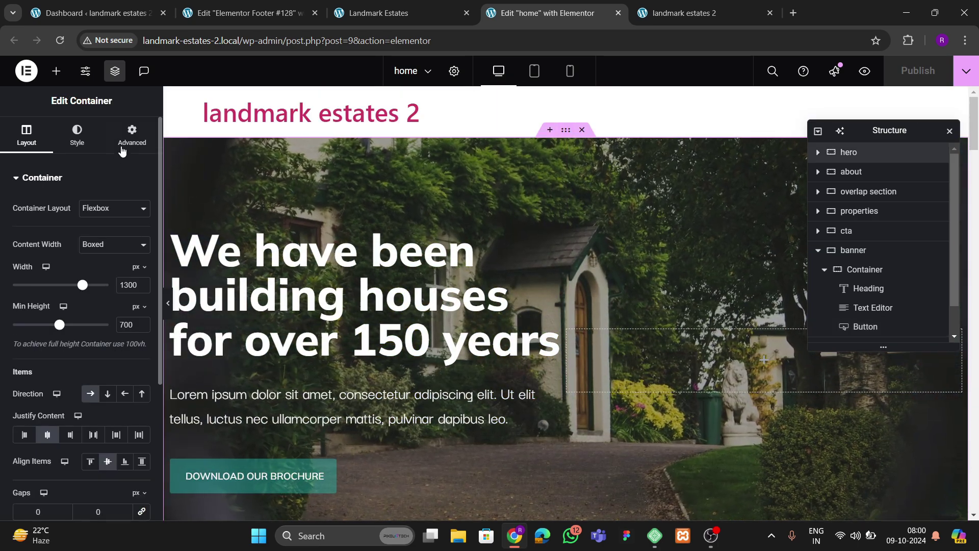
pyautogui.click(122, 148)
pyautogui.scroll(-5, 73, 294)
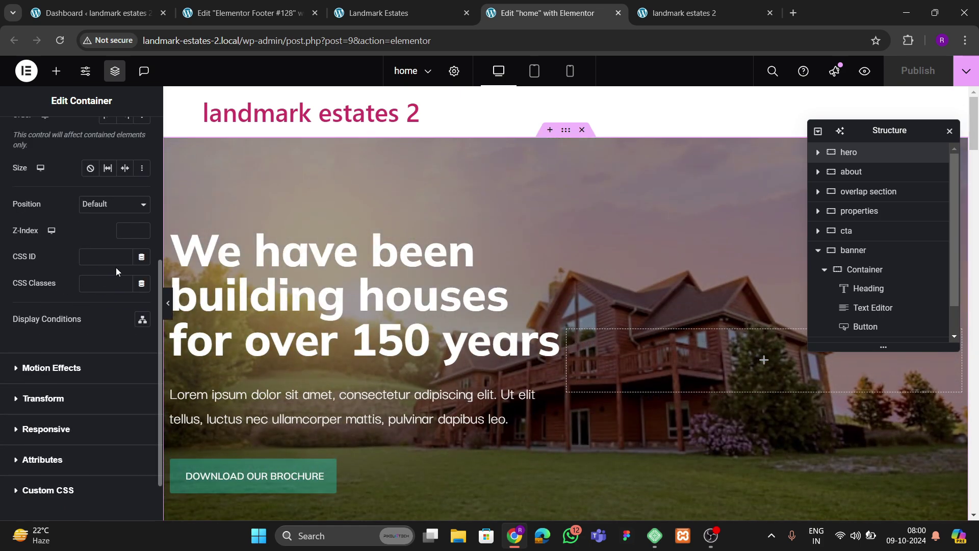
pyautogui.click(107, 255)
pyautogui.write('hero')
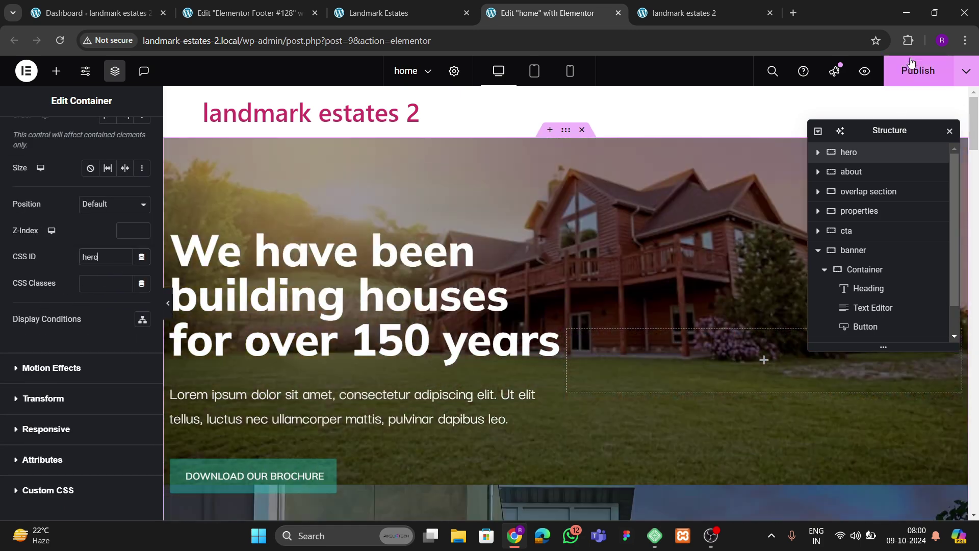
pyautogui.click(918, 70)
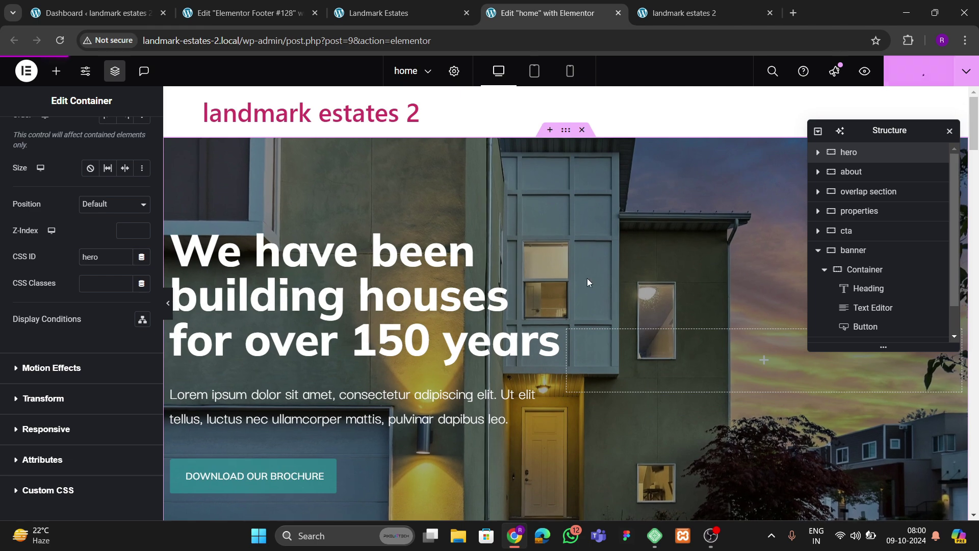
# - Reload the live landmark estates 2 page and test the back-to-top arrow's jump to the hero section
pyautogui.click(690, 20)
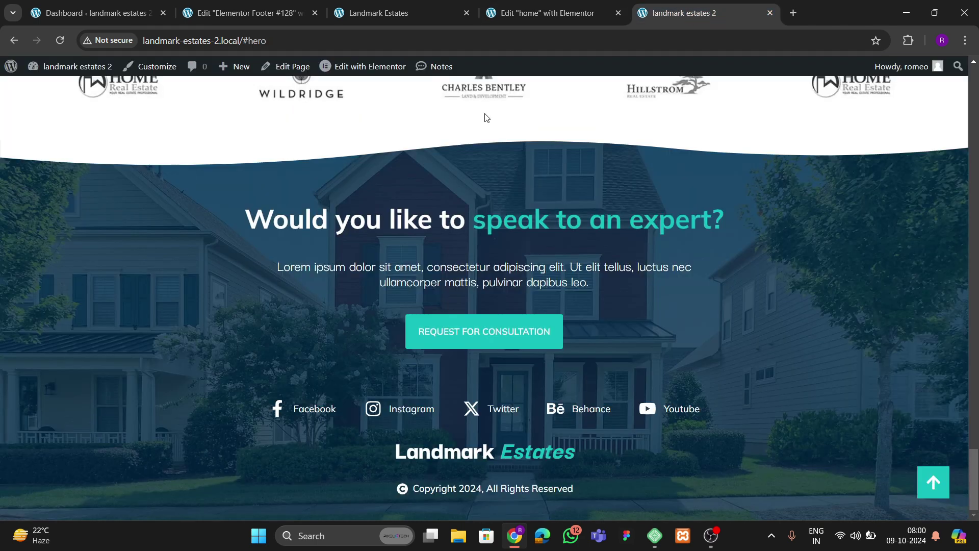
pyautogui.click(63, 41)
pyautogui.click(933, 482)
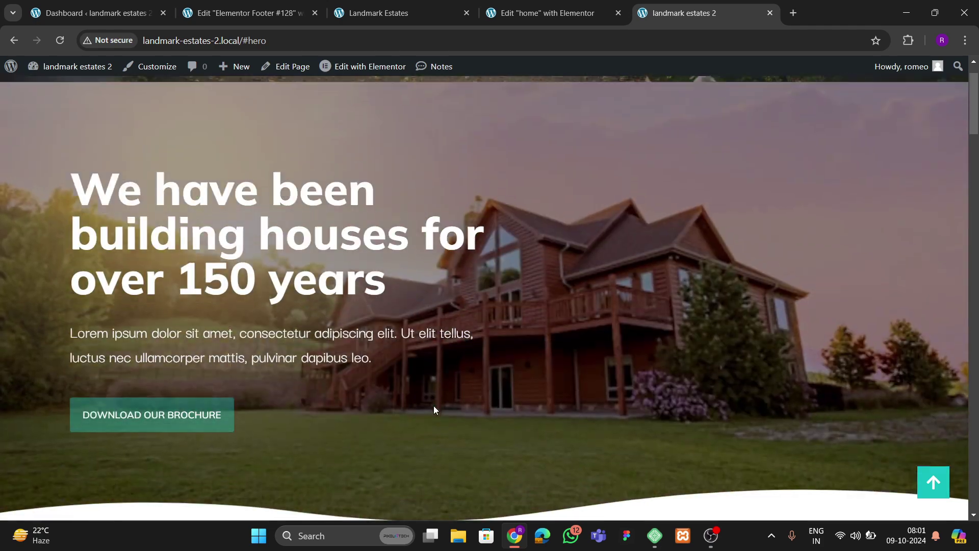
pyautogui.scroll(-4, 447, 304)
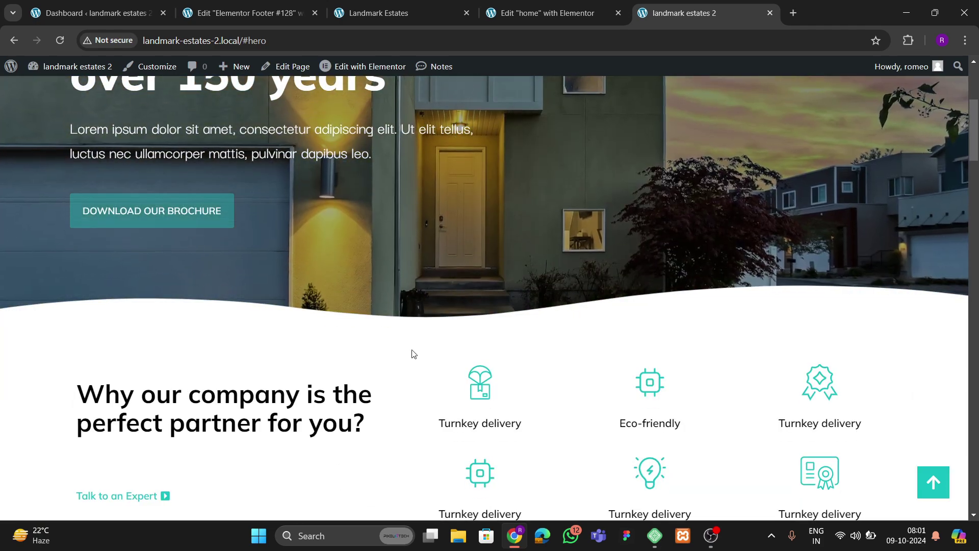
# - Close the footer template's editor and return to the home page editor
pyautogui.hotkey('ctrl', '2')
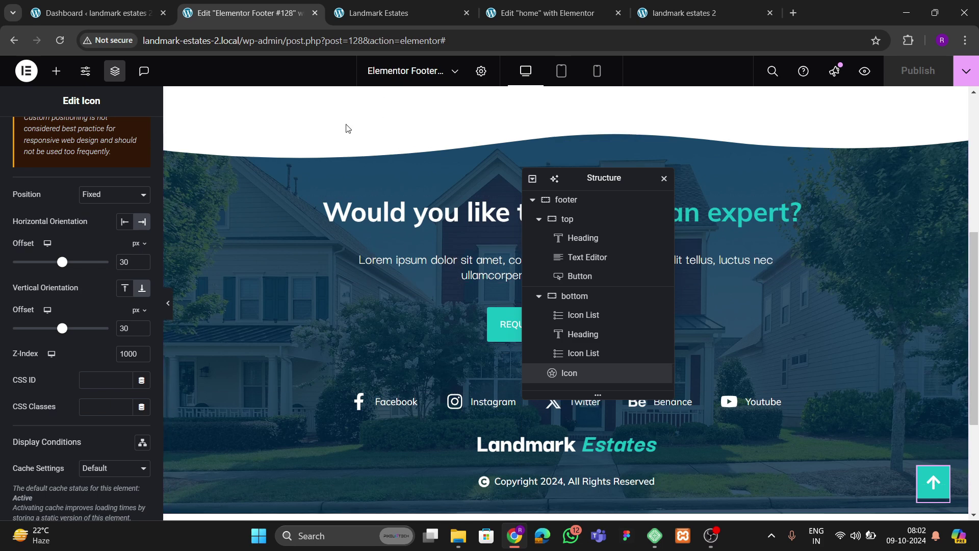
pyautogui.middleClick(266, 12)
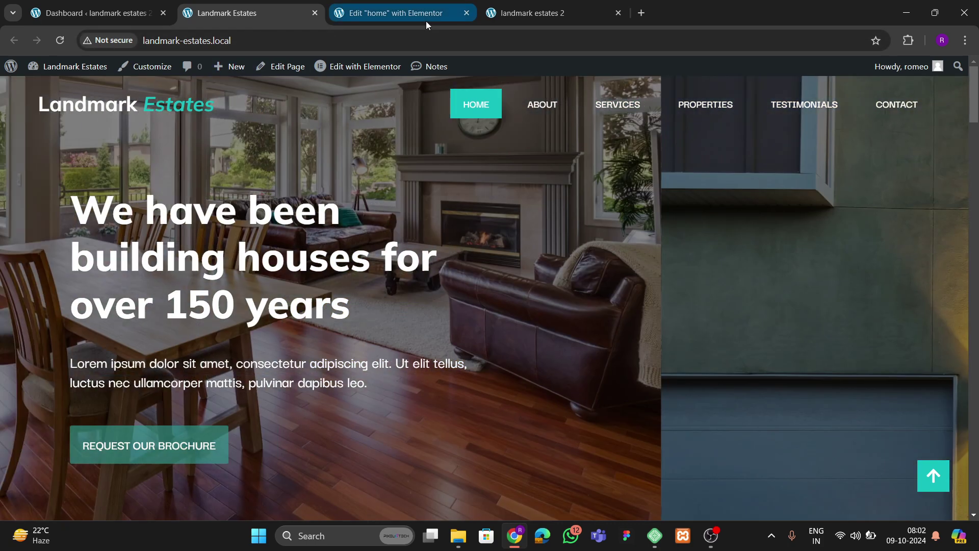
pyautogui.click(426, 20)
pyautogui.click(532, 20)
pyautogui.click(388, 14)
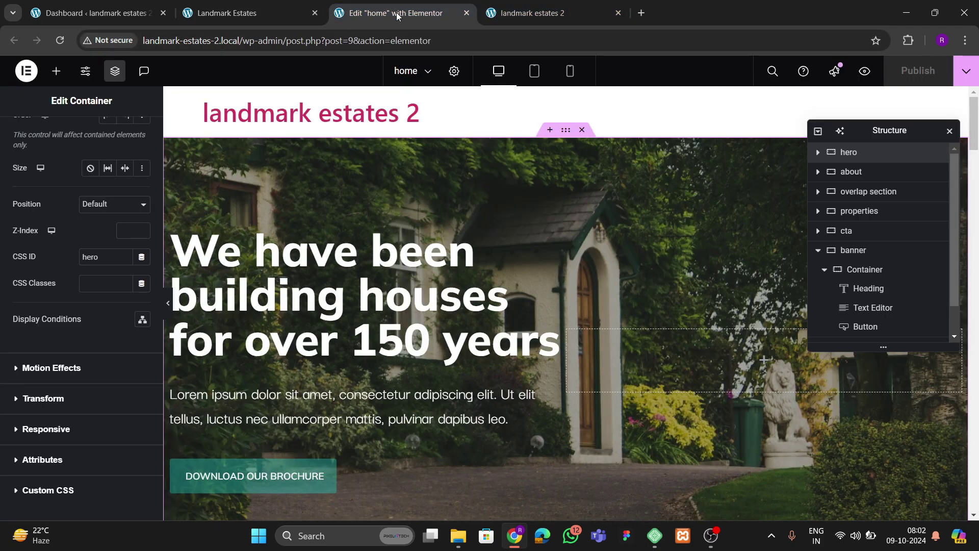
# - Open the Theme Builder from the WordPress dashboard in a new browser tab
pyautogui.click(112, 17)
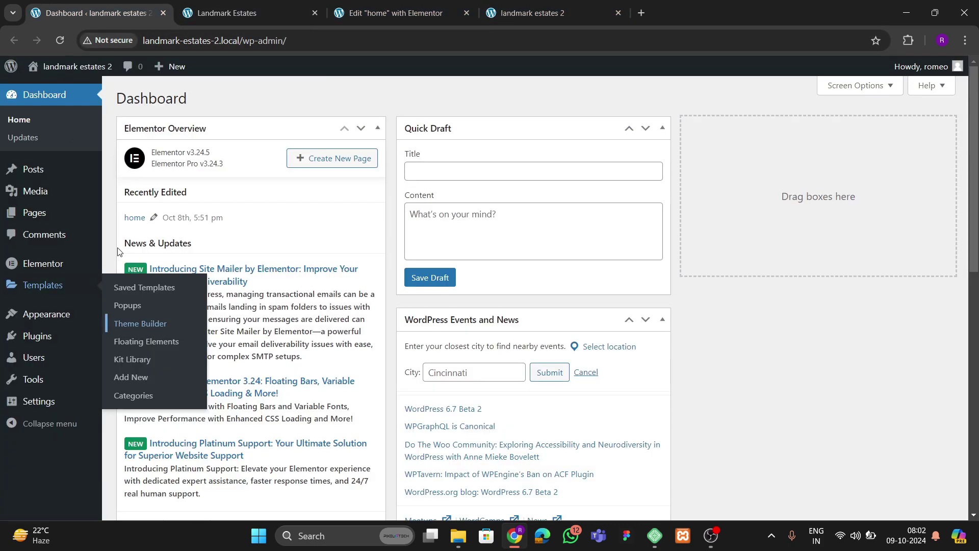
pyautogui.rightClick(141, 319)
pyautogui.click(164, 327)
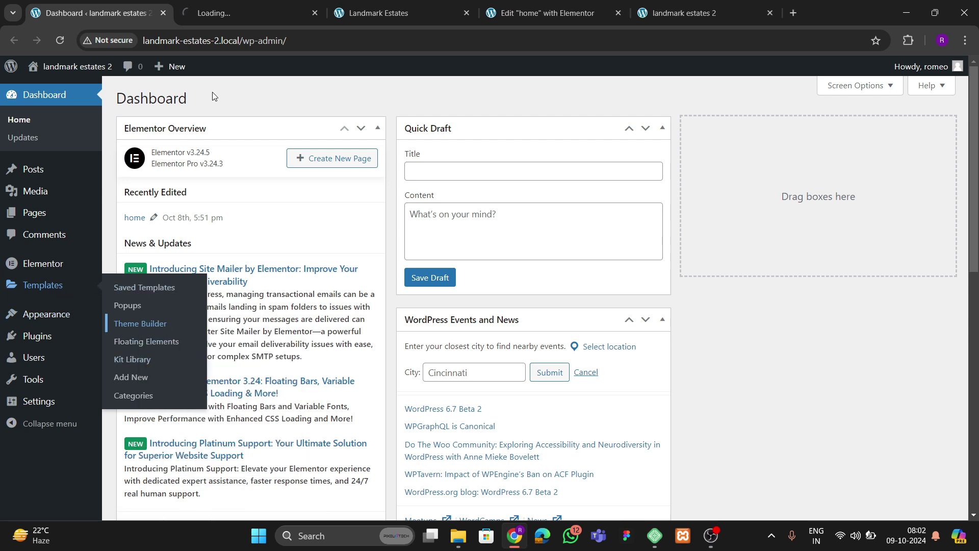
pyautogui.click(238, 18)
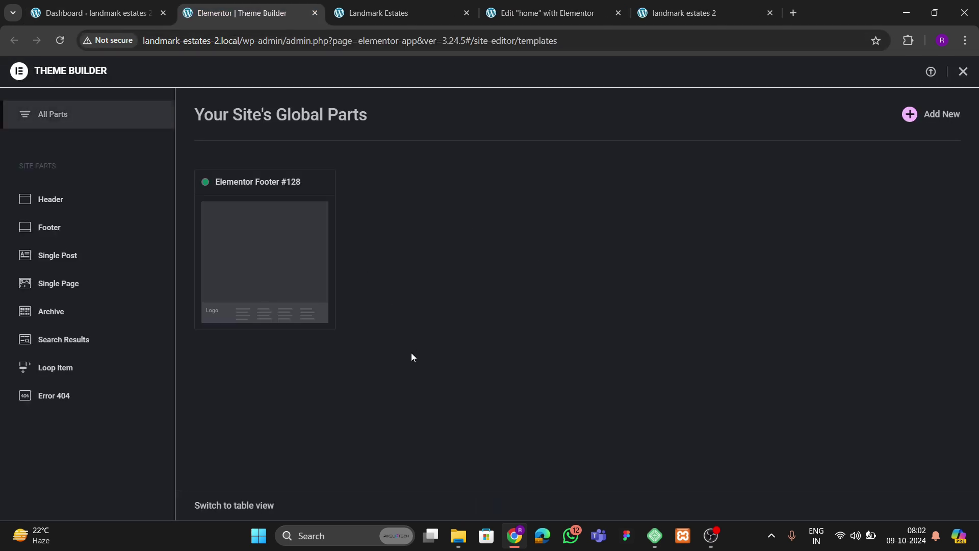
# - Create a new header template and dismiss the block library to start from a blank layout
pyautogui.click(53, 207)
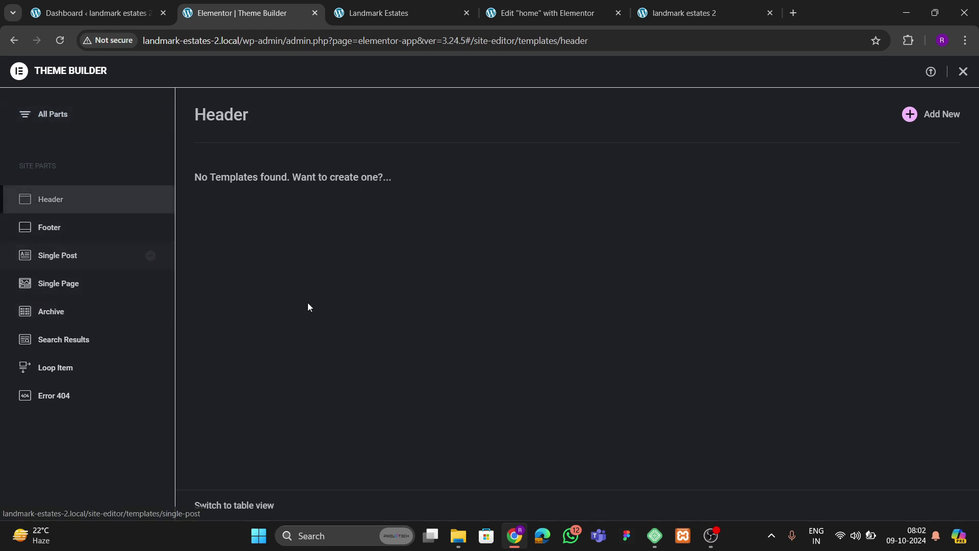
pyautogui.click(904, 127)
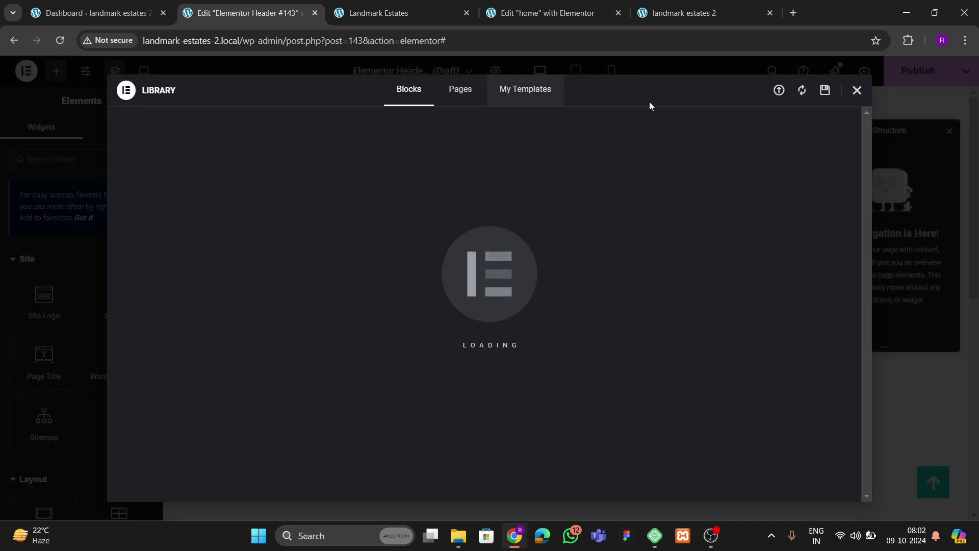
pyautogui.click(856, 91)
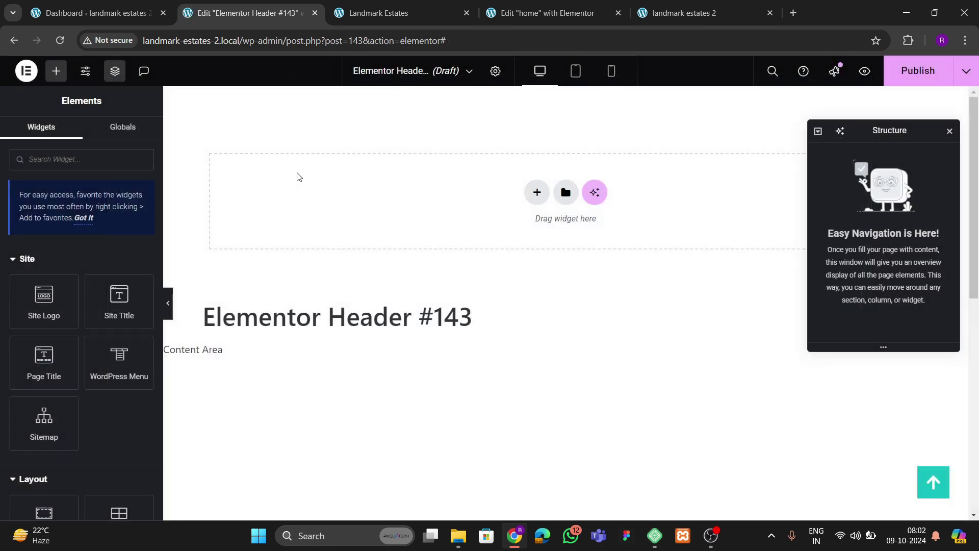
# - Compare the blank header template with the logo and navigation header of the Landmark Estates reference site
pyautogui.click(403, 15)
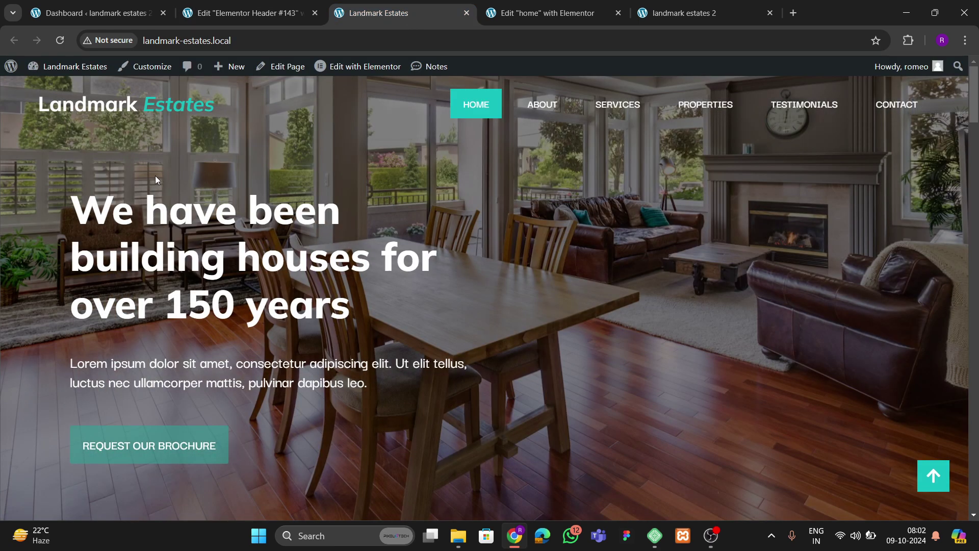
pyautogui.click(263, 14)
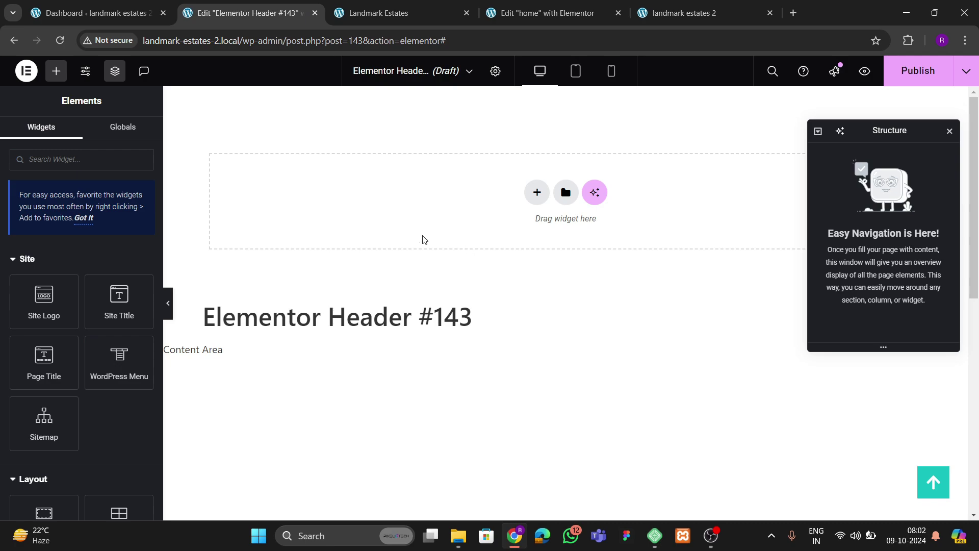
pyautogui.click(405, 14)
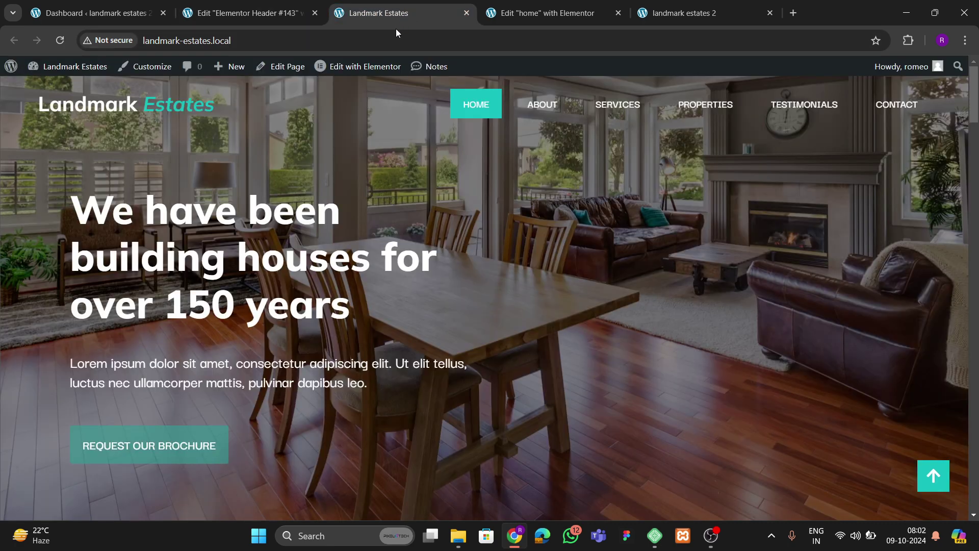
# - Switch to the home page editor and open its footer template for editing
pyautogui.click(533, 21)
pyautogui.scroll(-20, 465, 200)
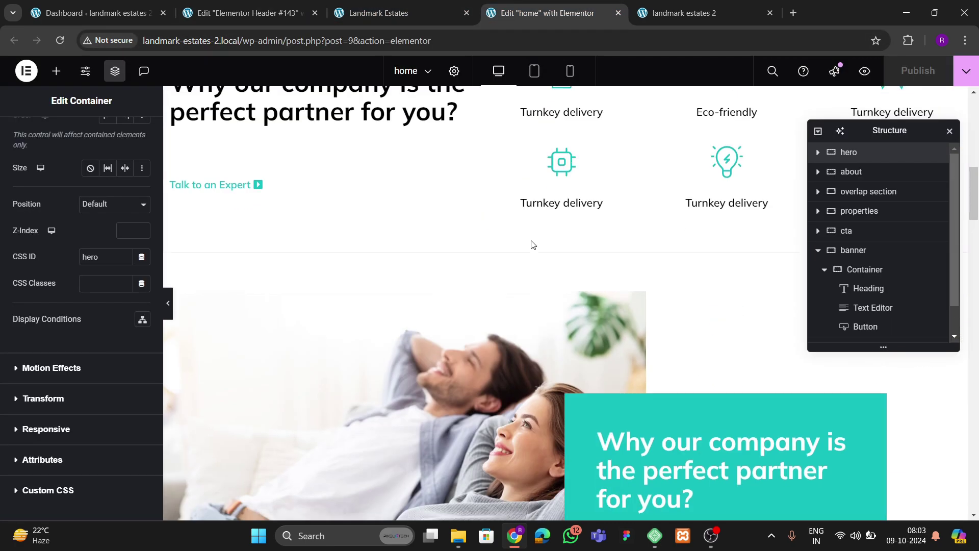
pyautogui.scroll(-10, 555, 279)
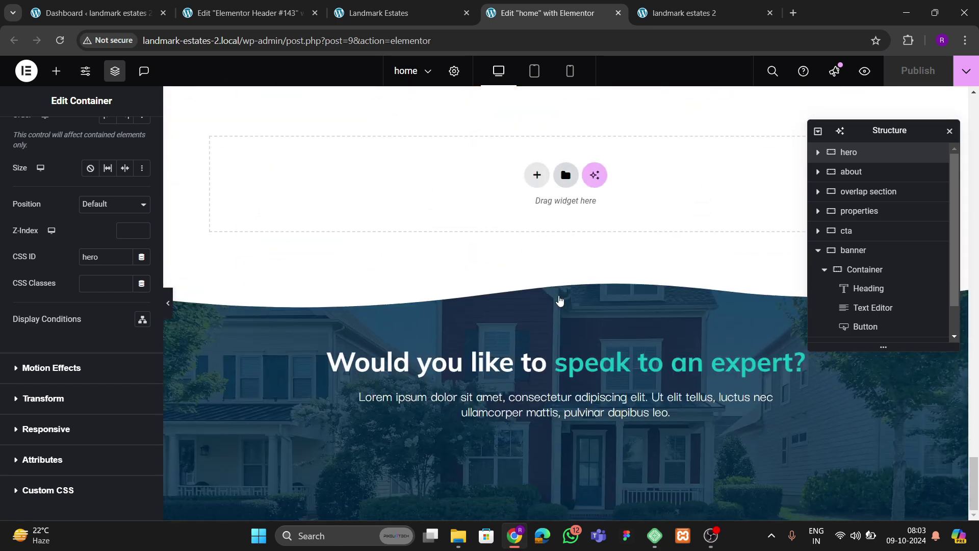
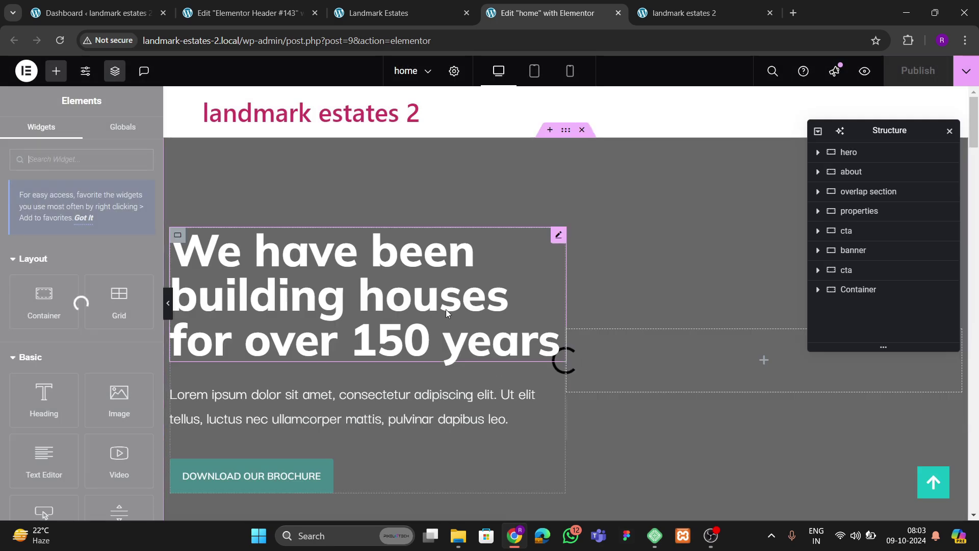
pyautogui.scroll(-10, 480, 315)
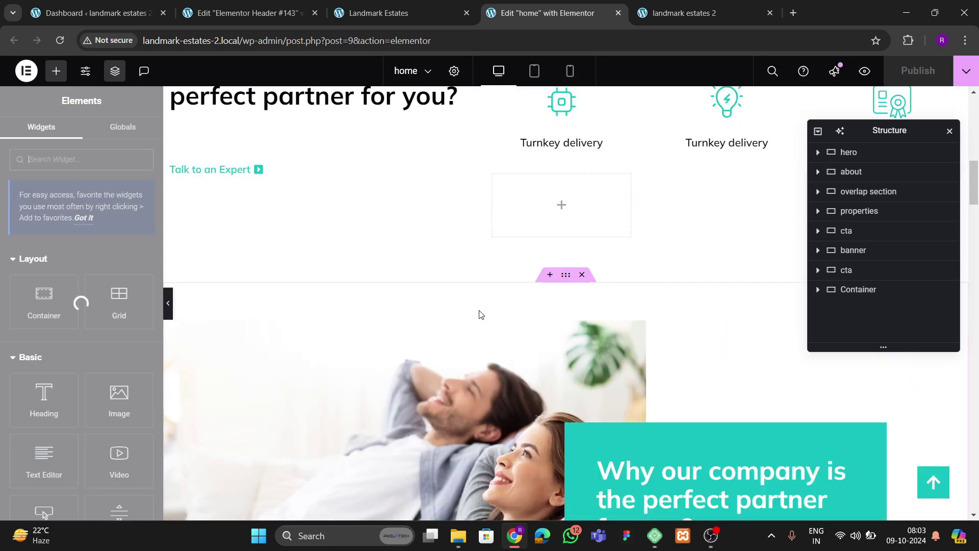
pyautogui.scroll(9, 479, 315)
pyautogui.scroll(2, 479, 315)
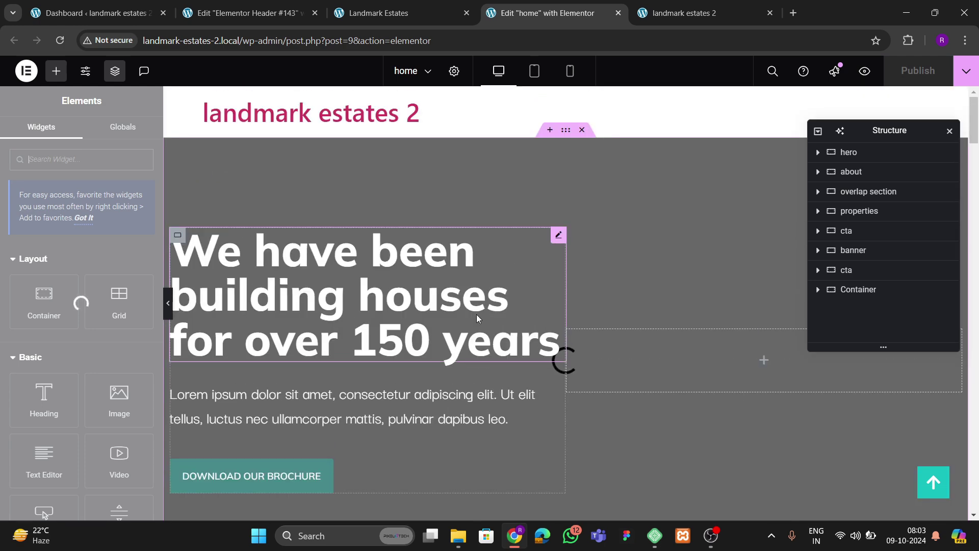
pyautogui.scroll(-20, 477, 315)
pyautogui.scroll(3, 478, 307)
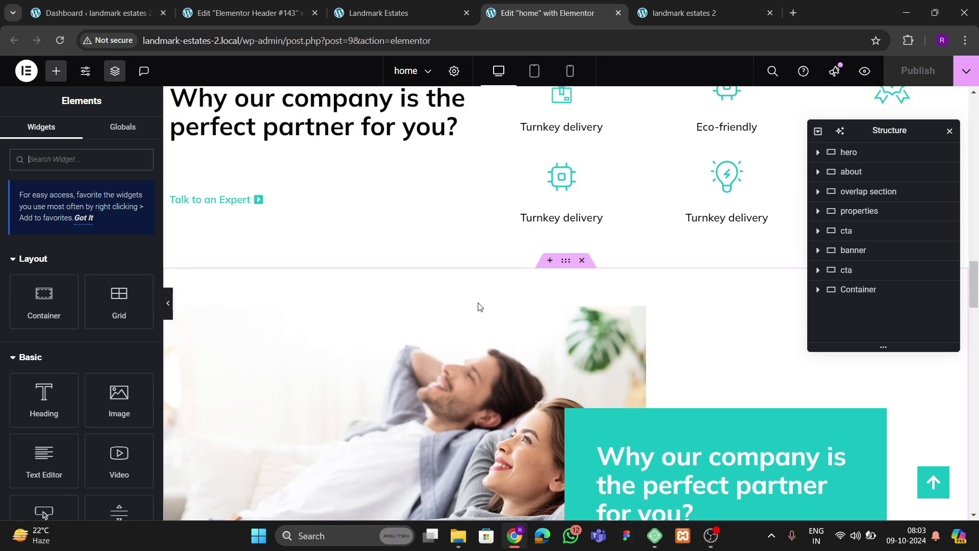
pyautogui.scroll(-15, 480, 307)
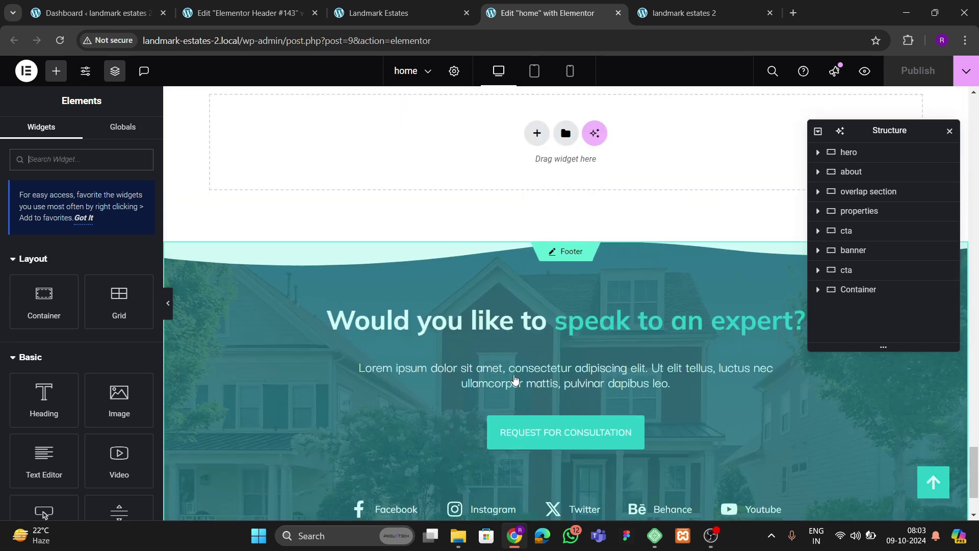
pyautogui.scroll(-3, 513, 376)
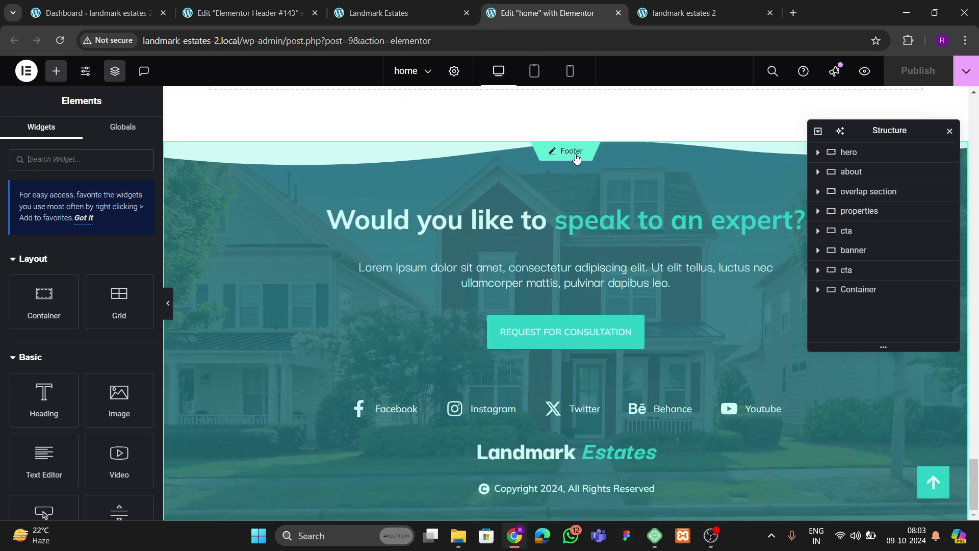
pyautogui.click(487, 304)
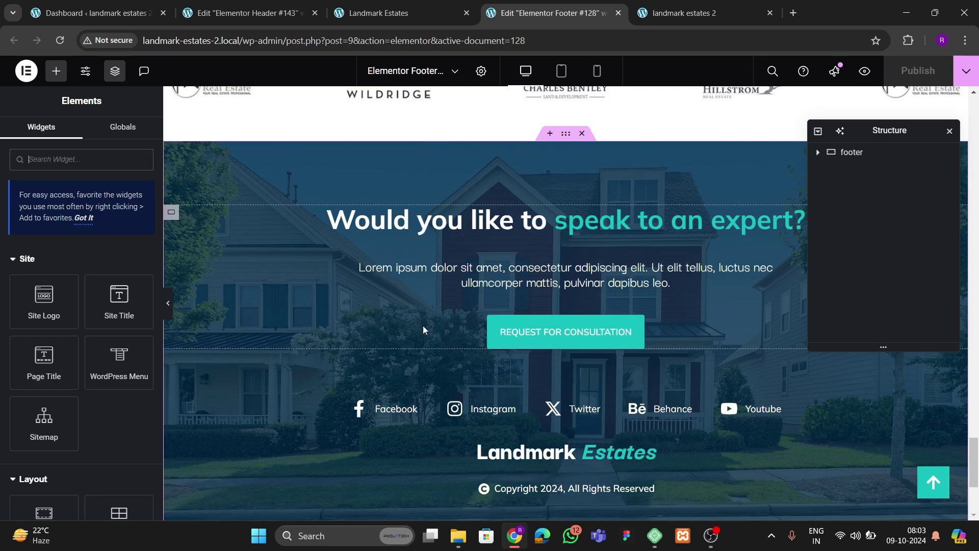
# - Copy the Landmark Estates heading from the footer's bottom container
pyautogui.scroll(-3, 568, 456)
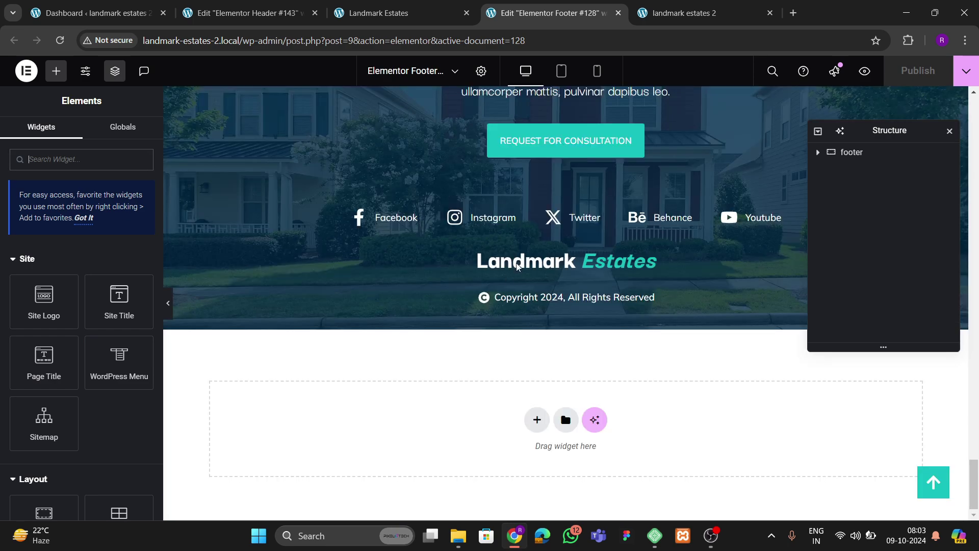
pyautogui.rightClick(553, 279)
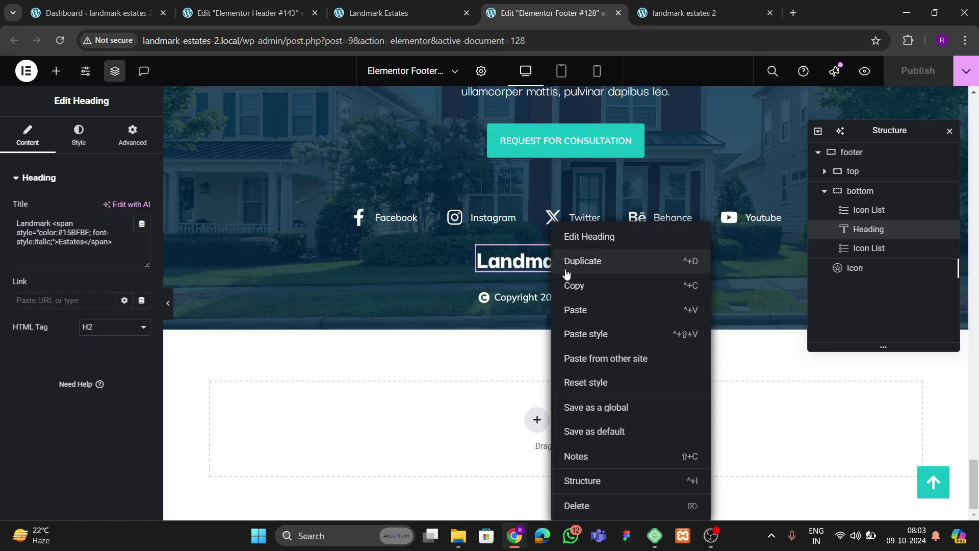
pyautogui.click(569, 294)
# - Switch to the header template, add a row-direction container and set its boxed content width to 1400 px
pyautogui.click(258, 22)
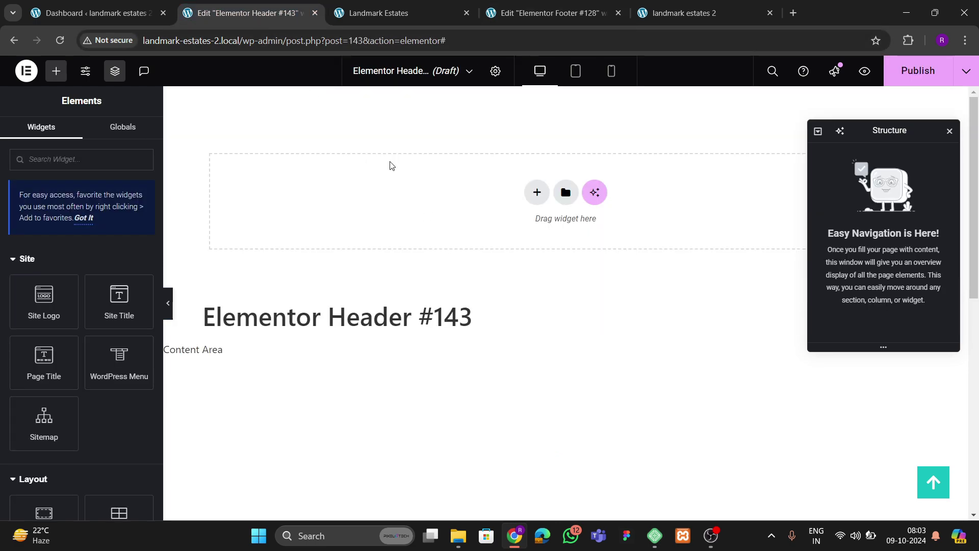
pyautogui.click(536, 193)
pyautogui.click(528, 232)
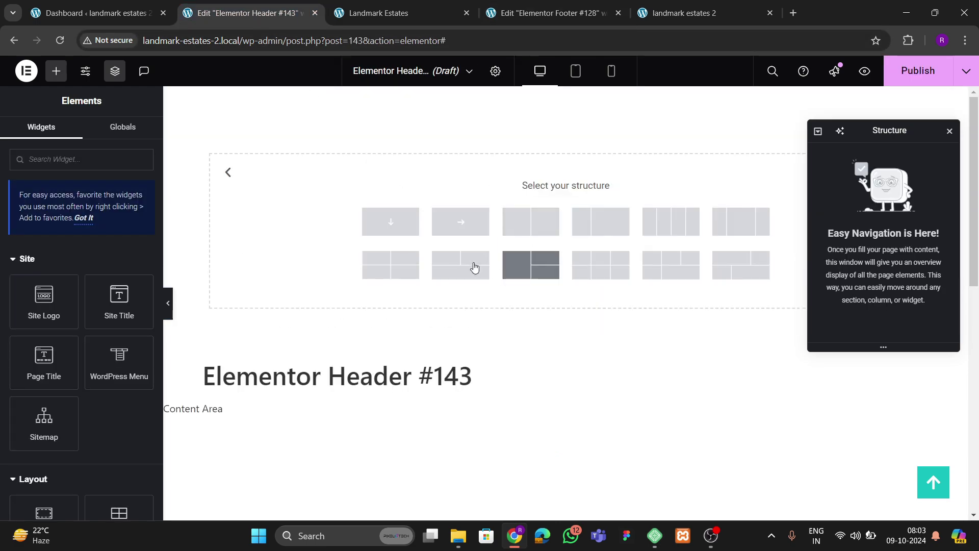
pyautogui.click(446, 225)
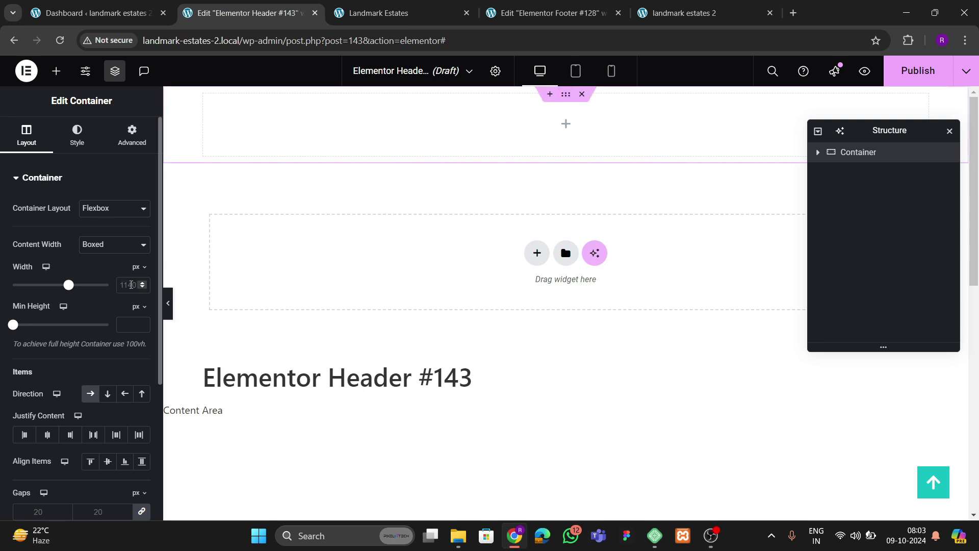
pyautogui.write('1400')
# - Set the header container's top and bottom padding to 20 px each
pyautogui.click(127, 143)
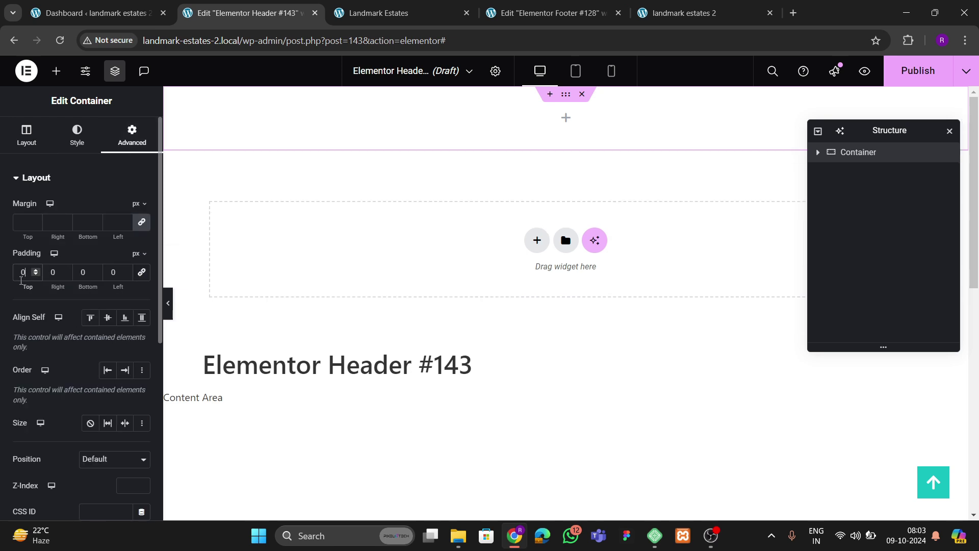
pyautogui.click(26, 272)
pyautogui.write('20')
pyautogui.click(85, 285)
pyautogui.write('20')
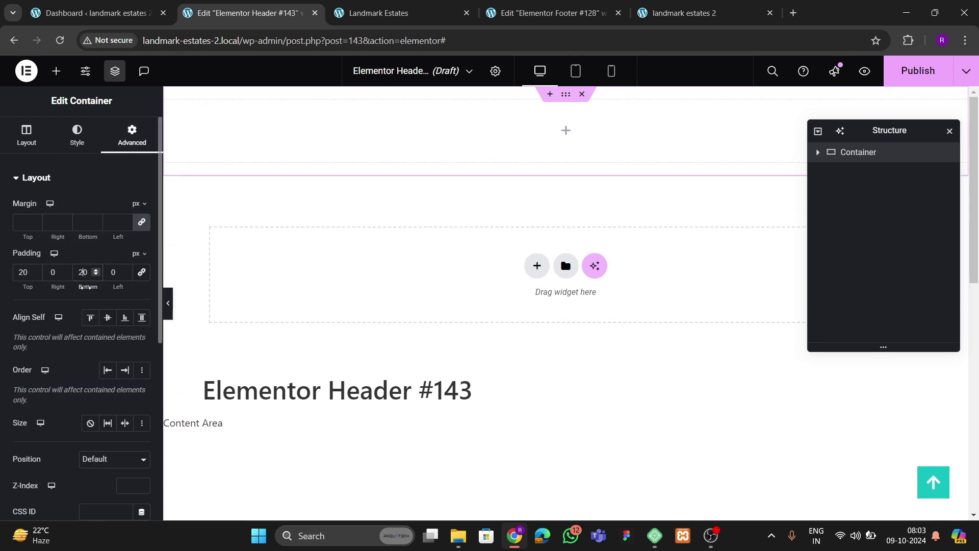
# - Give the header container a classic background in a dark brown colour
pyautogui.click(78, 145)
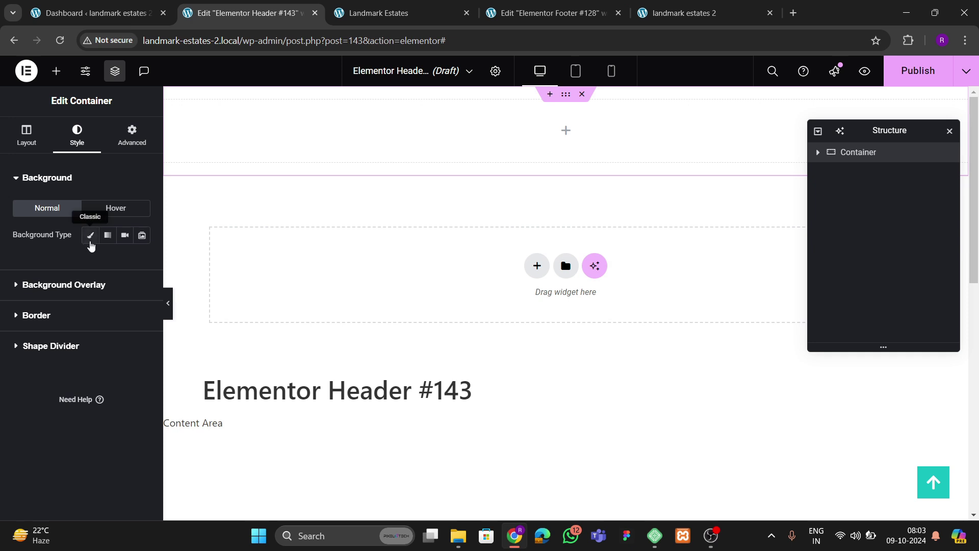
pyautogui.click(90, 234)
pyautogui.click(143, 262)
pyautogui.moveTo(75, 390); pyautogui.dragTo(92, 382)
pyautogui.click(78, 273)
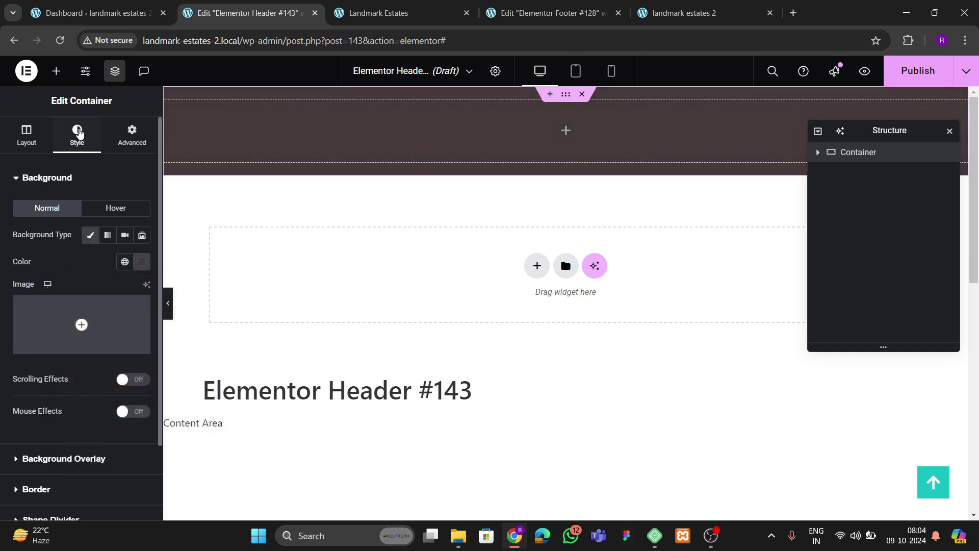
# - Paste the copied Landmark Estates heading into the header container and select the container again
pyautogui.rightClick(403, 123)
pyautogui.click(421, 233)
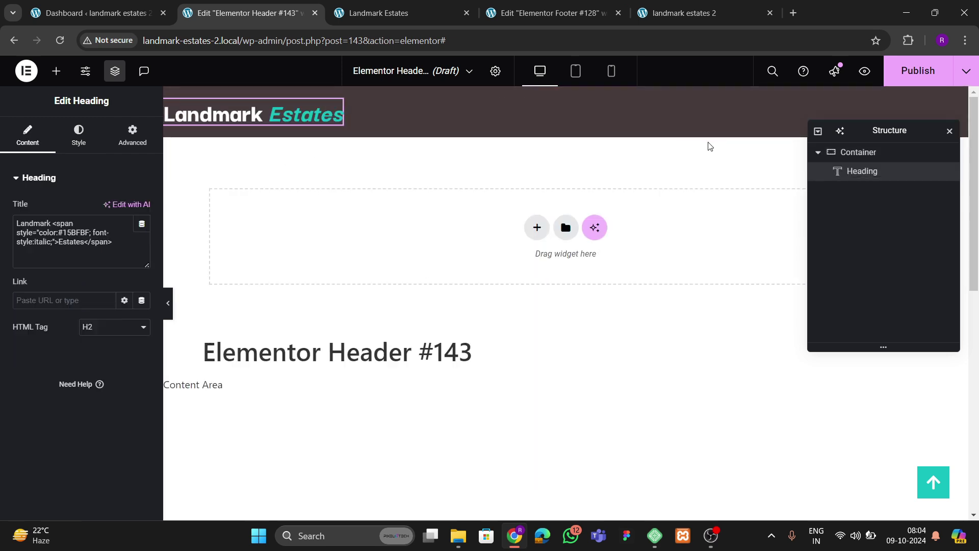
pyautogui.click(857, 153)
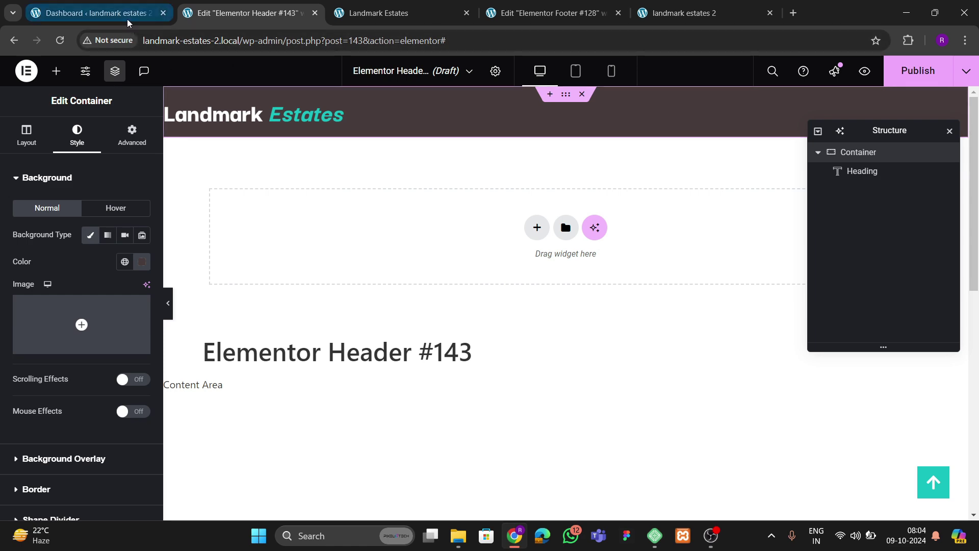
# - In the WordPress dashboard, create a menu named "final menu" for the Header location and add the home page to it
pyautogui.click(97, 13)
pyautogui.moveTo(29, 312)
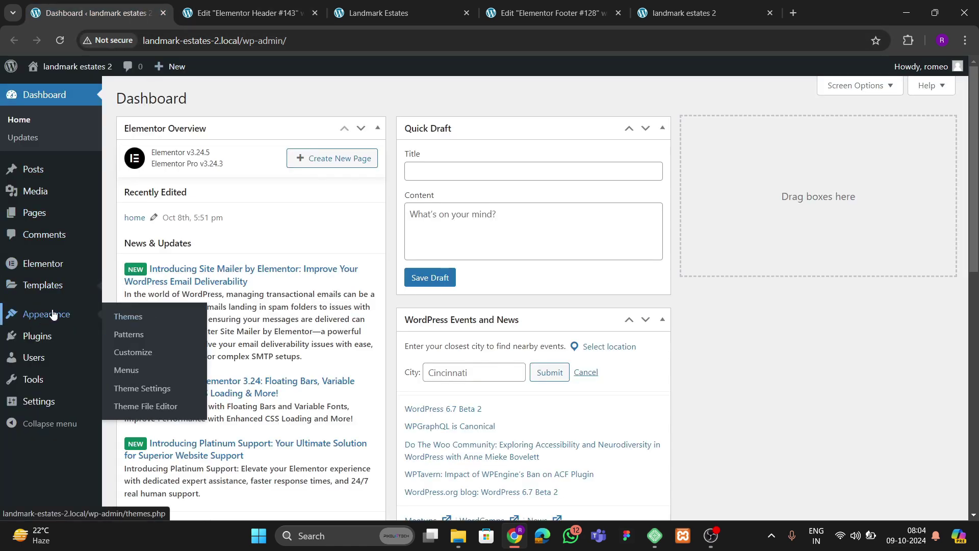
pyautogui.click(128, 370)
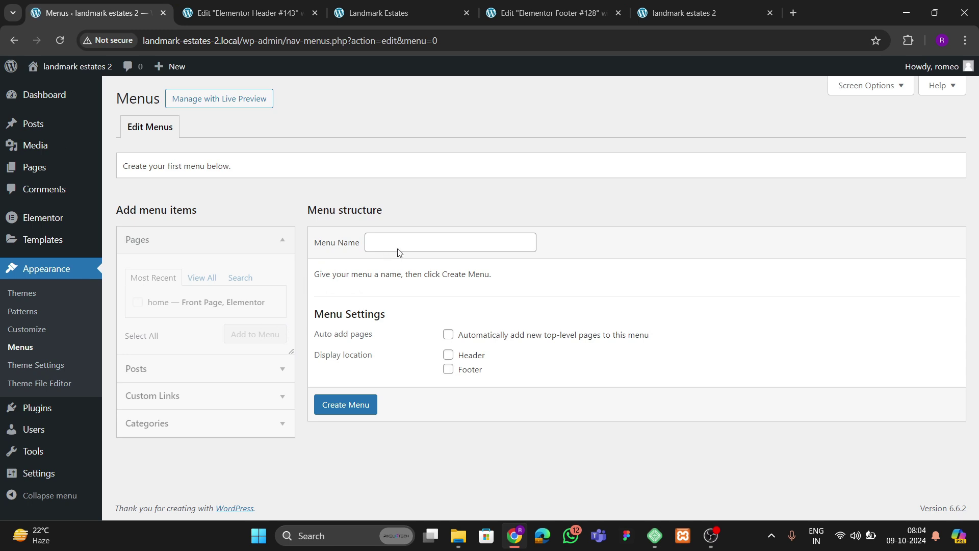
pyautogui.click(418, 254)
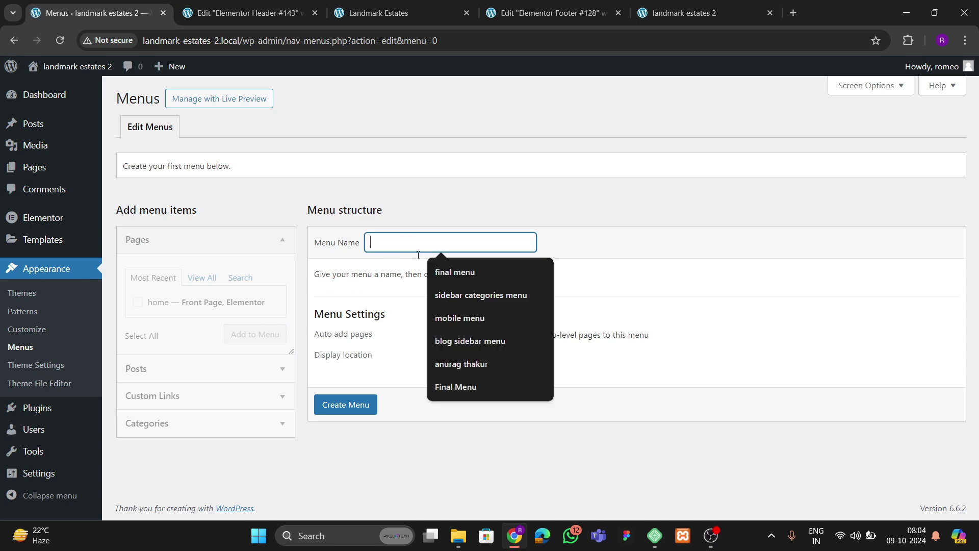
pyautogui.click(436, 278)
pyautogui.click(448, 355)
pyautogui.click(356, 395)
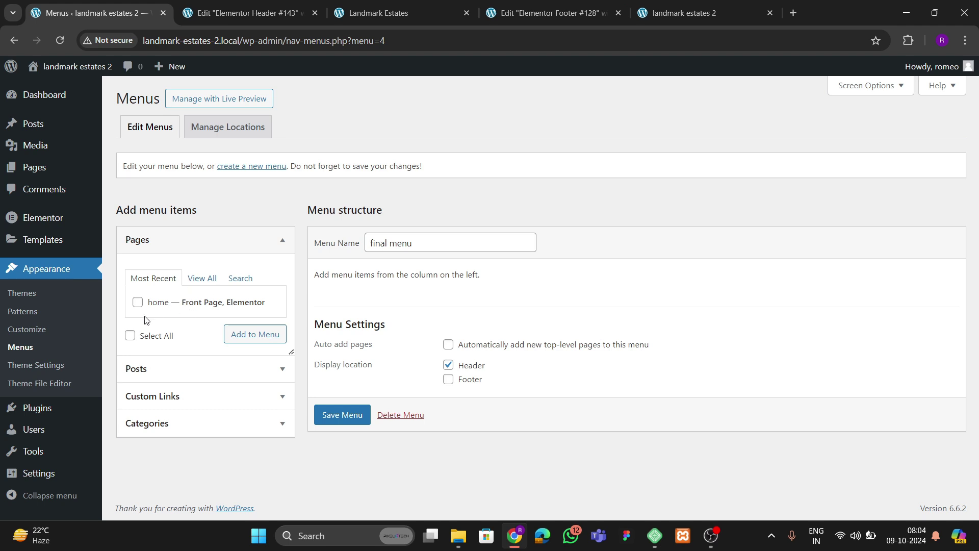
pyautogui.click(246, 336)
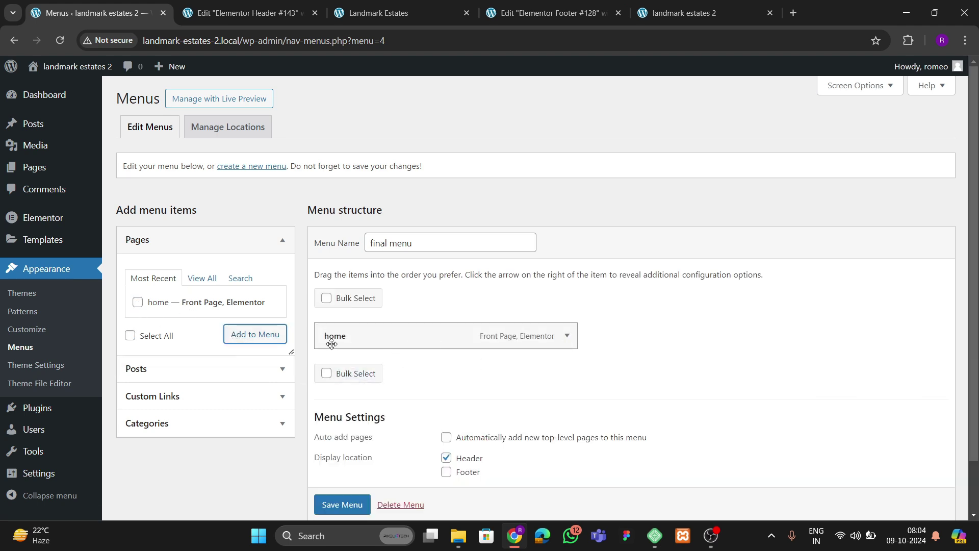
# - Check the reference site's navigation and add a custom link "About" pointing to #about to the menu
pyautogui.click(390, 15)
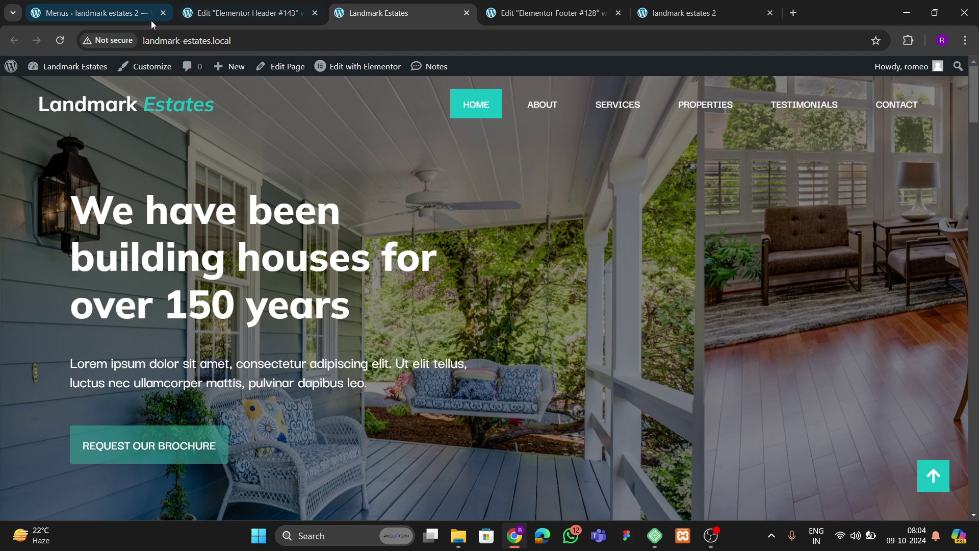
pyautogui.click(151, 16)
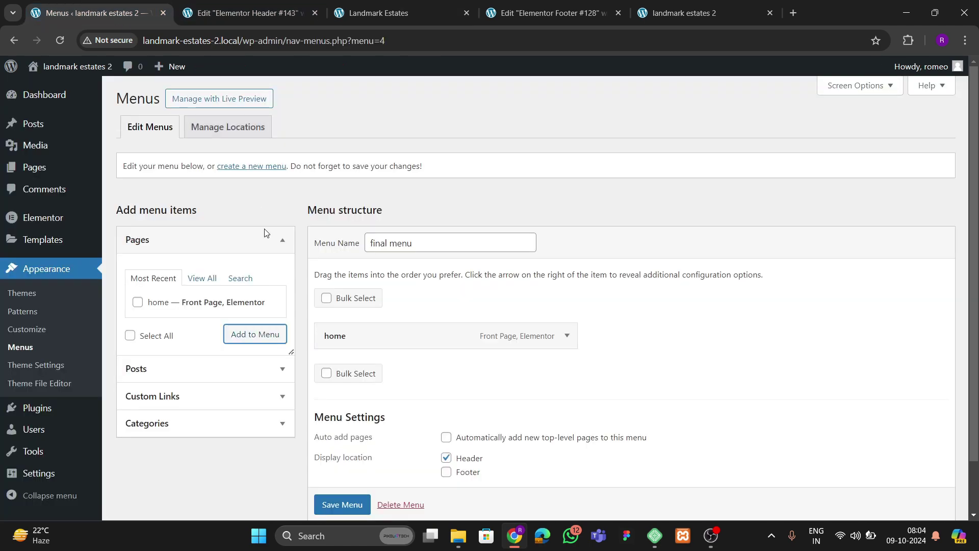
pyautogui.click(186, 393)
pyautogui.click(191, 331)
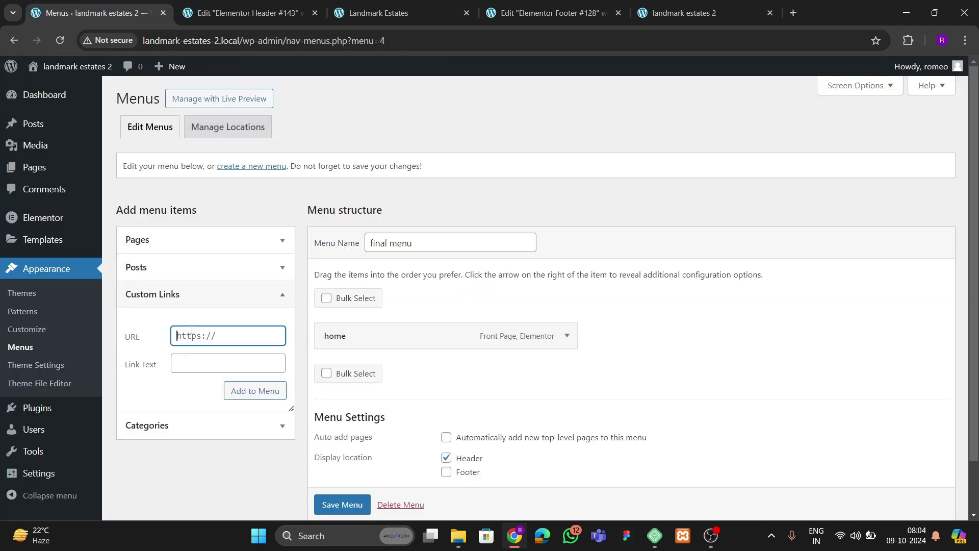
pyautogui.press('Tab')
pyautogui.write('A')
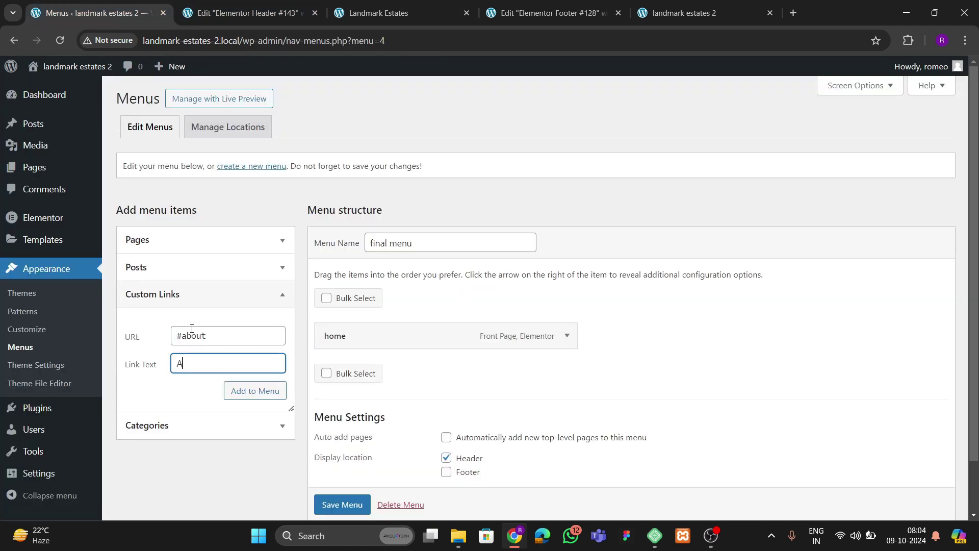
pyautogui.click(254, 396)
# - Add a custom link "Services" pointing to #services to the menu
pyautogui.click(211, 343)
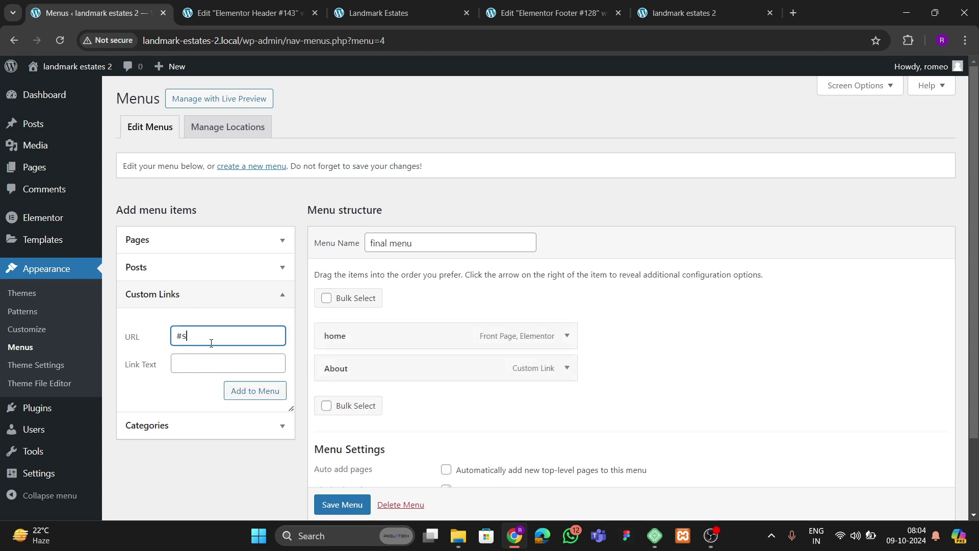
pyautogui.press('Tab')
pyautogui.write('S')
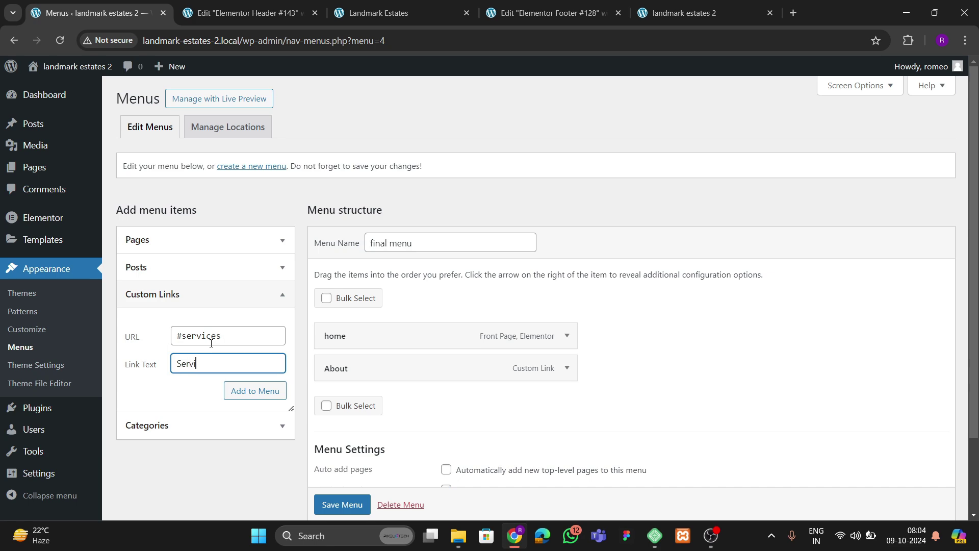
pyautogui.click(238, 390)
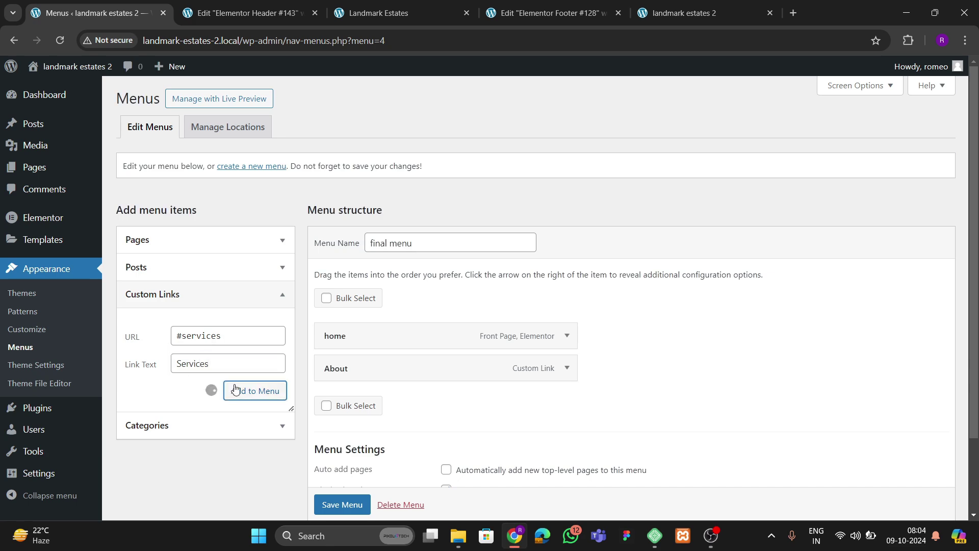
# - Check the reference site's navigation and add a custom link "Properties" pointing to #properties to the menu
pyautogui.click(409, 14)
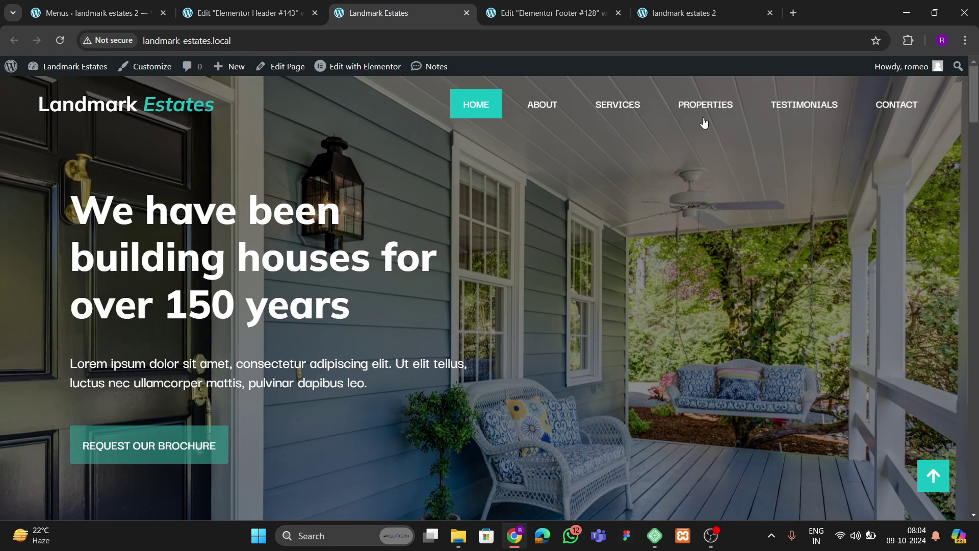
pyautogui.click(245, 13)
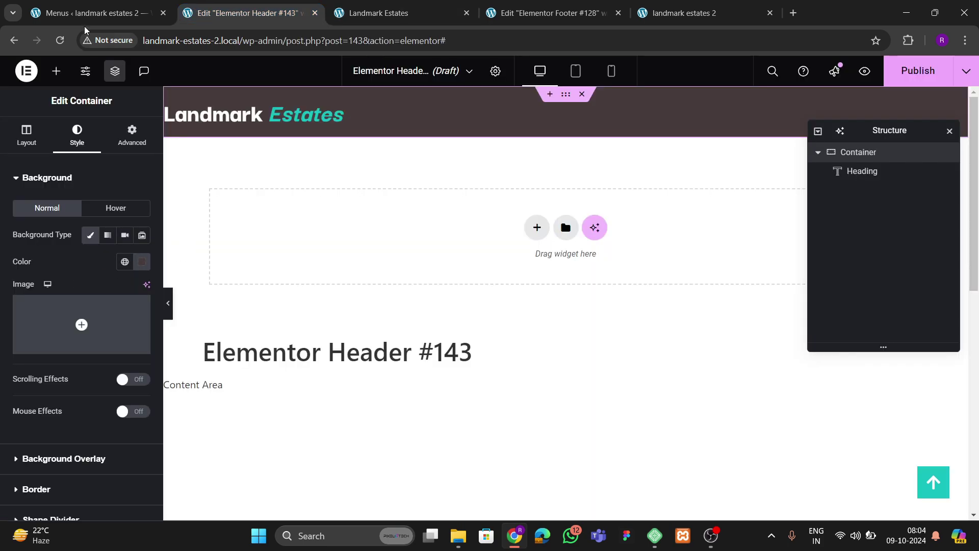
pyautogui.click(92, 14)
pyautogui.click(185, 341)
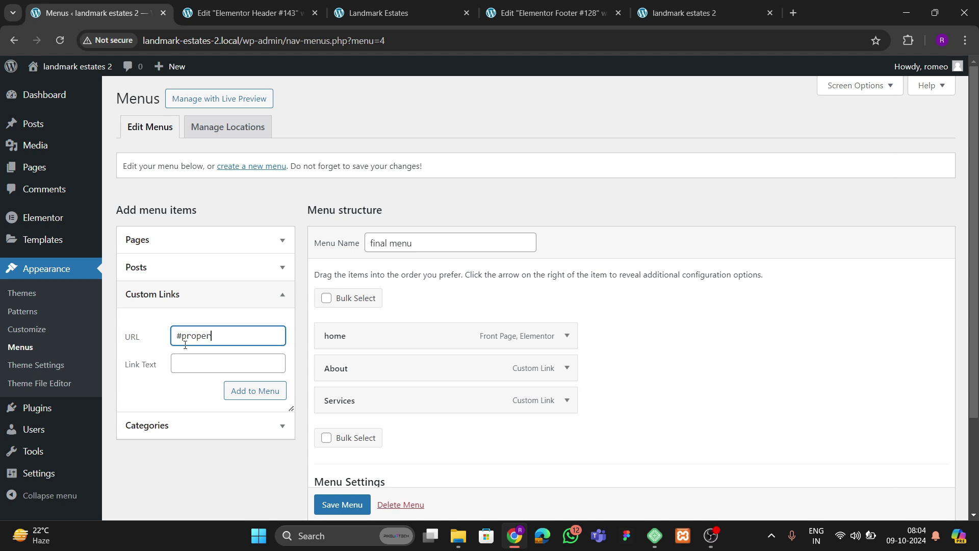
pyautogui.press('Tab')
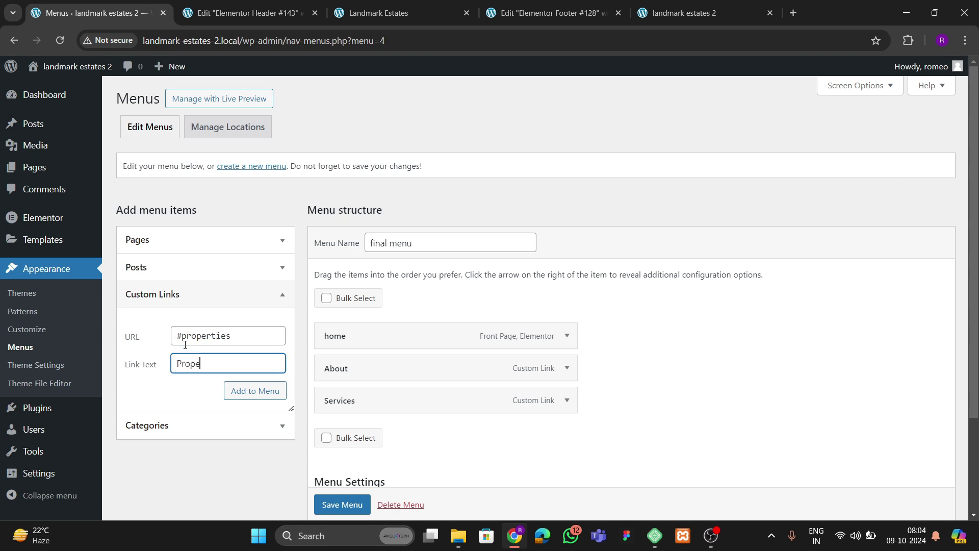
pyautogui.click(263, 392)
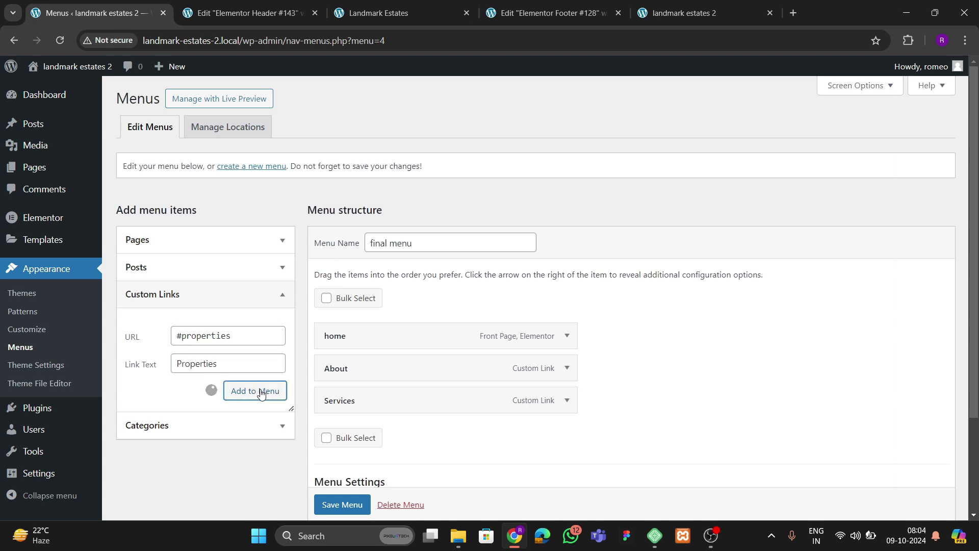
# - Look at the reference navigation again and add a custom link "Testimonials" pointing to #testimonials to the menu
pyautogui.click(363, 12)
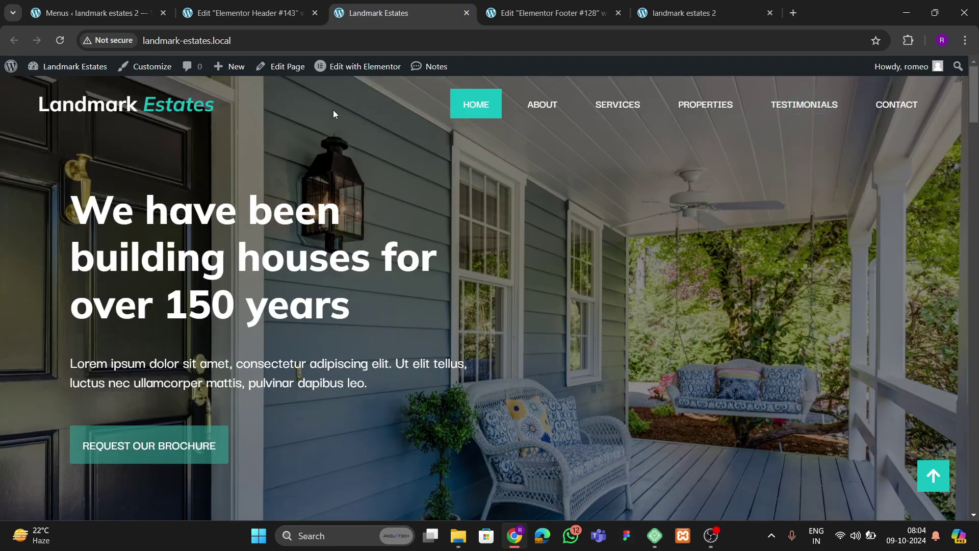
pyautogui.click(143, 13)
pyautogui.click(203, 336)
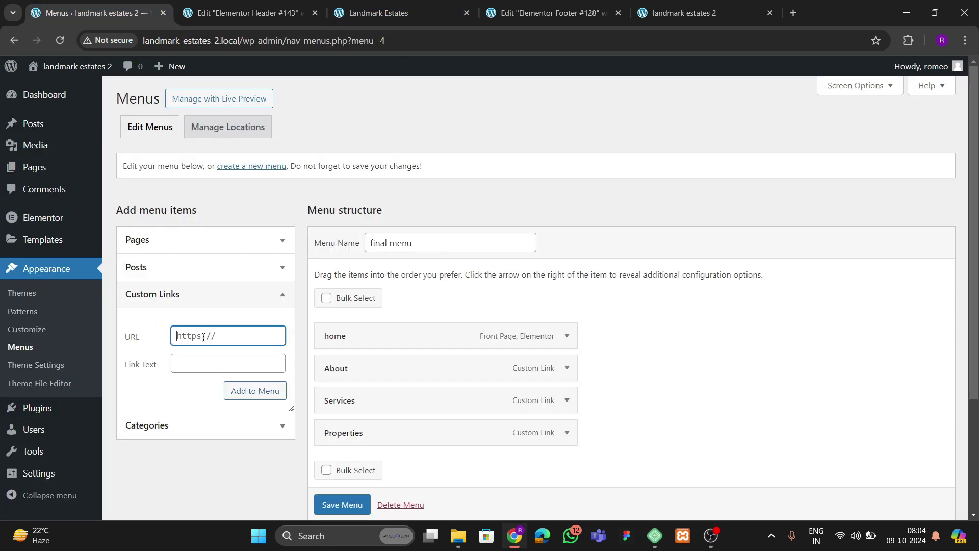
pyautogui.write('#testimonials')
pyautogui.press('Tab')
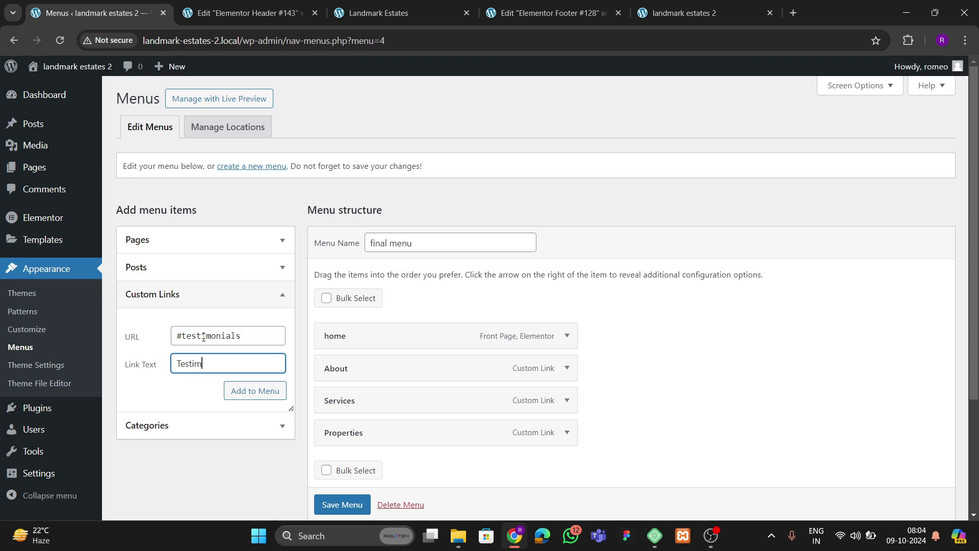
pyautogui.click(252, 391)
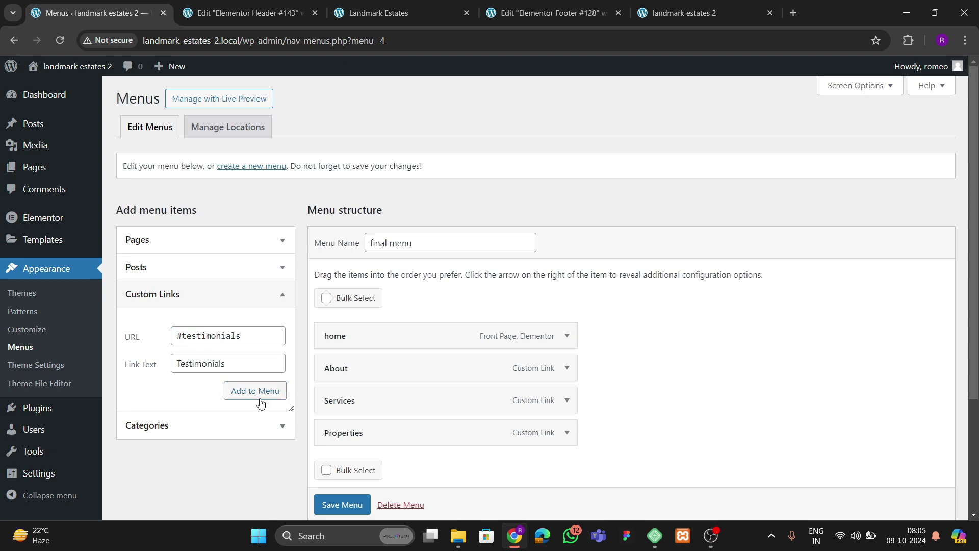
# - Add a custom link "Contact" pointing to #contact to the menu and save the menu
pyautogui.click(193, 341)
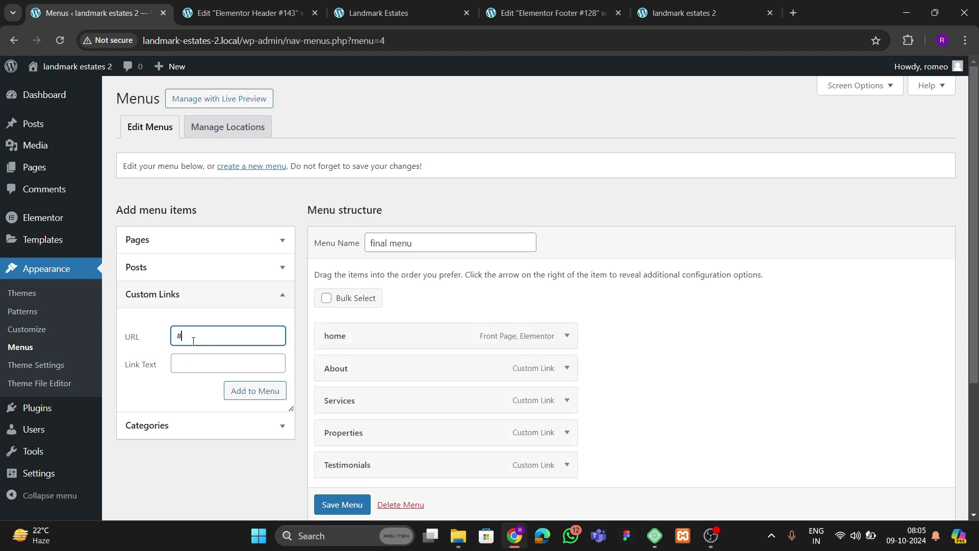
pyautogui.press('Tab')
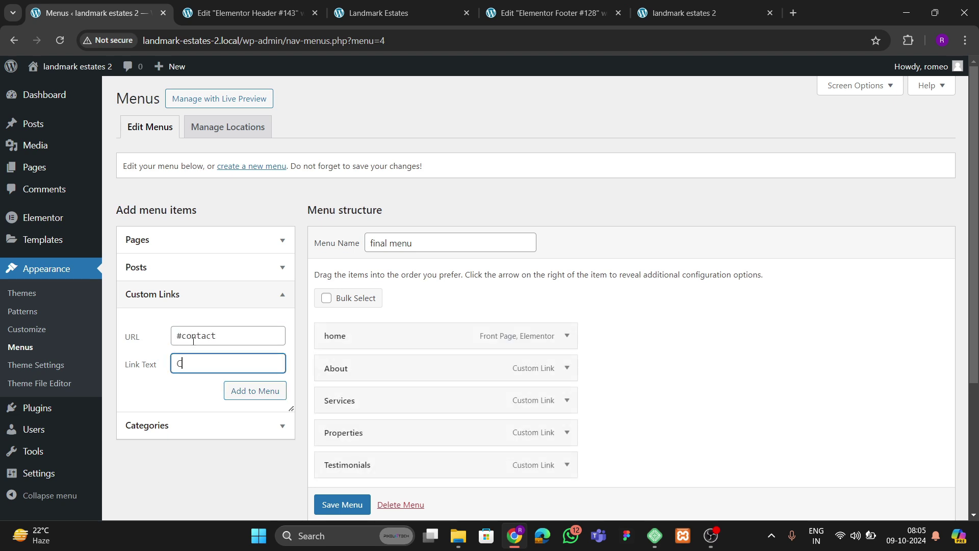
pyautogui.click(255, 390)
pyautogui.scroll(-1, 404, 358)
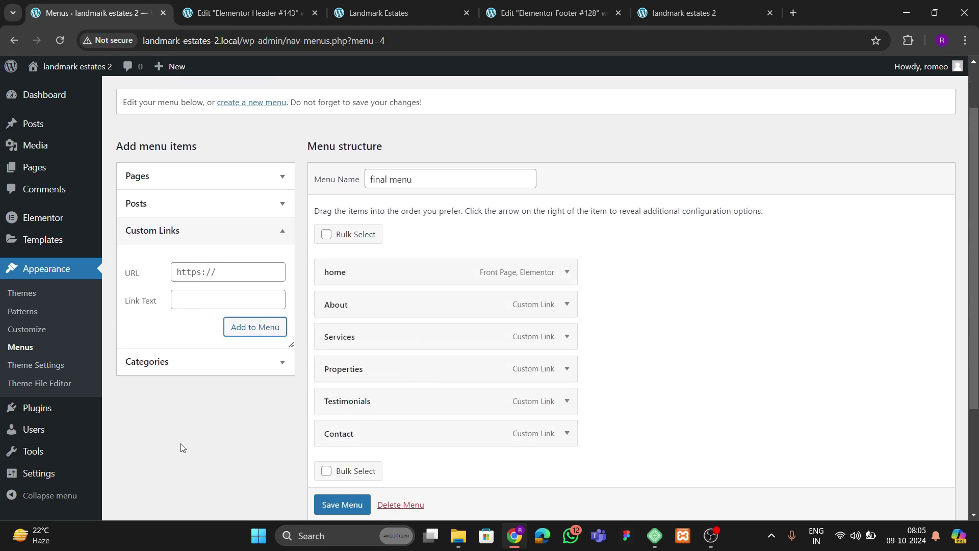
pyautogui.click(327, 505)
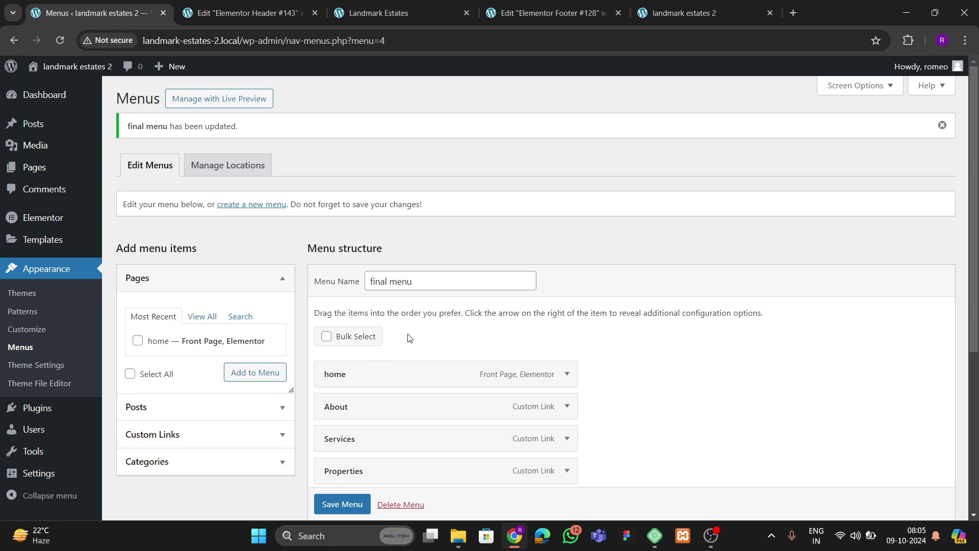
# - Return to the Elementor header template and add a WordPress Menu widget beside the Landmark Estates heading
pyautogui.click(380, 19)
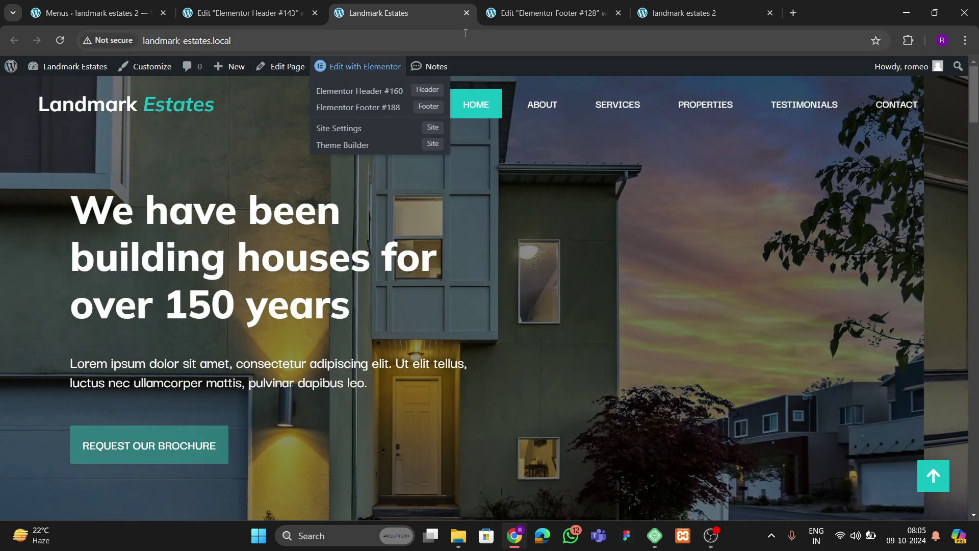
pyautogui.click(548, 13)
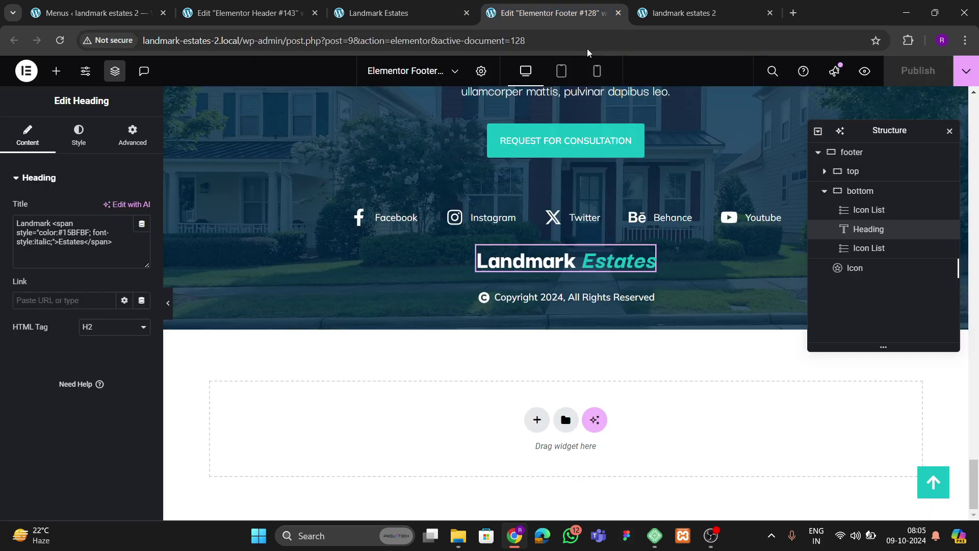
pyautogui.click(245, 13)
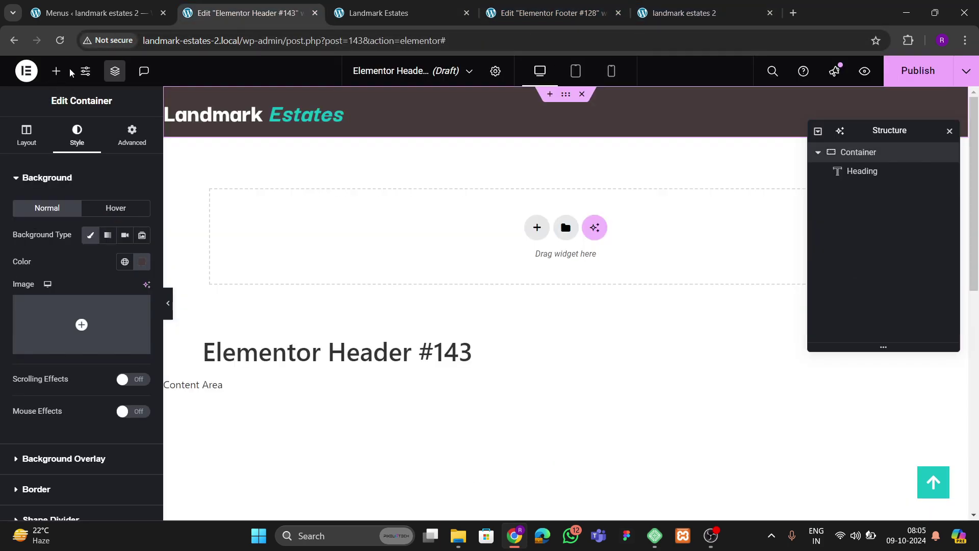
pyautogui.click(61, 74)
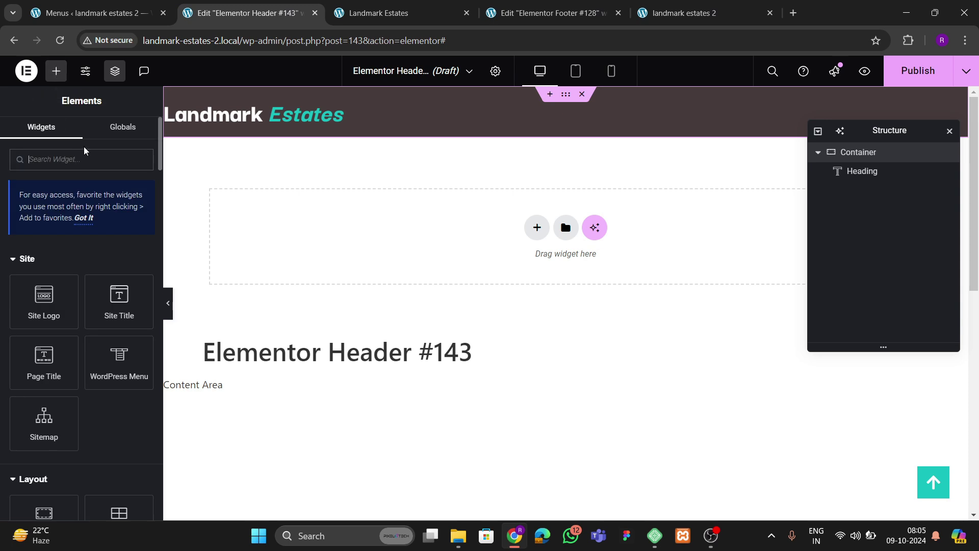
pyautogui.write('menu')
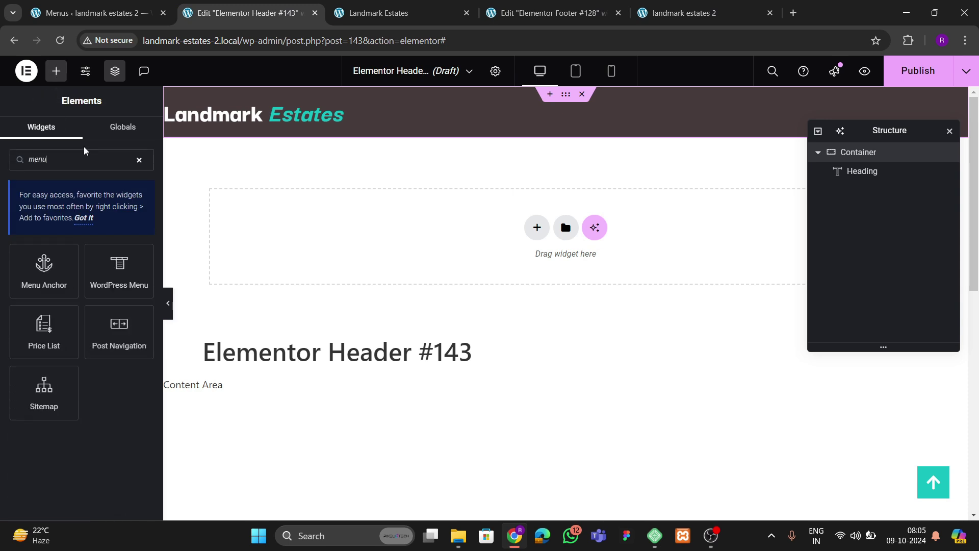
pyautogui.moveTo(115, 275); pyautogui.dragTo(306, 125)
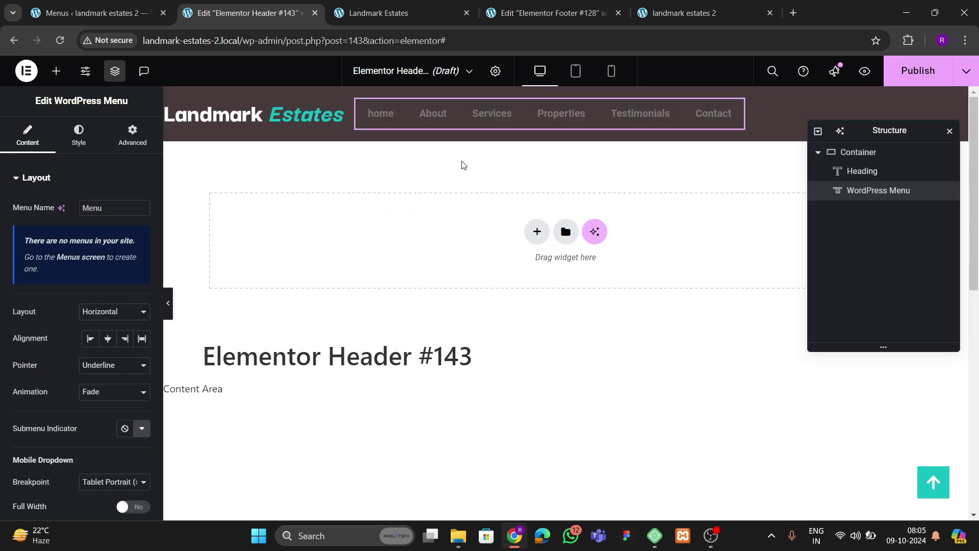
# - Set the header container to justify its content with space between and align its items to the center
pyautogui.click(846, 152)
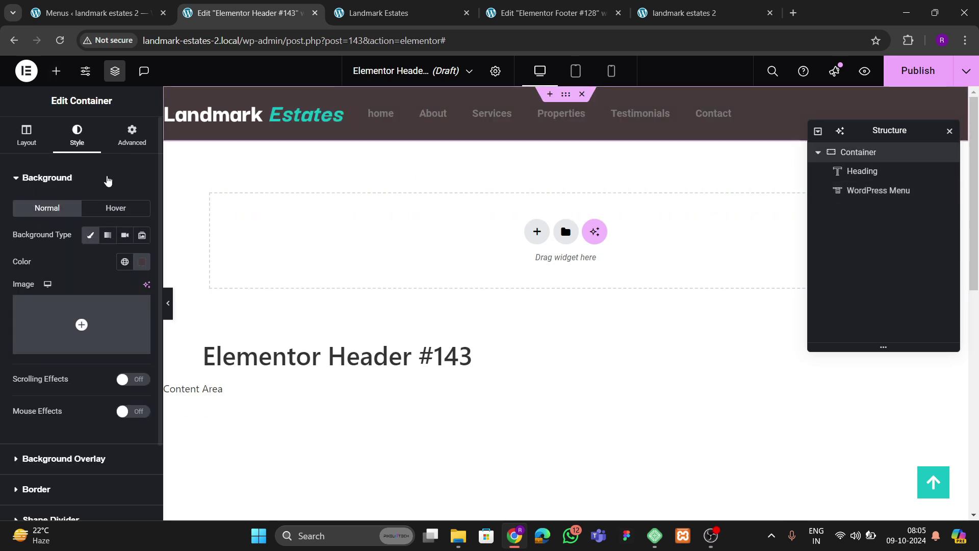
pyautogui.click(26, 135)
pyautogui.scroll(-5, 77, 281)
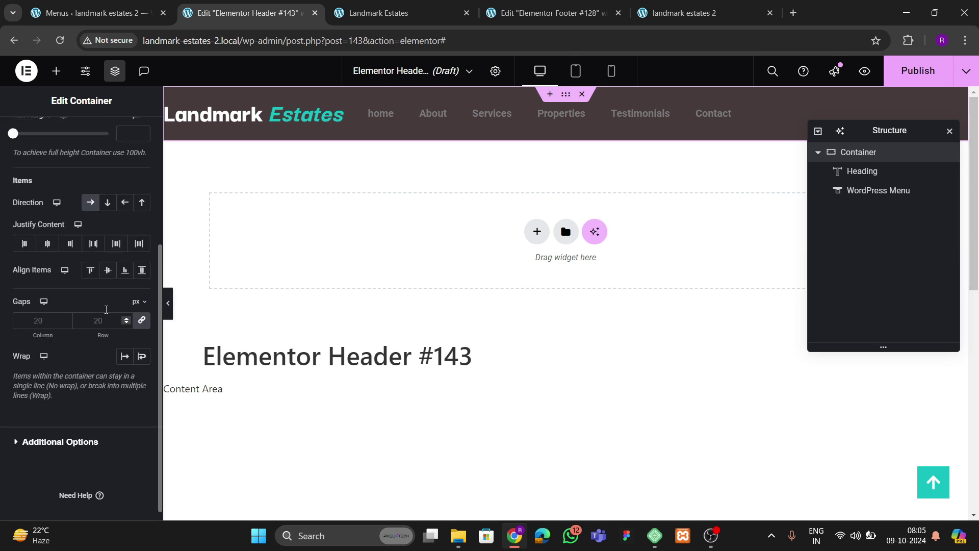
pyautogui.click(94, 244)
pyautogui.click(107, 270)
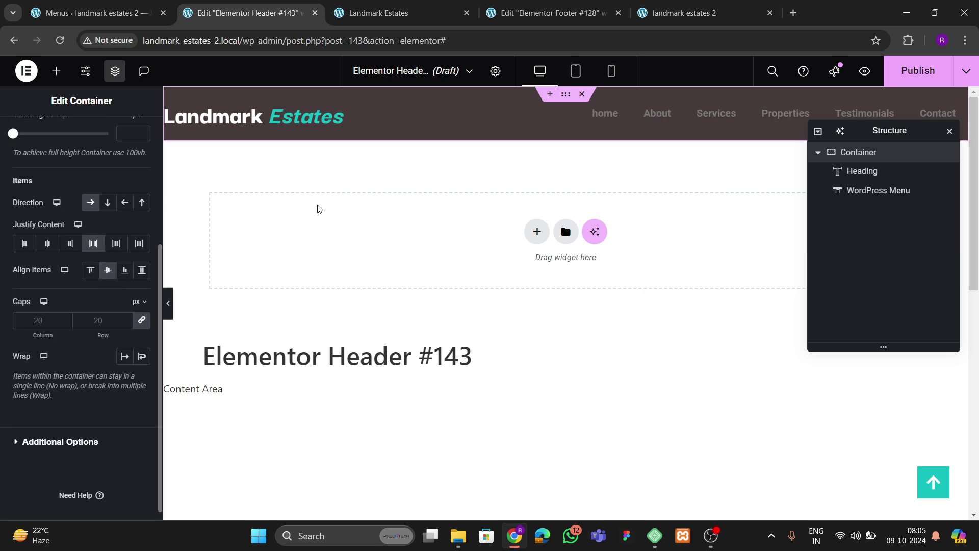
# - Check the navigation's hover effect on the reference site and set the WordPress Menu widget's pointer to Background
pyautogui.click(617, 109)
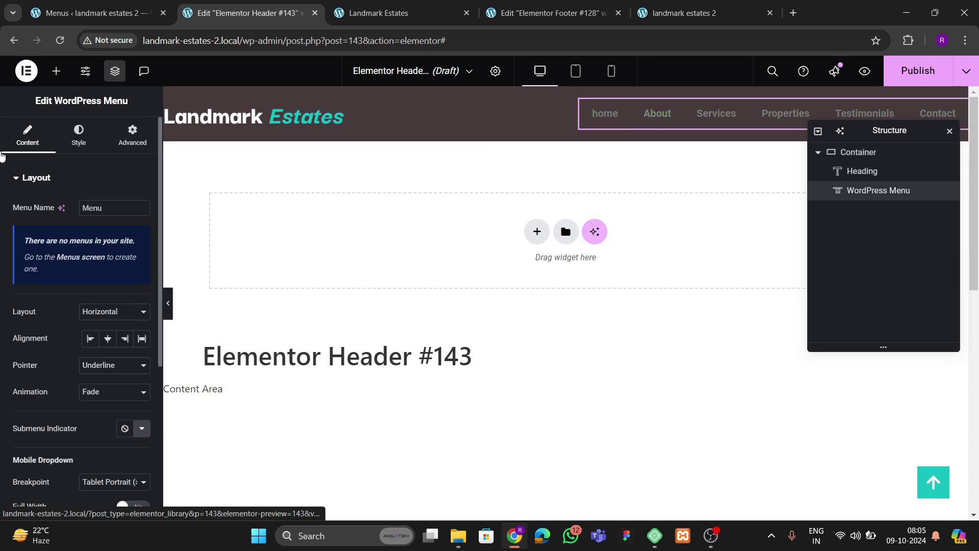
pyautogui.click(445, 11)
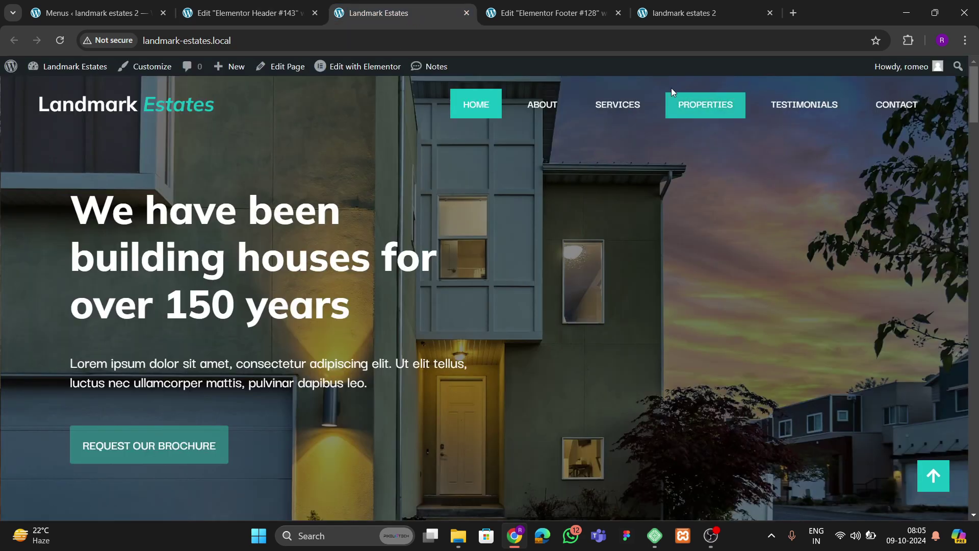
pyautogui.click(256, 9)
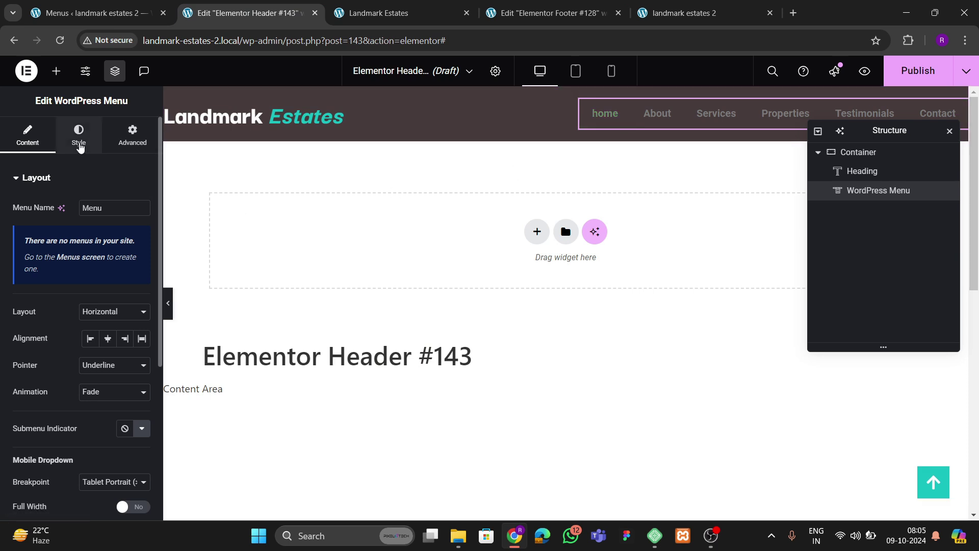
pyautogui.scroll(-2, 37, 305)
pyautogui.click(94, 303)
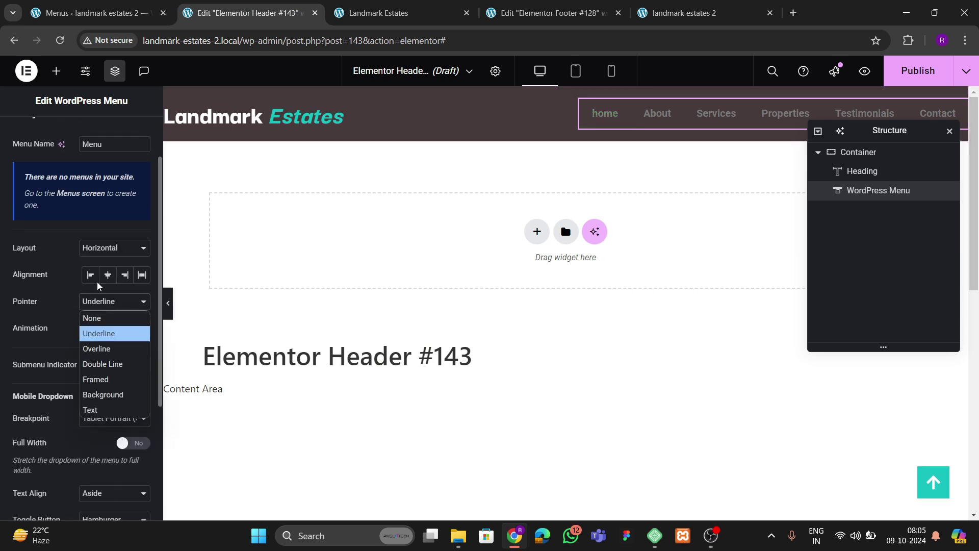
pyautogui.click(103, 254)
pyautogui.click(58, 284)
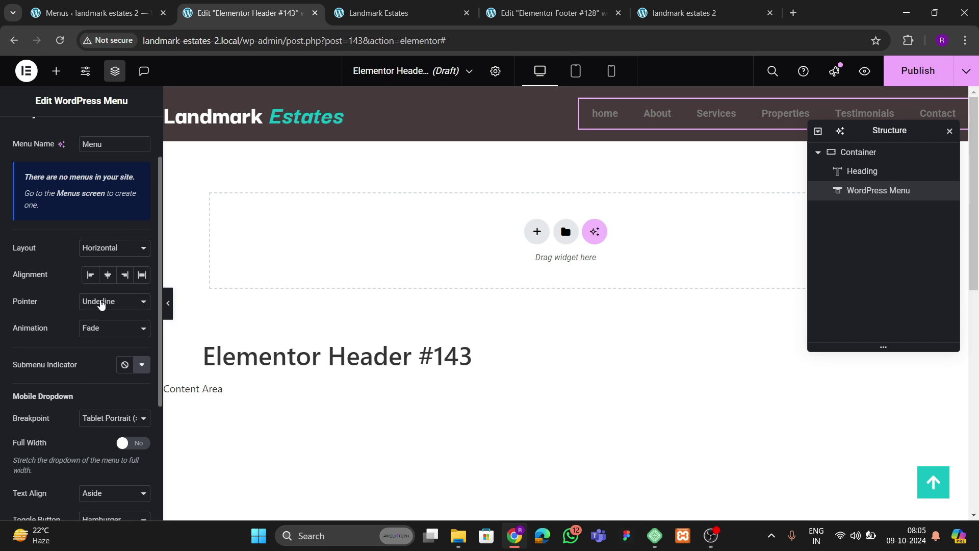
pyautogui.click(98, 304)
pyautogui.click(109, 393)
# - Try the Shutter Out Horizontal pointer animation for the menu, and set the animation to Sweep Up instead
pyautogui.click(97, 329)
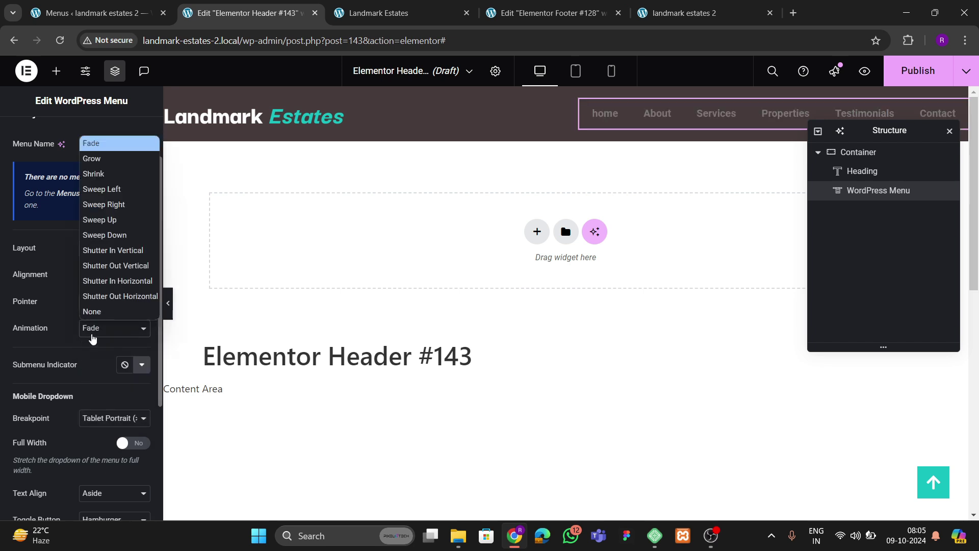
pyautogui.click(102, 297)
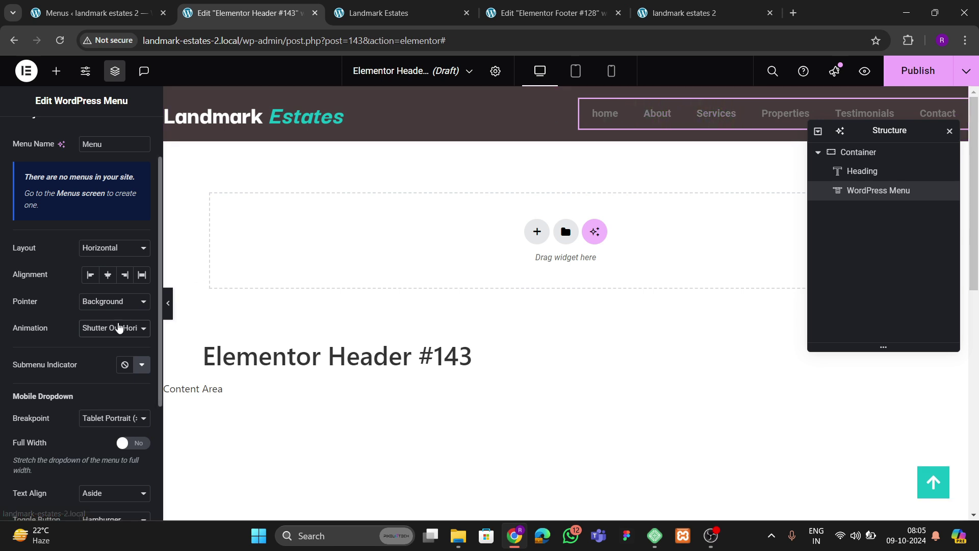
pyautogui.click(114, 328)
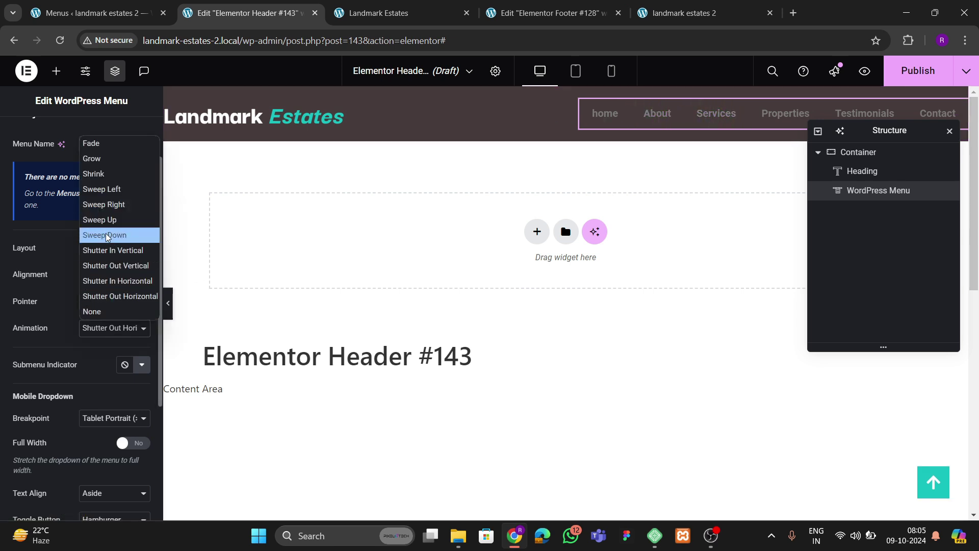
pyautogui.click(102, 219)
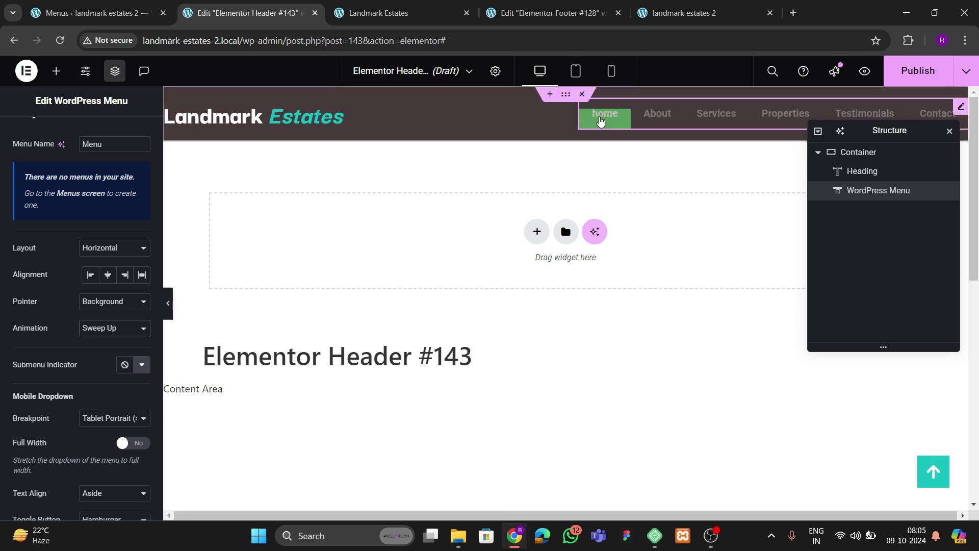
# - Set the WordPress Menu widget's typography to the Mulish font family
pyautogui.scroll(2, 77, 175)
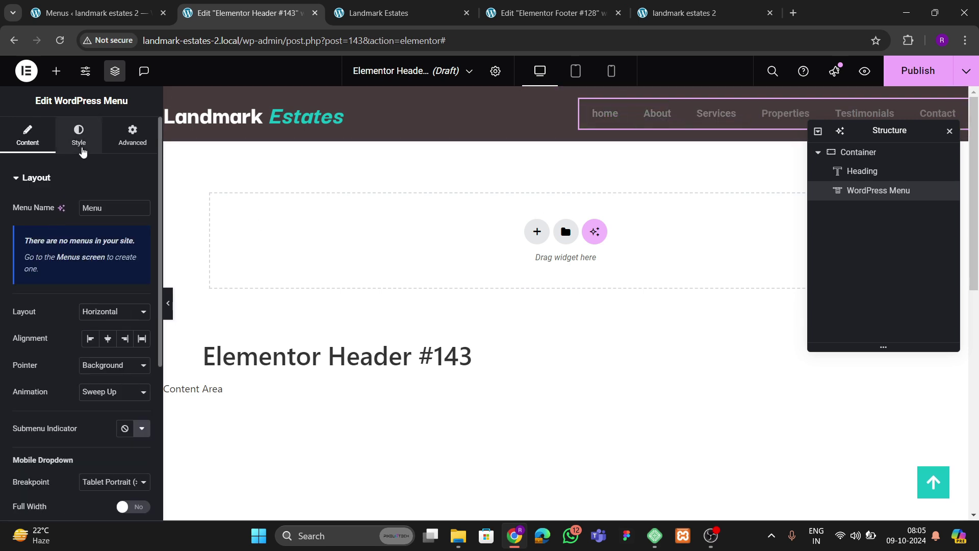
pyautogui.click(81, 150)
pyautogui.click(143, 209)
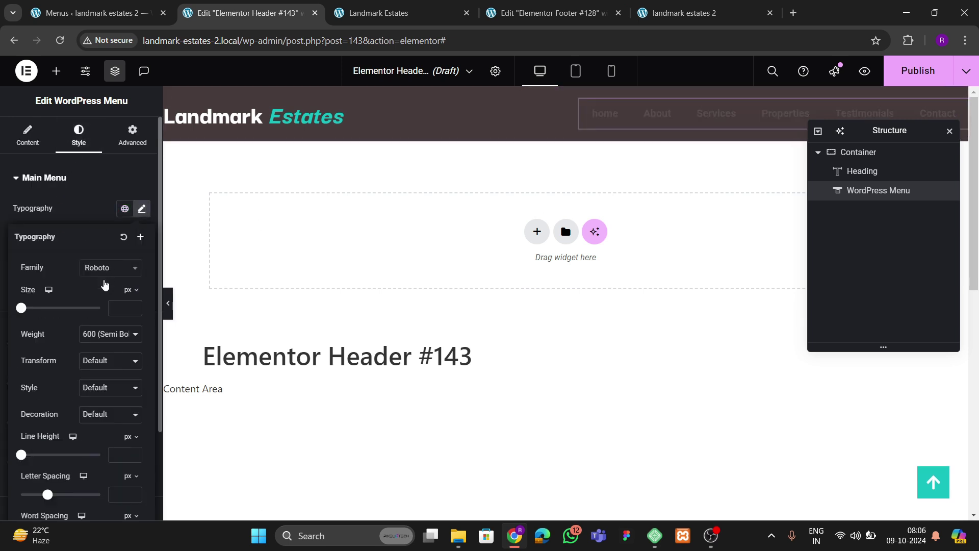
pyautogui.click(107, 268)
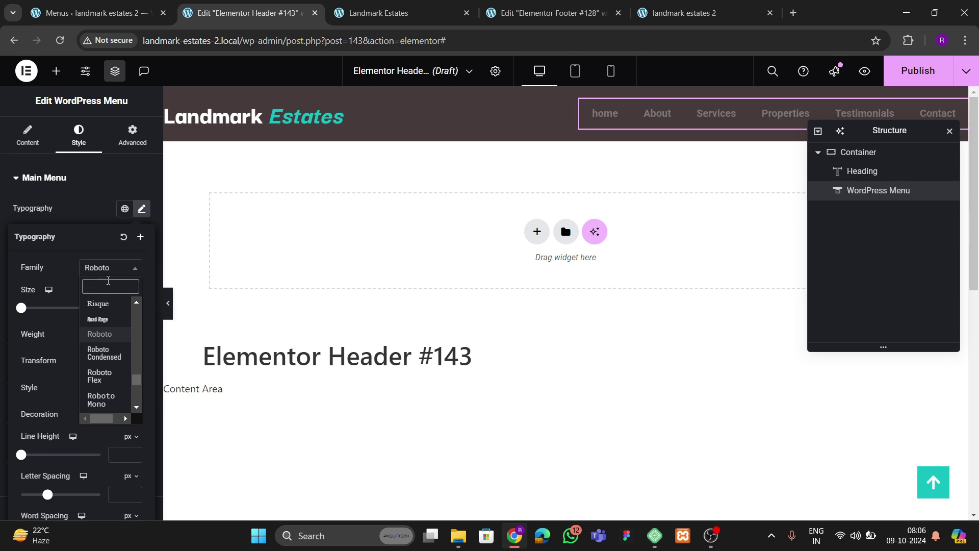
pyautogui.write('mulish')
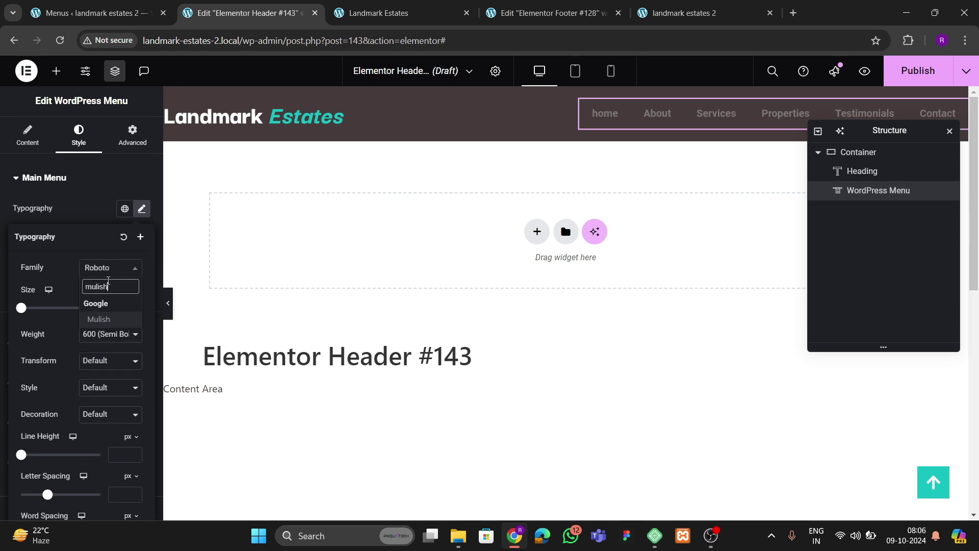
pyautogui.press('Return')
# - Transform the main menu text to uppercase and set its font size to 14 px
pyautogui.click(106, 363)
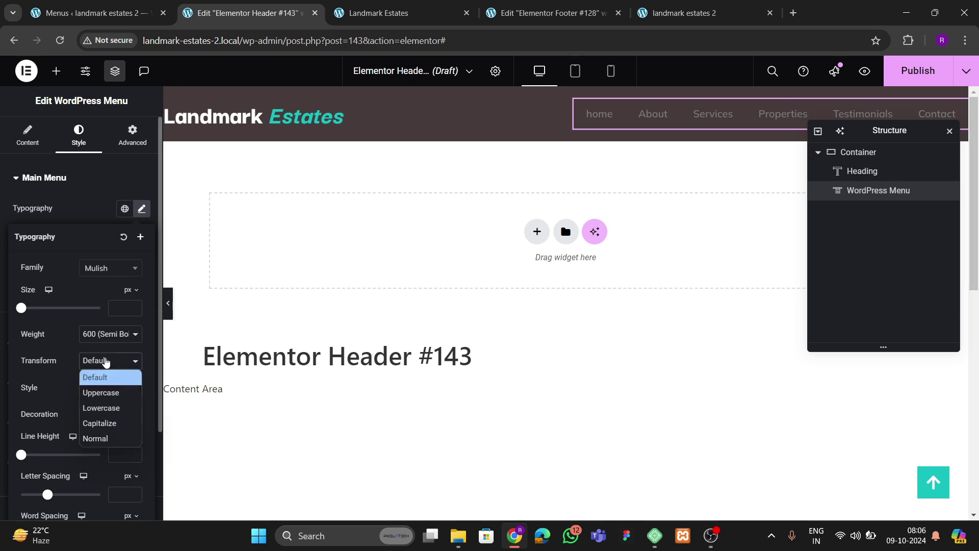
pyautogui.click(104, 393)
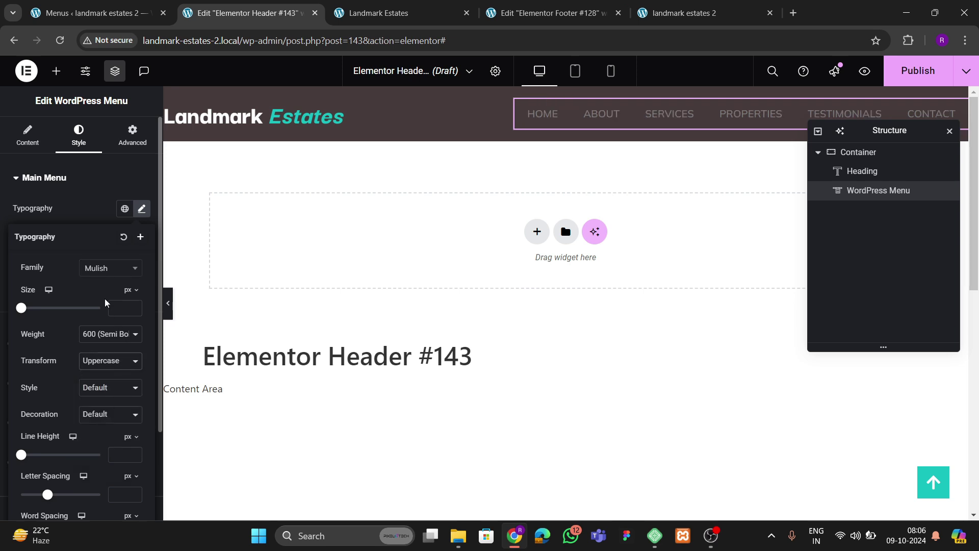
pyautogui.click(132, 305)
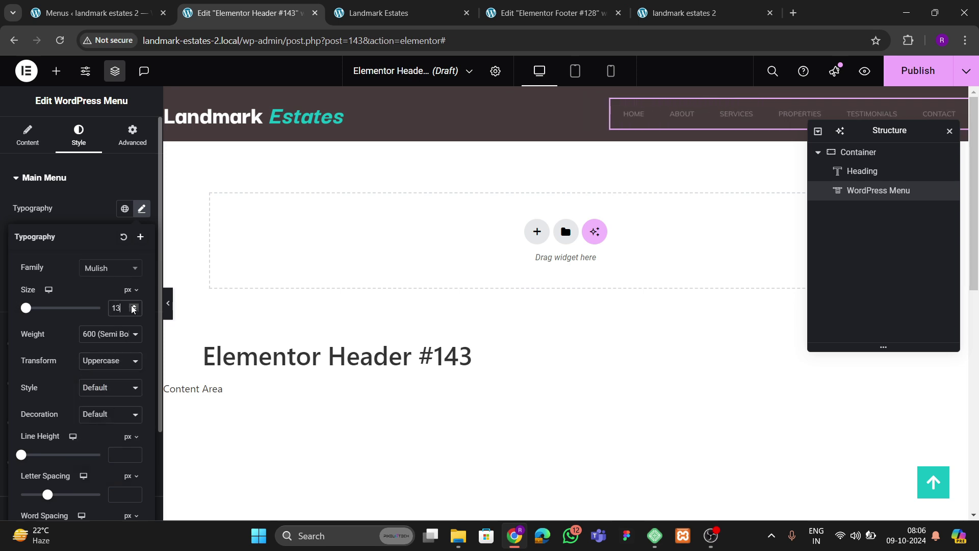
pyautogui.click(133, 306)
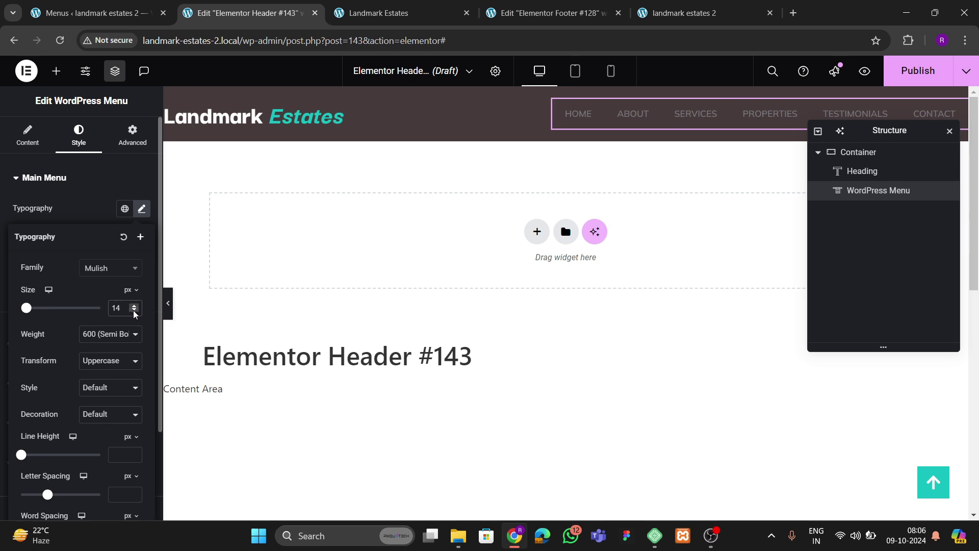
pyautogui.click(135, 311)
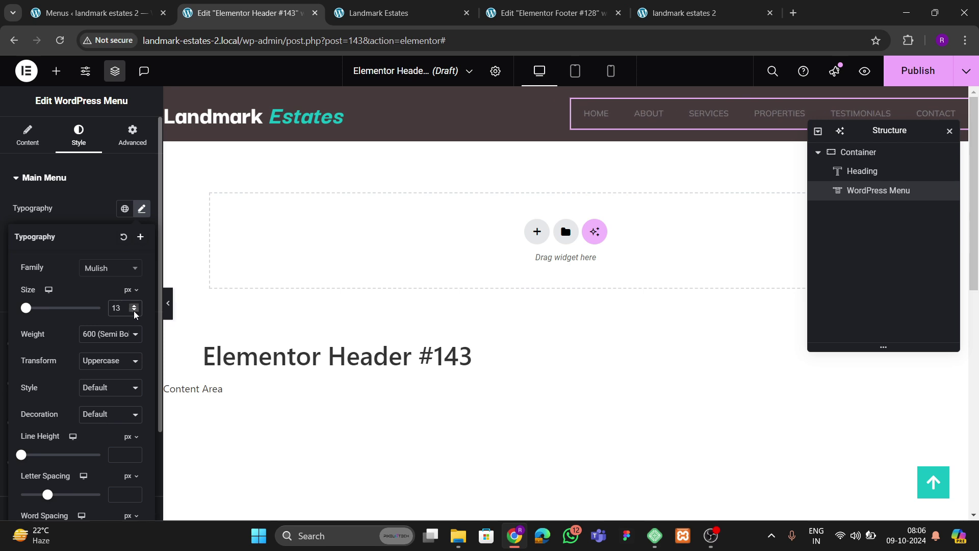
pyautogui.click(135, 306)
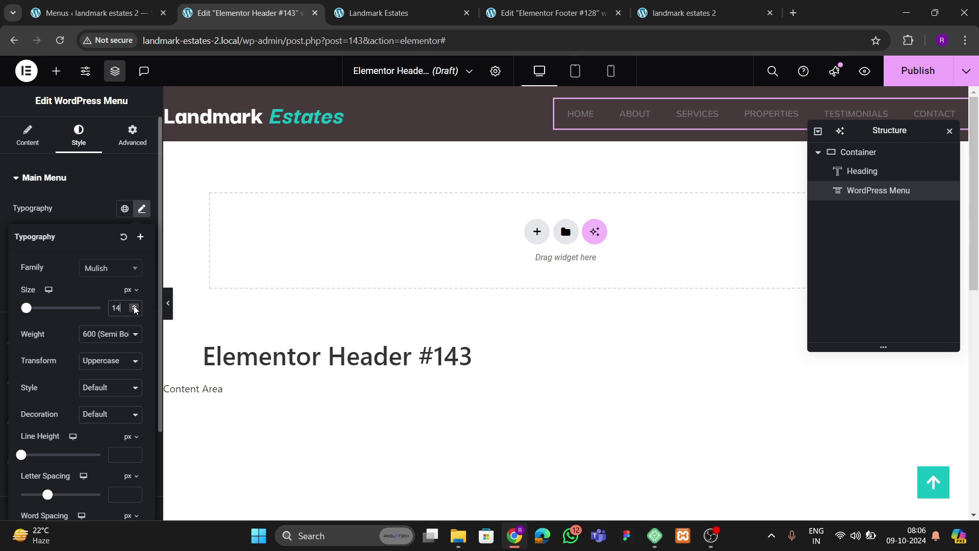
pyautogui.click(99, 218)
# - Make the menu's normal text color white and set the space between its items to 10 px
pyautogui.click(142, 262)
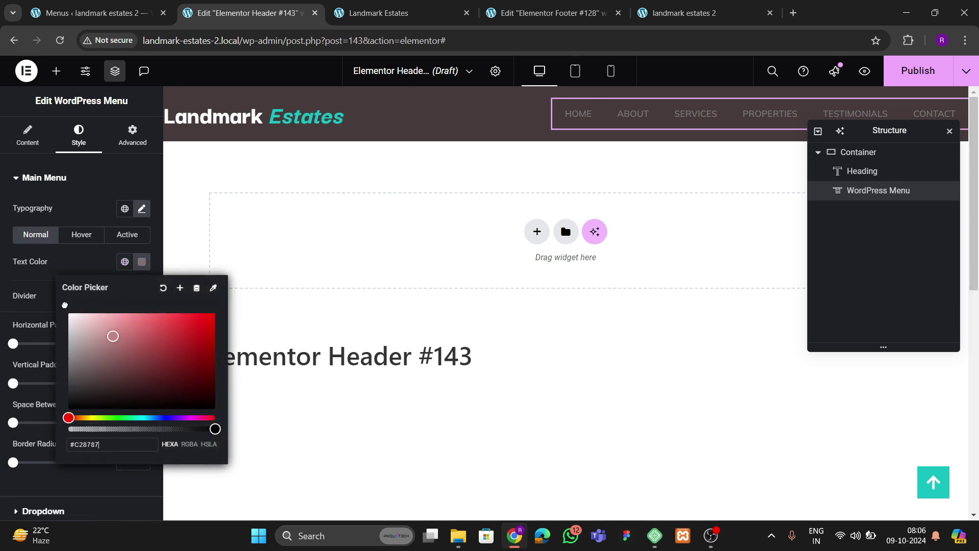
pyautogui.click(55, 265)
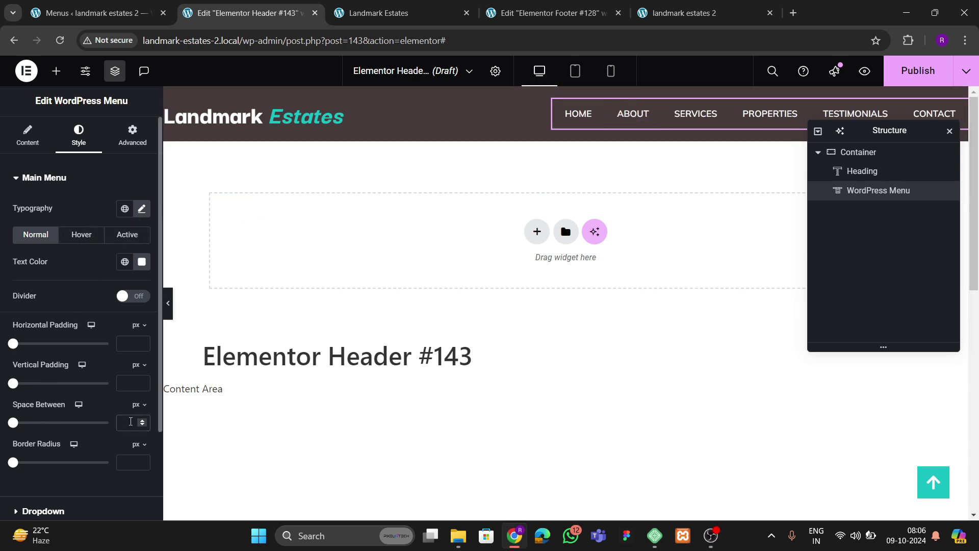
pyautogui.click(131, 421)
pyautogui.write('10')
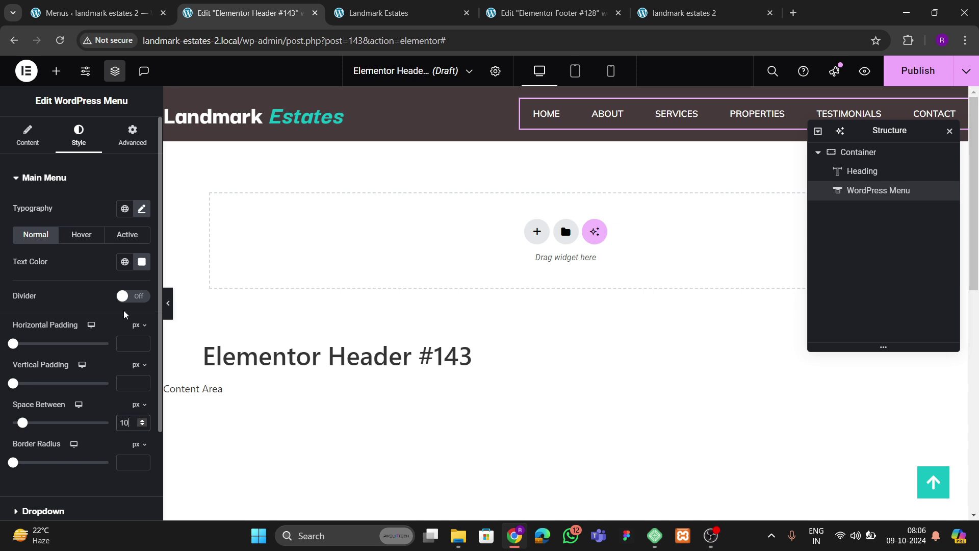
# - Reduce the main menu's font size to 13 px
pyautogui.click(142, 209)
pyautogui.click(135, 311)
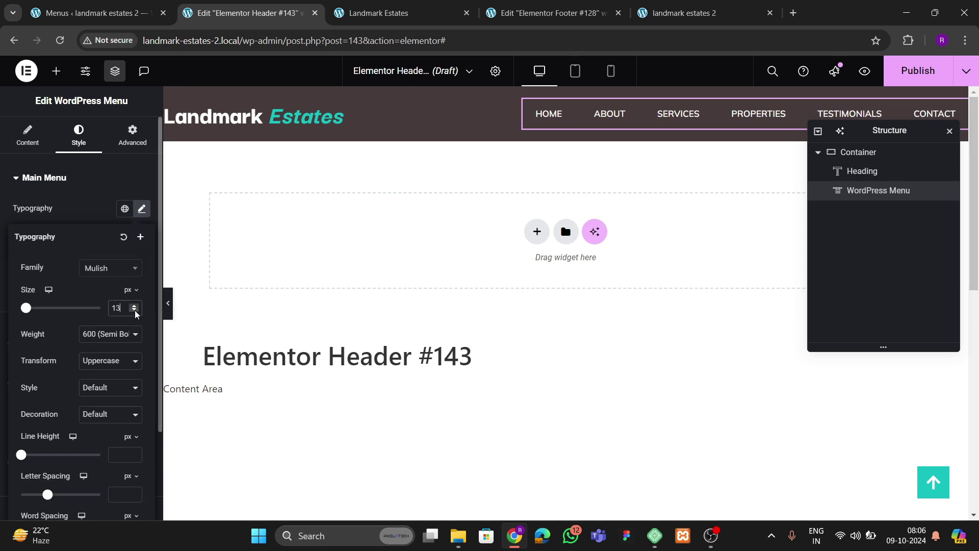
pyautogui.click(94, 209)
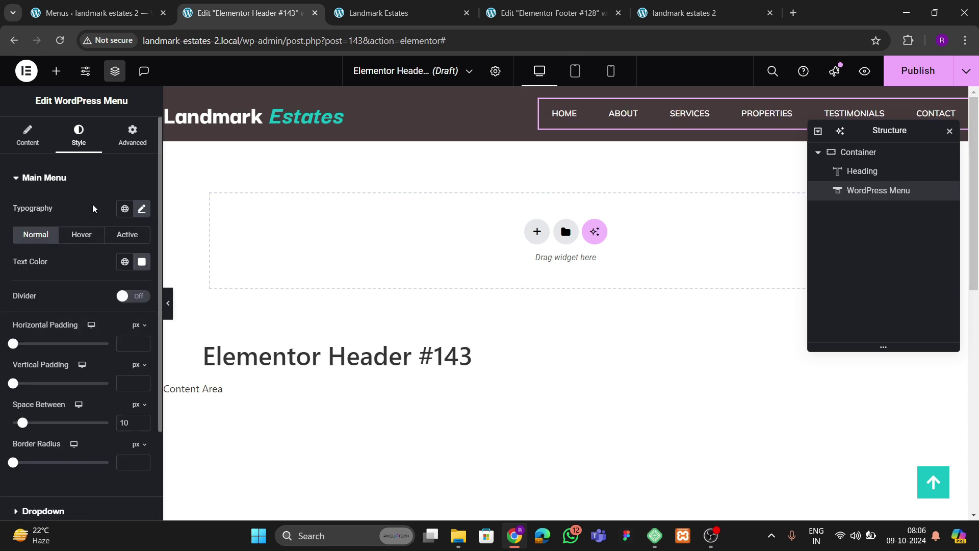
# - Set the main menu's hover pointer color to the global color theme 1
pyautogui.scroll(-1, 76, 342)
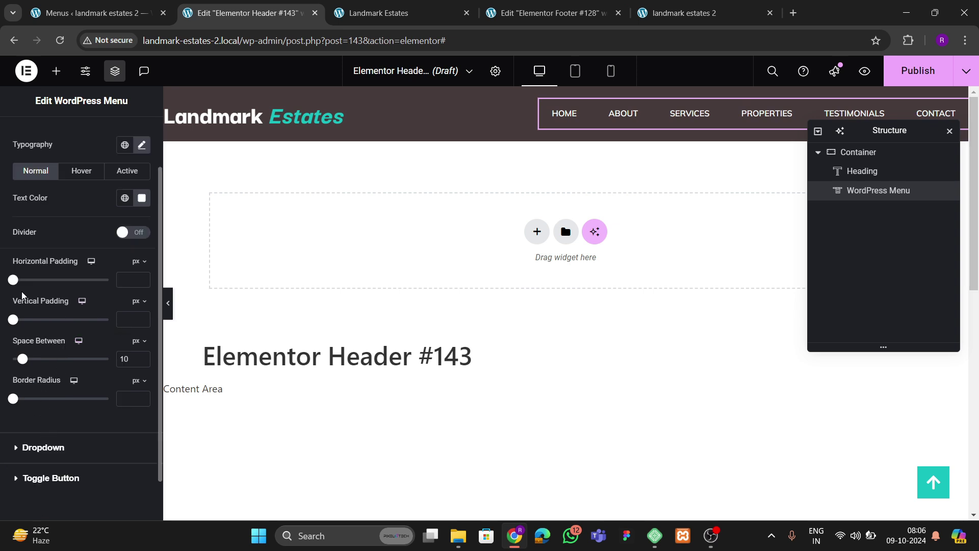
pyautogui.scroll(1, 22, 295)
pyautogui.click(80, 234)
pyautogui.click(123, 289)
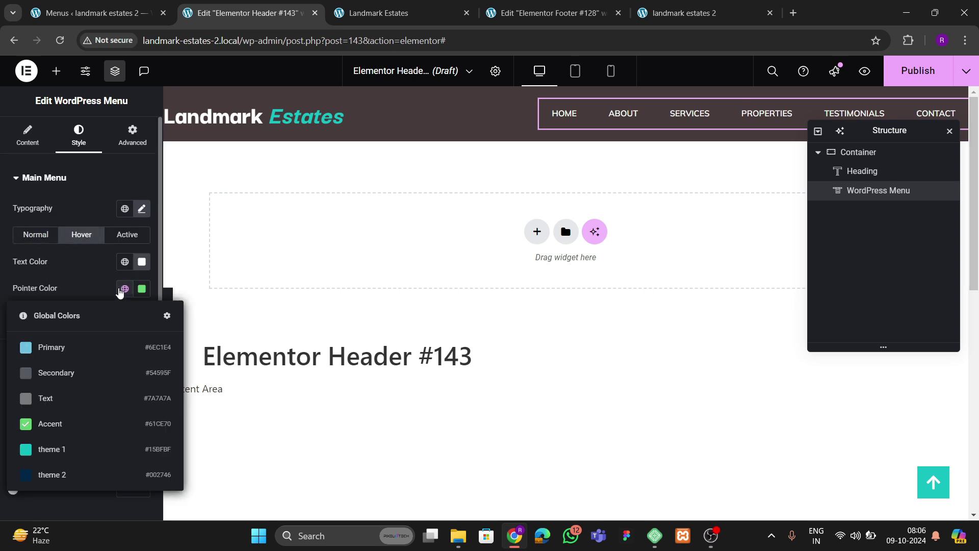
pyautogui.click(79, 450)
# - For the menu's active state, set the text color to white and the pointer color to the global color theme 1
pyautogui.click(127, 234)
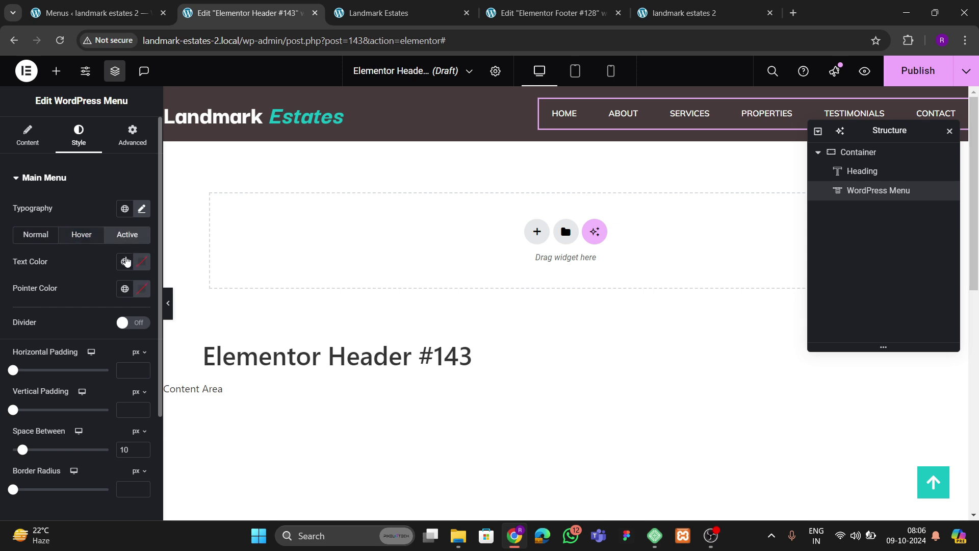
pyautogui.click(141, 288)
pyautogui.click(124, 288)
pyautogui.click(59, 426)
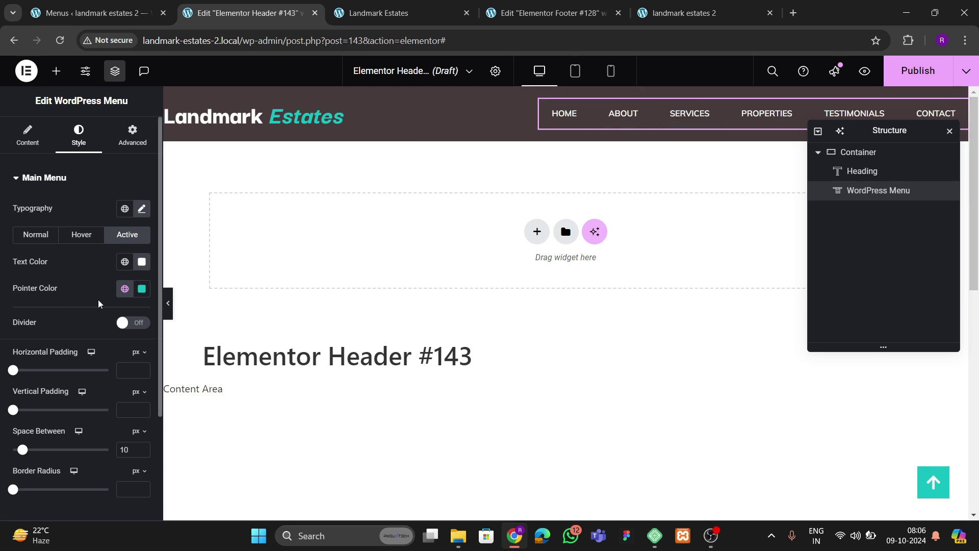
# - Set the space between the menu items to 20 px and preview the header at full width
pyautogui.scroll(-3, 99, 304)
pyautogui.write('20')
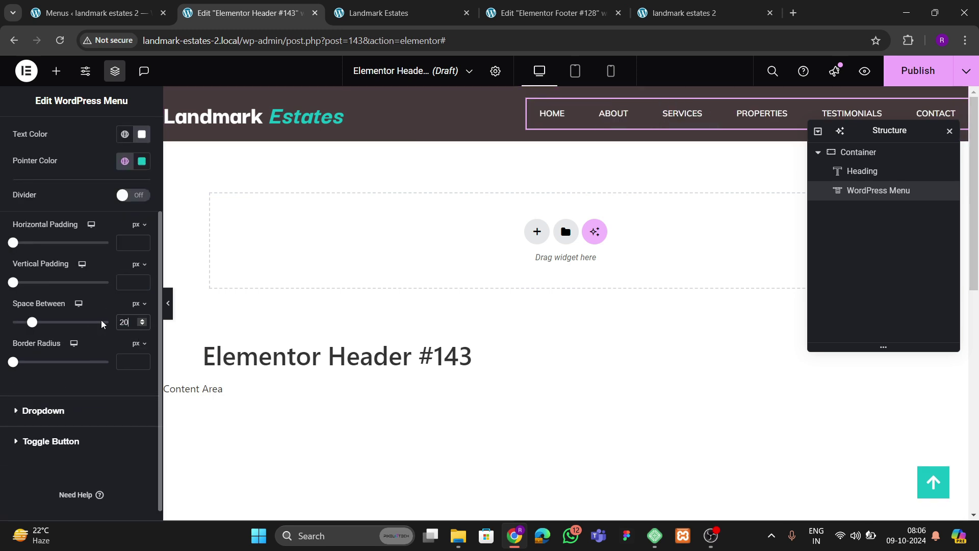
pyautogui.click(168, 306)
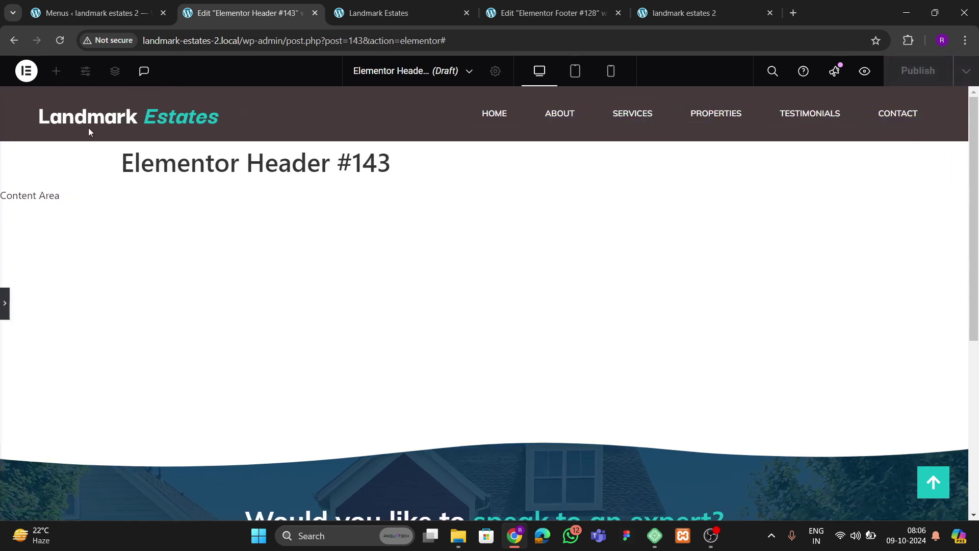
# - Link the header's Landmark Estates heading to the dynamic Site URL
pyautogui.click(6, 306)
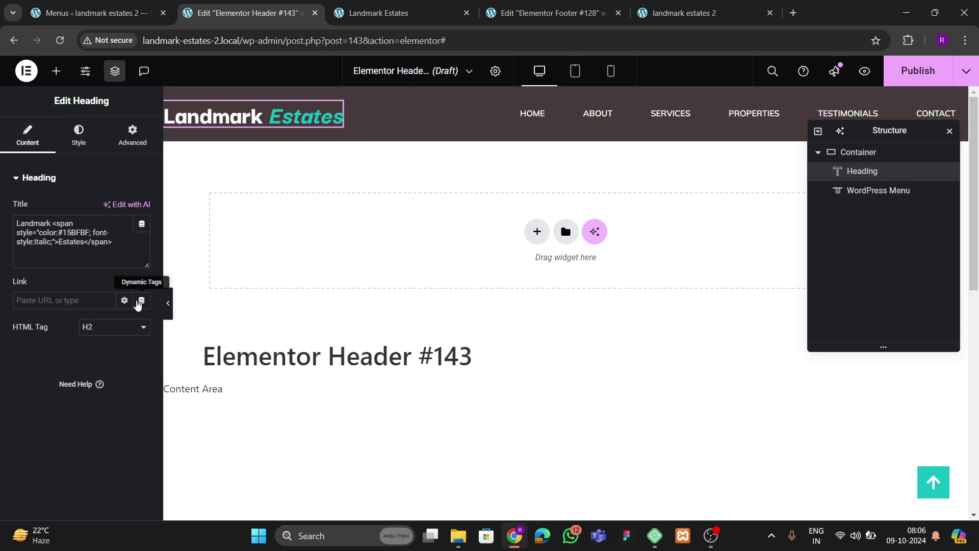
pyautogui.click(141, 300)
pyautogui.click(159, 423)
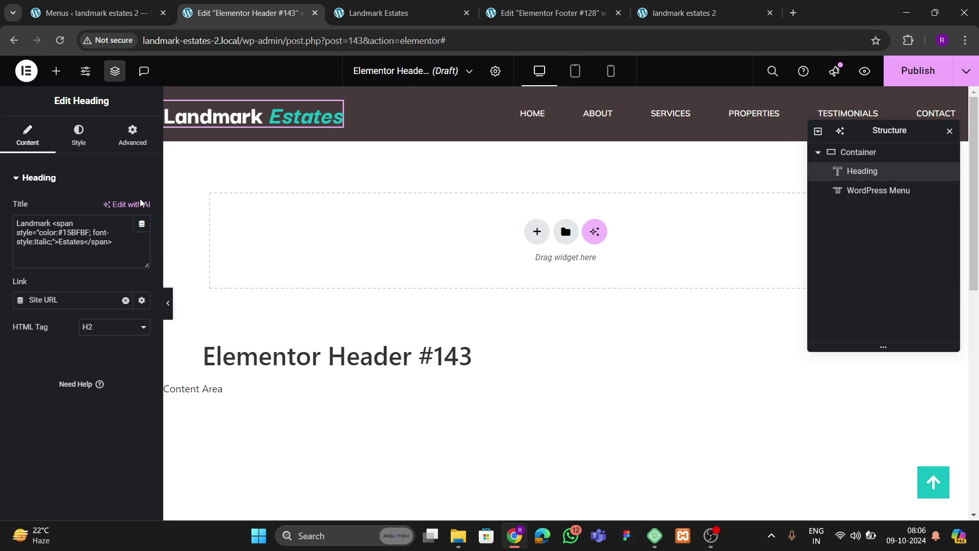
# - In the Elementor footer template, link the Landmark Estates heading to the dynamic Site URL and publish the change
pyautogui.click(550, 13)
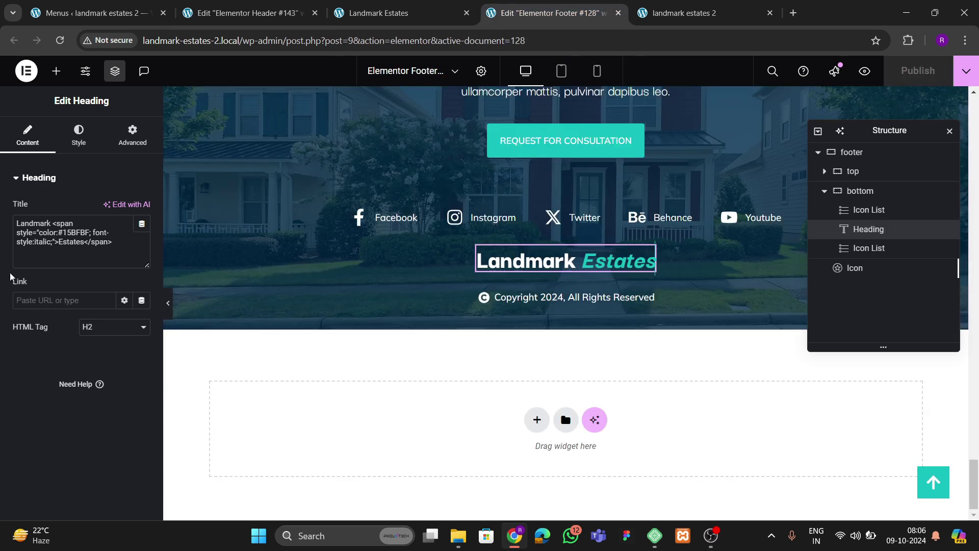
pyautogui.click(143, 302)
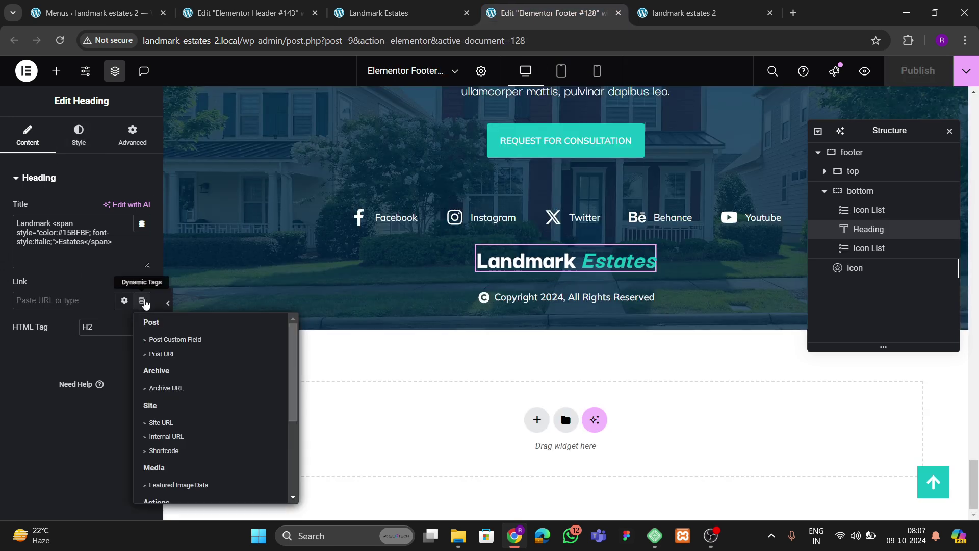
pyautogui.click(164, 422)
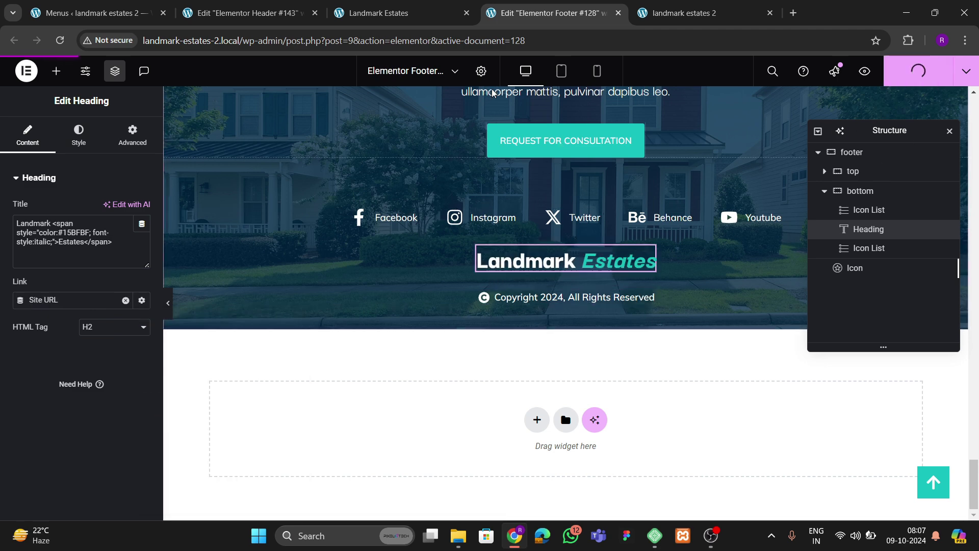
# - Return to the Elementor header template and rename its outer container as header
pyautogui.click(260, 16)
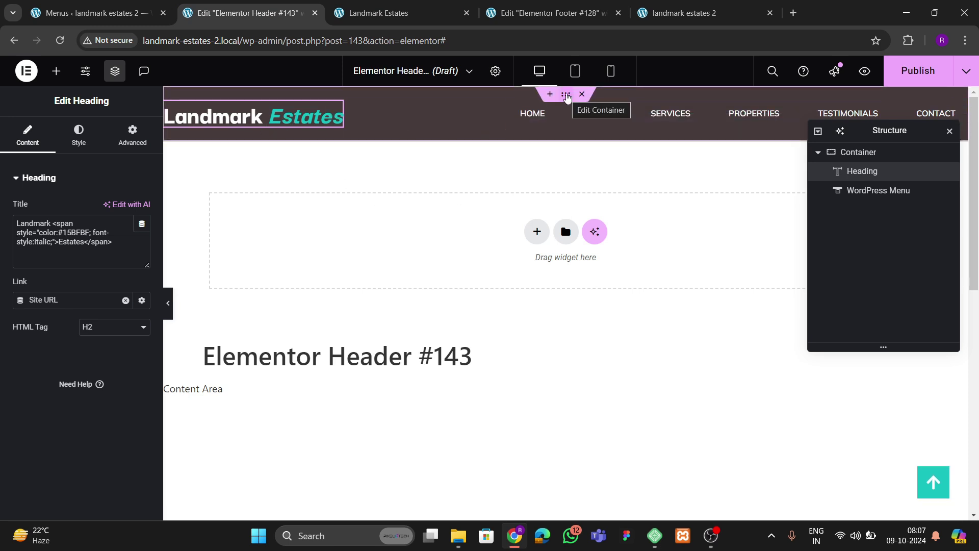
pyautogui.click(565, 97)
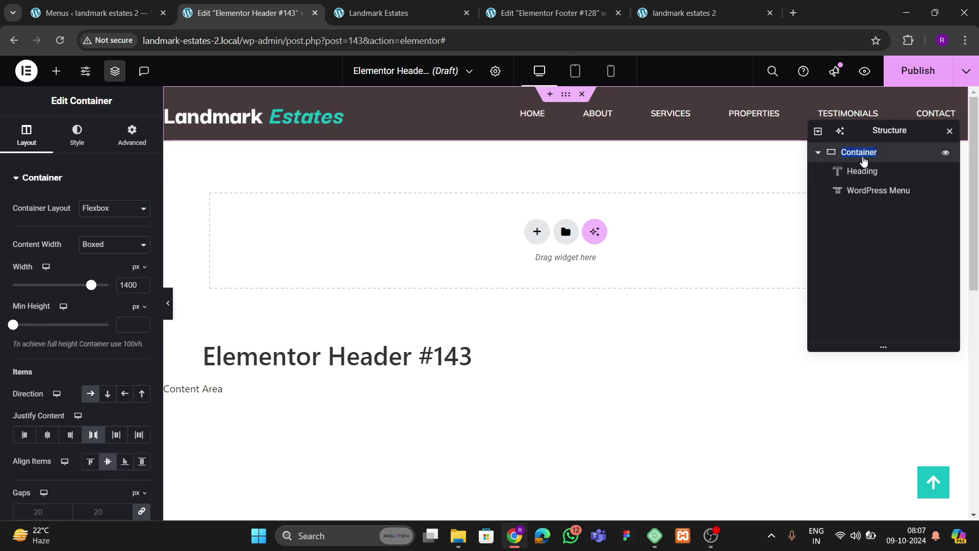
pyautogui.press('Return')
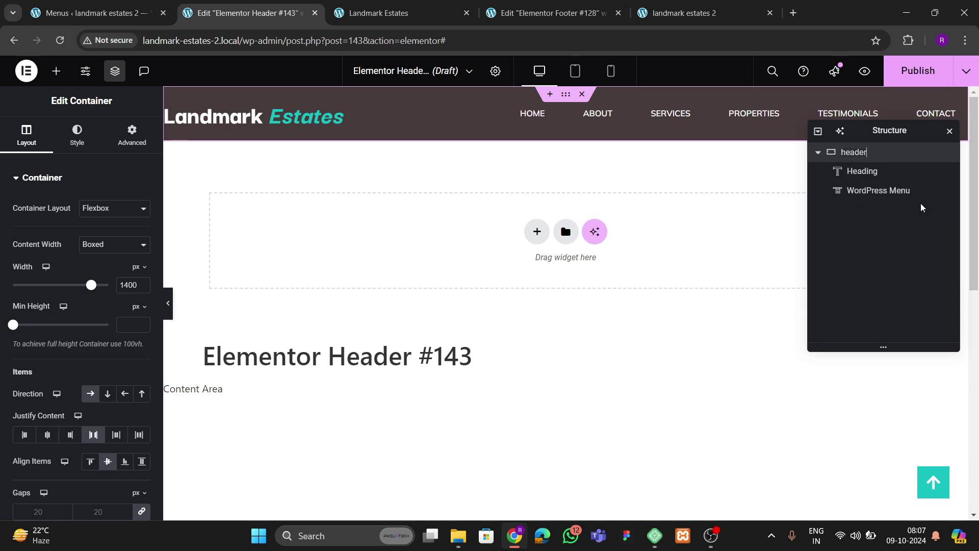
pyautogui.click(861, 171)
# - Make the header container's background color fully transparent, with the value #463B3B00
pyautogui.click(852, 152)
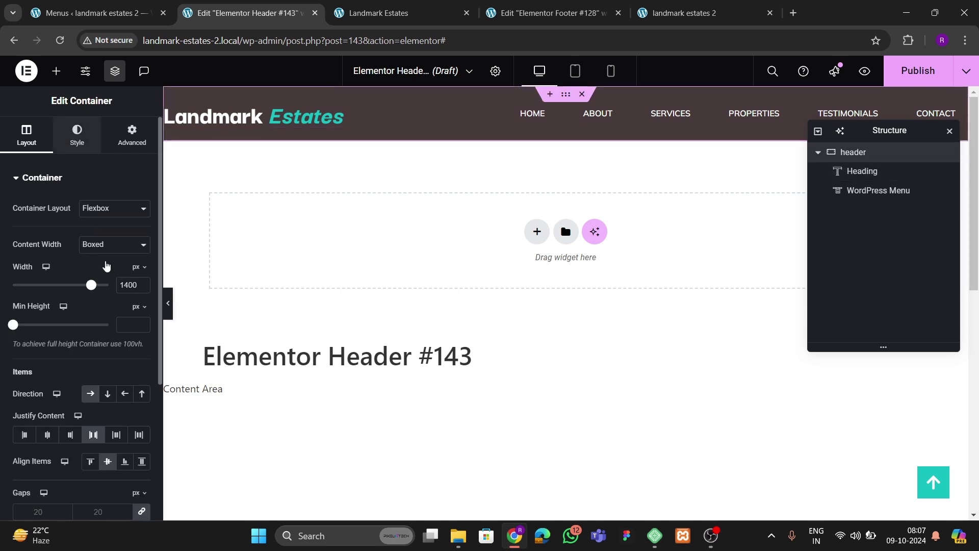
pyautogui.click(77, 135)
pyautogui.click(143, 263)
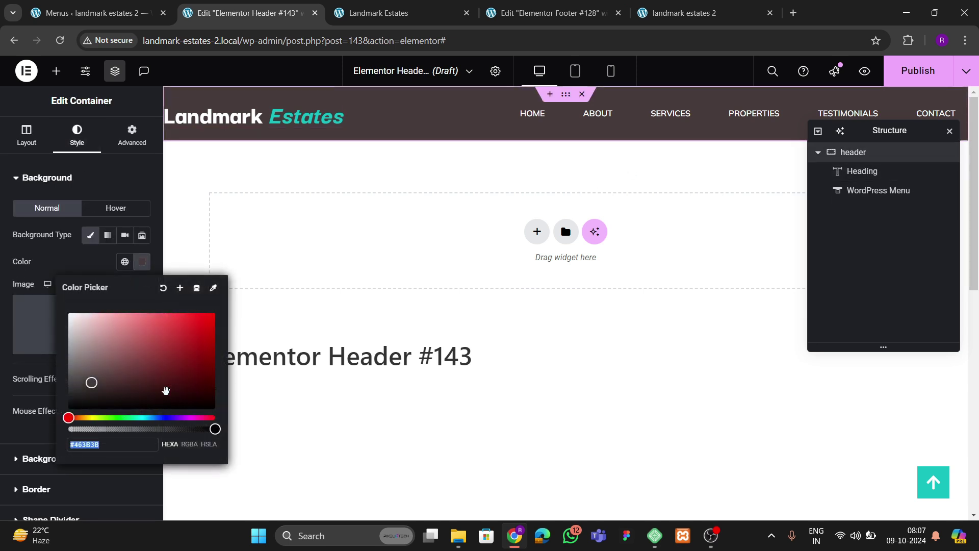
pyautogui.moveTo(213, 429); pyautogui.dragTo(68, 429)
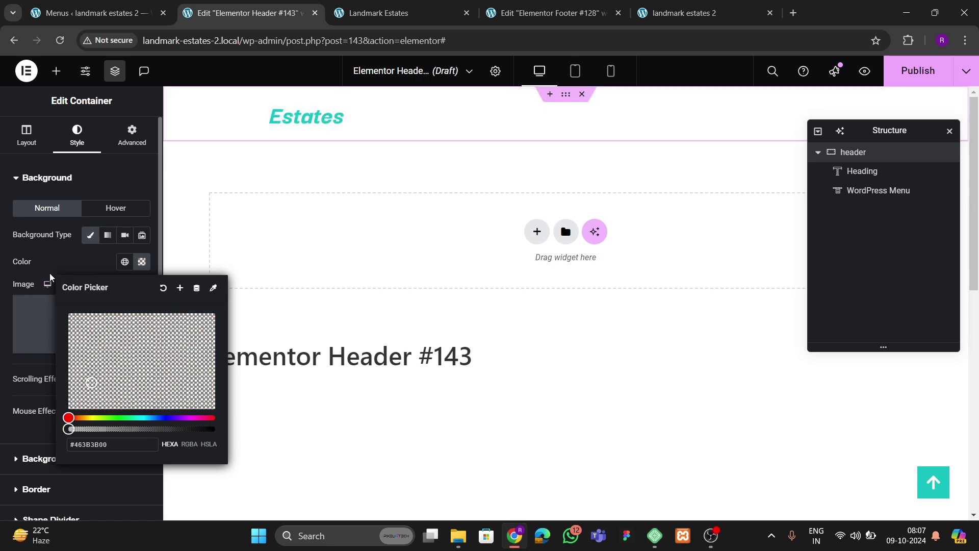
pyautogui.click(234, 245)
# - Publish the header template with an added display condition and open the live landmark estates 2 page to check it
pyautogui.click(917, 71)
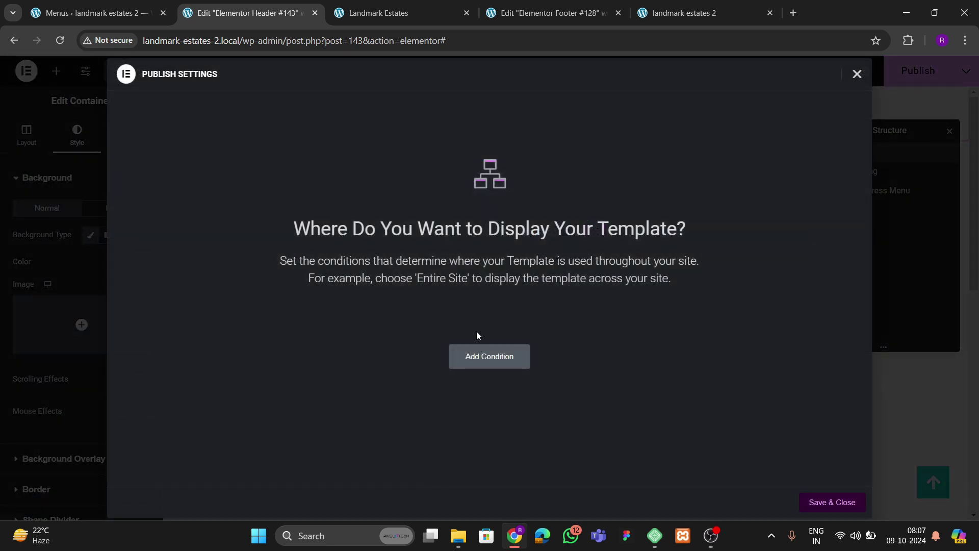
pyautogui.click(472, 357)
pyautogui.click(833, 501)
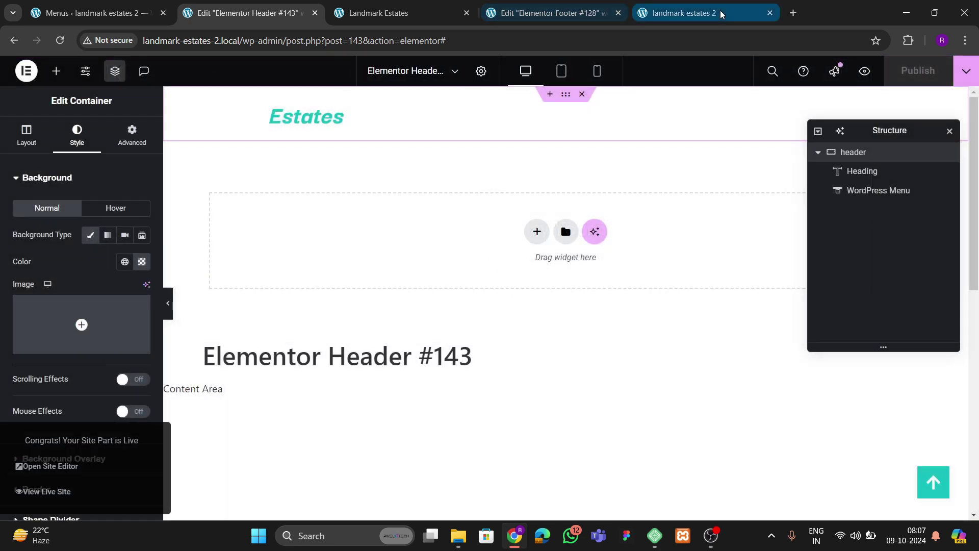
pyautogui.click(683, 13)
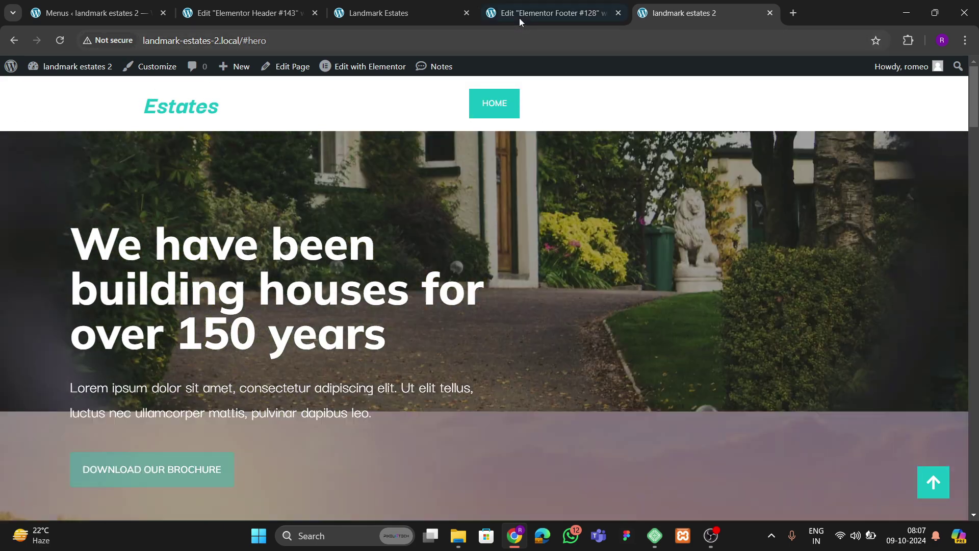
# - Return to the Elementor footer template and switch from it to editing the home page
pyautogui.click(522, 15)
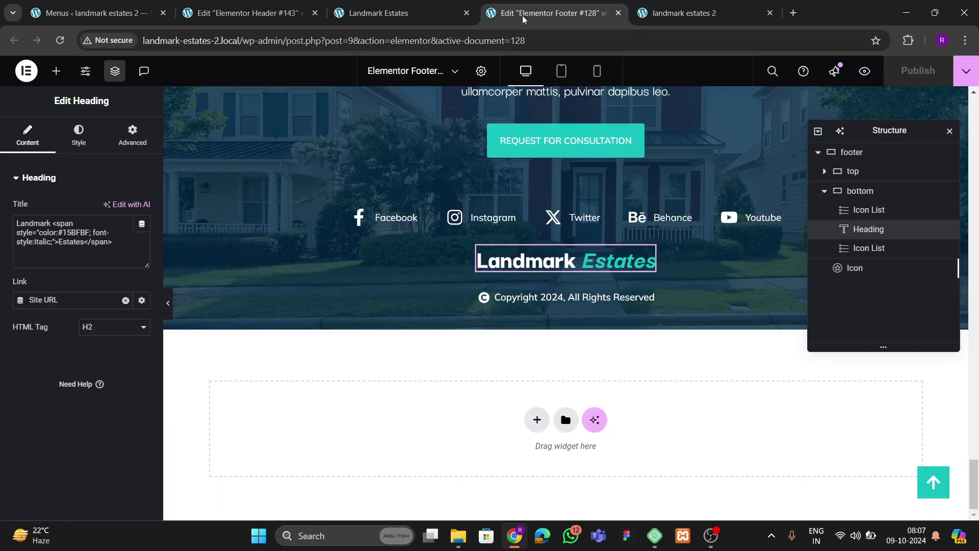
pyautogui.scroll(10, 471, 215)
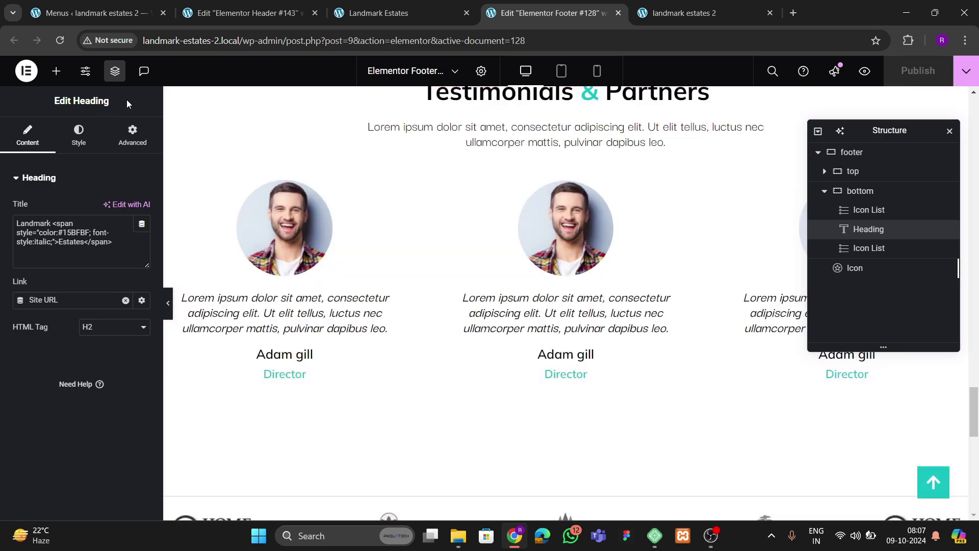
pyautogui.scroll(15, 478, 258)
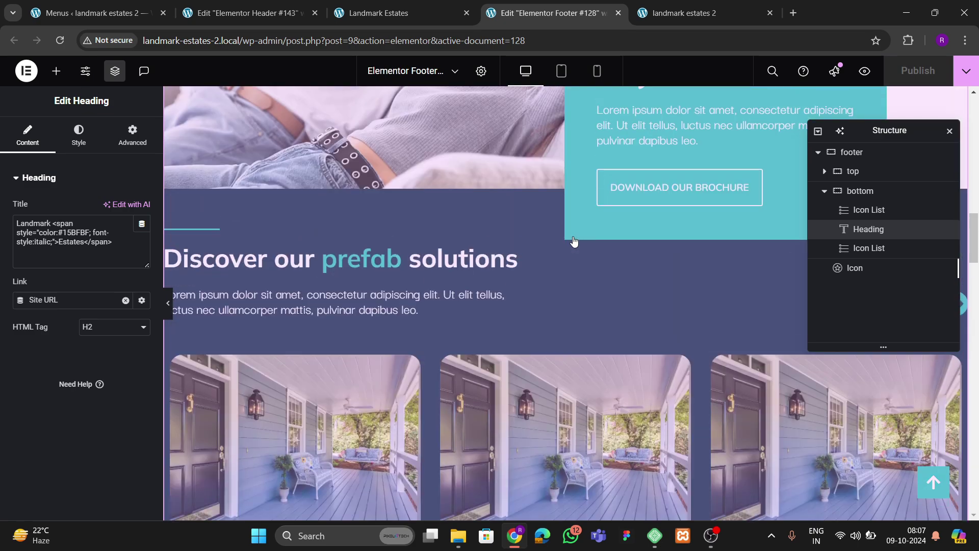
pyautogui.scroll(15, 574, 241)
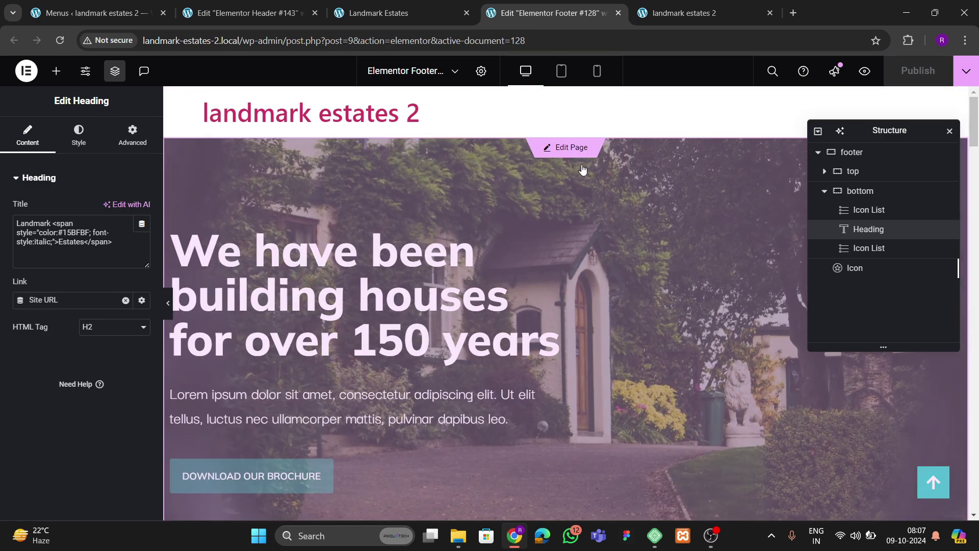
pyautogui.click(570, 147)
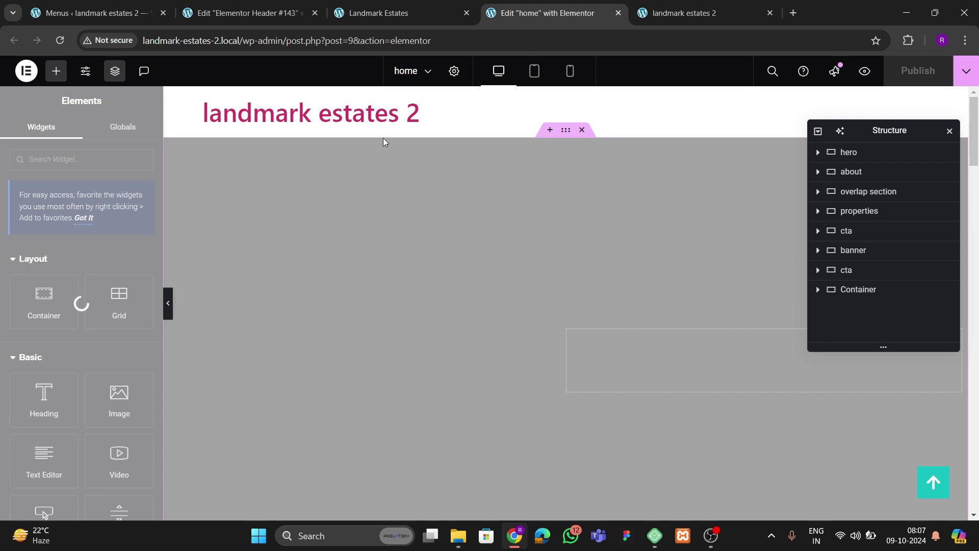
pyautogui.scroll(-7, 456, 317)
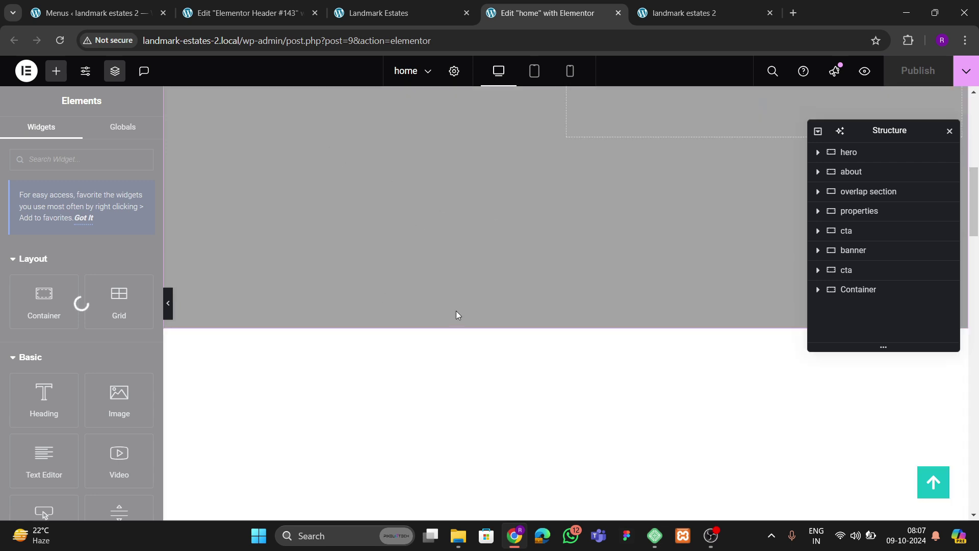
pyautogui.scroll(3, 451, 299)
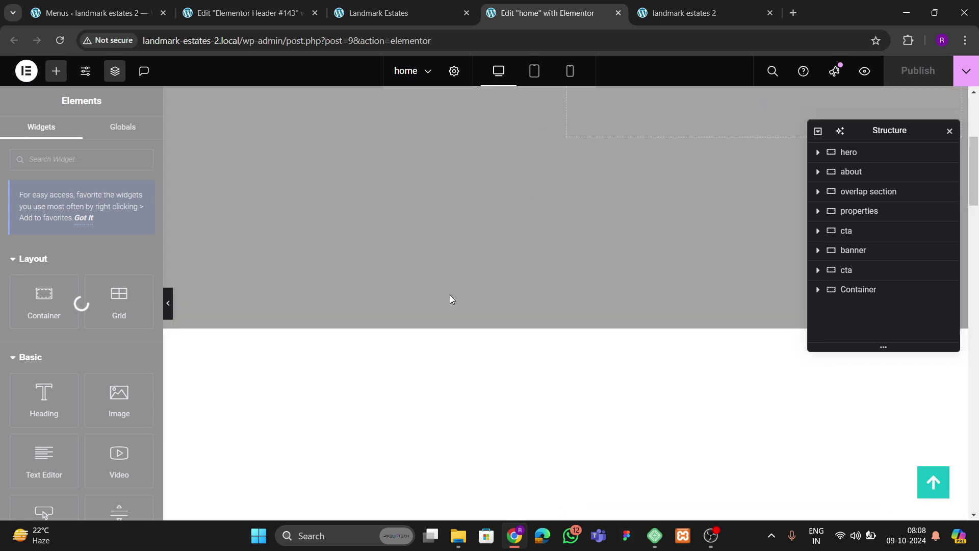
pyautogui.scroll(4, 451, 299)
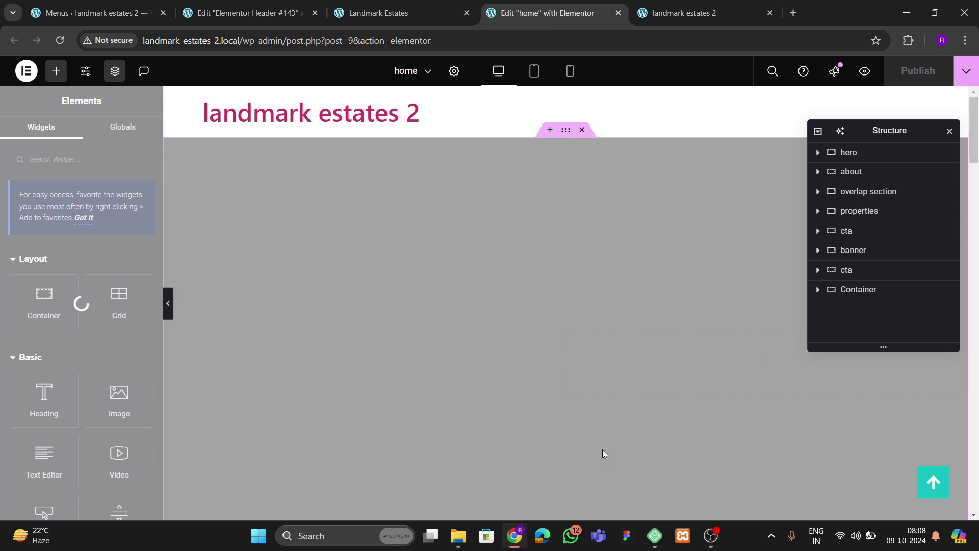
pyautogui.click(707, 539)
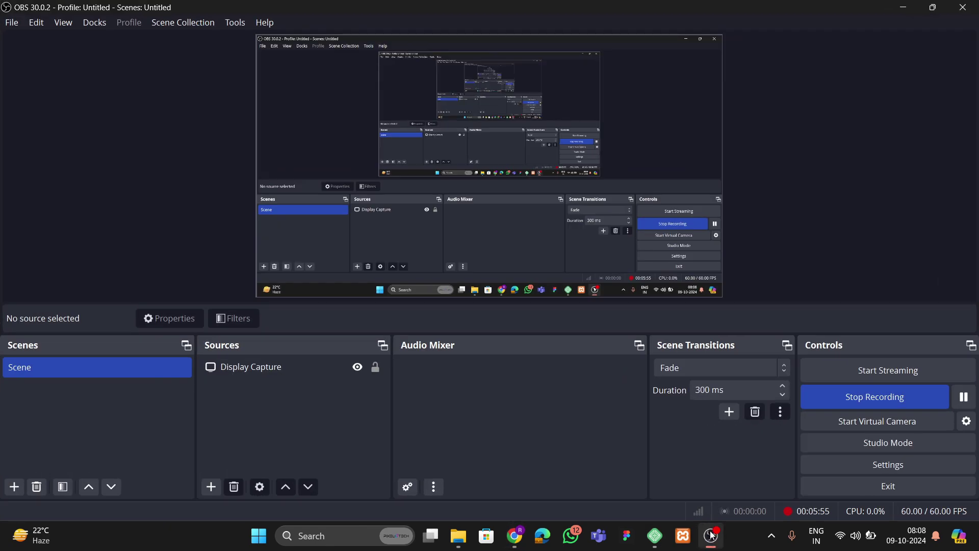
pyautogui.click(712, 534)
pyautogui.scroll(-10, 403, 317)
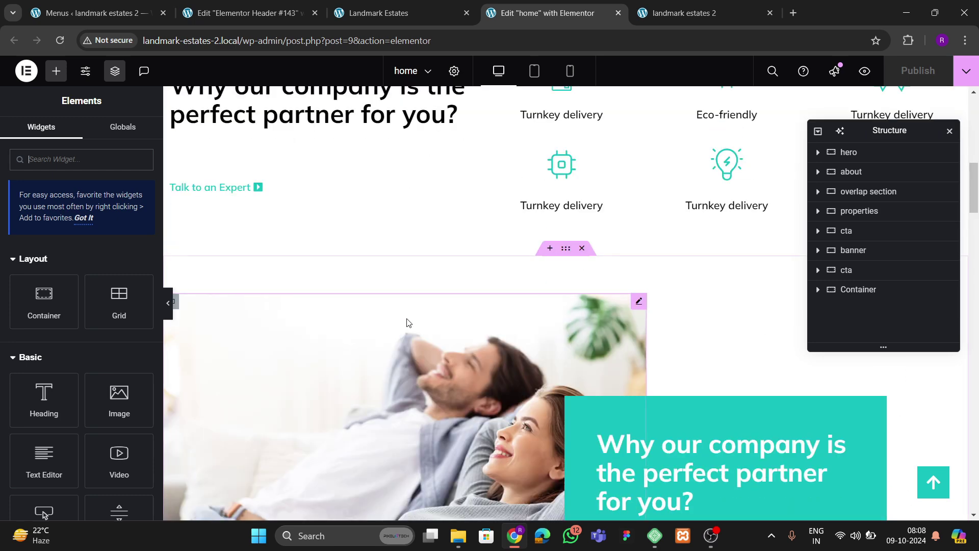
pyautogui.scroll(10, 407, 319)
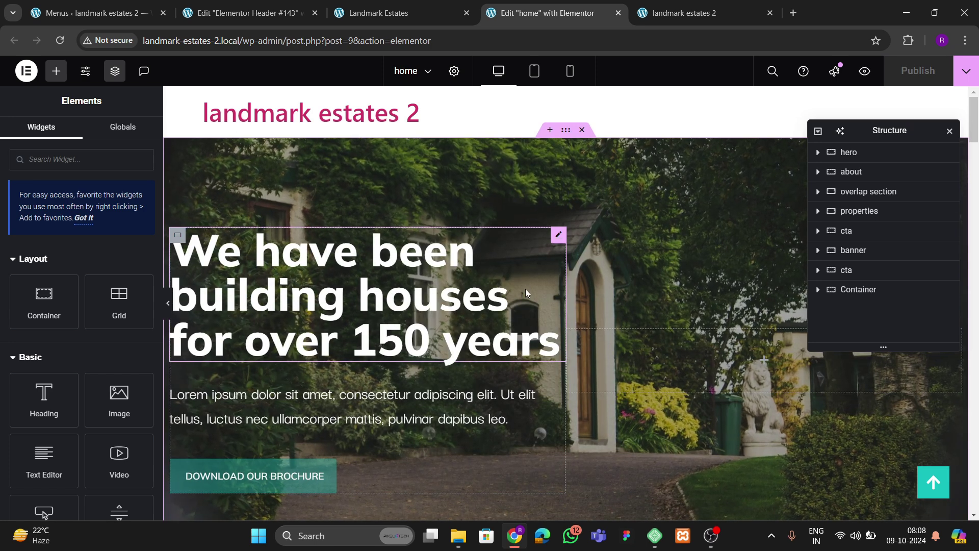
pyautogui.scroll(-5, 525, 288)
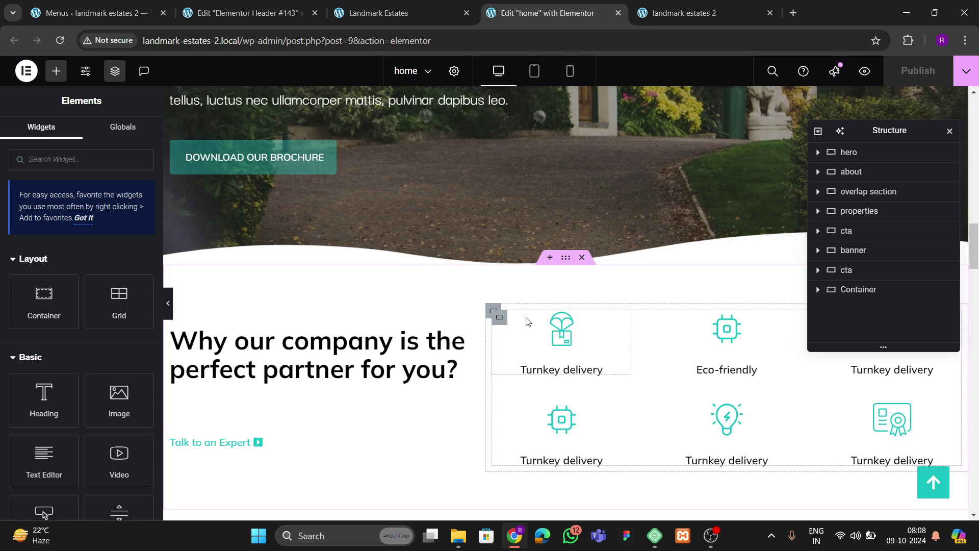
pyautogui.scroll(-5, 529, 326)
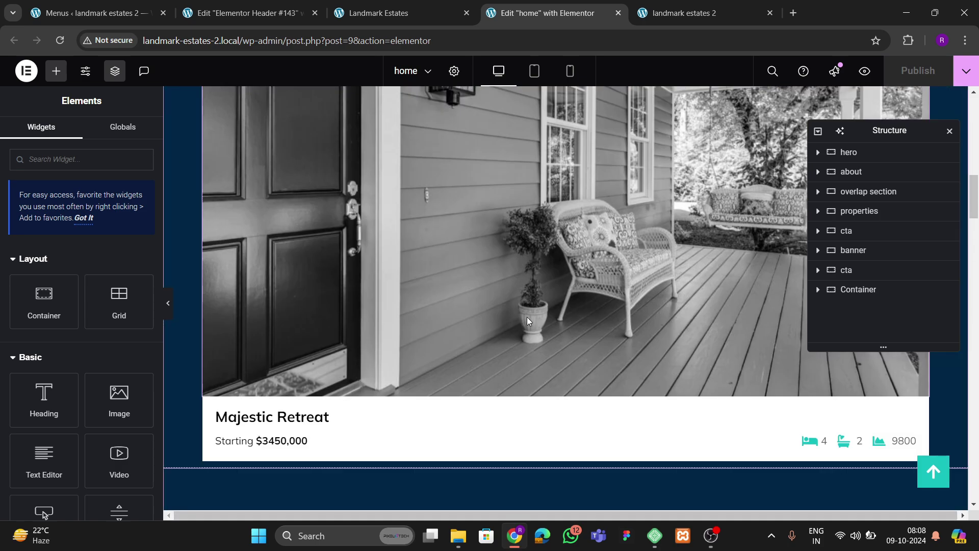
pyautogui.scroll(5, 528, 320)
pyautogui.scroll(5, 527, 318)
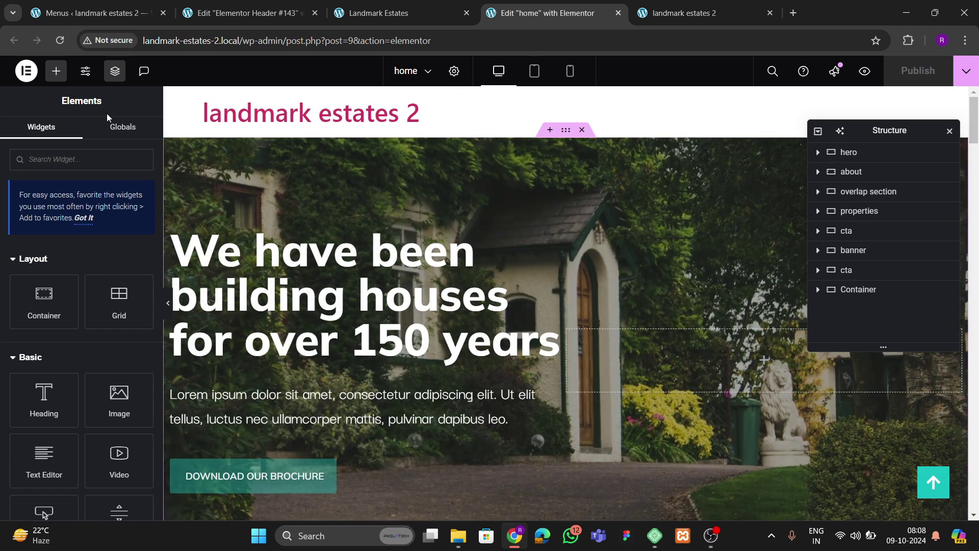
# - Reload the home page editor, check how the header overlays the hero on the reference Landmark Estates site, and return to the editor
pyautogui.click(59, 45)
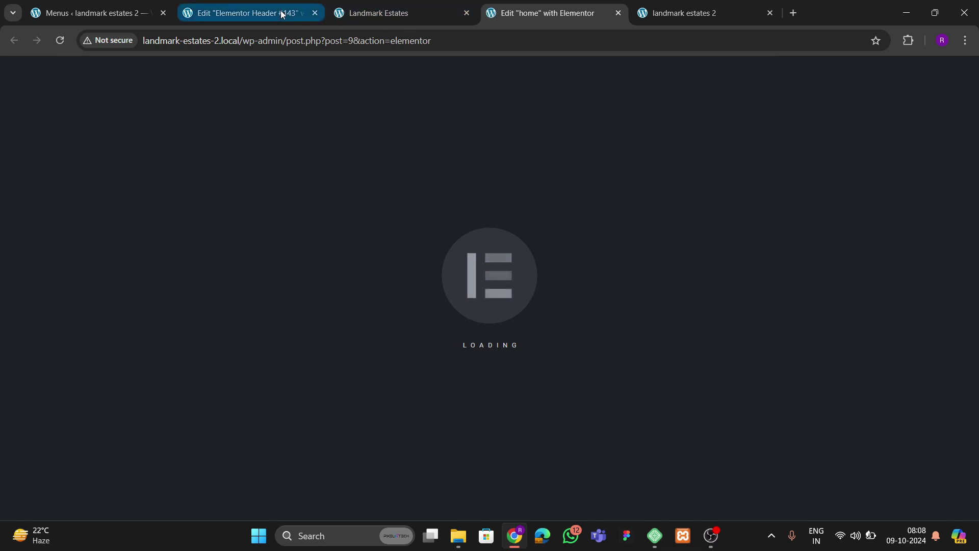
pyautogui.click(344, 16)
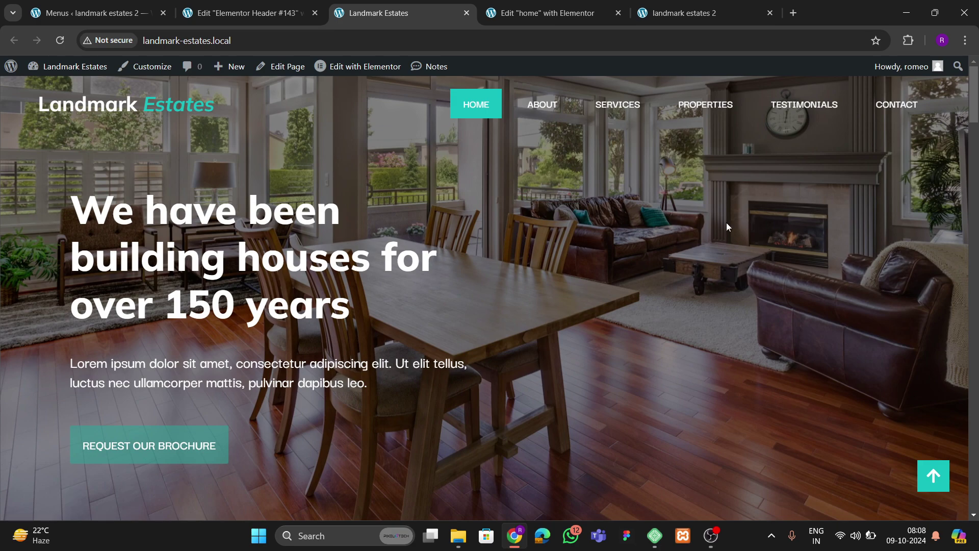
pyautogui.scroll(-2, 507, 259)
pyautogui.scroll(2, 510, 264)
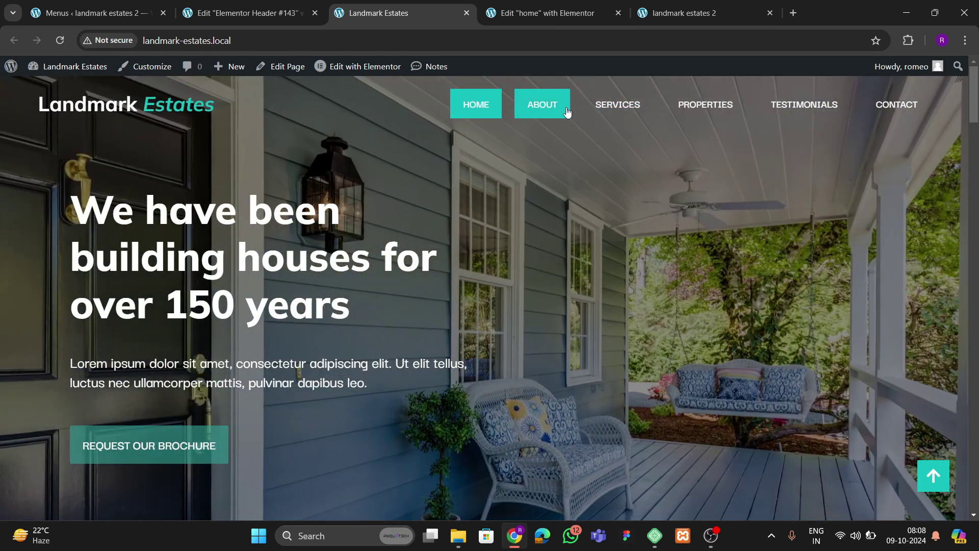
pyautogui.click(542, 13)
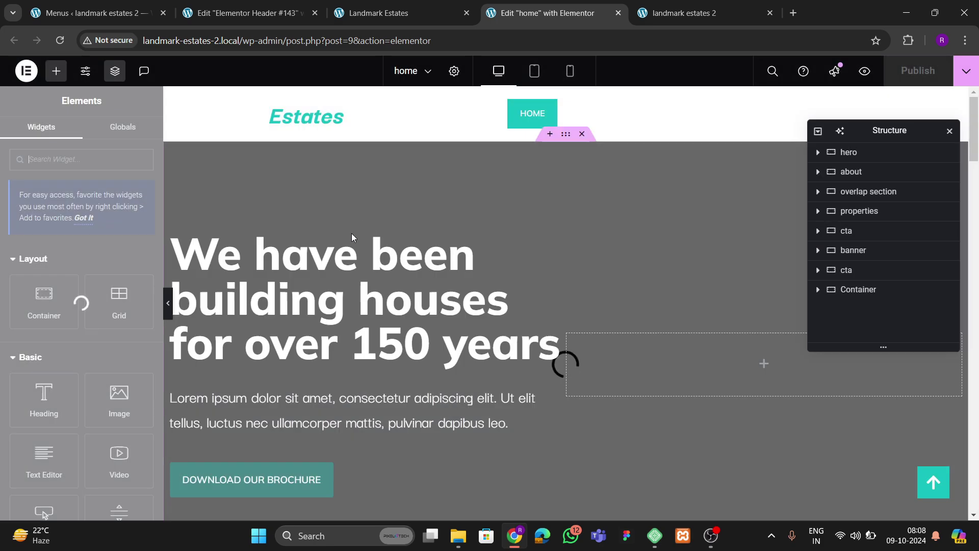
pyautogui.scroll(-5, 446, 350)
pyautogui.scroll(6, 444, 344)
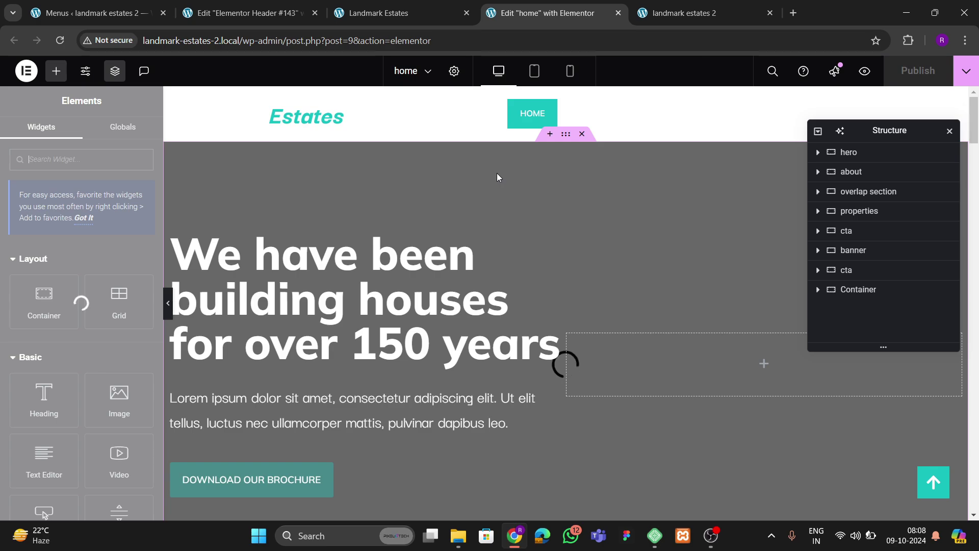
pyautogui.scroll(-15, 503, 302)
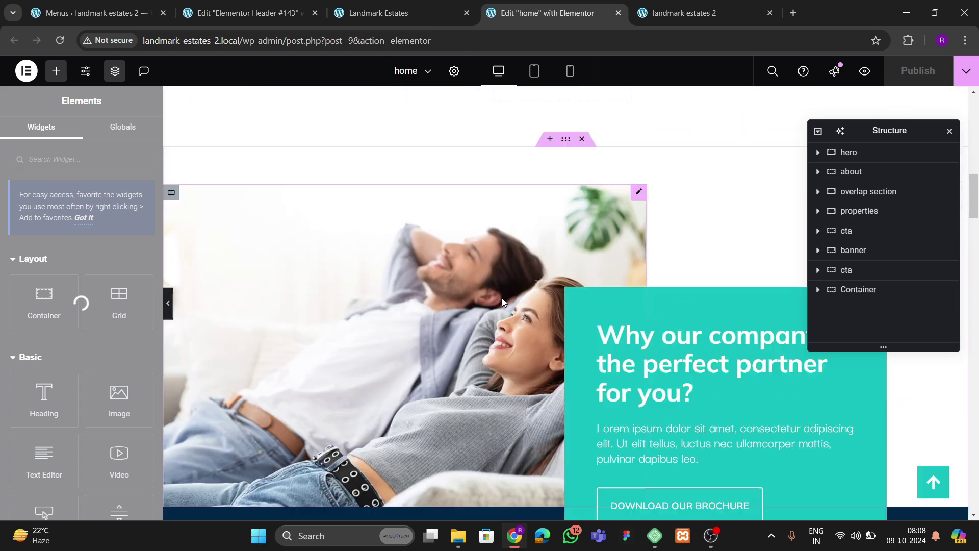
pyautogui.scroll(-5, 502, 302)
pyautogui.scroll(20, 502, 302)
pyautogui.scroll(-15, 502, 303)
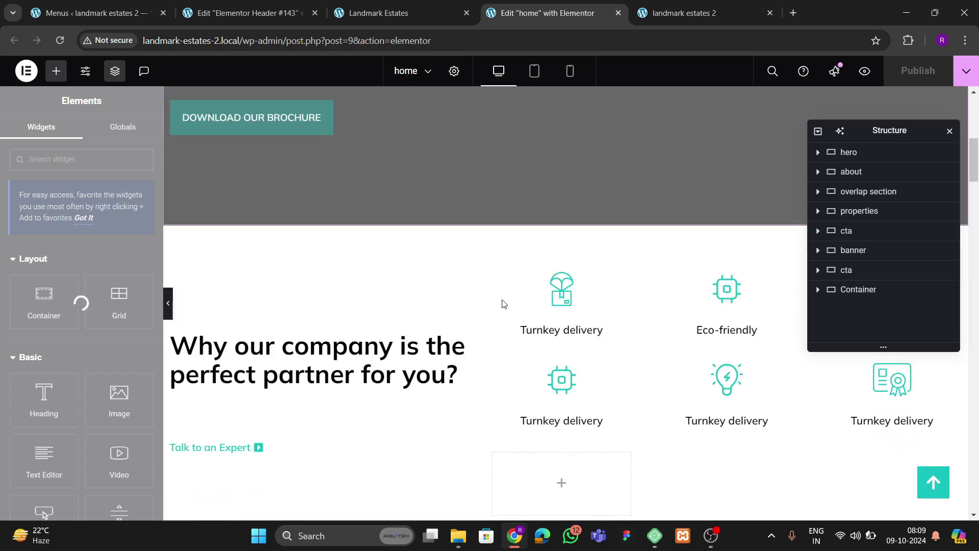
pyautogui.scroll(-15, 502, 304)
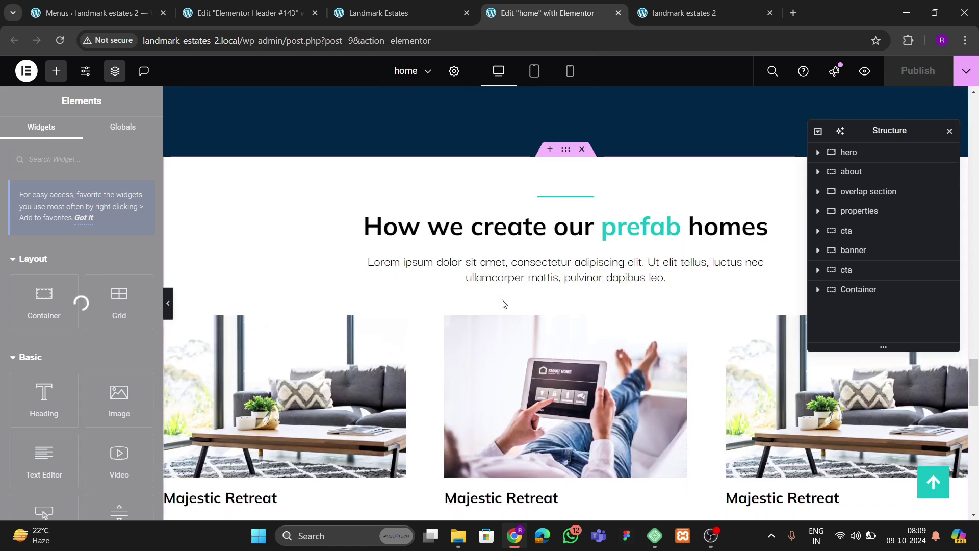
pyautogui.scroll(10, 503, 303)
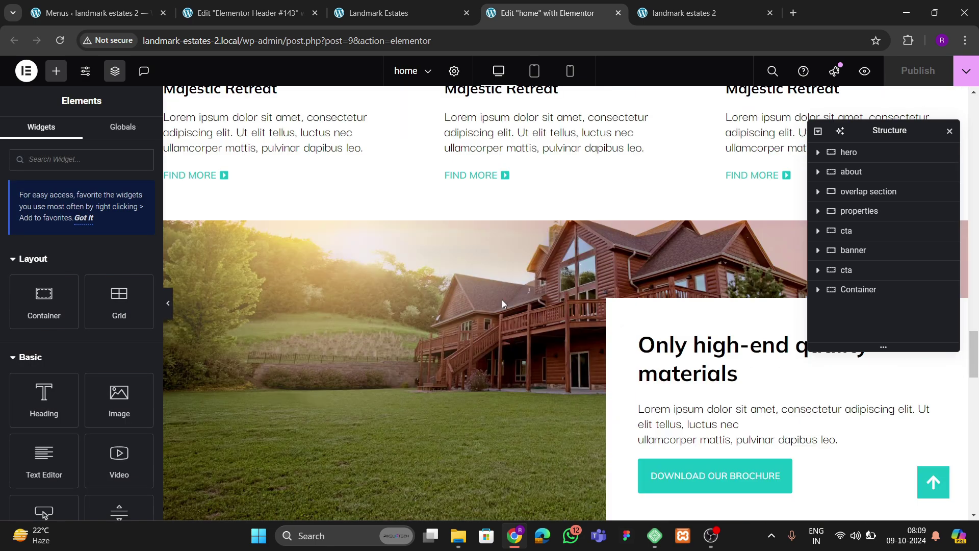
pyautogui.scroll(12, 503, 302)
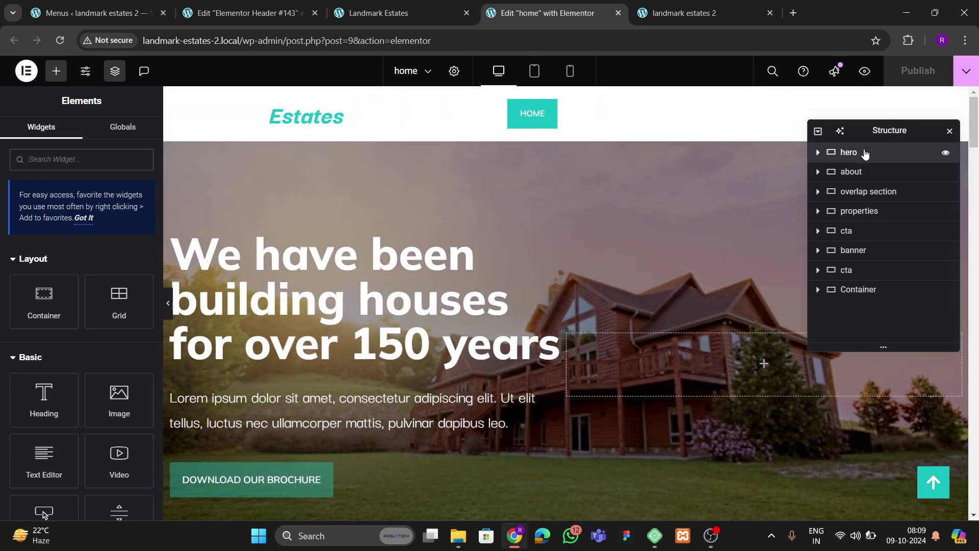
# - Set the hero container's margins in em, unlinked, with -6 at the top and 0 on the other sides, and publish the home page
pyautogui.click(865, 154)
pyautogui.click(131, 135)
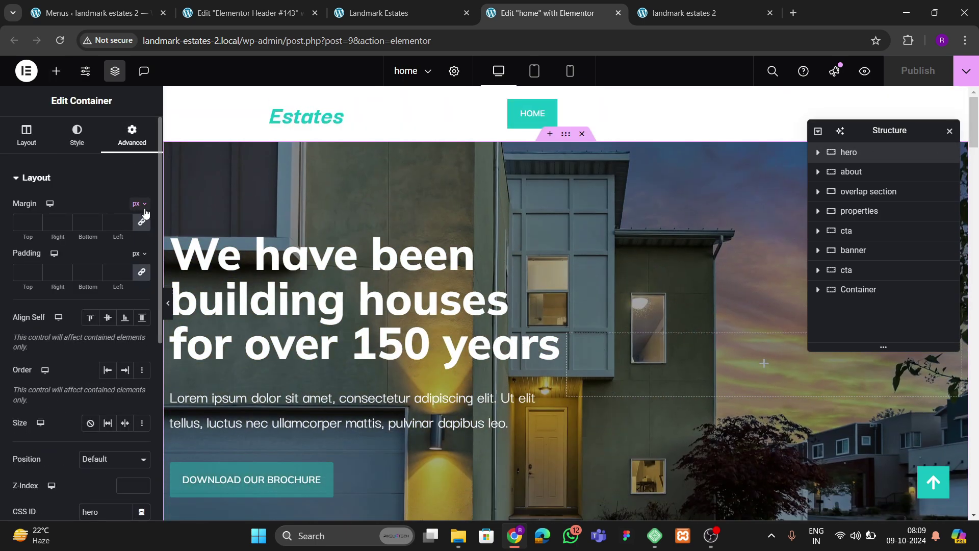
pyautogui.click(145, 208)
pyautogui.click(139, 257)
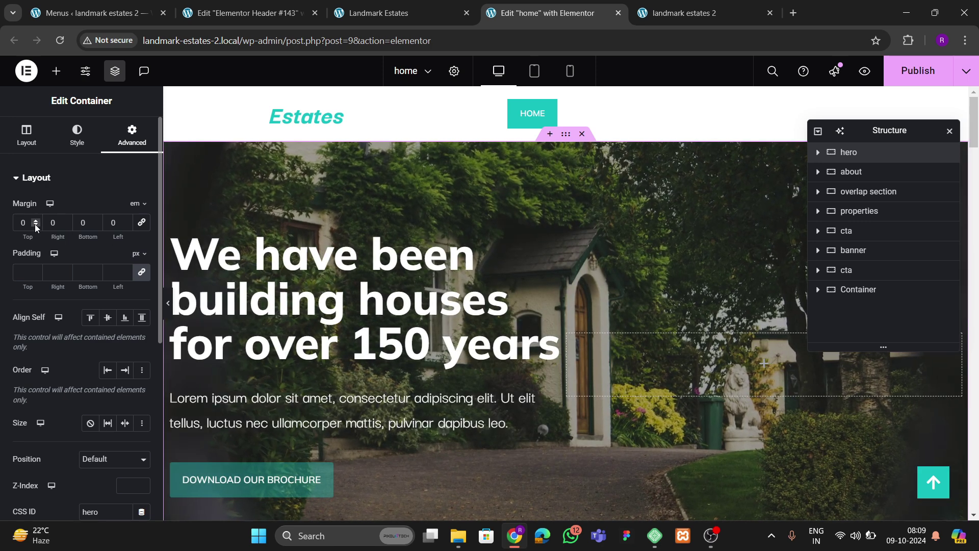
pyautogui.click(36, 225)
pyautogui.click(36, 225)
pyautogui.click(35, 225)
pyautogui.click(35, 225)
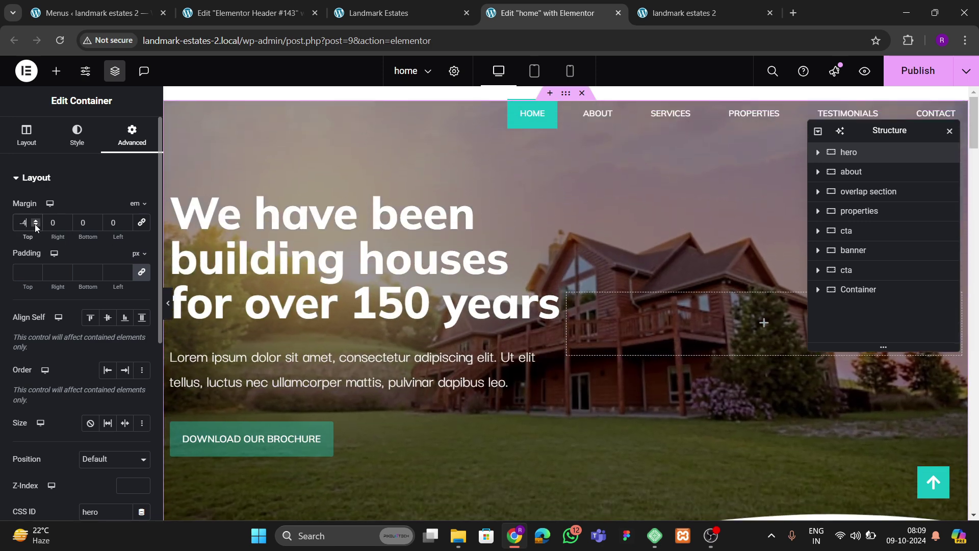
pyautogui.click(35, 224)
pyautogui.click(35, 225)
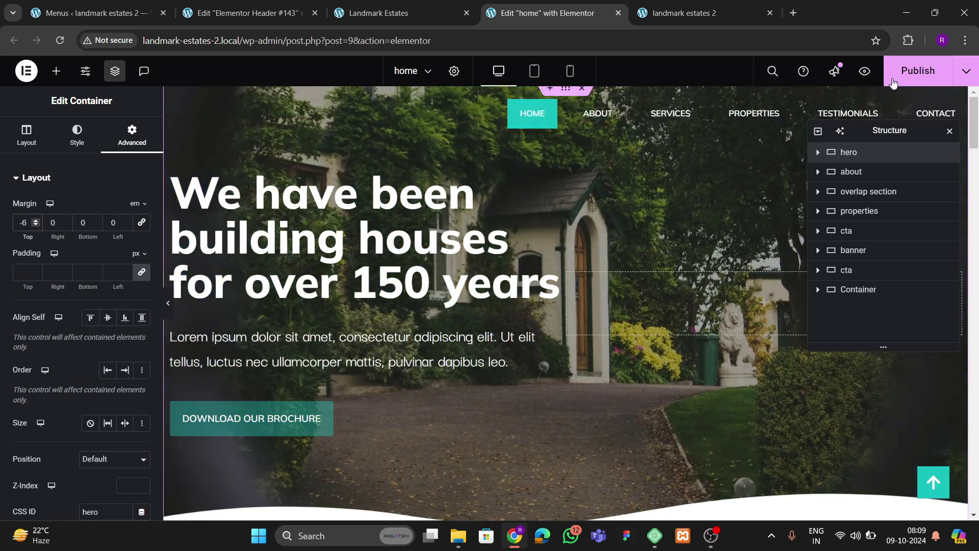
pyautogui.hotkey('ctrl', 's')
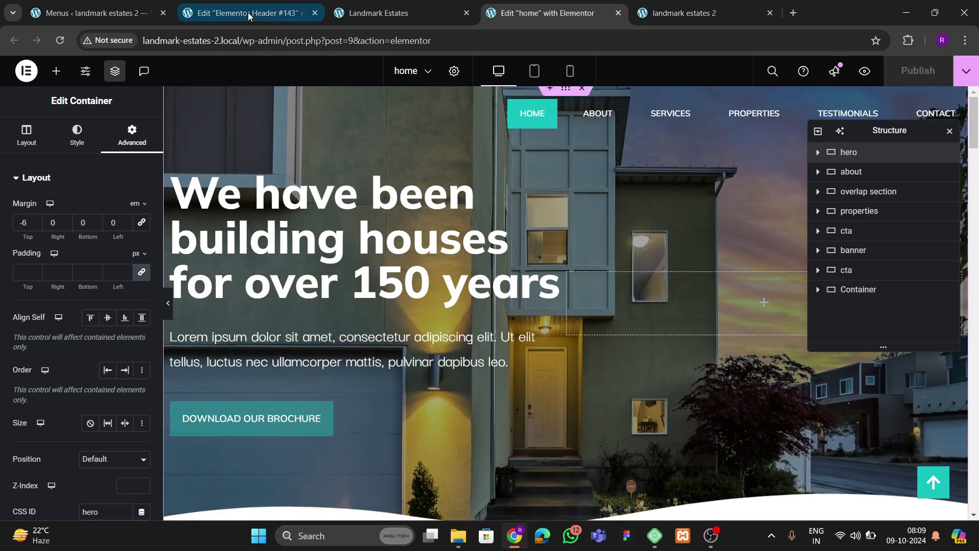
# - In the Elementor header template, set the header container's Z-Index to 100
pyautogui.click(245, 13)
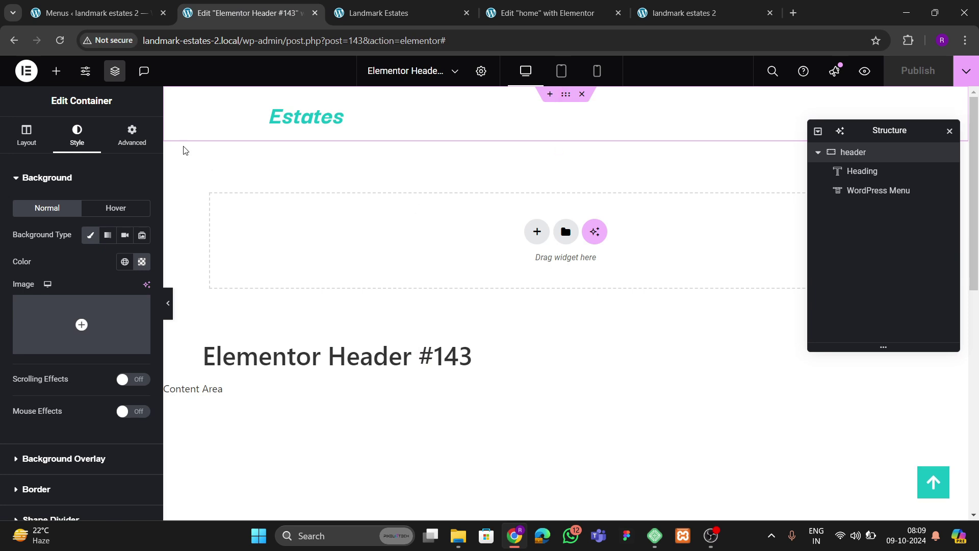
pyautogui.click(132, 138)
pyautogui.scroll(-4, 62, 339)
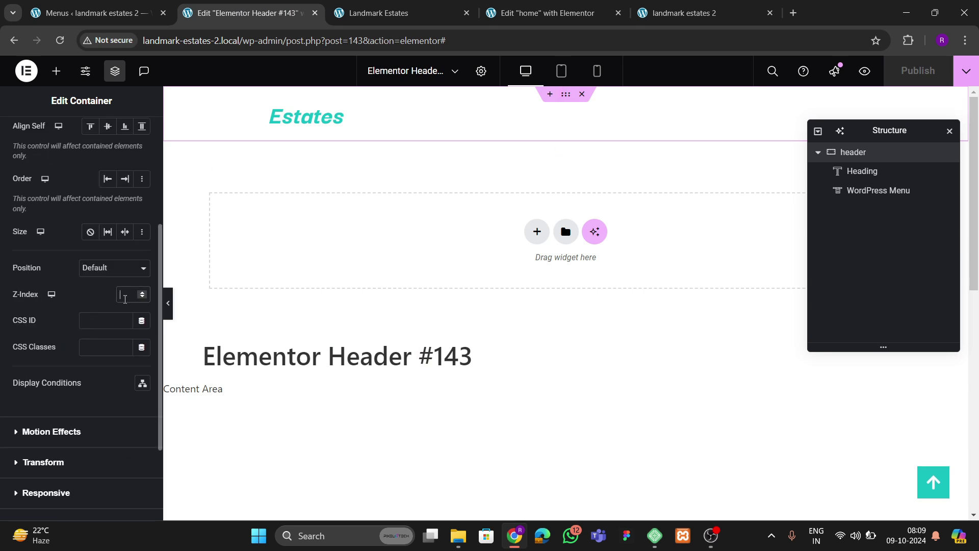
pyautogui.write('100')
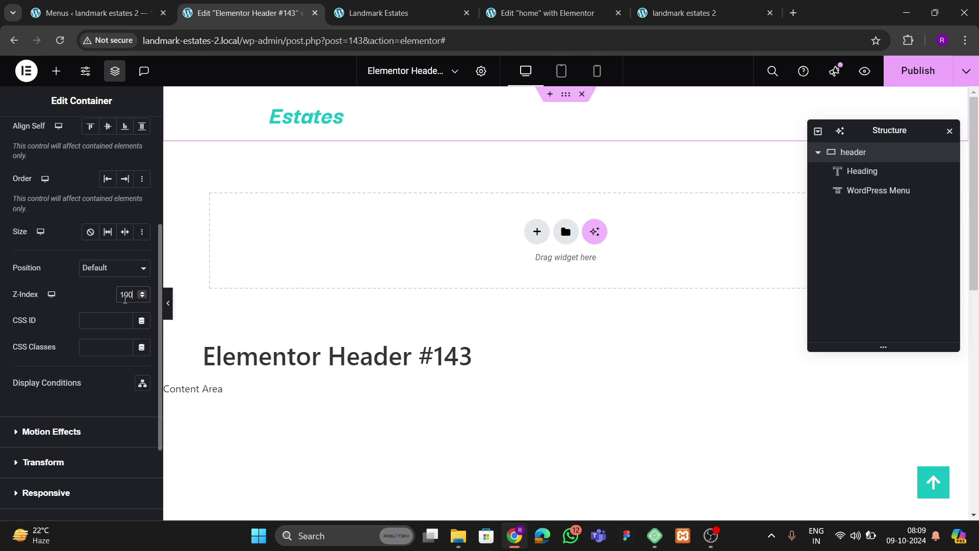
# - Return to the home page editor and set the hero container's Z-Index to 1
pyautogui.click(590, 14)
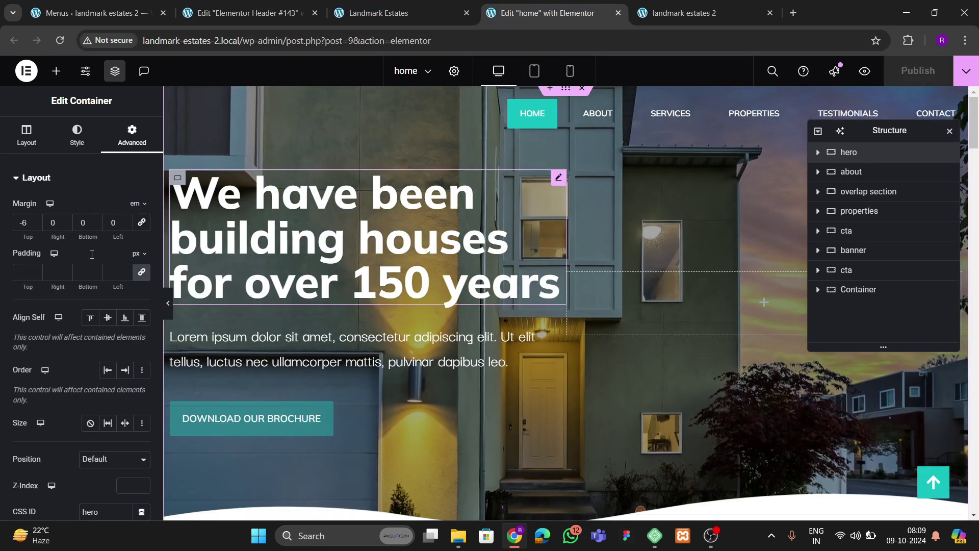
pyautogui.scroll(-4, 58, 348)
pyautogui.click(130, 297)
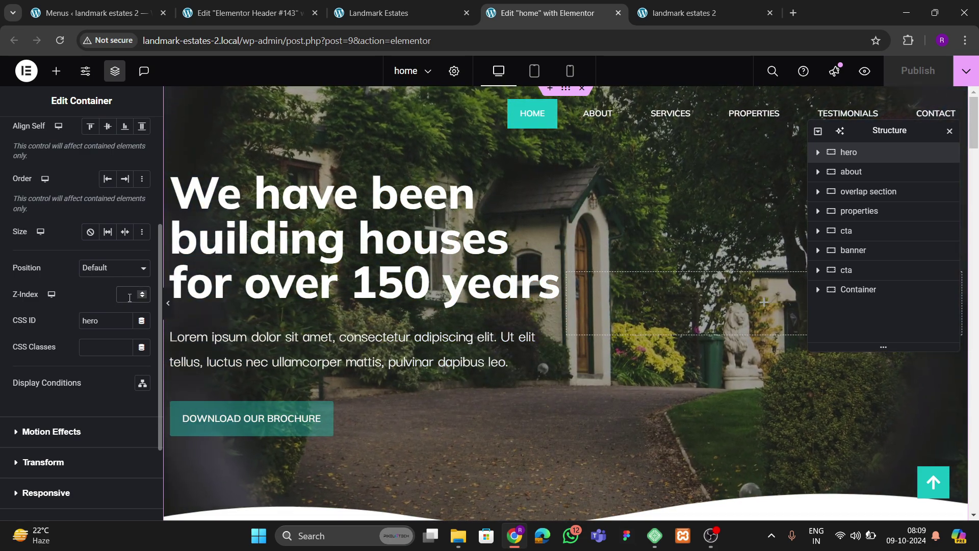
pyautogui.write('1')
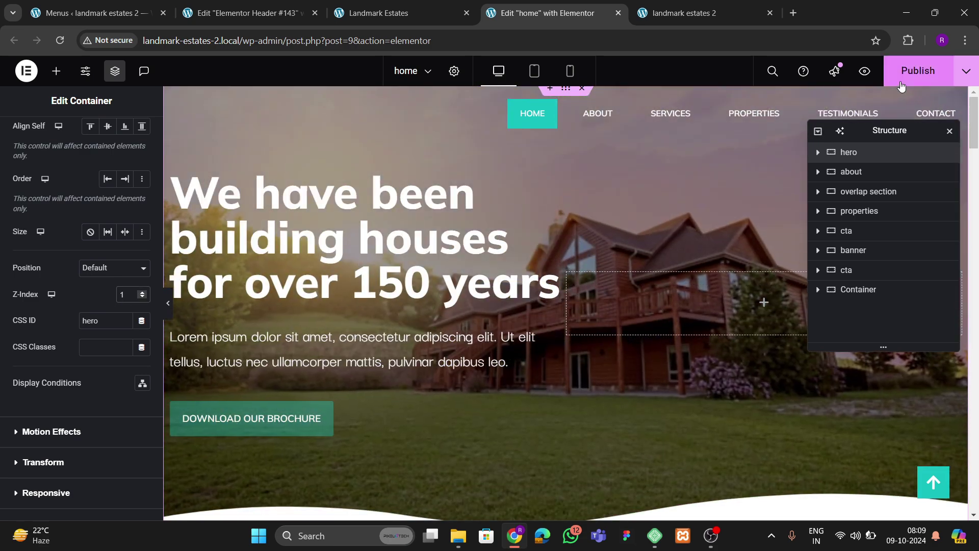
# - Publish the home page and the header template, and check on the live landmark estates 2 site how the header overlays the hero
pyautogui.click(900, 83)
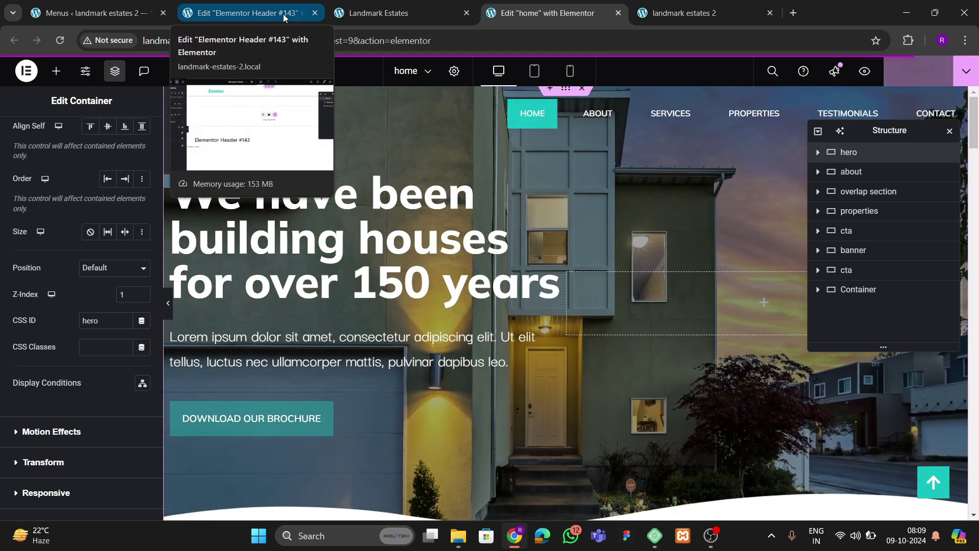
pyautogui.click(283, 14)
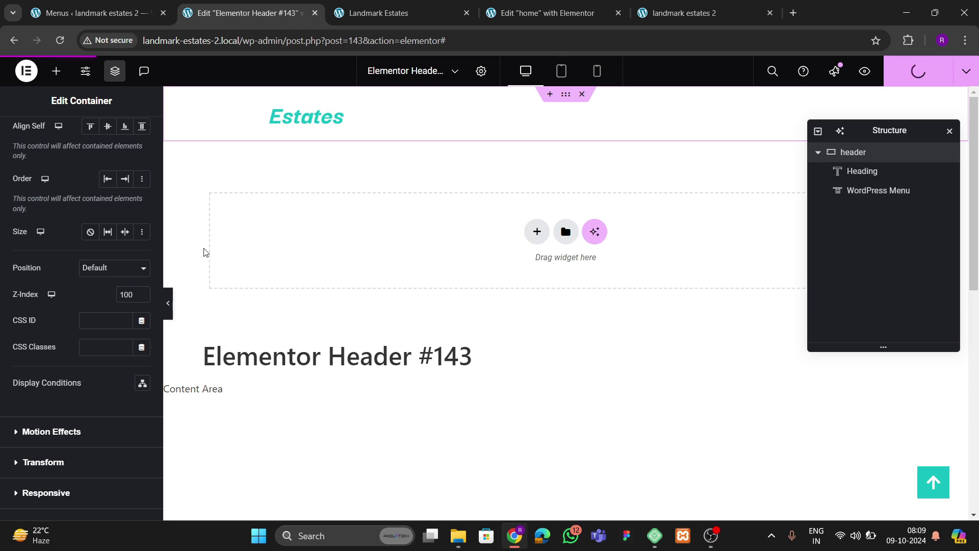
pyautogui.hotkey('ctrl', 'Tab')
pyautogui.hotkey('ctrl', 'Tab')
pyautogui.hotkey('ctrl', 'Tab')
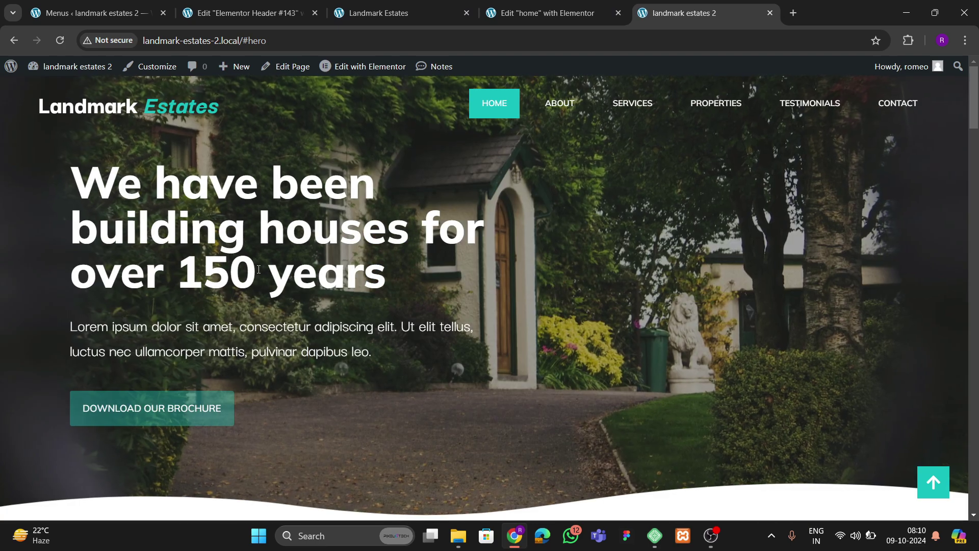
pyautogui.scroll(-5, 225, 244)
pyautogui.scroll(5, 225, 245)
# - In the home page editor, set the hero container's padding, unlinked, to 50 px at the top and 0 elsewhere, save, and check the live page
pyautogui.click(549, 15)
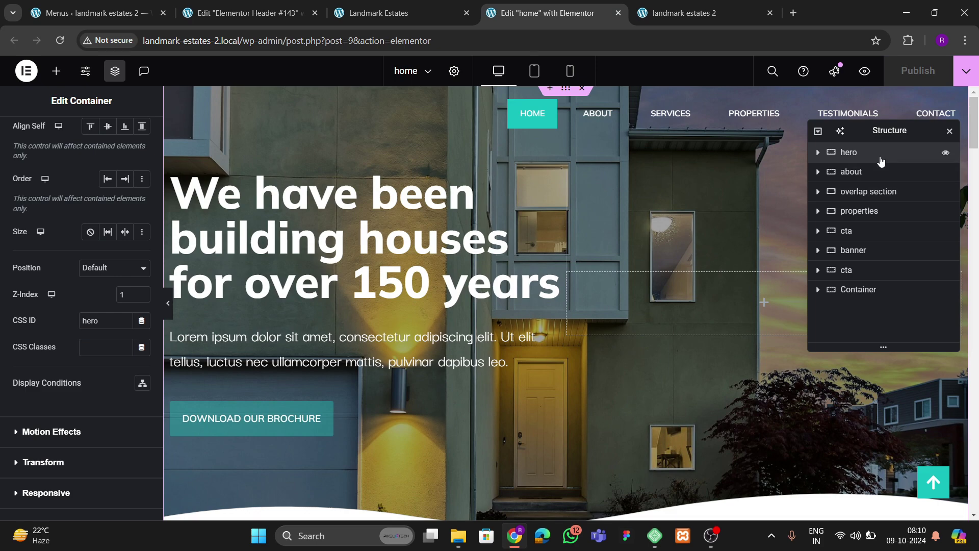
pyautogui.scroll(5, 41, 204)
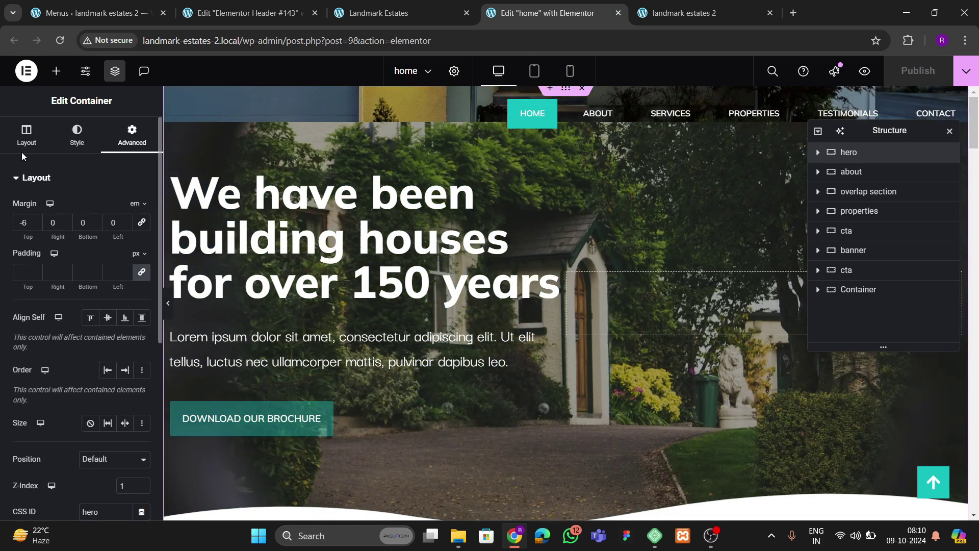
pyautogui.click(26, 134)
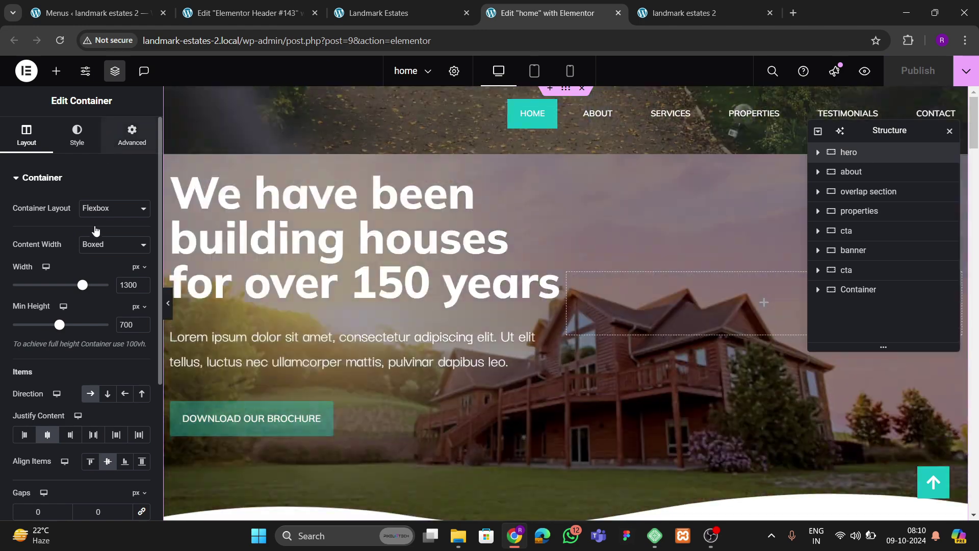
pyautogui.click(132, 135)
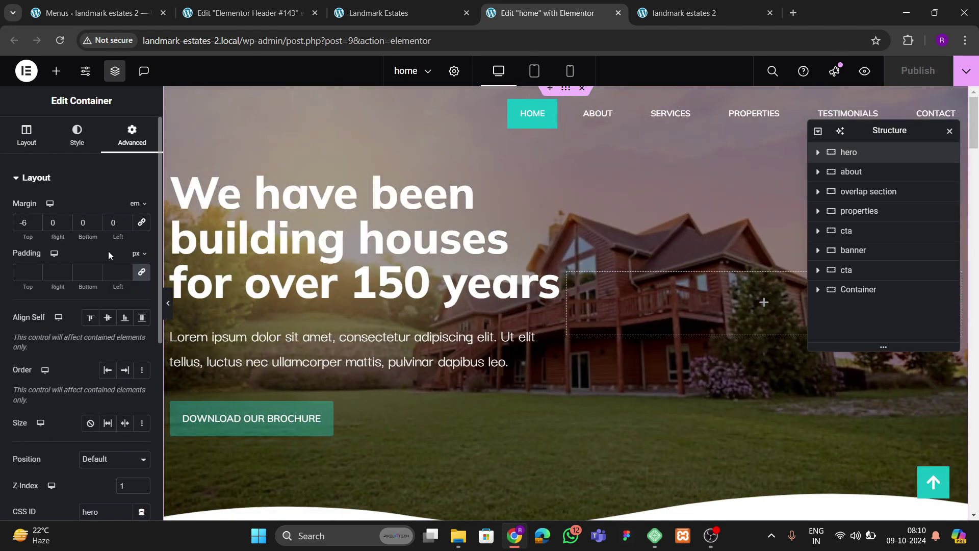
pyautogui.click(140, 276)
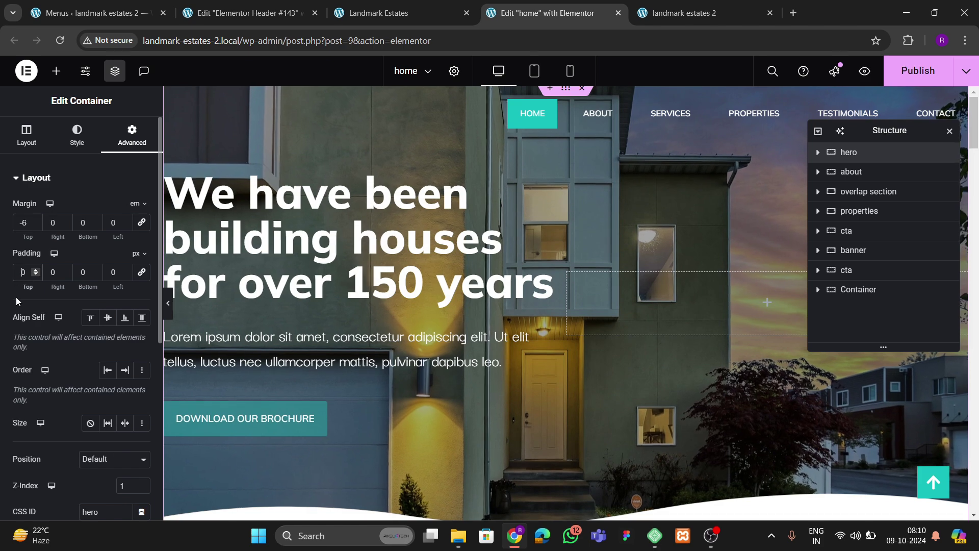
pyautogui.write('5')
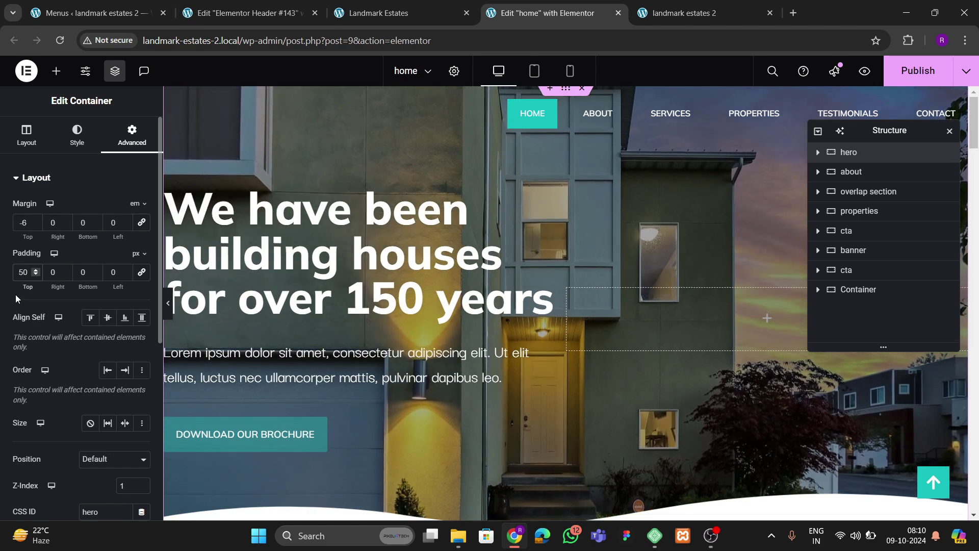
pyautogui.hotkey('ctrl', 's')
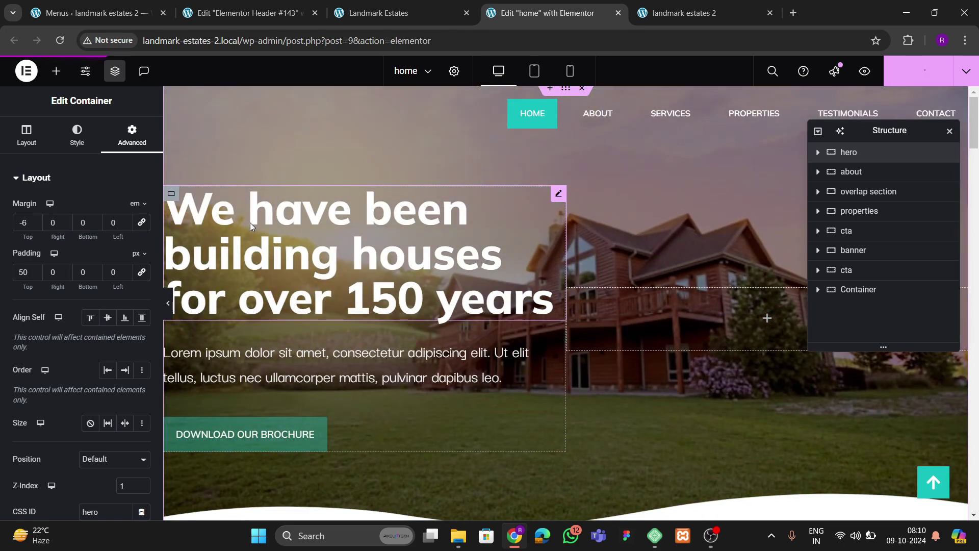
pyautogui.click(683, 13)
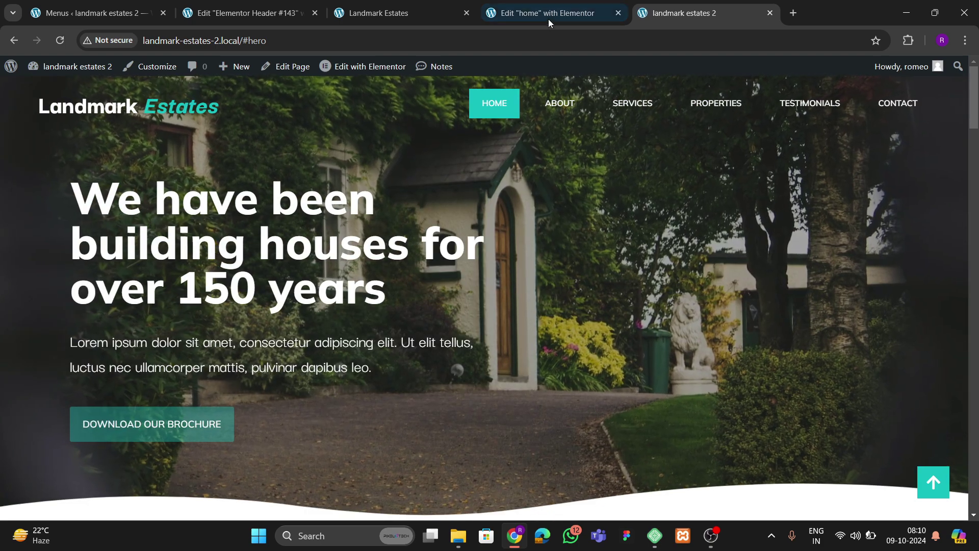
# - Set the hero heading's font size to 65 px in the home page editor and publish the page
pyautogui.click(549, 20)
pyautogui.click(430, 255)
pyautogui.click(78, 135)
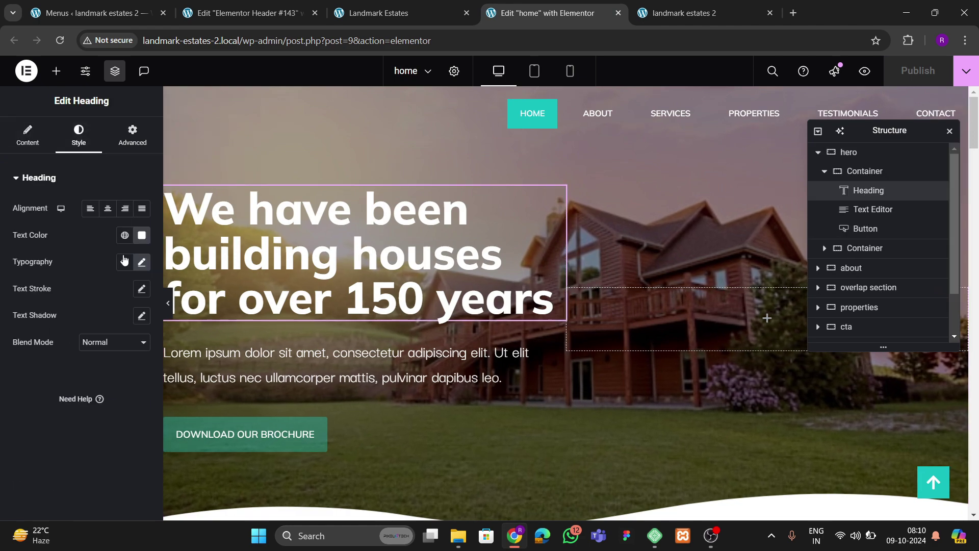
pyautogui.click(141, 262)
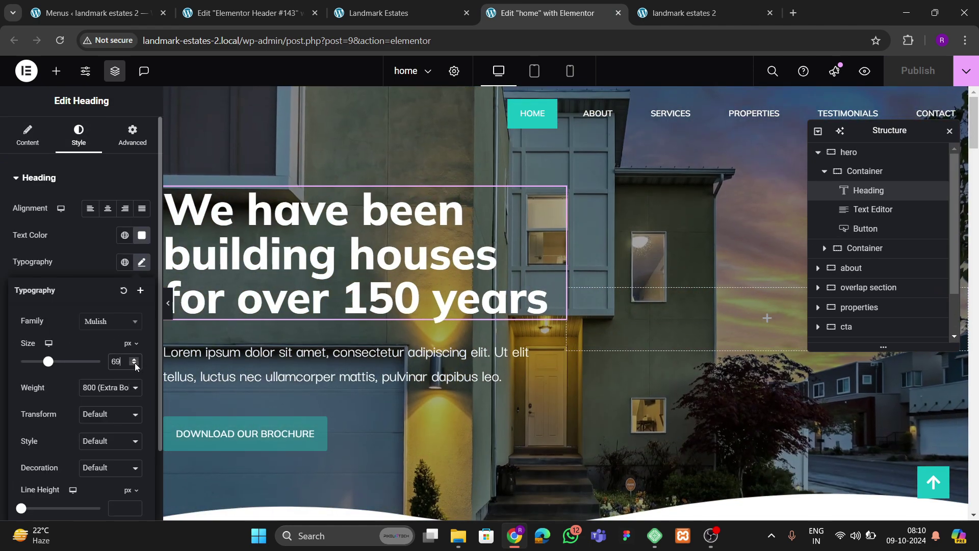
pyautogui.click(134, 364)
pyautogui.click(135, 364)
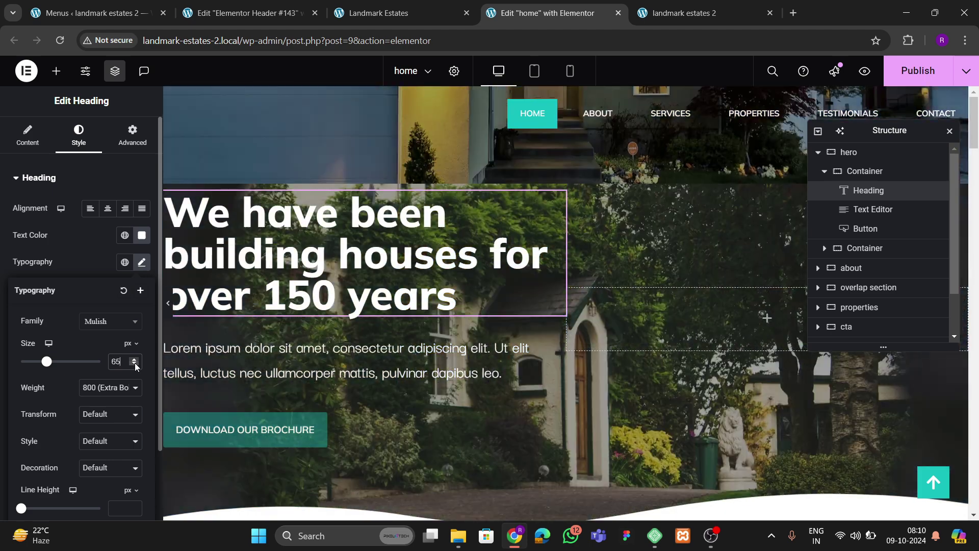
pyautogui.click(135, 364)
pyautogui.click(134, 364)
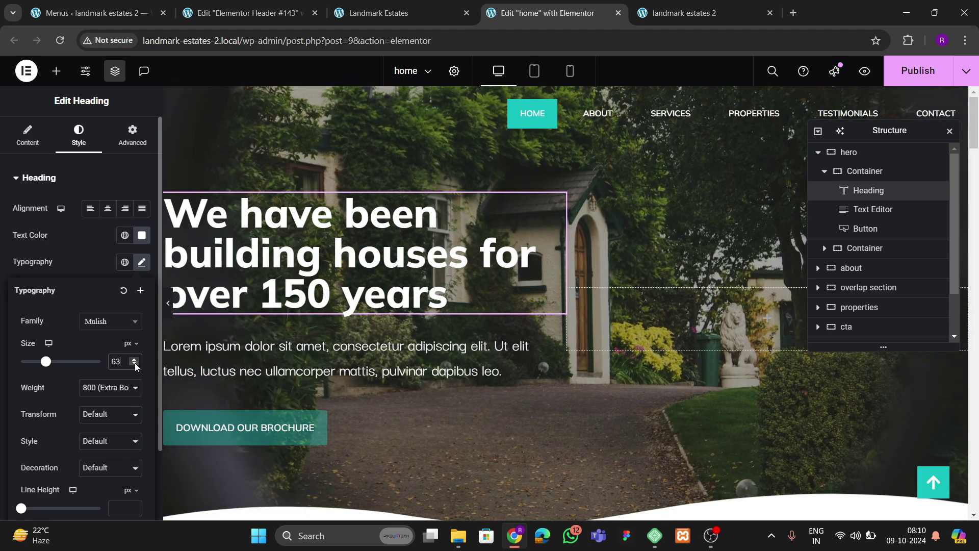
pyautogui.click(134, 364)
pyautogui.click(135, 364)
pyautogui.click(134, 360)
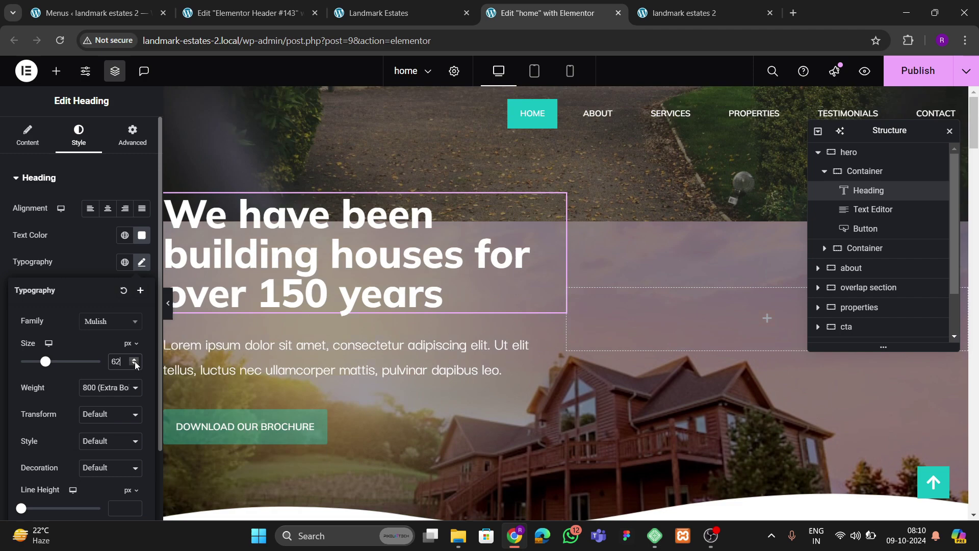
pyautogui.click(135, 361)
pyautogui.click(135, 360)
pyautogui.click(135, 360)
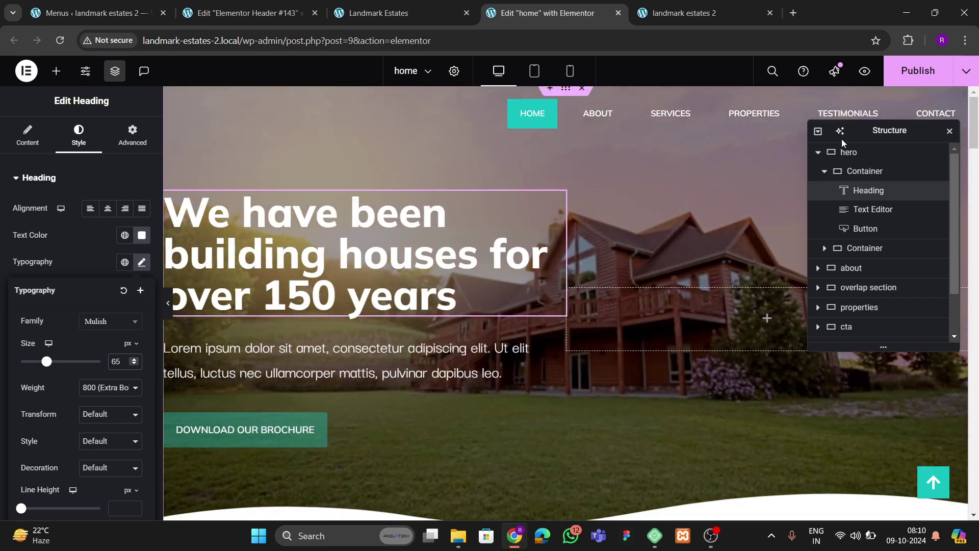
pyautogui.click(920, 75)
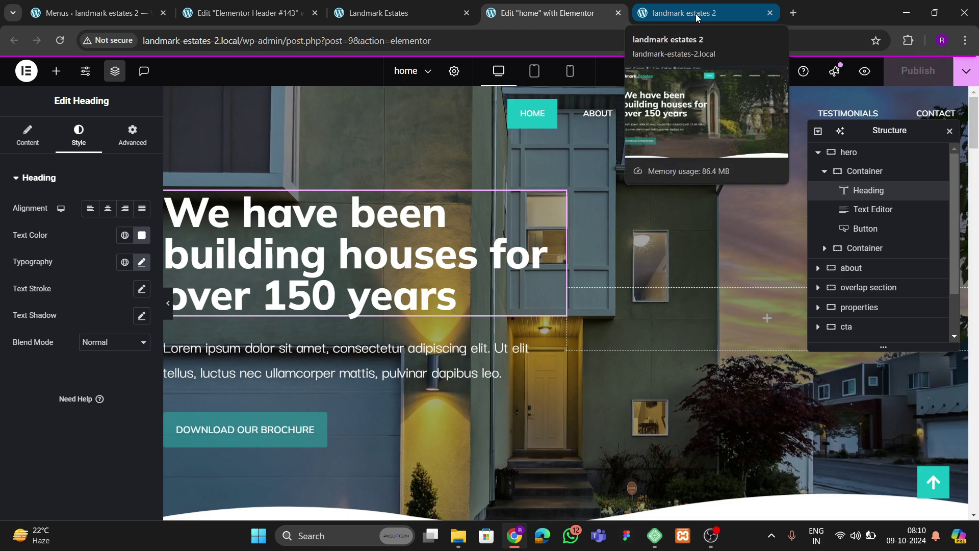
# - Review the live landmark estates 2 page through to the testimonials, testing the property carousel's arrows and the back-to-top link
pyautogui.click(697, 13)
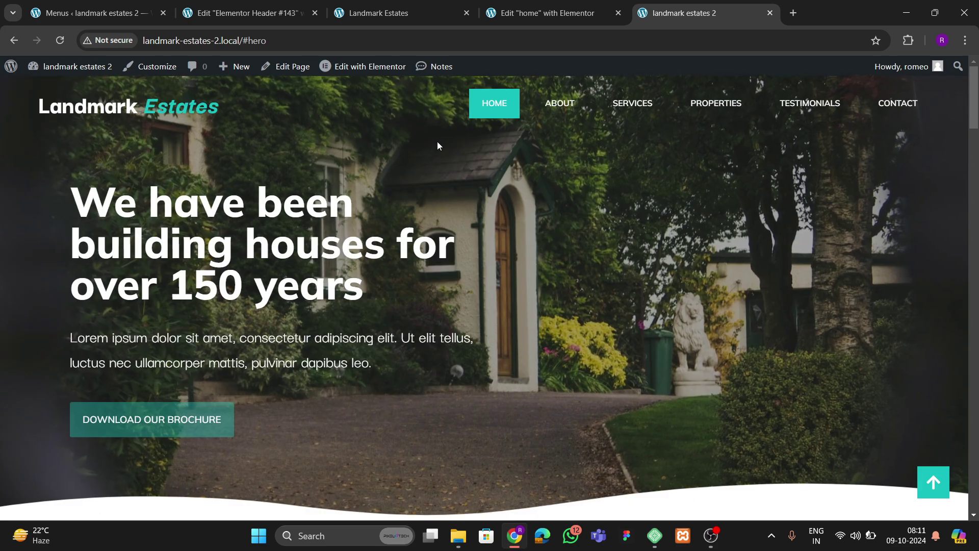
pyautogui.scroll(-8, 503, 240)
pyautogui.scroll(-13, 497, 261)
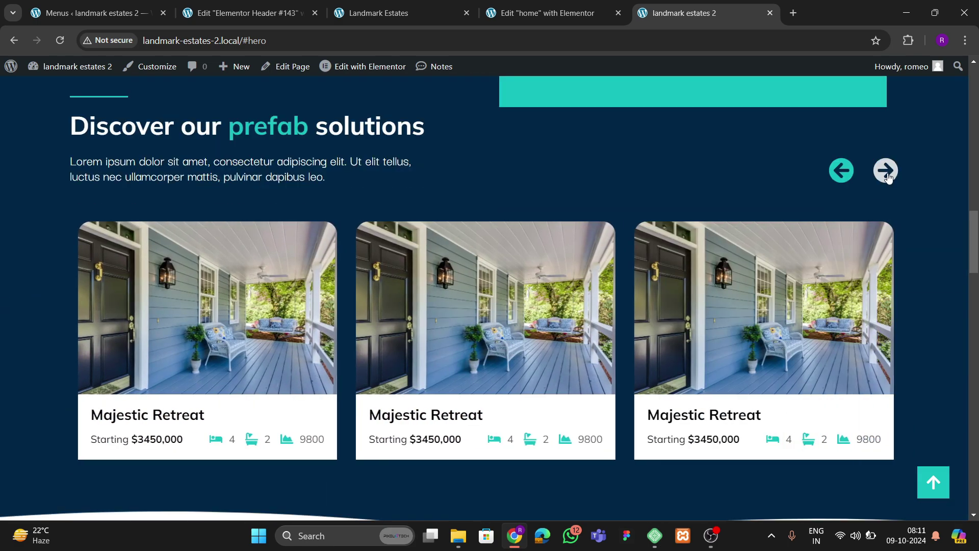
pyautogui.click(886, 172)
pyautogui.click(842, 172)
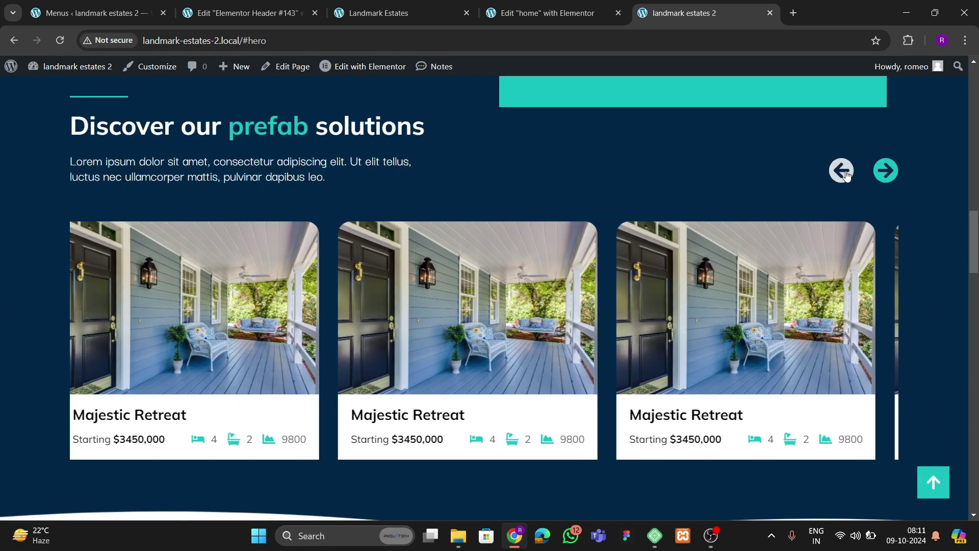
pyautogui.scroll(2, 322, 223)
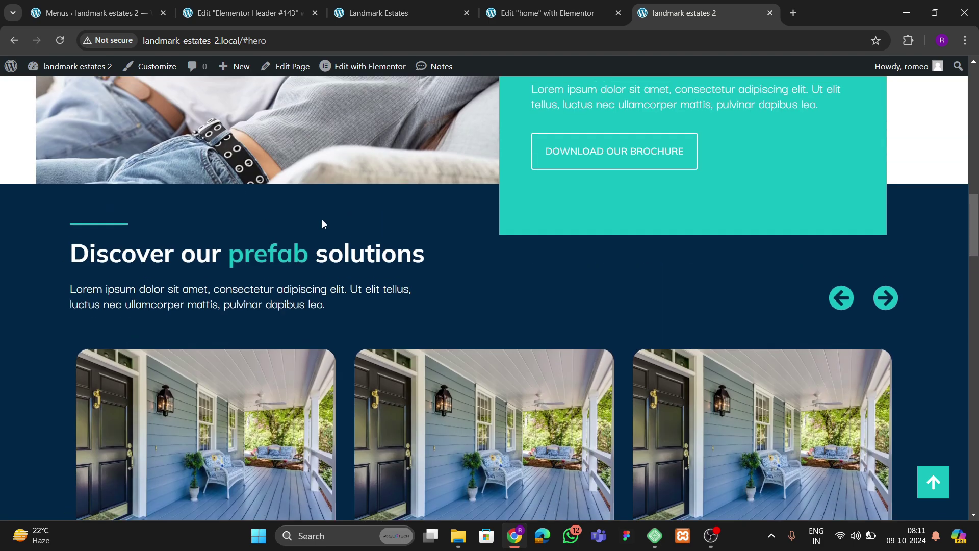
pyautogui.scroll(-18, 322, 223)
pyautogui.scroll(-15, 527, 311)
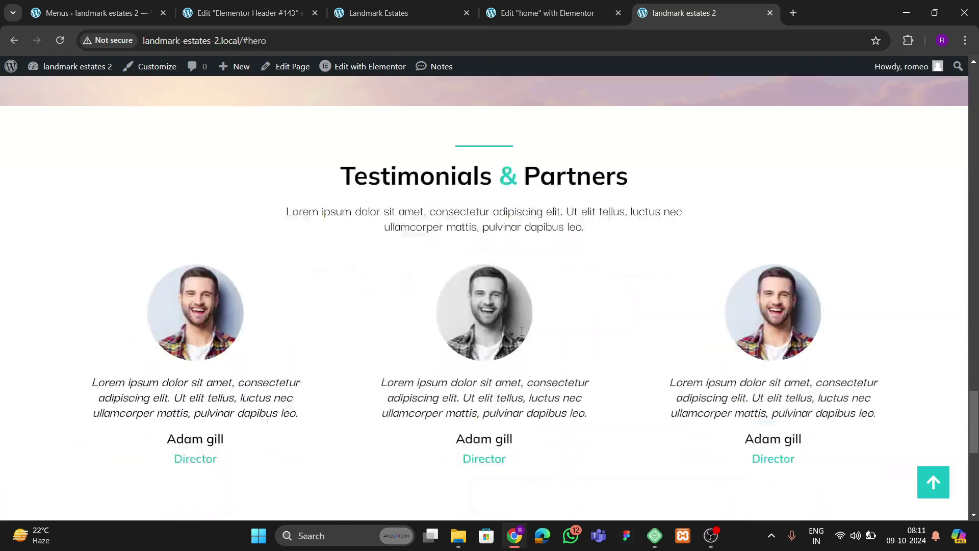
pyautogui.click(932, 483)
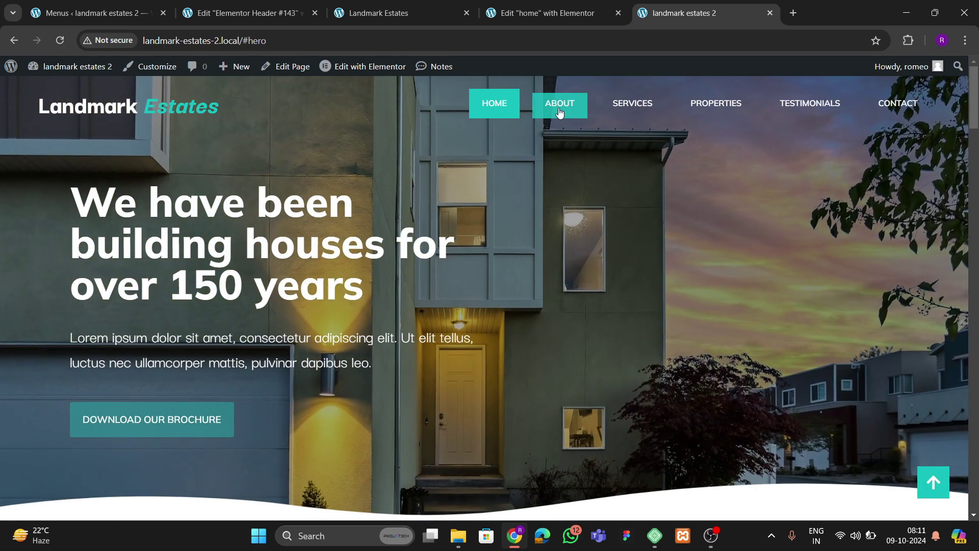
# - Test the About menu link on the live landmark estates 2 site and compare it with the reference Landmark Estates site
pyautogui.click(560, 112)
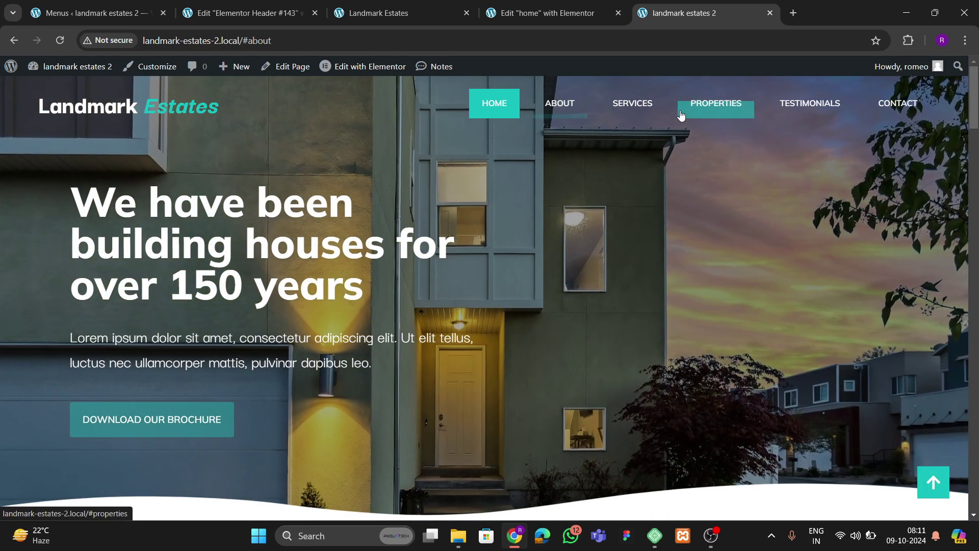
pyautogui.click(420, 10)
pyautogui.click(560, 103)
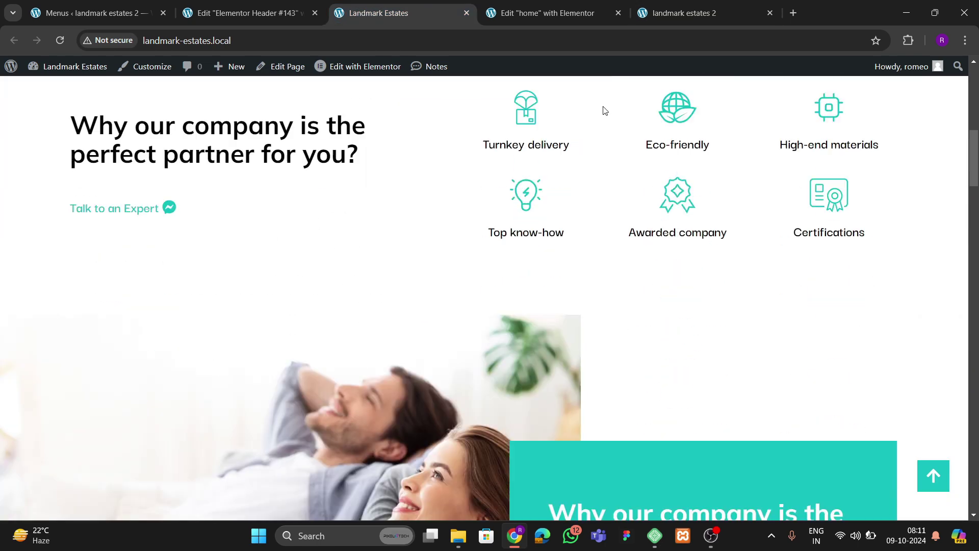
pyautogui.scroll(5, 645, 188)
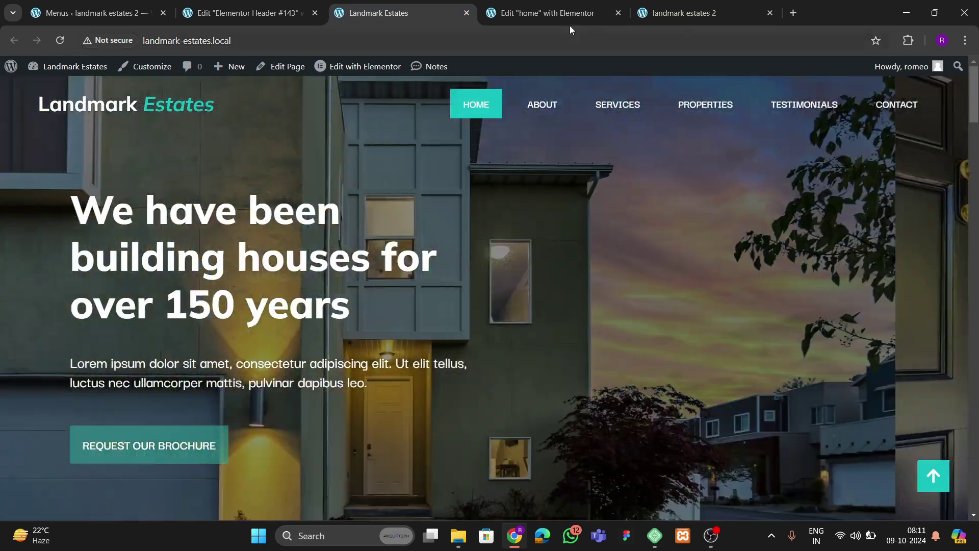
# - Return to the home page editor and give the about container the CSS ID about
pyautogui.click(558, 14)
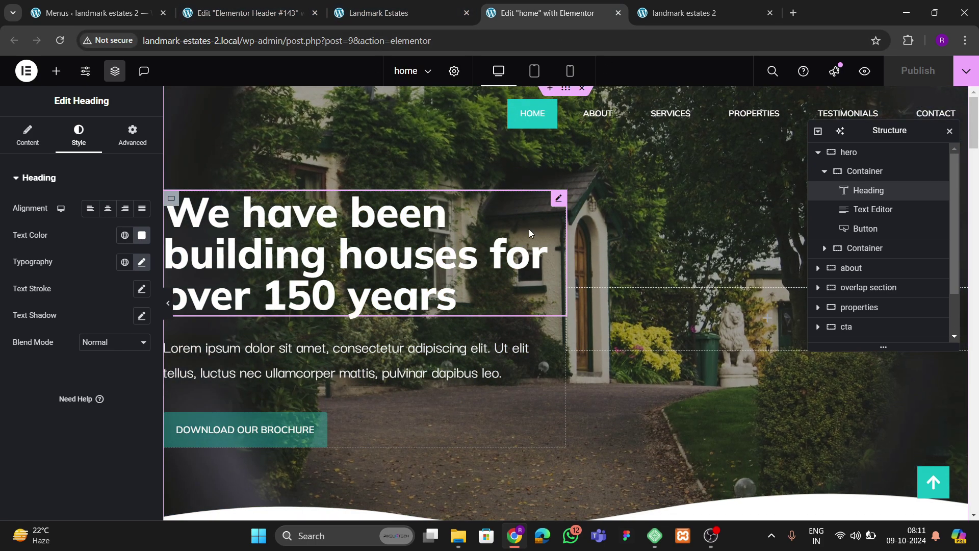
pyautogui.click(861, 154)
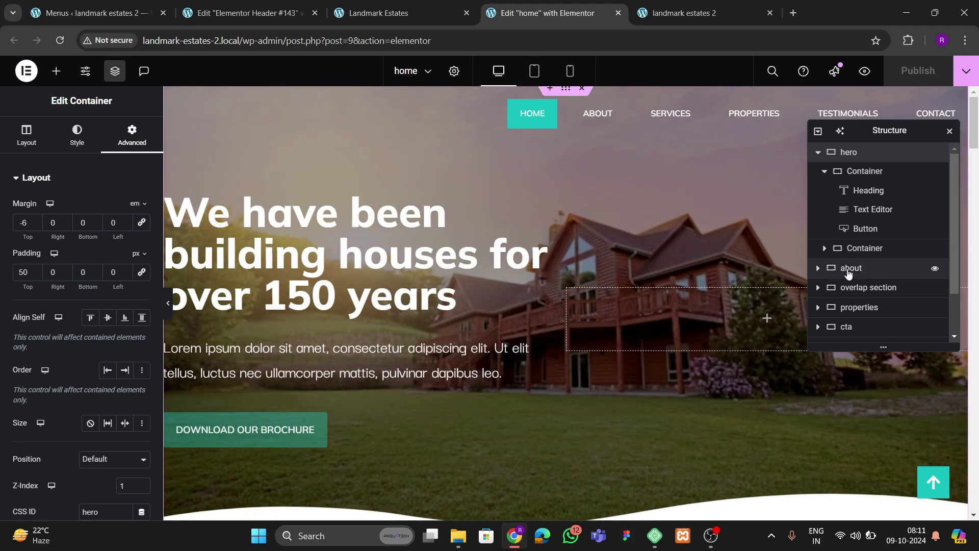
pyautogui.click(849, 270)
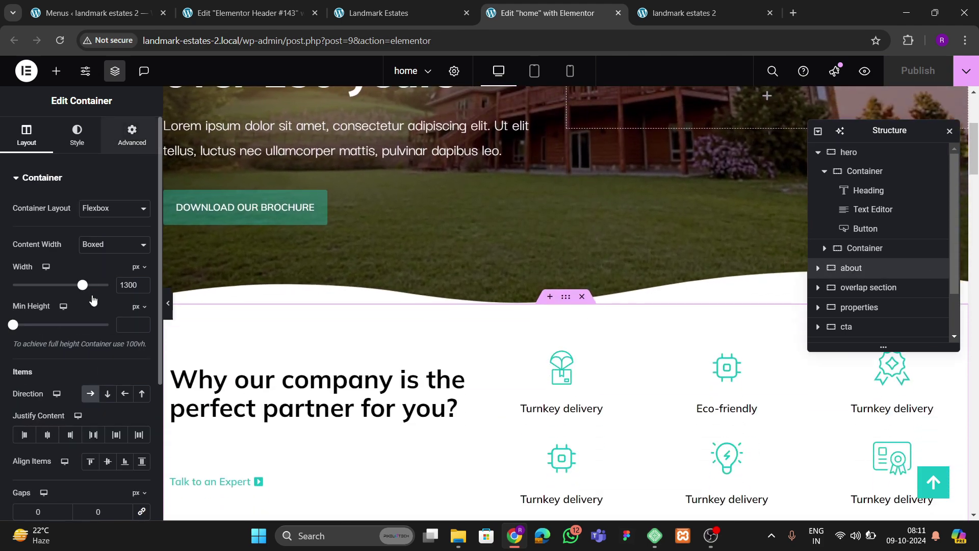
pyautogui.click(132, 135)
pyautogui.scroll(-2, 94, 301)
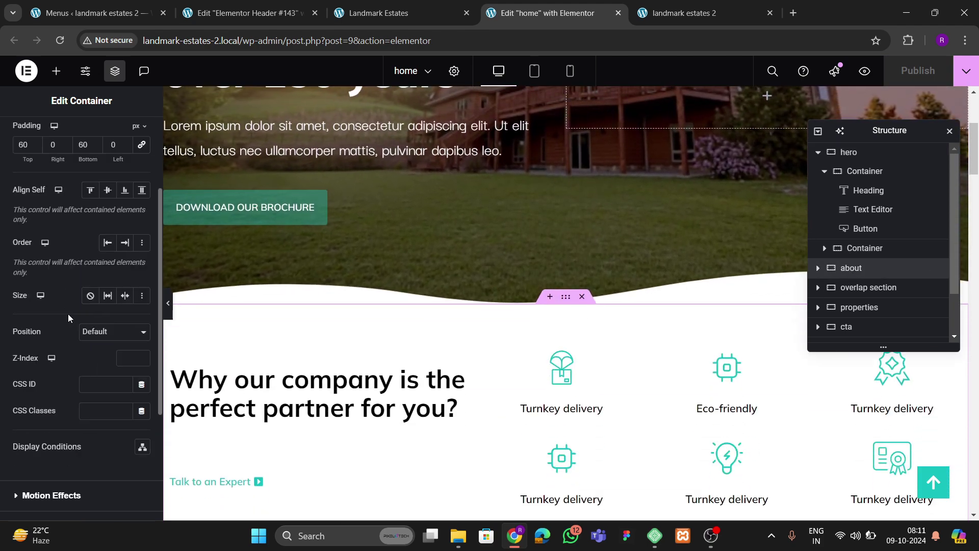
pyautogui.click(90, 377)
pyautogui.write('about')
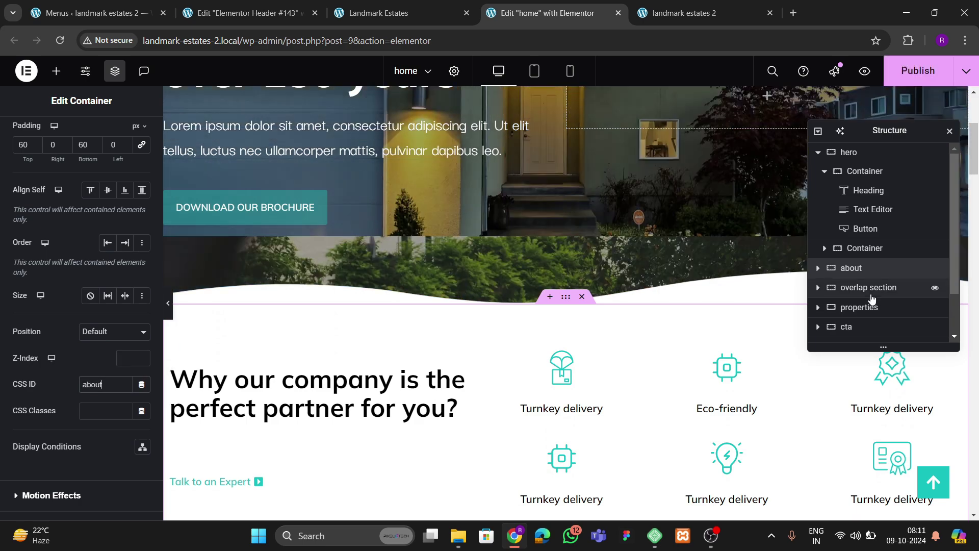
# - Rename the about container as services and the overlap section container as about in the page structure
pyautogui.click(872, 293)
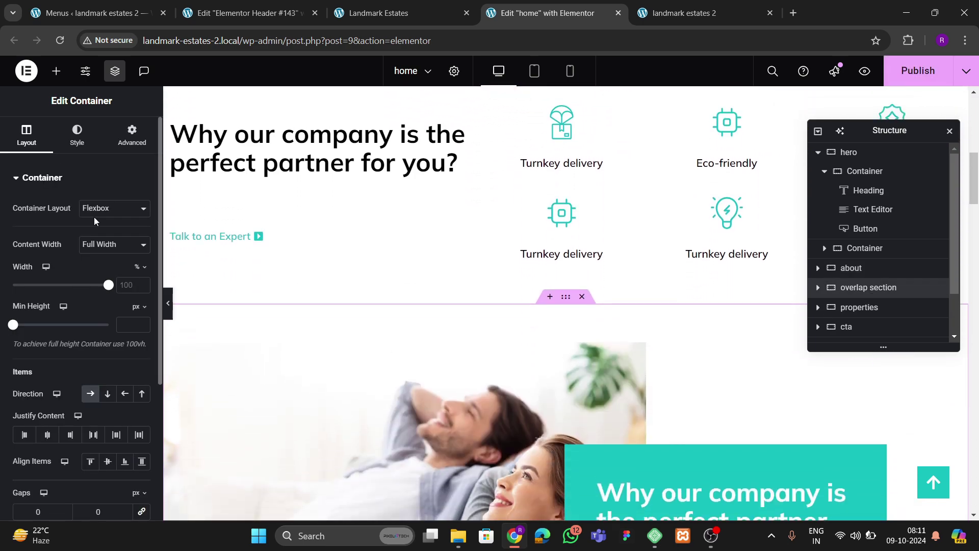
pyautogui.click(110, 145)
pyautogui.scroll(-4, 81, 306)
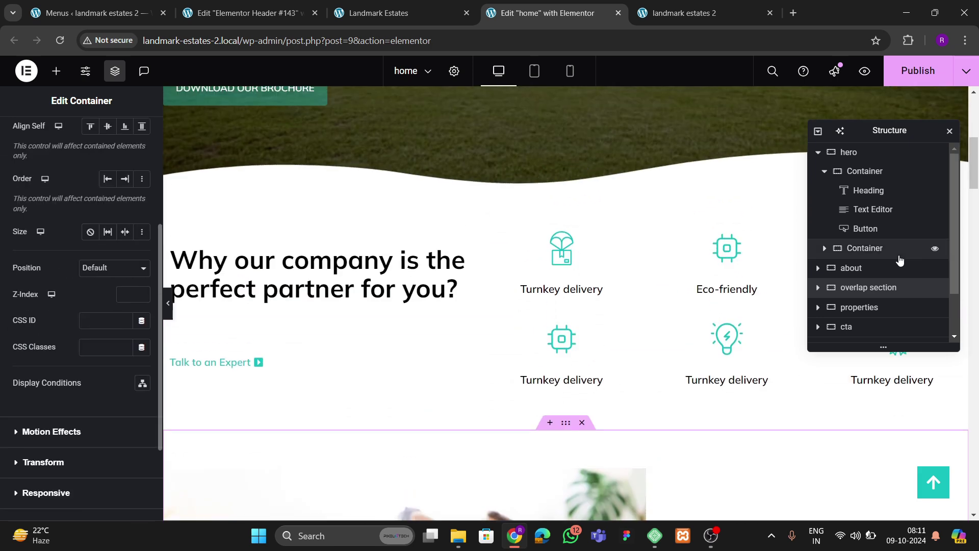
pyautogui.click(841, 271)
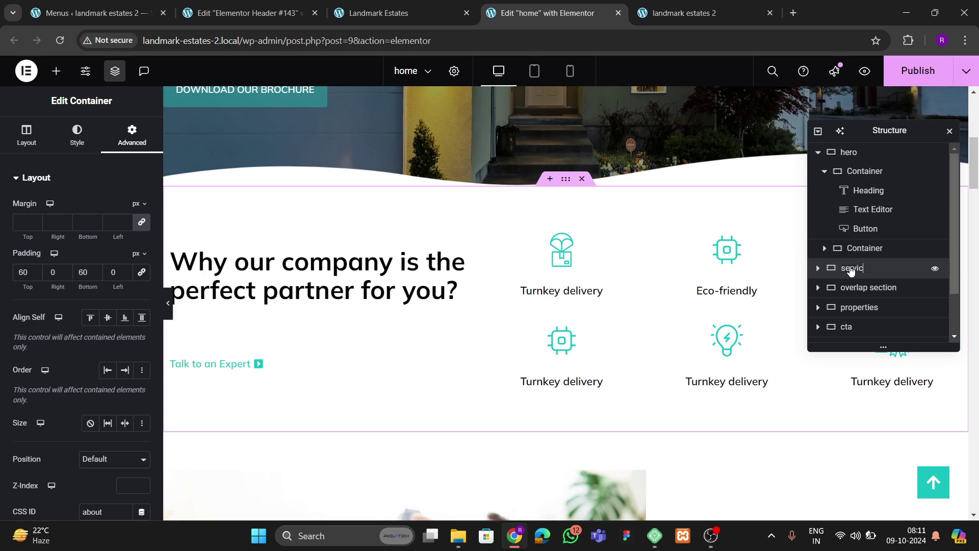
pyautogui.doubleClick(878, 288)
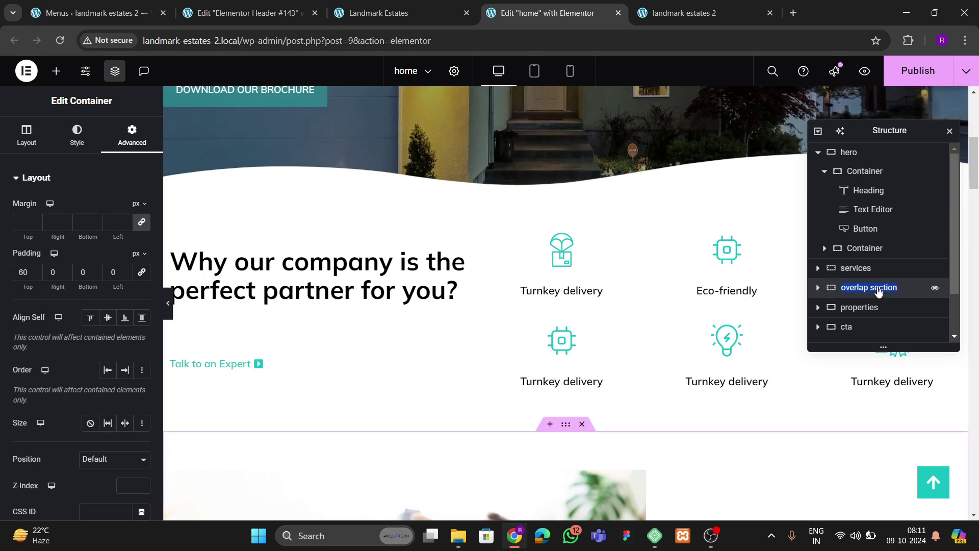
pyautogui.write('about')
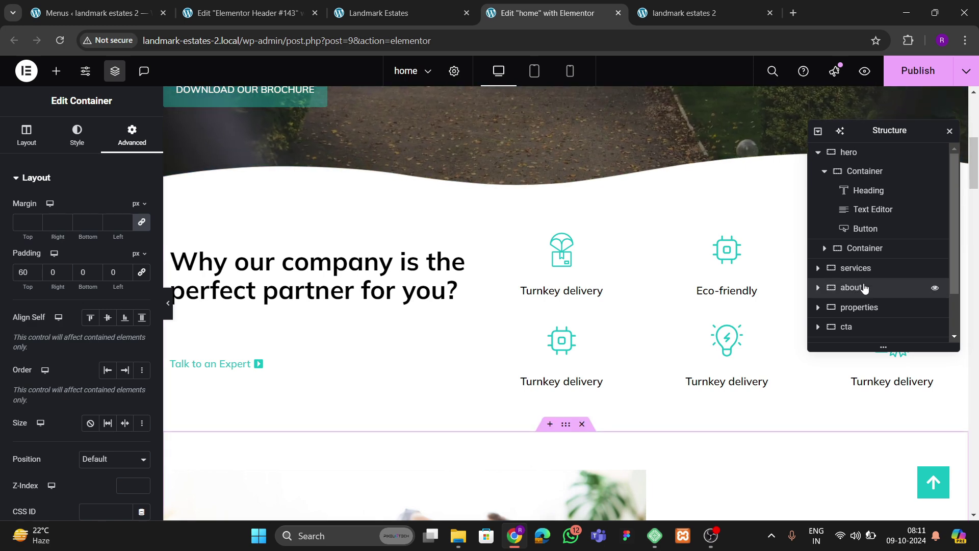
# - Replace the CSS ID of the services container with services
pyautogui.scroll(-4, 82, 306)
pyautogui.click(101, 321)
pyautogui.write('about')
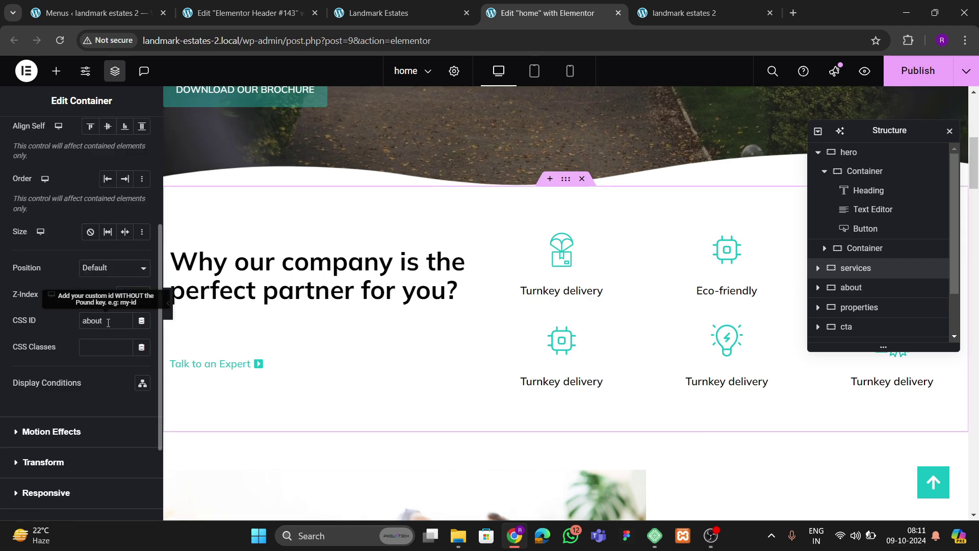
pyautogui.moveTo(108, 322); pyautogui.dragTo(22, 327)
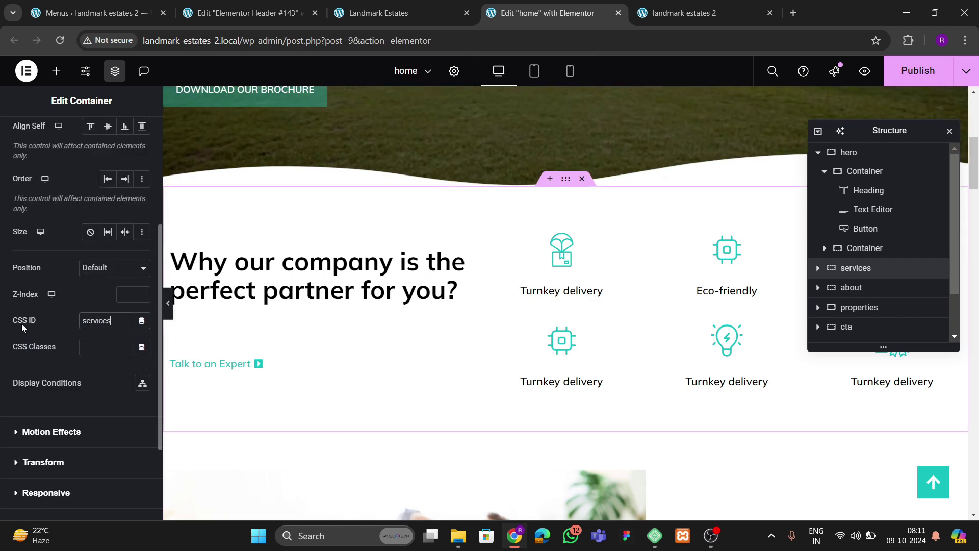
# - Give the renamed about container, formerly the overlap section, the CSS ID about
pyautogui.click(860, 288)
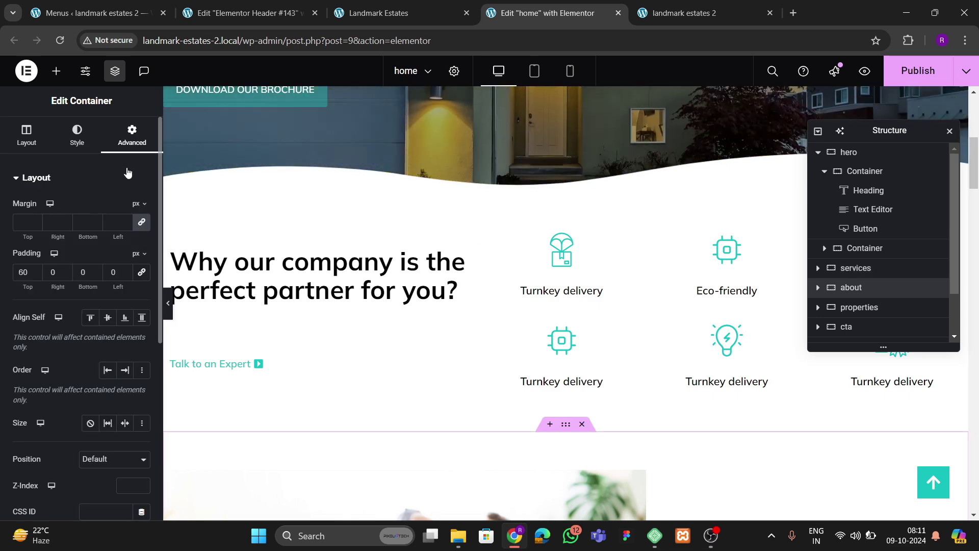
pyautogui.scroll(-4, 58, 344)
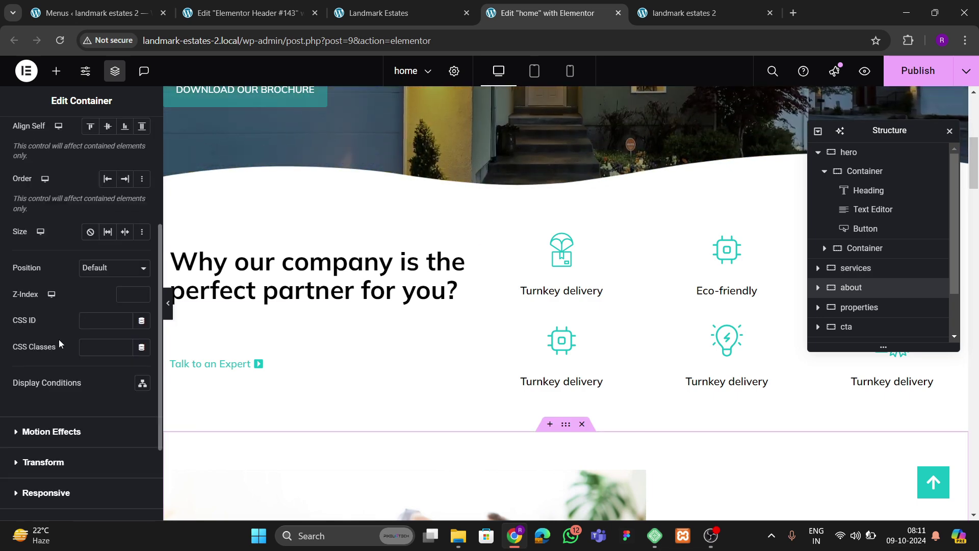
pyautogui.click(111, 312)
pyautogui.write('about')
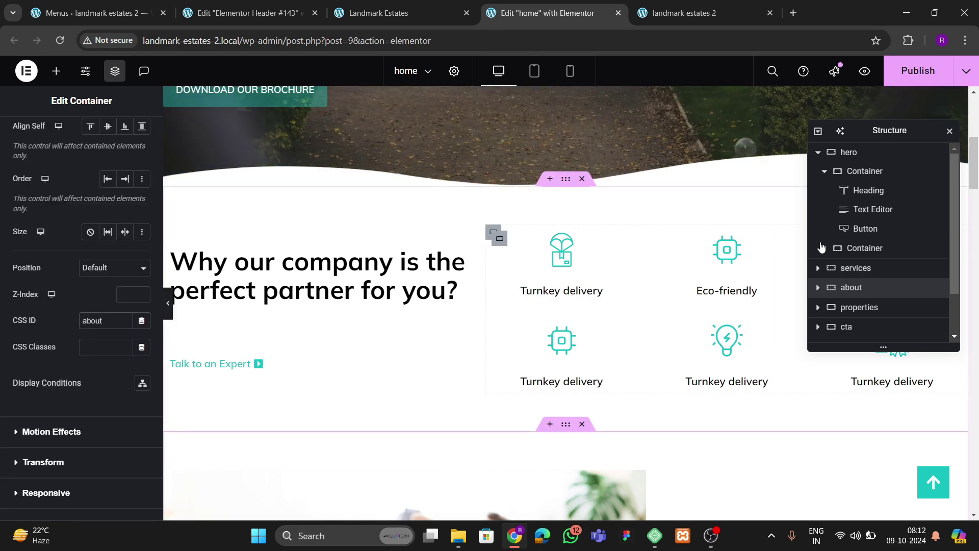
# - Open the properties container's settings for editing
pyautogui.click(859, 307)
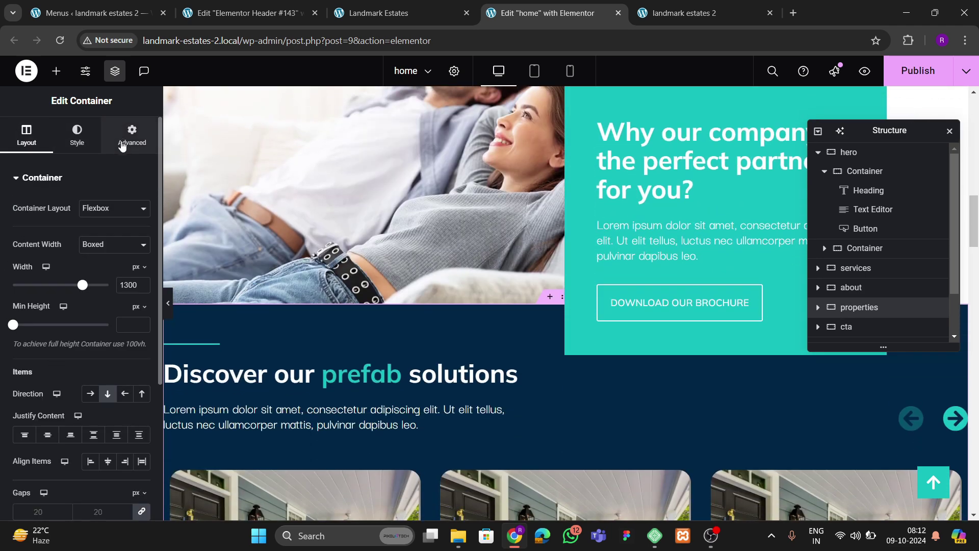
# - Set the properties container's CSS ID to "properties"
pyautogui.click(133, 134)
pyautogui.scroll(-5, 59, 335)
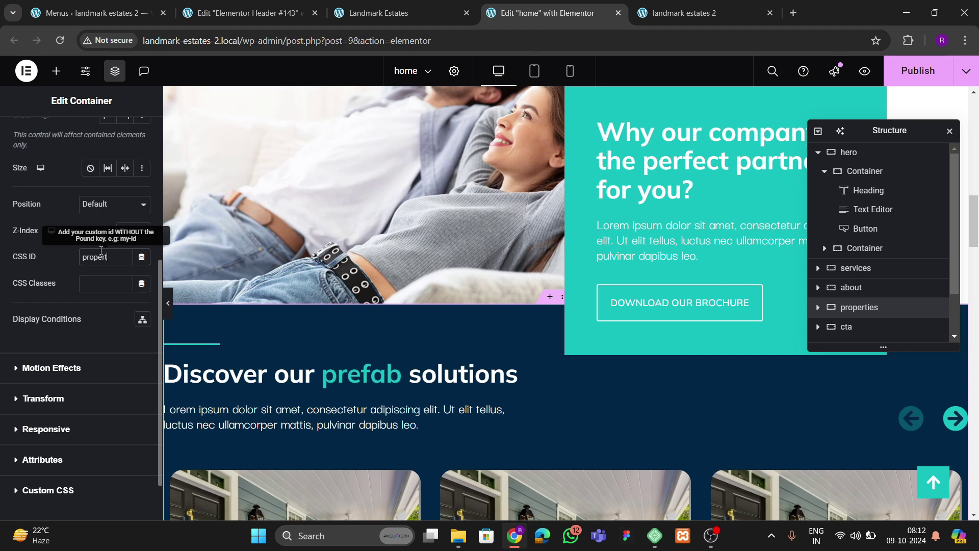
# - Rename the second cta container, which holds Testimonials & Partners, as testimonials and set its CSS ID to "testimonials"
pyautogui.scroll(-1, 867, 293)
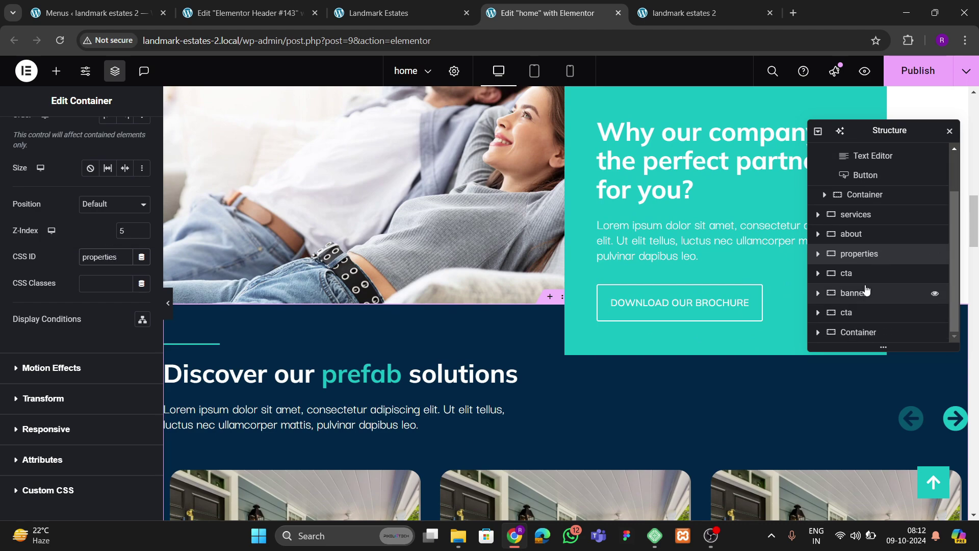
pyautogui.click(864, 277)
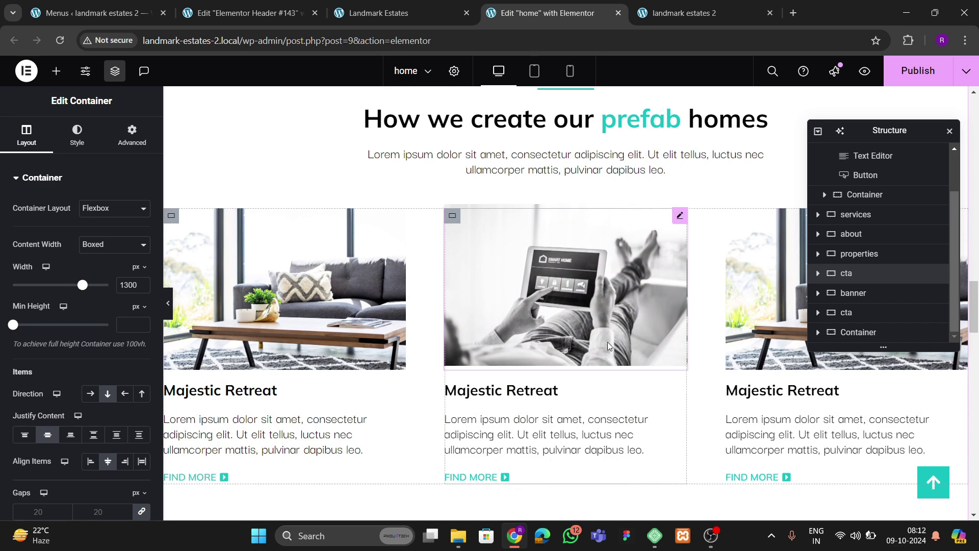
pyautogui.click(867, 293)
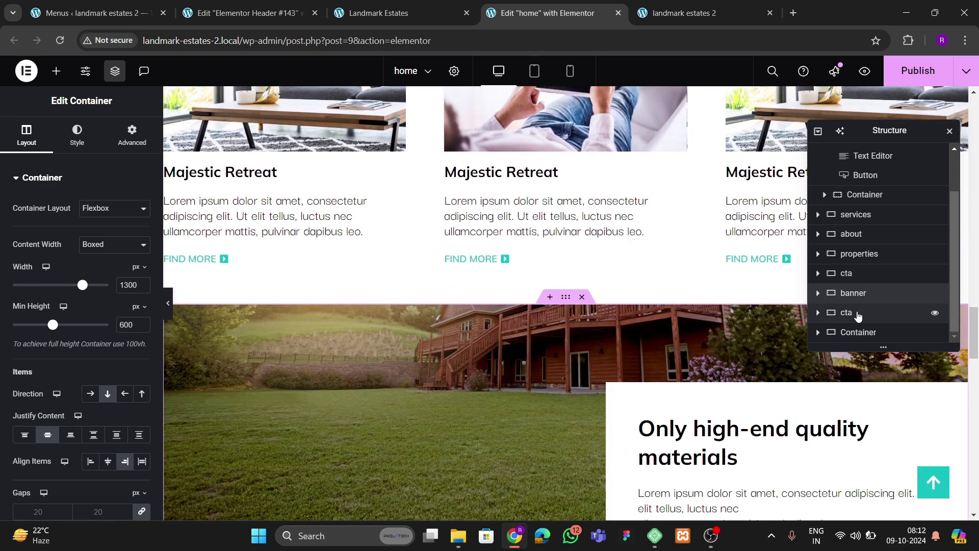
pyautogui.click(858, 314)
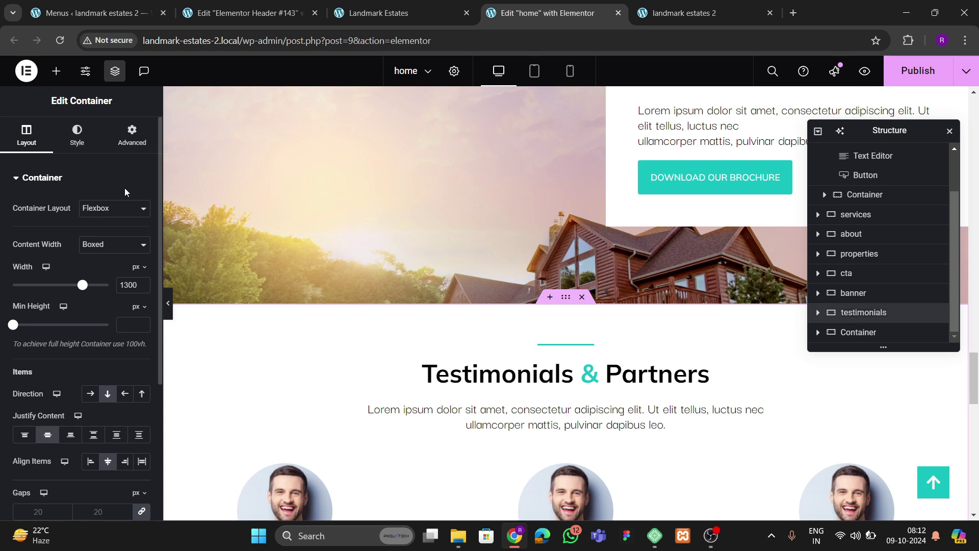
pyautogui.click(131, 135)
pyautogui.scroll(-5, 65, 306)
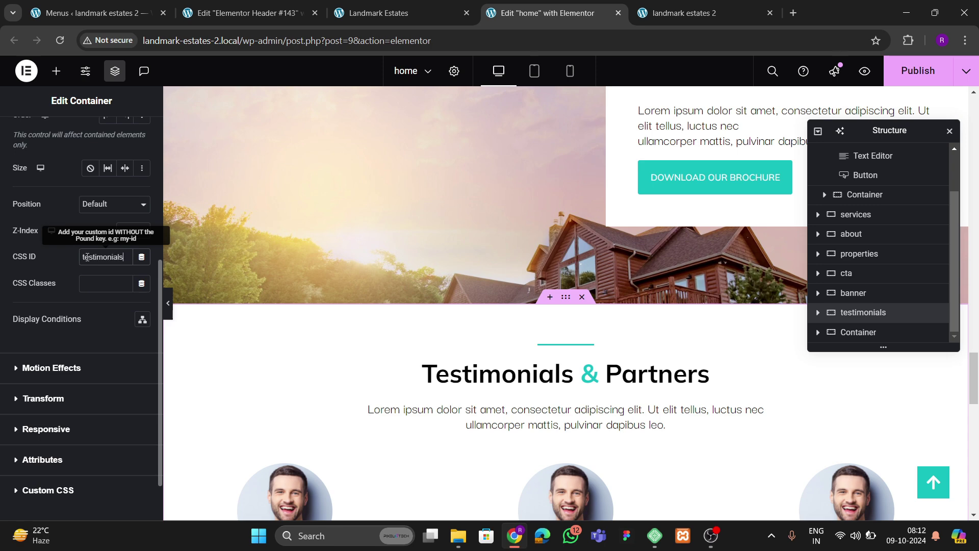
# - Rename the last container, which holds the partner logos, as client logos and publish the home page
pyautogui.click(858, 333)
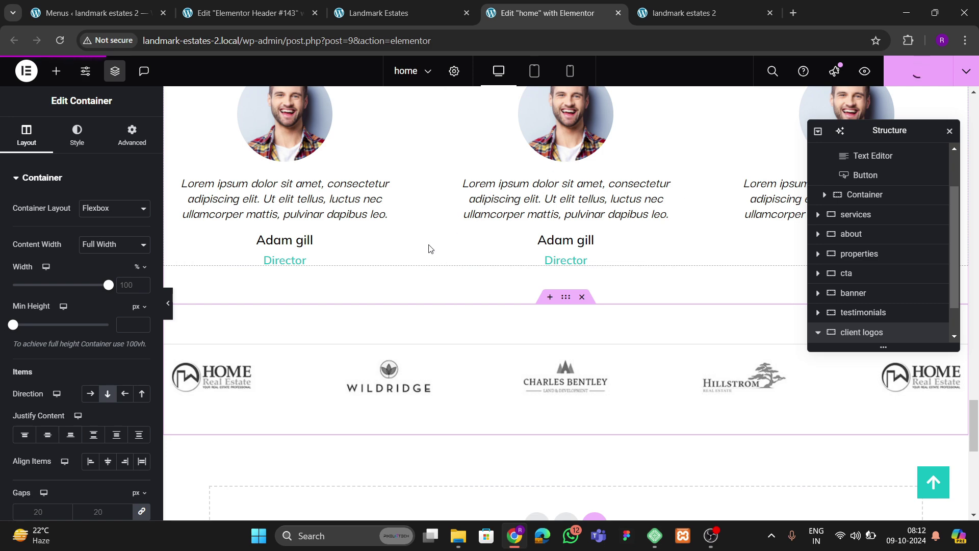
# - Switch to editing the footer, set its main container's CSS ID to "contact", and publish it
pyautogui.scroll(-8, 450, 284)
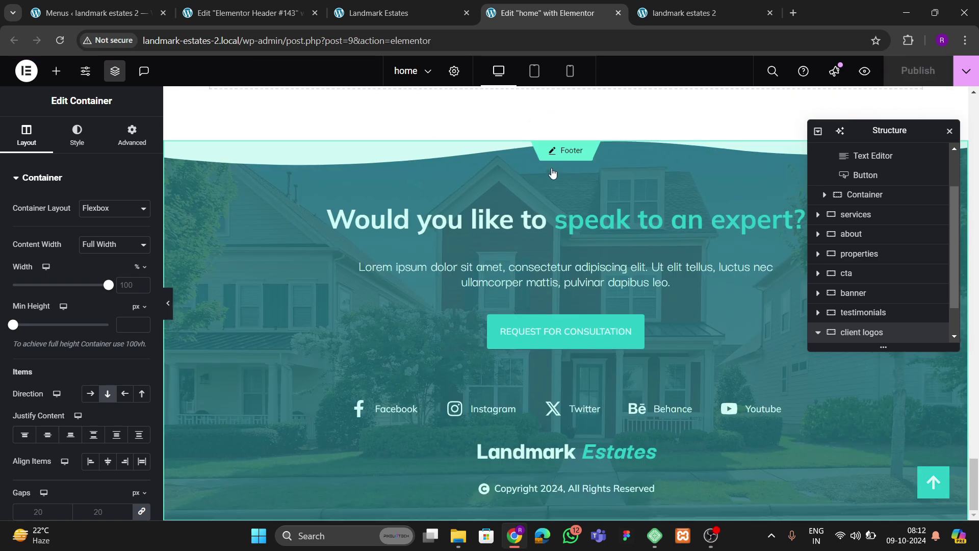
pyautogui.click(555, 175)
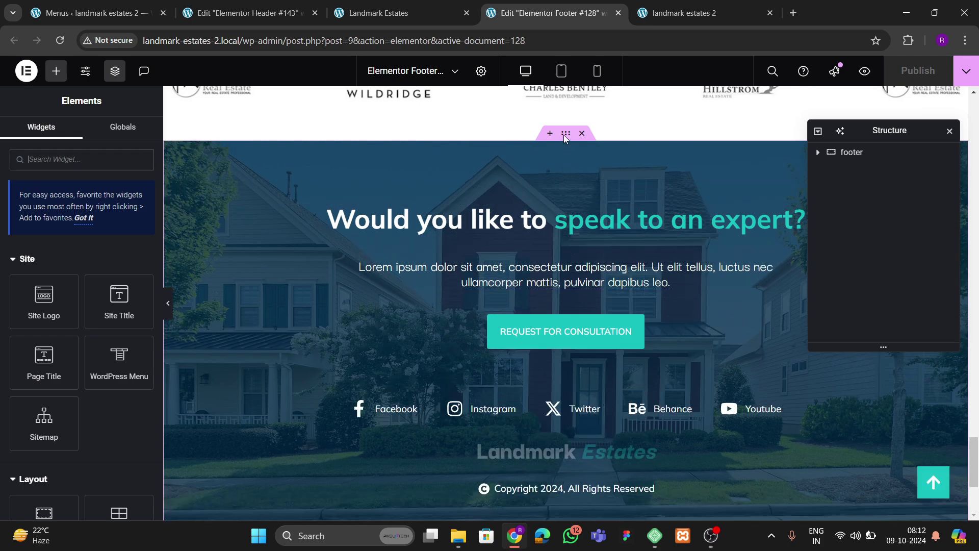
pyautogui.click(565, 138)
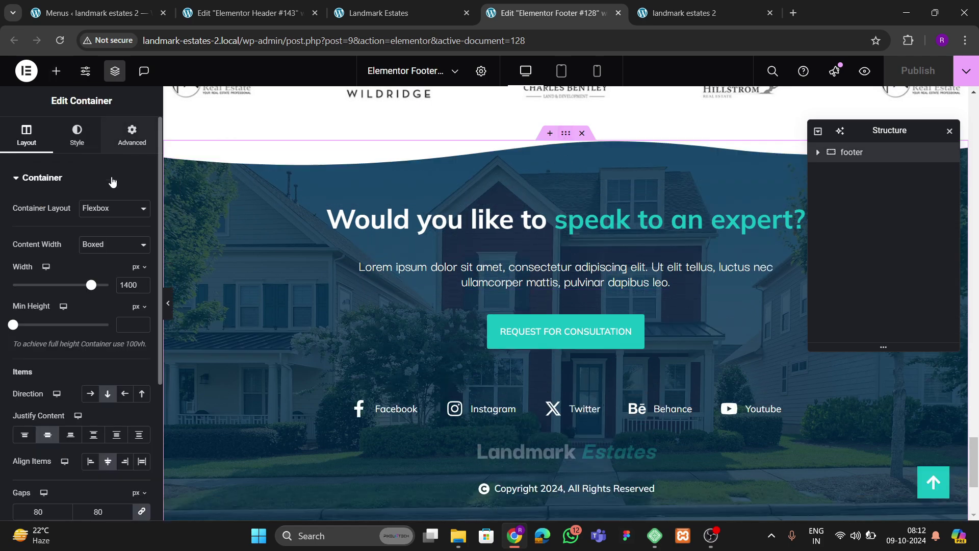
pyautogui.click(133, 134)
pyautogui.scroll(-5, 70, 331)
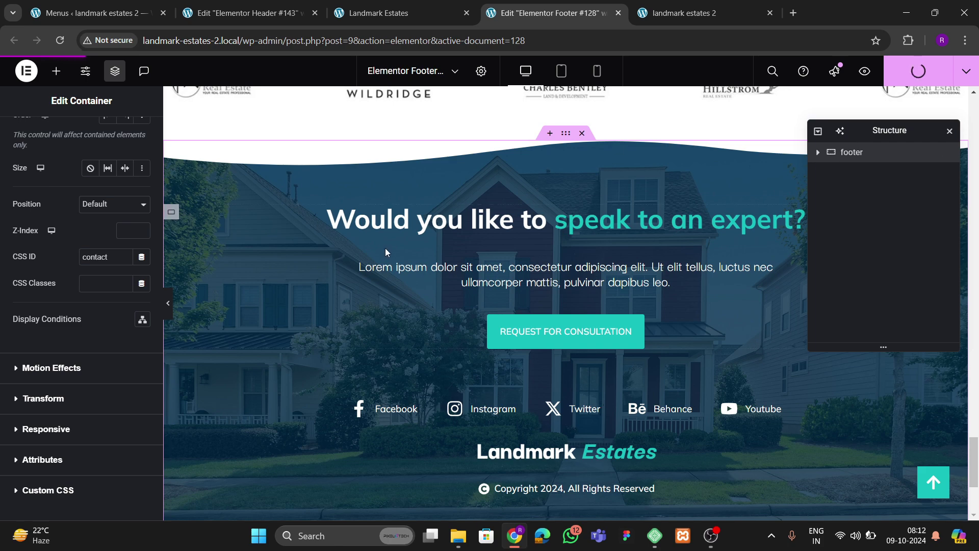
# - Test the About, Services, Properties, Testimonials and Contact menu links on the live landmark estates 2 page, returning to the top between them
pyautogui.hotkey('ctrl', 'Tab')
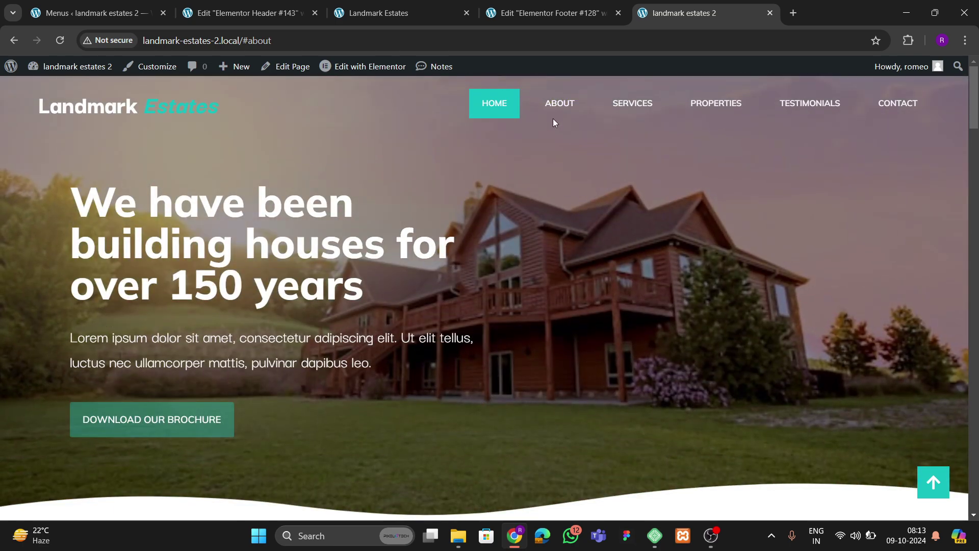
pyautogui.click(560, 102)
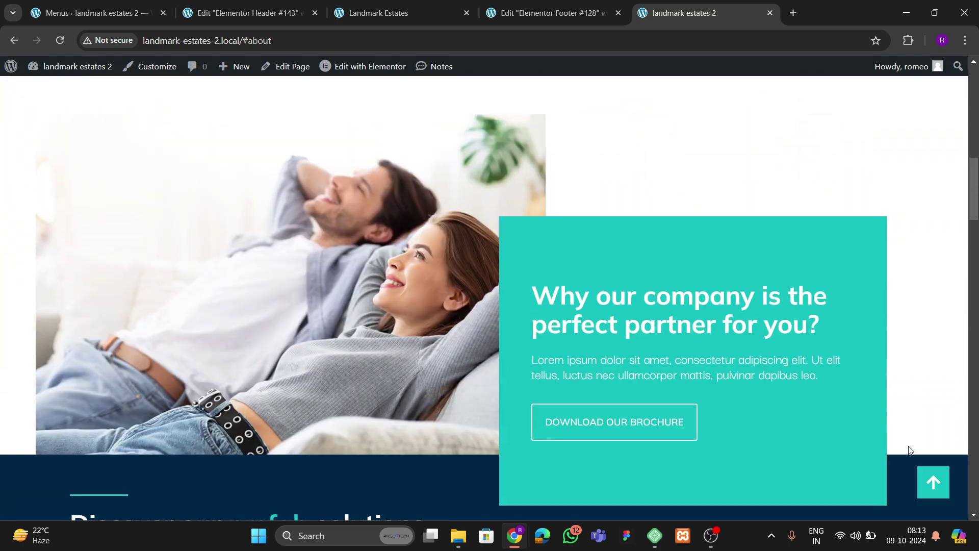
pyautogui.click(932, 481)
pyautogui.click(637, 104)
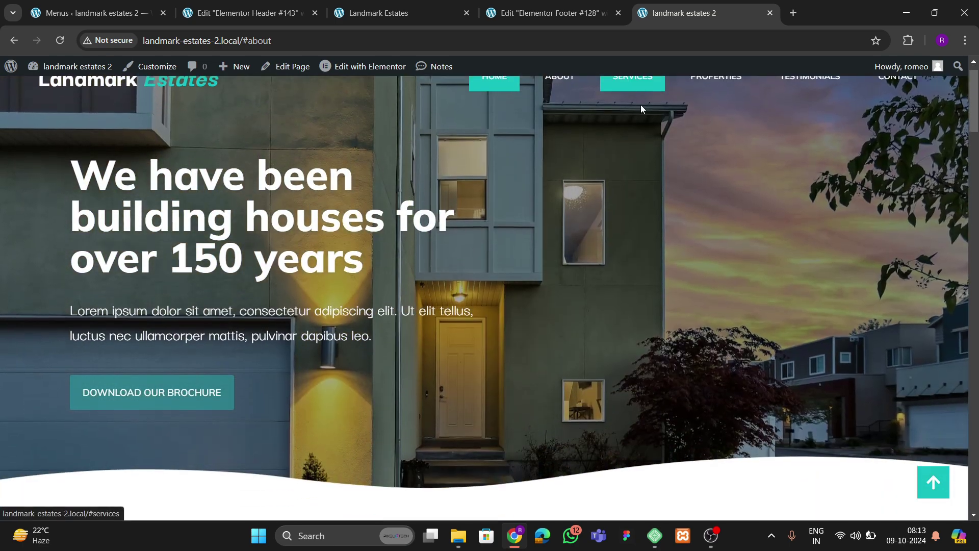
pyautogui.click(933, 484)
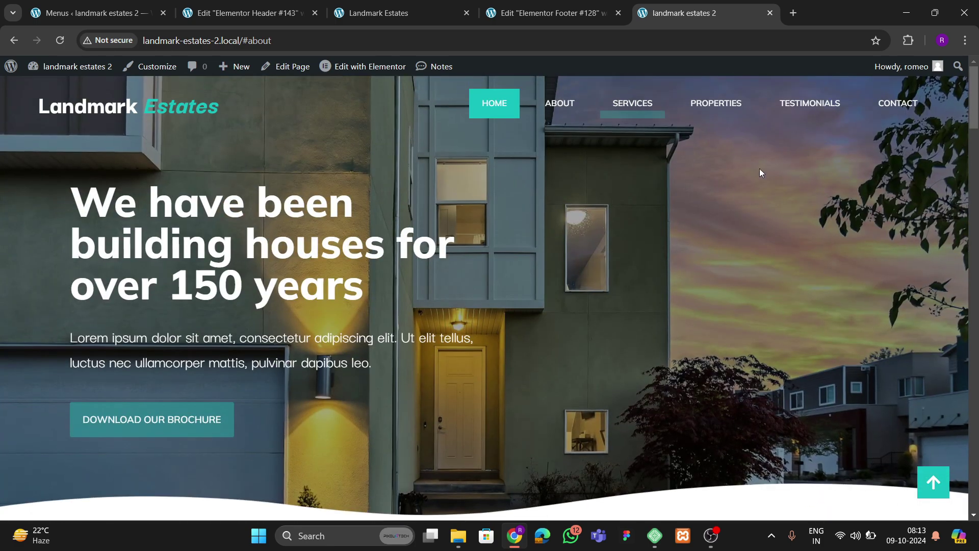
pyautogui.click(716, 102)
pyautogui.click(933, 481)
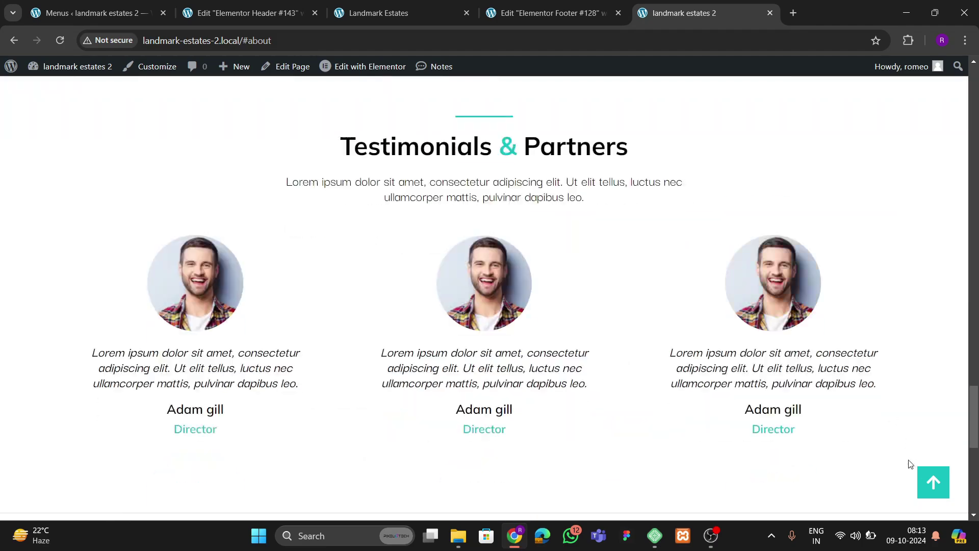
pyautogui.click(927, 478)
pyautogui.click(891, 109)
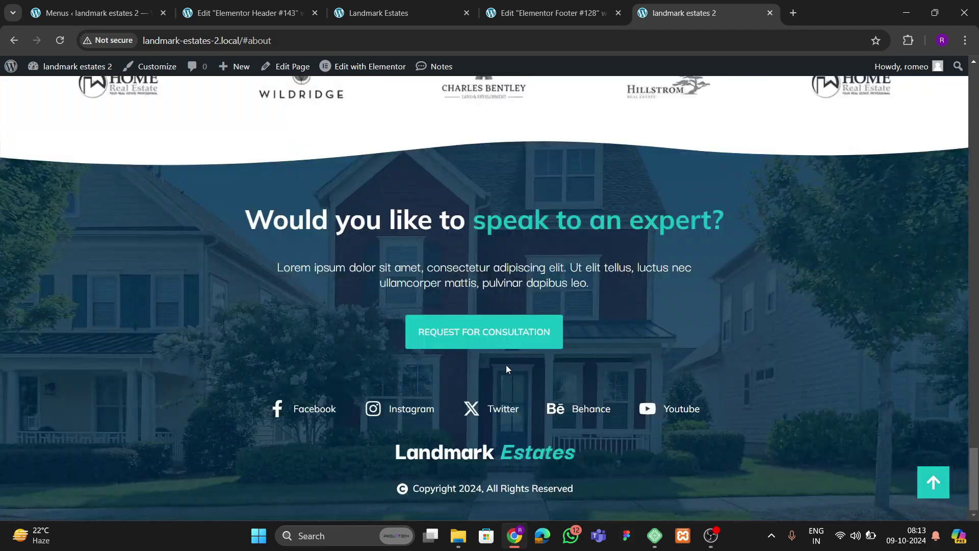
pyautogui.click(919, 483)
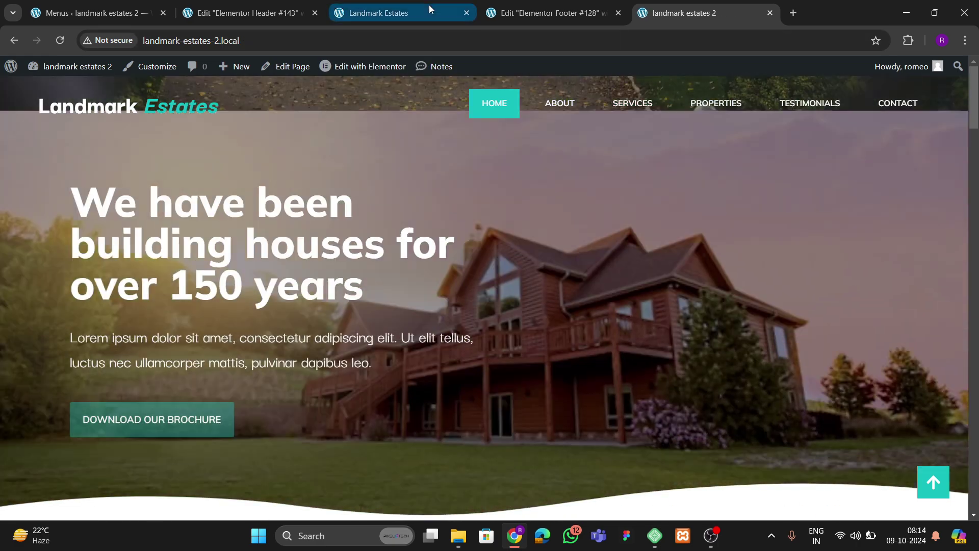
# - Examine the entrance animations of the hero and the section below it on the original Landmark Estates site
pyautogui.click(429, 8)
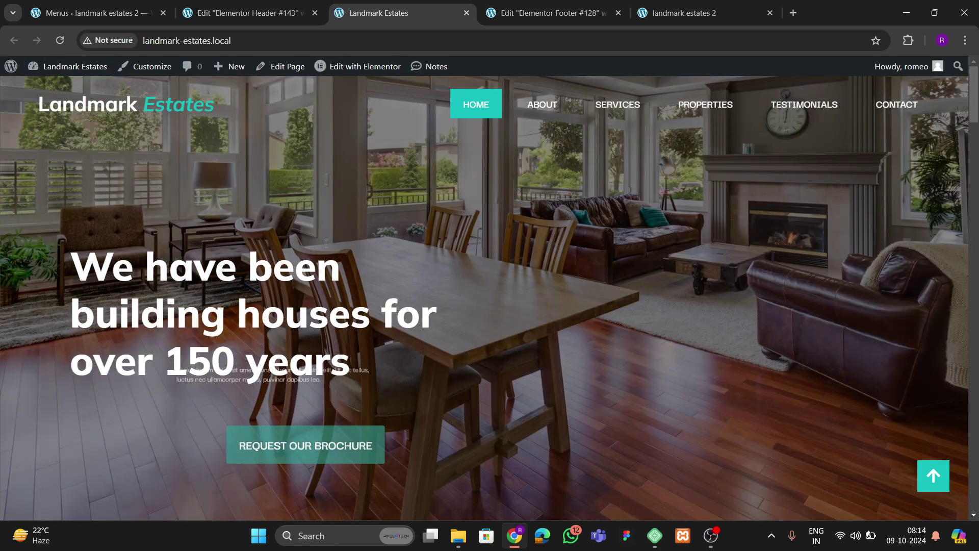
pyautogui.scroll(-7, 359, 347)
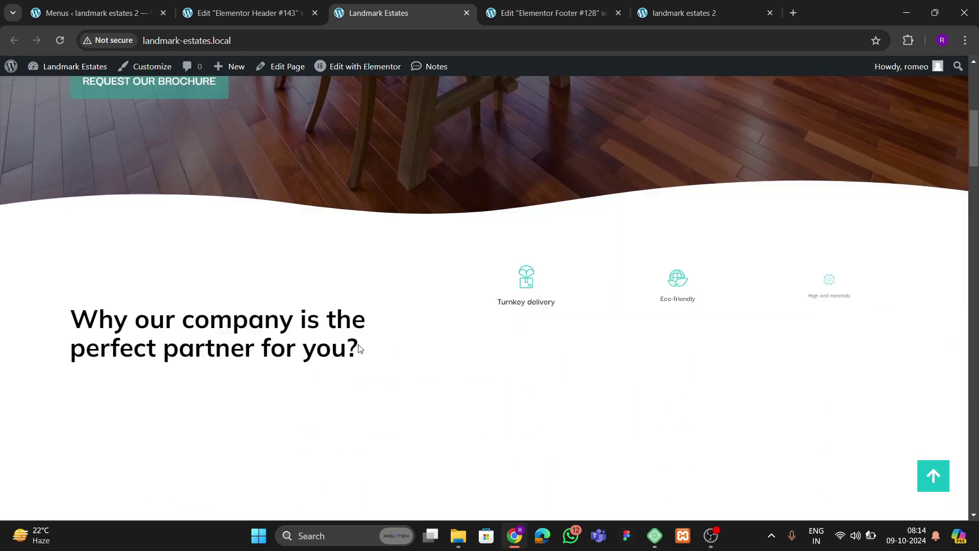
pyautogui.scroll(-4, 359, 349)
pyautogui.scroll(6, 359, 349)
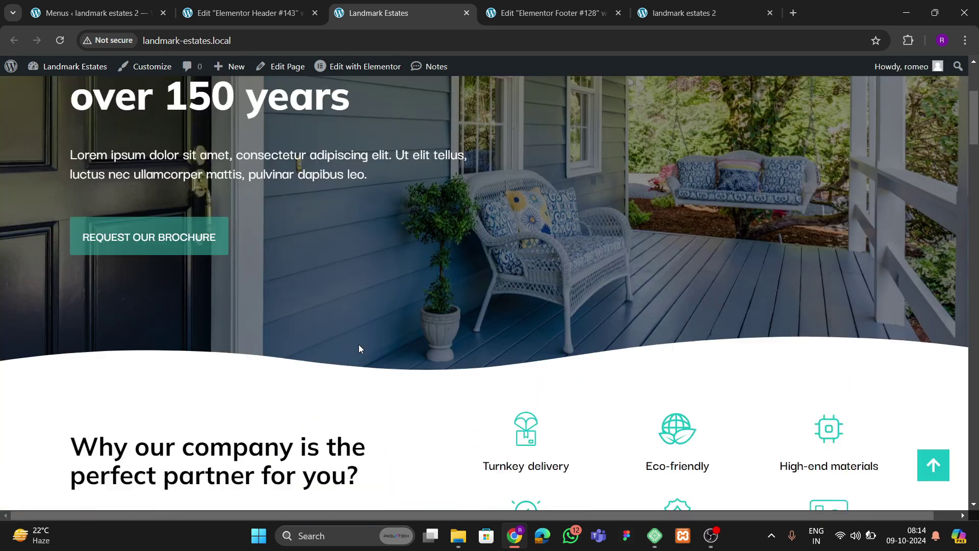
pyautogui.scroll(4, 359, 349)
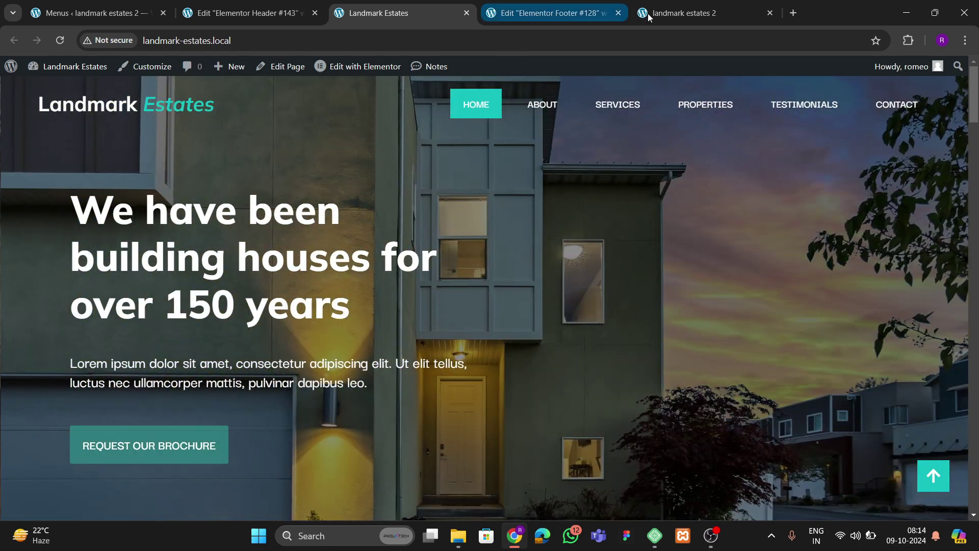
pyautogui.click(278, 14)
pyautogui.click(438, 15)
# - Try to switch the open editor from the footer to the home page, and close that editor tab
pyautogui.click(495, 20)
pyautogui.scroll(20, 514, 217)
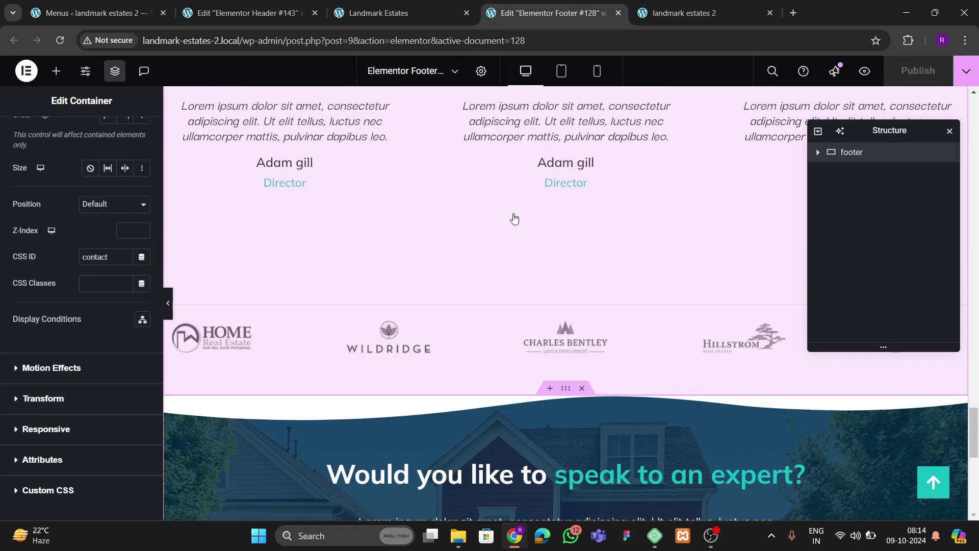
pyautogui.scroll(20, 518, 216)
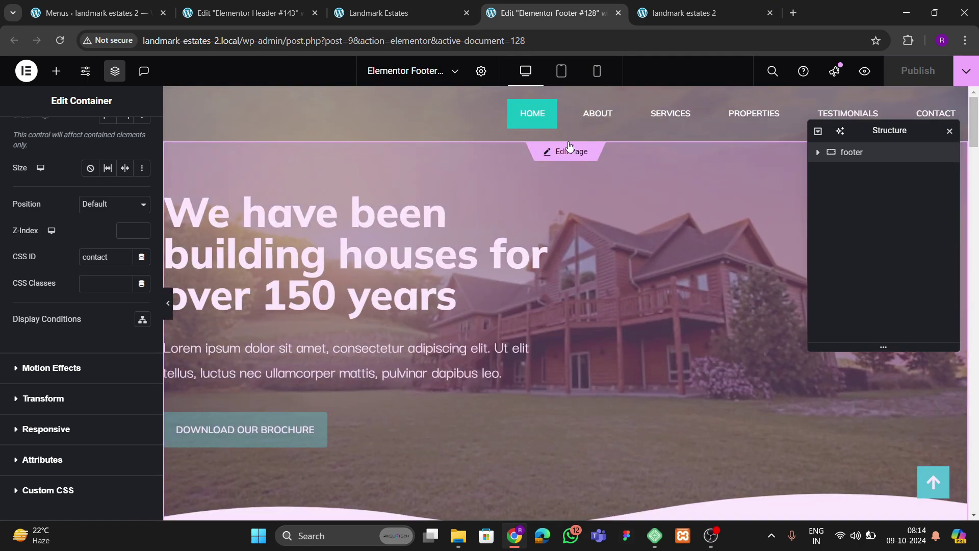
pyautogui.click(569, 149)
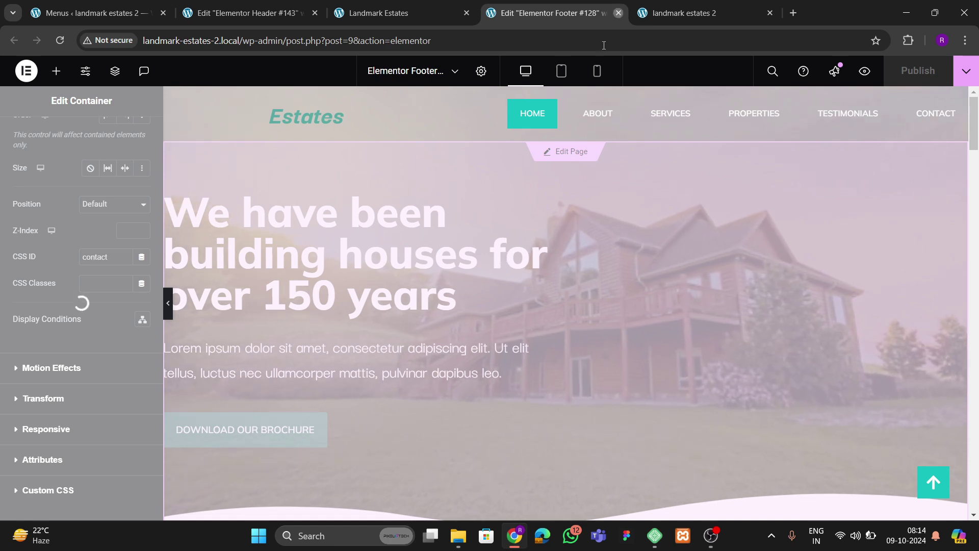
pyautogui.hotkey('ctrl', 'w')
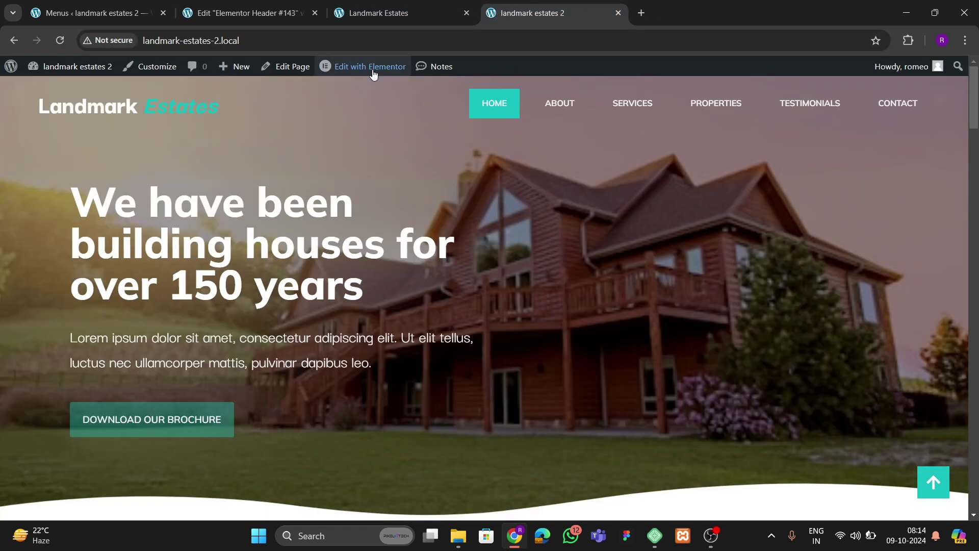
# - Open the landmark estates 2 home page for editing with Elementor in a new browser tab
pyautogui.rightClick(374, 74)
pyautogui.click(406, 81)
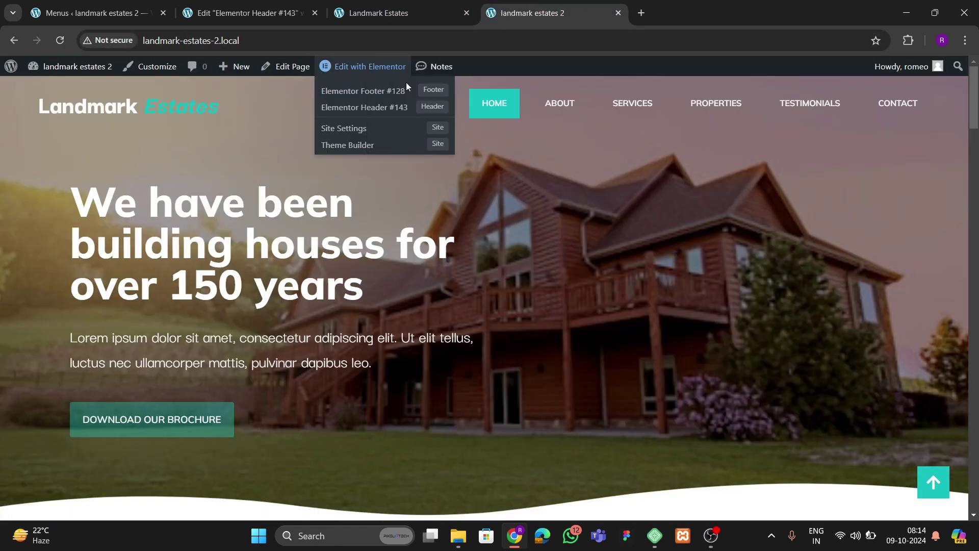
pyautogui.click(706, 10)
pyautogui.click(565, 16)
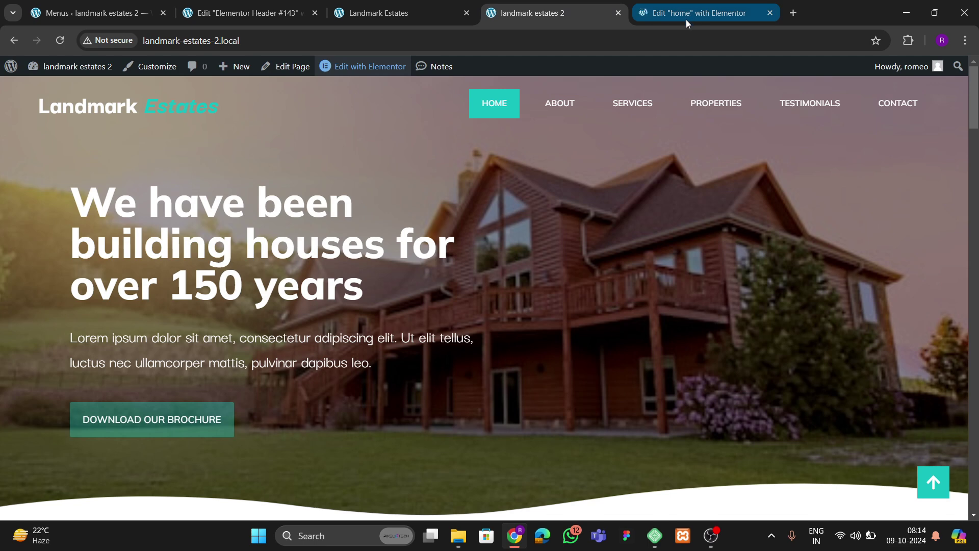
pyautogui.click(686, 18)
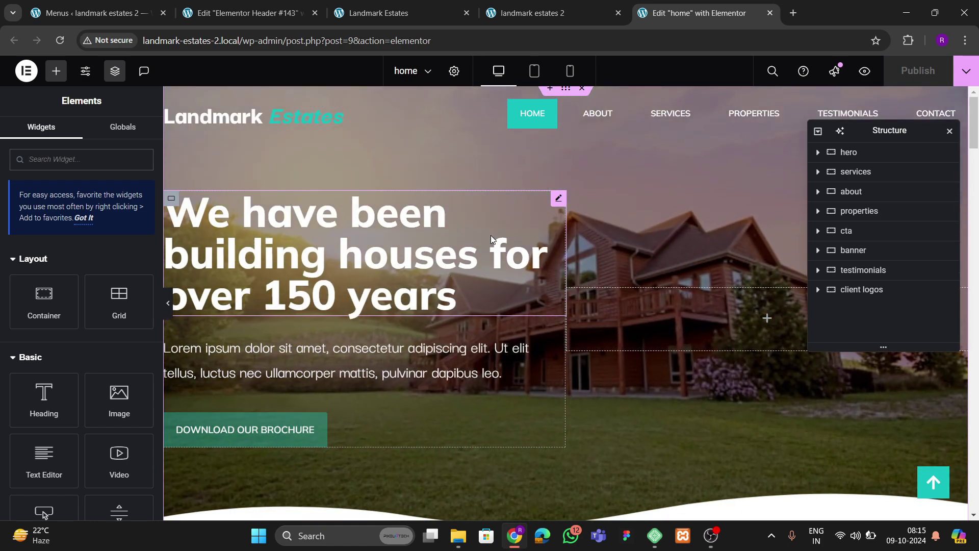
# - Give the hero heading a Zoom In entrance animation with a 200 ms delay
pyautogui.scroll(-4, 491, 234)
pyautogui.scroll(4, 458, 253)
pyautogui.click(436, 260)
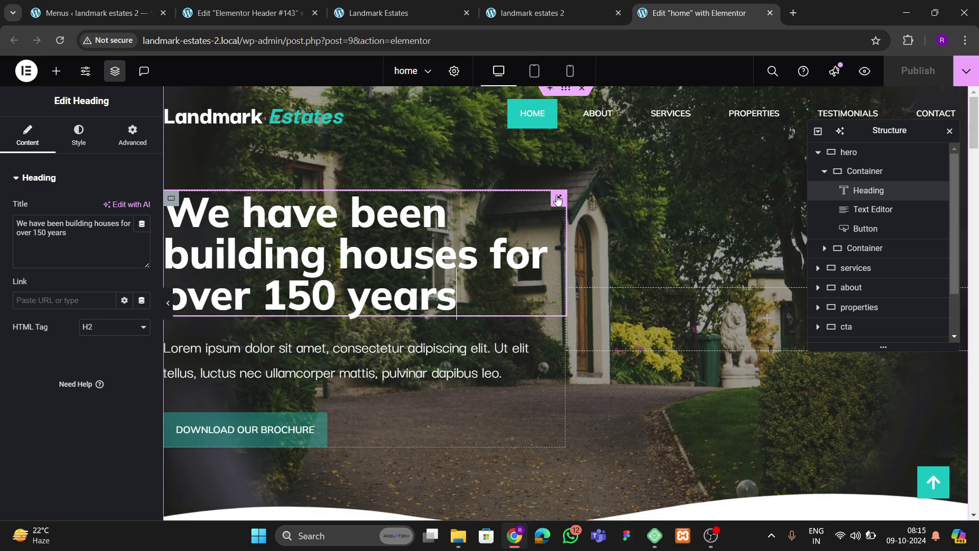
pyautogui.click(132, 133)
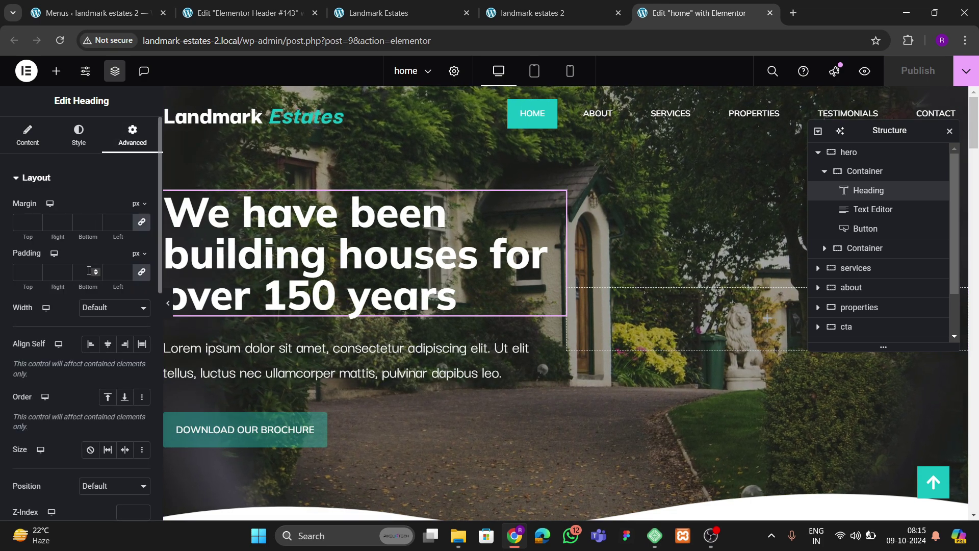
pyautogui.scroll(-4, 88, 270)
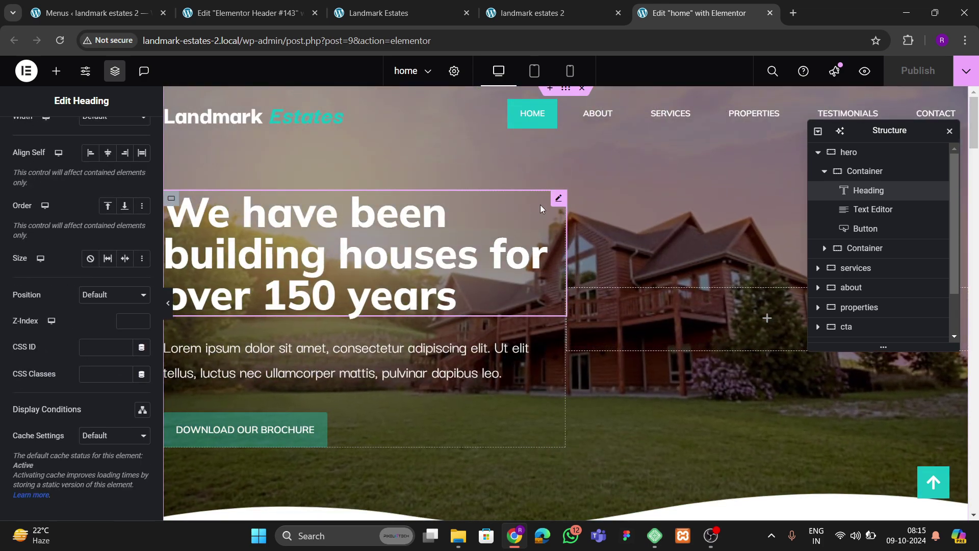
pyautogui.scroll(5, 70, 276)
pyautogui.scroll(-8, 69, 276)
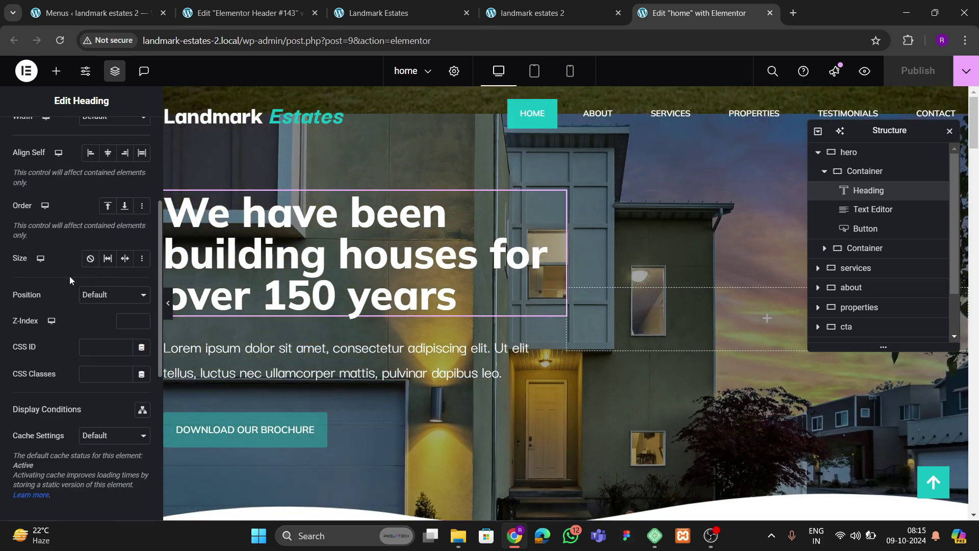
pyautogui.click(53, 346)
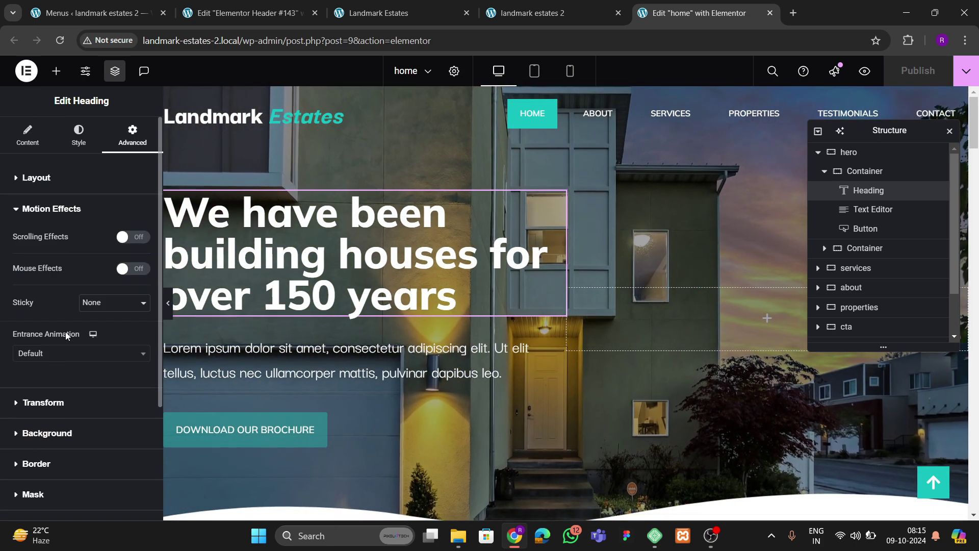
pyautogui.click(53, 353)
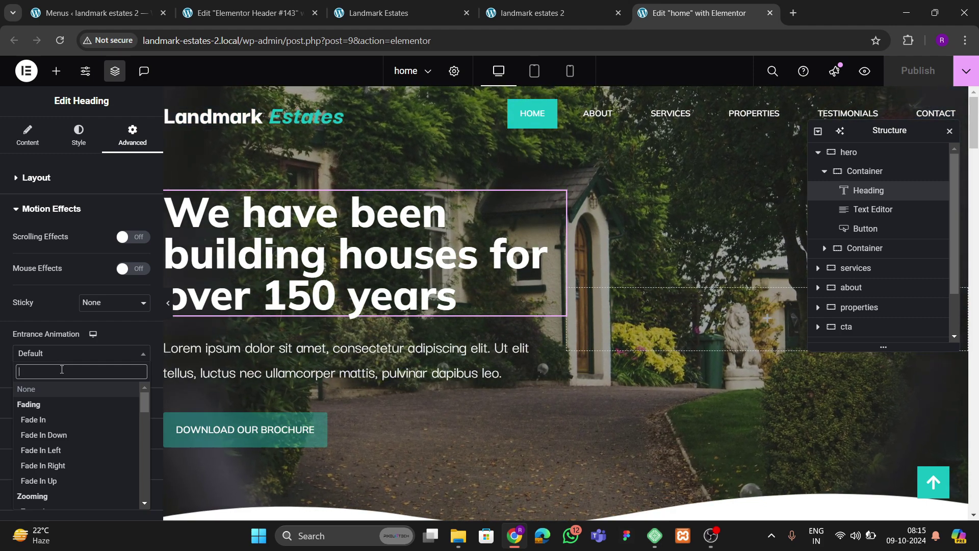
pyautogui.write('zoom')
pyautogui.press('Return')
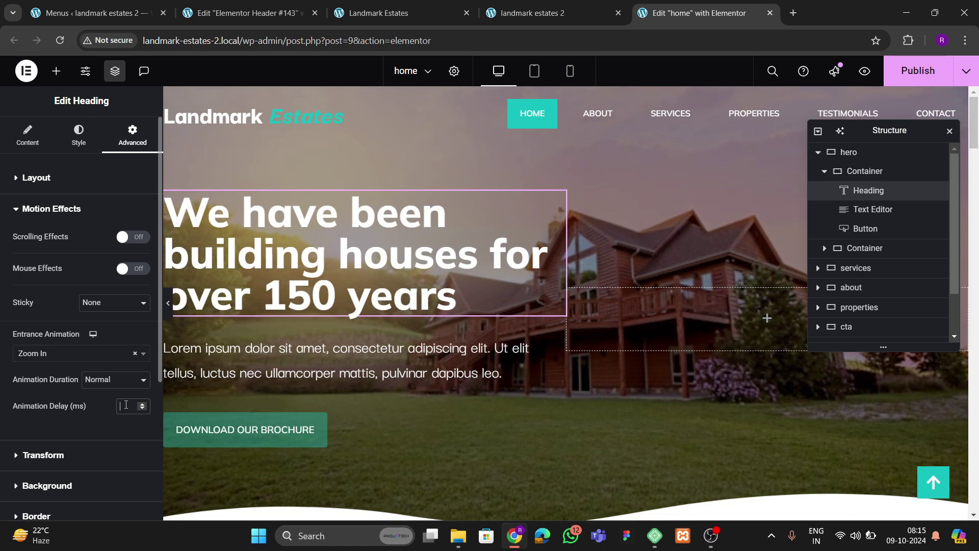
pyautogui.write('200')
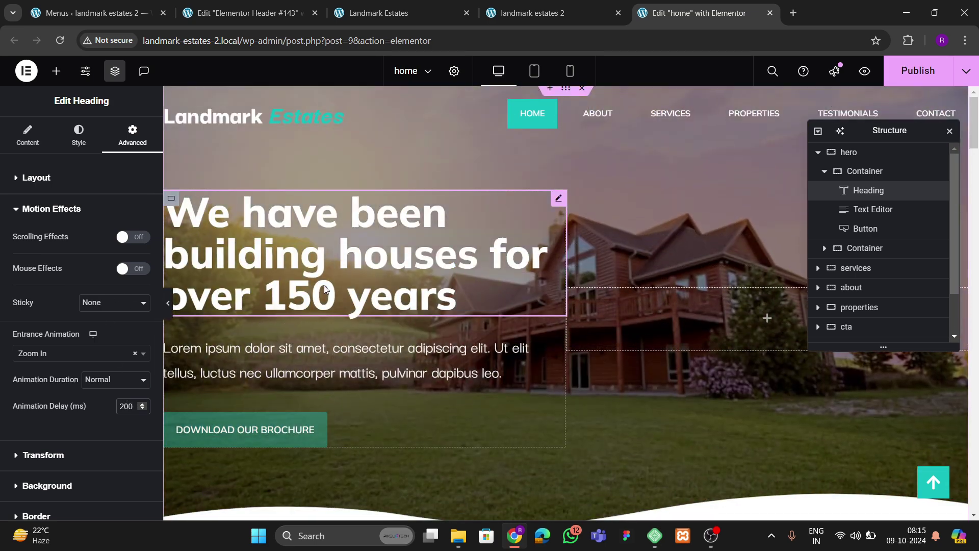
# - Set the line height of the hero heading's typography to 75 px
pyautogui.click(78, 135)
pyautogui.click(141, 261)
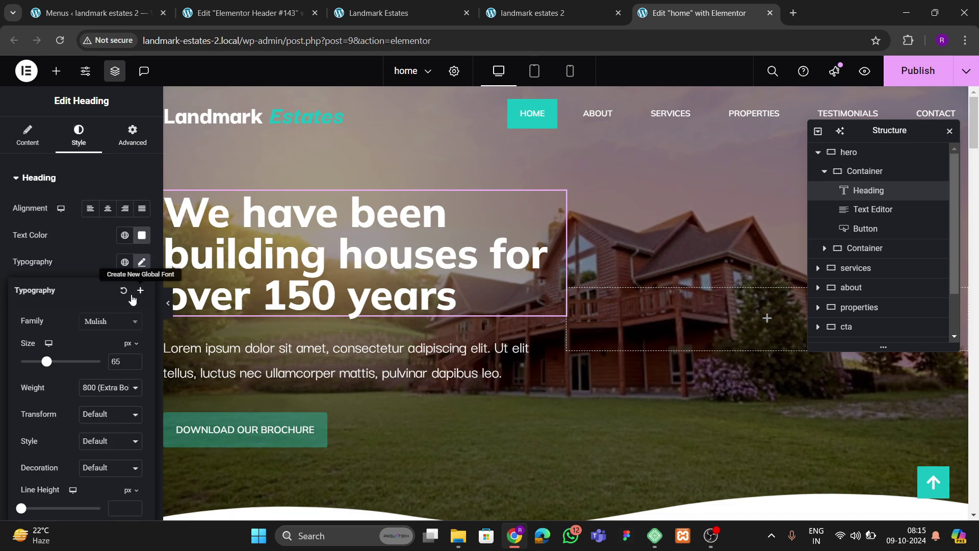
pyautogui.scroll(-2, 133, 408)
pyautogui.click(134, 423)
pyautogui.write('3')
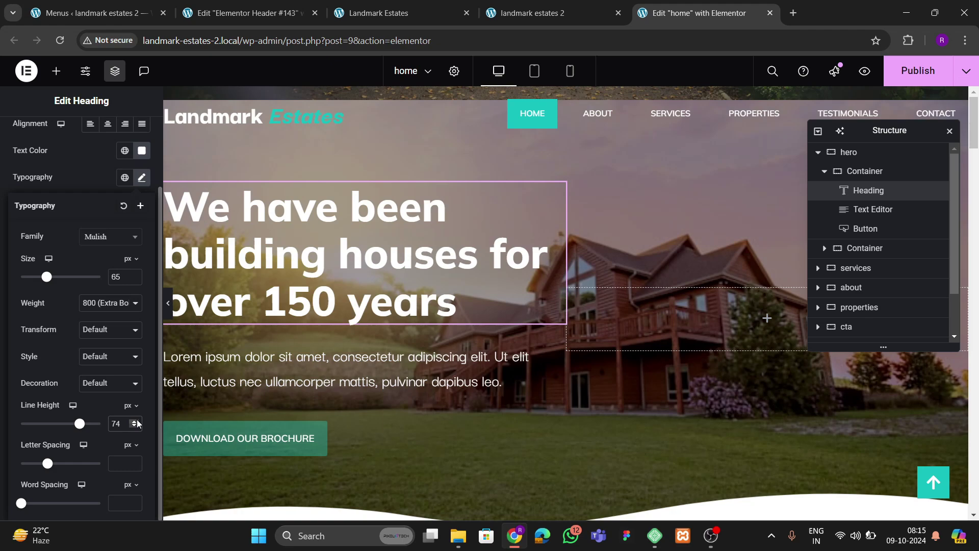
pyautogui.click(134, 421)
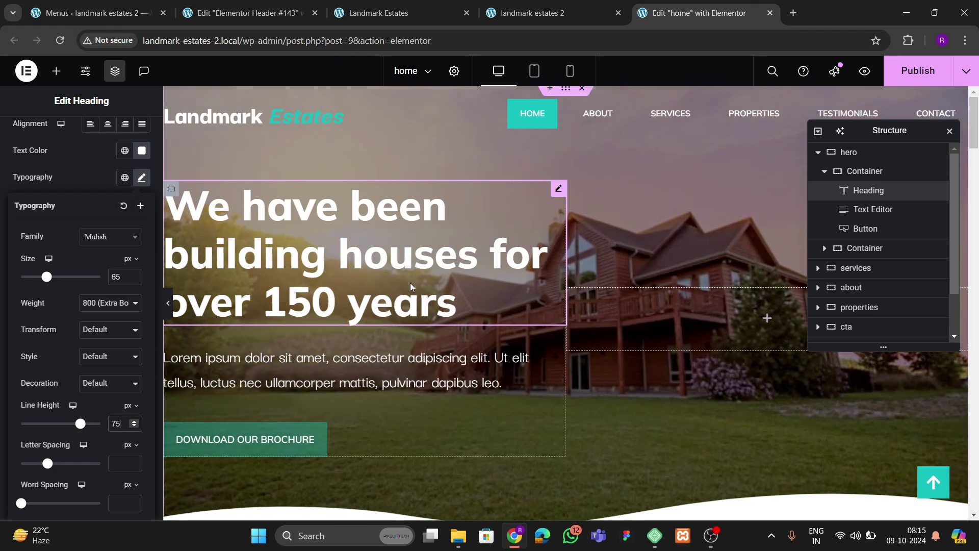
# - Set the line height of the hero paragraph's typography to 28 px
pyautogui.click(244, 387)
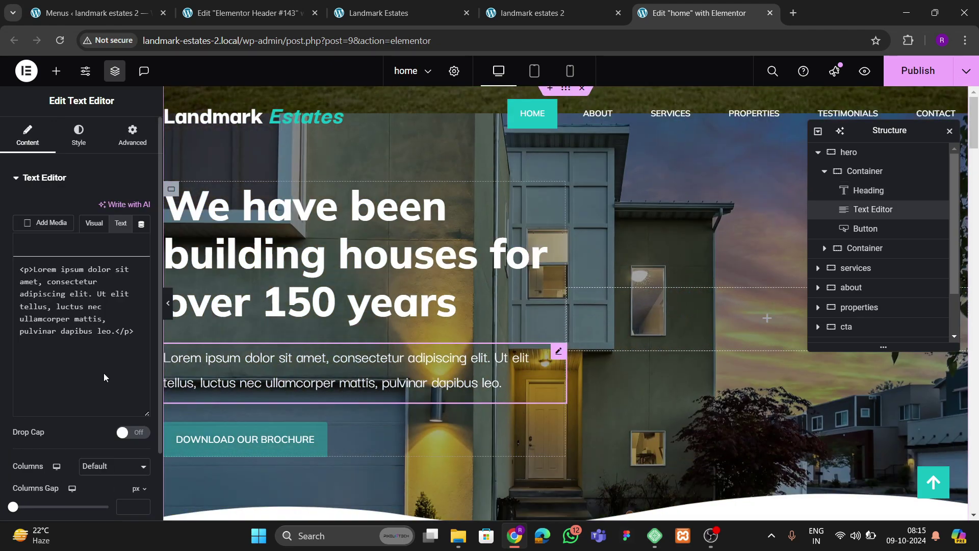
pyautogui.click(78, 135)
pyautogui.click(141, 261)
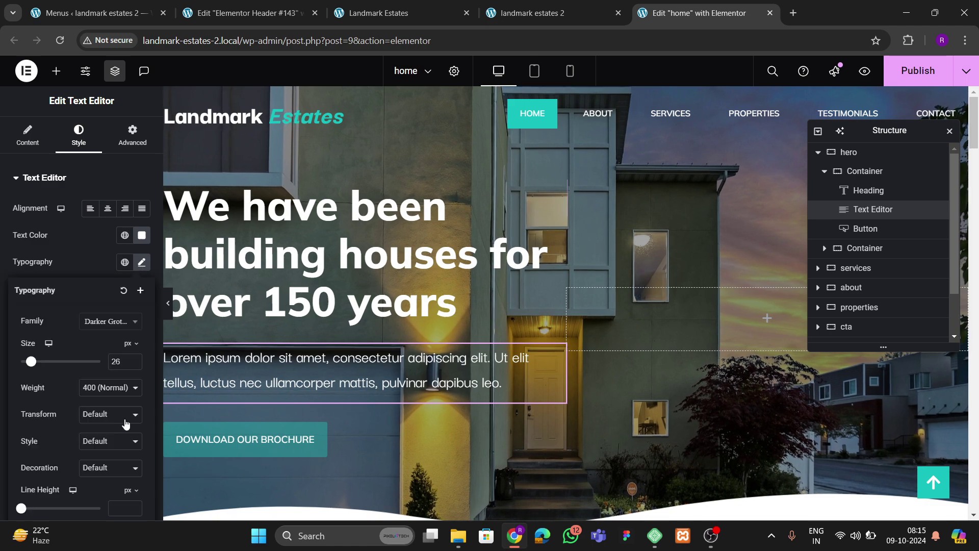
pyautogui.scroll(-2, 113, 420)
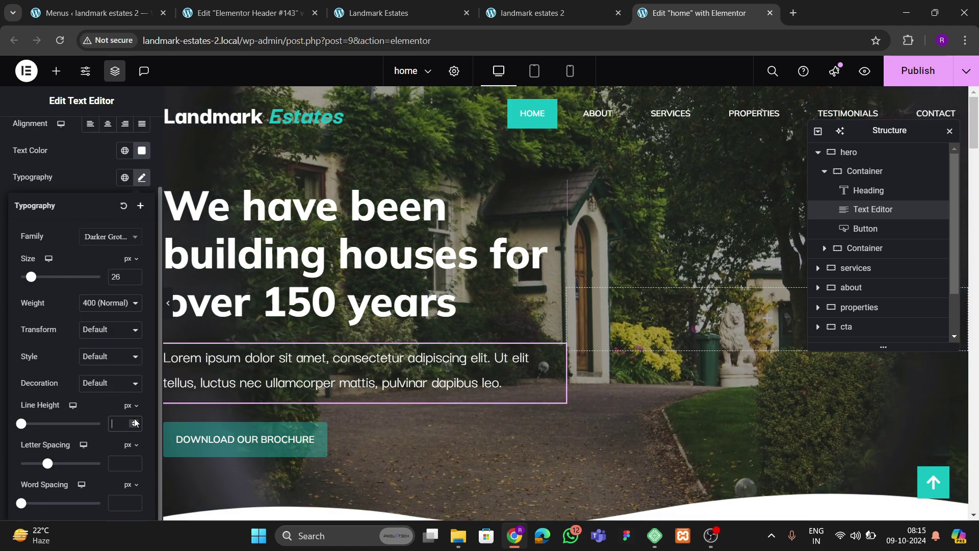
pyautogui.click(135, 422)
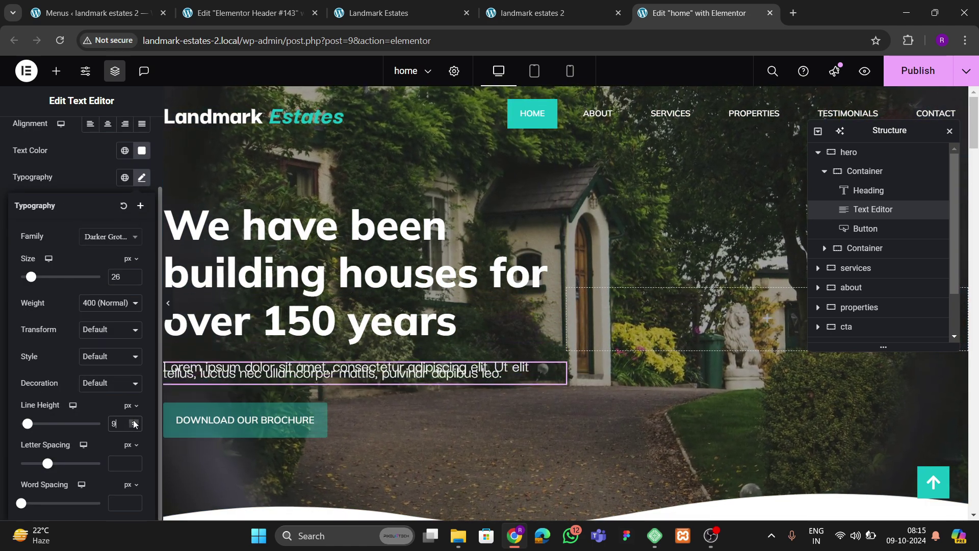
pyautogui.click(135, 423)
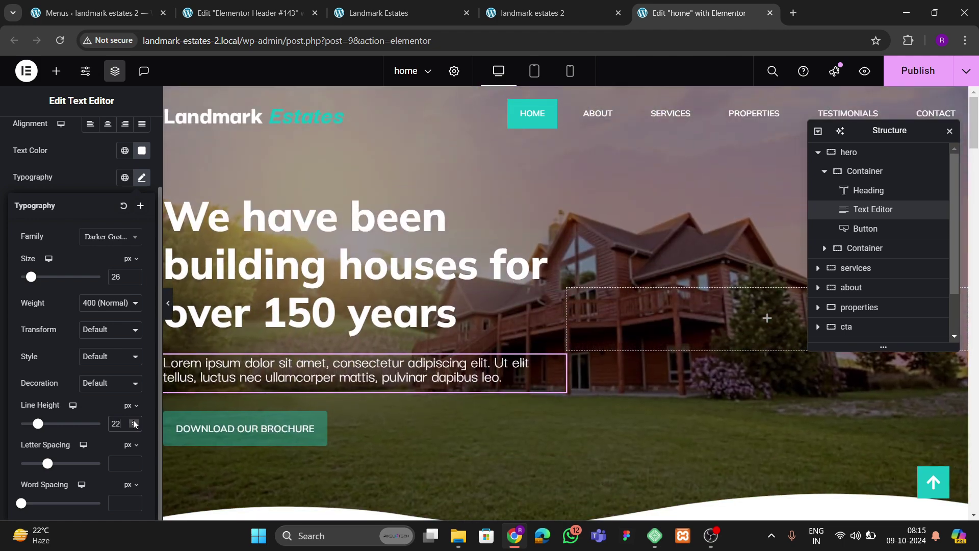
pyautogui.click(135, 423)
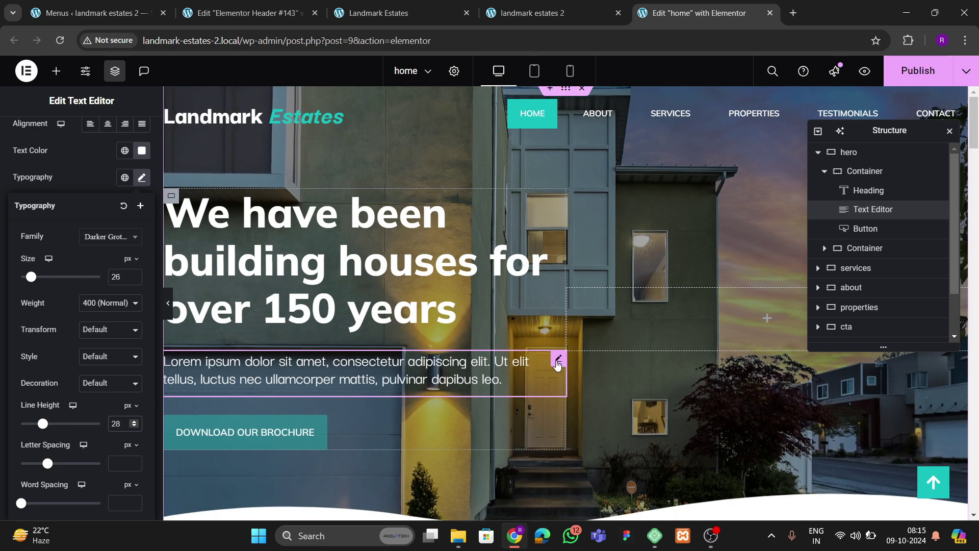
pyautogui.click(557, 364)
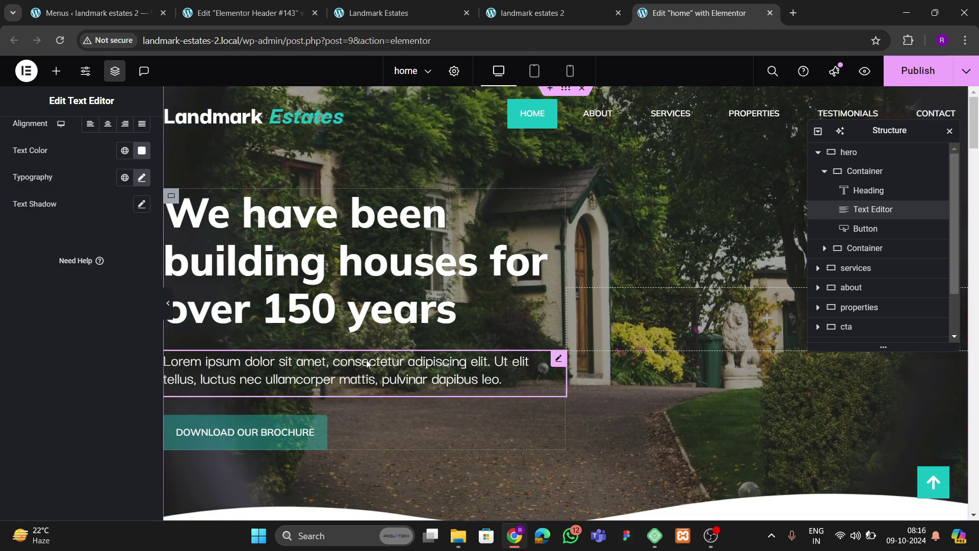
# - Give the hero paragraph a Slide In Up entrance animation with a 400 ms delay
pyautogui.scroll(2, 75, 237)
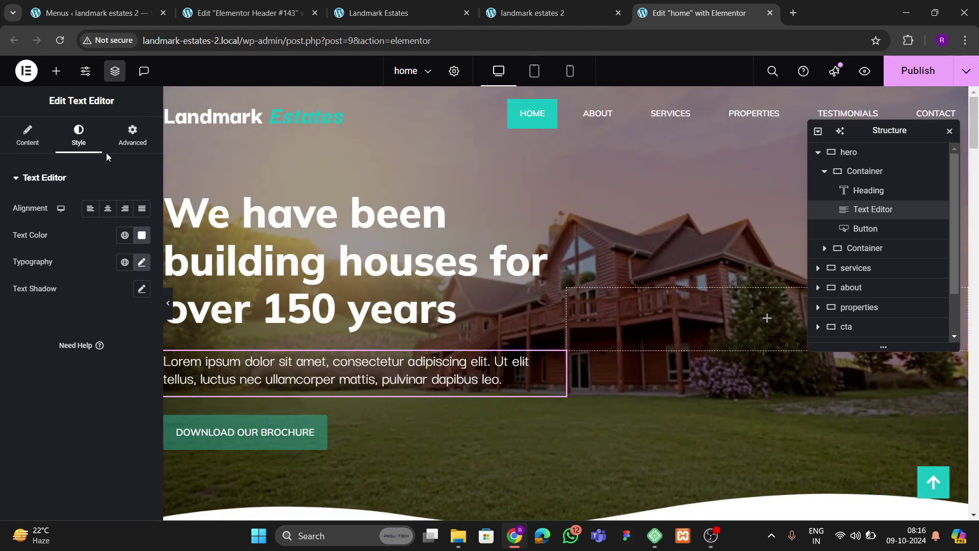
pyautogui.click(132, 135)
pyautogui.scroll(-10, 88, 258)
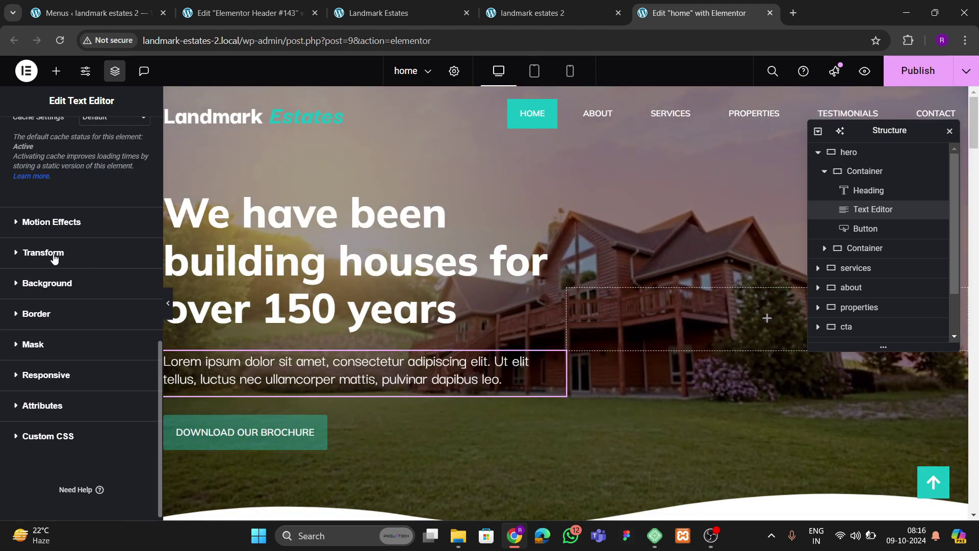
pyautogui.click(46, 222)
pyautogui.click(47, 352)
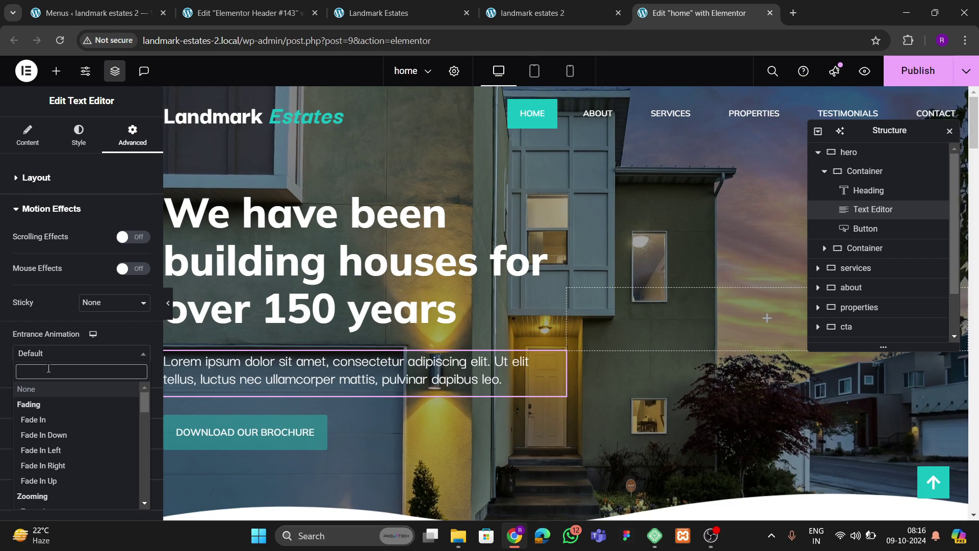
pyautogui.write('slide')
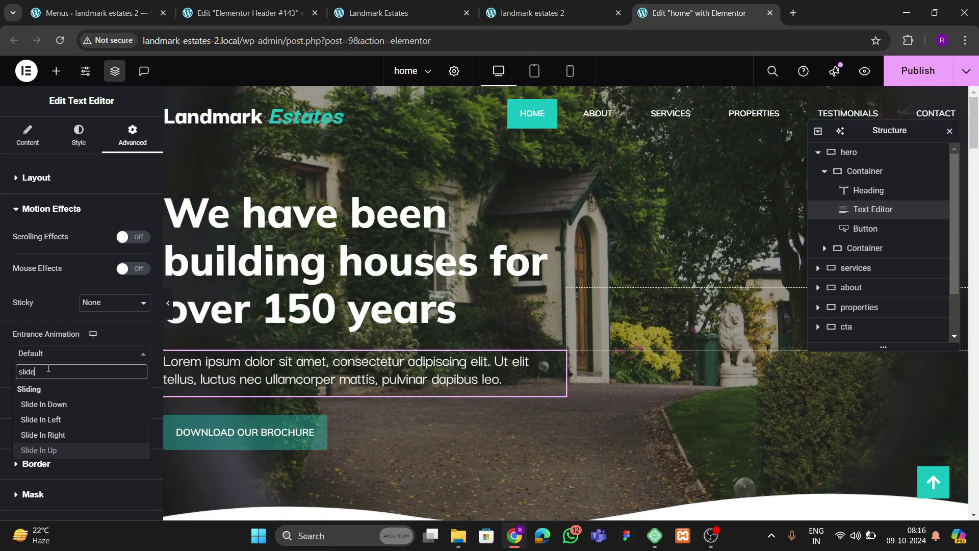
pyautogui.click(45, 450)
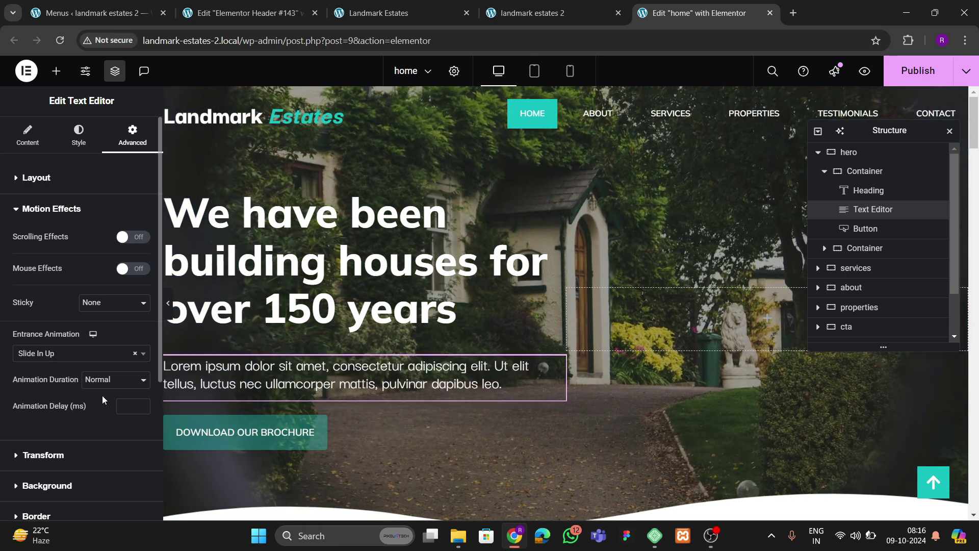
pyautogui.click(125, 407)
pyautogui.write('400')
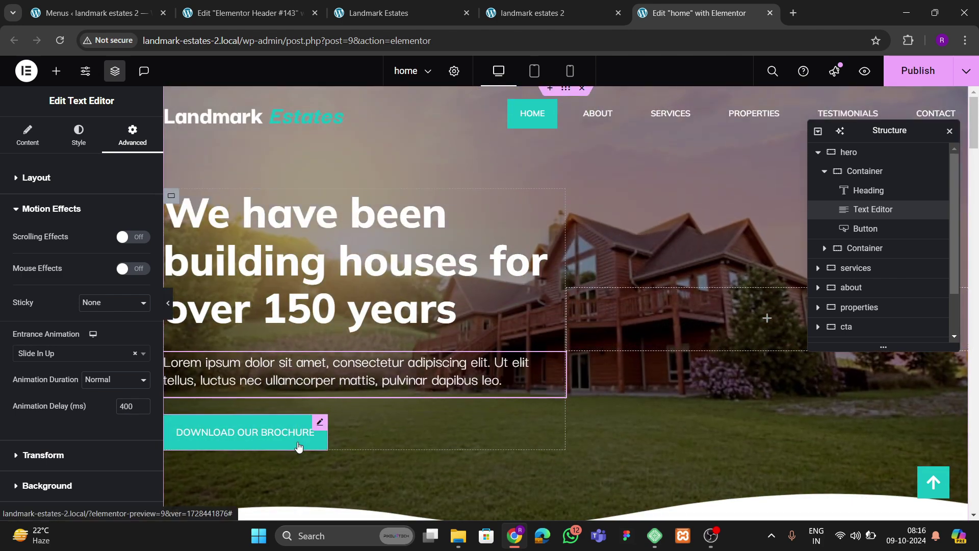
# - Give the hero's Download Our Brochure button a Slide In Right entrance animation with a 600 ms delay, and save the page
pyautogui.click(296, 428)
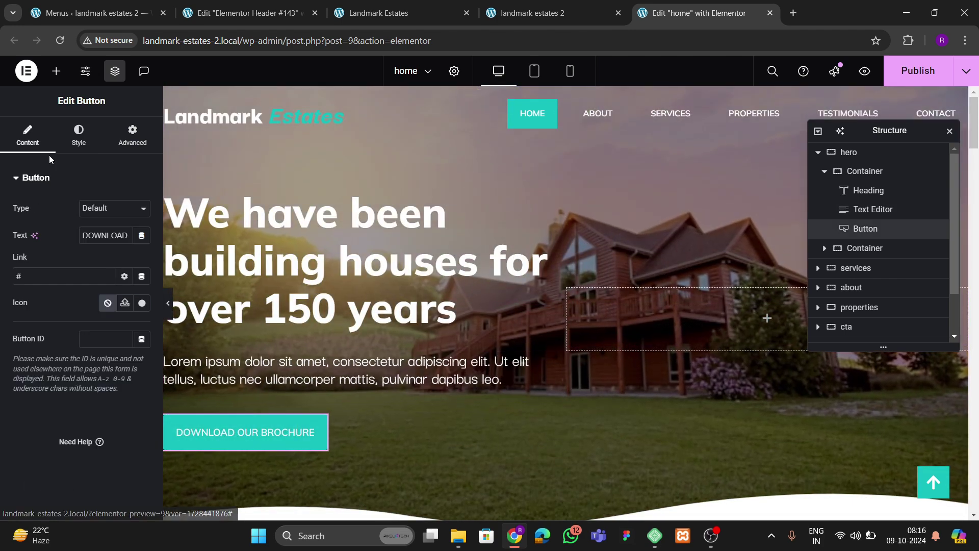
pyautogui.click(123, 145)
pyautogui.scroll(-6, 87, 295)
pyautogui.scroll(-4, 66, 285)
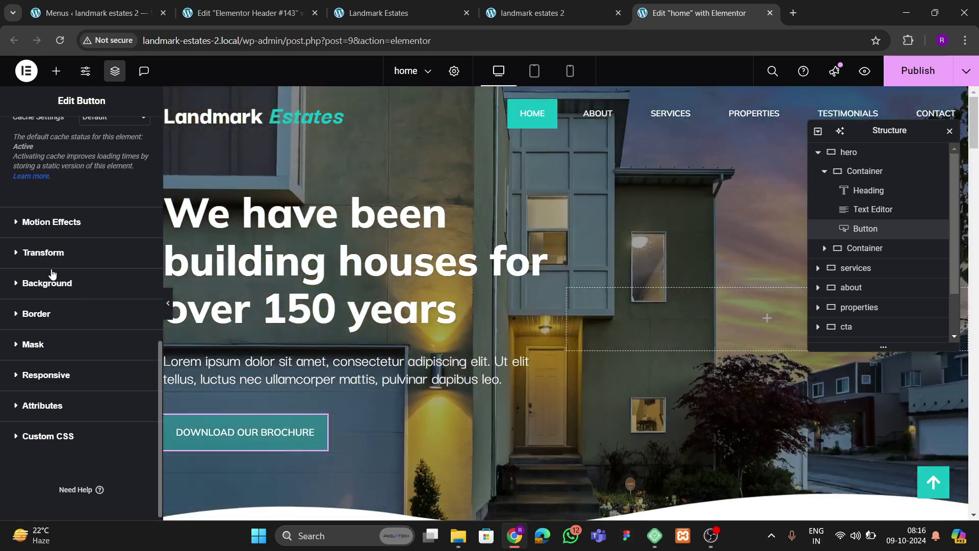
pyautogui.click(49, 222)
pyautogui.click(54, 353)
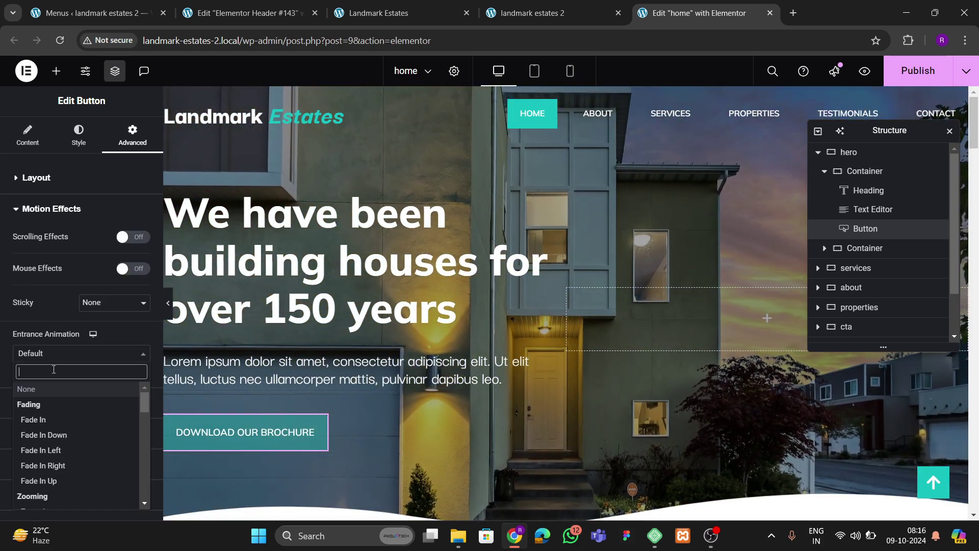
pyautogui.write('slide')
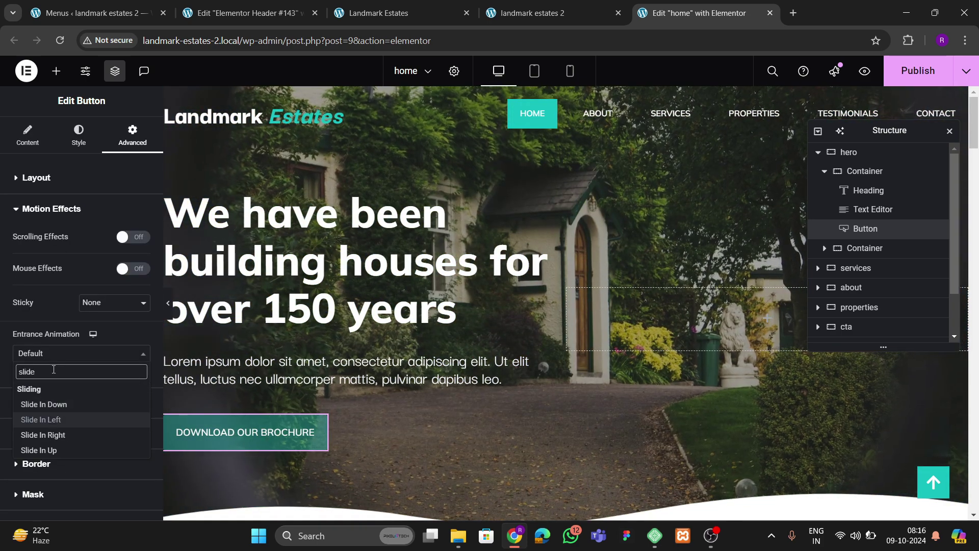
pyautogui.click(56, 434)
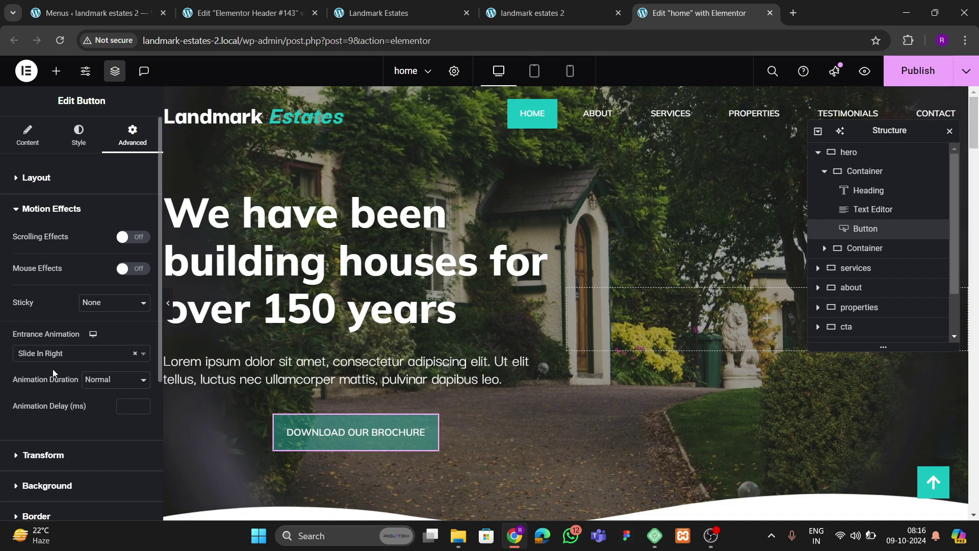
pyautogui.click(129, 411)
pyautogui.write('600')
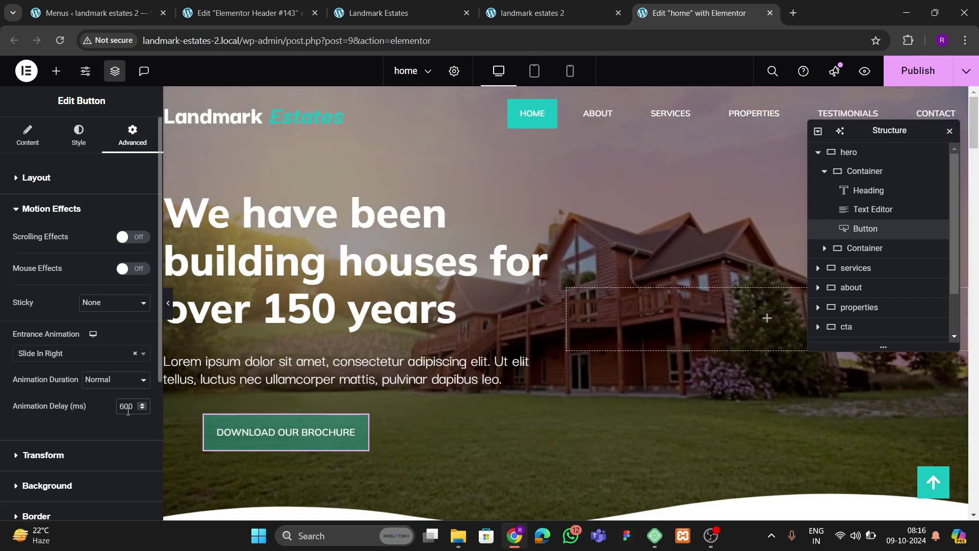
pyautogui.hotkey('ctrl', 's')
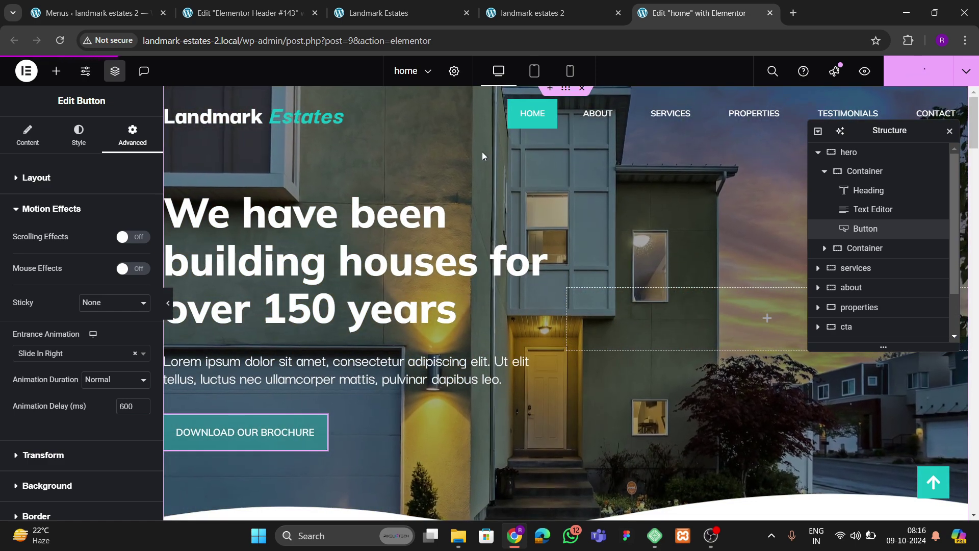
# - Reload the live landmark estates 2 page and check the entrance animations of the hero and the section below it
pyautogui.click(551, 13)
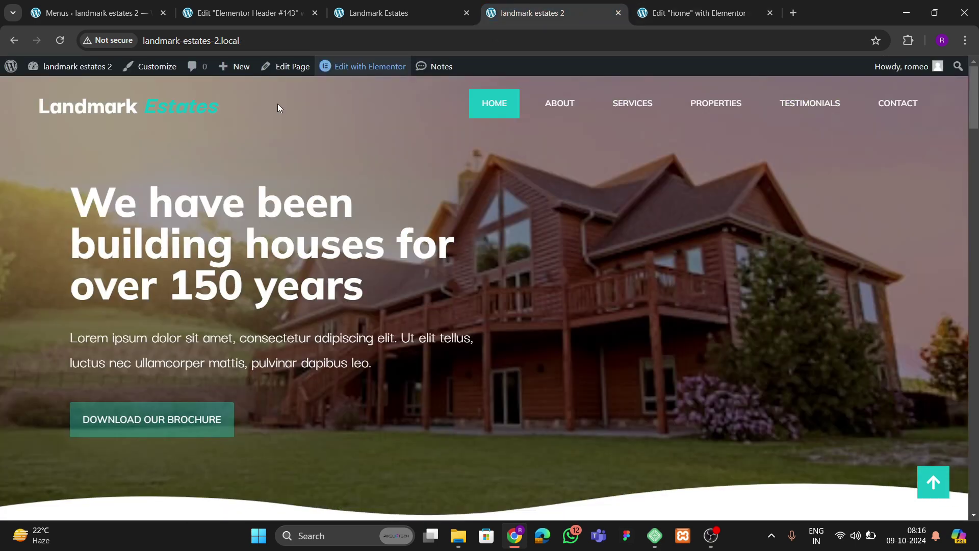
pyautogui.click(62, 39)
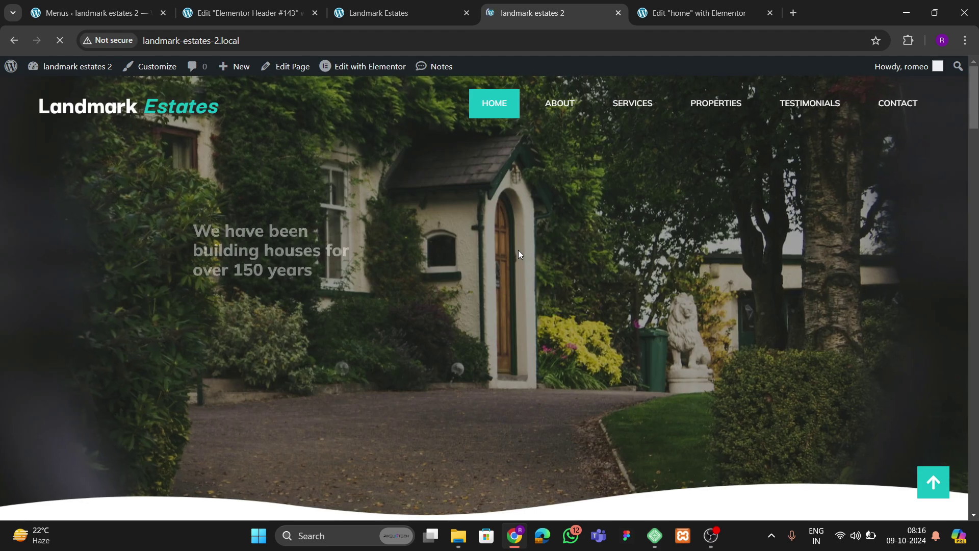
pyautogui.scroll(-10, 456, 268)
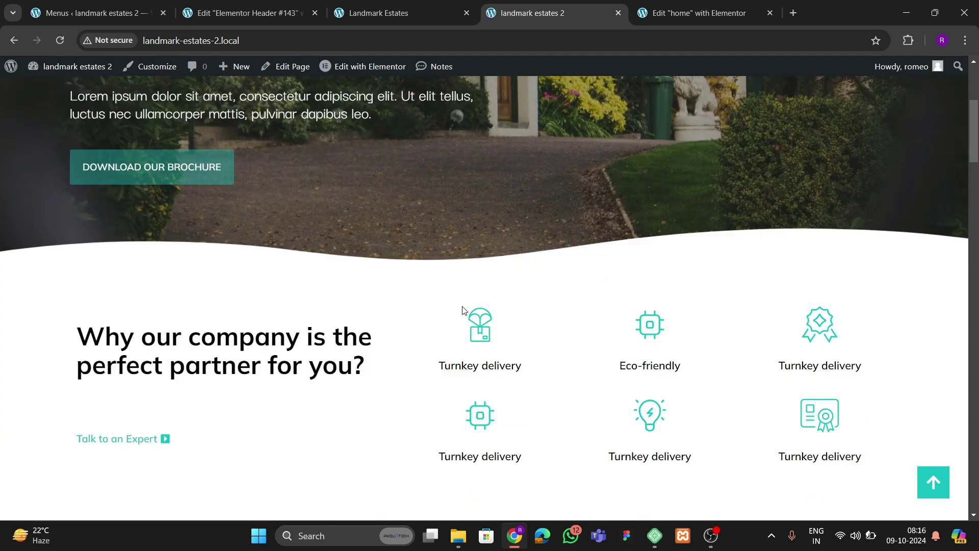
pyautogui.scroll(4, 426, 225)
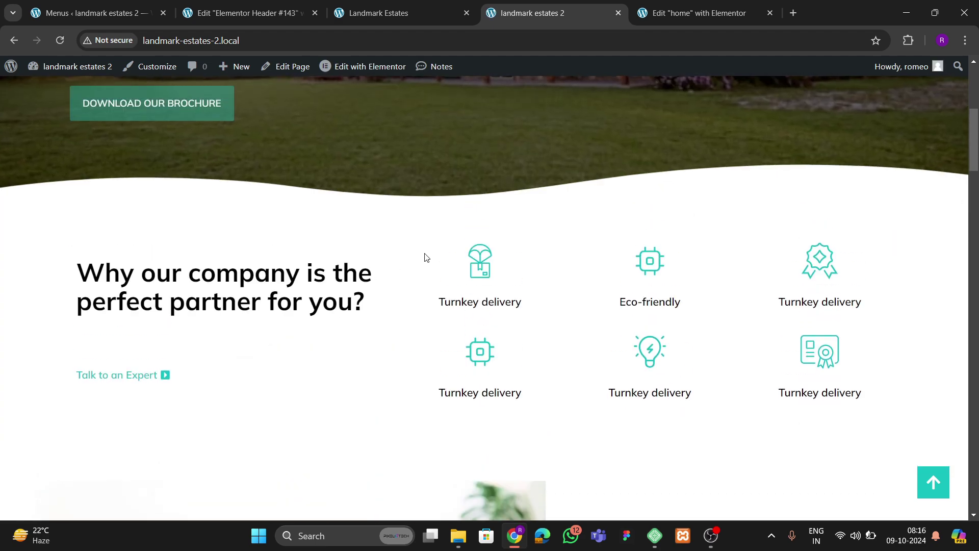
# - Look over the hero and the company benefits section of the live page once more
pyautogui.scroll(2, 423, 244)
pyautogui.scroll(-3, 433, 236)
pyautogui.scroll(8, 439, 245)
pyautogui.scroll(-5, 451, 278)
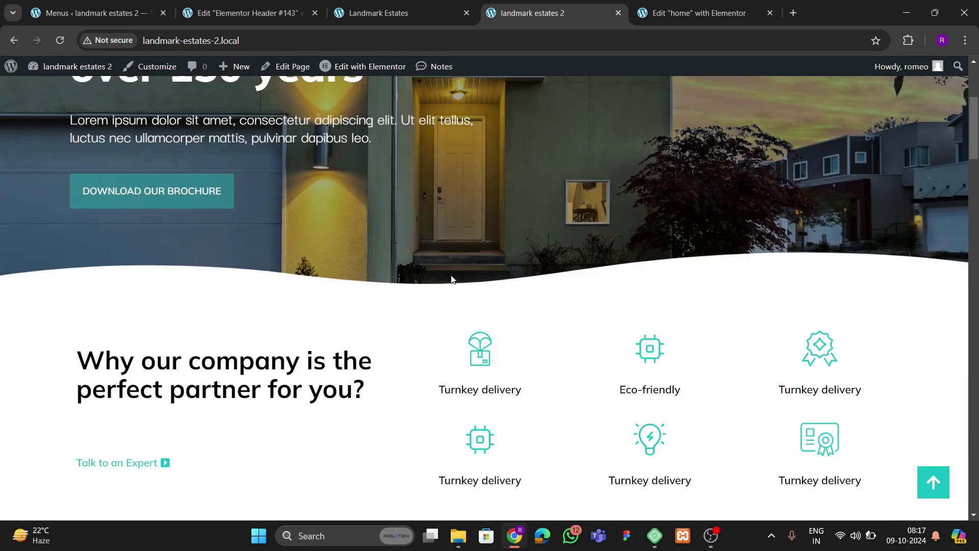
pyautogui.scroll(5, 451, 279)
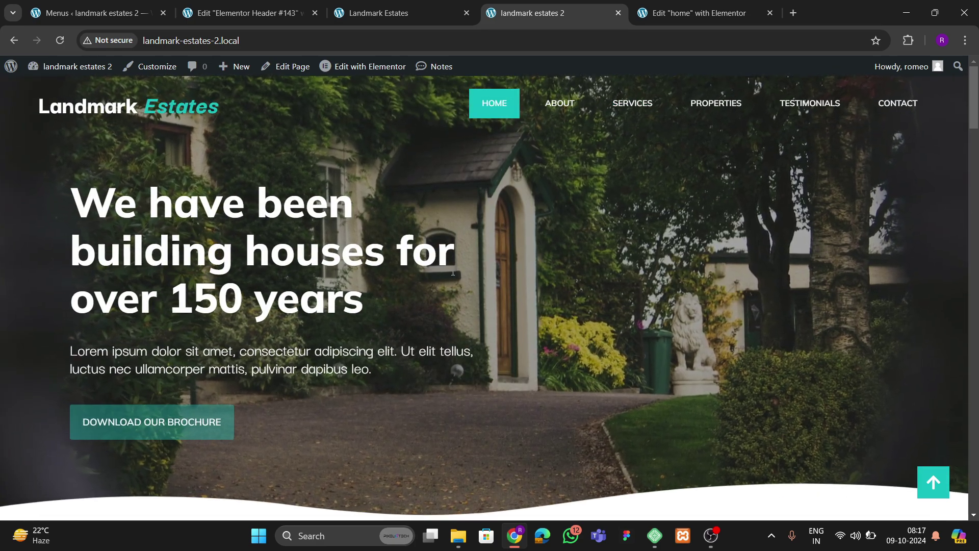
# - Return to the home page editor and examine the hero in the tablet and mobile previews
pyautogui.click(732, 20)
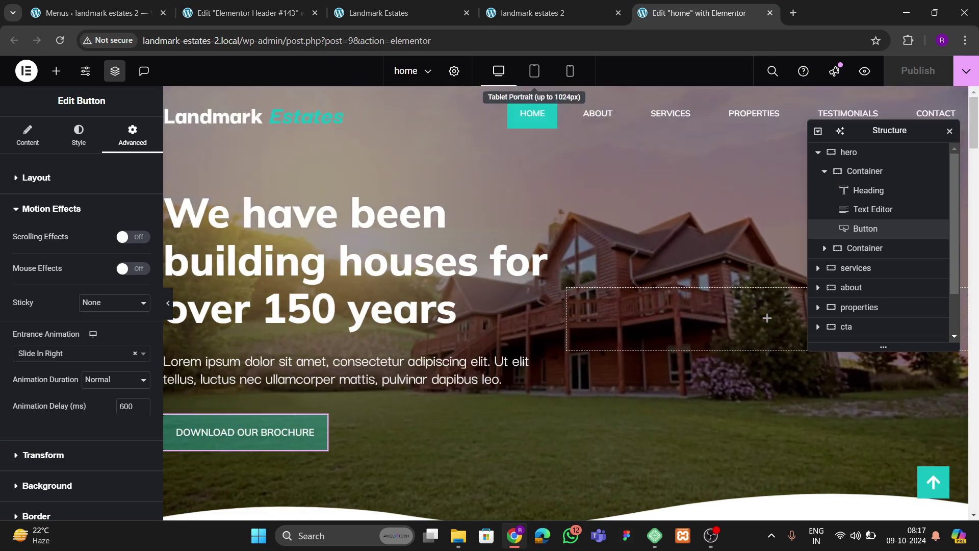
pyautogui.click(534, 71)
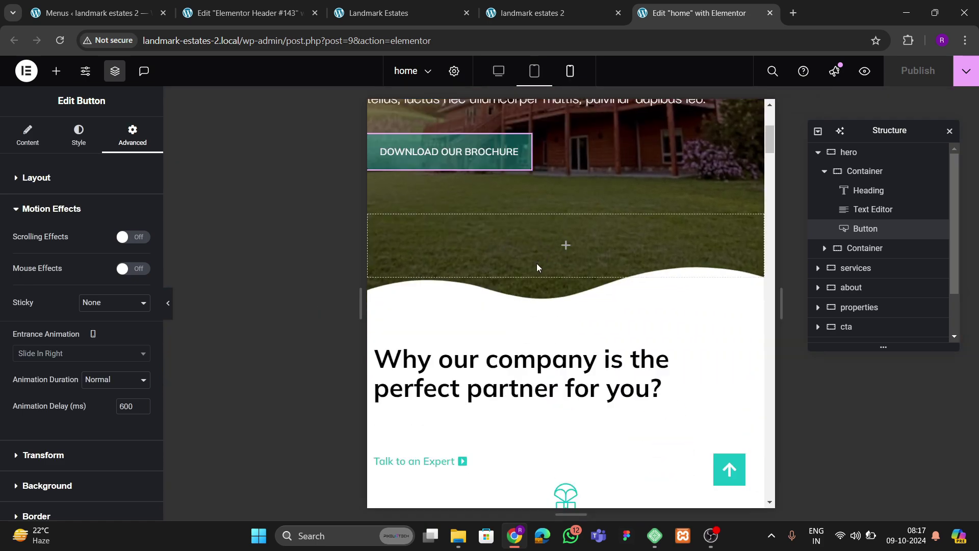
pyautogui.scroll(6, 609, 215)
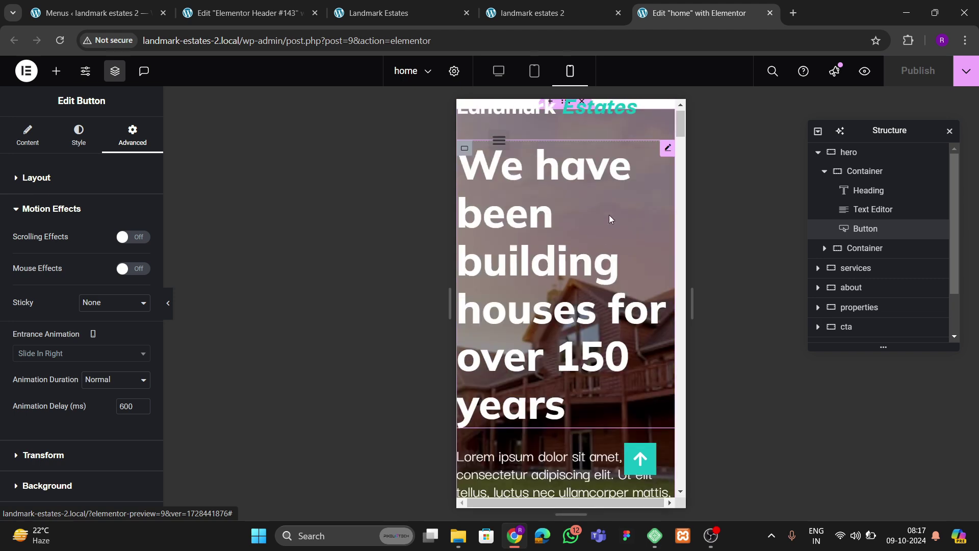
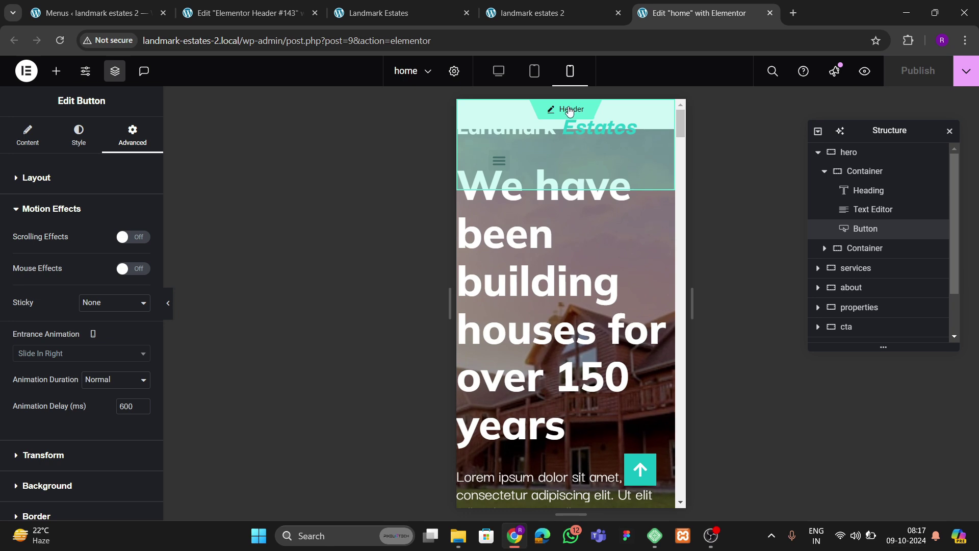
pyautogui.scroll(-5, 543, 346)
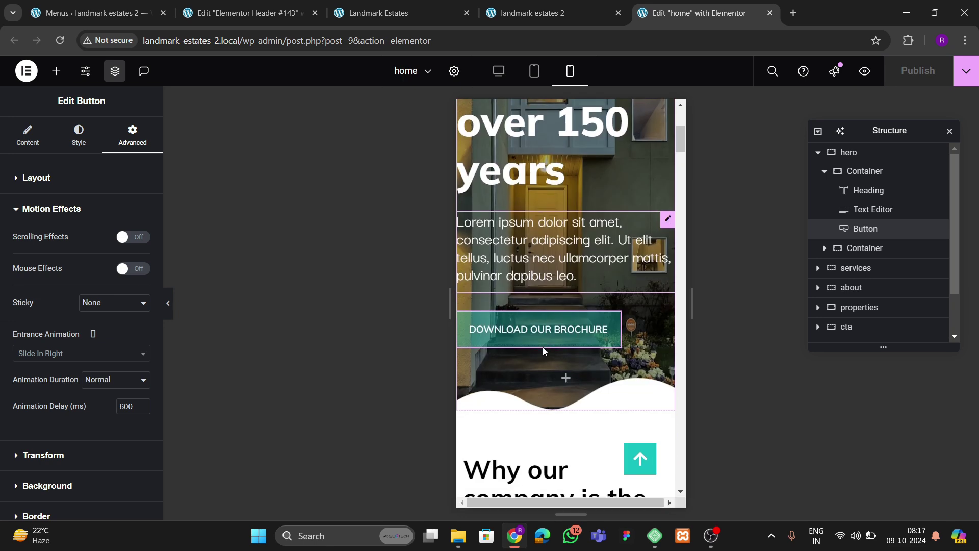
pyautogui.scroll(-5, 543, 350)
pyautogui.scroll(9, 543, 350)
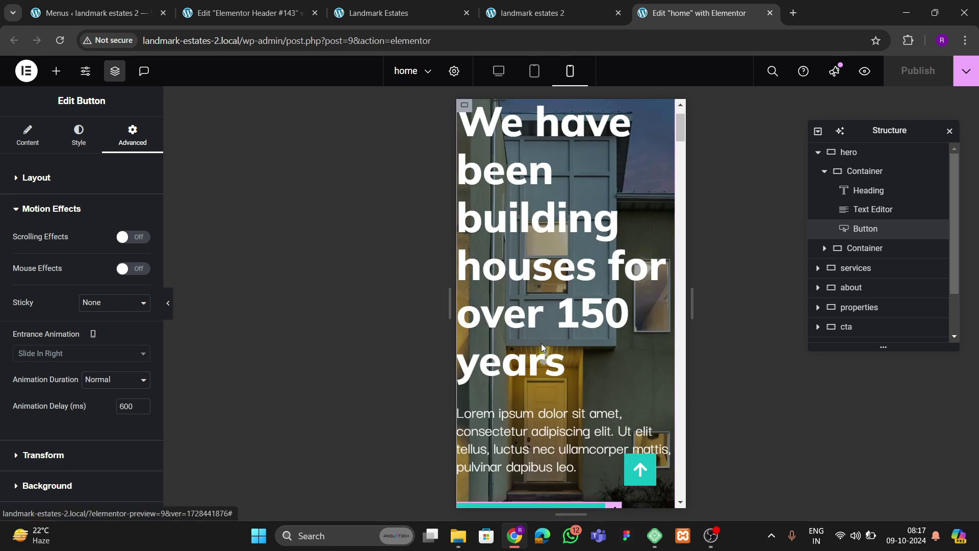
# - Change the home page's Page Layout setting to one that leaves out the site header, and check the reloaded page
pyautogui.click(454, 71)
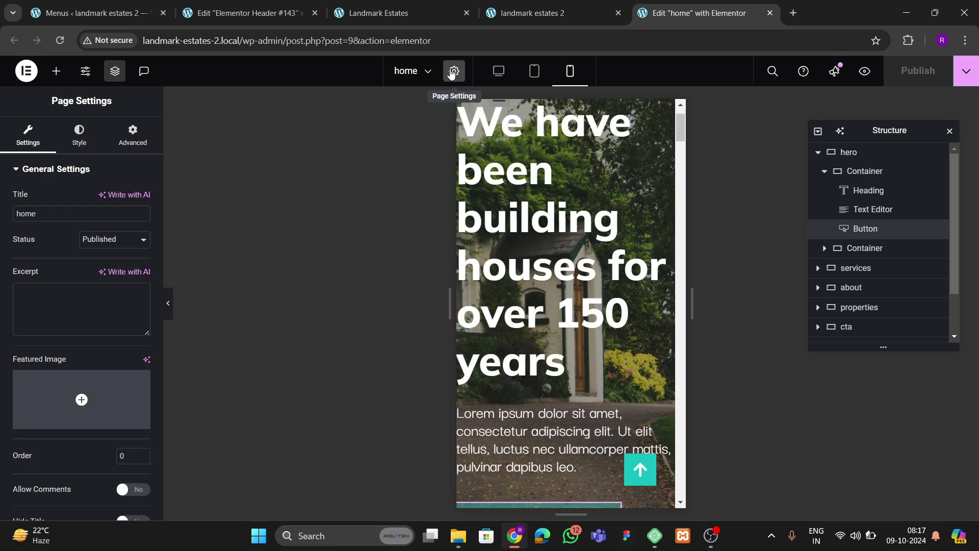
pyautogui.scroll(-2, 107, 322)
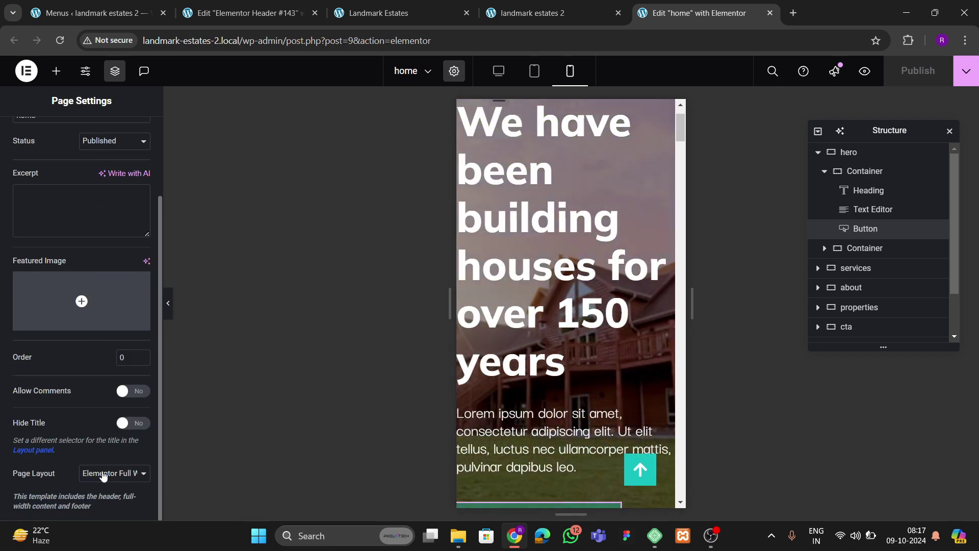
pyautogui.click(110, 472)
pyautogui.click(106, 425)
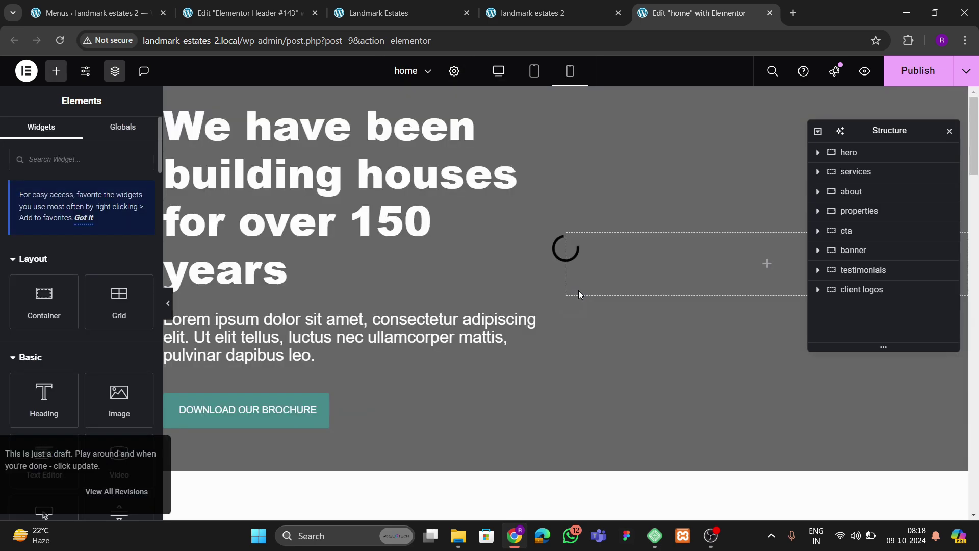
pyautogui.scroll(-5, 461, 274)
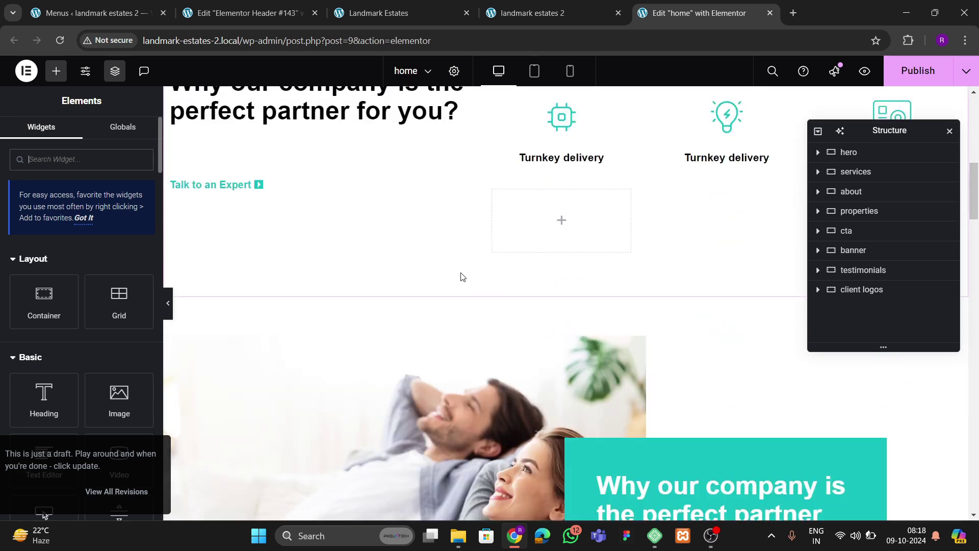
pyautogui.scroll(5, 461, 274)
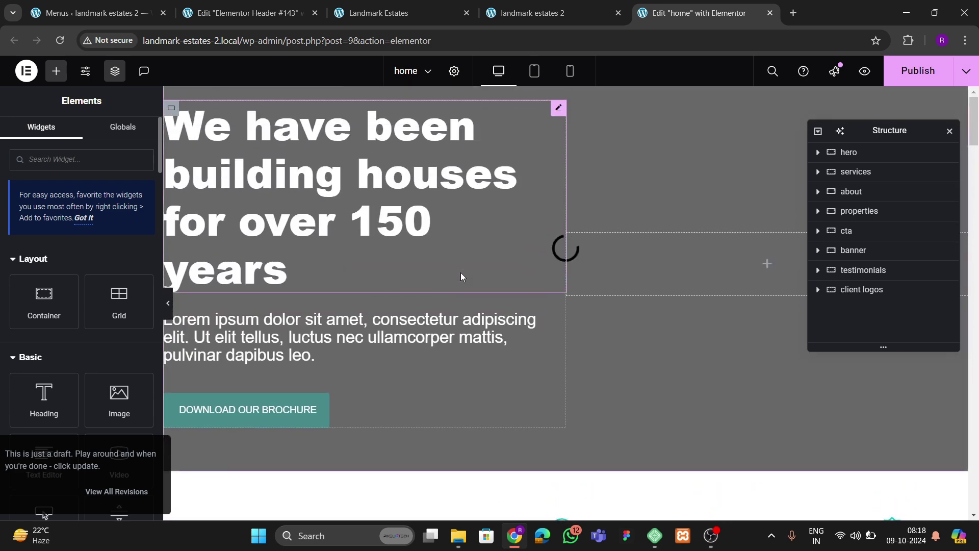
pyautogui.scroll(-10, 479, 283)
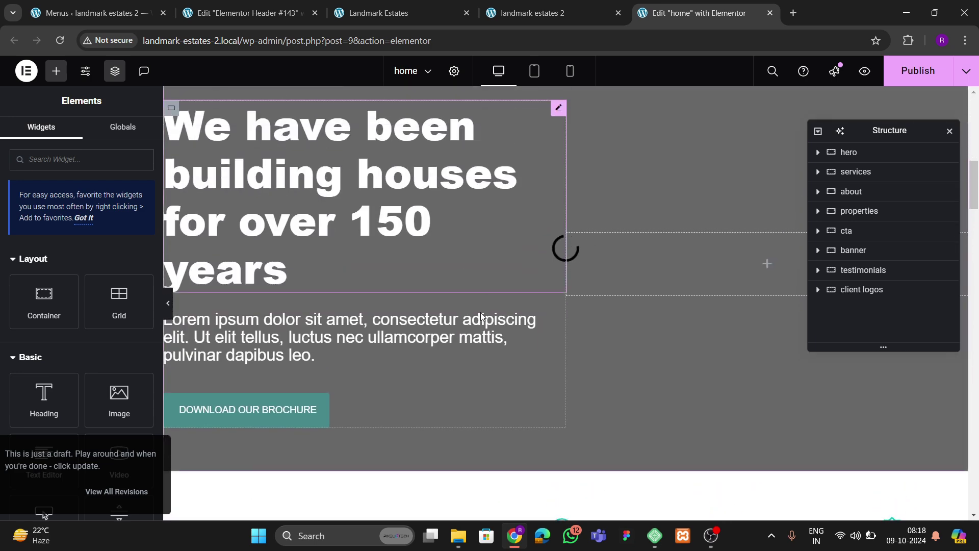
pyautogui.scroll(10, 515, 327)
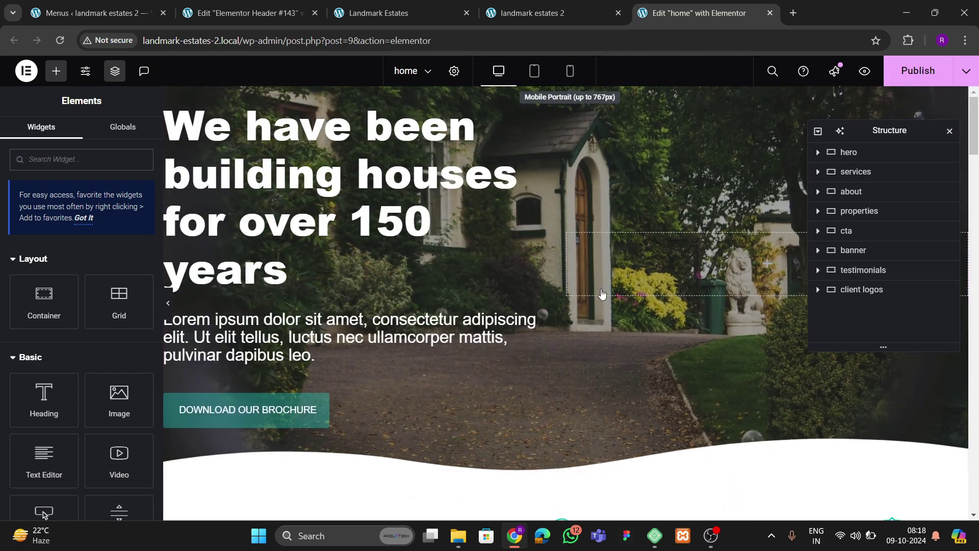
# - In the mobile view, set the hero container's padding to 80 px on top and 20 px on the other sides
pyautogui.click(570, 72)
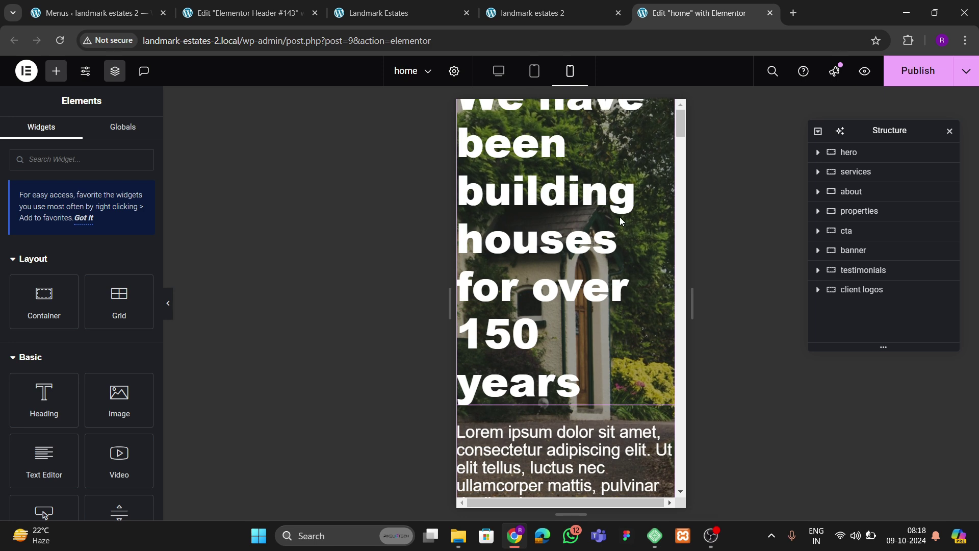
pyautogui.click(845, 153)
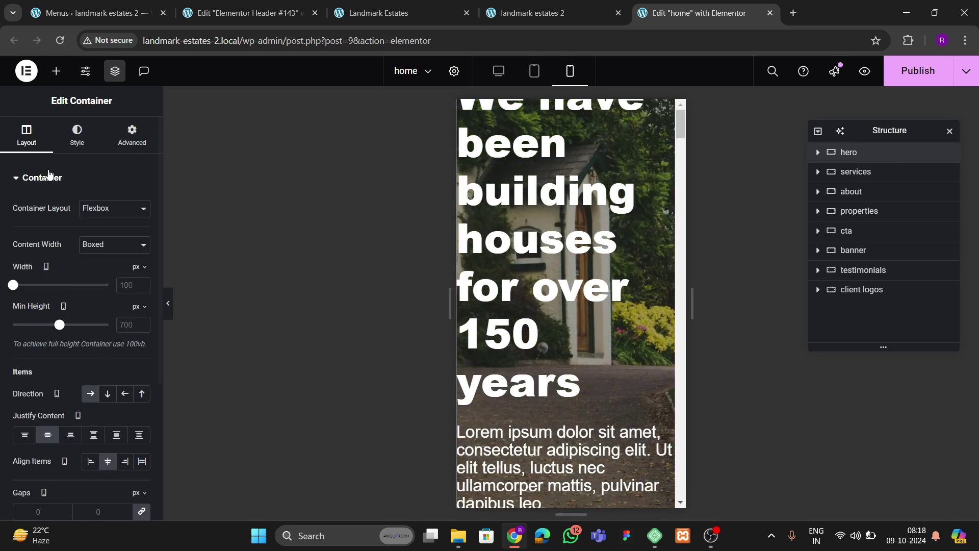
pyautogui.click(132, 134)
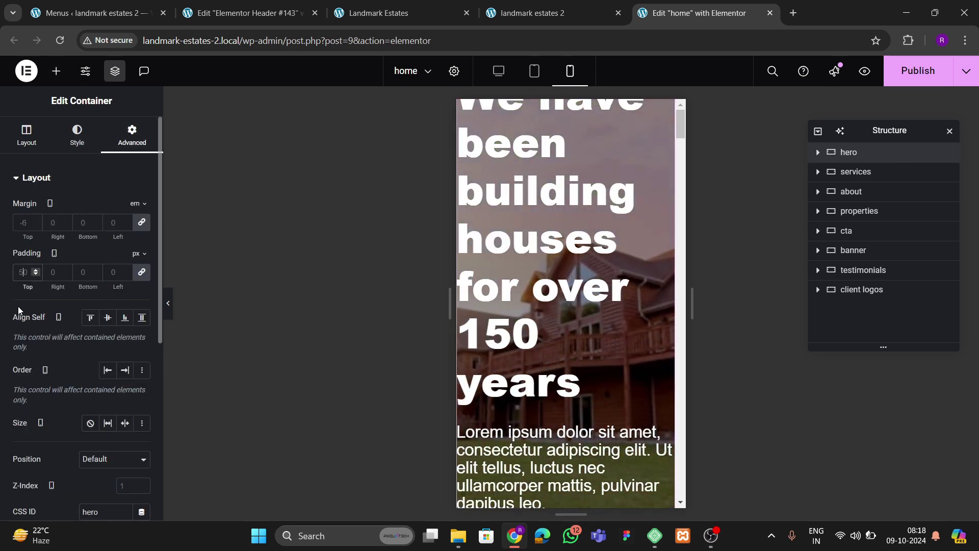
pyautogui.write('20')
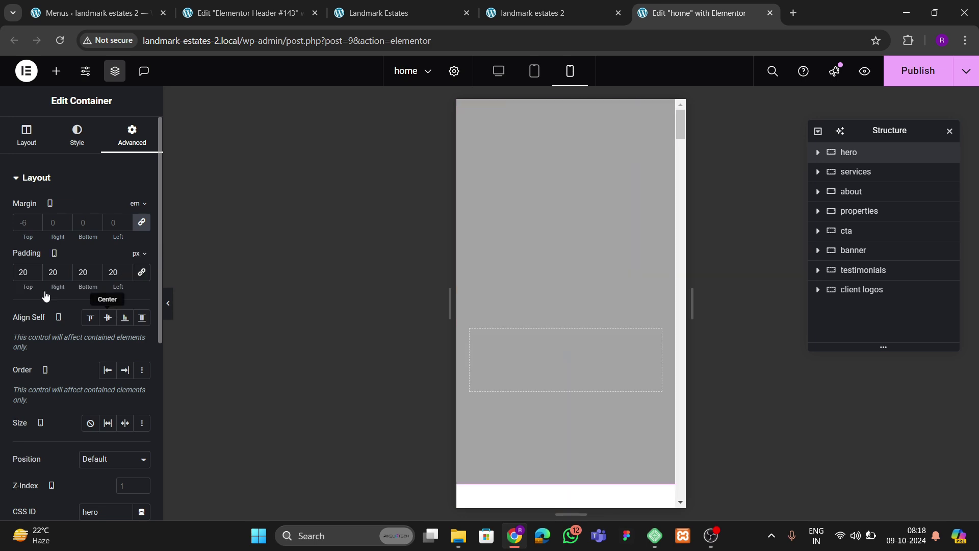
pyautogui.moveTo(29, 273); pyautogui.dragTo(6, 275)
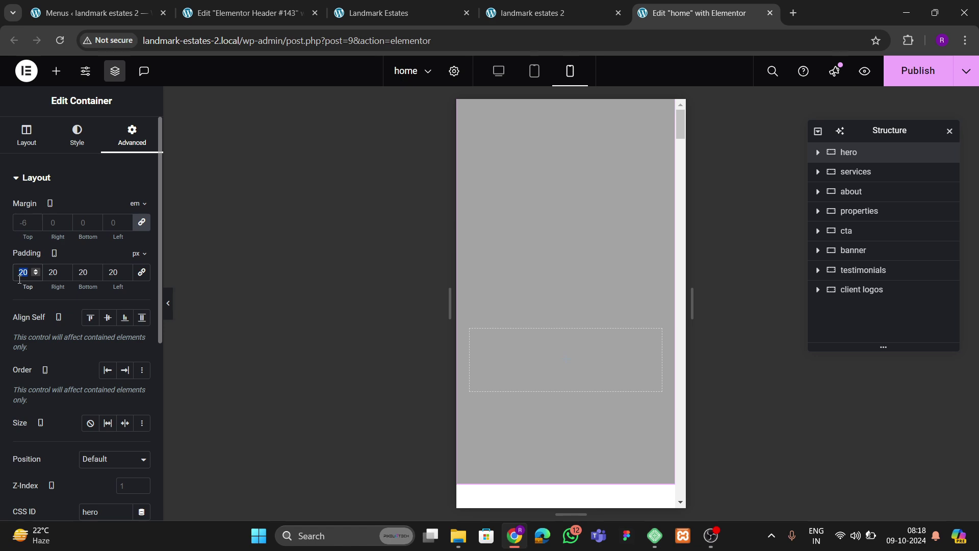
pyautogui.write('080')
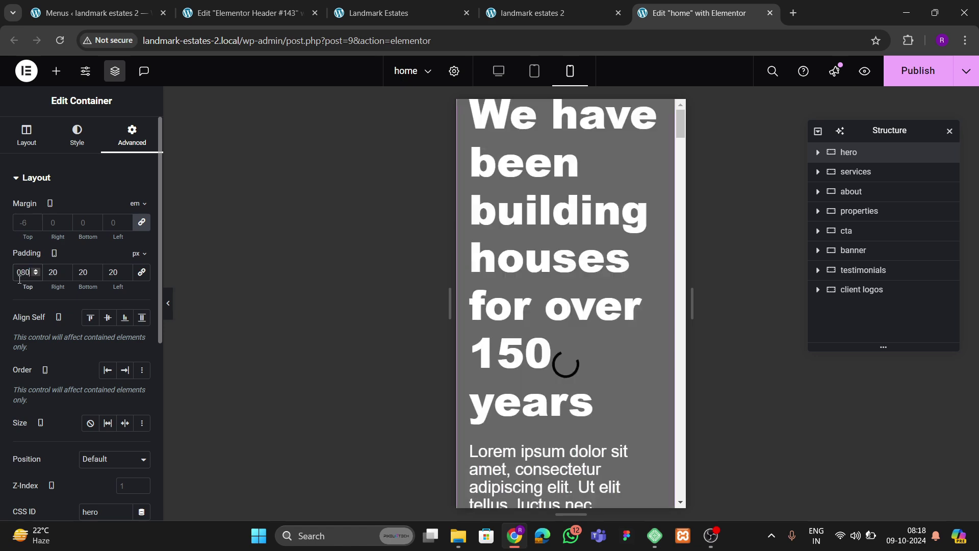
# - Set the hero heading's font size for mobile to 45 px
pyautogui.click(565, 231)
pyautogui.click(77, 148)
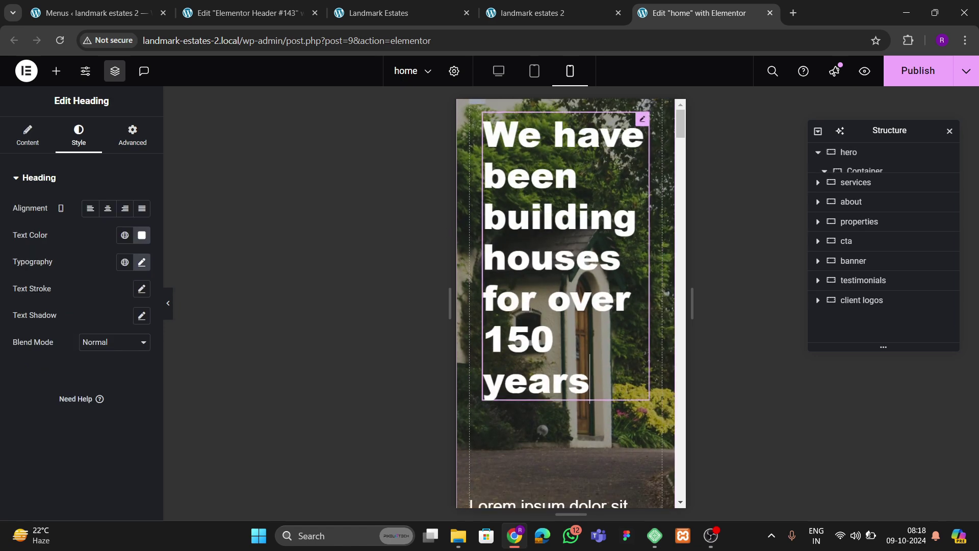
pyautogui.click(141, 262)
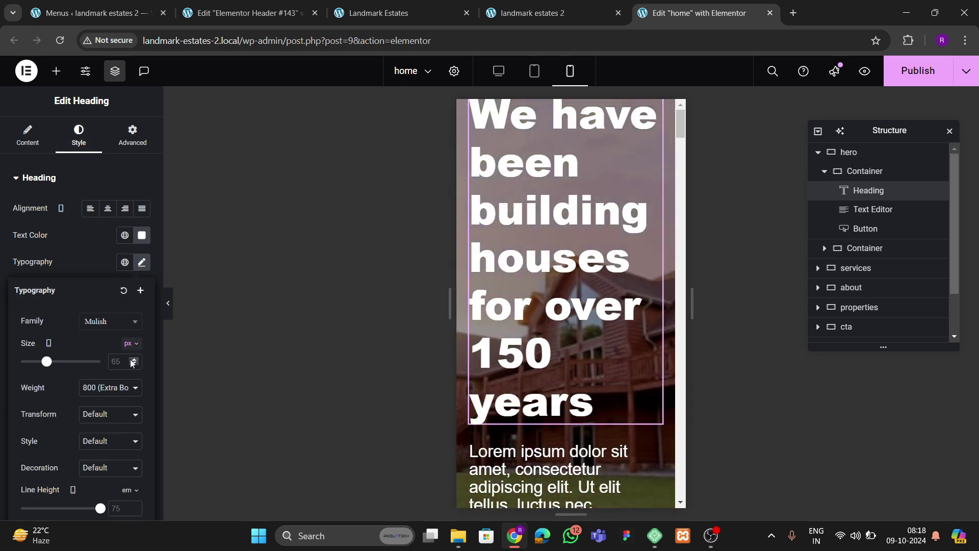
pyautogui.click(133, 359)
pyautogui.moveTo(133, 360); pyautogui.dragTo(134, 363)
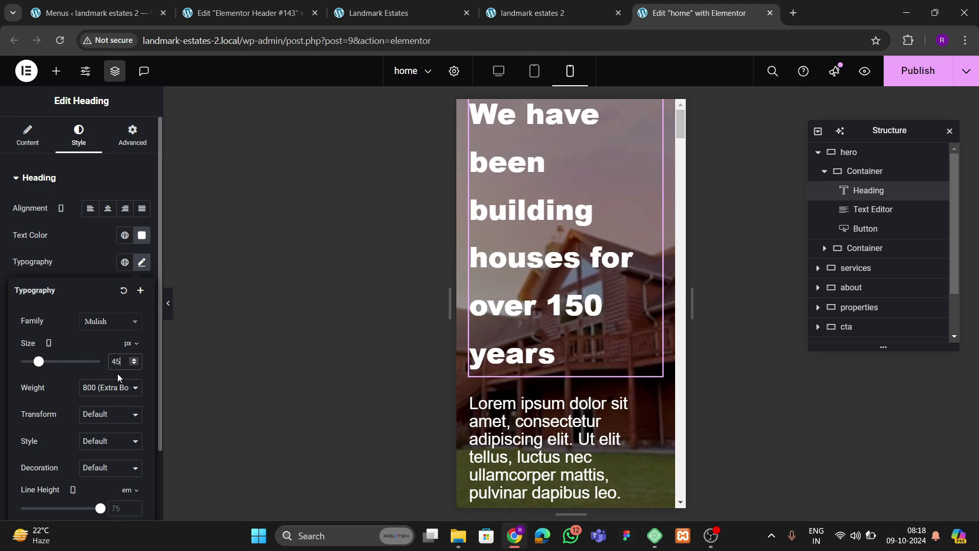
# - Try lighter font weights on the hero heading and settle on 700 (Bold)
pyautogui.click(115, 388)
pyautogui.click(103, 264)
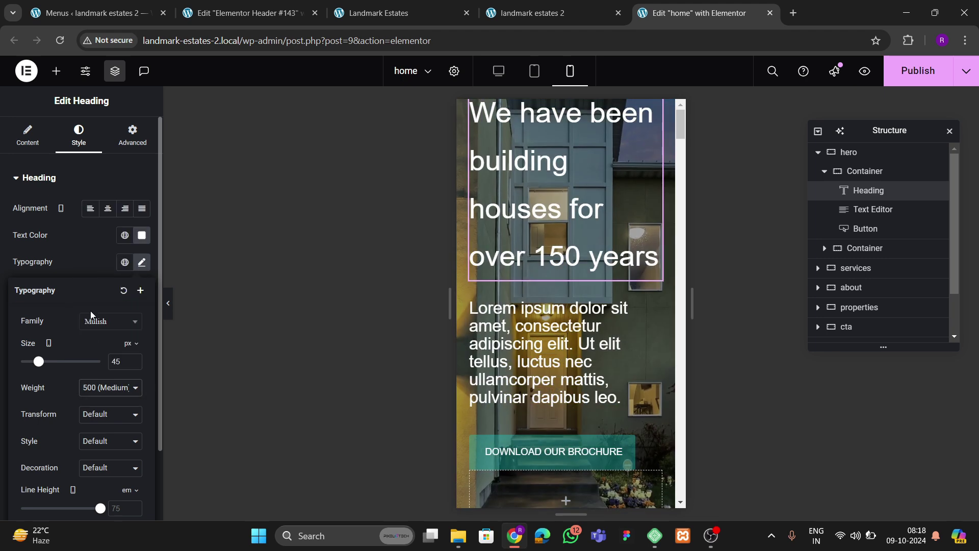
pyautogui.click(102, 386)
pyautogui.click(97, 326)
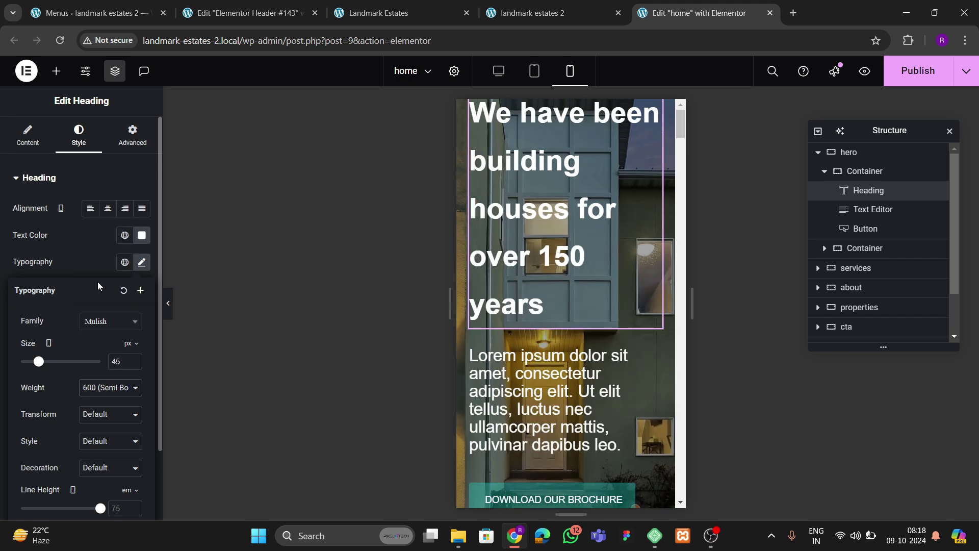
pyautogui.click(104, 389)
pyautogui.click(105, 298)
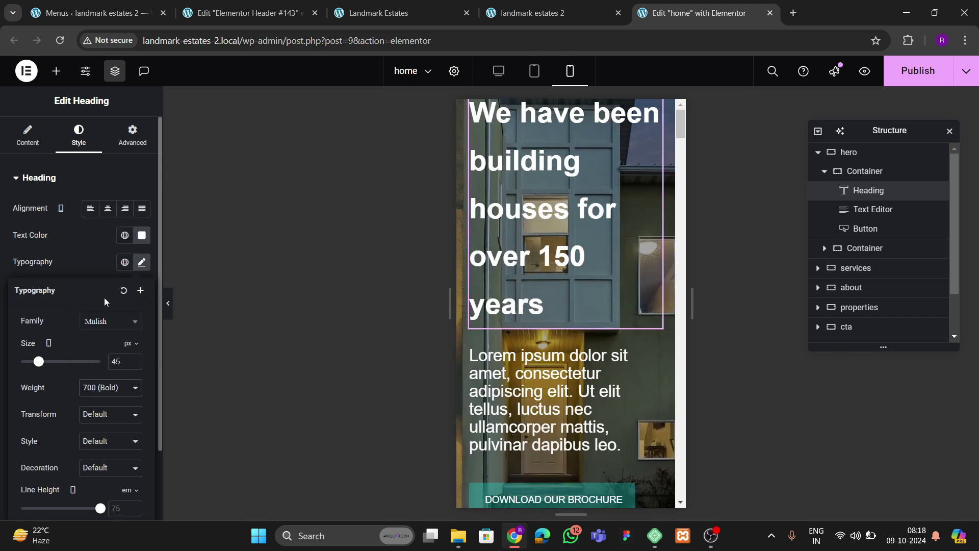
# - Set the hero heading's line height for mobile to 1.1 em
pyautogui.scroll(-2, 101, 344)
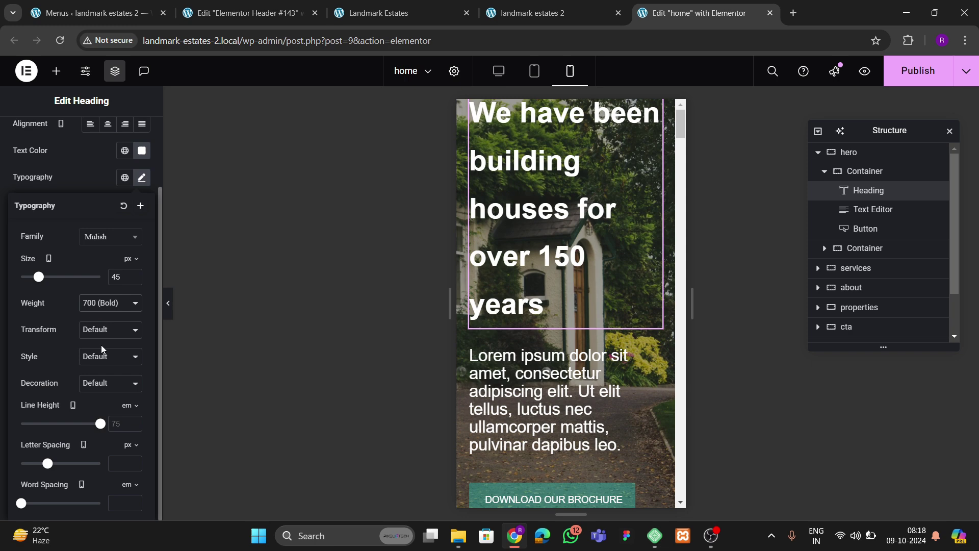
pyautogui.tripleClick(133, 423)
pyautogui.tripleClick(133, 422)
pyautogui.tripleClick(132, 423)
pyautogui.click(133, 423)
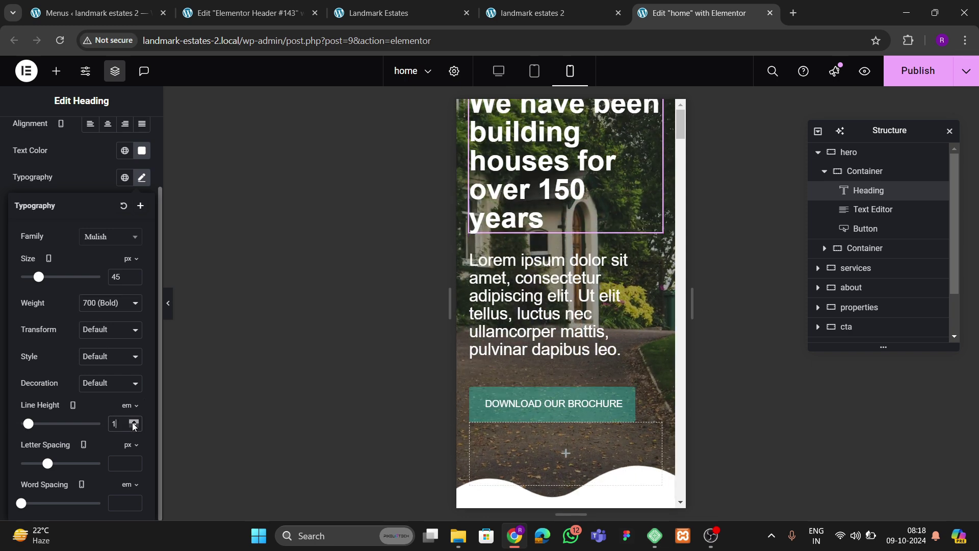
pyautogui.click(133, 423)
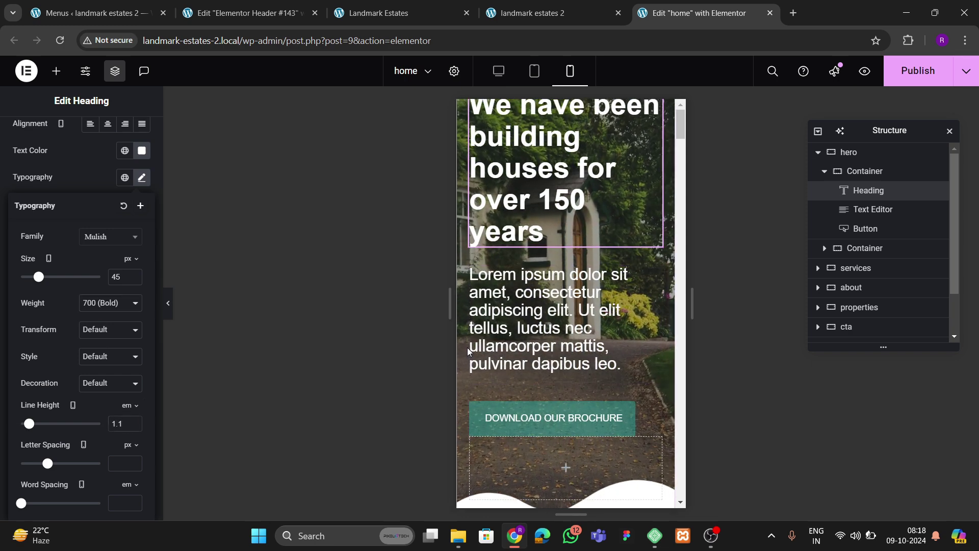
# - Set the hero paragraph's font size for mobile to 18 px
pyautogui.click(512, 336)
pyautogui.click(78, 136)
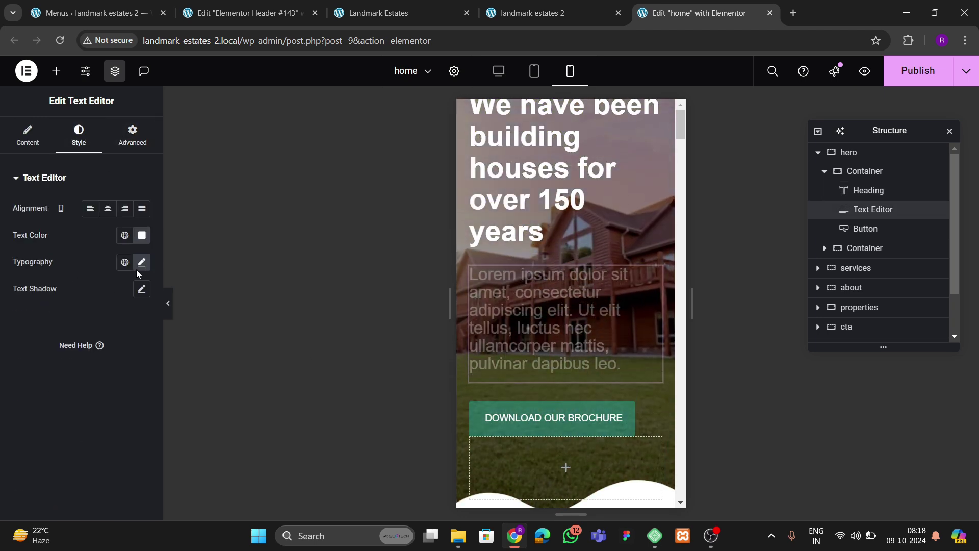
pyautogui.click(141, 261)
pyautogui.click(130, 358)
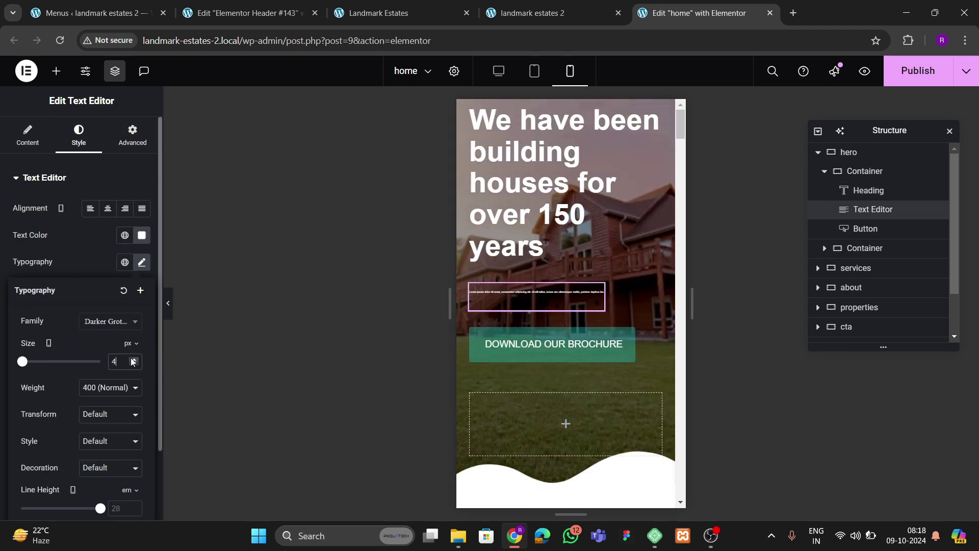
pyautogui.write('0')
pyautogui.click(131, 359)
pyautogui.click(130, 358)
pyautogui.click(131, 358)
pyautogui.click(131, 359)
pyautogui.click(130, 358)
pyautogui.click(131, 359)
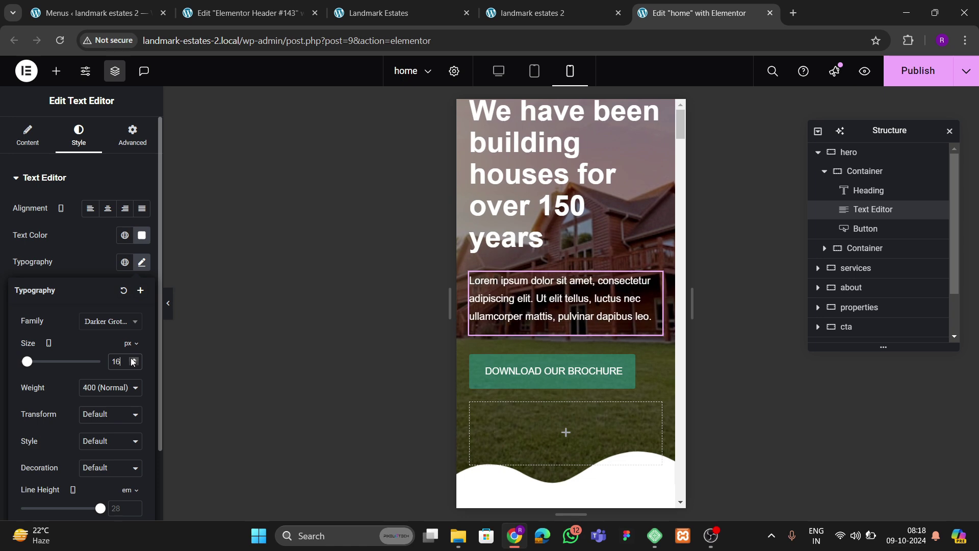
pyautogui.click(131, 358)
pyautogui.click(130, 359)
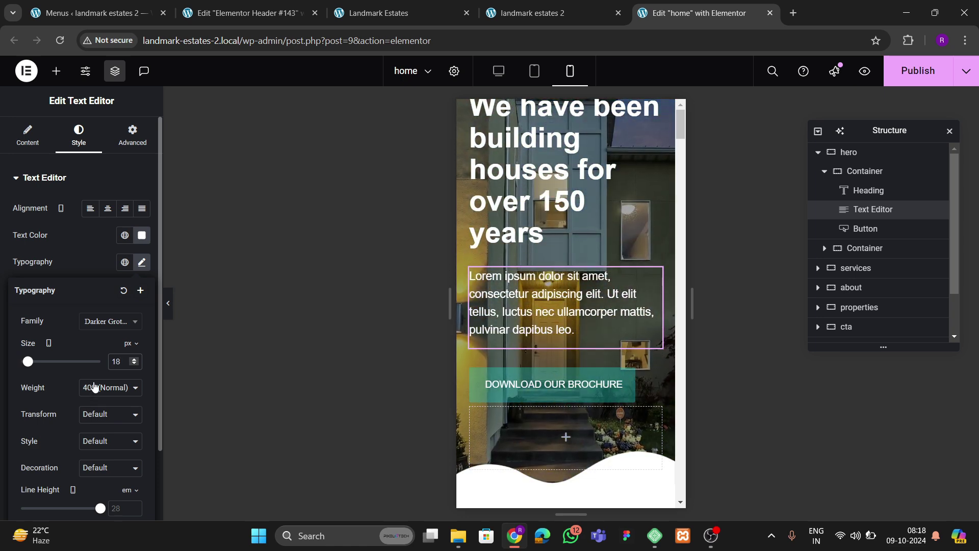
pyautogui.scroll(-2, 91, 414)
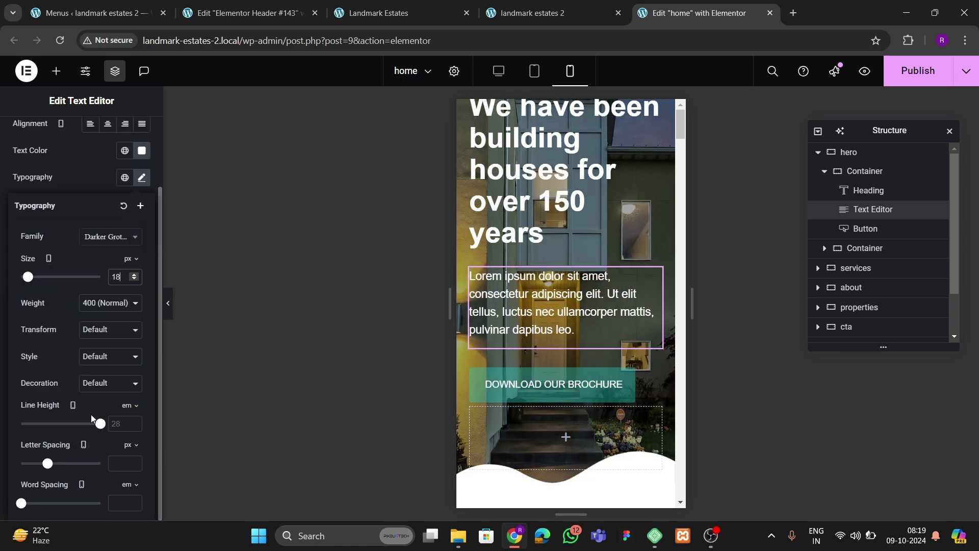
# - Set the hero paragraph's line height for mobile to 1.3 em
pyautogui.click(135, 420)
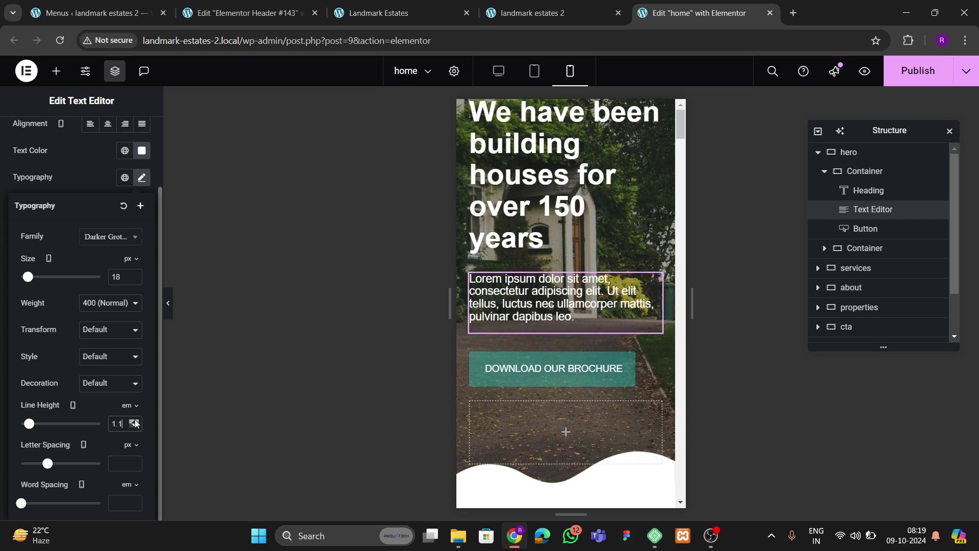
pyautogui.click(135, 421)
pyautogui.click(135, 421)
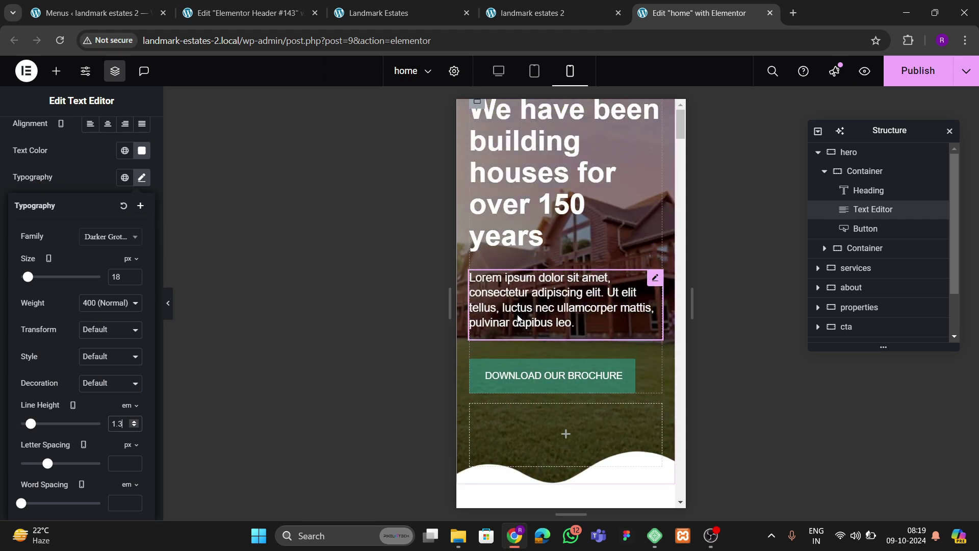
# - Try a slightly smaller mobile font size on the hero heading, return it to 45 px, and set its line height to 1 em
pyautogui.click(541, 232)
pyautogui.click(142, 262)
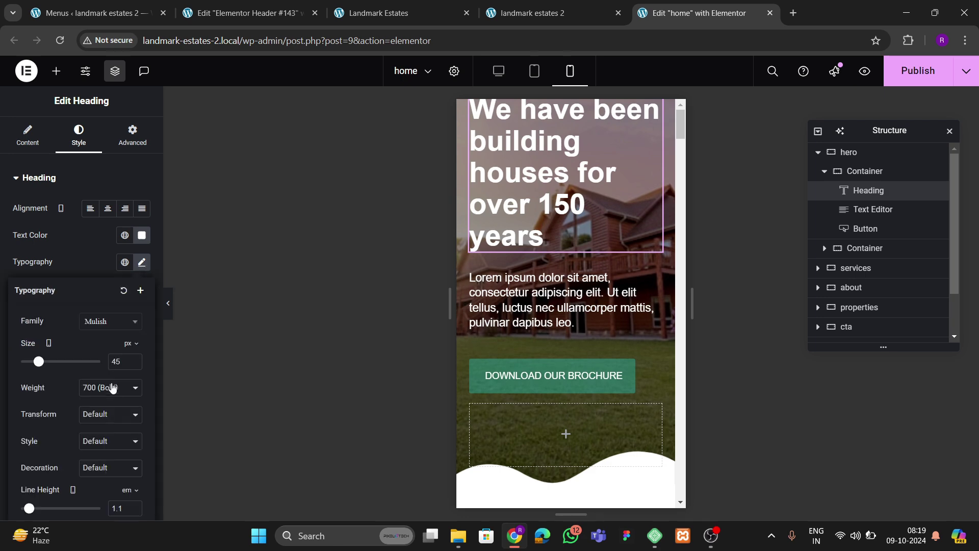
pyautogui.click(135, 365)
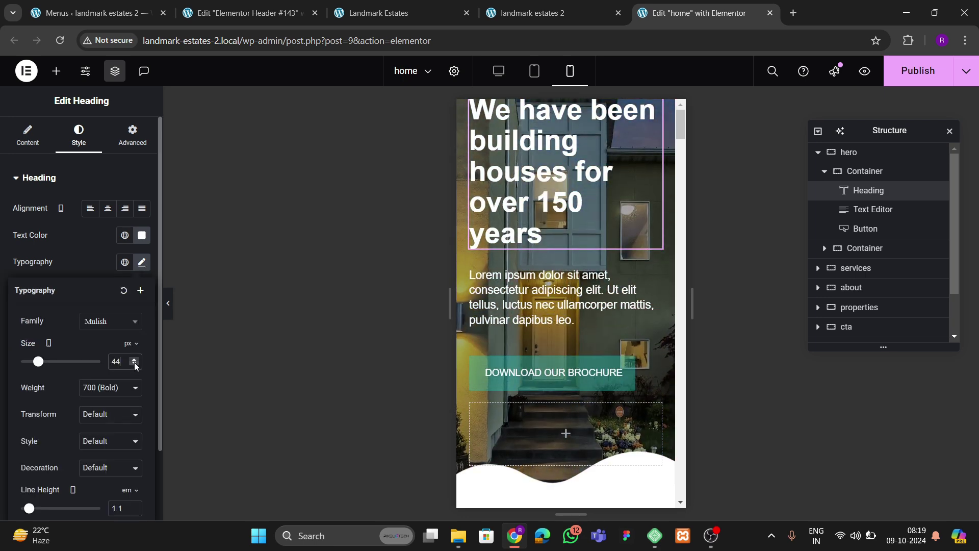
pyautogui.click(135, 365)
pyautogui.click(135, 361)
pyautogui.click(136, 361)
pyautogui.scroll(-2, 127, 479)
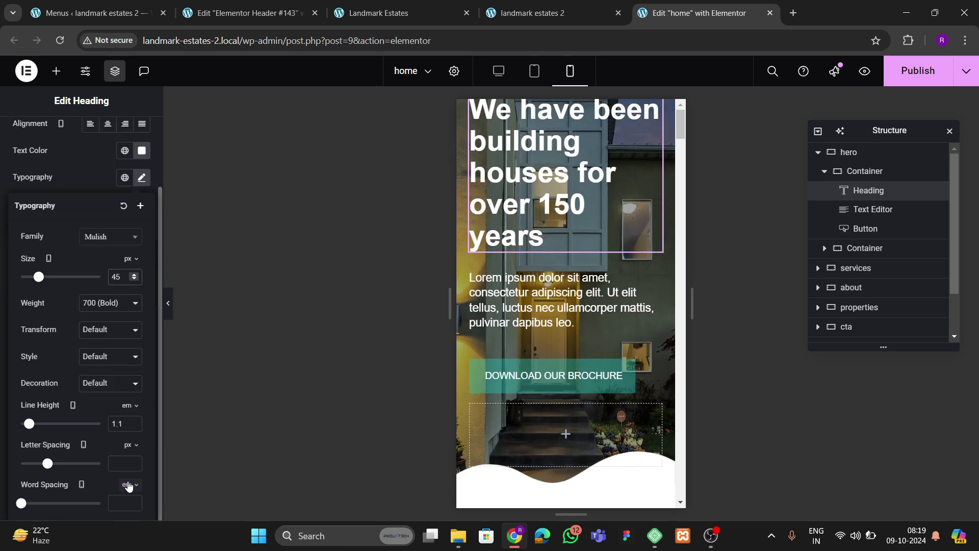
pyautogui.click(135, 427)
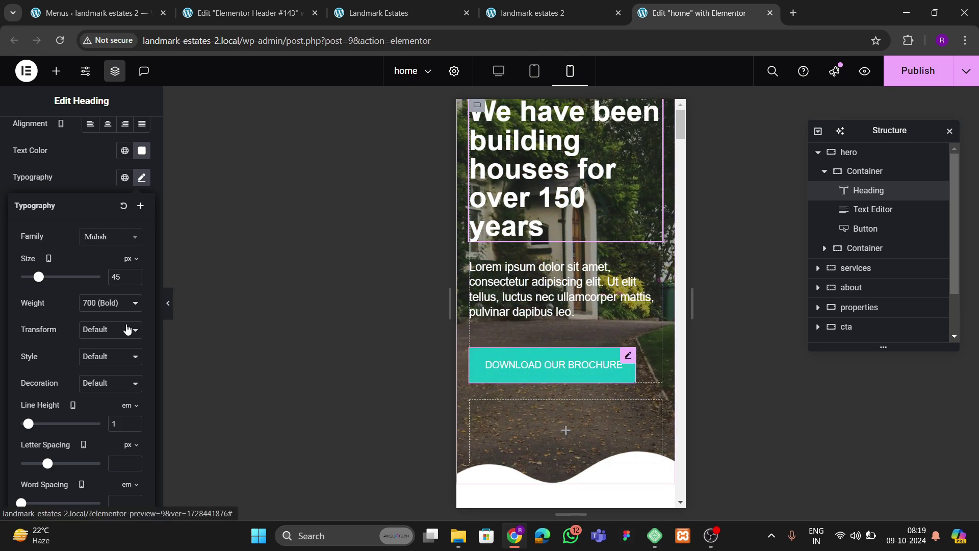
# - Set the hero button's font size for mobile to 13 px and publish the page
pyautogui.click(80, 141)
pyautogui.click(142, 236)
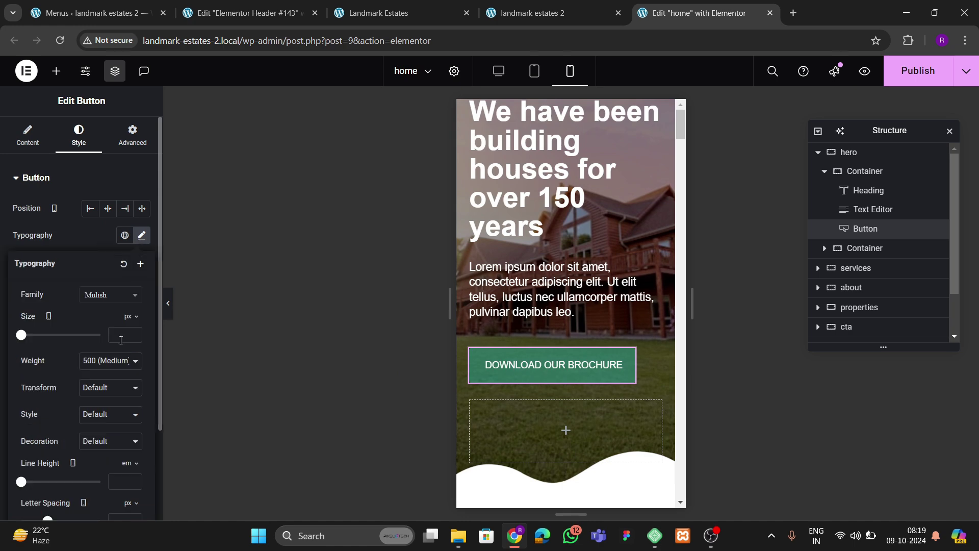
pyautogui.click(134, 333)
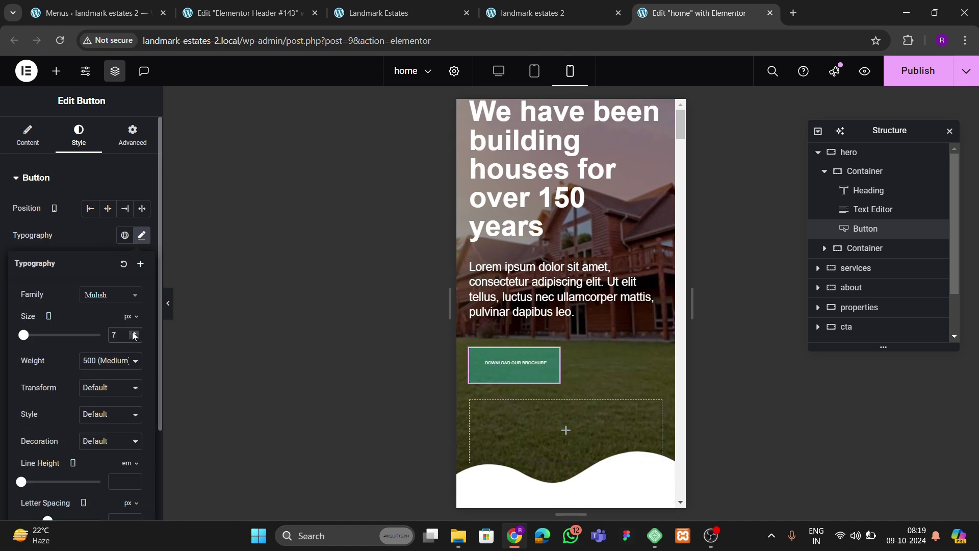
pyautogui.click(133, 332)
pyautogui.click(133, 332)
pyautogui.click(134, 332)
pyautogui.click(133, 333)
pyautogui.click(133, 333)
pyautogui.click(133, 332)
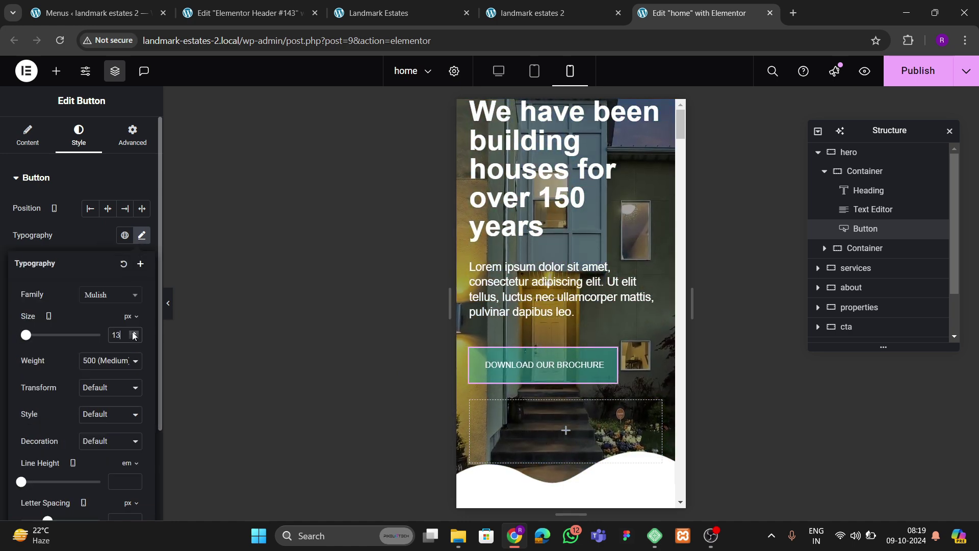
pyautogui.click(134, 338)
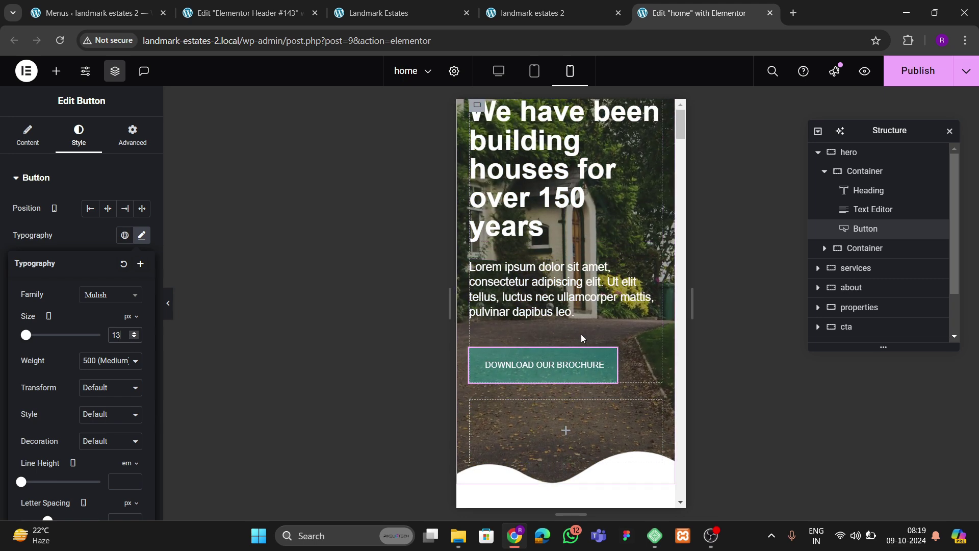
pyautogui.scroll(-5, 533, 243)
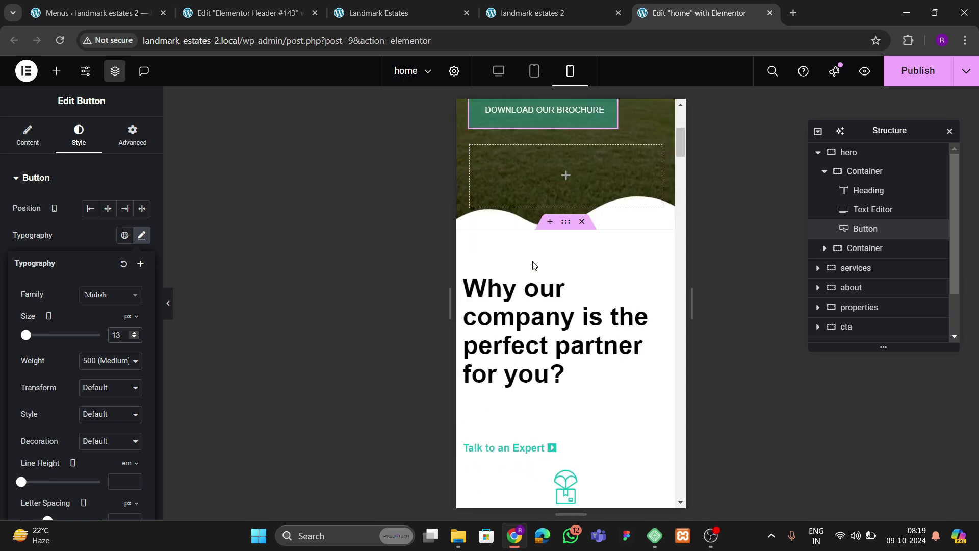
pyautogui.click(917, 71)
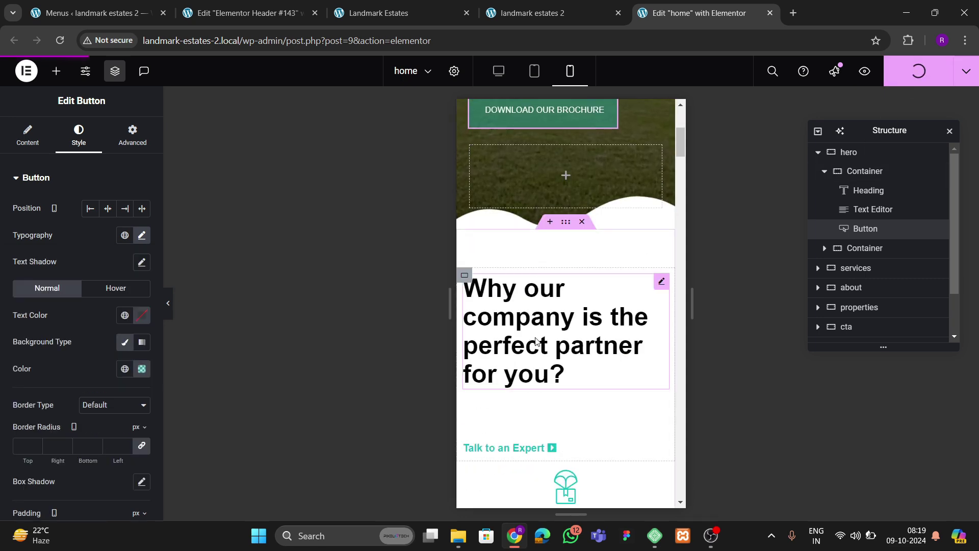
# - Set the services section's mobile padding to 60 px top and bottom and 20 px right and left
pyautogui.scroll(-5, 533, 341)
pyautogui.scroll(4, 531, 340)
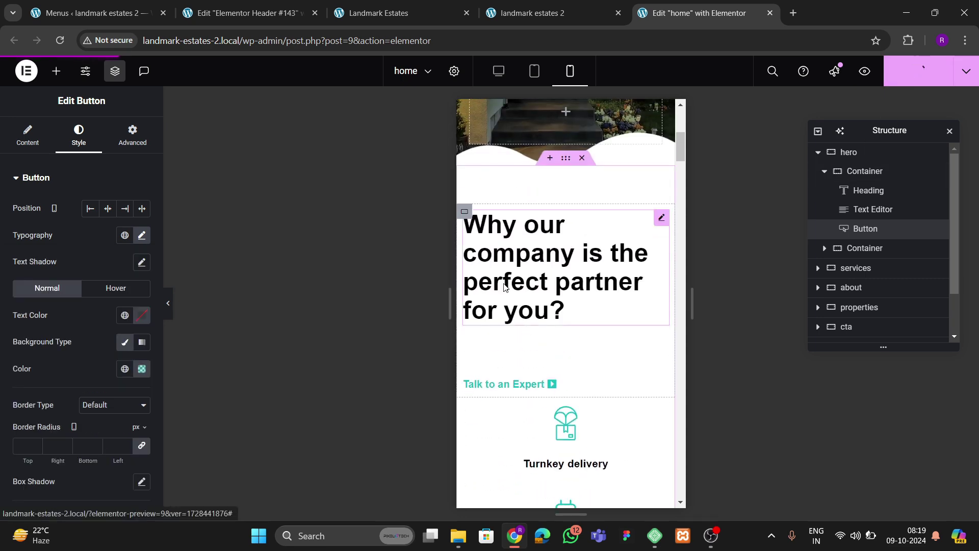
pyautogui.click(564, 164)
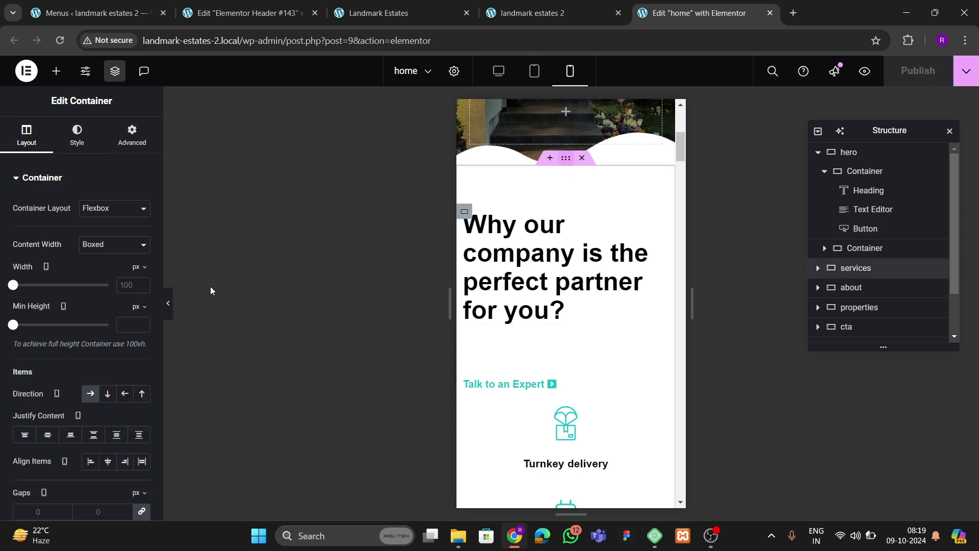
pyautogui.click(127, 137)
pyautogui.click(141, 271)
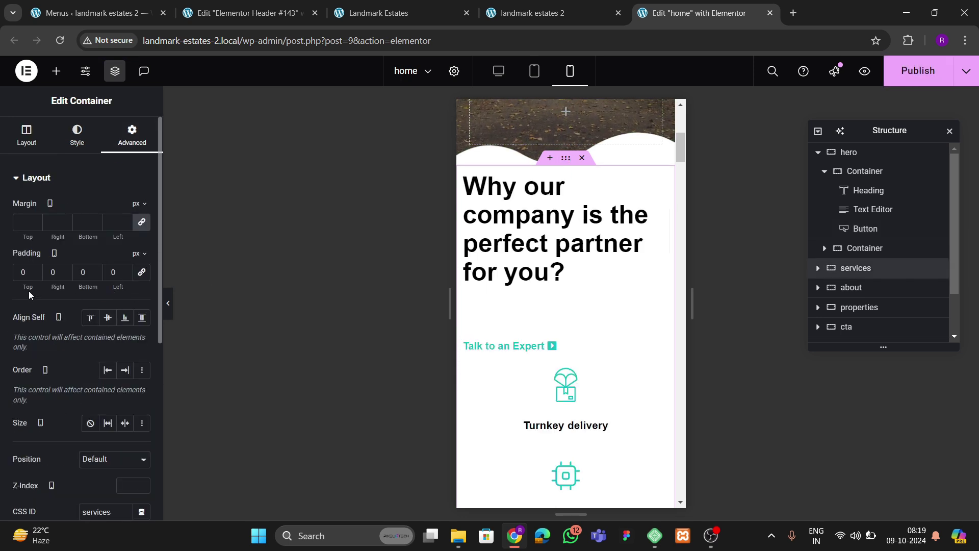
pyautogui.write('6')
pyautogui.press('Tab')
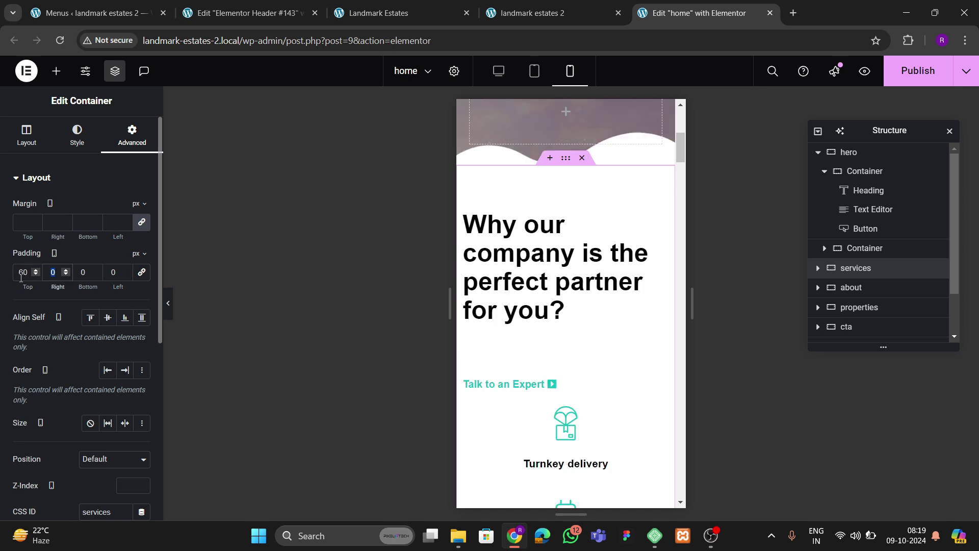
pyautogui.write('20')
pyautogui.press('Tab')
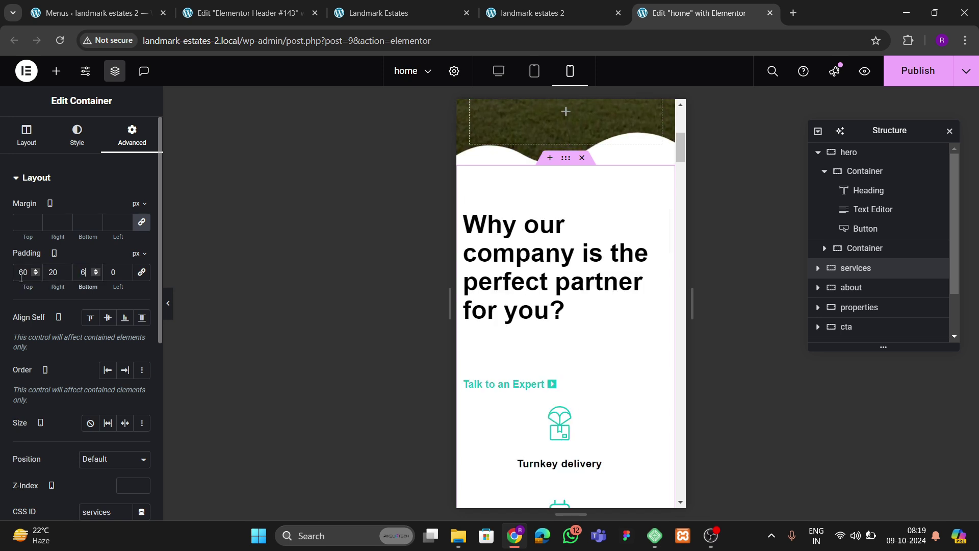
pyautogui.write('20')
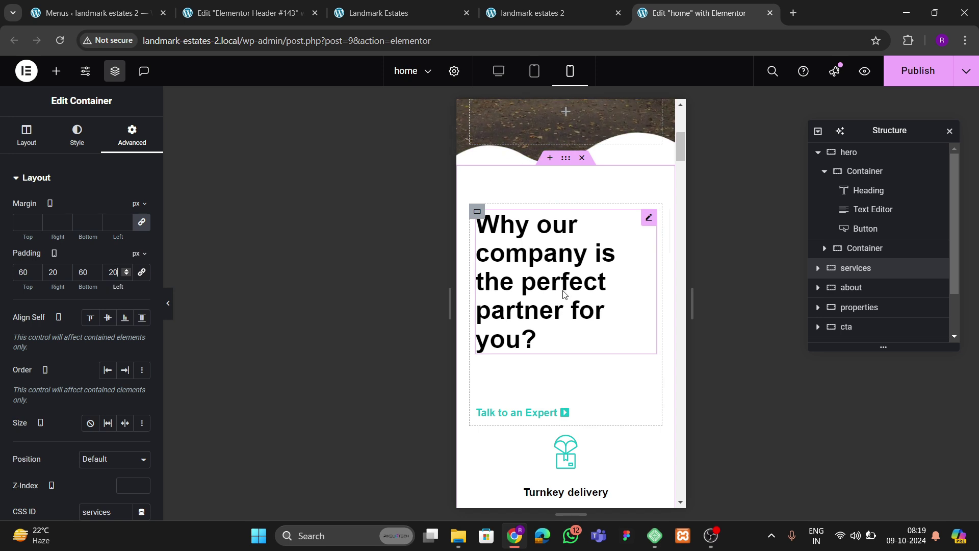
# - Set the mobile gaps of the services container holding the heading and the Talk to an Expert link to 40 px
pyautogui.scroll(-2, 563, 294)
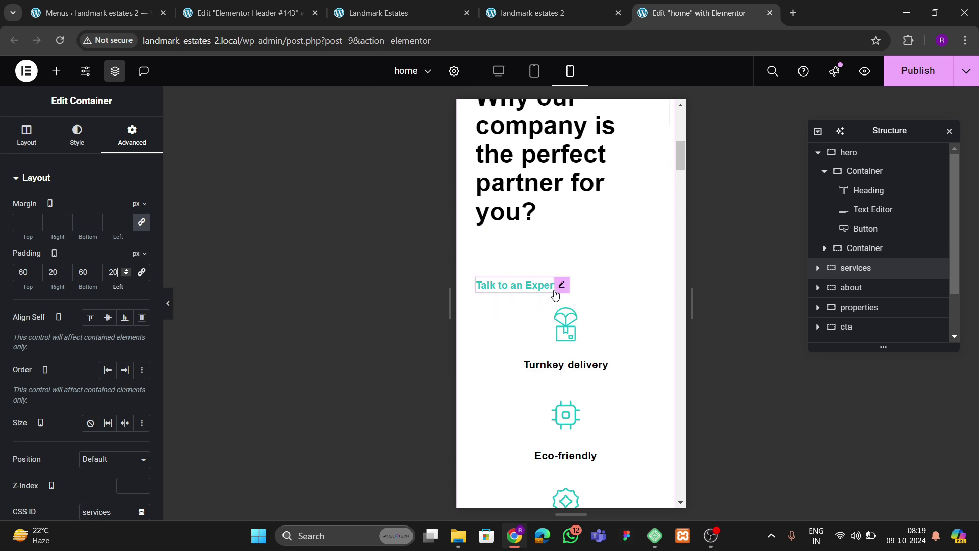
pyautogui.scroll(1, 533, 234)
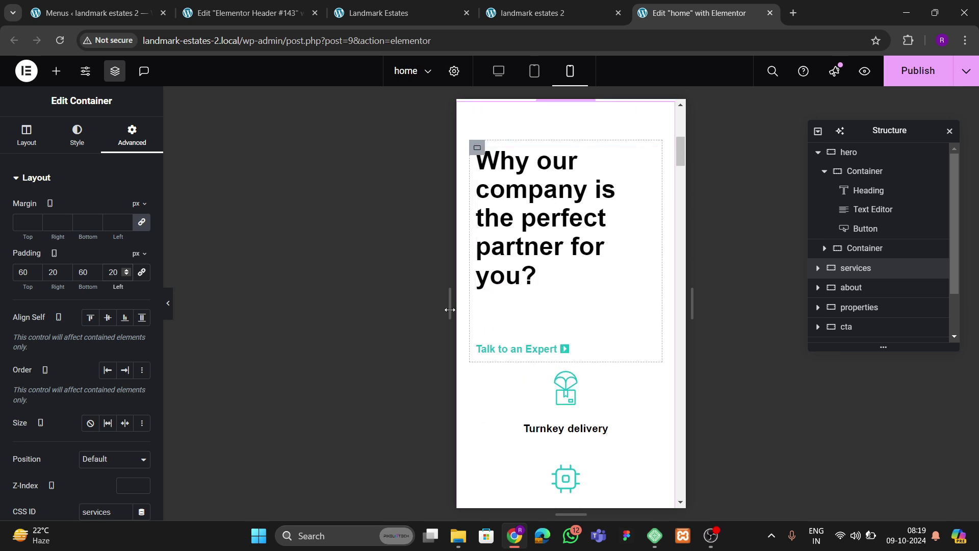
pyautogui.click(478, 148)
pyautogui.scroll(-3, 51, 306)
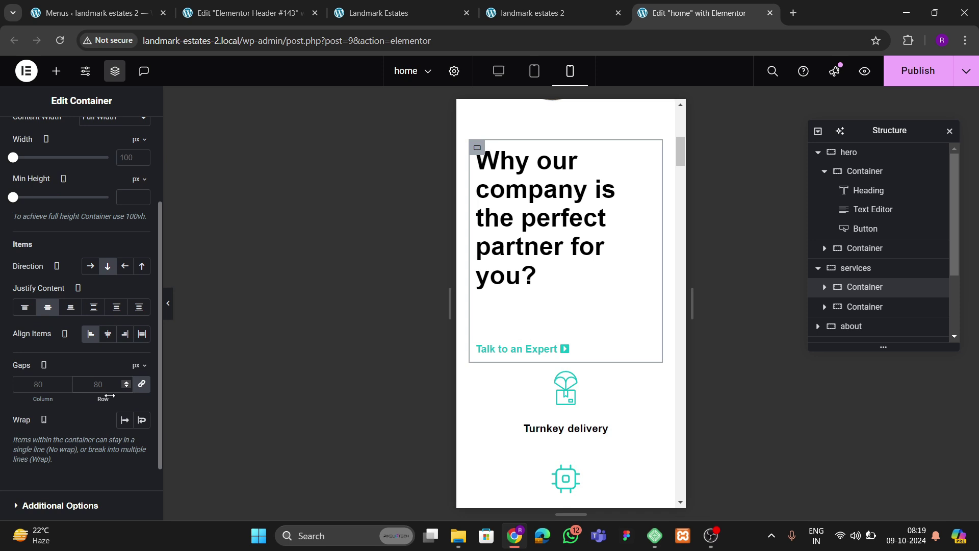
pyautogui.write('40')
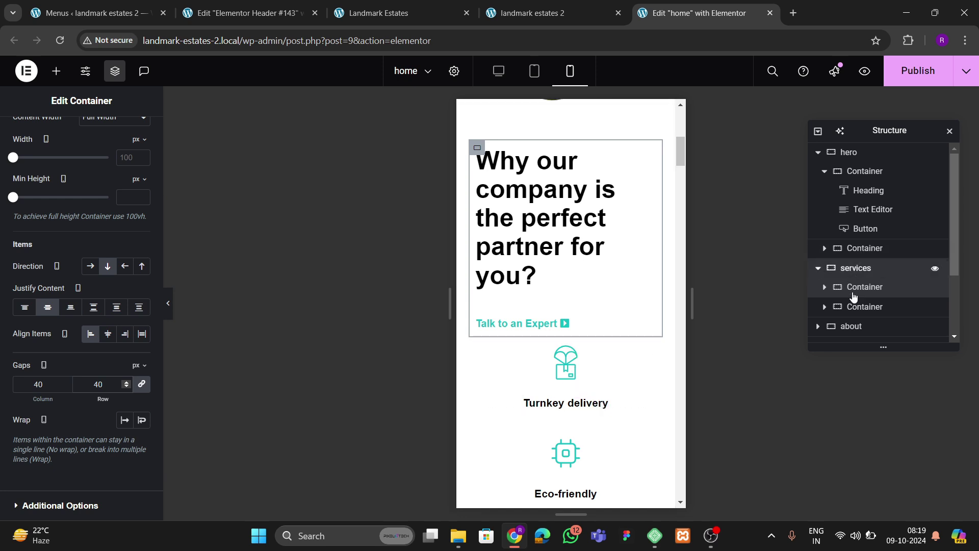
# - Set the column and row gaps of the main services container to 30 px for mobile
pyautogui.click(856, 267)
pyautogui.click(23, 140)
pyautogui.scroll(-3, 115, 376)
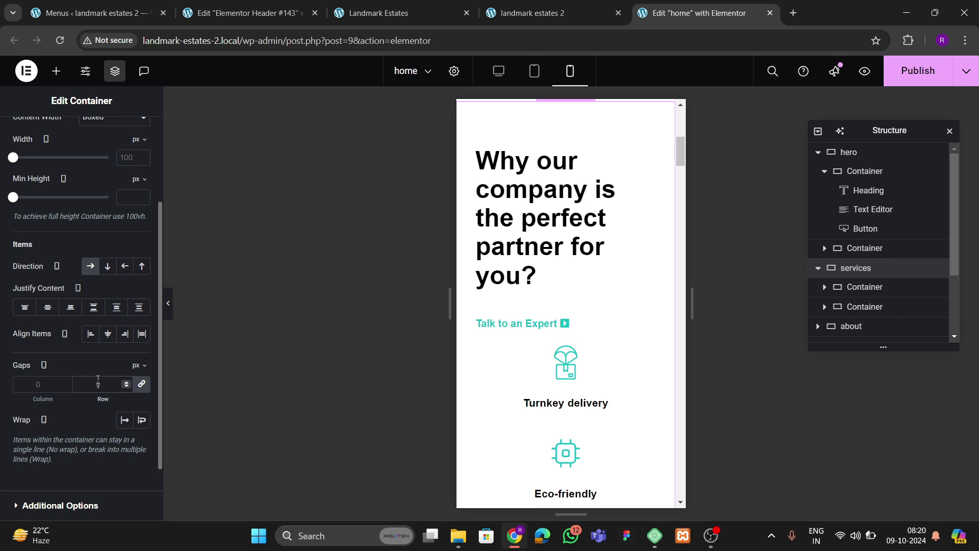
pyautogui.write('30')
pyautogui.scroll(-5, 539, 431)
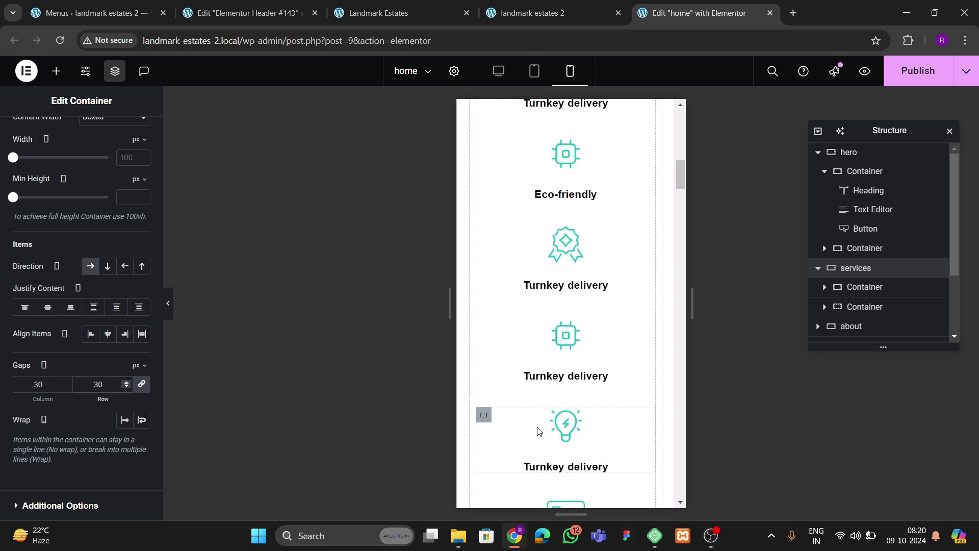
# - Set all mobile margins of the about section's teal text container to 0
pyautogui.scroll(-8, 591, 357)
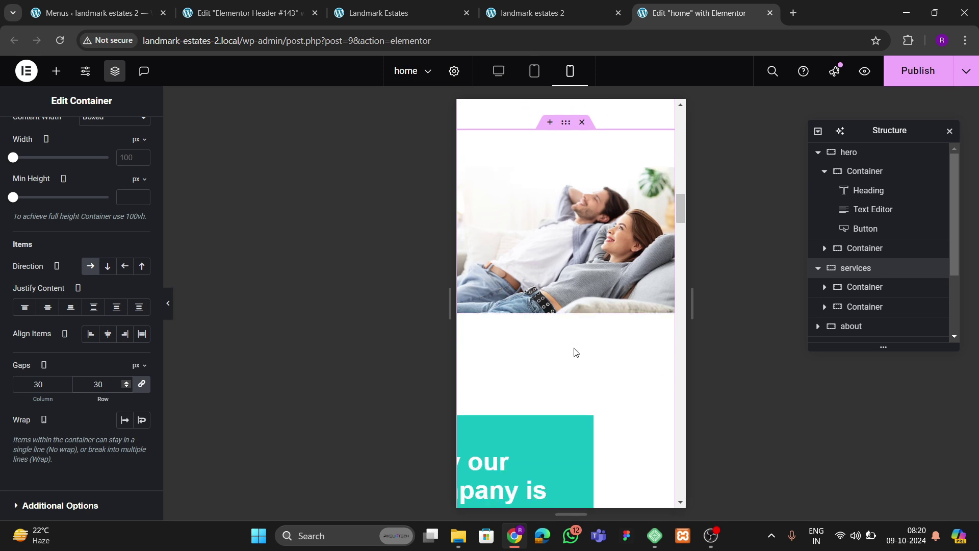
pyautogui.scroll(-4, 575, 352)
pyautogui.scroll(4, 513, 383)
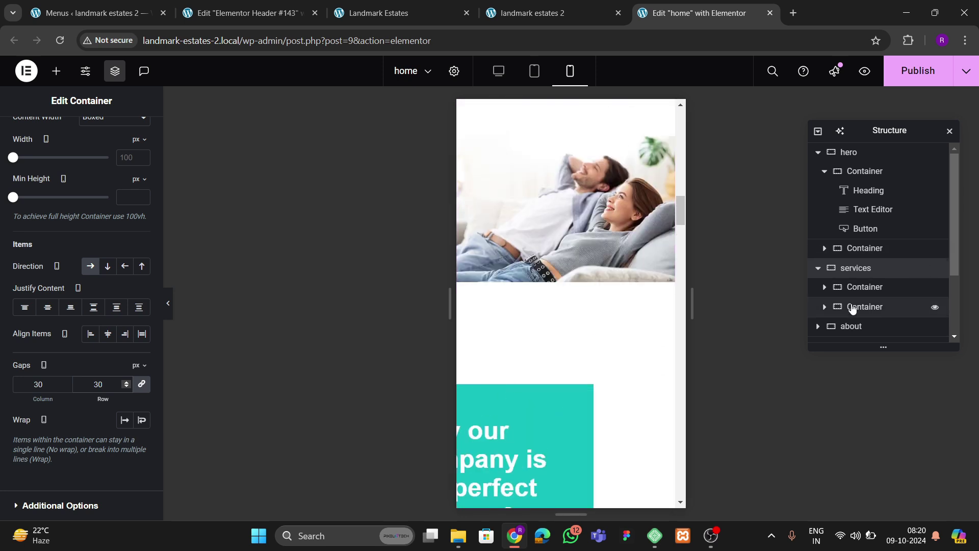
pyautogui.click(564, 274)
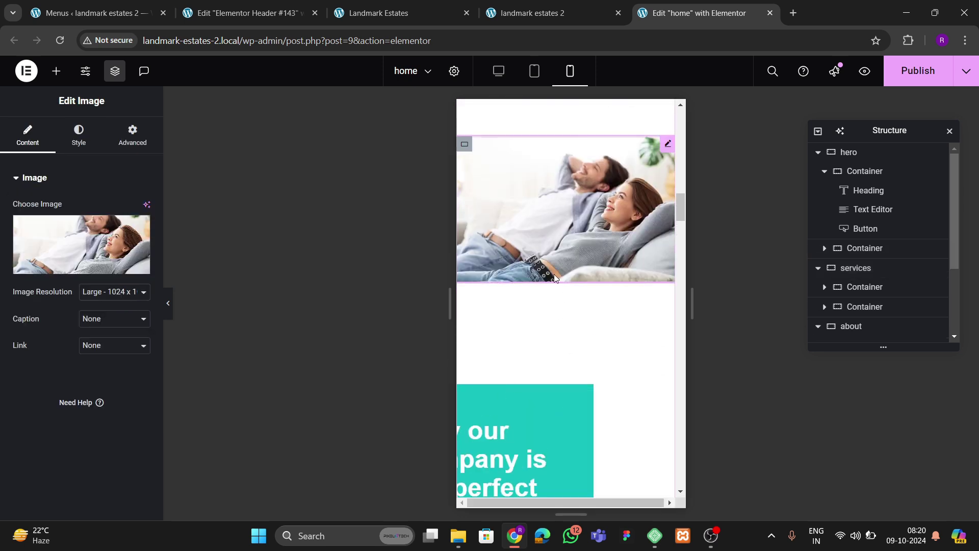
pyautogui.scroll(-3, 867, 286)
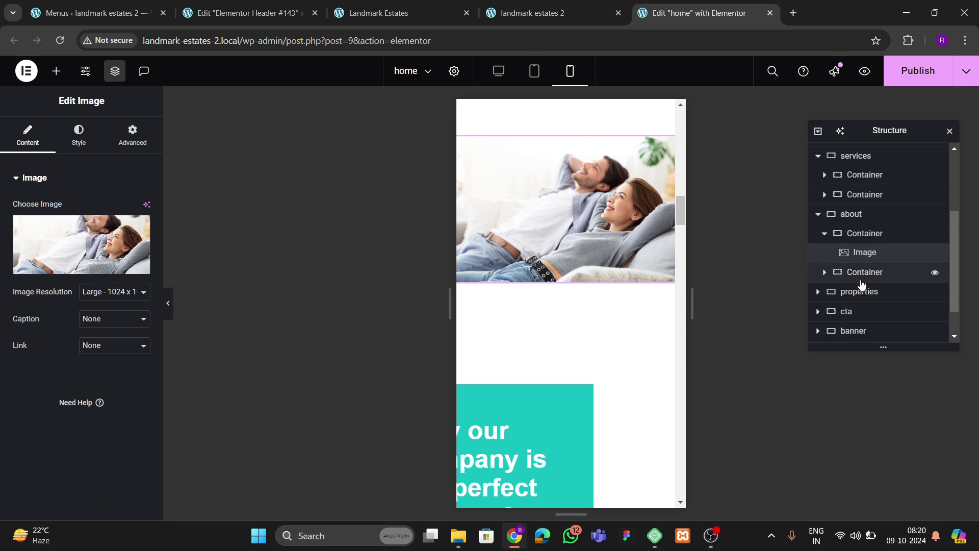
pyautogui.click(824, 233)
pyautogui.click(856, 253)
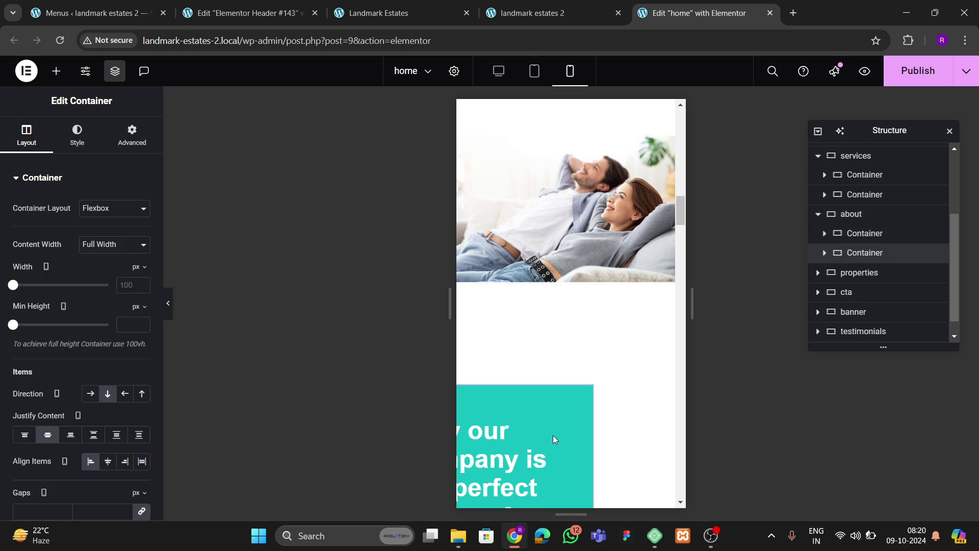
pyautogui.click(132, 135)
pyautogui.click(113, 223)
pyautogui.write('0')
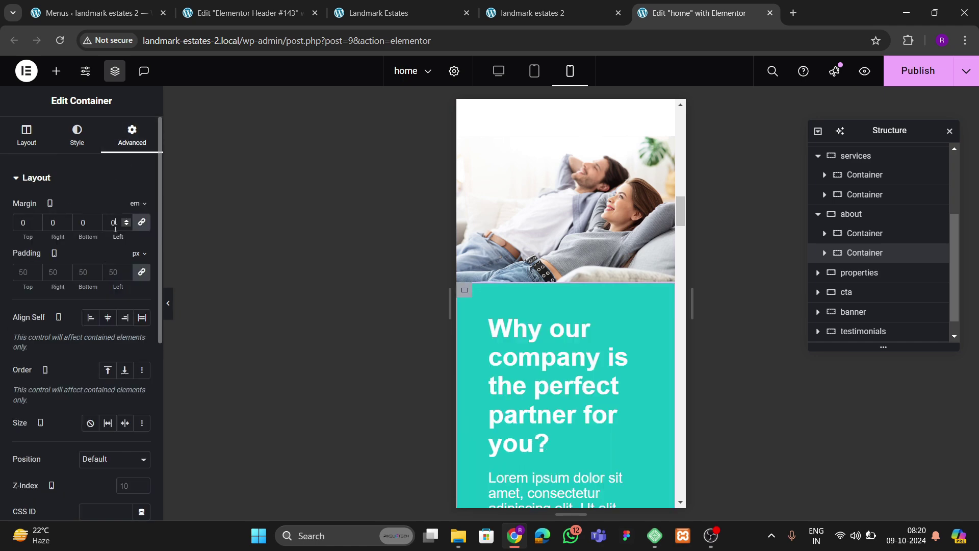
# - Set the mobile padding of the about section's teal text container to 30 px on all sides
pyautogui.click(35, 274)
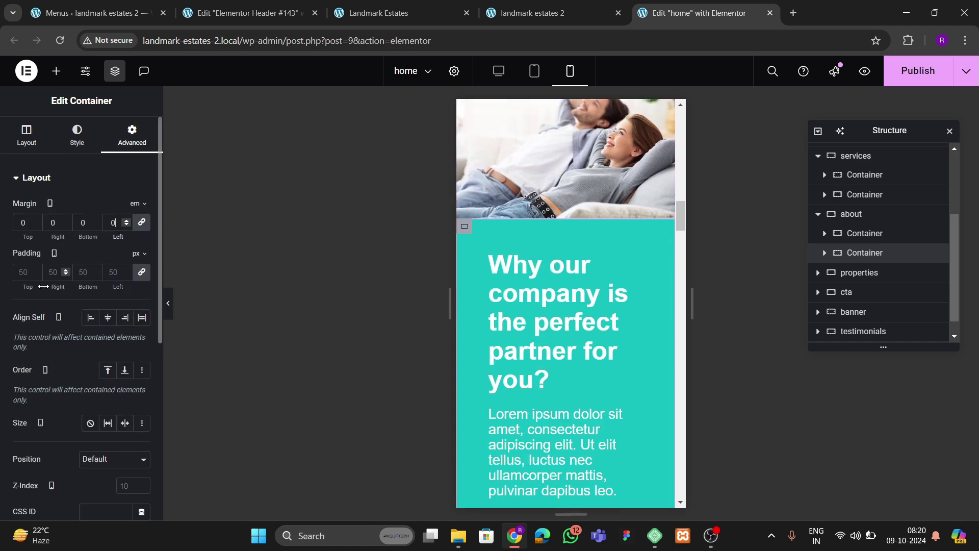
pyautogui.press('BackSpace')
pyautogui.press('BackSpace')
pyautogui.write('30')
# - Set the font size of the about section's Download Our Brochure button to 14 px for mobile
pyautogui.scroll(-4, 558, 269)
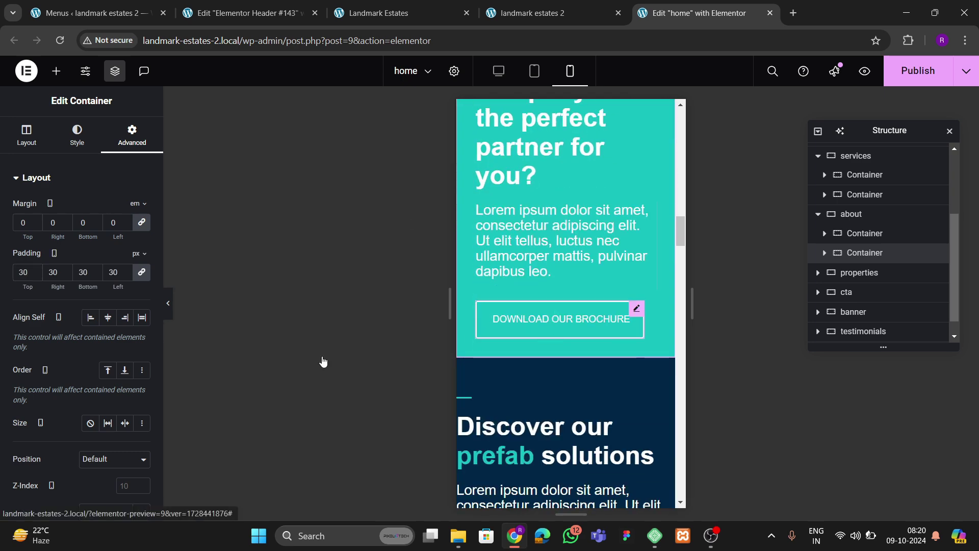
pyautogui.click(556, 317)
pyautogui.click(79, 136)
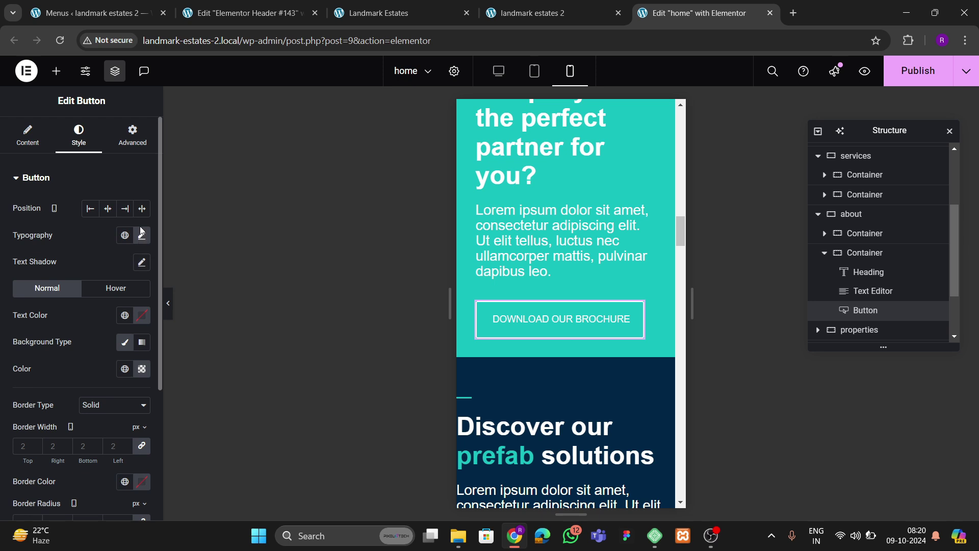
pyautogui.click(142, 235)
pyautogui.click(132, 332)
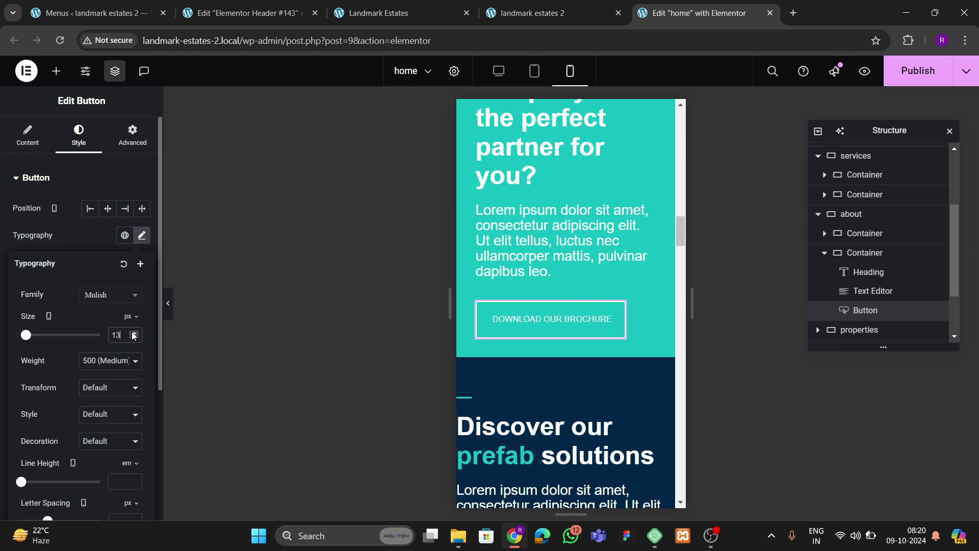
pyautogui.click(134, 333)
pyautogui.scroll(-3, 589, 342)
pyautogui.scroll(4, 561, 239)
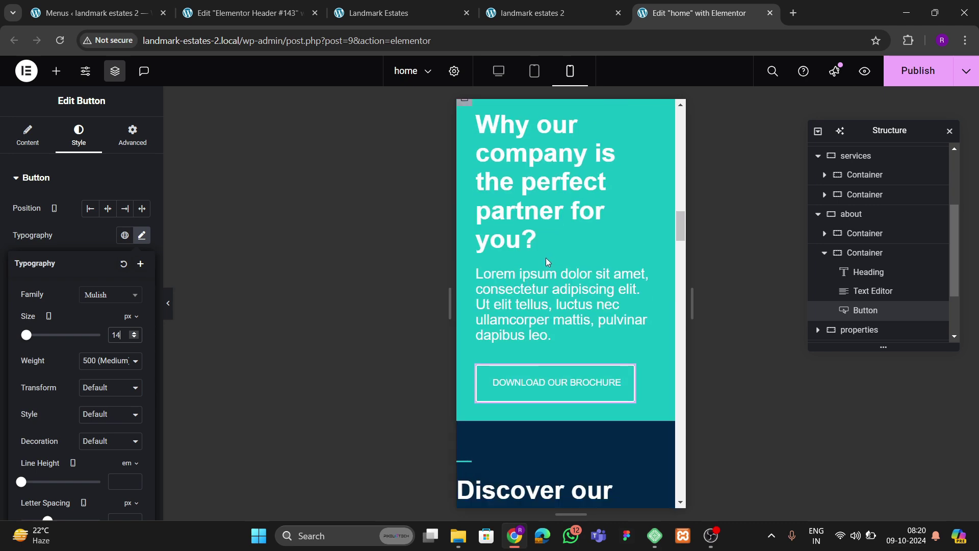
# - Set the font size of the about section's lorem ipsum paragraph to 18 px for mobile
pyautogui.scroll(3, 546, 261)
pyautogui.scroll(-3, 541, 277)
pyautogui.click(545, 330)
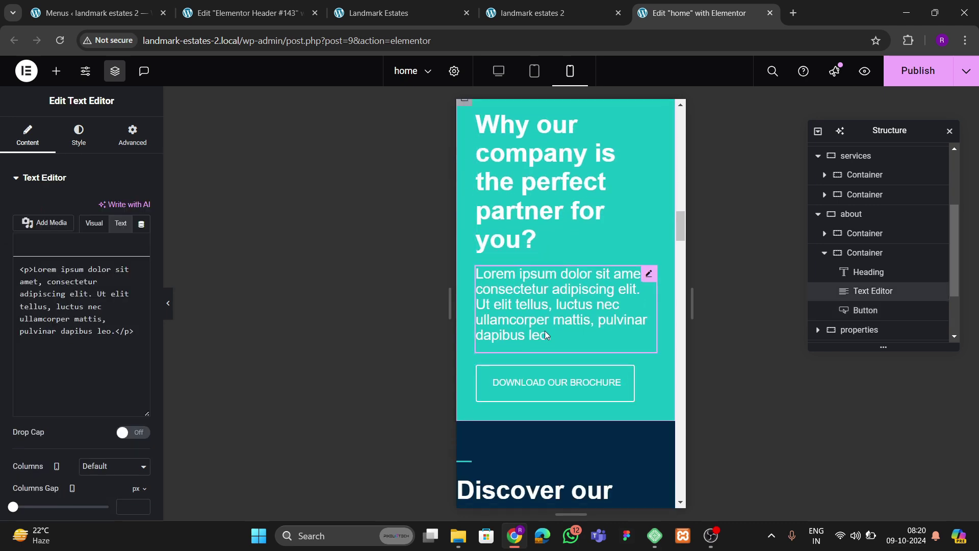
pyautogui.click(78, 151)
pyautogui.click(142, 262)
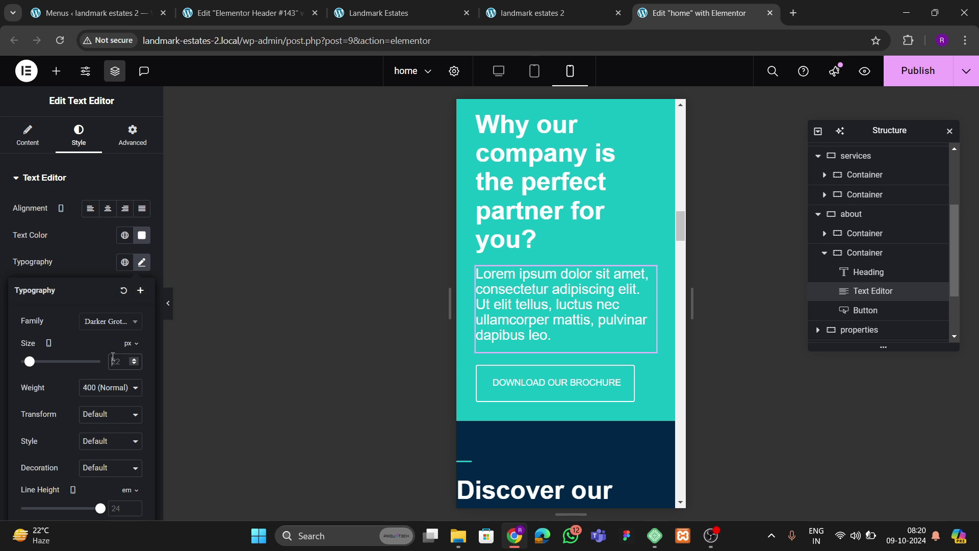
pyautogui.click(113, 356)
pyautogui.write('18')
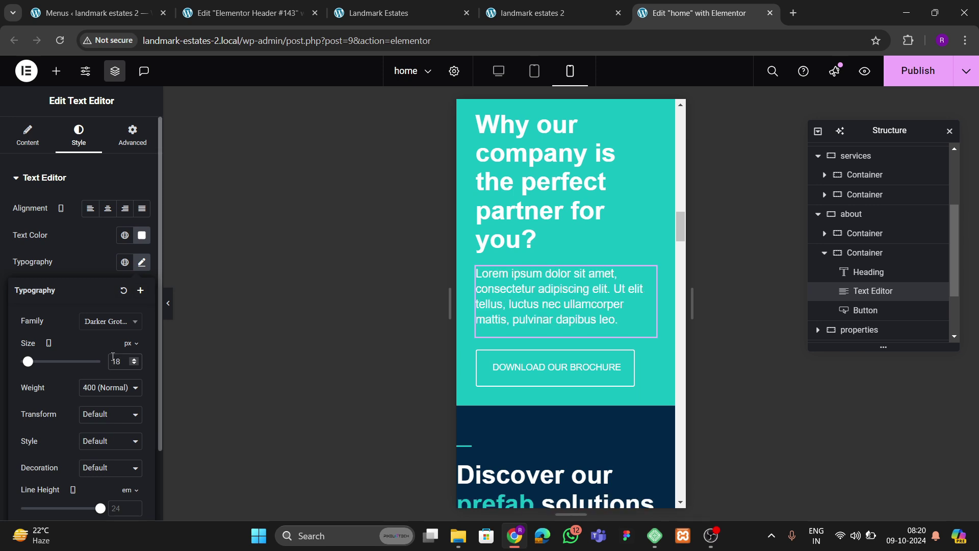
# - Set the font size of the about section's "Why our company is the perfect partner for you?" heading to 35 px for mobile
pyautogui.click(562, 207)
pyautogui.click(78, 138)
pyautogui.click(141, 262)
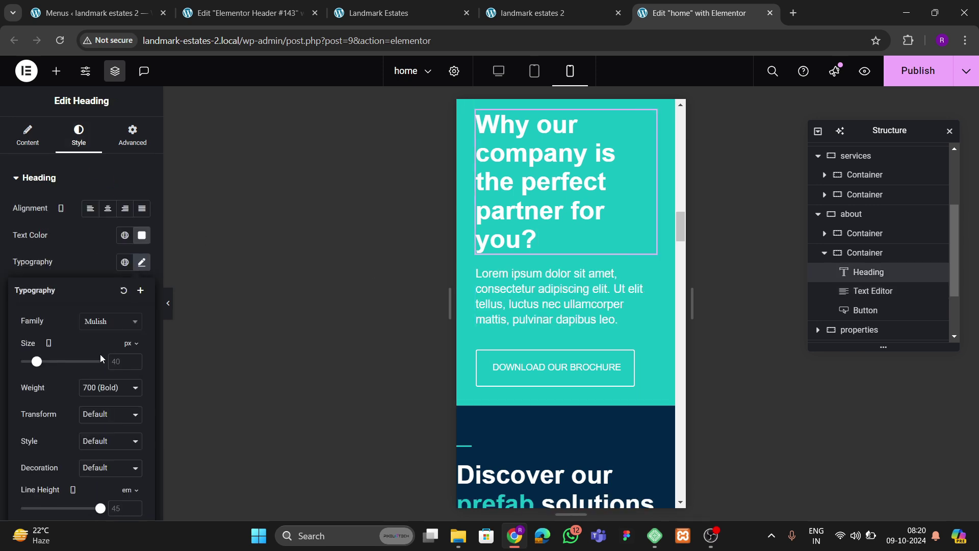
pyautogui.click(135, 363)
pyautogui.write('1')
pyautogui.click(134, 361)
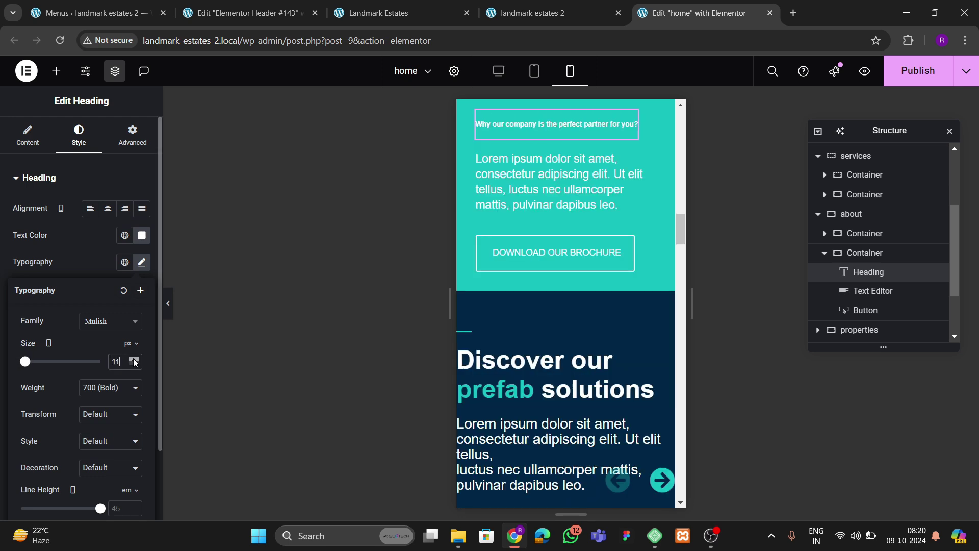
pyautogui.click(135, 361)
pyautogui.click(135, 361)
pyautogui.click(135, 361)
pyautogui.click(134, 361)
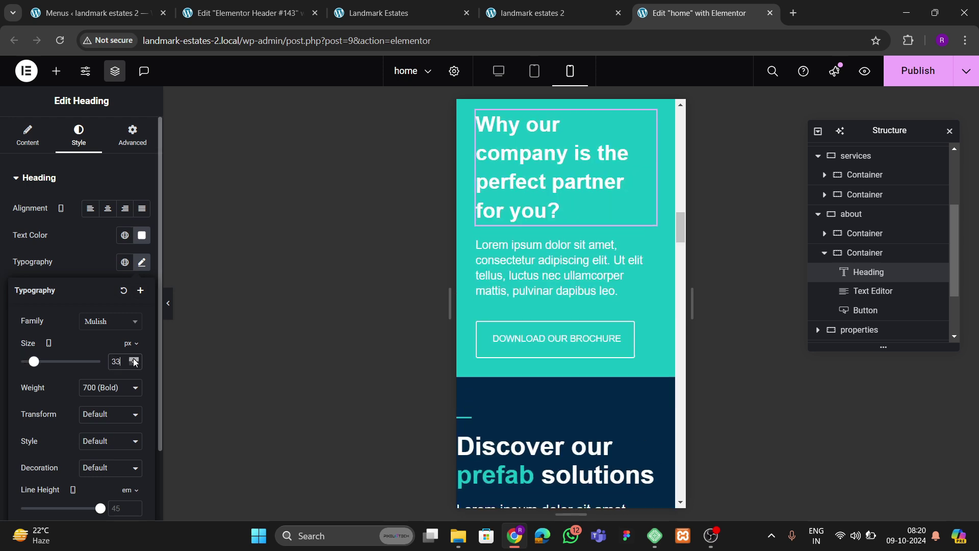
pyautogui.click(135, 361)
pyautogui.click(134, 361)
# - Set the properties container's mobile padding to 60 px top, 20 px right, 100 px bottom and 20 px left, with values unlinked
pyautogui.scroll(-5, 612, 352)
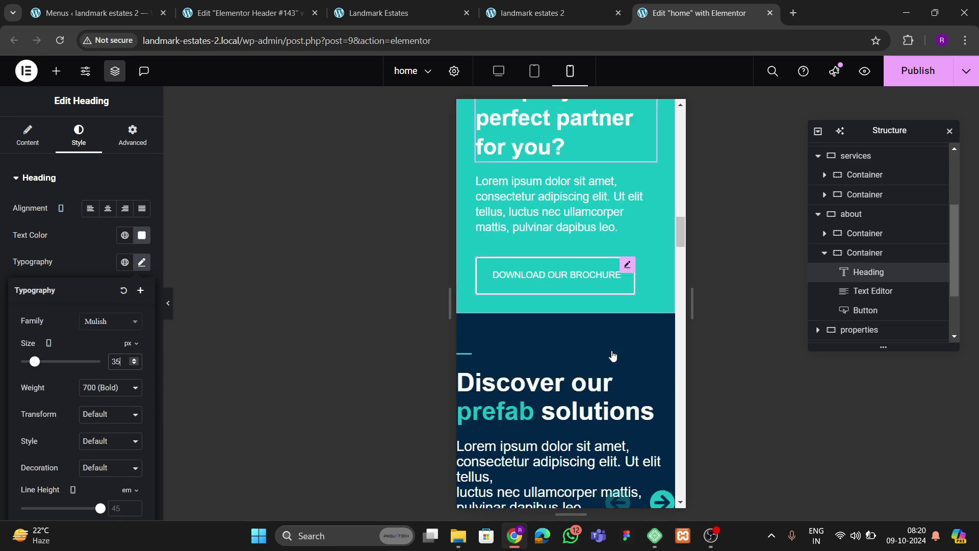
pyautogui.scroll(3, 554, 289)
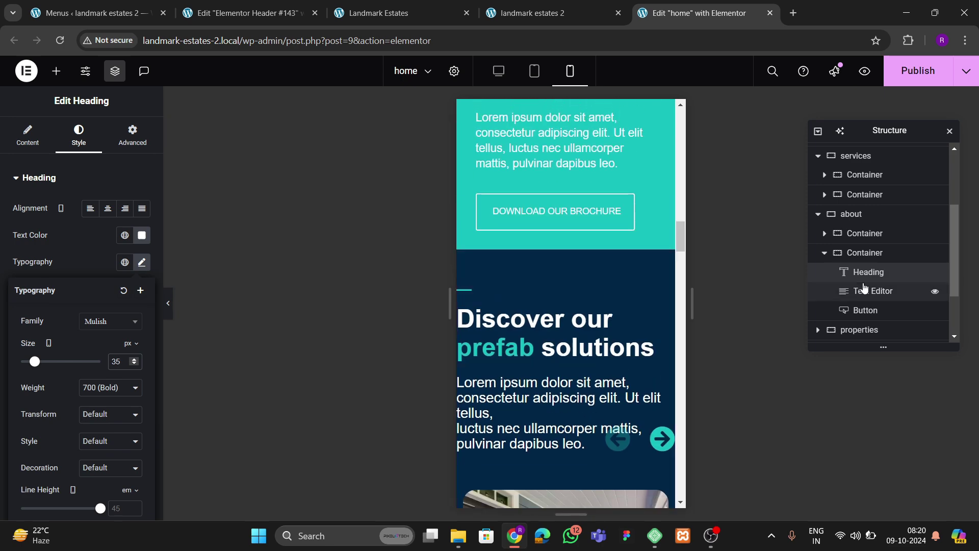
pyautogui.click(818, 215)
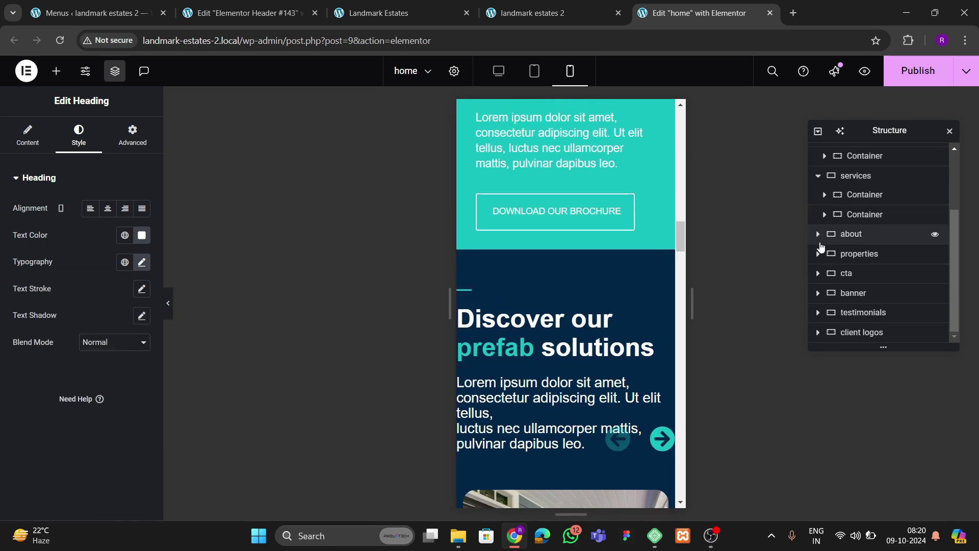
pyautogui.click(857, 253)
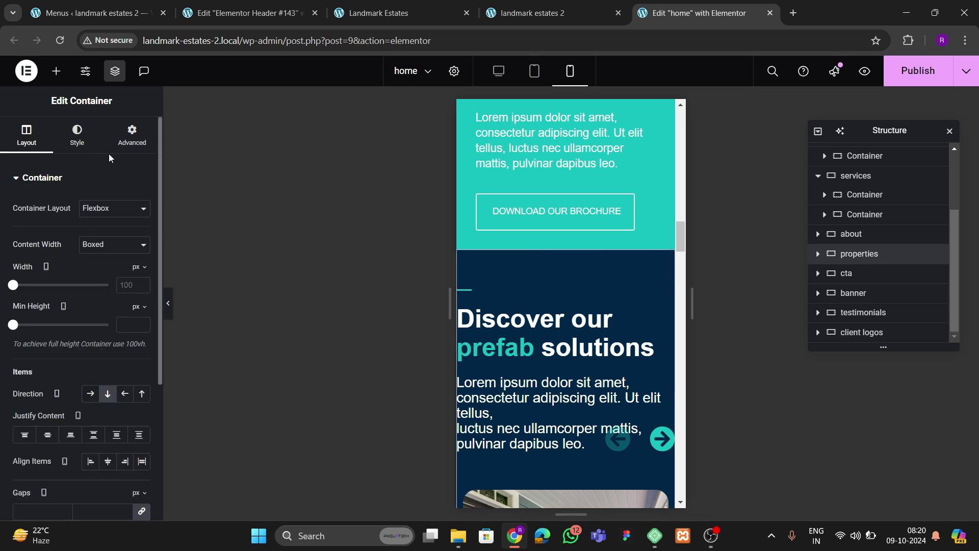
pyautogui.click(121, 147)
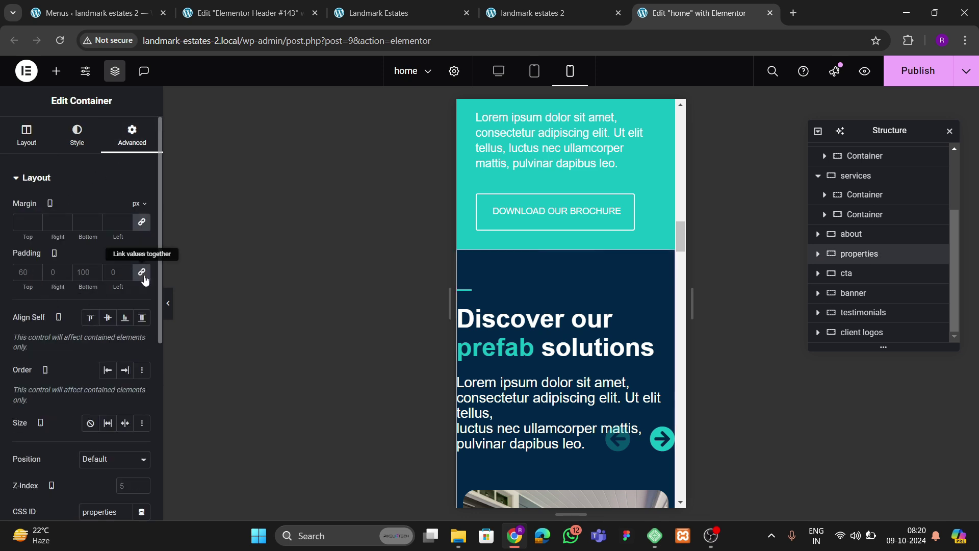
pyautogui.click(141, 272)
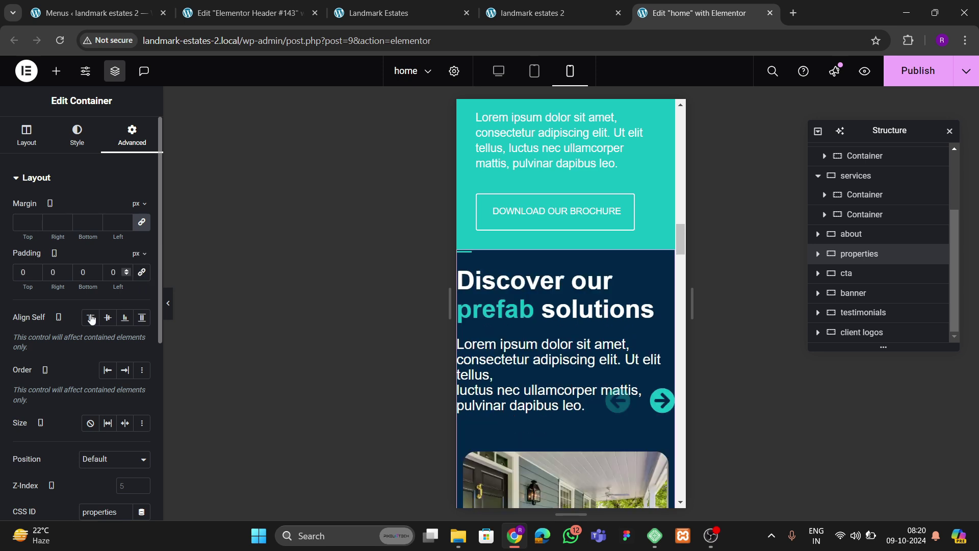
pyautogui.write('60')
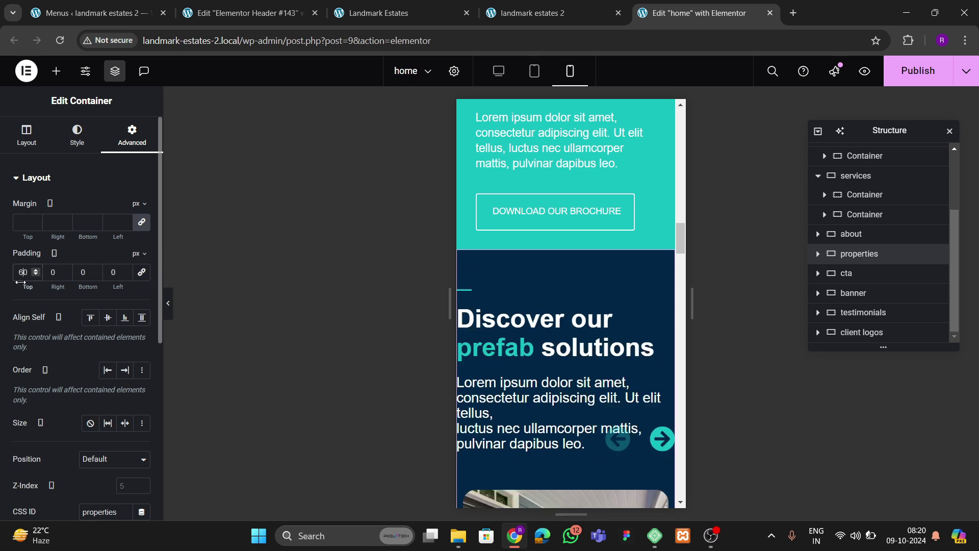
pyautogui.press('Tab')
pyautogui.write('20')
pyautogui.press('Tab')
pyautogui.write('100')
pyautogui.press('Tab')
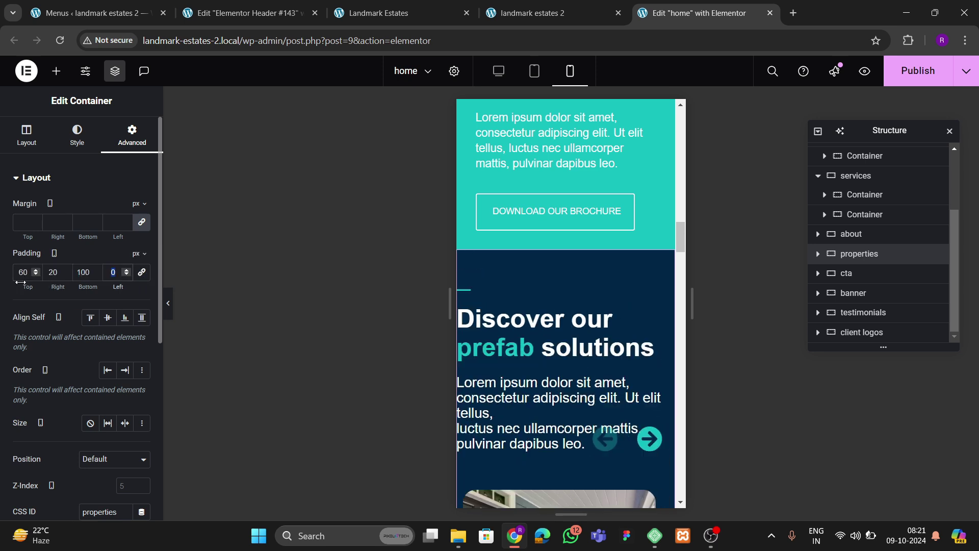
pyautogui.write('650')
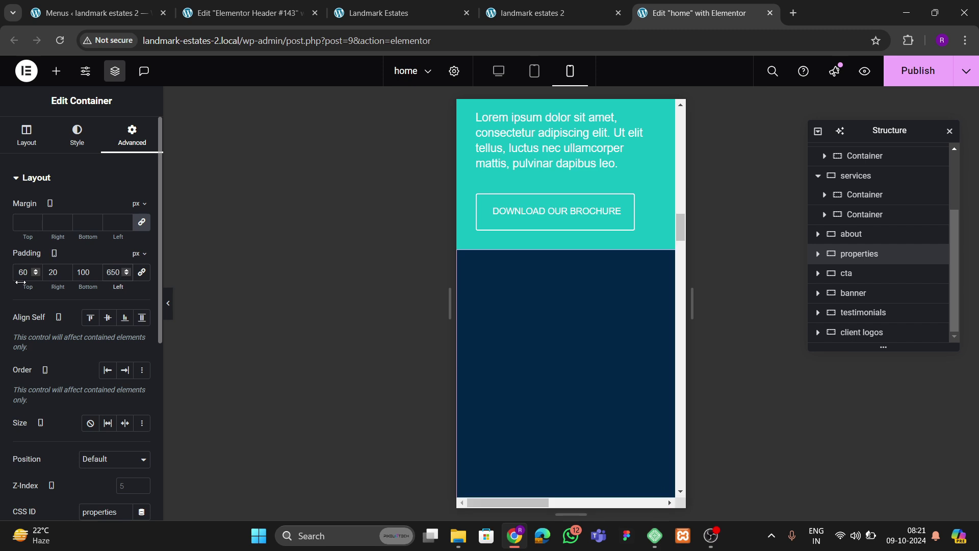
pyautogui.press('BackSpace')
pyautogui.press('BackSpace')
pyautogui.press('BackSpace')
pyautogui.write('060')
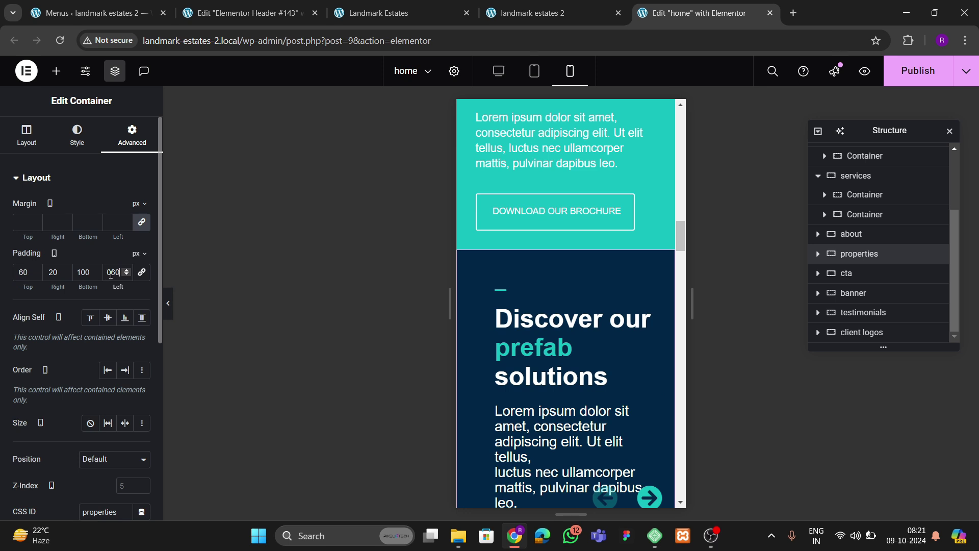
pyautogui.write('20')
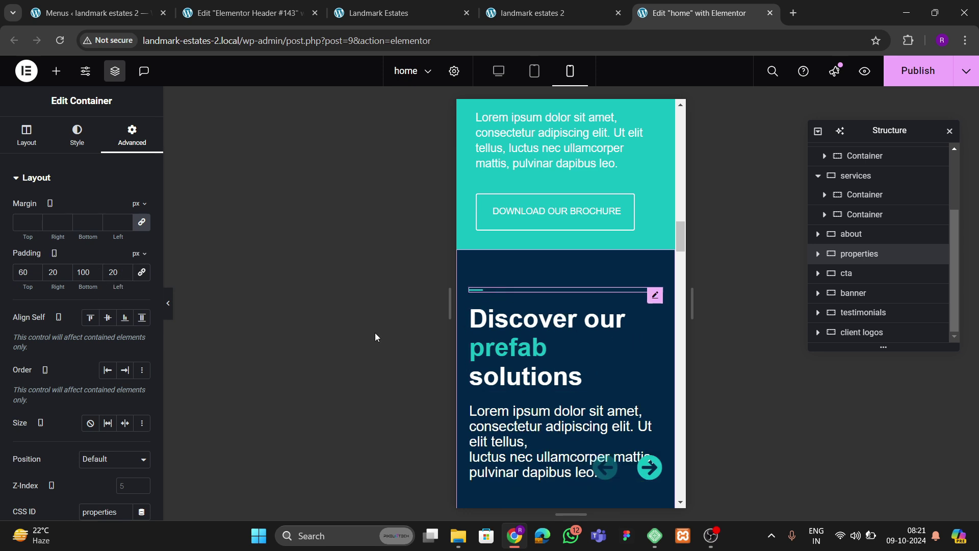
# - Set the width of the divider above the properties heading to 15% for mobile
pyautogui.click(125, 248)
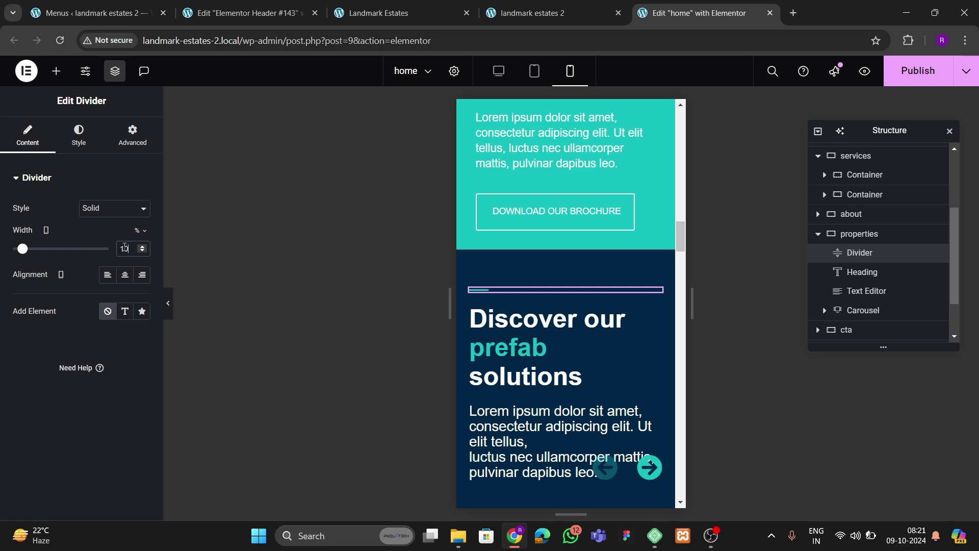
pyautogui.press('BackSpace')
pyautogui.press('BackSpace')
pyautogui.write('15')
# - Center the properties carousel's previous arrow horizontally and set its horizontal position to 0 px for mobile
pyautogui.scroll(-5, 612, 332)
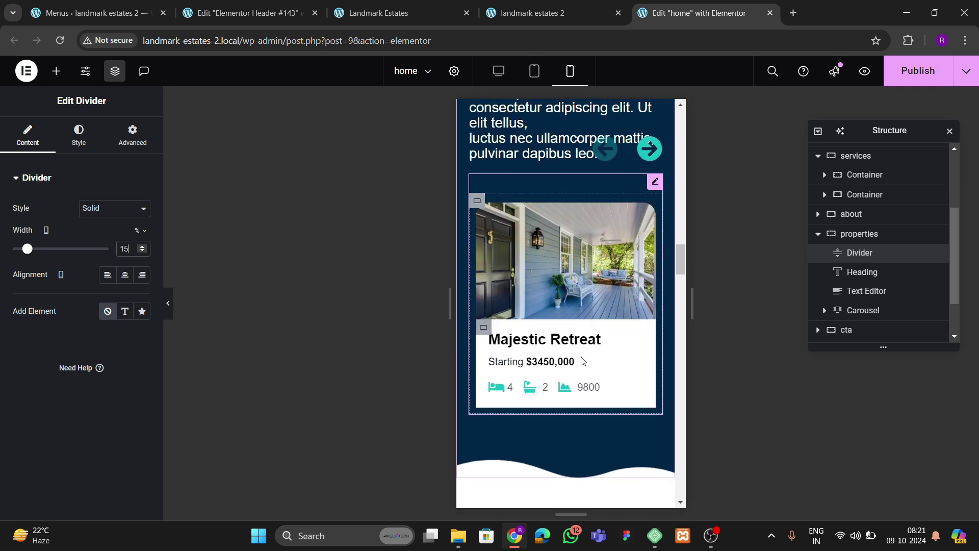
pyautogui.scroll(-1, 855, 286)
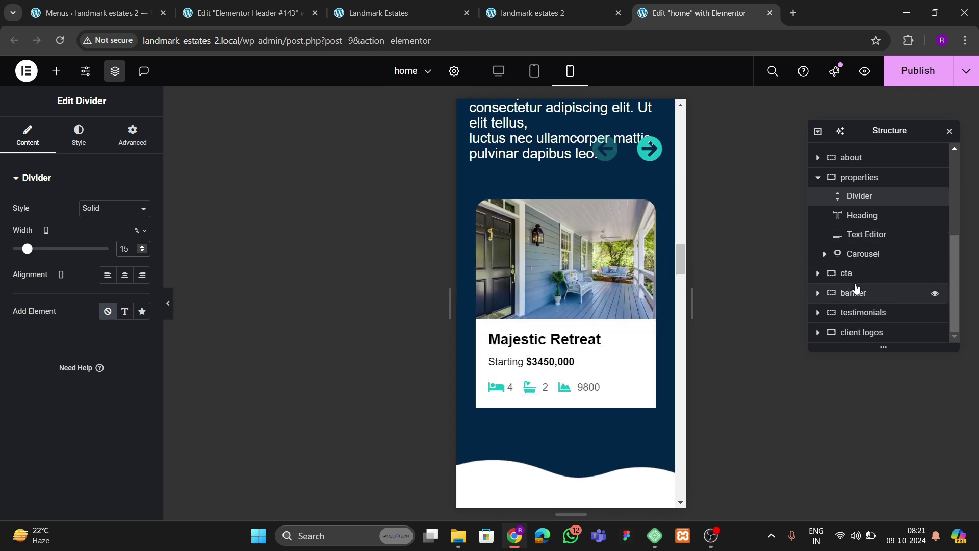
pyautogui.click(864, 255)
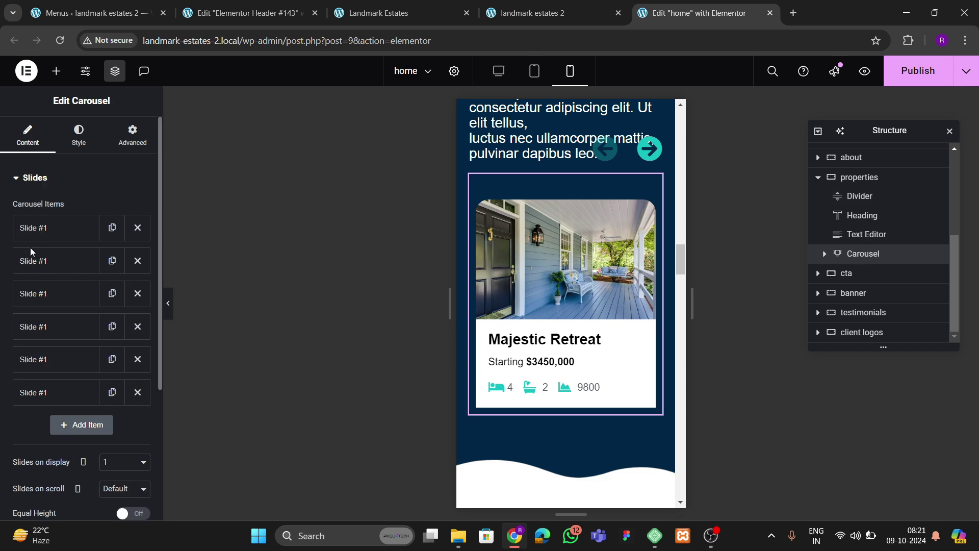
pyautogui.scroll(-3, 35, 307)
pyautogui.click(41, 401)
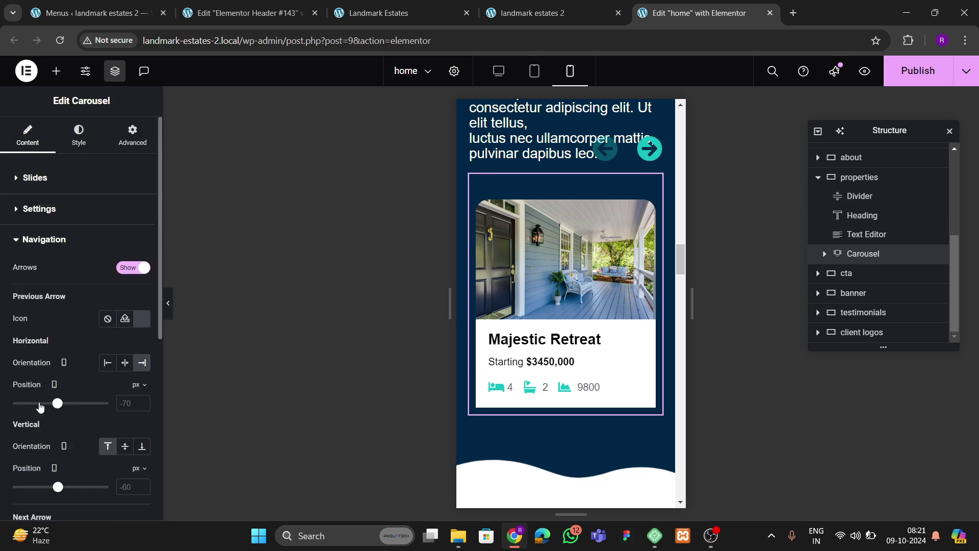
pyautogui.scroll(-2, 62, 348)
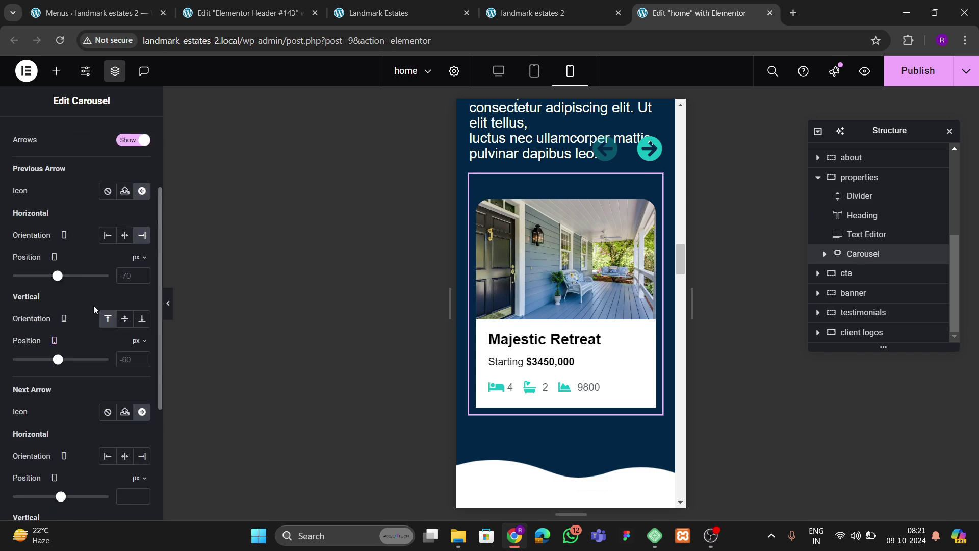
pyautogui.click(126, 237)
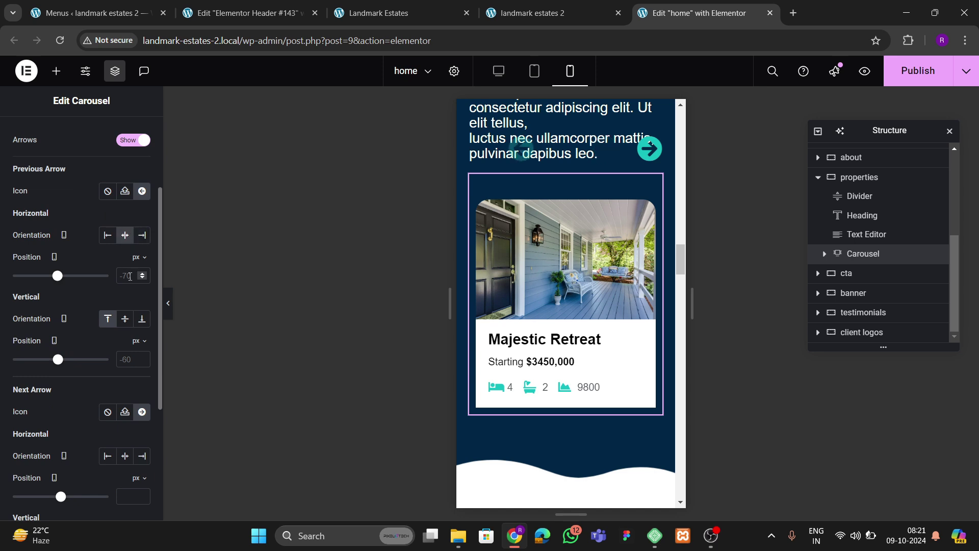
pyautogui.write('0')
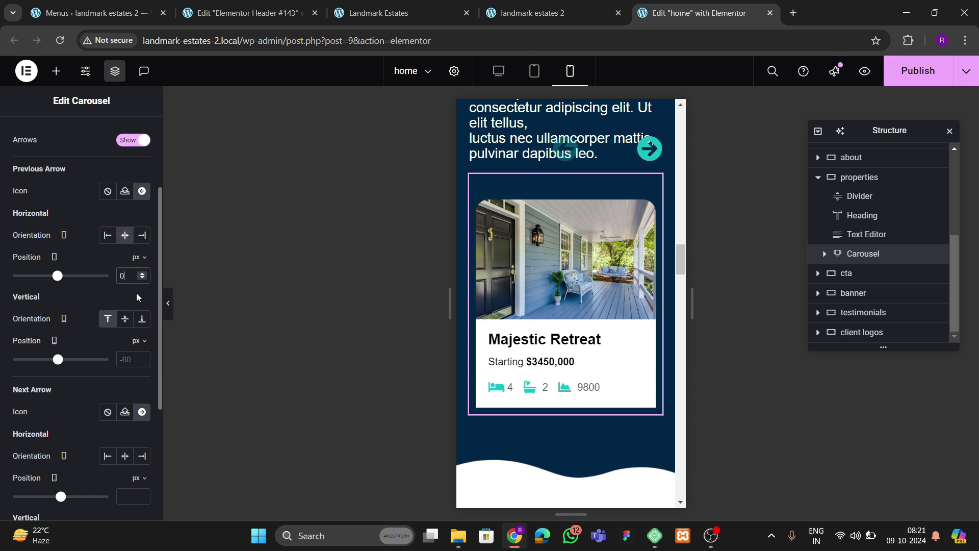
# - Set the previous arrow's vertical orientation to bottom and its vertical position to 65 px
pyautogui.click(143, 321)
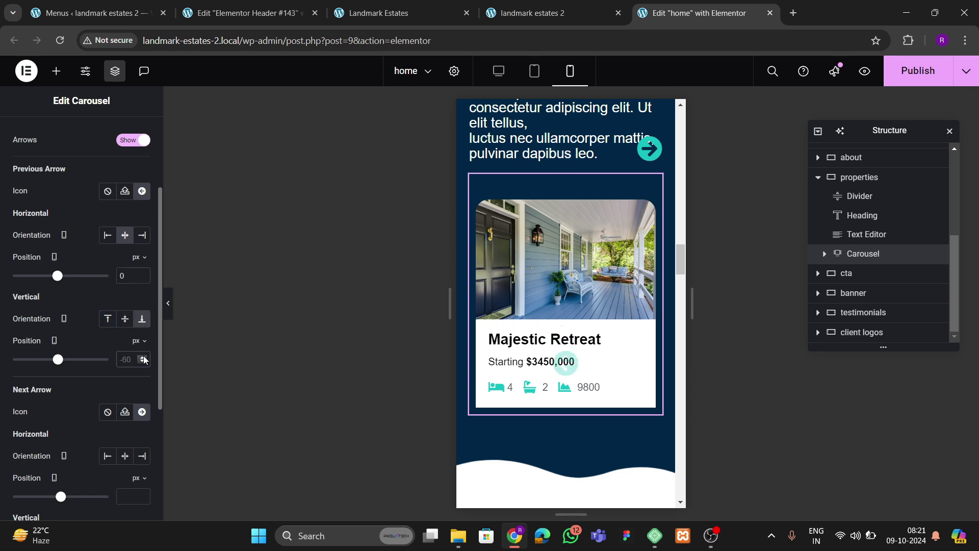
pyautogui.write('3')
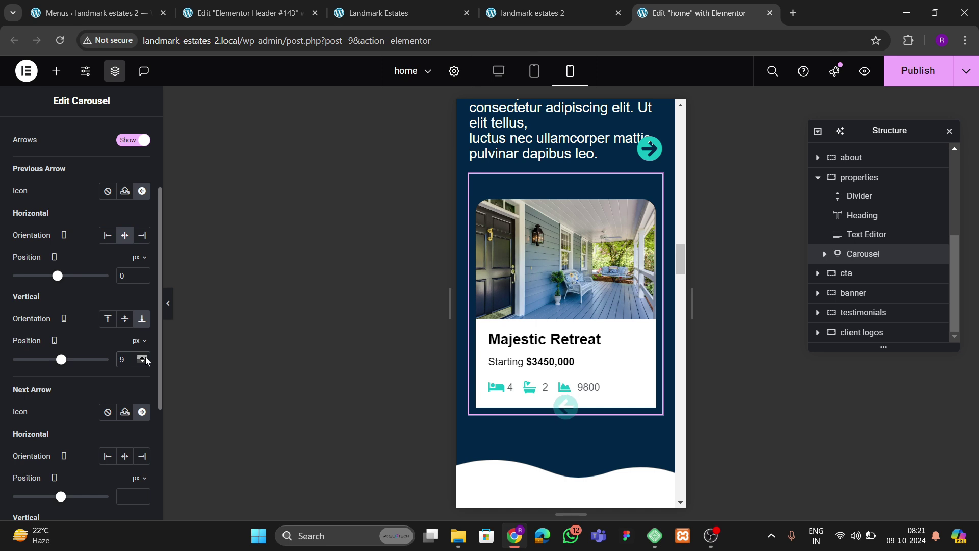
pyautogui.click(146, 357)
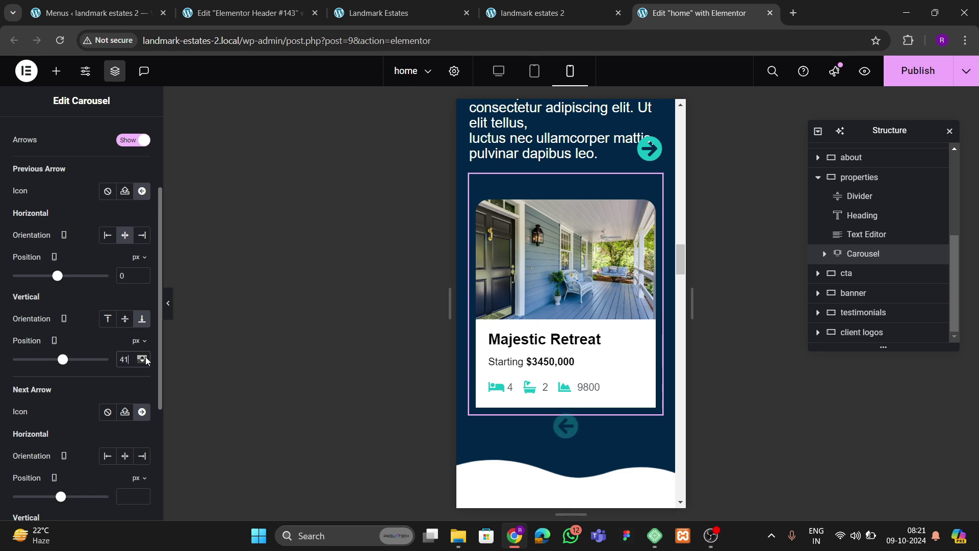
pyautogui.moveTo(146, 359); pyautogui.dragTo(145, 359)
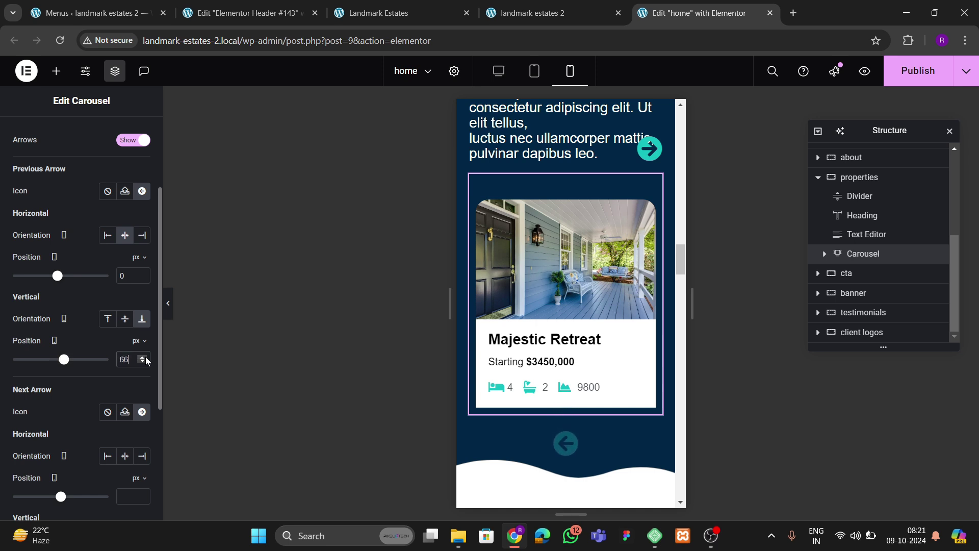
pyautogui.click(142, 362)
# - Orient the carousel's next arrow to horizontal center and vertical bottom, with a vertical position of about 60 px
pyautogui.scroll(-4, 140, 361)
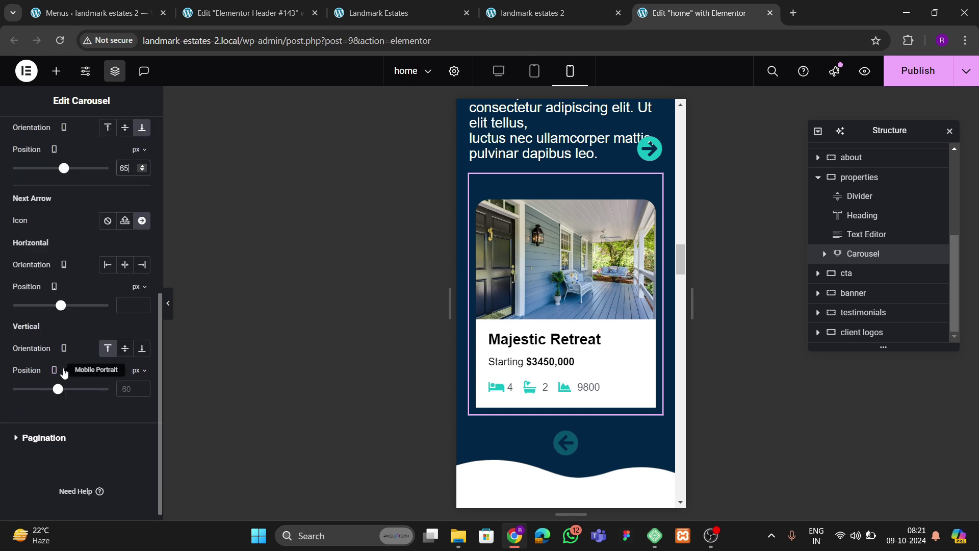
pyautogui.click(128, 266)
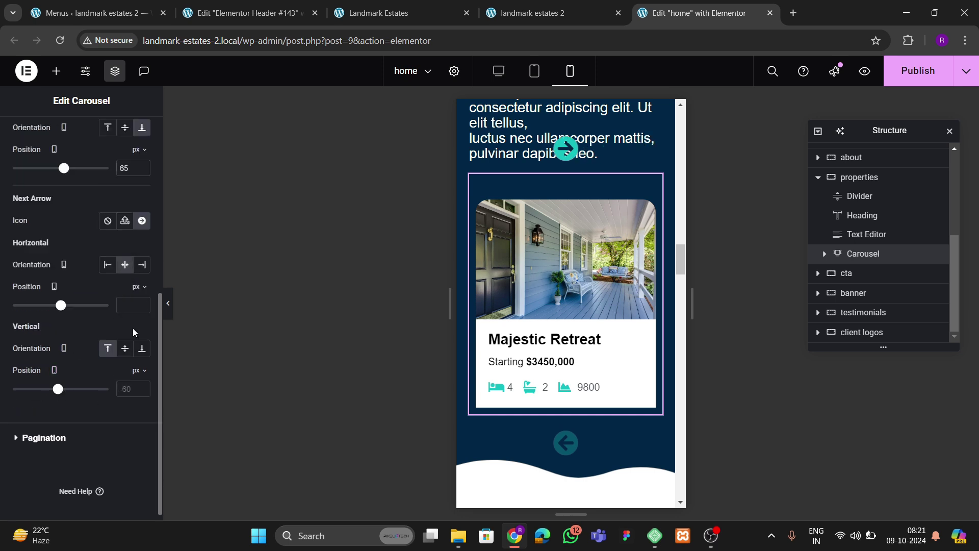
pyautogui.click(142, 350)
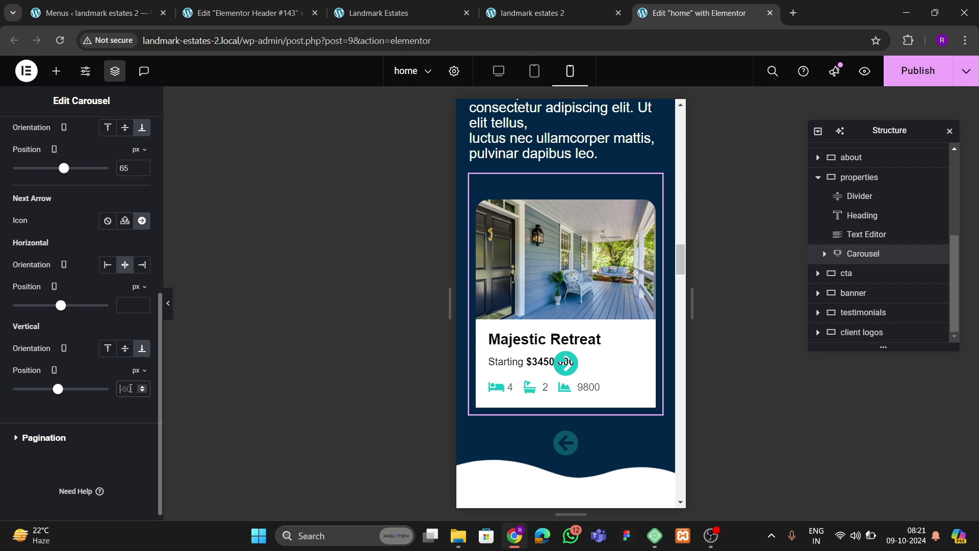
pyautogui.write('60')
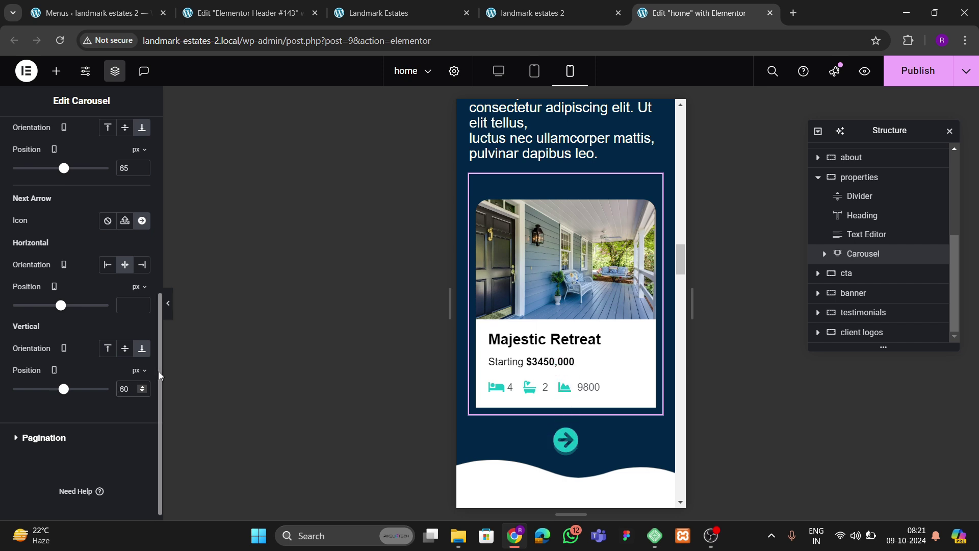
pyautogui.click(142, 391)
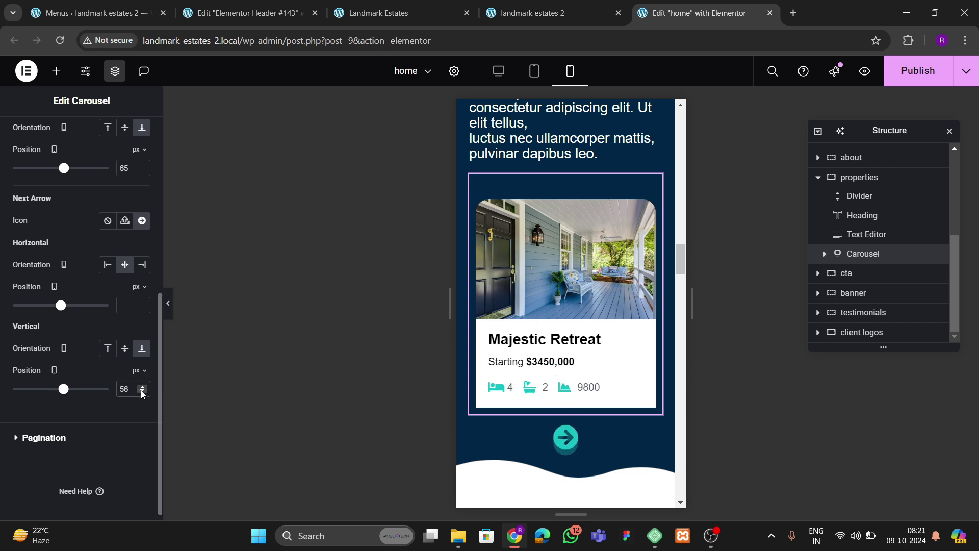
pyautogui.click(141, 386)
pyautogui.click(141, 386)
pyautogui.click(142, 386)
pyautogui.click(141, 386)
# - Set the next arrow's horizontal position to -50 px for mobile
pyautogui.write('3')
pyautogui.moveTo(143, 307); pyautogui.dragTo(143, 307)
pyautogui.scroll(4, 106, 293)
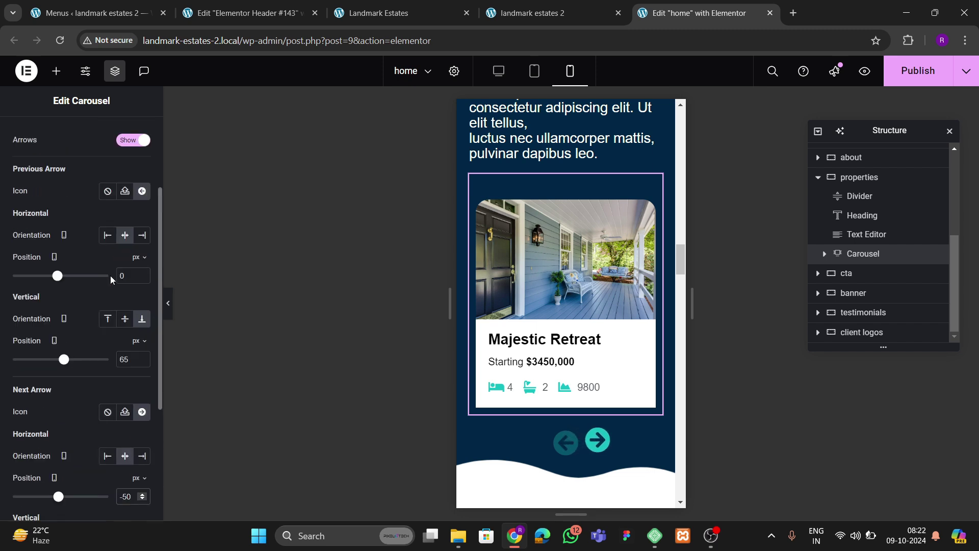
# - Set the previous arrow's horizontal position to -20 px and the next arrow's horizontal position to -40 px for mobile
pyautogui.moveTo(144, 277); pyautogui.dragTo(144, 278)
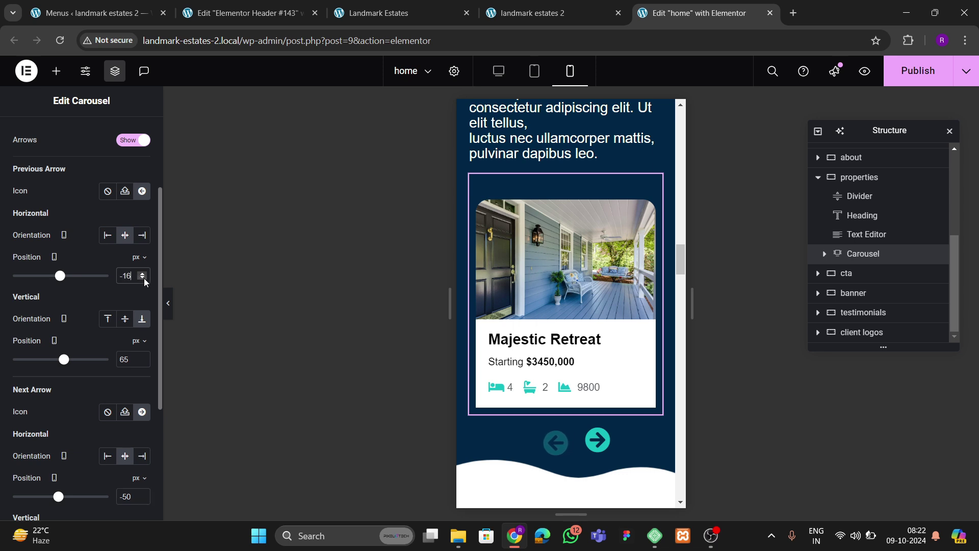
pyautogui.scroll(-4, 144, 277)
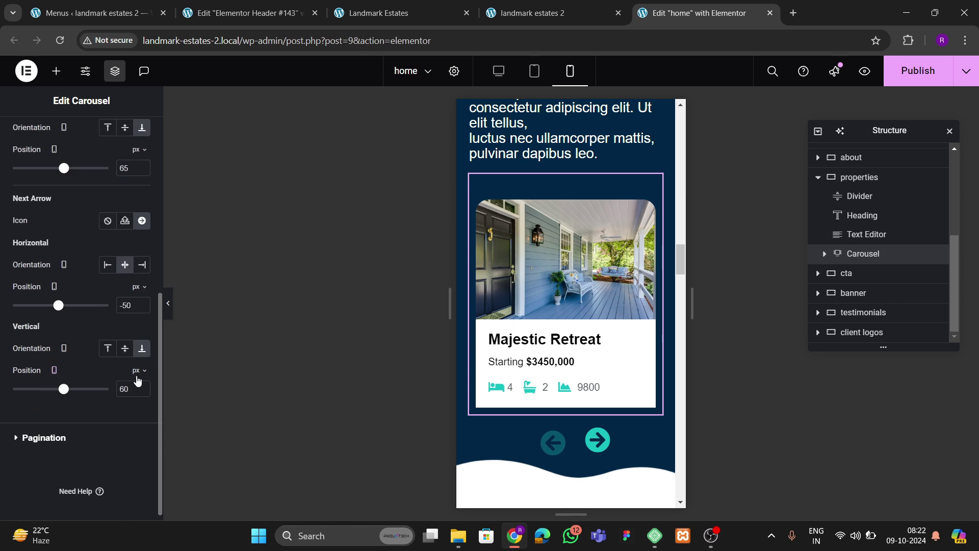
pyautogui.moveTo(144, 393); pyautogui.dragTo(143, 393)
pyautogui.click(144, 391)
pyautogui.click(140, 301)
pyautogui.click(140, 302)
pyautogui.click(140, 302)
pyautogui.click(140, 301)
pyautogui.click(140, 302)
pyautogui.click(140, 302)
pyautogui.click(140, 302)
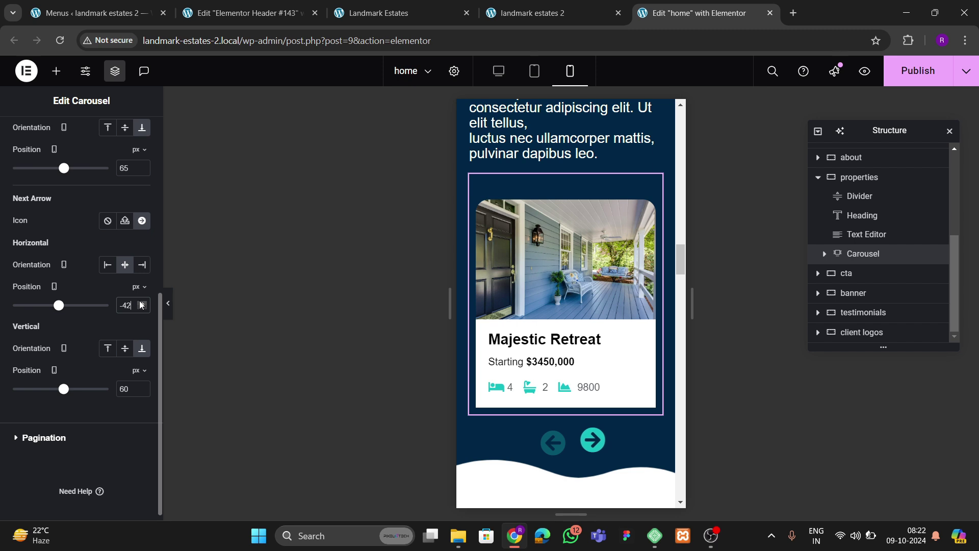
pyautogui.click(140, 302)
pyautogui.click(140, 302)
pyautogui.scroll(3, 85, 329)
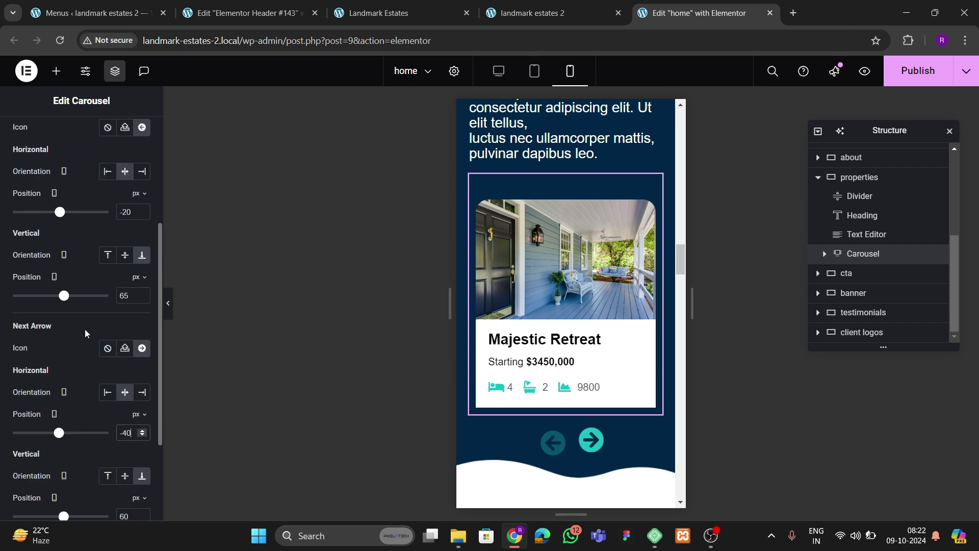
# - Set the next arrow's vertical position to 65 px so it lines up with the previous arrow
pyautogui.scroll(-3, 84, 329)
pyautogui.click(143, 376)
pyautogui.click(143, 376)
pyautogui.click(143, 376)
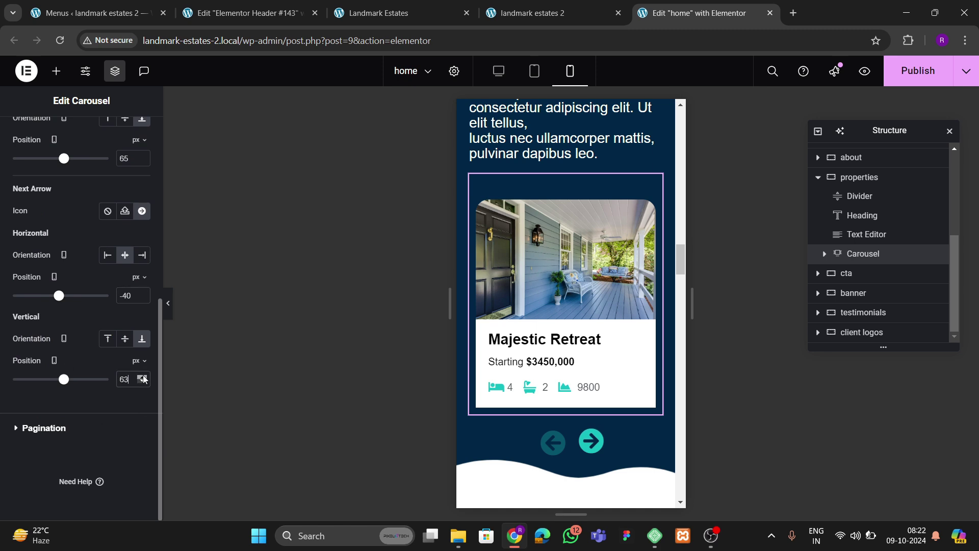
pyautogui.click(143, 376)
pyautogui.click(143, 377)
# - Set the properties carousel's navigation icon size to 30 px for mobile
pyautogui.scroll(7, 88, 267)
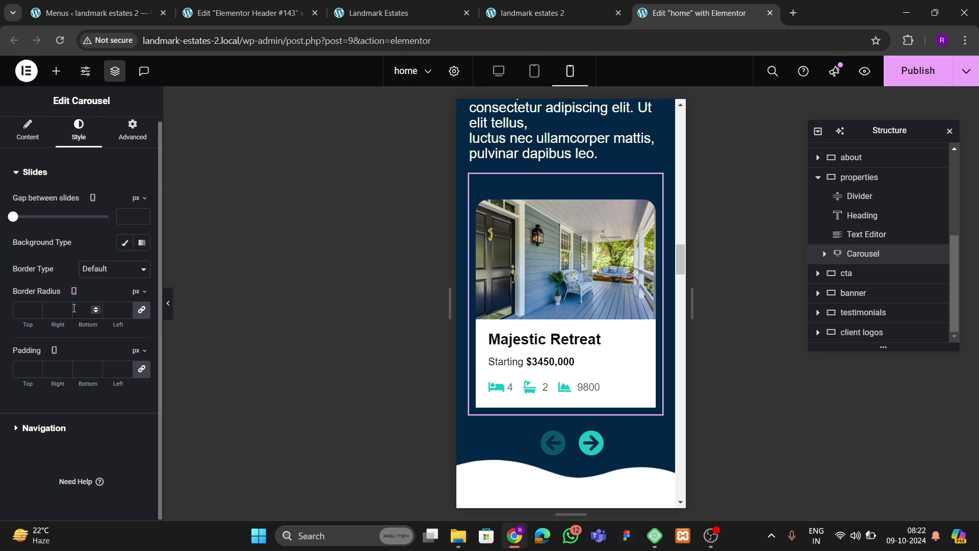
pyautogui.click(44, 428)
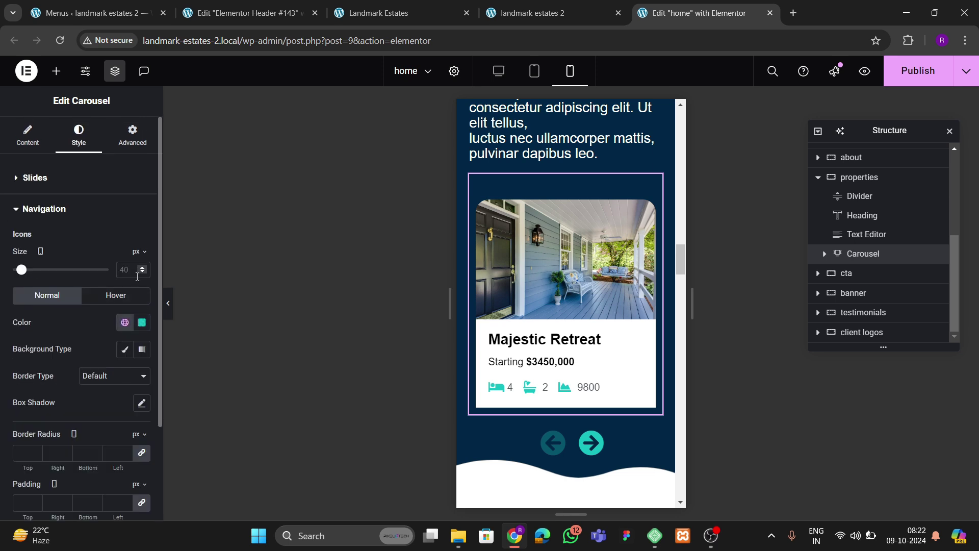
pyautogui.write('30')
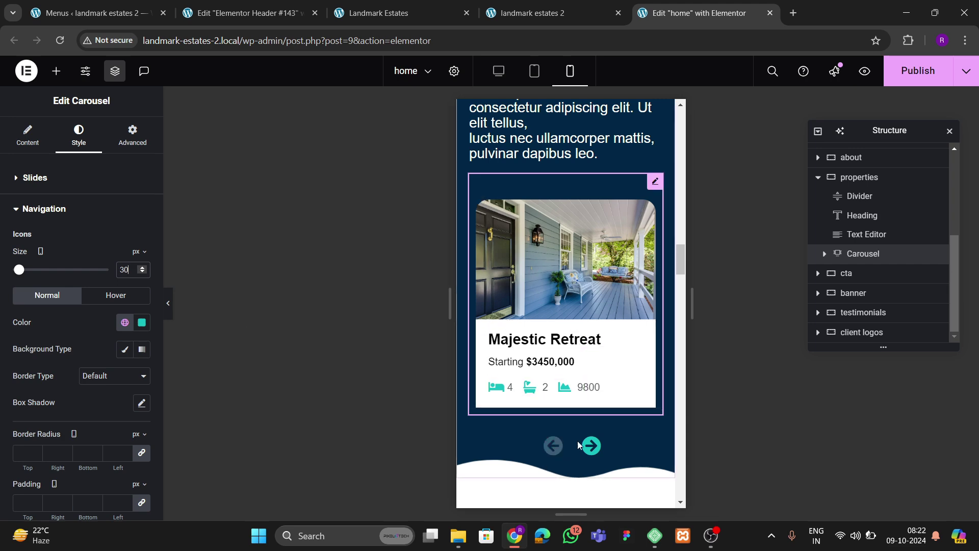
# - Set the font size of the paragraph under the "Discover our prefab solutions" heading to 16 px for mobile
pyautogui.scroll(5, 584, 347)
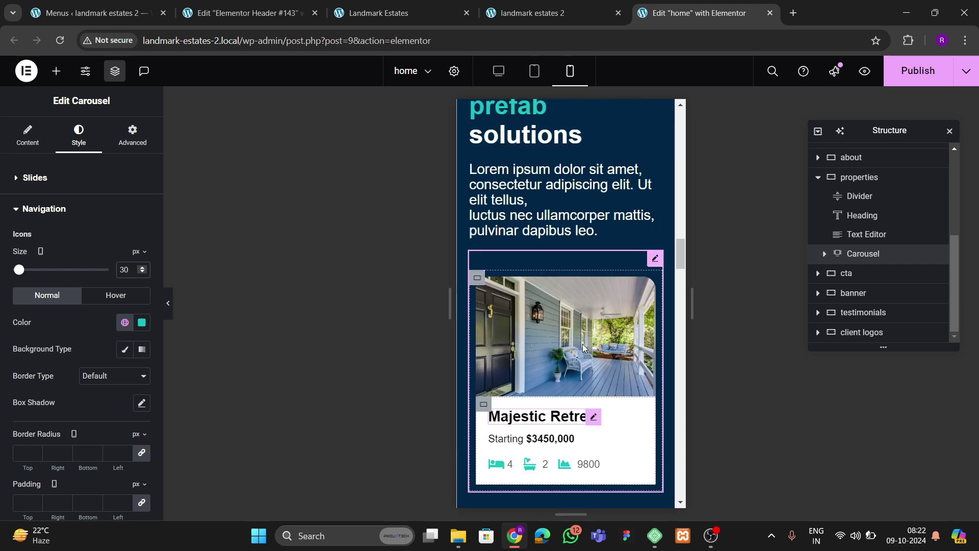
pyautogui.click(566, 362)
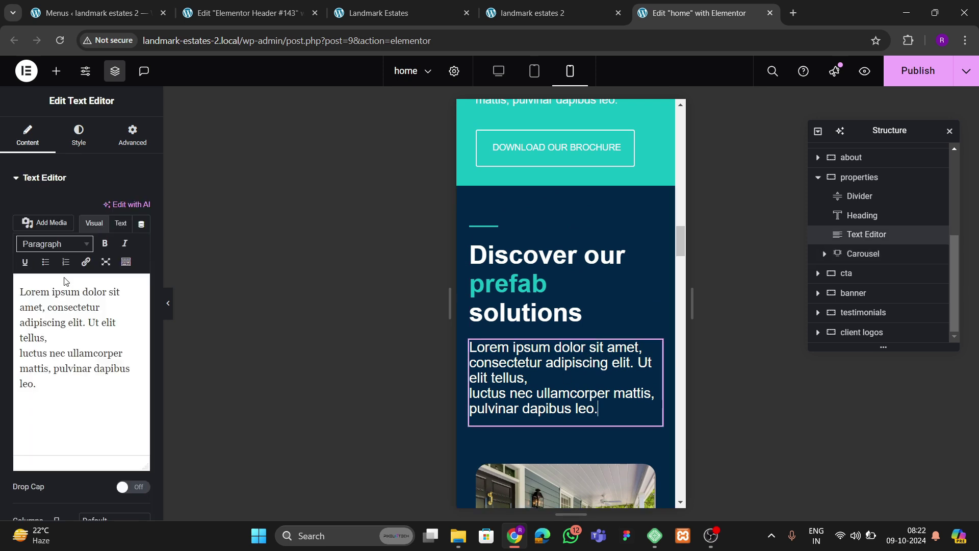
pyautogui.click(79, 136)
pyautogui.click(122, 360)
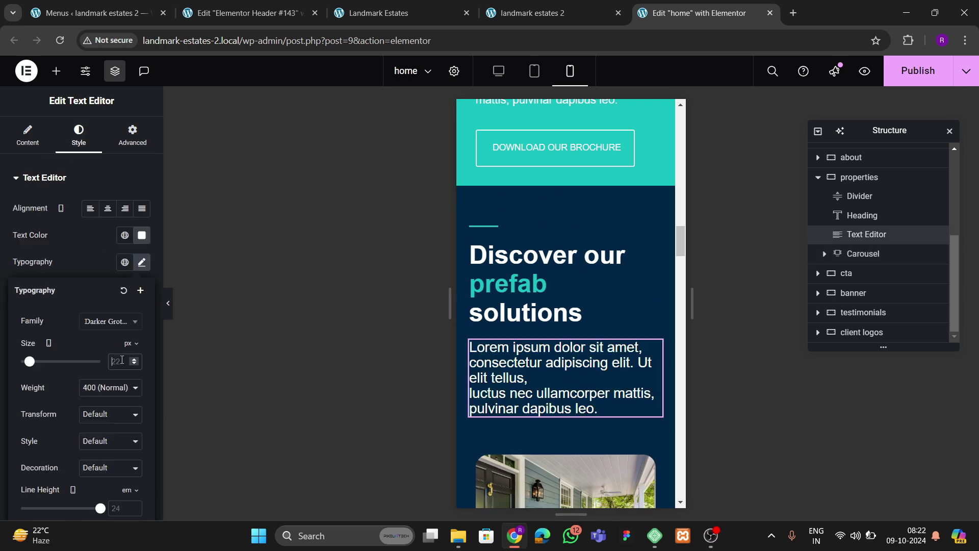
pyautogui.write('18')
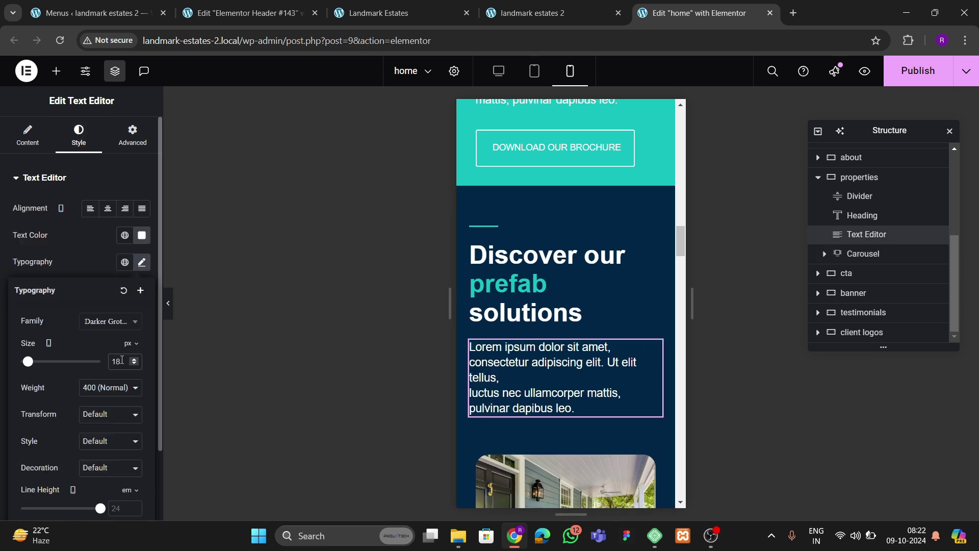
pyautogui.press('BackSpace')
pyautogui.press('BackSpace')
pyautogui.write('16')
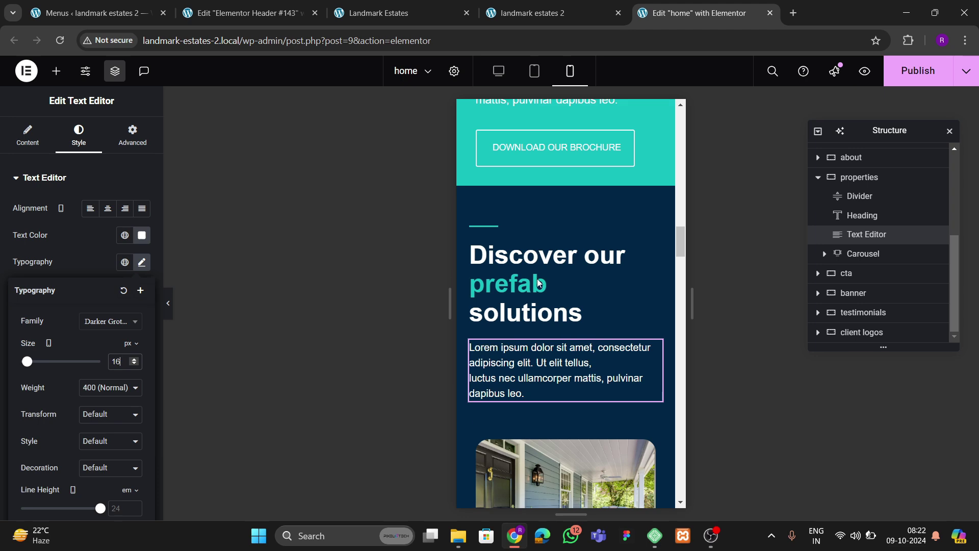
# - Set the cta container's mobile padding to 60 px top and bottom and 20 px right and left
pyautogui.scroll(-8, 567, 280)
pyautogui.scroll(-4, 562, 365)
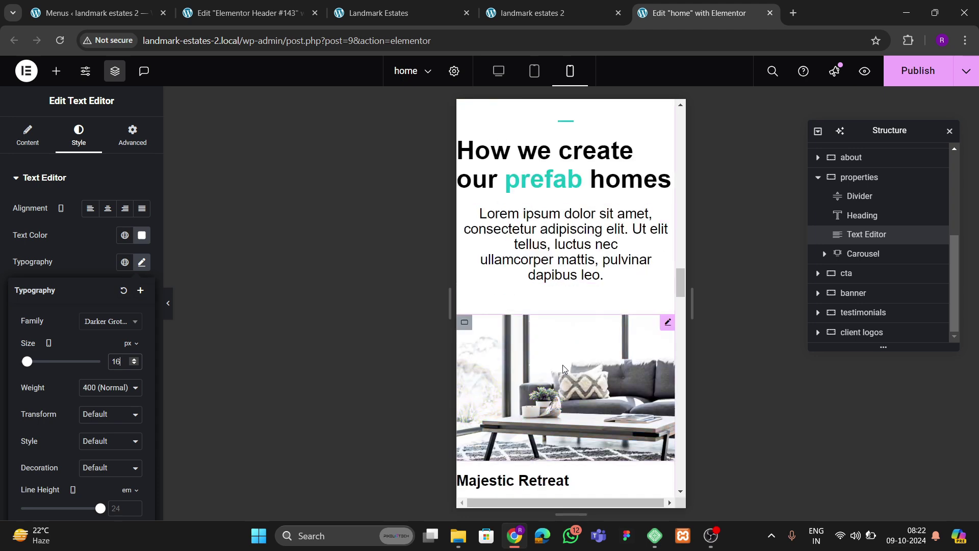
pyautogui.scroll(2, 576, 258)
pyautogui.click(564, 202)
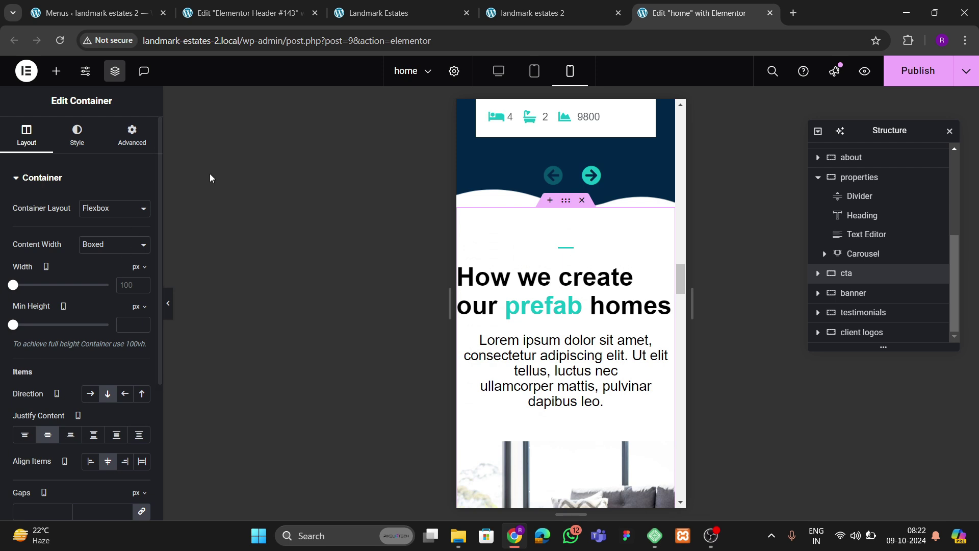
pyautogui.click(131, 135)
pyautogui.click(140, 274)
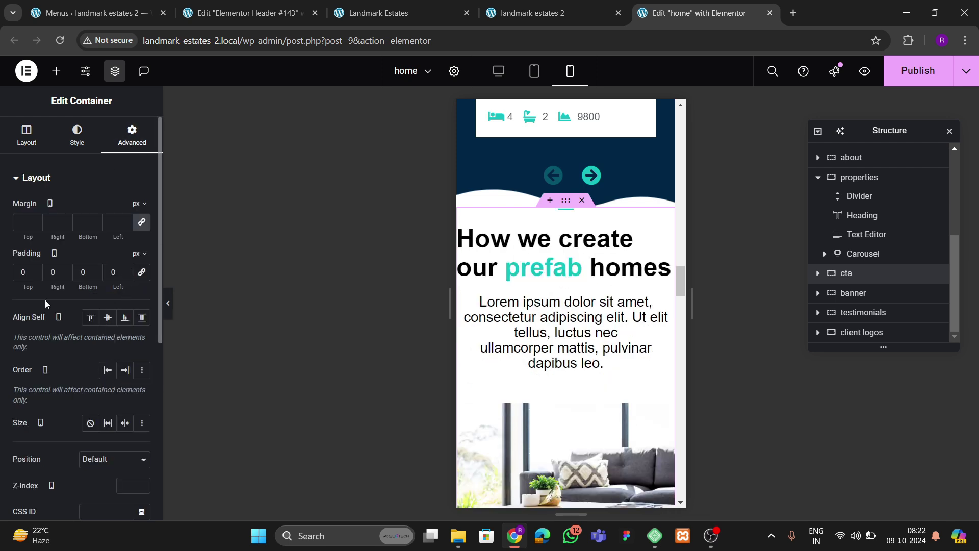
pyautogui.write('6')
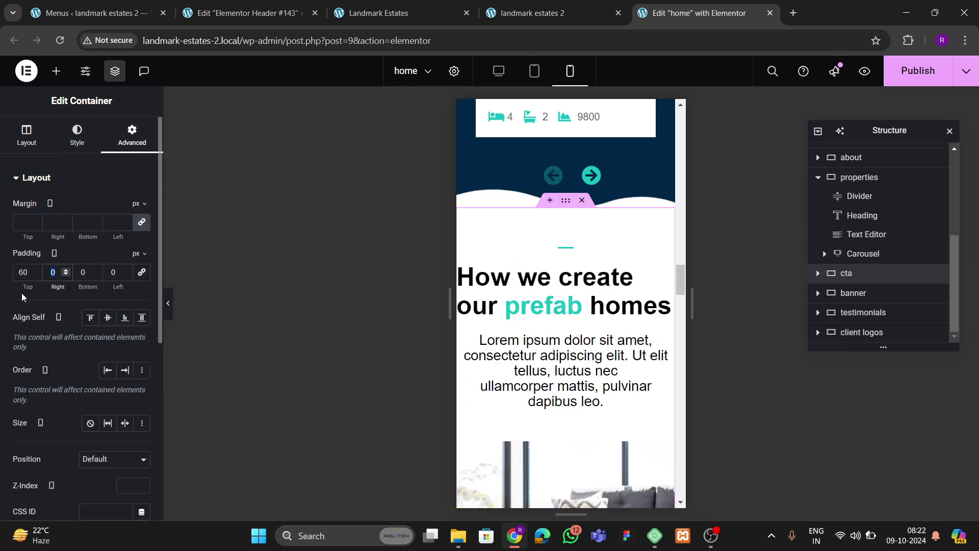
pyautogui.press('Tab')
pyautogui.write('20')
pyautogui.press('Tab')
pyautogui.write('60')
pyautogui.press('Tab')
pyautogui.write('20')
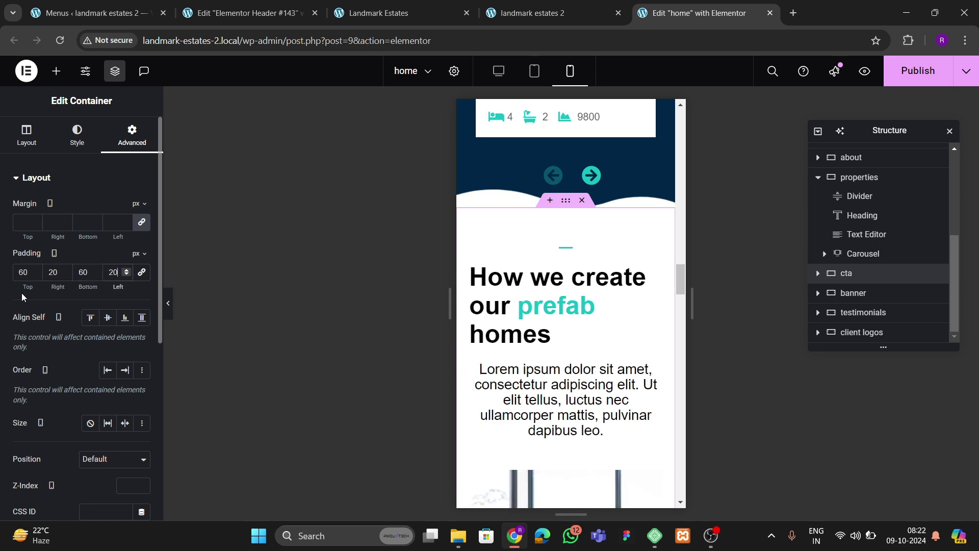
# - Set the cta divider's width to 15% and centre the "How we create our prefab homes" heading
pyautogui.click(575, 246)
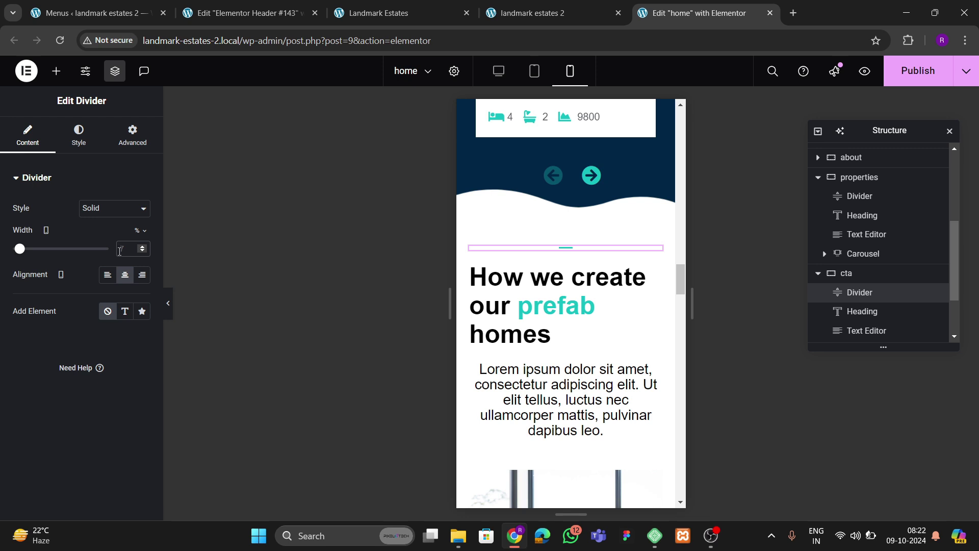
pyautogui.write('15')
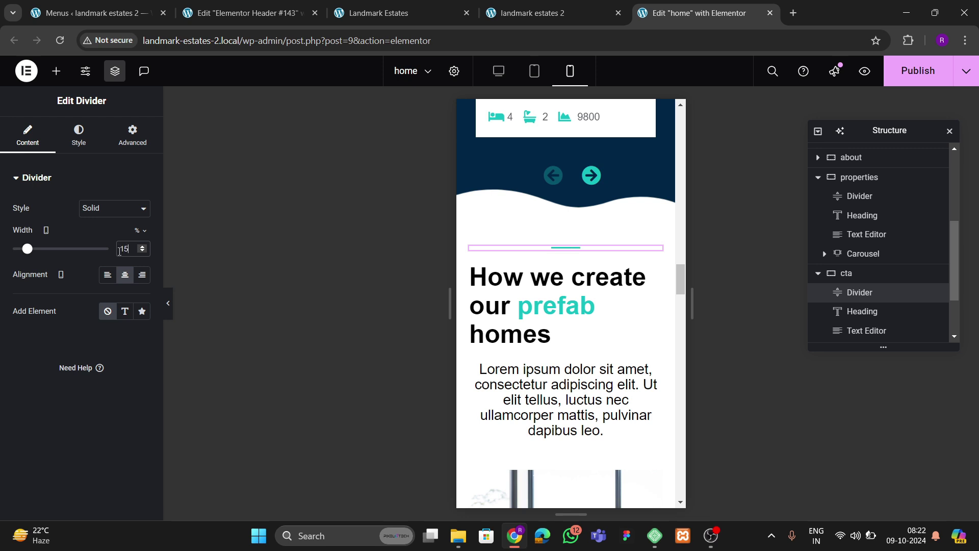
pyautogui.click(618, 291)
pyautogui.click(79, 135)
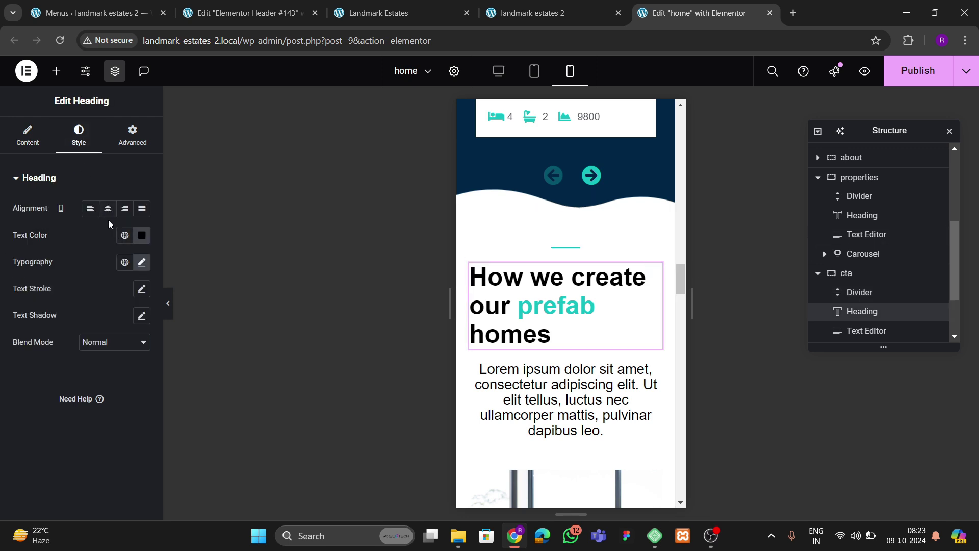
pyautogui.click(109, 212)
# - Set the font size of the introductory paragraph under the cta heading to 16 px for mobile
pyautogui.scroll(-3, 583, 276)
pyautogui.click(583, 275)
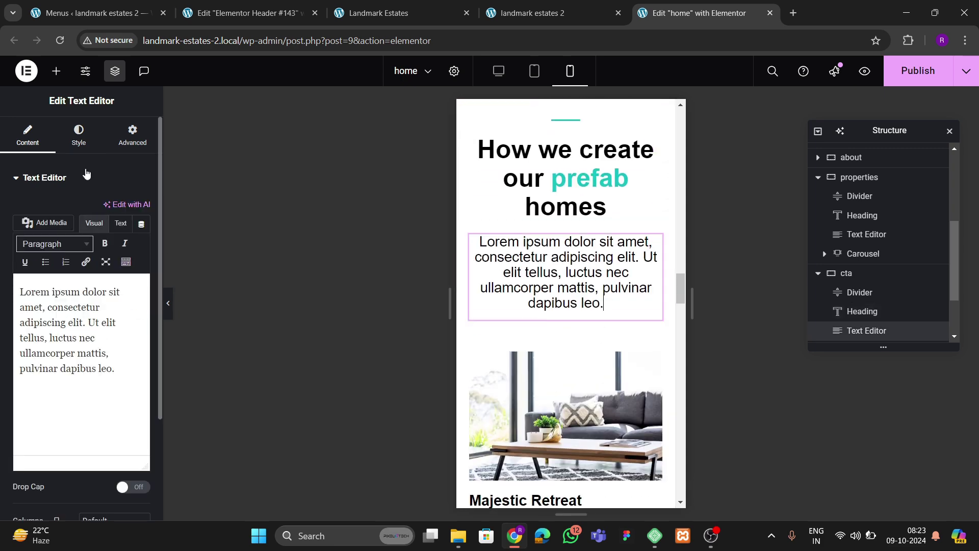
pyautogui.click(79, 137)
pyautogui.click(141, 262)
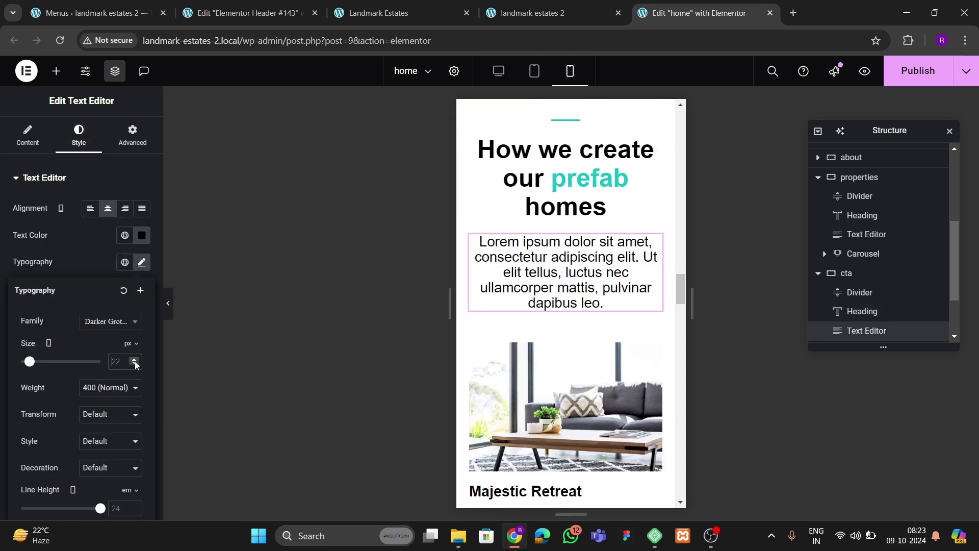
pyautogui.write('16')
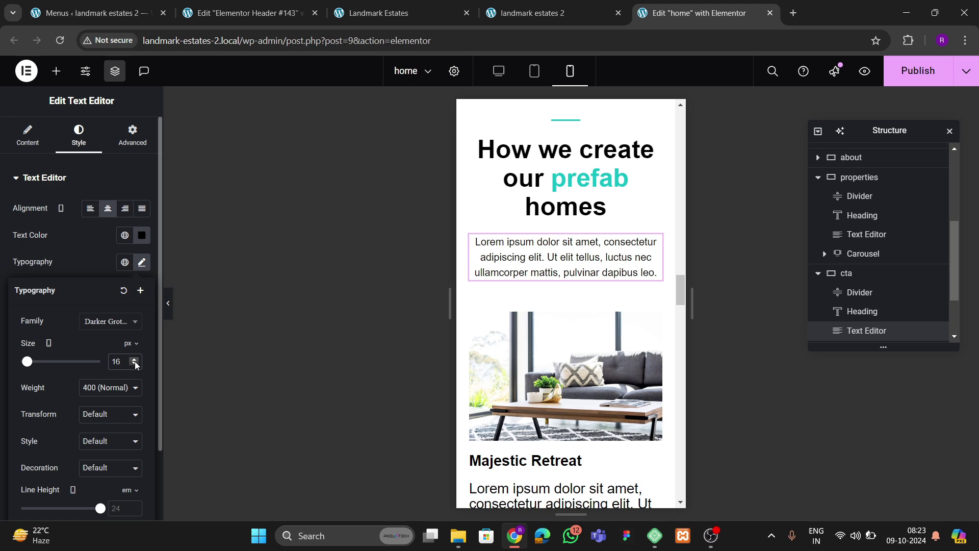
# - Set the font size of the first cta card's description to 16 px for mobile
pyautogui.scroll(-4, 571, 372)
pyautogui.click(568, 367)
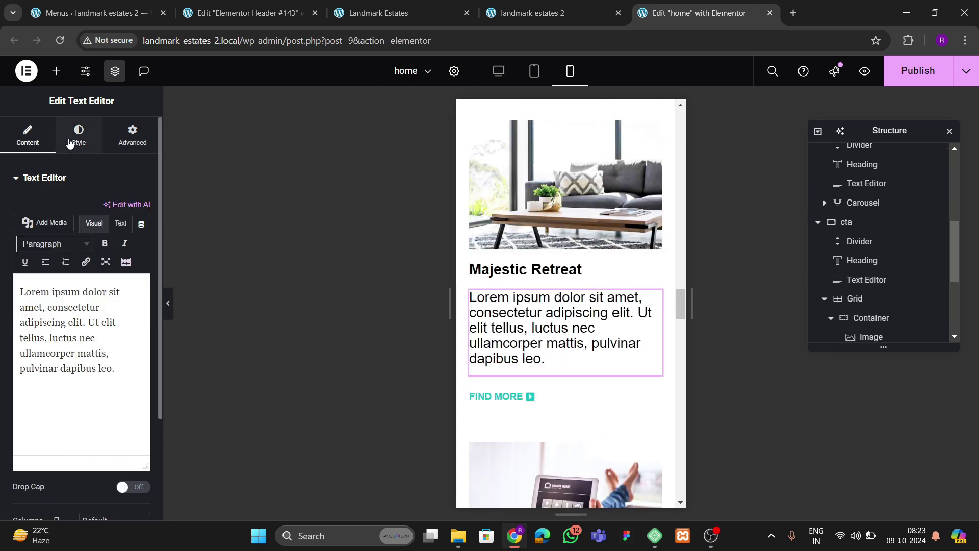
pyautogui.click(78, 135)
pyautogui.click(142, 262)
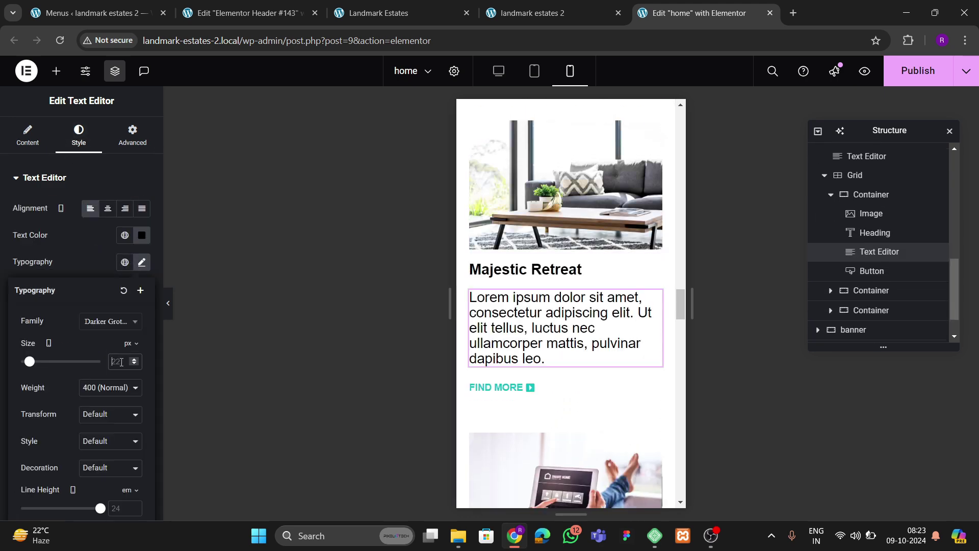
pyautogui.click(121, 361)
pyautogui.write('16')
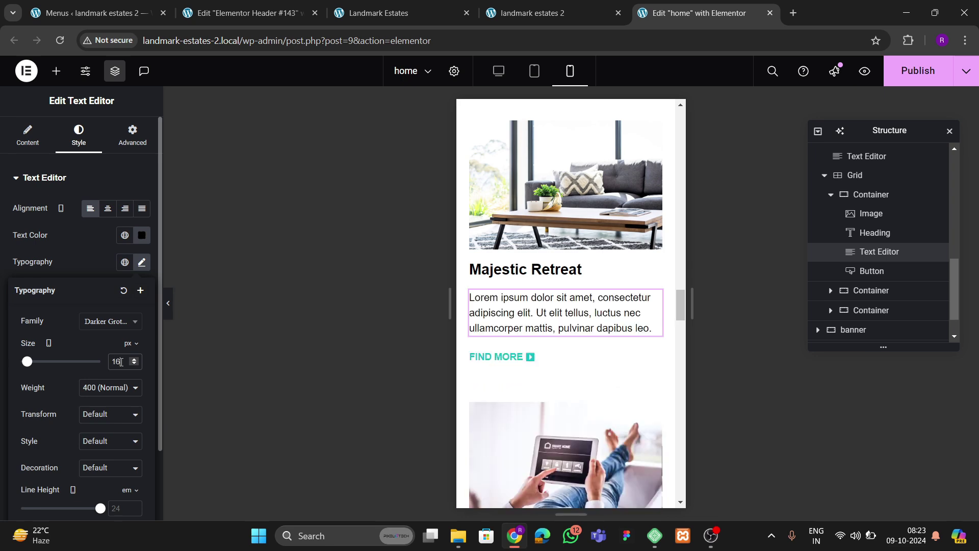
# - Copy the first cta card description's style and paste it onto the descriptions of the second and third cards
pyautogui.rightClick(580, 322)
pyautogui.click(615, 305)
pyautogui.scroll(-5, 575, 375)
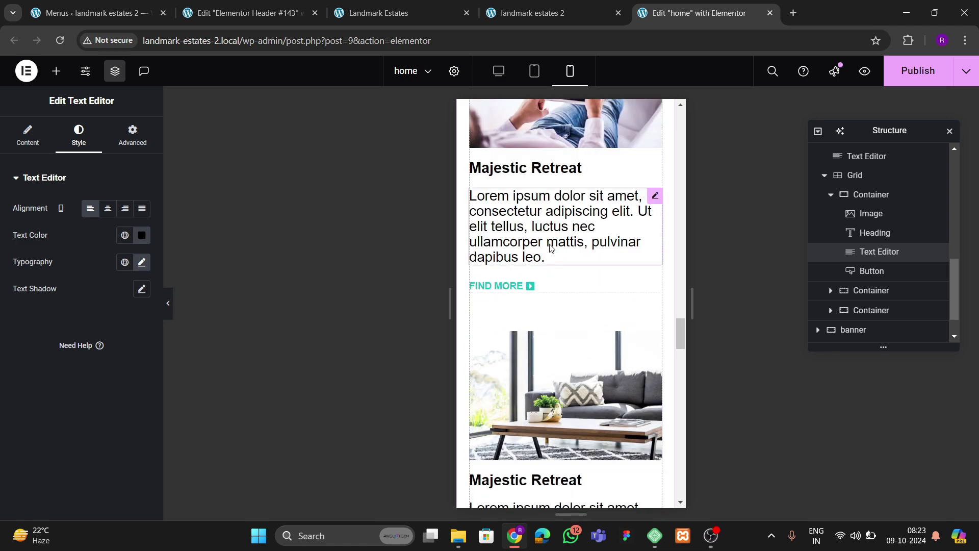
pyautogui.rightClick(549, 256)
pyautogui.click(578, 346)
pyautogui.scroll(-4, 578, 346)
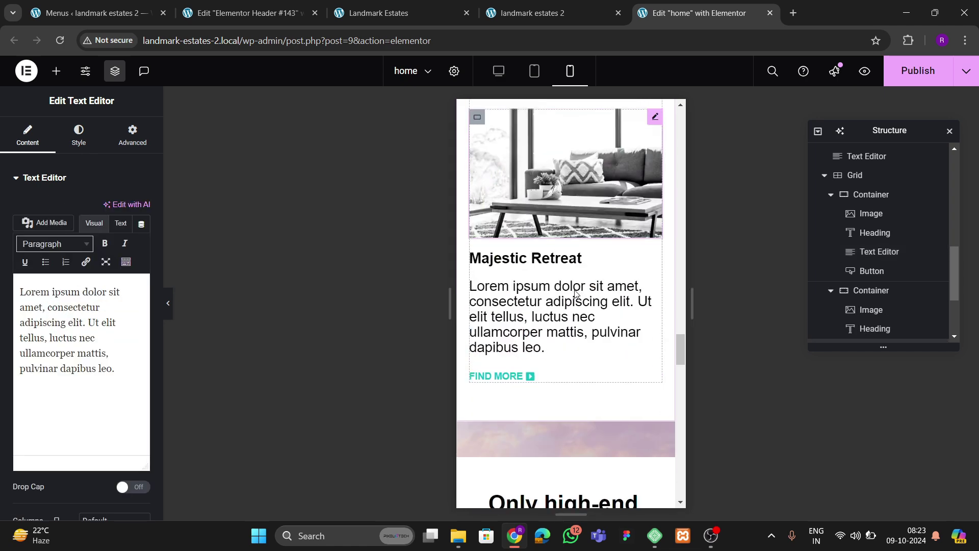
pyautogui.rightClick(575, 306)
pyautogui.click(612, 341)
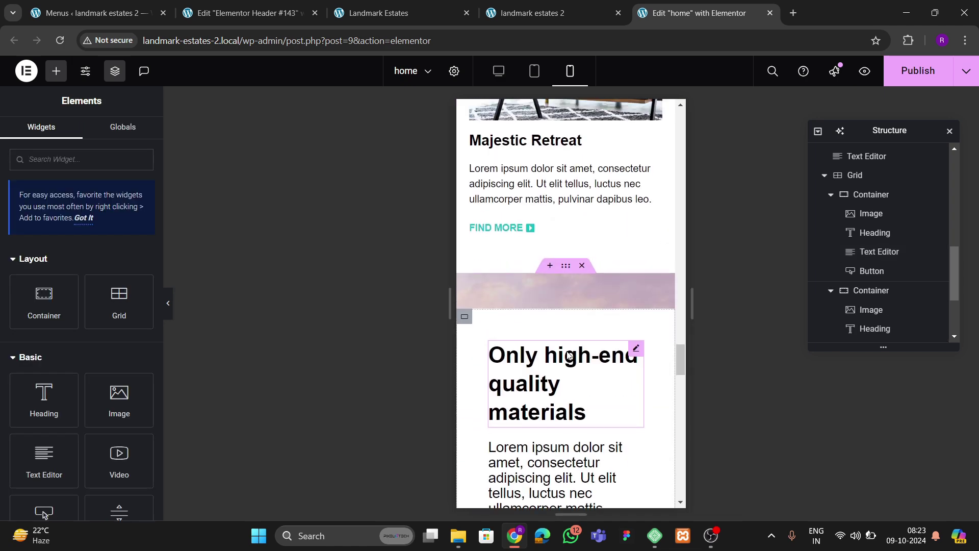
# - Check the cta section's mobile layout down to the banner and save the page
pyautogui.scroll(-2, 567, 354)
pyautogui.scroll(5, 569, 355)
pyautogui.scroll(-10, 569, 356)
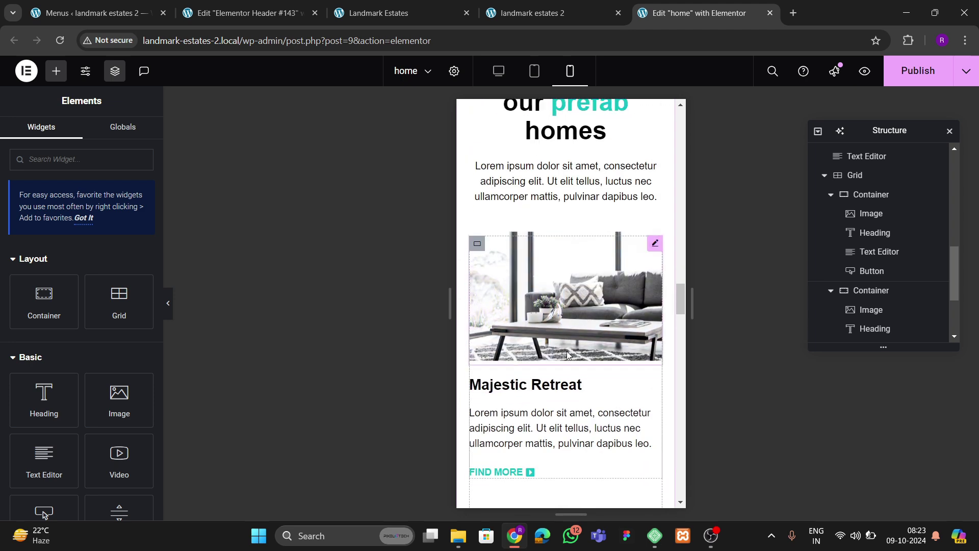
pyautogui.scroll(-5, 568, 355)
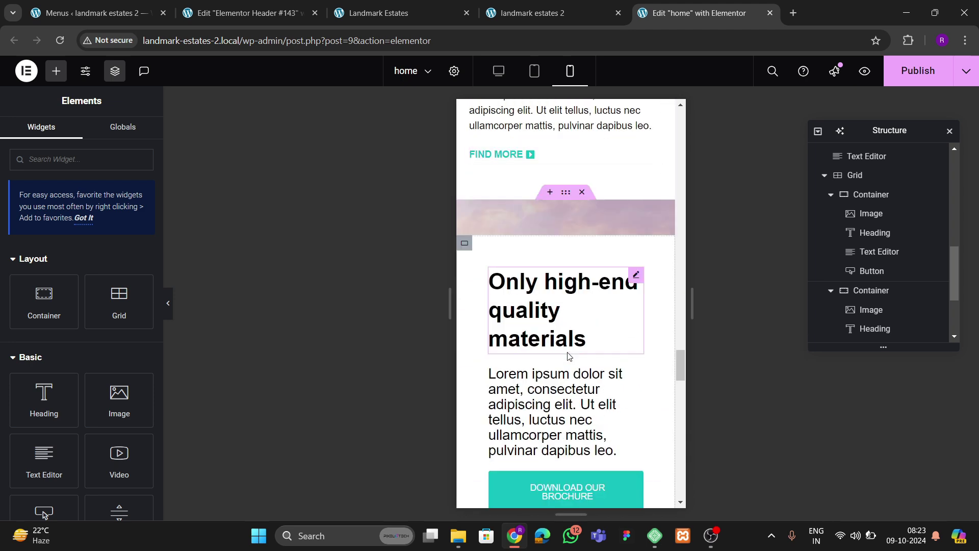
pyautogui.hotkey('ctrl', 's')
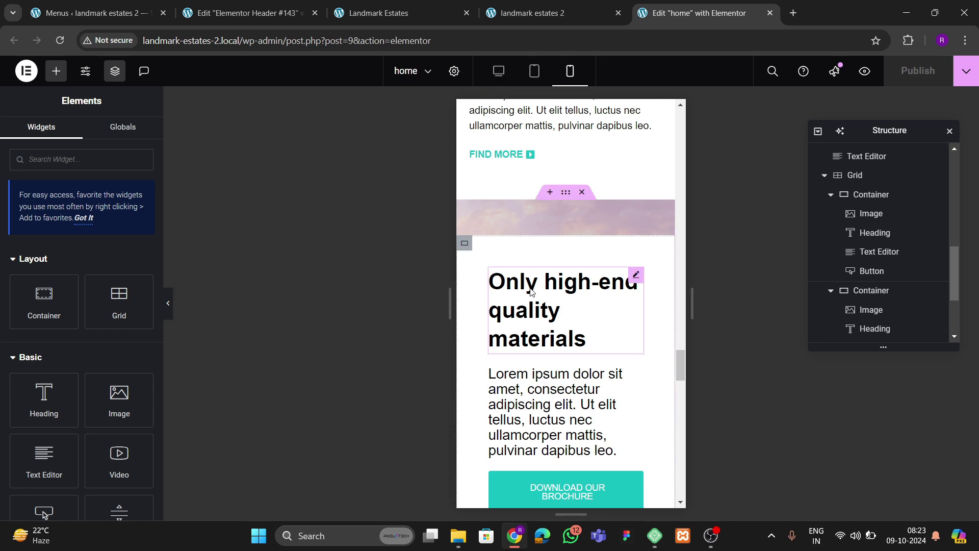
# - Set the padding of the white container inside the banner to 30 px on all sides for mobile
pyautogui.scroll(-5, 531, 291)
pyautogui.scroll(4, 532, 288)
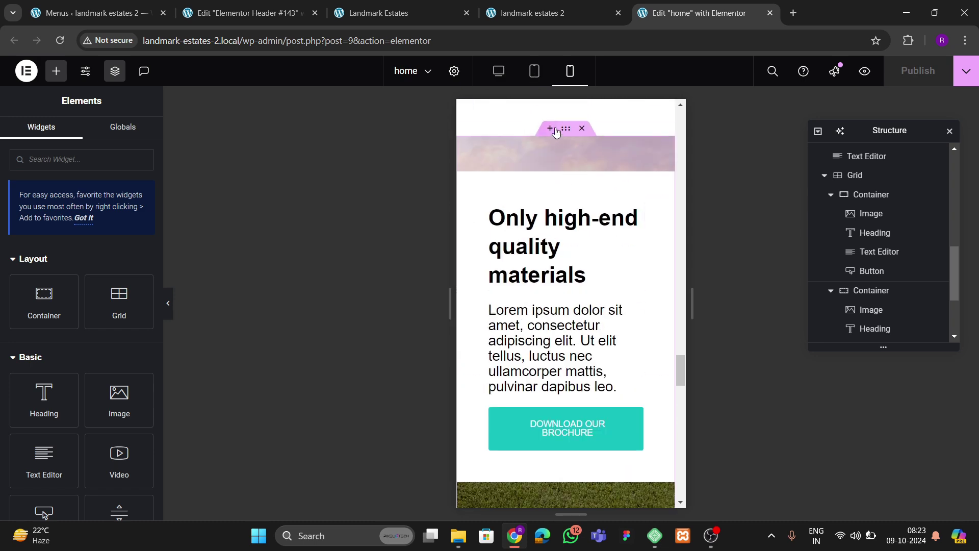
pyautogui.click(592, 274)
pyautogui.click(464, 182)
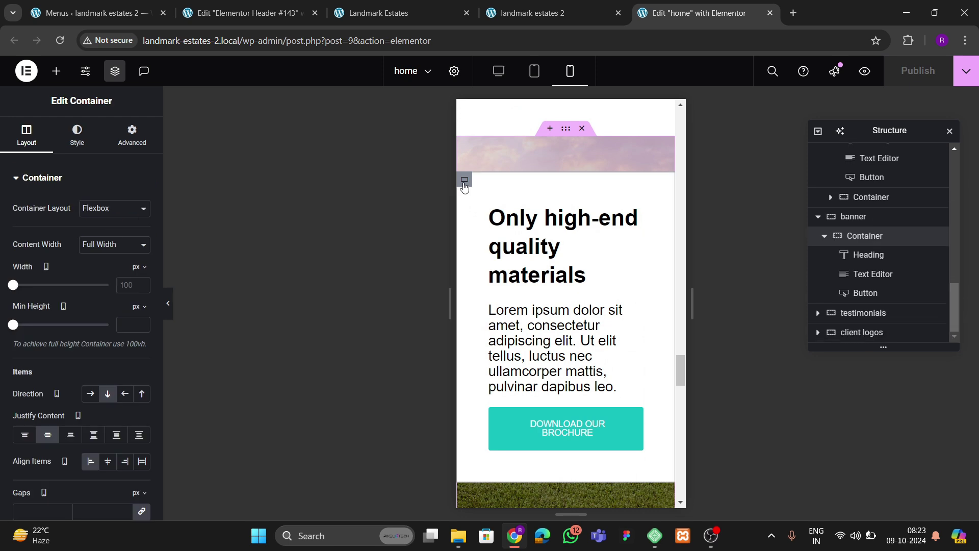
pyautogui.click(132, 135)
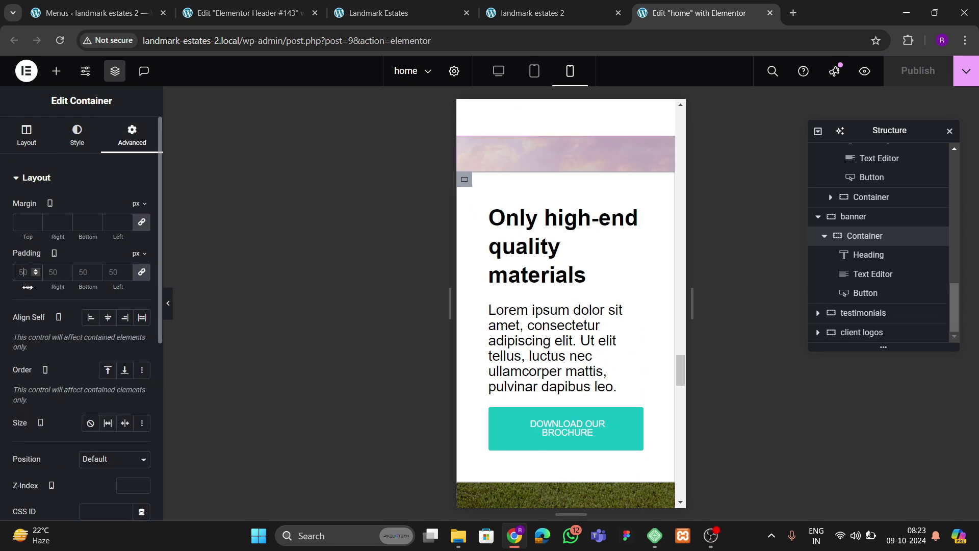
pyautogui.write('30')
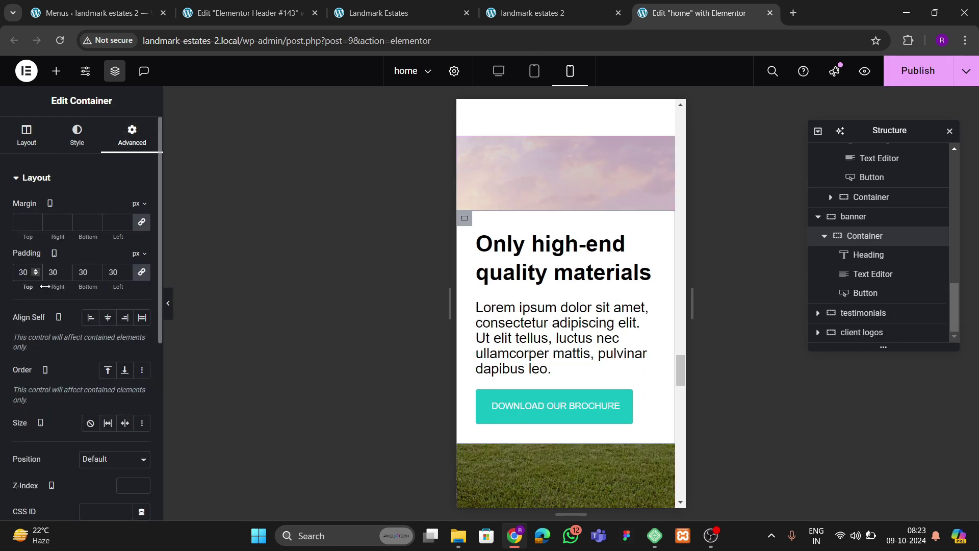
# - Set the font size of the banner's paragraph to 16 px for mobile
pyautogui.click(531, 308)
pyautogui.click(79, 135)
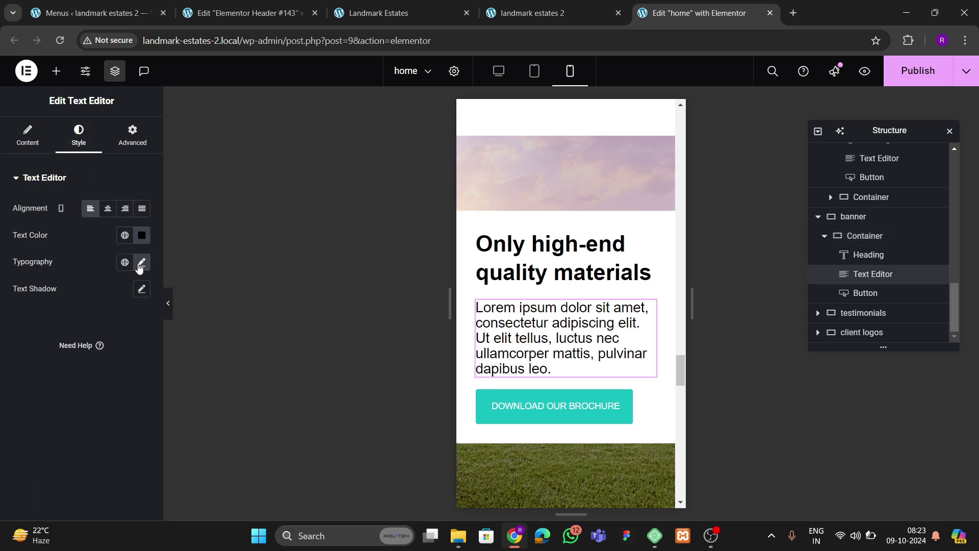
pyautogui.click(141, 262)
pyautogui.click(126, 356)
pyautogui.write('16')
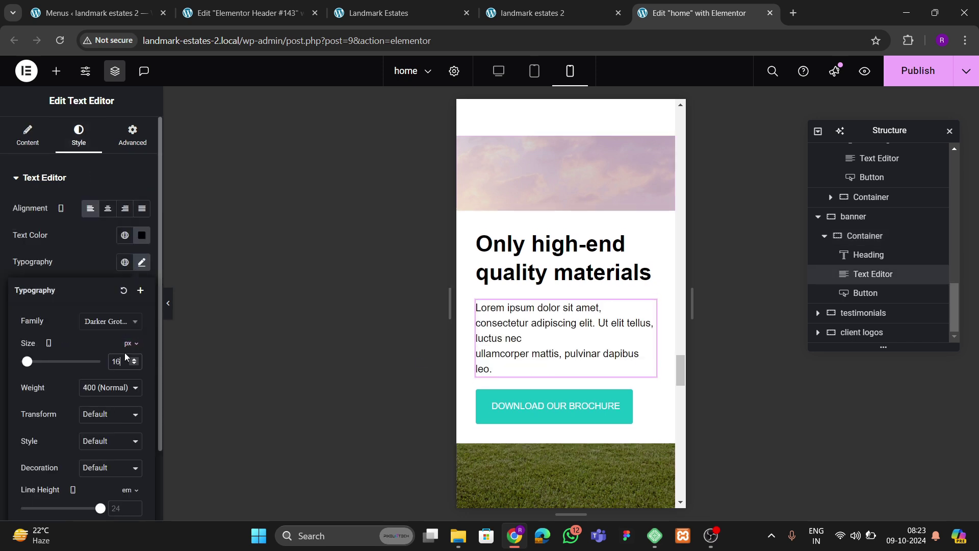
# - Set the banner heading's font size to 30 px and its line height to 1.2 em for mobile
pyautogui.click(563, 257)
pyautogui.click(79, 135)
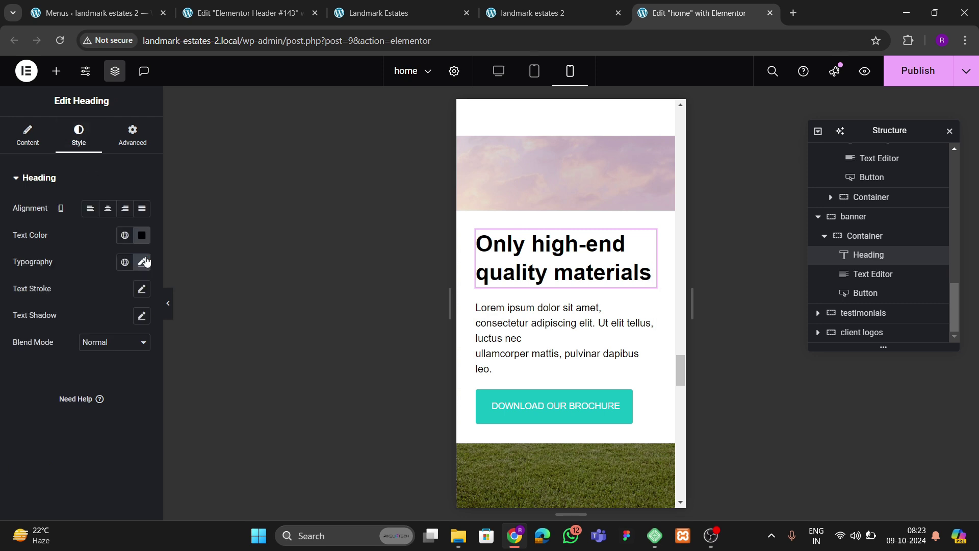
pyautogui.click(142, 262)
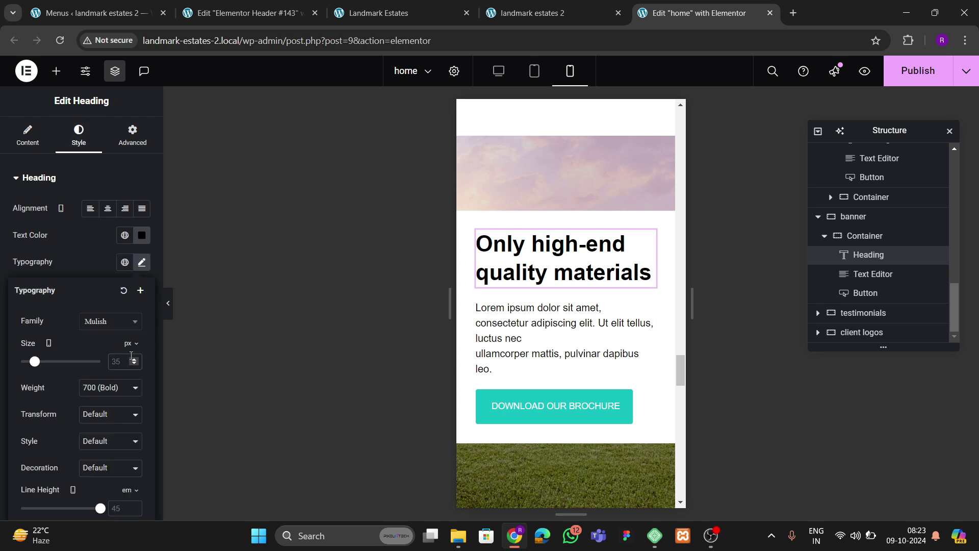
pyautogui.click(131, 356)
pyautogui.write('30')
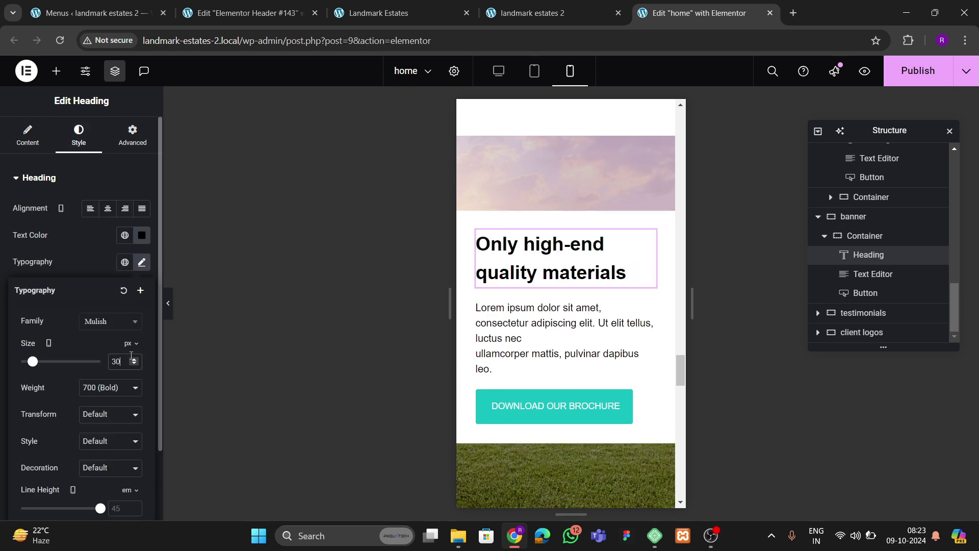
pyautogui.click(133, 506)
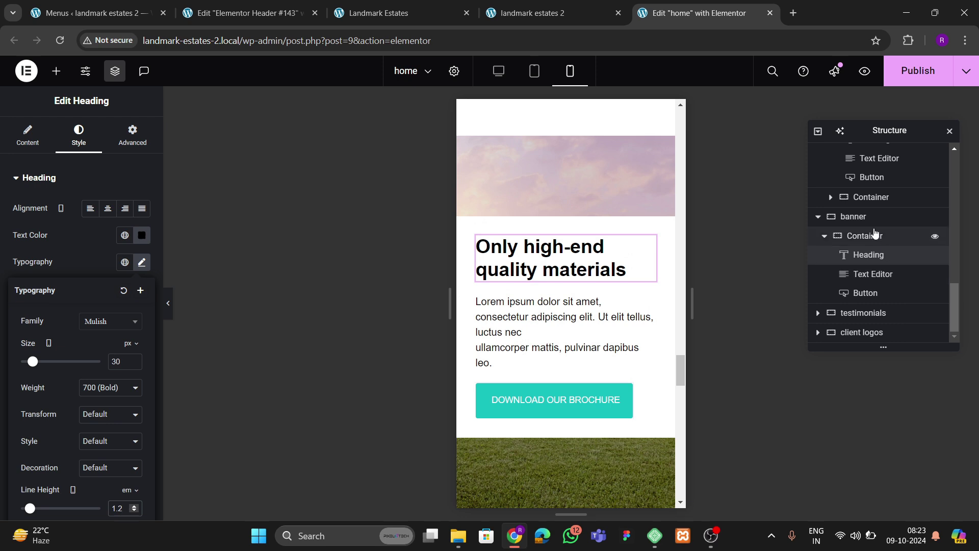
# - Set the outer banner container's padding to 30 px on all sides and its minimum height to 500 px for mobile
pyautogui.click(873, 235)
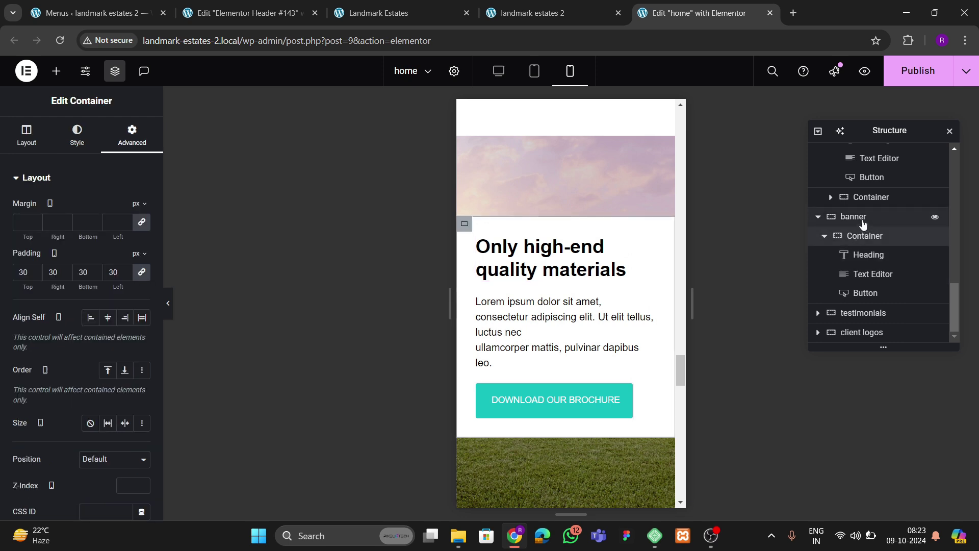
pyautogui.click(861, 220)
pyautogui.click(114, 136)
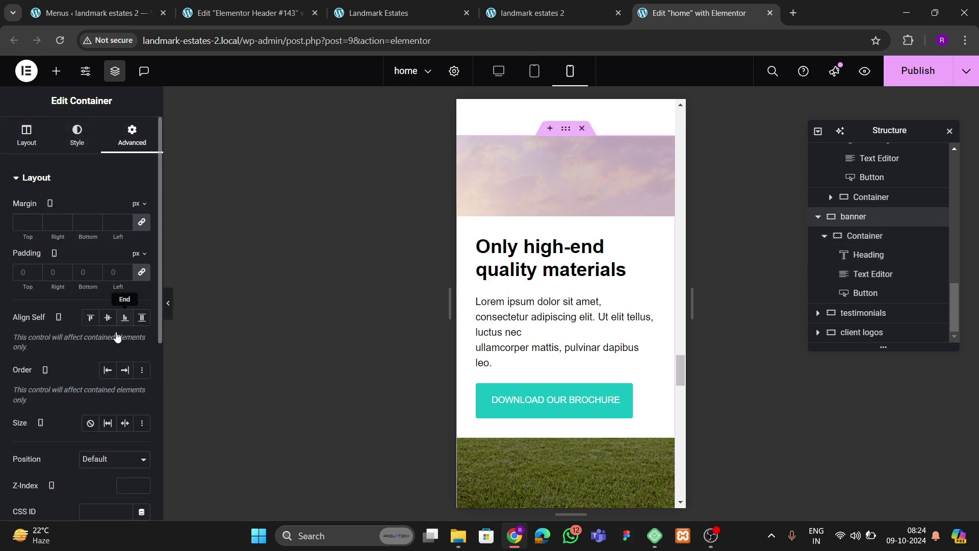
pyautogui.click(27, 276)
pyautogui.write('300')
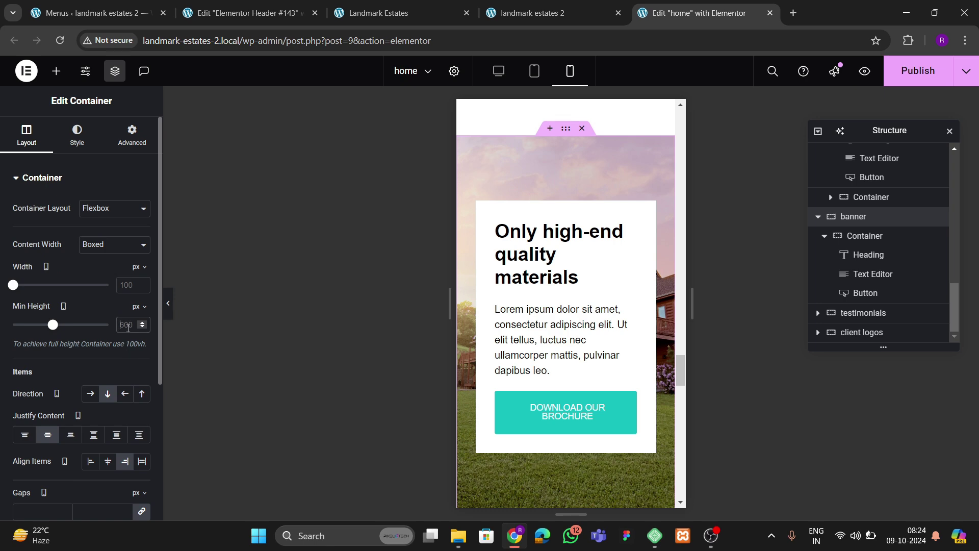
pyautogui.write('400')
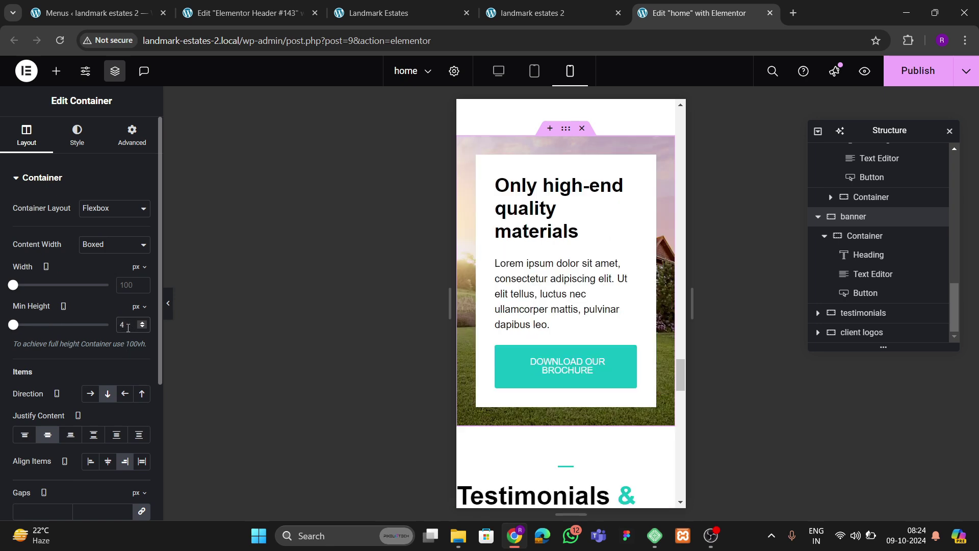
pyautogui.press('BackSpace')
pyautogui.write('500')
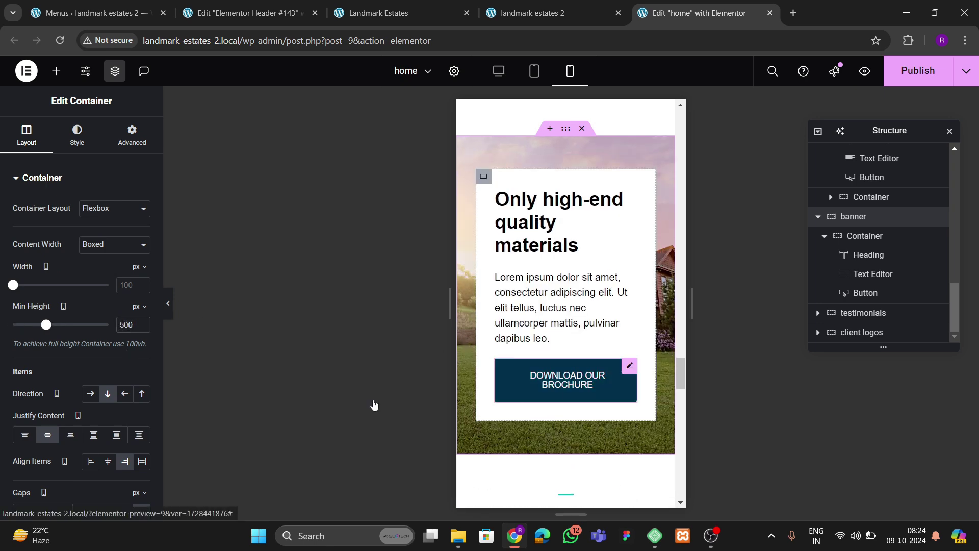
# - Set the font size of the banner's Download Our Brochure button to 12 px for mobile
pyautogui.click(598, 388)
pyautogui.click(79, 135)
pyautogui.click(141, 235)
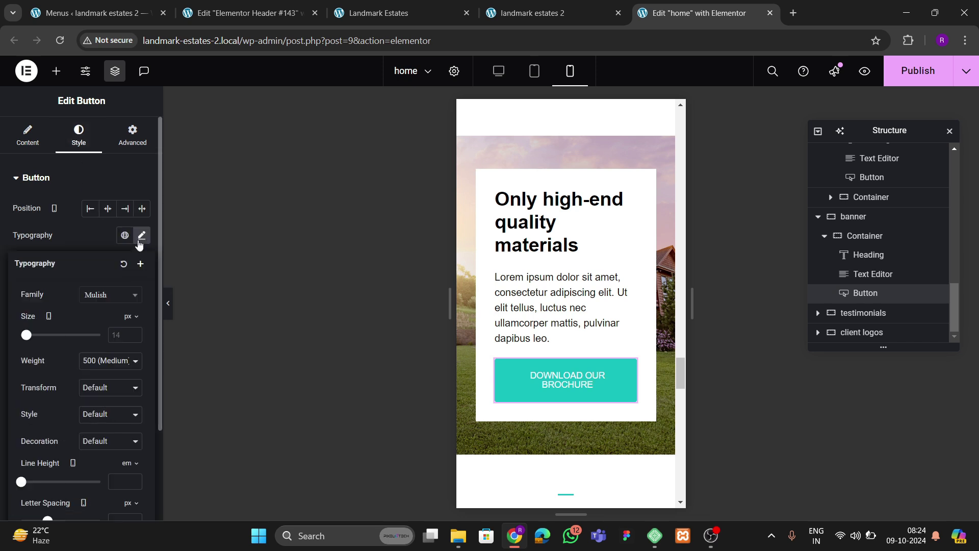
pyautogui.tripleClick(136, 333)
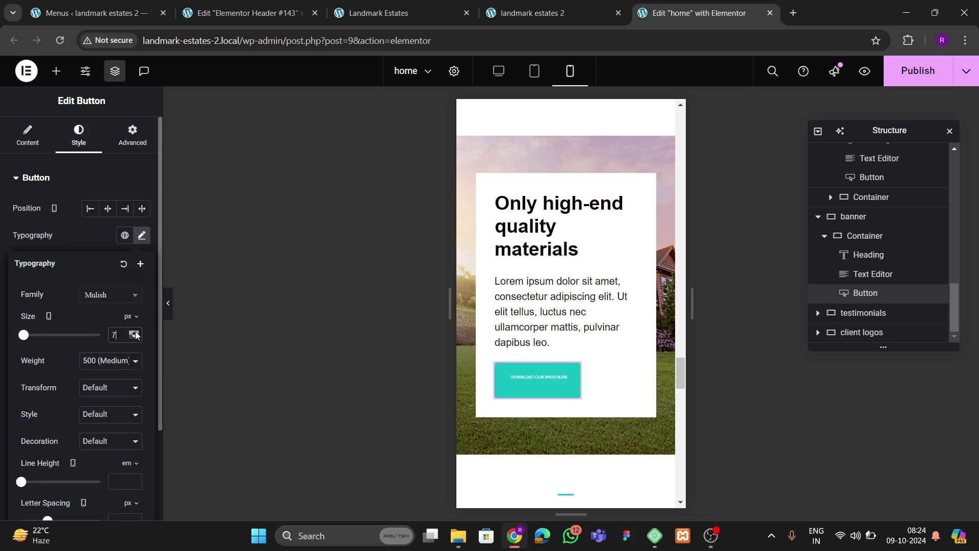
pyautogui.click(135, 333)
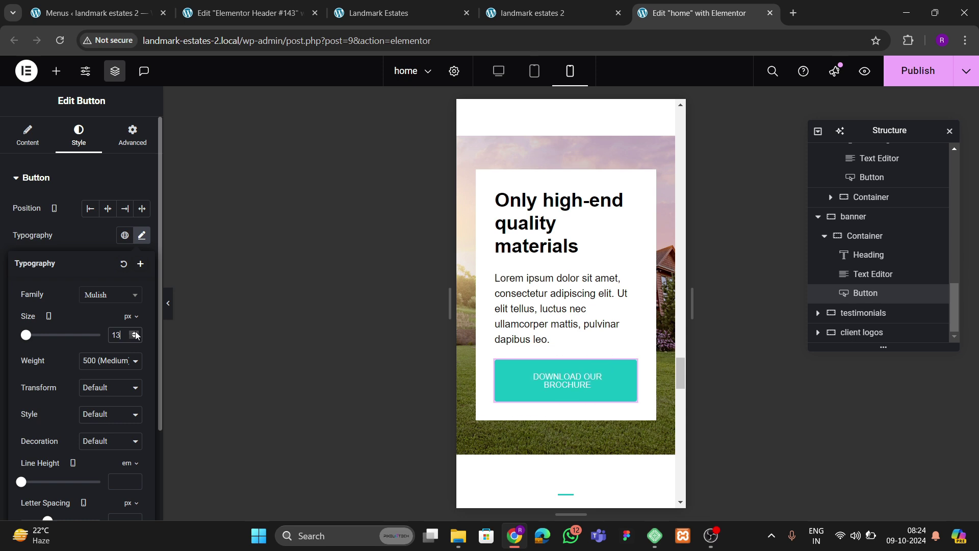
pyautogui.click(136, 337)
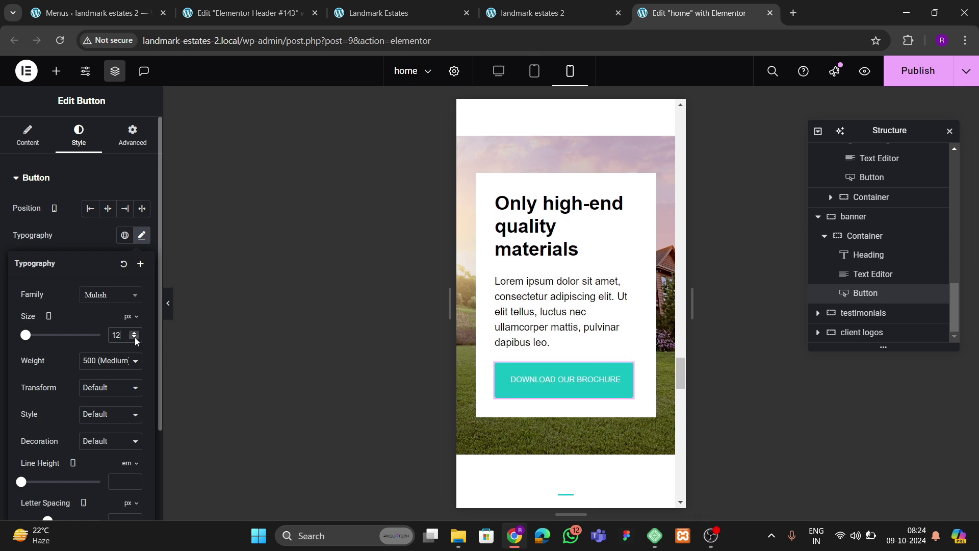
# - Set the Download Our Brochure button's padding to 15 px on all sides for mobile
pyautogui.scroll(-2, 103, 347)
pyautogui.scroll(2, 78, 176)
pyautogui.click(74, 181)
pyautogui.click(51, 177)
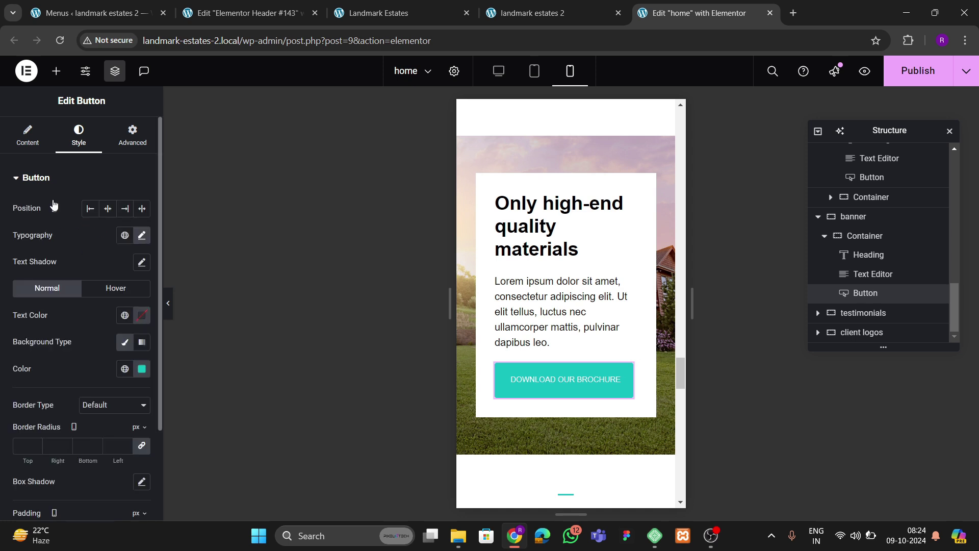
pyautogui.scroll(-3, 68, 340)
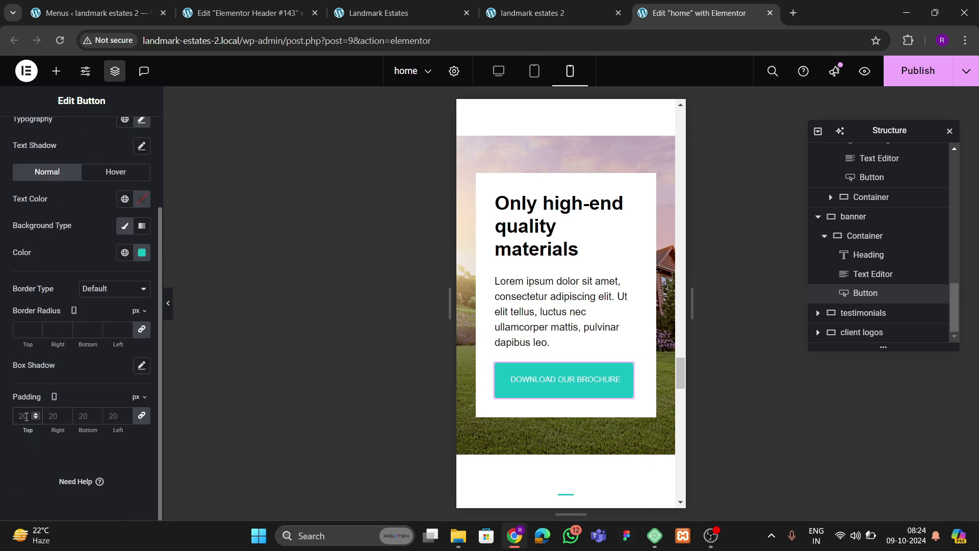
pyautogui.click(26, 416)
pyautogui.write('15')
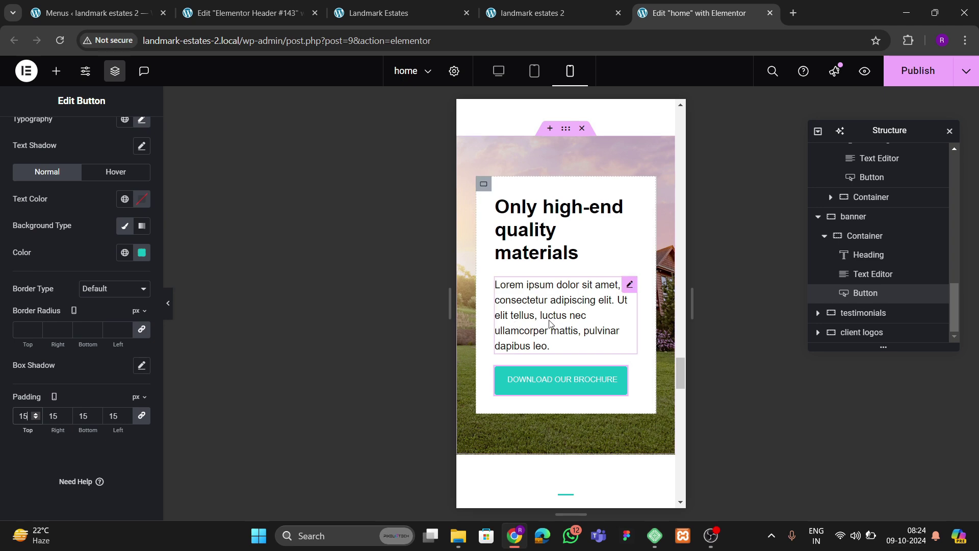
# - Publish the page changes and check the mobile layout from the cta cards through the banner
pyautogui.scroll(-5, 550, 322)
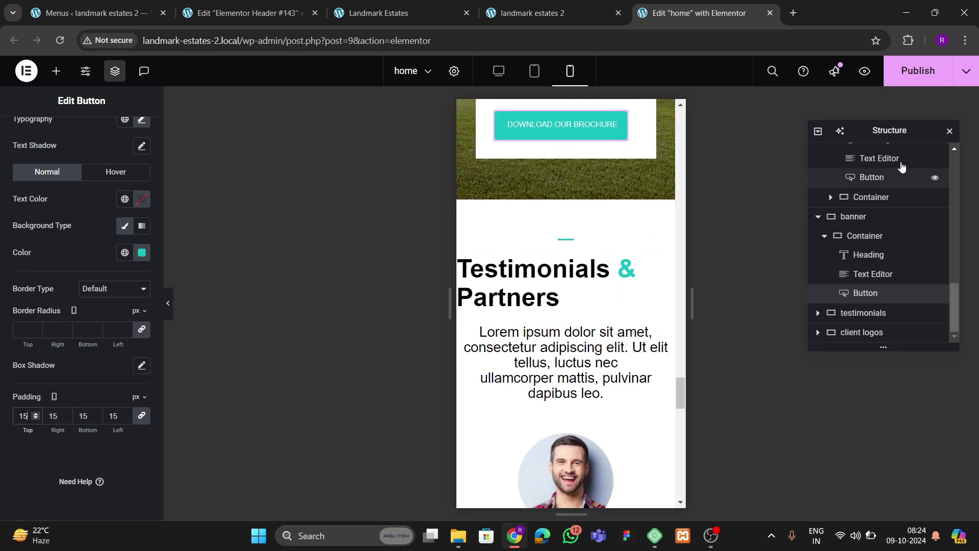
pyautogui.click(917, 71)
pyautogui.scroll(10, 555, 284)
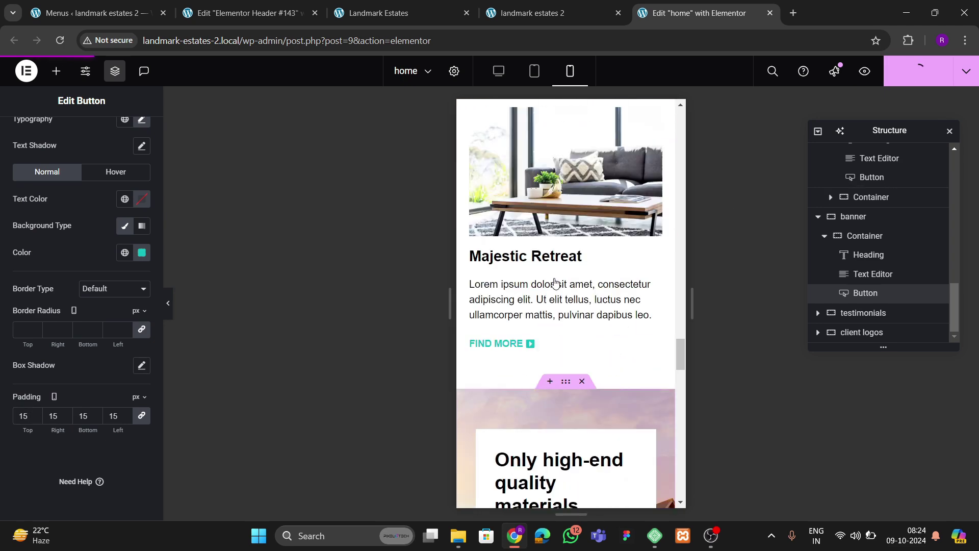
pyautogui.scroll(16, 556, 283)
pyautogui.scroll(-16, 572, 308)
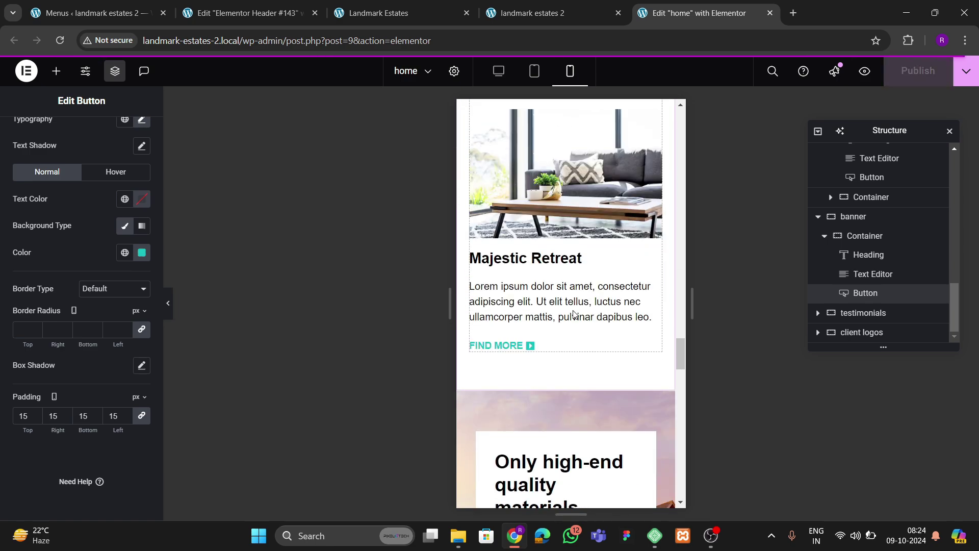
pyautogui.scroll(-10, 573, 314)
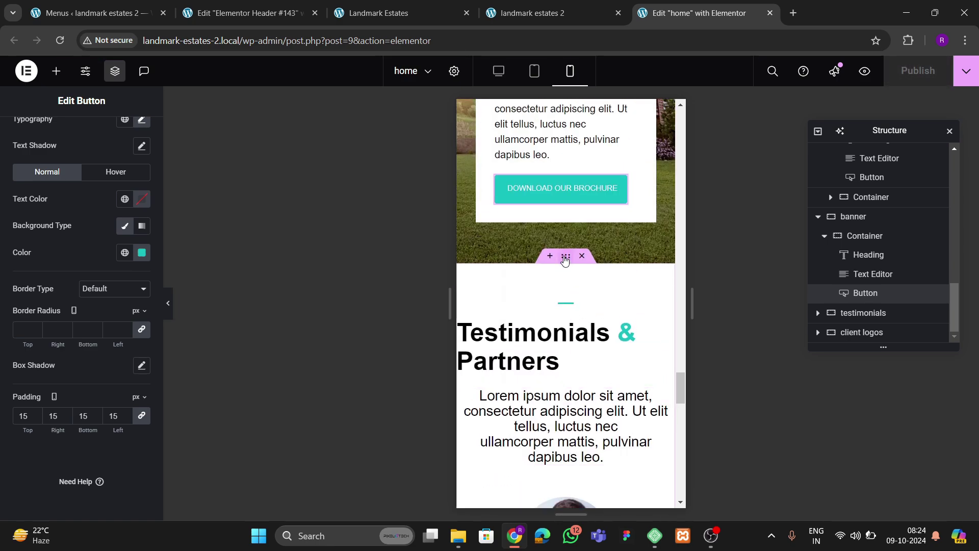
# - Unlink the testimonials container's padding values and set them to 60 px top and bottom, 20 px left and right for mobile
pyautogui.click(131, 147)
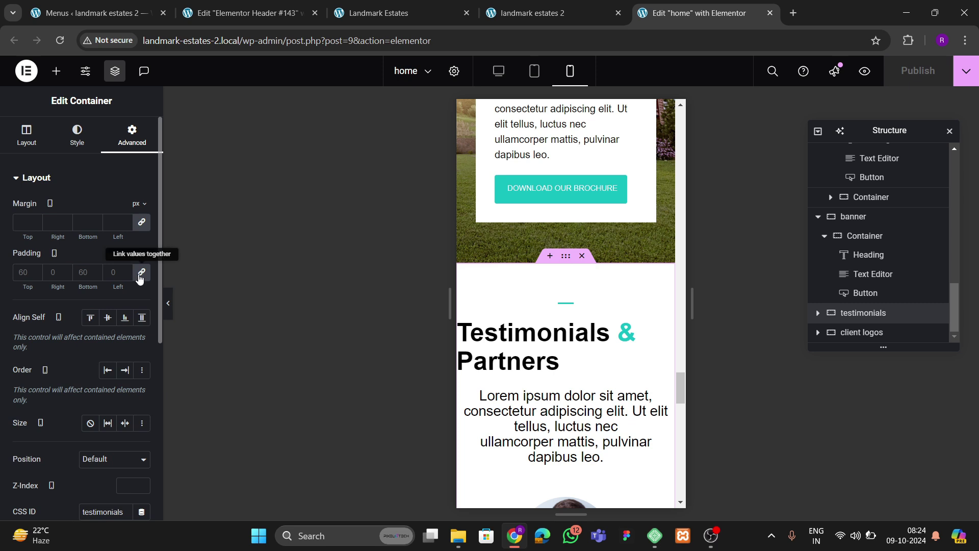
pyautogui.click(140, 273)
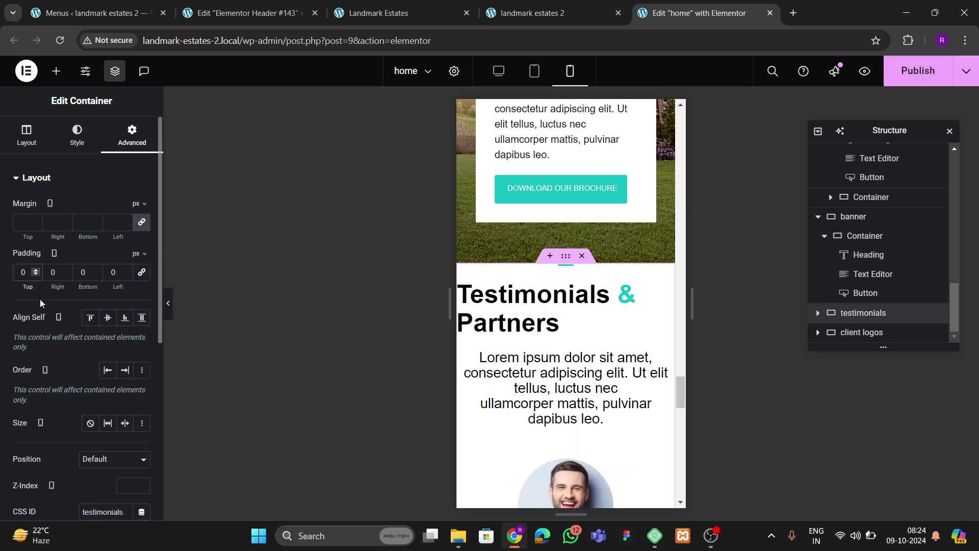
pyautogui.write('60')
pyautogui.press('Tab')
pyautogui.write('20')
pyautogui.press('Tab')
pyautogui.write('6')
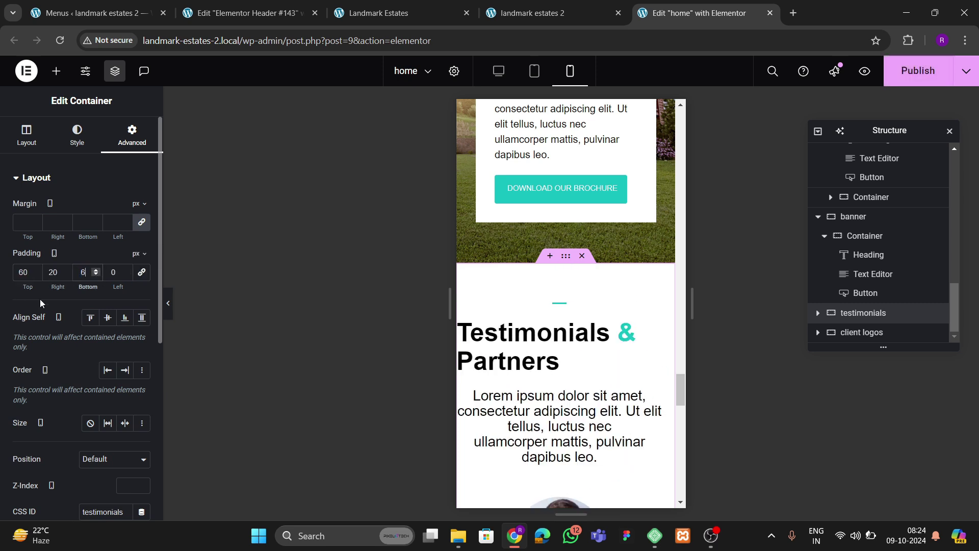
pyautogui.write('0')
pyautogui.press('Tab')
pyautogui.write('20')
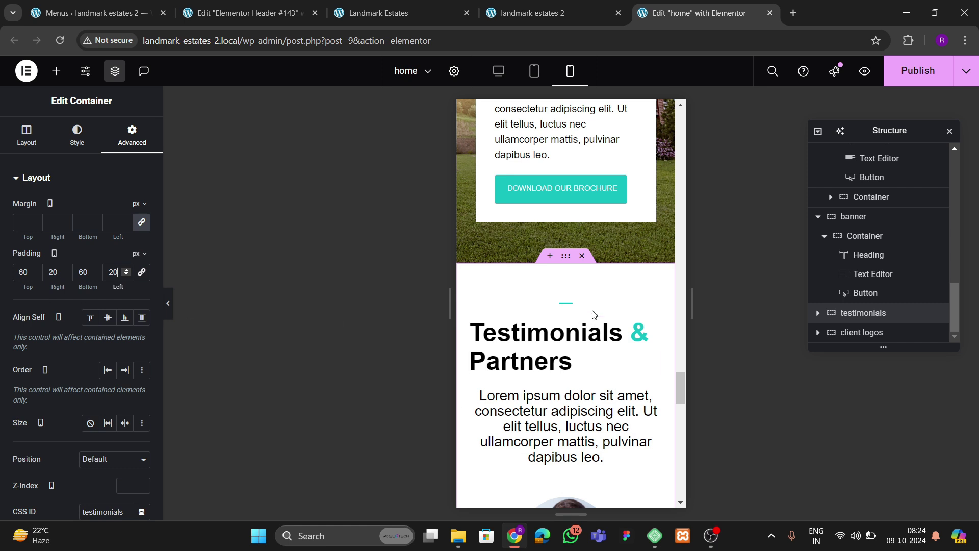
# - Widen the divider above the Testimonials & Partners heading and center-align that heading for mobile
pyautogui.click(576, 305)
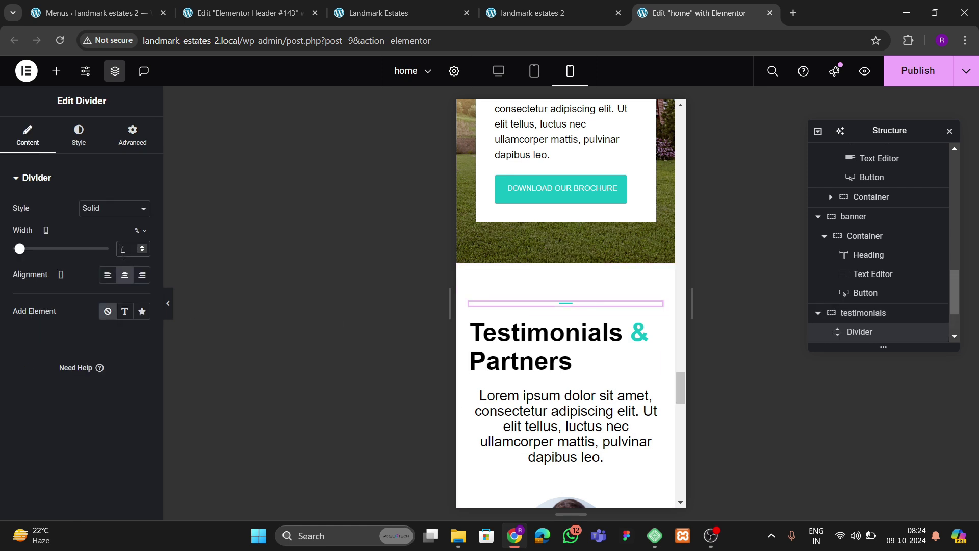
pyautogui.click(510, 346)
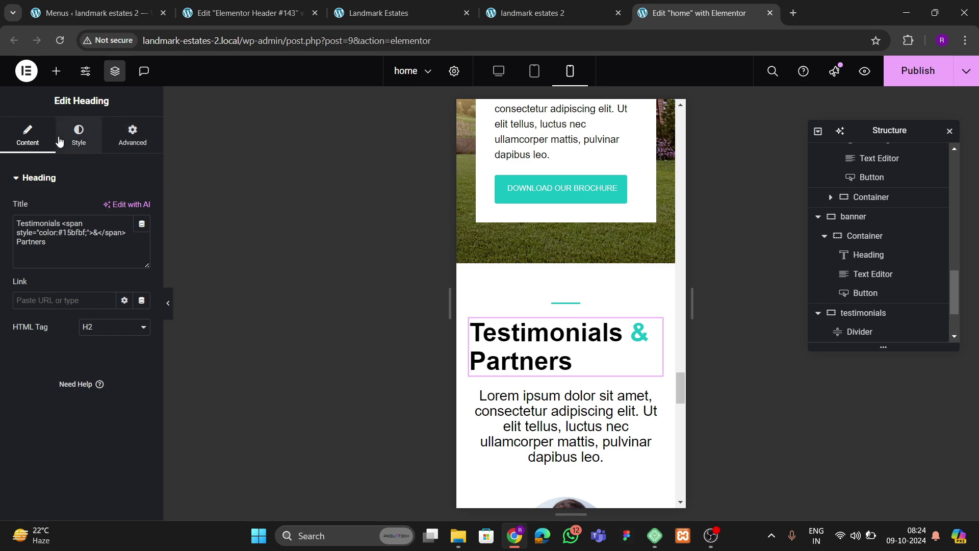
pyautogui.click(79, 135)
pyautogui.click(107, 209)
# - Set the font size of the introductory text under the Testimonials & Partners heading to 16 px for mobile
pyautogui.scroll(-3, 600, 303)
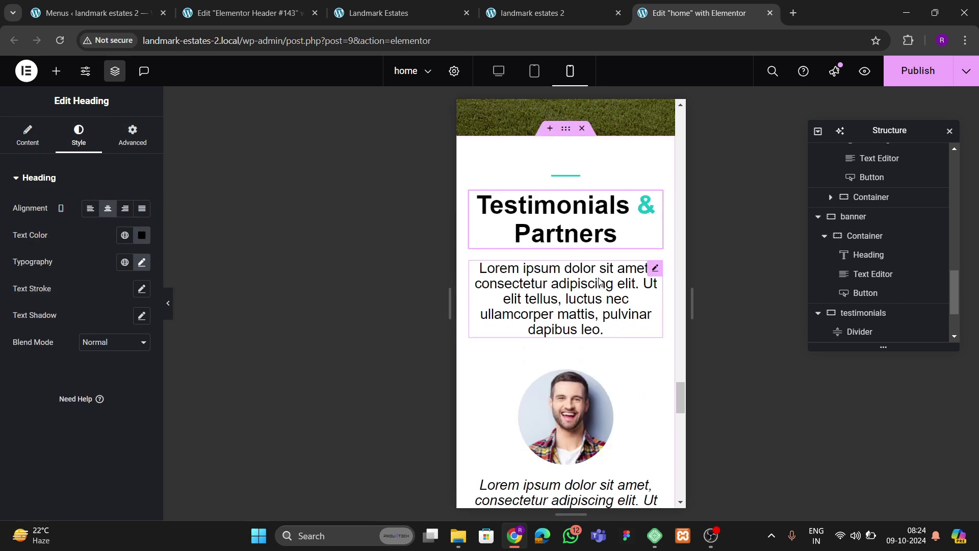
pyautogui.click(599, 303)
pyautogui.scroll(3, 600, 303)
pyautogui.scroll(5, 599, 300)
pyautogui.scroll(-4, 600, 301)
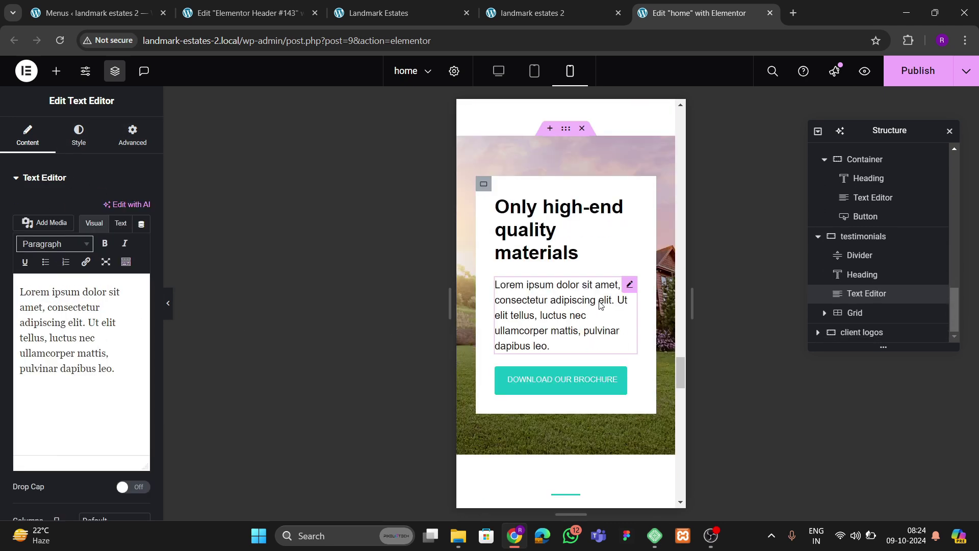
pyautogui.click(83, 141)
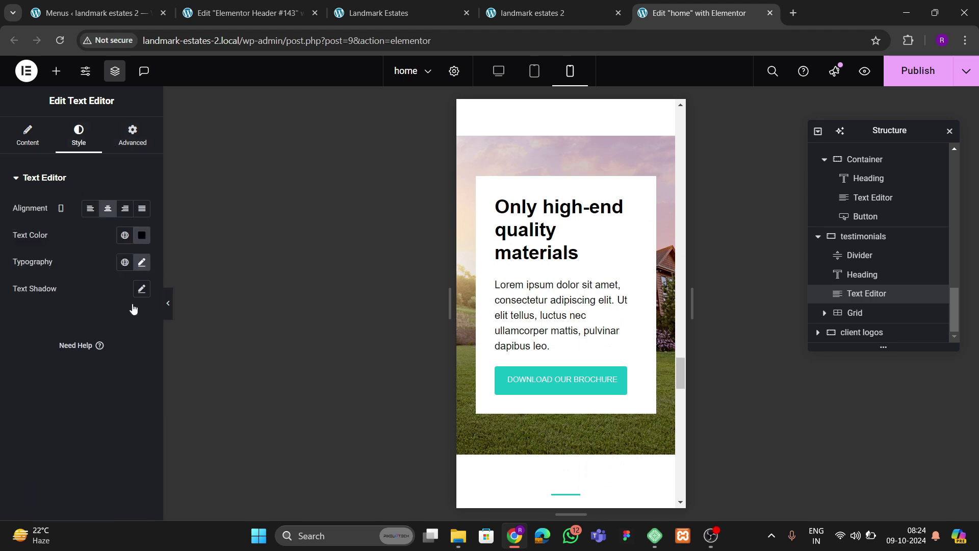
pyautogui.write('18')
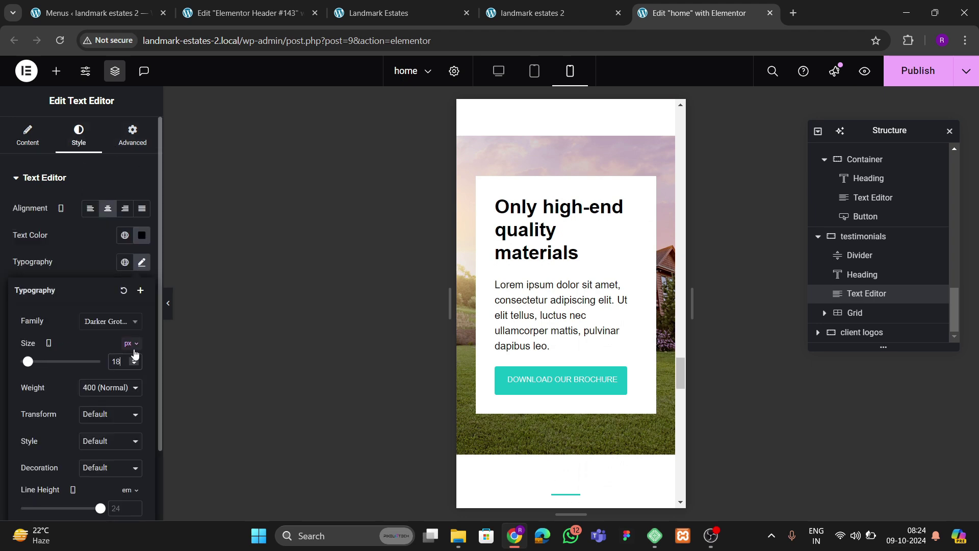
pyautogui.scroll(-9, 612, 325)
pyautogui.scroll(5, 613, 325)
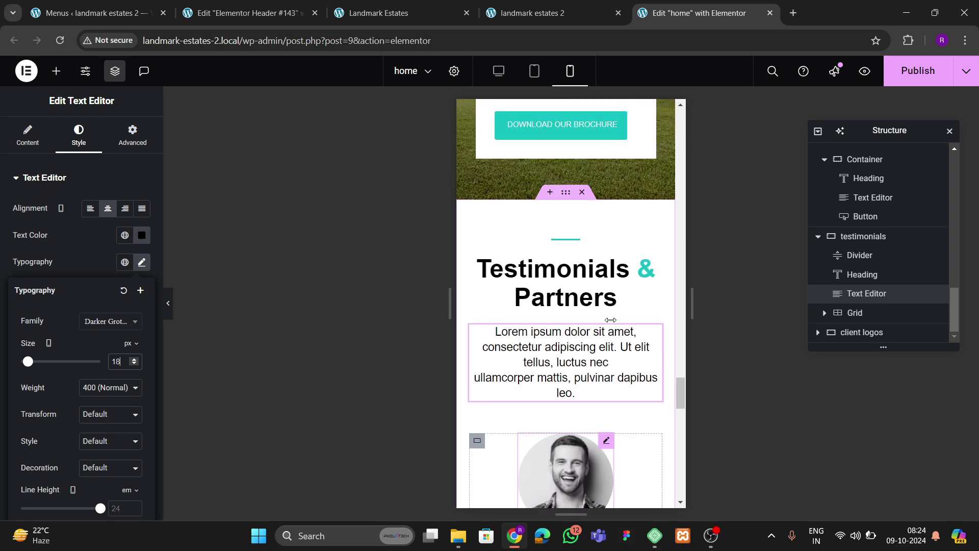
pyautogui.press('BackSpace')
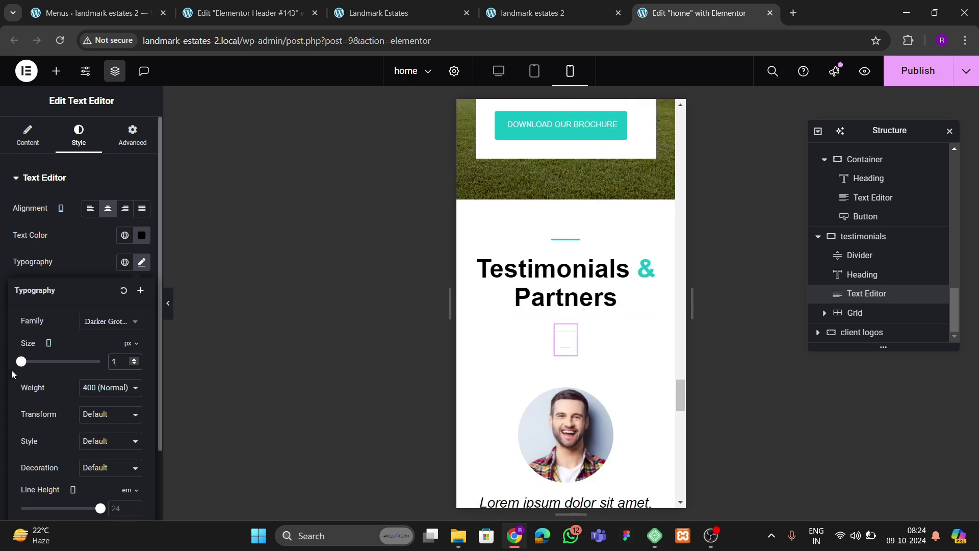
pyautogui.write('6')
pyautogui.scroll(-8, 560, 316)
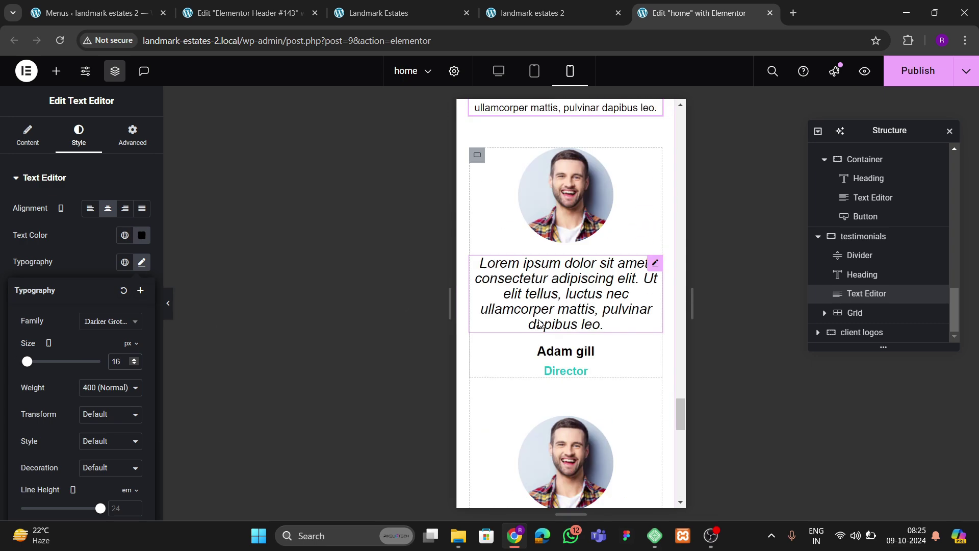
# - Set the first testimonial's italic quote text to a font size of 18 px for mobile
pyautogui.scroll(-4, 584, 370)
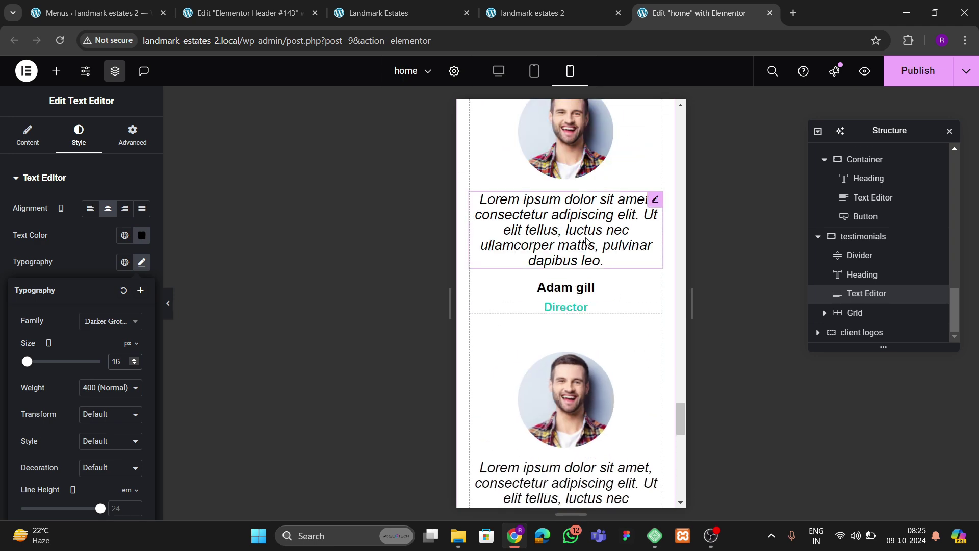
pyautogui.click(576, 232)
pyautogui.click(79, 135)
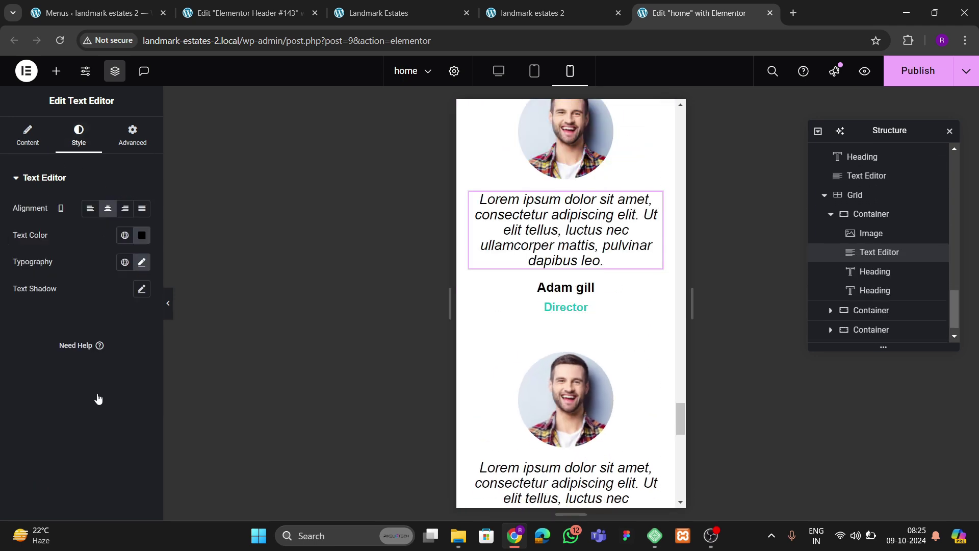
pyautogui.click(142, 263)
pyautogui.click(123, 362)
pyautogui.write('18')
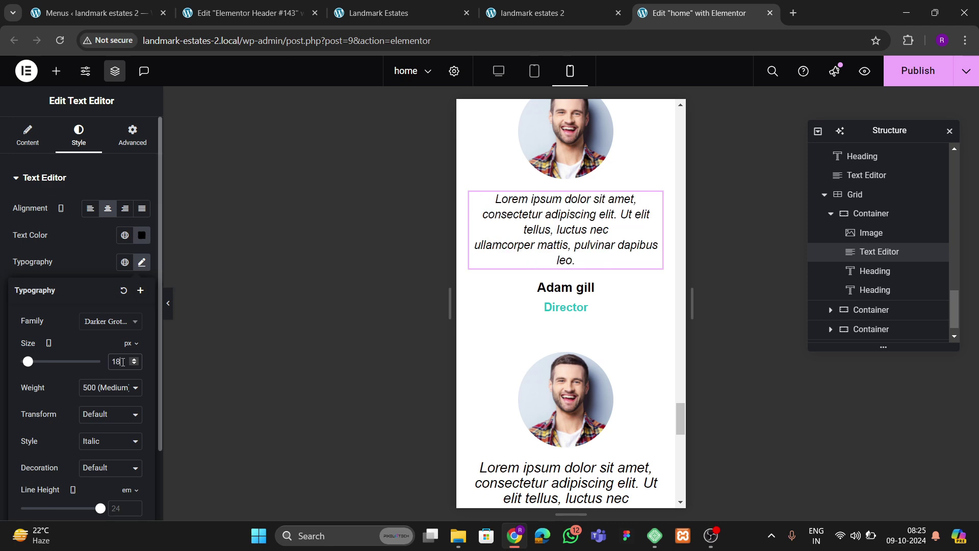
# - Copy the first testimonial quote and paste its style onto the second and third quotes
pyautogui.rightClick(609, 220)
pyautogui.press('Escape')
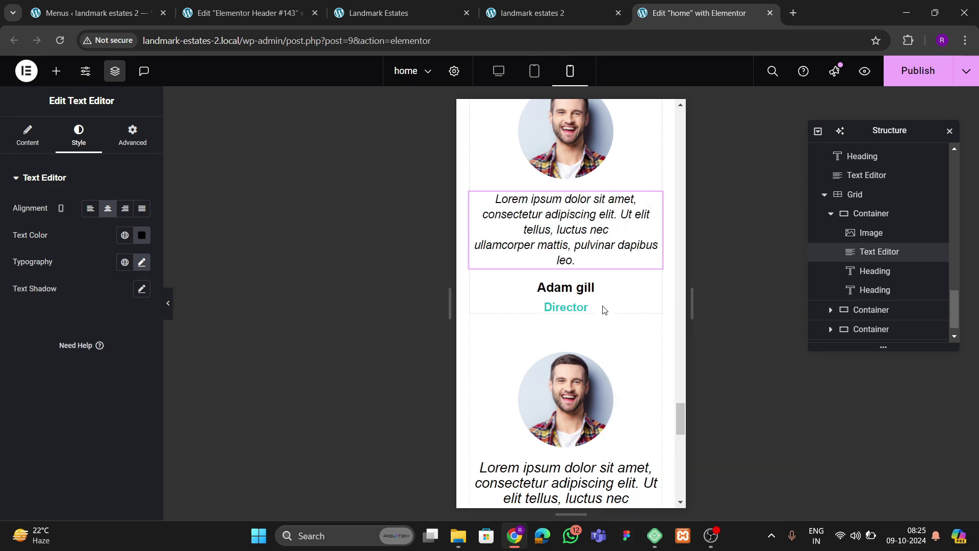
pyautogui.scroll(-4, 603, 308)
pyautogui.click(578, 319)
pyautogui.rightClick(578, 319)
pyautogui.click(622, 343)
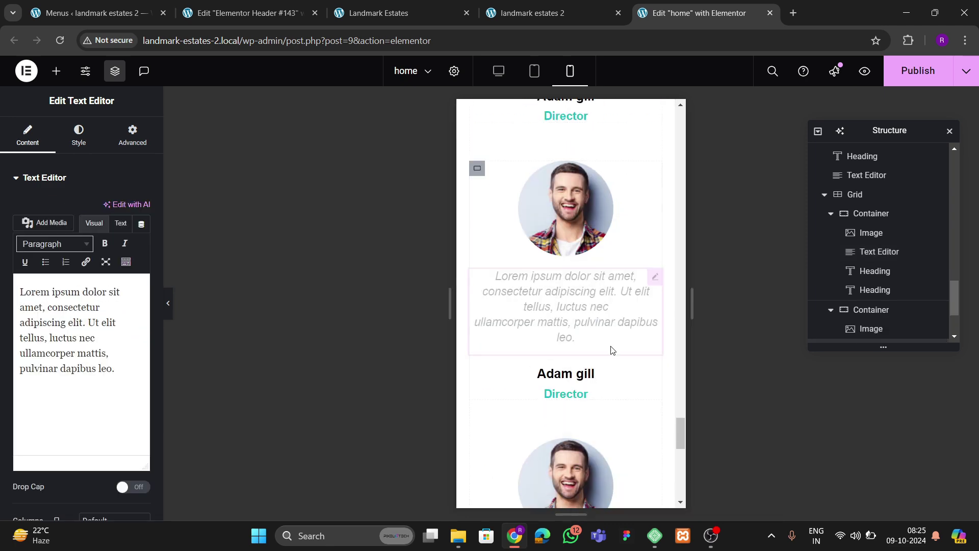
pyautogui.scroll(-5, 591, 360)
pyautogui.rightClick(565, 276)
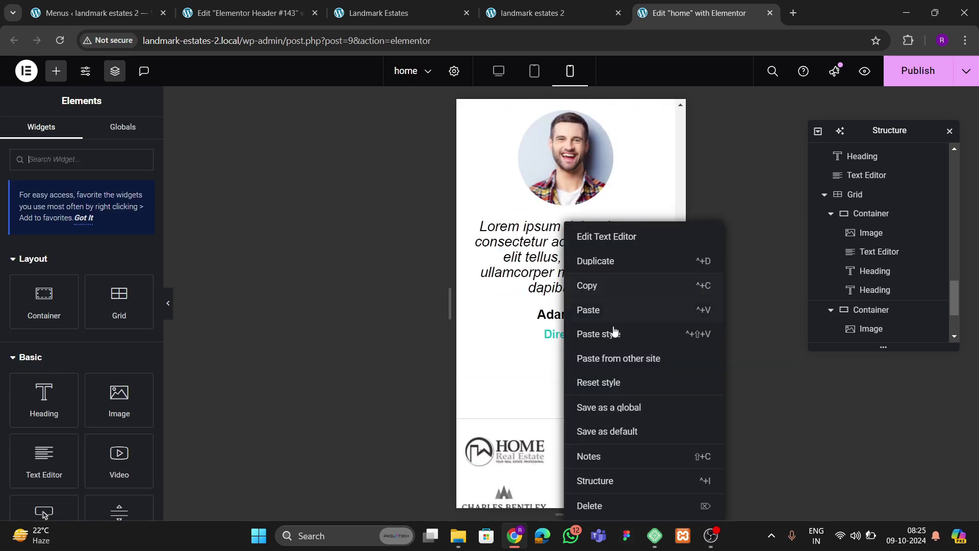
pyautogui.click(609, 333)
# - Change the direction of the inner container in client logos to column so the logos stack vertically on mobile
pyautogui.scroll(-4, 564, 336)
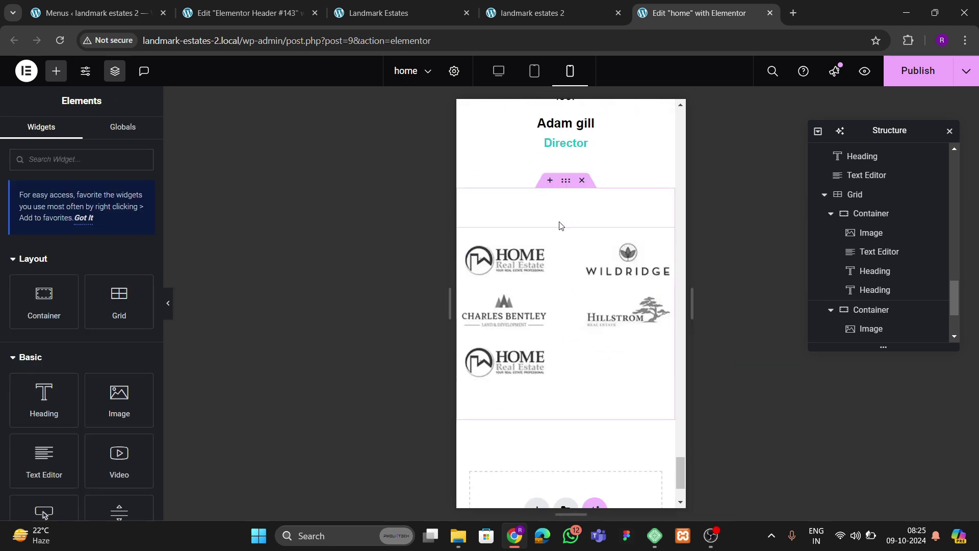
pyautogui.click(563, 184)
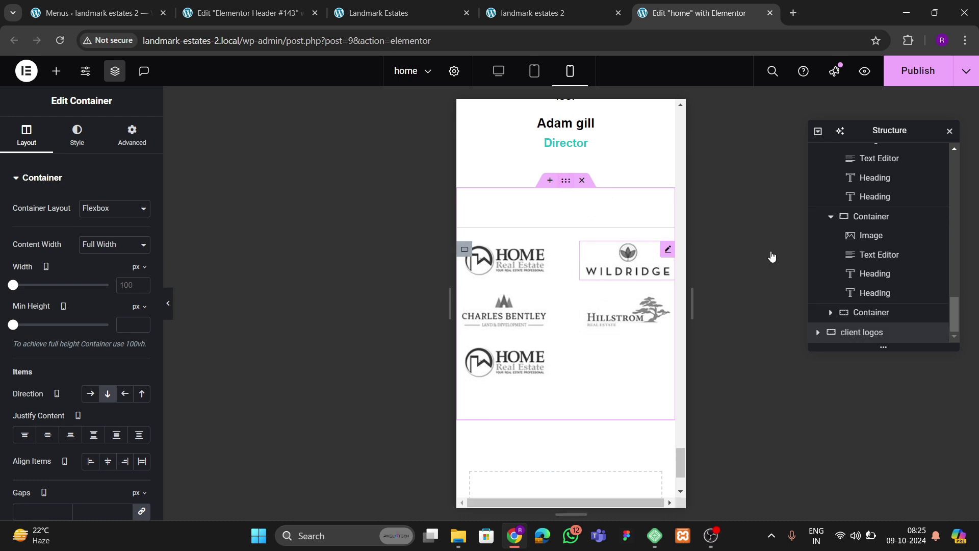
pyautogui.click(818, 333)
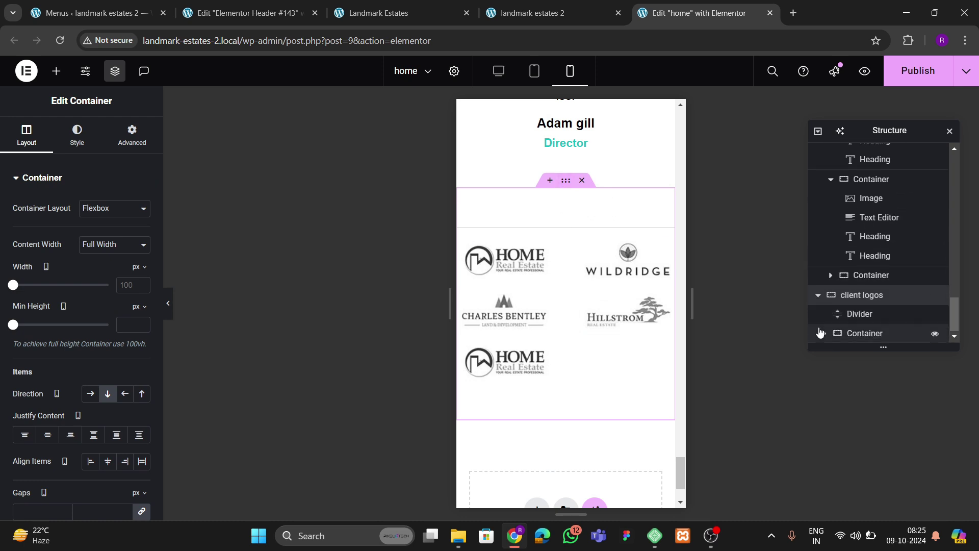
pyautogui.click(856, 334)
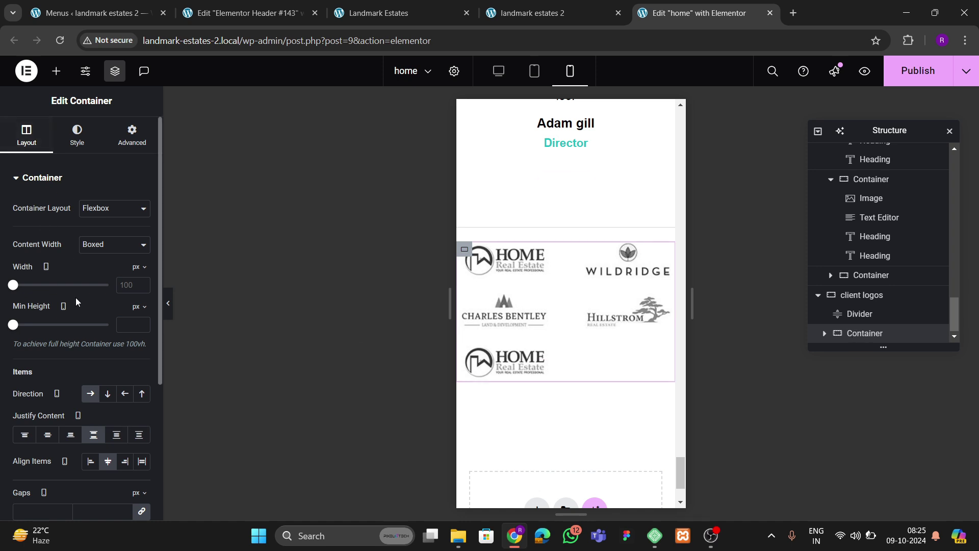
pyautogui.scroll(-2, 77, 301)
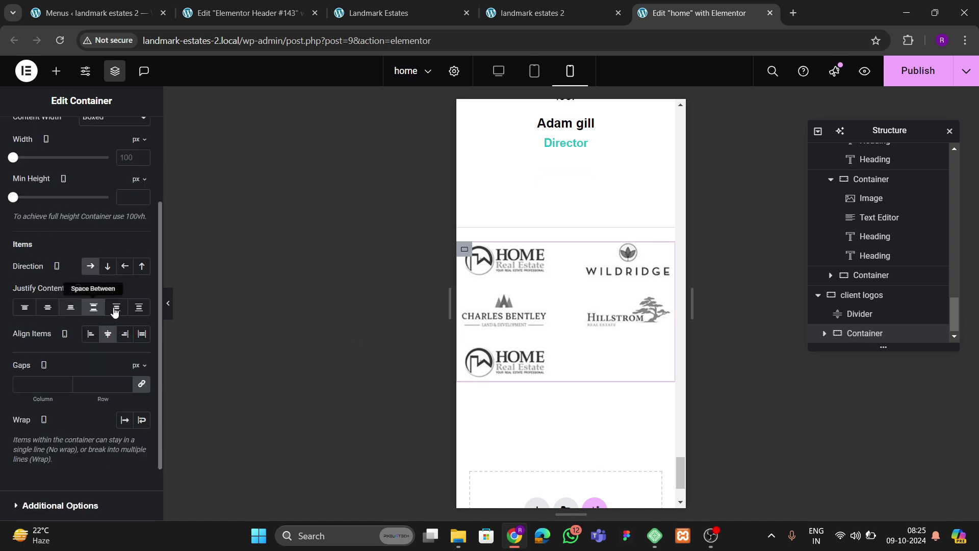
pyautogui.click(107, 265)
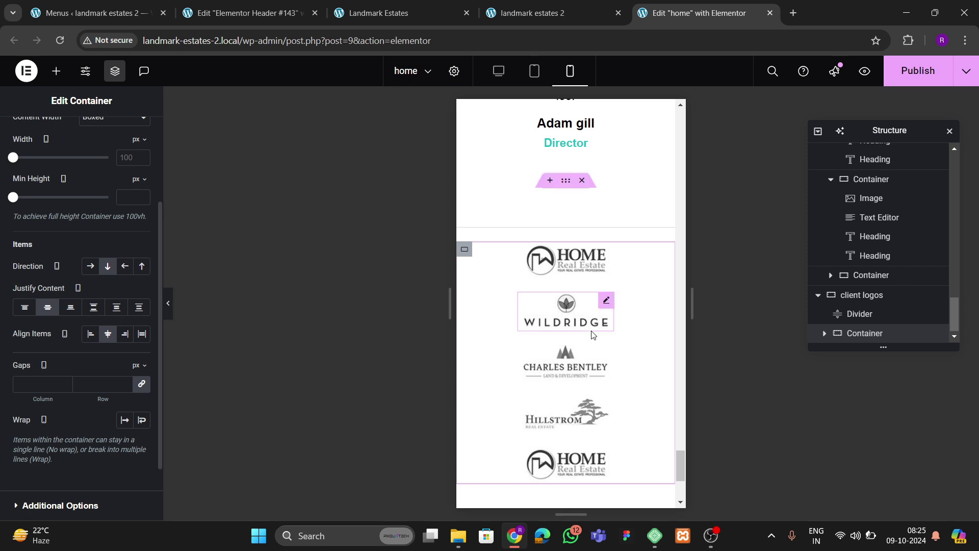
pyautogui.scroll(-2, 590, 388)
pyautogui.scroll(2, 590, 389)
pyautogui.scroll(-3, 559, 354)
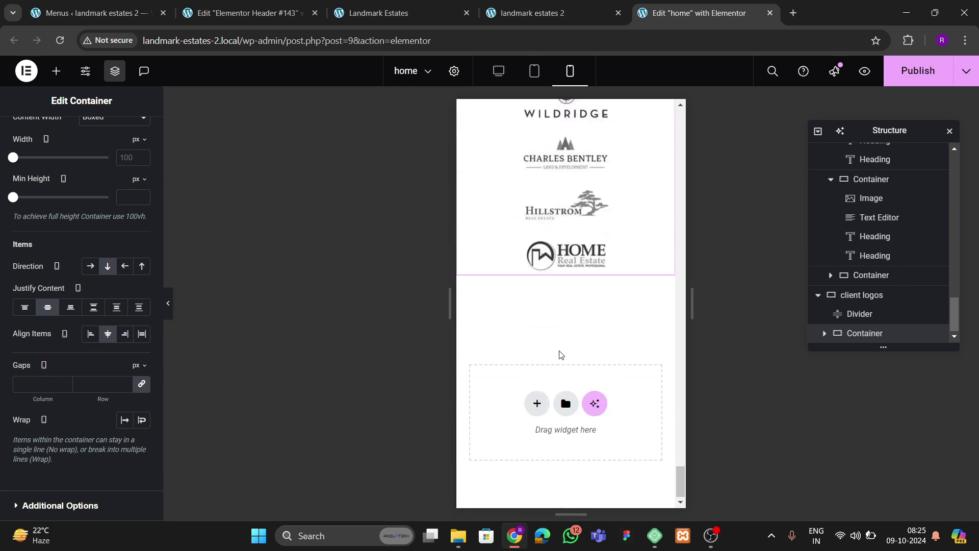
# - Publish the home page changes, then reload the live site and look over its desktop layout
pyautogui.click(900, 72)
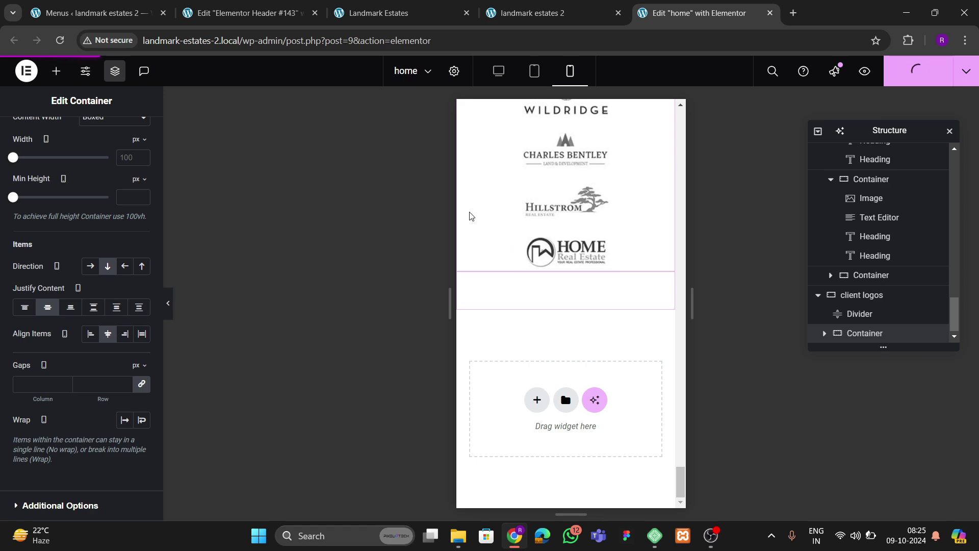
pyautogui.click(530, 13)
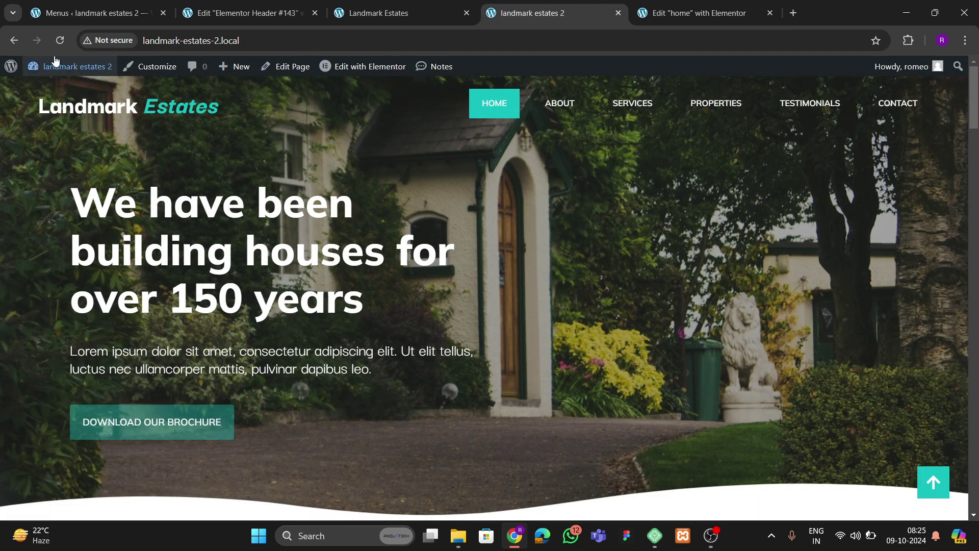
pyautogui.click(60, 40)
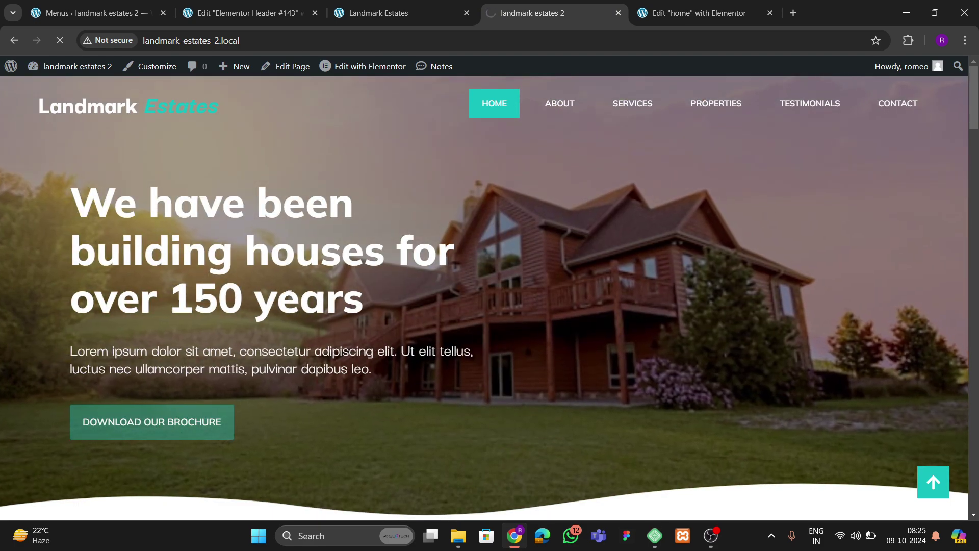
pyautogui.scroll(-10, 434, 316)
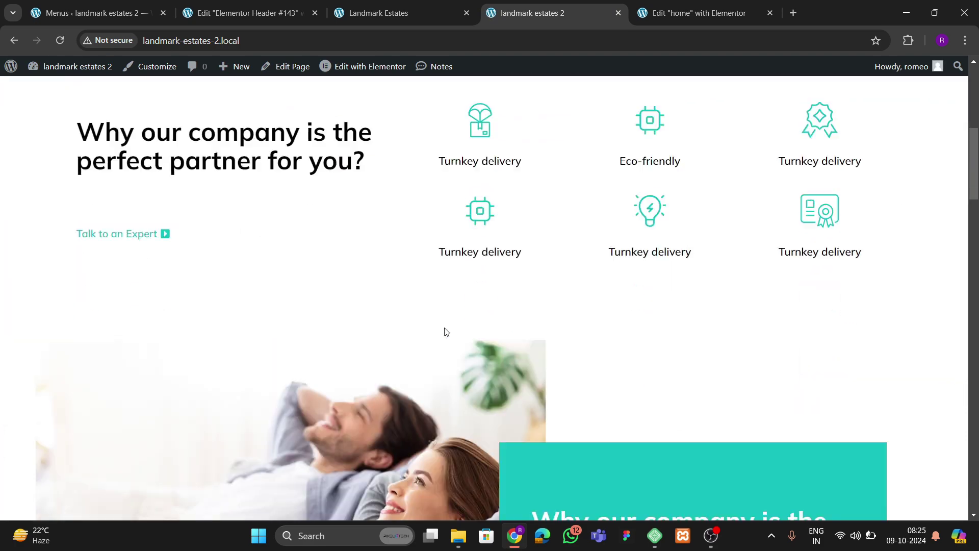
pyautogui.scroll(-10, 444, 329)
pyautogui.scroll(13, 444, 328)
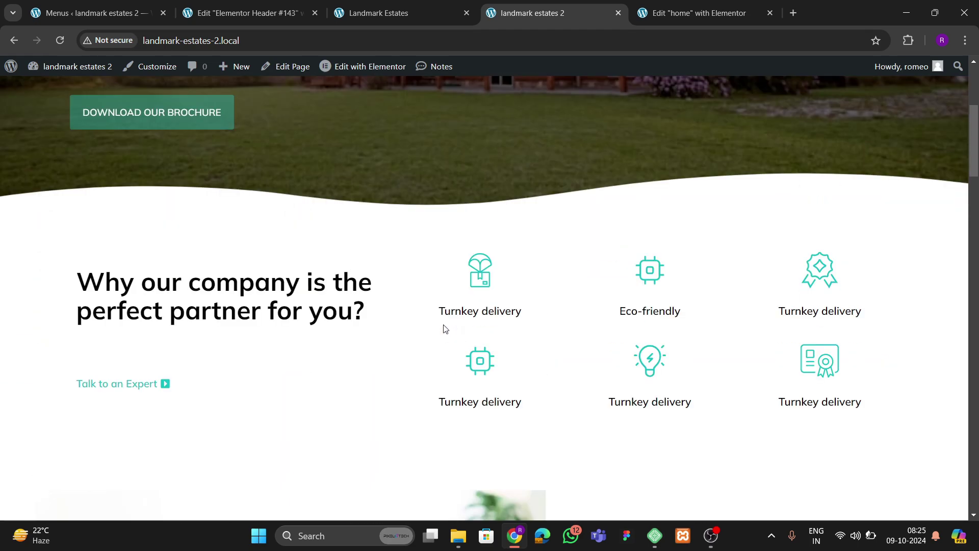
pyautogui.scroll(5, 443, 328)
# - Inspect the live page with the developer tools docked to the right and turn on the responsive device view
pyautogui.rightClick(31, 240)
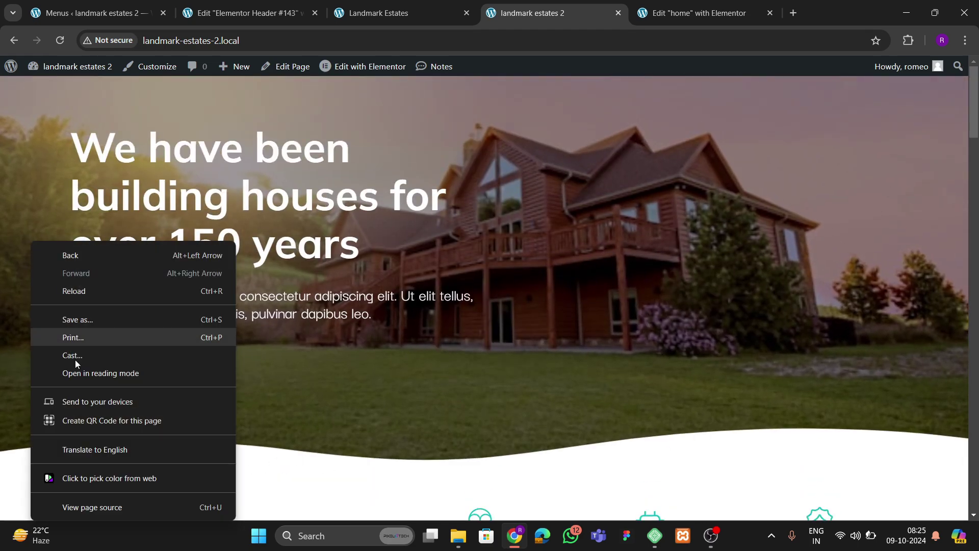
pyautogui.click(72, 507)
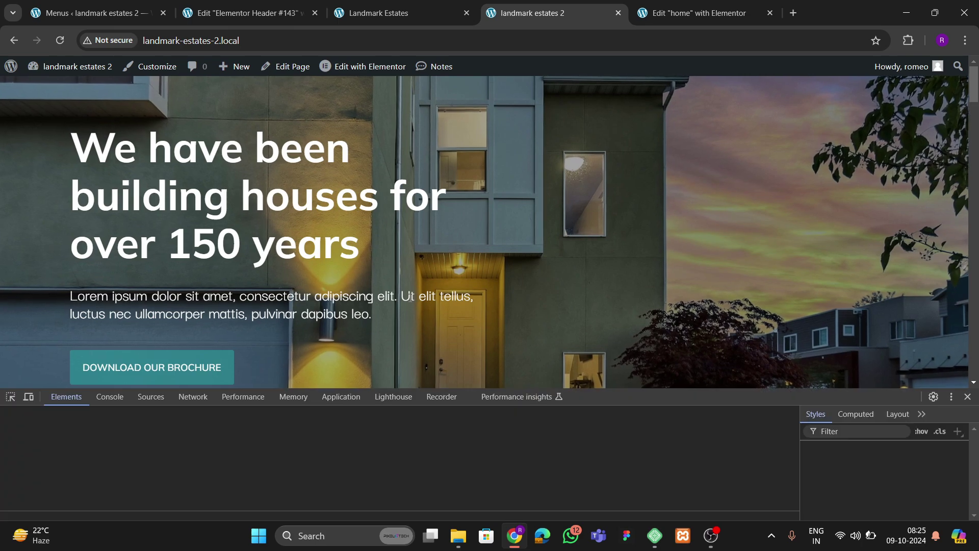
pyautogui.click(951, 396)
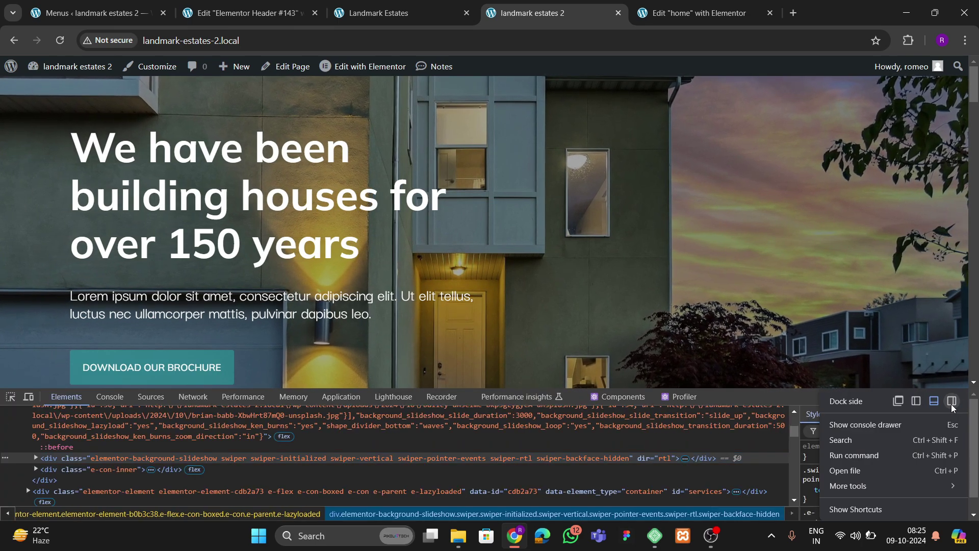
pyautogui.click(951, 400)
pyautogui.hotkey('ctrl', 'shift', 'm')
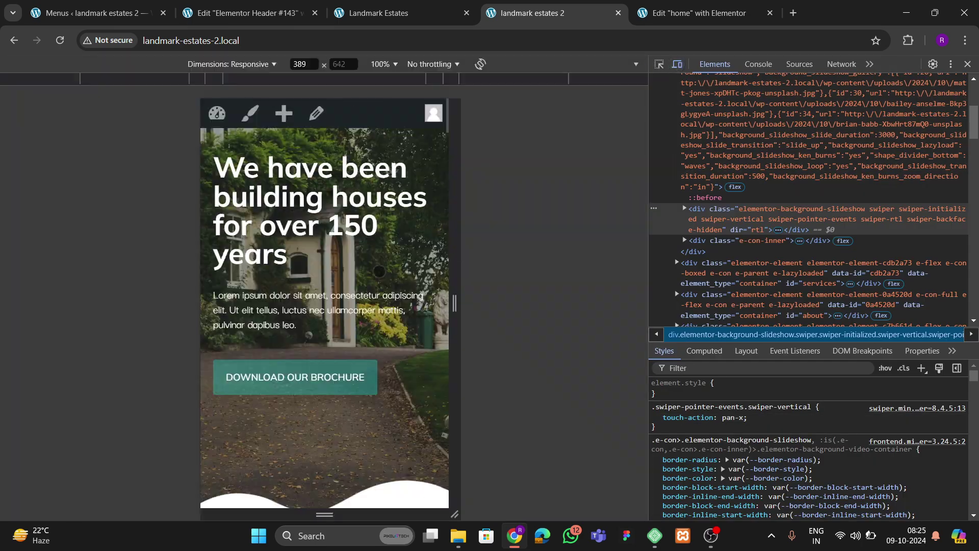
# - Examine the live page's mobile layout from the hero to the client logos, trying the property carousel's arrows
pyautogui.scroll(-15, 379, 271)
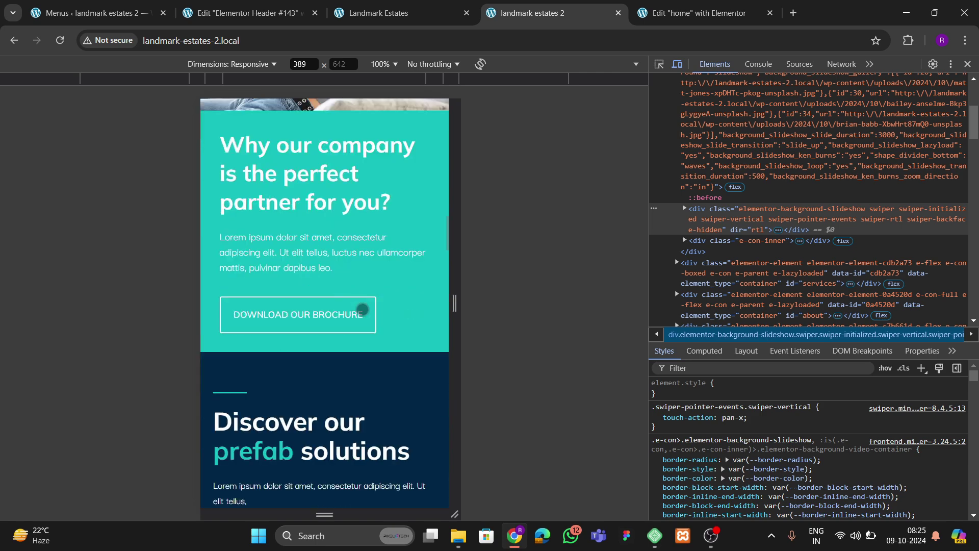
pyautogui.scroll(-14, 362, 310)
pyautogui.scroll(11, 361, 311)
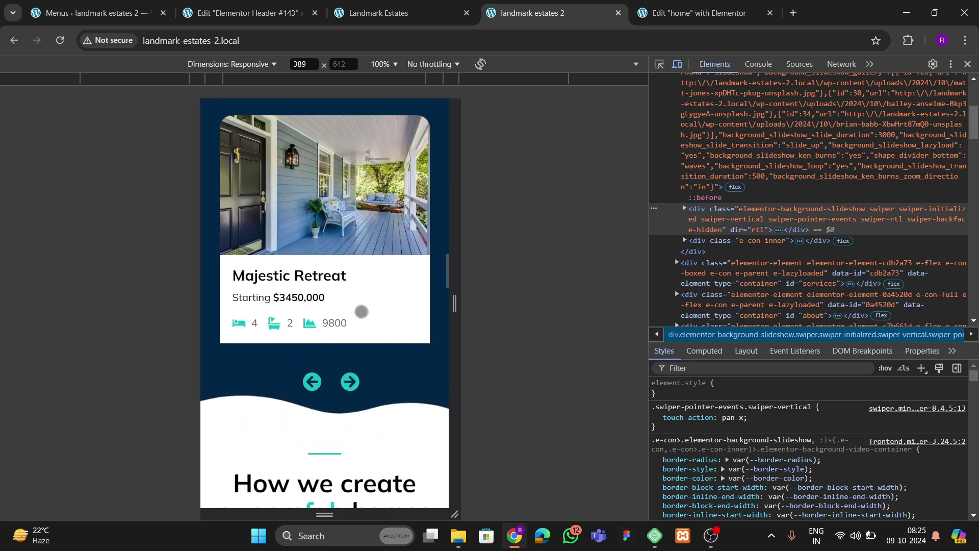
pyautogui.click(350, 377)
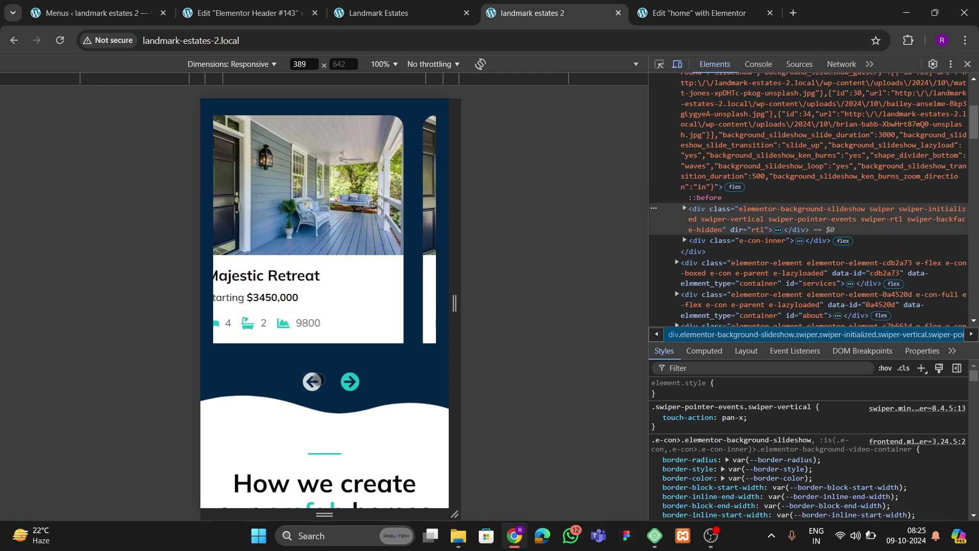
pyautogui.scroll(3, 350, 377)
pyautogui.scroll(-8, 325, 332)
pyautogui.scroll(10, 324, 332)
pyautogui.scroll(-15, 324, 331)
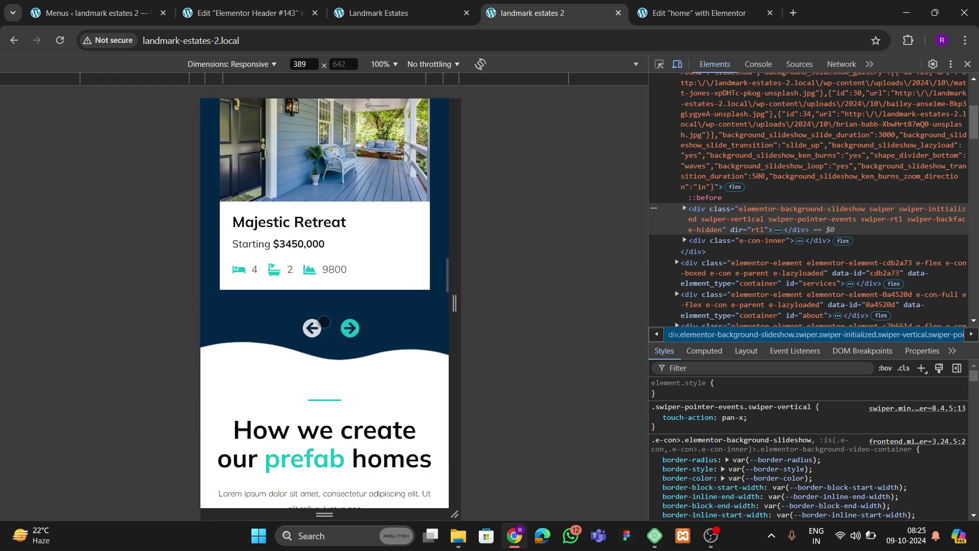
pyautogui.scroll(-18, 324, 332)
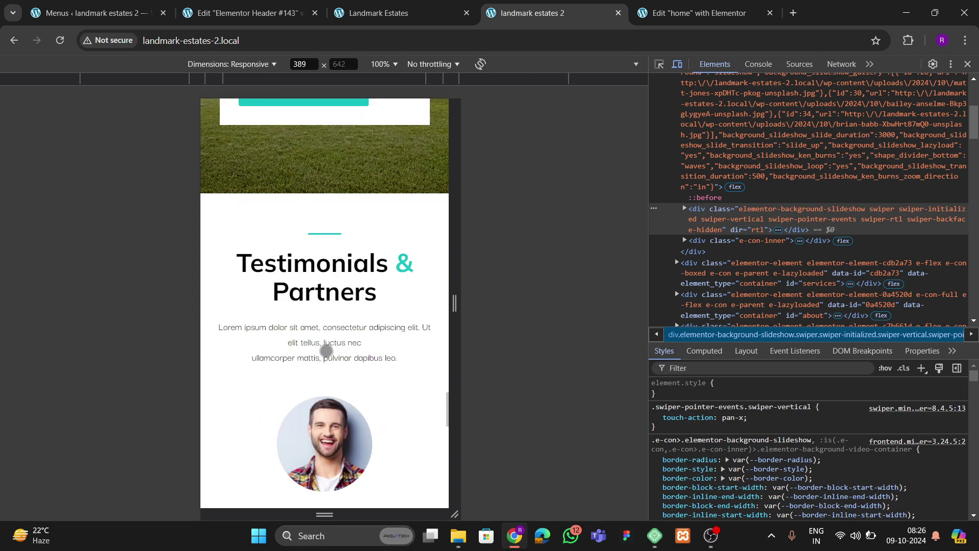
pyautogui.scroll(-6, 325, 339)
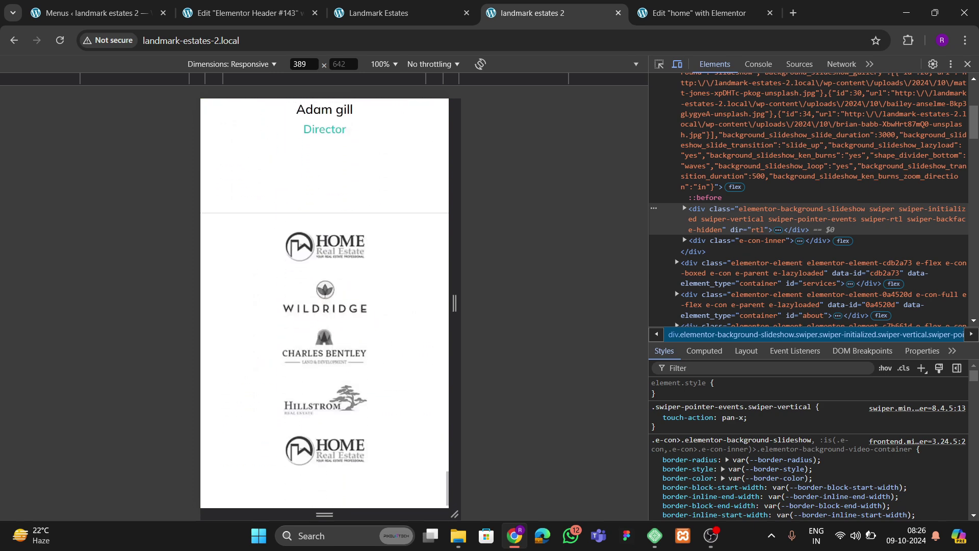
# - Finish checking the live mobile layout, close the developer tools and return to the home page in the Elementor editor
pyautogui.scroll(2, 320, 330)
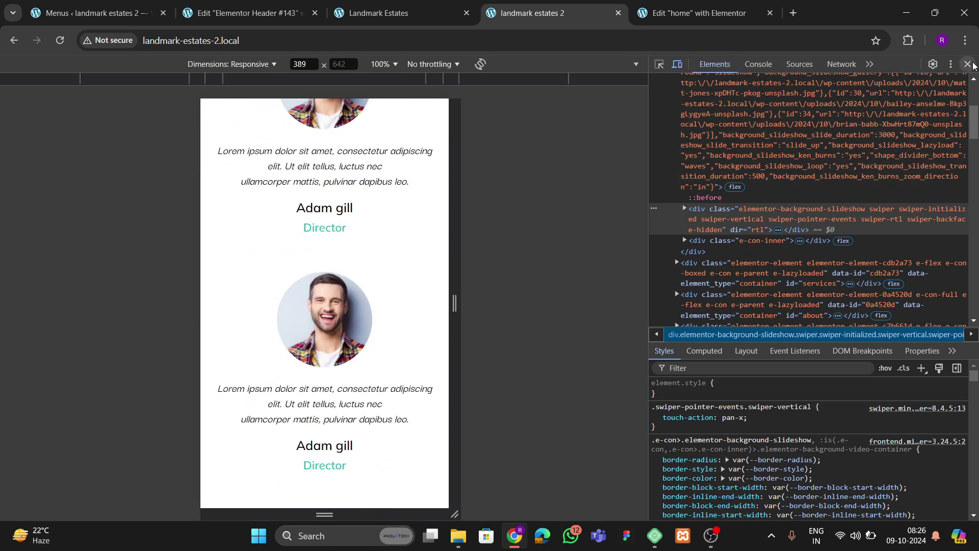
pyautogui.click(968, 64)
pyautogui.click(698, 13)
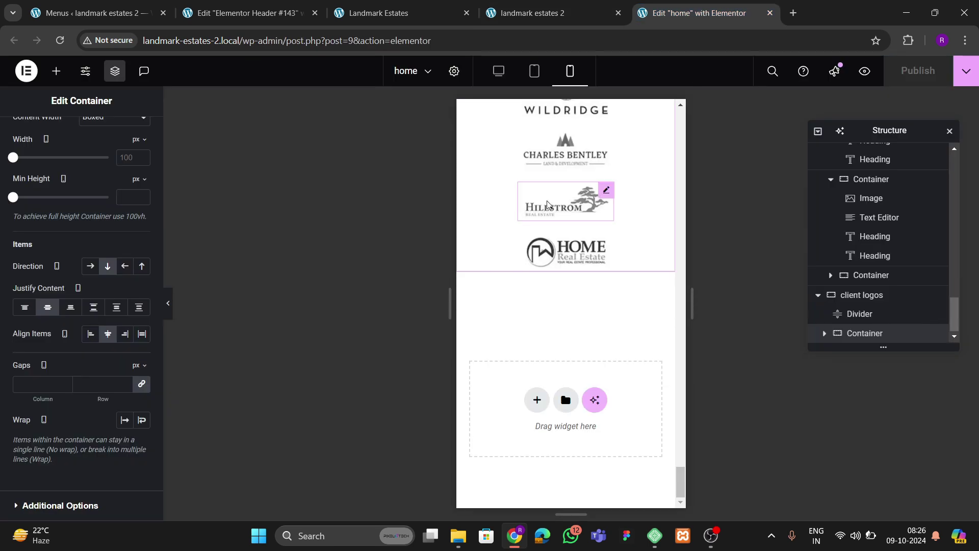
# - Change the home page's page layout setting to one that displays the site header, and look over the reloaded desktop preview
pyautogui.scroll(5, 547, 204)
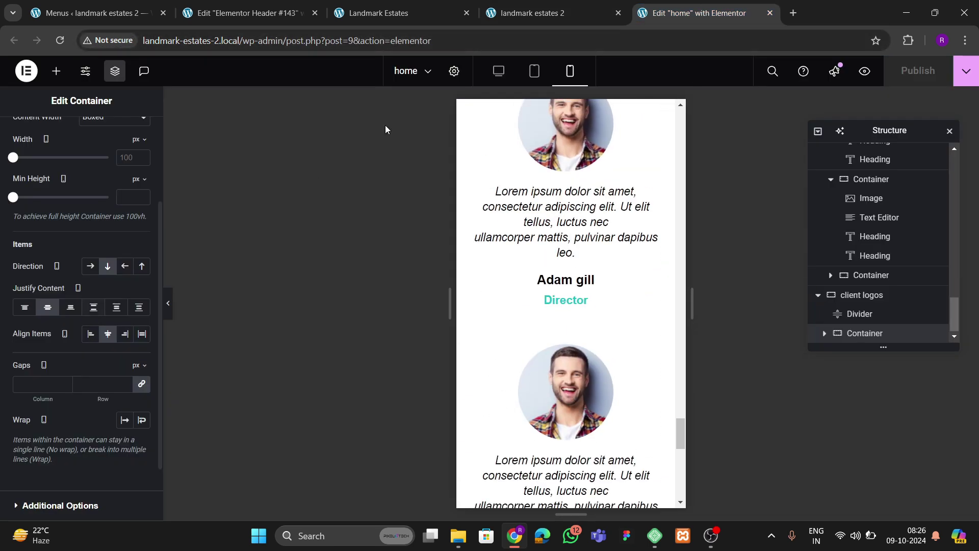
pyautogui.click(454, 70)
pyautogui.scroll(-2, 59, 369)
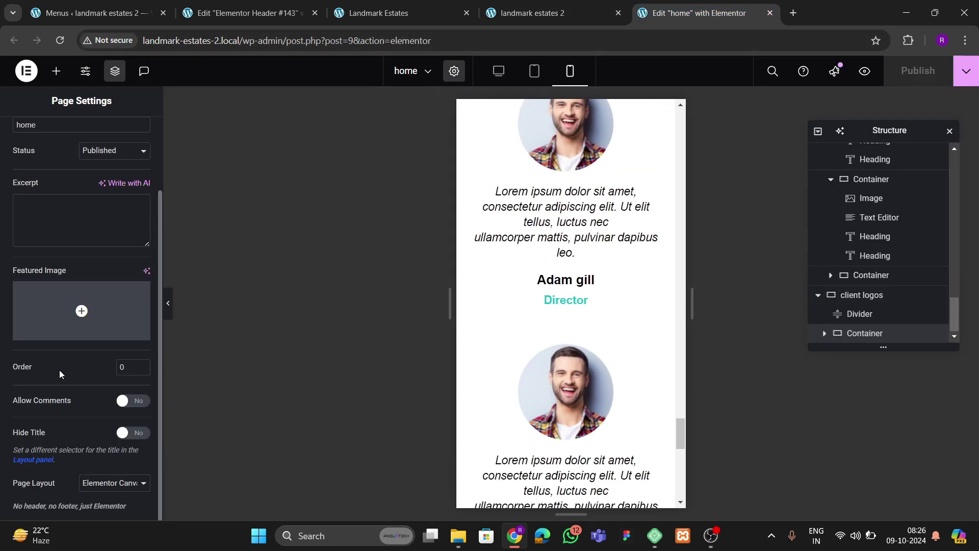
pyautogui.click(109, 482)
pyautogui.click(107, 450)
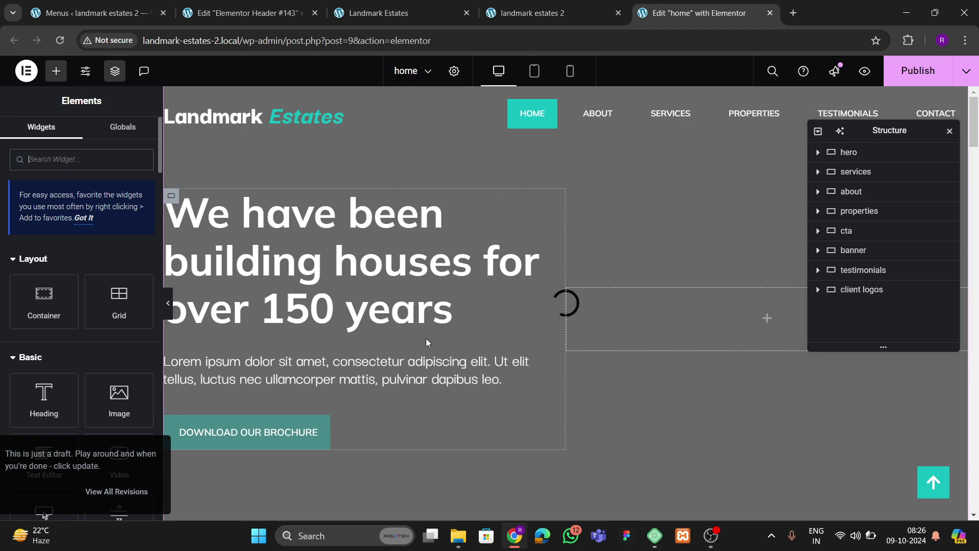
pyautogui.scroll(-5, 426, 338)
pyautogui.scroll(4, 426, 338)
pyautogui.scroll(2, 426, 338)
pyautogui.scroll(-4, 426, 338)
pyautogui.scroll(4, 428, 341)
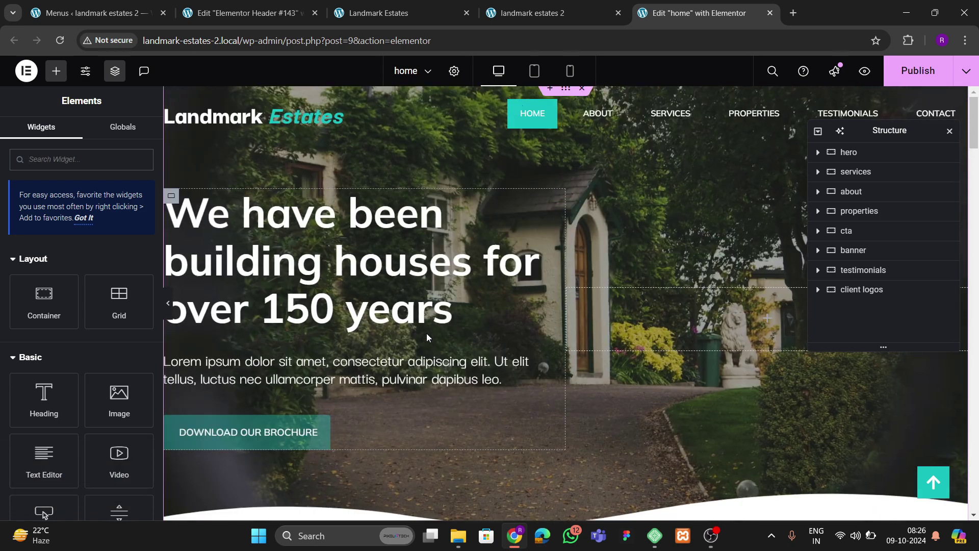
# - Switch the preview to mobile portrait and open the header template for editing, saving the home page changes
pyautogui.click(570, 71)
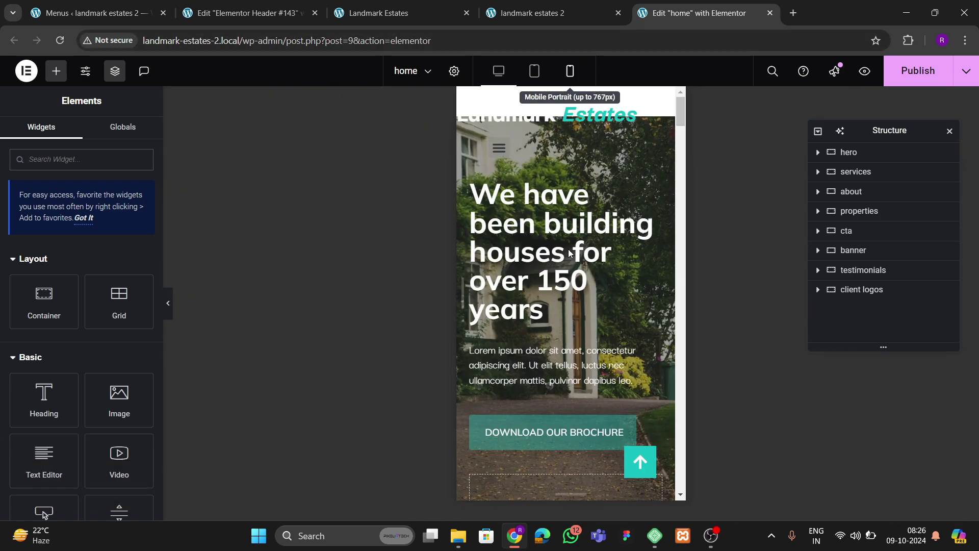
pyautogui.click(570, 116)
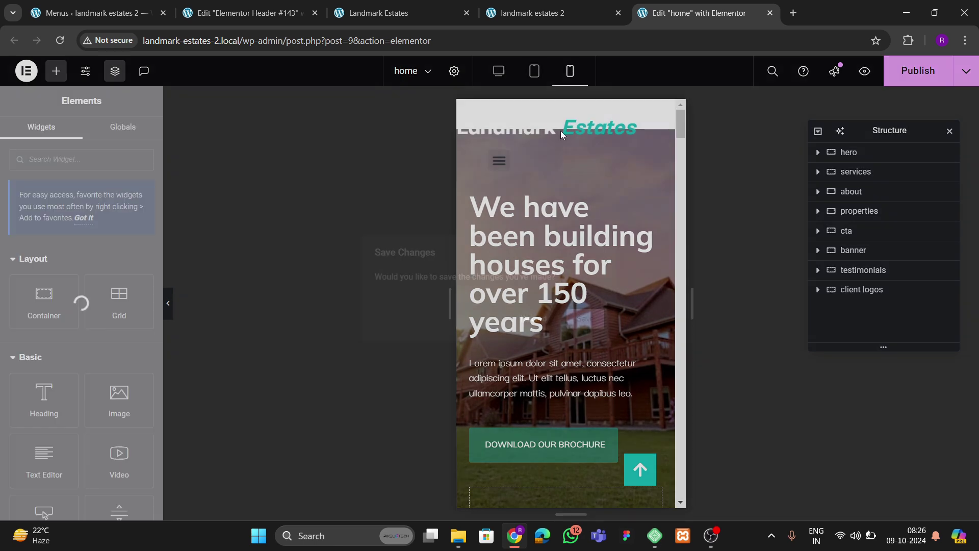
pyautogui.click(585, 319)
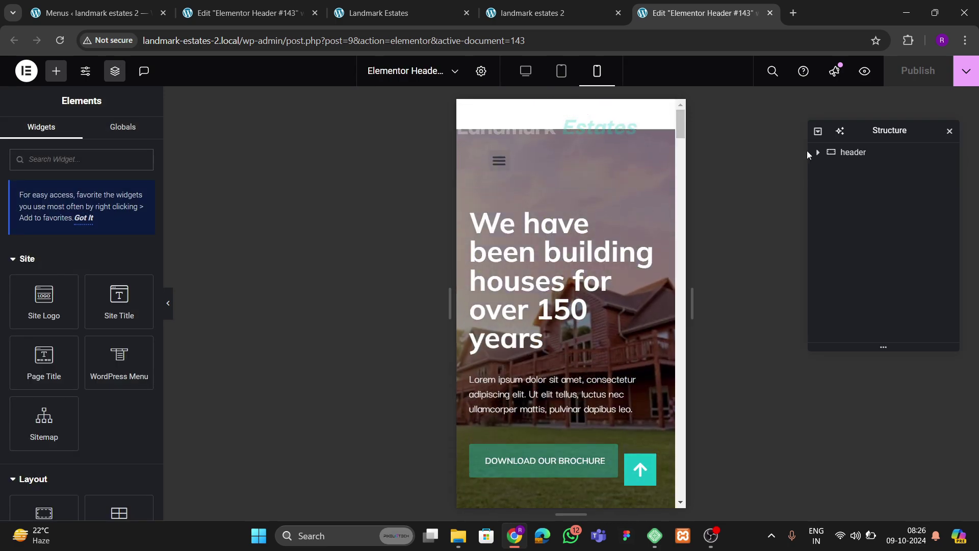
# - Give the header container a semi-transparent dark background color based on #3A3131
pyautogui.click(857, 153)
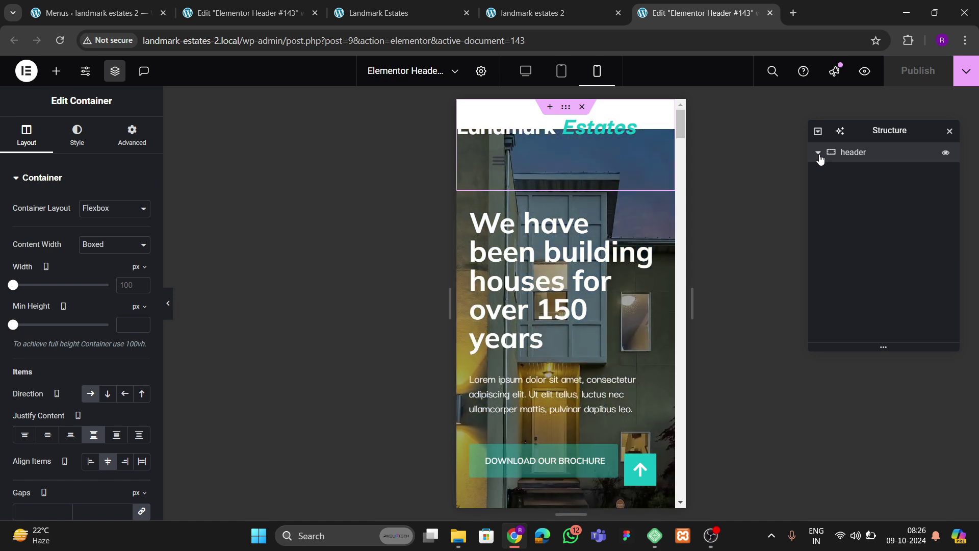
pyautogui.click(818, 153)
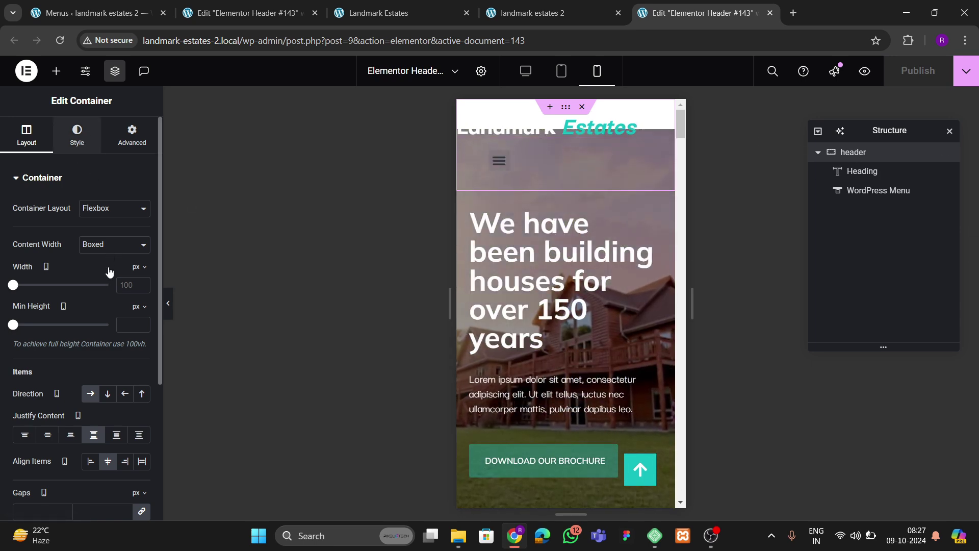
pyautogui.click(141, 262)
pyautogui.click(92, 388)
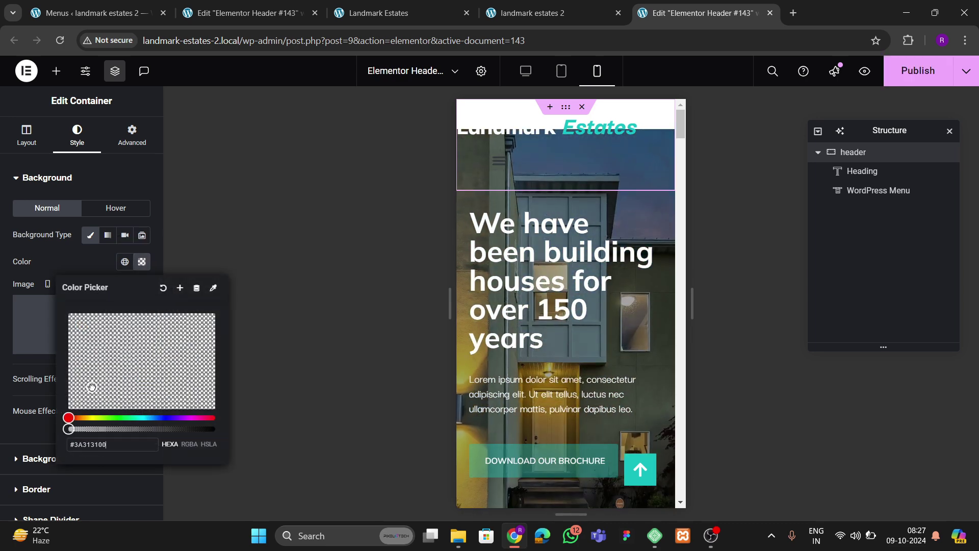
pyautogui.moveTo(70, 428); pyautogui.dragTo(182, 428)
pyautogui.click(70, 260)
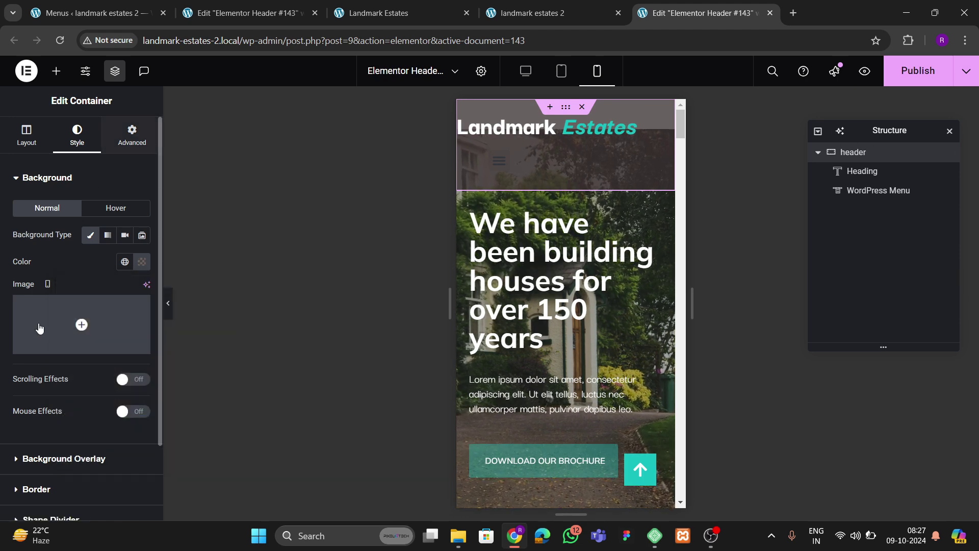
# - Set the header container's mobile padding to 10 px on all sides
pyautogui.click(132, 135)
pyautogui.click(24, 272)
pyautogui.write('10')
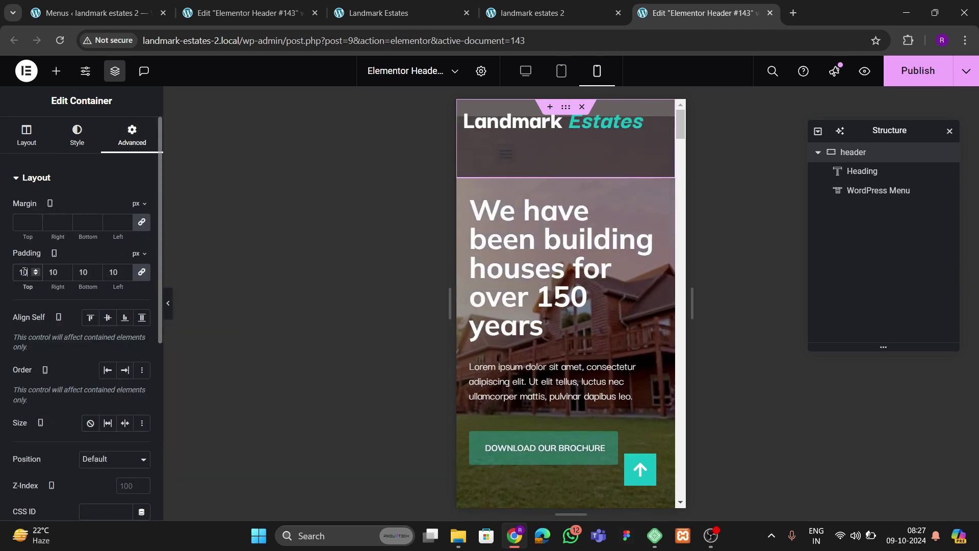
# - Set the mobile font size of the Landmark Estates heading in the header to 30 px
pyautogui.click(537, 157)
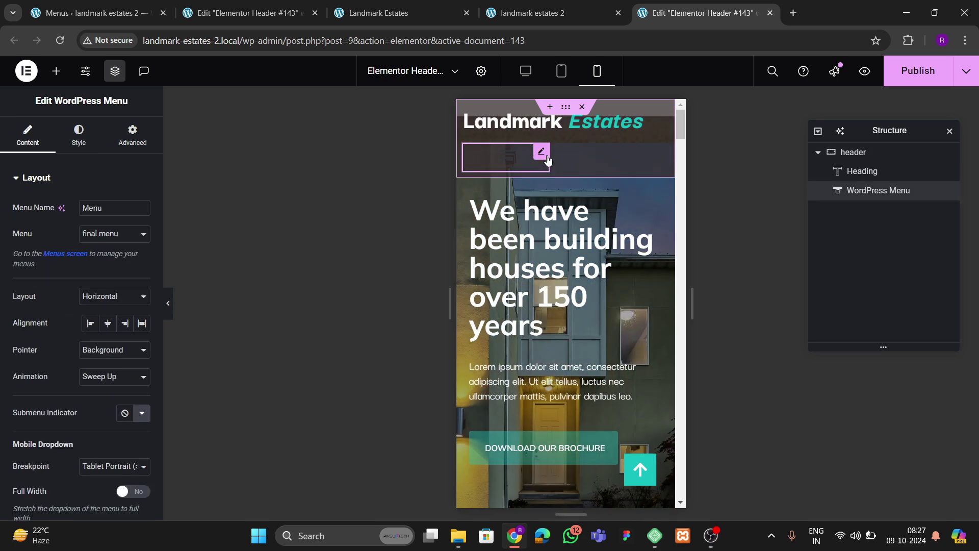
pyautogui.click(586, 121)
pyautogui.click(70, 145)
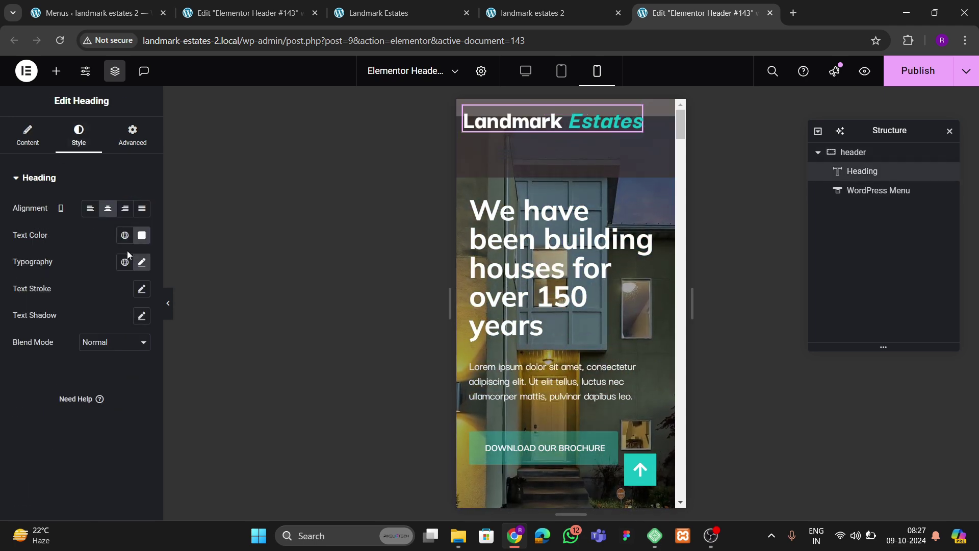
pyautogui.click(141, 262)
pyautogui.click(135, 363)
pyautogui.write('3')
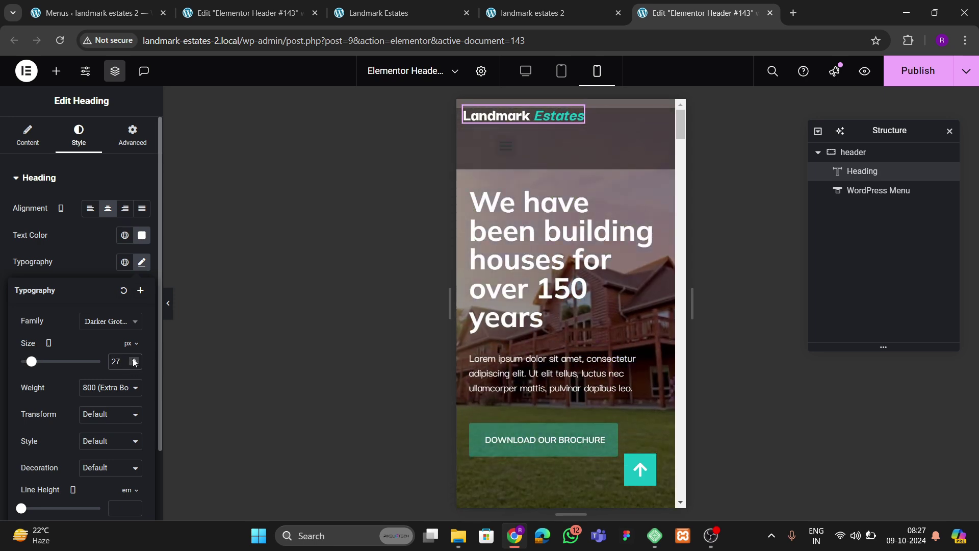
pyautogui.click(134, 359)
pyautogui.click(135, 359)
pyautogui.click(135, 359)
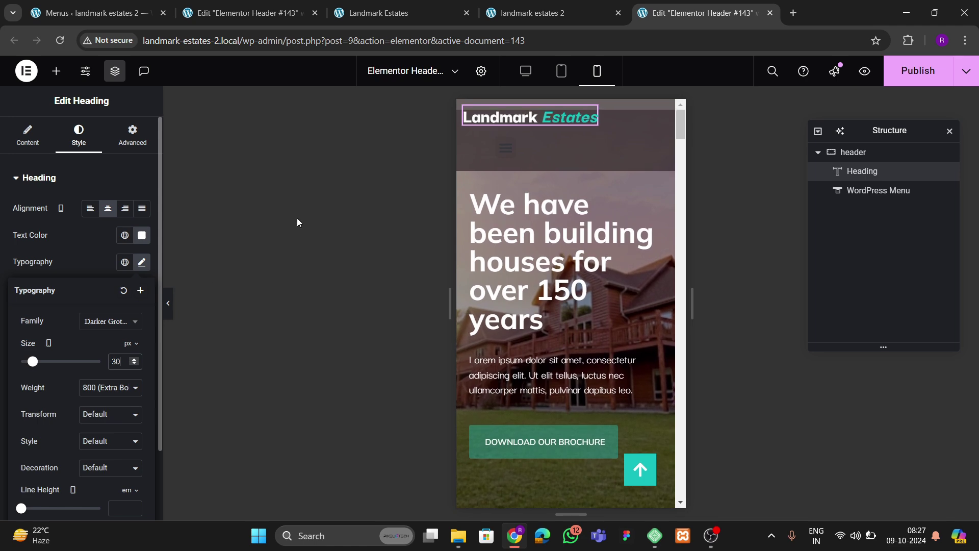
# - Make the WordPress menu's mobile dropdown full width and center its text
pyautogui.click(505, 149)
pyautogui.scroll(-4, 62, 300)
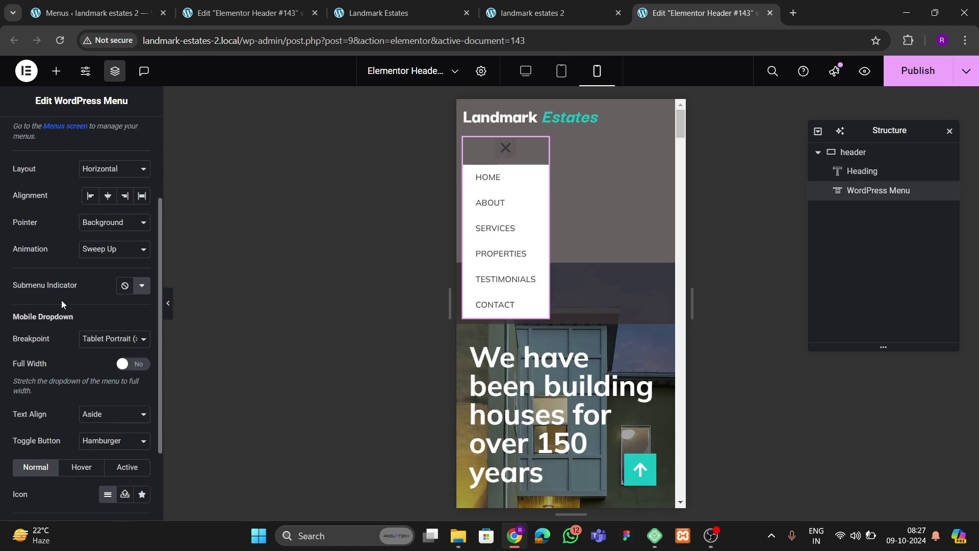
pyautogui.click(132, 301)
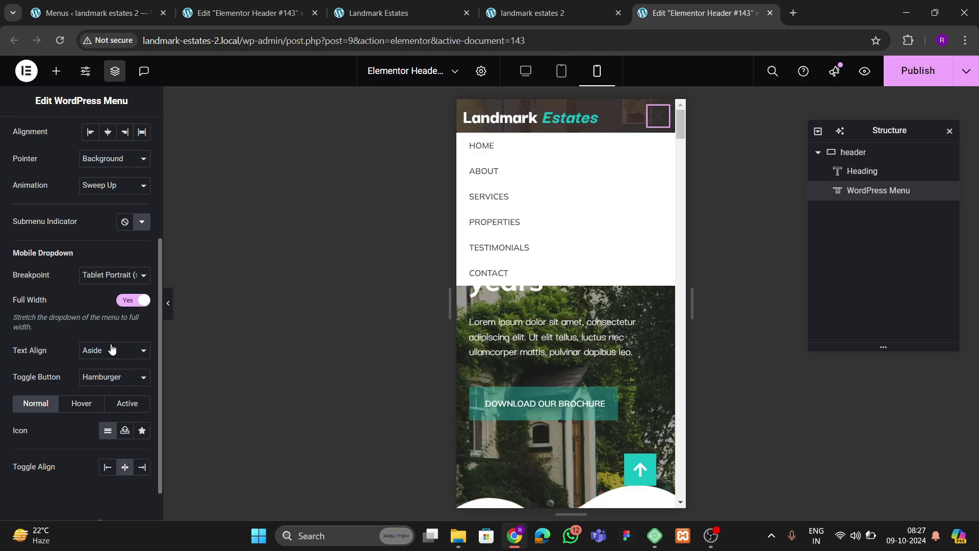
pyautogui.click(114, 350)
pyautogui.click(96, 377)
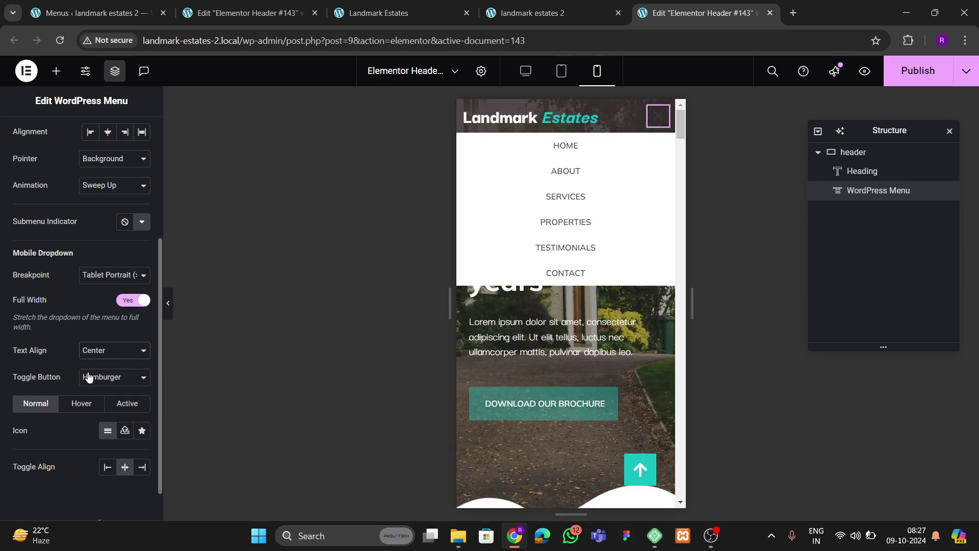
# - Style the menu's toggle button in its normal state with a #FFFFFF background and the theme 1 global color for the icon
pyautogui.scroll(5, 57, 301)
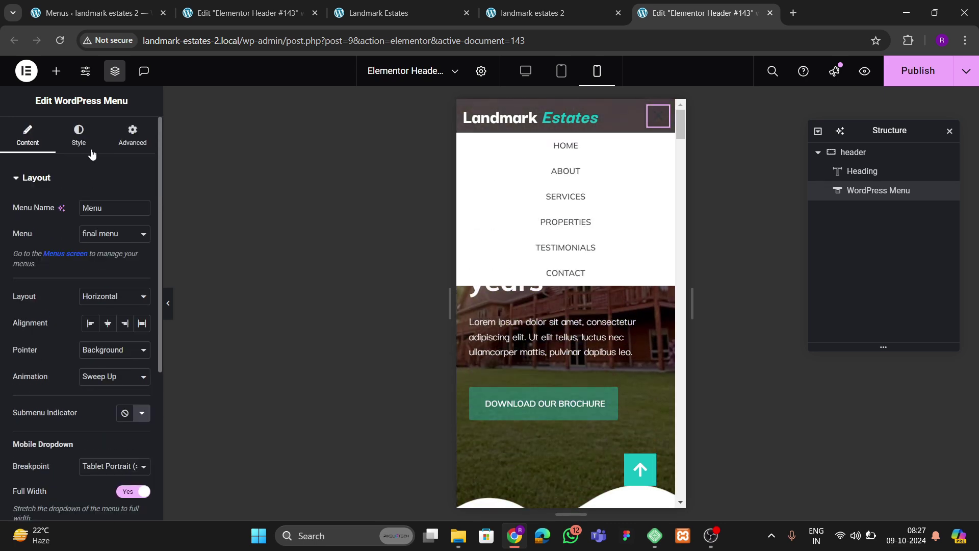
pyautogui.click(79, 137)
pyautogui.scroll(-3, 74, 301)
pyautogui.click(53, 425)
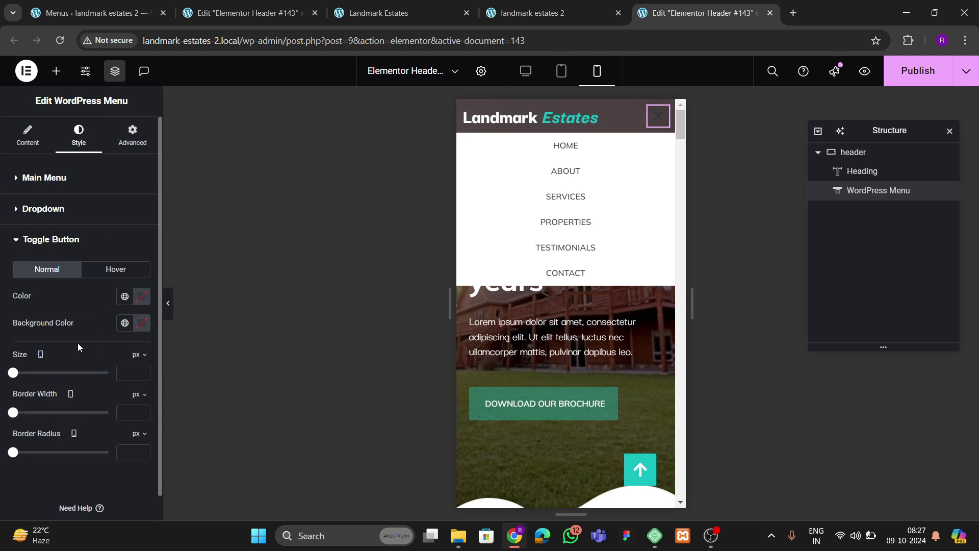
pyautogui.click(142, 323)
pyautogui.moveTo(130, 218); pyautogui.dragTo(43, 157)
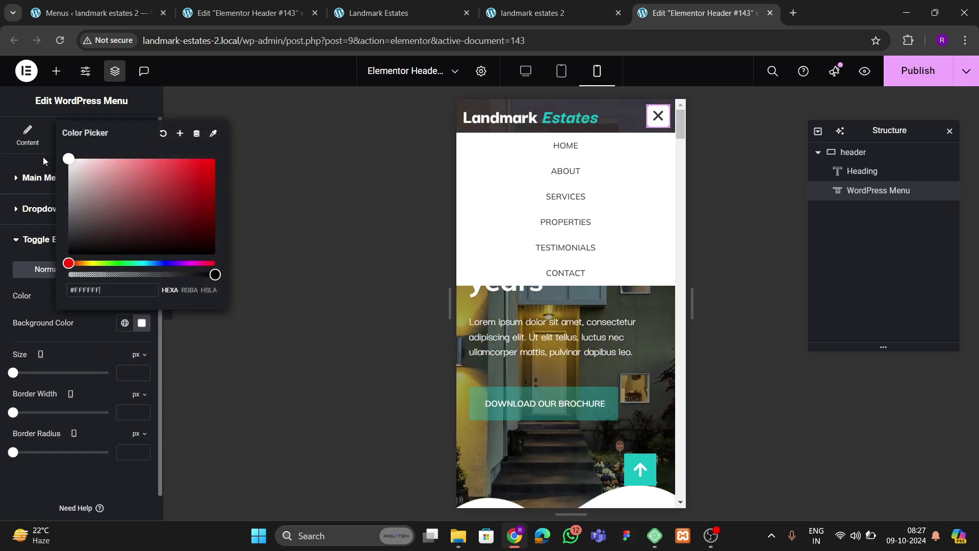
pyautogui.click(86, 350)
pyautogui.click(125, 296)
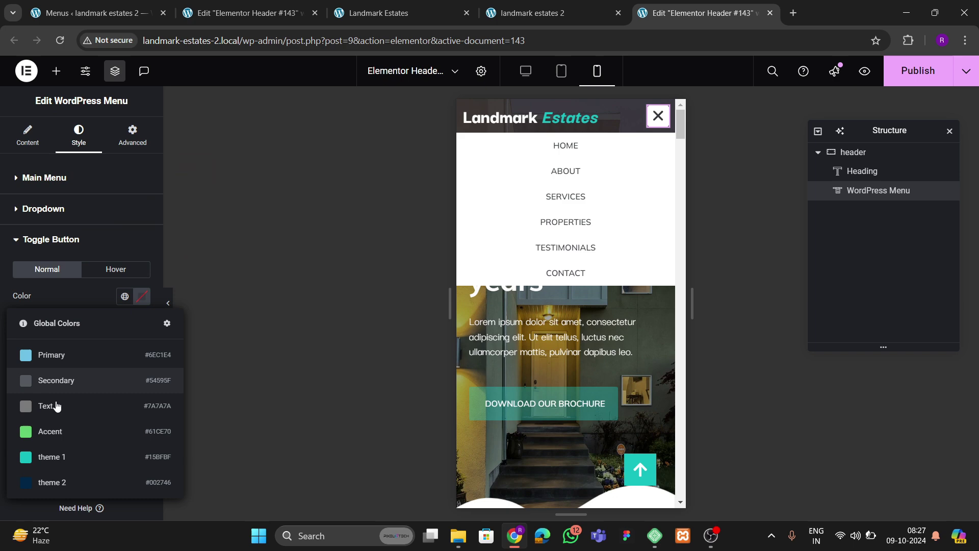
pyautogui.click(44, 428)
# - Style the toggle button's hover state with a #FFFFFF background and theme 2 icon color, then test closing and reopening the menu
pyautogui.click(117, 275)
pyautogui.click(141, 322)
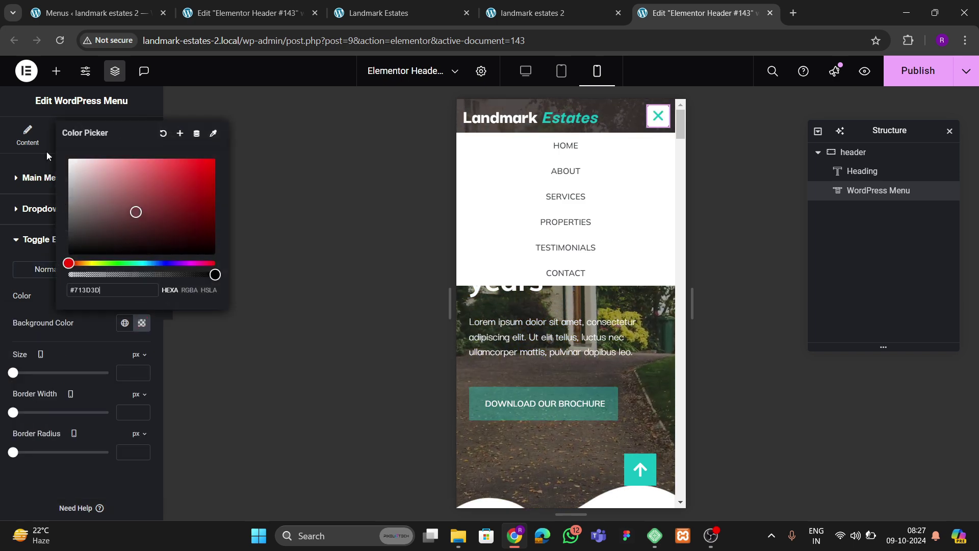
pyautogui.write('#FFFFFF')
pyautogui.click(71, 341)
pyautogui.click(125, 296)
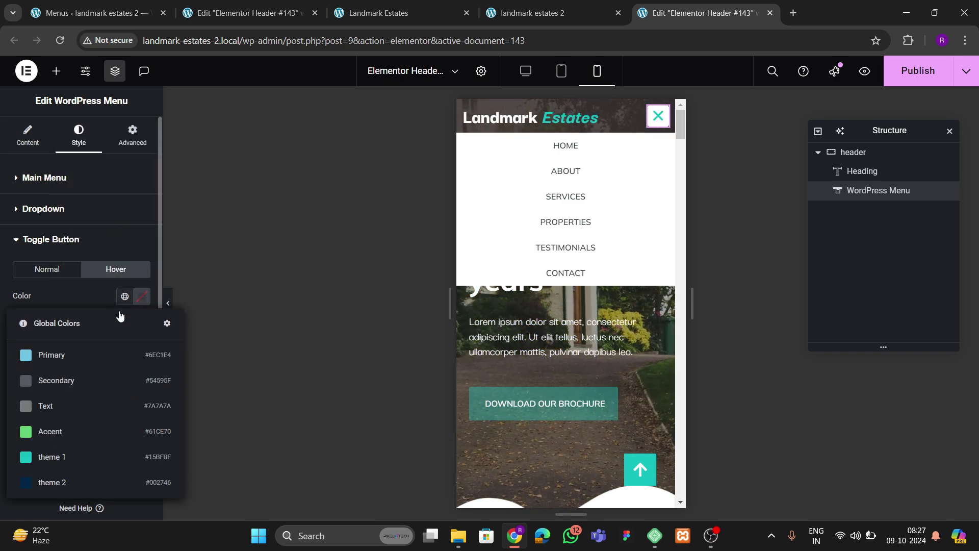
pyautogui.click(51, 482)
pyautogui.click(655, 120)
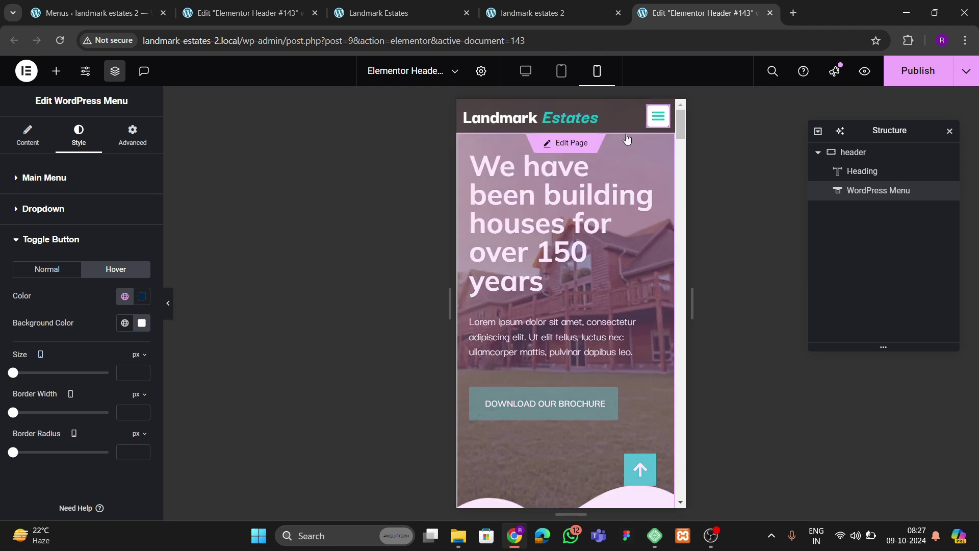
pyautogui.click(655, 118)
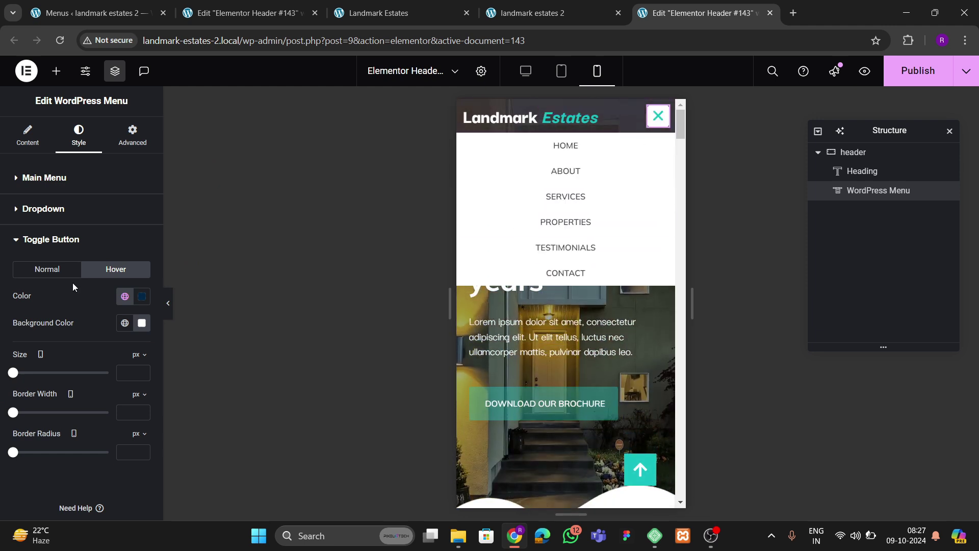
# - Set the menu dropdown's hover text color to white and its hover background to the theme 1 global color
pyautogui.click(44, 208)
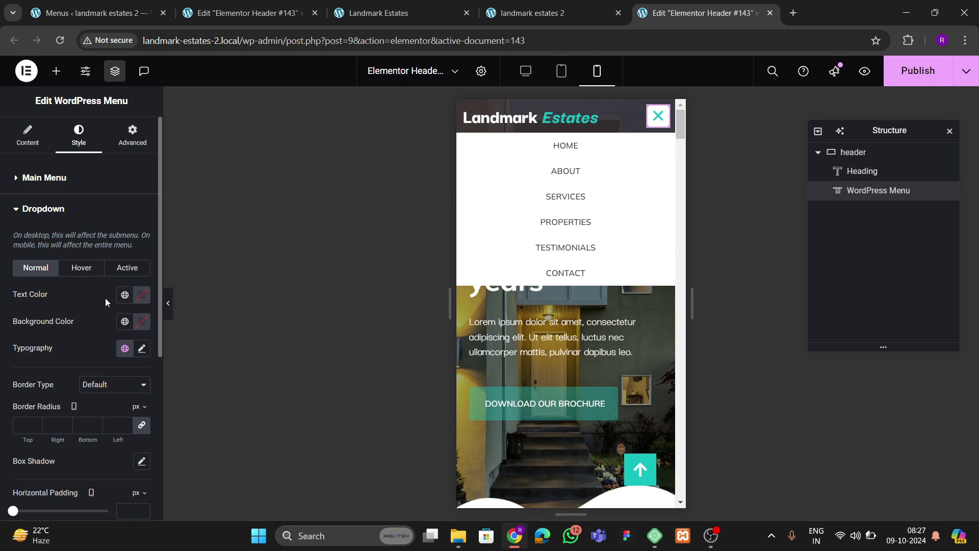
pyautogui.click(74, 267)
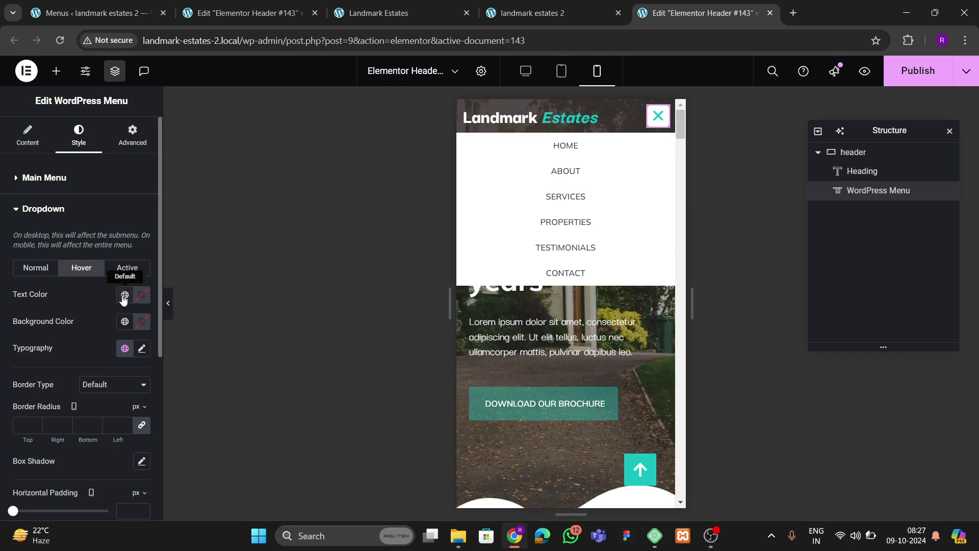
pyautogui.click(143, 298)
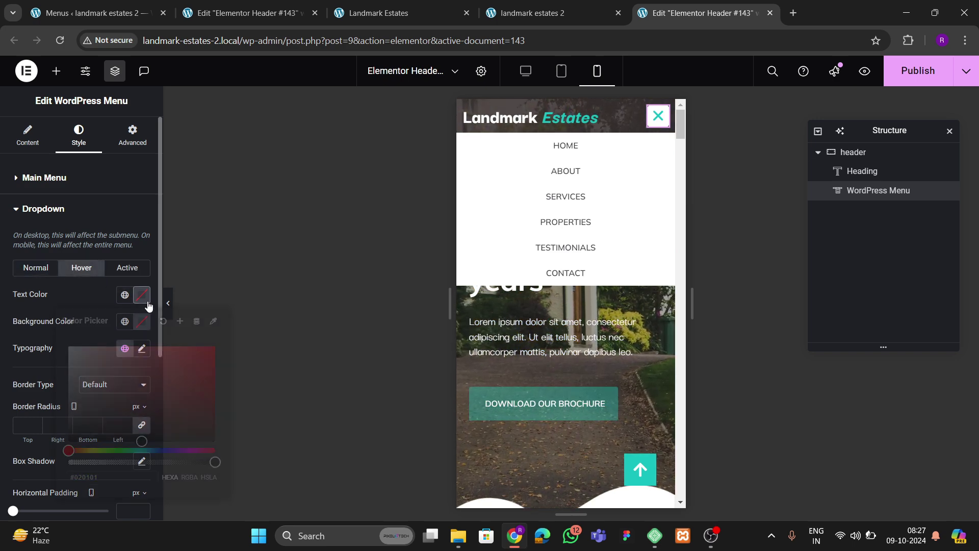
pyautogui.moveTo(116, 400); pyautogui.dragTo(74, 306)
pyautogui.click(74, 306)
pyautogui.click(125, 321)
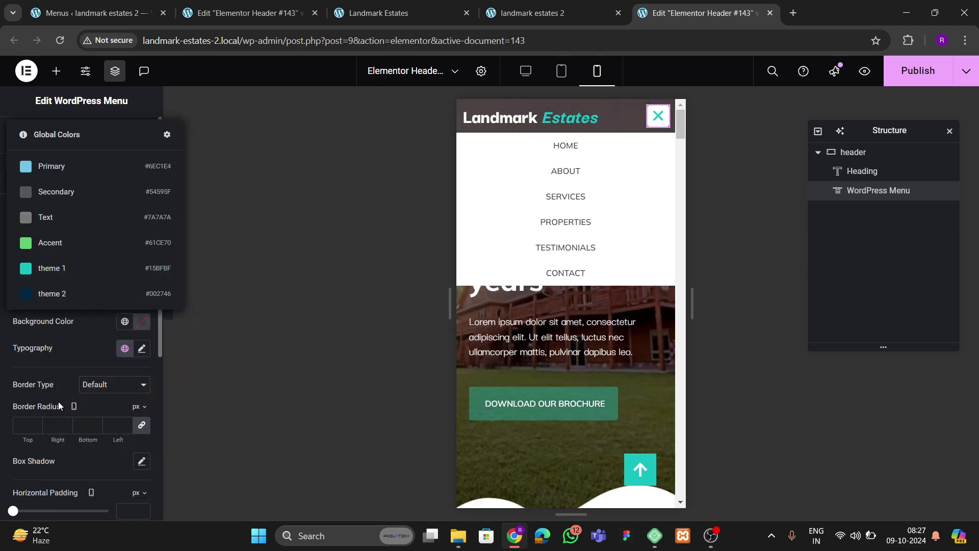
pyautogui.click(68, 291)
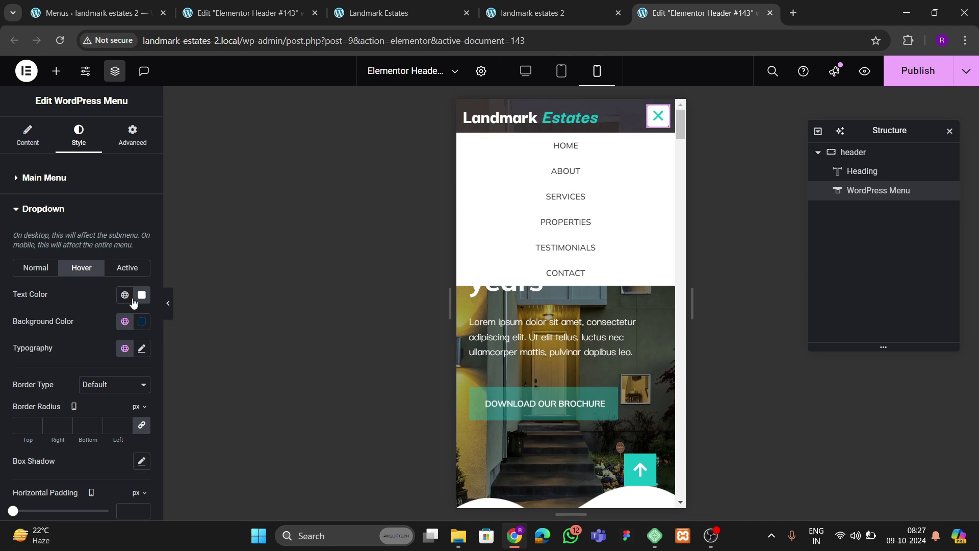
pyautogui.click(123, 320)
pyautogui.click(30, 266)
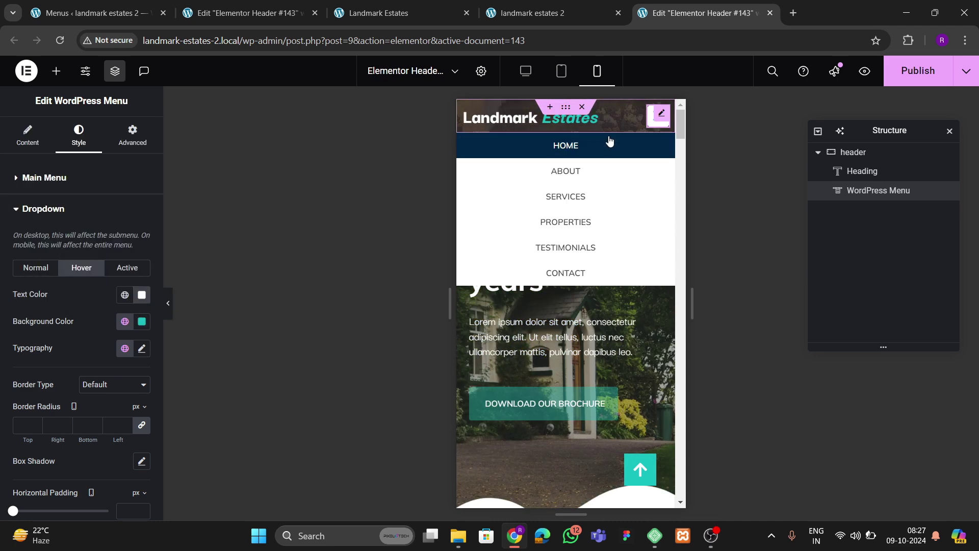
# - Set the menu dropdown's active-state text color to white and its active background to the theme 1 global color
pyautogui.click(658, 116)
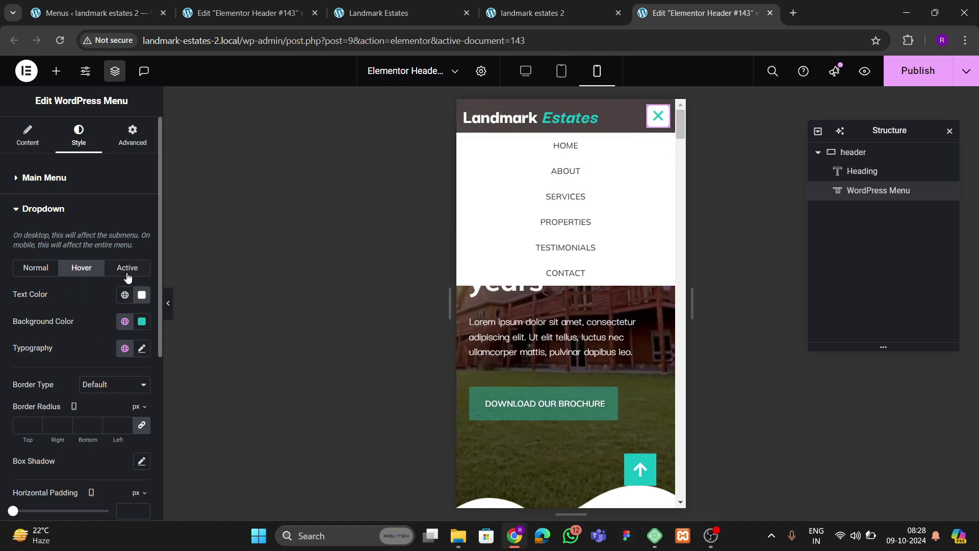
pyautogui.click(123, 322)
pyautogui.click(91, 291)
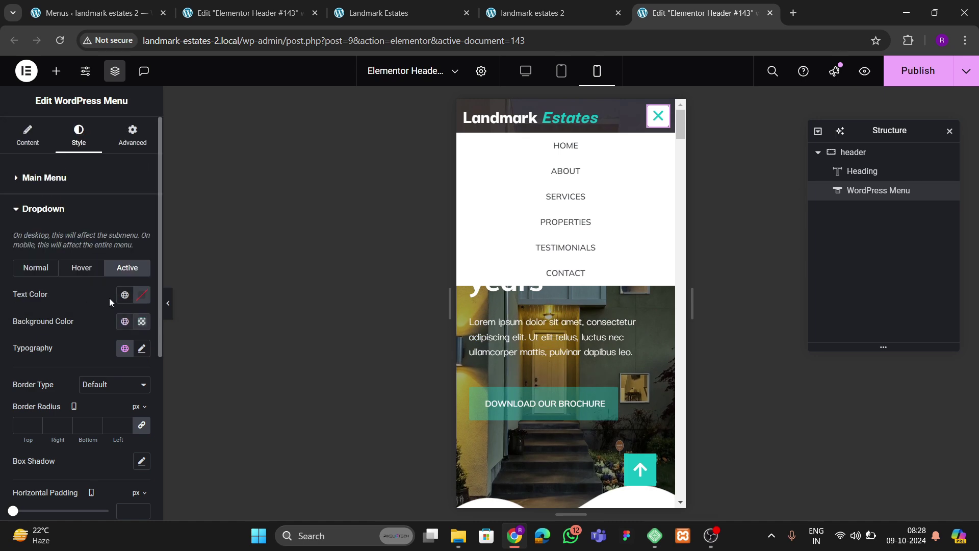
pyautogui.click(137, 293)
pyautogui.click(47, 286)
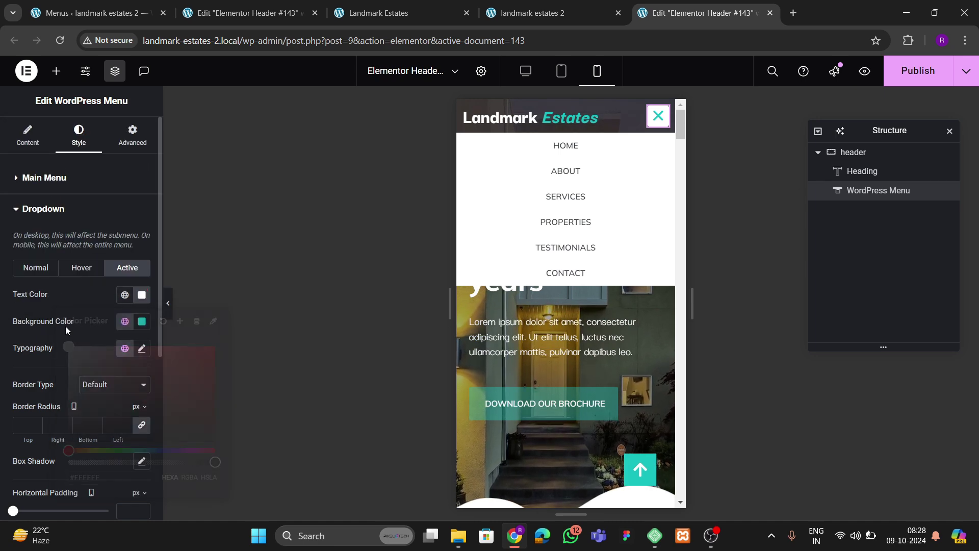
# - Set the dropdown's font family to Mulish, reopen the mobile menu to check it, and publish the header
pyautogui.click(141, 347)
pyautogui.scroll(-1, 76, 387)
pyautogui.scroll(-1, 59, 376)
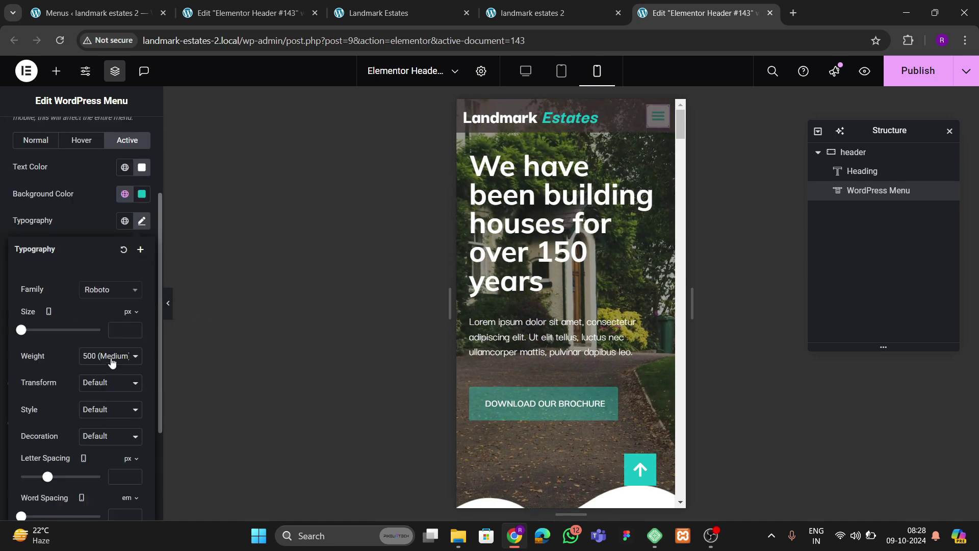
pyautogui.click(106, 358)
pyautogui.click(67, 320)
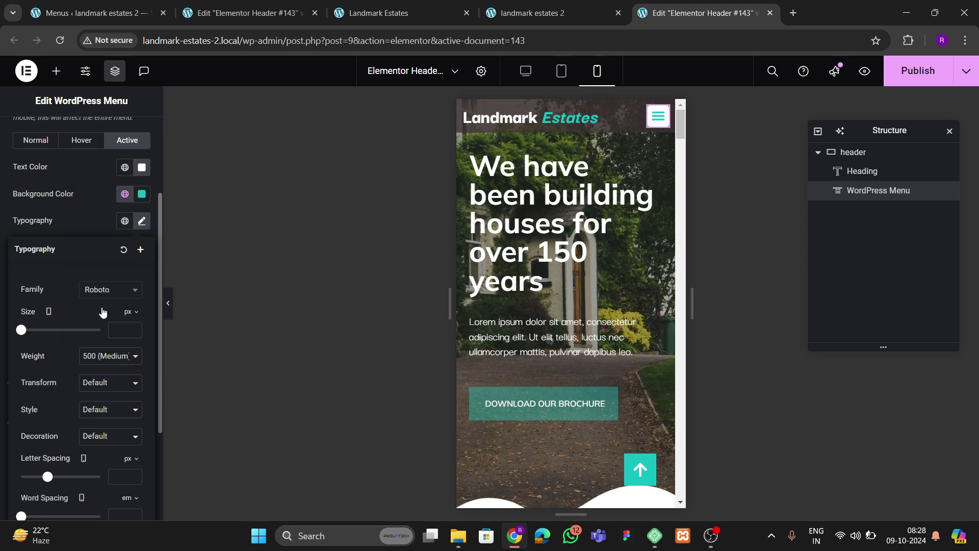
pyautogui.click(110, 289)
pyautogui.write('mulish')
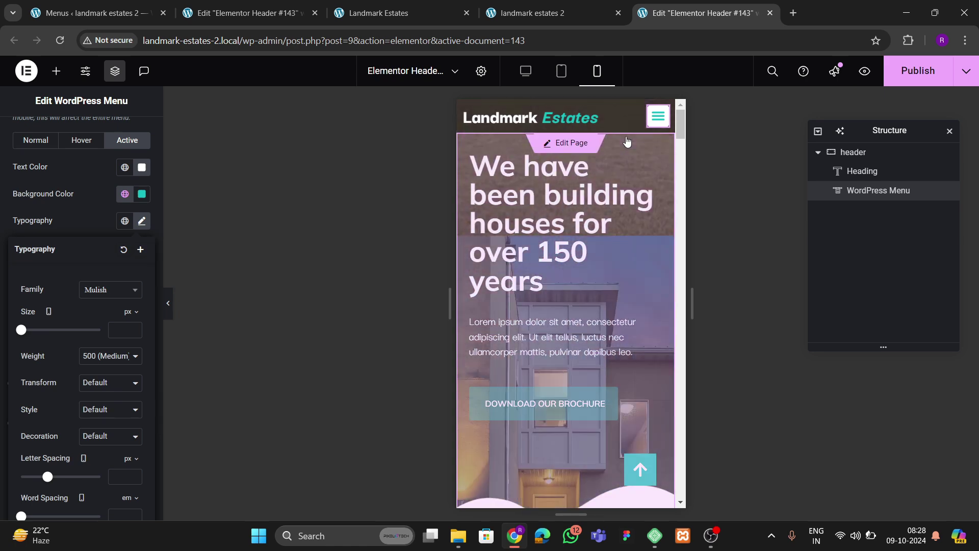
pyautogui.click(654, 127)
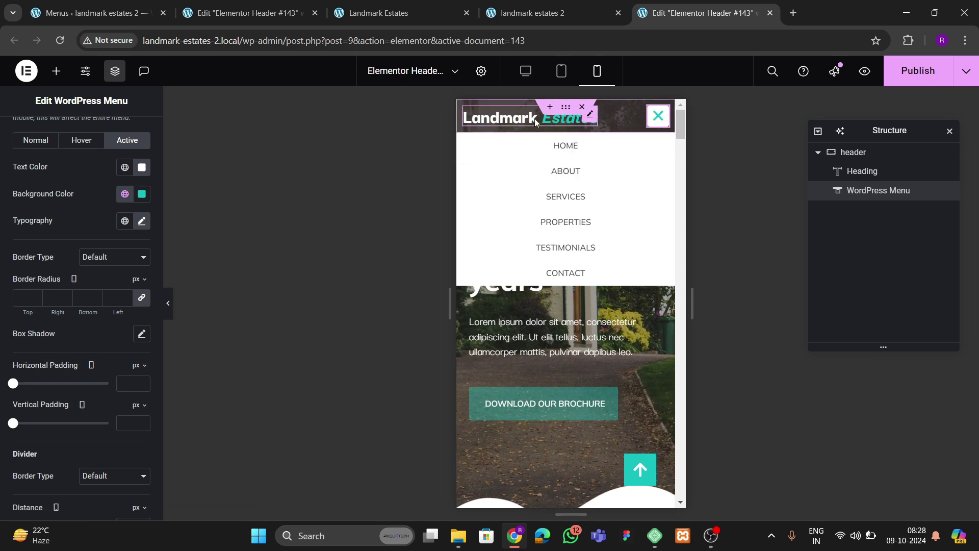
pyautogui.click(916, 71)
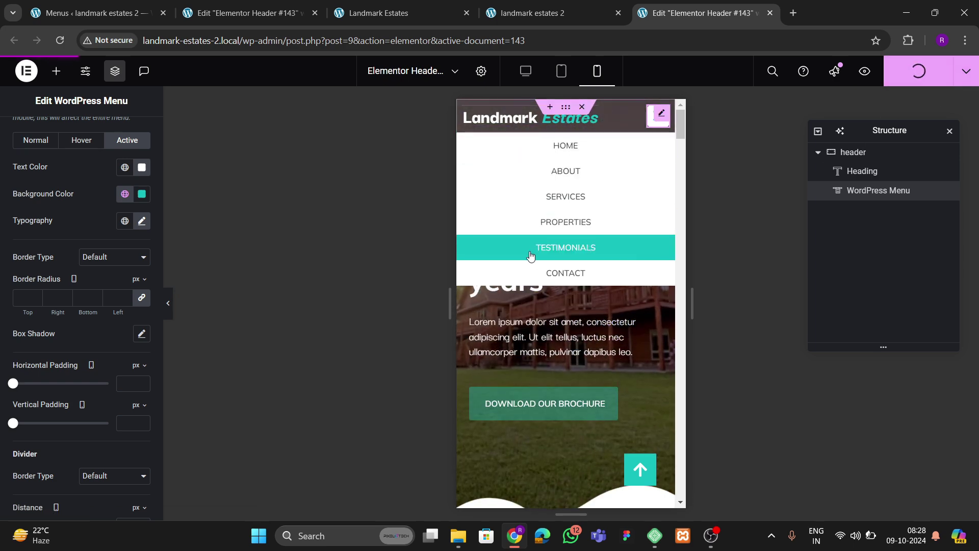
# - Collapse the mobile menu, make the header container's background color fully transparent, and publish the header
pyautogui.click(563, 108)
pyautogui.click(657, 117)
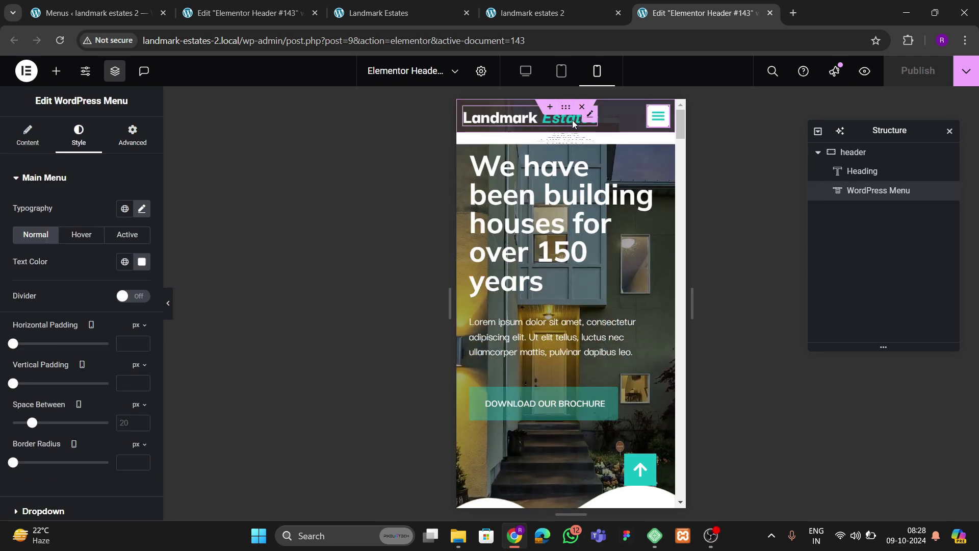
pyautogui.click(566, 108)
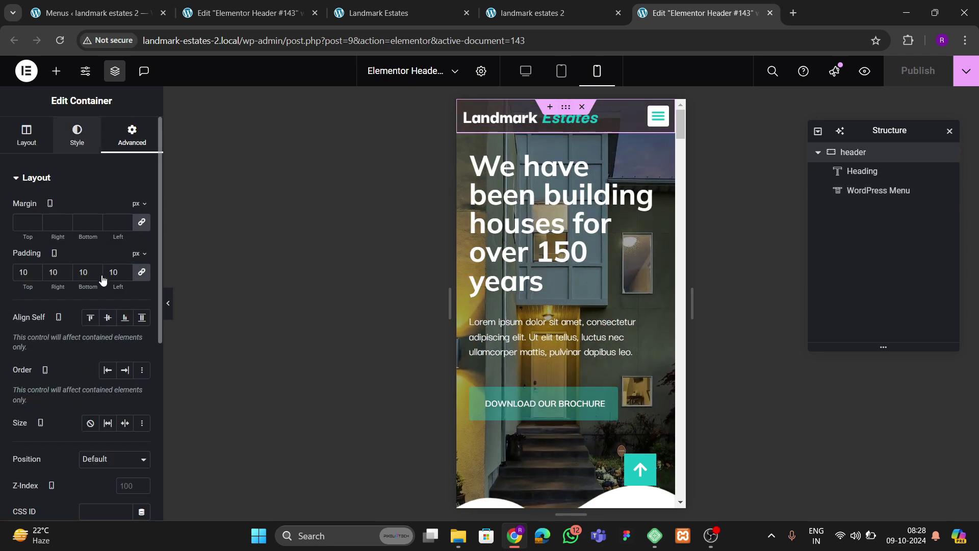
pyautogui.click(76, 135)
pyautogui.click(142, 261)
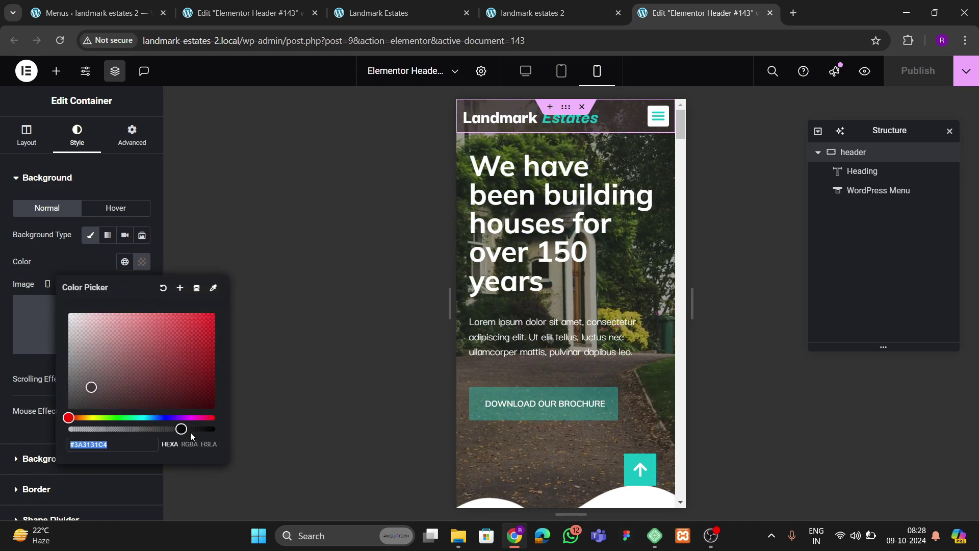
pyautogui.moveTo(191, 432); pyautogui.dragTo(42, 439)
pyautogui.click(90, 274)
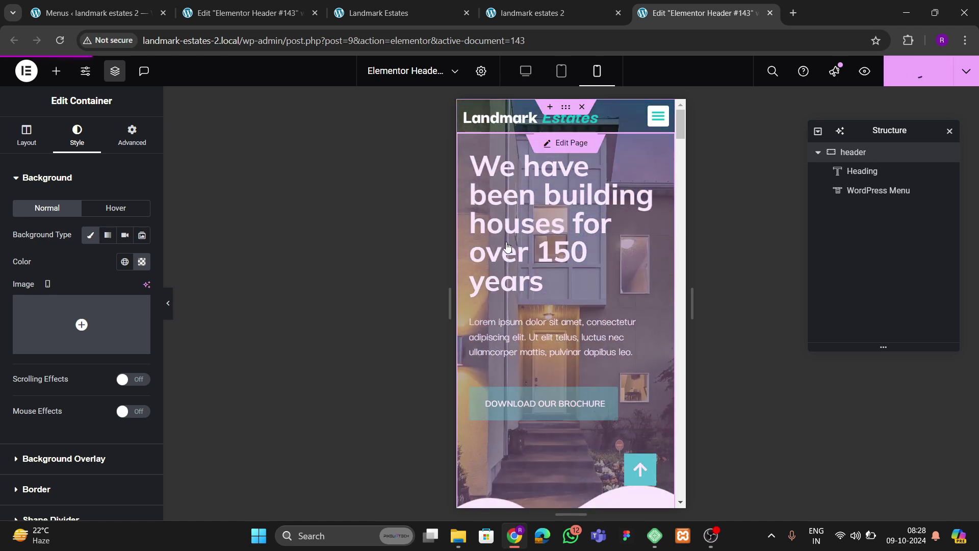
# - Inspect the live landmark estates 2 home page in the browser's responsive device view, going up to the site header
pyautogui.click(550, 13)
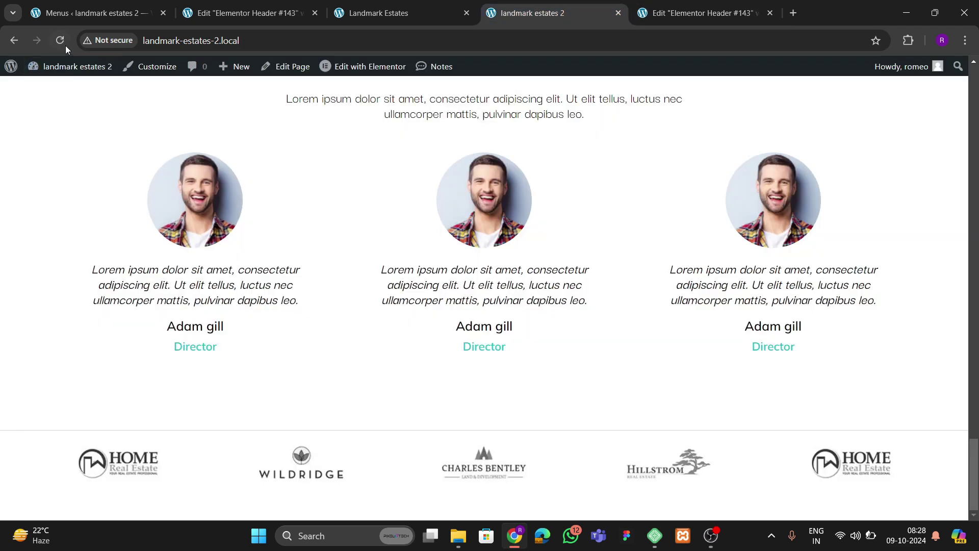
pyautogui.scroll(2, 127, 142)
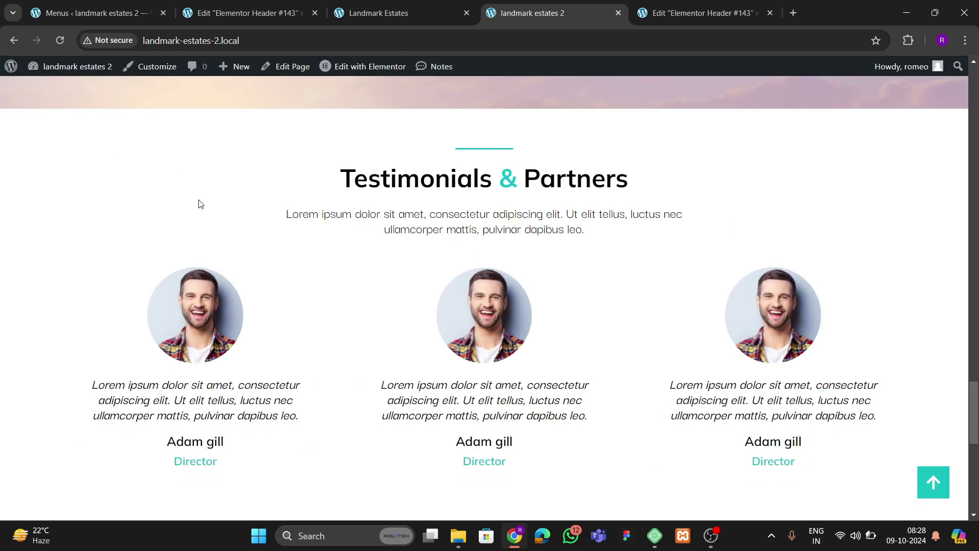
pyautogui.scroll(-3, 199, 204)
pyautogui.rightClick(86, 221)
pyautogui.click(163, 501)
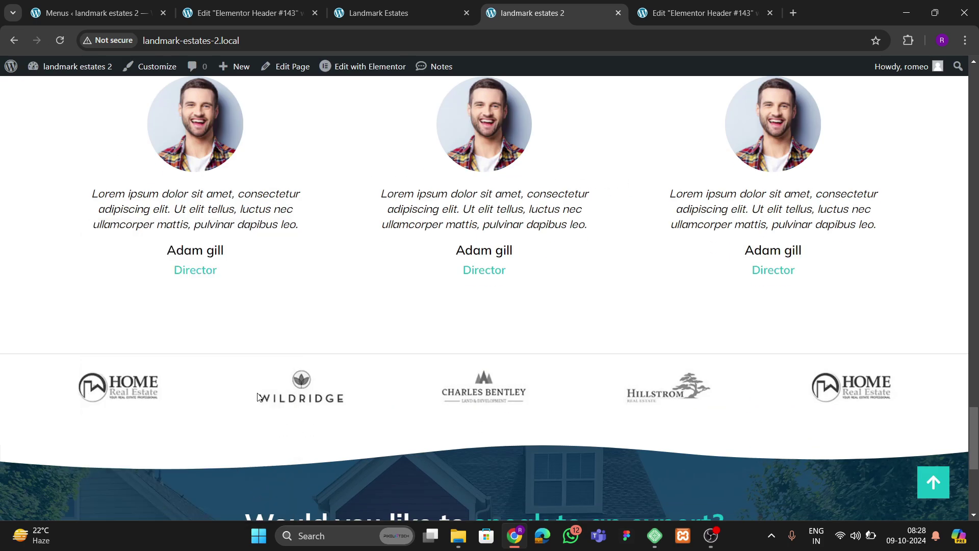
pyautogui.scroll(15, 339, 308)
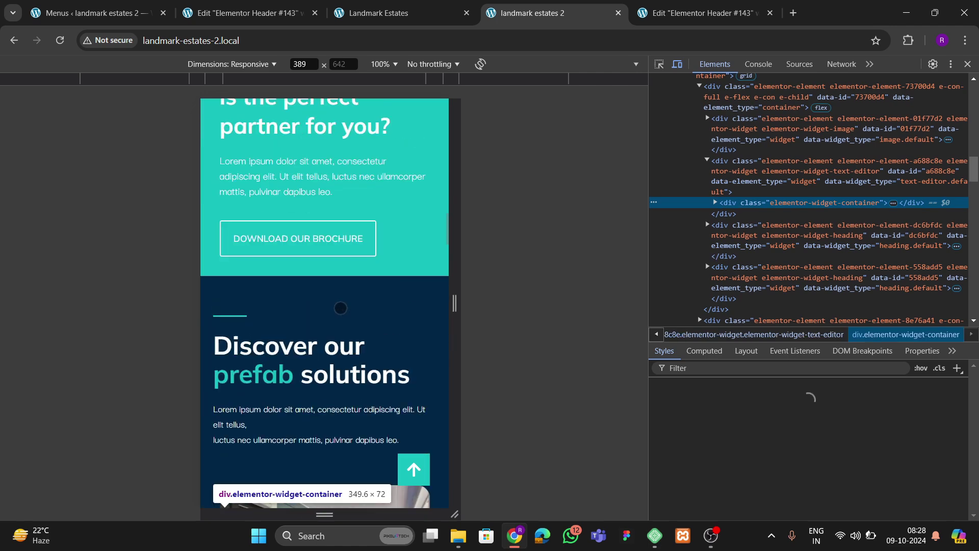
pyautogui.scroll(10, 340, 308)
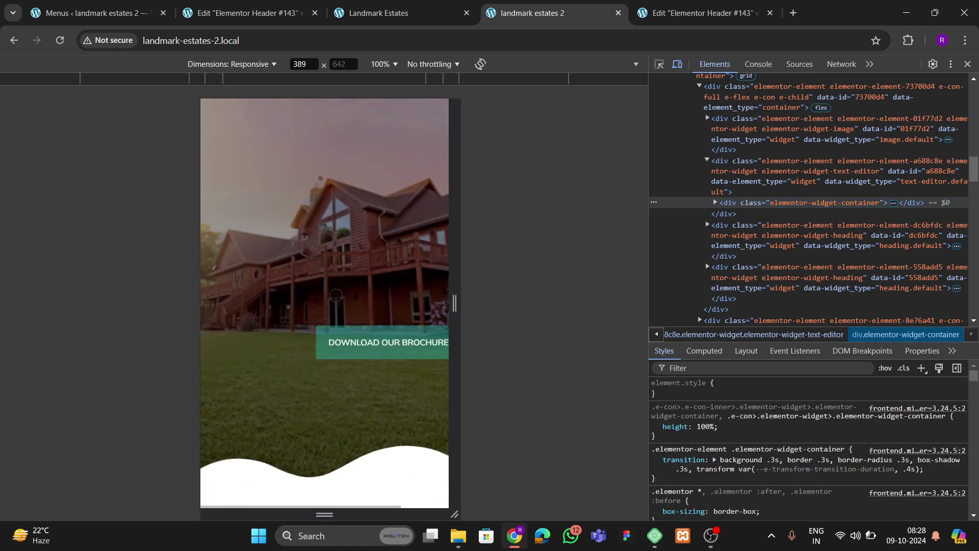
pyautogui.scroll(3, 336, 294)
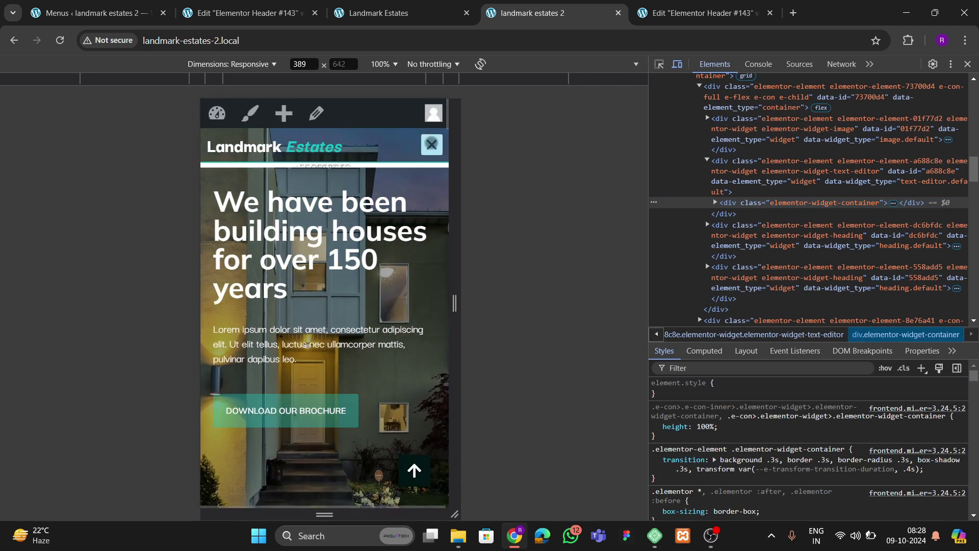
# - Test the hamburger menu's links and the back-to-top button, check the mobile hero section, and exit the device view
pyautogui.click(324, 199)
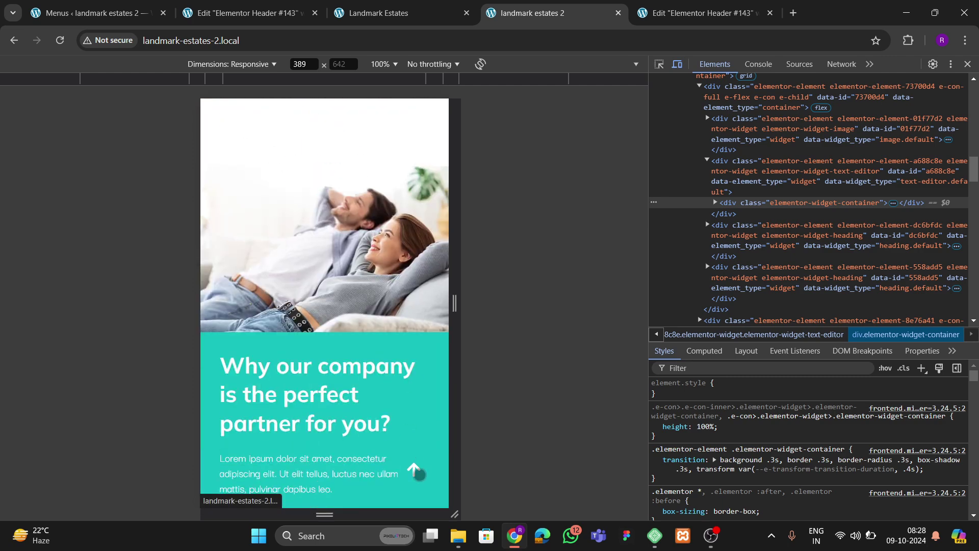
pyautogui.click(419, 474)
pyautogui.scroll(-4, 313, 295)
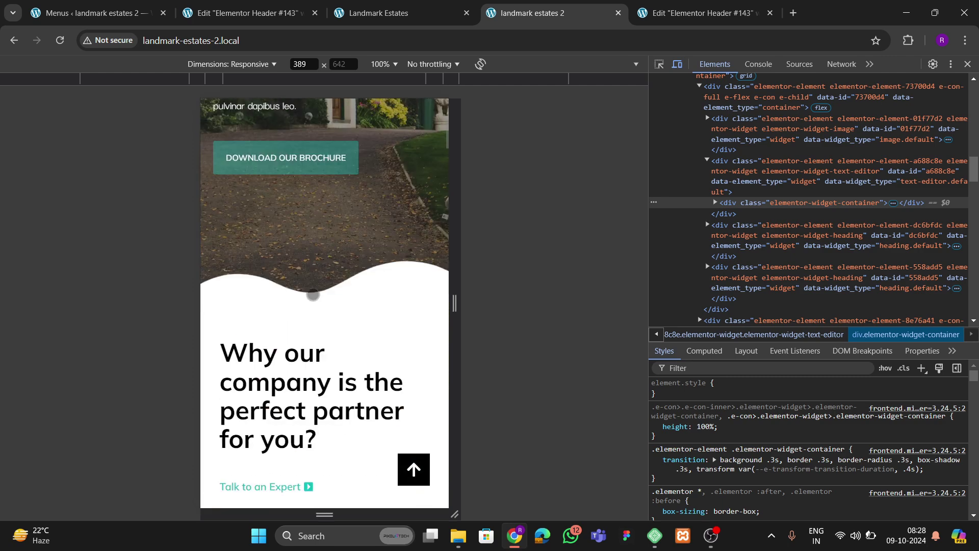
pyautogui.scroll(4, 313, 295)
pyautogui.scroll(-4, 313, 295)
pyautogui.scroll(4, 313, 295)
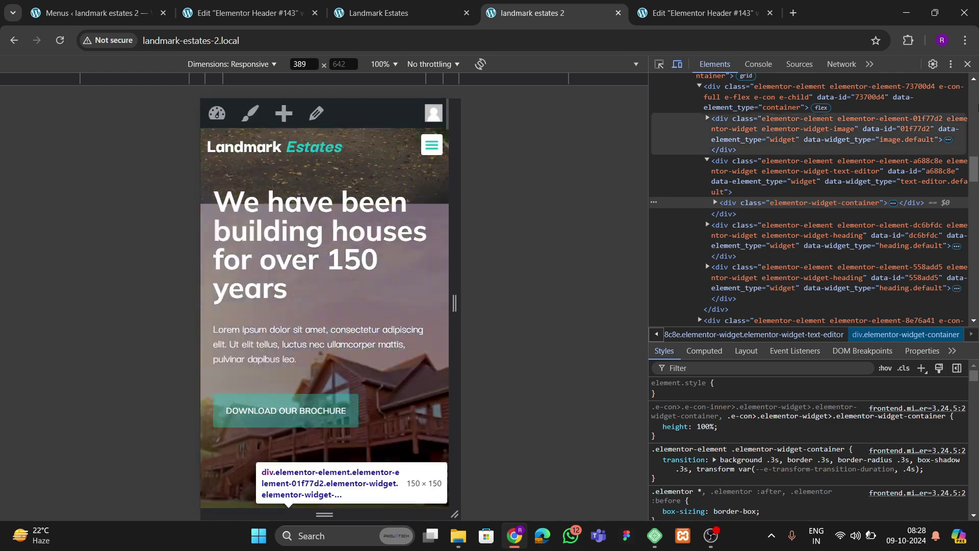
pyautogui.scroll(-4, 310, 294)
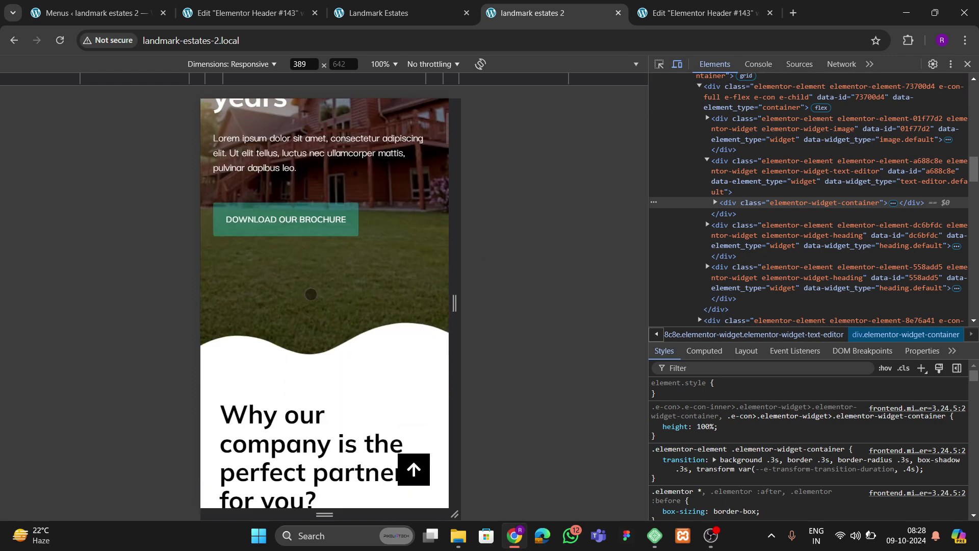
pyautogui.scroll(4, 320, 314)
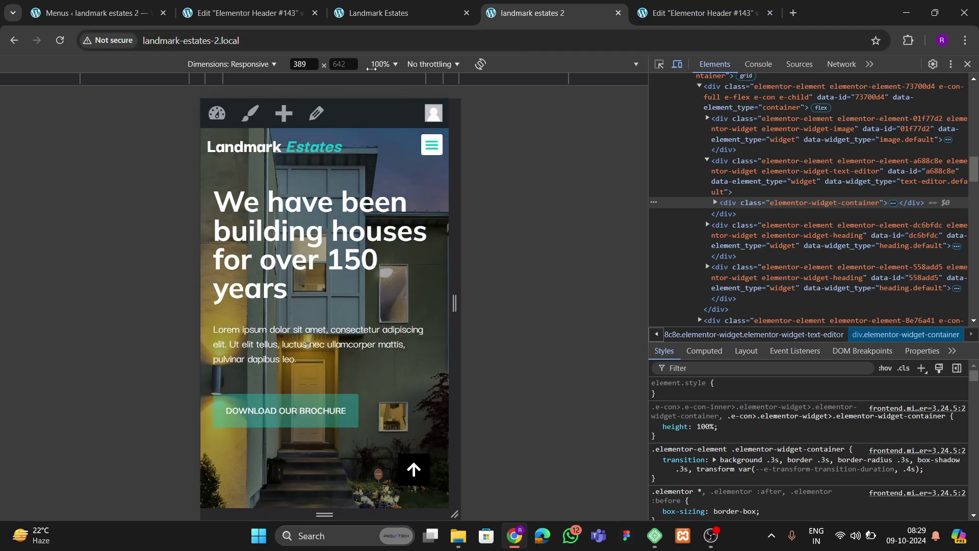
pyautogui.click(967, 65)
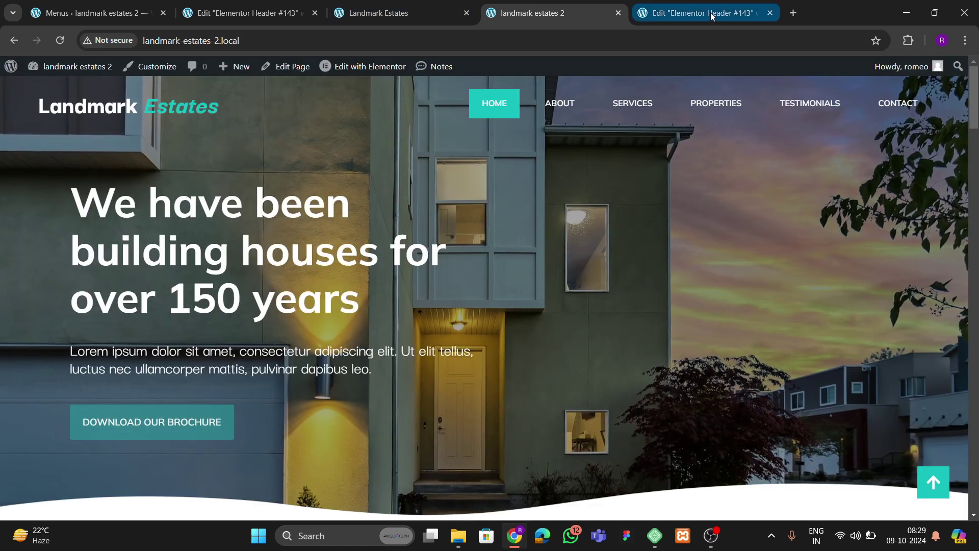
# - Return to the Elementor editor, review the mobile layout down to the page end, and open the footer for editing
pyautogui.hotkey('ctrl', 'Tab')
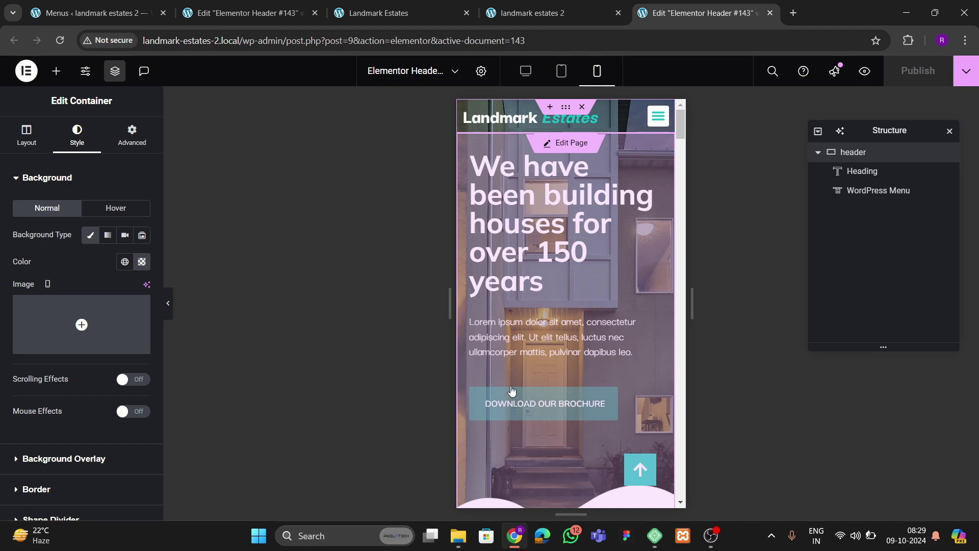
pyautogui.scroll(-10, 540, 286)
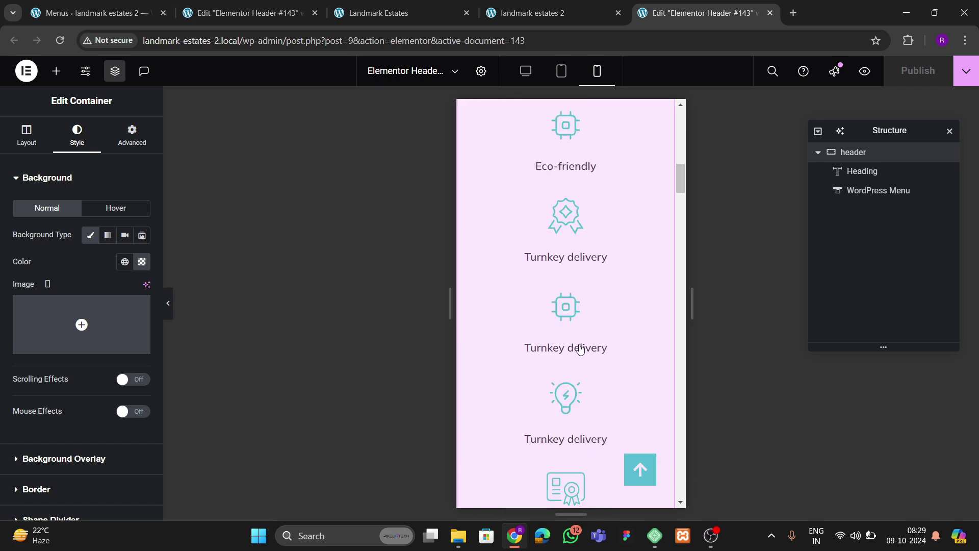
pyautogui.scroll(-10, 580, 349)
pyautogui.moveTo(681, 245); pyautogui.dragTo(663, 494)
pyautogui.scroll(4, 546, 389)
pyautogui.scroll(-4, 562, 428)
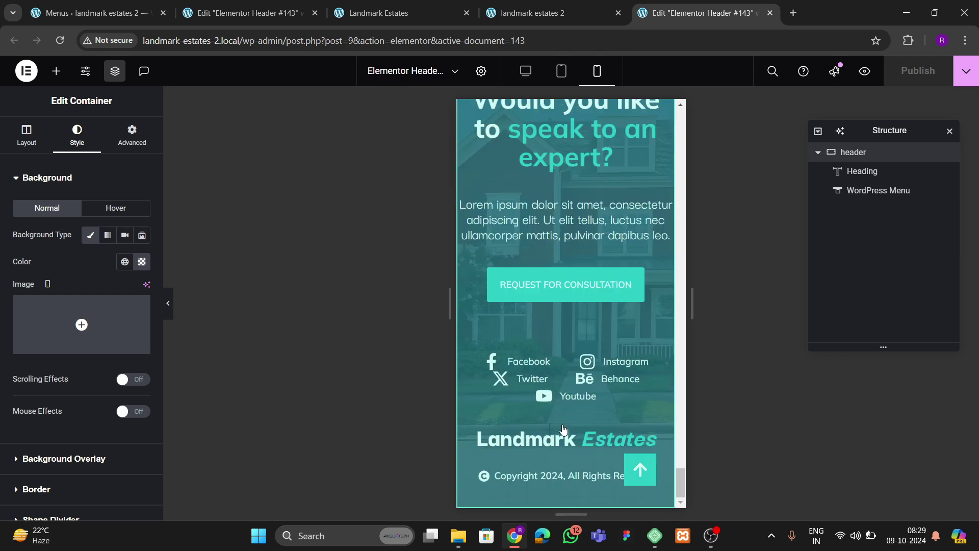
pyautogui.scroll(5, 543, 426)
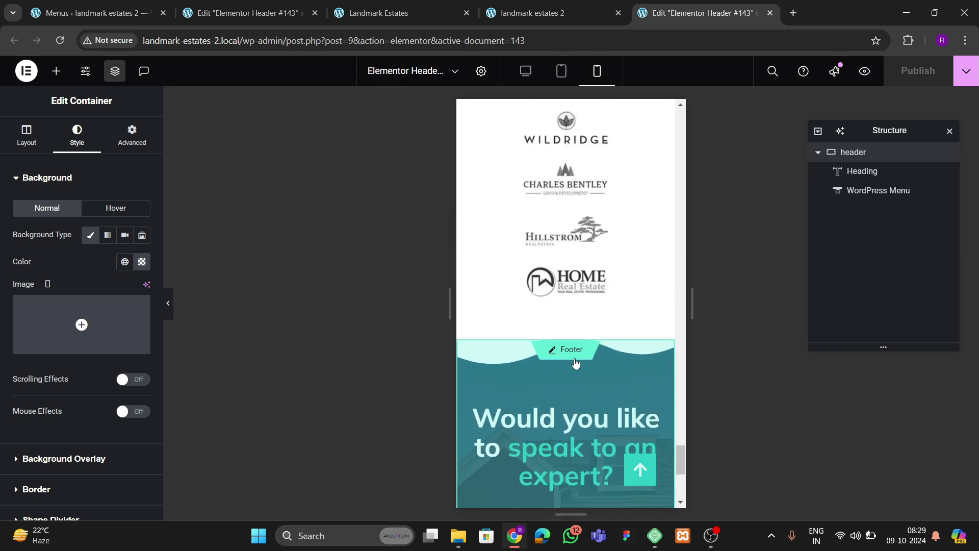
pyautogui.click(573, 359)
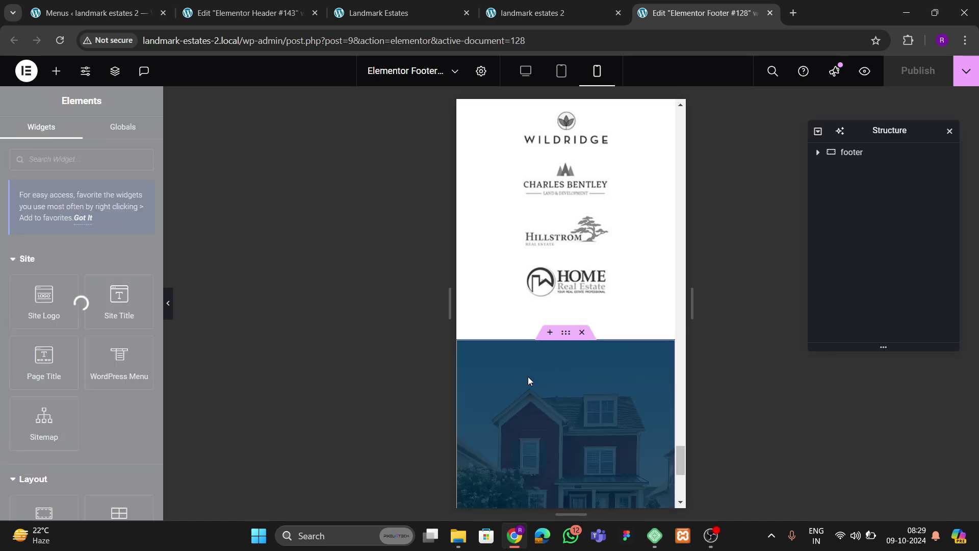
# - Set the footer container's mobile padding to 100 px top, 20 px right, 40 px bottom and 20 px left
pyautogui.scroll(-4, 528, 380)
pyautogui.scroll(-5, 527, 380)
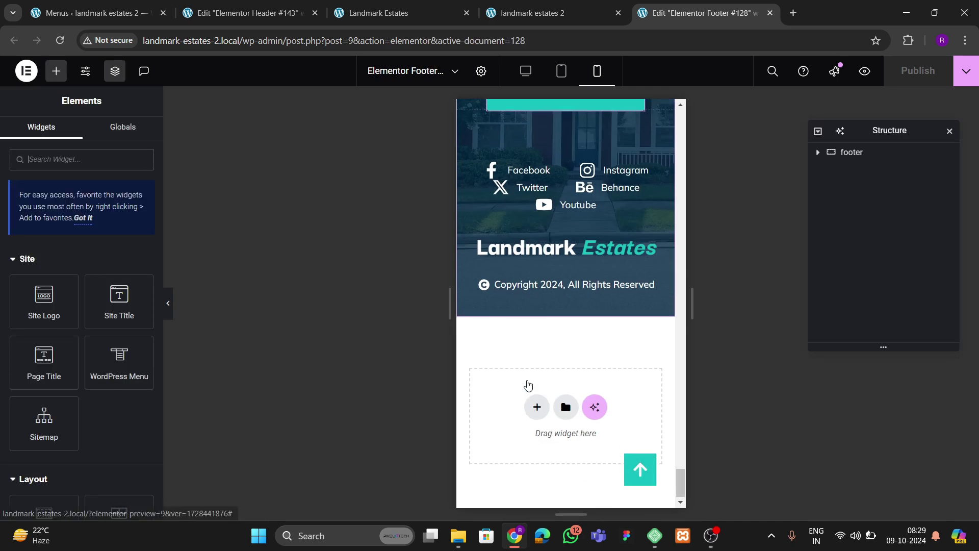
pyautogui.scroll(6, 528, 380)
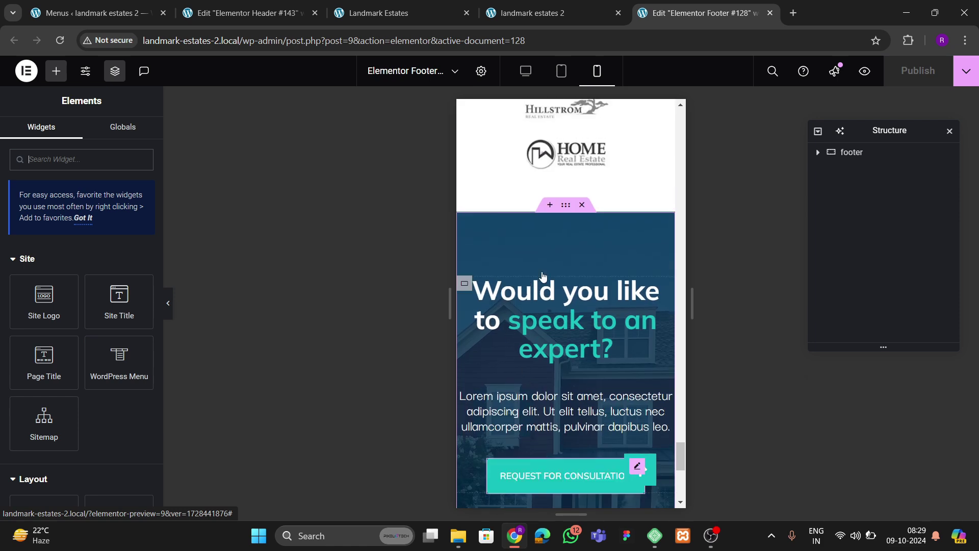
pyautogui.click(565, 205)
pyautogui.click(131, 134)
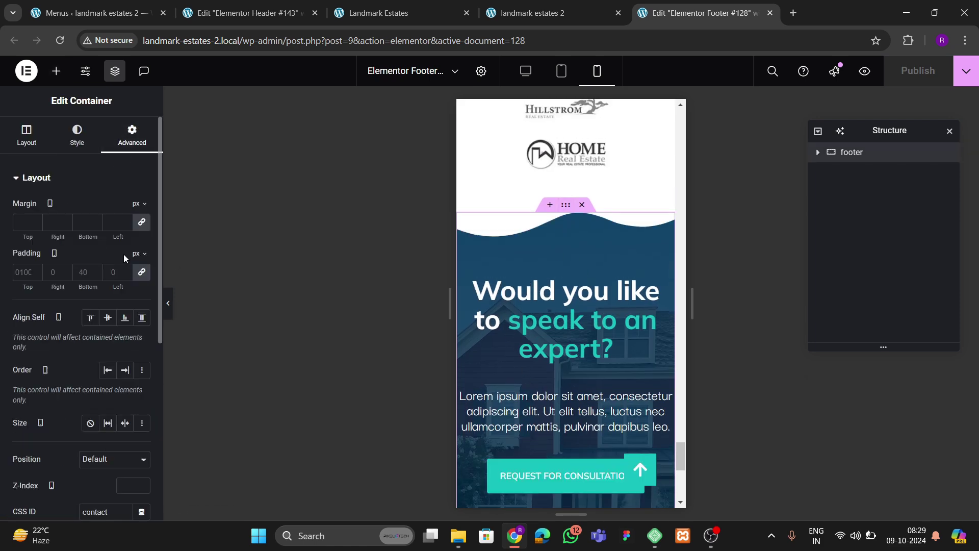
pyautogui.click(141, 272)
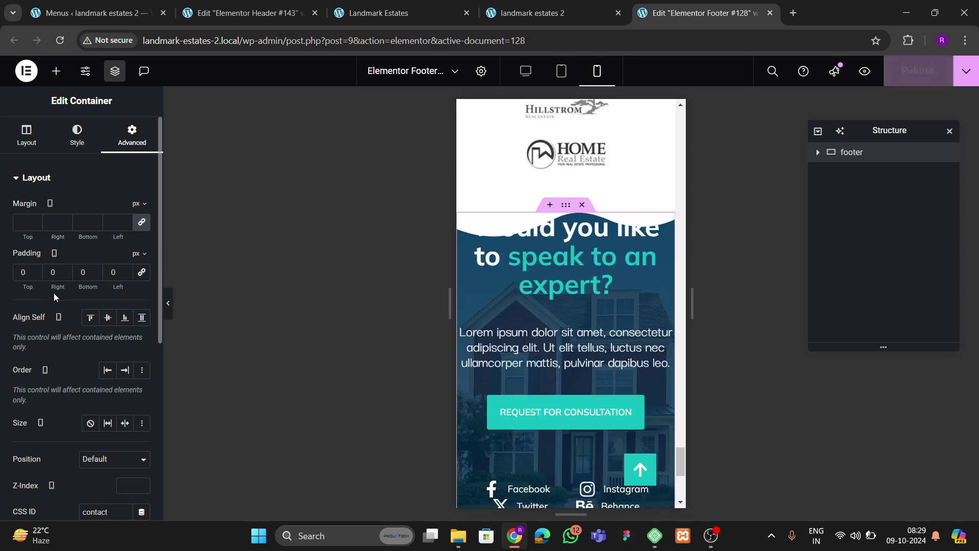
pyautogui.doubleClick(23, 273)
pyautogui.write('100')
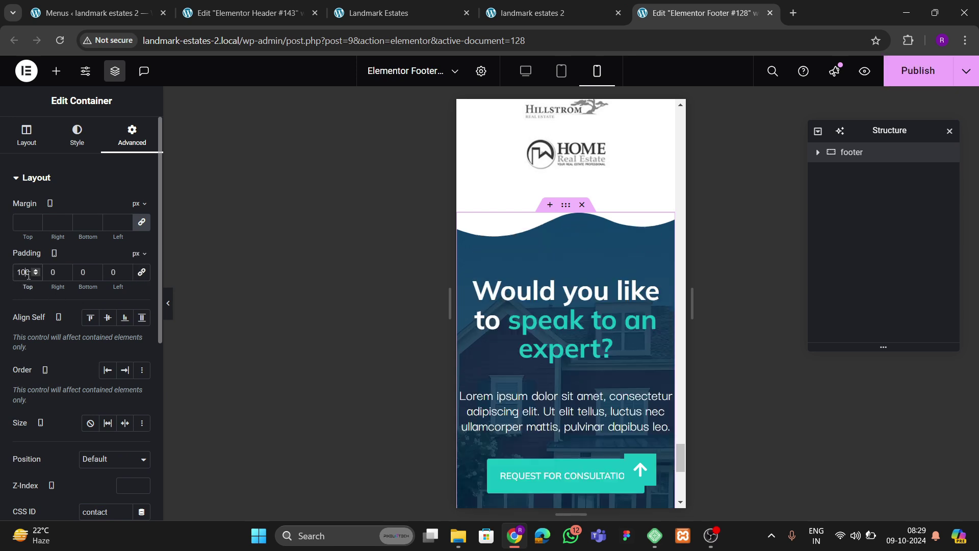
pyautogui.write('20')
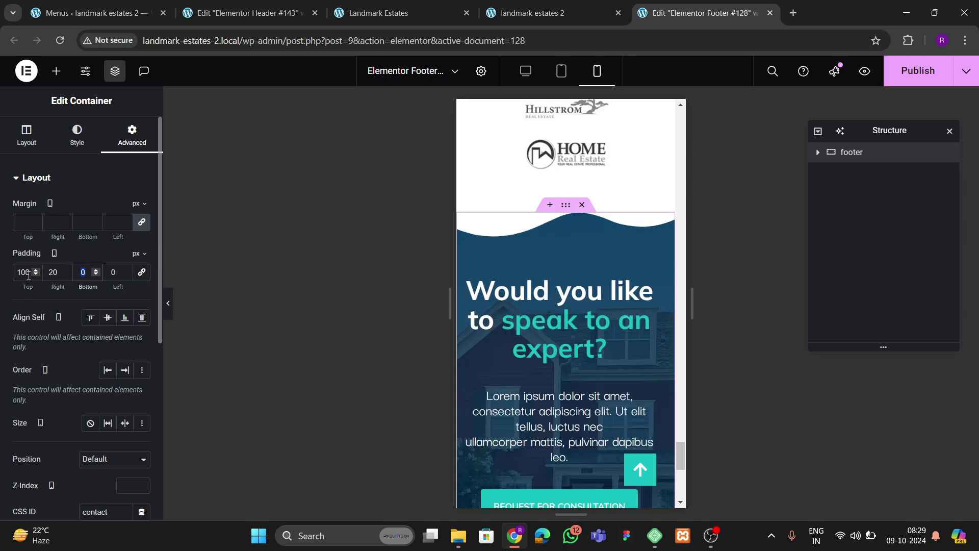
pyautogui.write('40')
pyautogui.press('Tab')
pyautogui.write('20')
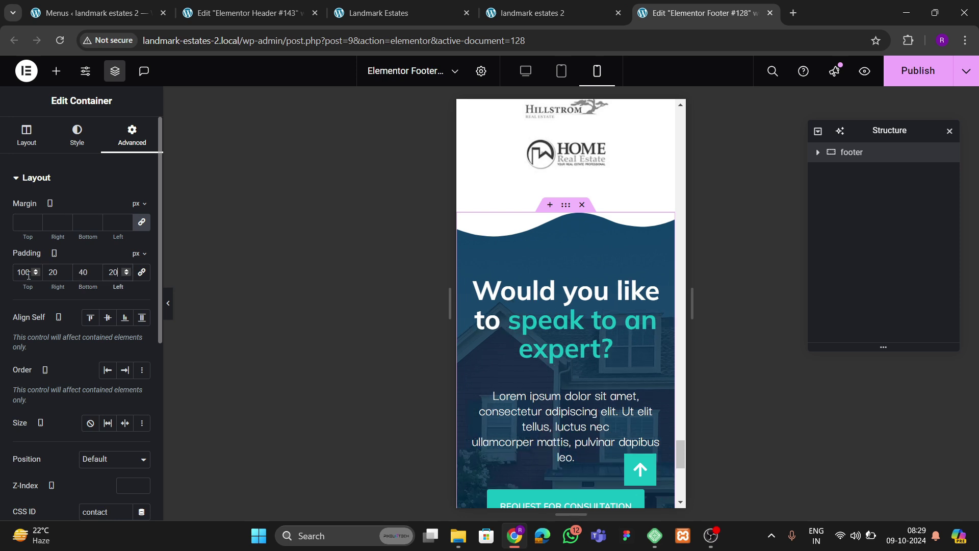
# - Set the footer heading "Would you like to speak to an expert?" to font size 35 px and line height 1.1 em
pyautogui.click(566, 306)
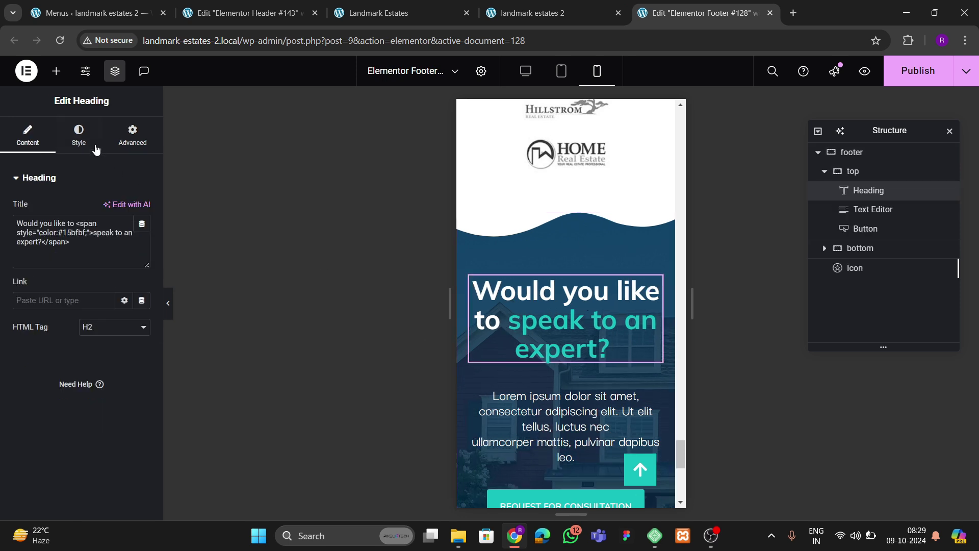
pyautogui.click(79, 135)
pyautogui.click(143, 262)
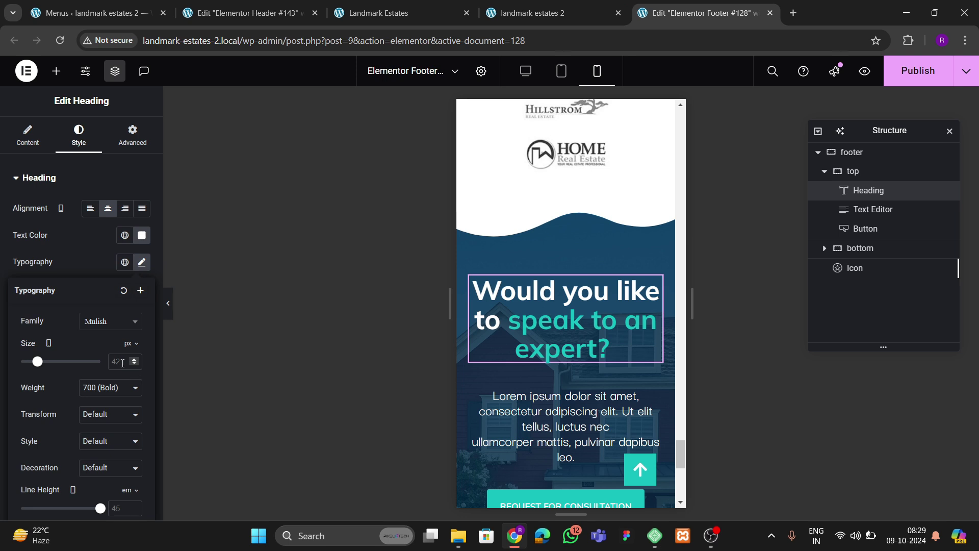
pyautogui.write('35')
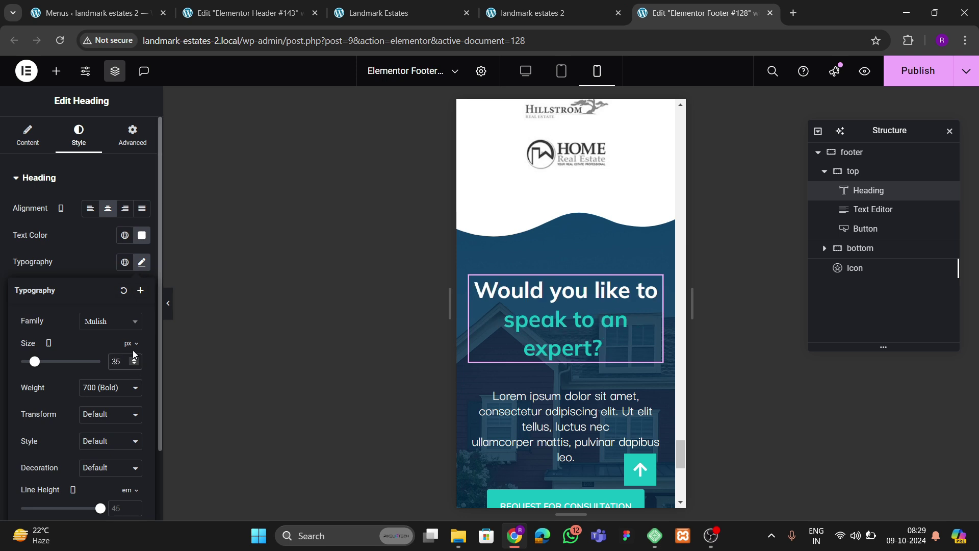
pyautogui.scroll(-2, 138, 438)
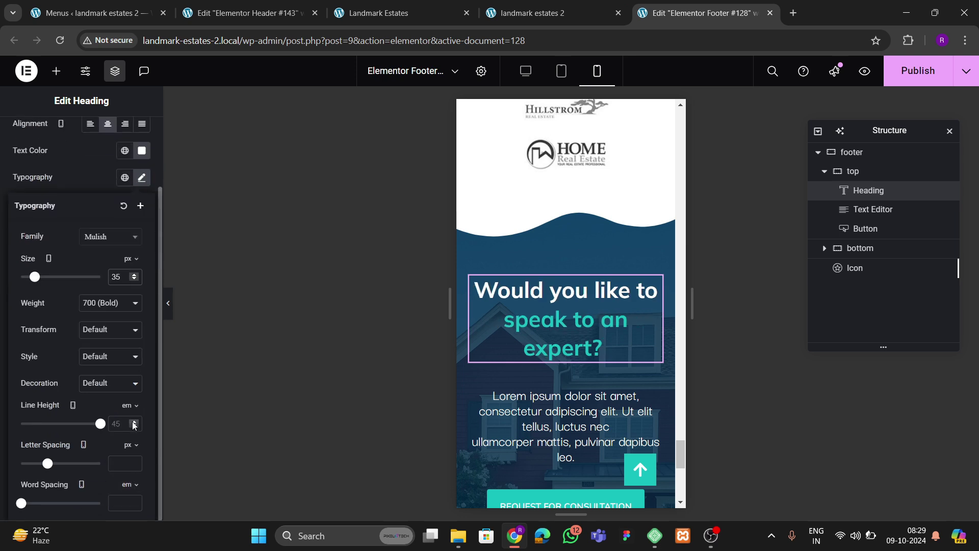
pyautogui.tripleClick(133, 422)
pyautogui.tripleClick(133, 421)
pyautogui.tripleClick(133, 421)
pyautogui.click(133, 422)
pyautogui.click(133, 422)
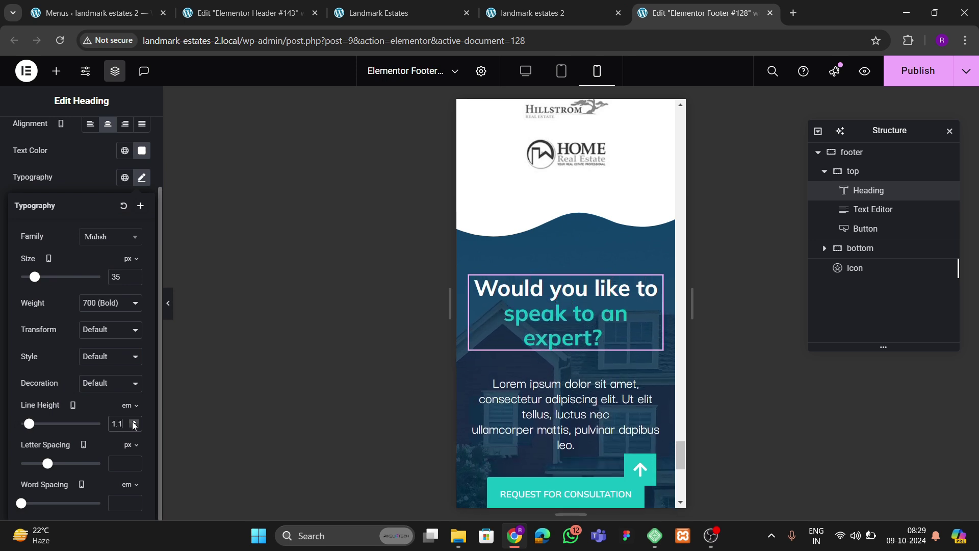
# - Set the space between items in the footer's social media icon list to 50 px
pyautogui.scroll(-3, 563, 365)
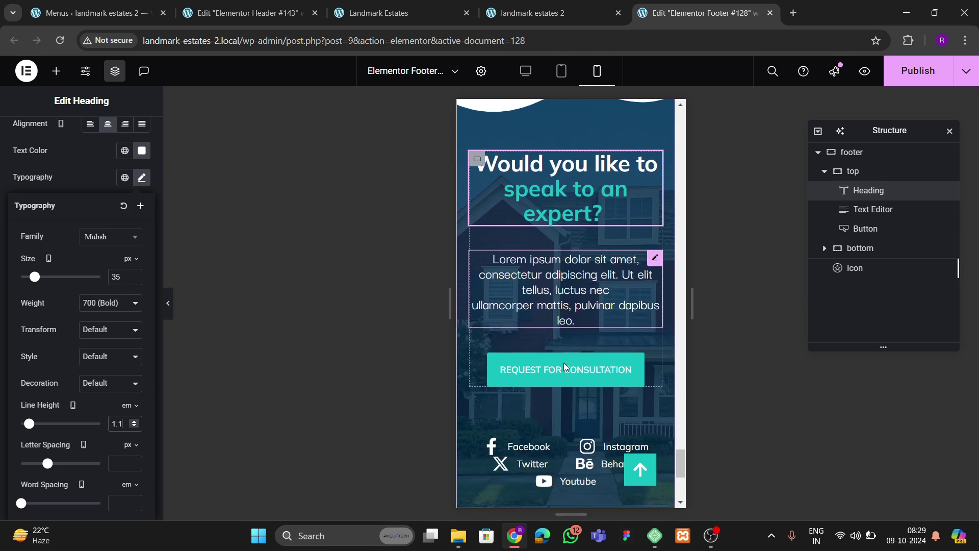
pyautogui.scroll(-3, 564, 370)
pyautogui.click(555, 323)
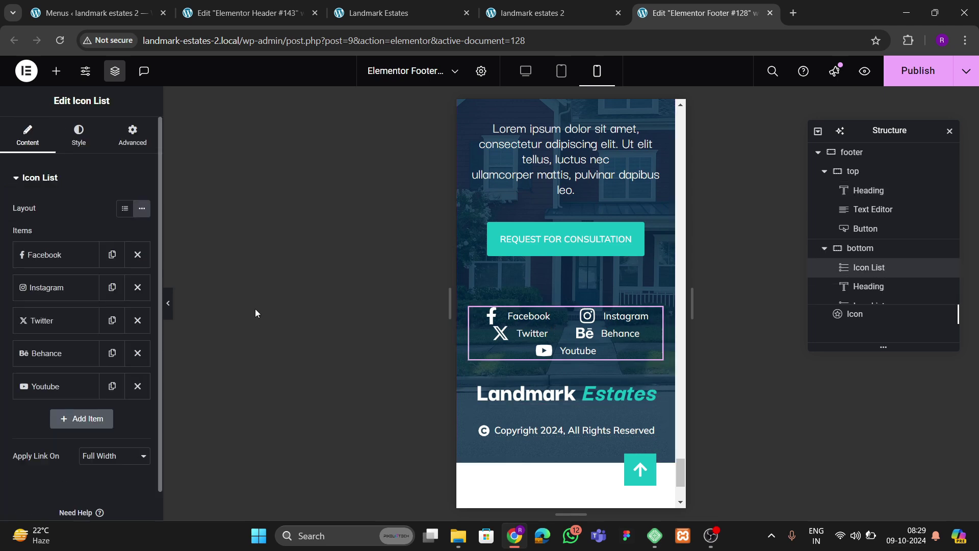
pyautogui.click(79, 136)
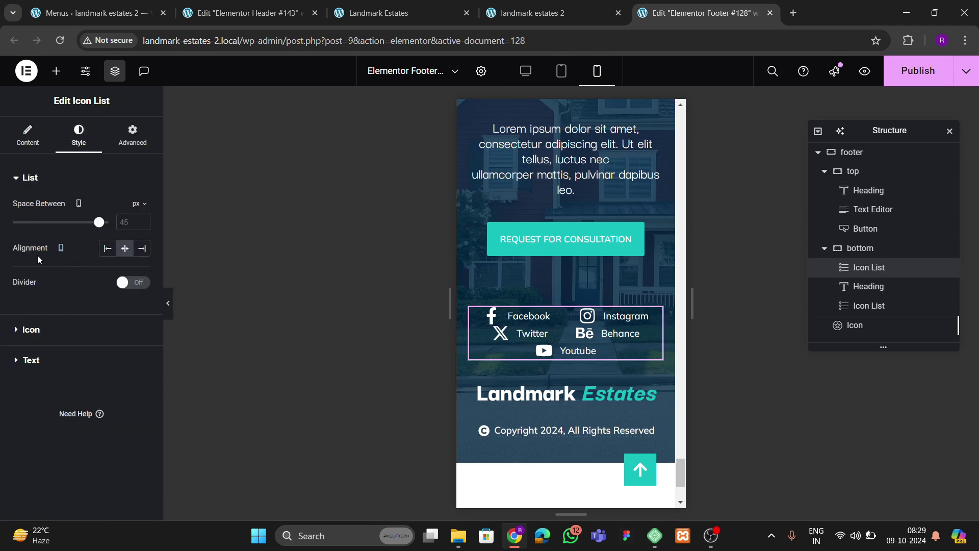
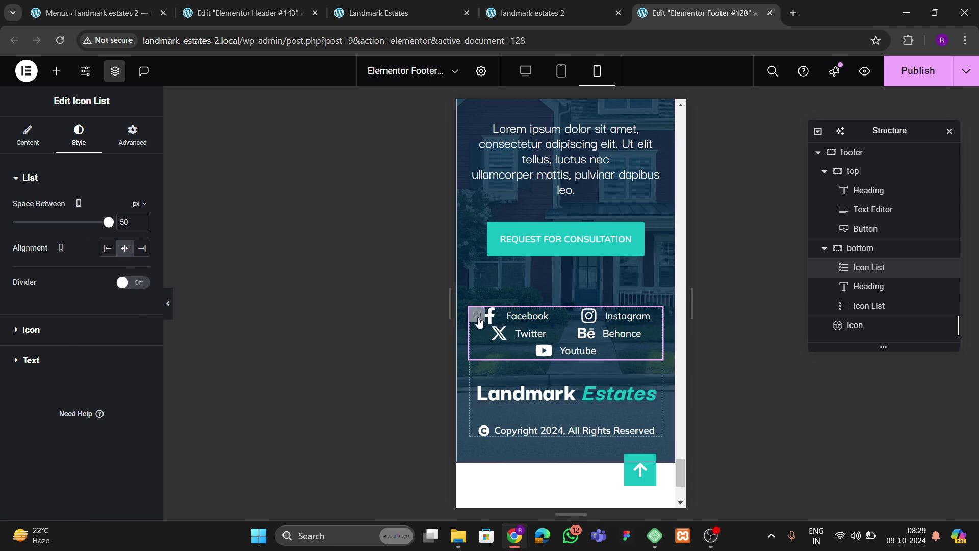
# - Set the column and row gaps of the footer's bottom container to 20 px
pyautogui.click(477, 316)
pyautogui.scroll(-3, 99, 323)
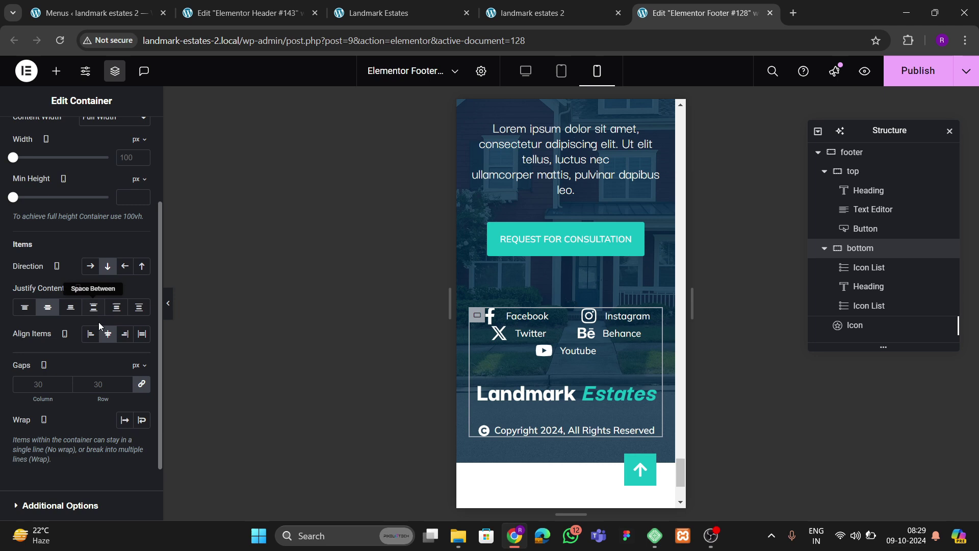
pyautogui.click(101, 383)
pyautogui.write('20')
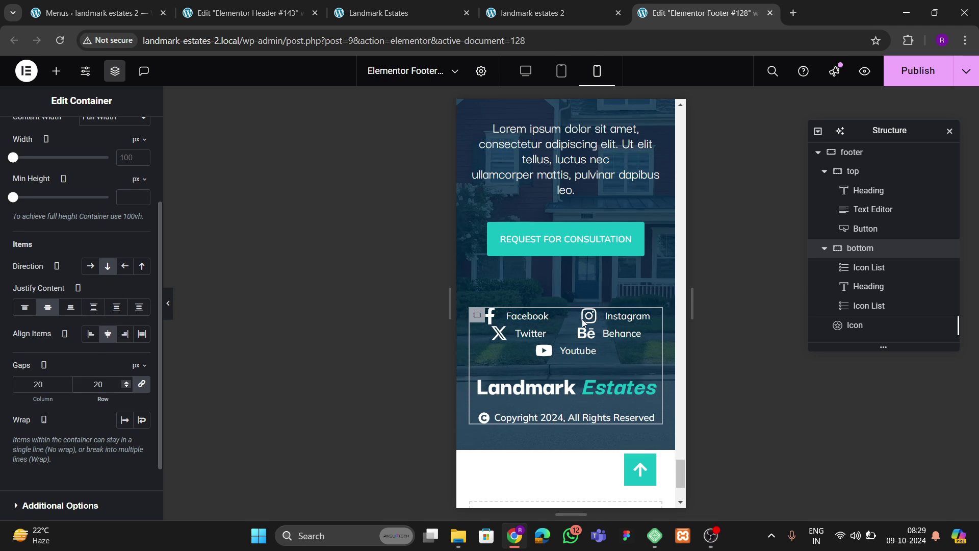
# - Set the column and row gaps of the footer's top container to 30 px, trying 20 px along the way
pyautogui.scroll(4, 540, 270)
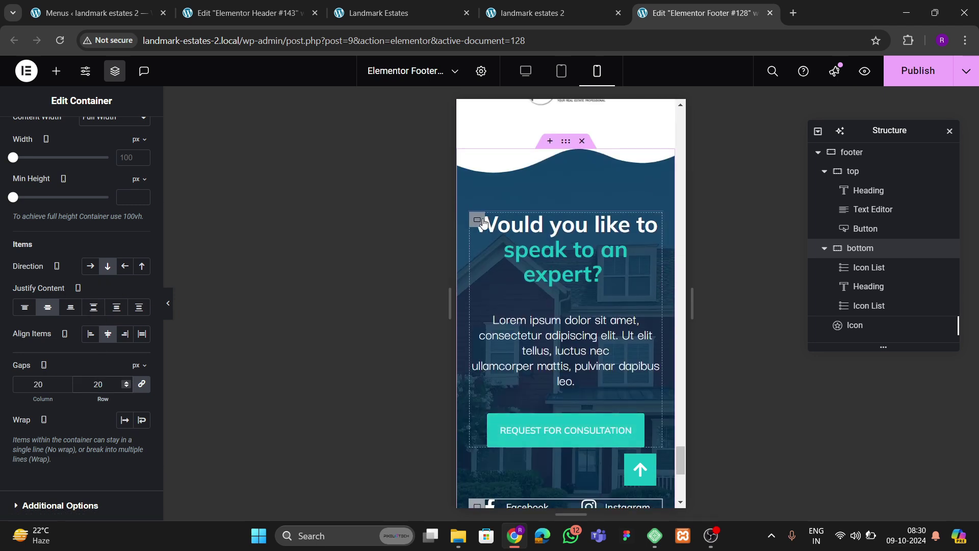
pyautogui.click(479, 299)
pyautogui.scroll(-3, 81, 305)
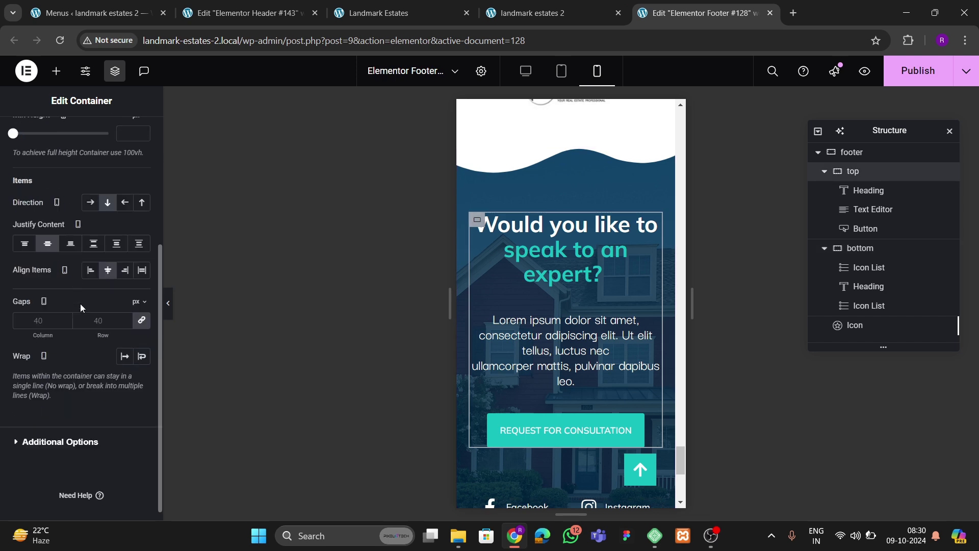
pyautogui.click(100, 325)
pyautogui.write('30')
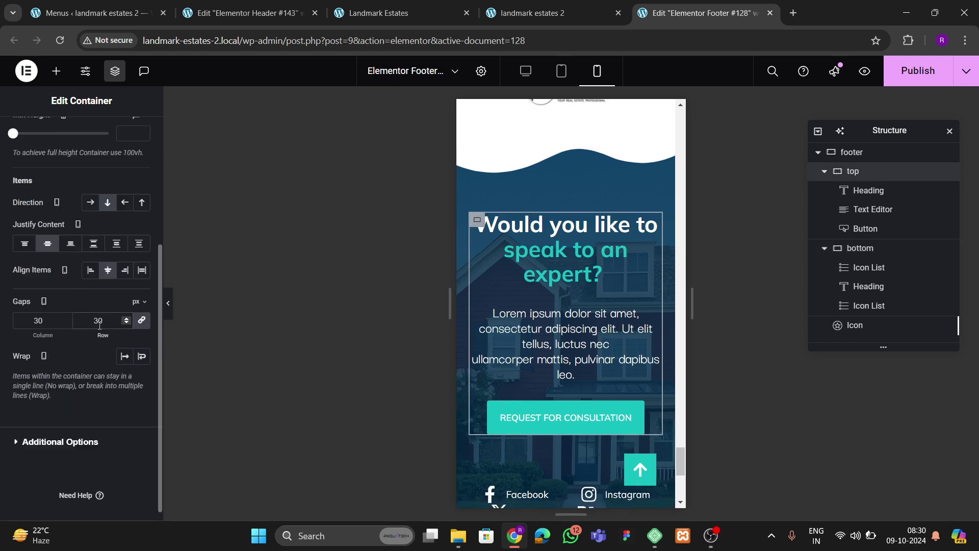
pyautogui.press('BackSpace')
pyautogui.press('BackSpace')
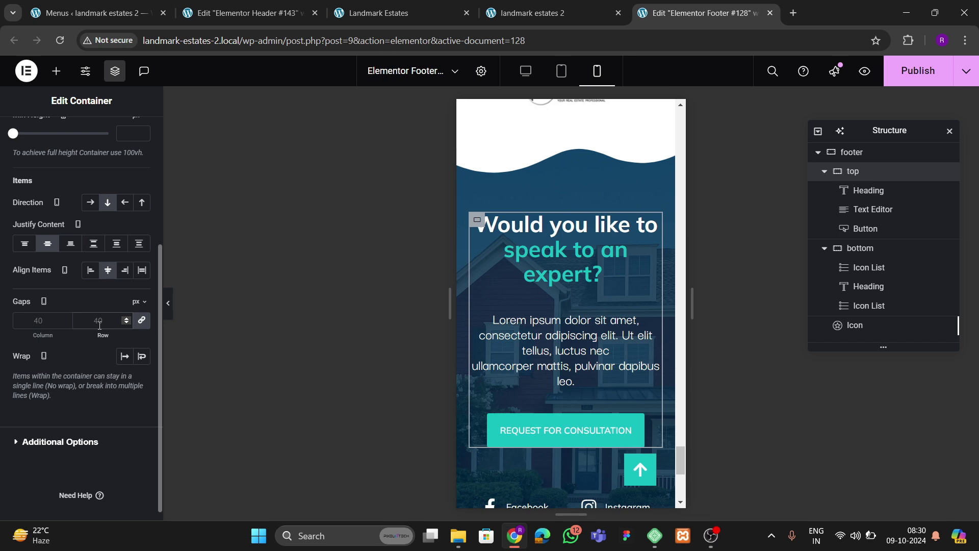
pyautogui.write('20')
pyautogui.press('BackSpace')
pyautogui.press('BackSpace')
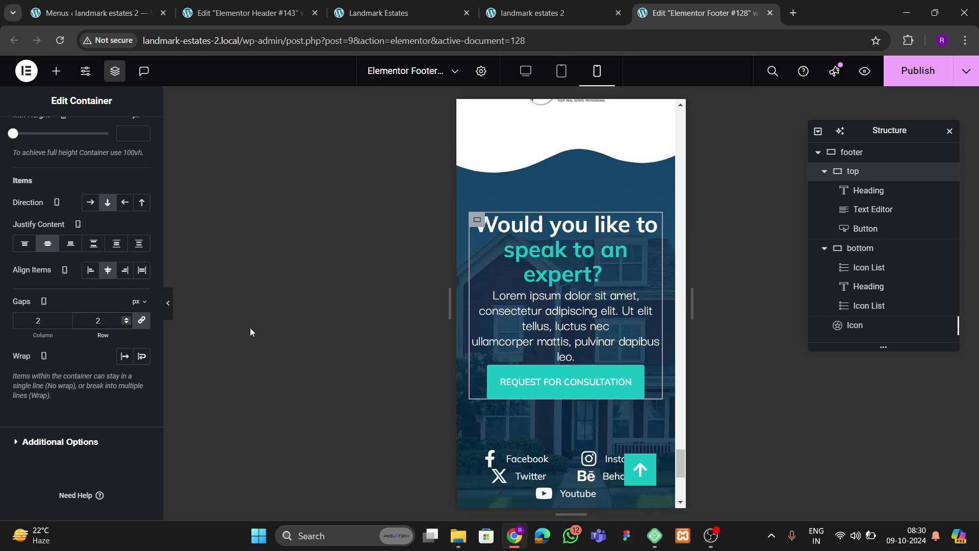
pyautogui.write('30')
# - Set the footer paragraph's font size to 20 px and publish the footer
pyautogui.click(566, 342)
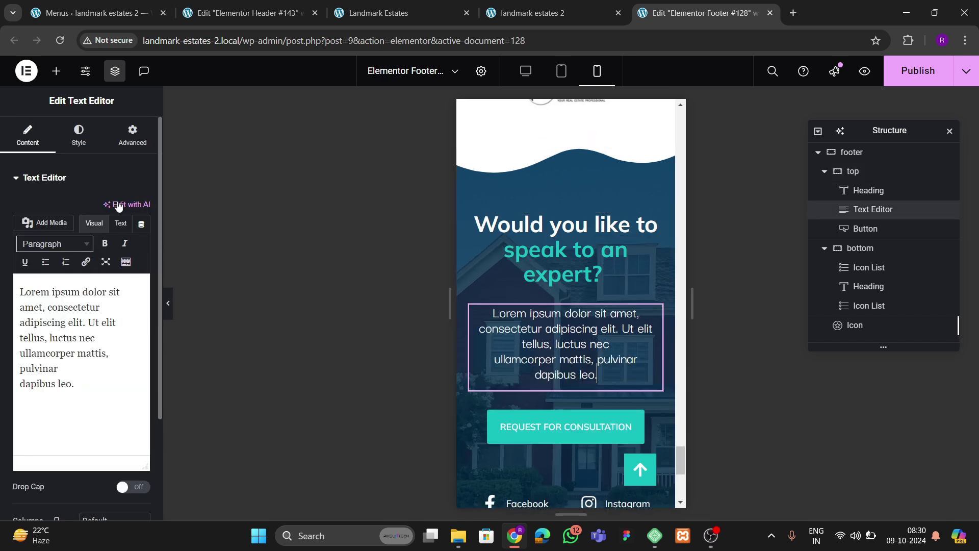
pyautogui.click(79, 136)
pyautogui.click(142, 263)
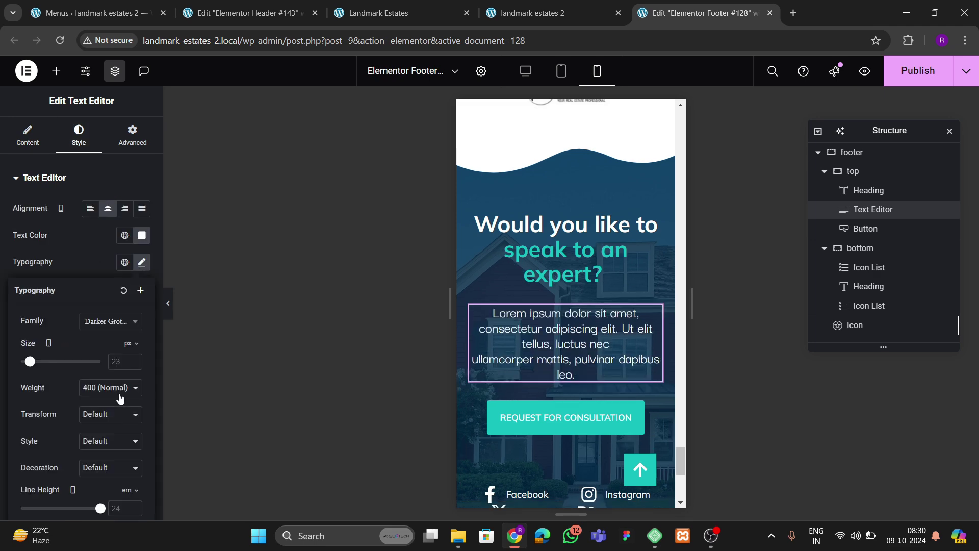
pyautogui.click(122, 361)
pyautogui.write('20')
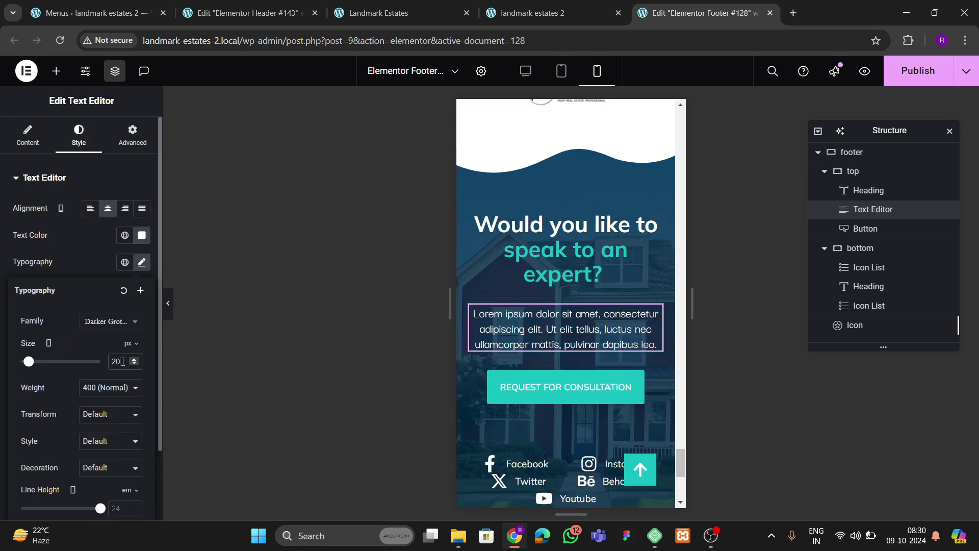
pyautogui.scroll(-5, 597, 345)
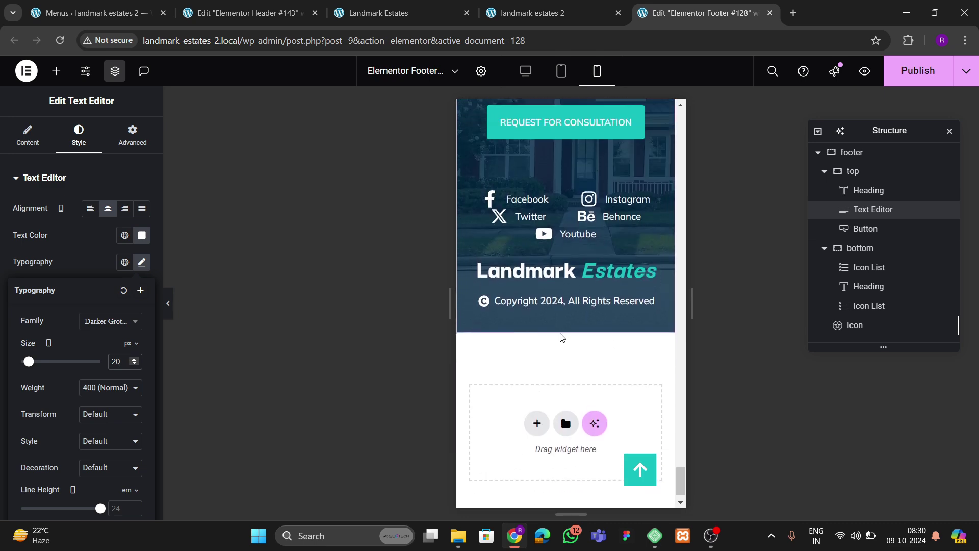
pyautogui.click(900, 78)
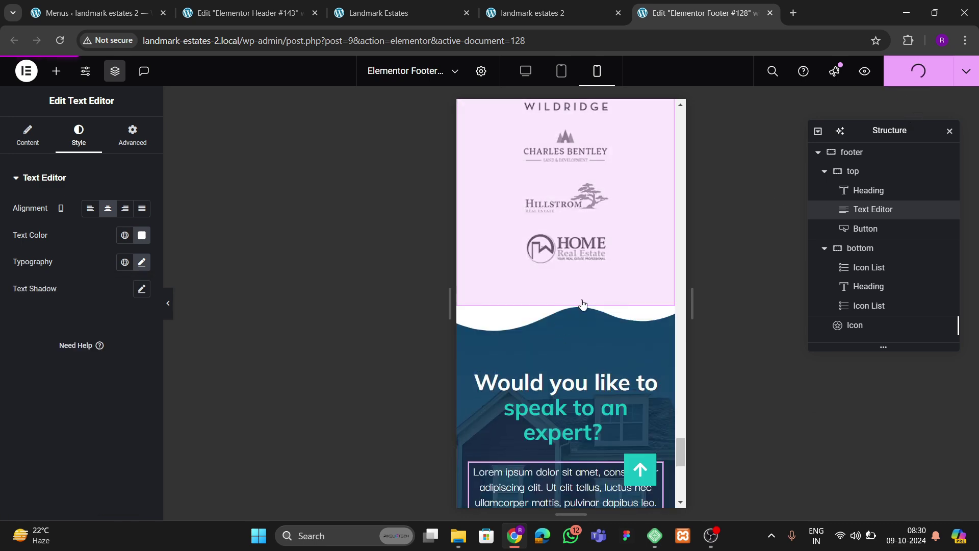
# - Inspect the live landmark estates 2 home page in the browser's responsive device view and test the back-to-top button
pyautogui.click(560, 15)
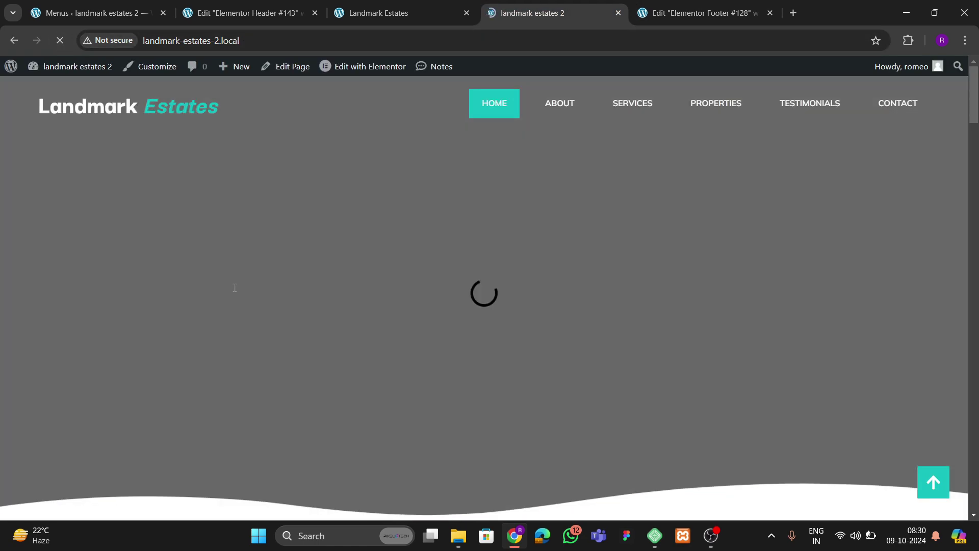
pyautogui.scroll(-4, 527, 319)
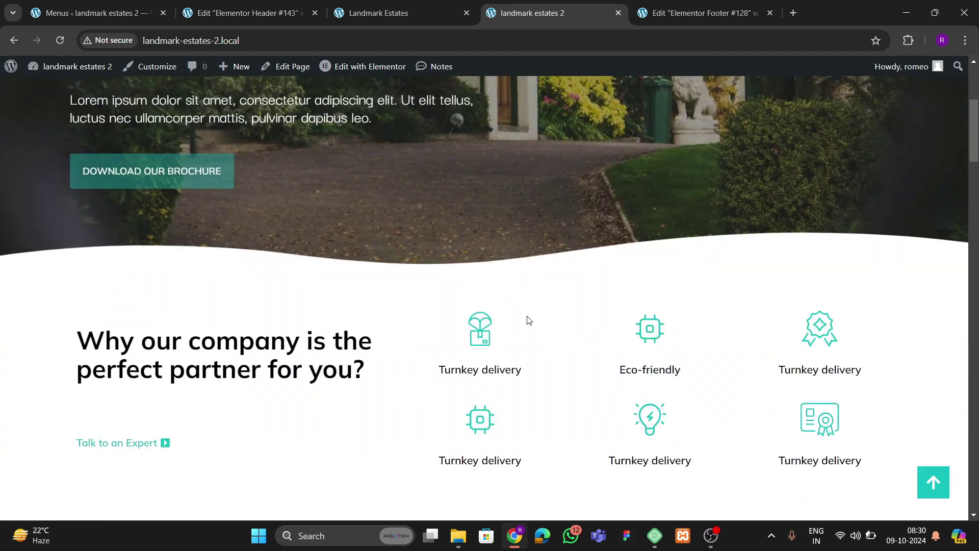
pyautogui.scroll(4, 531, 313)
pyautogui.rightClick(530, 286)
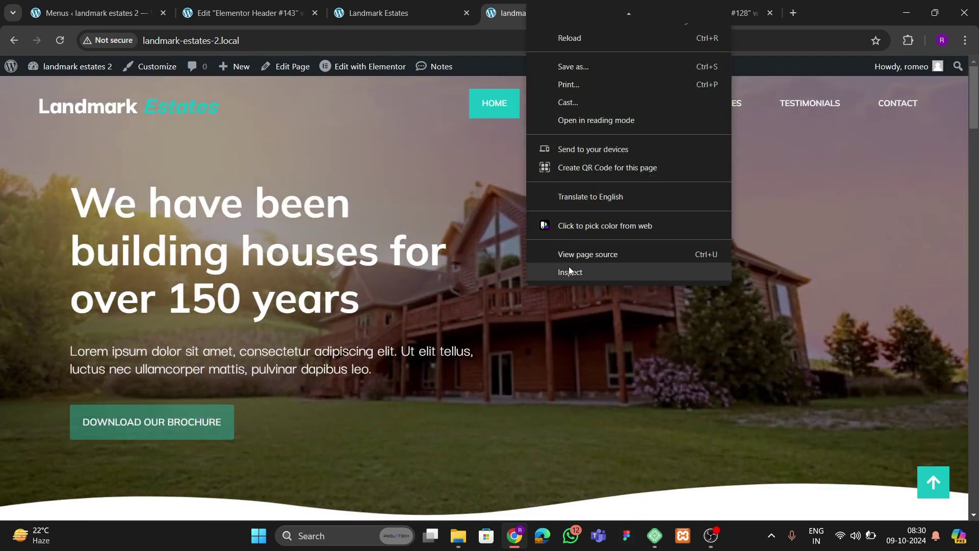
pyautogui.click(568, 268)
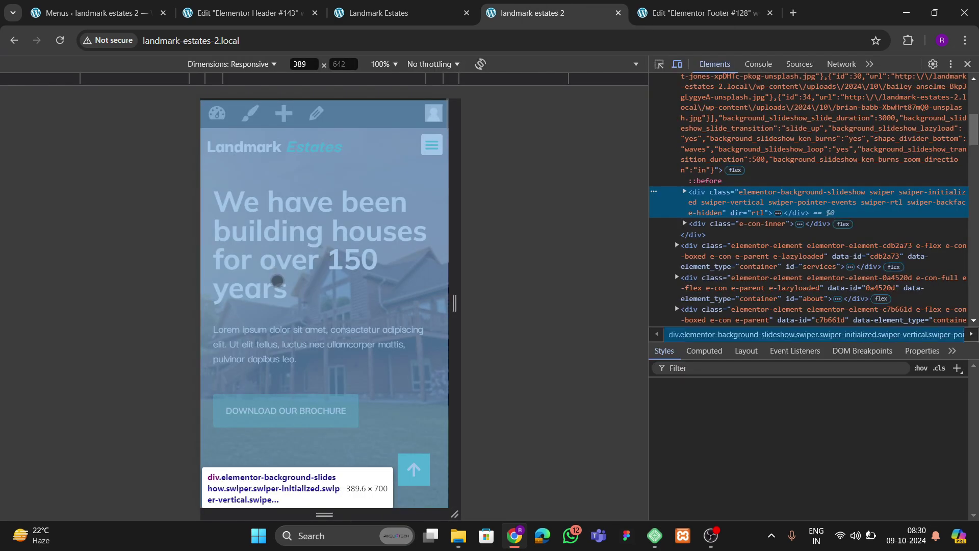
pyautogui.scroll(-15, 280, 284)
pyautogui.scroll(8, 293, 332)
pyautogui.scroll(-20, 295, 298)
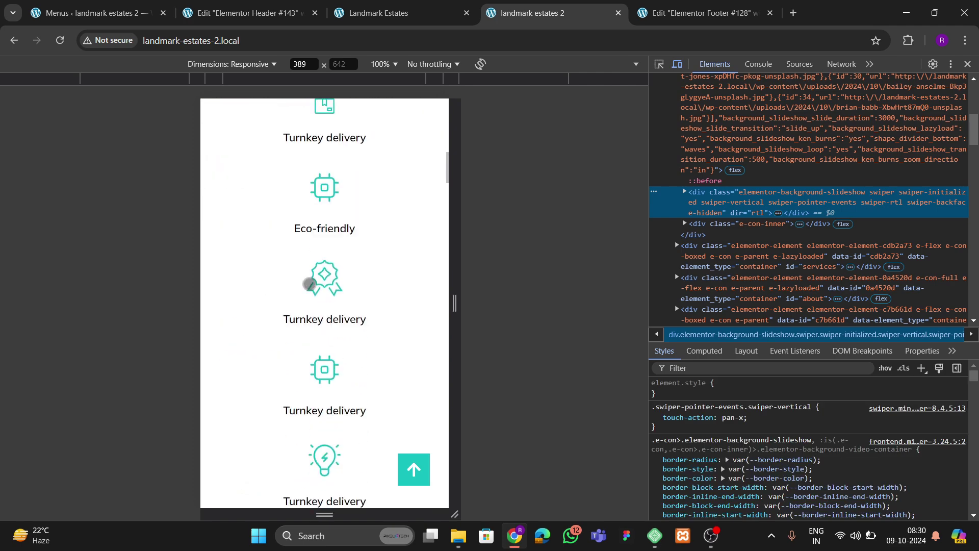
pyautogui.click(407, 454)
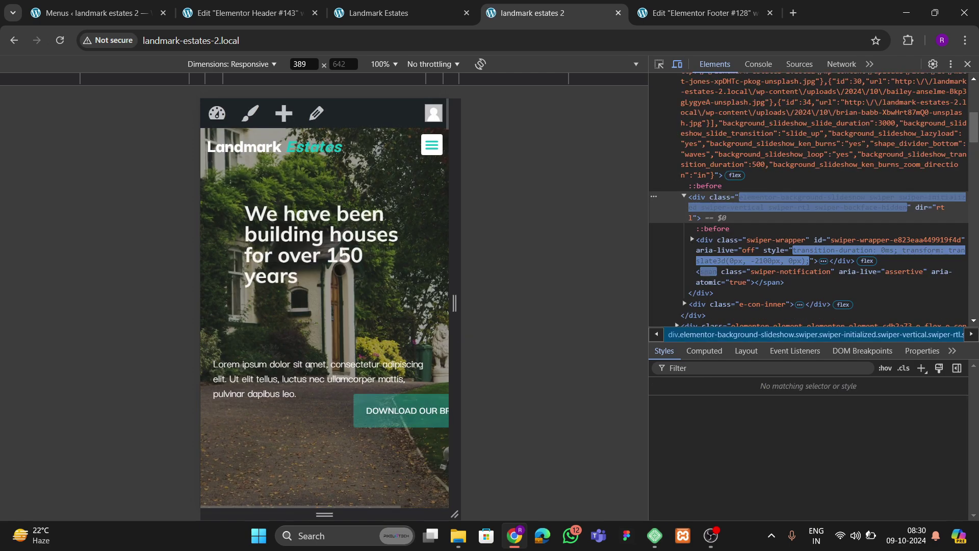
pyautogui.scroll(-10, 311, 357)
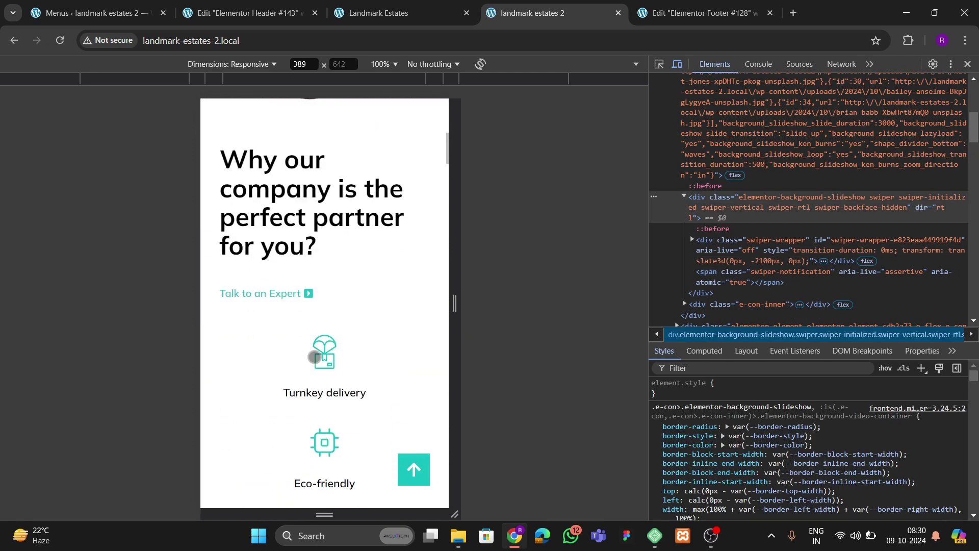
# - Review the home page's mobile layout from the company benefits section down to the footer
pyautogui.scroll(-15, 314, 357)
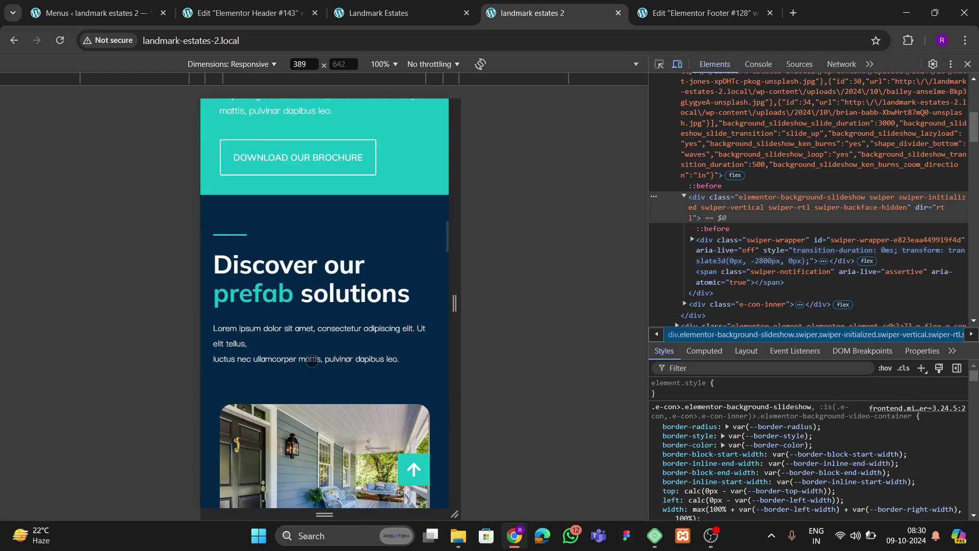
pyautogui.scroll(-10, 312, 361)
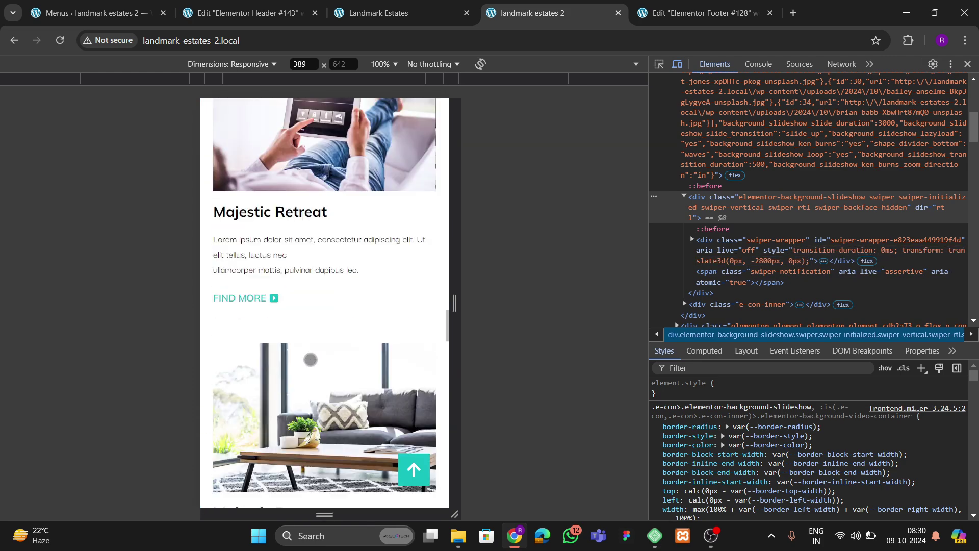
pyautogui.scroll(-5, 310, 360)
pyautogui.scroll(-10, 310, 358)
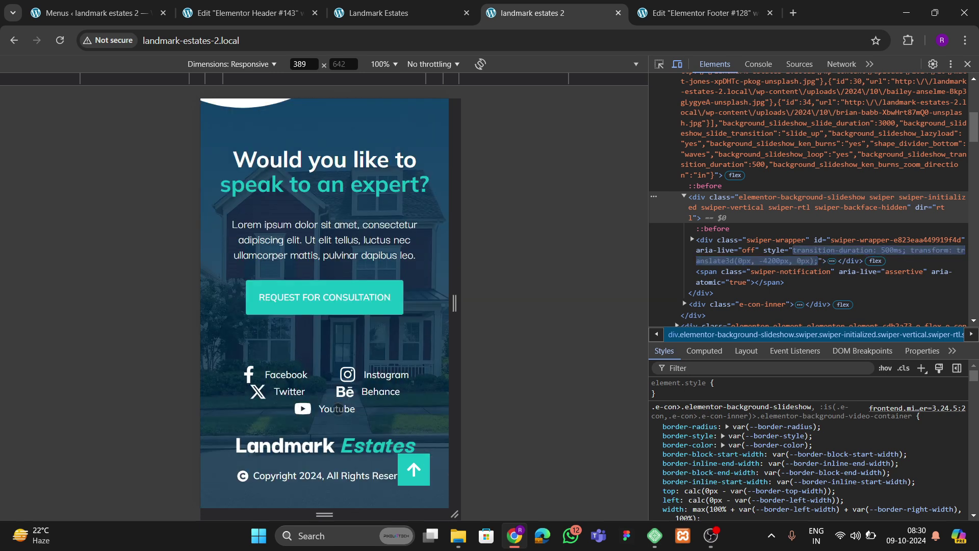
# - Dock the developer tools below the page at a reduced height and widen the responsive viewport to 424 px at the hero section
pyautogui.click(950, 64)
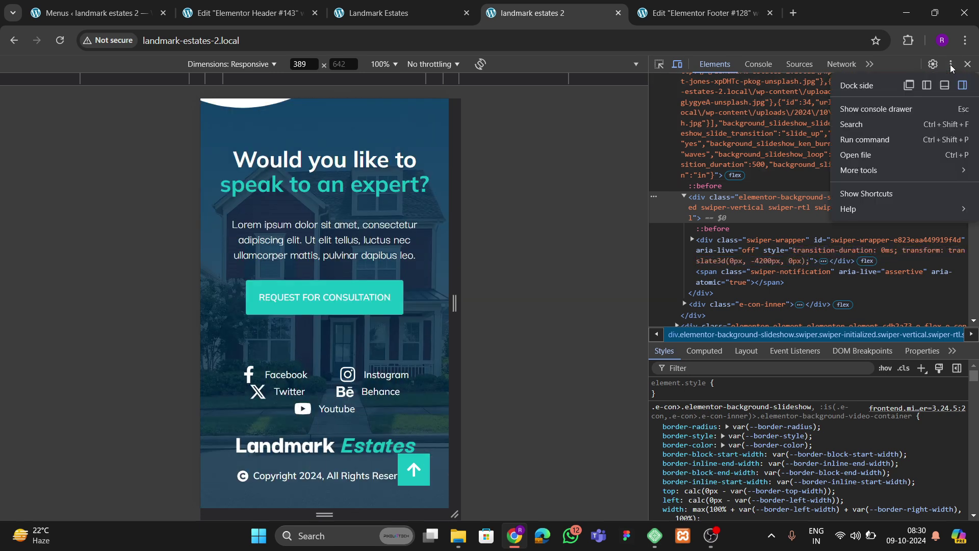
pyautogui.click(950, 87)
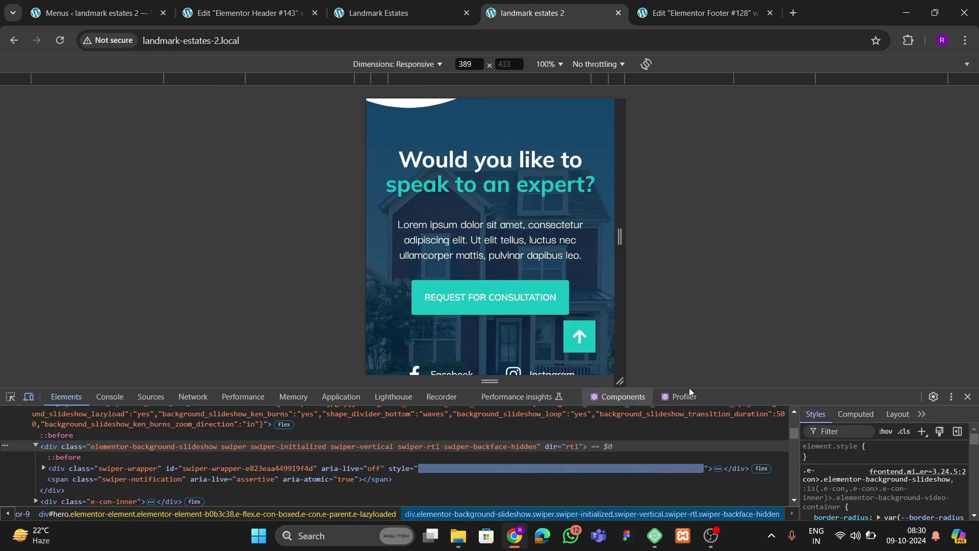
pyautogui.moveTo(747, 385); pyautogui.dragTo(747, 429)
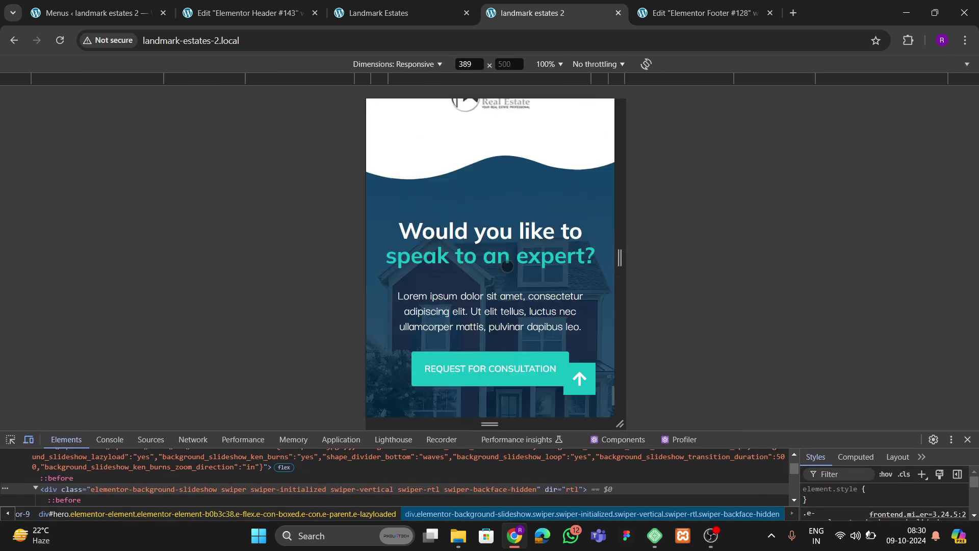
pyautogui.scroll(15, 567, 373)
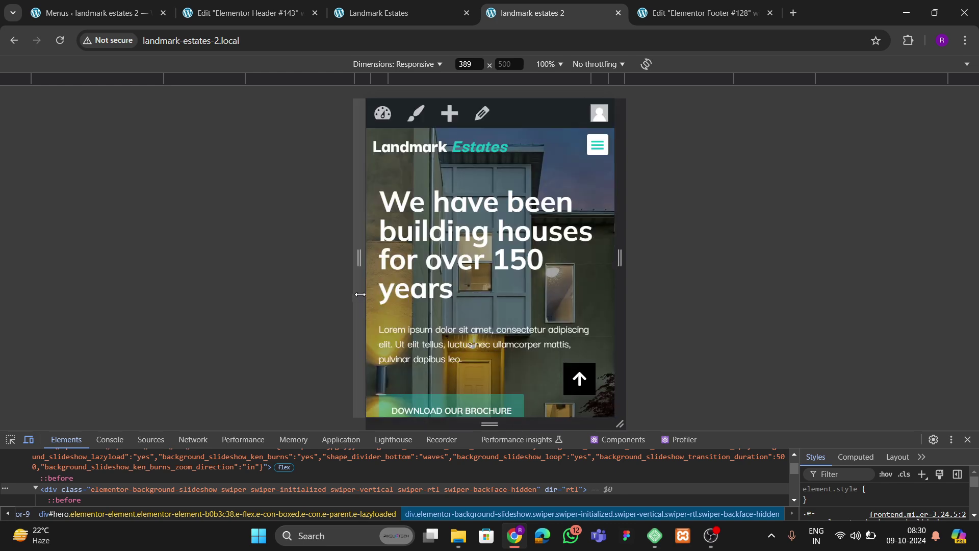
pyautogui.moveTo(361, 258)
pyautogui.mouseDown()
pyautogui.moveTo(192, 301)
pyautogui.moveTo(56, 303)
pyautogui.moveTo(325, 292)
pyautogui.moveTo(149, 306)
pyautogui.moveTo(349, 272)
pyautogui.mouseUp()
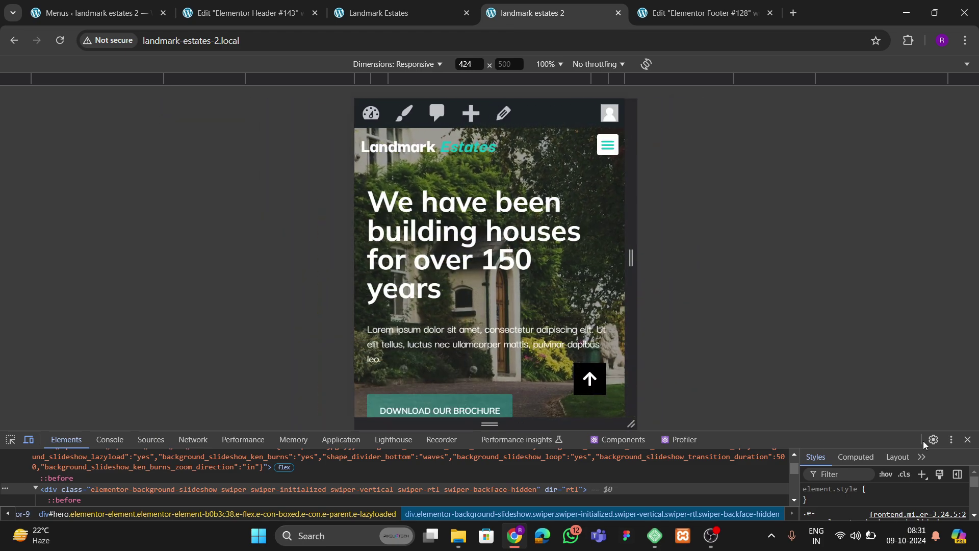
# - Close the developer tools and review the home page's desktop layout between the hero and the prefab solutions section
pyautogui.click(967, 438)
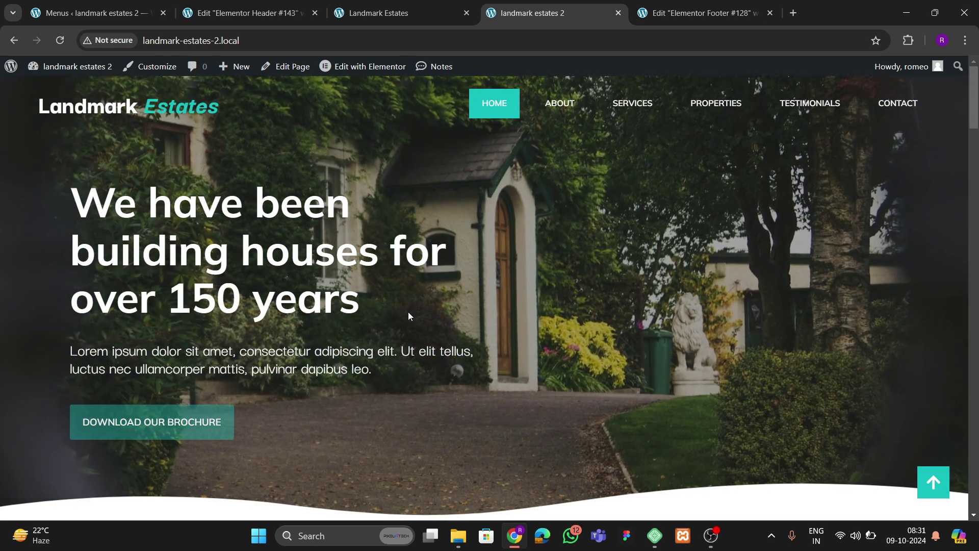
pyautogui.scroll(-12, 409, 313)
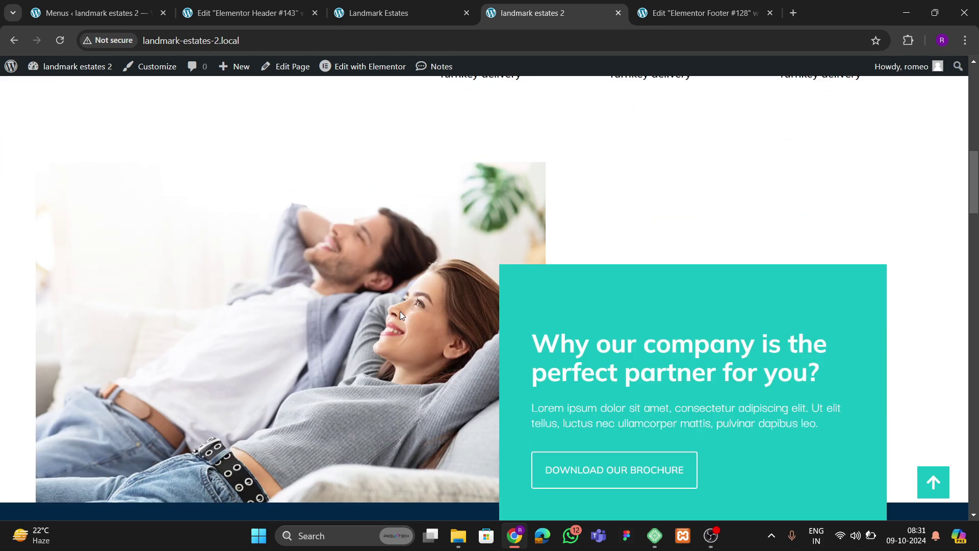
pyautogui.scroll(-5, 400, 315)
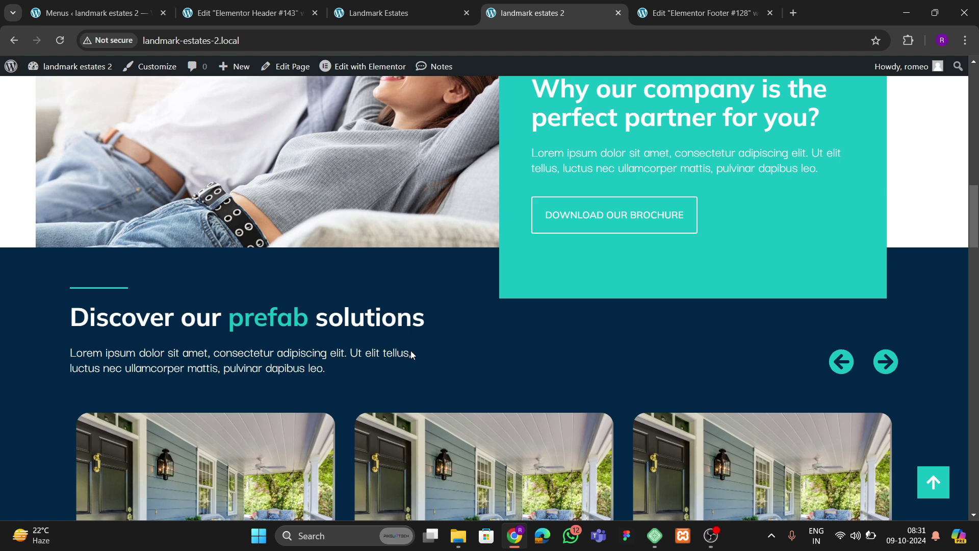
pyautogui.scroll(4, 402, 350)
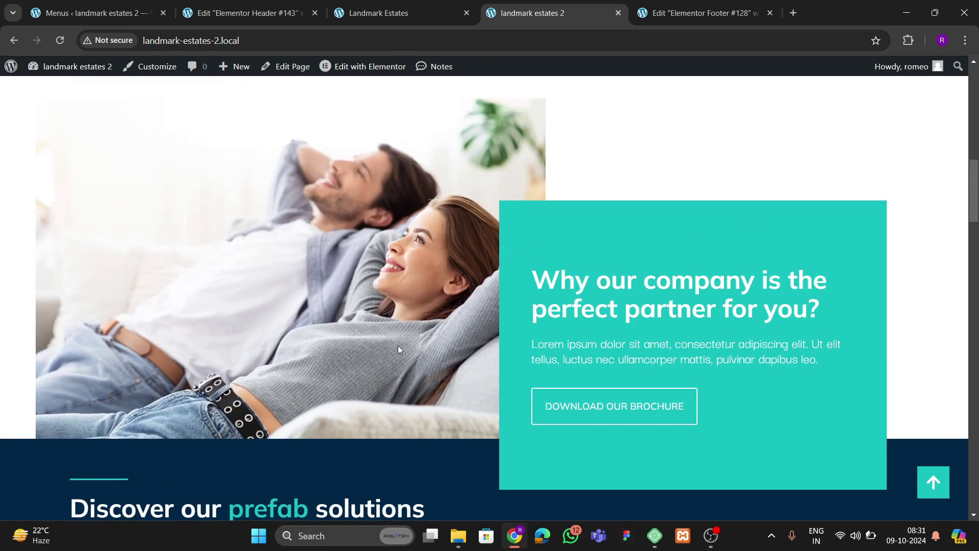
pyautogui.scroll(8, 398, 349)
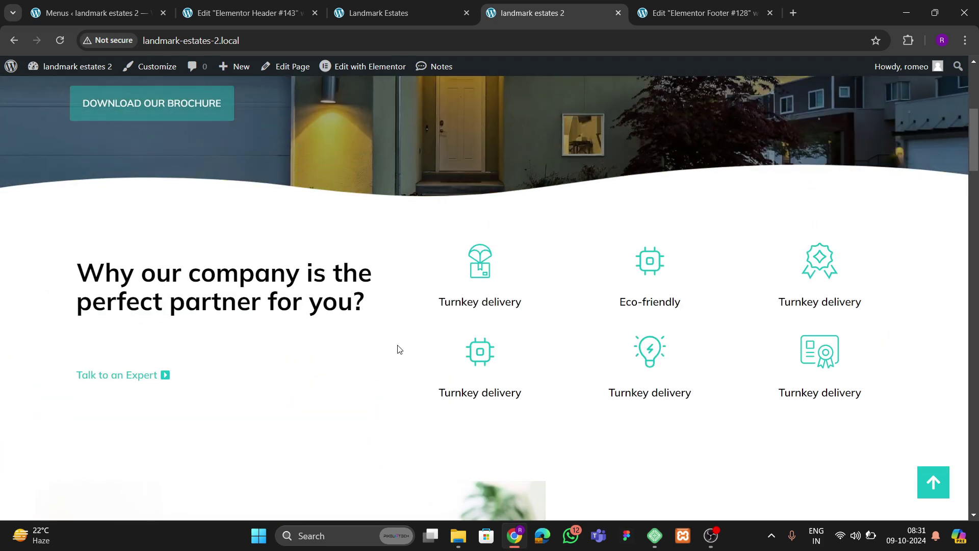
pyautogui.scroll(5, 399, 349)
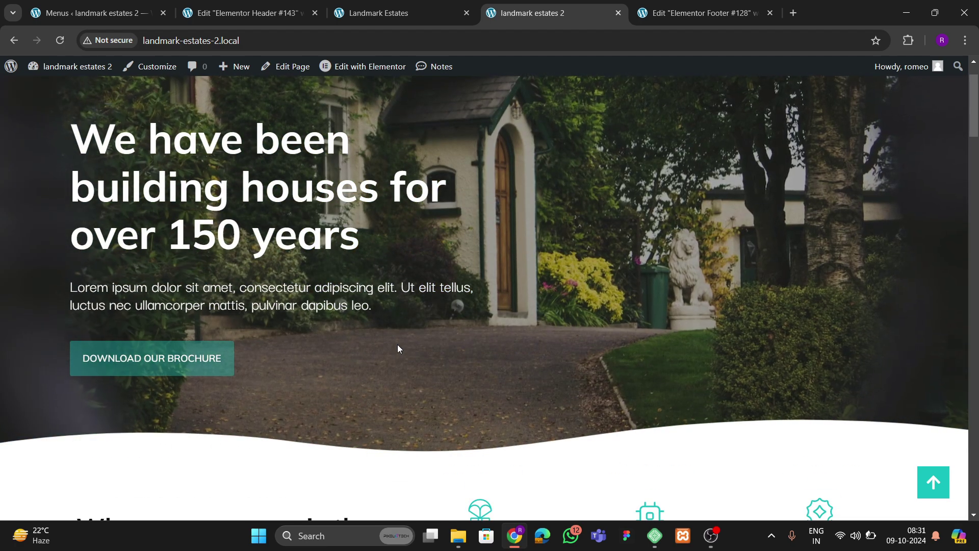
pyautogui.scroll(2, 396, 341)
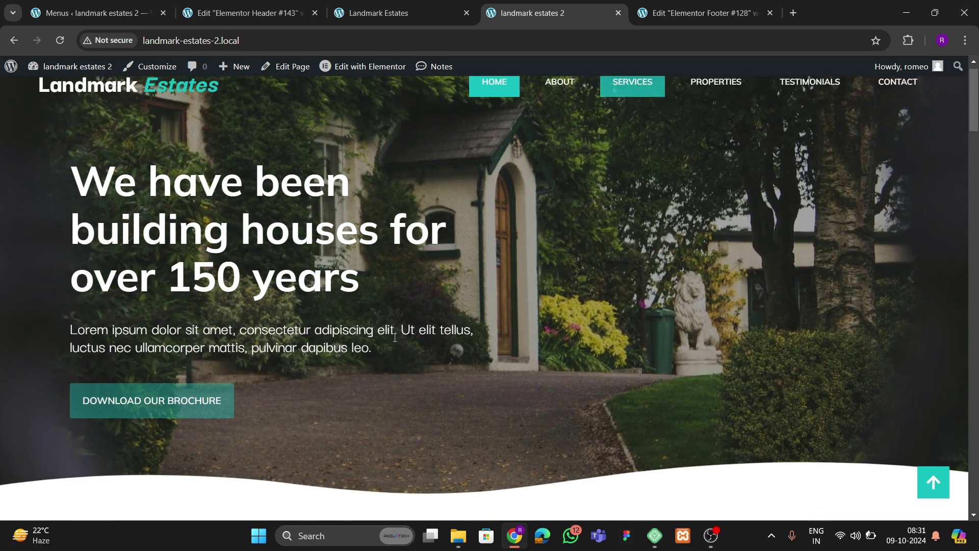